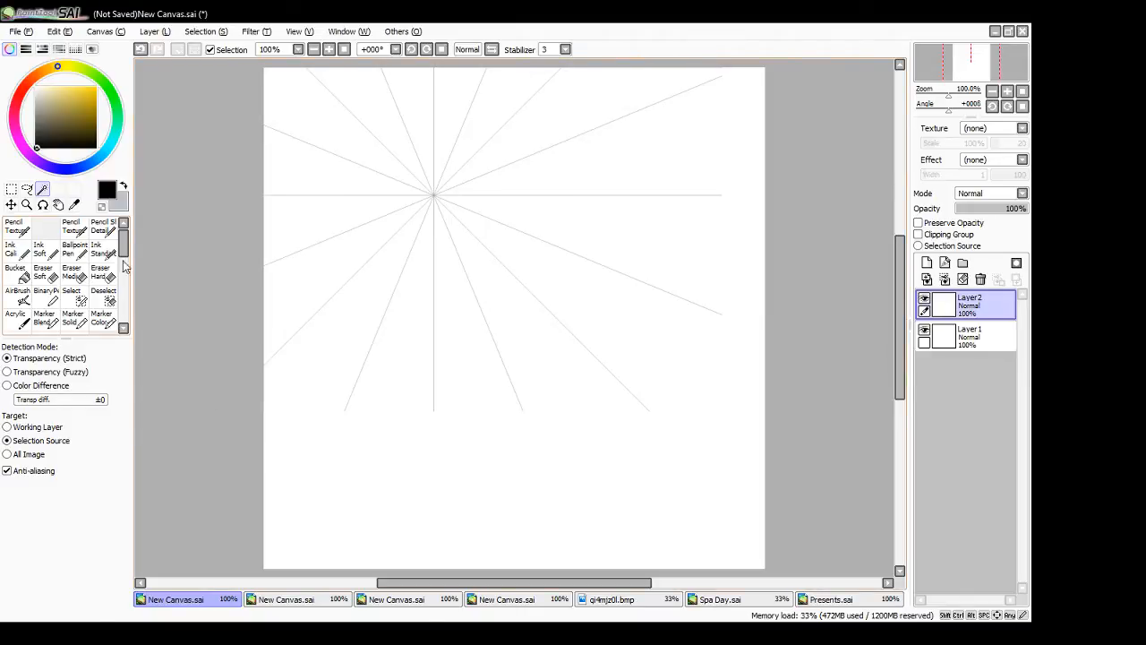
- Choose the Ballpoint Pen brush for drawing
left_click(74, 249)
mouse_move(425, 468)
left_mouse_down()
mouse_move(415, 494)
mouse_move(453, 500)
mouse_move(410, 542)
mouse_move(428, 541)
left_mouse_up()
left_click_drag(446, 521, 441, 539)
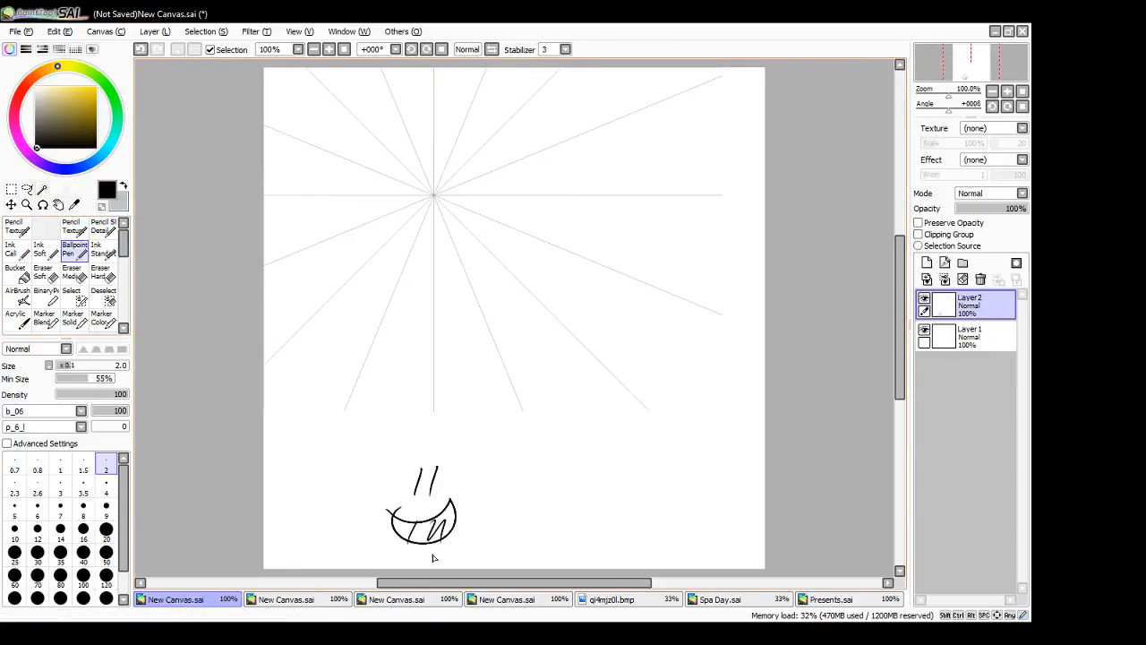
key("ctrl+z")
key("ctrl+z")
key("ctrl+z")
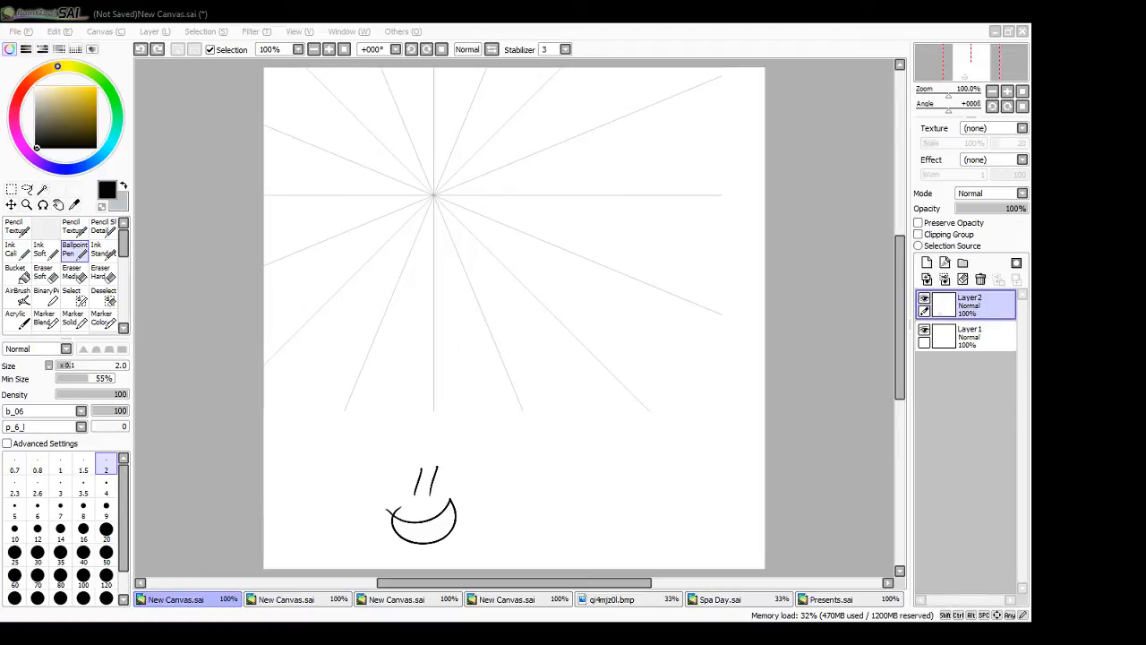
left_click(833, 448)
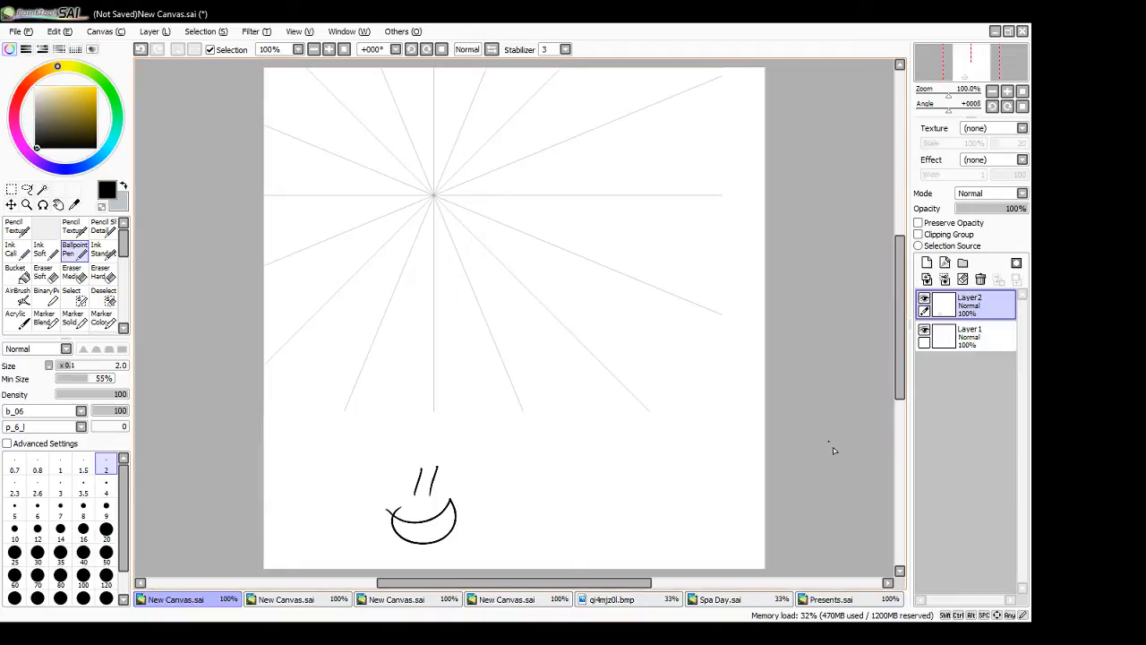
key("ctrl+z")
key("ctrl+z")
key("ctrl+z")
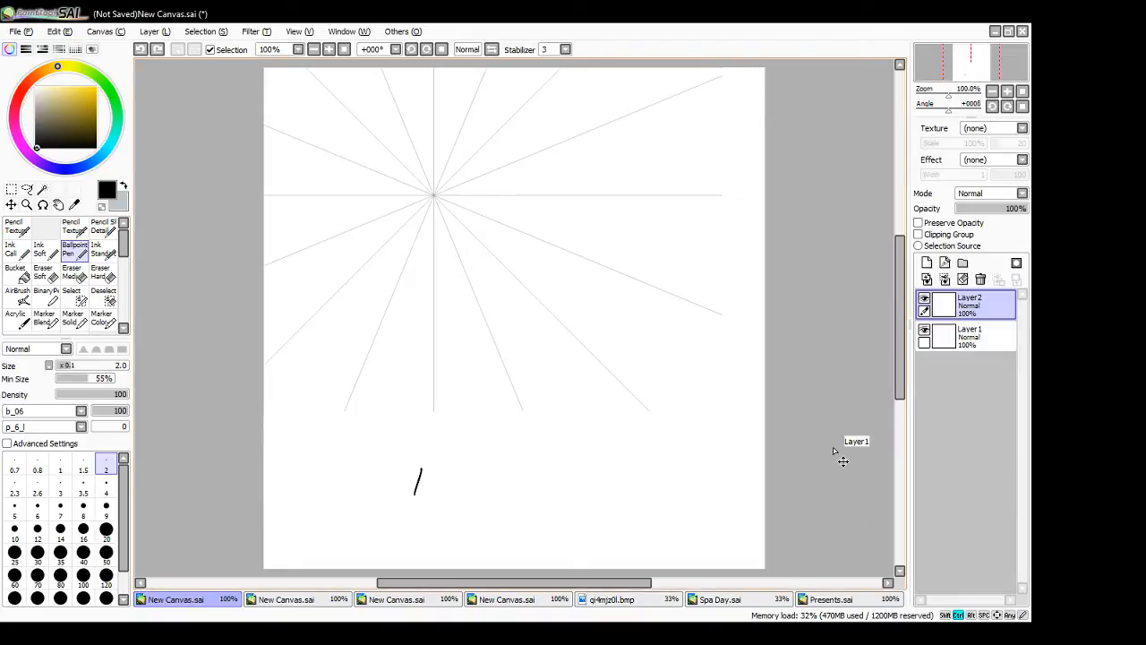
key("ctrl+z")
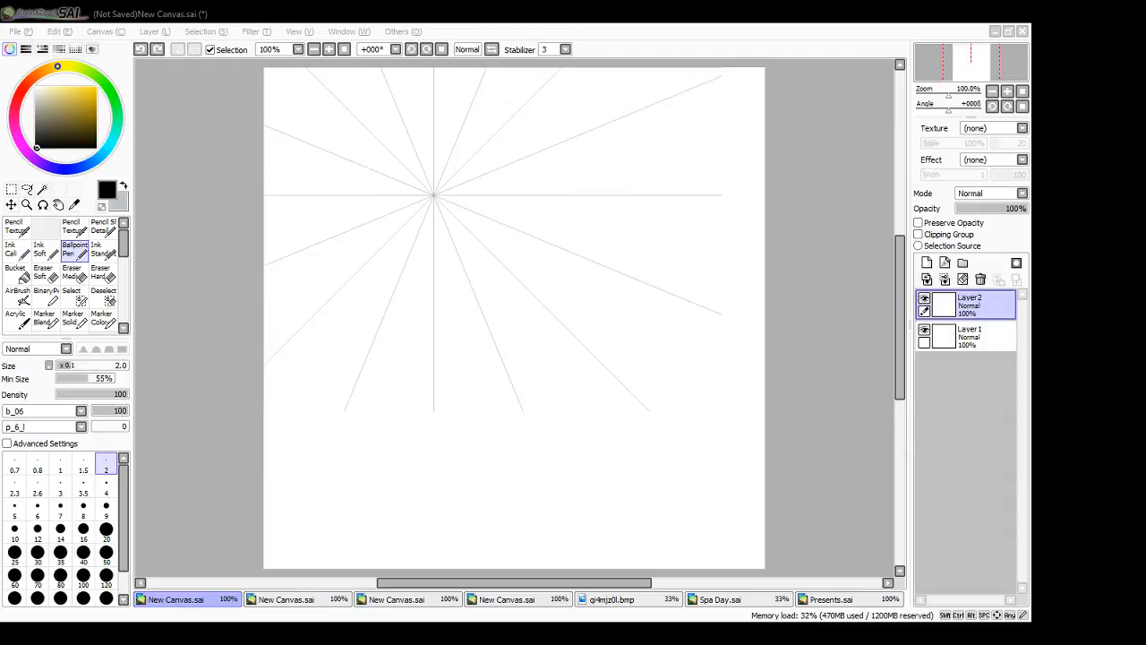
- Merge Layer2 down into Layer1 in each of the four perspective-guide canvases
left_click(945, 280)
left_click(296, 599)
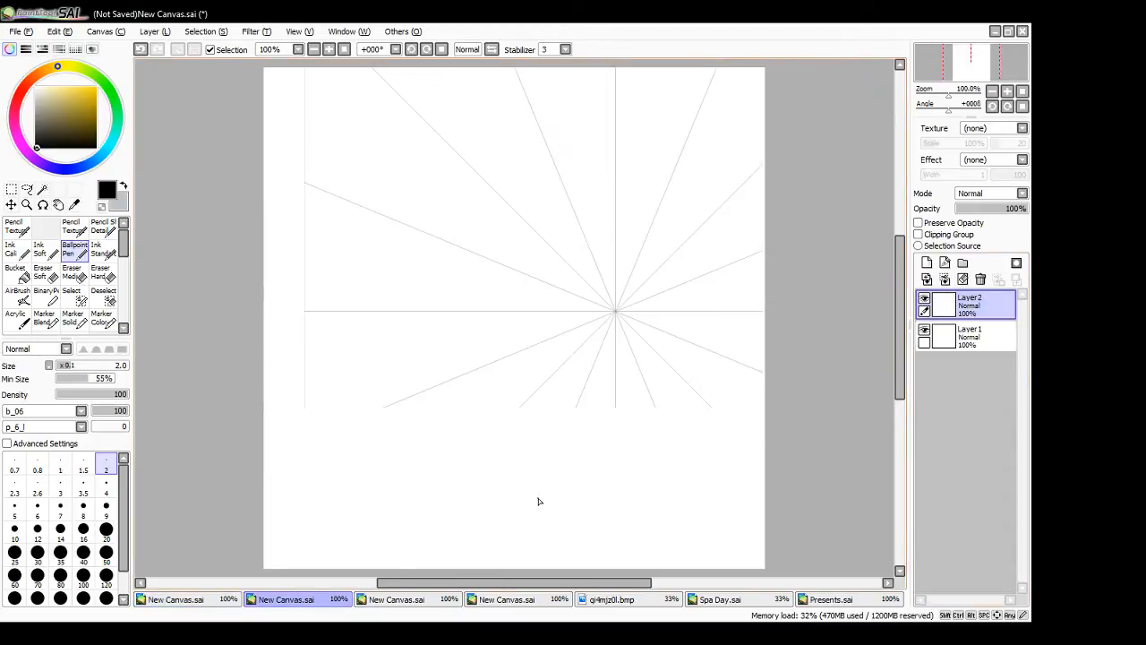
left_click(945, 279)
left_click(408, 600)
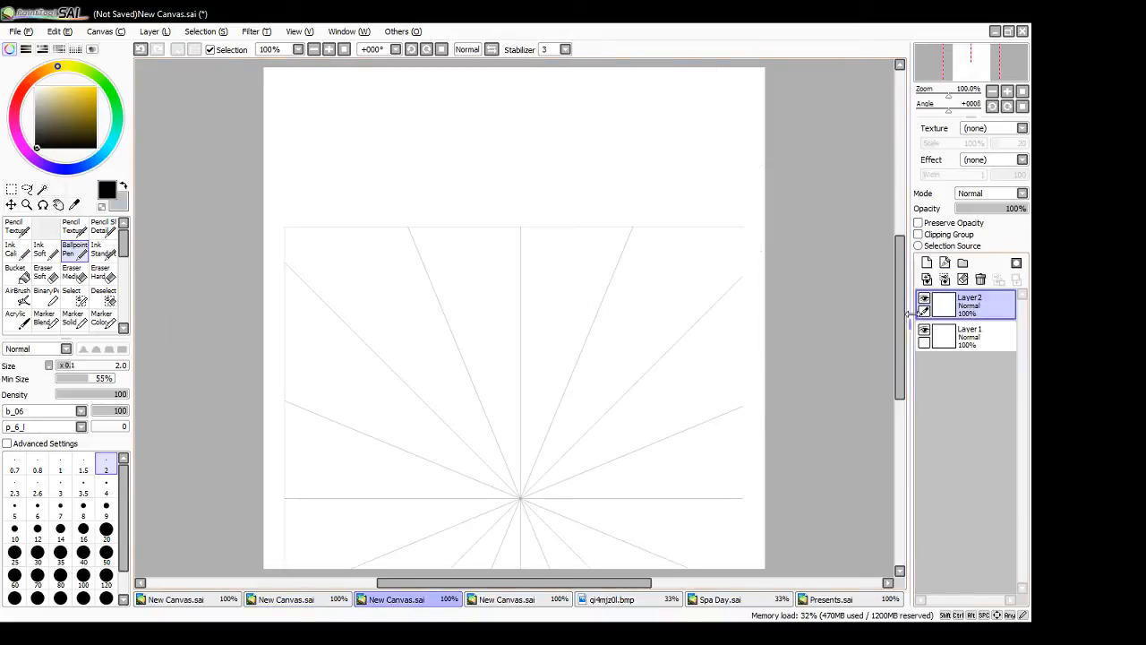
left_click(945, 280)
left_click(497, 600)
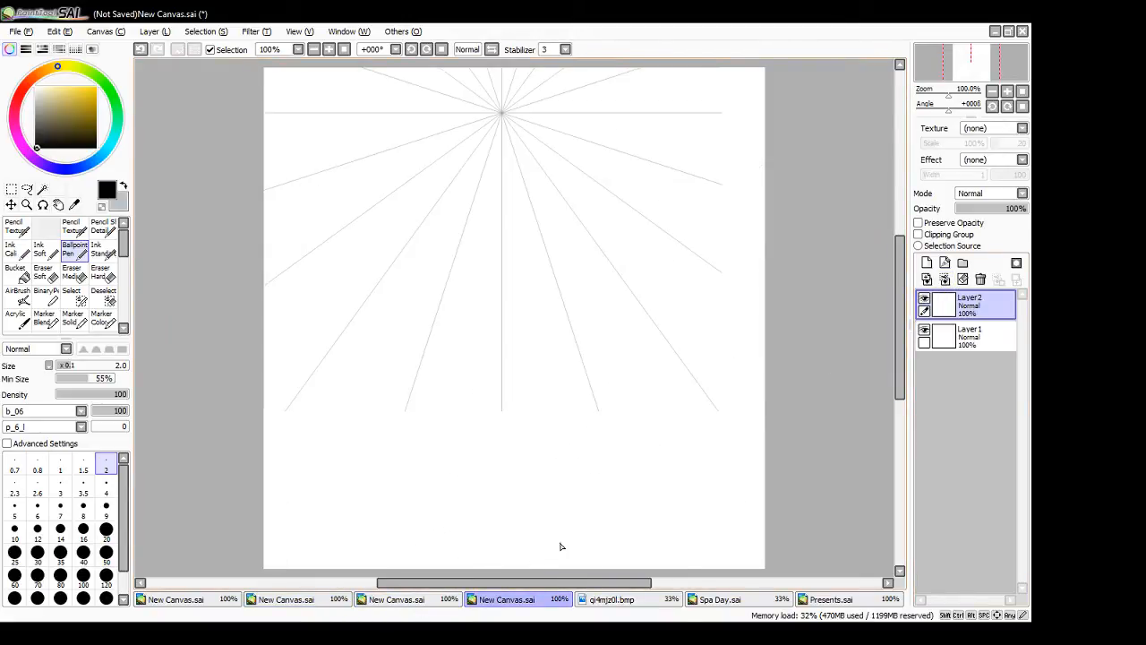
left_click(945, 279)
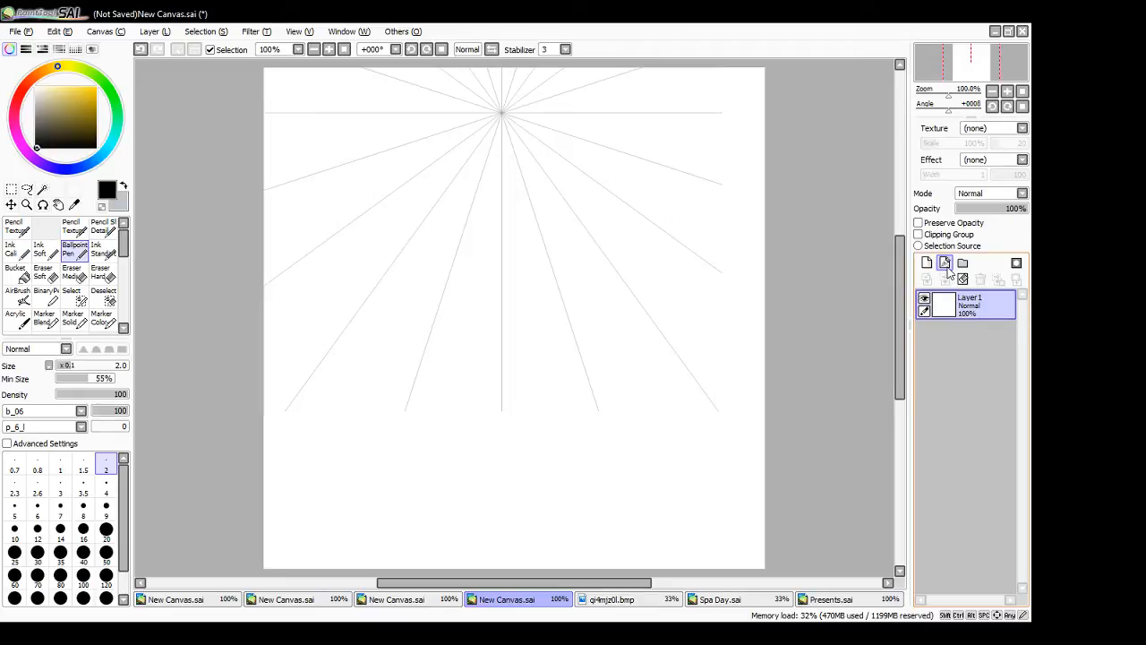
- Add a new layer to the first canvas and sketch a large square below and to the right of the vanishing point
left_click(190, 604)
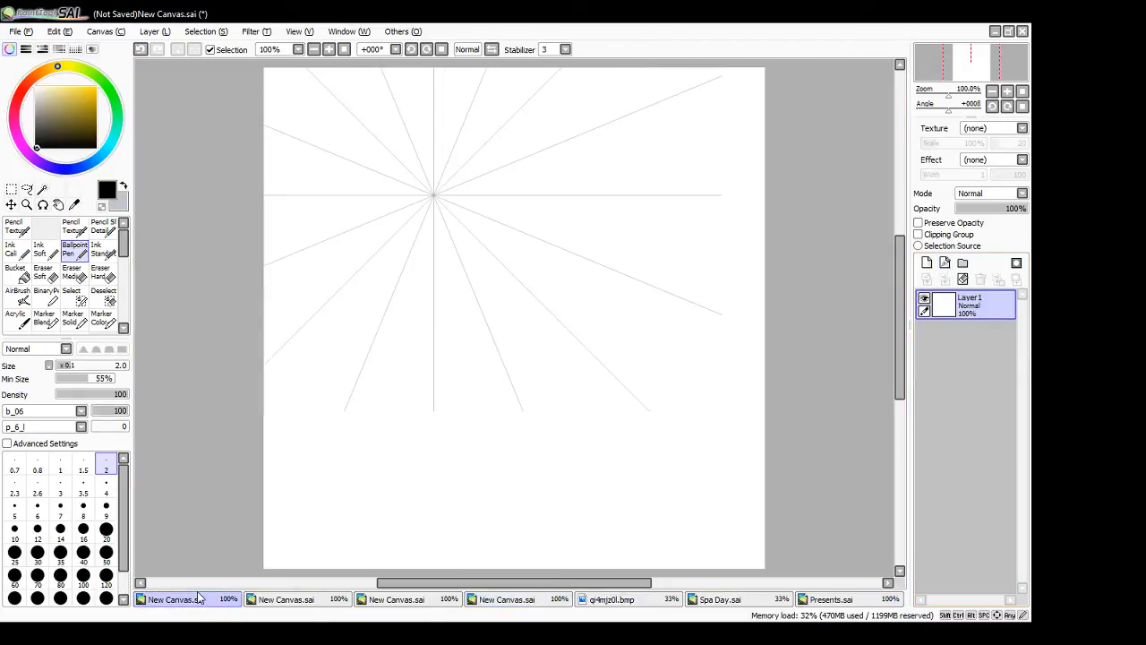
left_click(927, 263)
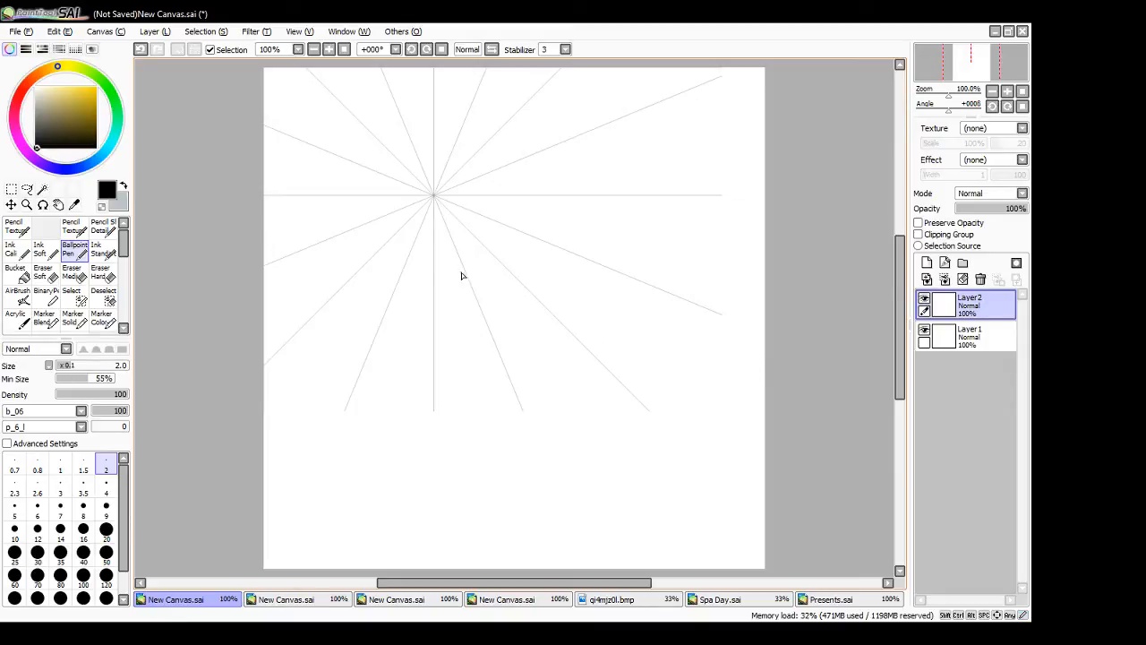
mouse_move(466, 243)
left_mouse_down()
mouse_move(465, 412)
mouse_move(522, 241)
mouse_move(657, 245)
mouse_move(655, 409)
left_mouse_up()
left_click_drag(456, 420, 677, 429)
key("ctrl+z")
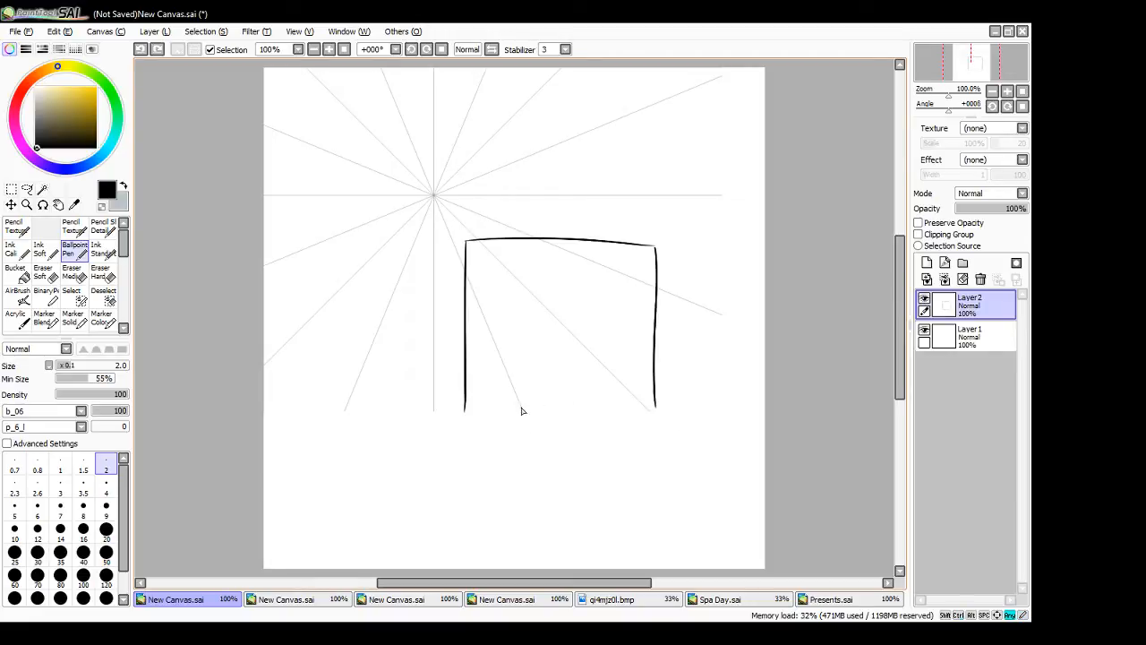
left_click_drag(465, 411, 661, 409)
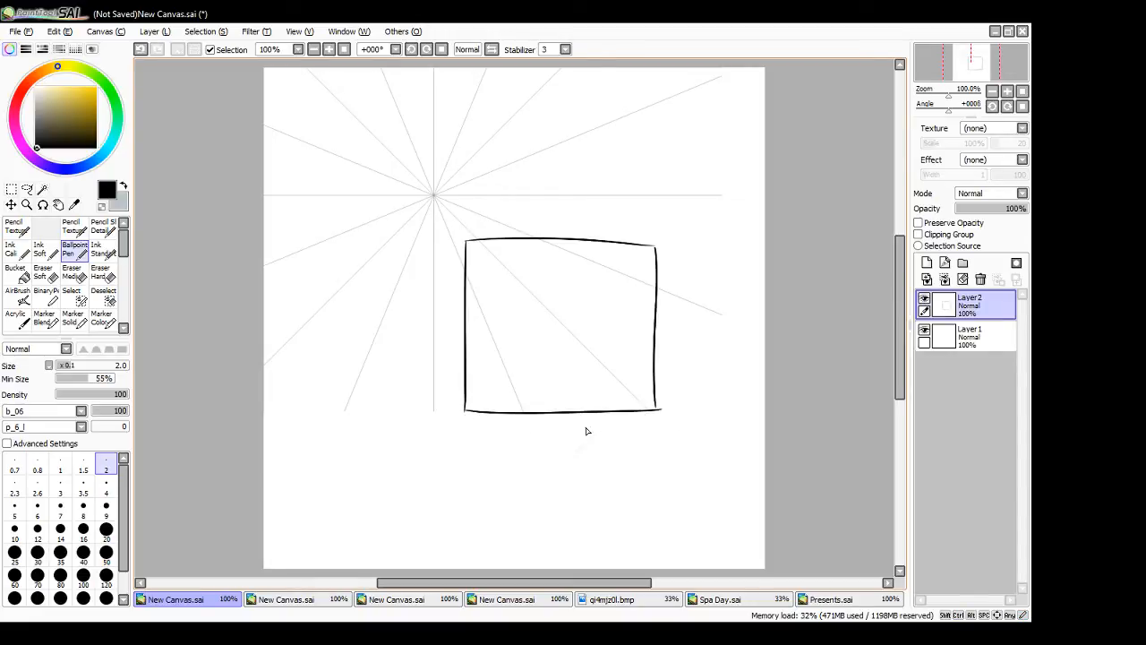
left_click_drag(656, 252, 660, 411)
- Hide the guide layer, Layer1, and turn the square into a box by sketching receding edges and a back edge on its top and left sides
left_click(925, 331)
left_click_drag(451, 216, 465, 242)
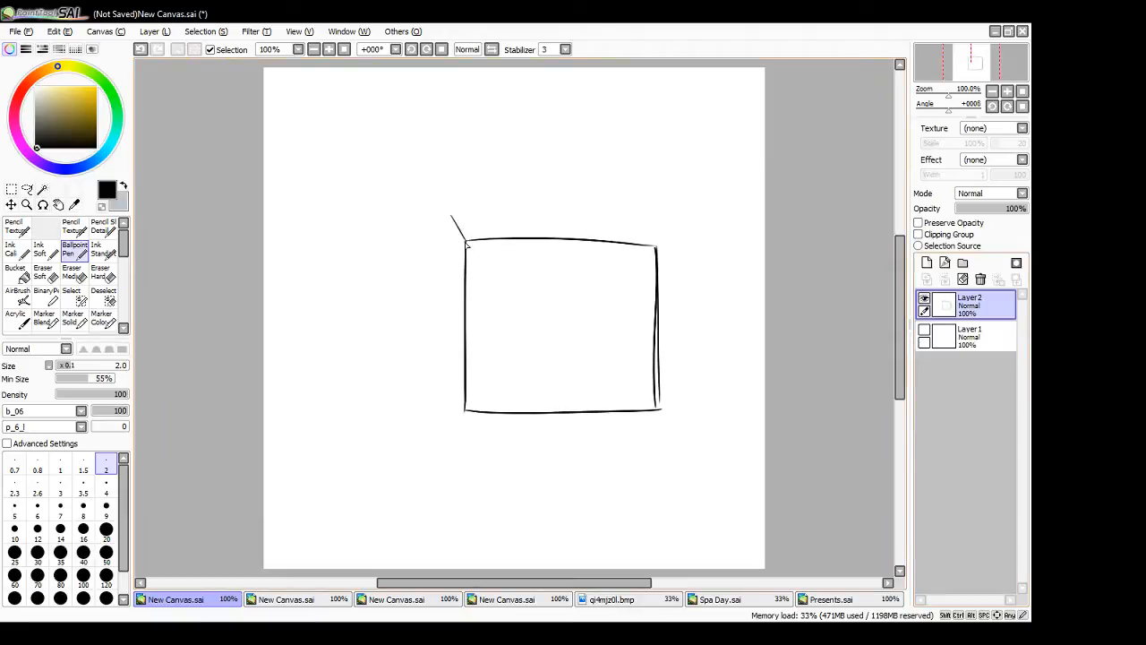
left_click_drag(465, 410, 450, 370)
mouse_move(455, 215)
left_mouse_down()
mouse_move(627, 224)
mouse_move(657, 243)
left_mouse_up()
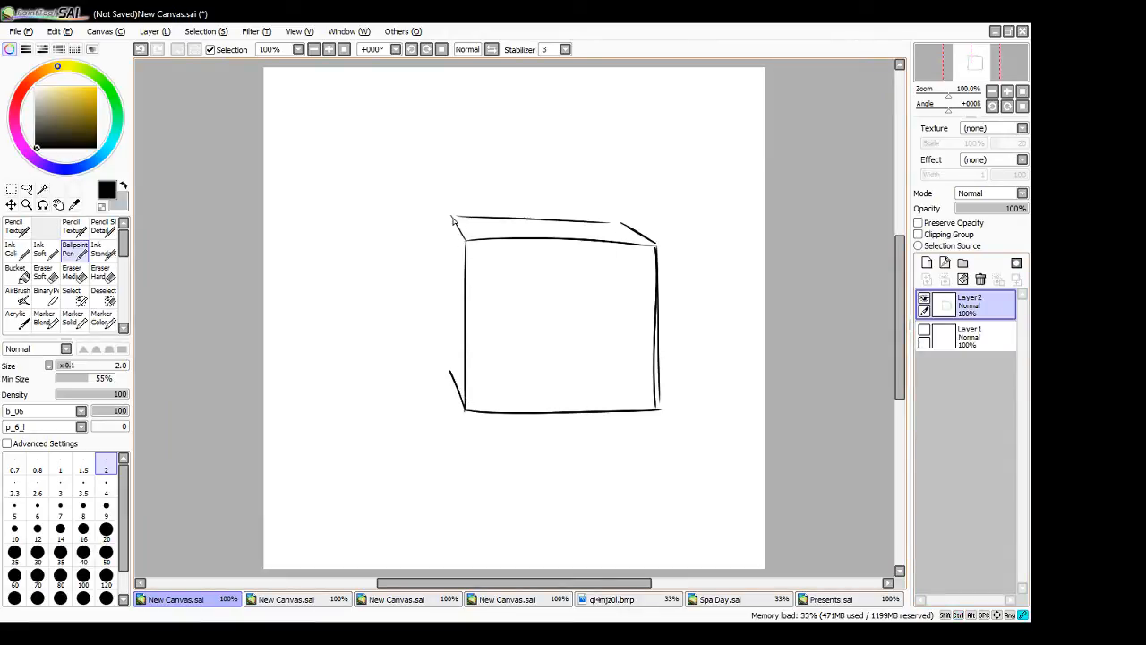
left_click_drag(452, 219, 450, 381)
left_click_drag(447, 265, 448, 330)
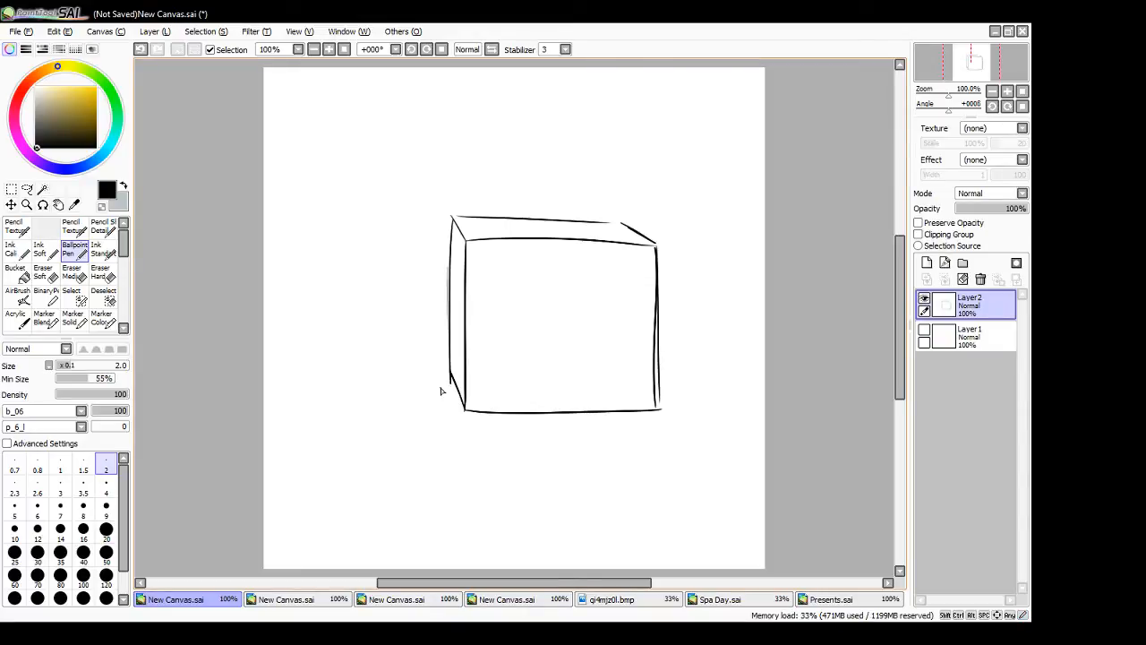
- Hide the box on Layer2, show the guide on Layer1 again, and add a new layer on top
left_click(924, 299)
left_click(925, 331)
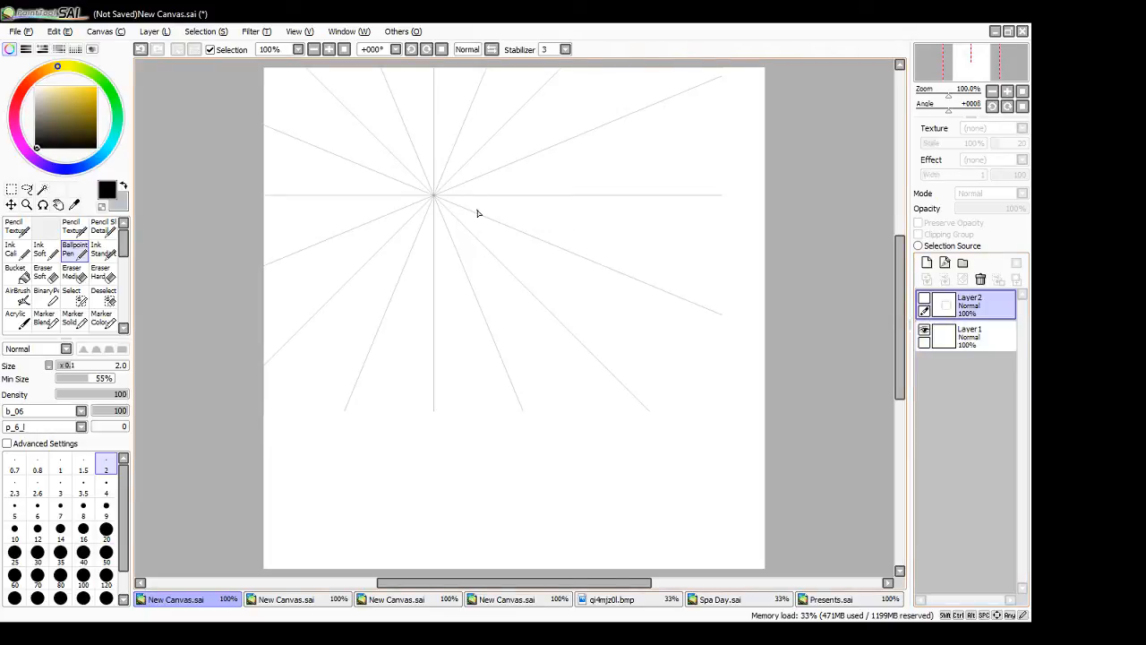
mouse_move(434, 196)
left_mouse_down()
mouse_move(742, 205)
mouse_move(726, 207)
left_mouse_up()
left_click(927, 265)
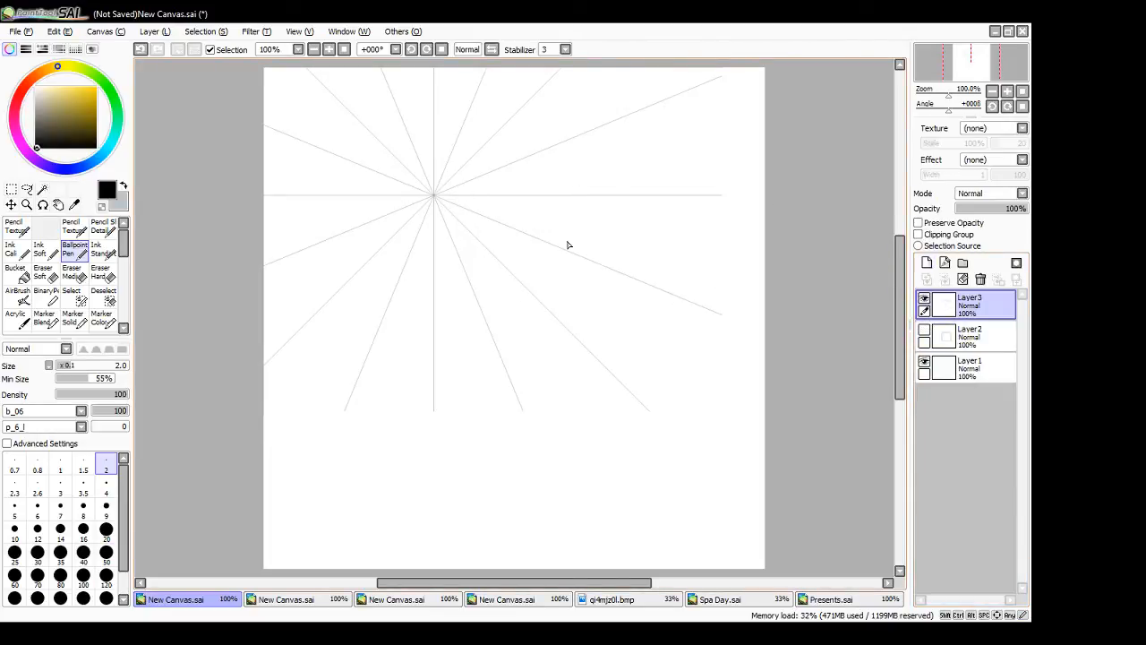
- Draw a fan of lines from the vanishing point toward the canvas's upper right, and clear Layer3 again
mouse_move(263, 198)
left_mouse_down()
mouse_move(728, 202)
mouse_move(793, 186)
left_mouse_up()
key("ctrl+z")
mouse_move(435, 197)
left_mouse_down()
mouse_move(584, 64)
mouse_move(702, 85)
left_mouse_up()
left_click_drag(436, 194, 718, 186)
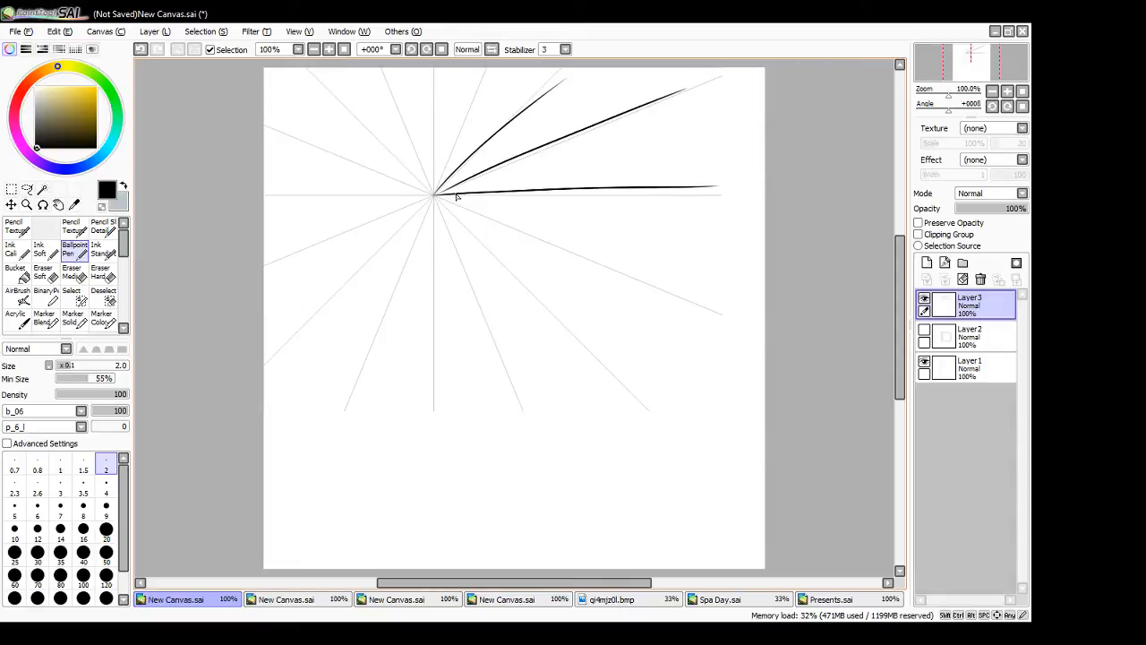
mouse_move(436, 193)
left_mouse_down()
mouse_move(695, 132)
mouse_move(679, 50)
left_mouse_up()
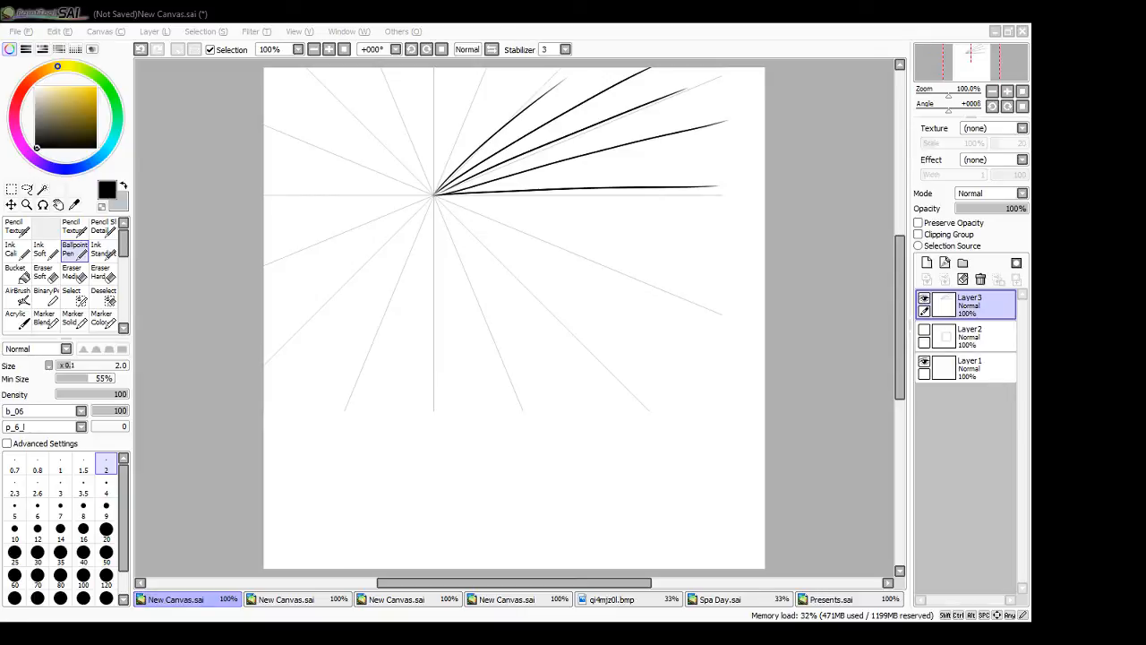
left_click(825, 290)
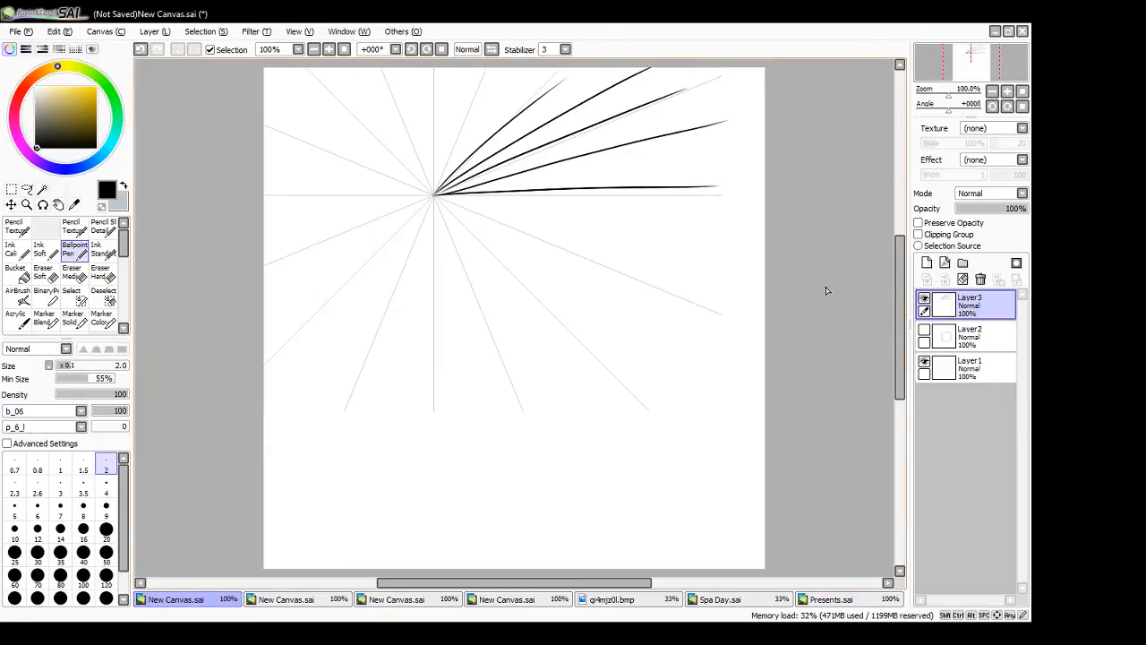
left_click(962, 279)
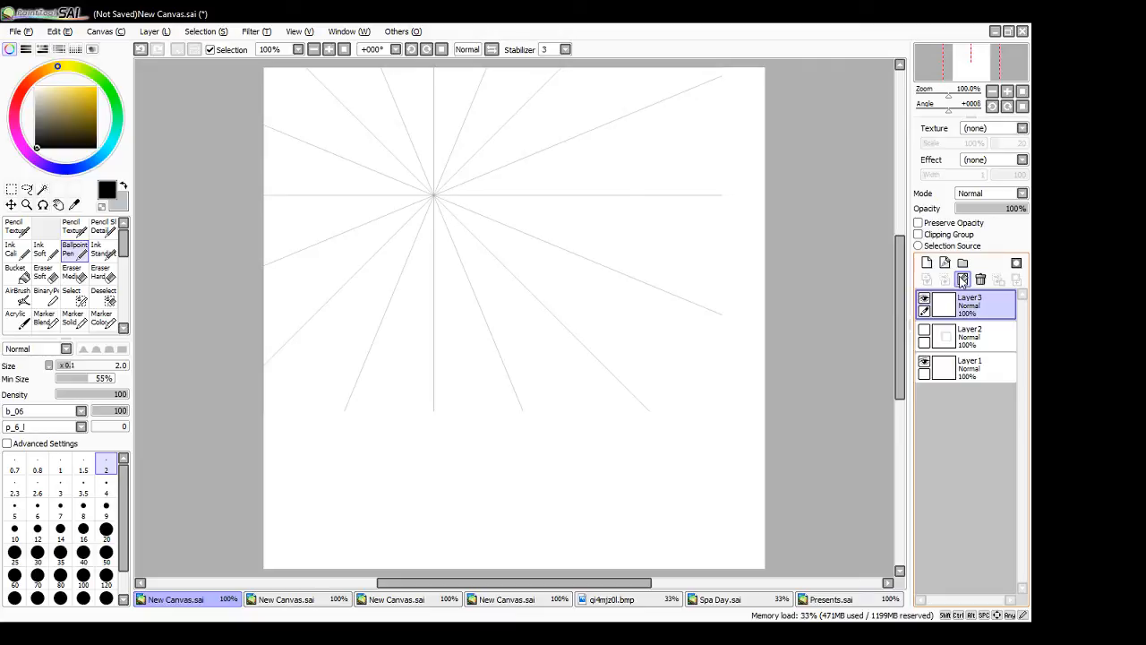
- Show Layer2 and draw straighter horizontal lines over the bottom and top edges of the box's front face on Layer3
key("ctrl+z")
left_click_drag(468, 410, 670, 409)
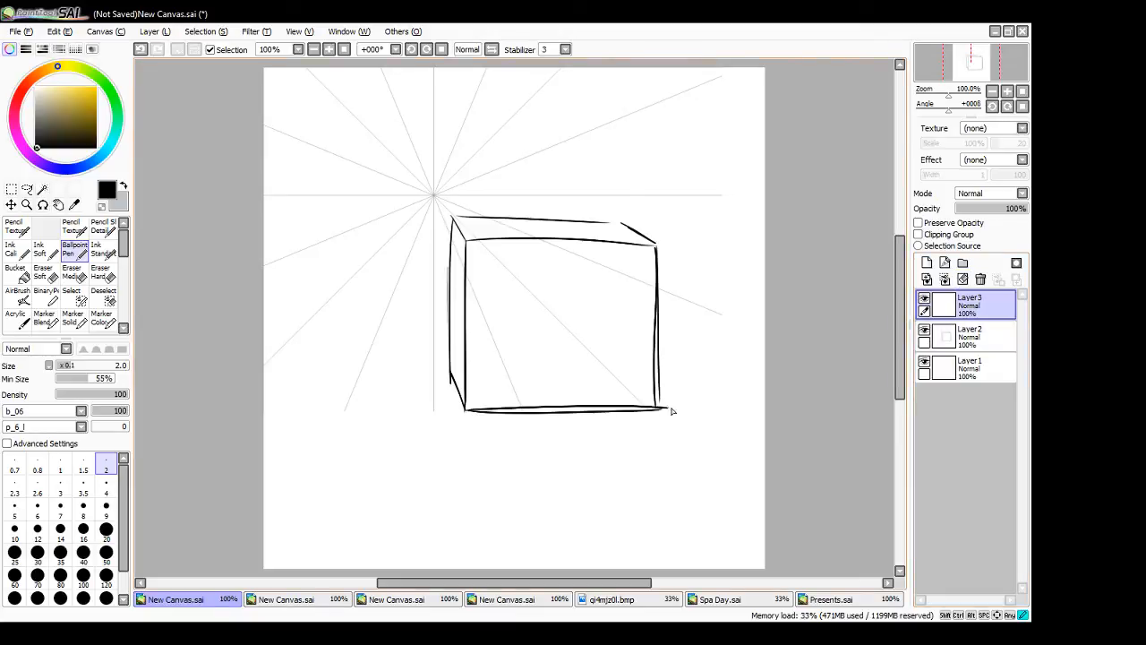
left_click_drag(470, 244, 659, 242)
key("ctrl+z")
left_click_drag(466, 240, 661, 239)
- Draw a small cube in the empty area below the guide, with its front, left and top faces showing
mouse_move(392, 487)
left_mouse_down()
mouse_move(397, 450)
mouse_move(428, 445)
mouse_move(425, 479)
mouse_move(392, 488)
left_mouse_up()
left_click(377, 477, "shift")
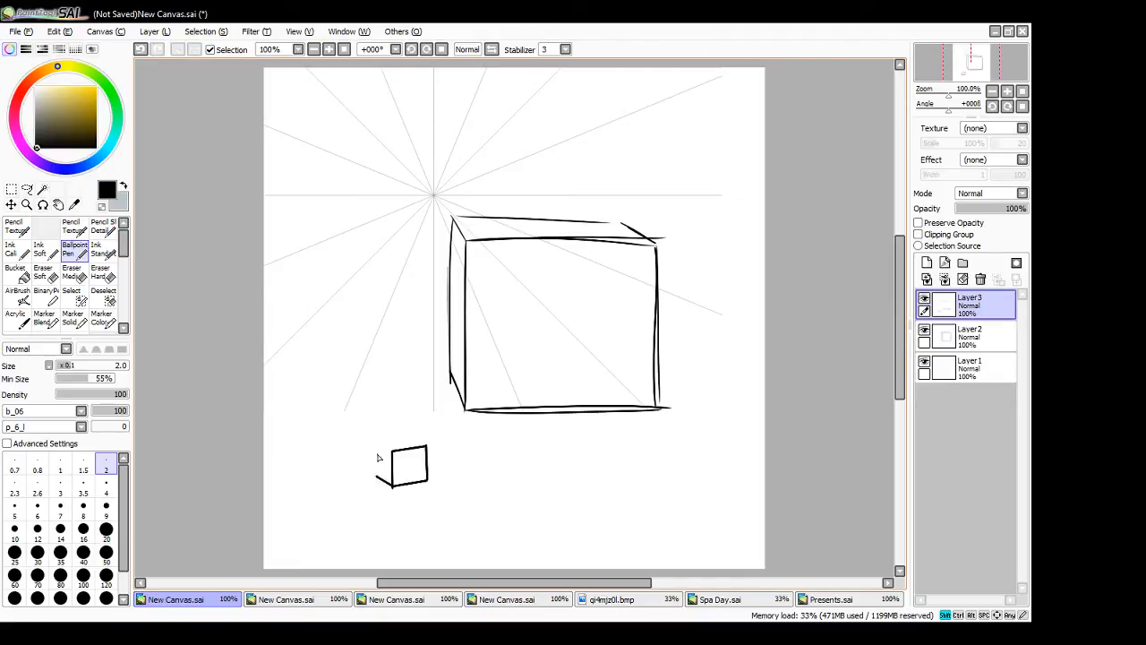
left_click(375, 439, "shift")
left_click(392, 449, "shift")
left_click(375, 440)
left_click(408, 436, "shift")
left_click(427, 445, "shift")
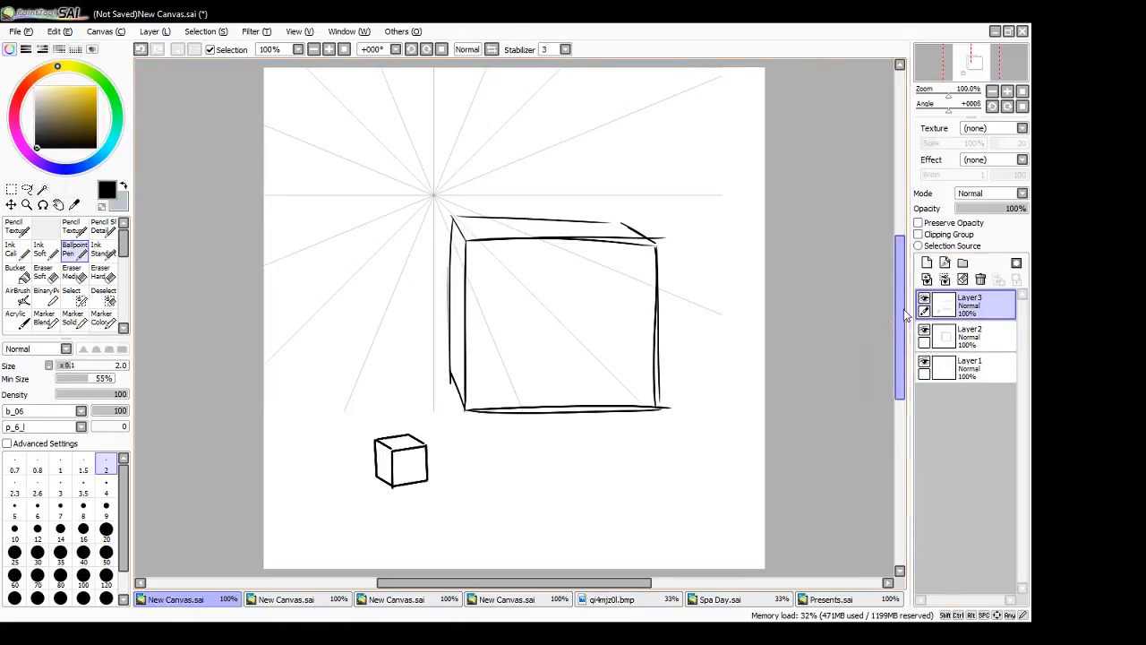
- Hide Layer2 and Layer3 so only the guide shows, and add a new layer on top
left_click(925, 300)
left_click(925, 300)
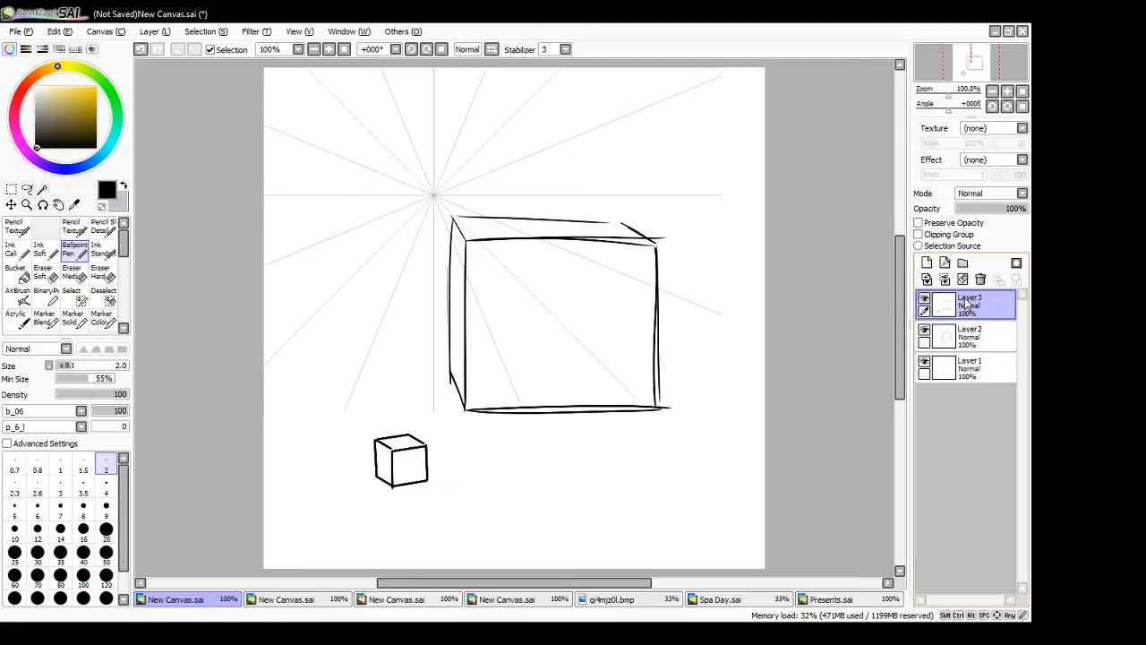
left_click(924, 334)
left_click(925, 303)
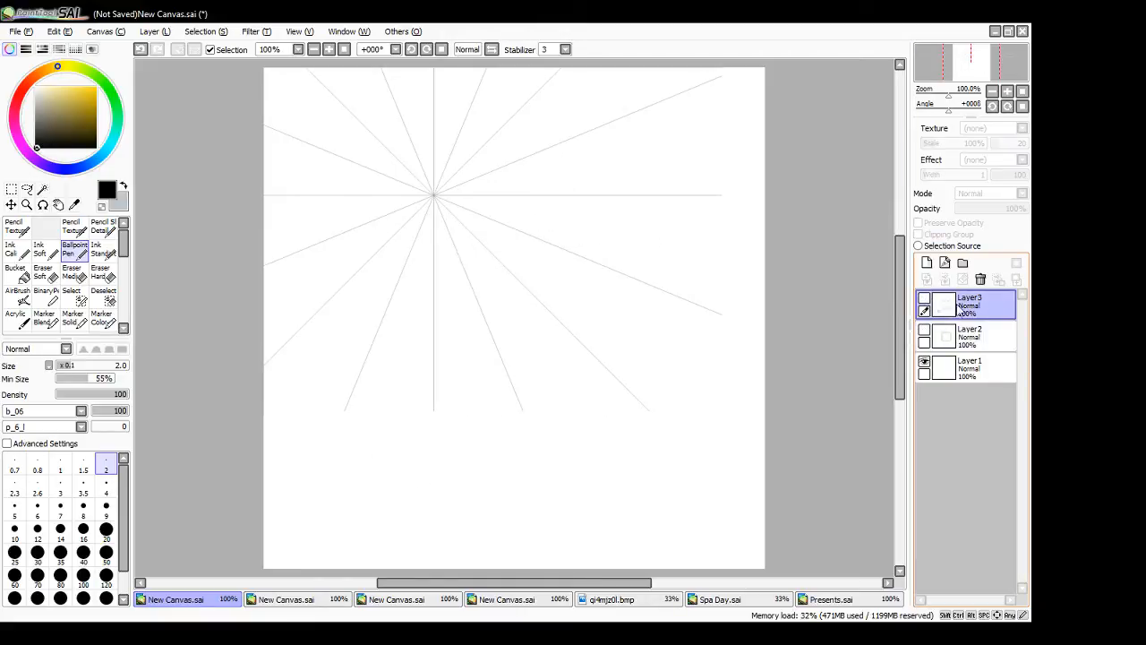
left_click(927, 262)
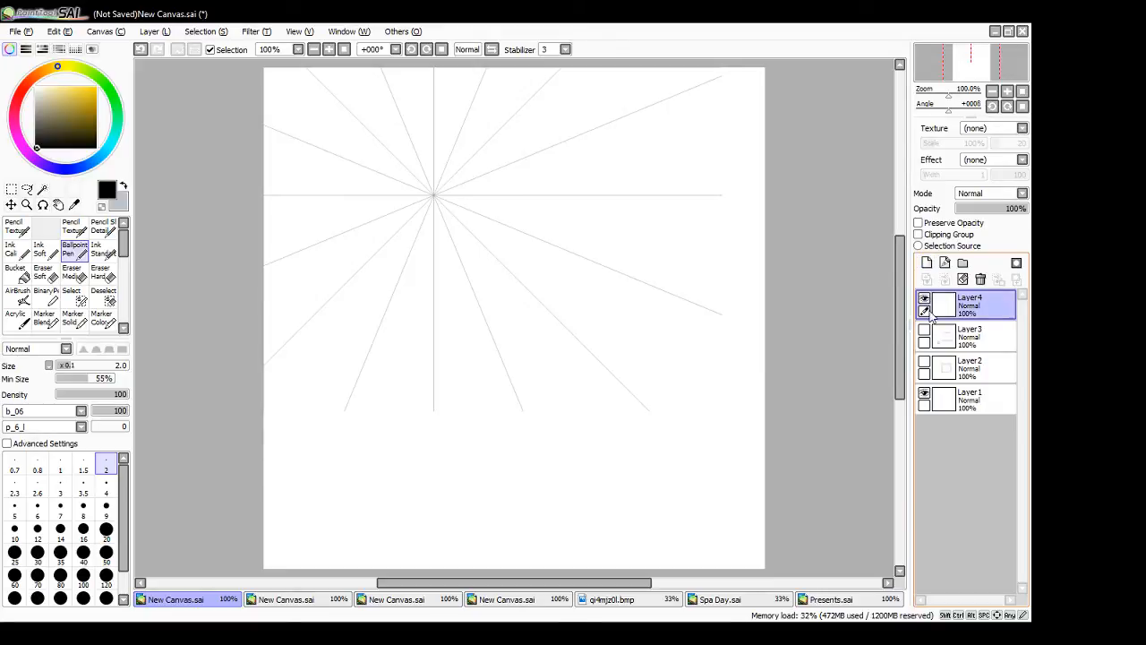
- Mark the vanishing point with a dot and draw a horizontal horizon line through it across the canvas
left_click(434, 196)
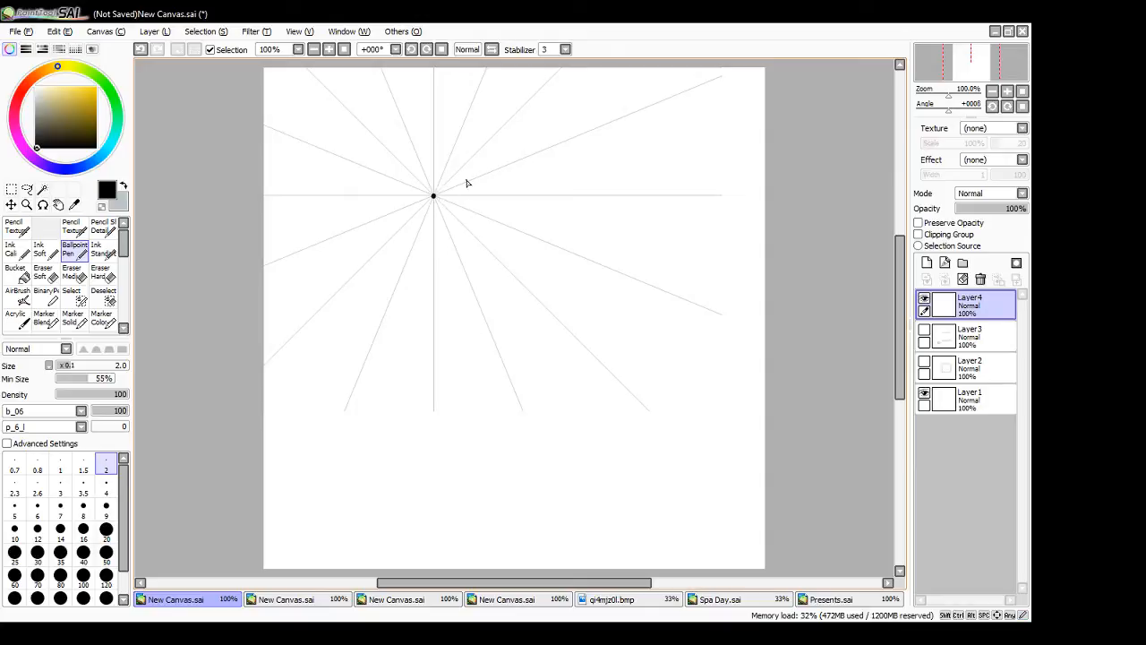
left_click_drag(263, 195, 725, 191)
key("ctrl+z")
left_click_drag(265, 195, 754, 200)
key("ctrl+z")
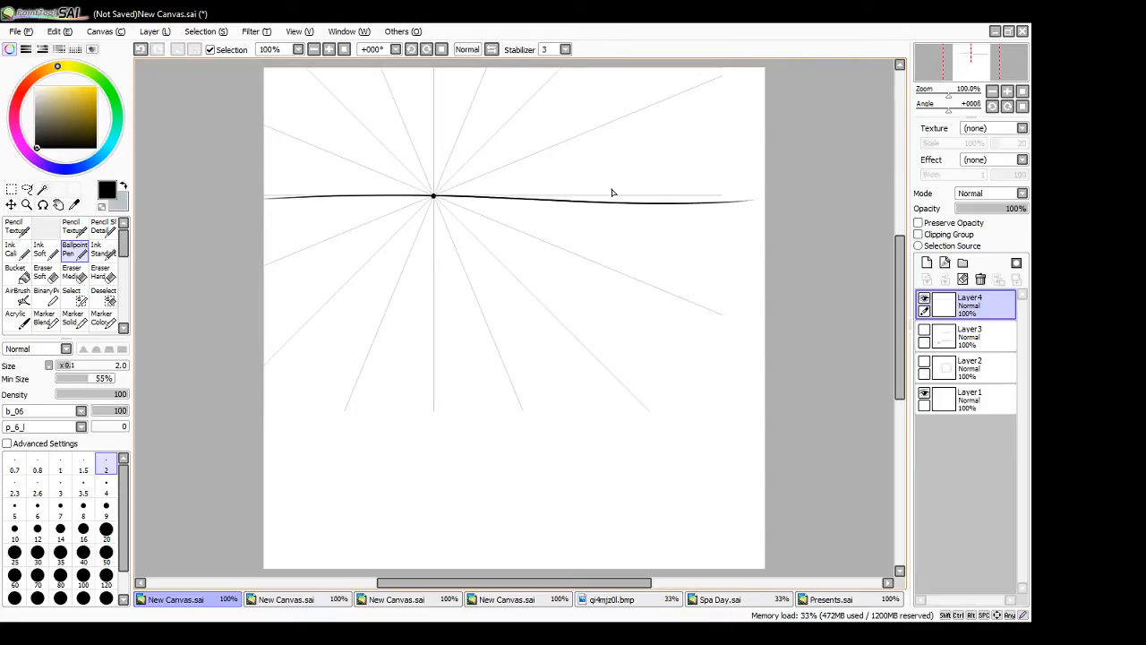
left_click_drag(434, 196, 750, 195)
key("ctrl+z")
- Erase the surplus lower stroke along the right half of the horizon line with the Eraser Hard brush
key("e")
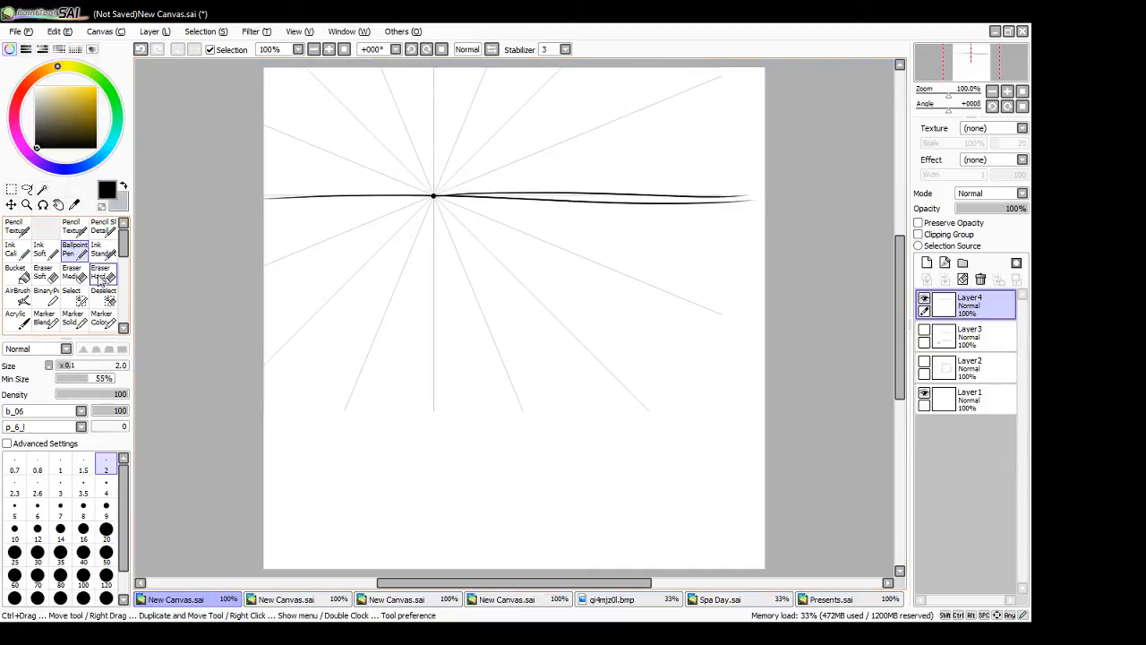
left_click_drag(474, 191, 791, 209)
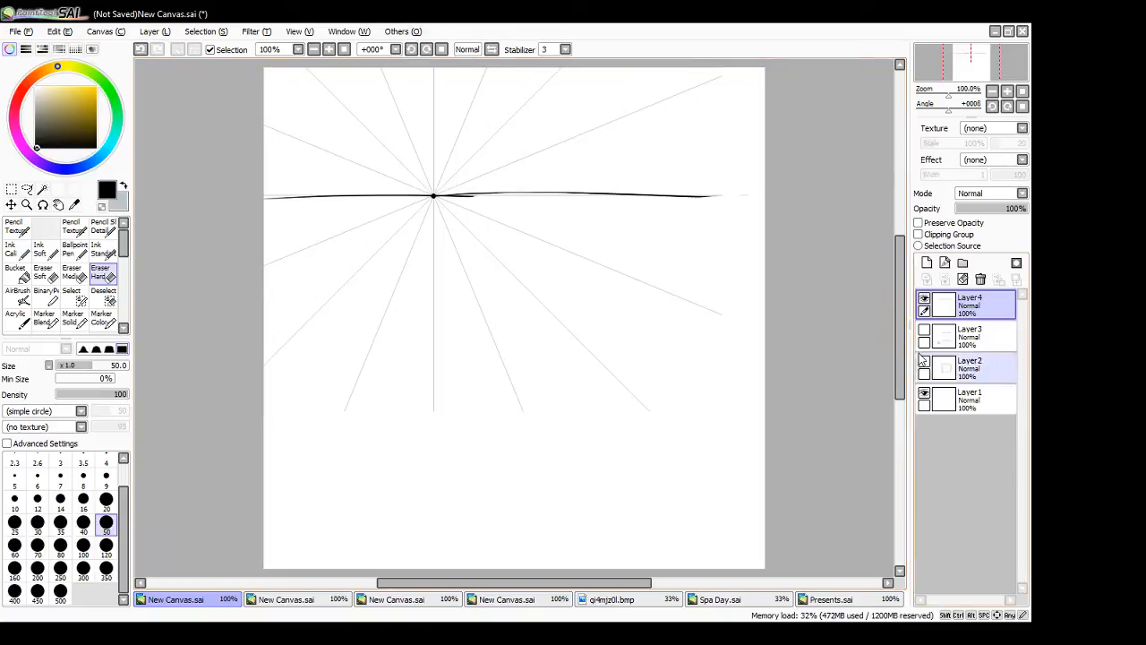
- With the Ballpoint Pen, draw one circle below the horizon line and another above it, both right of the vanishing point
left_click(78, 255)
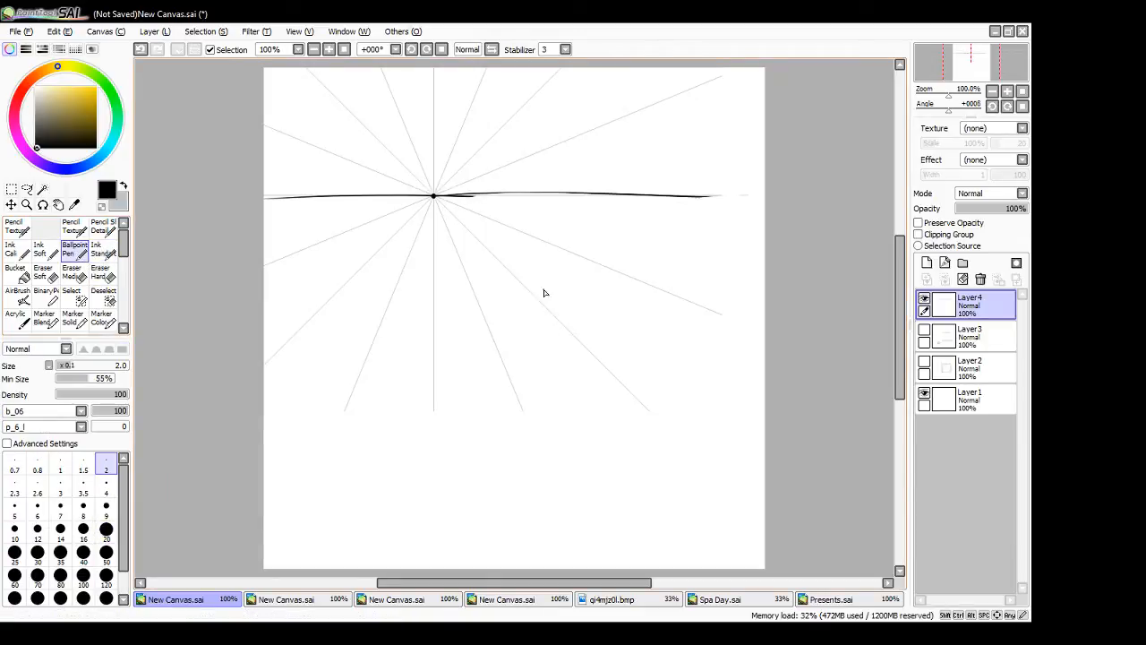
mouse_move(589, 308)
left_mouse_down()
mouse_move(578, 365)
mouse_move(618, 362)
left_mouse_up()
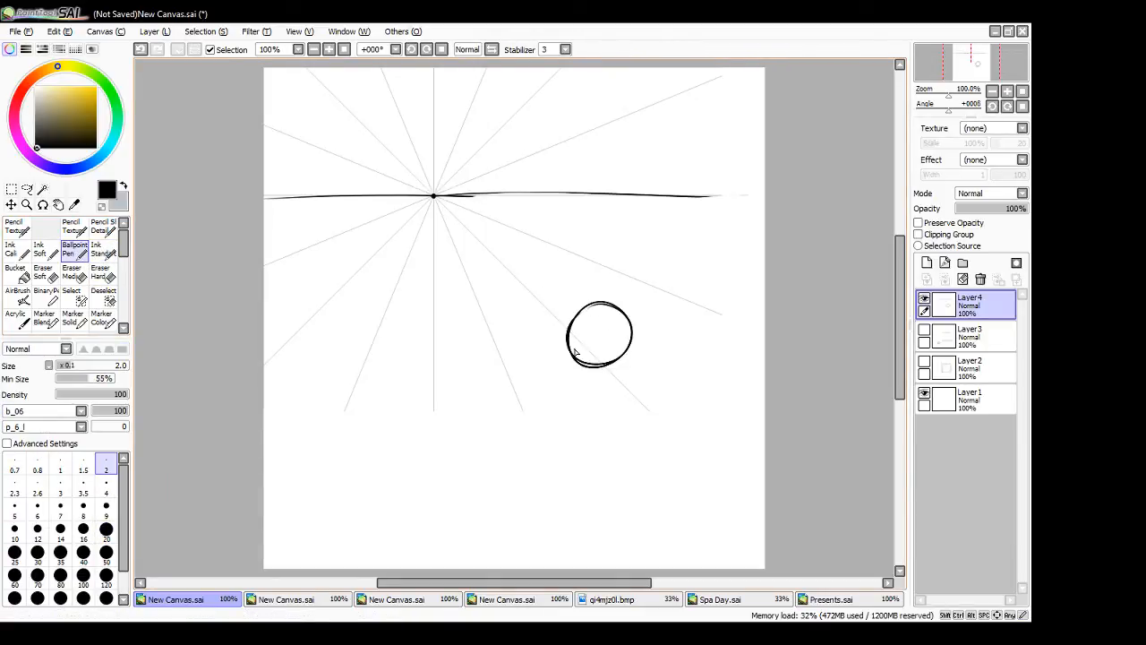
mouse_move(479, 72)
left_mouse_down()
mouse_move(457, 110)
mouse_move(500, 125)
left_mouse_up()
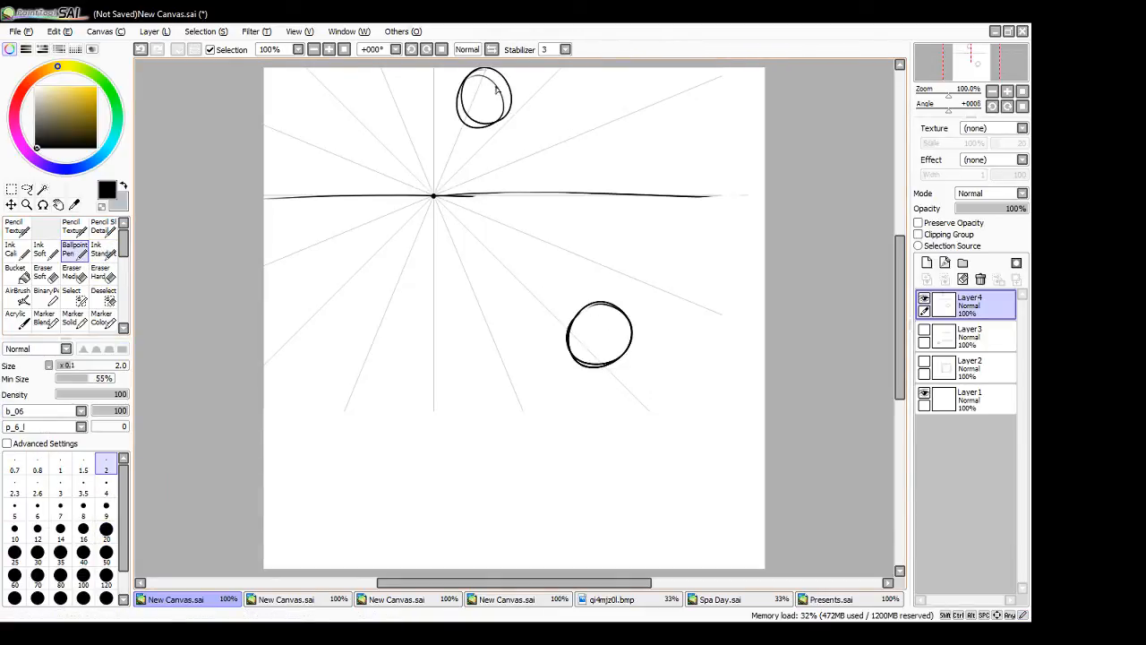
- Draw a circle at the canvas's left edge below the horizon and extend it into a cylinder tapering toward the vanishing point
mouse_move(279, 274)
left_mouse_down()
mouse_move(320, 291)
mouse_move(271, 255)
mouse_move(264, 299)
mouse_move(304, 300)
left_mouse_up()
key("ctrl+z")
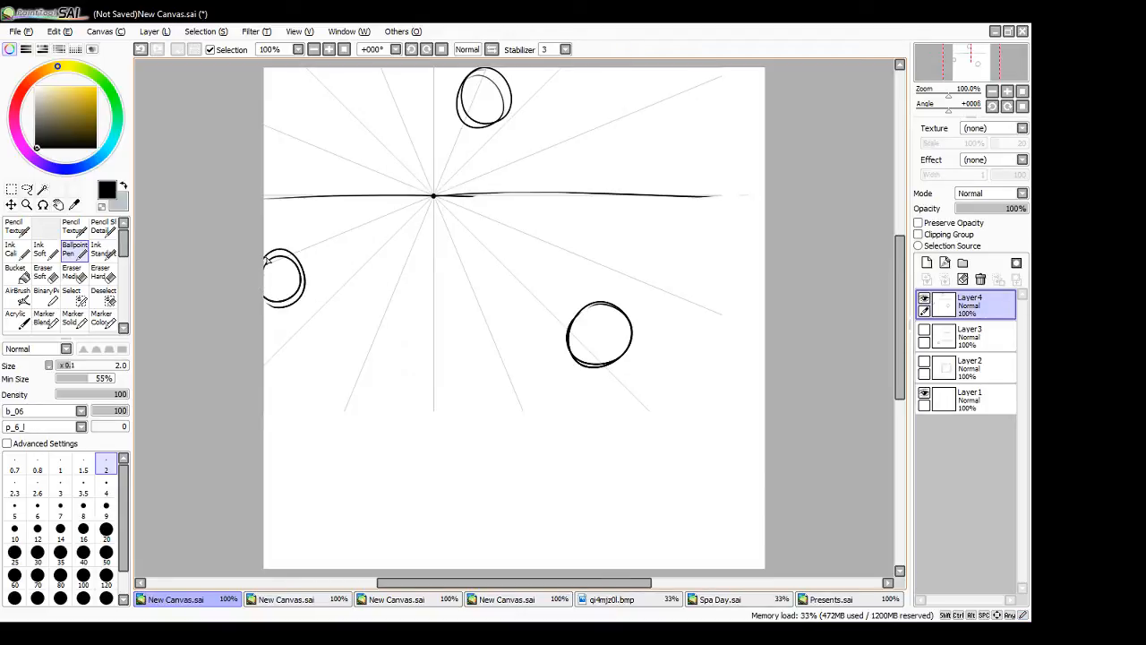
left_click_drag(266, 258, 332, 226)
key("ctrl+z")
left_click_drag(265, 256, 328, 231)
left_click_drag(289, 306, 335, 261)
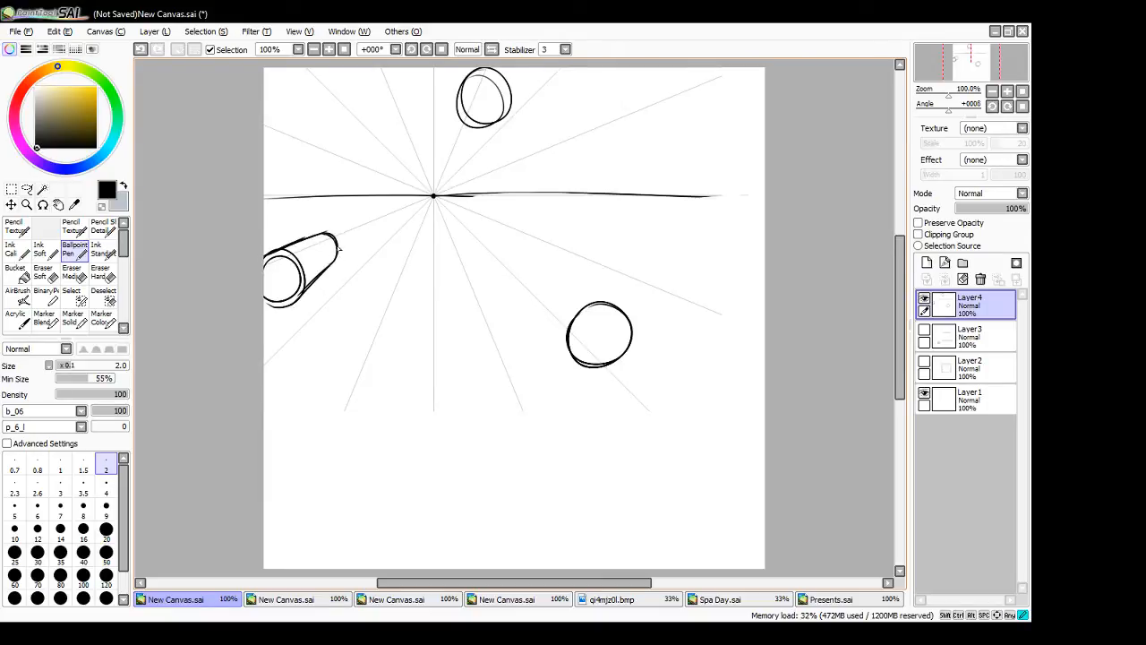
- Extend the circle above the horizon into a tapering cylinder, and sketch the far end circles inside this cylinder and the left one
mouse_move(459, 100)
left_mouse_down()
mouse_move(449, 151)
mouse_move(446, 157)
left_mouse_up()
left_click_drag(499, 120, 454, 165)
mouse_move(447, 156)
left_mouse_down()
mouse_move(457, 166)
mouse_move(471, 154)
left_mouse_up()
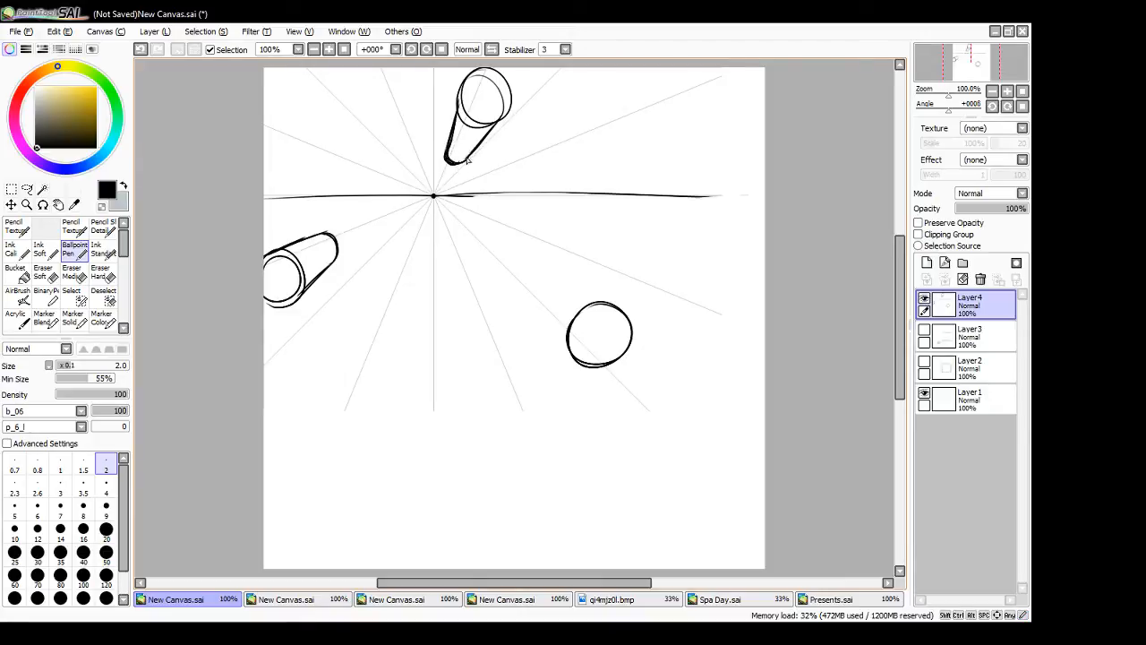
left_click_drag(312, 248, 317, 240)
mouse_move(457, 143)
left_mouse_down()
mouse_move(450, 160)
mouse_move(459, 156)
left_mouse_up()
left_click_drag(532, 297, 574, 364)
mouse_move(551, 283)
left_mouse_down()
mouse_move(611, 301)
mouse_move(602, 299)
left_mouse_up()
key("ctrl+z")
key("ctrl+z")
key("ctrl+z")
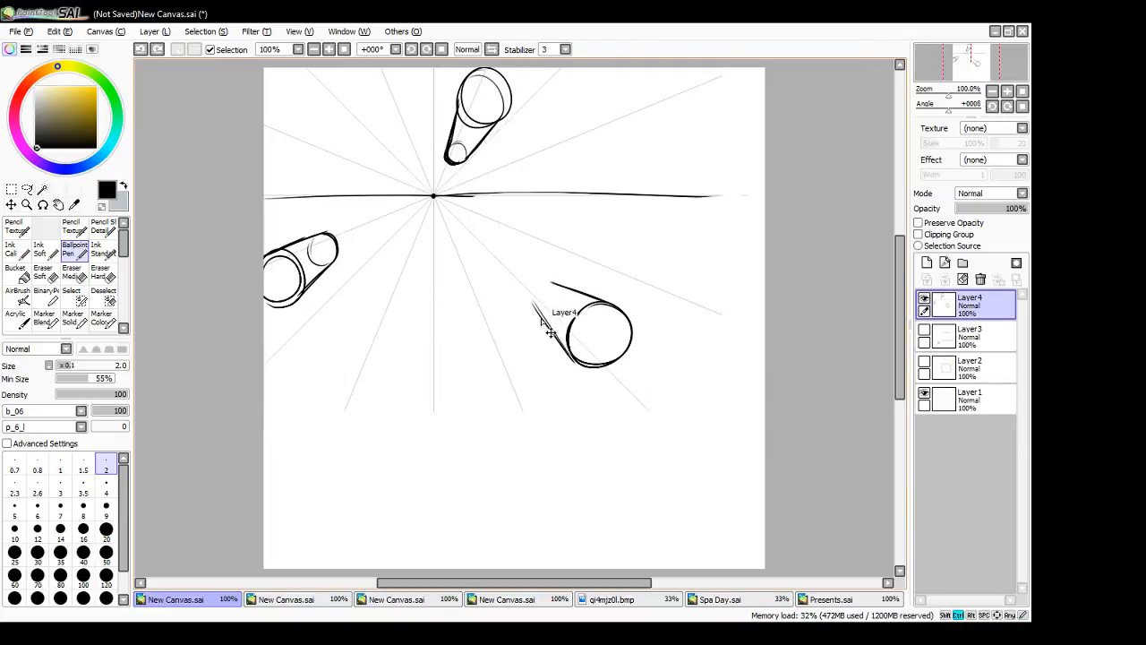
key("ctrl+z")
- Extend the circle below the horizon, right of the vanishing point, into a tapering cylinder with a smaller far end circle
left_click_drag(528, 306, 570, 354)
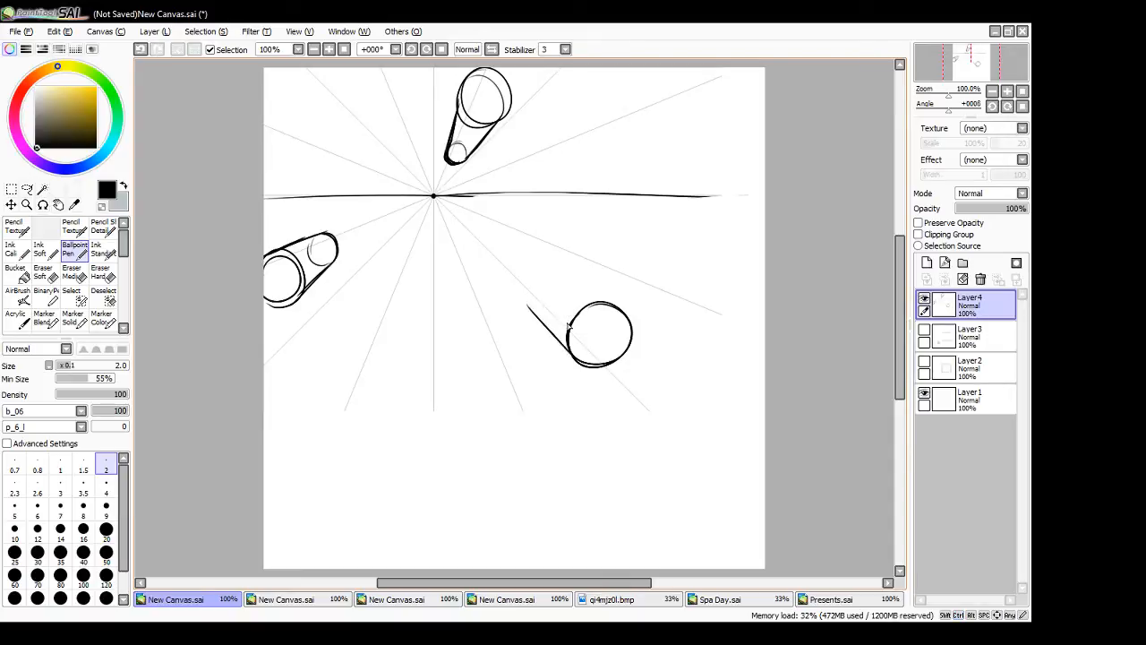
mouse_move(542, 279)
left_mouse_down()
mouse_move(603, 307)
mouse_move(548, 277)
mouse_move(604, 301)
left_mouse_up()
key("ctrl+z")
mouse_move(538, 279)
left_mouse_down()
mouse_move(534, 315)
mouse_move(547, 276)
mouse_move(529, 300)
mouse_move(554, 301)
left_mouse_up()
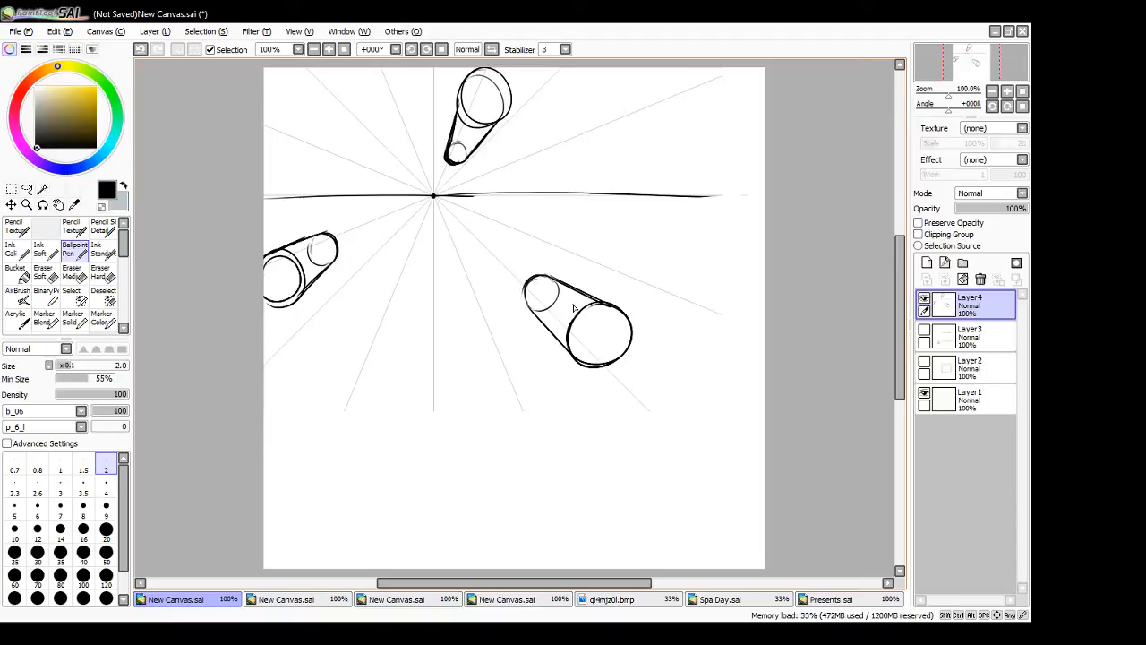
- Draw another circle above the horizon at the upper right and taper it into a cylinder toward the vanishing point
mouse_move(612, 106)
left_mouse_down()
mouse_move(642, 130)
mouse_move(611, 104)
mouse_move(597, 127)
mouse_move(631, 129)
mouse_move(605, 110)
mouse_move(596, 139)
mouse_move(642, 155)
mouse_move(602, 126)
left_mouse_up()
key("ctrl+z")
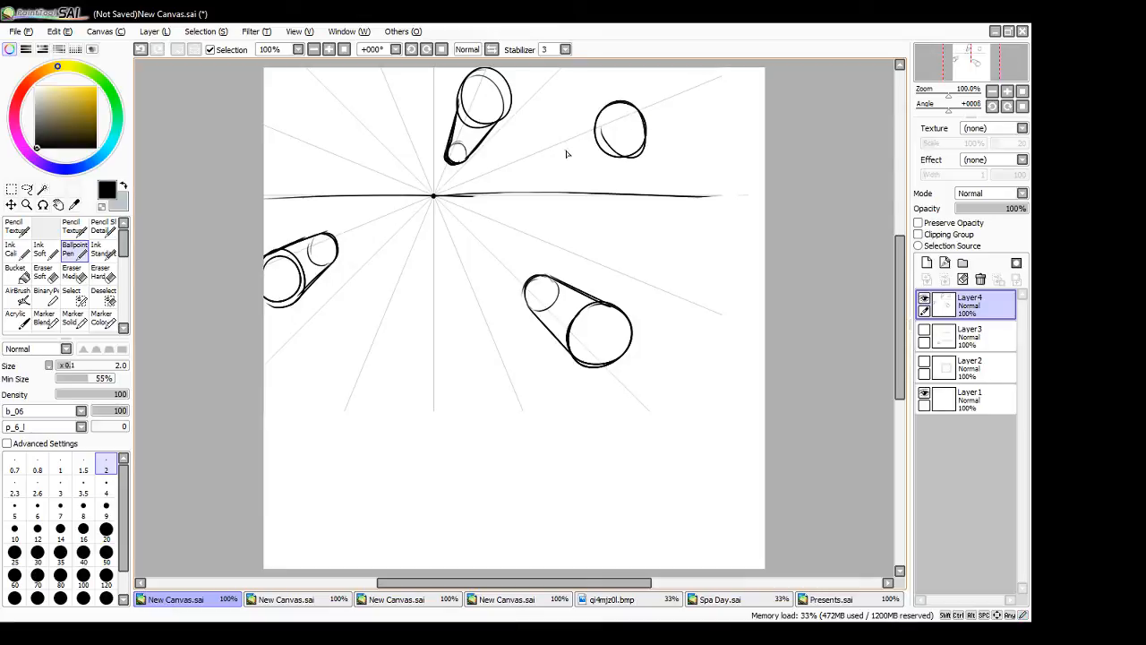
mouse_move(537, 155)
left_mouse_down()
mouse_move(605, 111)
mouse_move(558, 142)
mouse_move(575, 129)
mouse_move(630, 154)
left_mouse_up()
mouse_move(550, 163)
left_mouse_down()
mouse_move(622, 155)
mouse_move(551, 165)
mouse_move(621, 154)
mouse_move(540, 153)
mouse_move(604, 117)
left_mouse_up()
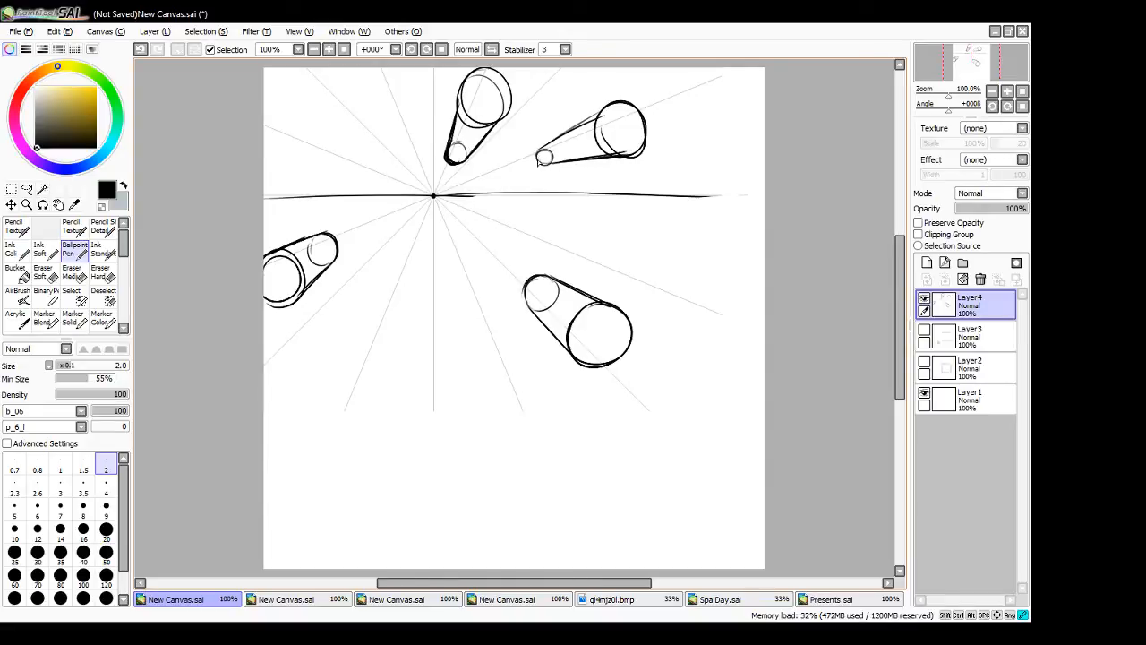
- Erase the hidden inner arcs at the far ends of the cylinders with the Eraser Hard brush
key("e")
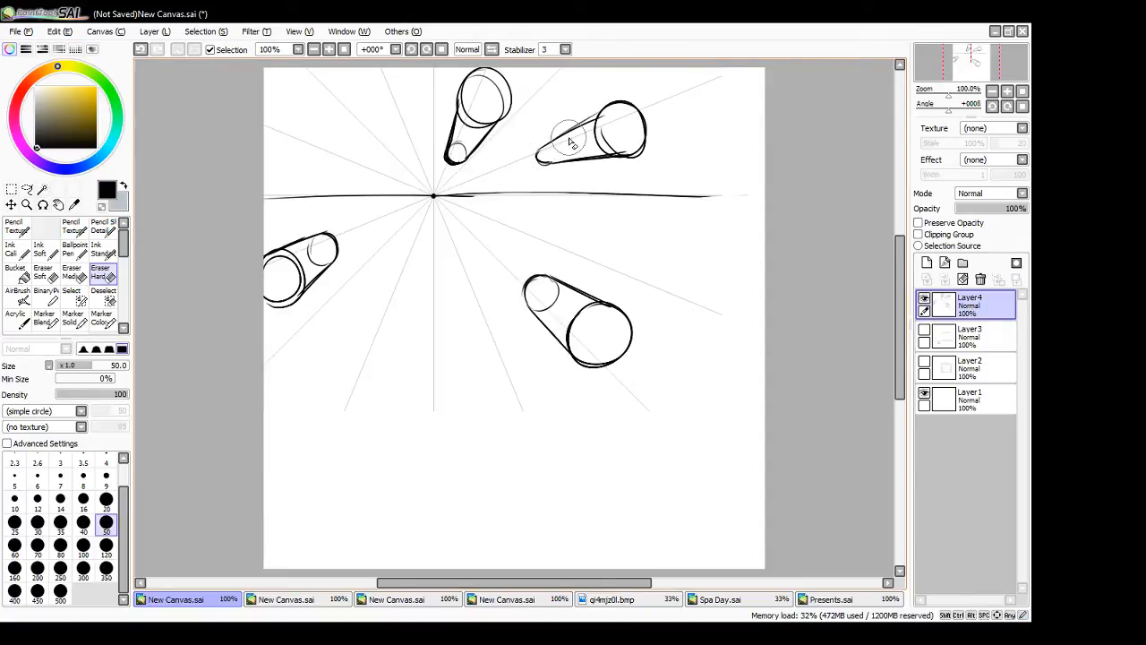
left_click_drag(458, 145, 464, 145)
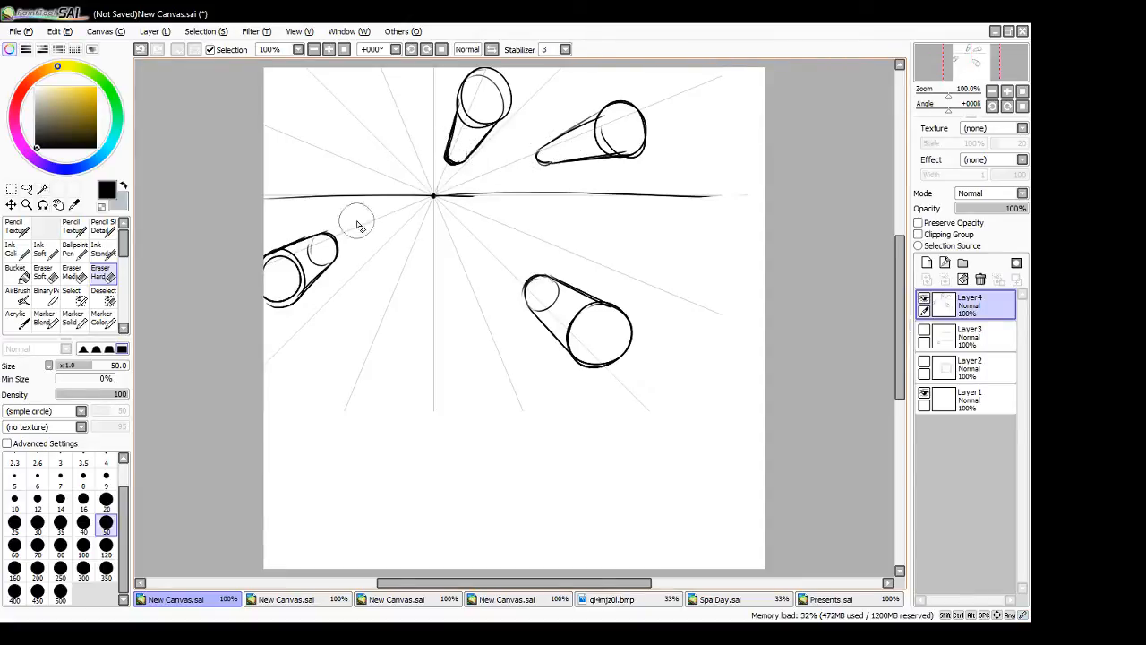
left_click_drag(309, 247, 316, 262)
mouse_move(539, 310)
left_mouse_down()
mouse_move(559, 298)
mouse_move(551, 292)
left_mouse_up()
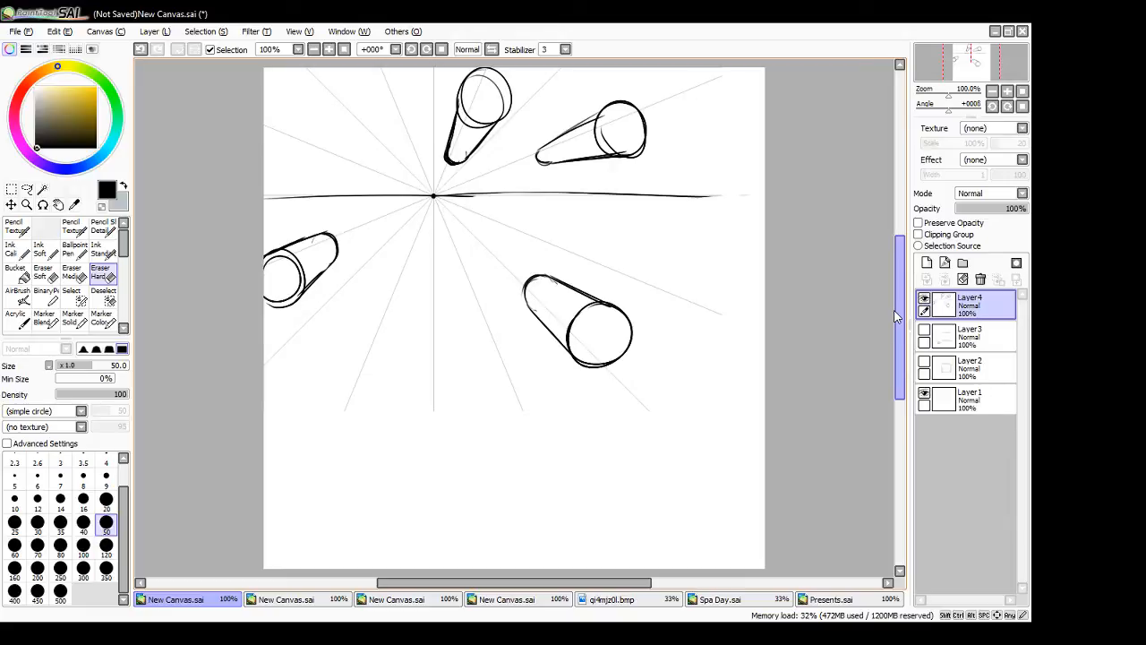
- Close the second untitled canvas and shift the radial guide on the next canvas slightly up and to the left
left_click(312, 601)
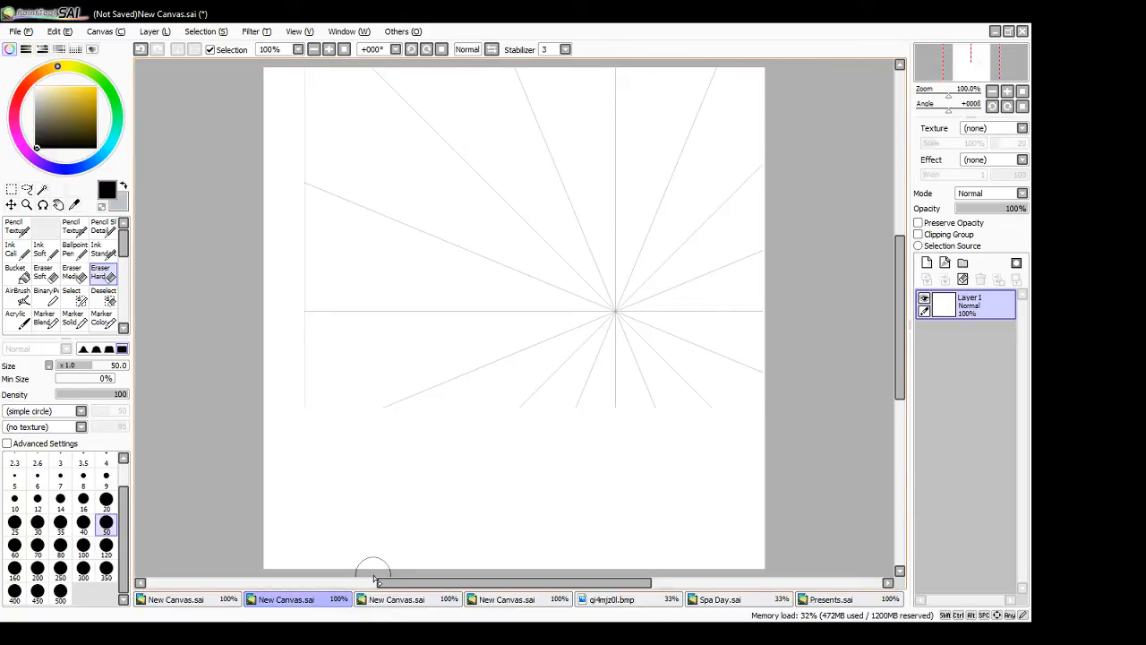
left_click(206, 602)
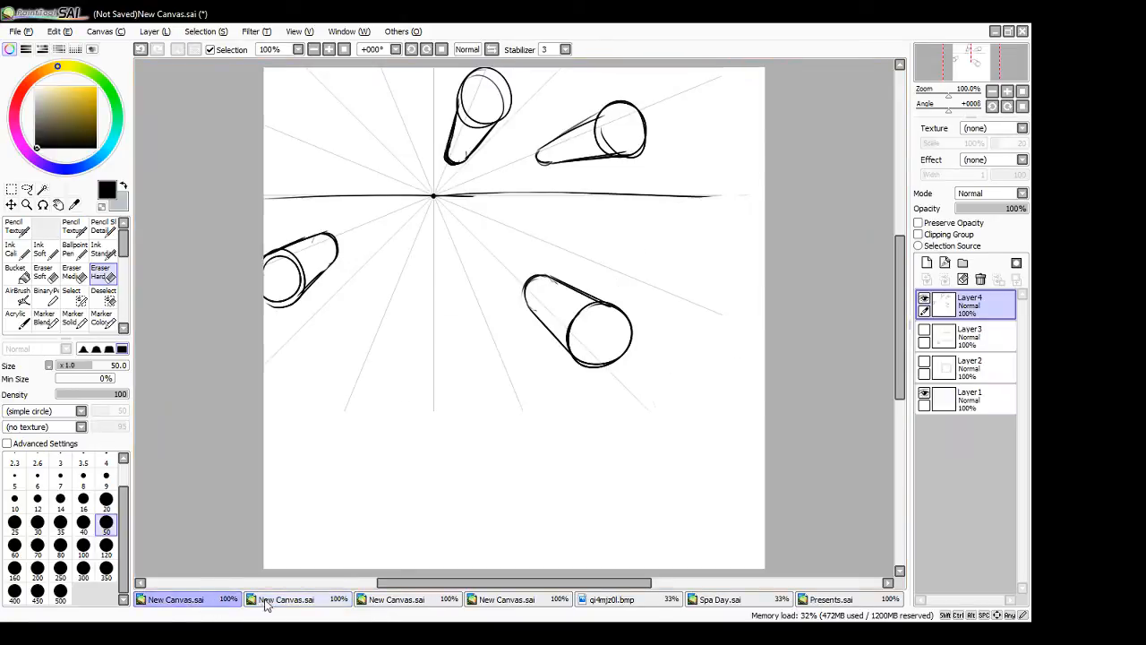
left_click(268, 604)
left_click(1023, 32)
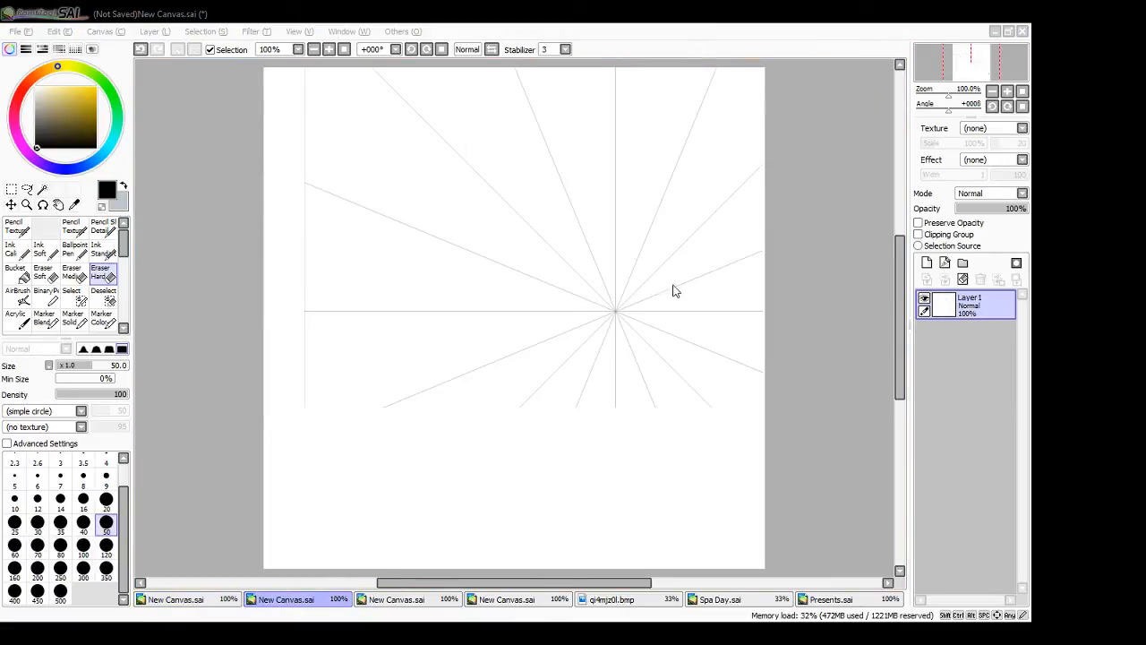
left_click(546, 372)
left_click(392, 602)
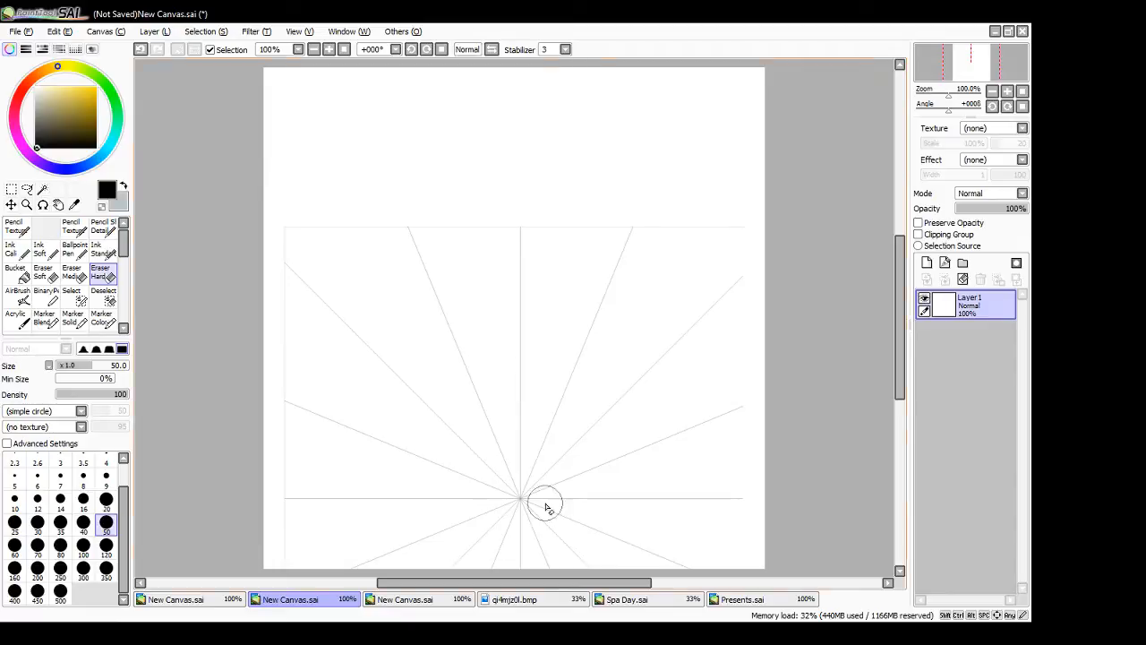
left_click_drag(527, 503, 507, 455)
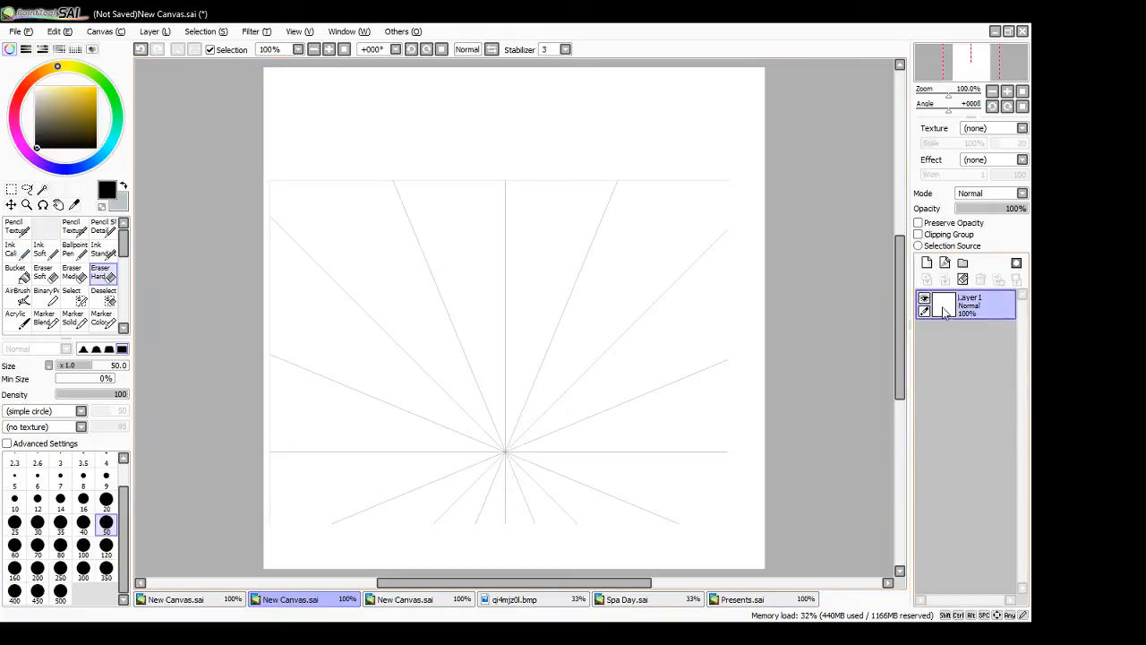
- Add a new layer and draw a horizontal horizon line through the vanishing point across the canvas with the Ballpoint Pen
left_click(927, 262)
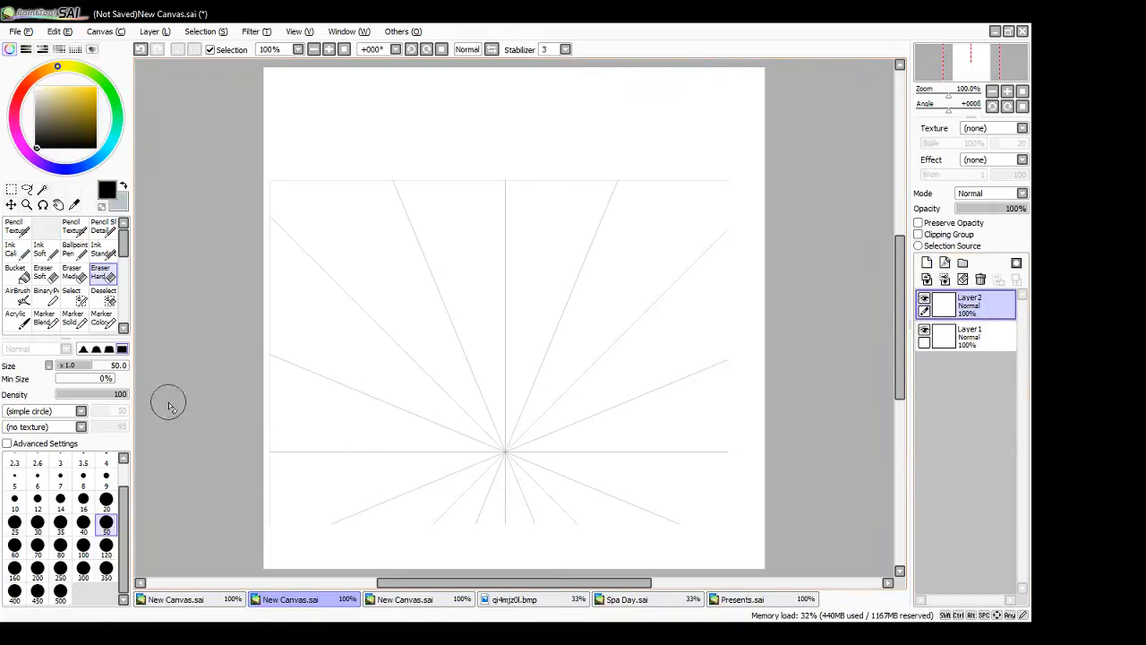
left_click(74, 249)
left_click_drag(262, 453, 770, 475)
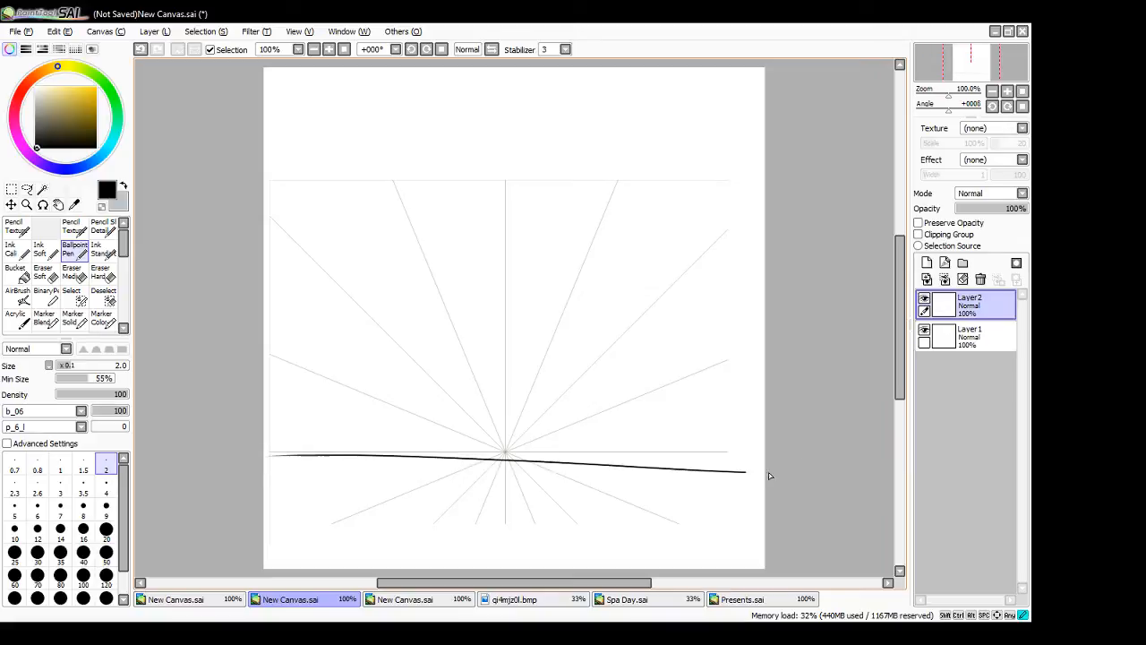
key("ctrl+z")
left_click_drag(248, 458, 796, 456)
key("ctrl+z")
left_click_drag(248, 455, 780, 453)
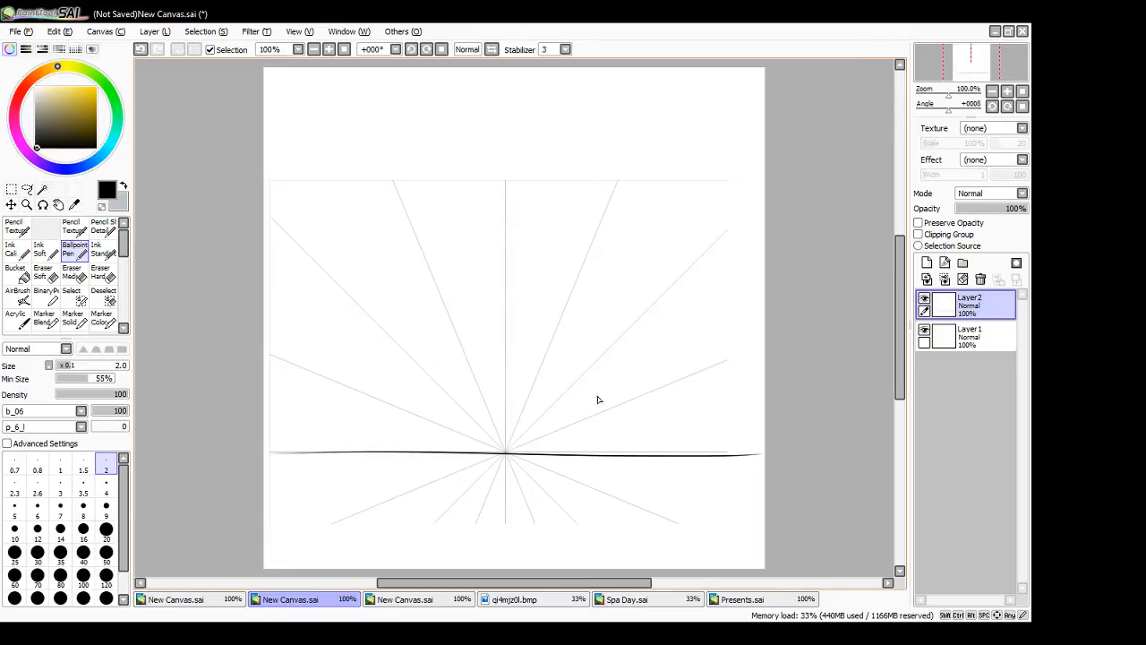
- Draw the tall vertical corner edge of a building right of the vanishing point, with its roofline slanting up to the canvas edge
mouse_move(604, 365)
left_mouse_down()
mouse_move(604, 497)
mouse_move(605, 319)
left_mouse_up()
key("ctrl+z")
left_click_drag(606, 225, 598, 392)
left_click_drag(606, 139, 609, 259)
key("ctrl+z")
mouse_move(606, 135)
left_mouse_down()
mouse_move(606, 247)
mouse_move(606, 234)
left_mouse_up()
left_click_drag(608, 130, 638, 67)
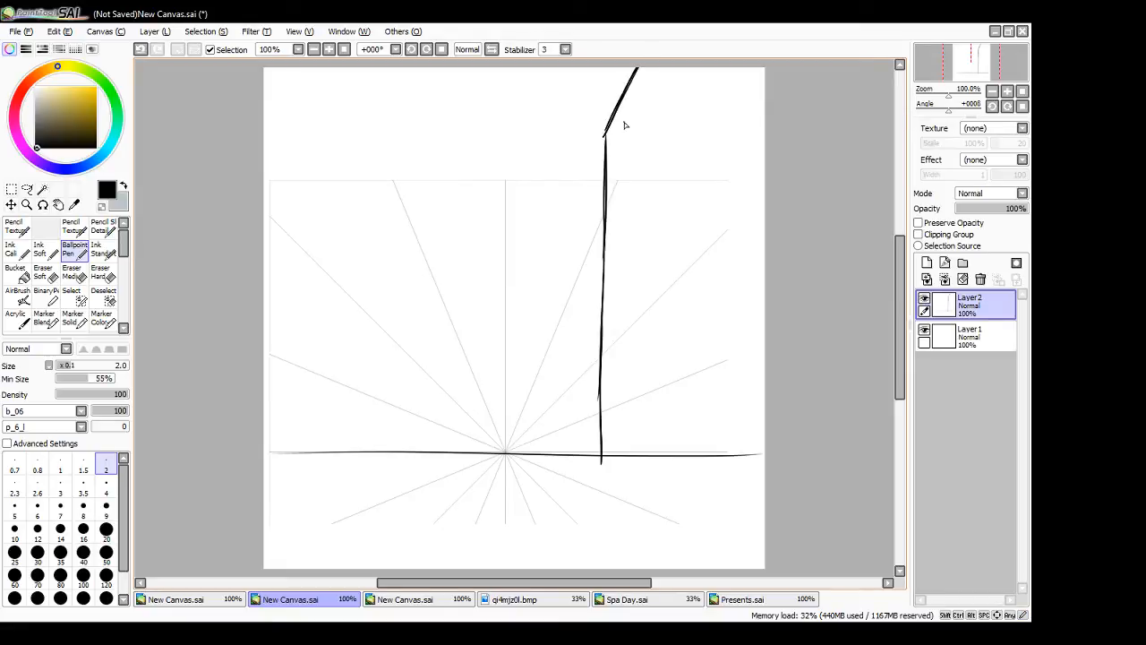
key("ctrl+z")
left_click_drag(607, 131, 634, 60)
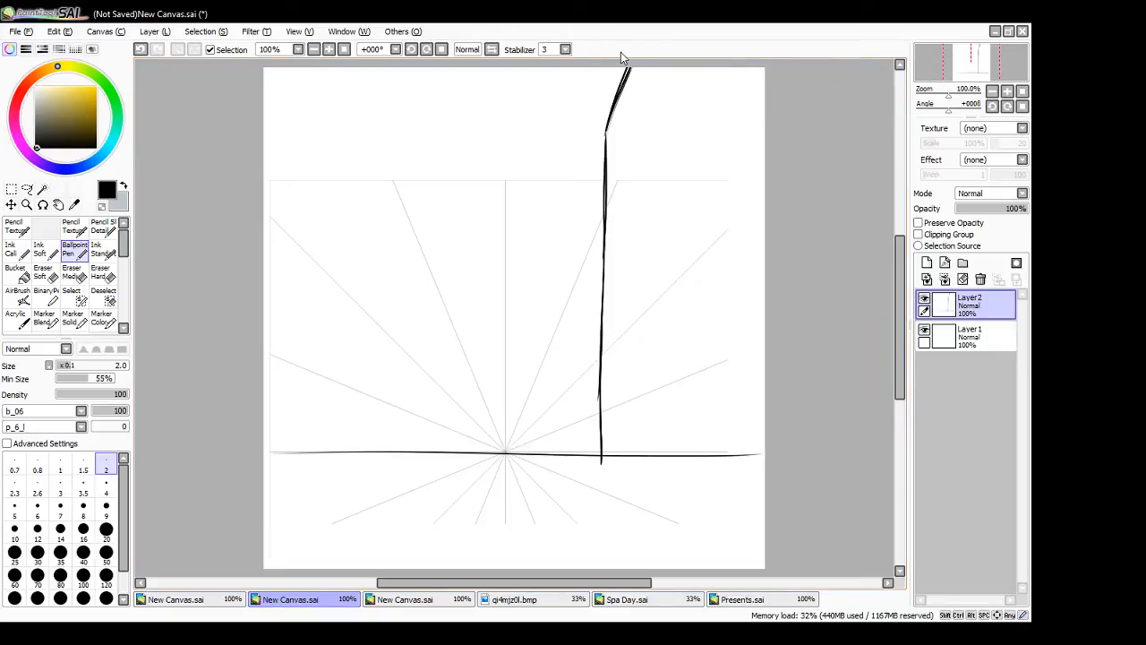
left_click_drag(622, 179, 481, 474)
key("ctrl+z")
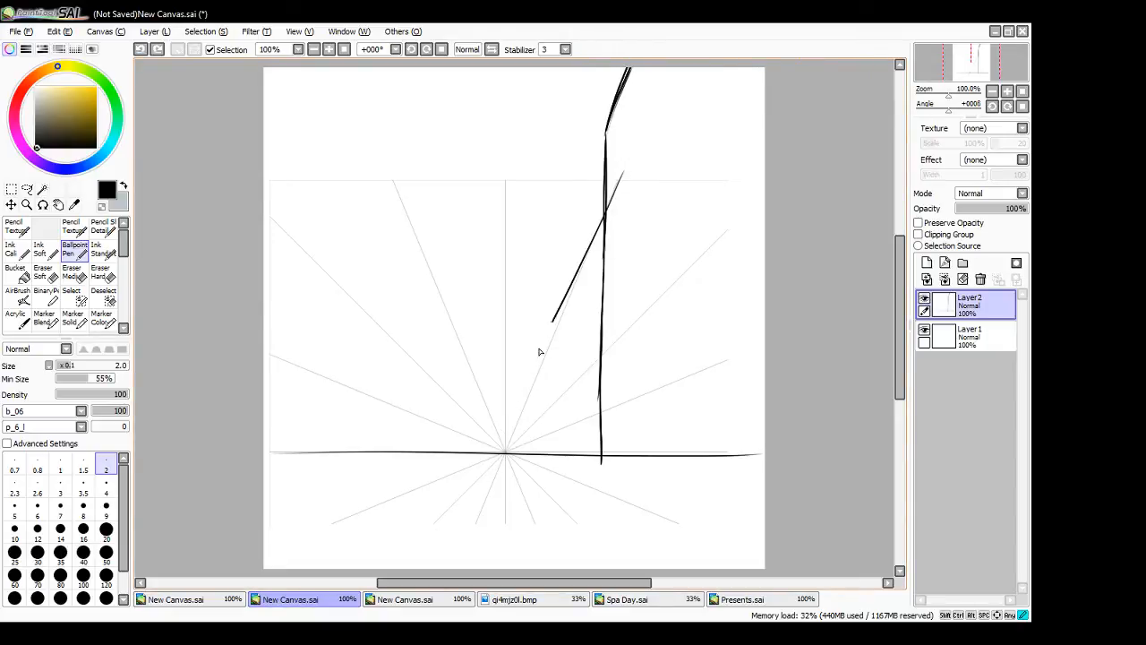
left_click_drag(623, 170, 484, 466)
left_click_drag(506, 180, 504, 476)
key("ctrl+z")
key("ctrl+z")
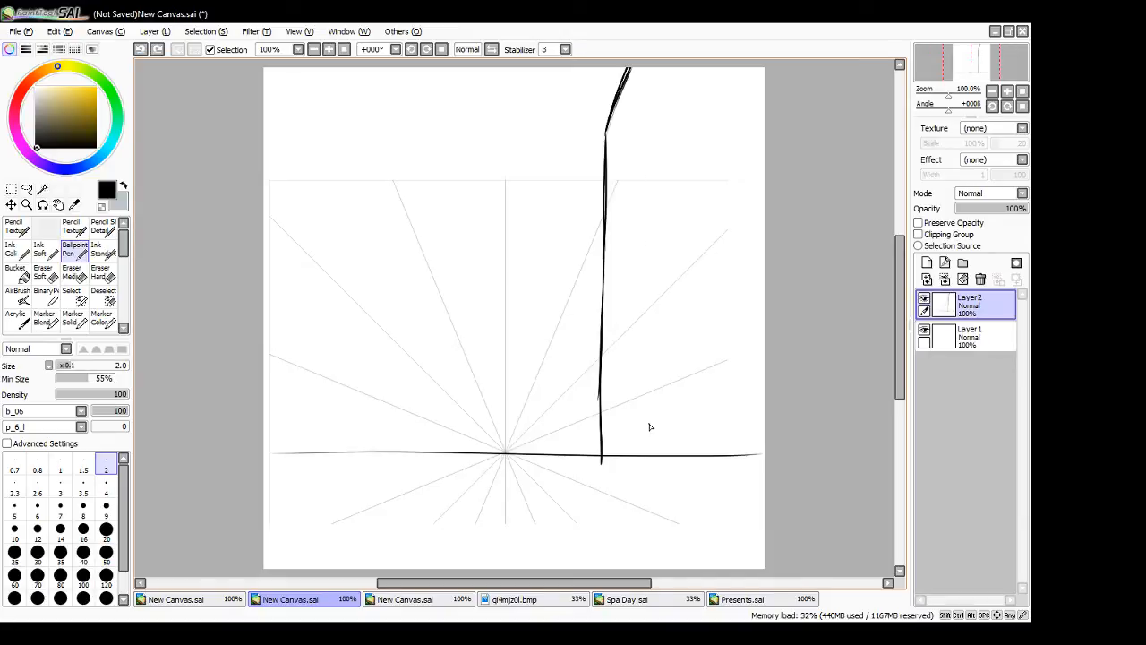
- Draw the right building's base line and, below it, the right road edge, both running outward to the canvas edge
left_click_drag(622, 469, 767, 517)
key("ctrl+z")
left_click_drag(599, 463, 781, 496)
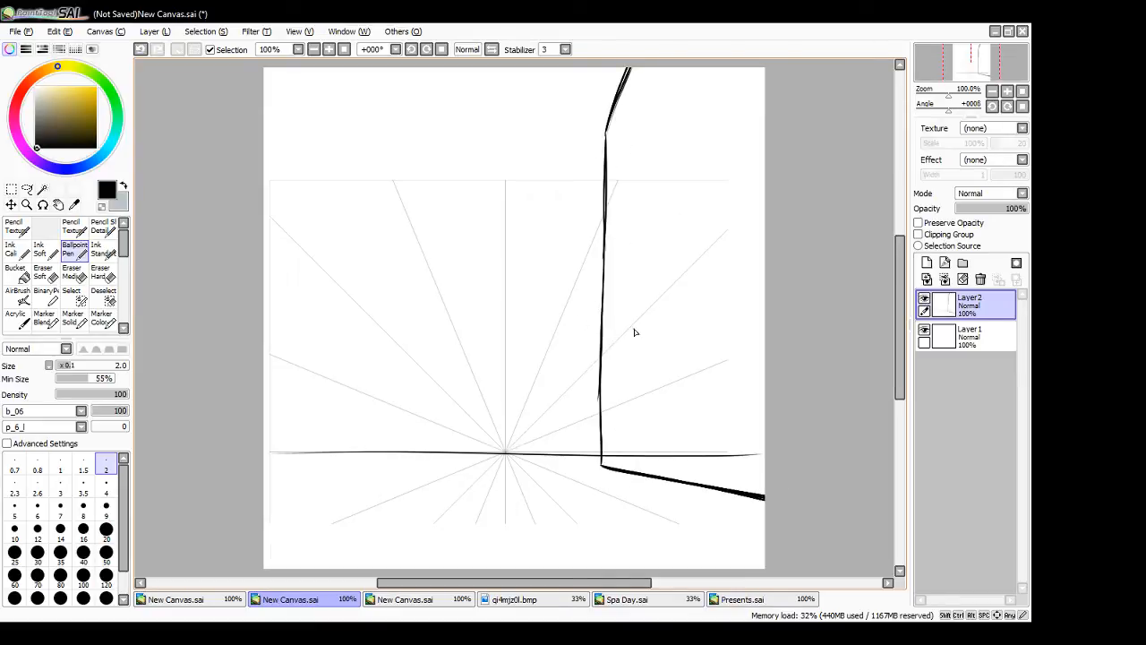
left_click_drag(543, 457, 778, 529)
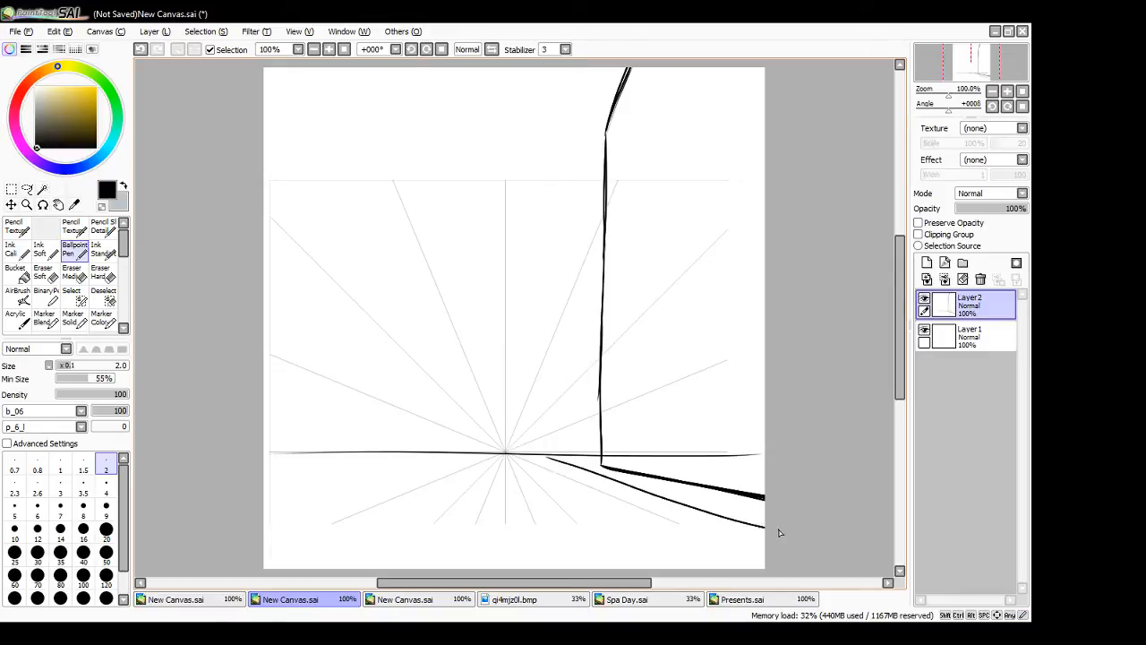
key("ctrl+z")
left_click_drag(540, 457, 764, 528)
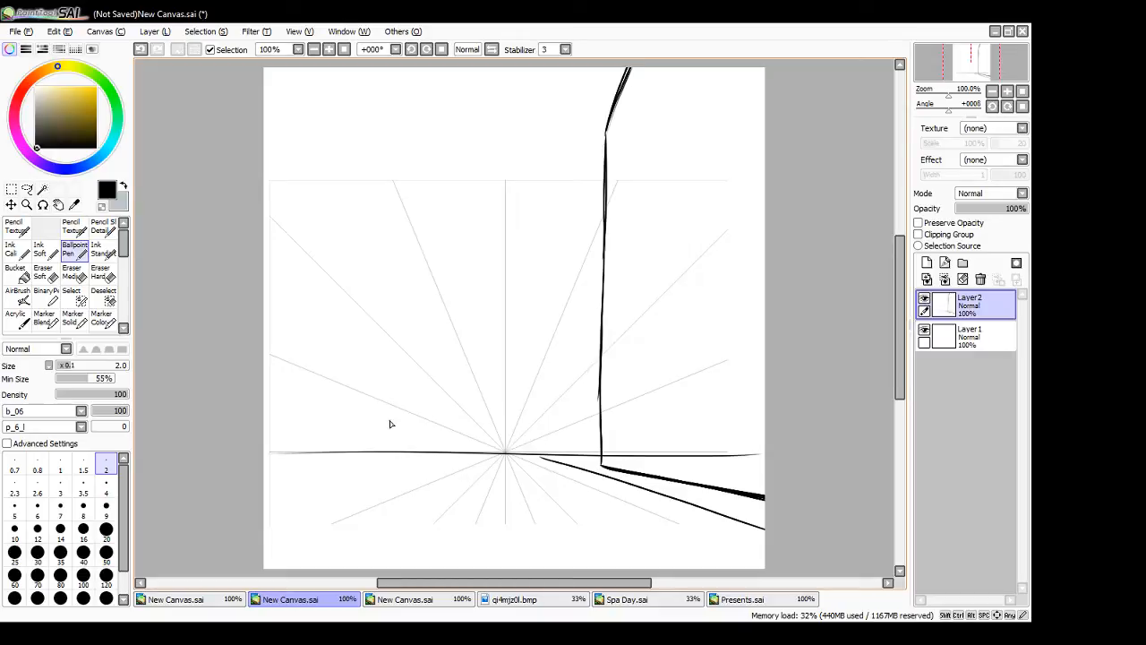
- Outline a low building on the left with a short vertical corner and receding base and roof lines
mouse_move(393, 410)
left_mouse_down()
mouse_move(394, 458)
mouse_move(245, 499)
left_mouse_up()
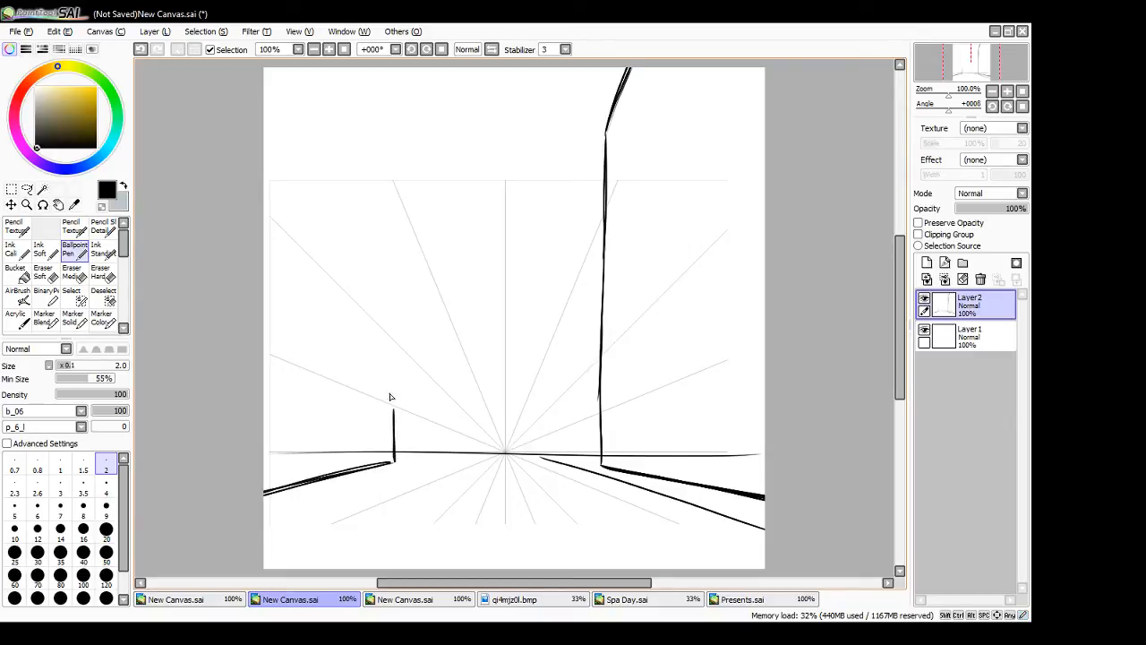
left_click_drag(396, 409, 263, 354)
- Draw a tall building's vertical edge and slanted roofline above the low left building, and add the left road edge
mouse_move(359, 394)
left_mouse_down()
mouse_move(352, 119)
mouse_move(357, 392)
left_mouse_up()
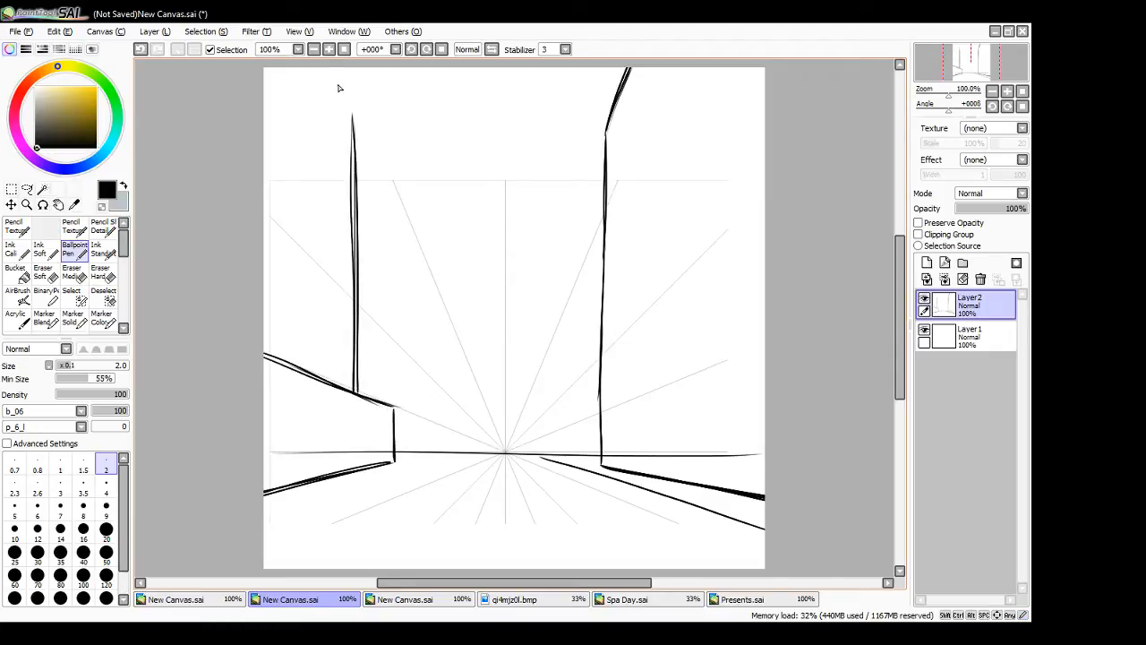
left_click_drag(353, 116, 332, 68)
key("ctrl+z")
left_click_drag(353, 116, 334, 70)
left_click_drag(332, 69, 354, 119)
mouse_move(333, 70)
left_mouse_down()
mouse_move(355, 120)
mouse_move(357, 208)
left_mouse_up()
key("ctrl+z")
left_click_drag(353, 114, 357, 229)
left_click_drag(461, 453, 246, 530)
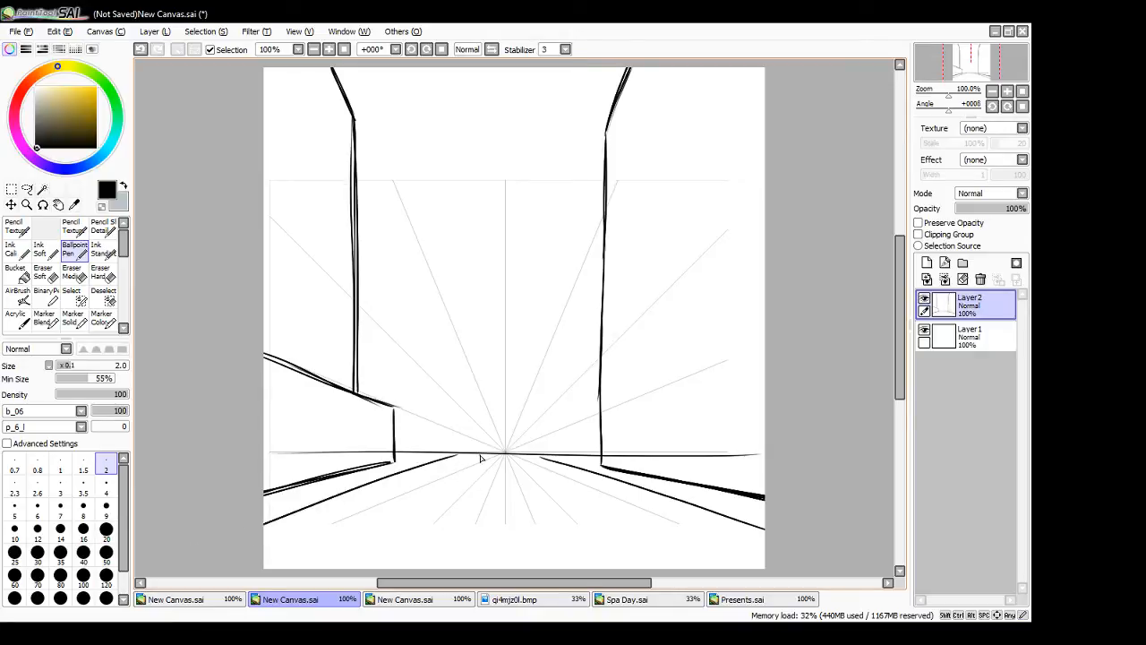
- Hide the guide layer and draw a centre road strip widening from the horizon, filled with small lane markings
left_click(925, 329)
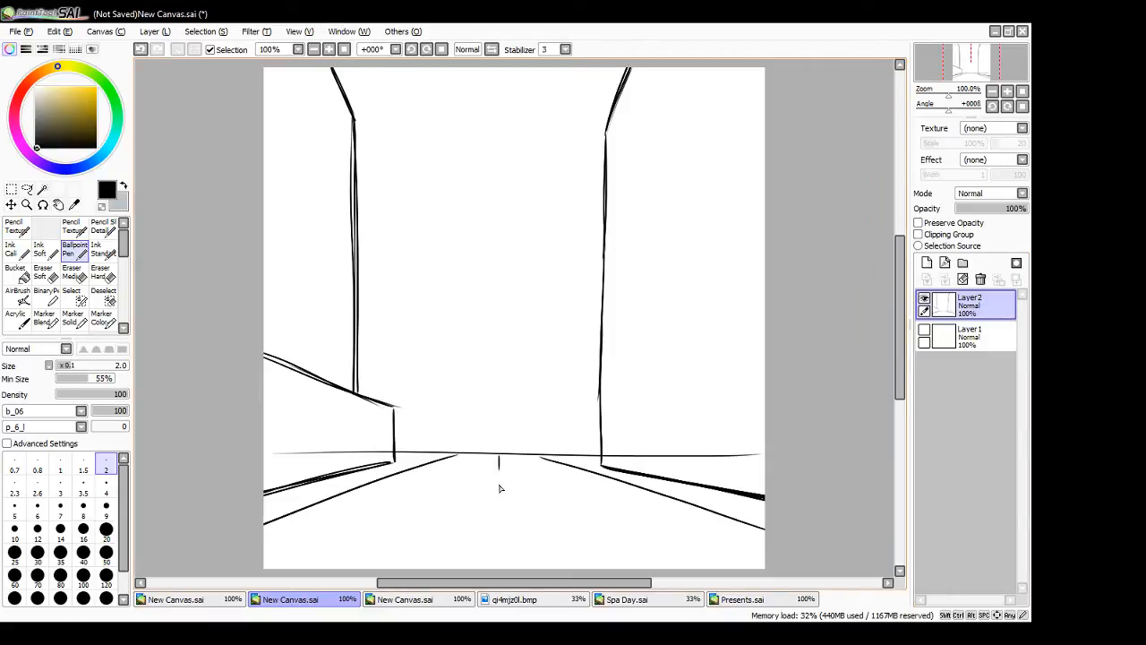
left_click_drag(500, 482, 500, 510)
key("ctrl+z")
key("ctrl+z")
left_click_drag(500, 457, 504, 574)
left_click_drag(501, 459, 516, 572)
left_click_drag(501, 459, 490, 572)
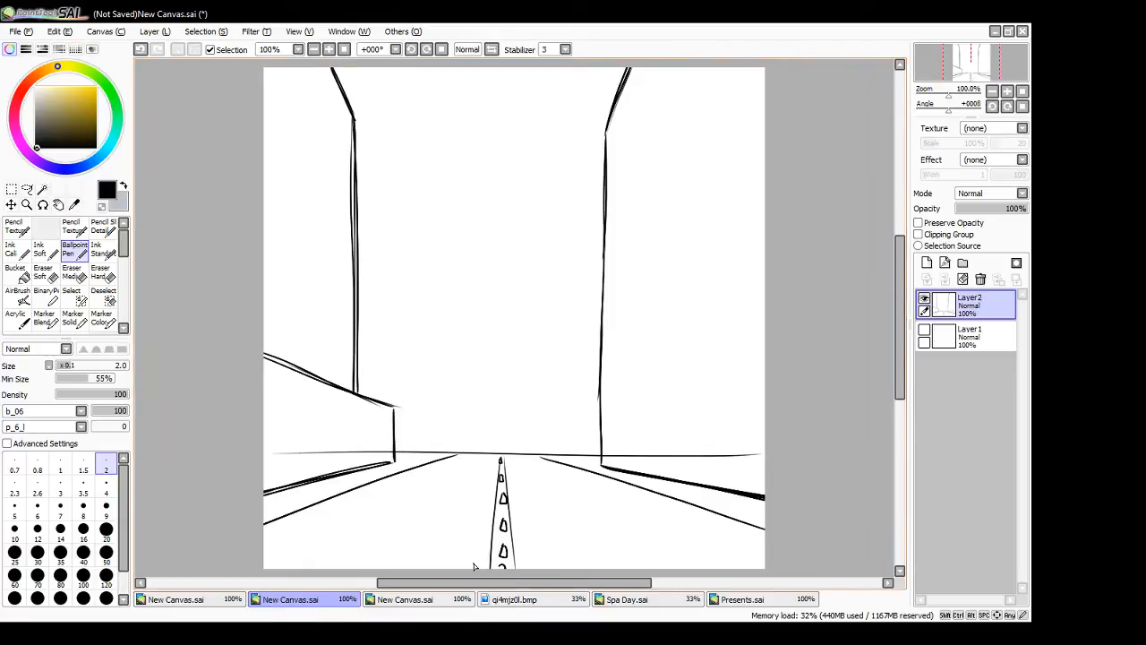
- Sketch light outlines of distant buildings at staggered heights between the left and right buildings
mouse_move(356, 138)
left_mouse_down()
mouse_move(429, 138)
mouse_move(422, 197)
left_mouse_up()
key("ctrl+z")
mouse_move(358, 139)
left_mouse_down()
mouse_move(412, 141)
mouse_move(442, 421)
left_mouse_up()
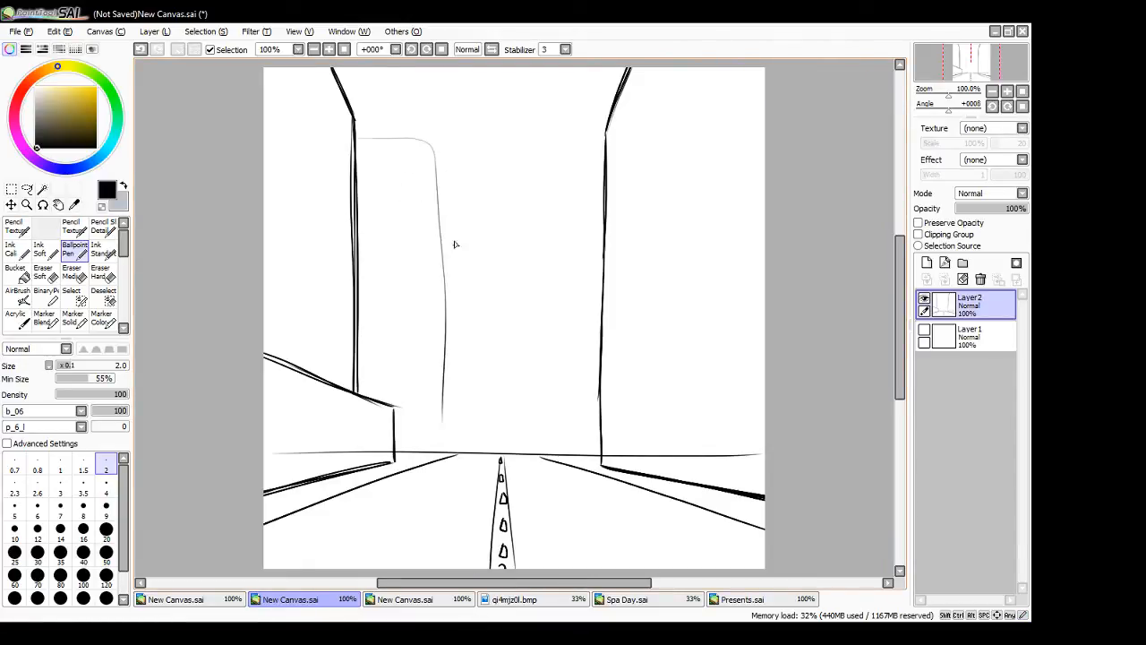
mouse_move(441, 204)
left_mouse_down()
mouse_move(508, 201)
mouse_move(503, 104)
mouse_move(625, 91)
left_mouse_up()
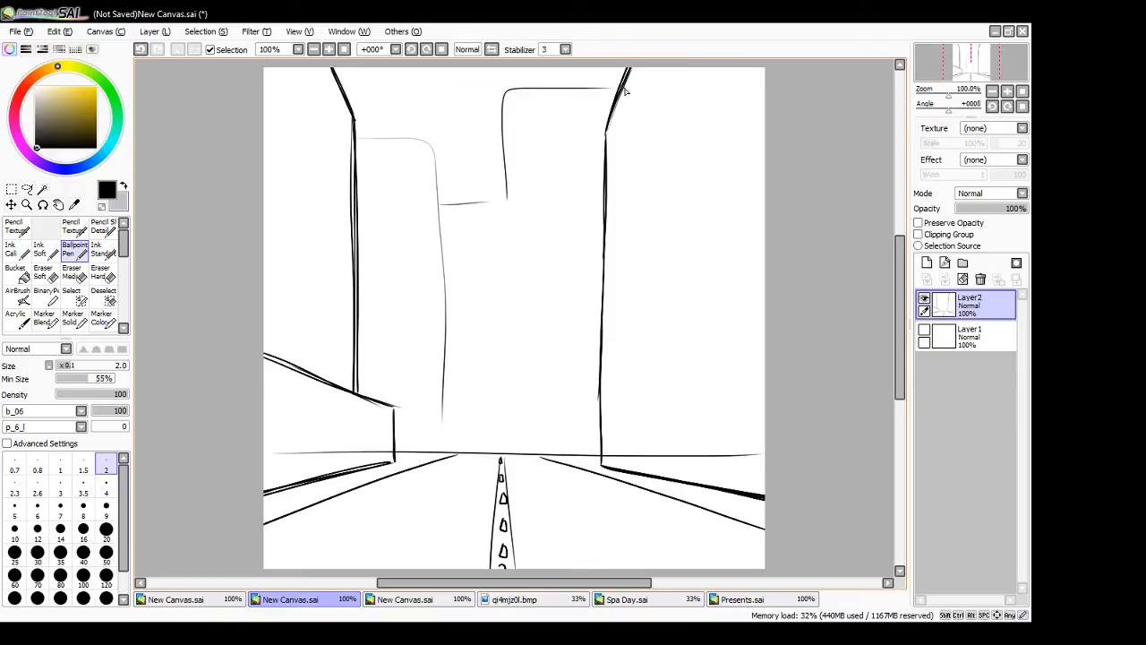
- Erase the parts of the horizon line that cross the left and right buildings with the Eraser Hard brush
left_click(100, 271)
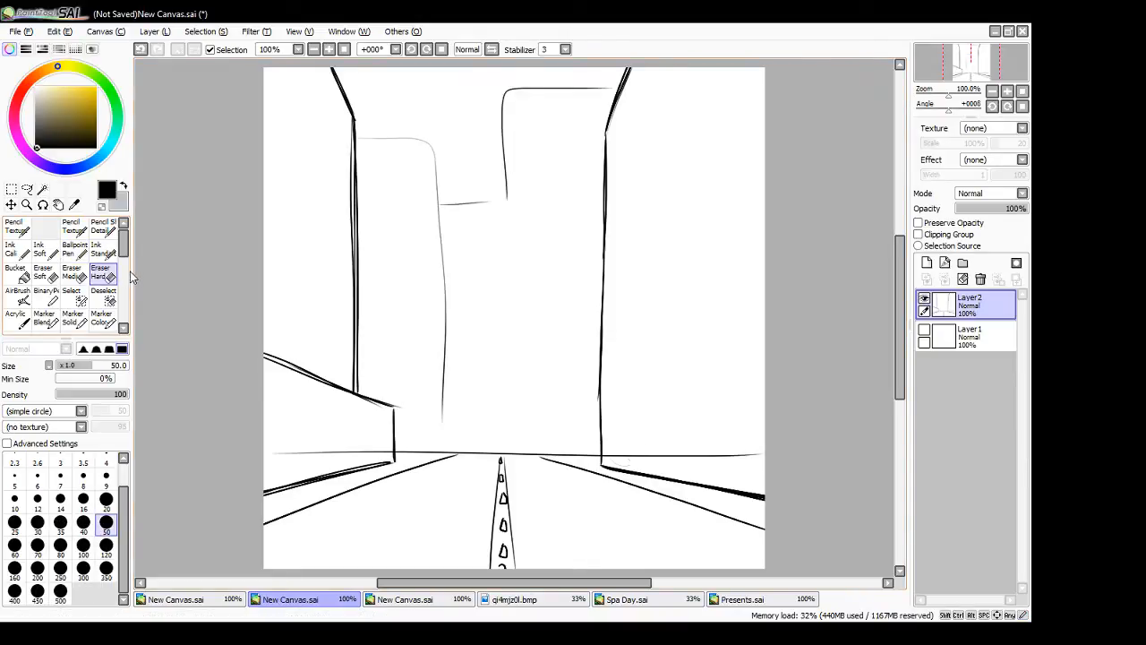
left_click_drag(606, 455, 837, 452)
left_click_drag(371, 456, 250, 460)
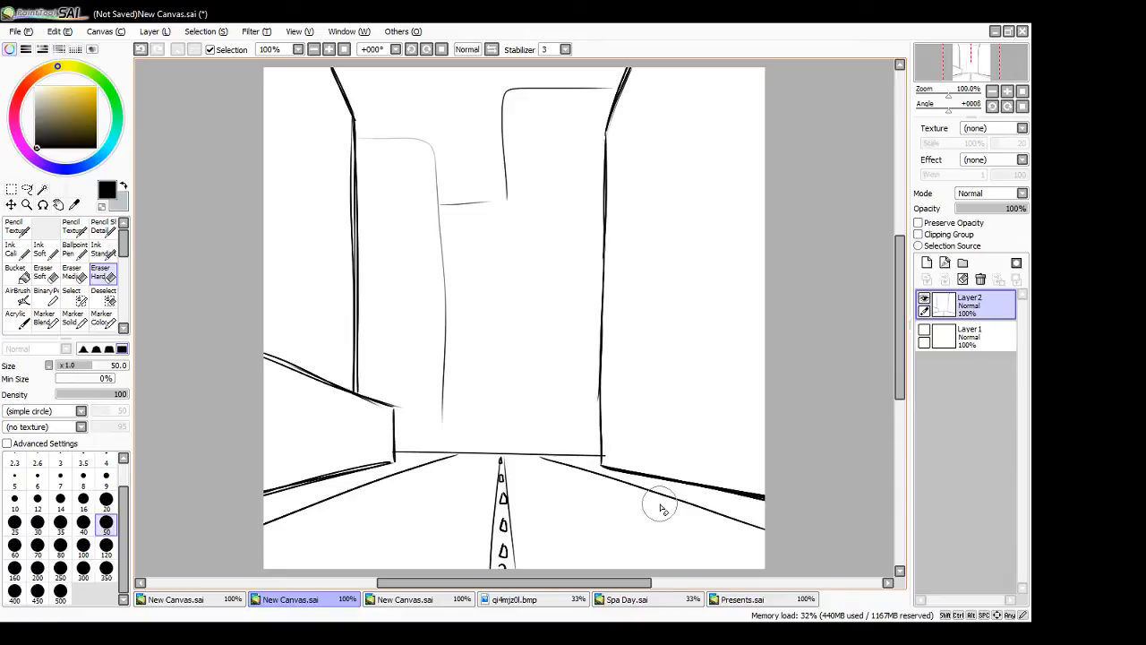
- Draw a tiny figure standing at the horizon beside the road, on a new layer with the Ballpoint Pen
left_click(927, 263)
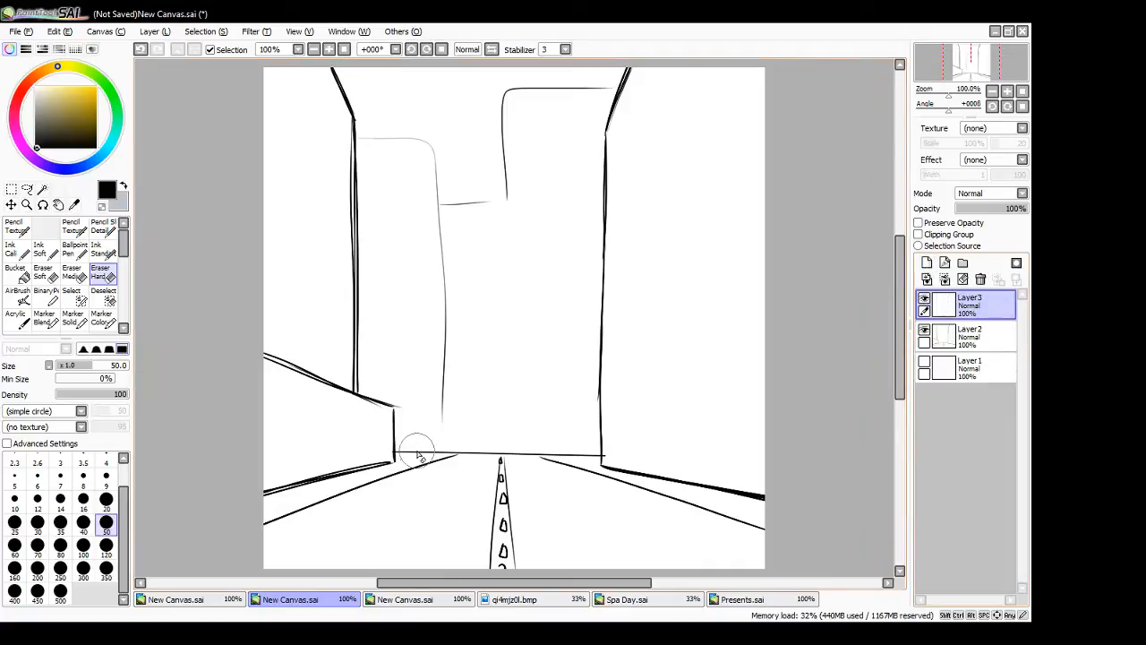
left_click(74, 249)
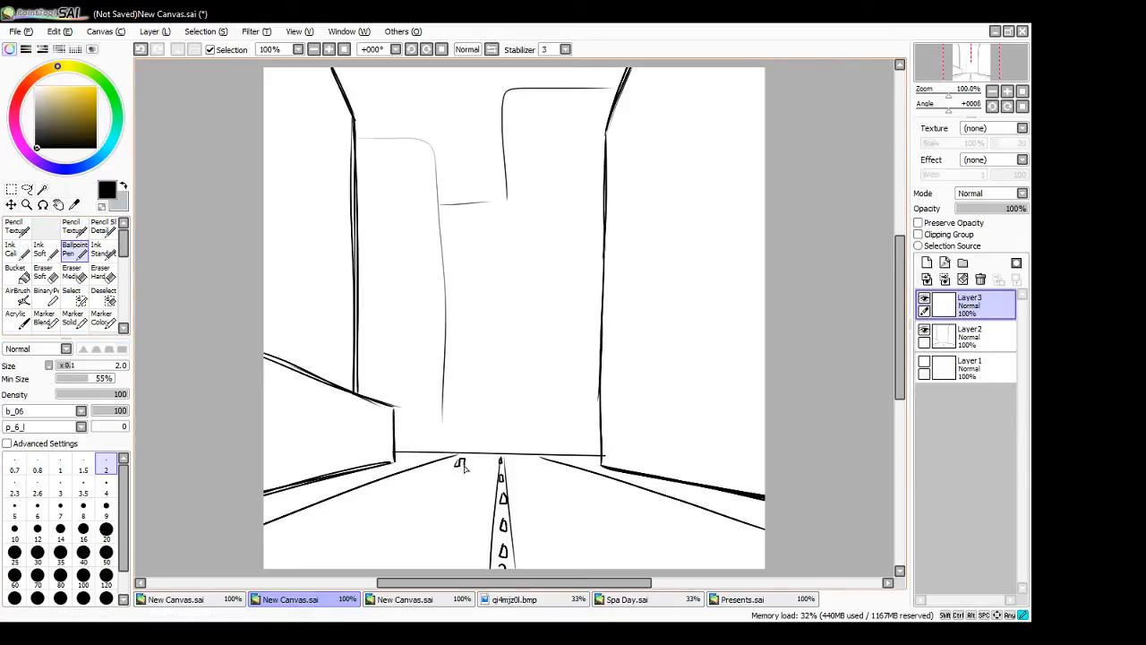
mouse_move(462, 457)
left_mouse_down()
mouse_move(455, 450)
mouse_move(470, 452)
left_mouse_up()
- Draw a large headless foreground figure with legs, torso and arms over the right side of the street
mouse_move(572, 437)
left_mouse_down()
mouse_move(611, 557)
mouse_move(612, 455)
mouse_move(655, 564)
mouse_move(675, 419)
mouse_move(681, 464)
left_mouse_up()
left_click_drag(571, 425, 677, 417)
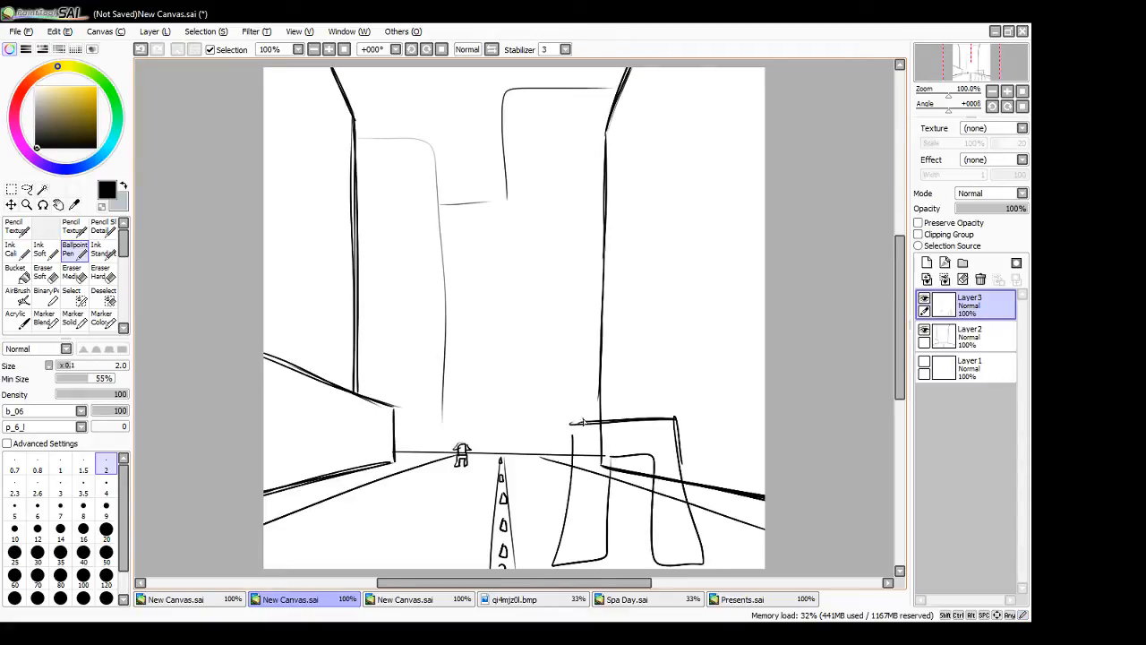
mouse_move(574, 423)
left_mouse_down()
mouse_move(558, 294)
mouse_move(675, 279)
left_mouse_up()
left_click_drag(681, 297, 670, 421)
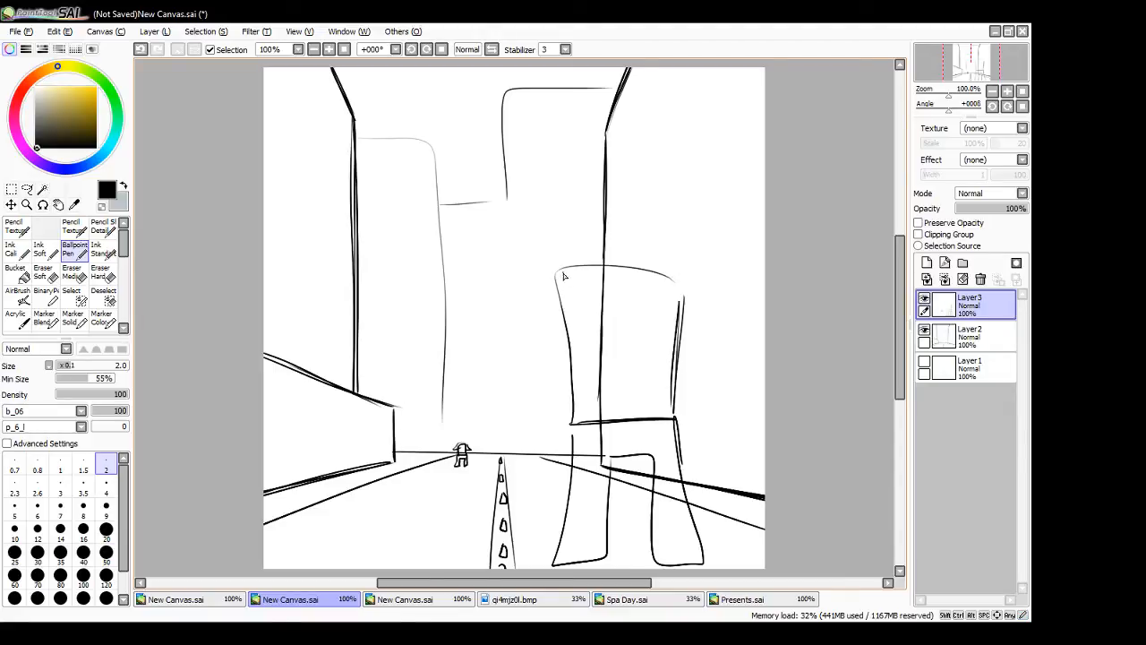
mouse_move(561, 272)
left_mouse_down()
mouse_move(511, 358)
mouse_move(566, 343)
left_mouse_up()
left_click_drag(682, 285, 763, 367)
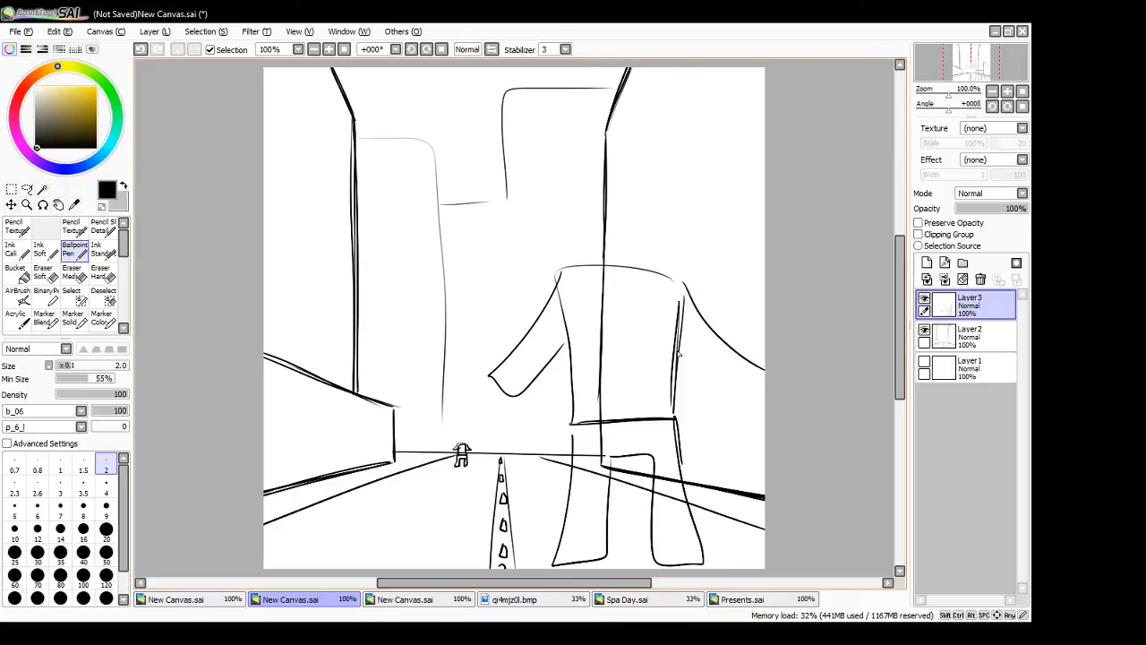
mouse_move(679, 355)
left_mouse_down()
mouse_move(730, 385)
mouse_move(752, 366)
left_mouse_up()
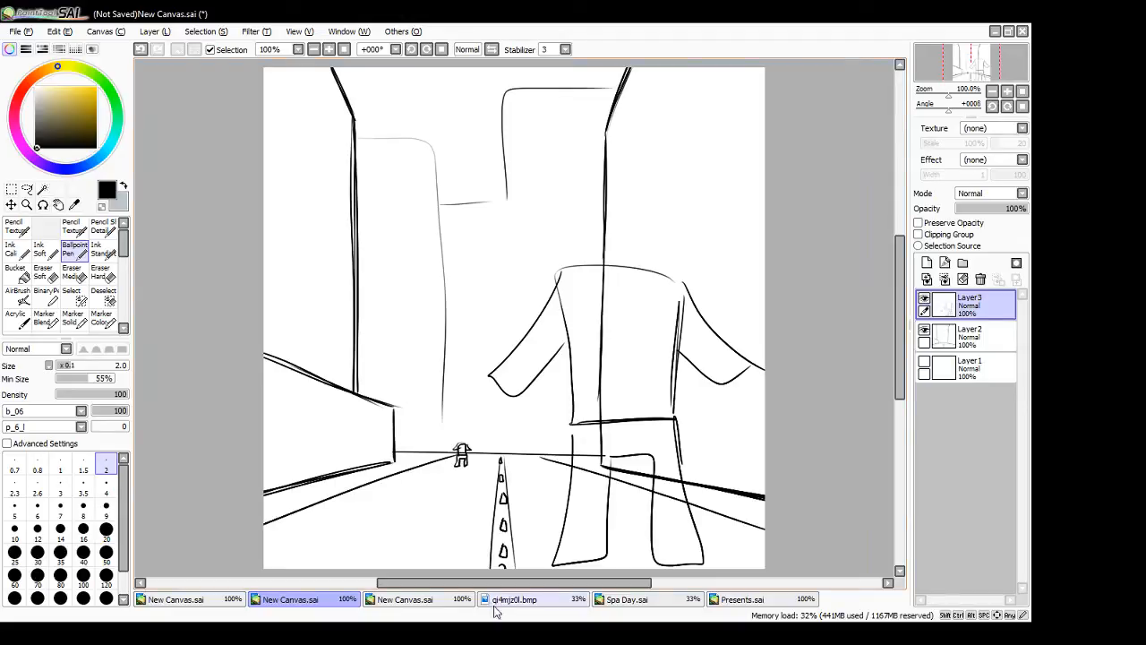
- Add a new layer on the third canvas, which has the high vanishing point, and compare it with the street scene
left_click(417, 599)
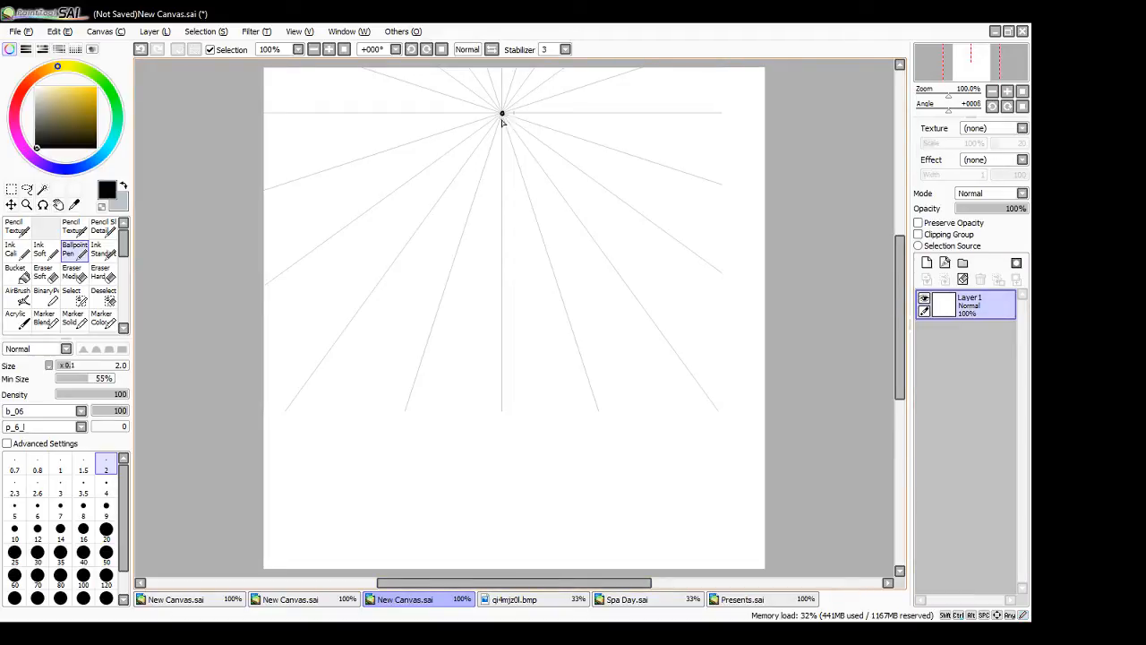
left_click(927, 263)
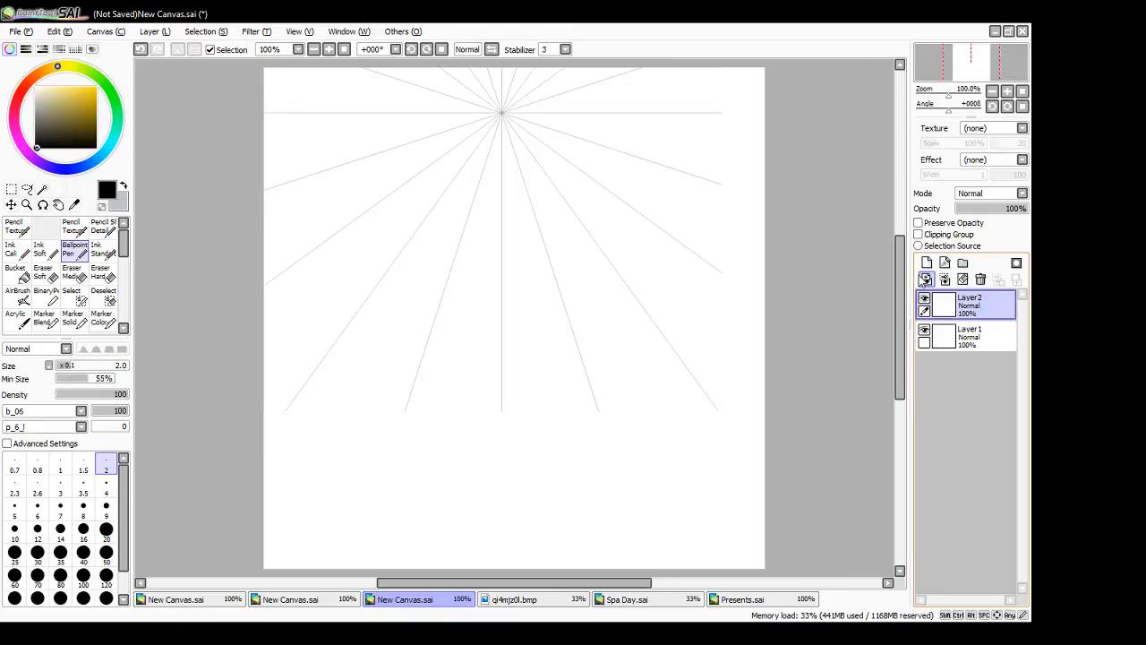
left_click(333, 600)
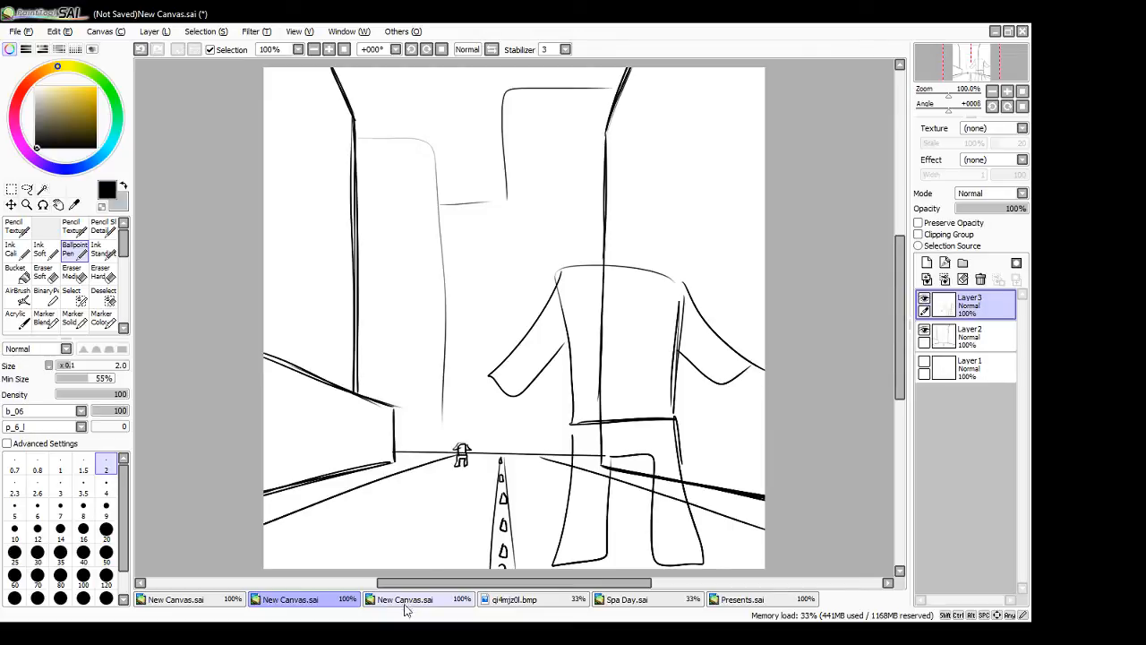
left_click(403, 600)
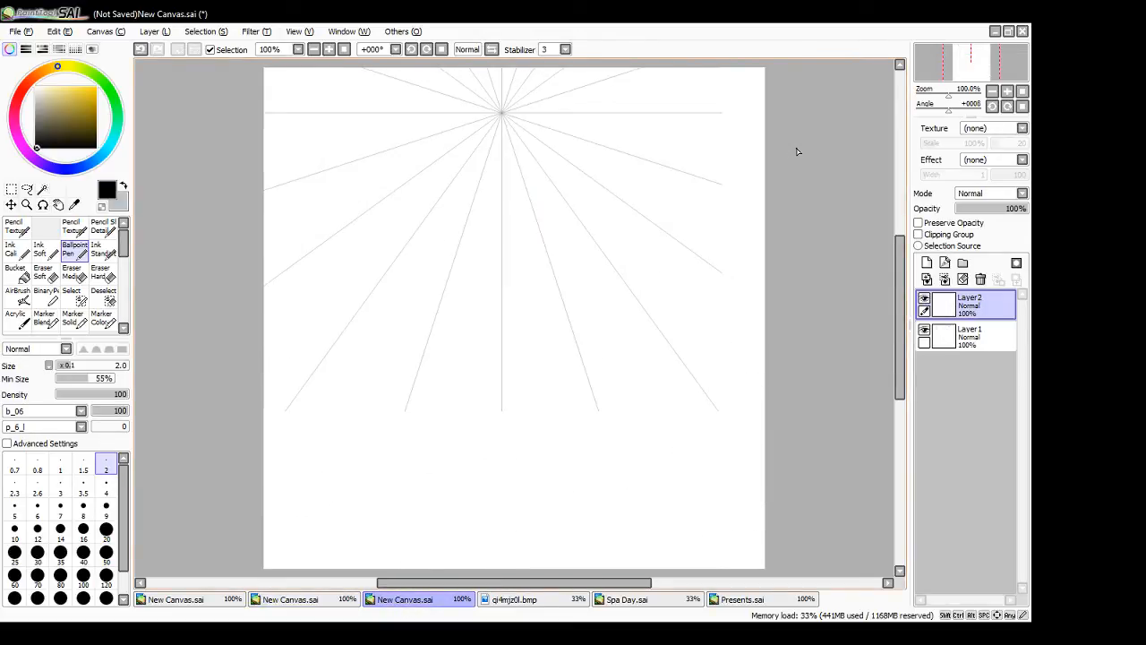
- Draw the far right building's vertical edge and a bottom edge receding along a radial guide
left_click(585, 68)
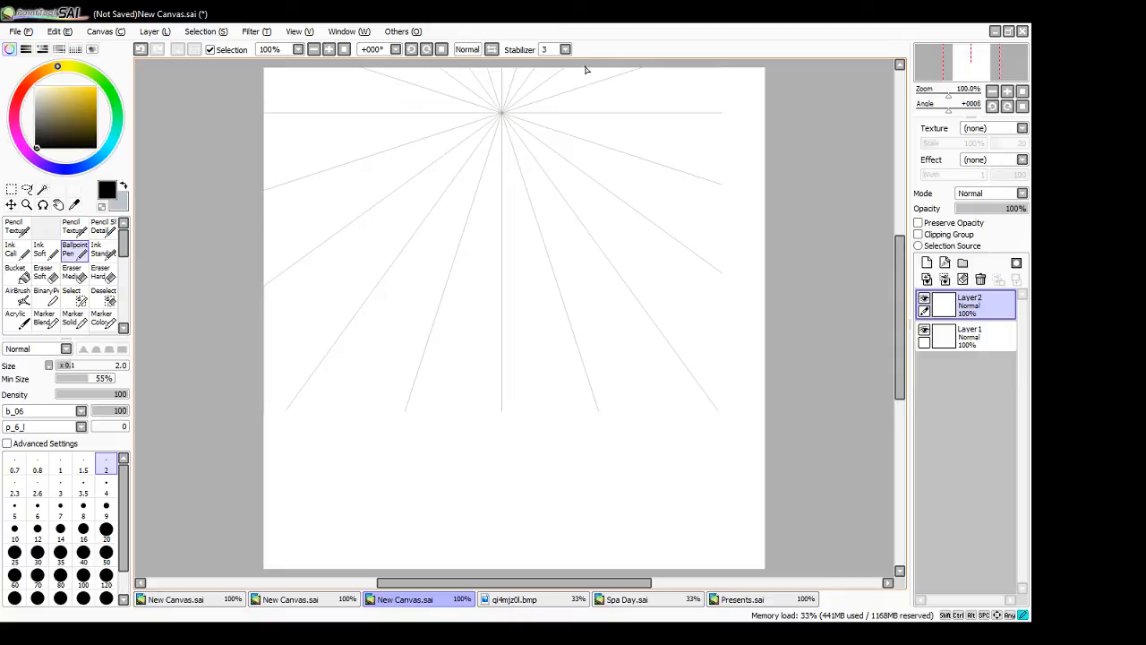
left_click(599, 184, "shift")
key("ctrl+z")
left_click(575, 164, "shift")
key("ctrl+z")
mouse_move(585, 69)
left_mouse_down()
mouse_move(587, 186)
mouse_move(769, 379)
left_mouse_up()
key("ctrl+z")
mouse_move(589, 176)
left_mouse_down()
mouse_move(771, 312)
mouse_move(796, 344)
left_mouse_up()
- Draw the nearer right building's receding roof edge, vertical corner, slanted base and horizontal rear roof edge
left_click_drag(601, 248, 792, 544)
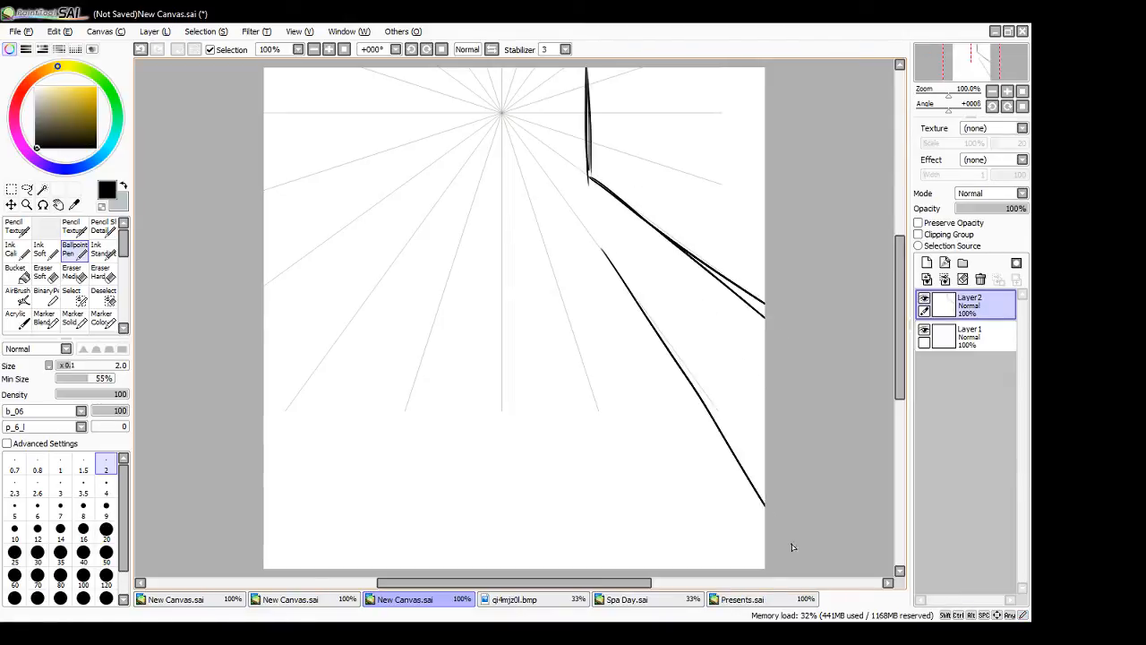
left_click_drag(602, 249, 803, 544)
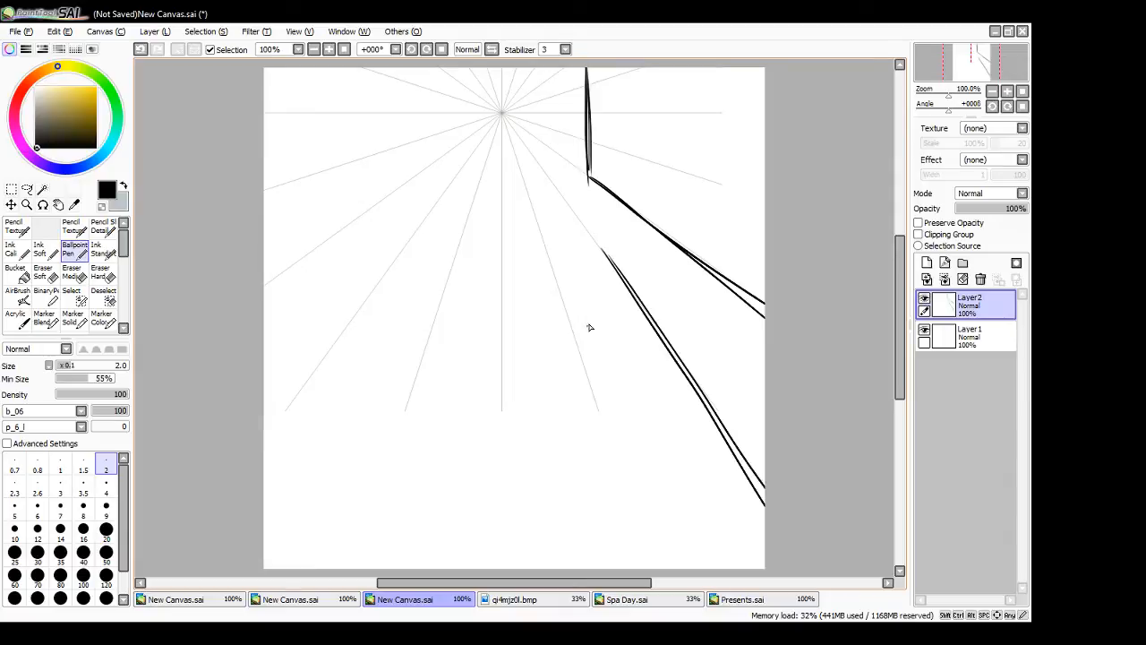
left_click_drag(596, 254, 604, 550)
key("ctrl+z")
left_click_drag(601, 257, 609, 396)
mouse_move(597, 283)
left_mouse_down()
mouse_move(599, 457)
mouse_move(629, 570)
left_mouse_up()
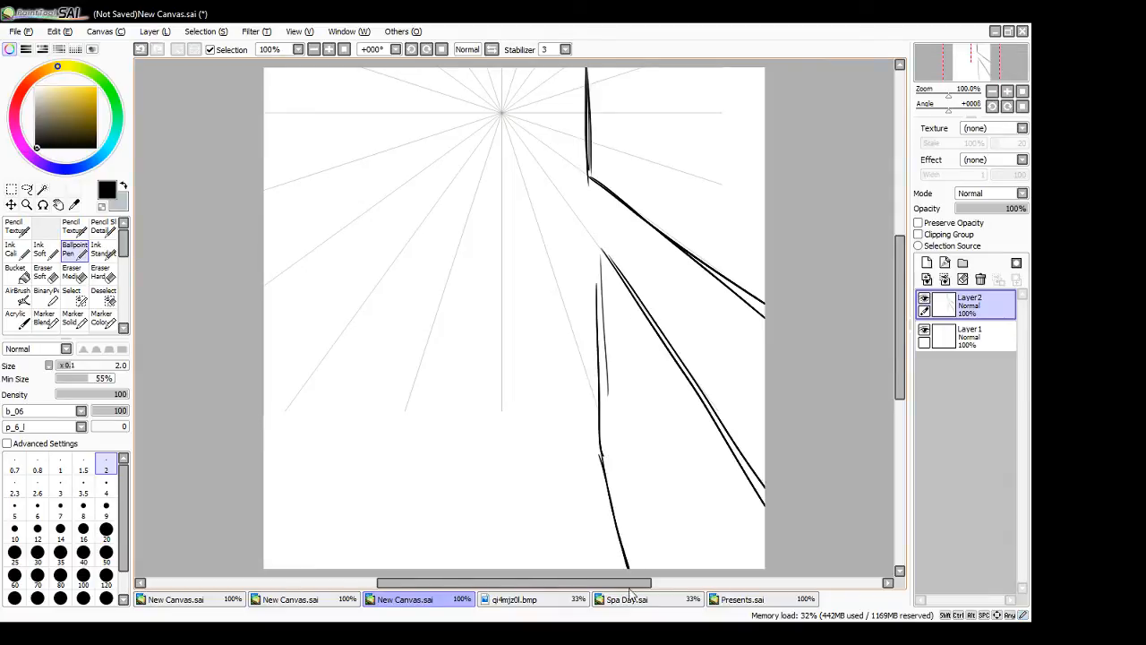
mouse_move(606, 247)
left_mouse_down()
mouse_move(691, 245)
mouse_move(655, 250)
left_mouse_up()
- Draw the far left building's vertical edge and its bottom edge receding along the radial guide
left_click_drag(446, 70, 448, 150)
mouse_move(446, 69)
left_mouse_down()
mouse_move(448, 135)
mouse_move(264, 283)
left_mouse_up()
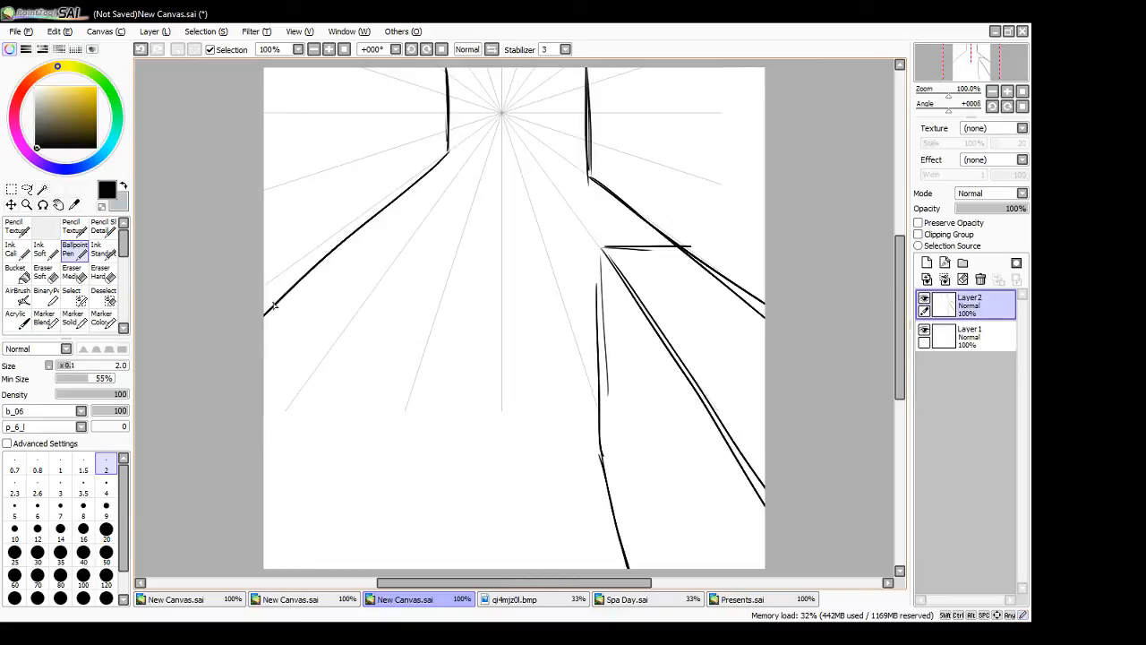
key("ctrl+z")
left_click_drag(449, 151, 263, 283)
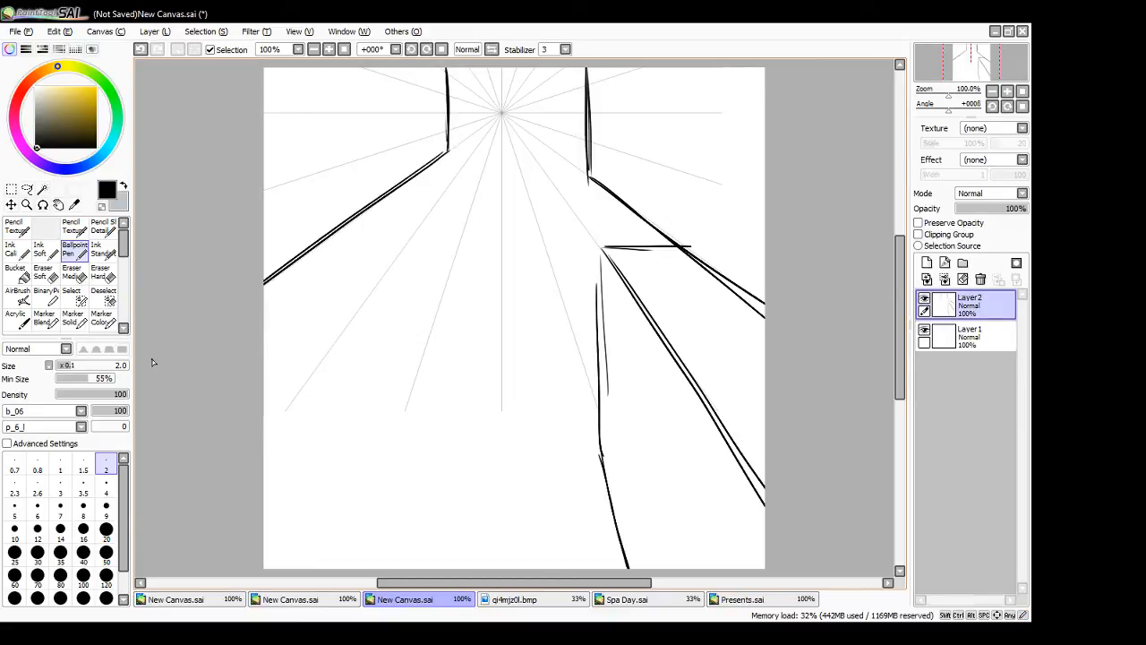
- Draw the nearer left building's receding roof edge, vertical corner, slanted base and horizontal rear roof edge
left_click_drag(404, 248, 264, 432)
key("ctrl+z")
left_click_drag(402, 249, 263, 439)
mouse_move(405, 248)
left_mouse_down()
mouse_move(394, 534)
mouse_move(404, 467)
mouse_move(403, 502)
mouse_move(370, 570)
left_mouse_up()
key("ctrl+z")
left_click_drag(399, 507, 368, 569)
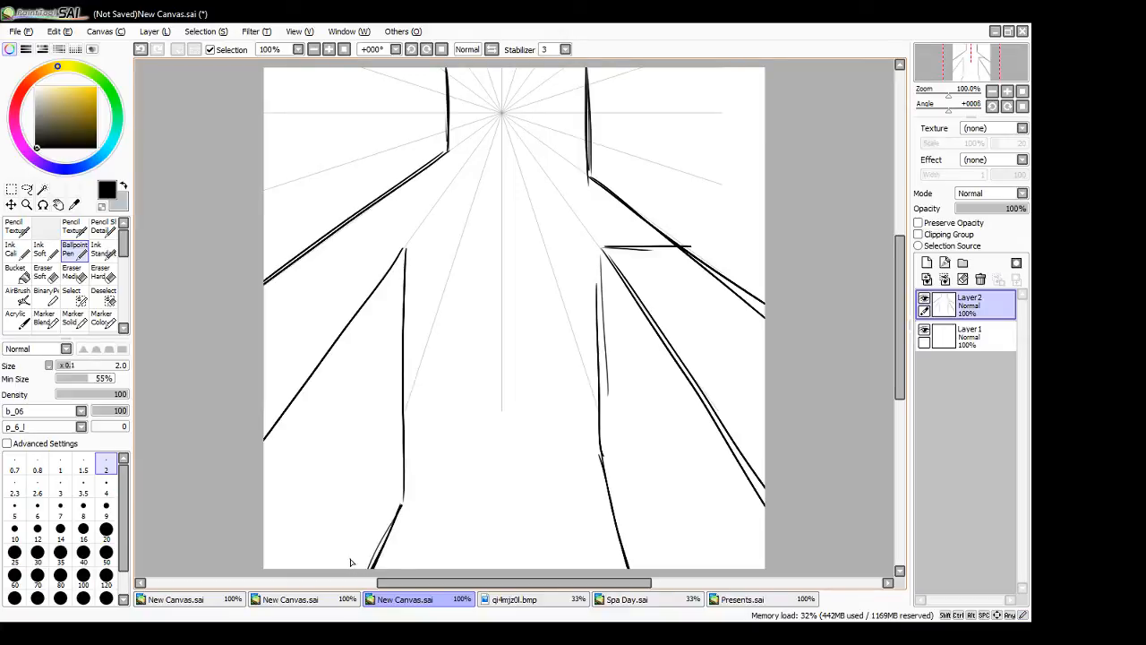
left_click_drag(404, 249, 321, 250)
key("ctrl+z")
mouse_move(403, 250)
left_mouse_down()
mouse_move(319, 249)
mouse_move(405, 259)
mouse_move(407, 283)
mouse_move(403, 250)
mouse_move(406, 439)
mouse_move(397, 420)
mouse_move(395, 495)
left_mouse_up()
key("ctrl+z")
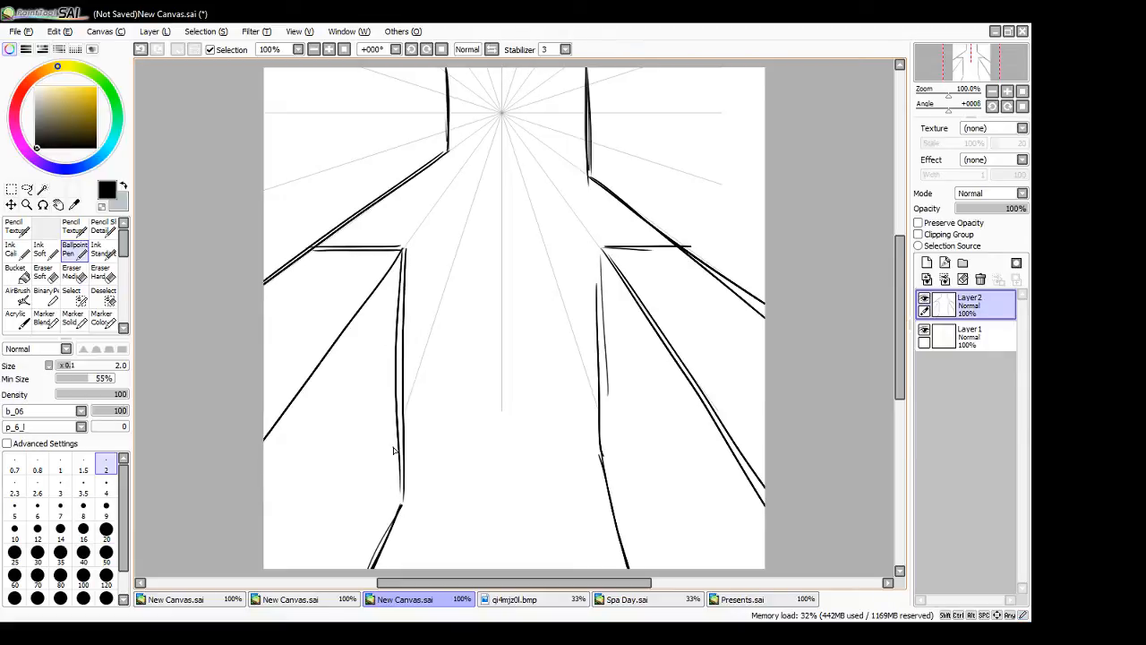
- Try dashed lane markings running down from the vanishing point and erase them with the Eraser Hard brush
left_click_drag(502, 127, 459, 371)
key("ctrl+z")
left_click_drag(498, 130, 448, 430)
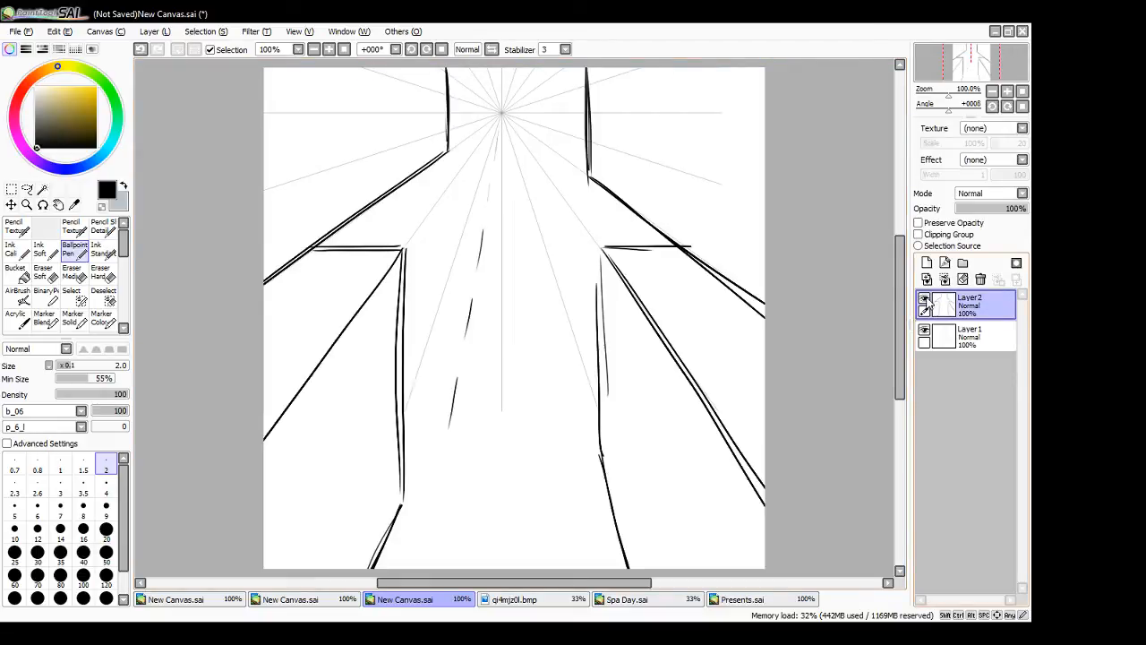
left_click(102, 275)
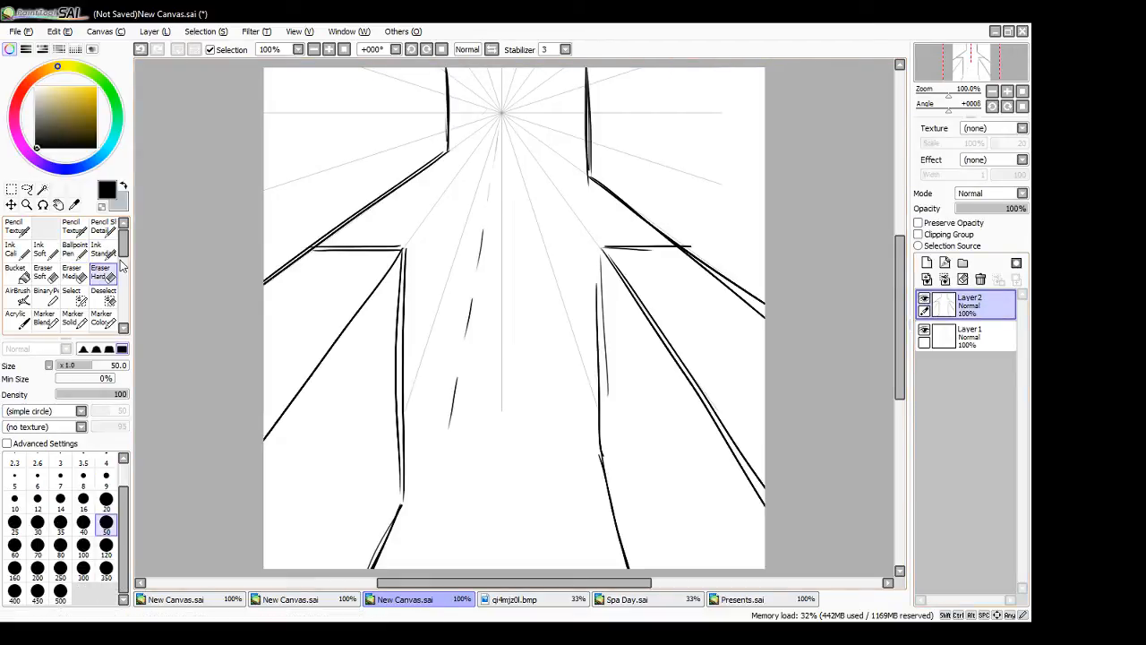
left_click_drag(501, 125, 447, 479)
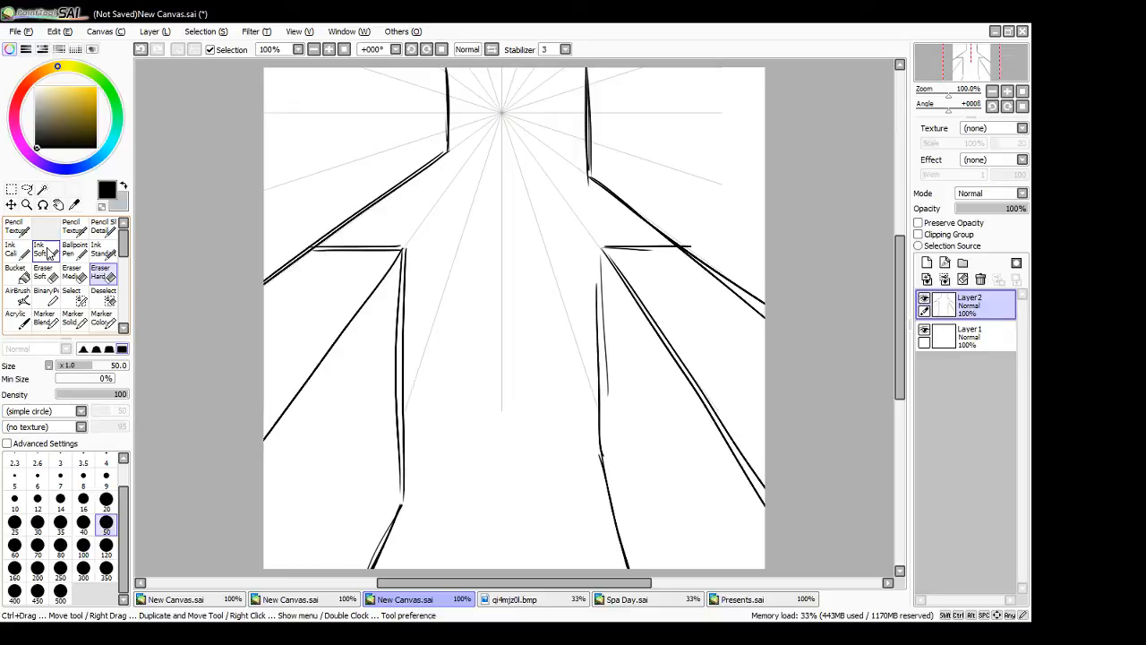
- Erase the doubled vertical corner of the nearer right building and redraw it as one clean line with the Ballpoint Pen
left_click_drag(589, 289, 606, 319)
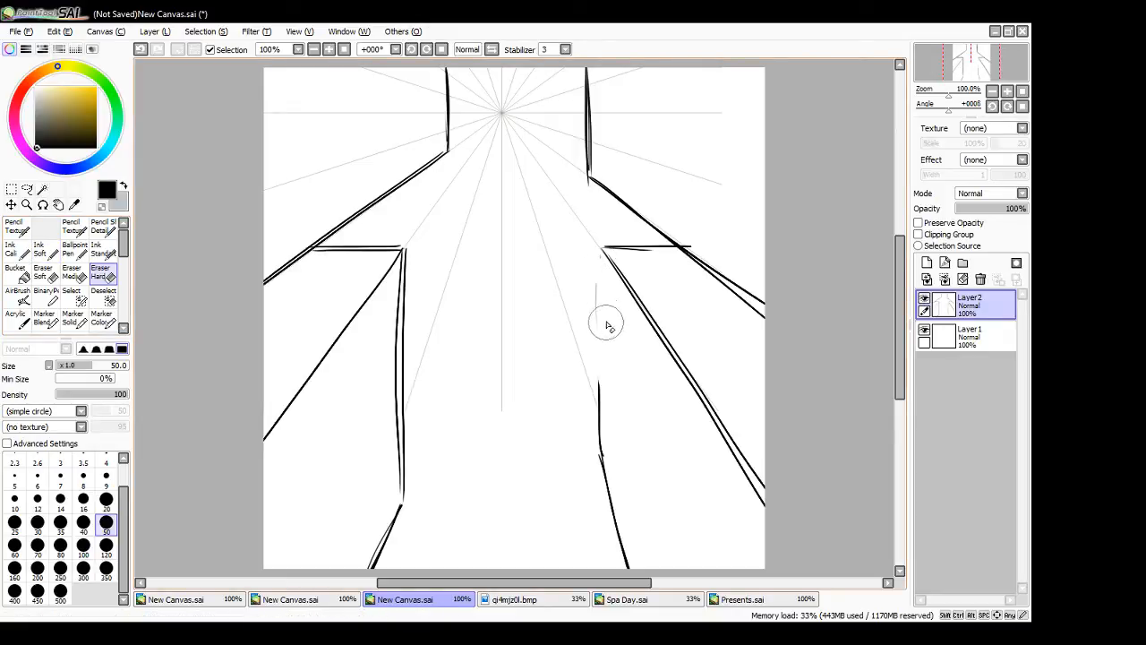
left_click(75, 252)
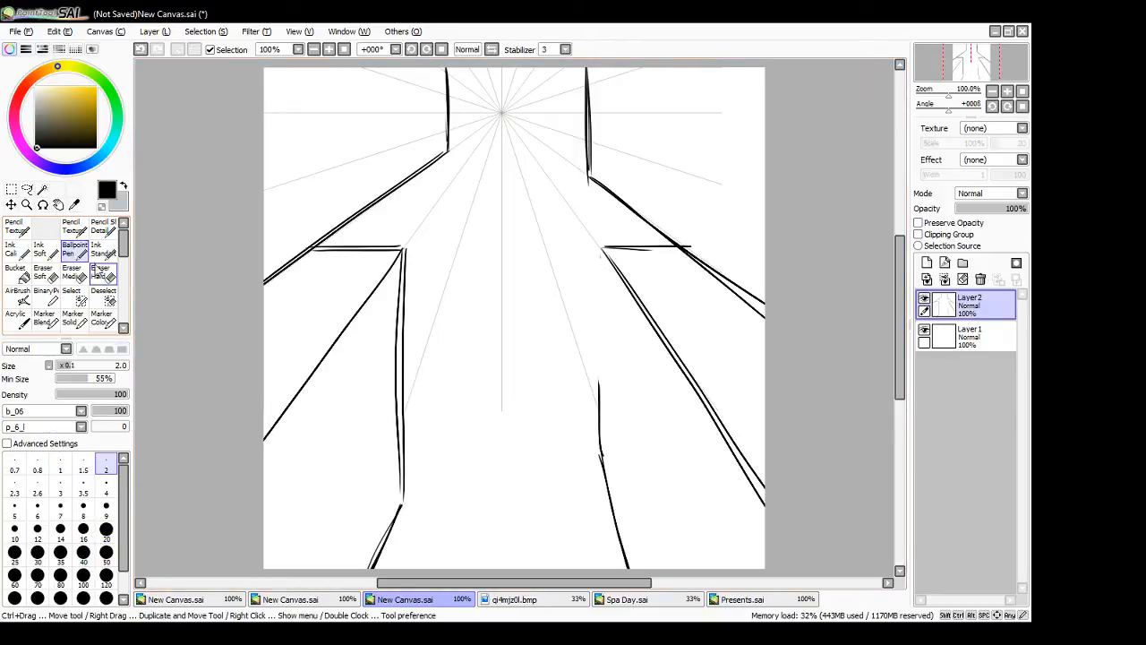
left_click_drag(604, 251, 599, 382)
key("ctrl+z")
left_click_drag(604, 254, 599, 421)
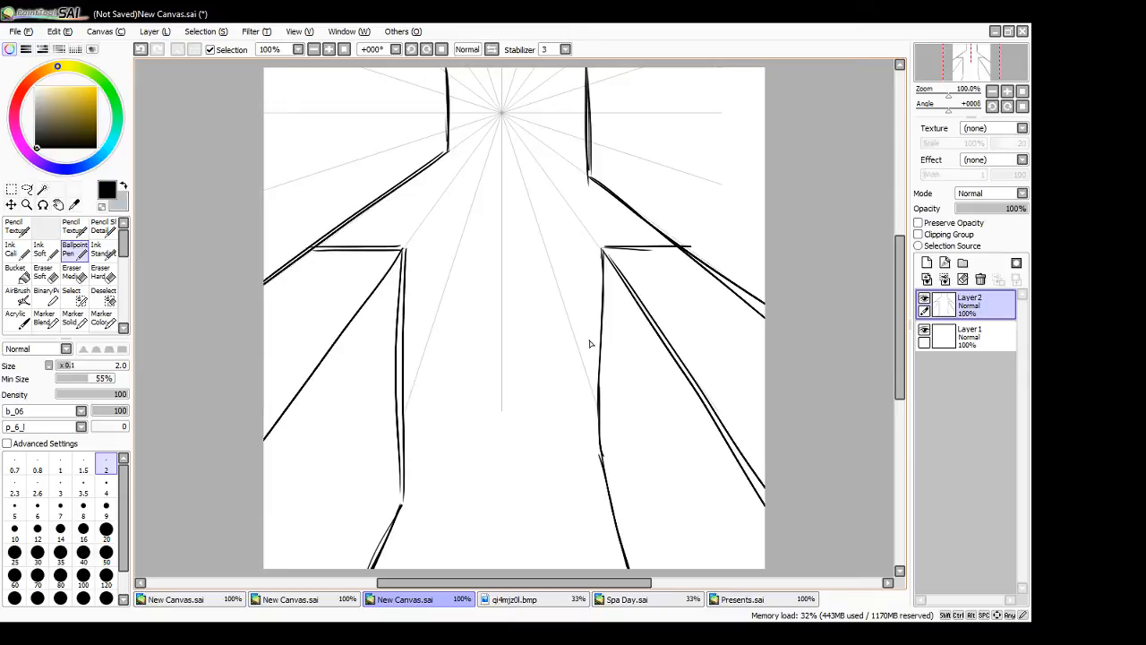
- Compare the high-viewpoint drawing with the street scene, and hide its drawing layer so only the radial guides show
left_click(336, 598)
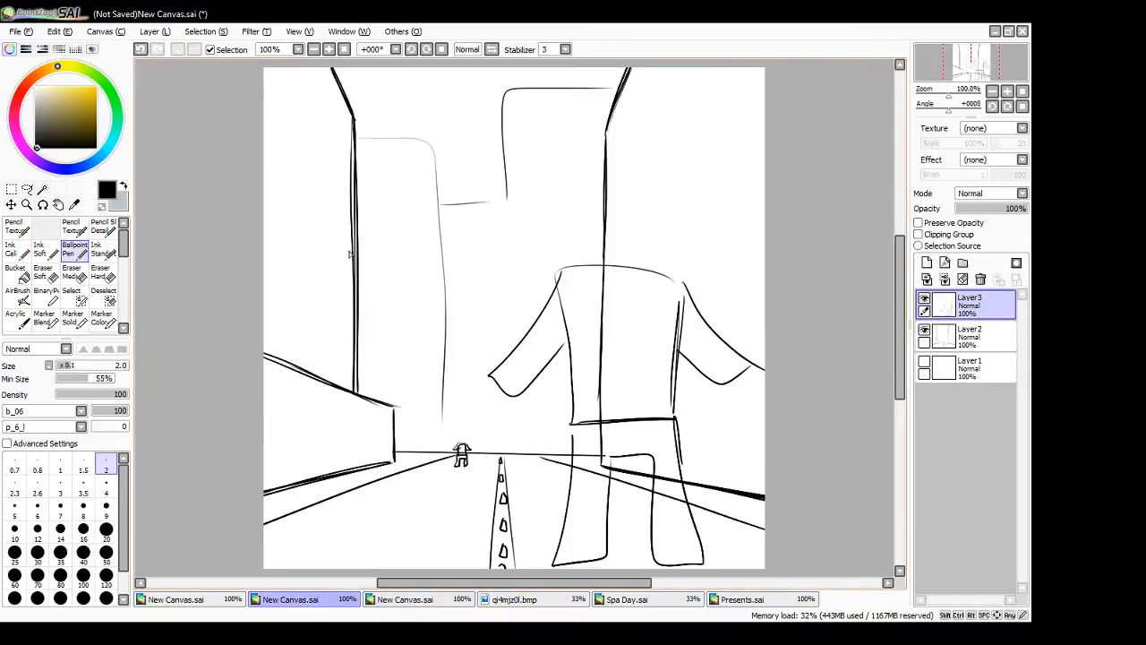
left_click(387, 599)
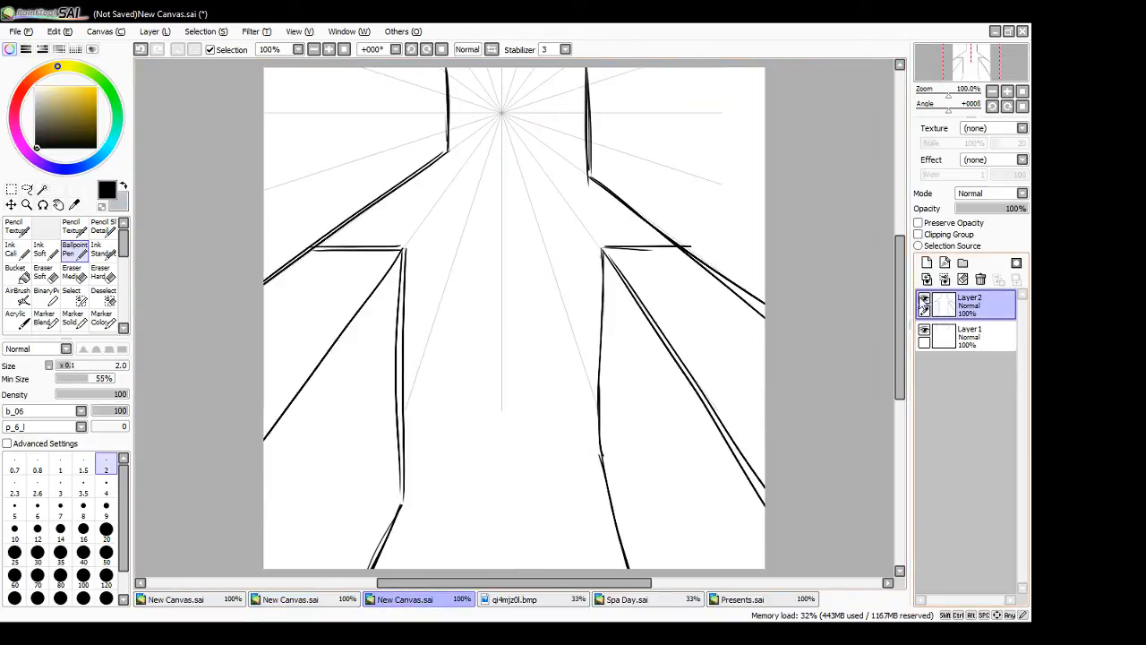
left_click(924, 300)
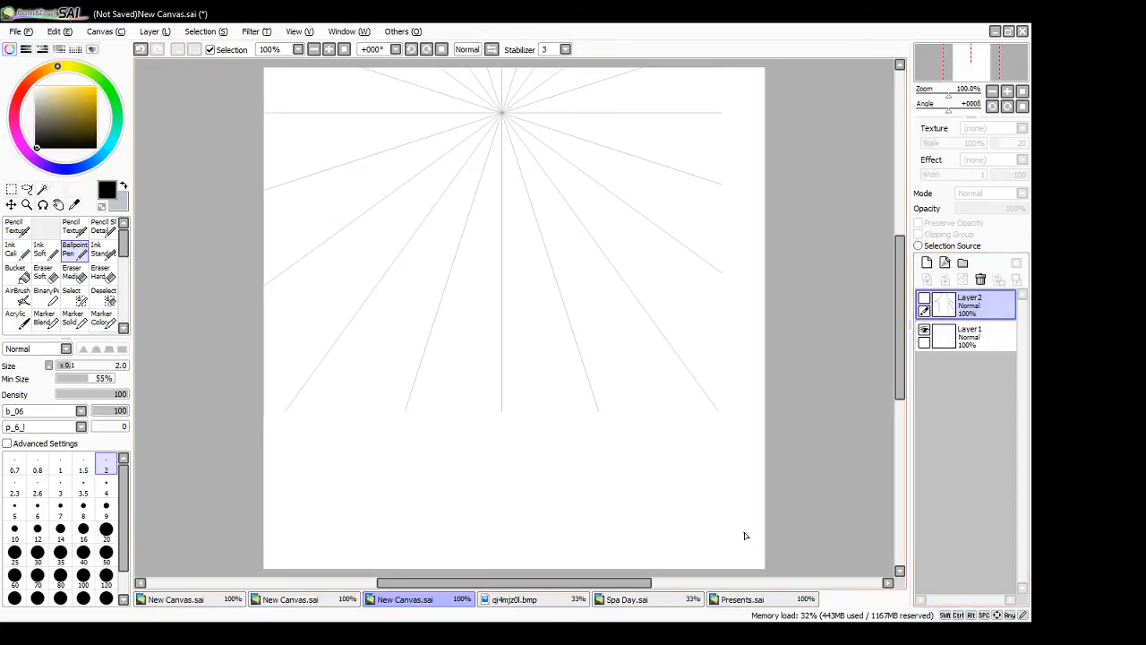
- Create a new blank canvas
left_click(19, 33)
left_click(42, 51)
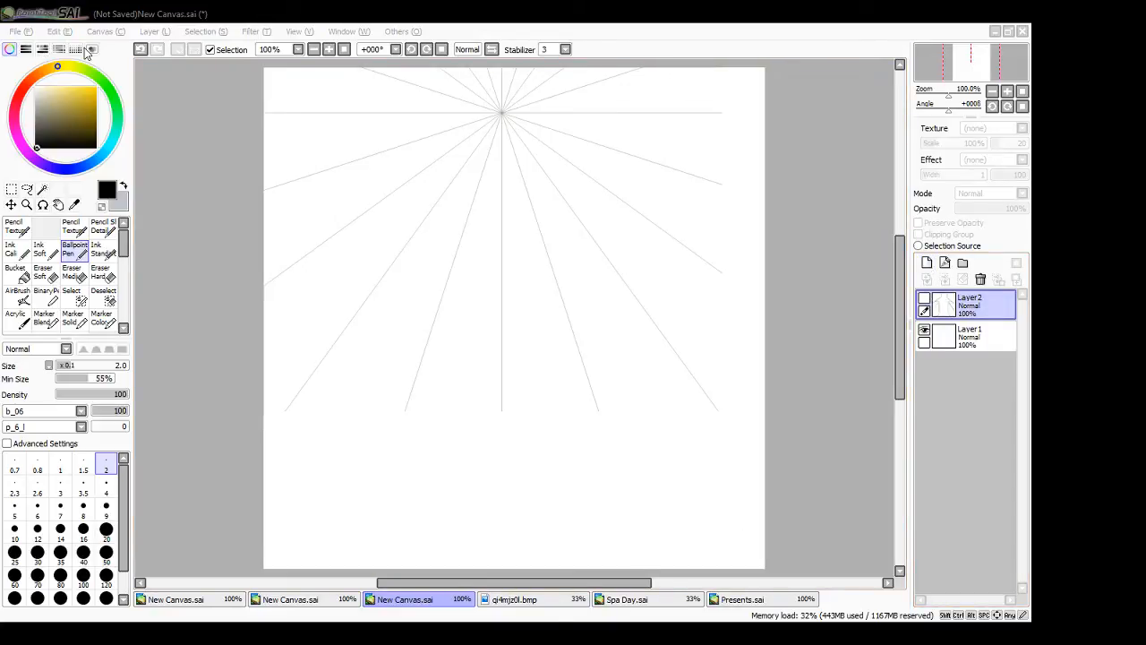
left_click(272, 236)
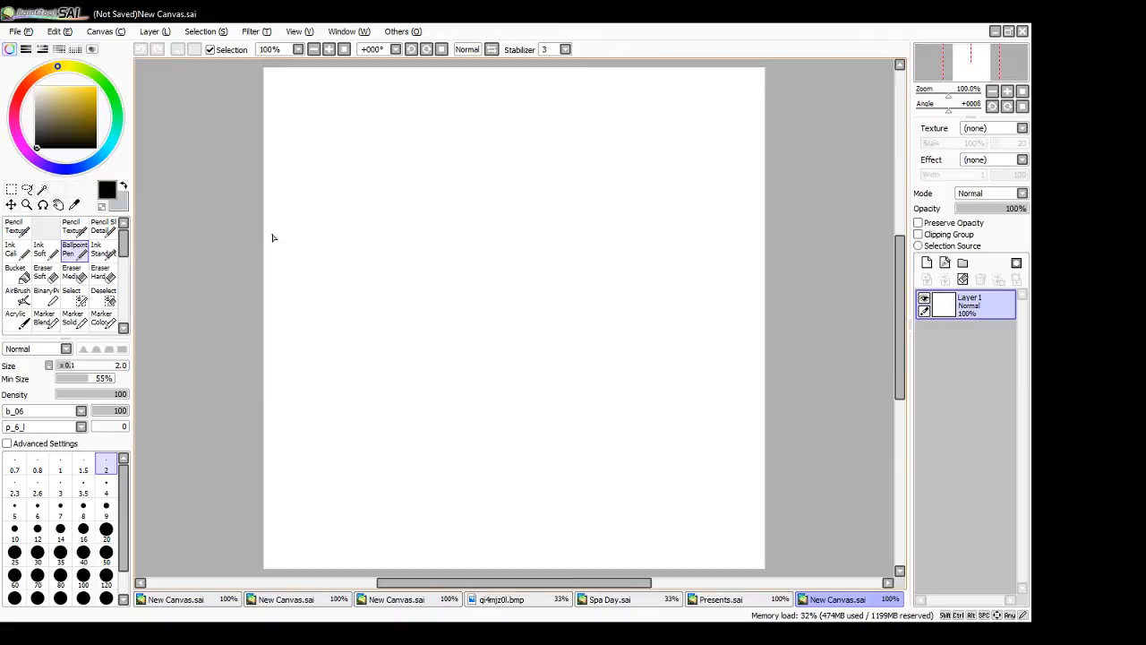
mouse_move(538, 105)
left_mouse_down()
mouse_move(568, 171)
mouse_move(512, 120)
mouse_move(560, 104)
mouse_move(539, 166)
mouse_move(571, 204)
mouse_move(526, 207)
mouse_move(571, 206)
left_mouse_up()
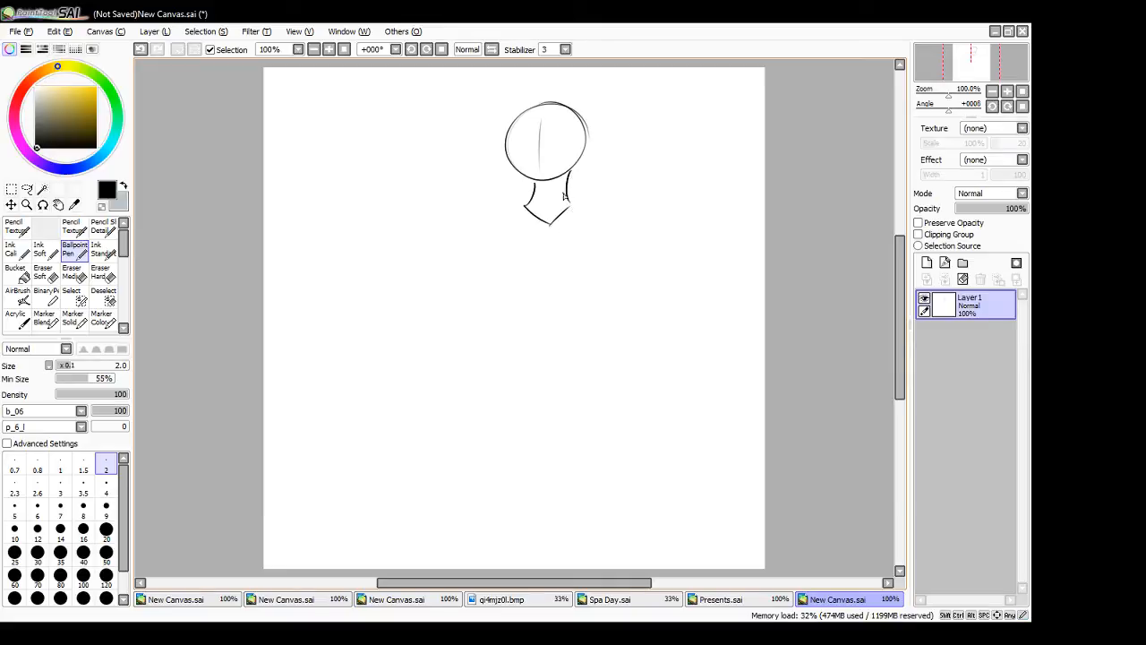
key("ctrl+z")
key("ctrl+z")
key("ctrl+z")
mouse_move(557, 180)
left_mouse_down()
mouse_move(562, 205)
mouse_move(525, 203)
left_mouse_up()
key("ctrl+z")
key("ctrl+z")
key("ctrl+z")
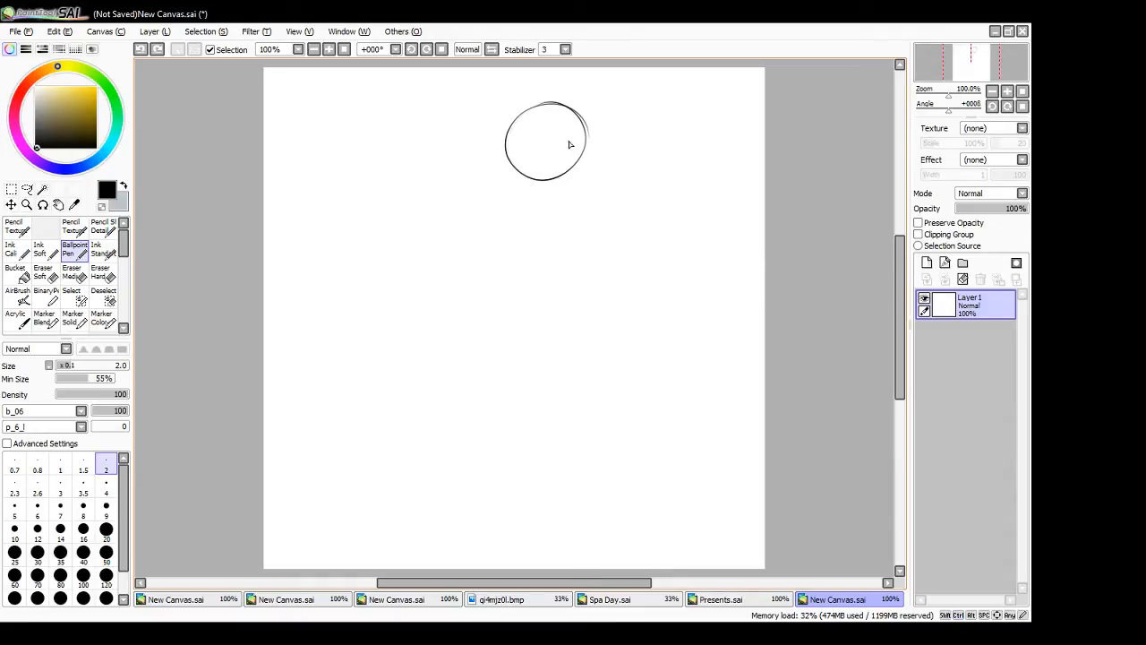
key("ctrl+z")
- Sketch a standing figure's round head, neck, collar, shoulders and rib cage near the canvas's upper centre
mouse_move(526, 115)
left_mouse_down()
mouse_move(583, 119)
mouse_move(549, 187)
mouse_move(571, 207)
mouse_move(541, 208)
mouse_move(549, 240)
mouse_move(573, 208)
mouse_move(601, 222)
mouse_move(500, 277)
left_mouse_up()
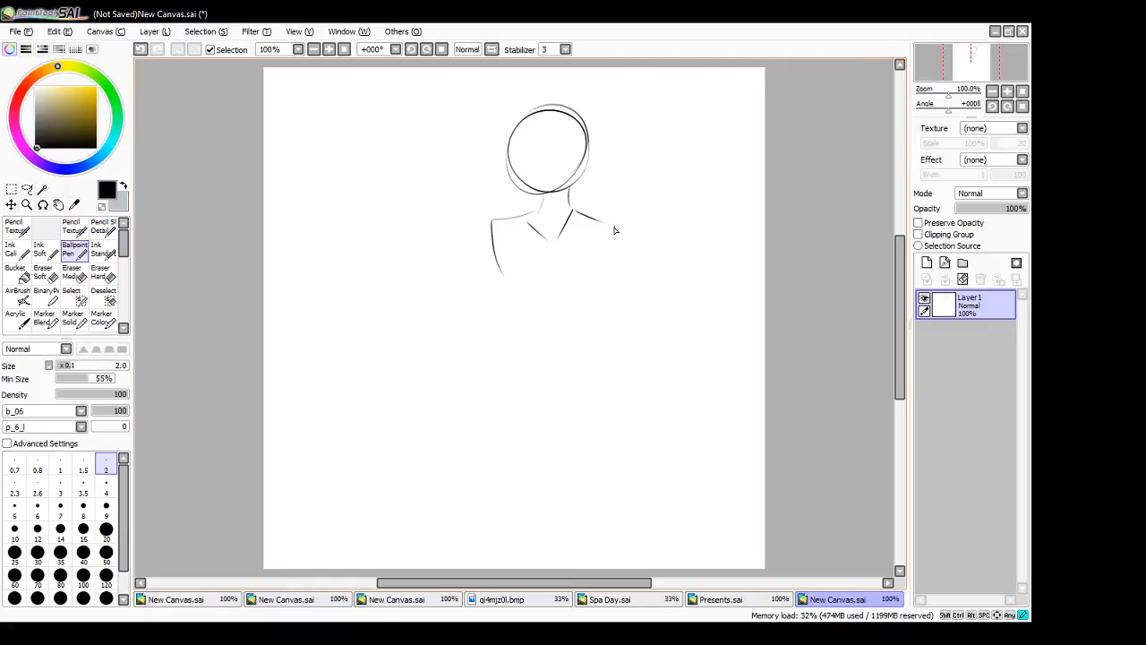
left_click_drag(614, 226, 598, 291)
left_click_drag(506, 220, 502, 285)
left_click_drag(515, 301, 586, 305)
- Add the figure's chest centre line, waist sides and V-shaped pelvis, and a vertical centre line on the face
mouse_move(547, 240)
left_mouse_down()
mouse_move(548, 307)
mouse_move(516, 334)
mouse_move(511, 363)
left_mouse_up()
left_click_drag(593, 302, 591, 327)
left_click_drag(595, 338, 603, 366)
left_click_drag(510, 369, 561, 406)
left_click_drag(561, 406, 591, 376)
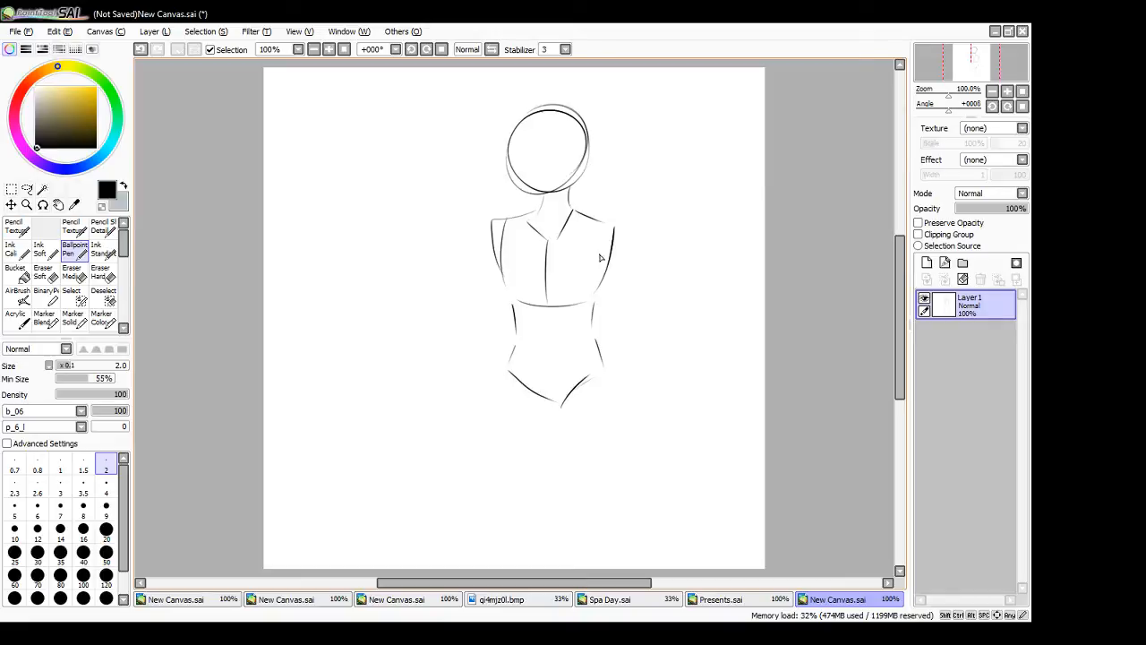
left_click_drag(541, 119, 544, 179)
- Draw both thighs as tapered, rounded shapes extending down from the pelvis
mouse_move(598, 340)
left_mouse_down()
mouse_move(623, 434)
mouse_move(621, 419)
mouse_move(618, 486)
left_mouse_up()
mouse_move(553, 406)
left_mouse_down()
mouse_move(578, 513)
mouse_move(612, 489)
left_mouse_up()
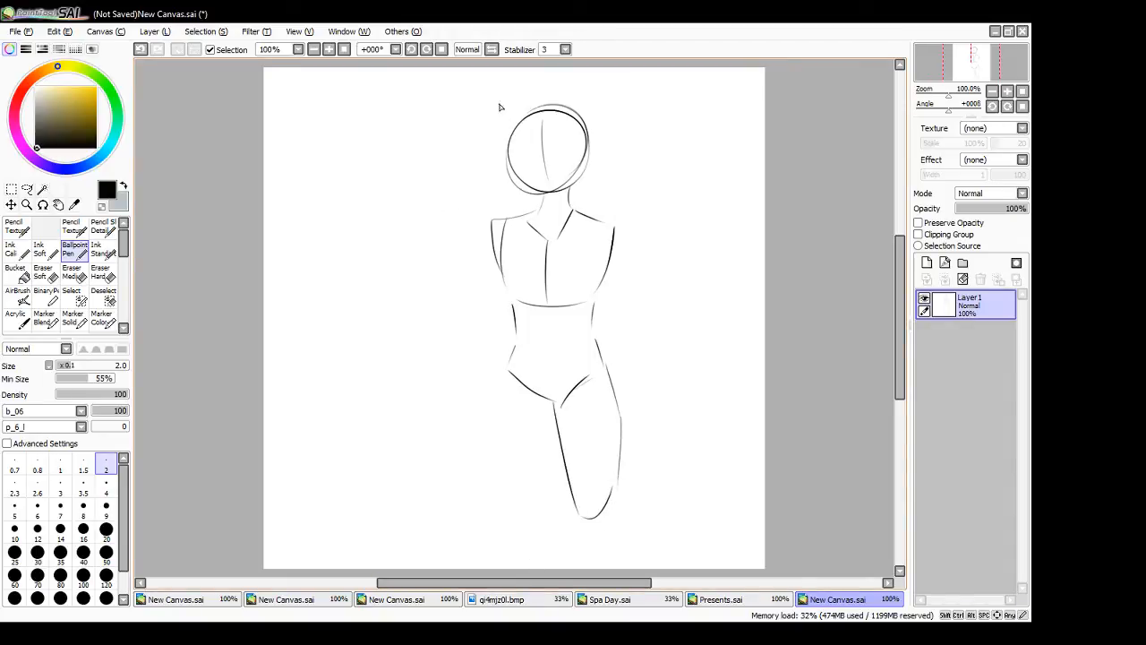
left_click(170, 4)
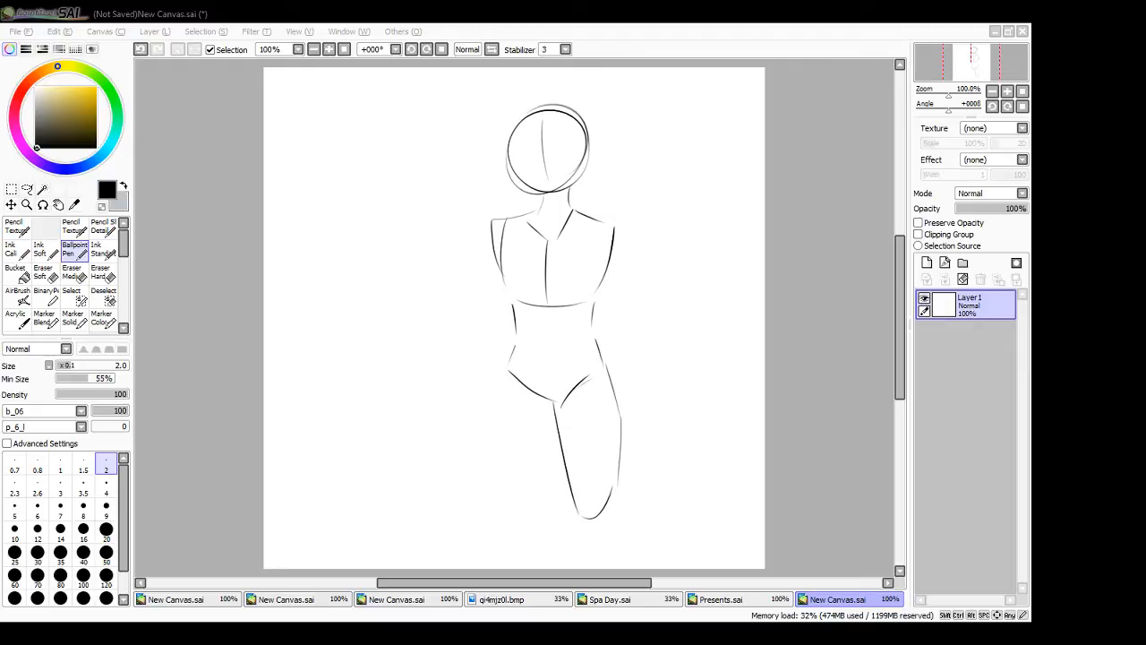
left_click(796, 389)
mouse_move(508, 371)
left_mouse_down()
mouse_move(499, 469)
mouse_move(515, 522)
mouse_move(555, 405)
mouse_move(538, 512)
left_mouse_up()
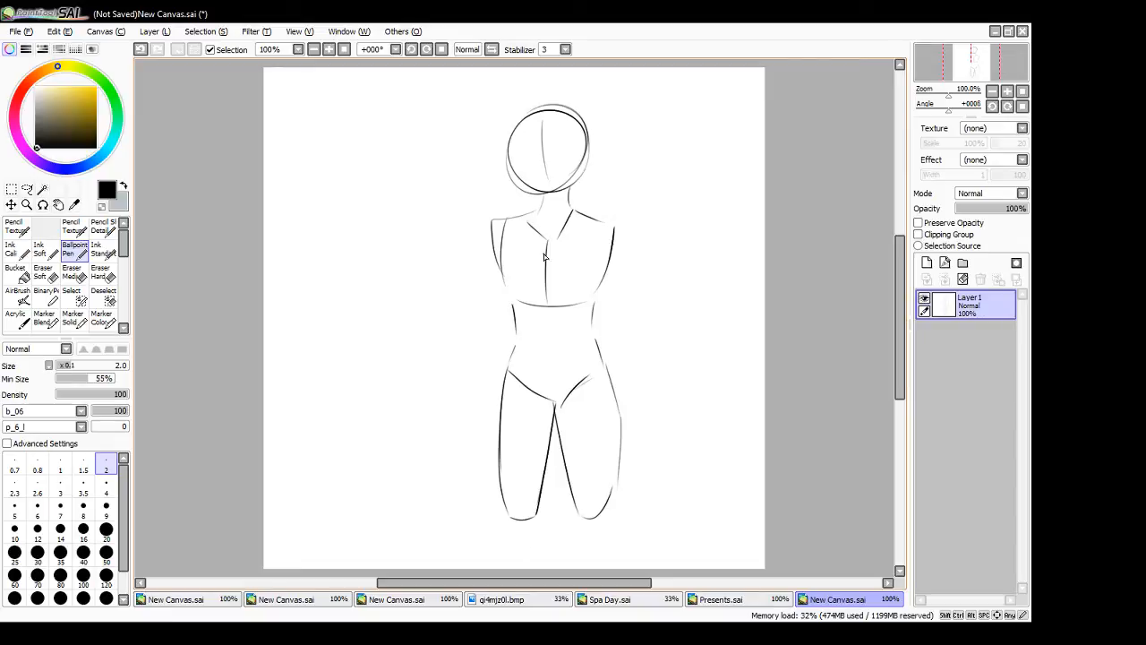
- Add horizontal guide lines across the chest and face, and draw the upper arm on the figure's right-hand side
left_click_drag(502, 266, 612, 260)
left_click_drag(527, 158, 575, 150)
left_click_drag(614, 230, 655, 317)
mouse_move(593, 271)
left_mouse_down()
mouse_move(633, 331)
mouse_move(652, 312)
left_mouse_up()
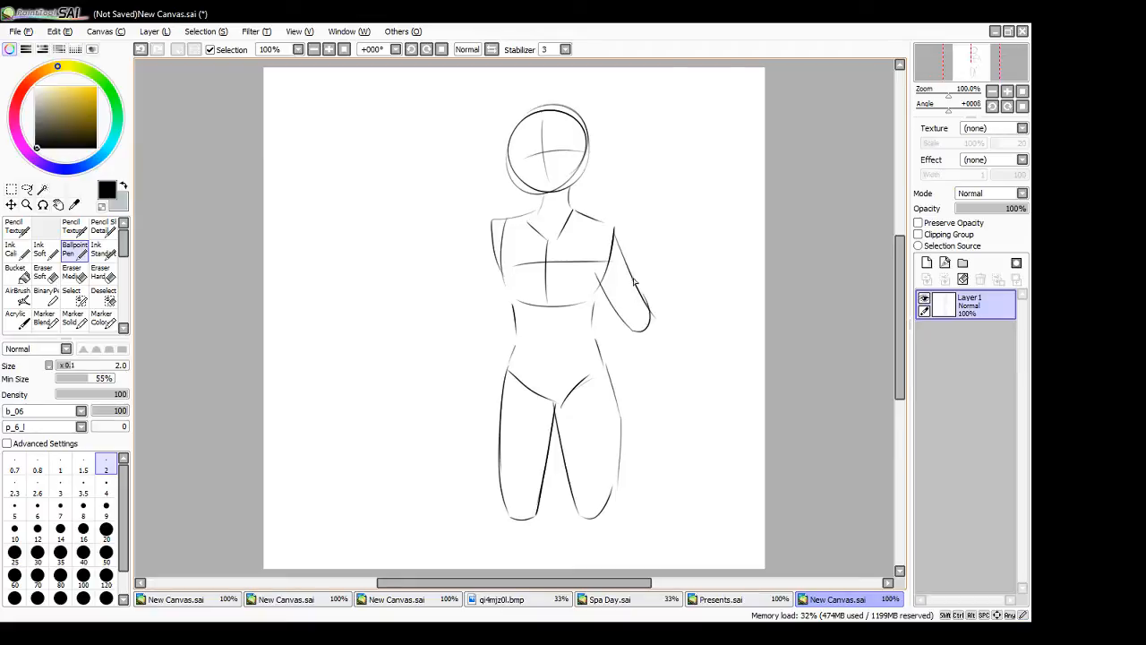
- Draw the upper arm and a tapered, bent forearm hanging from the shoulder on the figure's left-hand side
left_click_drag(500, 231, 473, 310)
key("ctrl+z")
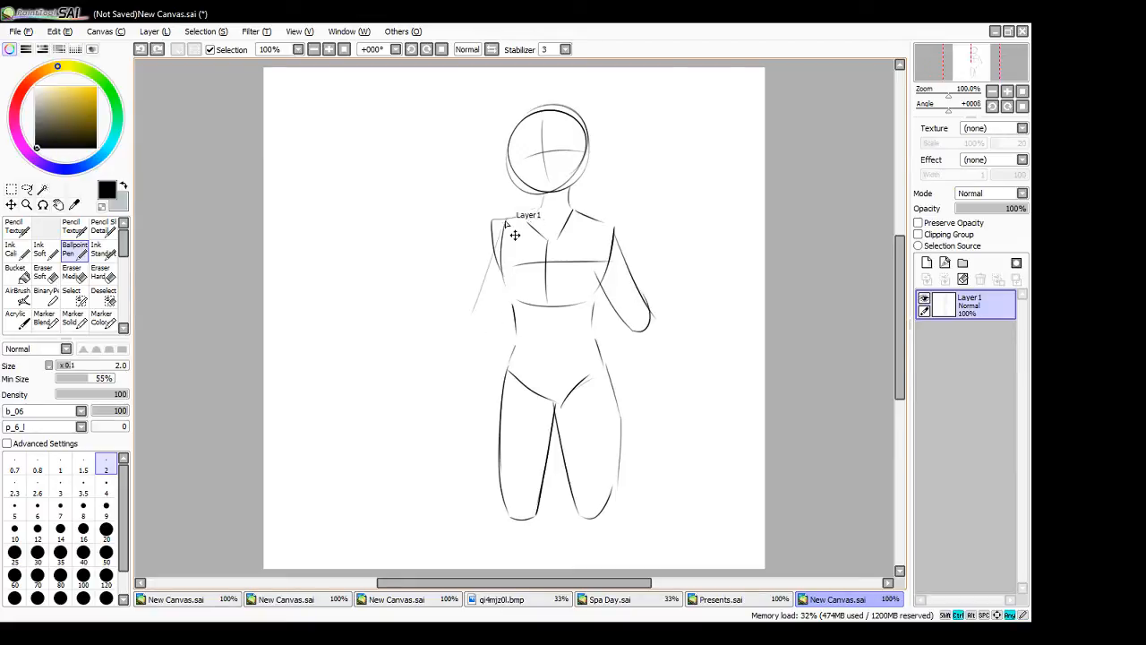
mouse_move(499, 222)
left_mouse_down()
mouse_move(475, 311)
mouse_move(512, 287)
mouse_move(448, 434)
left_mouse_up()
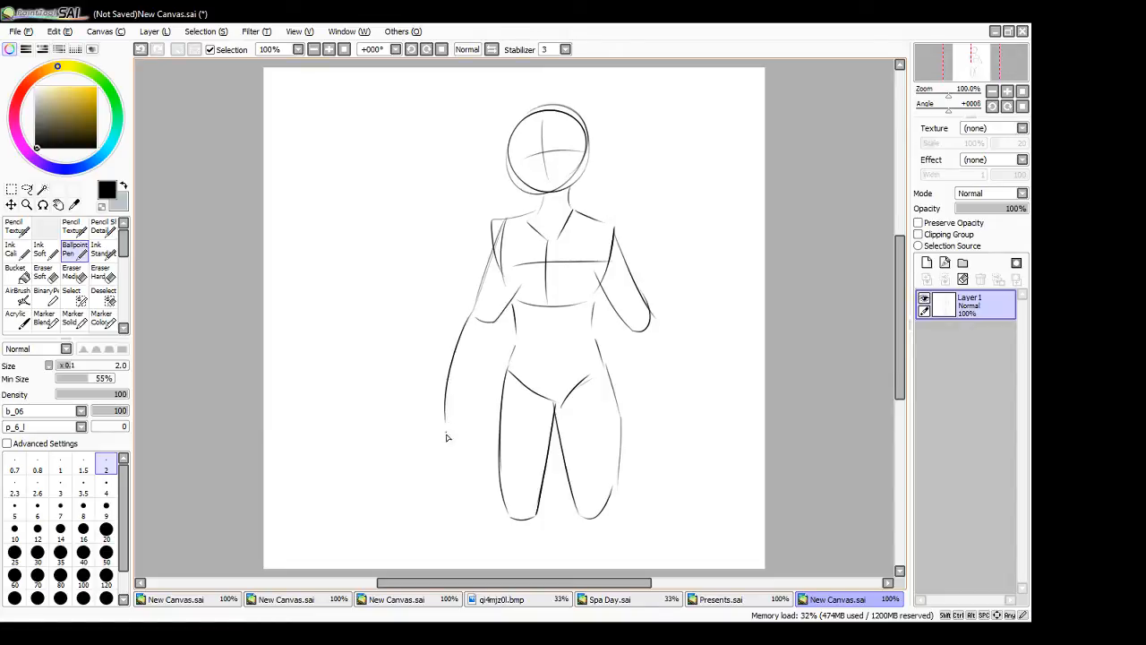
key("ctrl+z")
left_click_drag(477, 311, 472, 406)
left_click_drag(499, 324, 473, 399)
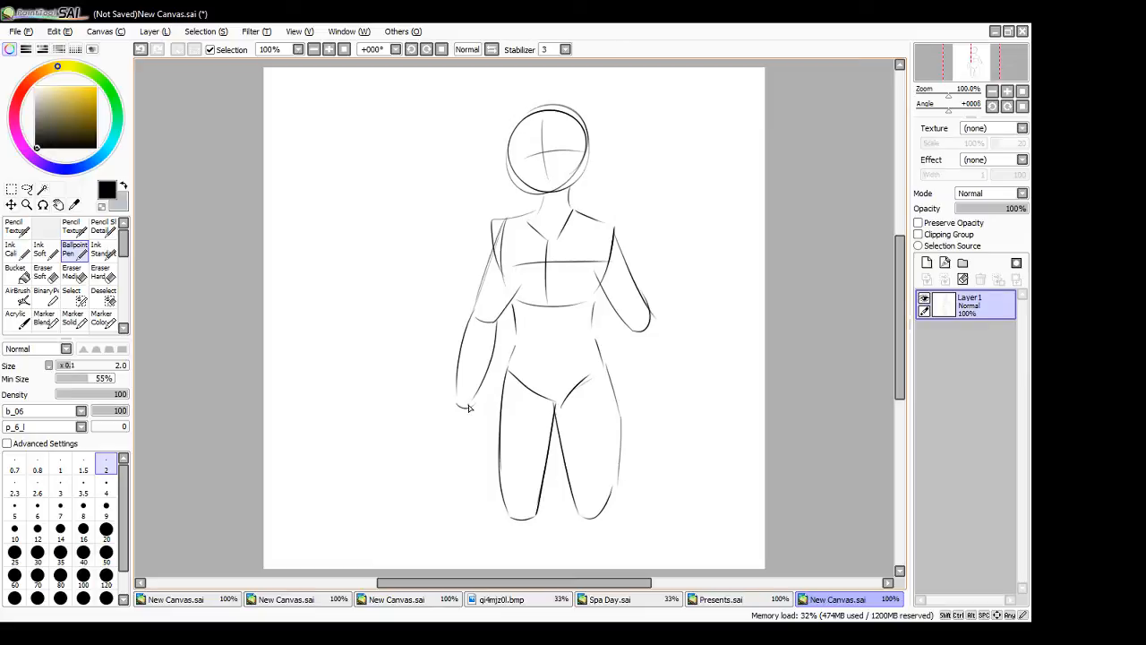
- Draw the forearm on the figure's right-hand side, and add a shoulder curve, elbow arcs and an abdomen centre line
left_click_drag(629, 332, 667, 385)
left_click_drag(647, 307, 696, 396)
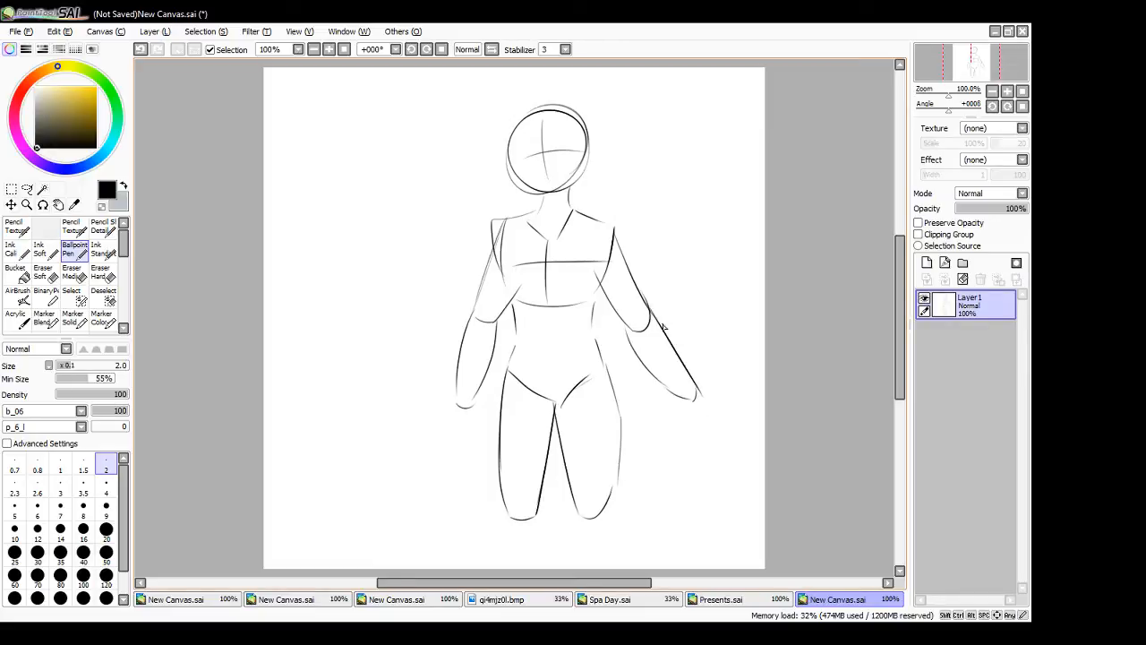
left_click_drag(501, 251, 522, 217)
left_click_drag(476, 315, 492, 312)
left_click_drag(631, 322, 648, 315)
left_click_drag(550, 321, 553, 394)
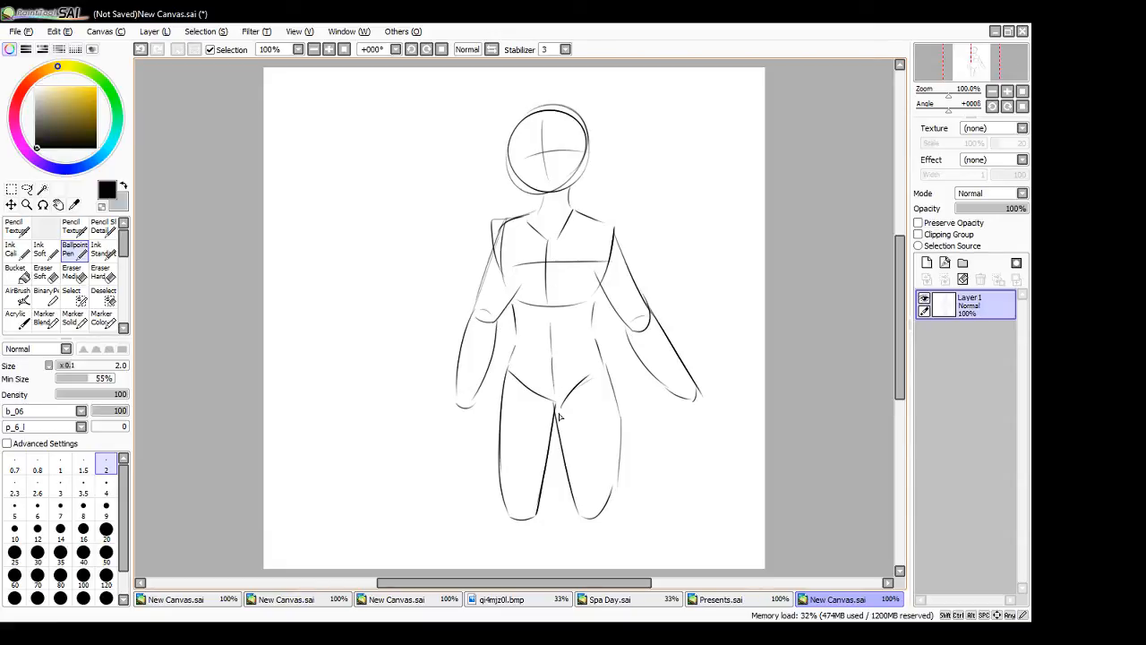
- Float the canvas windows, place and size the figure canvas beside the perspective-grid canvas, and draw eyes and a mouth on the face
left_click(397, 600)
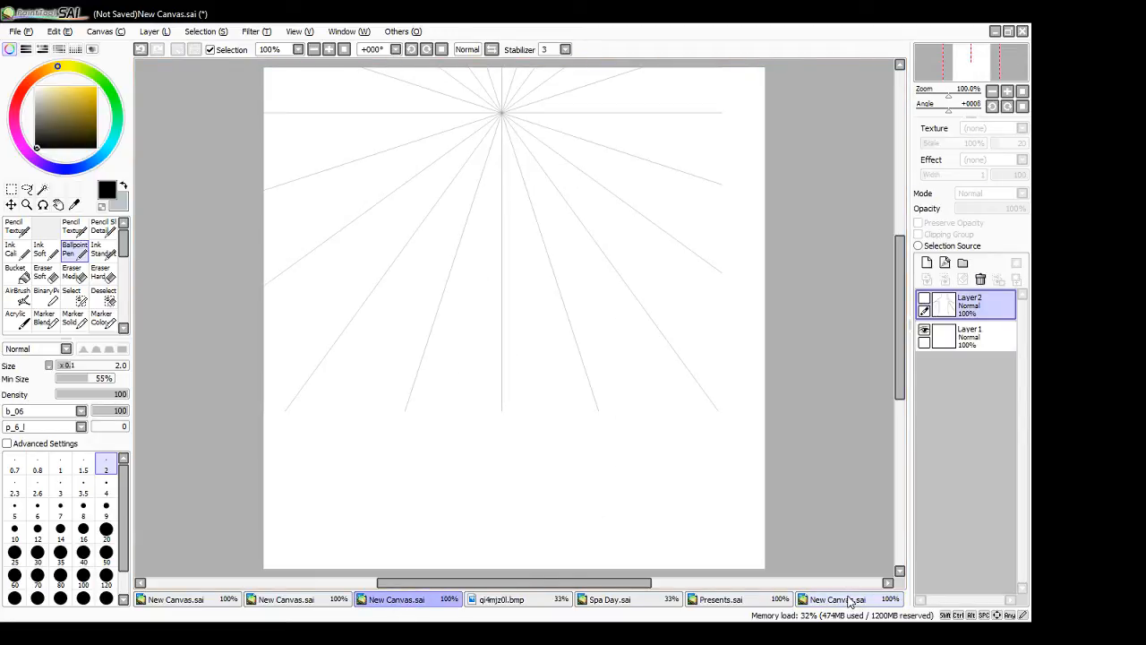
left_click(1008, 30)
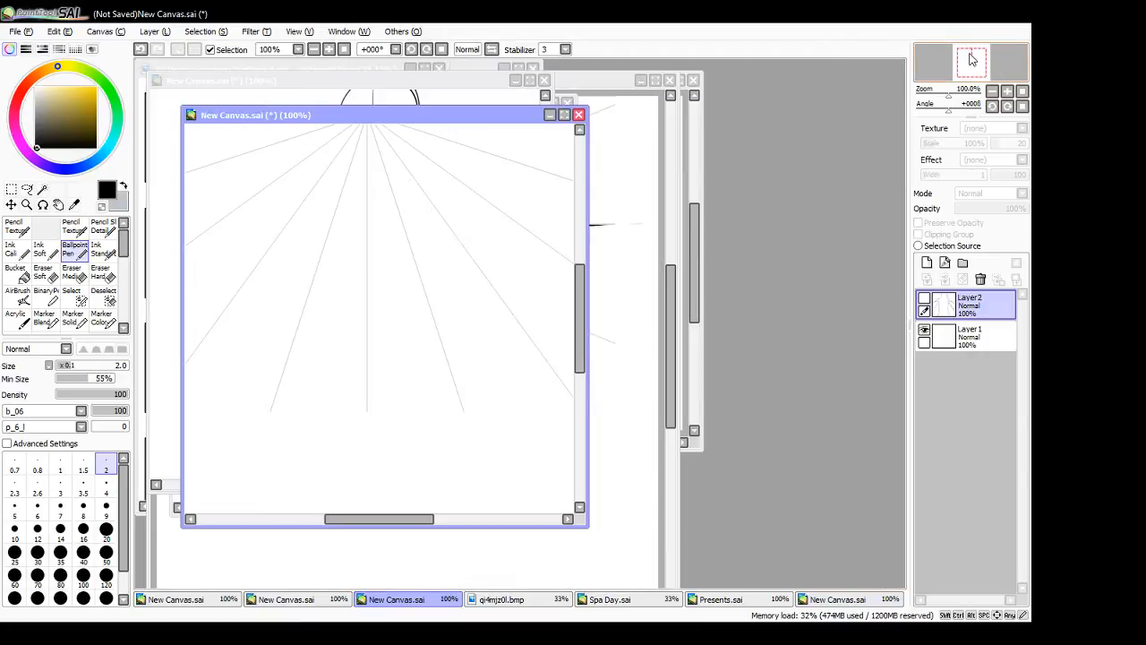
left_click(454, 82)
mouse_move(454, 82)
left_mouse_down()
mouse_move(797, 105)
mouse_move(824, 80)
left_mouse_up()
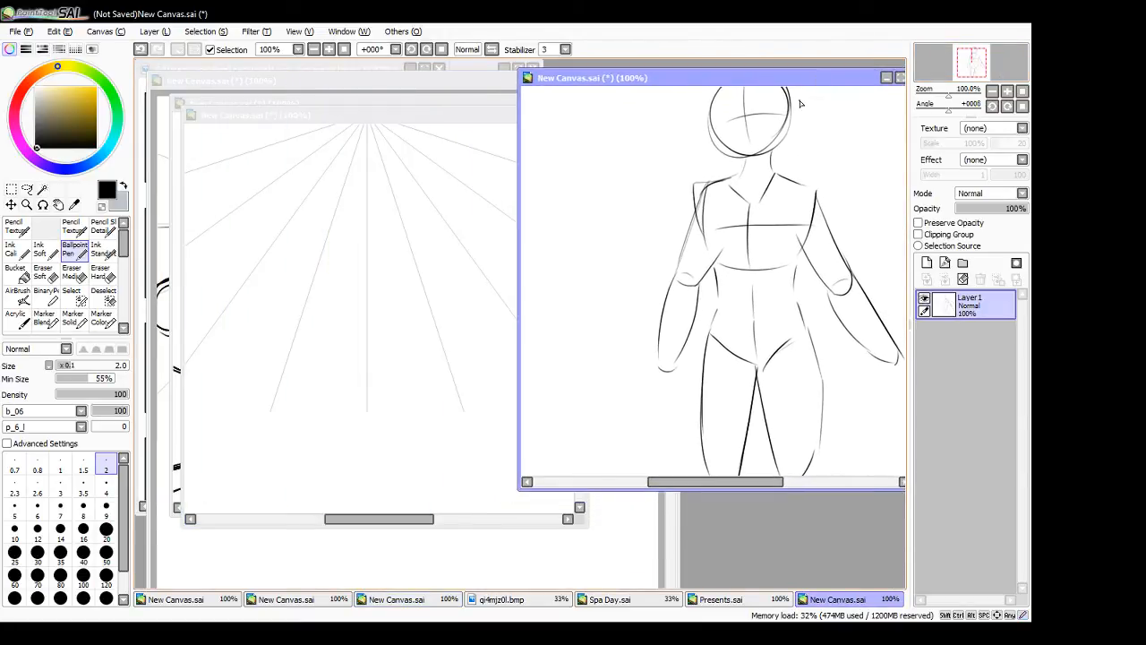
left_click_drag(524, 490, 599, 586)
left_click_drag(761, 580, 779, 582)
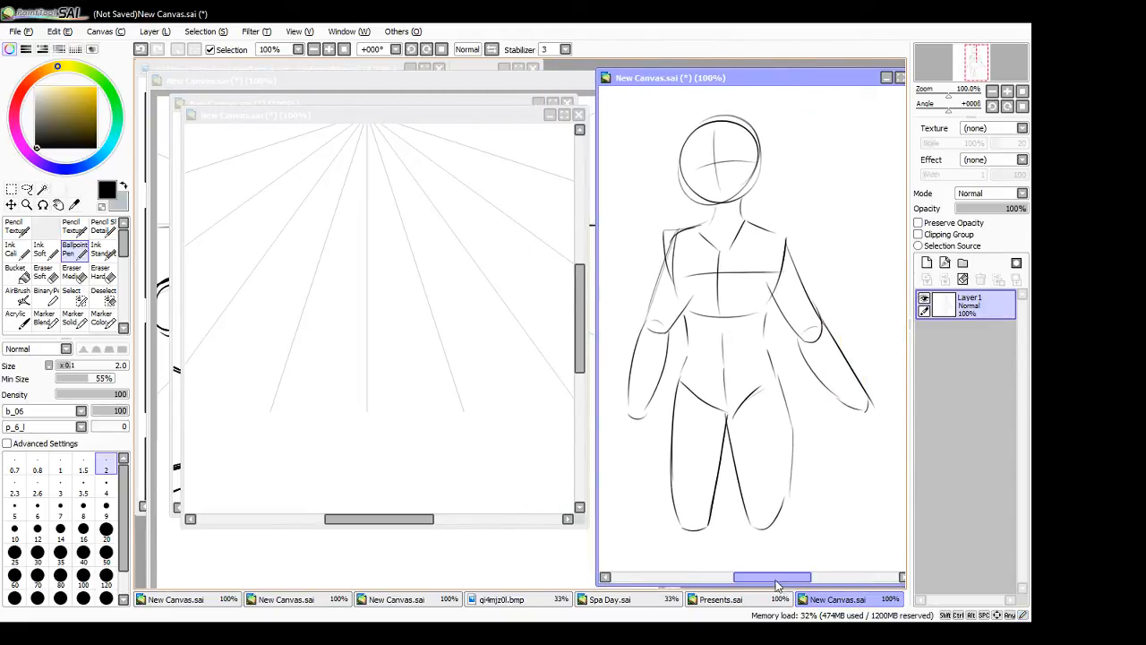
left_click_drag(704, 157, 735, 179)
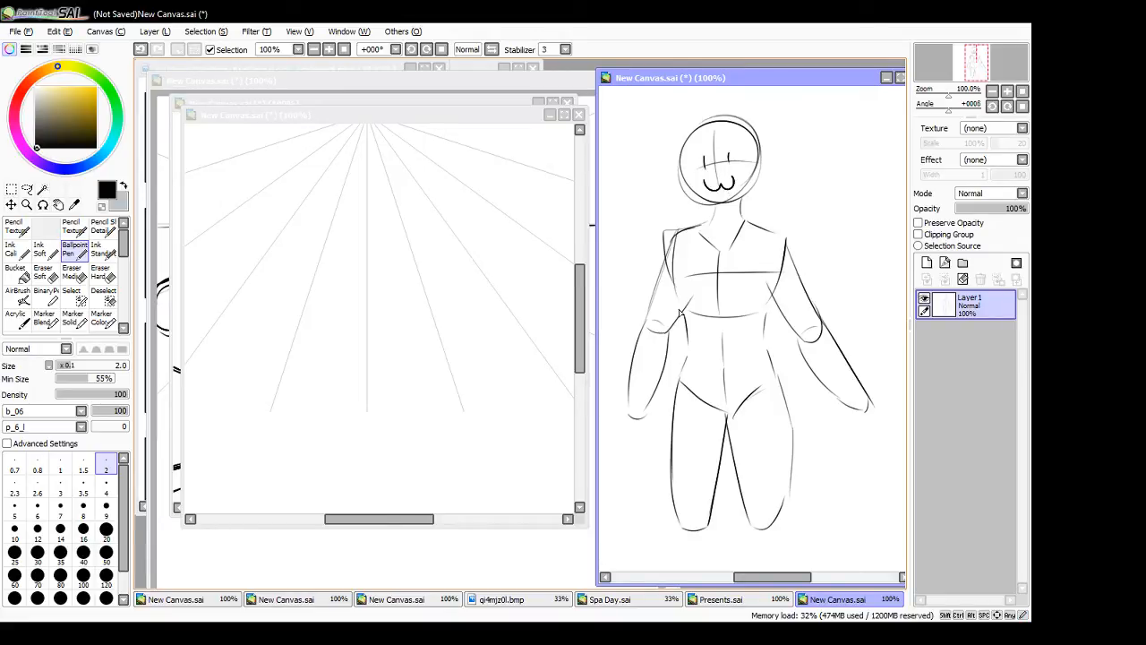
- Move and enlarge the perspective-grid canvas so it fills the space beside the figure canvas, with the vanishing point in view
left_click(384, 524)
left_click_drag(379, 107, 378, 63)
left_click_drag(346, 528, 347, 587)
left_click_drag(182, 451, 134, 460)
left_click_drag(577, 340, 579, 327)
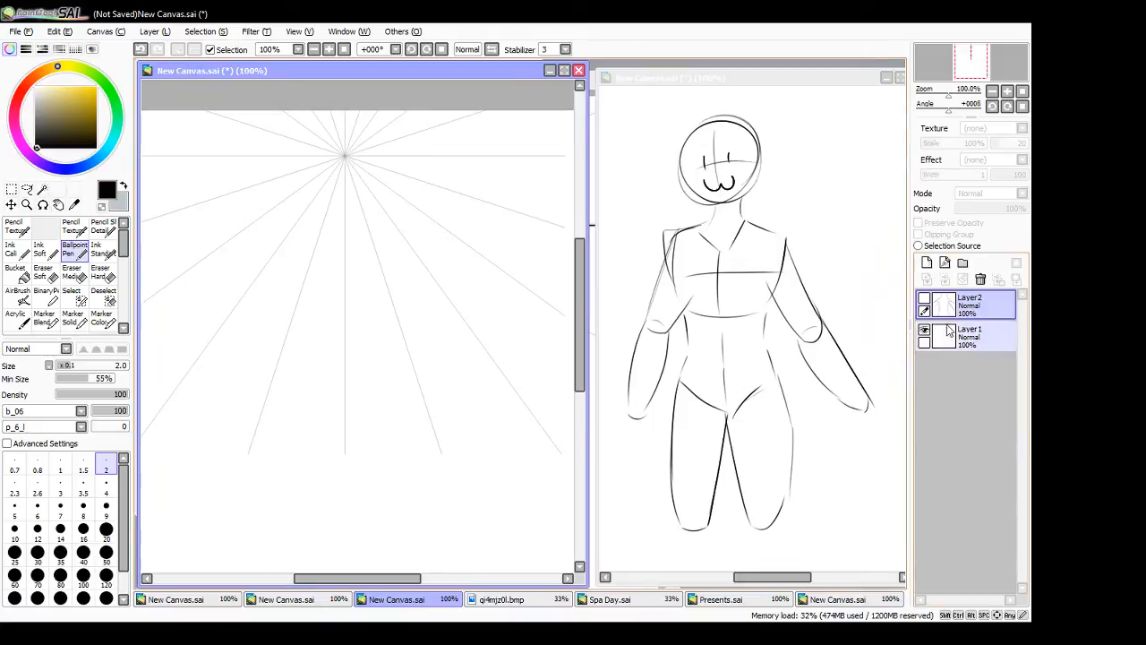
- Show Layer2 briefly, hide it again, and add a new layer above it on the perspective-grid canvas
left_click(924, 301)
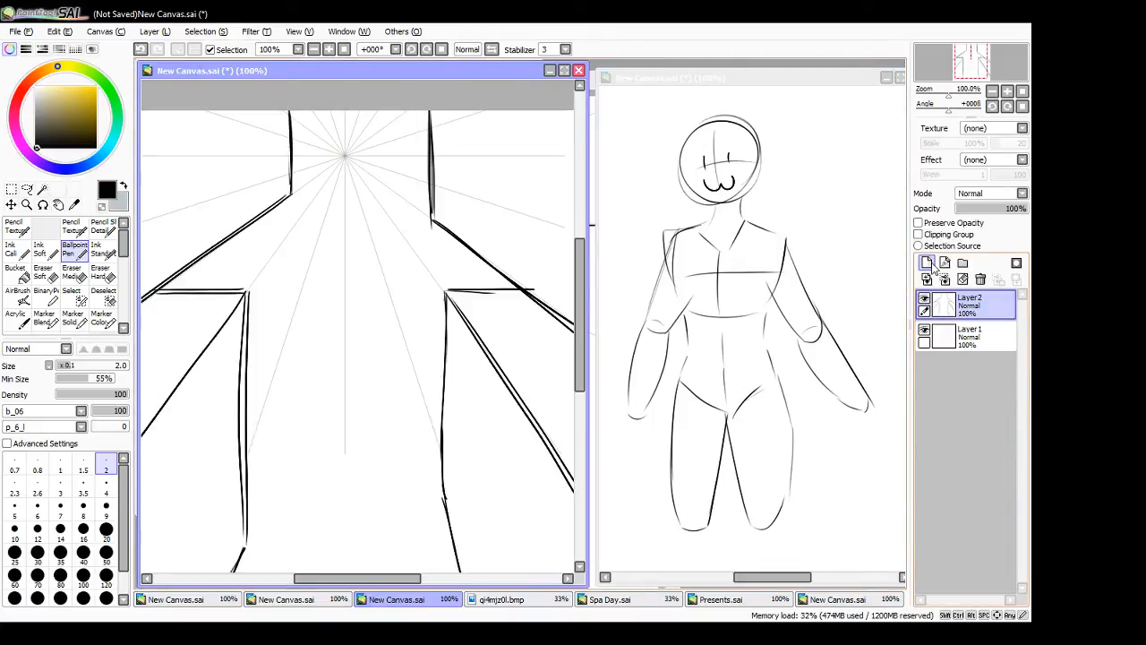
left_click(925, 301)
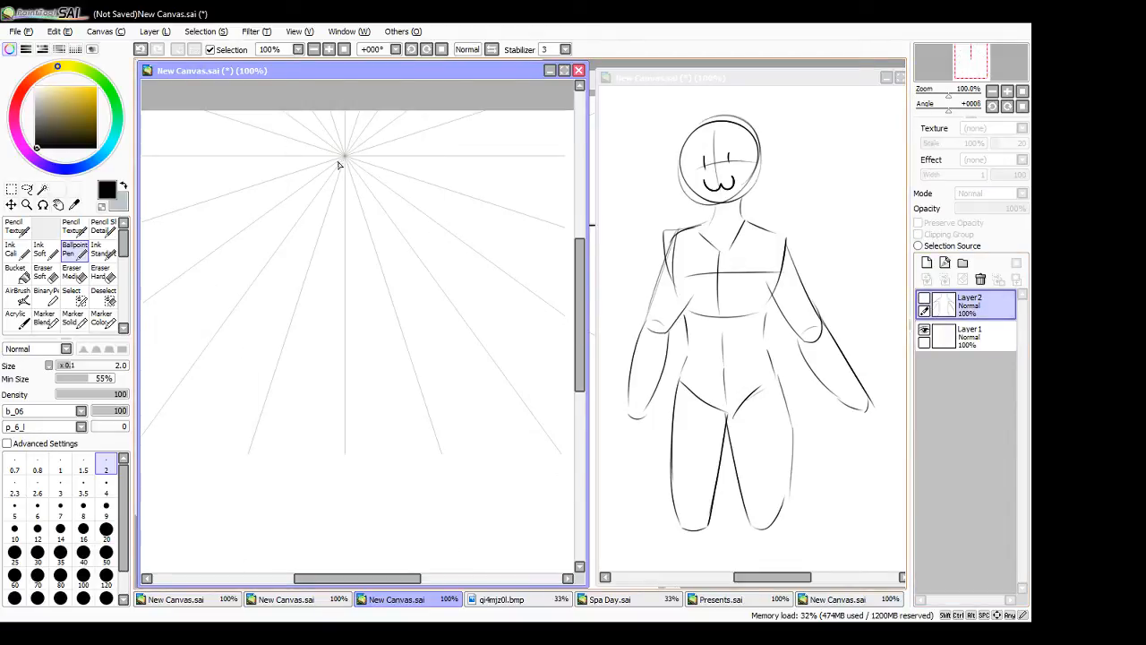
left_click(926, 262)
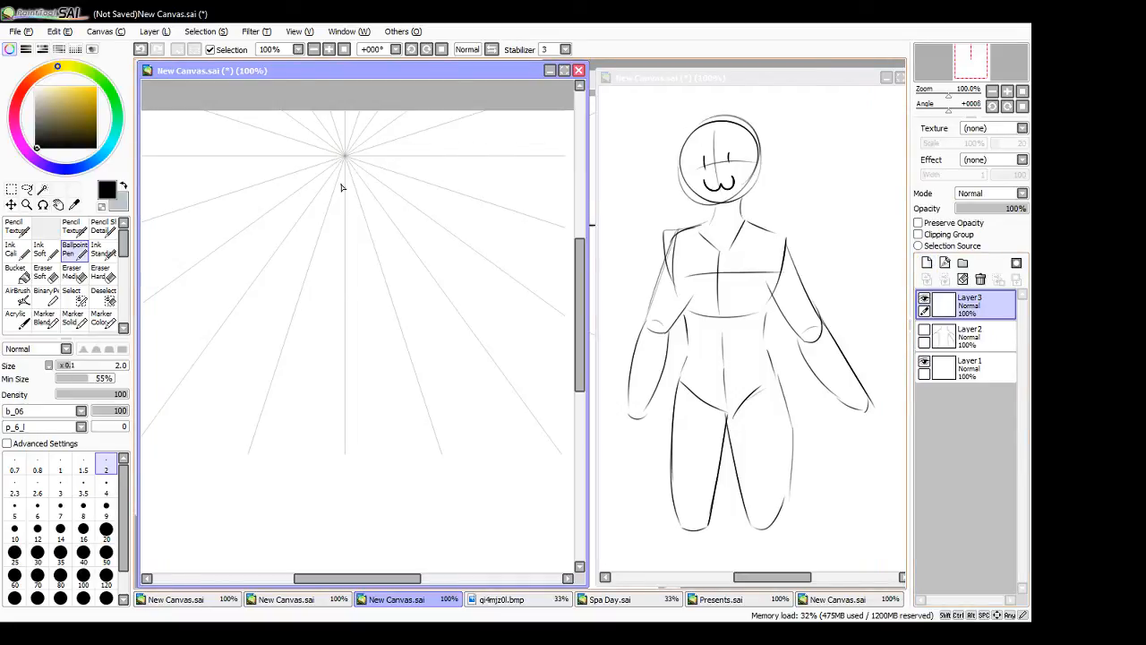
- Sketch a foreshortened head oval around the vanishing point, with small neck ellipses inside its lower edge
mouse_move(366, 149)
left_mouse_down()
mouse_move(330, 192)
mouse_move(366, 196)
mouse_move(320, 164)
mouse_move(342, 191)
mouse_move(356, 181)
mouse_move(333, 170)
mouse_move(326, 192)
mouse_move(361, 196)
mouse_move(355, 173)
left_mouse_up()
key("ctrl+z")
key("ctrl+z")
key("ctrl+z")
key("ctrl+z")
key("ctrl+z")
key("ctrl+z")
key("ctrl+z")
- Draw the foreshortened shoulder arc, the rib cage with curved sides and lower edge, and a short chest centre line
key("ctrl+z")
mouse_move(289, 186)
left_mouse_down()
mouse_move(381, 177)
mouse_move(388, 206)
left_mouse_up()
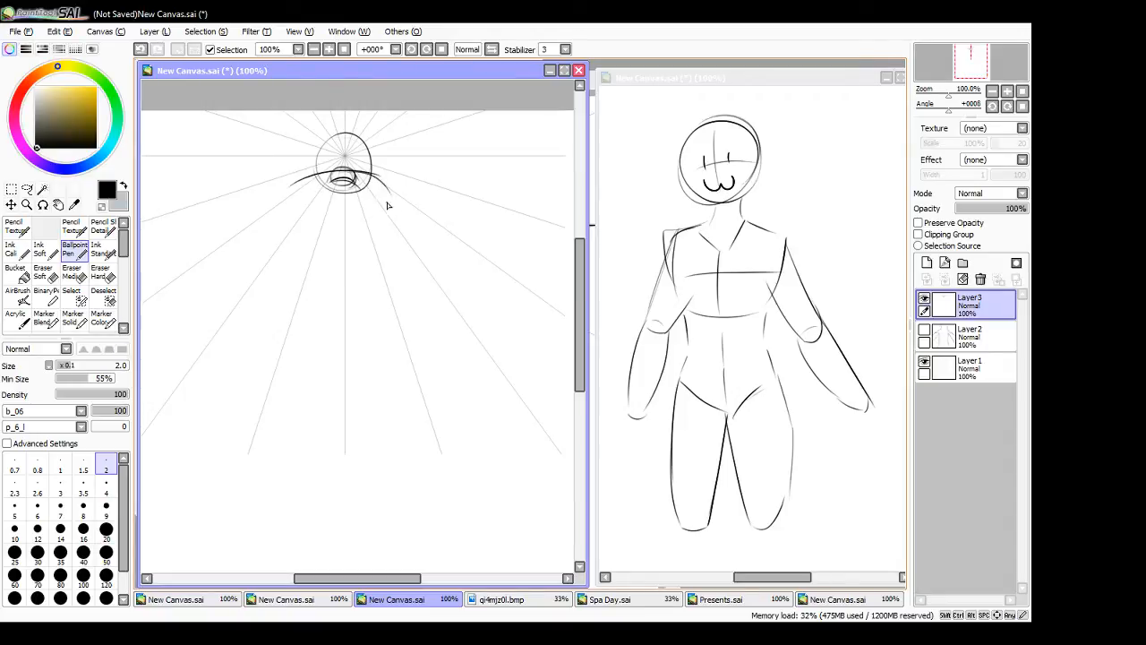
mouse_move(294, 184)
left_mouse_down()
mouse_move(286, 219)
mouse_move(303, 230)
mouse_move(394, 219)
left_mouse_up()
key("ctrl+z")
mouse_move(301, 233)
left_mouse_down()
mouse_move(381, 235)
mouse_move(353, 239)
mouse_move(396, 224)
left_mouse_up()
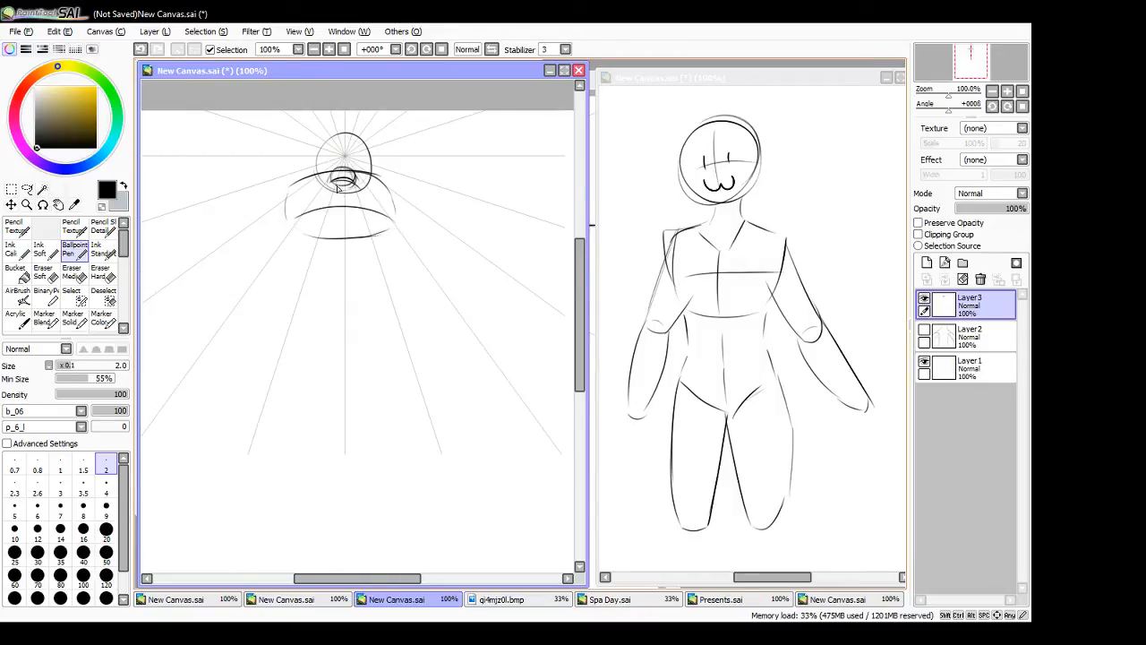
left_click_drag(343, 175, 344, 206)
- On the standing-figure canvas, outline the rib cage with bold side curves and a bottom ellipse, and mark the side of the neck
left_click(690, 264)
key("ctrl+z")
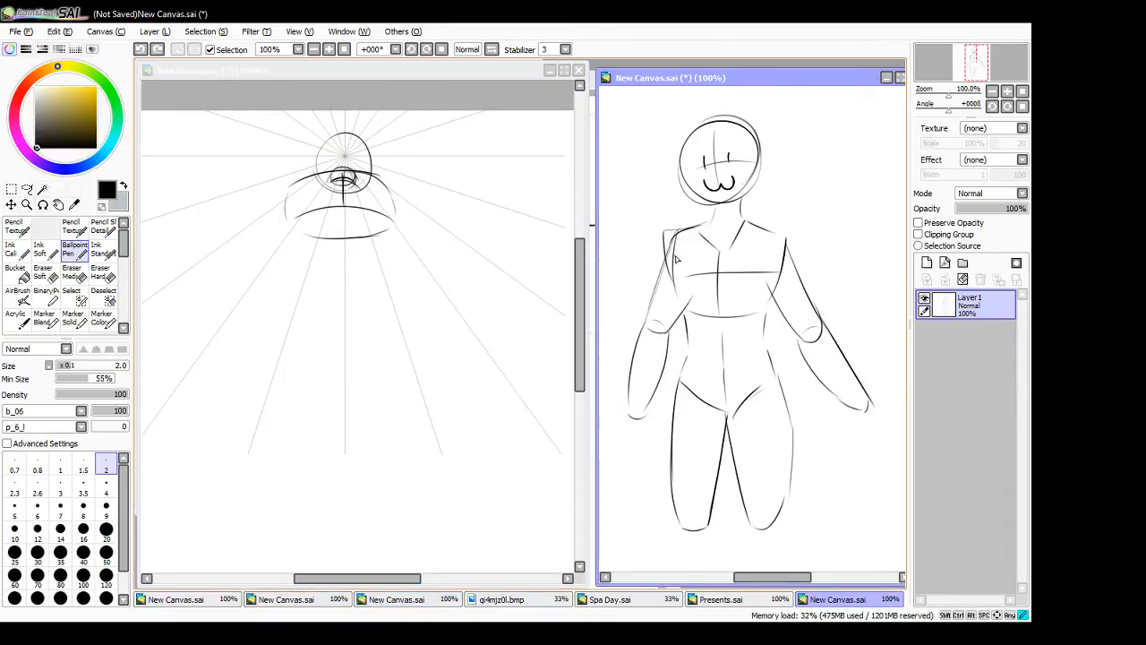
mouse_move(673, 256)
left_mouse_down()
mouse_move(701, 308)
mouse_move(686, 311)
mouse_move(763, 308)
left_mouse_up()
left_click_drag(689, 307, 763, 310)
key("ctrl+z")
key("ctrl+z")
key("ctrl+z")
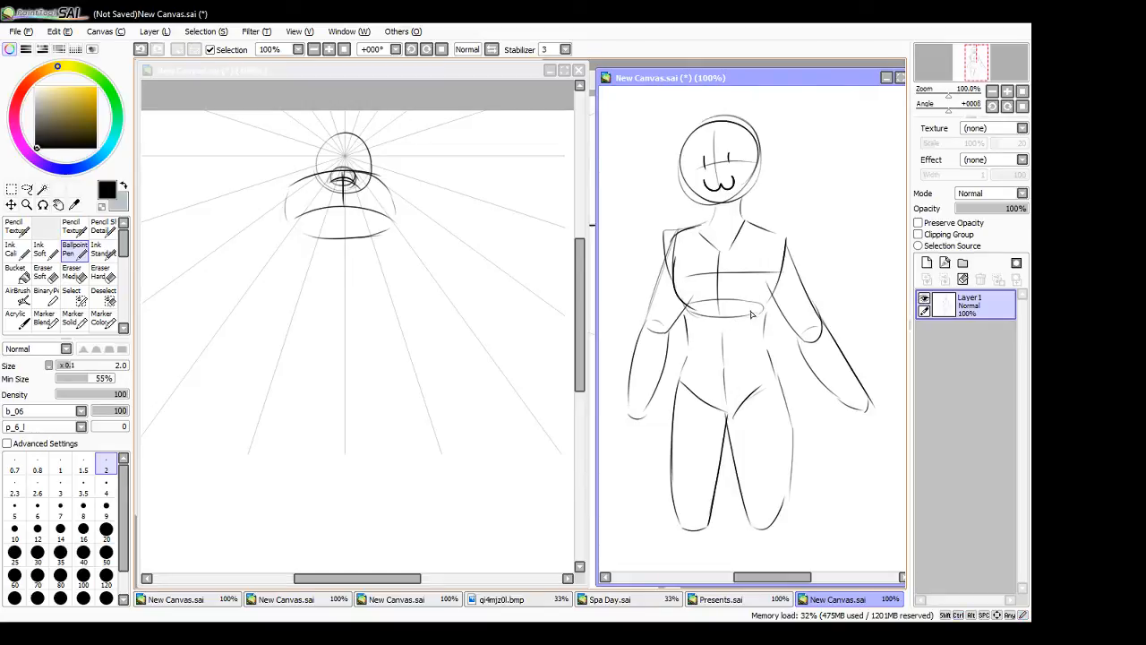
left_click_drag(785, 249, 757, 316)
left_click_drag(715, 210, 705, 224)
mouse_move(705, 223)
left_mouse_down()
mouse_move(735, 227)
mouse_move(739, 204)
mouse_move(743, 227)
mouse_move(704, 235)
left_mouse_up()
- On the perspective-grid canvas, draw a wide hip arc below the rib cage and connect it with the waist's side line
left_click(397, 211)
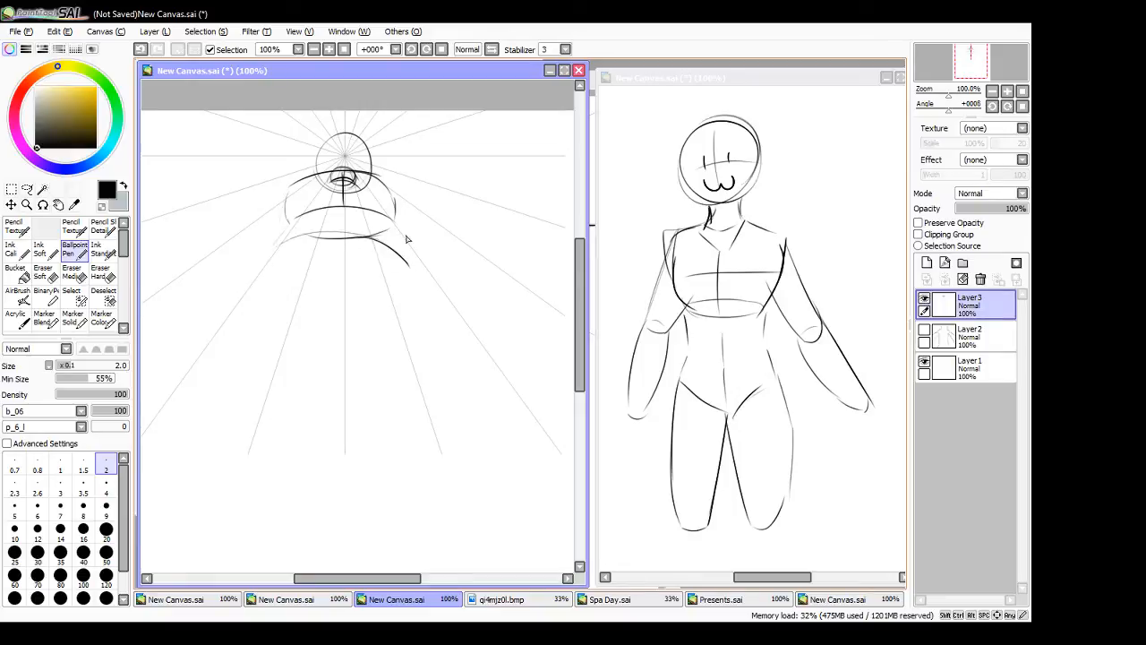
key("ctrl+z")
key("ctrl+z")
mouse_move(258, 256)
left_mouse_down()
mouse_move(326, 227)
mouse_move(424, 259)
left_mouse_up()
left_click_drag(396, 217, 426, 253)
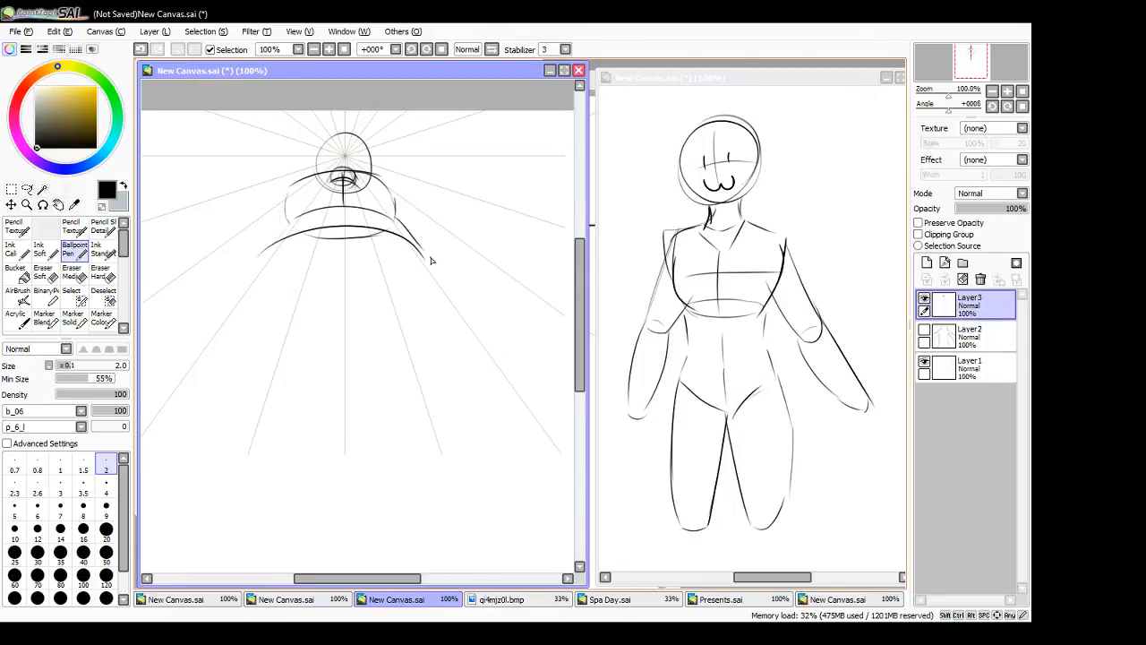
- On the standing-figure canvas, draw an upward arrow beside the thigh and curved contour lines across the waist and pelvis
left_click(767, 370)
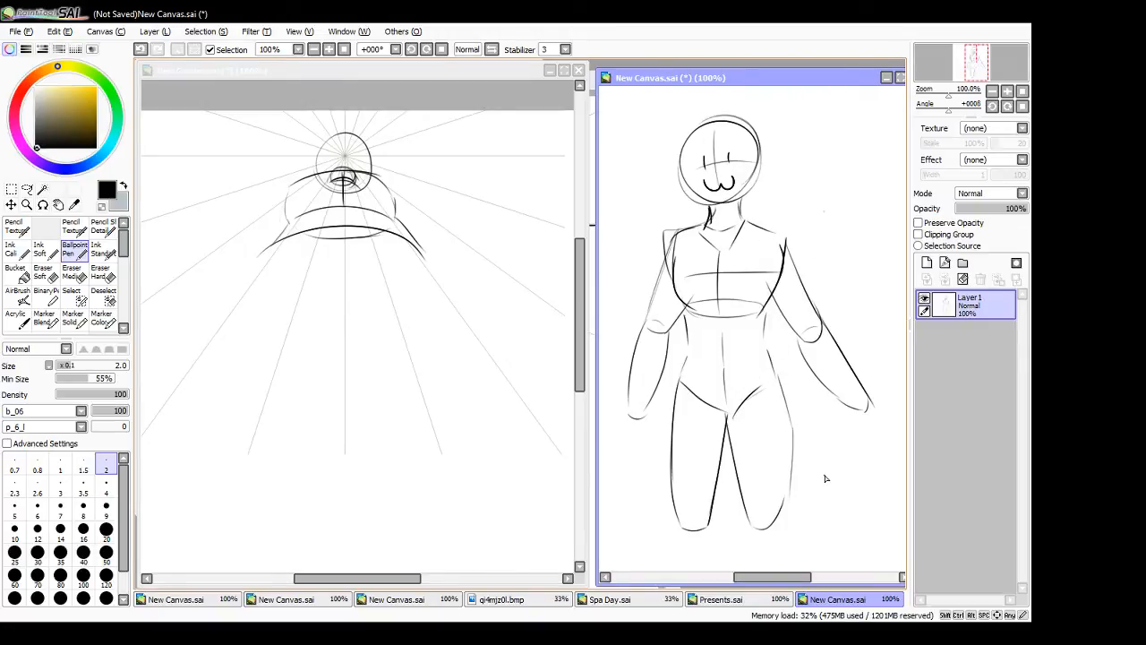
mouse_move(826, 483)
left_mouse_down()
mouse_move(826, 453)
mouse_move(837, 450)
mouse_move(811, 456)
mouse_move(843, 447)
left_mouse_up()
left_click_drag(679, 381, 758, 370)
left_click_drag(689, 347, 756, 344)
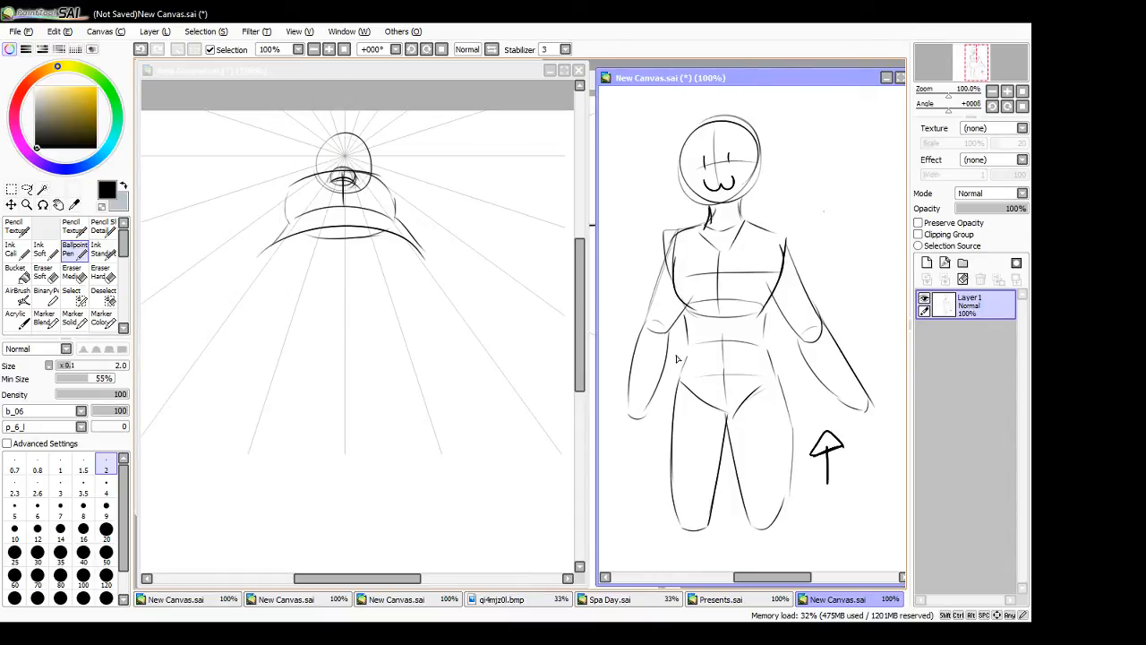
- Close the foreshortened pelvis on the perspective-grid canvas with rounded sides and a lower curve
left_click(402, 113)
mouse_move(268, 249)
left_mouse_down()
mouse_move(282, 284)
mouse_move(376, 304)
left_mouse_up()
mouse_move(428, 258)
left_mouse_down()
mouse_move(422, 292)
mouse_move(376, 308)
left_mouse_up()
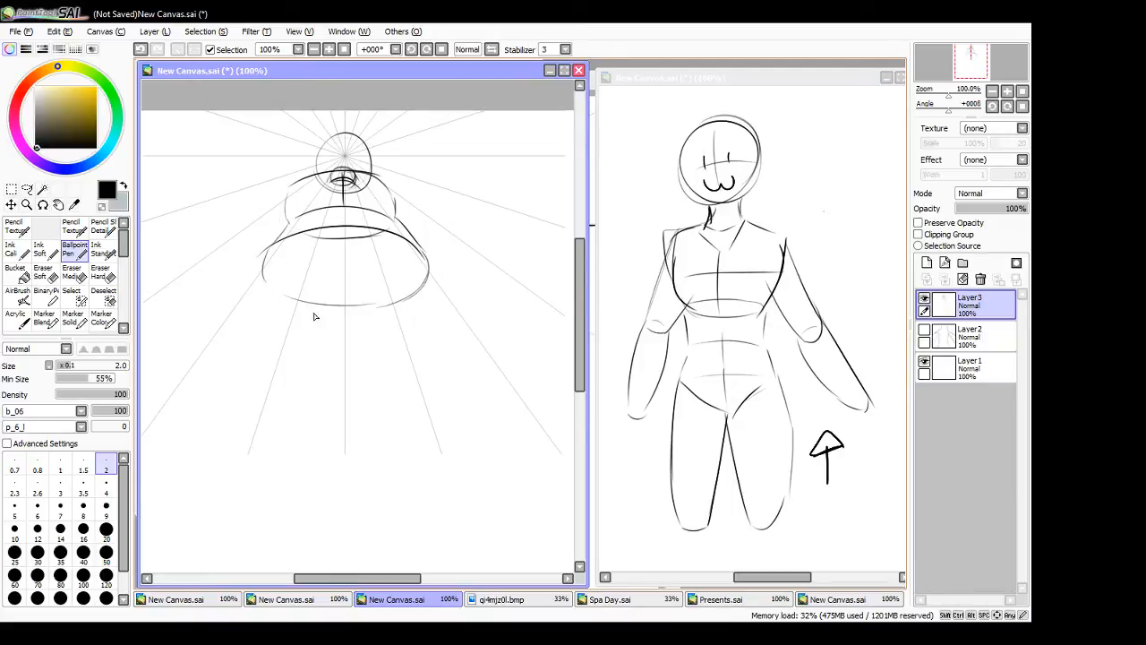
- Draw long diagonal lines radiating outward and downward on both sides of the foreshortened body
mouse_move(579, 328)
left_mouse_down()
mouse_move(580, 340)
mouse_move(580, 326)
left_mouse_up()
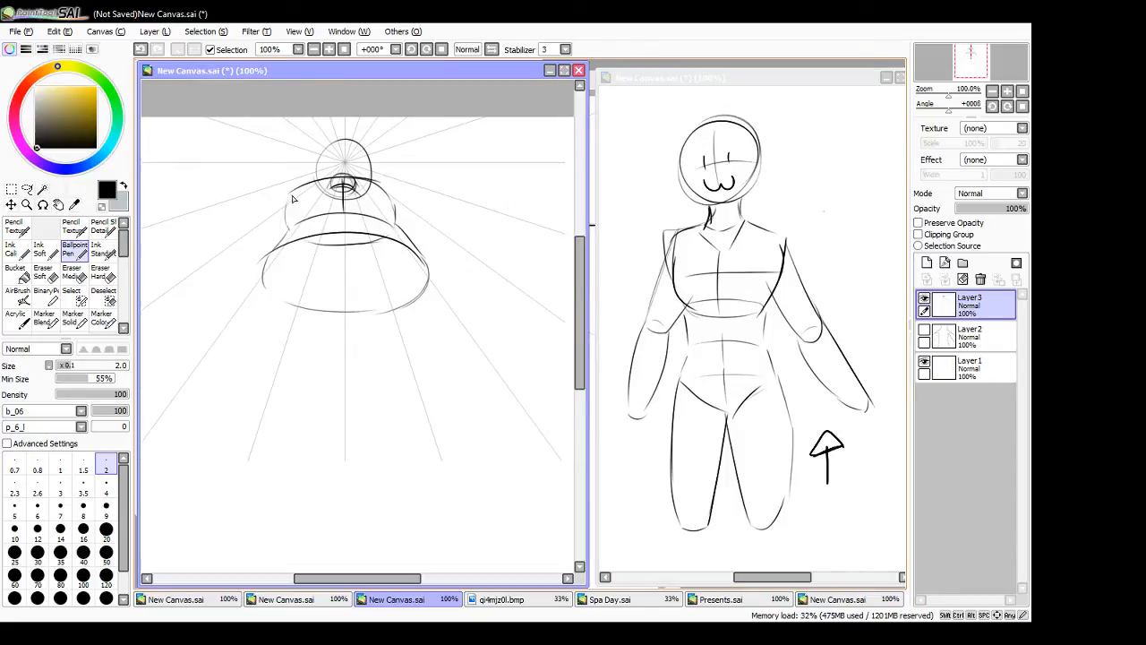
left_click_drag(271, 214, 141, 377)
mouse_move(440, 219)
left_mouse_down()
mouse_move(574, 356)
mouse_move(581, 392)
left_mouse_up()
- Sketch the left-hand foreshortened thigh with a rounded hip joint, a circular knee and both thigh edges
left_click_drag(394, 578, 361, 571)
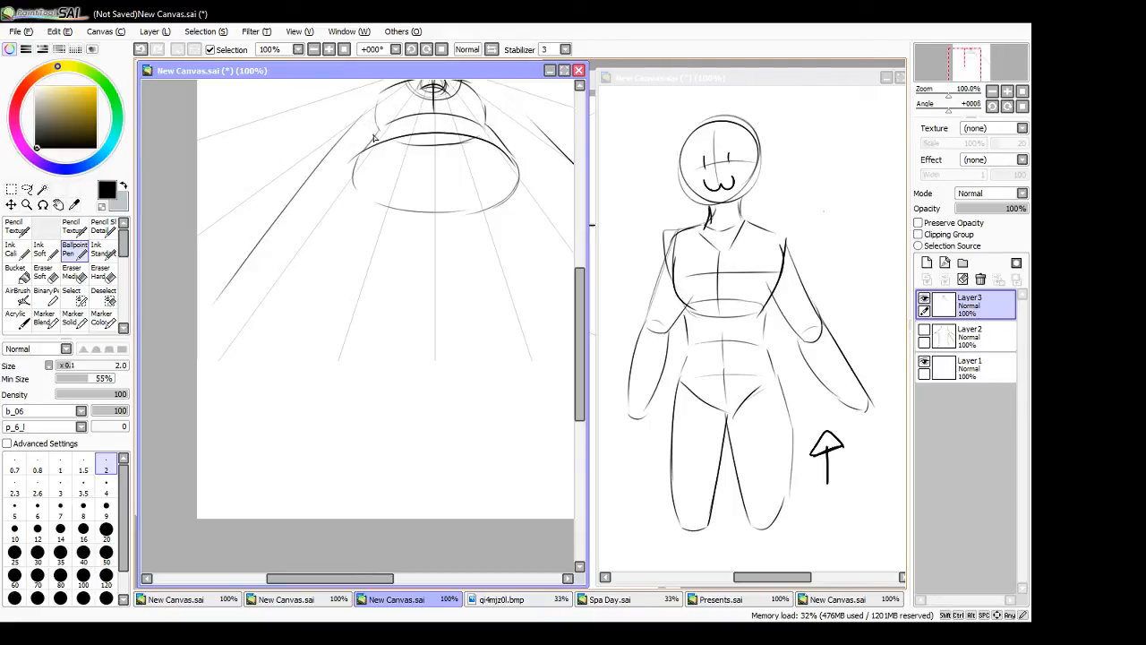
mouse_move(374, 136)
left_mouse_down()
mouse_move(342, 191)
mouse_move(433, 212)
left_mouse_up()
mouse_move(348, 170)
left_mouse_down()
mouse_move(299, 271)
mouse_move(302, 310)
mouse_move(366, 313)
left_mouse_up()
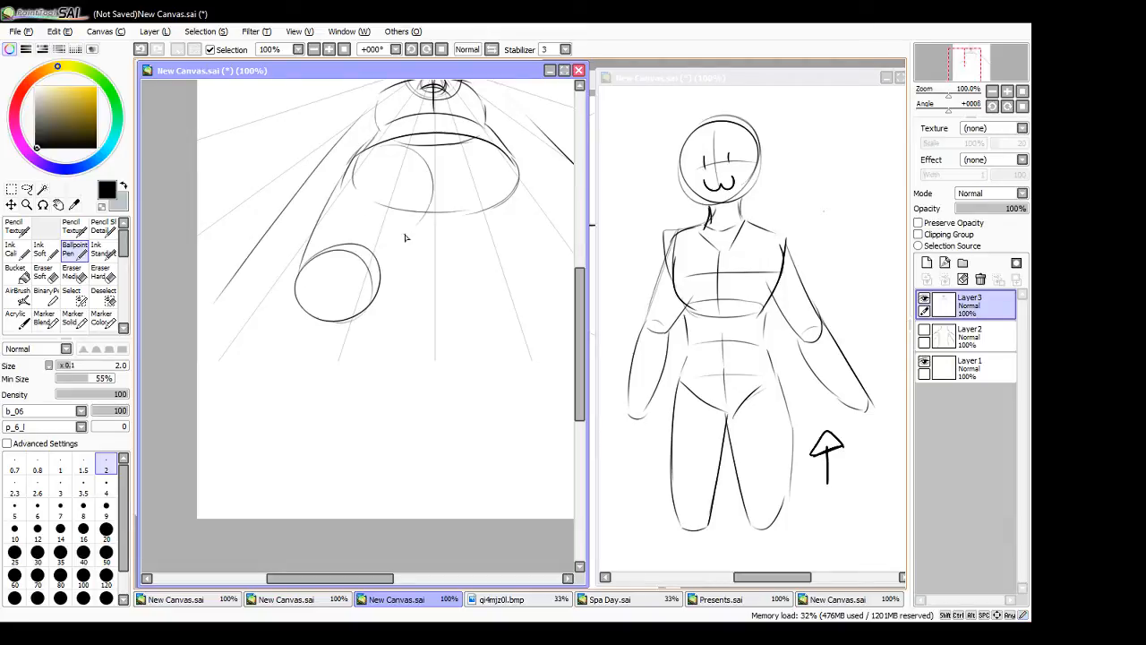
left_click_drag(425, 212, 382, 284)
left_click_drag(403, 246, 379, 298)
- Draw the left-hand lower leg widening from the knee to the canvas edges, and add a short mark on the knee
left_click_drag(303, 269, 199, 487)
key("ctrl+z")
mouse_move(301, 265)
left_mouse_down()
mouse_move(236, 371)
mouse_move(218, 461)
mouse_move(202, 405)
mouse_move(196, 436)
left_mouse_up()
key("ctrl+z")
left_click_drag(385, 285, 269, 520)
mouse_move(329, 299)
left_mouse_down()
mouse_move(332, 319)
mouse_move(360, 317)
mouse_move(344, 327)
left_mouse_up()
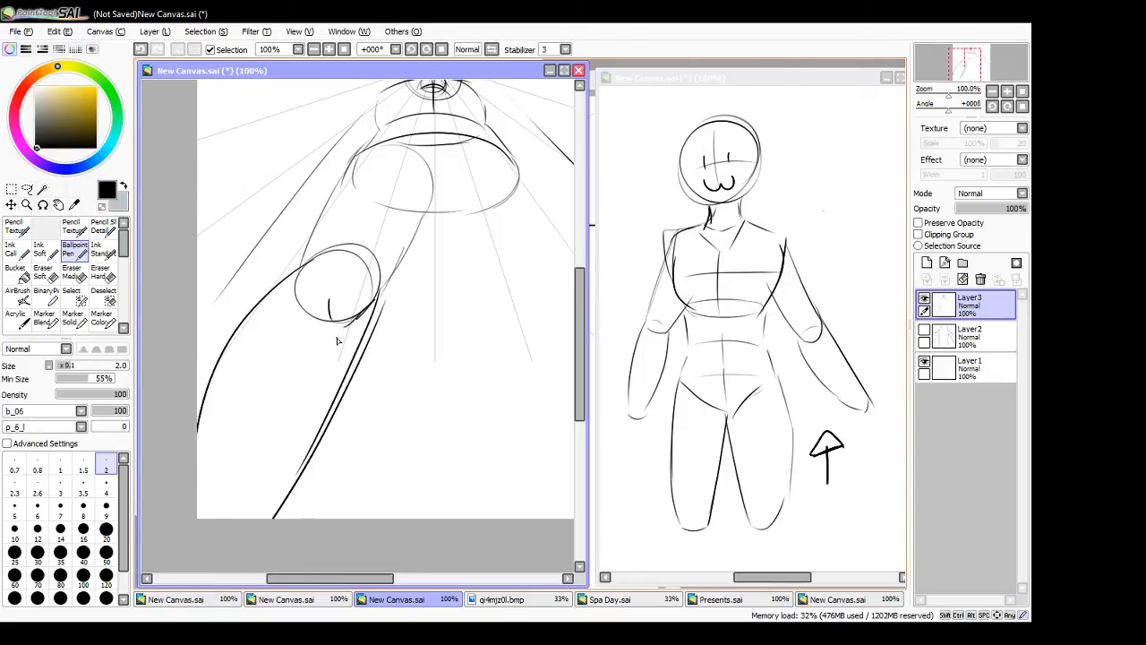
- Draw both edges of the right-hand foreshortened thigh and a rounded knee at its lower end
left_click_drag(360, 569, 389, 561)
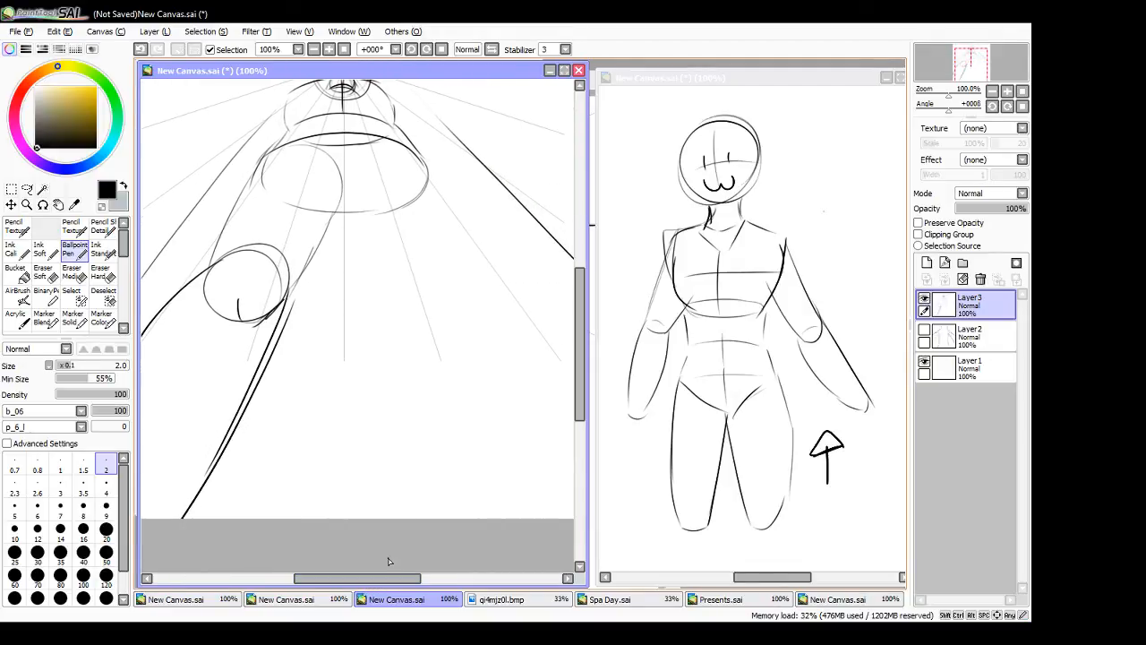
left_click_drag(407, 152, 480, 268)
mouse_move(355, 188)
left_mouse_down()
mouse_move(420, 298)
mouse_move(455, 249)
mouse_move(478, 269)
left_mouse_up()
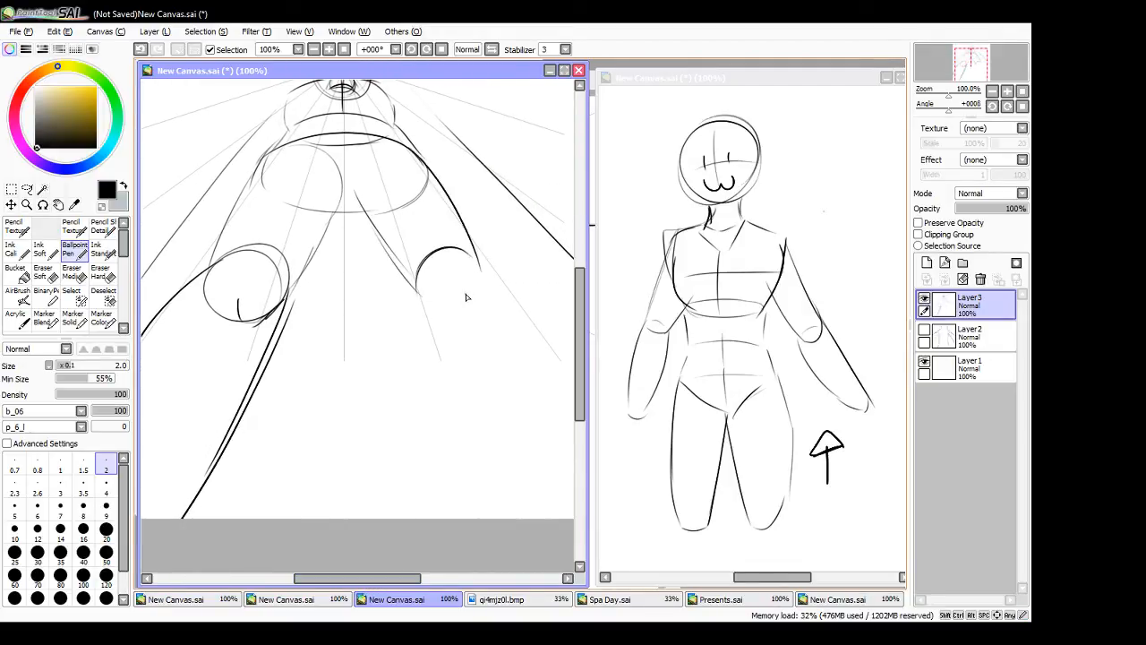
key("ctrl+z")
mouse_move(418, 291)
left_mouse_down()
mouse_move(474, 286)
mouse_move(445, 300)
mouse_move(476, 275)
left_mouse_up()
mouse_move(423, 270)
left_mouse_down()
mouse_move(449, 255)
mouse_move(480, 265)
left_mouse_up()
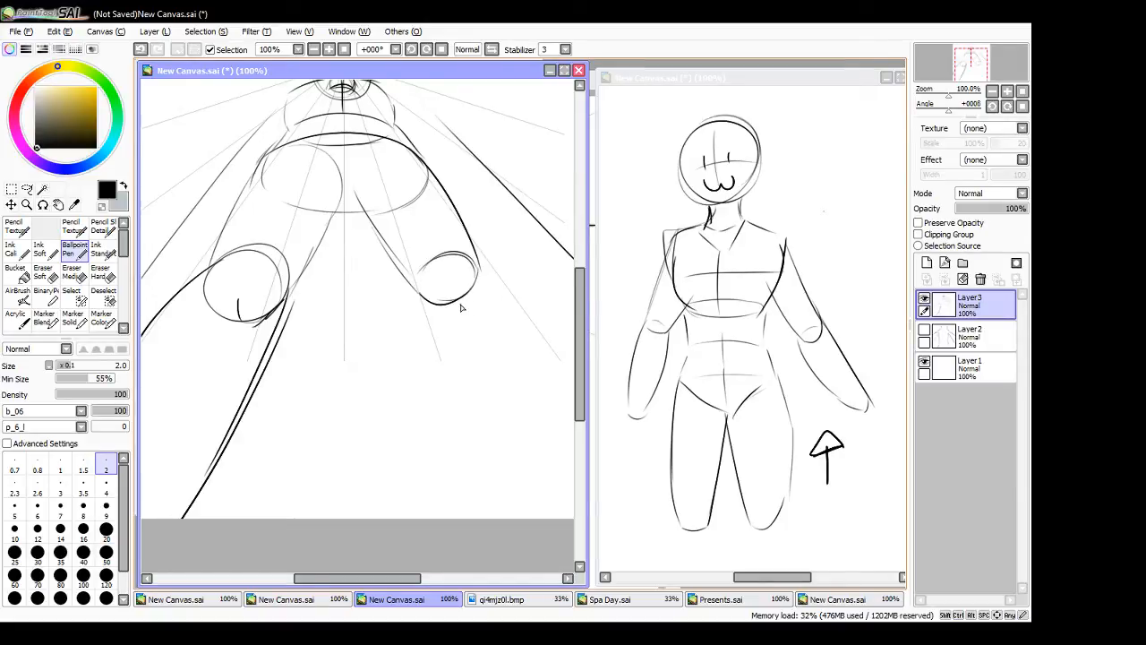
- Draw the right-hand lower leg with curved inner and outer edges widening toward the canvas's lower edge
left_click_drag(410, 287, 523, 518)
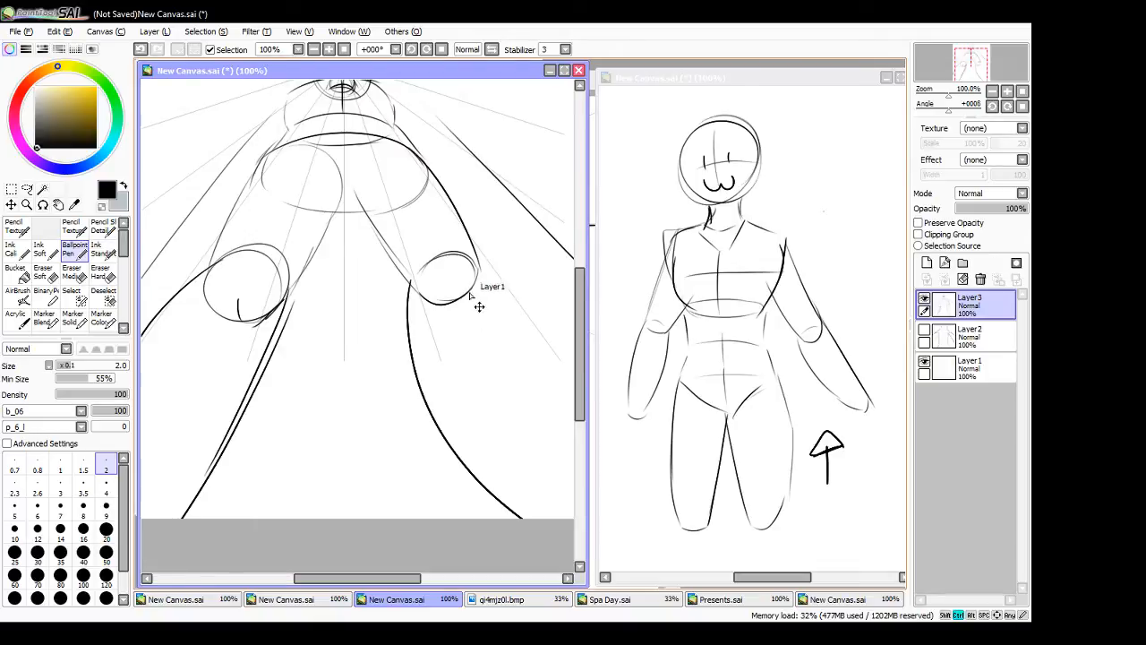
key("ctrl+z")
left_click_drag(410, 284, 529, 518)
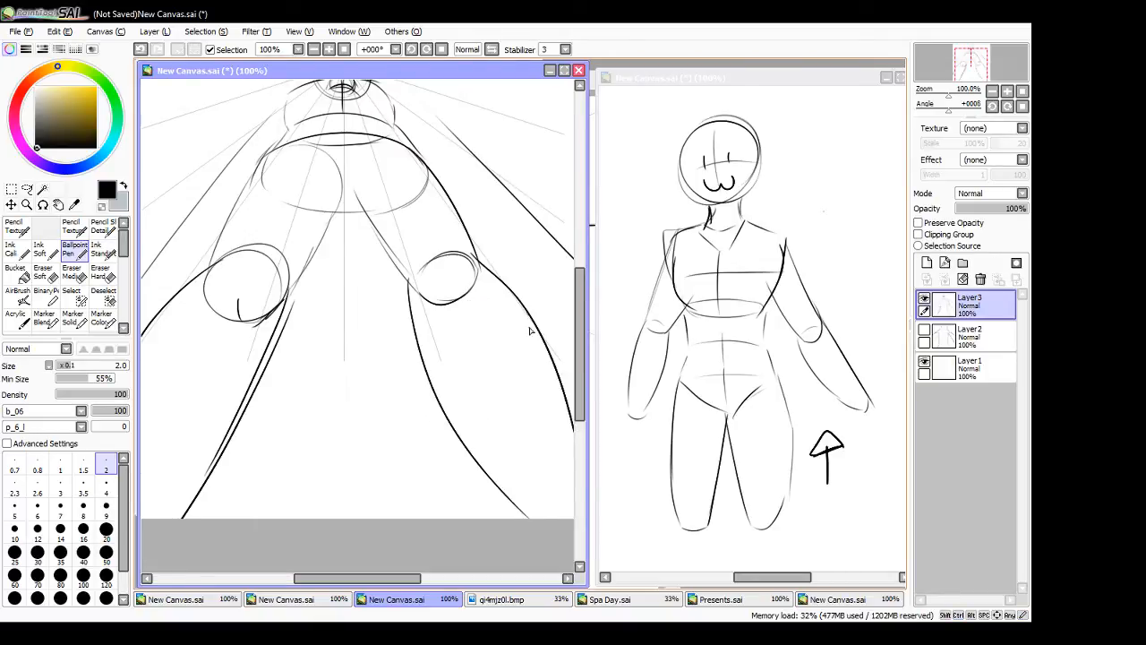
mouse_move(402, 579)
left_mouse_down()
mouse_move(435, 584)
mouse_move(419, 580)
left_mouse_up()
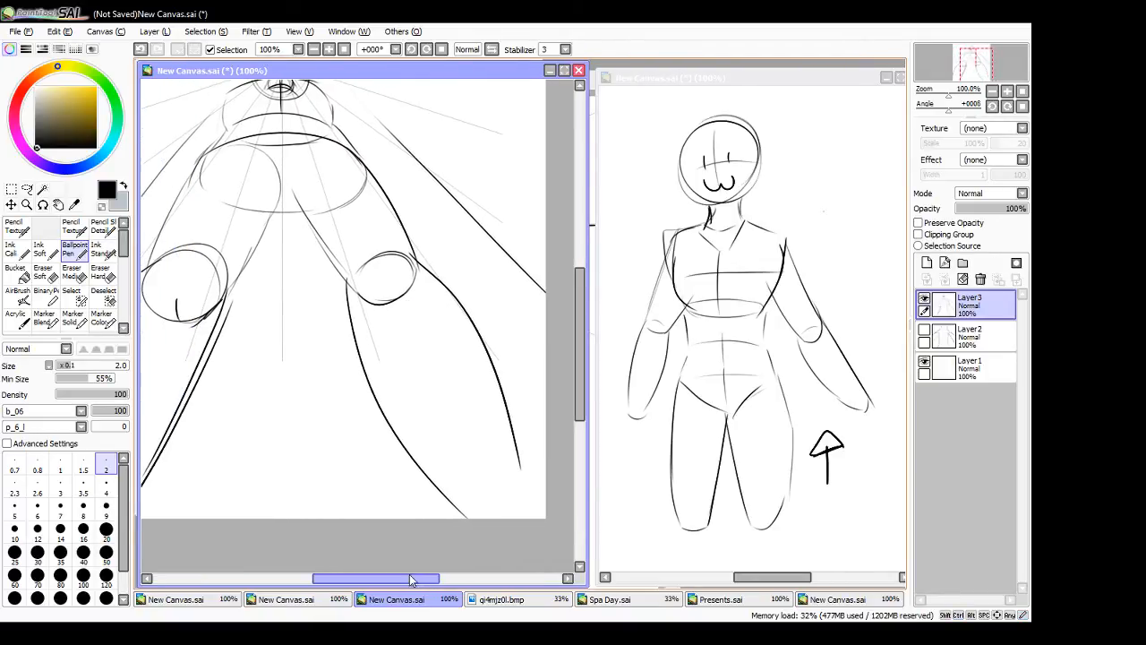
- Zoom the canvas out to 75%, reinforce the right-hand knee with a short mark, and retrace the inner thigh edge
left_click(316, 51)
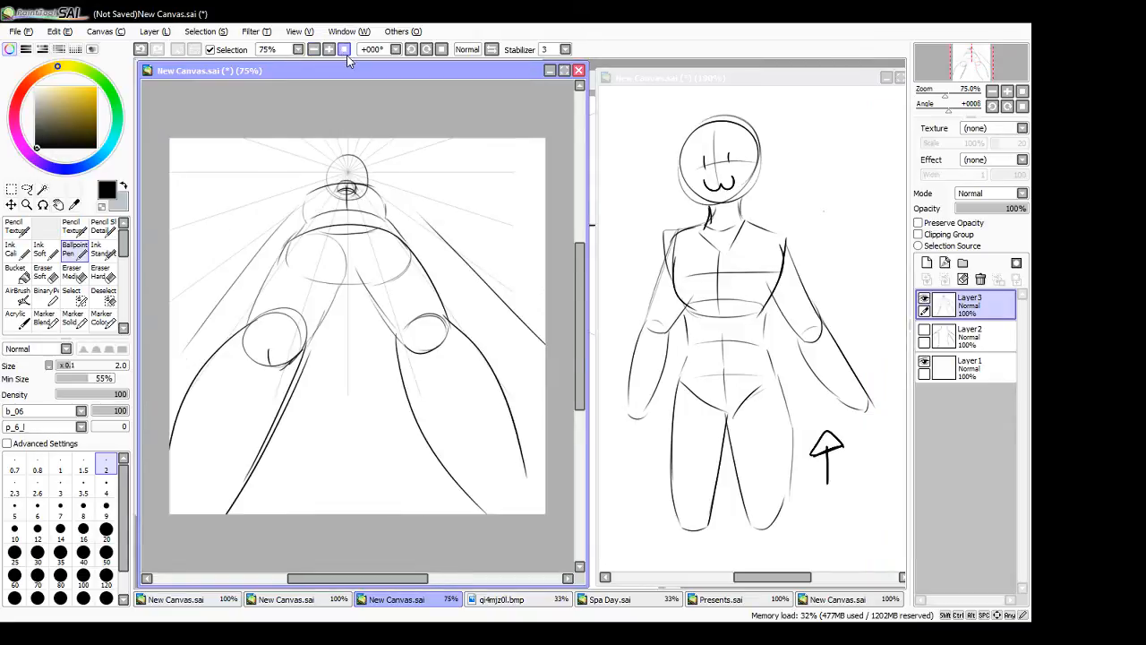
left_click_drag(404, 346, 428, 353)
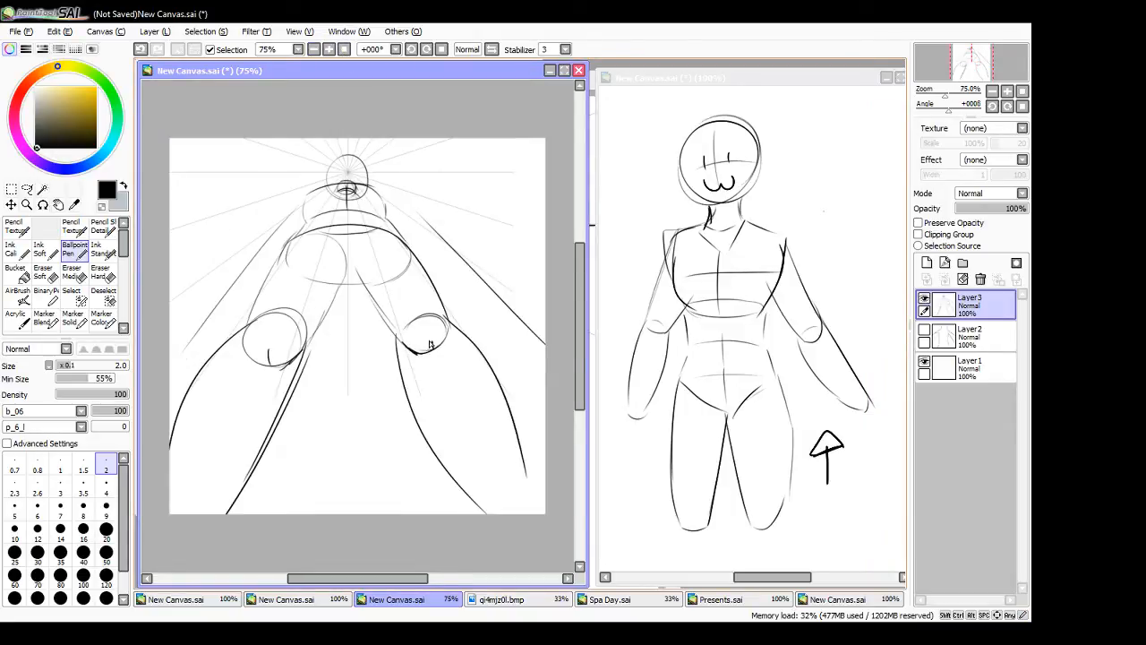
left_click_drag(352, 257, 394, 340)
left_click_drag(412, 239, 490, 348)
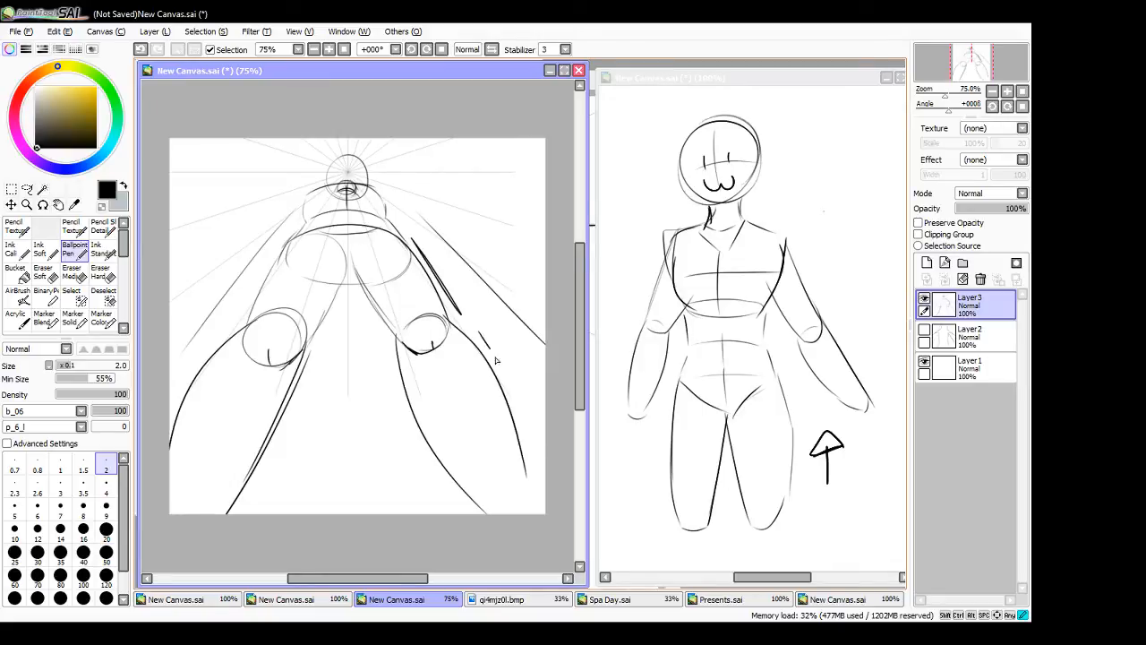
key("ctrl+z")
key("ctrl+z")
key("ctrl+z")
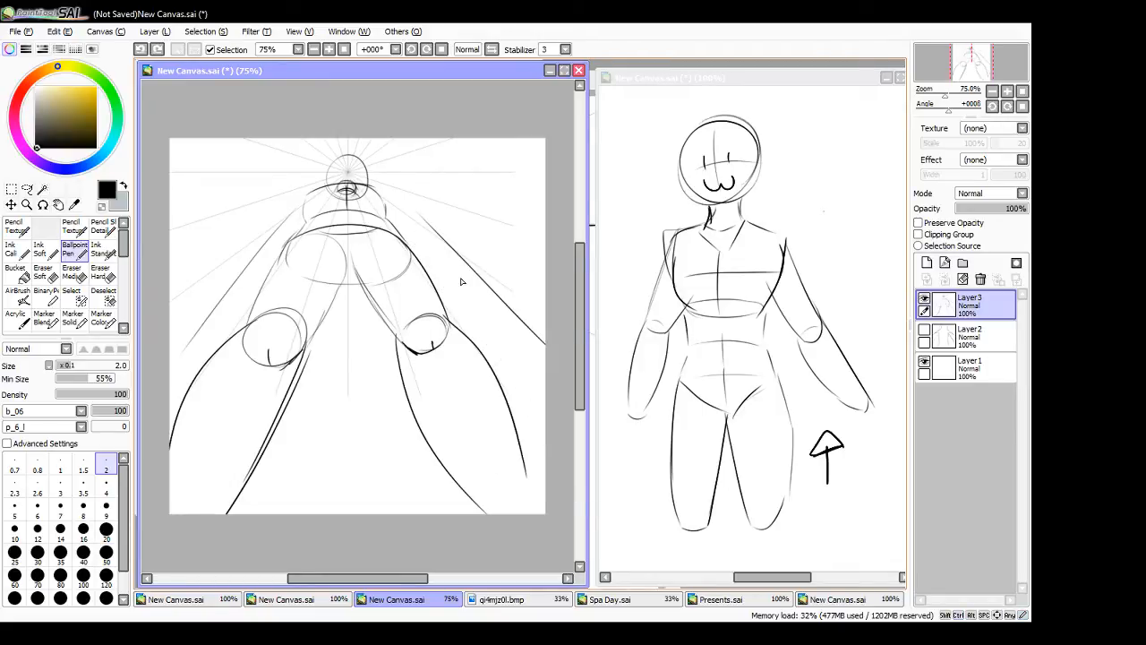
- Draw heavy straight strokes beside the right-hand thigh and lower leg of the foreshortened figure
key("ctrl+y")
key("ctrl+y")
mouse_move(383, 343)
left_mouse_down()
mouse_move(422, 492)
mouse_move(370, 341)
left_mouse_up()
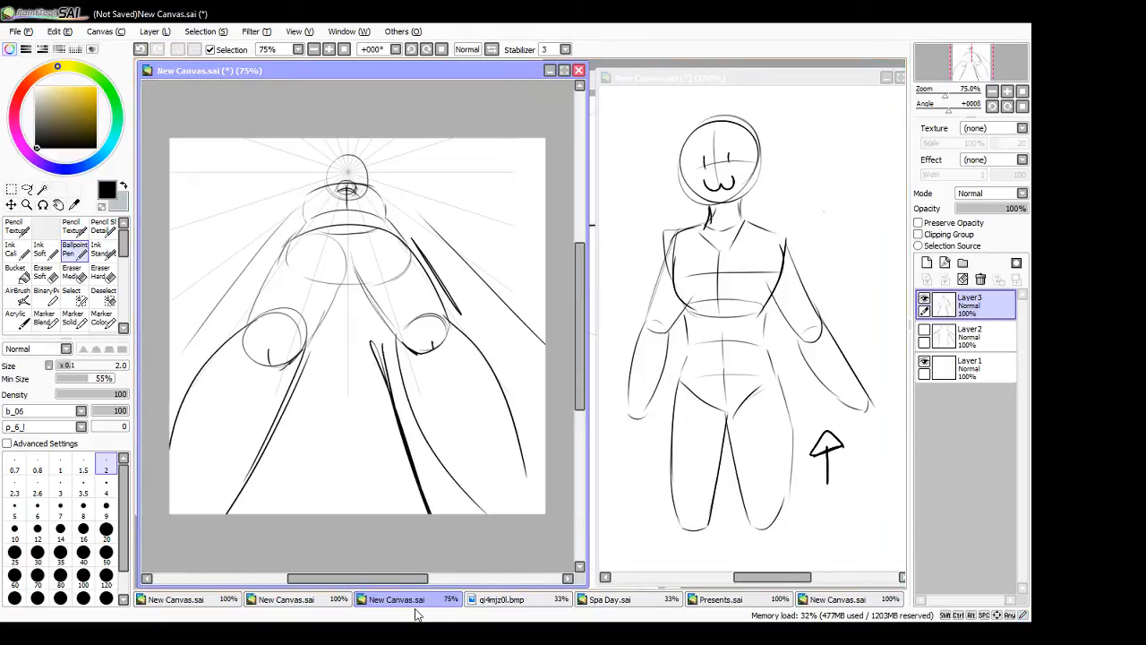
- On the reference canvas, draw a side-view leg with thigh, calf and foot, plus a straight line beside it with a tick at the knee
left_click(835, 125)
left_click_drag(834, 123, 836, 188)
mouse_move(835, 114)
left_mouse_down()
mouse_move(852, 130)
mouse_move(855, 264)
left_mouse_up()
left_click_drag(838, 193, 847, 262)
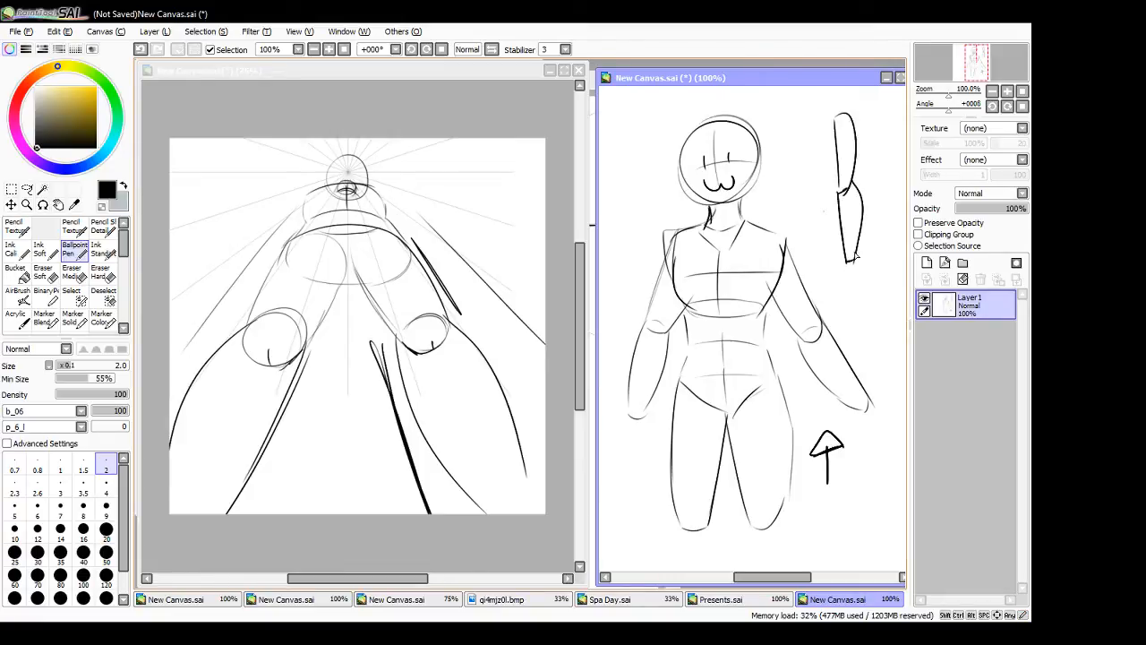
mouse_move(848, 261)
left_mouse_down()
mouse_move(857, 281)
mouse_move(844, 280)
left_mouse_up()
left_click_drag(834, 119, 831, 241)
left_click_drag(818, 195, 831, 198)
- Return to the perspective canvas and undo the heavy straight strokes beside the right-hand leg
left_click(398, 548)
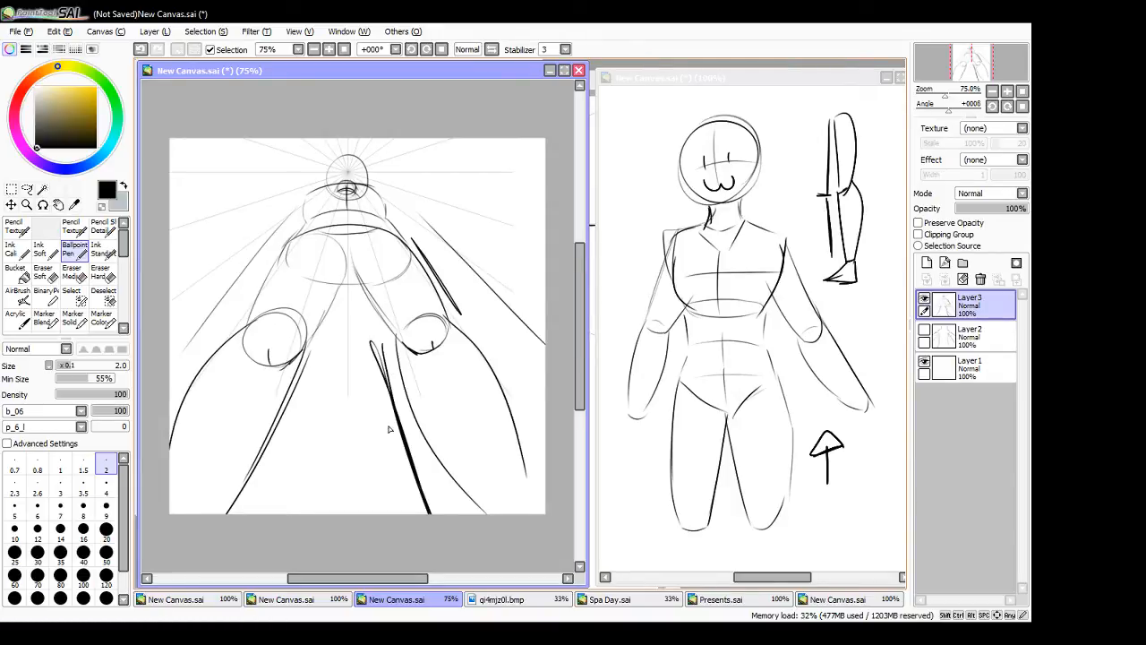
key("ctrl+z")
key("ctrl+z")
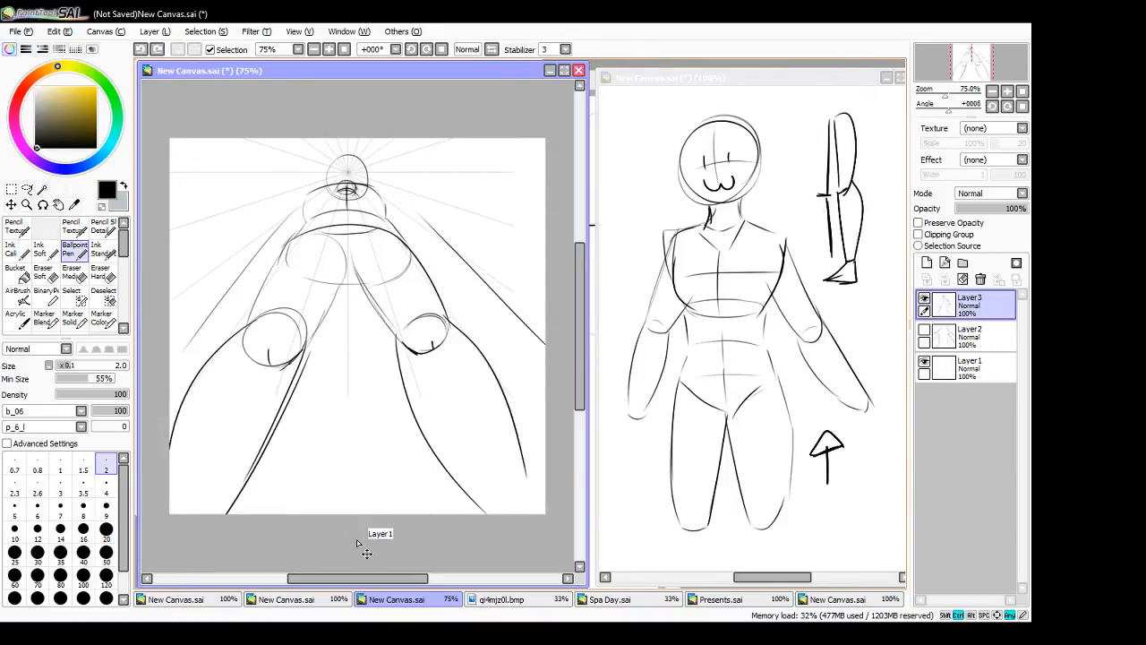
- Draw the foreshortened right-hand arm from the shoulder, with a short upper arm and a forearm reaching outward and down
left_click_drag(375, 189, 398, 208)
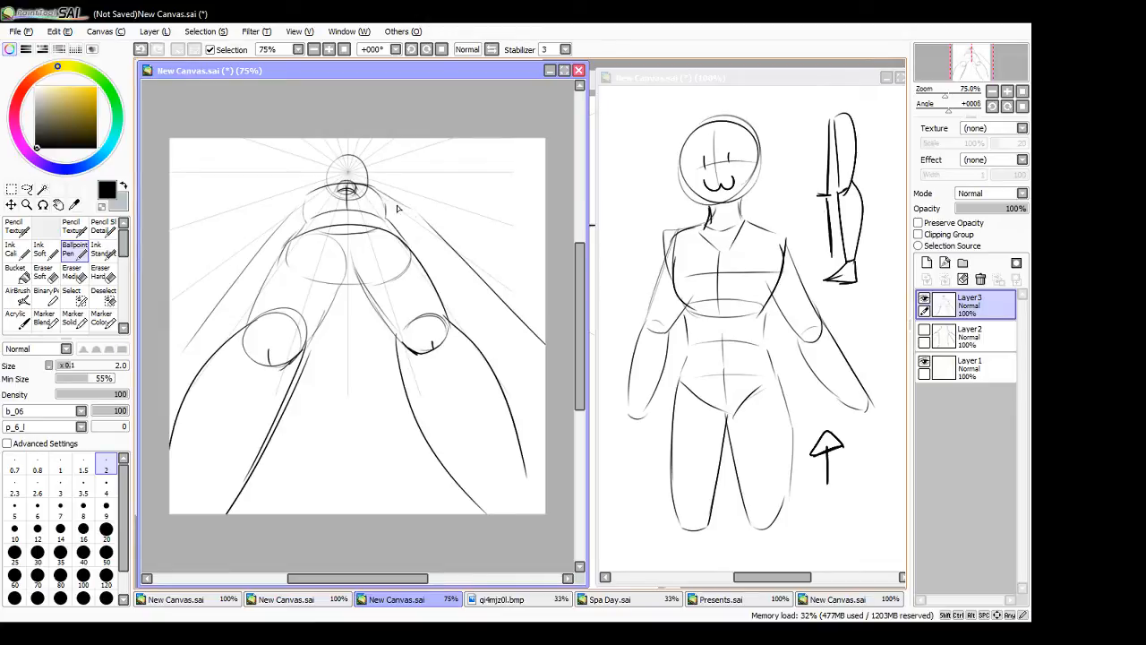
key("ctrl+z")
mouse_move(383, 212)
left_mouse_down()
mouse_move(412, 228)
mouse_move(415, 215)
left_mouse_up()
left_click_drag(408, 228, 449, 253)
key("ctrl+z")
left_click_drag(406, 222, 448, 246)
key("ctrl+z")
left_click_drag(414, 211, 463, 251)
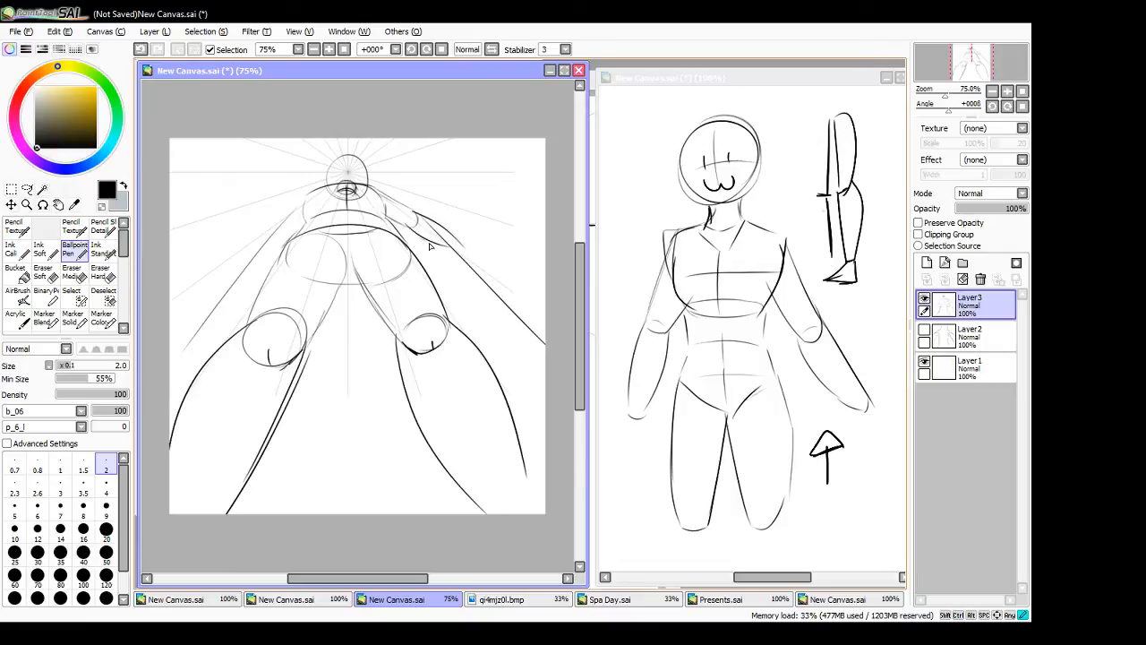
left_click_drag(409, 224, 462, 255)
- Draw the matching foreshortened left-hand arm extending outward and down from the shoulder
left_click_drag(310, 195, 272, 231)
key("ctrl+z")
mouse_move(311, 193)
left_mouse_down()
mouse_move(281, 224)
mouse_move(312, 210)
mouse_move(240, 265)
mouse_move(283, 241)
left_mouse_up()
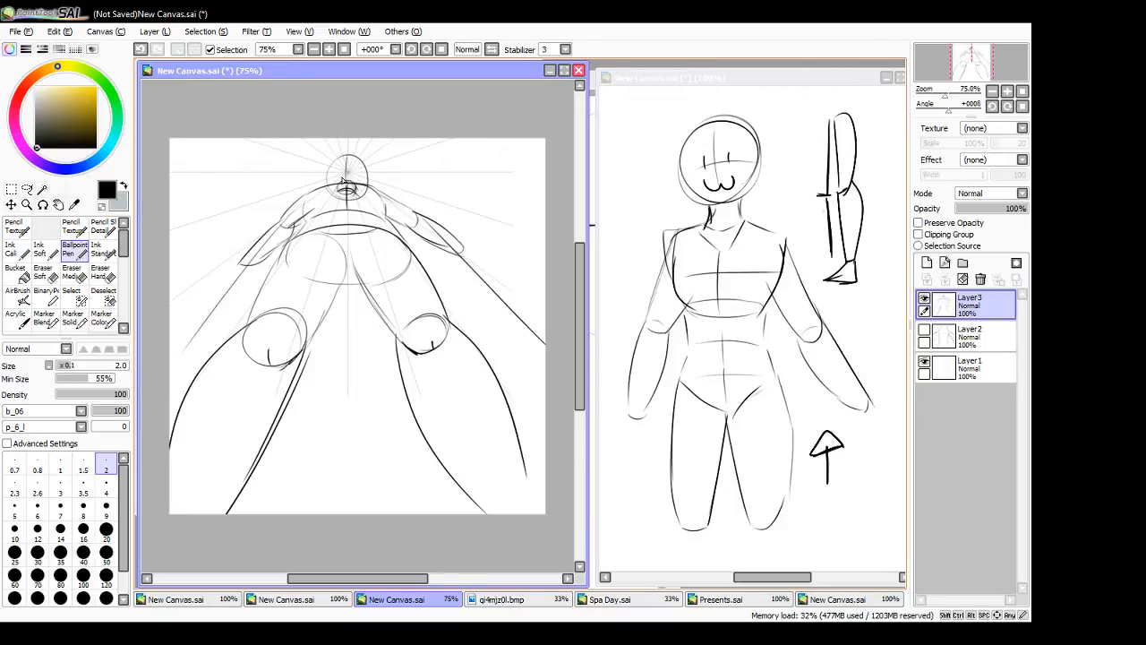
- Zoom to 100% and draw the upward-tilted face's nose and eye line, plus an ear on each side of the head
left_click_drag(337, 183, 357, 174)
key("ctrl+z")
key("ctrl+z")
left_click(329, 50)
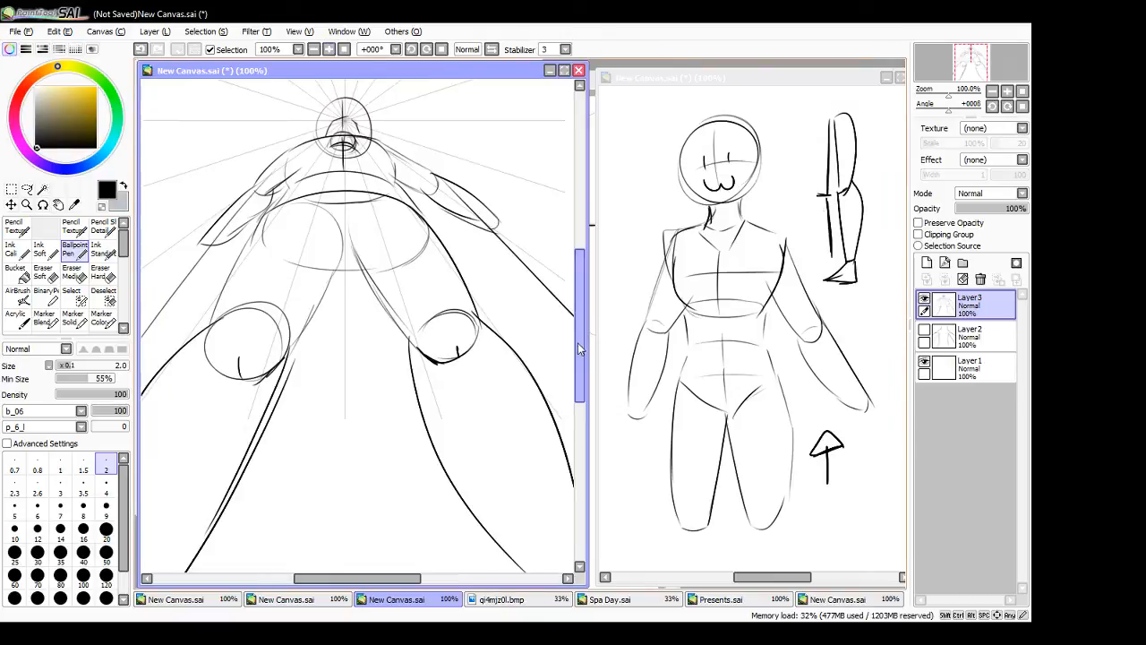
left_click_drag(579, 350, 580, 312)
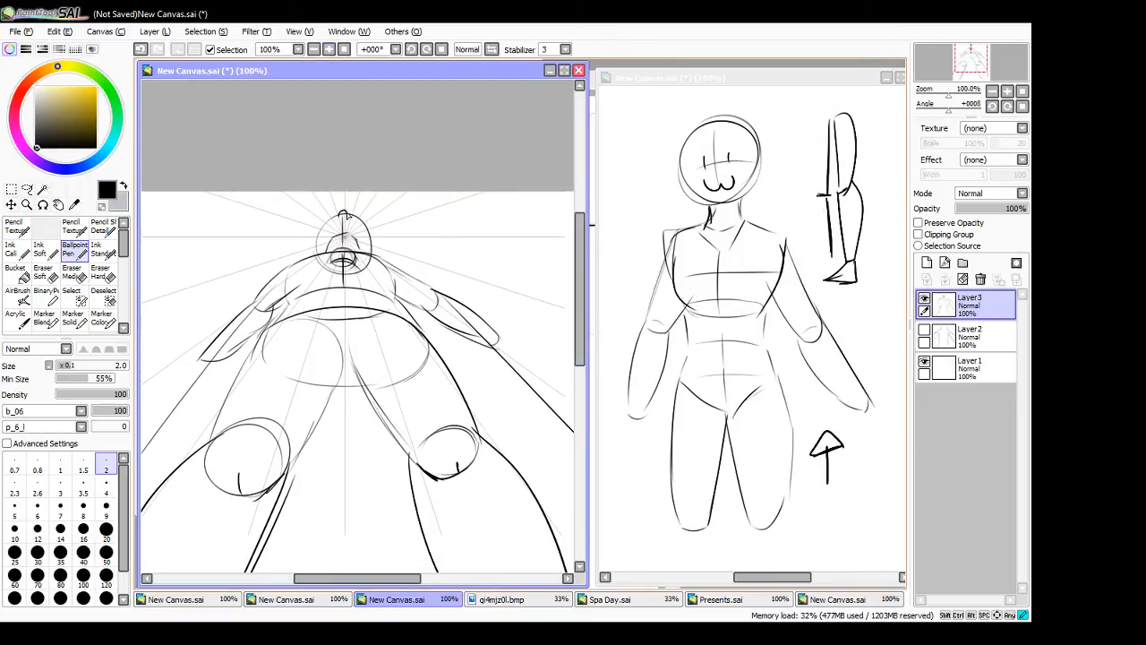
left_click_drag(335, 224, 350, 225)
mouse_move(311, 242)
left_mouse_down()
mouse_move(320, 263)
mouse_move(375, 258)
left_mouse_up()
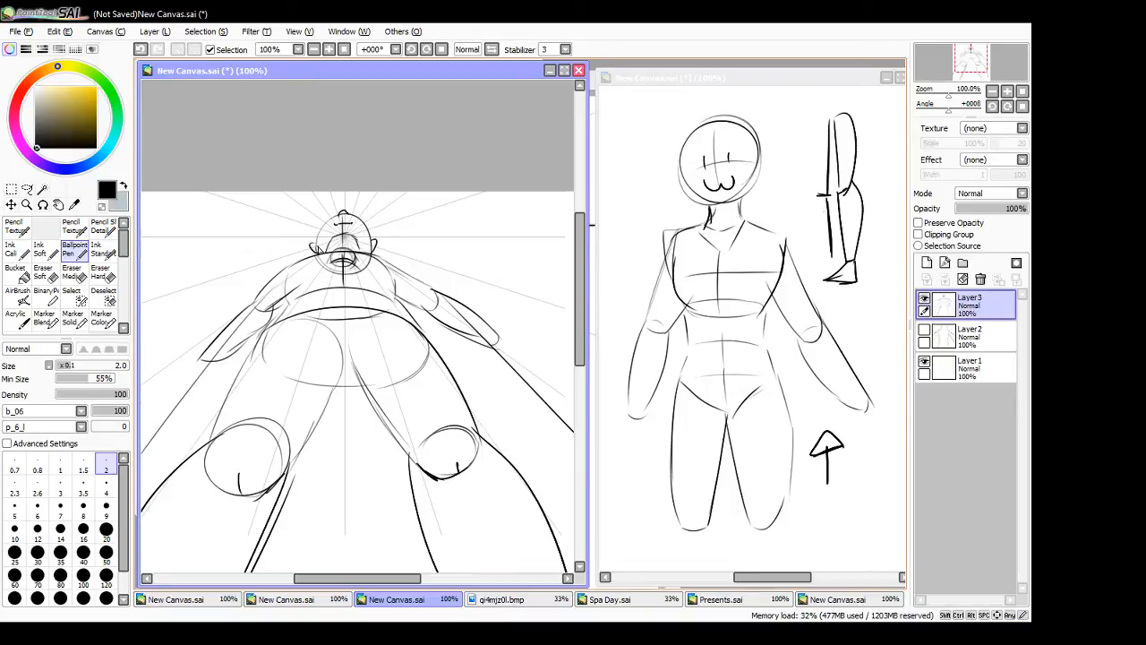
- Draw swept-back hair over the small head, then erase the ears and redraw them slightly higher
mouse_move(319, 235)
left_mouse_down()
mouse_move(345, 203)
mouse_move(371, 215)
mouse_move(374, 244)
left_mouse_up()
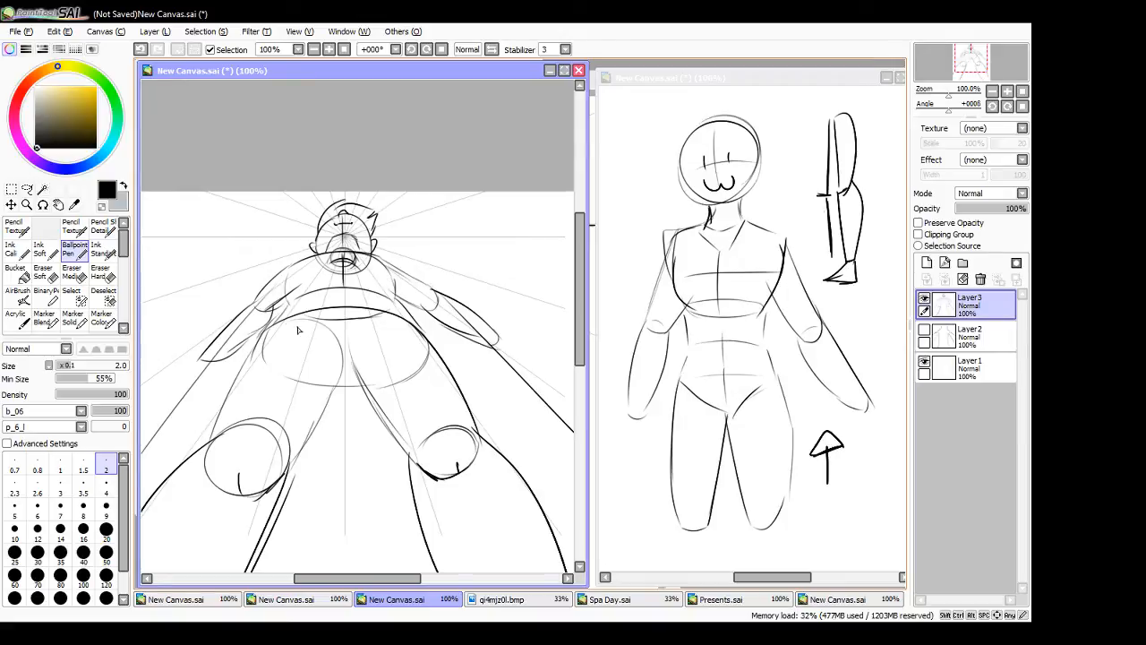
left_click(100, 273)
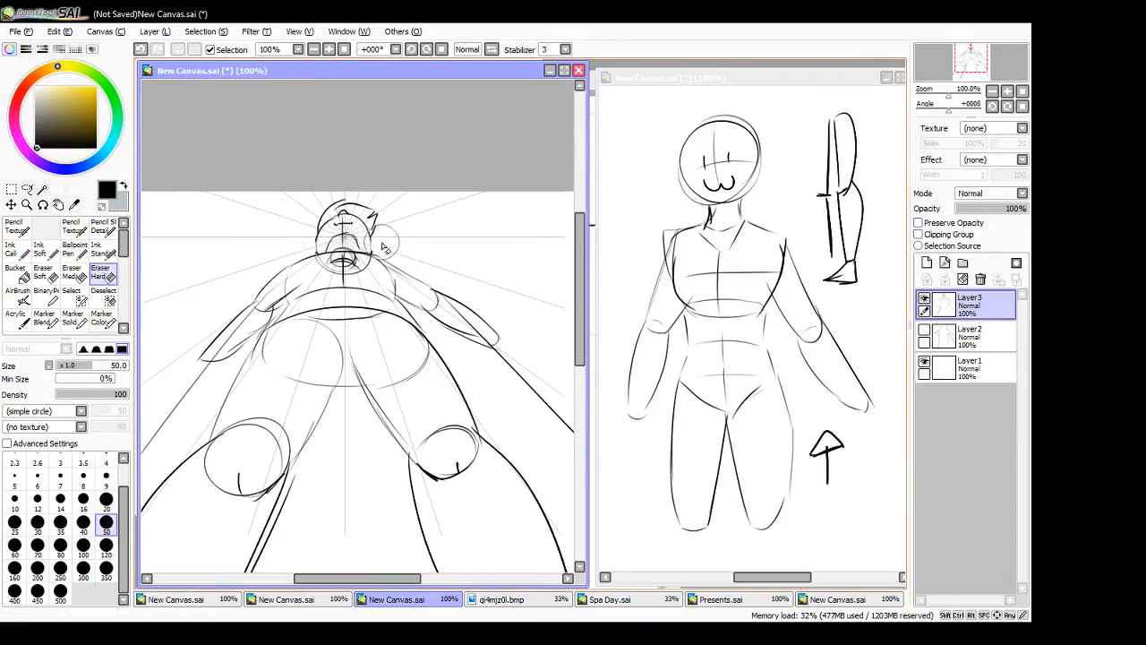
left_click(75, 252)
mouse_move(317, 234)
left_mouse_down()
mouse_move(318, 246)
mouse_move(374, 245)
left_mouse_up()
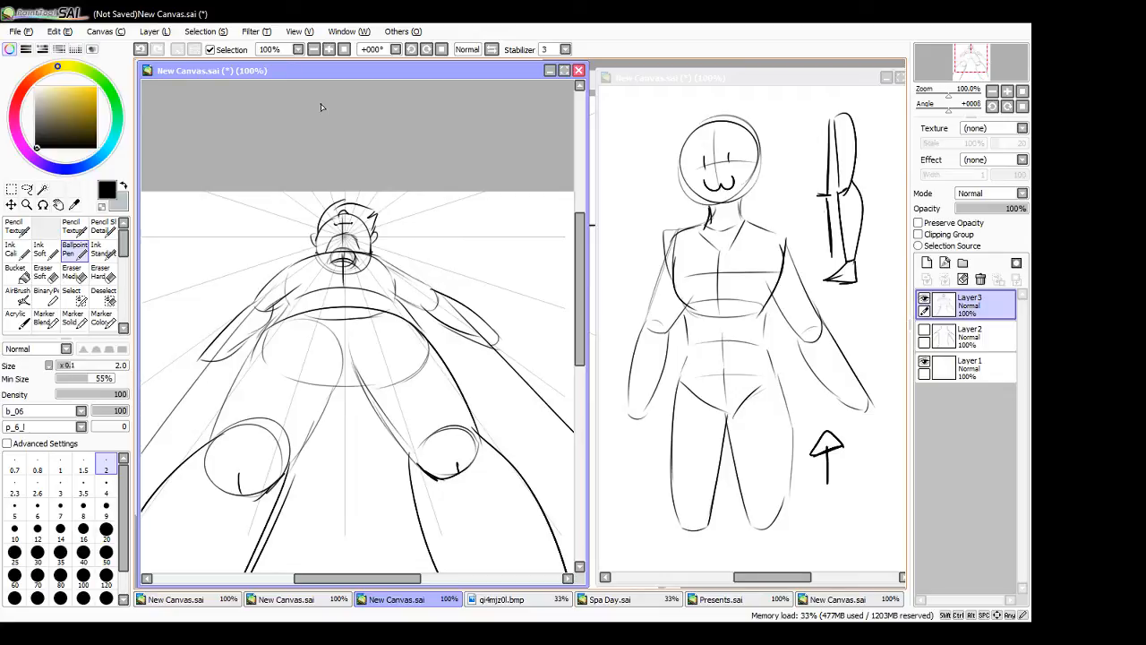
- Switch to the reference canvas, hide Layer1 and add a new layer for a fresh figure sketch
left_click(655, 199)
mouse_move(757, 577)
left_mouse_down()
mouse_move(770, 579)
mouse_move(760, 579)
left_mouse_up()
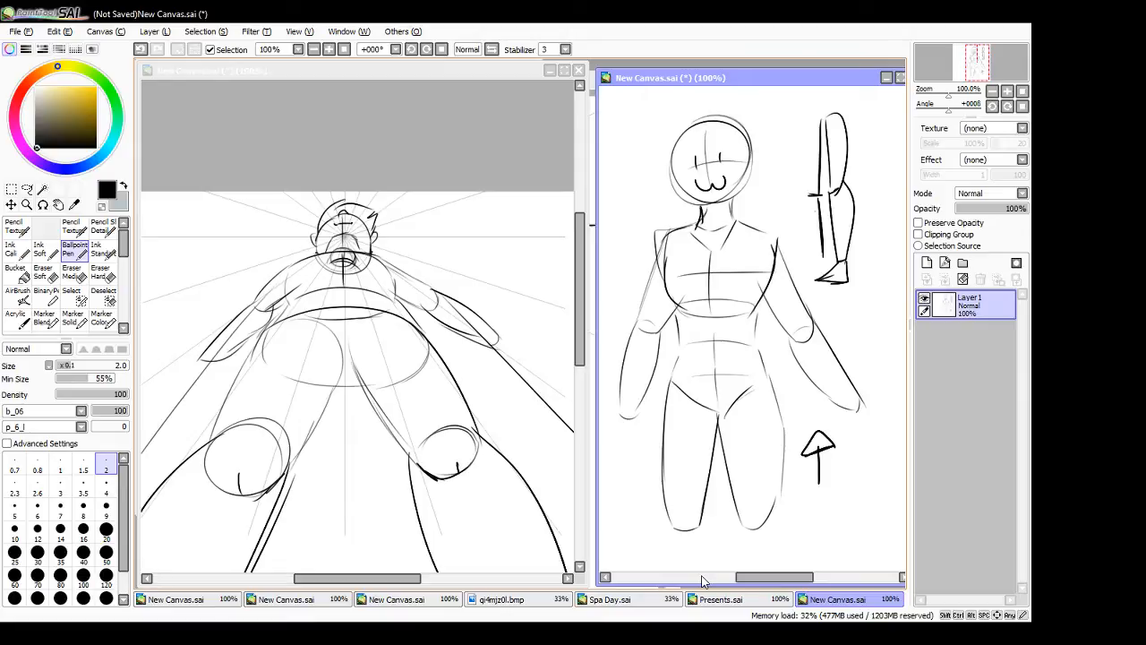
left_click(925, 299)
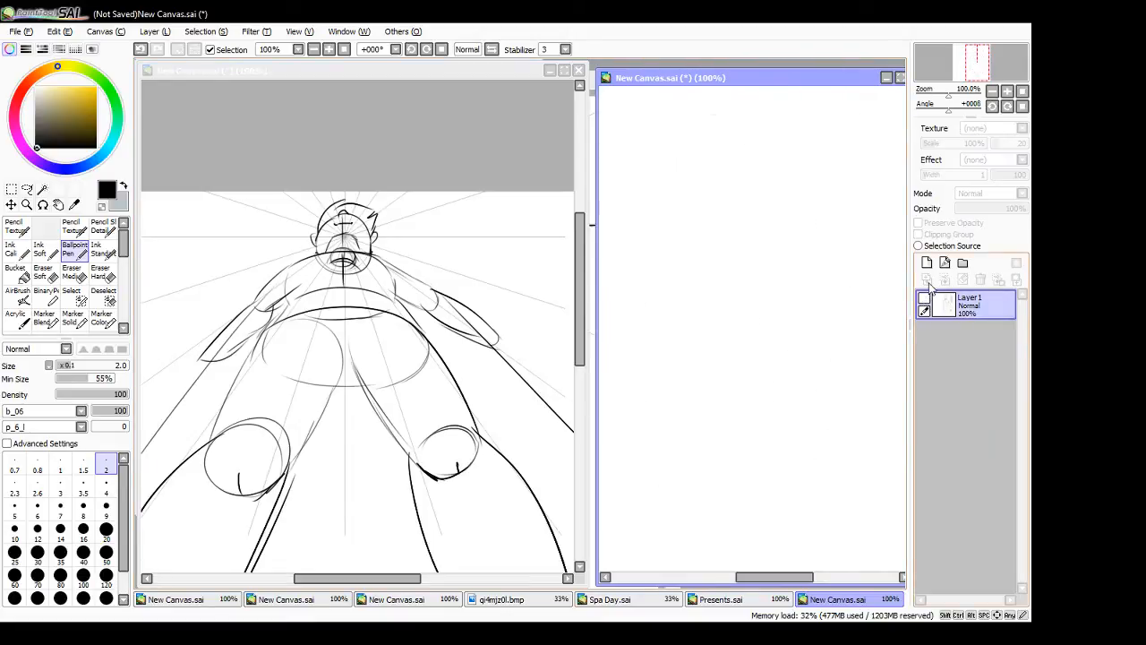
left_click(733, 151)
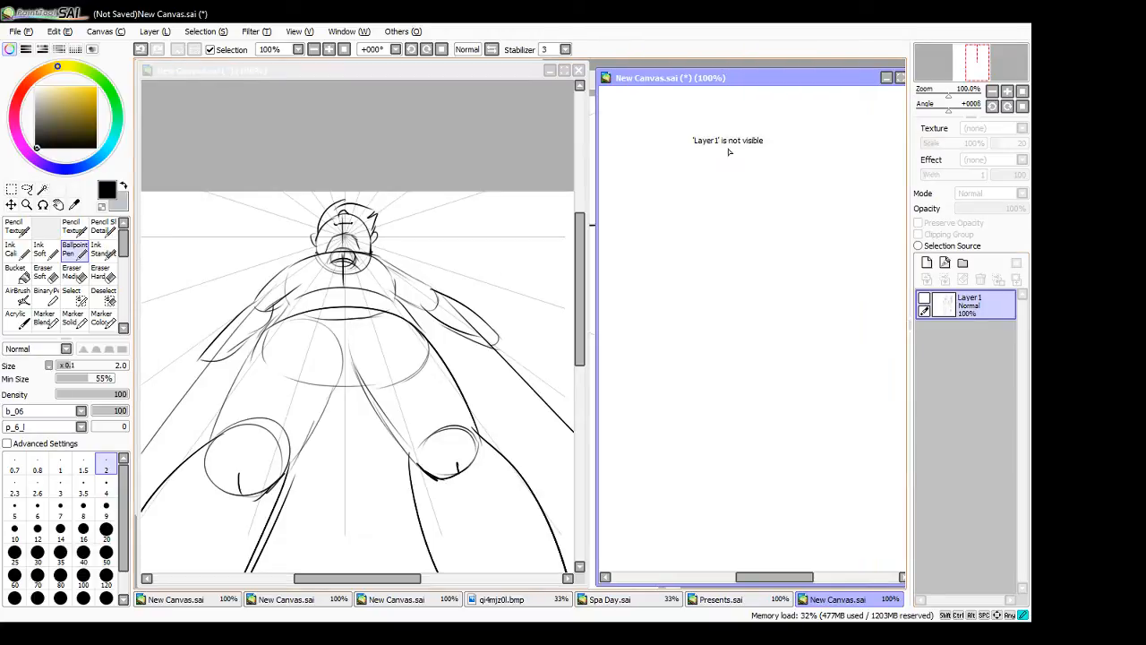
left_click(927, 263)
- Sketch the new figure's jawline, nose, smile, neck and V-shaped shirt collar
left_click_drag(702, 162, 709, 216)
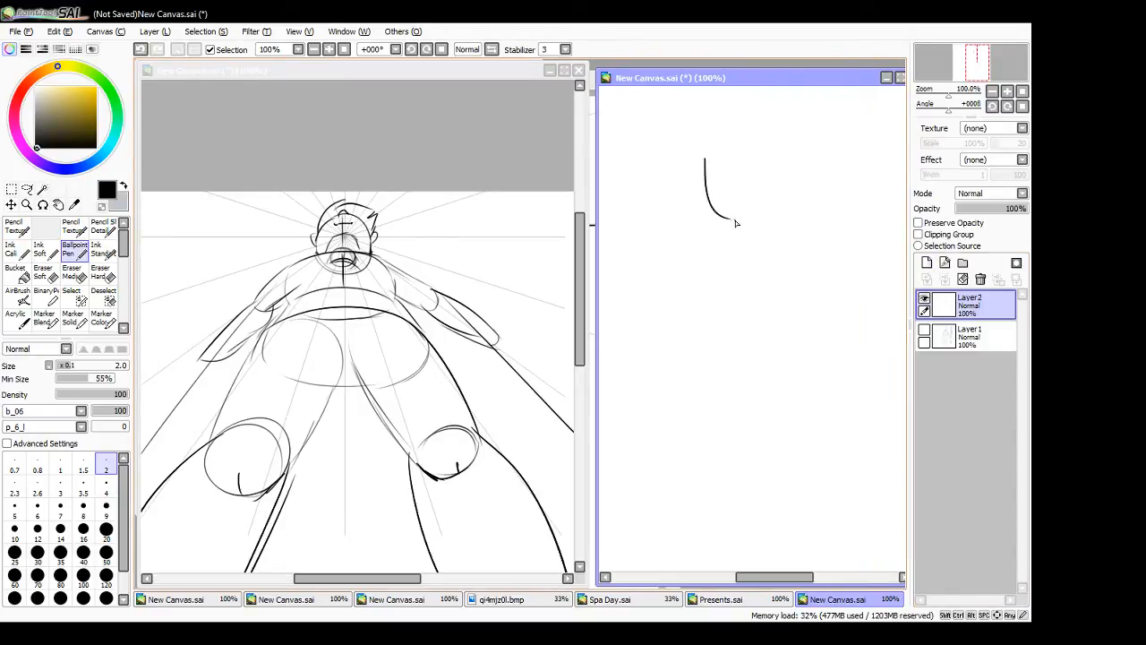
key("ctrl+z")
mouse_move(706, 166)
left_mouse_down()
mouse_move(770, 233)
mouse_move(797, 206)
mouse_move(812, 150)
left_mouse_up()
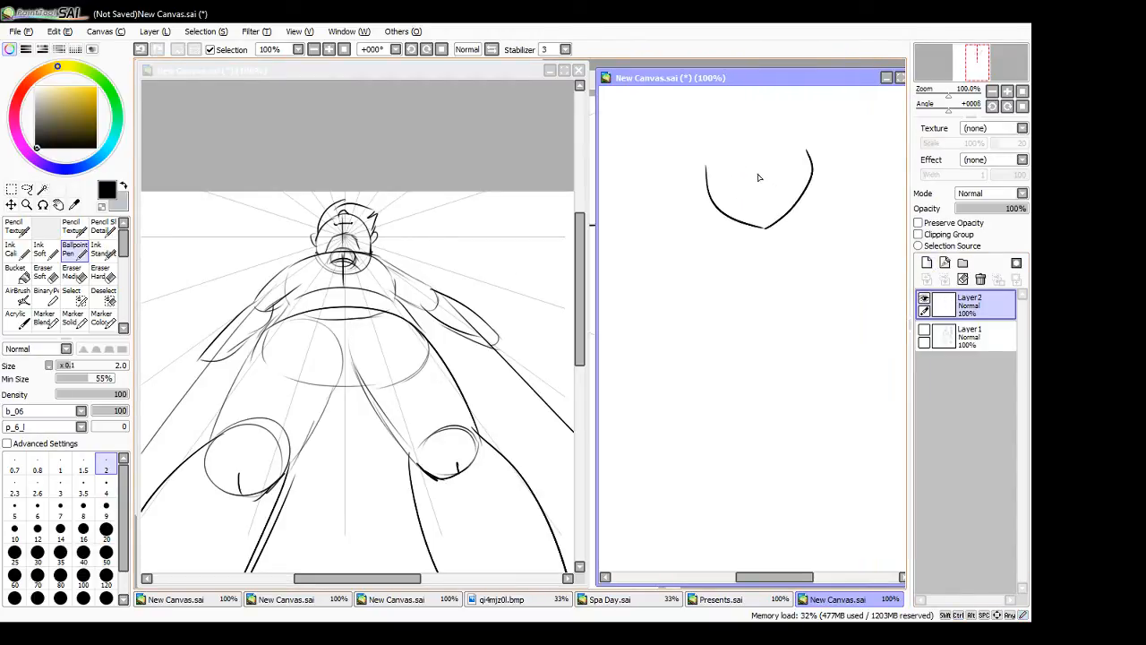
mouse_move(745, 174)
left_mouse_down()
mouse_move(752, 192)
mouse_move(778, 186)
mouse_move(813, 242)
mouse_move(739, 257)
mouse_move(785, 300)
mouse_move(825, 248)
left_mouse_up()
left_click_drag(796, 290, 824, 254)
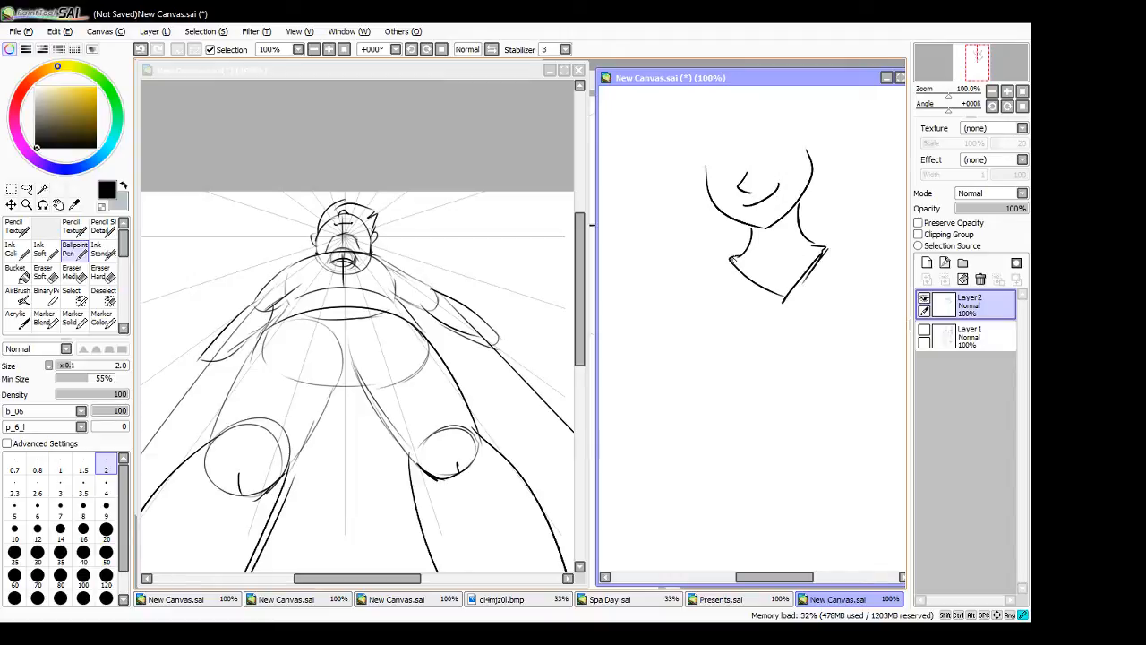
- Draw the left-hand shoulder line, both torso sides pinching at the waist, and the shirt's pointed lower hem
left_click_drag(736, 256, 707, 266)
mouse_move(700, 305)
left_mouse_down()
mouse_move(699, 374)
mouse_move(721, 412)
left_mouse_up()
mouse_move(866, 292)
left_mouse_down()
mouse_move(848, 408)
mouse_move(852, 478)
left_mouse_up()
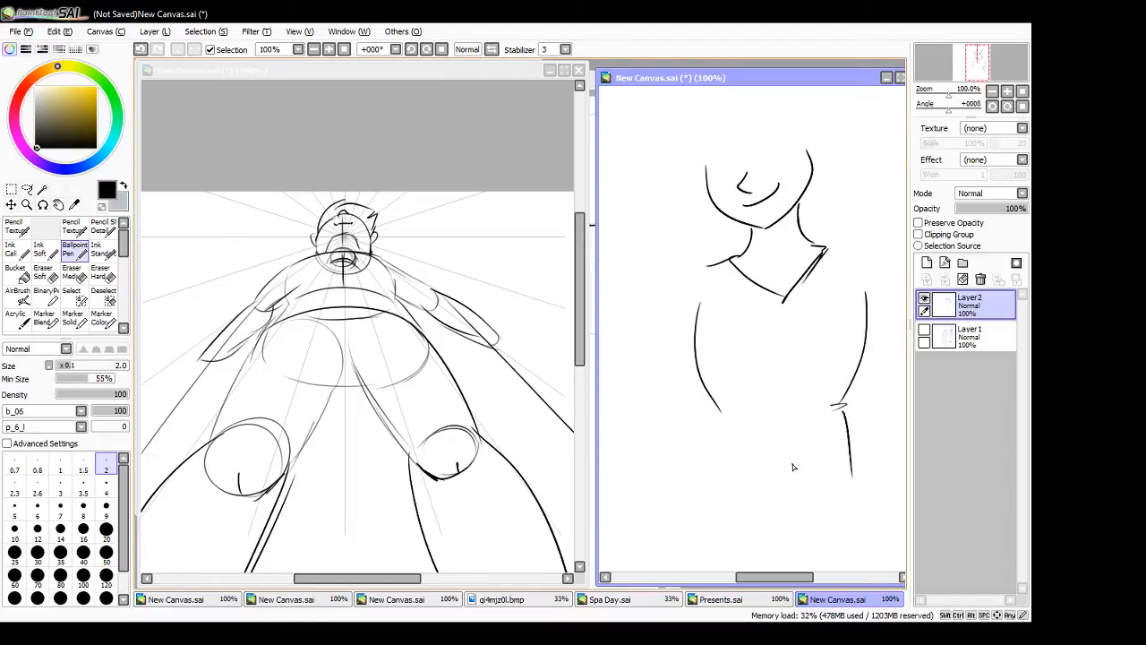
mouse_move(718, 414)
left_mouse_down()
mouse_move(700, 479)
mouse_move(800, 510)
left_mouse_up()
mouse_move(851, 485)
left_mouse_down()
mouse_move(800, 512)
mouse_move(850, 485)
left_mouse_up()
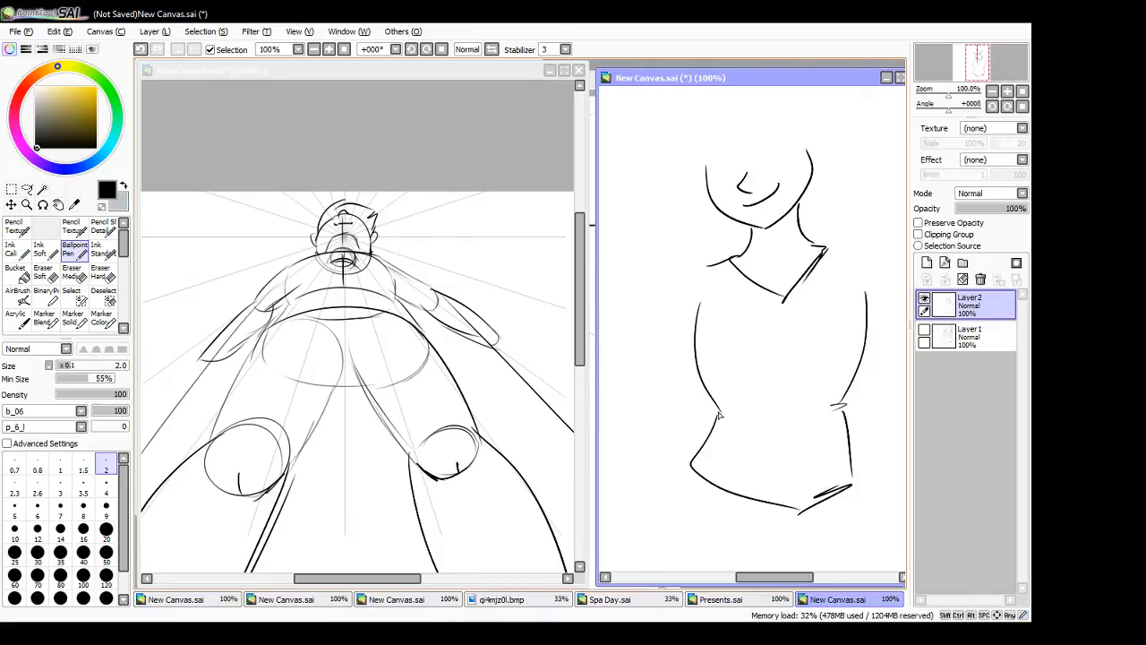
- Draw a short sleeve on each side of the shirt, running from the shoulders to the torso
mouse_move(709, 267)
left_mouse_down()
mouse_move(644, 318)
mouse_move(700, 360)
left_mouse_up()
key("ctrl+z")
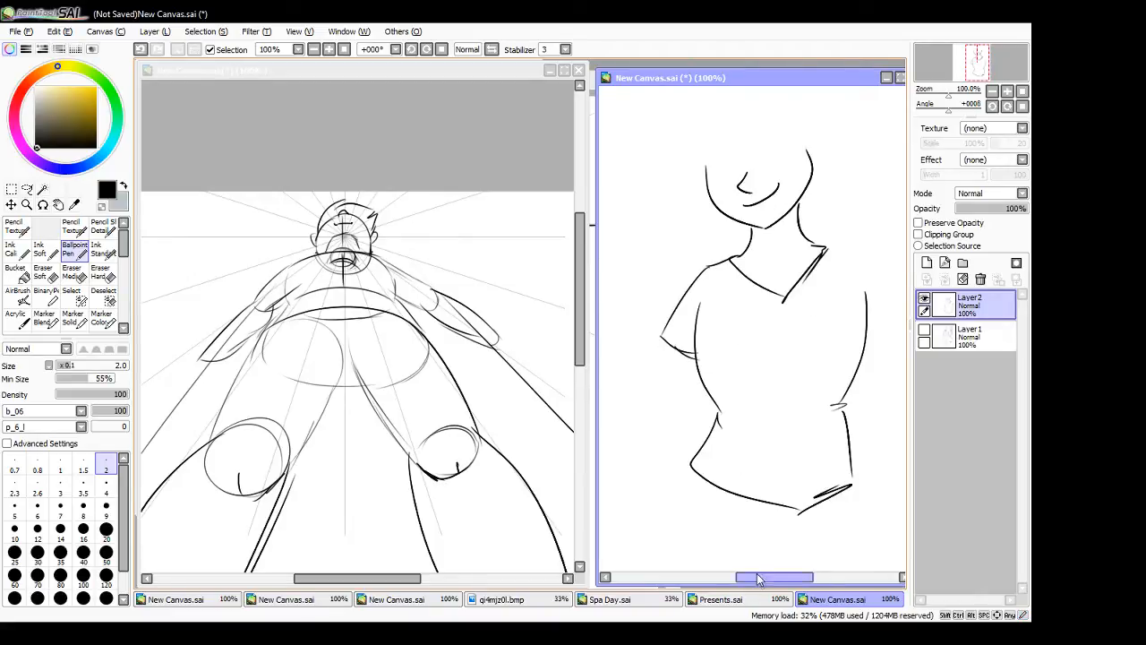
left_click_drag(757, 579, 780, 545)
mouse_move(743, 251)
left_mouse_down()
mouse_move(832, 319)
mouse_move(776, 375)
left_mouse_up()
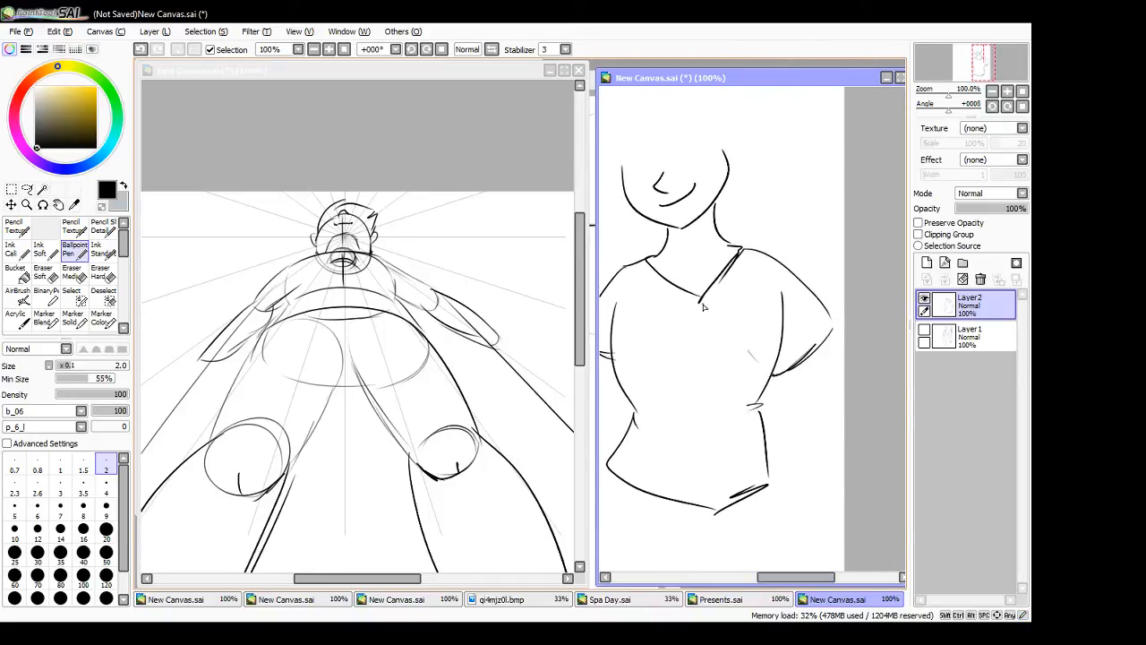
- Draw two oval eyes with pupils above the figure's nose
mouse_move(637, 150)
left_mouse_down()
mouse_move(638, 177)
mouse_move(690, 161)
left_mouse_up()
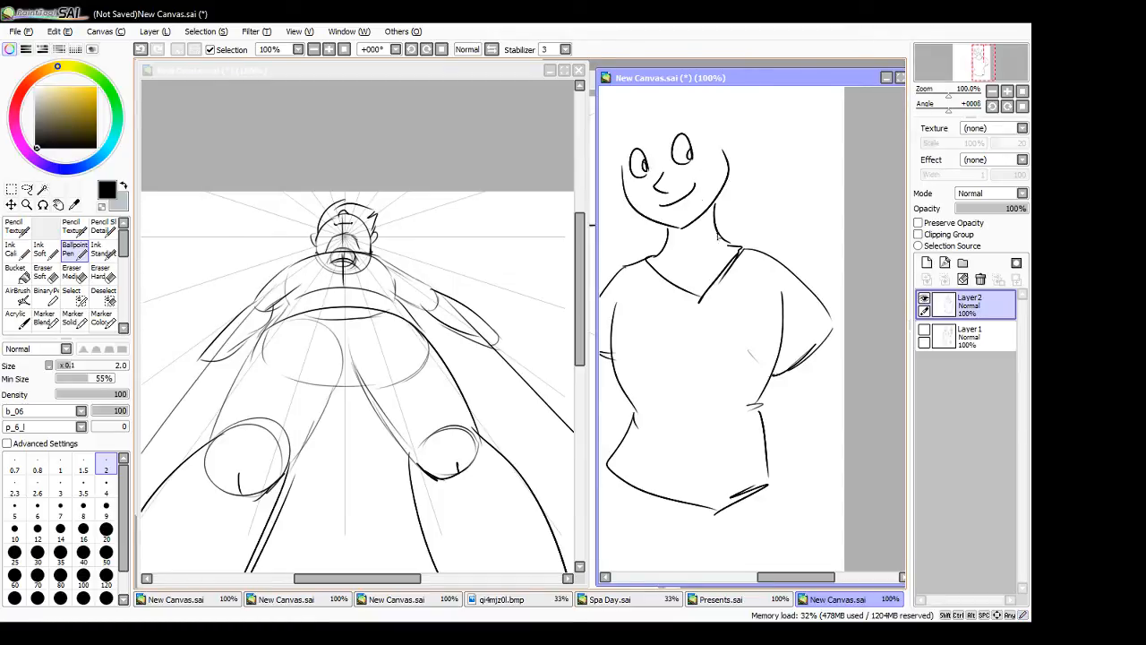
left_click_drag(793, 577, 749, 581)
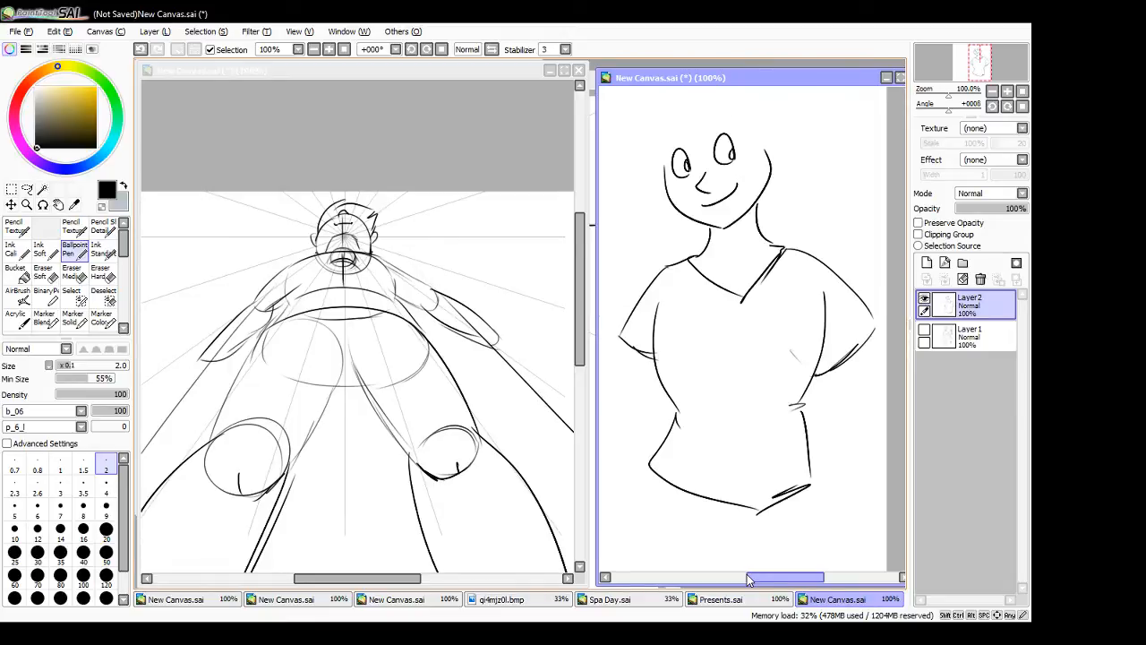
key("ctrl+z")
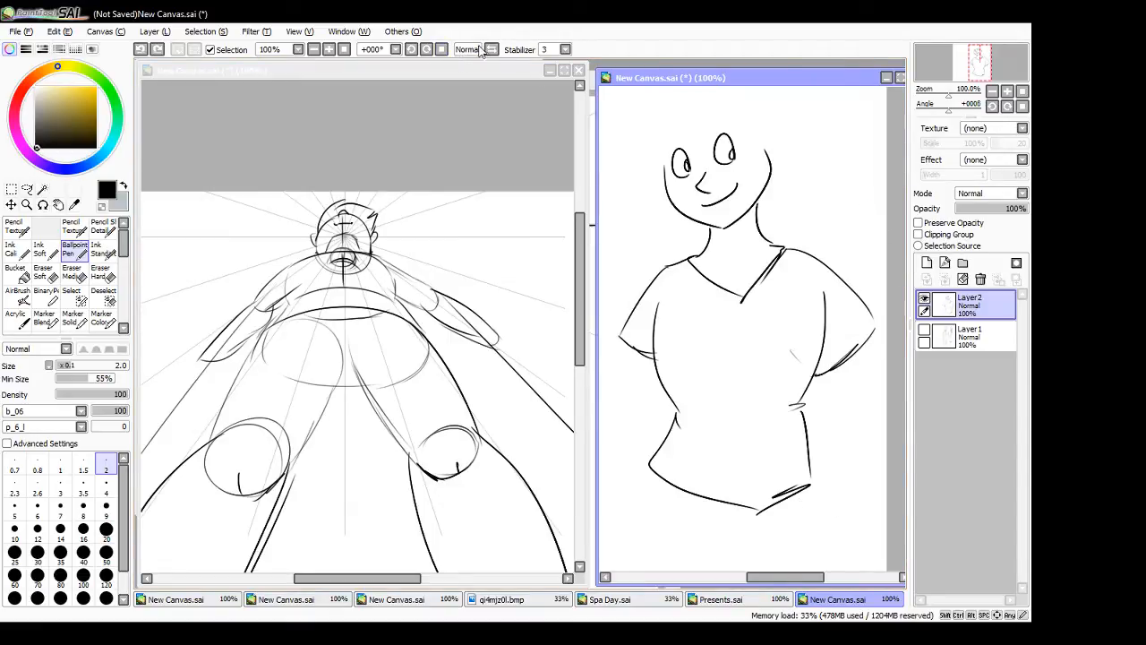
- Maximize the canvas window and draw the hips, crotch folds and upper legs below the shirt hem
left_click(900, 78)
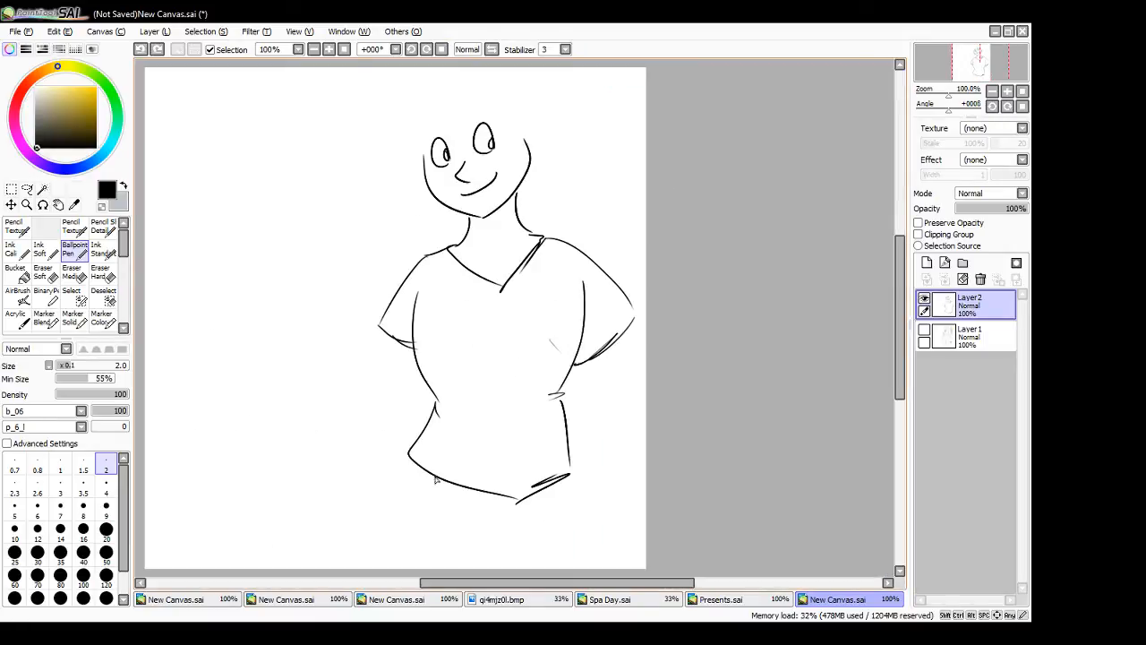
mouse_move(441, 501)
left_mouse_down()
mouse_move(499, 524)
mouse_move(449, 511)
mouse_move(487, 527)
left_mouse_up()
key("ctrl+z")
left_click_drag(567, 484, 588, 573)
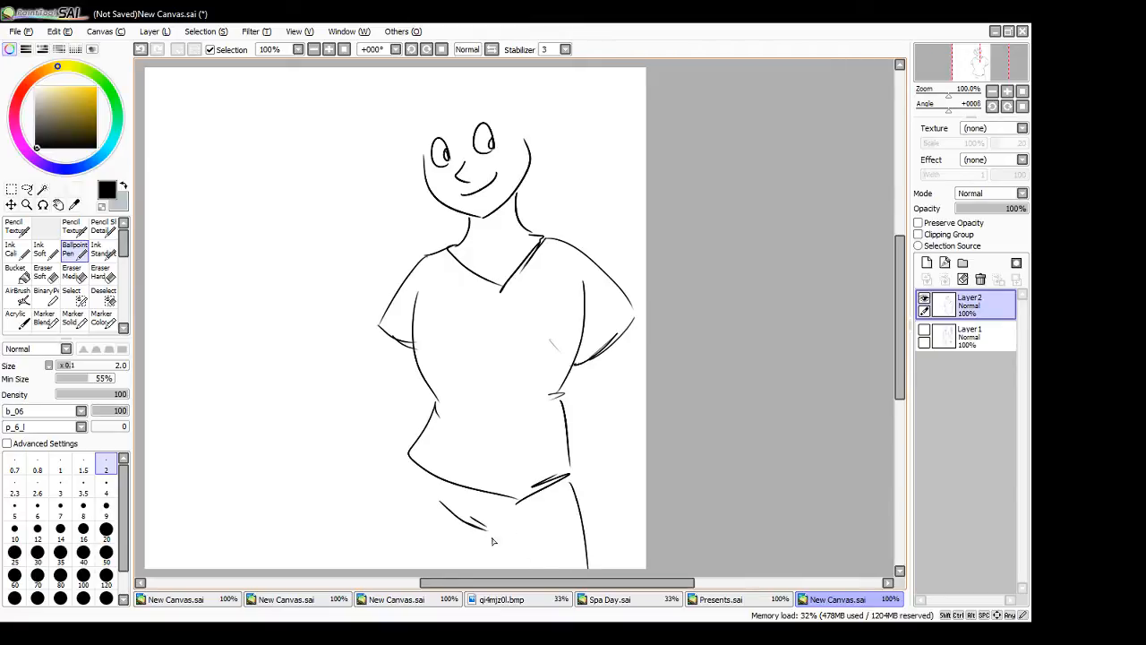
left_click_drag(485, 532, 499, 573)
left_click_drag(405, 457, 404, 573)
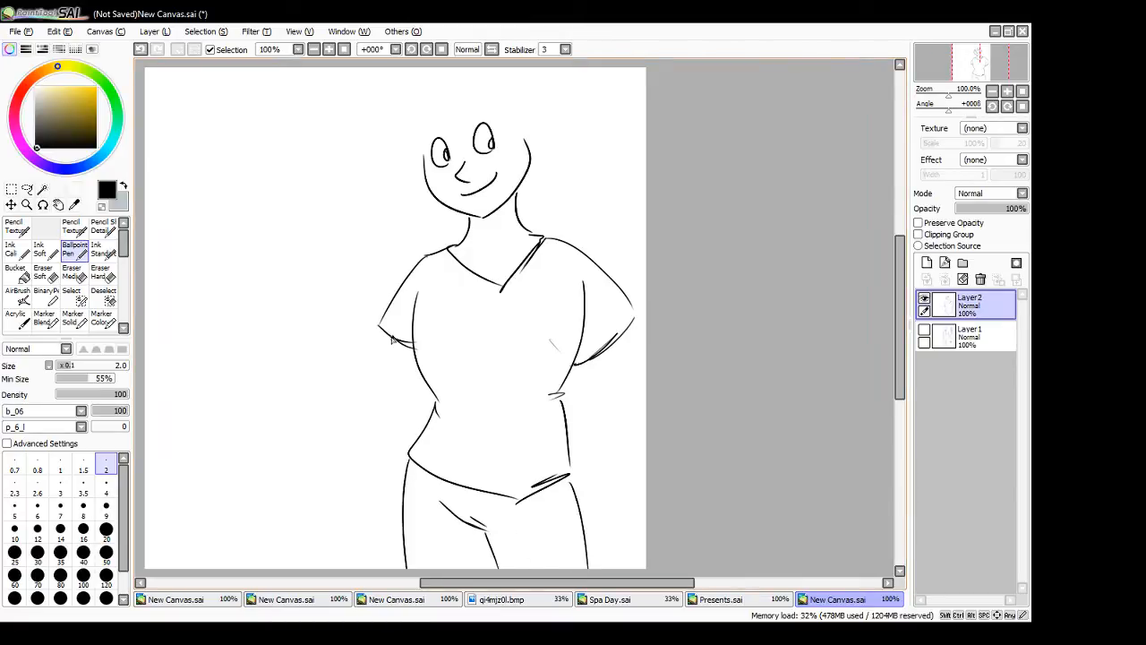
- Draw the left-hand arm bent at the elbow, with the forearm tucked behind the waist
mouse_move(385, 333)
left_mouse_down()
mouse_move(357, 422)
mouse_move(407, 452)
left_mouse_up()
left_click_drag(384, 399, 421, 430)
left_click_drag(412, 359, 402, 394)
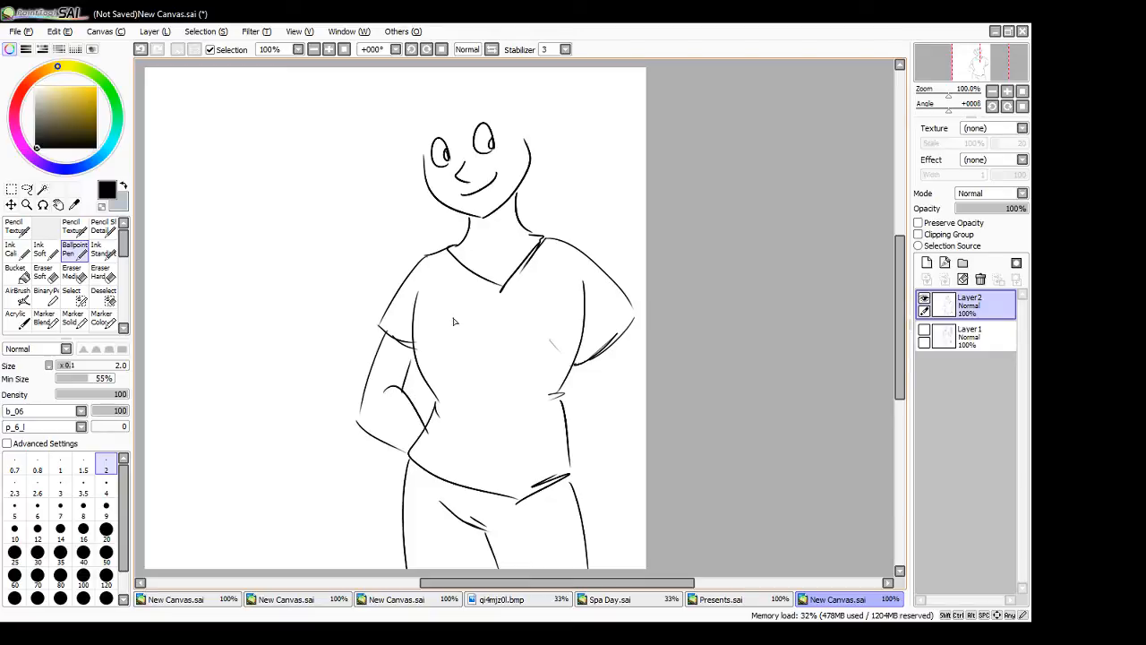
- Shift the sketch toward the canvas's left side and draw the right-hand arm bent with its forearm raised
left_click_drag(494, 457, 410, 443)
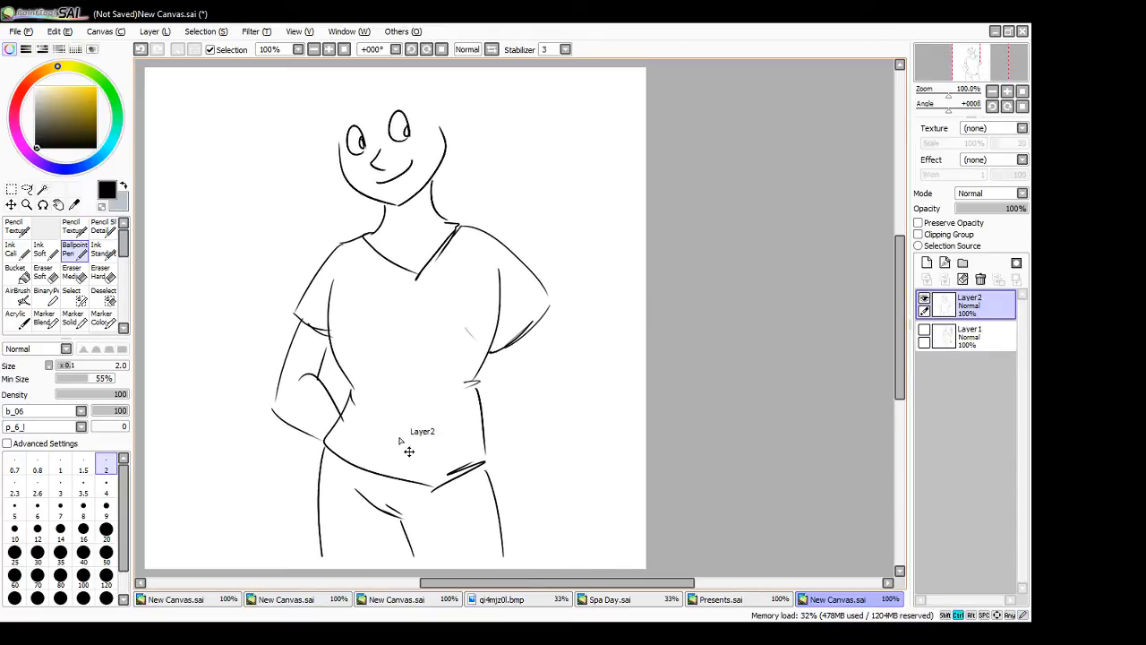
mouse_move(503, 355)
left_mouse_down()
mouse_move(596, 363)
mouse_move(618, 286)
left_mouse_up()
left_click_drag(543, 320, 573, 351)
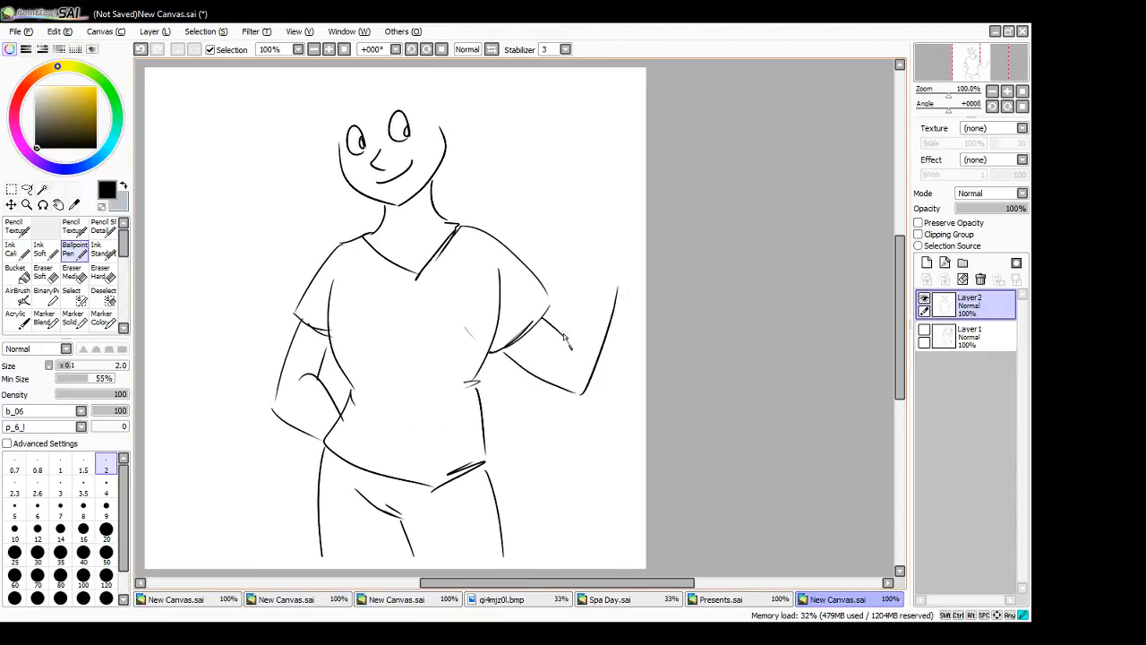
mouse_move(566, 304)
left_mouse_down()
mouse_move(561, 336)
mouse_move(605, 236)
left_mouse_up()
- Move the sketch slightly down and draw the hair's left-hand outline with pointed locks and a fringe across the forehead
left_click_drag(435, 312, 434, 343)
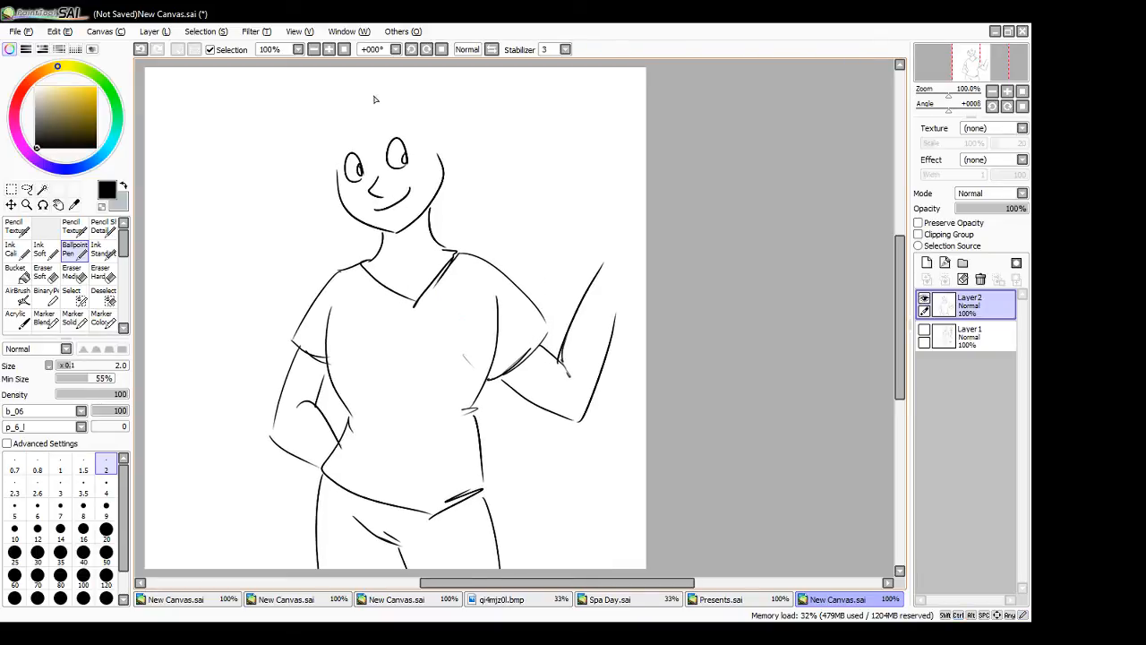
mouse_move(388, 93)
left_mouse_down()
mouse_move(351, 104)
mouse_move(303, 198)
left_mouse_up()
left_click_drag(315, 181, 315, 210)
left_click_drag(333, 190, 319, 211)
mouse_move(387, 129)
left_mouse_down()
mouse_move(324, 163)
mouse_move(376, 147)
left_mouse_up()
mouse_move(400, 128)
left_mouse_down()
mouse_move(389, 148)
mouse_move(439, 154)
left_mouse_up()
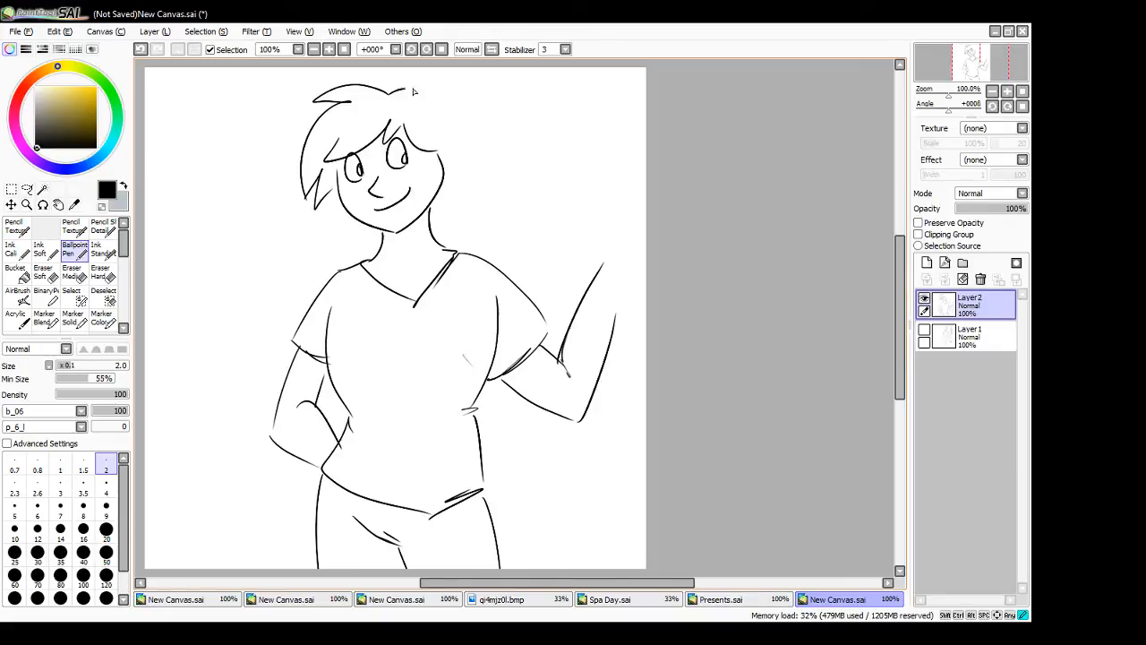
- Draw the hair's right-hand outline with an ear and a tuft on top, and add curled locks around the neck
mouse_move(390, 89)
left_mouse_down()
mouse_move(448, 150)
mouse_move(444, 165)
left_mouse_up()
key("ctrl+z")
left_click_drag(391, 100, 463, 132)
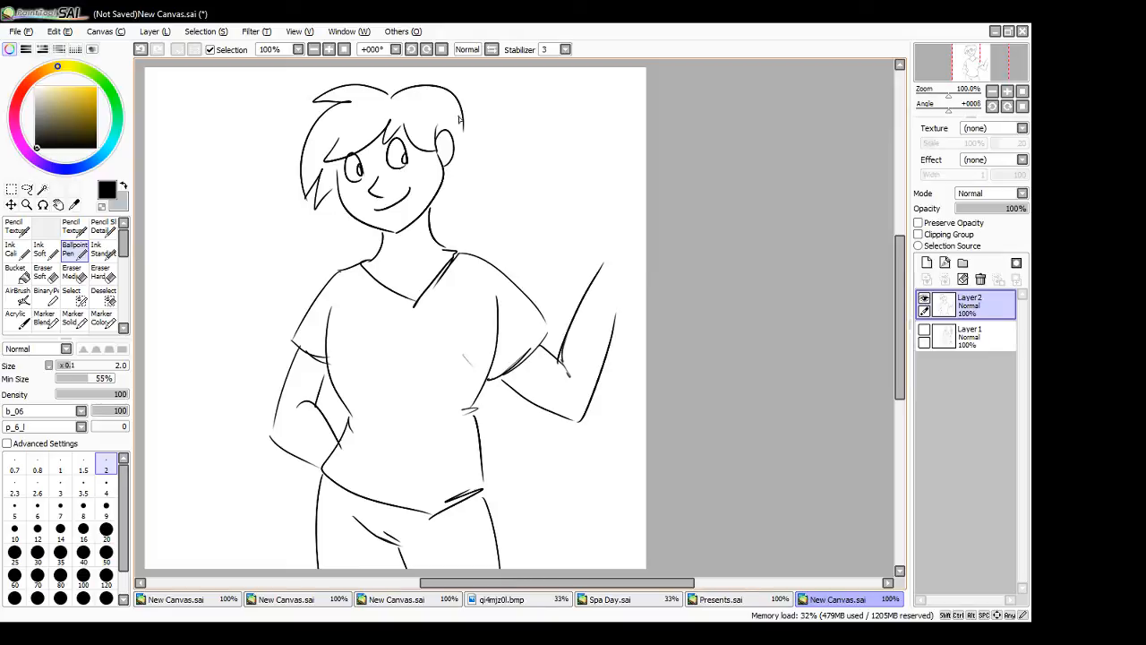
key("ctrl+z")
mouse_move(391, 95)
left_mouse_down()
mouse_move(403, 87)
mouse_move(445, 167)
mouse_move(432, 225)
left_mouse_up()
left_click_drag(355, 224, 380, 249)
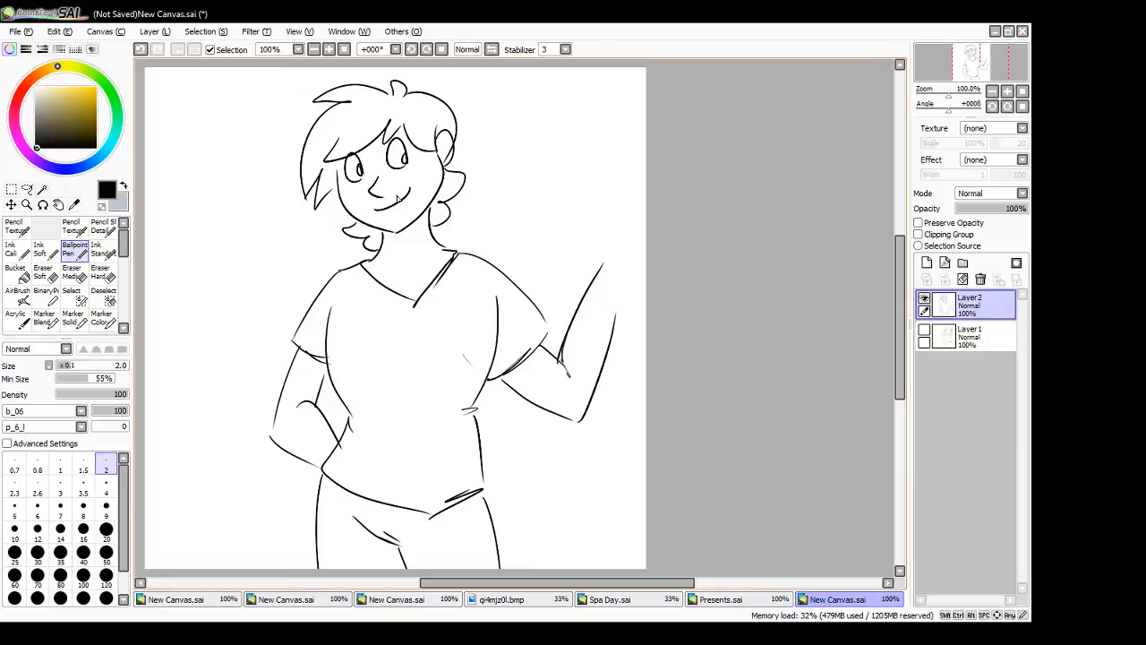
- Hide the cartoon character layer, add a new layer, and rough in a pelvis oval with a raised bent leg across it
left_click(926, 301)
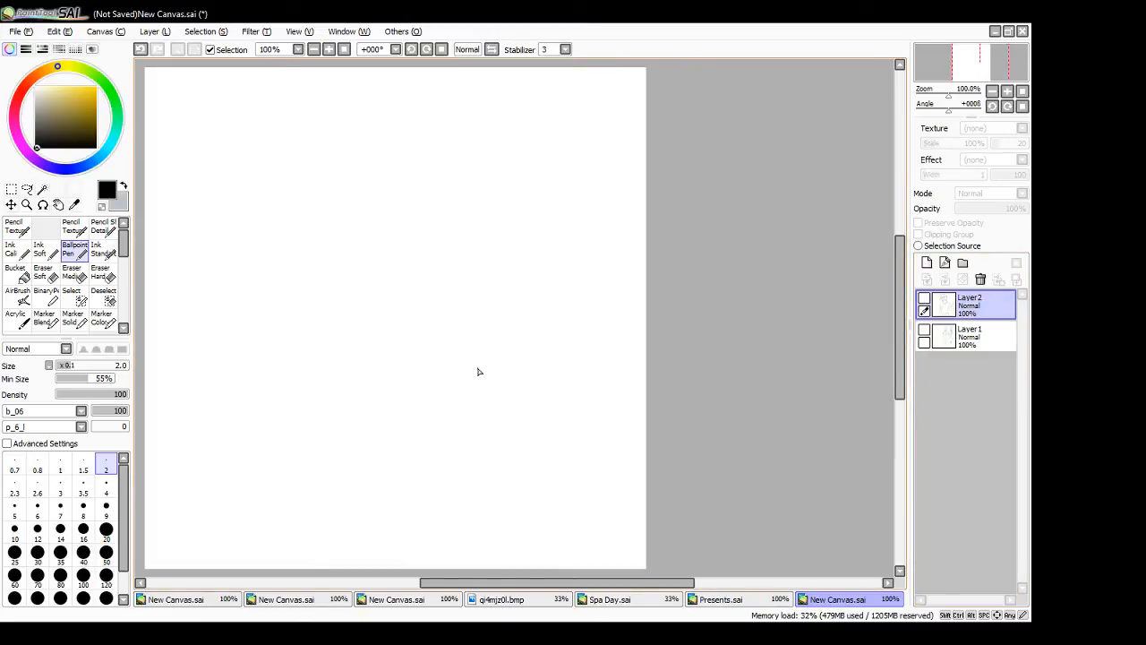
left_click(926, 263)
left_click_drag(506, 396, 562, 401)
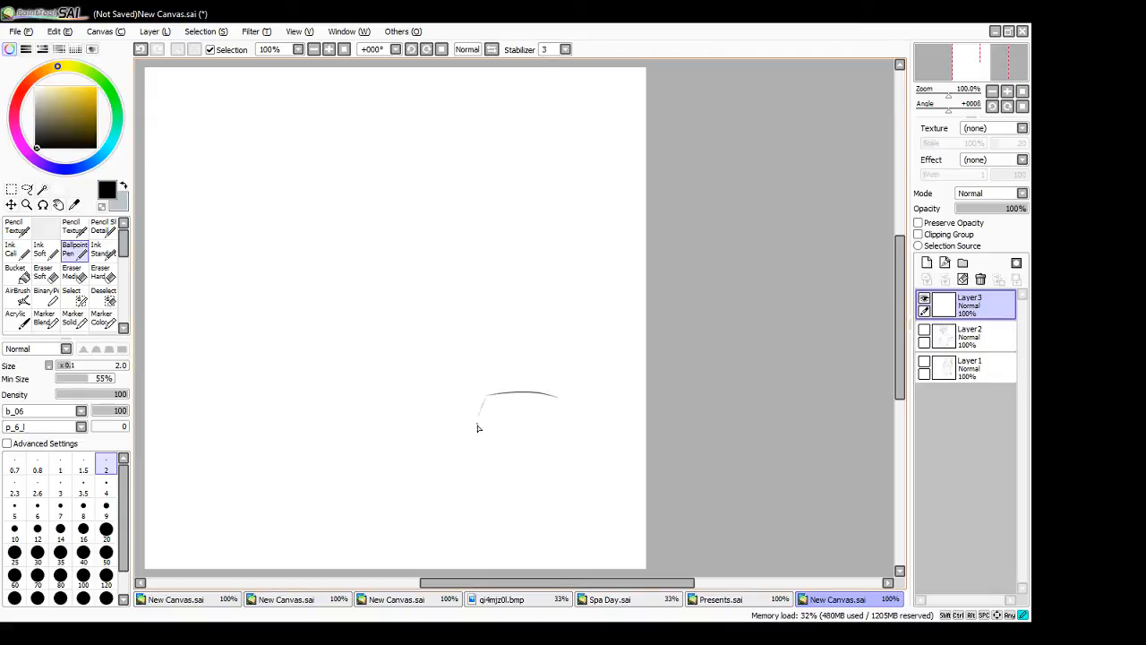
mouse_move(479, 428)
left_mouse_down()
mouse_move(543, 441)
mouse_move(561, 427)
mouse_move(514, 444)
left_mouse_up()
left_click_drag(502, 394, 518, 435)
mouse_move(491, 362)
left_mouse_down()
mouse_move(535, 374)
mouse_move(553, 396)
mouse_move(525, 437)
left_mouse_up()
mouse_move(489, 358)
left_mouse_down()
mouse_move(452, 432)
mouse_move(510, 412)
mouse_move(489, 436)
left_mouse_up()
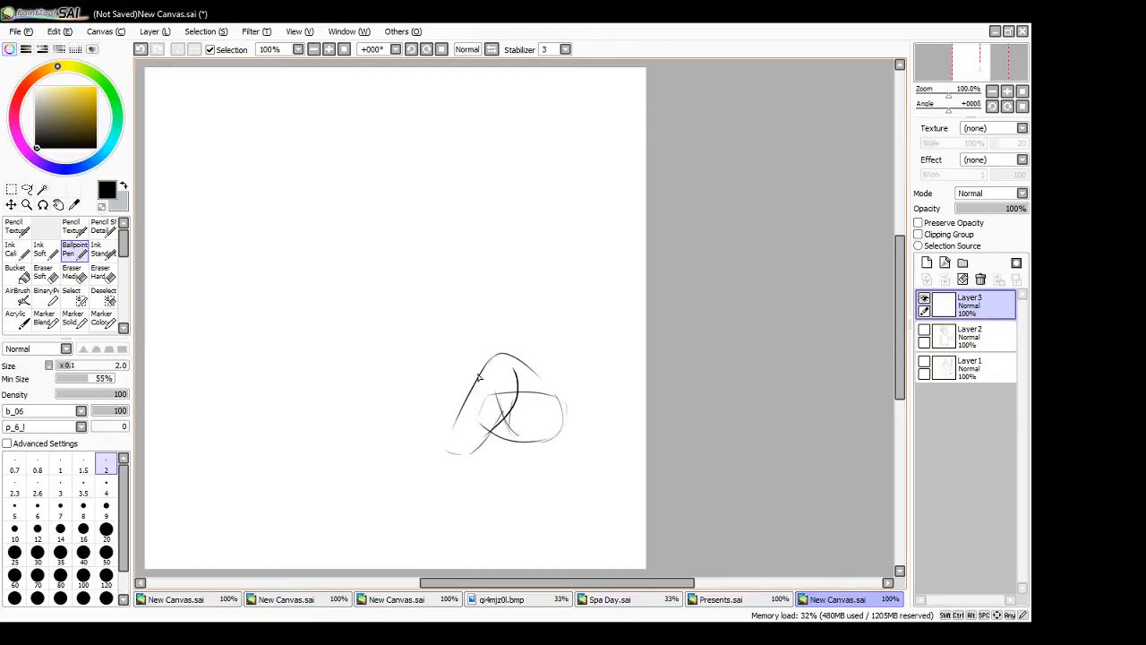
mouse_move(492, 380)
left_mouse_down()
mouse_move(438, 385)
mouse_move(510, 436)
left_mouse_up()
key("ctrl+z")
- Draw the second leg stretched out toward the left and shift the sketch left on the canvas
mouse_move(424, 392)
left_mouse_down()
mouse_move(442, 434)
mouse_move(435, 424)
mouse_move(451, 436)
mouse_move(516, 440)
left_mouse_up()
mouse_move(466, 380)
left_mouse_down()
mouse_move(428, 387)
mouse_move(363, 426)
mouse_move(469, 438)
mouse_move(366, 451)
mouse_move(354, 430)
left_mouse_up()
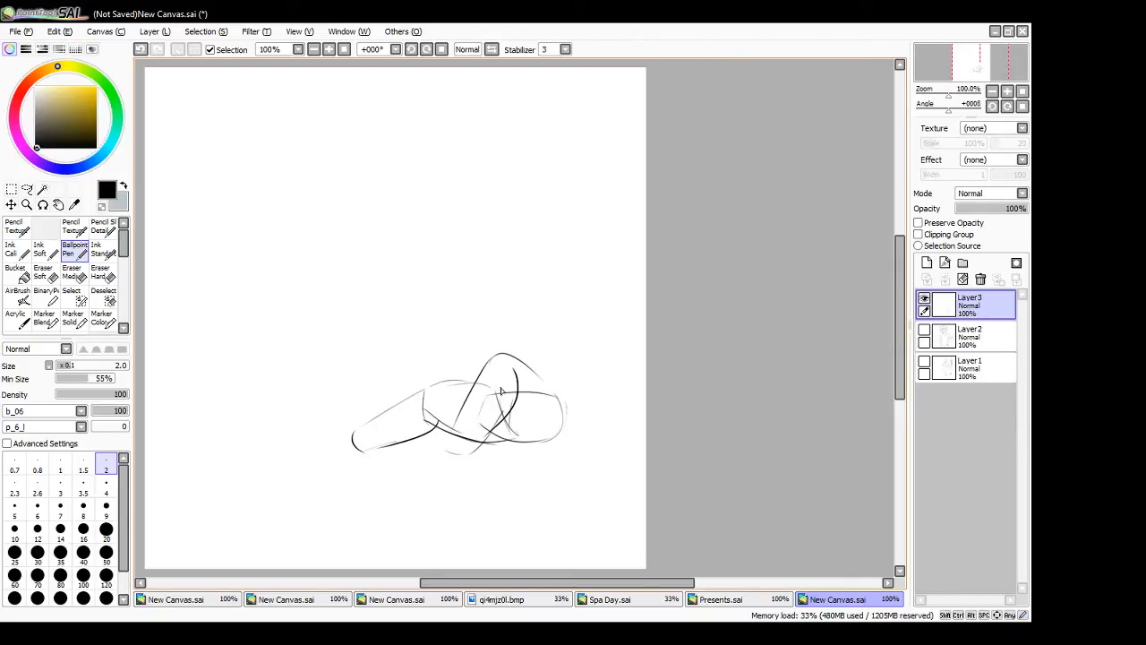
left_click_drag(463, 475, 390, 480, "ctrl")
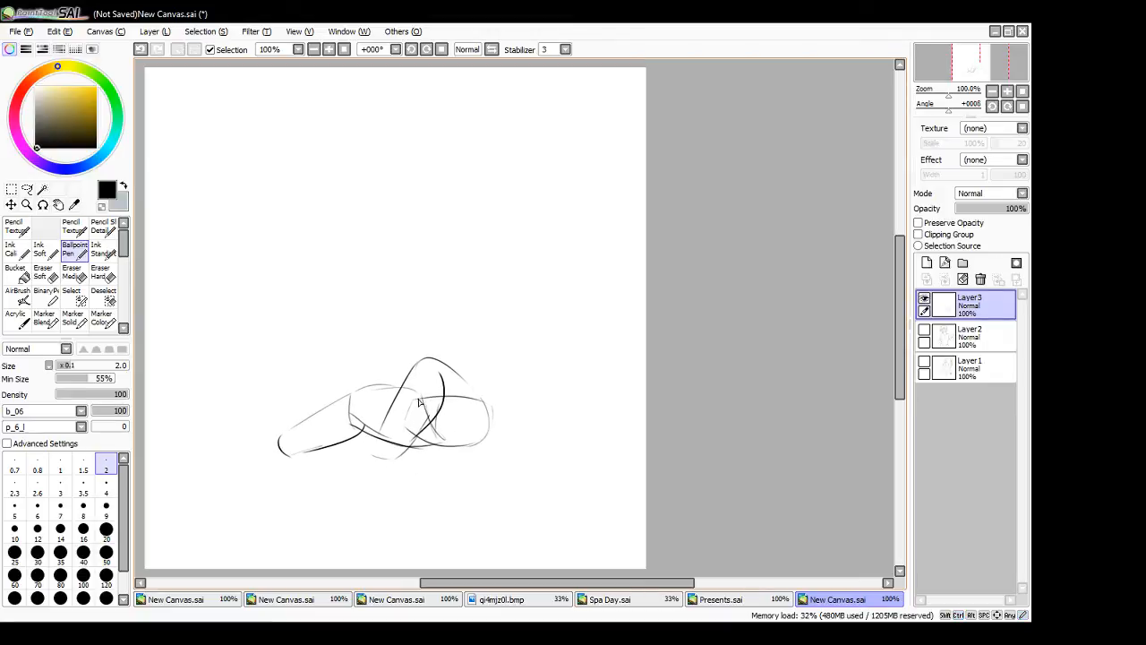
- Draw the torso leaning back above the pelvis and the right-hand arm reaching down behind it
mouse_move(430, 365)
left_mouse_down()
mouse_move(493, 381)
mouse_move(500, 392)
mouse_move(484, 412)
mouse_move(433, 346)
mouse_move(473, 327)
mouse_move(516, 349)
mouse_move(500, 395)
left_mouse_up()
mouse_move(464, 324)
left_mouse_down()
mouse_move(445, 399)
mouse_move(435, 366)
mouse_move(467, 317)
left_mouse_up()
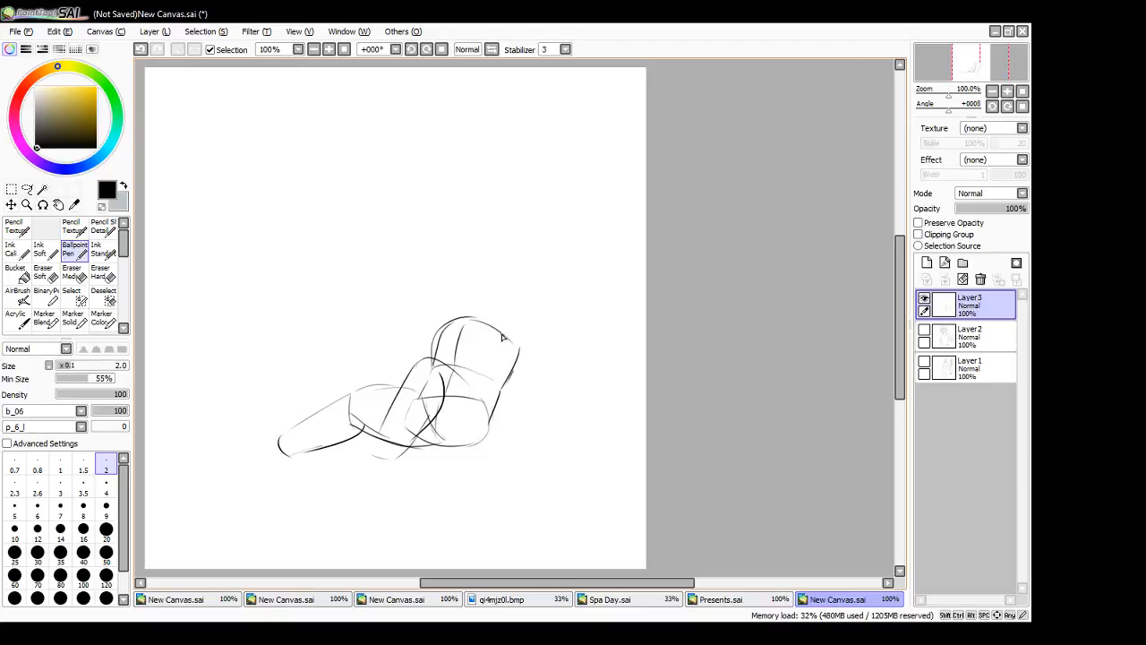
mouse_move(498, 393)
left_mouse_down()
mouse_move(513, 344)
mouse_move(490, 434)
left_mouse_up()
key("ctrl+z")
left_click_drag(510, 339, 562, 423)
left_click_drag(515, 390, 553, 438)
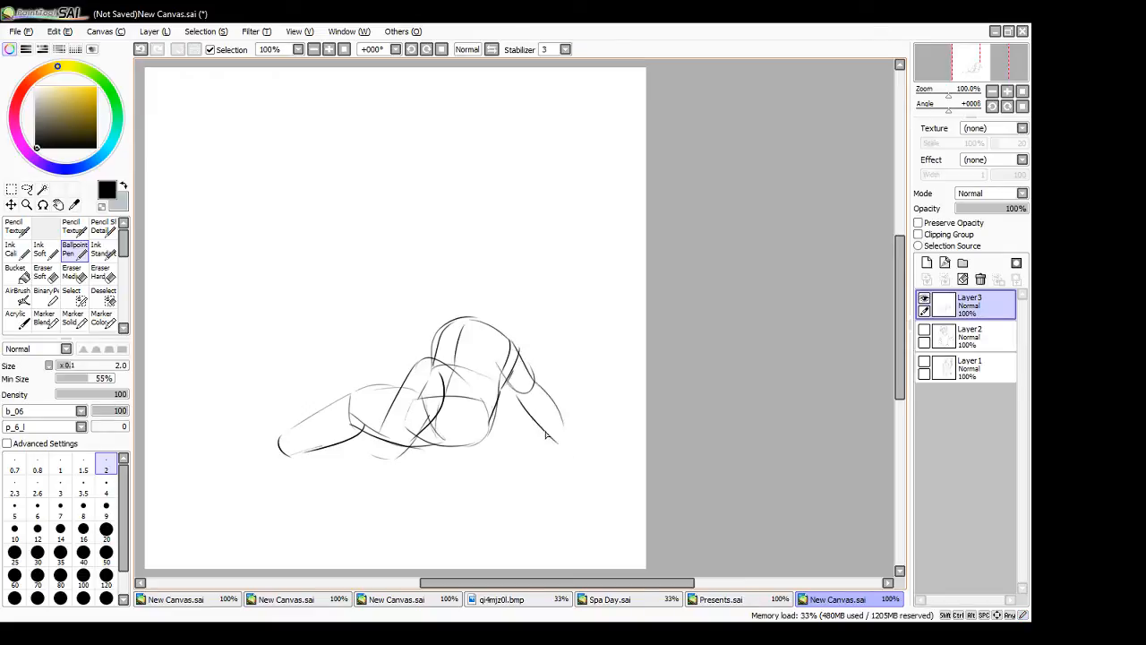
- Add a head circle above the torso, both feet, and a flat hand supporting the figure
mouse_move(479, 258)
left_mouse_down()
mouse_move(497, 276)
mouse_move(456, 280)
mouse_move(462, 270)
left_mouse_up()
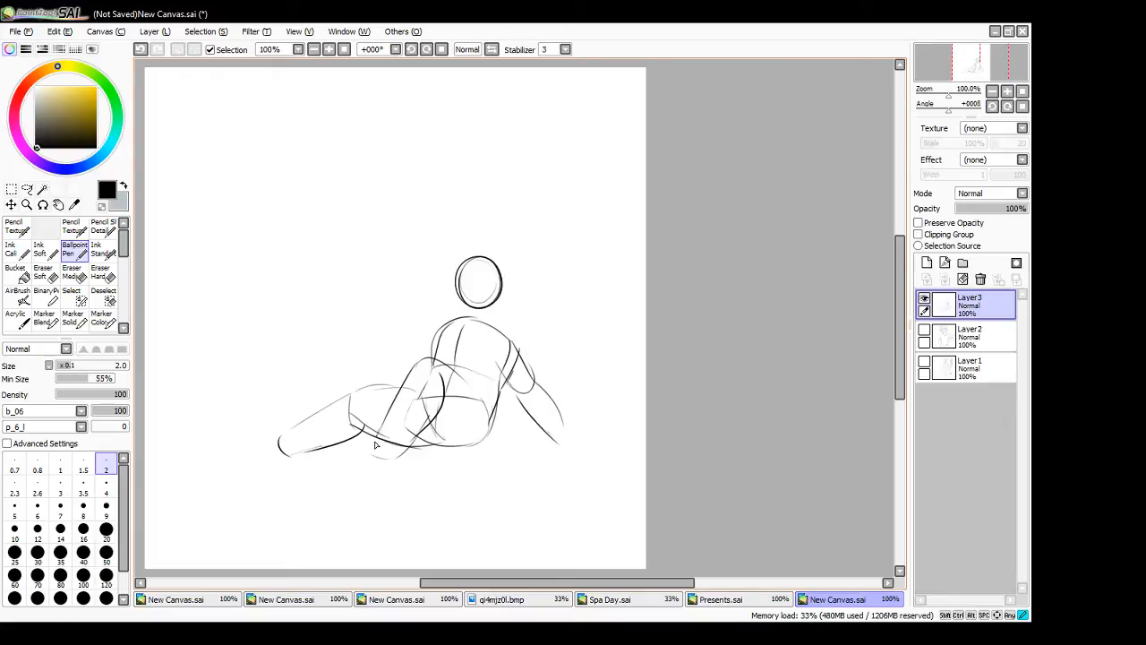
mouse_move(370, 455)
left_mouse_down()
mouse_move(408, 452)
mouse_move(369, 457)
mouse_move(342, 489)
mouse_move(397, 482)
left_mouse_up()
mouse_move(290, 457)
left_mouse_down()
mouse_move(257, 454)
mouse_move(242, 436)
mouse_move(289, 446)
left_mouse_up()
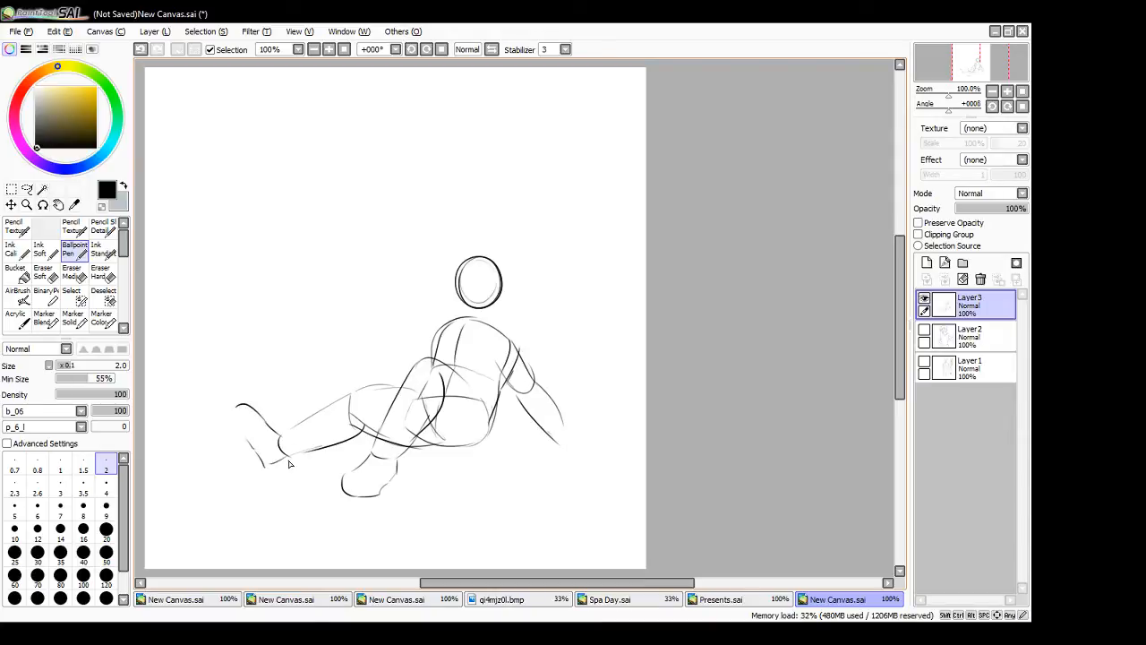
mouse_move(557, 442)
left_mouse_down()
mouse_move(567, 427)
mouse_move(599, 444)
mouse_move(568, 450)
mouse_move(600, 447)
left_mouse_up()
- Draw the face guidelines and pointed jaw, and connect the head to the shoulders with a neck and collar lines
mouse_move(458, 290)
left_mouse_down()
mouse_move(472, 317)
mouse_move(499, 300)
left_mouse_up()
left_click_drag(476, 262, 477, 314)
key("ctrl+z")
mouse_move(475, 261)
left_mouse_down()
mouse_move(474, 314)
mouse_move(500, 286)
left_mouse_up()
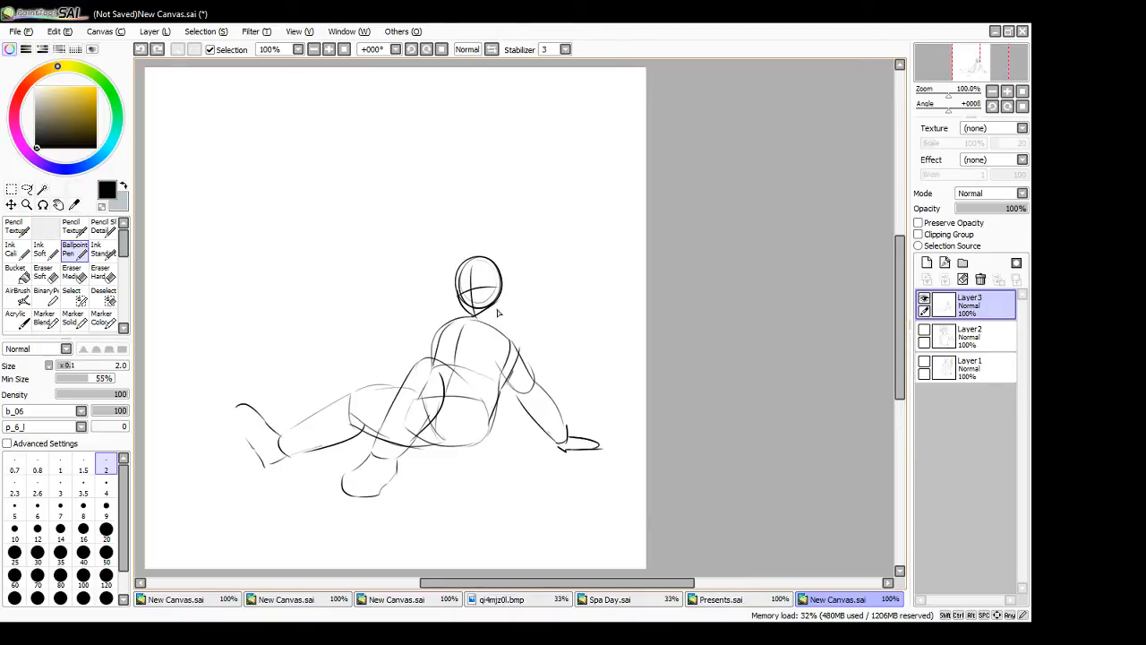
mouse_move(491, 311)
left_mouse_down()
mouse_move(468, 320)
mouse_move(461, 335)
mouse_move(485, 331)
mouse_move(448, 333)
mouse_move(436, 349)
mouse_move(521, 349)
mouse_move(503, 377)
left_mouse_up()
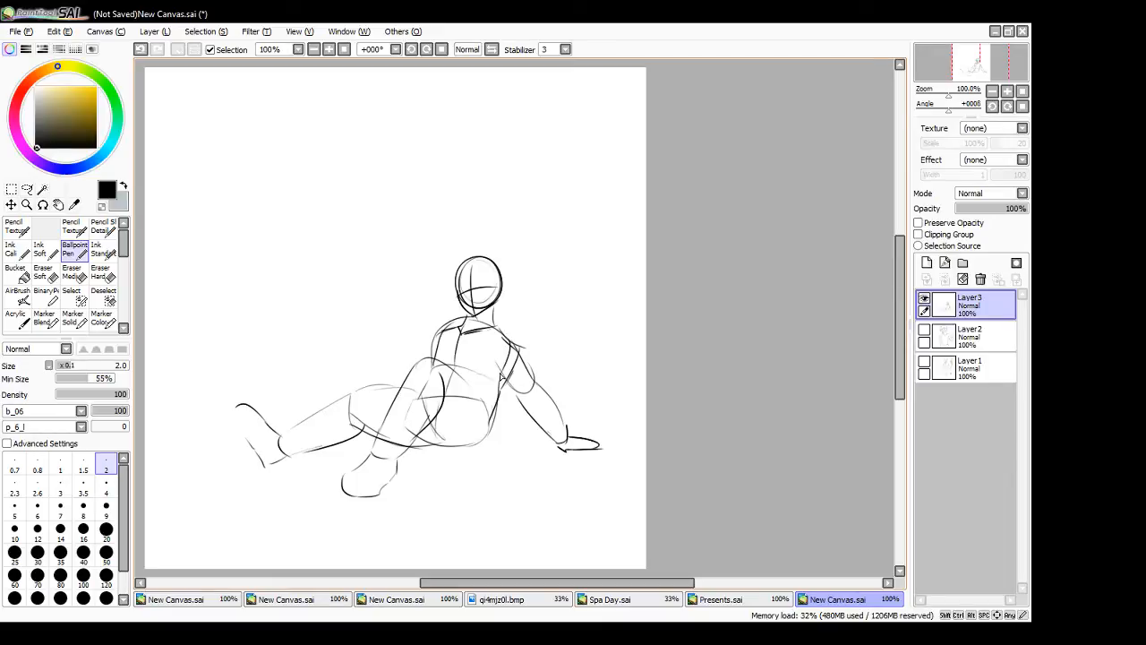
- Reinforce the outlines of both legs, the waist and the hips with darker strokes
left_click_drag(282, 436, 372, 387)
key("ctrl+z")
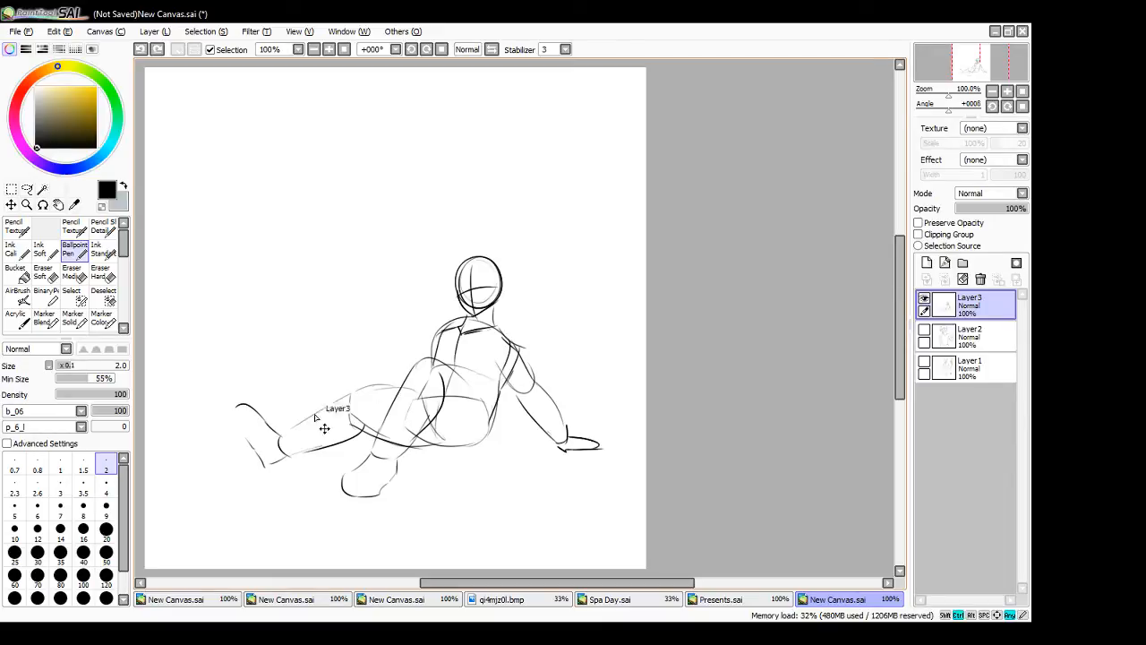
mouse_move(283, 436)
left_mouse_down()
mouse_move(366, 386)
mouse_move(356, 392)
mouse_move(394, 394)
left_mouse_up()
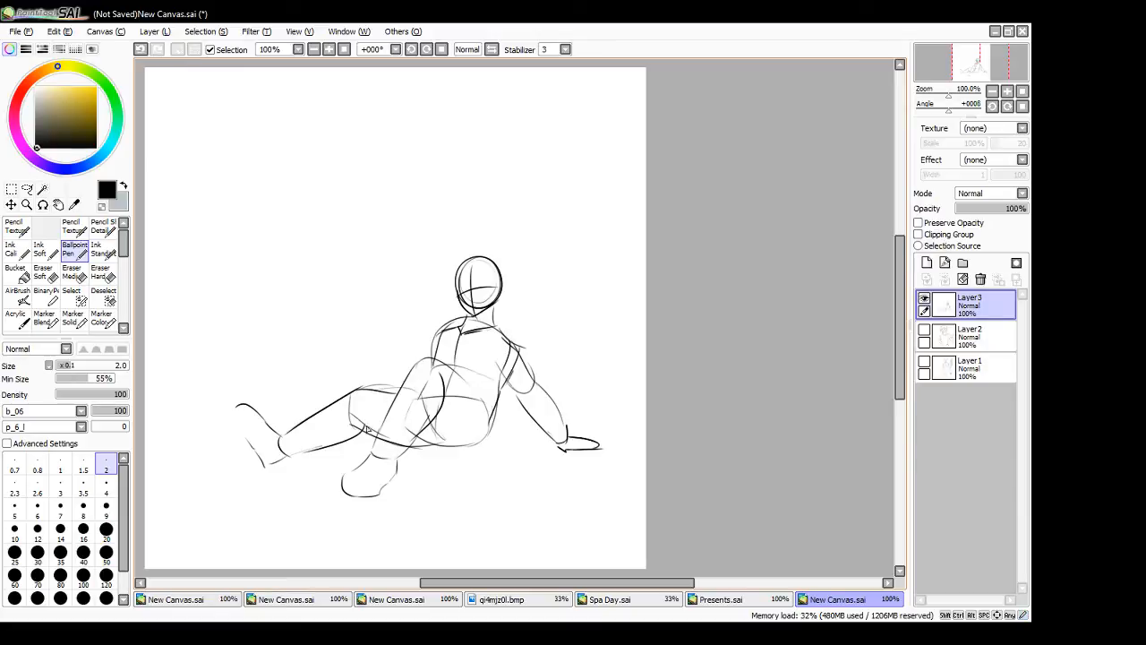
left_click_drag(366, 429, 294, 460)
mouse_move(372, 448)
left_mouse_down()
mouse_move(423, 363)
mouse_move(469, 370)
left_mouse_up()
mouse_move(433, 431)
left_mouse_down()
mouse_move(475, 450)
mouse_move(489, 439)
left_mouse_up()
left_click_drag(462, 378, 491, 426)
left_click_drag(411, 448, 454, 448)
key("ctrl+z")
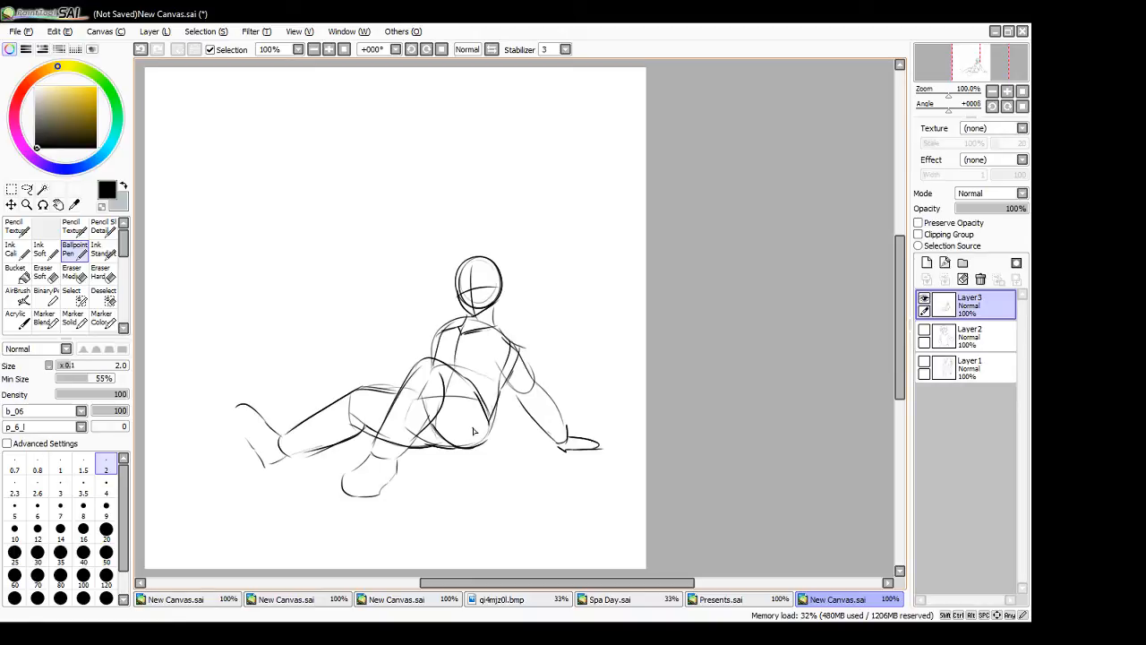
- Shift the reclining figure slightly down and left, and complete the outline of its outstretched foot
left_click(344, 49)
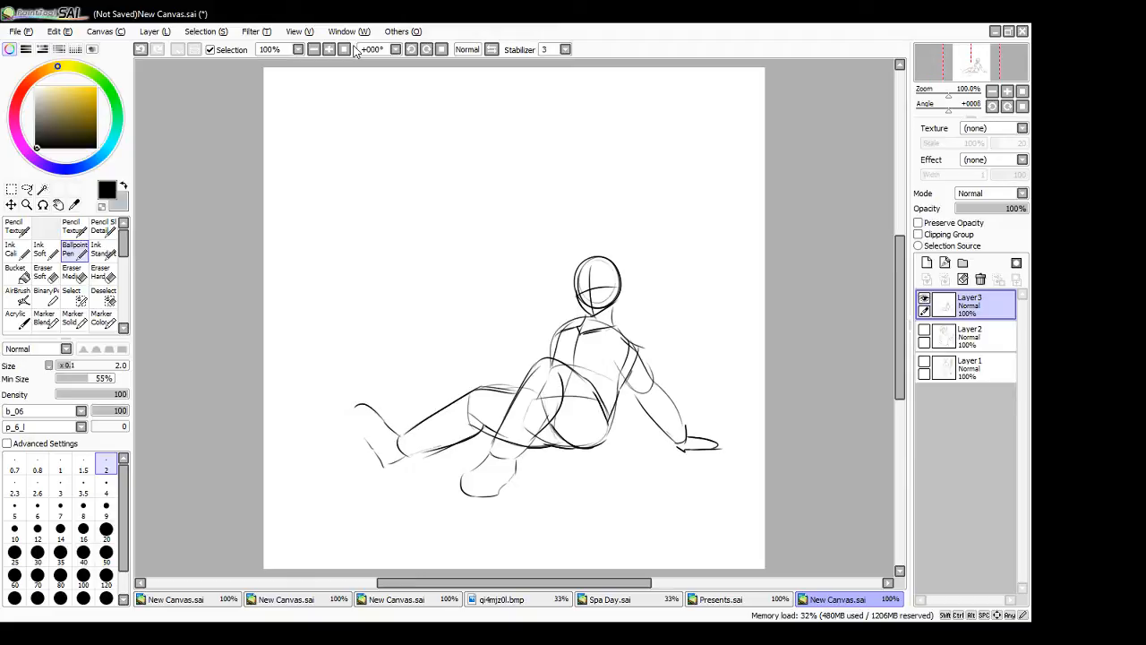
mouse_move(578, 417)
left_mouse_down()
mouse_move(530, 422)
mouse_move(543, 429)
left_mouse_up()
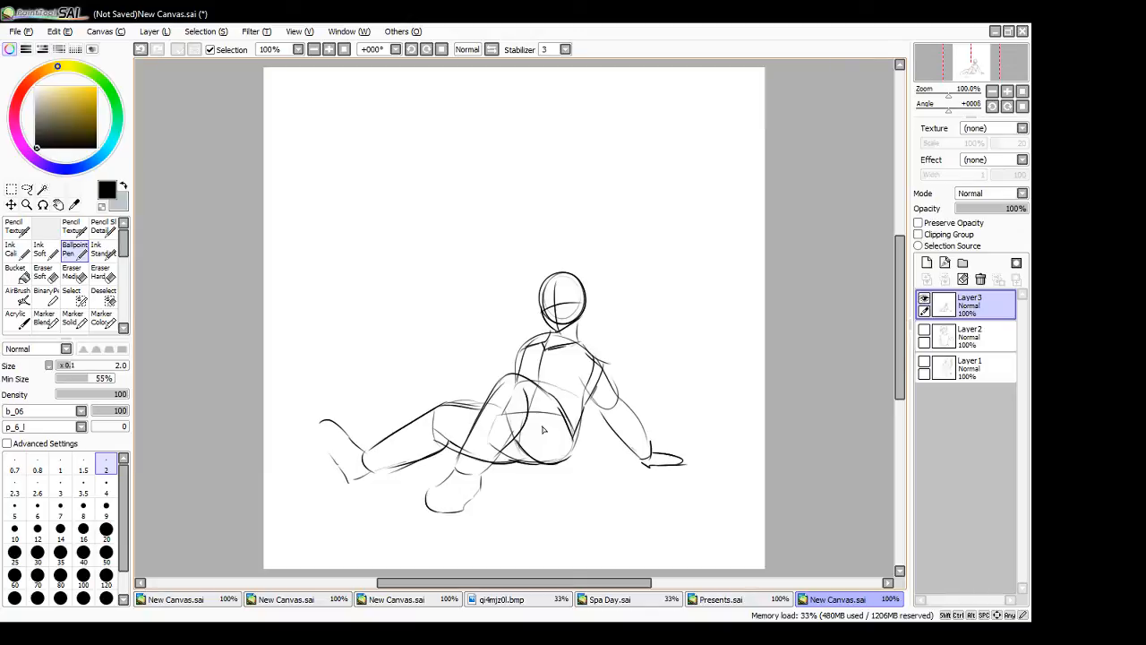
left_click_drag(582, 342, 610, 387)
key("ctrl+z")
mouse_move(319, 431)
left_mouse_down()
mouse_move(352, 489)
mouse_move(325, 426)
mouse_move(368, 457)
left_mouse_up()
- Check the blank canvas by toggling the layer's visibility, and move the reclining figure to the canvas's lower-right corner
left_click(924, 300)
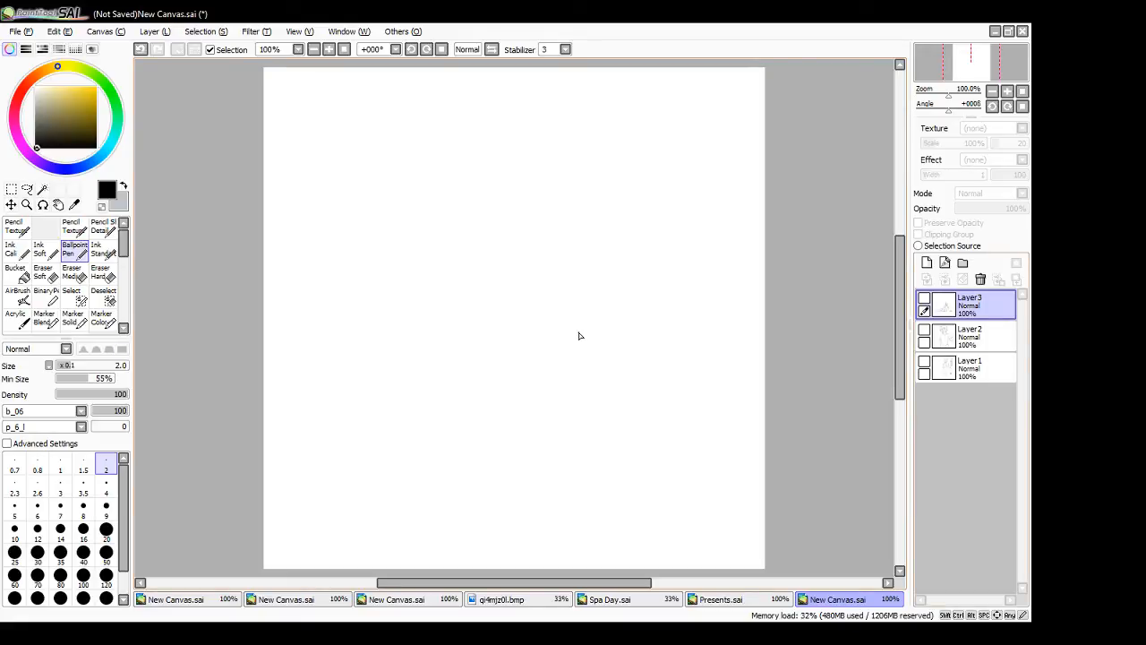
left_click(925, 299)
left_click_drag(585, 416, 662, 472)
- Sketch a second figure leaning forward at the canvas's upper left, with head, torso, hips and front leg
mouse_move(410, 116)
left_mouse_down()
mouse_move(445, 152)
mouse_move(445, 127)
mouse_move(411, 122)
mouse_move(422, 178)
mouse_move(443, 153)
mouse_move(390, 154)
mouse_move(401, 173)
mouse_move(414, 161)
mouse_move(372, 158)
mouse_move(346, 193)
left_mouse_up()
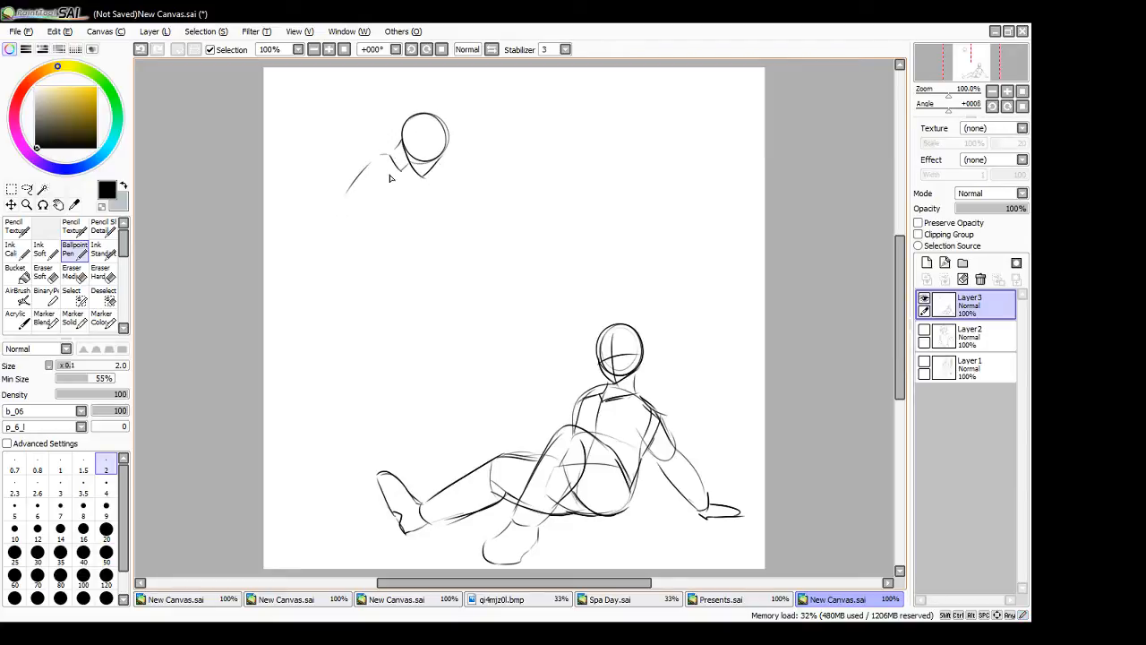
mouse_move(404, 170)
left_mouse_down()
mouse_move(361, 219)
mouse_move(322, 238)
mouse_move(366, 217)
mouse_move(393, 221)
mouse_move(314, 235)
mouse_move(332, 247)
mouse_move(312, 261)
mouse_move(332, 248)
mouse_move(290, 247)
mouse_move(335, 308)
left_mouse_up()
key("ctrl")
mouse_move(334, 265)
left_mouse_down()
mouse_move(336, 312)
mouse_move(350, 303)
mouse_move(364, 319)
mouse_move(360, 311)
mouse_move(384, 356)
left_mouse_up()
left_click_drag(331, 315, 377, 364)
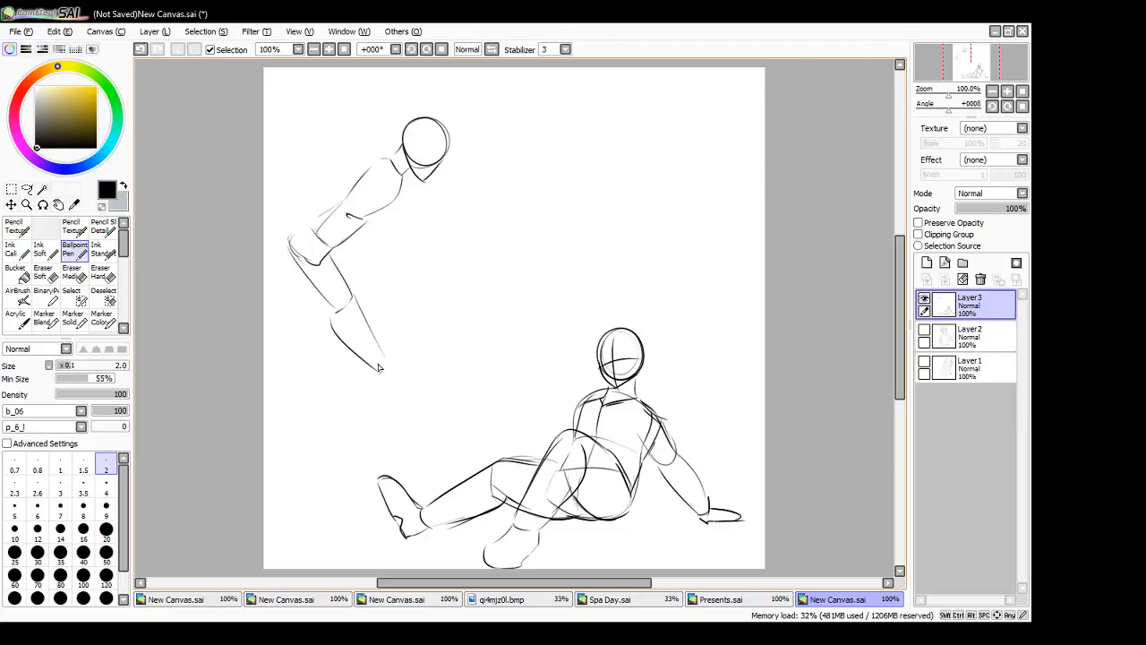
- Move the leaning figure to the right, remove its lower leg, and return to the Ballpoint Pen
left_click(27, 189)
mouse_move(279, 291)
left_mouse_down()
mouse_move(473, 114)
mouse_move(283, 299)
mouse_move(453, 290)
mouse_move(478, 371)
left_mouse_up()
key("ctrl+d")
left_click(103, 274)
left_click(75, 249)
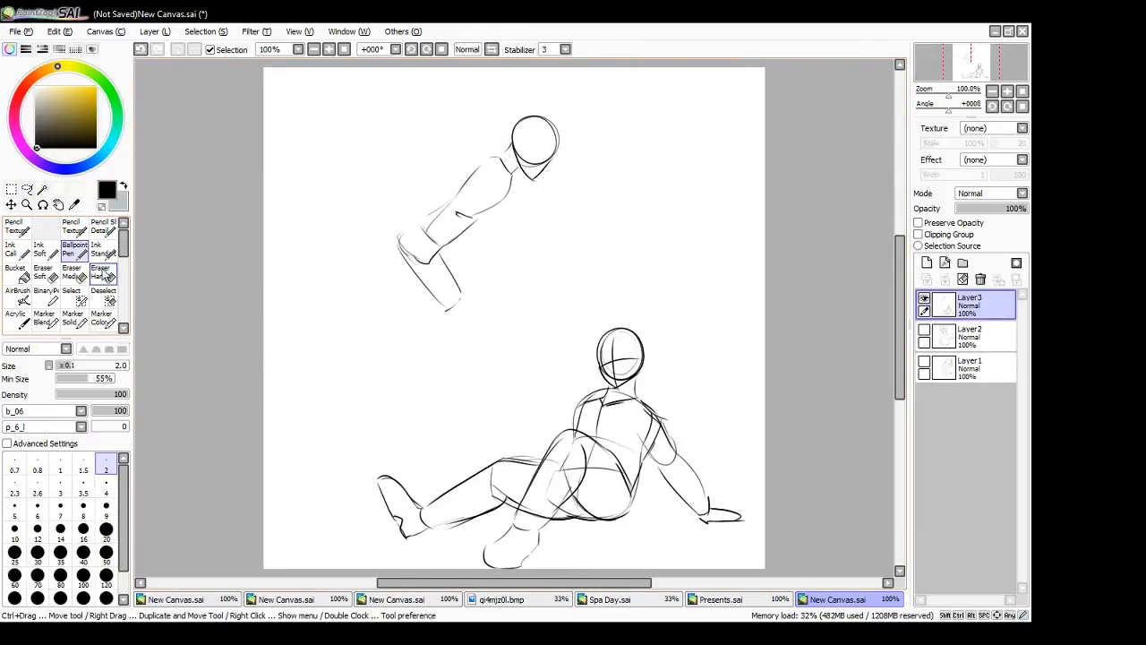
- Redraw the front leg's shin at a steeper angle from the knee down to the ankle
mouse_move(461, 297)
left_mouse_down()
mouse_move(477, 362)
mouse_move(455, 355)
mouse_move(470, 371)
left_mouse_up()
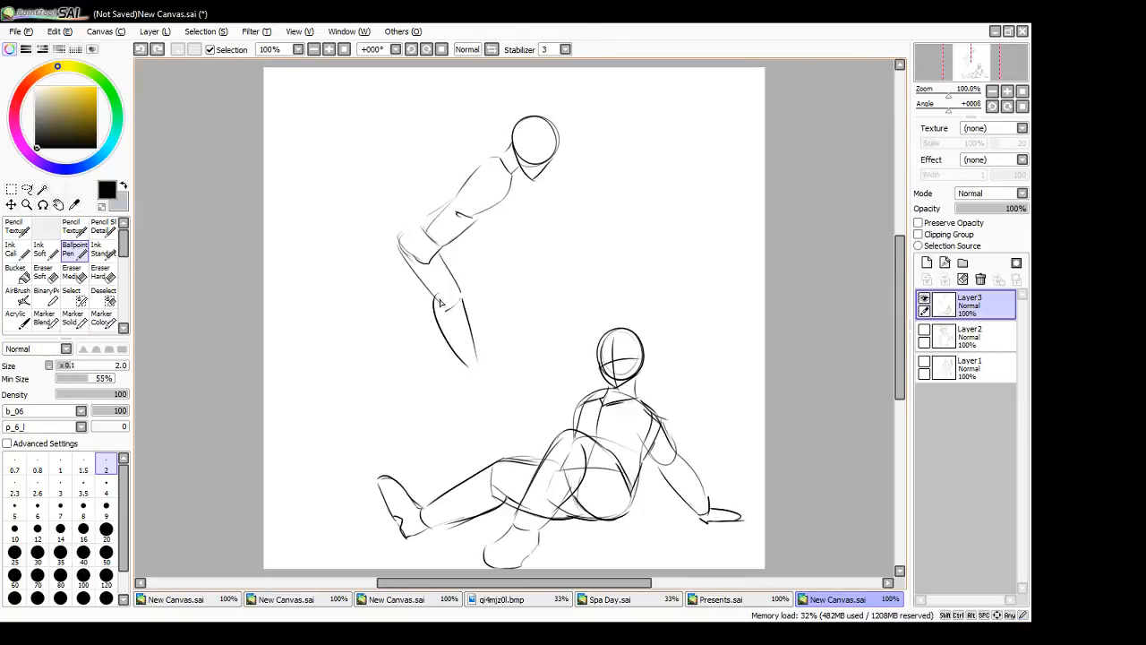
key("ctrl+z")
left_click_drag(445, 303, 465, 369)
left_click_drag(464, 371, 480, 368)
- Draw the rear leg bent at the knee with its shin kicked out behind the figure
left_click_drag(437, 251, 394, 306)
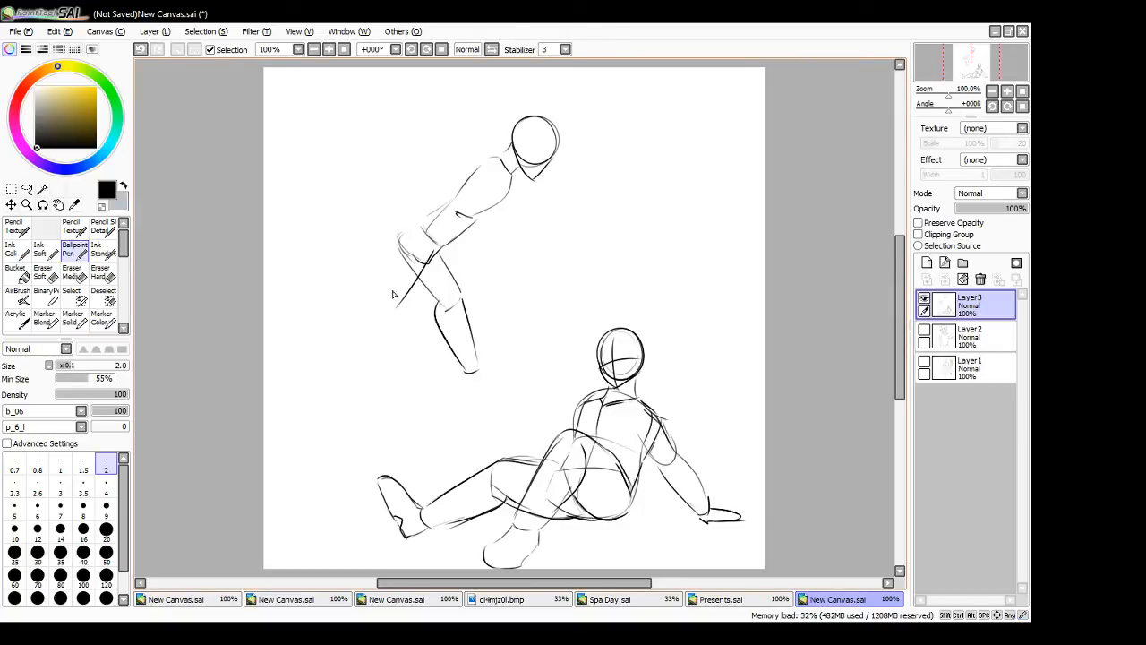
mouse_move(403, 237)
left_mouse_down()
mouse_move(383, 294)
mouse_move(396, 312)
left_mouse_up()
left_click_drag(328, 289, 399, 307)
key("ctrl+z")
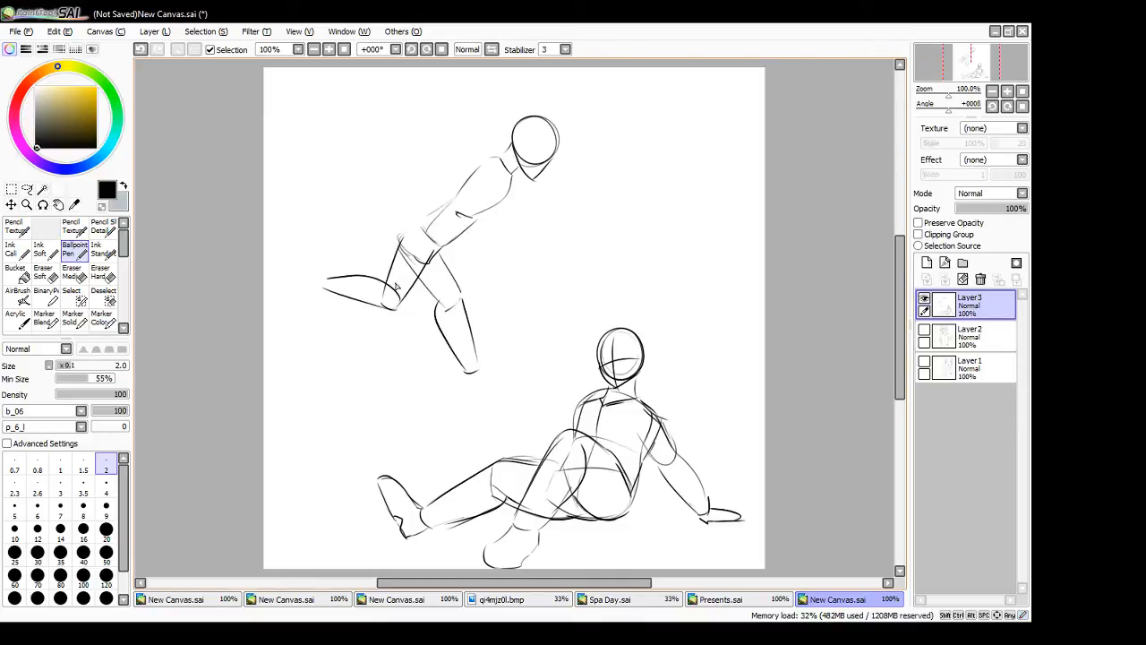
- Draw the running figure's arms, one bent forward and one swung back, each ending in a fist
mouse_move(484, 182)
left_mouse_down()
mouse_move(506, 184)
mouse_move(502, 220)
mouse_move(520, 225)
left_mouse_up()
mouse_move(503, 180)
left_mouse_down()
mouse_move(516, 212)
mouse_move(566, 208)
left_mouse_up()
left_click_drag(512, 233, 564, 221)
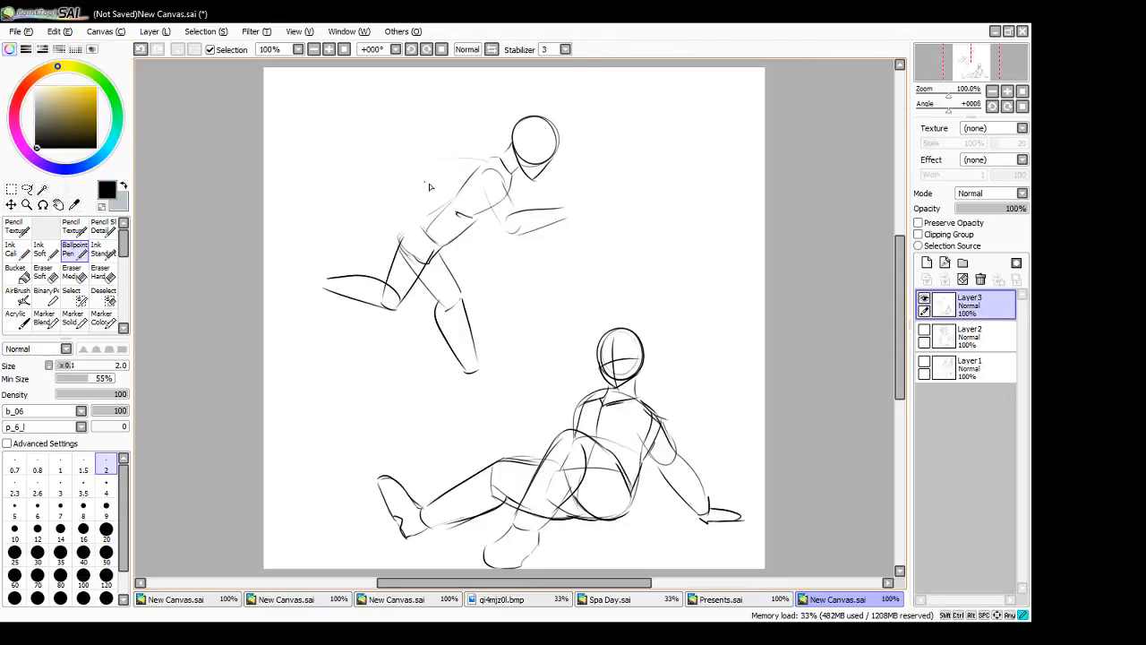
mouse_move(438, 160)
left_mouse_down()
mouse_move(465, 176)
mouse_move(497, 167)
mouse_move(400, 191)
mouse_move(447, 173)
left_mouse_up()
mouse_move(399, 194)
left_mouse_down()
mouse_move(390, 215)
mouse_move(417, 212)
left_mouse_up()
left_click_drag(563, 206, 571, 196)
mouse_move(574, 194)
left_mouse_down()
mouse_move(575, 218)
mouse_move(592, 201)
mouse_move(584, 217)
left_mouse_up()
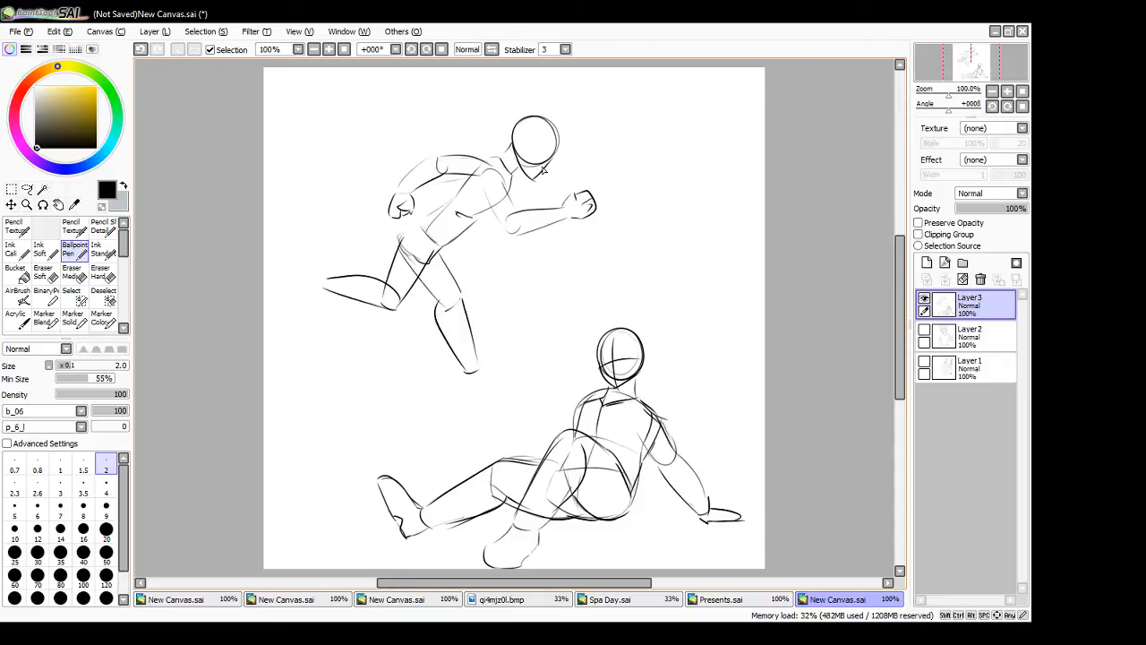
- Draw the running figure's ear, eye, nose and mouth, and add both feet
mouse_move(525, 174)
left_mouse_down()
mouse_move(540, 184)
mouse_move(556, 155)
mouse_move(541, 154)
mouse_move(551, 161)
mouse_move(528, 175)
mouse_move(549, 163)
mouse_move(527, 157)
left_mouse_up()
key("ctrl+z")
mouse_move(319, 280)
left_mouse_down()
mouse_move(296, 319)
mouse_move(318, 287)
left_mouse_up()
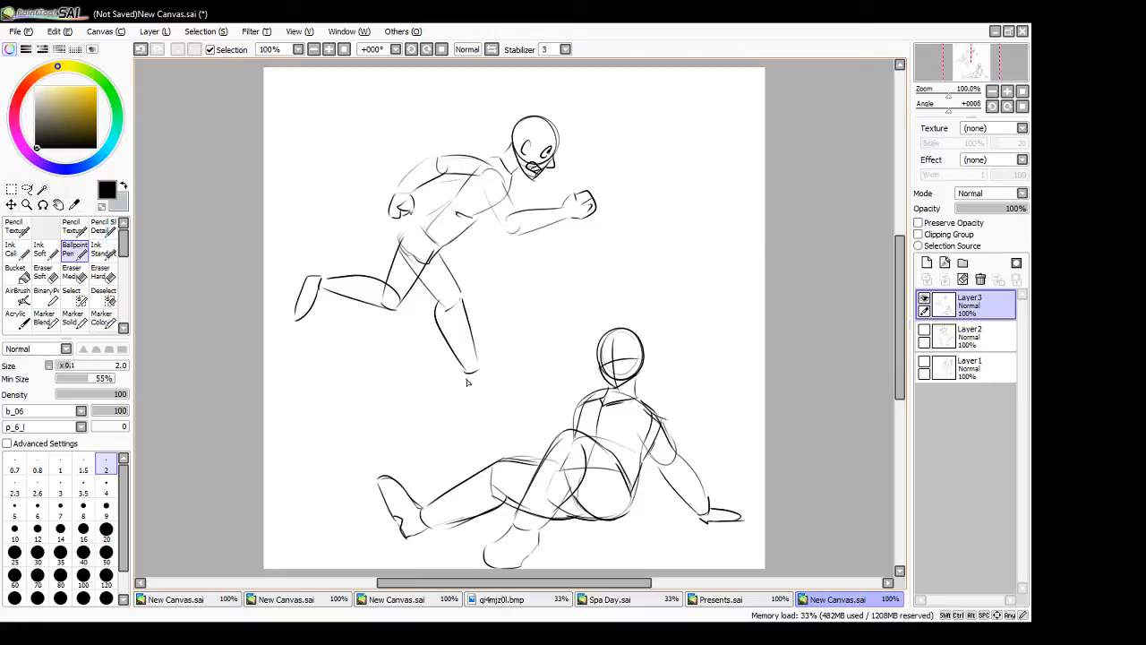
mouse_move(466, 383)
left_mouse_down()
mouse_move(510, 385)
mouse_move(484, 367)
left_mouse_up()
- Darken the outlines of the running figure's front and rear legs, undoing the misplaced strokes
left_click_drag(420, 282, 445, 308)
key("ctrl+z")
left_click_drag(441, 258, 469, 328)
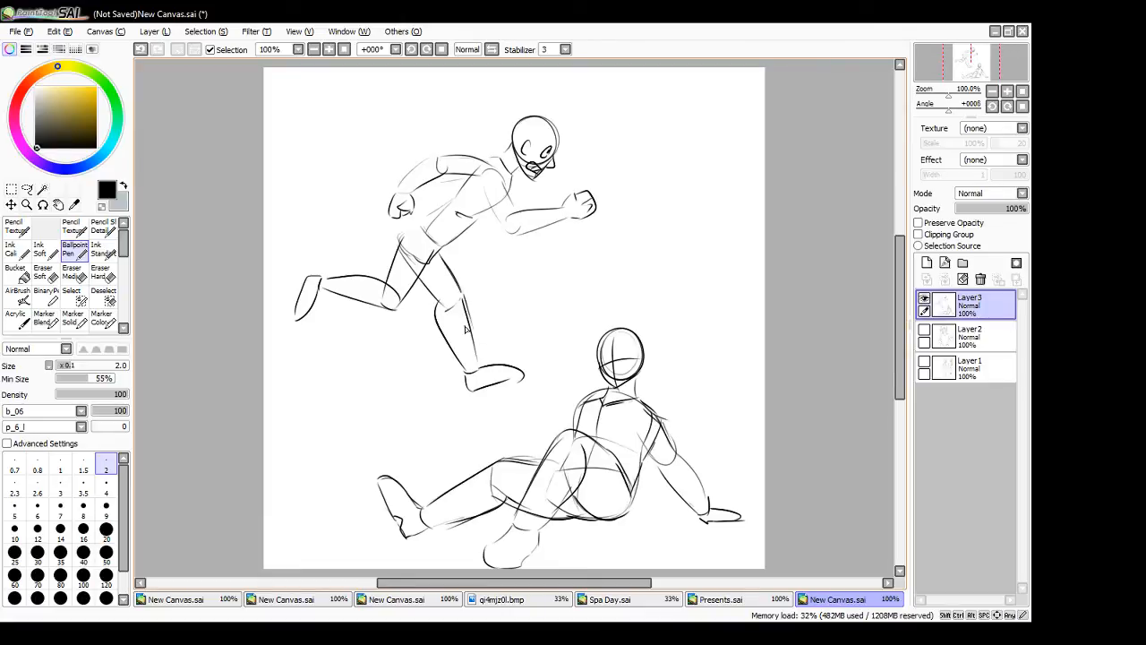
left_click_drag(439, 305, 458, 360)
key("ctrl+z")
left_click_drag(439, 305, 462, 379)
key("ctrl+z")
mouse_move(392, 263)
left_mouse_down()
mouse_move(423, 227)
mouse_move(430, 276)
mouse_move(432, 256)
mouse_move(396, 305)
mouse_move(399, 247)
left_mouse_up()
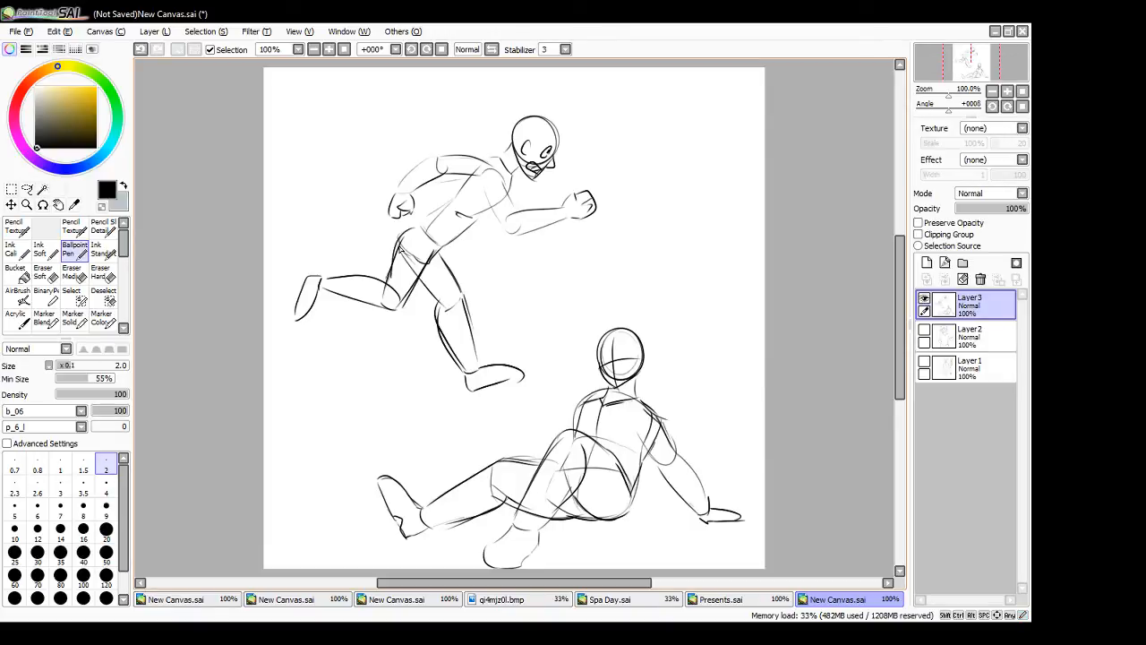
mouse_move(323, 273)
left_mouse_down()
mouse_move(369, 278)
mouse_move(408, 309)
left_mouse_up()
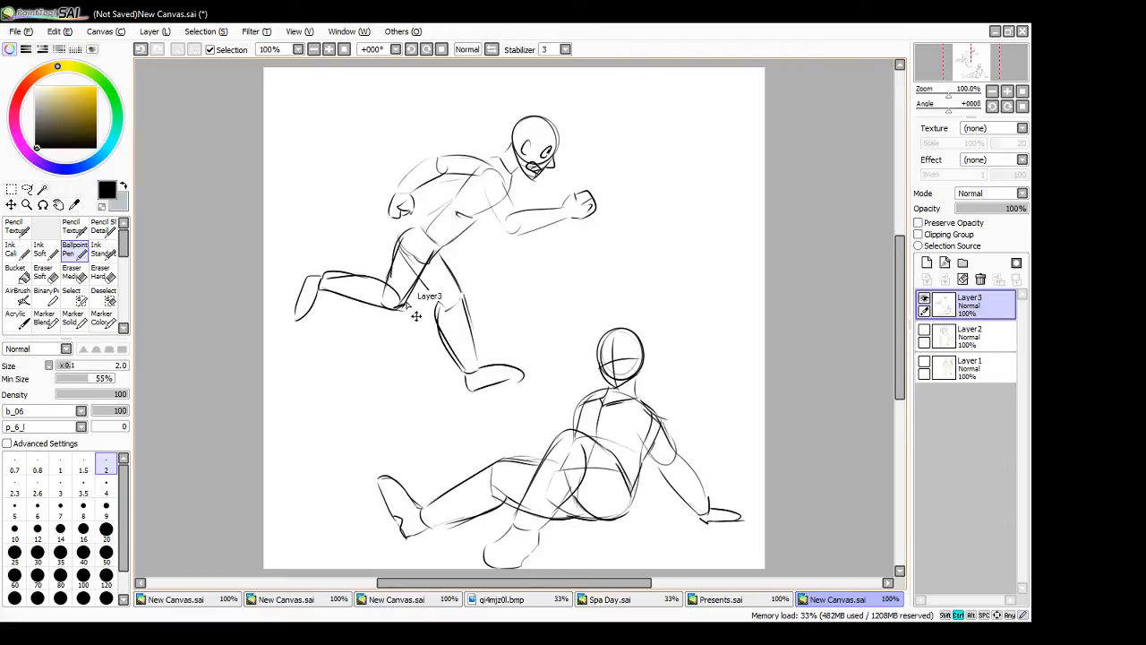
key("ctrl+z")
- Draw eyes and a mouth on the reclining figure's face along its guidelines
mouse_move(613, 357)
left_mouse_down()
mouse_move(624, 375)
mouse_move(628, 359)
mouse_move(612, 364)
left_mouse_up()
left_click_drag(609, 360, 610, 364)
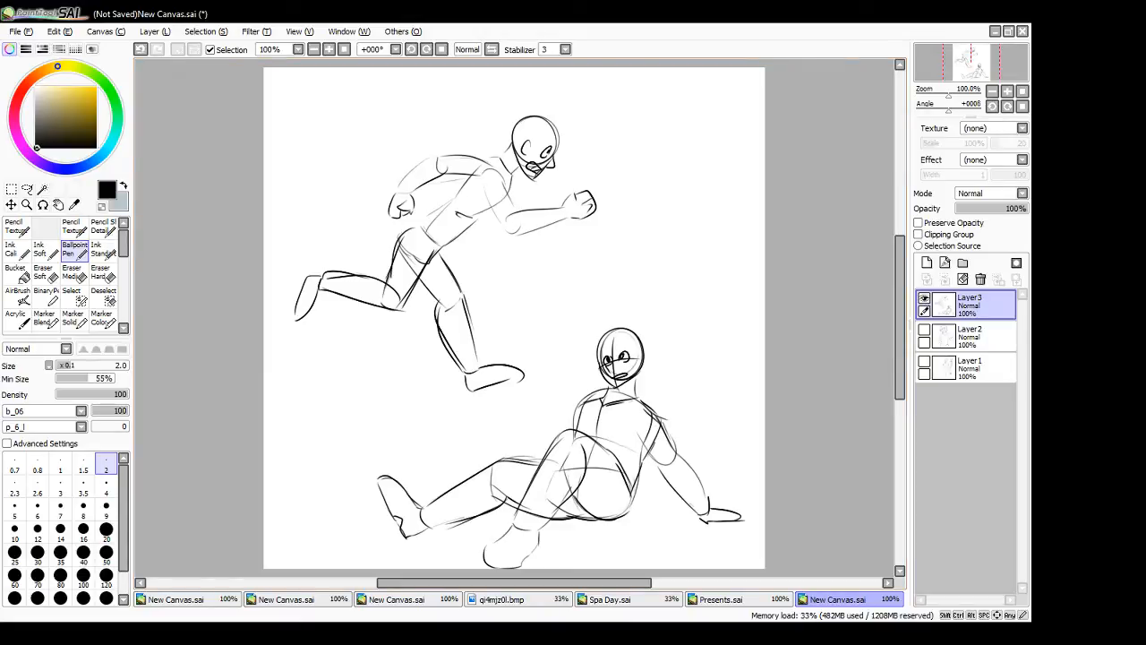
key("alt+Tab")
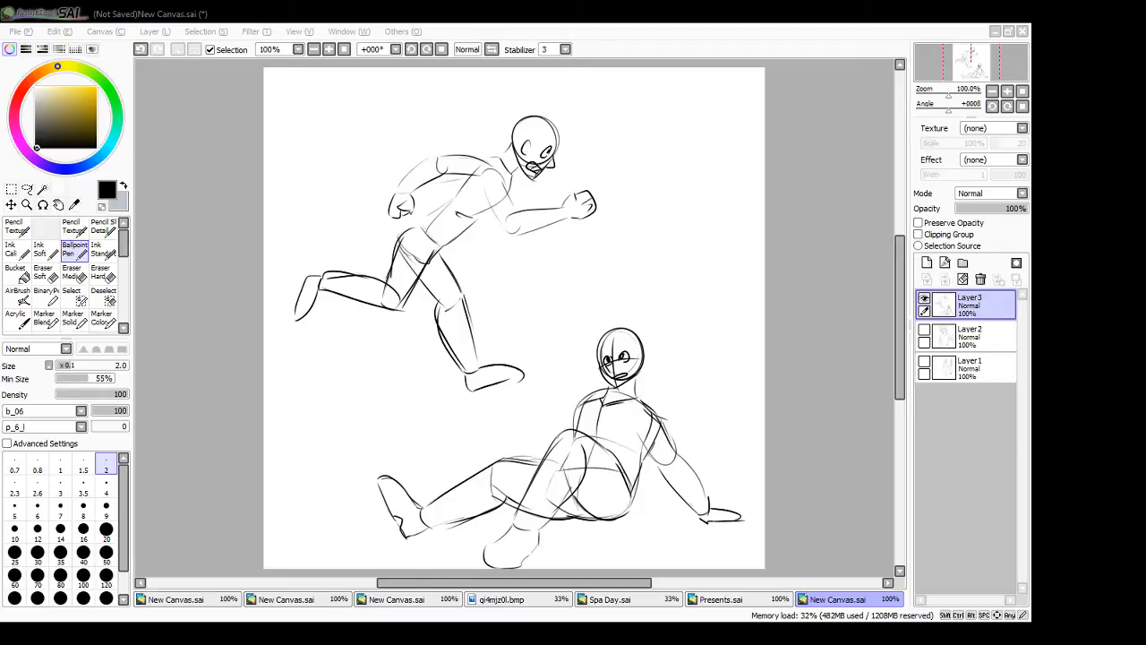
- Open the sprinter photo, mirror its view, and arrange its floating window beside the sketch canvas
left_click_drag(859, 121, 784, 307)
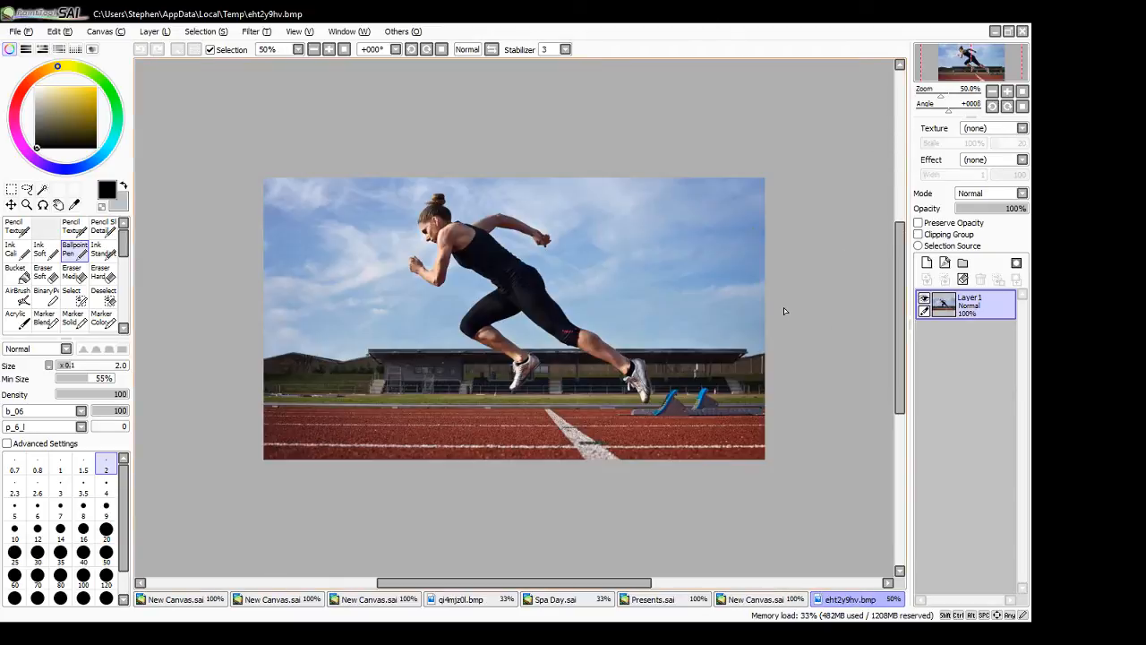
left_click(491, 49)
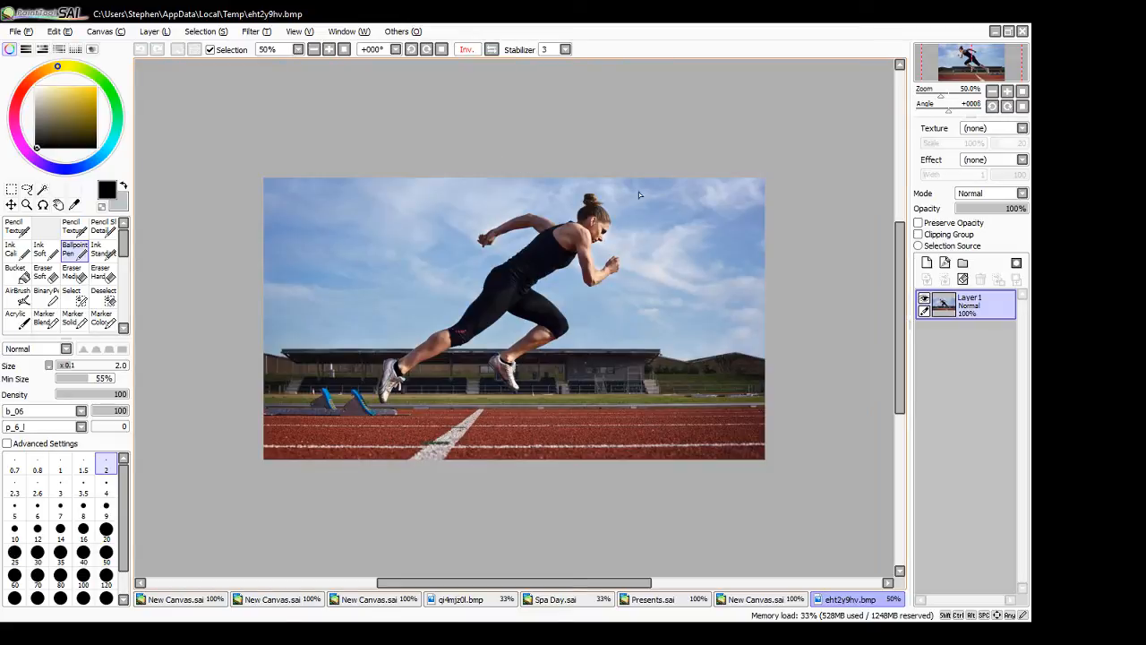
left_click(1009, 32)
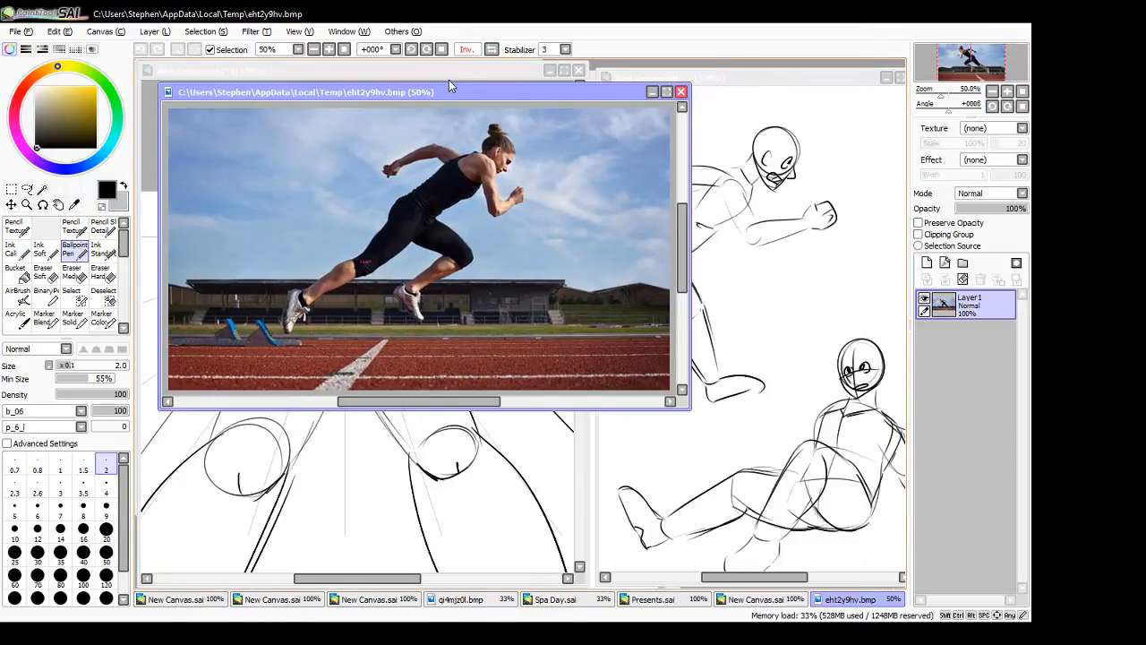
left_click_drag(449, 83, 325, 96)
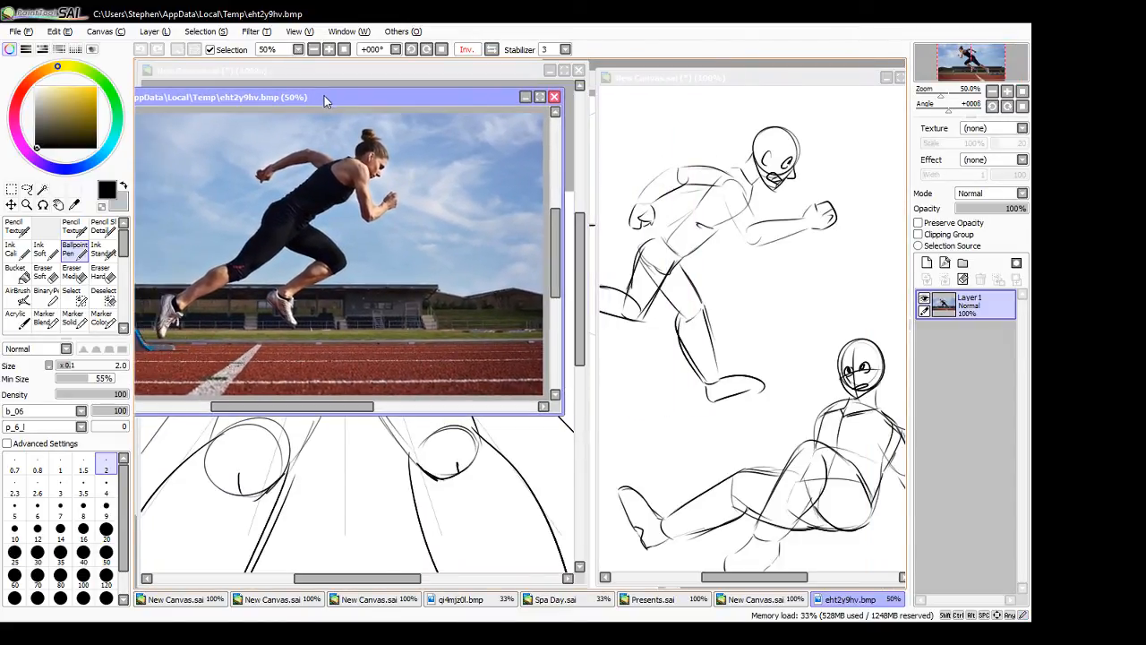
left_click(674, 78)
left_click_drag(597, 257, 409, 256)
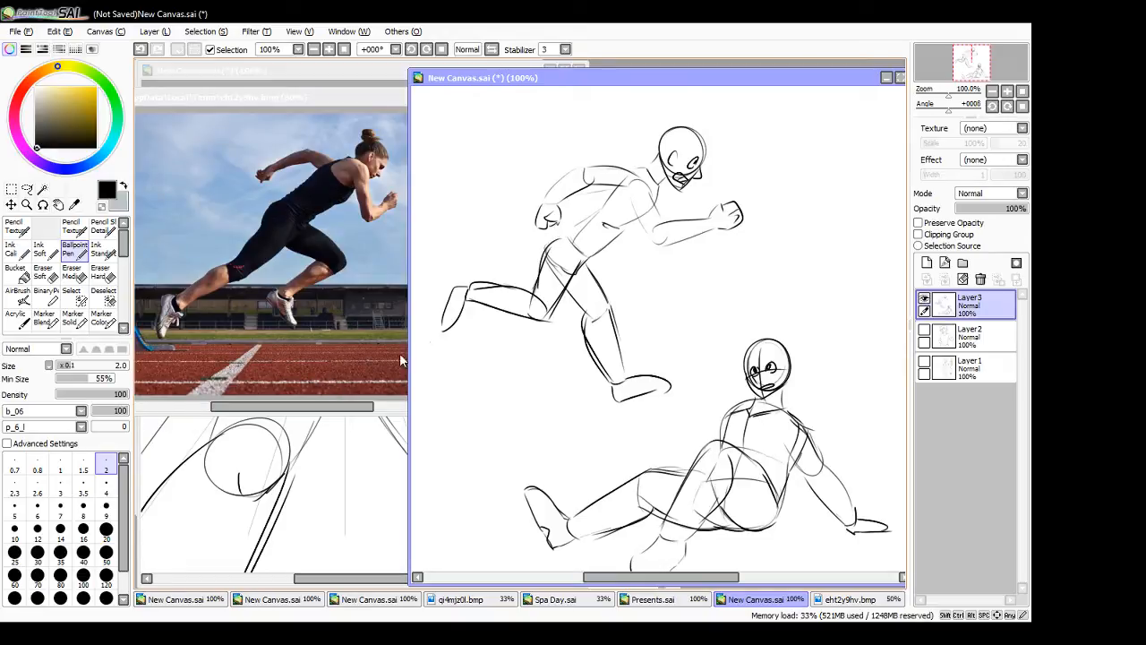
left_click(342, 306)
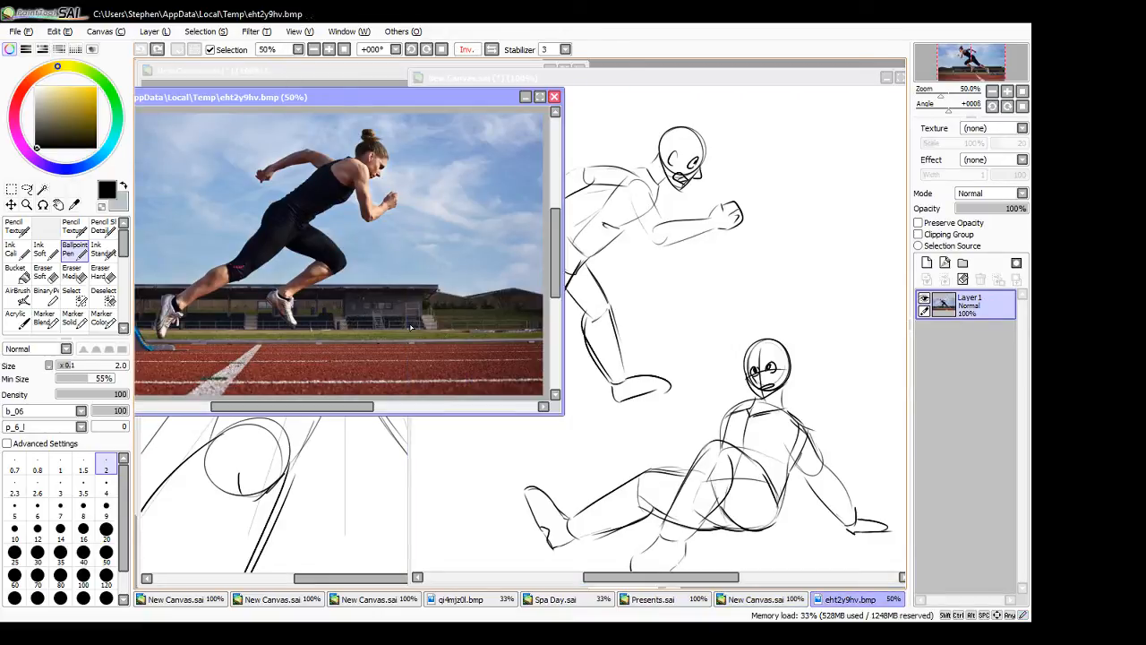
- Hide Layer3 on the sketch canvas and add a new blank layer above it
left_click(746, 92)
left_click(924, 299)
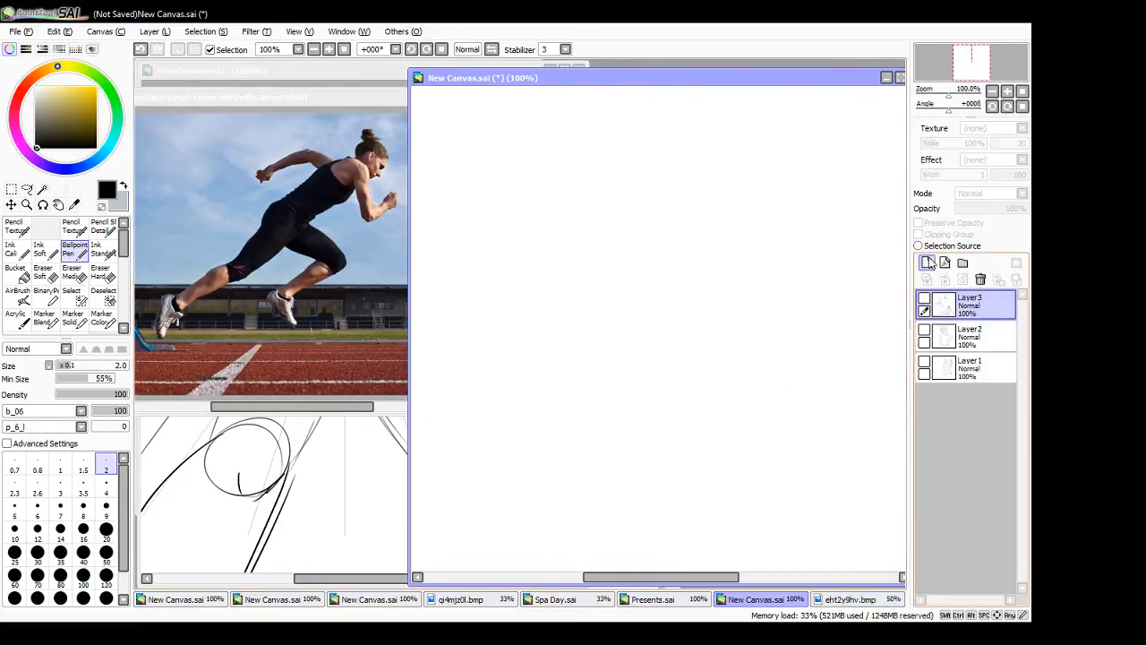
left_click(927, 262)
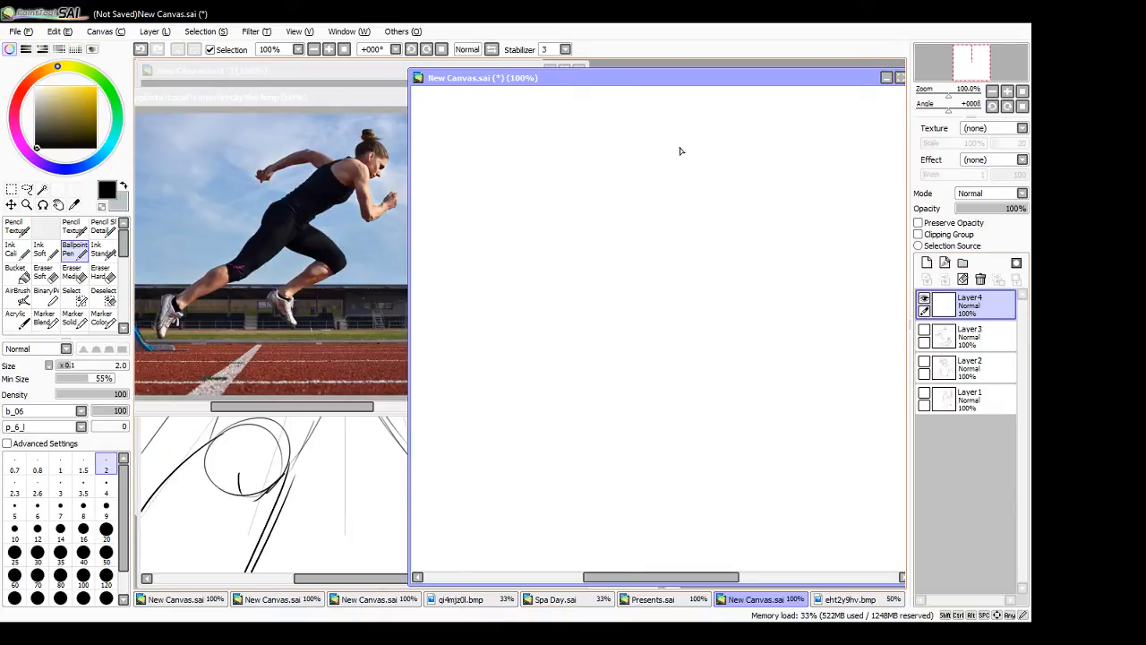
- Sketch the sprinter's head as a circle with a jaw and the start of the neck, undoing misplaced strokes
mouse_move(679, 136)
left_mouse_down()
mouse_move(674, 179)
mouse_move(718, 147)
mouse_move(666, 175)
mouse_move(674, 159)
mouse_move(658, 156)
mouse_move(684, 197)
mouse_move(674, 192)
mouse_move(712, 173)
left_mouse_up()
mouse_move(655, 164)
left_mouse_down()
mouse_move(640, 172)
mouse_move(658, 194)
mouse_move(709, 177)
left_mouse_up()
key("ctrl+z")
key("ctrl+z")
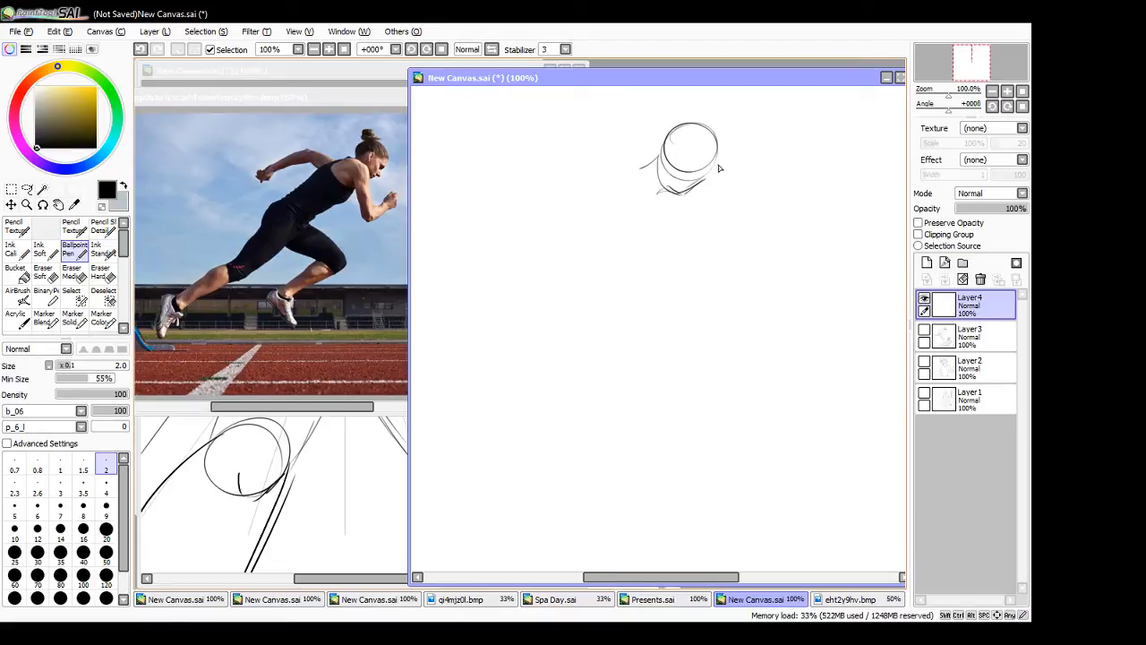
- Sketch the forward-leaning torso from the neck through the rounded chest to the waist
mouse_move(639, 170)
left_mouse_down()
mouse_move(593, 209)
mouse_move(611, 233)
left_mouse_up()
mouse_move(659, 191)
left_mouse_down()
mouse_move(651, 219)
mouse_move(623, 237)
mouse_move(580, 222)
mouse_move(571, 258)
left_mouse_up()
mouse_move(584, 264)
left_mouse_down()
mouse_move(613, 239)
mouse_move(566, 265)
mouse_move(552, 258)
mouse_move(567, 286)
mouse_move(608, 249)
left_mouse_up()
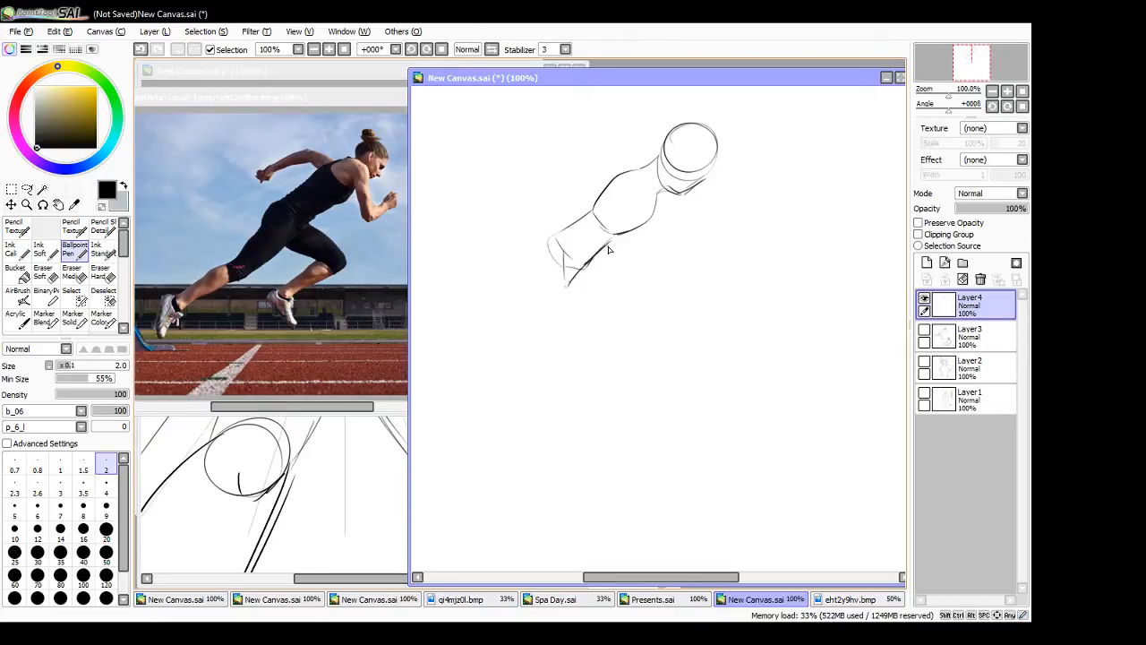
- Sketch the sprinter's bent front arm with its fist and the rear arm swung back, undoing misplaced strokes
mouse_move(614, 175)
left_mouse_down()
mouse_move(657, 204)
mouse_move(621, 237)
left_mouse_up()
left_click_drag(660, 179, 668, 228)
key("ctrl+z")
left_click_drag(655, 182, 655, 265)
left_click_drag(656, 260, 671, 237)
key("ctrl+z")
mouse_move(661, 243)
left_mouse_down()
mouse_move(694, 228)
mouse_move(689, 250)
mouse_move(664, 271)
left_mouse_up()
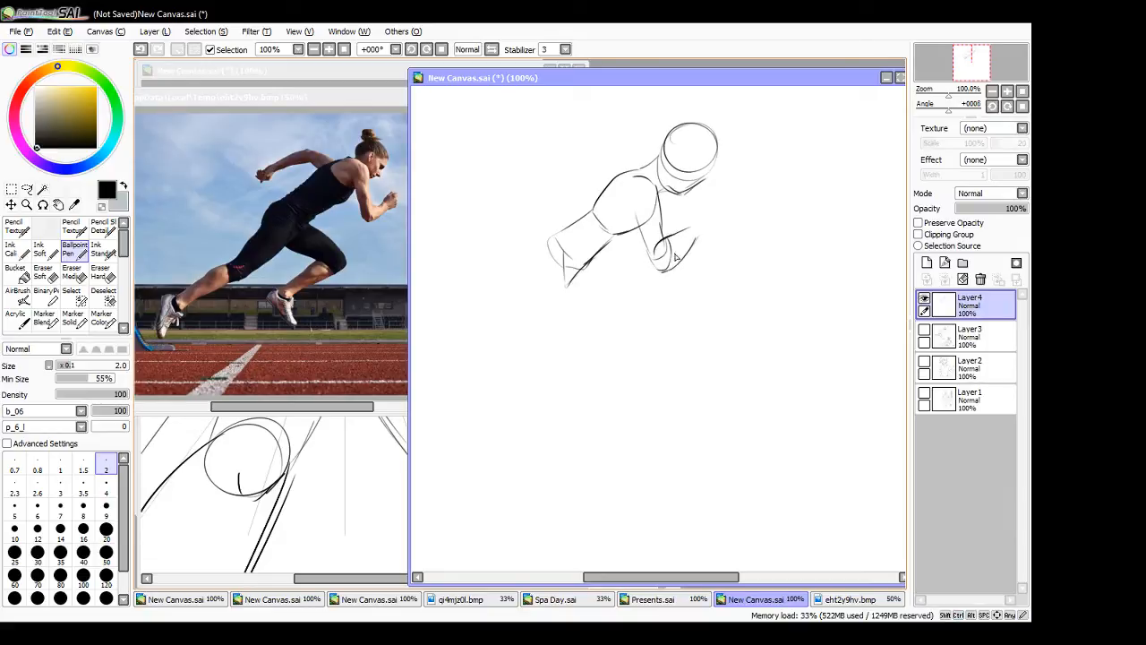
mouse_move(690, 228)
left_mouse_down()
mouse_move(698, 214)
mouse_move(719, 214)
mouse_move(704, 242)
left_mouse_up()
mouse_move(630, 175)
left_mouse_down()
mouse_move(586, 171)
mouse_move(623, 195)
mouse_move(537, 217)
left_mouse_up()
key("ctrl+z")
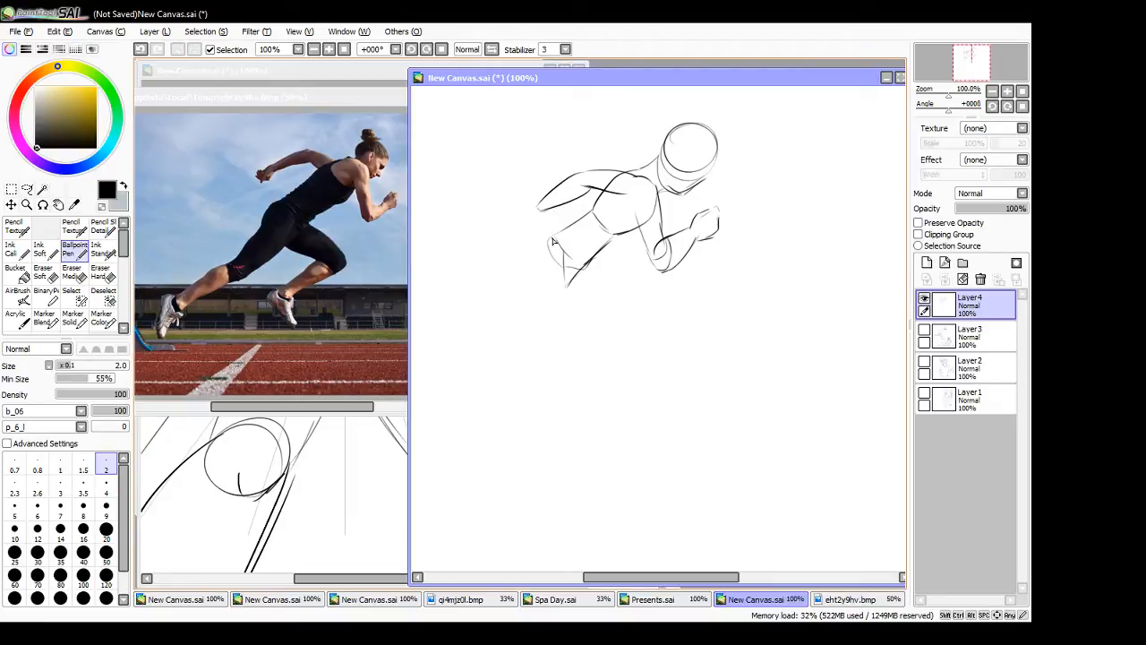
- Sketch the rounded hips below the sprinter's waist, undoing the first attempt
left_click_drag(553, 238, 518, 306)
key("ctrl+z")
mouse_move(557, 237)
left_mouse_down()
mouse_move(524, 281)
mouse_move(564, 295)
left_mouse_up()
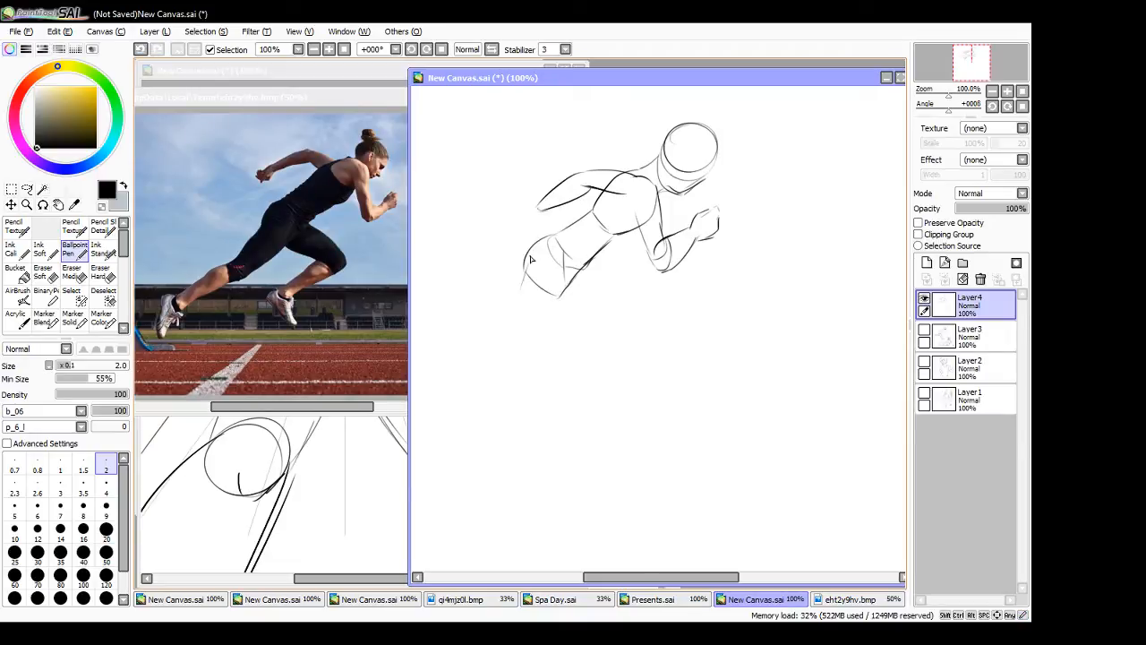
- Sketch the sprinter's extended rear leg from thigh to calf, ending in a pointed foot
mouse_move(527, 263)
left_mouse_down()
mouse_move(498, 331)
mouse_move(526, 343)
left_mouse_up()
mouse_move(527, 343)
left_mouse_down()
mouse_move(566, 293)
mouse_move(514, 347)
left_mouse_up()
mouse_move(576, 328)
left_mouse_down()
mouse_move(615, 353)
mouse_move(671, 345)
mouse_move(687, 331)
mouse_move(565, 361)
left_mouse_up()
left_click_drag(646, 347, 557, 400)
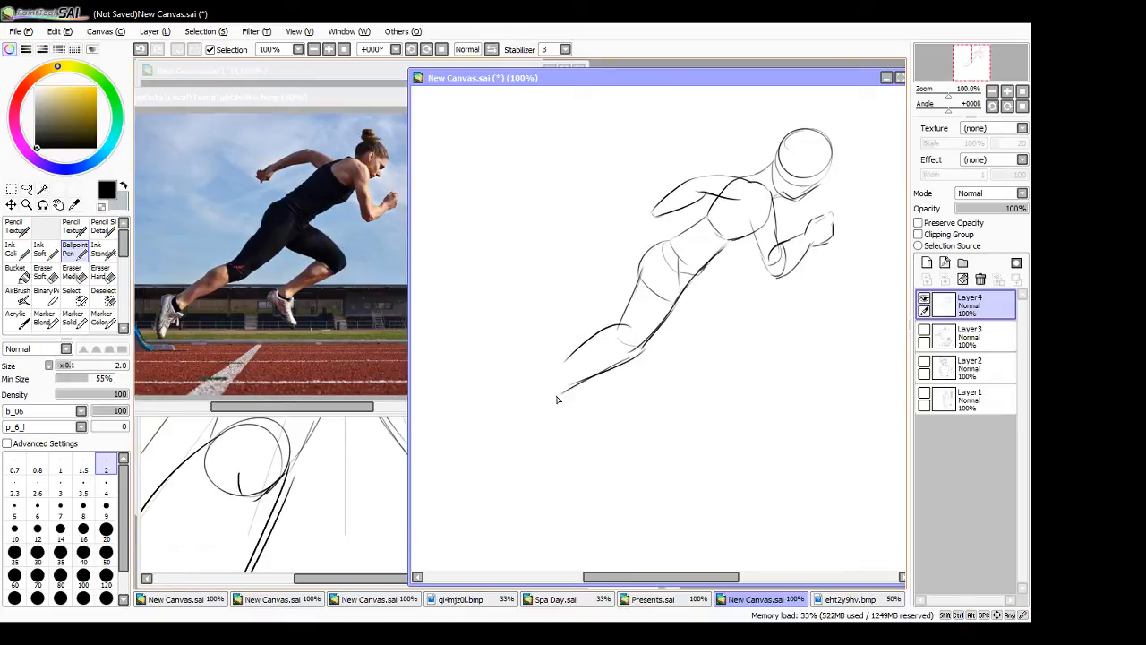
mouse_move(566, 361)
left_mouse_down()
mouse_move(548, 383)
mouse_move(552, 398)
mouse_move(522, 397)
mouse_move(521, 436)
left_mouse_up()
mouse_move(549, 394)
left_mouse_down()
mouse_move(524, 447)
mouse_move(522, 397)
left_mouse_up()
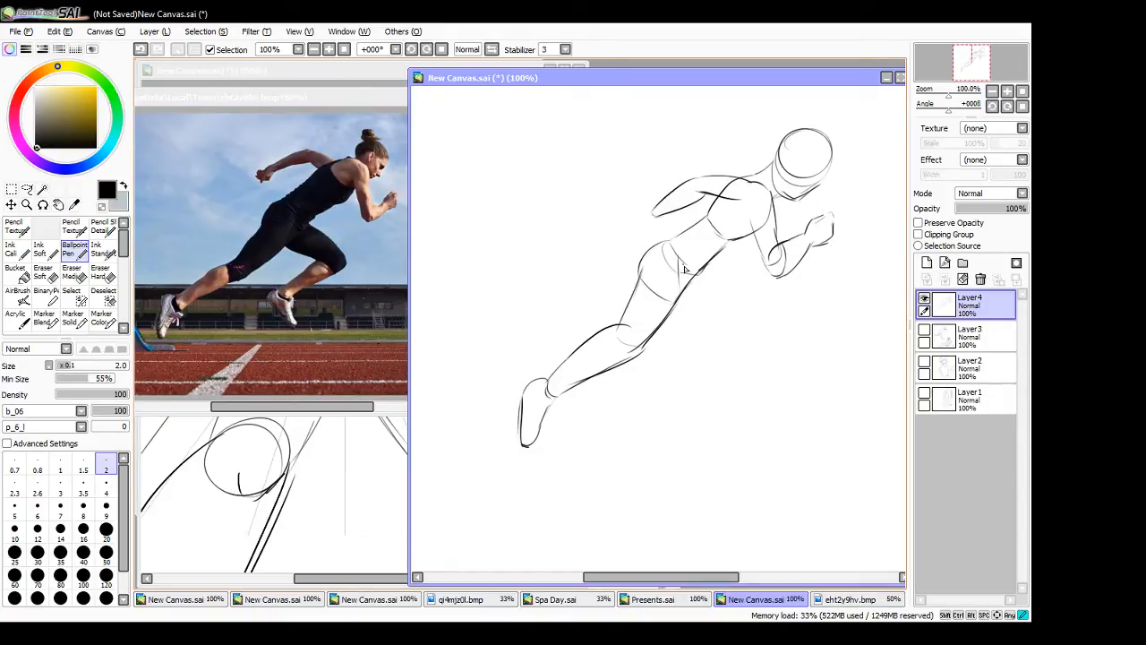
- Sketch the sprinter's bent front leg and foot, and add the hand to the rear arm
left_click_drag(695, 276, 718, 313)
key("ctrl+z")
left_click_drag(685, 266, 760, 333)
mouse_move(674, 311)
left_mouse_down()
mouse_move(738, 336)
mouse_move(733, 303)
mouse_move(694, 401)
left_mouse_up()
mouse_move(724, 316)
left_mouse_down()
mouse_move(681, 386)
mouse_move(691, 441)
mouse_move(717, 445)
left_mouse_up()
left_click_drag(692, 407, 719, 437)
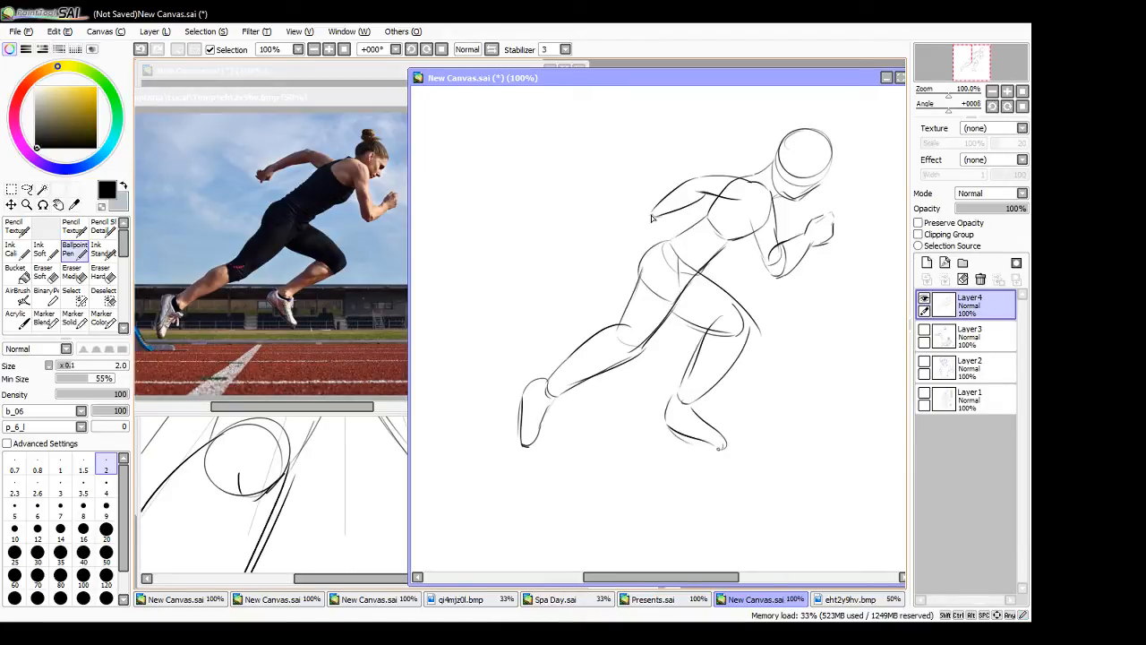
left_click_drag(657, 209, 640, 239)
mouse_move(641, 218)
left_mouse_down()
mouse_move(637, 233)
mouse_move(641, 224)
left_mouse_up()
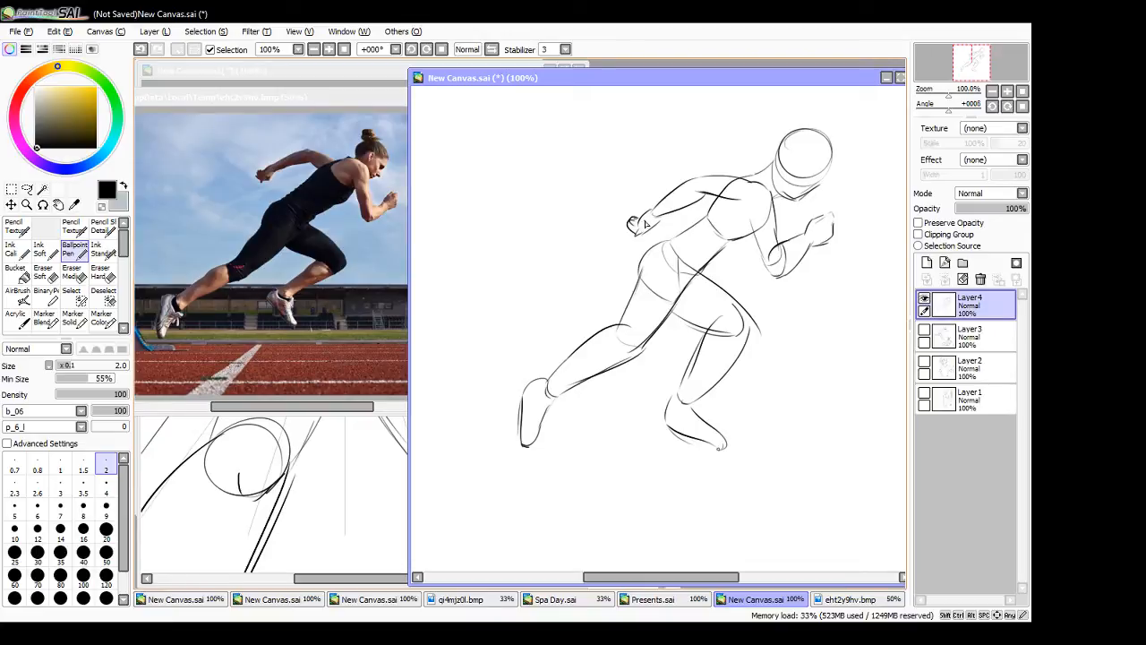
- Maximize the mirrored sprinter photo at 75% zoom and lower its layer opacity to 27%
left_click(359, 406)
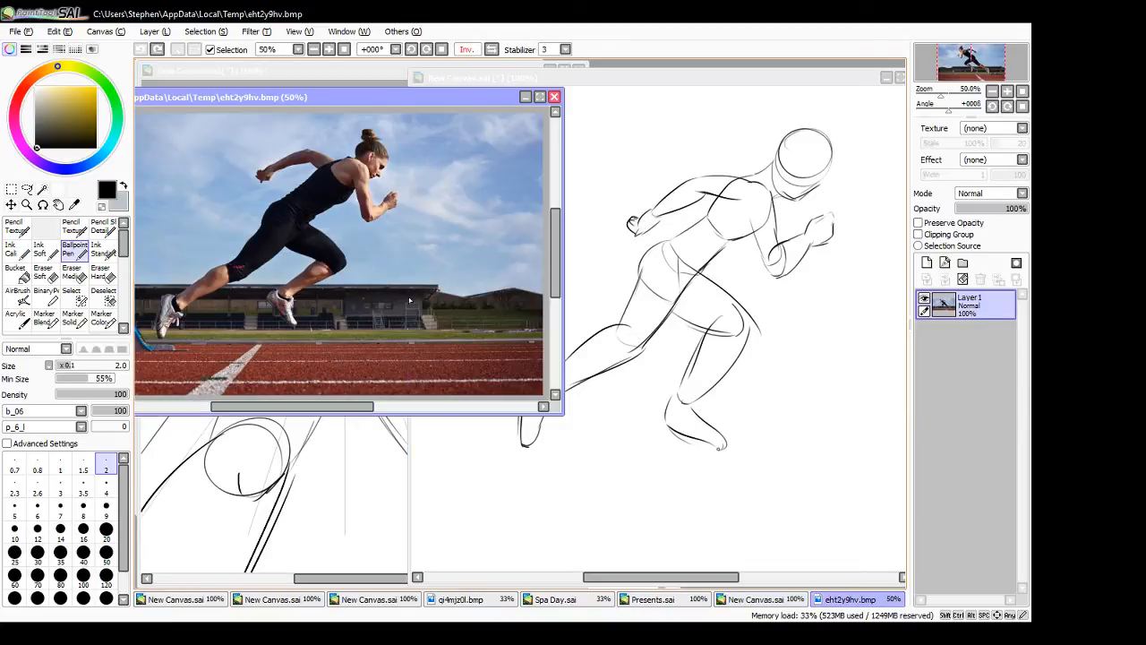
left_click(542, 98)
left_click(329, 49)
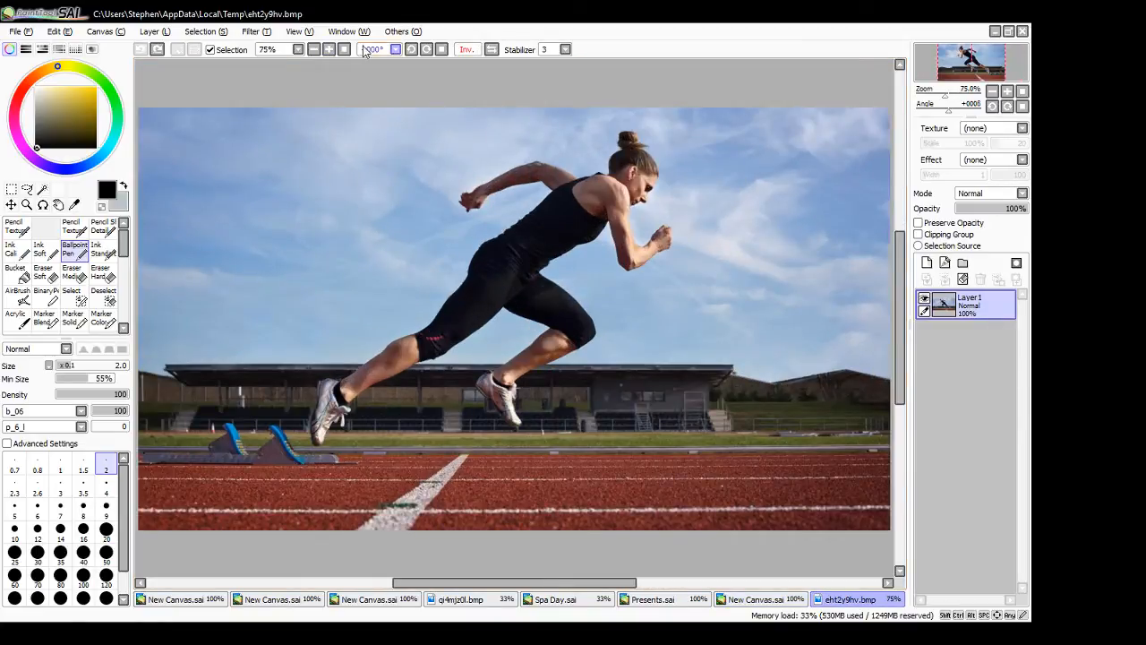
left_click_drag(983, 213, 958, 219)
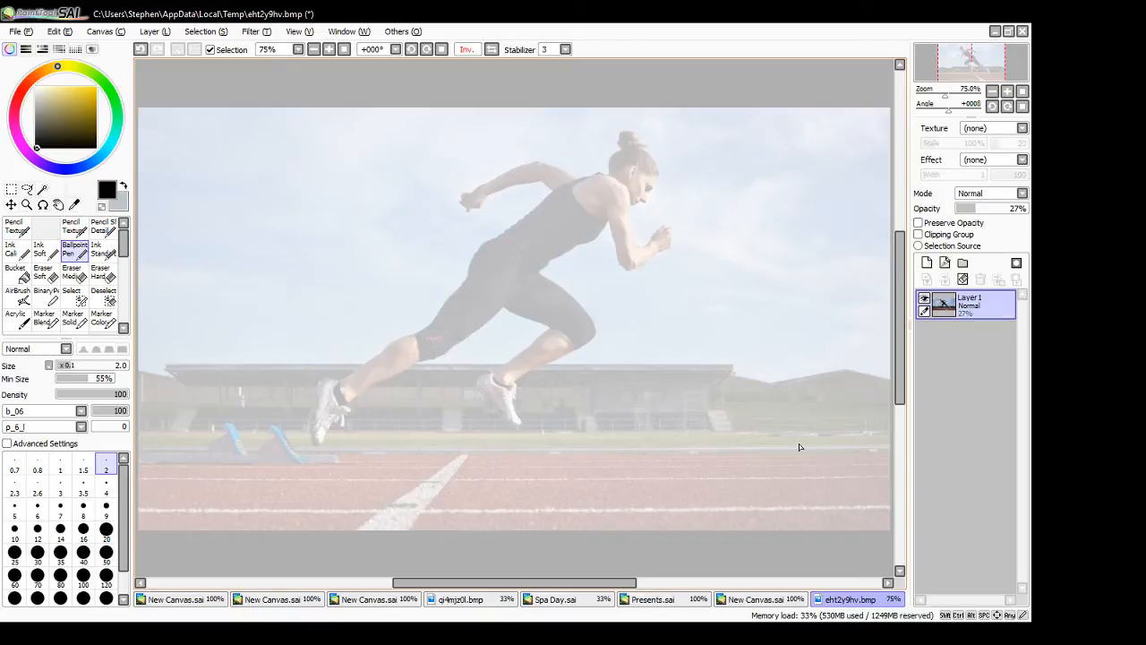
- Add a new layer above the faded photo and make it the active drawing layer
left_click(927, 262)
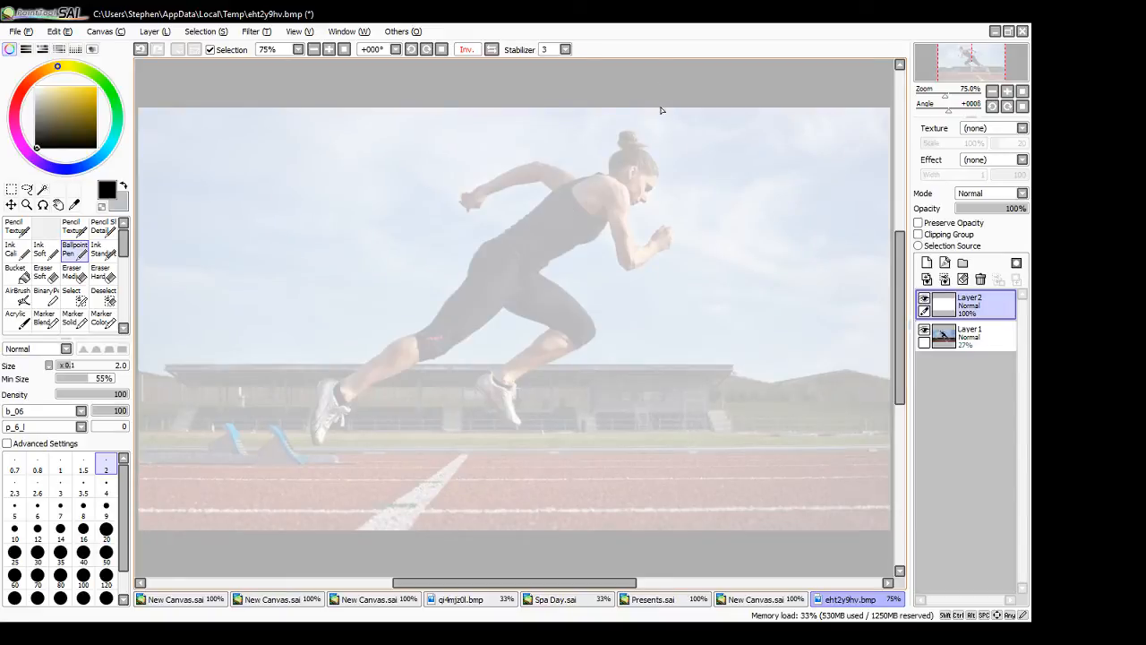
left_click(972, 336)
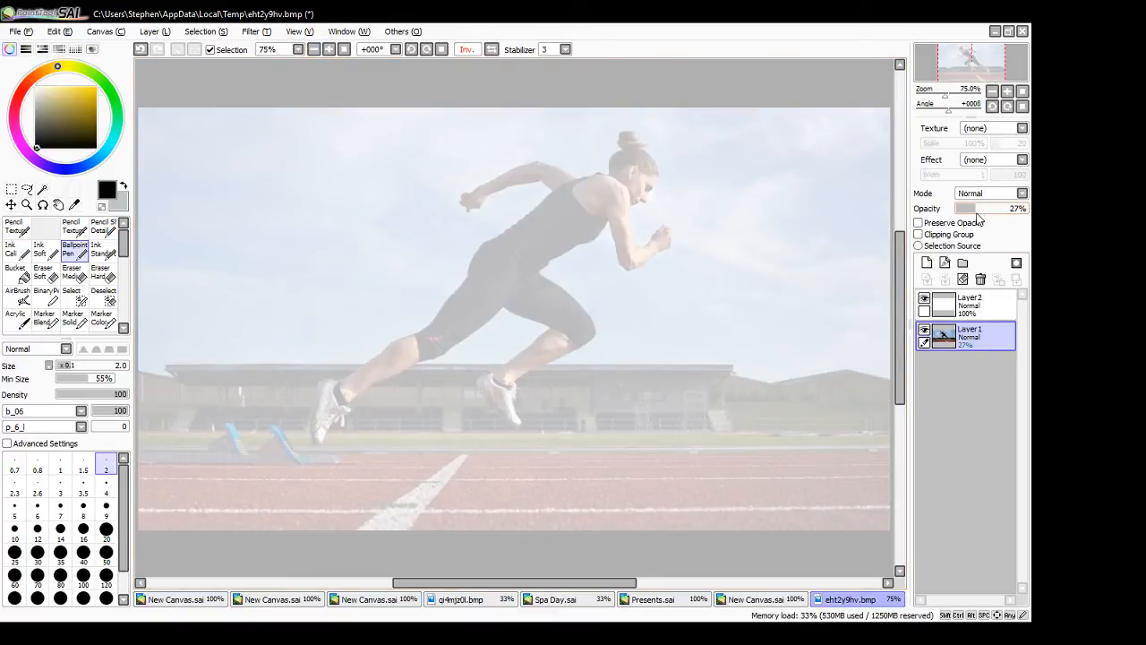
mouse_move(972, 207)
left_mouse_down()
mouse_move(962, 207)
mouse_move(972, 207)
left_mouse_up()
left_click(971, 305)
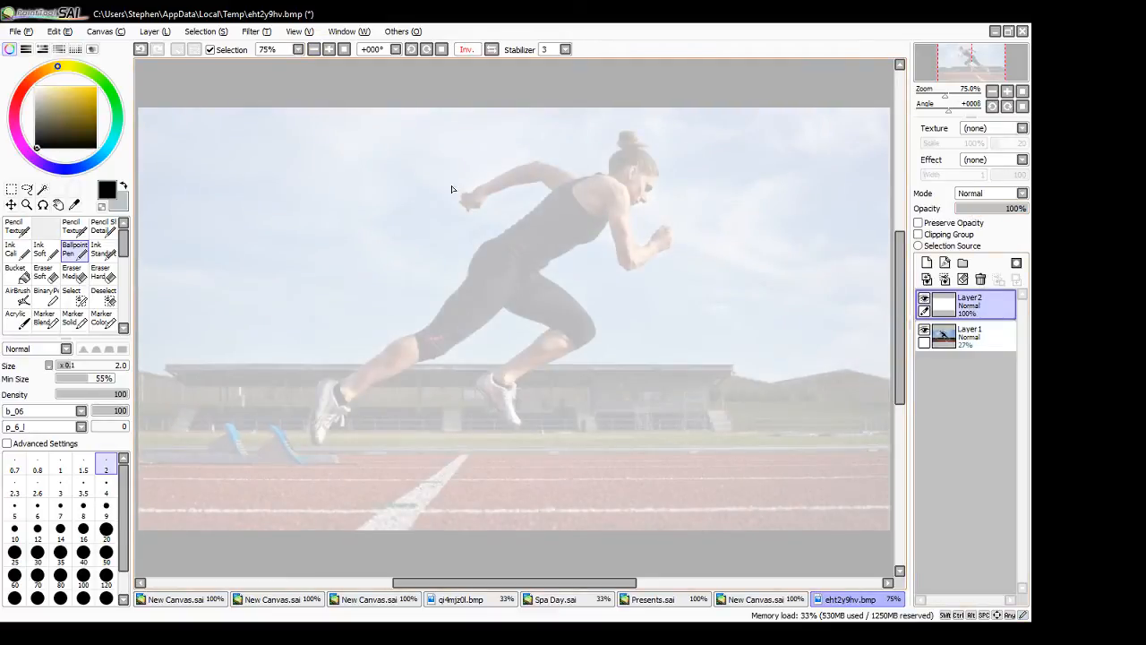
- Trace the sprinter's head over the photo as a circle with a jaw, undoing misplaced strokes
left_click(330, 50)
left_click_drag(901, 334, 901, 303)
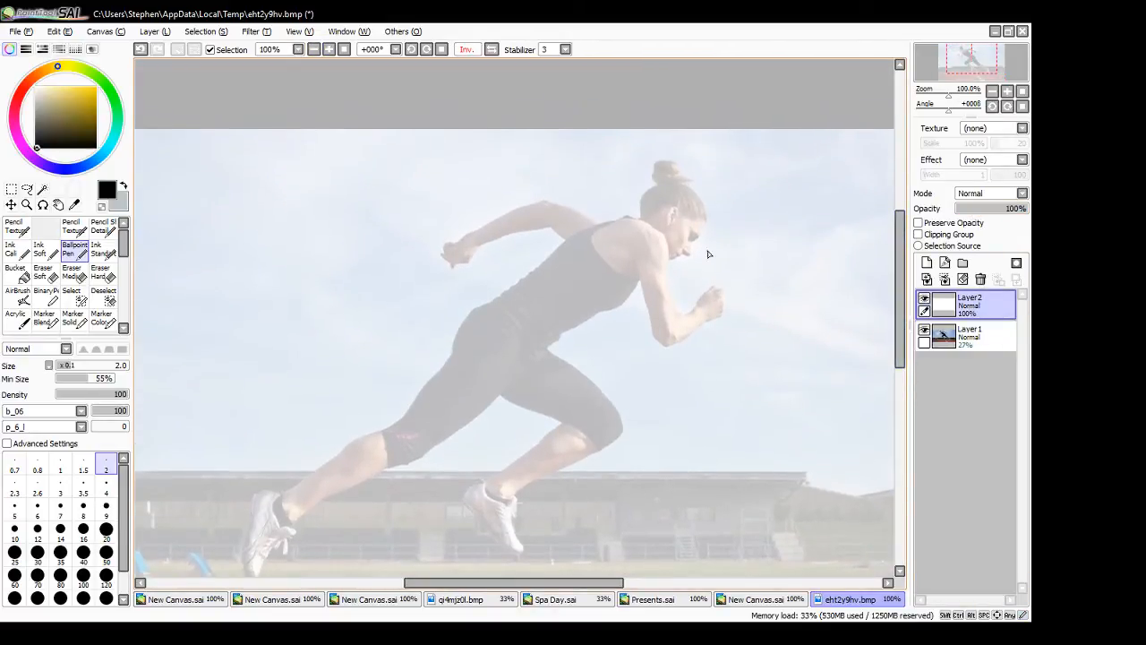
mouse_move(674, 210)
left_mouse_down()
mouse_move(704, 230)
mouse_move(690, 208)
mouse_move(682, 247)
mouse_move(708, 215)
mouse_move(654, 229)
left_mouse_up()
key("ctrl+z")
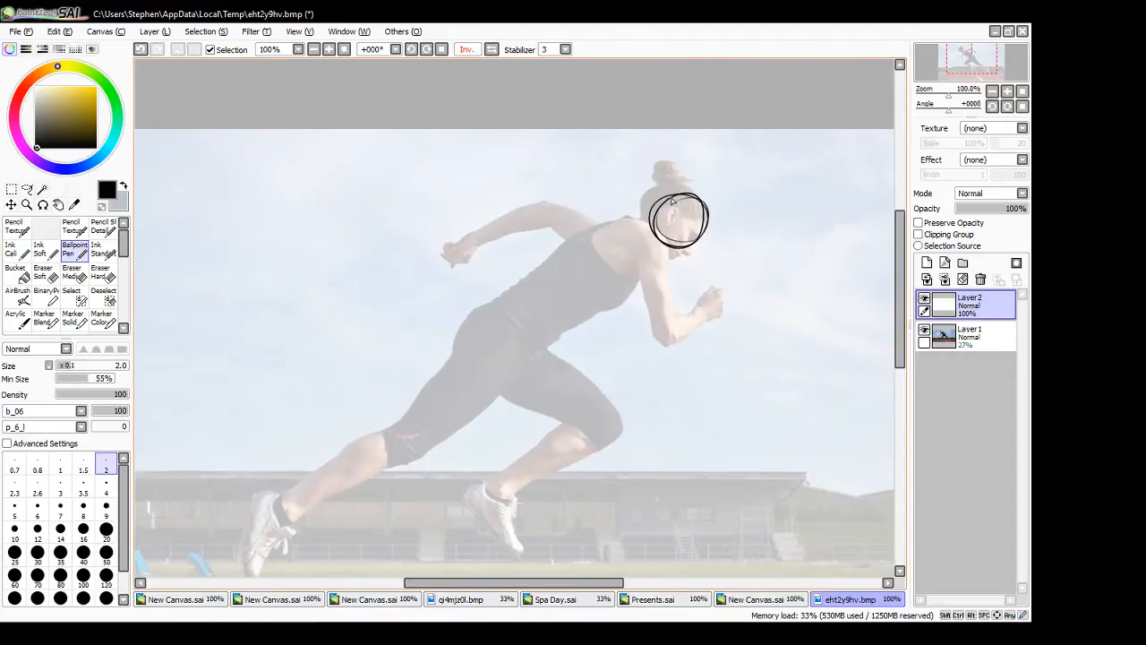
key("ctrl+z")
left_click_drag(660, 190, 667, 241)
mouse_move(685, 192)
left_mouse_down()
mouse_move(698, 230)
mouse_move(657, 264)
mouse_move(647, 225)
mouse_move(653, 260)
mouse_move(638, 240)
mouse_move(656, 235)
mouse_move(645, 254)
mouse_move(627, 228)
left_mouse_up()
key("ctrl+z")
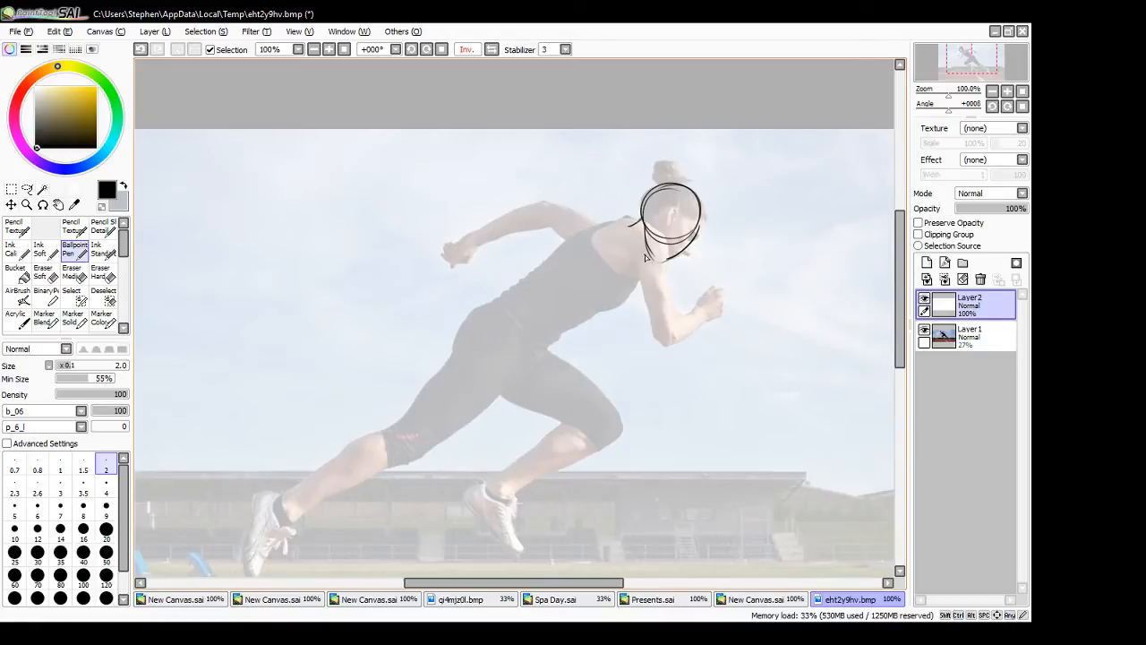
key("ctrl+z")
- Trace the sprinter's upper back and chest as a rounded ribcage shape, redoing the inaccurate strokes
mouse_move(643, 217)
left_mouse_down()
mouse_move(641, 248)
mouse_move(629, 220)
mouse_move(611, 220)
mouse_move(562, 260)
left_mouse_up()
key("ctrl+z")
mouse_move(638, 219)
left_mouse_down()
mouse_move(559, 254)
mouse_move(584, 298)
left_mouse_up()
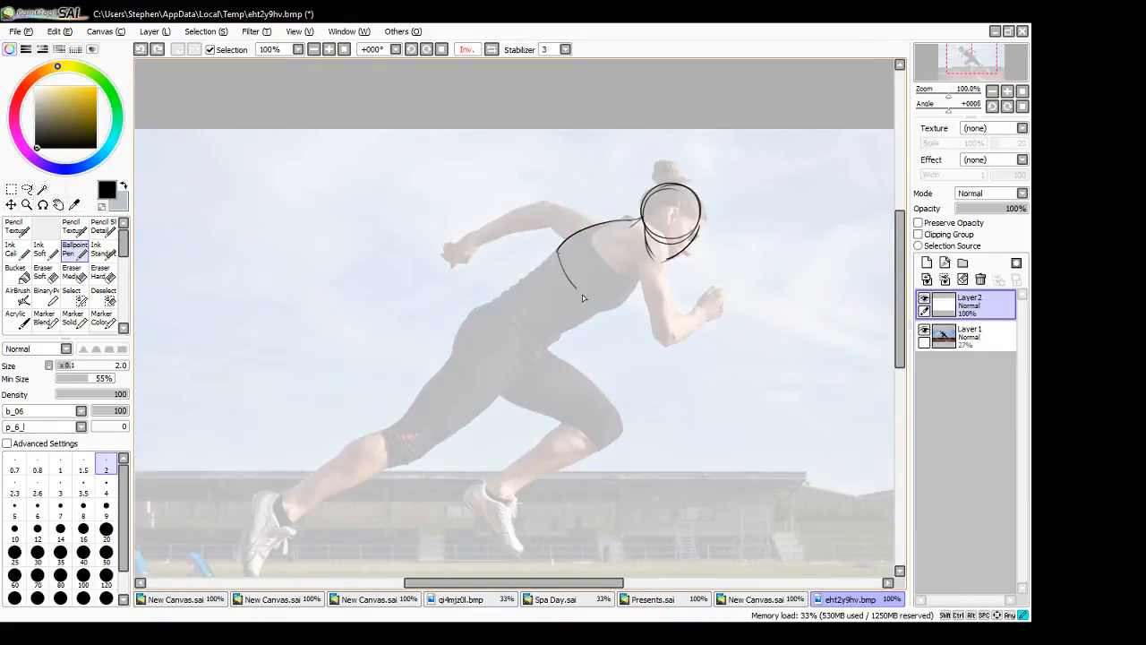
left_click_drag(558, 258, 607, 315)
key("ctrl+z")
key("ctrl+z")
mouse_move(550, 256)
left_mouse_down()
mouse_move(552, 295)
mouse_move(612, 312)
mouse_move(588, 317)
mouse_move(645, 266)
mouse_move(547, 271)
mouse_move(567, 239)
mouse_move(638, 220)
left_mouse_up()
key("ctrl+z")
key("ctrl+z")
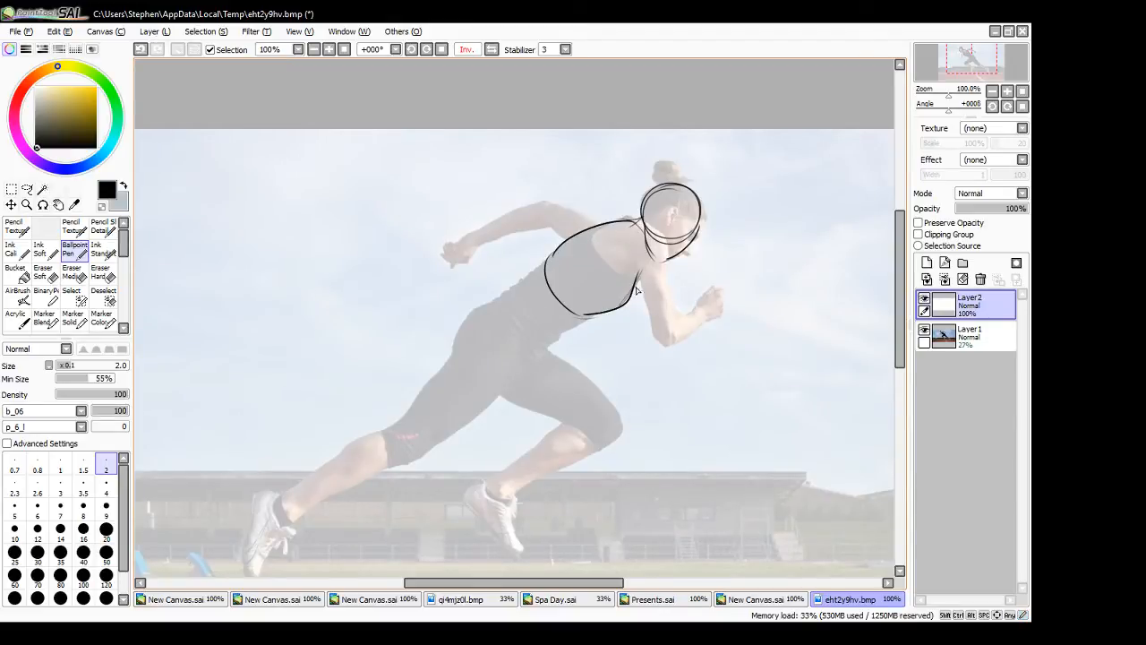
- Trace both sides of the waist below the ribcage and close it with a curved waistline
left_click_drag(548, 259, 489, 300)
key("ctrl+z")
left_click_drag(545, 260, 491, 301)
left_click_drag(584, 316, 544, 345)
key("ctrl+z")
left_click_drag(588, 316, 548, 350)
left_click_drag(492, 308, 547, 355)
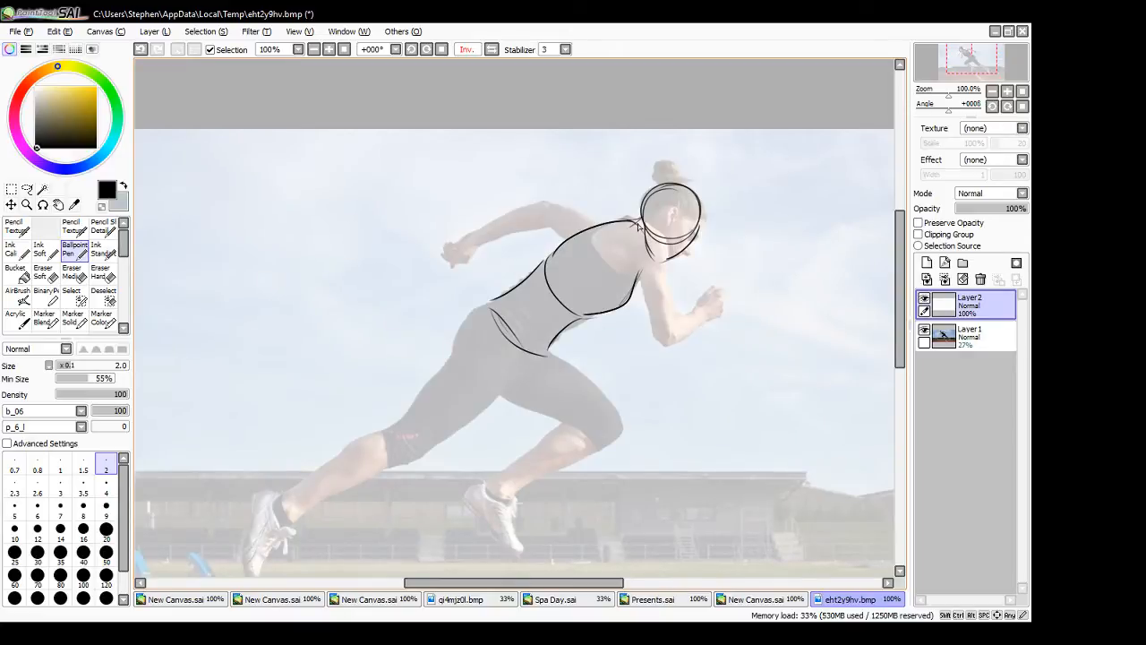
- Trace the sprinter's front arm over the photo, from the shoulder through the bent elbow to the fist
mouse_move(634, 224)
left_mouse_down()
mouse_move(660, 231)
mouse_move(672, 326)
left_mouse_up()
mouse_move(634, 251)
left_mouse_down()
mouse_move(649, 328)
mouse_move(674, 327)
left_mouse_up()
left_click_drag(624, 266, 636, 277)
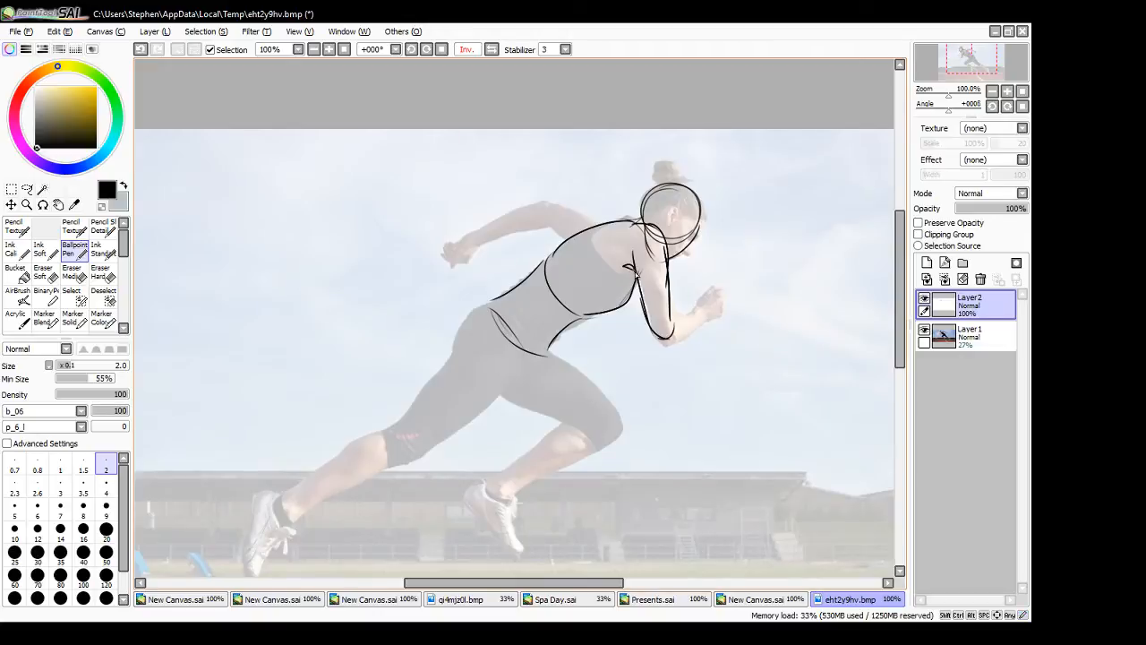
mouse_move(650, 328)
left_mouse_down()
mouse_move(675, 339)
mouse_move(675, 329)
mouse_move(654, 331)
mouse_move(655, 342)
mouse_move(683, 317)
mouse_move(672, 312)
mouse_move(702, 316)
mouse_move(678, 343)
mouse_move(709, 316)
left_mouse_up()
key("ctrl+z")
mouse_move(707, 310)
left_mouse_down()
mouse_move(698, 328)
mouse_move(696, 307)
mouse_move(711, 291)
left_mouse_up()
mouse_move(708, 293)
left_mouse_down()
mouse_move(722, 297)
mouse_move(710, 322)
mouse_move(721, 288)
left_mouse_up()
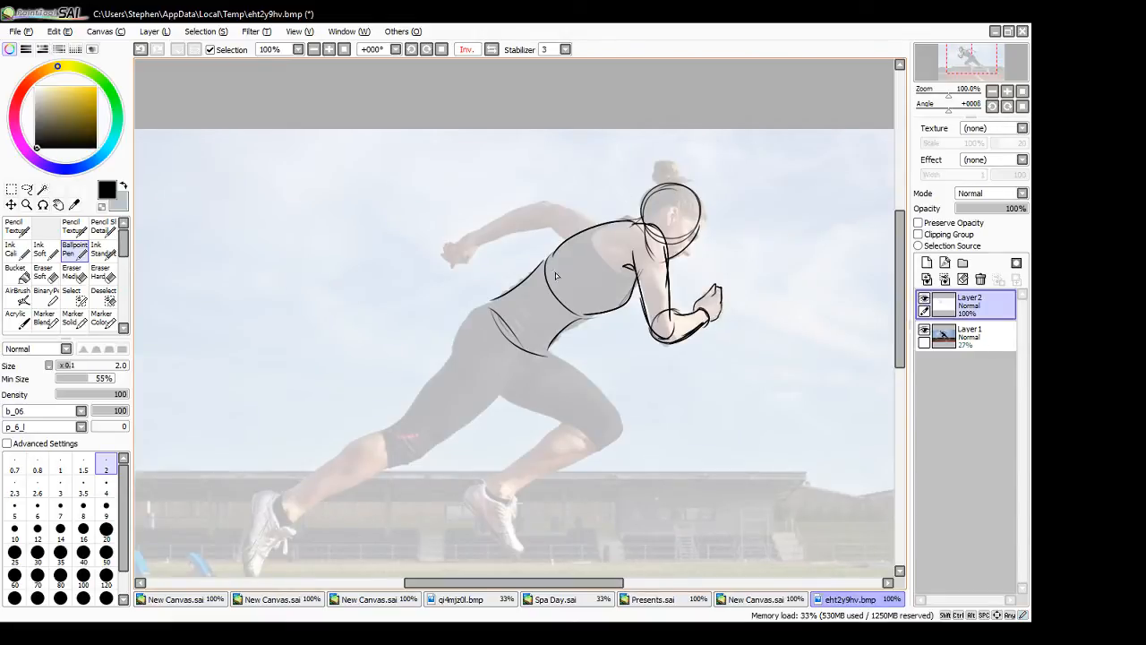
- Trace the sprinter's rear arm over the photo, from the shoulder through the elbow to the hand and fingers
mouse_move(547, 203)
left_mouse_down()
mouse_move(618, 223)
mouse_move(578, 247)
mouse_move(621, 246)
left_mouse_up()
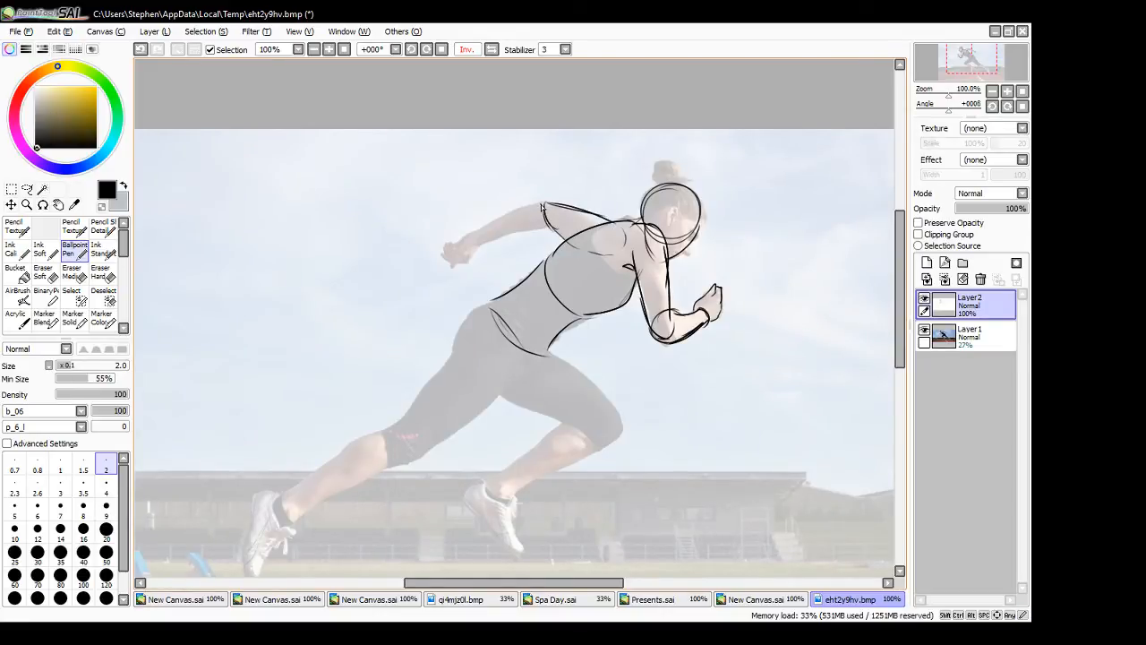
mouse_move(537, 208)
left_mouse_down()
mouse_move(466, 237)
mouse_move(504, 212)
mouse_move(474, 240)
mouse_move(551, 231)
left_mouse_up()
mouse_move(475, 231)
left_mouse_down()
mouse_move(451, 267)
mouse_move(472, 255)
mouse_move(451, 265)
left_mouse_up()
left_click_drag(450, 260, 439, 254)
left_click_drag(440, 253, 454, 242)
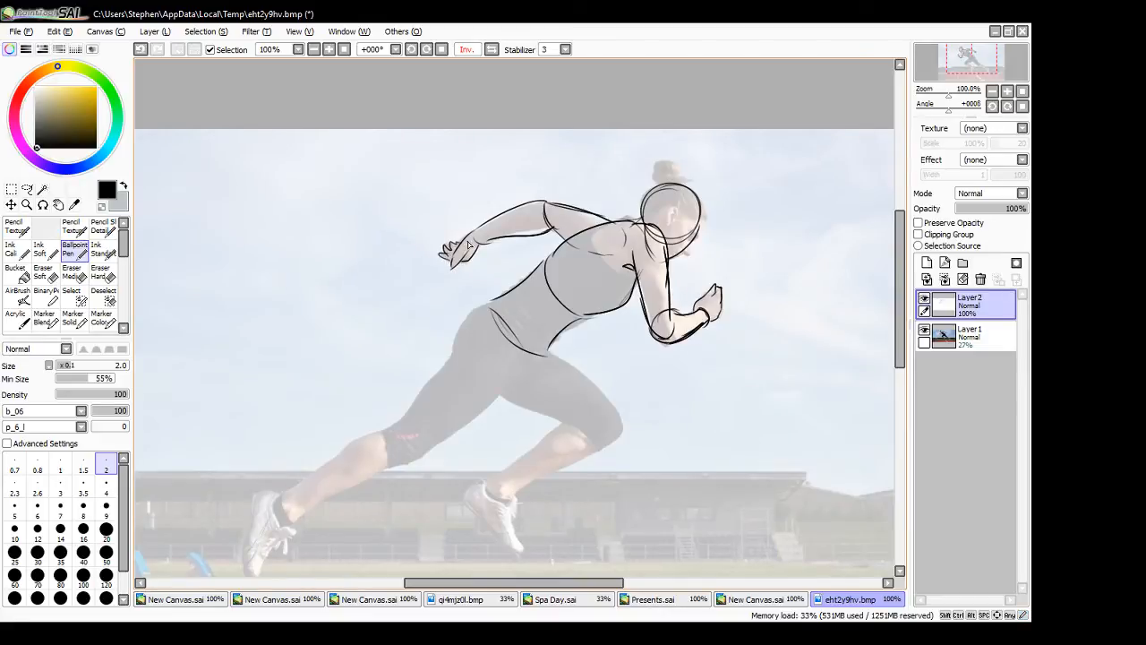
- Trace the sprinter's hips and the raised front thigh down to the knee
left_click_drag(491, 302, 461, 356)
key("ctrl+z")
mouse_move(491, 300)
left_mouse_down()
mouse_move(456, 356)
mouse_move(523, 405)
mouse_move(551, 353)
left_mouse_up()
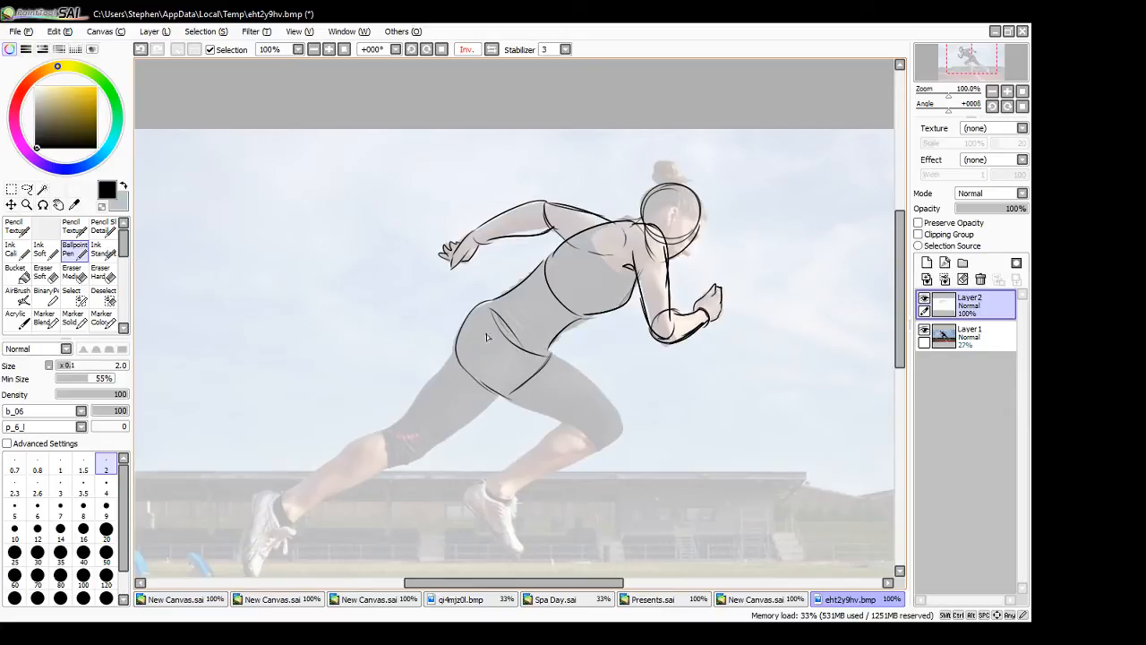
left_click_drag(479, 380, 598, 444)
mouse_move(545, 357)
left_mouse_down()
mouse_move(591, 385)
mouse_move(613, 442)
mouse_move(620, 431)
mouse_move(609, 439)
left_mouse_up()
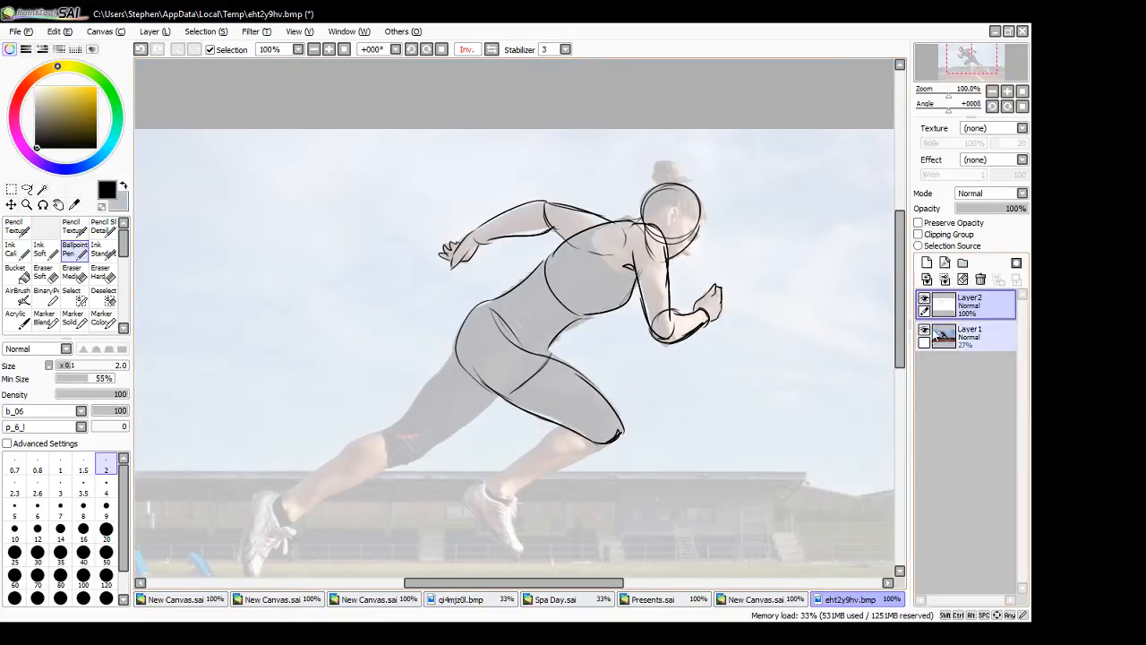
- Check the tracing without the photo, then trace the sprinter's front lower leg from the knee down to the ankle and shoe
left_click(924, 331)
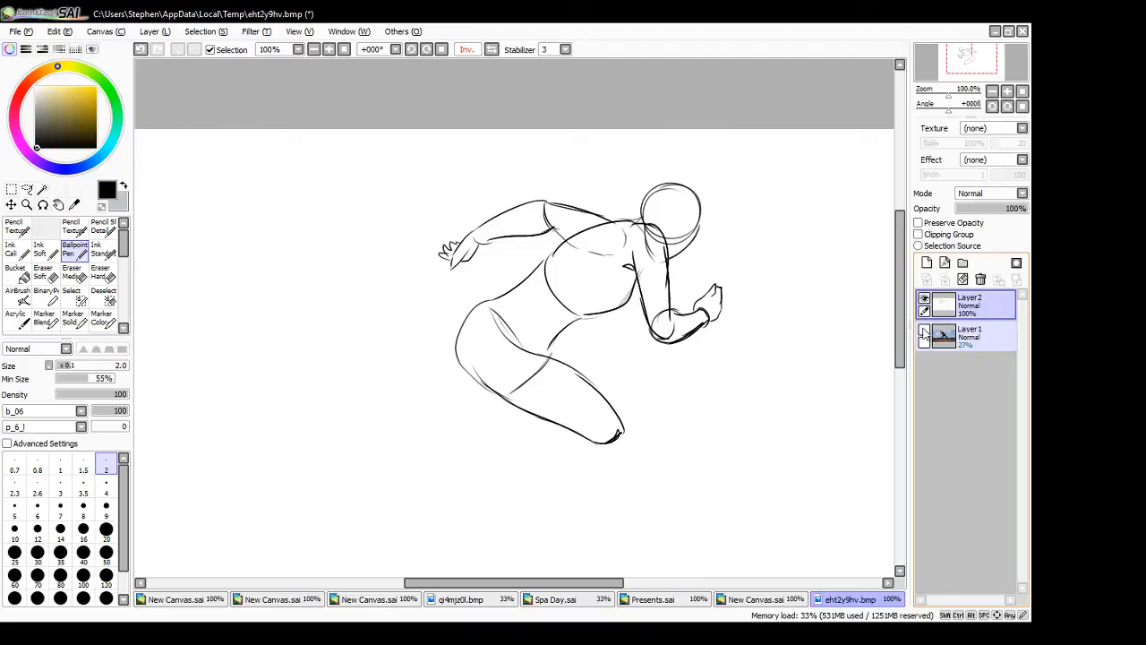
left_click(924, 332)
left_click_drag(490, 482, 564, 425)
mouse_move(541, 445)
left_mouse_down()
mouse_move(567, 418)
mouse_move(616, 427)
mouse_move(522, 496)
left_mouse_up()
key("ctrl+z")
mouse_move(618, 436)
left_mouse_down()
mouse_move(528, 480)
mouse_move(507, 503)
left_mouse_up()
mouse_move(593, 451)
left_mouse_down()
mouse_move(476, 515)
mouse_move(507, 549)
mouse_move(529, 550)
left_mouse_up()
key("ctrl+z")
left_click_drag(525, 546, 515, 498)
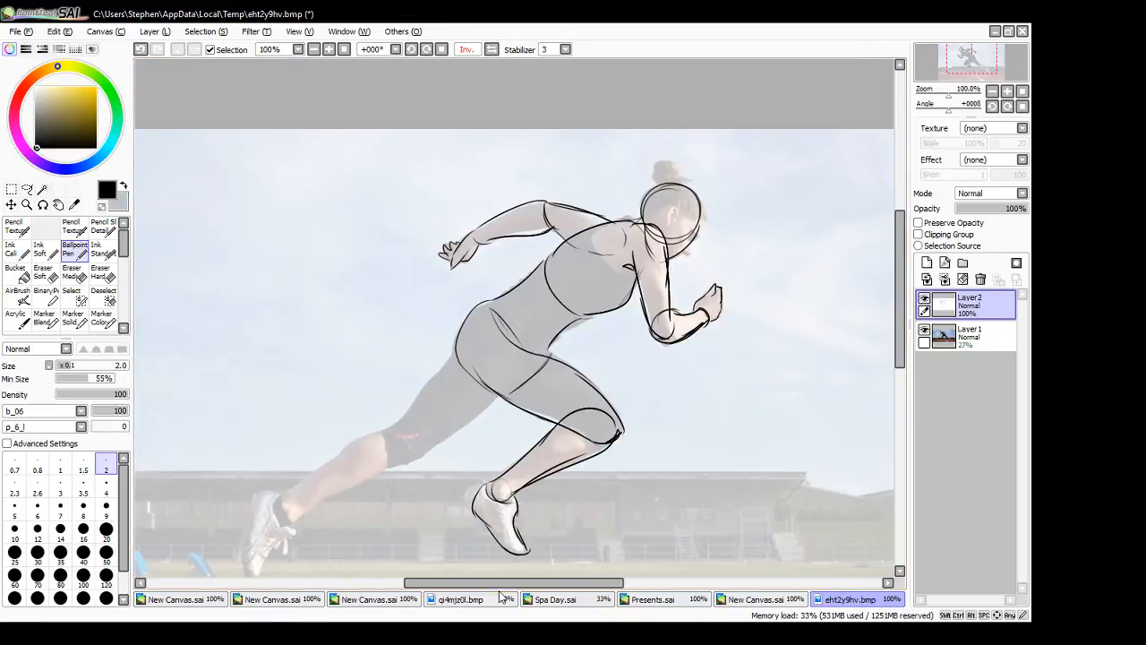
- Trace both edges of the sprinter's trailing thigh from the hip down to the knee
left_click_drag(468, 321, 403, 419)
key("ctrl+z")
left_click_drag(443, 363, 405, 453)
mouse_move(408, 457)
left_mouse_down()
mouse_move(458, 441)
mouse_move(505, 393)
mouse_move(417, 463)
mouse_move(512, 382)
left_mouse_up()
key("ctrl+z")
left_click_drag(477, 416, 529, 359)
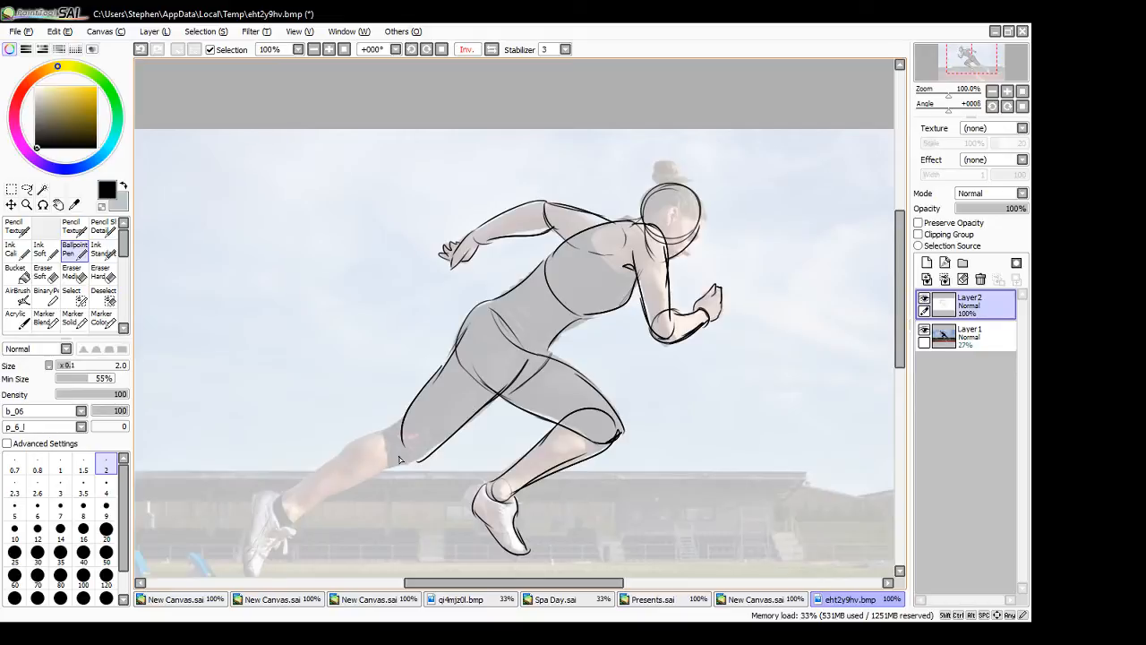
- Trace the trailing lower leg over the photo, with the rounded knee overlap, the ankle curve and the shoe outline
mouse_move(426, 457)
left_mouse_down()
mouse_move(292, 519)
mouse_move(401, 418)
left_mouse_up()
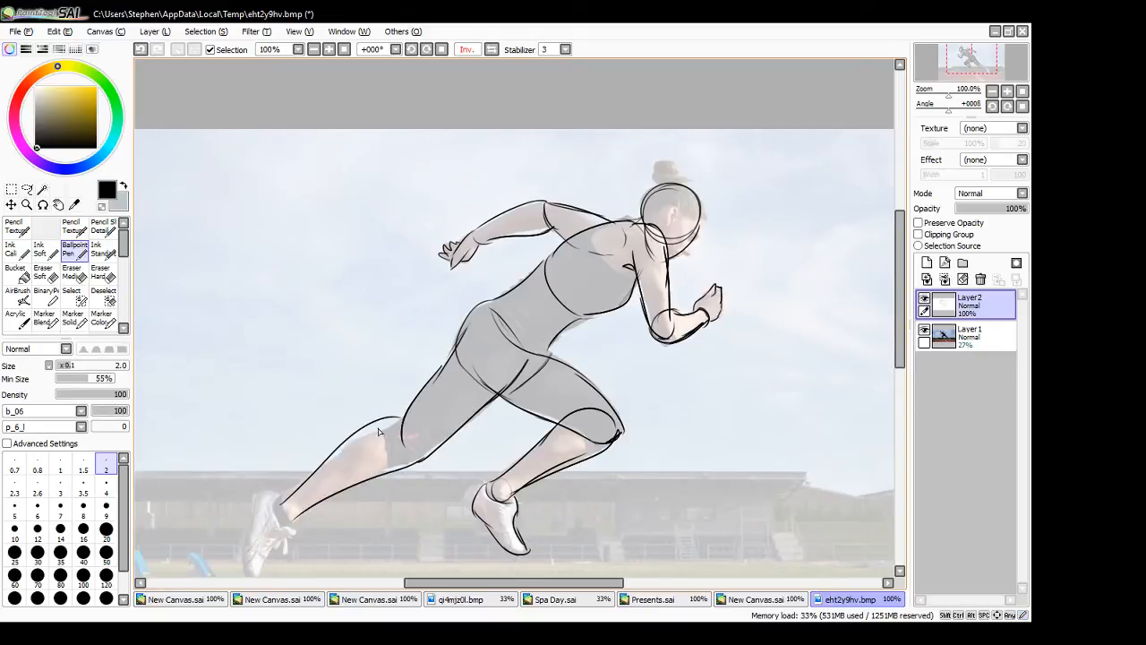
key("ctrl+z")
left_click_drag(280, 499, 394, 429)
mouse_move(368, 434)
left_mouse_down()
mouse_move(418, 432)
mouse_move(423, 448)
left_mouse_up()
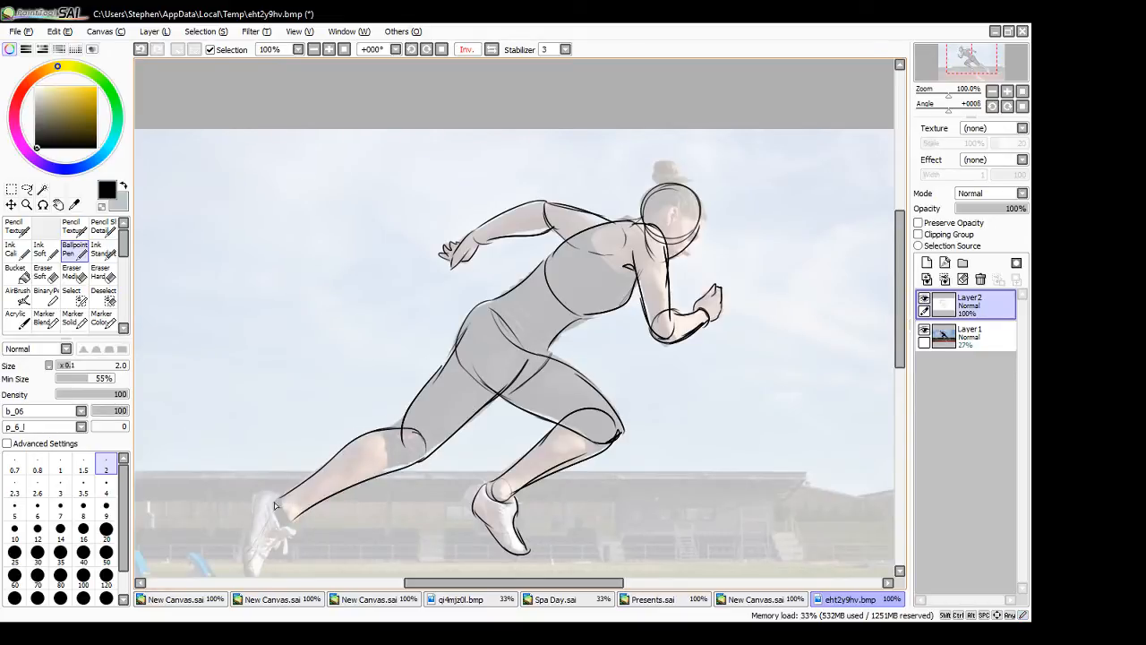
left_click_drag(274, 498, 296, 520)
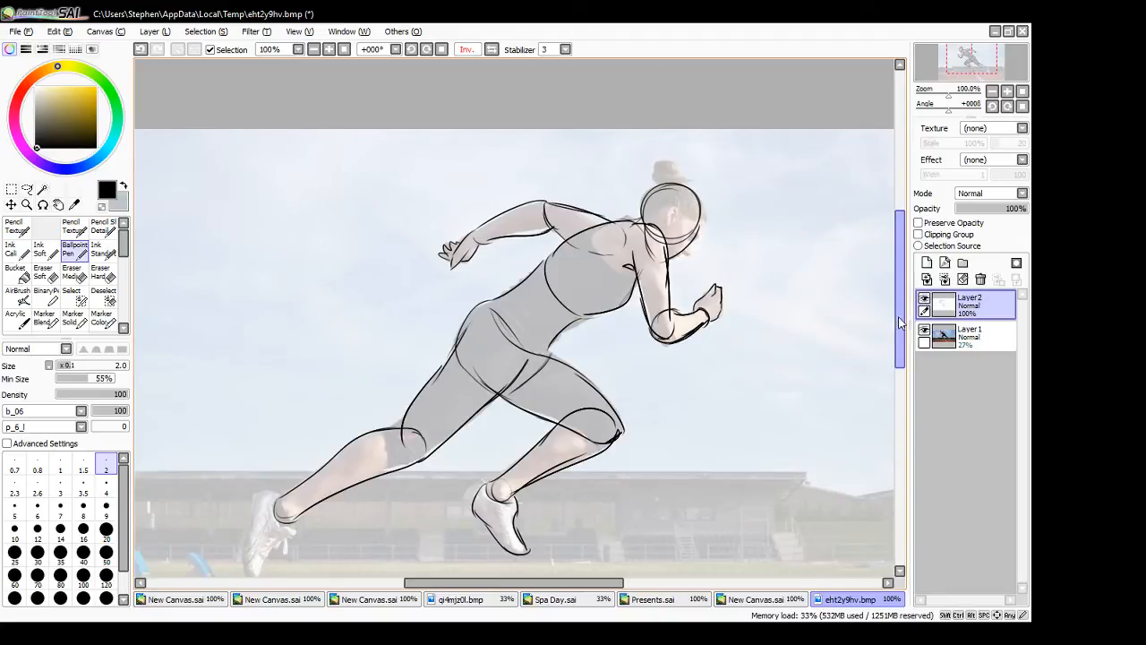
scroll(307, 492, "down", 3)
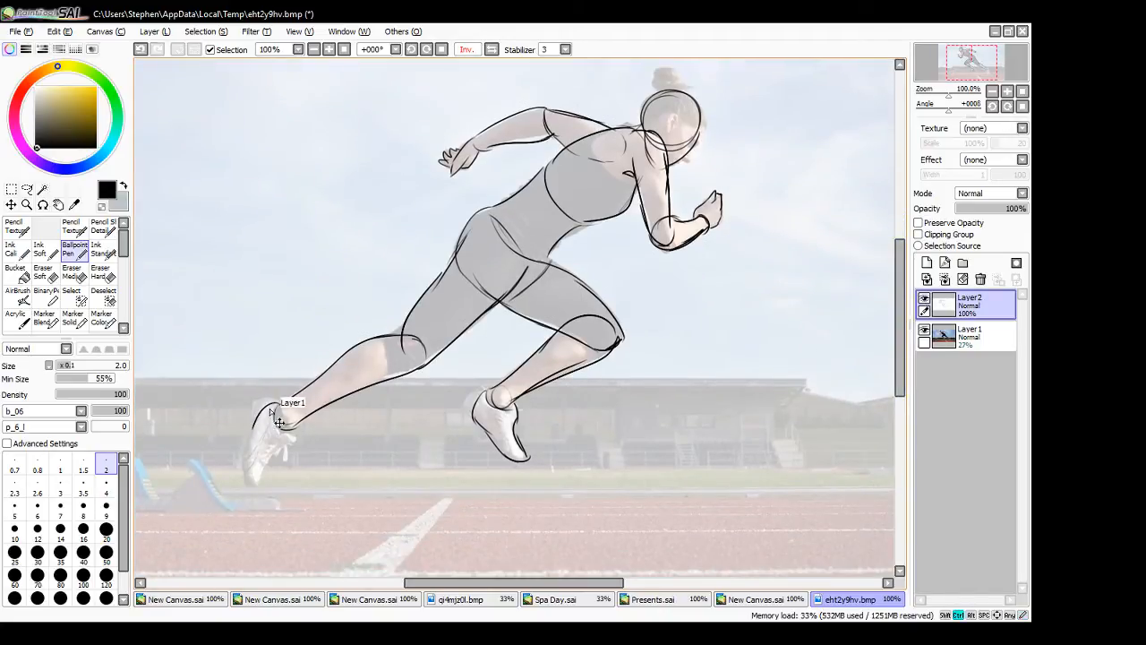
mouse_move(280, 403)
left_mouse_down()
mouse_move(252, 423)
mouse_move(259, 488)
mouse_move(296, 435)
mouse_move(282, 454)
left_mouse_up()
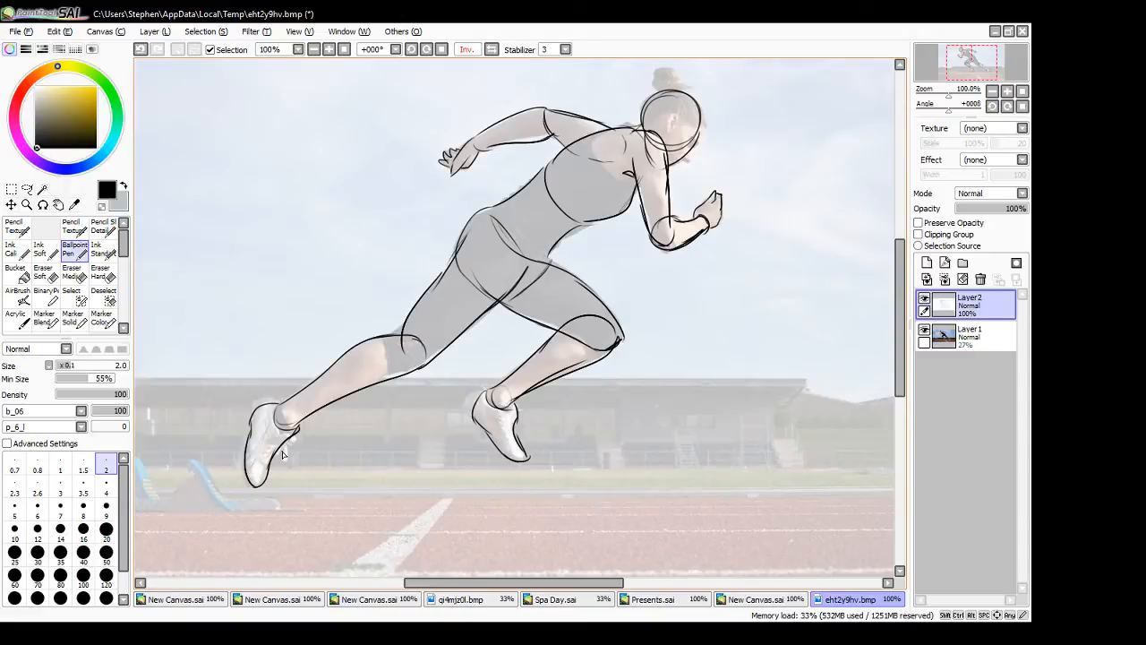
- Float the traced sprinter beside the freehand sketch in a taller window at 75% zoom and hide its photo layer
left_click(1009, 31)
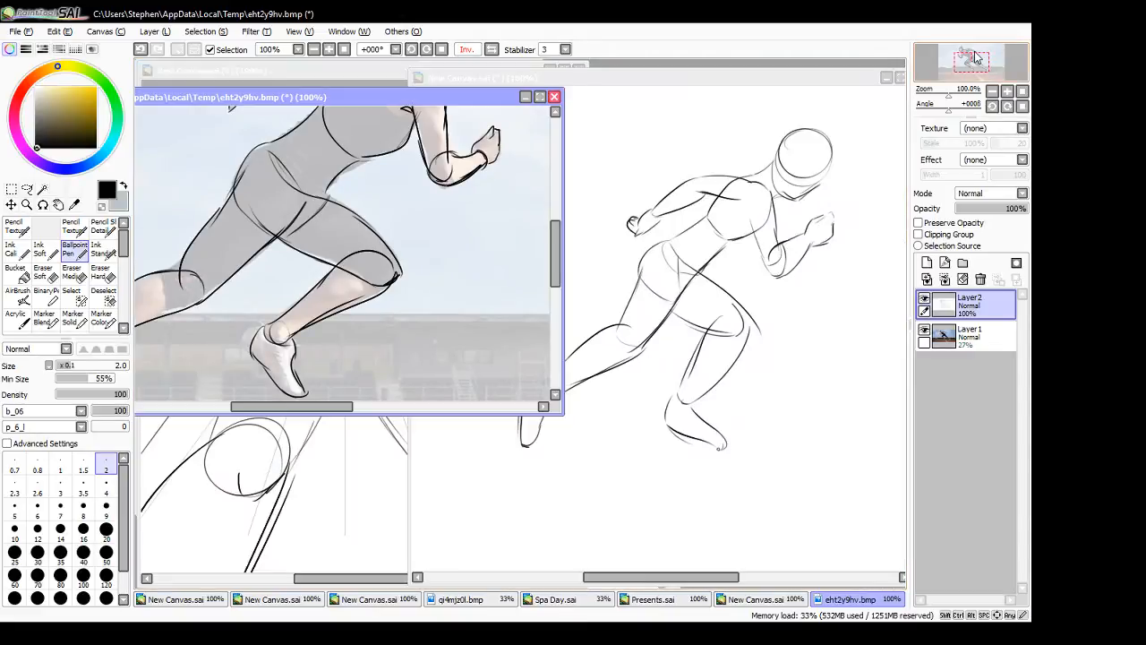
left_click_drag(421, 415, 416, 585)
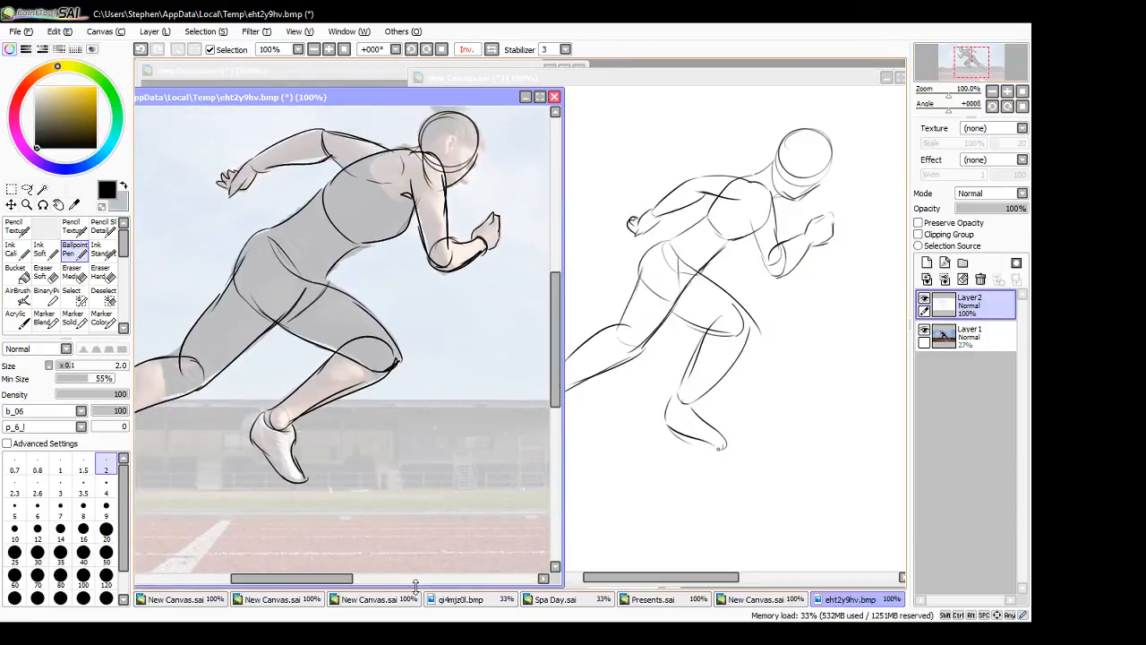
left_click(329, 50)
left_click(329, 51)
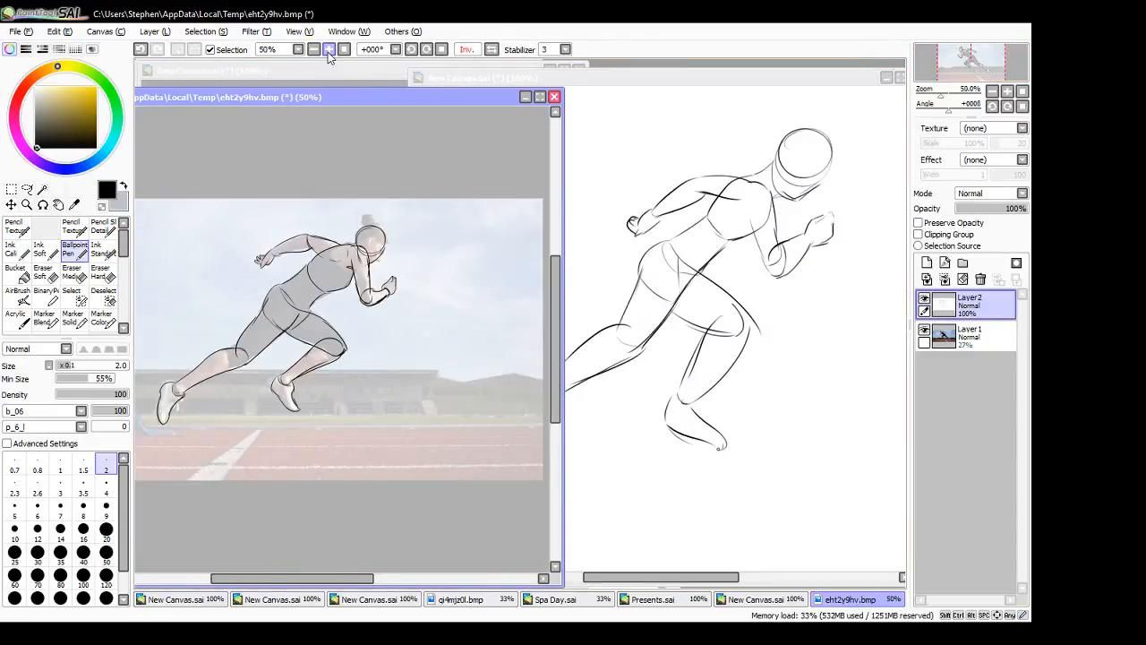
left_click(329, 50)
left_click_drag(358, 578, 344, 579)
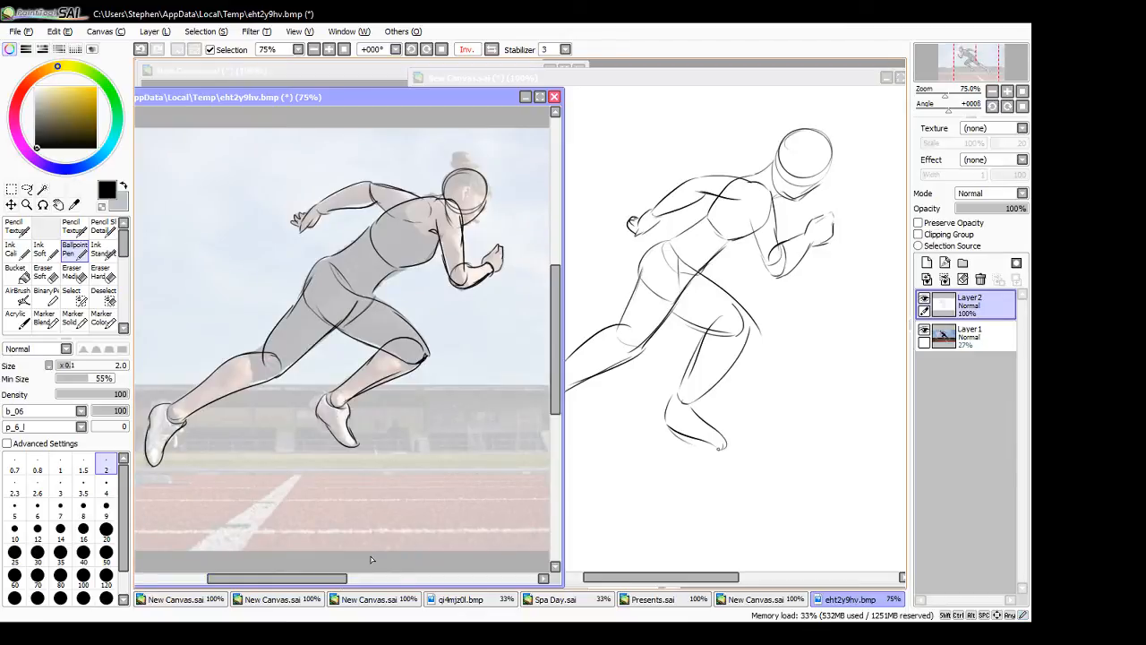
left_click(925, 330)
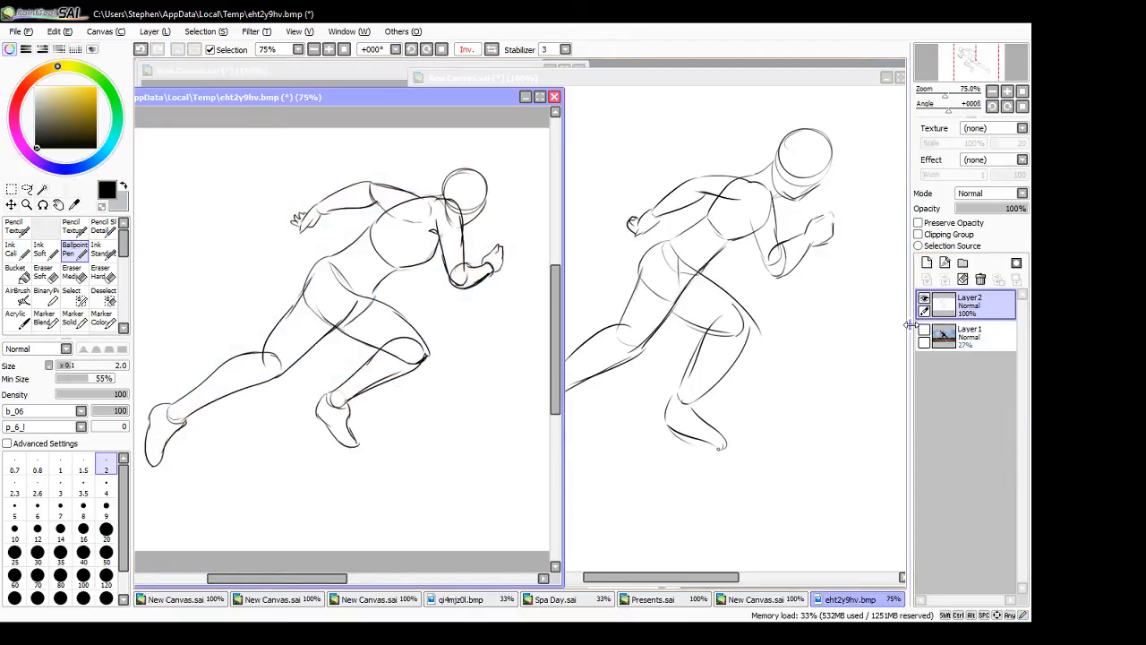
- Bring the freehand sprinter sketch into view beside the tracing and darken its front upper-arm line
left_click(688, 580)
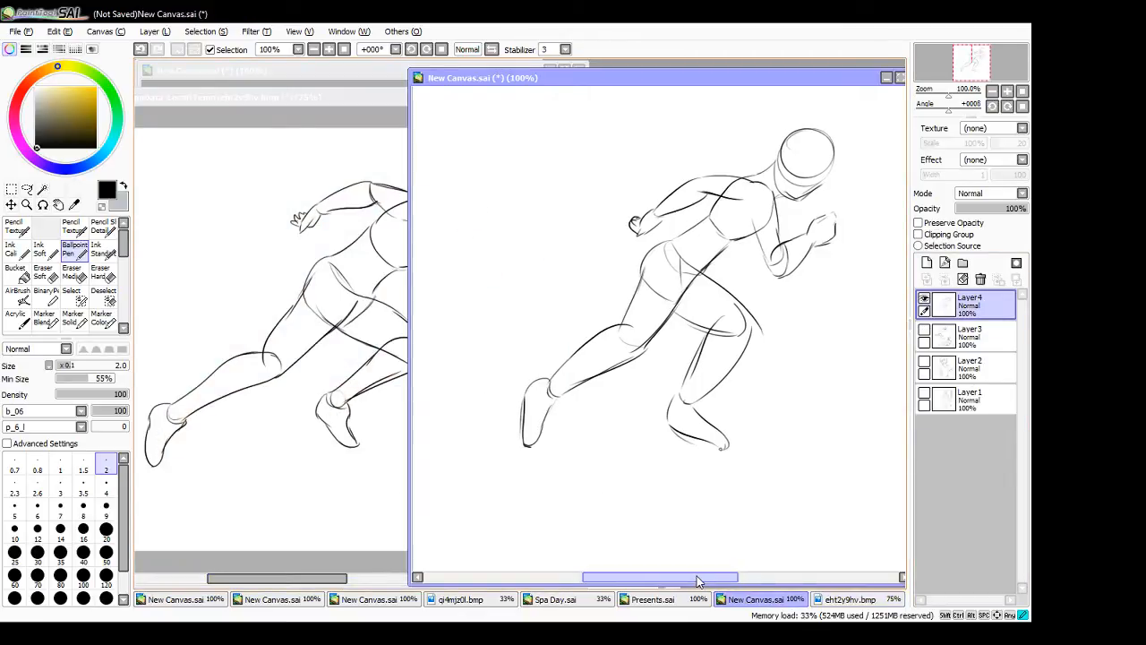
mouse_move(699, 580)
left_mouse_down()
mouse_move(636, 562)
mouse_move(669, 578)
mouse_move(672, 562)
left_mouse_up()
left_click(348, 96)
left_click(345, 96)
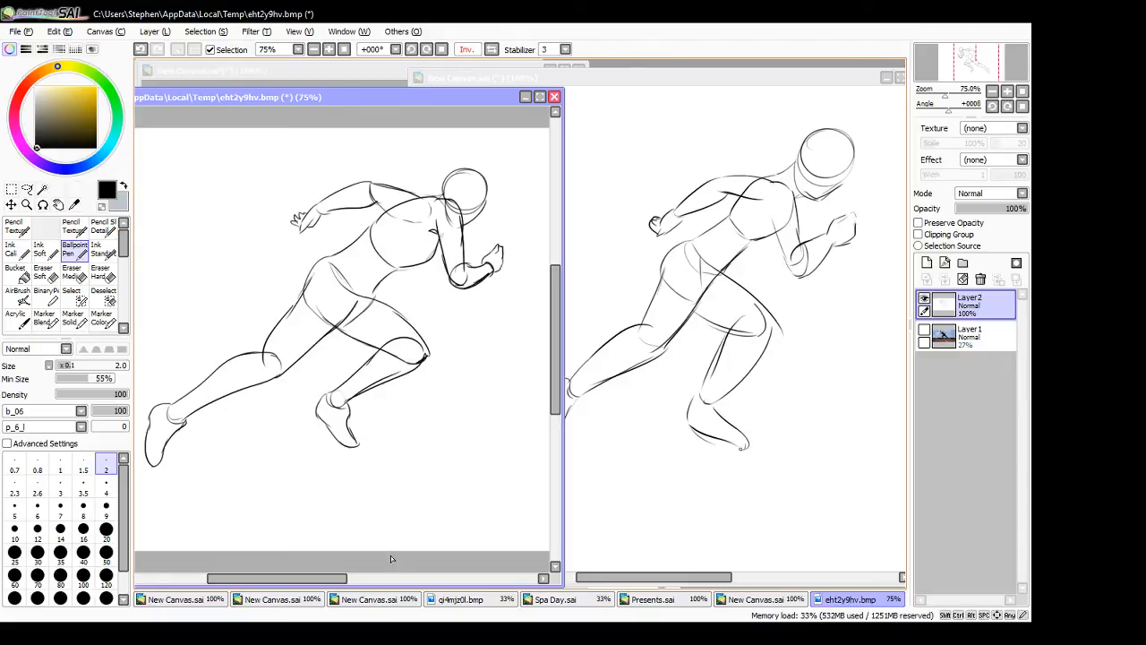
left_click(776, 224)
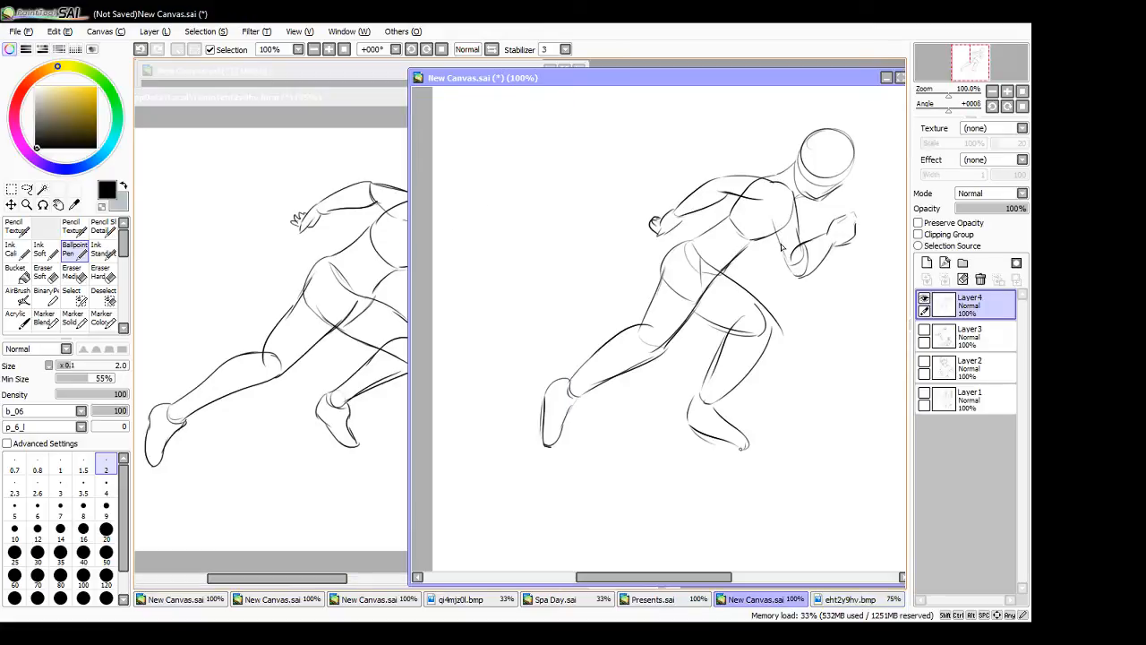
left_click_drag(771, 203, 788, 259)
left_click(407, 394)
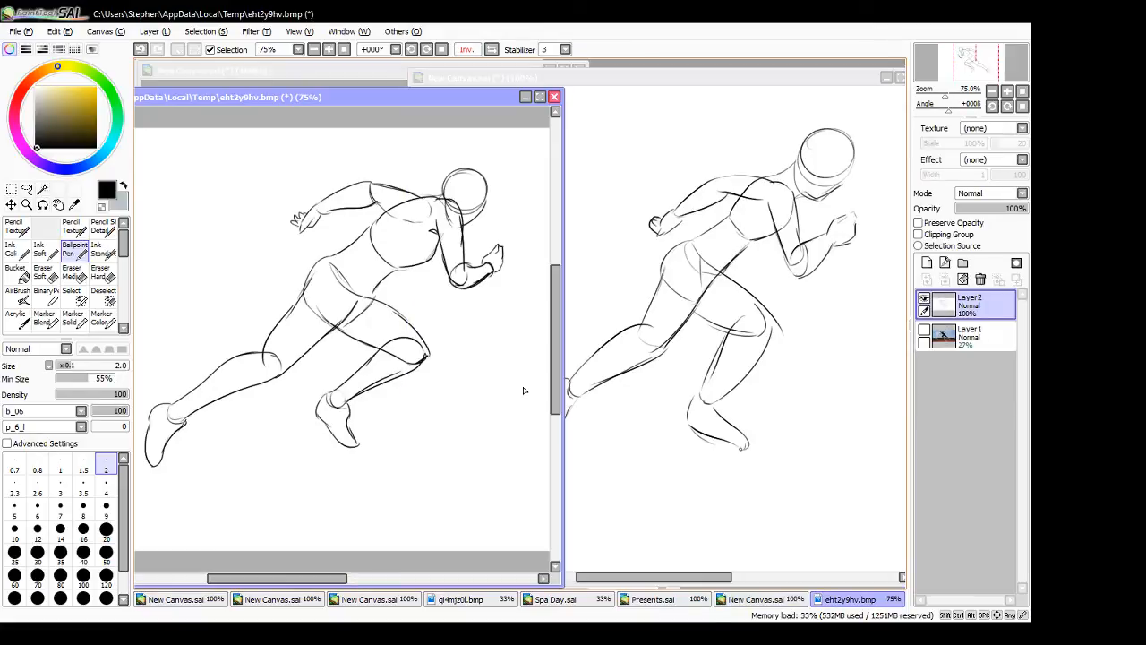
- Narrow the freehand sketch's window so both figures fit side by side, and thicken the front upper arm on the tracing
left_click(600, 77)
left_click_drag(412, 342, 570, 338)
mouse_move(735, 578)
left_mouse_down()
mouse_move(757, 580)
mouse_move(742, 568)
left_mouse_up()
left_click(468, 317)
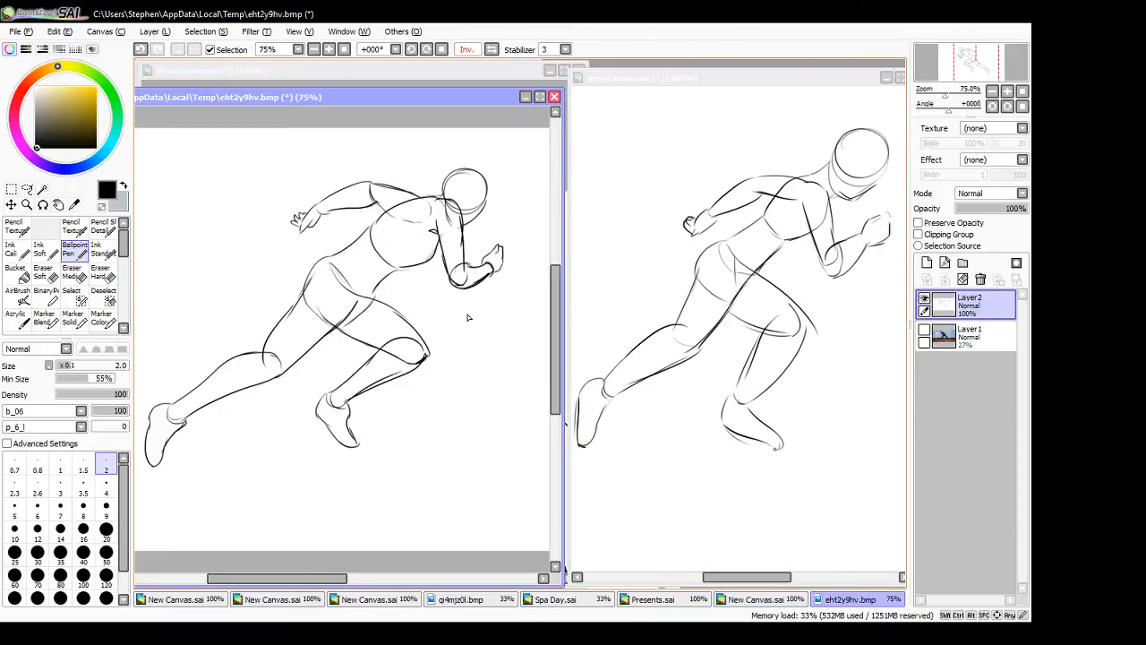
mouse_move(437, 217)
left_mouse_down()
mouse_move(446, 262)
mouse_move(463, 251)
mouse_move(462, 269)
left_mouse_up()
- Redraw the neck line and the front upper arm down to the elbow with darker strokes on the freehand sketch
left_click(804, 176)
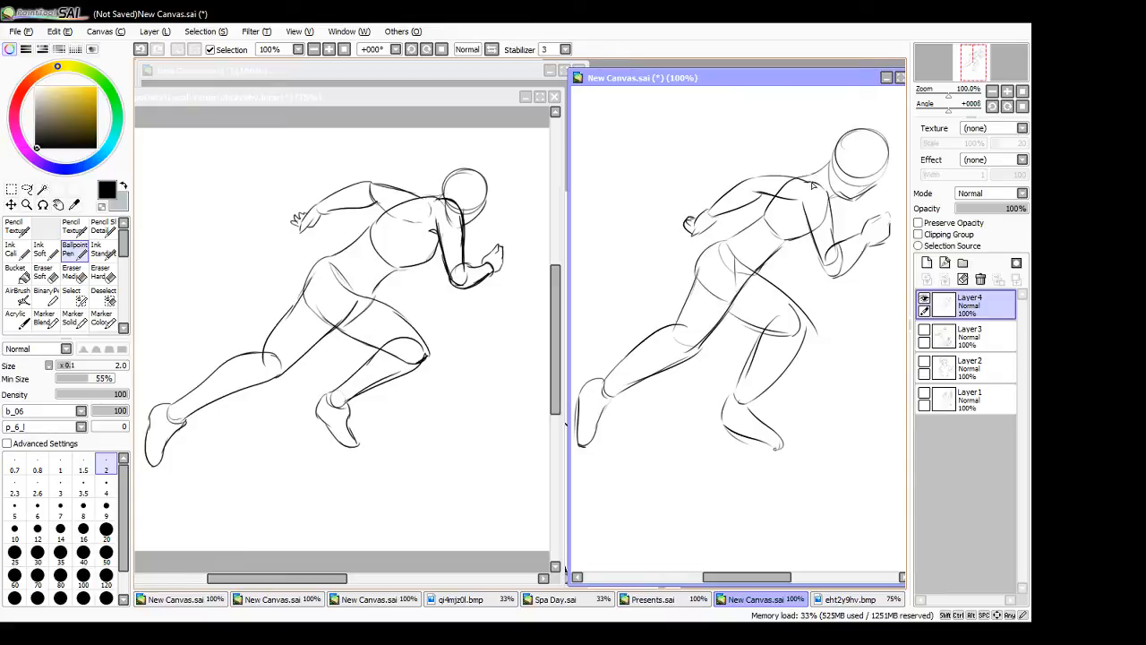
left_click_drag(812, 183, 833, 231)
key("ctrl+z")
left_click_drag(807, 175, 832, 159)
left_click_drag(822, 183, 837, 244)
left_click_drag(802, 201, 824, 269)
mouse_move(807, 224)
left_mouse_down()
mouse_move(831, 273)
mouse_move(840, 269)
left_mouse_up()
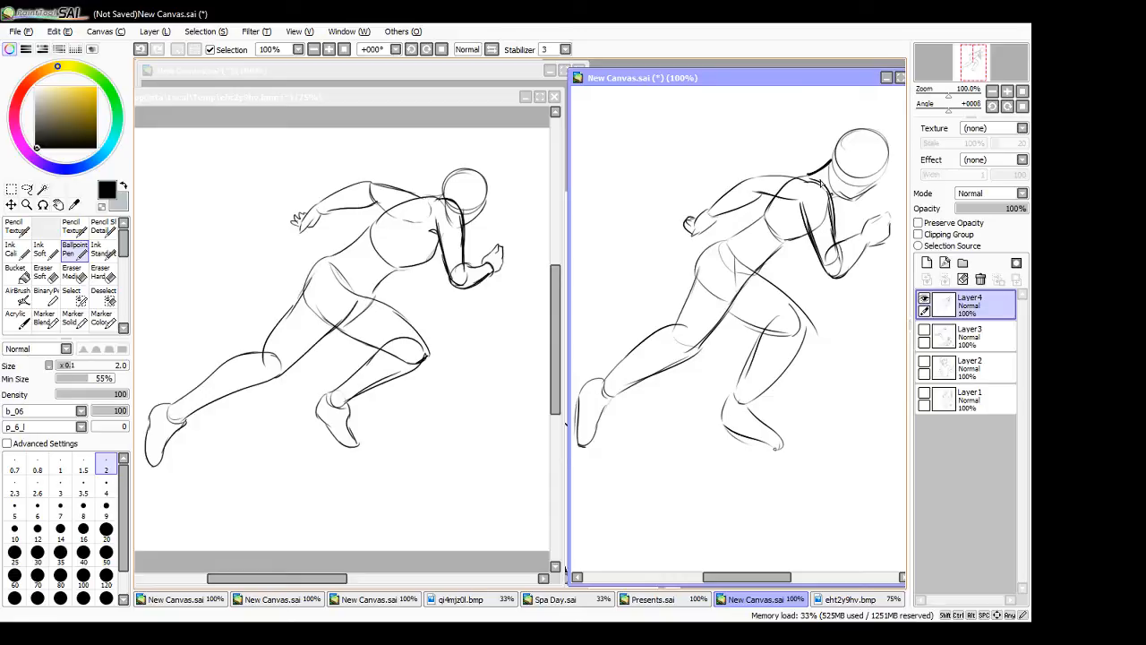
- Thicken the underside of the ribcage on the traced sprinter and show the faded photo layer beneath it again
left_click(379, 562)
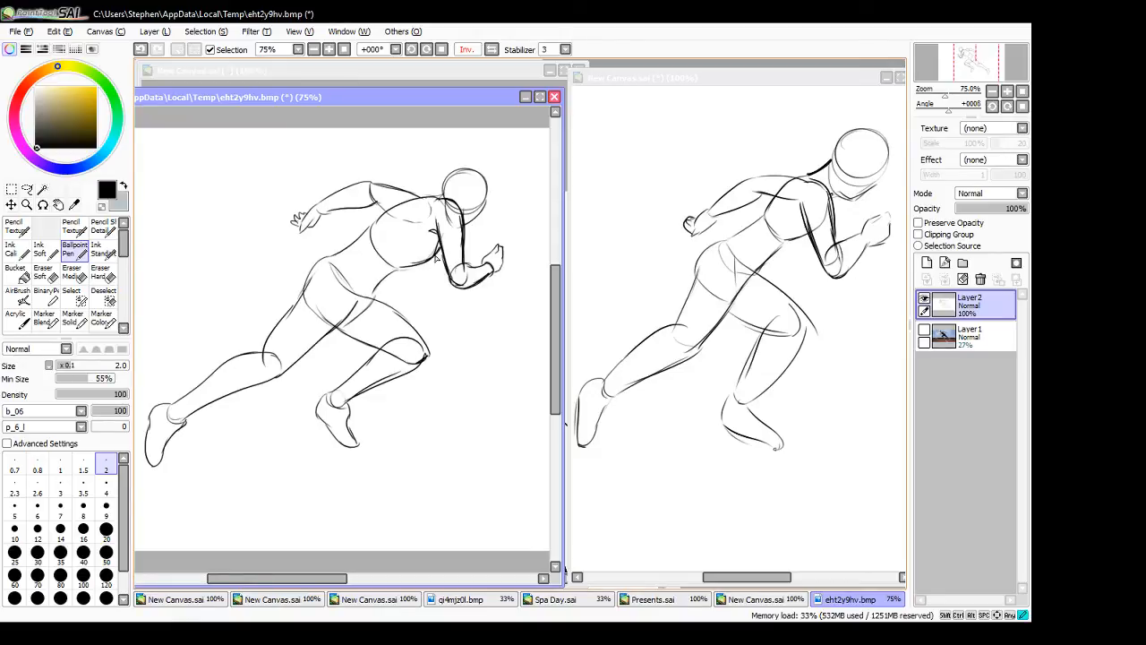
left_click_drag(437, 256, 390, 272)
left_click(924, 299)
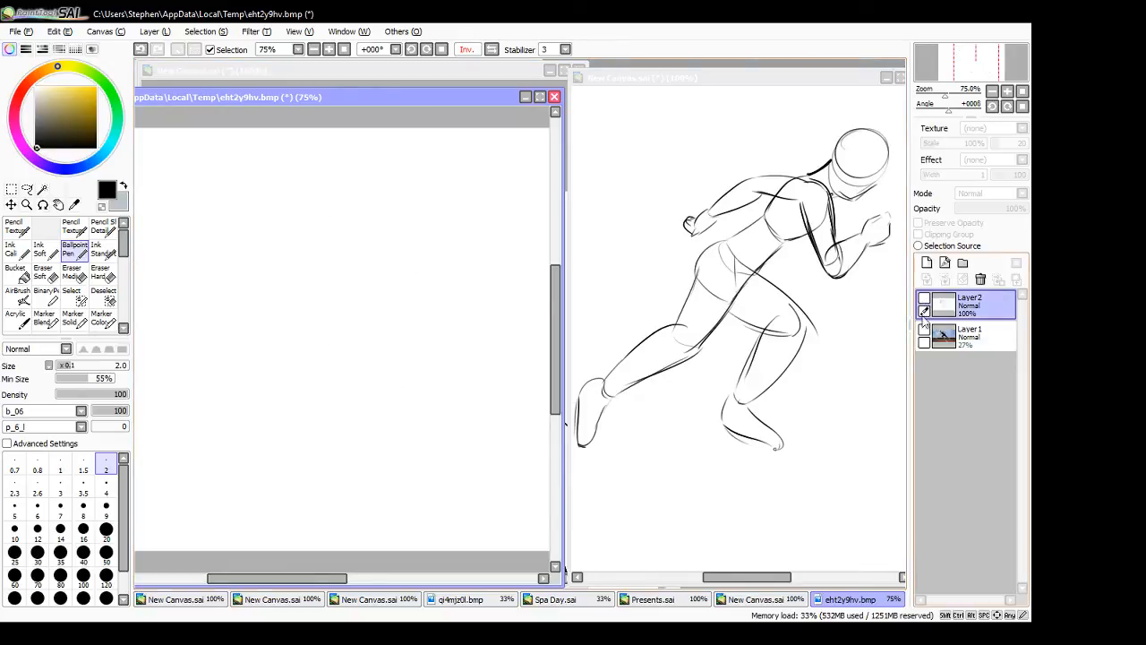
left_click(925, 330)
left_click(925, 299)
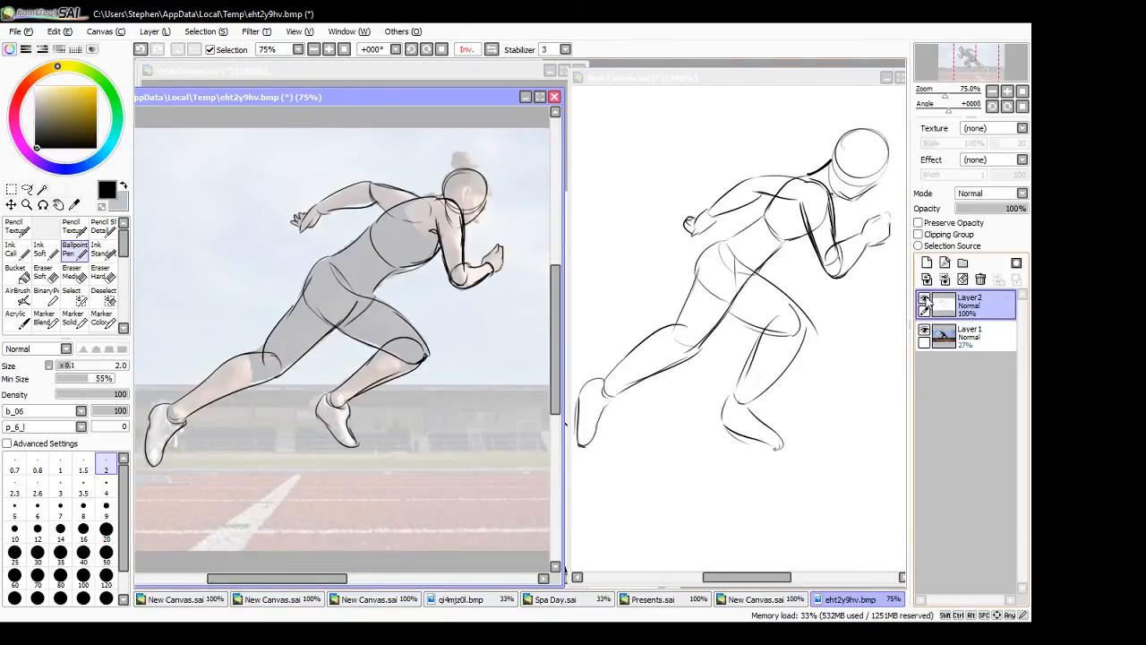
left_click(990, 209)
mouse_move(991, 213)
left_mouse_down()
mouse_move(958, 216)
mouse_move(1023, 216)
left_mouse_up()
key("e")
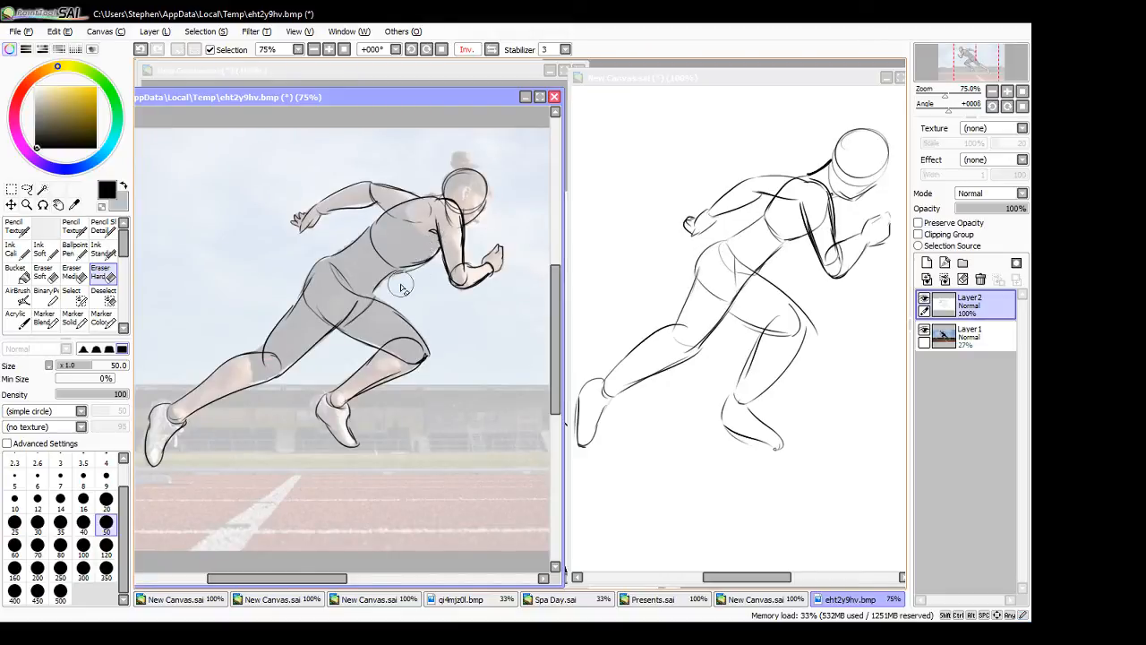
key("n")
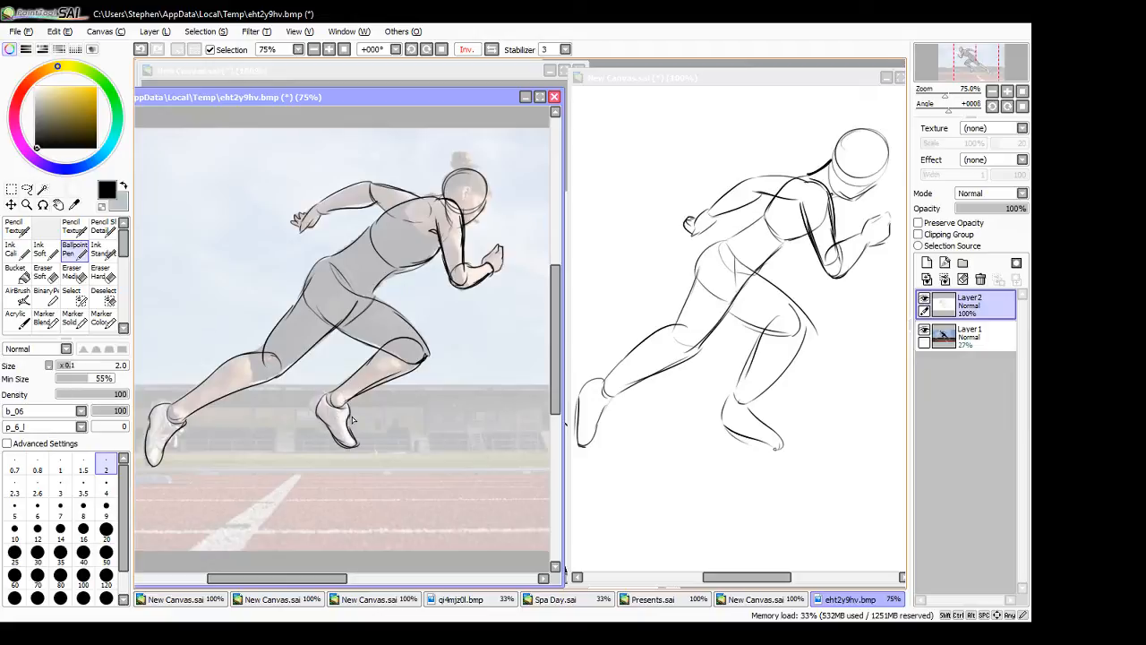
- Darken the lower ribcage and waist lines on the freehand sprinter sketch
left_click(763, 77)
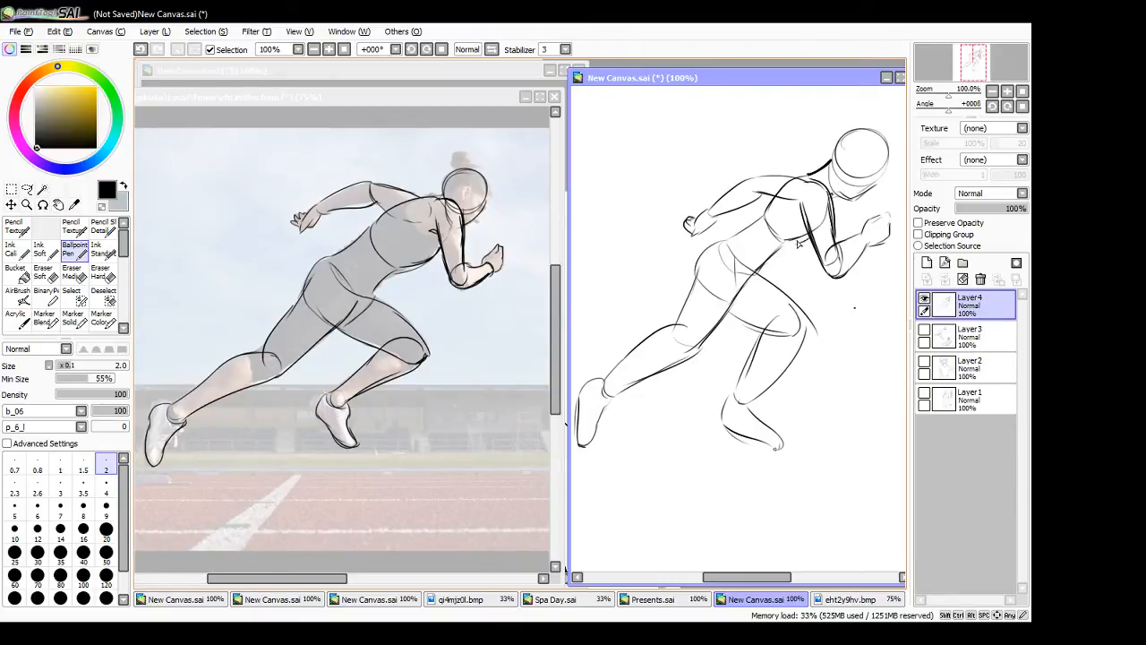
left_click_drag(806, 241, 763, 279)
key("ctrl+z")
key("ctrl+z")
left_click_drag(726, 242, 691, 291)
key("ctrl+z")
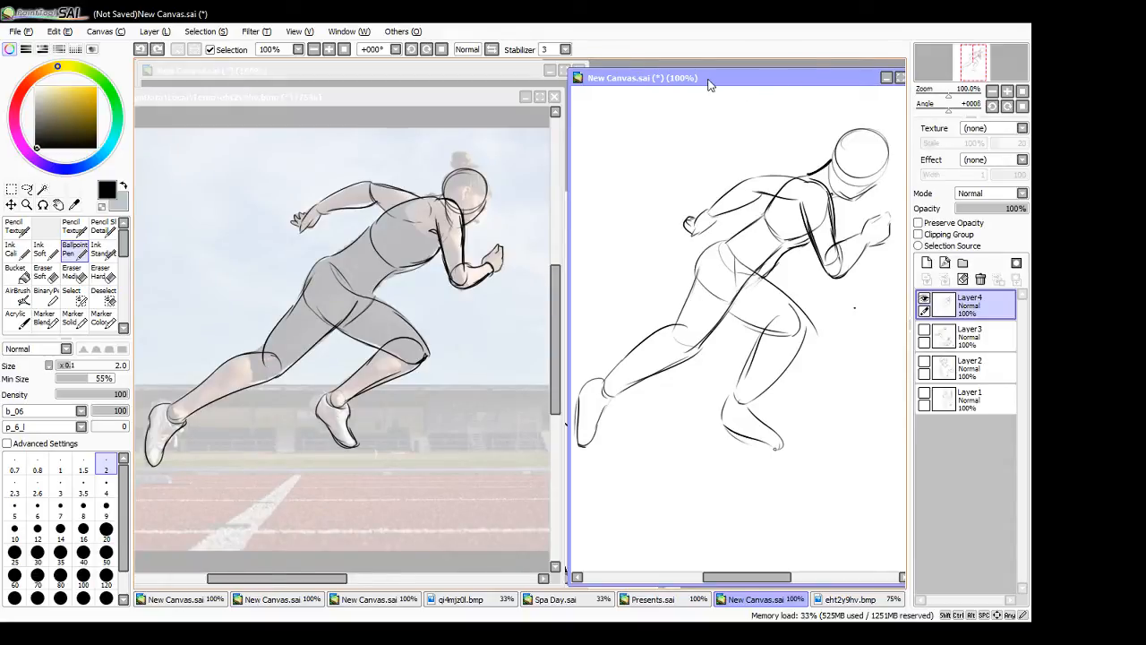
- Maximize the freehand canvas, hide the sprinter layer, and on a new layer sketch a head with centre line, jaw, neck and shoulder line
left_click(887, 77)
left_click(924, 299)
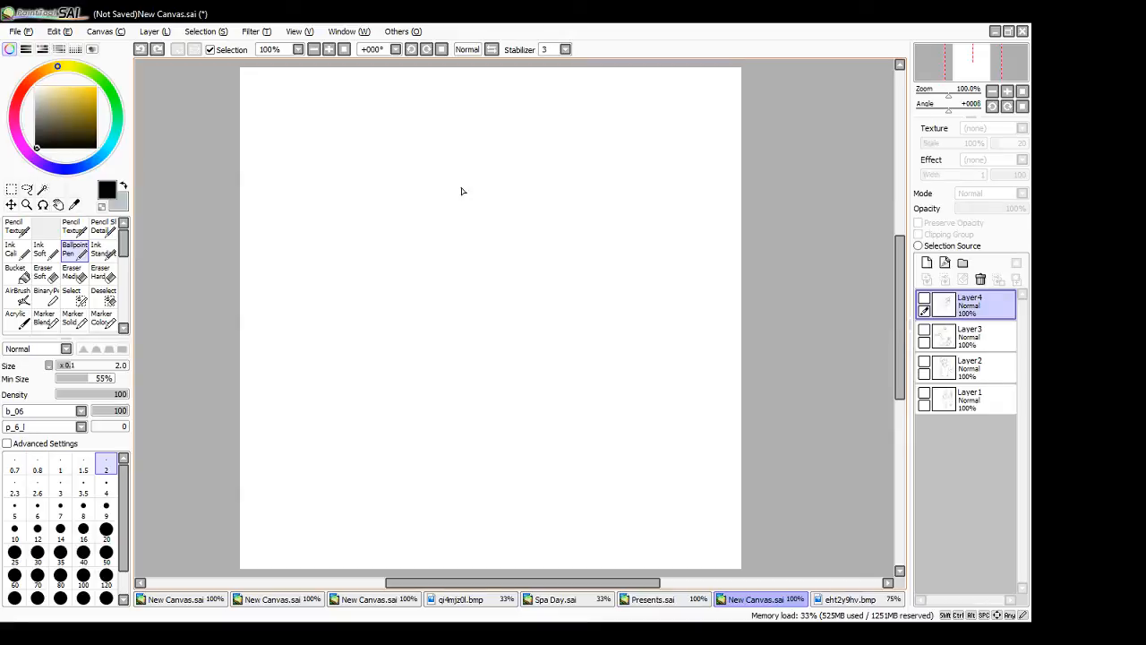
left_click(926, 263)
mouse_move(576, 167)
left_mouse_down()
mouse_move(635, 205)
mouse_move(612, 214)
left_mouse_up()
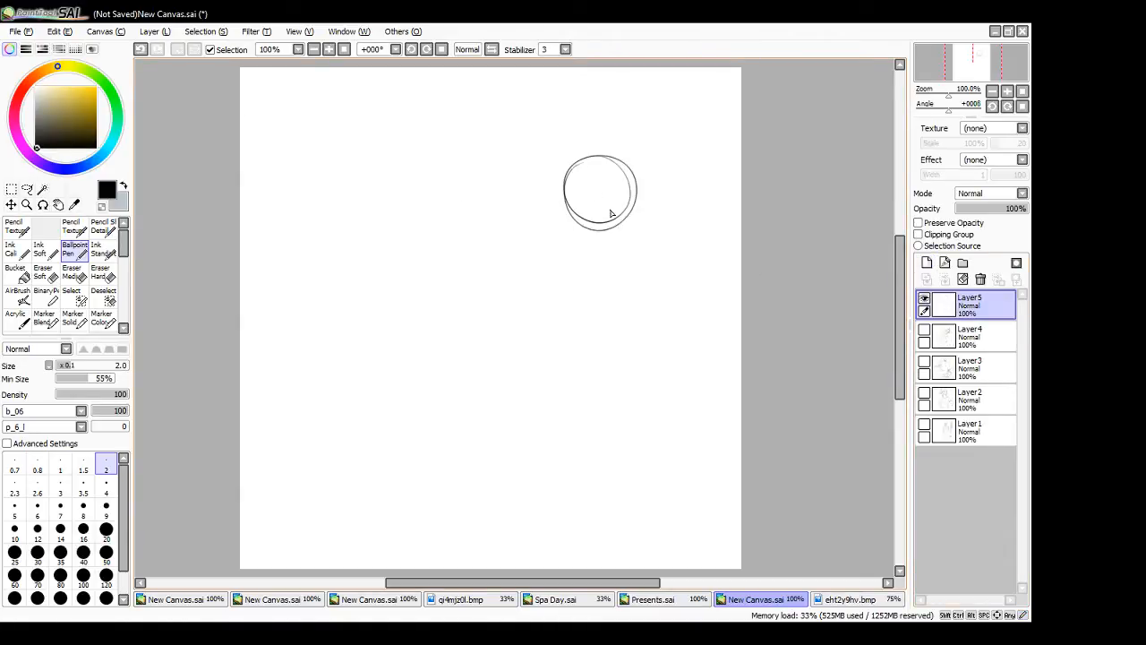
mouse_move(594, 166)
left_mouse_down()
mouse_move(571, 213)
mouse_move(620, 230)
mouse_move(598, 242)
mouse_move(583, 232)
mouse_move(619, 232)
mouse_move(627, 220)
mouse_move(609, 246)
mouse_move(581, 245)
left_mouse_up()
mouse_move(585, 236)
left_mouse_down()
mouse_move(586, 249)
mouse_move(668, 244)
left_mouse_up()
- Sketch the torso below the neck with a rounded ribcage, tapered waist, V-shaped waistline and vertical centre line
mouse_move(545, 252)
left_mouse_down()
mouse_move(545, 294)
mouse_move(588, 321)
left_mouse_up()
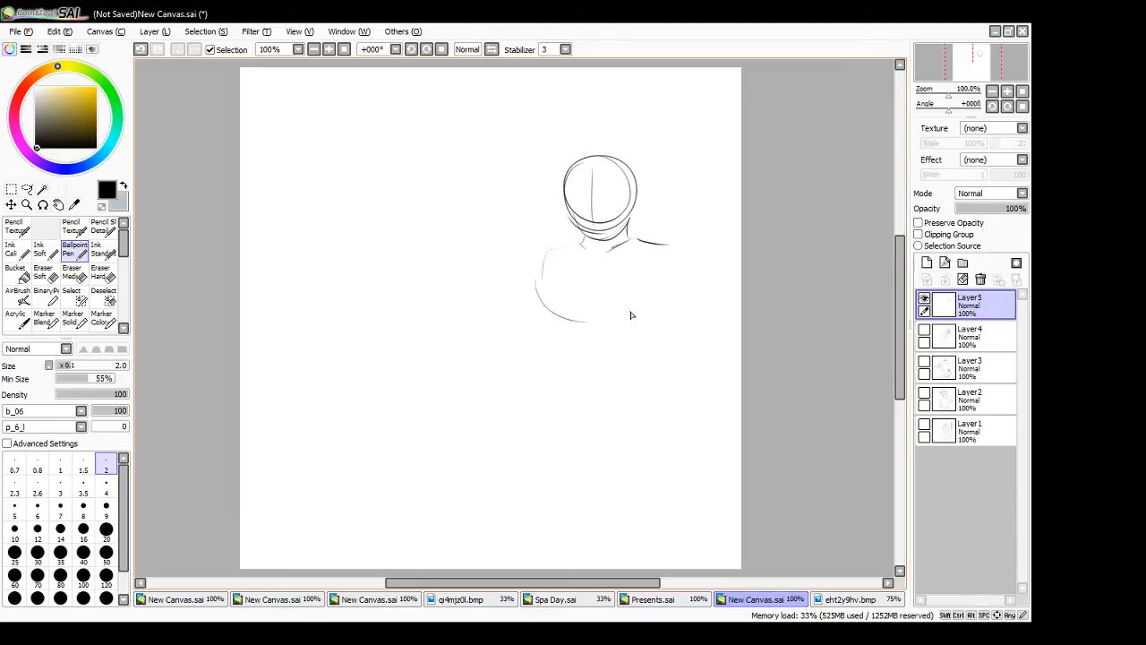
mouse_move(679, 256)
left_mouse_down()
mouse_move(654, 315)
mouse_move(602, 327)
left_mouse_up()
mouse_move(546, 255)
left_mouse_down()
mouse_move(547, 298)
mouse_move(606, 336)
mouse_move(674, 312)
left_mouse_up()
left_click_drag(679, 258, 671, 358)
left_click_drag(582, 391, 677, 368)
left_click_drag(566, 332, 573, 385)
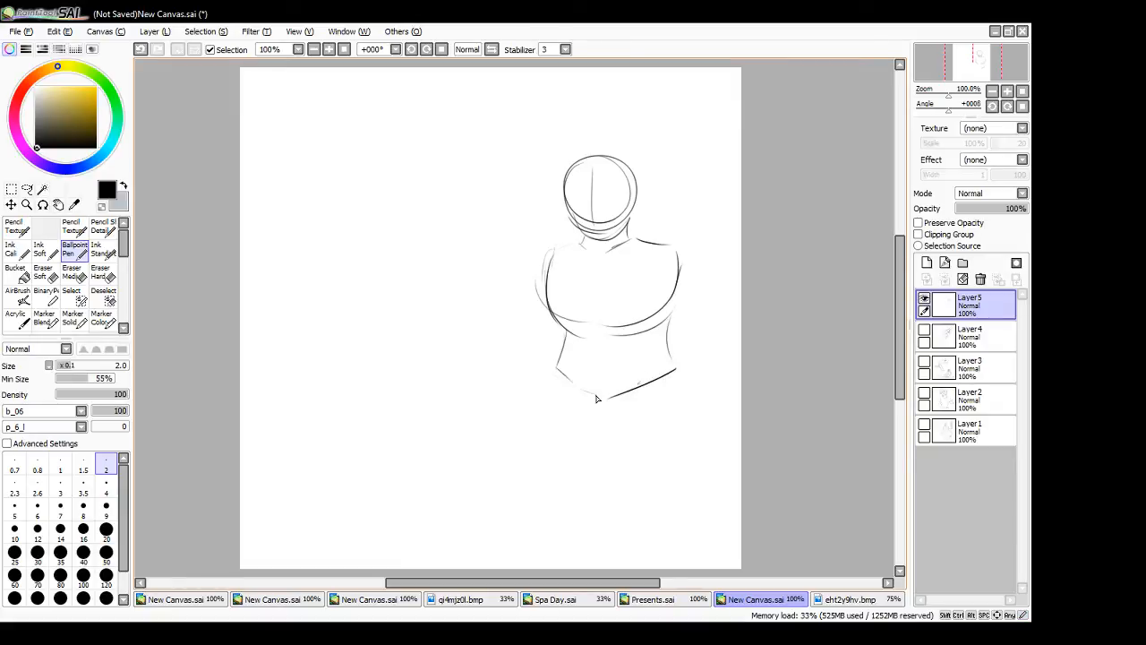
left_click_drag(566, 329, 556, 366)
left_click_drag(666, 326, 671, 376)
left_click_drag(589, 269, 592, 389)
- Sketch the hips and two rounded, foreshortened thighs below the waistline
left_click_drag(676, 356, 673, 475)
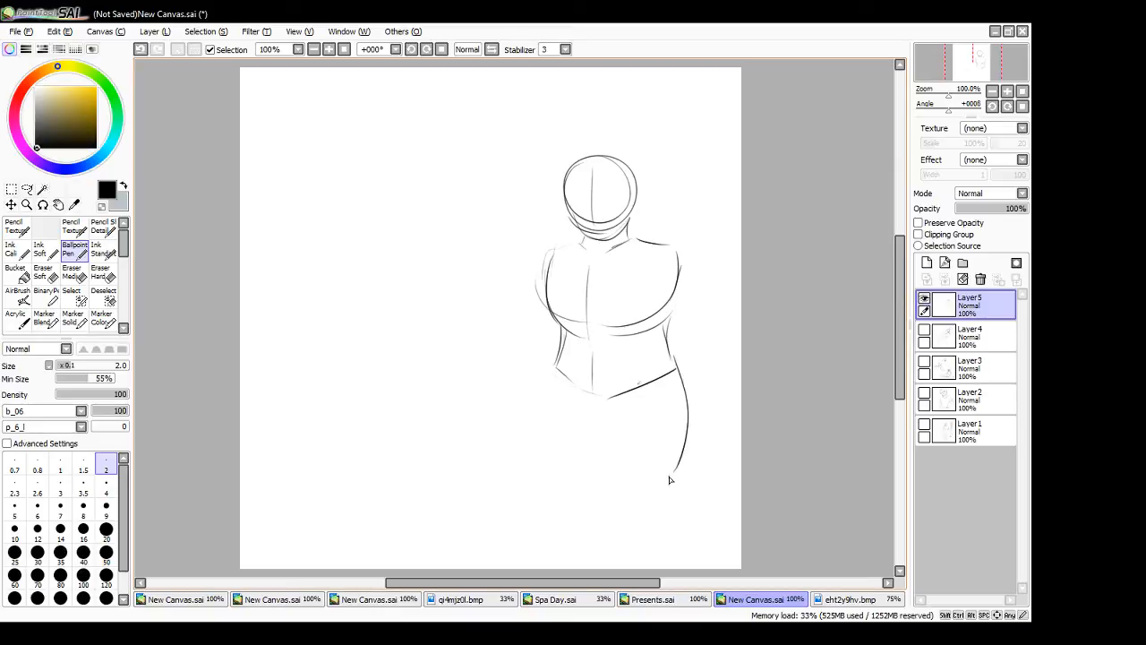
mouse_move(555, 370)
left_mouse_down()
mouse_move(578, 414)
mouse_move(618, 421)
mouse_move(663, 494)
left_mouse_up()
left_click_drag(691, 422, 649, 499)
left_click_drag(678, 370, 688, 434)
mouse_move(558, 373)
left_mouse_down()
mouse_move(559, 505)
mouse_move(591, 497)
mouse_move(598, 455)
left_mouse_up()
key("ctrl+z")
key("ctrl+z")
left_click_drag(549, 385, 602, 489)
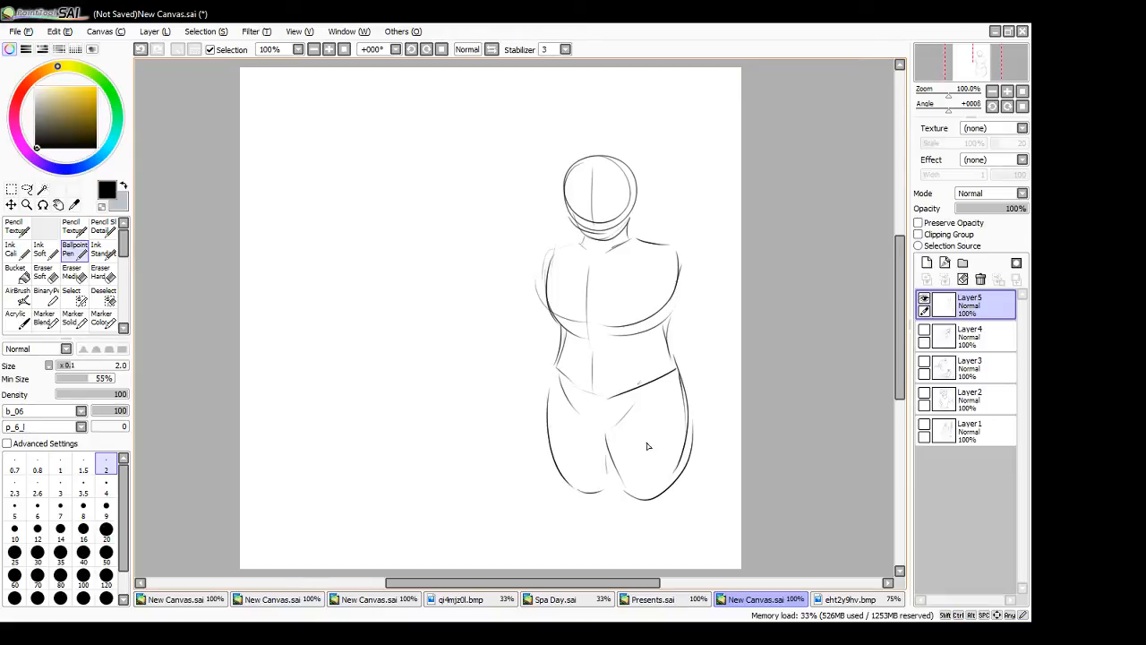
- Move the figure slightly up and to the left on the canvas, and outline a tapering lower leg below its right-hand thigh
mouse_move(618, 388)
left_mouse_down()
mouse_move(615, 422)
mouse_move(587, 407)
left_mouse_up()
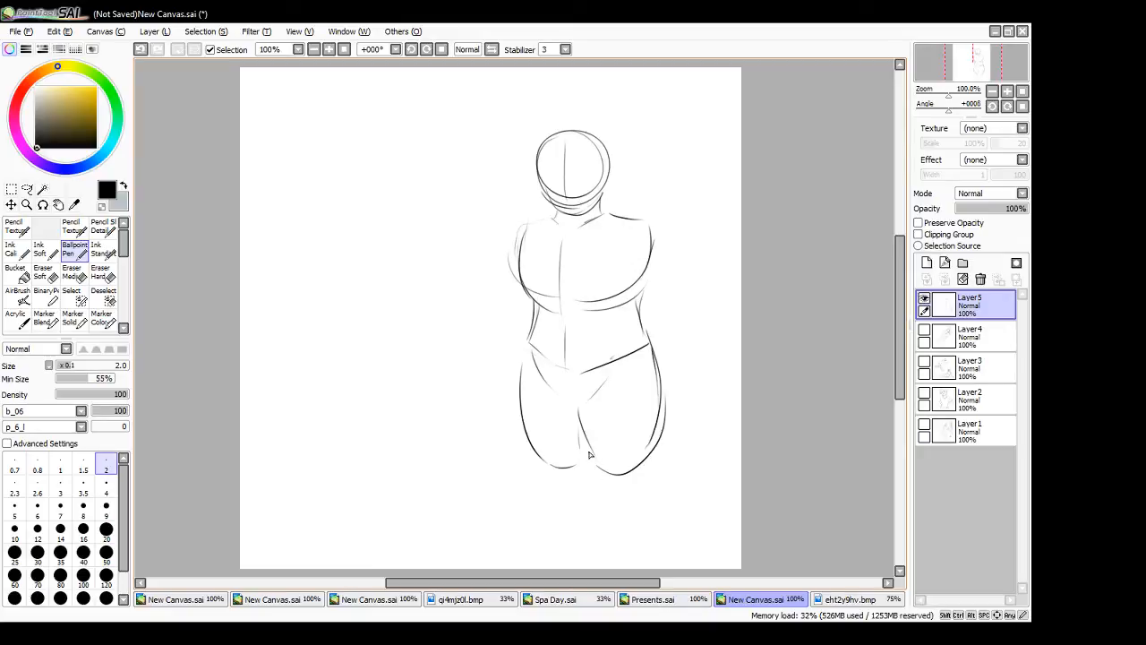
left_click_drag(588, 452, 618, 542)
left_click_drag(660, 427, 648, 548)
left_click_drag(657, 494, 618, 545)
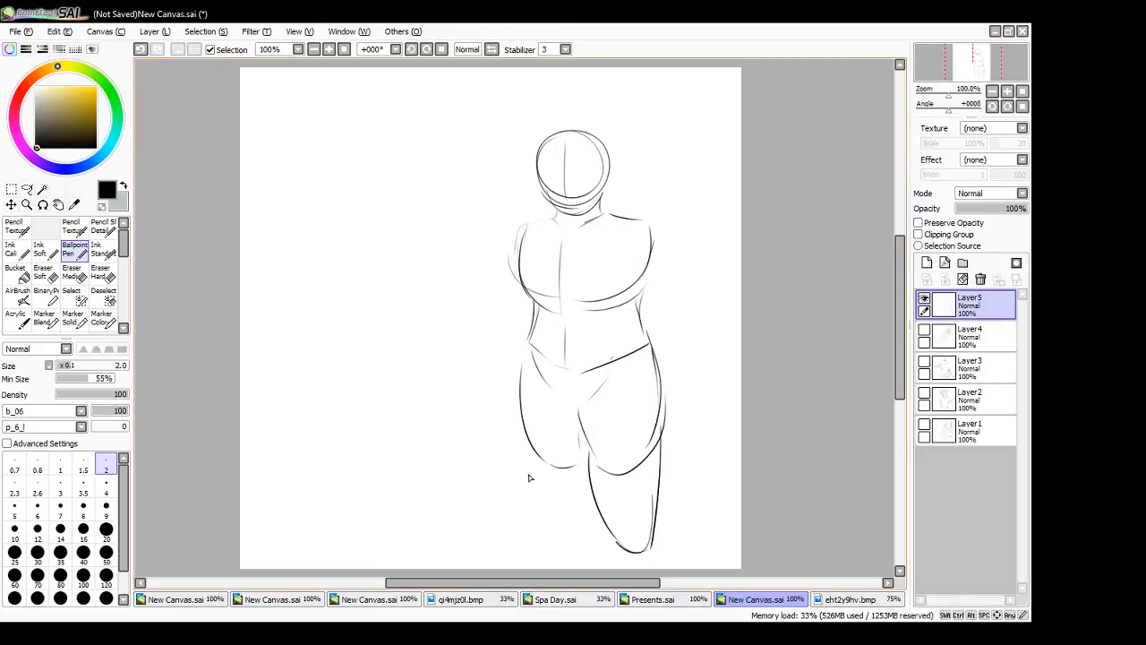
- Outline a tapering lower leg with a rounded end below the figure's left-hand thigh
left_click_drag(529, 438, 550, 548)
key("ctrl+z")
left_click_drag(530, 445, 550, 548)
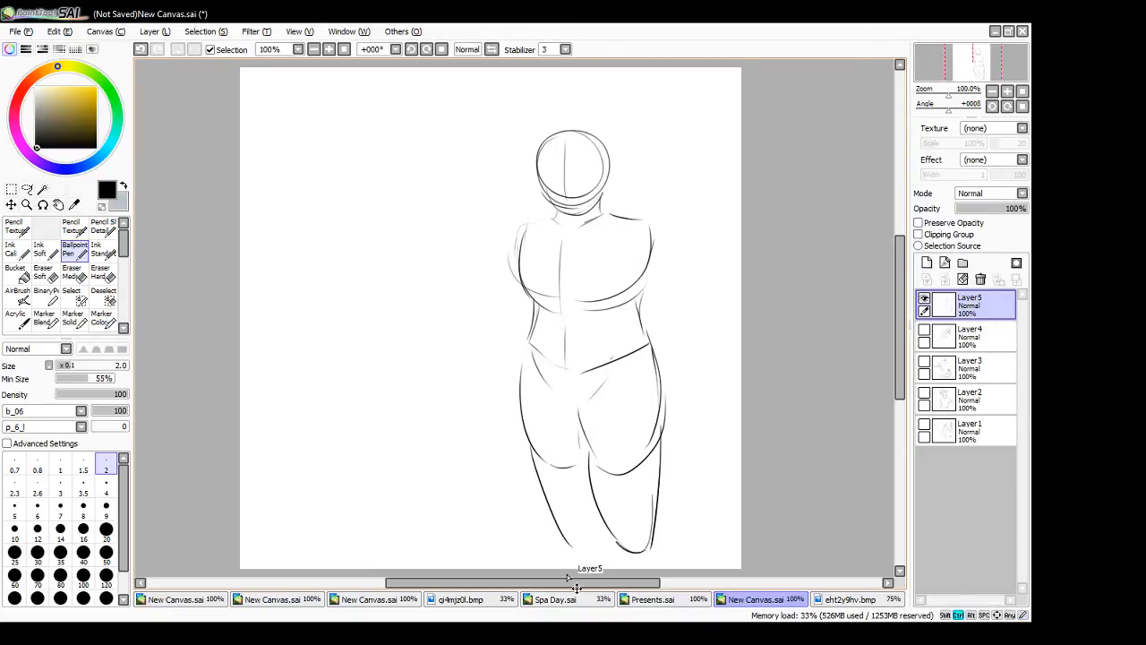
key("ctrl+z")
mouse_move(526, 437)
left_mouse_down()
mouse_move(554, 549)
mouse_move(585, 454)
mouse_move(587, 498)
left_mouse_up()
left_click_drag(588, 453, 583, 523)
- Scale the whole figure down, narrow it slightly, and reposition it in the lower right part of the canvas
left_click(14, 191)
left_click(17, 402)
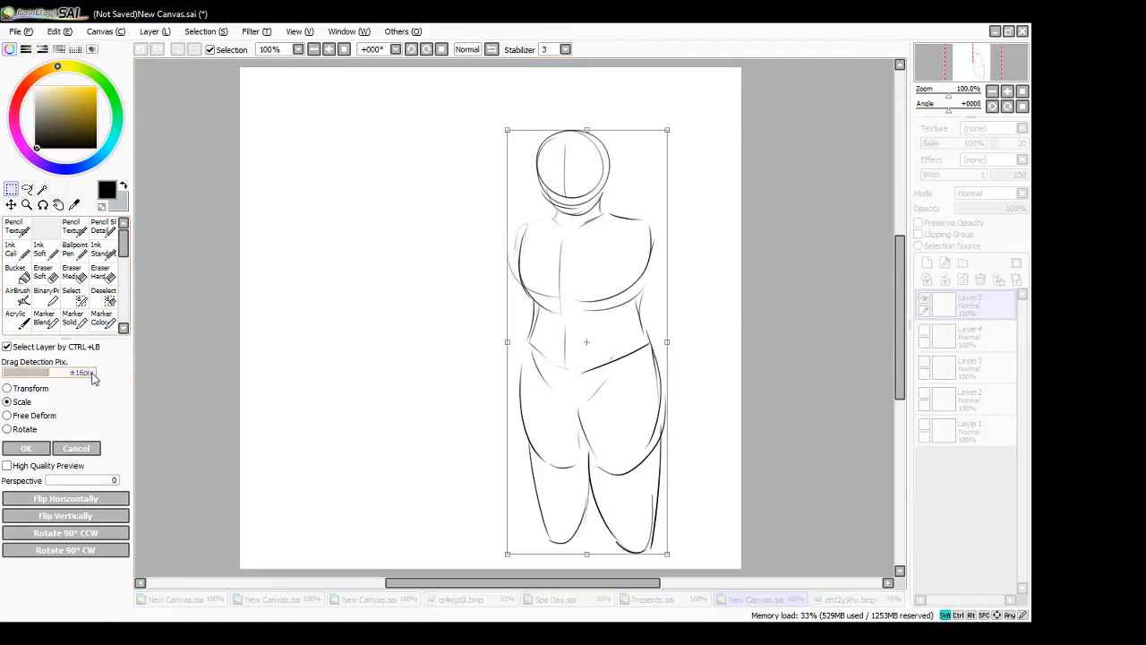
left_click_drag(507, 131, 587, 220)
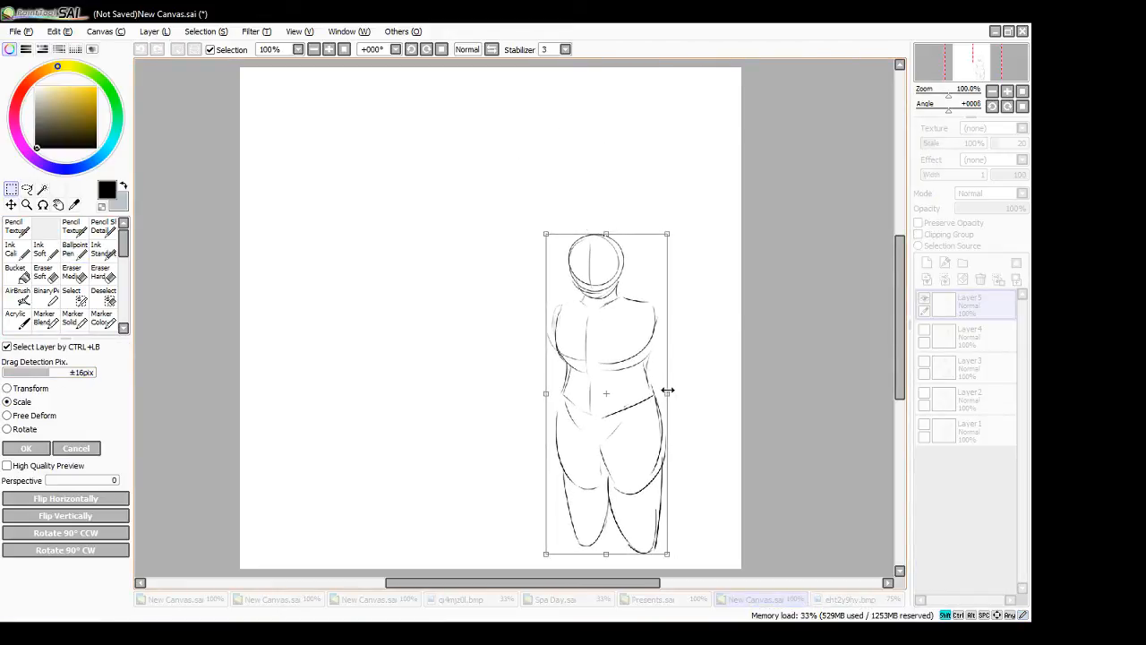
mouse_move(668, 391)
left_mouse_down()
mouse_move(650, 396)
mouse_move(660, 388)
left_mouse_up()
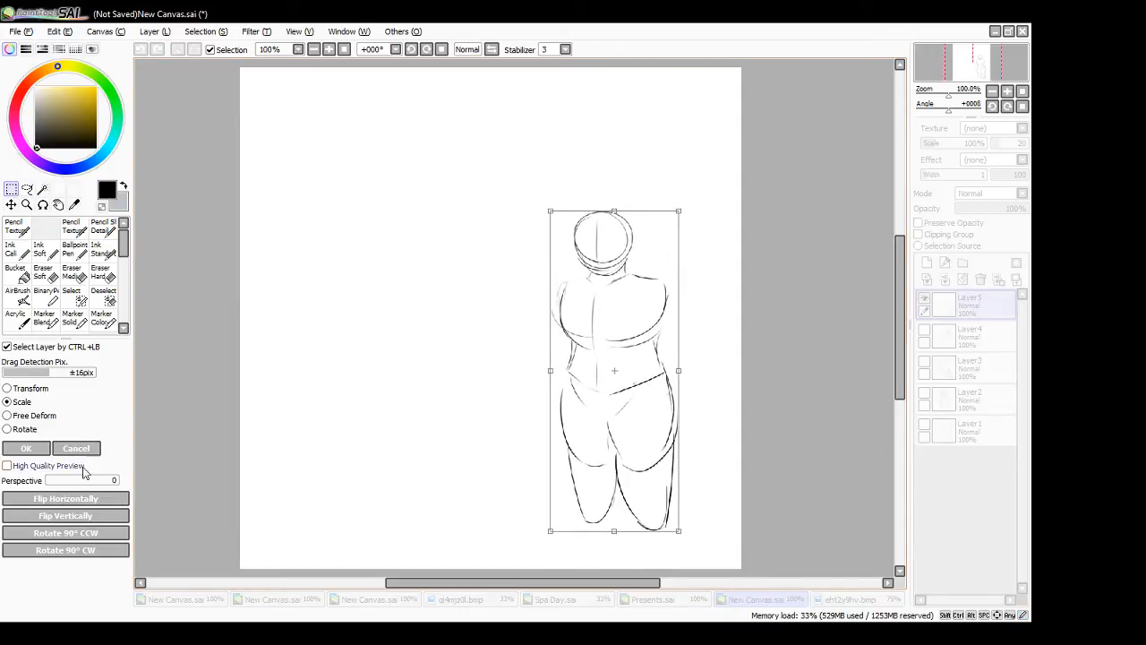
left_click(26, 448)
- Sketch two simple feet pointing outward below the stocky figure's lower legs with the Ballpoint Pen
left_click(75, 249)
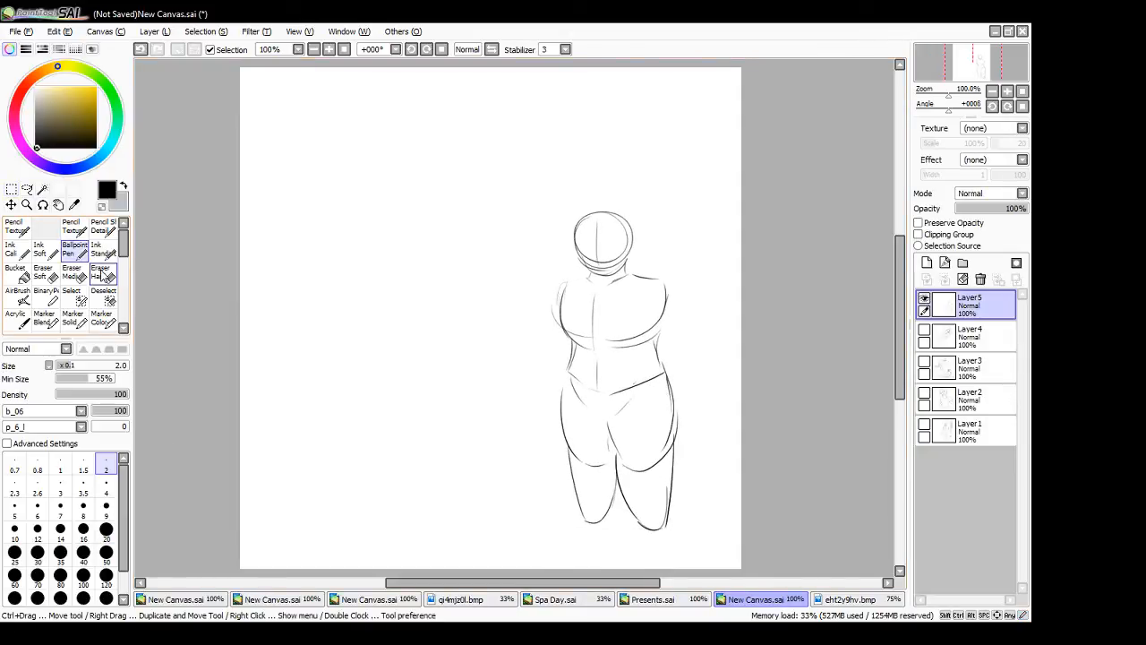
left_click_drag(623, 229, 614, 266)
key("ctrl+z")
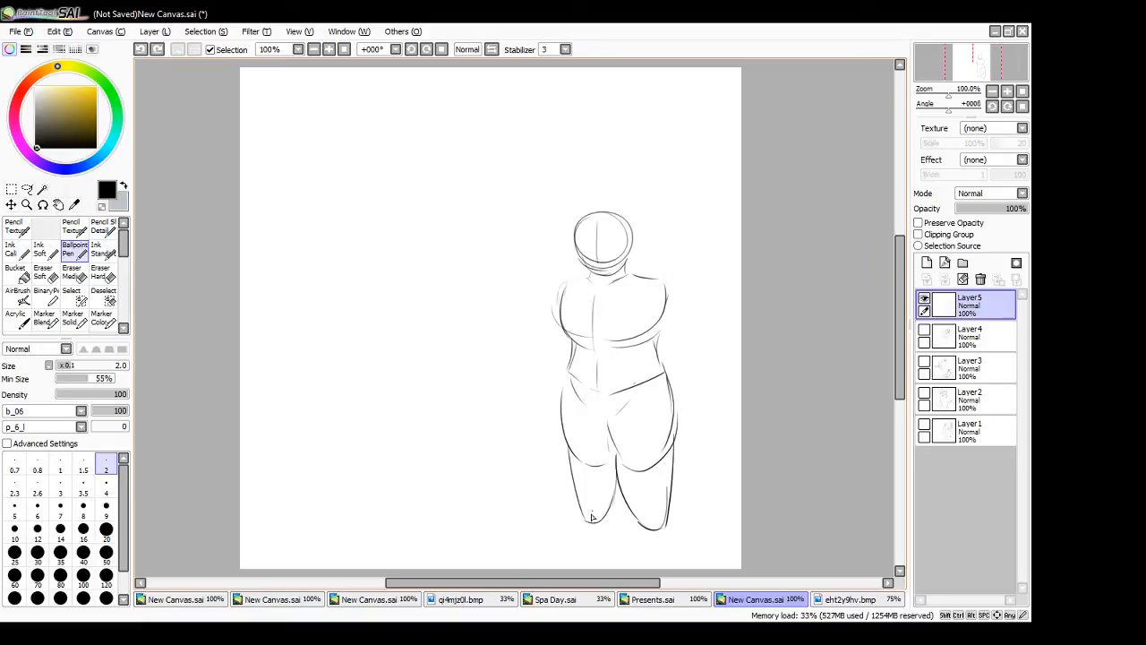
mouse_move(587, 520)
left_mouse_down()
mouse_move(581, 549)
mouse_move(606, 533)
mouse_move(651, 552)
mouse_move(679, 553)
left_mouse_up()
key("ctrl+z")
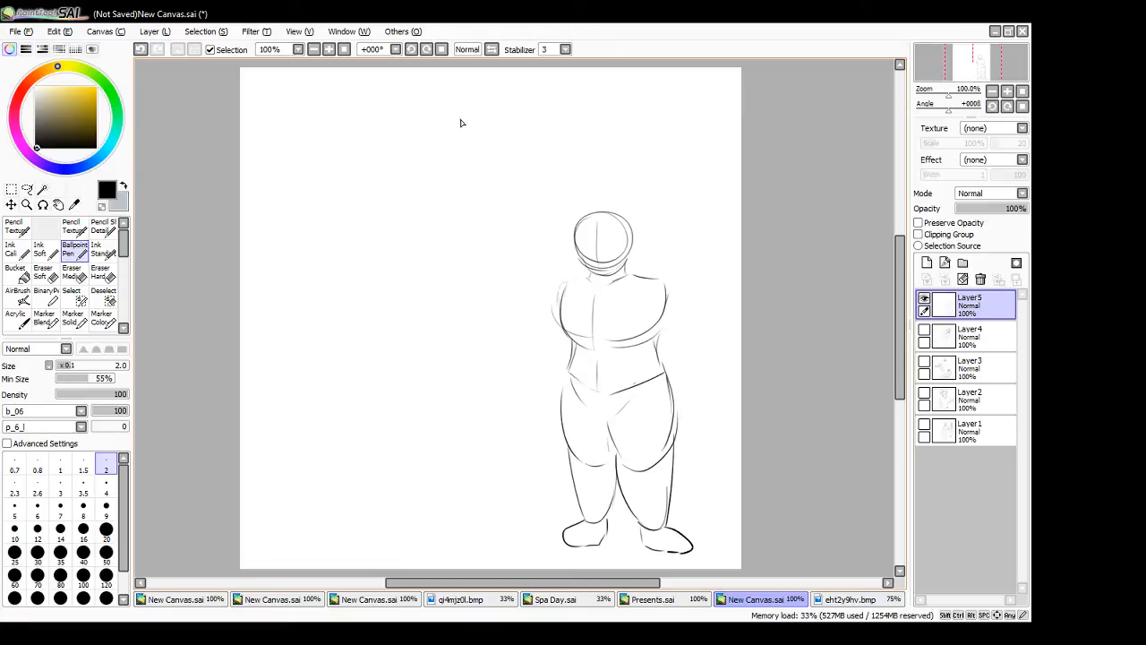
- Start a tall, slim figure left of the stocky one with a small head, thin neck, narrow ribcage and waist
mouse_move(457, 105)
left_mouse_down()
mouse_move(490, 91)
mouse_move(459, 93)
mouse_move(481, 145)
mouse_move(494, 124)
mouse_move(480, 148)
left_mouse_up()
key("ctrl+z")
key("ctrl+z")
mouse_move(473, 95)
left_mouse_down()
mouse_move(479, 148)
mouse_move(497, 165)
mouse_move(476, 170)
mouse_move(523, 179)
mouse_move(463, 170)
mouse_move(463, 208)
mouse_move(484, 224)
left_mouse_up()
left_click_drag(522, 181, 491, 224)
mouse_move(483, 177)
left_mouse_down()
mouse_move(487, 224)
mouse_move(515, 256)
left_mouse_up()
mouse_move(471, 223)
left_mouse_down()
mouse_move(466, 261)
mouse_move(489, 283)
mouse_move(512, 280)
mouse_move(527, 257)
left_mouse_up()
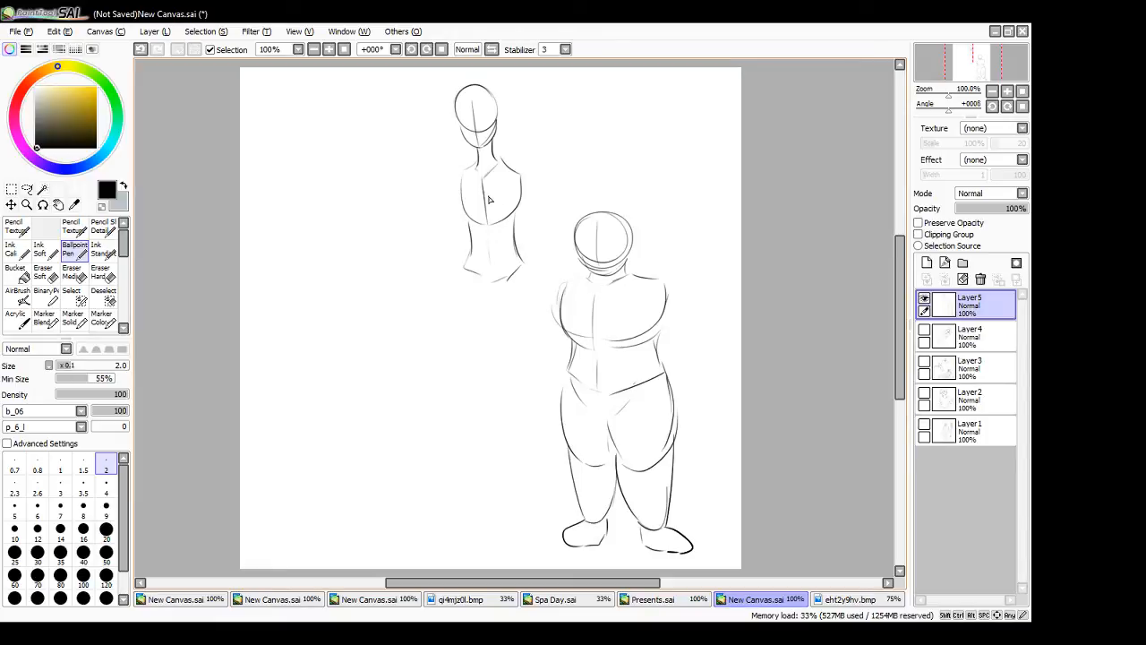
- Overlay bold ovals on the ribcages of both figures to compare their shapes, and undo the overlays
left_click_drag(488, 167, 518, 165)
left_click_drag(627, 279, 611, 283)
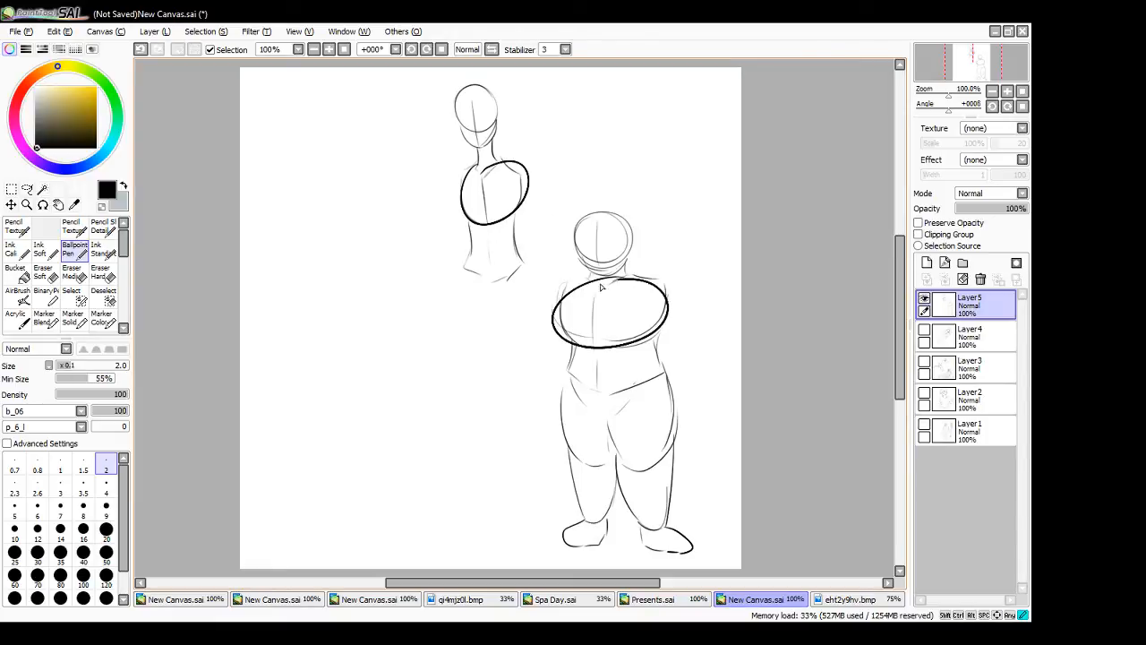
mouse_move(575, 345)
left_mouse_down()
mouse_move(565, 382)
mouse_move(627, 329)
left_mouse_up()
left_click_drag(484, 223, 491, 230)
key("ctrl+z")
key("ctrl+z")
key("ctrl+z")
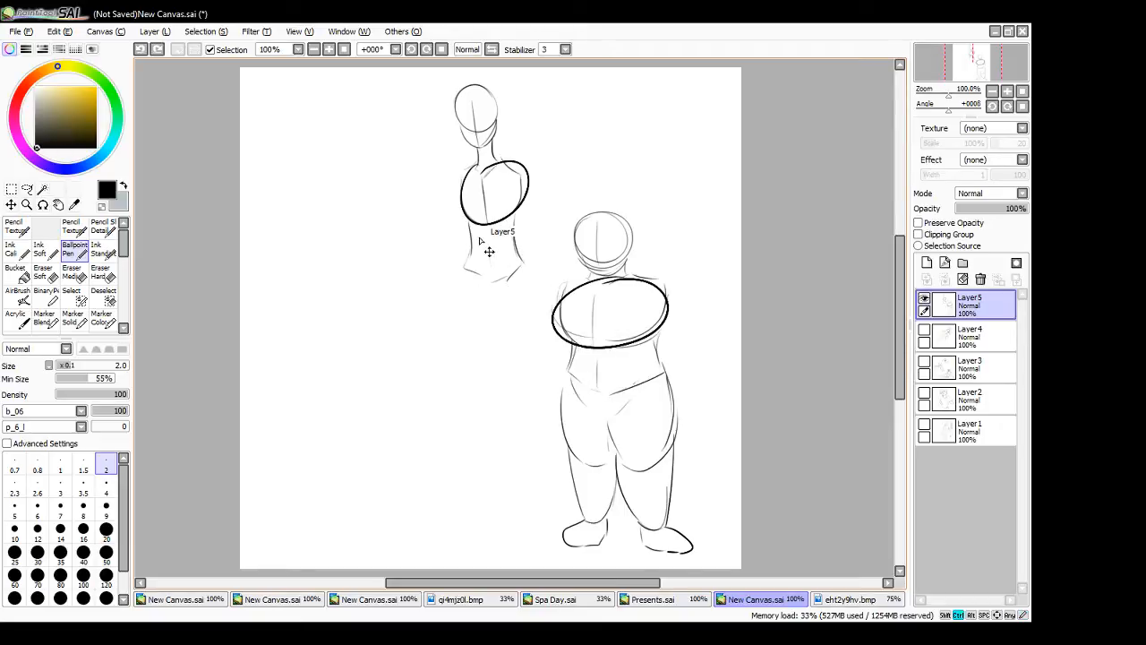
key("ctrl+z")
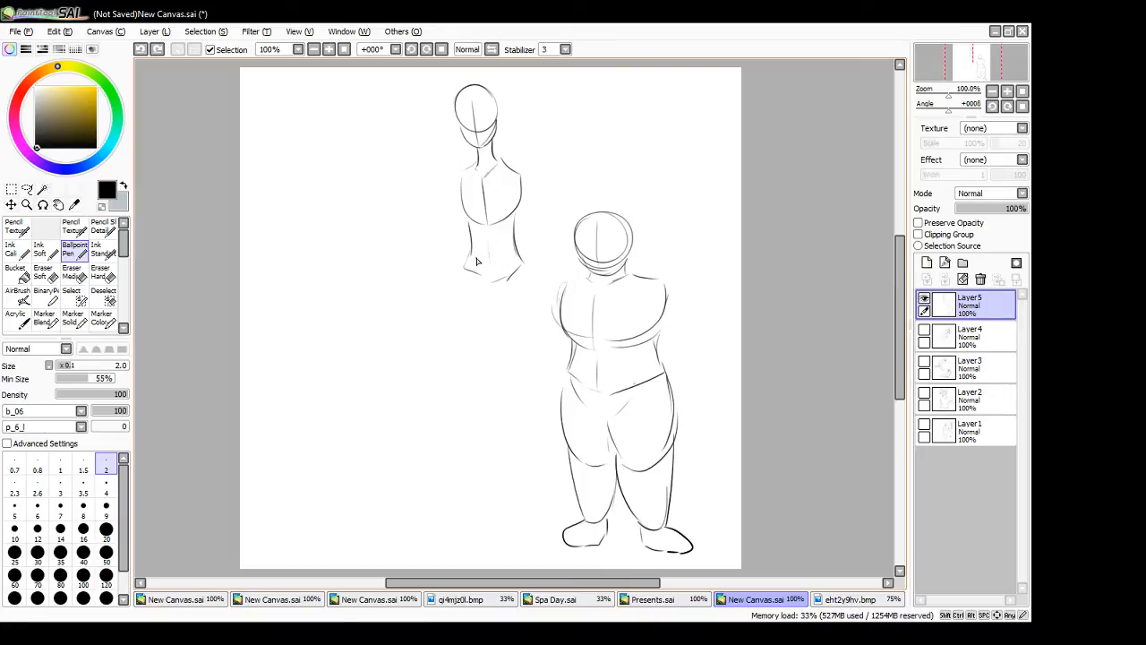
- Sketch the slim figure's rounded pelvis and a long, tapering right-hand thigh below it
mouse_move(464, 271)
left_mouse_down()
mouse_move(525, 304)
mouse_move(508, 310)
mouse_move(524, 269)
mouse_move(526, 295)
left_mouse_up()
mouse_move(523, 264)
left_mouse_down()
mouse_move(524, 297)
mouse_move(483, 302)
mouse_move(476, 287)
mouse_move(493, 309)
left_mouse_up()
left_click_drag(528, 269, 540, 336)
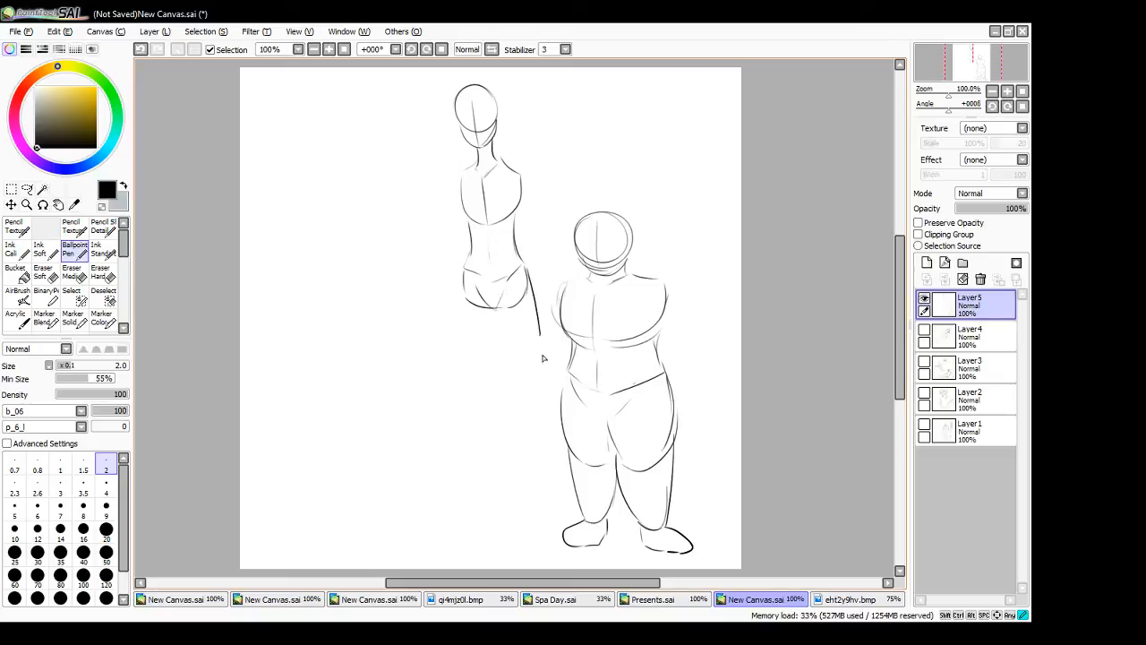
key("ctrl+z")
left_click_drag(526, 297, 528, 376)
left_click_drag(495, 310, 529, 376)
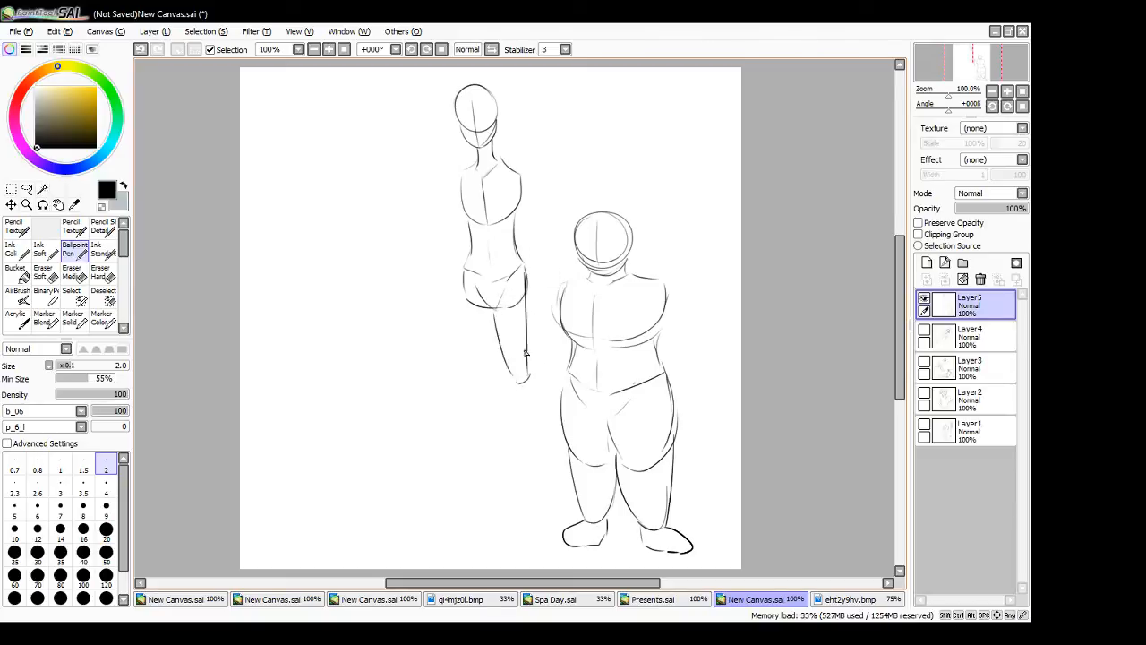
- Outline the slim figure's left-hand thigh and two long, narrow lower legs
mouse_move(464, 269)
left_mouse_down()
mouse_move(464, 371)
mouse_move(486, 369)
left_mouse_up()
mouse_move(493, 311)
left_mouse_down()
mouse_move(487, 363)
mouse_move(537, 481)
left_mouse_up()
left_click_drag(530, 378, 540, 481)
left_click_drag(463, 376, 474, 484)
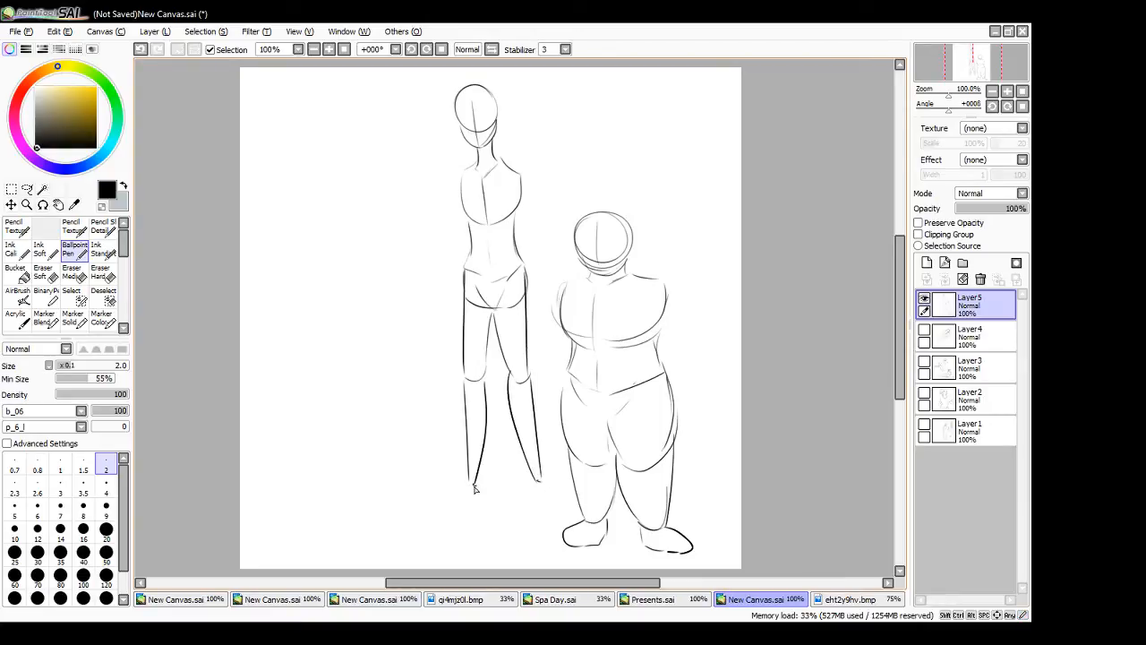
- Lasso the slim figure and move it down until its ankles are level with the stocky figure's, and deselect it
key("a")
mouse_move(434, 112)
left_mouse_down()
mouse_move(546, 219)
mouse_move(550, 397)
mouse_move(412, 506)
mouse_move(433, 117)
left_mouse_up()
left_click_drag(507, 269, 508, 307)
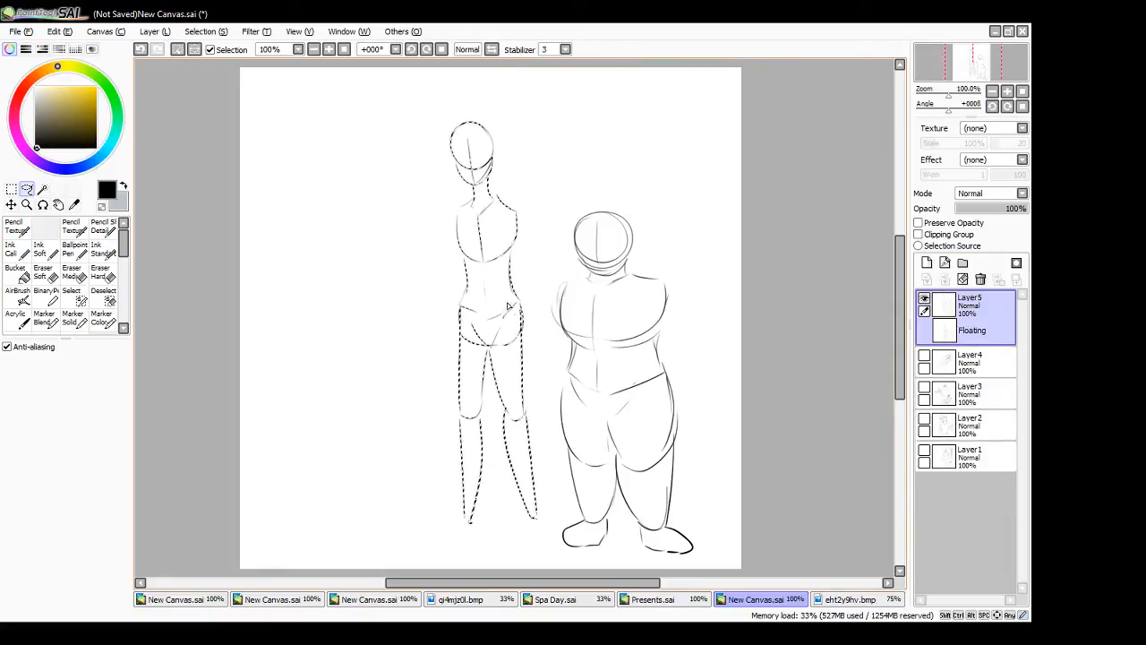
key("ctrl+d")
- Sketch two small feet at the slim figure's ankles with the Ballpoint Pen
left_click(74, 250)
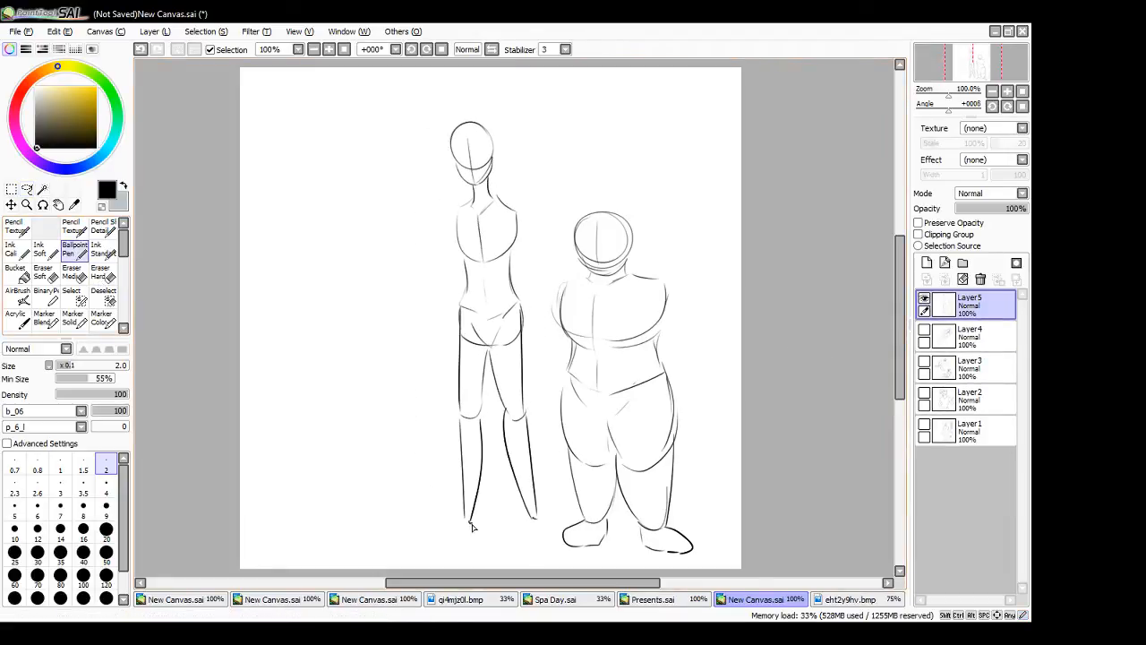
left_click_drag(467, 522, 466, 549)
mouse_move(536, 520)
left_mouse_down()
mouse_move(532, 542)
mouse_move(548, 545)
left_mouse_up()
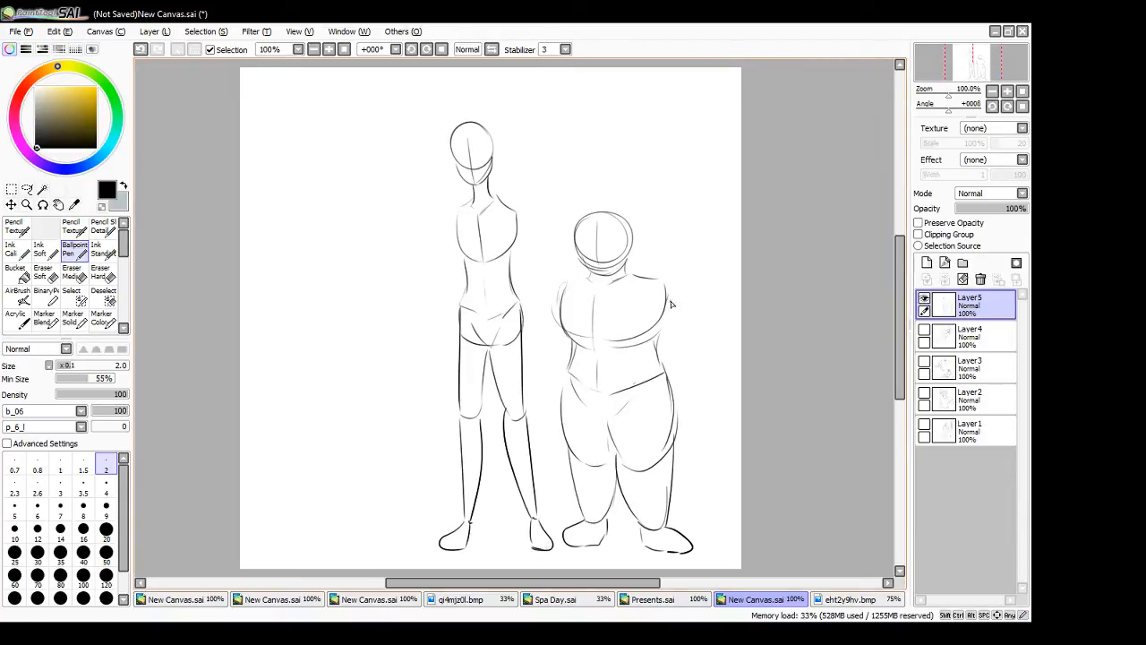
mouse_move(637, 294)
left_mouse_down()
mouse_move(665, 287)
mouse_move(638, 304)
mouse_move(659, 278)
mouse_move(678, 347)
mouse_move(657, 353)
left_mouse_up()
key("ctrl+z")
left_click_drag(653, 356, 668, 353)
key("ctrl+z")
key("ctrl+z")
key("ctrl+z")
- Sketch thick upper arms and rounded forearms hanging on both sides of the stocky figure's torso
mouse_move(659, 282)
left_mouse_down()
mouse_move(655, 340)
mouse_move(661, 333)
left_mouse_up()
left_click_drag(565, 324, 573, 282)
mouse_move(654, 285)
left_mouse_down()
mouse_move(643, 337)
mouse_move(635, 324)
mouse_move(658, 365)
left_mouse_up()
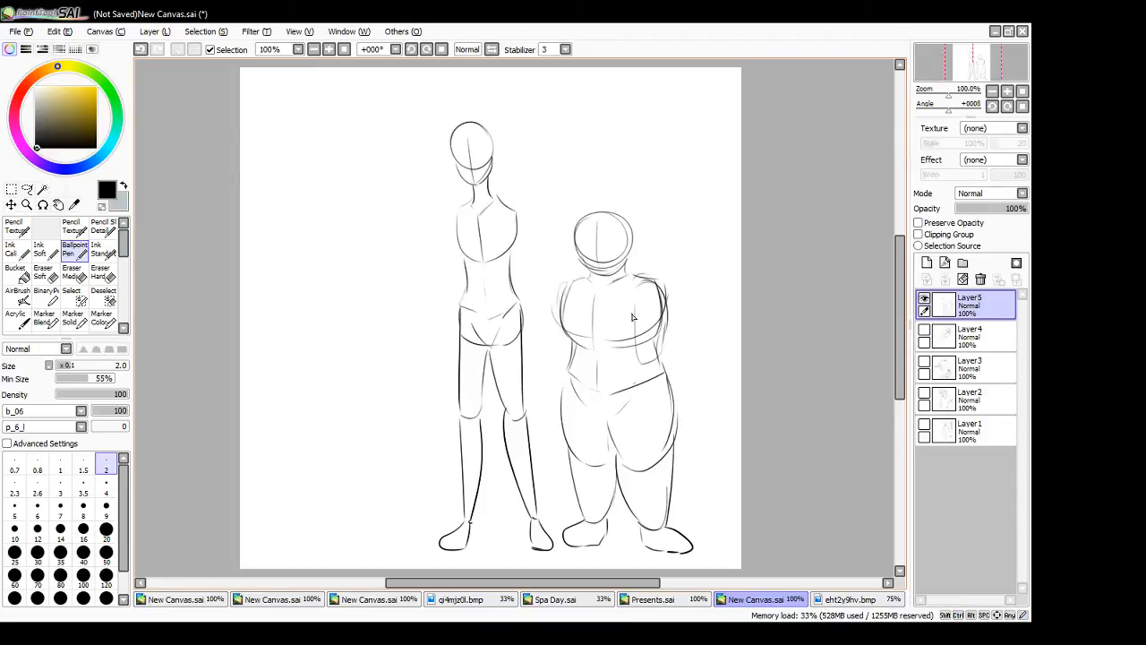
left_click_drag(565, 285, 557, 349)
mouse_move(565, 287)
left_mouse_down()
mouse_move(560, 313)
mouse_move(584, 291)
mouse_move(582, 330)
mouse_move(554, 371)
mouse_move(555, 348)
mouse_move(547, 417)
left_mouse_up()
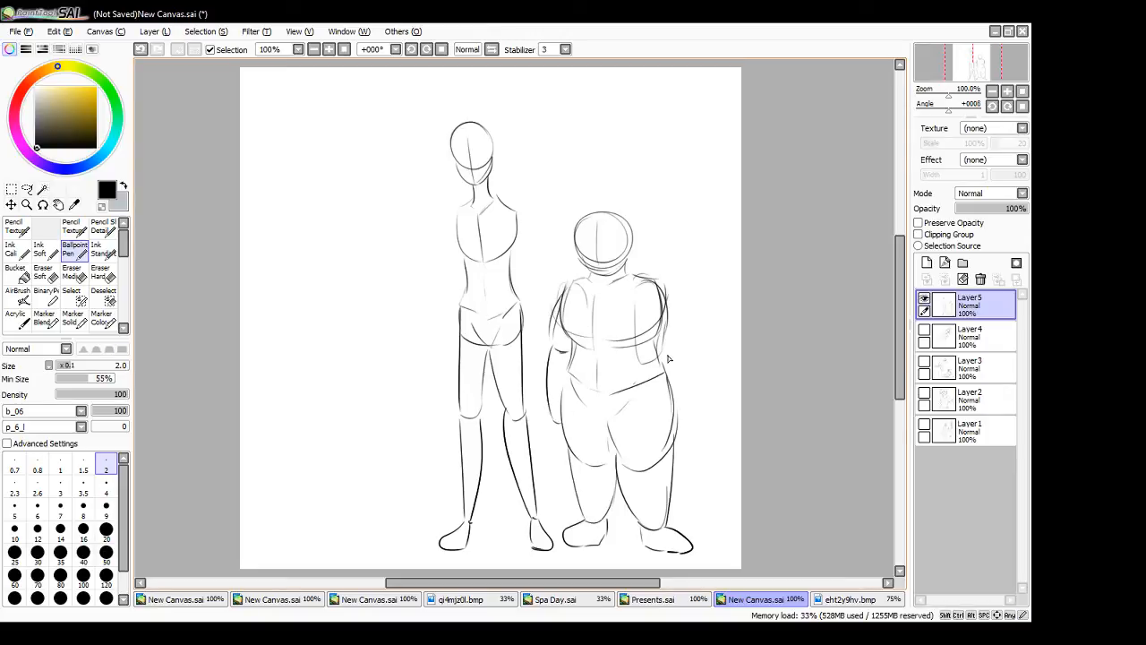
left_click_drag(636, 316, 679, 360)
mouse_move(654, 280)
left_mouse_down()
mouse_move(672, 356)
mouse_move(648, 346)
mouse_move(654, 299)
mouse_move(686, 415)
left_mouse_up()
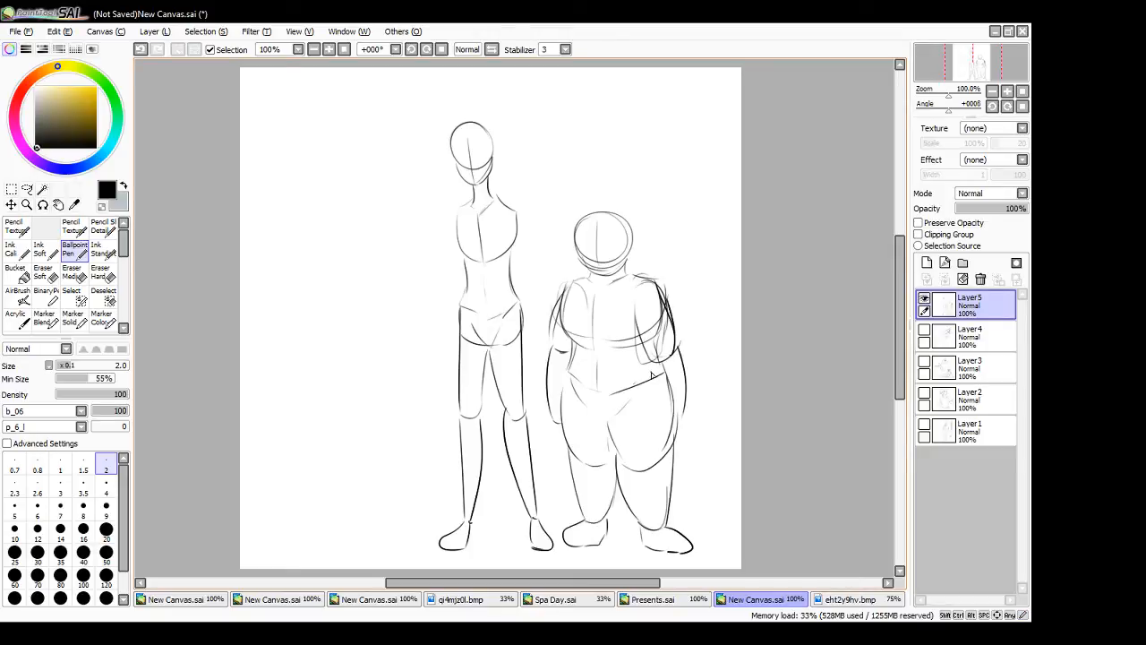
left_click_drag(650, 375, 674, 428)
- Sketch two slender arms with tapering forearms on both sides of the slim figure
mouse_move(457, 216)
left_mouse_down()
mouse_move(445, 291)
mouse_move(464, 246)
mouse_move(434, 285)
mouse_move(428, 347)
left_mouse_up()
left_click_drag(448, 288, 431, 348)
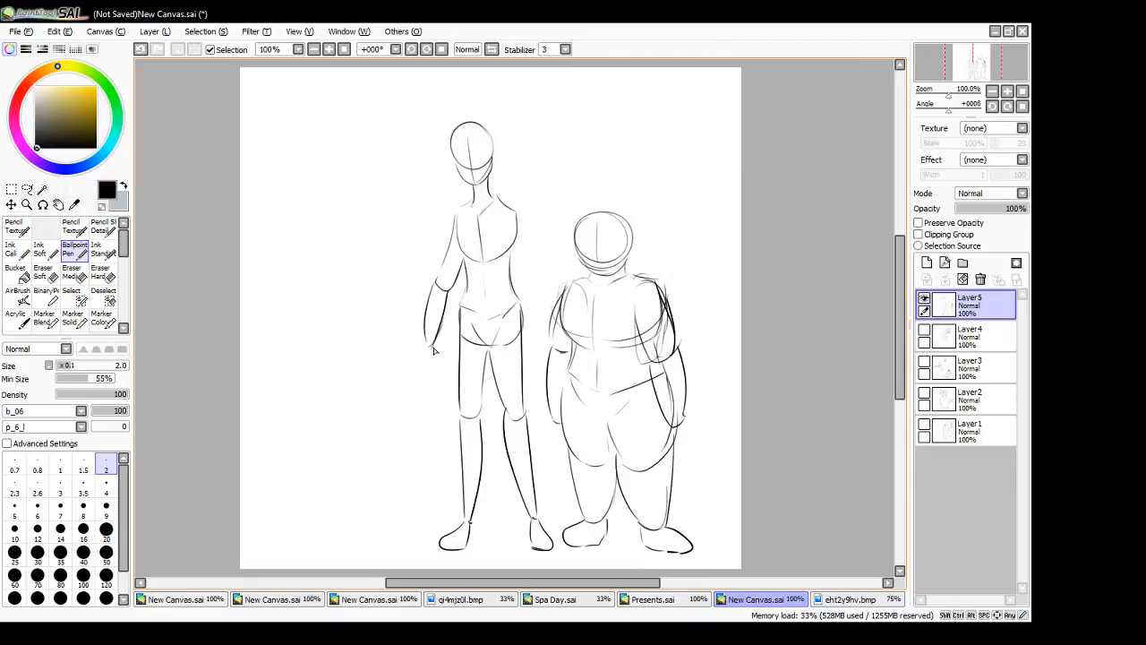
mouse_move(517, 212)
left_mouse_down()
mouse_move(542, 273)
mouse_move(528, 279)
mouse_move(556, 328)
left_mouse_up()
left_click_drag(526, 281, 551, 345)
key("ctrl+z")
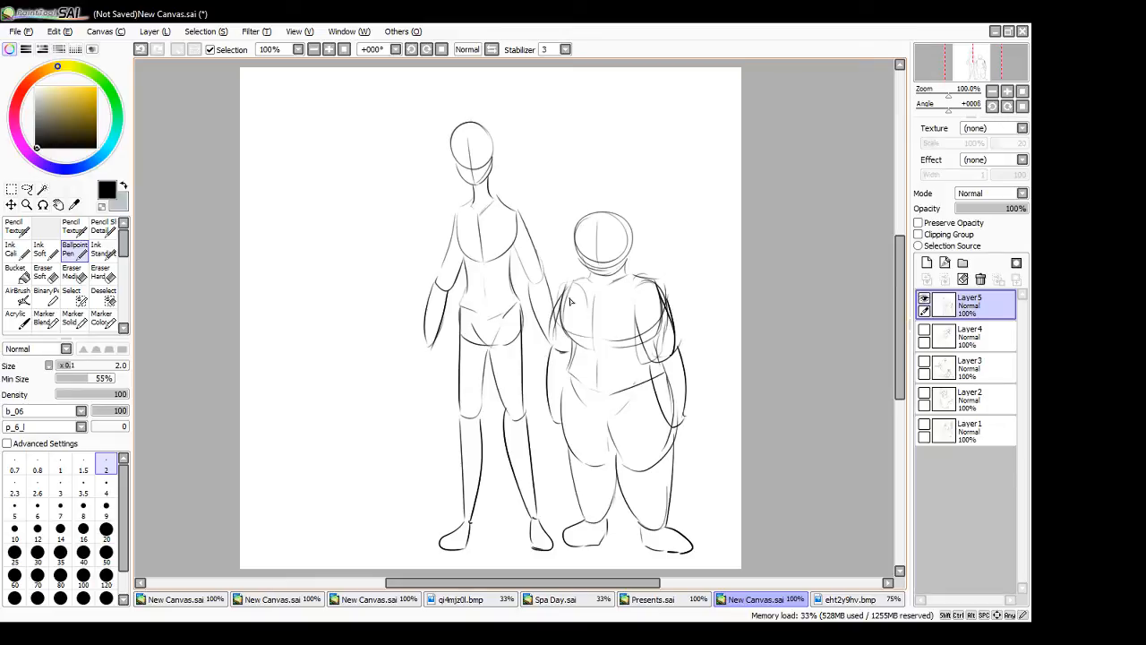
left_click_drag(590, 281, 555, 340)
left_click_drag(517, 255, 516, 213)
key("ctrl+z")
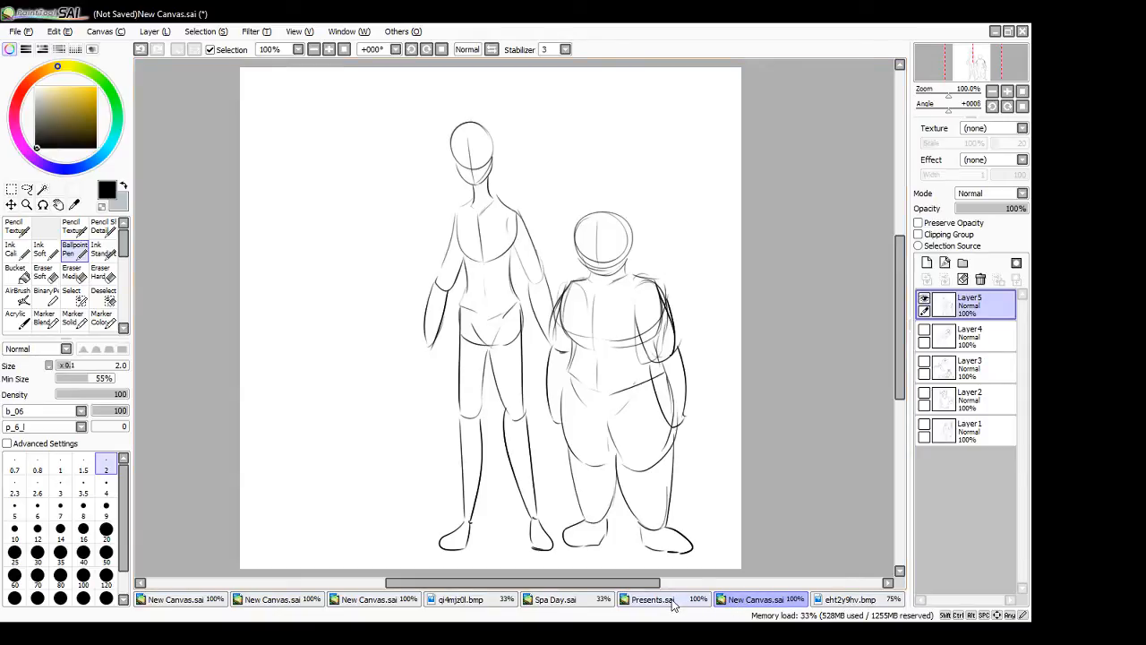
- Switch to the 25 Essential Expressions Challenge sheet (qi4mjz0l.bmp) and add a new layer above the template
left_click(853, 601)
left_click(735, 600)
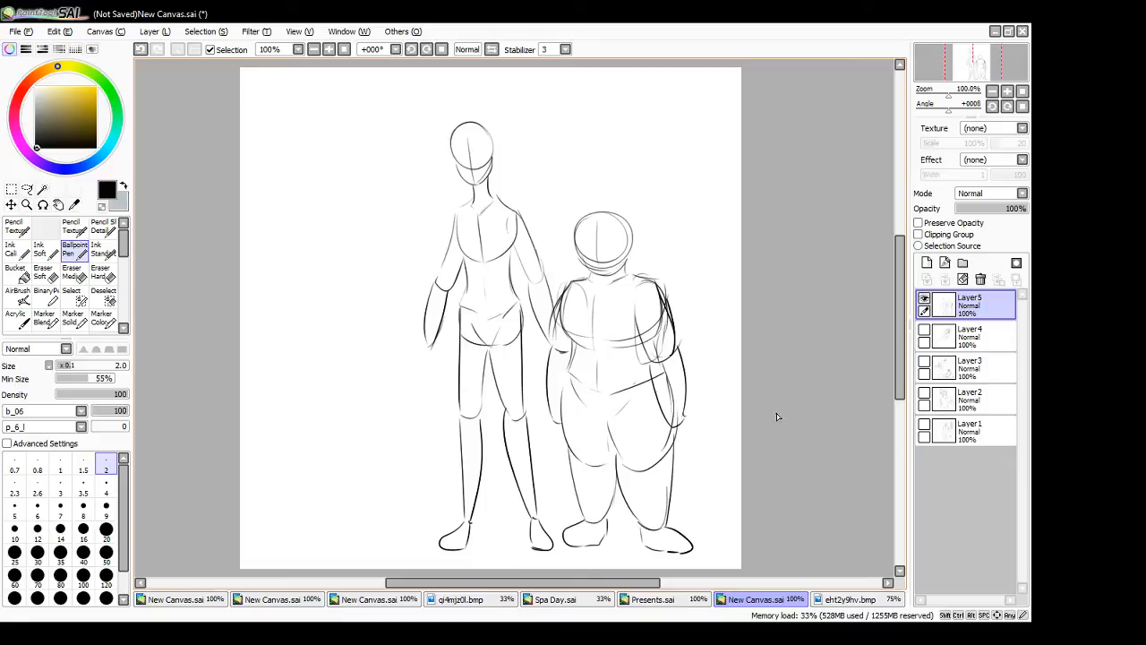
left_click(468, 605)
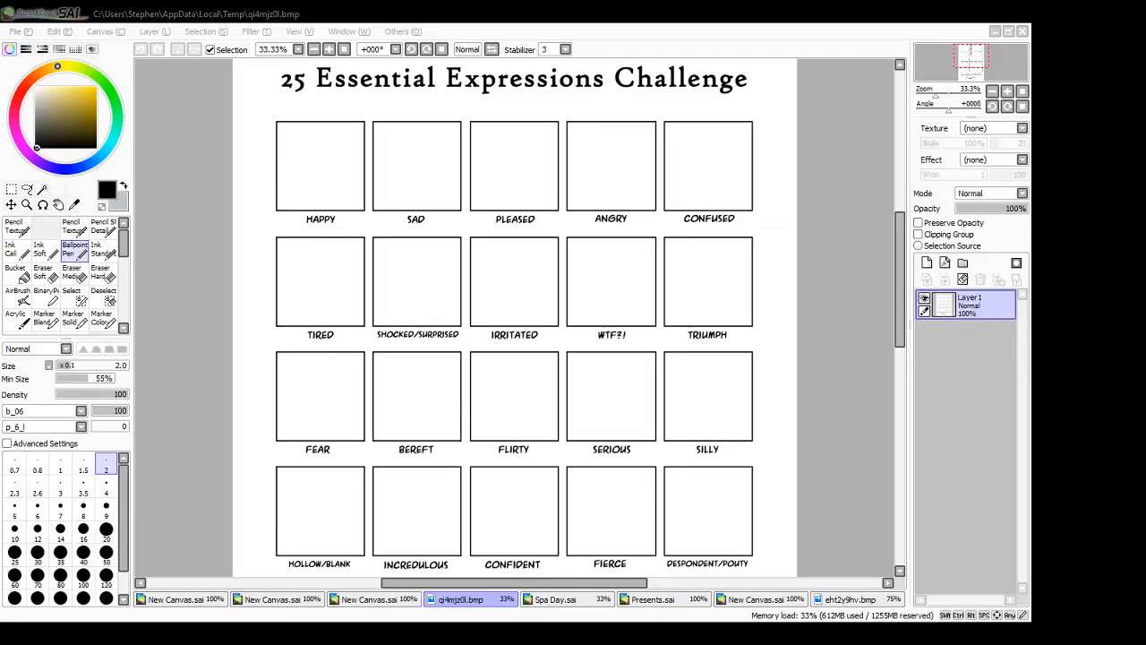
left_click(866, 332)
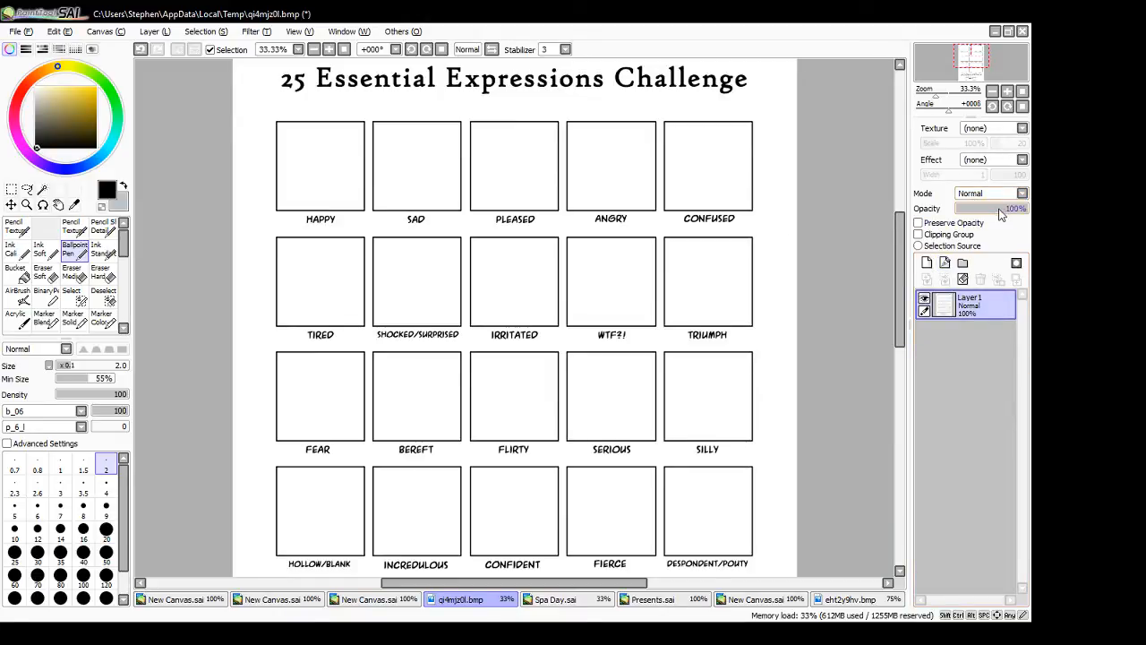
left_click(927, 262)
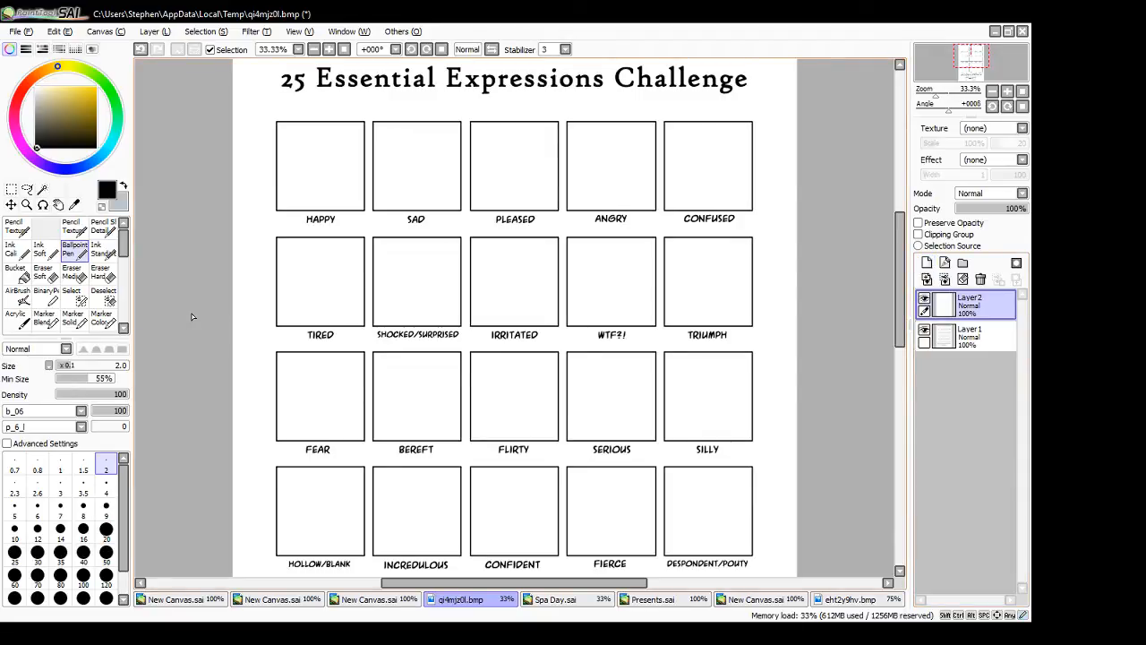
- Lower the template layer's opacity to 43% and make the new layer active
mouse_move(905, 295)
left_mouse_down()
mouse_move(909, 374)
mouse_move(908, 295)
left_mouse_up()
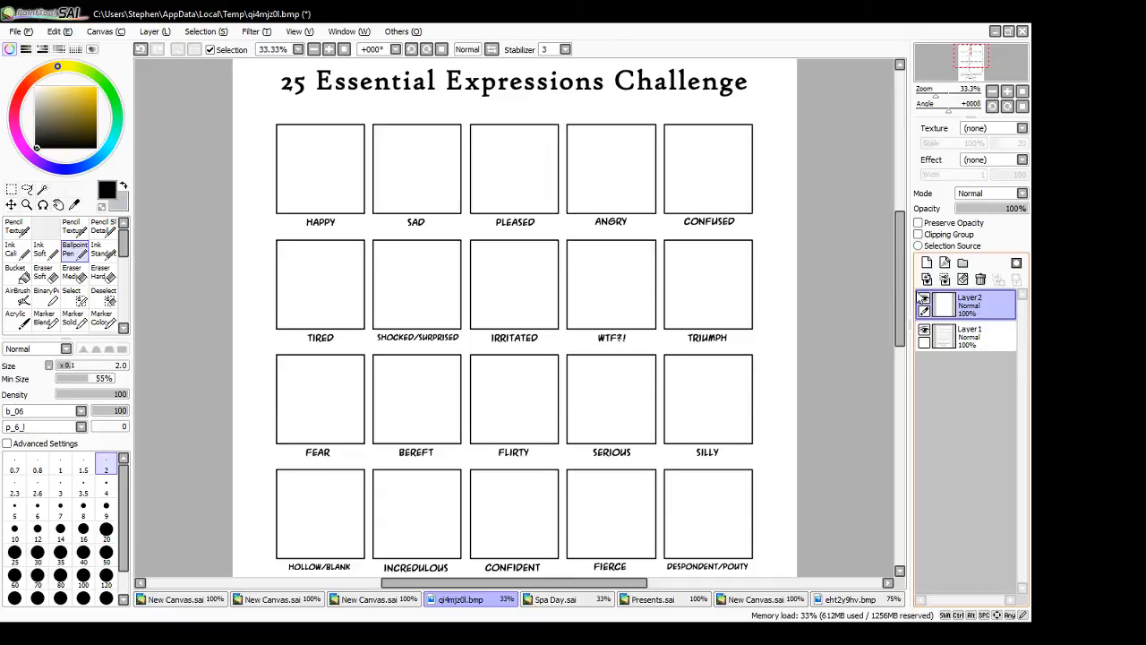
mouse_move(901, 281)
left_mouse_down()
mouse_move(901, 326)
mouse_move(897, 273)
left_mouse_up()
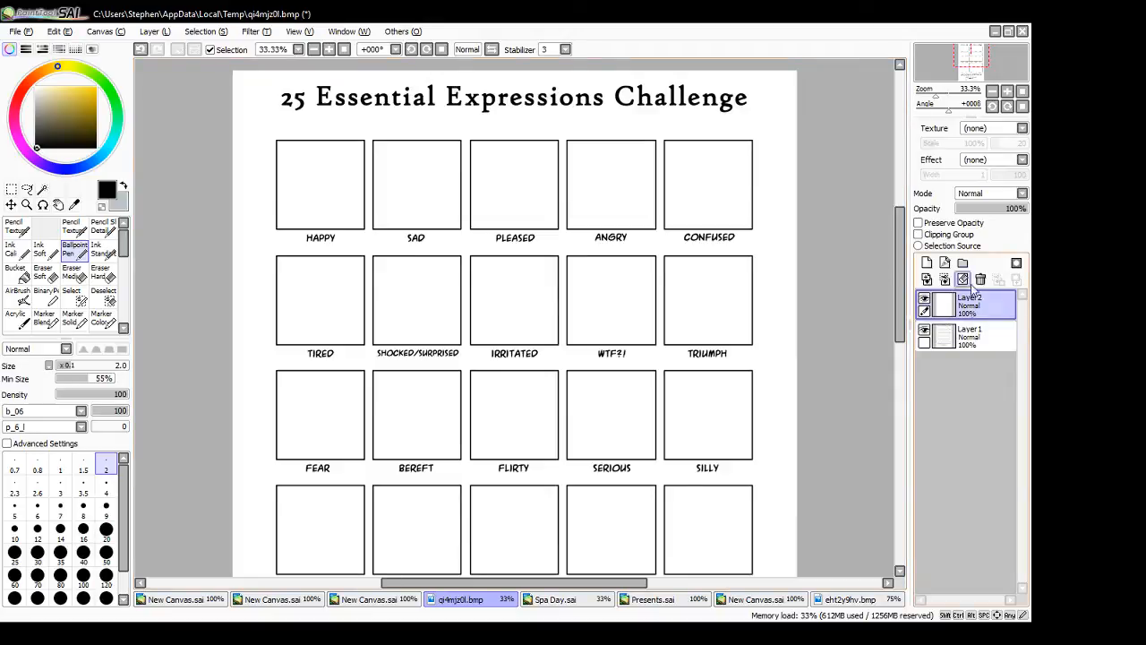
left_click(970, 336)
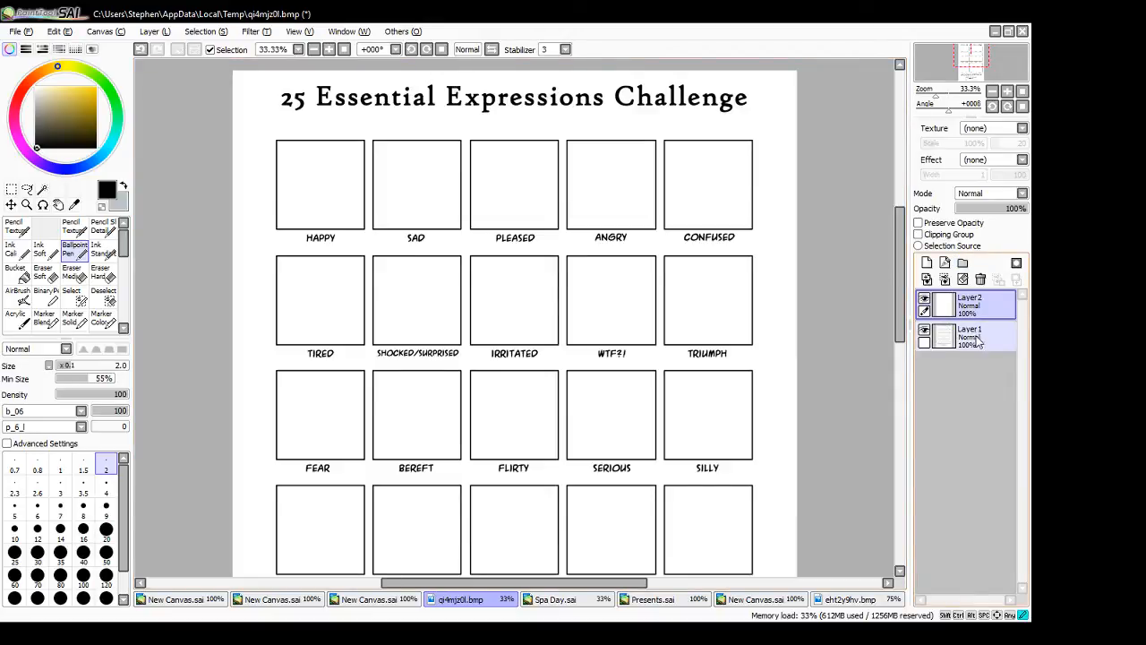
left_click(990, 209)
left_click(971, 307)
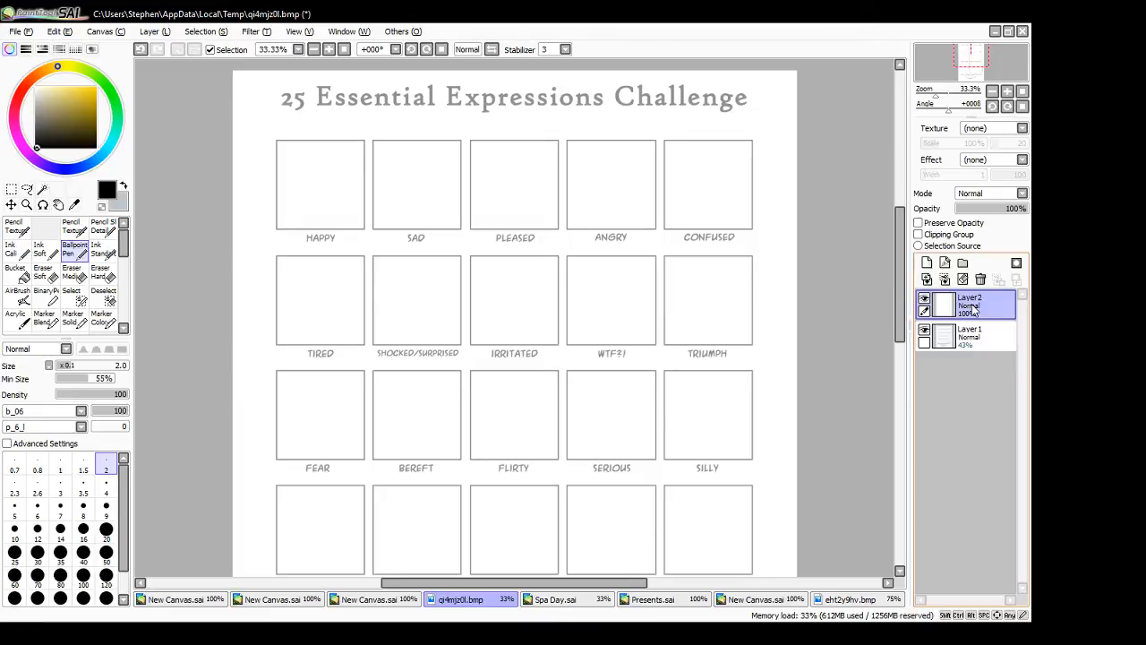
- Sketch a head in the HAPPY box with an oval skull, jaw, guide lines, eyes and nose
mouse_move(339, 159)
left_mouse_down()
mouse_move(336, 216)
mouse_move(338, 164)
mouse_move(305, 158)
mouse_move(343, 182)
left_mouse_up()
key("ctrl+z")
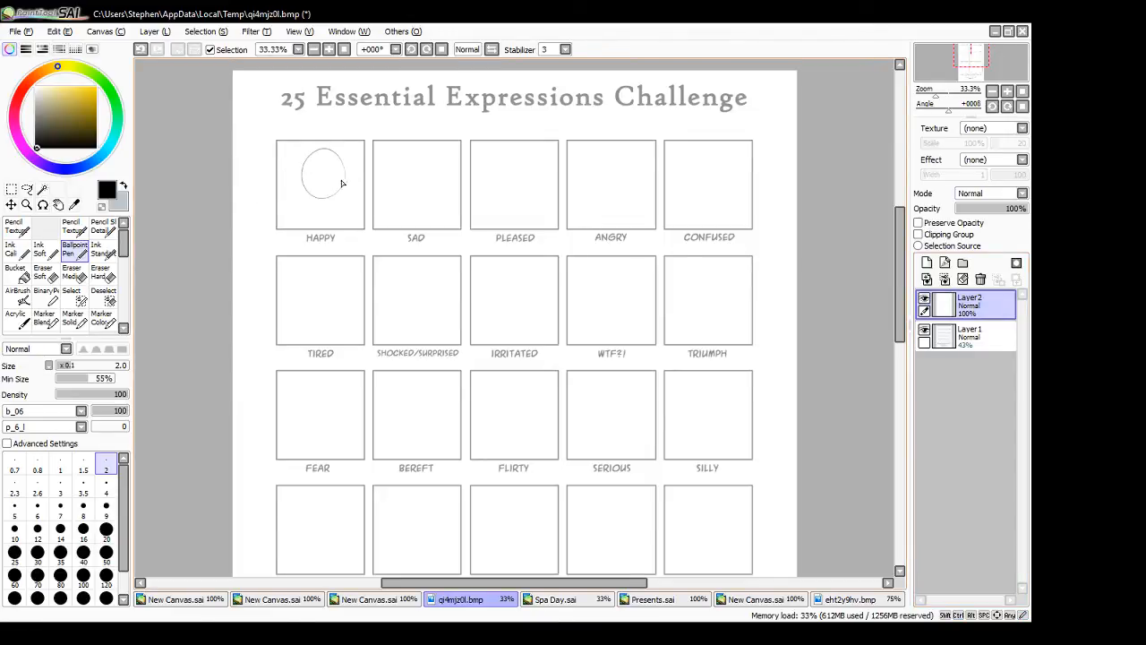
left_click(328, 50)
left_click(328, 50)
left_click(315, 50)
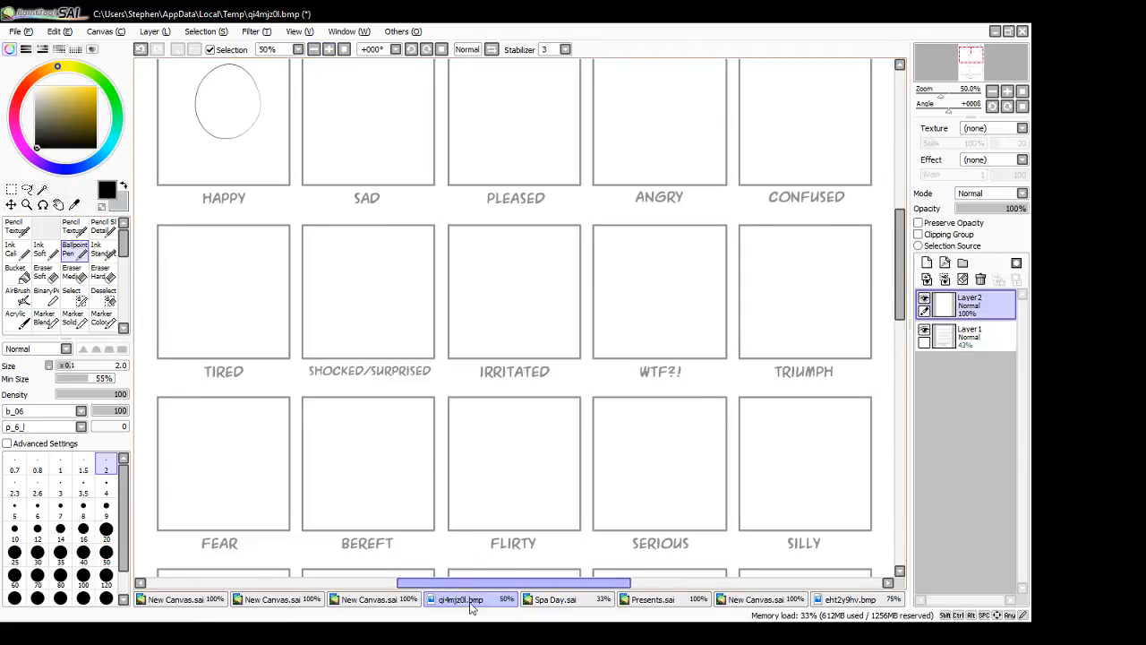
left_click_drag(484, 583, 454, 579)
left_click_drag(903, 279, 875, 247)
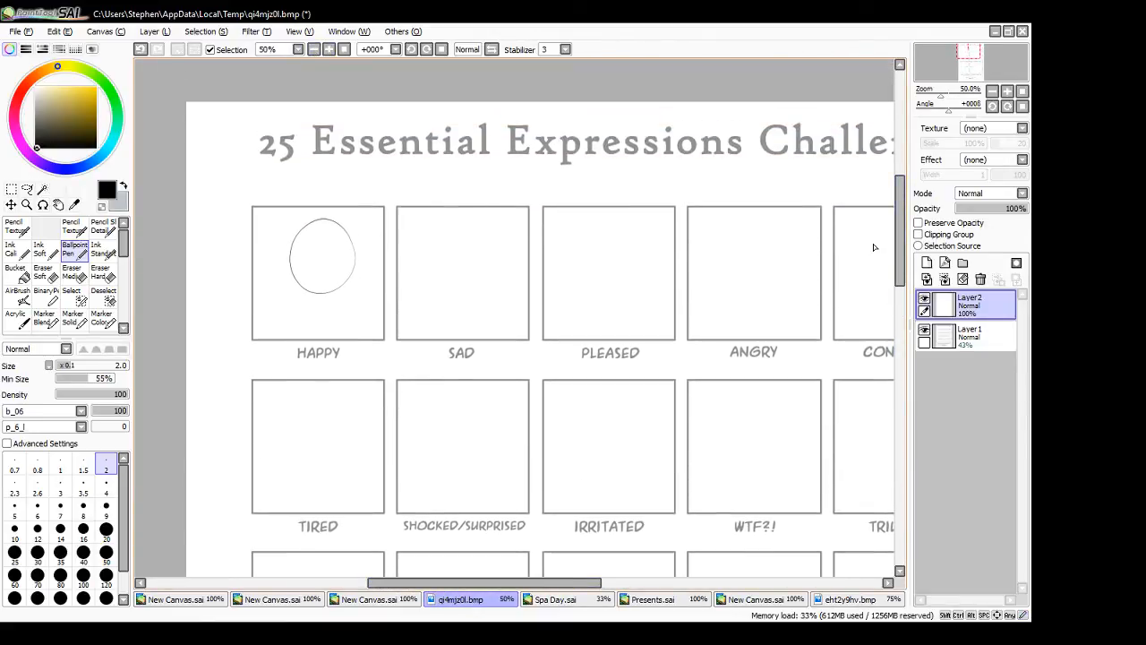
mouse_move(293, 272)
left_mouse_down()
mouse_move(330, 309)
mouse_move(354, 267)
left_mouse_up()
mouse_move(318, 229)
left_mouse_down()
mouse_move(324, 304)
mouse_move(354, 264)
mouse_move(314, 269)
mouse_move(332, 252)
mouse_move(337, 269)
mouse_move(330, 256)
mouse_move(310, 282)
left_mouse_up()
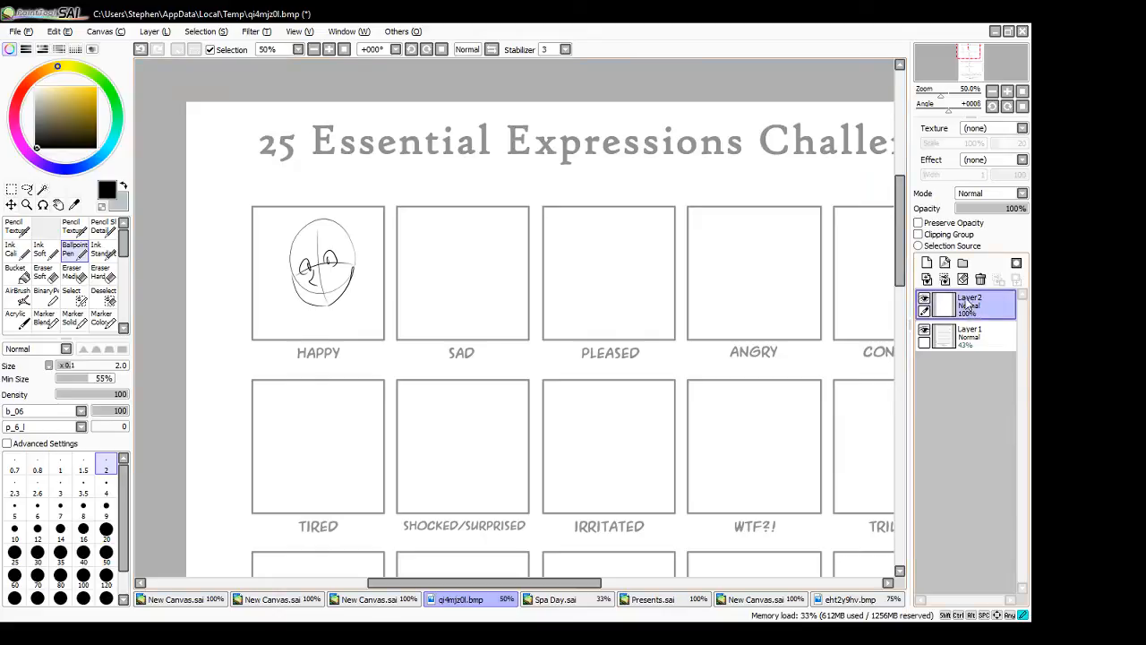
- Duplicate the head's layer and move the copy into the SAD box
left_click_drag(970, 307, 929, 264)
mouse_move(356, 304)
left_mouse_down()
mouse_move(377, 289)
mouse_move(493, 313)
mouse_move(484, 307)
mouse_move(497, 304)
left_mouse_up()
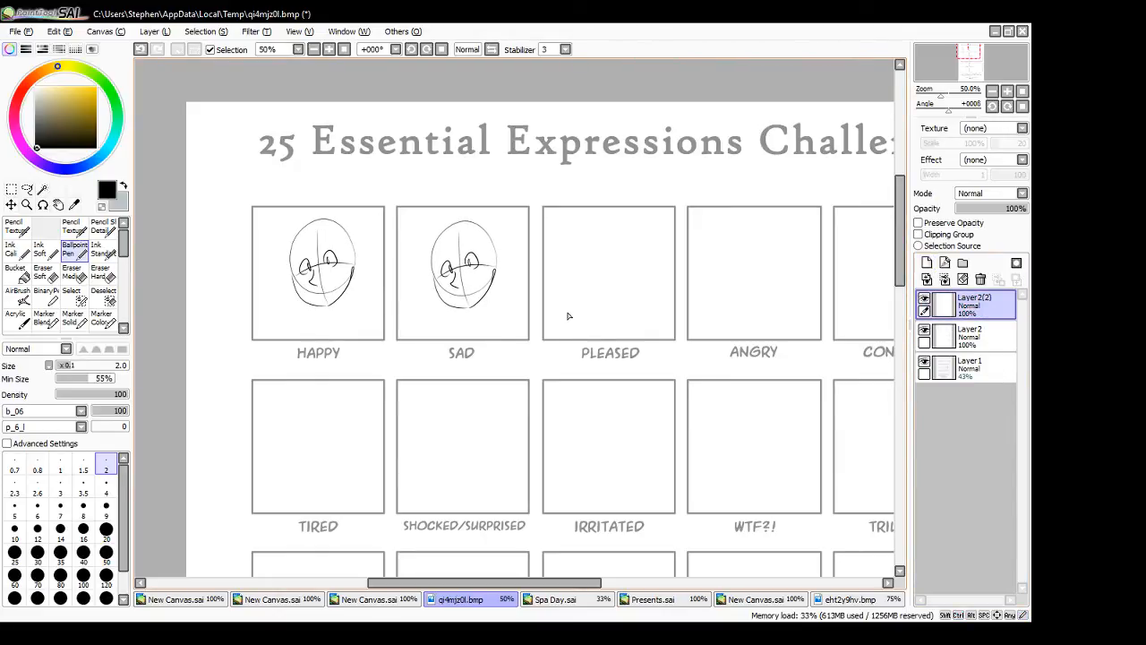
- Duplicate the SAD head's layer, move the copy into the PLEASED box and merge the head layers into one
left_click_drag(970, 306, 929, 264)
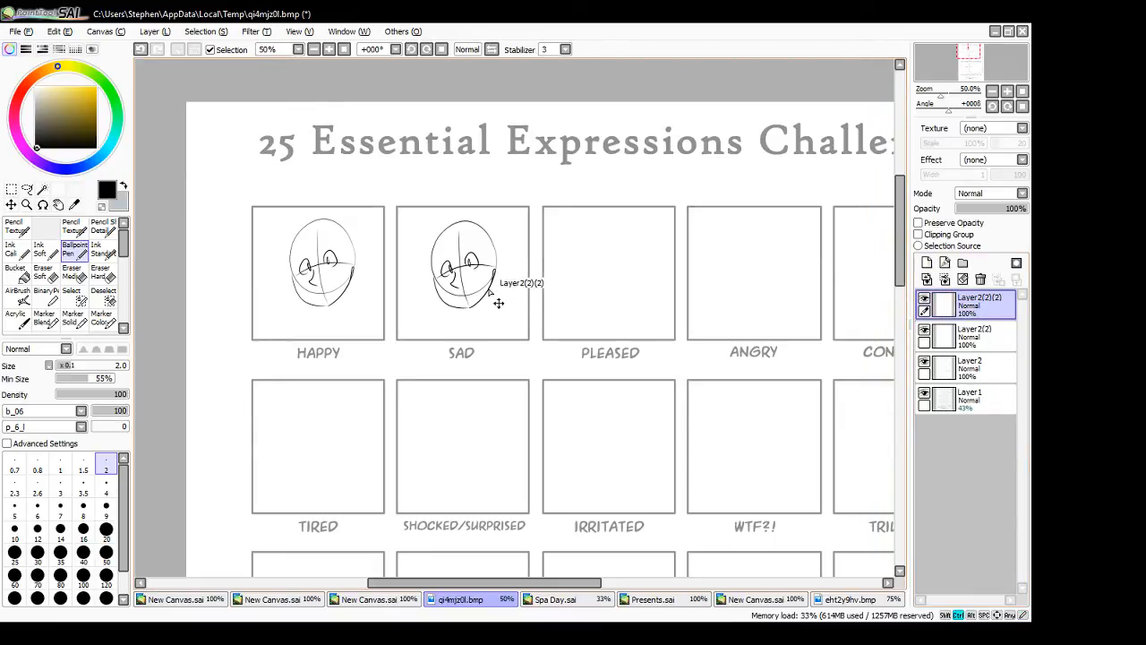
left_click_drag(497, 304, 645, 306)
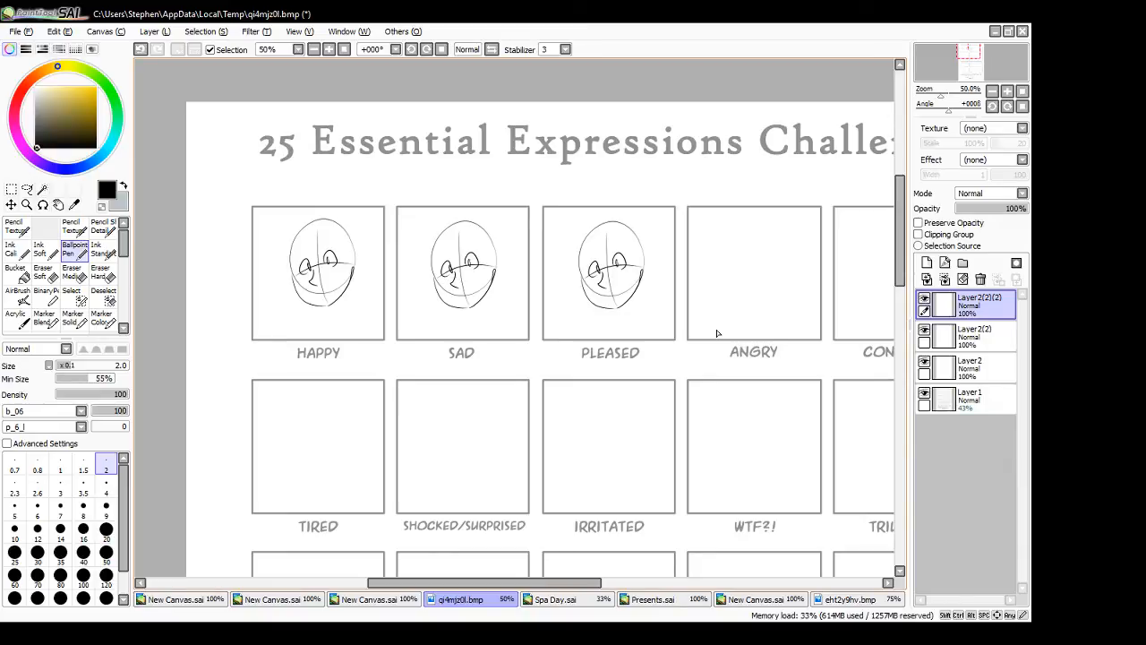
left_click(944, 279)
left_click(945, 279)
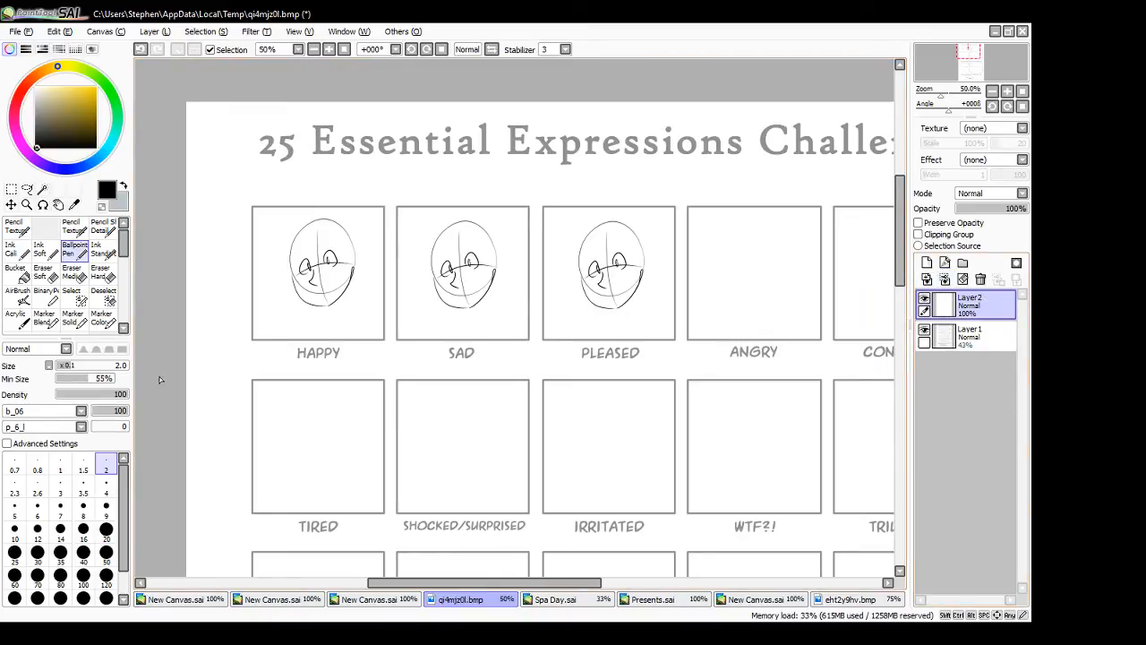
- Draw raised brows and a smile on the HAPPY head, and slanted worried brows and a frown on the SAD head
mouse_move(308, 287)
left_mouse_down()
mouse_move(334, 282)
mouse_move(313, 295)
mouse_move(298, 255)
mouse_move(342, 247)
left_mouse_up()
key("ctrl+z")
key("ctrl+z")
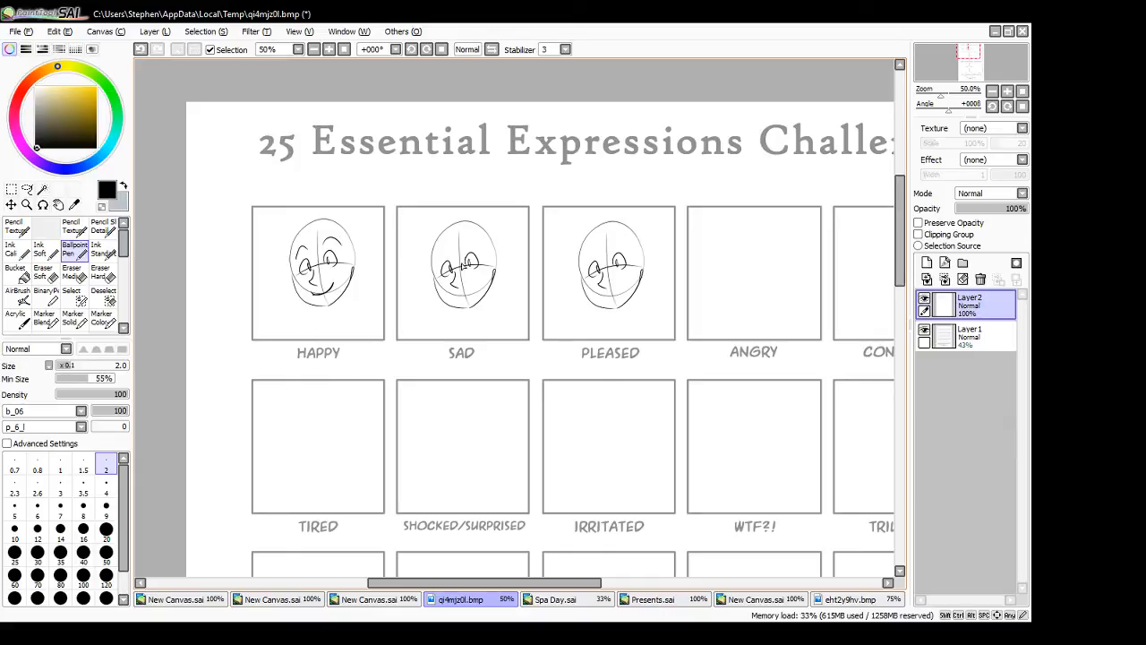
left_click_drag(438, 266, 480, 252)
left_click_drag(463, 247, 480, 251)
left_click_drag(457, 297, 478, 293)
- Draw an open grin on the PLEASED head and rework its brows into raised arches
key("ctrl+z")
mouse_move(600, 297)
left_mouse_down()
mouse_move(624, 287)
mouse_move(611, 297)
mouse_move(600, 258)
mouse_move(621, 246)
left_mouse_up()
key("ctrl+z")
key("ctrl+z")
left_click_drag(614, 249, 632, 249)
key("ctrl+z")
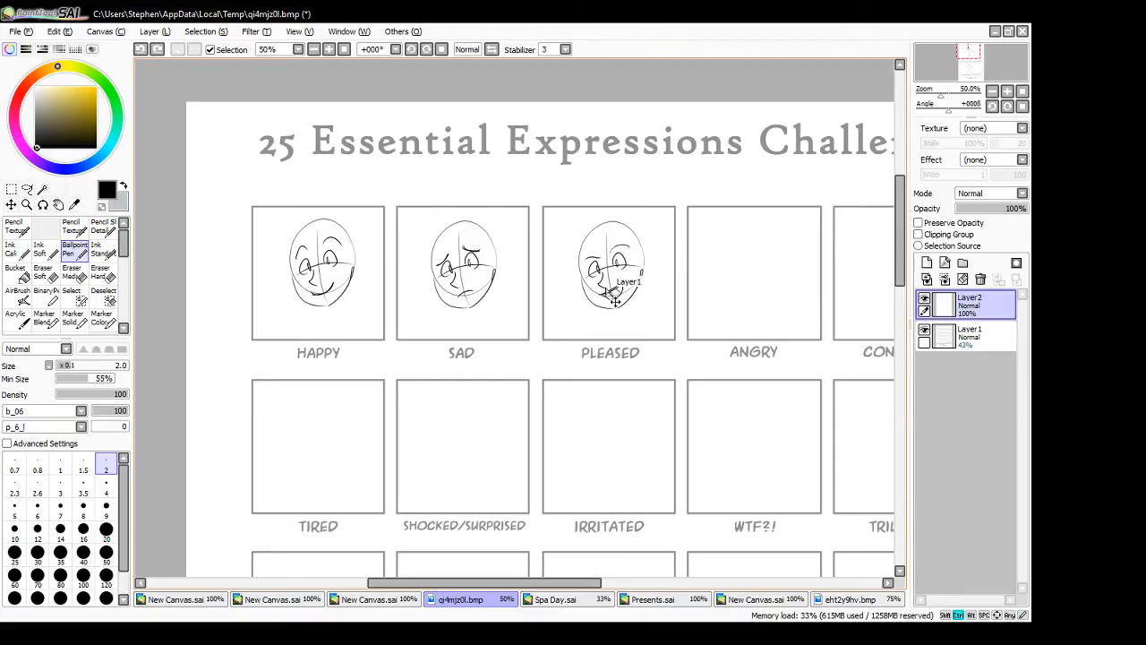
key("ctrl+z")
key("ctrl+z")
mouse_move(583, 256)
left_mouse_down()
mouse_move(626, 246)
mouse_move(587, 266)
mouse_move(628, 245)
left_mouse_up()
key("ctrl+z")
key("ctrl+z")
key("ctrl+z")
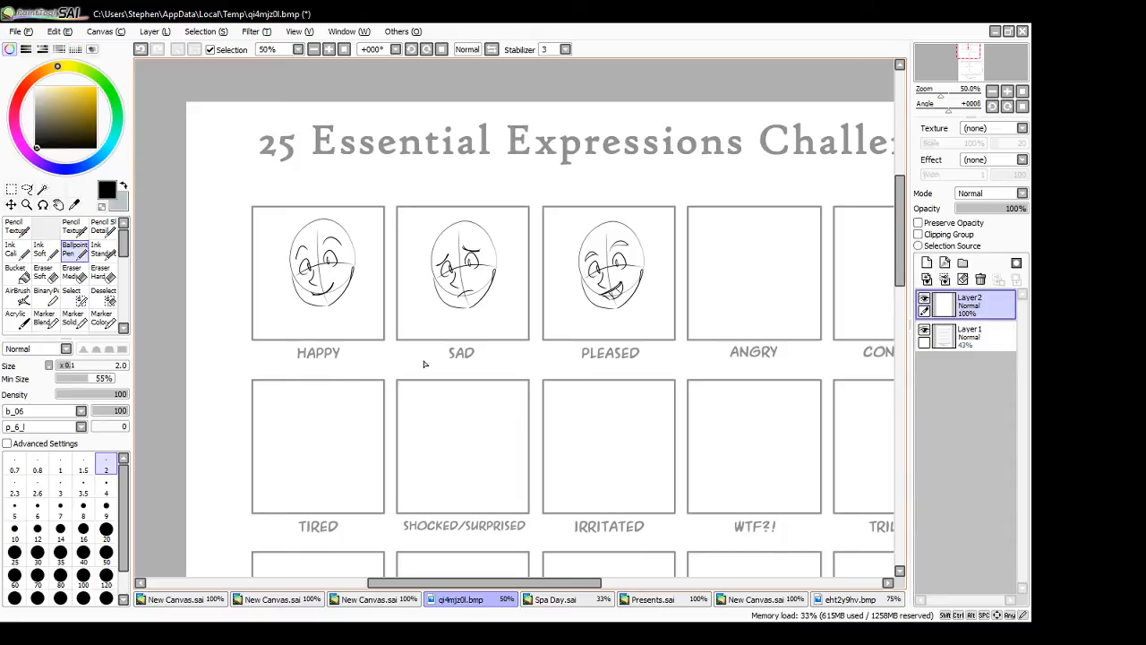
- Sketch a hunched figure in the IRRITATED box with a round head, raised shoulders and arms reaching down to the knees
mouse_move(462, 583)
left_mouse_down()
mouse_move(502, 594)
mouse_move(473, 579)
left_mouse_up()
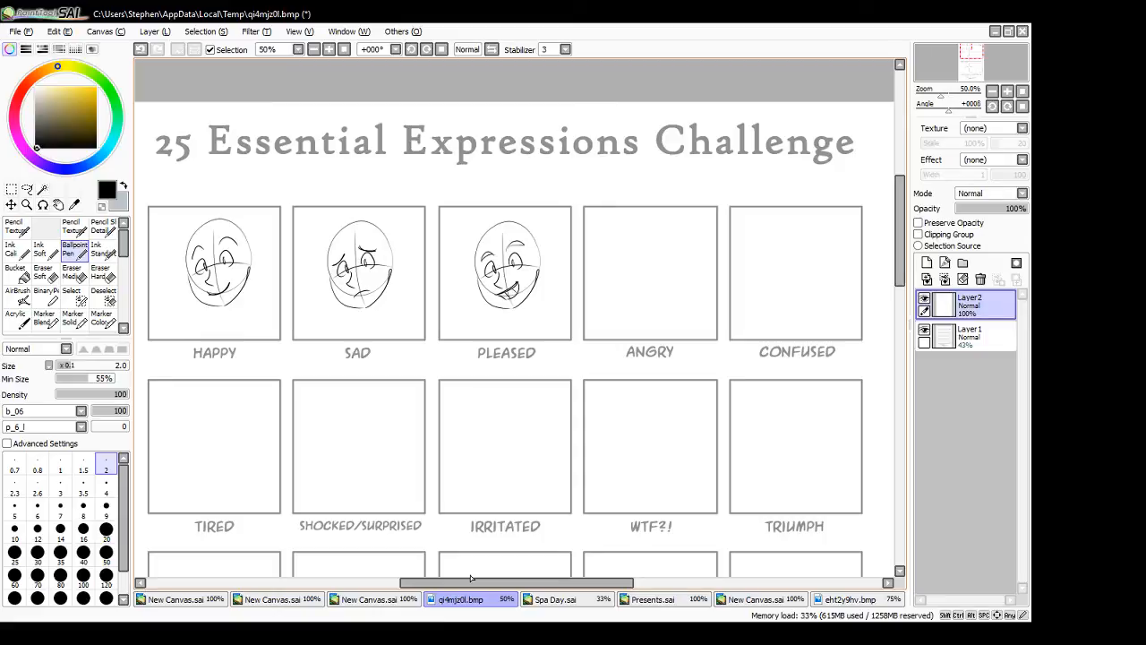
left_click_drag(901, 259, 900, 276)
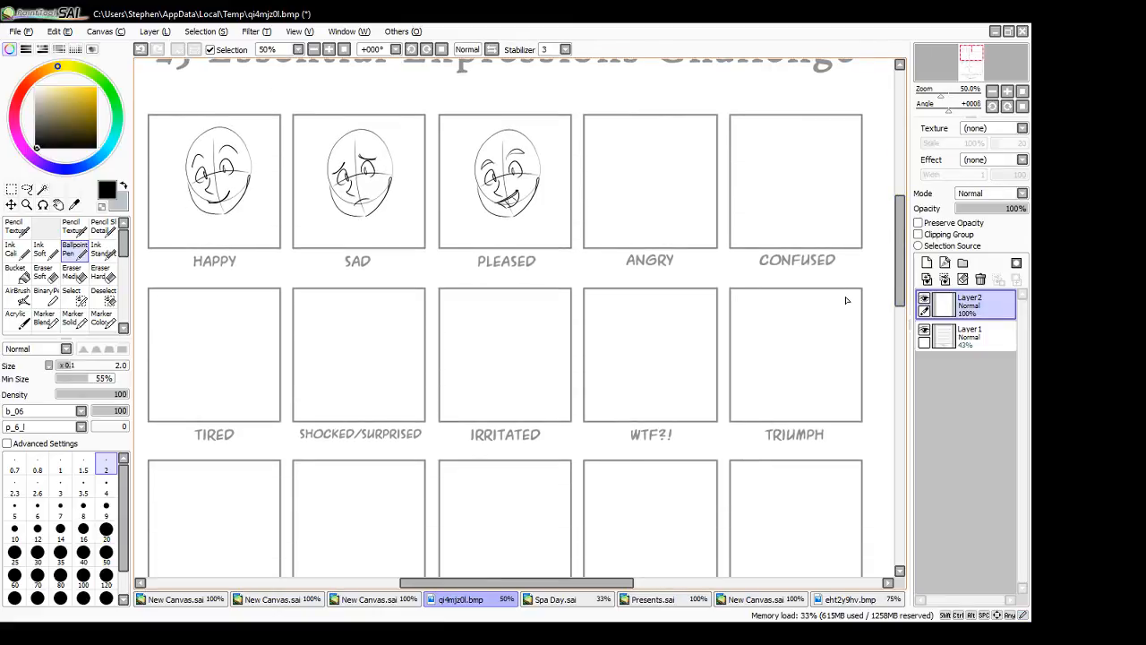
mouse_move(496, 302)
left_mouse_down()
mouse_move(490, 322)
mouse_move(515, 313)
mouse_move(528, 343)
left_mouse_up()
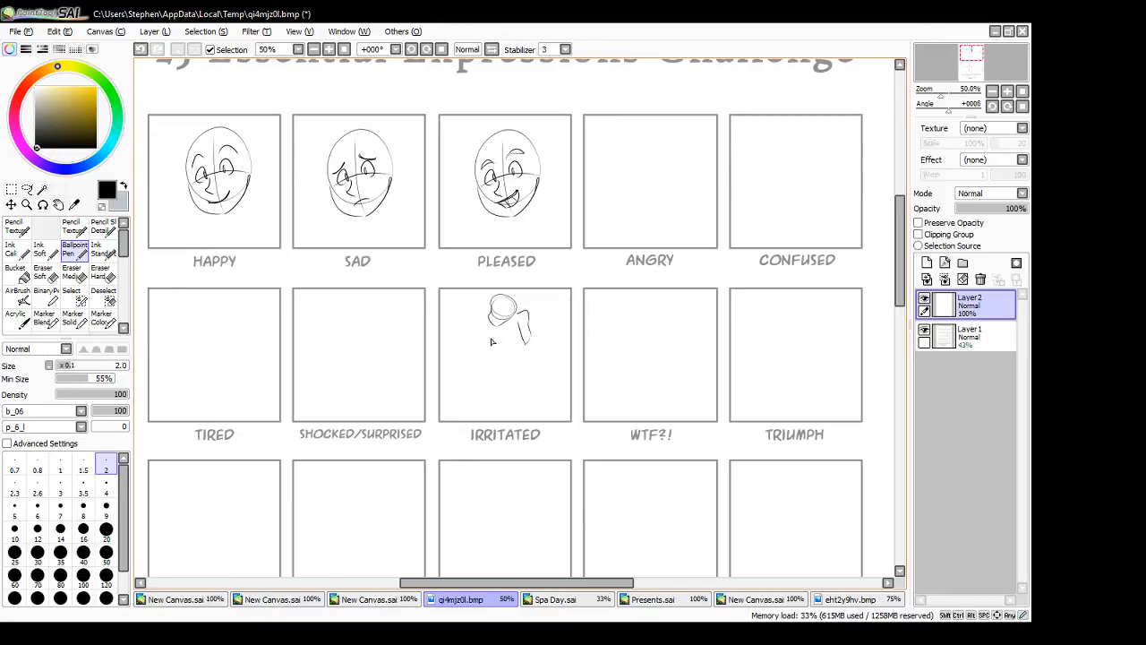
key("ctrl")
key("ctrl+z")
key("ctrl+z")
mouse_move(528, 317)
left_mouse_down()
mouse_move(515, 343)
mouse_move(513, 329)
mouse_move(515, 352)
mouse_move(489, 327)
mouse_move(509, 380)
left_mouse_up()
mouse_move(506, 353)
left_mouse_down()
mouse_move(511, 380)
mouse_move(495, 360)
mouse_move(494, 377)
mouse_move(516, 378)
mouse_move(490, 388)
mouse_move(523, 382)
left_mouse_up()
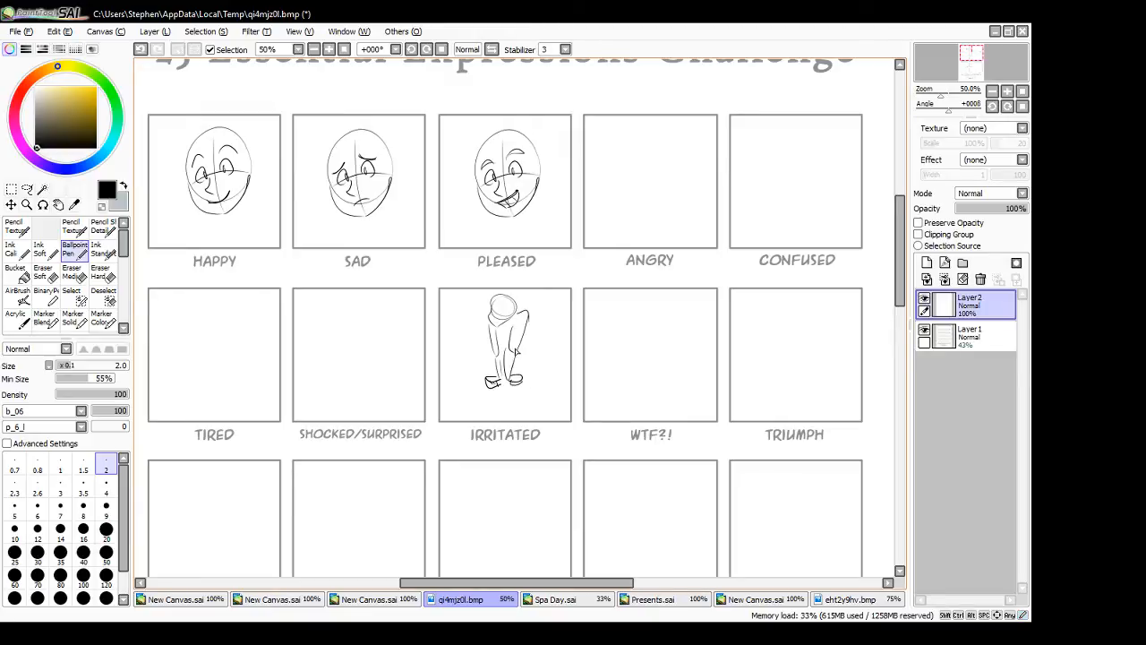
- Add an angry face, legs and feet to the IRRITATED figure and reinforce its limb outlines
mouse_move(489, 309)
left_mouse_down()
mouse_move(502, 331)
mouse_move(532, 324)
mouse_move(493, 343)
mouse_move(520, 368)
mouse_move(523, 419)
left_mouse_up()
mouse_move(509, 378)
left_mouse_down()
mouse_move(505, 428)
mouse_move(496, 393)
mouse_move(503, 427)
mouse_move(482, 421)
mouse_move(530, 421)
left_mouse_up()
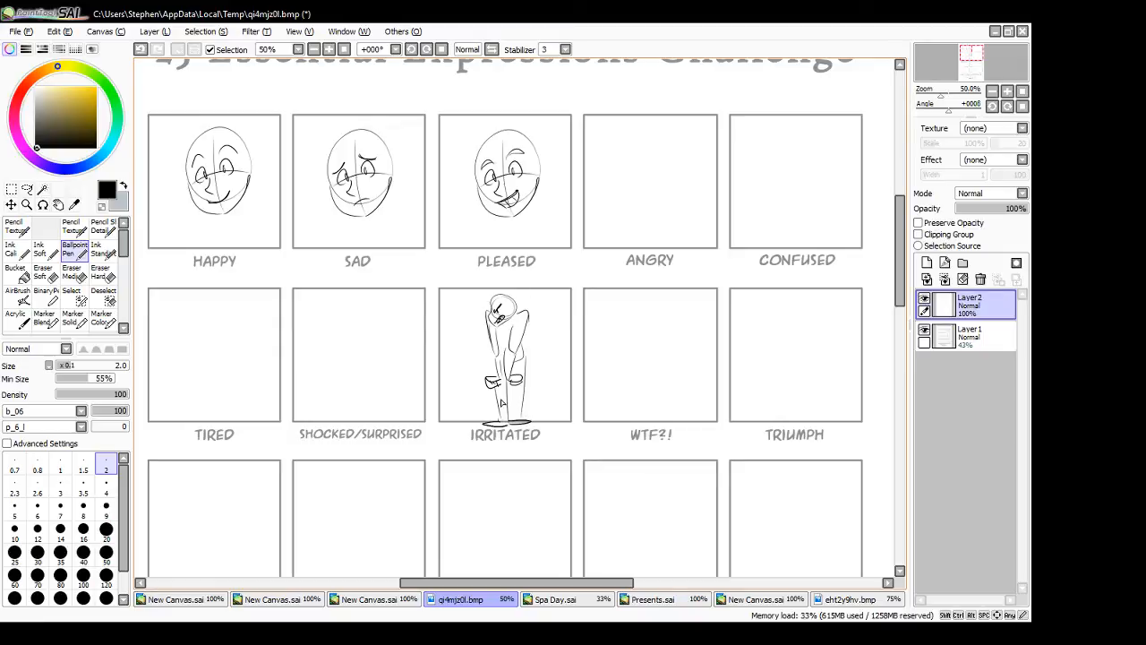
left_click_drag(499, 385, 505, 423)
left_click_drag(520, 381, 523, 424)
mouse_move(517, 315)
left_mouse_down()
mouse_move(526, 331)
mouse_move(488, 315)
mouse_move(498, 357)
mouse_move(499, 332)
mouse_move(520, 333)
mouse_move(502, 385)
left_mouse_up()
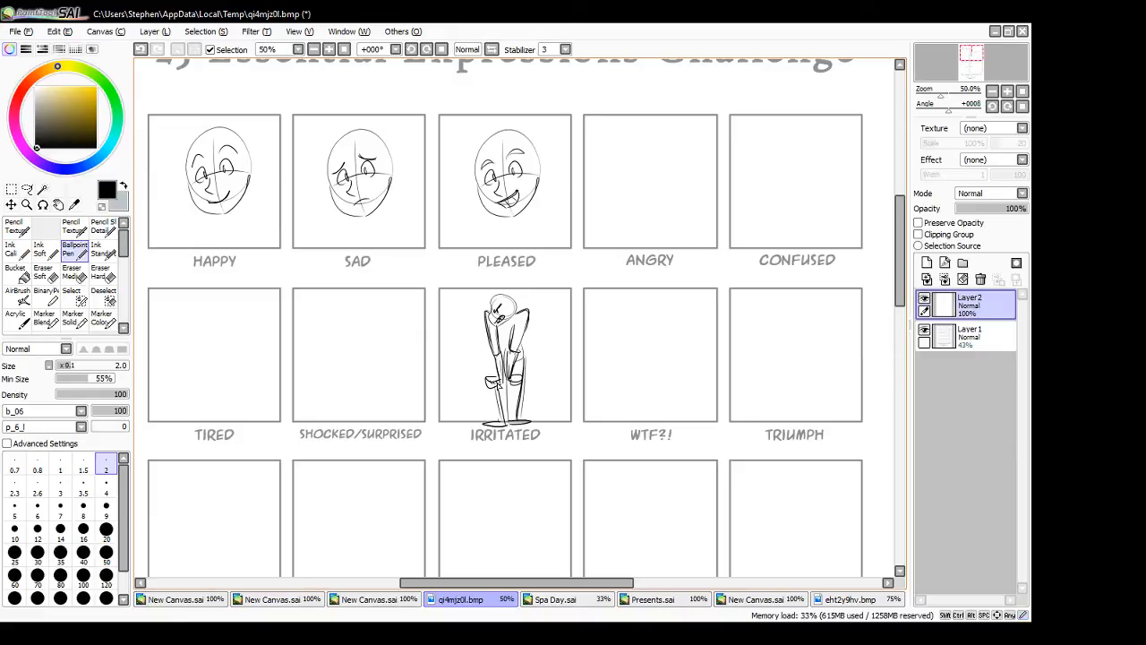
- Draw squiggly anger lines above the IRRITATED figure's head and jagged marks around its front foot
mouse_move(516, 305)
left_mouse_down()
mouse_move(526, 273)
mouse_move(531, 283)
mouse_move(482, 284)
left_mouse_up()
key("ctrl+z")
left_click(104, 274)
left_click_drag(490, 425, 490, 422)
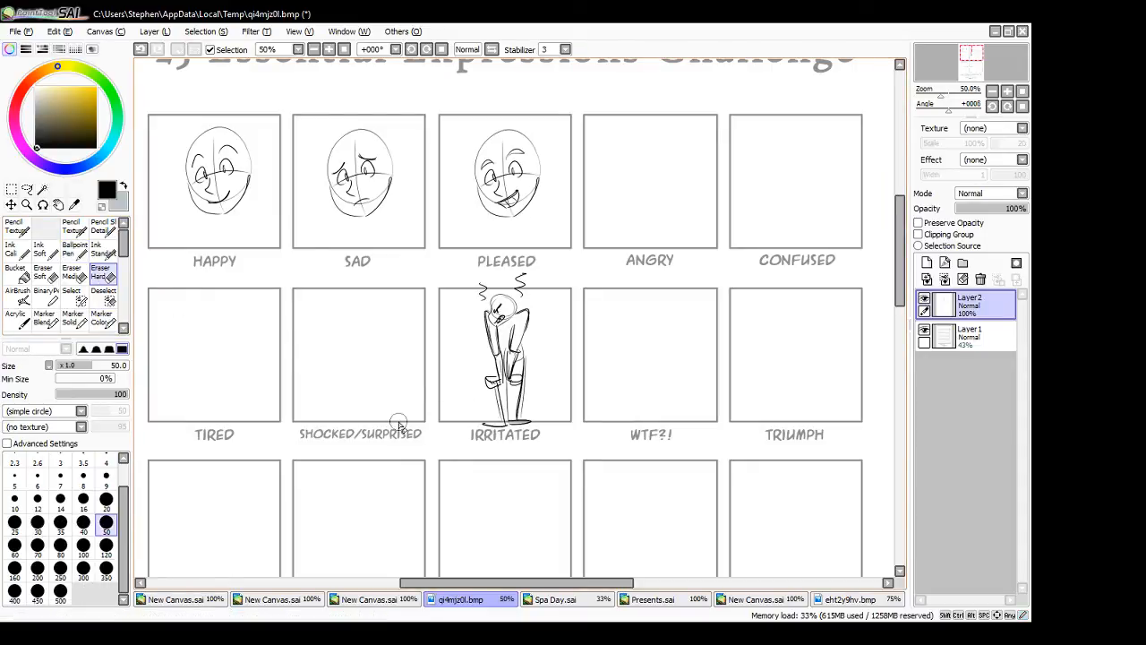
left_click(68, 254)
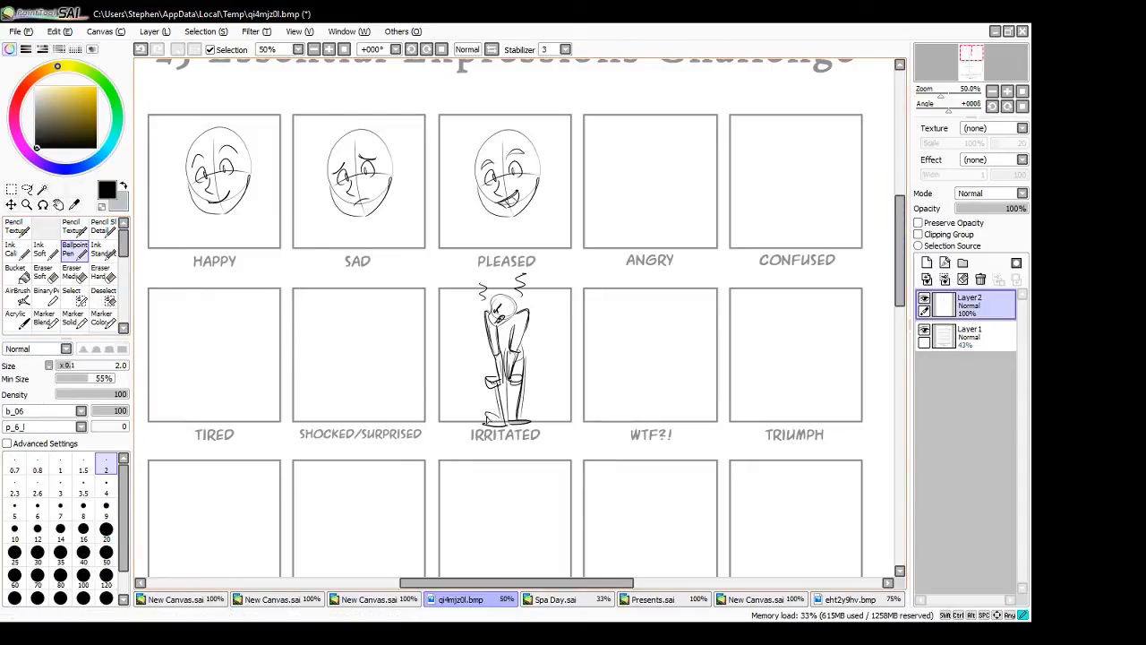
left_click_drag(488, 417, 473, 425)
- Sketch a round head with a distressed face, torso and raised arms for a figure in the WTF?! box
mouse_move(667, 301)
left_mouse_down()
mouse_move(670, 316)
mouse_move(686, 315)
mouse_move(665, 329)
left_mouse_up()
key("ctrl+z")
key("ctrl+z")
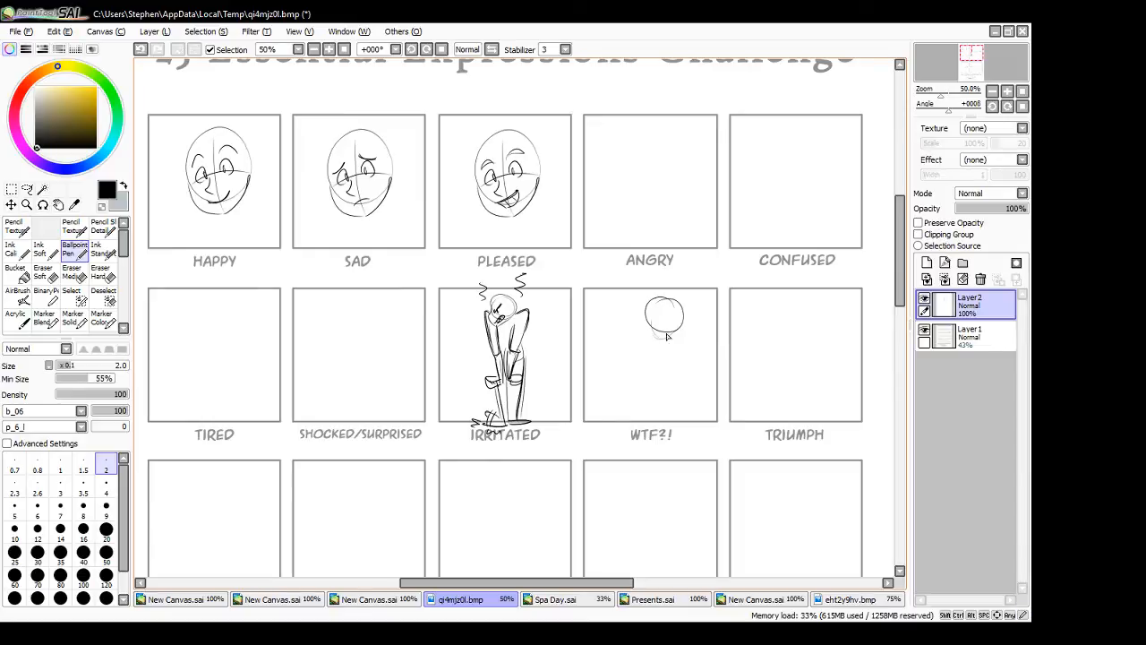
left_click_drag(661, 318, 681, 319)
left_click_drag(676, 321, 676, 324)
mouse_move(663, 304)
left_mouse_down()
mouse_move(676, 315)
mouse_move(673, 330)
mouse_move(630, 334)
mouse_move(654, 368)
left_mouse_up()
mouse_move(651, 349)
left_mouse_down()
mouse_move(688, 335)
mouse_move(680, 346)
mouse_move(688, 319)
mouse_move(692, 339)
left_mouse_up()
mouse_move(692, 340)
left_mouse_down()
mouse_move(635, 366)
mouse_move(629, 344)
mouse_move(622, 373)
mouse_move(653, 388)
left_mouse_up()
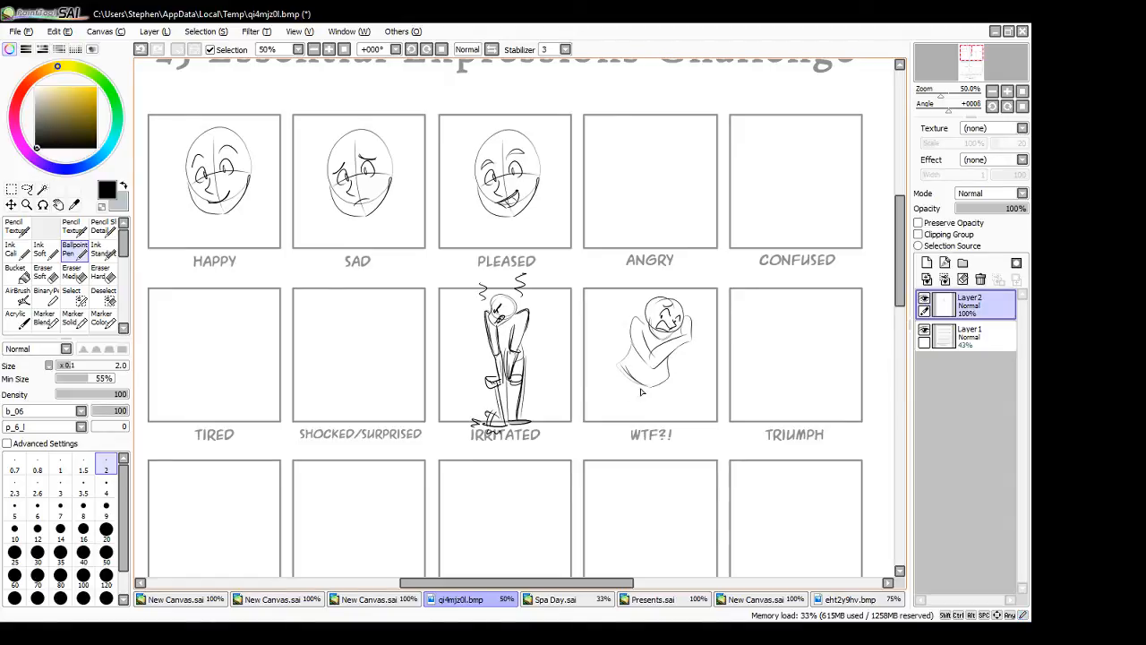
- Add loose shapes at the WTF?! box's lower-left corner and a diagonal action line through the figure
mouse_move(576, 406)
left_mouse_down()
mouse_move(604, 404)
mouse_move(589, 430)
mouse_move(608, 410)
mouse_move(618, 433)
mouse_move(600, 405)
left_mouse_up()
mouse_move(591, 375)
left_mouse_down()
mouse_move(600, 385)
mouse_move(587, 393)
left_mouse_up()
left_click_drag(626, 404, 724, 258)
key("ctrl+z")
left_click_drag(628, 405, 726, 277)
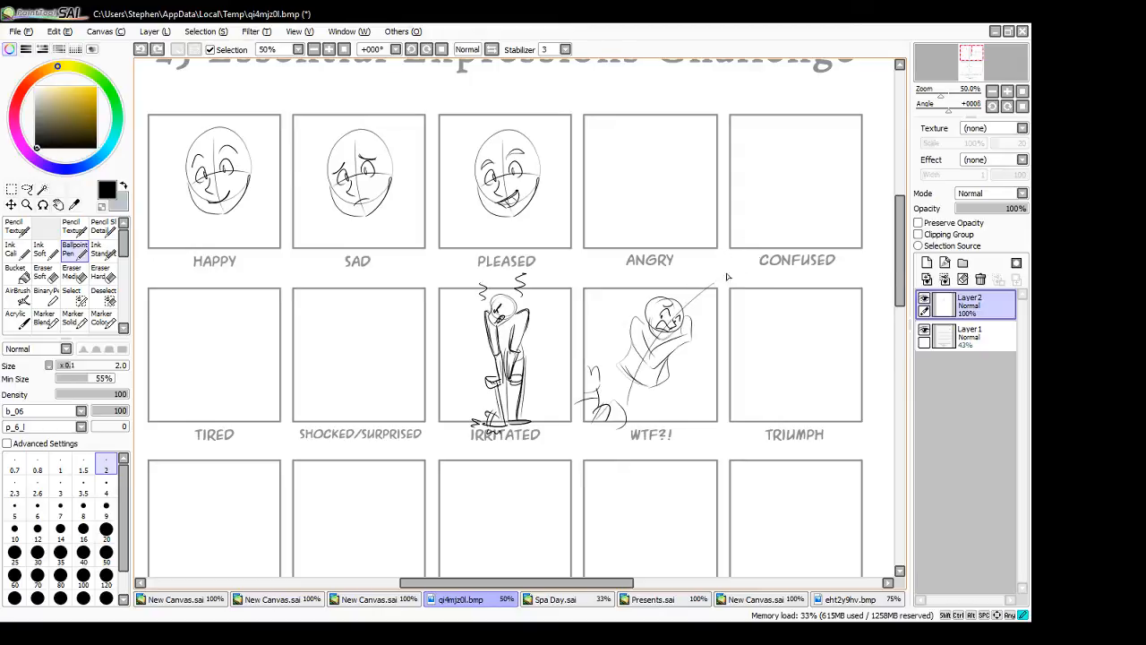
- Sketch the WTF?! figure's hips and bent legs, extending them down past the box's lower edge
mouse_move(658, 319)
left_mouse_down()
mouse_move(604, 360)
mouse_move(639, 414)
mouse_move(673, 380)
mouse_move(687, 383)
left_mouse_up()
key("ctrl+z")
key("ctrl+z")
mouse_move(617, 367)
left_mouse_down()
mouse_move(694, 378)
mouse_move(658, 423)
mouse_move(665, 393)
mouse_move(644, 434)
left_mouse_up()
left_click_drag(653, 388, 625, 450)
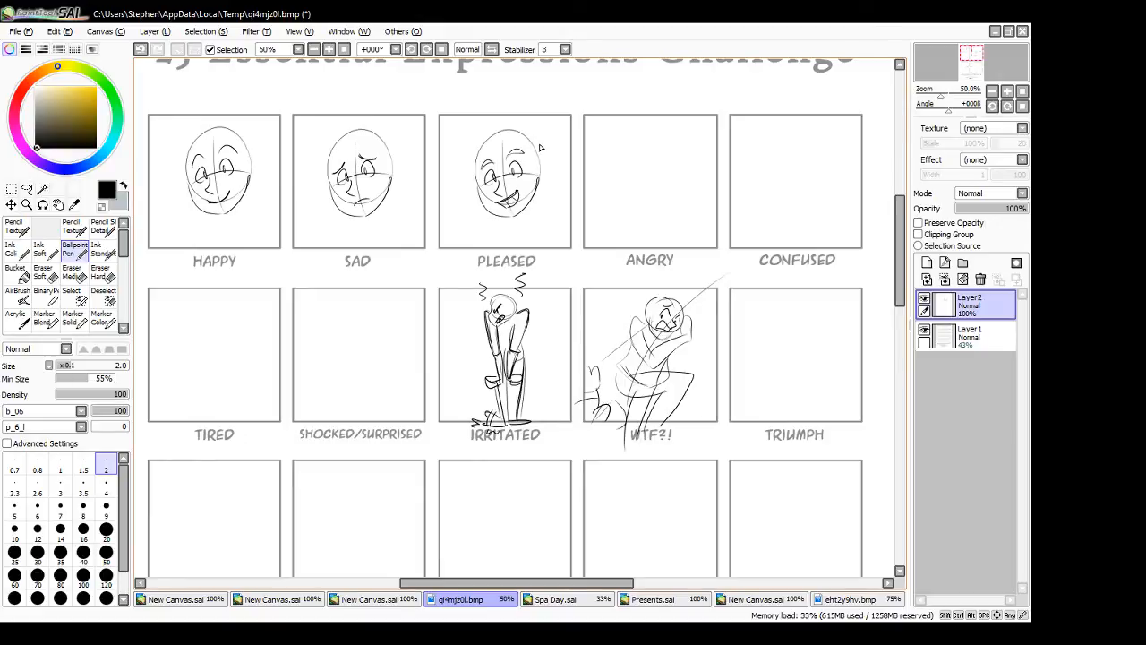
- Erase the WTF?! figure's face and try a small scowling expression in its place
left_click_drag(900, 304, 900, 303)
left_click(107, 275)
left_click_drag(663, 322, 671, 318)
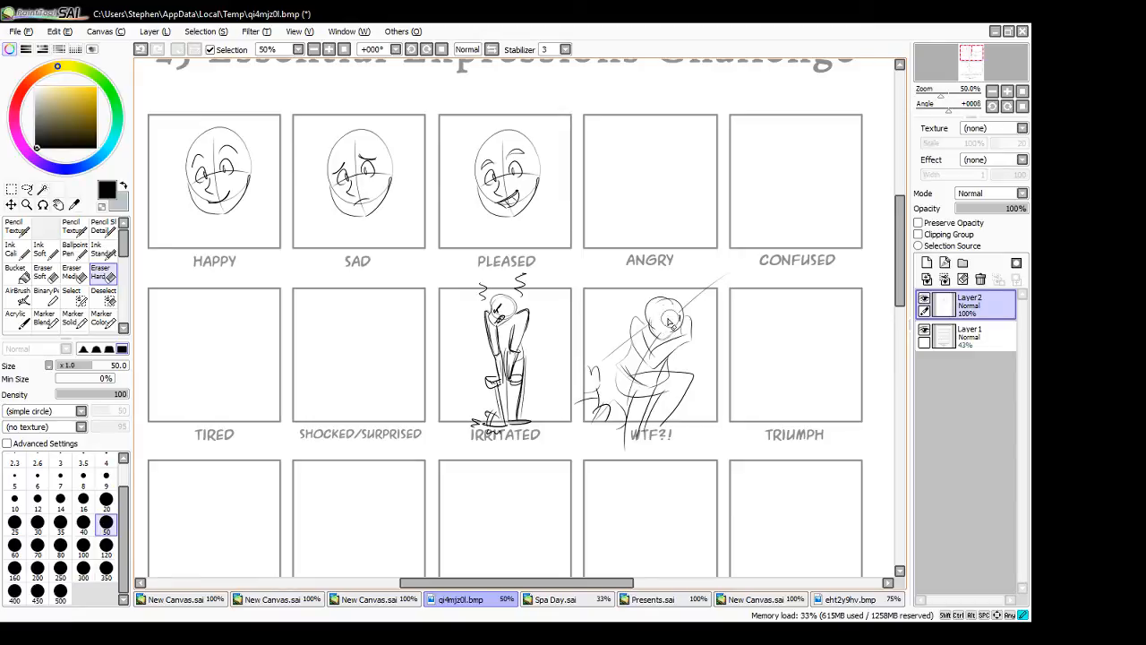
left_click(75, 252)
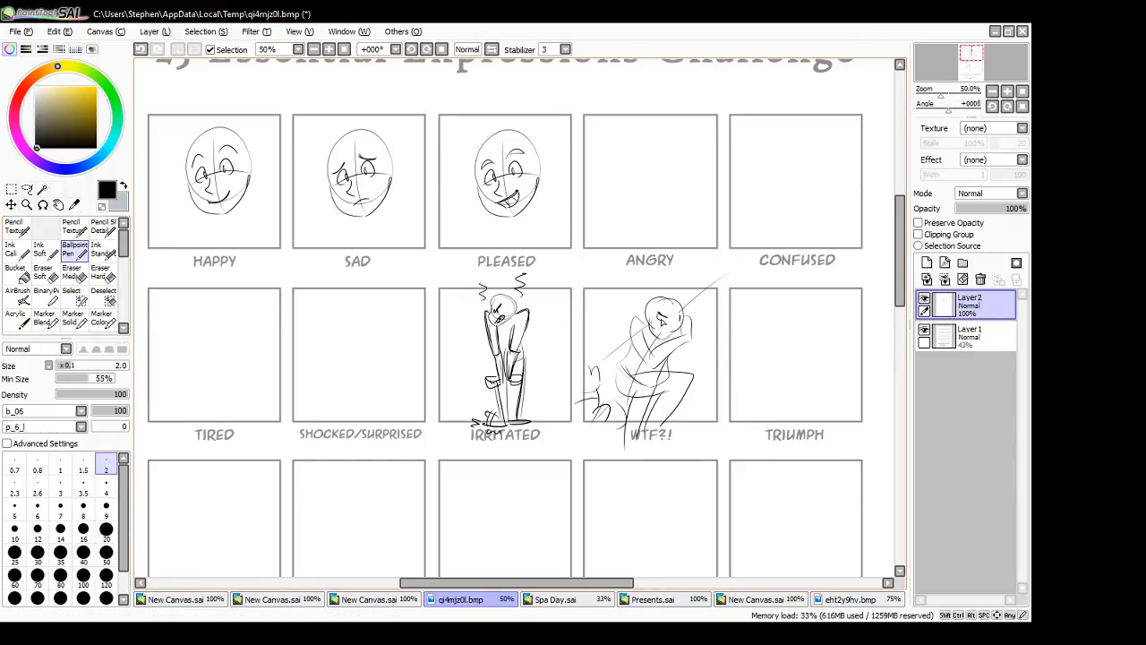
key("ctrl+z")
key("ctrl+y")
- Try a round-eyed face on the WTF?! figure, stepping back and forth through the edits to compare expressions
left_click_drag(678, 319, 666, 335)
key("ctrl+z")
key("ctrl+z")
key("ctrl+z")
key("ctrl+z")
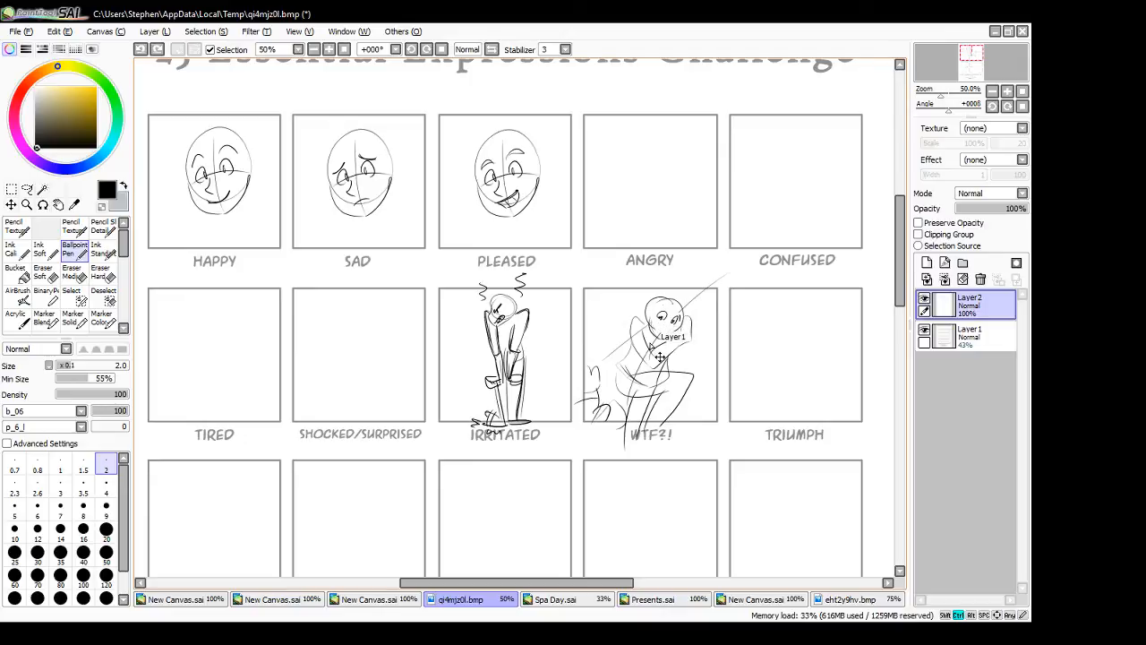
key("ctrl+z")
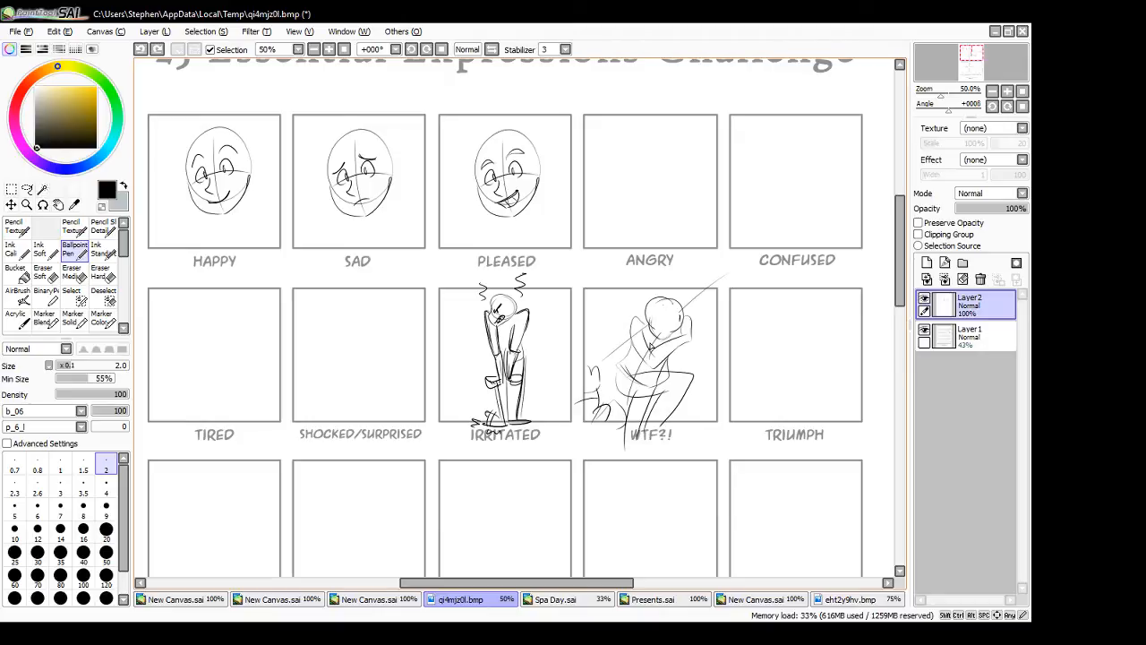
key("ctrl+y")
key("ctrl+y")
key("ctrl+y")
key("ctrl+y")
key("ctrl+y")
- Sketch a round cartoon head overlapping the HAPPY box's lower-left corner, with large eyes and a smile
left_click_drag(467, 579, 419, 580)
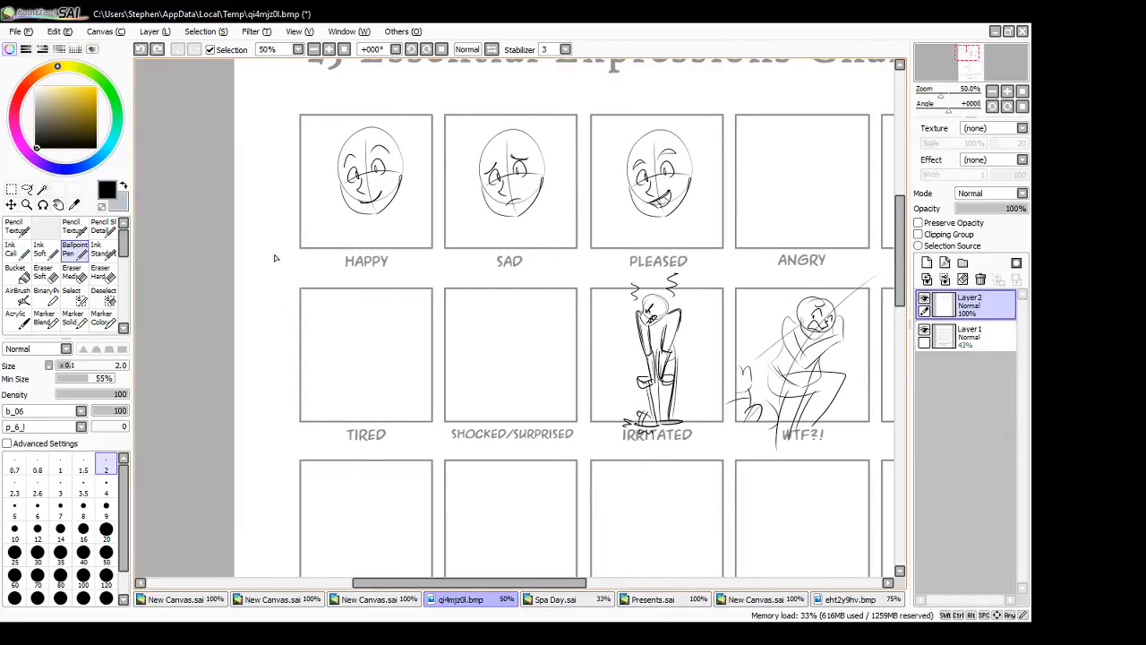
mouse_move(290, 225)
left_mouse_down()
mouse_move(243, 266)
mouse_move(323, 303)
mouse_move(329, 258)
left_mouse_up()
key("ctrl+z")
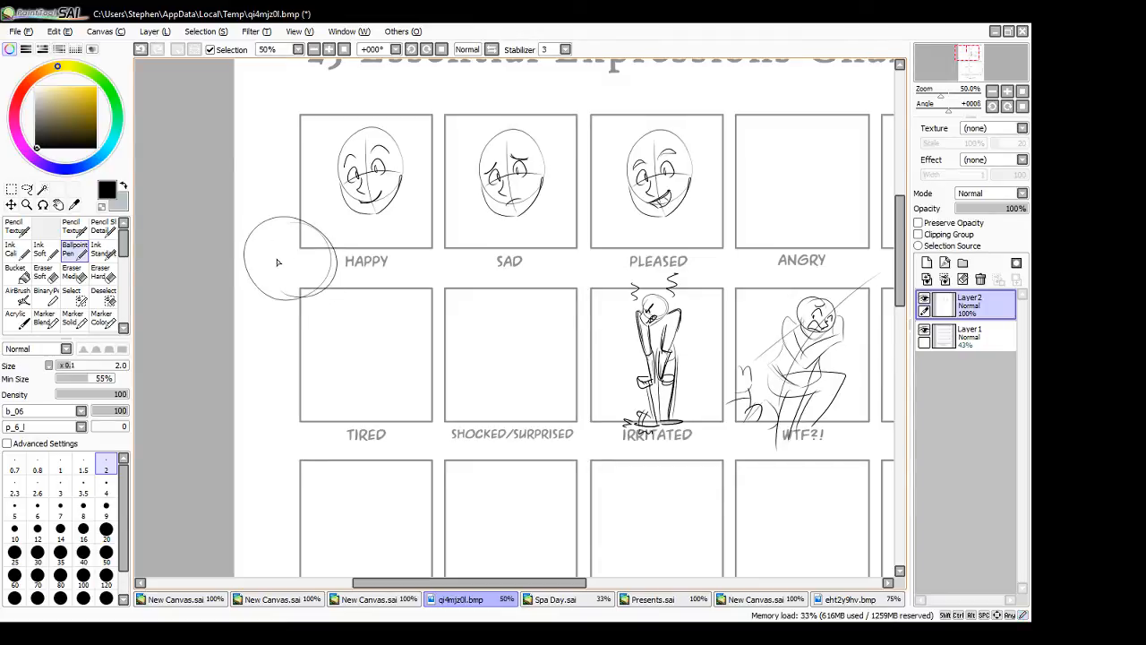
key("ctrl+z")
mouse_move(276, 224)
left_mouse_down()
mouse_move(329, 250)
mouse_move(289, 235)
mouse_move(277, 284)
mouse_move(296, 275)
mouse_move(280, 255)
mouse_move(303, 256)
left_mouse_up()
key("ctrl+z")
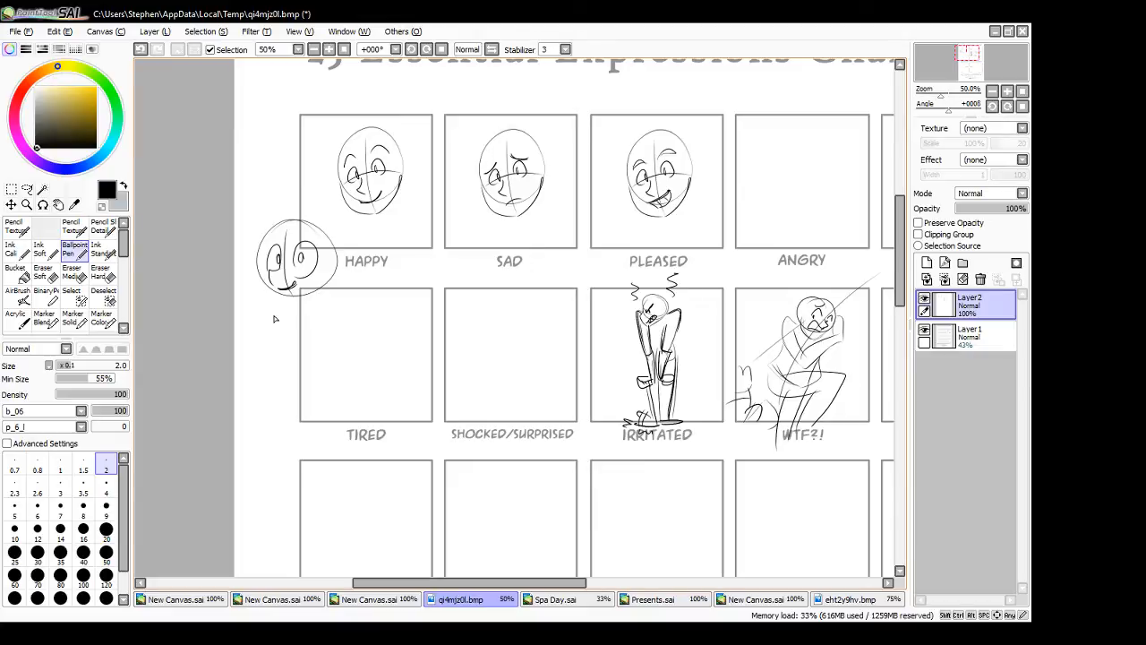
- Refine the round head's eyes, then add a neck and an upright pointed ear
mouse_move(270, 244)
left_mouse_down()
mouse_move(306, 228)
mouse_move(316, 242)
left_mouse_up()
mouse_move(259, 270)
left_mouse_down()
mouse_move(294, 299)
mouse_move(329, 267)
mouse_move(310, 293)
mouse_move(332, 291)
mouse_move(323, 282)
mouse_move(315, 317)
mouse_move(283, 306)
mouse_move(297, 360)
left_mouse_up()
left_click_drag(290, 256, 291, 263)
mouse_move(317, 226)
left_mouse_down()
mouse_move(270, 234)
mouse_move(329, 250)
left_mouse_up()
key("ctrl+z")
key("ctrl+z")
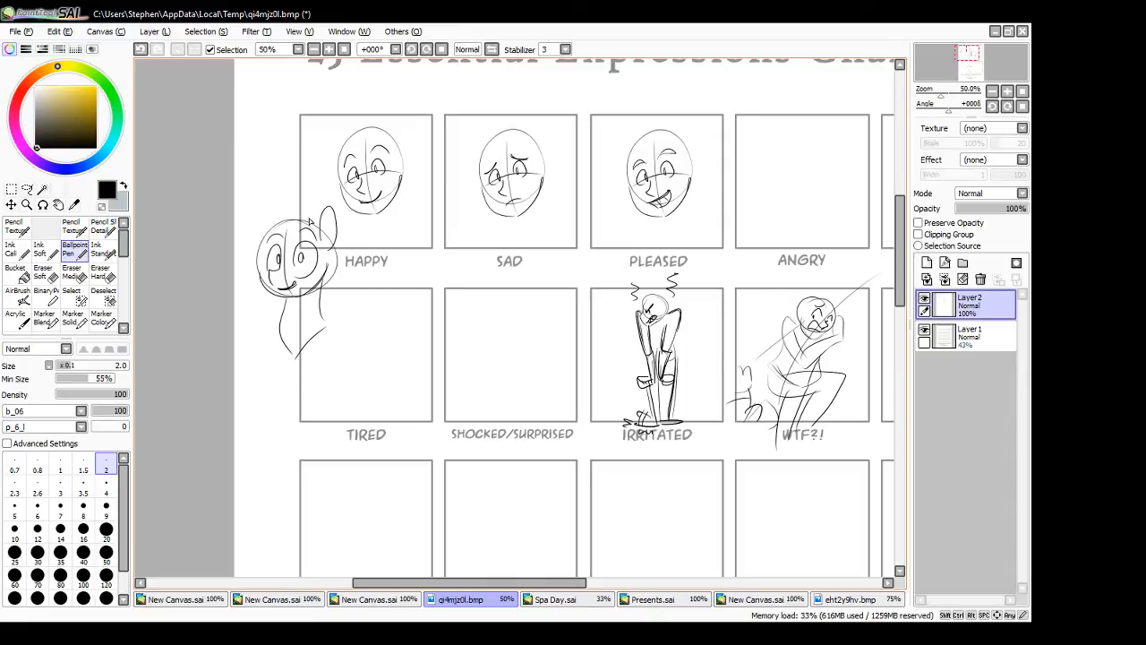
mouse_move(322, 225)
left_mouse_down()
mouse_move(331, 207)
mouse_move(330, 243)
left_mouse_up()
- Sketch a second round head over the SAD box's lower-left corner with large eyes, slanted brows and a drooping ear
mouse_move(464, 234)
left_mouse_down()
mouse_move(441, 273)
mouse_move(465, 235)
mouse_move(448, 219)
mouse_move(441, 275)
mouse_move(485, 260)
mouse_move(439, 287)
mouse_move(486, 279)
mouse_move(454, 282)
mouse_move(476, 252)
mouse_move(451, 267)
mouse_move(439, 258)
mouse_move(463, 258)
mouse_move(446, 235)
mouse_move(489, 251)
mouse_move(507, 237)
mouse_move(489, 261)
mouse_move(503, 262)
left_mouse_up()
key("ctrl+z")
key("ctrl+z")
key("ctrl+z")
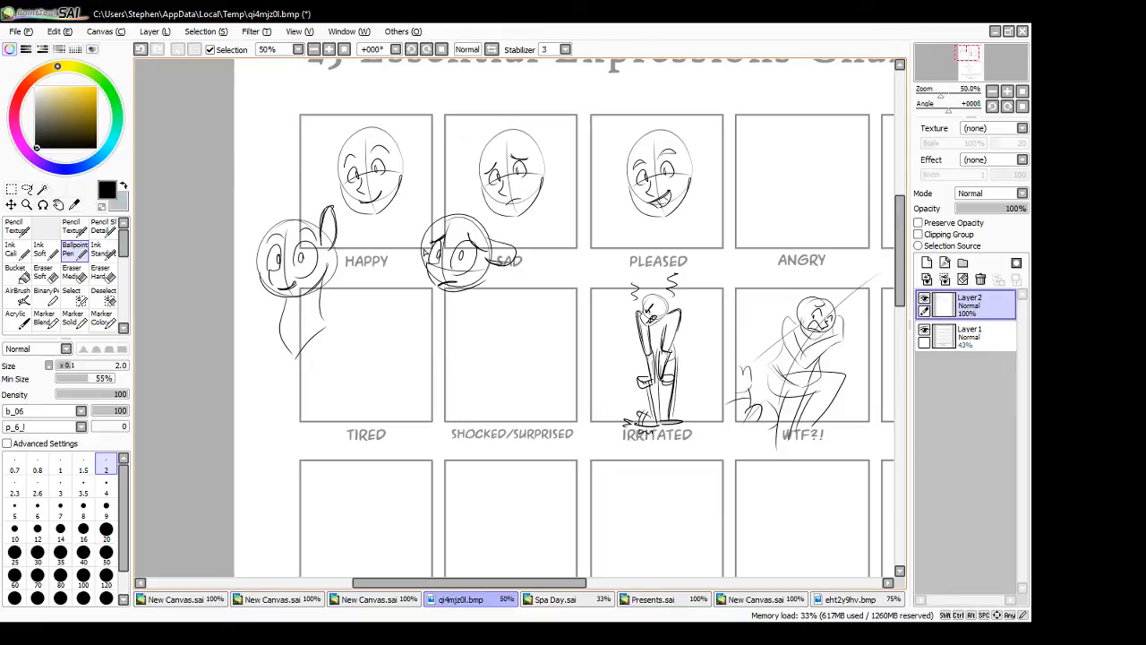
mouse_move(427, 274)
left_mouse_down()
mouse_move(437, 231)
mouse_move(430, 283)
mouse_move(428, 254)
left_mouse_up()
key("ctrl+z")
key("ctrl+z")
key("ctrl+z")
key("ctrl+z")
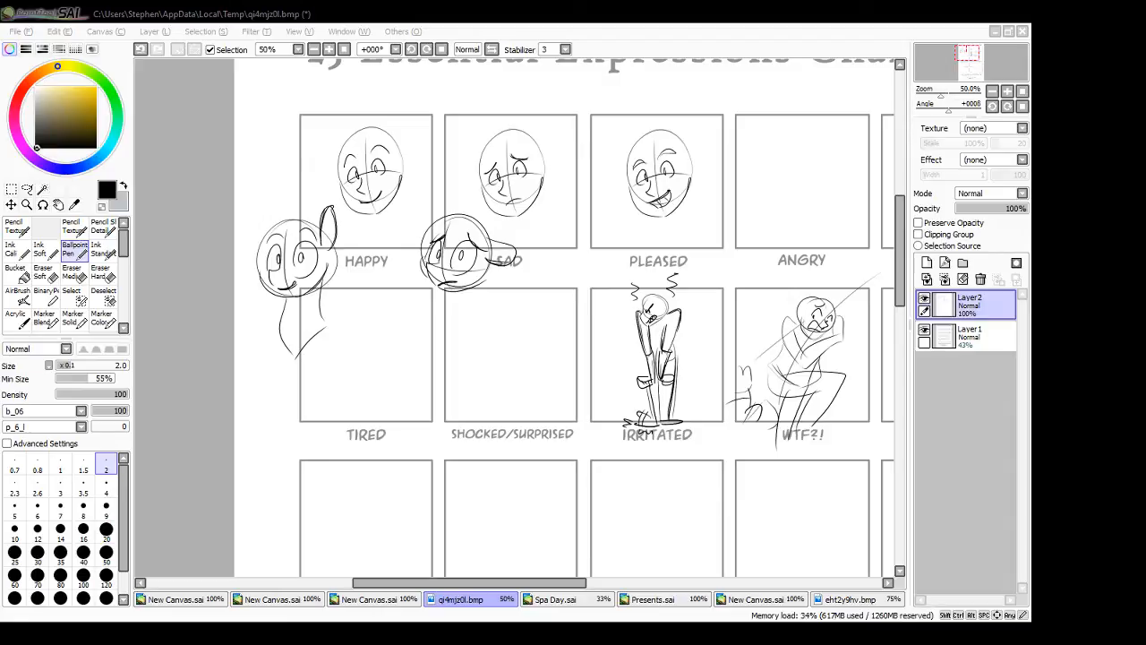
- Switch to Spa Day.sai, copy the whole canvas area of the active layer and create a new canvas
left_click(593, 601)
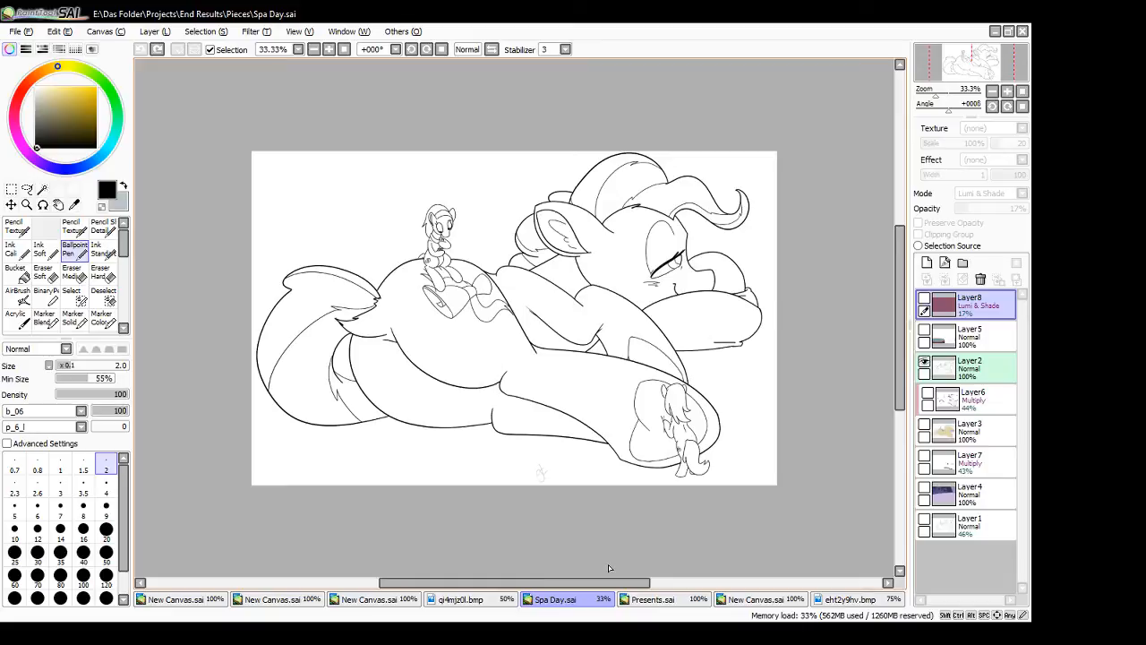
key("ctrl")
key("ctrl+a")
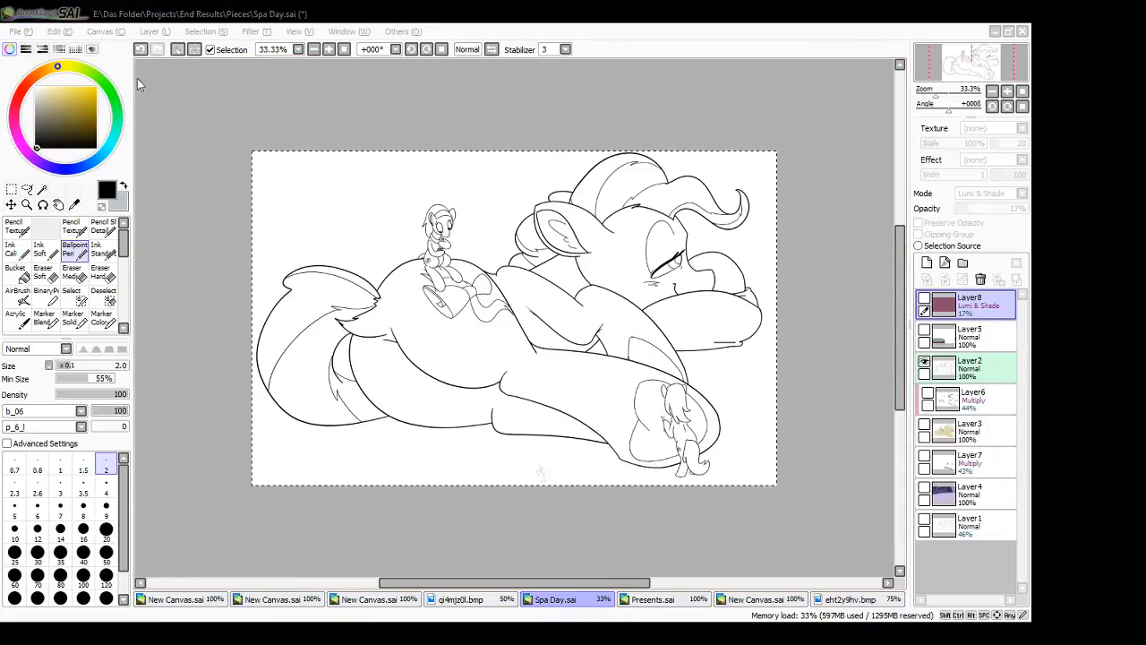
left_click(31, 34)
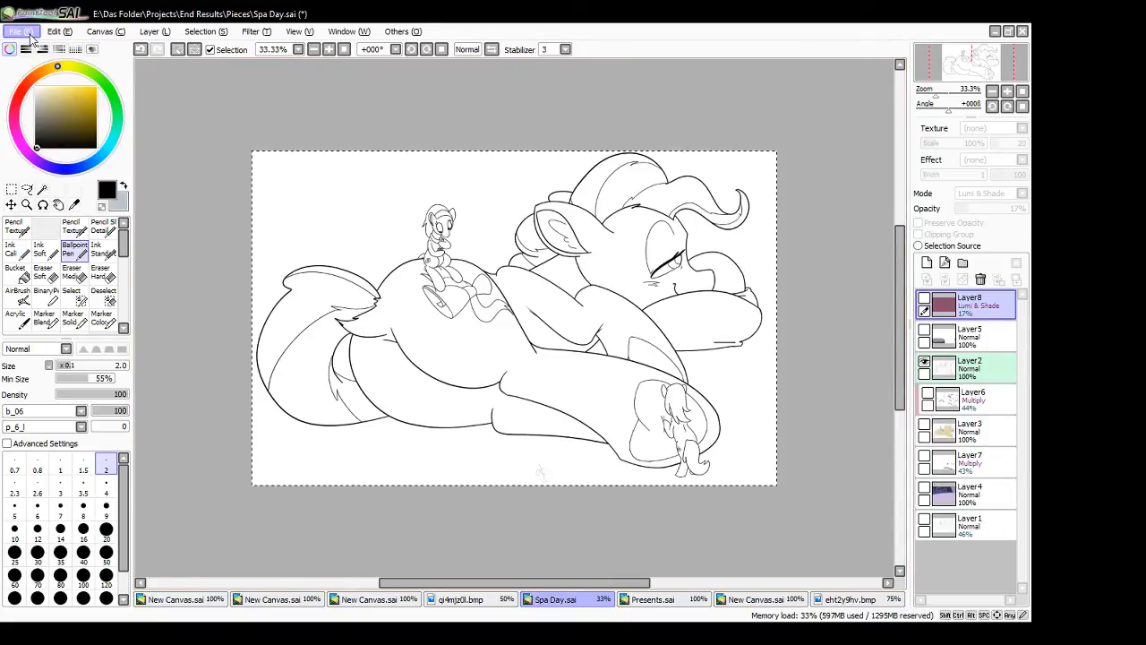
left_click(35, 50)
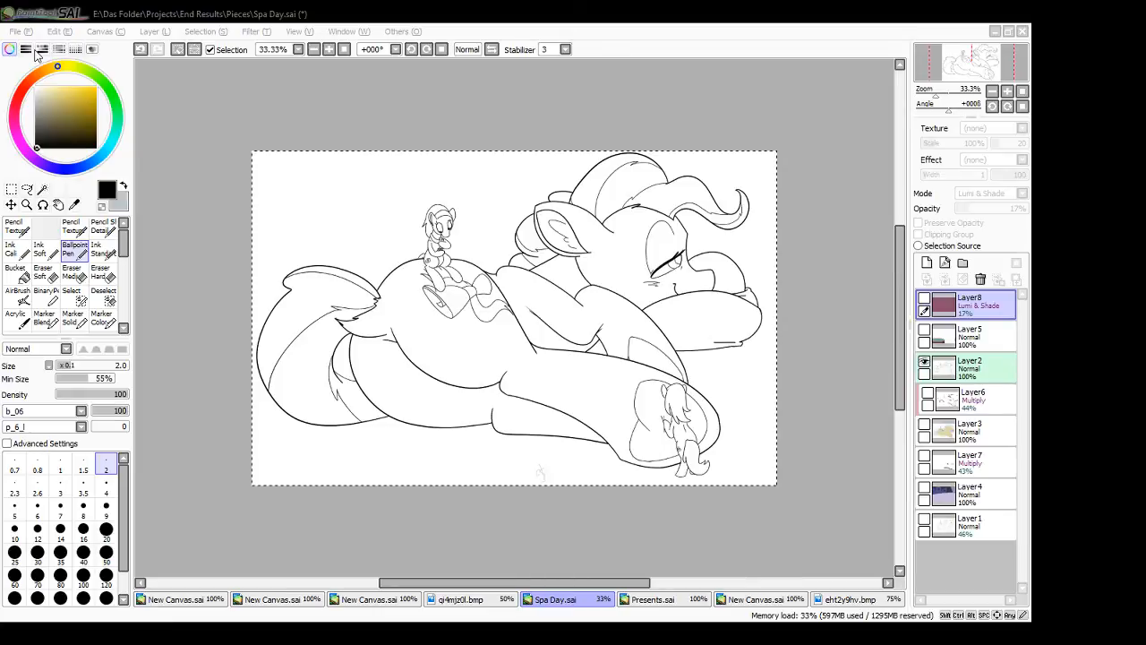
key("Return")
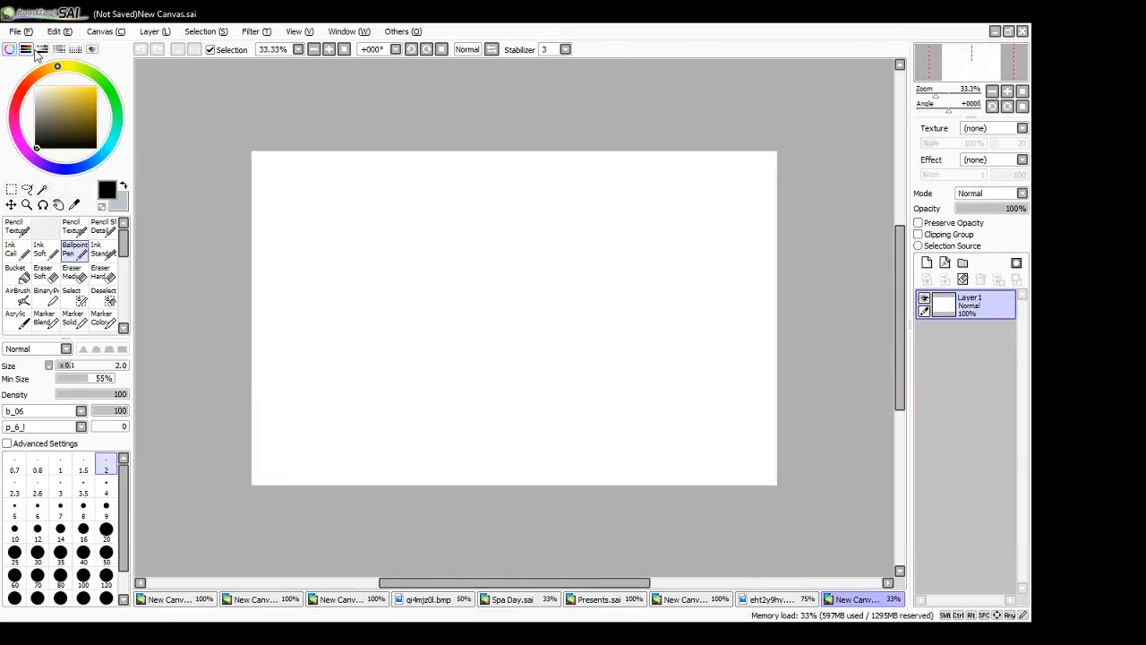
key("ctrl+v")
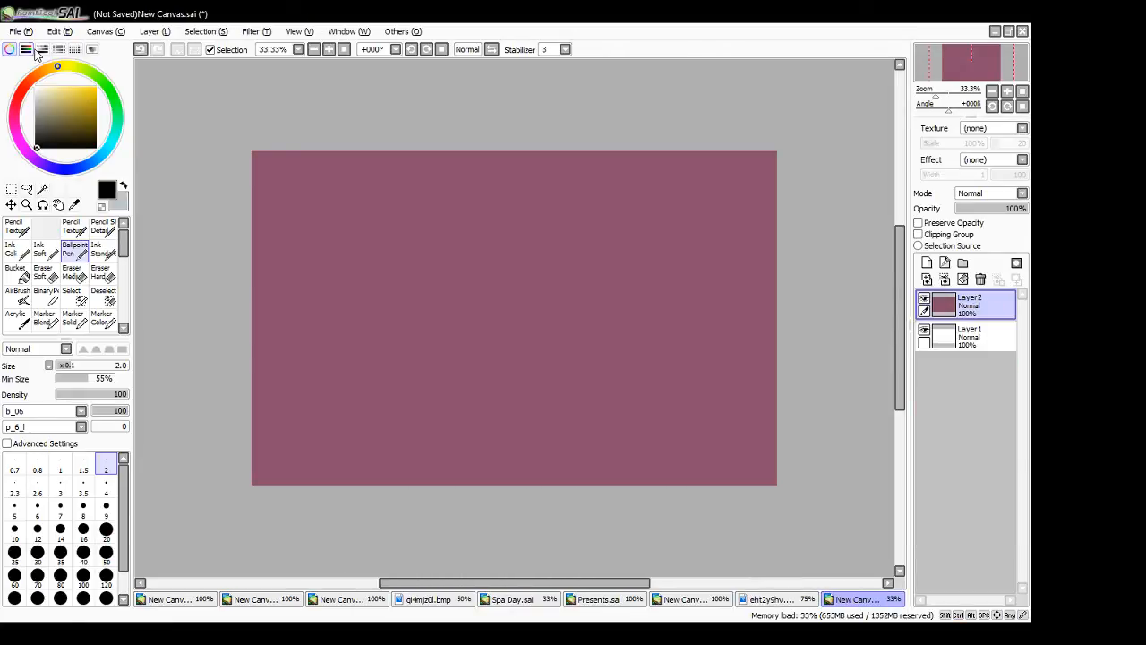
key("ctrl+z")
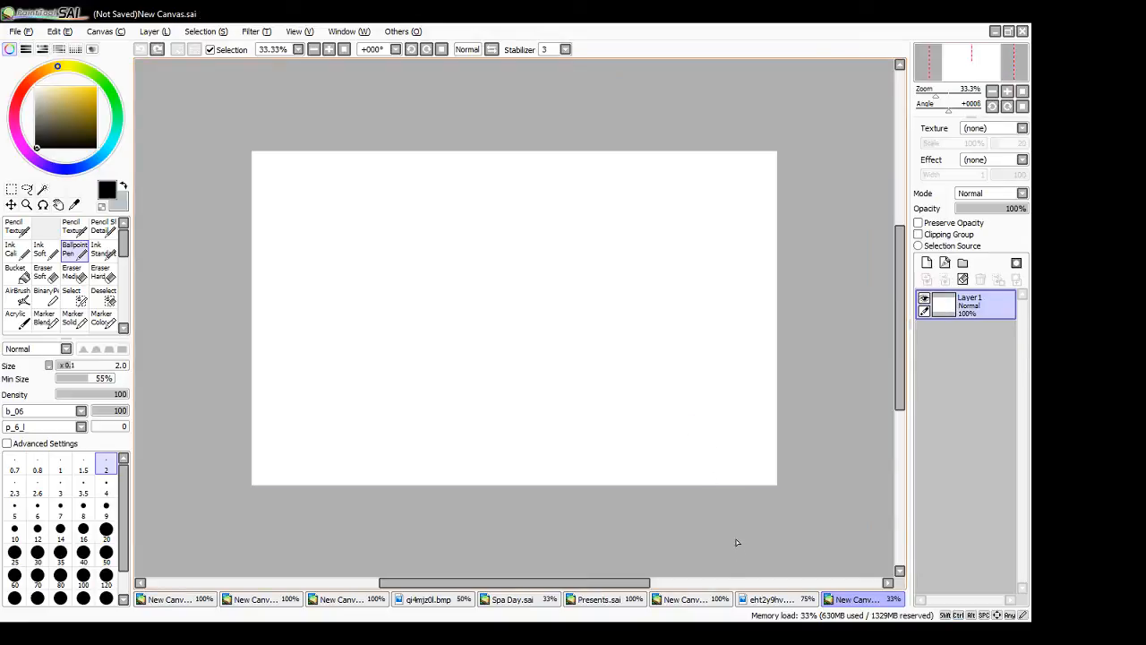
left_click(757, 600)
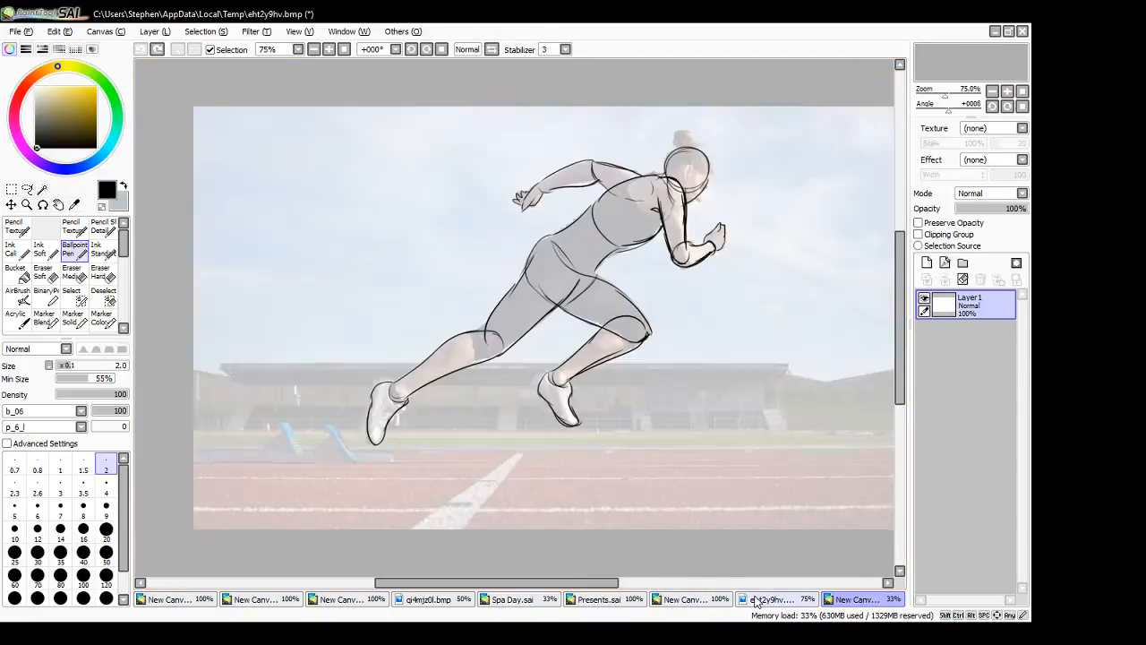
- Paste the line art of Layer2 from Spa Day.sai into the new canvas and merge it into the base layer
left_click(541, 602)
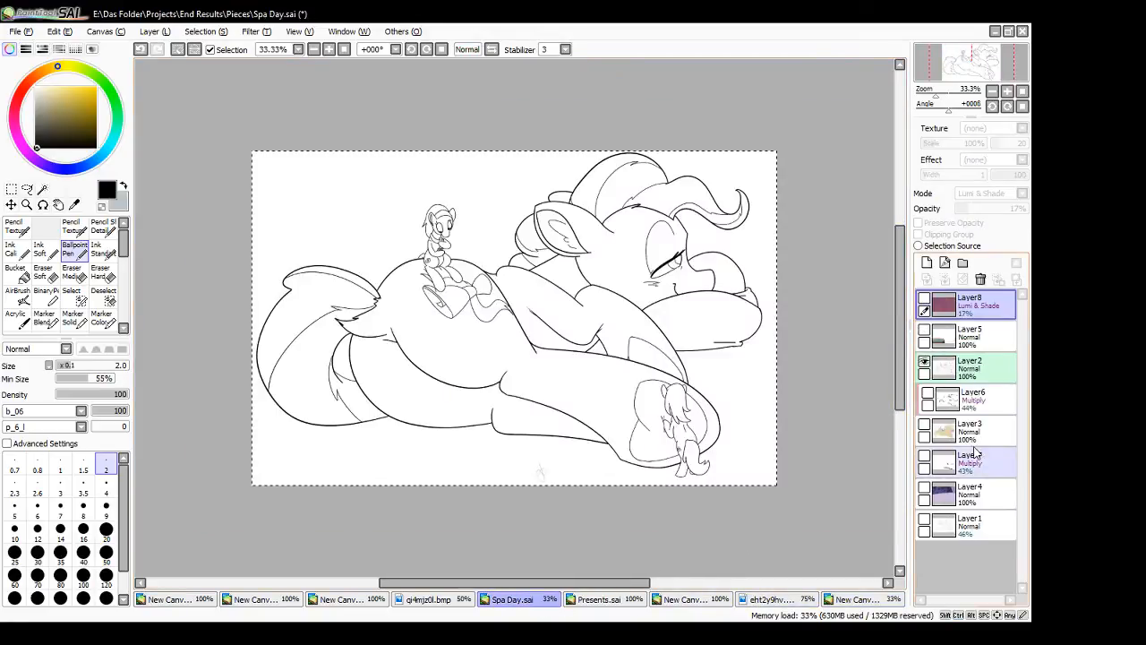
left_click(978, 375)
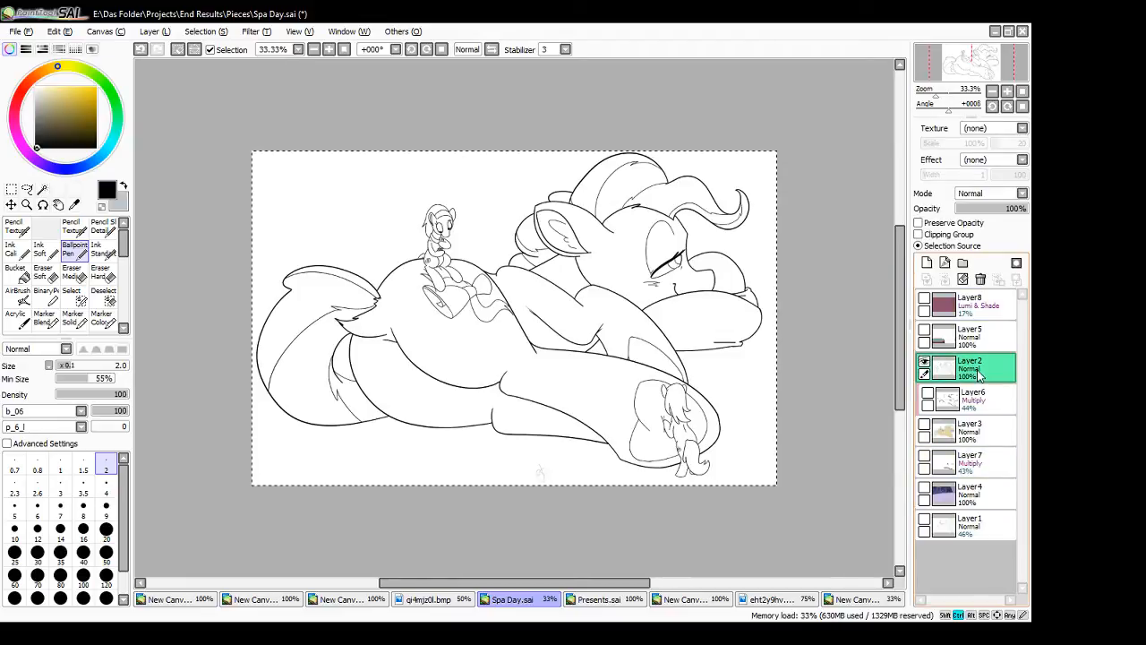
left_click(865, 600)
key("ctrl+v")
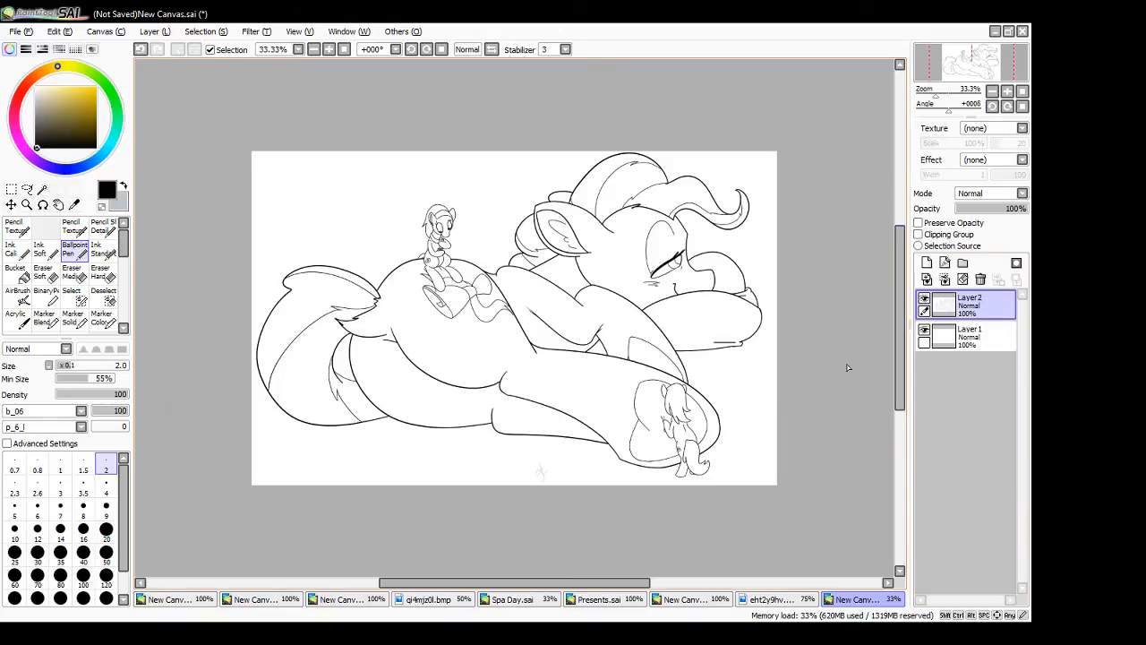
left_click(946, 280)
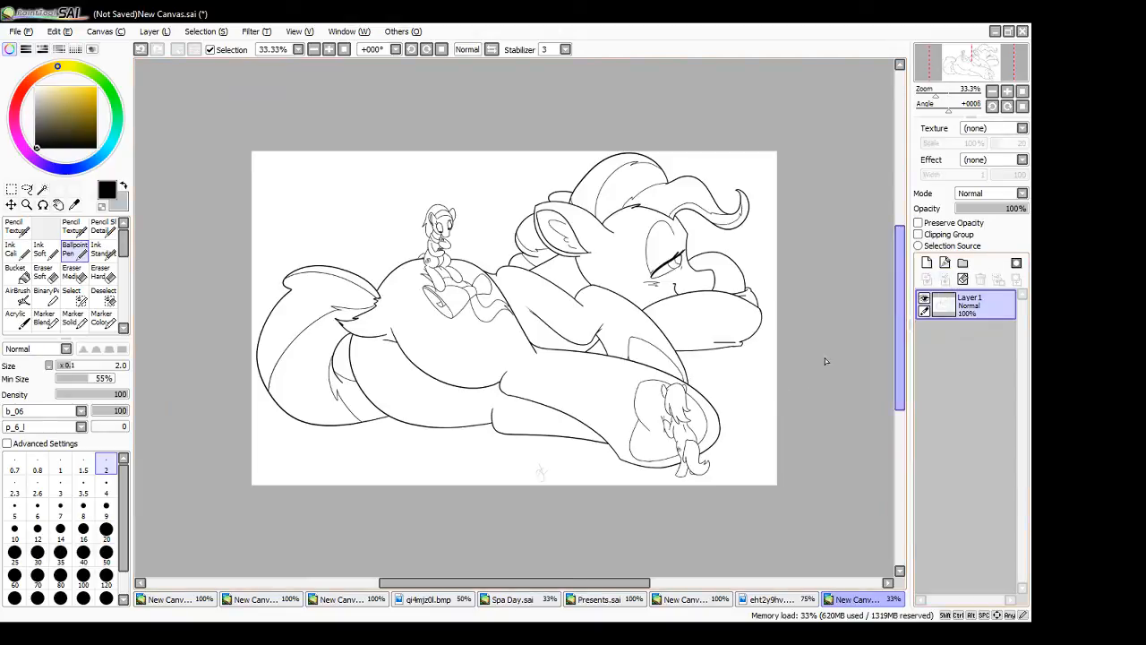
left_click(924, 300)
left_click(925, 300)
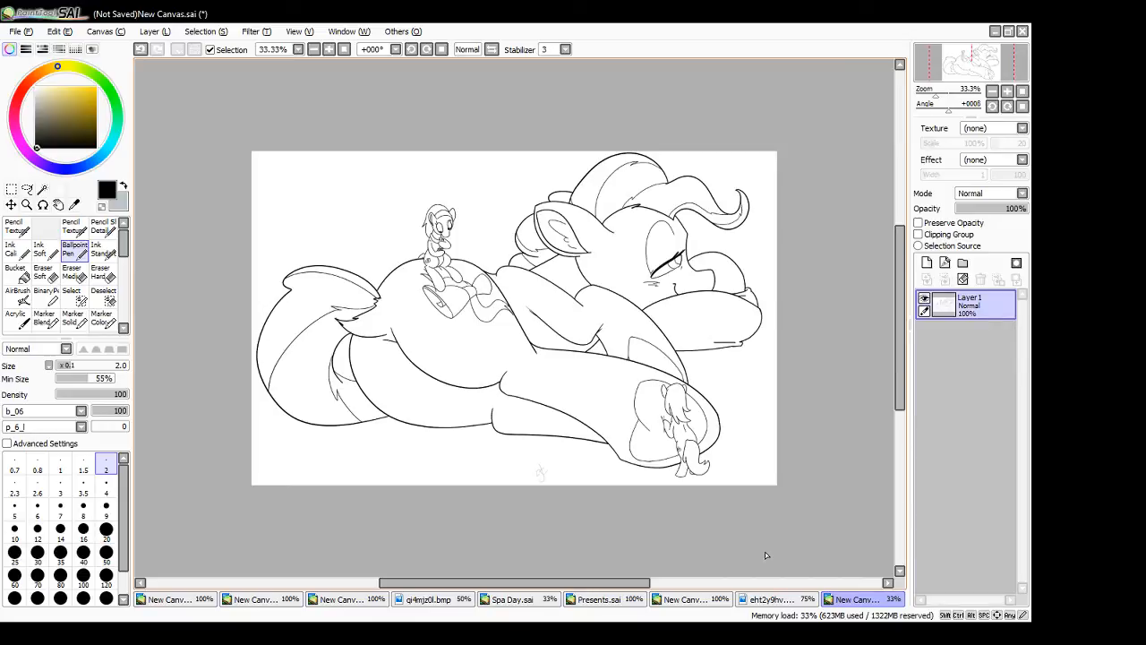
- Close the Spa Day.sai document and return to the new canvas holding its line art
left_click(674, 606)
left_click(604, 600)
left_click(497, 600)
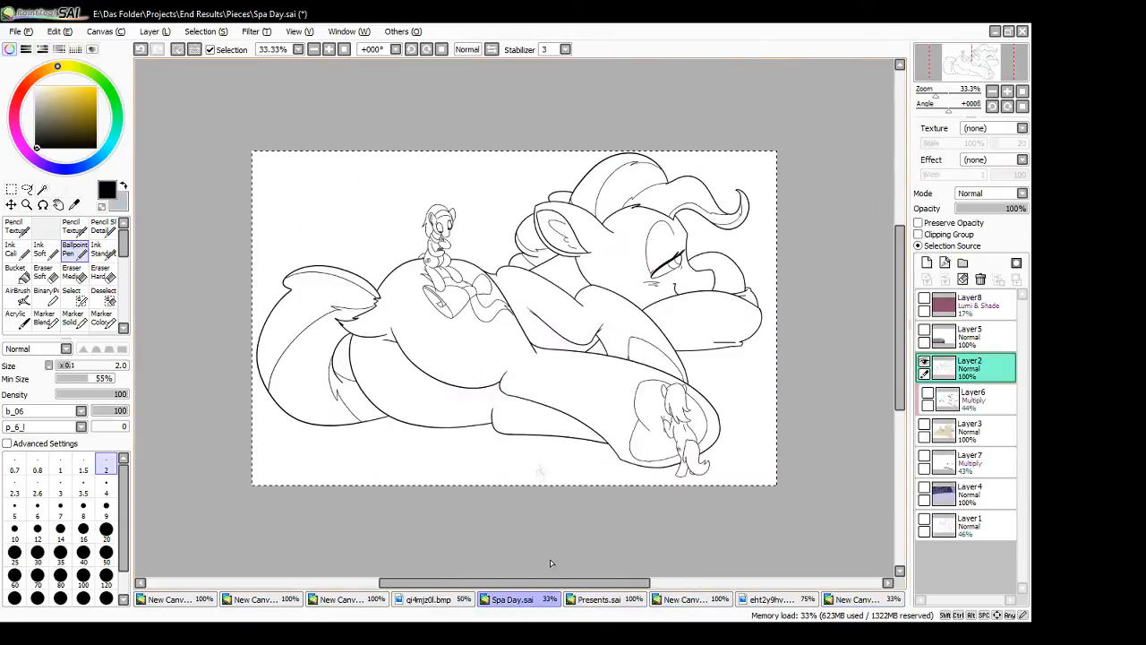
left_click(1022, 32)
left_click(542, 374)
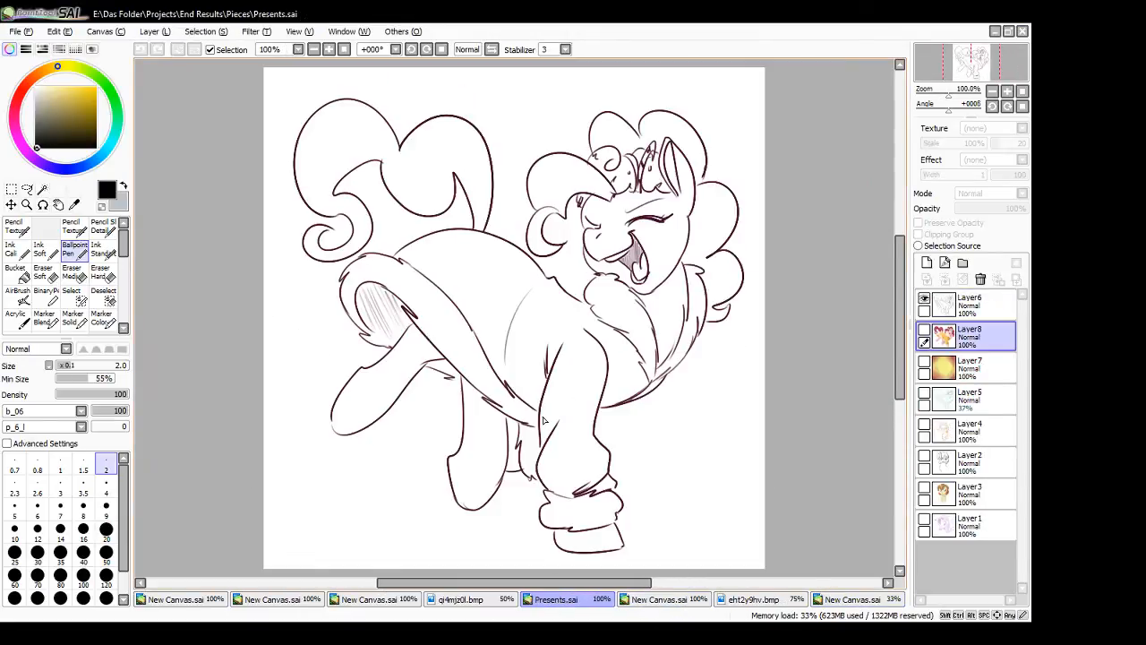
left_click(460, 602)
left_click(537, 600)
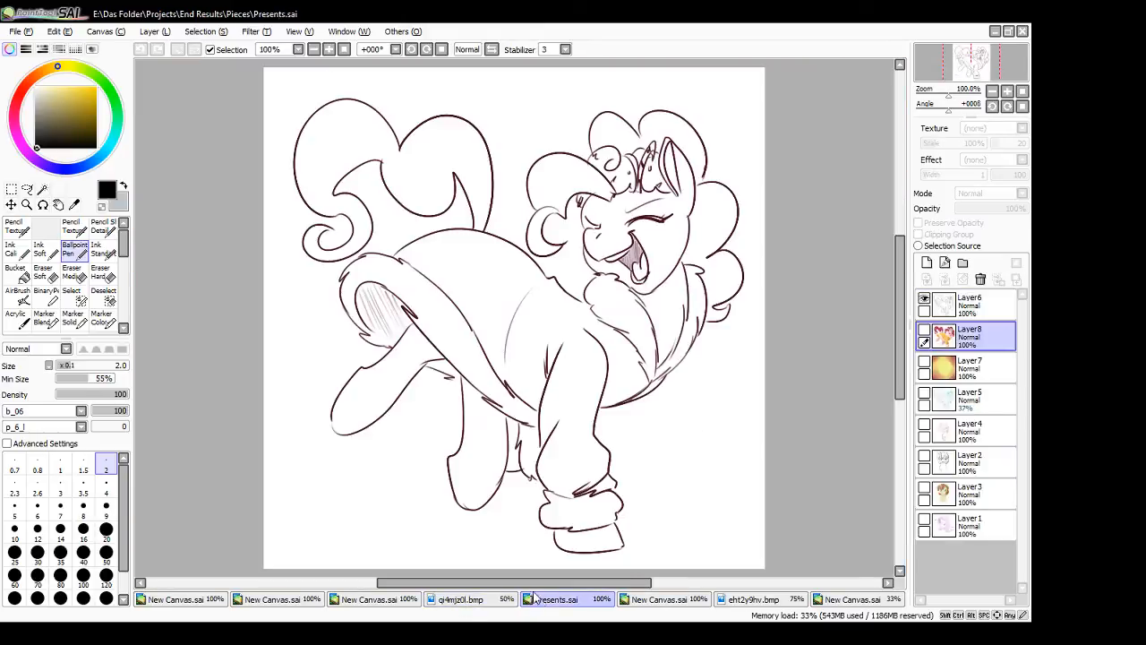
left_click(851, 599)
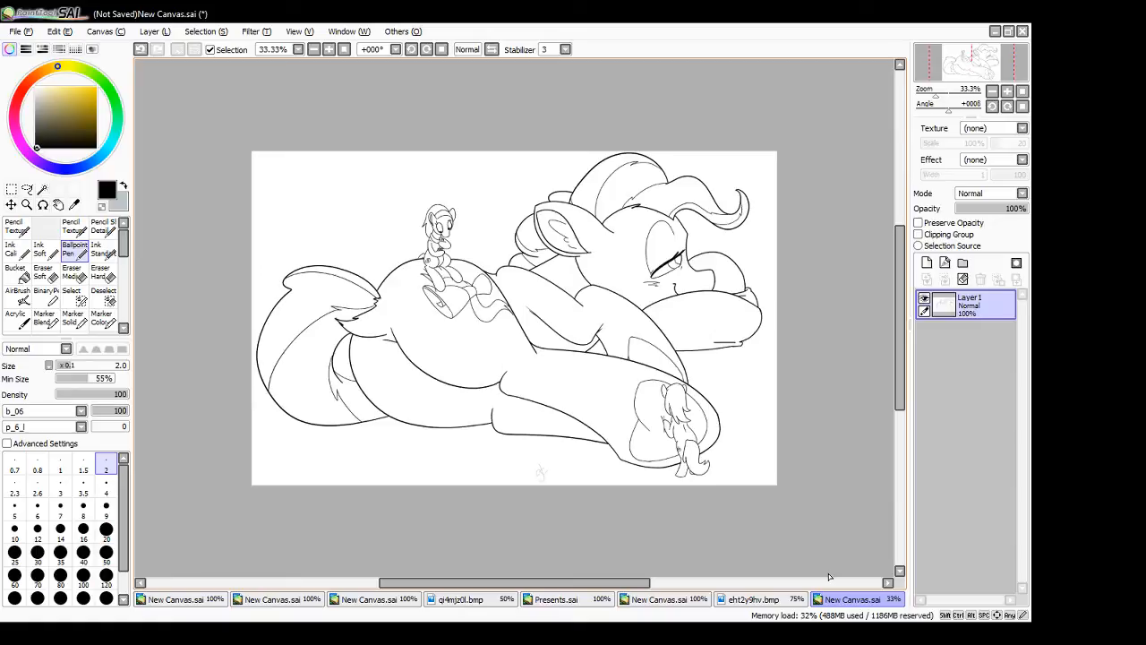
- Open the reference image Top-Down Horses.png
left_click(18, 36)
left_click(25, 62)
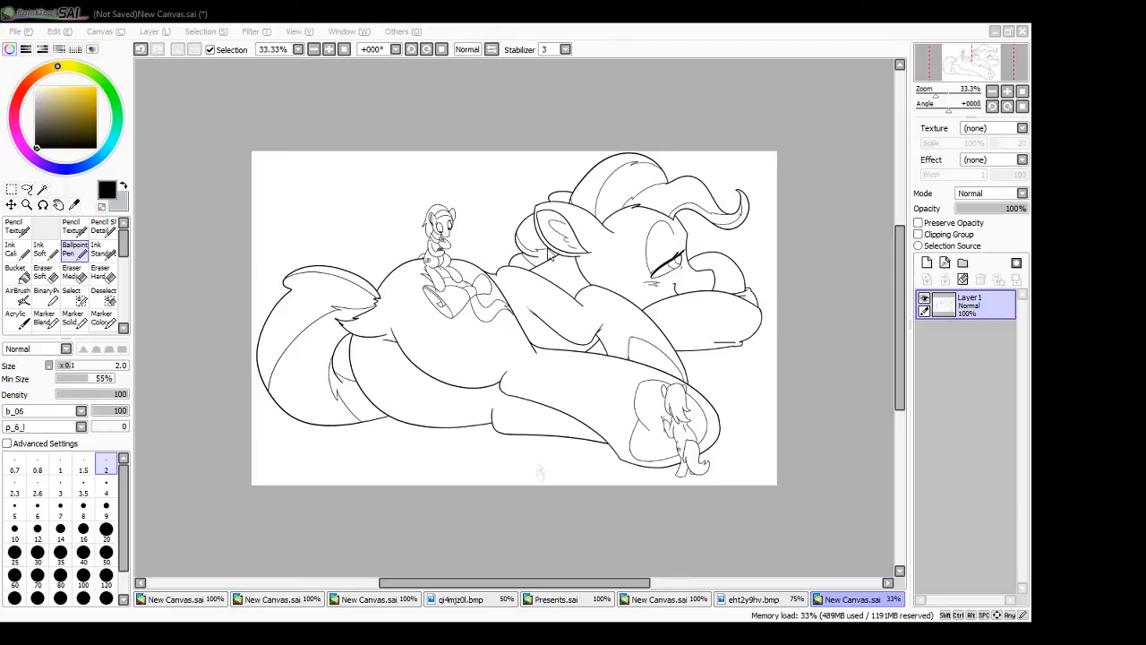
double_click(393, 304)
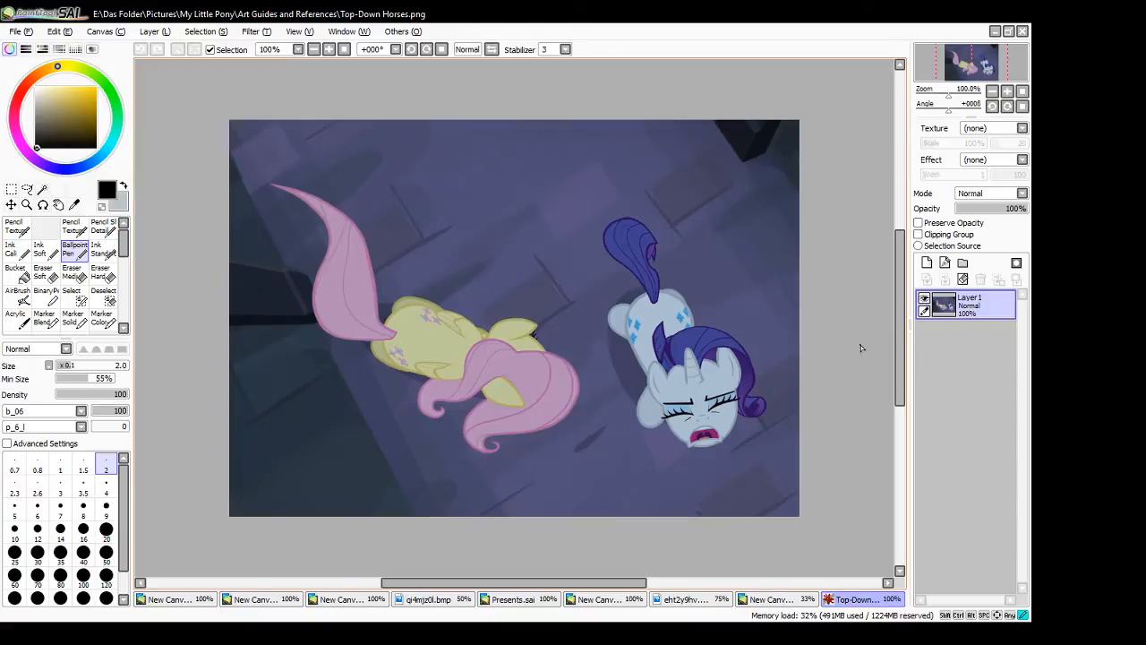
- Fade the reference layer to 48% opacity and sketch three overlapping body circles over the yellow pony on a new layer
left_click(991, 208)
left_click(927, 263)
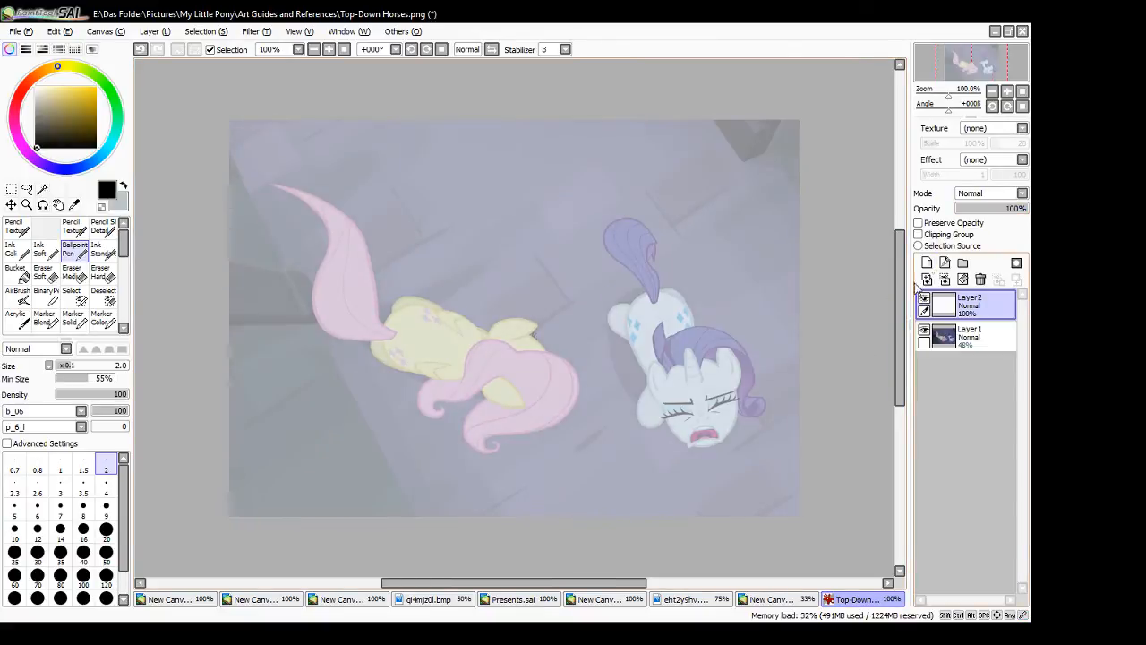
mouse_move(504, 330)
left_mouse_down()
mouse_move(555, 352)
mouse_move(468, 369)
mouse_move(521, 400)
mouse_move(546, 396)
mouse_move(529, 344)
mouse_move(481, 380)
mouse_move(513, 402)
mouse_move(513, 371)
mouse_move(486, 339)
mouse_move(524, 412)
left_mouse_up()
key("ctrl+z")
mouse_move(454, 348)
left_mouse_down()
mouse_move(495, 339)
mouse_move(443, 342)
mouse_move(416, 359)
mouse_move(395, 324)
mouse_move(396, 362)
mouse_move(437, 346)
left_mouse_up()
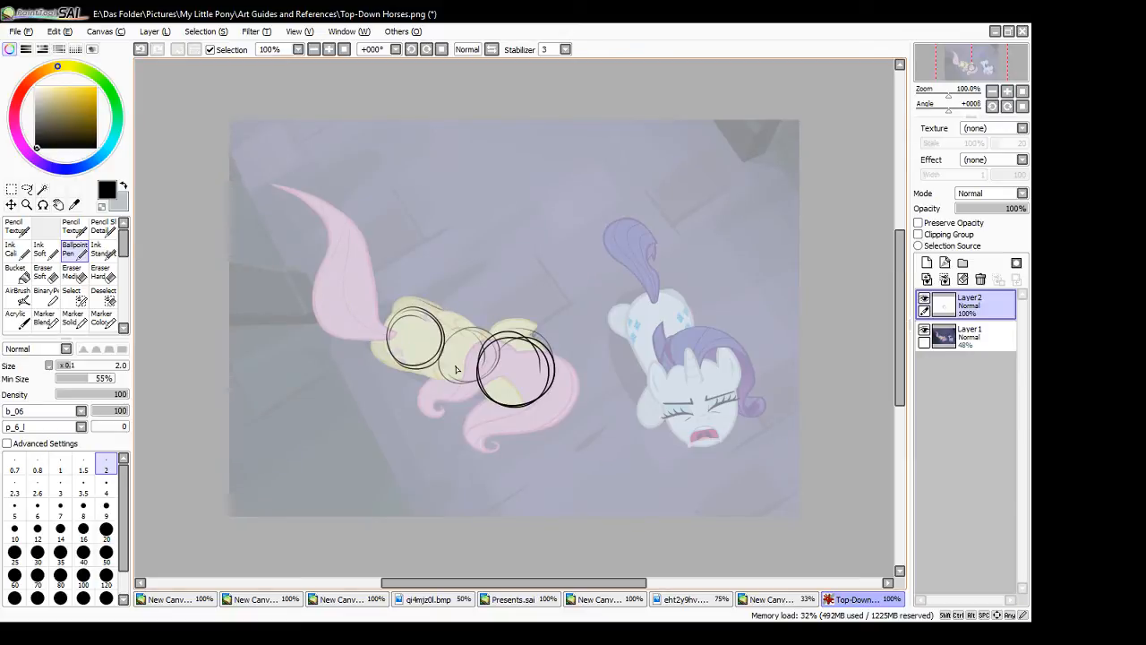
- Hide the circle sketch and trace the right side of the yellow pony's pink mane down to its lower curl on a new layer
left_click(924, 299)
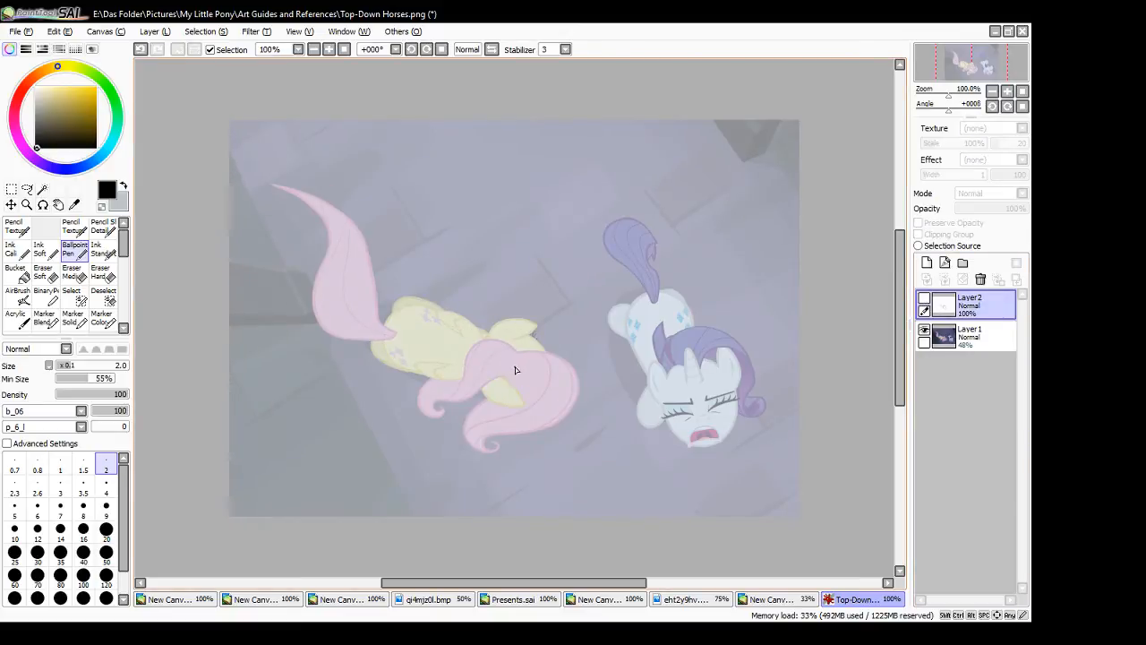
left_click(926, 263)
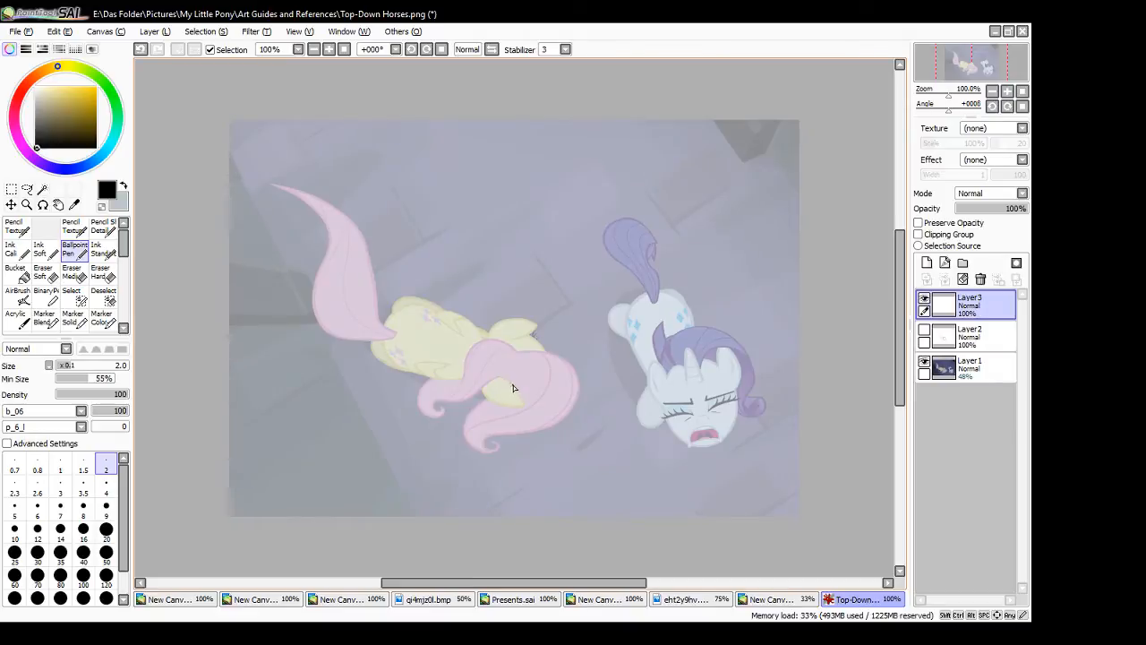
mouse_move(516, 354)
left_mouse_down()
mouse_move(548, 435)
mouse_move(567, 366)
mouse_move(531, 442)
mouse_move(517, 425)
mouse_move(492, 426)
left_mouse_up()
key("ctrl+z")
key("ctrl+z")
key("ctrl+z")
mouse_move(516, 352)
left_mouse_down()
mouse_move(570, 413)
mouse_move(533, 414)
mouse_move(497, 447)
mouse_move(526, 433)
mouse_move(494, 444)
left_mouse_up()
key("ctrl+z")
mouse_move(494, 444)
left_mouse_down()
mouse_move(465, 436)
mouse_move(501, 397)
left_mouse_up()
key("ctrl+z")
left_click_drag(517, 355, 459, 386)
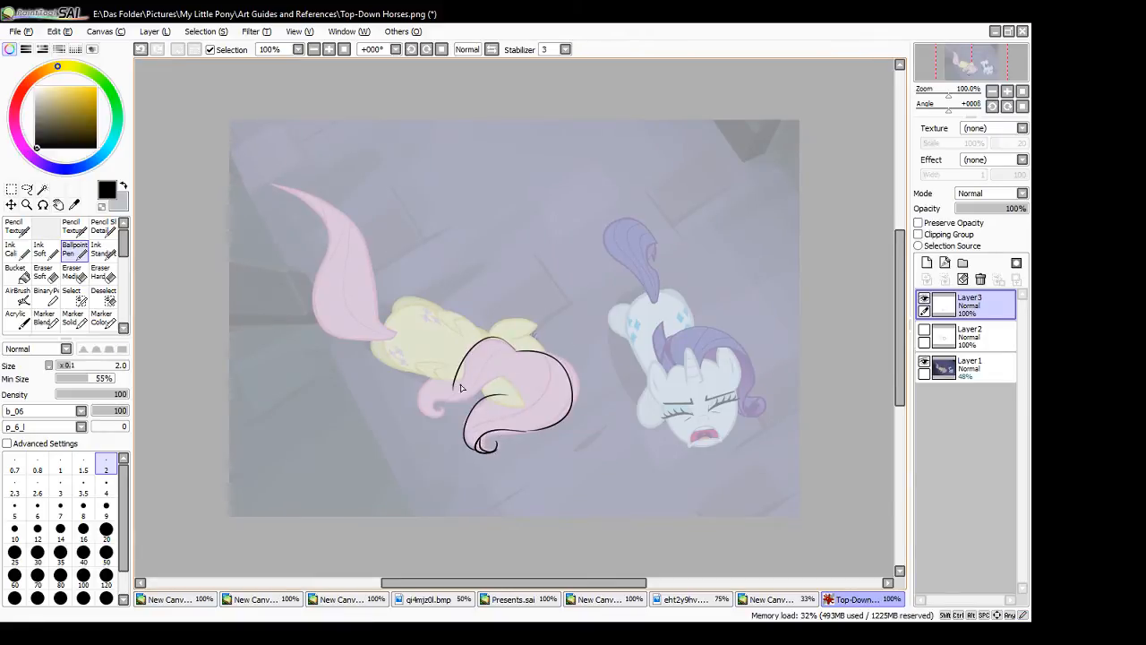
- Retrace the left part of the pink mane from its crown out to the small curled tip
key("ctrl+z")
mouse_move(516, 352)
left_mouse_down()
mouse_move(446, 402)
mouse_move(472, 396)
mouse_move(431, 403)
mouse_move(444, 410)
mouse_move(429, 411)
mouse_move(451, 383)
mouse_move(422, 391)
mouse_move(420, 412)
left_mouse_up()
key("ctrl+z")
key("ctrl+z")
left_click_drag(466, 367, 447, 384)
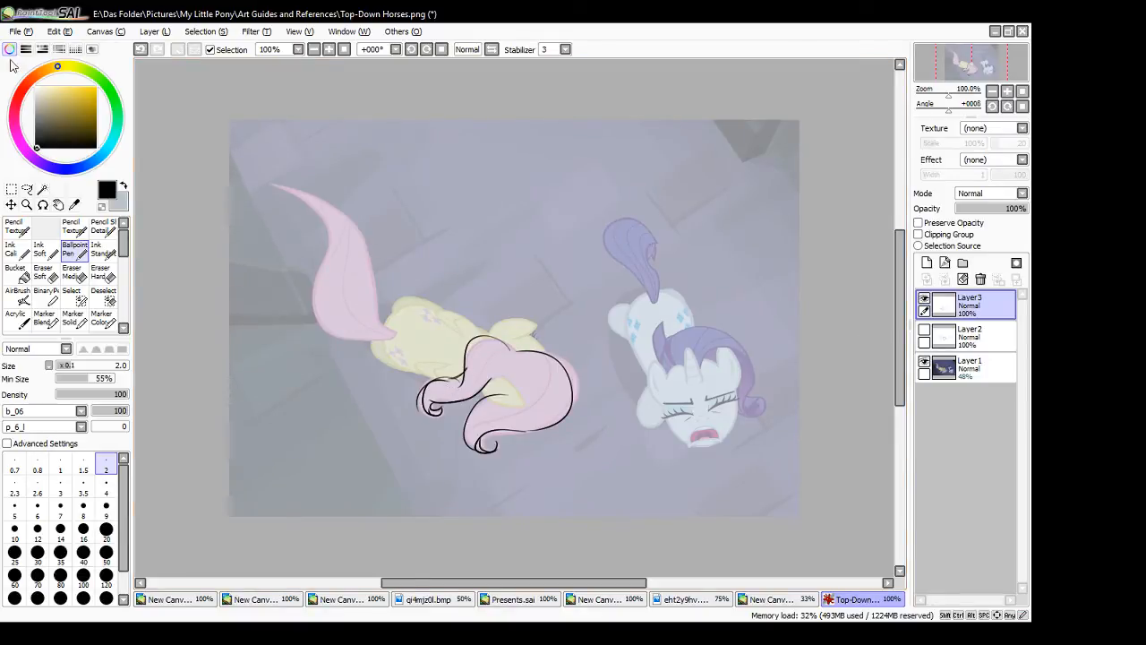
- Open Expression Chart.png and Color.png from the Art Guides and References folder
left_click(26, 35)
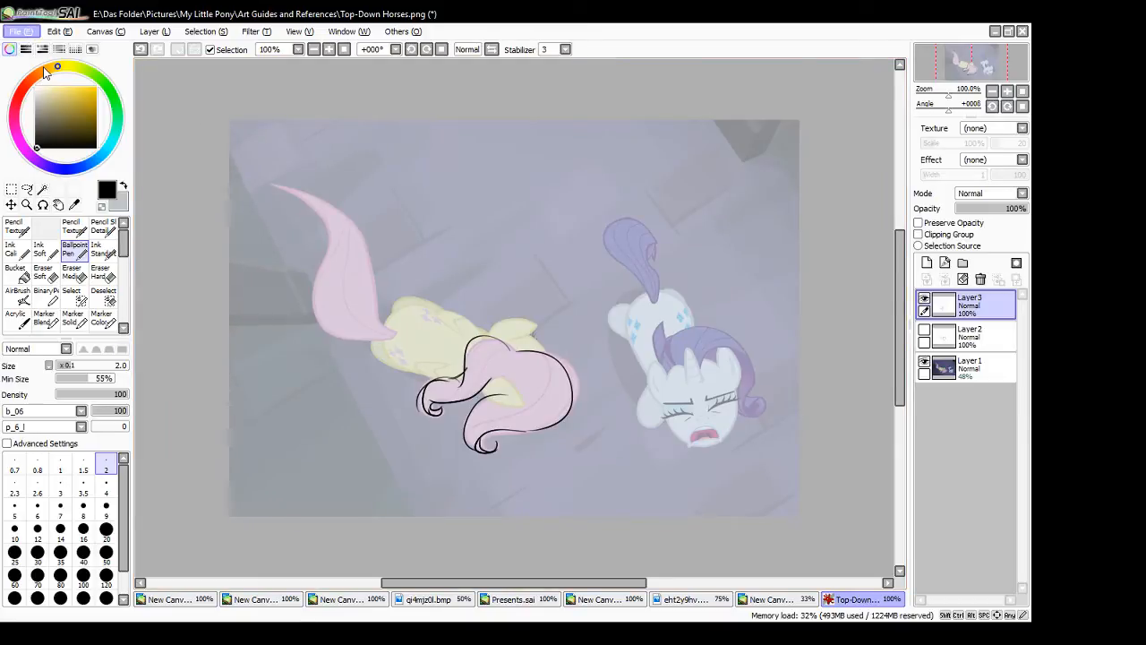
left_click(44, 68)
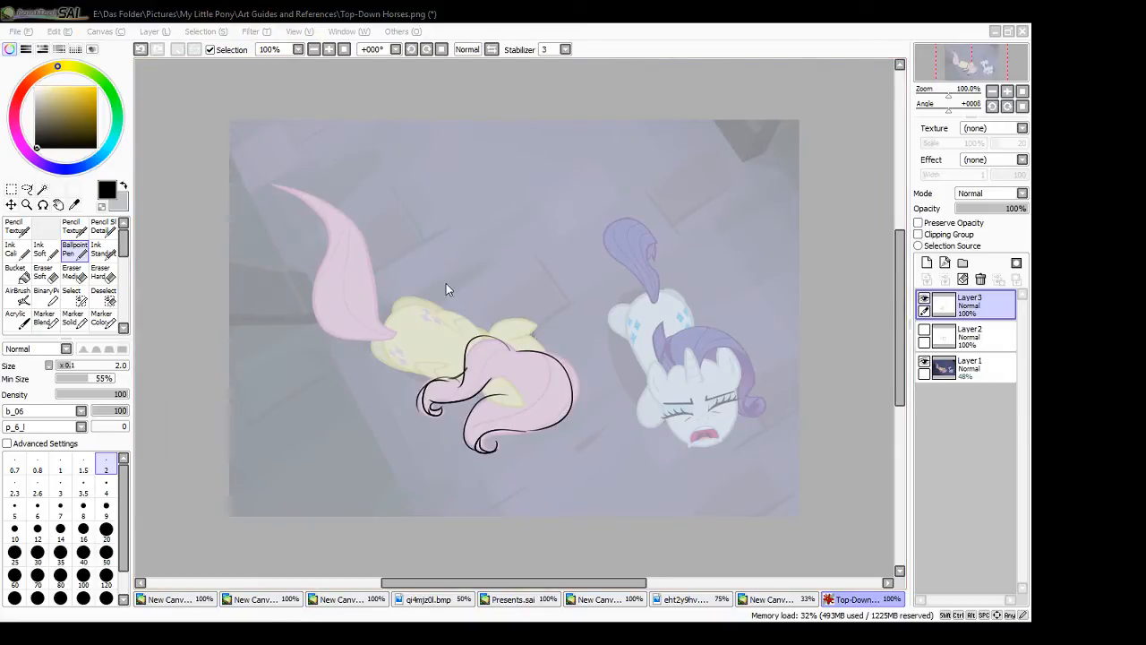
double_click(383, 310)
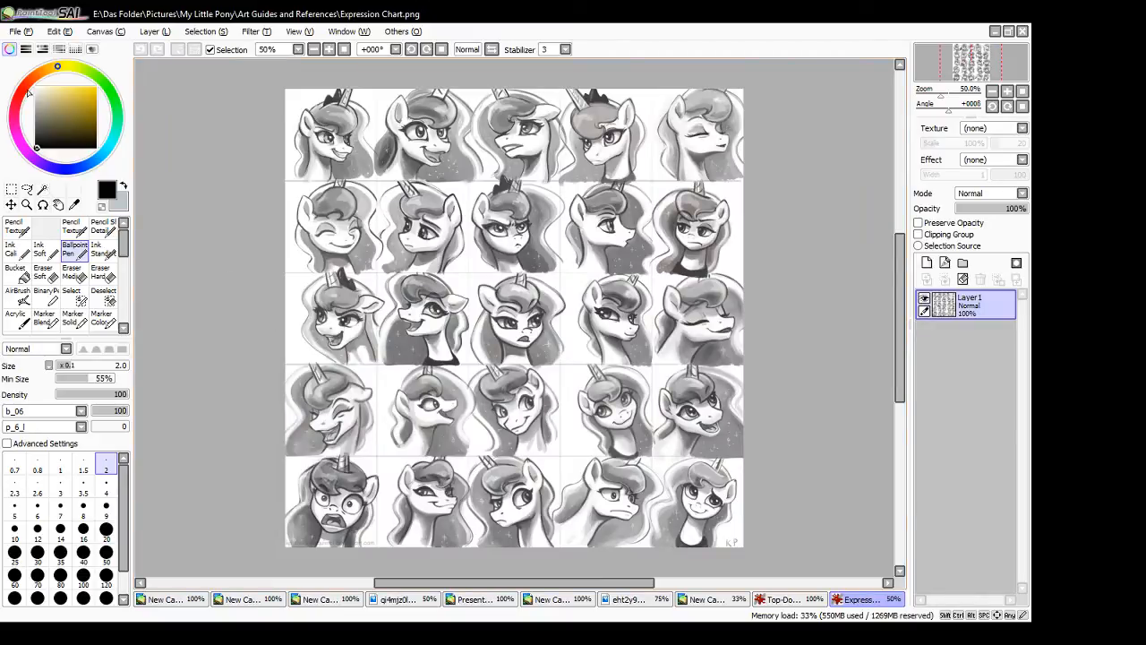
left_click(22, 32)
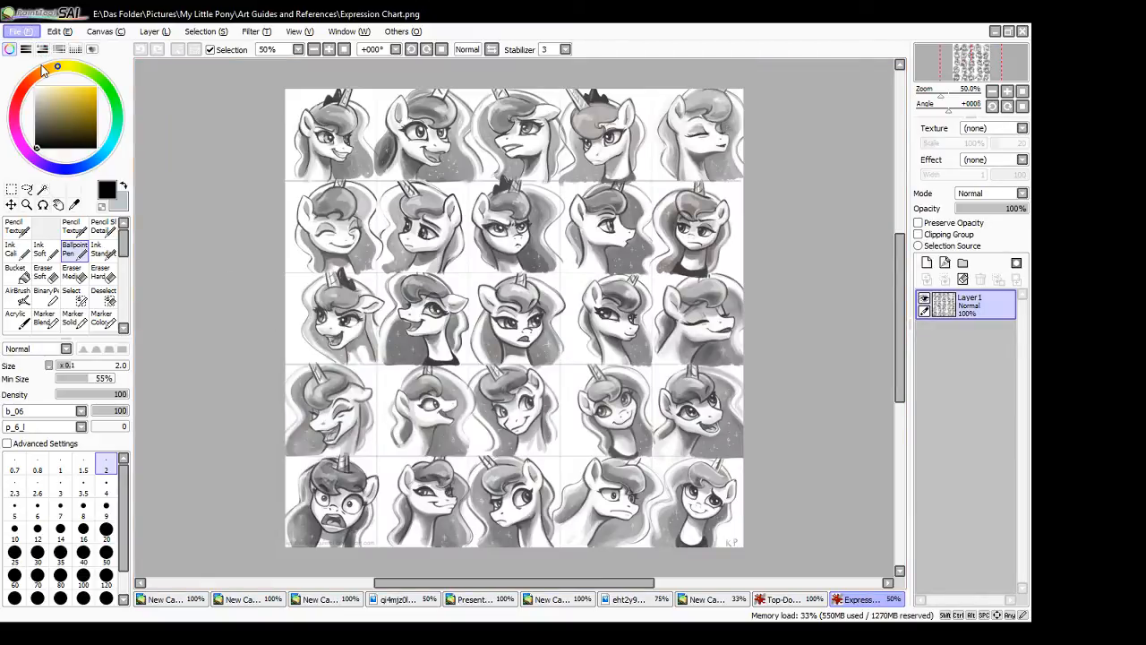
left_click(42, 72)
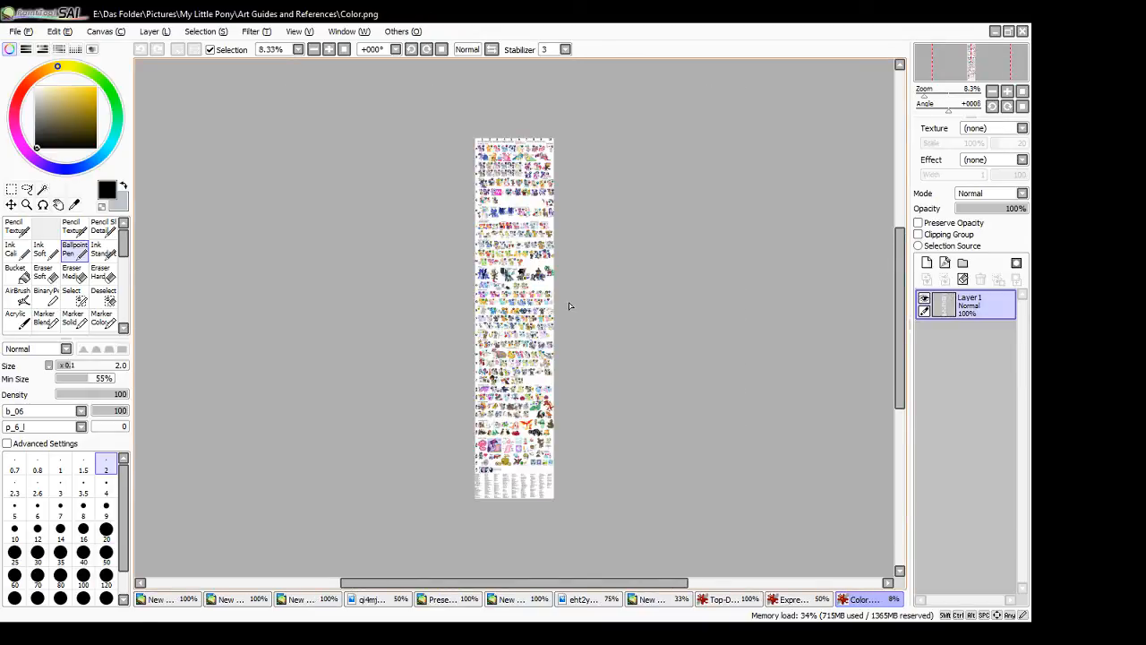
- Examine the Color.png guide up close, from its pony rows through animals and objects to the name index
left_click(329, 51)
left_click(328, 51)
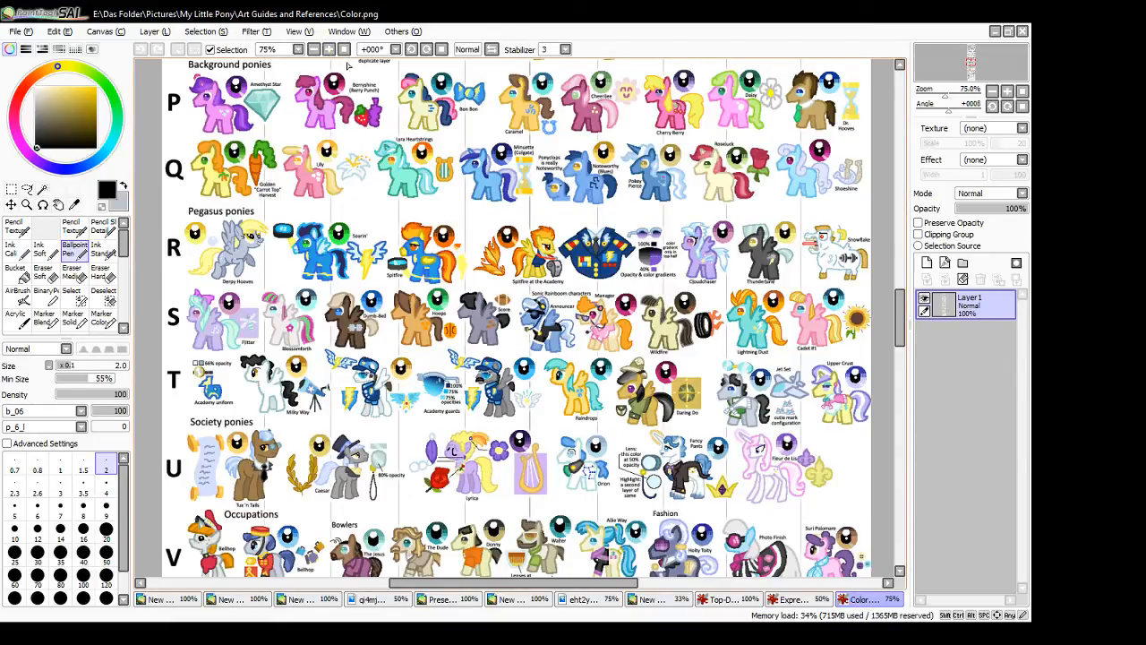
left_click(344, 49)
left_click(329, 50)
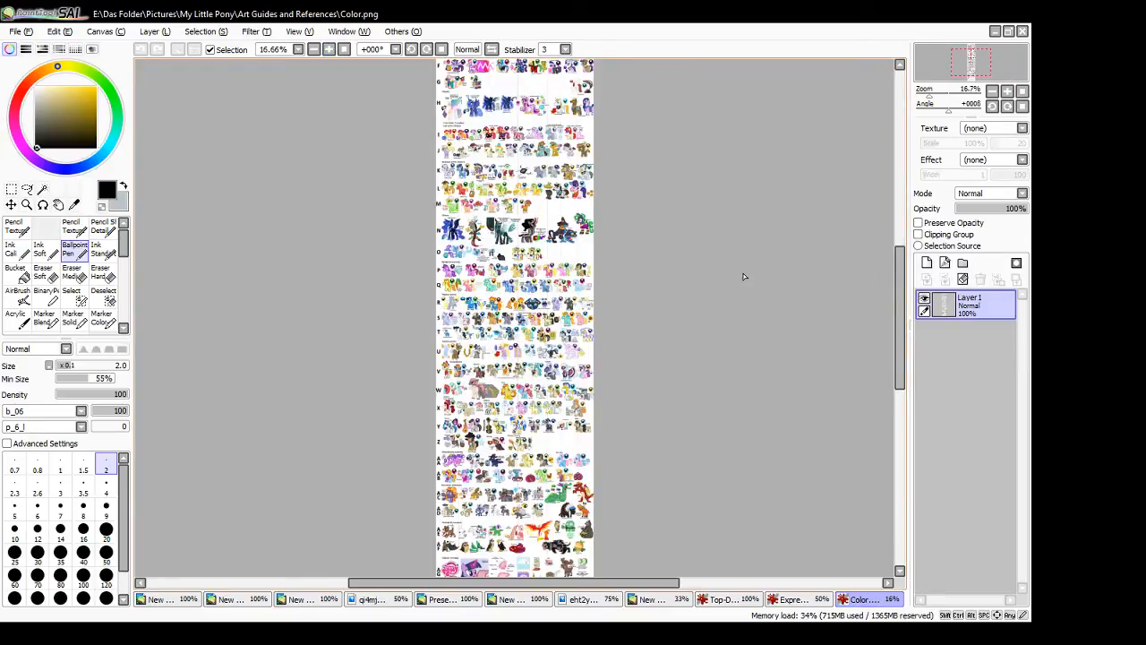
left_click(329, 49)
left_click(329, 49)
left_click(329, 49)
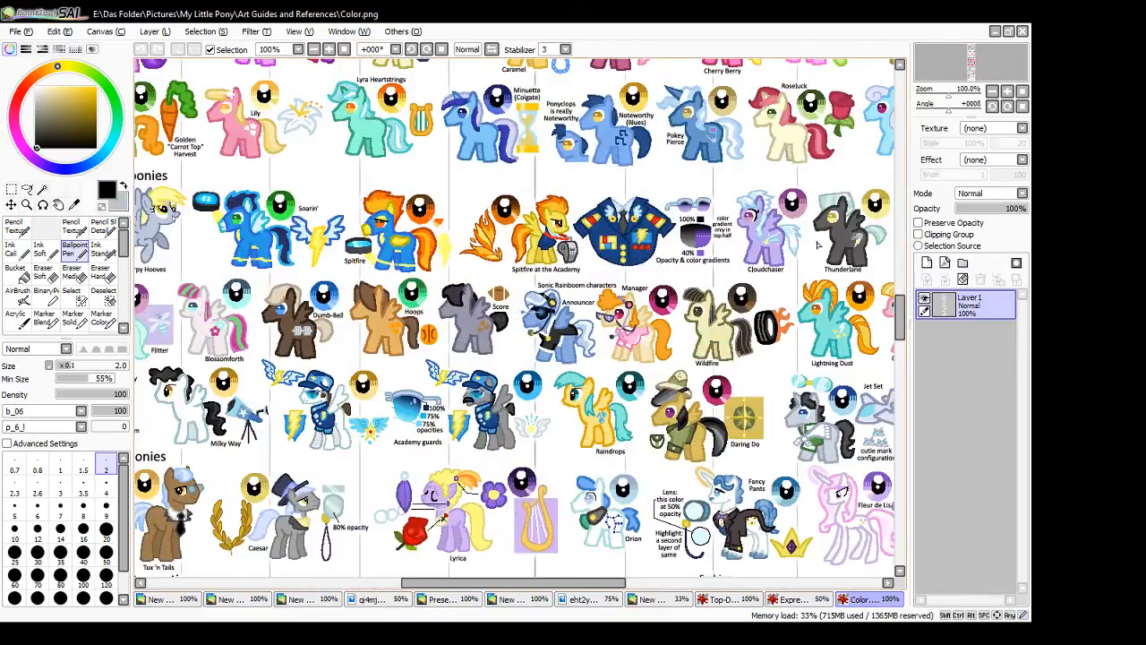
left_click_drag(903, 322, 907, 448)
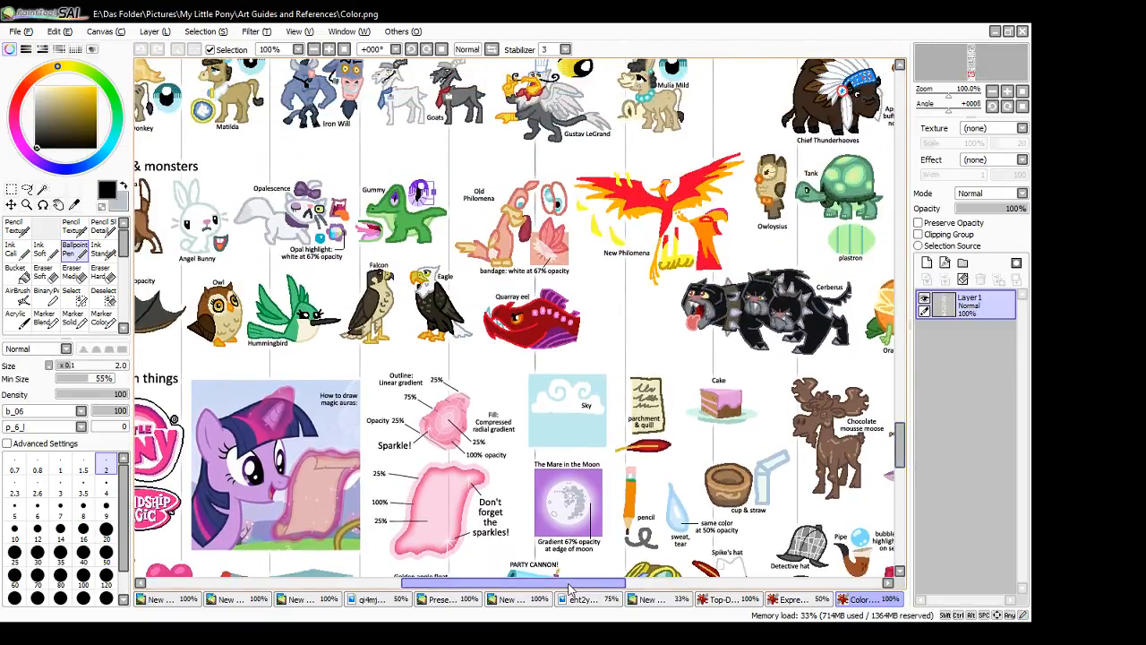
left_click_drag(572, 588, 545, 578)
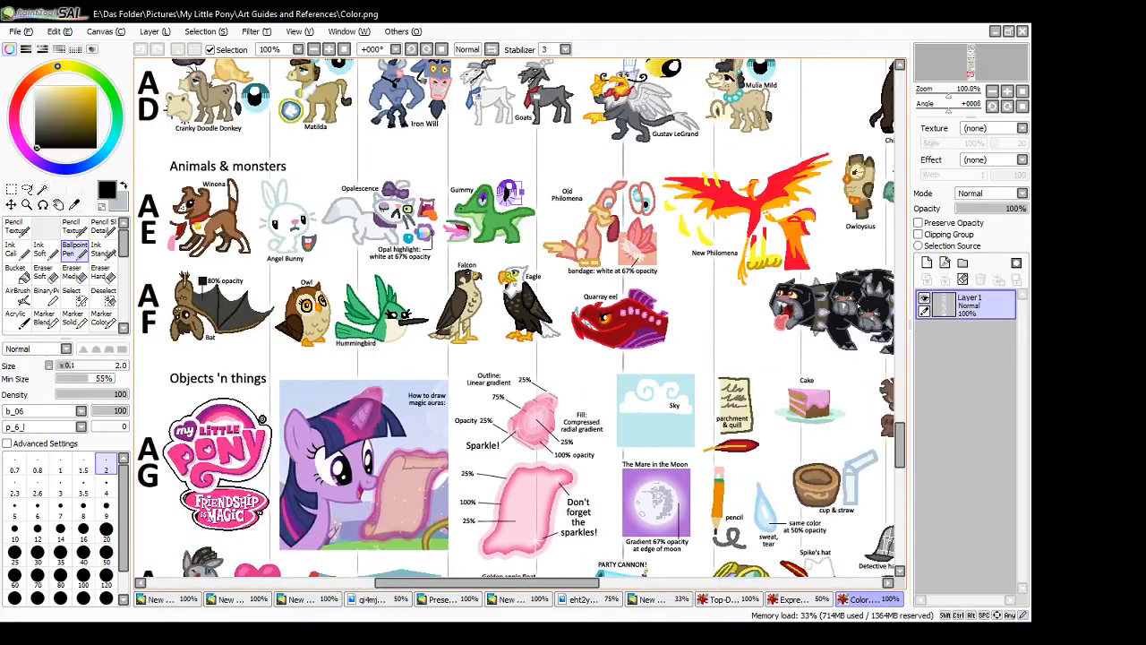
left_click_drag(901, 440, 901, 492)
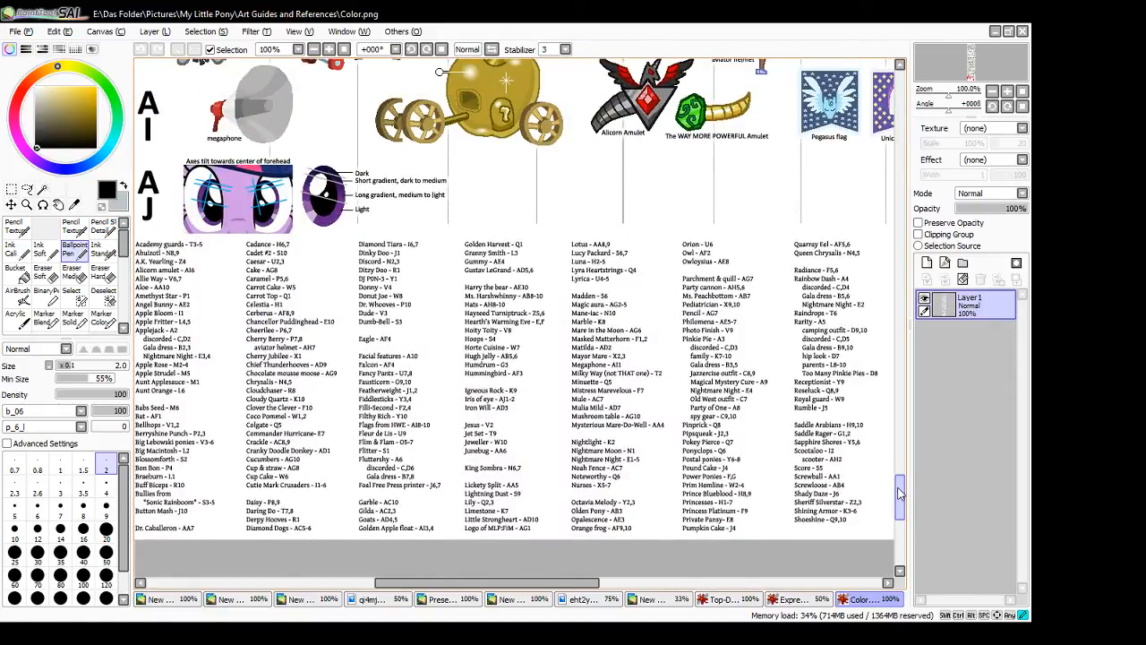
left_click_drag(901, 491, 907, 364)
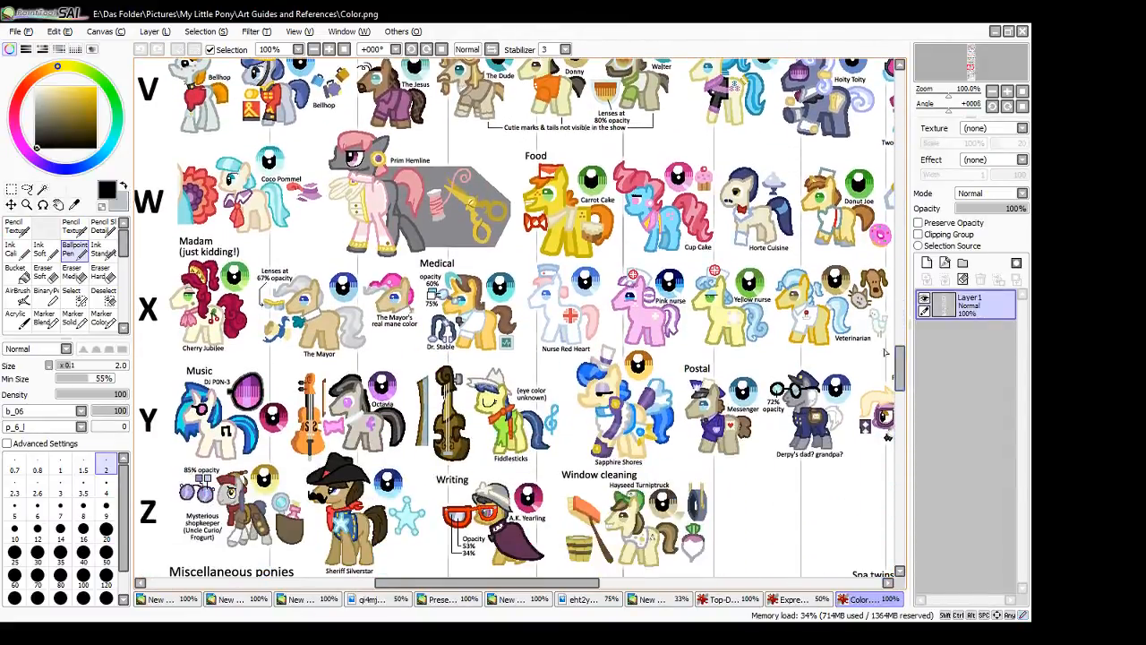
- Sample The Mayor's tan coat colour from row X of the colour guide at 200% magnification
left_click(342, 49)
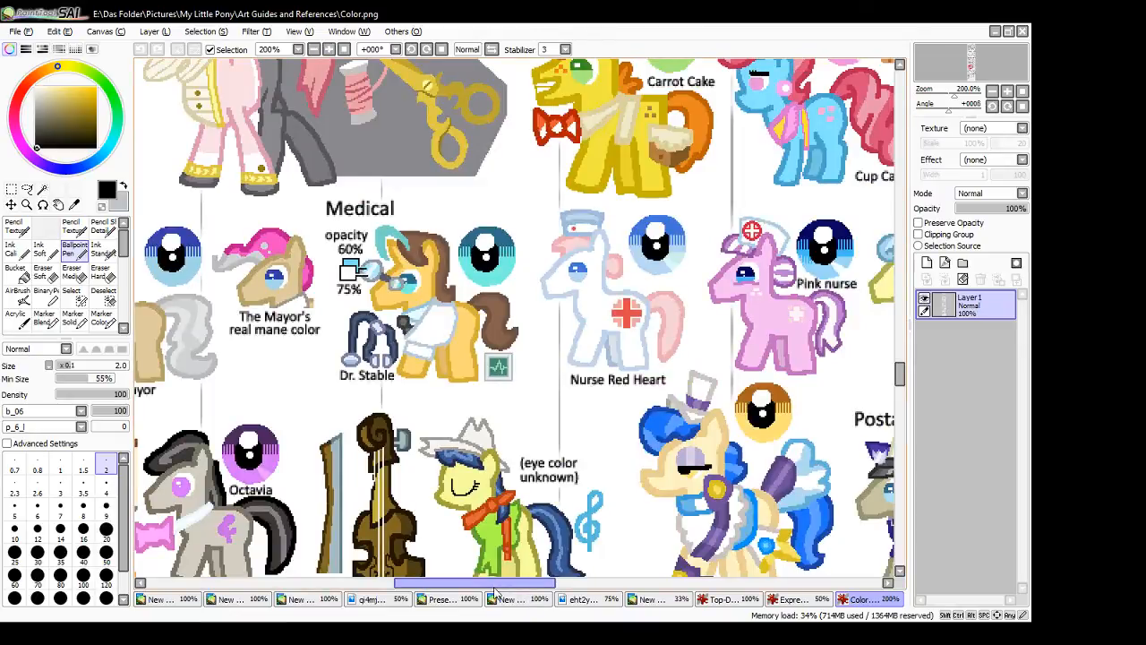
left_click_drag(493, 582, 402, 579)
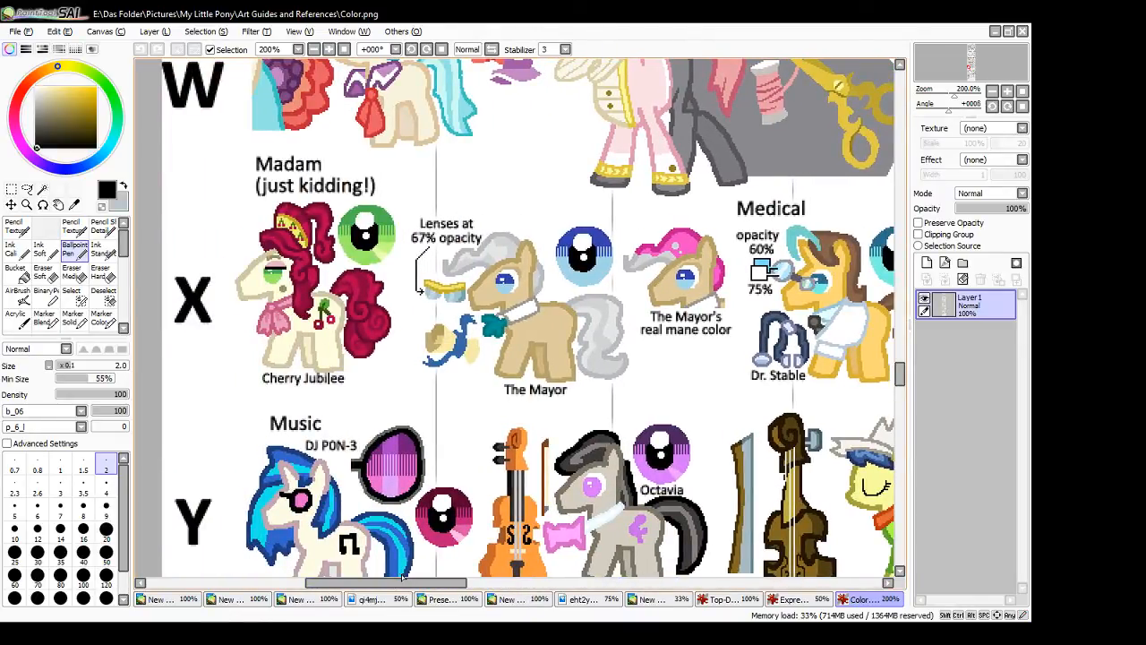
left_click(151, 407)
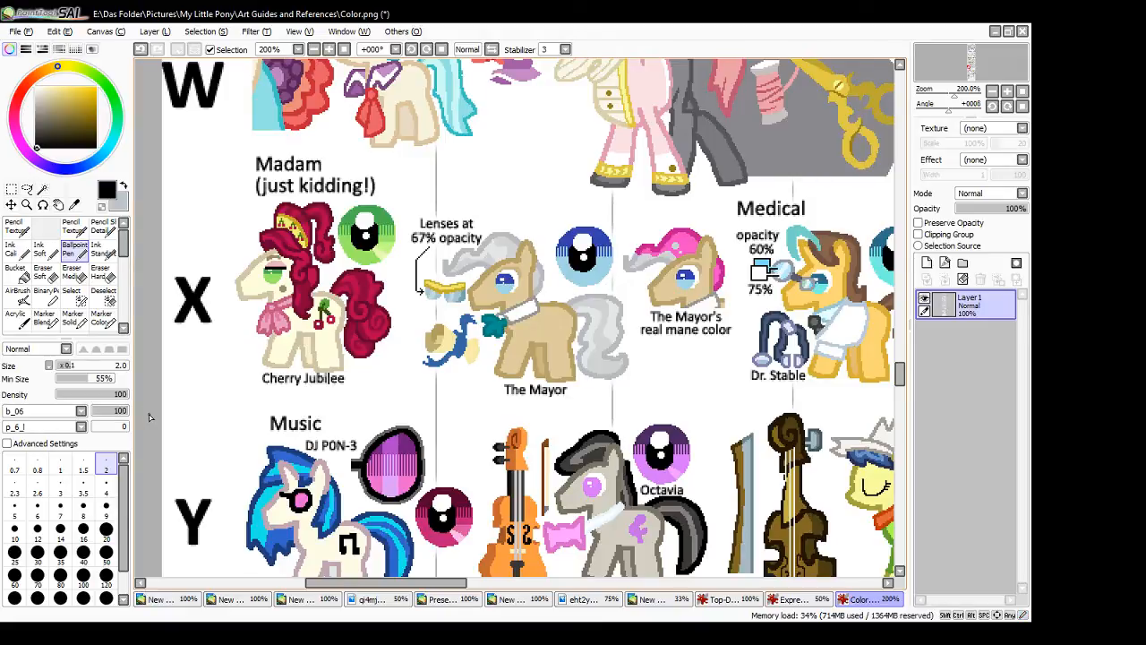
left_click(472, 302, "alt")
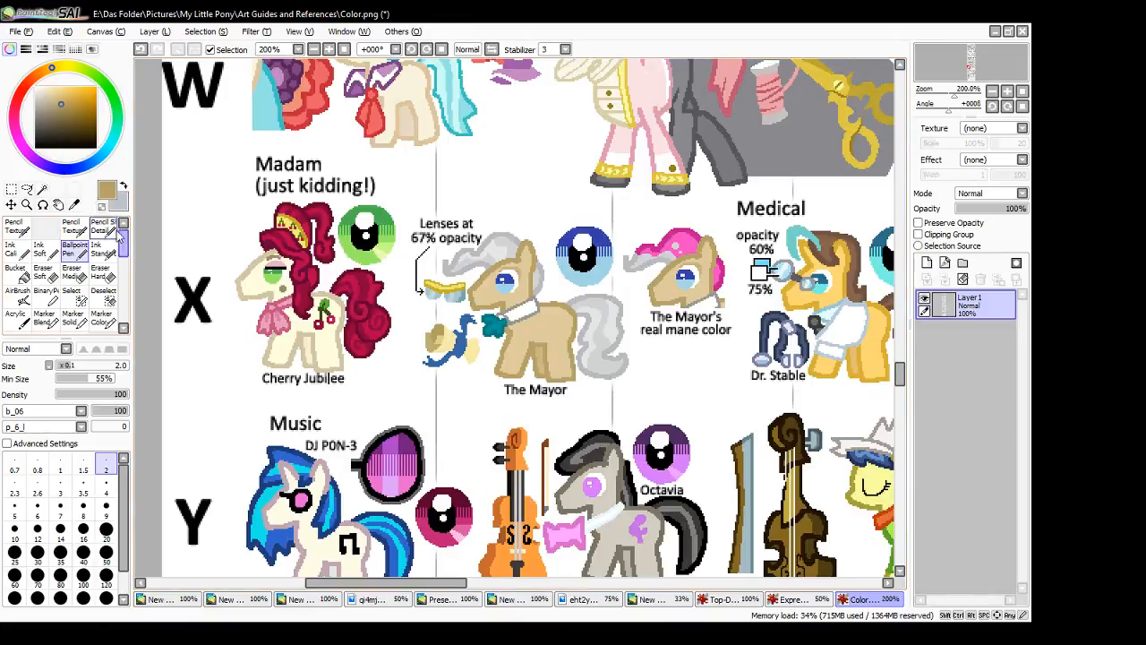
- Sample The Mayor's lighter tan coat colour as the second drawing colour alongside the darker tan
left_click(125, 190)
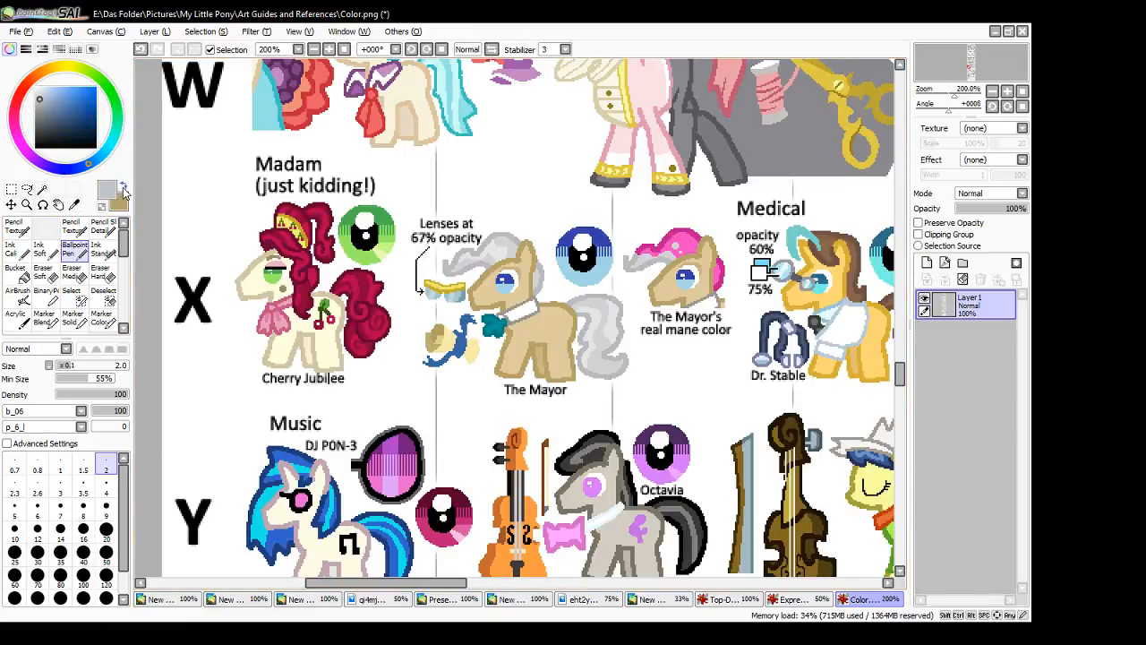
left_click(484, 294, "alt")
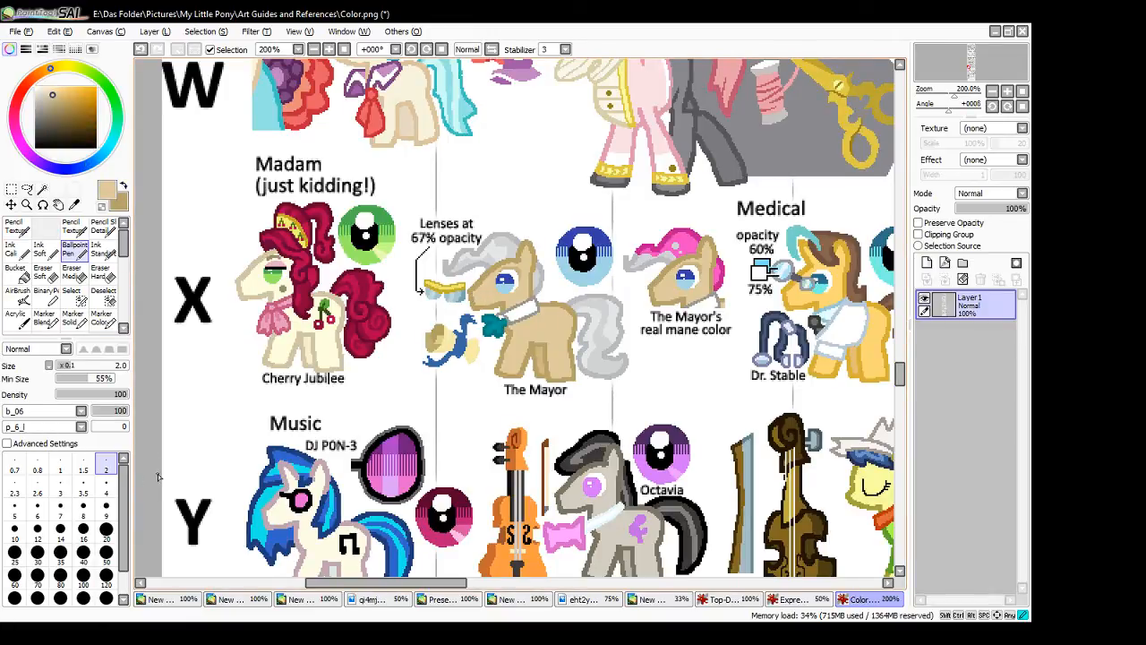
- Close Expression Chart.png and Top-Down Horses.png, leaving Color.png open
left_click(799, 601)
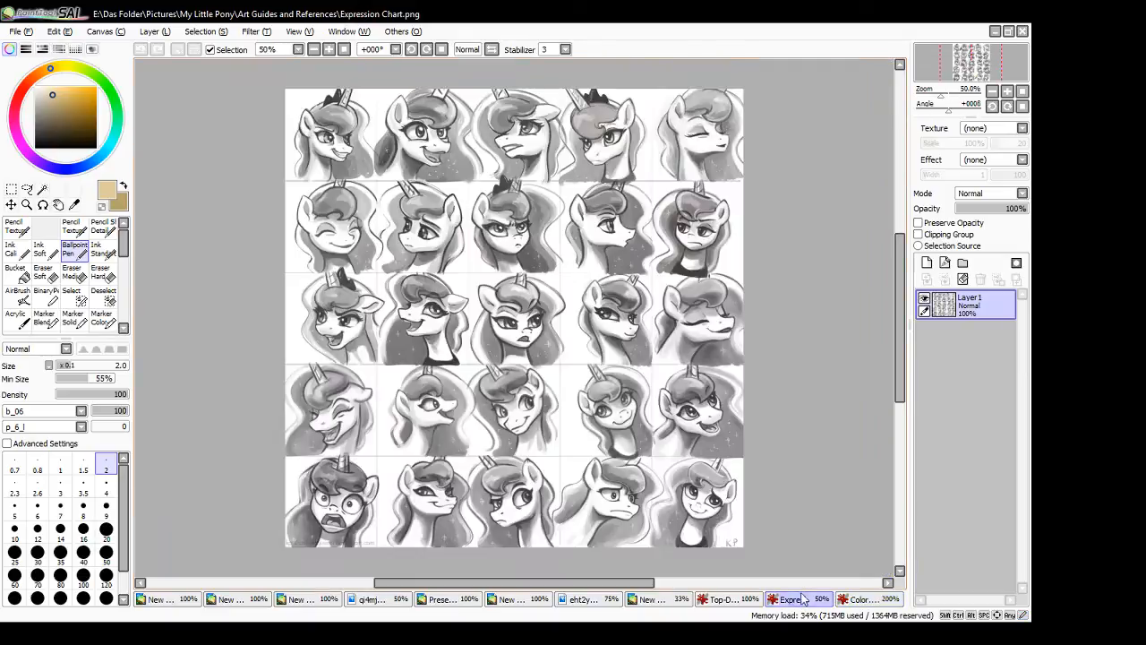
left_click(1023, 31)
left_click(784, 599)
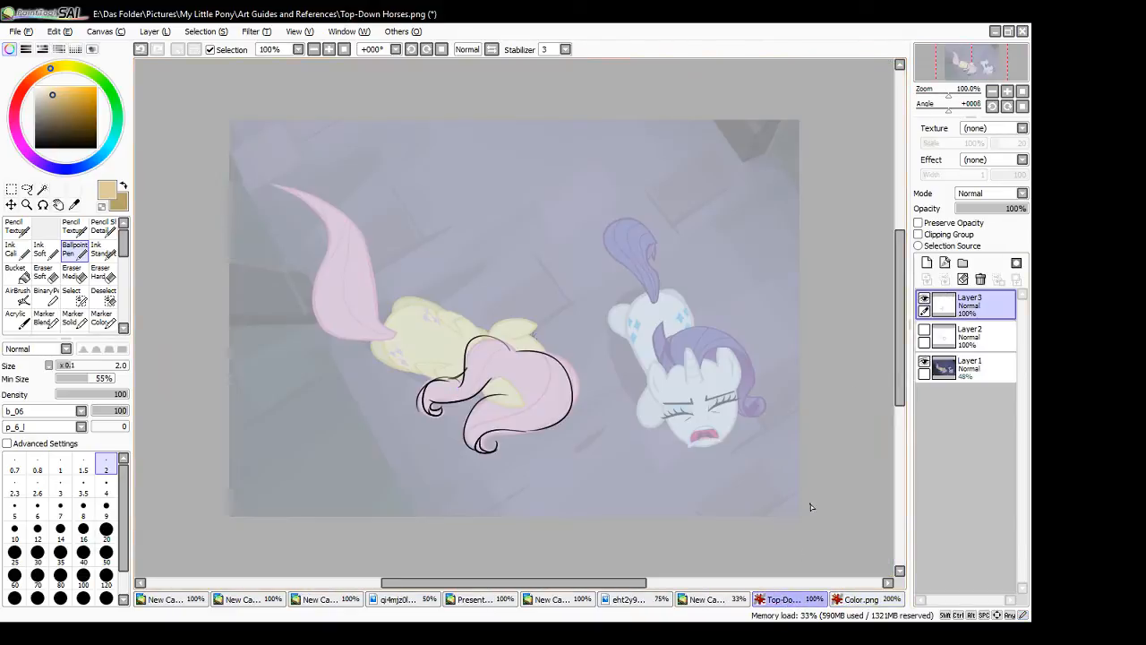
left_click(1023, 32)
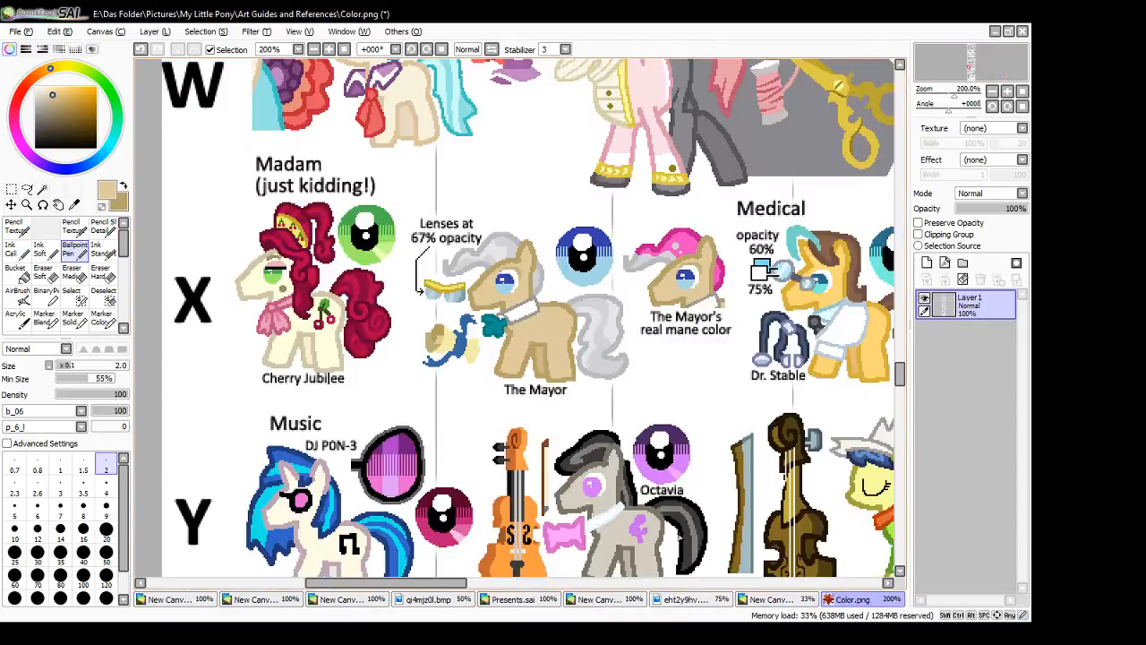
- Enable Preserve Opacity on the reclining pony line art and ready the Ink Standard brush at size 120 with the darker tan
left_click(729, 602)
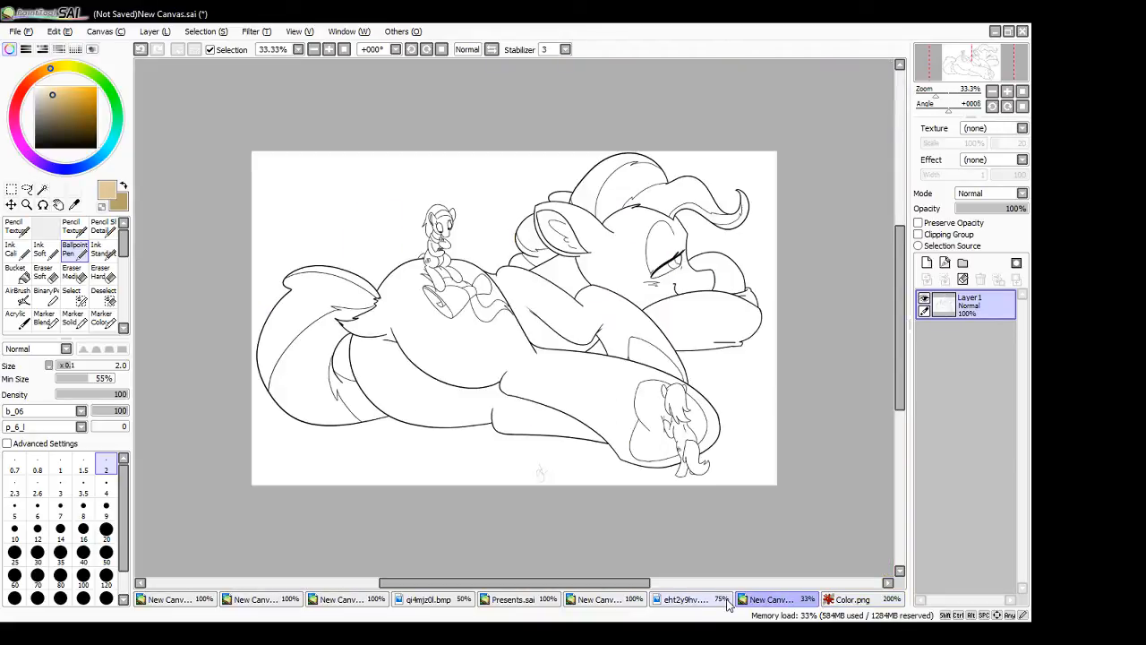
left_click(124, 187)
left_click(919, 223)
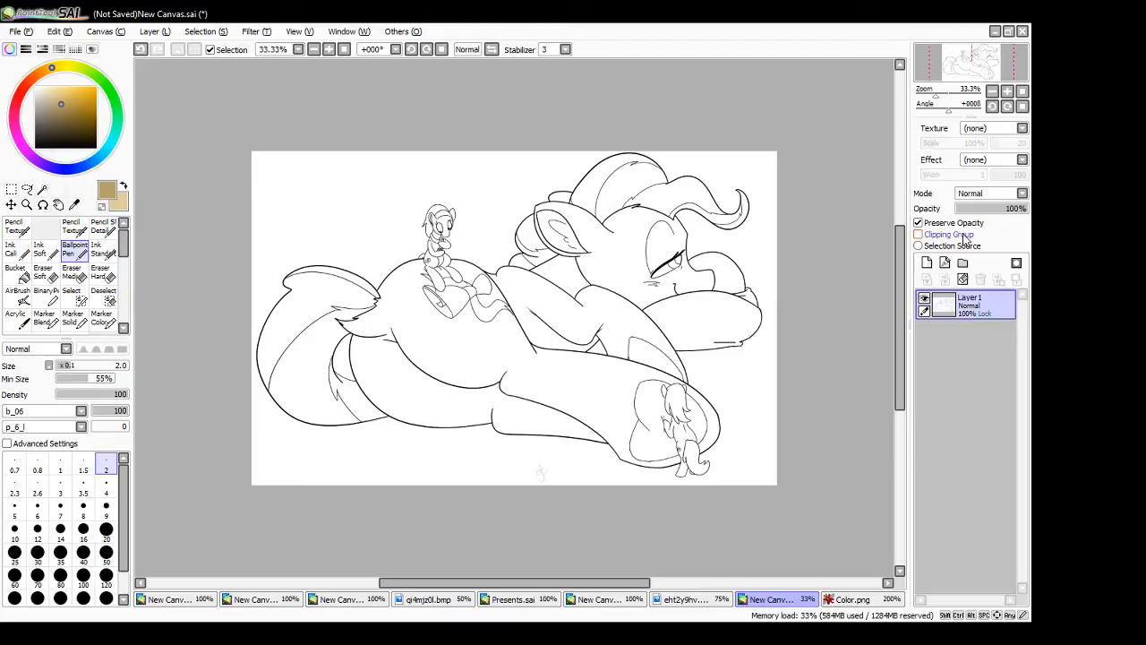
left_click(103, 251)
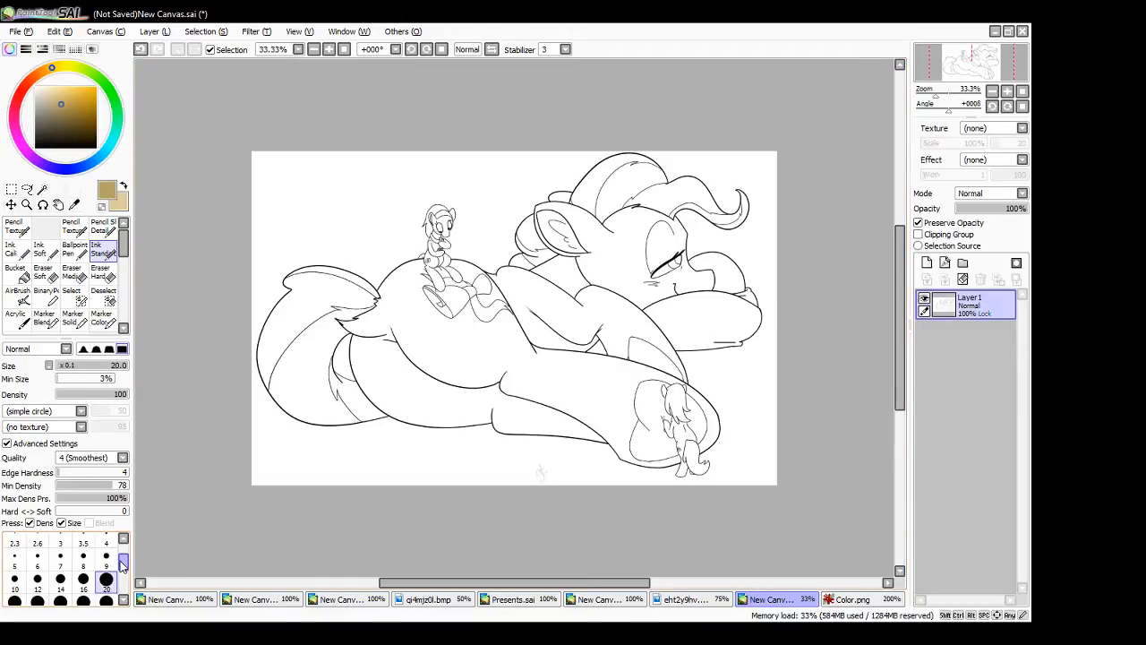
scroll(122, 562, "down", 4)
left_click(108, 569)
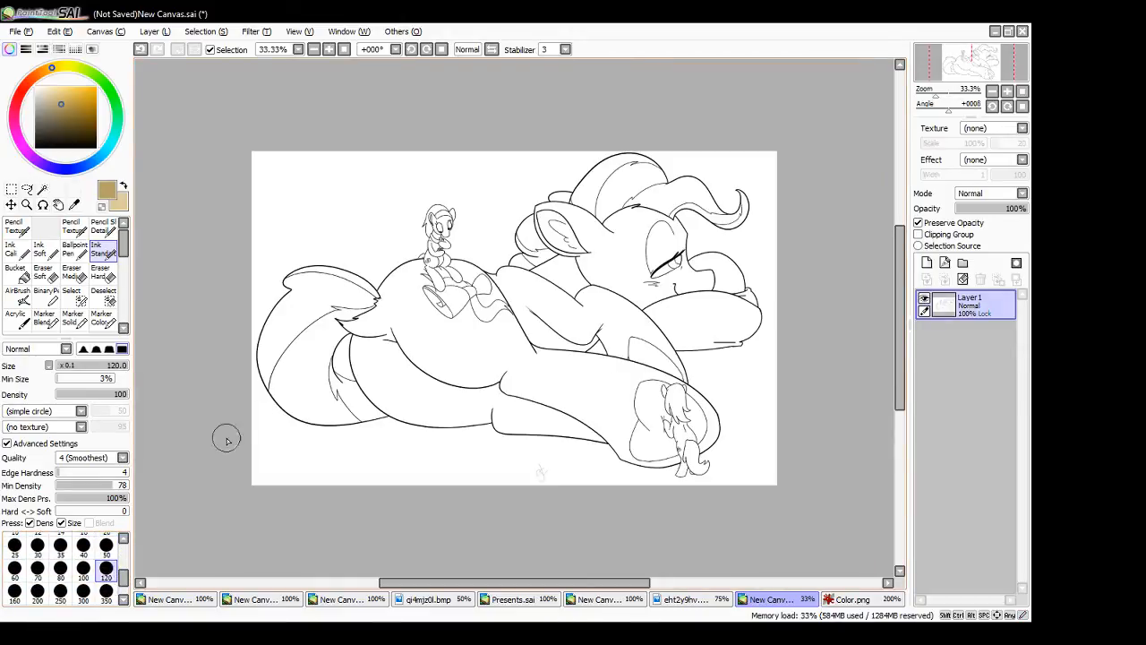
- Recolour the black line art of the reclining pony and the small figures in darker tan, from the tail to the head and forelegs
mouse_move(287, 290)
left_mouse_down()
mouse_move(257, 385)
mouse_move(289, 426)
mouse_move(281, 284)
mouse_move(333, 271)
mouse_move(351, 301)
mouse_move(374, 300)
mouse_move(329, 305)
mouse_move(287, 345)
mouse_move(339, 304)
mouse_move(327, 393)
mouse_move(340, 350)
mouse_move(358, 379)
mouse_move(347, 413)
mouse_move(372, 425)
mouse_move(347, 339)
mouse_move(378, 334)
mouse_move(407, 371)
left_mouse_up()
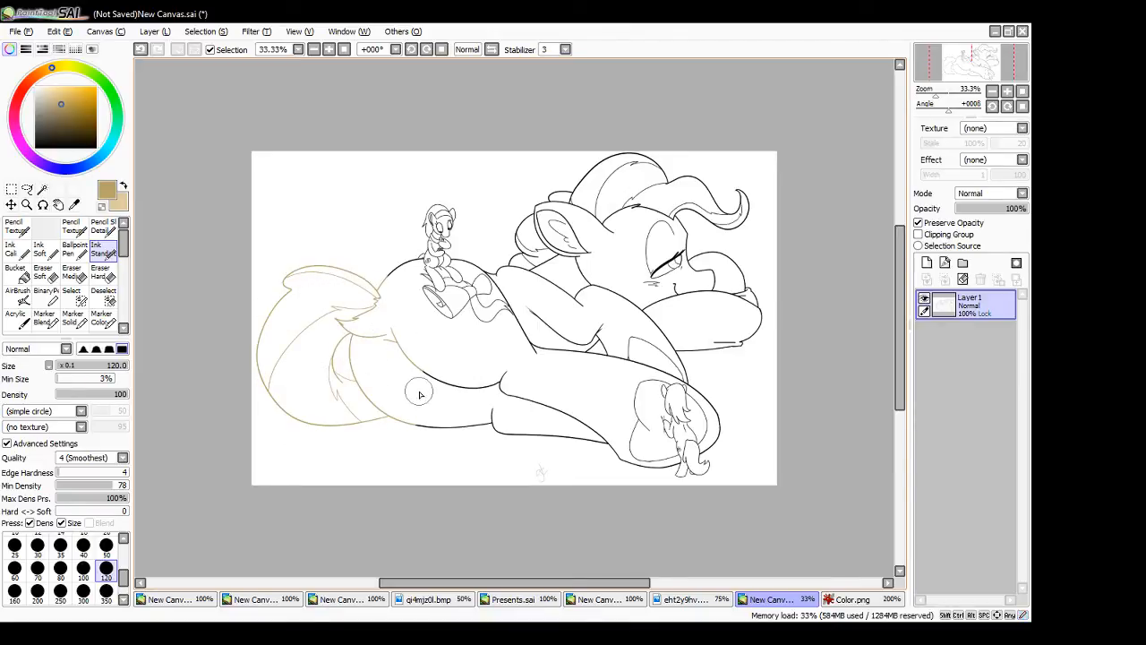
mouse_move(370, 296)
left_mouse_down()
mouse_move(435, 249)
mouse_move(433, 261)
mouse_move(436, 243)
mouse_move(457, 254)
mouse_move(432, 287)
mouse_move(445, 299)
mouse_move(483, 270)
mouse_move(541, 355)
mouse_move(504, 266)
mouse_move(531, 274)
mouse_move(494, 334)
mouse_move(494, 304)
left_mouse_up()
mouse_move(405, 365)
left_mouse_down()
mouse_move(539, 375)
mouse_move(505, 386)
mouse_move(609, 439)
left_mouse_up()
mouse_move(423, 421)
left_mouse_down()
mouse_move(474, 431)
mouse_move(495, 404)
mouse_move(637, 437)
mouse_move(655, 468)
mouse_move(752, 434)
mouse_move(668, 469)
mouse_move(651, 405)
mouse_move(662, 369)
mouse_move(572, 354)
mouse_move(500, 301)
mouse_move(600, 332)
mouse_move(599, 356)
mouse_move(527, 311)
mouse_move(645, 382)
left_mouse_up()
mouse_move(578, 291)
left_mouse_down()
mouse_move(658, 328)
mouse_move(650, 333)
mouse_move(684, 371)
mouse_move(641, 361)
left_mouse_up()
mouse_move(568, 270)
left_mouse_down()
mouse_move(520, 232)
mouse_move(537, 211)
mouse_move(588, 268)
mouse_move(644, 154)
mouse_move(652, 164)
mouse_move(607, 209)
mouse_move(692, 223)
mouse_move(711, 211)
mouse_move(714, 188)
mouse_move(740, 185)
mouse_move(745, 202)
mouse_move(692, 234)
mouse_move(664, 221)
mouse_move(692, 285)
mouse_move(683, 308)
mouse_move(687, 293)
mouse_move(667, 298)
mouse_move(725, 308)
left_mouse_up()
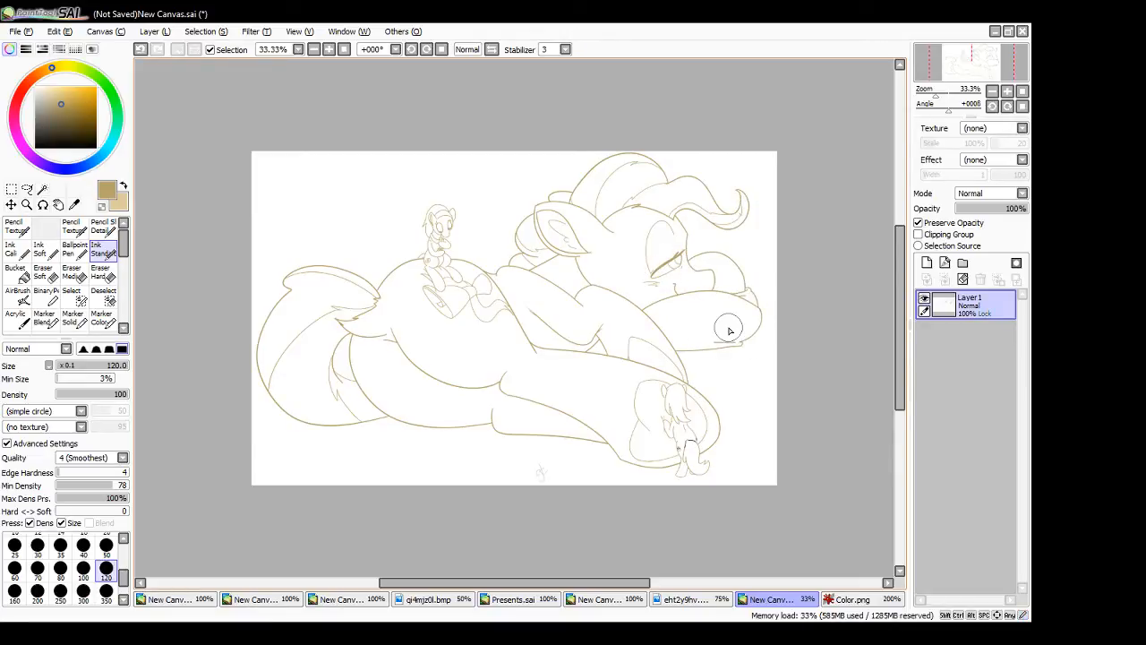
left_click(341, 51)
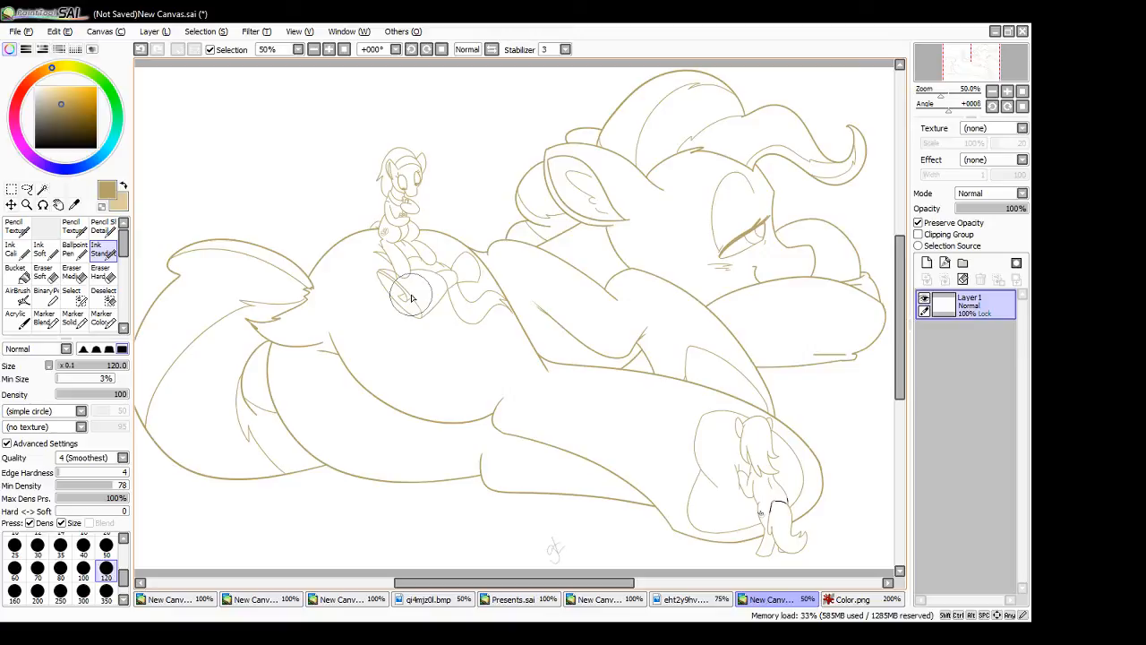
- Sample the grey of The Mayor's mane from Color.png and return to the reclining pony line art
left_click(842, 598)
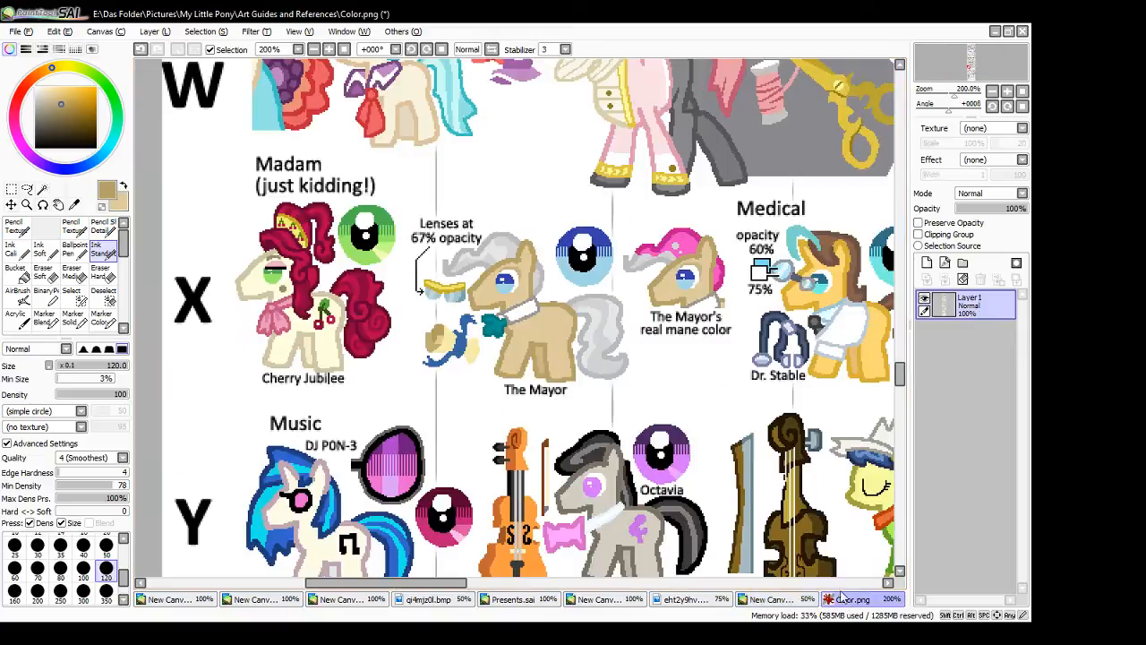
right_click(501, 237)
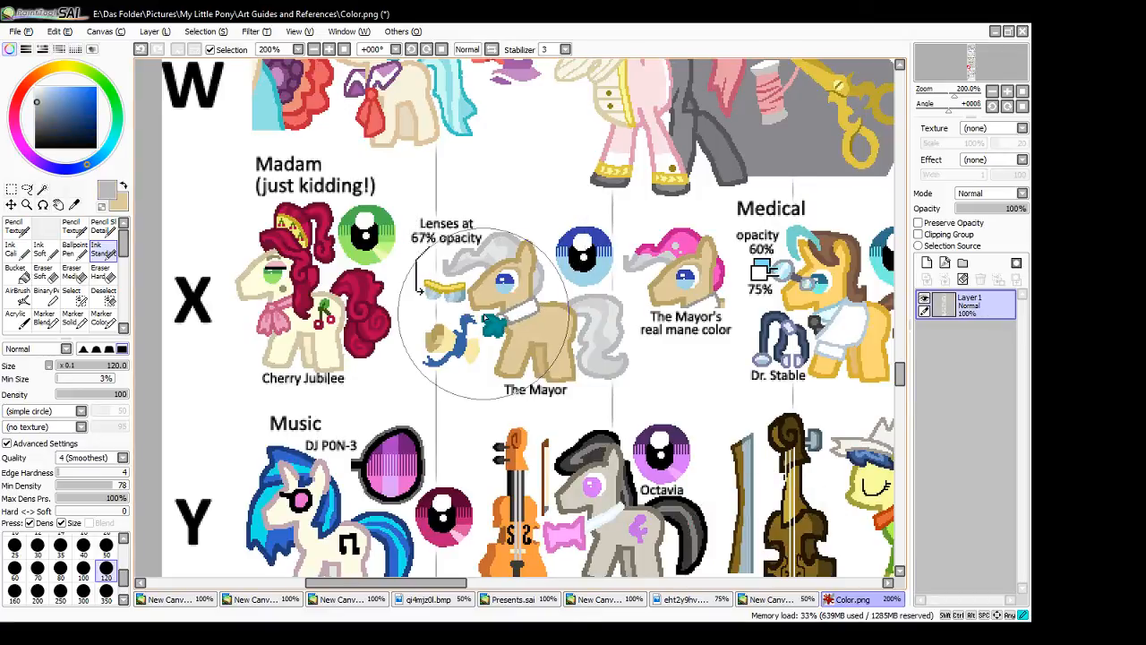
left_click(759, 602)
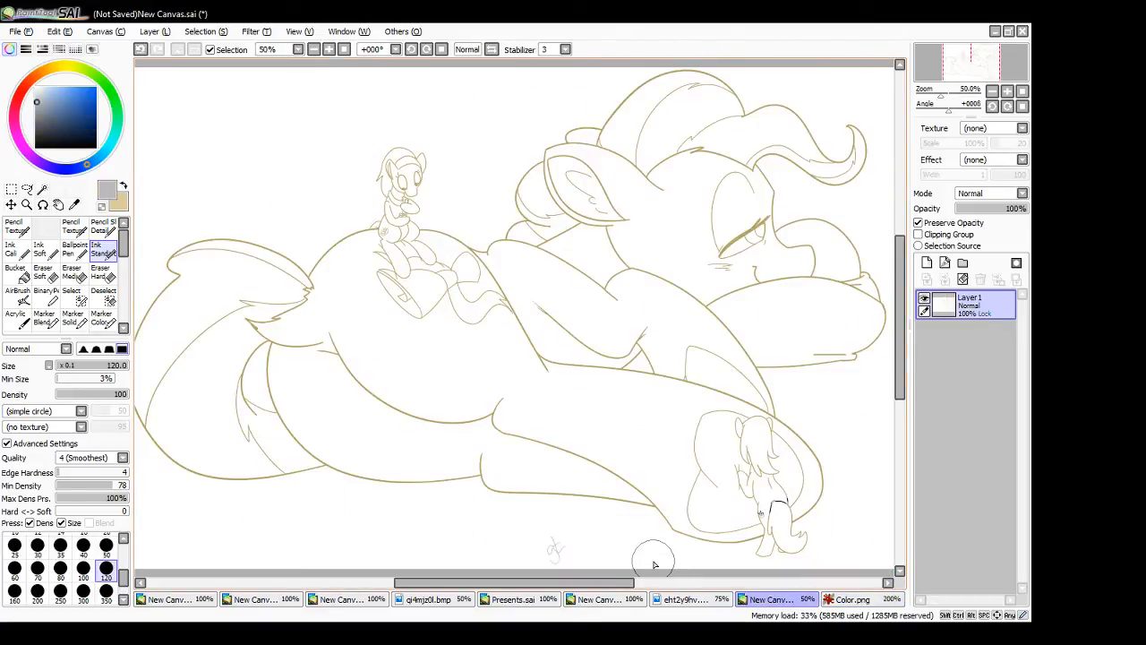
- Recolour the upper tail tuft and the jagged hair lines at the tail's base in grey at 100% zoom
left_click(328, 50)
left_click(328, 51)
left_click_drag(548, 585, 412, 585)
mouse_move(412, 234)
left_mouse_down()
mouse_move(433, 174)
mouse_move(567, 172)
mouse_move(640, 203)
mouse_move(651, 239)
mouse_move(671, 237)
mouse_move(649, 216)
mouse_move(669, 237)
mouse_move(637, 235)
left_mouse_up()
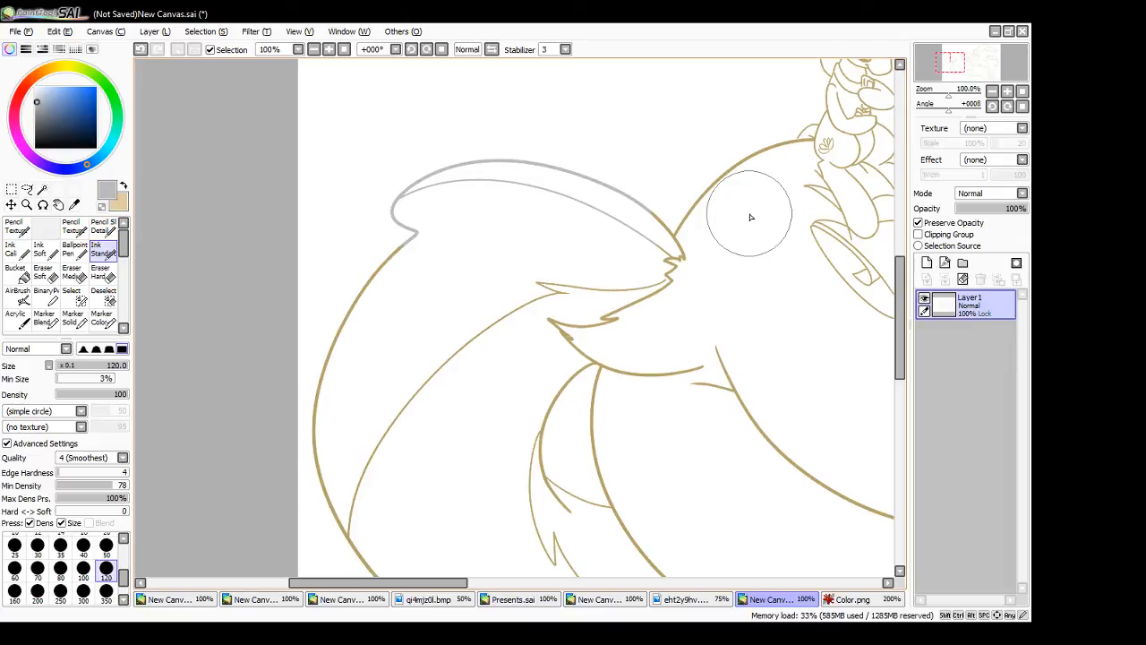
left_click_drag(621, 302, 672, 262)
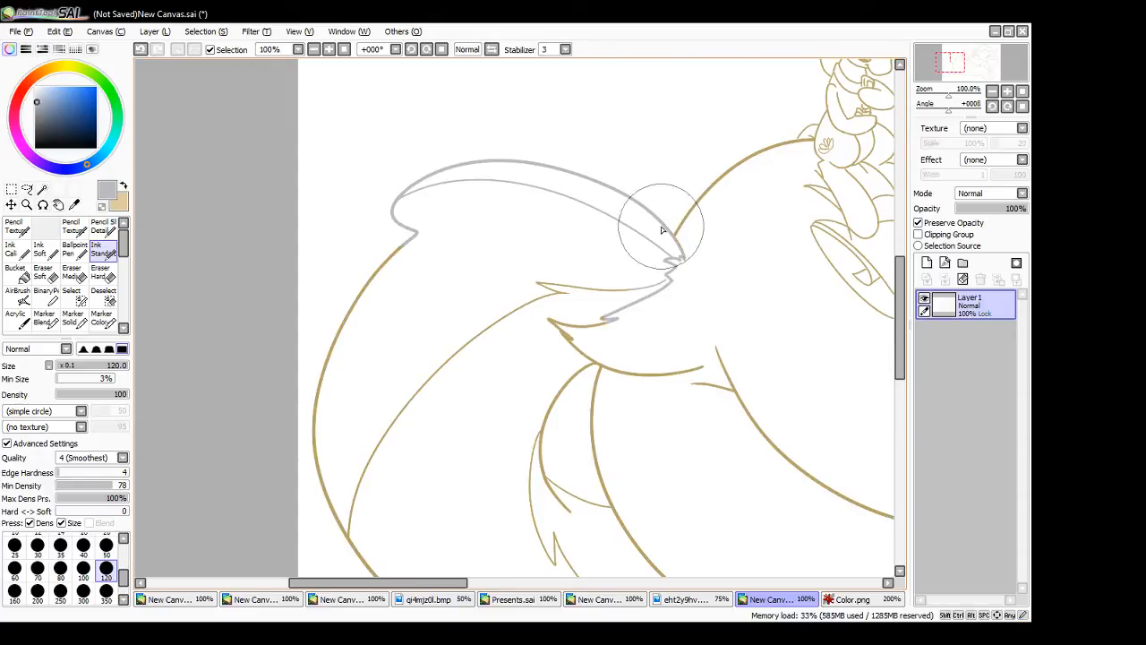
mouse_move(552, 289)
left_mouse_down()
mouse_move(642, 270)
mouse_move(630, 298)
mouse_move(598, 296)
mouse_move(652, 306)
mouse_move(586, 326)
mouse_move(547, 322)
mouse_move(653, 299)
left_mouse_up()
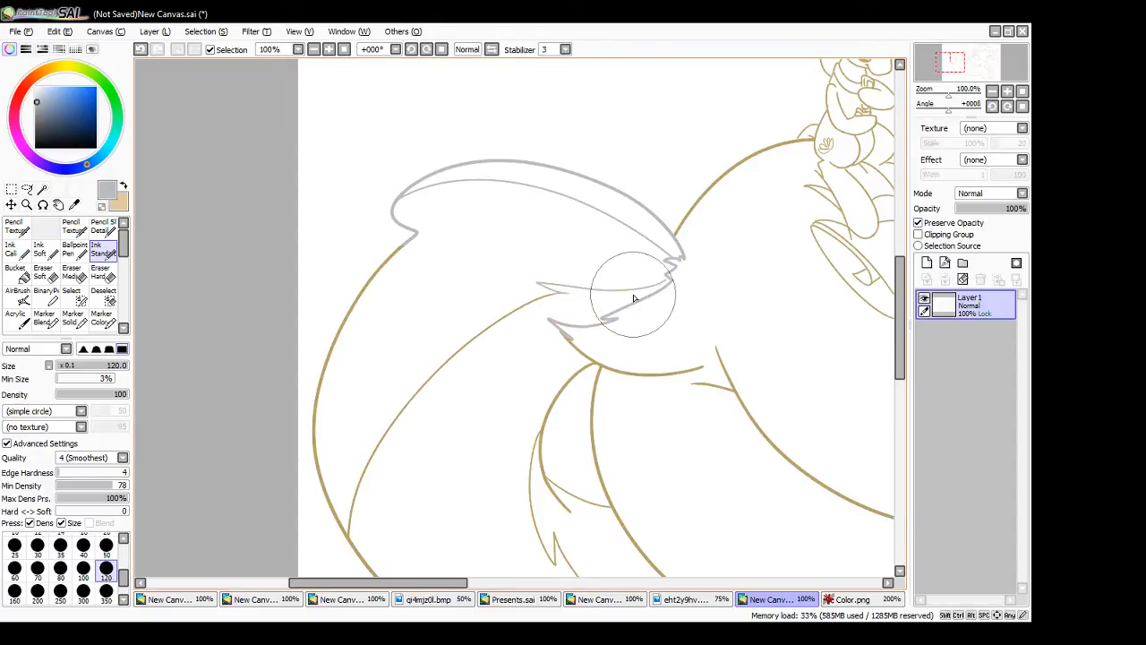
key("ctrl+z")
mouse_move(571, 338)
left_mouse_down()
mouse_move(543, 314)
mouse_move(631, 318)
mouse_move(573, 266)
mouse_move(616, 286)
left_mouse_up()
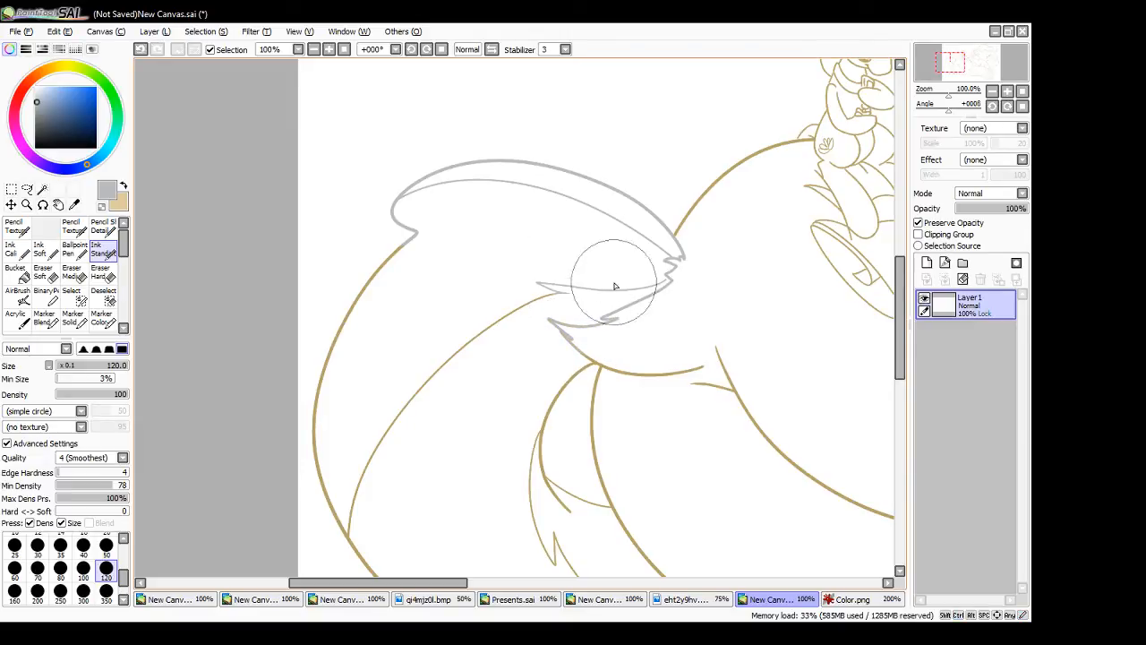
- Resample the tan from the rump line and repaint the body line just below the tail's base with it
left_click(671, 374, "alt")
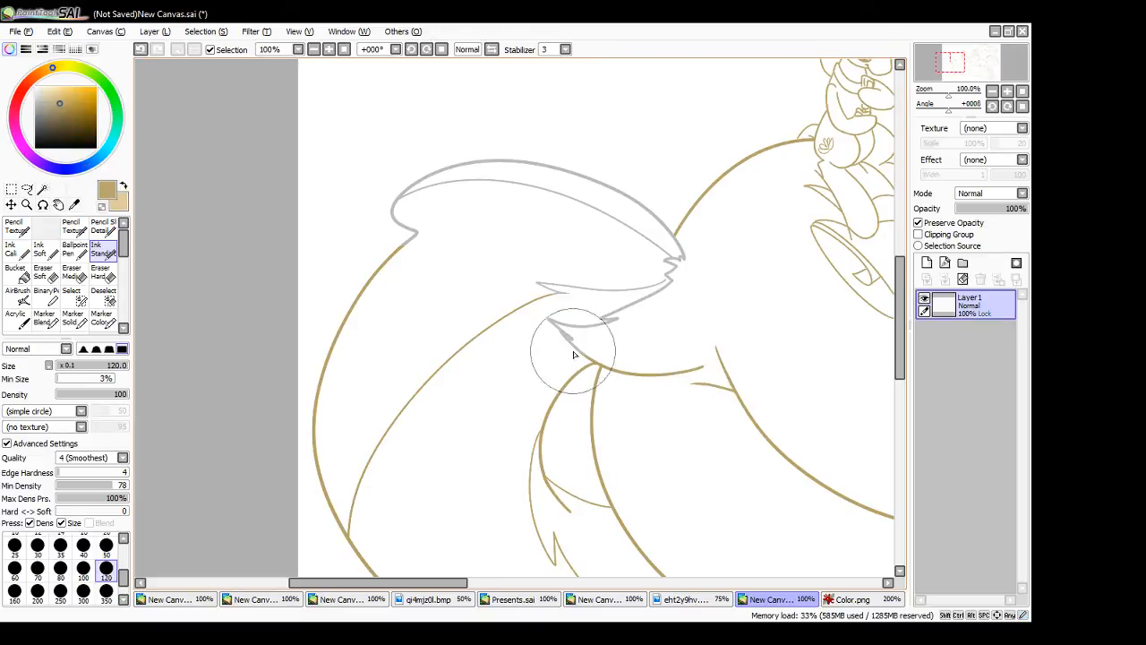
mouse_move(571, 344)
left_mouse_down()
mouse_move(562, 334)
mouse_move(573, 345)
left_mouse_up()
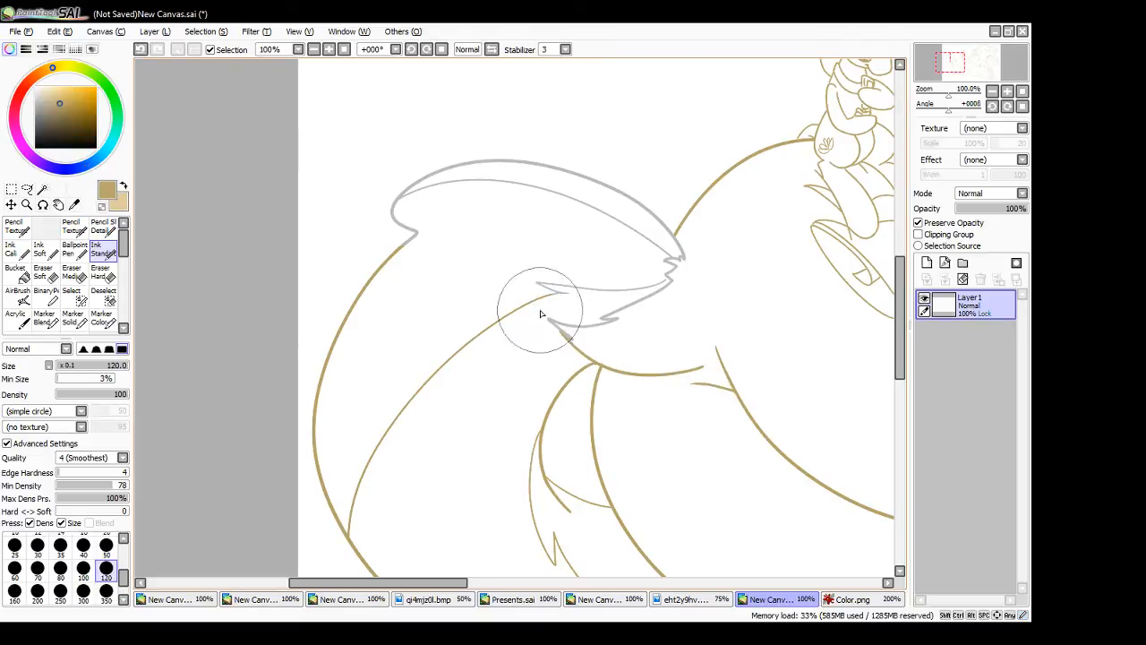
- Resample the grey from the tail and recolour its long outer edge and inner strand line
right_click(614, 321)
mouse_move(564, 295)
left_mouse_down()
mouse_move(485, 328)
mouse_move(438, 363)
left_mouse_up()
mouse_move(461, 345)
left_mouse_down()
mouse_move(357, 557)
mouse_move(339, 531)
mouse_move(399, 238)
left_mouse_up()
- Recolour the tail's lower outline and the inner strands beside the hind leg in grey, up to the leg line
left_click_drag(901, 296, 901, 354)
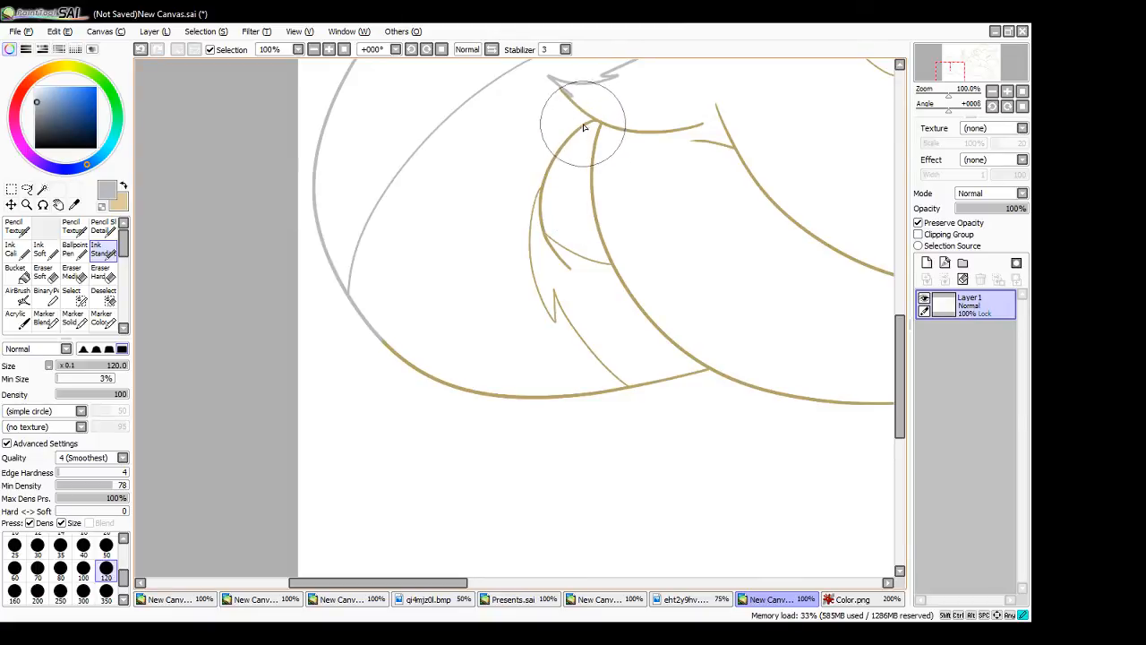
mouse_move(595, 126)
left_mouse_down()
mouse_move(562, 151)
mouse_move(541, 273)
mouse_move(536, 196)
mouse_move(569, 355)
left_mouse_up()
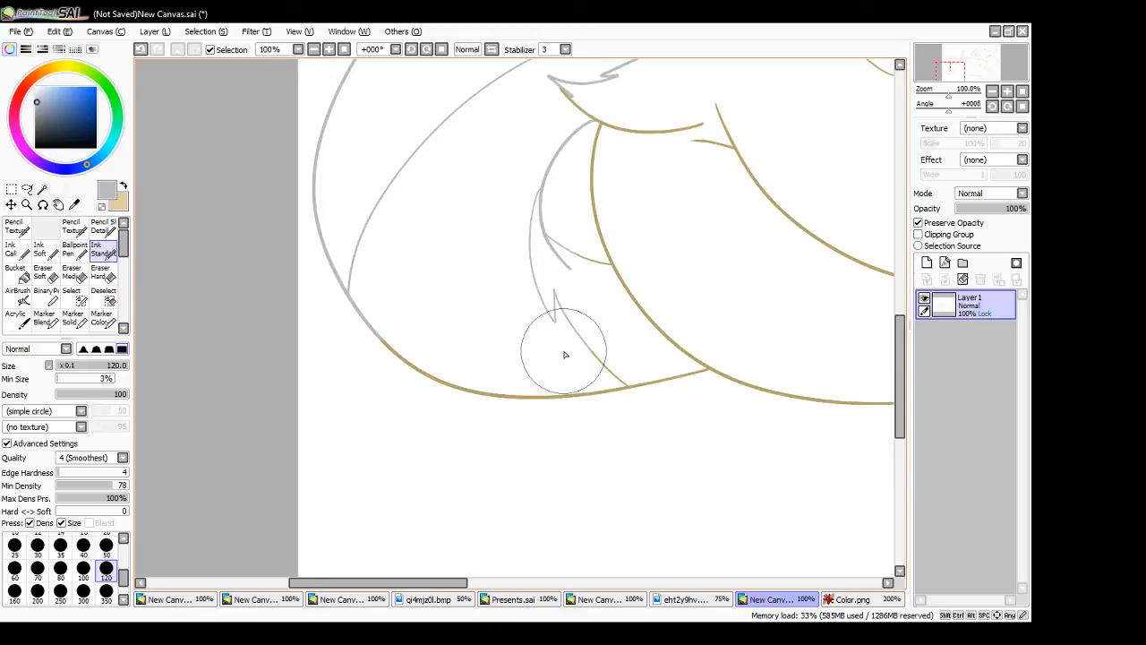
mouse_move(385, 328)
left_mouse_down()
mouse_move(405, 358)
mouse_move(639, 397)
left_mouse_up()
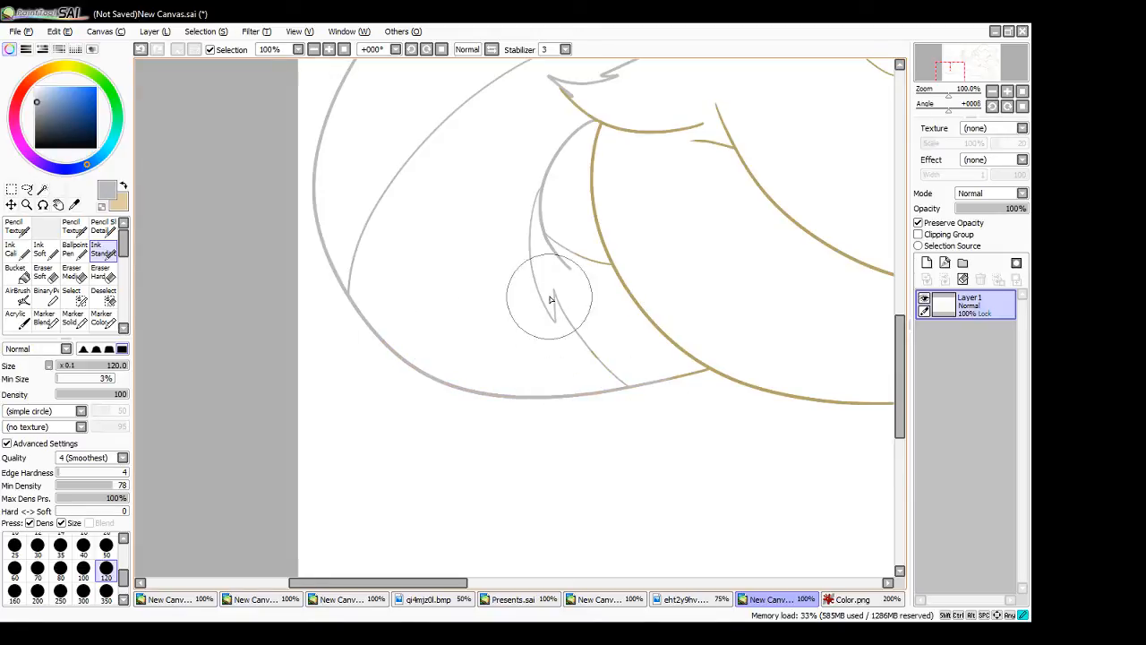
left_click_drag(551, 299, 661, 414)
left_click_drag(564, 243, 593, 266)
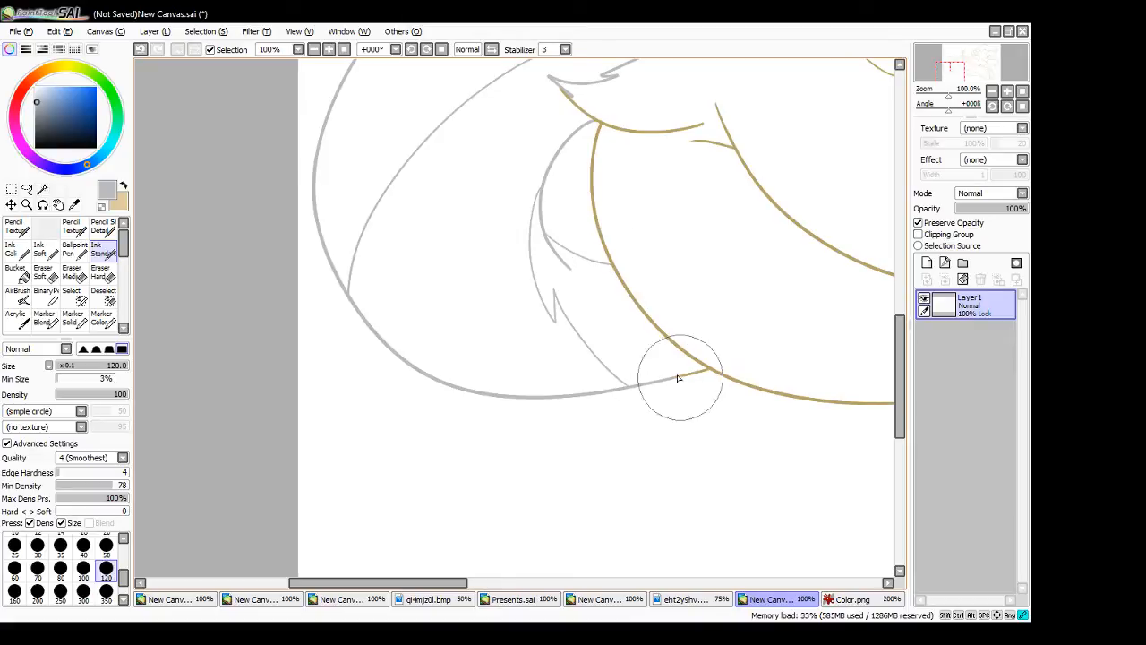
left_click_drag(687, 374, 711, 375)
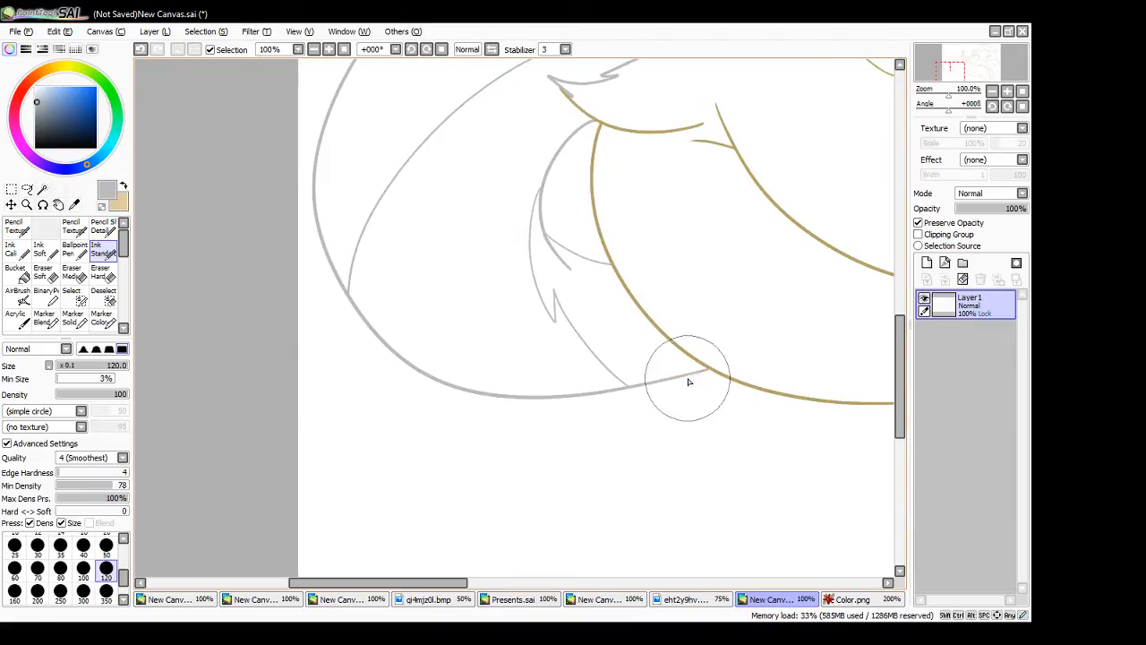
- Recolour the outer outline of the large pony's mane in grey, from the crown behind the ear to the curled forelock tip
left_click_drag(453, 580, 693, 583)
mouse_move(900, 375)
left_mouse_down()
mouse_move(909, 294)
mouse_move(918, 386)
mouse_move(905, 333)
mouse_move(905, 192)
mouse_move(905, 211)
left_mouse_up()
mouse_move(667, 358)
left_mouse_down()
mouse_move(781, 352)
mouse_move(751, 261)
mouse_move(752, 306)
mouse_move(658, 319)
mouse_move(717, 336)
mouse_move(657, 269)
mouse_move(547, 246)
mouse_move(524, 224)
left_mouse_up()
mouse_move(261, 272)
left_mouse_down()
mouse_move(271, 251)
mouse_move(498, 182)
mouse_move(485, 180)
left_mouse_up()
left_click_drag(549, 263, 491, 272)
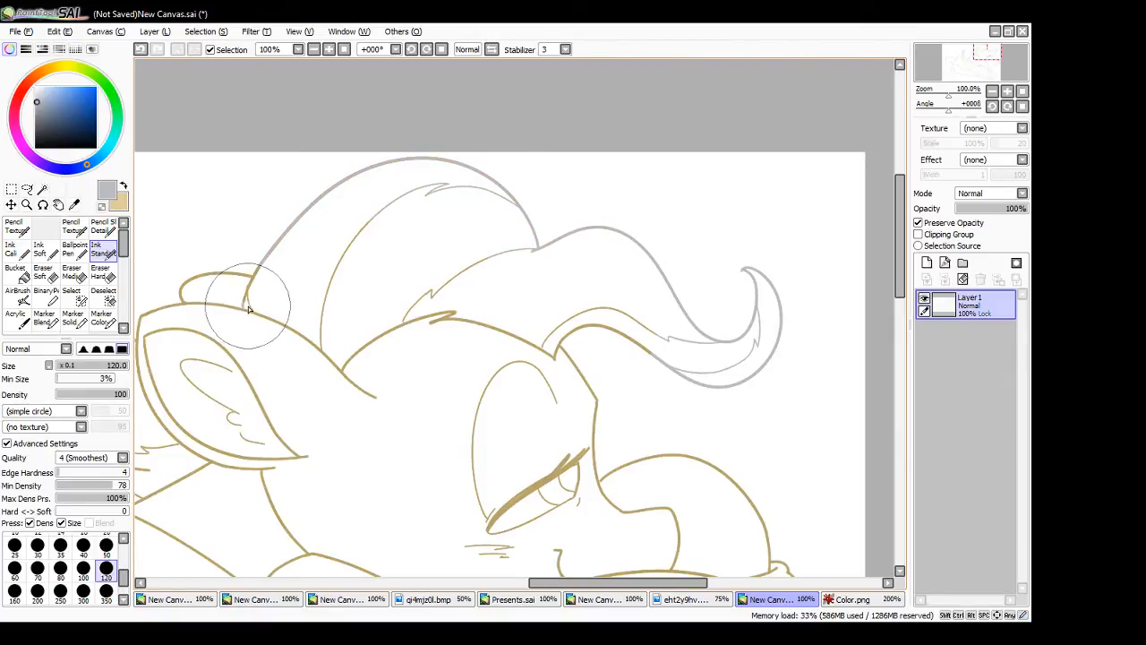
left_click_drag(248, 301, 249, 289)
mouse_move(264, 262)
left_mouse_down()
mouse_move(253, 282)
mouse_move(275, 249)
left_mouse_up()
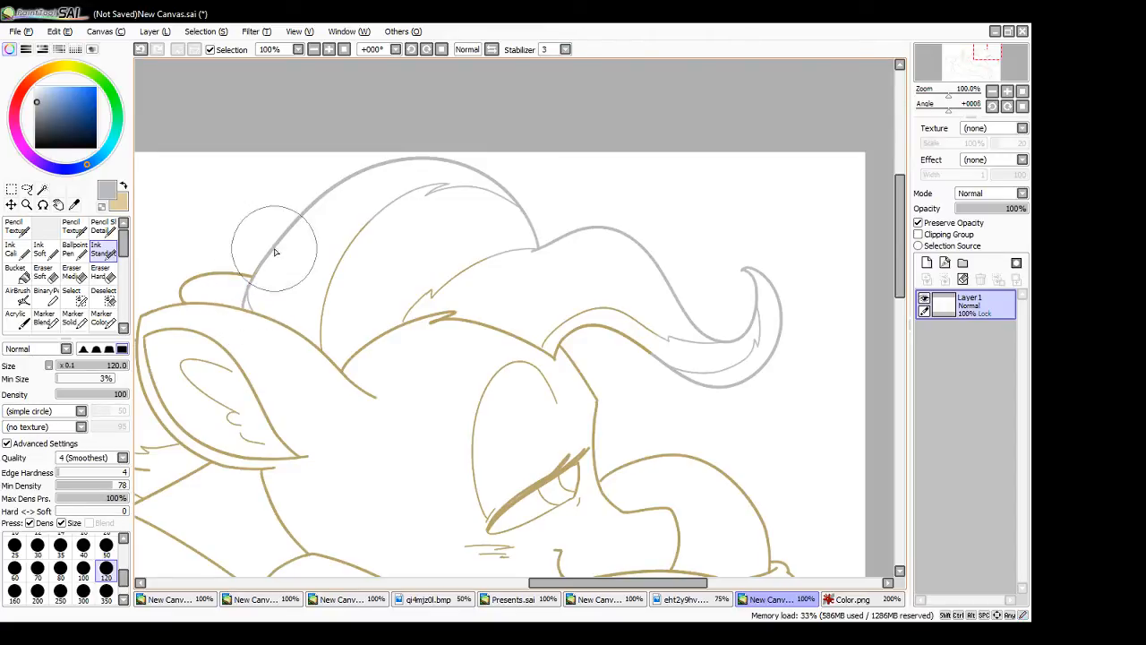
left_click_drag(251, 287, 289, 238)
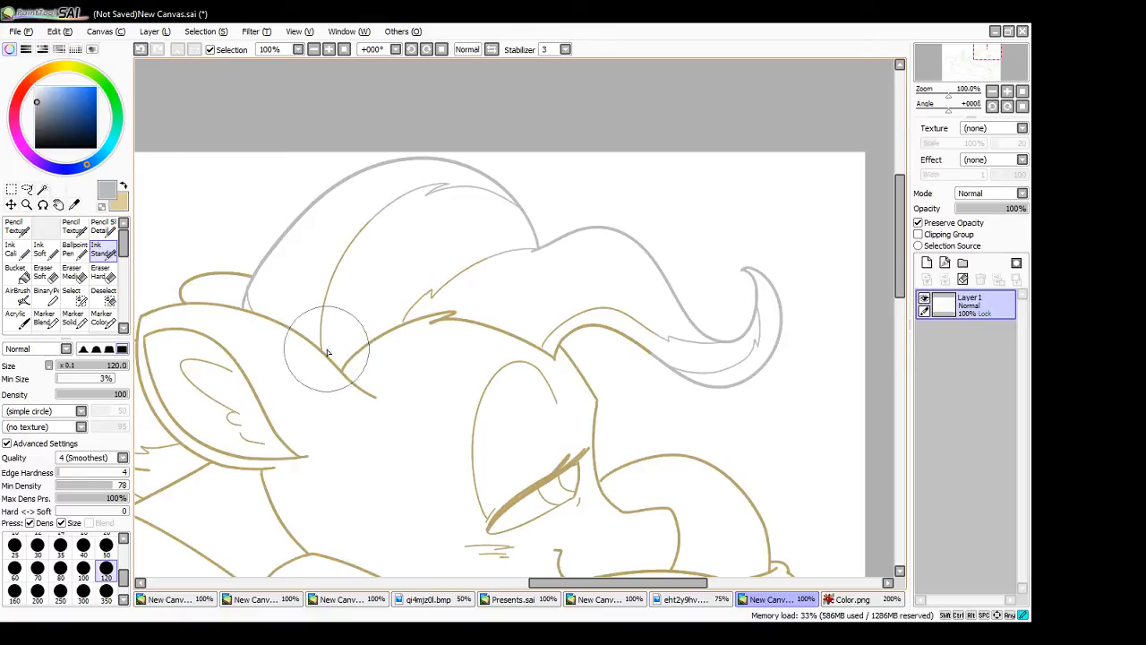
- Recolour the mane's inner strands, the hairline across the forehead and the forelock's lower edge in grey
mouse_move(325, 352)
left_mouse_down()
mouse_move(322, 328)
mouse_move(409, 213)
mouse_move(533, 223)
mouse_move(592, 243)
left_mouse_up()
left_click_drag(401, 323, 452, 278)
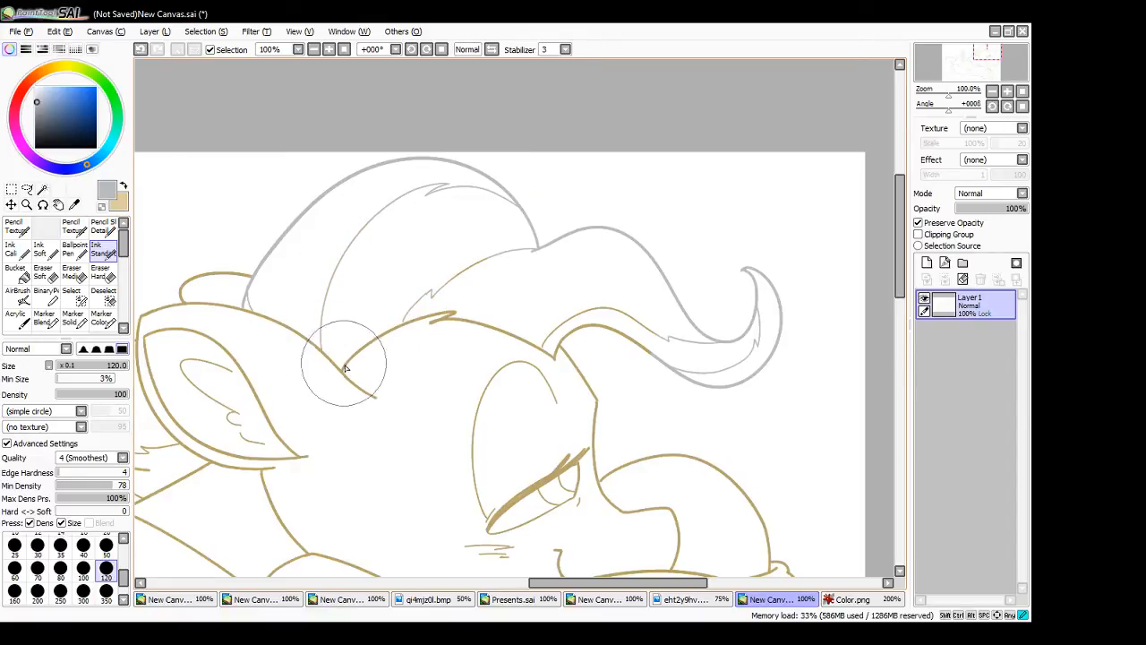
mouse_move(343, 370)
left_mouse_down()
mouse_move(416, 324)
mouse_move(395, 335)
mouse_move(471, 318)
mouse_move(430, 320)
mouse_move(457, 282)
left_mouse_up()
mouse_move(325, 352)
left_mouse_down()
mouse_move(410, 324)
mouse_move(574, 319)
left_mouse_up()
mouse_move(490, 328)
left_mouse_down()
mouse_move(544, 340)
mouse_move(549, 357)
mouse_move(529, 345)
mouse_move(555, 362)
mouse_move(545, 334)
mouse_move(635, 309)
mouse_move(730, 365)
left_mouse_up()
left_click_drag(597, 335, 657, 350)
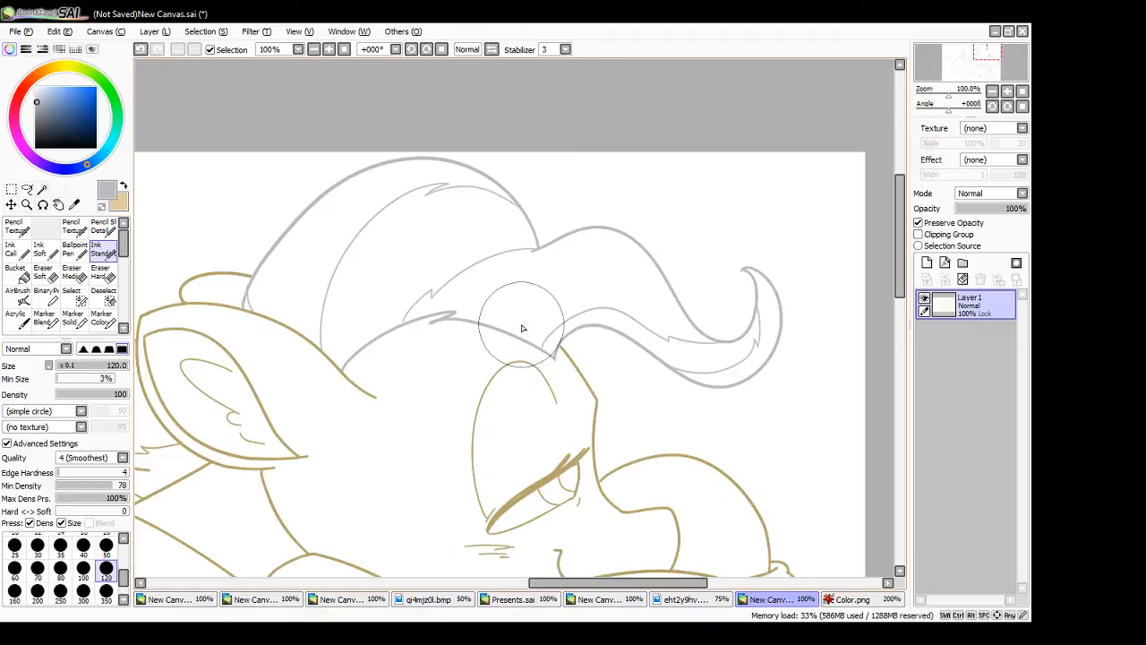
- Recolour the mane section behind the ear in grey, including its outer curve, the small tuft at the neck and the inner strands
left_click_drag(618, 583, 544, 583)
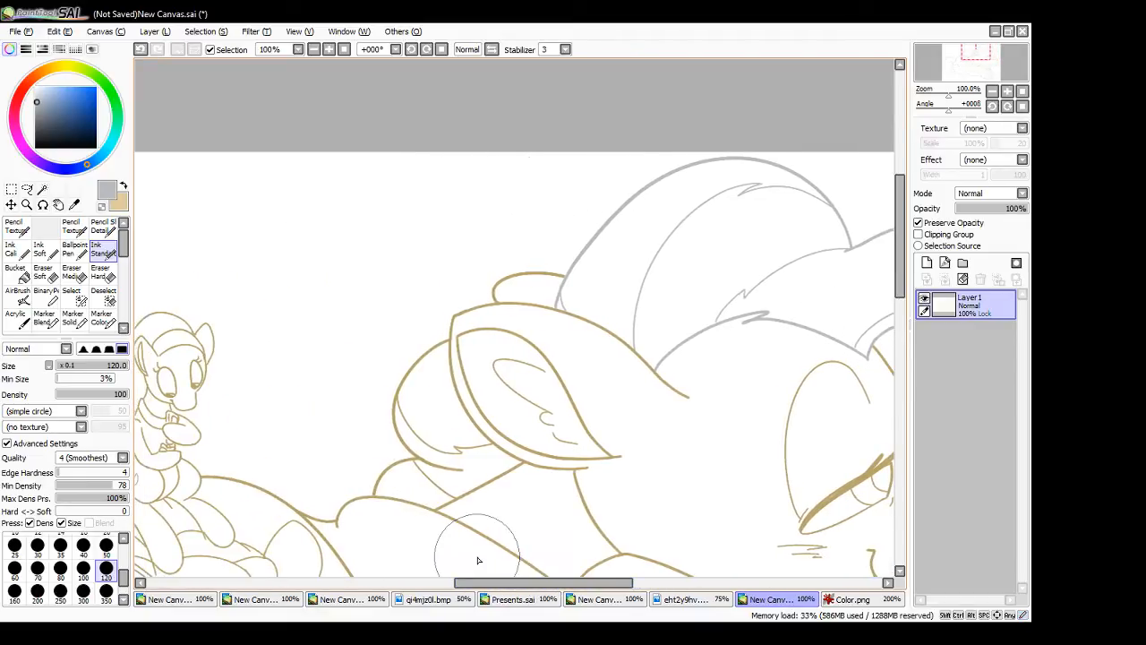
mouse_move(458, 476)
left_mouse_down()
mouse_move(393, 418)
mouse_move(396, 362)
mouse_move(421, 345)
left_mouse_up()
key("ctrl+z")
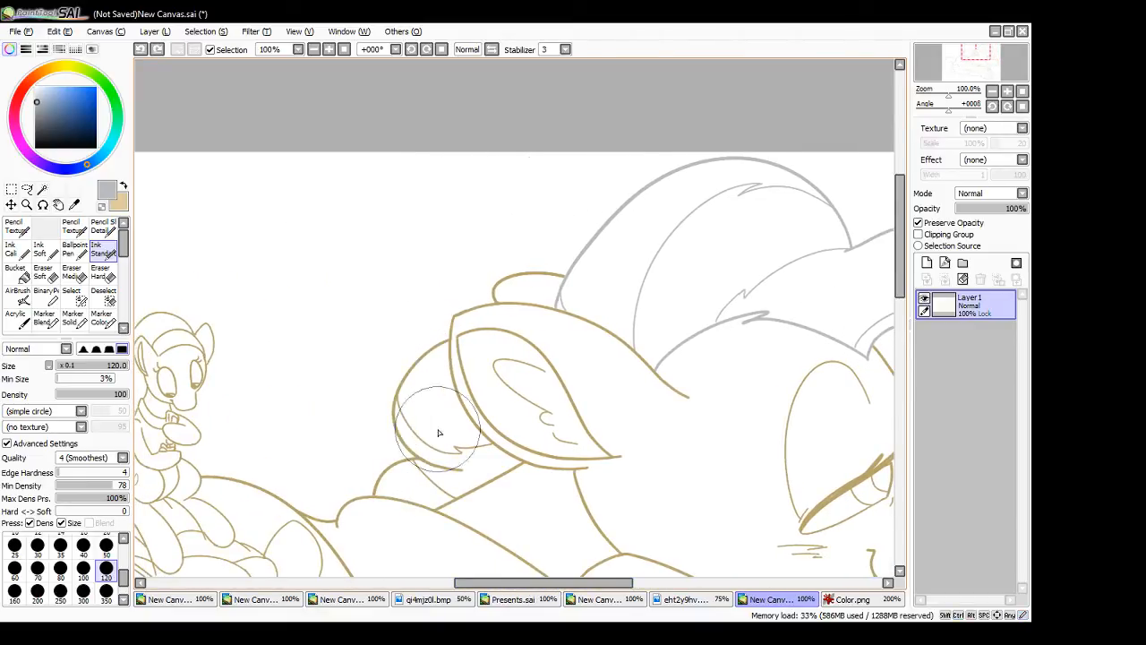
mouse_move(457, 470)
left_mouse_down()
mouse_move(391, 391)
mouse_move(418, 343)
mouse_move(417, 390)
mouse_move(440, 337)
left_mouse_up()
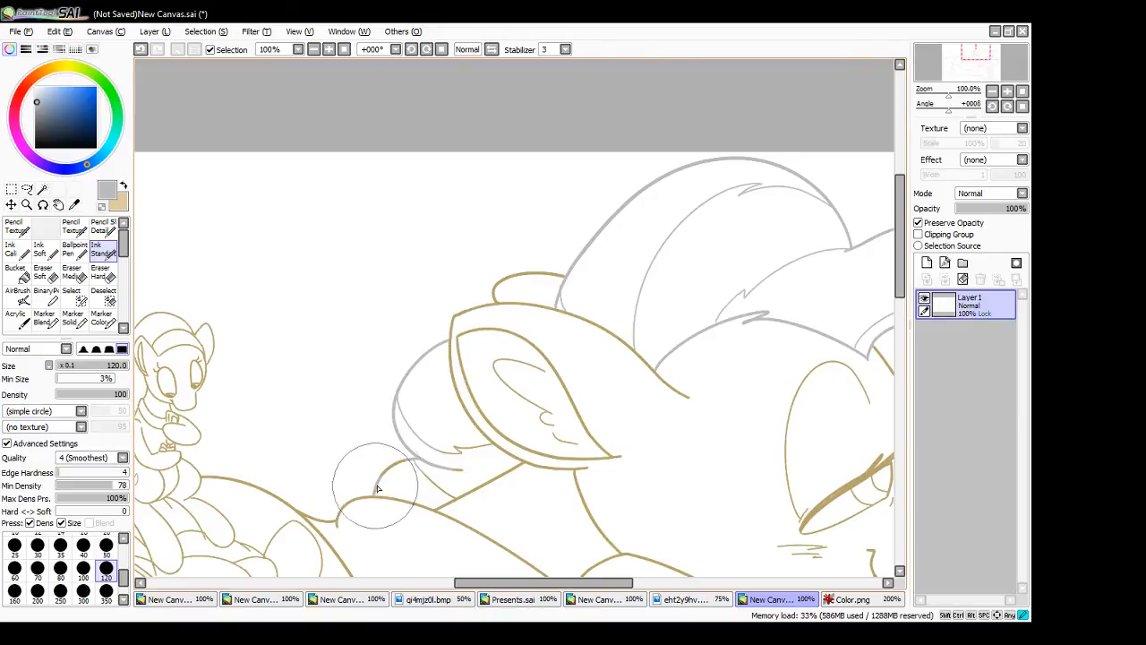
mouse_move(377, 488)
left_mouse_down()
mouse_move(433, 461)
mouse_move(389, 468)
mouse_move(415, 466)
mouse_move(456, 495)
left_mouse_up()
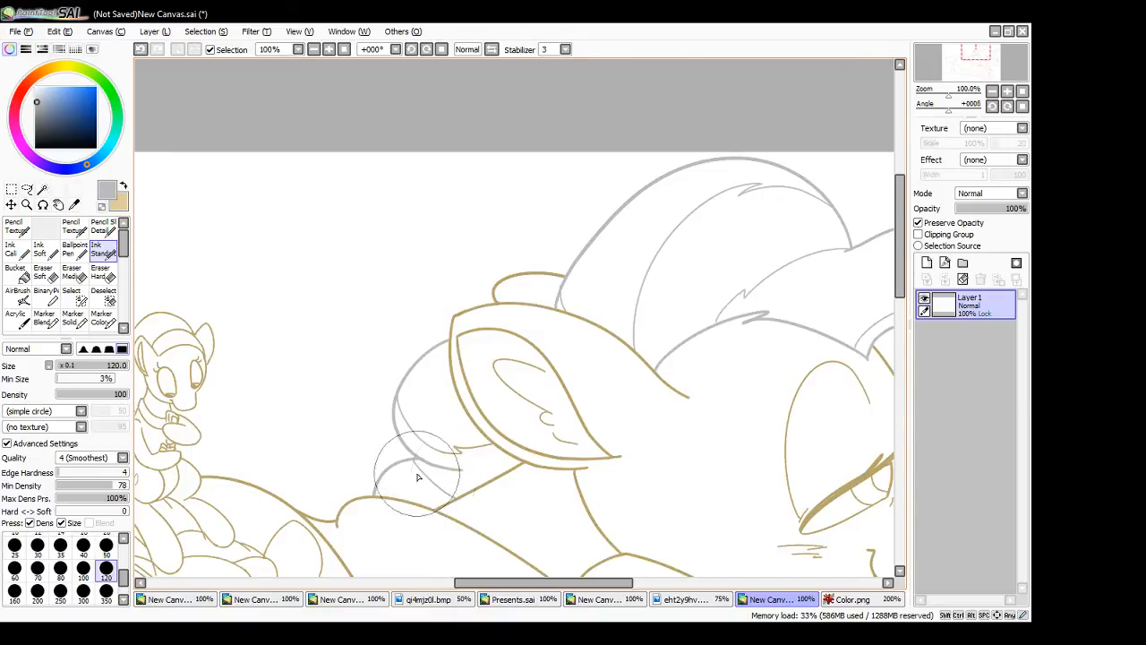
left_click_drag(428, 444, 471, 459)
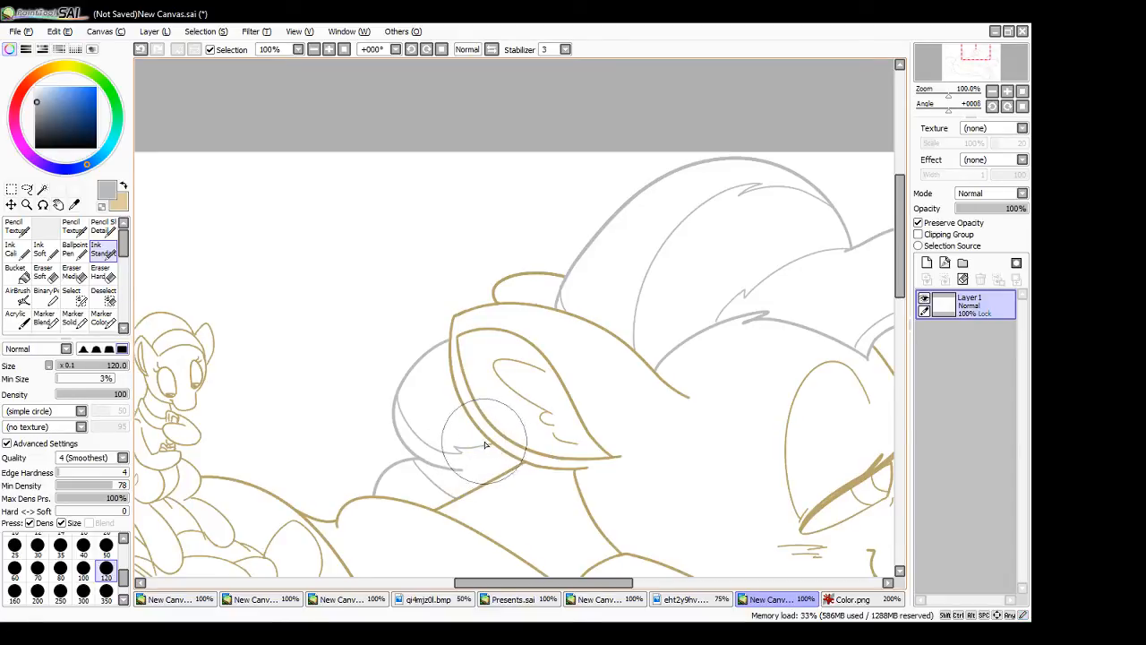
key("ctrl")
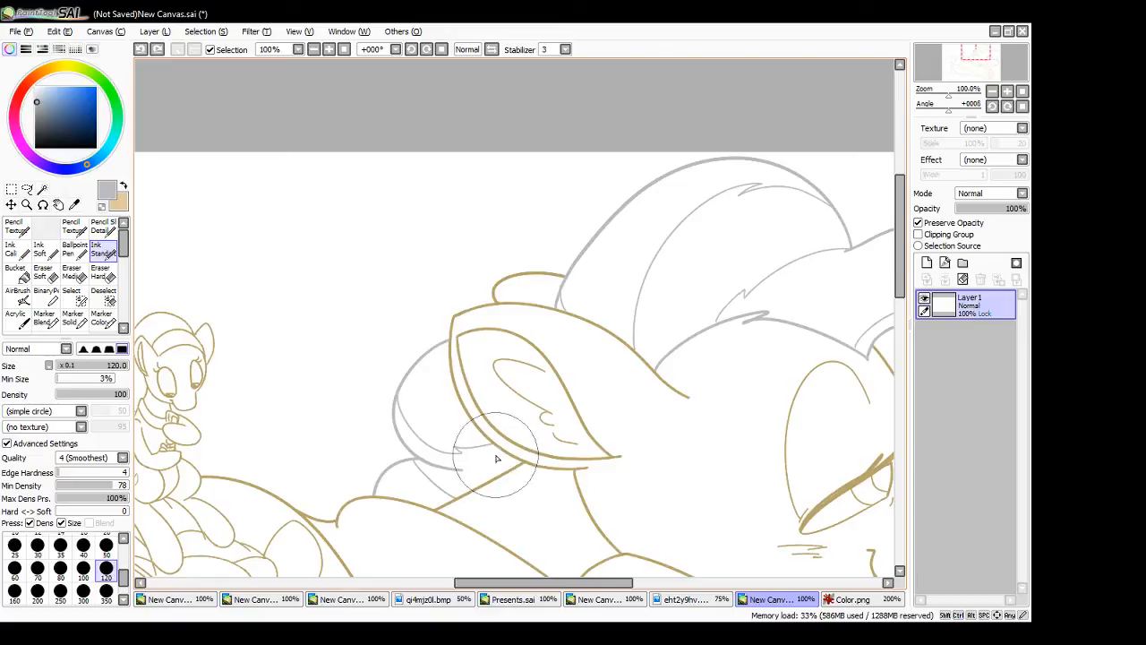
key("ctrl+z")
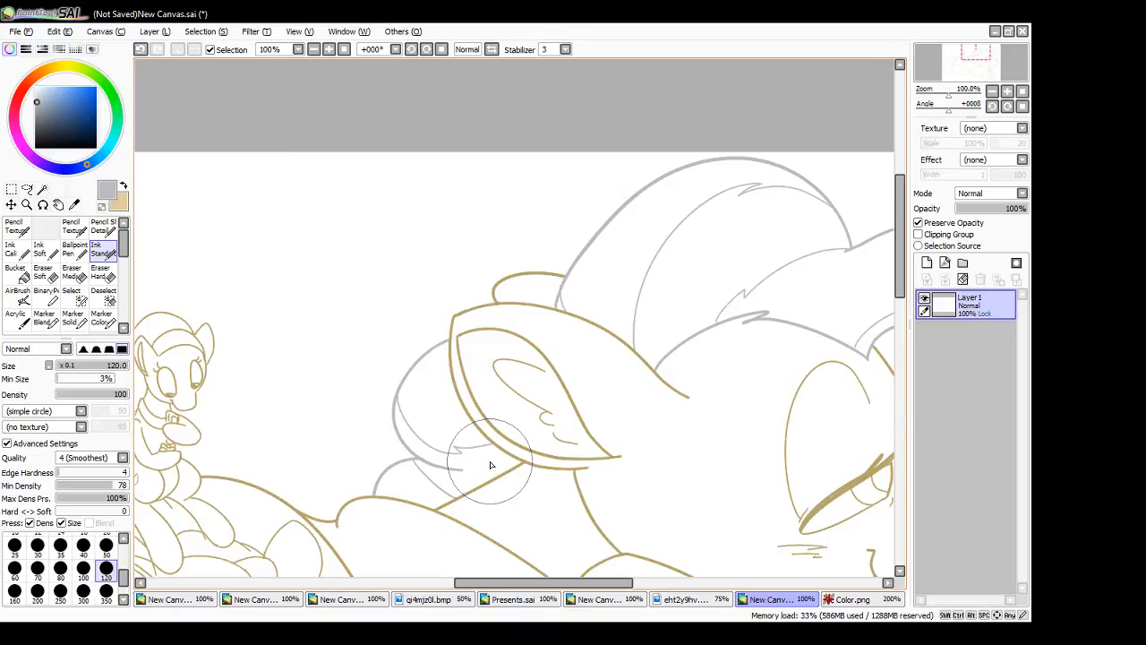
- Recolour the large pony's eye outline and lashes in black and the blush marks below the eye in red
left_click_drag(544, 584, 614, 583)
left_click_drag(900, 261, 890, 311)
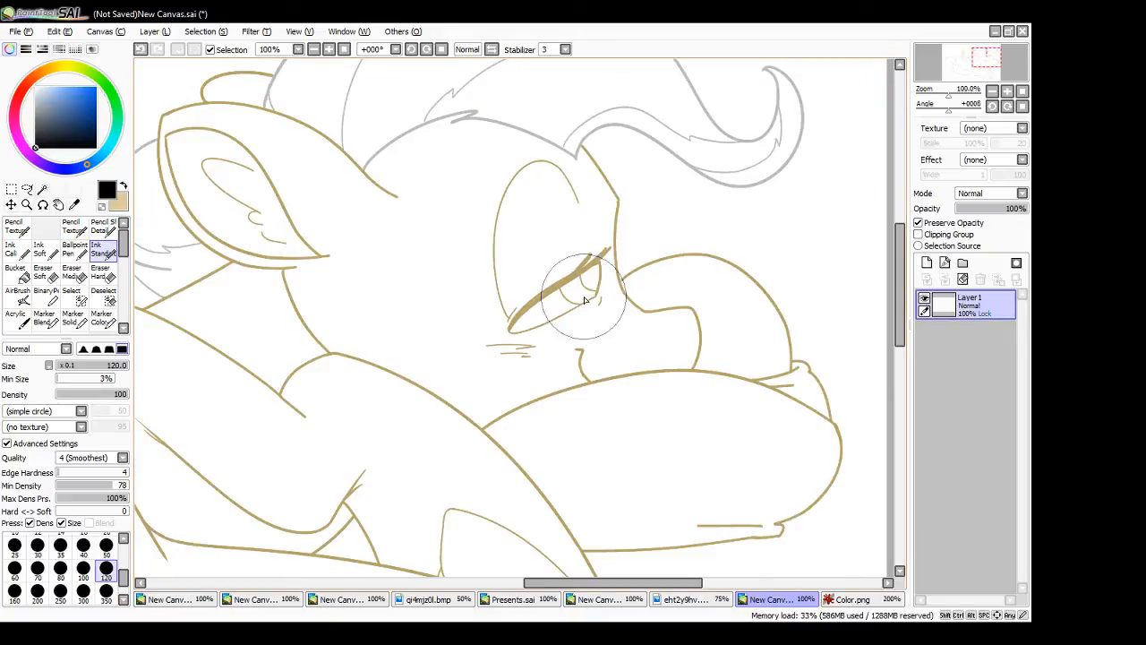
mouse_move(536, 299)
left_mouse_down()
mouse_move(609, 249)
mouse_move(589, 295)
mouse_move(579, 286)
mouse_move(586, 295)
mouse_move(570, 306)
mouse_move(508, 333)
mouse_move(554, 286)
left_mouse_up()
mouse_move(509, 329)
left_mouse_down()
mouse_move(560, 283)
mouse_move(536, 322)
mouse_move(554, 309)
left_mouse_up()
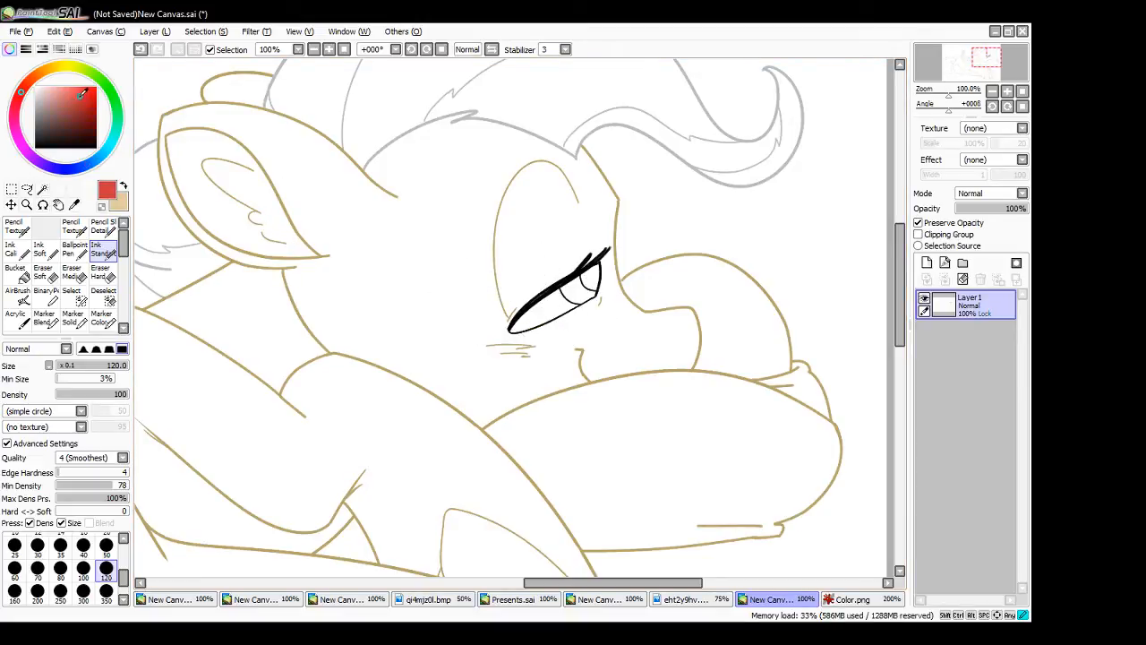
left_click_drag(486, 351, 532, 353)
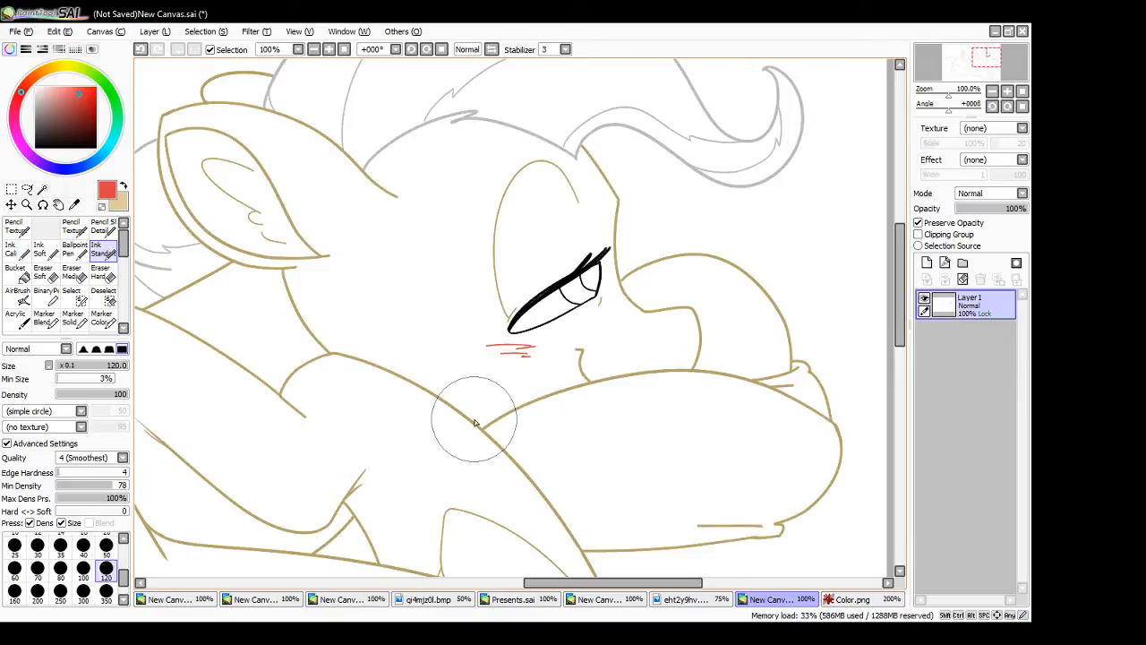
- Sample the dark blue from The Mayor's eye swatch in the colour guide and recolour the pony's iris line with it
left_click(847, 601)
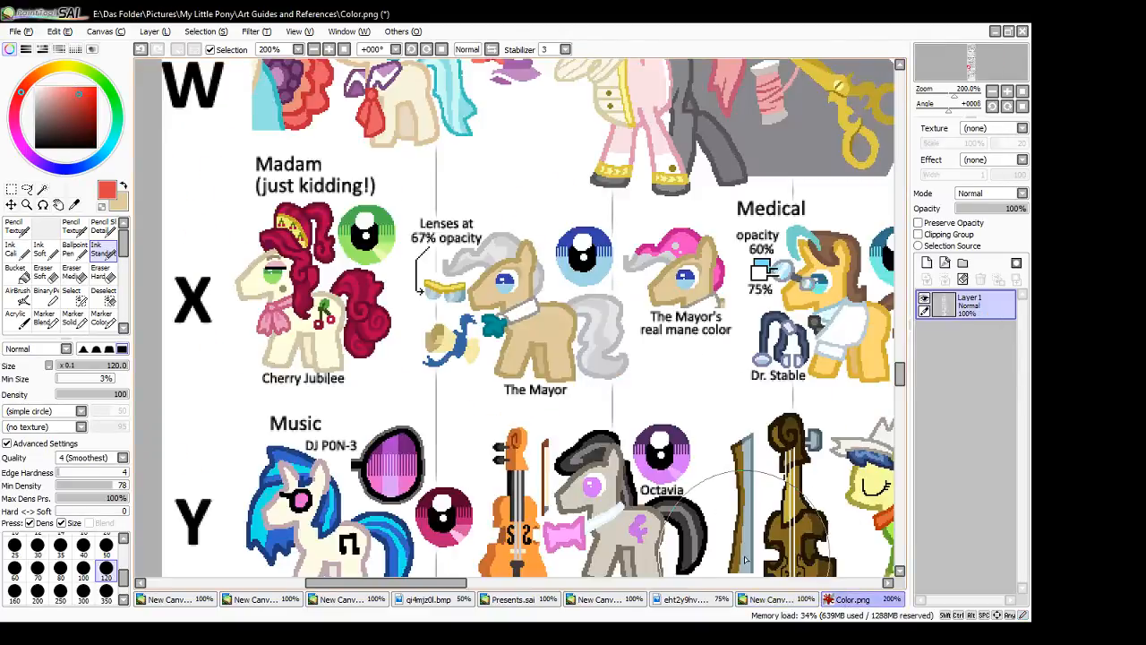
left_click(584, 249, "alt")
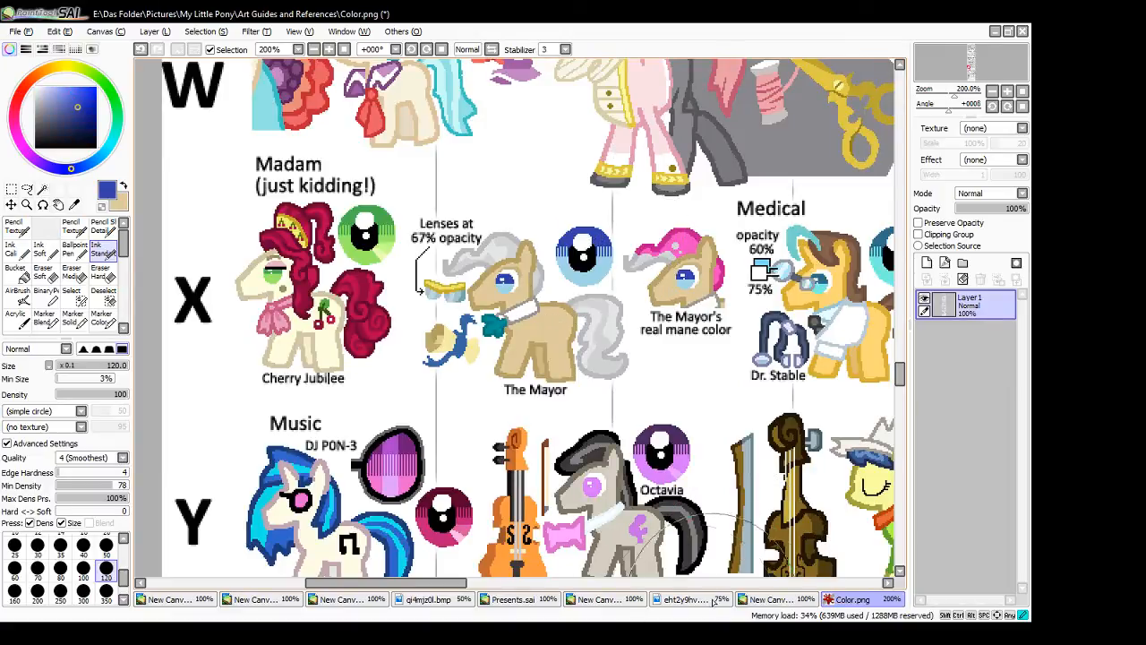
left_click(772, 600)
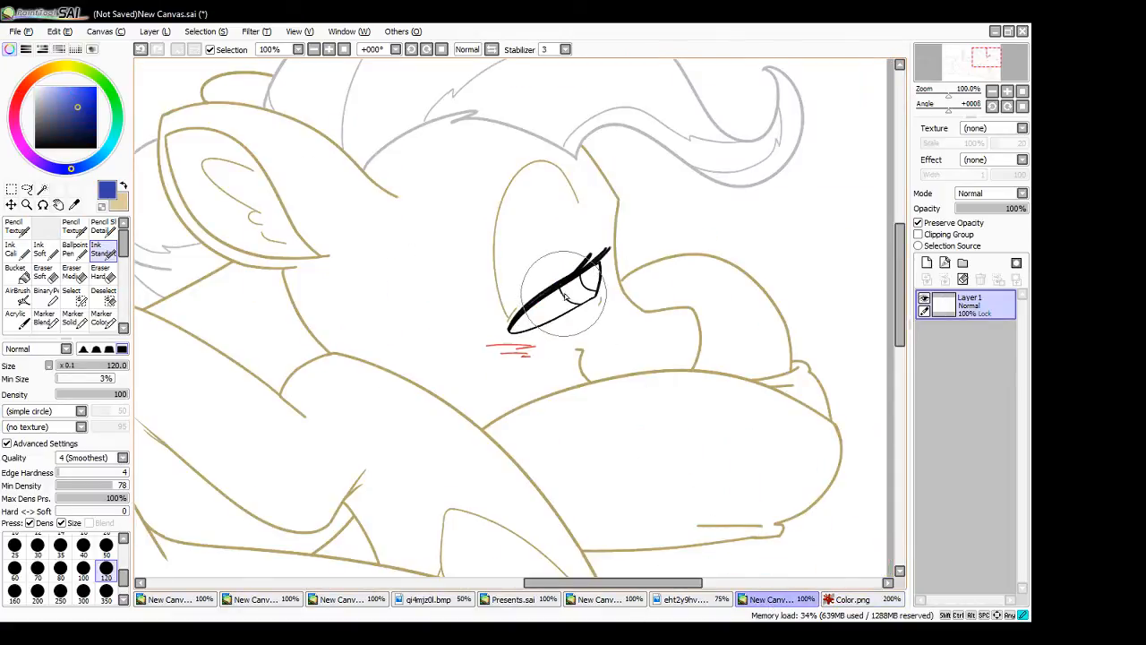
left_click_drag(561, 291, 572, 300)
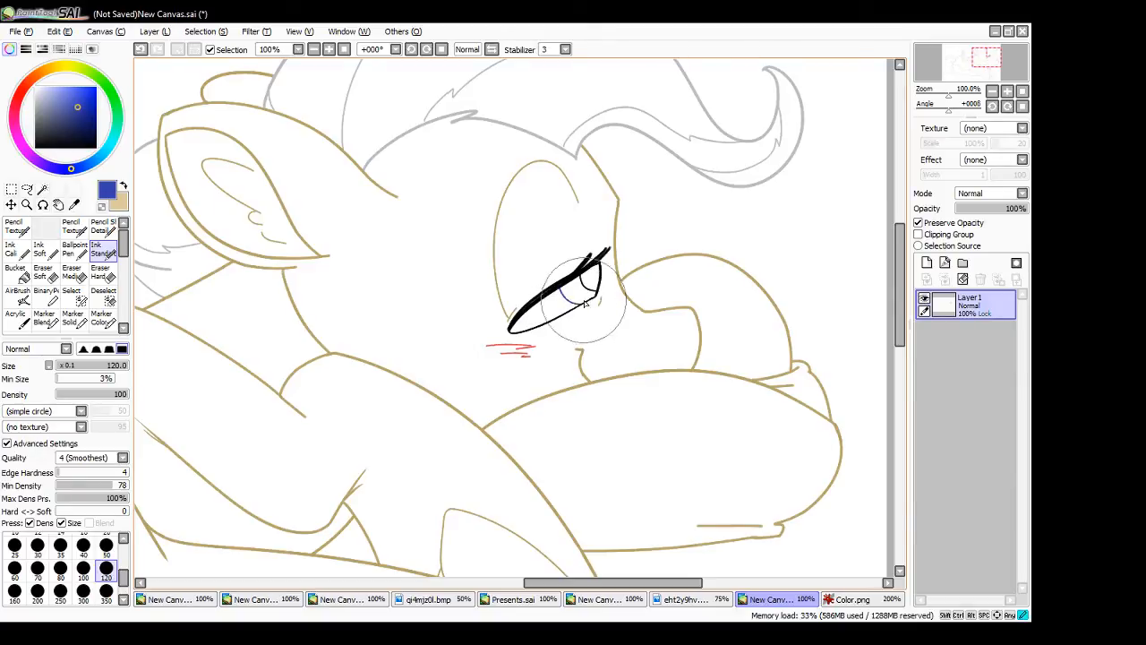
left_click(847, 599)
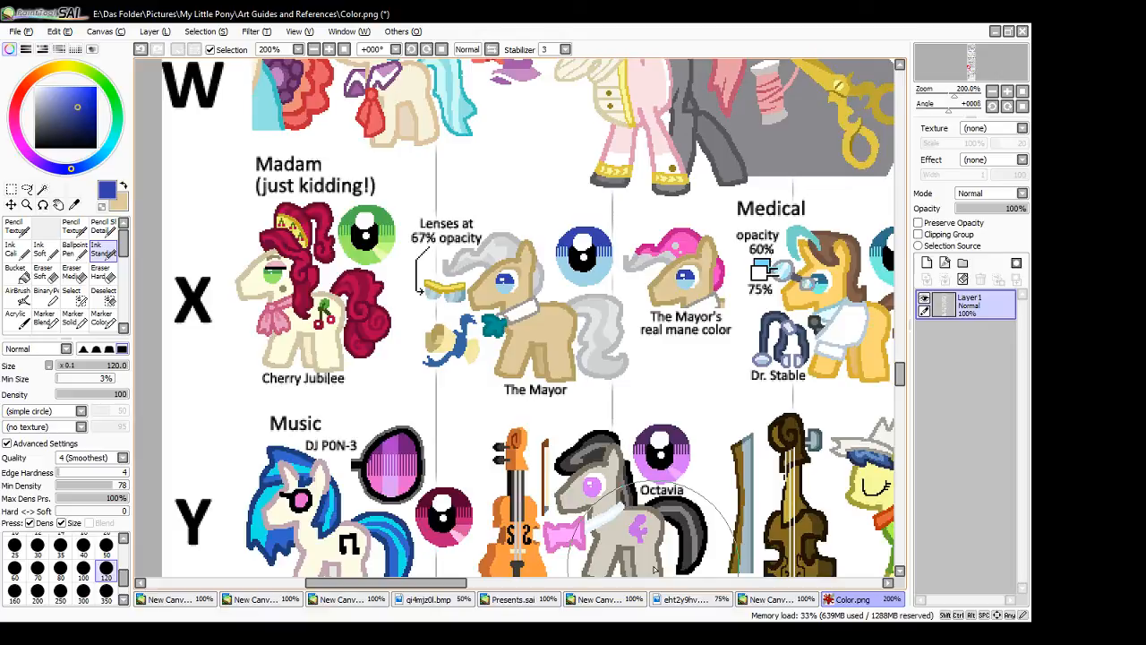
left_click(769, 600)
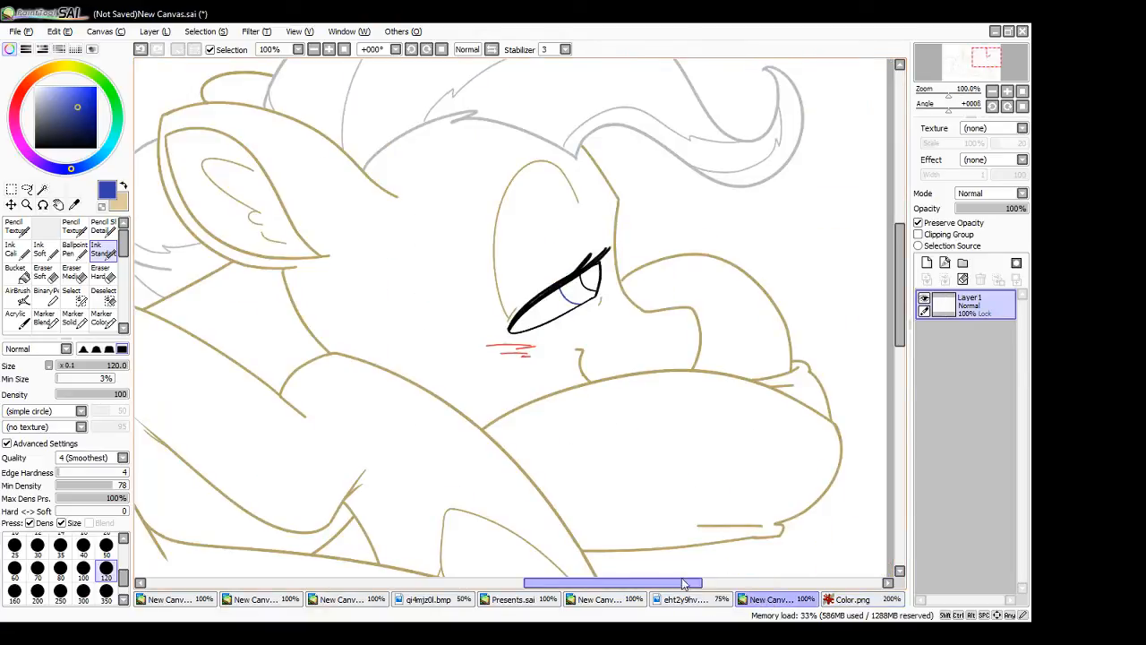
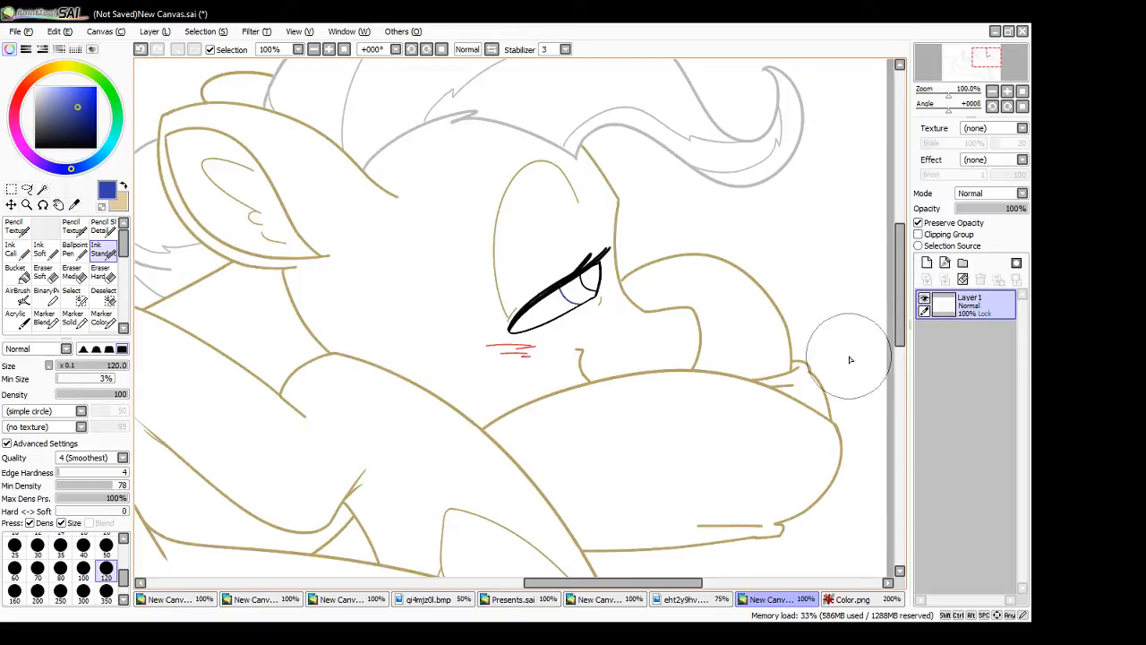
- Mix a magenta-pink and recolour the rounded outer end of the pillow under the large pony's head
left_click_drag(900, 329, 915, 348)
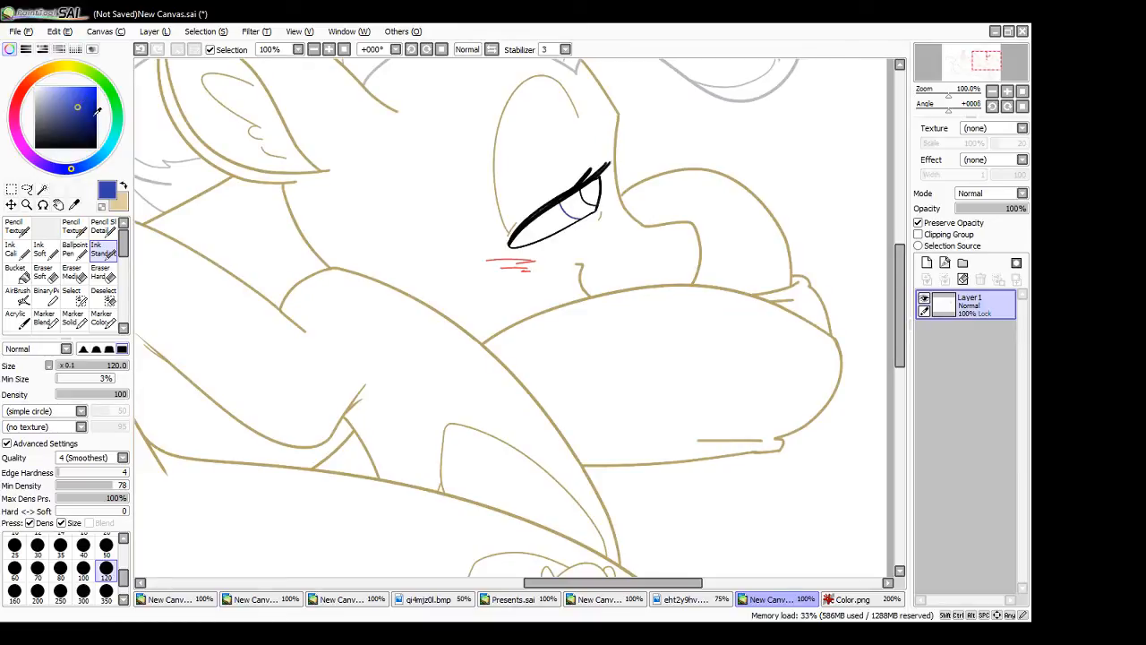
left_click_drag(20, 136, 36, 137)
left_click_drag(81, 100, 76, 91)
left_click_drag(20, 133, 14, 118)
left_click_drag(87, 95, 83, 100)
left_click_drag(804, 320, 826, 331)
left_click_drag(794, 294, 824, 407)
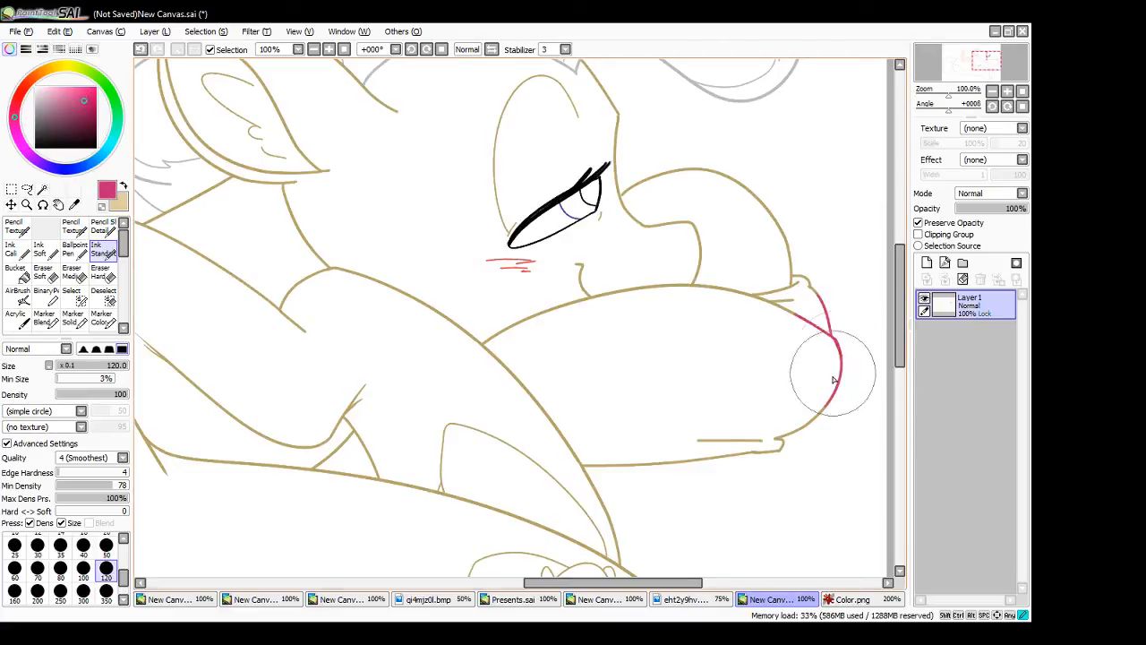
- Shift the colour to crimson and recolour the pillow's lower edge, its lower corner and the short crease above it
left_click_drag(85, 98, 85, 105)
mouse_move(810, 335)
left_mouse_down()
mouse_move(813, 299)
mouse_move(832, 407)
mouse_move(797, 452)
mouse_move(780, 442)
mouse_move(710, 448)
mouse_move(624, 484)
left_mouse_up()
key("ctrl+z")
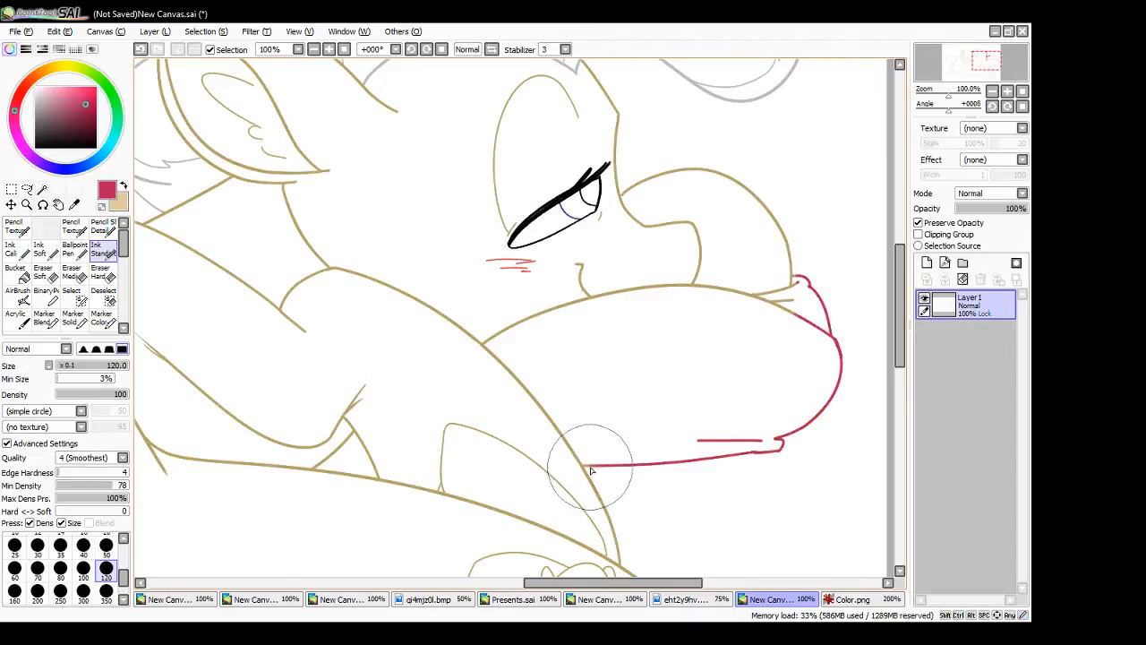
key("ctrl+z")
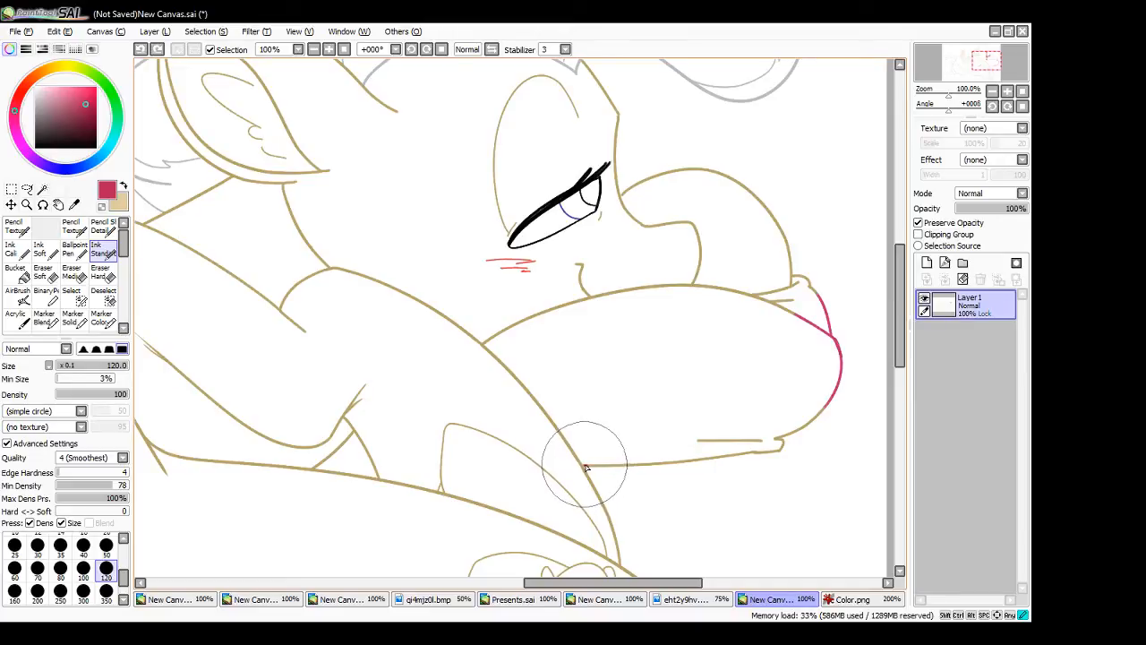
mouse_move(587, 467)
left_mouse_down()
mouse_move(728, 454)
mouse_move(759, 428)
mouse_move(725, 451)
mouse_move(780, 441)
mouse_move(741, 457)
mouse_move(841, 407)
left_mouse_up()
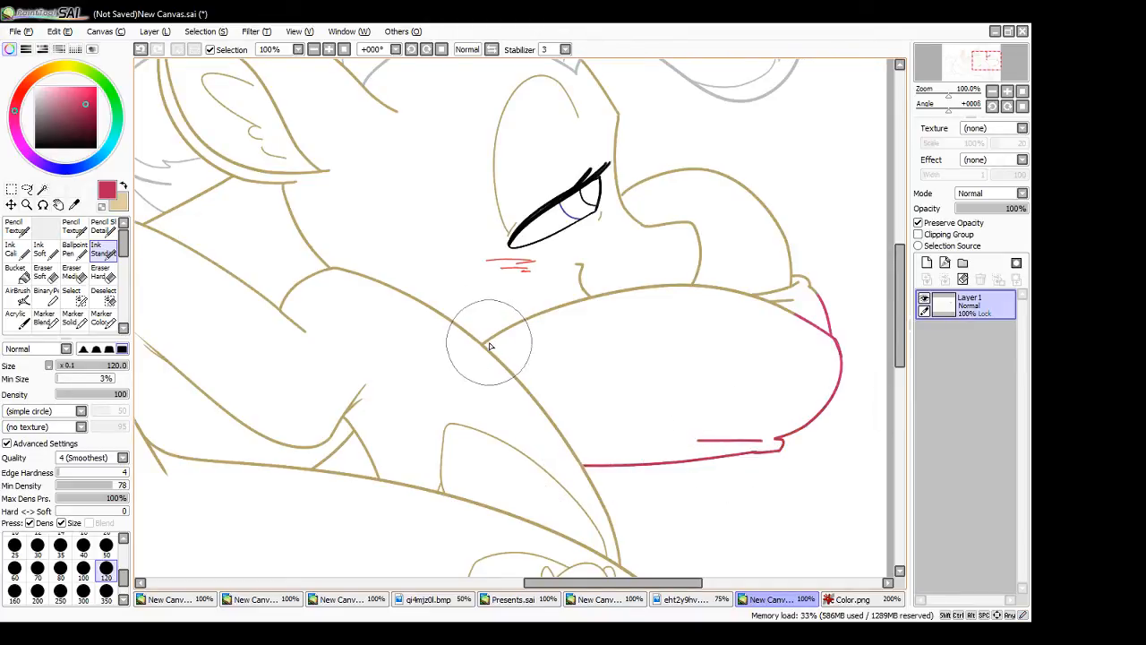
- Recolour the pillow's upper edge and the creases and corner tip beside the muzzle in crimson
mouse_move(485, 343)
left_mouse_down()
mouse_move(503, 330)
mouse_move(527, 339)
mouse_move(508, 326)
mouse_move(583, 307)
mouse_move(546, 305)
mouse_move(698, 293)
mouse_move(819, 307)
left_mouse_up()
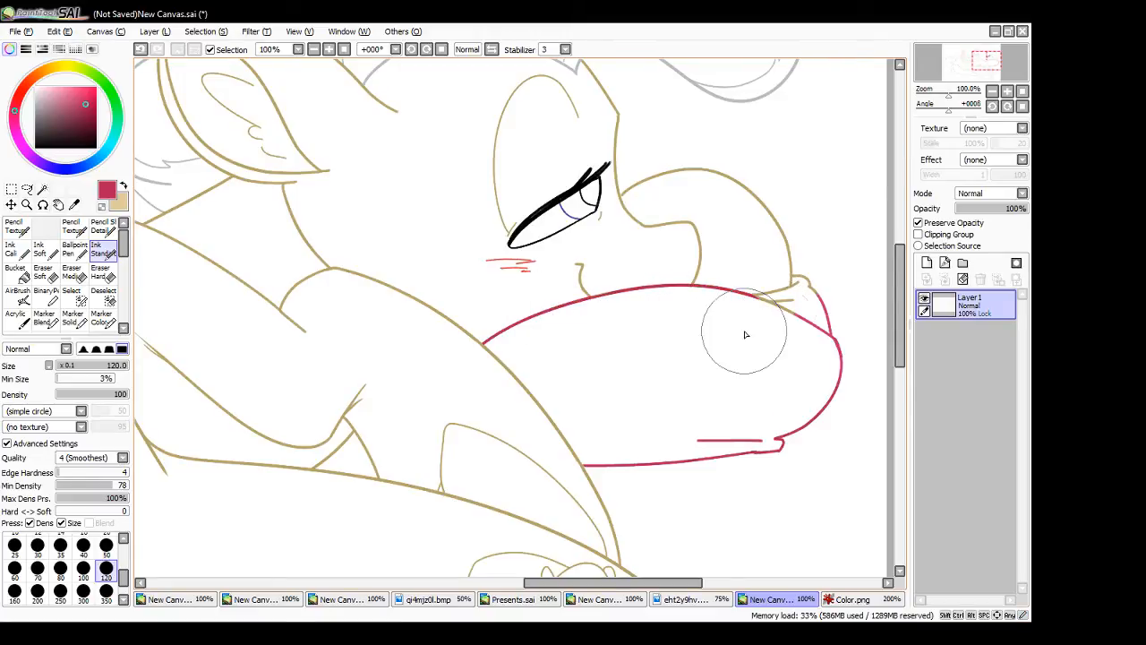
left_click(841, 599)
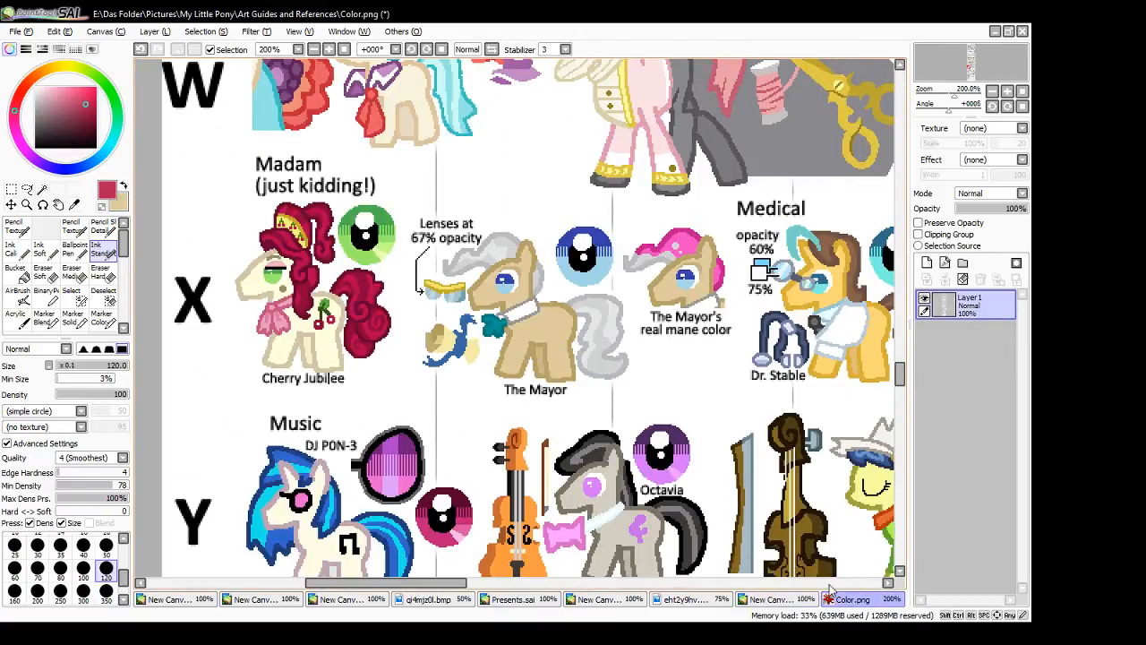
left_click(768, 600)
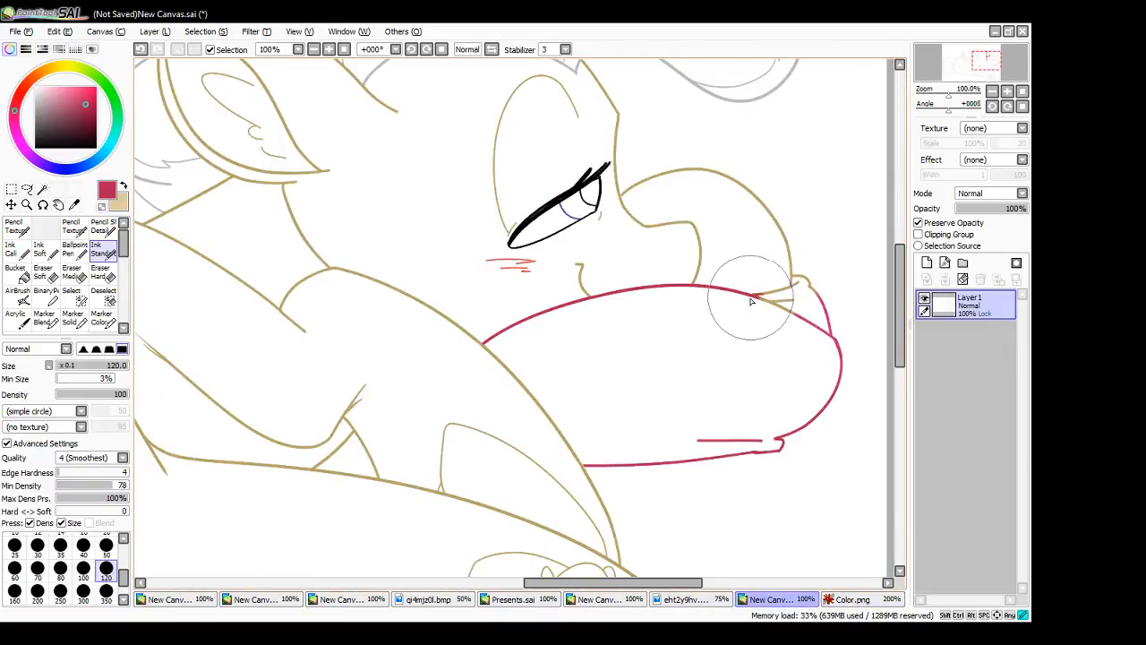
left_click_drag(752, 298, 821, 327)
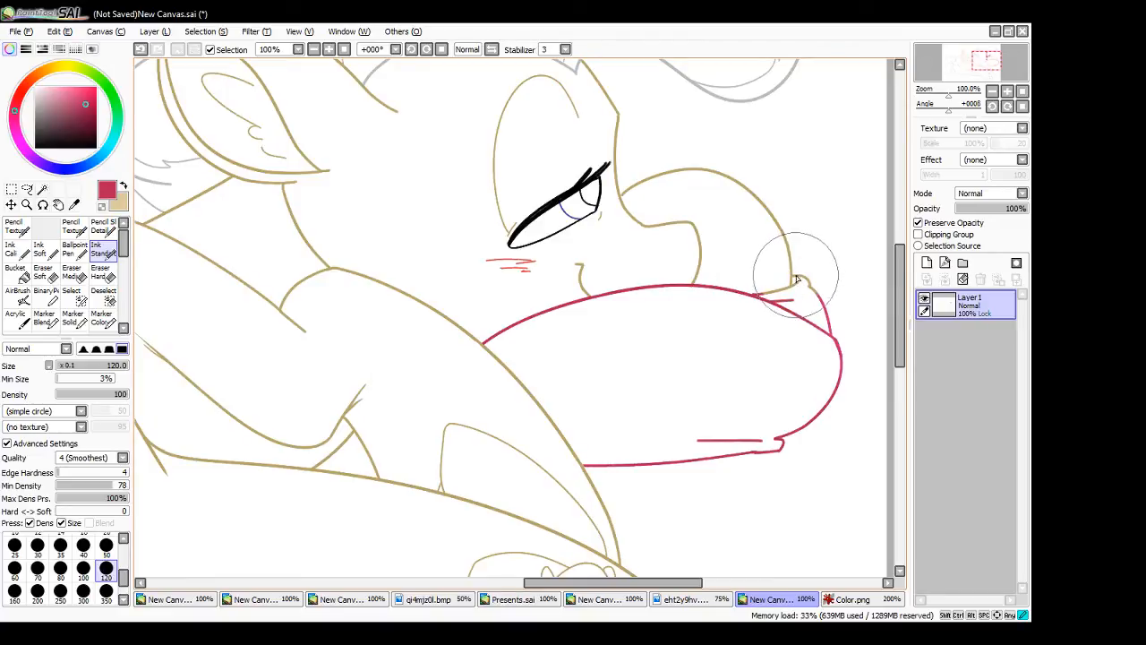
left_click_drag(796, 276, 809, 281)
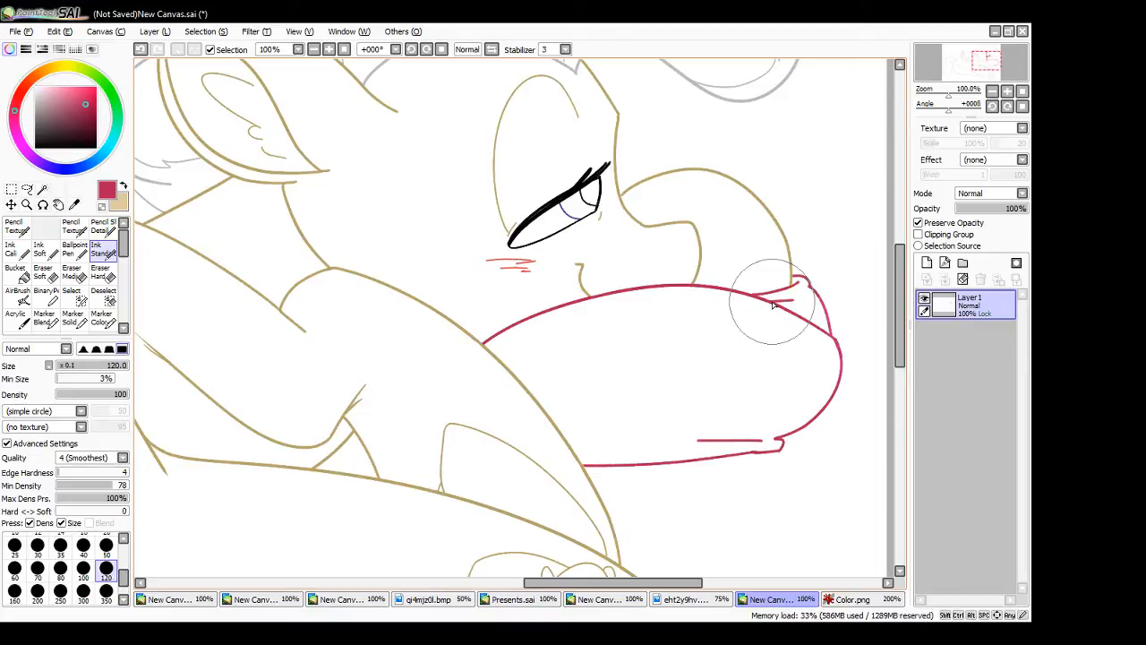
- Check the large pony's tail and hindquarters line art for missed lines, sampling the grey at the tail's base
left_click_drag(676, 583, 556, 583)
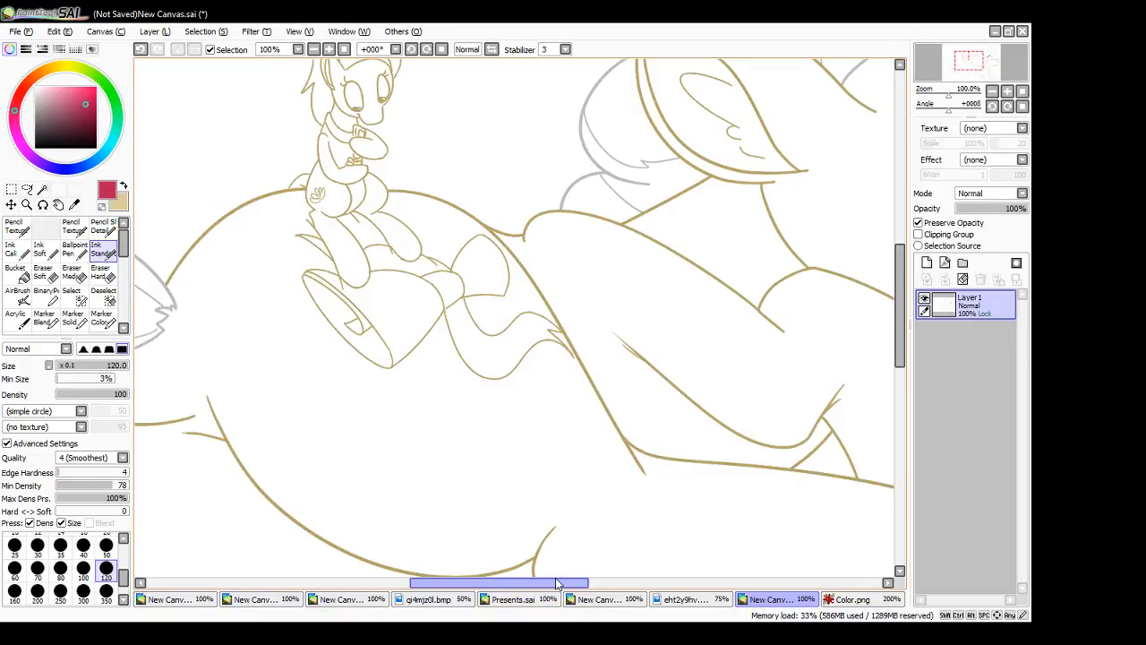
left_click_drag(556, 583, 474, 585)
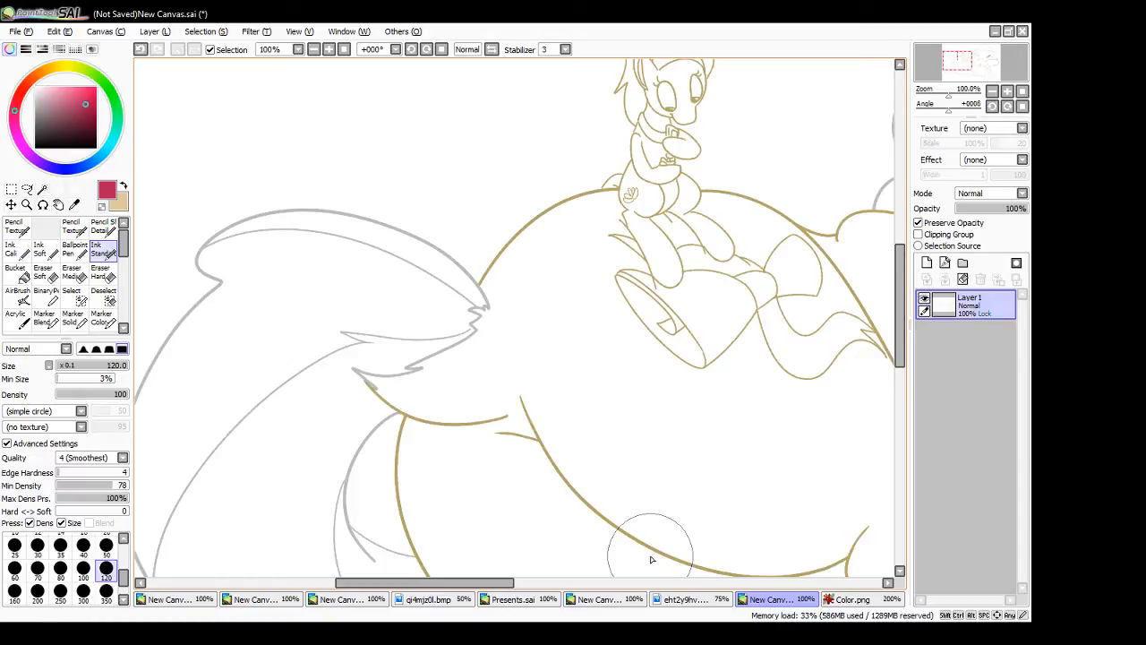
left_click(480, 305, "alt")
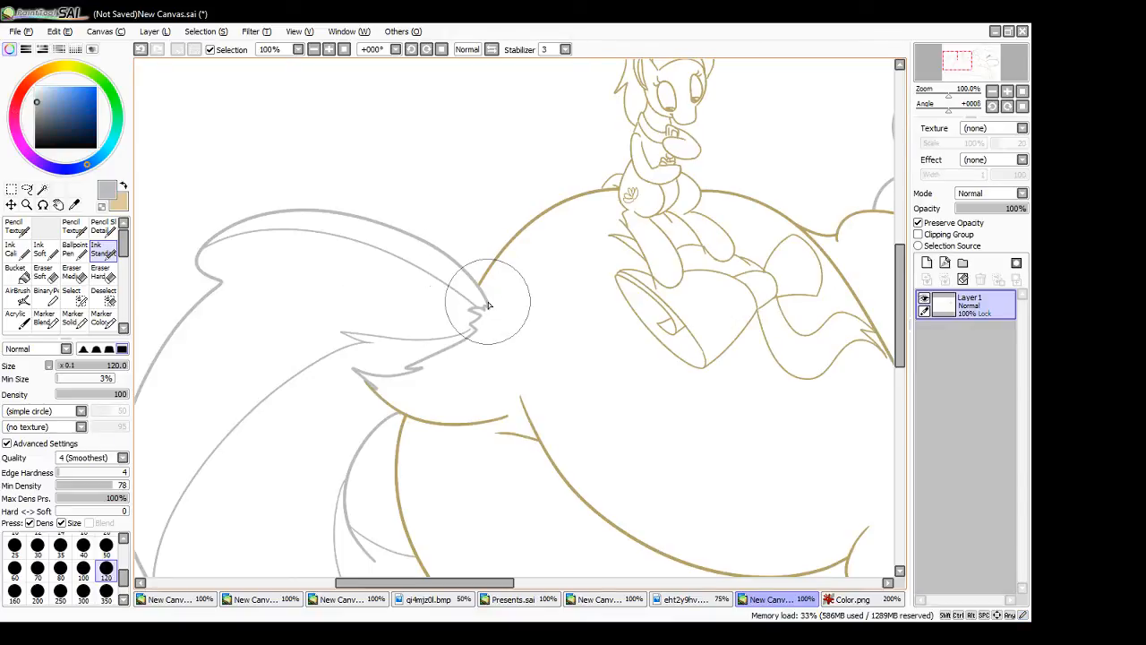
left_click_drag(495, 584, 458, 581)
left_click_drag(900, 324, 900, 398)
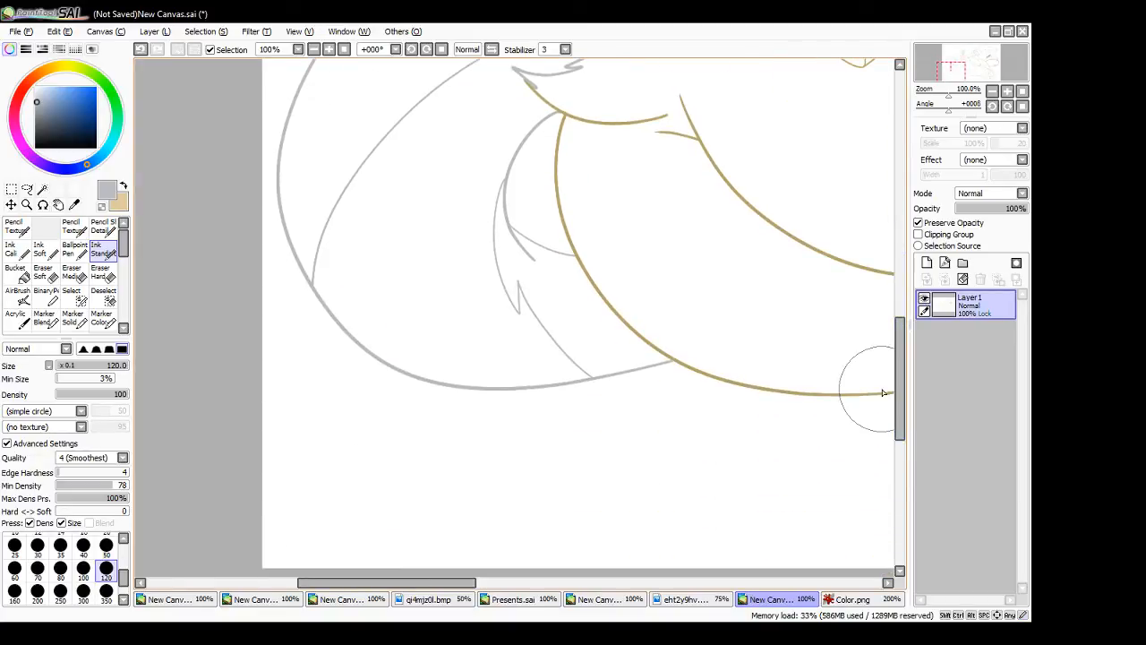
left_click_drag(452, 583, 672, 602)
mouse_move(900, 378)
left_mouse_down()
mouse_move(903, 264)
mouse_move(900, 369)
mouse_move(888, 374)
left_mouse_up()
- Open the additional reference image alongside the drawing and return to the Color.png guide
left_click(853, 599)
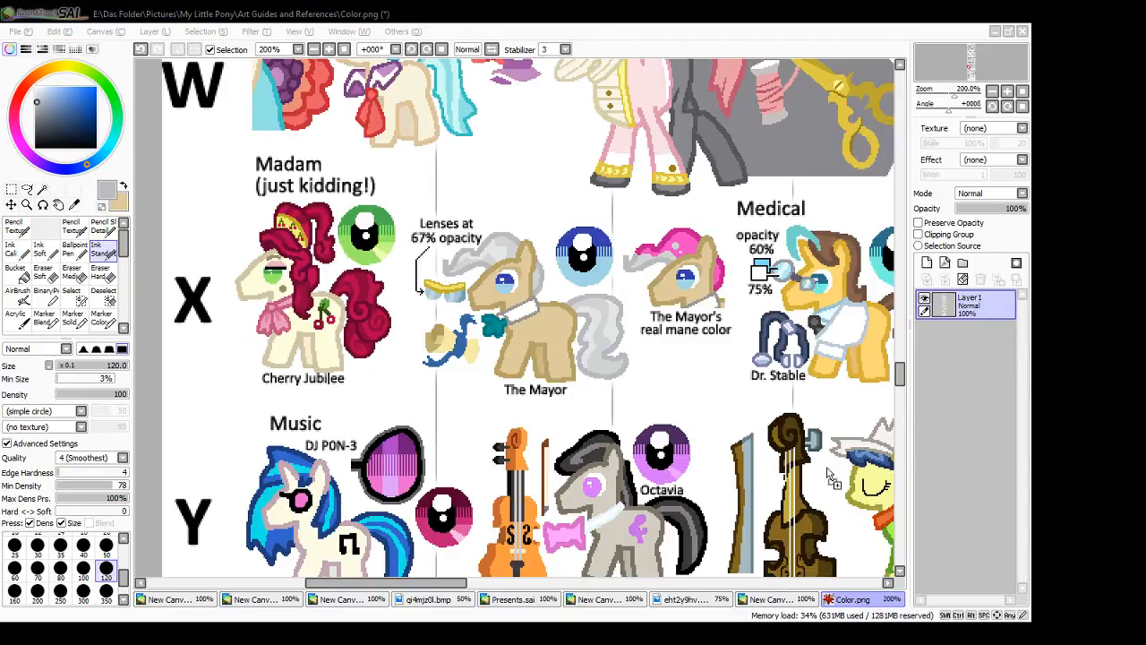
left_click_drag(826, 467, 613, 372)
left_click(791, 605)
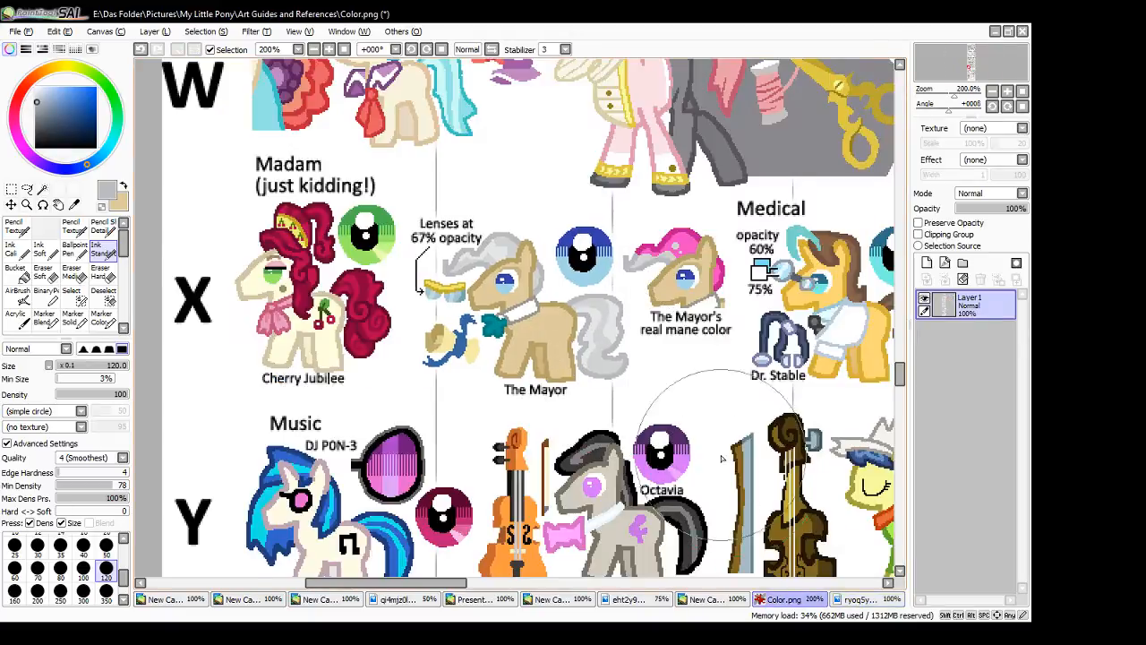
- Sample Lotus's outline blue as the secondary colour and her mane pink as the primary from the Spa twins in the colour guide
scroll(714, 453, "up", 2)
scroll(715, 452, "down", 2)
left_click(344, 49)
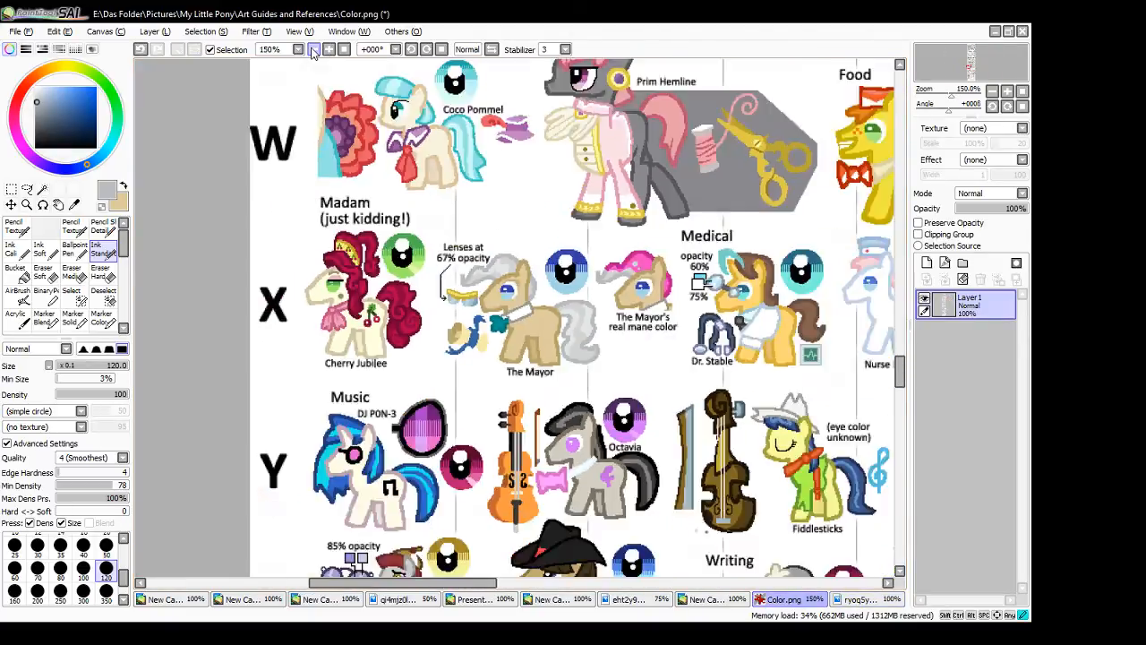
left_click(344, 49)
left_click(344, 50)
left_click_drag(468, 589, 548, 605)
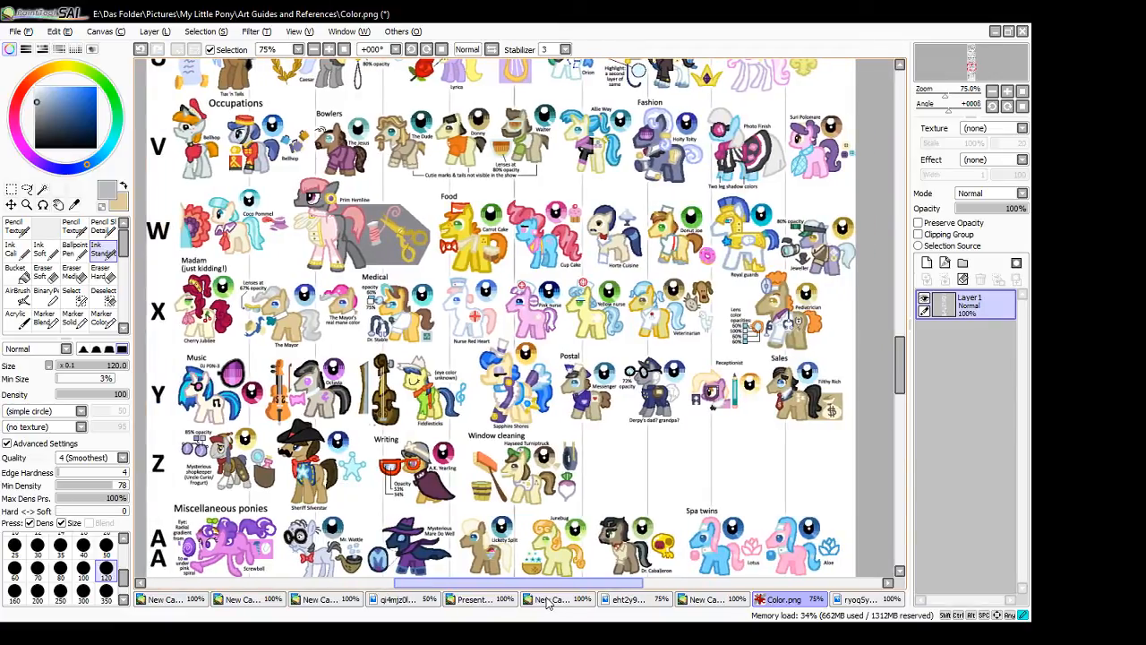
left_click_drag(901, 367, 903, 387)
left_click_drag(568, 584, 649, 591)
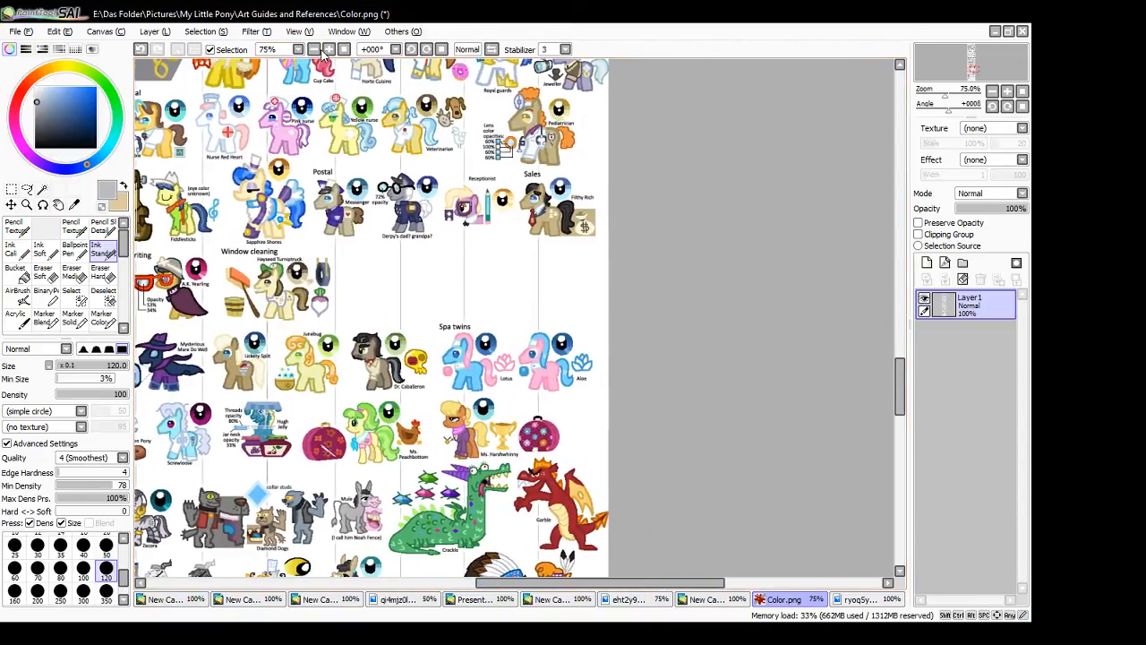
left_click(328, 50)
left_click(330, 51)
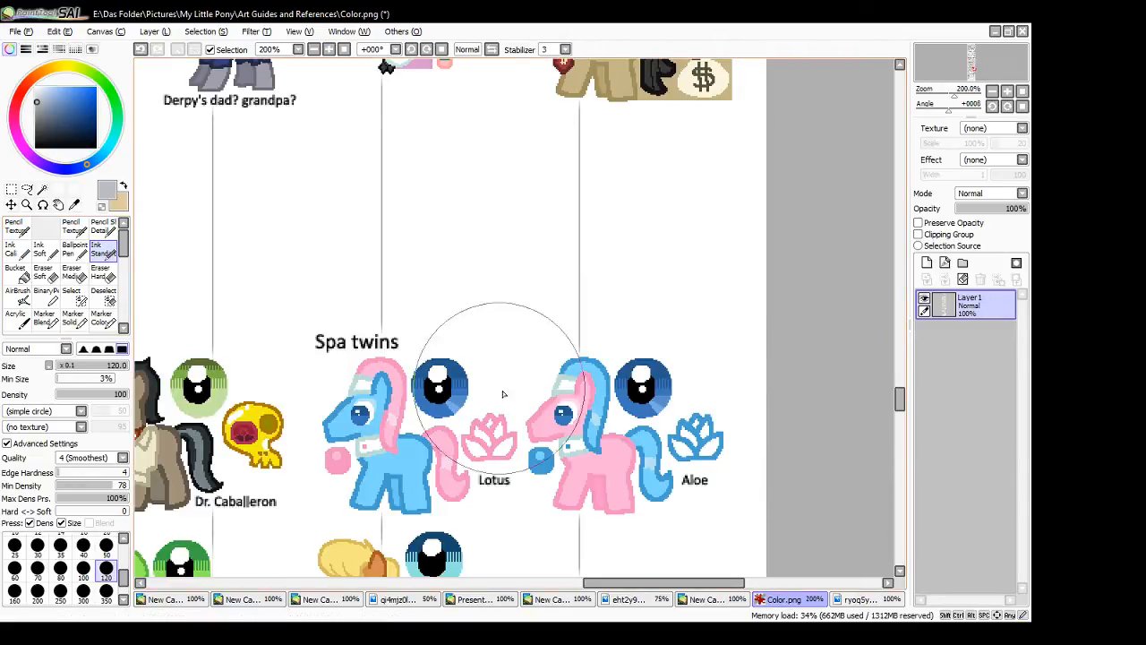
left_click(328, 439, "alt")
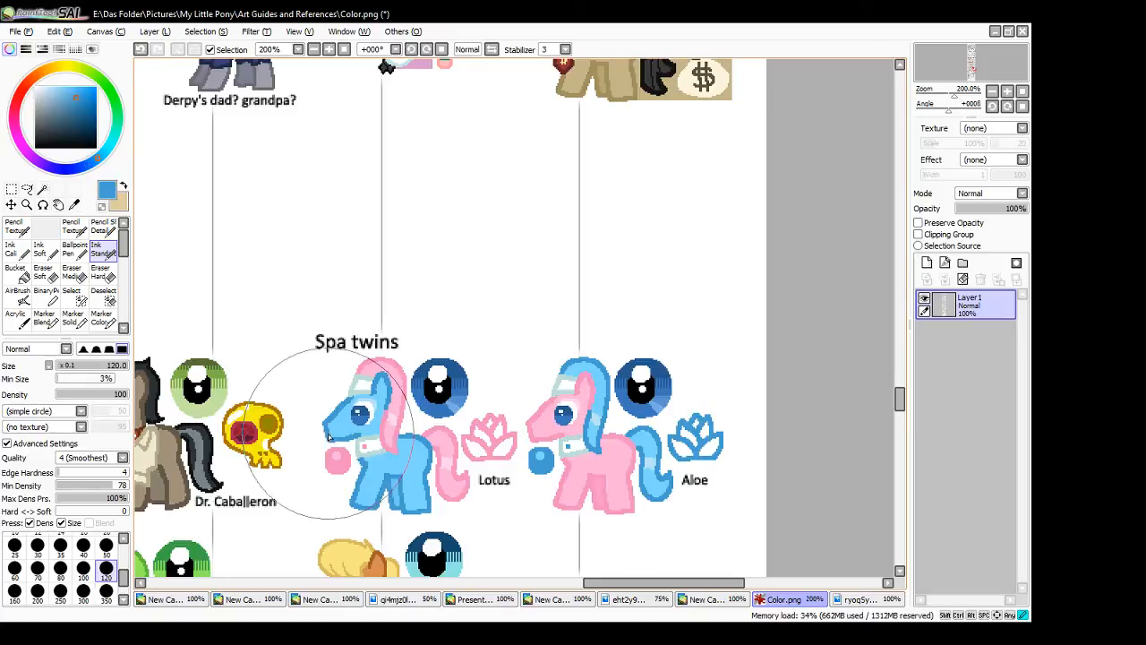
left_click(124, 187)
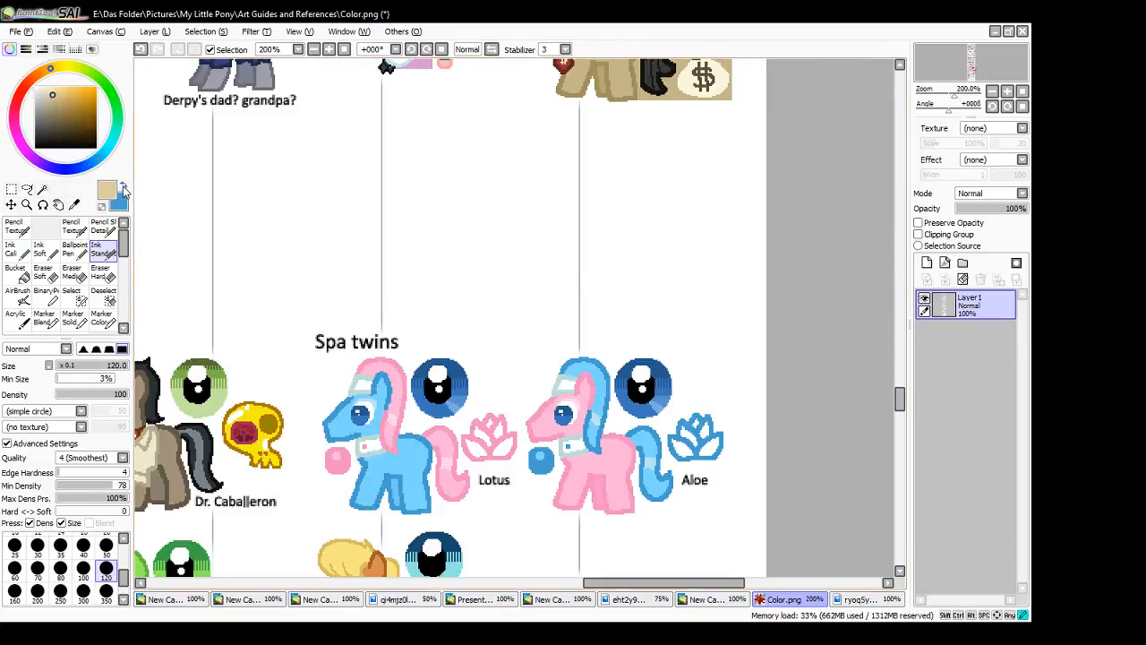
left_click(395, 371, "alt")
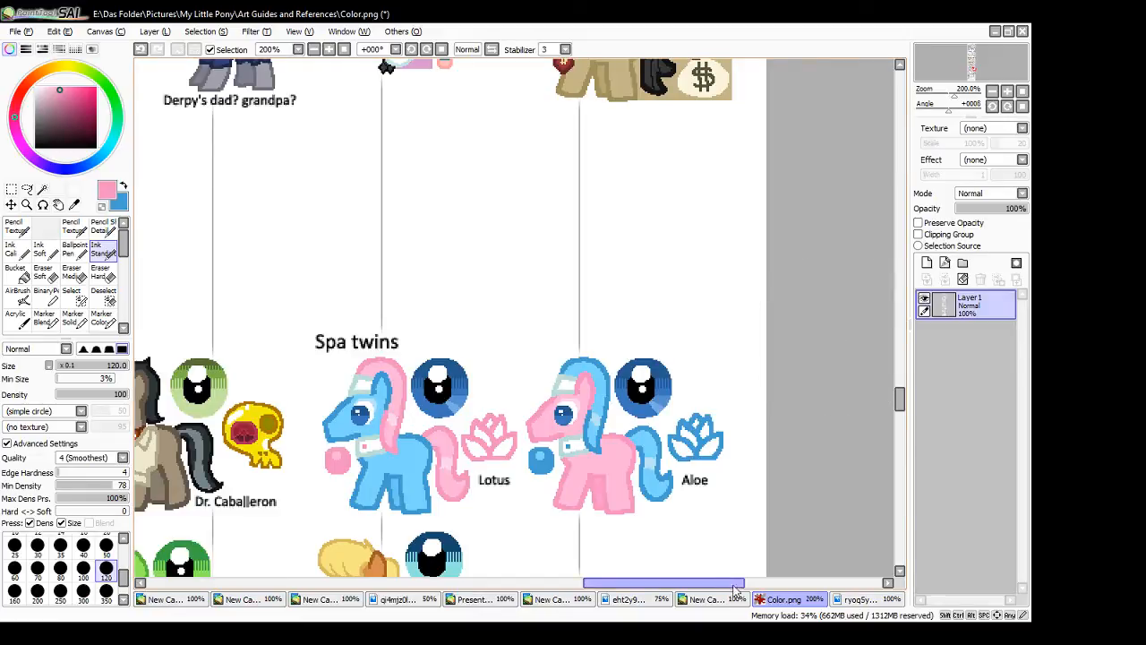
- Recolour the tail and the face-side part of the mane of the small pony standing at the large hoof in Lotus's pink
left_click(856, 599)
left_click(707, 599)
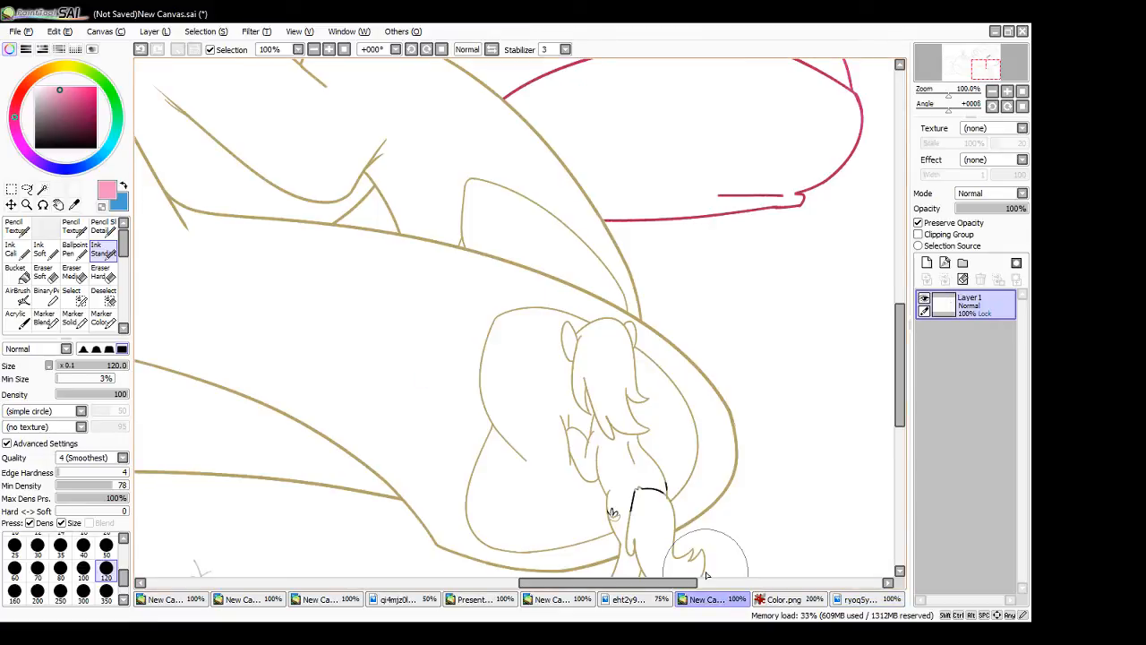
left_click_drag(900, 358, 905, 395)
mouse_move(631, 370)
left_mouse_down()
mouse_move(630, 407)
mouse_move(660, 421)
mouse_move(641, 412)
mouse_move(651, 430)
mouse_move(706, 425)
mouse_move(675, 409)
mouse_move(693, 406)
mouse_move(670, 426)
left_mouse_up()
mouse_move(639, 339)
left_mouse_down()
mouse_move(663, 355)
mouse_move(657, 371)
mouse_move(671, 349)
mouse_move(659, 341)
mouse_move(676, 408)
left_mouse_up()
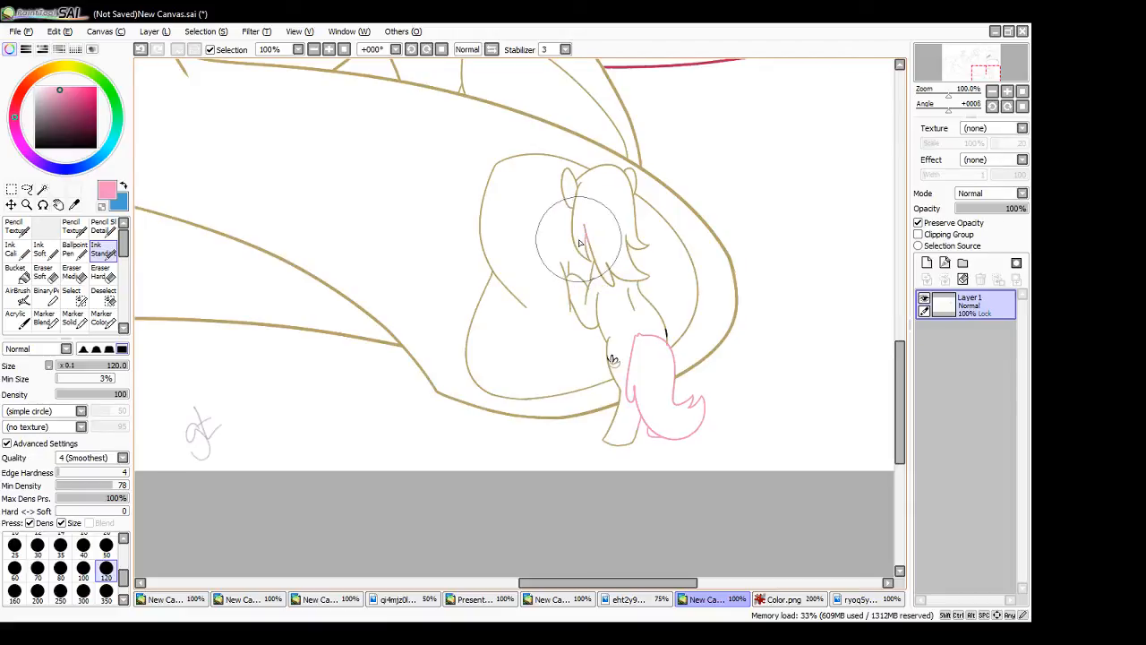
mouse_move(573, 229)
left_mouse_down()
mouse_move(590, 264)
mouse_move(585, 238)
mouse_move(587, 254)
mouse_move(575, 242)
mouse_move(578, 181)
mouse_move(611, 177)
mouse_move(608, 167)
mouse_move(609, 196)
left_mouse_up()
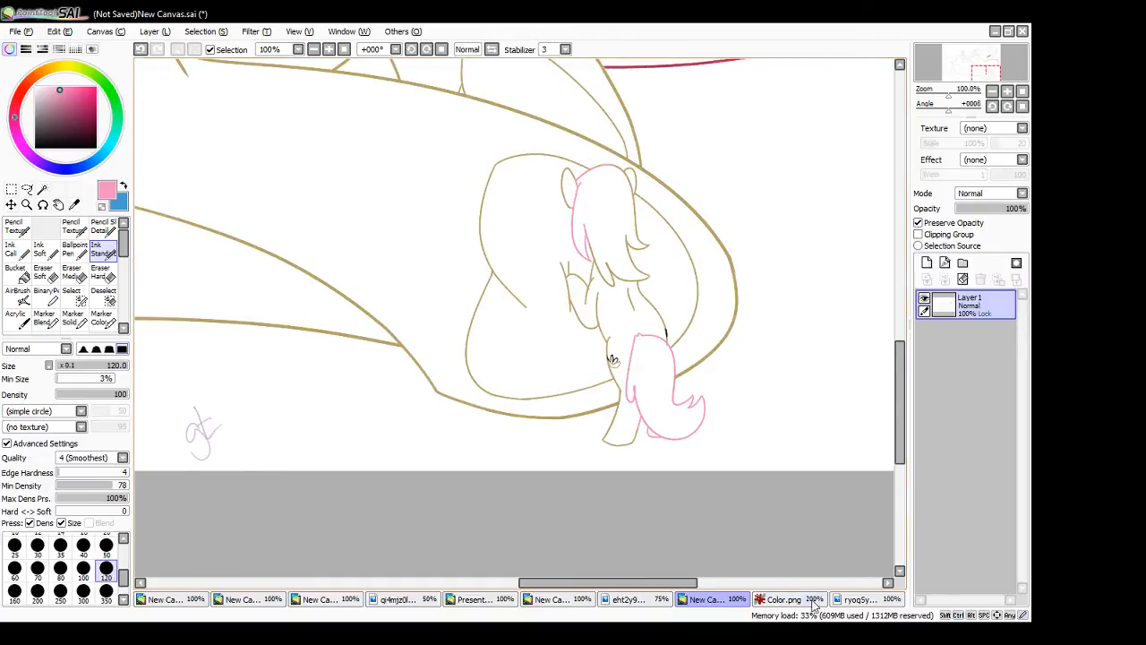
- Paint two large and three small pink dots above Lotus in the colour guide
left_click(813, 601)
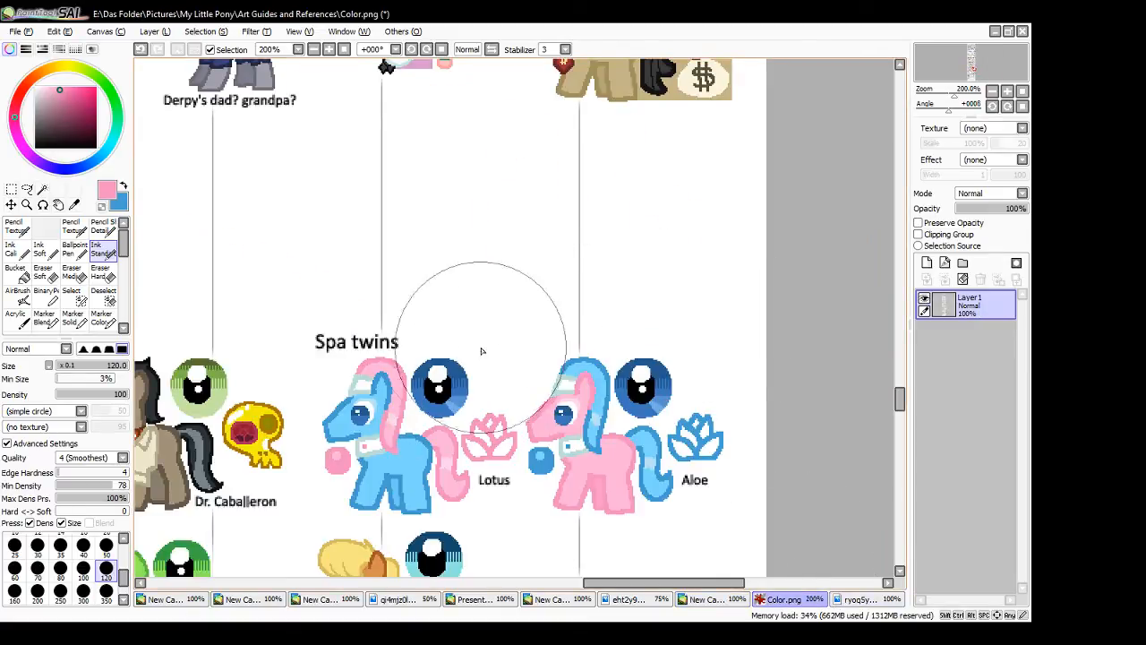
left_click(472, 292)
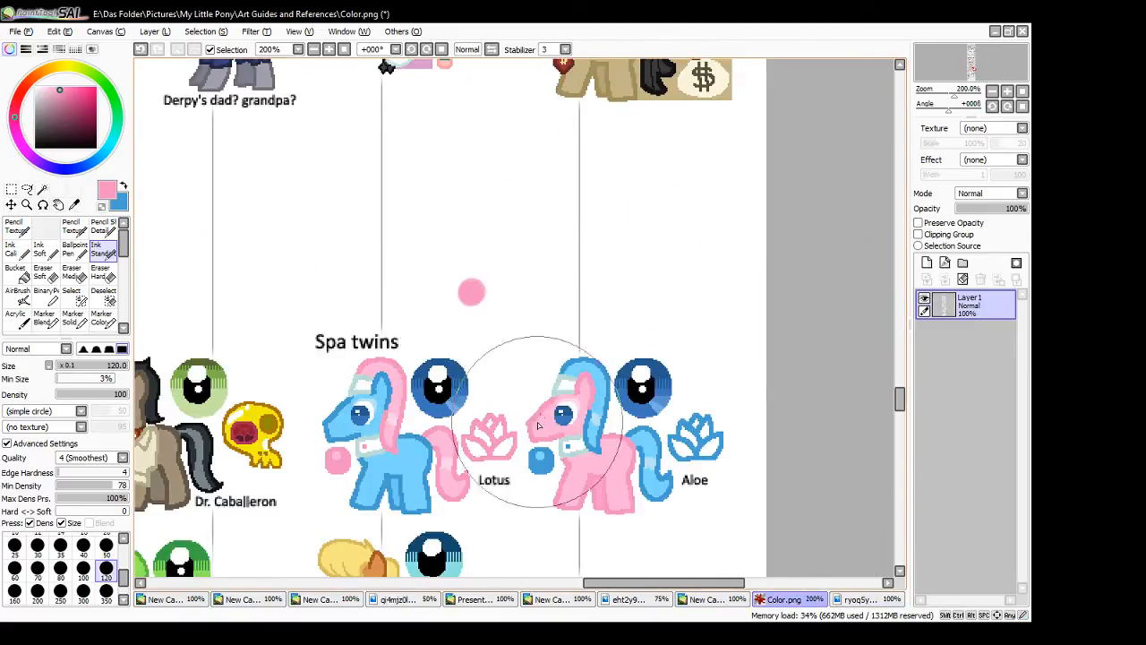
left_click(518, 289)
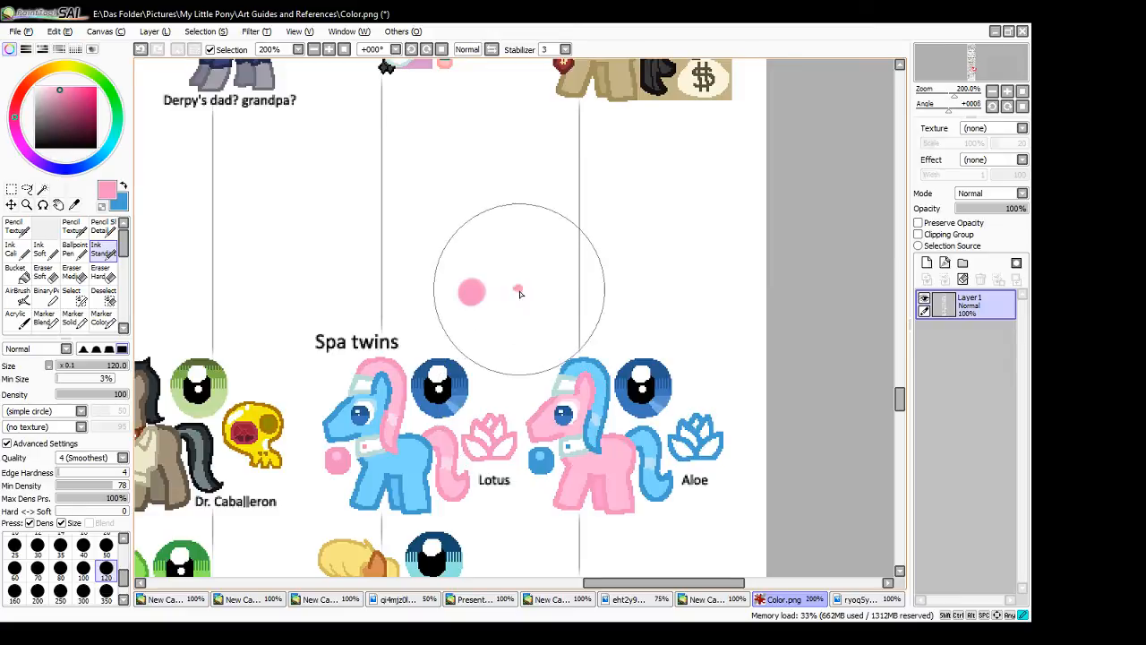
left_click(519, 291)
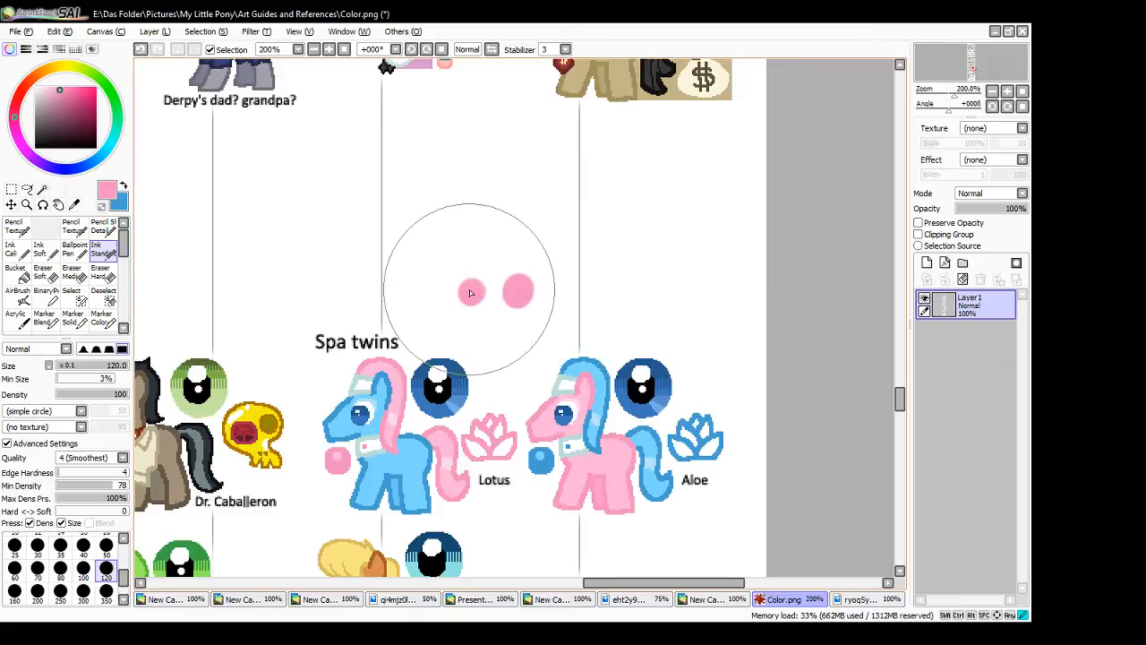
left_click(478, 261)
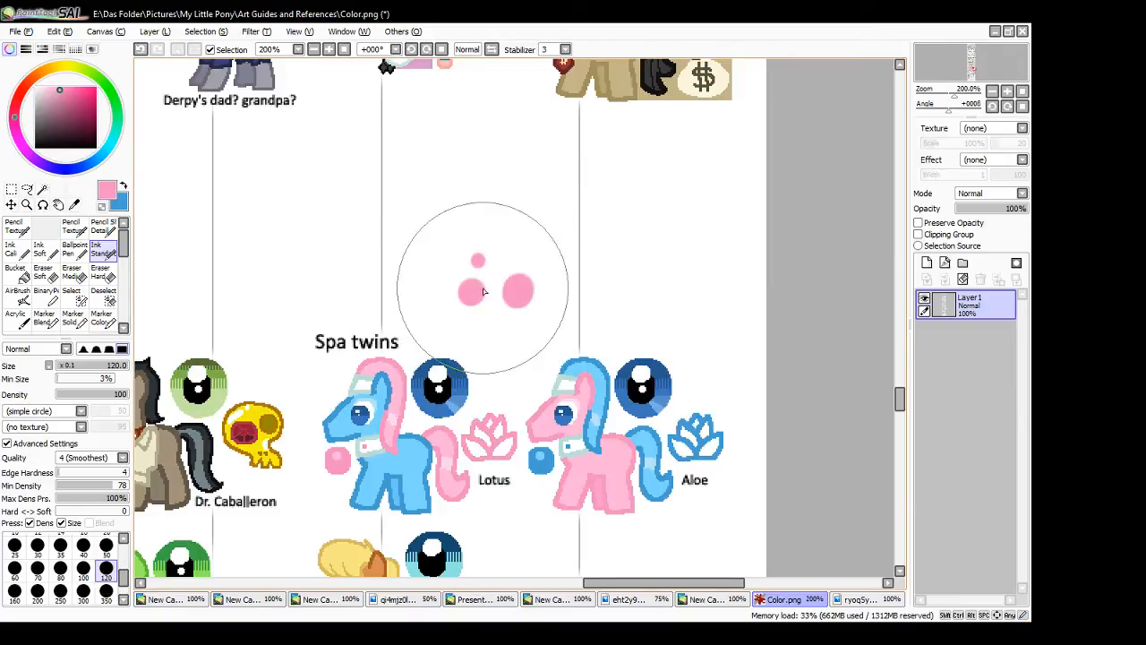
left_click(491, 245)
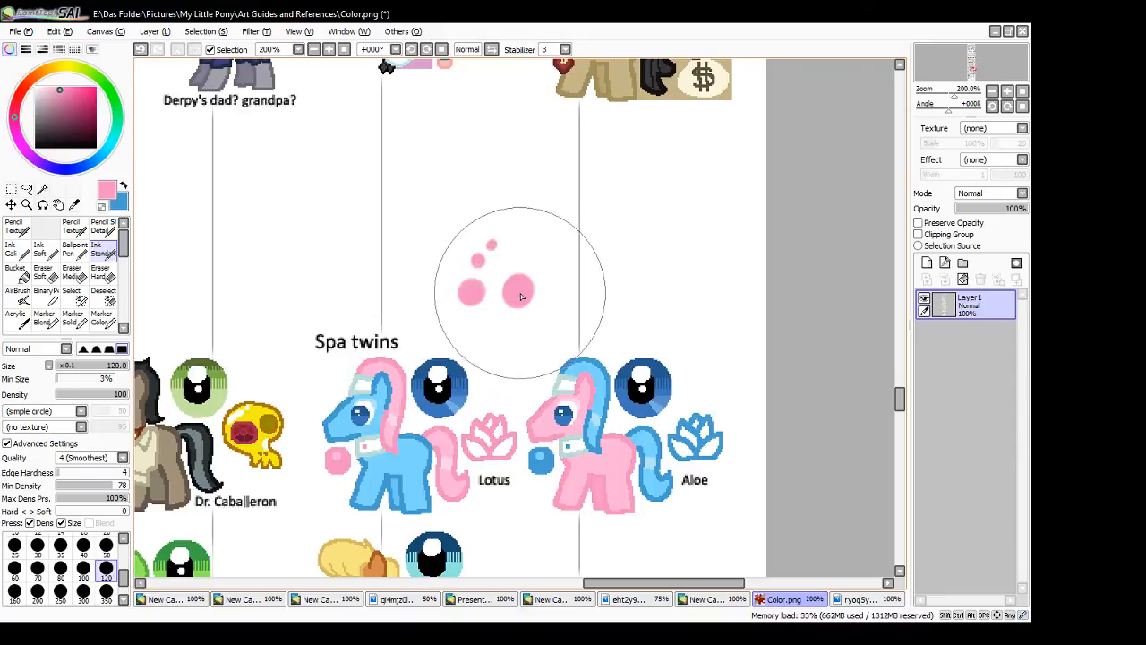
left_click(507, 251)
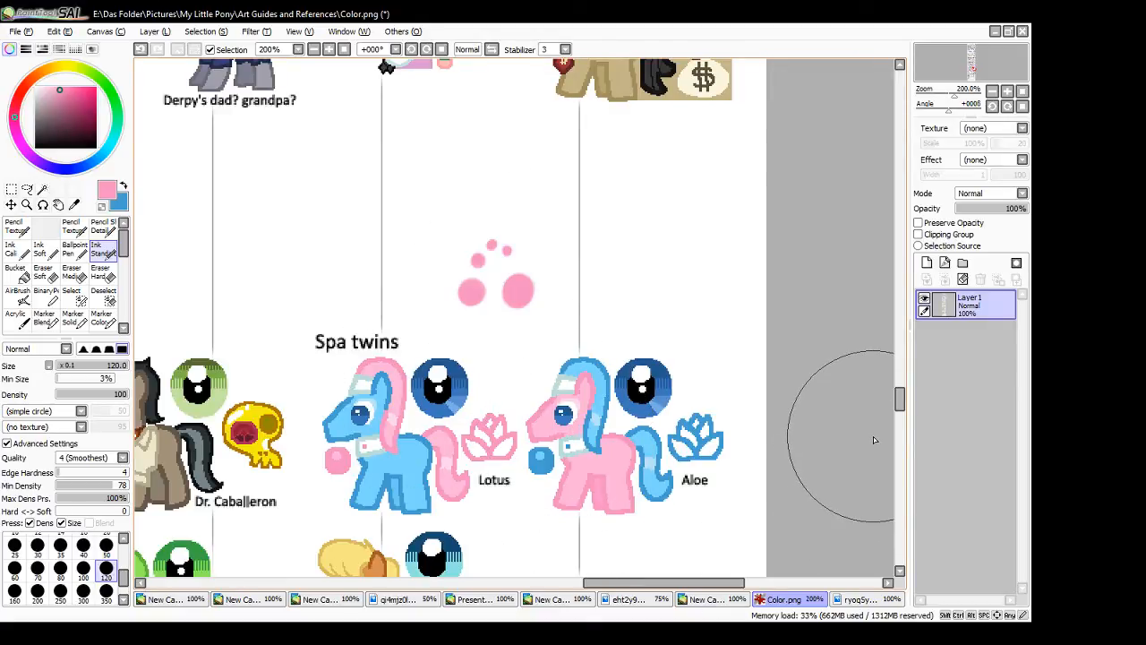
- Sample the blue from Aloe's mane and paint one large and one small blue dot above her in the colour guide
left_click(602, 371, "alt")
left_click(666, 287)
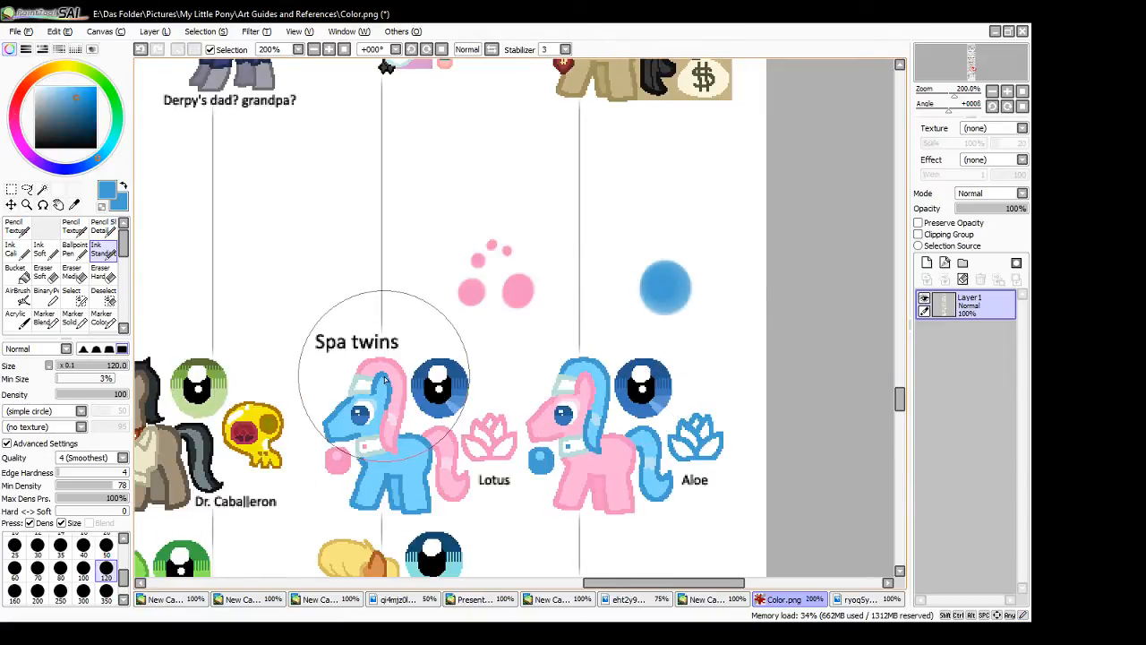
left_click(712, 259)
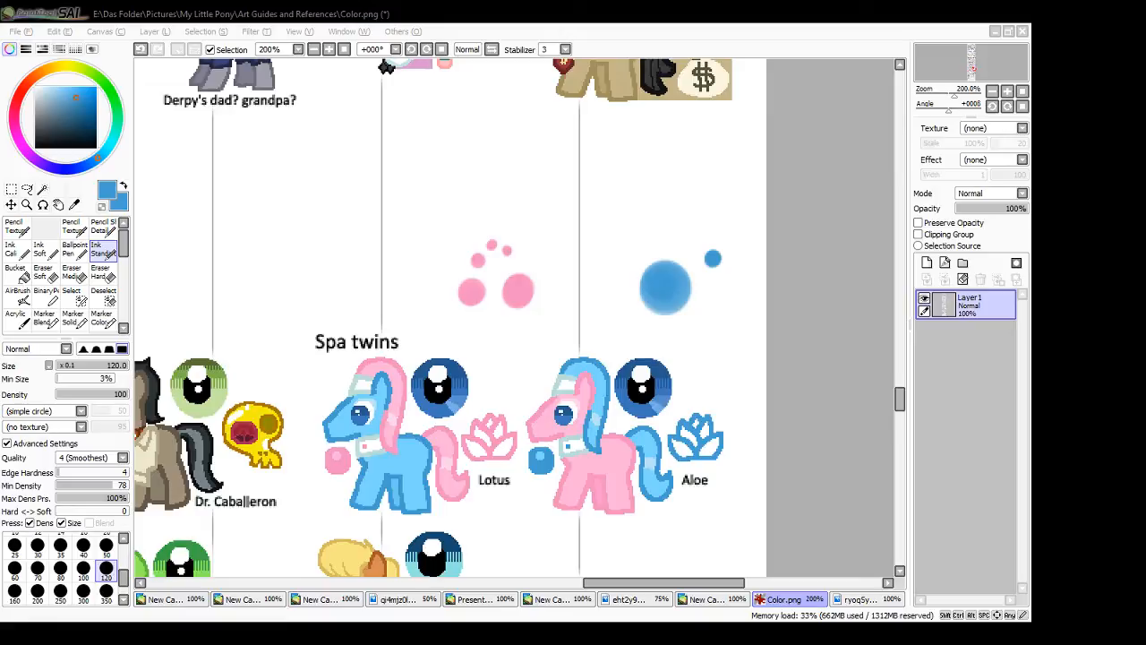
- Sample the pink from Lotus's mane in the colour guide and recolour the rest of the mane of the small pony at the large hoof
left_click(816, 438)
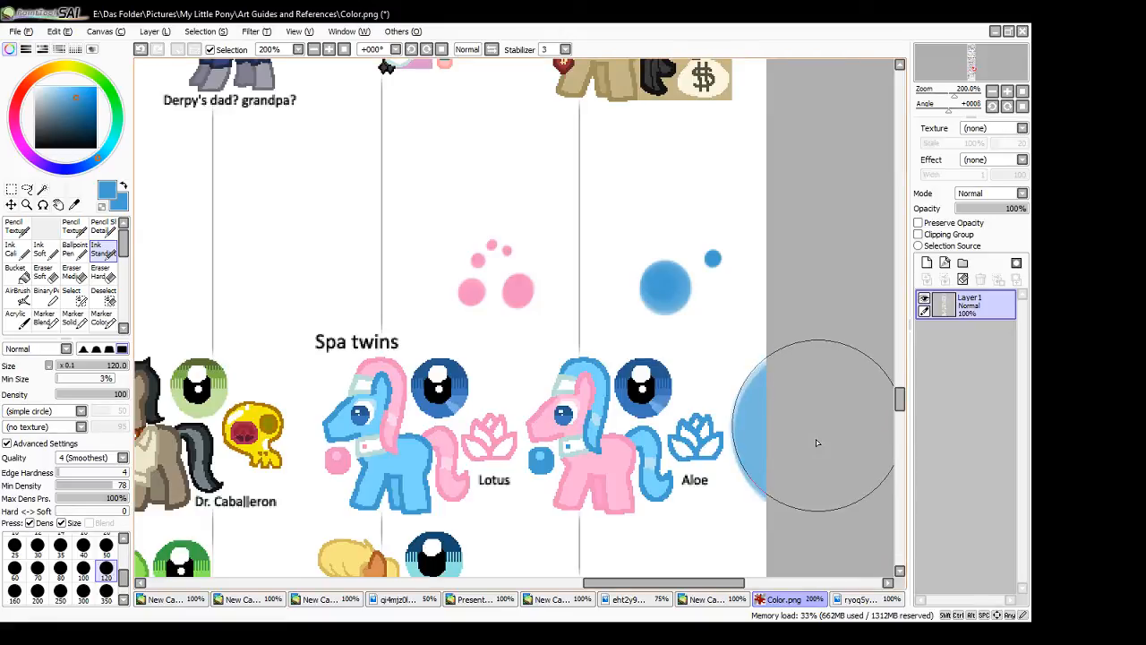
key("ctrl+z")
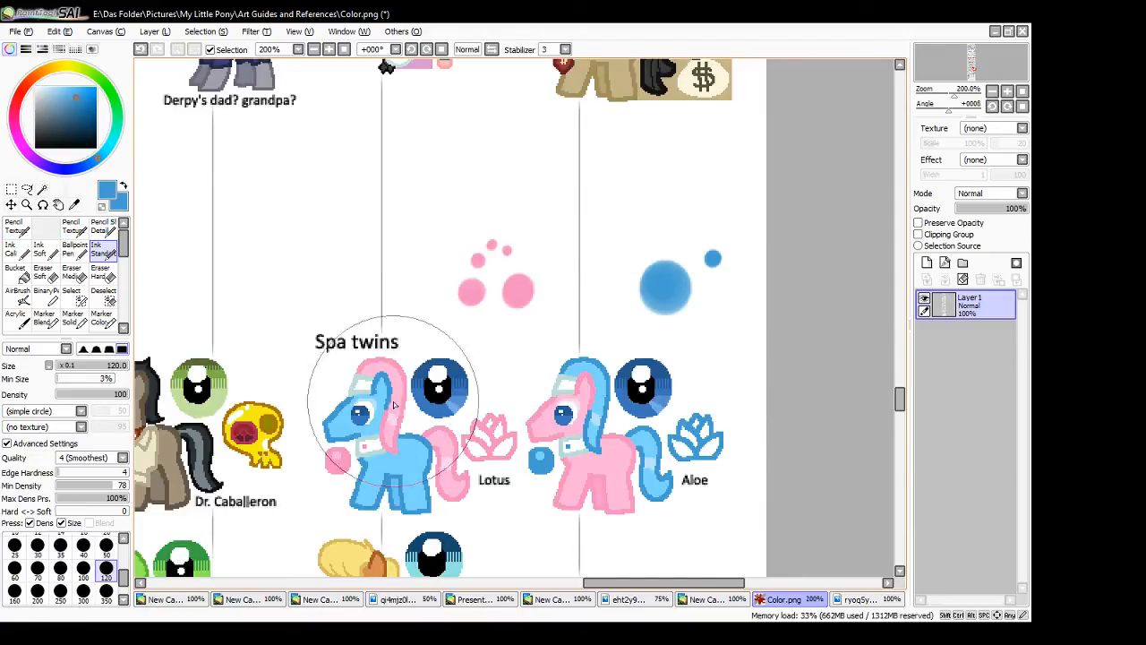
left_click(402, 363, "alt")
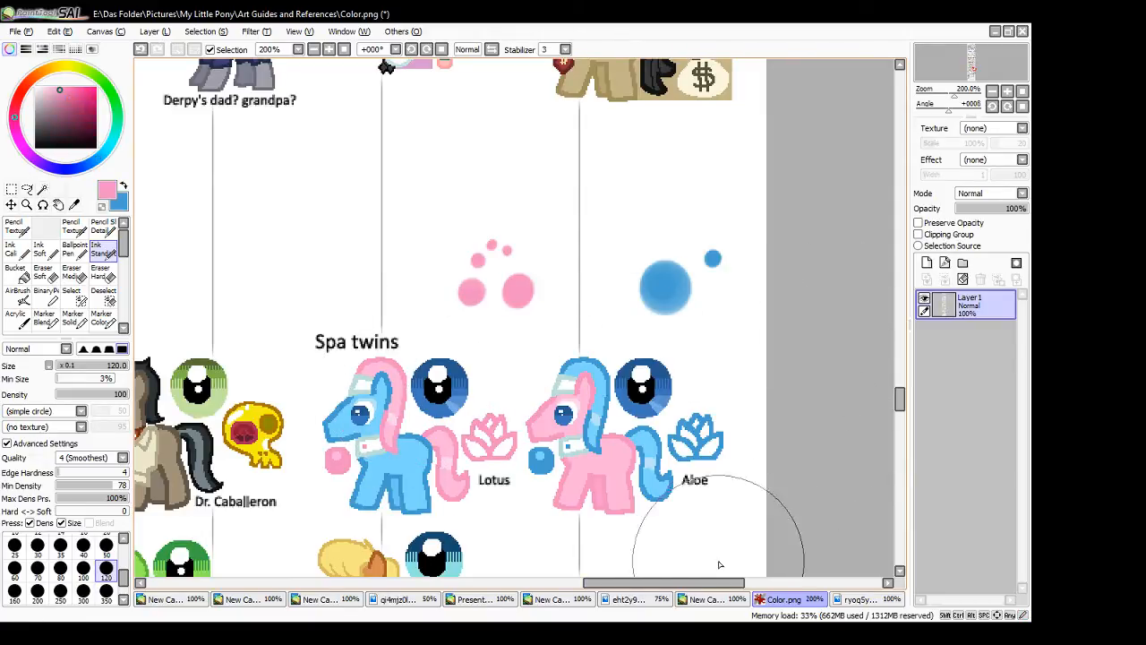
left_click(707, 599)
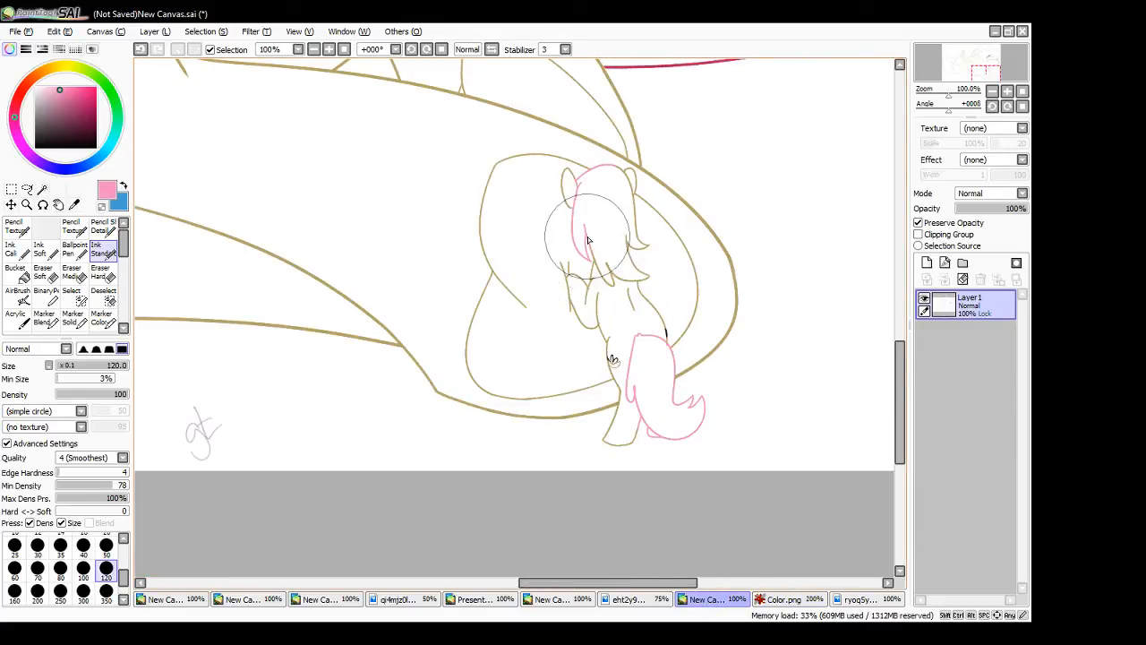
mouse_move(587, 238)
left_mouse_down()
mouse_move(605, 278)
mouse_move(606, 263)
mouse_move(628, 283)
mouse_move(649, 277)
mouse_move(627, 242)
mouse_move(636, 250)
mouse_move(633, 216)
left_mouse_up()
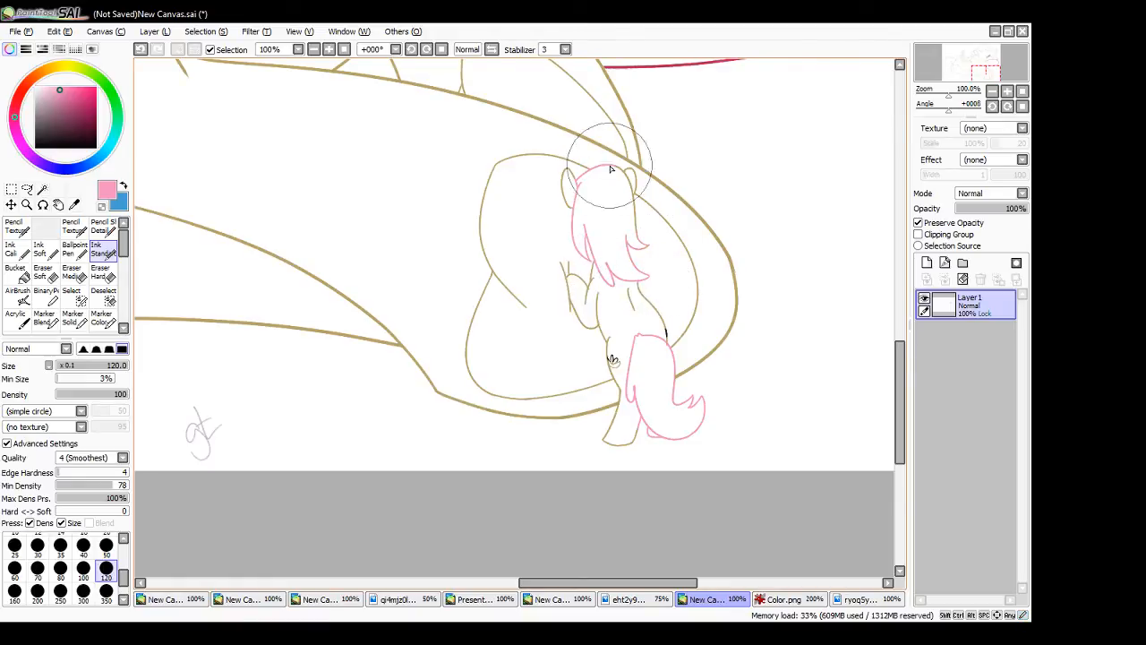
mouse_move(610, 166)
left_mouse_down()
mouse_move(641, 239)
mouse_move(609, 188)
mouse_move(613, 251)
left_mouse_up()
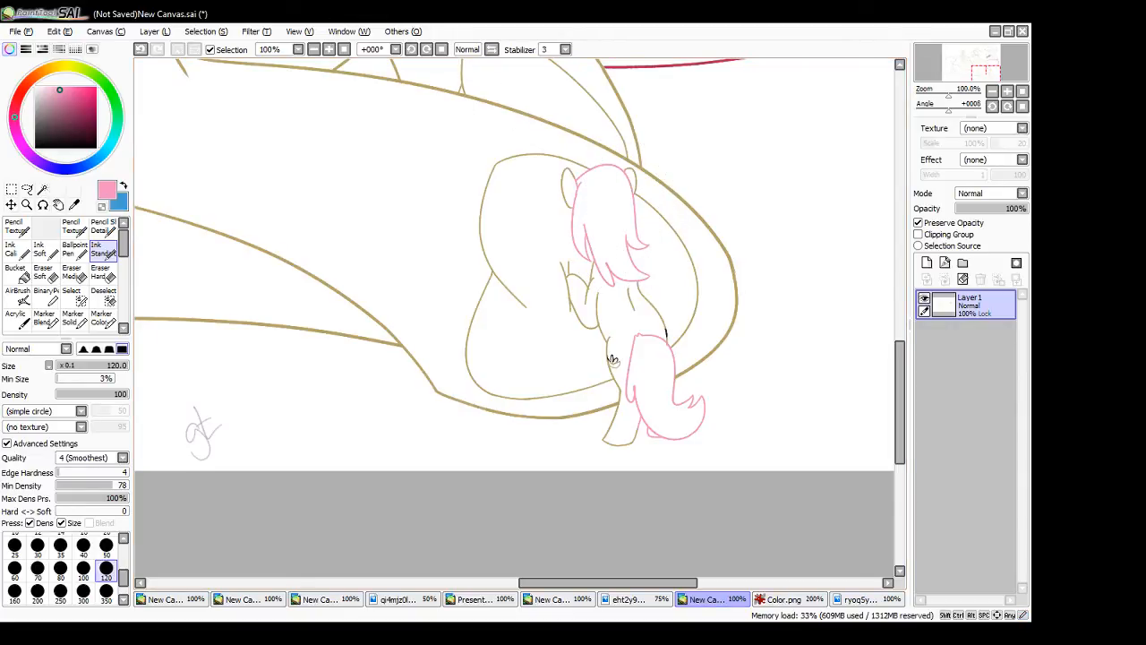
key("alt+Tab")
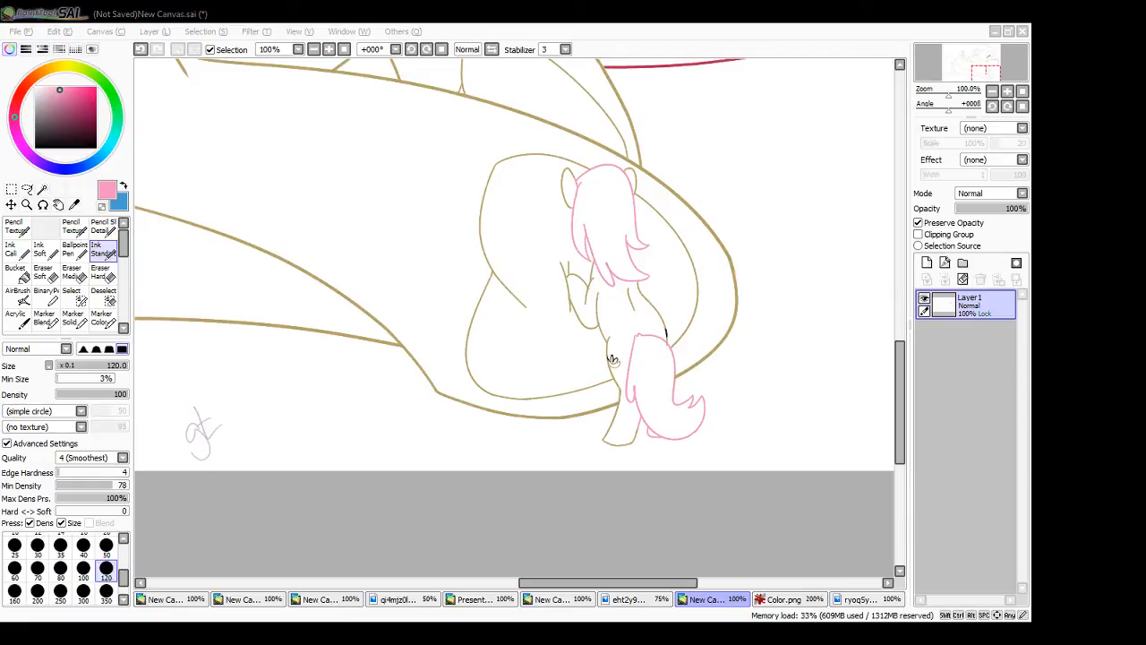
left_click(536, 536)
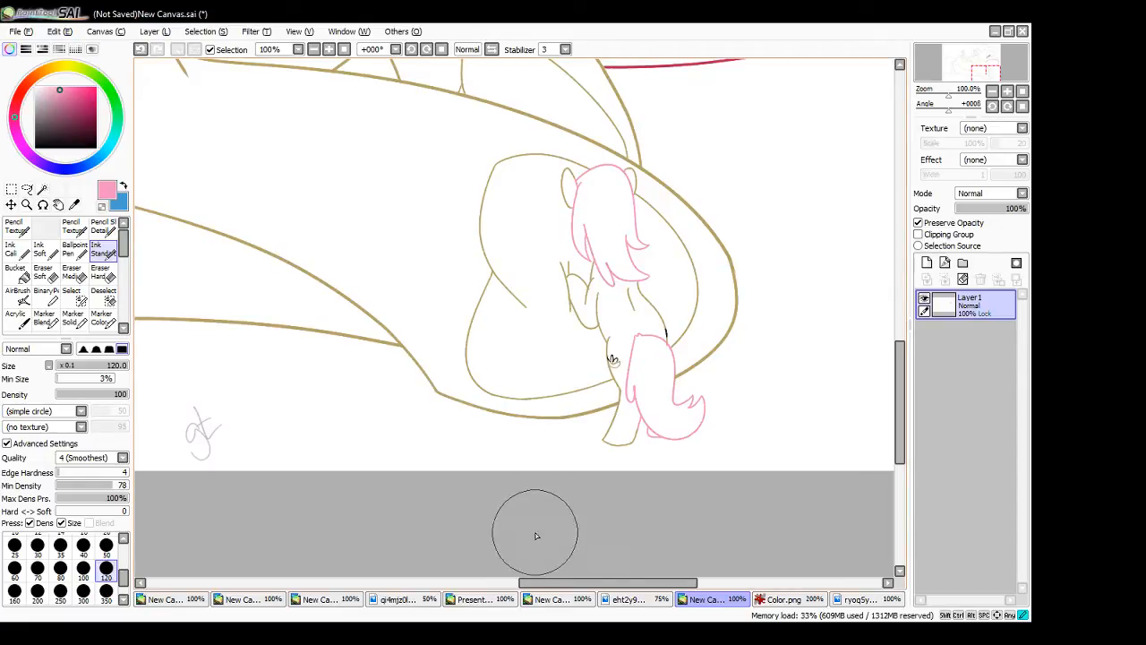
- Recolour the body, legs, flank flower mark and ears of the small pony at the large hoof in blue
left_click(124, 187)
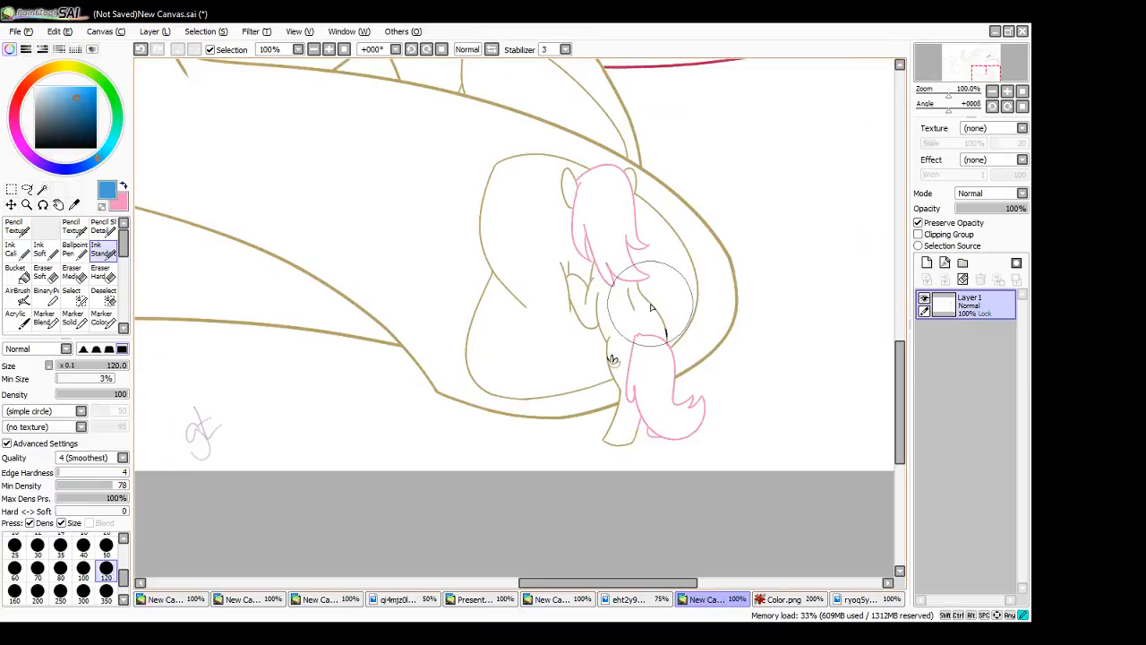
left_click_drag(663, 328, 668, 337)
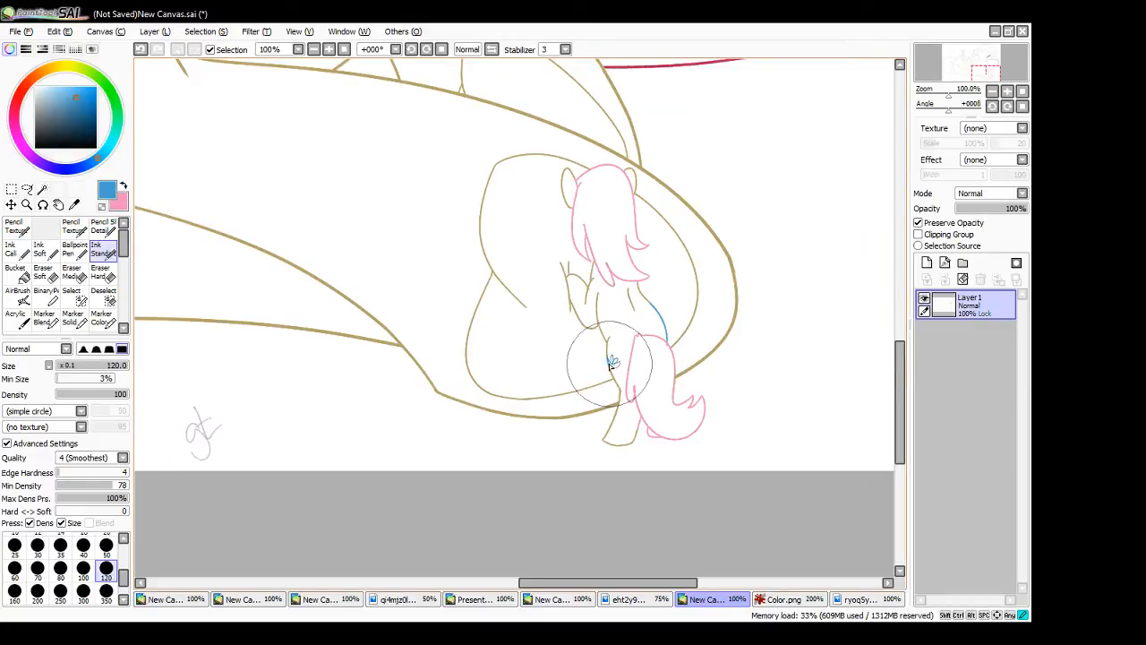
mouse_move(610, 364)
left_mouse_down()
mouse_move(608, 334)
mouse_move(568, 265)
mouse_move(586, 310)
mouse_move(592, 273)
mouse_move(591, 287)
mouse_move(658, 317)
mouse_move(635, 311)
left_mouse_up()
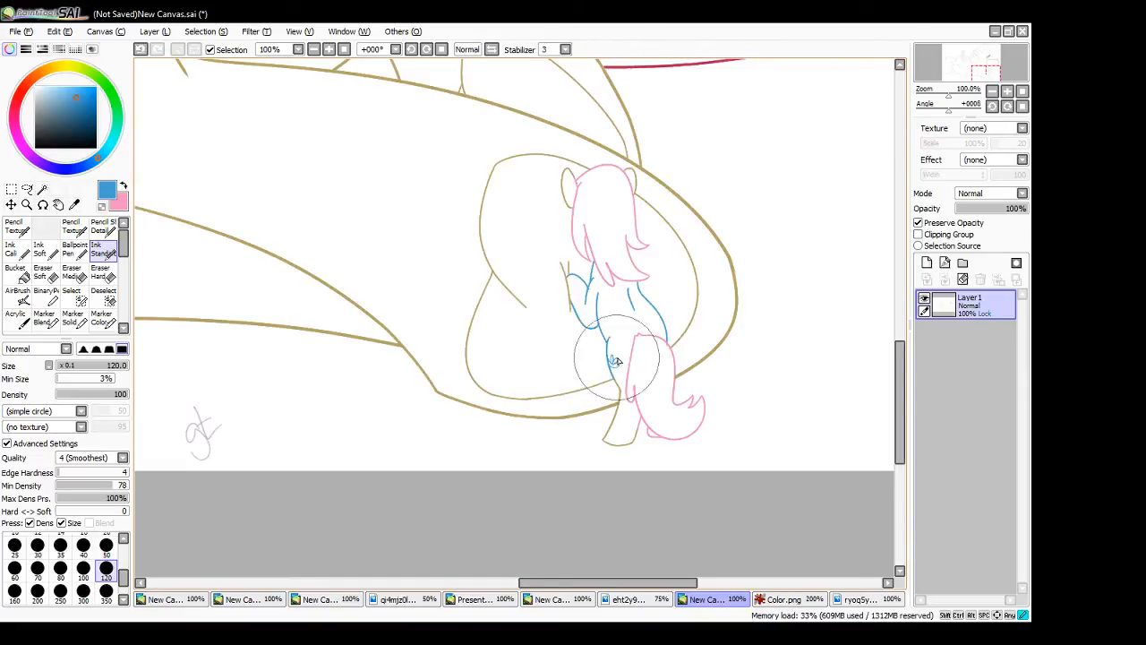
mouse_move(616, 385)
left_mouse_down()
mouse_move(612, 366)
mouse_move(604, 446)
mouse_move(636, 432)
left_mouse_up()
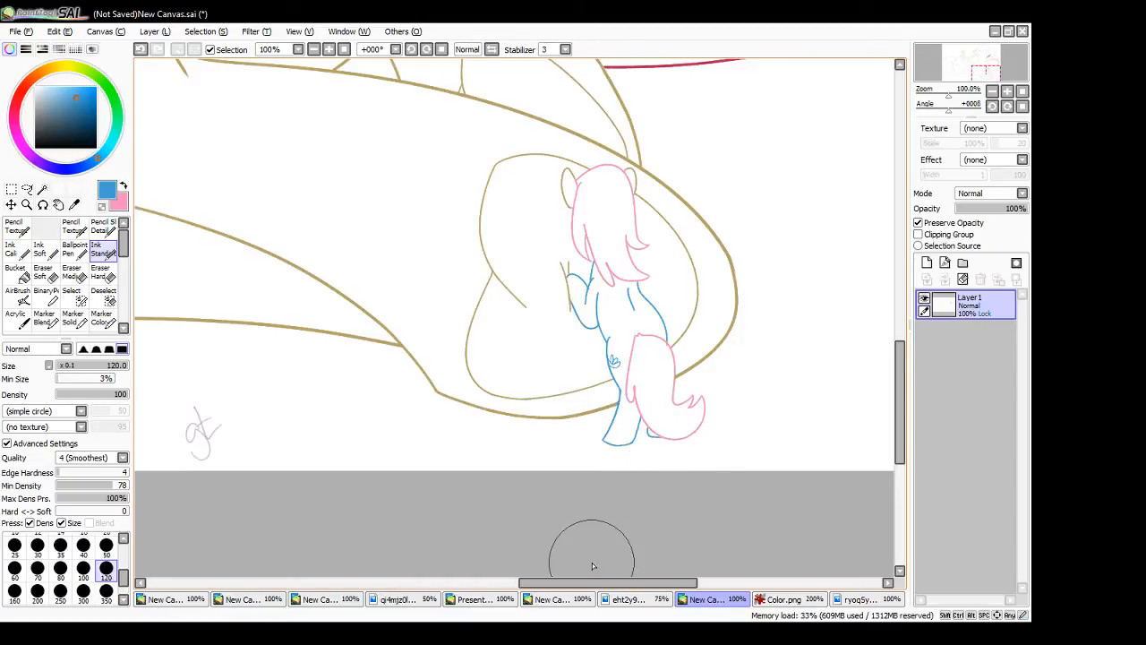
mouse_move(564, 178)
left_mouse_down()
mouse_move(570, 209)
mouse_move(568, 177)
left_mouse_up()
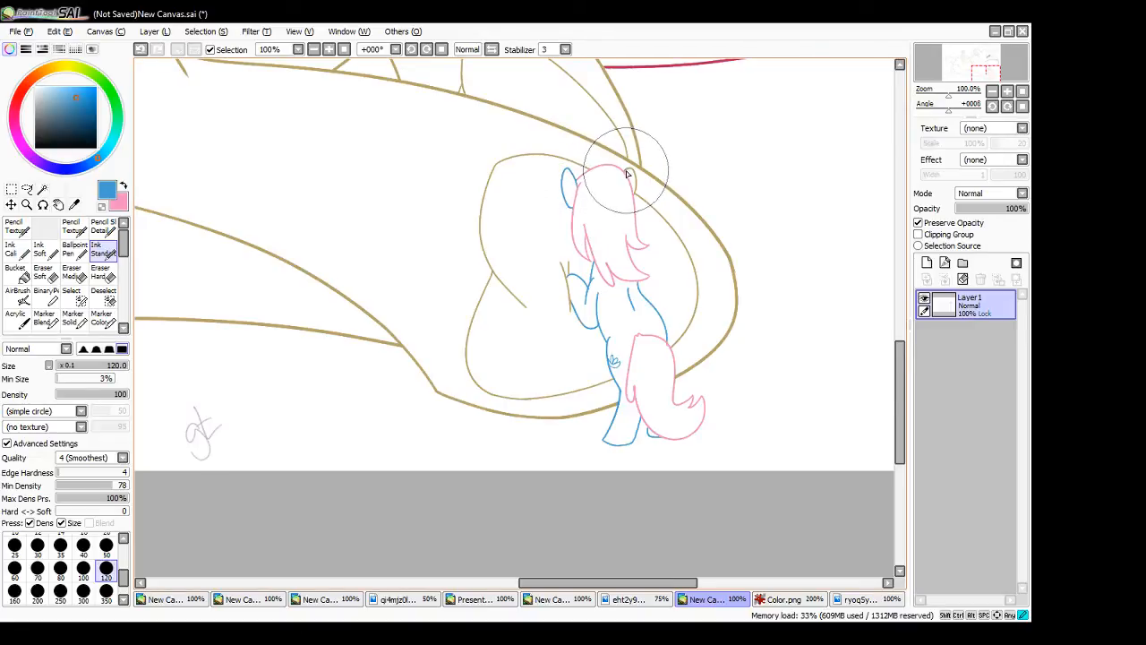
left_click_drag(630, 171, 635, 195)
- Recolour the outer mane and the tail base of the small pony sitting on the large pony in blue
left_click_drag(586, 583, 371, 573)
left_click_drag(900, 389, 889, 252)
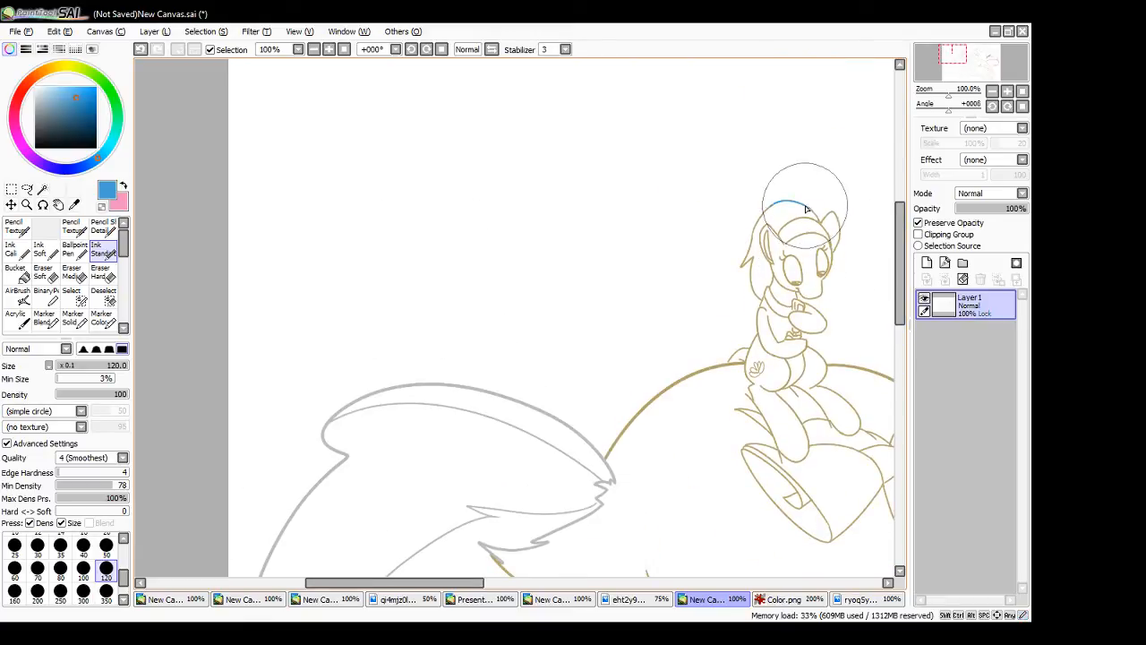
mouse_move(771, 208)
left_mouse_down()
mouse_move(814, 215)
mouse_move(755, 238)
mouse_move(741, 267)
mouse_move(752, 235)
mouse_move(760, 302)
left_mouse_up()
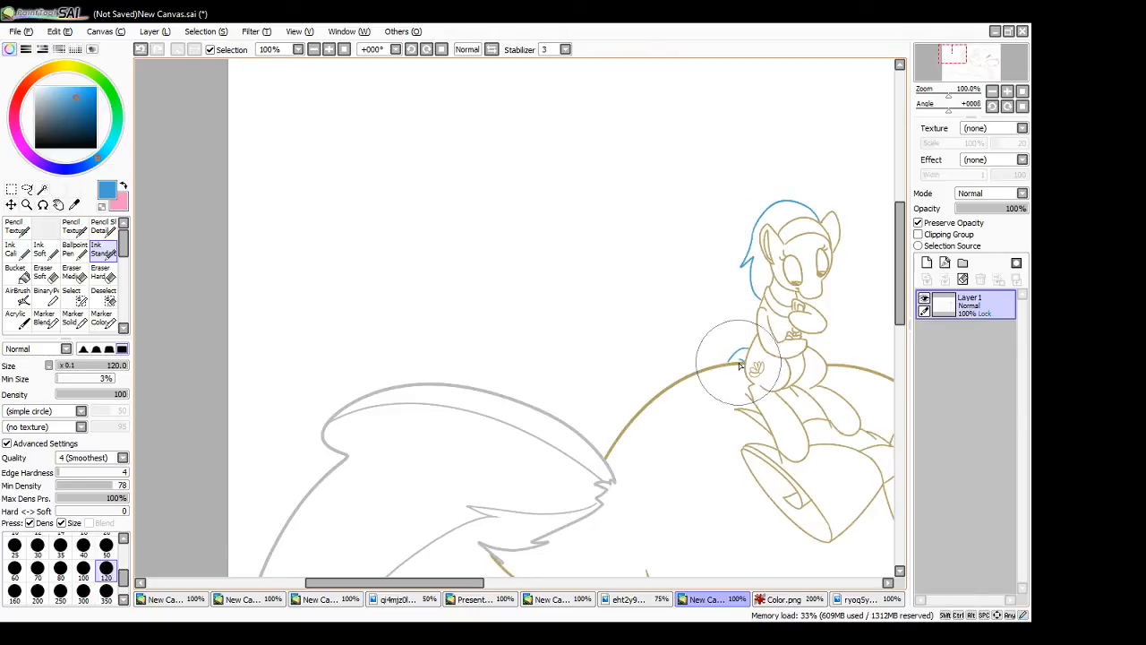
- Recolour the sitting small pony's face, ears, headband, forelegs, torso, haunch and flank mark in pink
left_click_drag(462, 583, 520, 595)
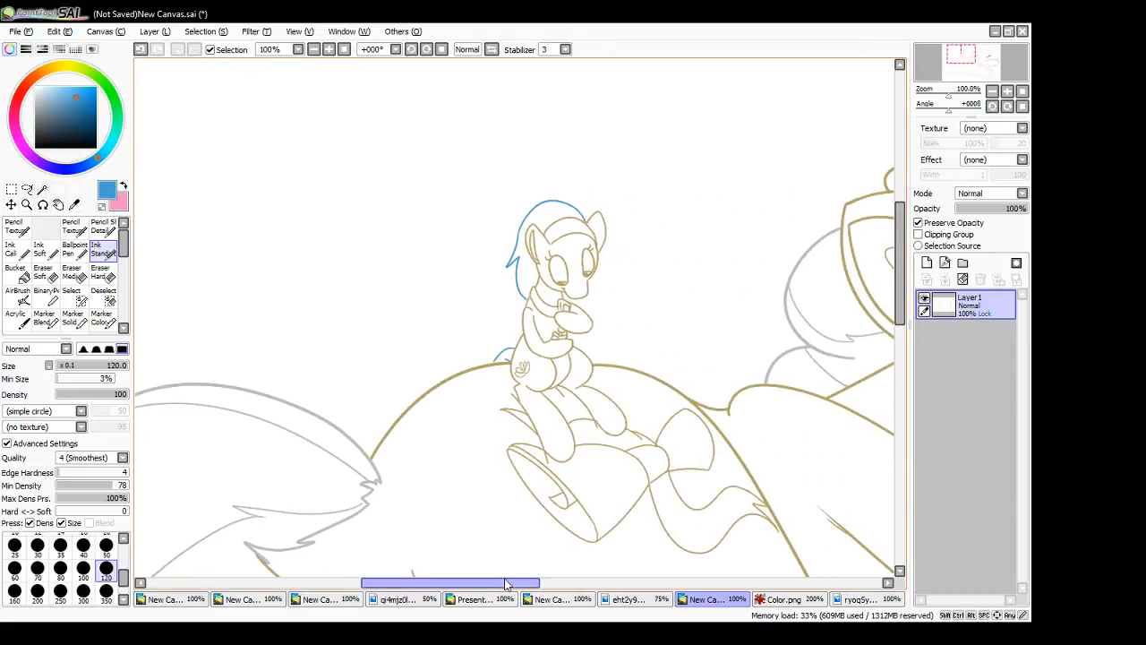
left_click(123, 185)
mouse_move(579, 311)
left_mouse_down()
mouse_move(536, 330)
mouse_move(527, 310)
mouse_move(542, 283)
mouse_move(582, 293)
mouse_move(580, 251)
left_mouse_up()
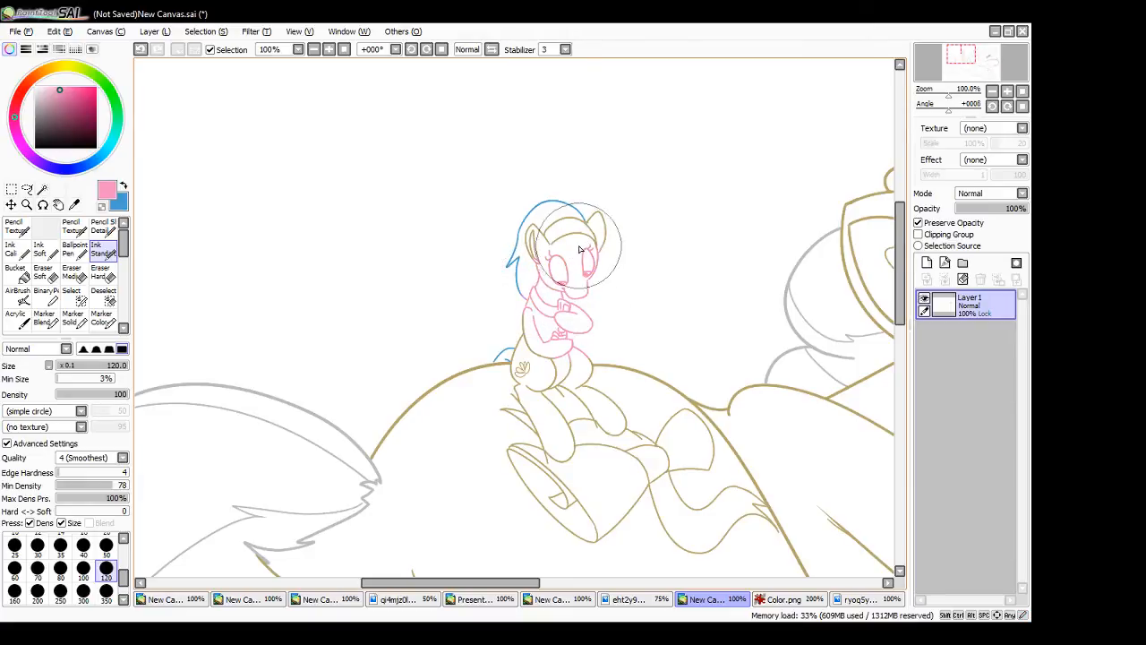
left_click(124, 185)
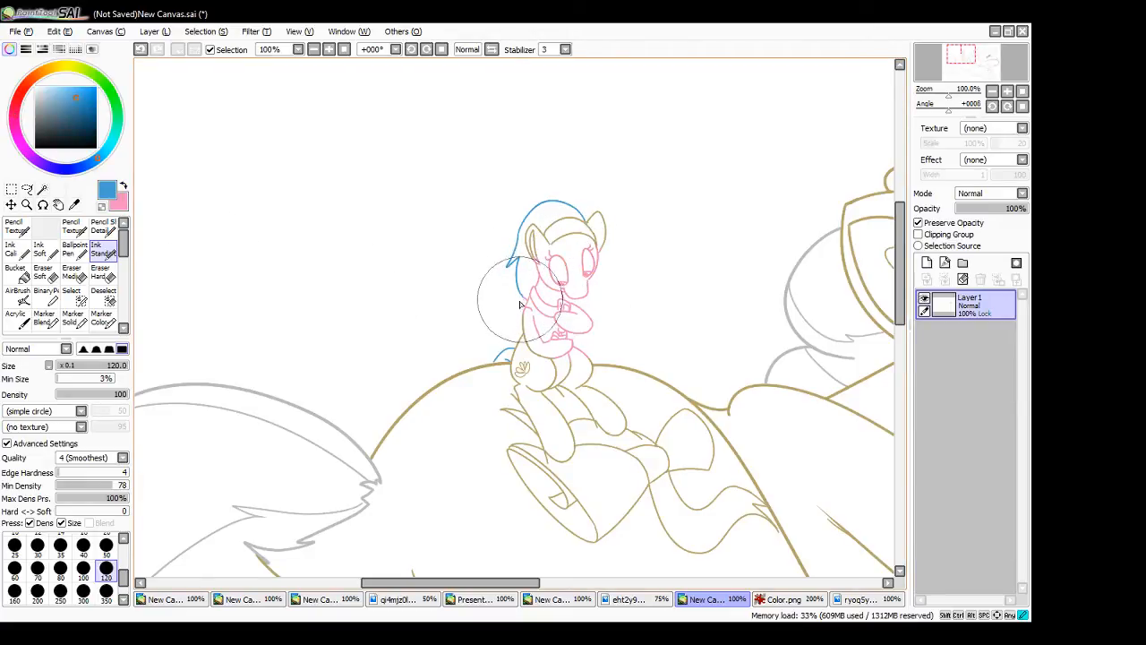
left_click(124, 186)
mouse_move(598, 219)
left_mouse_down()
mouse_move(598, 253)
mouse_move(561, 259)
mouse_move(538, 232)
mouse_move(526, 247)
mouse_move(530, 237)
mouse_move(549, 251)
mouse_move(543, 240)
mouse_move(529, 249)
mouse_move(536, 265)
mouse_move(570, 230)
mouse_move(589, 254)
mouse_move(587, 220)
left_mouse_up()
left_click(123, 185)
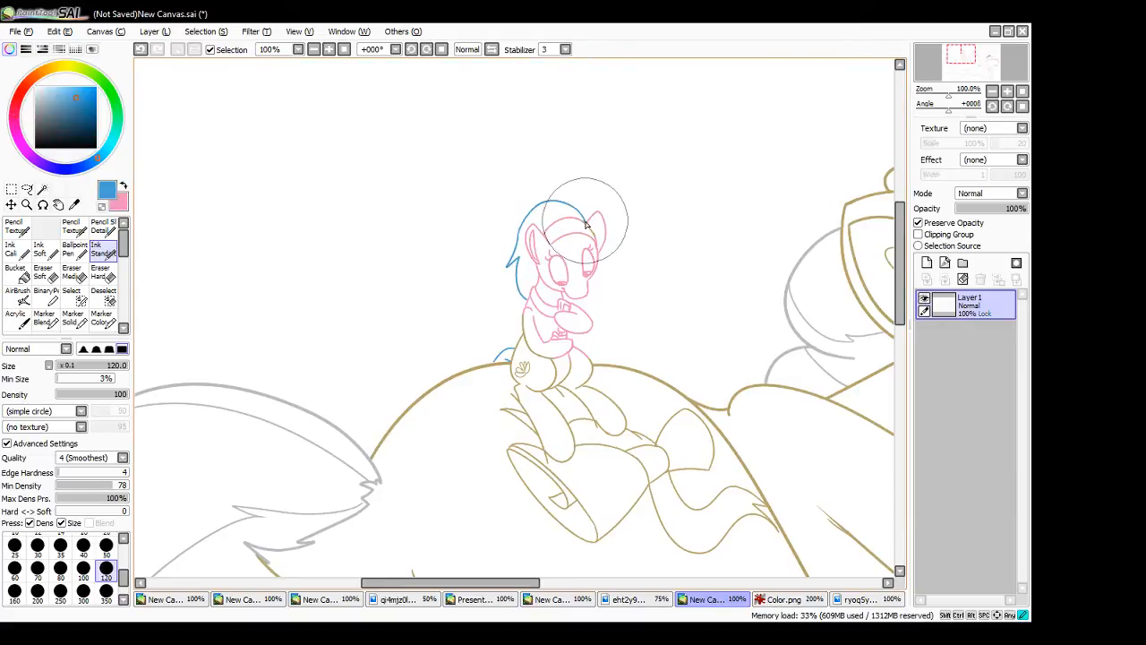
left_click(124, 186)
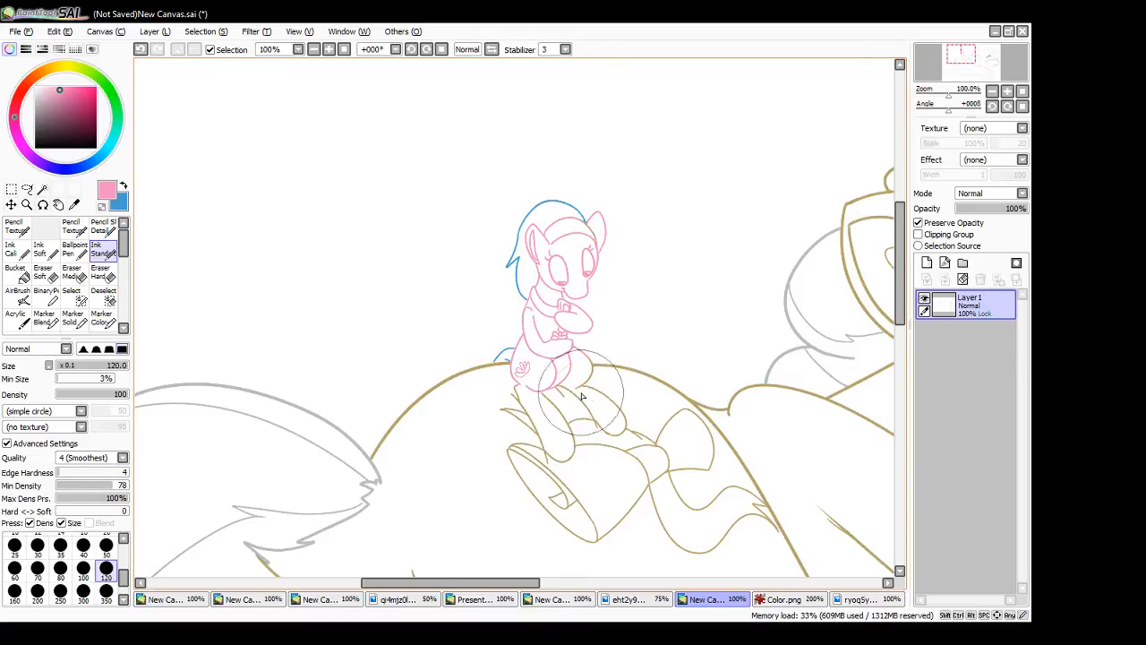
- Recolour both dangling hind legs of the sitting small pony in pink
left_click_drag(599, 424, 622, 433)
mouse_move(582, 386)
left_mouse_down()
mouse_move(611, 400)
mouse_move(623, 433)
left_mouse_up()
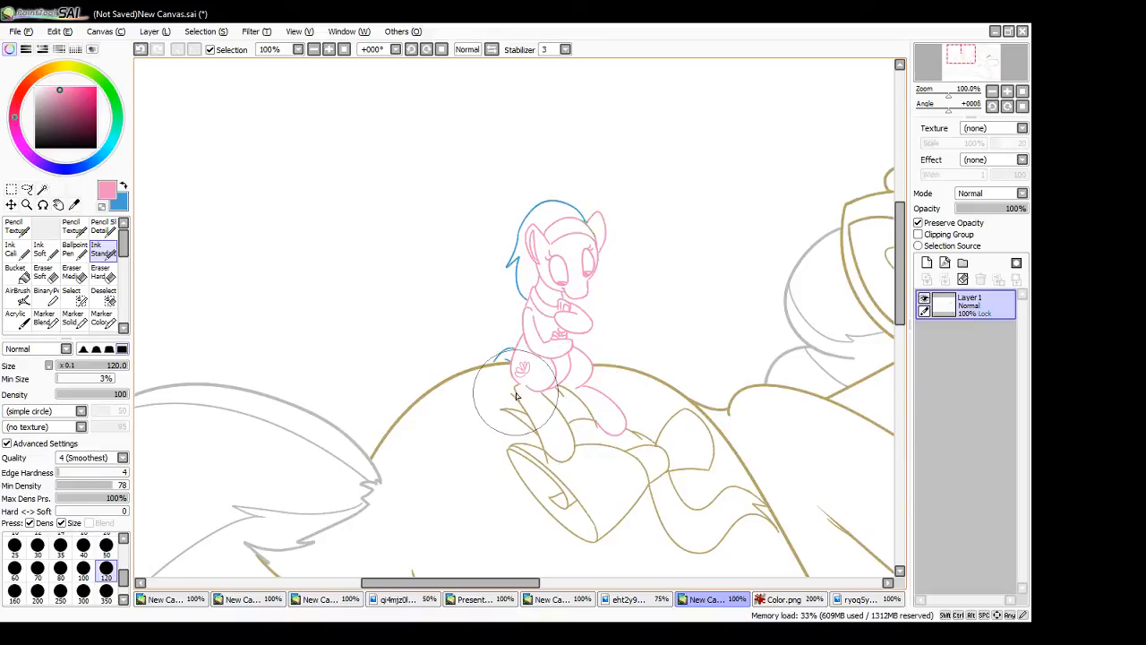
mouse_move(524, 403)
left_mouse_down()
mouse_move(515, 394)
mouse_move(565, 427)
mouse_move(572, 441)
mouse_move(549, 457)
mouse_move(568, 458)
left_mouse_up()
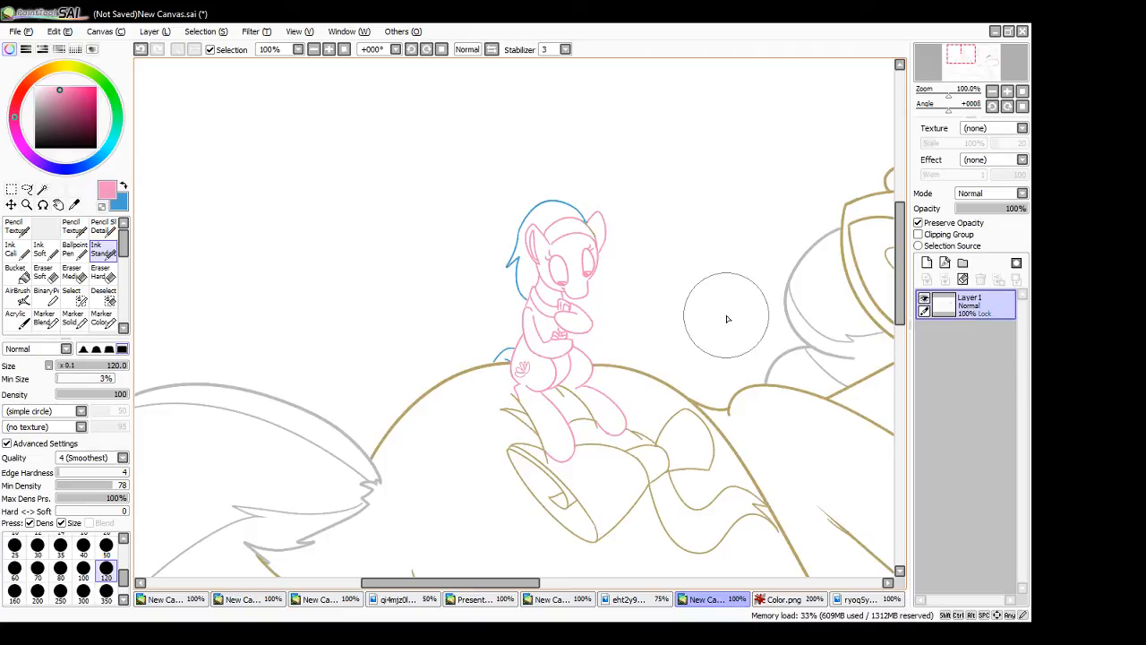
- Recolour the sitting small pony's eye outlines and eyelashes in black and sample her body pink again
left_click(36, 148)
mouse_move(554, 267)
left_mouse_down()
mouse_move(551, 255)
mouse_move(564, 262)
mouse_move(555, 276)
mouse_move(551, 261)
mouse_move(573, 265)
mouse_move(588, 251)
mouse_move(591, 272)
mouse_move(588, 253)
mouse_move(594, 260)
left_mouse_up()
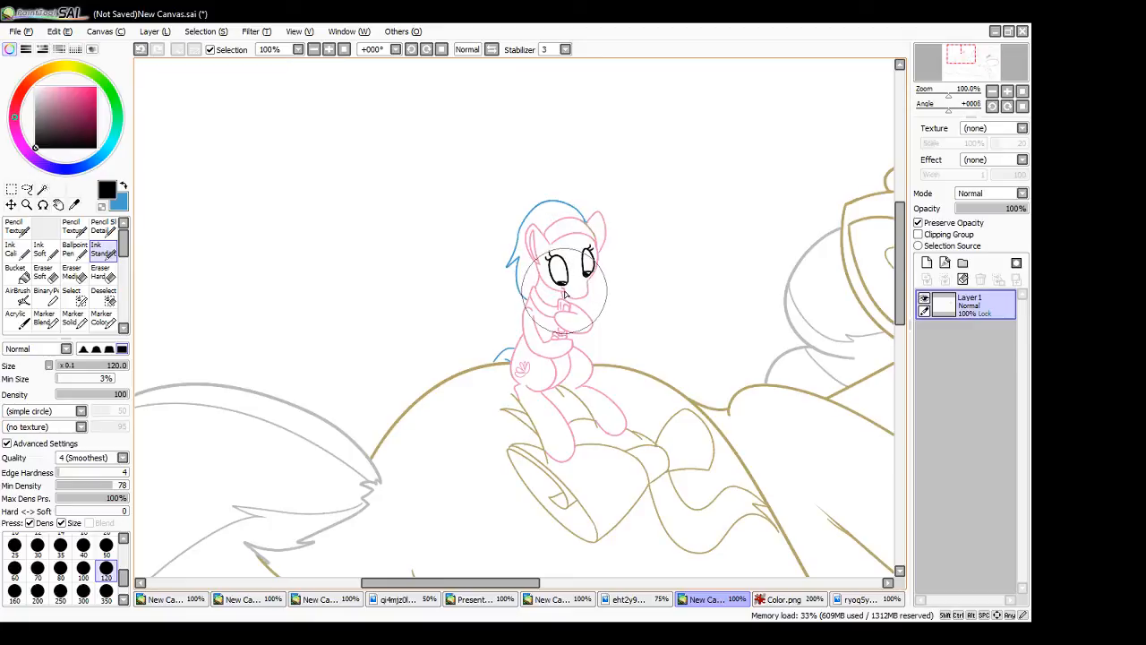
left_click(564, 294, "alt")
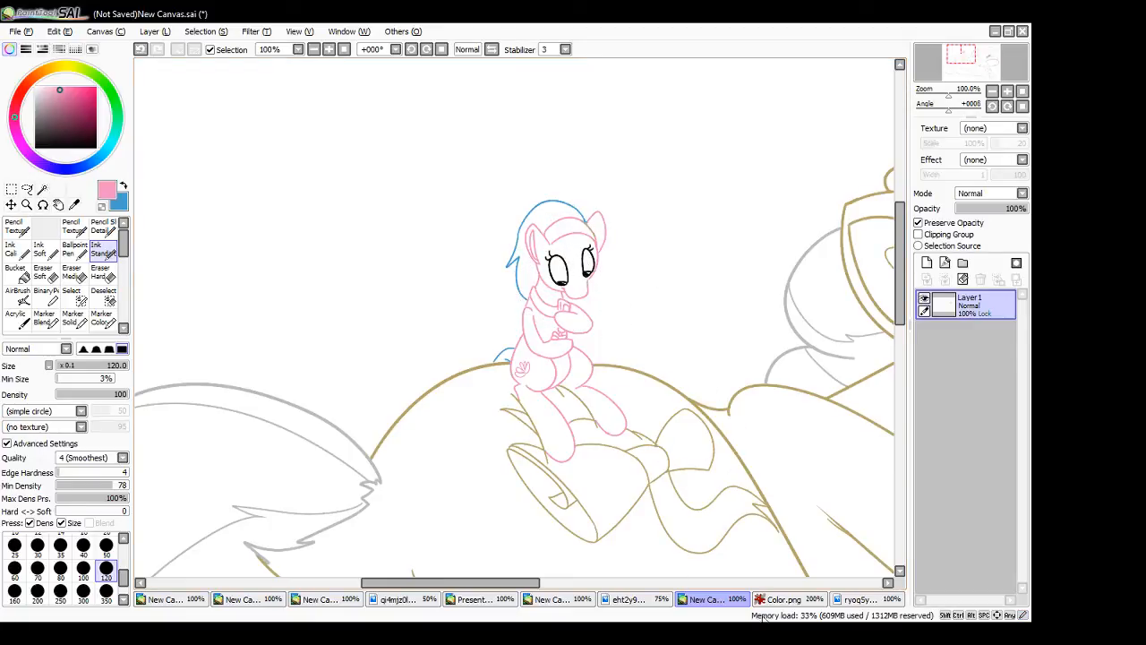
- Sample the darker blue from Aloe's eye in the colour guide and recolour the sitting small pony's irises with it
left_click(781, 599)
left_click(647, 405, "alt")
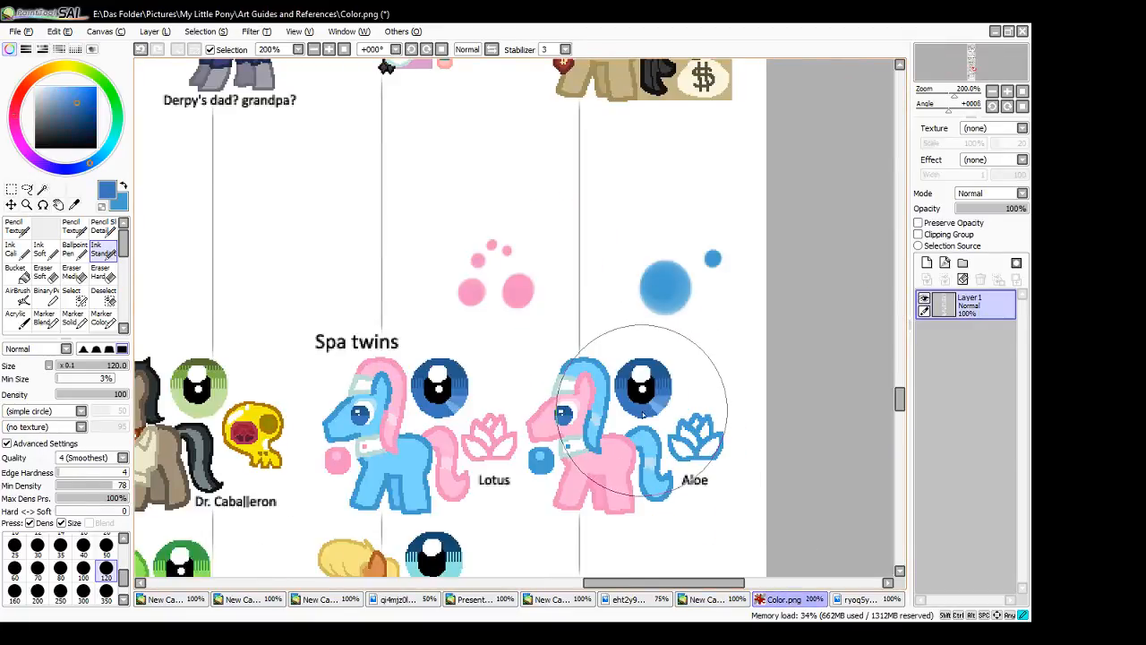
left_click(706, 600)
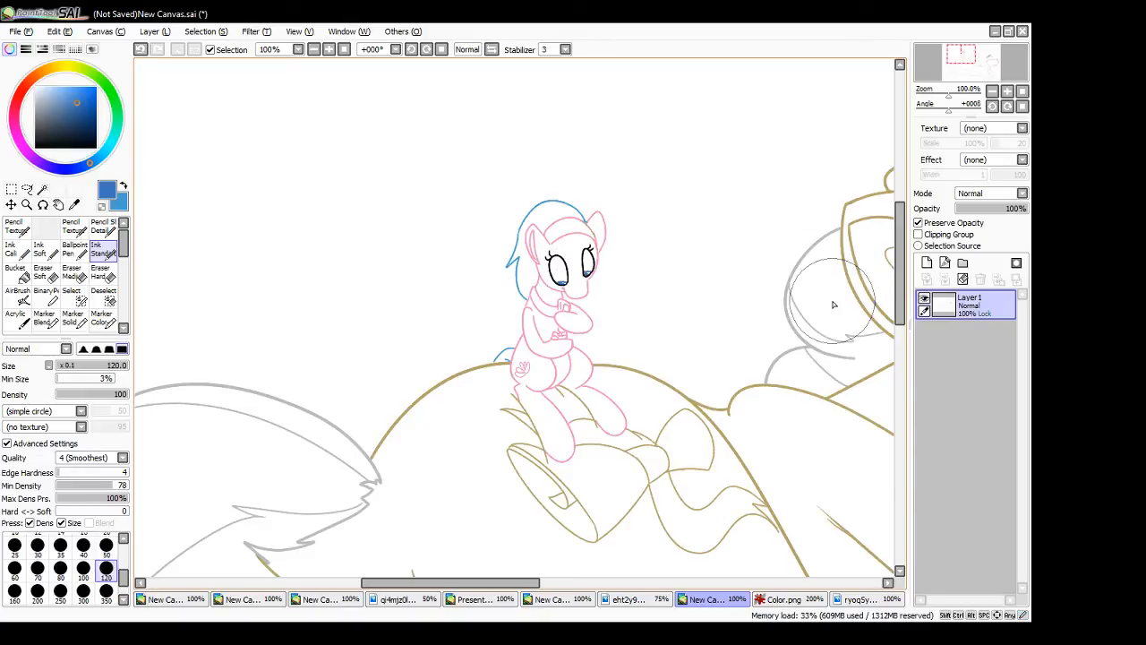
- Pick a pale greyish blue, compare it with Aloe in the colour guide, and recolour the sitting small pony's collar and headband
left_click(43, 89)
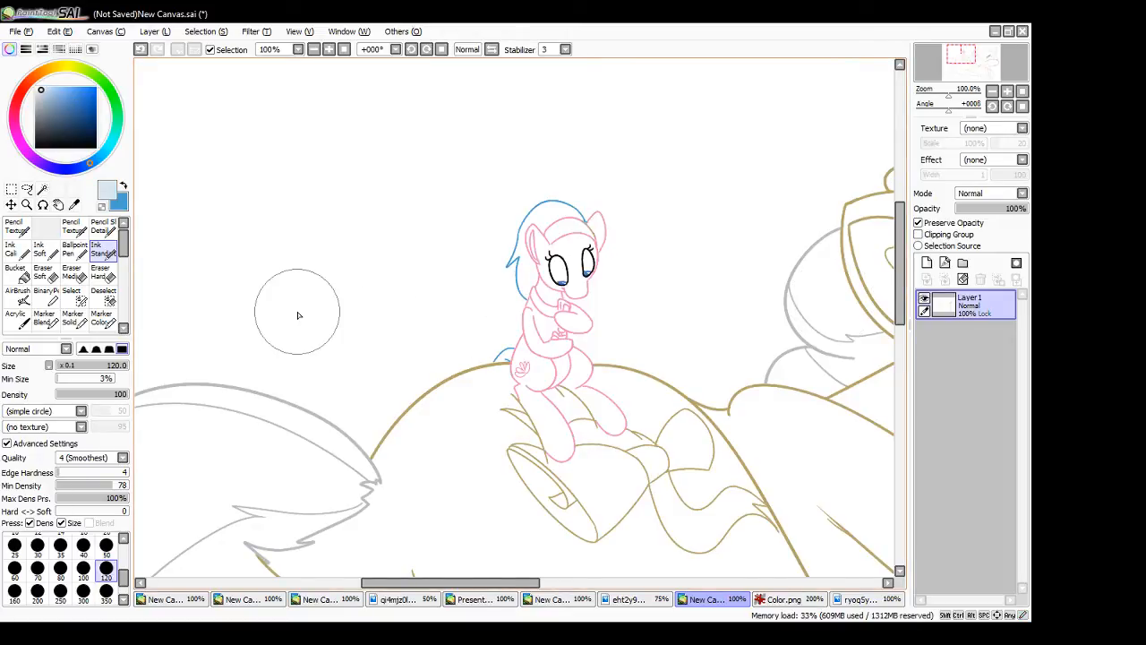
left_click(51, 93)
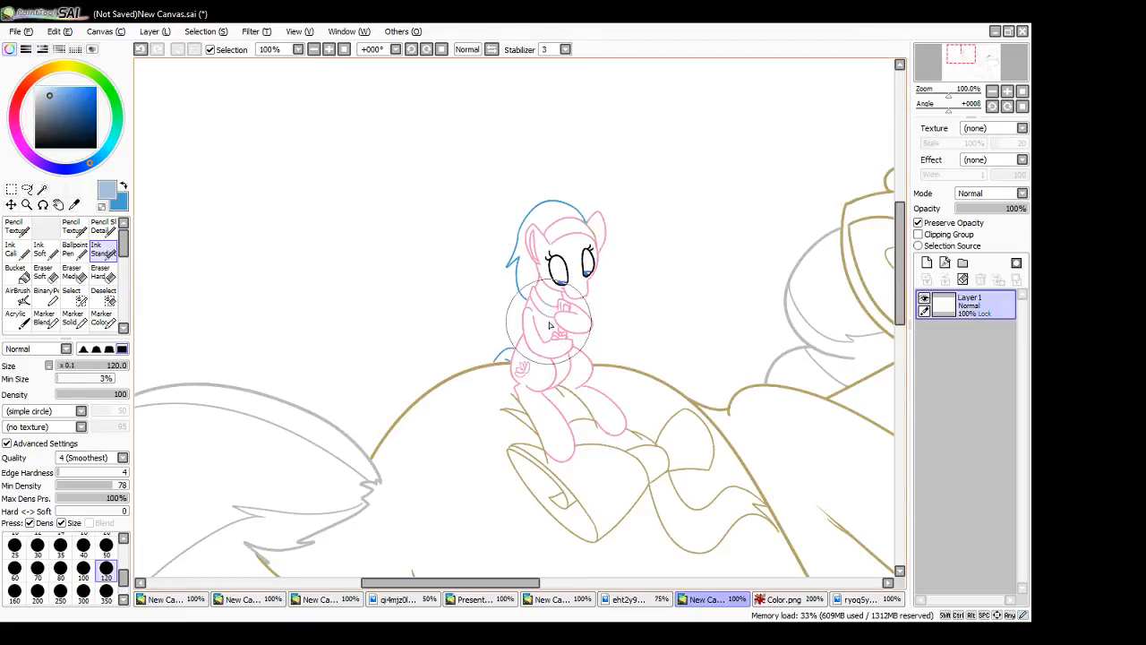
left_click(782, 599)
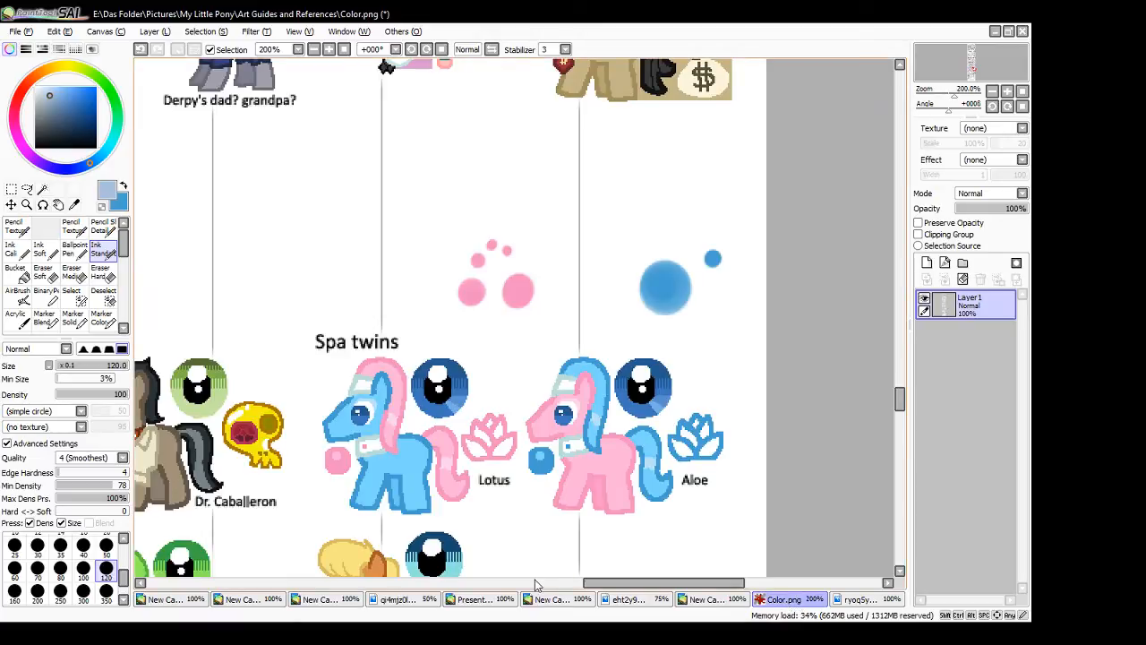
left_click(721, 600)
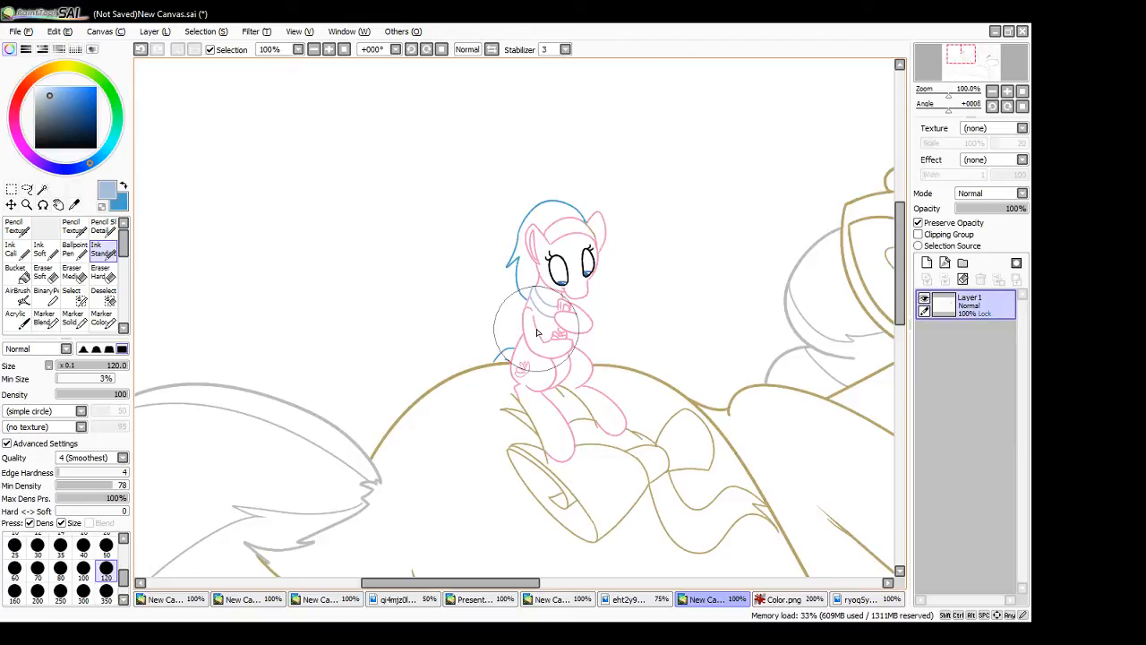
left_click_drag(507, 584, 672, 589)
left_click_drag(900, 304, 913, 282)
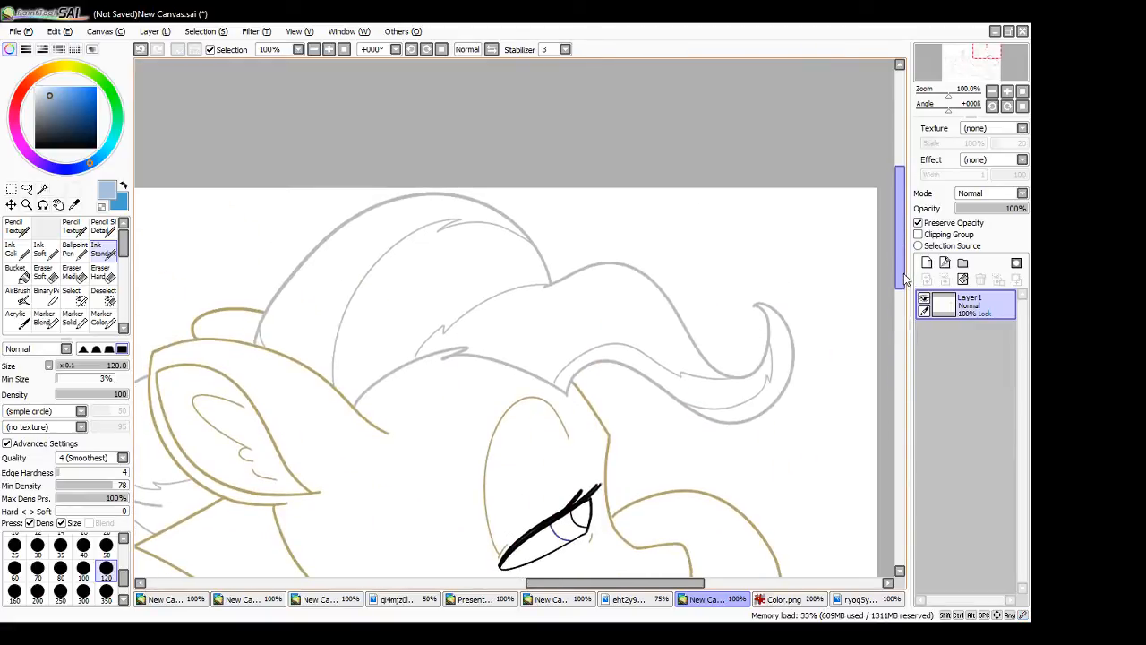
left_click_drag(657, 584, 474, 584)
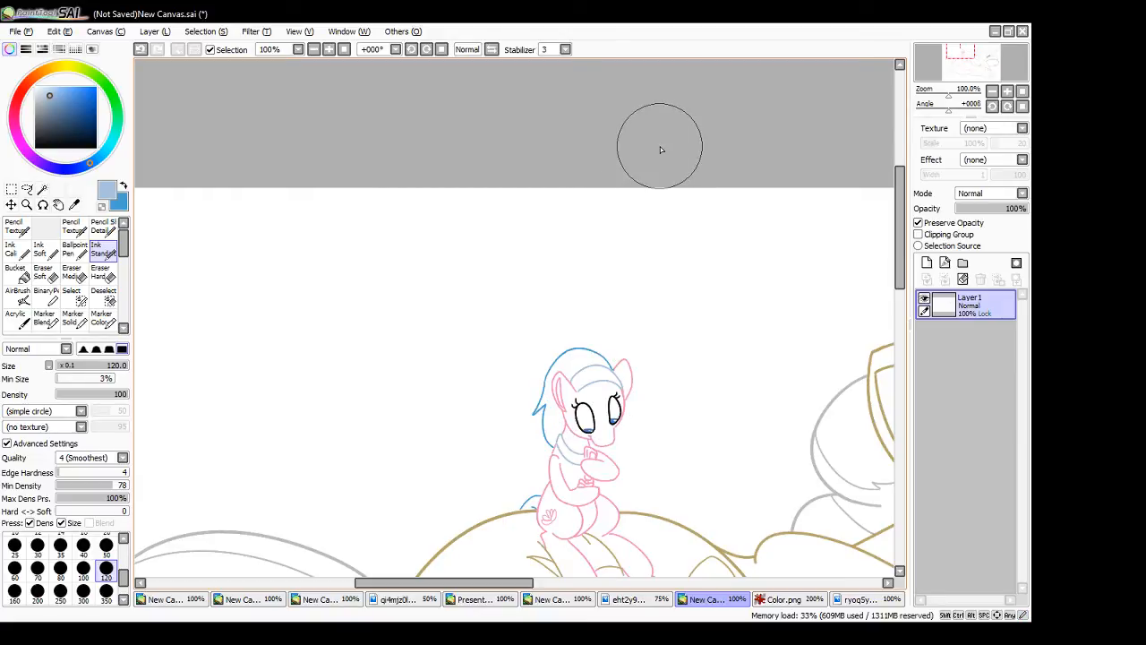
- Pick a golden yellow and recolour the upper part of the object the sitting small pony holds
left_click(58, 72)
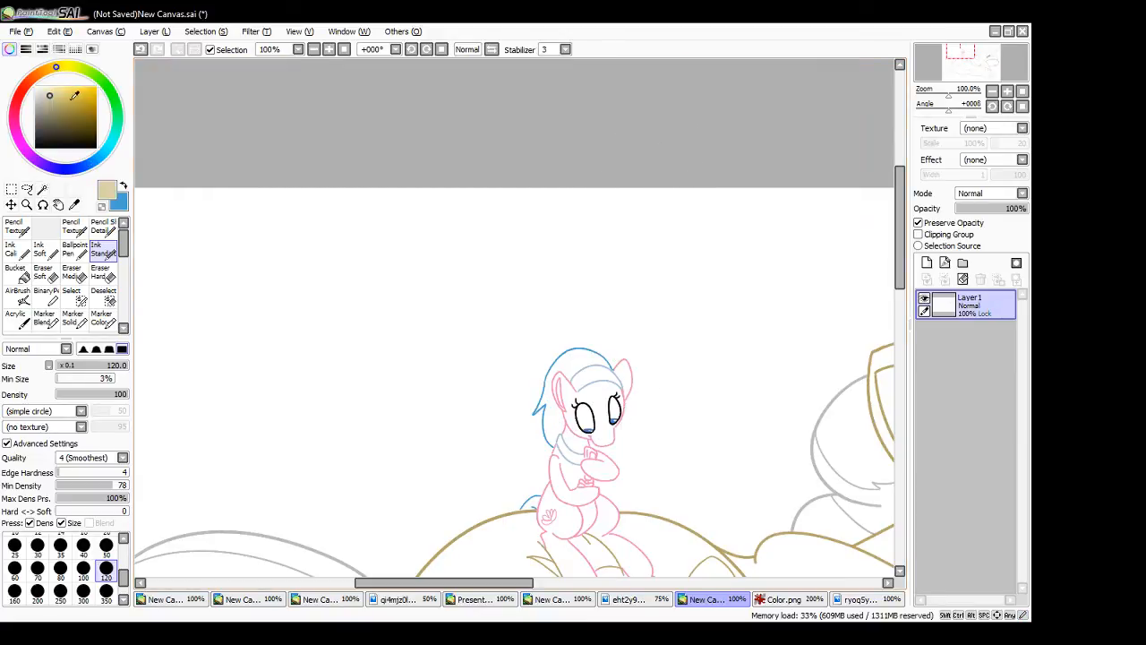
left_click(78, 94)
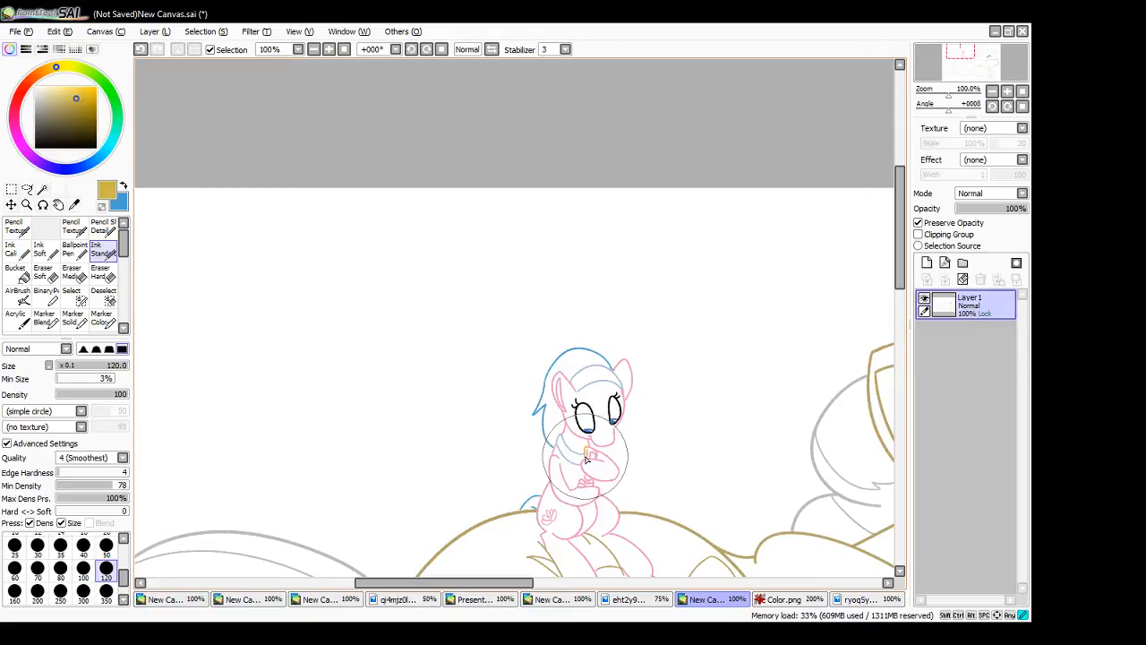
left_click_drag(590, 451, 597, 452)
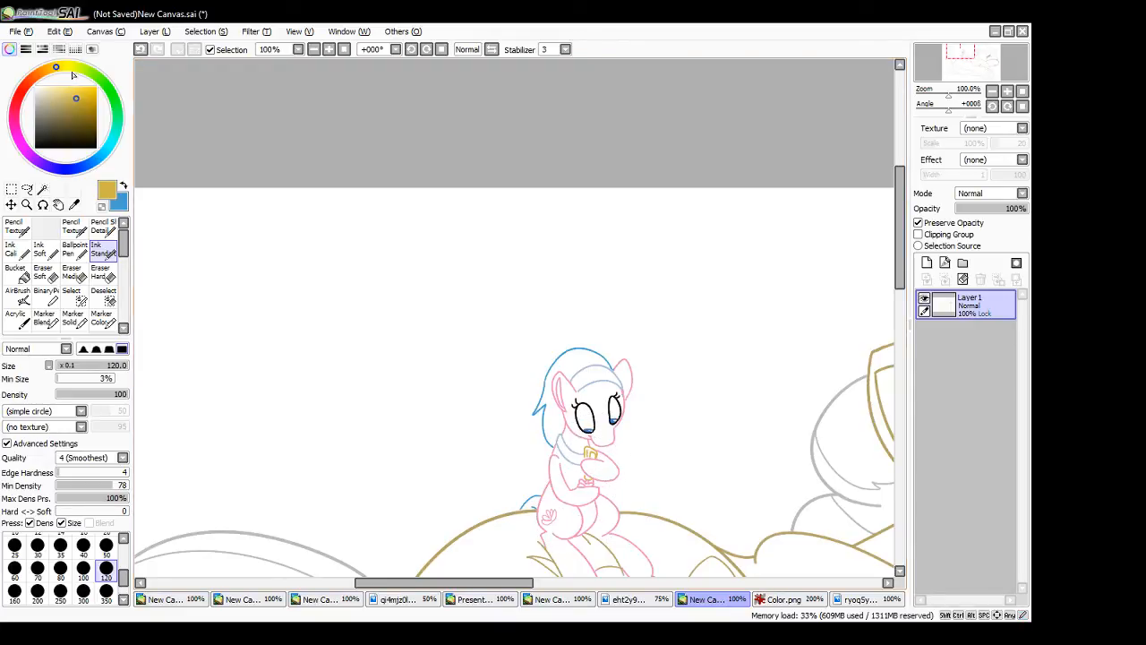
- Pick a pale pinkish purple and recolour the lower end of the object the sitting small pony holds
left_click(33, 79)
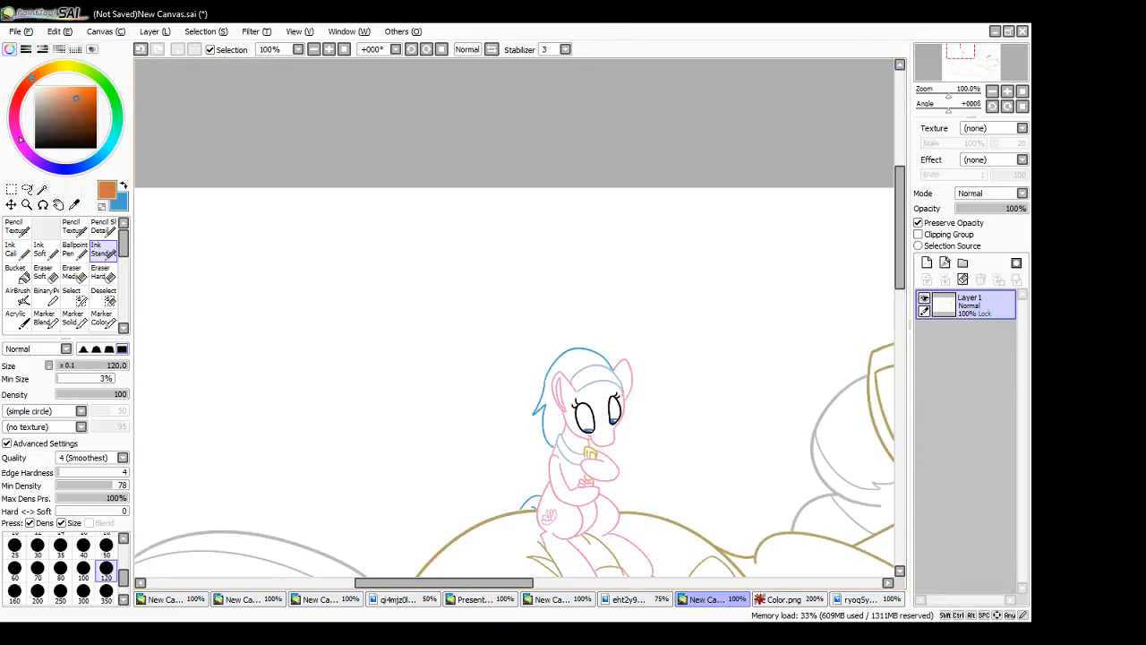
left_click(19, 136)
left_click_drag(70, 96, 53, 96)
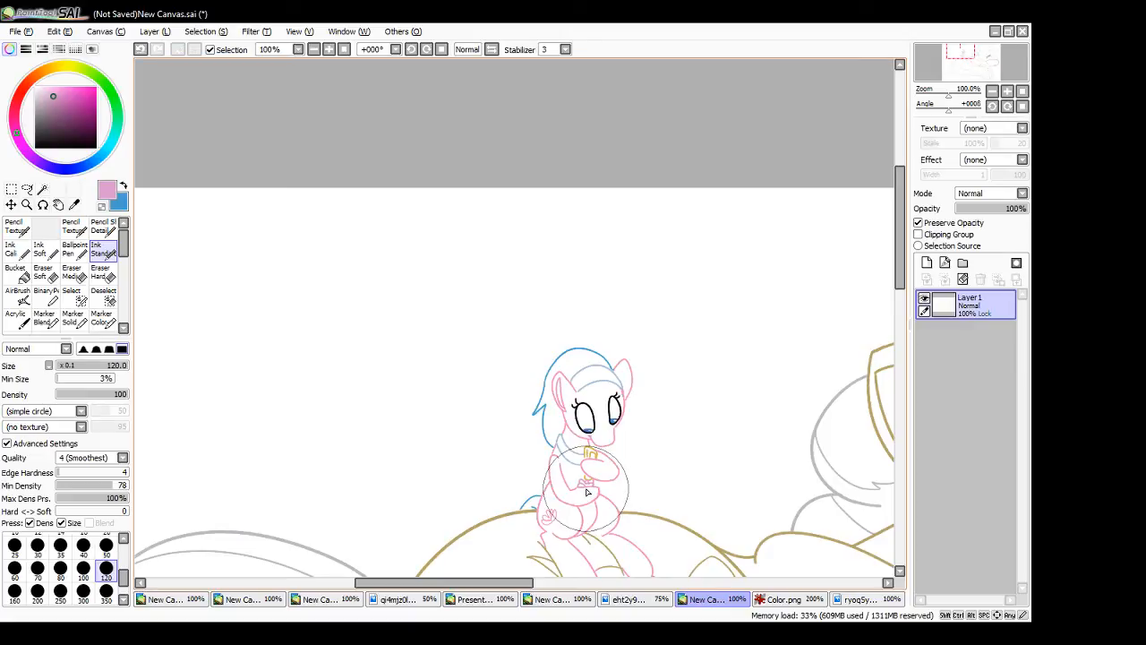
left_click(344, 49)
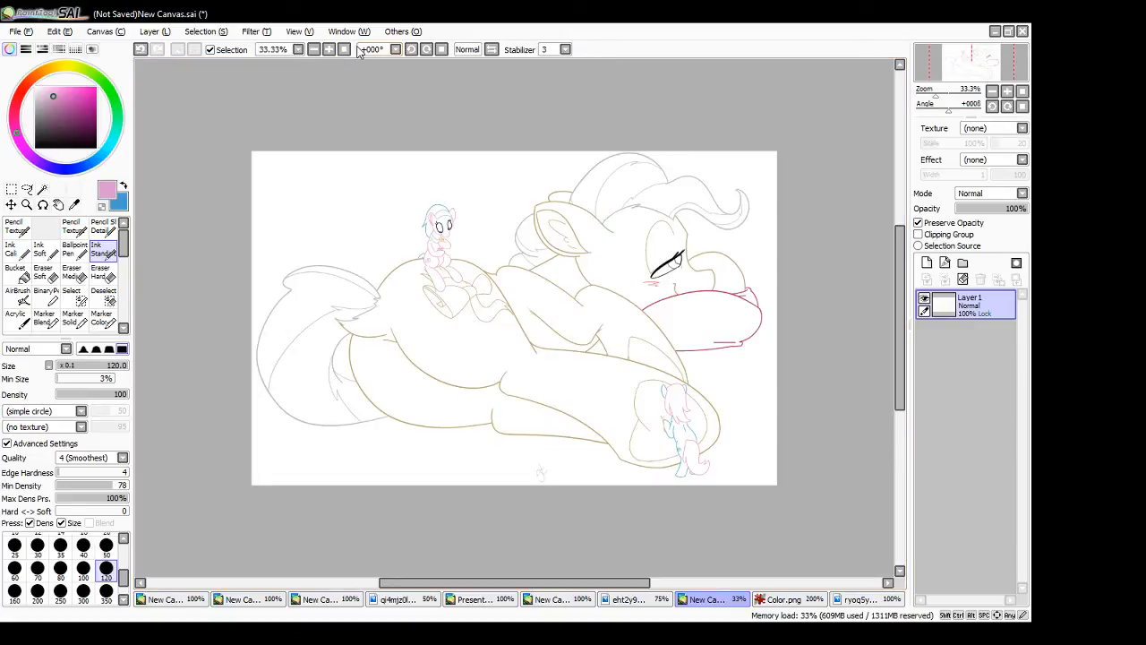
- Sample the blue of the ribbon from The Mayor's colour guide, darken it, and return to the pony canvas
left_click(851, 599)
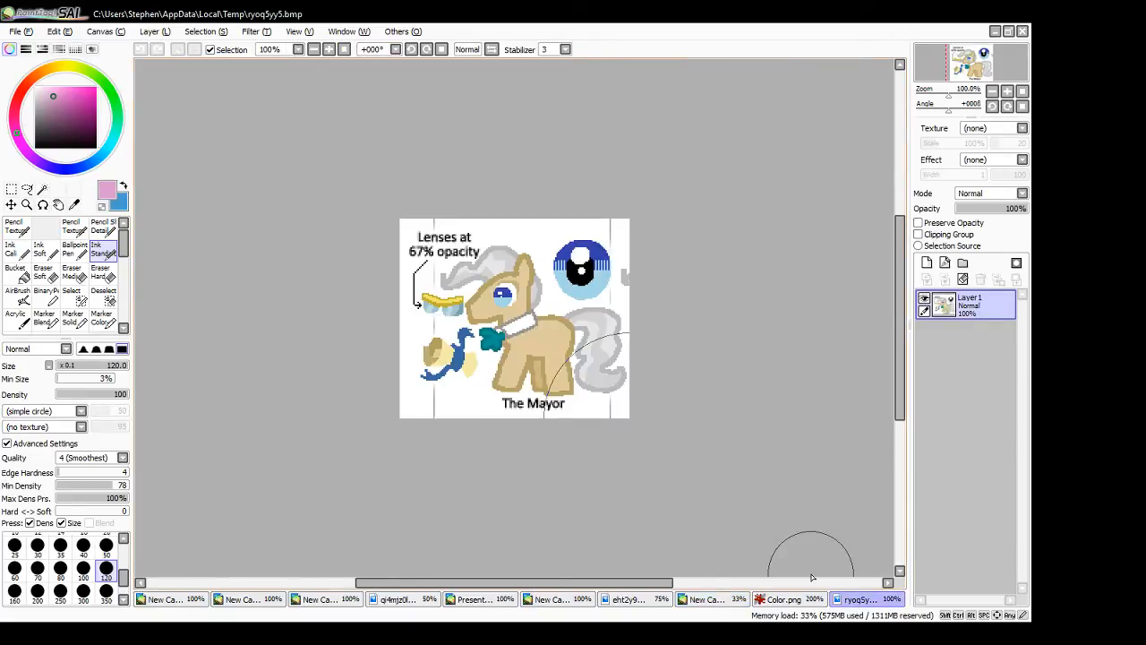
left_click(443, 359, "alt")
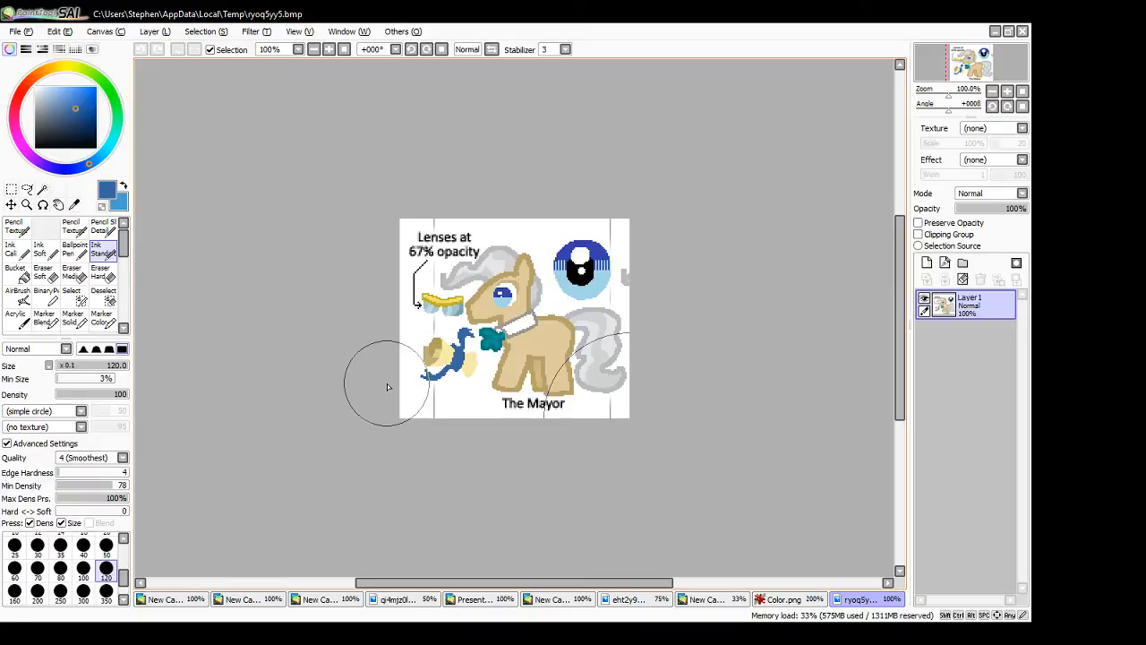
left_click(298, 216)
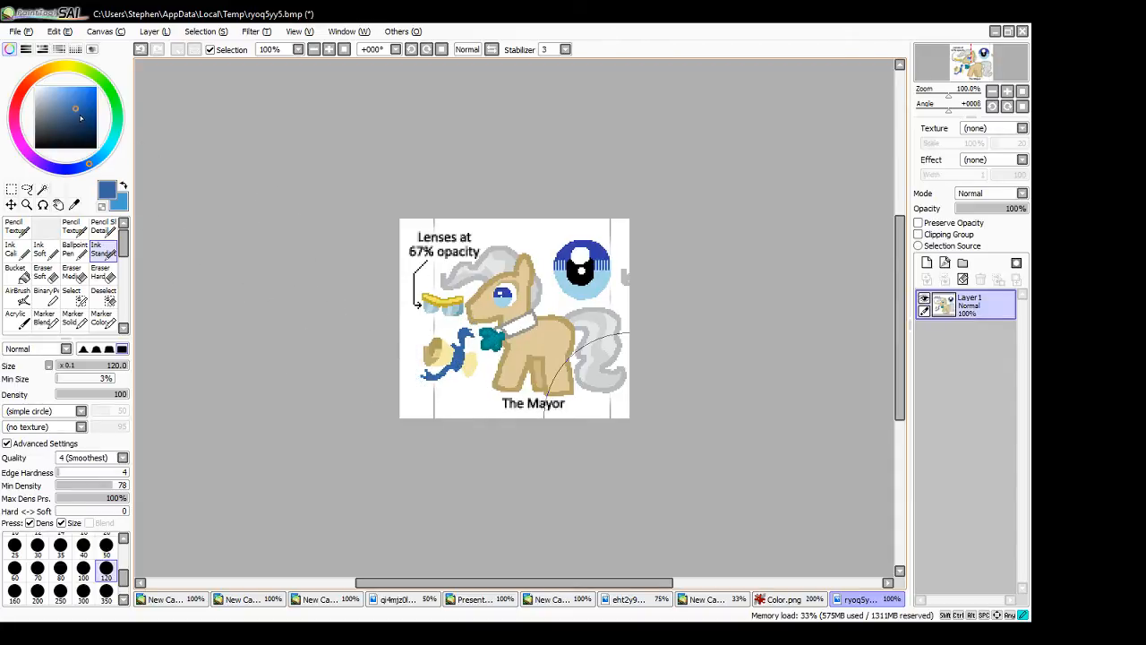
left_click(84, 119)
left_click(769, 602)
left_click(708, 602)
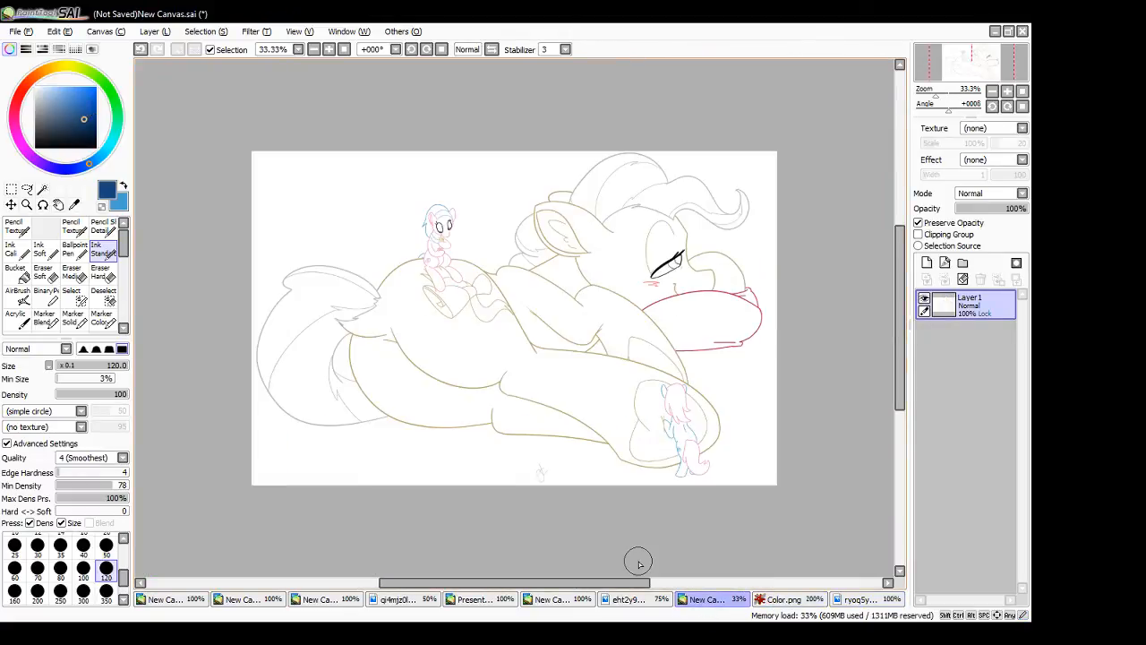
- Recolour the long wavy ribbon tail of the scroll mark on the reclining pony's flank with the dark blue
left_click(329, 49)
left_click(328, 49)
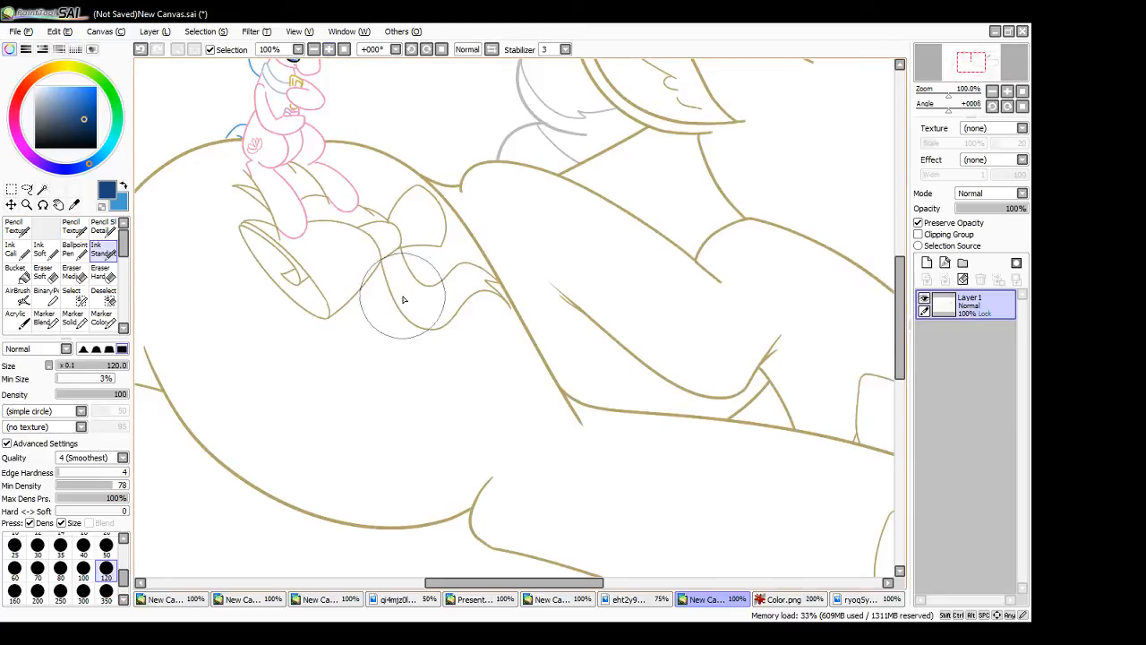
mouse_move(388, 286)
left_mouse_down()
mouse_move(430, 327)
mouse_move(488, 285)
mouse_move(482, 299)
mouse_move(481, 271)
mouse_move(507, 306)
left_mouse_up()
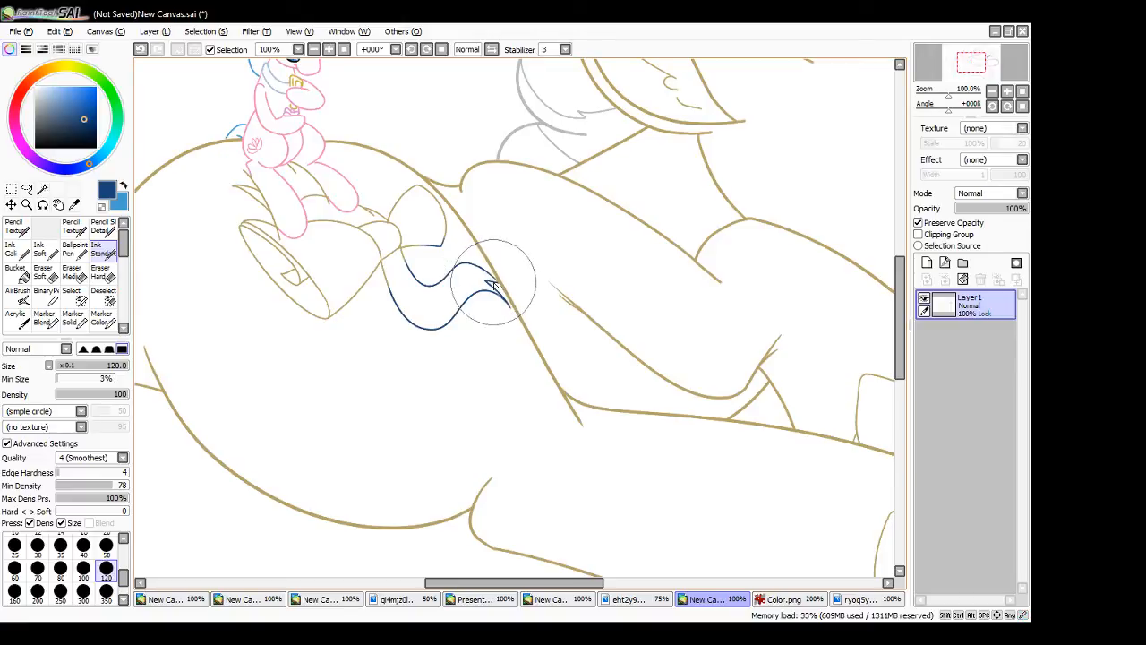
key("ctrl+z")
left_click_drag(487, 269, 510, 315)
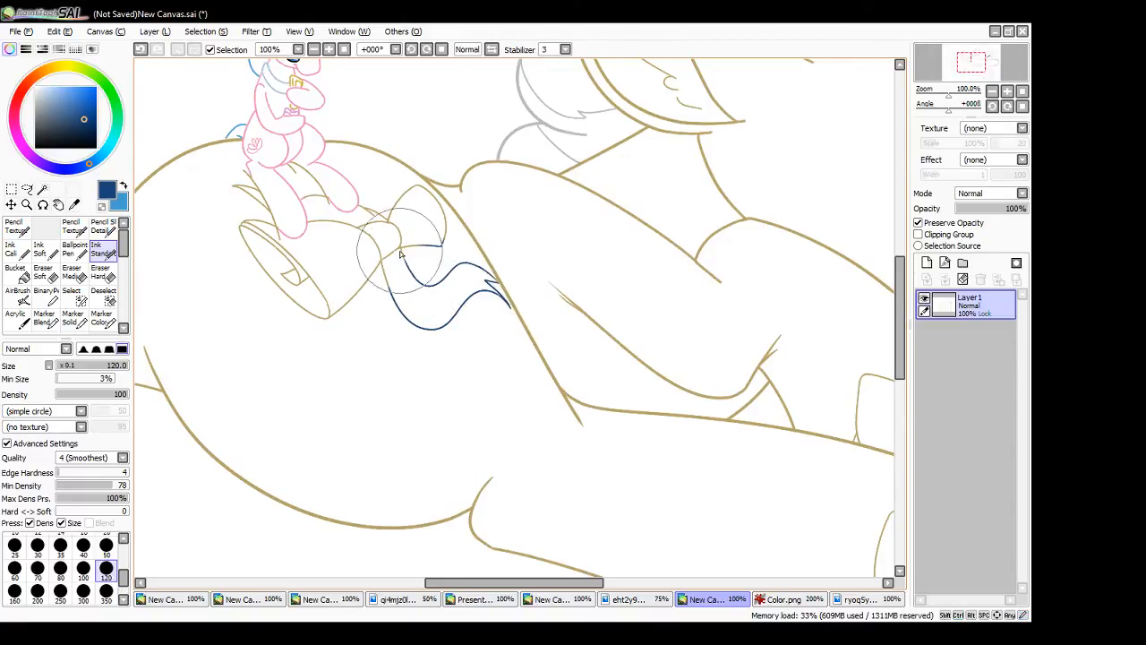
mouse_move(401, 251)
left_mouse_down()
mouse_move(416, 284)
mouse_move(407, 312)
left_mouse_up()
left_click_drag(382, 268, 403, 313)
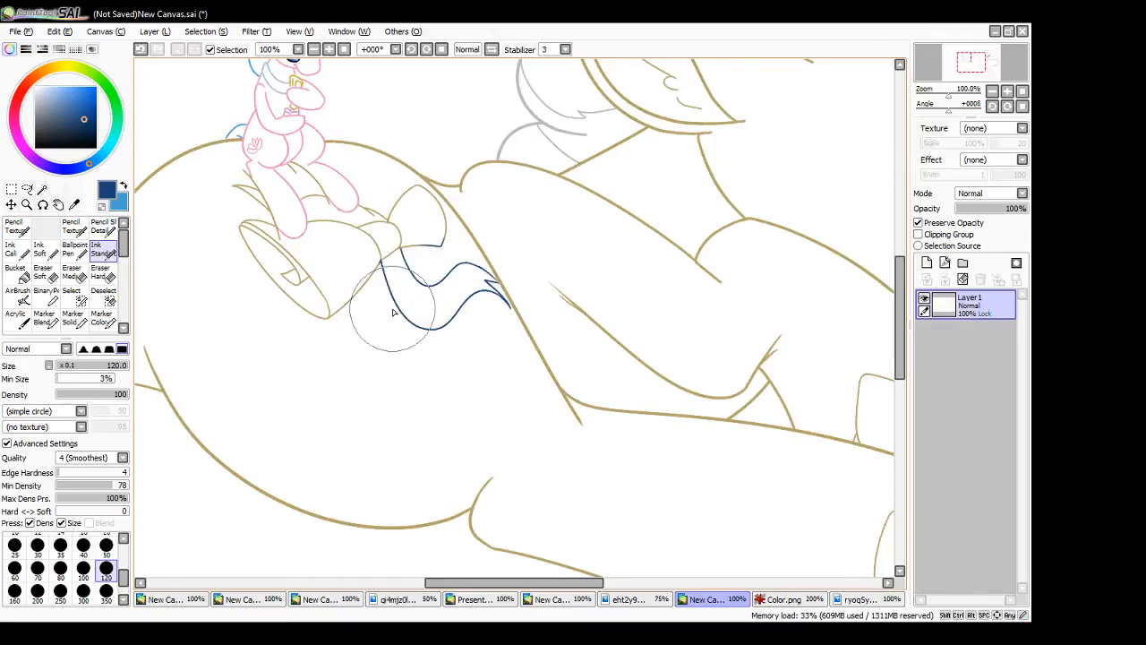
- Recolour the remaining ribbon ends behind the sitting small pony's legs with the dark blue
left_click_drag(360, 209, 387, 223)
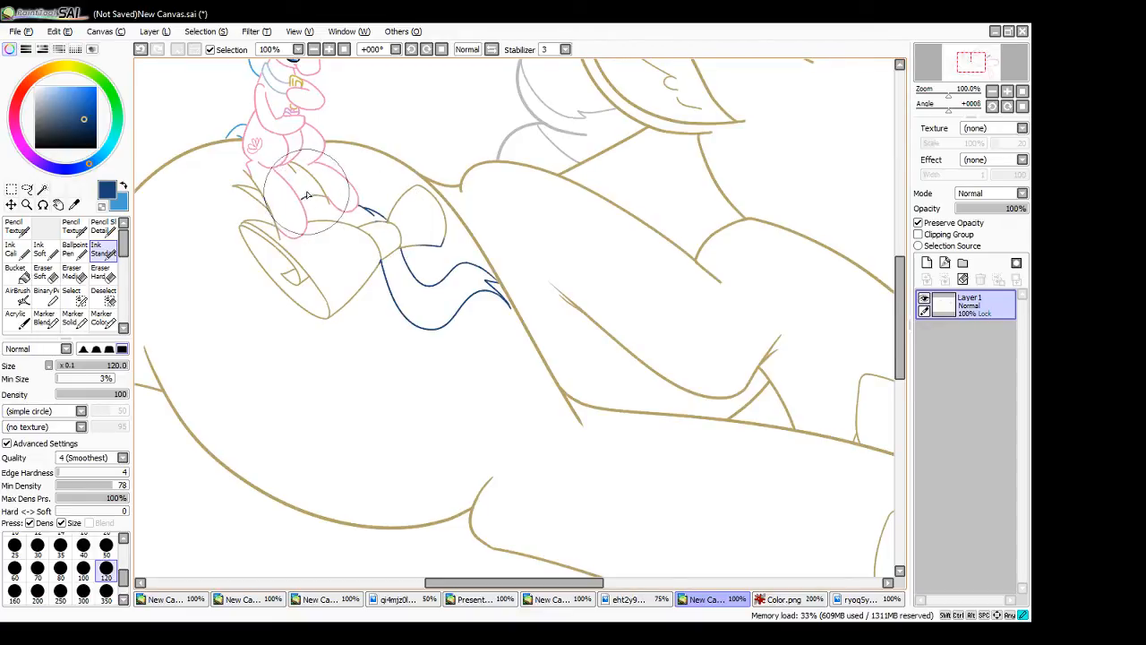
left_click_drag(303, 197, 323, 197)
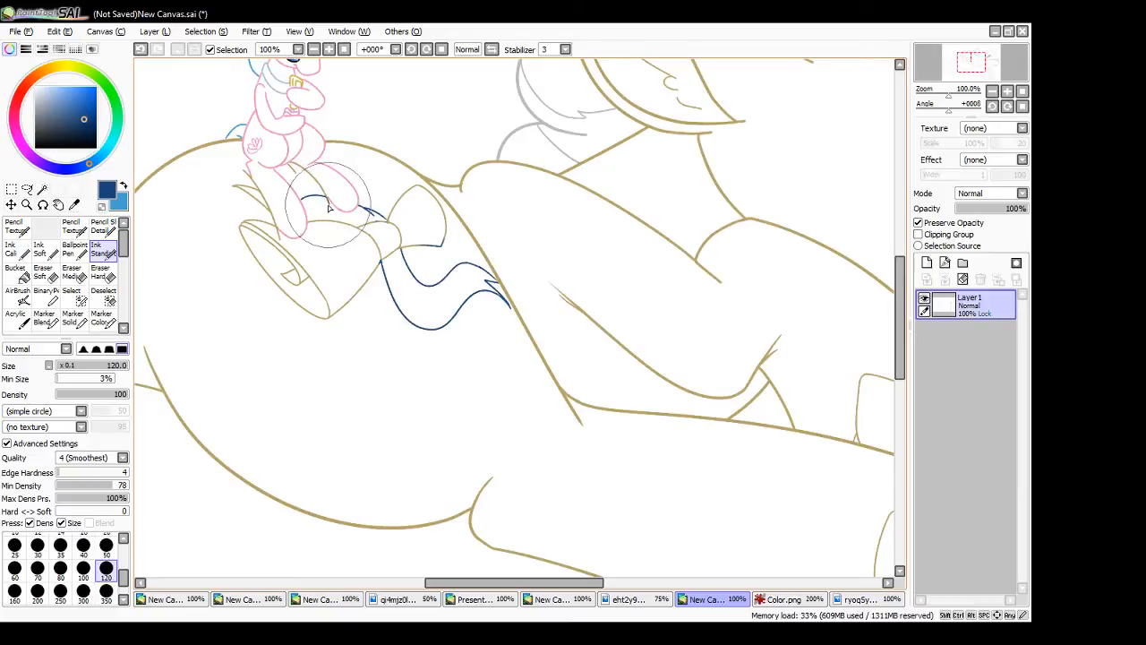
mouse_move(253, 202)
left_mouse_down()
mouse_move(233, 186)
mouse_move(269, 210)
left_mouse_up()
key("ctrl+z")
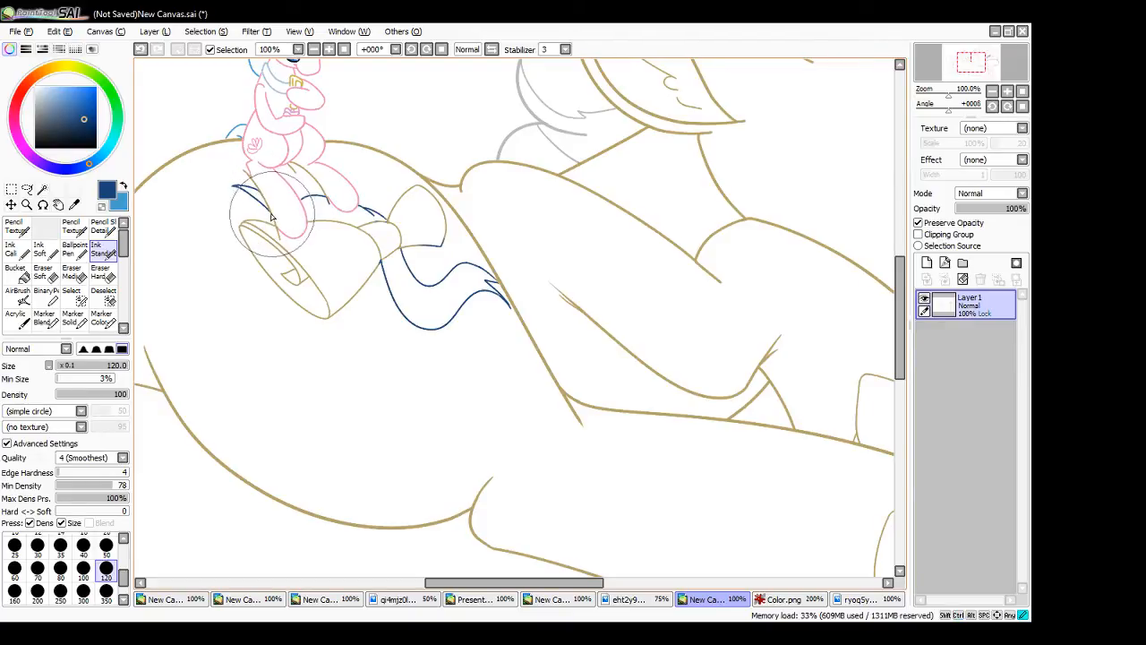
left_click_drag(267, 206, 260, 194)
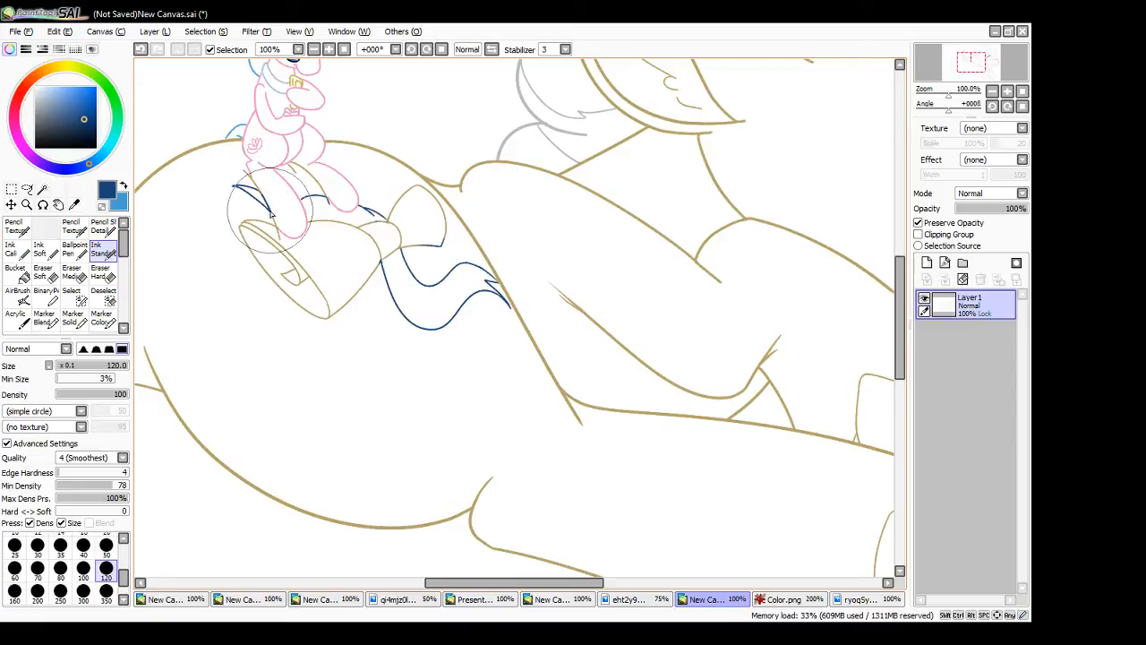
- Sample the scroll's tan from The Mayor's colour guide, darken it, and recolour the scroll mark's paper outline with it
left_click(556, 383, "alt")
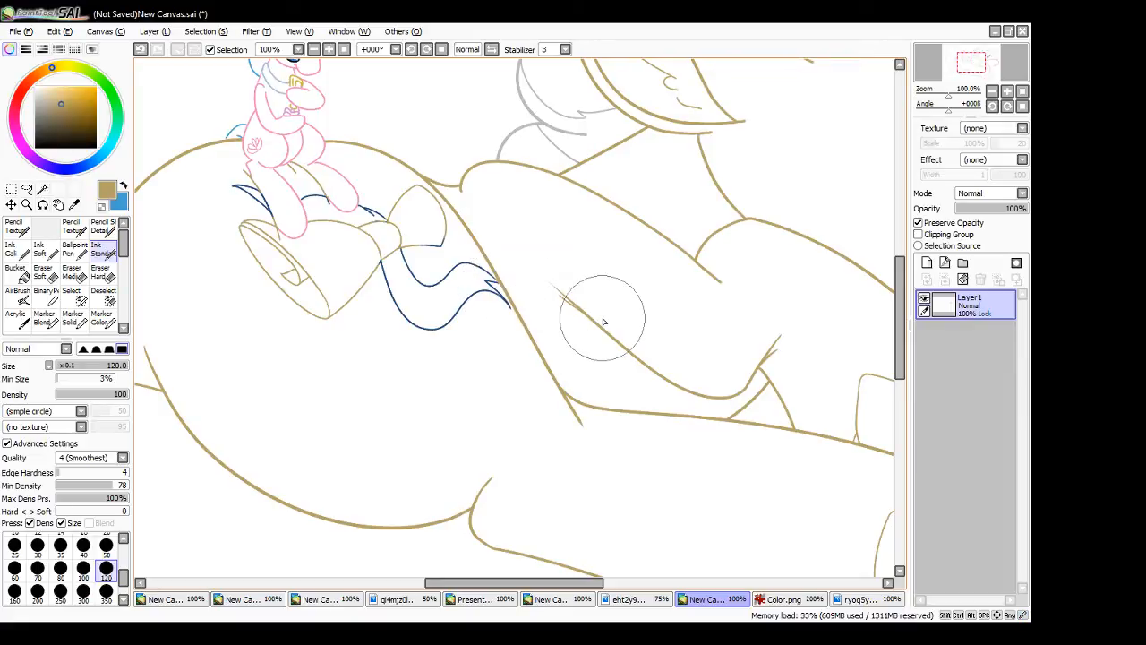
left_click(856, 599)
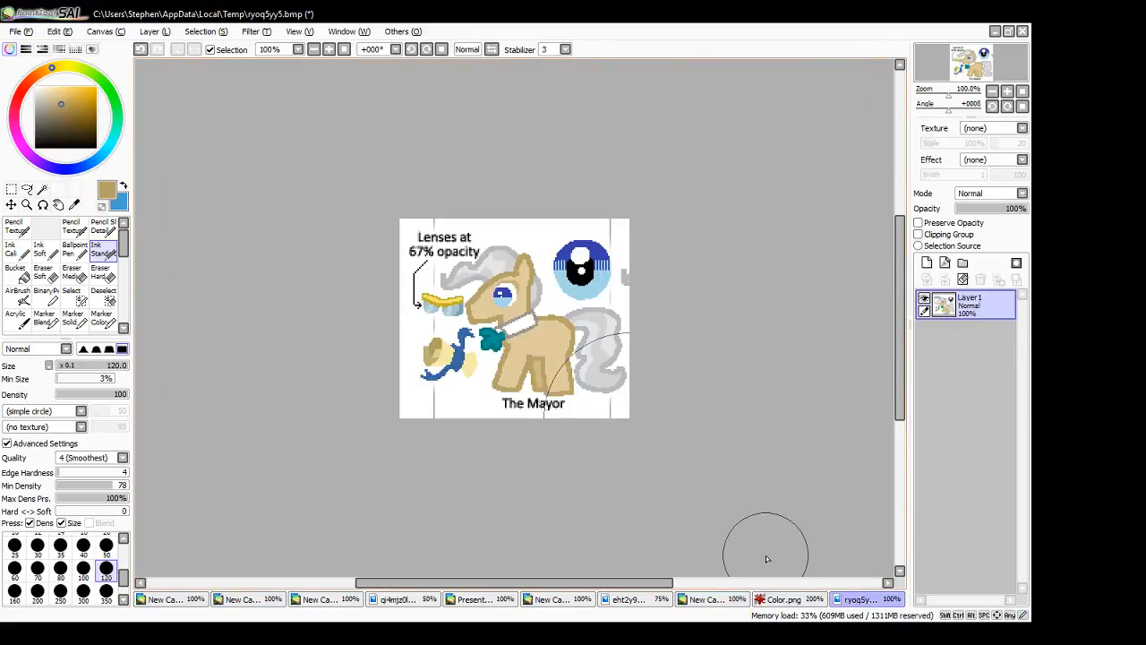
right_click(436, 348)
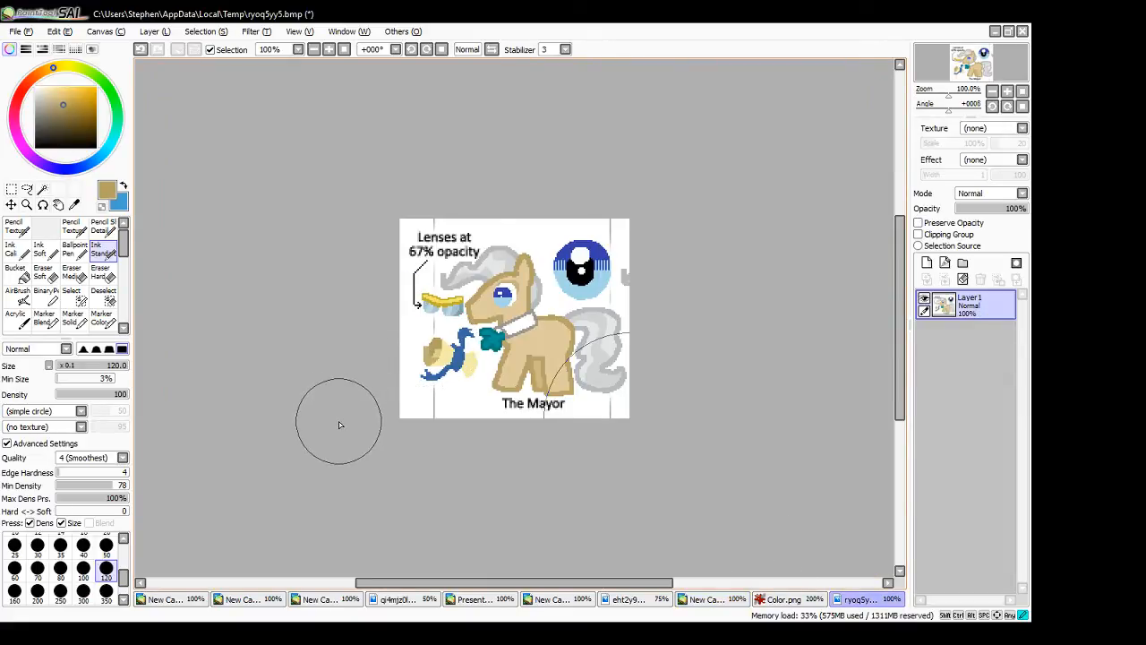
left_click_drag(66, 106, 69, 111)
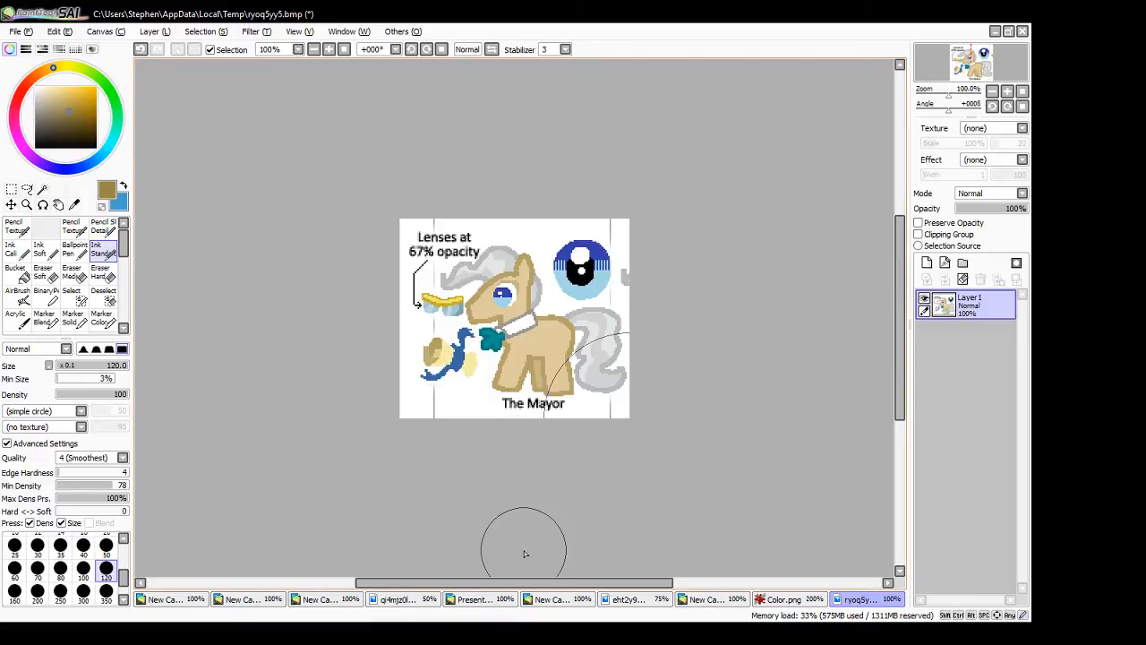
left_click(786, 599)
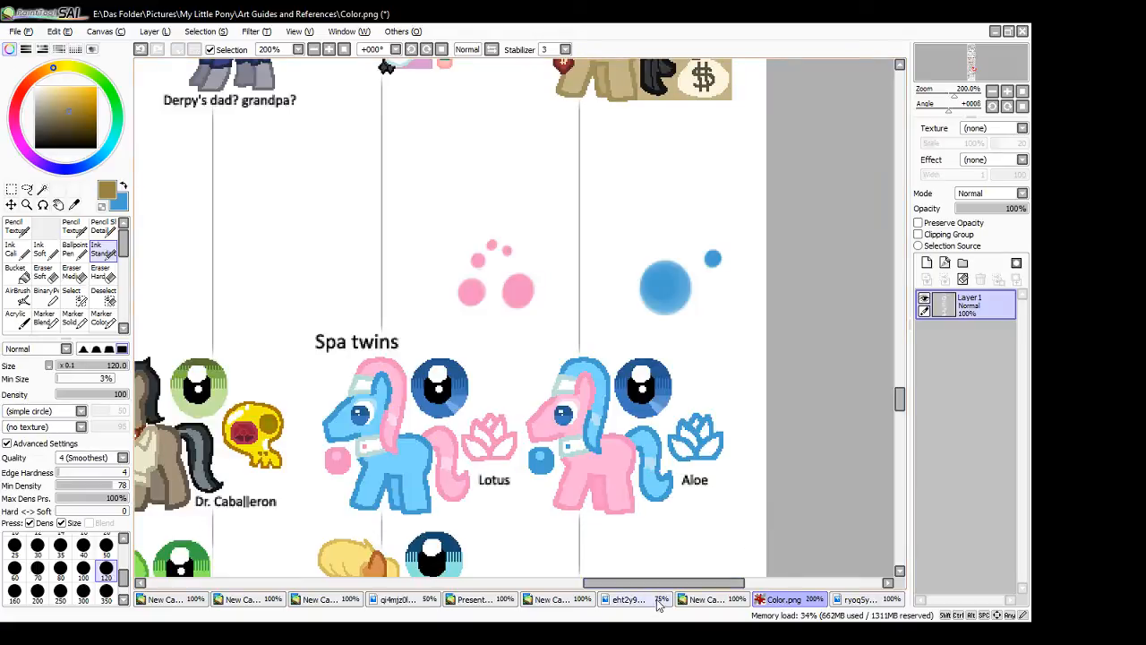
left_click(705, 599)
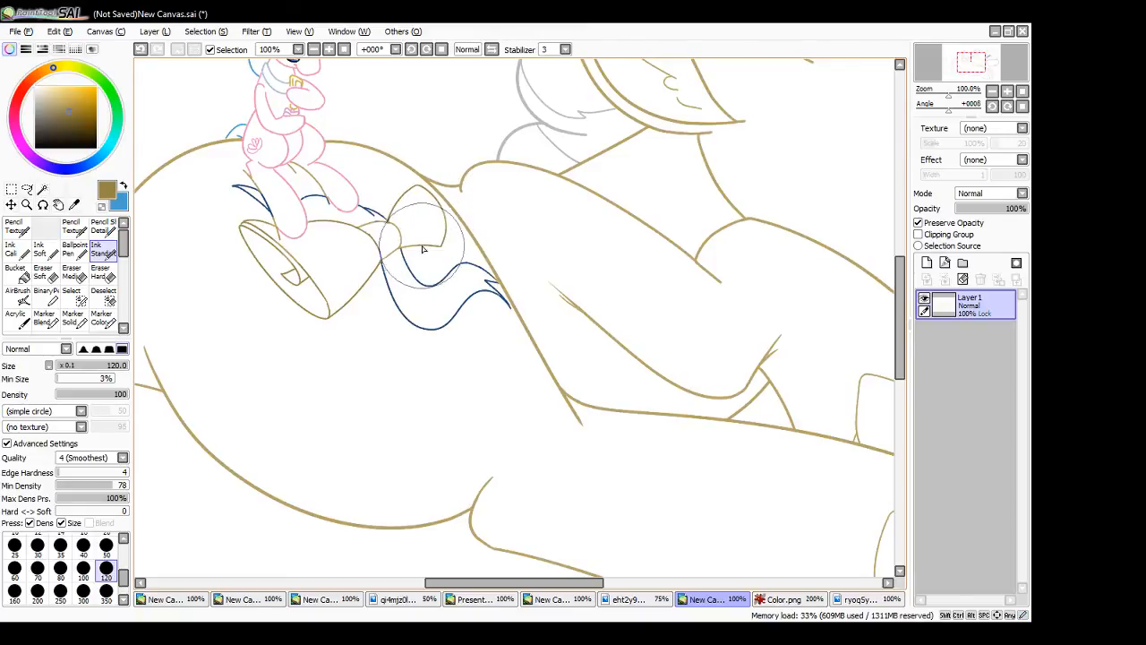
- Sample the dark blue from the ribbon and recolour the band around the middle of the scroll
left_click(468, 297, "alt")
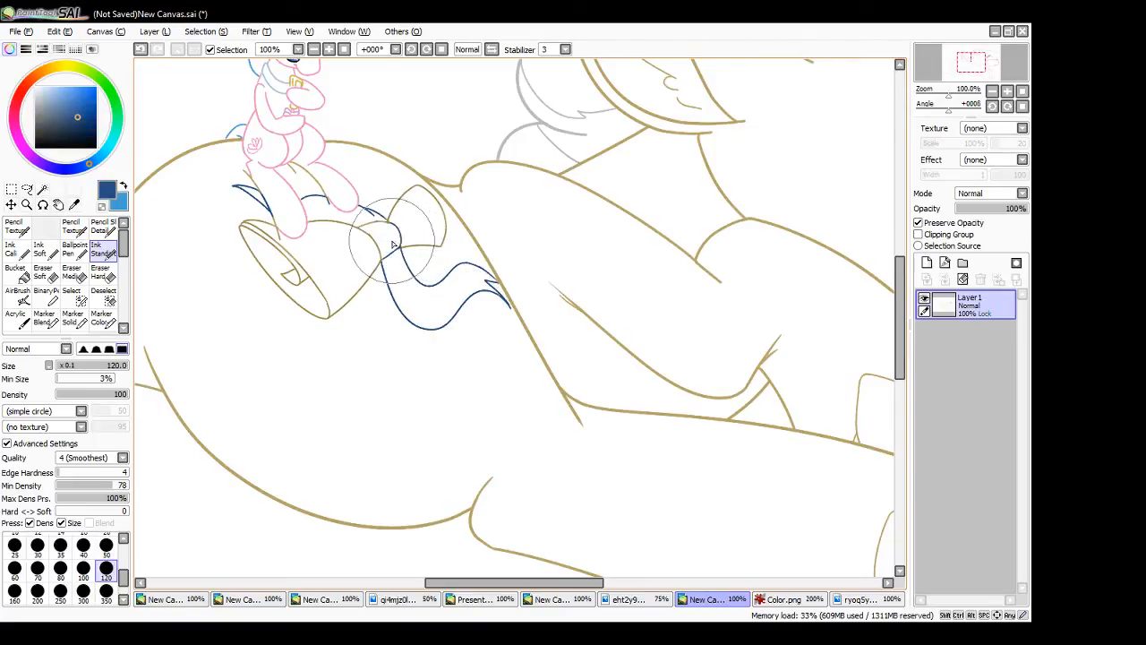
left_click_drag(358, 228, 385, 223)
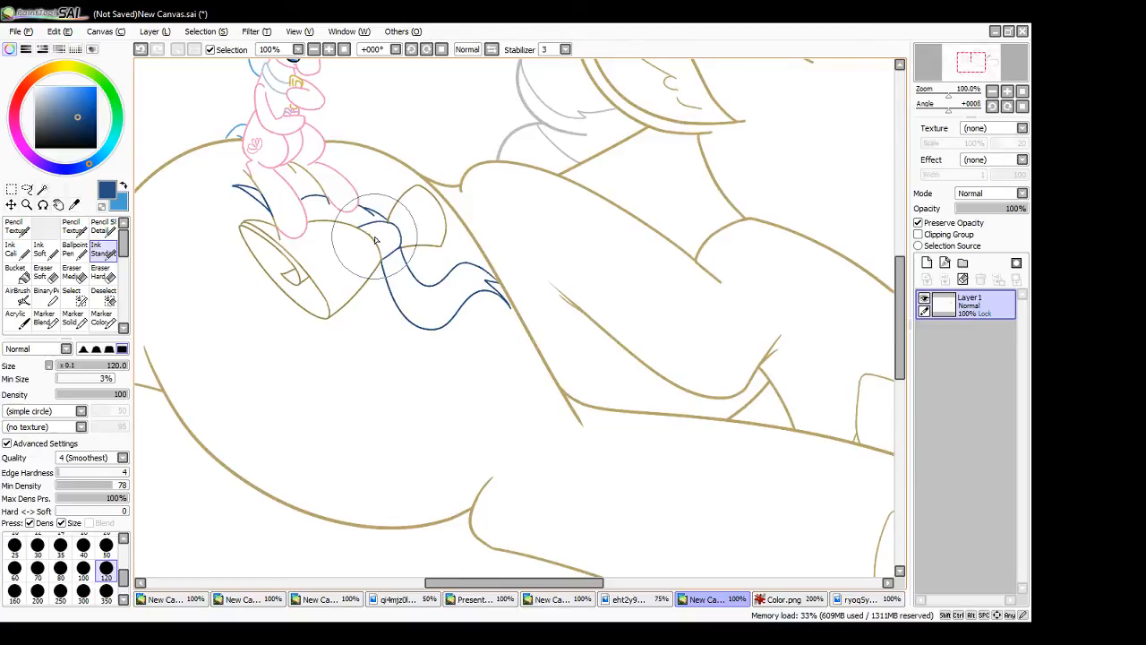
left_click(344, 50)
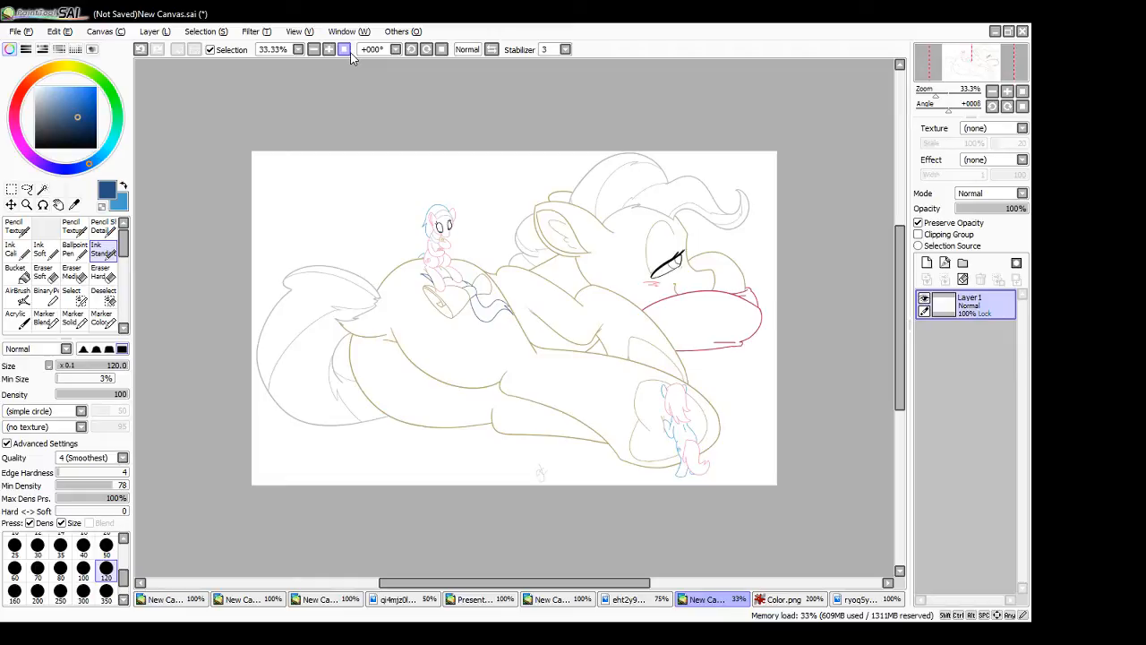
- Add a new layer and place it beneath the line art layer, keeping the line art shown
left_click(924, 300)
left_click(927, 263)
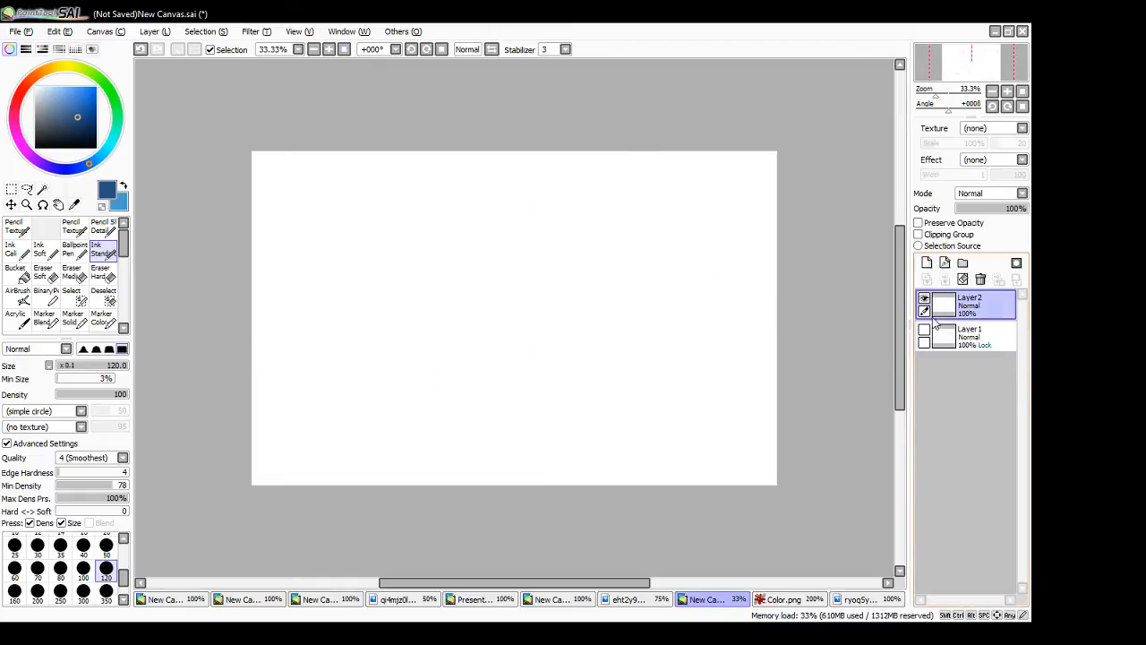
left_click_drag(982, 309, 985, 340)
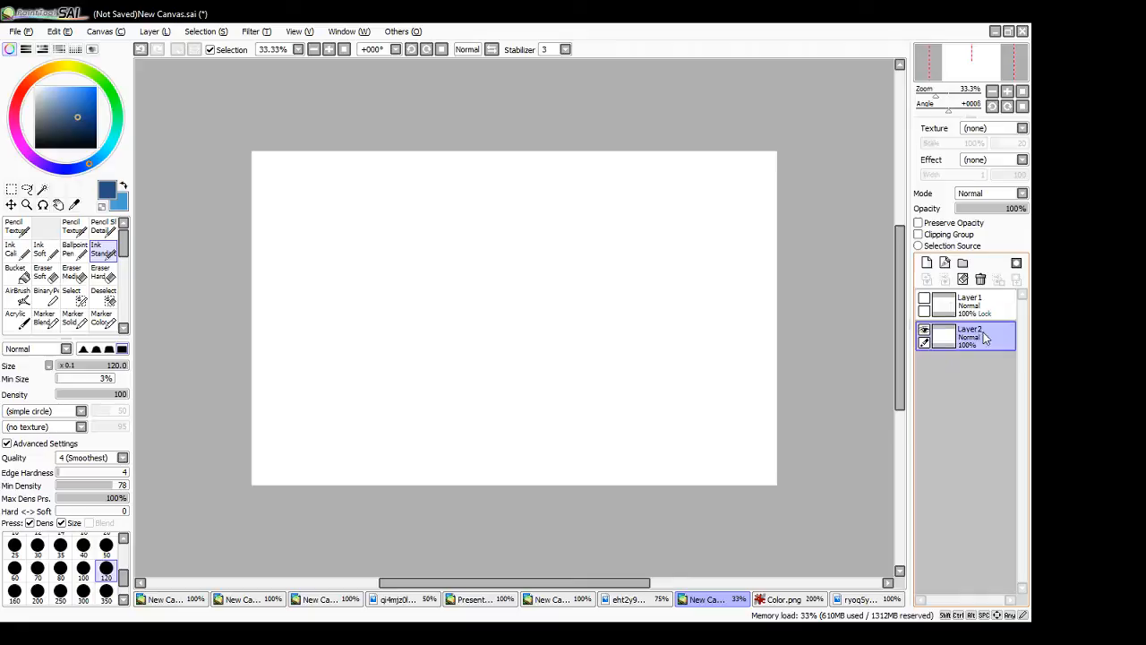
left_click(924, 300)
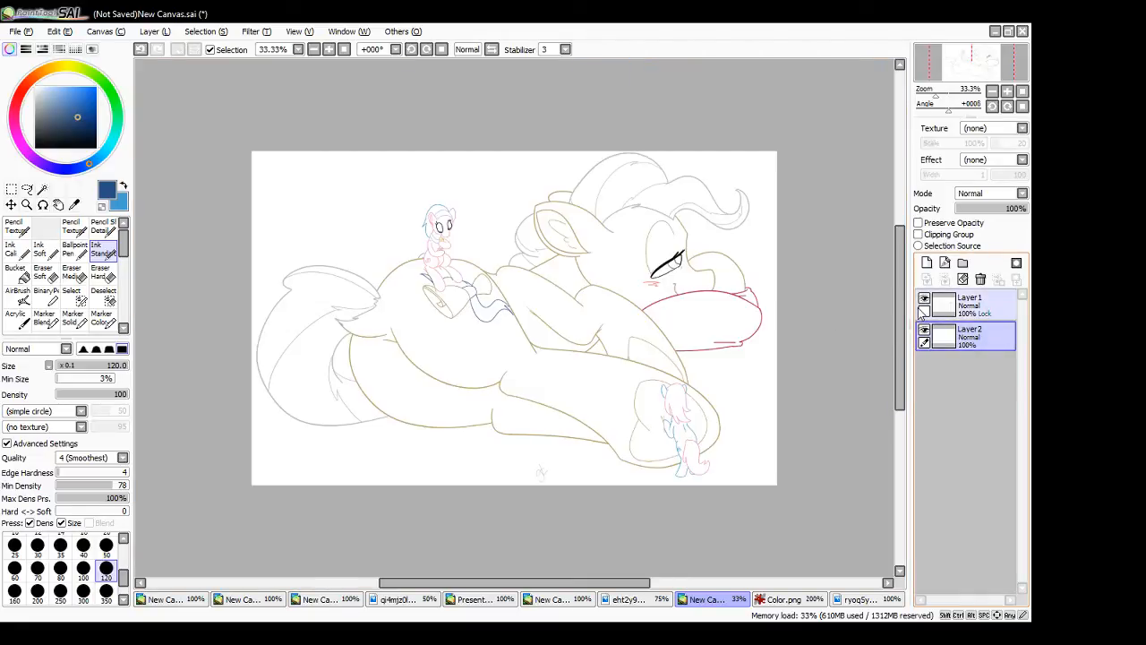
- Fill the new layer with a flat background, trying two pale blues before choosing a pale mint green
left_click_drag(48, 98, 44, 93)
left_click(18, 274)
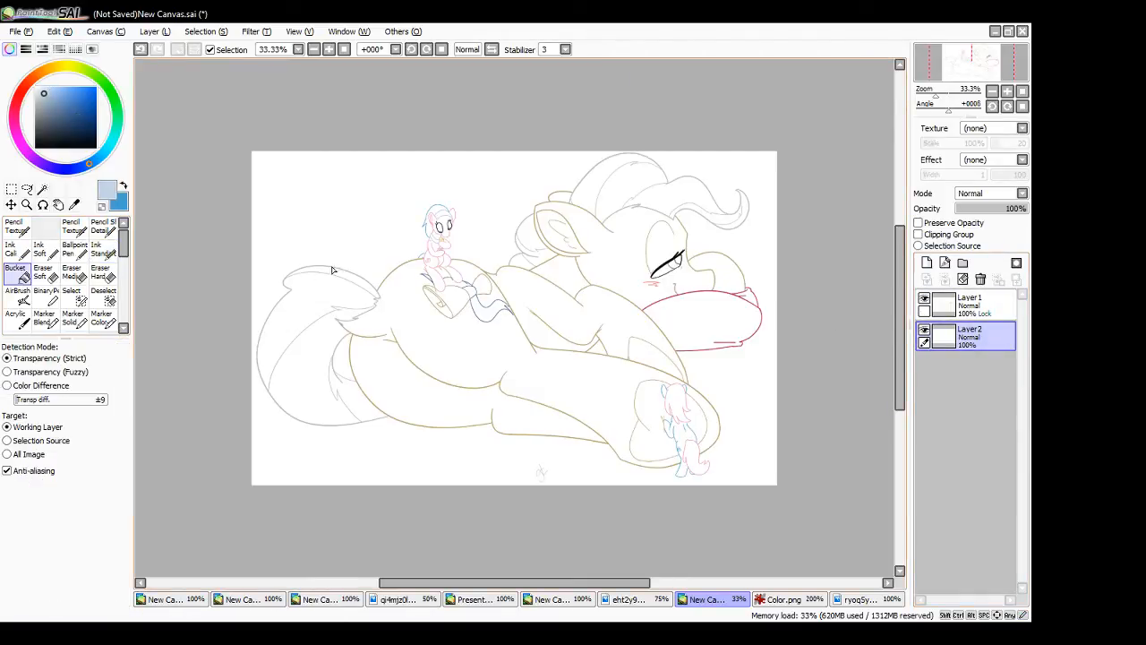
left_click(333, 271)
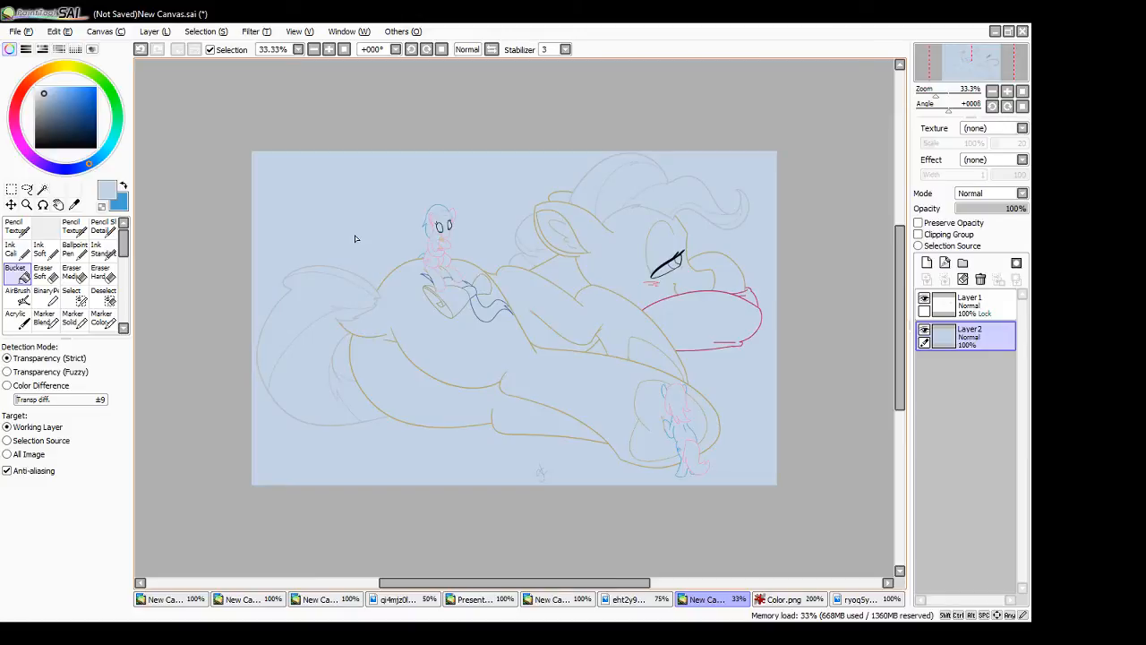
left_click(40, 87)
left_click(380, 210)
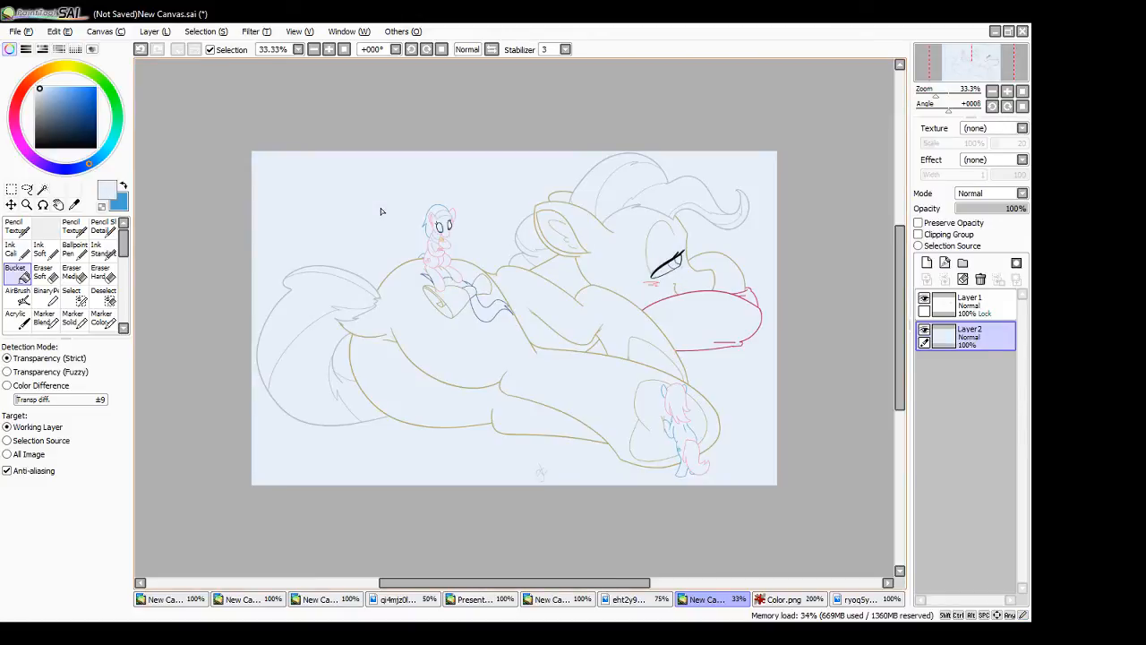
left_click(117, 114)
left_click(328, 200)
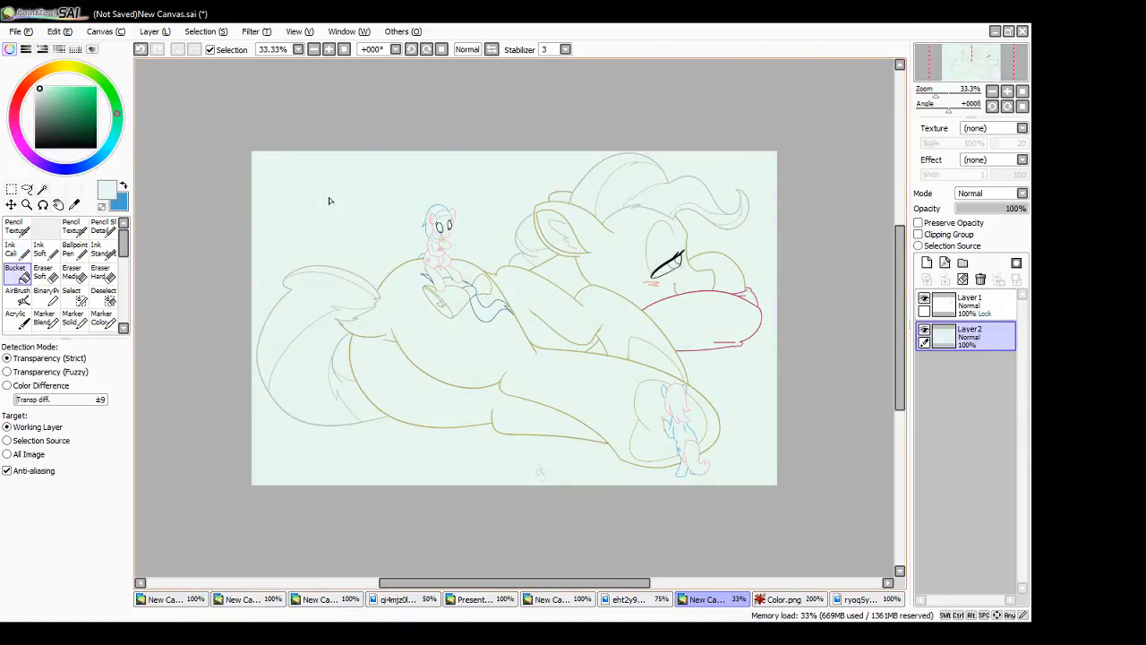
- Add another layer above the background fill, try a Magic Wand selection outside the ponies, and undo the selection
left_click(927, 263)
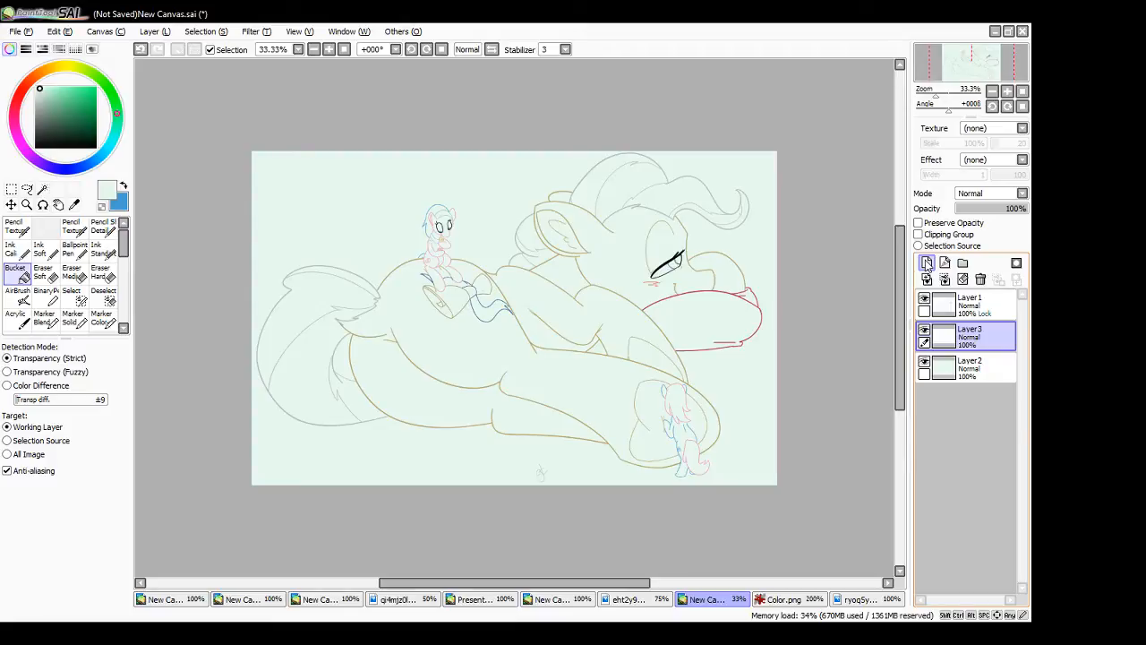
left_click(42, 189)
left_click(306, 209)
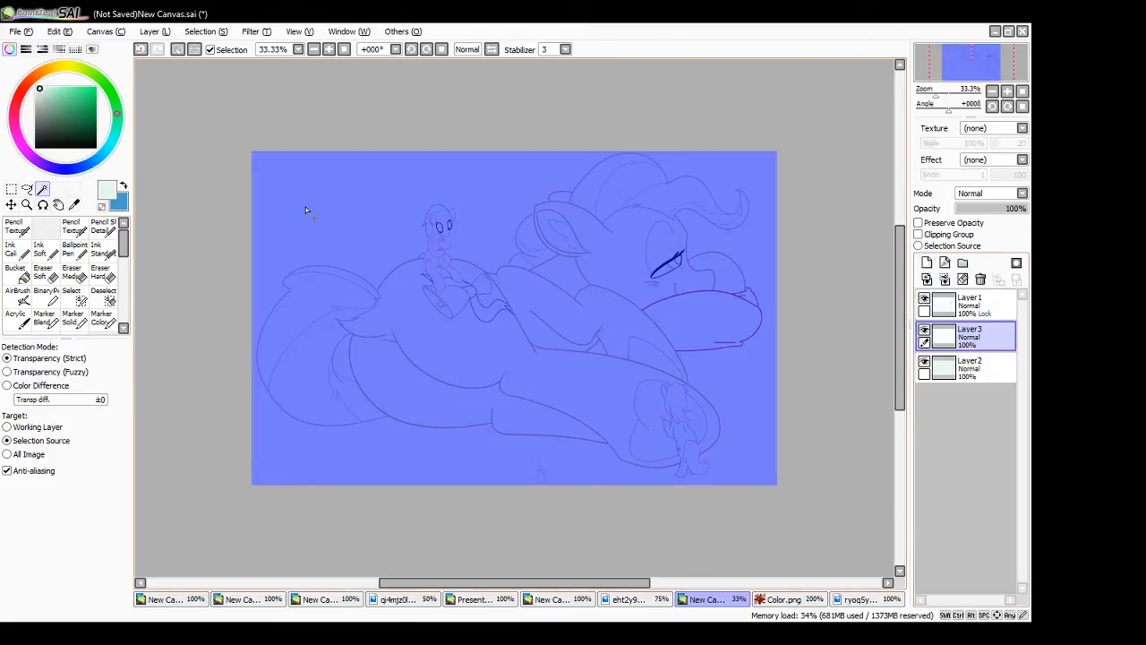
key("ctrl+z")
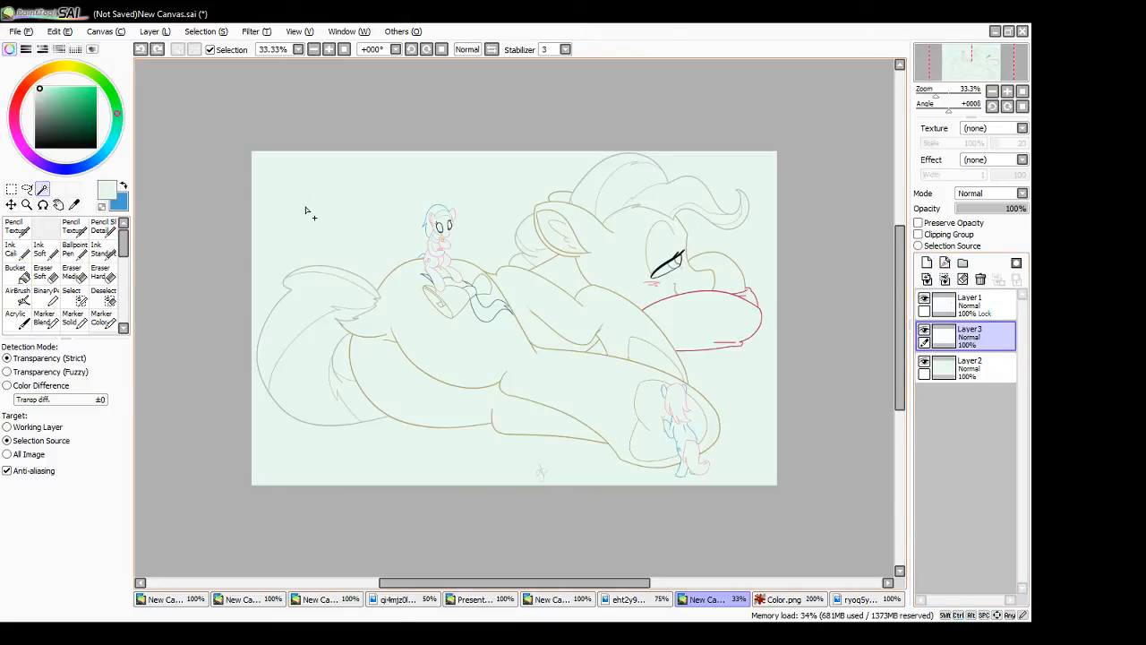
- Create a layer folder, move the line art layer into it, and try setting the folder as the selection source
left_click(978, 314)
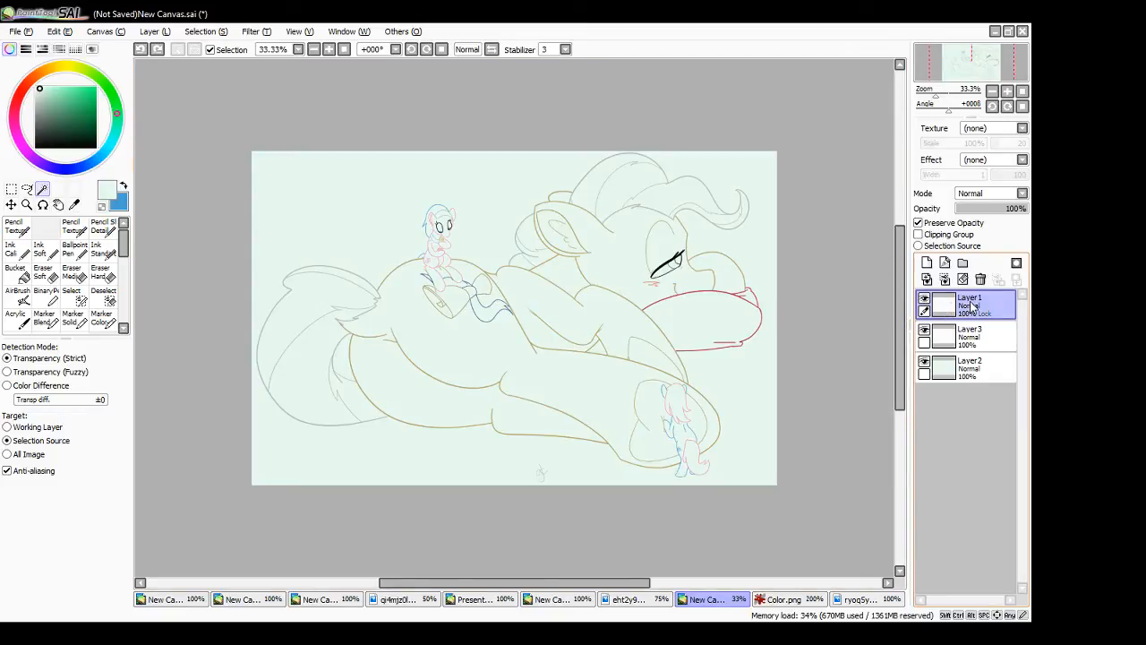
left_click(963, 263)
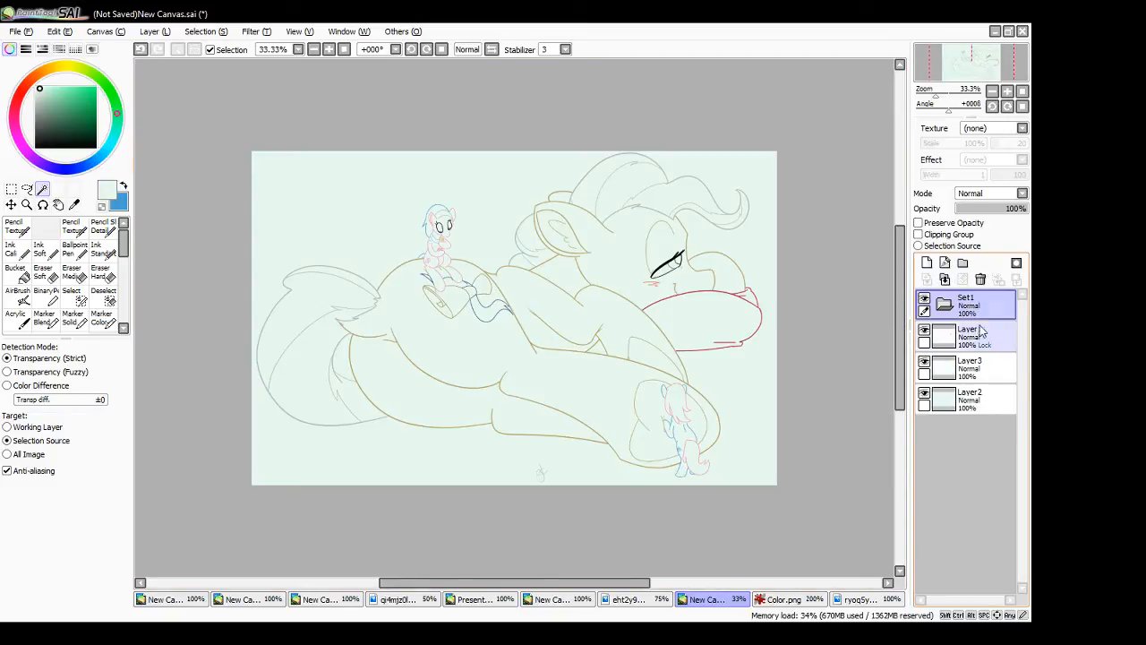
left_click_drag(972, 345, 987, 314)
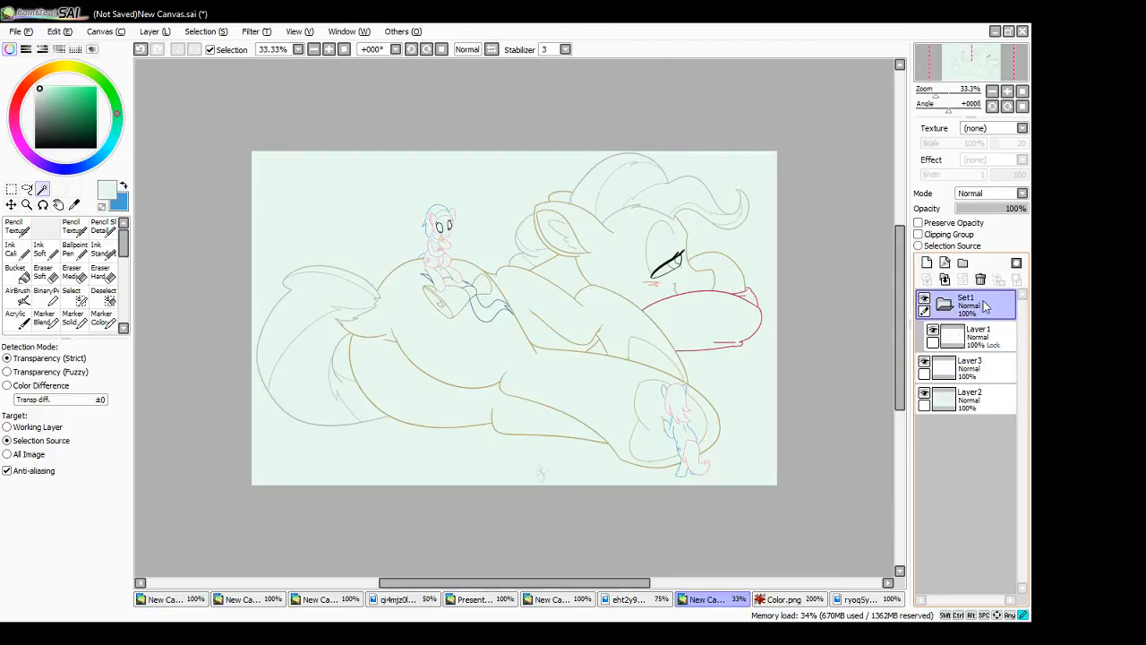
left_click(919, 246)
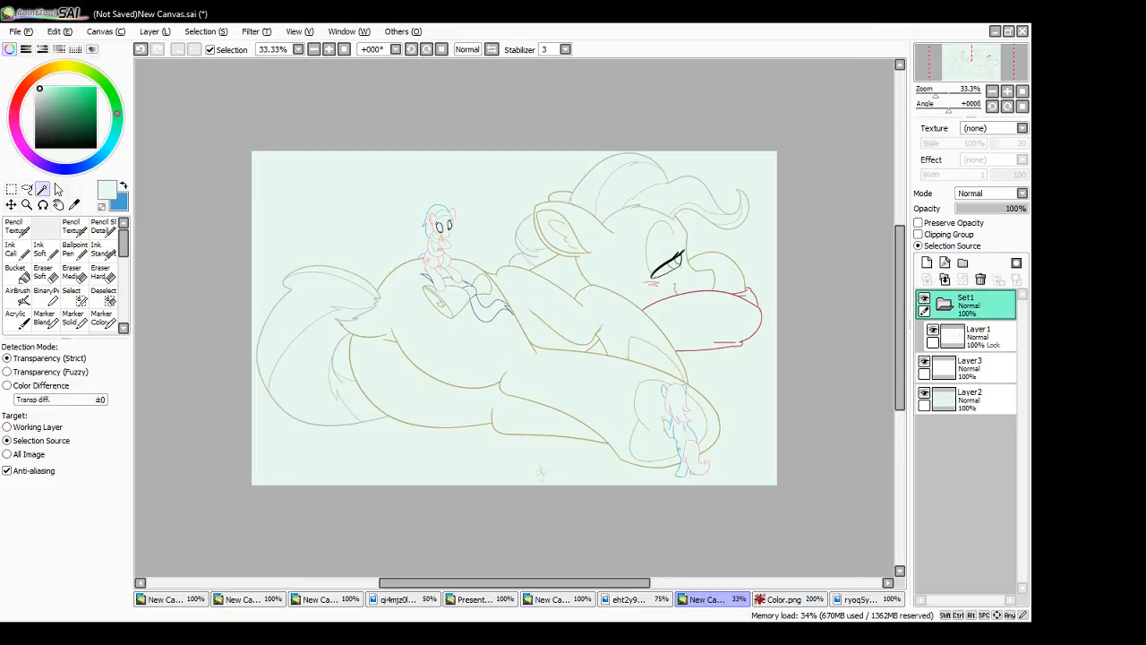
left_click(919, 245)
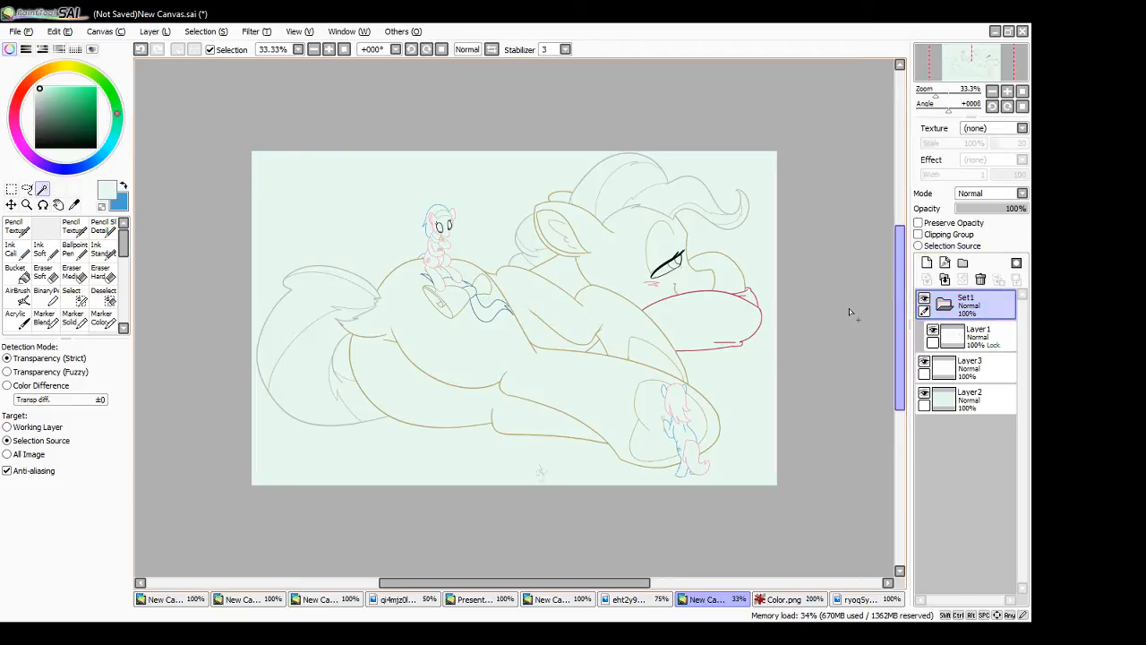
- Make the line art folder the selection source and Magic Wand-select the background around the ponies, including the gaps by the tail and under the foreleg
left_click(484, 231)
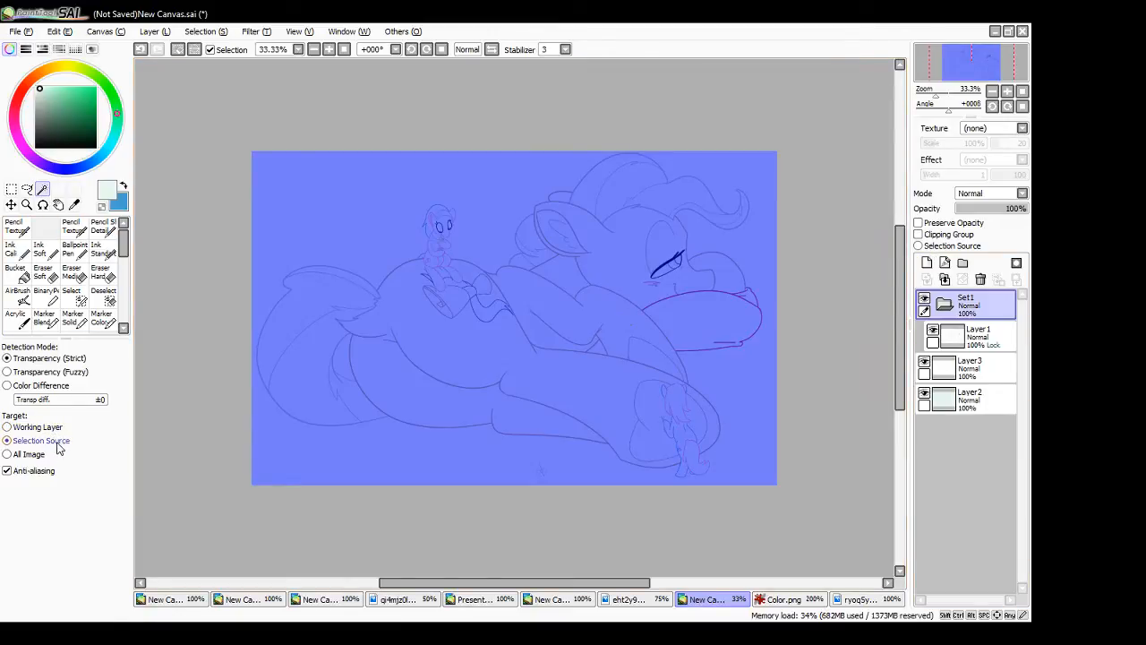
left_click(919, 247)
key("ctrl+d")
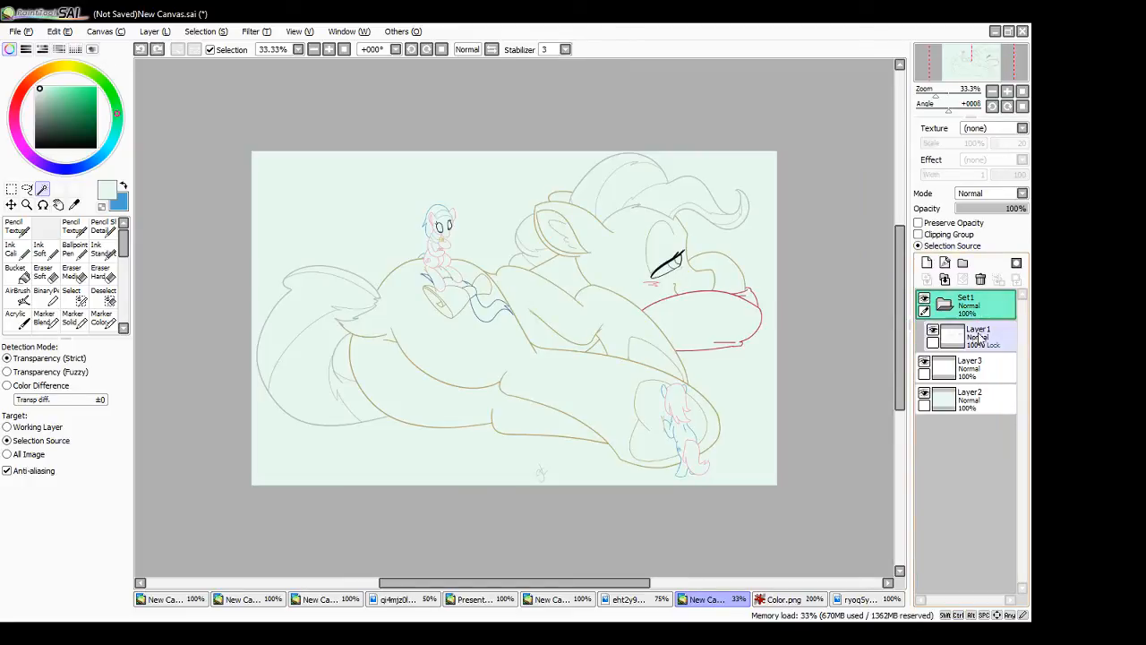
left_click(365, 241)
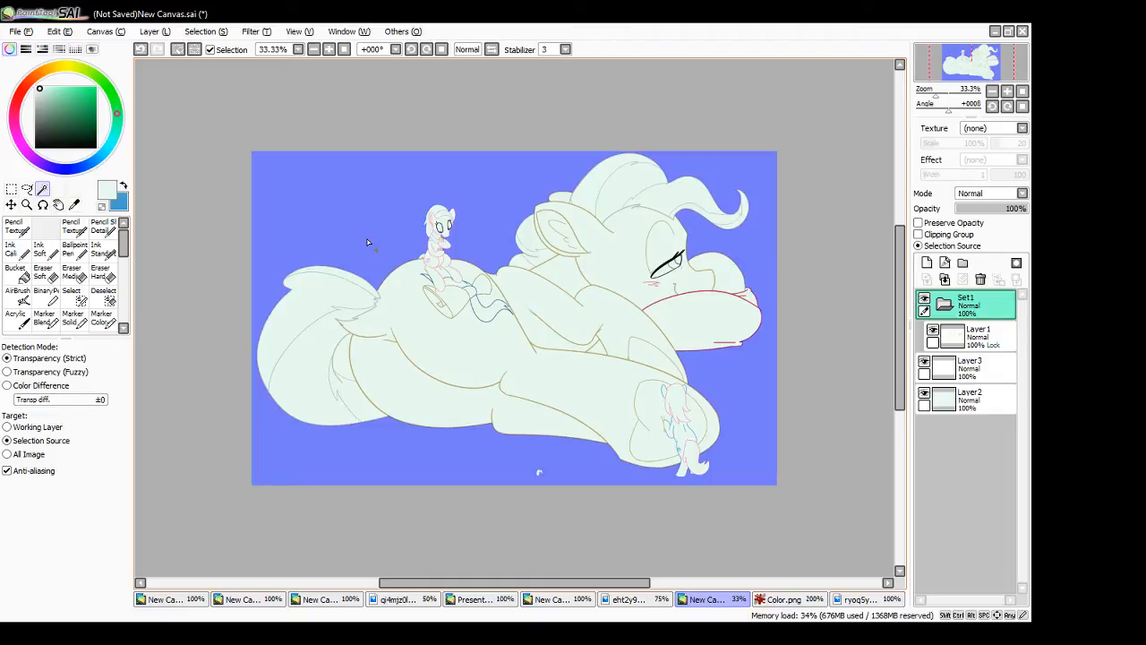
left_click(600, 354)
left_click(345, 366)
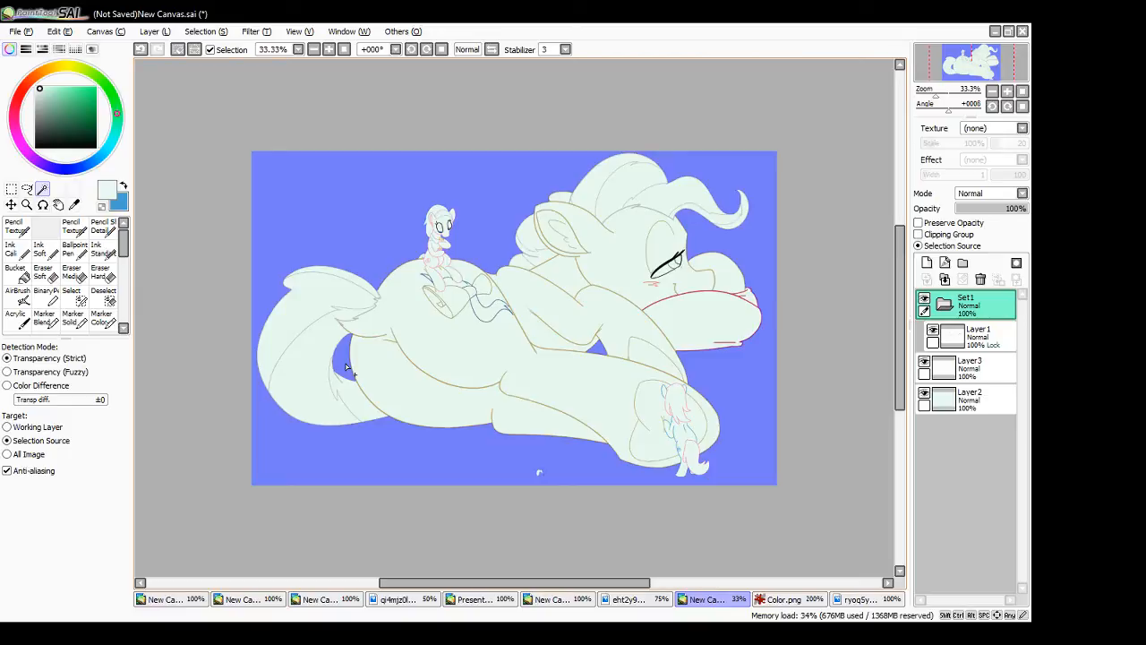
- Touch up missed spots in the background selection with the selection pen, including the signature, and invert it to cover the ponies
left_click(329, 50)
left_click(329, 50)
left_click(330, 50)
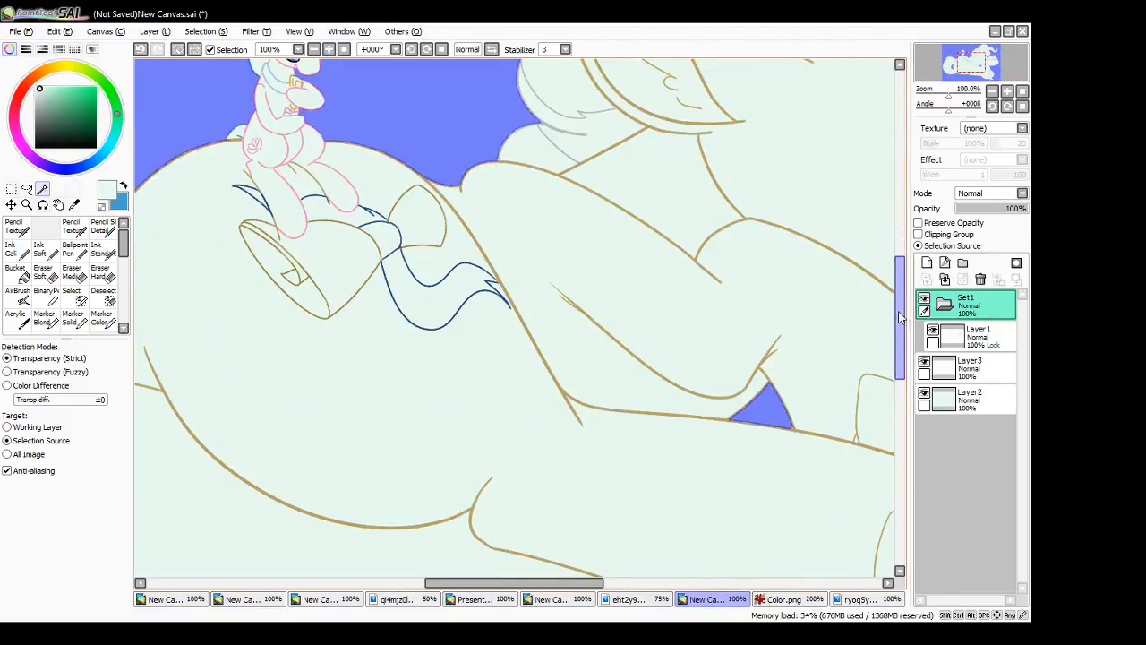
left_click_drag(901, 318, 885, 241)
left_click(71, 296)
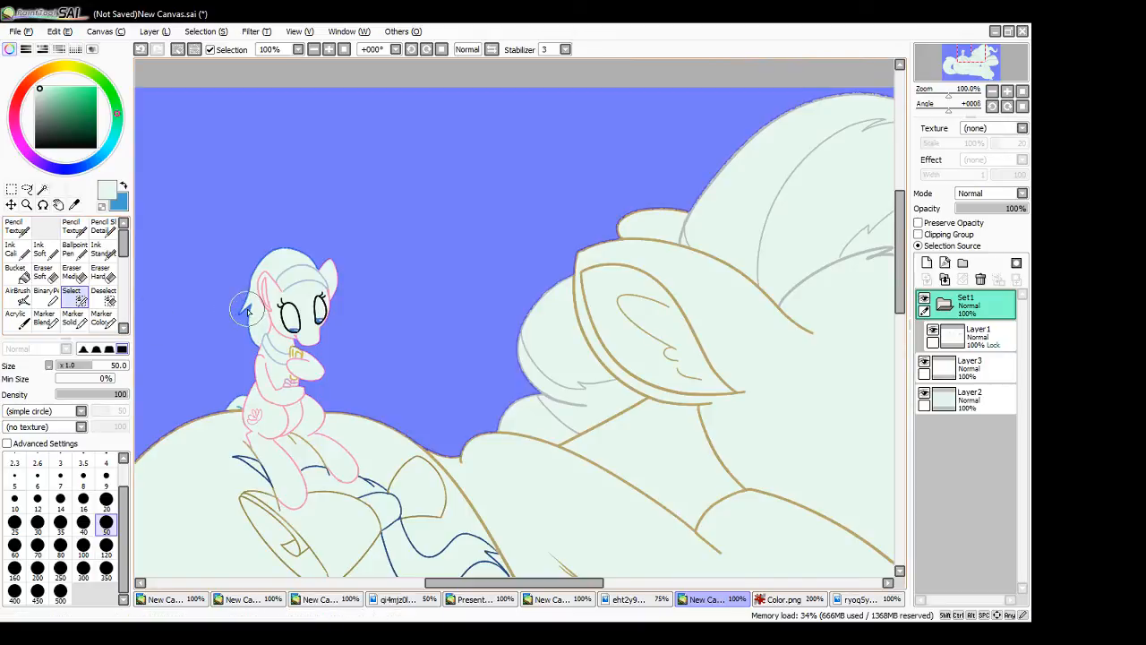
left_click_drag(430, 581, 566, 605)
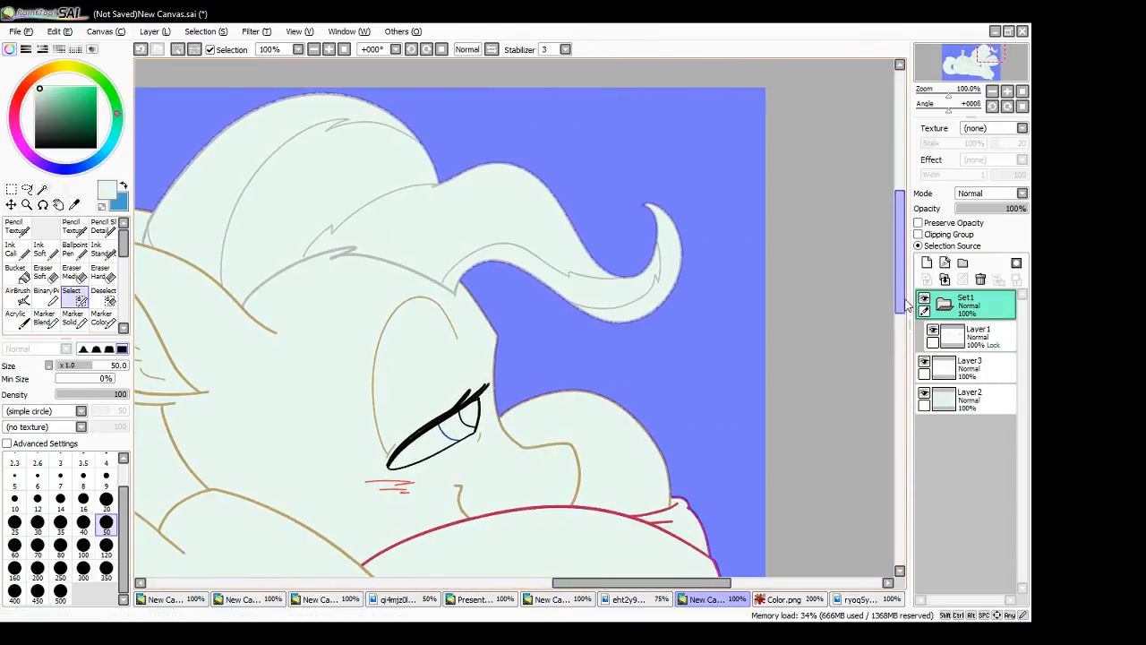
left_click_drag(903, 300, 905, 359)
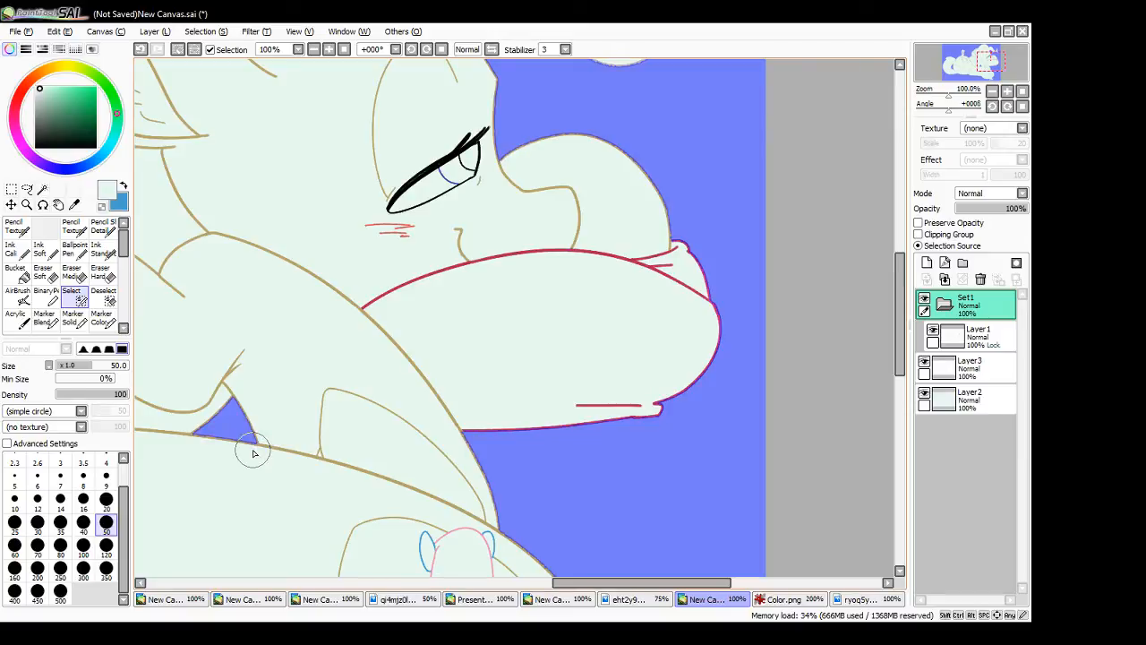
left_click_drag(905, 362, 909, 436)
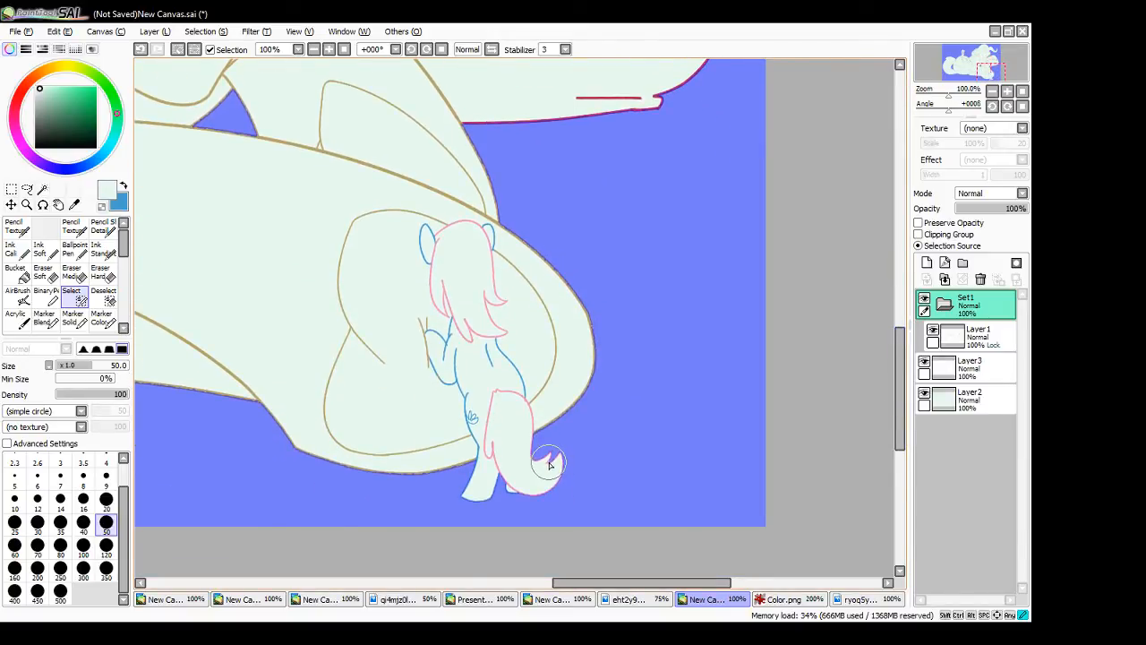
left_click_drag(584, 585, 498, 587)
left_click_drag(409, 481, 419, 514)
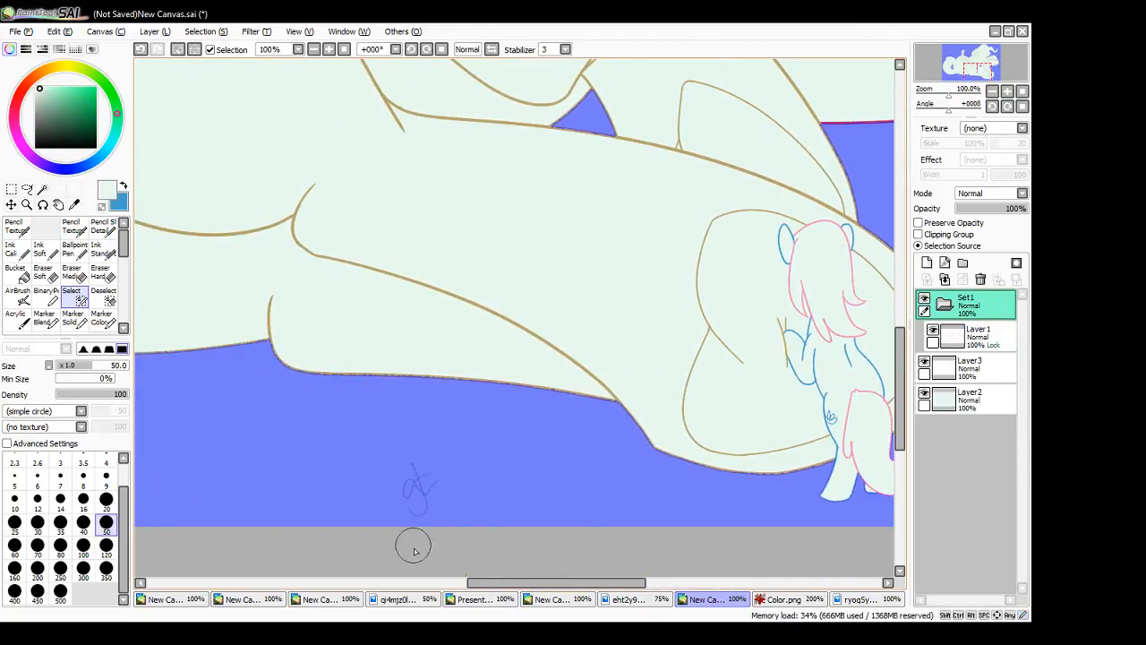
left_click_drag(557, 583, 394, 584)
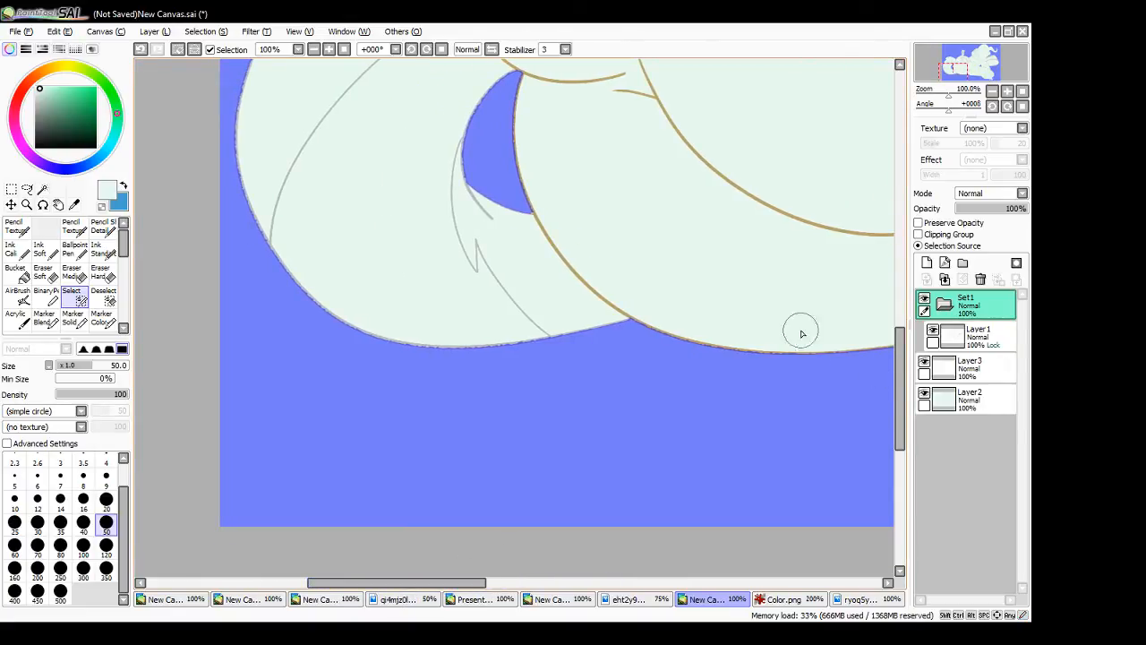
mouse_move(900, 390)
left_mouse_down()
mouse_move(898, 311)
mouse_move(889, 309)
left_mouse_up()
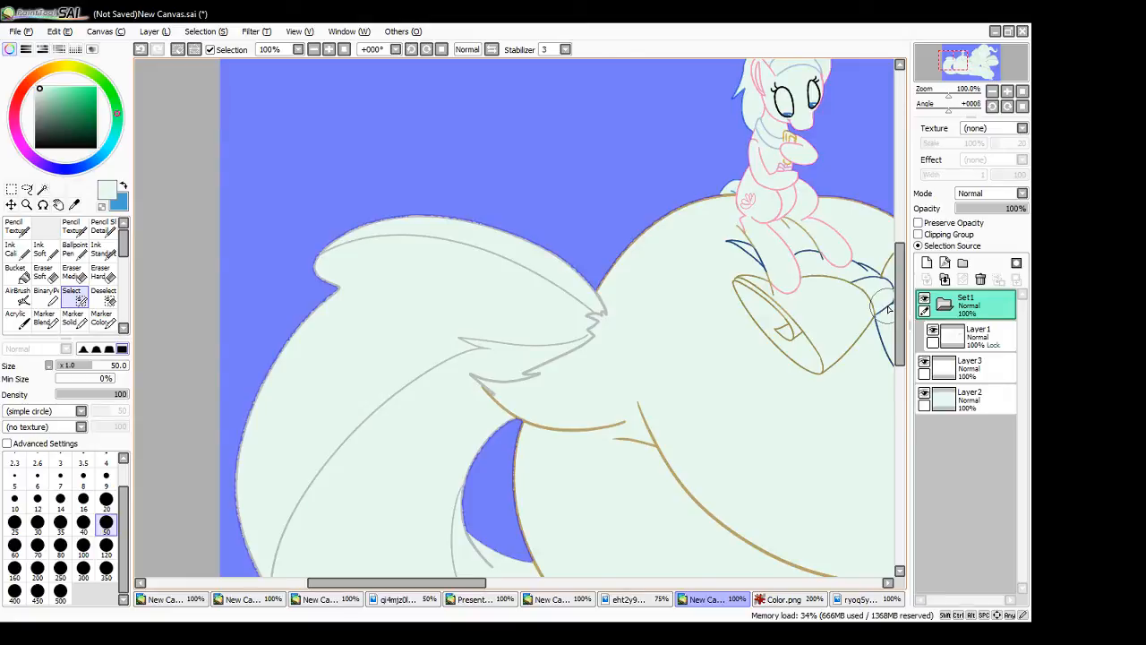
left_click(344, 50)
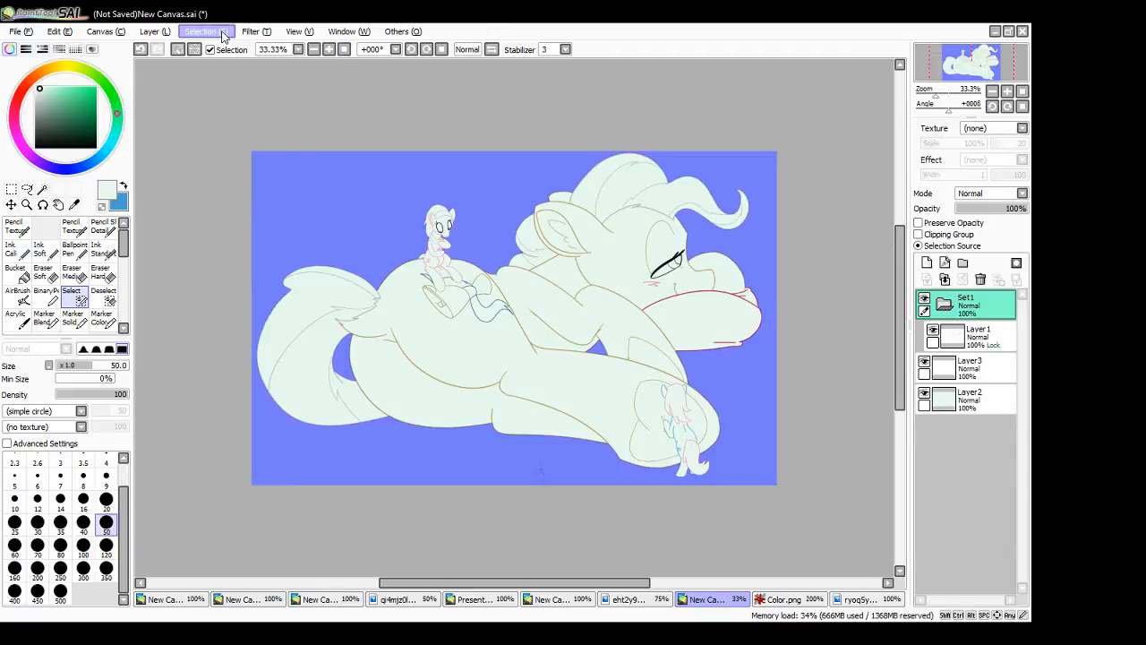
key("ctrl+i")
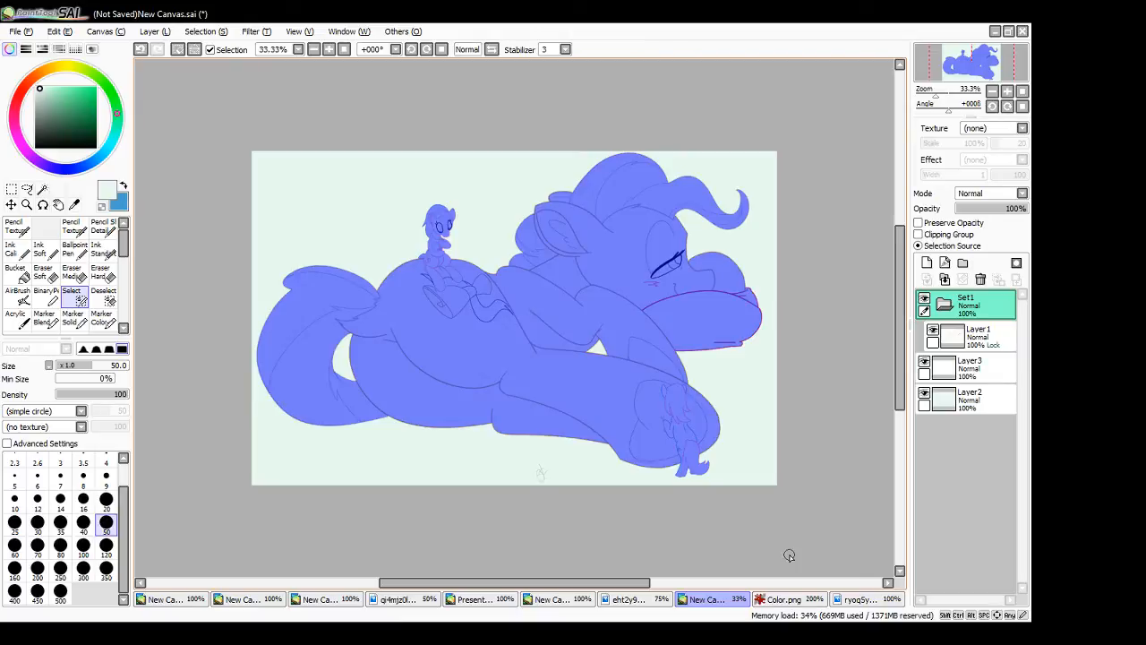
- Sample the tan coat colour from The Mayor's reference image and bucket-fill the selection on the empty layer below the line art folder
left_click(858, 601)
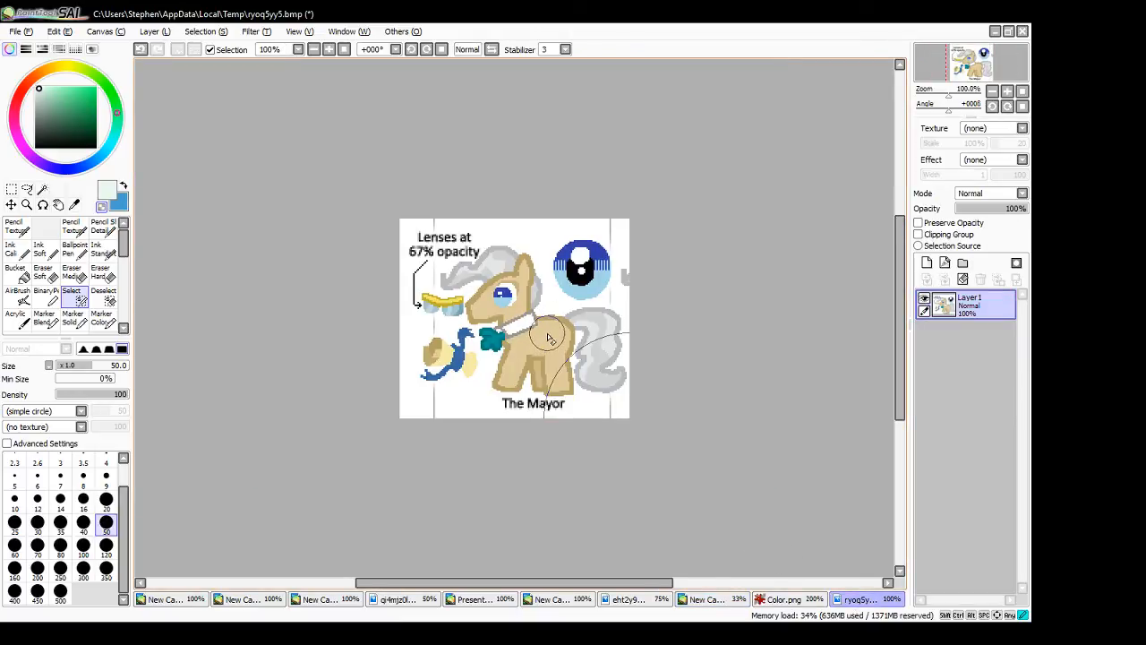
left_click(102, 249)
left_click(18, 272)
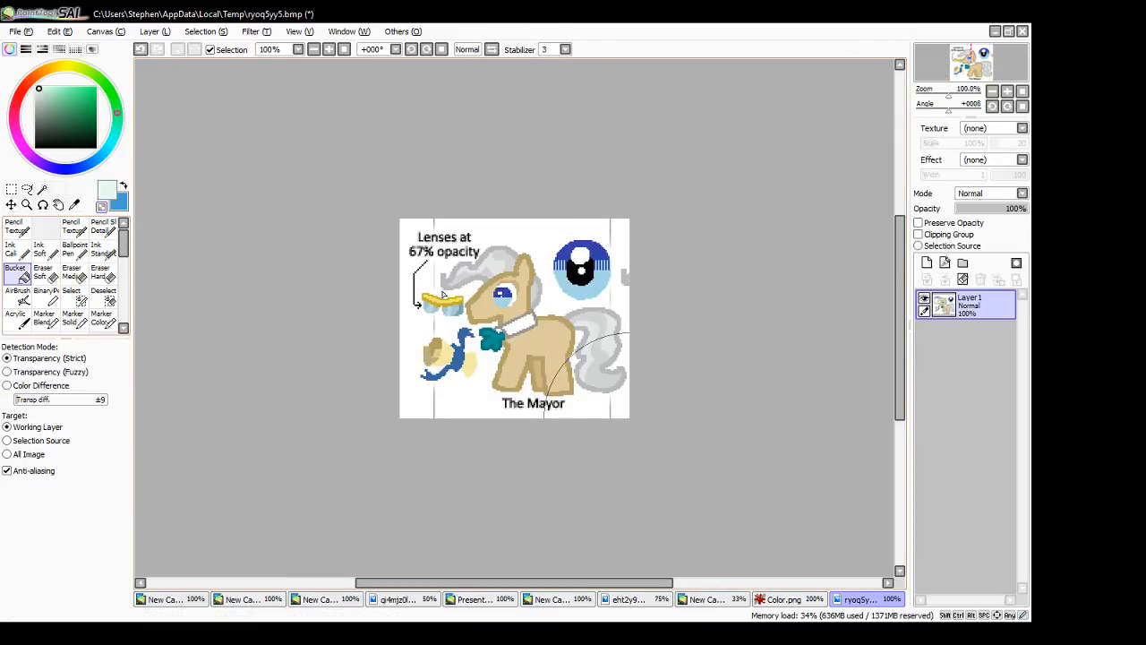
left_click(554, 332, "alt")
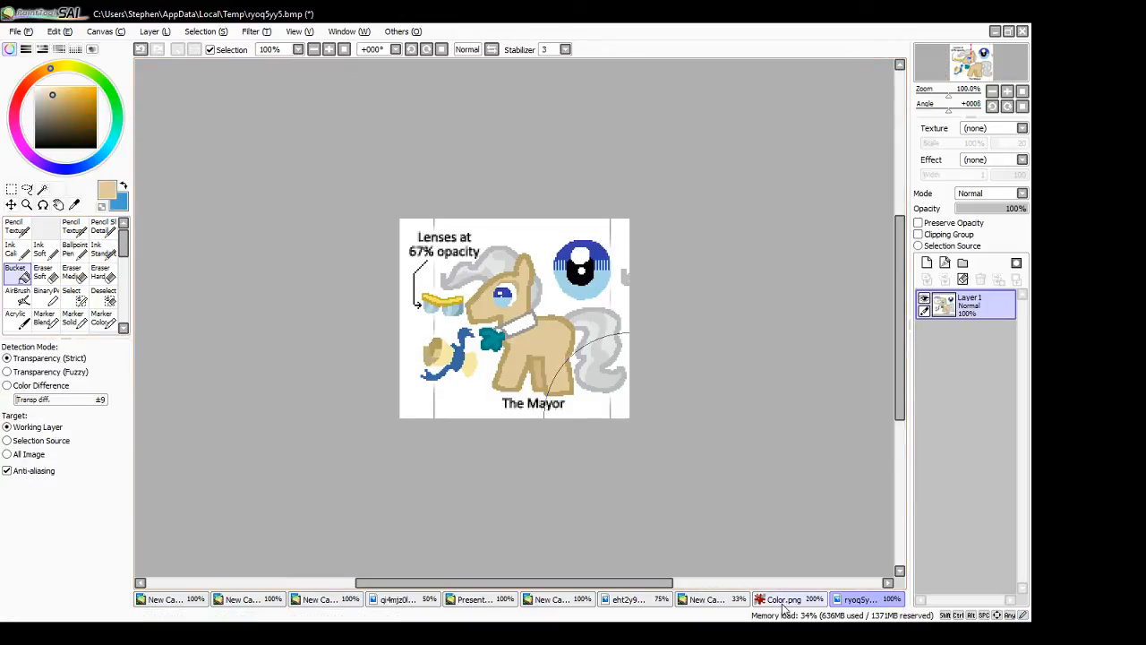
left_click(740, 600)
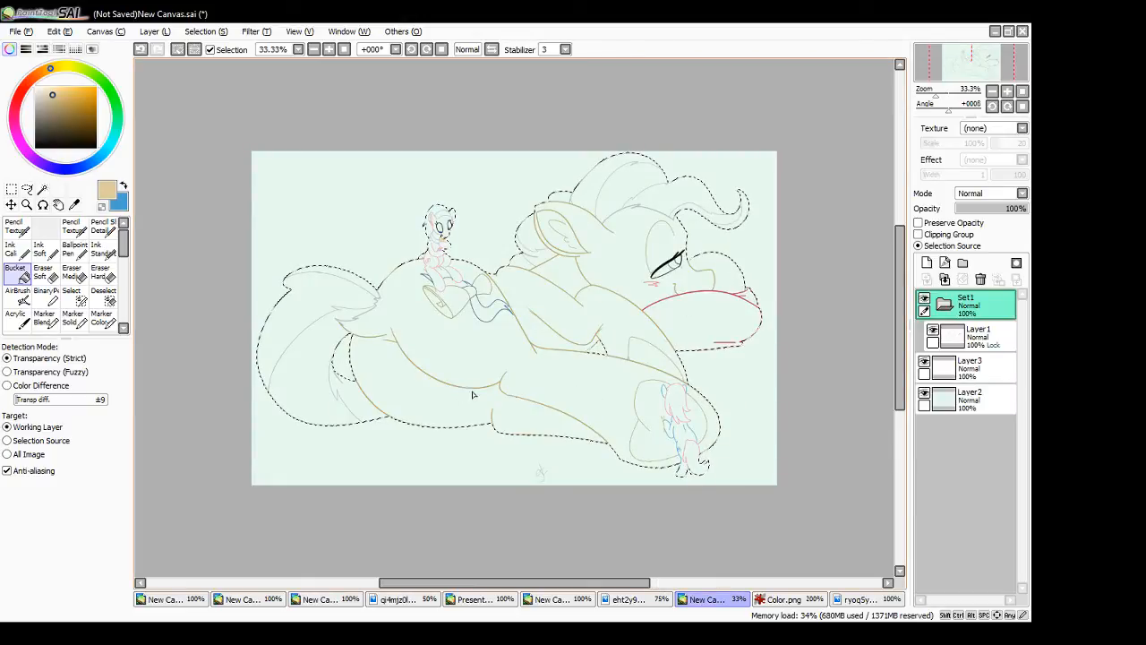
left_click(970, 367)
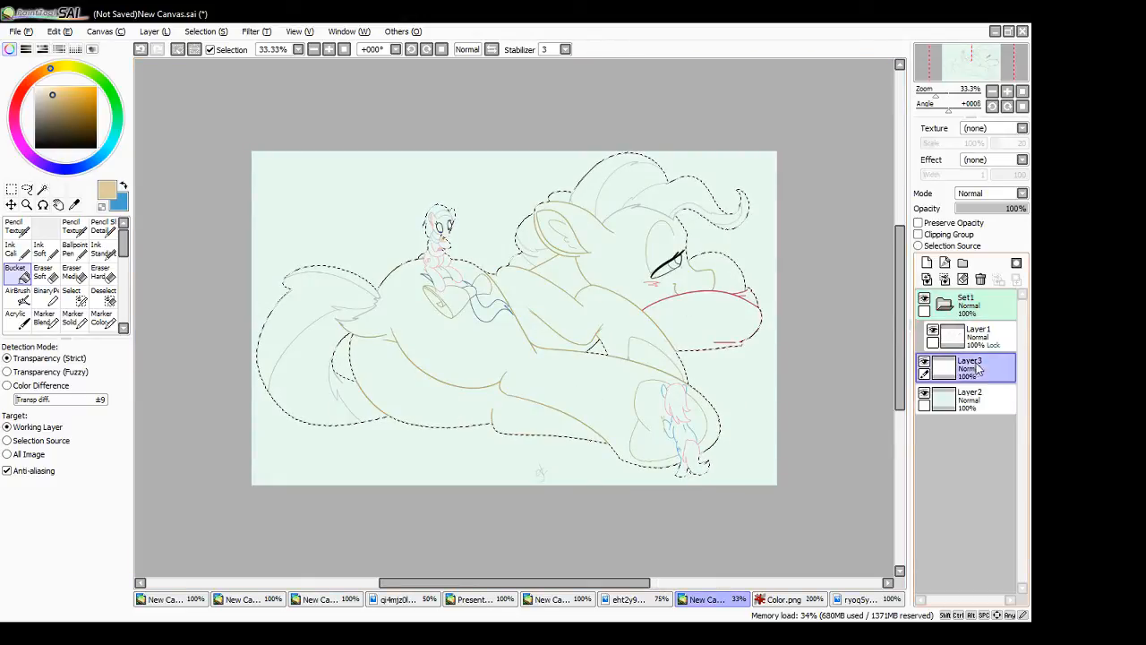
left_click(428, 400)
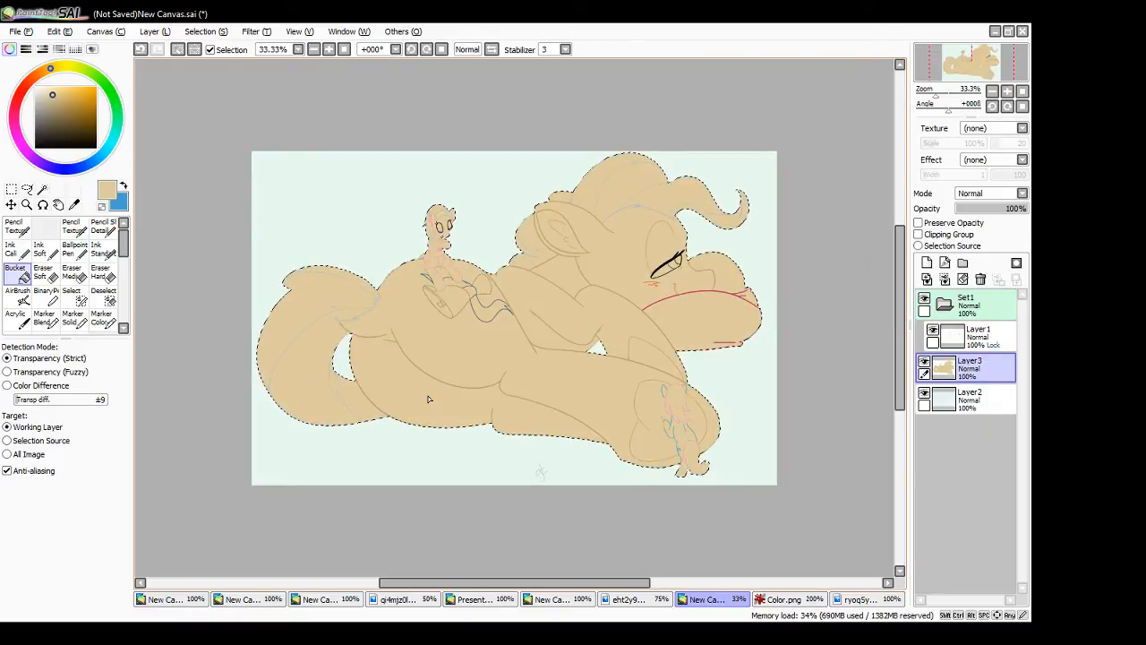
- Clear the selection and turn on Preserve Opacity for the tan base-colour layer
key("m")
key("ctrl+d")
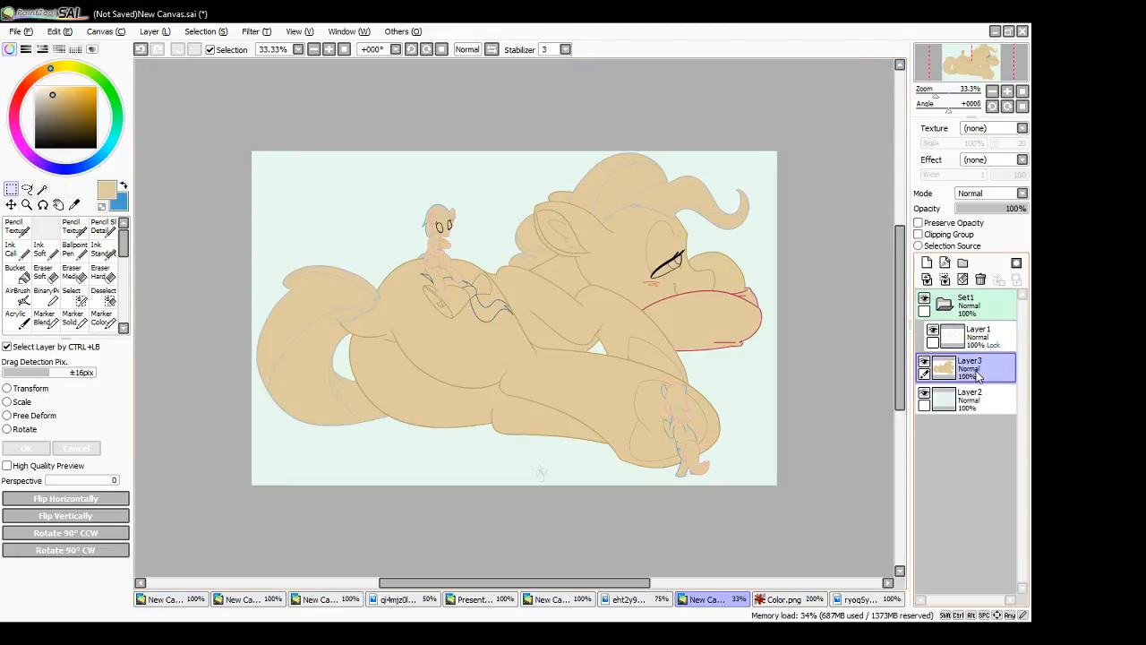
left_click(918, 223)
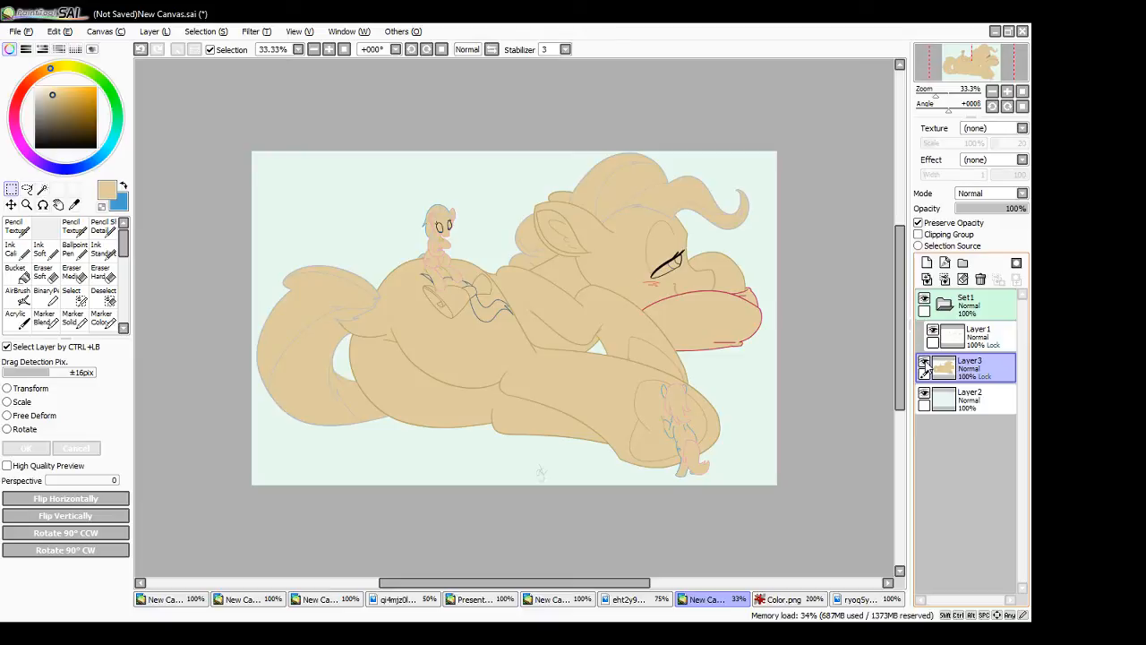
- Test the opacity lock with size 350 ink strokes in blue and light green over the ponies, and repaint them tan
left_click(102, 248)
left_click(125, 187)
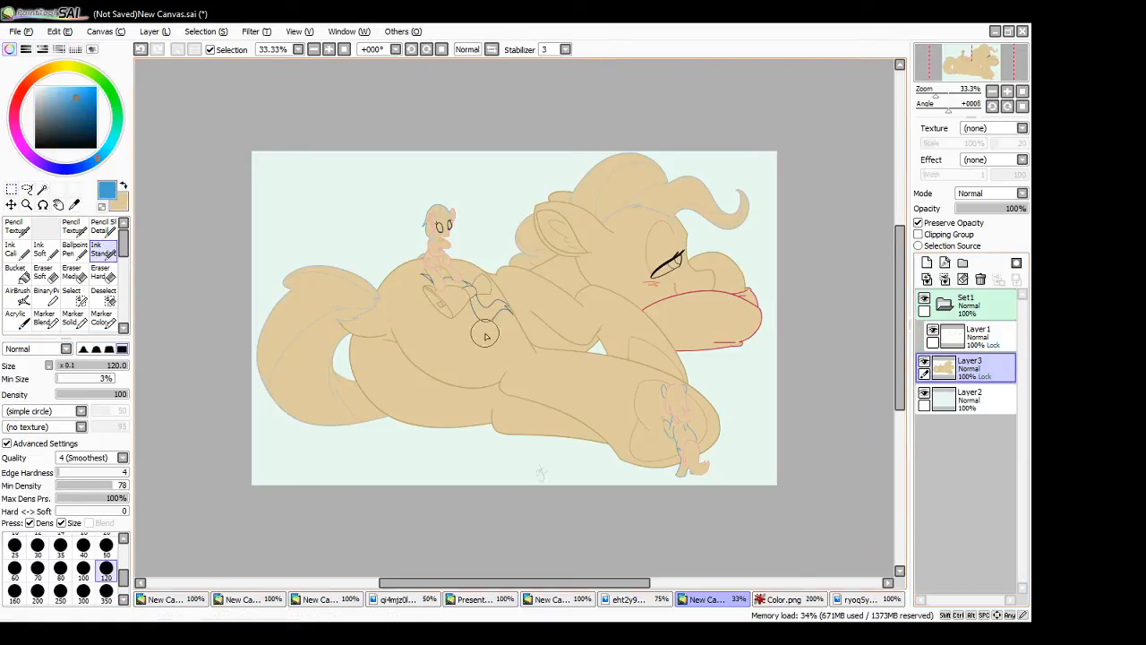
scroll(125, 580, "down", 1)
left_click(106, 568)
mouse_move(328, 448)
left_mouse_down()
mouse_move(376, 373)
mouse_move(443, 403)
mouse_move(716, 236)
mouse_move(772, 344)
mouse_move(673, 540)
left_mouse_up()
mouse_move(302, 409)
left_mouse_down()
mouse_move(333, 271)
mouse_move(439, 231)
left_mouse_up()
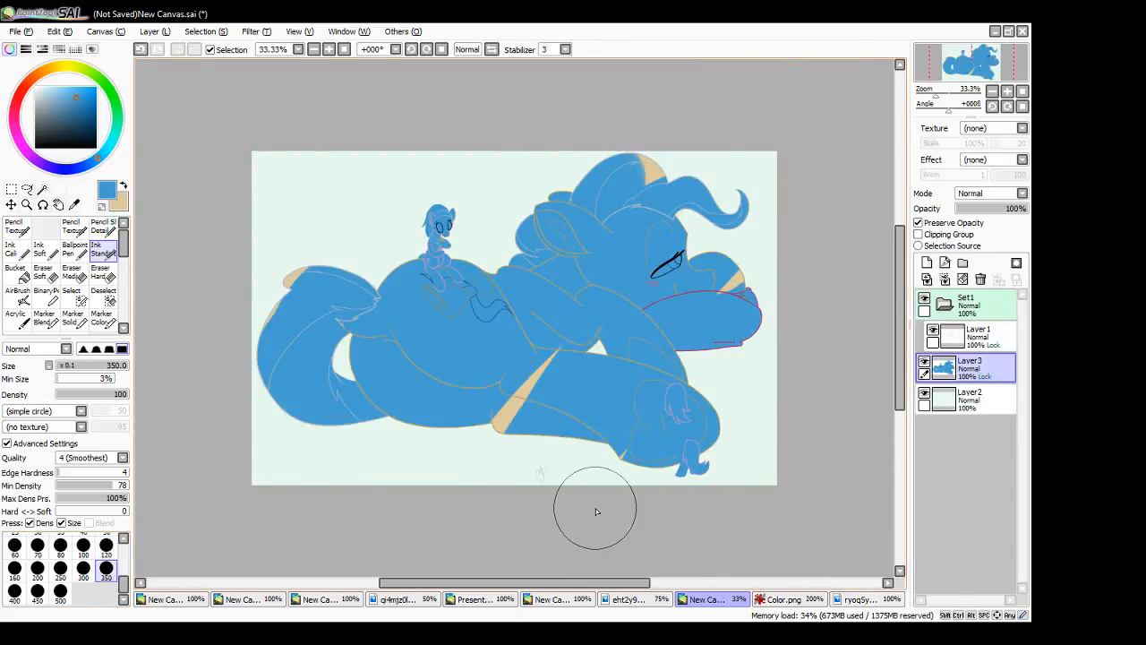
left_click(118, 114)
left_click(58, 87)
mouse_move(548, 264)
left_mouse_down()
mouse_move(541, 286)
mouse_move(579, 455)
mouse_move(485, 400)
mouse_move(359, 269)
mouse_move(376, 421)
left_mouse_up()
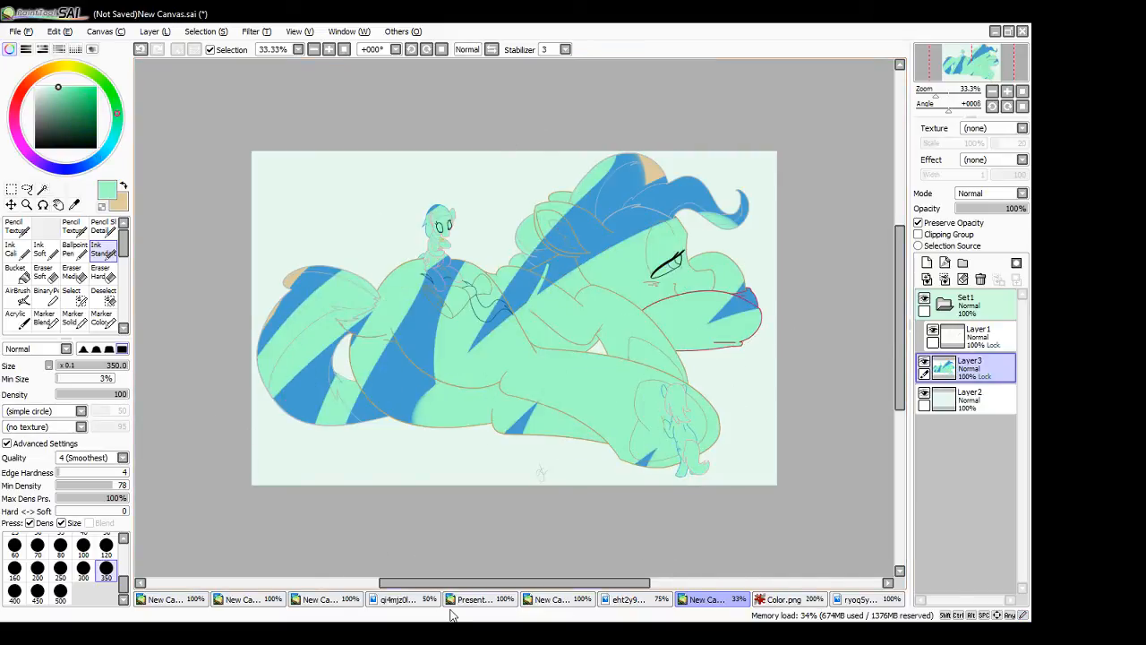
right_click(649, 174)
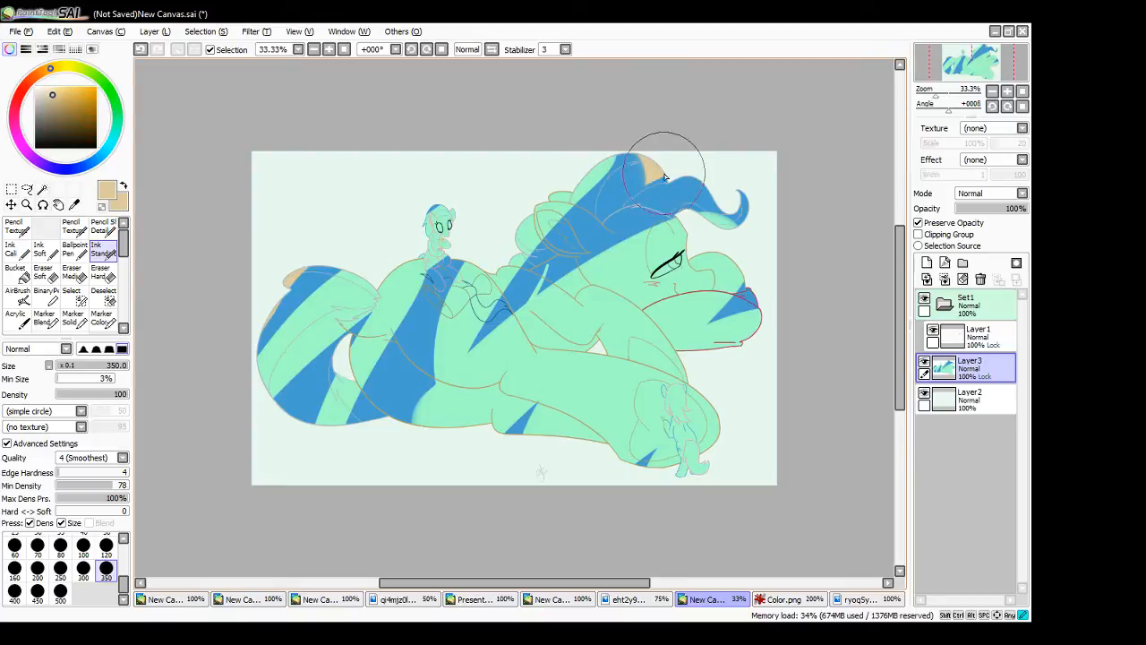
mouse_move(663, 152)
left_mouse_down()
mouse_move(494, 332)
mouse_move(768, 190)
mouse_move(809, 231)
mouse_move(710, 428)
mouse_move(657, 427)
mouse_move(634, 389)
mouse_move(533, 439)
mouse_move(479, 430)
mouse_move(394, 463)
mouse_move(317, 439)
mouse_move(295, 384)
mouse_move(301, 346)
mouse_move(410, 283)
mouse_move(471, 295)
mouse_move(522, 271)
mouse_move(418, 226)
mouse_move(520, 247)
left_mouse_up()
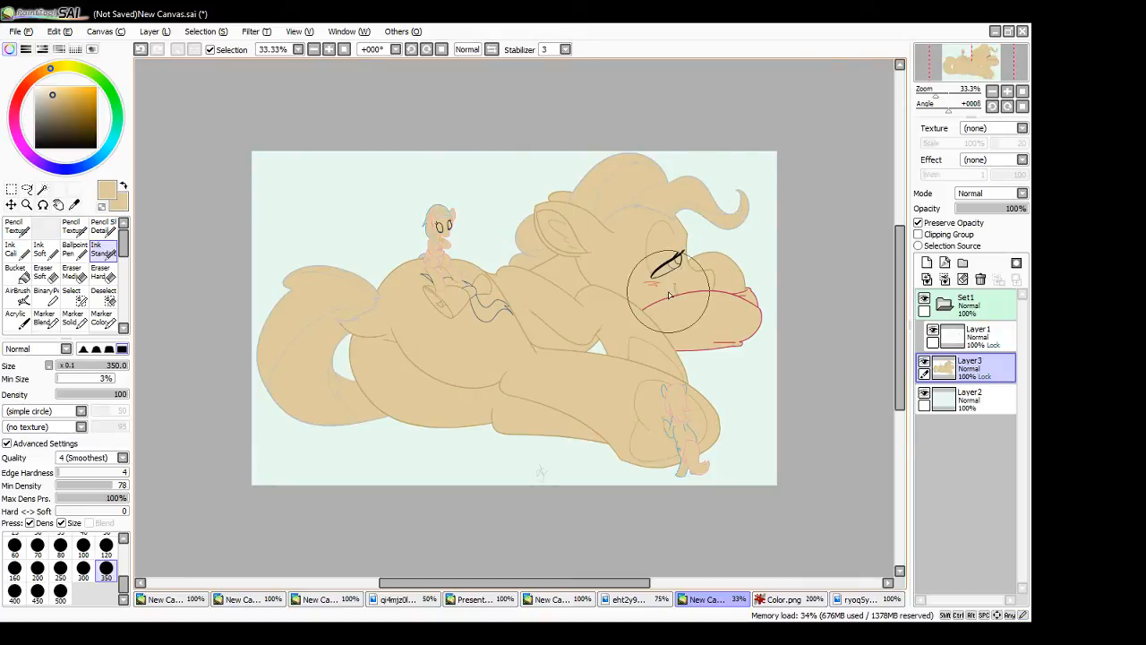
- Sample the light and darker grey mane colours from The Mayor's reference image as the two drawing colours, and return to the pony drawing
left_click(806, 600)
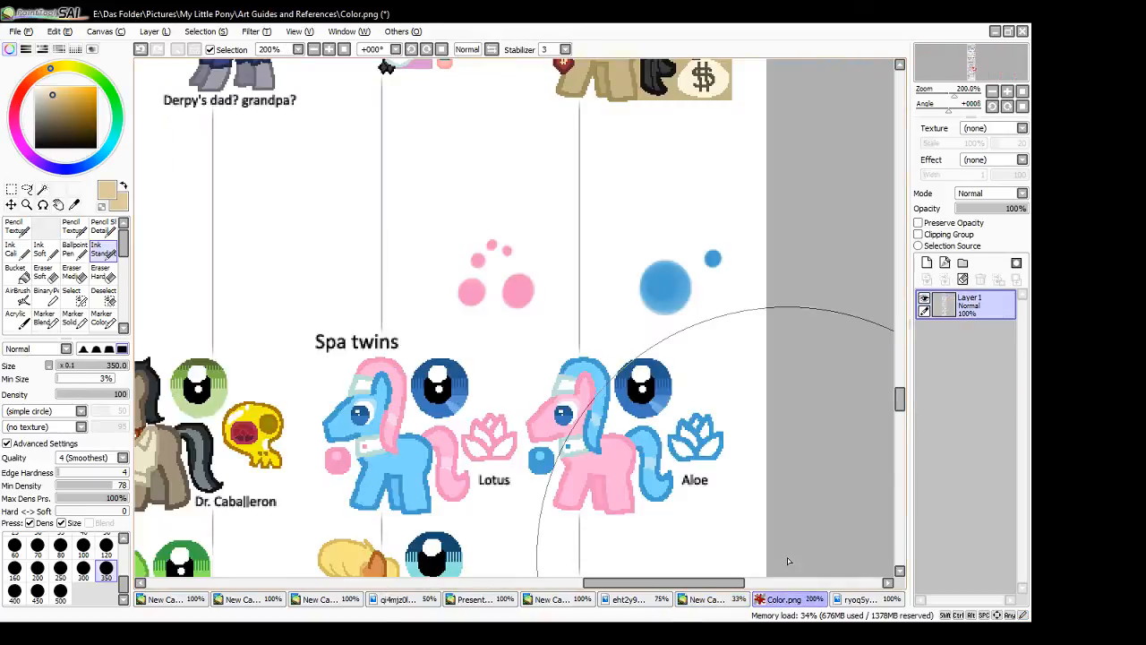
left_click(864, 599)
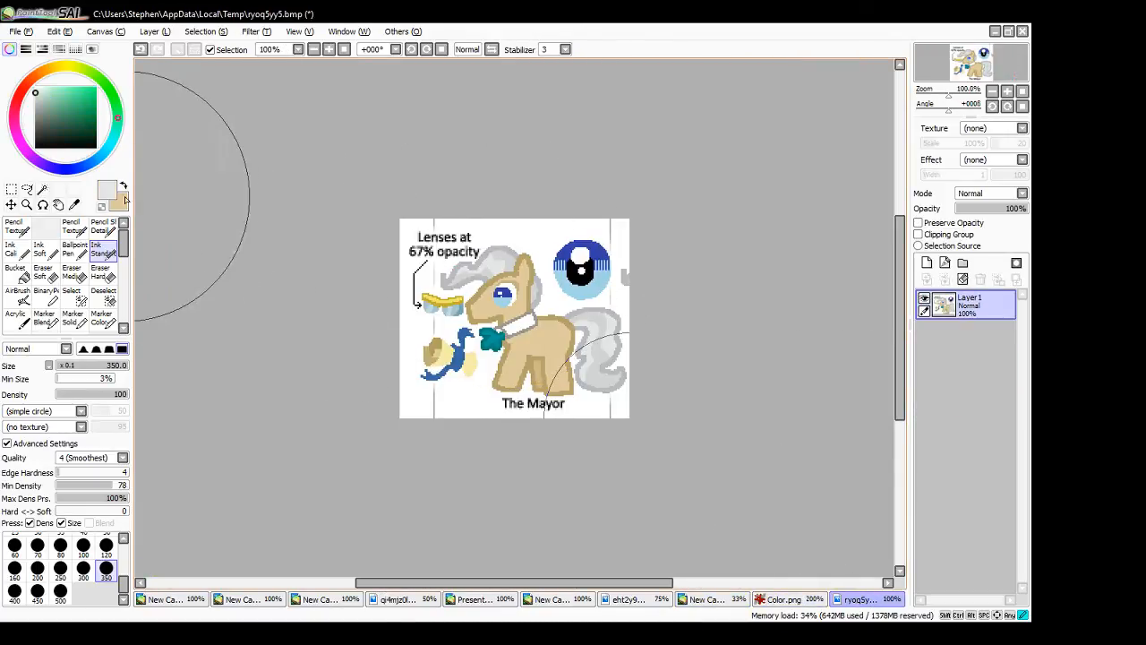
left_click(124, 187)
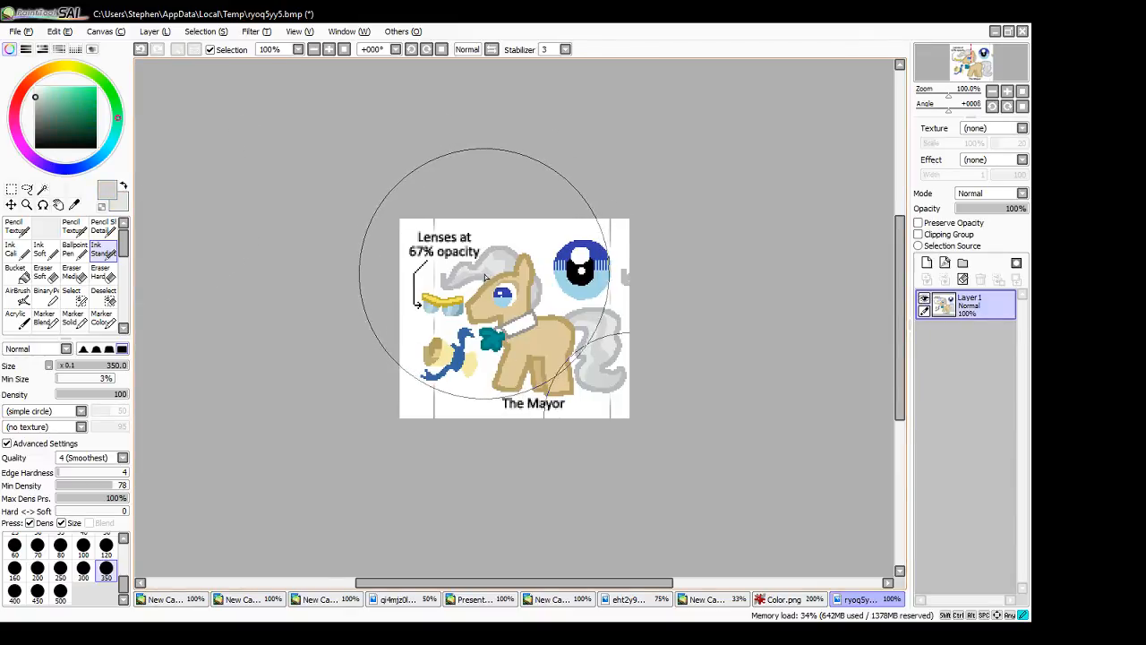
left_click(783, 599)
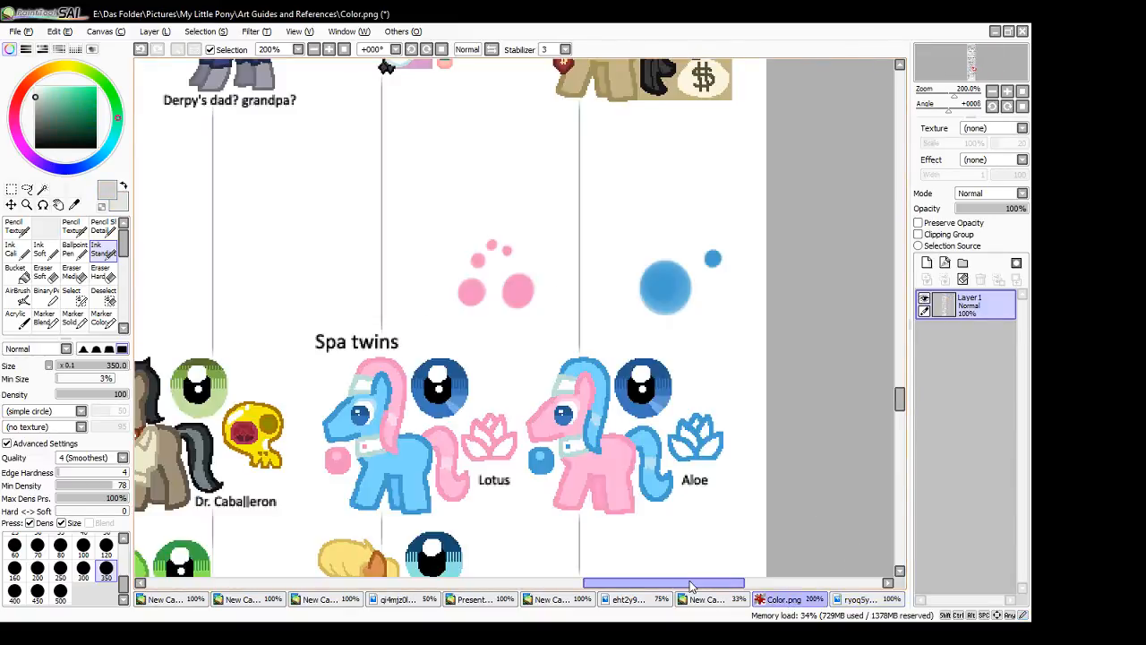
left_click(702, 599)
- Magic Wand-select the large pony's outer mane sections, the forelock including its curled tip, the neck locks and the main tail section
left_click(43, 190)
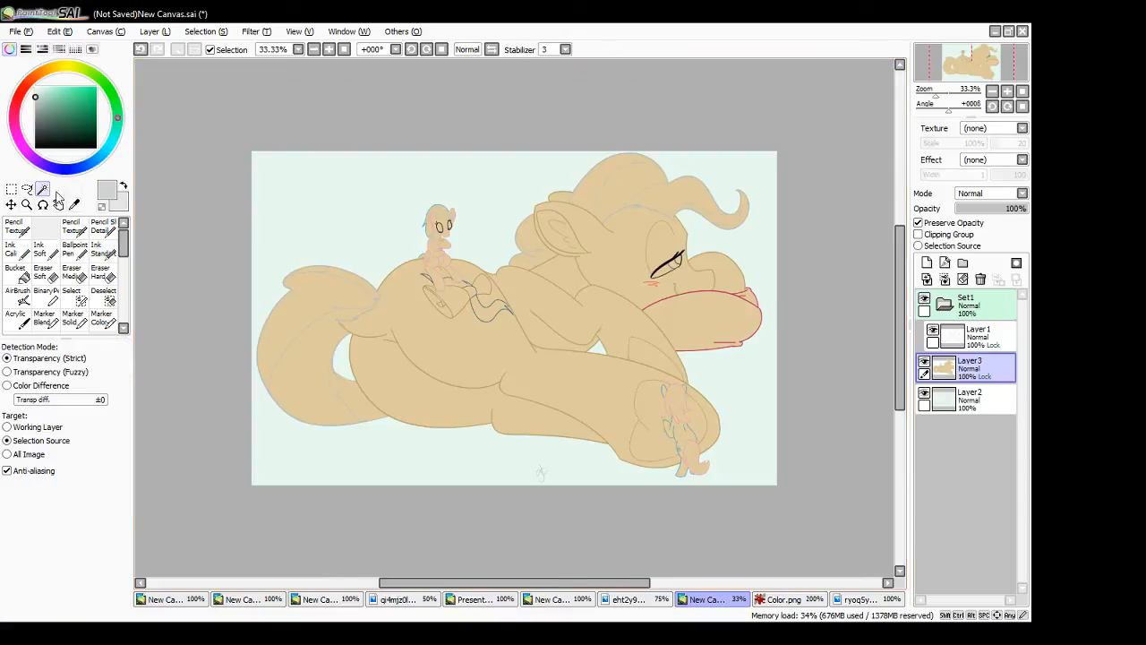
left_click(634, 190)
left_click(672, 197)
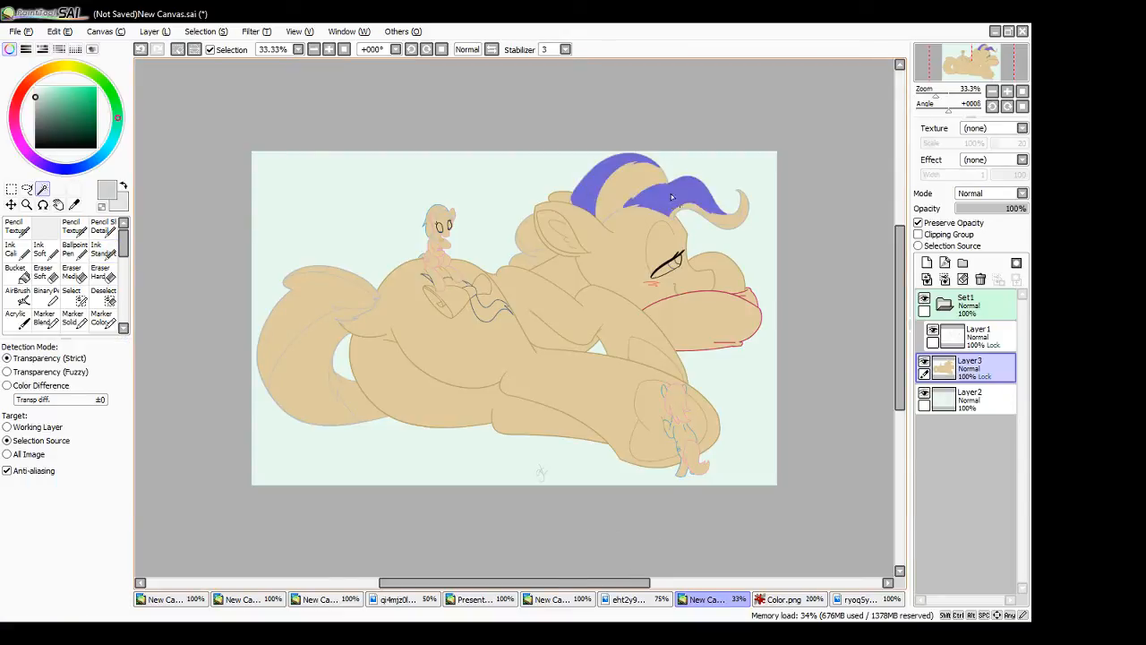
left_click(733, 230)
left_click(531, 240)
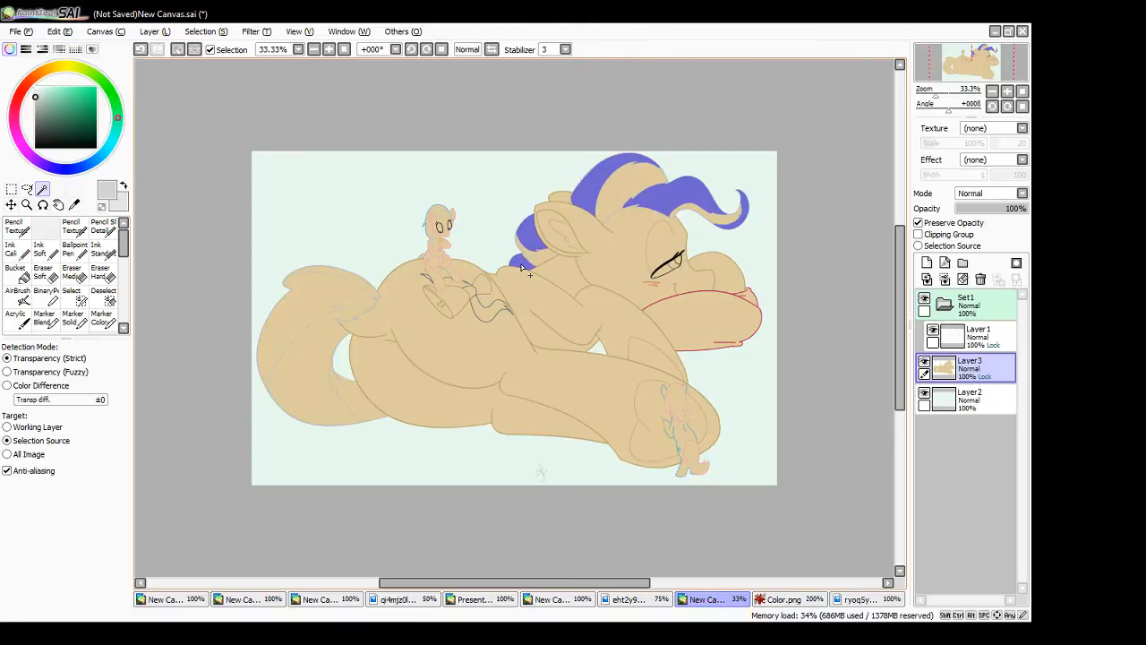
left_click(363, 290)
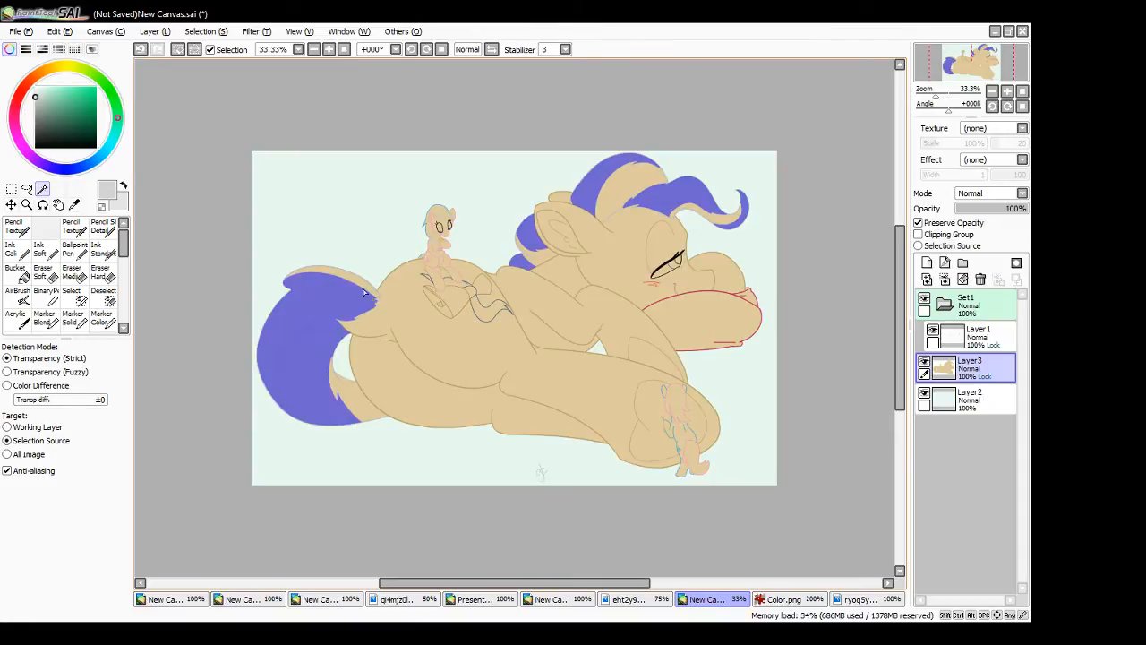
- Take the main tail section out of the selection and Magic Wand-select the small underside strand of the tail instead
key("ctrl+z")
left_click(354, 405)
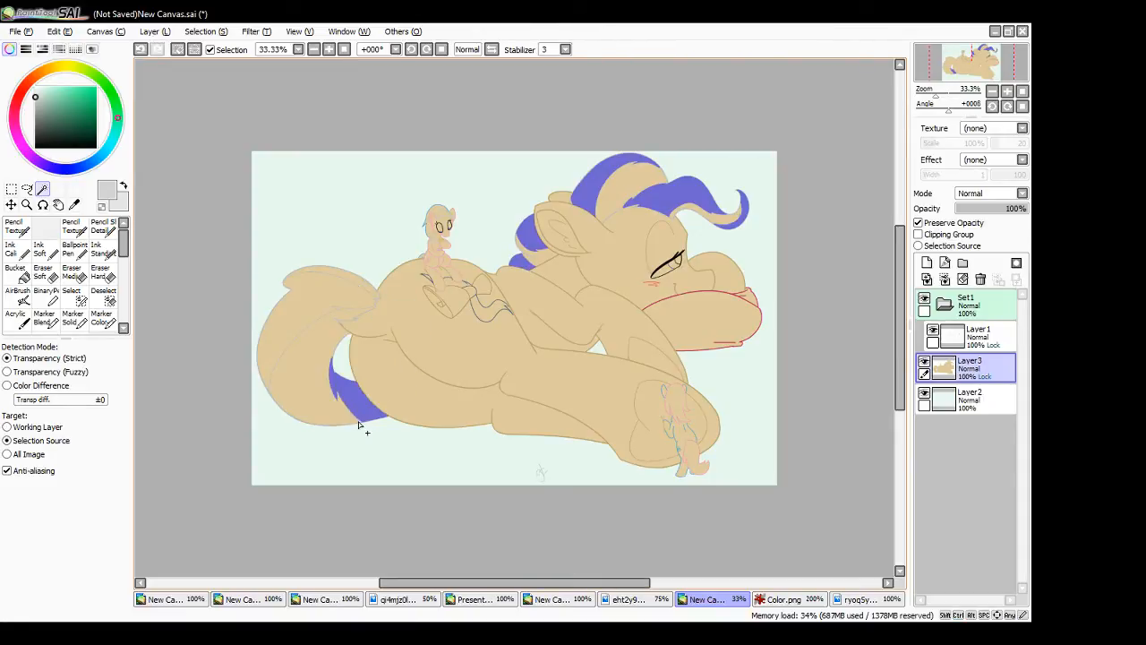
left_click(355, 297)
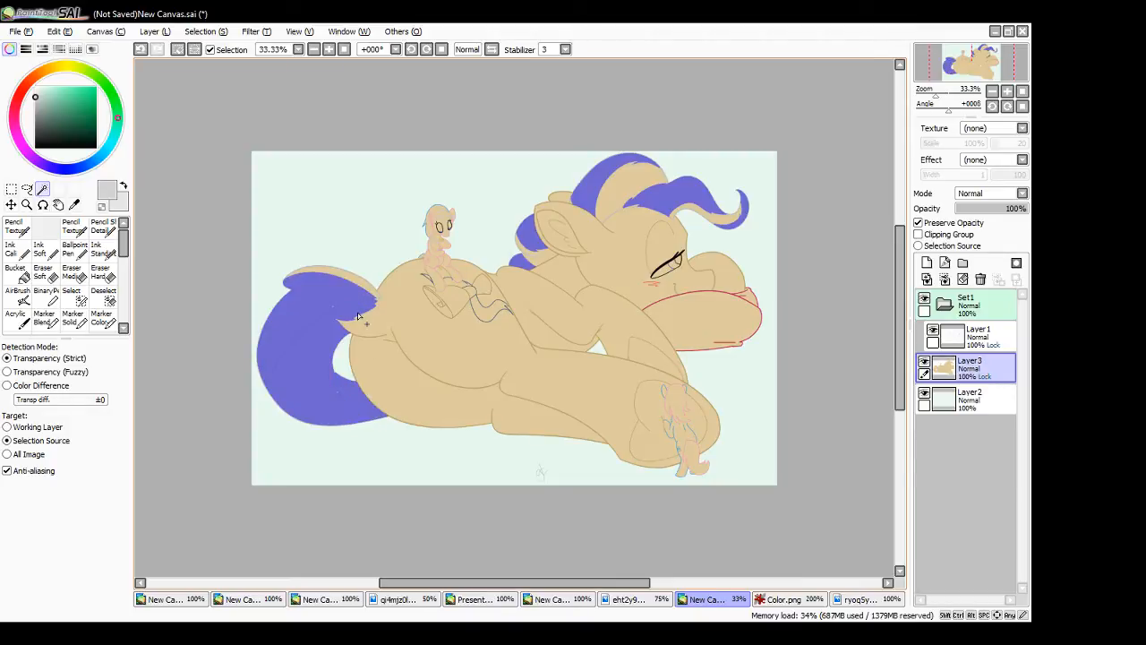
key("ctrl+z")
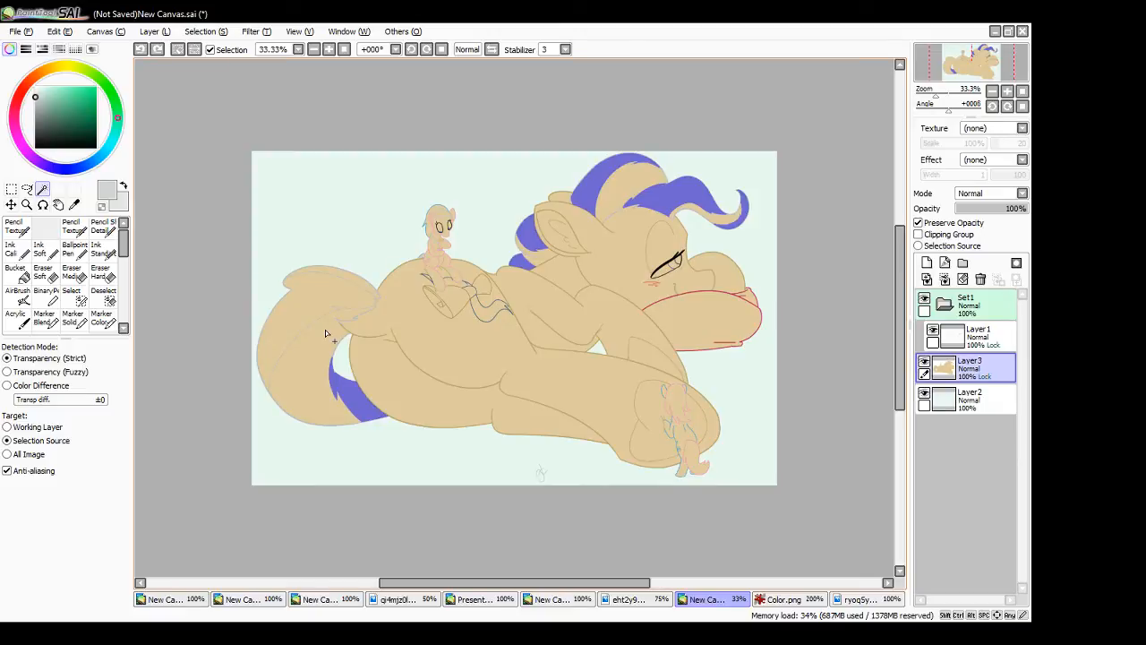
- Paint the selected mane, forelock, neck and tail strands darker grey with the size 350 Ink Standard brush, and clear the selection
left_click(101, 249)
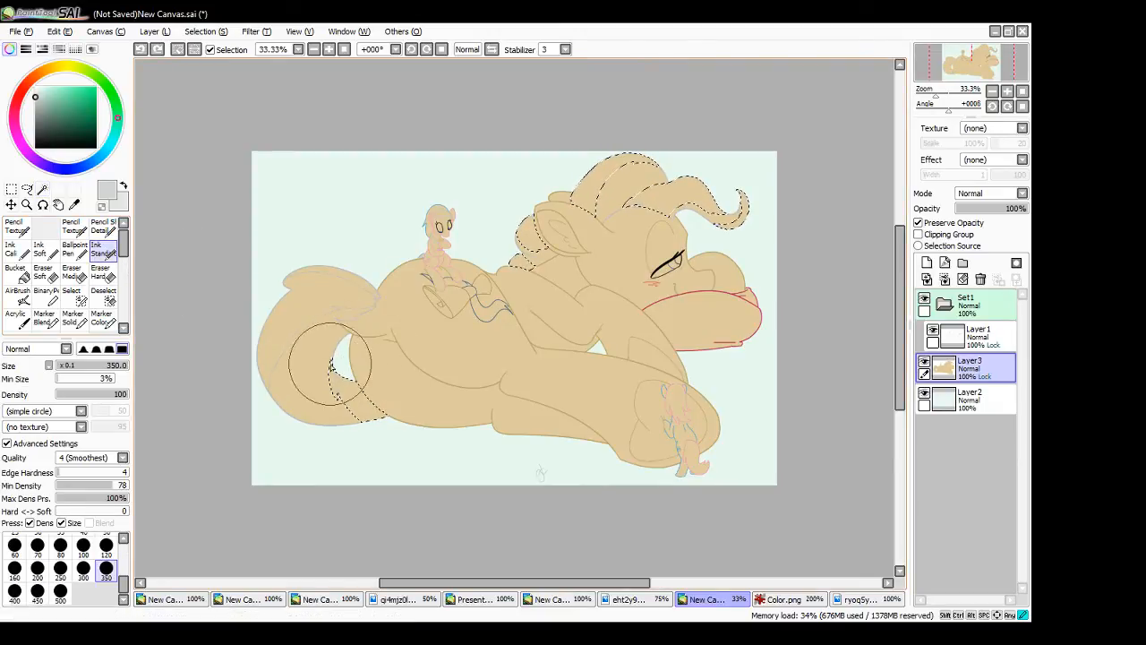
mouse_move(331, 368)
left_mouse_down()
mouse_move(378, 425)
mouse_move(389, 420)
mouse_move(637, 164)
mouse_move(674, 199)
mouse_move(728, 194)
mouse_move(760, 238)
left_mouse_up()
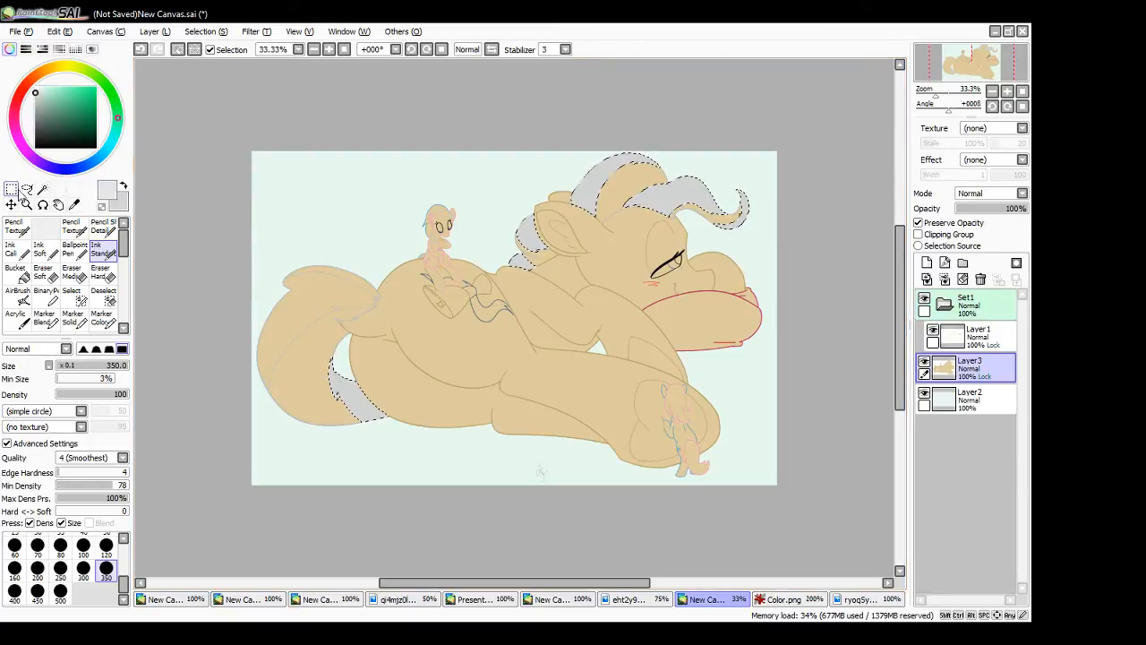
left_click(27, 189)
key("ctrl+d")
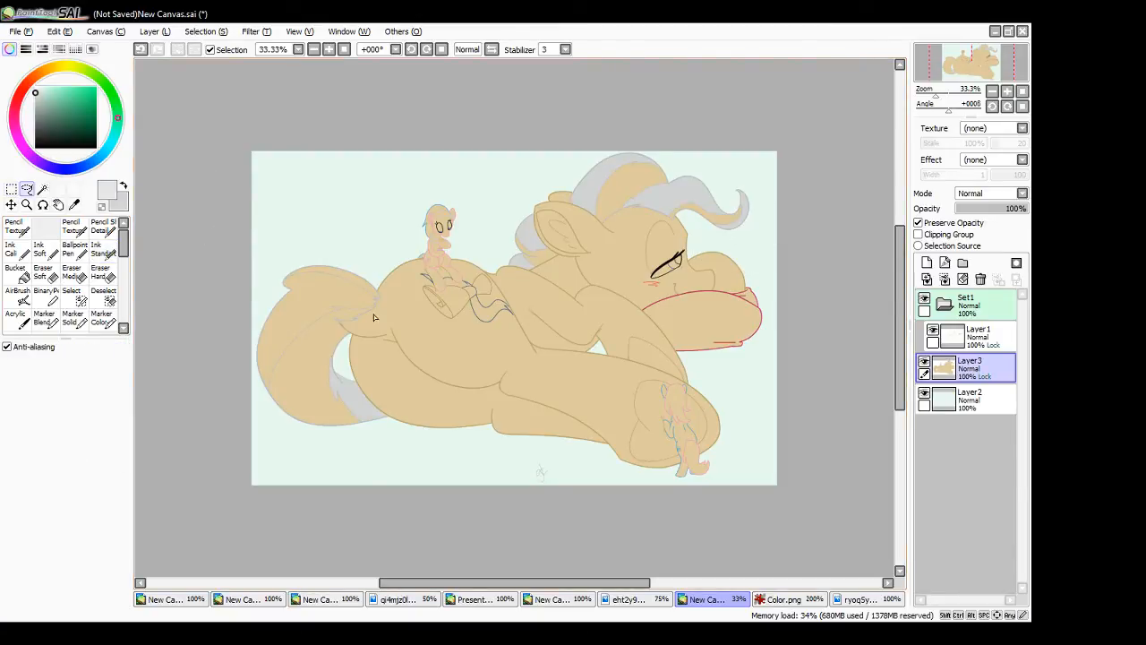
- Magic Wand-select the tail's thin upper strip, the remaining neck lock, the central mane section and the forelock's underside
left_click_drag(366, 289, 476, 279)
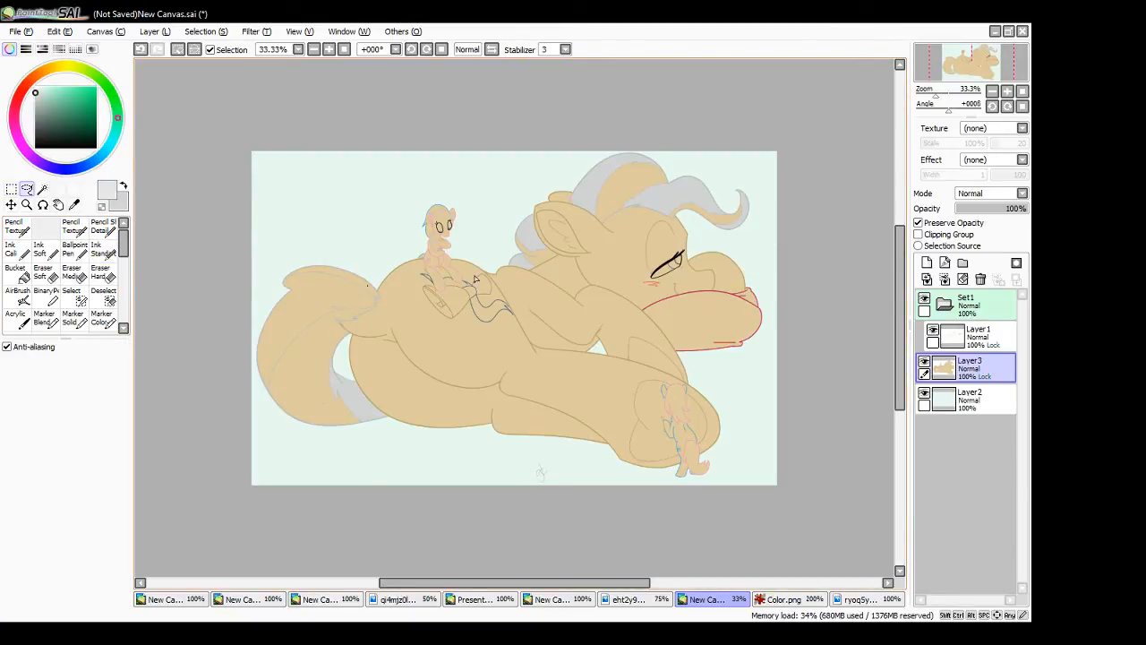
left_click(42, 190)
left_click(375, 295)
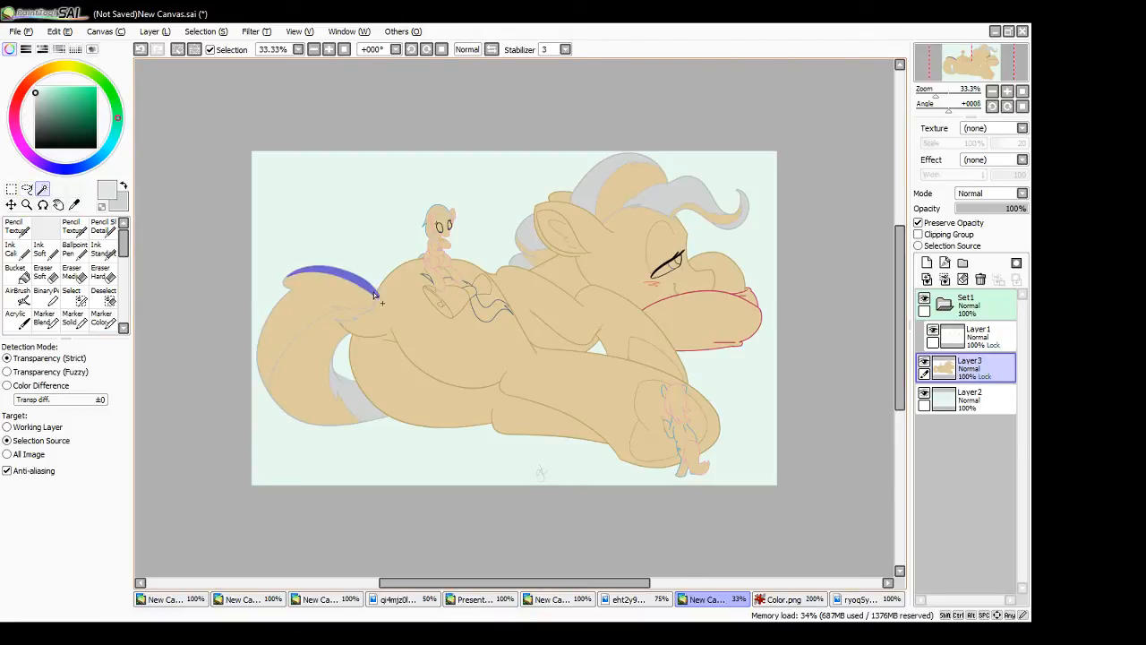
left_click(540, 263)
left_click(608, 198)
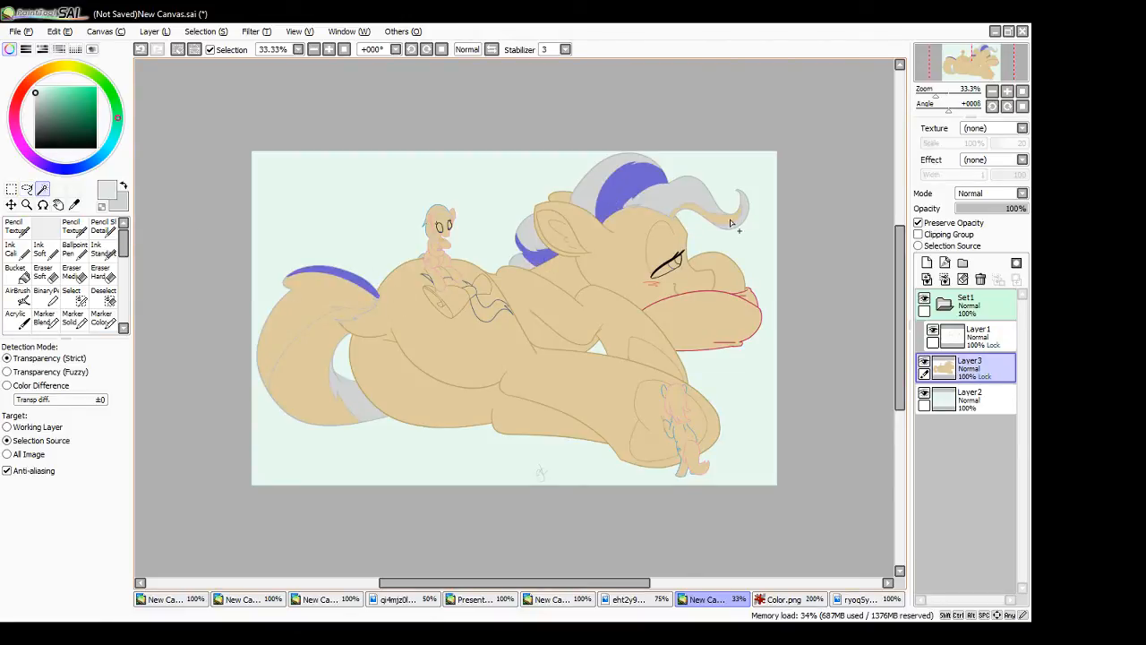
left_click(726, 222)
- Paint the selected mane, neck, forelock and tail strips light grey with the Ink Standard brush and clear the selection
left_click(103, 248)
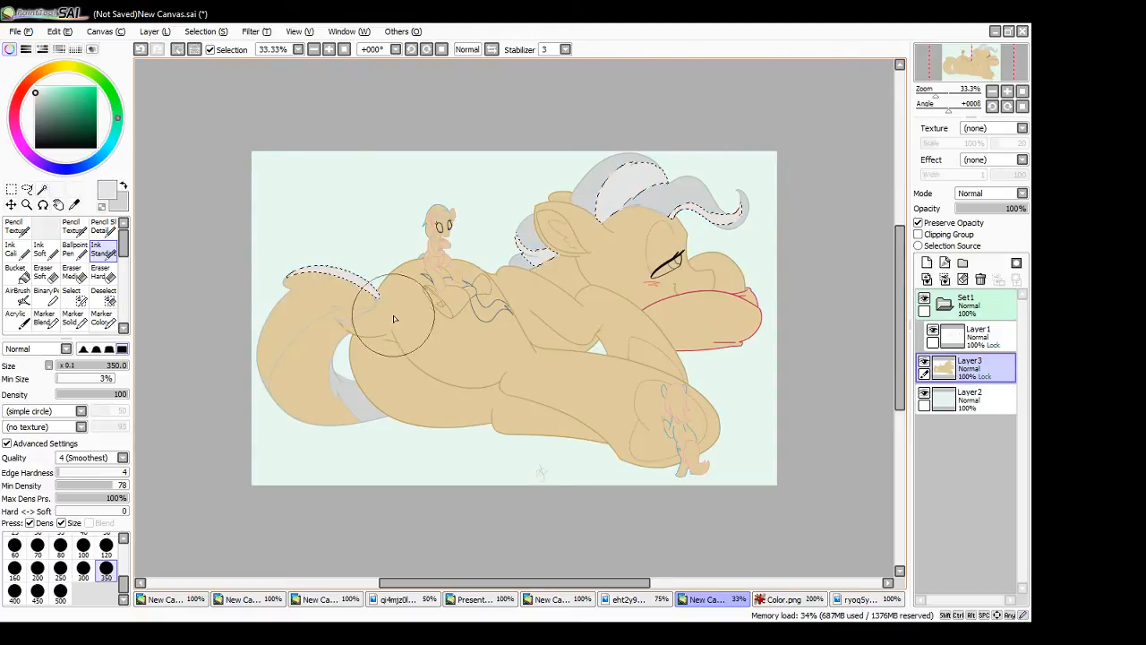
left_click(13, 190)
left_click(145, 247)
- Magic Wand-select the large pony's main tail section and paint it light grey with the size 350 Ink Standard brush
left_click(43, 190)
left_click(323, 343)
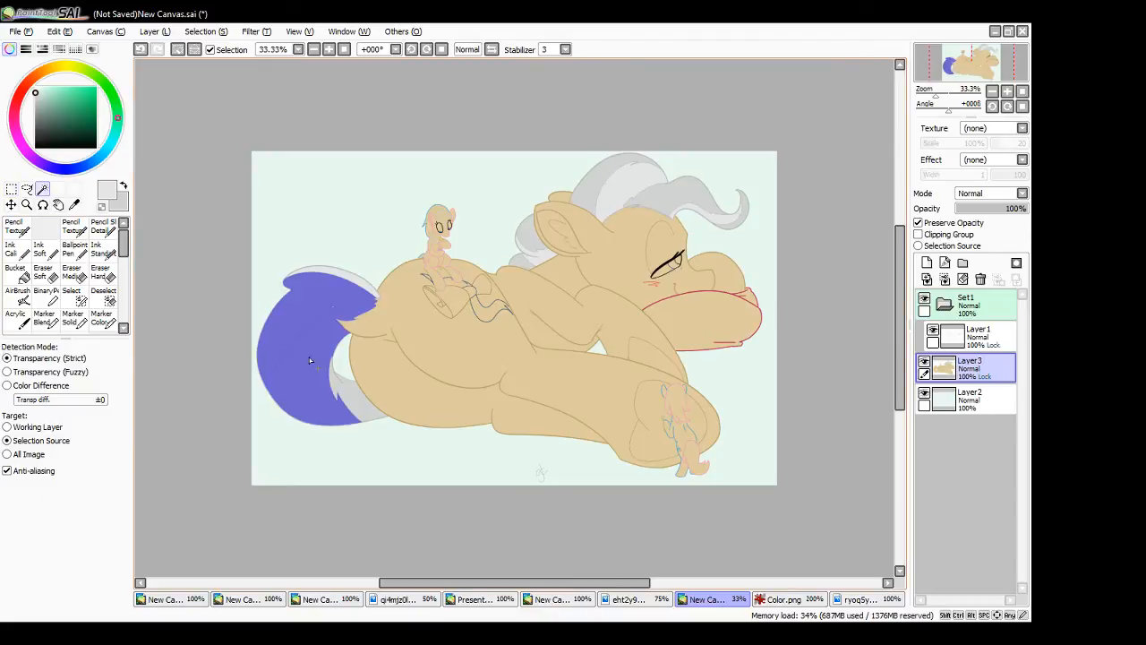
left_click(102, 249)
mouse_move(295, 358)
left_mouse_down()
mouse_move(317, 379)
mouse_move(322, 430)
mouse_move(371, 266)
mouse_move(377, 318)
mouse_move(358, 407)
left_mouse_up()
- Paint darker grey over the lower part of the tail's outer curve, working up to the inner curve line at brush size 50
mouse_move(202, 440)
left_mouse_down()
mouse_move(266, 340)
mouse_move(300, 309)
left_mouse_up()
left_click(329, 51)
left_click(329, 51)
left_click(329, 51)
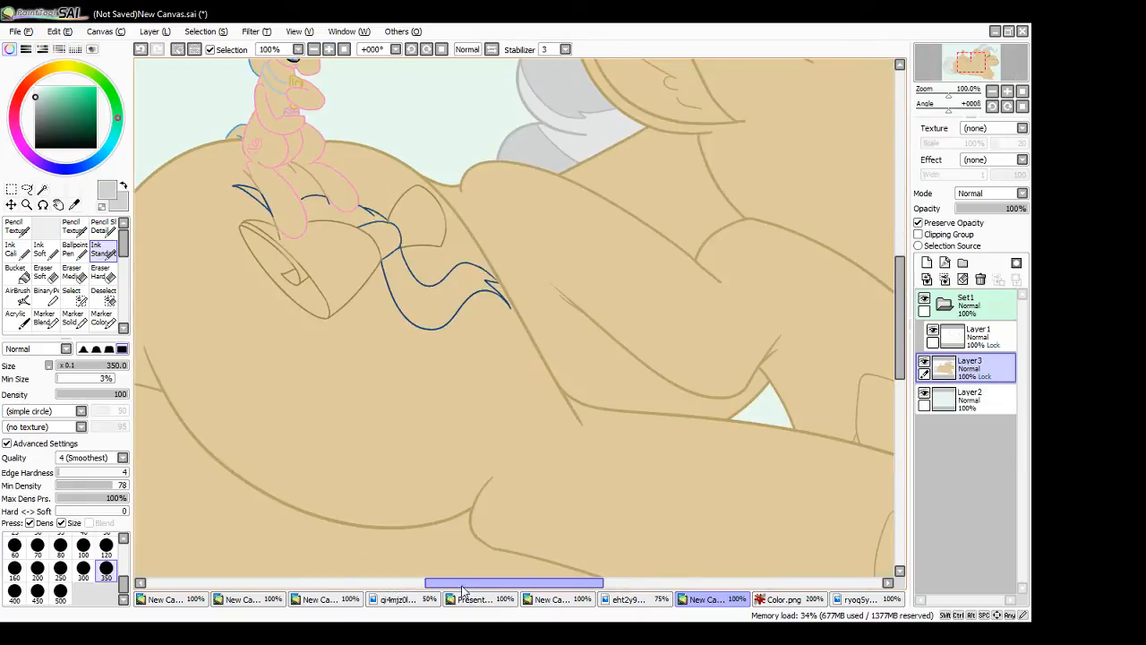
left_click_drag(514, 583, 385, 583)
left_click(7, 443)
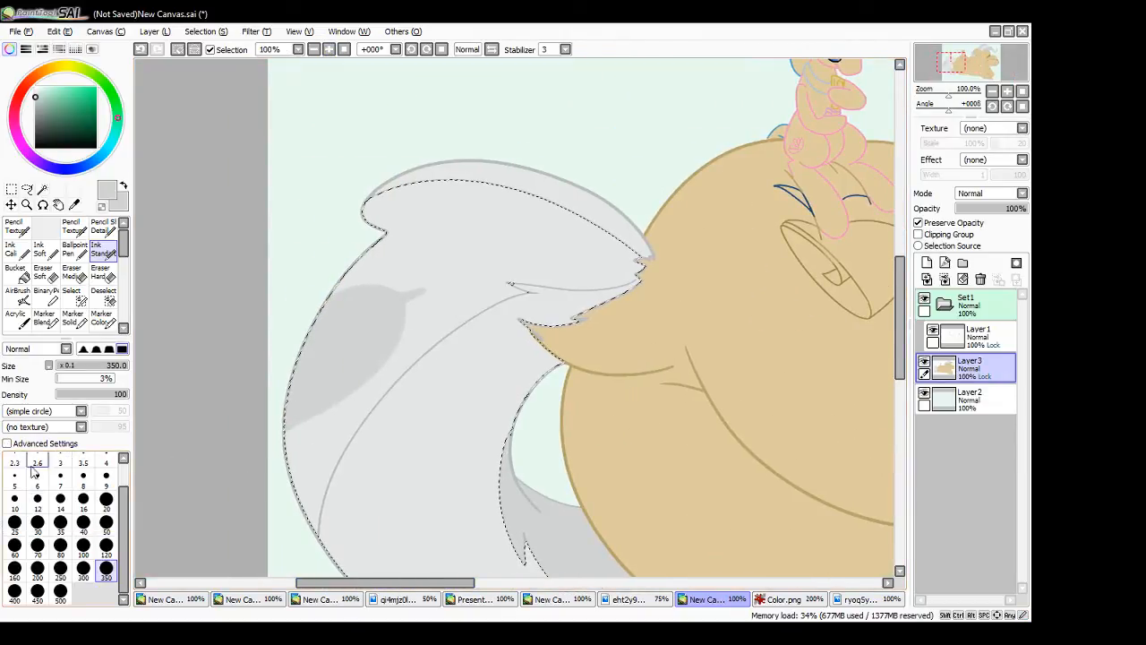
left_click(107, 522)
mouse_move(302, 451)
left_mouse_down()
mouse_move(309, 396)
mouse_move(281, 491)
mouse_move(303, 507)
mouse_move(346, 398)
mouse_move(326, 541)
mouse_move(313, 542)
mouse_move(333, 452)
left_mouse_up()
left_click_drag(312, 545, 368, 400)
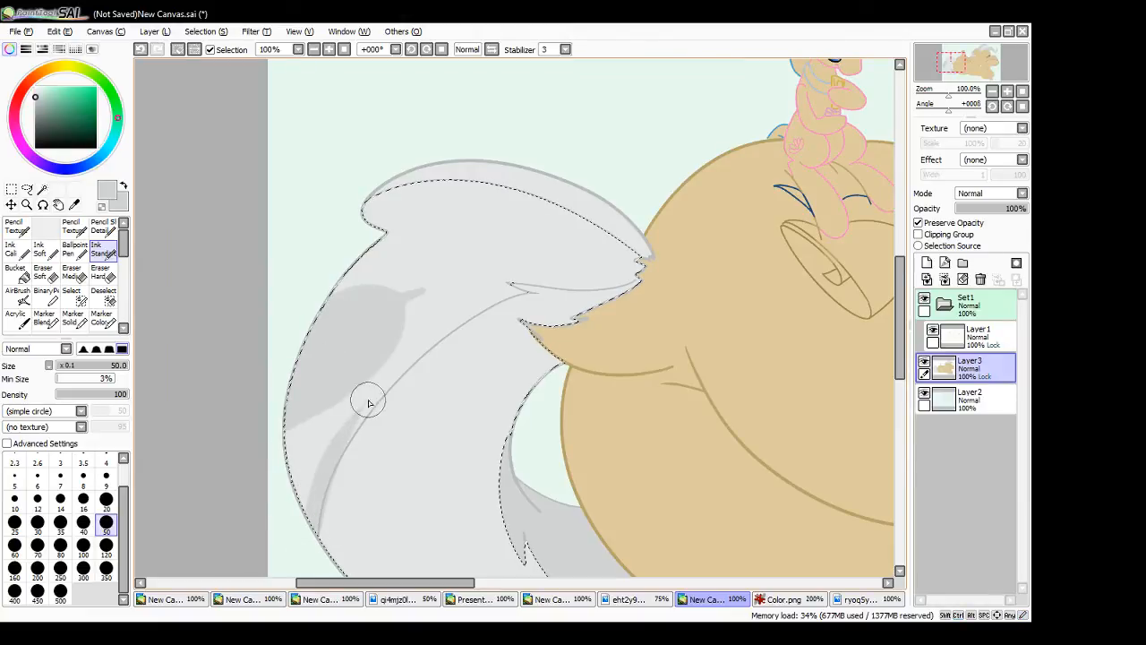
key("ctrl+z")
mouse_move(312, 543)
left_mouse_down()
mouse_move(355, 419)
mouse_move(330, 465)
mouse_move(344, 414)
left_mouse_up()
left_click_drag(307, 515, 316, 420)
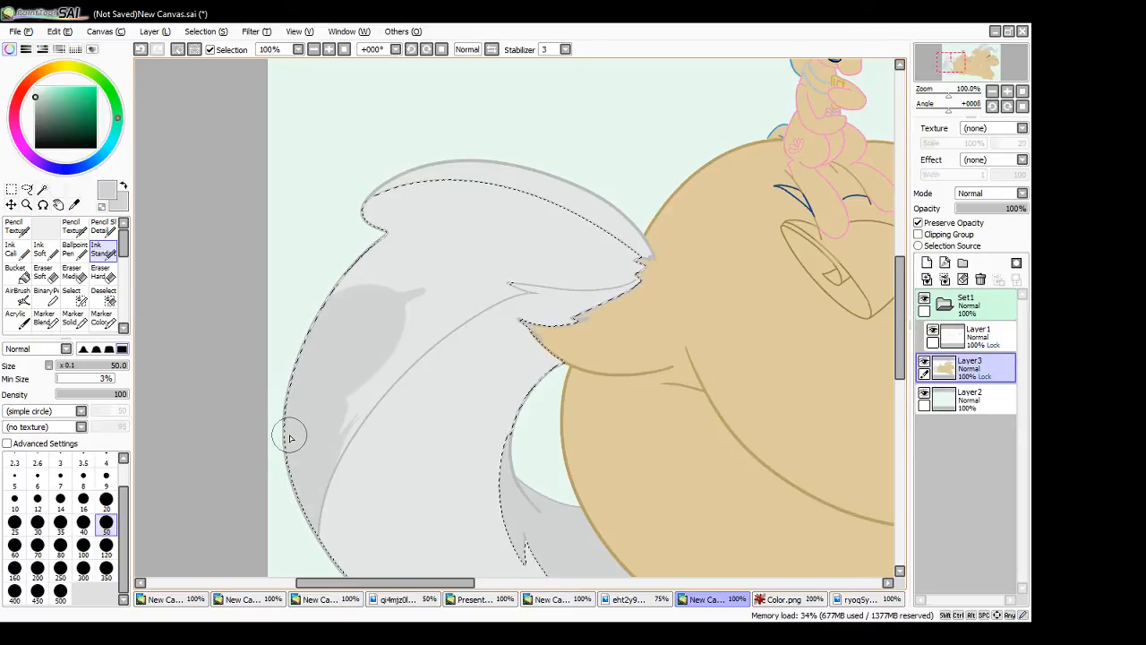
- Extend the darker grey upward through the middle of the tail, following the inner curve line towards the strand tip
left_click_drag(347, 428, 427, 314)
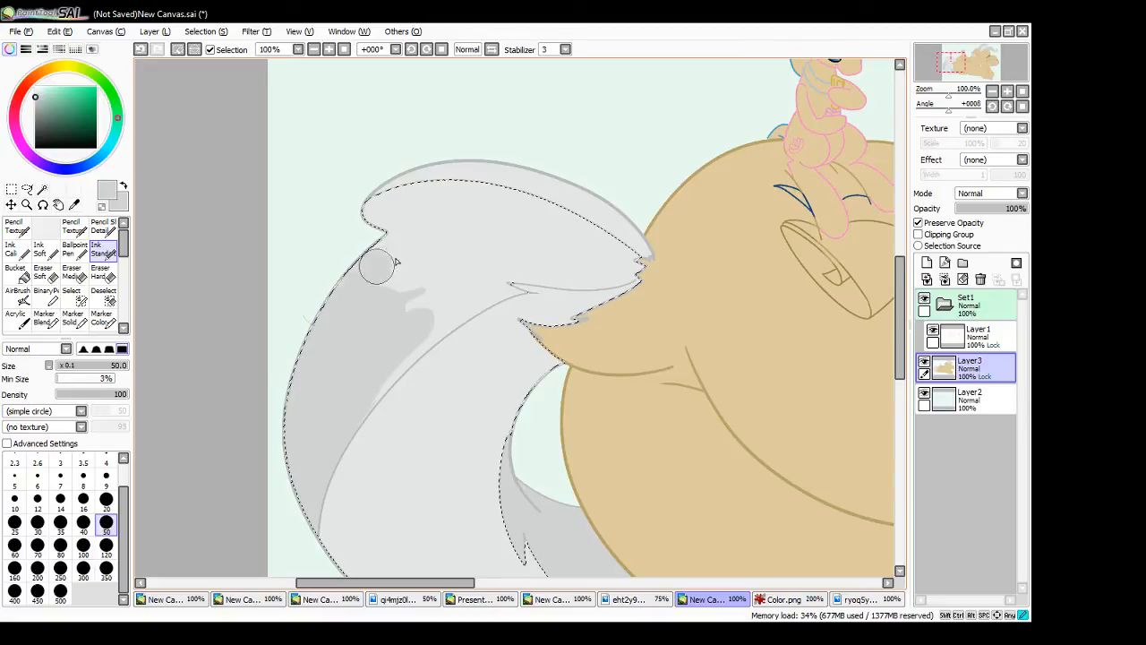
mouse_move(376, 266)
left_mouse_down()
mouse_move(483, 251)
mouse_move(390, 301)
mouse_move(467, 263)
left_mouse_up()
mouse_move(410, 325)
left_mouse_down()
mouse_move(445, 295)
mouse_move(470, 297)
left_mouse_up()
left_click_drag(384, 350, 471, 300)
key("ctrl+z")
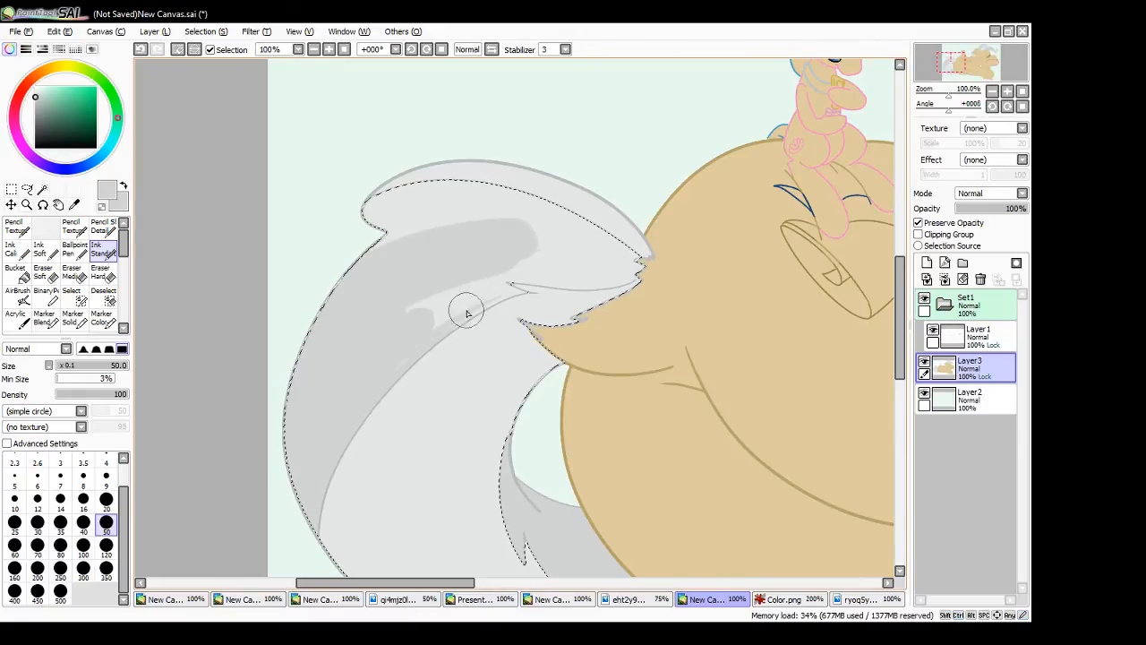
left_click_drag(444, 300, 439, 297)
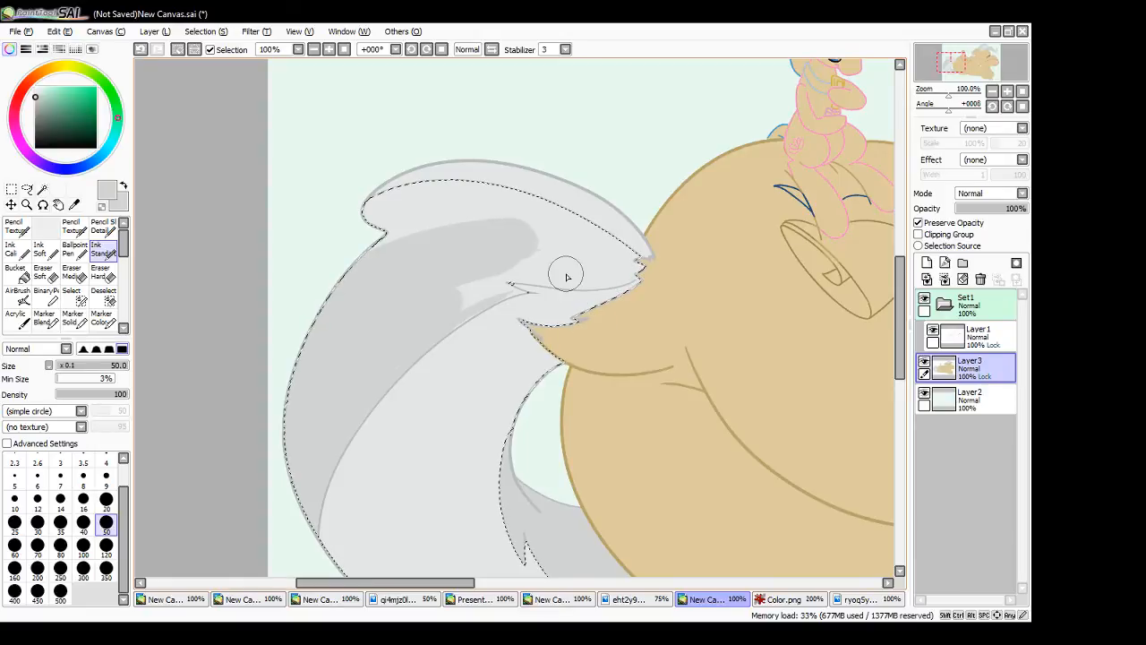
- Fill the rest of the tail's upper part with darker grey up to its root, and clear the selection
mouse_move(422, 242)
left_mouse_down()
mouse_move(402, 216)
mouse_move(368, 205)
mouse_move(462, 189)
mouse_move(402, 188)
mouse_move(476, 189)
mouse_move(435, 223)
left_mouse_up()
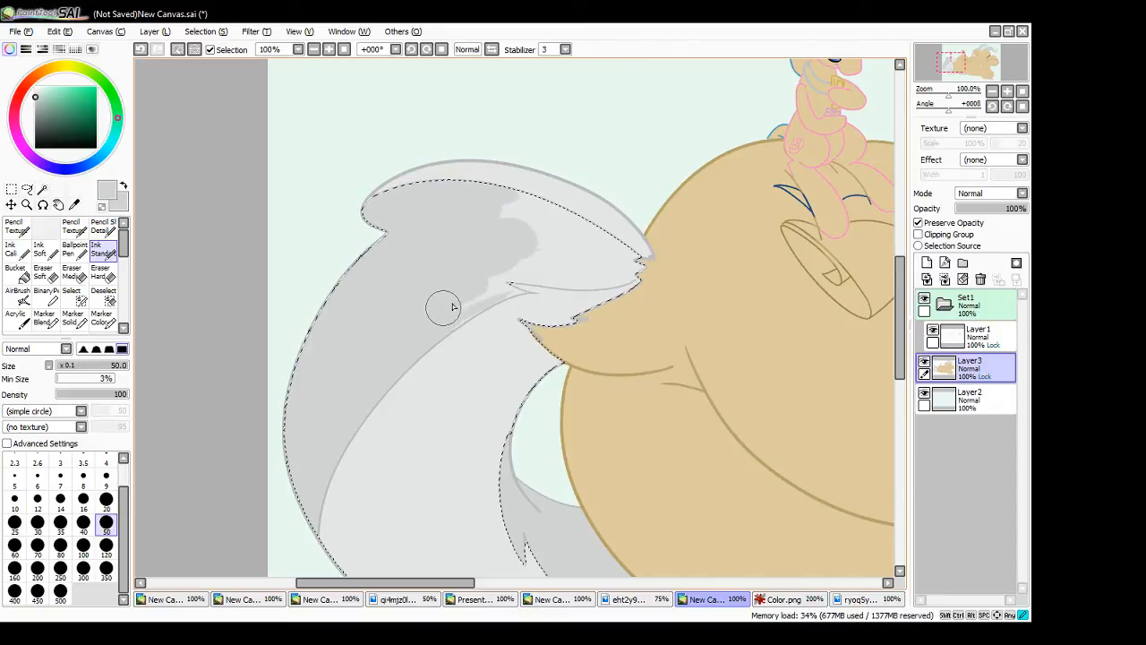
mouse_move(439, 308)
left_mouse_down()
mouse_move(477, 290)
mouse_move(515, 294)
mouse_move(501, 284)
mouse_move(527, 292)
mouse_move(459, 318)
mouse_move(477, 306)
mouse_move(498, 299)
mouse_move(437, 338)
mouse_move(490, 287)
mouse_move(519, 283)
mouse_move(506, 278)
mouse_move(548, 278)
mouse_move(484, 265)
mouse_move(549, 261)
mouse_move(639, 279)
mouse_move(558, 284)
mouse_move(622, 278)
mouse_move(561, 288)
mouse_move(604, 275)
left_mouse_up()
key("ctrl+z")
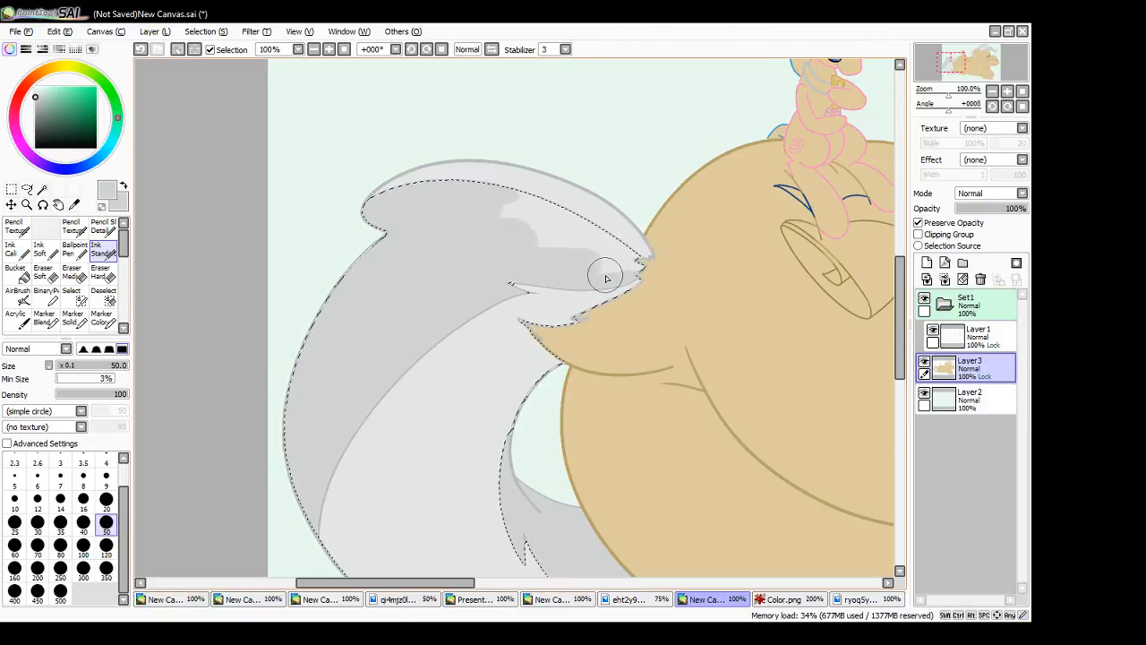
mouse_move(604, 267)
left_mouse_down()
mouse_move(641, 267)
mouse_move(485, 213)
mouse_move(604, 246)
mouse_move(500, 207)
mouse_move(551, 210)
mouse_move(505, 194)
mouse_move(565, 214)
mouse_move(509, 192)
mouse_move(608, 246)
mouse_move(532, 208)
left_mouse_up()
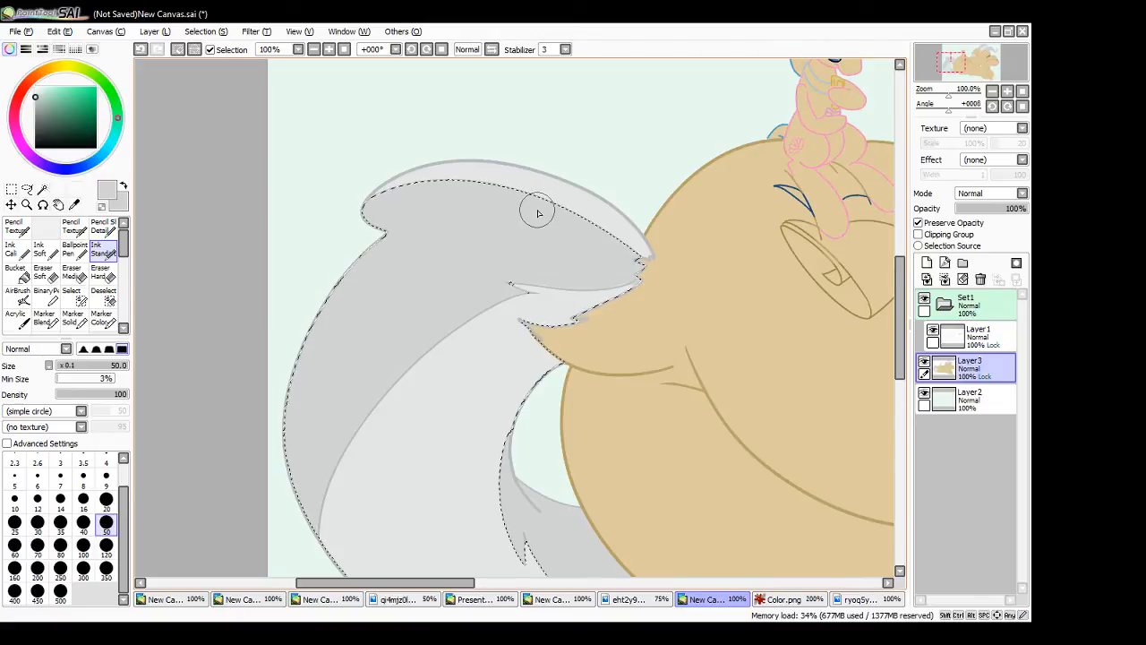
left_click(591, 300, "alt")
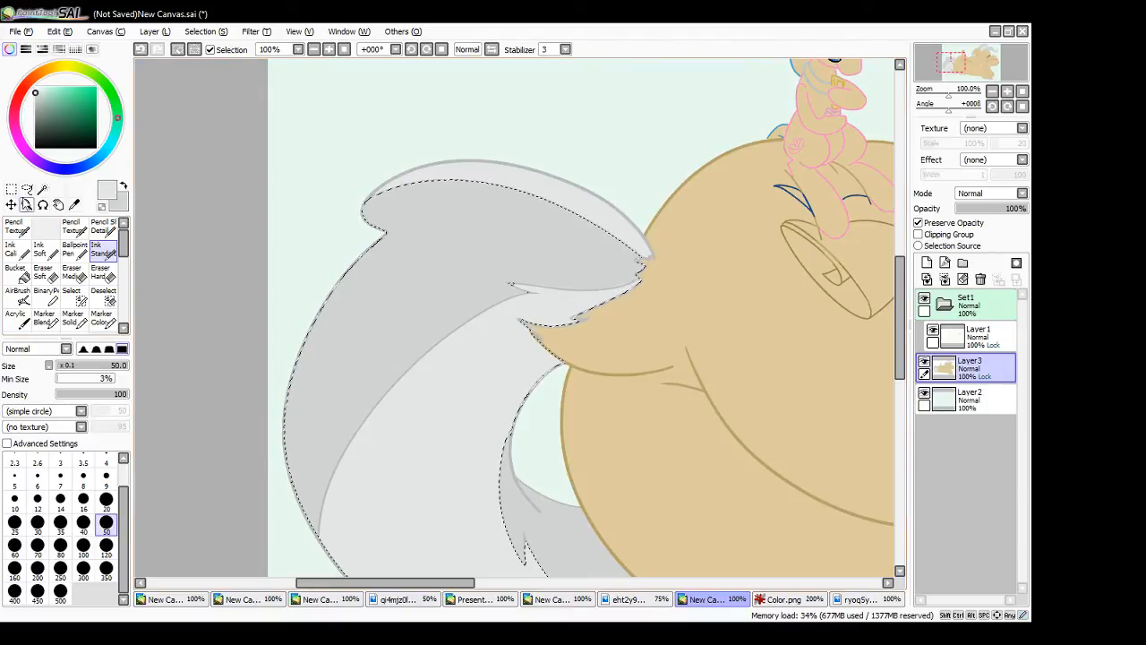
left_click(11, 190)
left_click(173, 251)
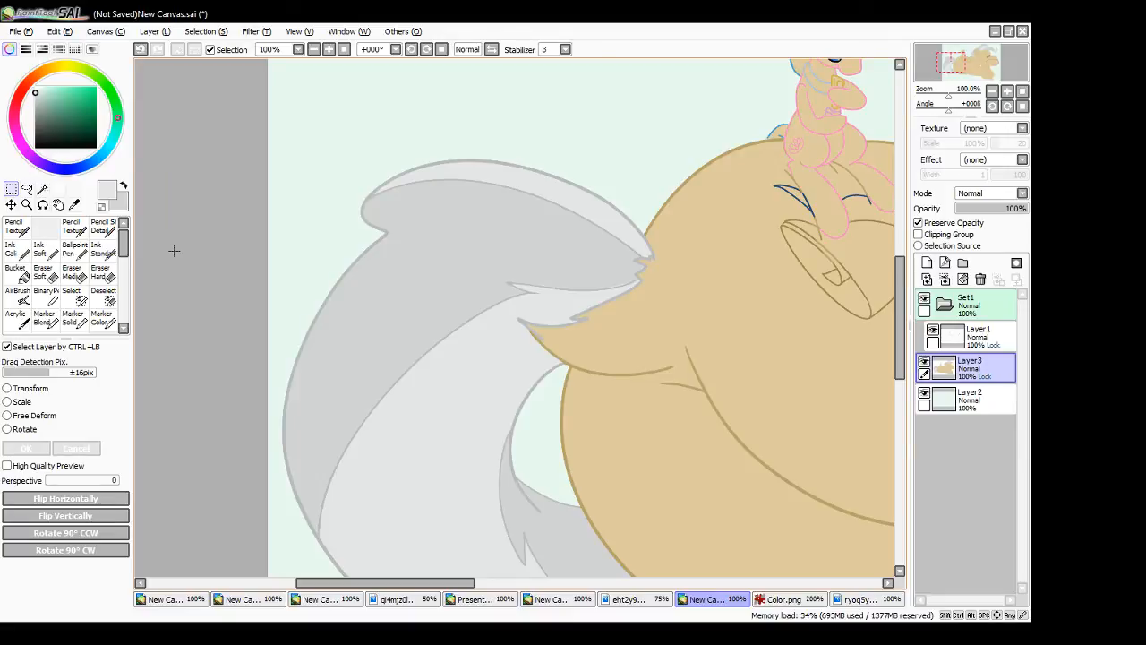
- Touch up the boundary between the two greys at the pointed strand tips near the tail's root with the Ink Standard brush
left_click(103, 249)
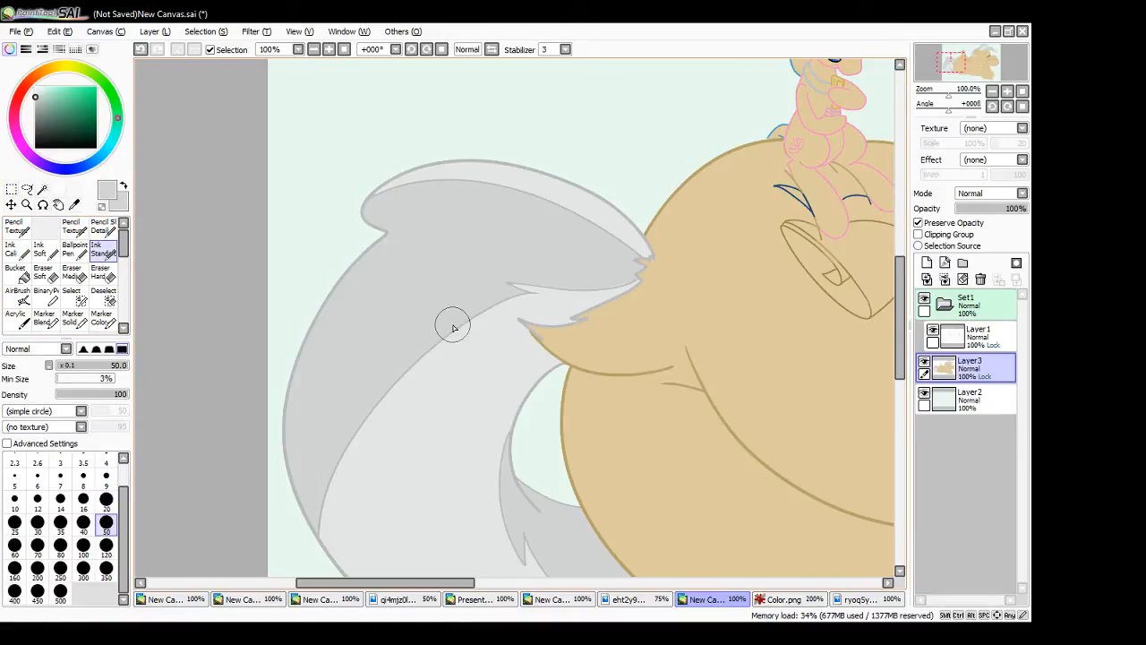
left_click_drag(521, 285, 627, 284)
key("ctrl+z")
left_click_drag(519, 298, 498, 297)
right_click(530, 177)
left_click_drag(511, 285, 514, 286)
left_click_drag(900, 340, 901, 404)
left_click_drag(527, 279, 525, 279)
left_click_drag(901, 386, 901, 333)
- Sample the mane's darker grey and touch up the small strand tip along the crest of the large pony's mane
left_click_drag(440, 584, 660, 584)
left_click_drag(901, 356, 901, 251)
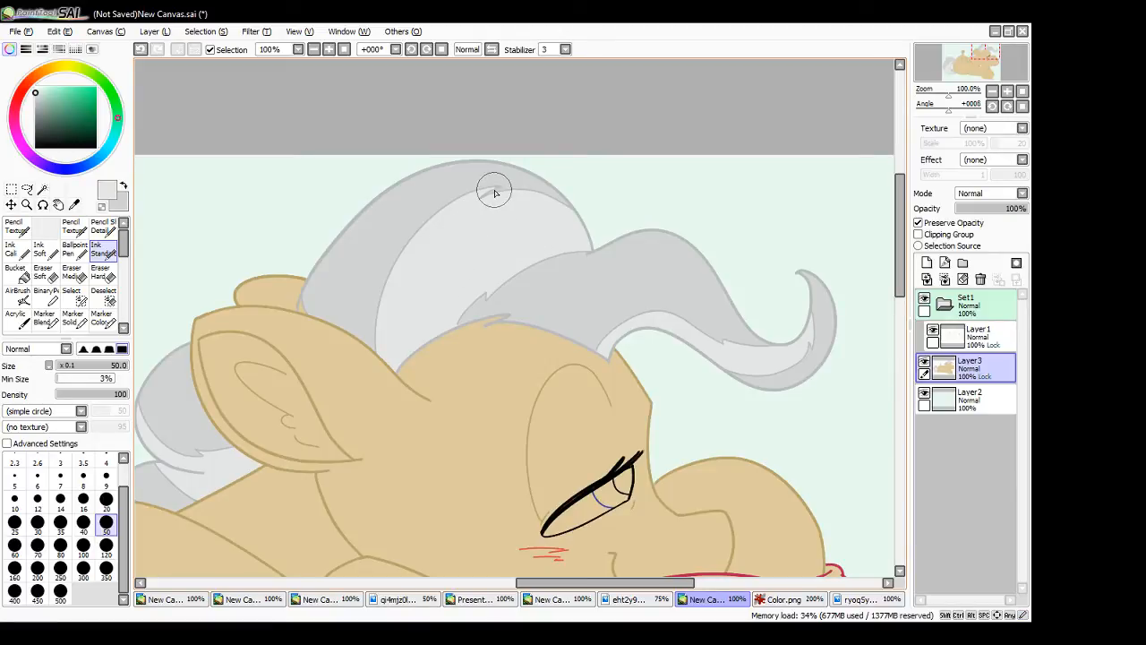
right_click(462, 178)
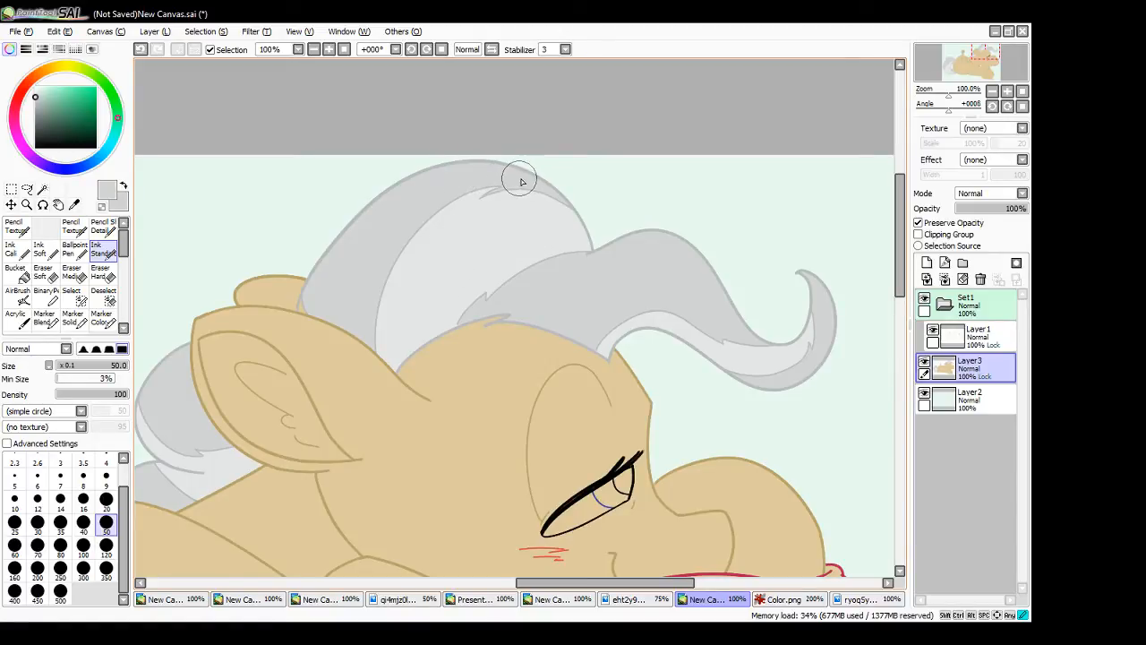
left_click_drag(501, 187, 483, 196)
mouse_move(498, 190)
left_mouse_down()
mouse_move(486, 195)
mouse_move(515, 192)
mouse_move(486, 196)
left_mouse_up()
right_click(442, 282)
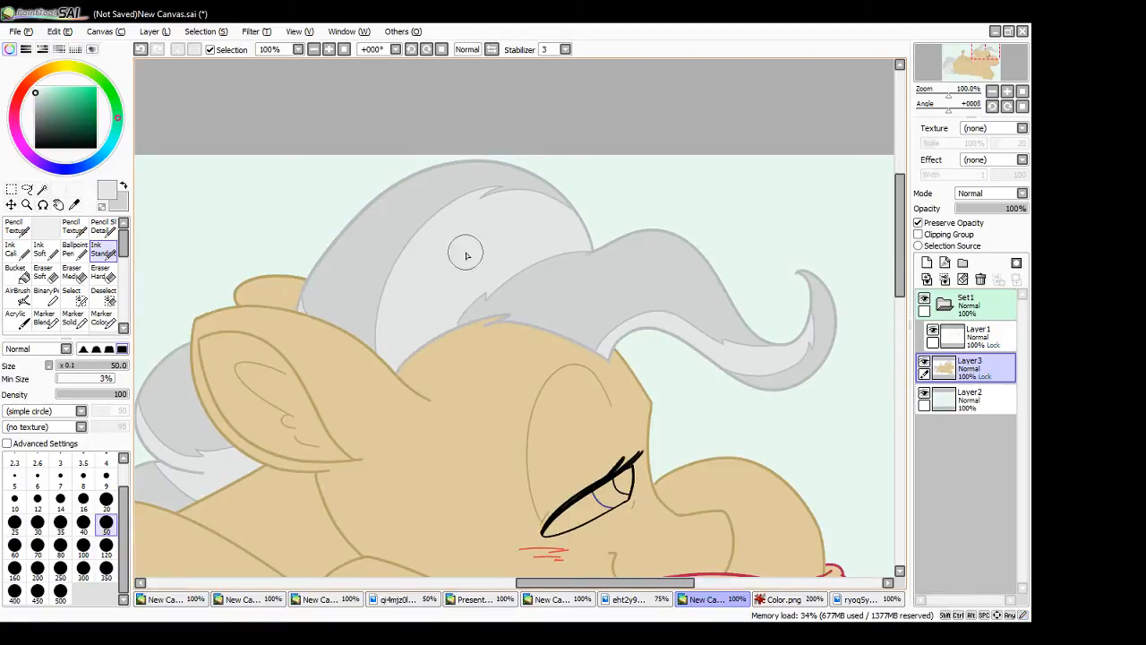
right_click(607, 300)
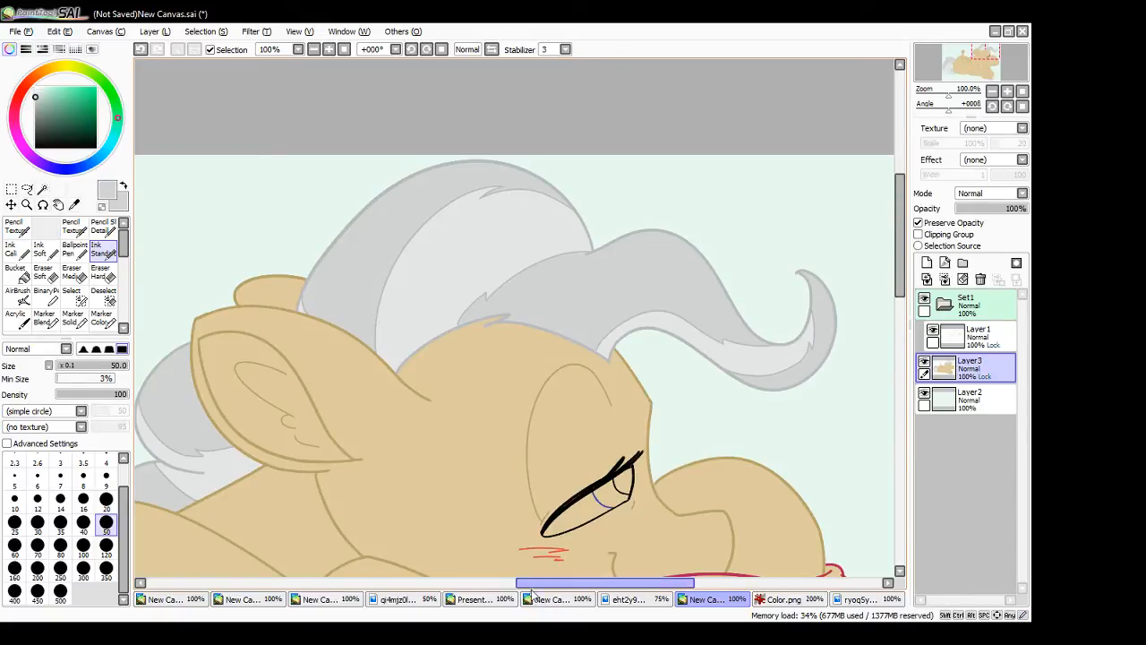
- Choose a pale blue and paint the white of the large pony's eye
left_click_drag(594, 585, 524, 583)
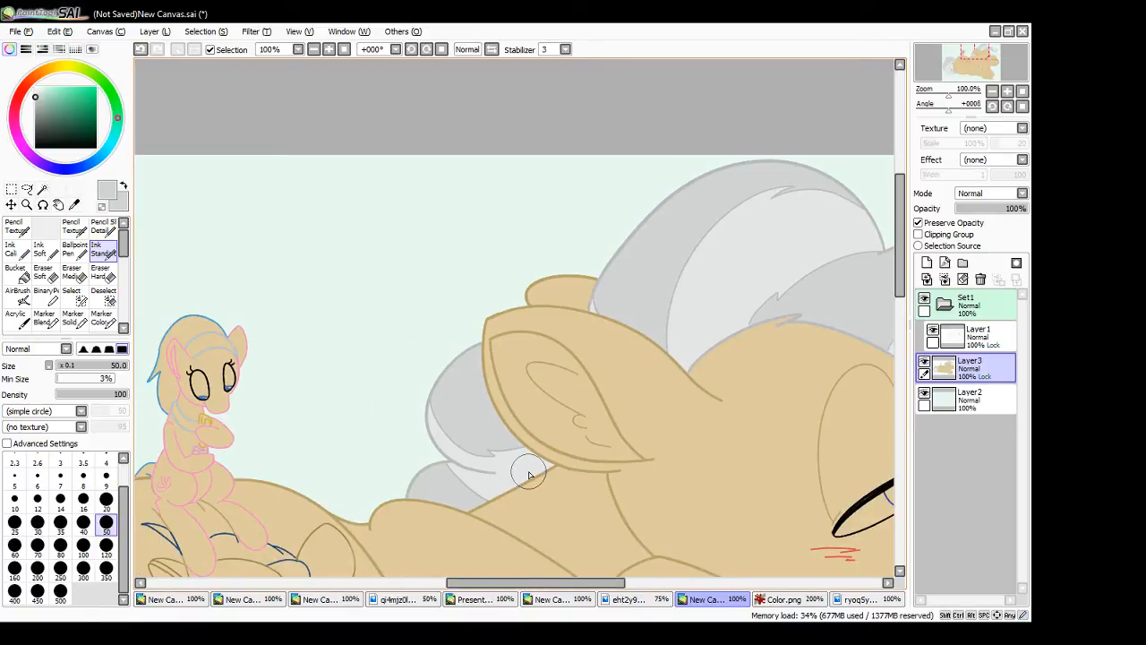
left_click_drag(536, 583, 621, 583)
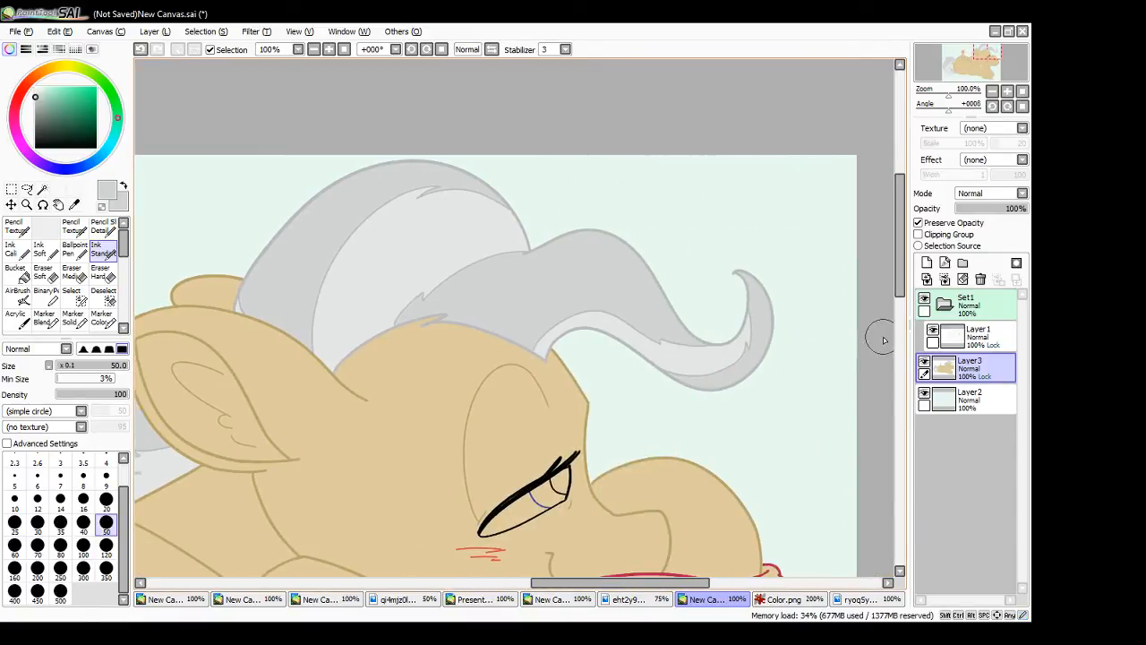
left_click_drag(900, 289, 912, 334)
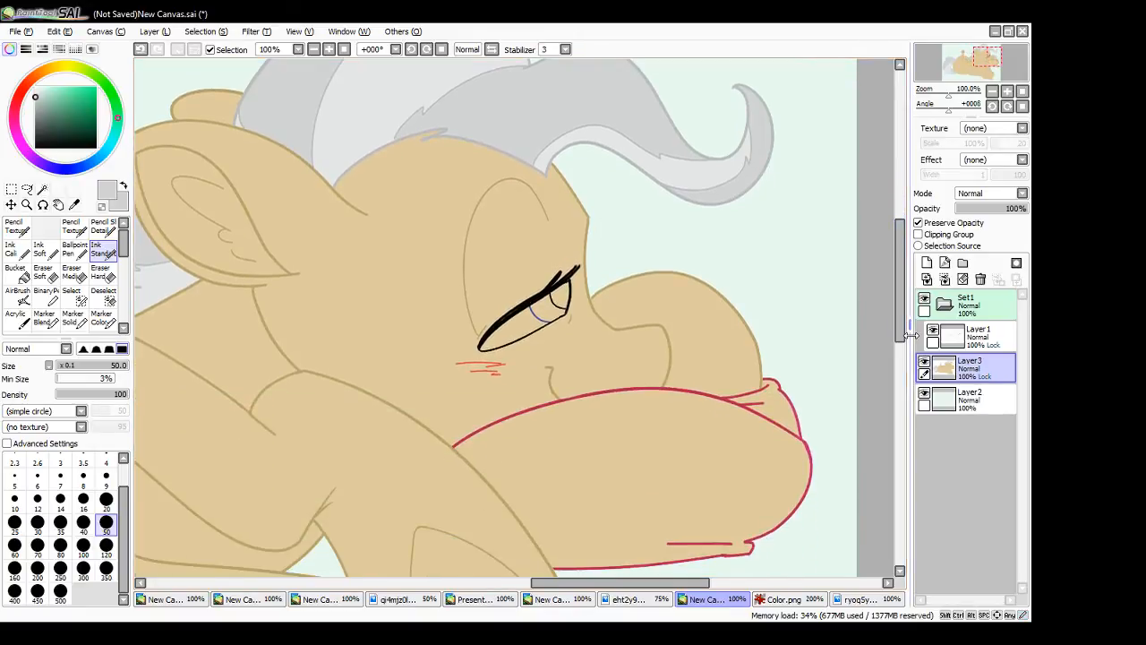
left_click(105, 150)
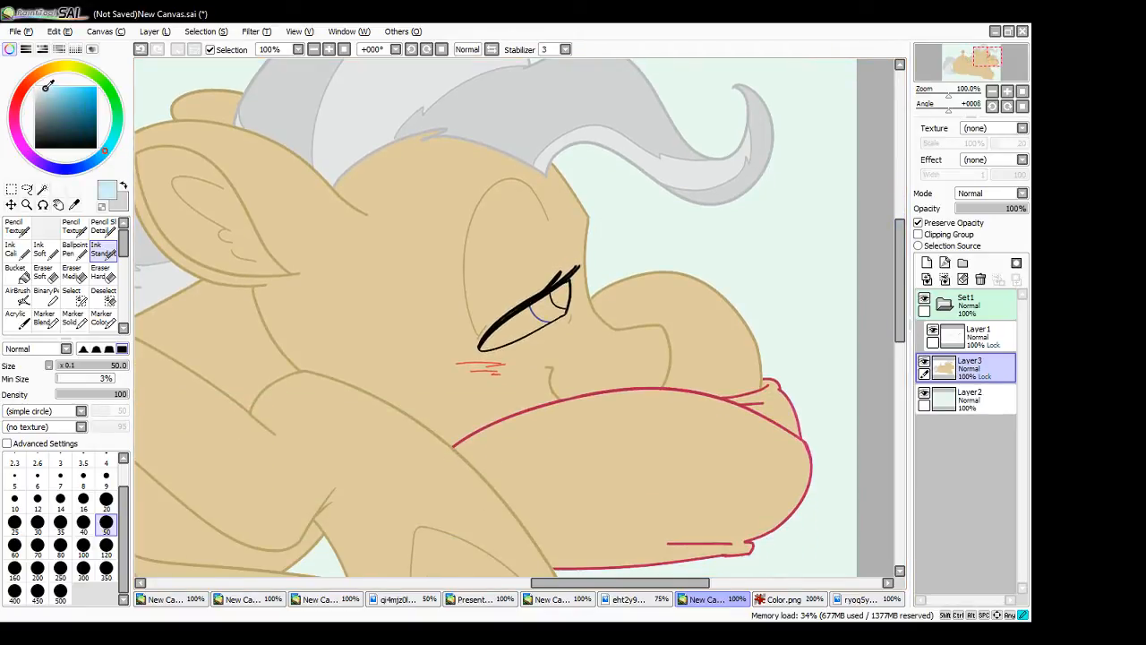
mouse_move(526, 324)
left_mouse_down()
mouse_move(548, 310)
mouse_move(525, 328)
mouse_move(545, 323)
mouse_move(484, 345)
mouse_move(557, 315)
mouse_move(501, 346)
left_mouse_up()
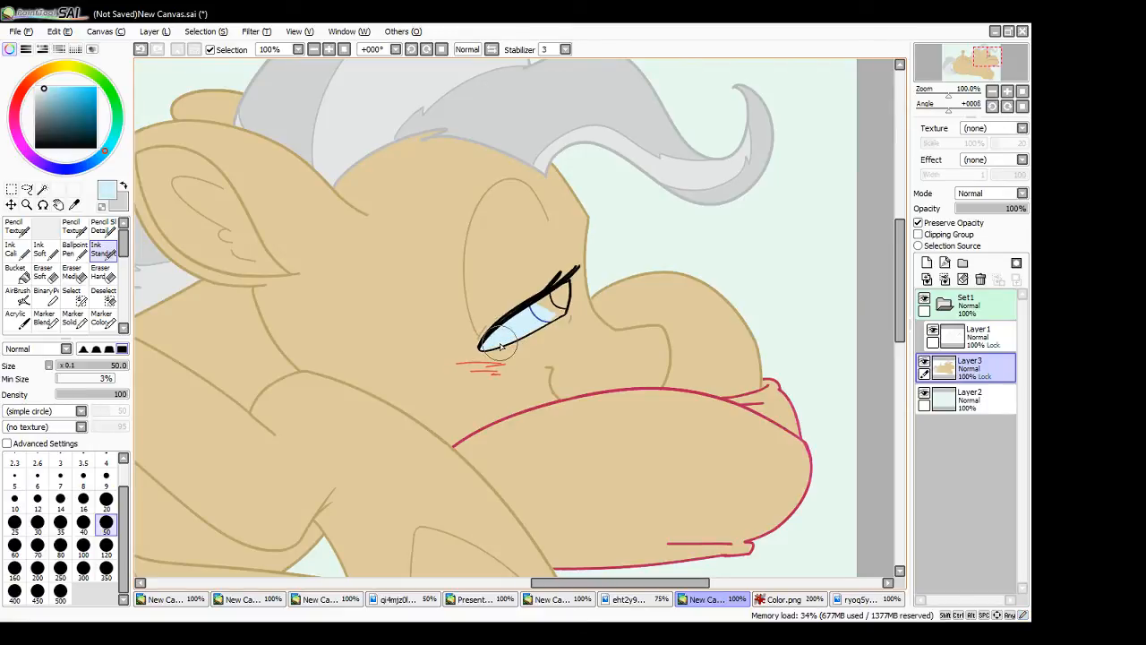
- Sample the light and dark blue eye colours from The Mayor's reference image, and Magic Wand-select the large pony's iris in the drawing
left_click(856, 600)
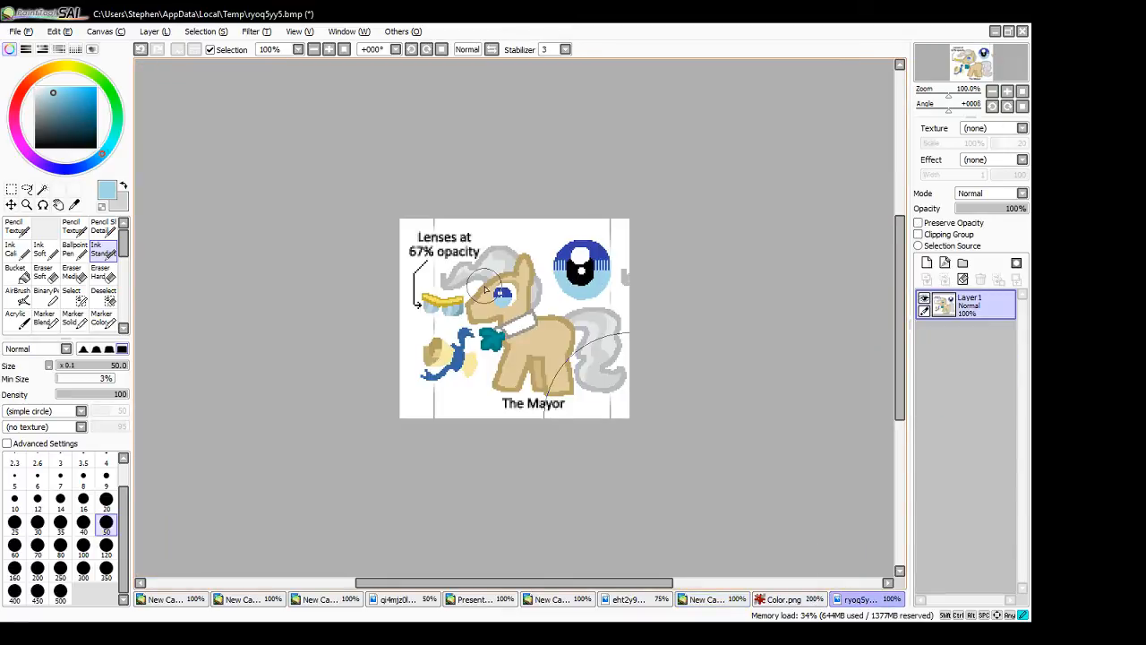
left_click(597, 254, "alt")
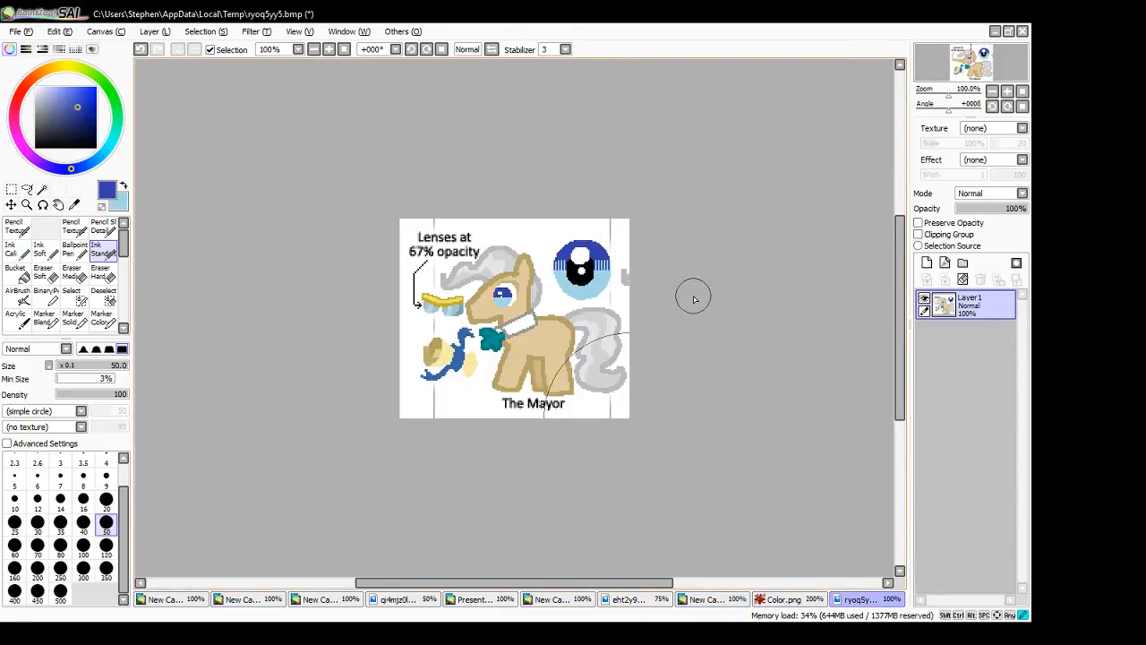
left_click(708, 599)
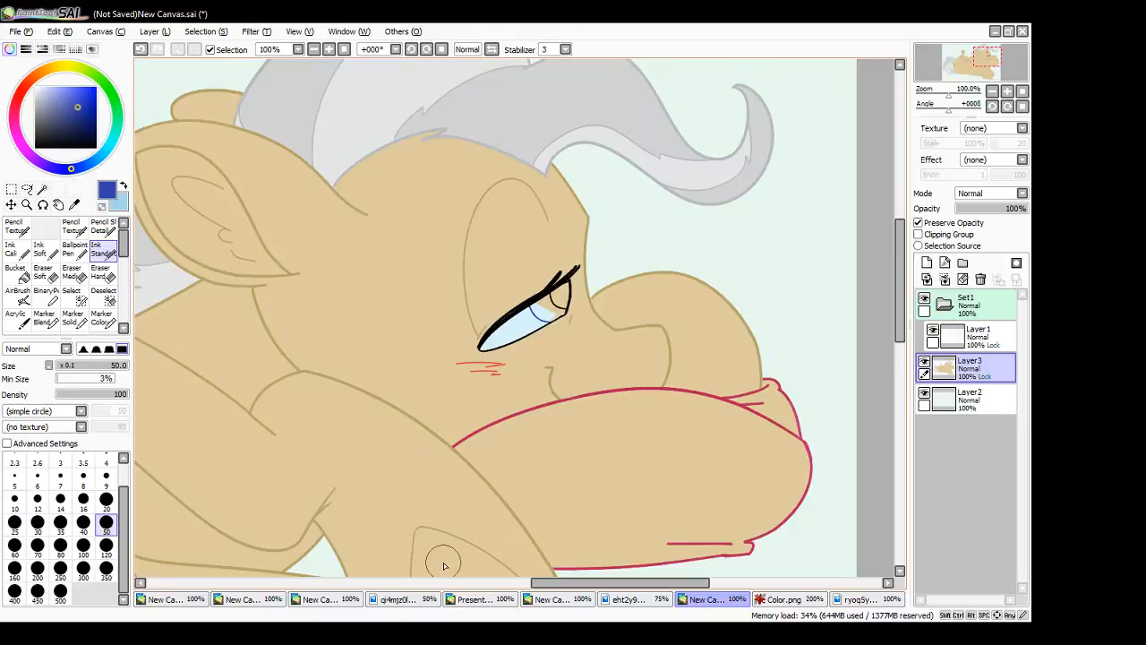
left_click(42, 190)
left_click(550, 315)
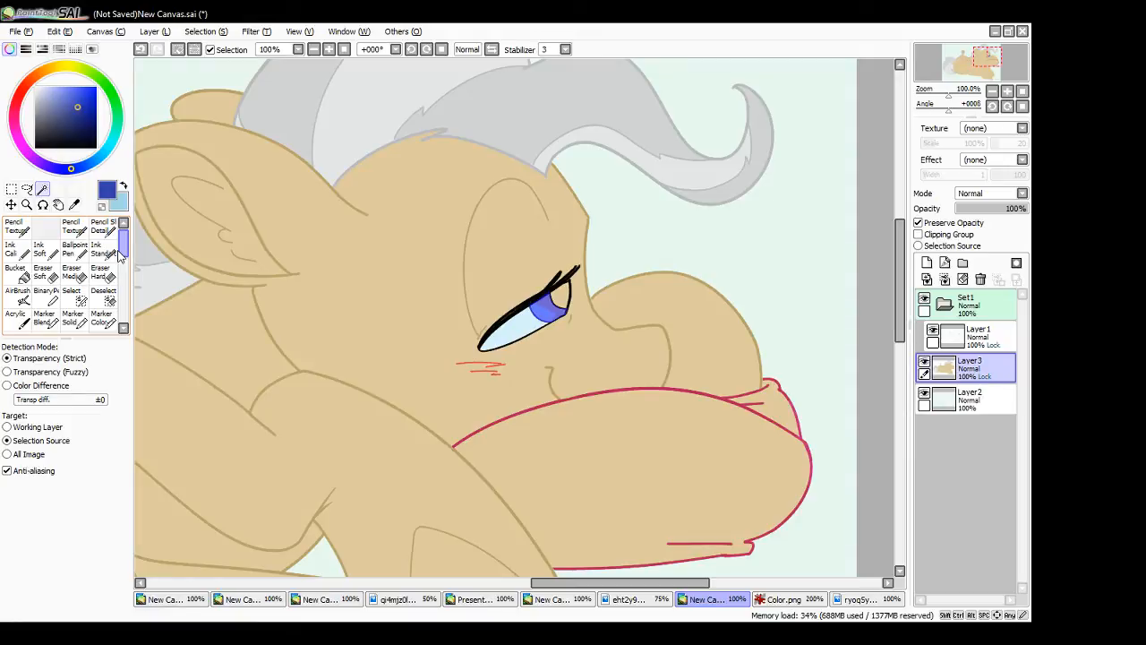
- Paint the large pony's selected iris dark blue with the Water THIS brush at size 50
left_click_drag(125, 248, 132, 271)
left_click(853, 599)
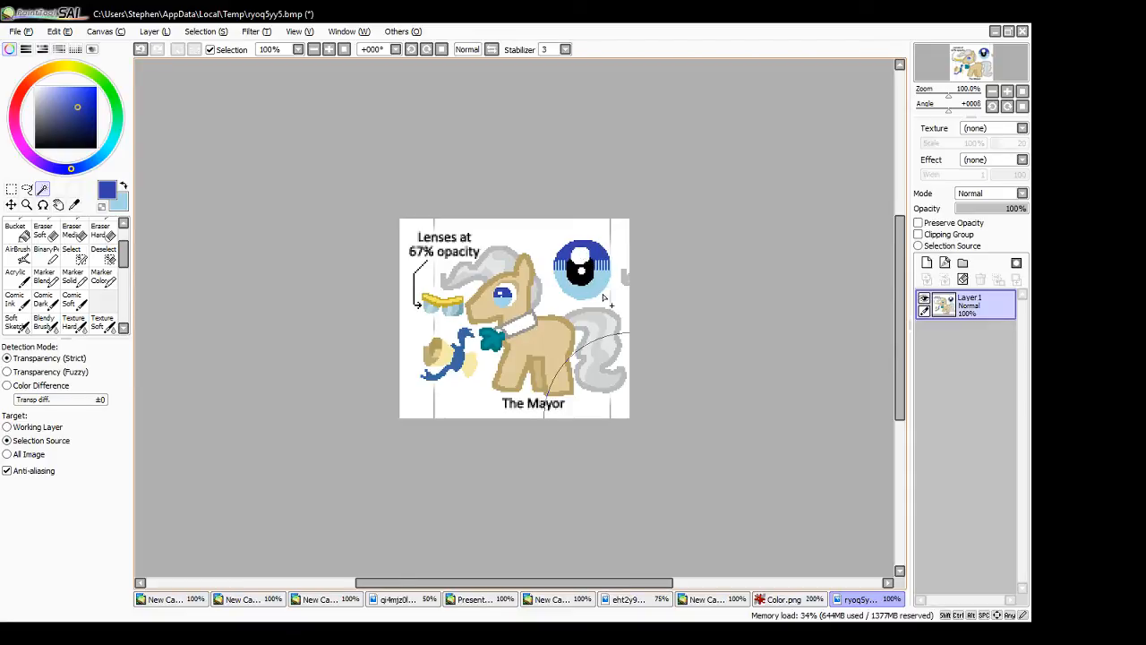
left_click(721, 599)
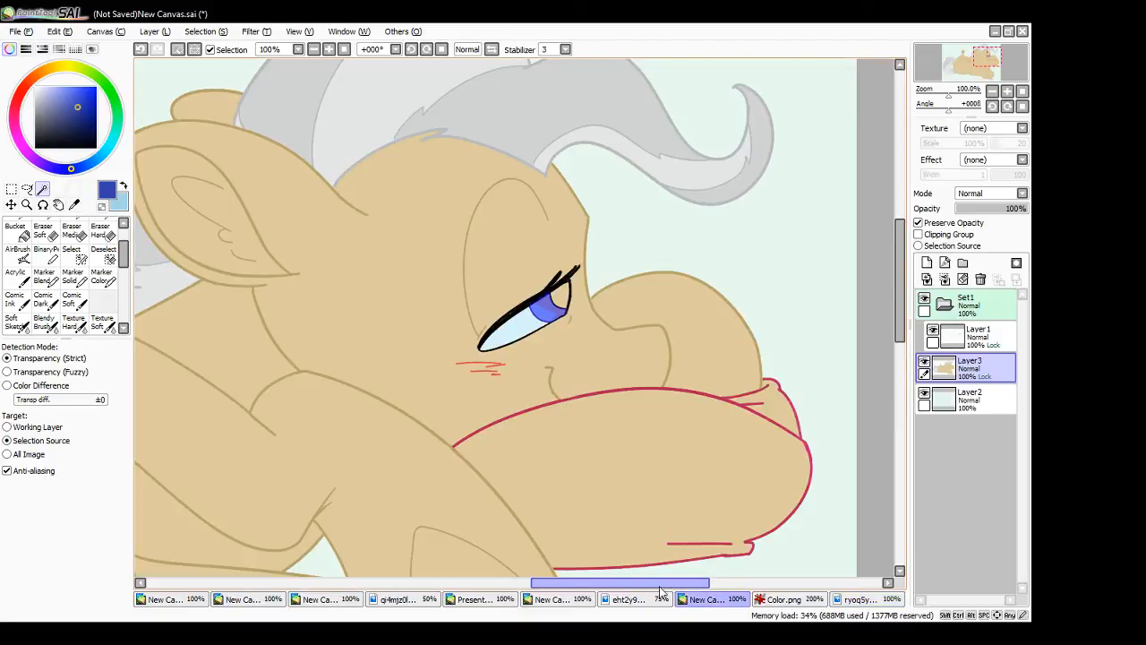
left_click_drag(123, 252, 123, 281)
left_click(101, 299)
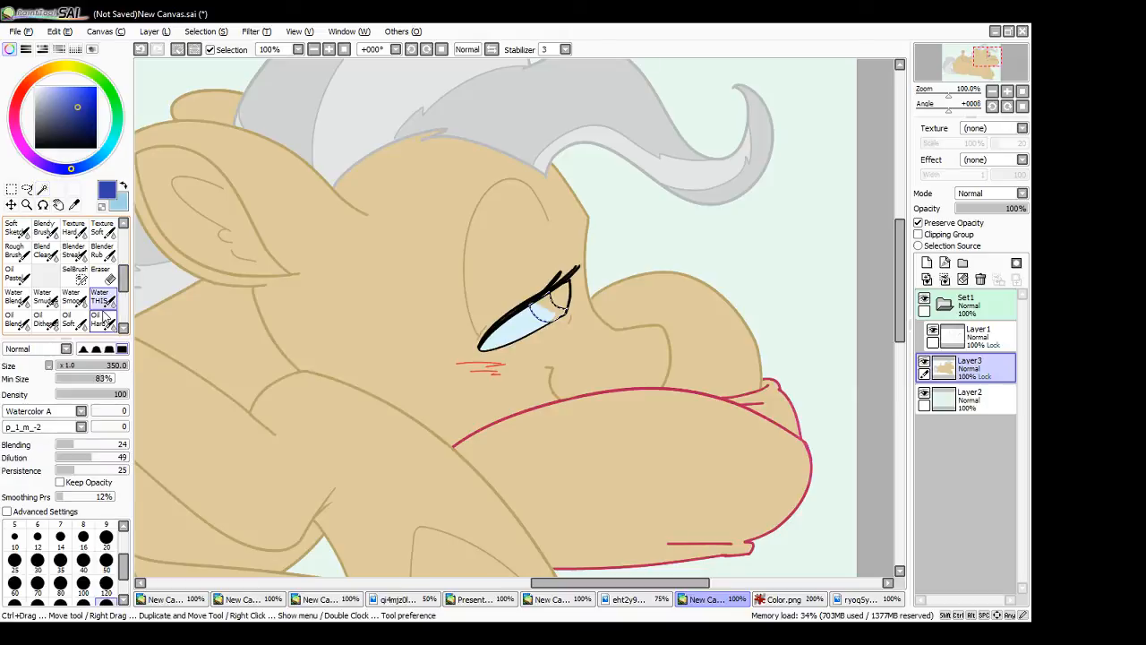
left_click(106, 562)
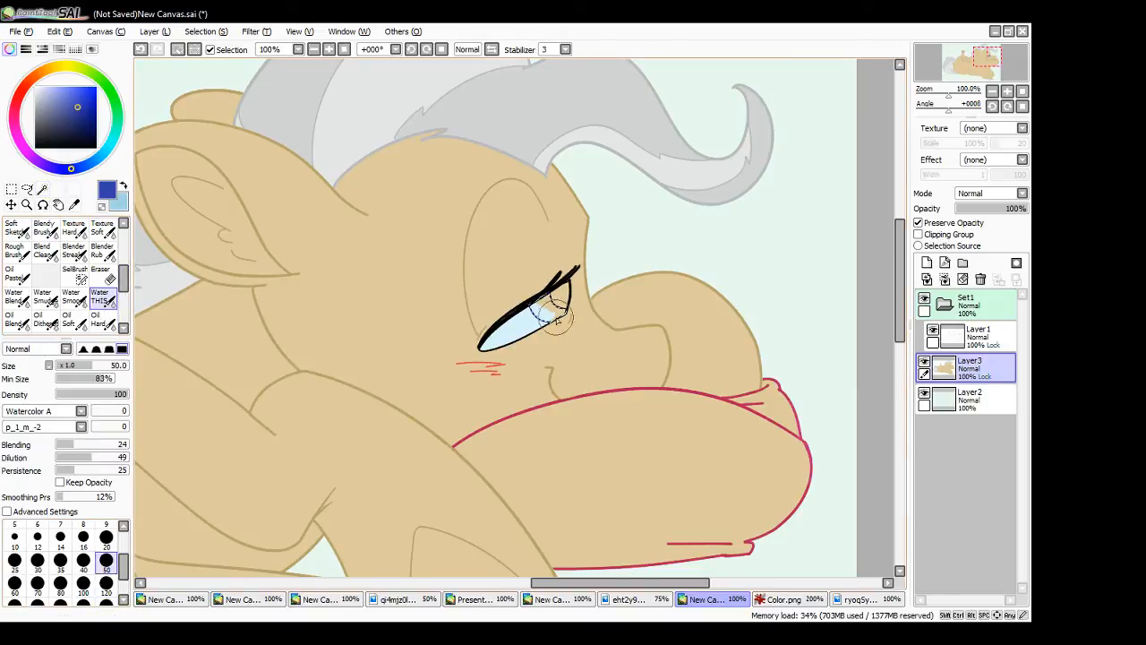
mouse_move(535, 307)
left_mouse_down()
mouse_move(550, 299)
mouse_move(530, 326)
left_mouse_up()
- Blend light blue into the lower part of the iris with the brush at size 20, and clear the selection
left_click(106, 536)
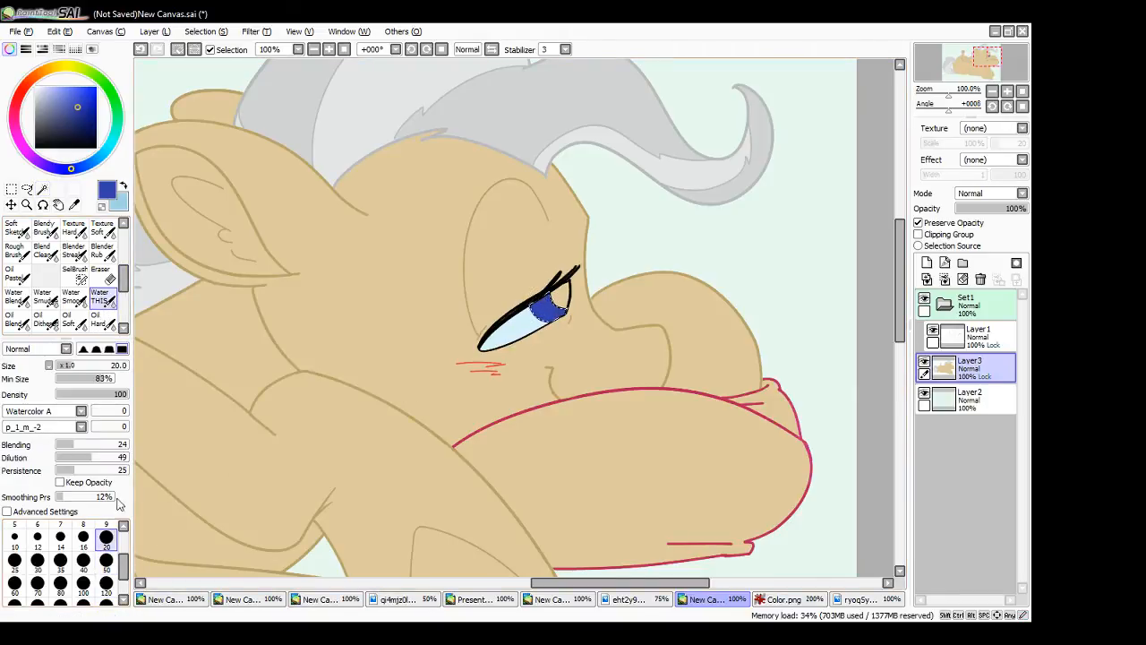
left_click(125, 188)
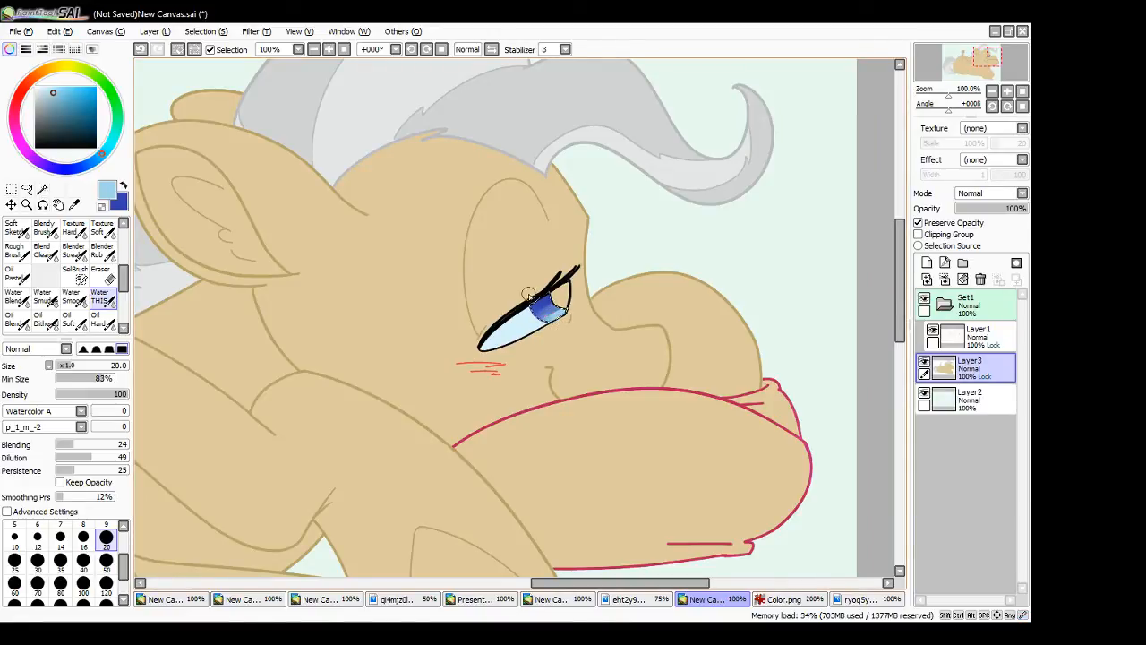
left_click_drag(553, 316, 562, 312)
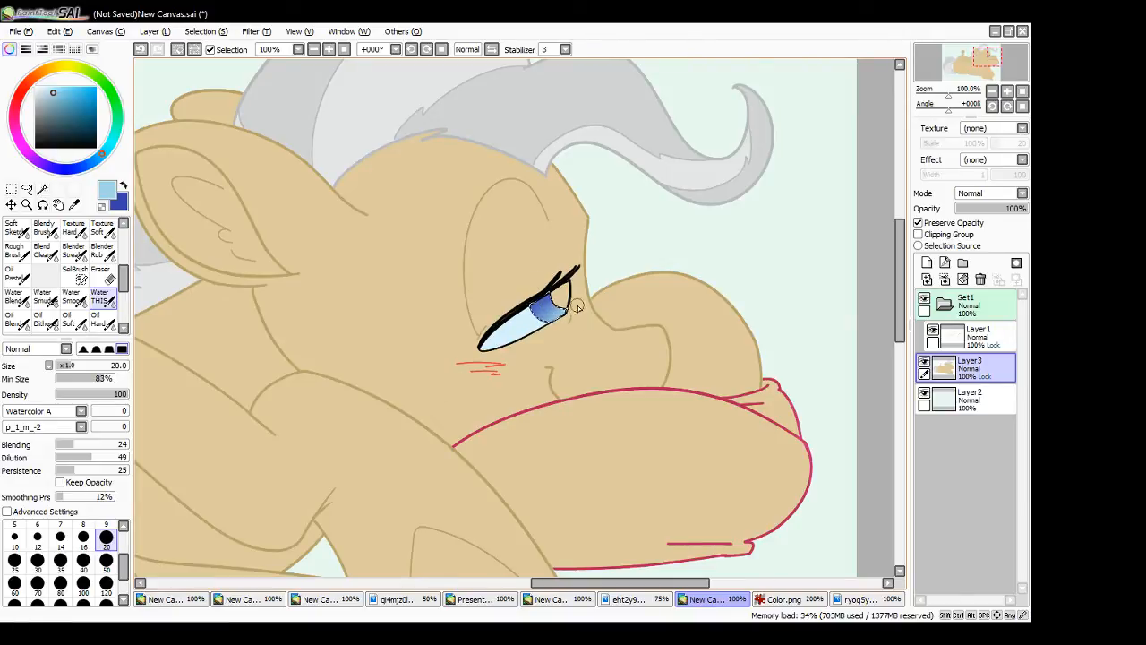
key("ctrl+d")
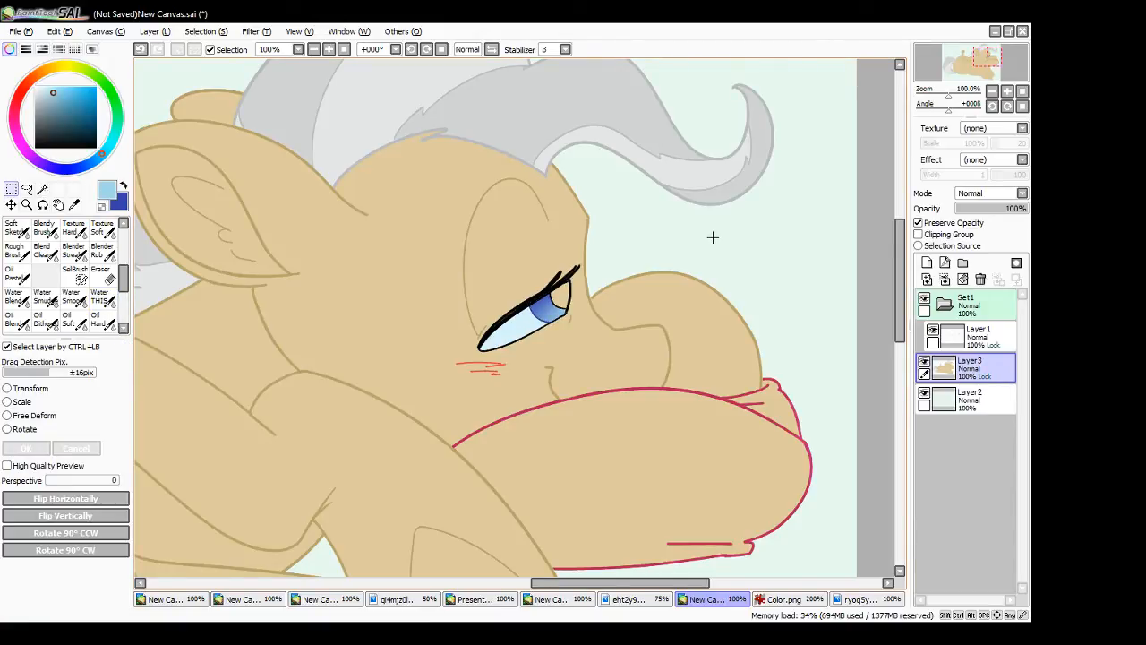
- Select the large pony's pupil, paint it black with the Ink Standard brush, and clear the selection
left_click(35, 147)
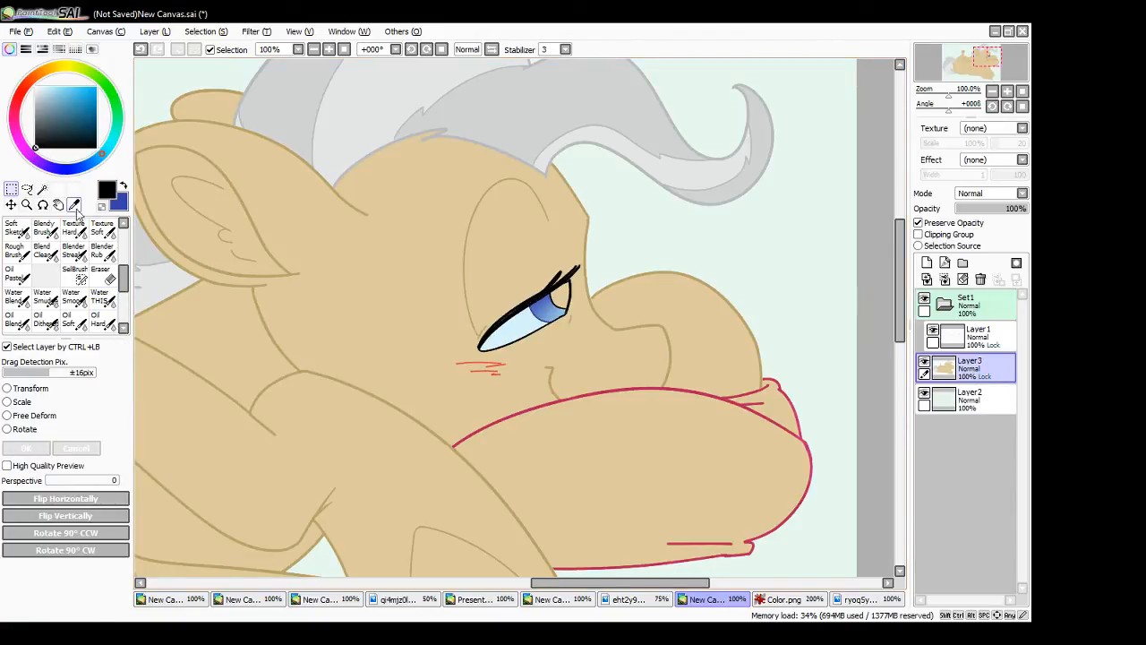
left_click_drag(123, 278, 123, 244)
left_click(109, 256)
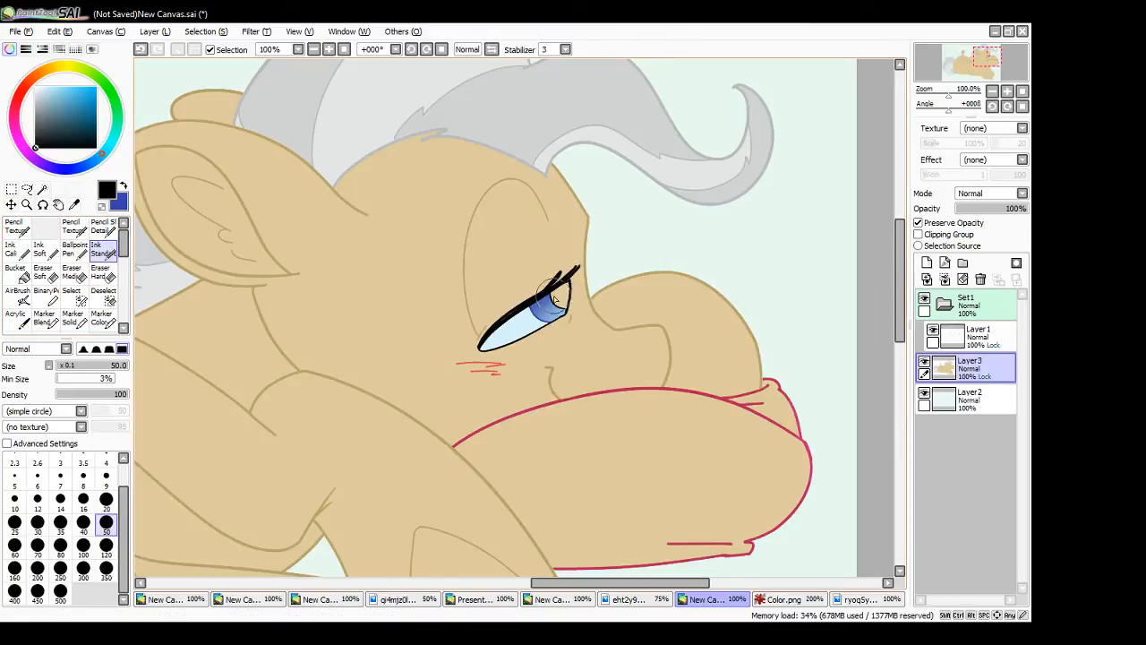
left_click(42, 189)
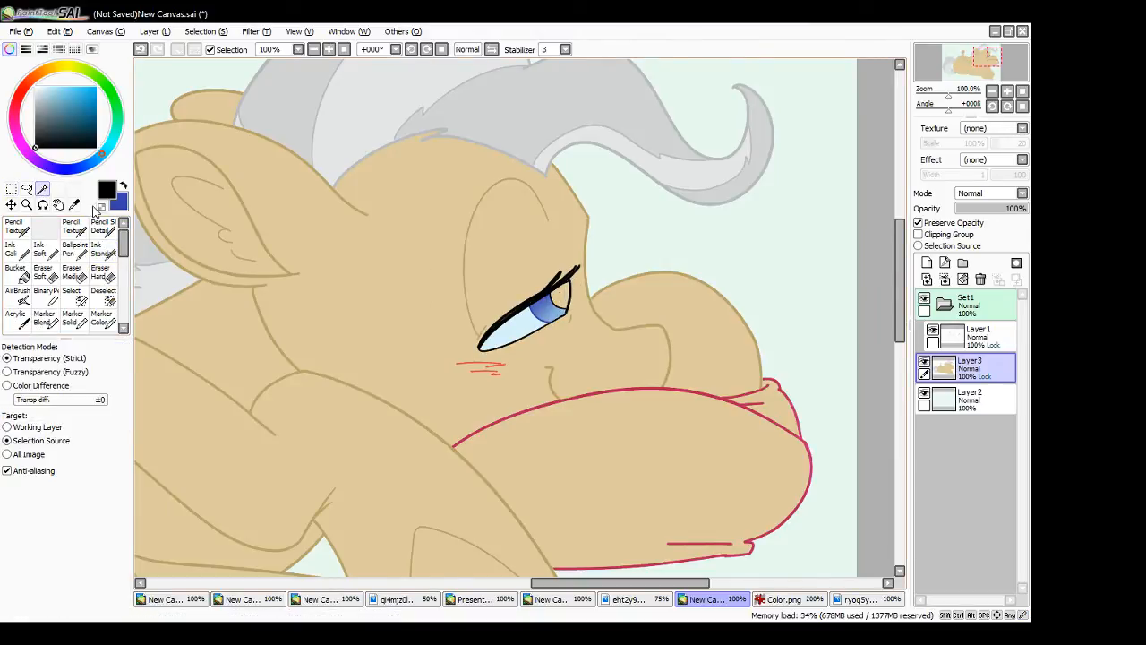
left_click(112, 256)
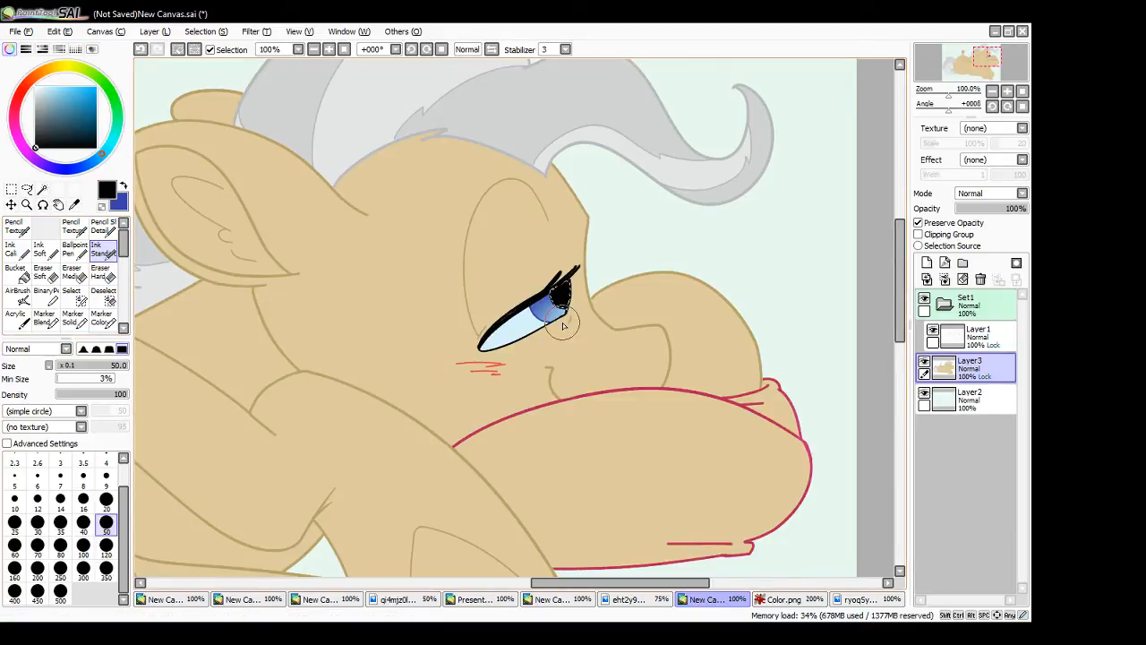
left_click(10, 189)
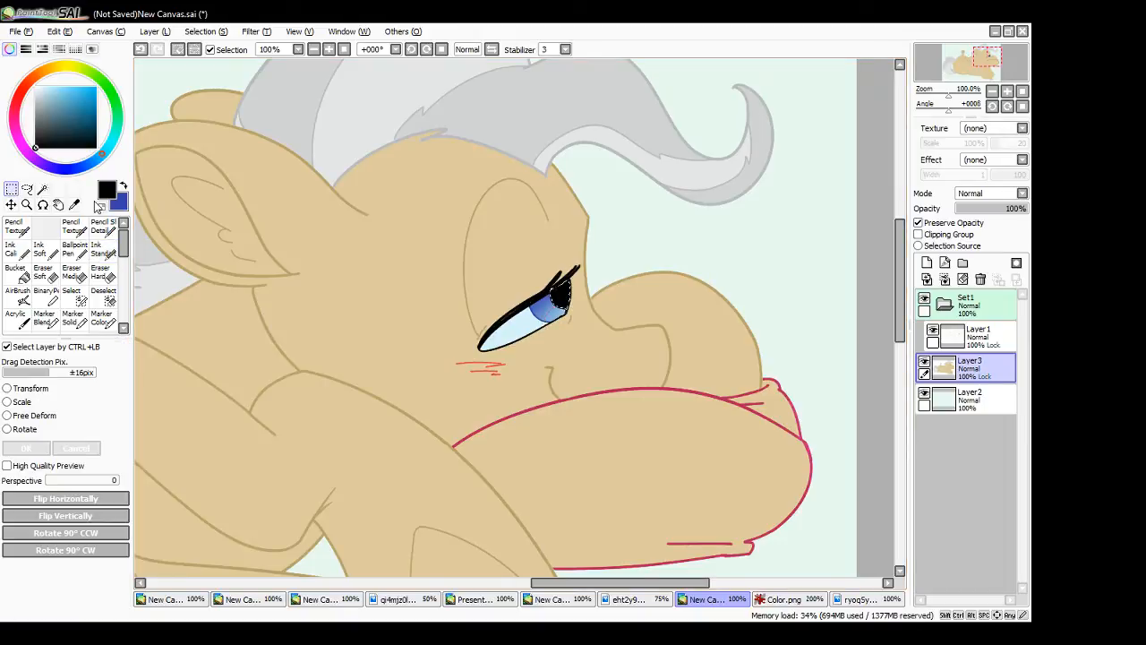
key("ctrl+d")
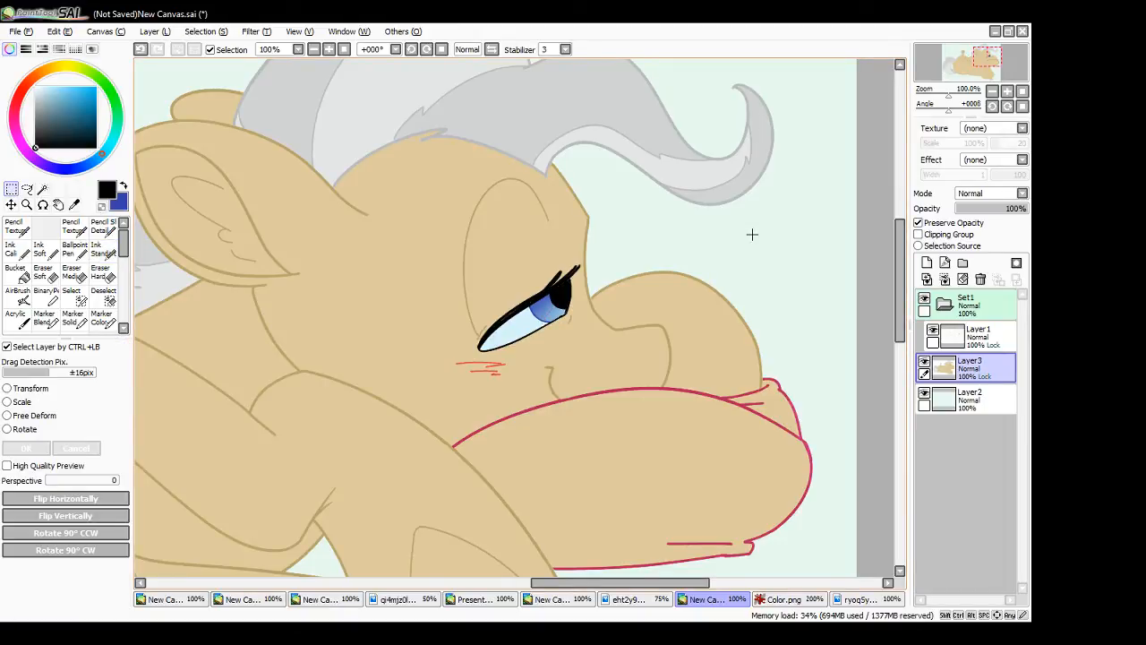
- Sample the pale blue and the black of the large pony's eye and touch up the colour edges along the lash line
left_click(108, 249)
left_click(513, 334, "alt")
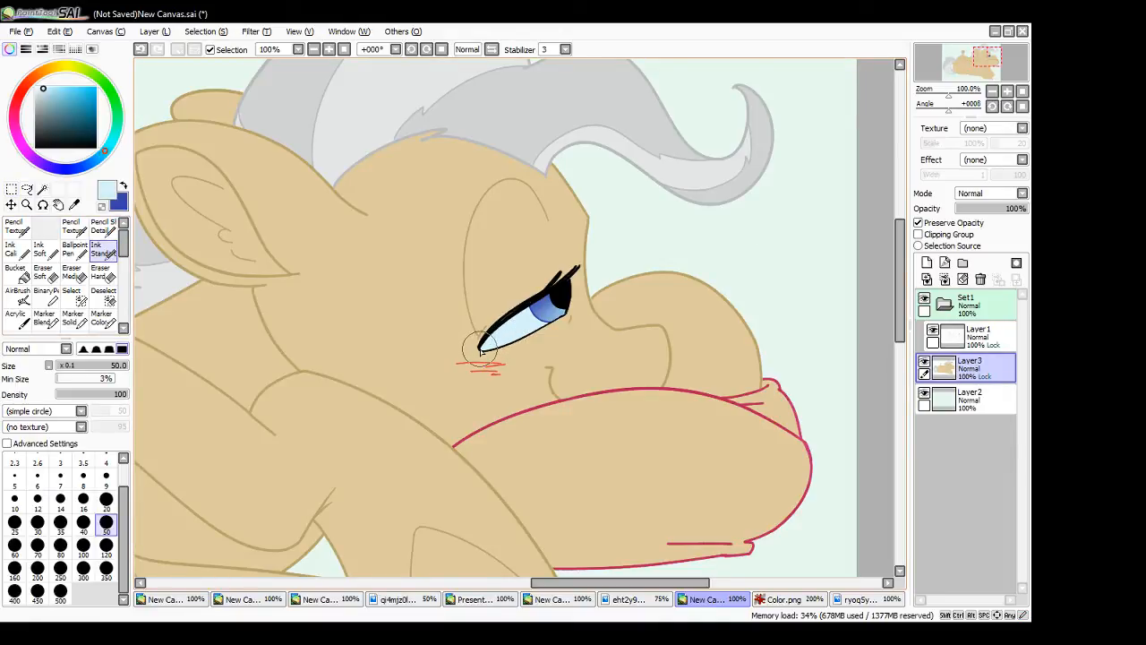
left_click(565, 285, "alt")
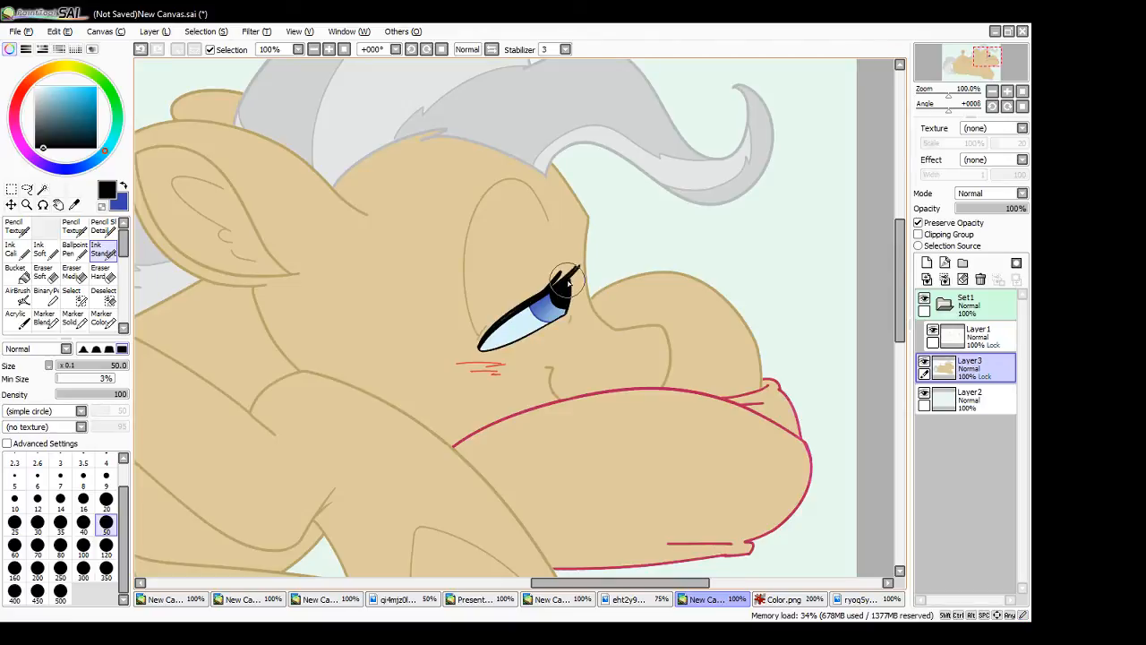
left_click_drag(498, 324, 547, 294)
- Sample the pink and light blue from Aloe in the Spa twins section of Color.png, and return to the drawing
left_click_drag(896, 318, 892, 415)
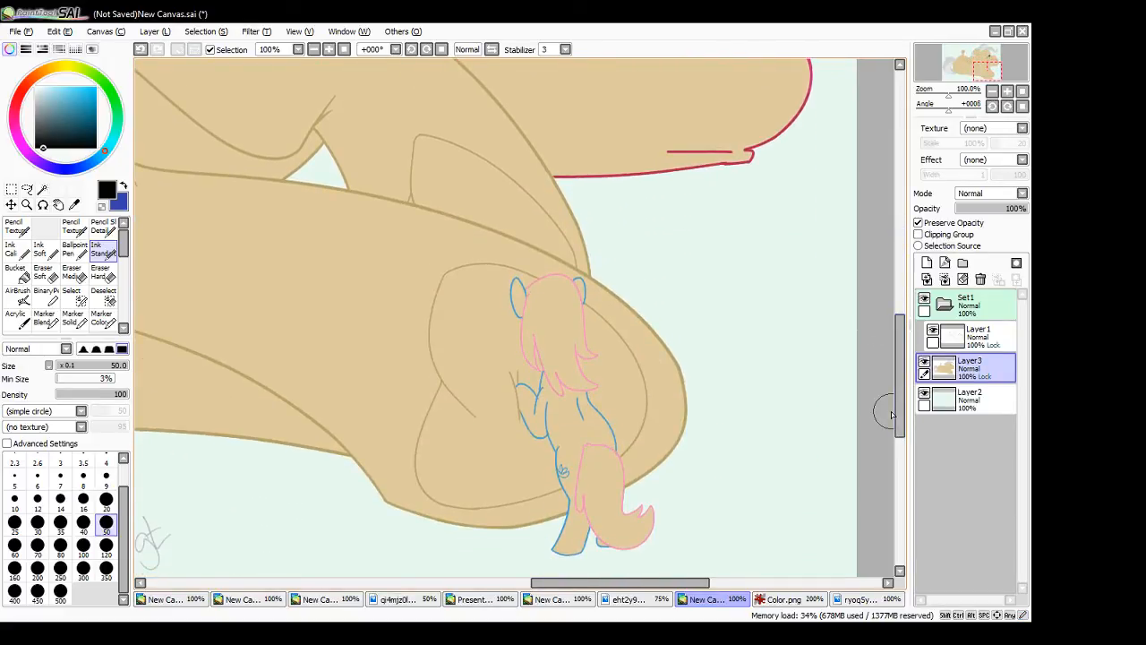
left_click(809, 600)
left_click(577, 488, "alt")
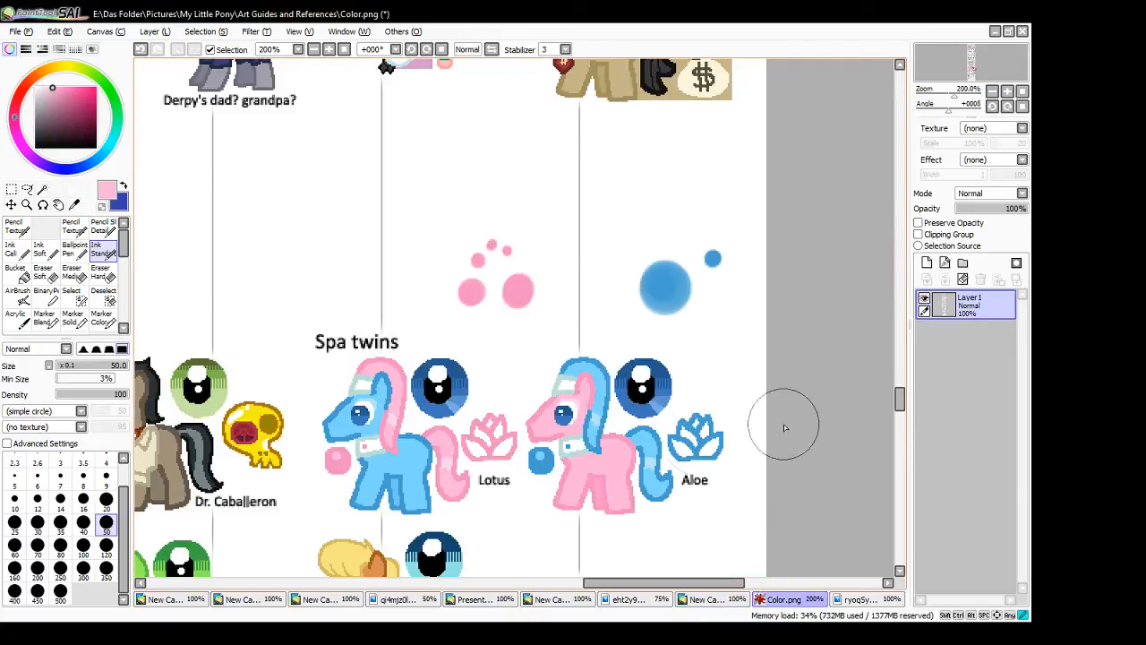
left_click(124, 187)
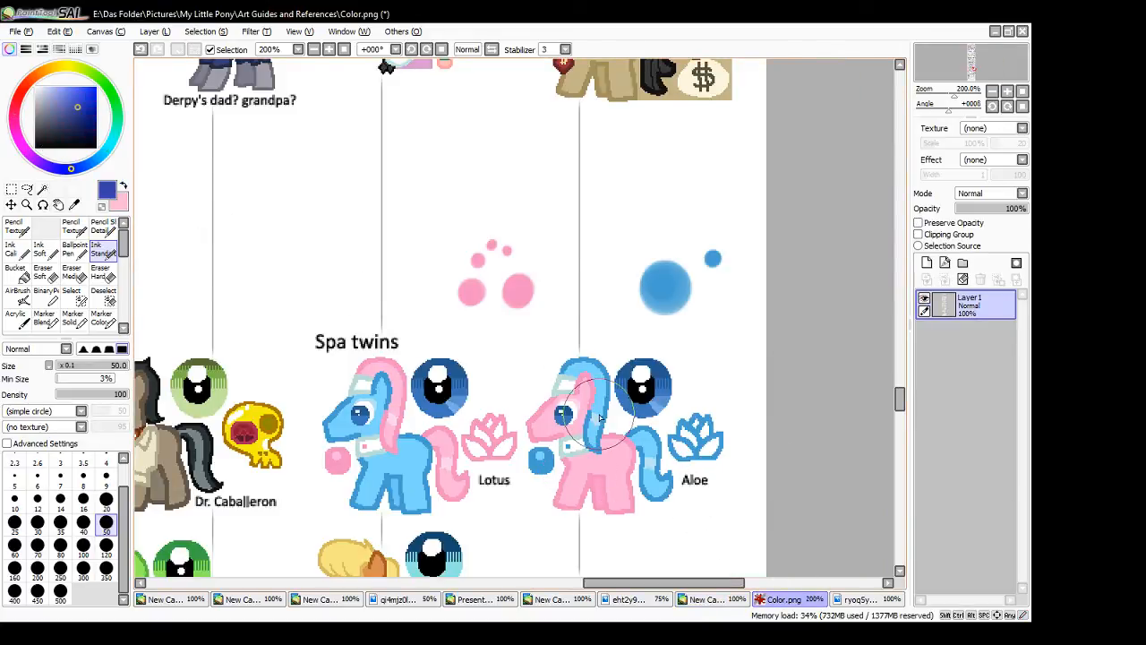
left_click(600, 417, "alt")
left_click(687, 601)
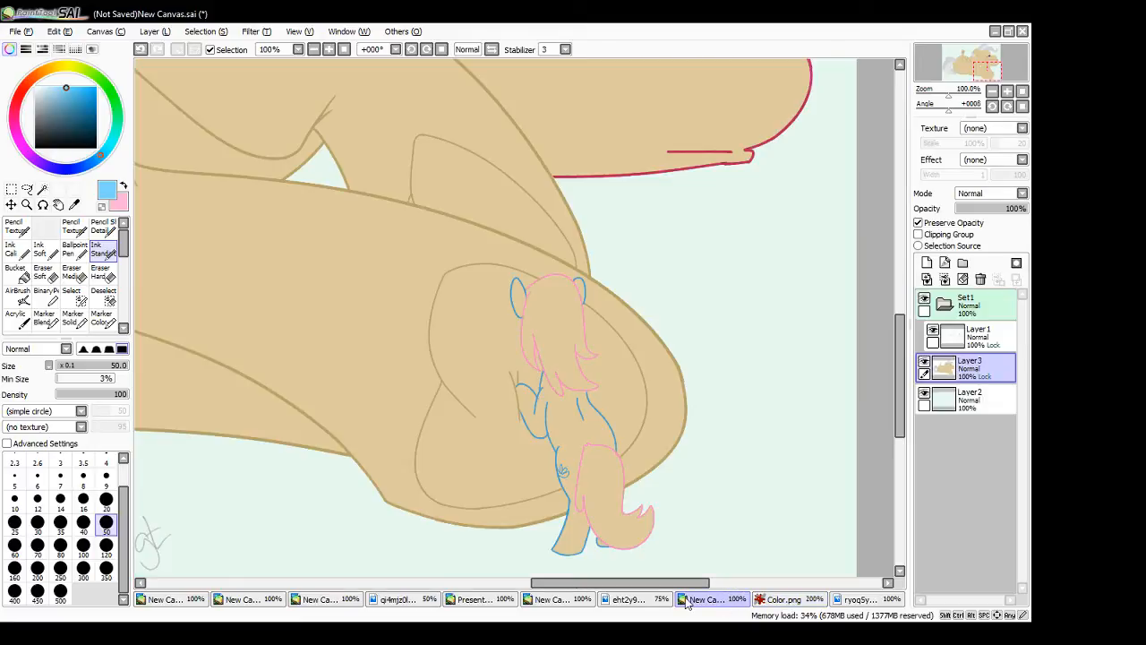
- Select the small standing pony's body and ears, paint them light blue with the Ink Standard brush, and clear the selection
key("w")
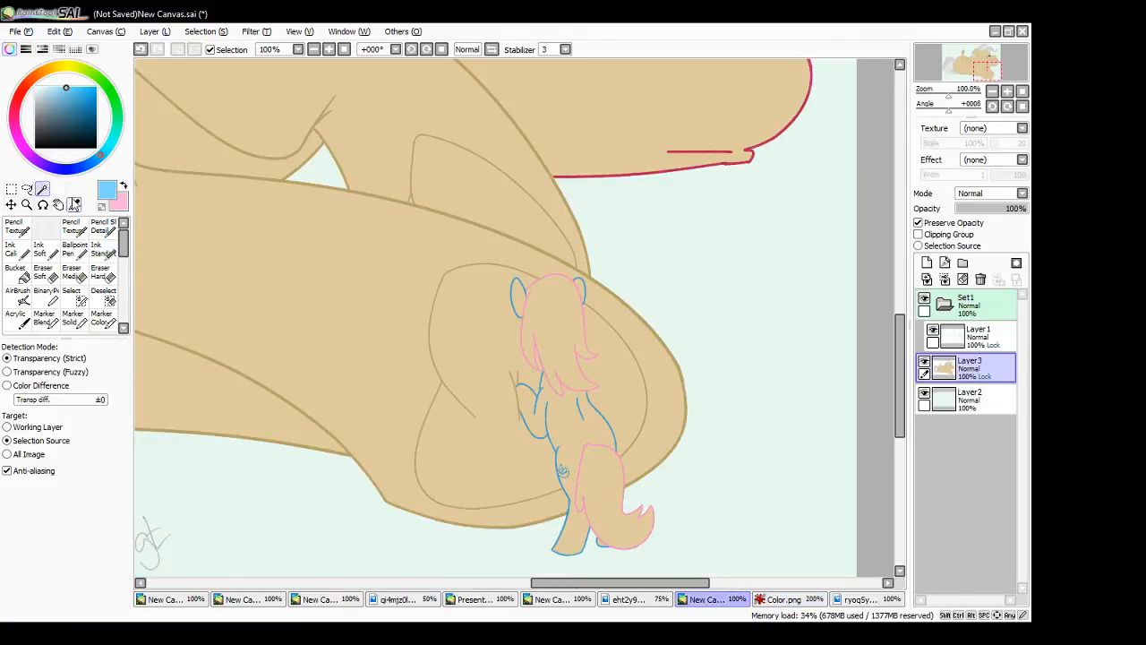
left_click(571, 430)
left_click(517, 299)
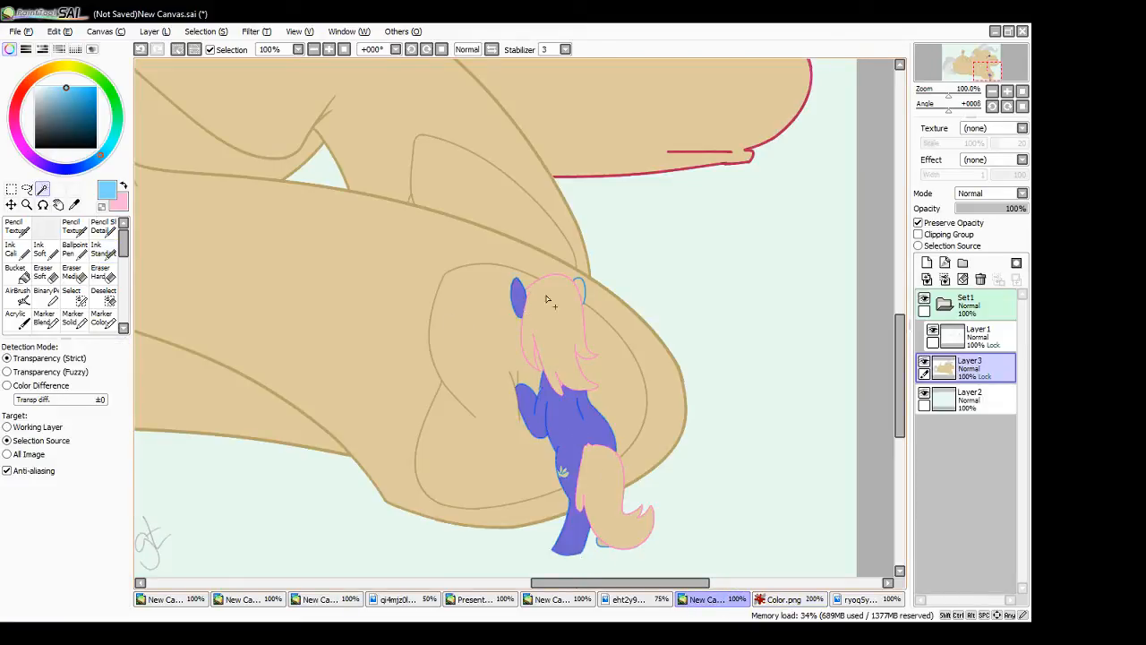
left_click(103, 250)
mouse_move(503, 295)
left_mouse_down()
mouse_move(515, 400)
mouse_move(620, 424)
mouse_move(610, 456)
mouse_move(626, 508)
mouse_move(601, 570)
mouse_move(574, 547)
left_mouse_up()
key("ctrl+d")
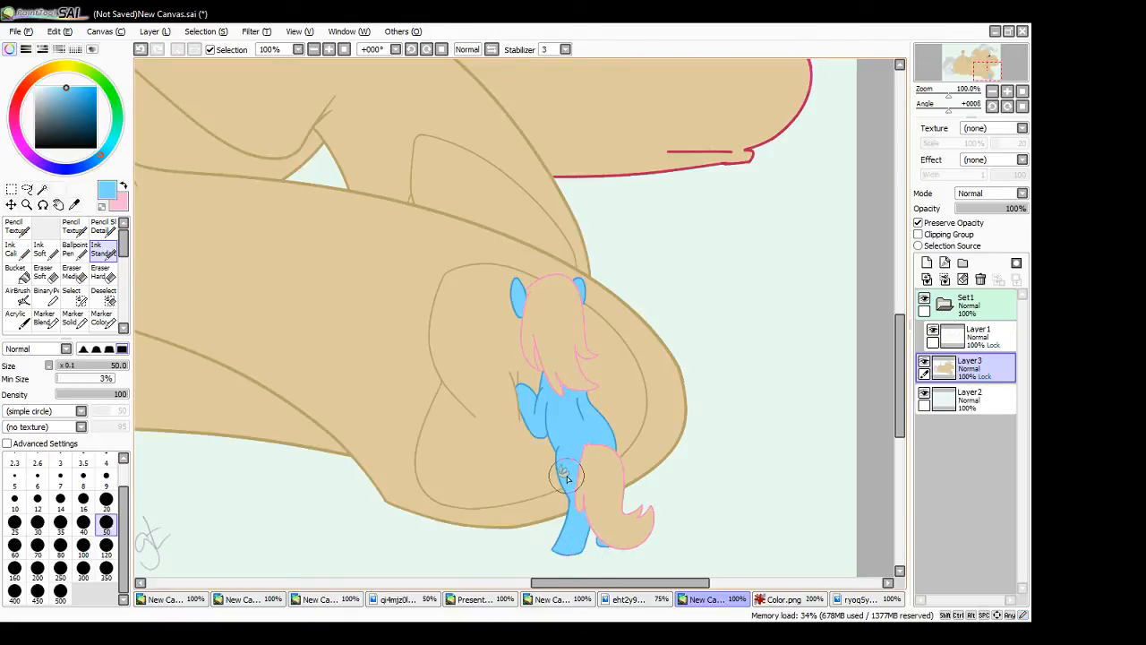
- Select the small standing pony's mane and tail, paint them pink with the Ink Standard brush, and clear the selection
left_click(125, 186)
left_click(42, 189)
left_click(569, 326)
left_click(615, 506)
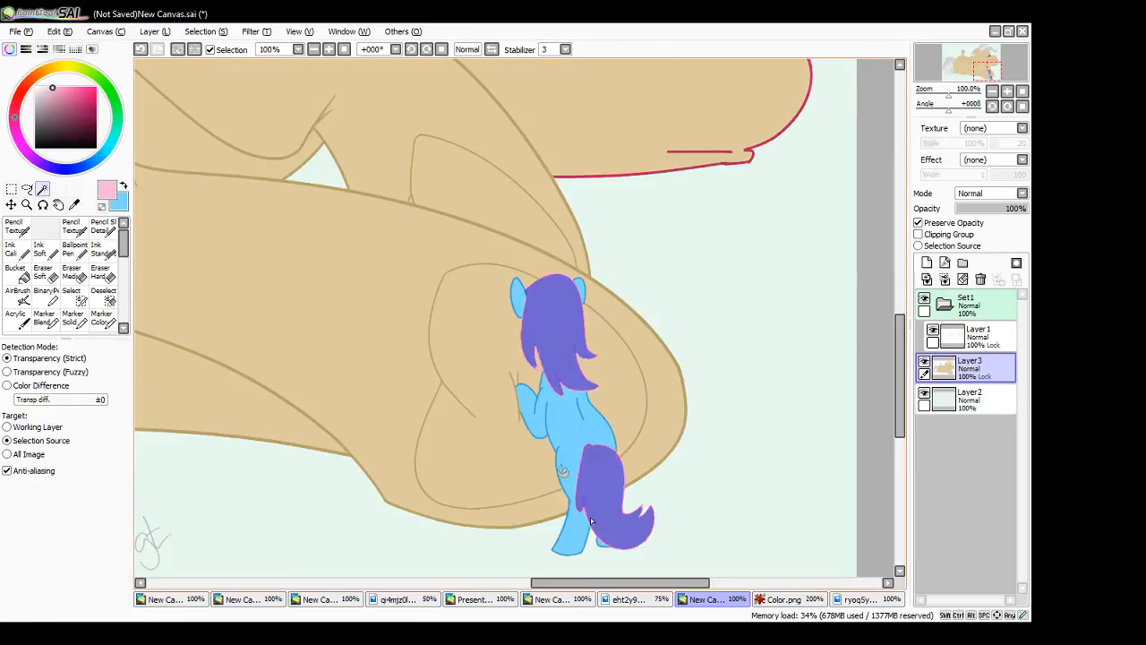
left_click(103, 249)
mouse_move(564, 286)
left_mouse_down()
mouse_move(518, 314)
mouse_move(527, 357)
mouse_move(565, 335)
mouse_move(607, 389)
mouse_move(612, 550)
mouse_move(640, 532)
left_mouse_up()
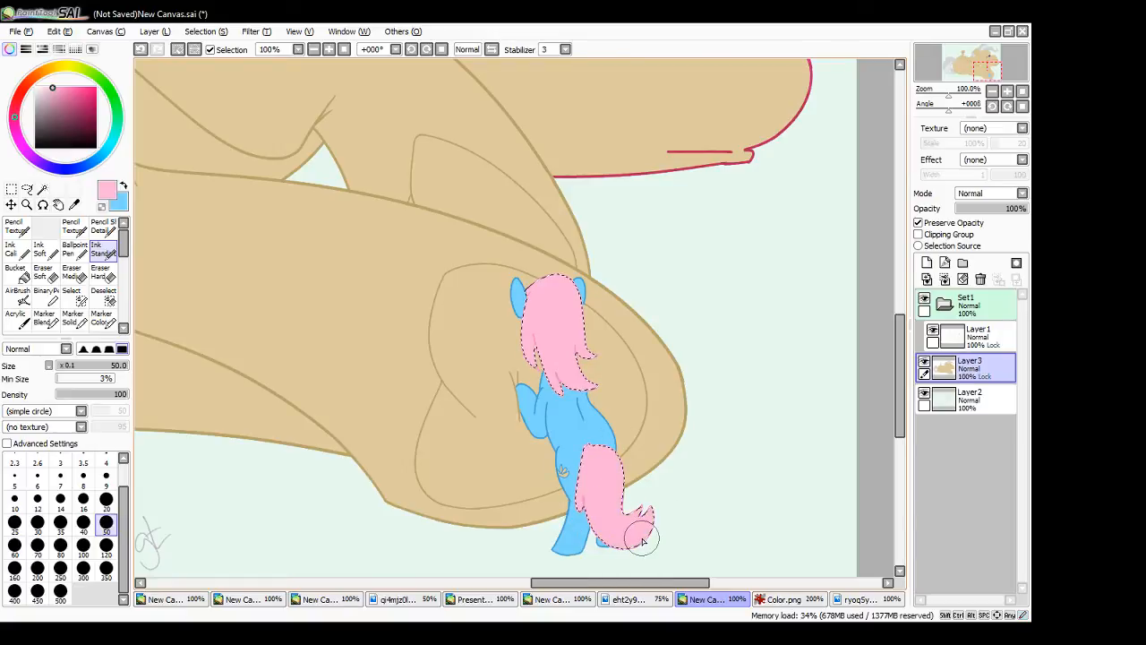
left_click(11, 189)
key("ctrl+d")
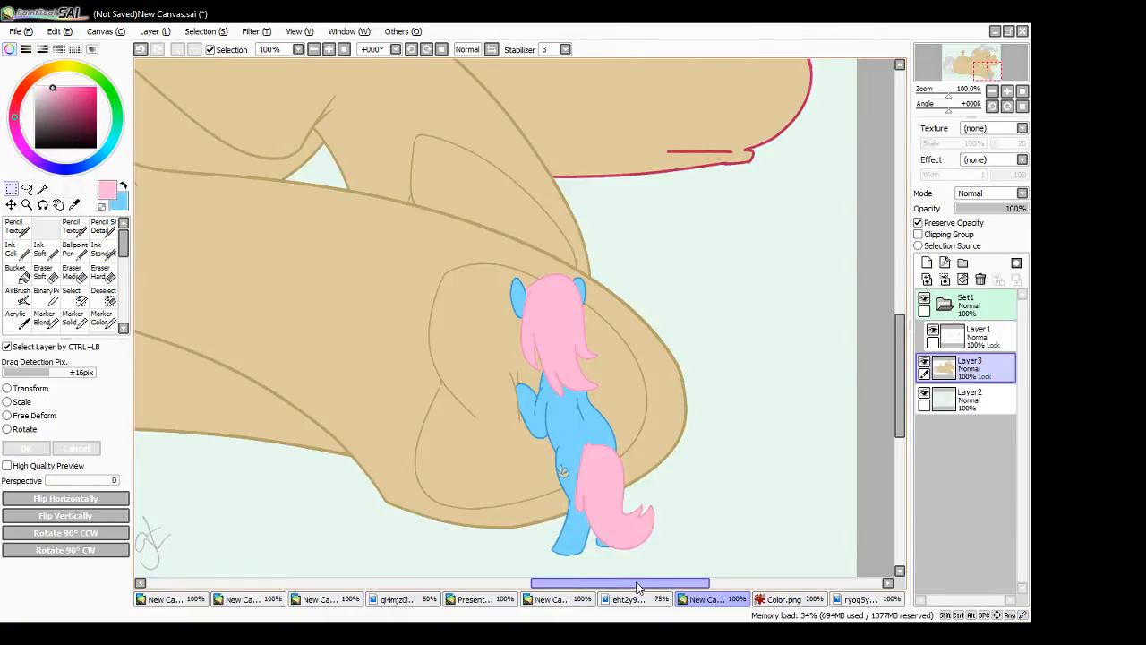
- Magic Wand-select the face, ears, torso, forelegs and hind legs of the small pony seated on the large pony's flank
left_click_drag(638, 583, 411, 583)
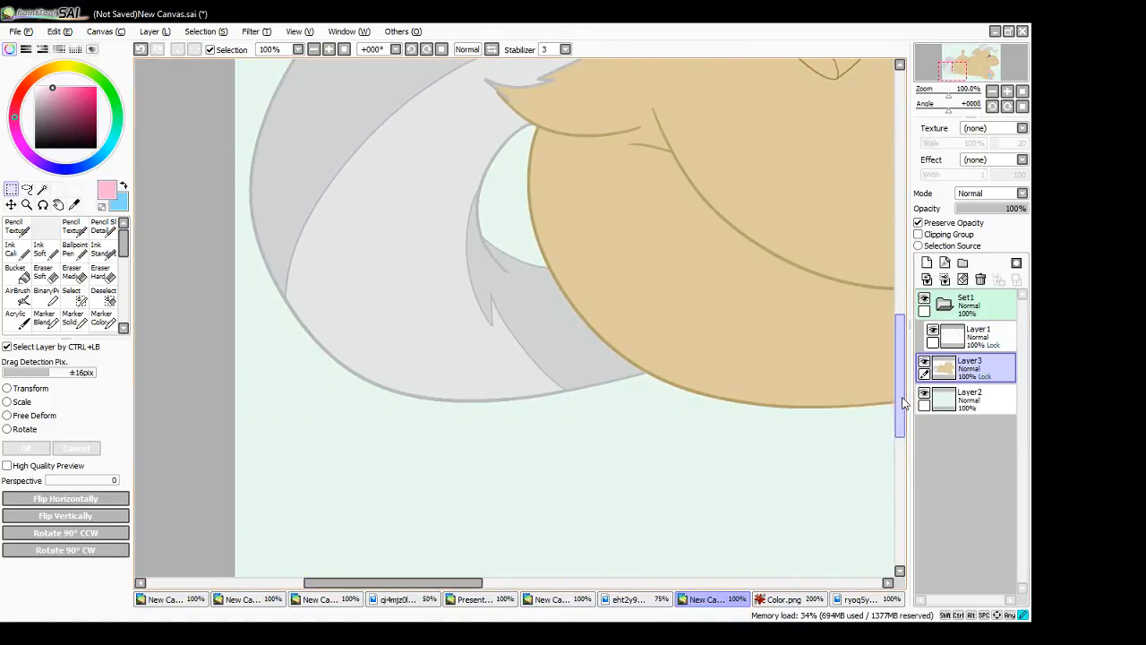
left_click_drag(901, 400, 896, 286)
left_click_drag(467, 584, 509, 584)
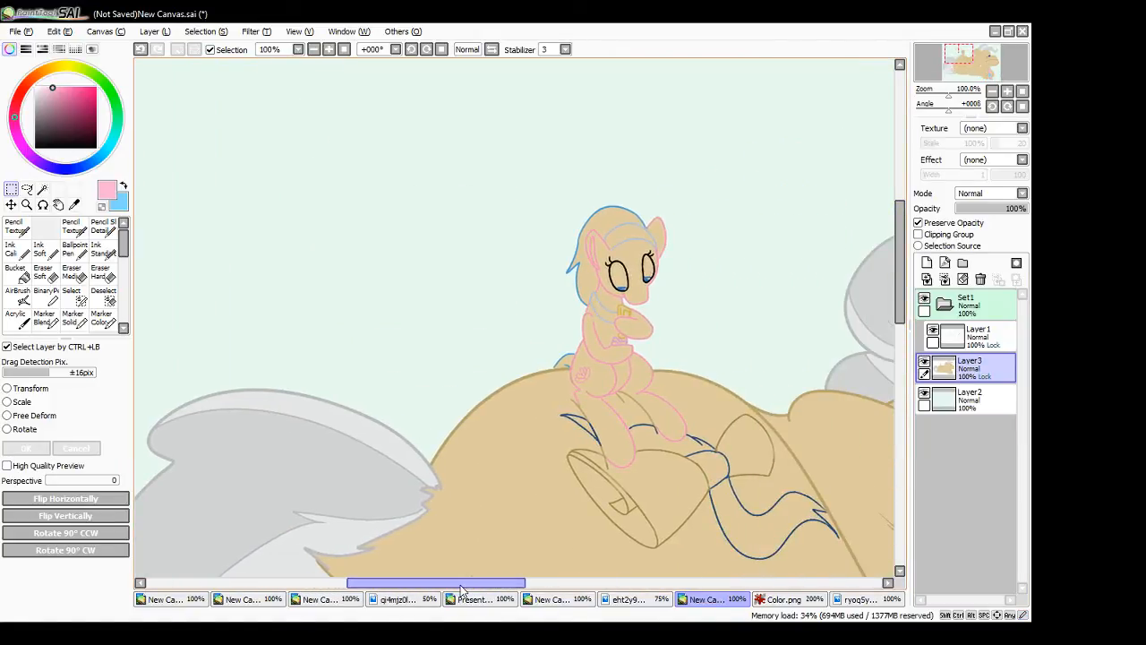
left_click(42, 189)
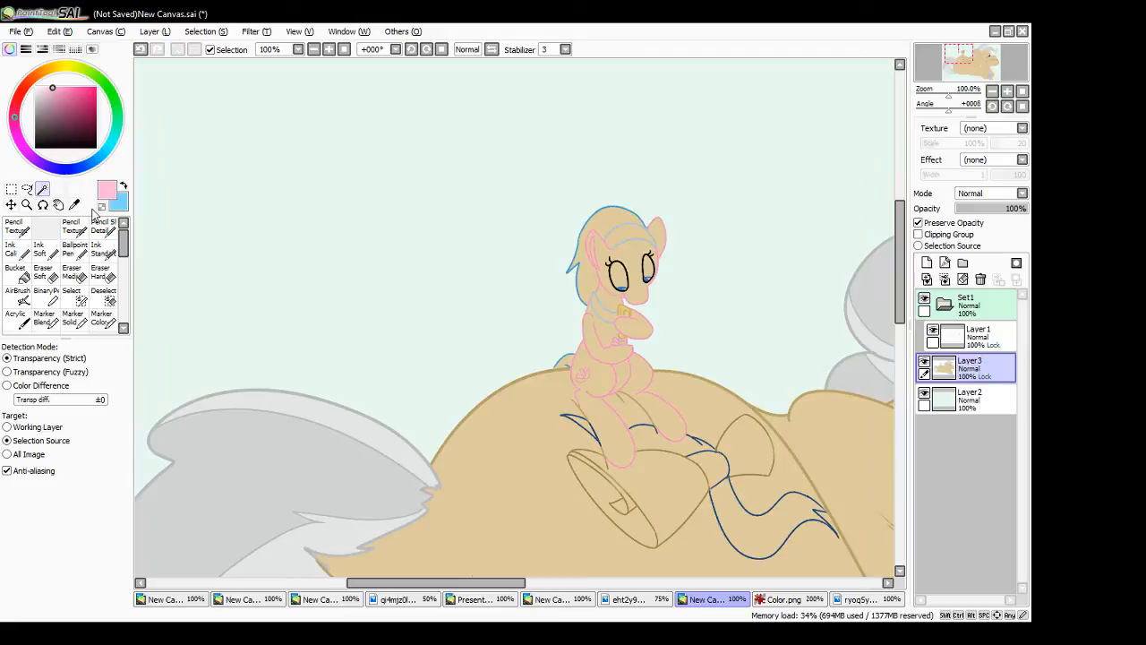
left_click(631, 266)
left_click(659, 242)
left_click(615, 309)
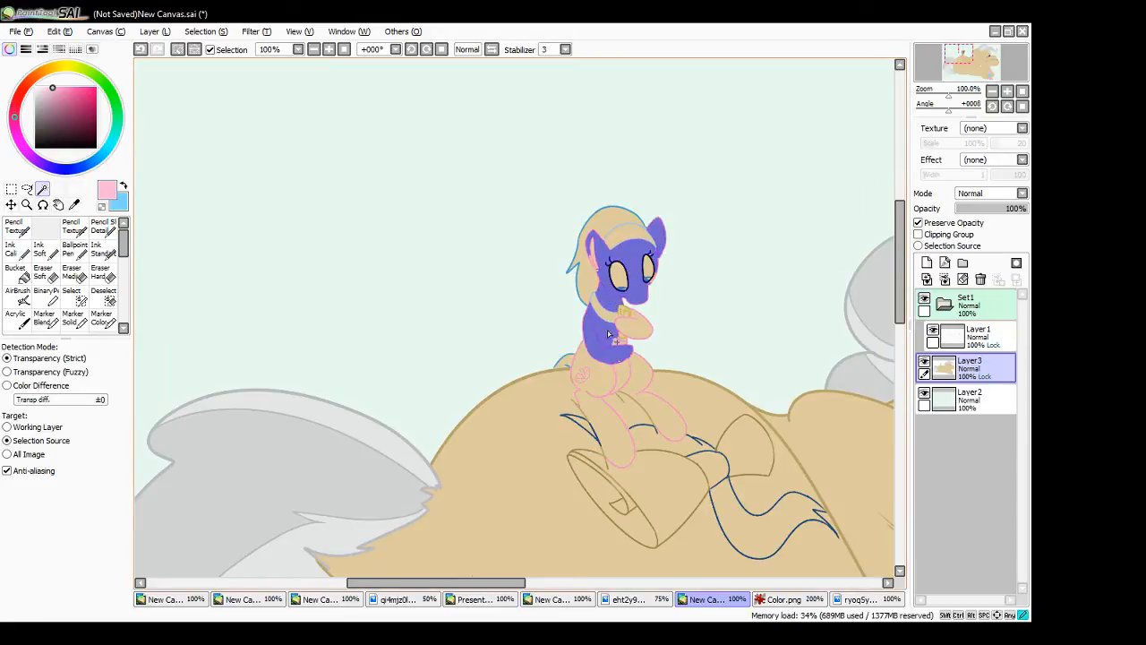
left_click(638, 327)
left_click(604, 378)
left_click(645, 374)
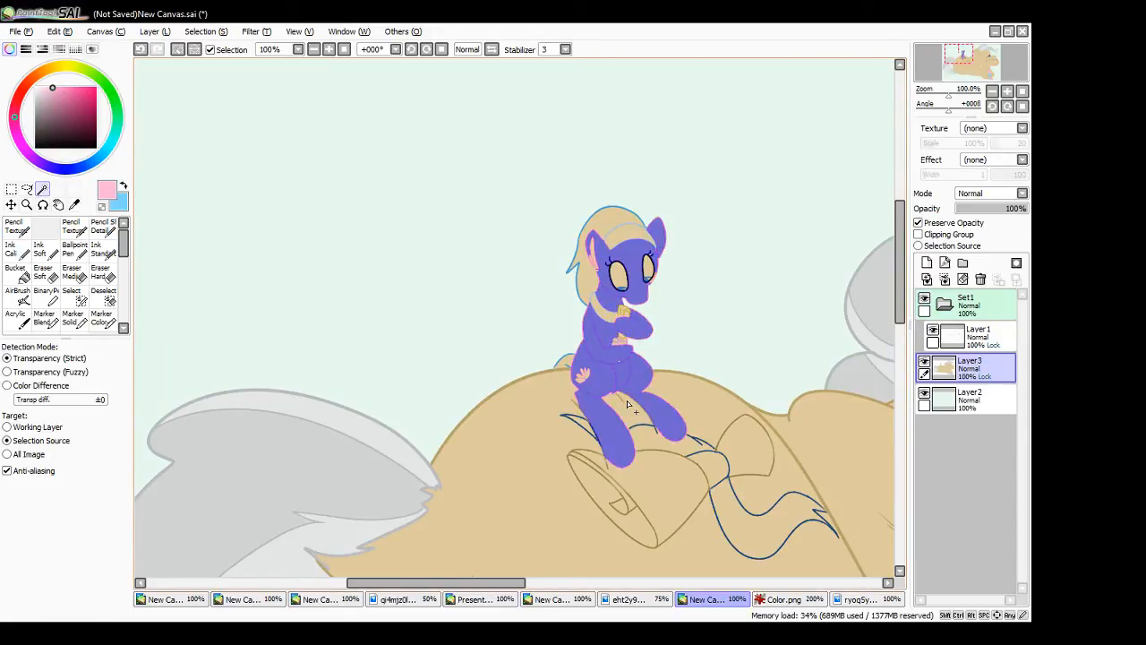
- Bucket-fill the seated pony's selected coat areas pink, clear the selection, and touch up missed spots with the Ink Standard brush
left_click(18, 275)
left_click(612, 385)
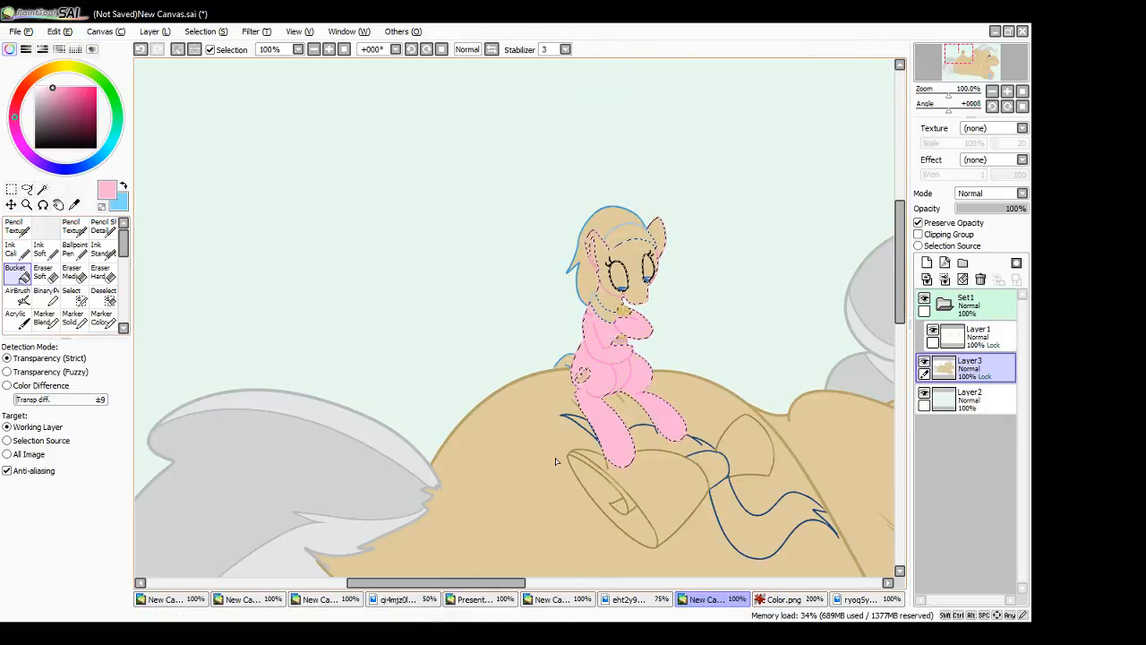
left_click(647, 262)
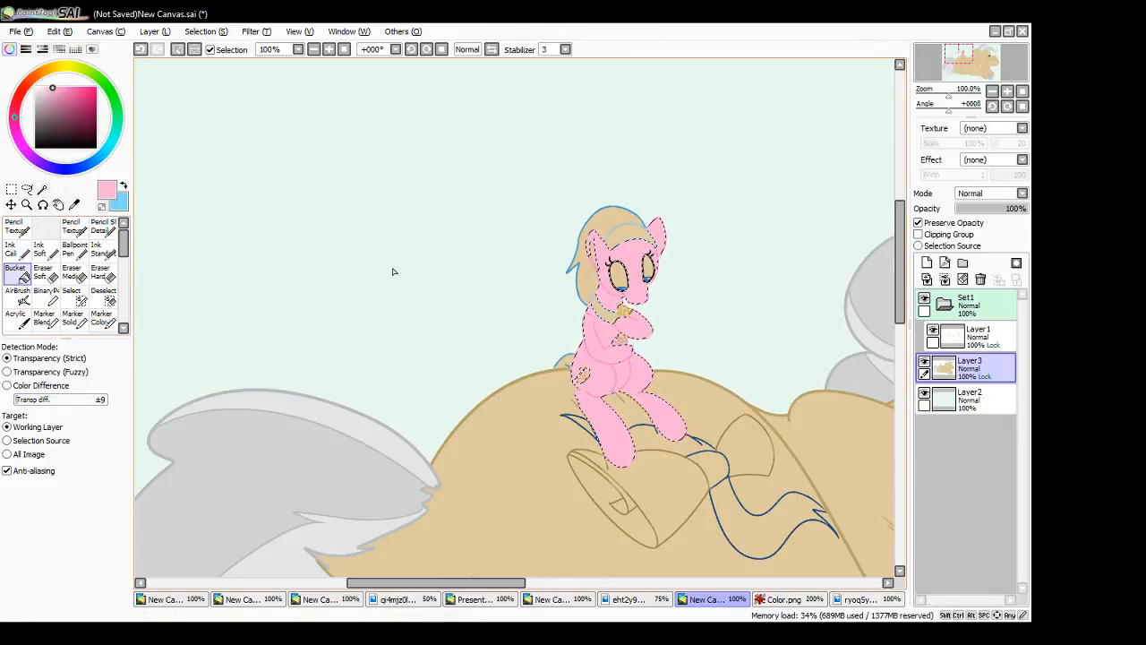
key("ctrl+d")
left_click(103, 249)
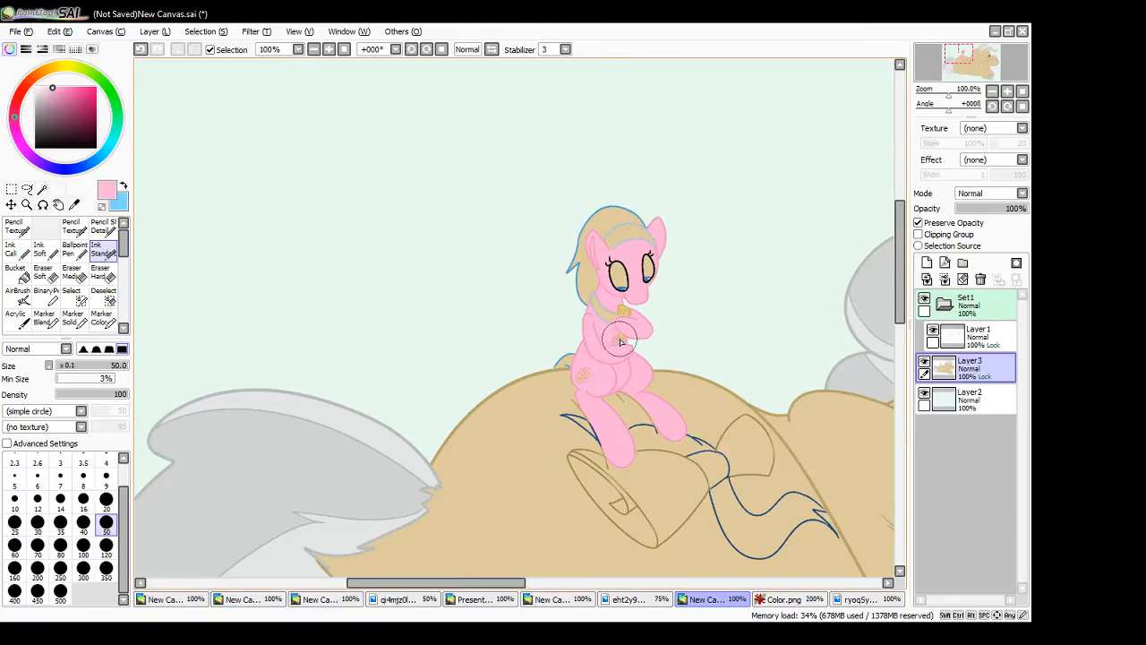
- Select the seated pony's mane and paint it light blue with the Ink Standard brush
left_click(124, 185)
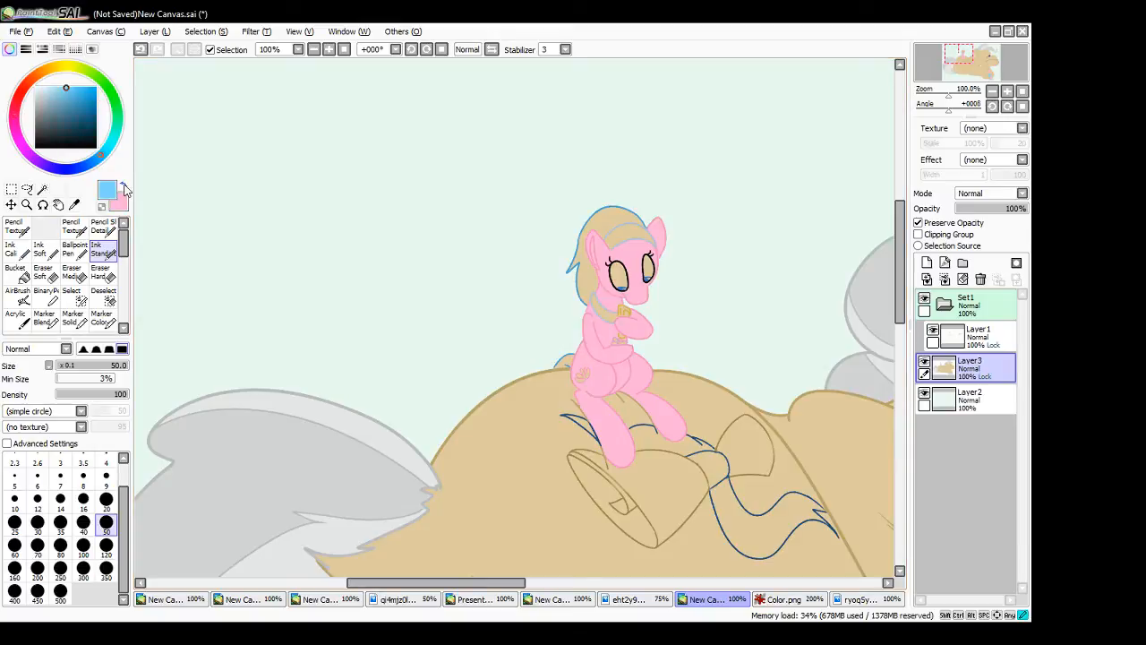
left_click(42, 189)
left_click(602, 252)
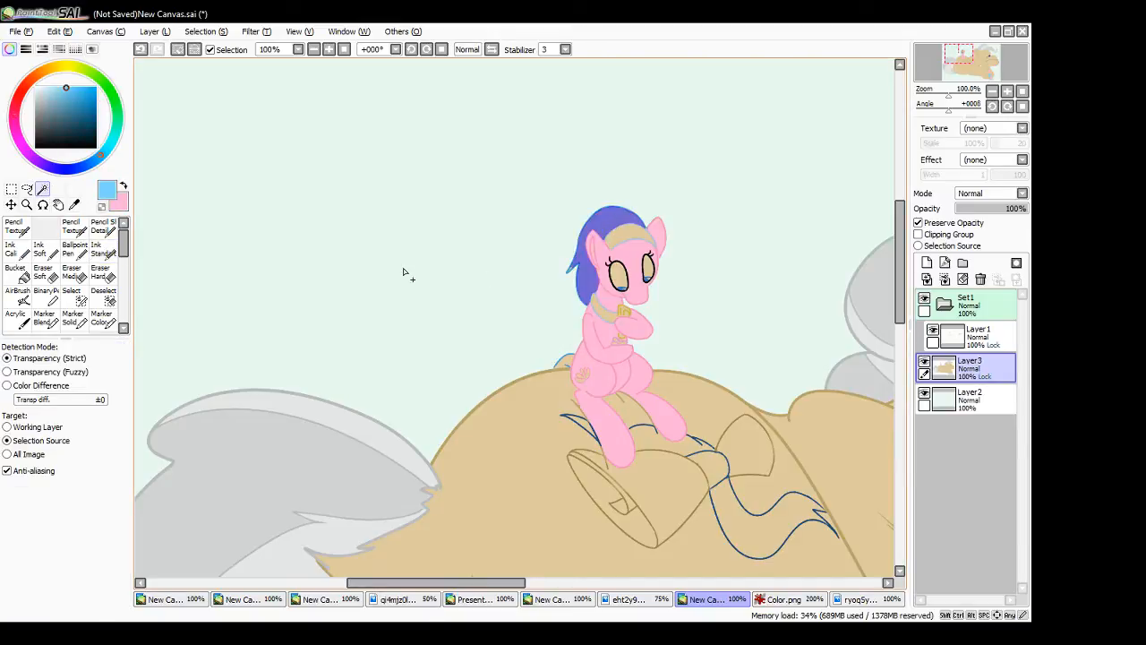
left_click(111, 245)
mouse_move(574, 258)
left_mouse_down()
mouse_move(625, 190)
mouse_move(576, 275)
mouse_move(576, 326)
left_mouse_up()
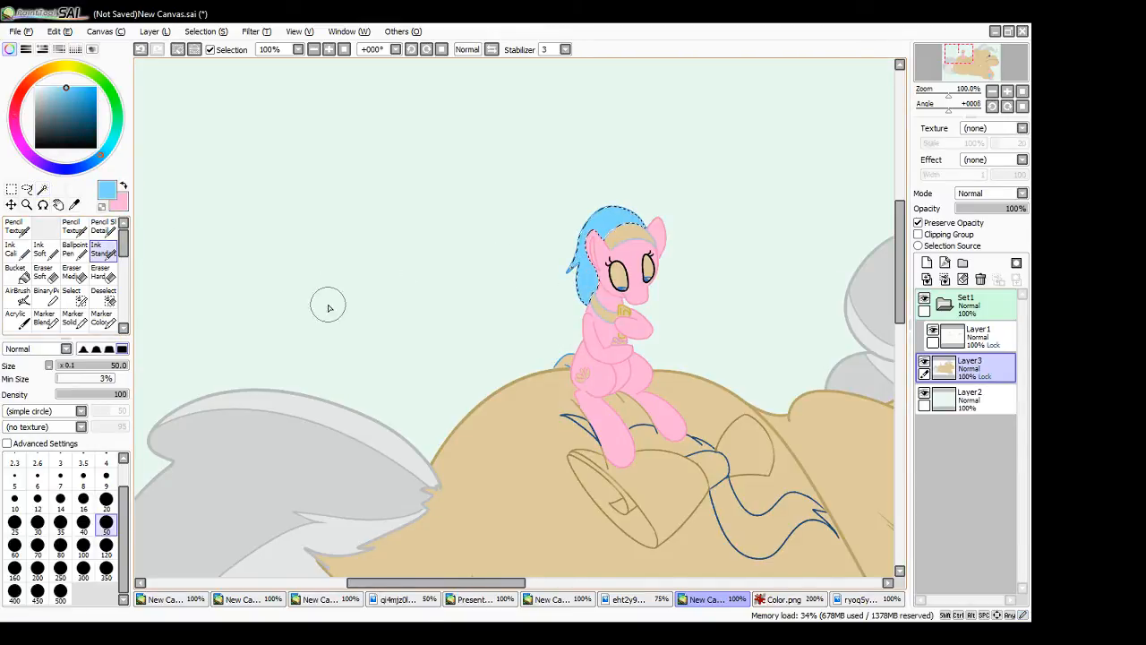
- Clear the selection and touch up the missed edges of the seated pony's mane and tail in light blue with the Ink Standard brush
key("ctrl+d")
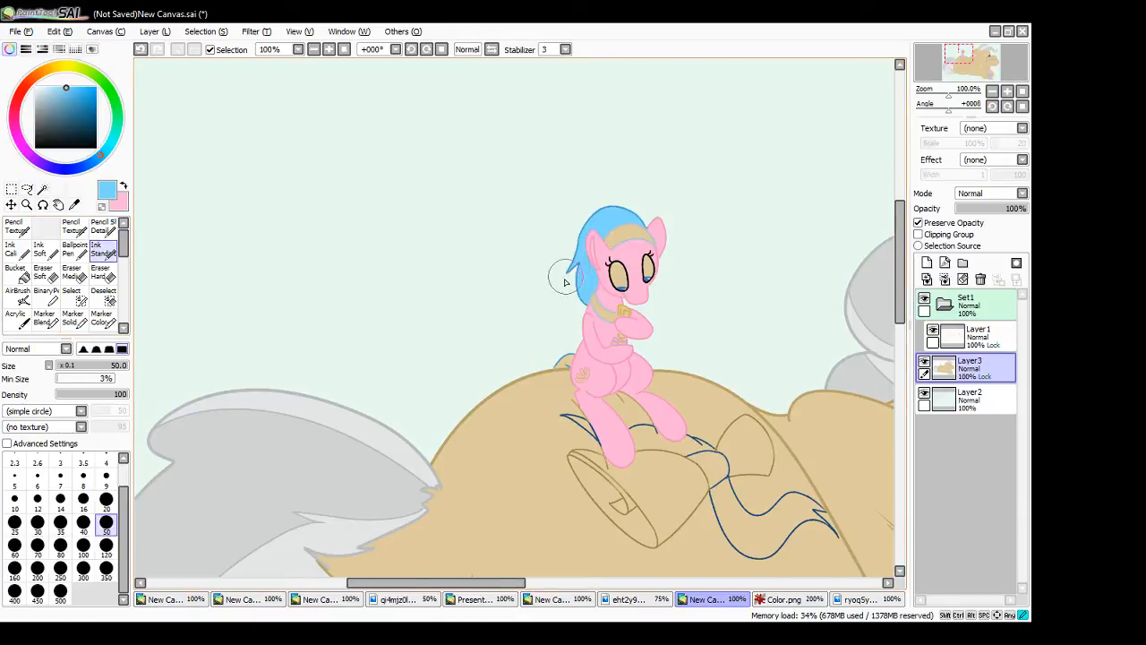
left_click_drag(565, 284, 573, 309)
mouse_move(548, 354)
left_mouse_down()
mouse_move(557, 342)
mouse_move(565, 377)
mouse_move(555, 366)
mouse_move(565, 352)
left_mouse_up()
mouse_move(566, 352)
left_mouse_down()
mouse_move(554, 368)
mouse_move(562, 351)
left_mouse_up()
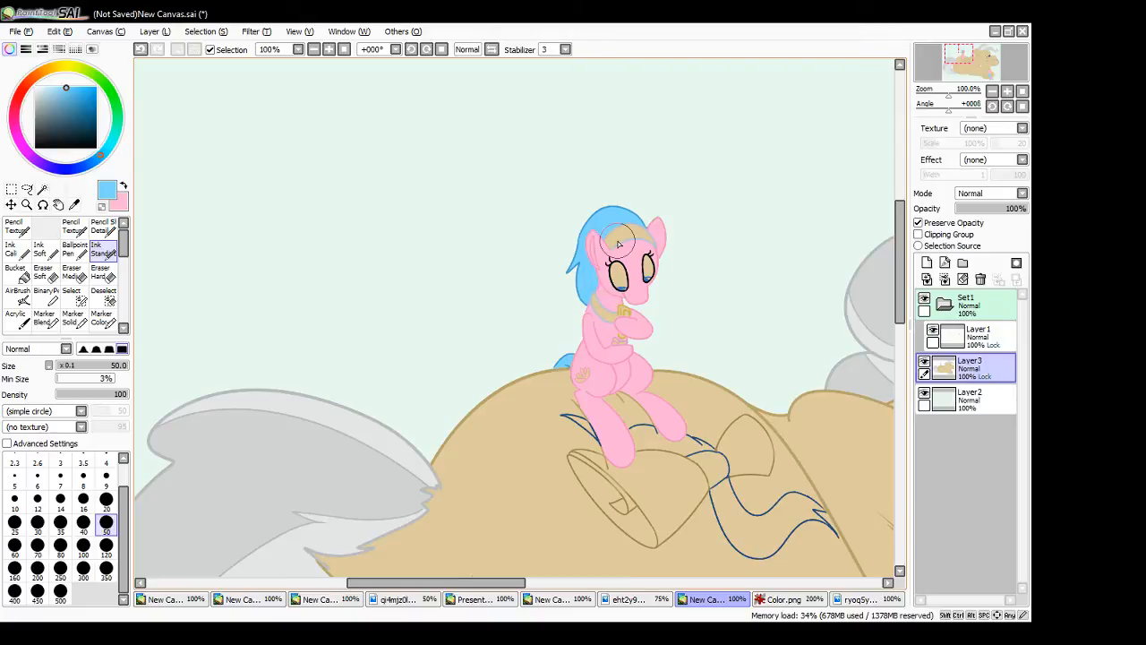
left_click_drag(639, 220, 611, 210)
left_click_drag(574, 266, 566, 274)
- Sample a pale blue and paint the whites of the seated pony's eyes with the Ink Standard brush
mouse_move(506, 582)
left_mouse_down()
mouse_move(622, 582)
mouse_move(518, 582)
left_mouse_up()
right_click(796, 408)
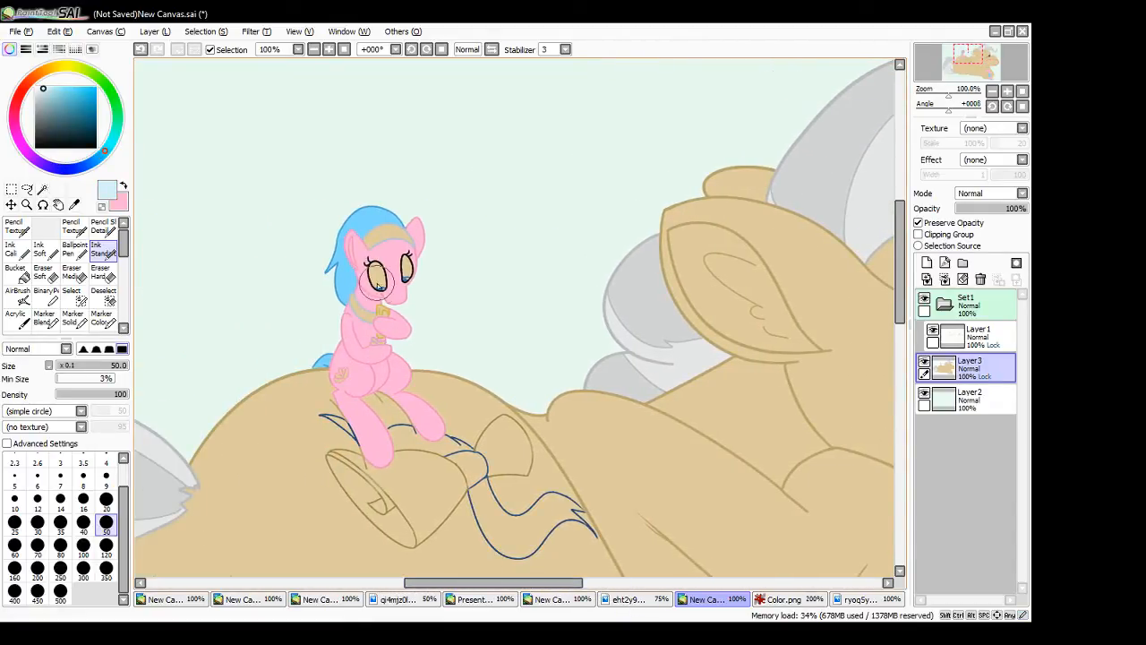
mouse_move(379, 289)
left_mouse_down()
mouse_move(409, 261)
mouse_move(408, 285)
left_mouse_up()
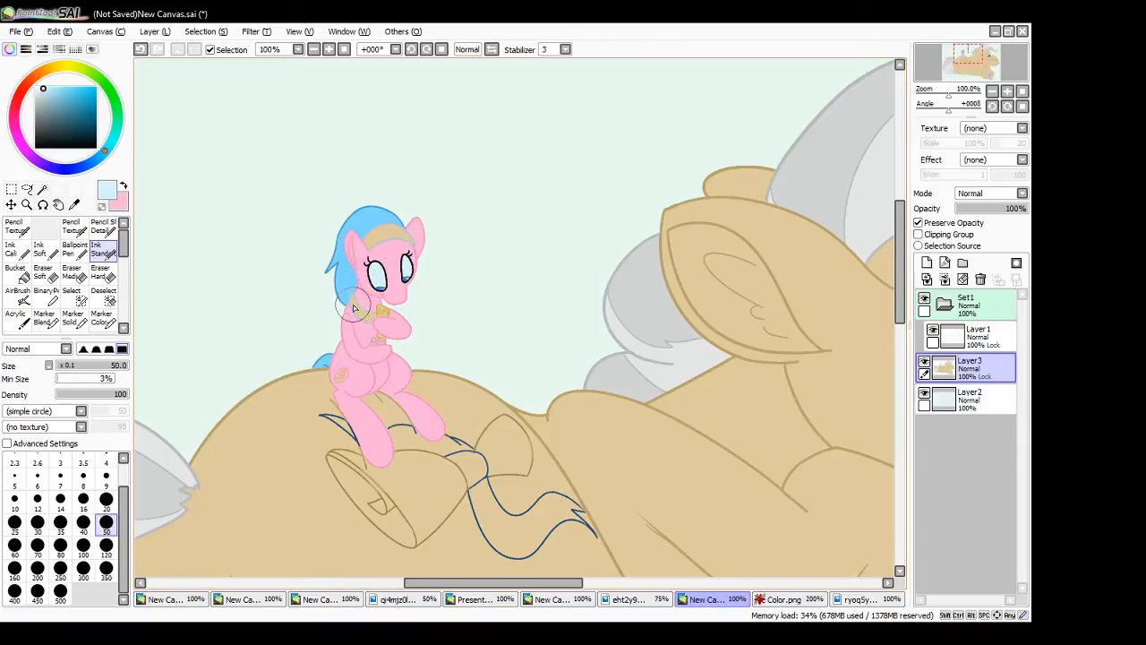
- Magic Wand-select the seated pony's neckband, paint it pale blue, clear the selection, and fill the flank mark in the same colour
left_click(43, 189)
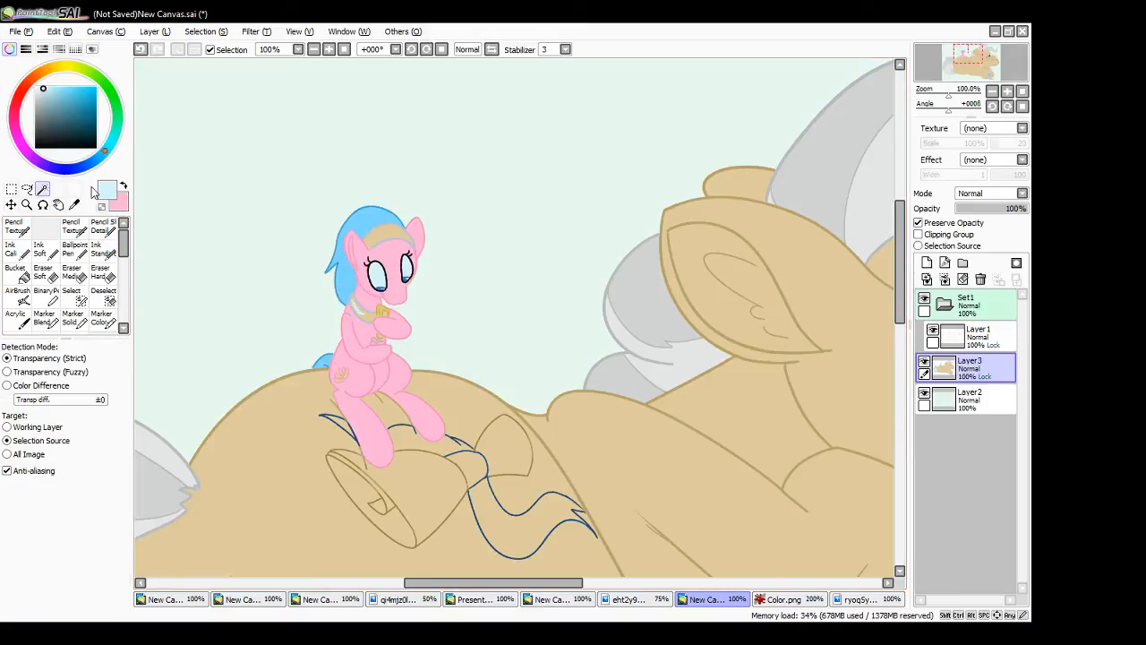
left_click(363, 316)
left_click(104, 250)
left_click_drag(344, 306, 362, 324)
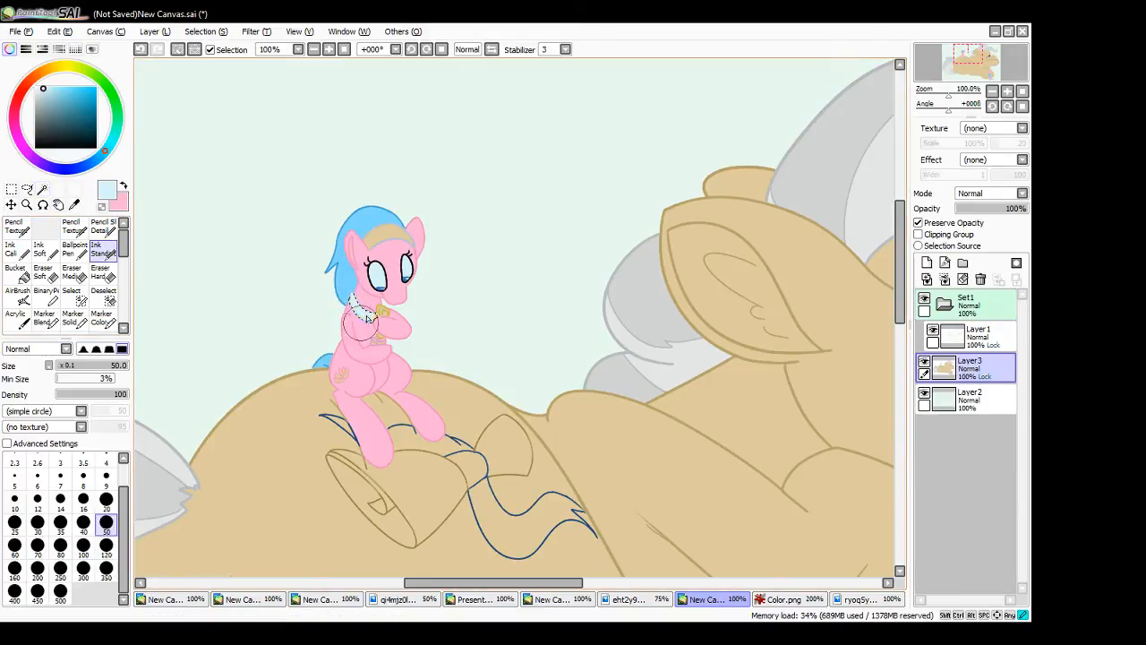
left_click(12, 189)
left_click(141, 238)
left_click(104, 256)
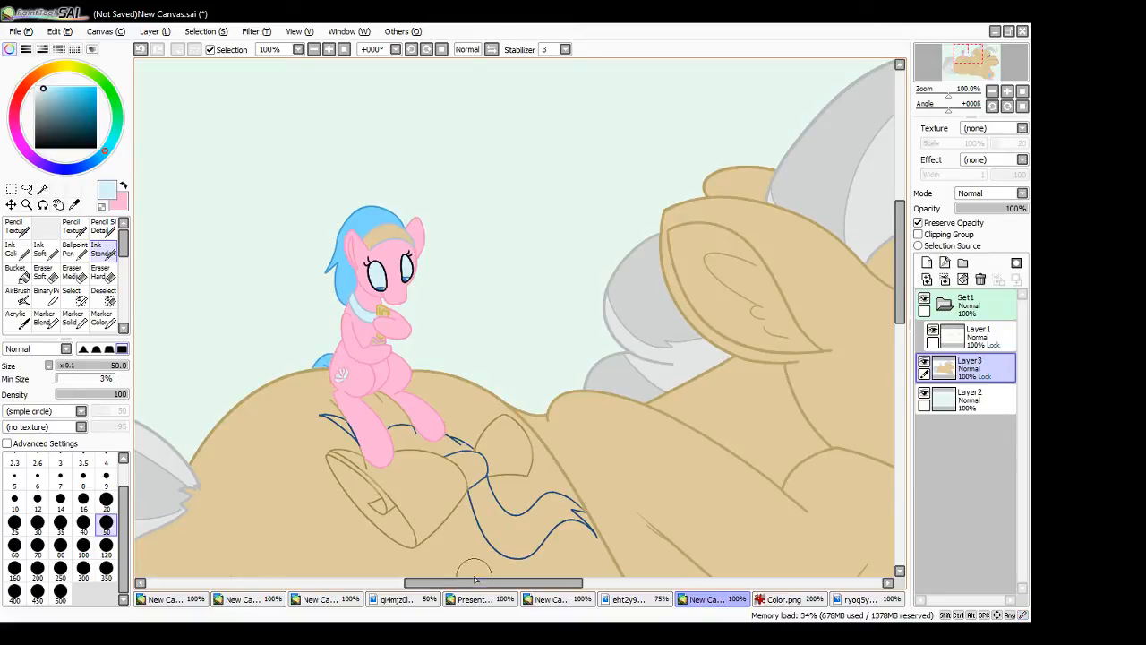
- Sample the standing pony's light blue coat colour and the pale blue of its flank mark for touch-ups
left_click_drag(491, 582, 667, 583)
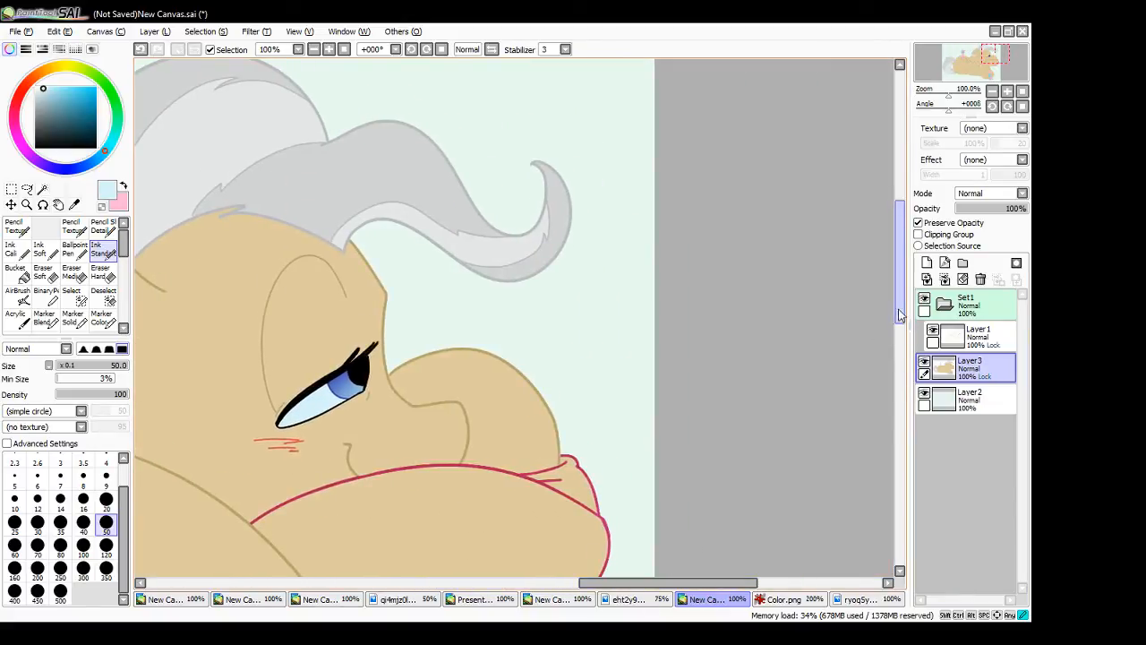
left_click_drag(898, 309, 860, 439)
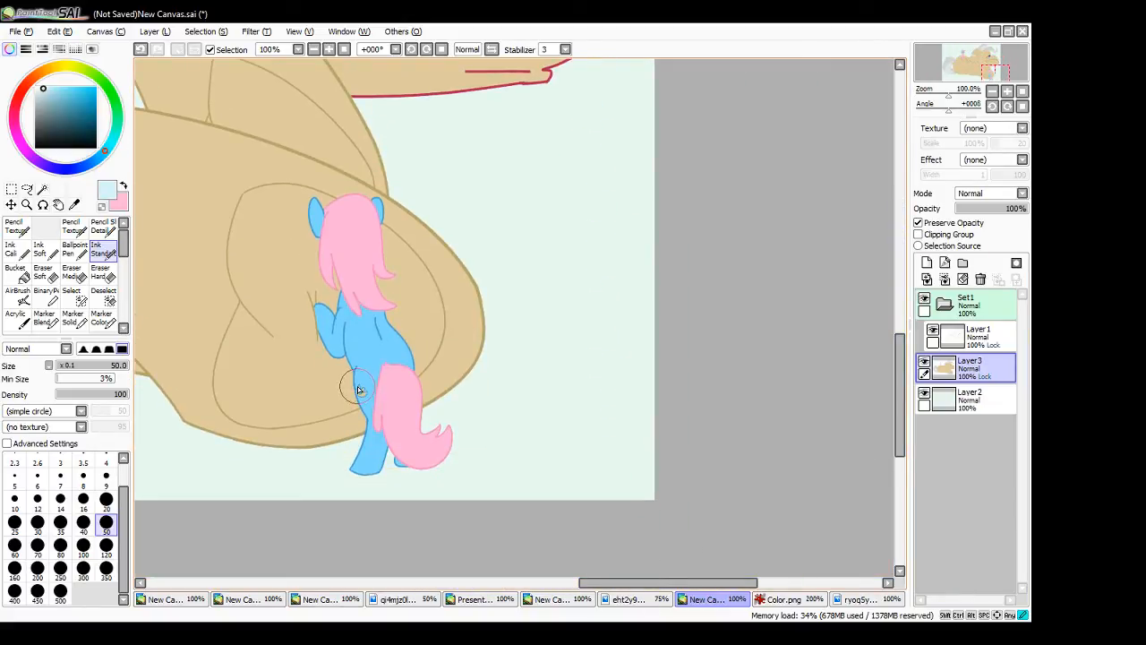
left_click(376, 344, "alt")
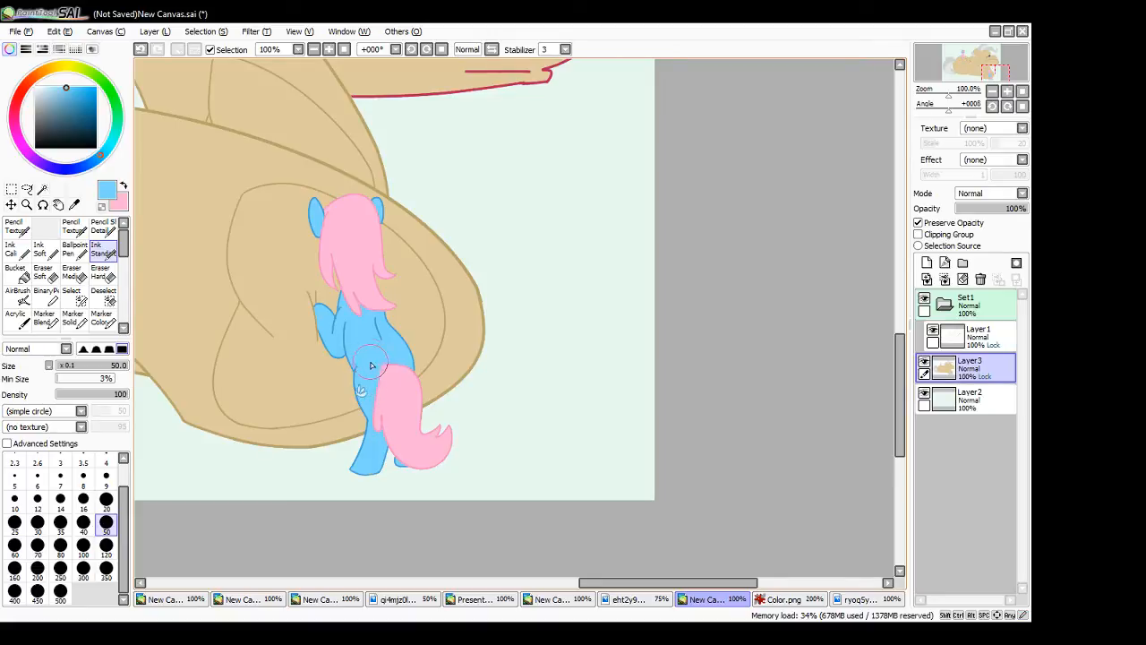
left_click(363, 396, "alt")
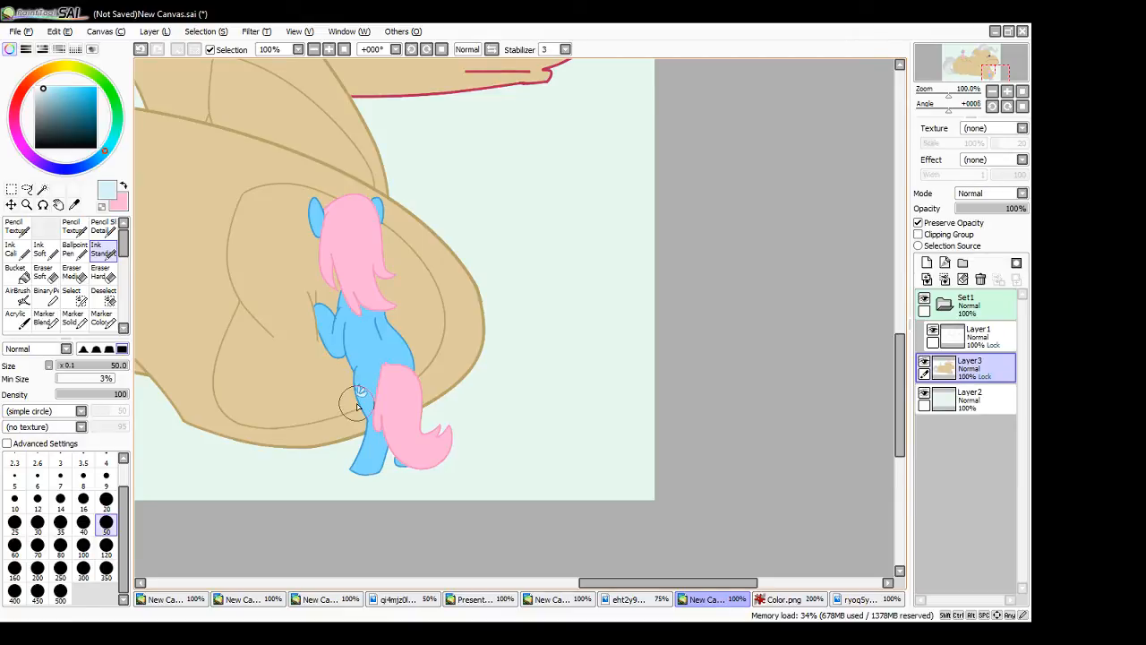
- Magic Wand-select the seated pony's headband, paint it pale blue with the Ink Standard brush, and clear the selection
left_click(346, 49)
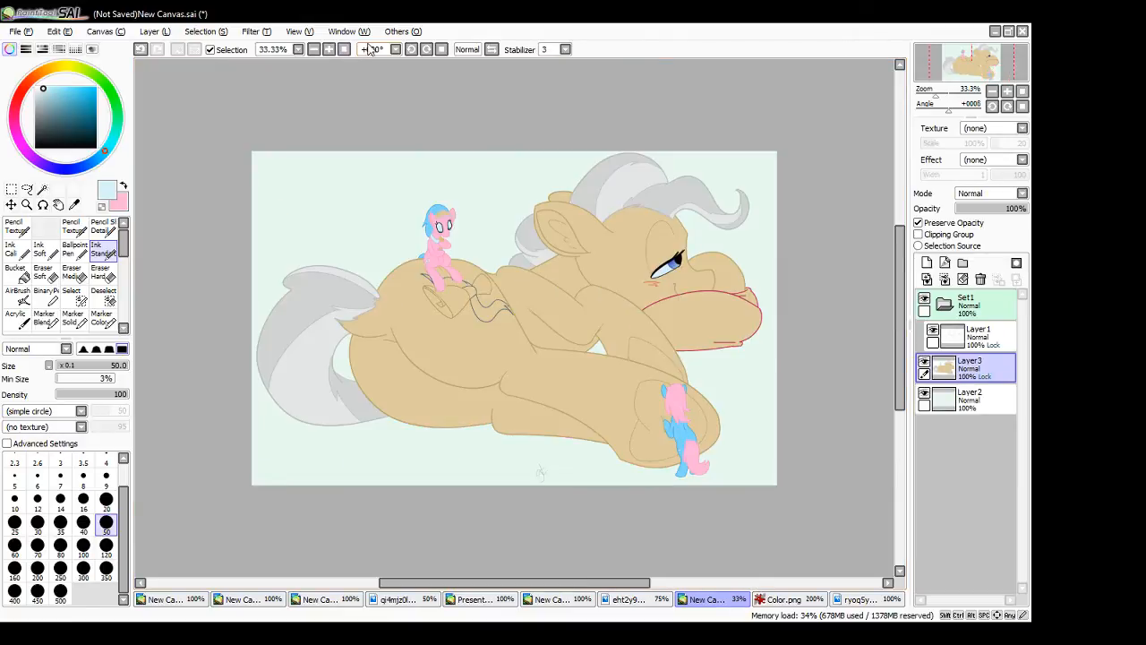
left_click(42, 189)
left_click(438, 216)
left_click(105, 251)
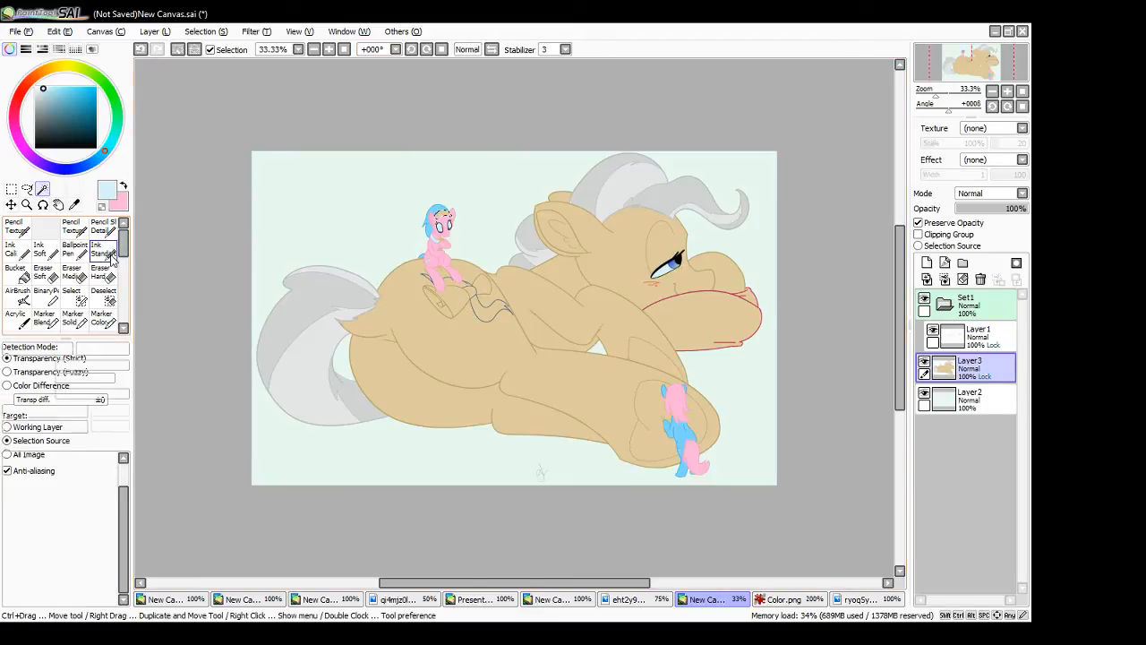
left_click_drag(425, 216, 459, 217)
left_click(11, 189)
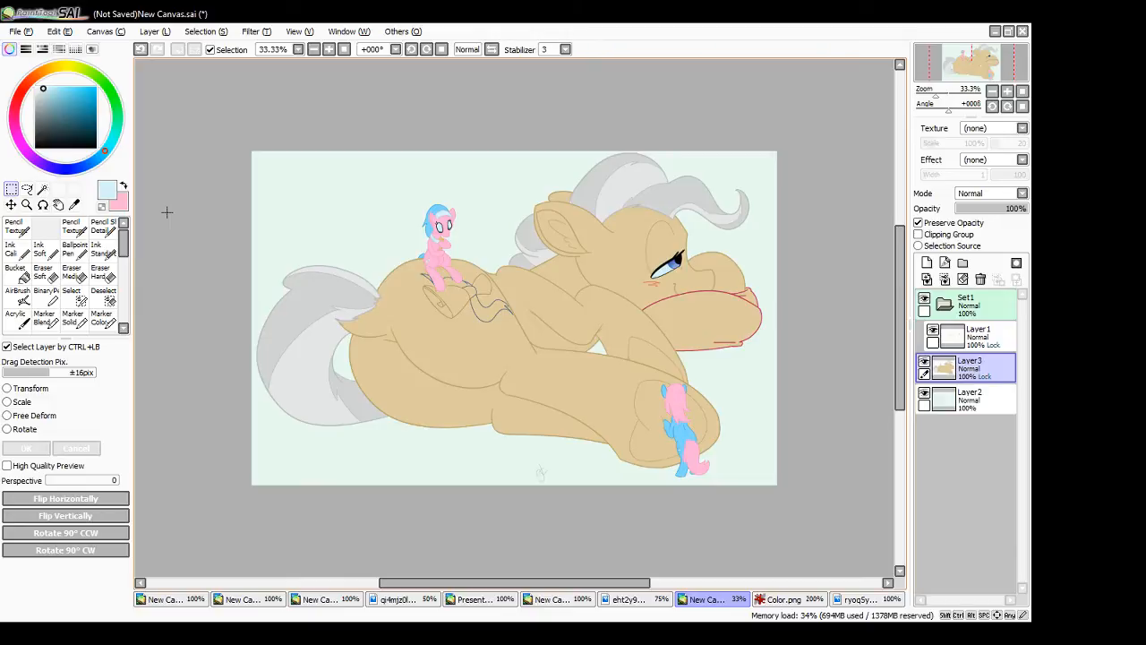
- Magic Wand-select the pillow under the large pony's chin, paint it deeper pink with a size 120 Ink Standard brush, and clear the selection
left_click(42, 189)
left_click(716, 318)
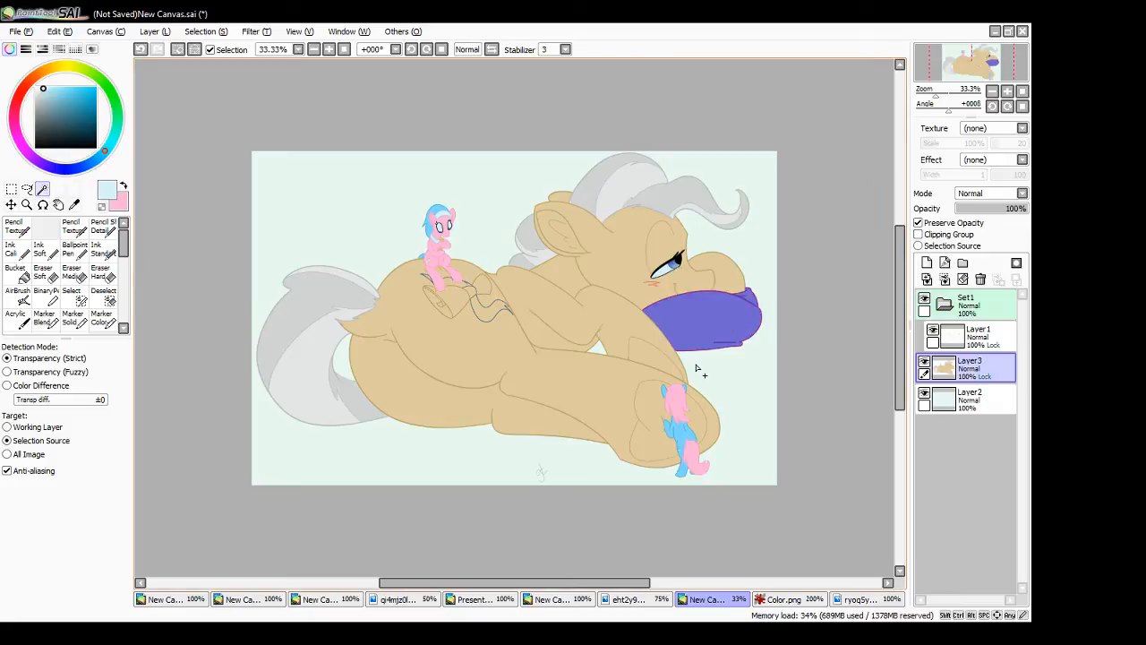
left_click(103, 248)
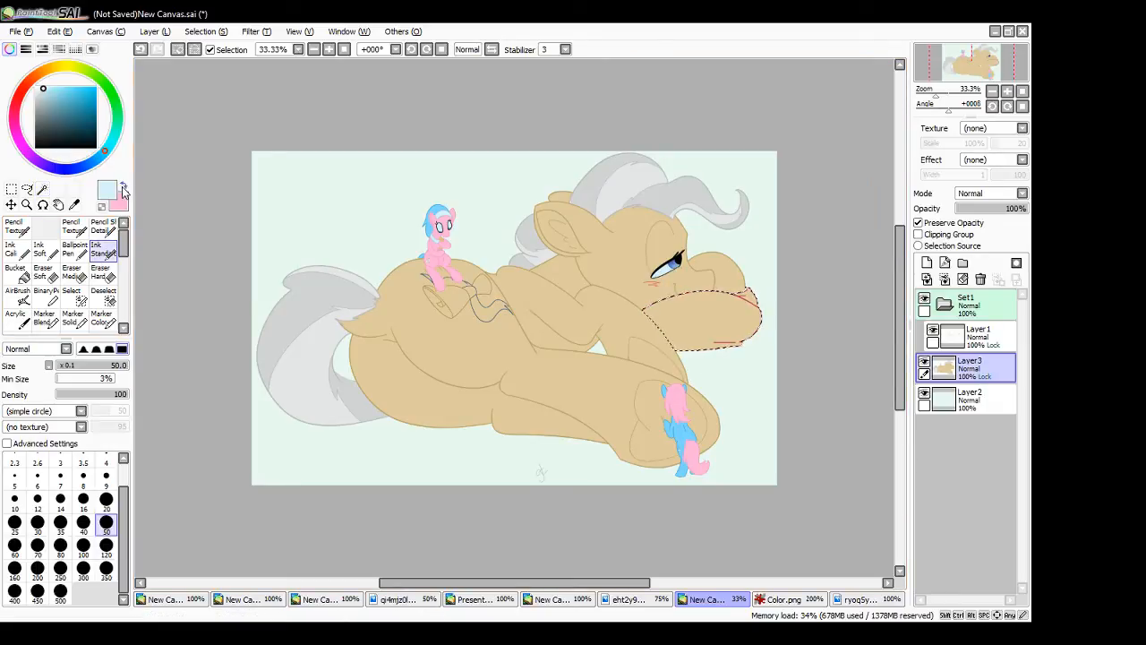
left_click(124, 187)
left_click(62, 93)
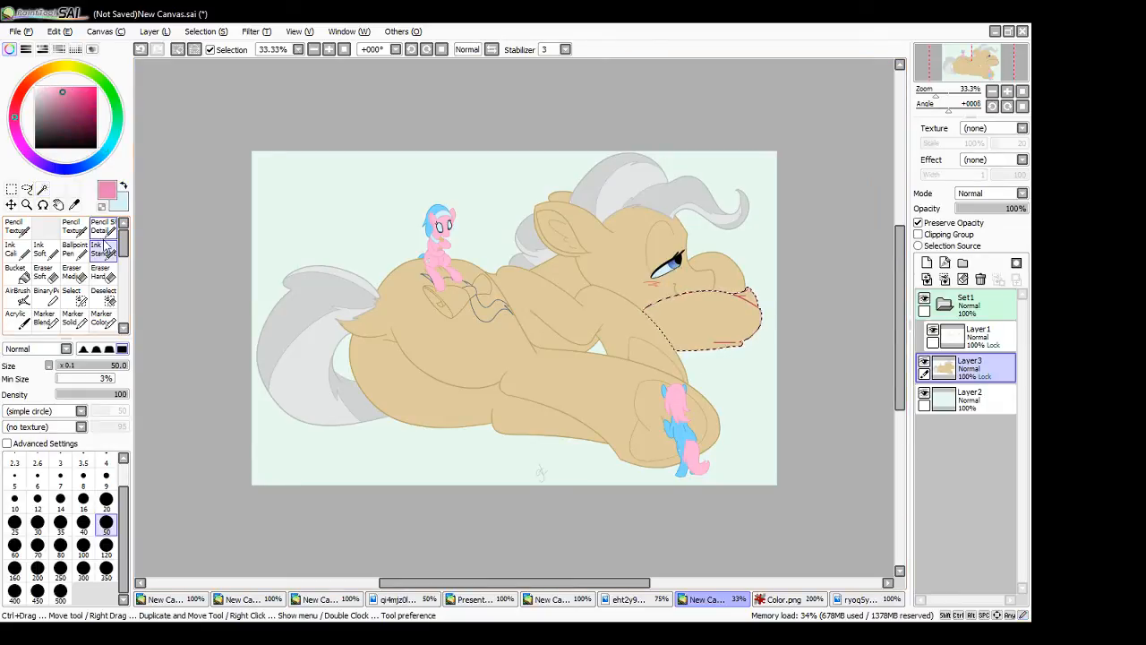
left_click(107, 545)
mouse_move(658, 304)
left_mouse_down()
mouse_move(736, 284)
mouse_move(773, 289)
mouse_move(773, 314)
mouse_move(751, 342)
left_mouse_up()
left_click(13, 189)
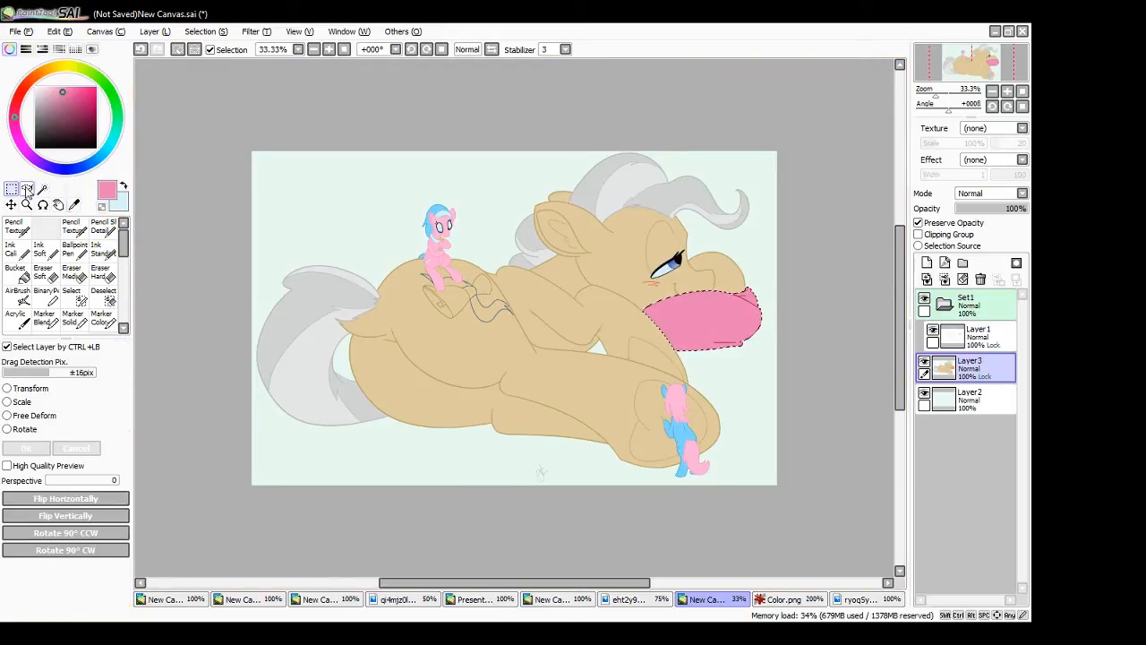
left_click(177, 217)
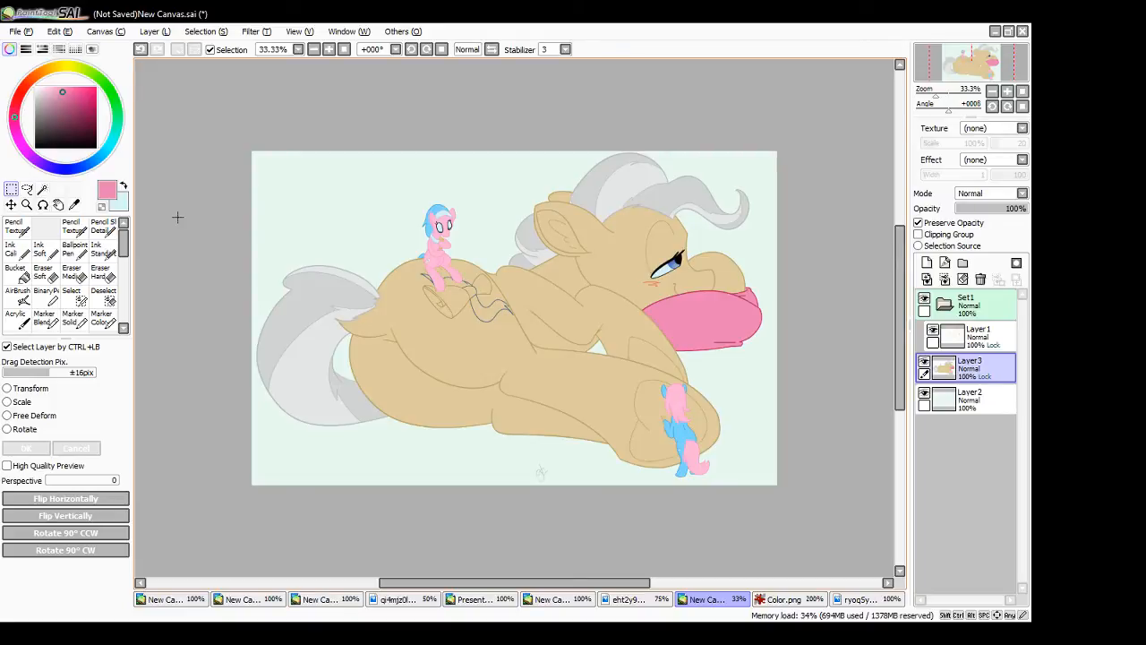
- Sample the ribbon's dark blue and the scroll's pale yellow from The Mayor reference image, and return to the pony drawing
left_click(851, 599)
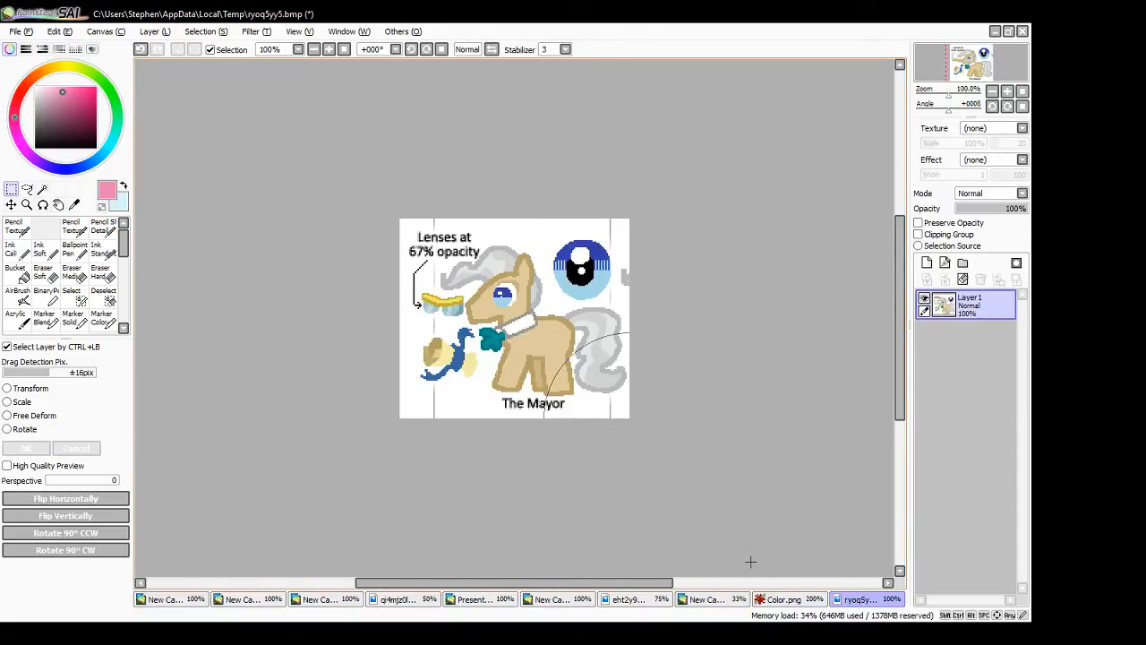
left_click(457, 356, "alt")
key("x")
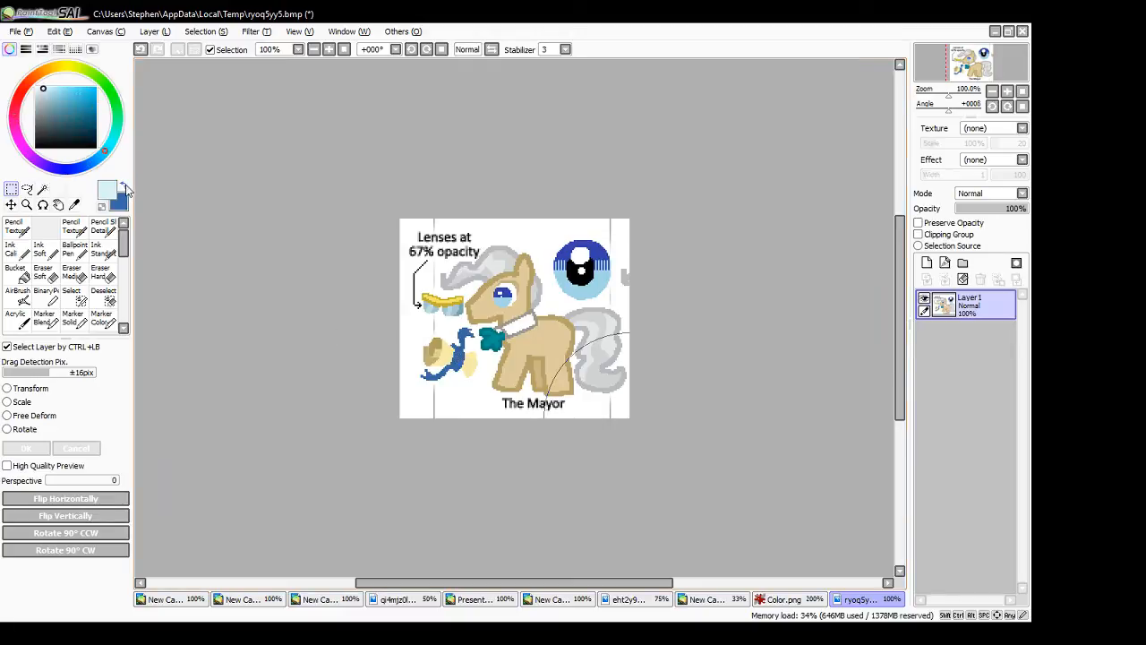
left_click(447, 358, "alt")
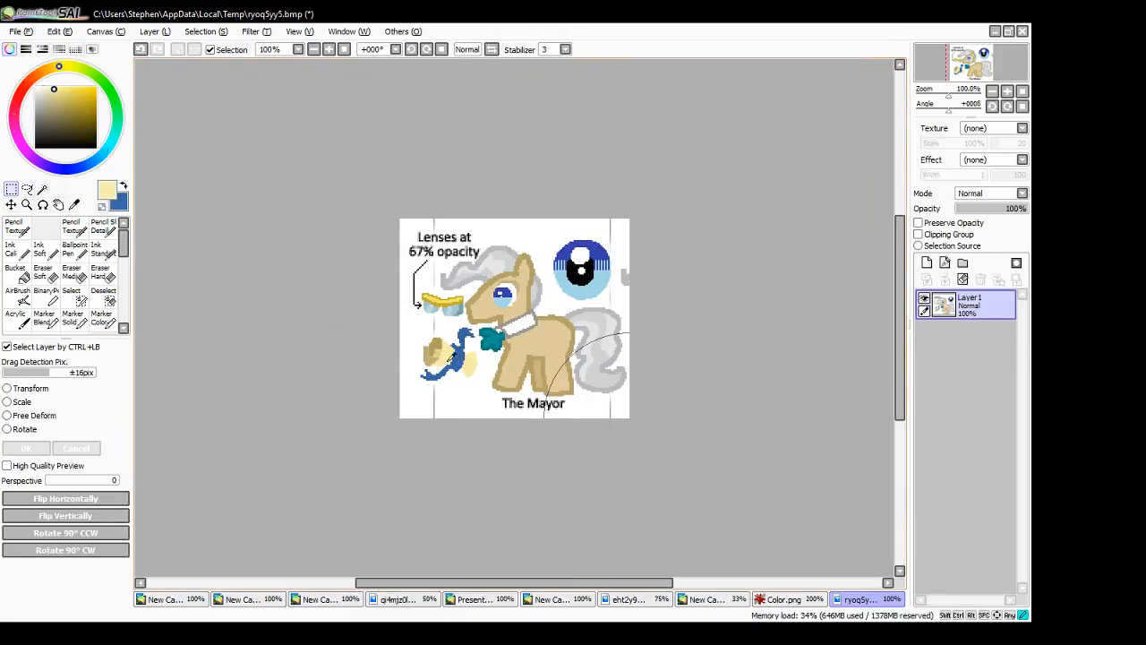
left_click(765, 601)
left_click(707, 598)
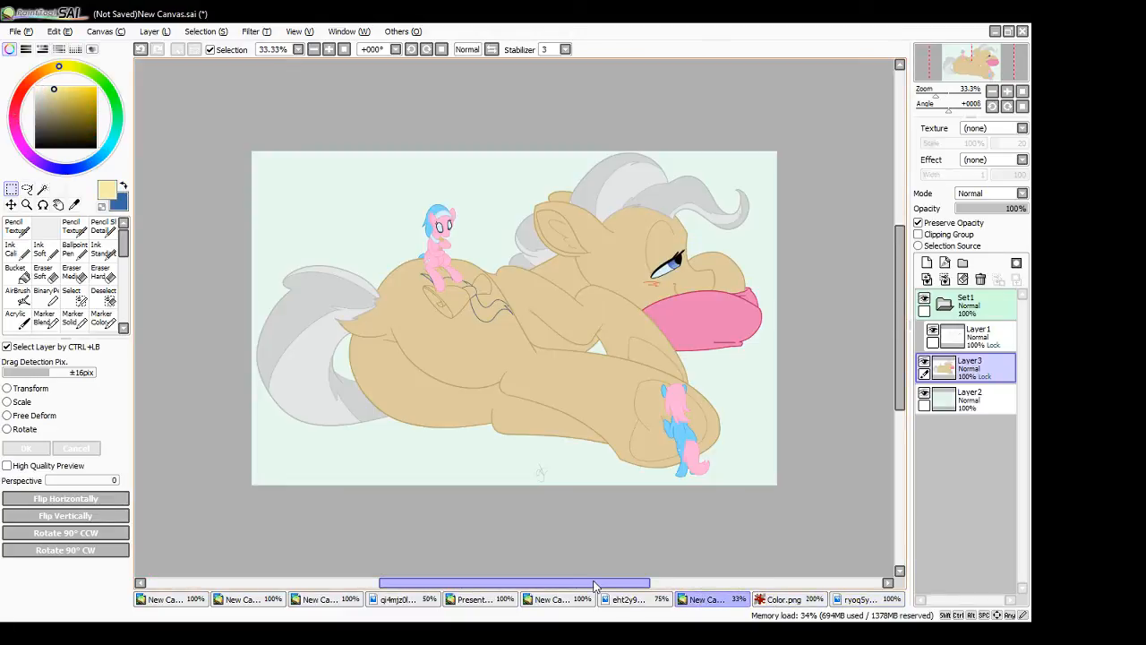
- Magic Wand-select both visible parts of the scroll on the large pony's flank, paint them pale yellow, and clear the selection
left_click(102, 251)
left_click(46, 192)
left_click(456, 303)
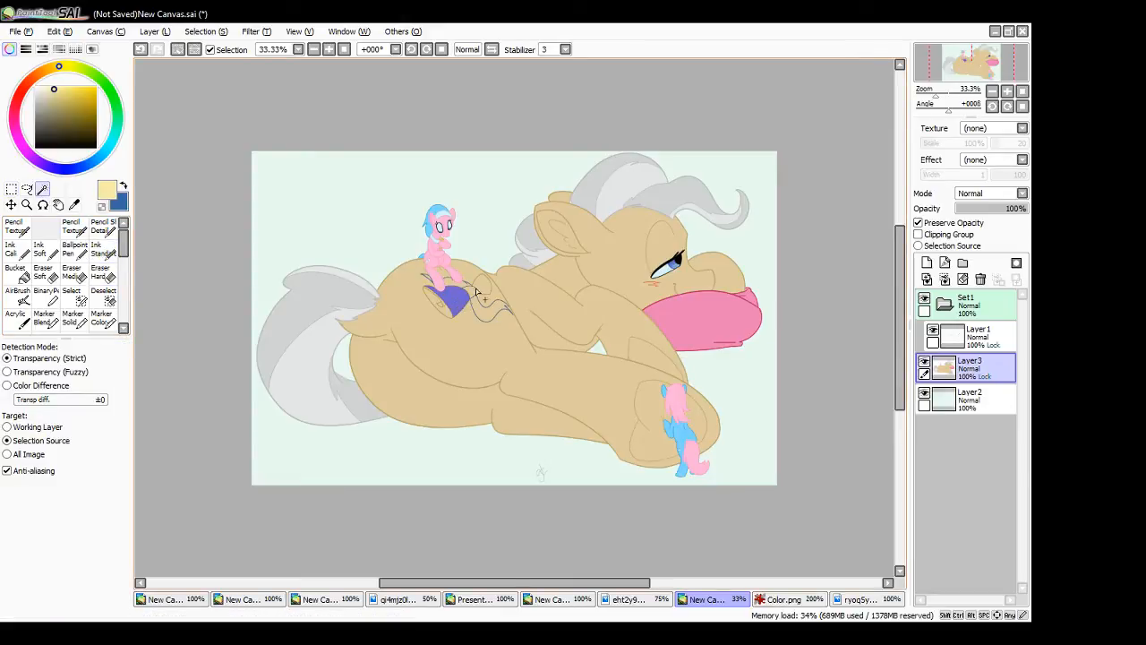
left_click(483, 286)
left_click(106, 252)
left_click_drag(423, 295, 494, 276)
left_click(11, 191)
left_click(158, 242)
- Switch to dark blue, Magic Wand-select the ribbon sections around the scroll, paint them with the Ink Standard brush, and clear the selection
left_click(123, 186)
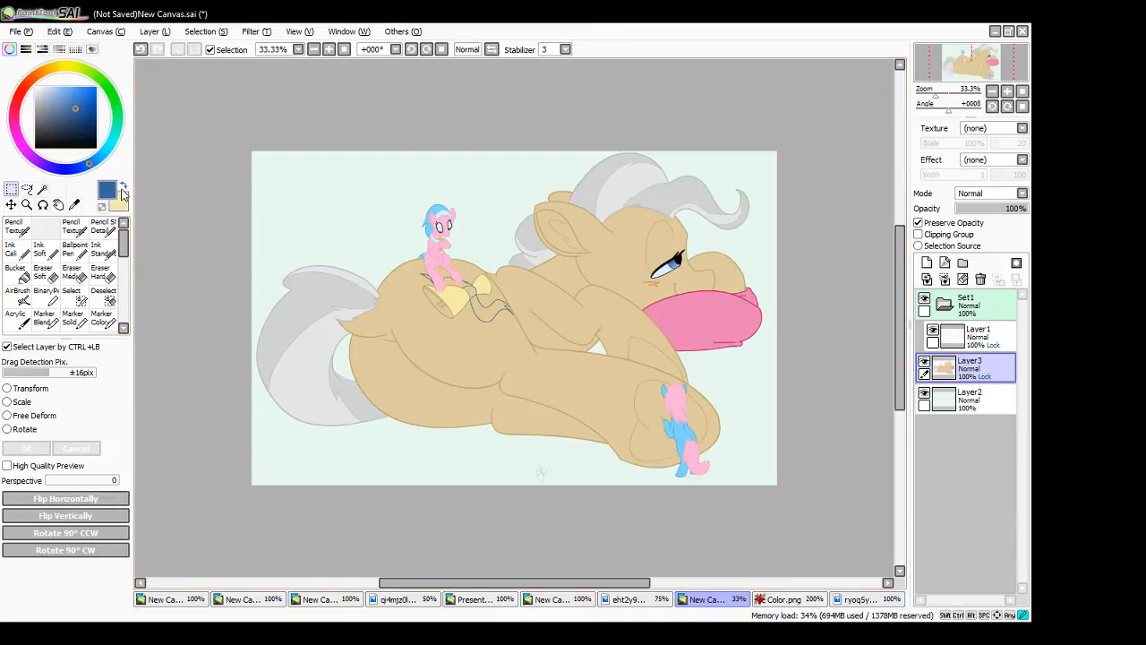
left_click(43, 189)
left_click(454, 286)
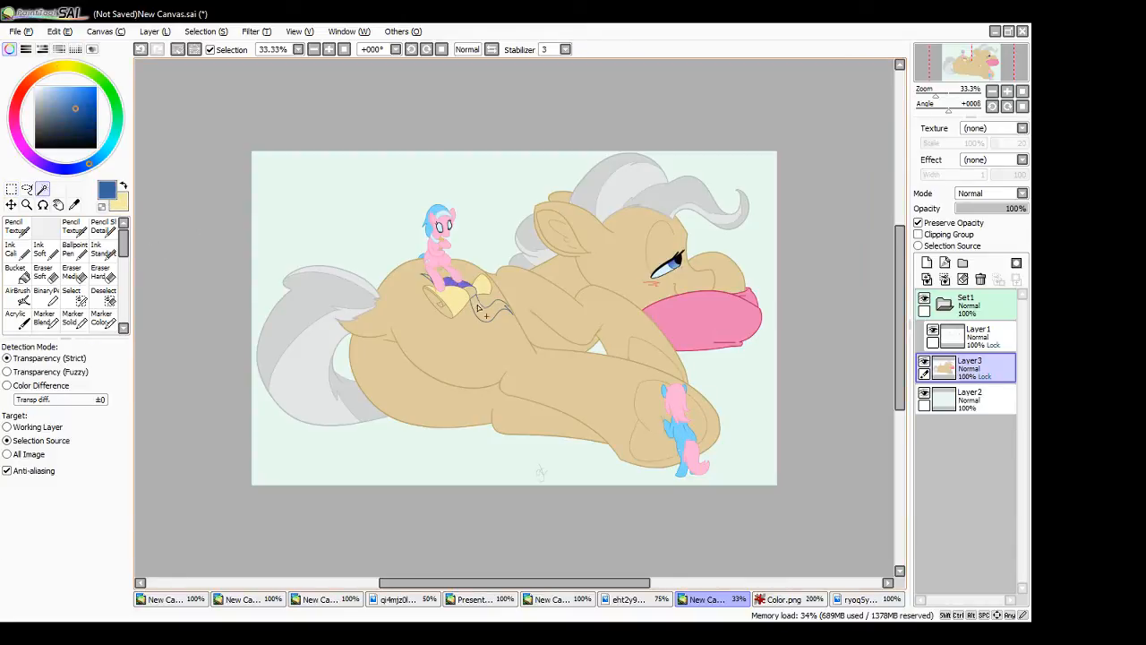
left_click(484, 304)
left_click(431, 281)
left_click(103, 249)
mouse_move(423, 278)
left_mouse_down()
mouse_move(517, 320)
mouse_move(480, 326)
left_mouse_up()
left_click(11, 190)
left_click(167, 233)
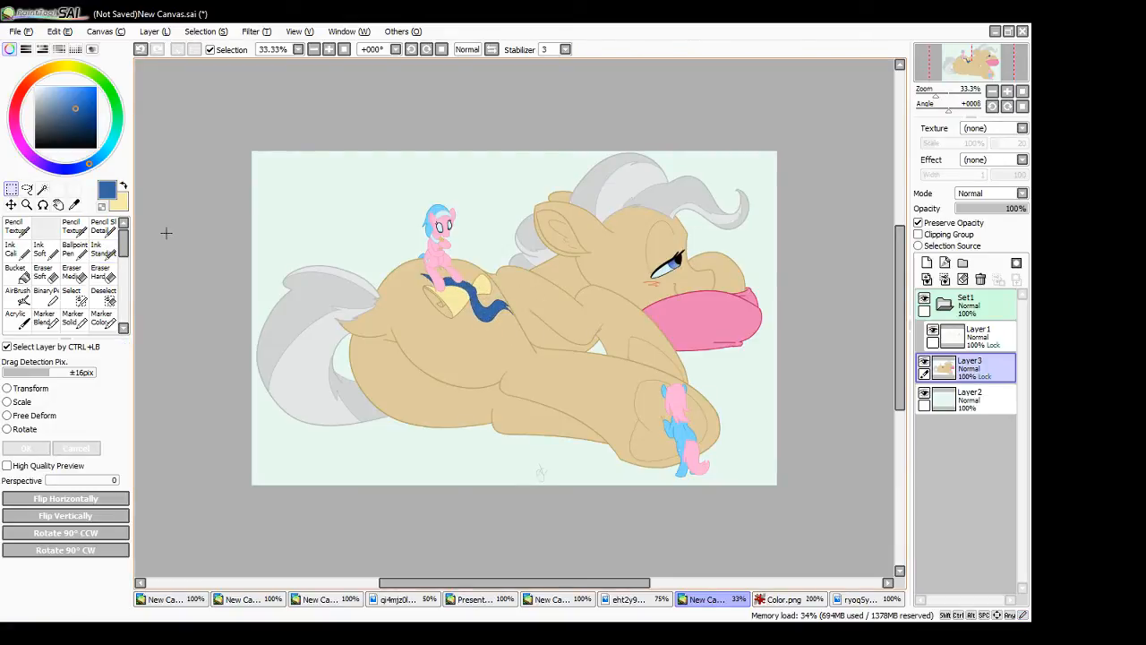
- Touch up missed spots on the ribbon in dark blue at 100% zoom, and sample the pale blue from the seated pony
left_click(343, 50)
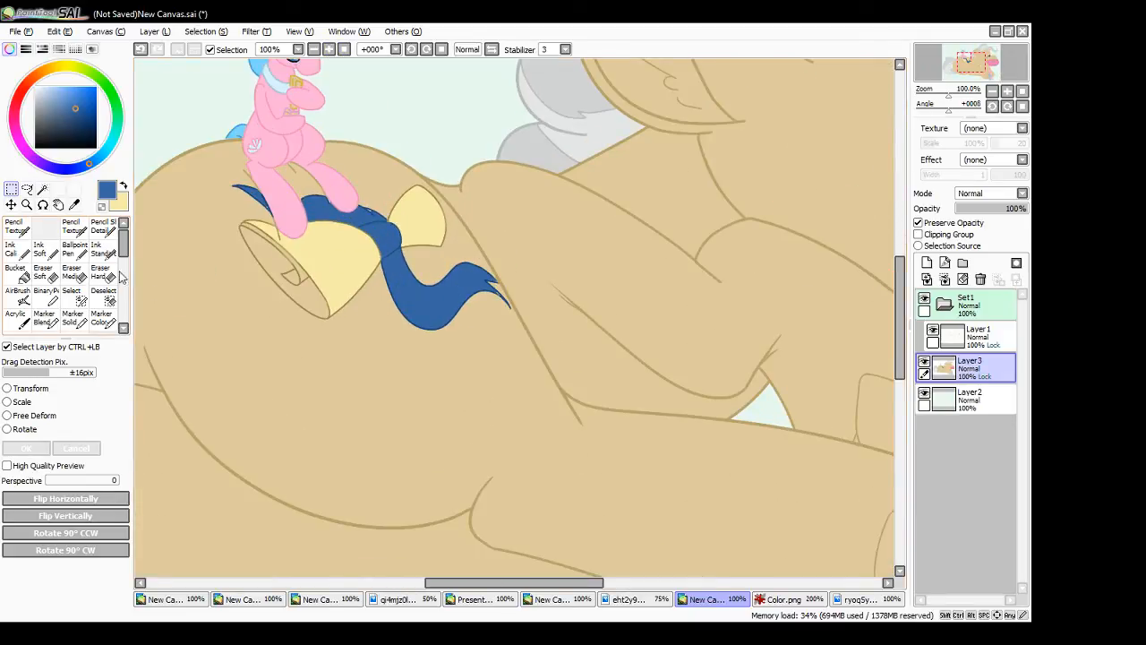
left_click(103, 250)
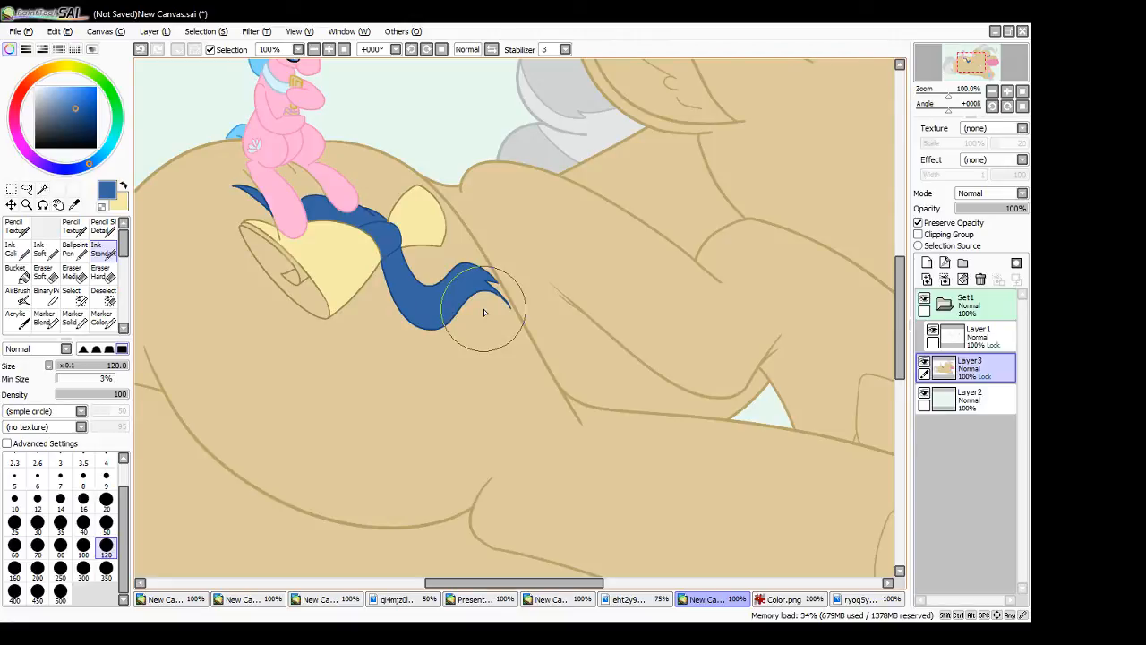
left_click_drag(538, 587, 525, 587)
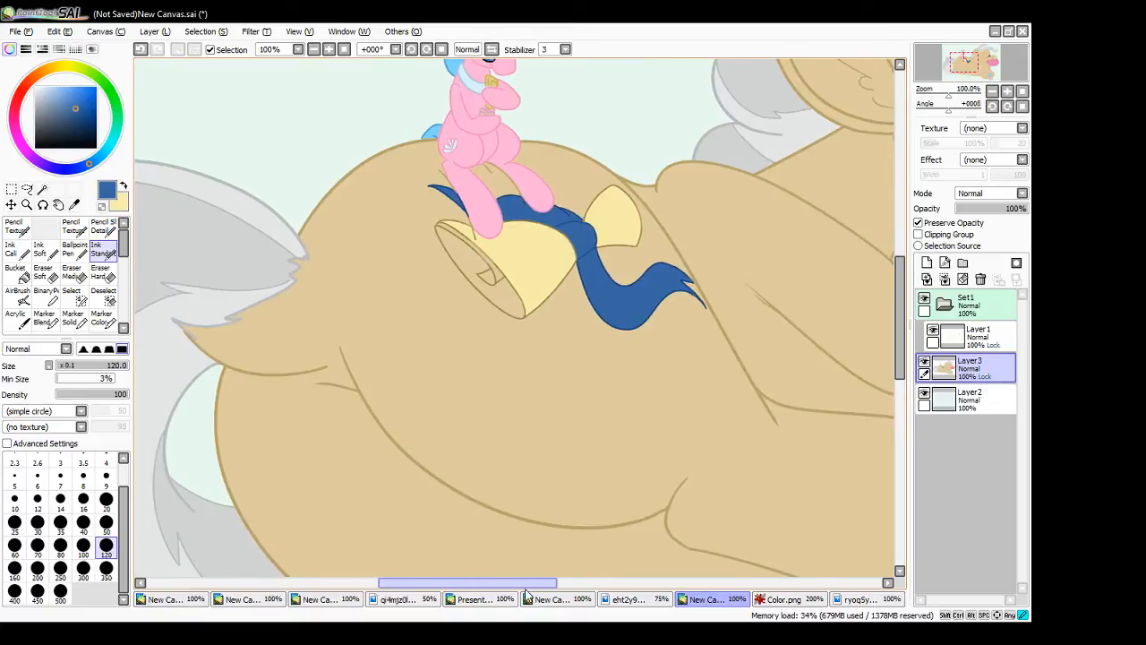
left_click_drag(901, 347, 907, 311)
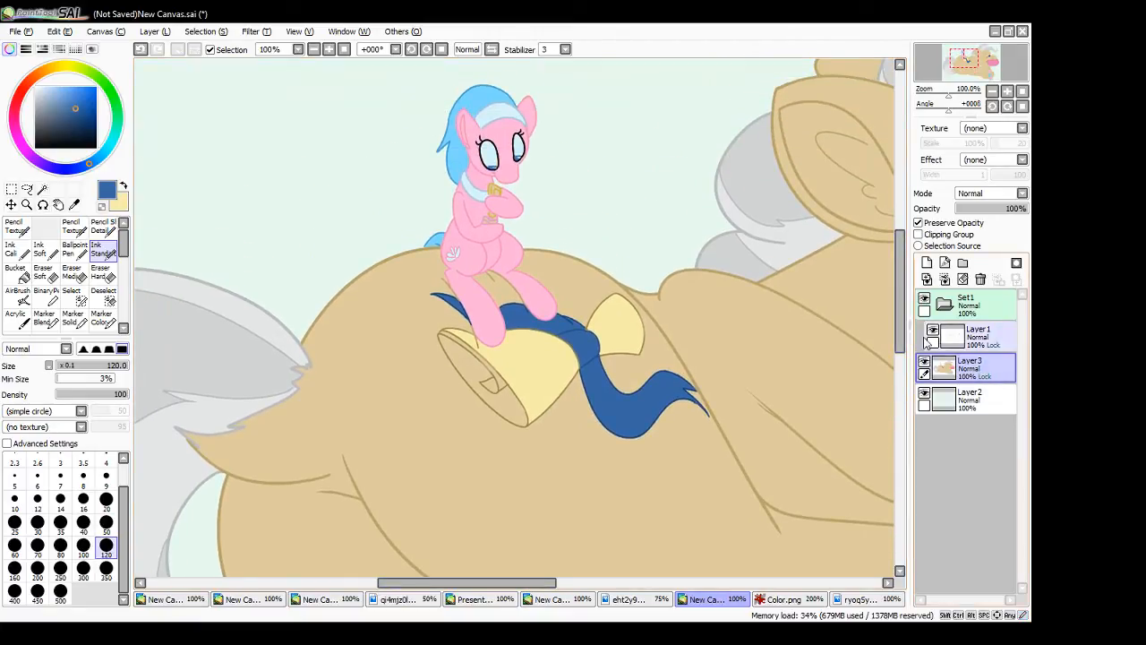
left_click(492, 154, "alt")
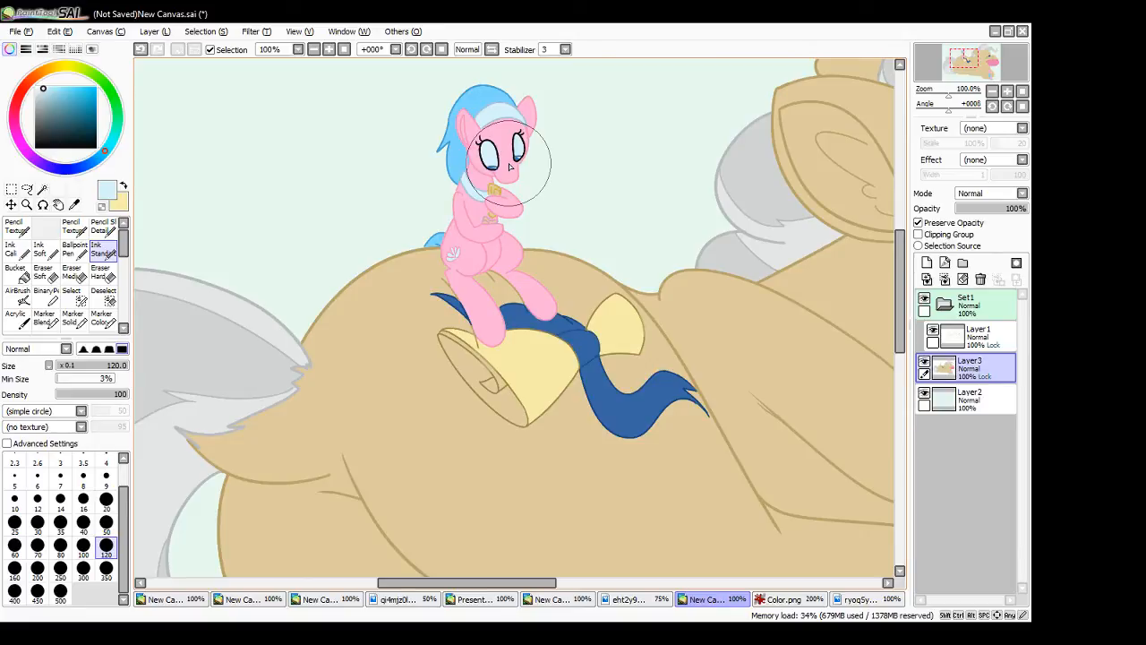
- Switch to the blank white canvas, add a new layer, and draw dark teal zigzag and squiggle test strokes with the Ink Standard brush
mouse_move(124, 243)
left_mouse_down()
mouse_move(124, 295)
mouse_move(124, 244)
left_mouse_up()
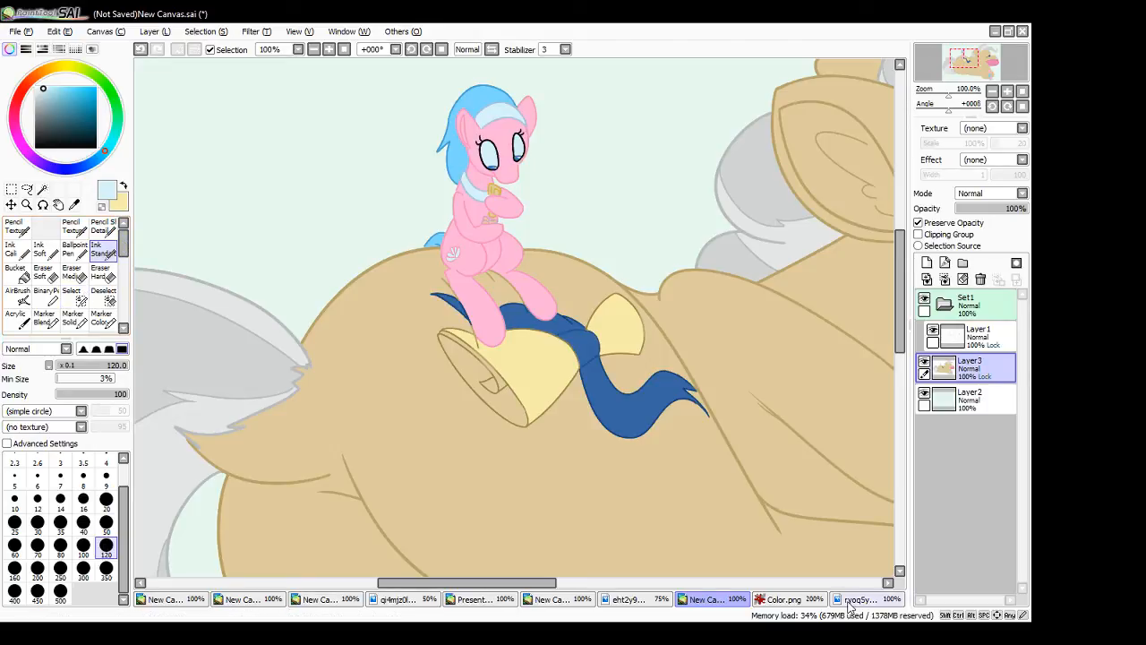
left_click(562, 600)
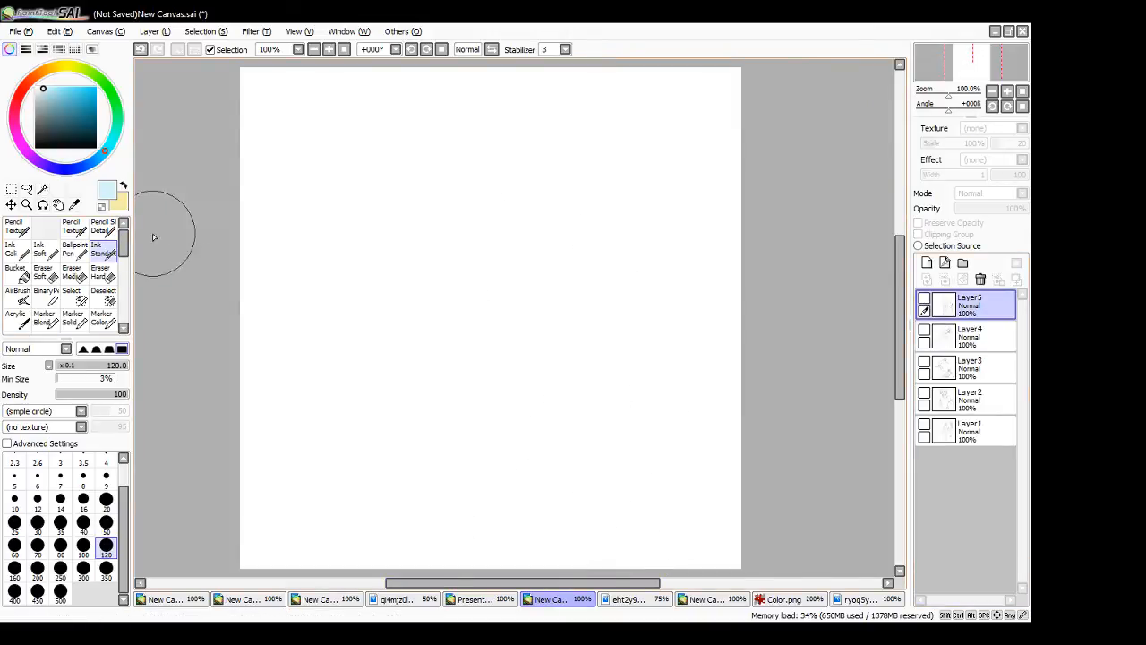
left_click(88, 129)
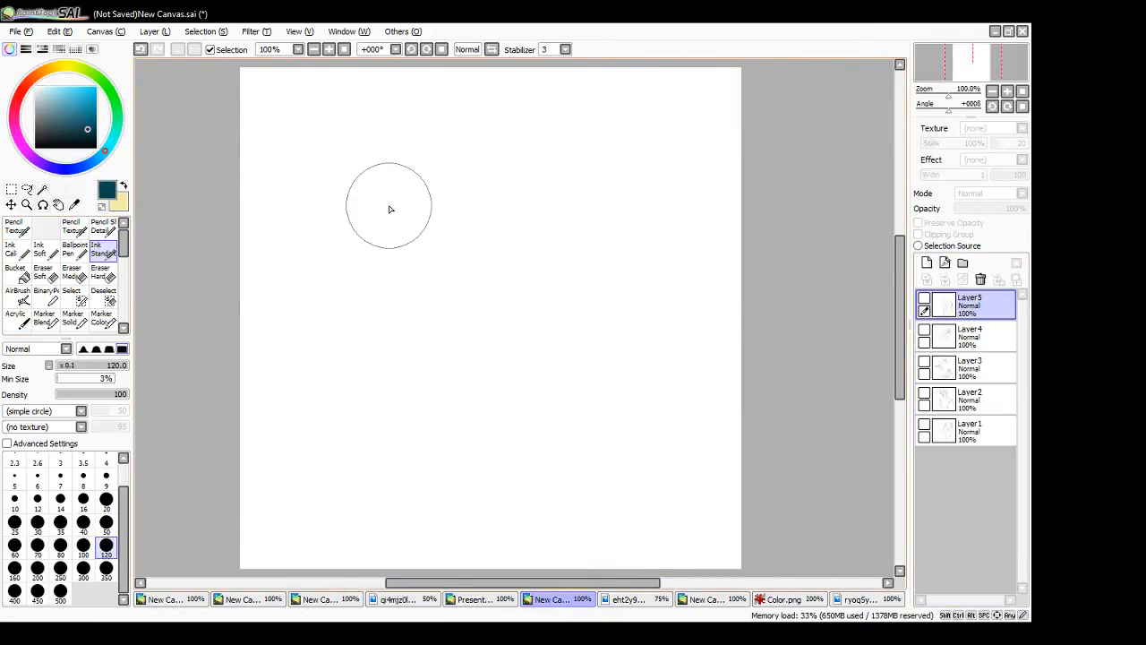
left_click(927, 262)
mouse_move(303, 217)
left_mouse_down()
mouse_move(504, 225)
mouse_move(558, 281)
mouse_move(556, 303)
left_mouse_up()
mouse_move(612, 126)
left_mouse_down()
mouse_move(660, 221)
mouse_move(685, 230)
left_mouse_up()
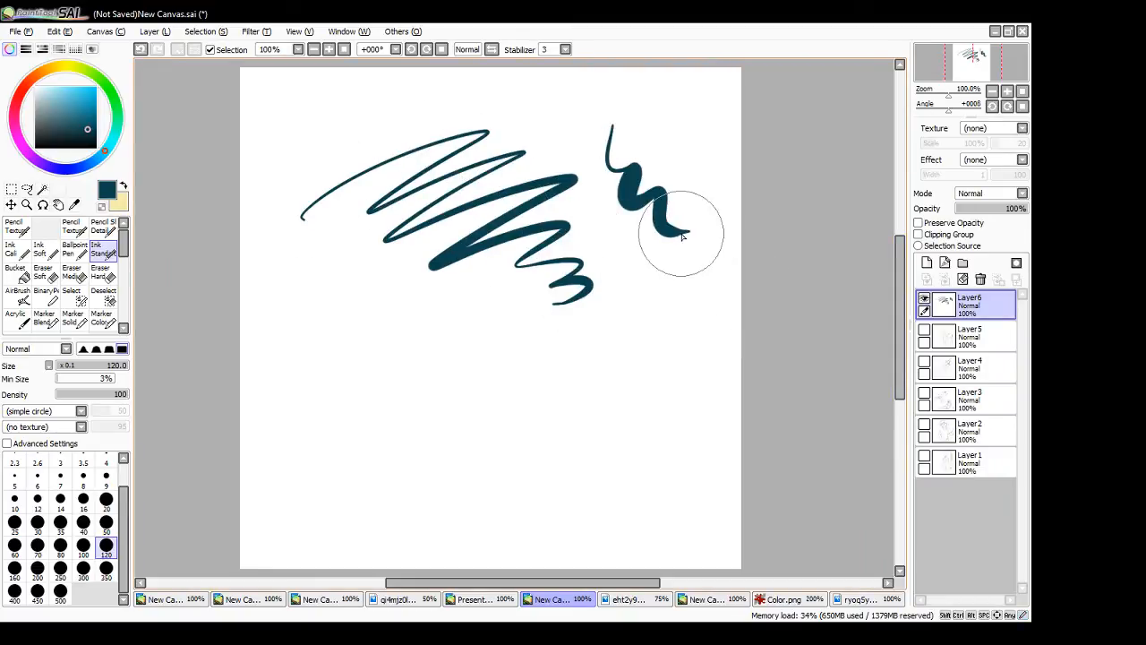
- Draw thin test squiggles above and beside the teal zigzag with the two Pencil Texture brushes, including a cross-hatched circle
left_click(74, 225)
mouse_move(278, 204)
left_mouse_down()
mouse_move(335, 150)
mouse_move(393, 142)
left_mouse_up()
mouse_move(410, 115)
left_mouse_down()
mouse_move(424, 105)
mouse_move(429, 122)
mouse_move(486, 95)
left_mouse_up()
left_click(18, 229)
mouse_move(319, 225)
left_mouse_down()
mouse_move(297, 273)
mouse_move(333, 269)
mouse_move(367, 312)
mouse_move(388, 294)
mouse_move(352, 314)
mouse_move(392, 262)
left_mouse_up()
mouse_move(335, 299)
left_mouse_down()
mouse_move(385, 274)
mouse_move(374, 295)
left_mouse_up()
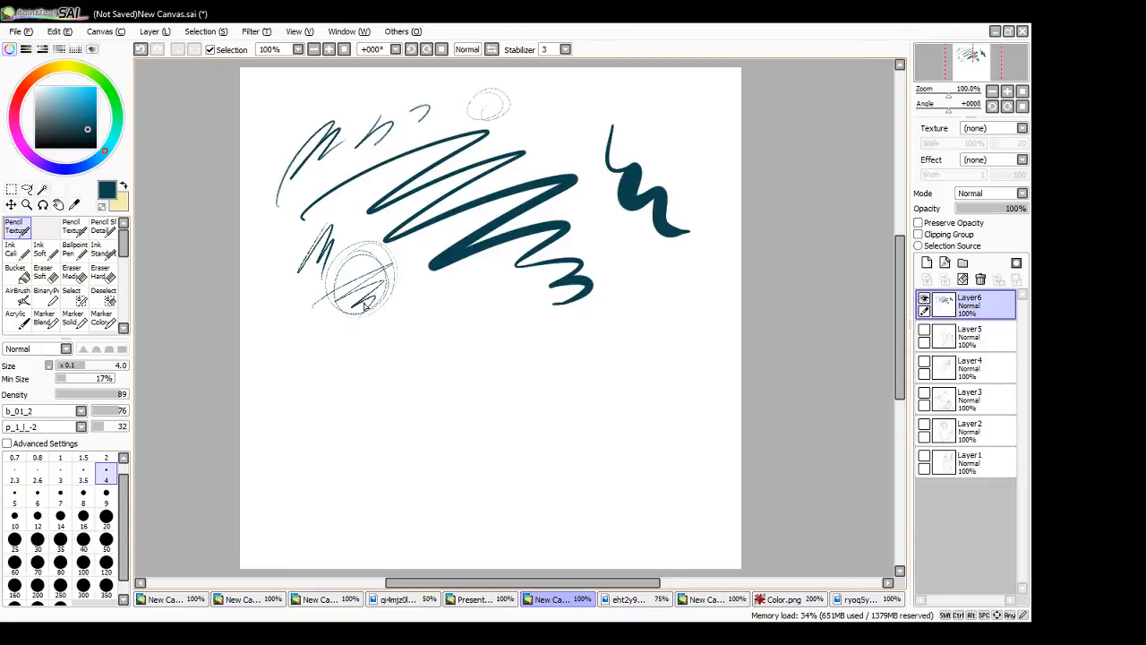
left_click_drag(355, 250, 369, 312)
- Draw dense dark teal zigzag strokes below and beside the thick squiggle with the Ink Cali brush at size 20
left_click(16, 248)
mouse_move(605, 261)
left_mouse_down()
mouse_move(628, 285)
mouse_move(692, 271)
mouse_move(665, 339)
mouse_move(709, 332)
mouse_move(689, 379)
left_mouse_up()
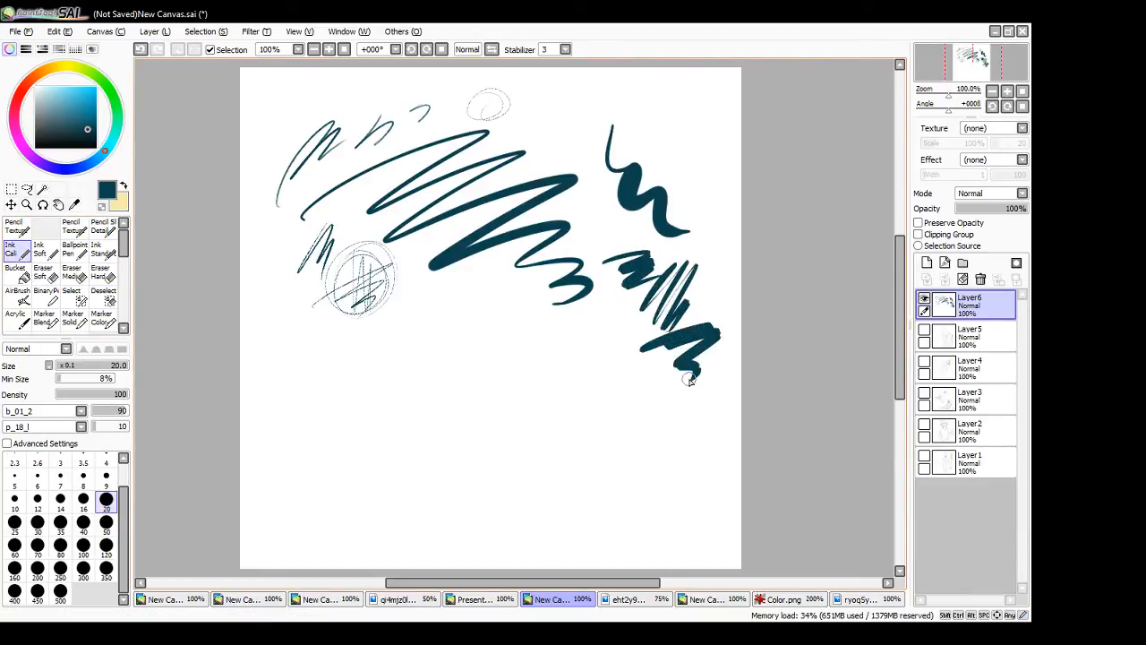
mouse_move(716, 155)
left_mouse_down()
mouse_move(700, 237)
mouse_move(721, 226)
mouse_move(707, 268)
mouse_move(716, 318)
left_mouse_up()
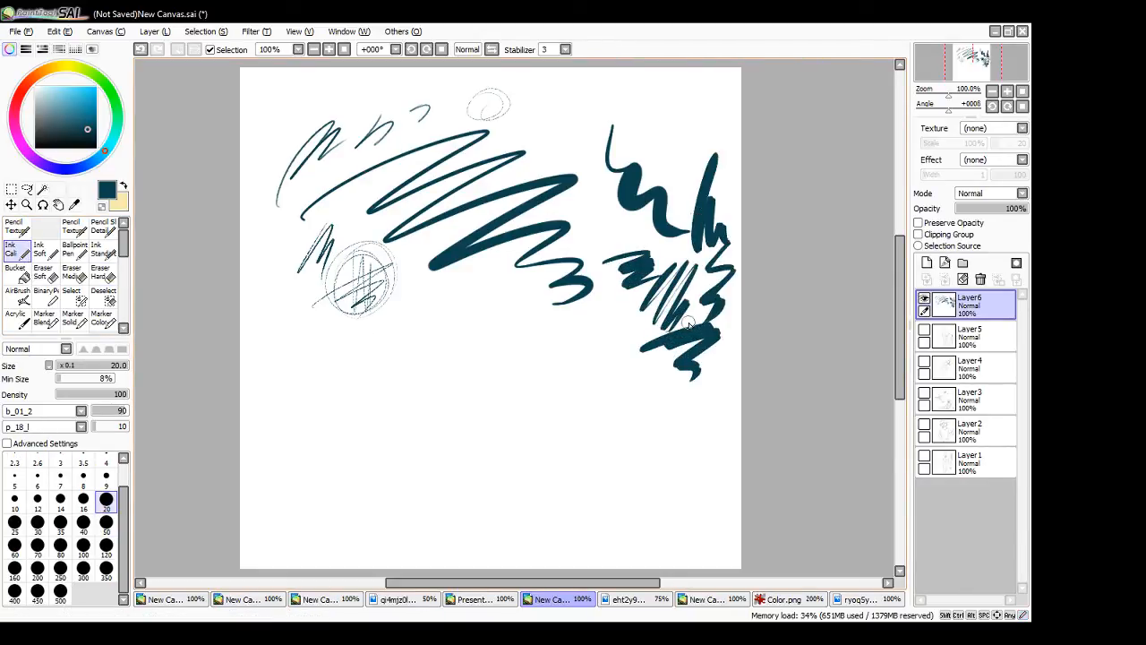
- Draw overlapping semi-transparent teal strokes below the hatched circle with the Marker Solid brush at size 10
left_click(74, 317)
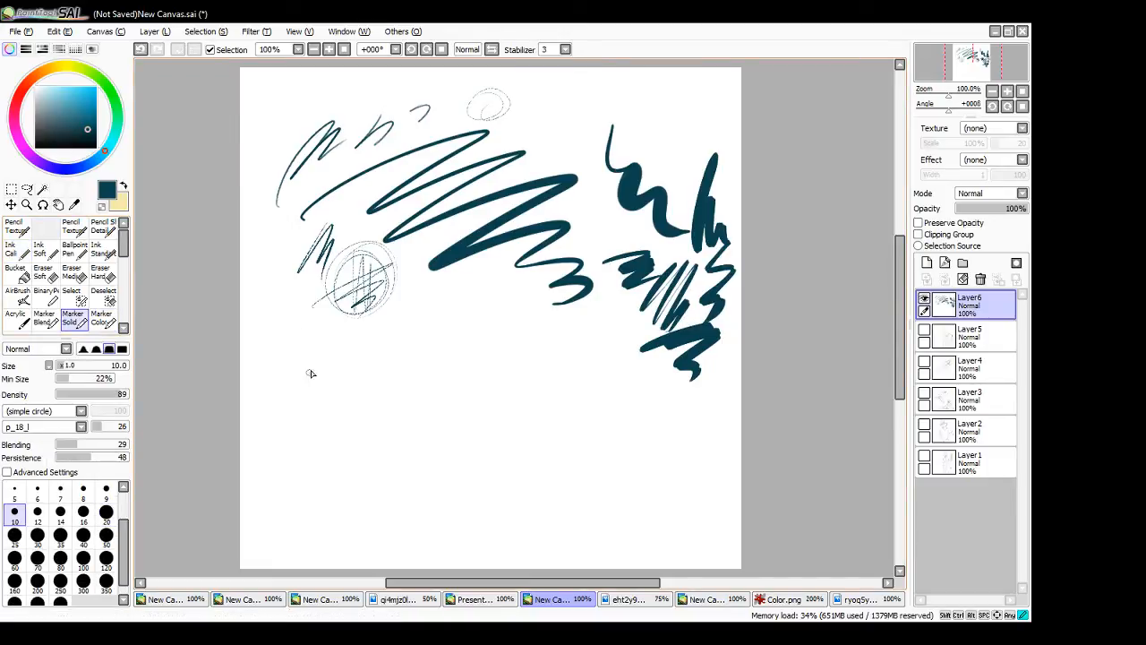
mouse_move(310, 374)
left_mouse_down()
mouse_move(376, 358)
mouse_move(439, 324)
left_mouse_up()
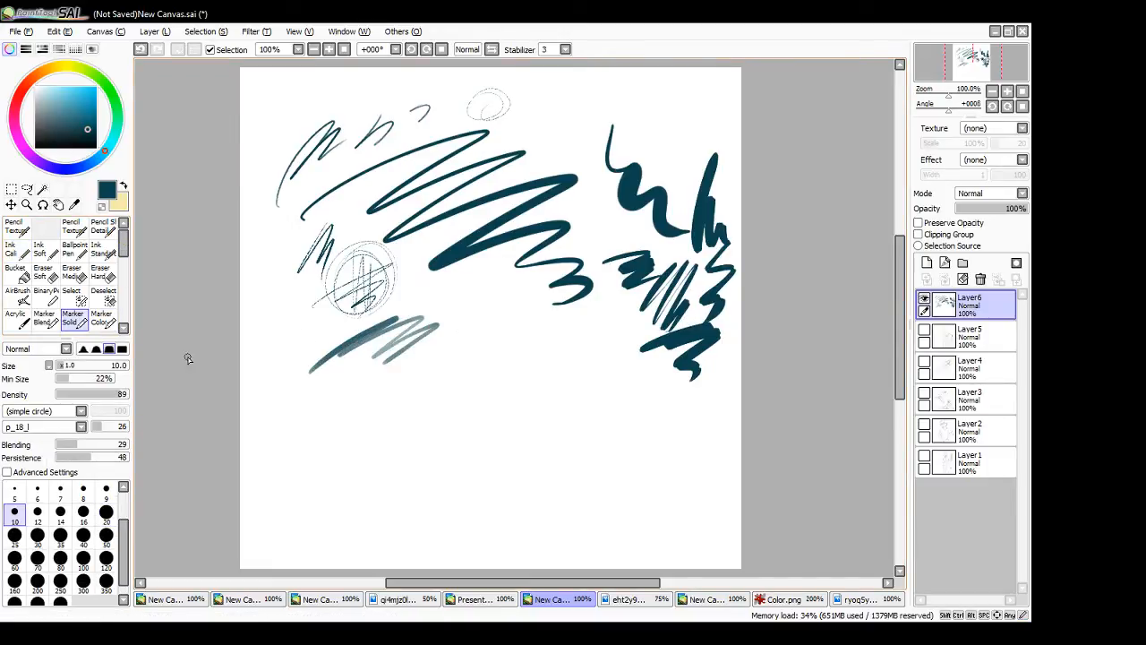
mouse_move(316, 363)
left_mouse_down()
mouse_move(331, 394)
mouse_move(347, 360)
left_mouse_up()
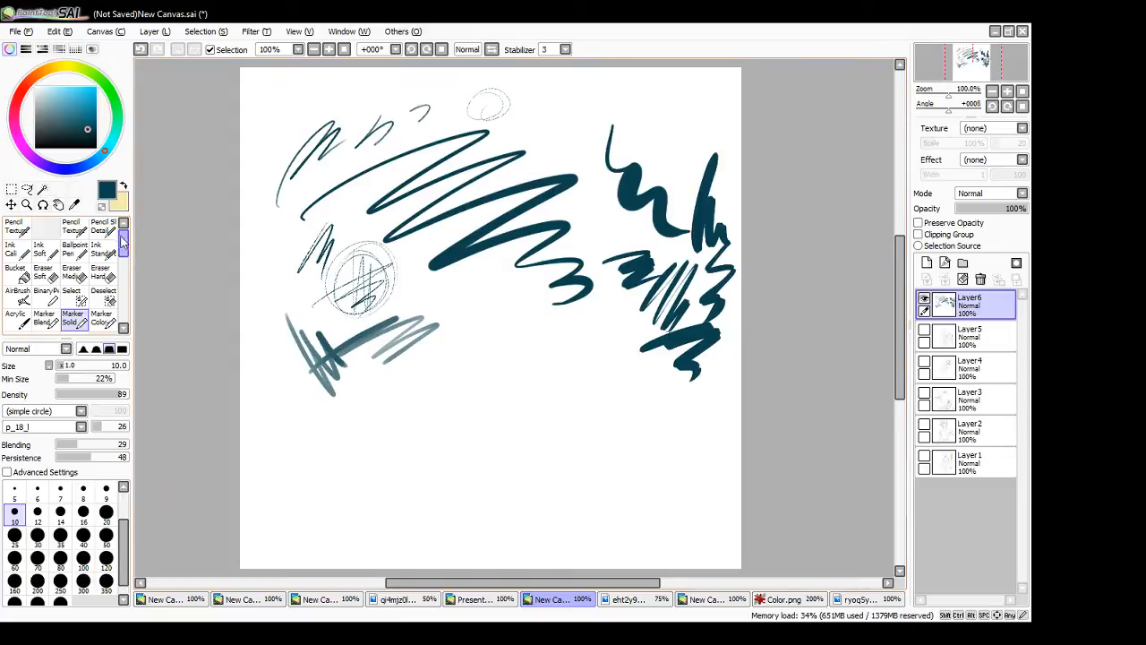
- Paint a dark teal blob in the empty lower area with the Water THIS brush, and blend pale yellow into it at size 50
scroll(94, 300, "down", 5)
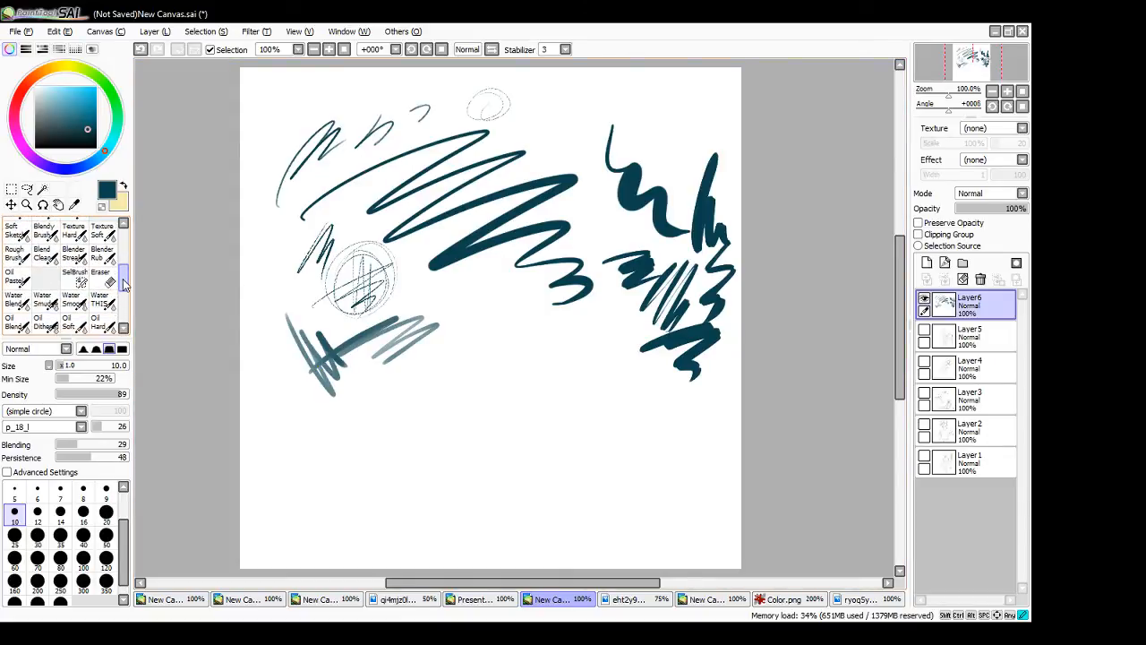
left_click(98, 296)
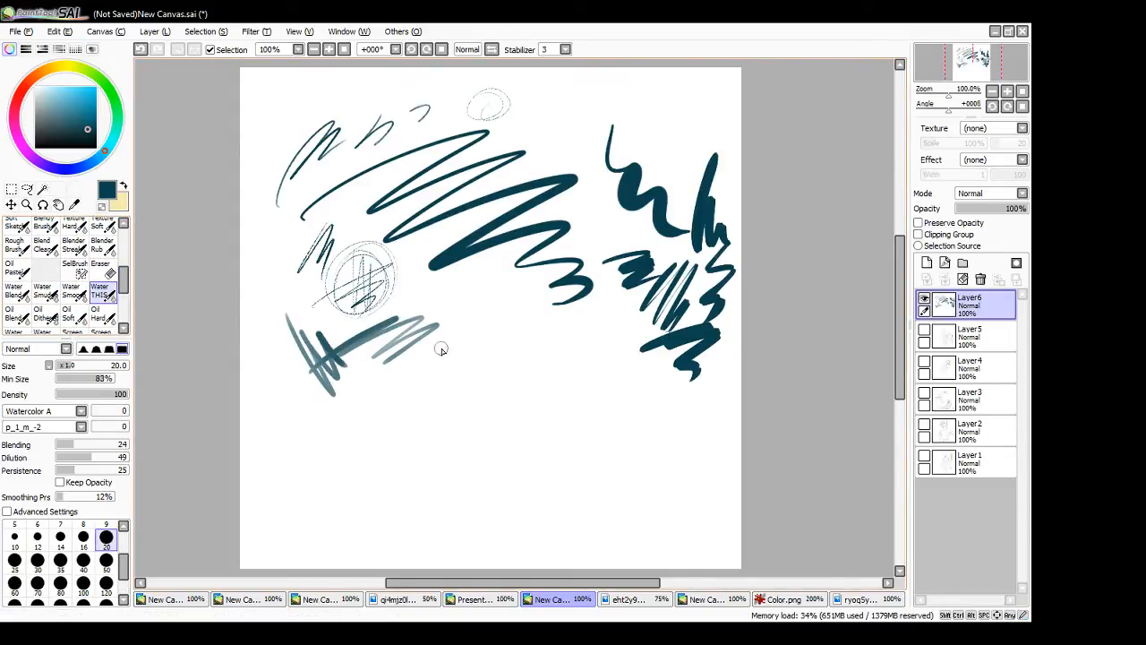
left_click(106, 577)
mouse_move(502, 415)
left_mouse_down()
mouse_move(523, 435)
mouse_move(529, 423)
mouse_move(530, 440)
mouse_move(516, 431)
mouse_move(554, 445)
mouse_move(526, 449)
mouse_move(553, 452)
mouse_move(540, 476)
mouse_move(526, 484)
mouse_move(522, 443)
mouse_move(506, 469)
mouse_move(480, 453)
left_mouse_up()
left_click(105, 560)
key("ctrl+z")
left_click(124, 186)
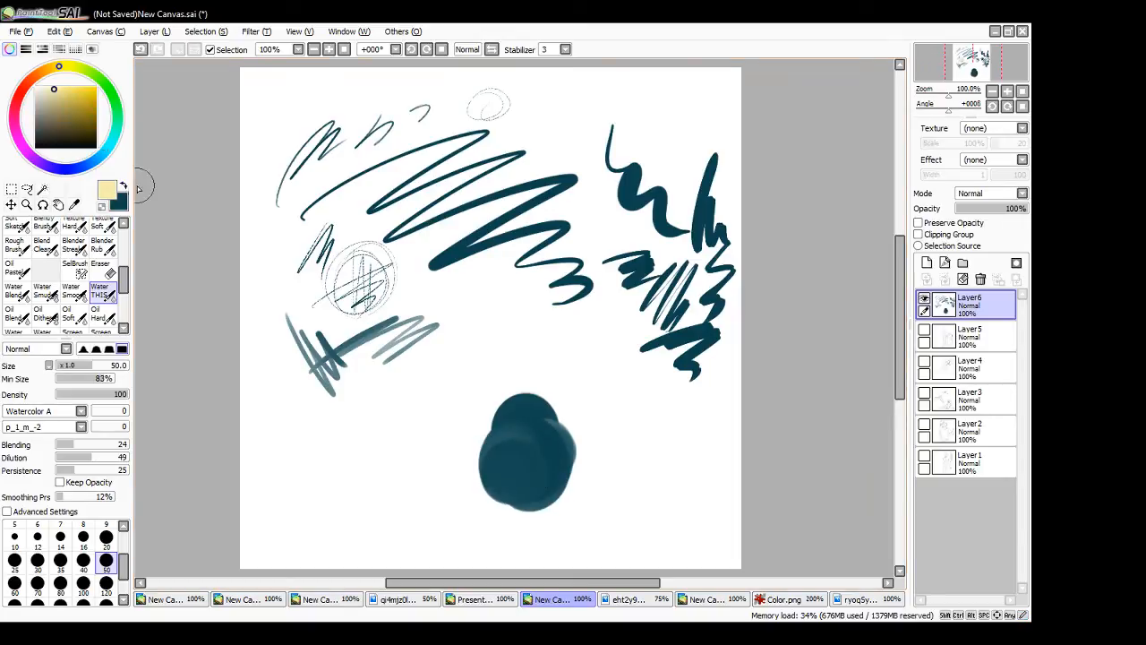
mouse_move(507, 404)
left_mouse_down()
mouse_move(525, 444)
mouse_move(500, 376)
mouse_move(480, 385)
mouse_move(482, 370)
mouse_move(502, 373)
mouse_move(516, 419)
mouse_move(506, 458)
mouse_move(532, 438)
mouse_move(528, 409)
mouse_move(558, 456)
mouse_move(505, 431)
mouse_move(497, 469)
mouse_move(518, 490)
mouse_move(483, 457)
mouse_move(487, 487)
mouse_move(492, 441)
mouse_move(512, 430)
mouse_move(540, 448)
left_mouse_up()
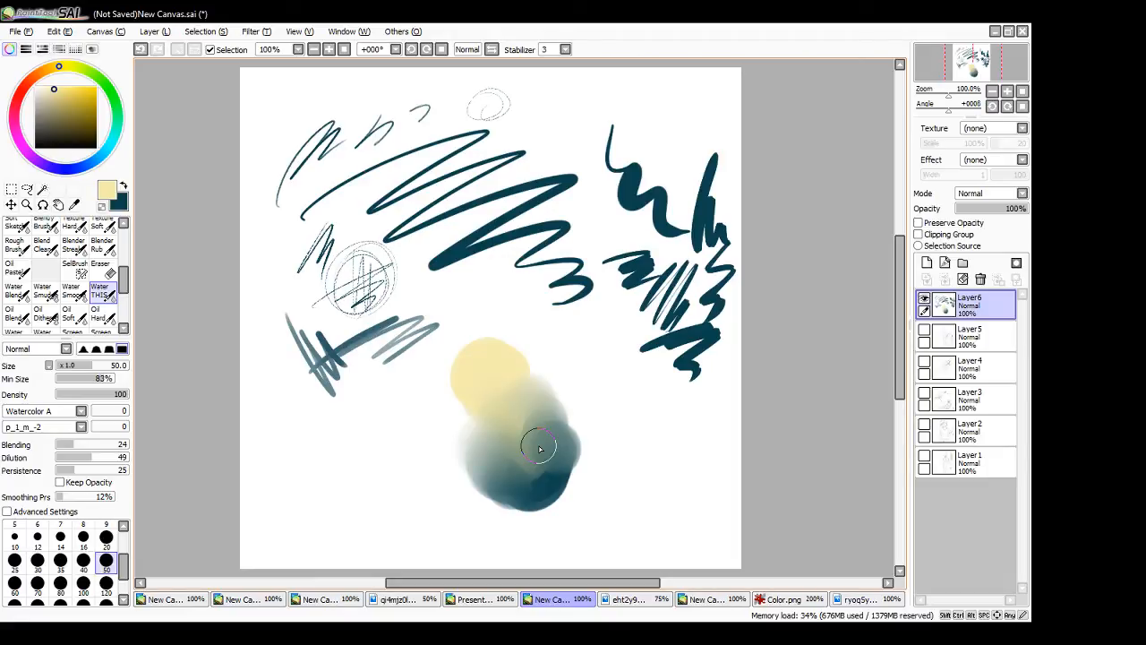
- Blend more pale yellow across the watercolour blob, and add medium green to its lower edge with the Water THIS brush at size 50
mouse_move(540, 449)
left_mouse_down()
mouse_move(485, 382)
mouse_move(468, 409)
mouse_move(490, 439)
mouse_move(522, 449)
mouse_move(516, 352)
mouse_move(525, 356)
mouse_move(493, 359)
mouse_move(508, 359)
mouse_move(475, 379)
mouse_move(494, 345)
mouse_move(468, 397)
mouse_move(498, 354)
mouse_move(485, 371)
mouse_move(544, 378)
mouse_move(482, 387)
mouse_move(464, 432)
mouse_move(474, 478)
mouse_move(506, 489)
mouse_move(501, 464)
mouse_move(476, 493)
mouse_move(454, 416)
mouse_move(485, 432)
mouse_move(504, 466)
mouse_move(534, 469)
mouse_move(529, 376)
mouse_move(555, 385)
mouse_move(576, 440)
mouse_move(531, 396)
mouse_move(555, 426)
mouse_move(590, 406)
mouse_move(523, 332)
left_mouse_up()
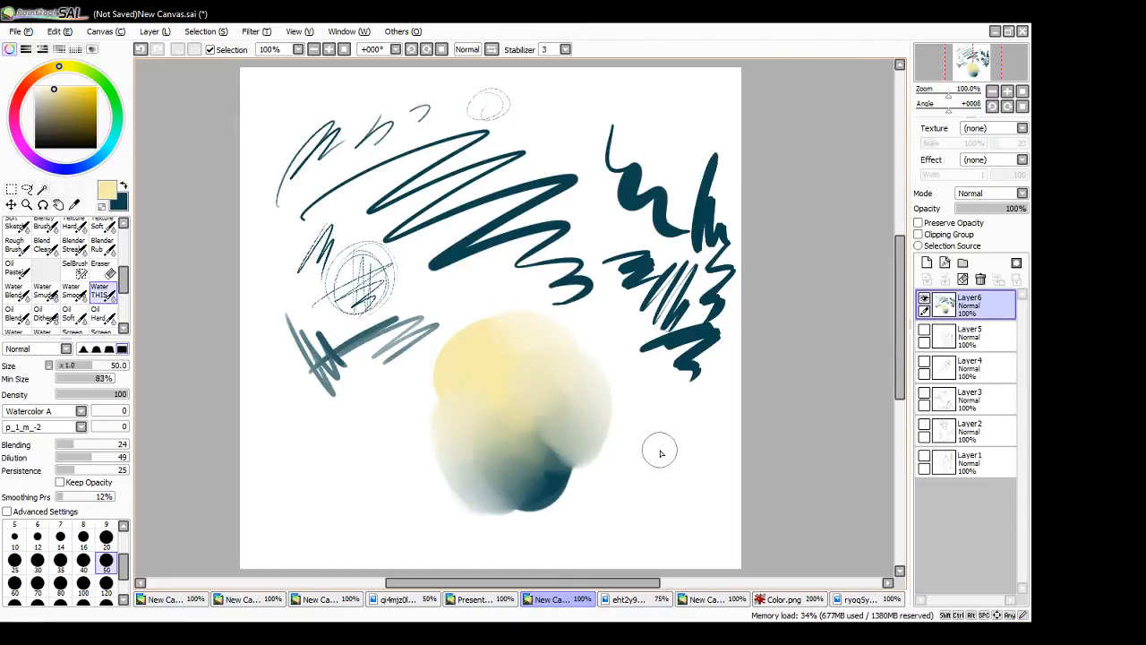
left_click(117, 123)
left_click(73, 97)
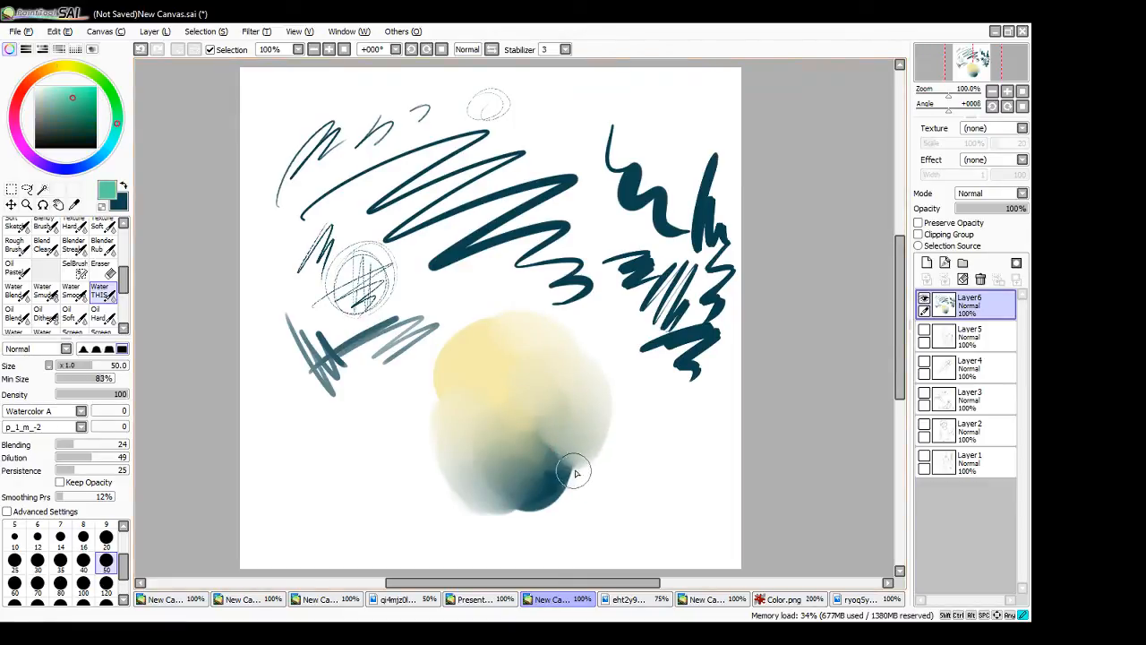
mouse_move(575, 474)
left_mouse_down()
mouse_move(542, 468)
mouse_move(563, 432)
mouse_move(534, 459)
mouse_move(527, 494)
mouse_move(557, 415)
mouse_move(589, 427)
mouse_move(586, 418)
mouse_move(592, 466)
mouse_move(649, 432)
mouse_move(543, 409)
mouse_move(491, 473)
mouse_move(470, 441)
mouse_move(545, 510)
mouse_move(483, 465)
mouse_move(530, 492)
mouse_move(530, 467)
mouse_move(493, 467)
left_mouse_up()
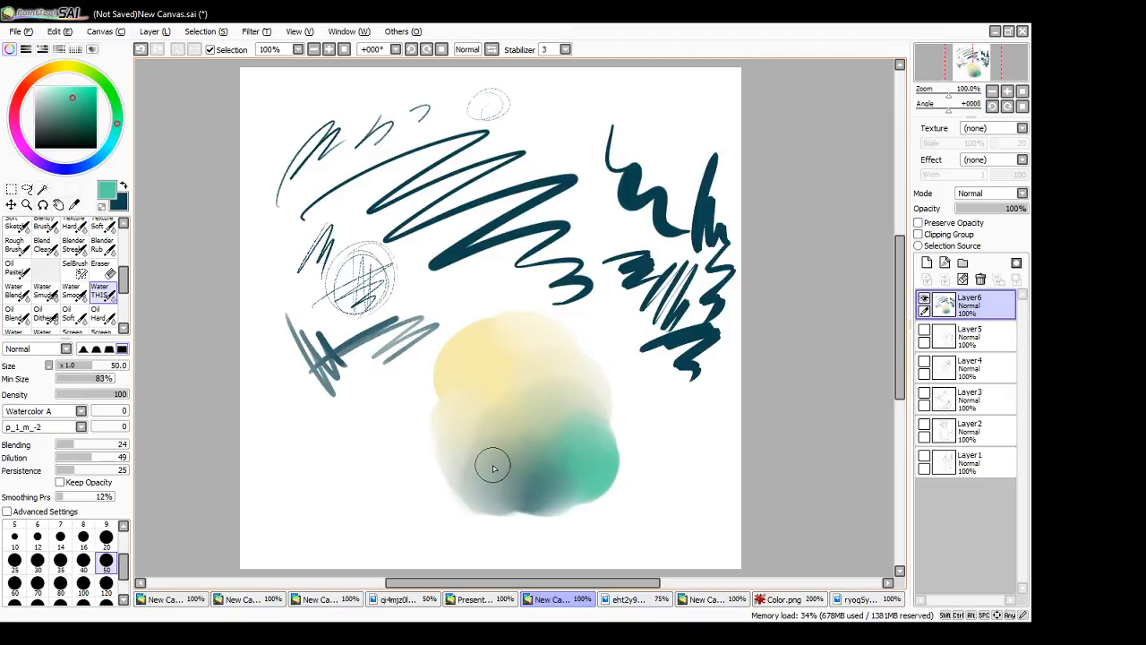
- Sample the darker and lighter tans of the scroll's inside from the Mayor colour reference, and return to the pony scene
left_click(703, 600)
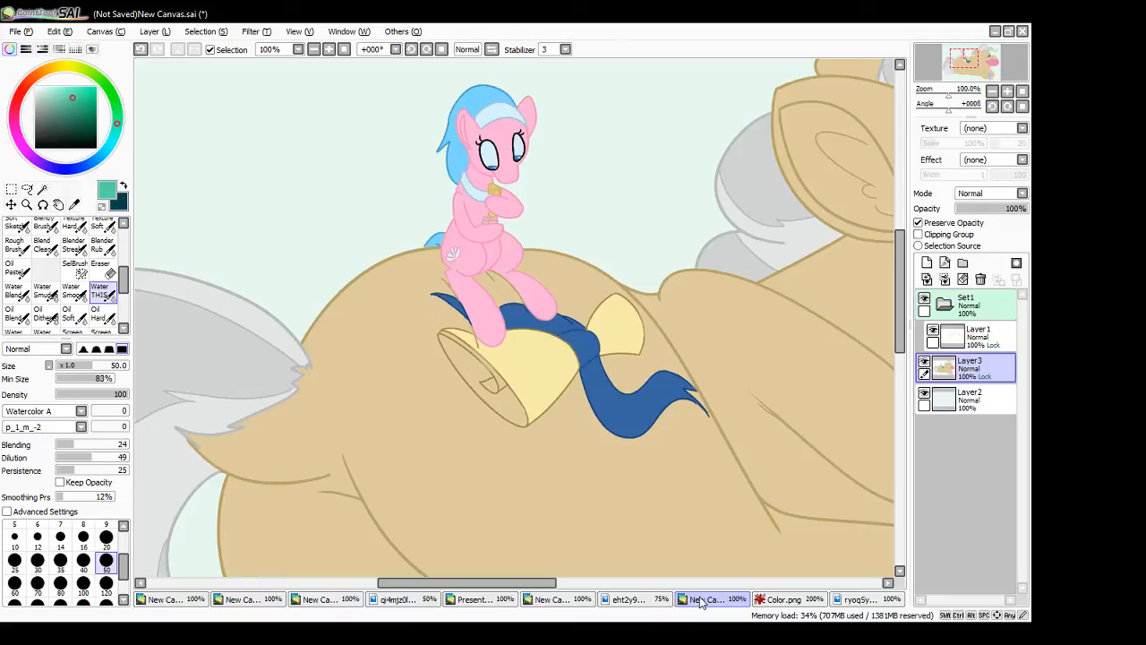
left_click(851, 601)
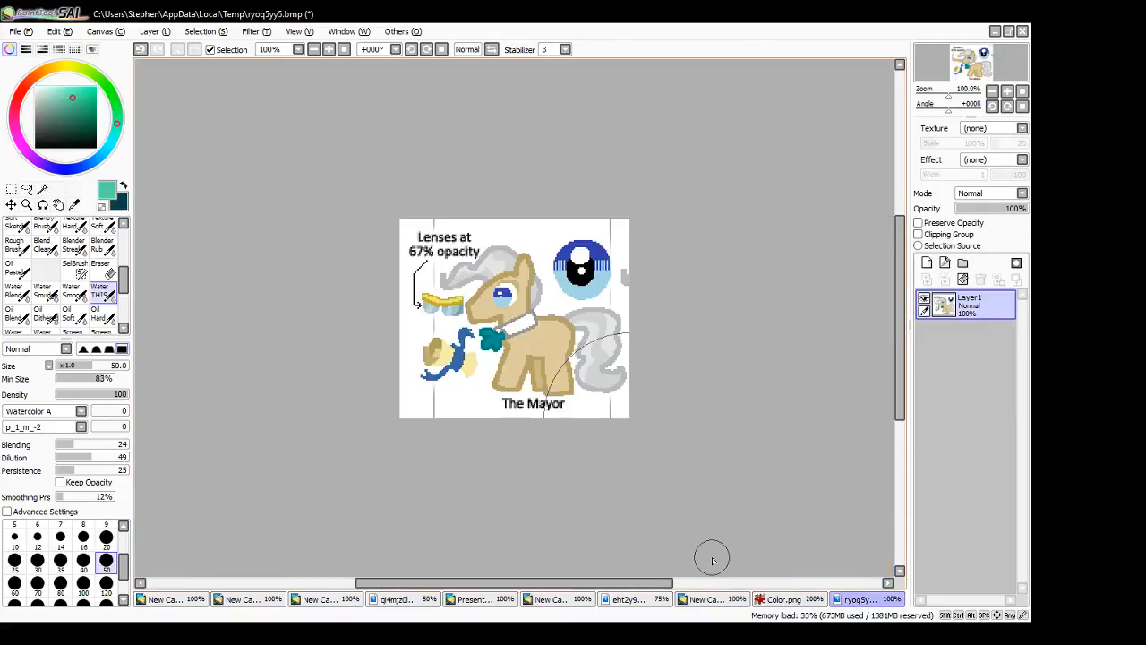
left_click(434, 358, "alt")
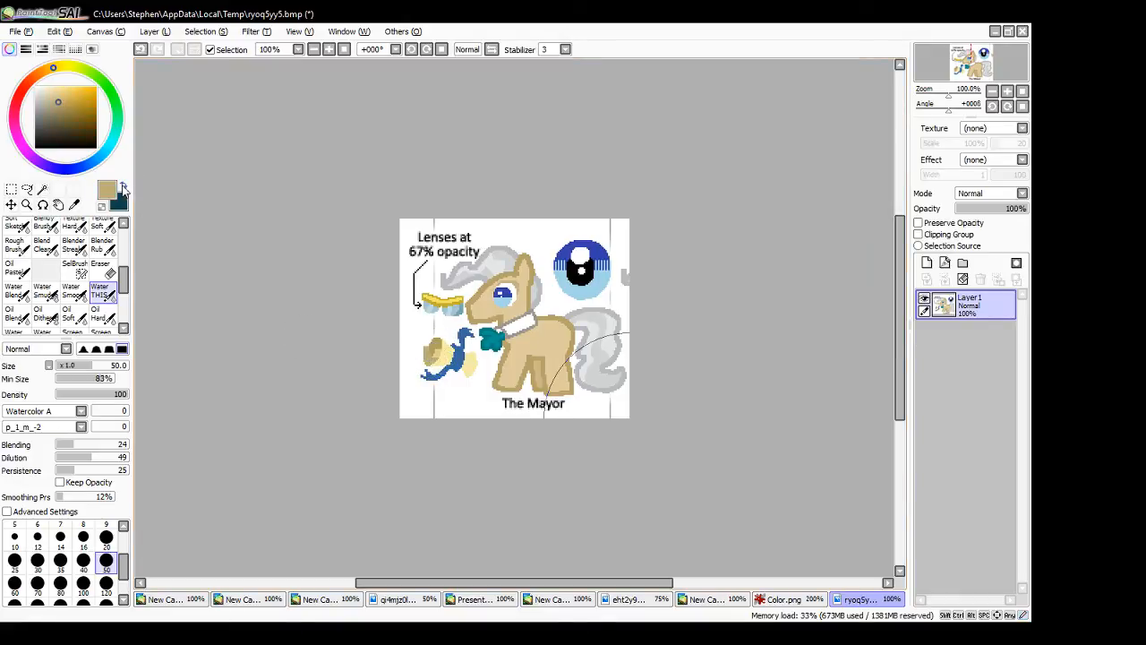
left_click(124, 186)
right_click(439, 355)
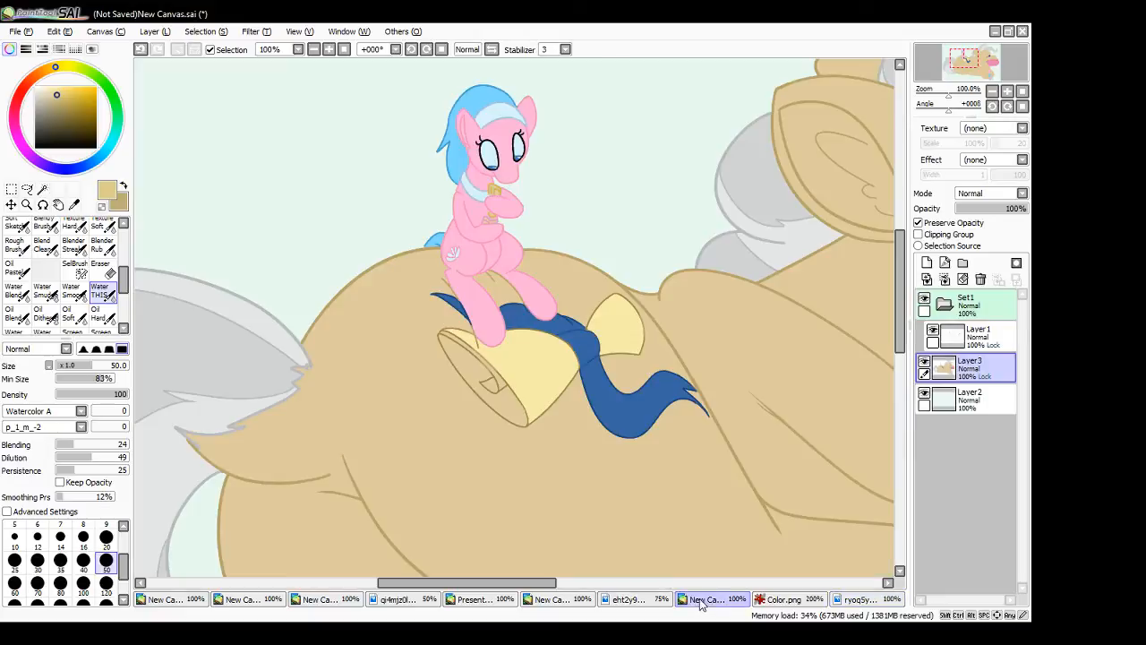
left_click(712, 599)
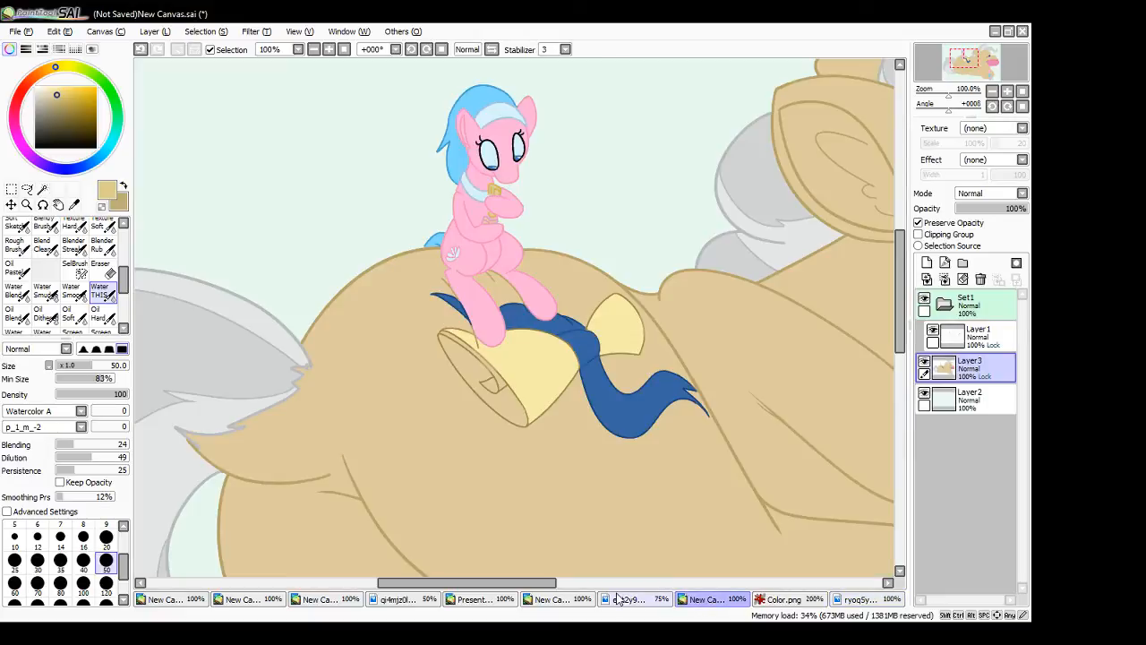
- Select the scroll's open end on Layer3, fill it with the lighter tan using the Ink Standard brush, and clear the selection
left_click(42, 189)
left_click(494, 403)
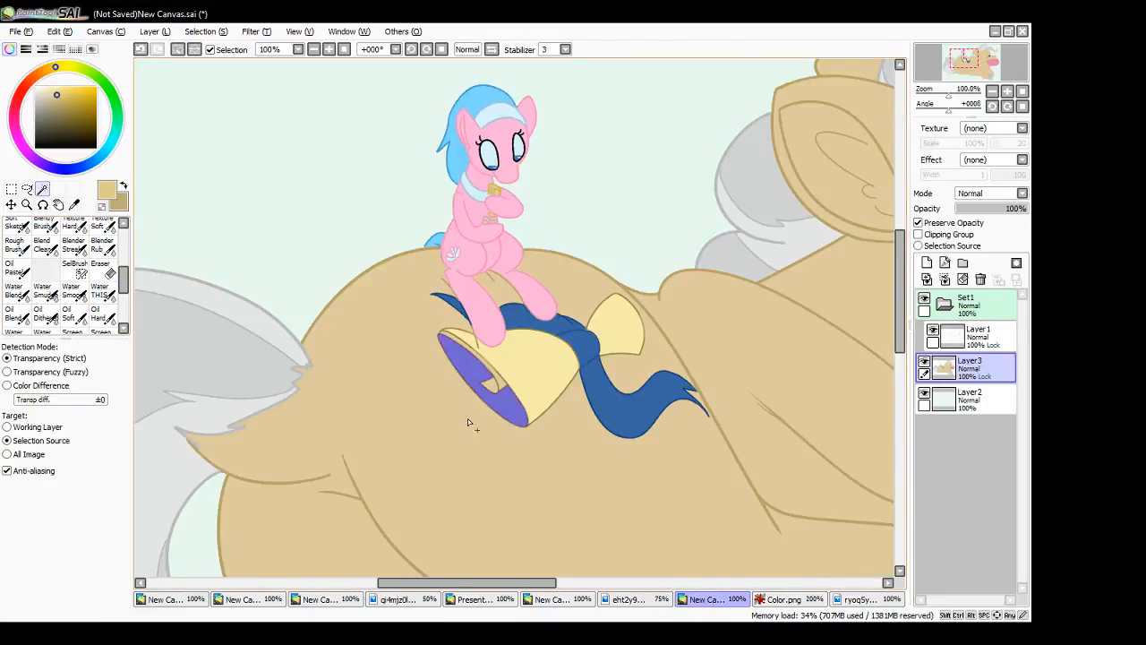
scroll(89, 277, "up", 5)
left_click(103, 251)
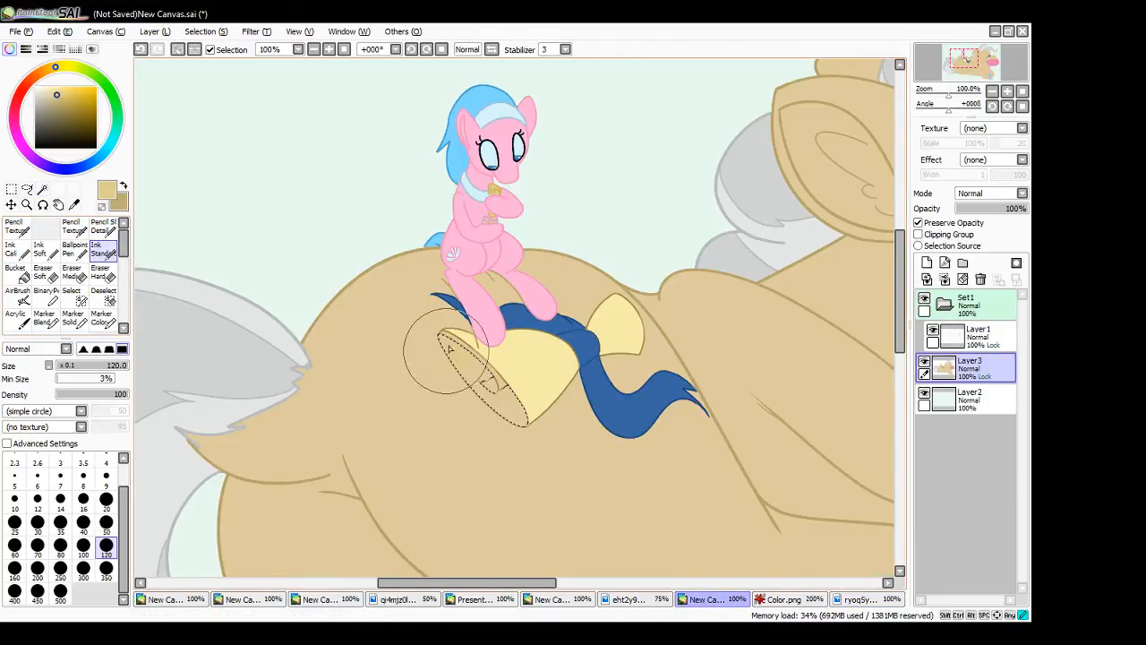
key("ctrl+t")
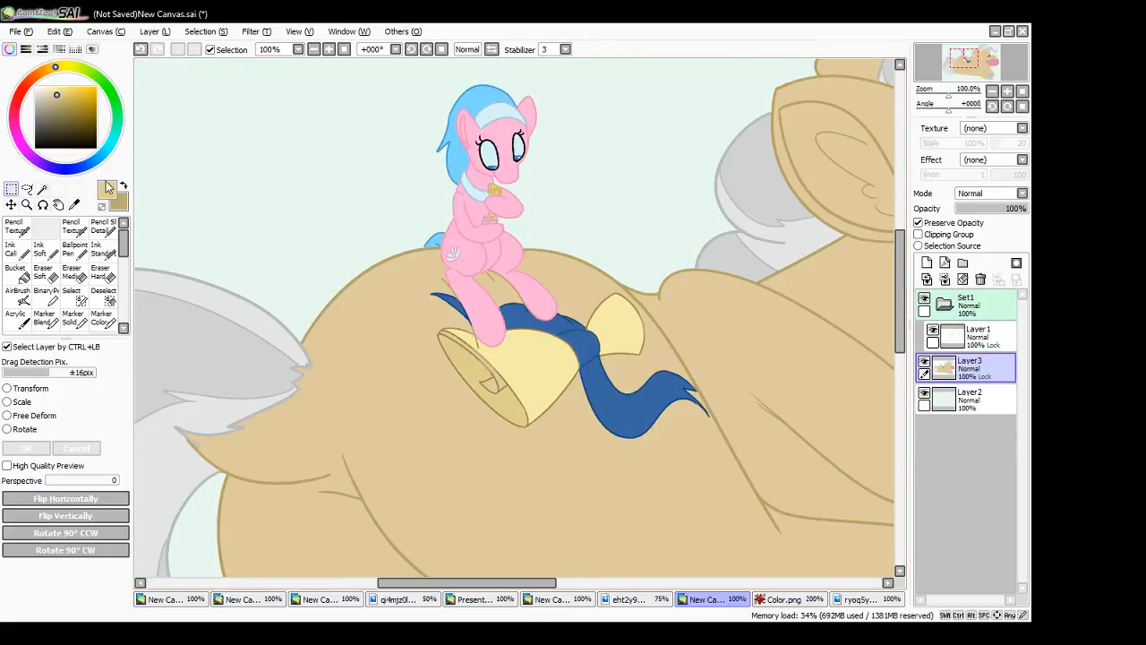
- Select the narrow strip along the scroll opening's inner edge, fill it with the darker tan, and clear the selection
left_click(42, 189)
left_click(504, 386)
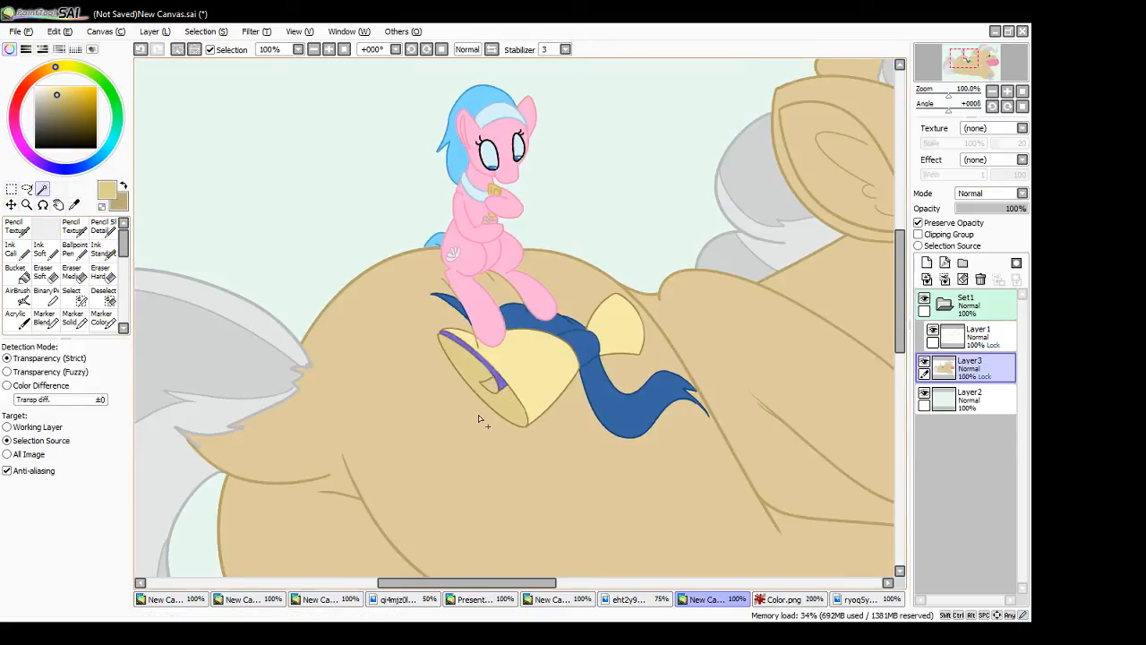
left_click(106, 251)
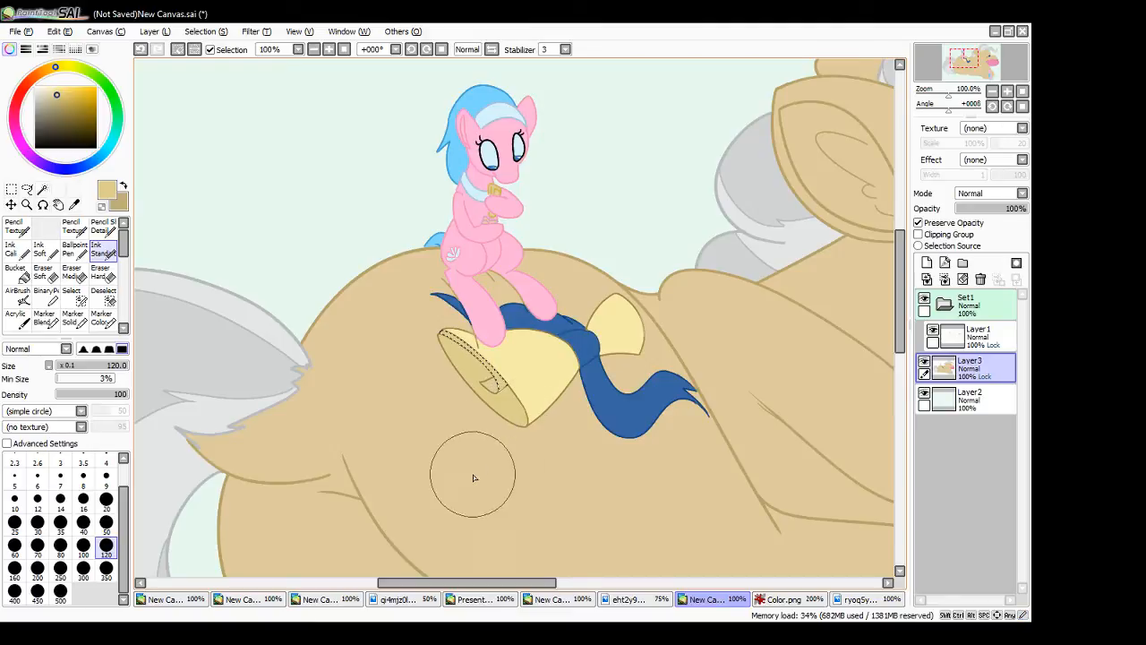
left_click(124, 186)
left_click_drag(433, 322, 512, 401)
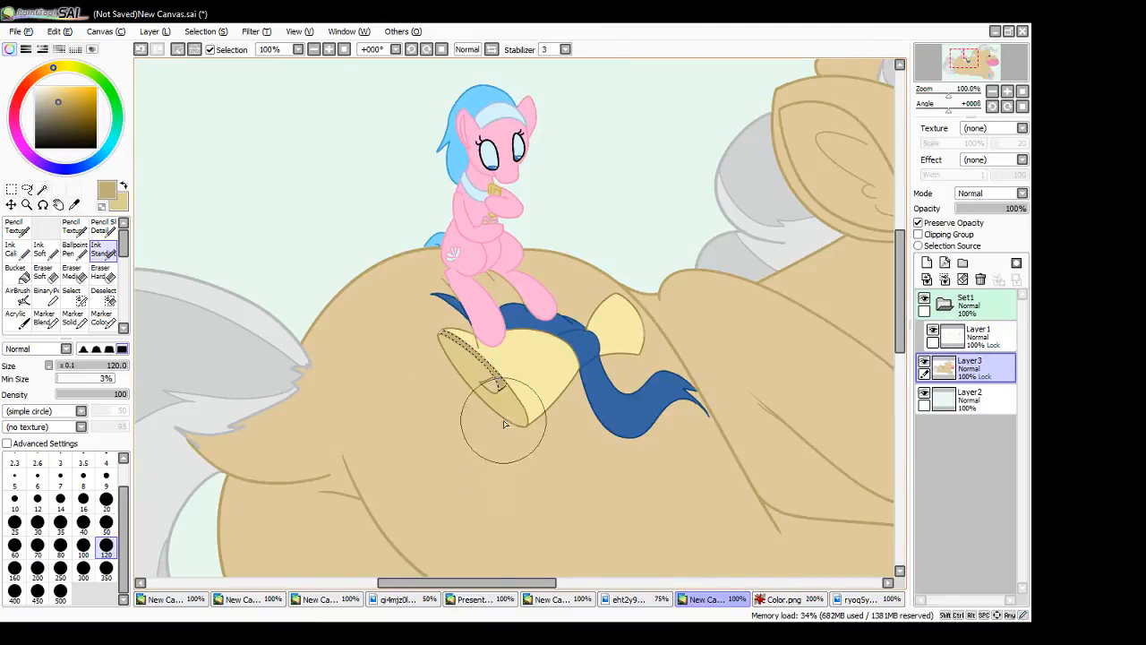
left_click(12, 189)
left_click(178, 192)
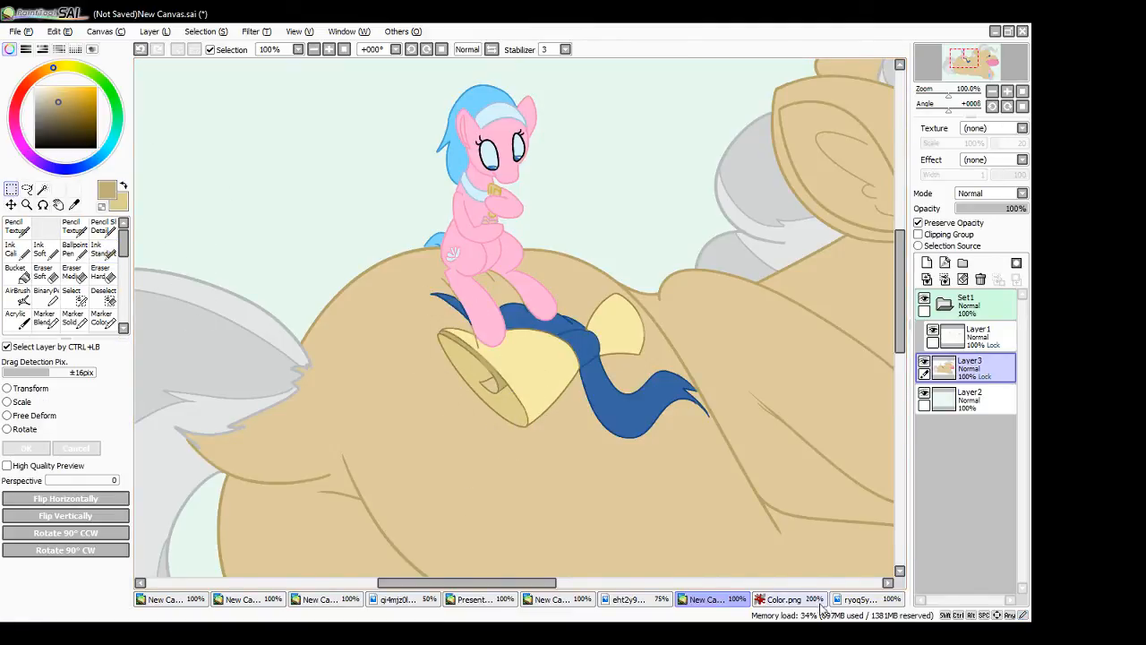
- Resample the scroll's tan from the Mayor reference, and fill the small curl inside the scroll with a darker shade of it
left_click(860, 599)
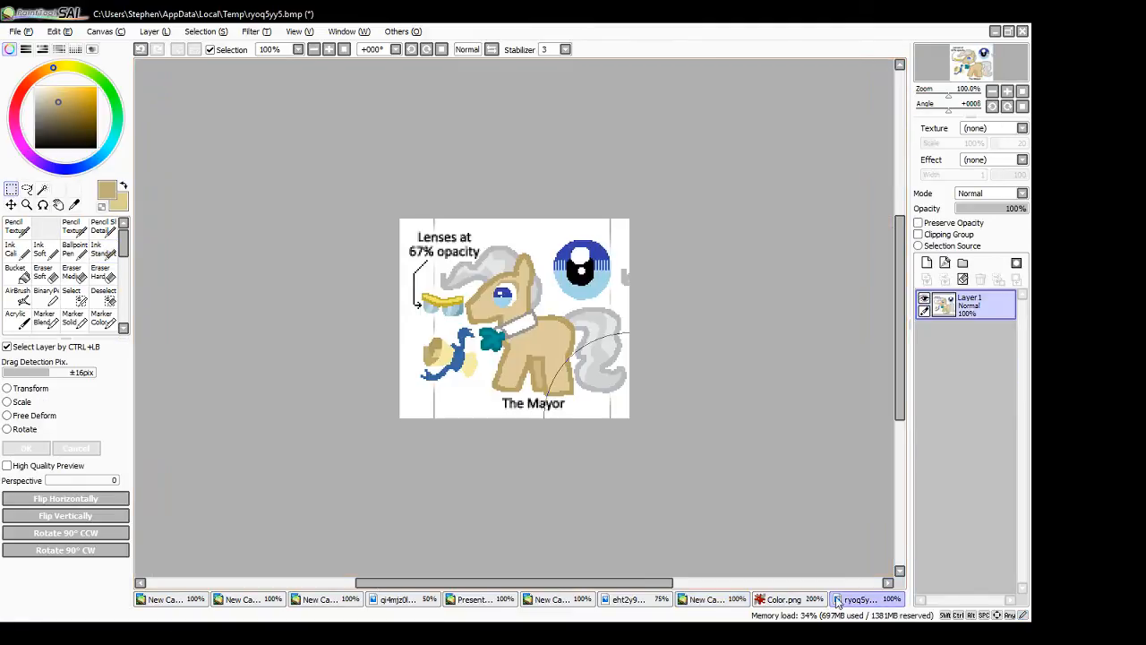
left_click(435, 353, "alt")
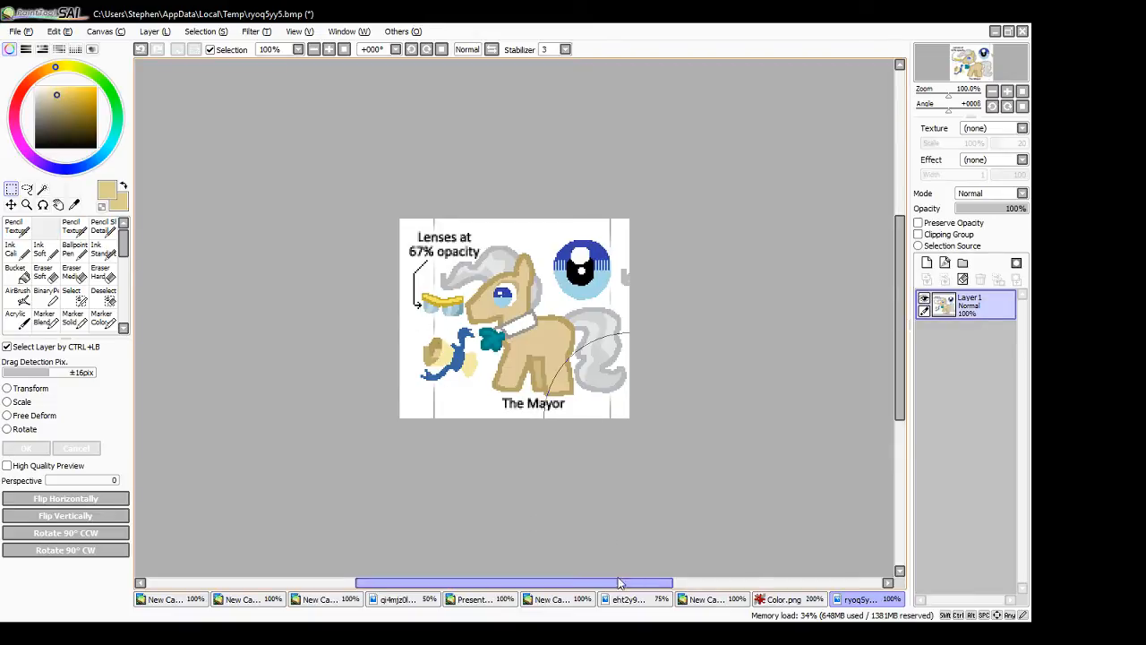
left_click(774, 600)
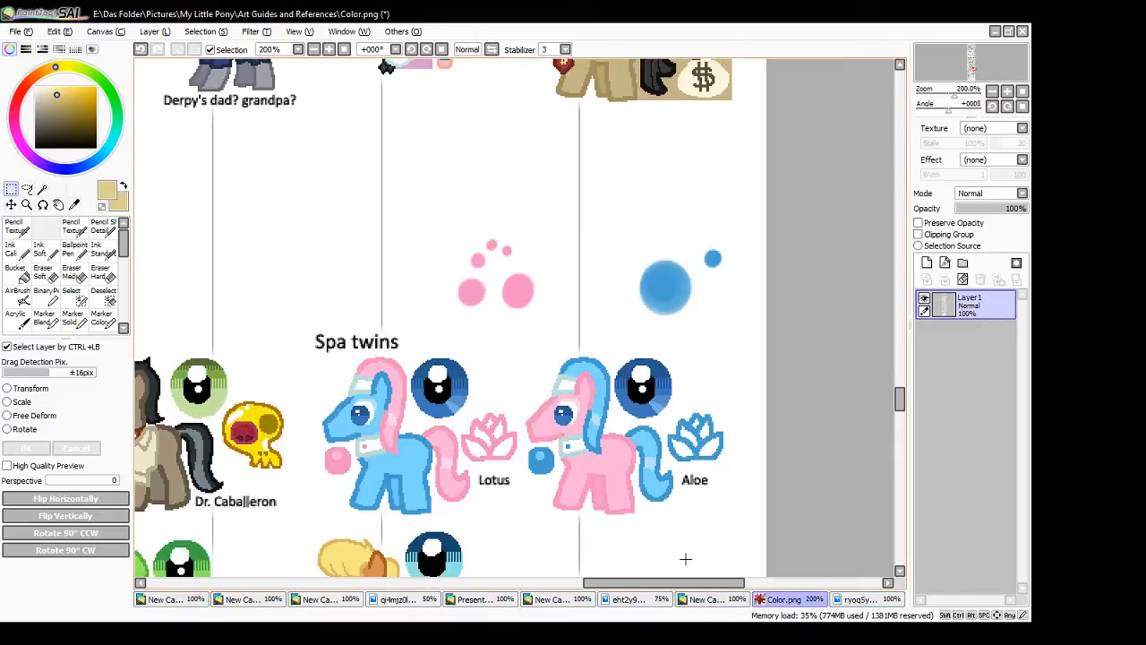
left_click(695, 599)
left_click(42, 189)
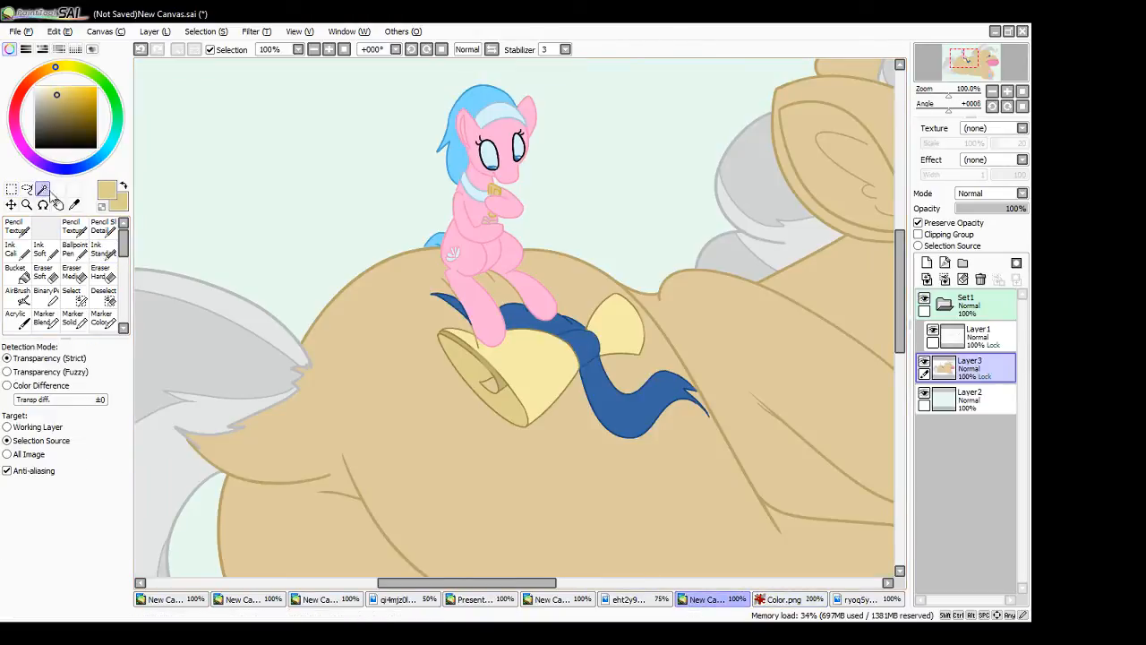
left_click(490, 384)
key("n")
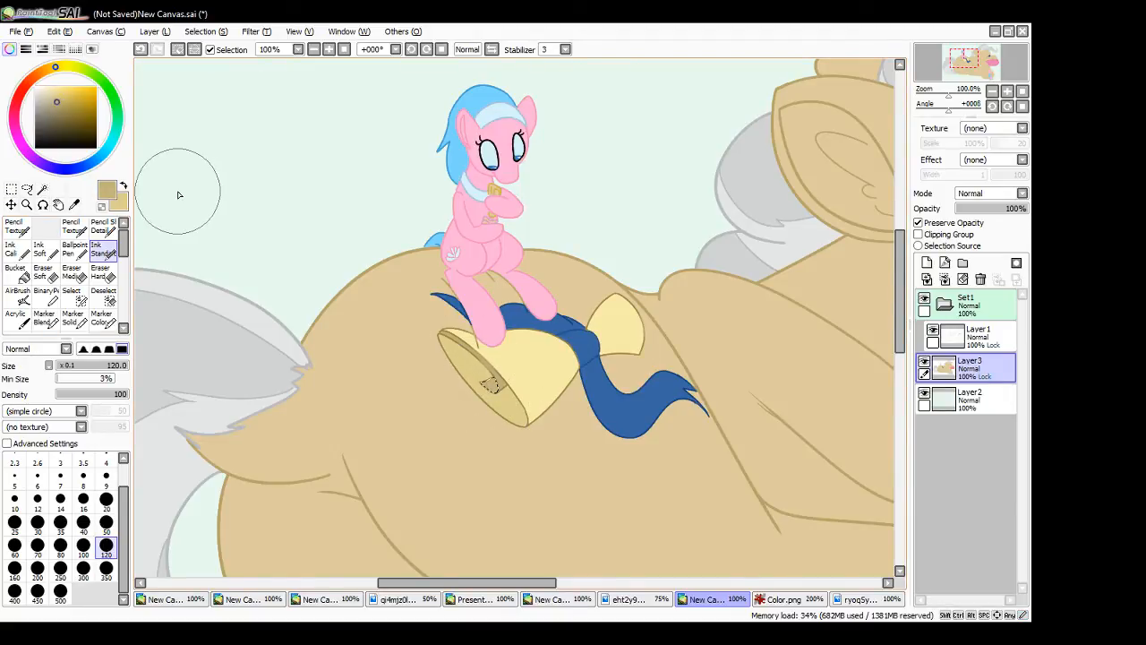
key("m")
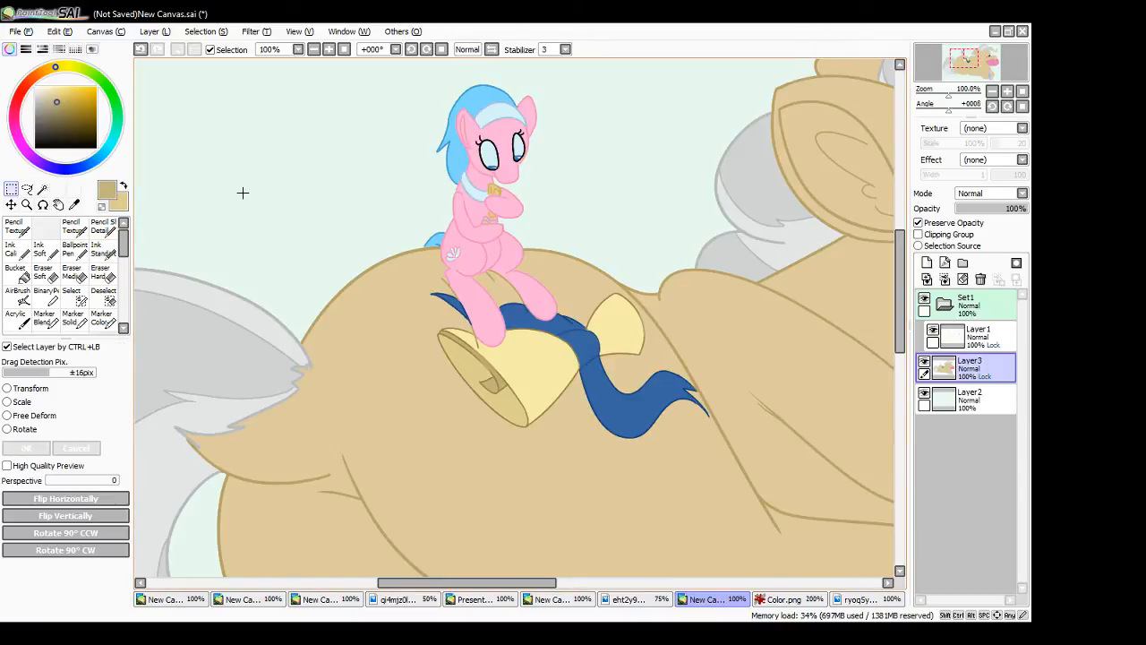
- Make Layer1 active and pick up the scroll's brown outline colour for the Ink Standard brush
left_click(976, 333)
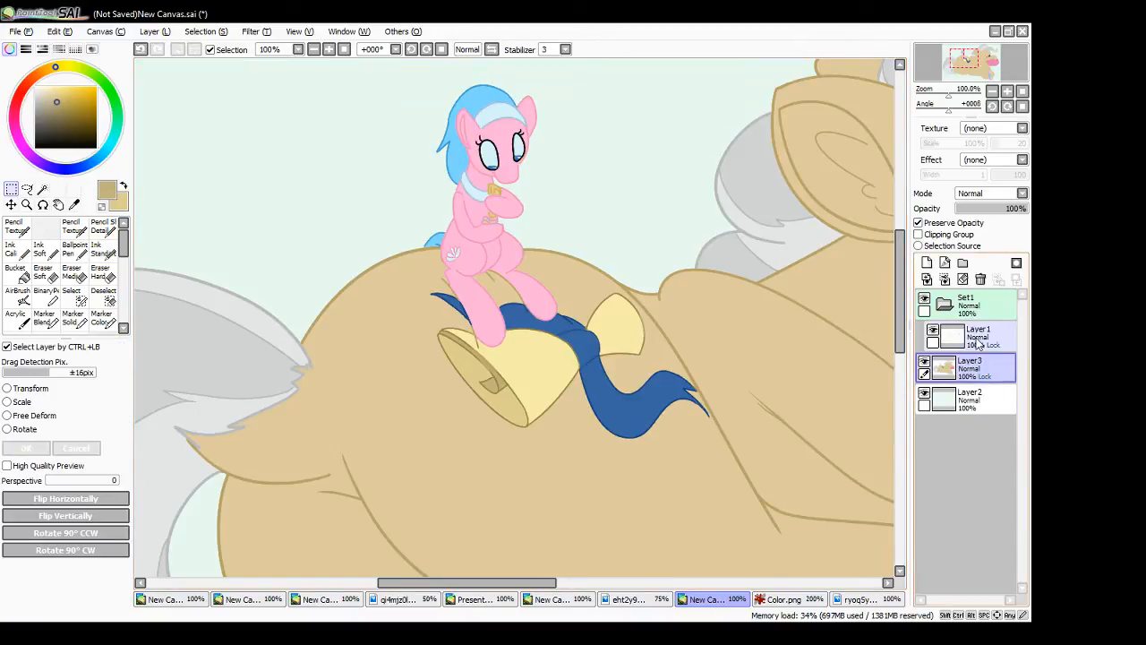
left_click(526, 426, "alt")
left_click(103, 250)
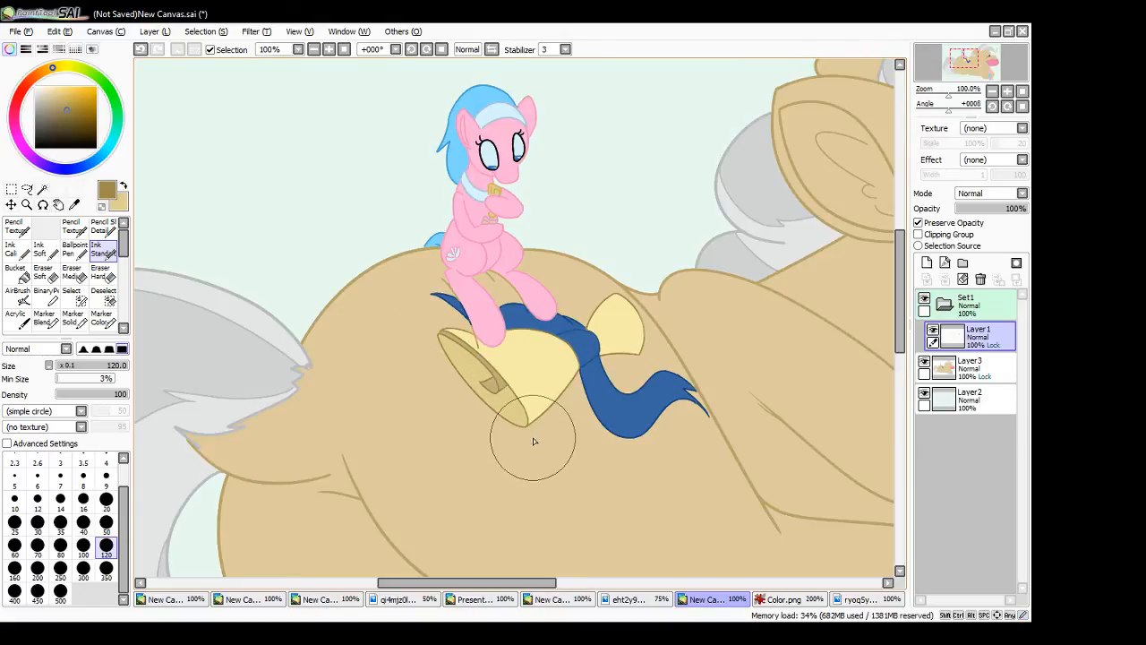
- Paint a dark teal floor across the lower half of Layer2 behind the ponies with the Ink Standard brush at size 350
left_click(344, 49)
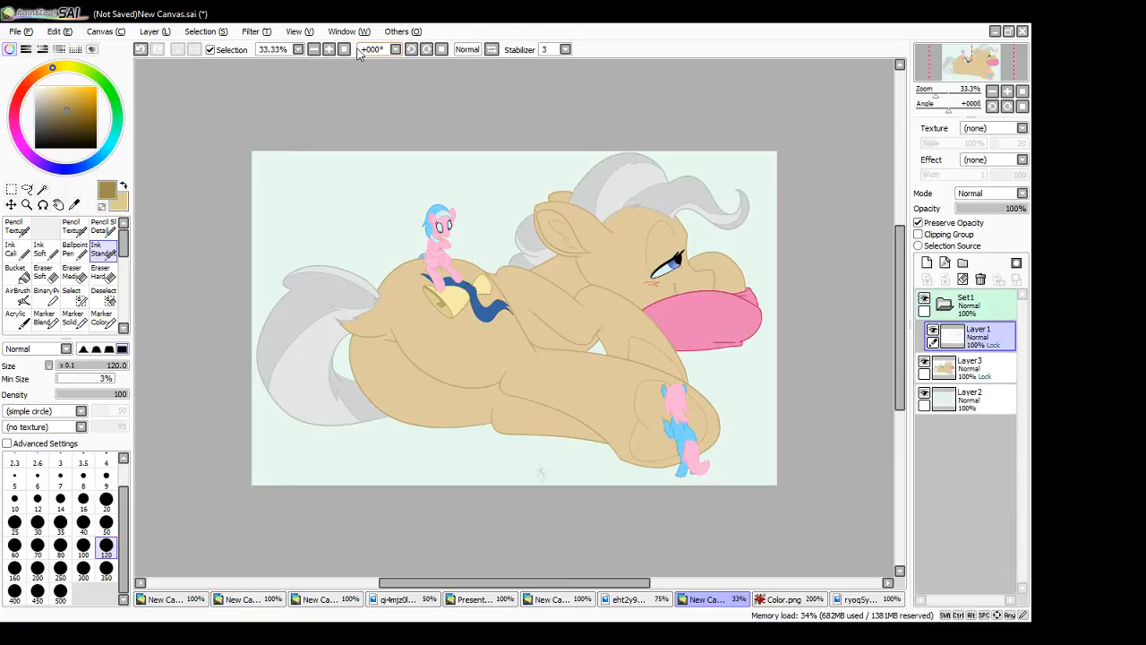
left_click(968, 403)
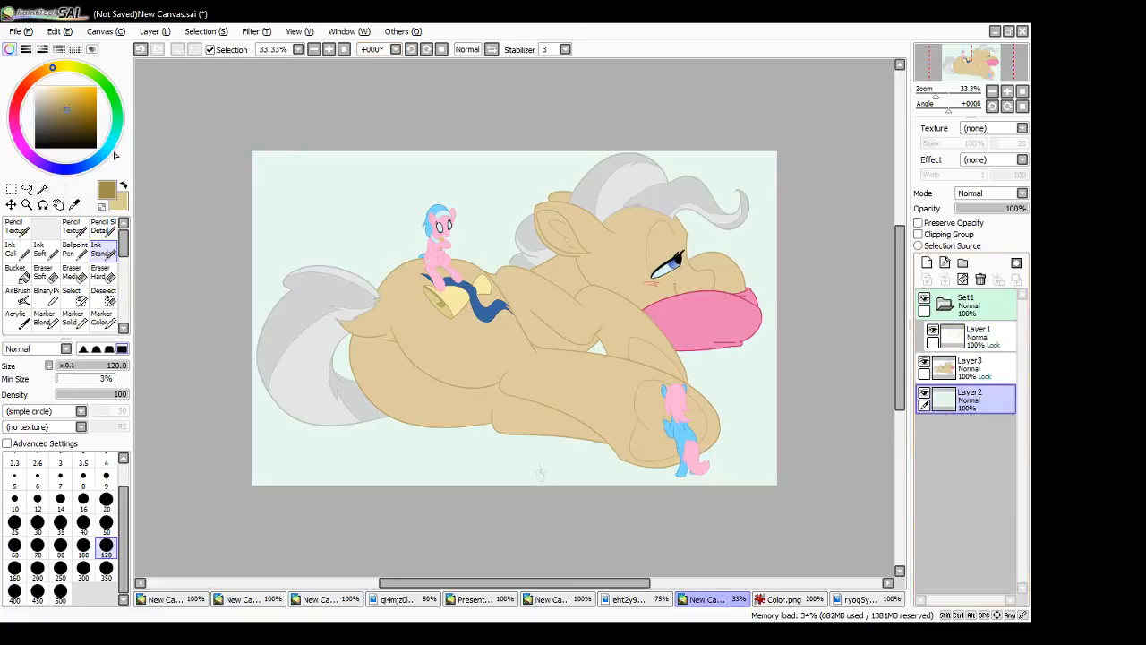
left_click(114, 131)
left_click(72, 120)
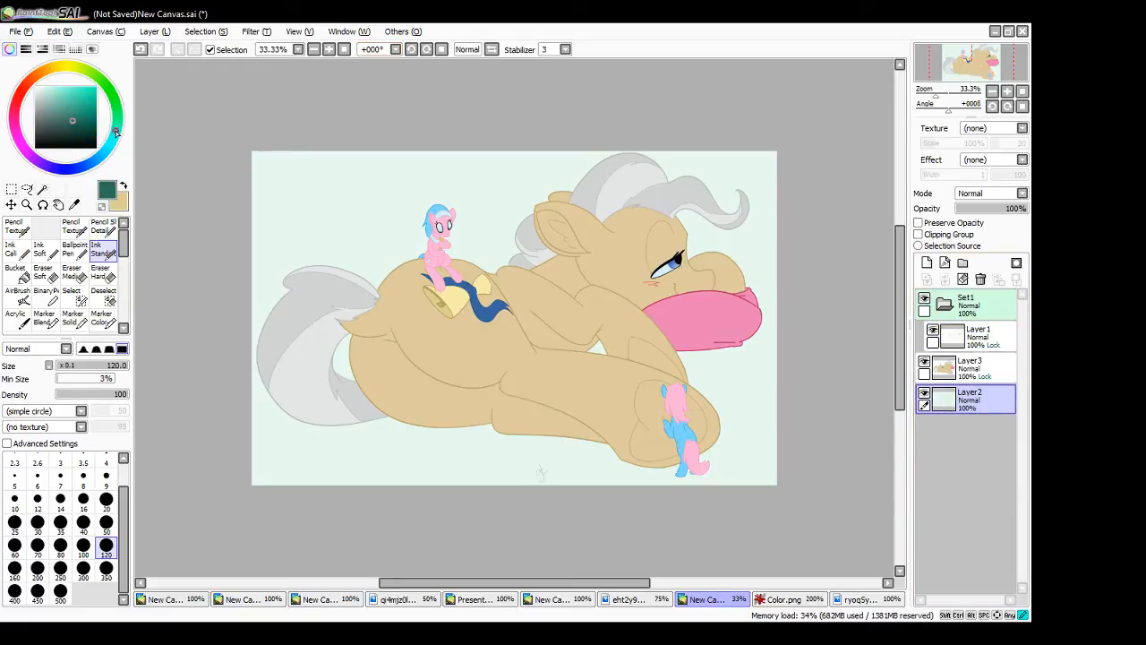
left_click(112, 138)
left_click(79, 114)
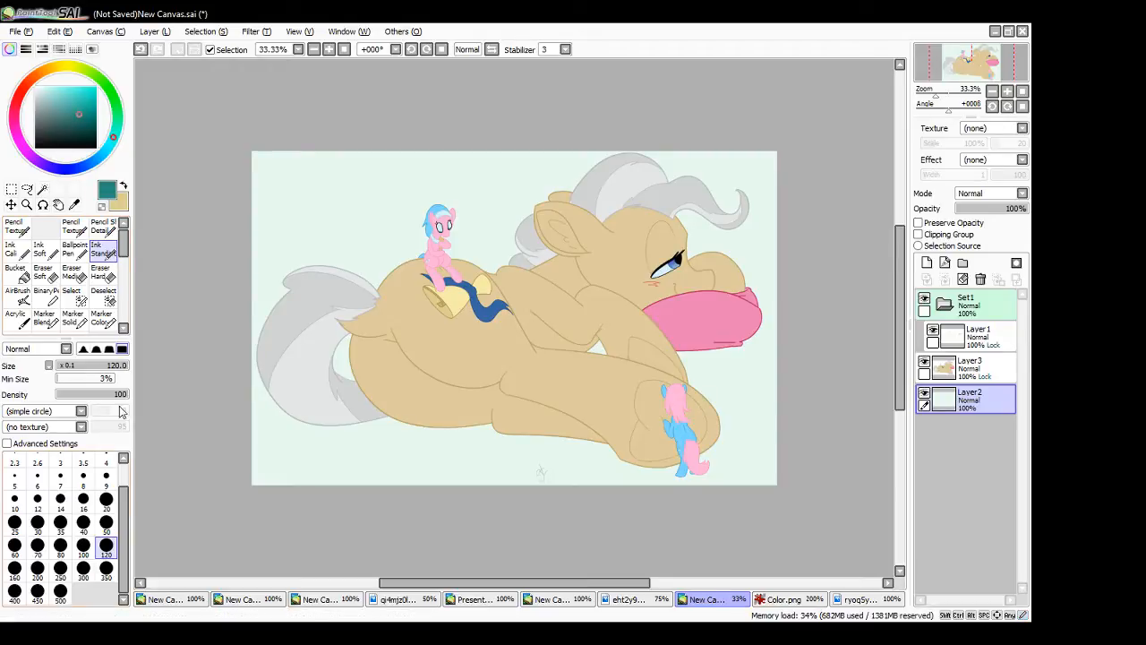
left_click(106, 570)
mouse_move(210, 442)
left_mouse_down()
mouse_move(415, 486)
mouse_move(402, 484)
left_mouse_up()
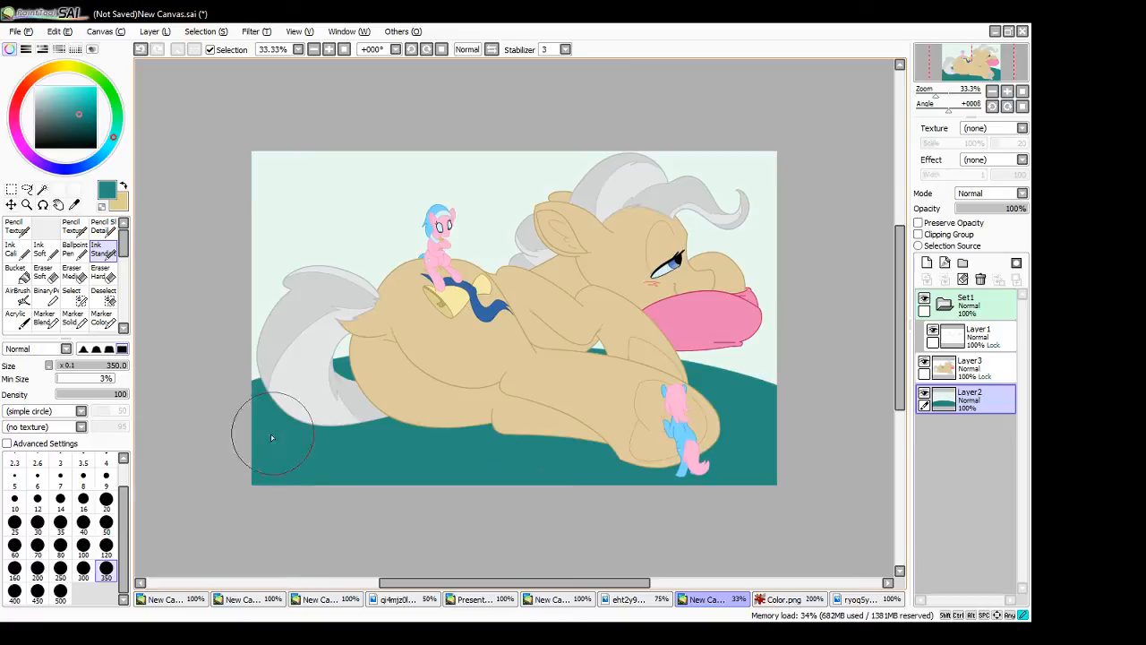
left_click_drag(385, 376, 862, 412)
mouse_move(793, 359)
left_mouse_down()
mouse_move(292, 339)
mouse_move(149, 397)
left_mouse_up()
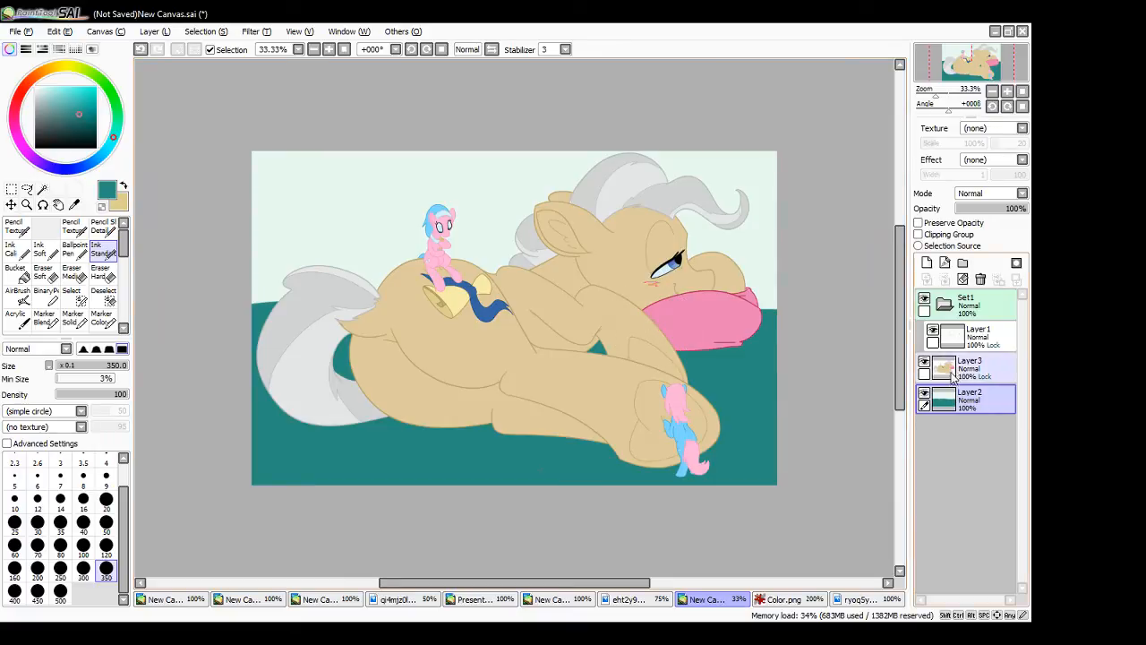
- Add a new layer directly above Layer3 and clip it to that layer with Clipping Group
left_click(983, 363)
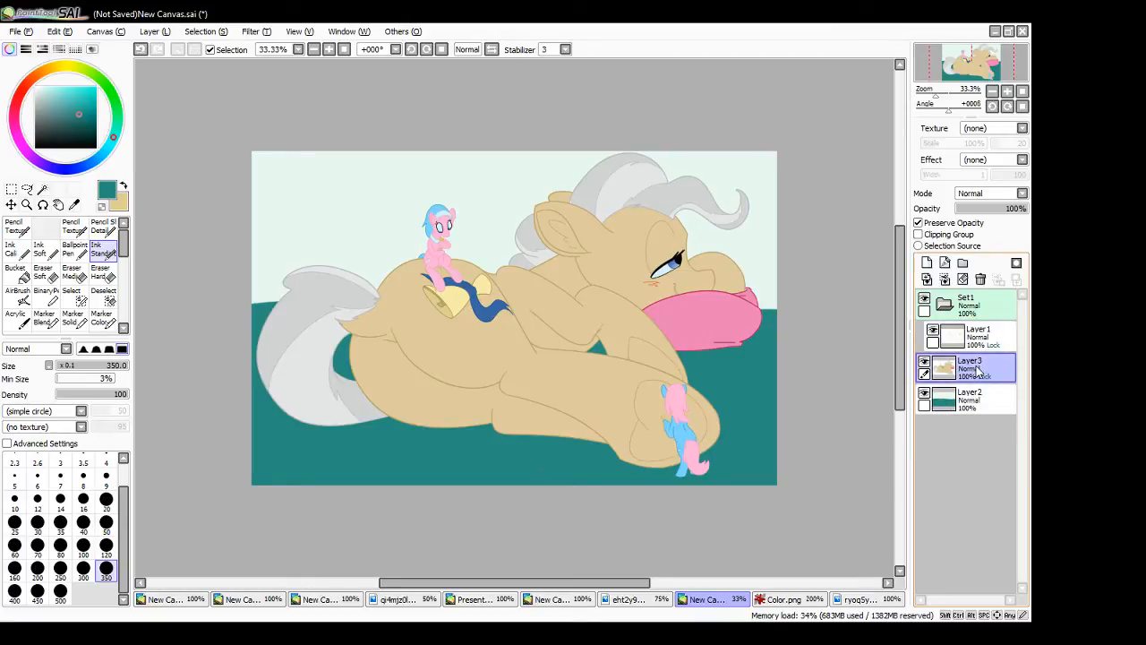
left_click(927, 262)
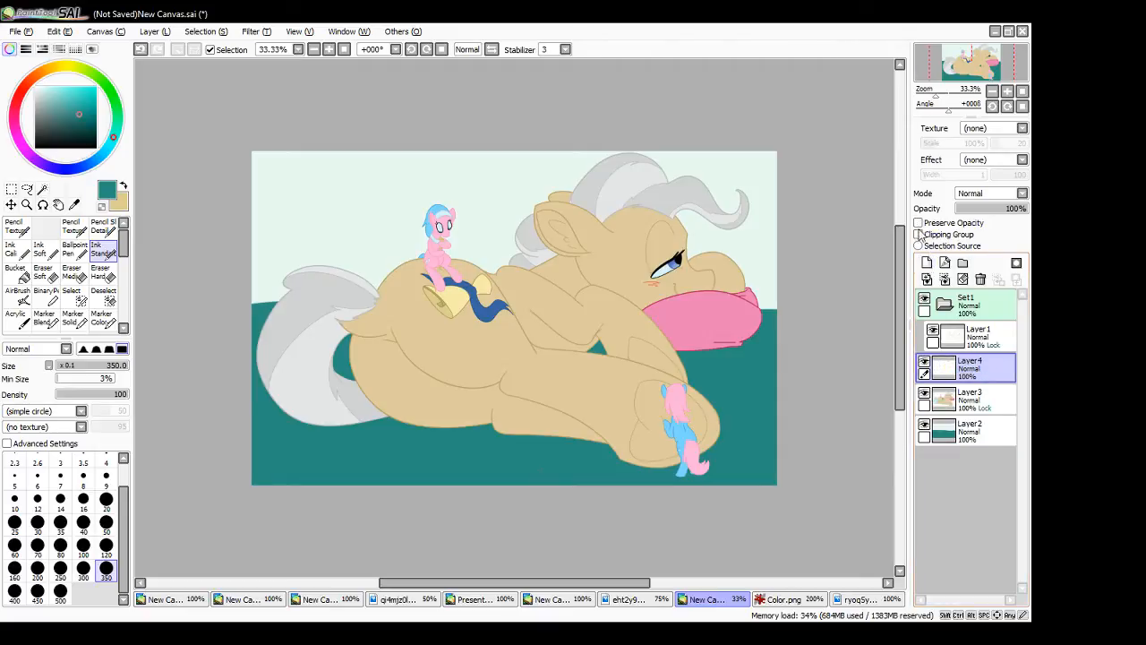
left_click(918, 235)
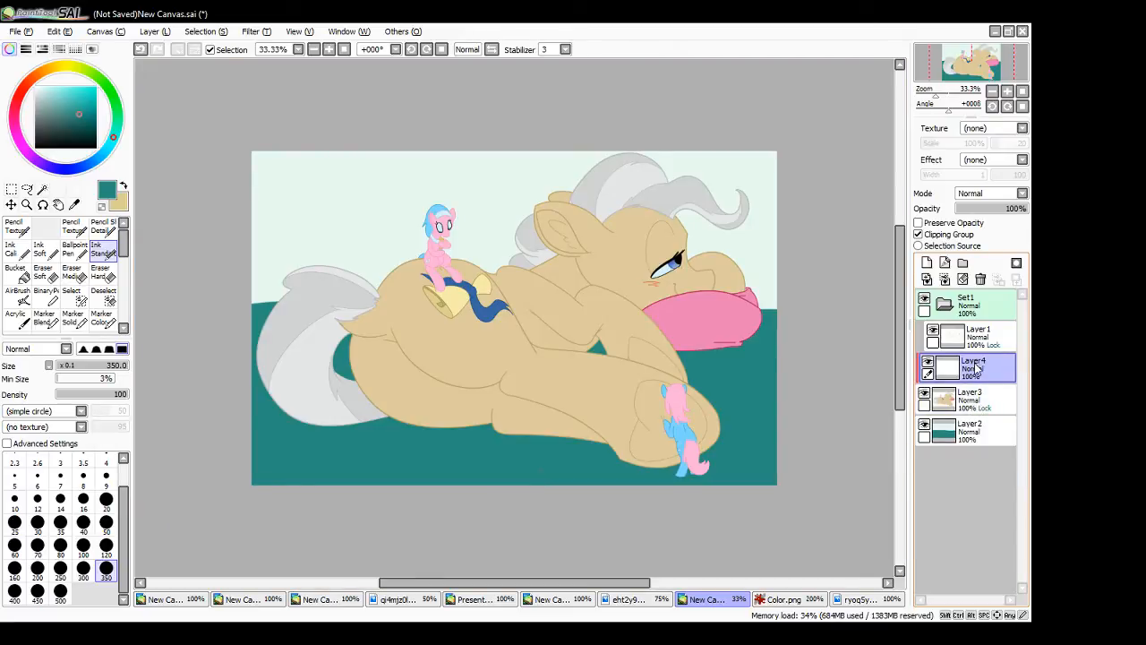
left_click(918, 234)
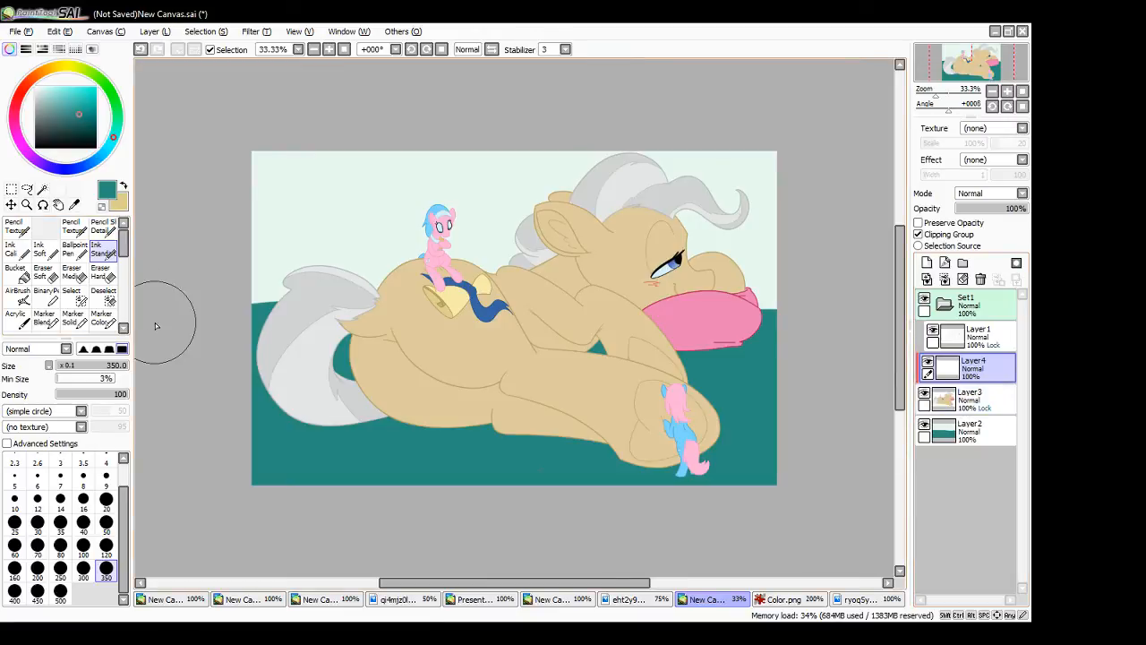
- Paint solid black over the ponies on the clipped Layer4 with the Ink Standard brush at size 350
left_click_drag(85, 122, 100, 151)
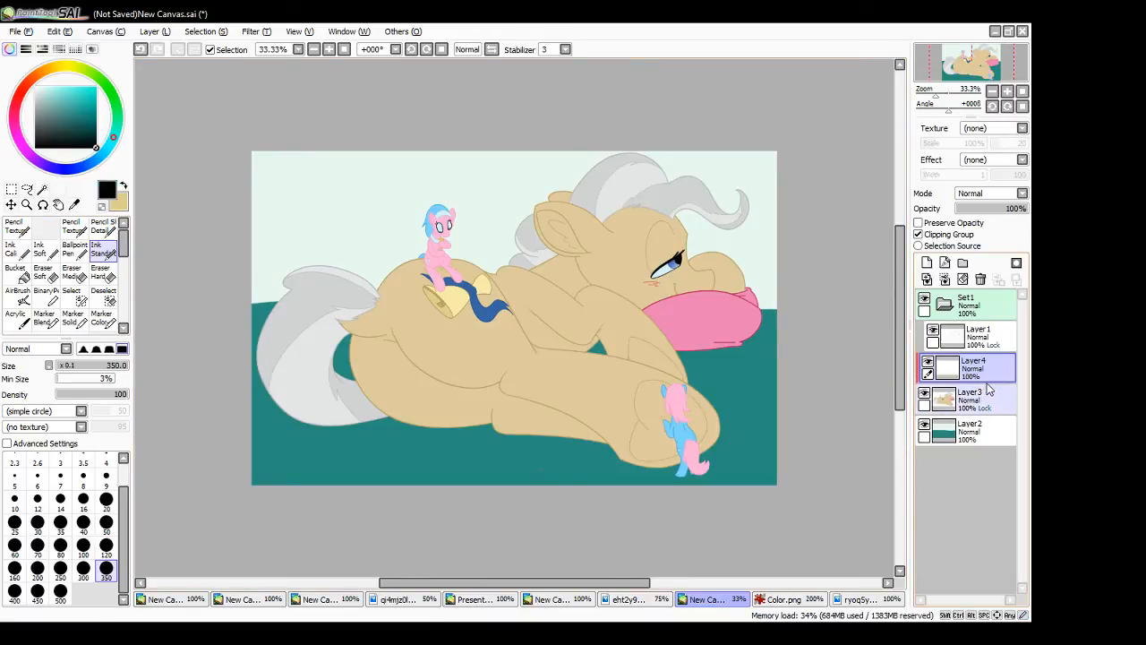
mouse_move(412, 419)
left_mouse_down()
mouse_move(696, 199)
mouse_move(760, 248)
mouse_move(691, 494)
left_mouse_up()
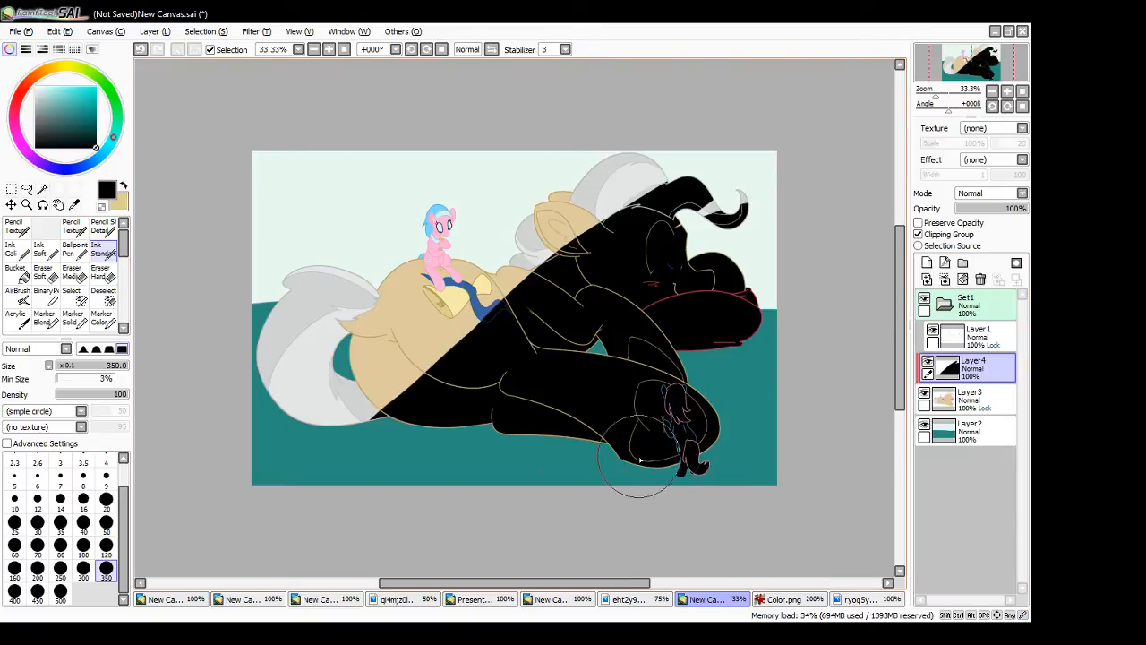
mouse_move(721, 160)
left_mouse_down()
mouse_move(592, 192)
mouse_move(377, 401)
mouse_move(603, 231)
mouse_move(340, 366)
mouse_move(333, 248)
left_mouse_up()
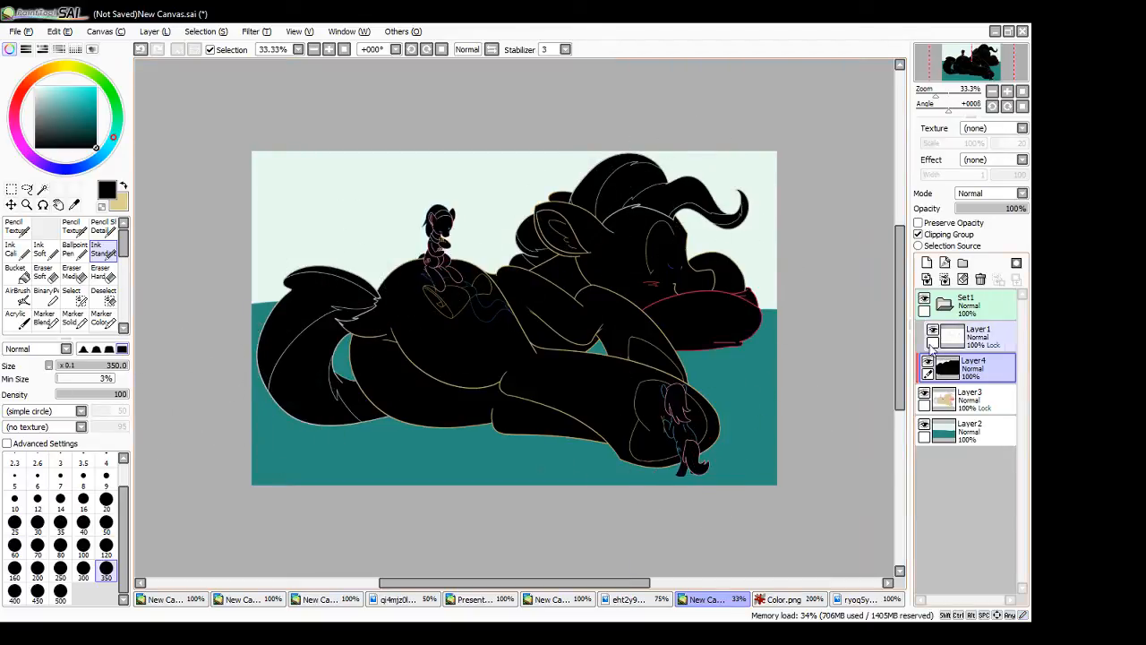
- Turn Layer4's Clipping Group off and back on to compare the black paint, and clear the layer
left_click(919, 235)
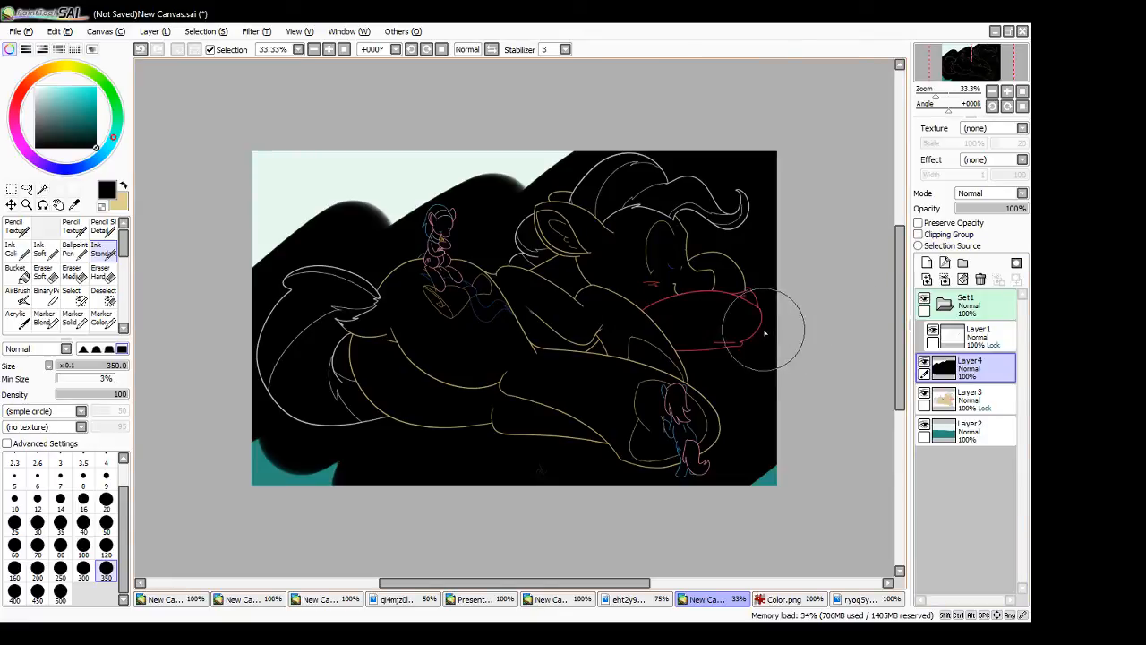
left_click(919, 234)
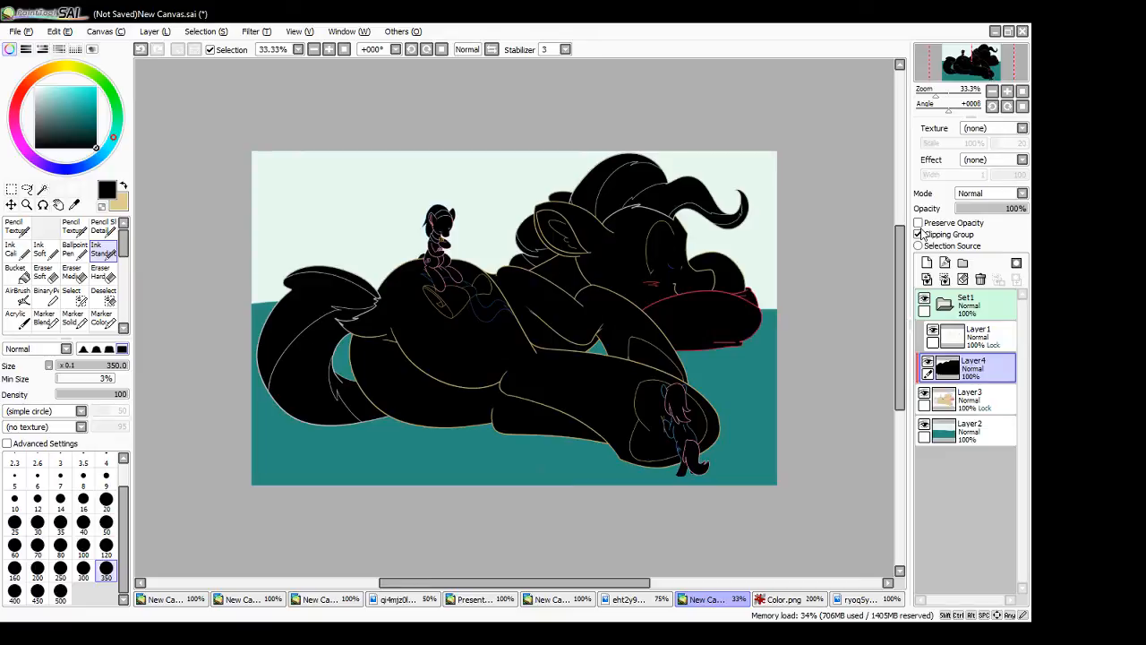
left_click(963, 280)
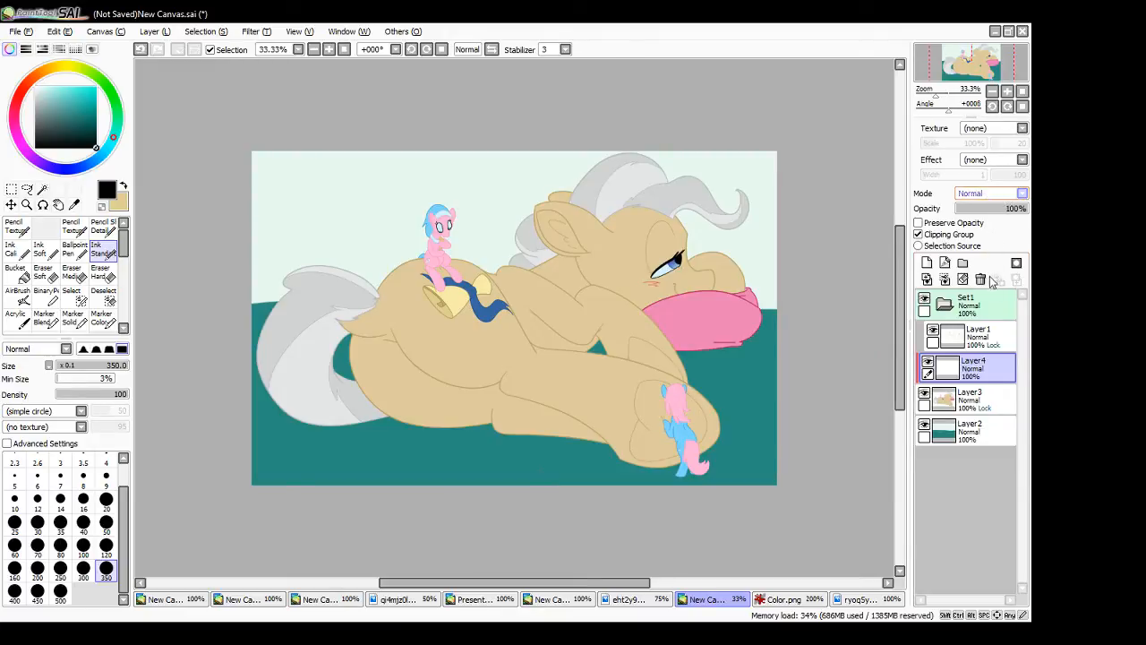
- Try Multiply on Layer4, return it to Normal, and choose a muted dark purple as the brush colour
left_click(980, 222)
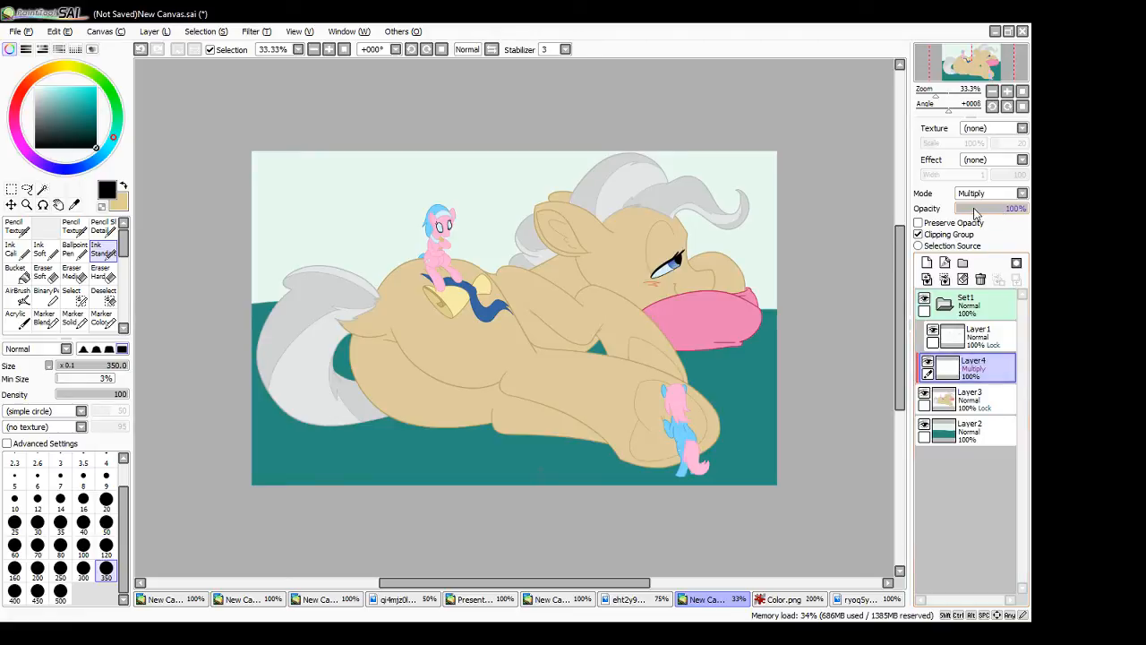
left_click_drag(113, 138, 110, 144)
left_click(981, 194)
left_click(979, 204)
left_click_drag(89, 97, 86, 111)
left_click(21, 144)
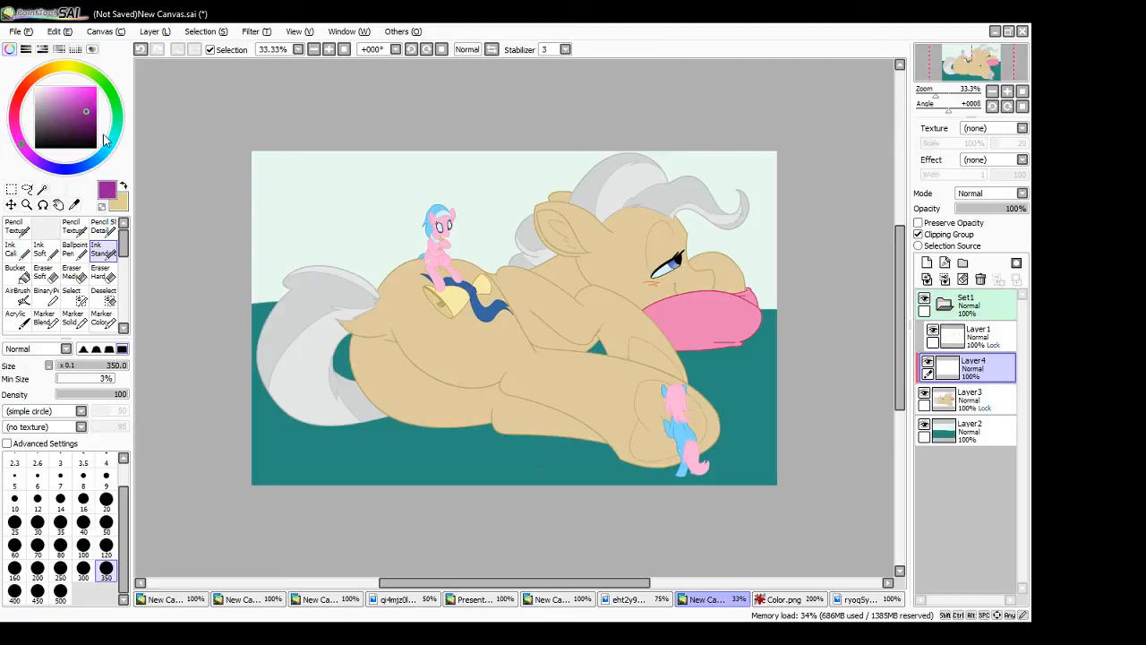
left_click(57, 126)
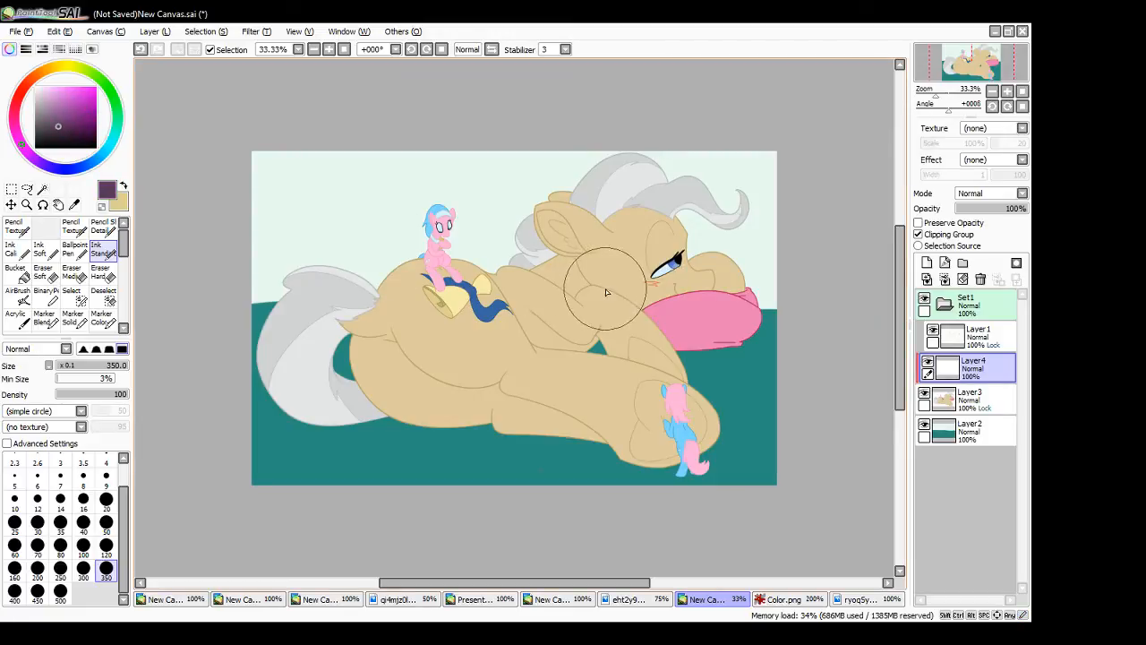
- Dab the dark purple on the large pony's shoulder, view it in Multiply mode, and clear Layer4
left_click_drag(606, 292, 593, 306)
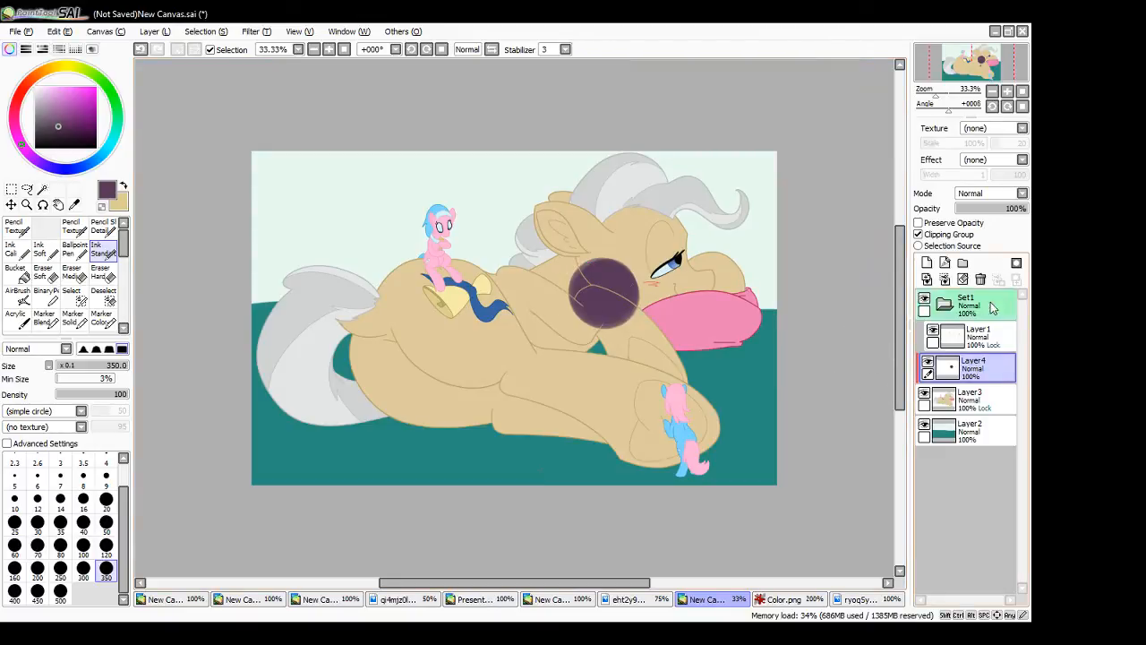
mouse_move(1018, 211)
left_mouse_down()
mouse_move(960, 213)
mouse_move(1030, 211)
left_mouse_up()
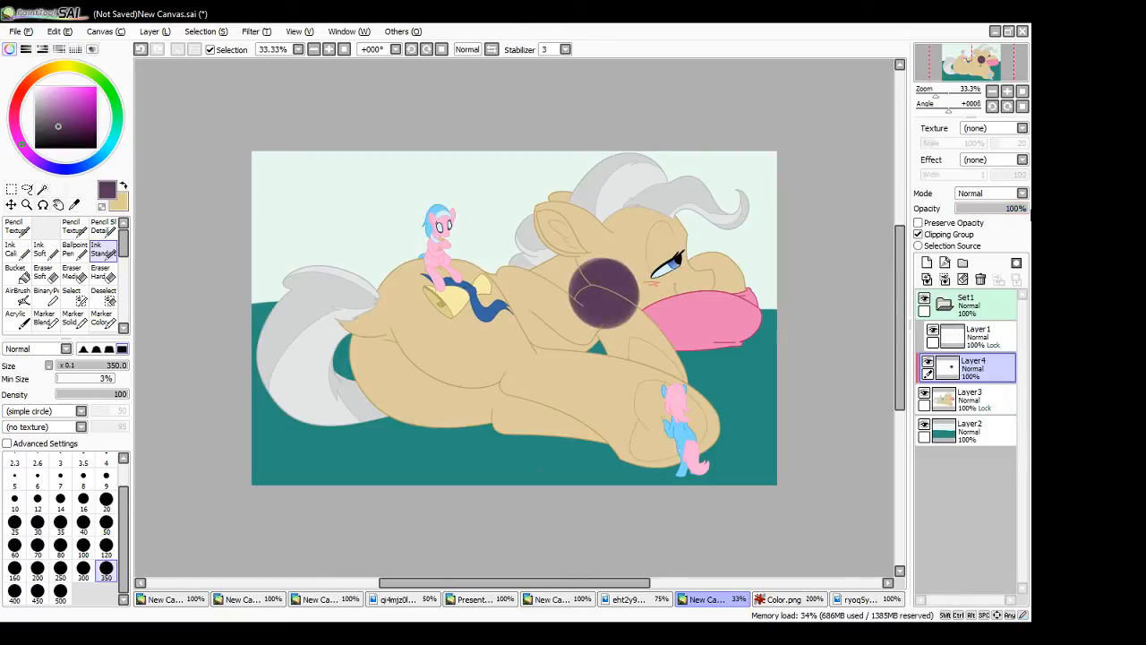
left_click(985, 195)
left_click(989, 218)
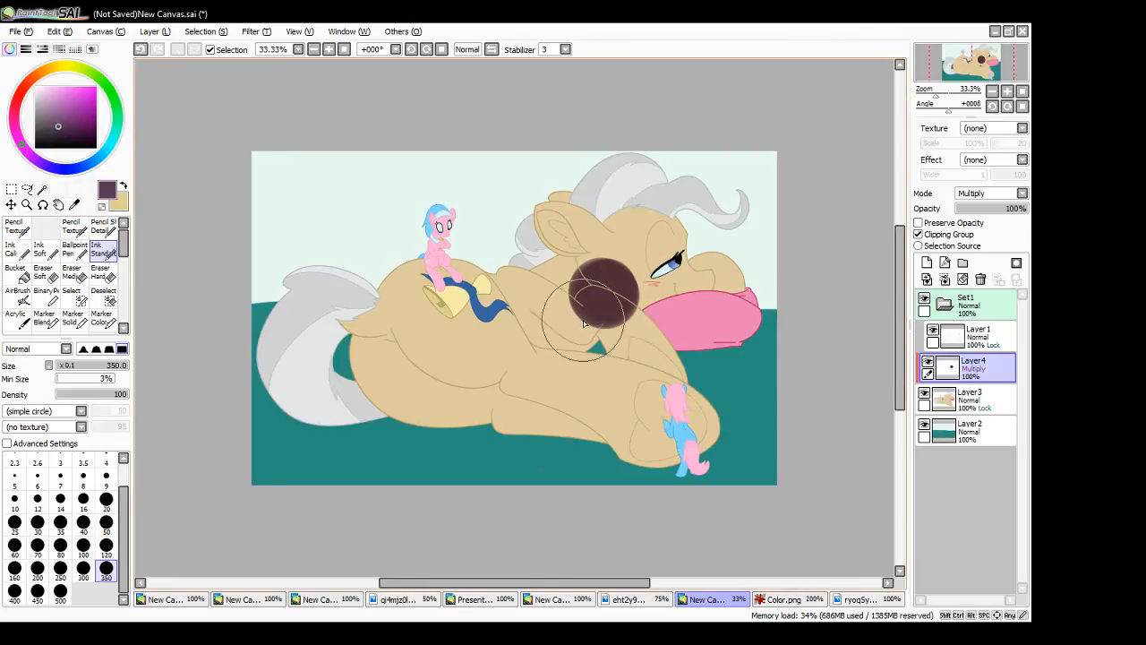
left_click(963, 280)
- Paint dark purple over the large pony's rump and the small rider on Layer4, compare Normal with Multiply, and leave it in Multiply at 58% opacity
left_click_drag(470, 341, 475, 333)
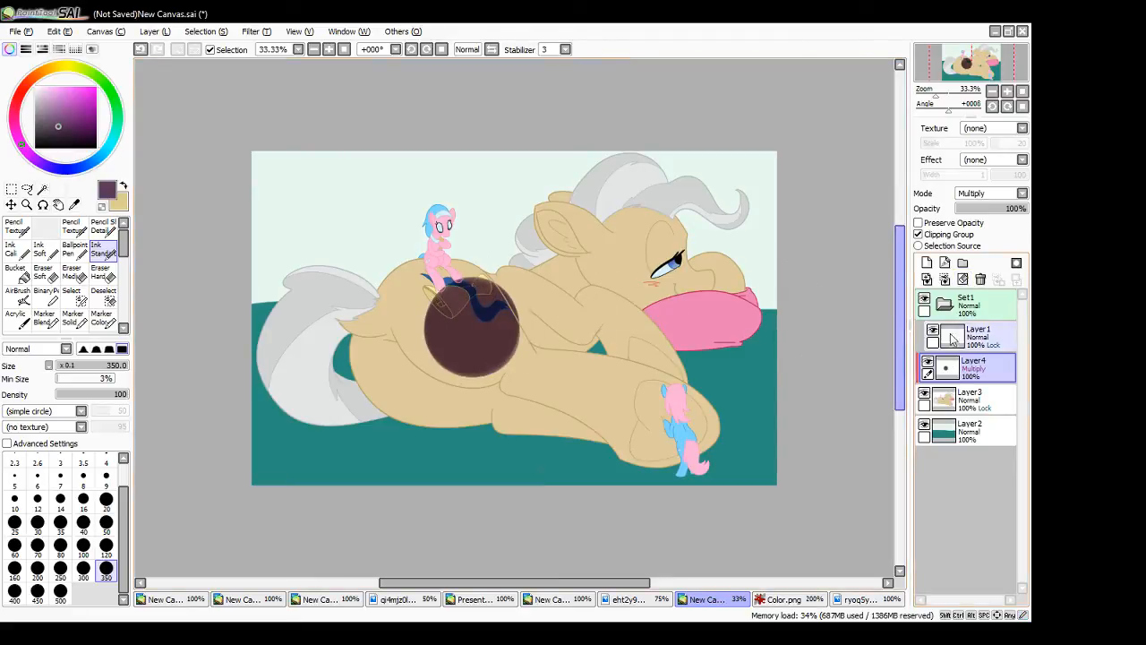
left_click(991, 196)
left_click(975, 211)
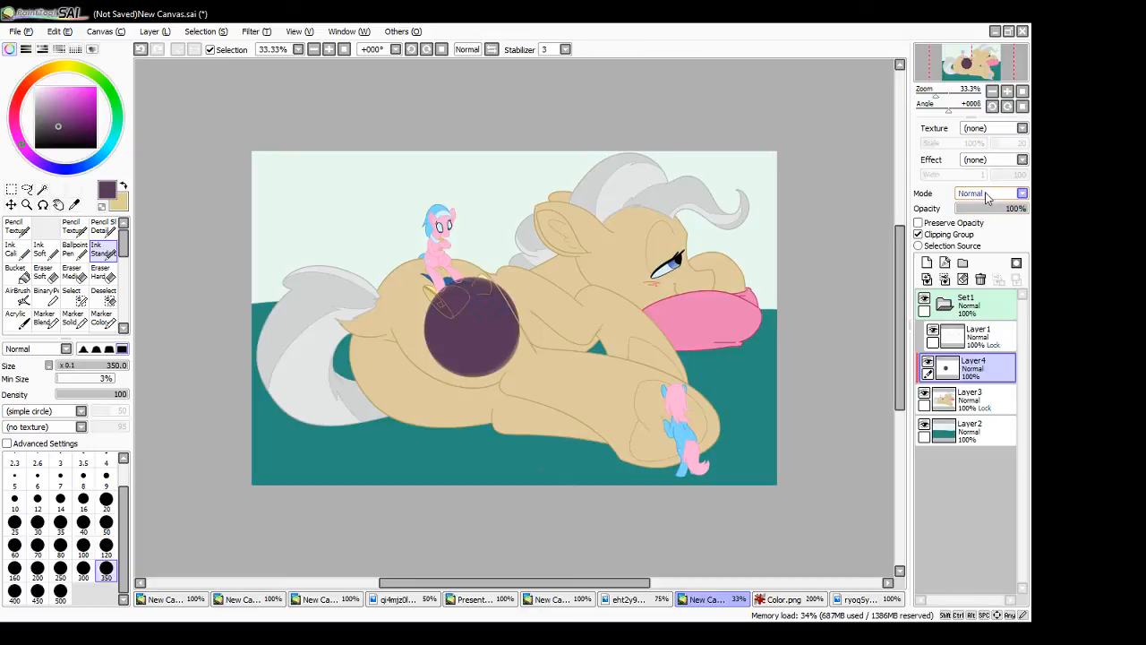
left_click(994, 195)
left_click(995, 223)
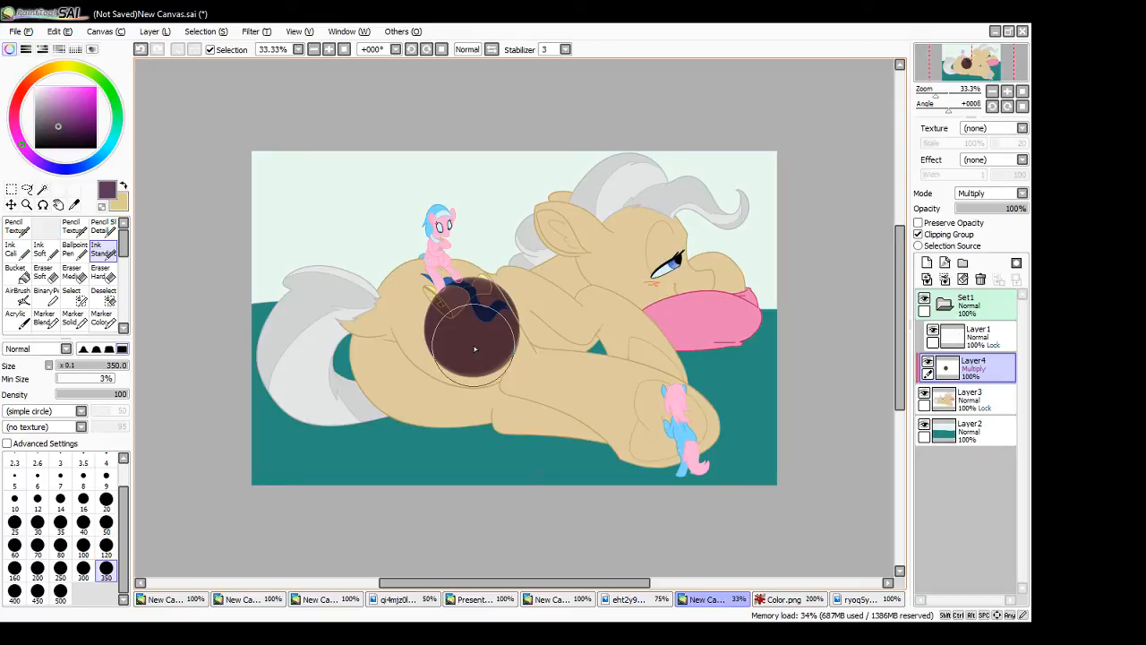
mouse_move(474, 348)
left_mouse_down()
mouse_move(424, 273)
mouse_move(453, 231)
left_mouse_up()
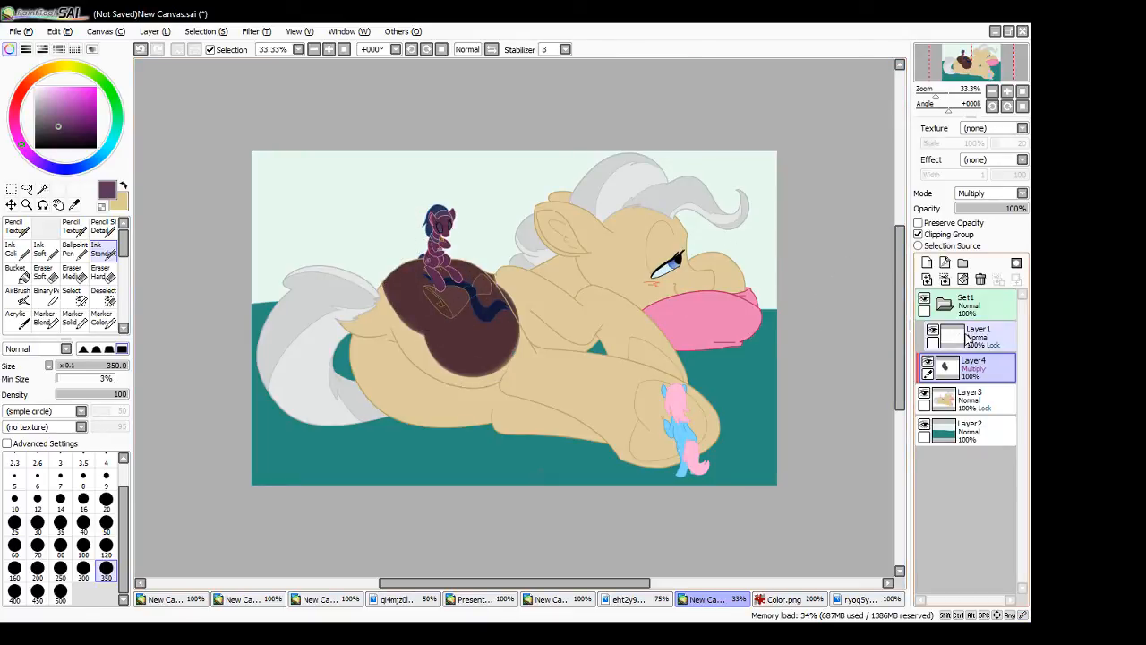
left_click_drag(1017, 210, 978, 222)
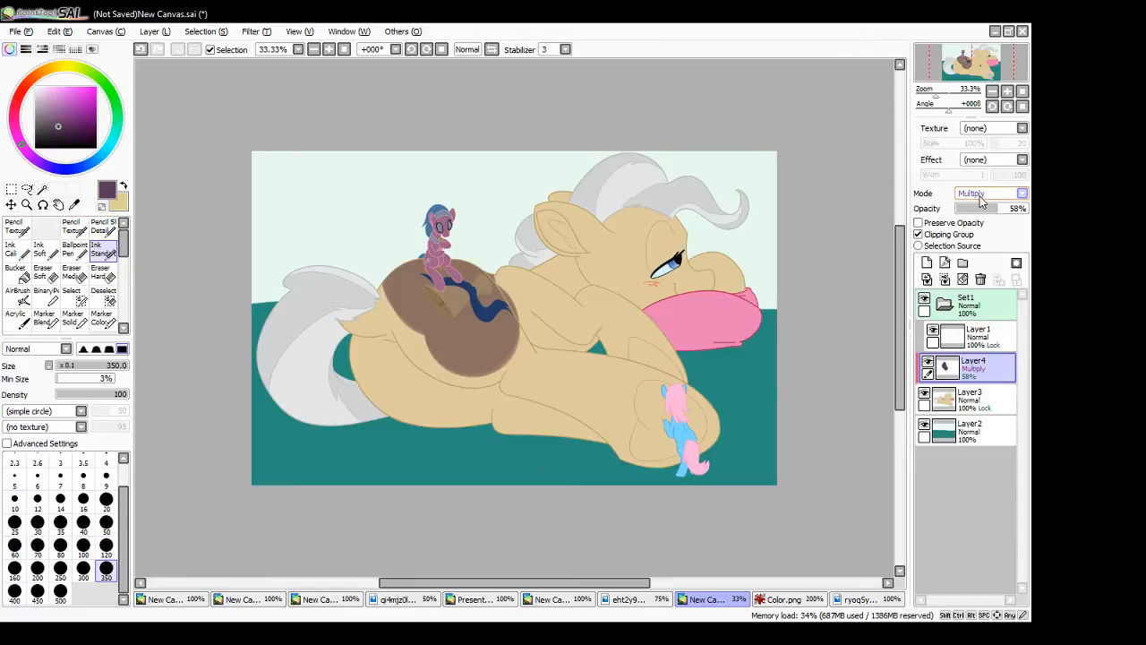
- Hide Layer4 and add a new clipped layer above it in Screen mode
left_click(928, 364)
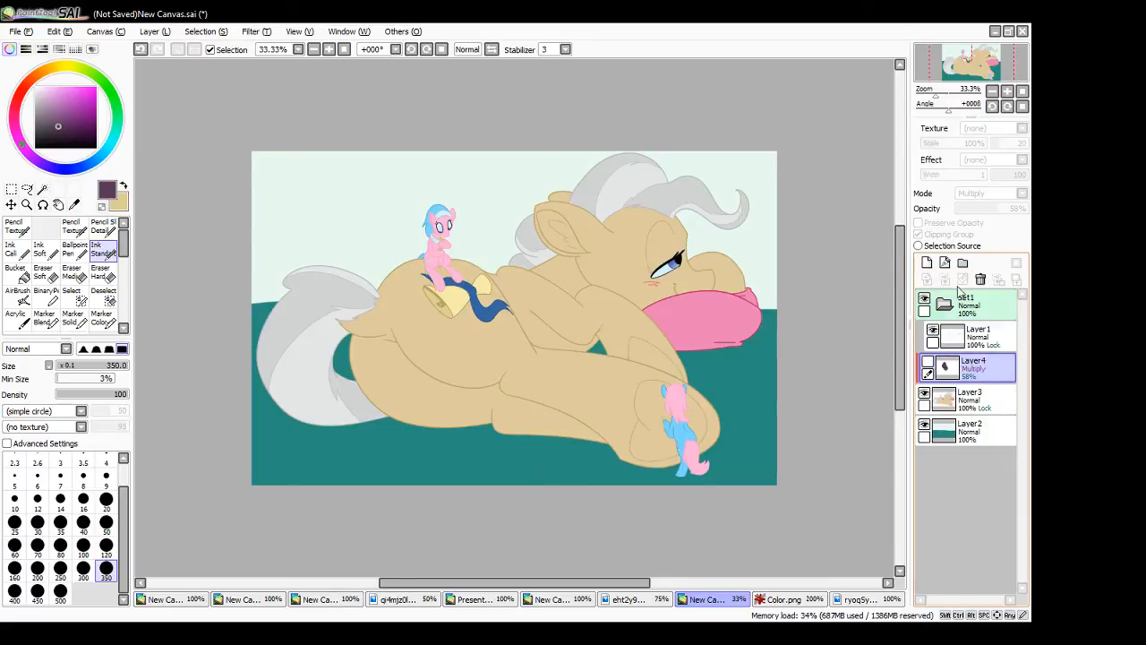
left_click(927, 263)
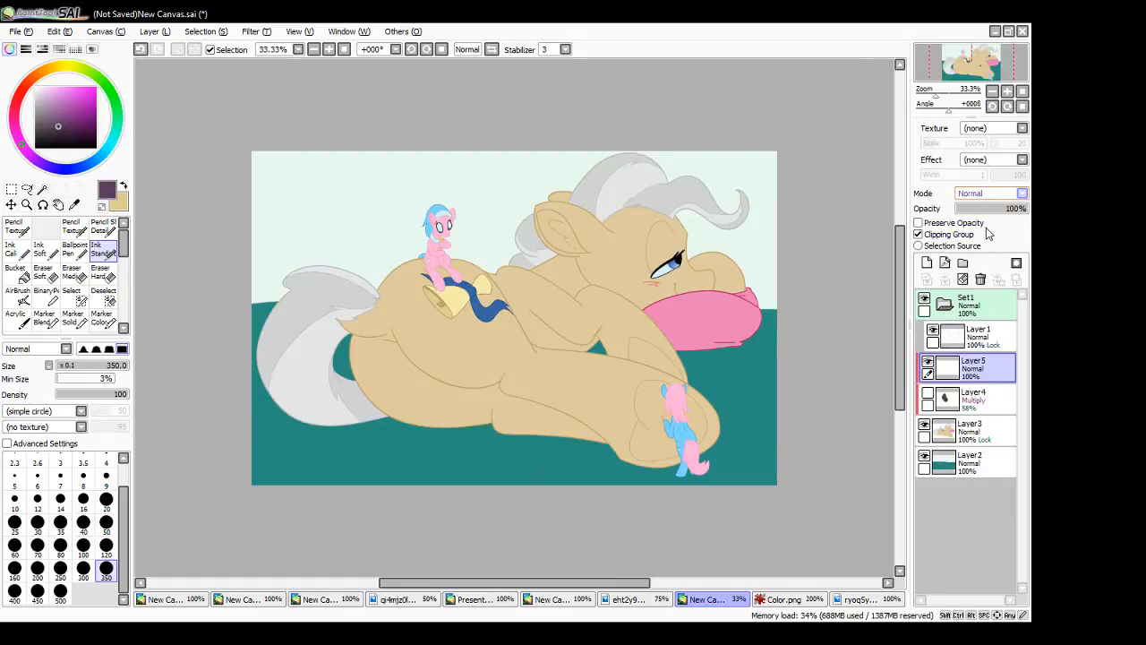
left_click(983, 229)
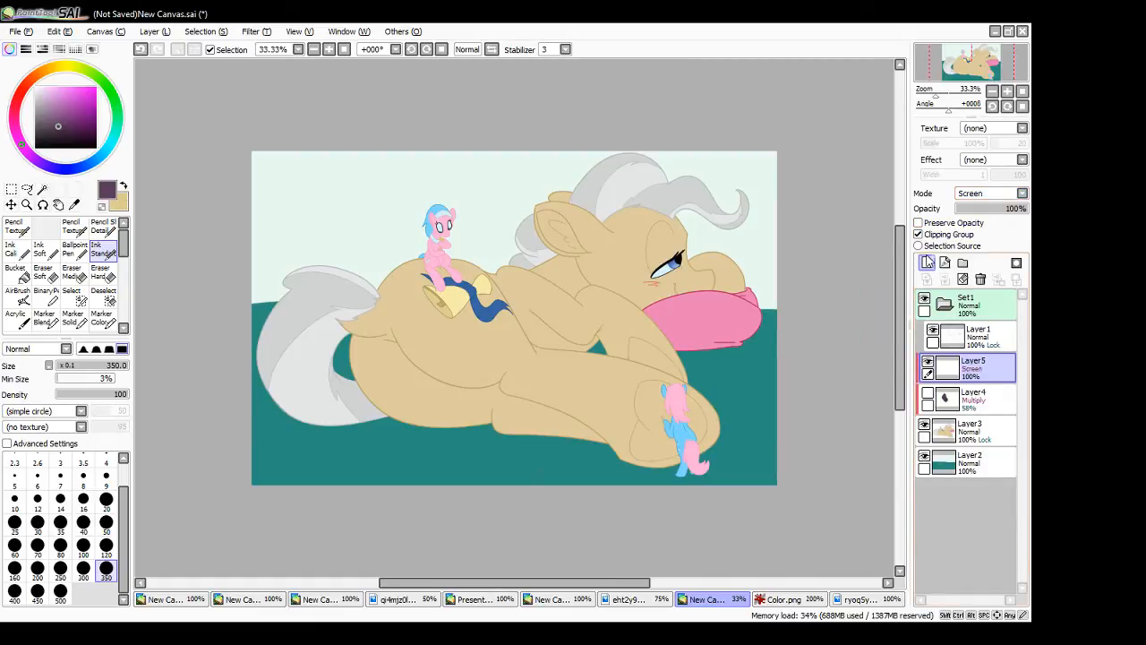
- Brush pale yellow highlights over the blue ribbon and the front mane curl on Layer5, with layer opacity at 53%
left_click(123, 186)
left_click_drag(60, 87, 52, 87)
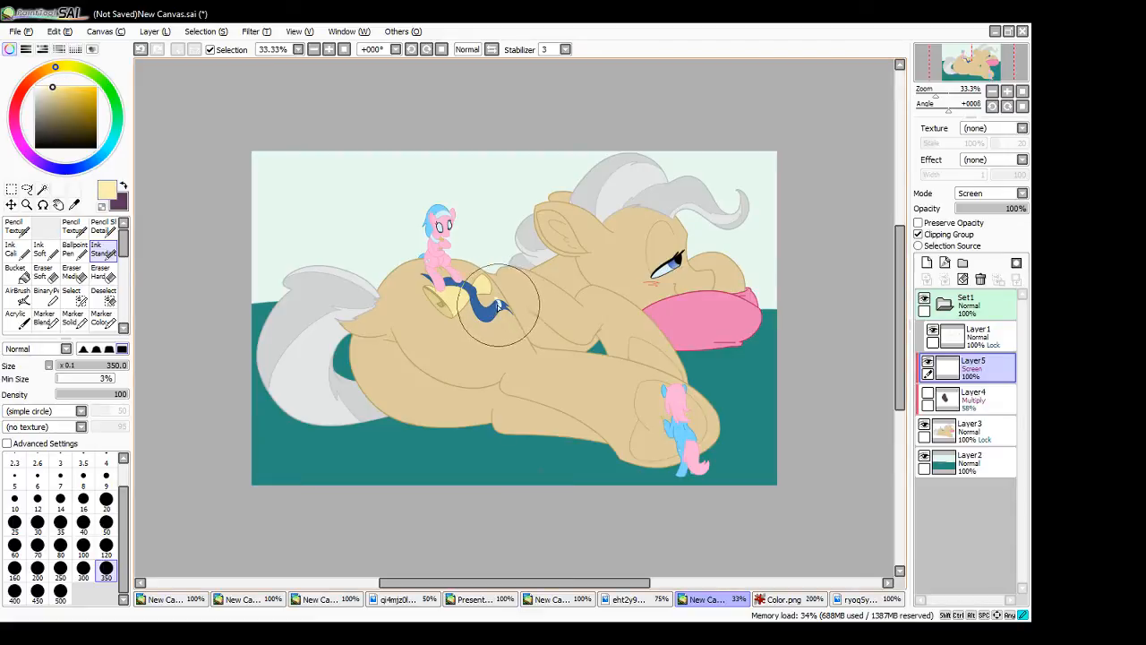
left_click_drag(502, 308, 495, 300)
left_click_drag(1021, 207, 974, 208)
mouse_move(492, 318)
left_mouse_down()
mouse_move(495, 300)
mouse_move(491, 321)
left_mouse_up()
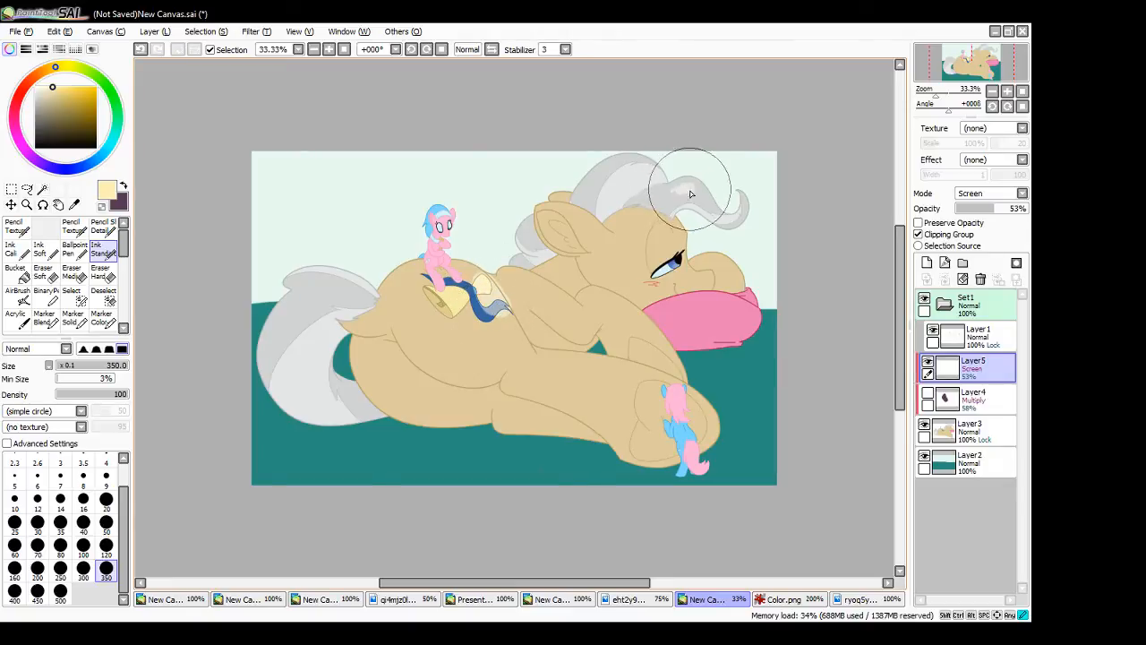
- Switch Layer5 to Luminosity at 41% opacity and paint a stronger yellow over the large pony's shoulder, foreleg and hoof
left_click(1001, 197)
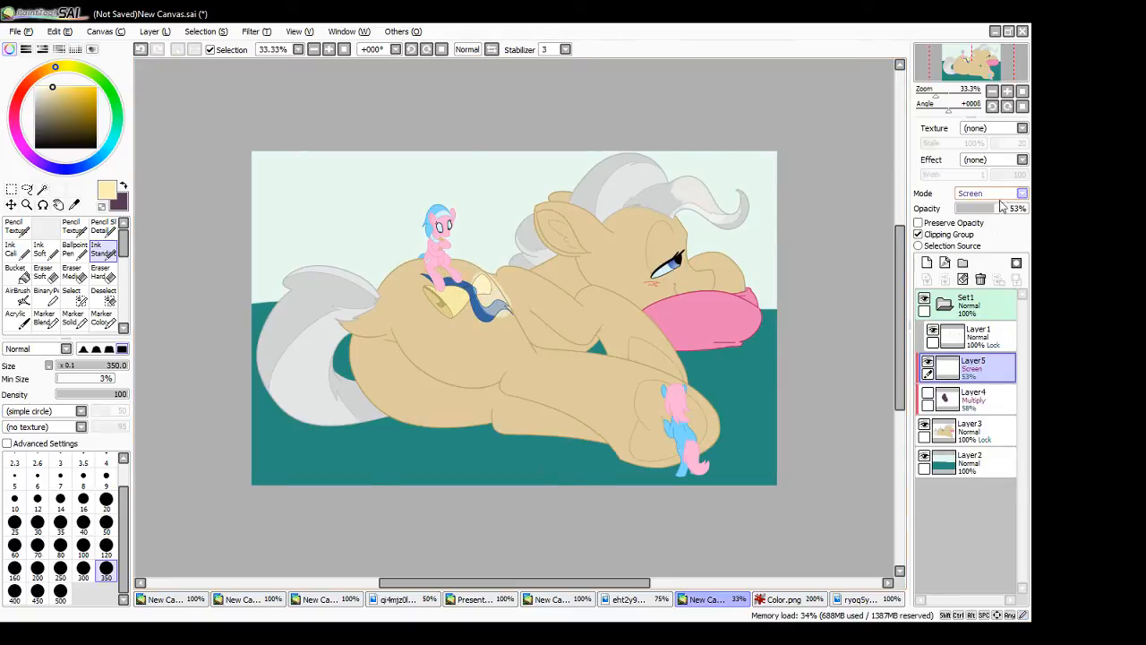
left_click(991, 246)
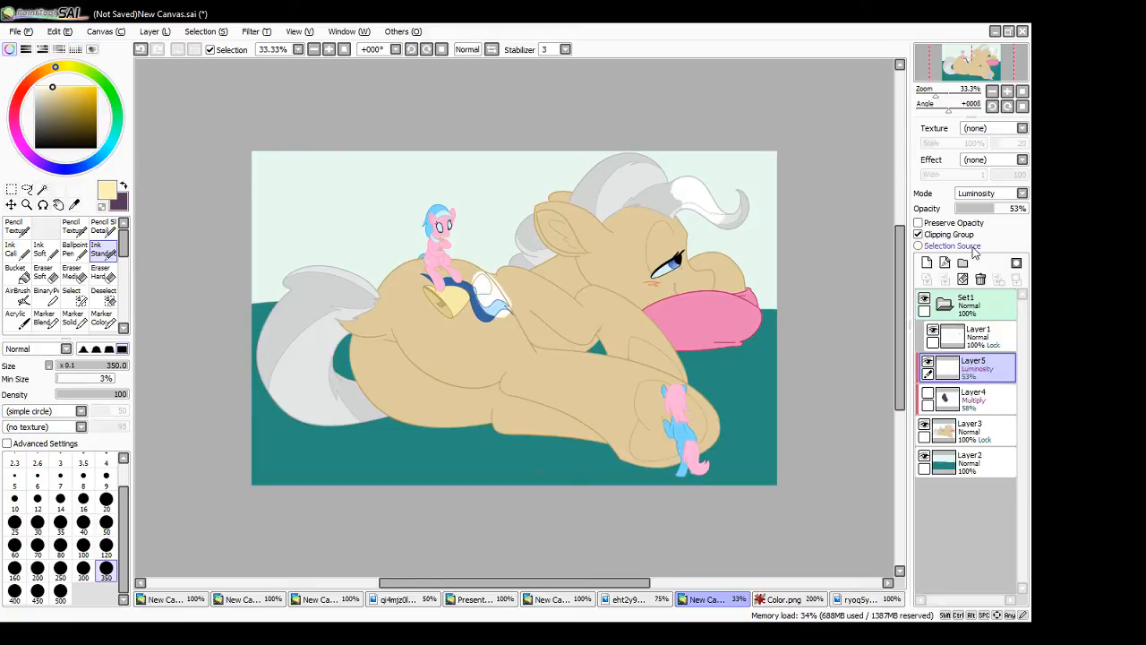
left_click(76, 86)
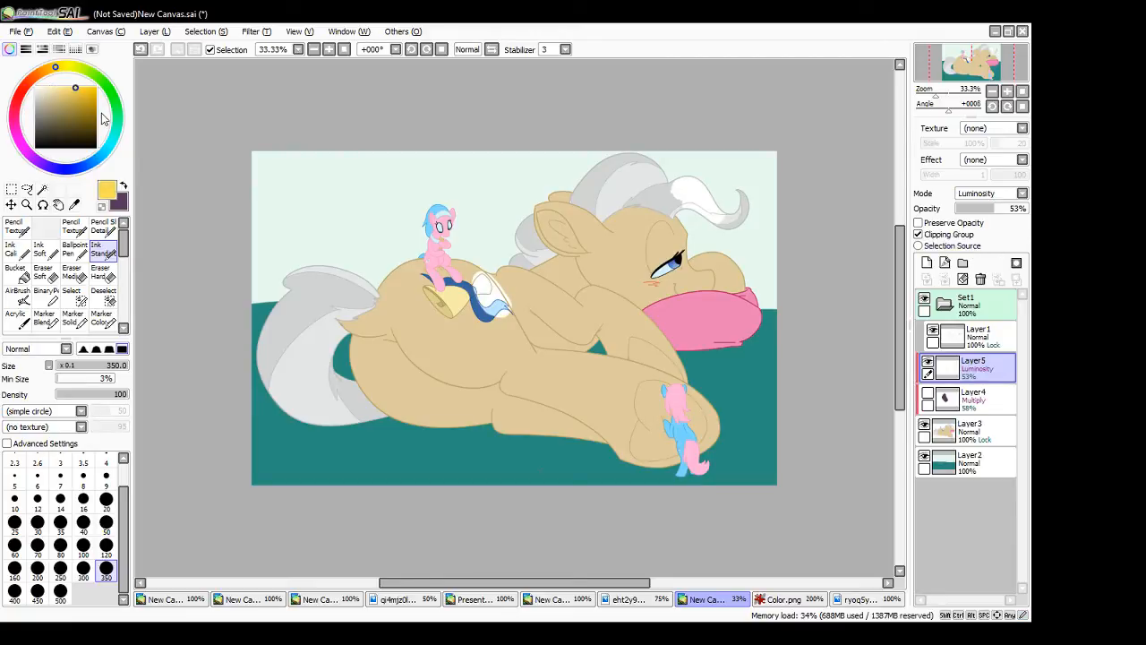
left_click(615, 316)
left_click(985, 209)
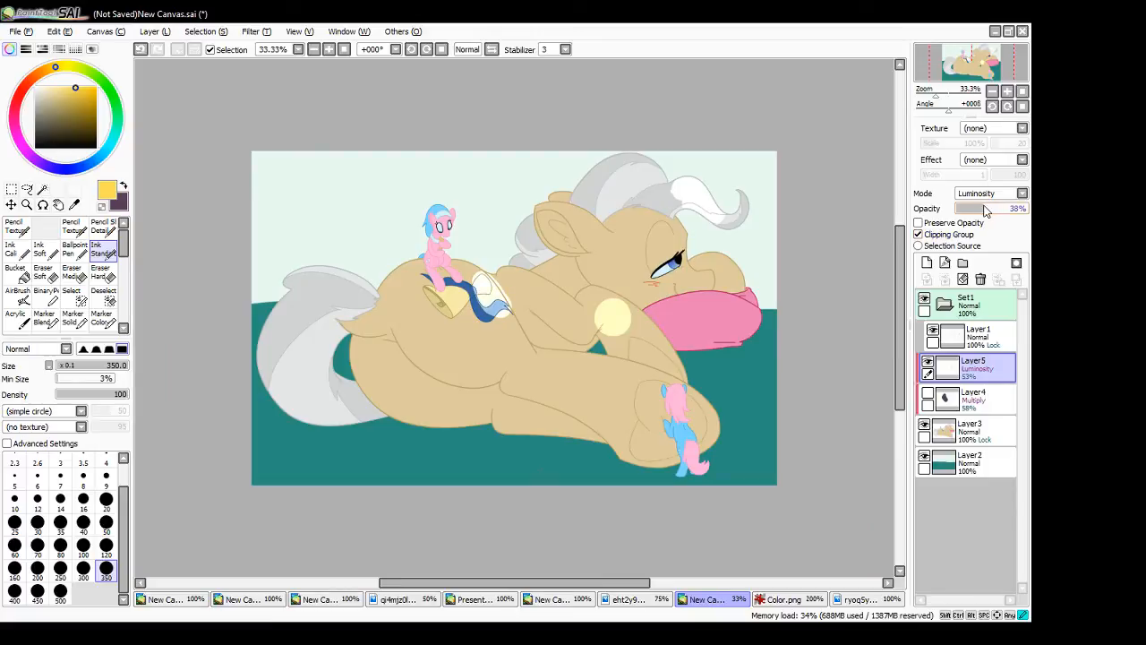
left_click(987, 209)
left_click_drag(597, 397, 674, 388)
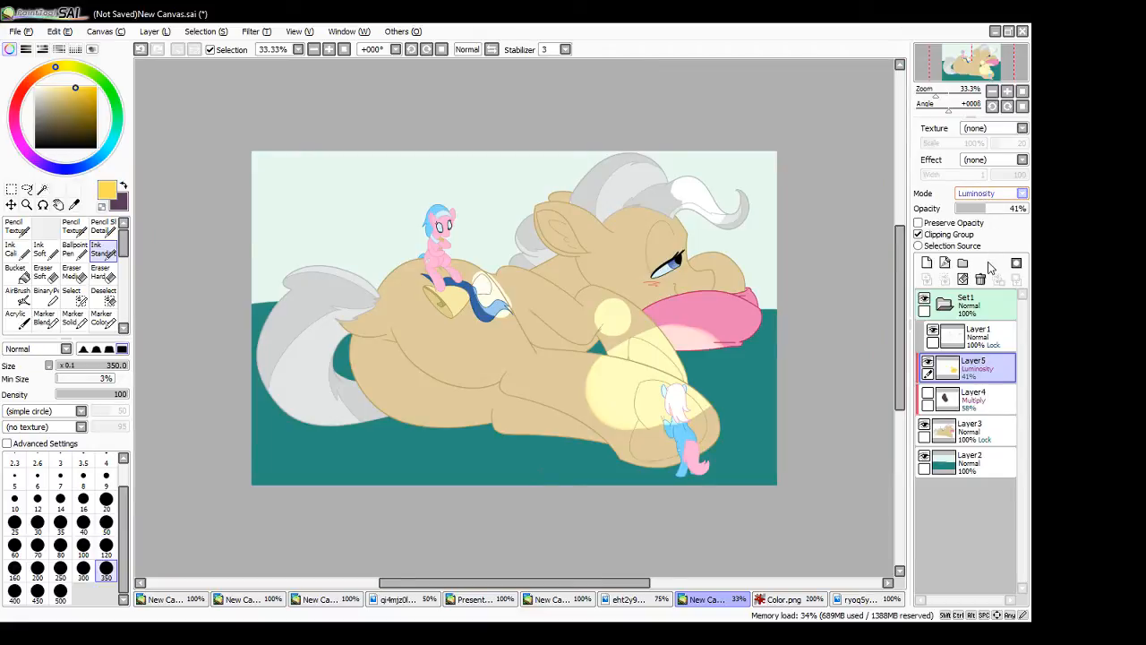
- Show Layer4 and make it active, and hide Layer5
left_click(929, 394)
left_click(970, 401)
left_click(928, 363)
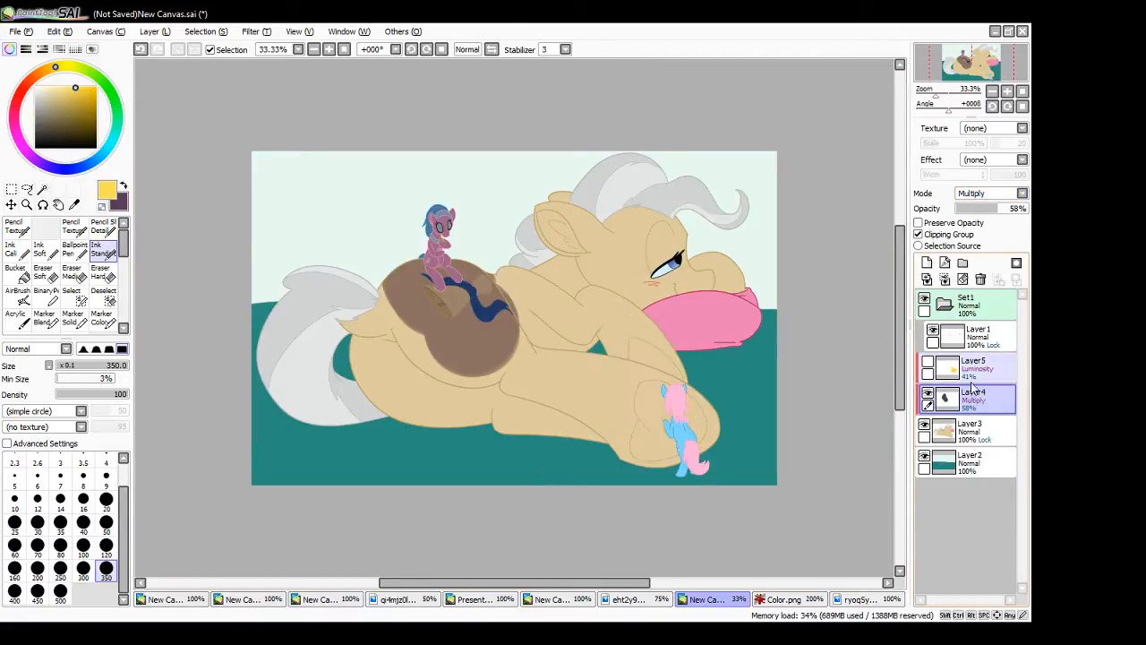
- Compare the Shade and Multiply blending modes on Layer4's purple shading
left_click(990, 196)
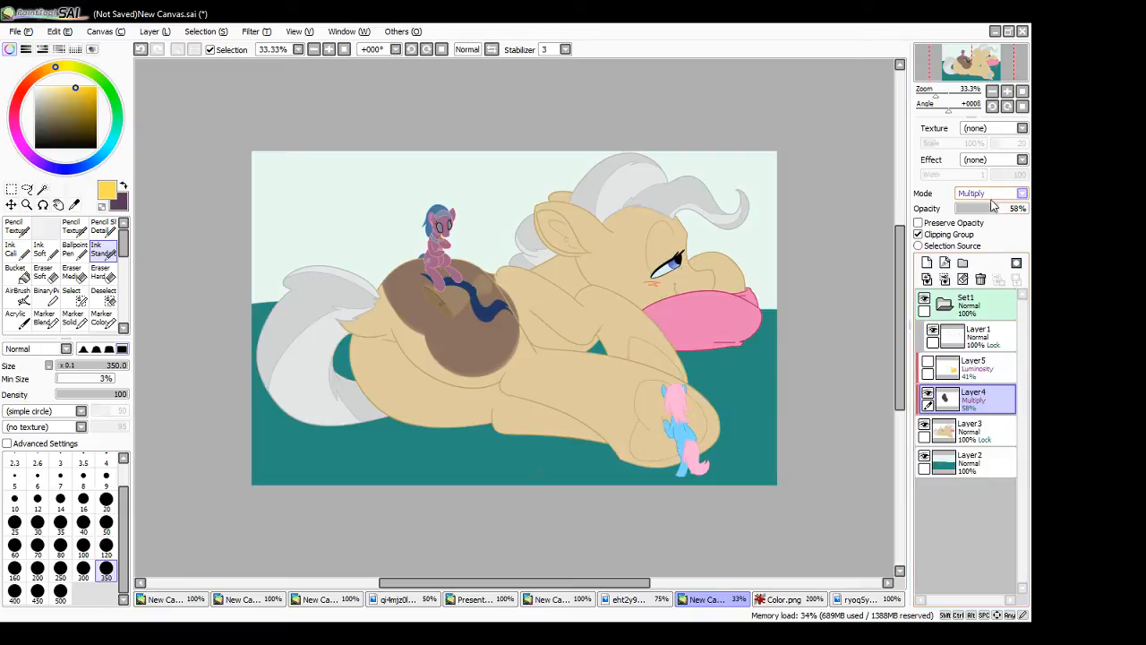
left_click(990, 263)
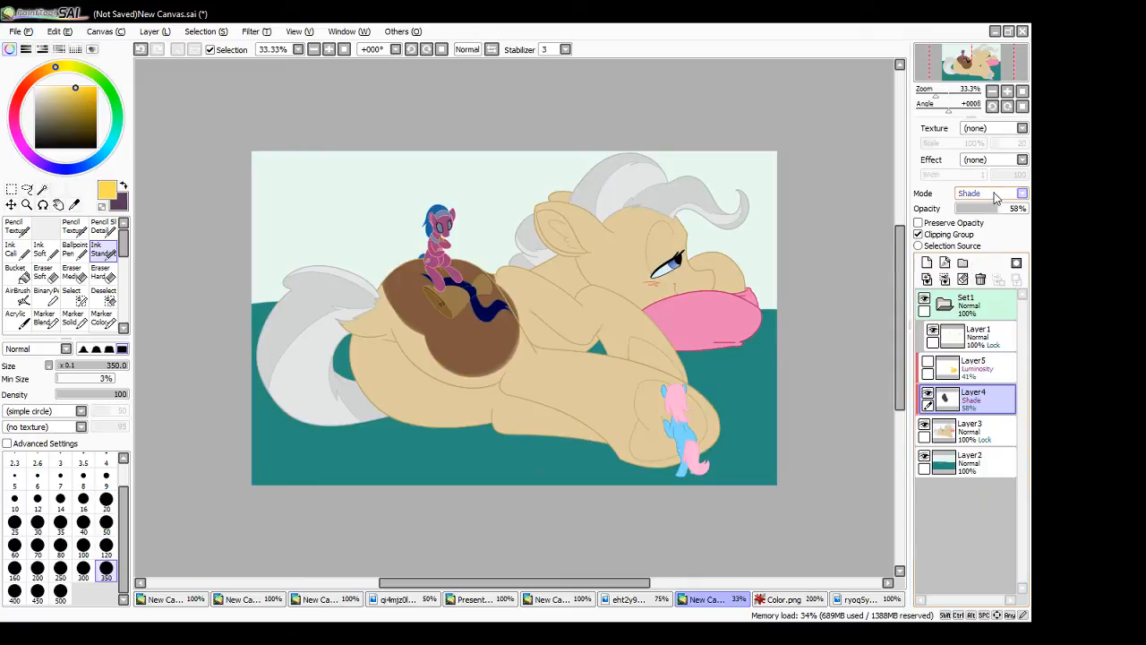
left_click(982, 220)
left_click(992, 196)
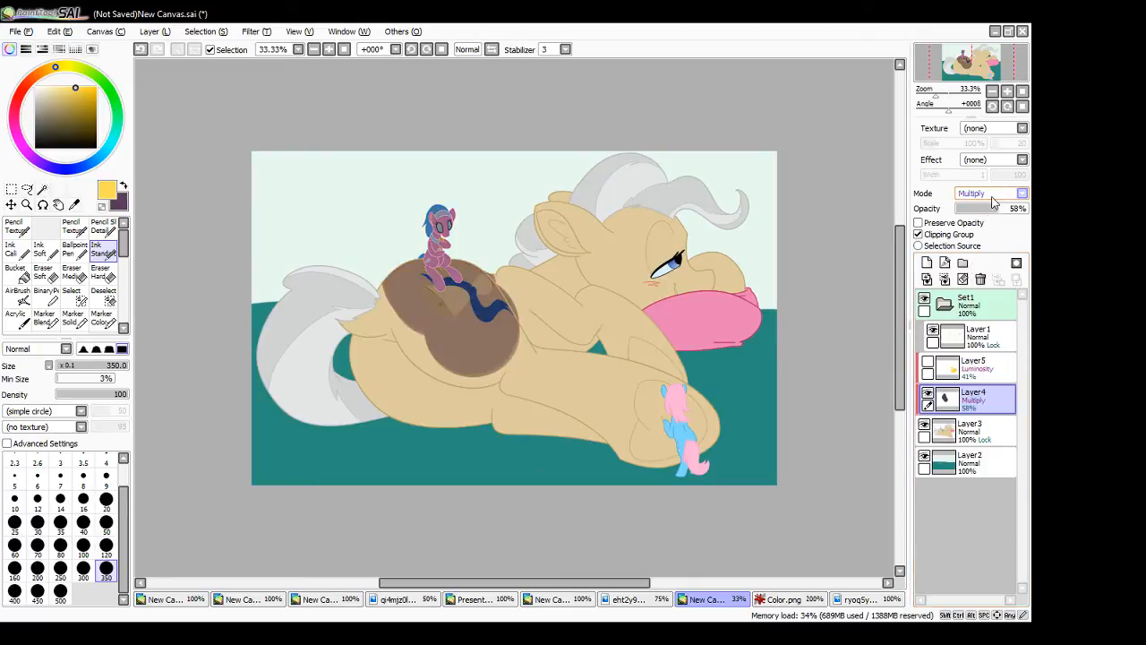
left_click(985, 262)
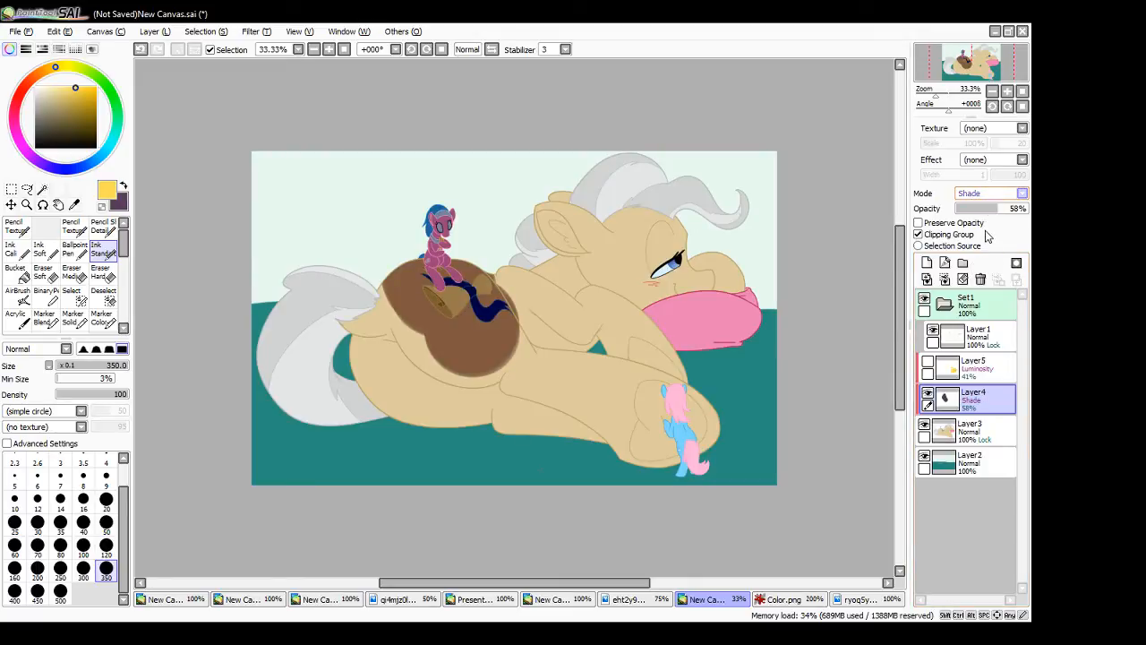
left_click(986, 224)
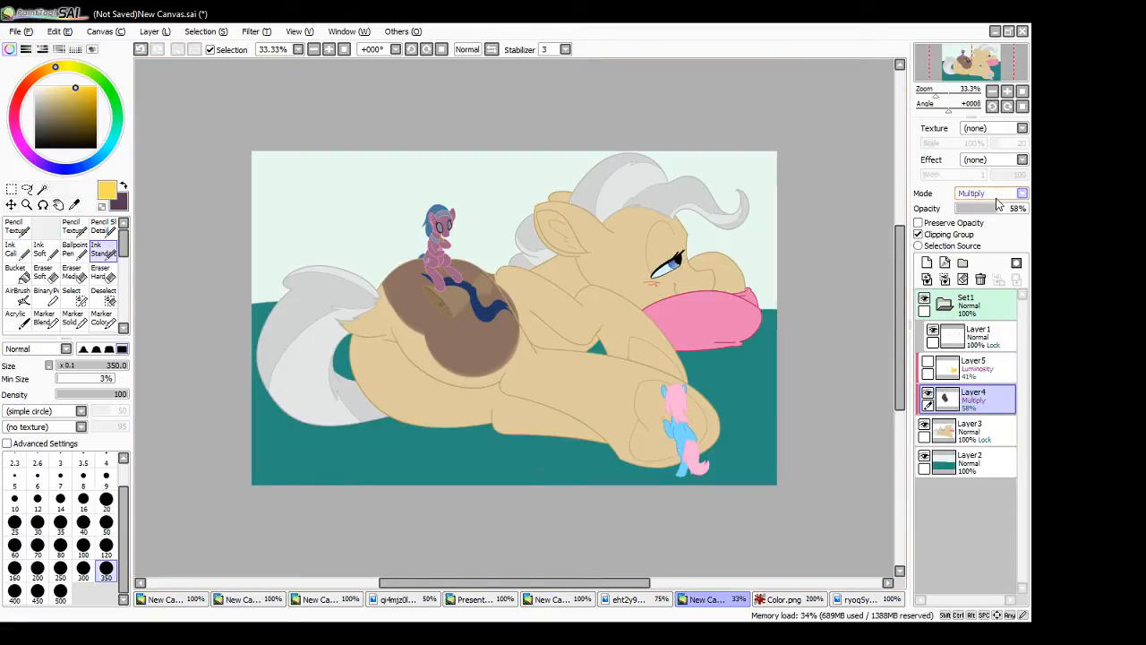
- Set Layer4 to Binary Color and paint a yellow dab and zigzag on the large pony's shoulder and neck
left_click(989, 284)
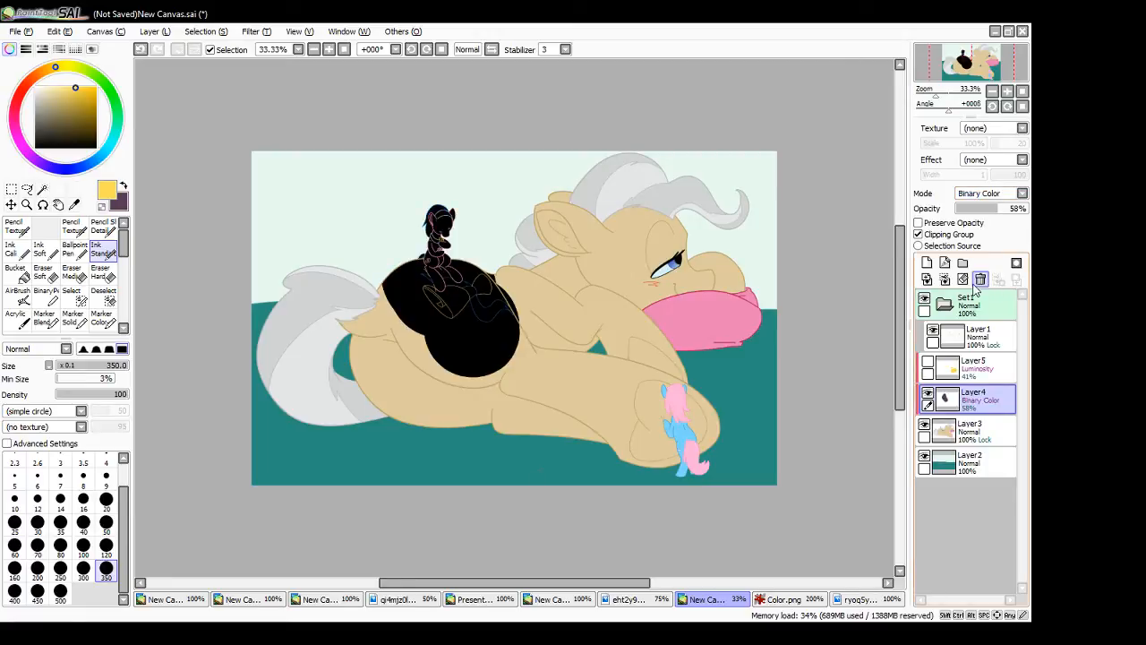
left_click(569, 304)
left_click_drag(620, 295, 638, 327)
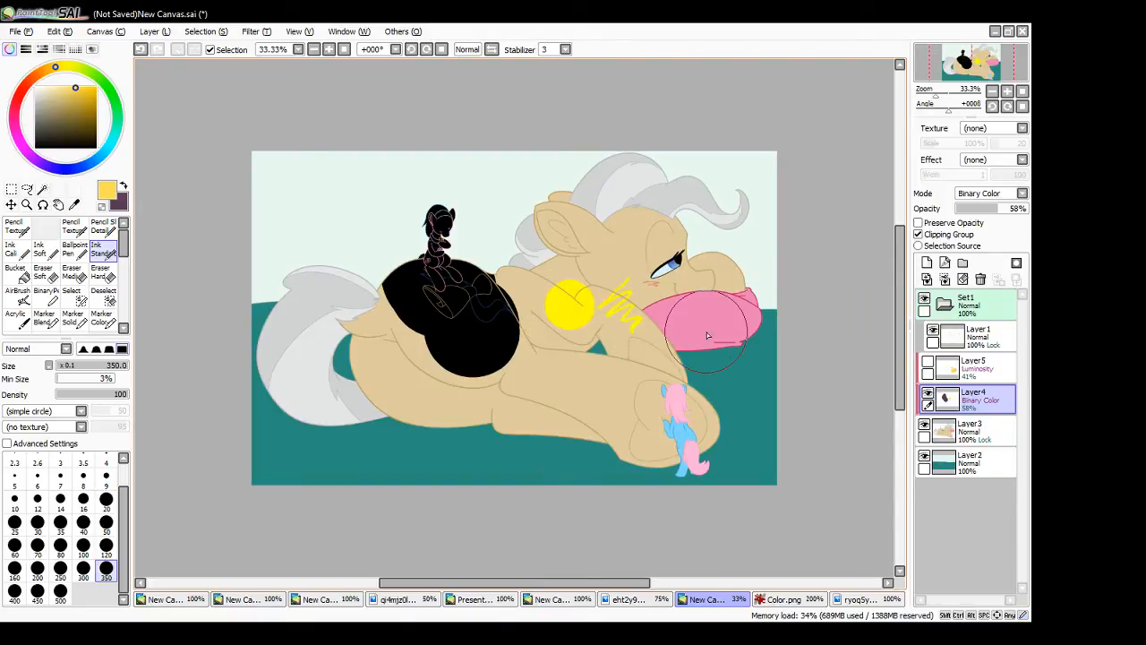
- Try more yellow strokes across the large pony's shoulder, and undo all the yellow test marks on Layer4
mouse_move(475, 344)
left_mouse_down()
mouse_move(521, 319)
mouse_move(543, 328)
mouse_move(542, 372)
left_mouse_up()
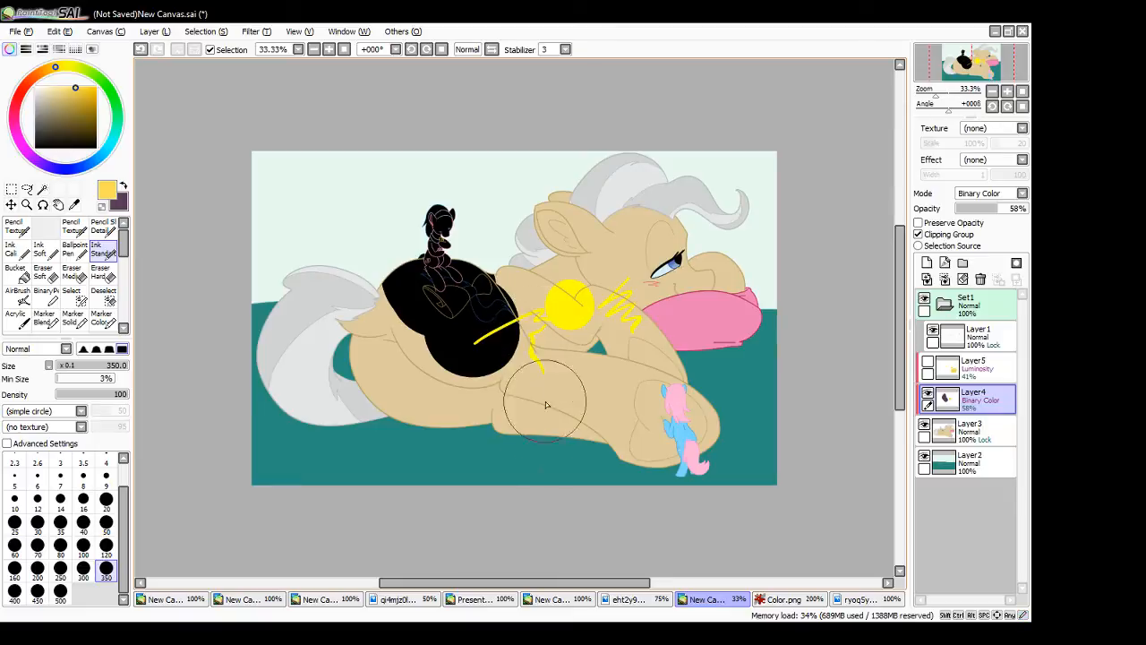
key("ctrl+z")
key("ctrl+z")
key("ctrl+z")
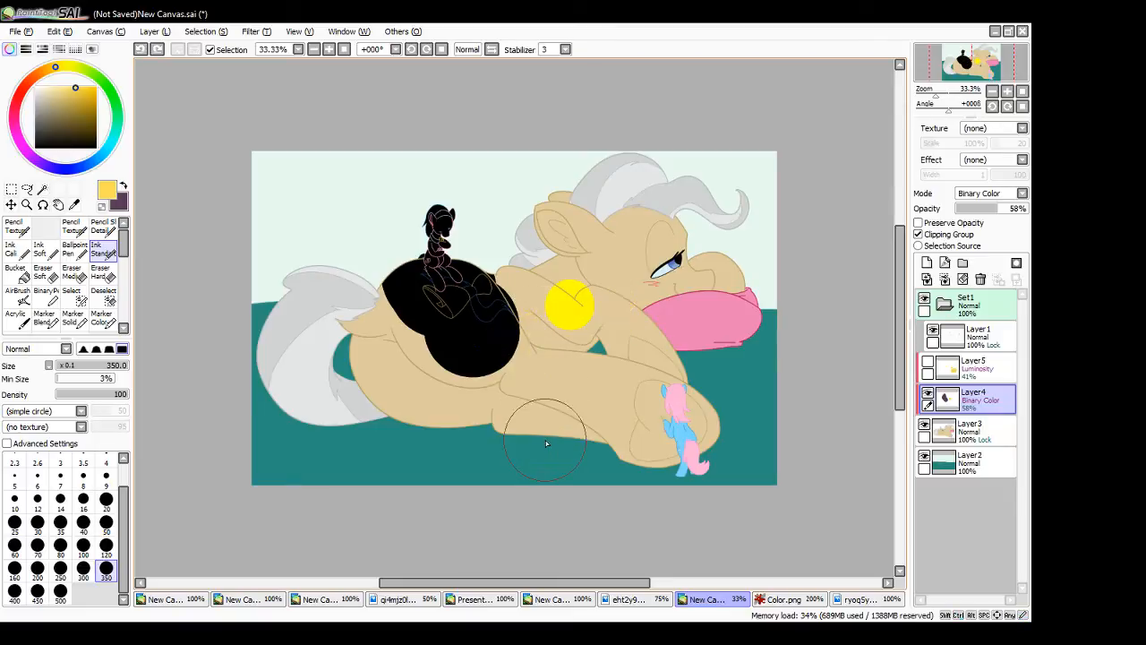
key("ctrl+z")
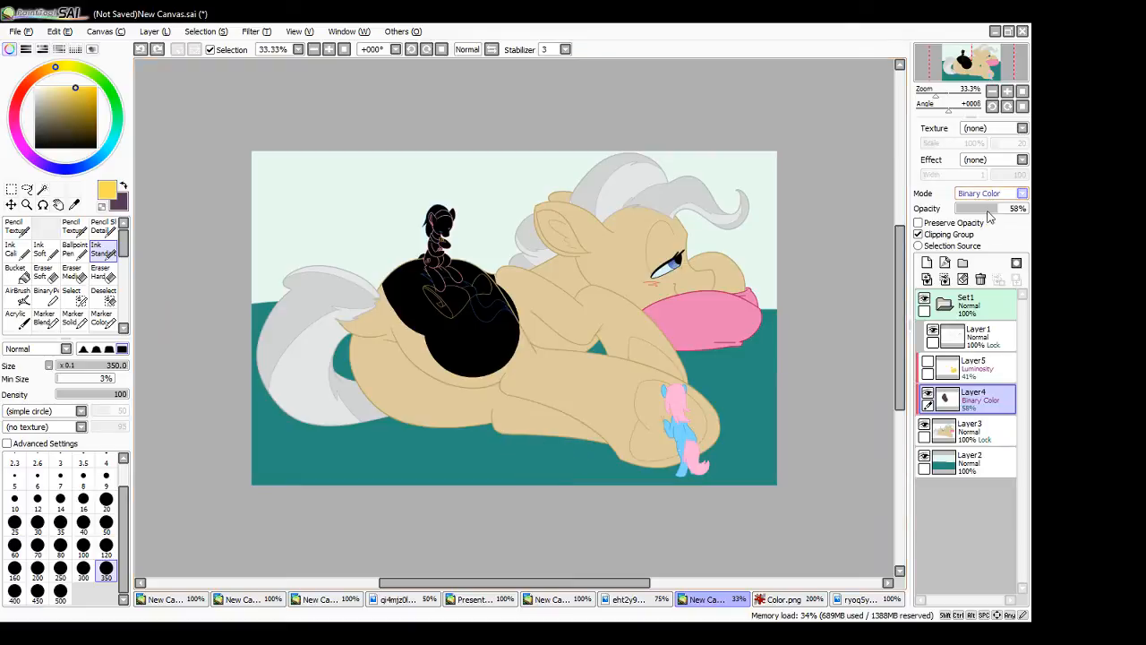
- Try Lumi & Shade and Shade on Layer4, set its blending mode to Multiply, and clear the layer
left_click(987, 276)
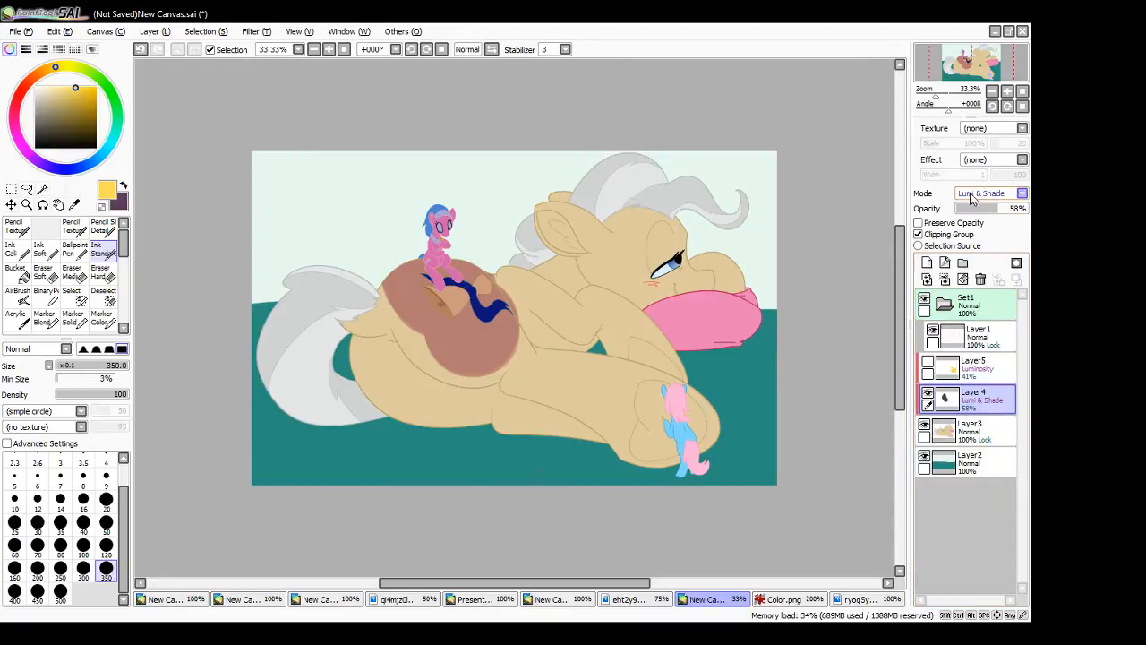
left_click(974, 263)
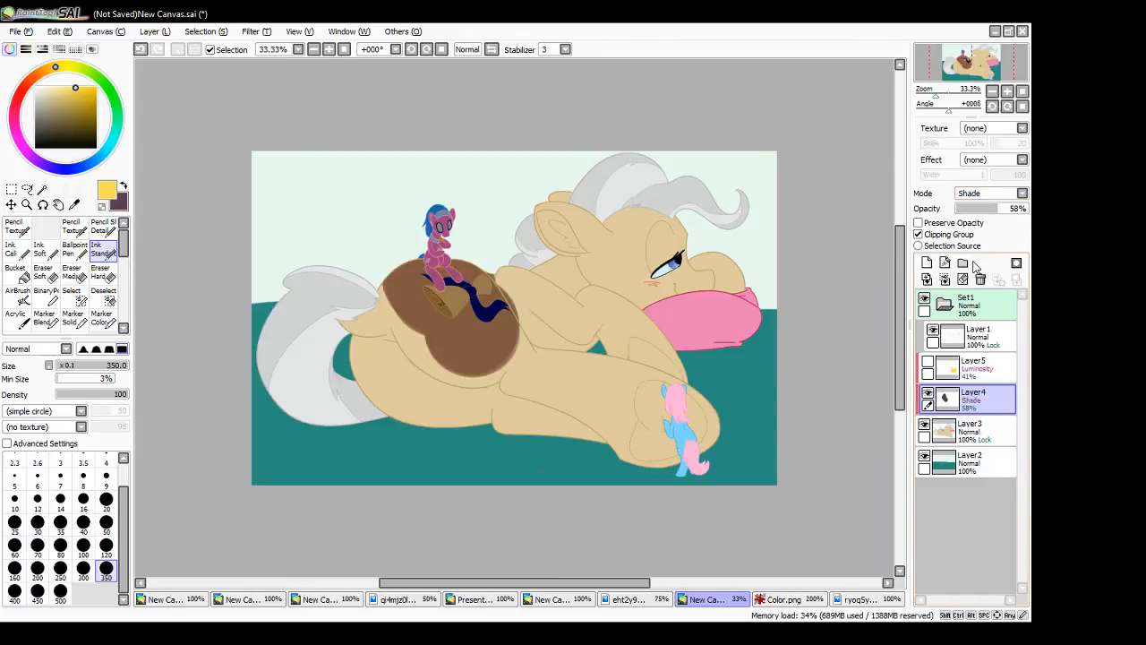
left_click(993, 196)
left_click(987, 218)
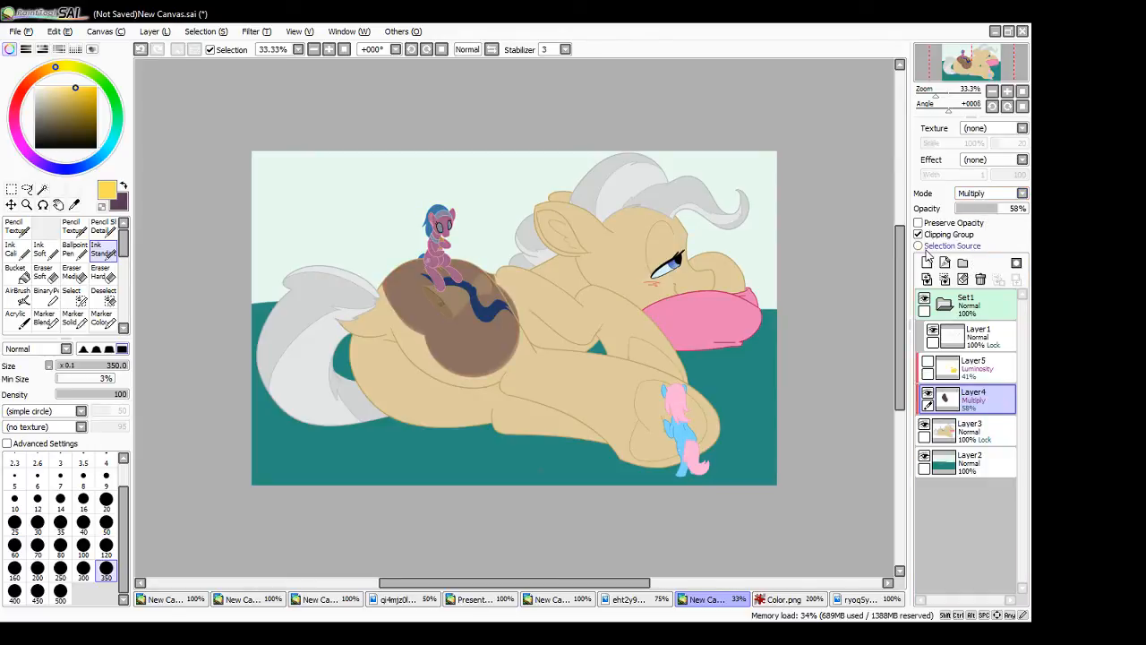
left_click(963, 280)
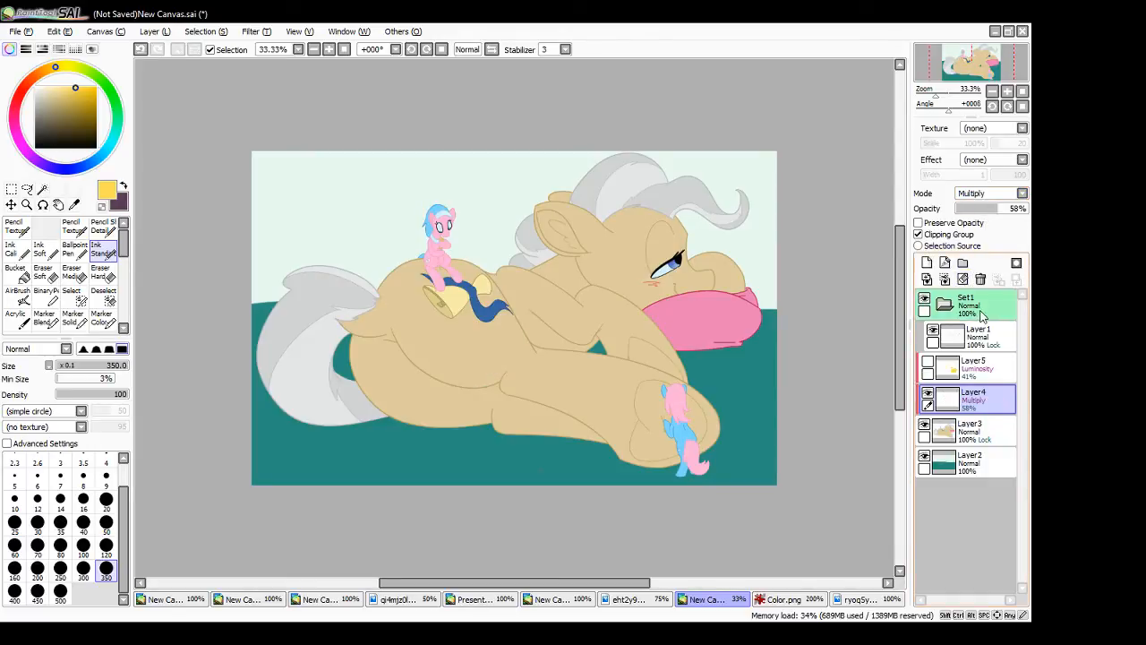
- Create a new layer and place it at the top of the layer stack, above the Set1 folder
left_click(967, 305)
left_click(927, 263)
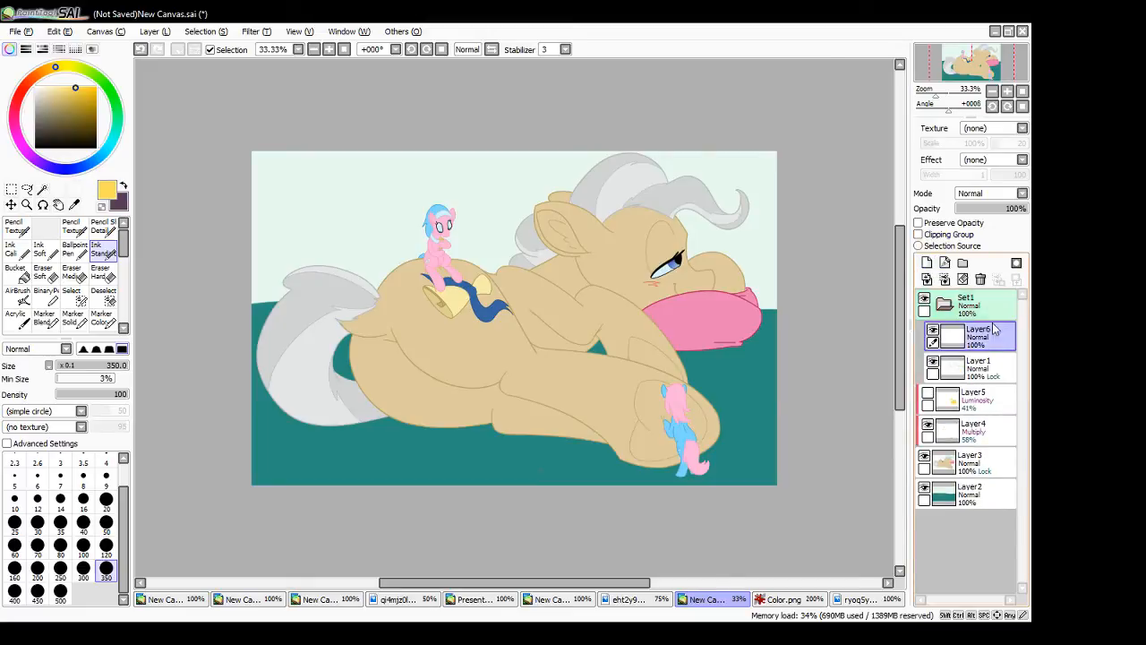
left_click_drag(991, 295, 992, 298)
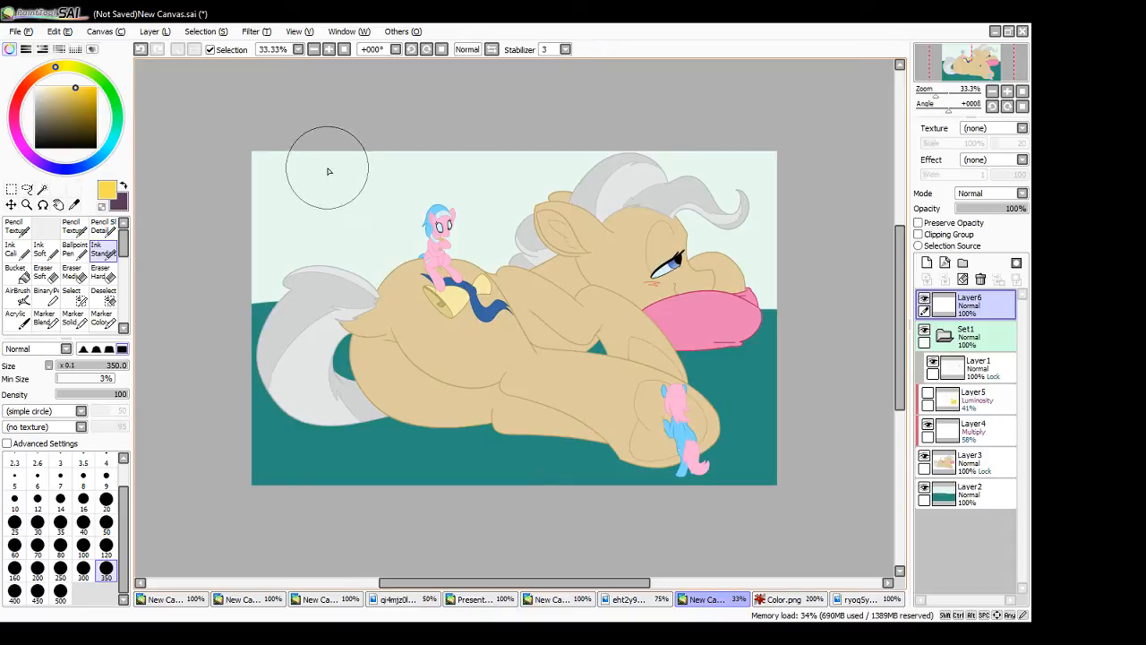
- Draw a yellow arrow slanting down toward the ponies, with light rays spreading around it to mark the light direction
mouse_move(325, 170)
left_mouse_down()
mouse_move(357, 195)
mouse_move(346, 200)
mouse_move(371, 189)
mouse_move(348, 207)
mouse_move(358, 197)
mouse_move(327, 158)
mouse_move(366, 202)
left_mouse_up()
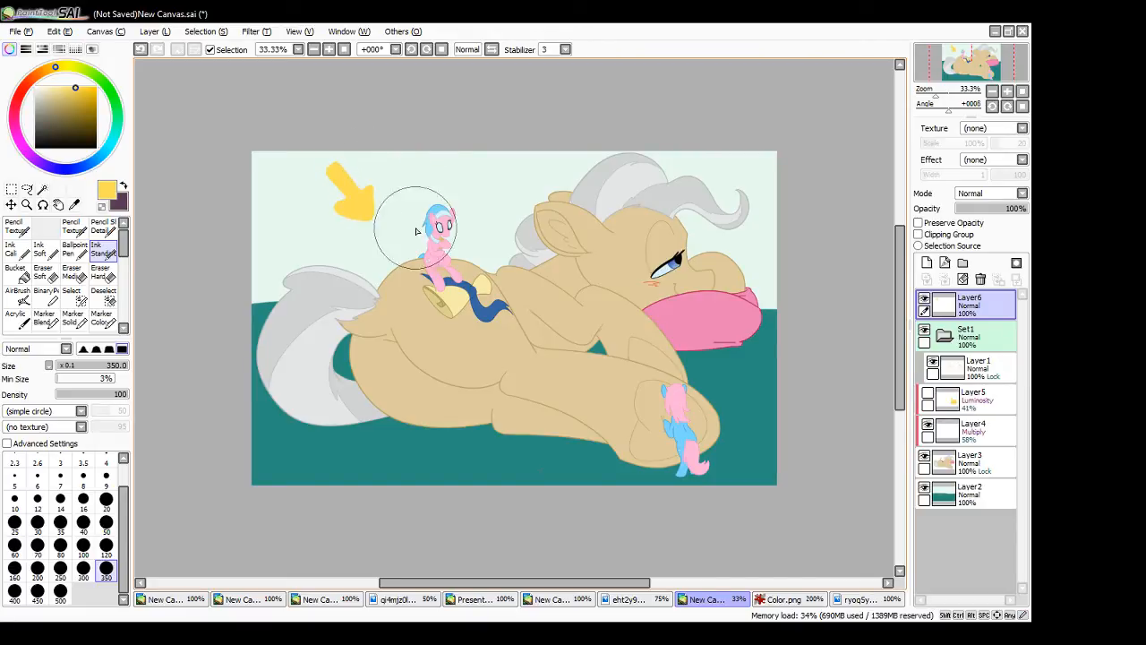
left_click_drag(379, 192, 473, 193)
mouse_move(428, 235)
left_mouse_down()
mouse_move(387, 211)
mouse_move(364, 273)
left_mouse_up()
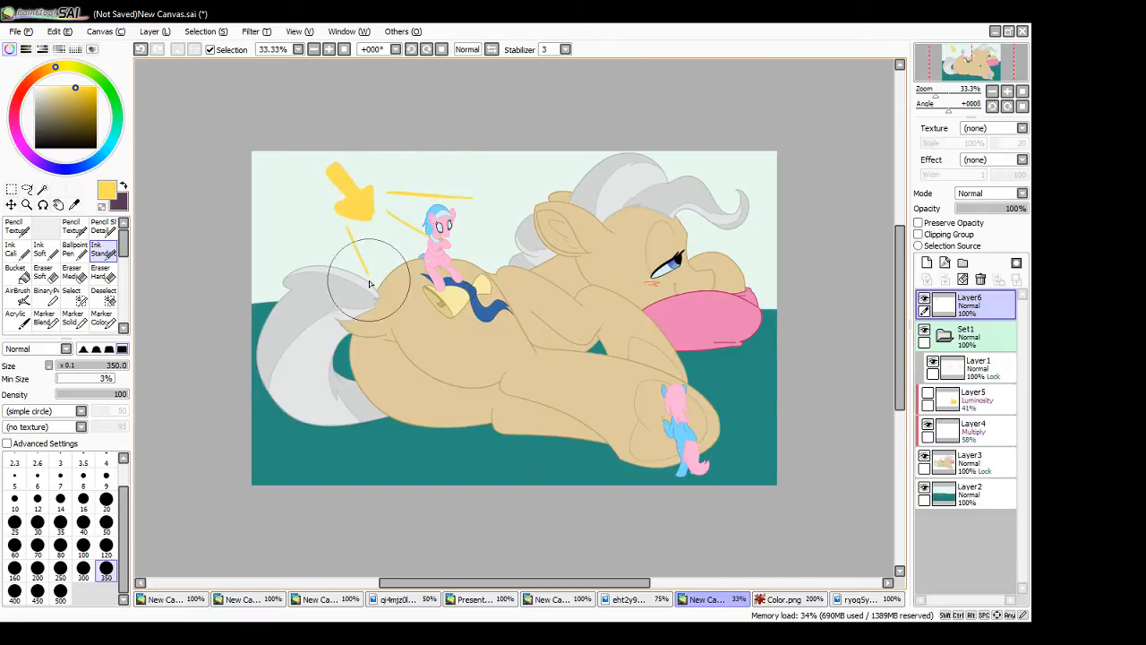
left_click_drag(321, 208, 321, 262)
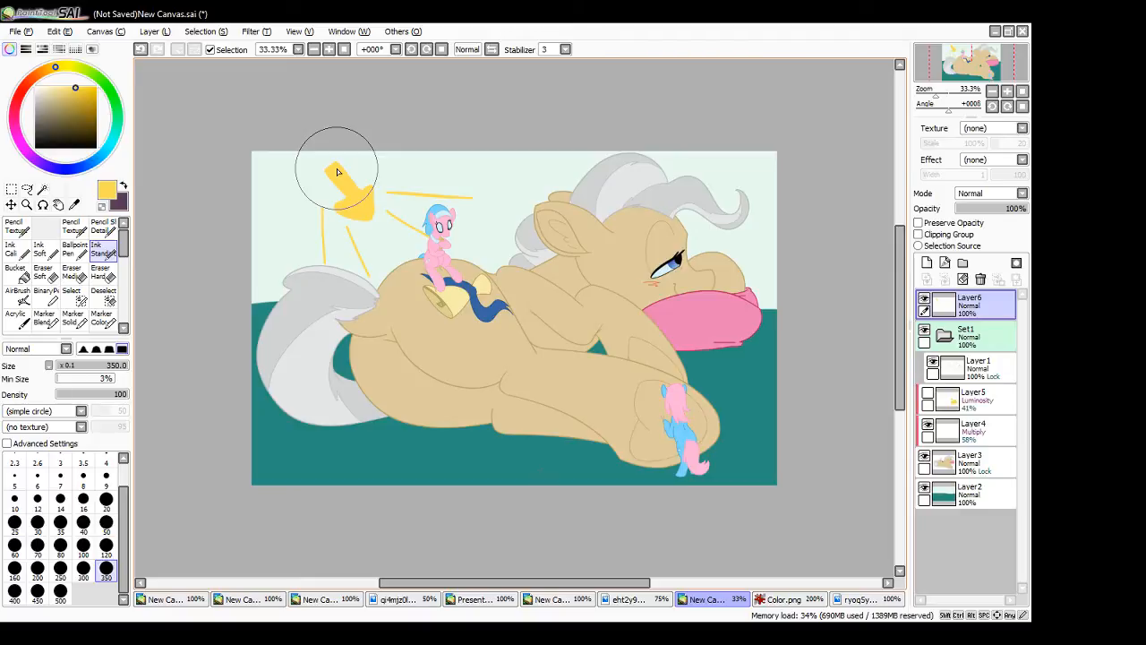
- On Layer4, use the dark purple colour and a size 50 brush to paint a curved shadow beneath the large pony's rump
left_click(985, 435)
left_click(123, 187)
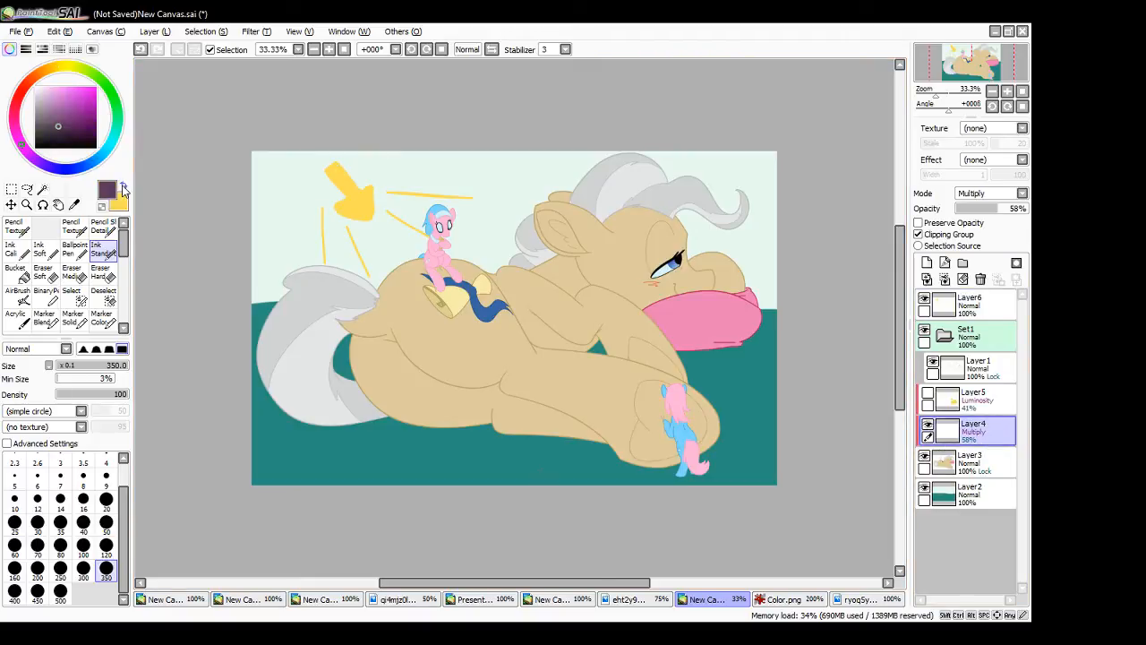
left_click(330, 50)
left_click(329, 50)
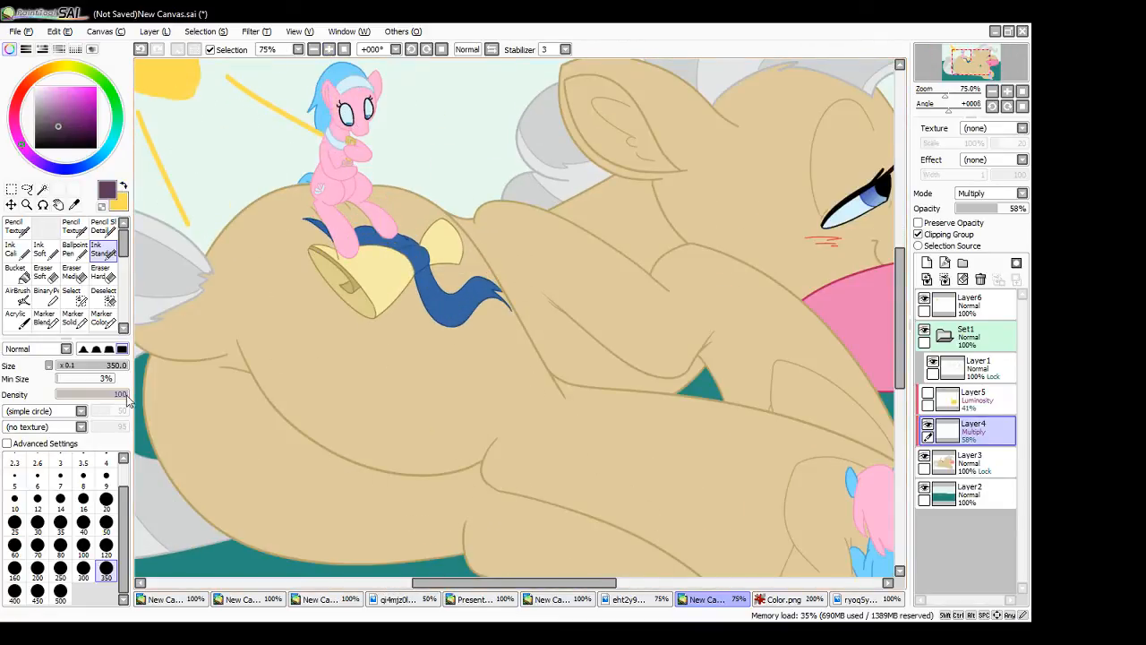
left_click(106, 522)
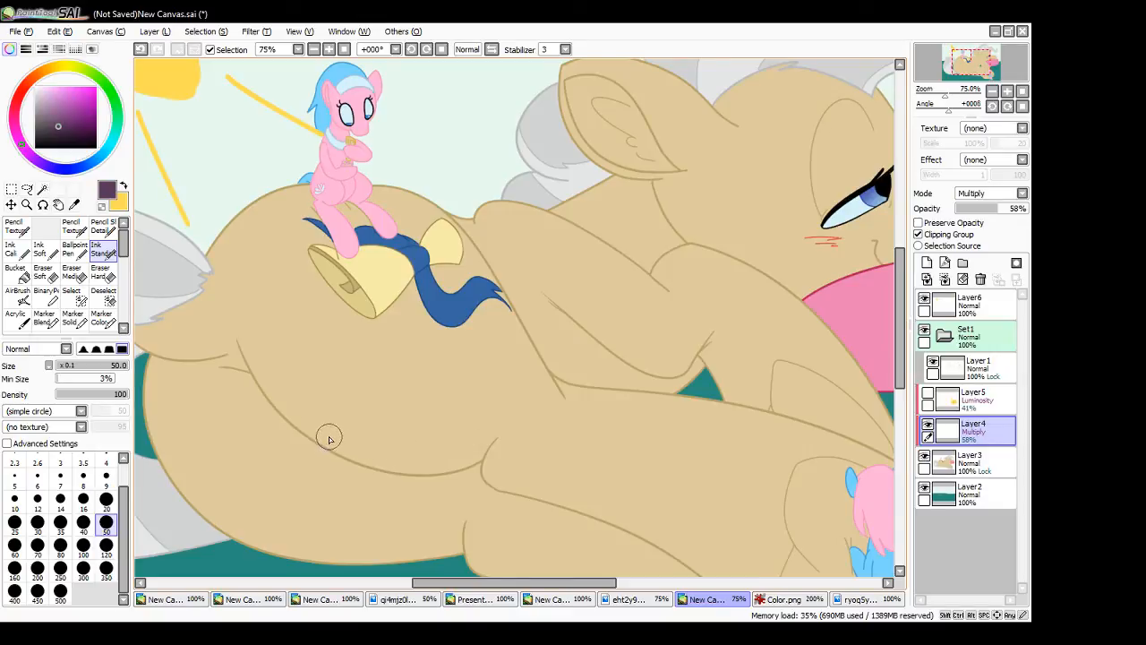
mouse_move(251, 376)
left_mouse_down()
mouse_move(331, 438)
mouse_move(455, 431)
mouse_move(504, 356)
mouse_move(497, 395)
mouse_move(508, 313)
mouse_move(531, 359)
left_mouse_up()
left_click_drag(507, 301, 557, 391)
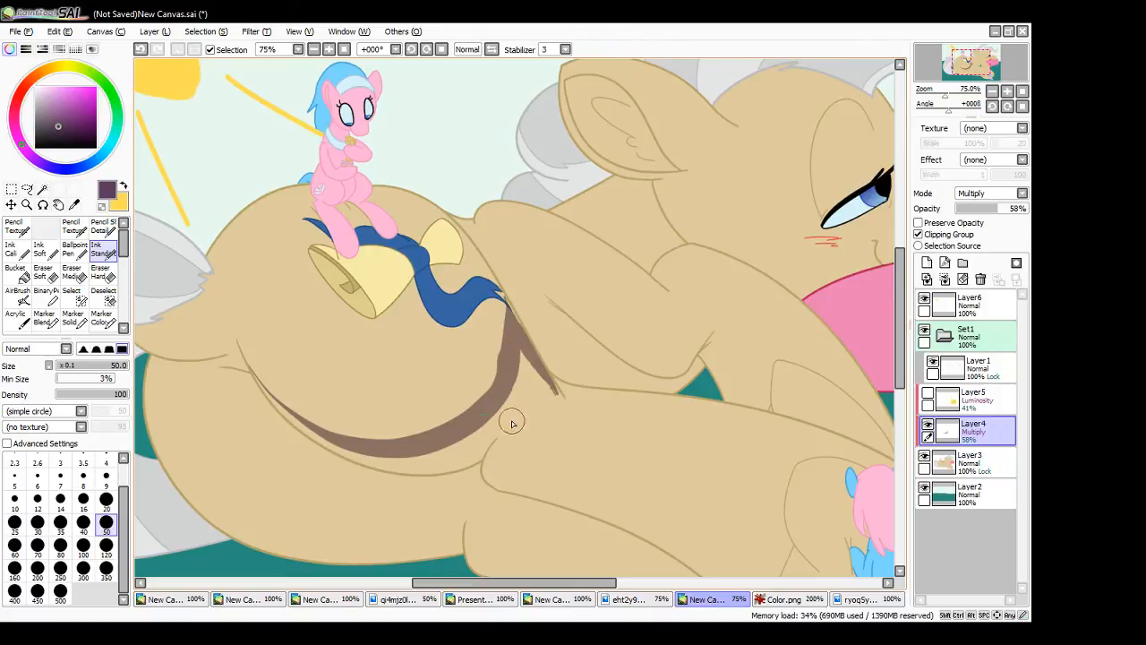
mouse_move(252, 383)
left_mouse_down()
mouse_move(342, 459)
mouse_move(415, 473)
mouse_move(441, 460)
mouse_move(417, 459)
mouse_move(470, 446)
mouse_move(461, 453)
mouse_move(513, 384)
mouse_move(521, 345)
mouse_move(497, 417)
left_mouse_up()
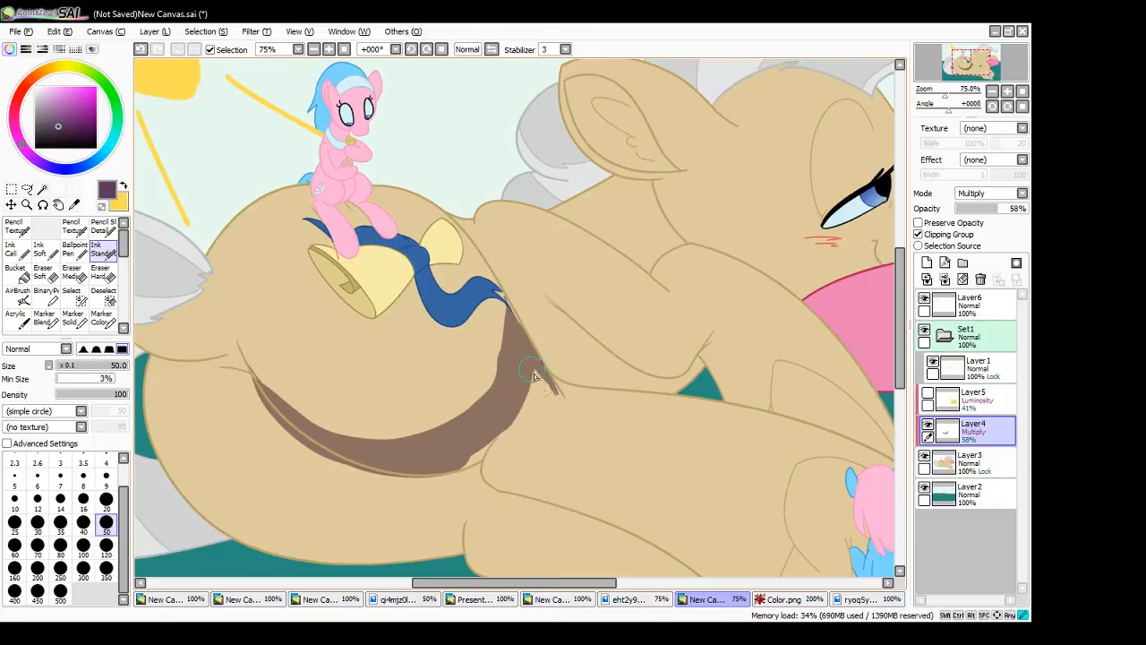
- Extend the rump shadow into the belly crease and refine its tapered tip along the thigh line
mouse_move(534, 377)
left_mouse_down()
mouse_move(461, 462)
mouse_move(510, 411)
mouse_move(550, 392)
mouse_move(529, 376)
mouse_move(527, 345)
mouse_move(508, 354)
mouse_move(507, 308)
mouse_move(550, 381)
left_mouse_up()
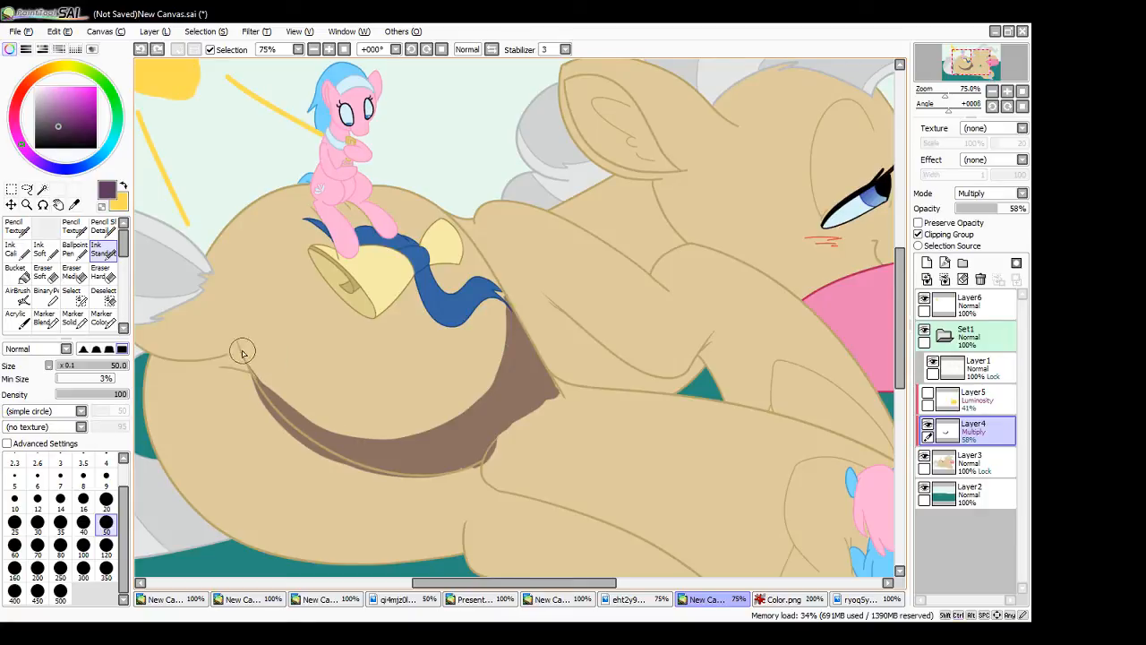
left_click_drag(242, 352, 333, 447)
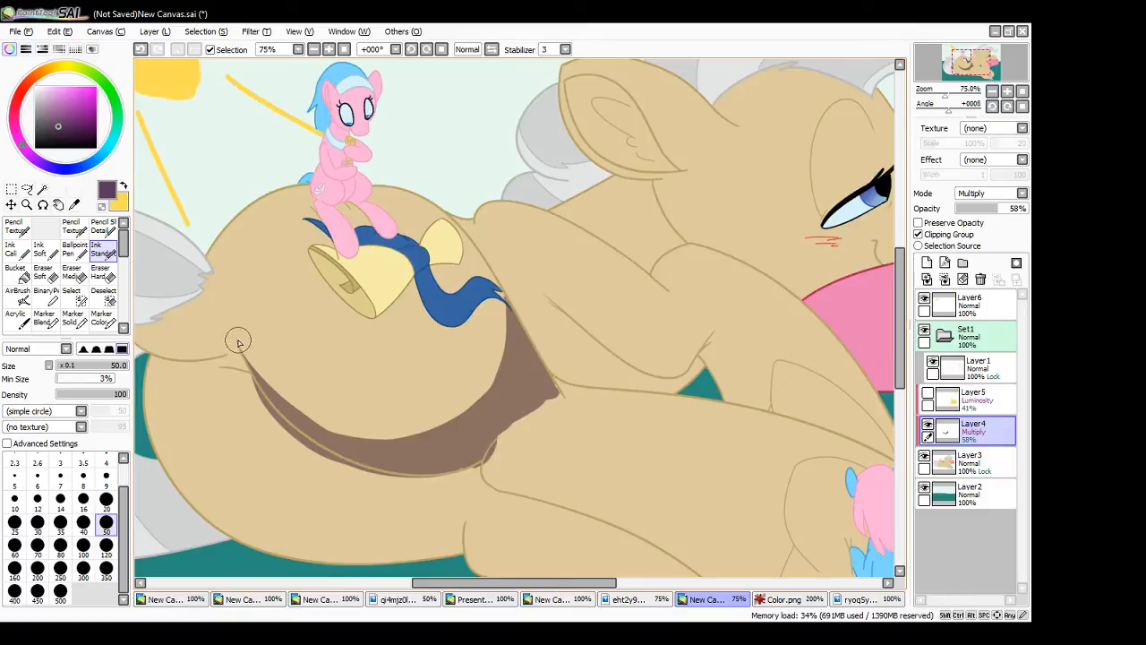
key("ctrl+z")
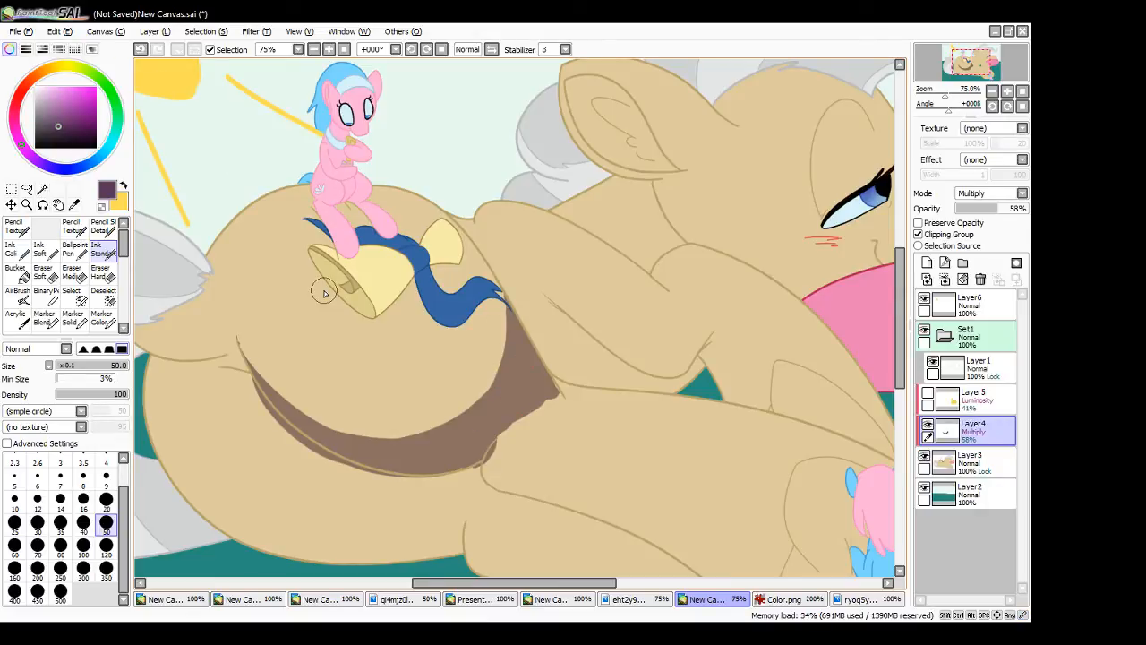
left_click_drag(463, 471, 469, 475)
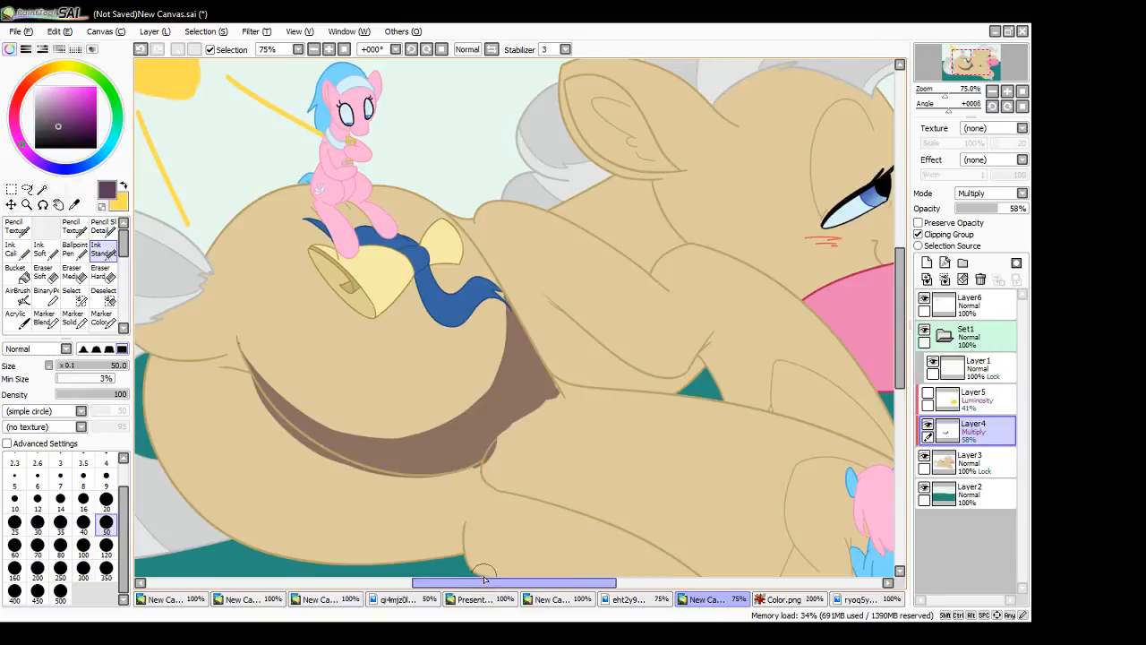
- Outline a rounded lit area with a curved shadow edge at the back of the large pony's haunch, below the tail
left_click_drag(484, 586, 458, 590)
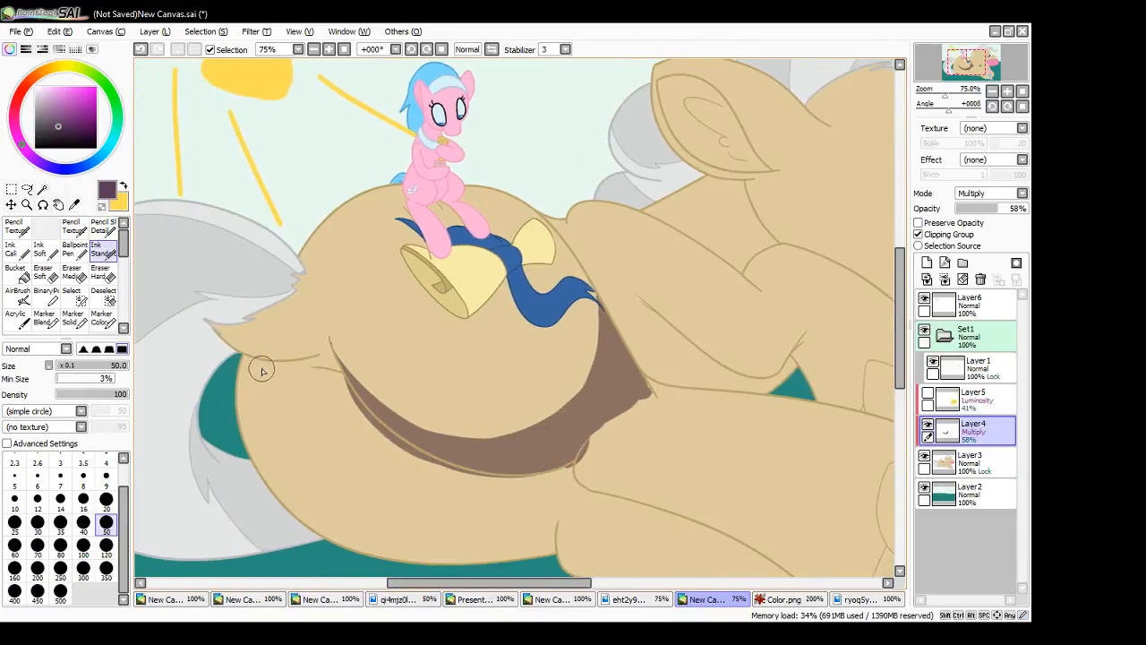
mouse_move(273, 377)
left_mouse_down()
mouse_move(289, 421)
mouse_move(266, 450)
mouse_move(381, 557)
left_mouse_up()
key("ctrl+z")
key("ctrl+y")
key("ctrl+z")
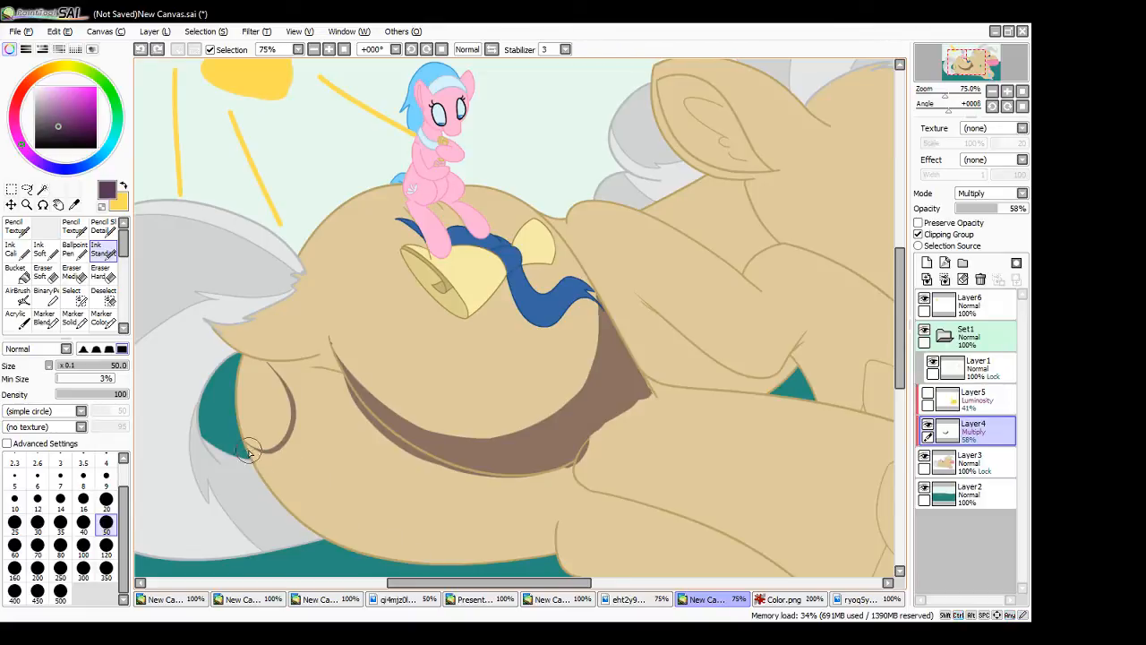
- Paint shadow bands along the lower edge of the large pony's haunch and a thin line under the tail base
left_click_drag(249, 446, 359, 536)
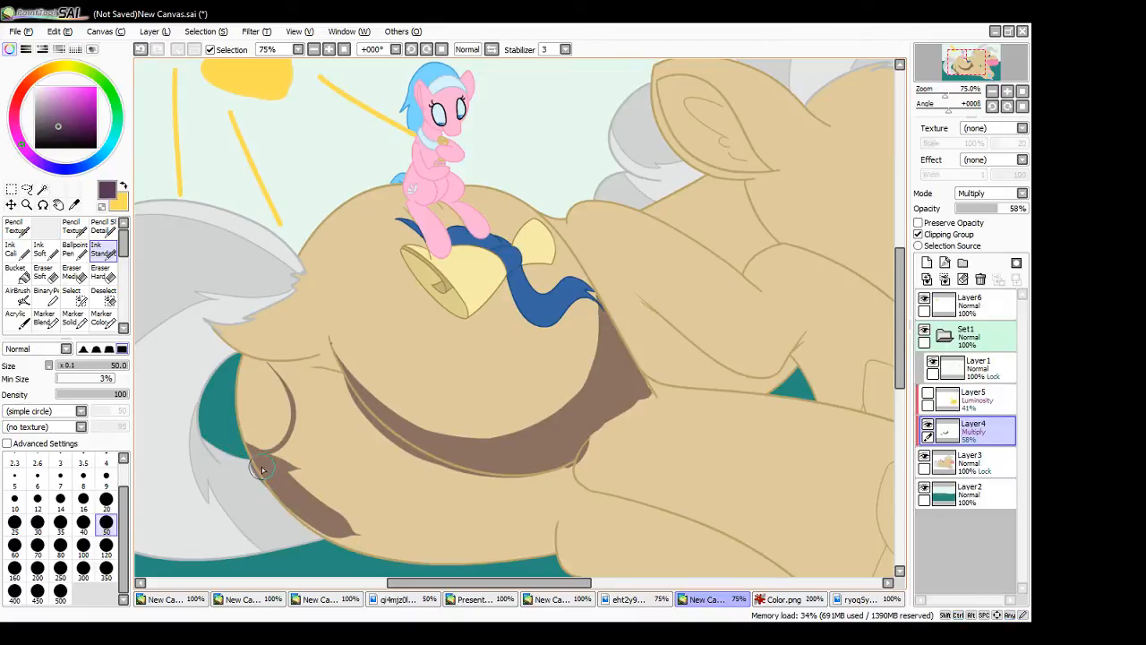
key("ctrl+z")
mouse_move(256, 462)
left_mouse_down()
mouse_move(403, 553)
mouse_move(453, 553)
left_mouse_up()
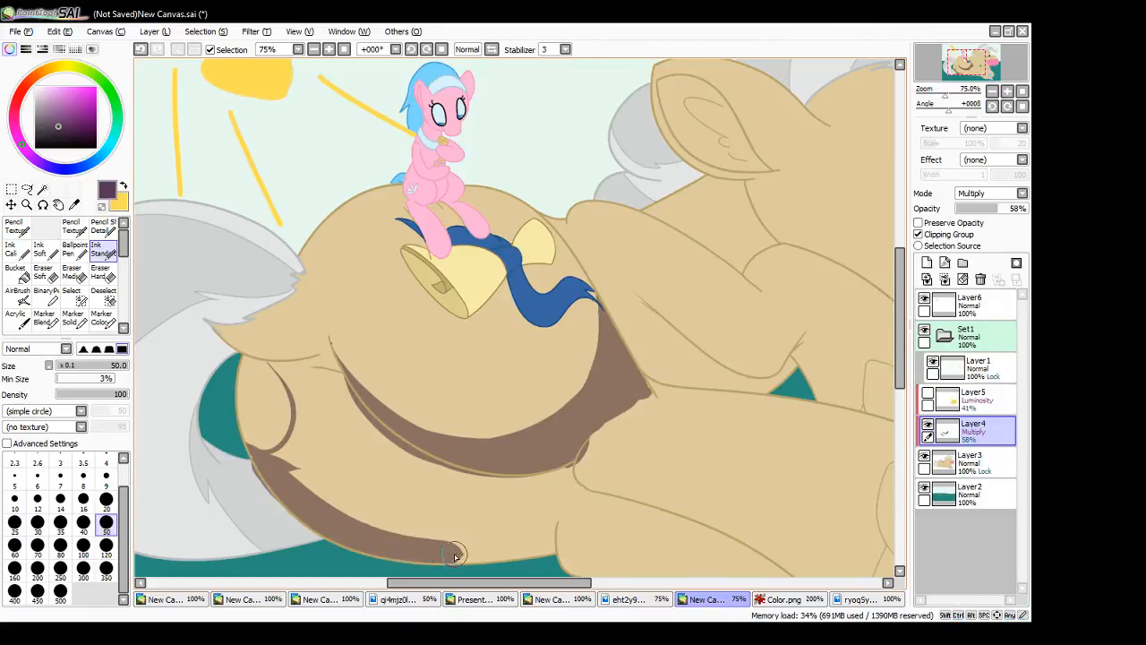
left_click_drag(290, 473, 426, 500)
left_click_drag(269, 362, 330, 370)
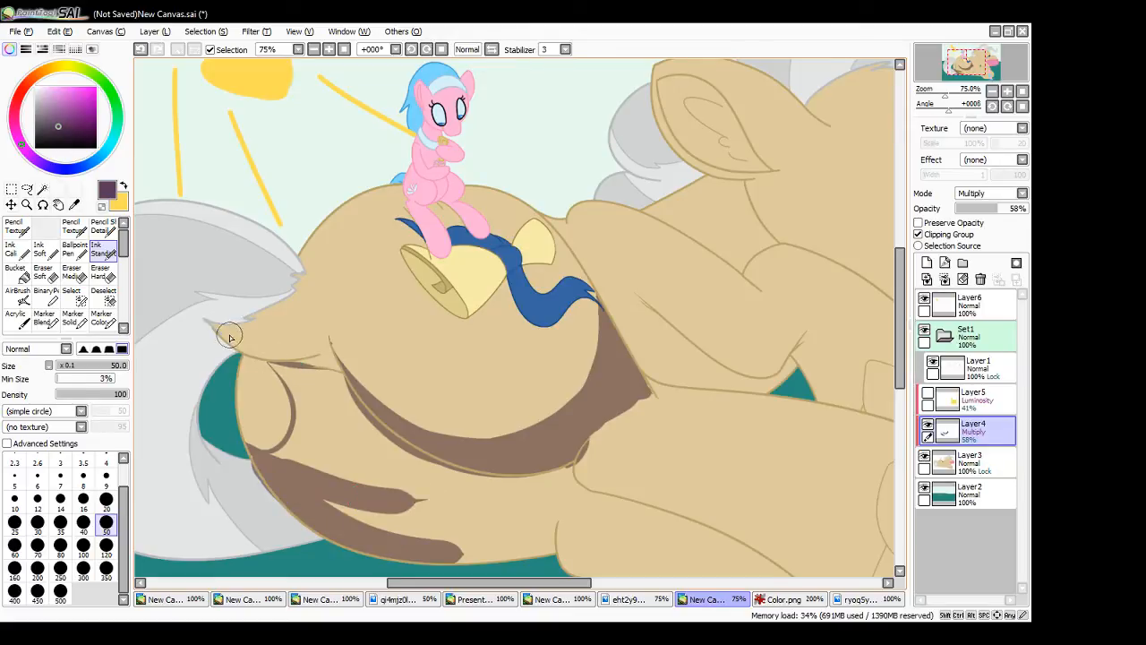
- Shade the underside of the tail base and carry the shadow down between the haunch and the rump
left_click_drag(211, 326, 293, 361)
key("ctrl+z")
mouse_move(215, 327)
left_mouse_down()
mouse_move(299, 355)
mouse_move(208, 321)
mouse_move(302, 342)
left_mouse_up()
mouse_move(269, 342)
left_mouse_down()
mouse_move(307, 345)
mouse_move(276, 355)
mouse_move(344, 376)
mouse_move(358, 448)
mouse_move(383, 484)
mouse_move(303, 397)
left_mouse_up()
key("ctrl+z")
left_click_drag(271, 362, 320, 406)
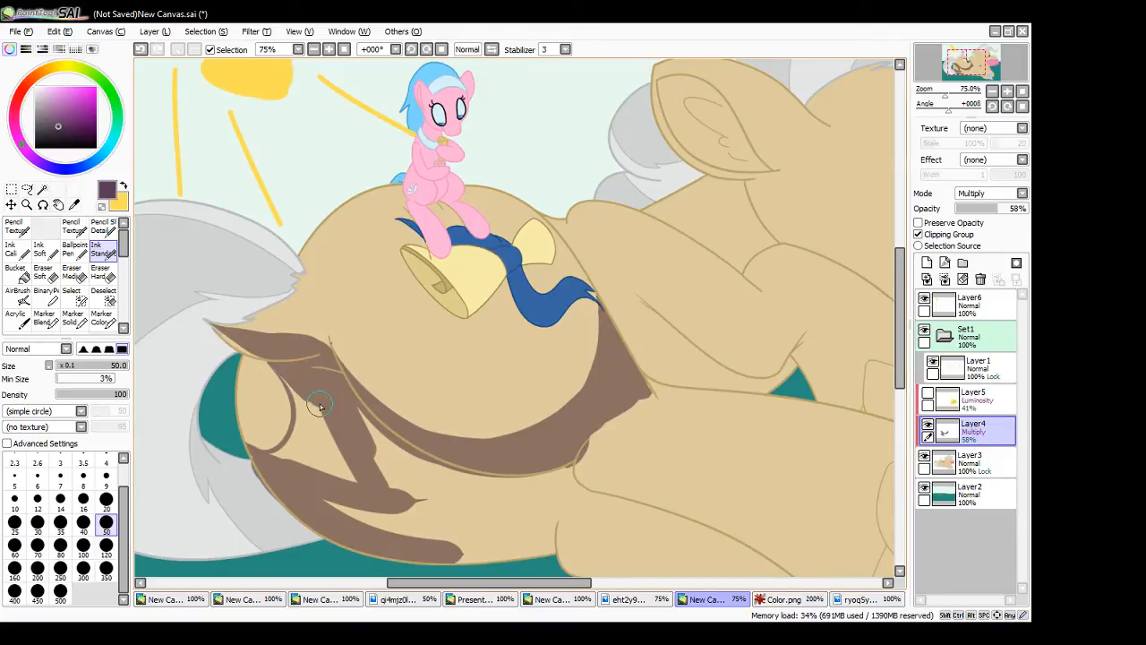
- Fill the rest of the large pony's lower haunch with shadow up to the foreleg, leaving the rounded rear area lit
left_click_drag(900, 292, 899, 233)
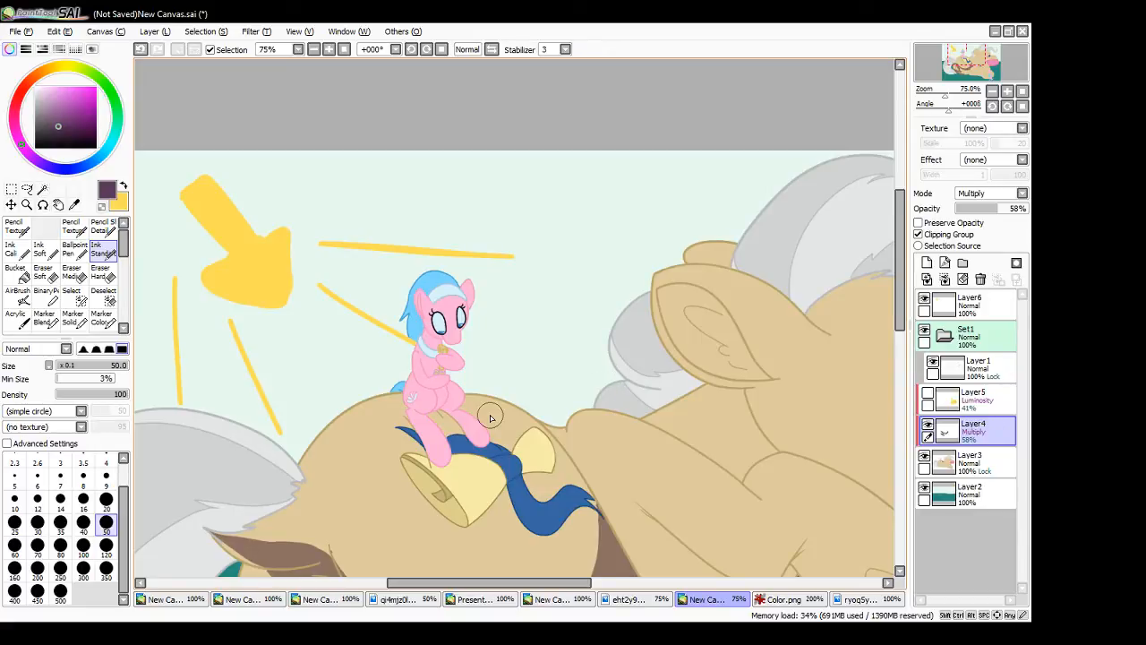
left_click_drag(899, 300, 896, 375)
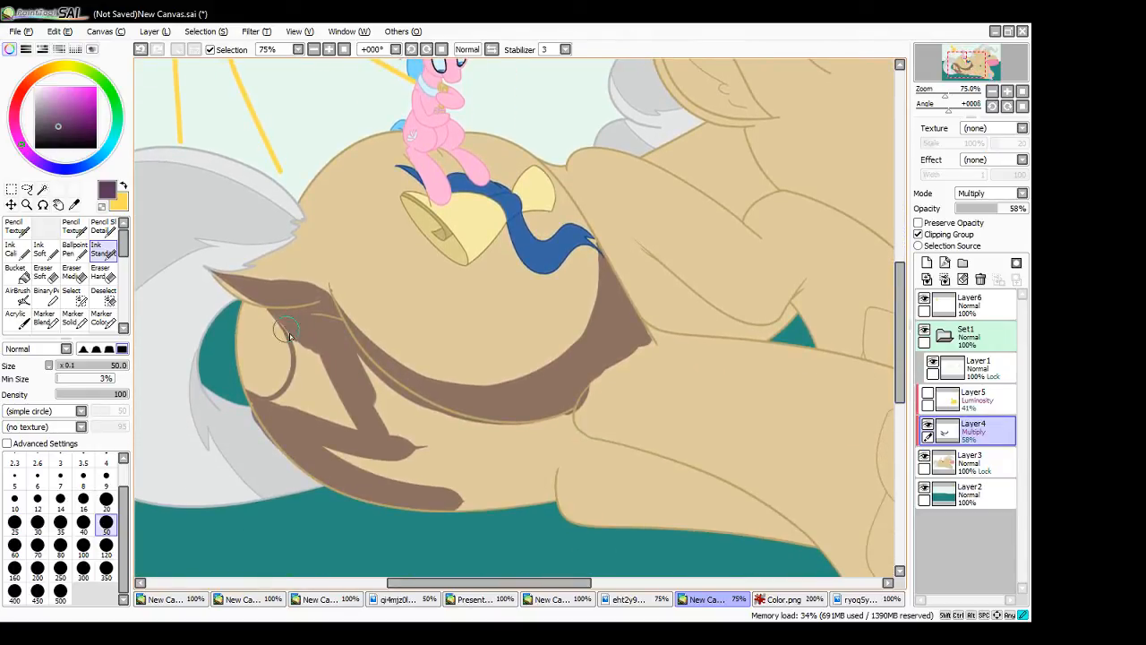
mouse_move(280, 328)
left_mouse_down()
mouse_move(317, 354)
mouse_move(307, 379)
mouse_move(278, 409)
mouse_move(249, 405)
mouse_move(282, 415)
mouse_move(267, 408)
mouse_move(285, 397)
mouse_move(267, 405)
mouse_move(301, 370)
mouse_move(283, 399)
mouse_move(287, 414)
mouse_move(301, 417)
mouse_move(302, 405)
mouse_move(317, 437)
mouse_move(339, 433)
mouse_move(340, 409)
mouse_move(375, 459)
mouse_move(440, 478)
mouse_move(441, 490)
mouse_move(339, 369)
mouse_move(339, 353)
mouse_move(416, 409)
mouse_move(508, 443)
mouse_move(478, 438)
mouse_move(492, 487)
mouse_move(525, 496)
mouse_move(490, 504)
mouse_move(475, 454)
mouse_move(487, 414)
mouse_move(516, 411)
mouse_move(542, 455)
mouse_move(556, 421)
mouse_move(531, 524)
left_mouse_up()
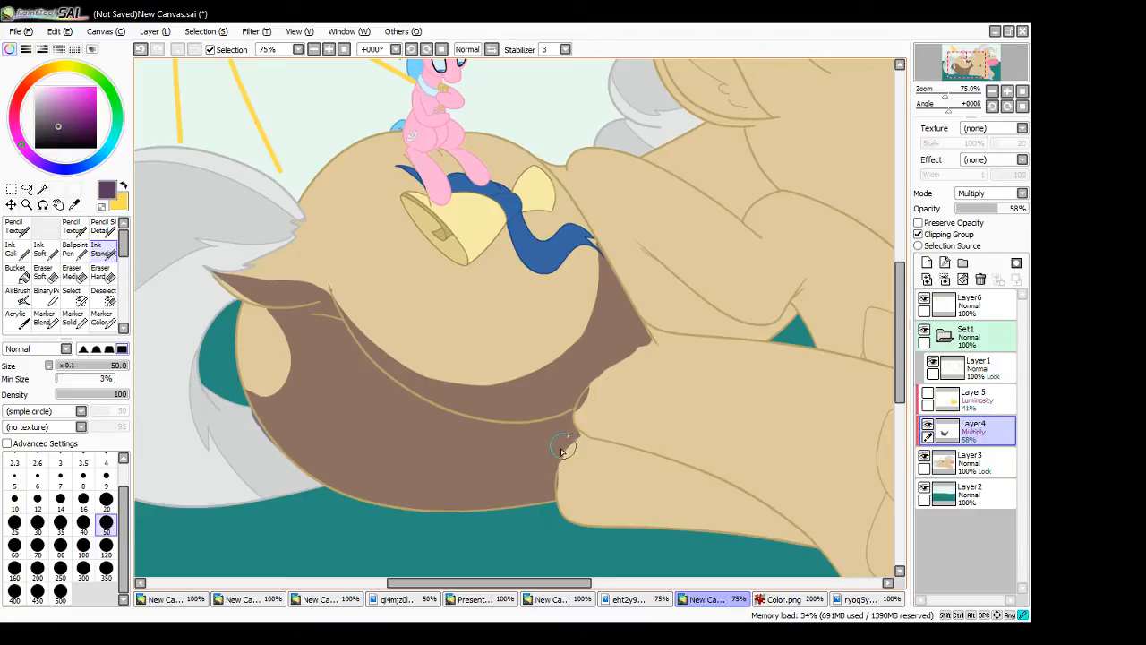
mouse_move(562, 454)
left_mouse_down()
mouse_move(579, 435)
mouse_move(574, 444)
left_mouse_up()
- Outline the shadow on the large pony's tail, with a tapered strand near the top and a band along the outer curve
left_click_drag(529, 584, 481, 584)
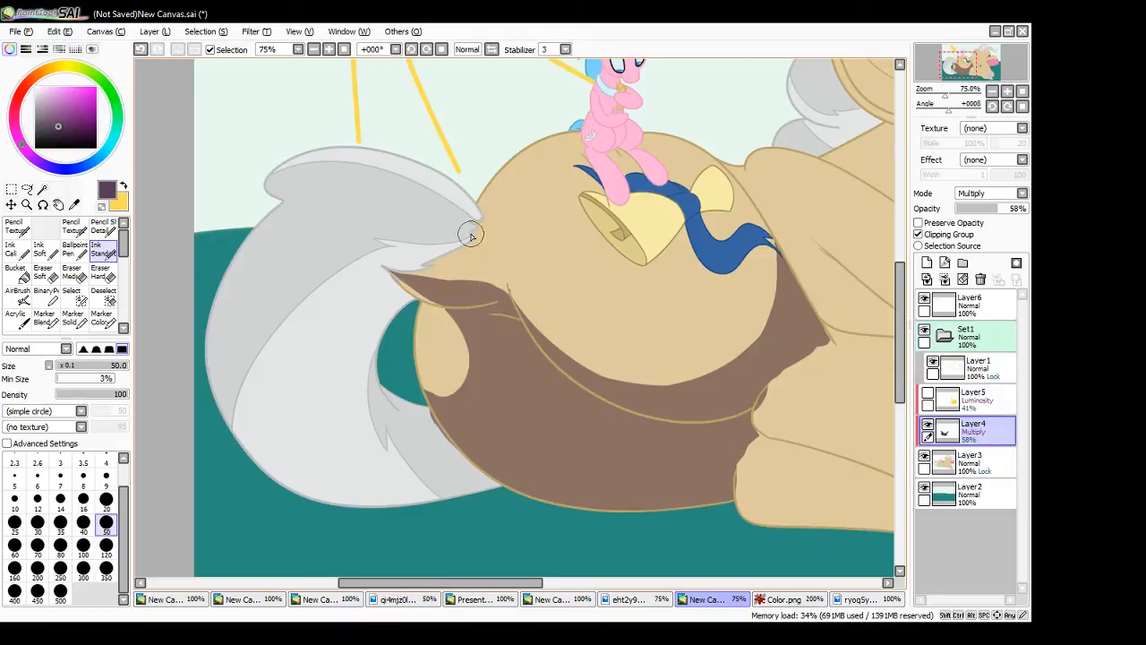
left_click_drag(903, 394, 903, 352)
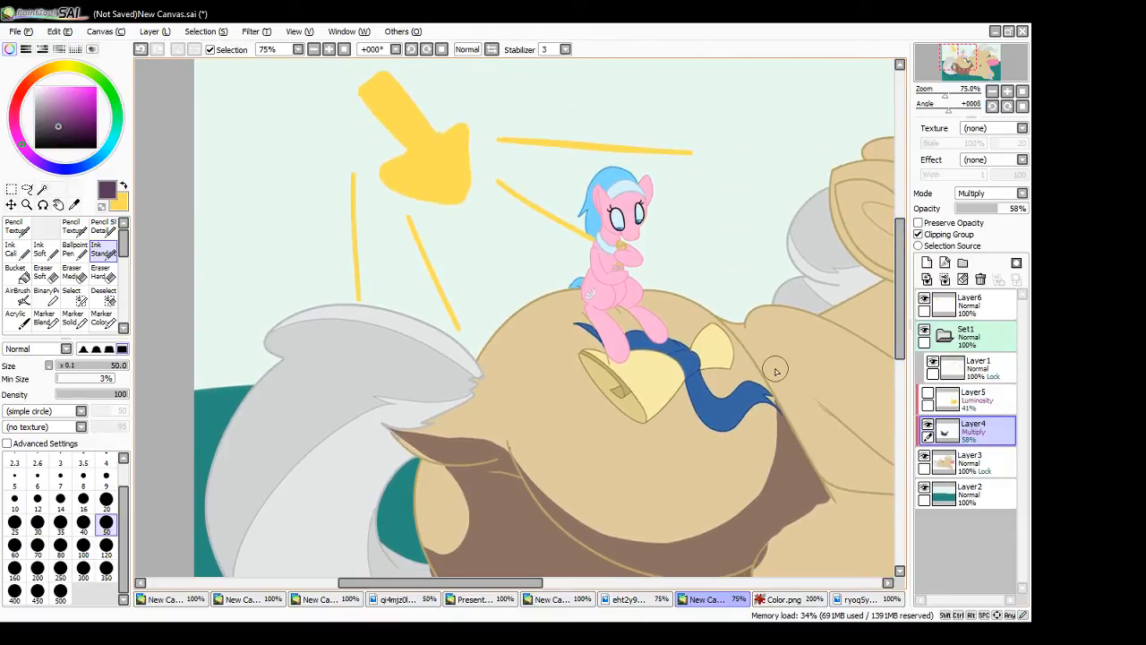
mouse_move(469, 369)
left_mouse_down()
mouse_move(338, 328)
mouse_move(403, 364)
mouse_move(397, 356)
mouse_move(207, 495)
mouse_move(208, 537)
left_mouse_up()
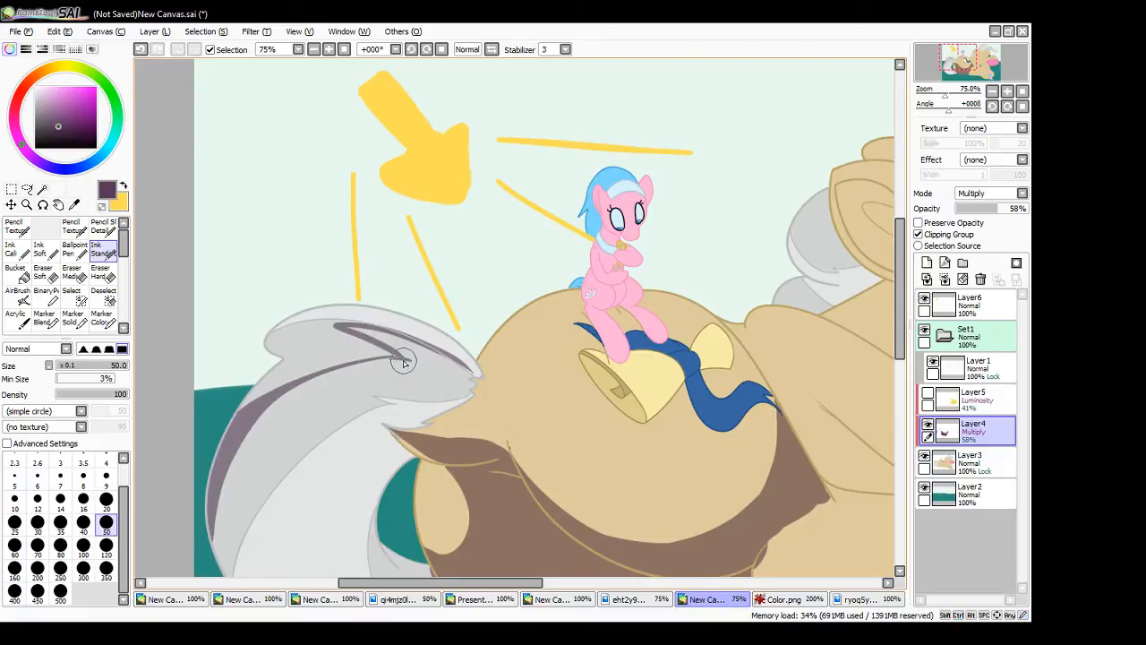
mouse_move(404, 362)
left_mouse_down()
mouse_move(380, 361)
mouse_move(240, 456)
left_mouse_up()
- Fill the tail's darker upper section with shadow down to its root, leaving the topmost lock lit
key("ctrl+z")
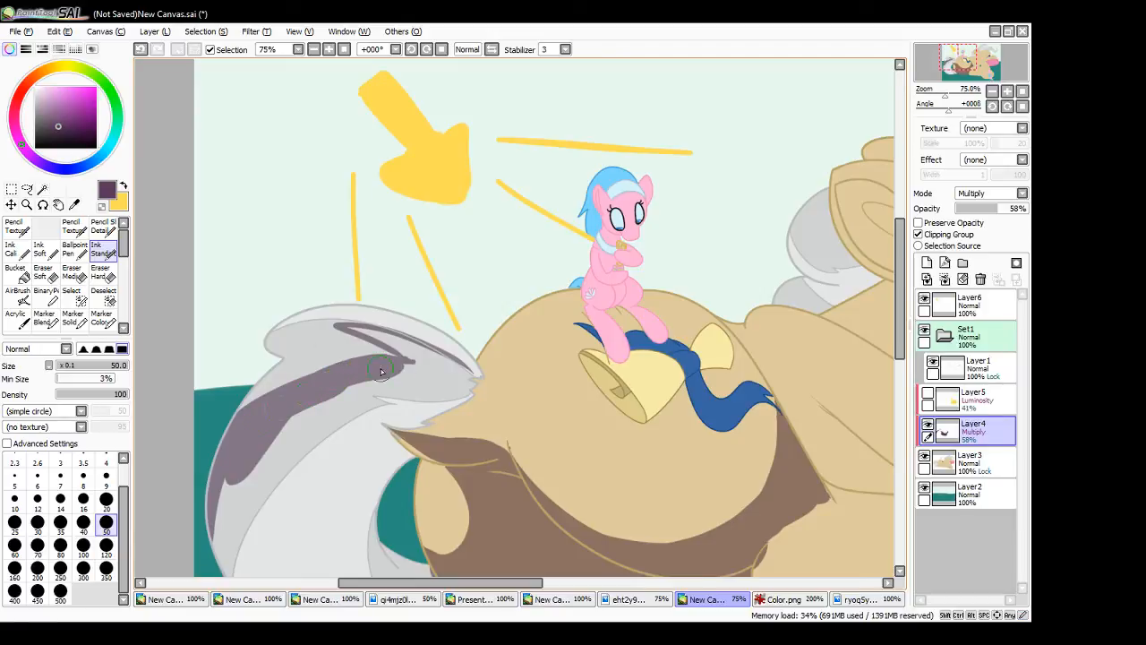
key("ctrl+z")
mouse_move(297, 395)
left_mouse_down()
mouse_move(394, 366)
mouse_move(364, 369)
mouse_move(285, 428)
left_mouse_up()
key("ctrl+z")
mouse_move(356, 386)
left_mouse_down()
mouse_move(249, 448)
mouse_move(406, 426)
mouse_move(354, 413)
mouse_move(426, 416)
mouse_move(413, 406)
mouse_move(440, 378)
left_mouse_up()
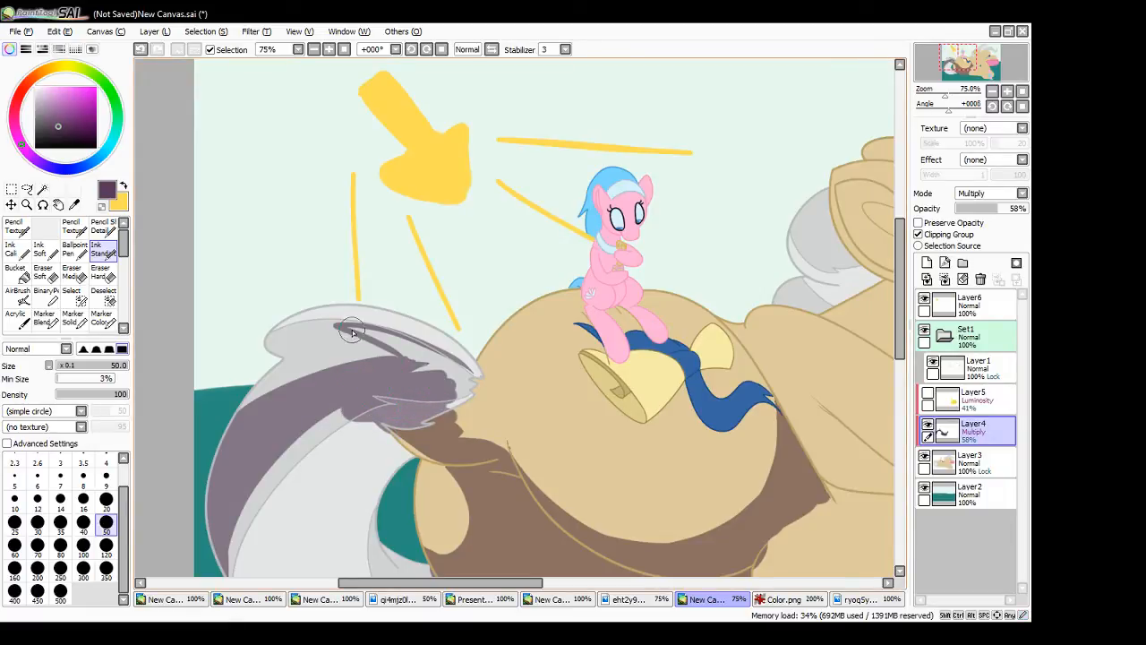
mouse_move(352, 333)
left_mouse_down()
mouse_move(399, 355)
mouse_move(351, 329)
mouse_move(430, 356)
mouse_move(382, 340)
mouse_move(433, 378)
left_mouse_up()
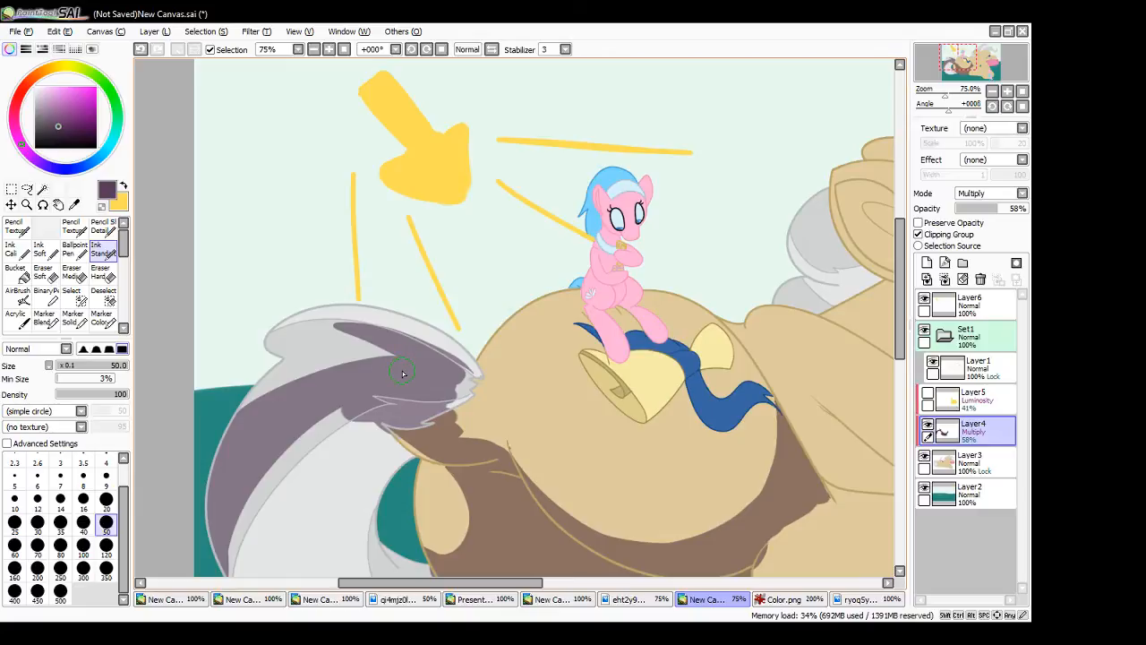
- Fill the main body and lower lock of the tail with shadow, leaving a light strip along the inner curve
scroll(402, 374, "down", 4)
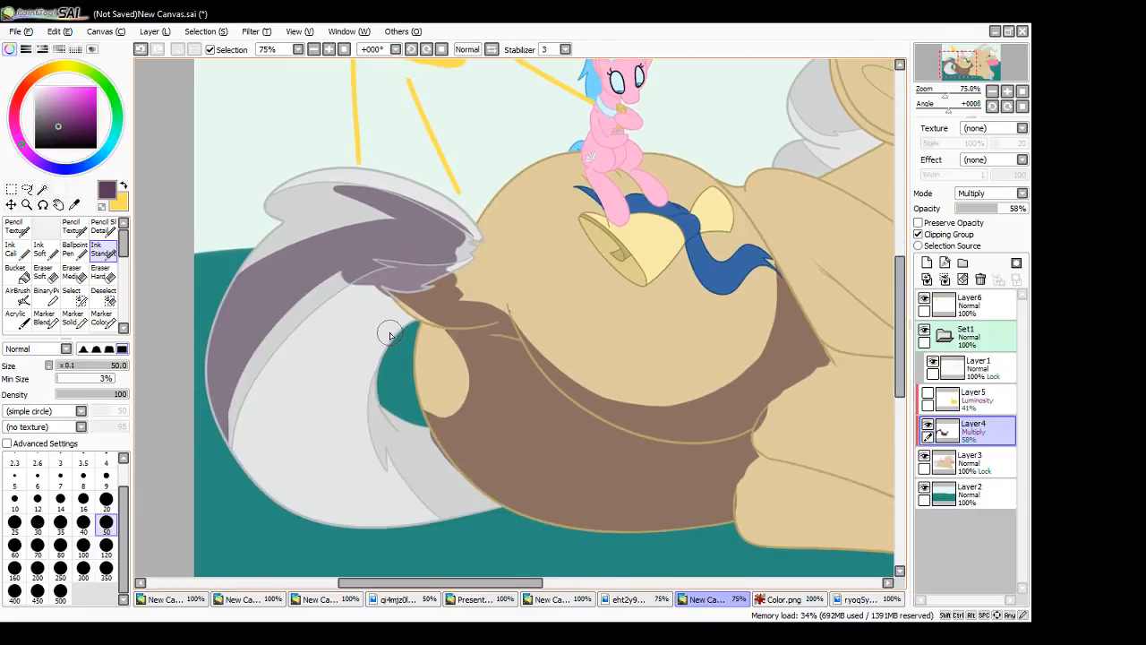
mouse_move(408, 315)
left_mouse_down()
mouse_move(366, 470)
mouse_move(358, 399)
mouse_move(366, 438)
mouse_move(351, 442)
mouse_move(375, 479)
mouse_move(377, 457)
mouse_move(457, 472)
left_mouse_up()
left_click_drag(377, 451, 460, 470)
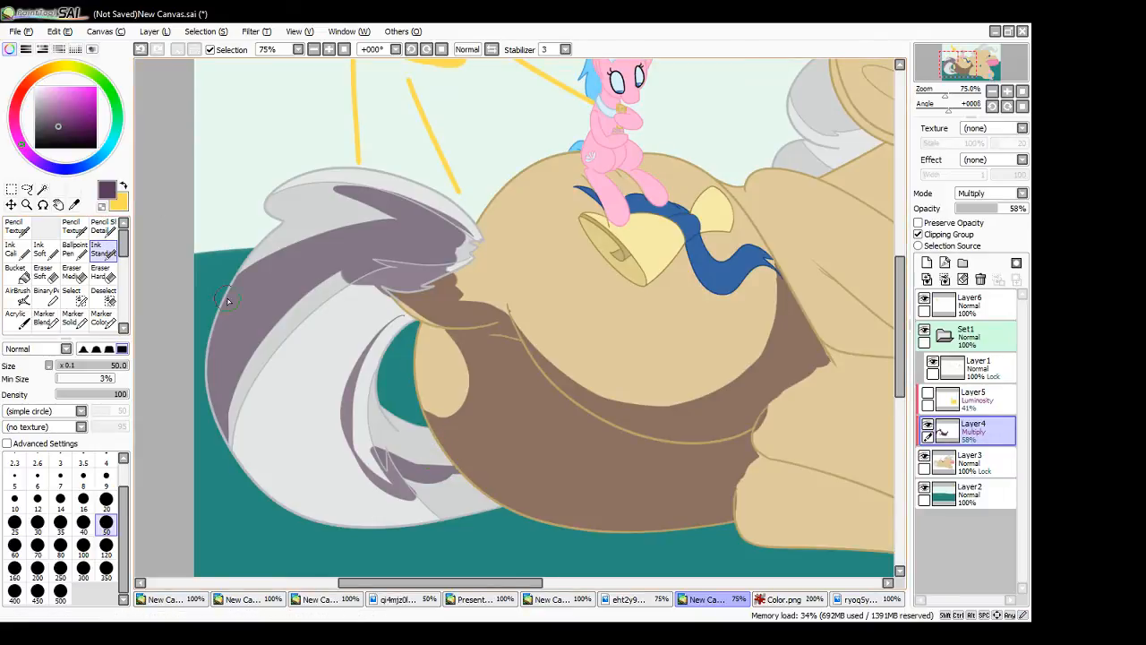
mouse_move(255, 425)
left_mouse_down()
mouse_move(238, 462)
mouse_move(258, 439)
mouse_move(270, 373)
mouse_move(308, 374)
mouse_move(342, 288)
mouse_move(365, 310)
mouse_move(374, 279)
mouse_move(406, 314)
mouse_move(387, 321)
mouse_move(407, 315)
mouse_move(386, 327)
mouse_move(390, 311)
mouse_move(352, 348)
mouse_move(317, 337)
mouse_move(269, 380)
mouse_move(245, 462)
mouse_move(282, 495)
mouse_move(369, 527)
mouse_move(276, 411)
mouse_move(403, 530)
mouse_move(300, 348)
mouse_move(389, 501)
mouse_move(360, 482)
mouse_move(335, 379)
left_mouse_up()
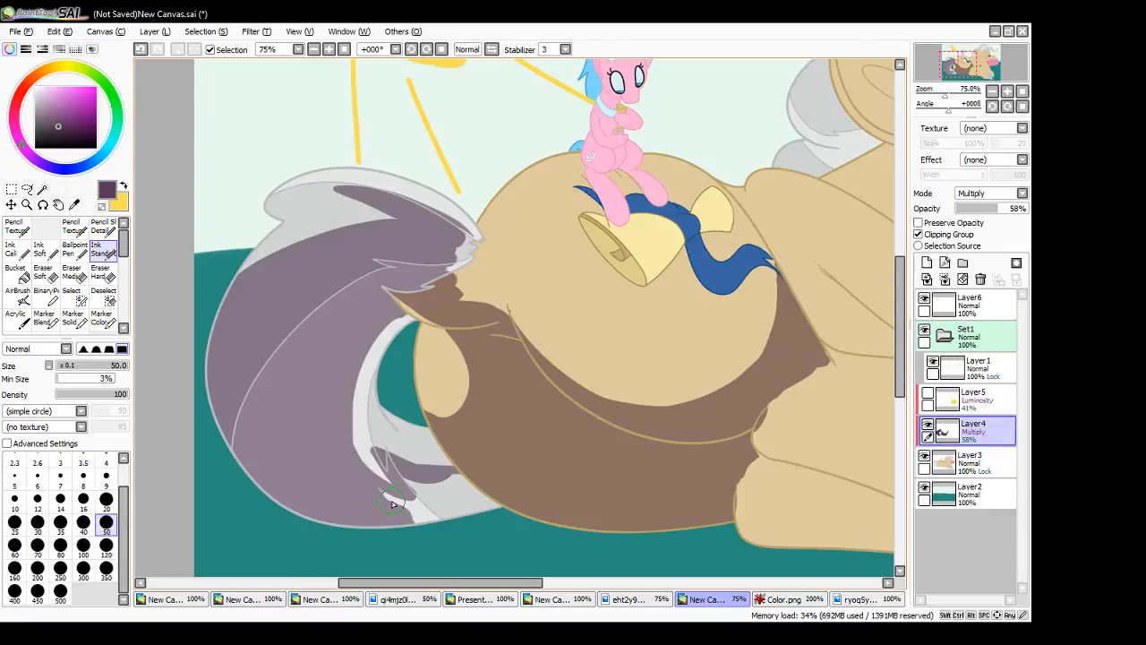
mouse_move(392, 503)
left_mouse_down()
mouse_move(427, 487)
mouse_move(407, 478)
mouse_move(466, 525)
mouse_move(413, 491)
mouse_move(395, 506)
mouse_move(370, 495)
mouse_move(407, 523)
mouse_move(461, 500)
mouse_move(414, 489)
mouse_move(474, 482)
mouse_move(451, 513)
left_mouse_up()
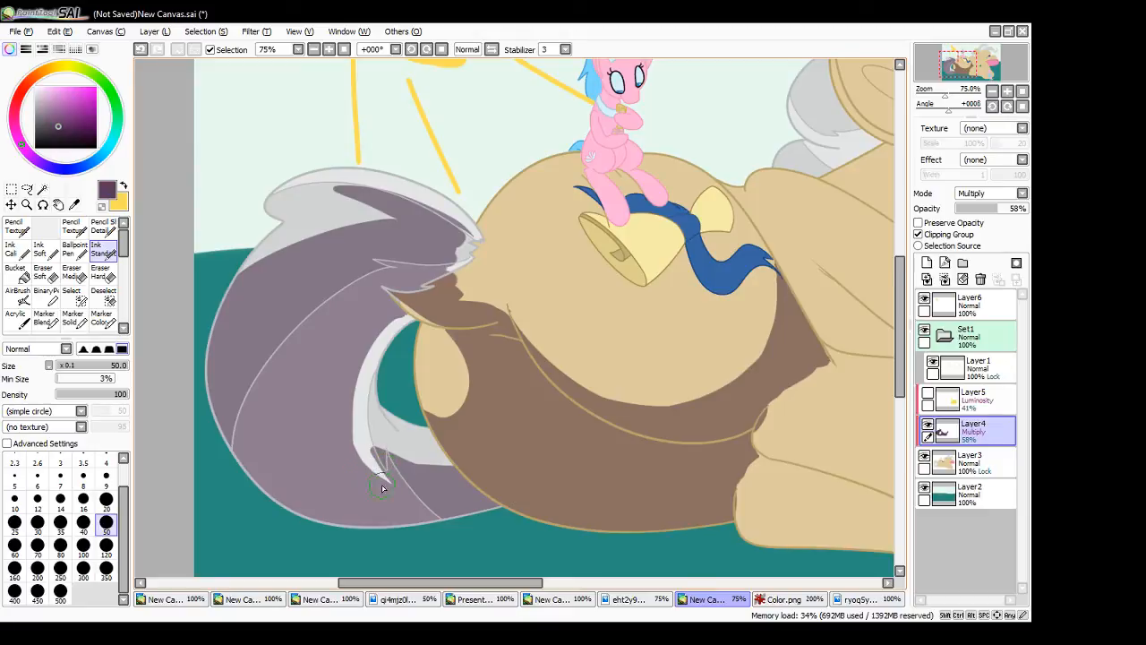
- Paint a thin pointed shadow strand splitting the light strip where the tail's inner curve meets the lower lock
mouse_move(385, 474)
left_mouse_down()
mouse_move(366, 433)
mouse_move(377, 455)
mouse_move(520, 476)
left_mouse_up()
key("ctrl+z")
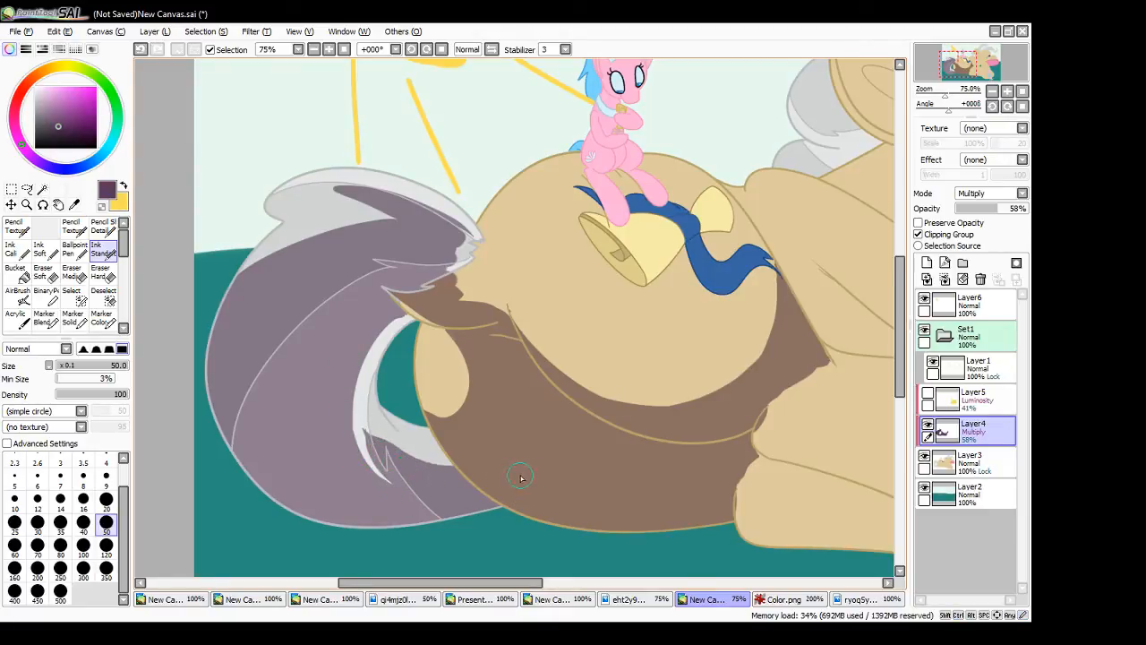
key("ctrl+z")
left_click_drag(367, 439, 525, 480)
left_click_drag(367, 432, 370, 446)
key("ctrl+z")
key("ctrl+z")
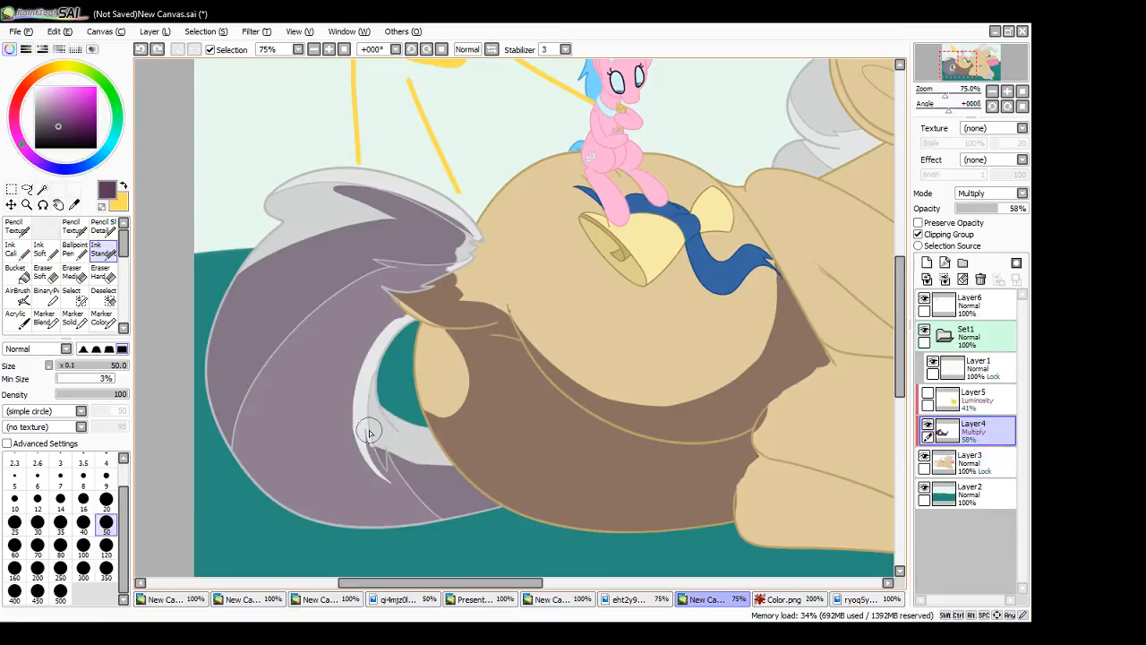
left_click_drag(366, 432, 490, 484)
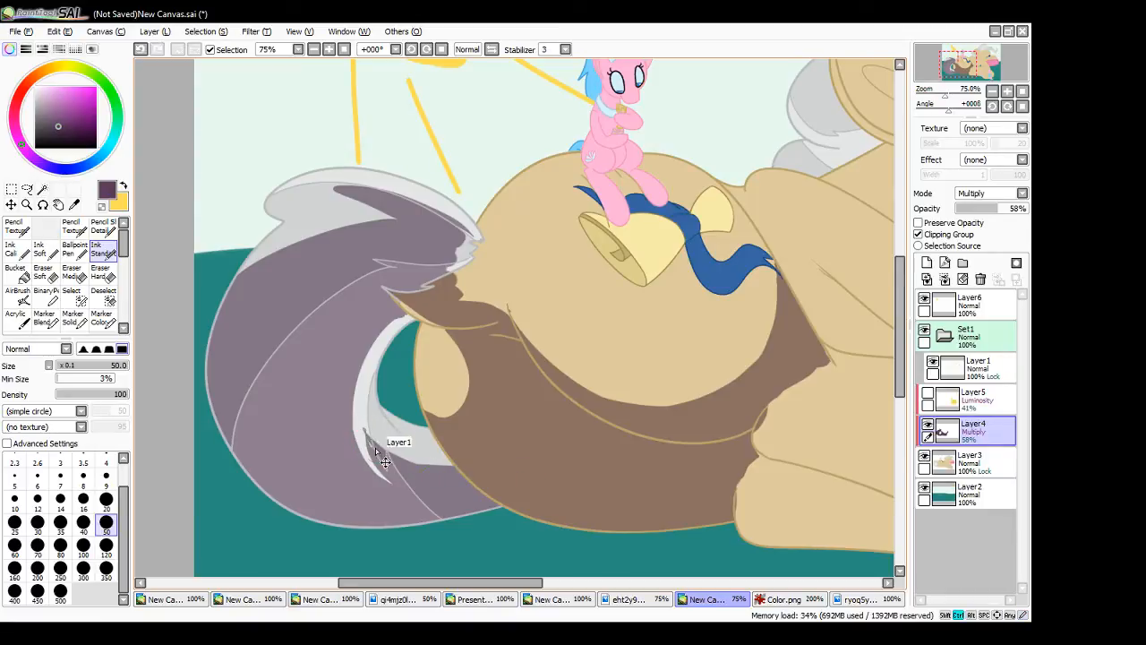
key("ctrl+z")
mouse_move(367, 434)
left_mouse_down()
mouse_move(419, 463)
mouse_move(386, 459)
mouse_move(376, 444)
mouse_move(385, 461)
left_mouse_up()
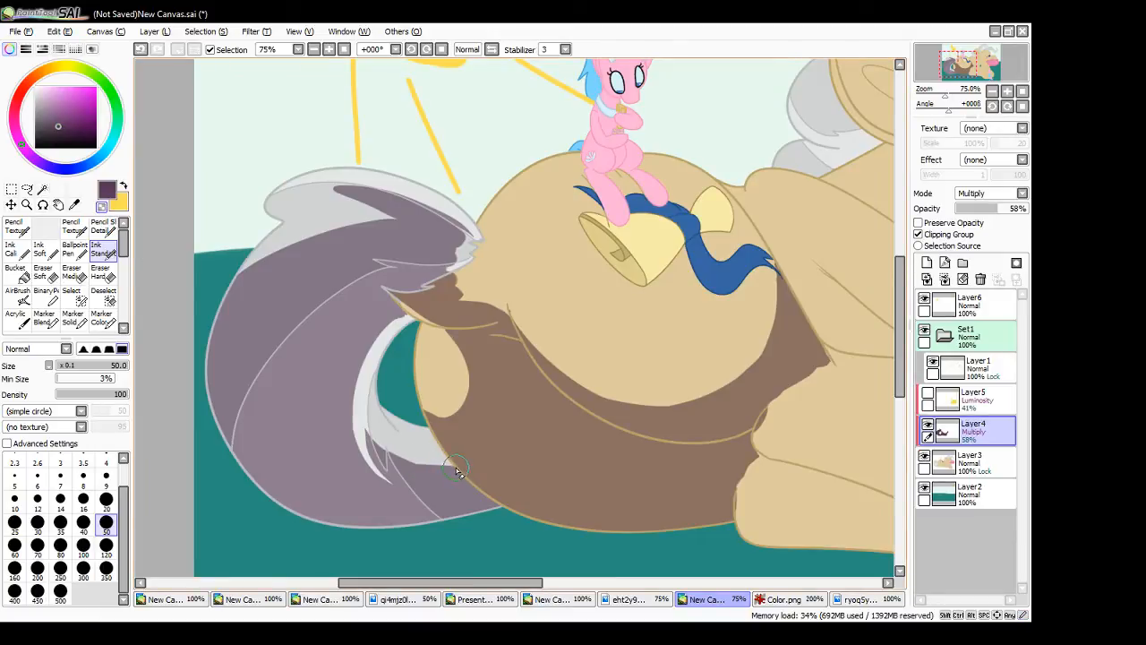
- Clean up the tail's shadow edges beside the haunch, at the tip of the light strip and under the tail base
left_click_drag(456, 466, 419, 461)
left_click_drag(419, 462, 449, 468)
left_click(102, 207)
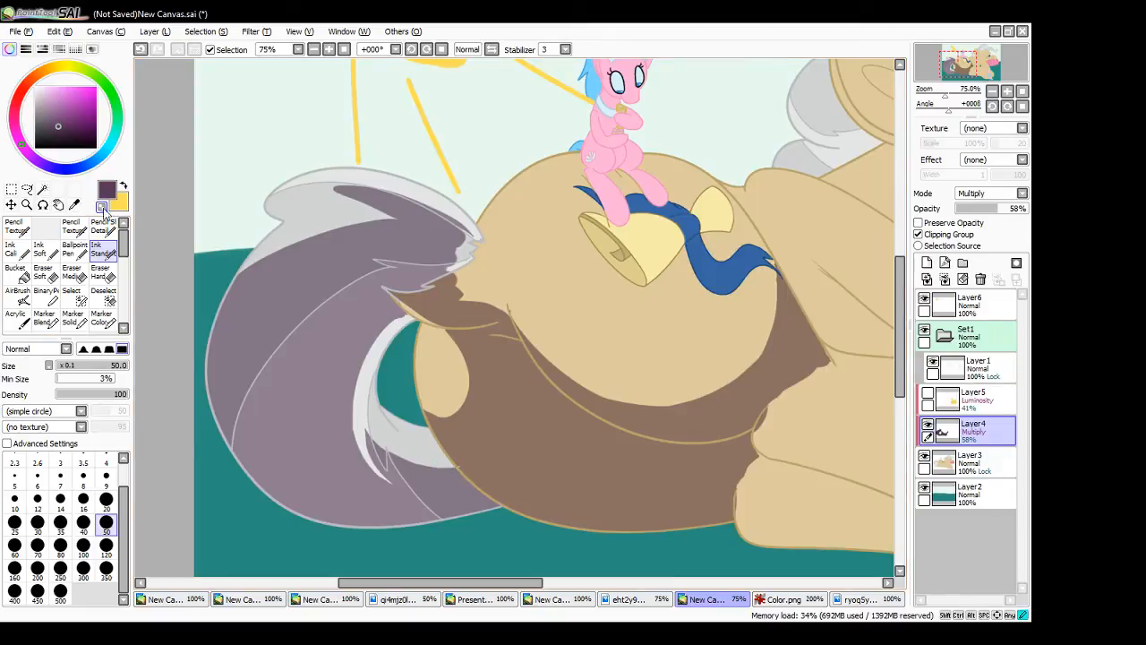
left_click_drag(458, 464, 458, 470)
mouse_move(379, 454)
left_mouse_down()
mouse_move(368, 436)
mouse_move(376, 447)
left_mouse_up()
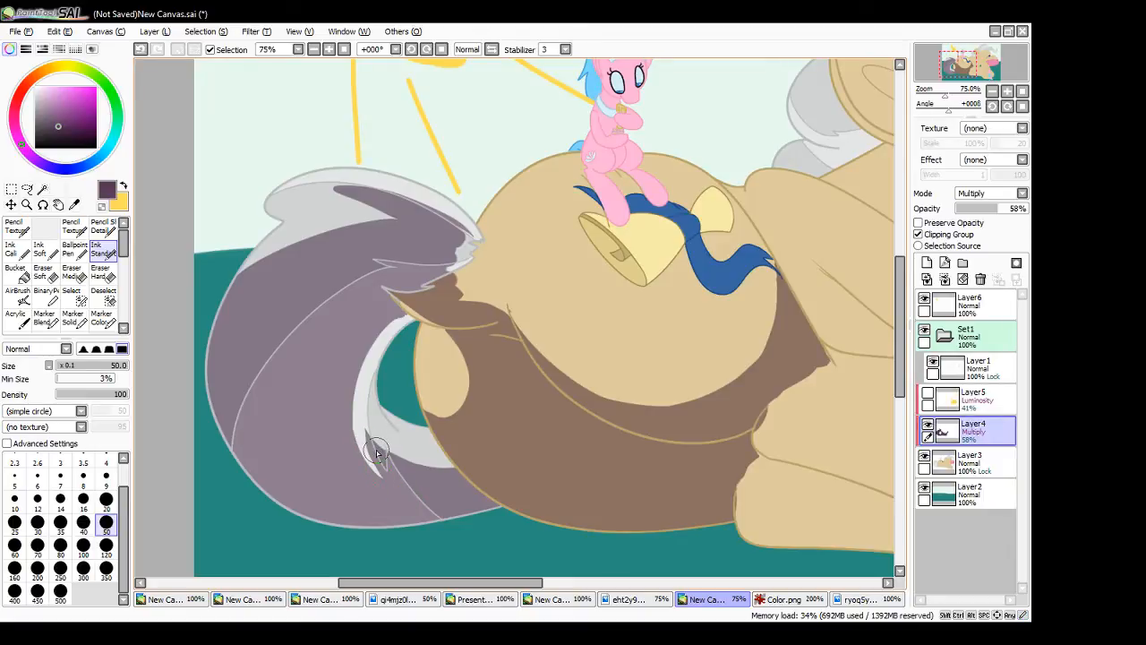
key("ctrl+z")
left_click_drag(401, 319, 403, 311)
key("minus")
left_click_drag(514, 311, 521, 326)
- Extend the shadow over the rump beside the tail root, giving it a rounded edge
left_click(104, 208)
mouse_move(459, 267)
left_mouse_down()
mouse_move(468, 259)
mouse_move(446, 284)
mouse_move(469, 236)
mouse_move(466, 293)
left_mouse_up()
mouse_move(464, 240)
left_mouse_down()
mouse_move(449, 283)
mouse_move(468, 247)
mouse_move(447, 232)
mouse_move(470, 251)
left_mouse_up()
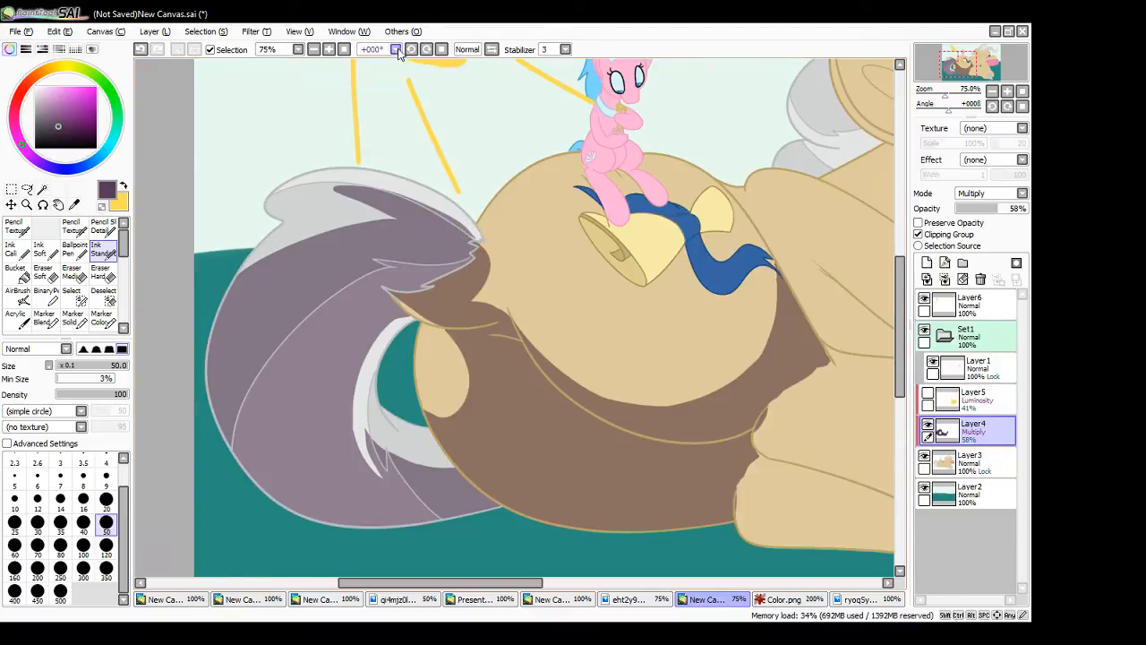
- Try a shadow stroke along the rim of the yellow bell below the small pony's hoof
left_click(345, 50)
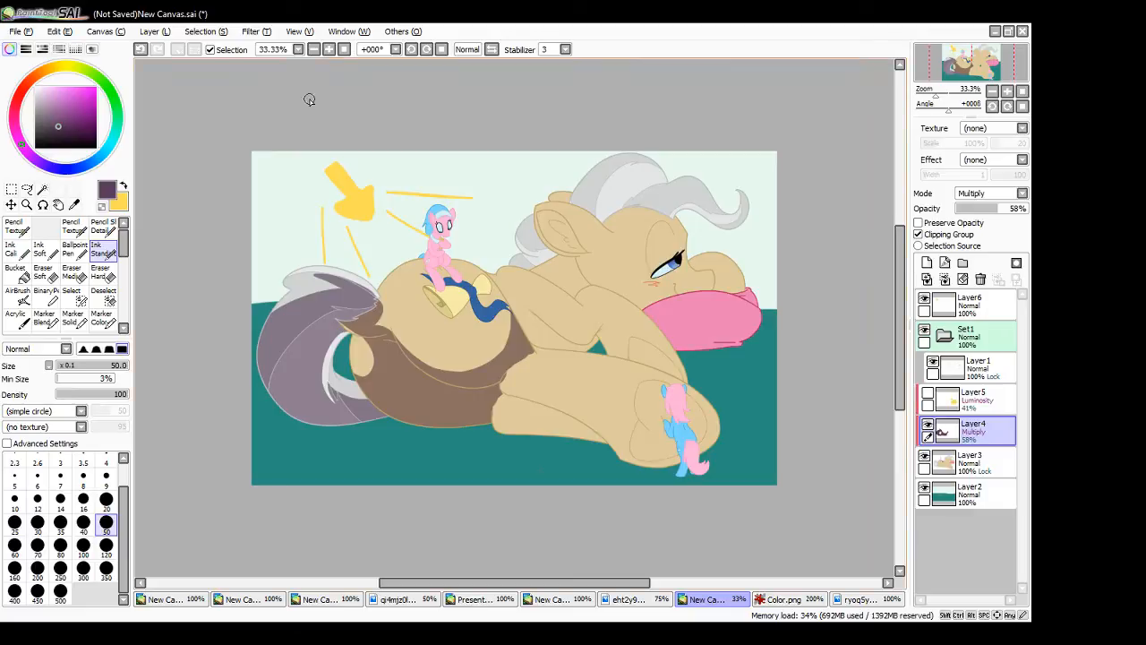
left_click(344, 49)
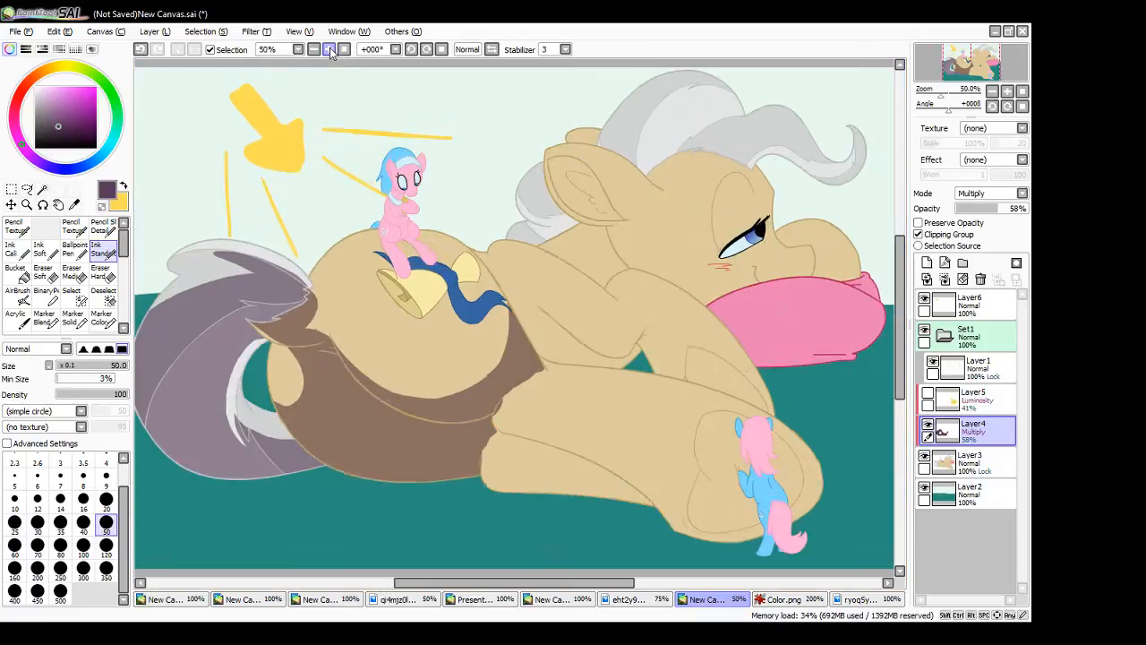
left_click_drag(895, 323, 895, 279)
left_click_drag(512, 585, 473, 588)
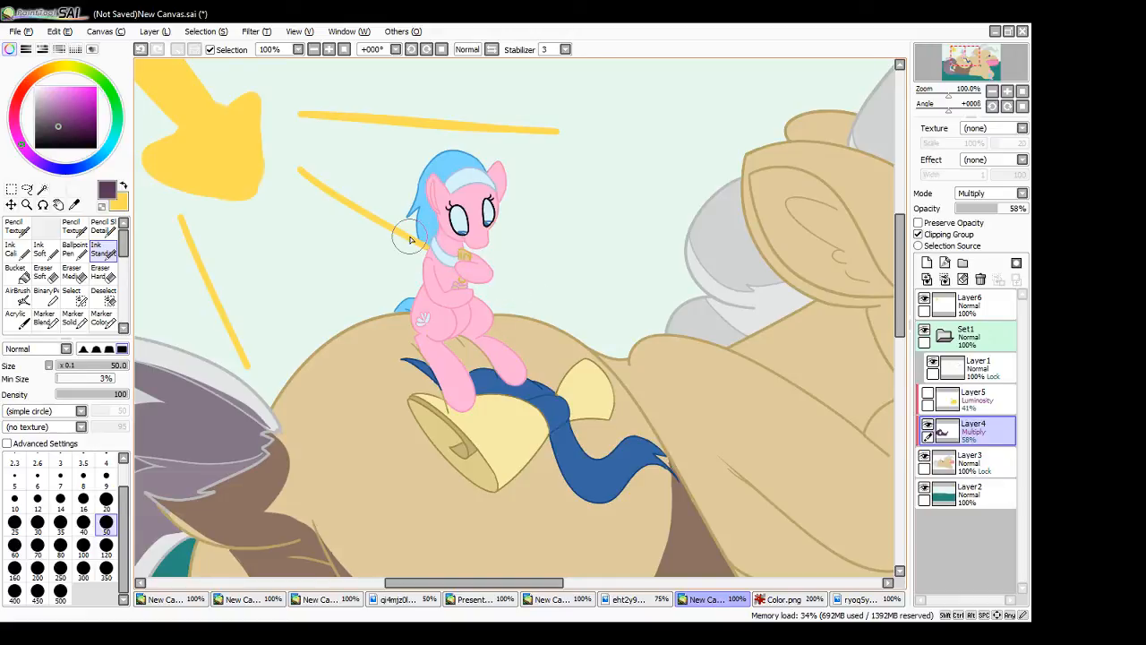
left_click_drag(459, 402, 498, 488)
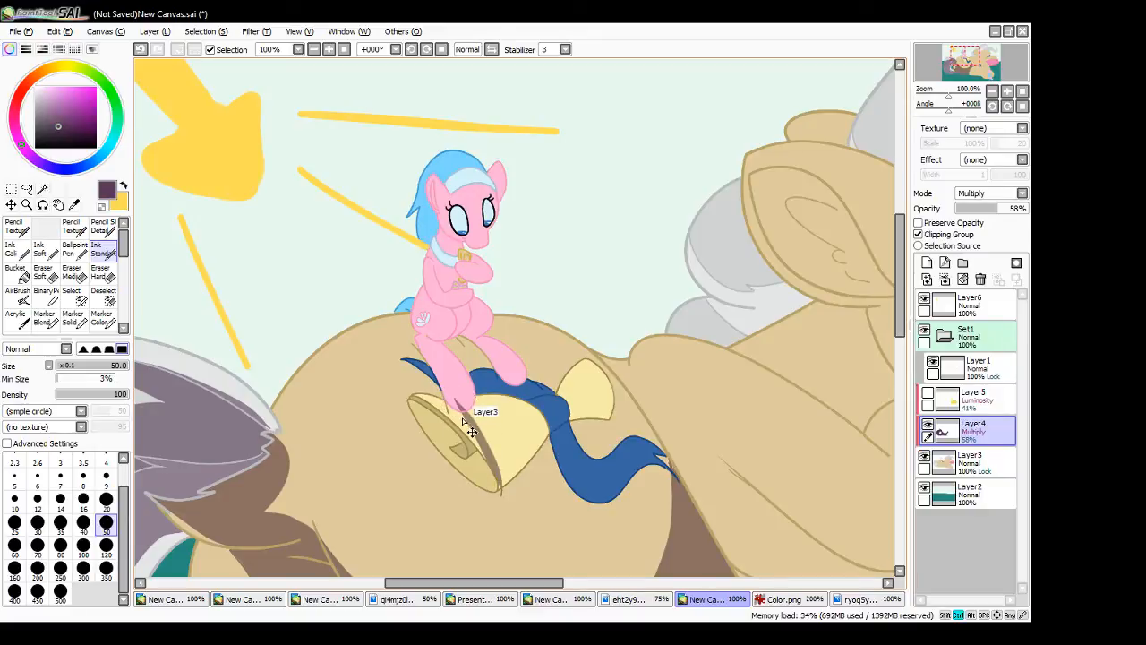
key("ctrl+z")
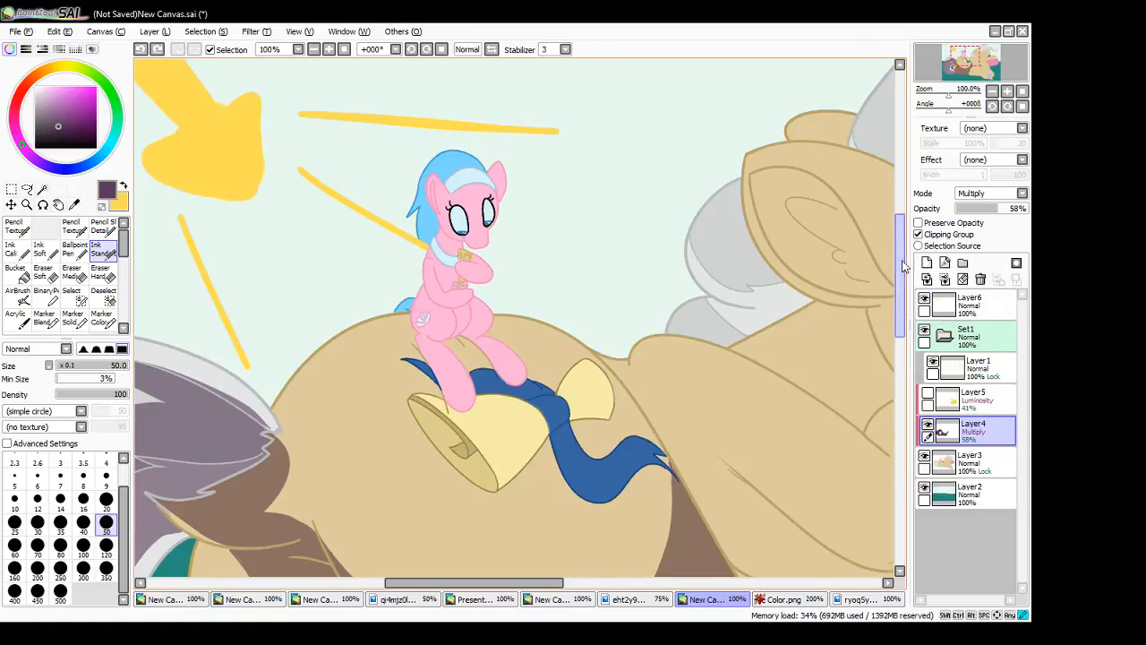
- Select the yellow bell, its far end piece and the blue ribbon with the Magic Wand
left_click_drag(901, 260, 902, 279)
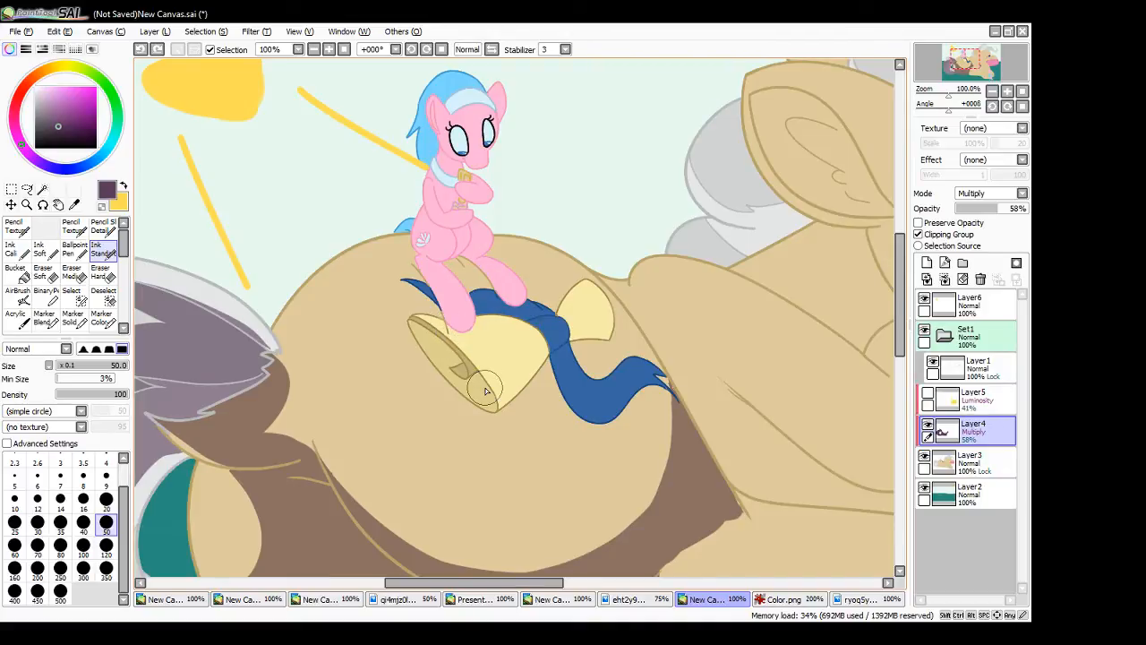
key("w")
left_click(479, 293)
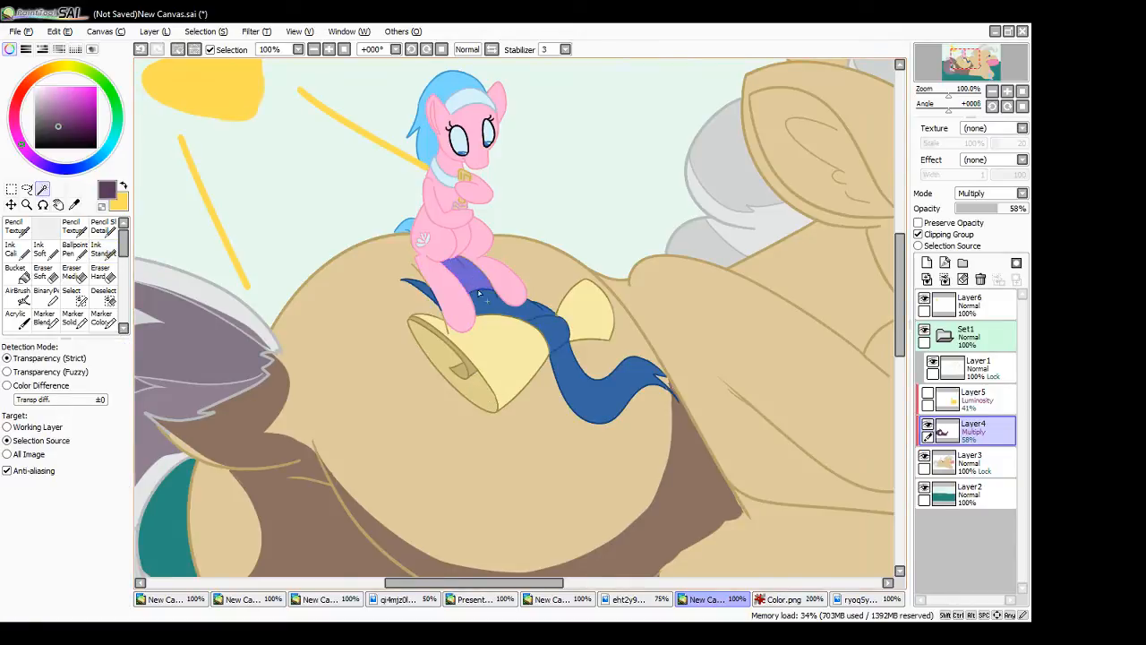
left_click(481, 296)
left_click(496, 343)
left_click(487, 403)
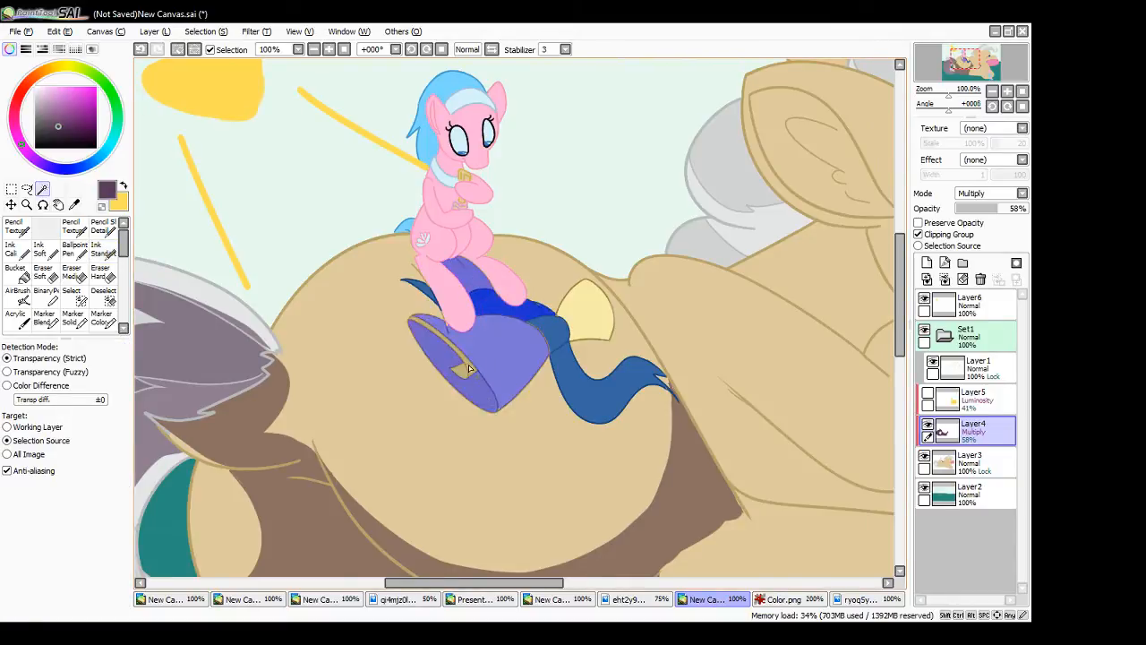
left_click(466, 369)
left_click(565, 353)
left_click(579, 327)
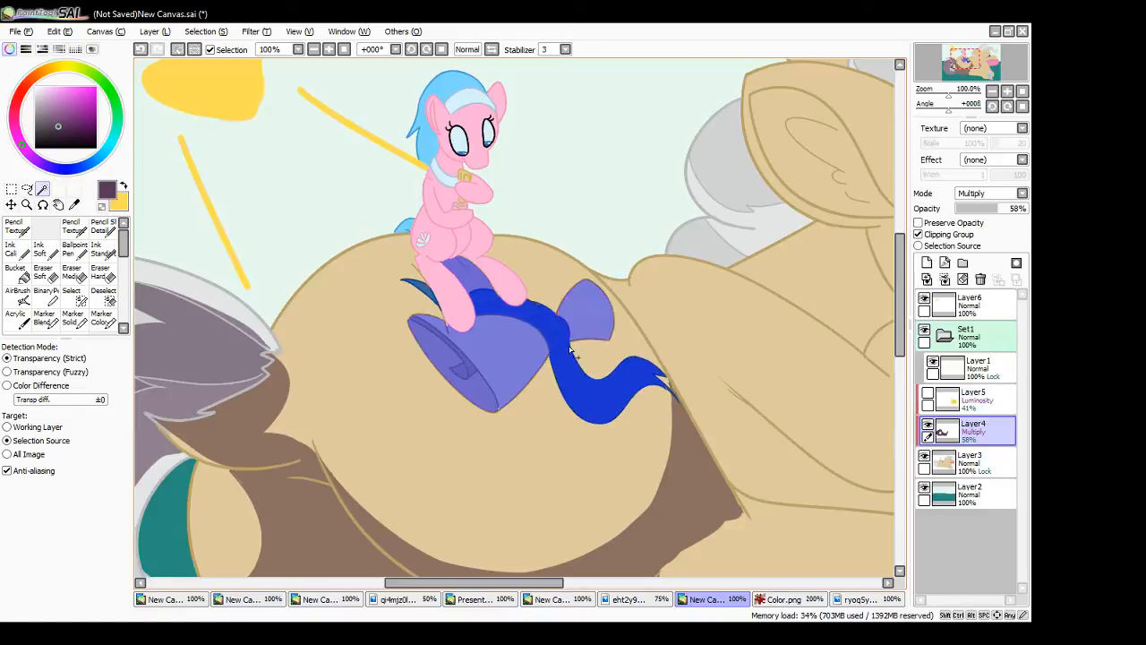
- Add the large pony's haunch and the ribbon's loose end to the selection, filling the leftover gaps with the Select brush
left_click(551, 302)
left_click(404, 364)
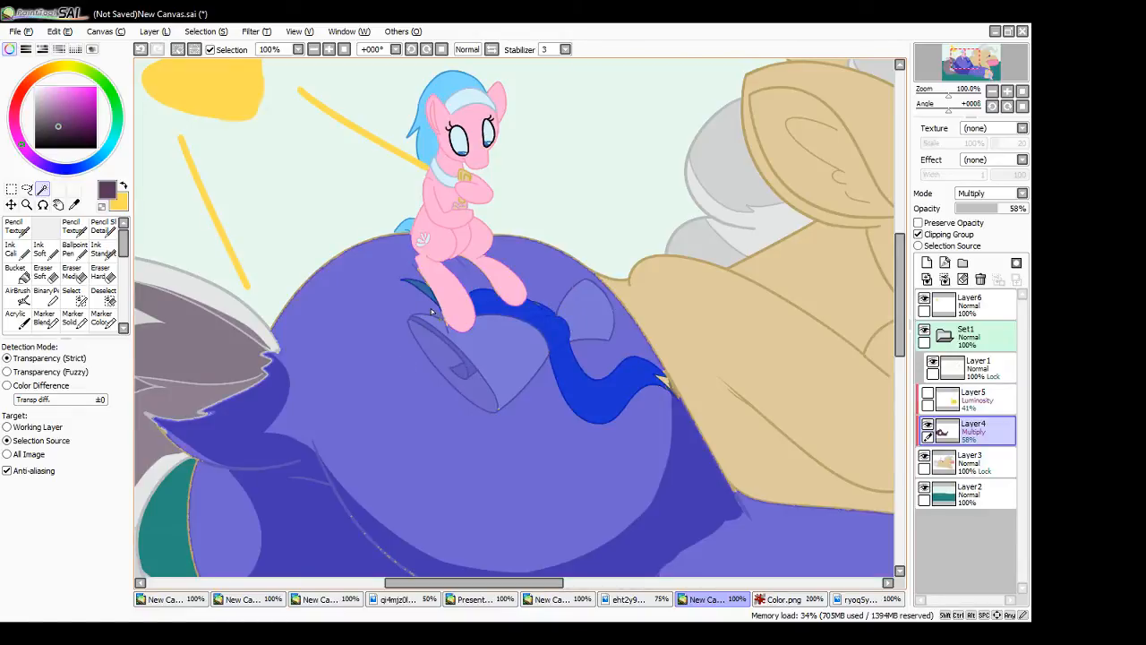
left_click(414, 313)
left_click(71, 294)
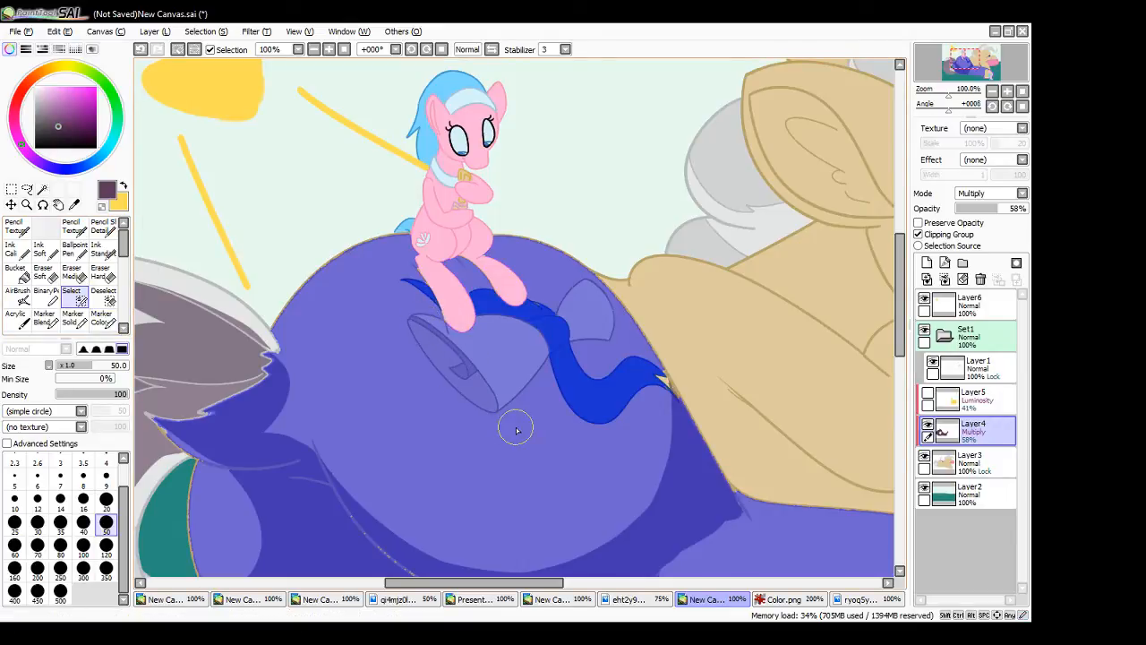
left_click_drag(602, 283, 620, 304)
left_click_drag(648, 380, 659, 385)
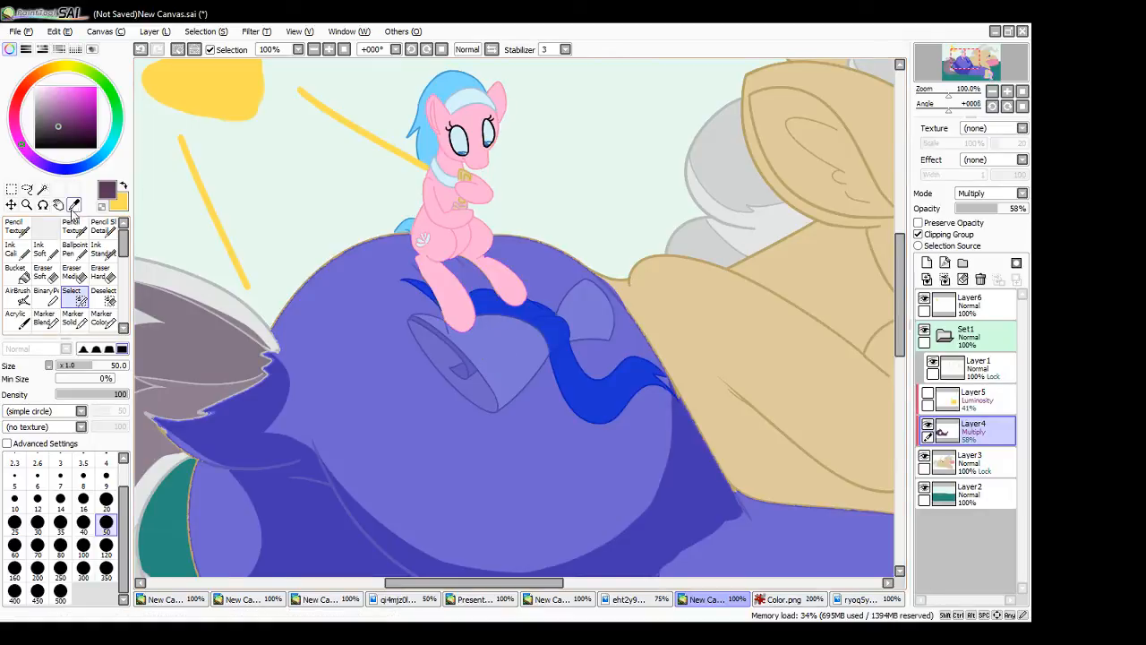
- Paint the small pony's cast shadow between its legs and over the ribbon and bell with the Ink Stand brush
left_click(103, 249)
mouse_move(542, 275)
left_mouse_down()
mouse_move(385, 305)
mouse_move(313, 358)
mouse_move(582, 304)
mouse_move(451, 394)
mouse_move(325, 448)
left_mouse_up()
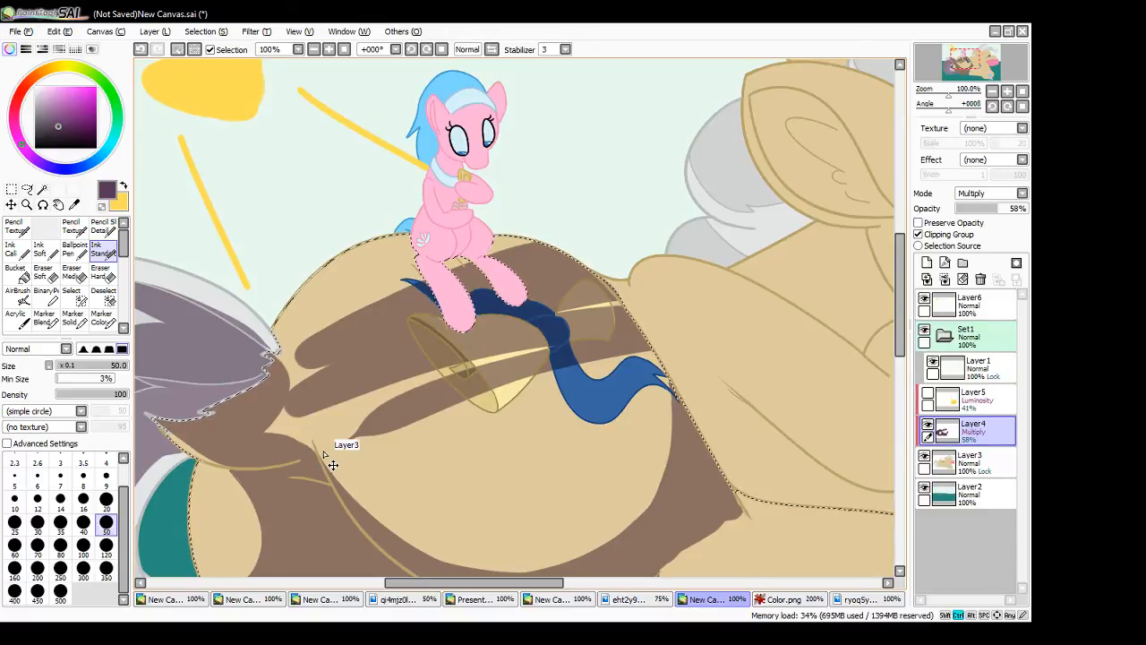
key("ctrl+z")
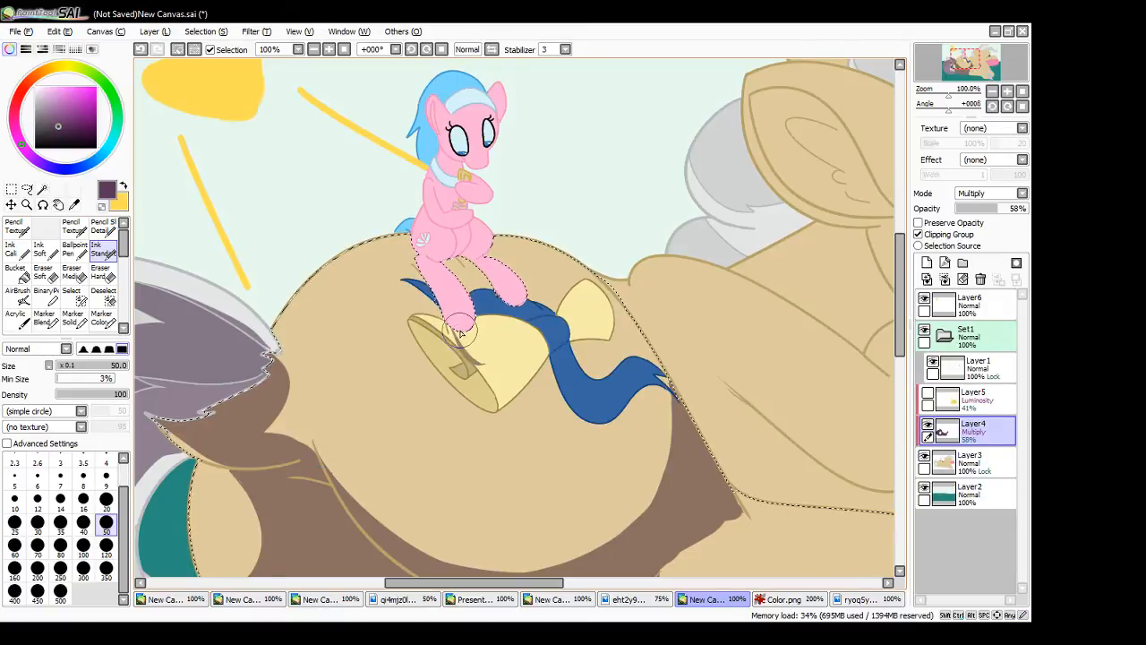
mouse_move(455, 336)
left_mouse_down()
mouse_move(465, 275)
mouse_move(479, 319)
mouse_move(449, 260)
mouse_move(463, 332)
mouse_move(480, 343)
mouse_move(472, 284)
left_mouse_up()
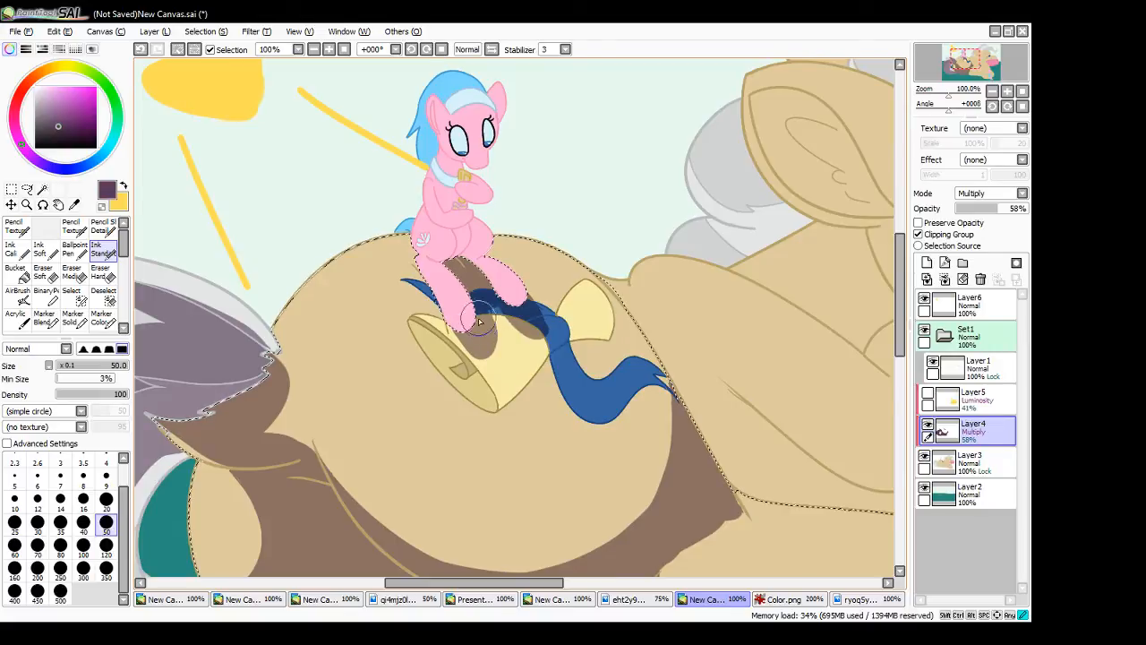
mouse_move(530, 318)
left_mouse_down()
mouse_move(504, 287)
mouse_move(542, 407)
mouse_move(530, 431)
left_mouse_up()
key("ctrl+z")
mouse_move(498, 345)
left_mouse_down()
mouse_move(526, 362)
mouse_move(504, 329)
mouse_move(531, 391)
mouse_move(483, 285)
mouse_move(525, 369)
mouse_move(507, 342)
left_mouse_up()
key("ctrl+z")
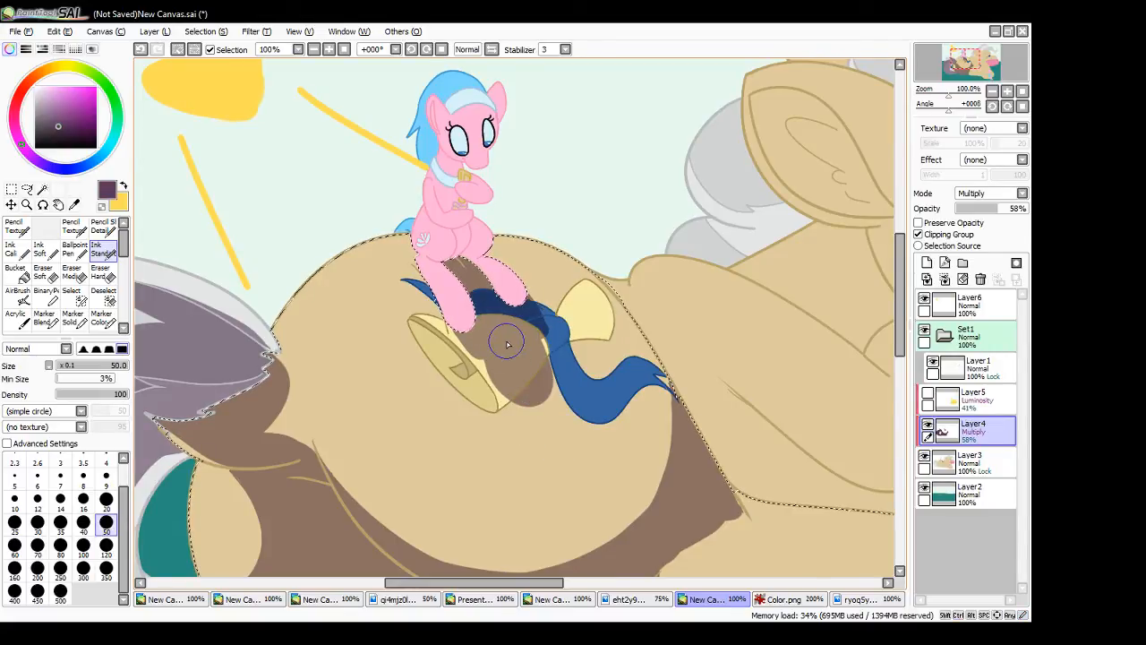
- Carry the cast shadow down from the bell to the haunch's lower shadow and draw three thin curved contour strokes over the haunch
mouse_move(451, 256)
left_mouse_down()
mouse_move(560, 463)
mouse_move(575, 566)
left_mouse_up()
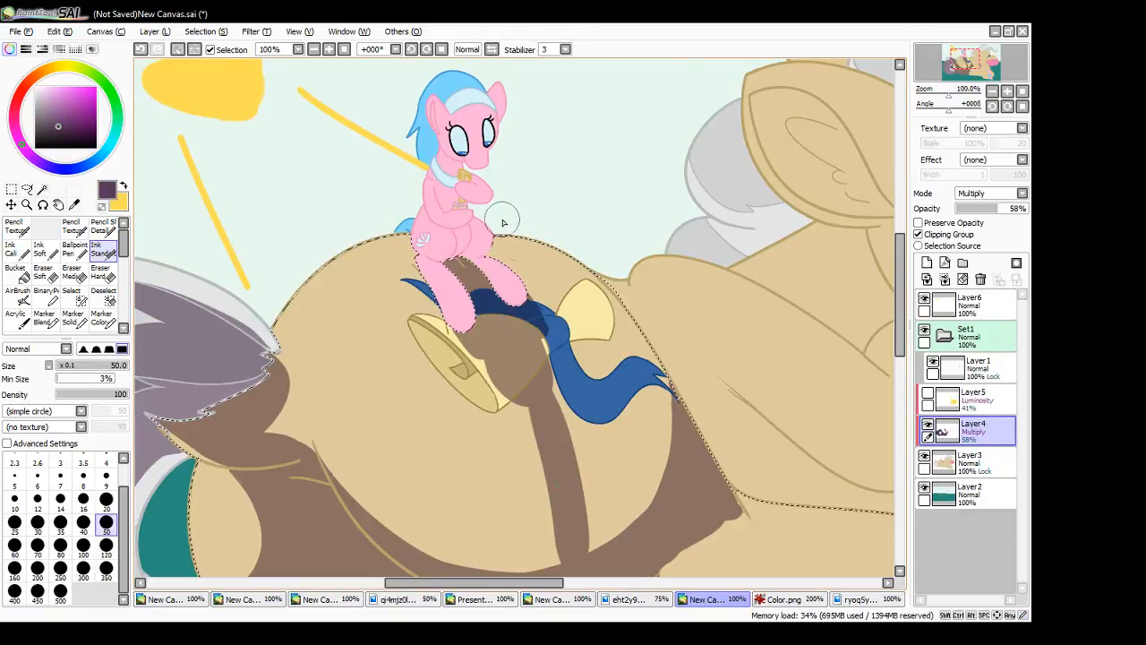
left_click_drag(516, 234, 614, 541)
left_click_drag(567, 254, 641, 529)
left_click_drag(339, 253, 473, 573)
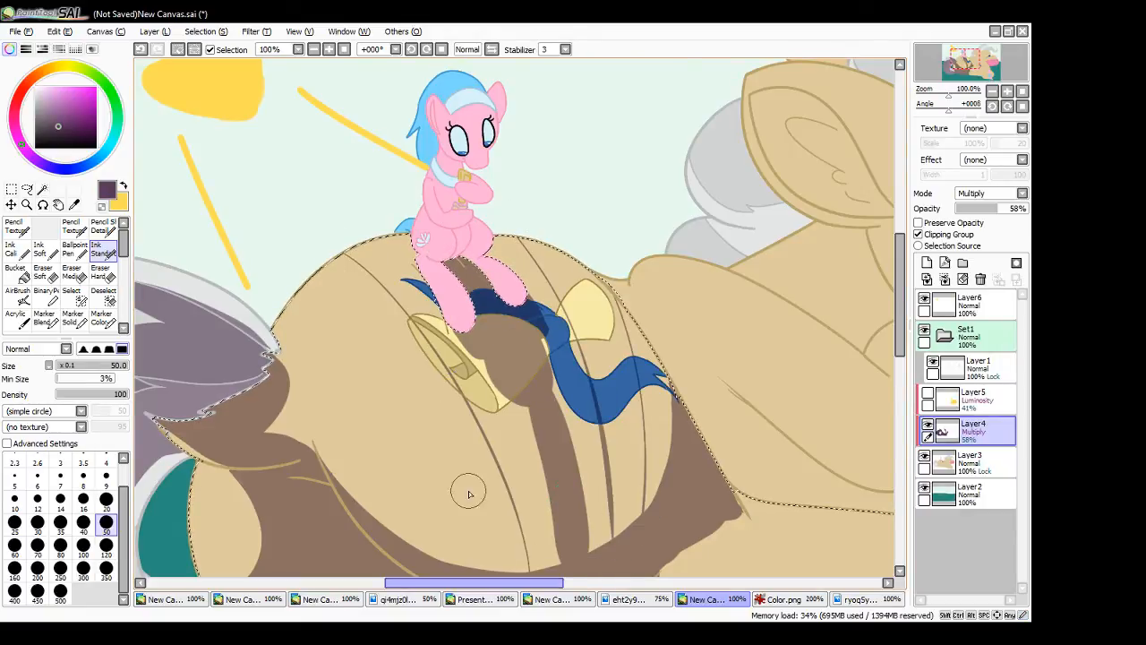
- Add lengthwise contour strokes over the tail side of the large pony's haunch, redrawing those that do not follow its rounded form
mouse_move(334, 348)
left_mouse_down()
mouse_move(389, 409)
mouse_move(453, 564)
left_mouse_up()
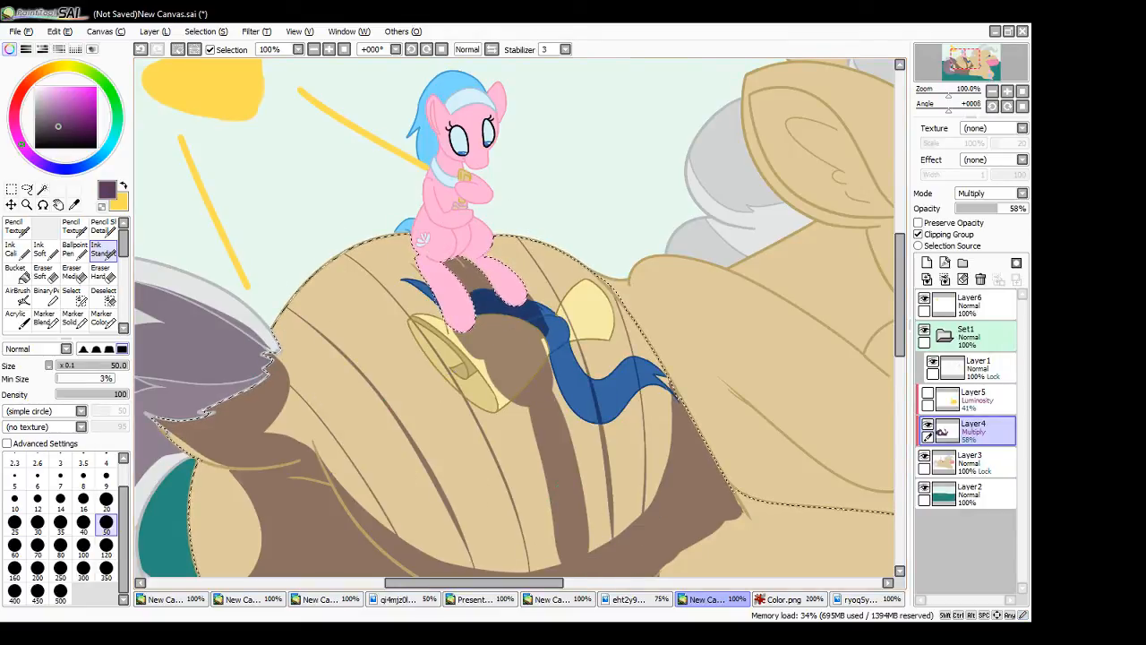
key("ctrl+z")
key("ctrl+z")
left_click_drag(299, 290, 474, 557)
left_click_drag(290, 385, 475, 572)
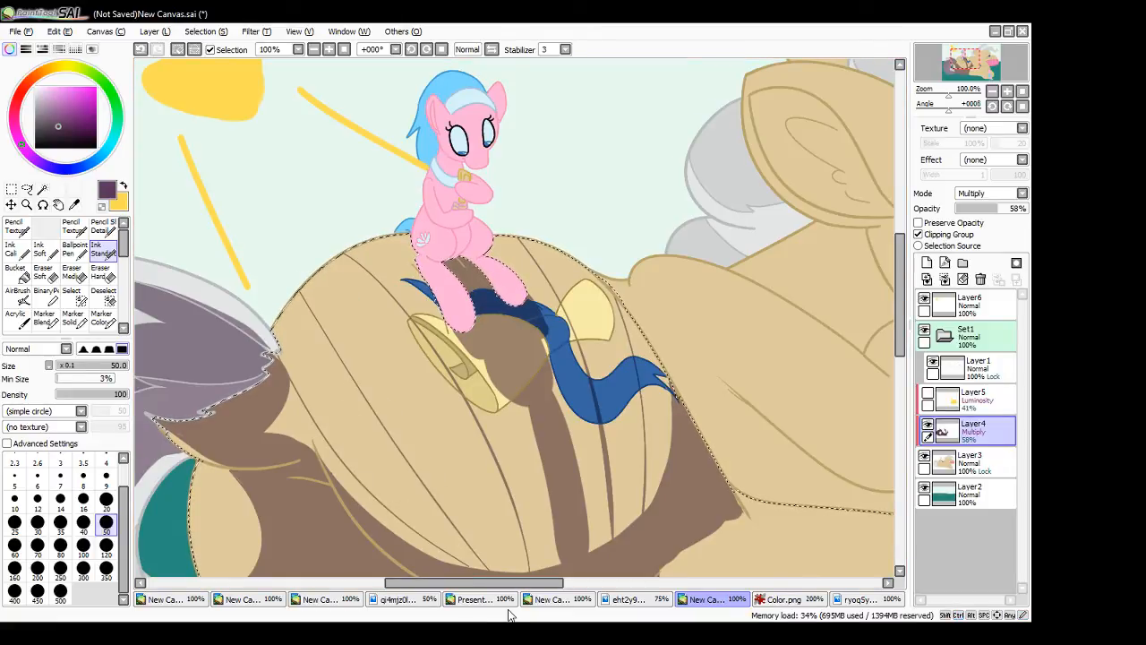
- Draw curved crosswise contour strokes over the haunch to form a grid across its rounded surface
mouse_move(289, 346)
left_mouse_down()
mouse_move(412, 275)
mouse_move(528, 240)
left_mouse_up()
mouse_move(297, 435)
left_mouse_down()
mouse_move(337, 398)
mouse_move(620, 303)
left_mouse_up()
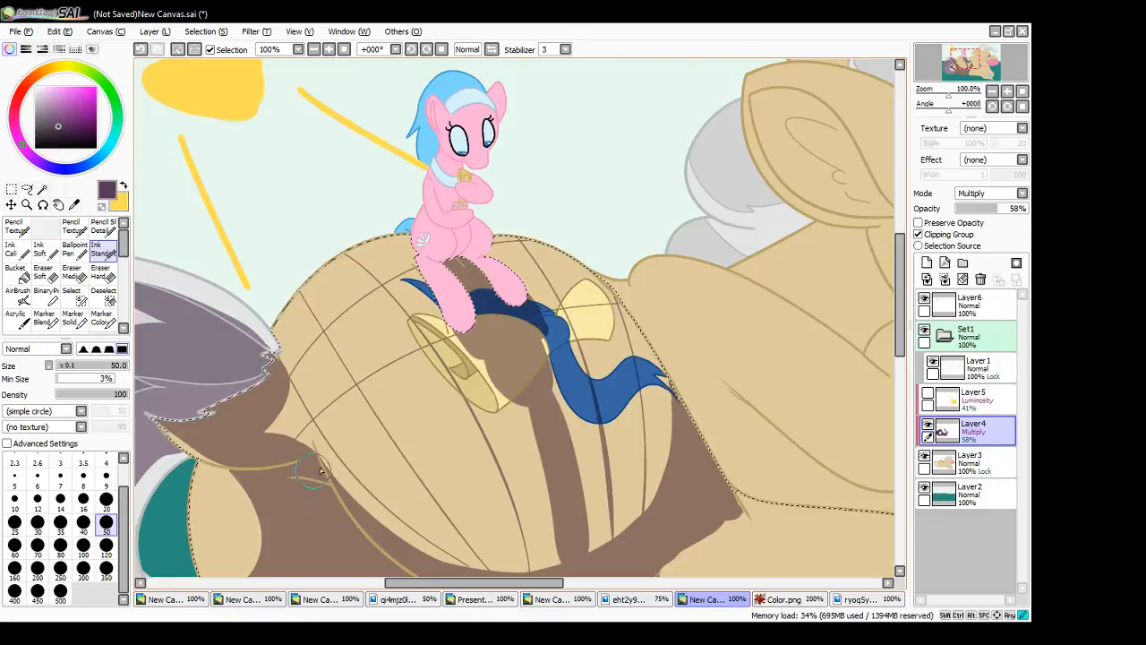
left_click_drag(321, 470, 503, 396)
left_click_drag(328, 506, 632, 468)
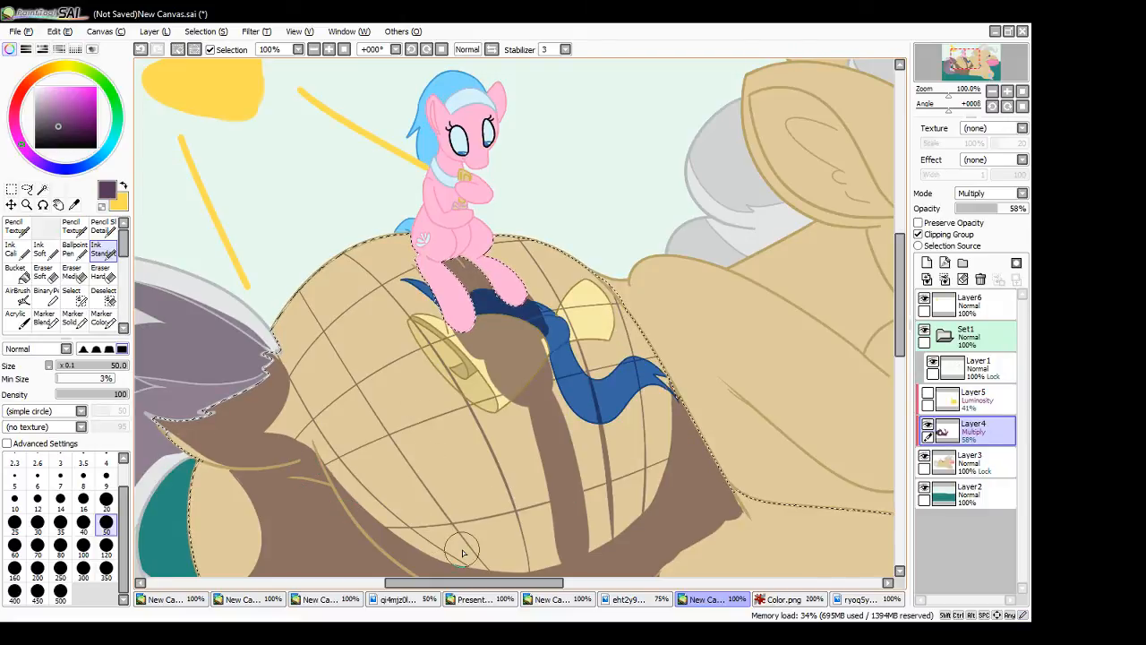
key("ctrl+z")
mouse_move(335, 487)
left_mouse_down()
mouse_move(419, 494)
mouse_move(677, 394)
left_mouse_up()
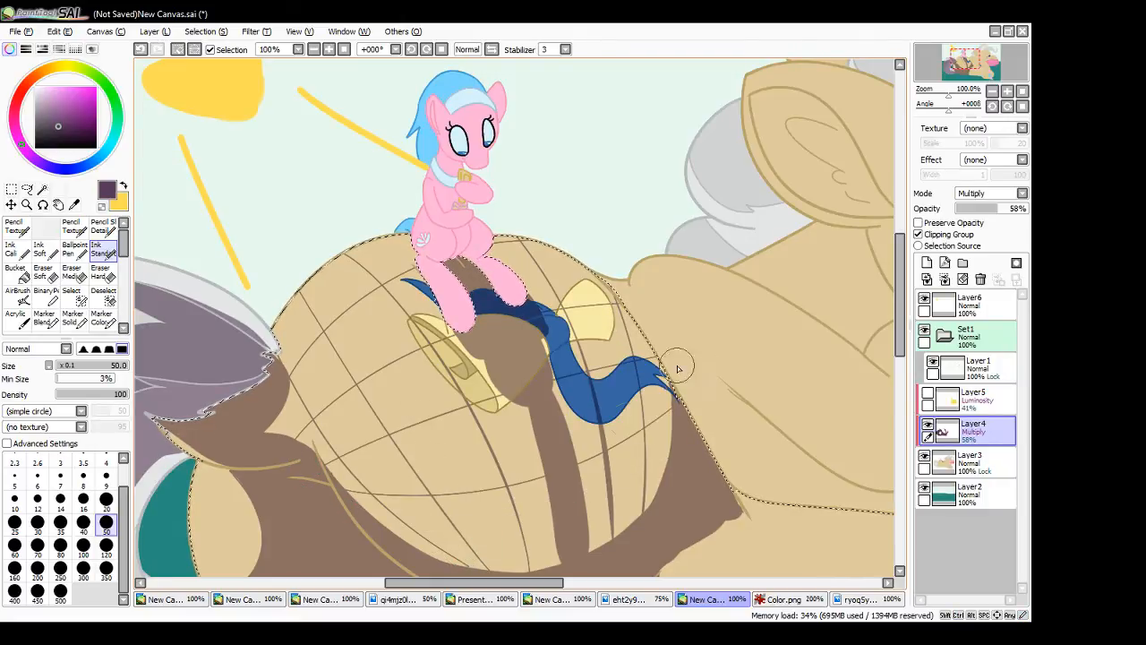
mouse_move(410, 543)
left_mouse_down()
mouse_move(425, 548)
mouse_move(663, 414)
left_mouse_up()
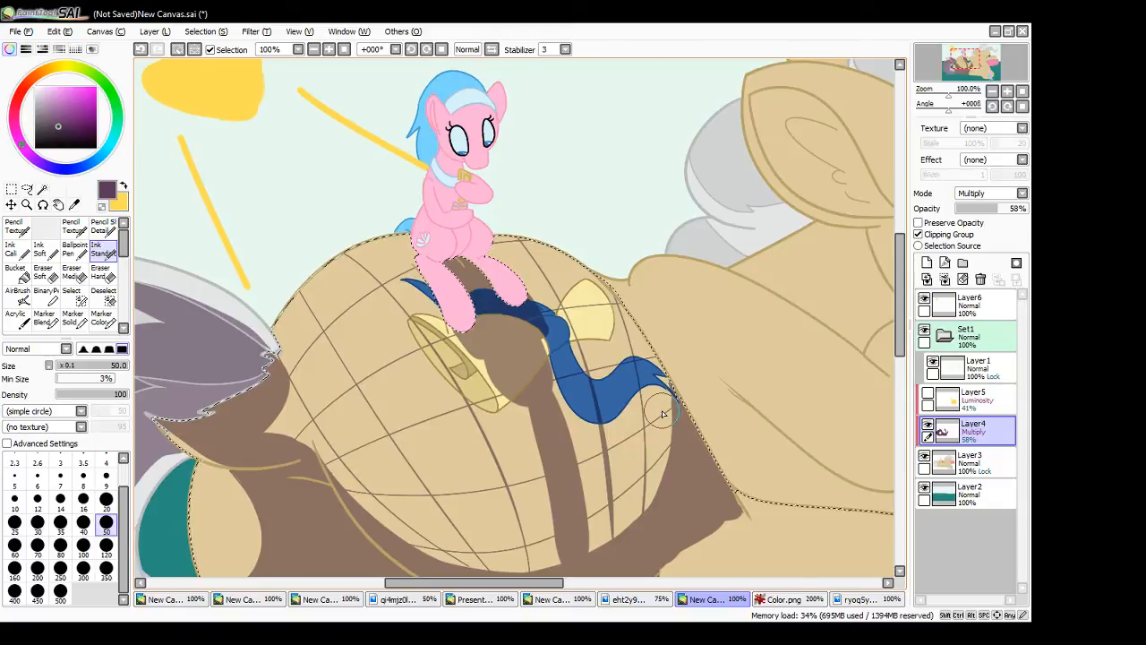
- Try a second long leg shadow along the contour lines, then undo it together with the contour grid and the earlier long shadow
left_click_drag(455, 314, 529, 570)
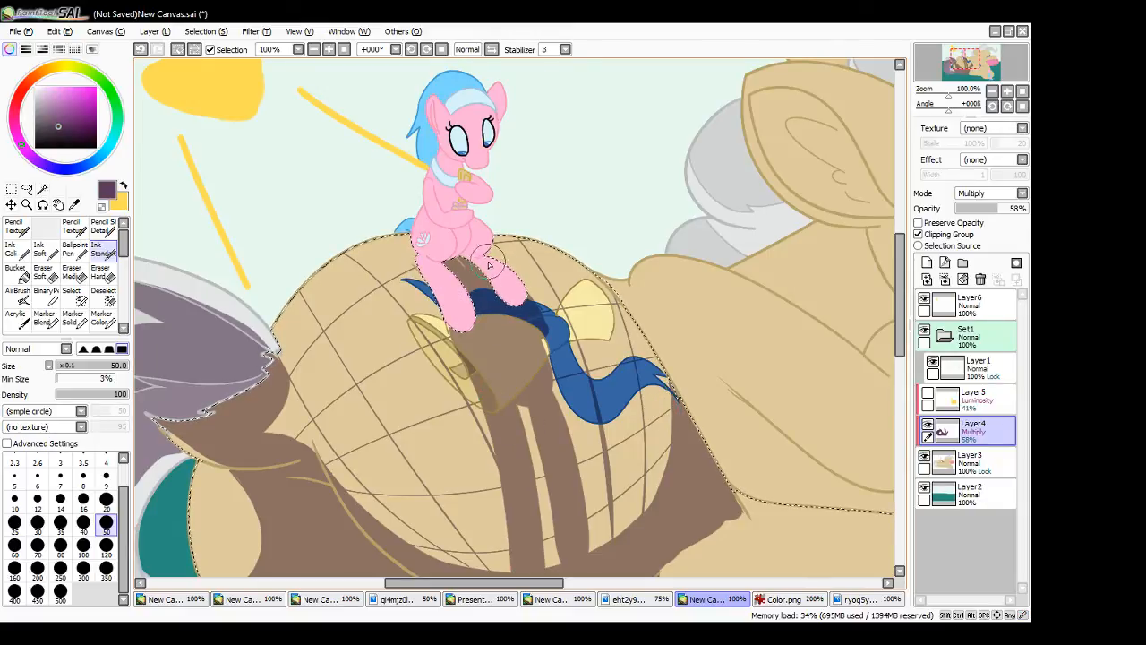
left_click_drag(501, 269, 548, 395)
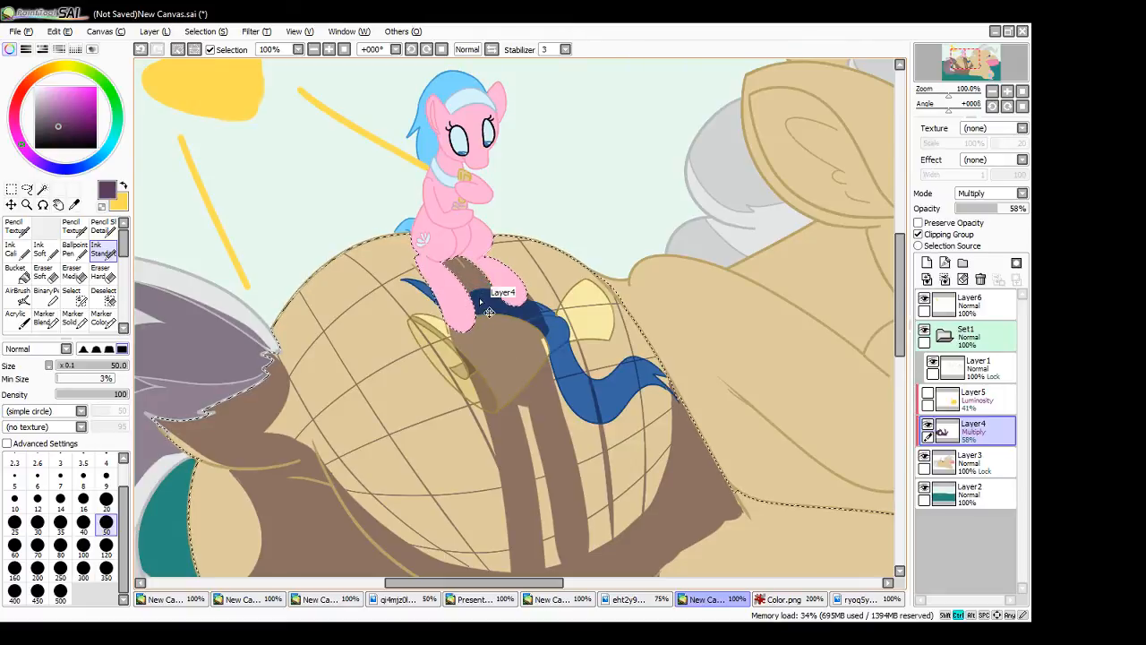
key("ctrl+z")
key("ctrl+z")
key("ctrl+z")
key("ctrl+z")
key("ctrl+z")
key("ctrl+z")
key("ctrl+z")
key("ctrl+z")
key("ctrl+z")
key("ctrl+z")
key("ctrl+z")
key("ctrl+z")
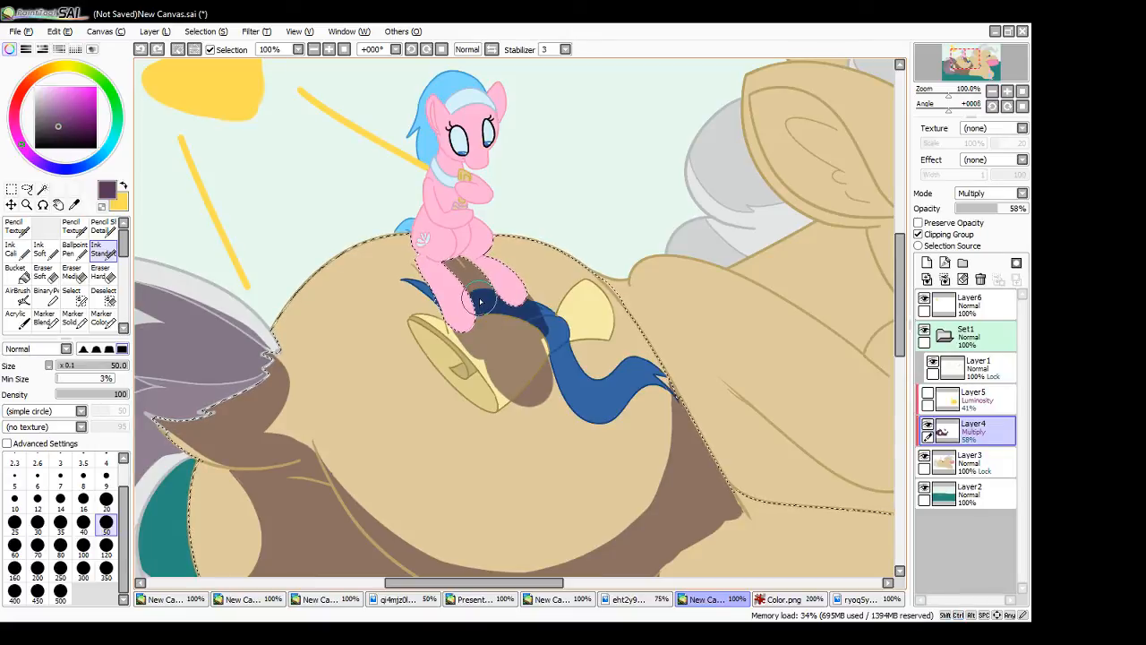
- Paint a shorter cast shadow over the ribbon and from the bell onto the haunch, ending in two rounded hoof shapes
mouse_move(478, 356)
left_mouse_down()
mouse_move(507, 364)
mouse_move(493, 369)
mouse_move(480, 348)
mouse_move(486, 395)
mouse_move(487, 354)
mouse_move(487, 393)
mouse_move(503, 368)
mouse_move(485, 396)
left_mouse_up()
key("ctrl+z")
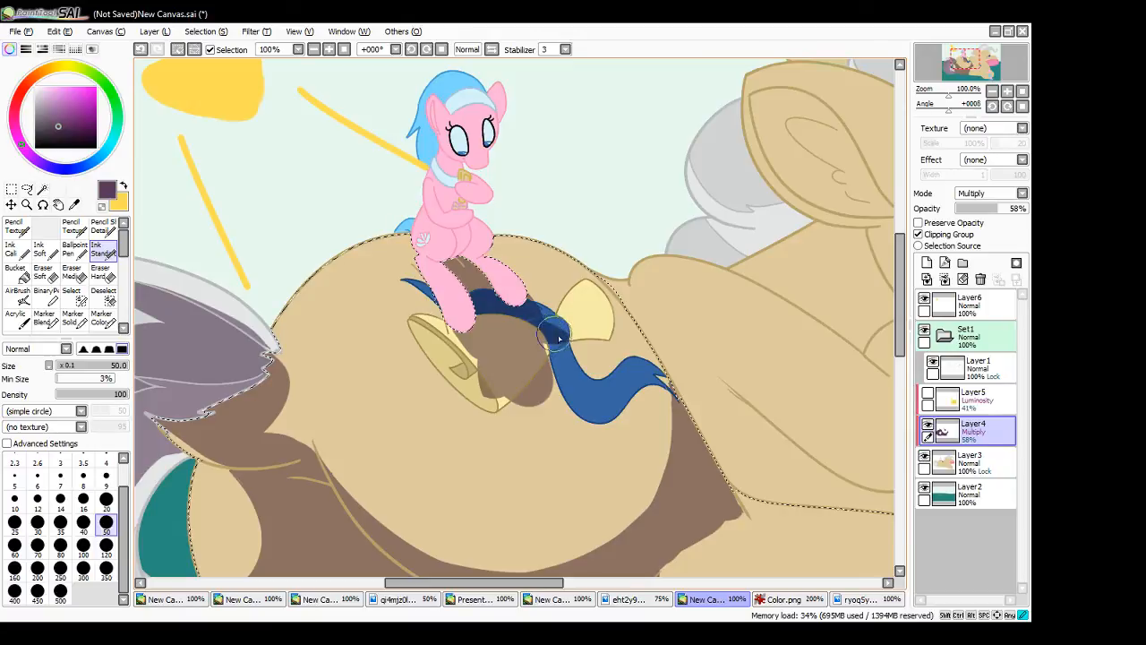
left_click_drag(544, 351, 534, 344)
mouse_move(527, 411)
left_mouse_down()
mouse_move(550, 380)
mouse_move(527, 412)
mouse_move(552, 396)
mouse_move(529, 383)
mouse_move(537, 452)
mouse_move(536, 406)
mouse_move(544, 436)
mouse_move(521, 422)
left_mouse_up()
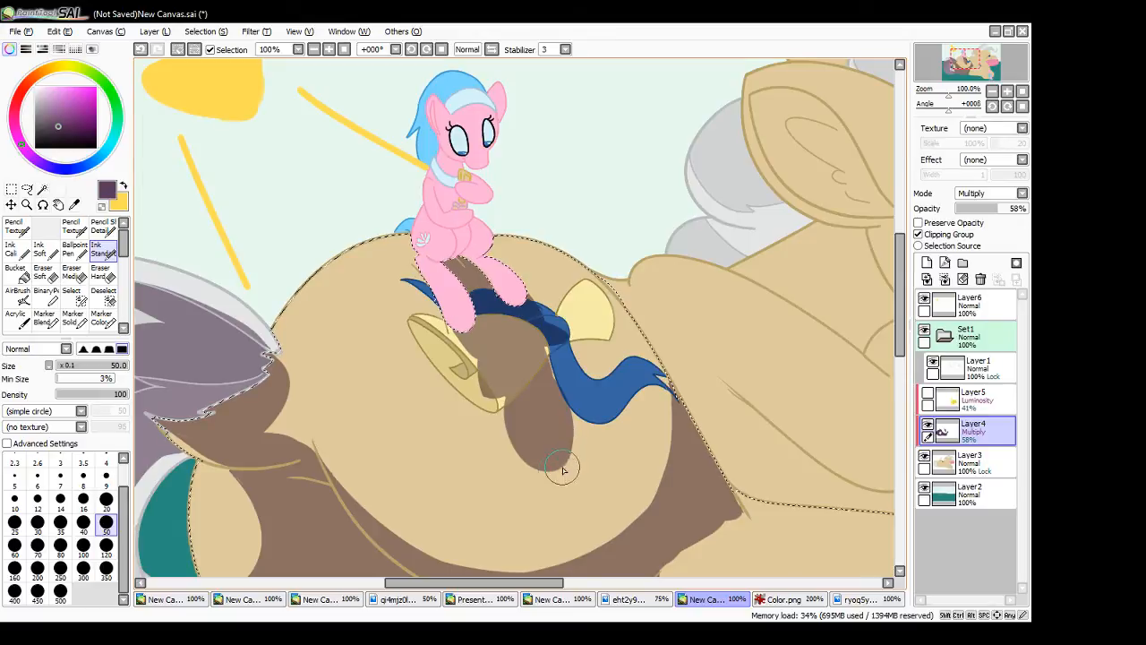
mouse_move(497, 424)
left_mouse_down()
mouse_move(523, 473)
mouse_move(516, 450)
mouse_move(569, 450)
mouse_move(567, 417)
mouse_move(573, 445)
mouse_move(522, 468)
mouse_move(517, 440)
mouse_move(520, 473)
mouse_move(519, 424)
mouse_move(533, 492)
left_mouse_up()
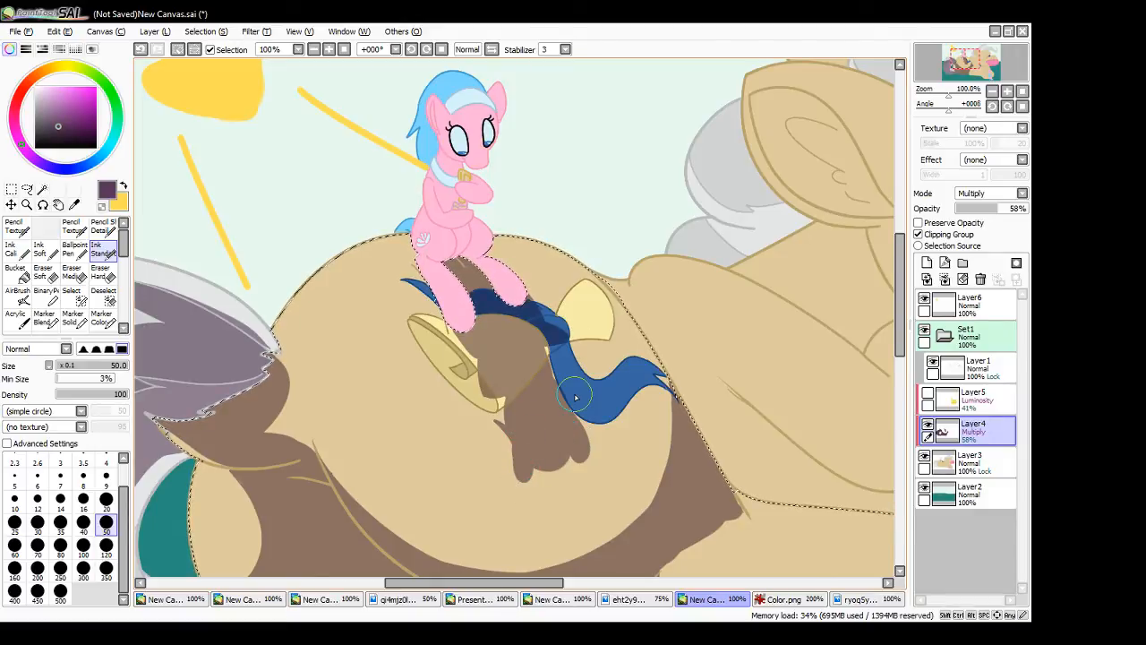
- Clear the selection and start shading the small pony's near thigh and hind leg with the Ink Stand brush at size 50
left_click(12, 189)
left_click(258, 169)
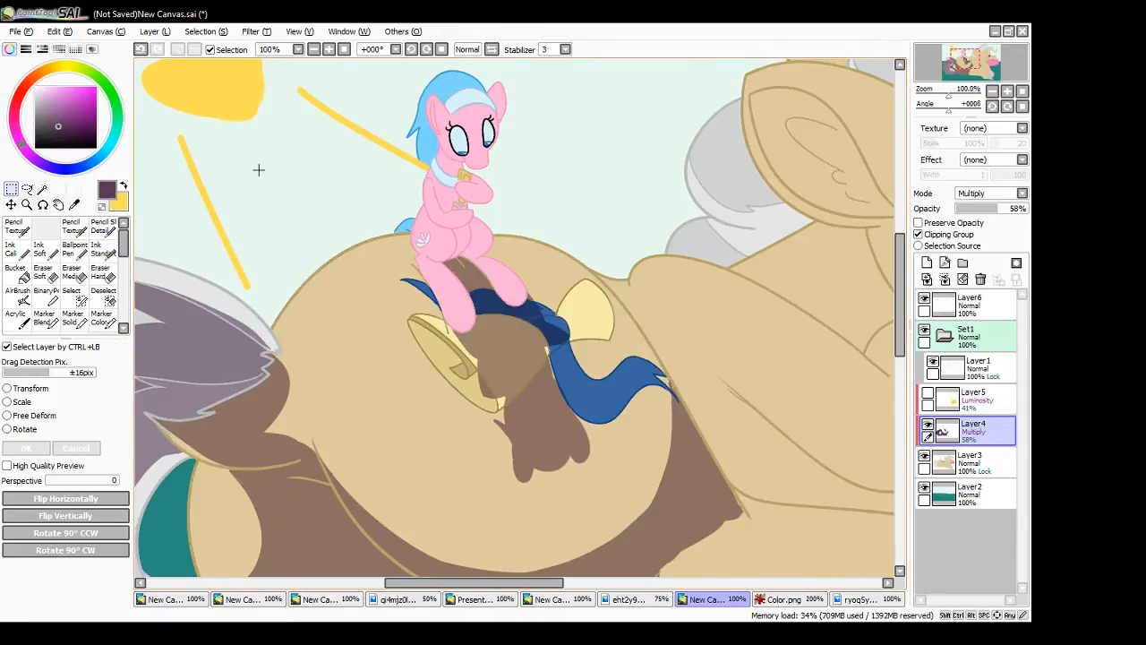
left_click(105, 254)
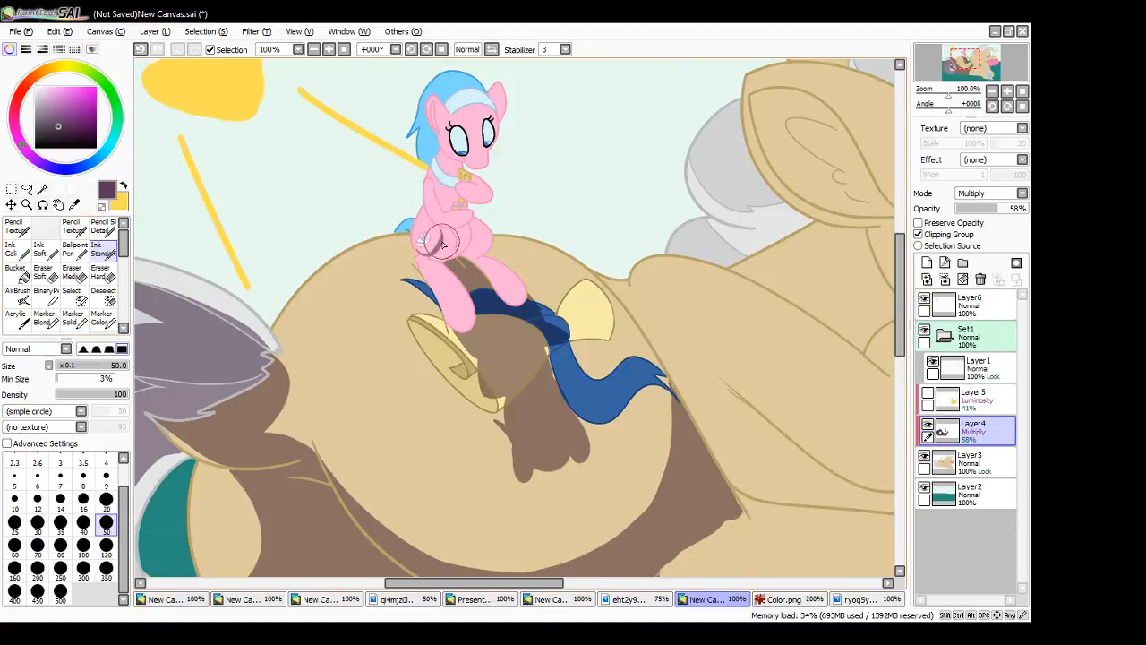
key("ctrl+z")
key("ctrl+z")
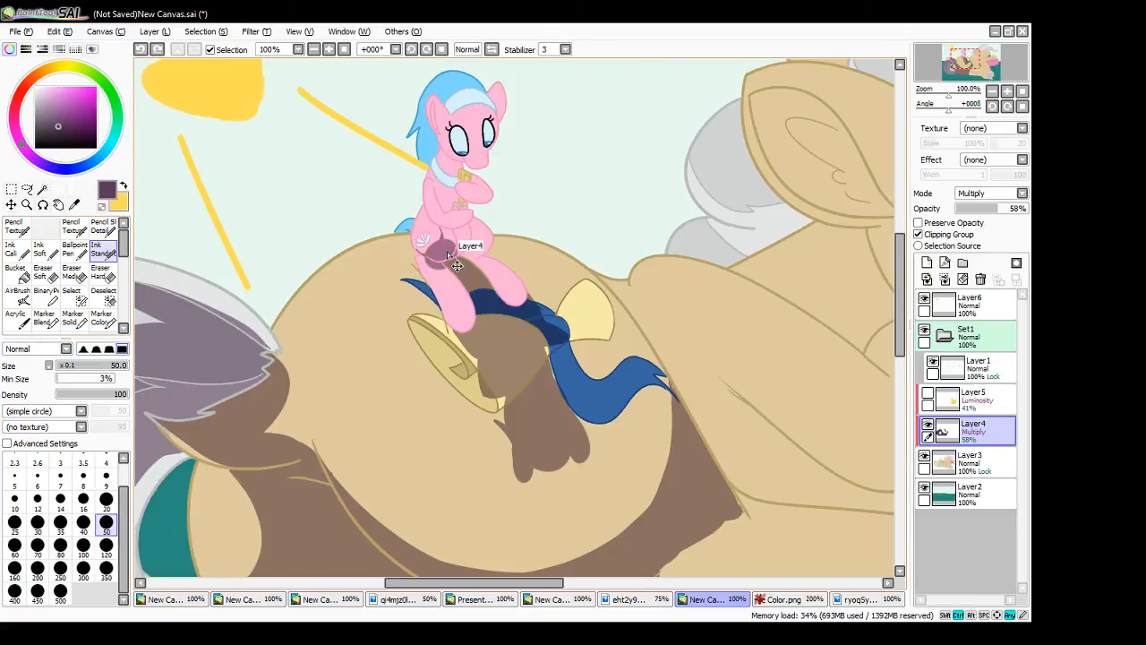
mouse_move(444, 233)
left_mouse_down()
mouse_move(443, 240)
mouse_move(424, 259)
mouse_move(437, 265)
mouse_move(422, 266)
mouse_move(445, 307)
left_mouse_up()
key("ctrl+z")
- Shade the inner side of the small pony's near hind leg down to the hoof, redoing the uneven strokes
key("ctrl+z")
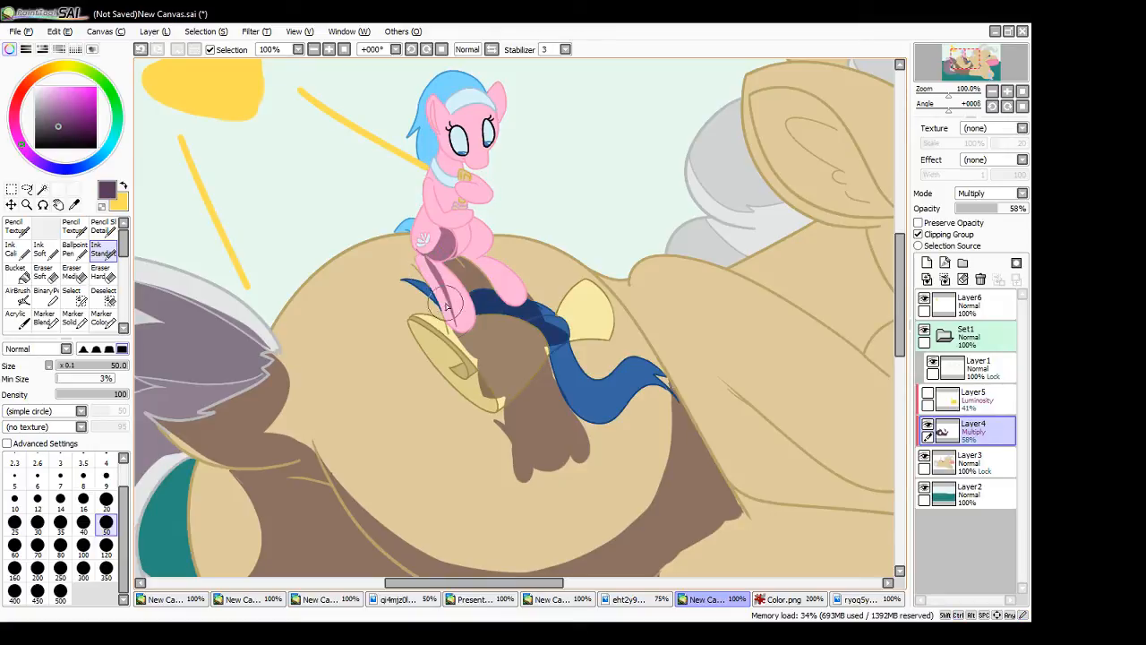
mouse_move(429, 266)
left_mouse_down()
mouse_move(461, 329)
mouse_move(431, 263)
mouse_move(465, 320)
left_mouse_up()
left_click_drag(437, 258, 472, 318)
key("ctrl+z")
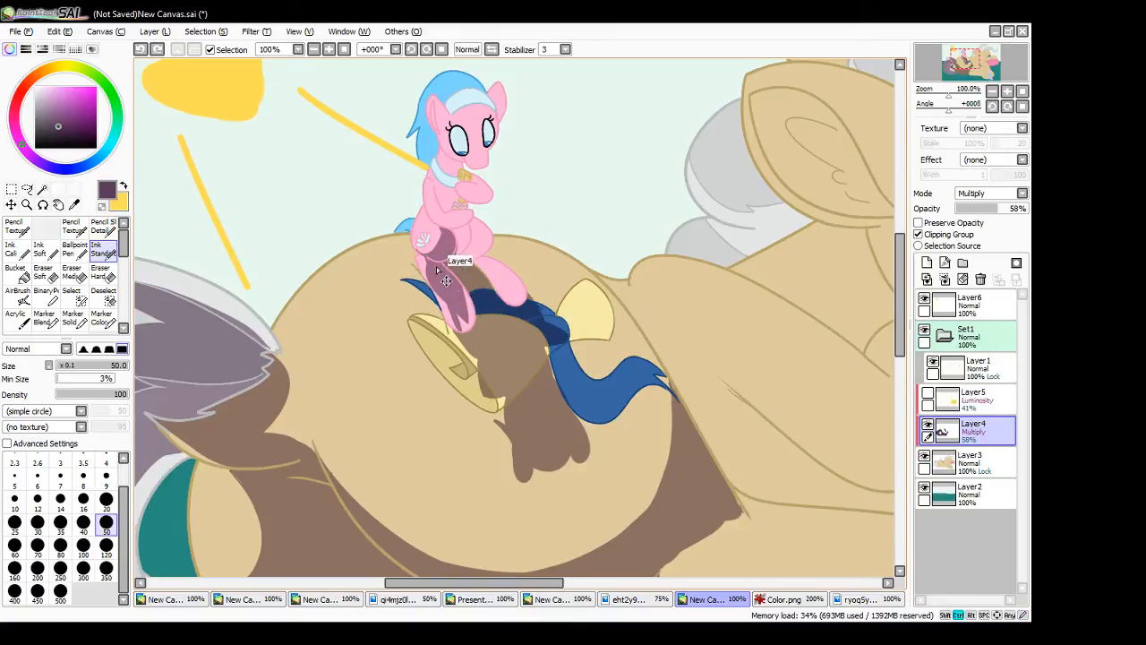
key("ctrl+z")
key("ctrl+z")
mouse_move(432, 261)
left_mouse_down()
mouse_move(465, 302)
mouse_move(455, 292)
mouse_move(466, 328)
left_mouse_up()
left_click_drag(465, 333, 457, 321)
mouse_move(455, 314)
left_mouse_down()
mouse_move(461, 336)
mouse_move(448, 300)
mouse_move(461, 335)
mouse_move(455, 319)
left_mouse_up()
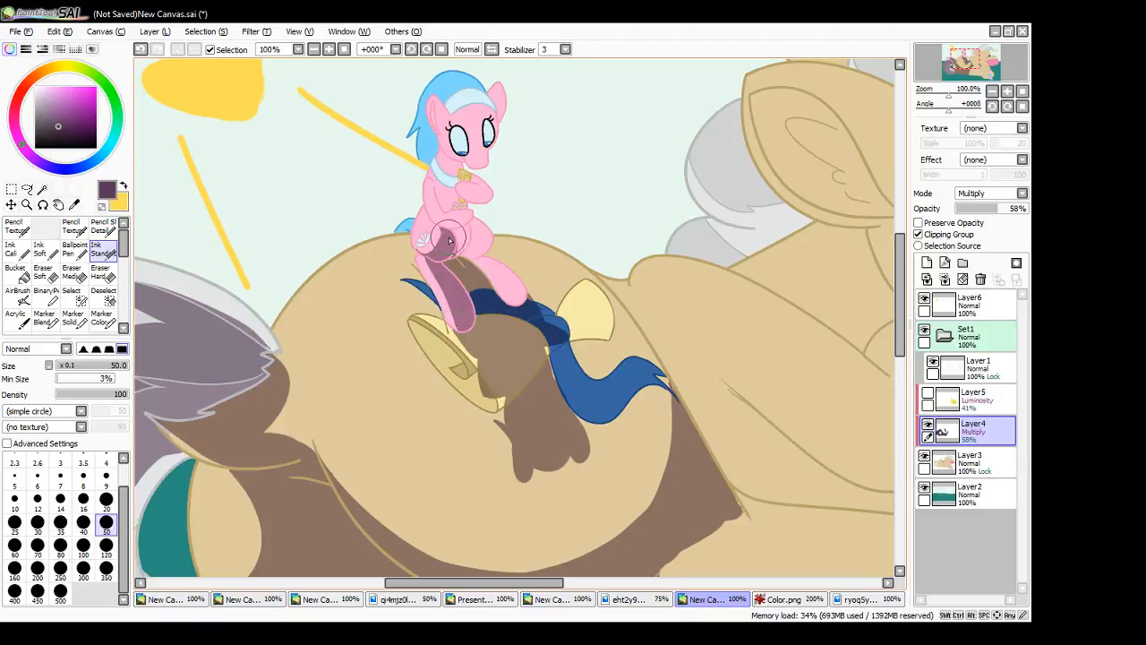
- Shade the small pony's lower belly and extend the shading onto its far thigh
mouse_move(448, 232)
left_mouse_down()
mouse_move(468, 226)
mouse_move(461, 247)
mouse_move(453, 222)
mouse_move(437, 240)
mouse_move(447, 262)
left_mouse_up()
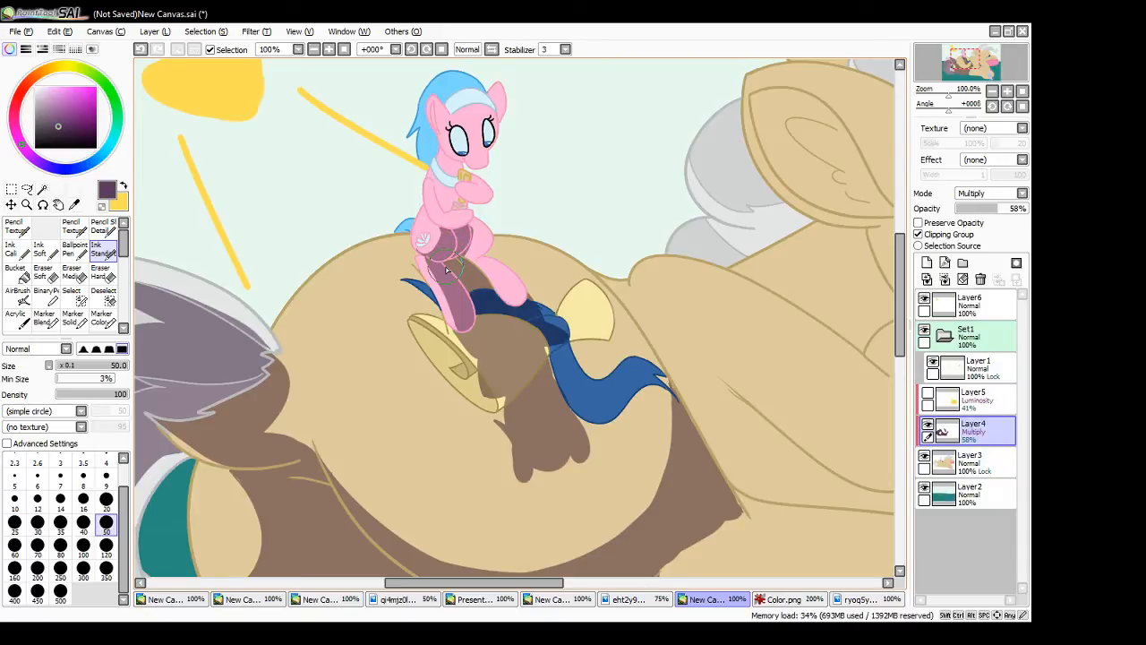
mouse_move(447, 269)
left_mouse_down()
mouse_move(467, 229)
mouse_move(498, 247)
mouse_move(472, 237)
mouse_move(478, 248)
mouse_move(489, 245)
left_mouse_up()
mouse_move(473, 248)
left_mouse_down()
mouse_move(484, 242)
mouse_move(429, 259)
mouse_move(418, 243)
left_mouse_up()
mouse_move(489, 245)
left_mouse_down()
mouse_move(475, 310)
mouse_move(466, 260)
left_mouse_up()
key("ctrl+z")
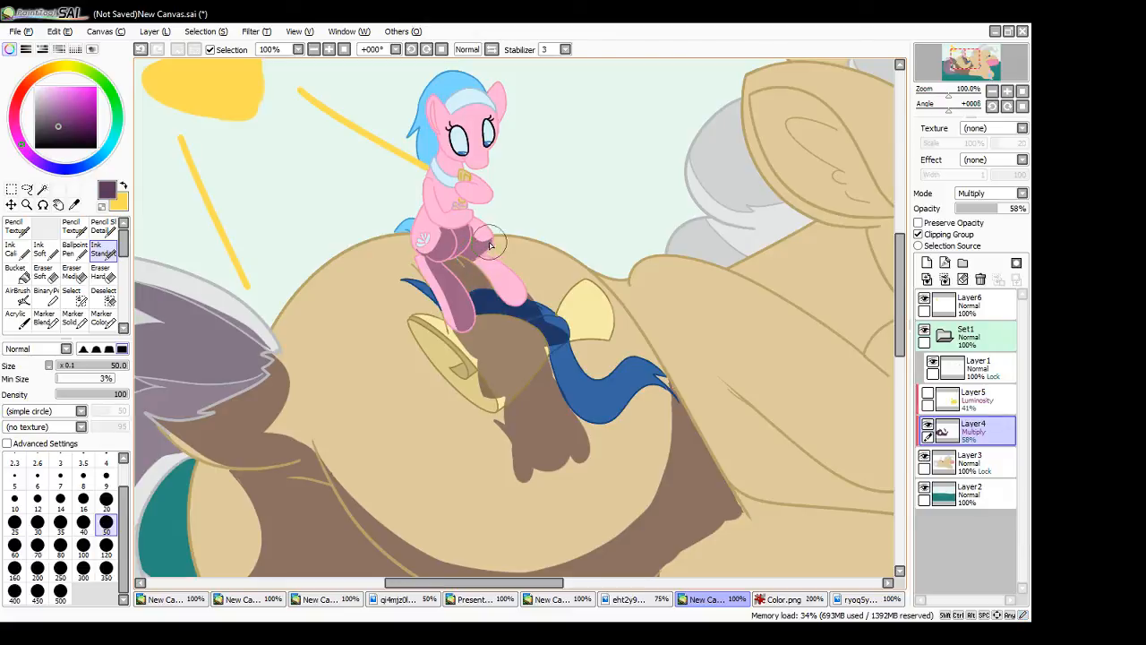
- Shade the inner side of the small pony's far hind leg along its lower edge
left_click_drag(488, 258, 521, 299)
key("ctrl+z")
mouse_move(487, 261)
left_mouse_down()
mouse_move(529, 312)
mouse_move(473, 261)
mouse_move(530, 324)
mouse_move(485, 283)
mouse_move(507, 312)
mouse_move(507, 323)
mouse_move(474, 299)
mouse_move(485, 330)
mouse_move(470, 294)
mouse_move(497, 377)
left_mouse_up()
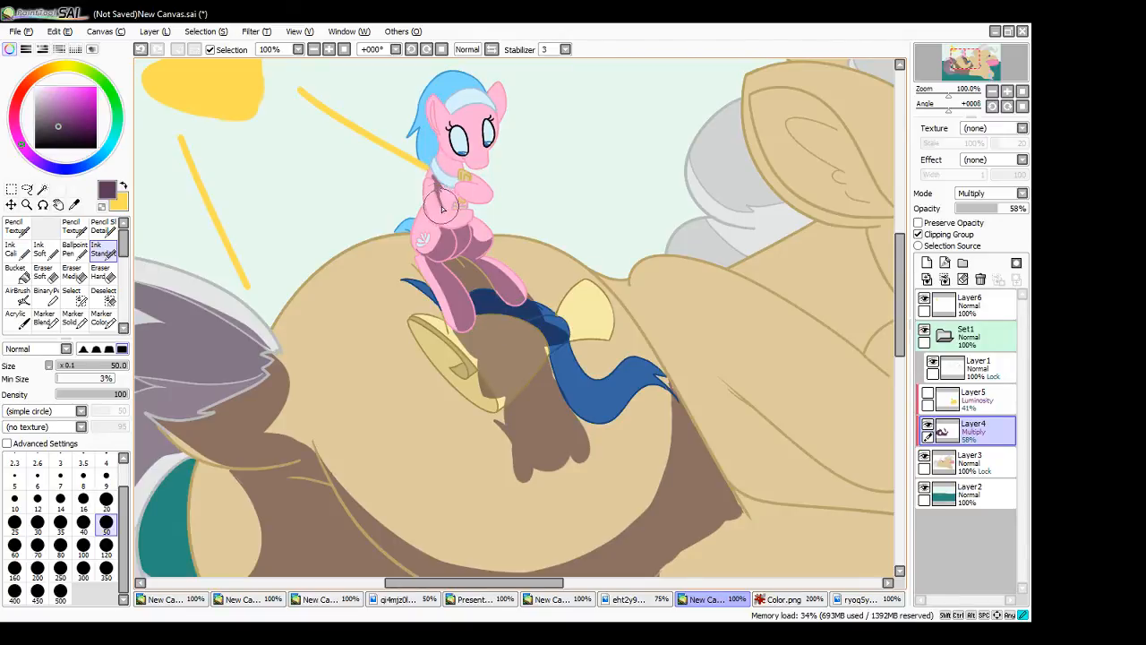
- Shade the small pony's chest and raised foreleg, undoing stray strokes on the thigh and lower foreleg
mouse_move(449, 194)
left_mouse_down()
mouse_move(435, 179)
mouse_move(452, 190)
left_mouse_up()
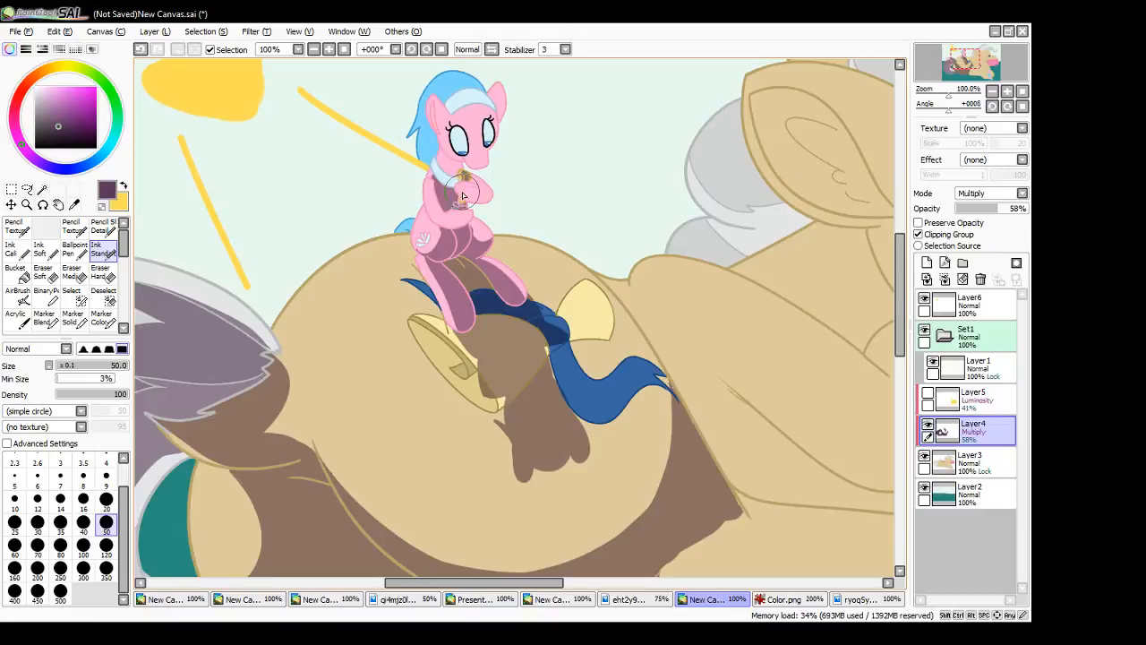
mouse_move(461, 192)
left_mouse_down()
mouse_move(504, 188)
mouse_move(462, 192)
mouse_move(491, 192)
left_mouse_up()
key("ctrl+z")
key("ctrl+z")
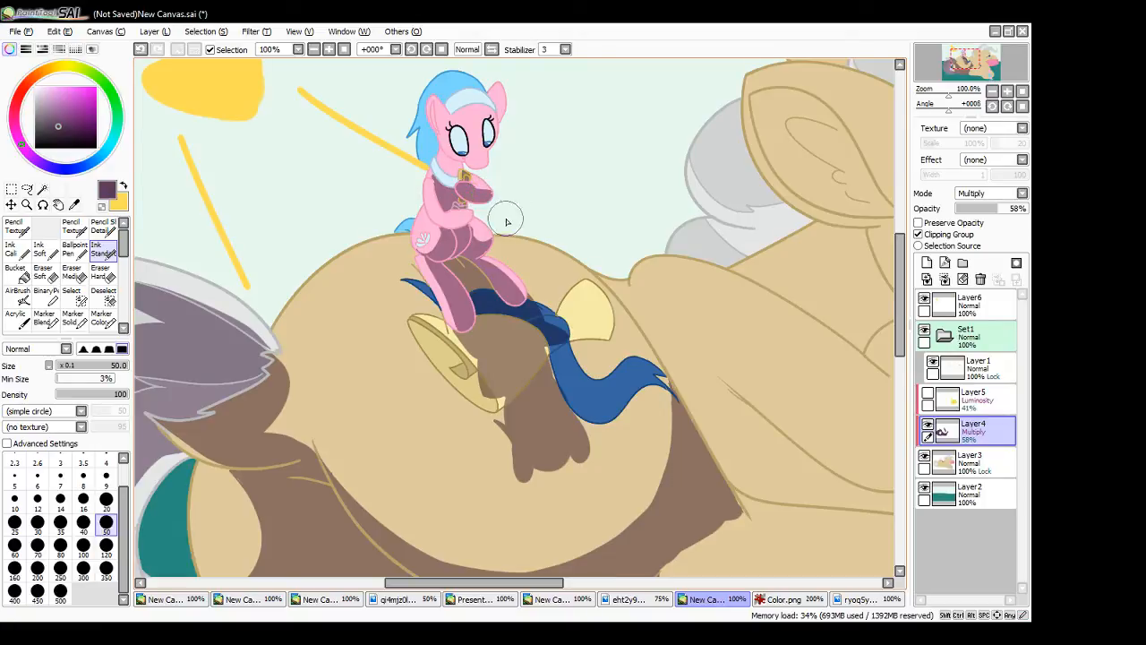
mouse_move(484, 242)
left_mouse_down()
mouse_move(494, 238)
mouse_move(485, 252)
left_mouse_up()
key("ctrl+z")
left_click_drag(453, 217, 456, 227)
key("ctrl+z")
- Shade the small pony's face, including the eyes and muzzle, leaving a lit strip along the cheek
scroll(448, 244, "up", 4)
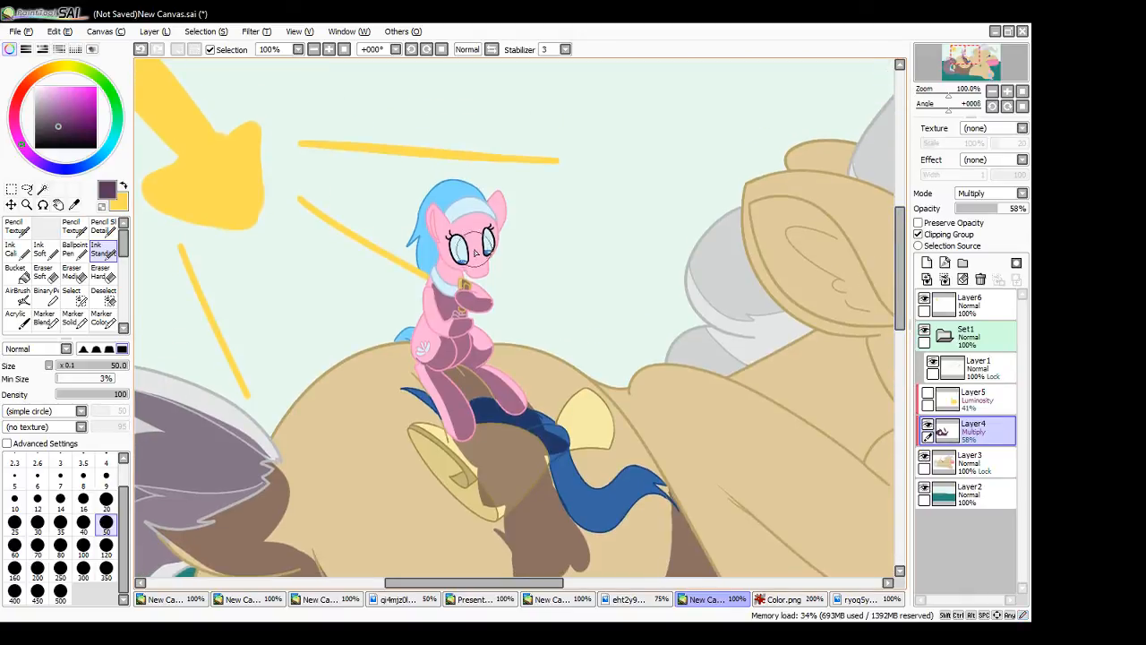
mouse_move(476, 253)
left_mouse_down()
mouse_move(493, 230)
mouse_move(448, 224)
mouse_move(494, 229)
mouse_move(483, 218)
mouse_move(492, 226)
mouse_move(455, 240)
mouse_move(457, 255)
mouse_move(489, 244)
mouse_move(465, 264)
mouse_move(448, 247)
mouse_move(488, 279)
mouse_move(483, 304)
mouse_move(465, 301)
mouse_move(490, 311)
left_mouse_up()
key("ctrl+z")
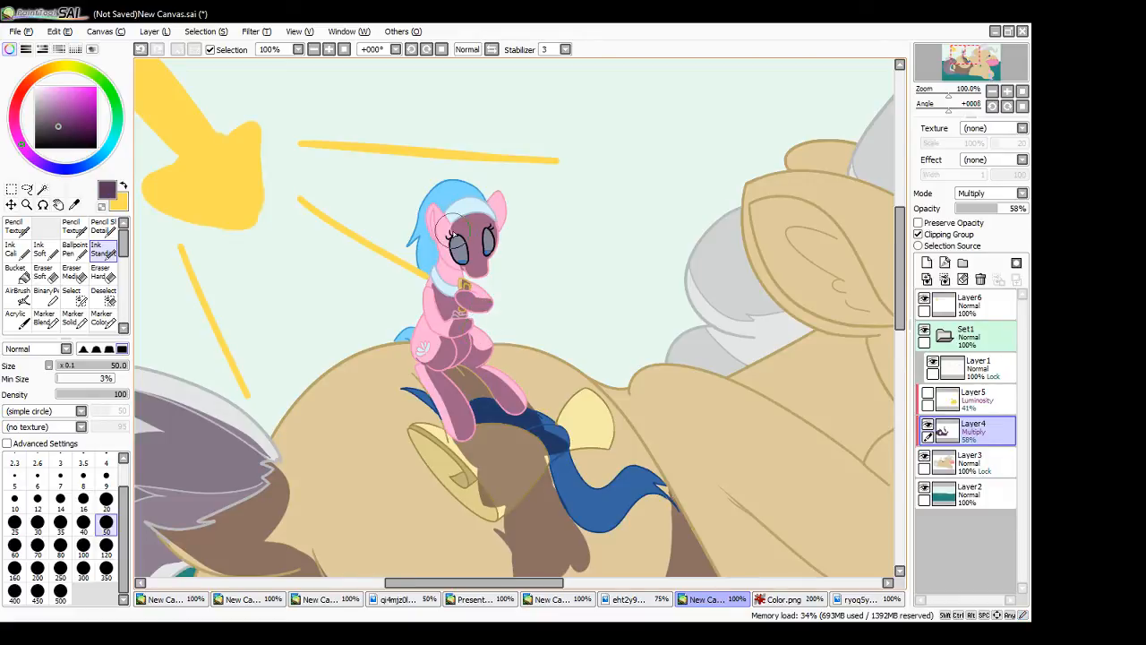
left_click_drag(449, 231, 459, 271)
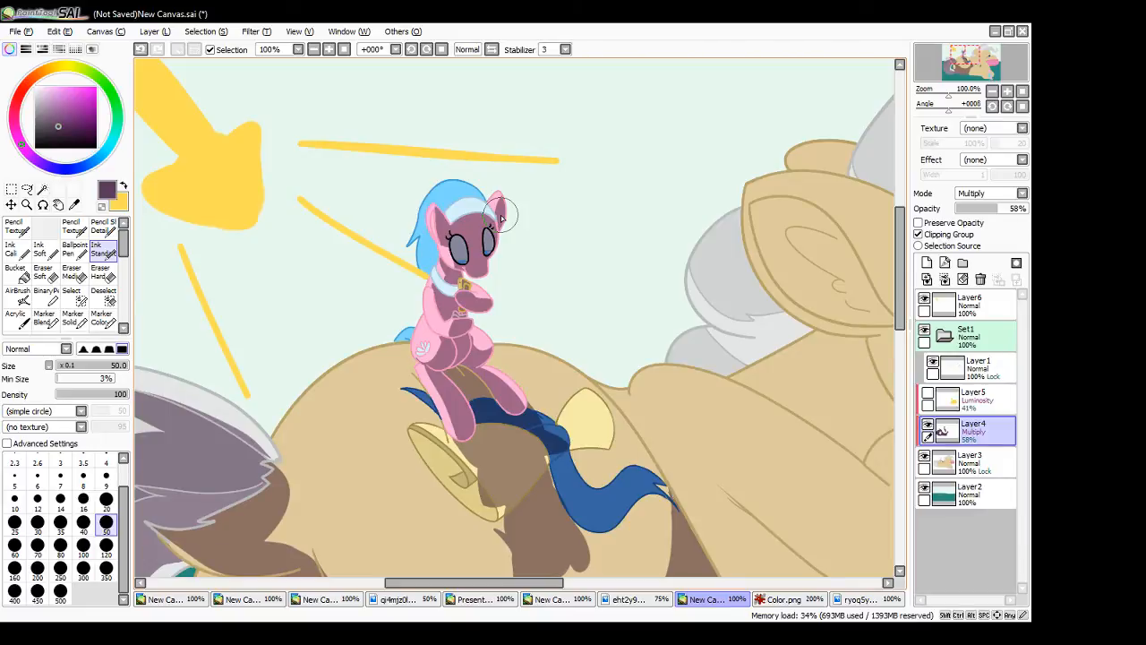
- Shade the inside of the small pony's ears and its light blue headband
left_click_drag(437, 220, 441, 217)
mouse_move(439, 219)
left_mouse_down()
mouse_move(439, 238)
mouse_move(442, 221)
left_mouse_up()
mouse_move(441, 221)
left_mouse_down()
mouse_move(441, 242)
mouse_move(446, 203)
mouse_move(478, 198)
mouse_move(457, 204)
left_mouse_up()
mouse_move(457, 203)
left_mouse_down()
mouse_move(447, 212)
mouse_move(484, 195)
mouse_move(489, 224)
mouse_move(501, 215)
mouse_move(493, 234)
mouse_move(450, 234)
mouse_move(456, 259)
mouse_move(478, 268)
mouse_move(467, 285)
left_mouse_up()
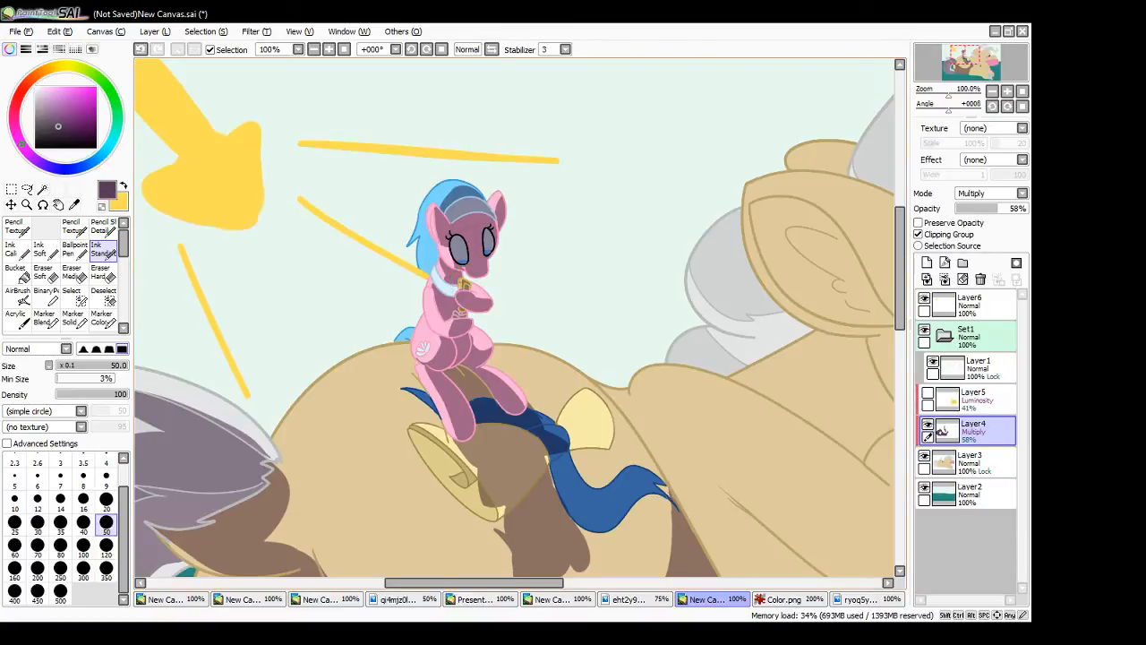
- Shade the small pony's blue mane above the headband and behind the near ear, undoing the stray strokes
left_click_drag(442, 237, 441, 244)
left_click_drag(438, 225, 435, 244)
mouse_move(514, 413)
left_mouse_down()
mouse_move(462, 399)
mouse_move(478, 411)
mouse_move(480, 440)
left_mouse_up()
left_click_drag(459, 314, 445, 310)
mouse_move(428, 276)
left_mouse_down()
mouse_move(426, 242)
mouse_move(431, 271)
mouse_move(436, 255)
left_mouse_up()
mouse_move(445, 203)
left_mouse_down()
mouse_move(457, 186)
mouse_move(479, 195)
mouse_move(440, 204)
mouse_move(481, 195)
mouse_move(441, 206)
mouse_move(478, 201)
left_mouse_up()
key("ctrl+z")
key("ctrl+z")
key("ctrl+z")
key("ctrl+z")
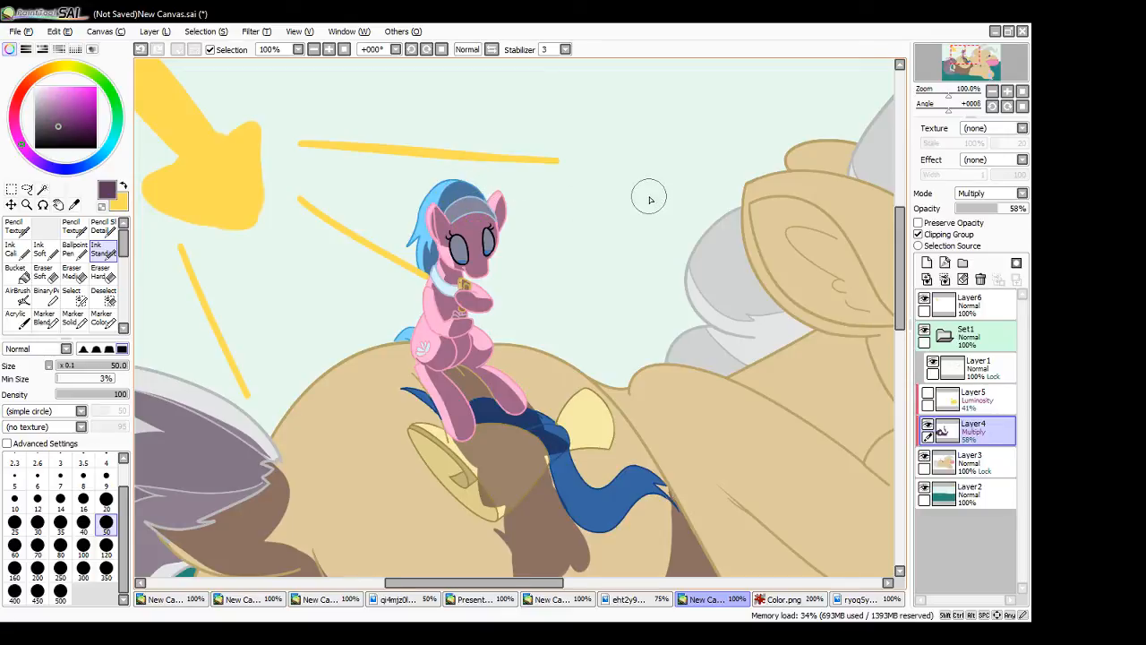
- Shade the start of the large pony's lower hind leg beside the belly, undoing the stray strokes
left_click(345, 49)
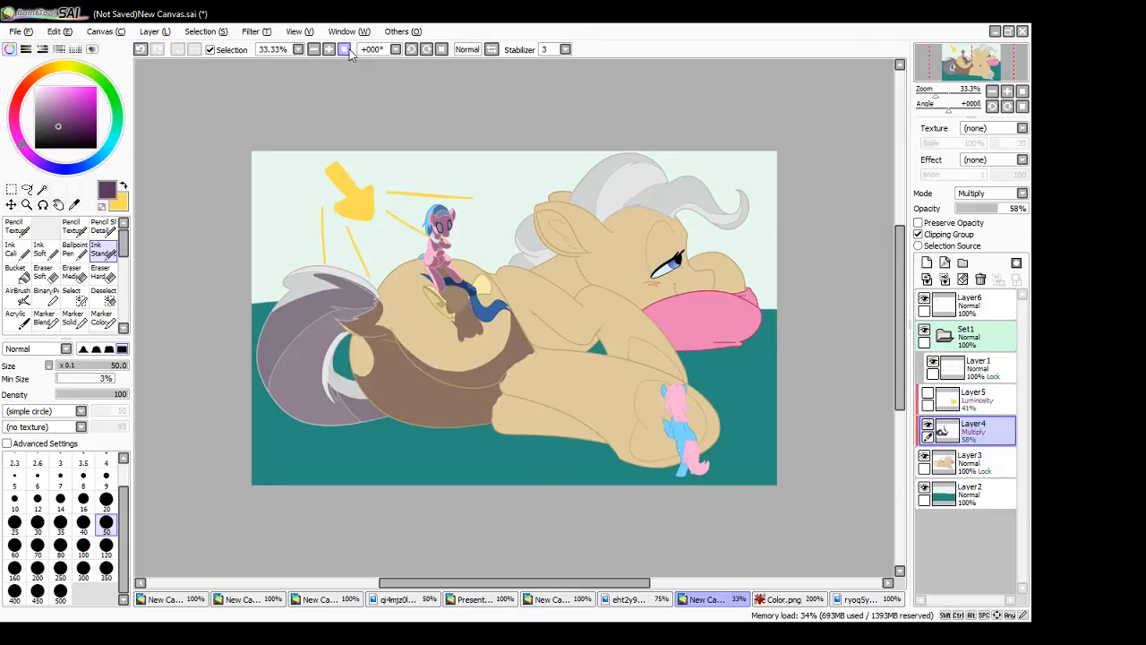
left_click(344, 50)
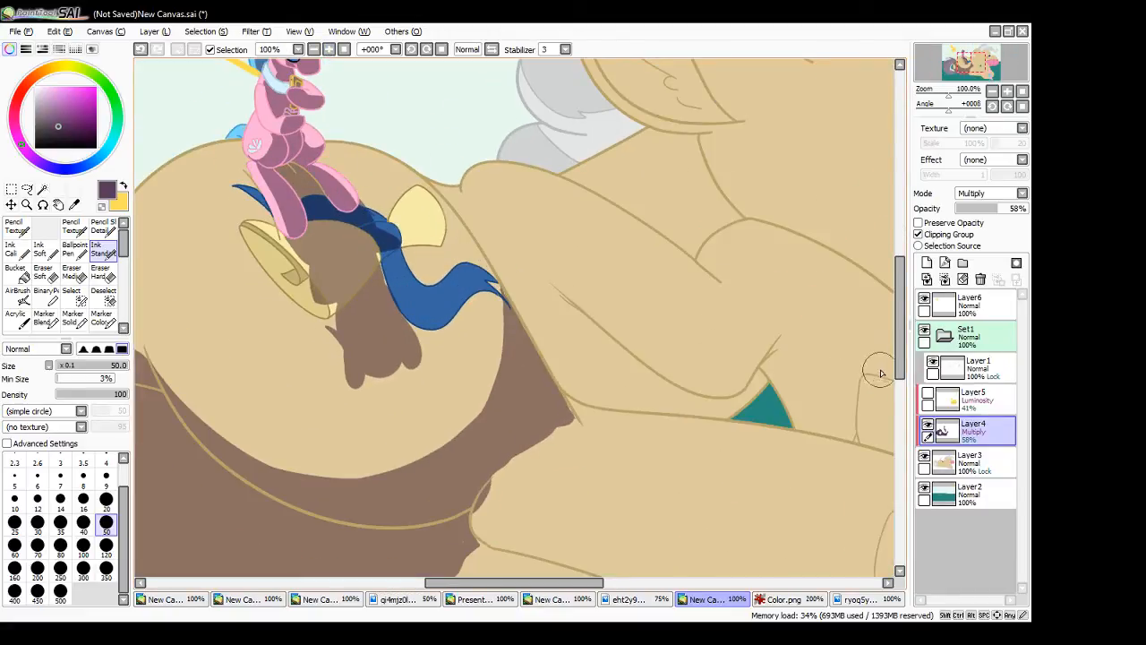
scroll(882, 373, "up", 5)
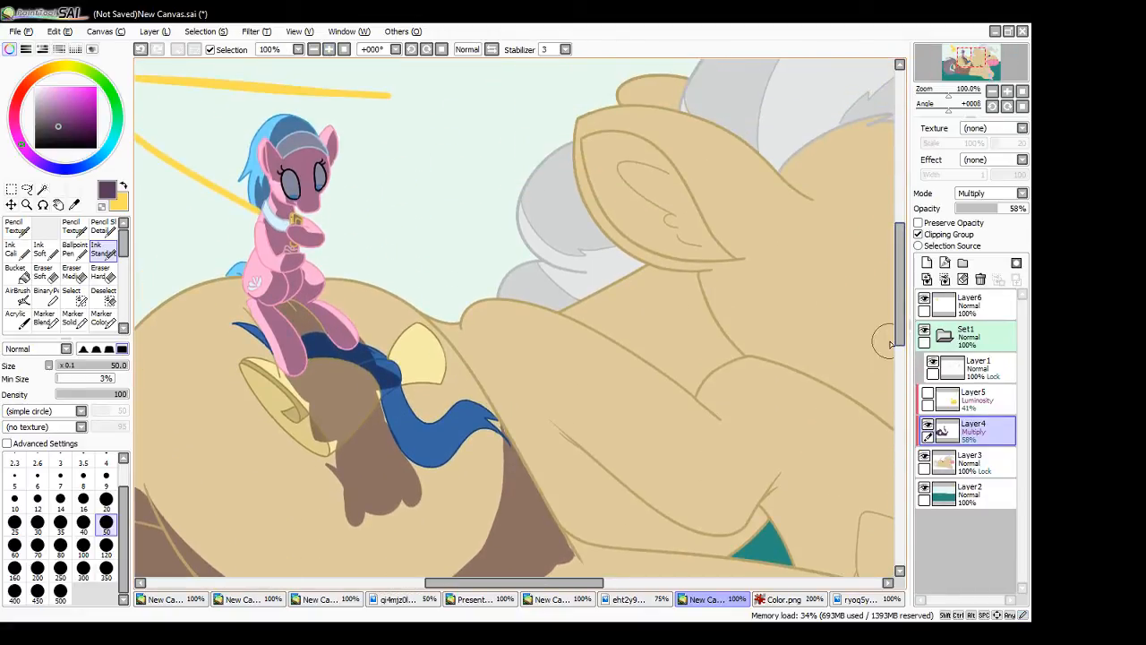
scroll(890, 345, "right", 8)
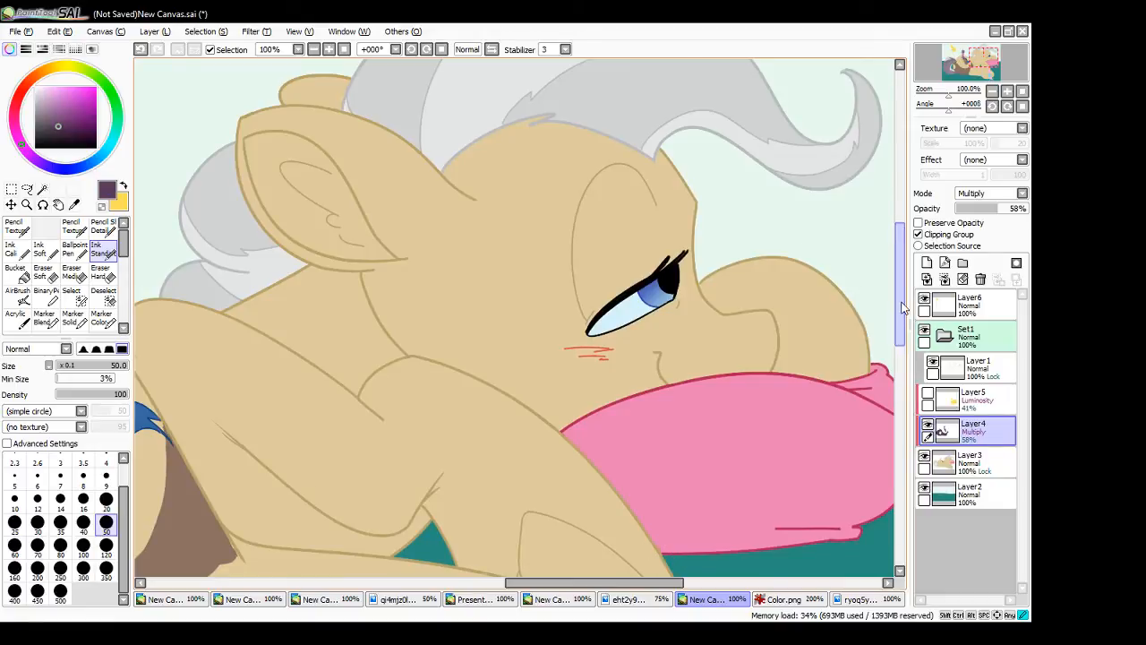
left_click_drag(902, 303, 901, 365)
left_click_drag(513, 584, 461, 599)
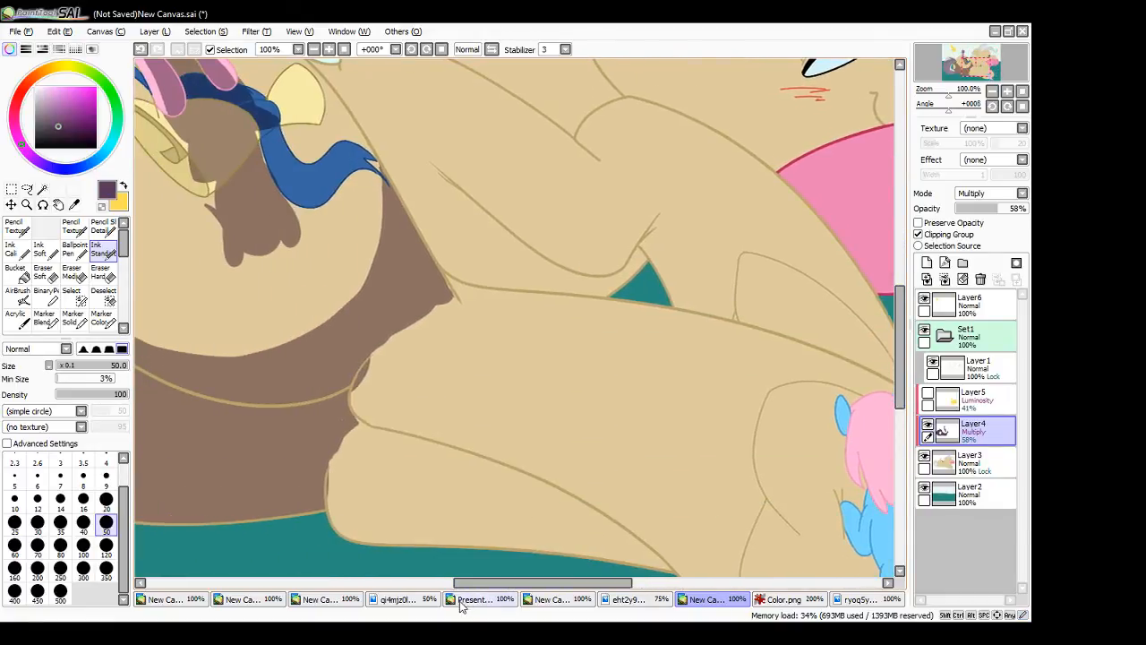
mouse_move(354, 409)
left_mouse_down()
mouse_move(345, 439)
mouse_move(398, 537)
mouse_move(364, 544)
mouse_move(410, 545)
left_mouse_up()
mouse_move(349, 413)
left_mouse_down()
mouse_move(385, 440)
mouse_move(358, 431)
left_mouse_up()
key("ctrl+z")
key("ctrl+z")
key("ctrl+z")
key("ctrl+z")
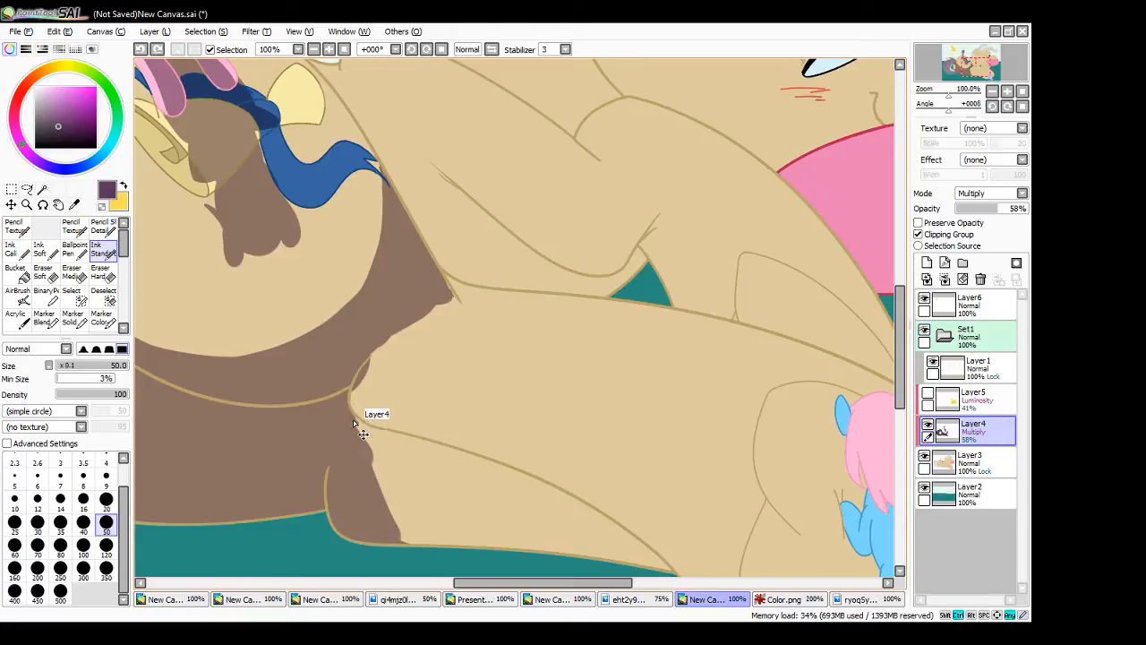
- Shade the rest of the lower hind leg beneath its fold line, from the belly to the raised hoof
mouse_move(377, 450)
left_mouse_down()
mouse_move(413, 507)
mouse_move(387, 532)
mouse_move(402, 539)
mouse_move(457, 529)
mouse_move(453, 457)
left_mouse_up()
left_click_drag(382, 433, 440, 449)
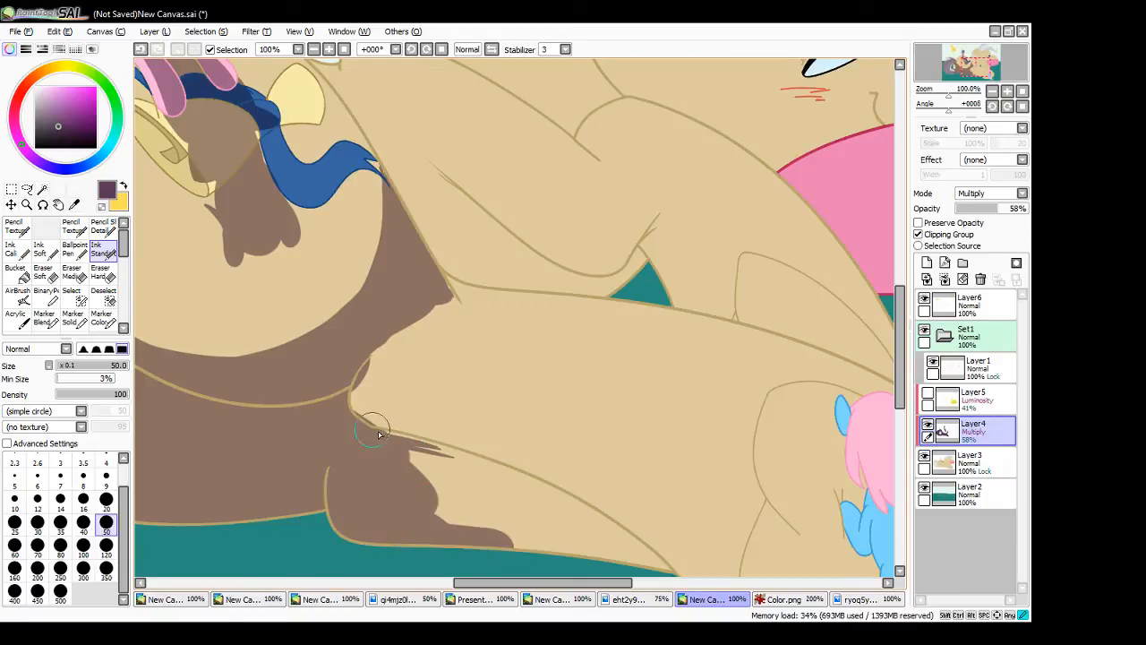
left_click_drag(904, 378, 904, 419)
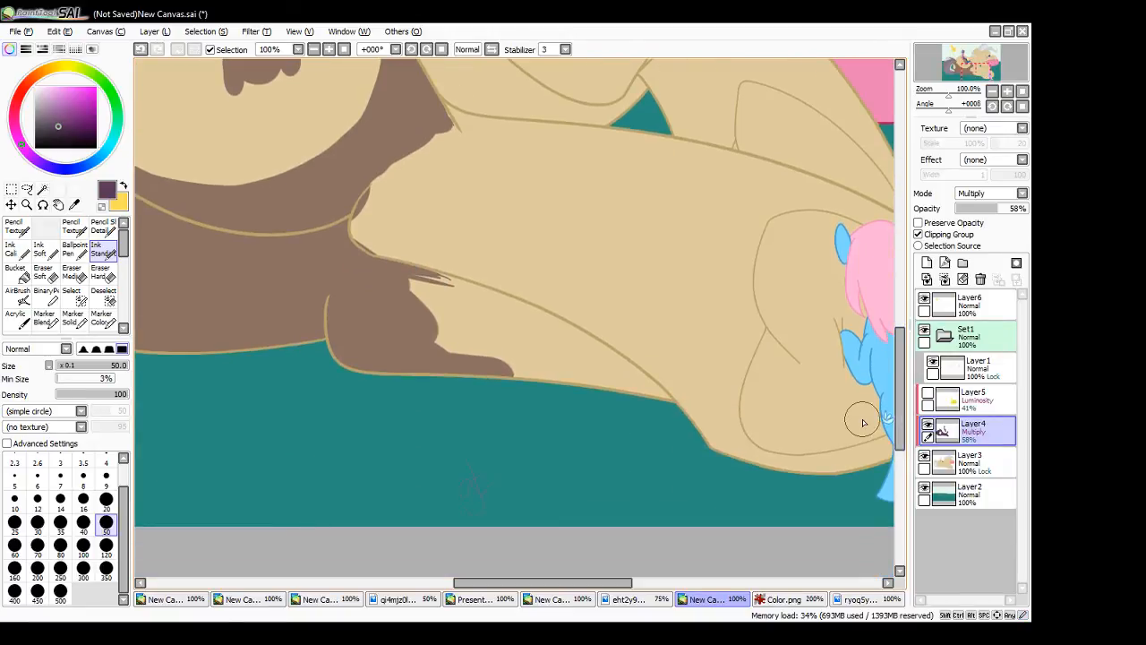
mouse_move(394, 336)
left_mouse_down()
mouse_move(458, 335)
mouse_move(439, 310)
mouse_move(475, 306)
mouse_move(417, 274)
mouse_move(435, 267)
mouse_move(469, 288)
mouse_move(421, 260)
mouse_move(550, 320)
mouse_move(492, 286)
mouse_move(542, 344)
mouse_move(476, 299)
mouse_move(611, 397)
mouse_move(629, 394)
mouse_move(515, 309)
mouse_move(588, 333)
mouse_move(574, 328)
mouse_move(660, 397)
mouse_move(608, 355)
mouse_move(663, 386)
mouse_move(605, 360)
left_mouse_up()
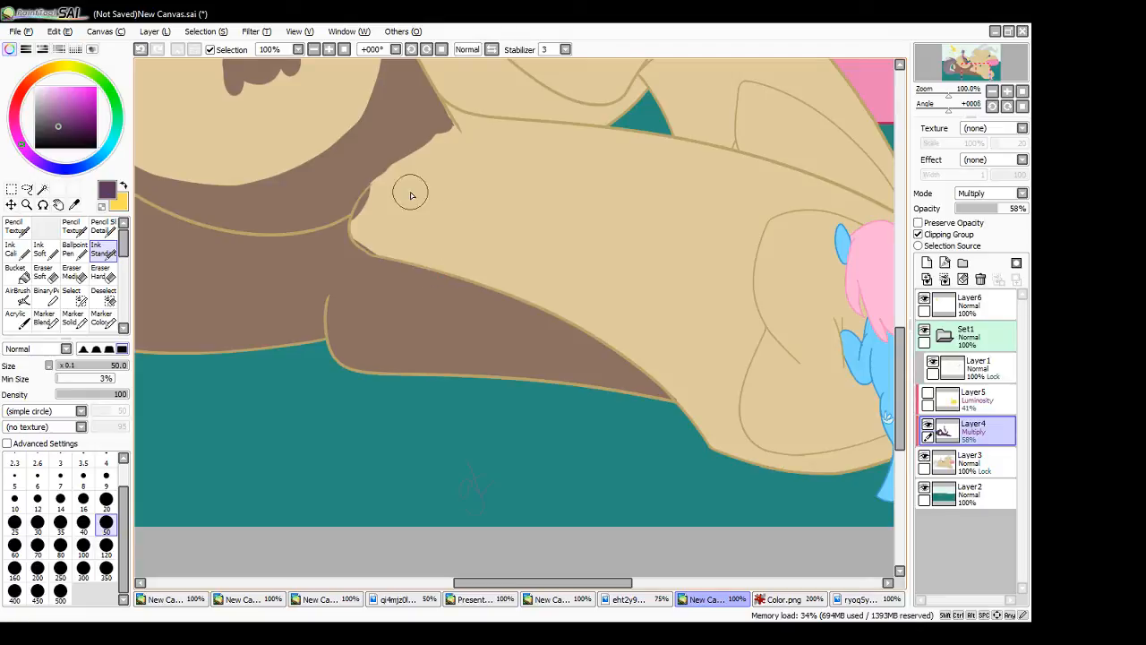
- Shade a band above the fold line of the large pony's hind leg, running down to the base of the hoof
left_click_drag(367, 199, 587, 266)
mouse_move(365, 209)
left_mouse_down()
mouse_move(657, 330)
mouse_move(542, 296)
mouse_move(350, 199)
mouse_move(435, 268)
mouse_move(379, 252)
mouse_move(360, 214)
mouse_move(604, 319)
mouse_move(473, 262)
mouse_move(627, 339)
mouse_move(588, 334)
mouse_move(676, 383)
left_mouse_up()
left_click_drag(647, 315, 753, 467)
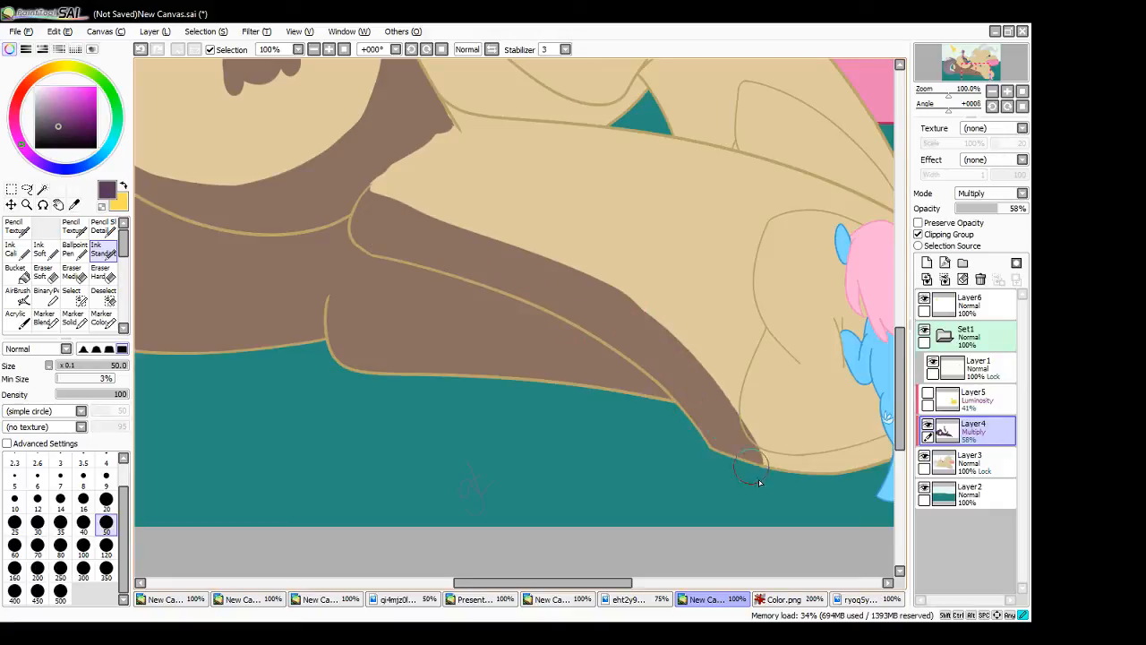
- Paint a curved shadow edge around the near side of the hoof and select the leg and hoof areas with the Magic Wand
left_click_drag(574, 590, 629, 589)
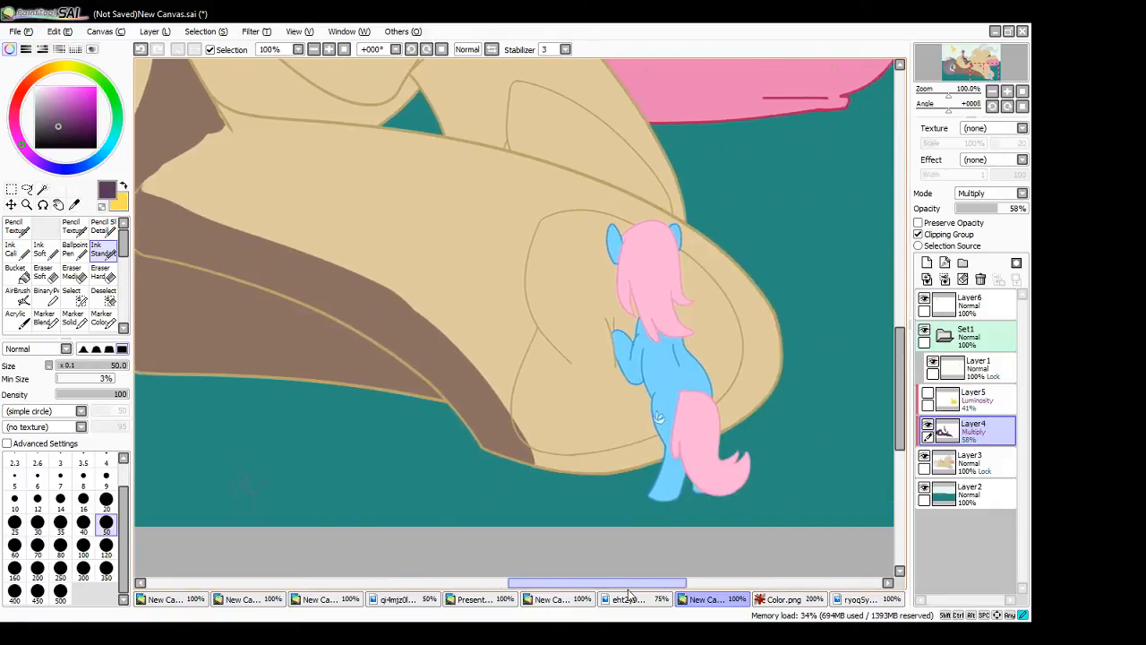
mouse_move(515, 398)
left_mouse_down()
mouse_move(546, 222)
mouse_move(598, 231)
left_mouse_up()
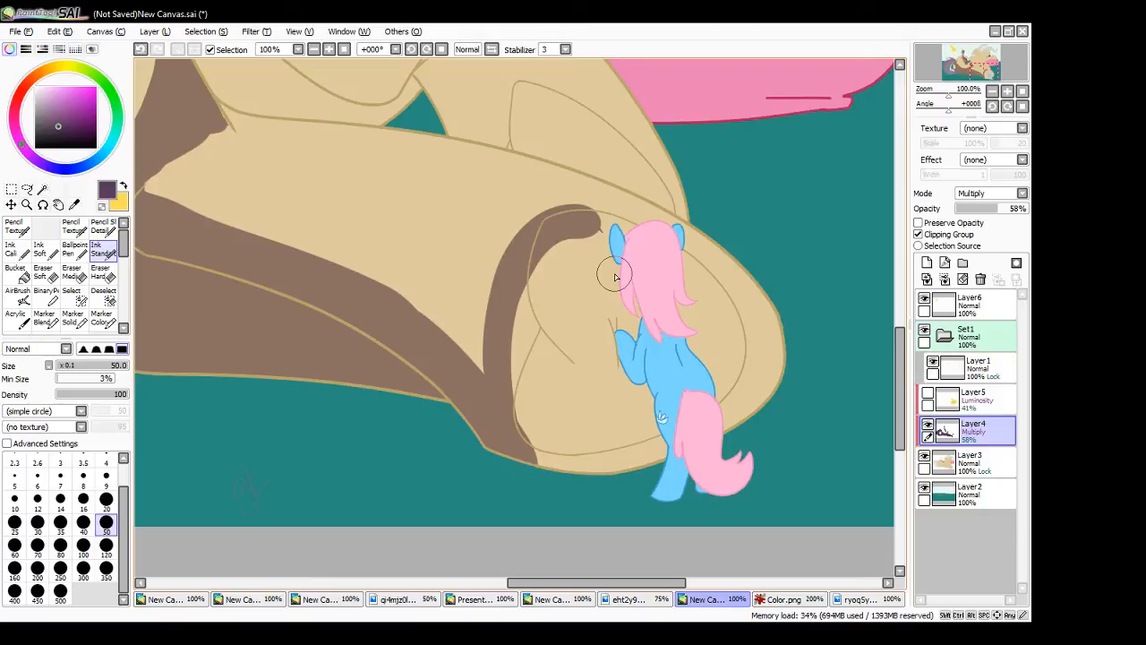
key("w")
left_click(489, 254)
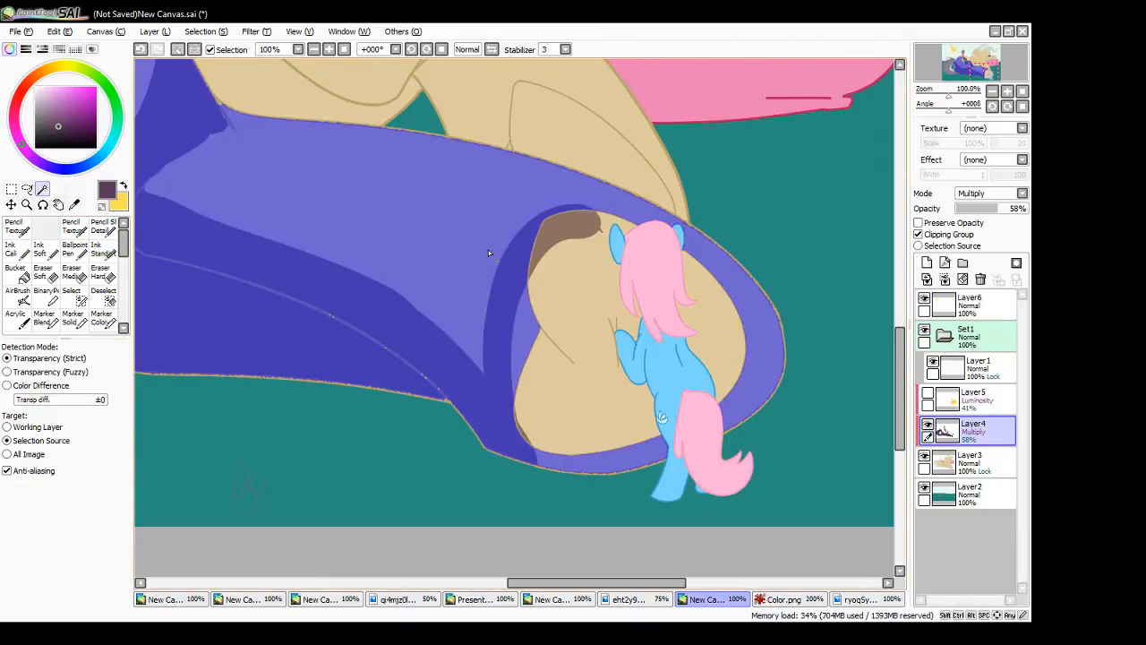
left_click(563, 346)
left_click(679, 355)
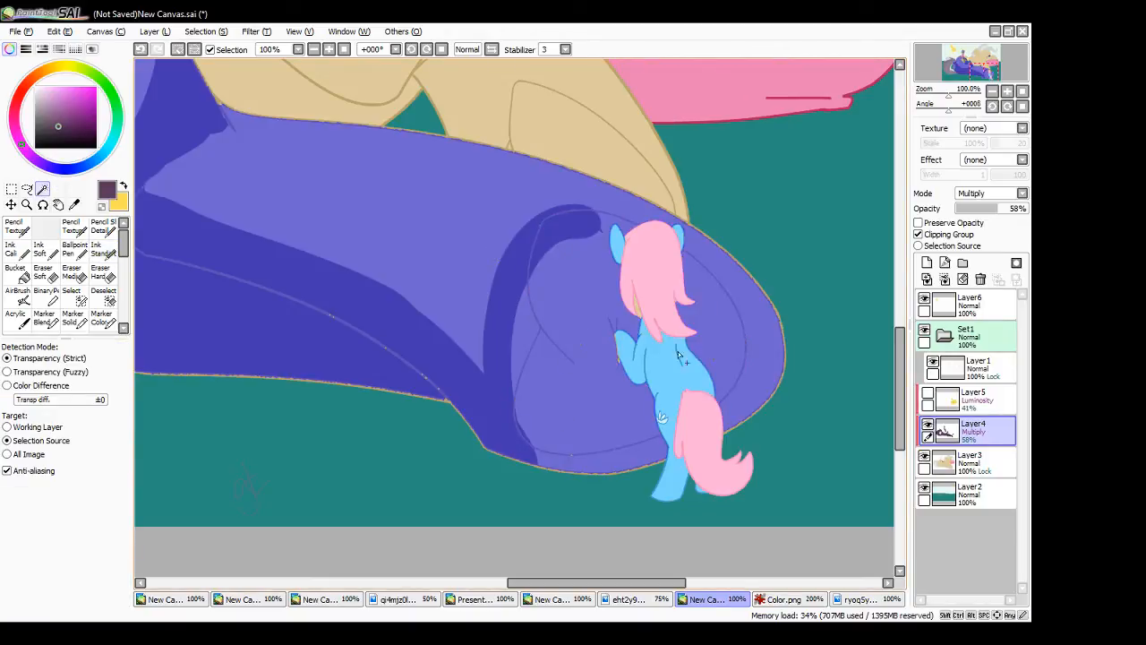
- Fill the whole hoof and its sole around the small blue pony with shade inside the selection, undoing stray strokes
key("n")
mouse_move(553, 242)
left_mouse_down()
mouse_move(648, 218)
mouse_move(749, 315)
left_mouse_up()
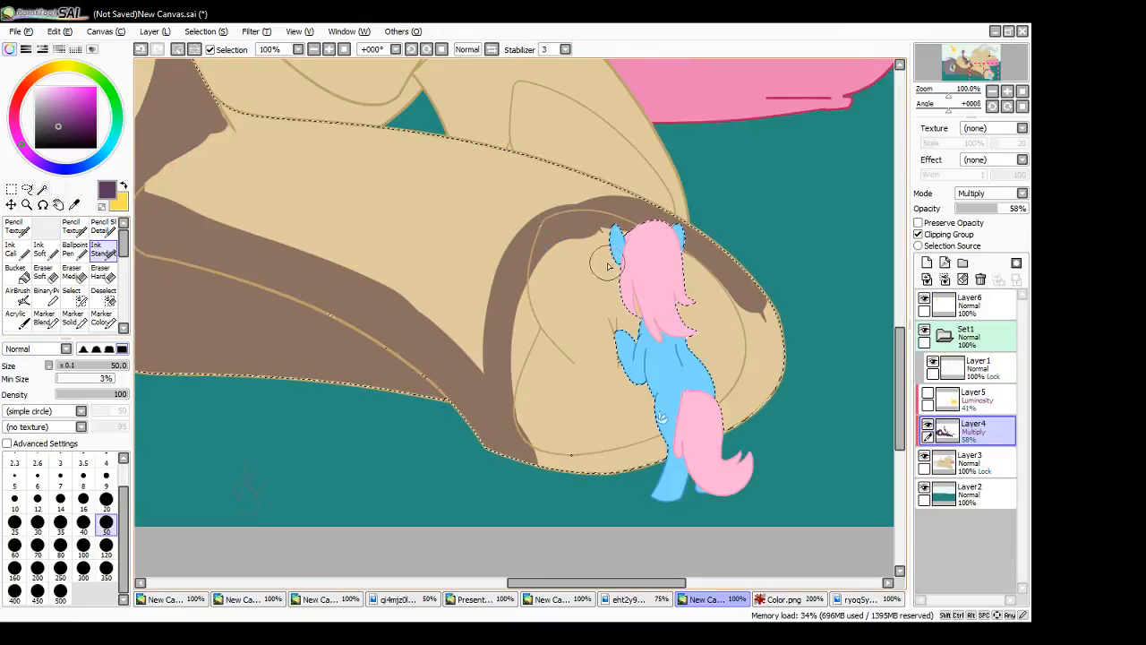
mouse_move(520, 240)
left_mouse_down()
mouse_move(686, 215)
mouse_move(594, 249)
mouse_move(519, 233)
left_mouse_up()
key("ctrl+z")
key("ctrl+z")
mouse_move(542, 256)
left_mouse_down()
mouse_move(518, 291)
mouse_move(524, 386)
mouse_move(588, 465)
mouse_move(634, 327)
mouse_move(663, 322)
left_mouse_up()
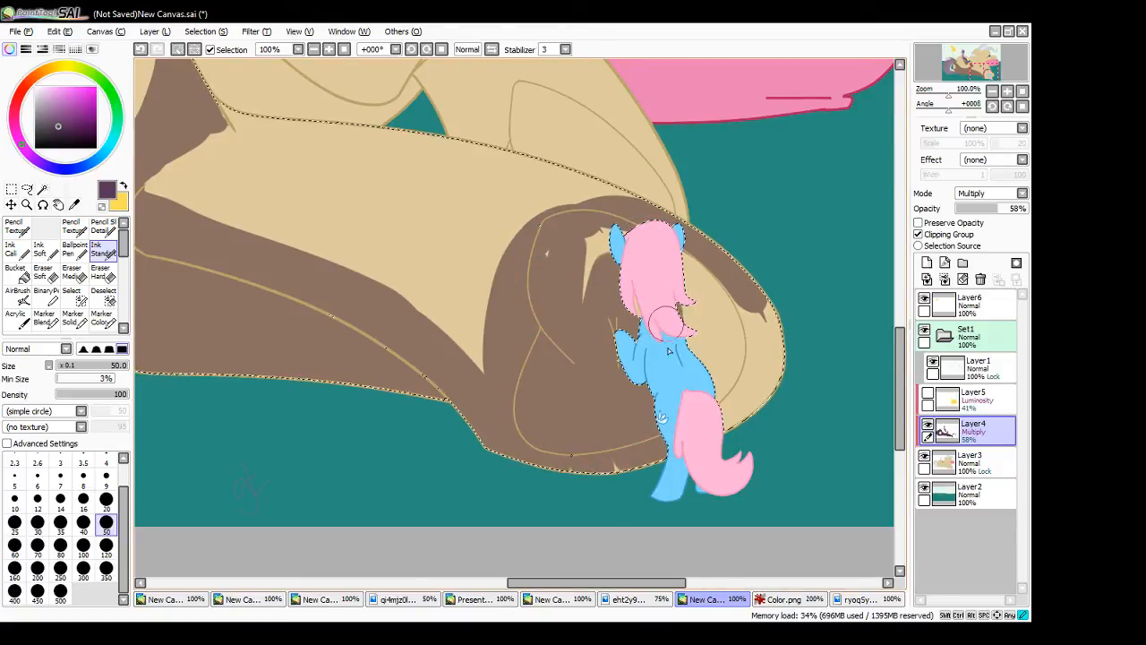
mouse_move(682, 255)
left_mouse_down()
mouse_move(729, 412)
mouse_move(745, 281)
mouse_move(785, 333)
left_mouse_up()
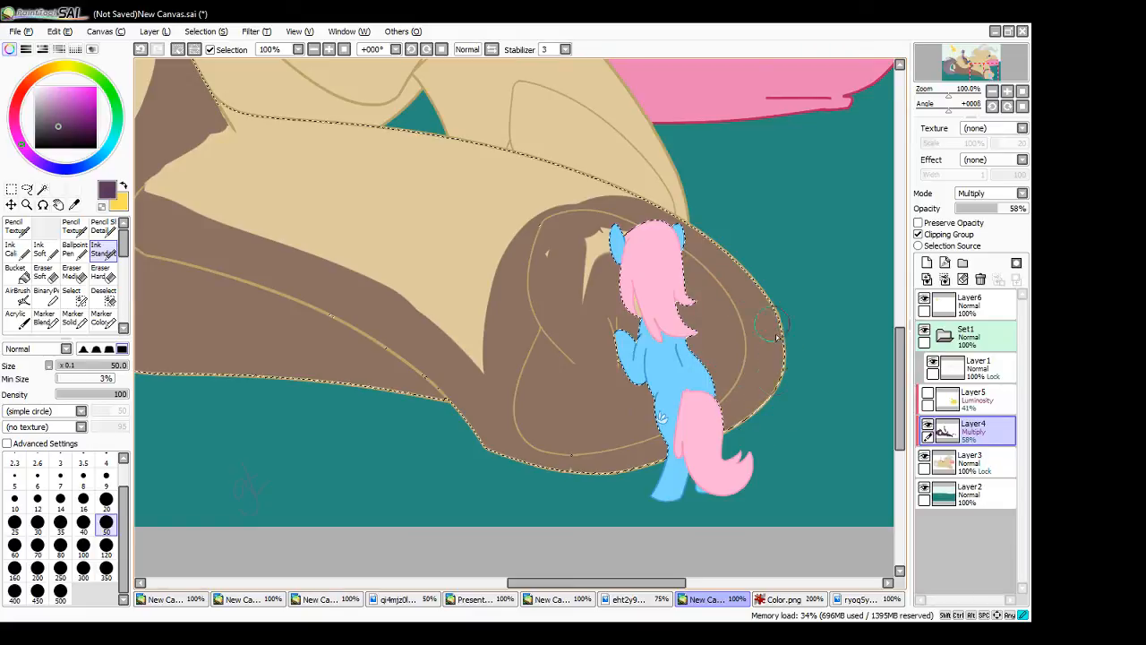
left_click_drag(581, 239, 564, 279)
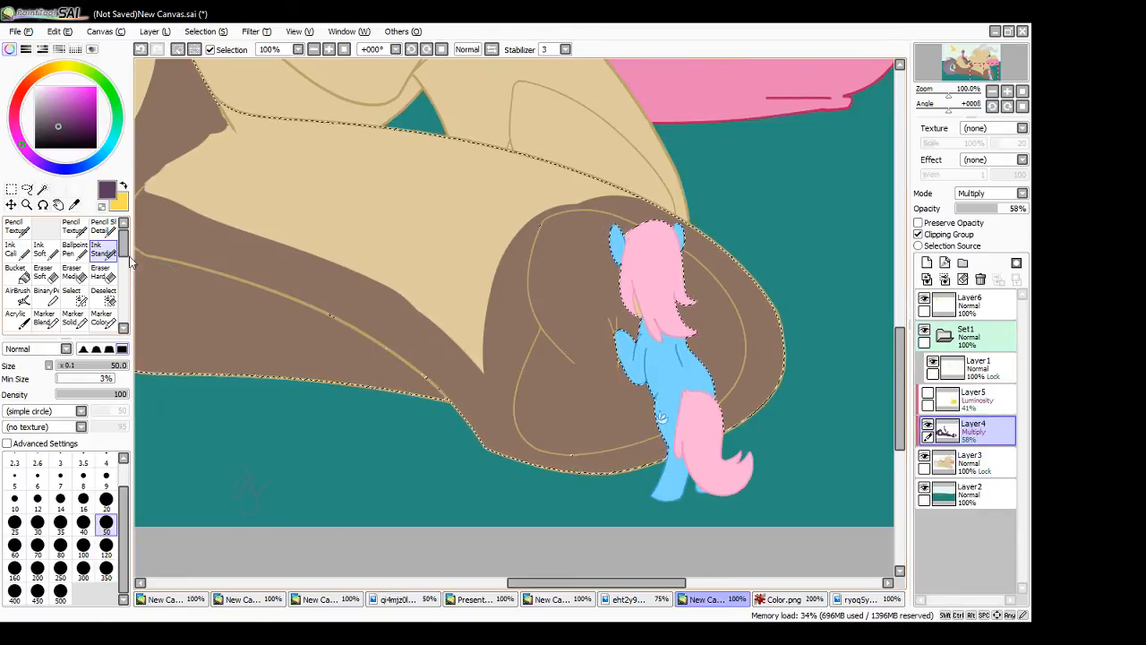
- Clear the selection and smooth the upper edge of the hoof's shadow
key("ctrl+d")
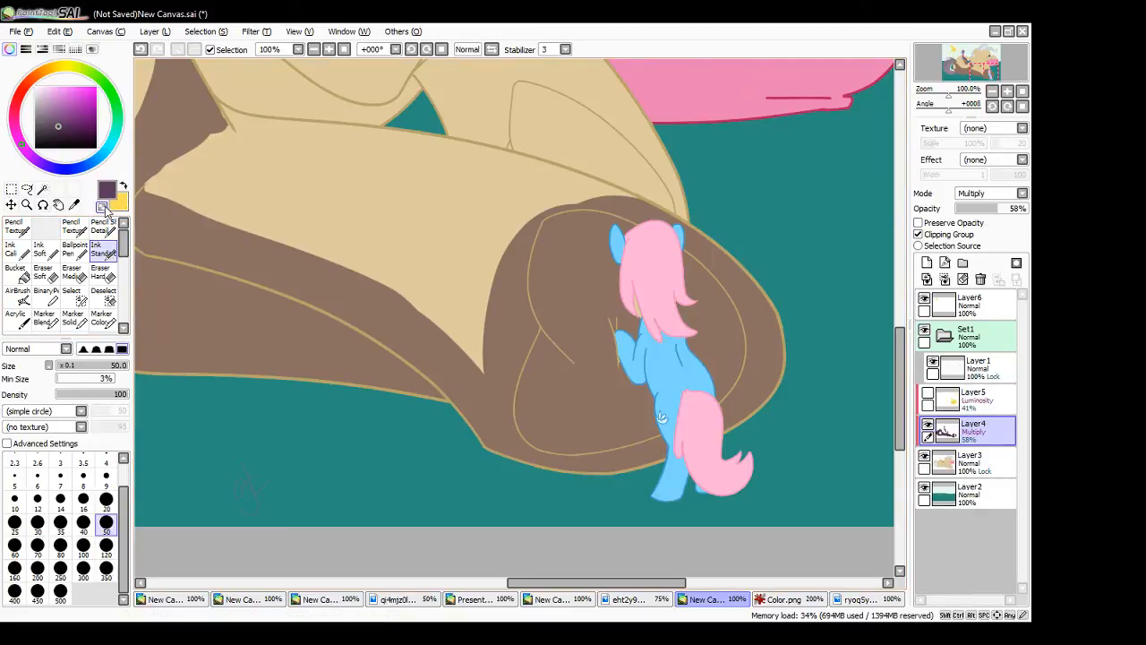
mouse_move(564, 196)
left_mouse_down()
mouse_move(652, 199)
mouse_move(571, 194)
mouse_move(589, 189)
mouse_move(566, 196)
mouse_move(699, 218)
left_mouse_up()
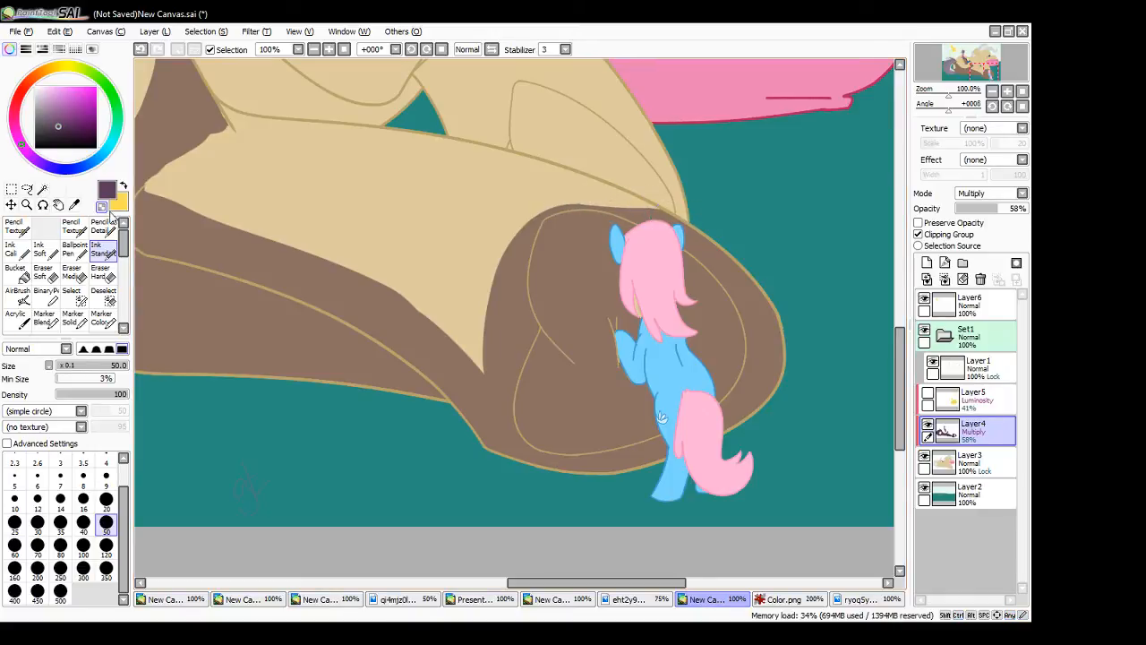
mouse_move(555, 222)
left_mouse_down()
mouse_move(637, 208)
mouse_move(560, 210)
mouse_move(660, 219)
mouse_move(573, 208)
mouse_move(611, 209)
left_mouse_up()
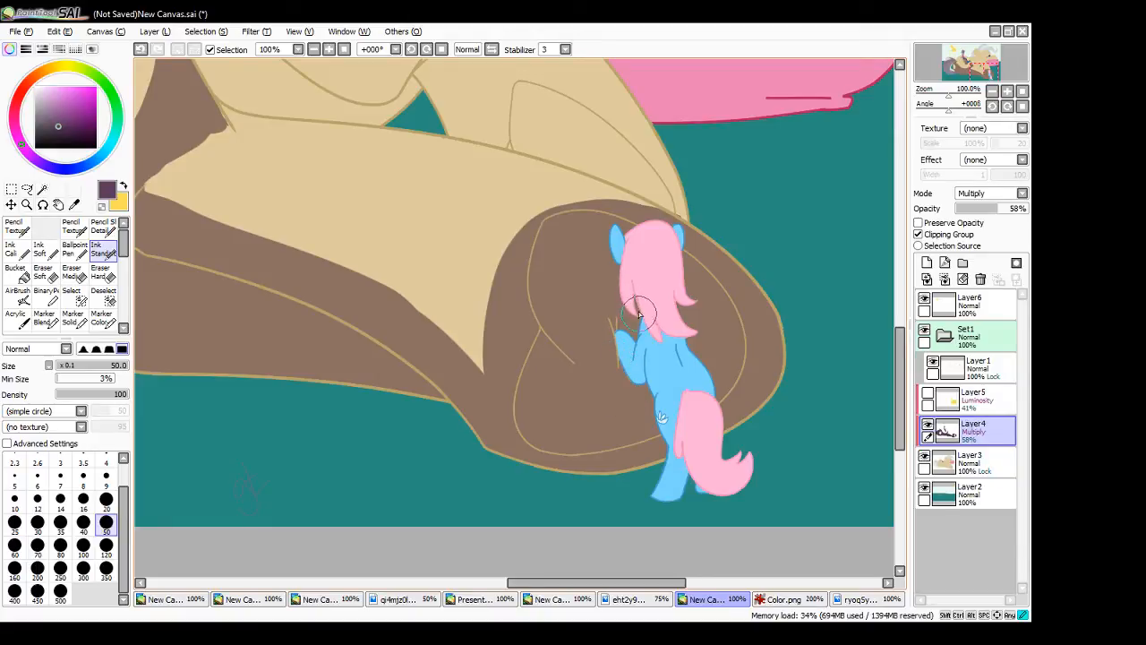
- Widen the hind leg's shadow upward, filling the lit gap between the leg's lower band and the hoof
left_click(345, 51)
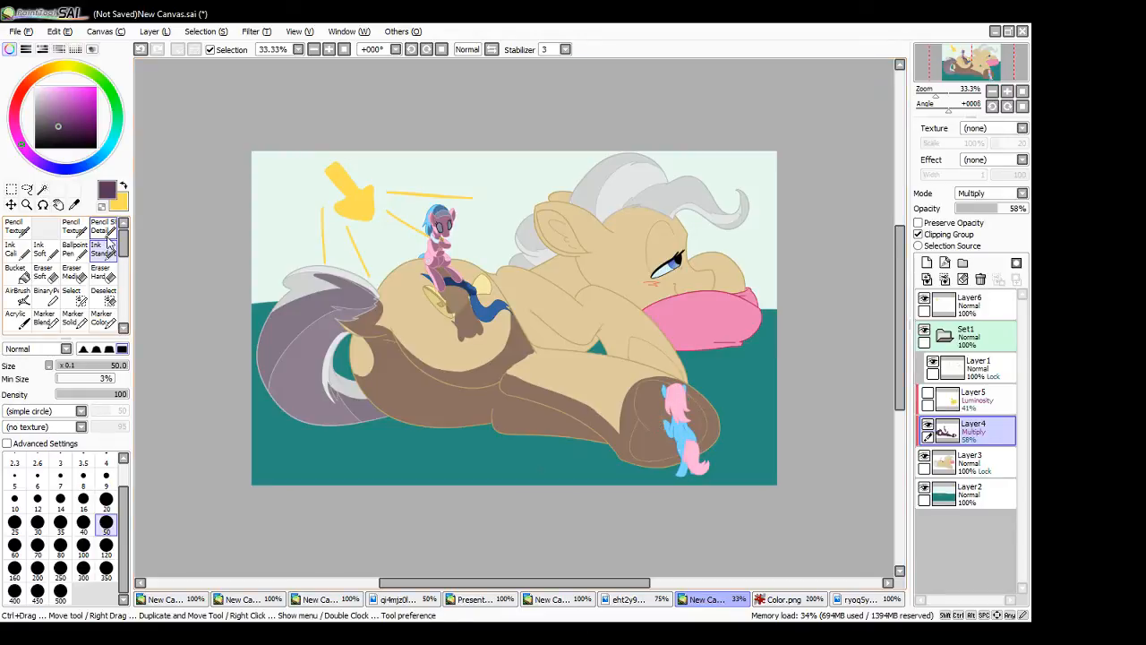
left_click_drag(513, 367, 627, 416)
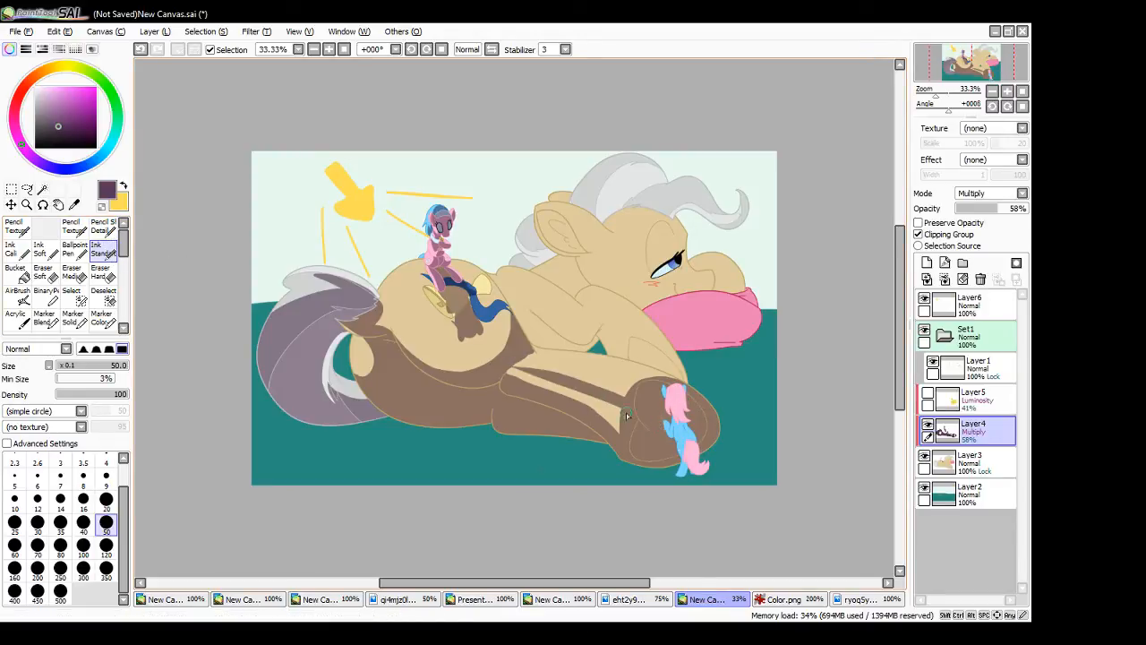
mouse_move(545, 383)
left_mouse_down()
mouse_move(619, 412)
mouse_move(628, 437)
mouse_move(590, 409)
mouse_move(631, 426)
left_mouse_up()
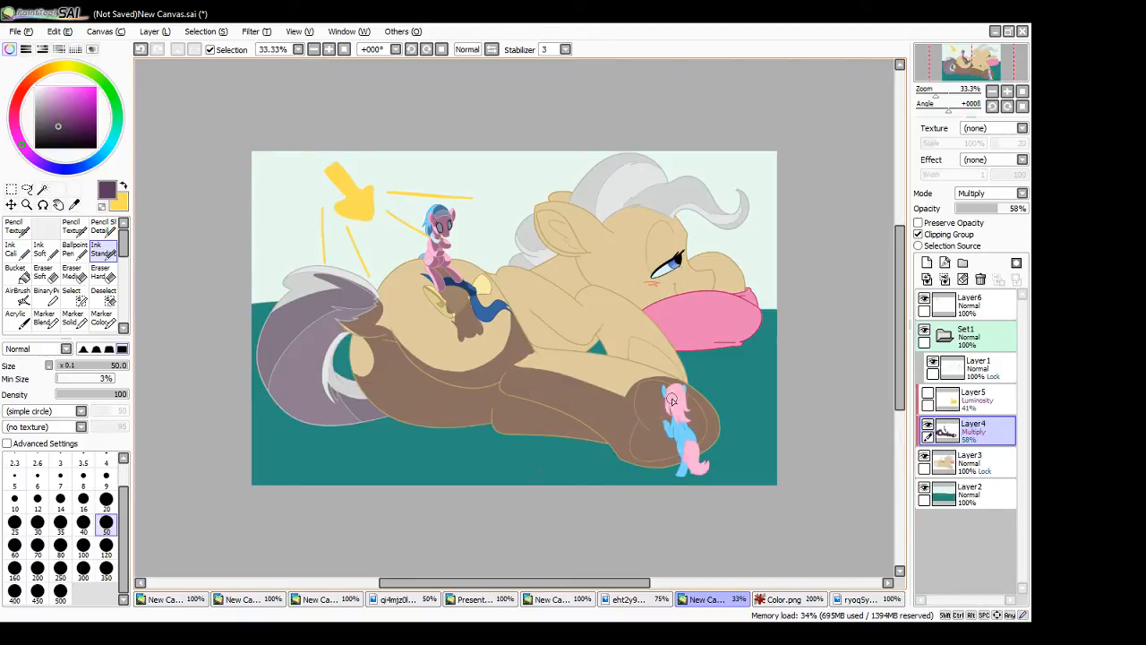
- Shade the small blue pony's body, tail and ears and the far side of its pink mane
mouse_move(679, 387)
left_mouse_down()
mouse_move(668, 428)
mouse_move(686, 421)
mouse_move(694, 440)
mouse_move(684, 484)
left_mouse_up()
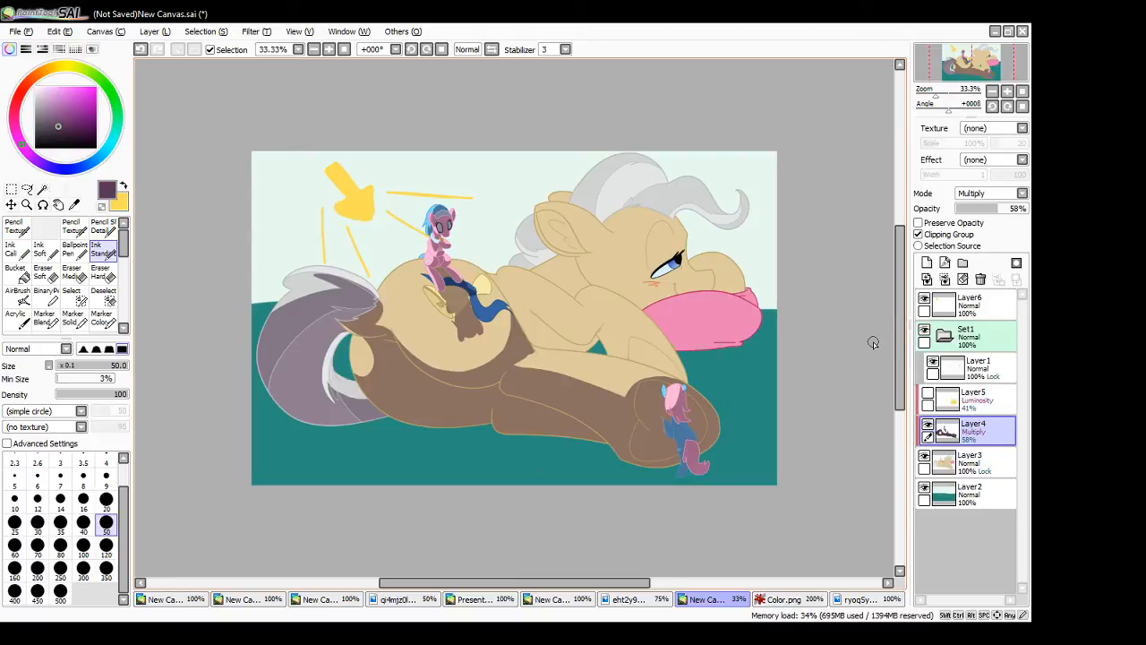
left_click(330, 50)
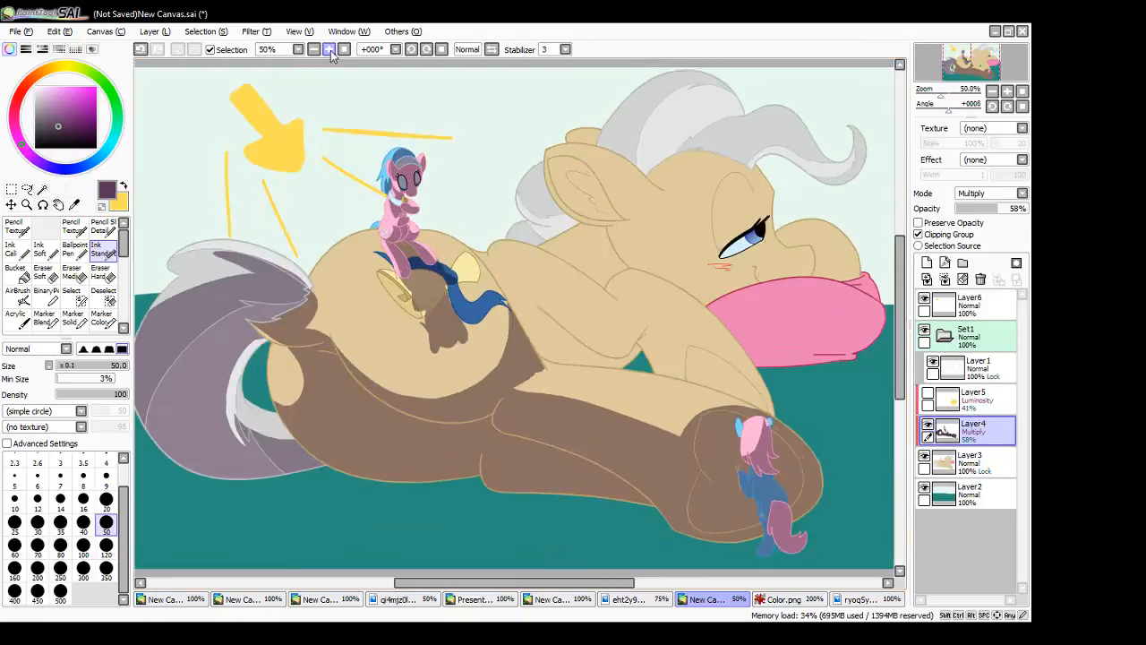
left_click(344, 50)
left_click_drag(563, 585, 653, 586)
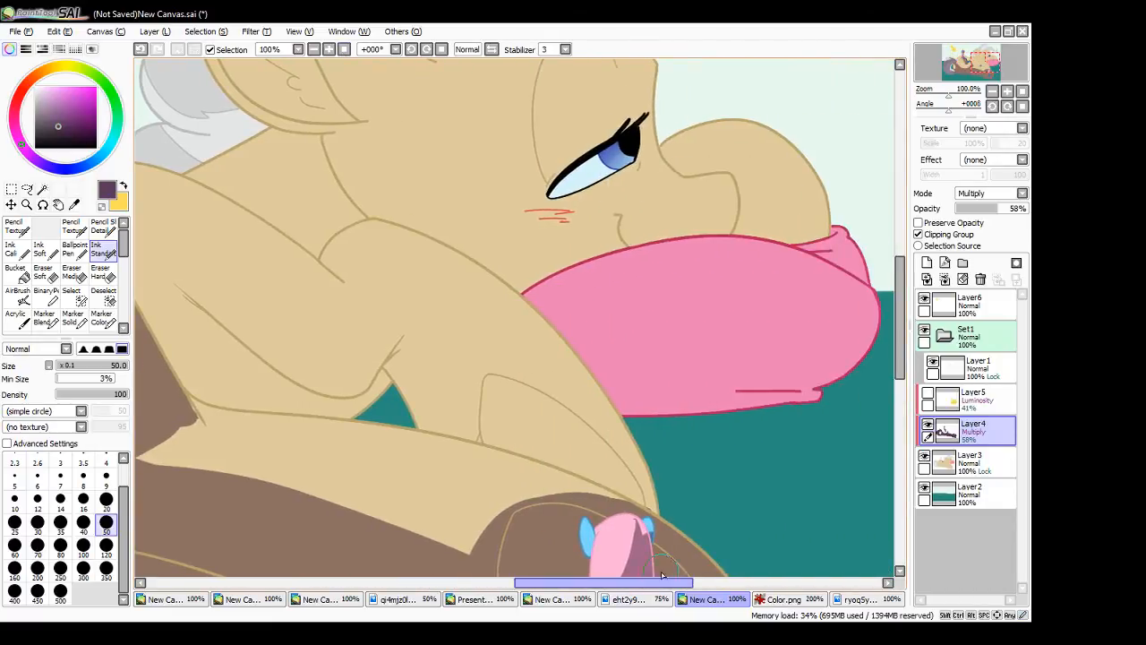
left_click_drag(900, 318, 900, 379)
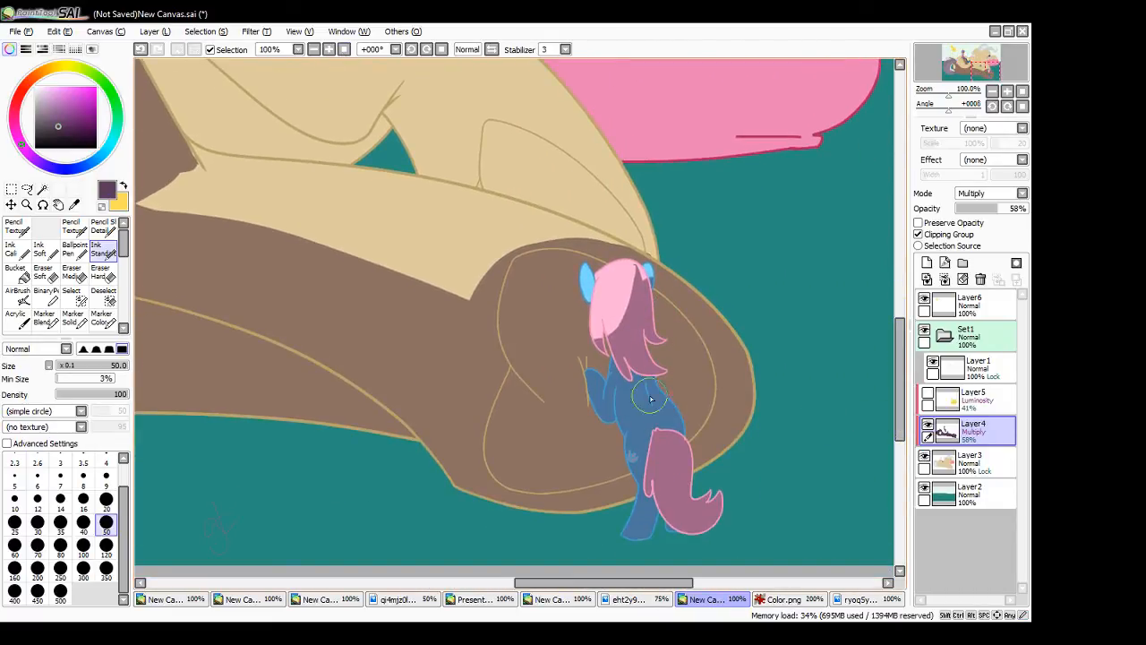
mouse_move(586, 268)
left_mouse_down()
mouse_move(593, 300)
mouse_move(587, 266)
mouse_move(592, 295)
mouse_move(587, 266)
mouse_move(592, 296)
mouse_move(606, 287)
mouse_move(647, 302)
mouse_move(616, 285)
mouse_move(596, 301)
mouse_move(599, 284)
mouse_move(604, 297)
mouse_move(638, 274)
mouse_move(634, 265)
mouse_move(651, 288)
left_mouse_up()
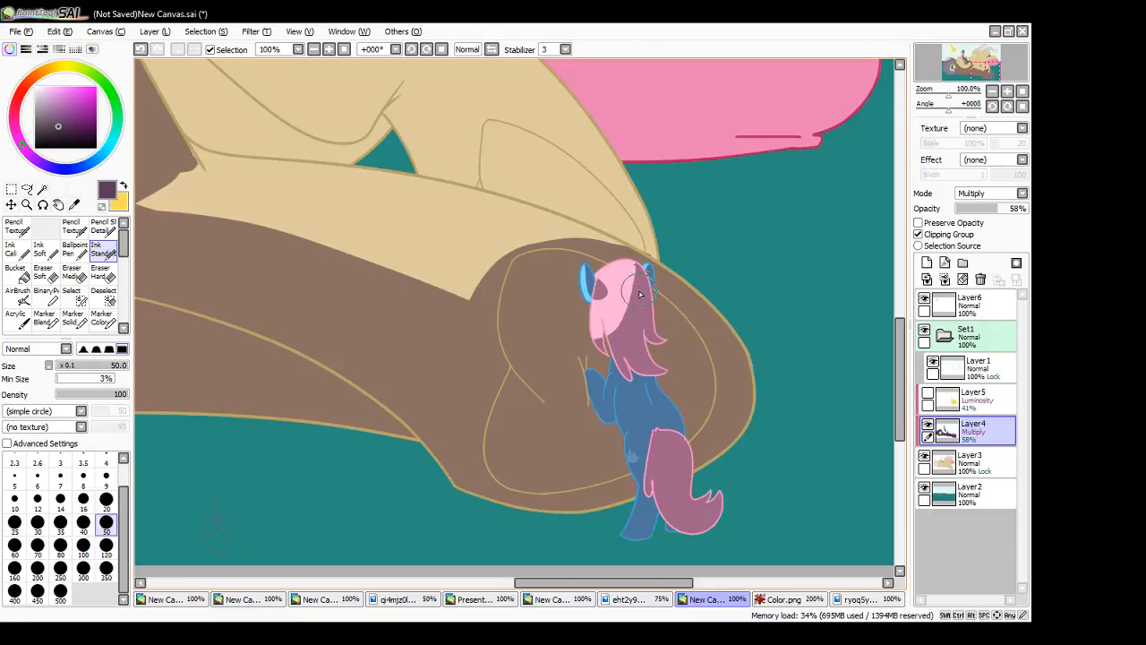
- Refine the shadow edges on the blue pony's pink mane, undoing the unwanted strokes
mouse_move(601, 351)
left_mouse_down()
mouse_move(601, 330)
mouse_move(618, 319)
mouse_move(602, 336)
mouse_move(599, 324)
left_mouse_up()
key("ctrl+z")
mouse_move(603, 337)
left_mouse_down()
mouse_move(599, 317)
mouse_move(608, 341)
left_mouse_up()
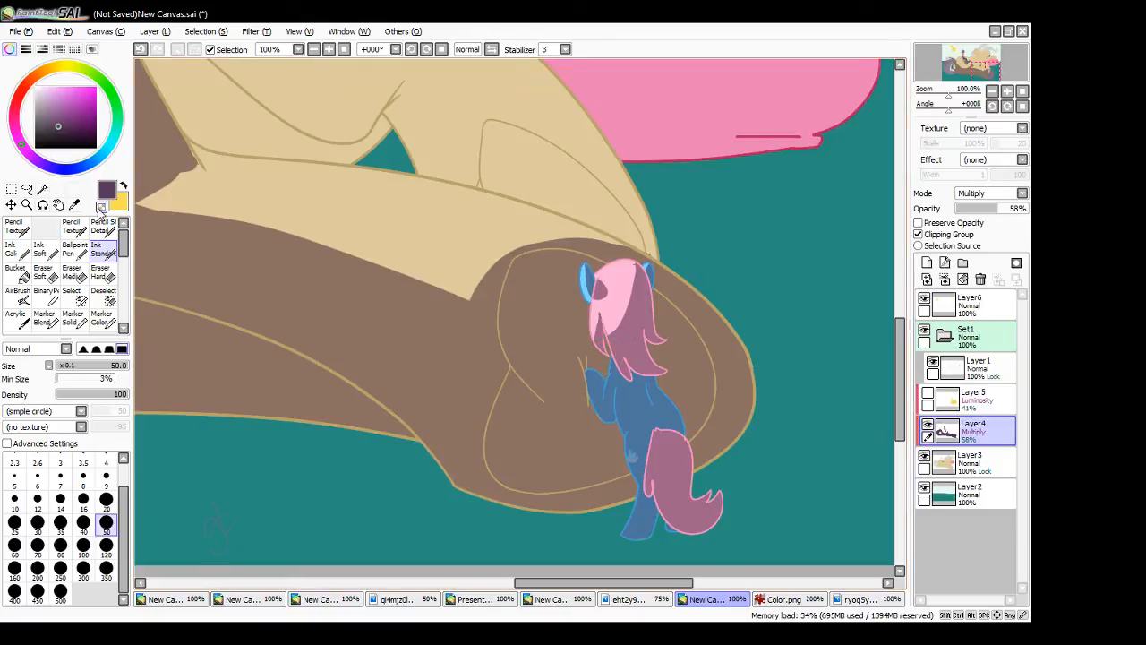
mouse_move(635, 259)
left_mouse_down()
mouse_move(640, 288)
mouse_move(625, 298)
left_mouse_up()
key("ctrl+z")
key("ctrl+z")
key("ctrl+z")
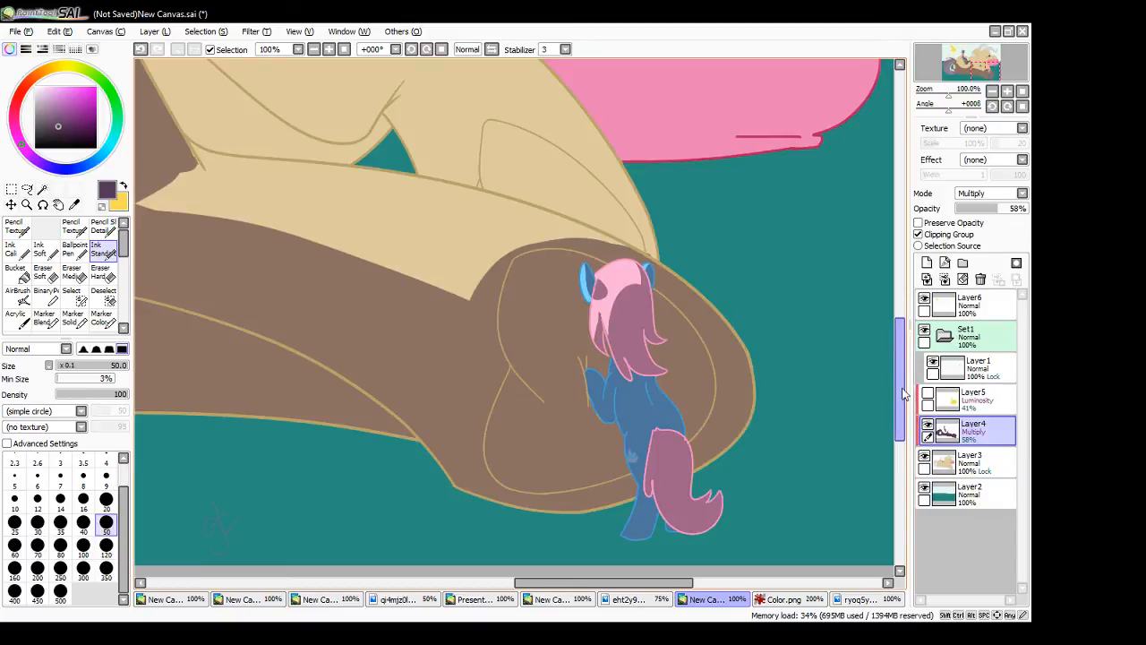
- Extend the shadow down the crease between the large pony's rump and hind leg, filling up to the blue hair tip
left_click_drag(902, 394, 903, 353)
left_click_drag(618, 584, 540, 584)
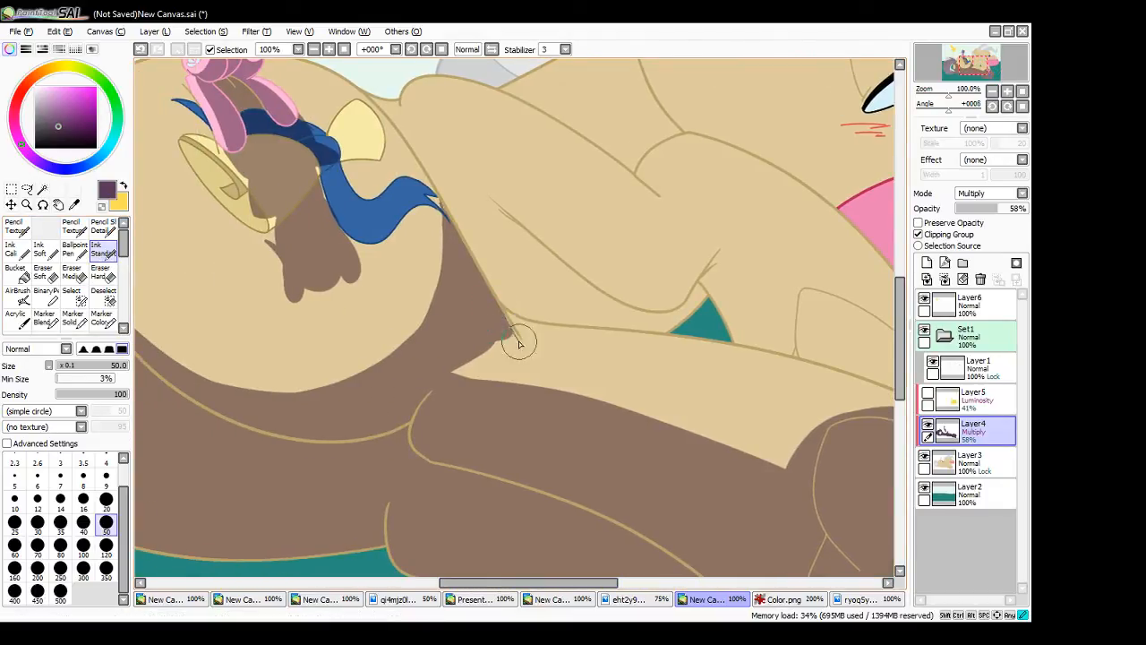
mouse_move(498, 308)
left_mouse_down()
mouse_move(521, 362)
mouse_move(449, 369)
mouse_move(474, 338)
mouse_move(493, 369)
mouse_move(493, 352)
mouse_move(501, 395)
mouse_move(496, 331)
mouse_move(505, 385)
mouse_move(509, 324)
mouse_move(518, 354)
left_mouse_up()
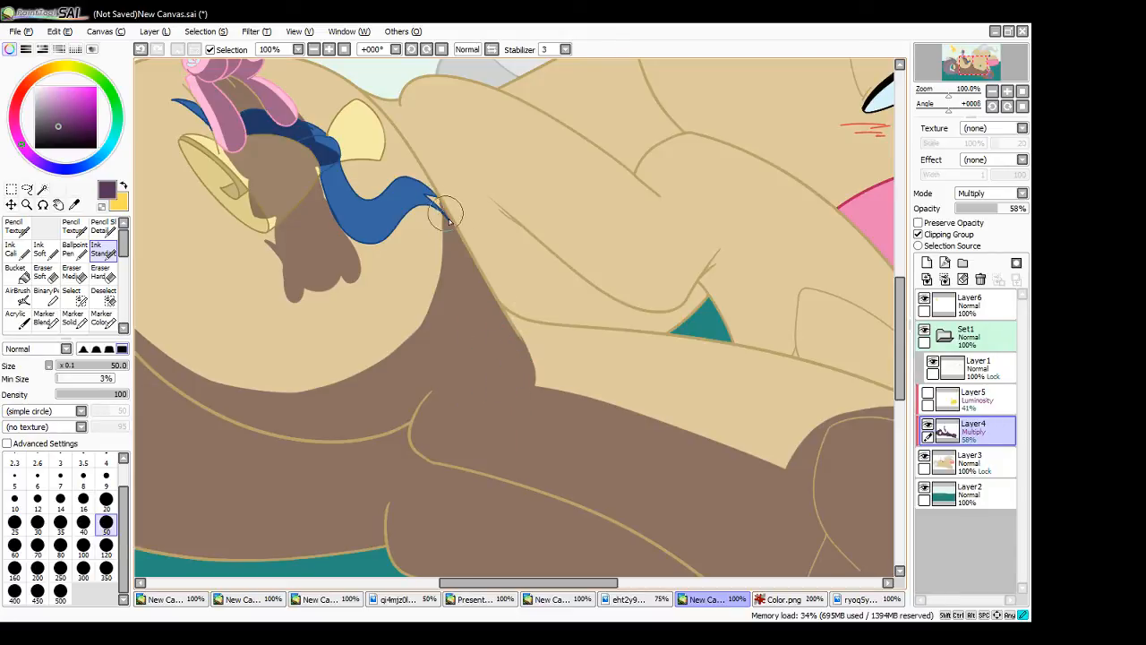
mouse_move(443, 208)
left_mouse_down()
mouse_move(457, 229)
mouse_move(451, 242)
left_mouse_up()
left_click(42, 189)
left_click(551, 304)
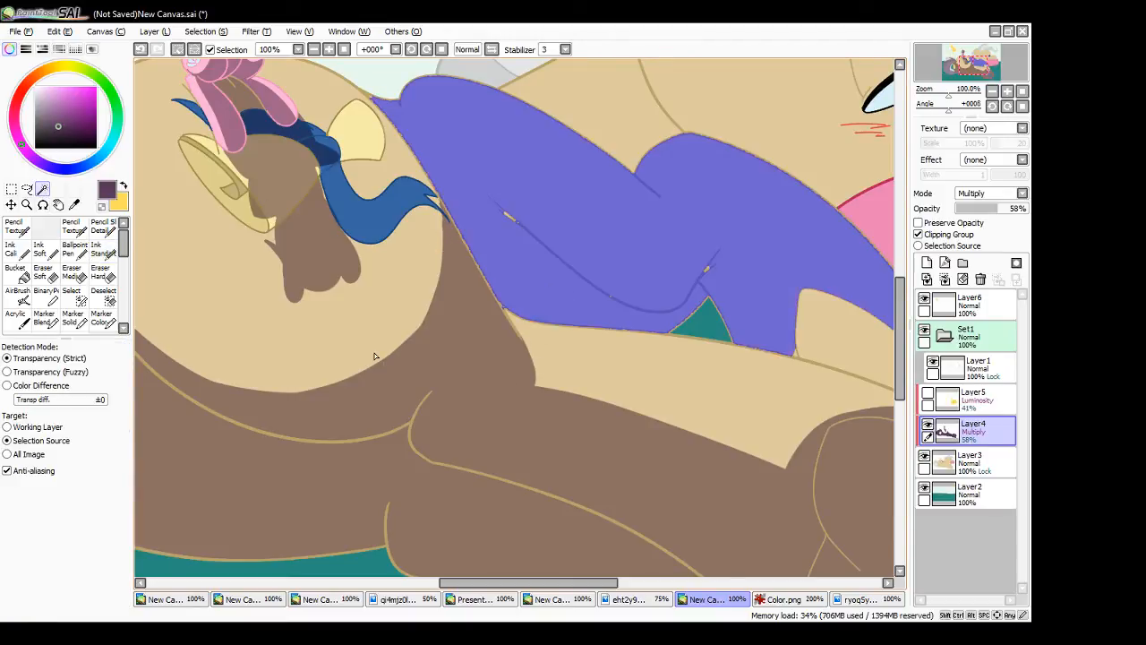
key("ctrl+z")
- Select the large pony's belly area between the waist and foreleg, paint its shadow with the Ink Standard brush, and clear the selection
left_click(70, 295)
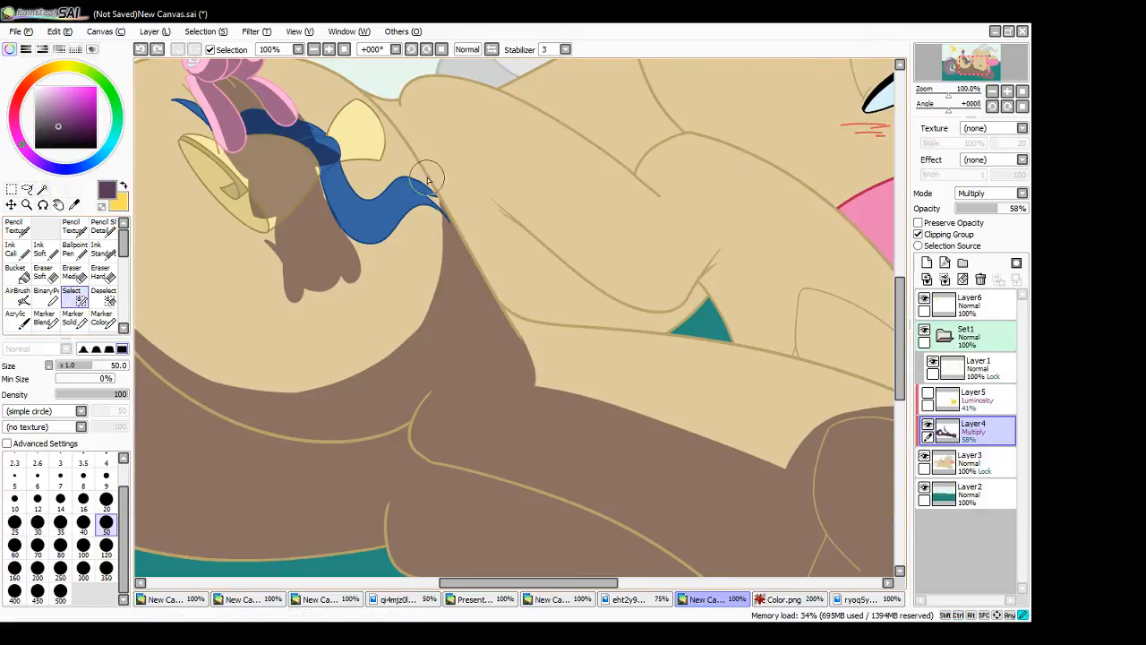
left_click_drag(428, 179, 497, 208)
key("ctrl+z")
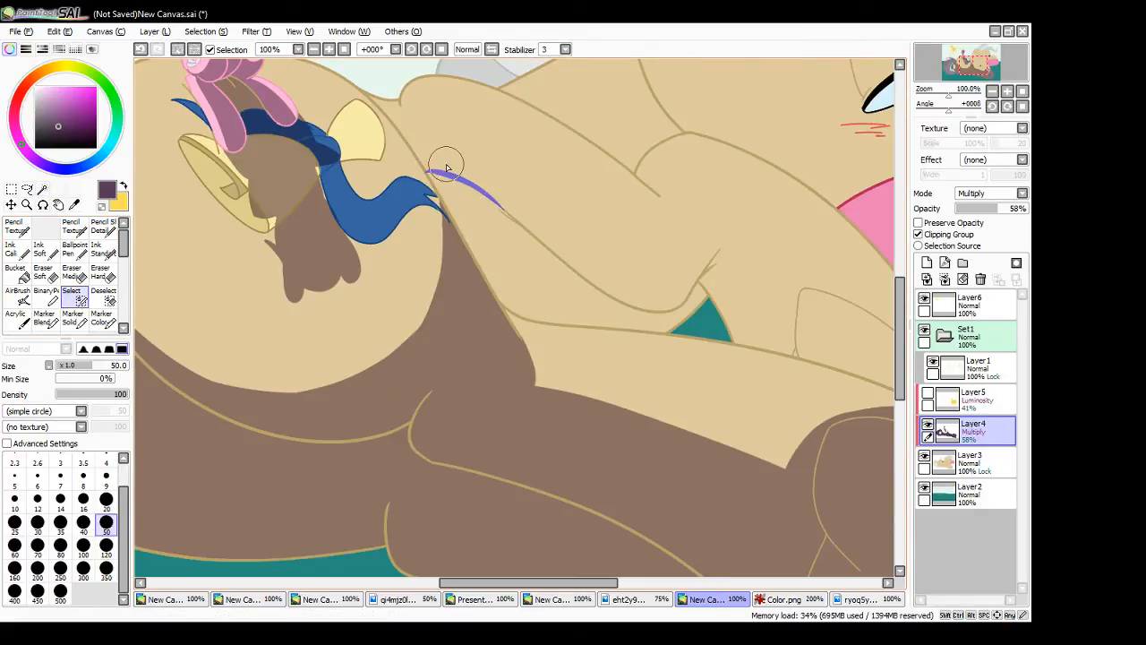
left_click(43, 189)
left_click(529, 292)
left_click(103, 249)
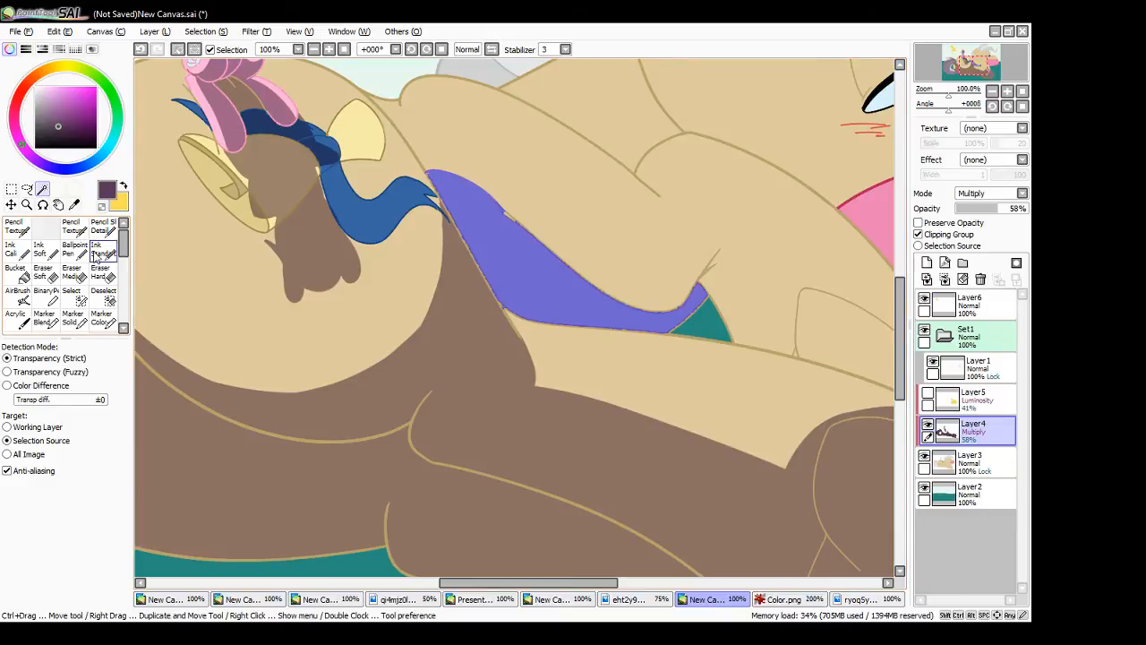
mouse_move(462, 269)
left_mouse_down()
mouse_move(512, 215)
mouse_move(515, 246)
mouse_move(520, 214)
mouse_move(491, 251)
mouse_move(529, 224)
mouse_move(582, 305)
mouse_move(656, 330)
left_mouse_up()
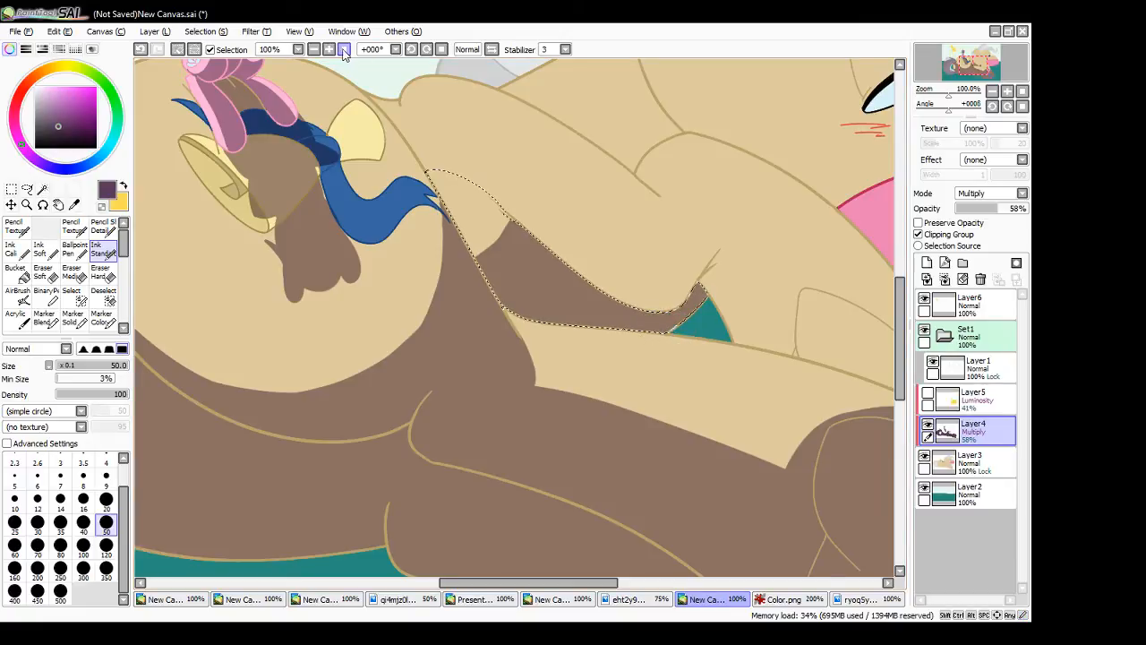
left_click(344, 49)
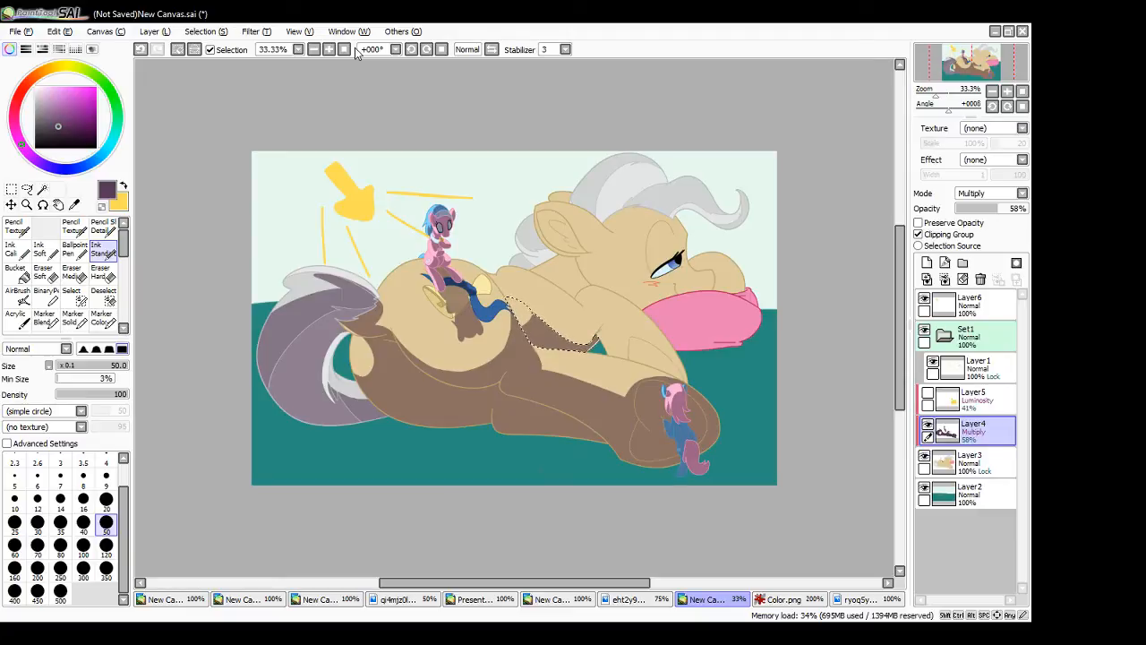
left_click(12, 189)
left_click(170, 194)
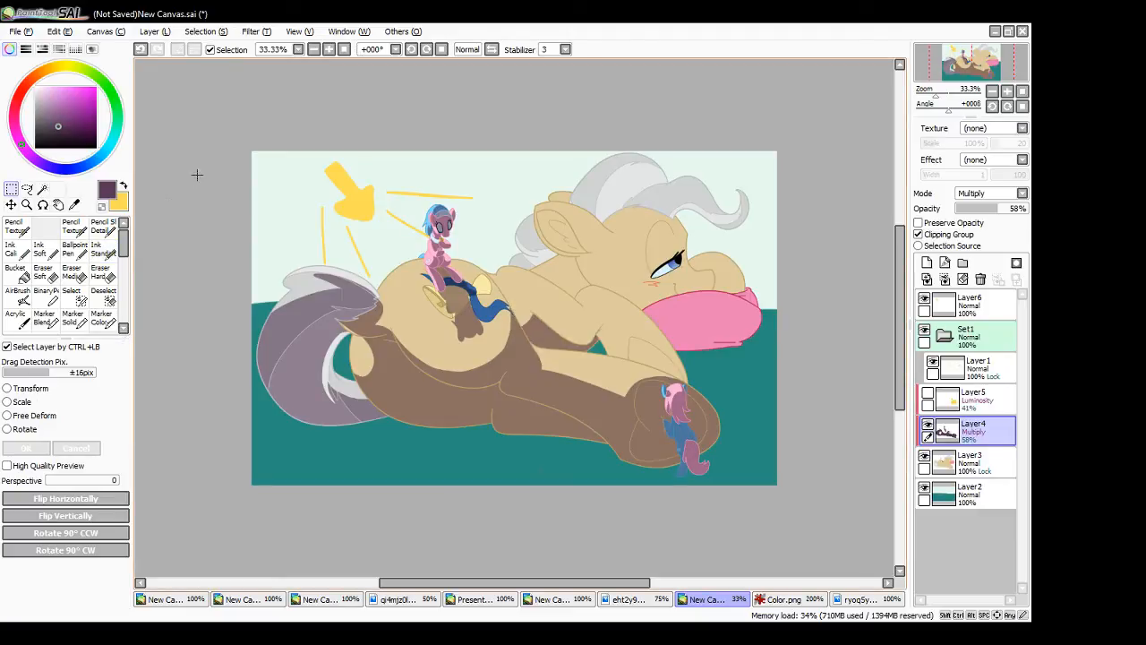
- Outline the shadow shape around the foreleg's elbow crease above the teal gap, undoing the unwanted strokes
left_click(42, 189)
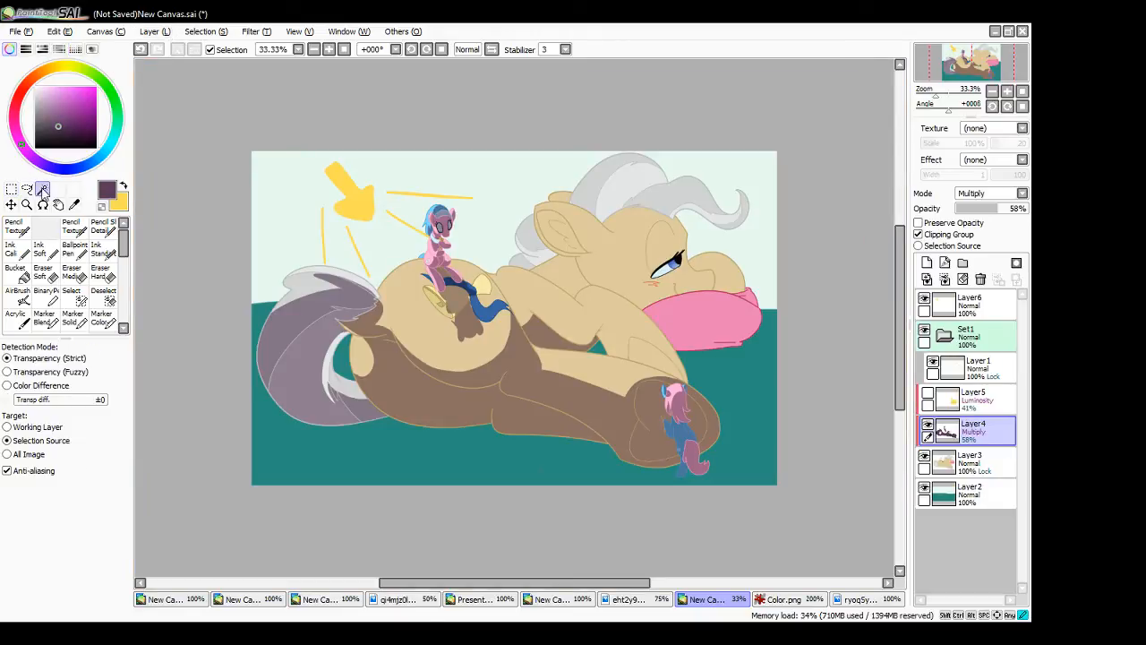
left_click(106, 252)
left_click(330, 50)
left_click(329, 50)
left_click(330, 50)
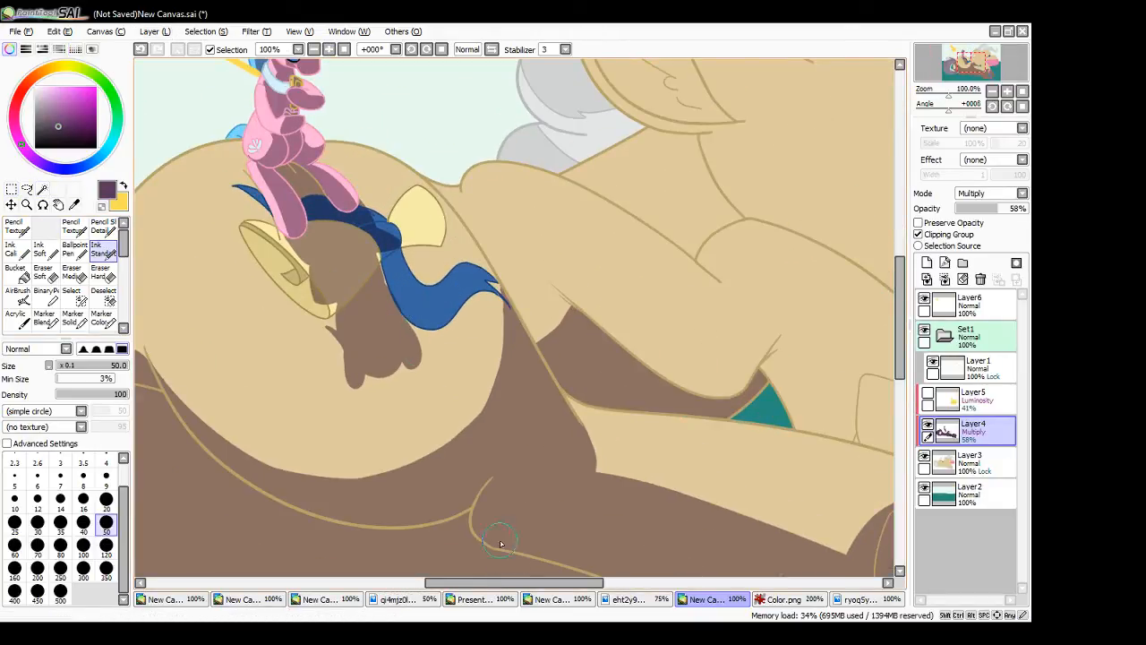
left_click_drag(519, 587, 589, 586)
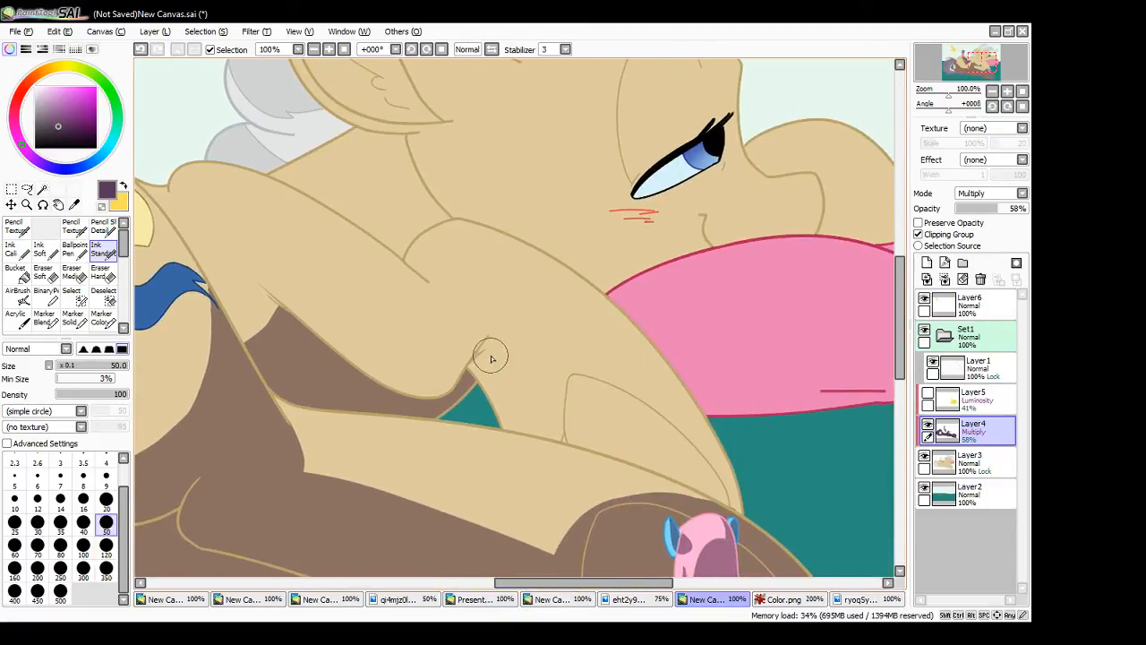
mouse_move(491, 341)
left_mouse_down()
mouse_move(523, 401)
mouse_move(516, 421)
mouse_move(502, 417)
mouse_move(474, 360)
mouse_move(475, 370)
left_mouse_up()
key("ctrl+z")
left_click_drag(412, 412, 478, 360)
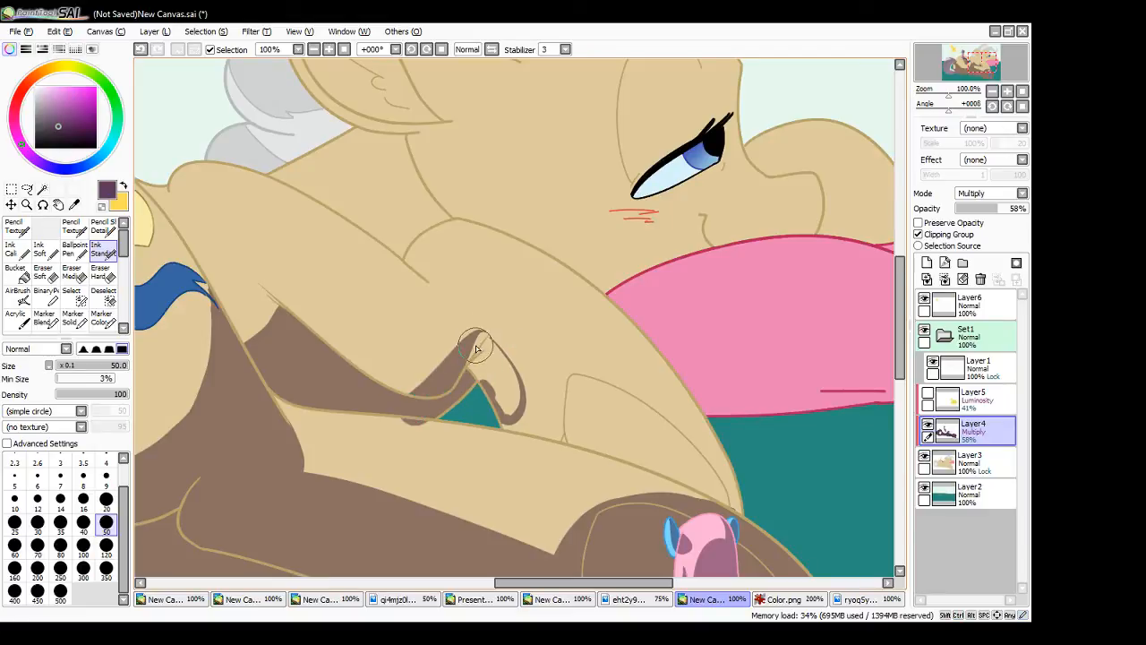
key("ctrl+z")
left_click_drag(419, 396, 475, 337)
key("ctrl+z")
mouse_move(419, 396)
left_mouse_down()
mouse_move(492, 324)
mouse_move(526, 388)
mouse_move(509, 408)
mouse_move(505, 390)
mouse_move(502, 428)
mouse_move(513, 403)
mouse_move(511, 429)
mouse_move(520, 418)
mouse_move(511, 432)
mouse_move(526, 410)
mouse_move(510, 431)
mouse_move(484, 361)
left_mouse_up()
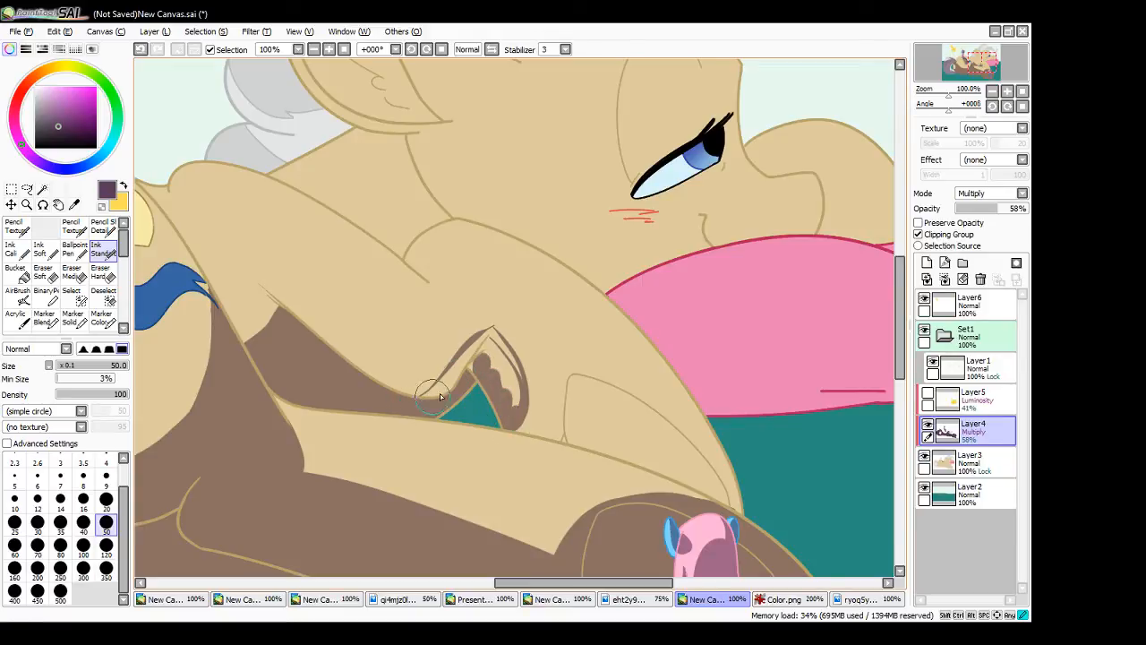
- Fill in the elbow shadow and round off its peak
mouse_move(421, 396)
left_mouse_down()
mouse_move(447, 386)
mouse_move(419, 402)
mouse_move(481, 345)
mouse_move(482, 382)
mouse_move(485, 328)
mouse_move(475, 340)
mouse_move(492, 332)
mouse_move(495, 365)
mouse_move(511, 379)
mouse_move(502, 343)
mouse_move(512, 405)
left_mouse_up()
left_click_drag(492, 326, 498, 330)
left_click_drag(495, 325, 514, 394)
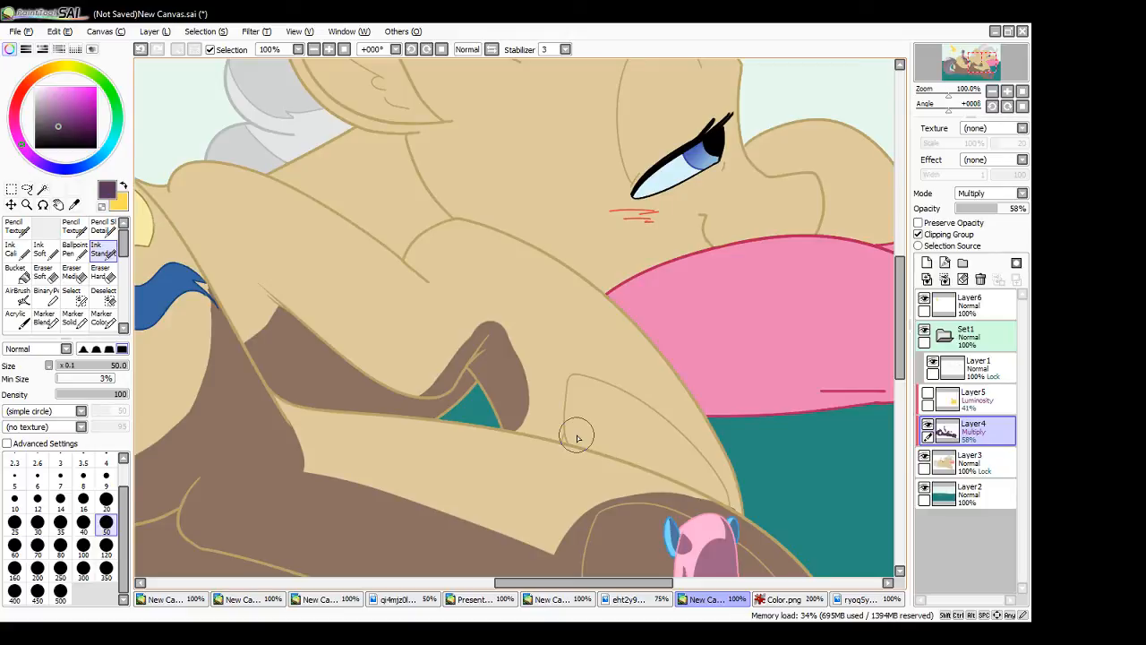
- Select the torso and foreleg region and outline the shadow along the folded foreleg's curved inner line
key("w")
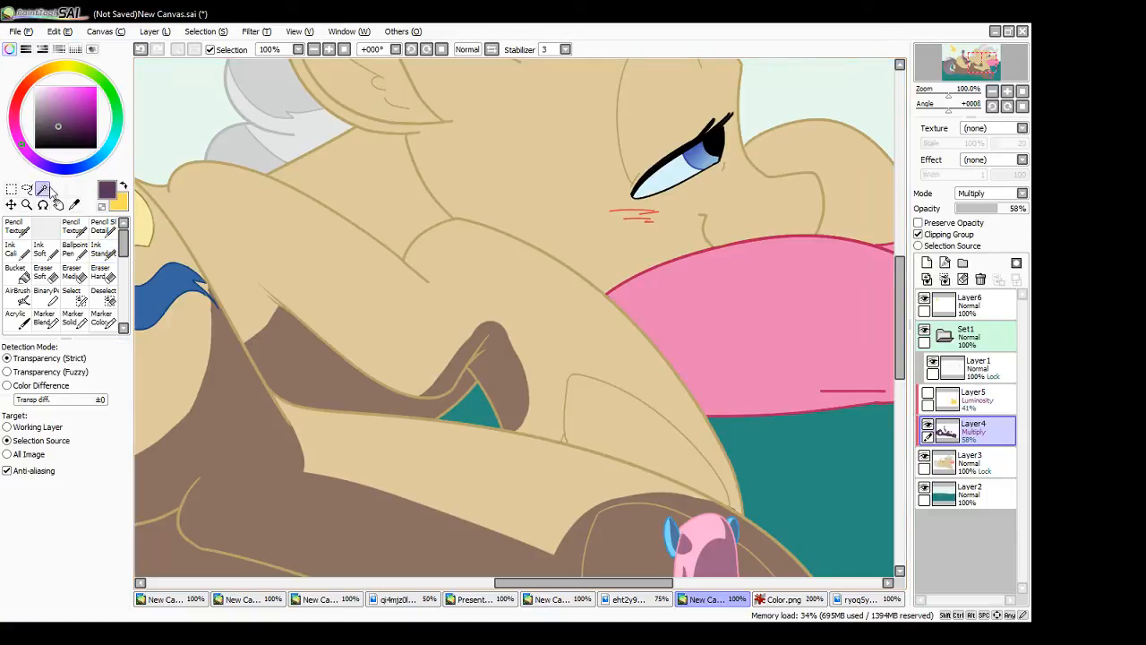
left_click(457, 320)
left_click(566, 442)
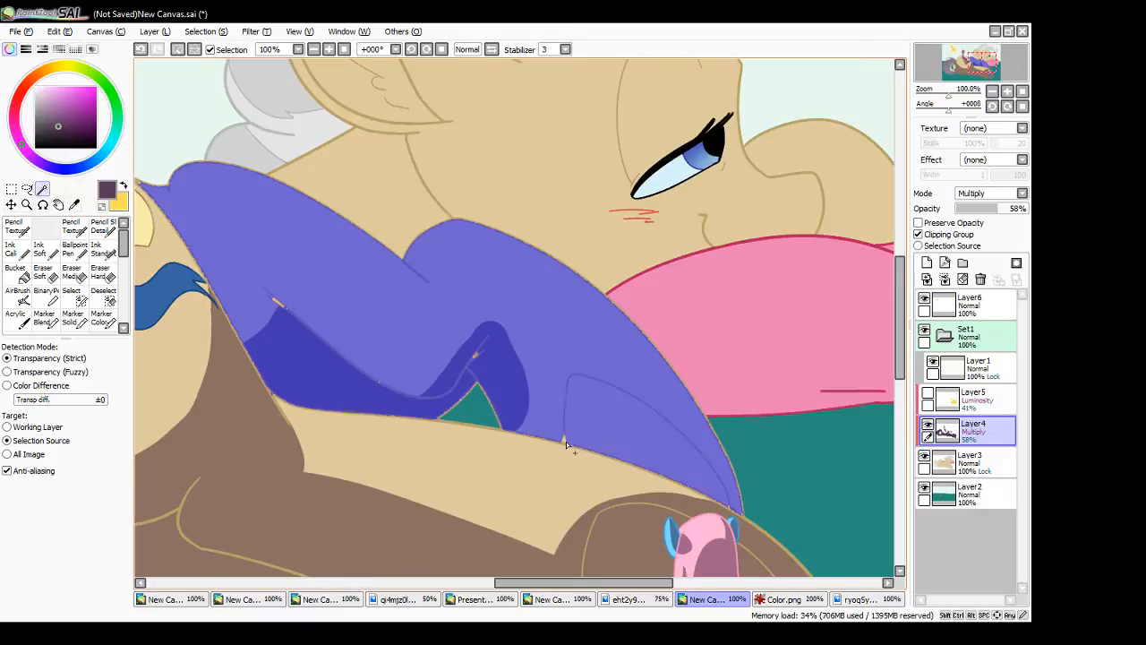
left_click(109, 254)
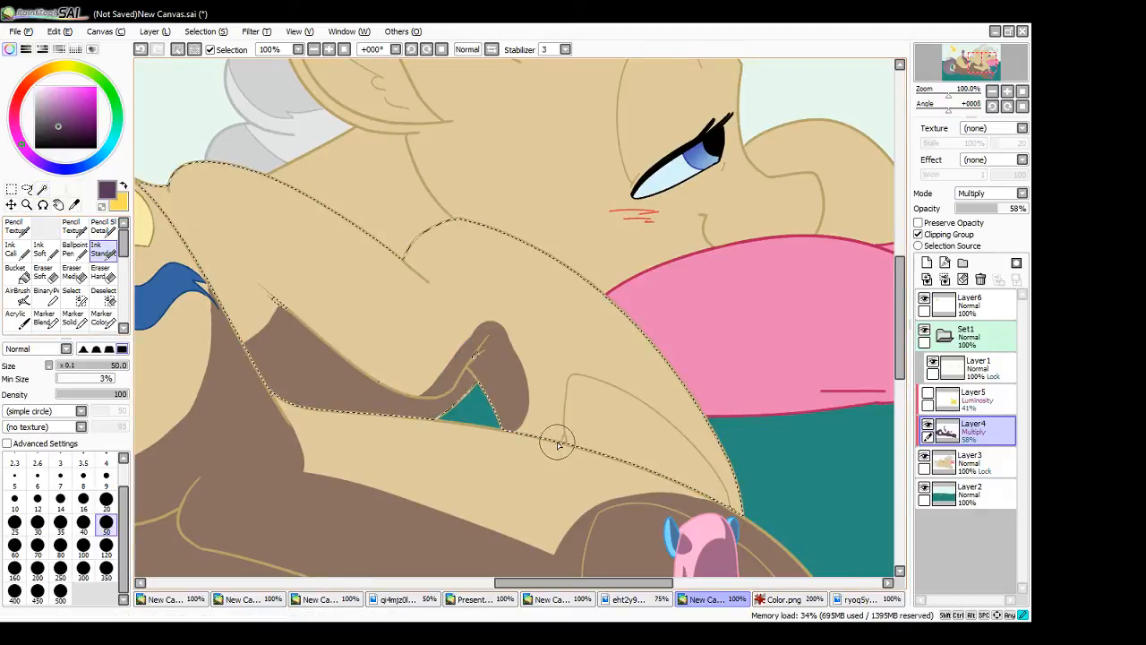
mouse_move(561, 441)
left_mouse_down()
mouse_move(610, 374)
mouse_move(734, 510)
left_mouse_up()
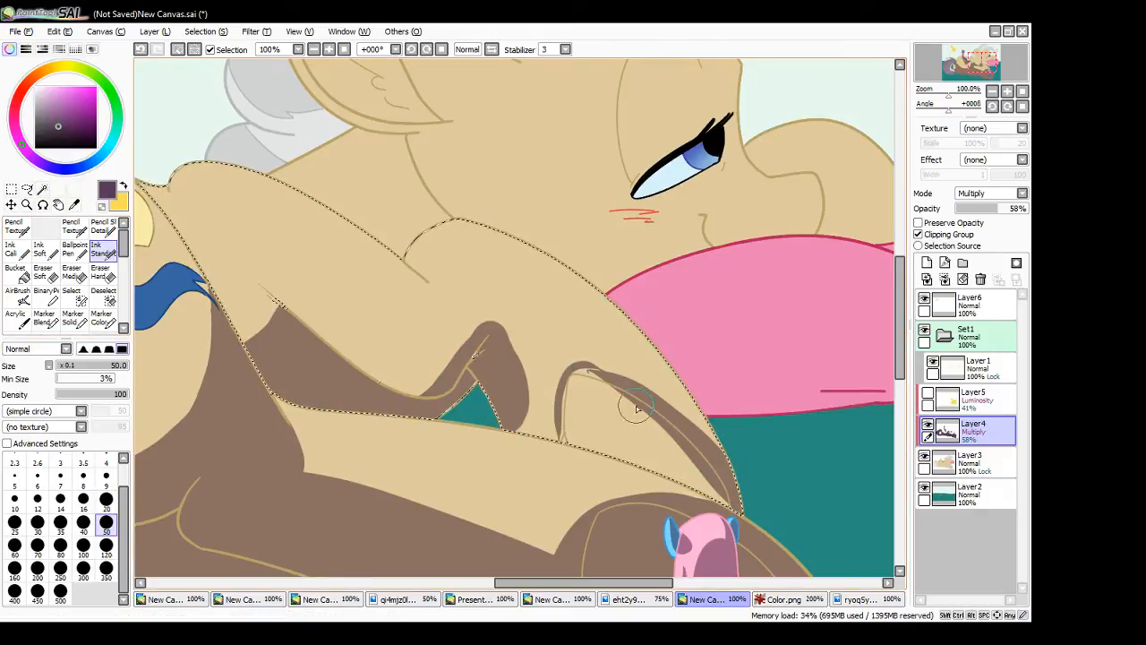
key("ctrl+z")
mouse_move(584, 363)
left_mouse_down()
mouse_move(701, 449)
mouse_move(732, 519)
left_mouse_up()
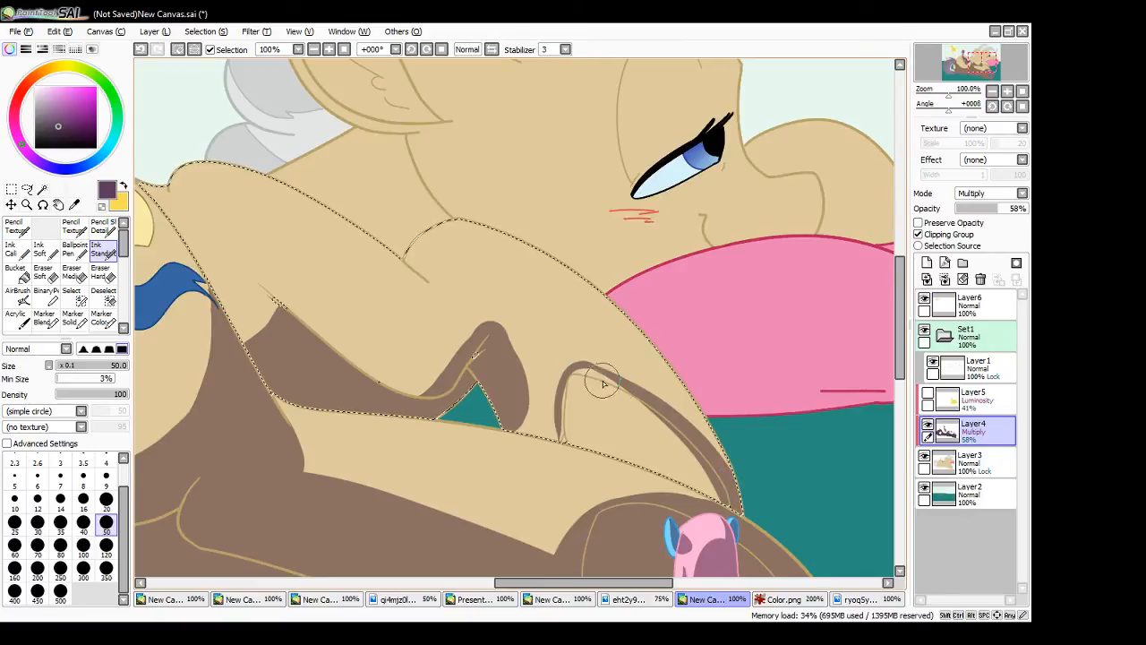
- Fill the inside of the folded foreleg's outline with shadow down to the selection edge
mouse_move(602, 384)
left_mouse_down()
mouse_move(570, 378)
mouse_move(629, 396)
mouse_move(668, 430)
left_mouse_up()
key("ctrl+z")
left_click_drag(632, 406, 708, 492)
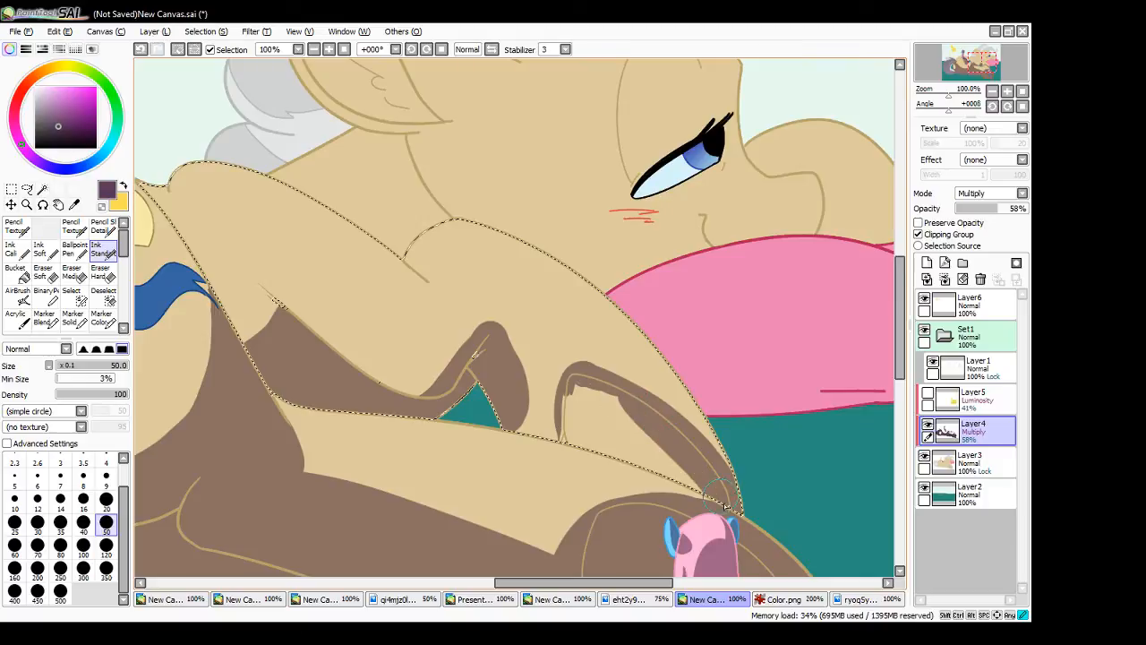
left_click_drag(566, 395, 563, 442)
key("ctrl+z")
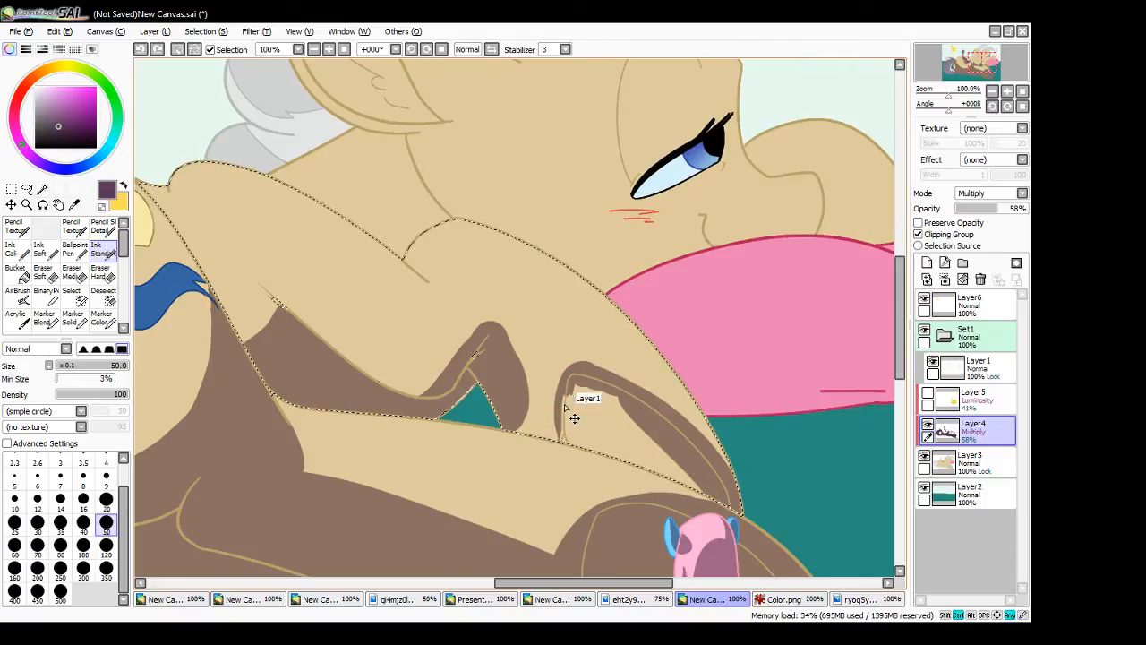
mouse_move(571, 400)
left_mouse_down()
mouse_move(579, 461)
mouse_move(639, 483)
left_mouse_up()
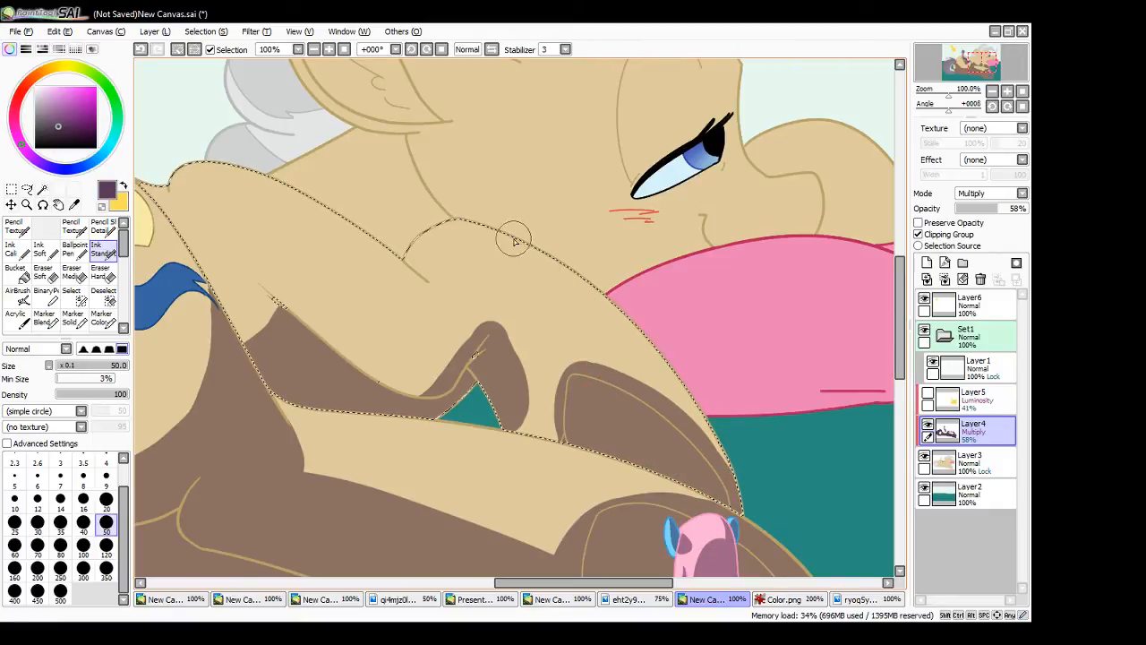
- Shade the far edge of the upper foreleg from the shoulder down to the folded part, redoing the unwanted strokes
key("ctrl+z")
mouse_move(514, 237)
left_mouse_down()
mouse_move(648, 423)
mouse_move(660, 459)
left_mouse_up()
key("ctrl+z")
key("ctrl+z")
mouse_move(482, 217)
left_mouse_down()
mouse_move(566, 289)
mouse_move(638, 424)
left_mouse_up()
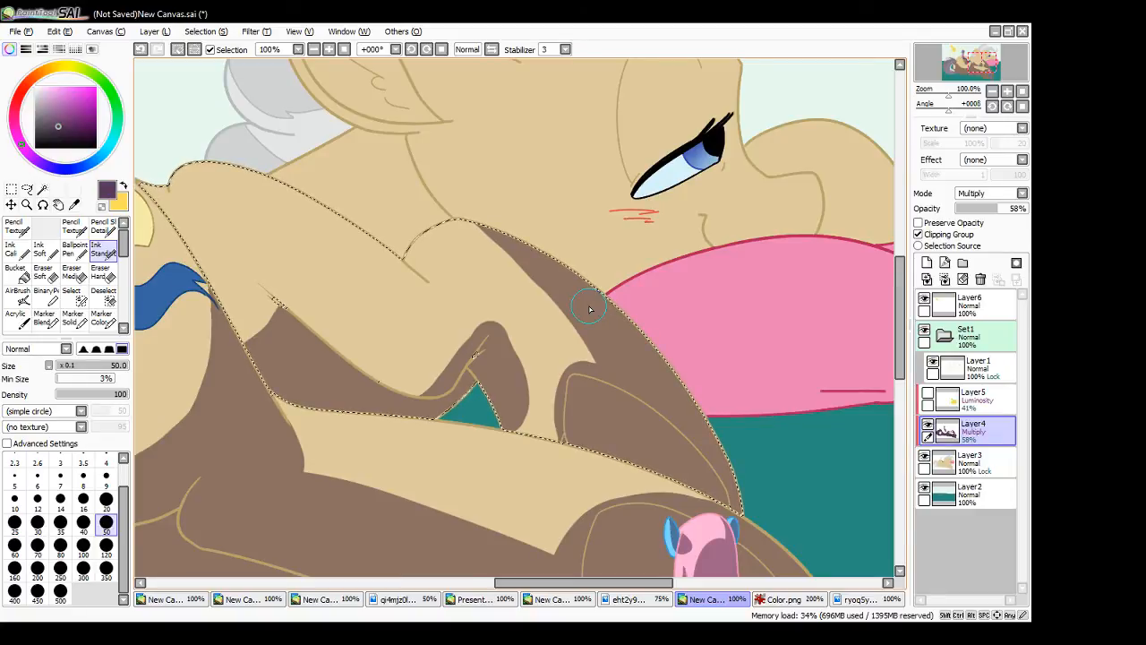
- Widen the elbow shadow on both sides of the crease and clear the selection
left_click_drag(506, 337, 503, 419)
key("ctrl+z")
left_click_drag(498, 335, 508, 416)
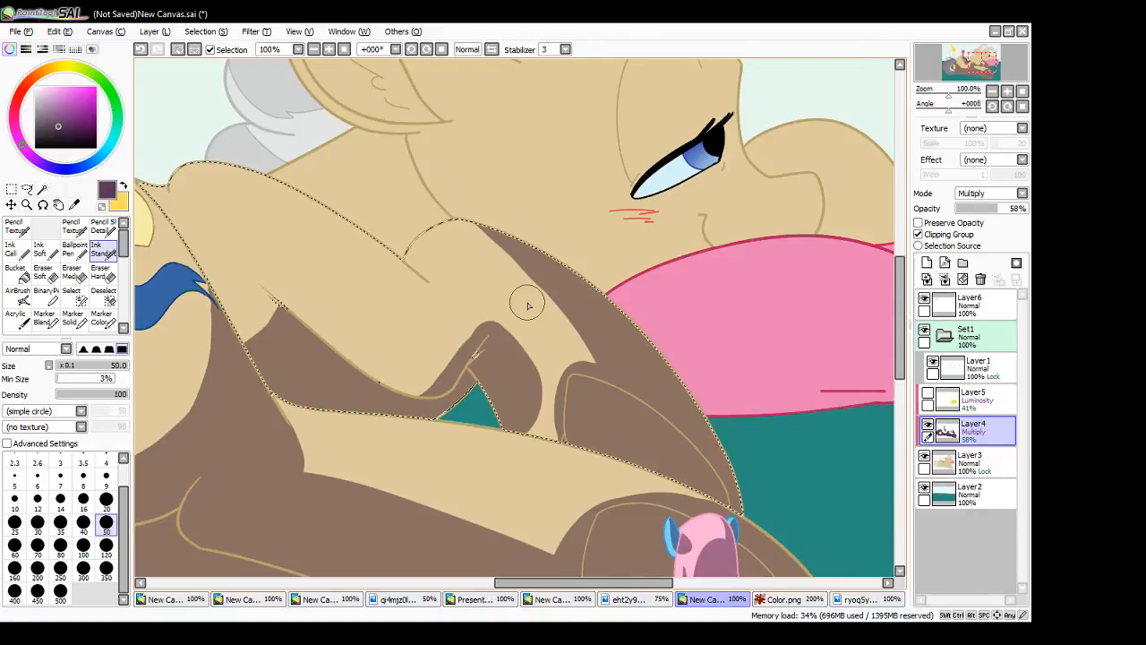
left_click_drag(490, 335, 408, 413)
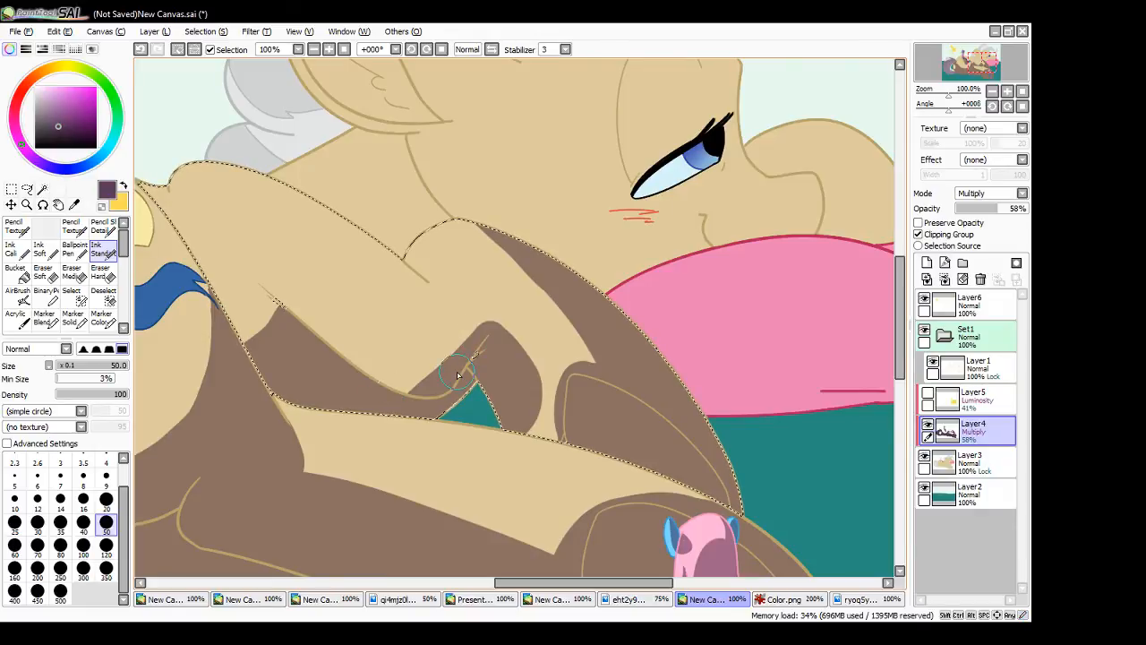
left_click(12, 190)
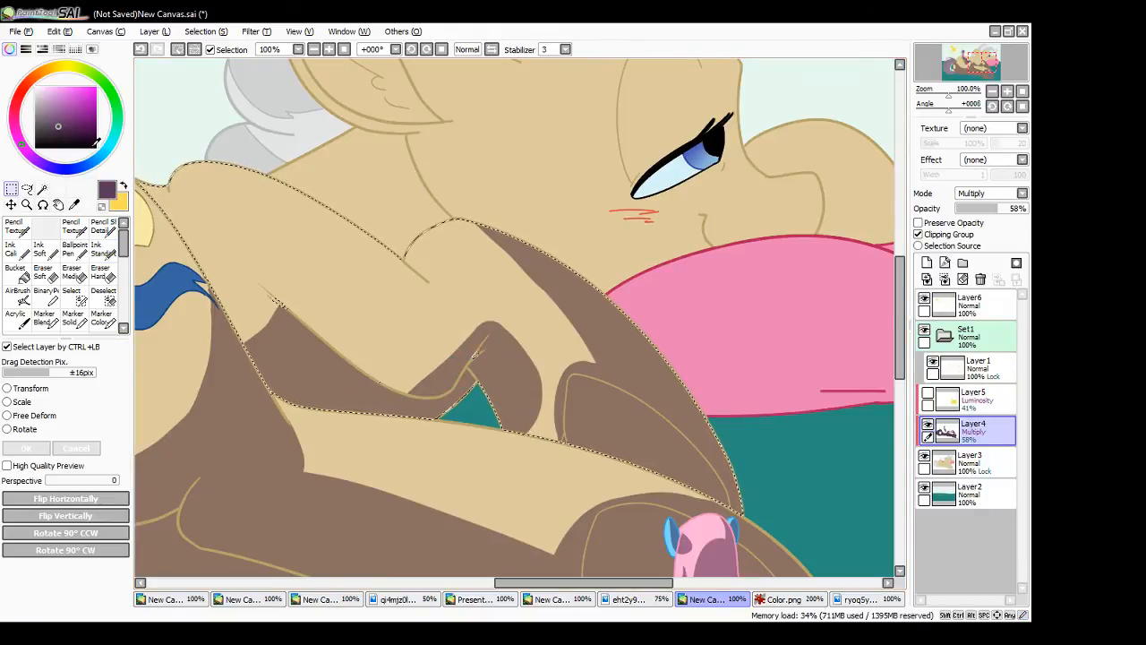
left_click(198, 131)
- Select the large pony's neck, paint a shadow band across its base above the shoulder, and clear the selection
left_click(42, 189)
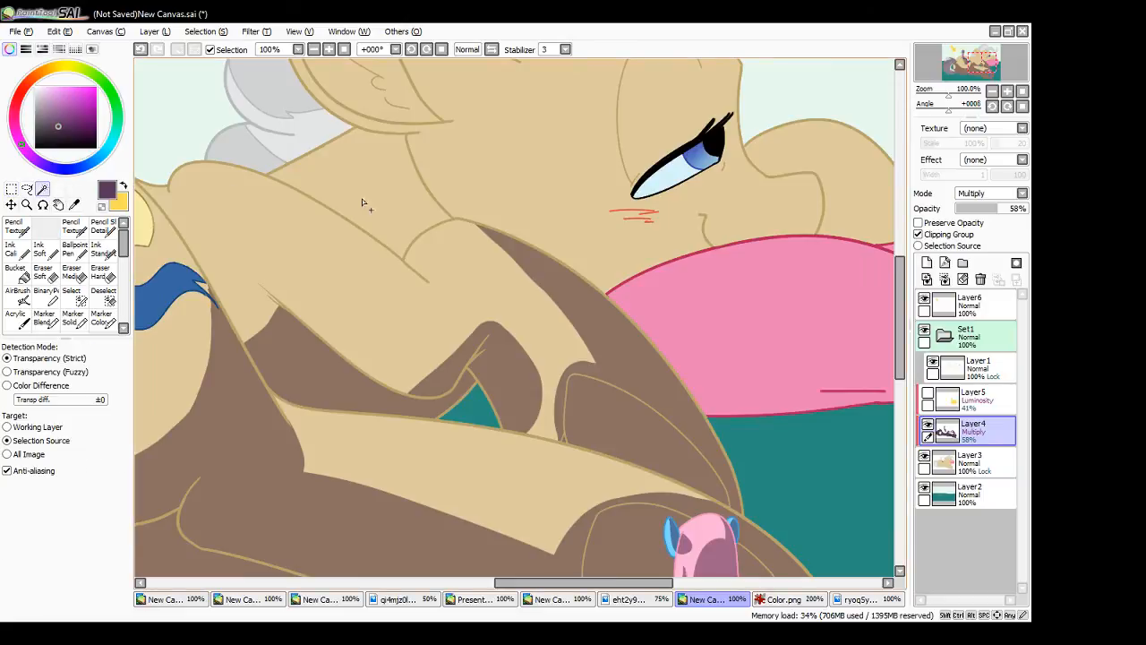
left_click(367, 180)
left_click(104, 257)
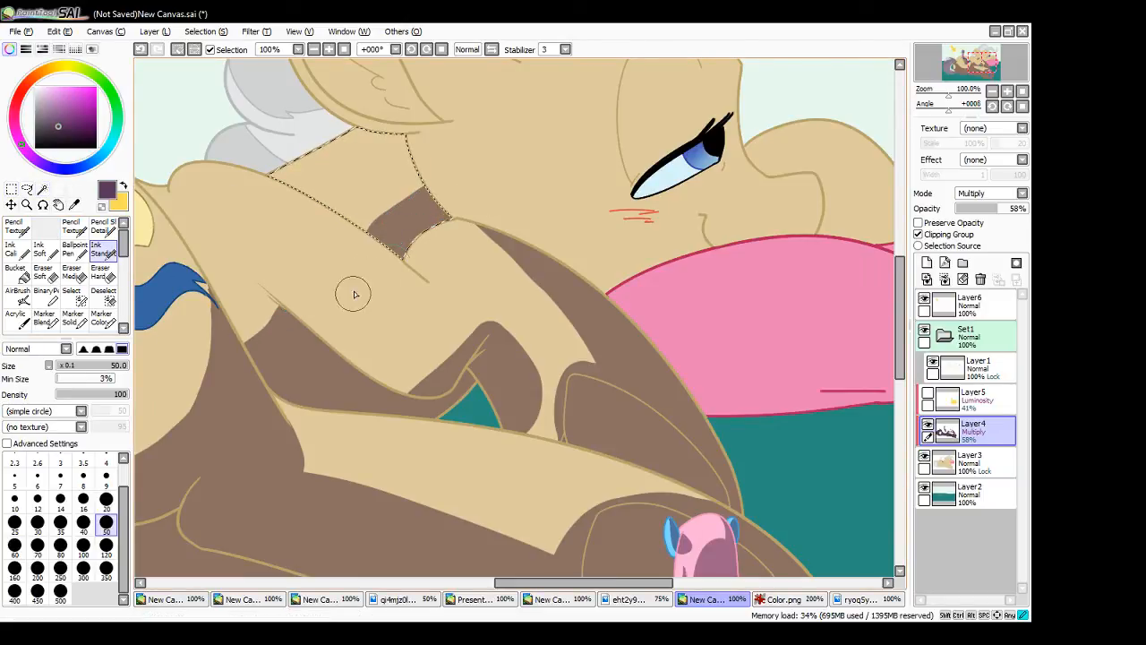
left_click_drag(343, 258, 503, 165)
left_click_drag(392, 256, 482, 196)
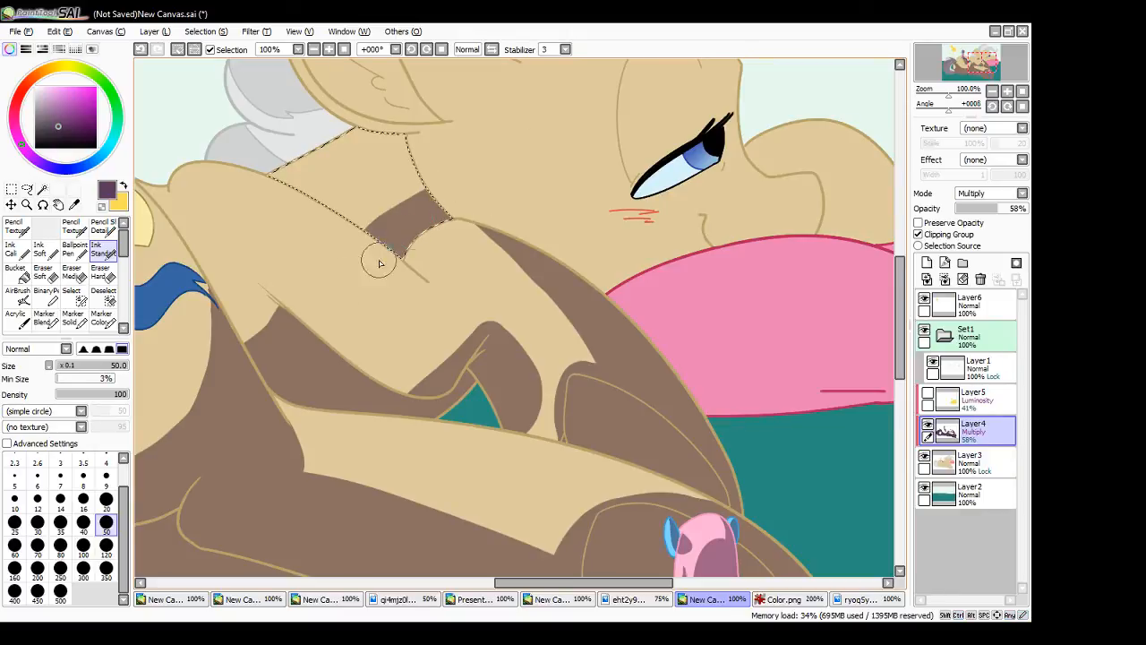
key("ctrl+z")
key("ctrl+z")
mouse_move(339, 257)
left_mouse_down()
mouse_move(457, 197)
mouse_move(418, 251)
left_mouse_up()
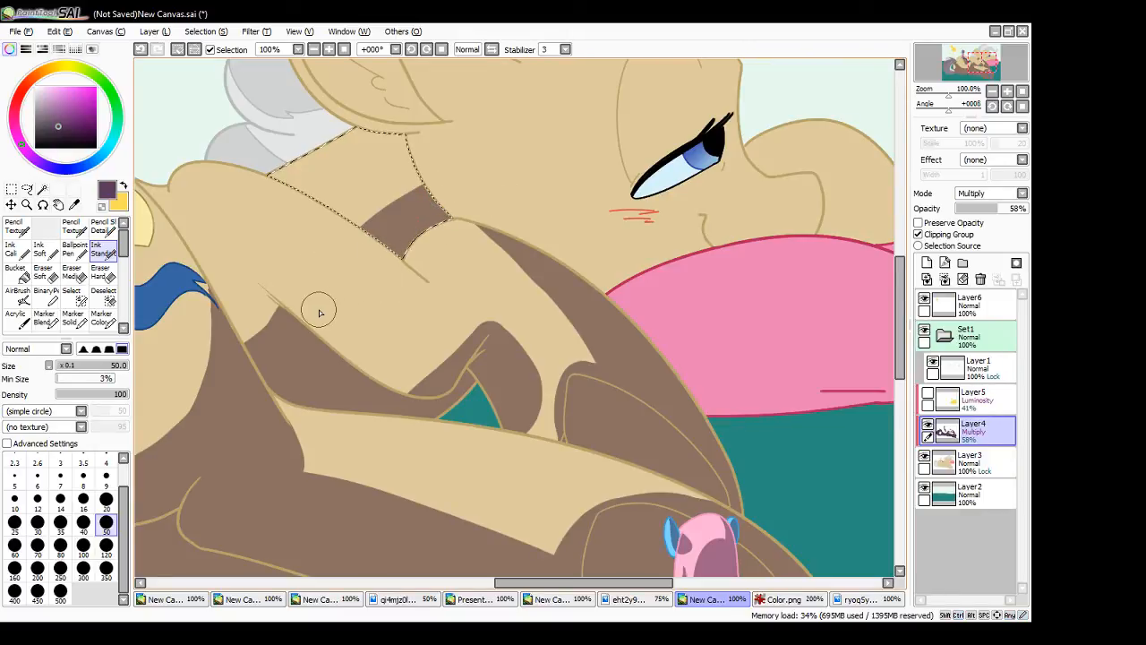
left_click(11, 189)
left_click(169, 125)
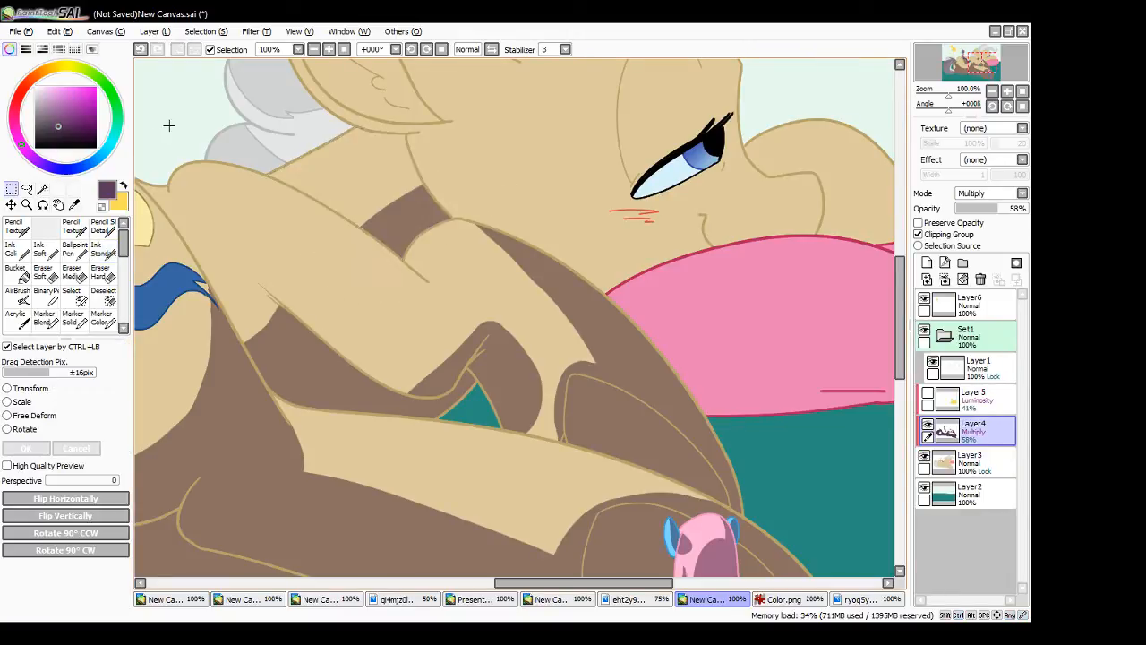
left_click(346, 50)
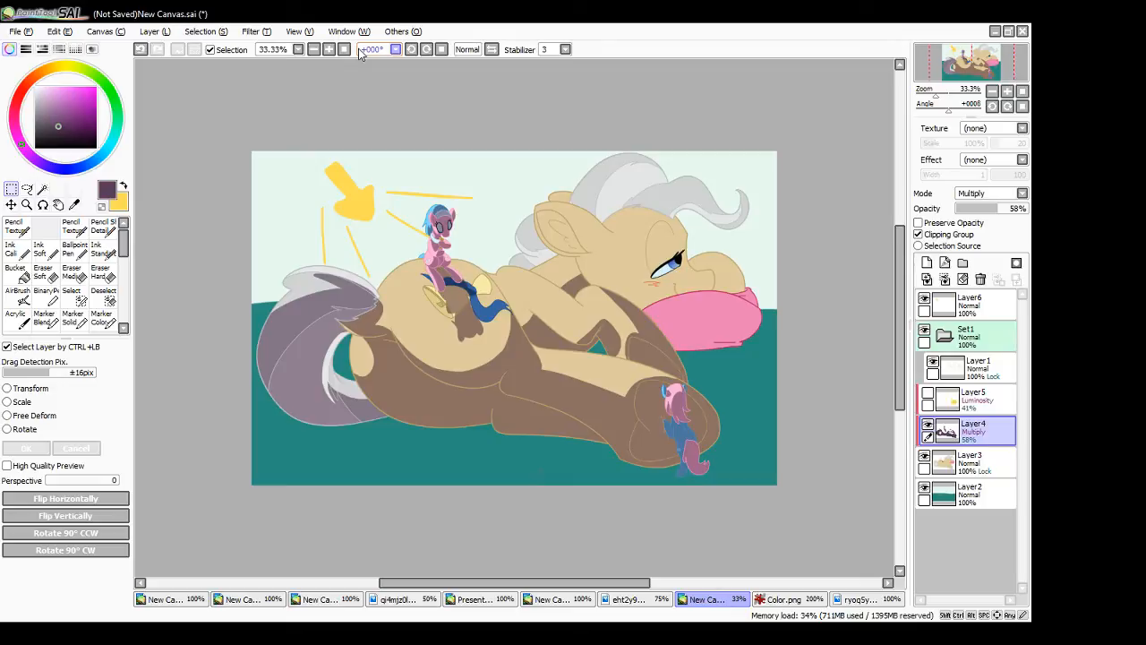
left_click(329, 49)
left_click(328, 50)
left_click(329, 49)
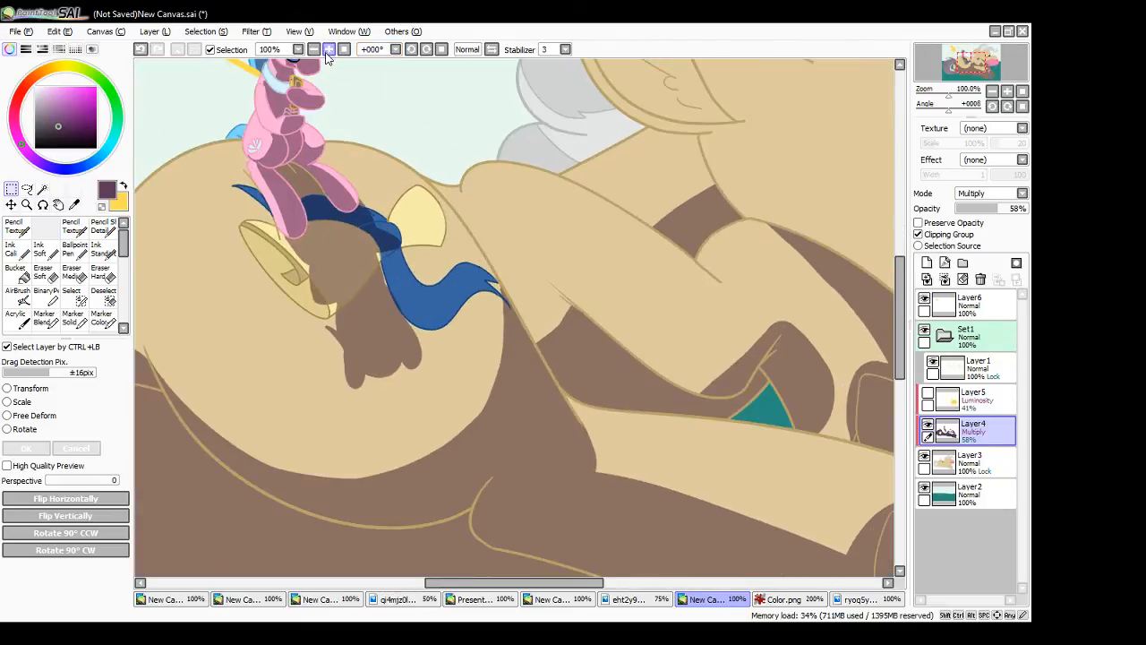
left_click_drag(468, 584, 581, 583)
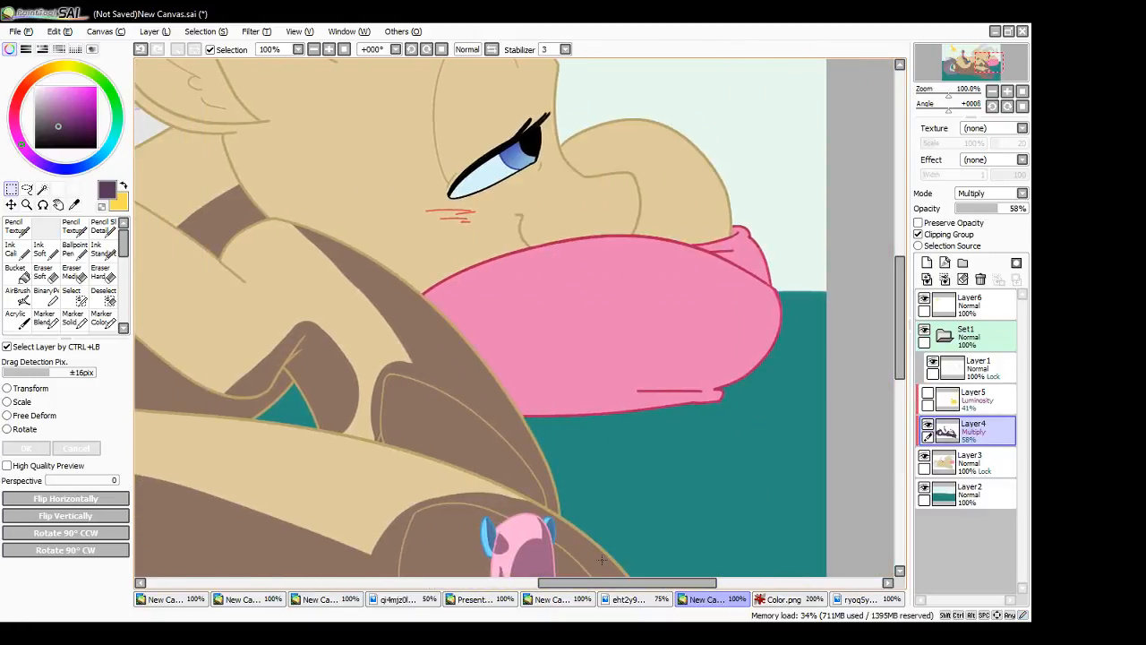
left_click_drag(904, 360, 903, 319)
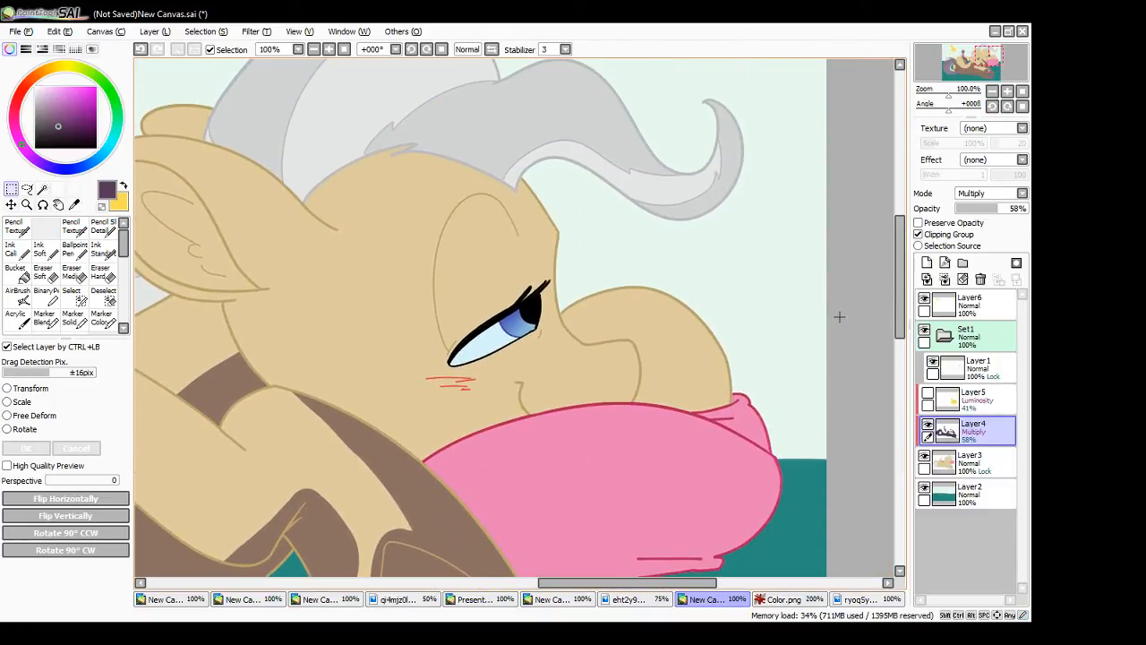
- Fit the whole canvas in view and start saving the drawing to a file
left_click(345, 49)
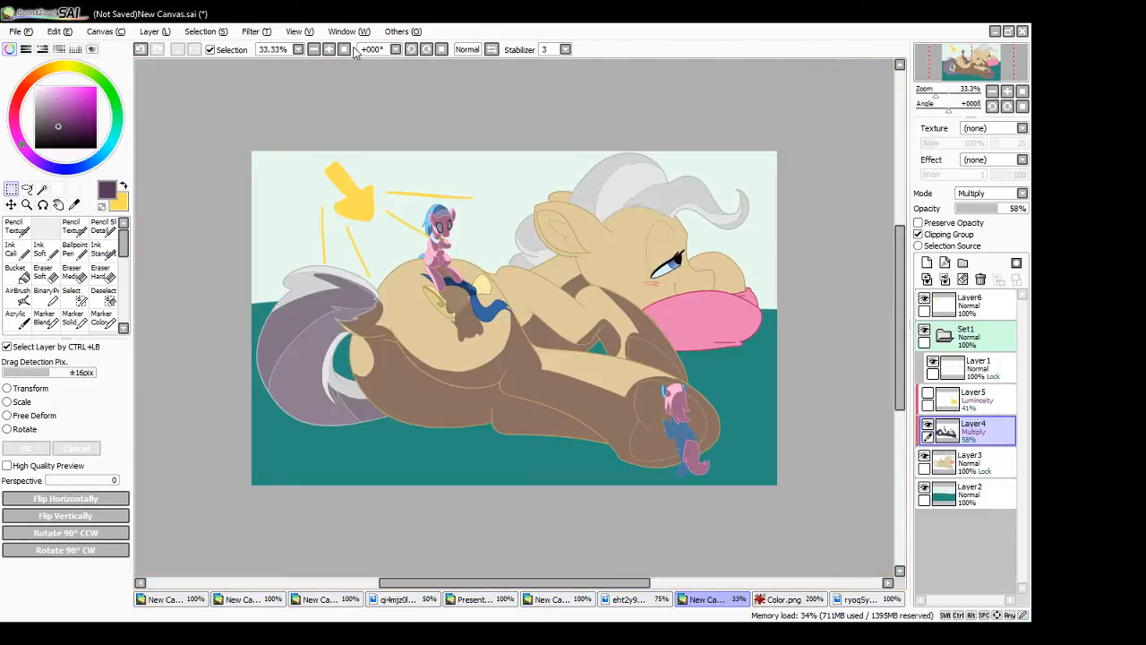
left_click(17, 33)
left_click(38, 142)
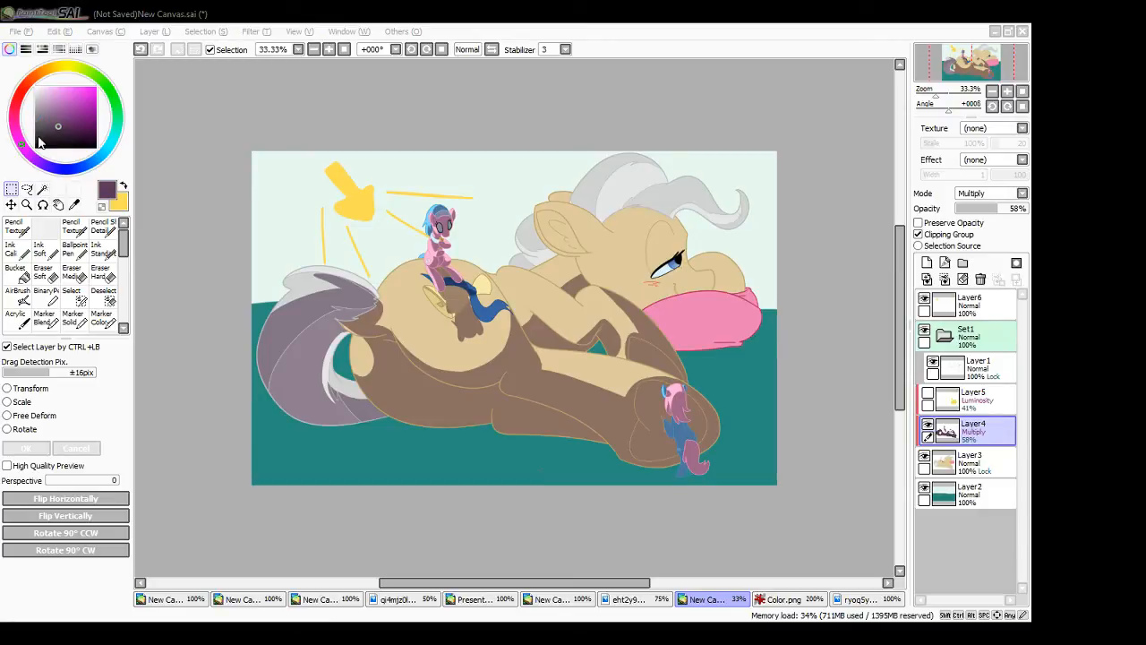
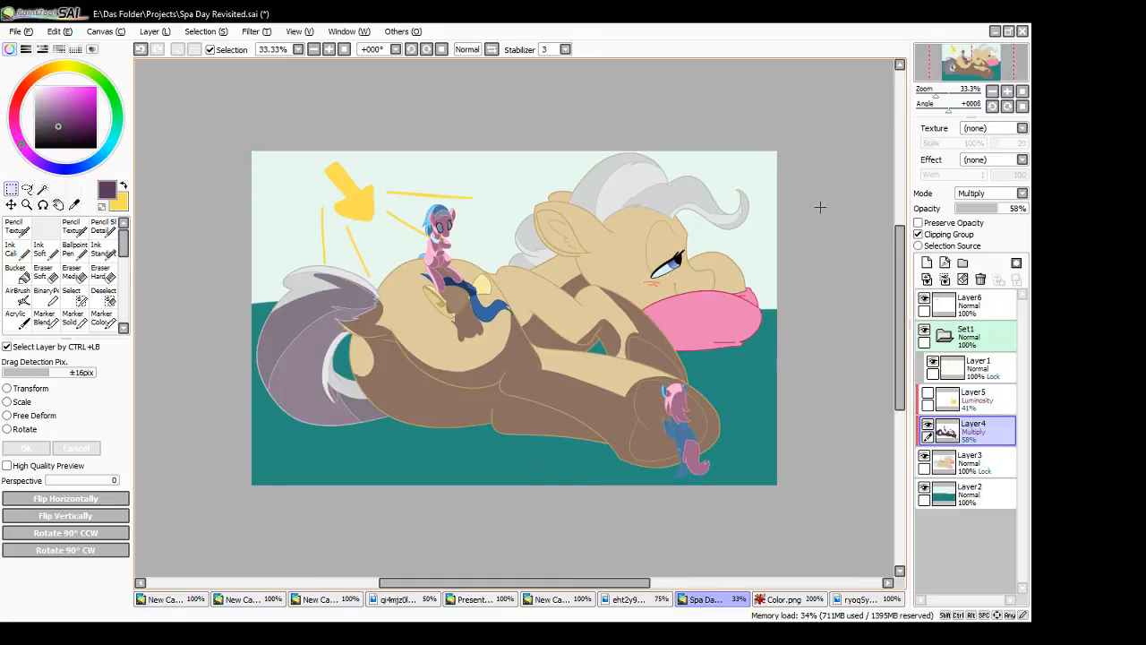
left_click(329, 51)
left_click(329, 50)
left_click(344, 49)
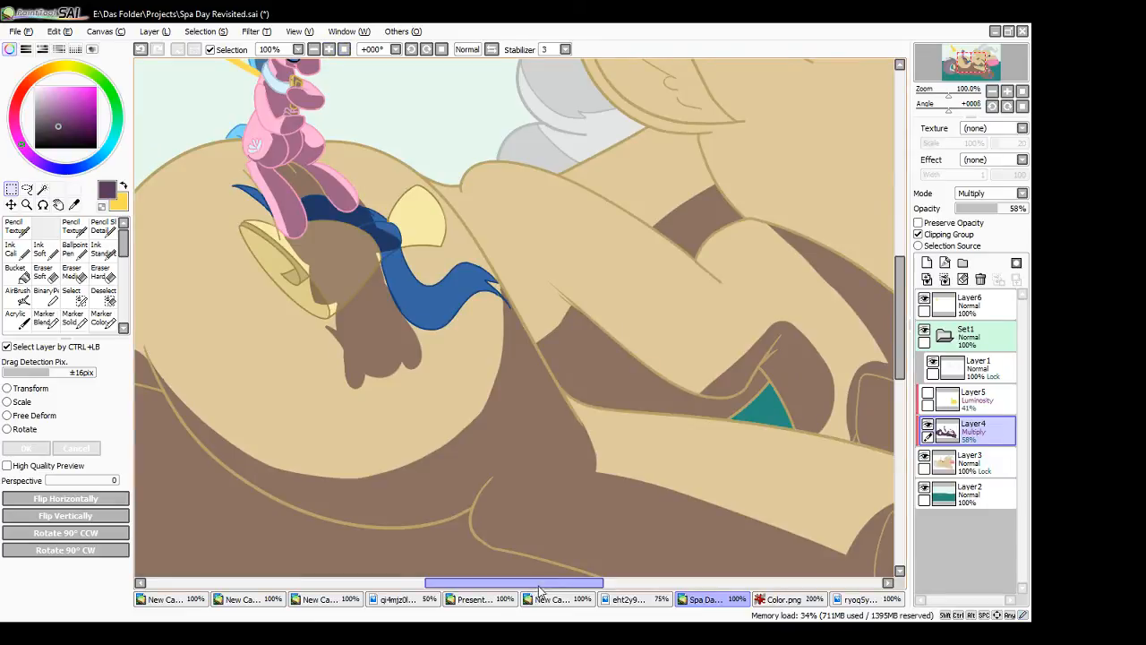
left_click_drag(541, 583, 570, 584)
left_click(345, 51)
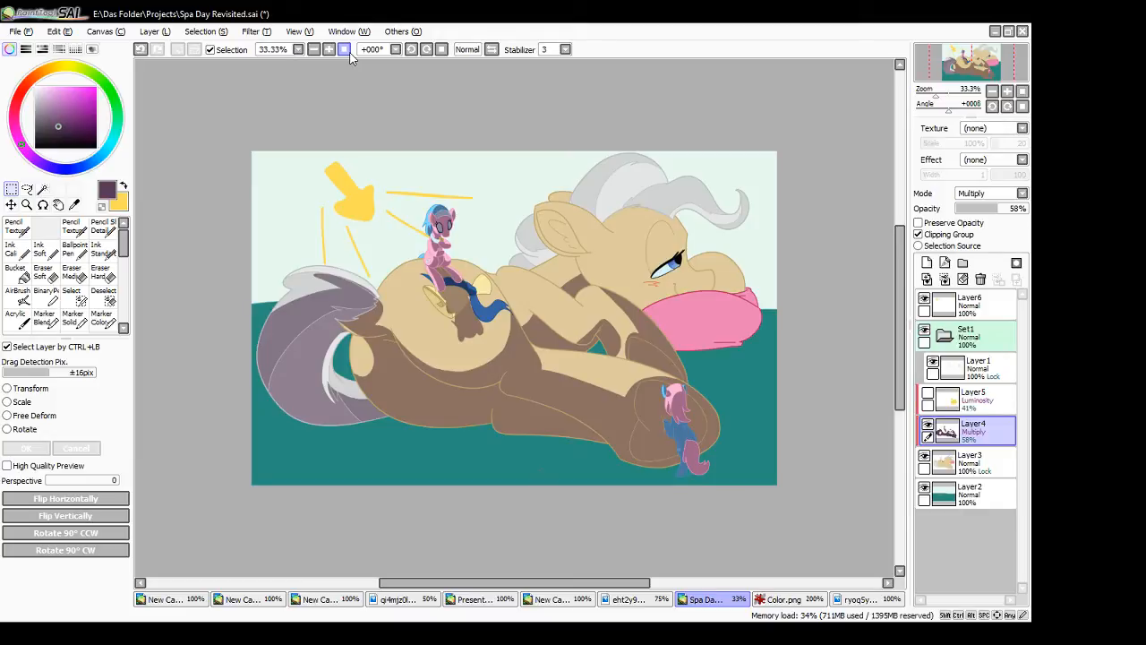
left_click(109, 256)
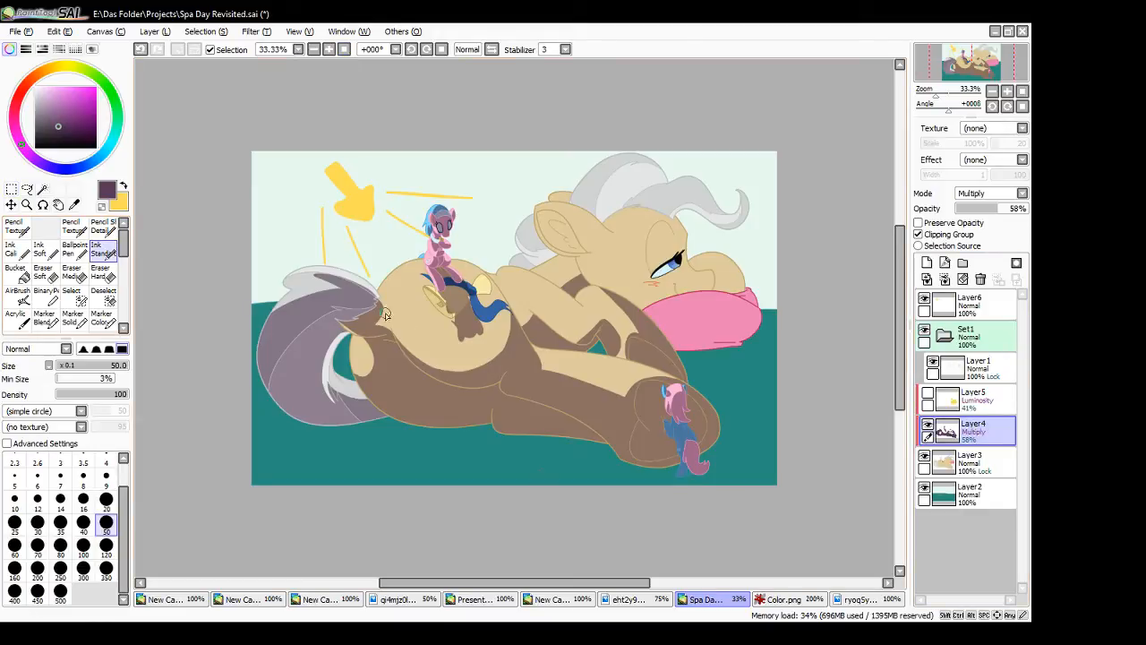
mouse_move(627, 394)
left_mouse_down()
mouse_move(681, 386)
mouse_move(629, 403)
mouse_move(643, 382)
mouse_move(681, 388)
mouse_move(652, 402)
mouse_move(666, 378)
mouse_move(633, 402)
mouse_move(633, 416)
mouse_move(632, 404)
mouse_move(681, 384)
mouse_move(639, 386)
mouse_move(664, 386)
mouse_move(642, 419)
mouse_move(629, 407)
mouse_move(682, 383)
left_mouse_up()
key("ctrl+z")
key("ctrl+z")
key("ctrl+z")
key("ctrl+z")
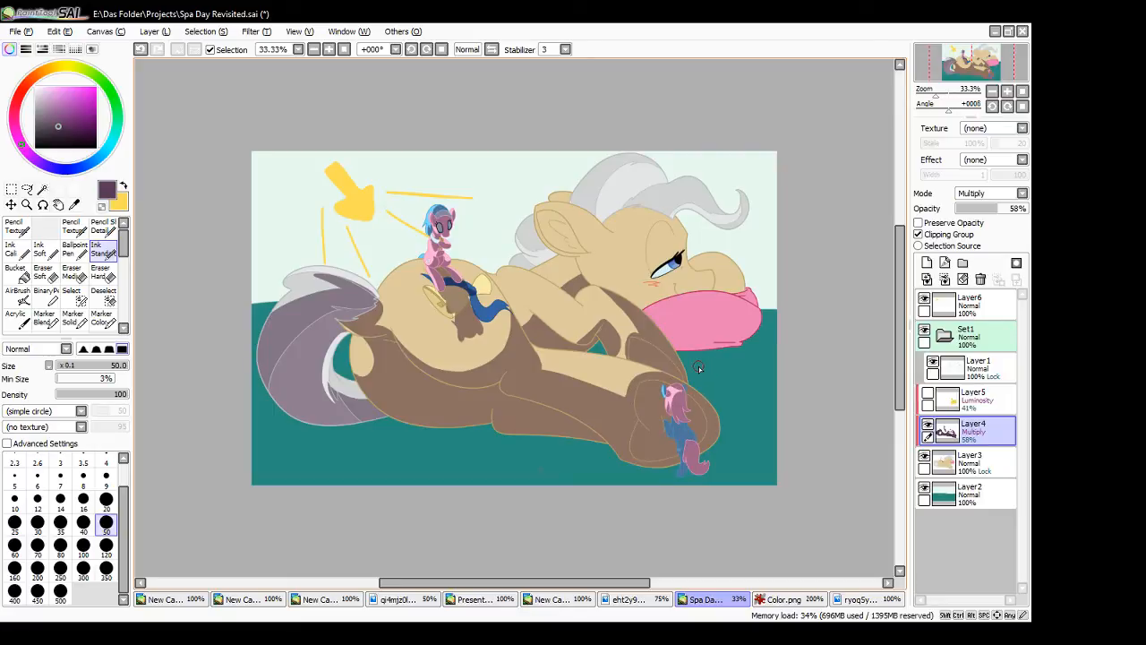
- Select the pink mane of the small figure at the hoof, rework its shadow on Layer4, and clear the selection
double_click(330, 49)
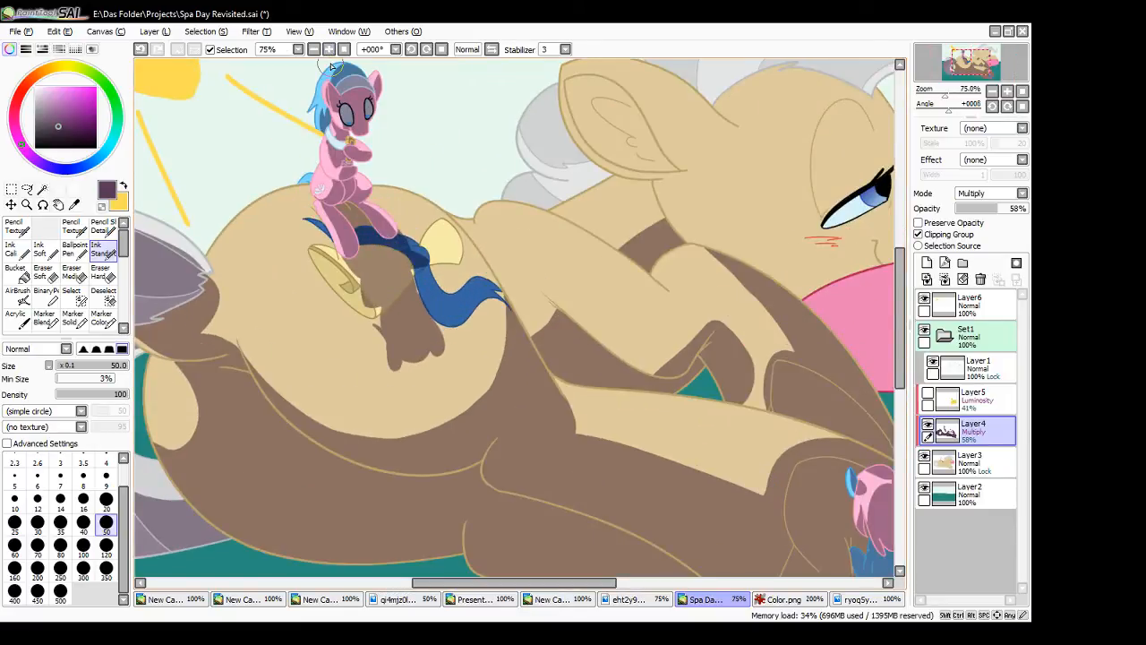
left_click(103, 274)
left_click_drag(577, 583, 644, 583)
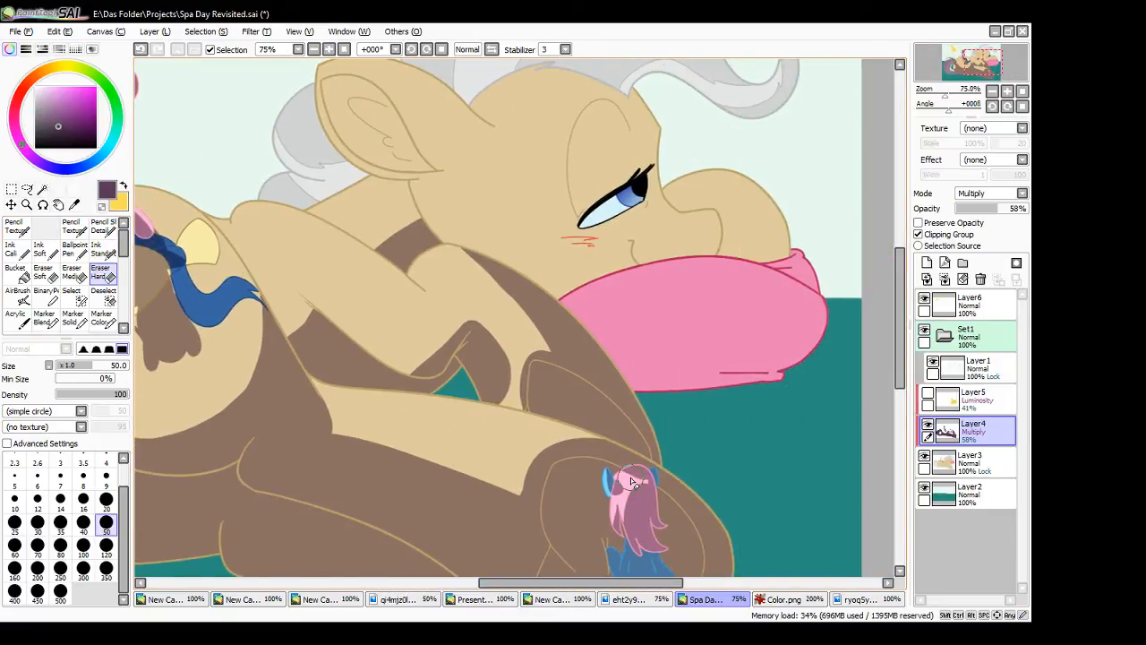
left_click(42, 189)
left_click(611, 502)
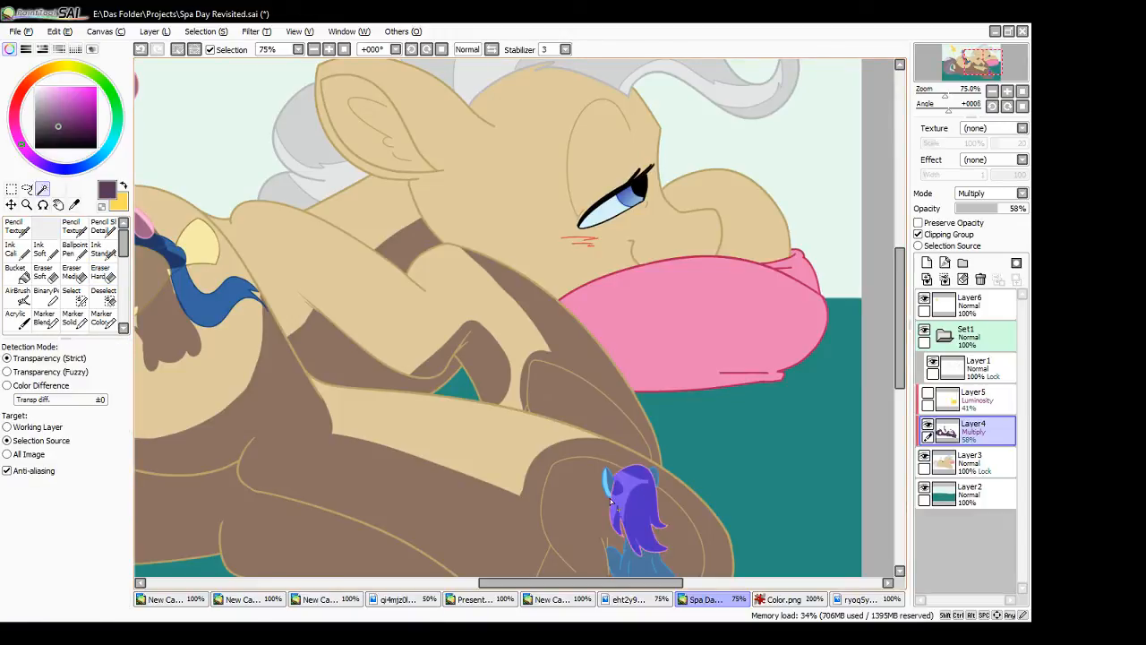
left_click(103, 251)
mouse_move(656, 475)
left_mouse_down()
mouse_move(633, 473)
mouse_move(653, 489)
left_mouse_up()
left_click(103, 274)
left_click(103, 252)
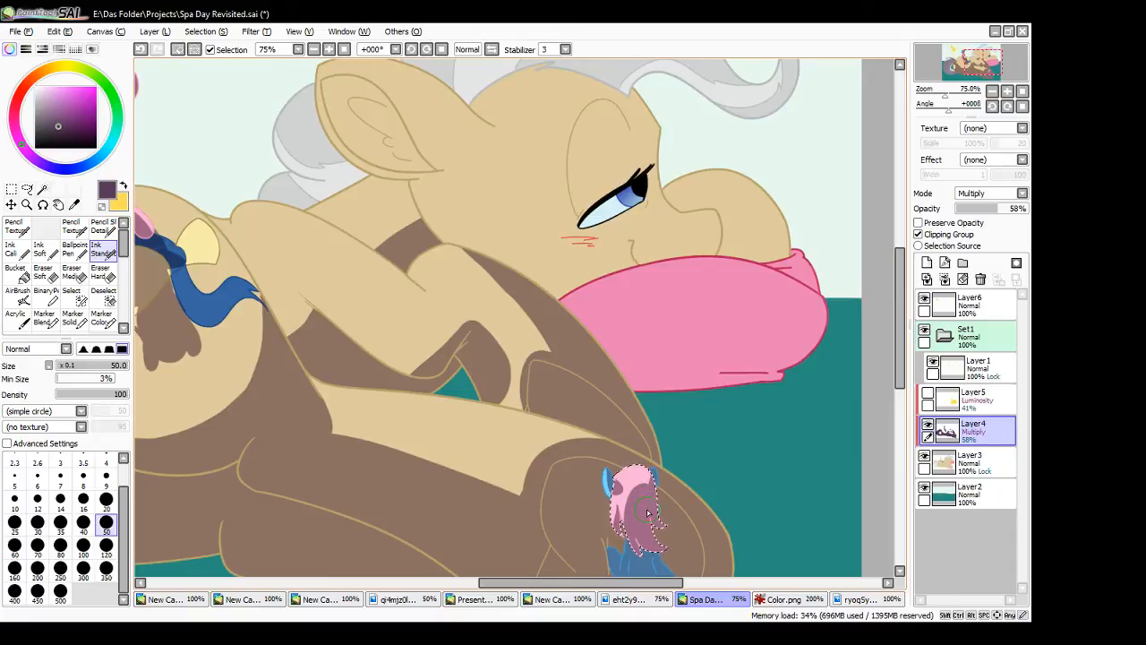
left_click(12, 189)
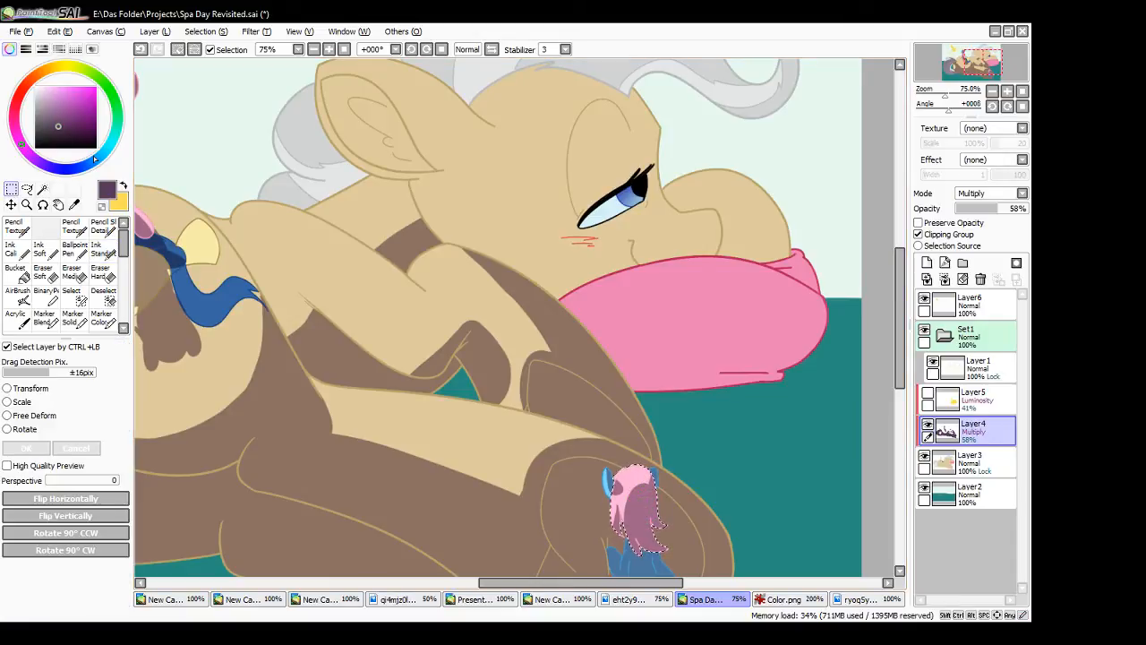
left_click(245, 125)
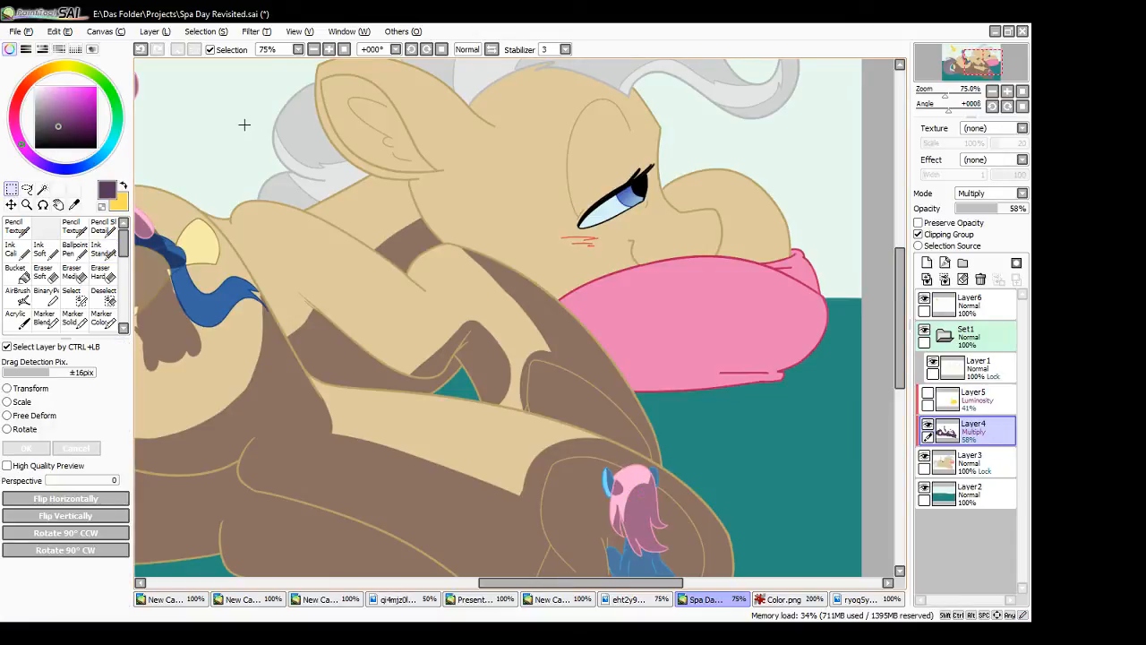
- Select the large pony's head area and paint shadow over the face and forehead on Layer4 with the size 50 Ink Standard brush
left_click(43, 189)
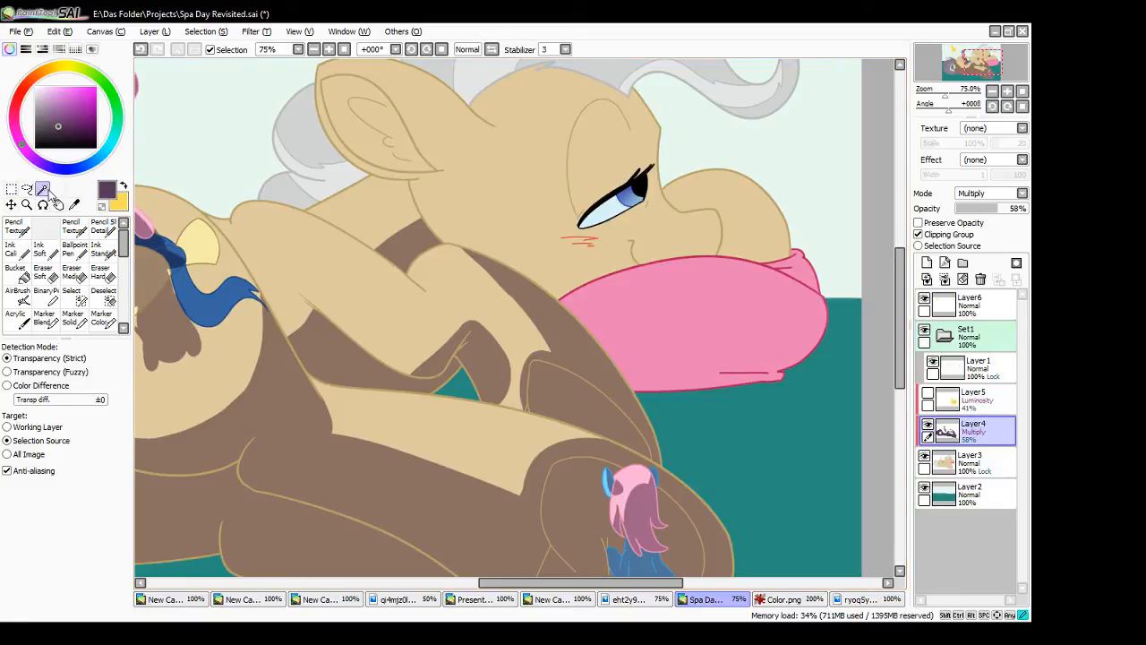
left_click(524, 231)
left_click_drag(893, 345, 860, 310)
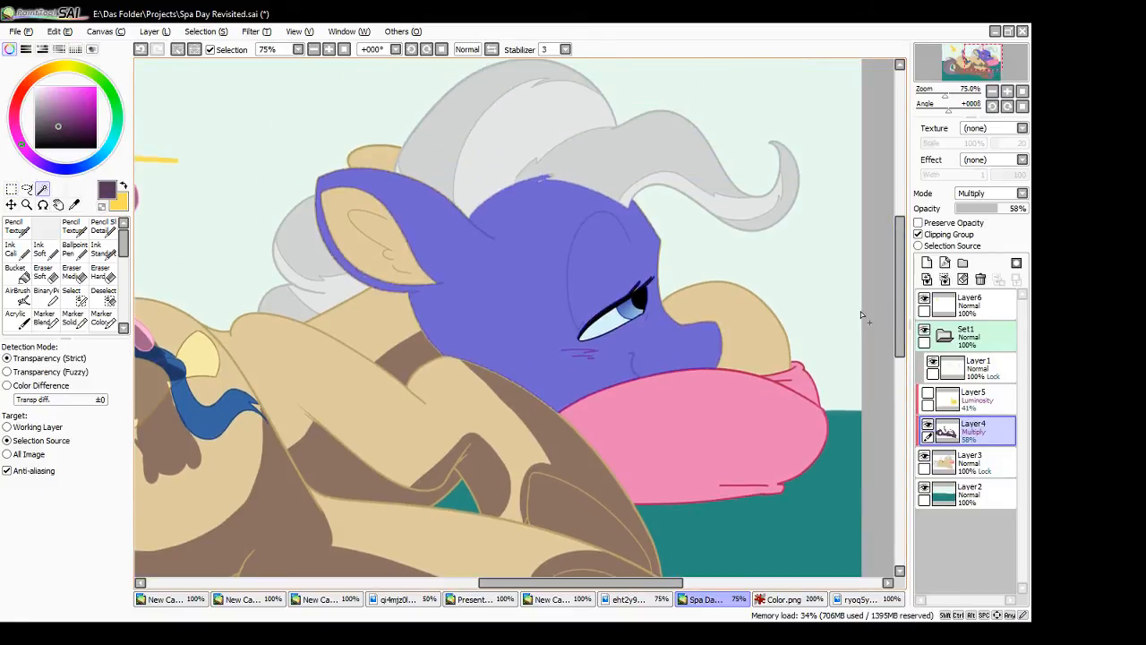
left_click(103, 251)
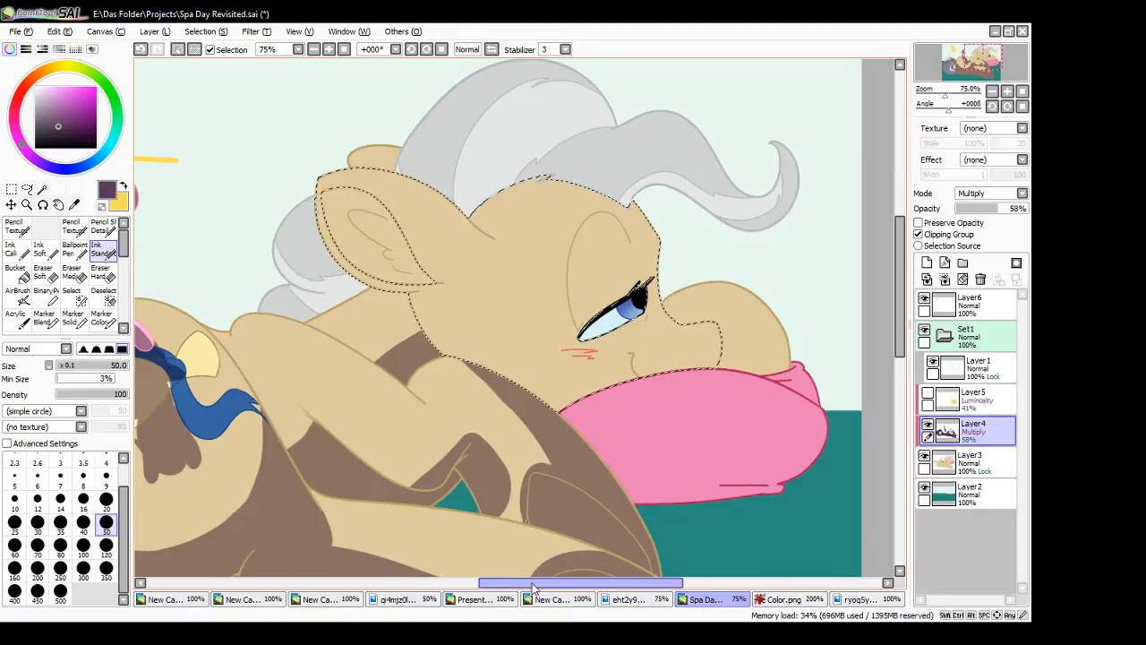
mouse_move(536, 582)
left_mouse_down()
mouse_move(433, 587)
mouse_move(524, 600)
left_mouse_up()
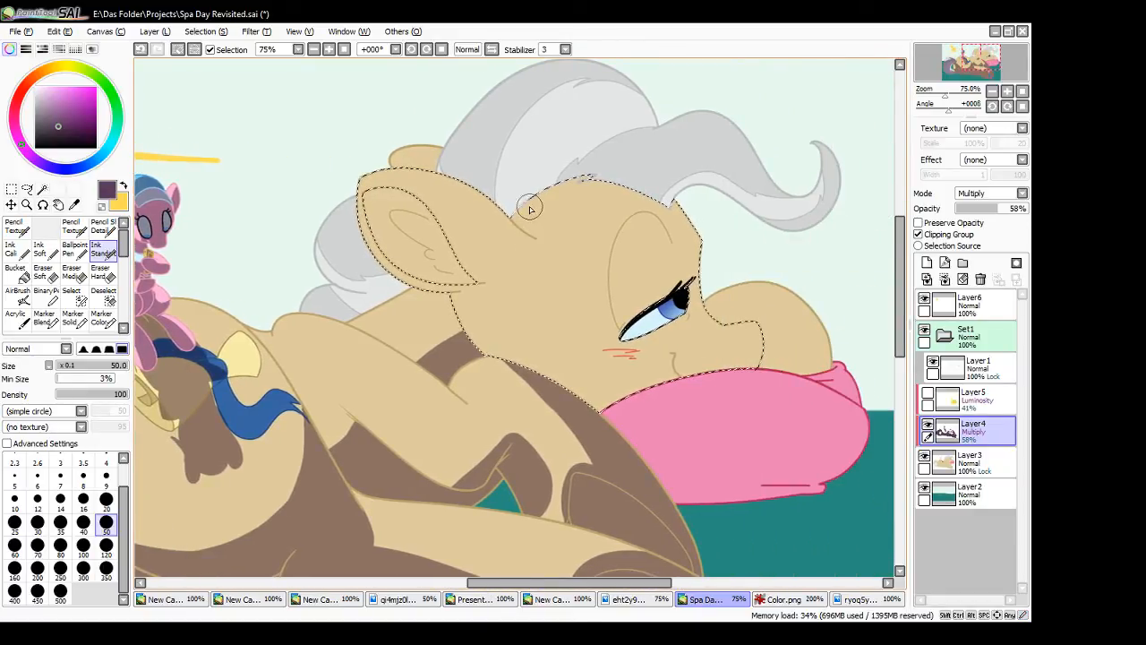
left_click_drag(601, 584, 503, 584)
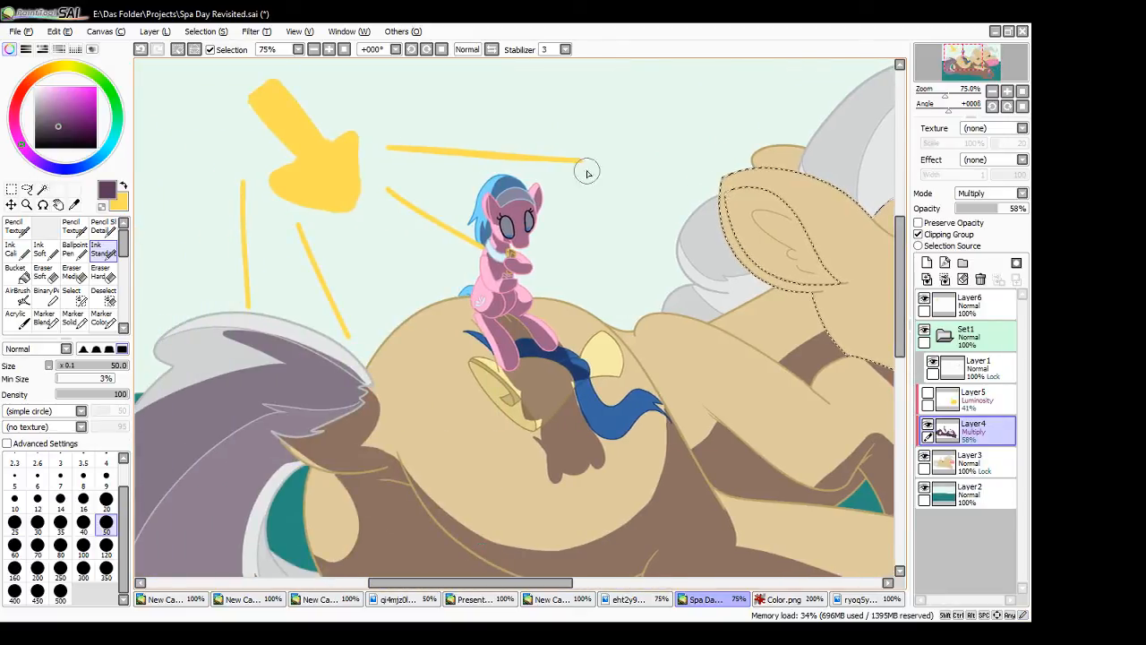
left_click_drag(557, 584, 662, 594)
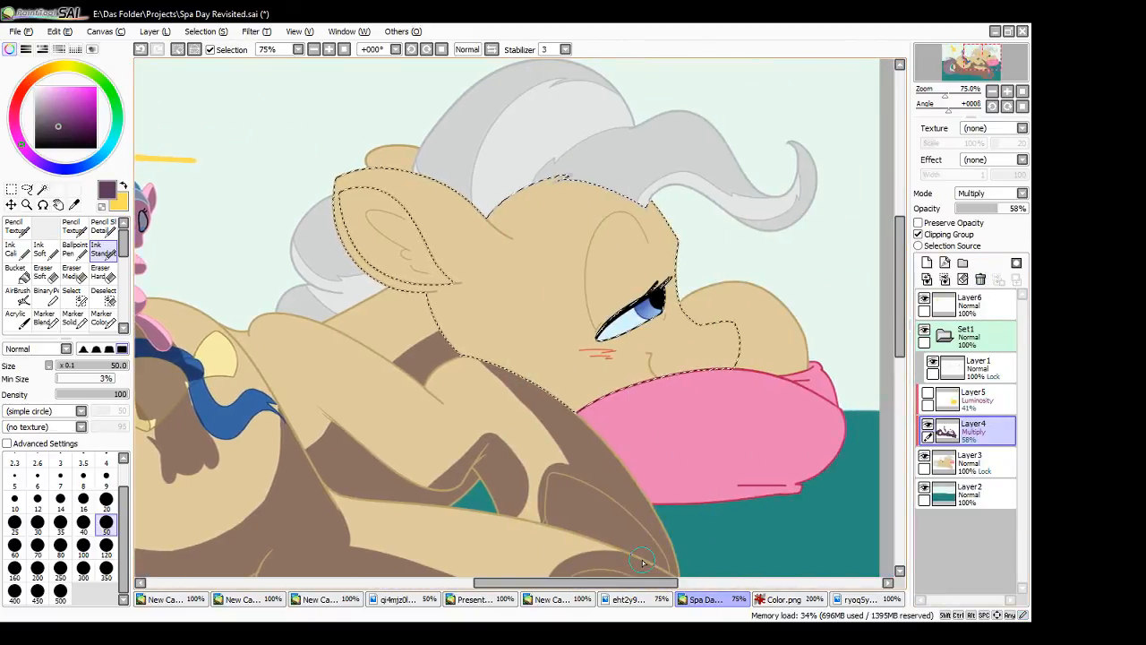
mouse_move(514, 219)
left_mouse_down()
mouse_move(480, 391)
mouse_move(547, 324)
mouse_move(689, 301)
mouse_move(730, 345)
mouse_move(669, 394)
left_mouse_up()
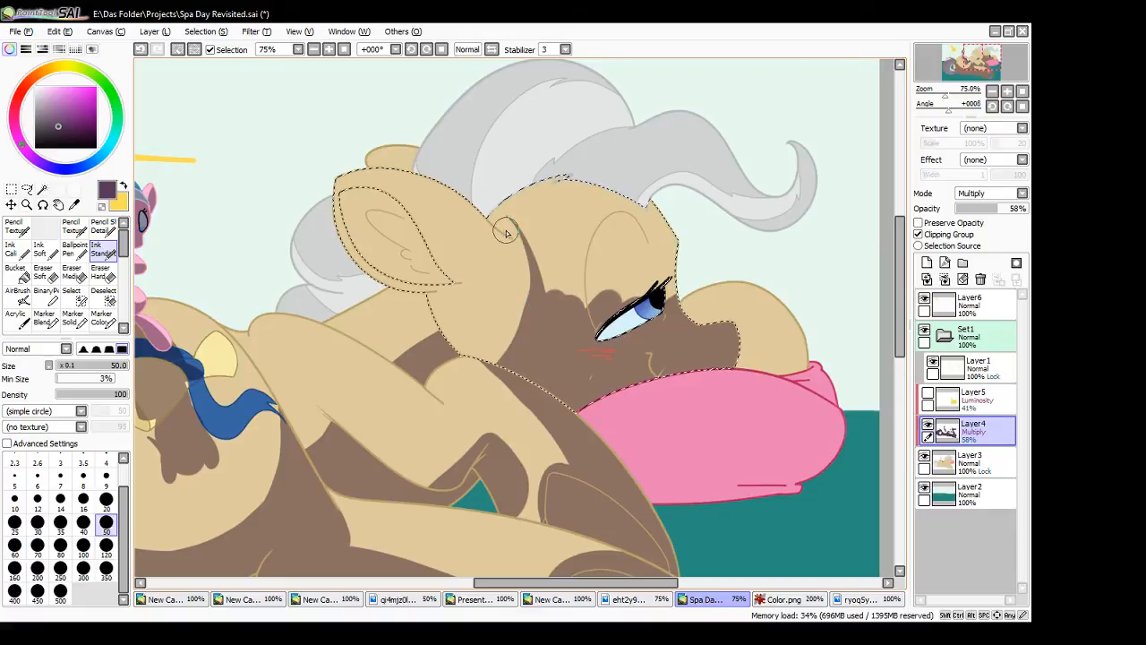
mouse_move(477, 211)
left_mouse_down()
mouse_move(526, 244)
mouse_move(517, 213)
left_mouse_up()
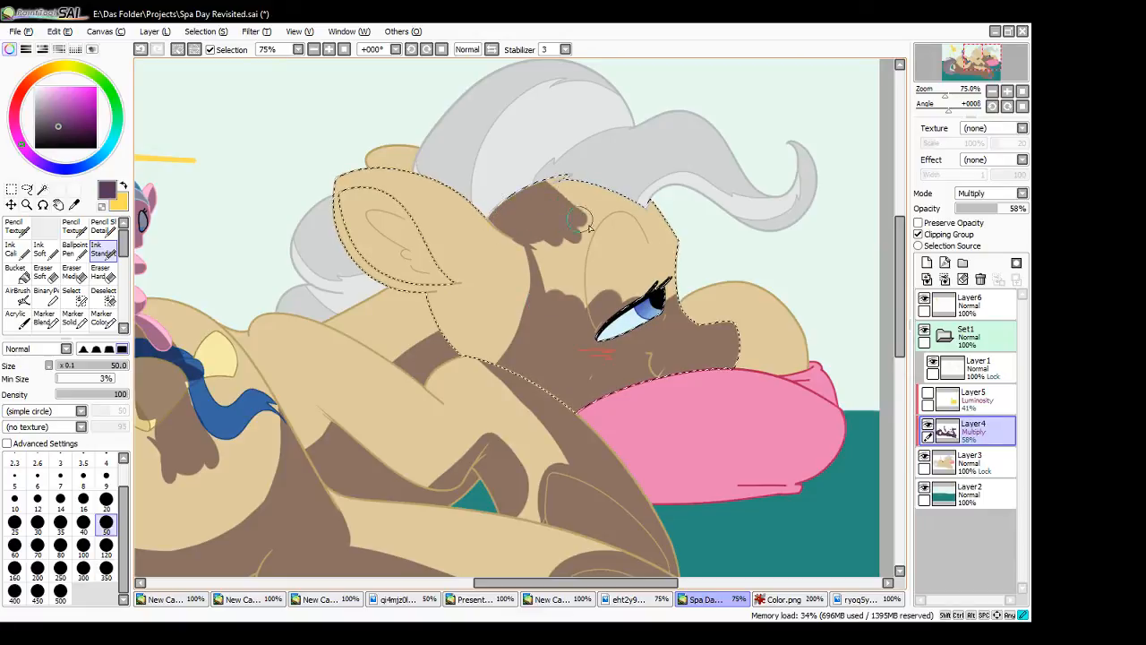
mouse_move(630, 215)
left_mouse_down()
mouse_move(613, 242)
mouse_move(594, 223)
left_mouse_up()
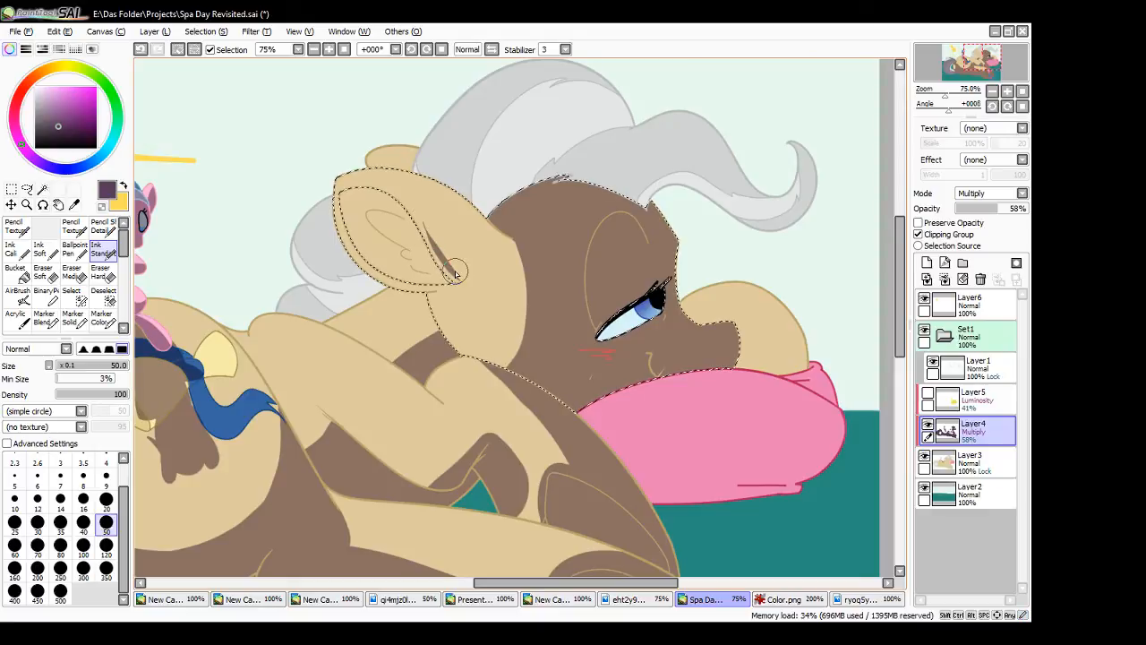
- Paint shadow on the head beside the ear and in a curve beneath it, and clear the head selection
left_click_drag(462, 281, 414, 199)
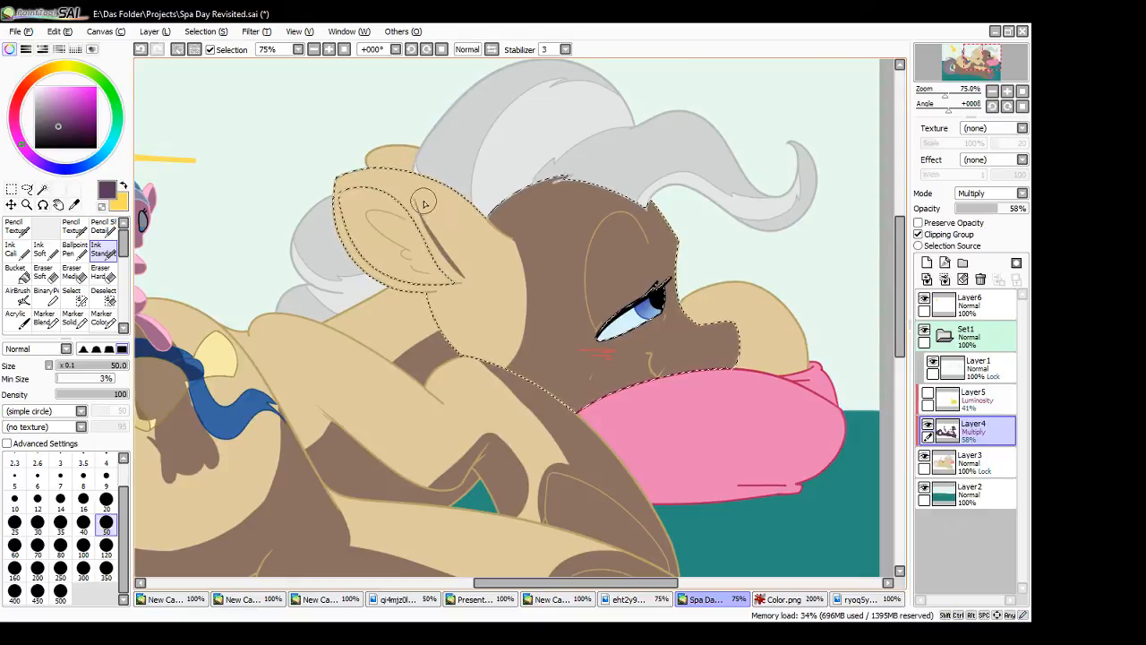
key("ctrl+z")
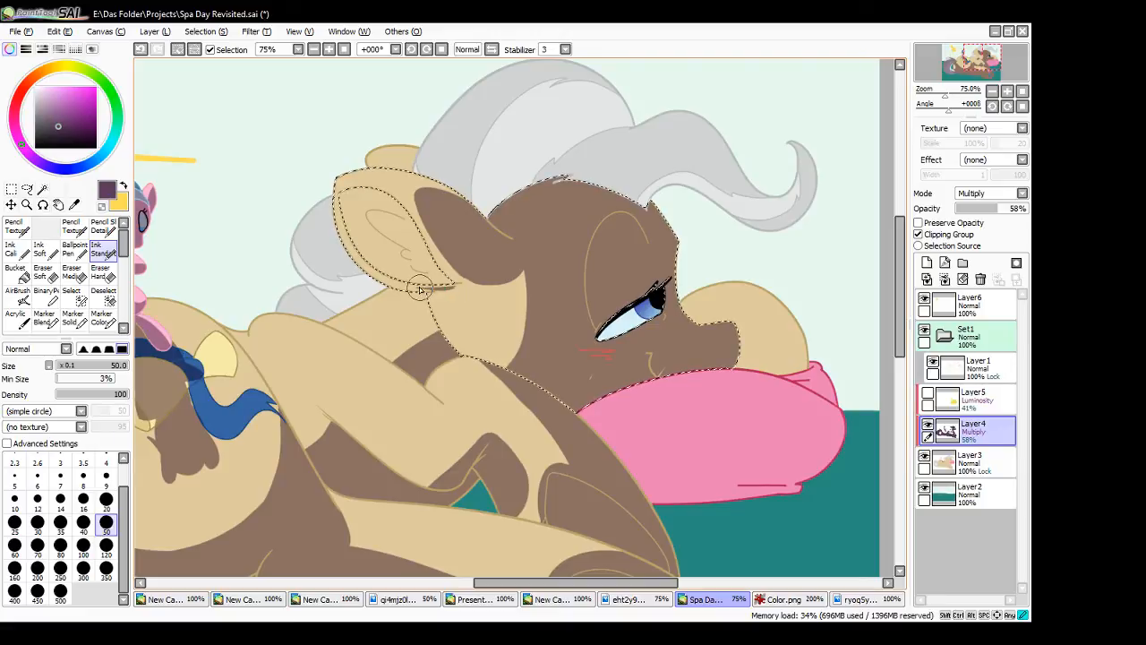
mouse_move(455, 289)
left_mouse_down()
mouse_move(419, 288)
mouse_move(470, 291)
mouse_move(507, 274)
left_mouse_up()
key("ctrl+z")
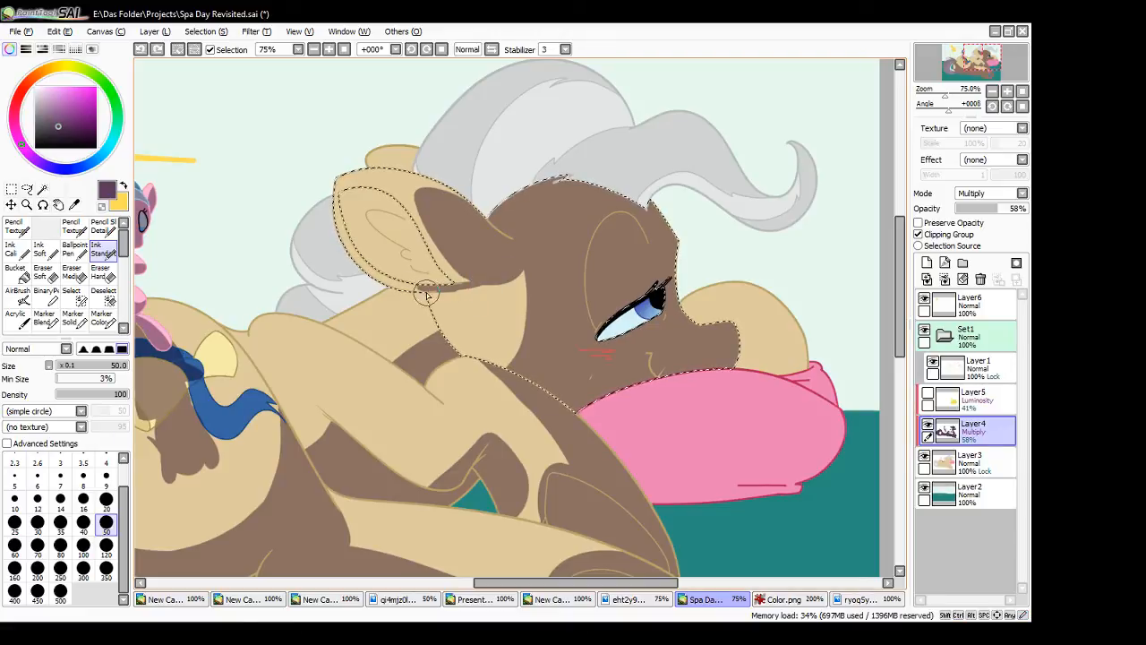
mouse_move(422, 289)
left_mouse_down()
mouse_move(522, 274)
mouse_move(434, 298)
mouse_move(514, 273)
mouse_move(454, 287)
left_mouse_up()
key("ctrl+z")
key("ctrl+z")
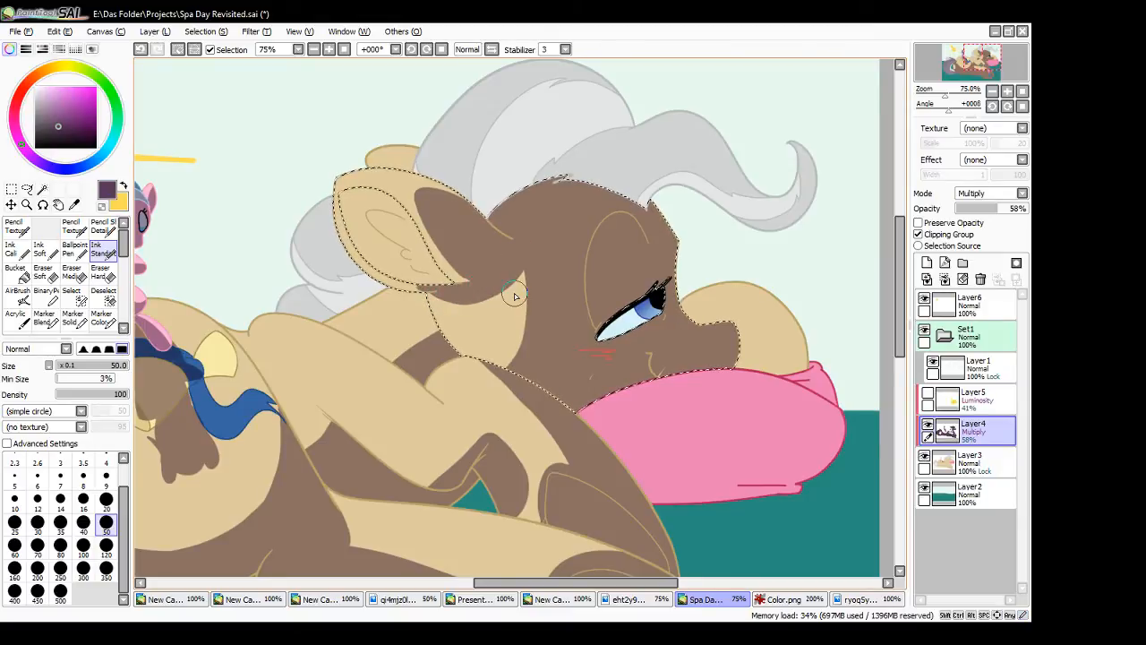
left_click(12, 190)
left_click(177, 243)
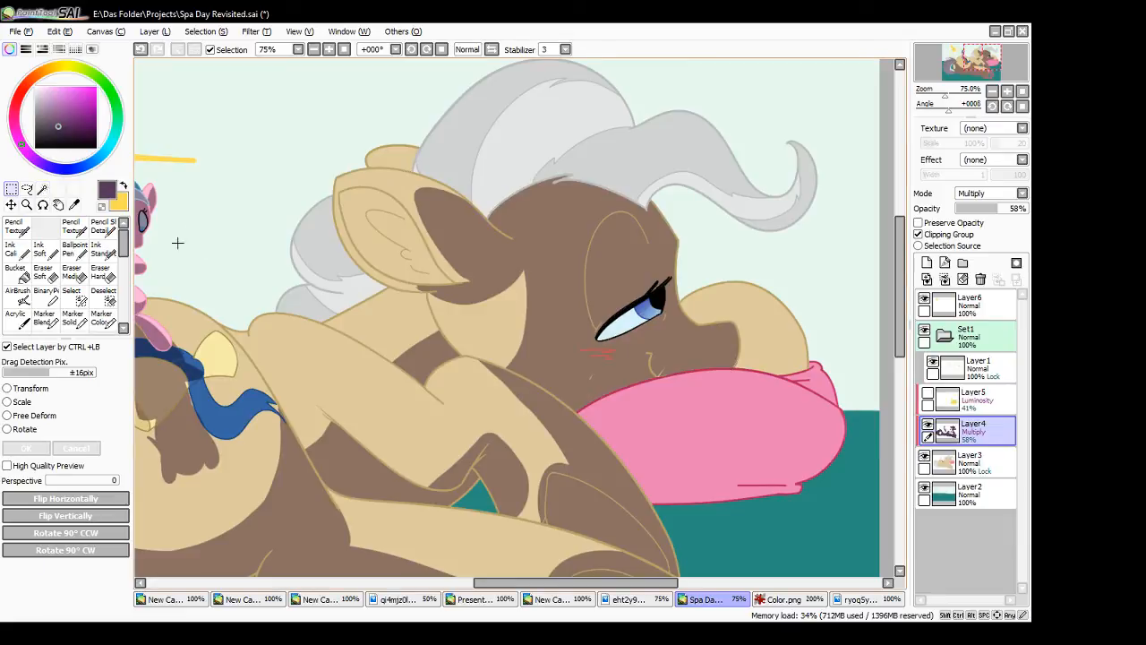
- Shade the inner ear within its own selection, clear the selection, and paint shadow over most of the eye
left_click(47, 189)
left_click(395, 257)
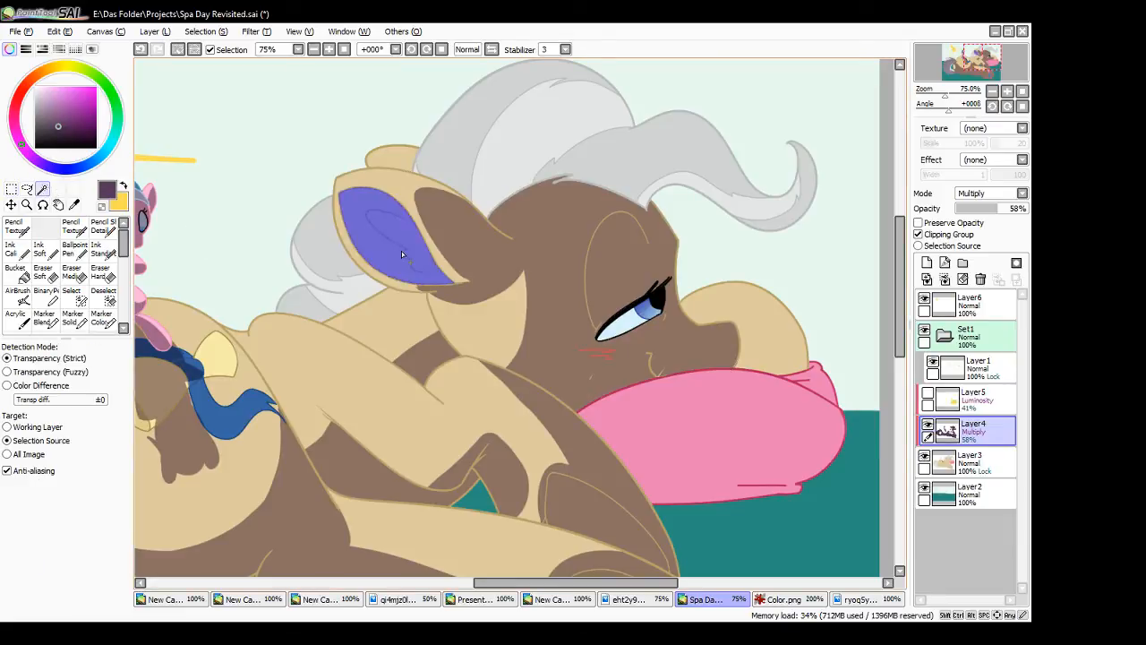
left_click(103, 247)
mouse_move(356, 251)
left_mouse_down()
mouse_move(347, 181)
mouse_move(377, 229)
mouse_move(443, 277)
left_mouse_up()
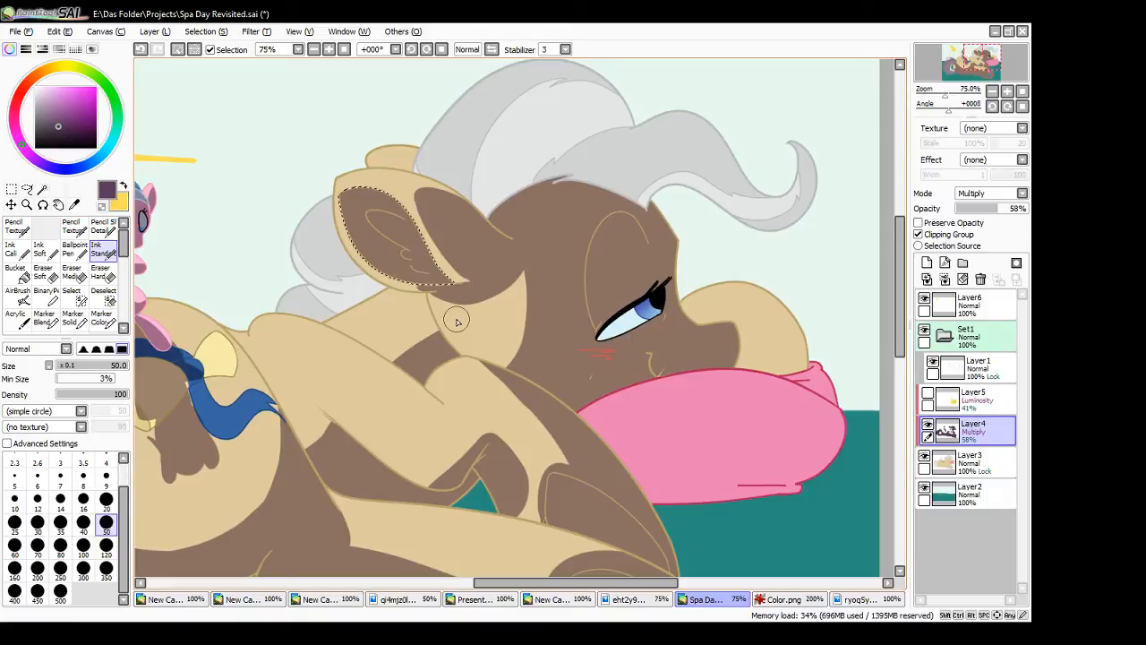
key("m")
key("ctrl+d")
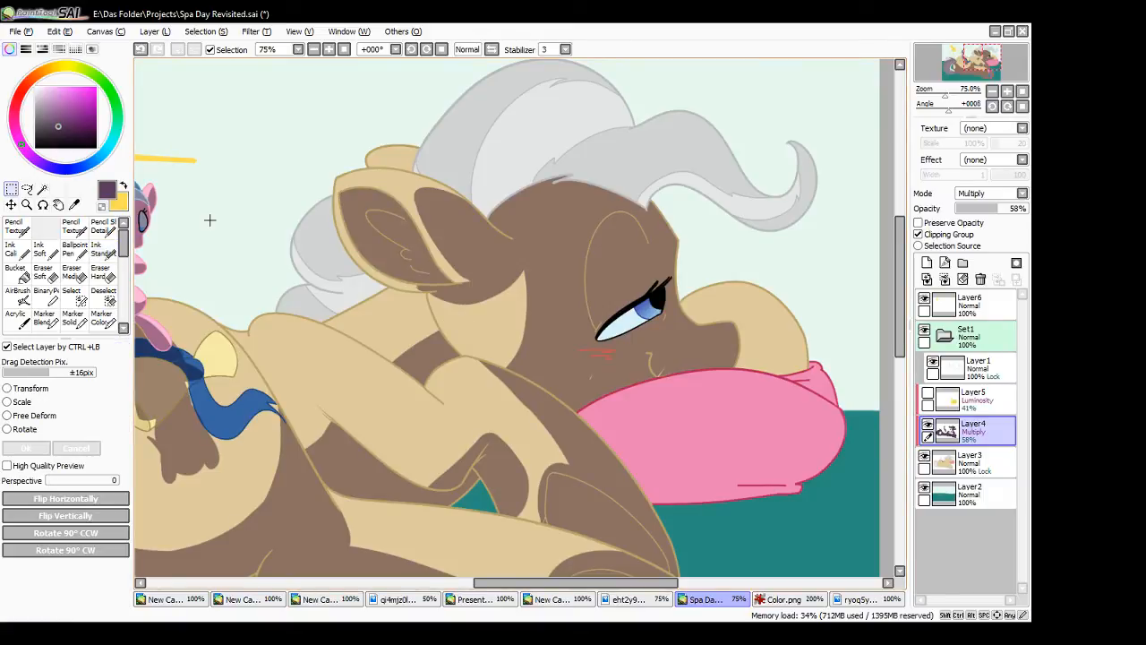
left_click(103, 250)
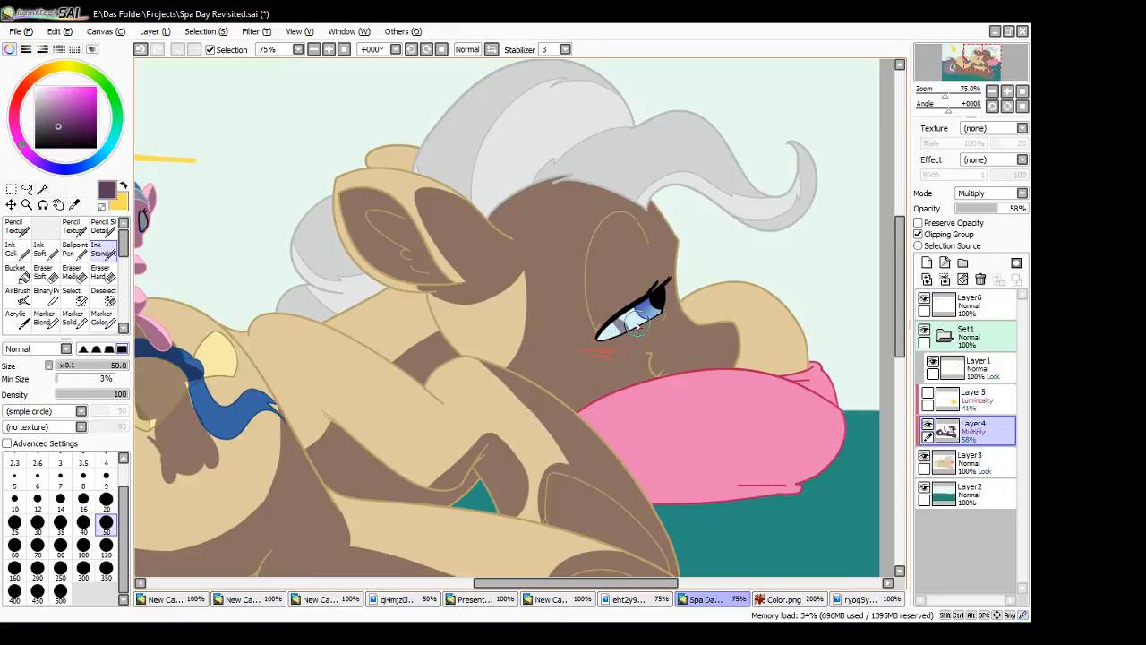
mouse_move(616, 333)
left_mouse_down()
mouse_move(660, 299)
mouse_move(640, 307)
left_mouse_up()
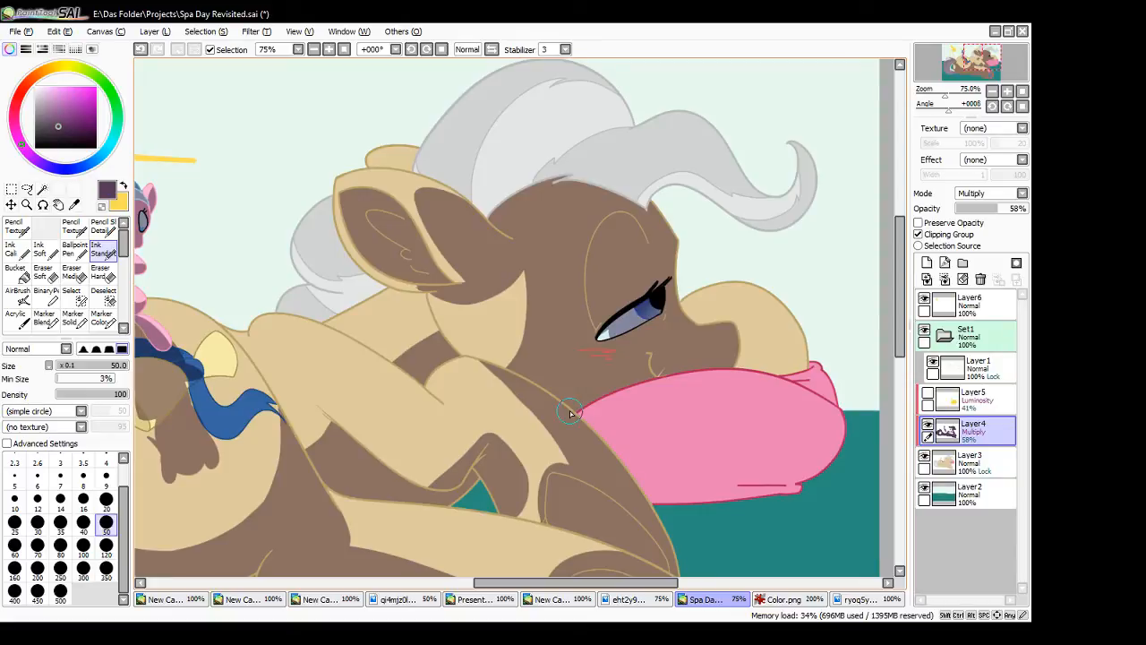
left_click_drag(692, 336, 809, 339)
key("ctrl+z")
key("ctrl+z")
left_click_drag(692, 327, 794, 317)
key("ctrl+z")
left_click_drag(692, 325, 788, 300)
key("ctrl+z")
mouse_move(690, 324)
left_mouse_down()
mouse_move(799, 288)
mouse_move(688, 338)
mouse_move(801, 299)
left_mouse_up()
key("ctrl+z")
key("ctrl+z")
mouse_move(689, 327)
left_mouse_down()
mouse_move(804, 308)
mouse_move(706, 332)
mouse_move(732, 306)
mouse_move(713, 320)
mouse_move(753, 303)
mouse_move(685, 336)
mouse_move(761, 304)
left_mouse_up()
left_click_drag(688, 333, 759, 300)
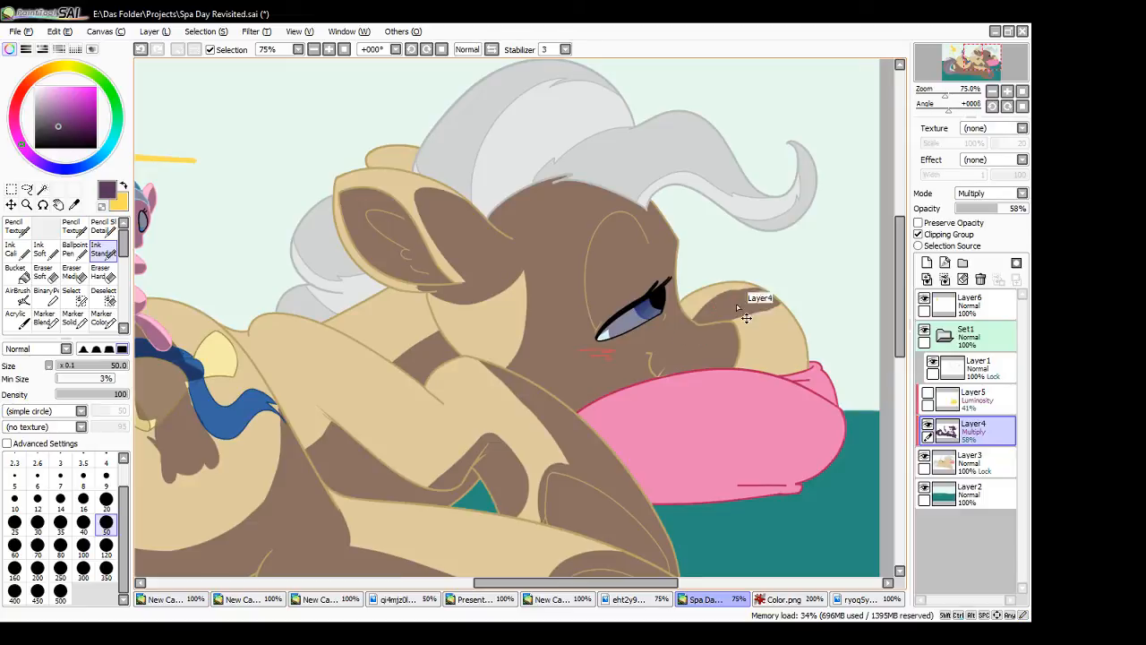
key("ctrl+z")
key("ctrl+z")
key("ctrl+z")
key("ctrl+z")
mouse_move(696, 335)
left_mouse_down()
mouse_move(716, 304)
mouse_move(751, 289)
left_mouse_up()
key("ctrl+z")
- Shade the muzzle and the pink pillow, leaving a light patch on the bridge of the muzzle and on the pillow below the chin
mouse_move(704, 346)
left_mouse_down()
mouse_move(747, 287)
mouse_move(749, 311)
mouse_move(709, 337)
mouse_move(760, 304)
mouse_move(709, 337)
mouse_move(720, 312)
mouse_move(760, 304)
mouse_move(772, 341)
left_mouse_up()
mouse_move(674, 395)
left_mouse_down()
mouse_move(688, 380)
mouse_move(598, 439)
left_mouse_up()
mouse_move(668, 392)
left_mouse_down()
mouse_move(685, 369)
mouse_move(650, 382)
mouse_move(685, 374)
mouse_move(668, 376)
mouse_move(709, 386)
mouse_move(704, 375)
mouse_move(710, 397)
mouse_move(692, 370)
mouse_move(710, 387)
mouse_move(759, 343)
mouse_move(805, 336)
mouse_move(778, 438)
mouse_move(794, 469)
mouse_move(814, 358)
left_mouse_up()
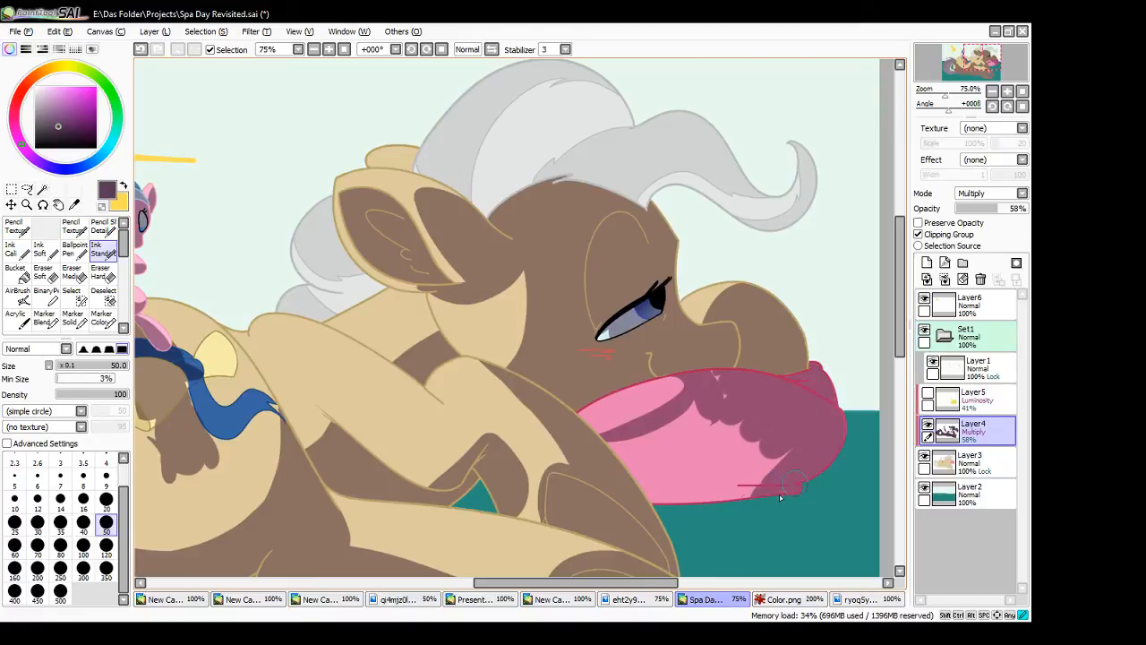
mouse_move(780, 497)
left_mouse_down()
mouse_move(629, 474)
mouse_move(604, 449)
mouse_move(702, 538)
mouse_move(613, 456)
mouse_move(653, 443)
mouse_move(608, 449)
mouse_move(710, 406)
mouse_move(714, 379)
mouse_move(720, 396)
mouse_move(649, 462)
mouse_move(775, 412)
mouse_move(798, 470)
left_mouse_up()
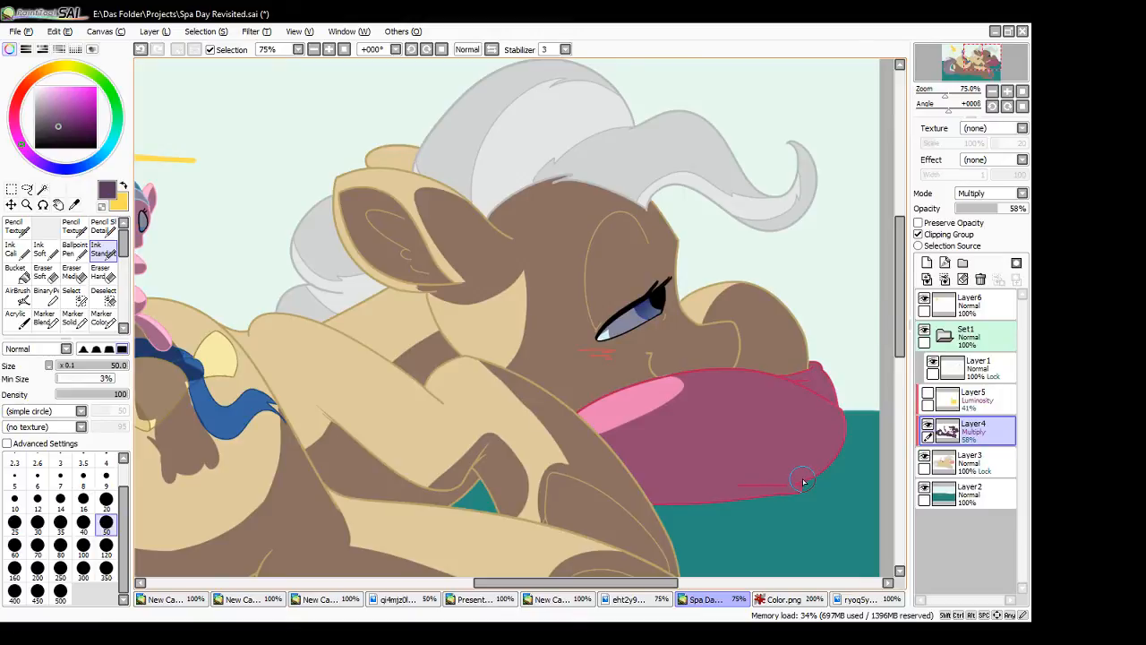
scroll(645, 358, "up", 3)
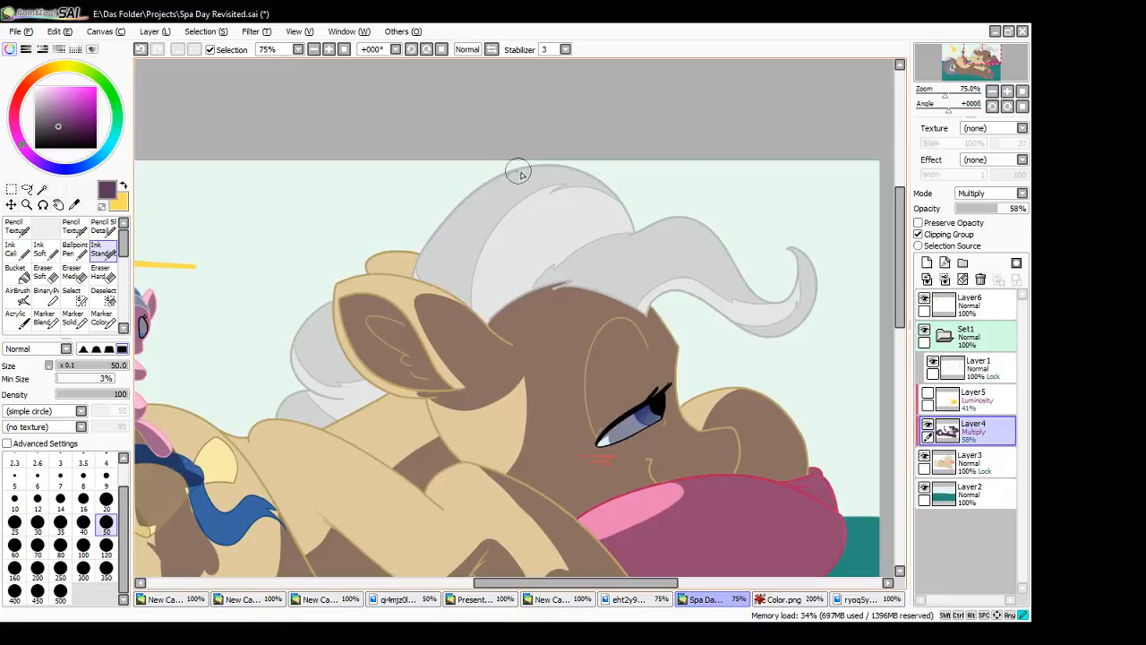
left_click_drag(517, 171, 469, 310)
key("ctrl+z")
mouse_move(523, 170)
left_mouse_down()
mouse_move(497, 292)
mouse_move(474, 313)
left_mouse_up()
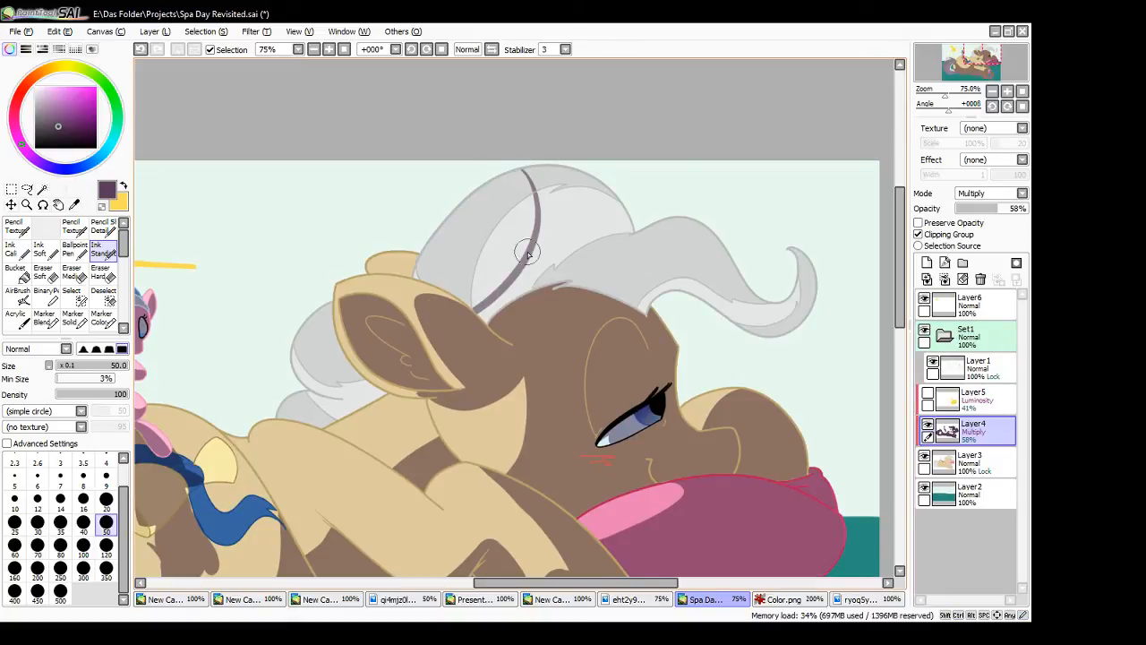
key("ctrl+z")
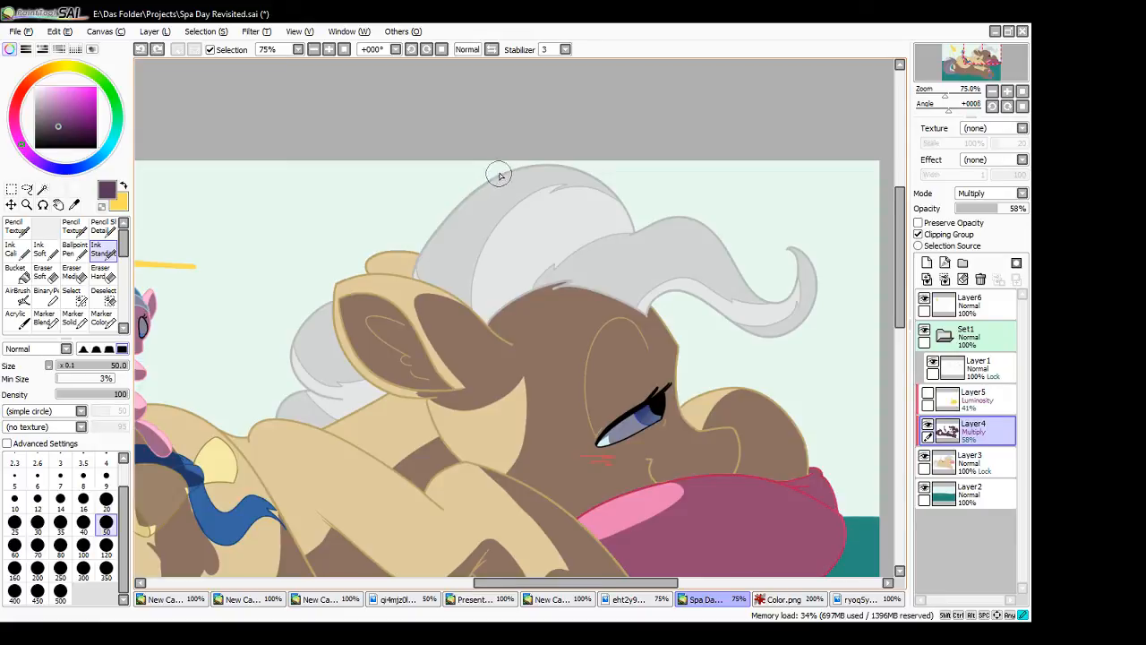
mouse_move(515, 171)
left_mouse_down()
mouse_move(458, 328)
mouse_move(483, 315)
mouse_move(503, 218)
mouse_move(555, 168)
left_mouse_up()
key("ctrl+z")
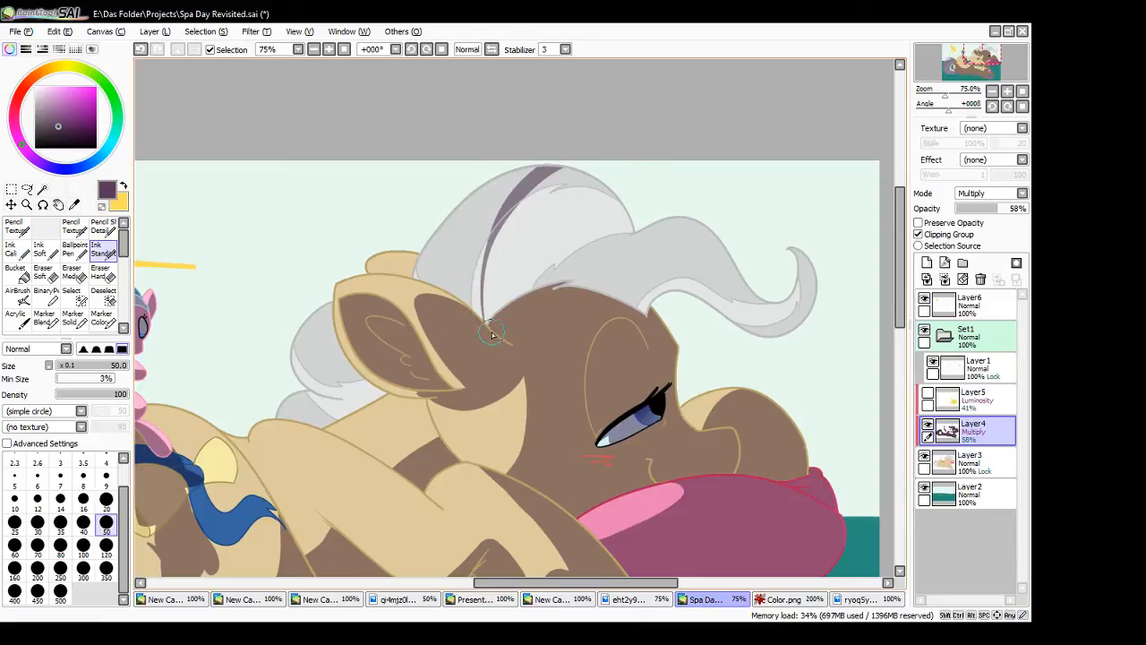
- Paint shadow over the mane above the forehead, leaving a light band along its back edge
mouse_move(487, 321)
left_mouse_down()
mouse_move(496, 273)
mouse_move(592, 172)
left_mouse_up()
key("ctrl+z")
left_click_drag(486, 321, 578, 171)
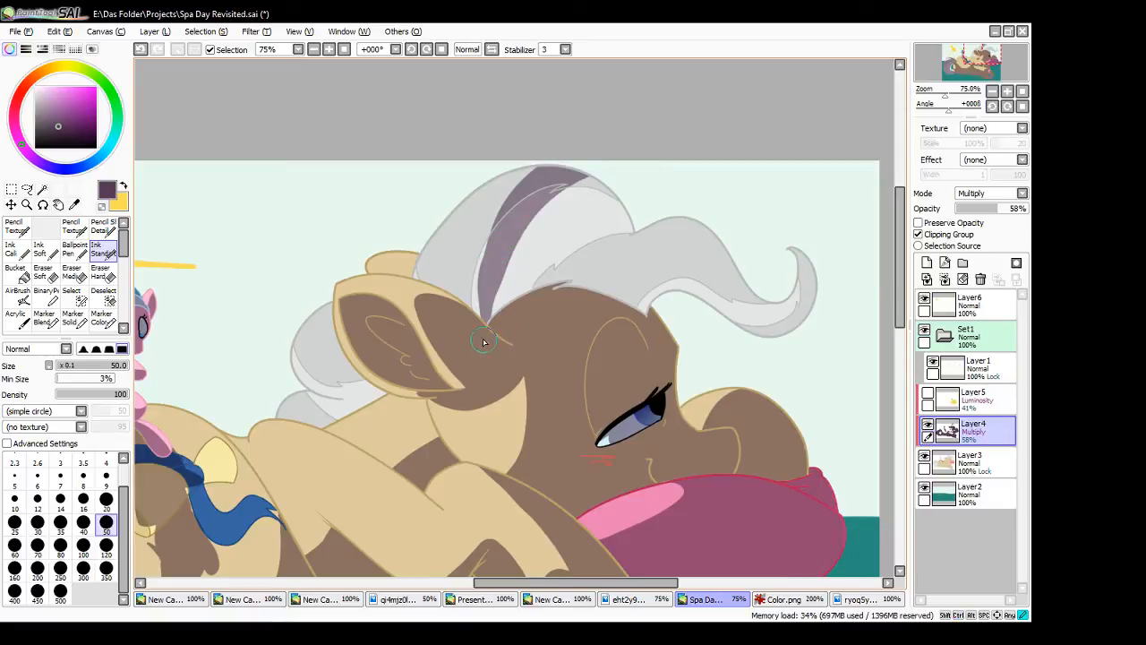
mouse_move(487, 320)
left_mouse_down()
mouse_move(572, 232)
mouse_move(630, 206)
mouse_move(622, 230)
mouse_move(503, 317)
mouse_move(545, 217)
mouse_move(485, 335)
mouse_move(598, 170)
left_mouse_up()
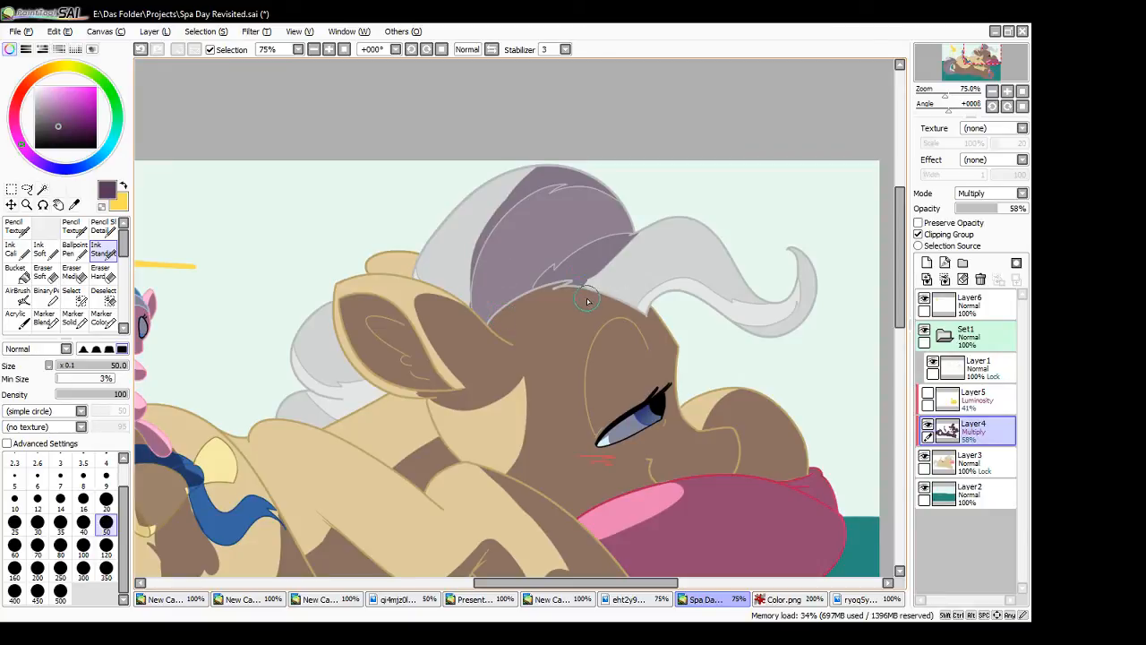
- Shade the curled forelock, leaving light areas on its upper crest and along the inside of the tip
left_click_drag(598, 285, 727, 247)
mouse_move(625, 254)
left_mouse_down()
mouse_move(590, 297)
mouse_move(679, 261)
mouse_move(640, 293)
mouse_move(738, 282)
mouse_move(726, 326)
mouse_move(790, 303)
mouse_move(802, 258)
mouse_move(786, 321)
mouse_move(801, 308)
mouse_move(802, 254)
mouse_move(776, 317)
mouse_move(809, 296)
mouse_move(788, 324)
left_mouse_up()
key("ctrl+z")
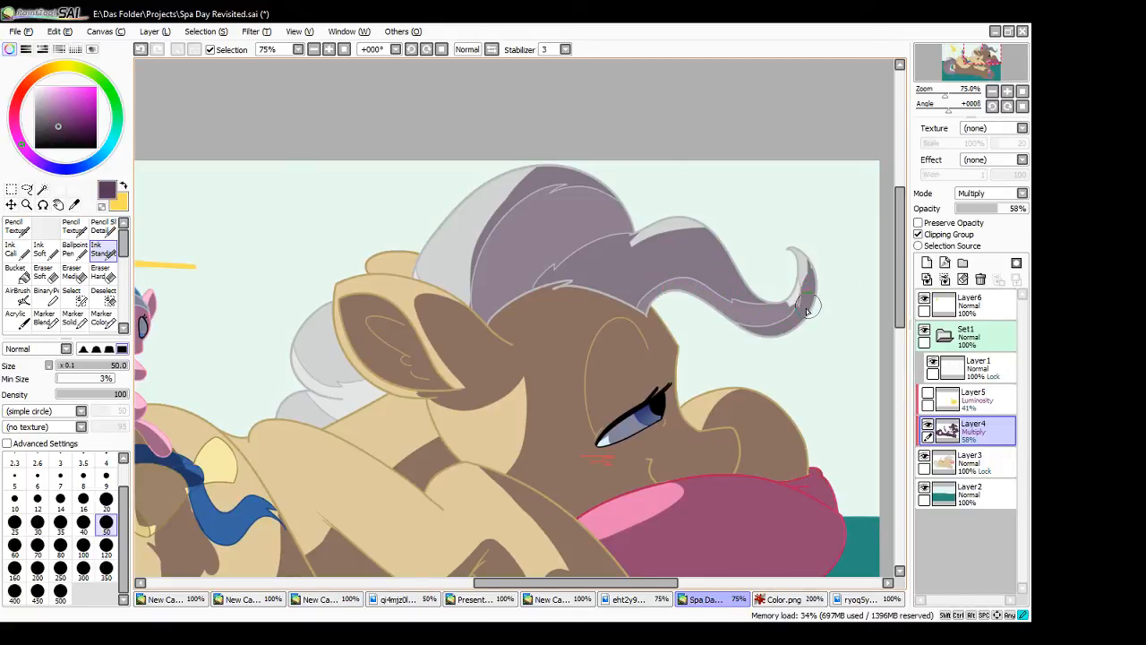
key("ctrl+z")
key("ctrl+z")
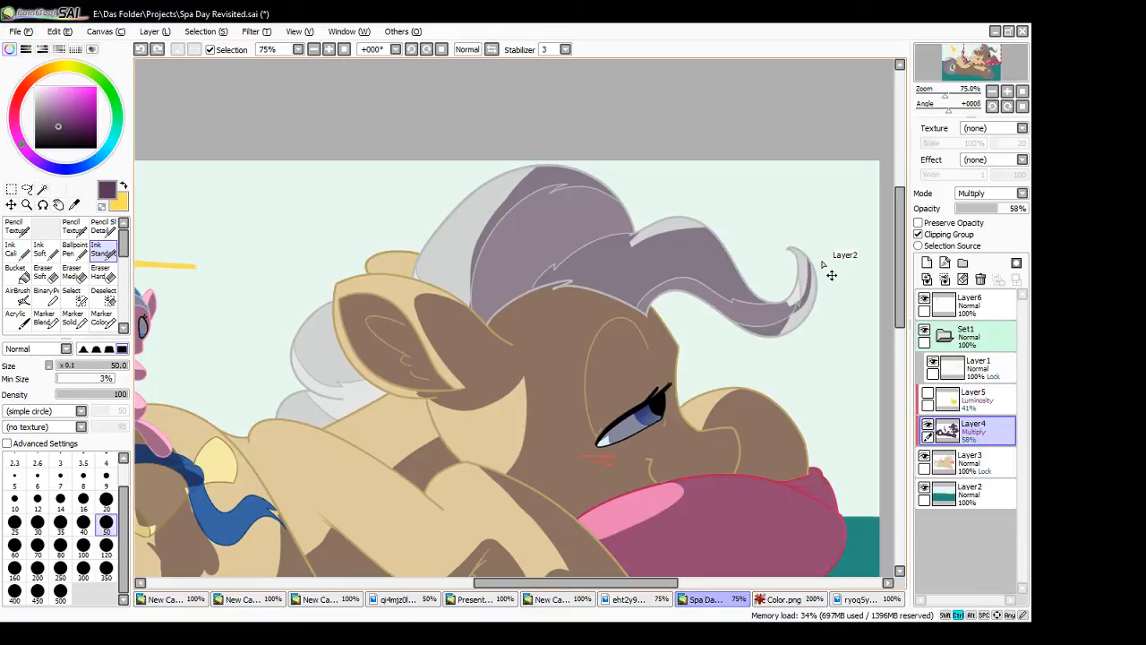
mouse_move(810, 262)
left_mouse_down()
mouse_move(790, 330)
mouse_move(816, 276)
mouse_move(776, 334)
left_mouse_up()
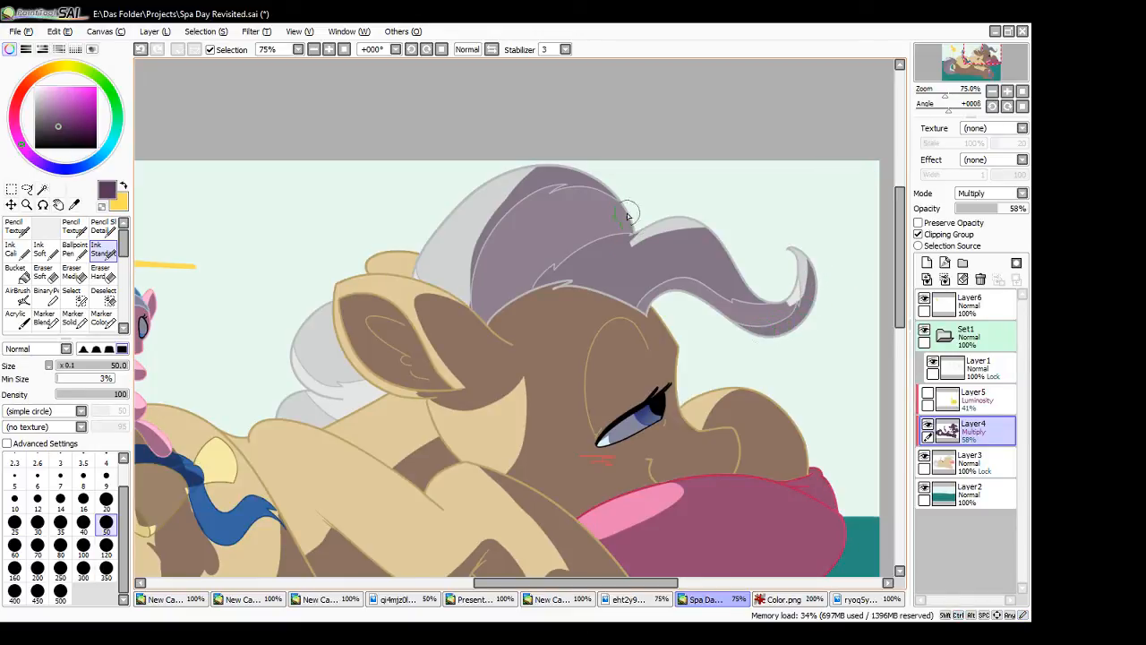
left_click_drag(628, 215, 649, 252)
- Select the mane sections behind the ear and fill the gaps in the selection along their dividing lines
left_click_drag(673, 581, 647, 580)
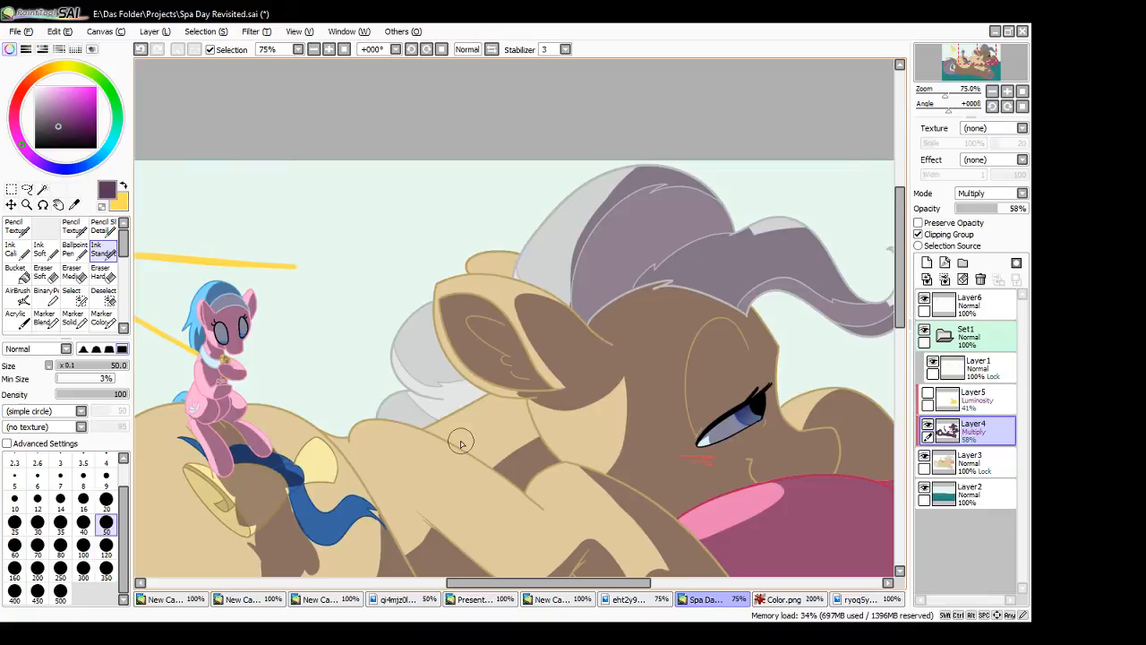
left_click(329, 49)
mouse_move(372, 410)
left_mouse_down()
mouse_move(451, 402)
mouse_move(451, 405)
left_mouse_up()
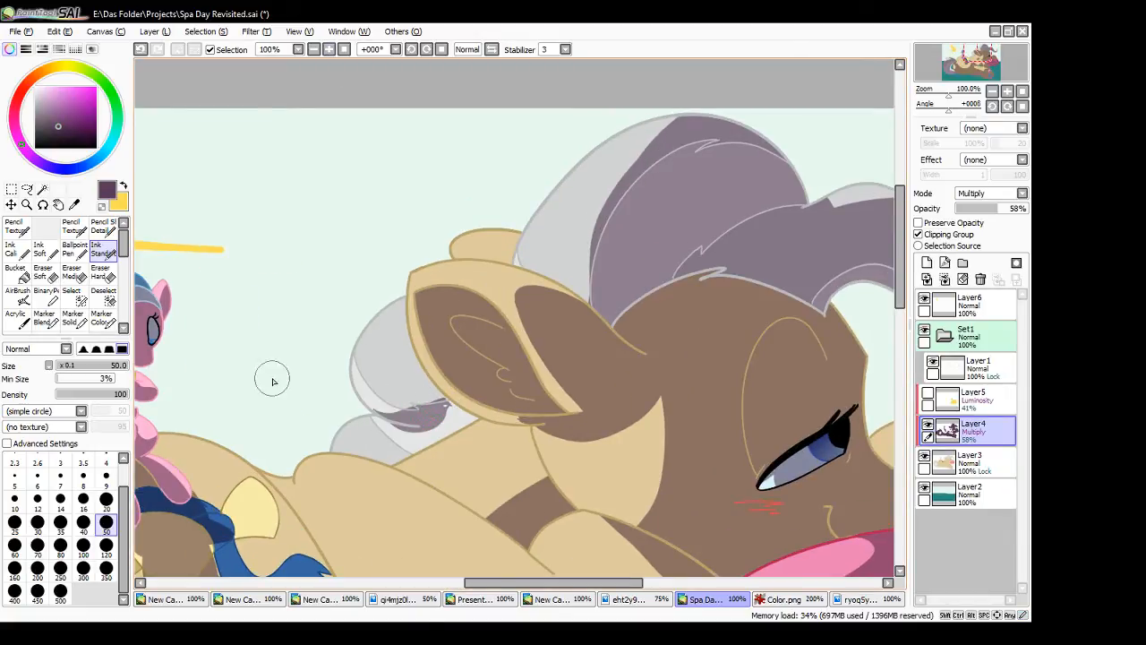
left_click(42, 189)
left_click(436, 426)
left_click(386, 442)
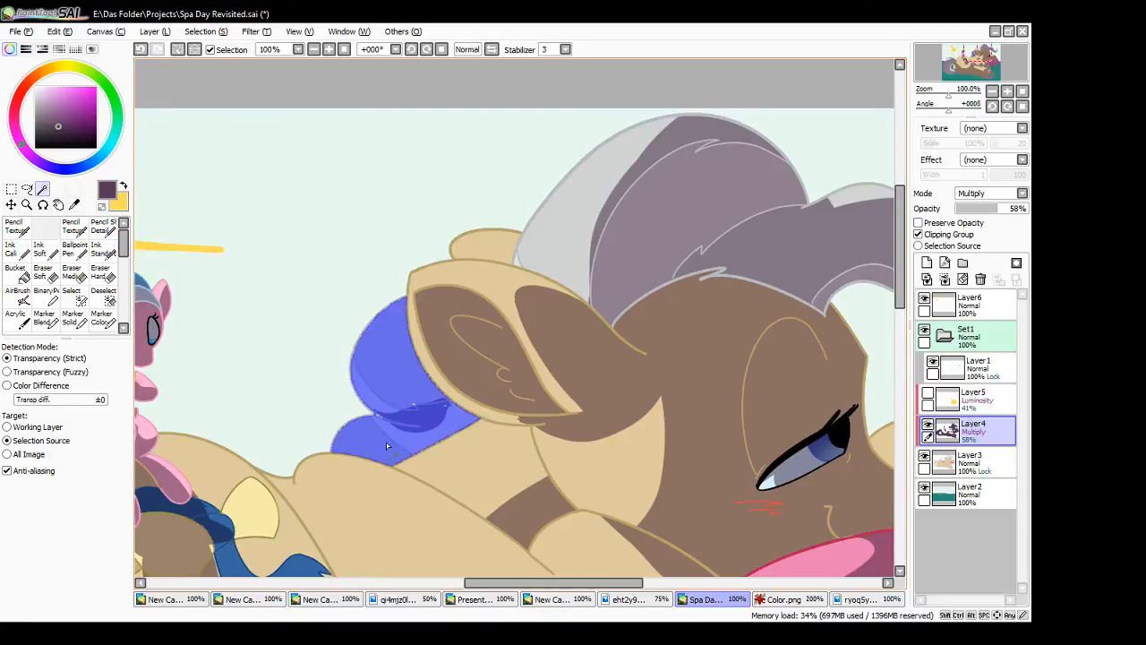
left_click(75, 296)
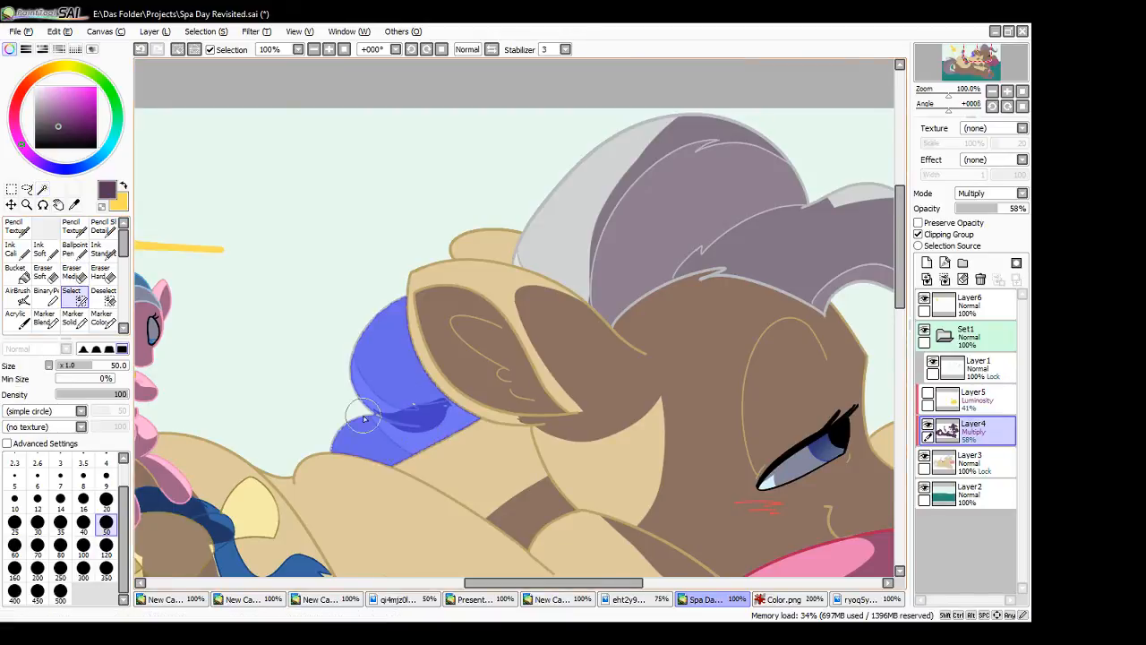
mouse_move(425, 412)
left_mouse_down()
mouse_move(447, 407)
mouse_move(382, 416)
left_mouse_up()
- Replace the rough shadow behind the ear with Ink Standard shading across the lower mane locks, and clear the selection
key("e")
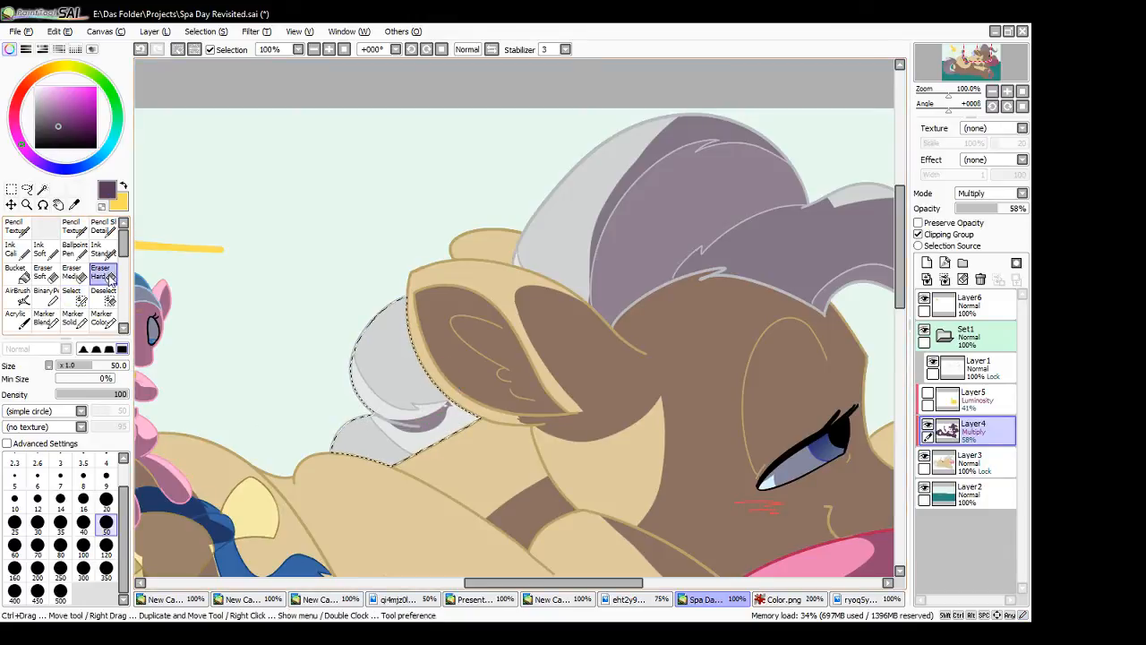
mouse_move(386, 423)
left_mouse_down()
mouse_move(394, 439)
mouse_move(448, 364)
left_mouse_up()
left_click(105, 254)
key("ctrl+z")
left_click_drag(376, 416, 448, 360)
key("ctrl+z")
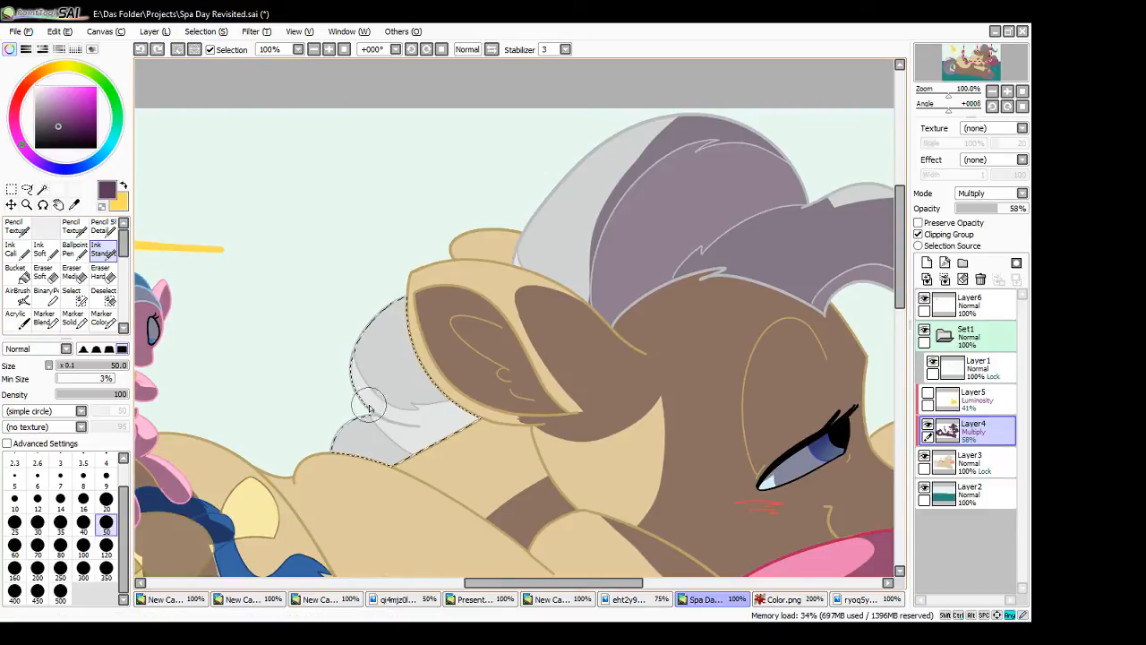
mouse_move(374, 414)
left_mouse_down()
mouse_move(414, 405)
mouse_move(385, 418)
mouse_move(415, 418)
mouse_move(382, 417)
mouse_move(453, 395)
mouse_move(486, 414)
mouse_move(411, 443)
mouse_move(385, 422)
mouse_move(348, 455)
mouse_move(407, 426)
mouse_move(376, 481)
left_mouse_up()
key("ctrl+z")
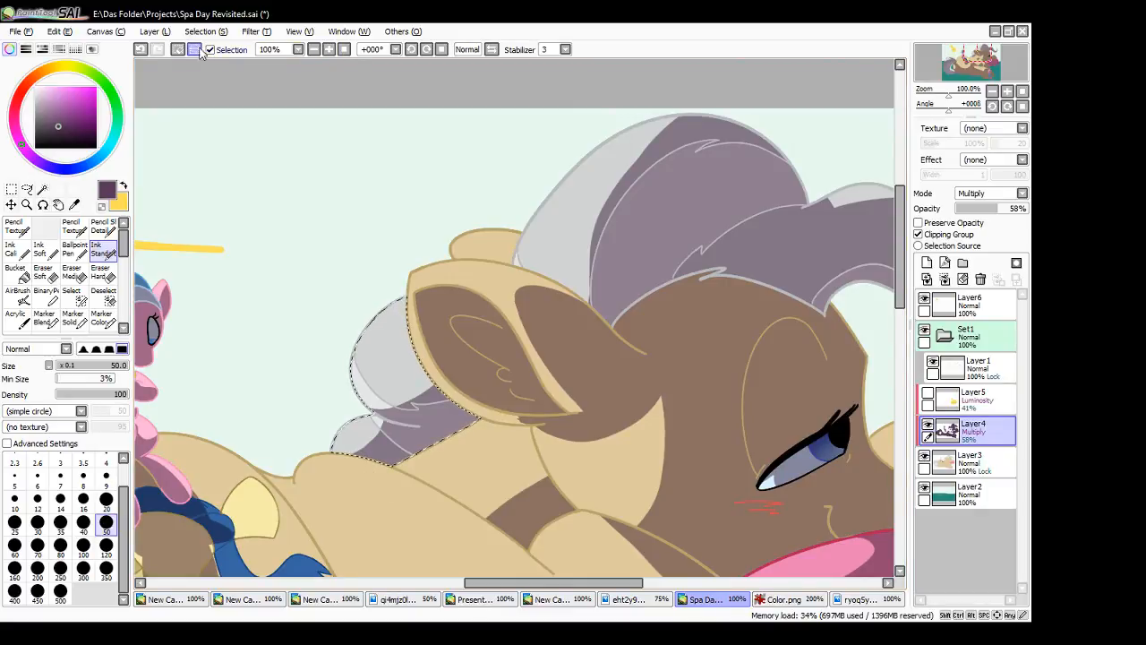
left_click(344, 50)
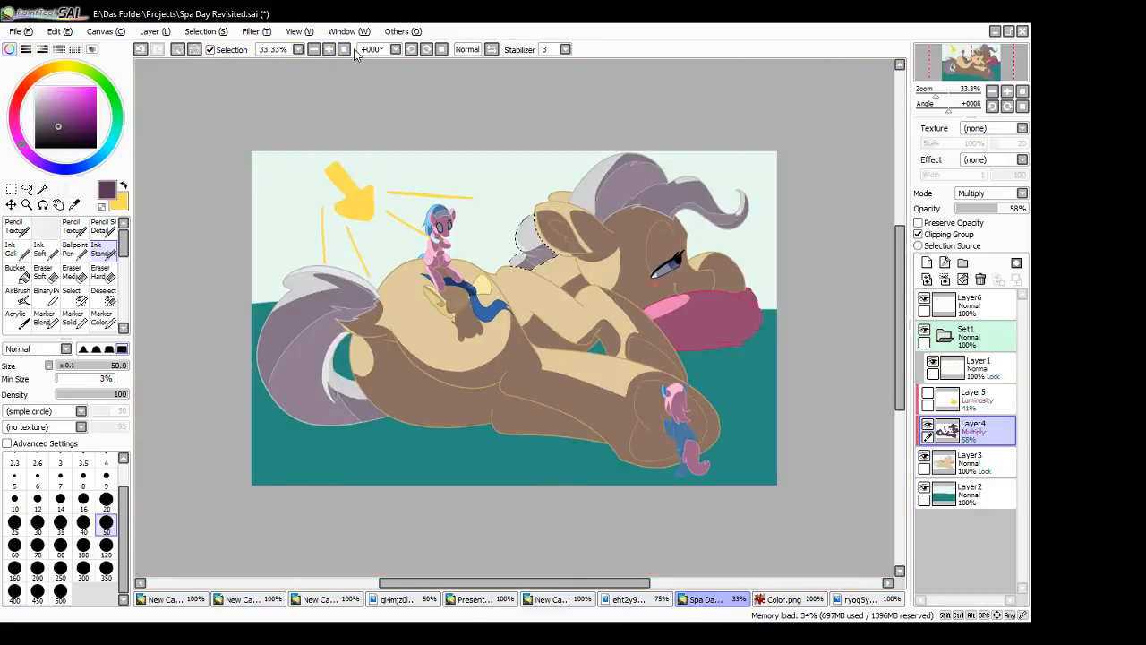
key("ctrl+t")
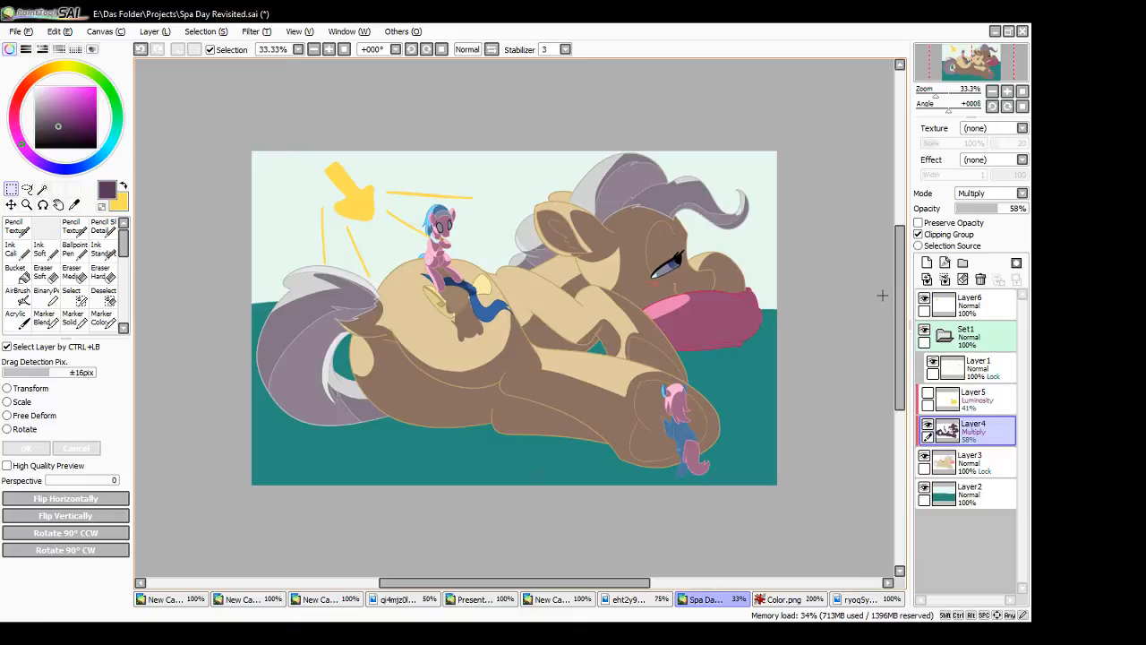
- Add a new layer above Layer1 in Set1 and make it a clipped Multiply layer at 60% opacity
left_click(986, 374)
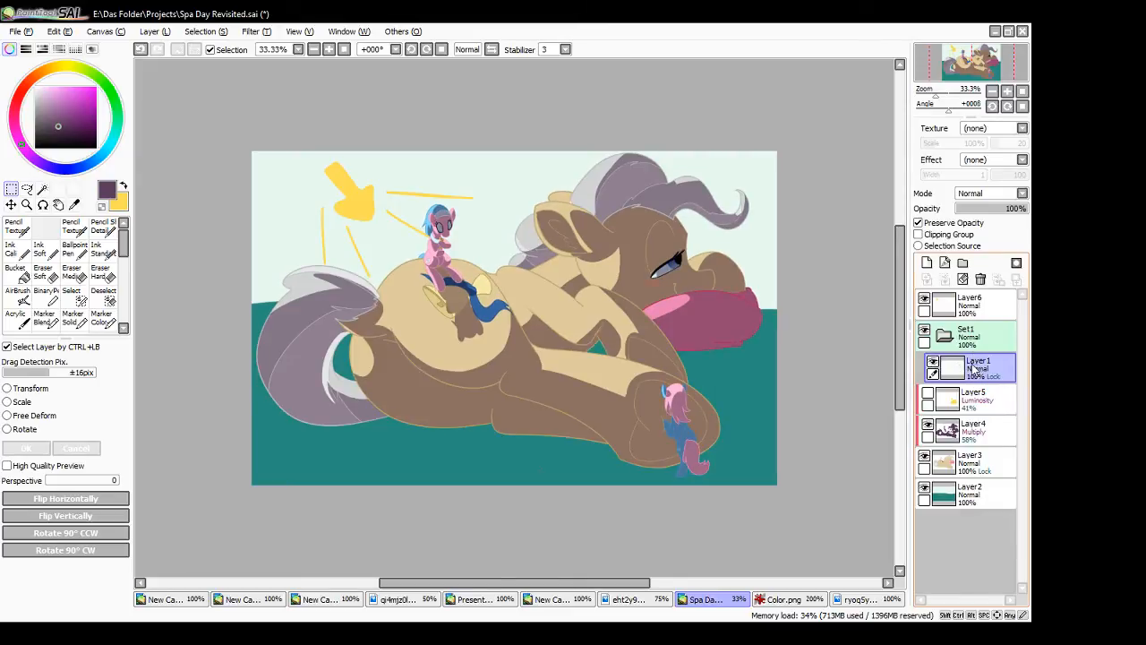
left_click(927, 263)
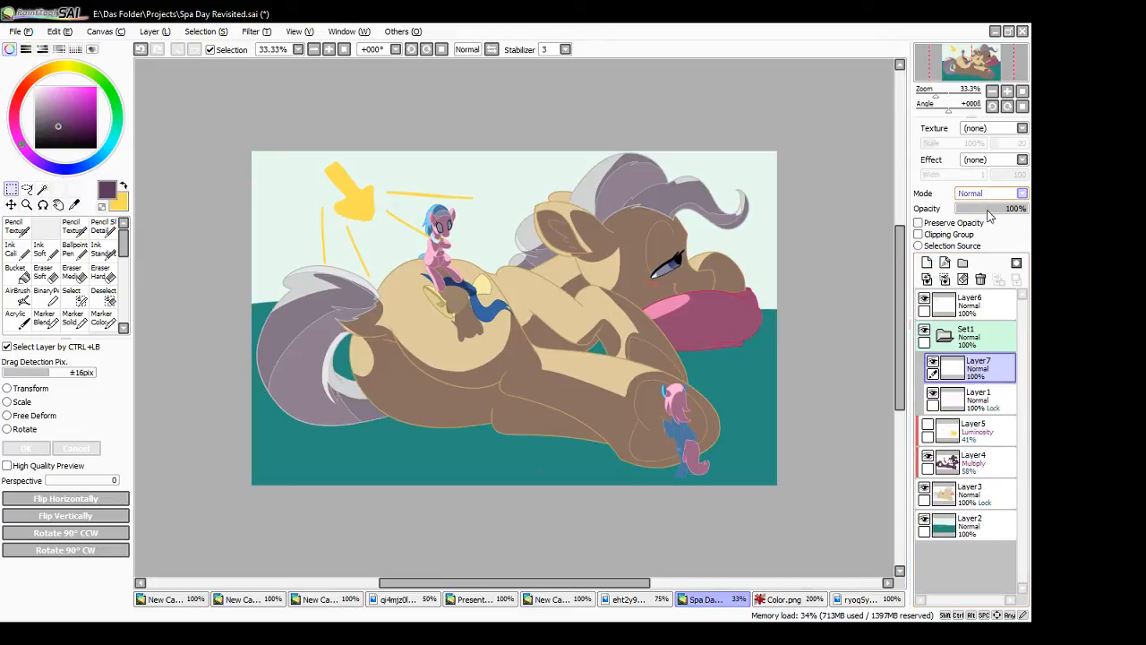
left_click(988, 217)
left_click(931, 235)
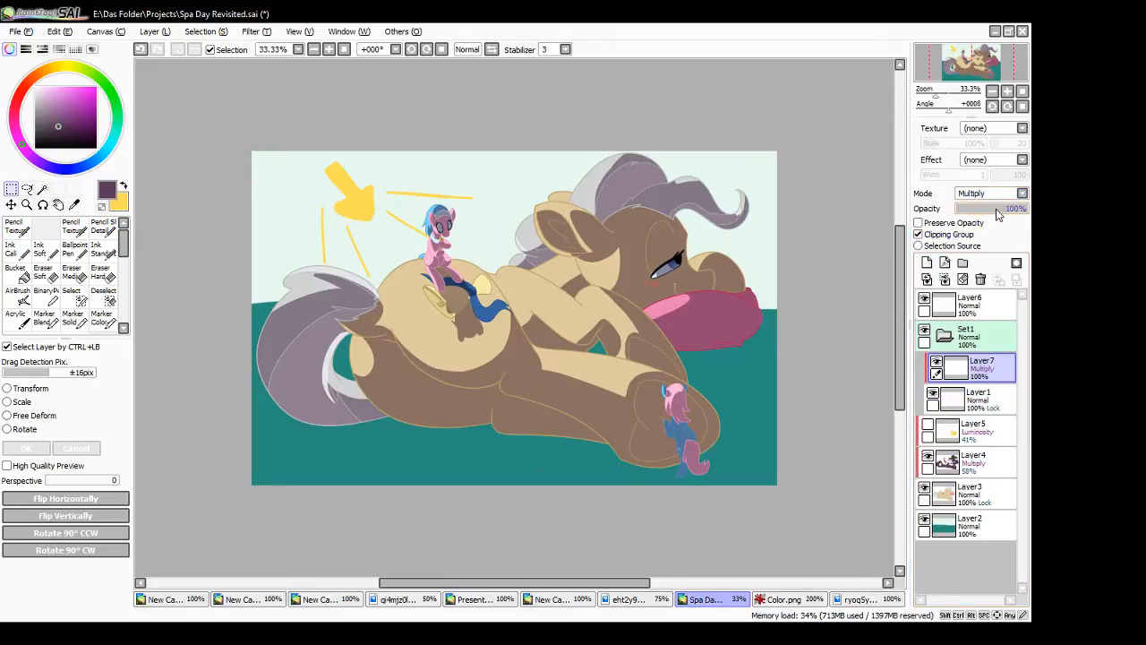
left_click_drag(998, 213, 1003, 216)
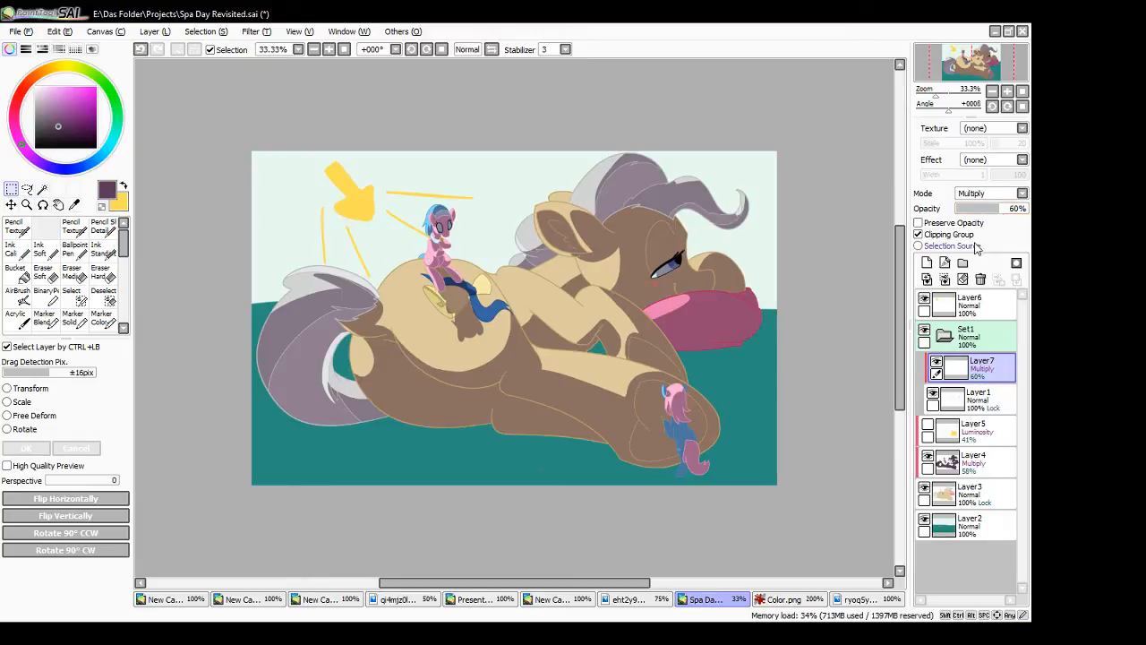
- Darken the shaded tail's outer outline and long inner strand line with the size 50 Ink Standard brush
left_click(330, 49)
left_click(330, 49)
left_click(345, 51)
left_click_drag(532, 583, 388, 588)
left_click(103, 250)
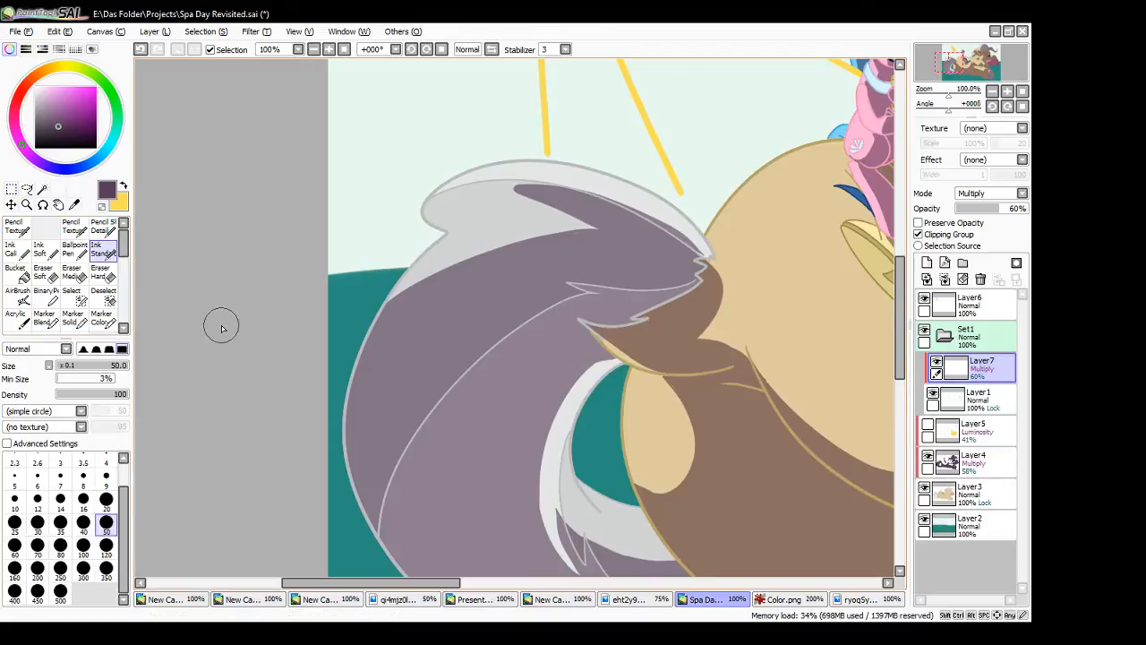
mouse_move(337, 474)
left_mouse_down()
mouse_move(362, 530)
mouse_move(426, 432)
left_mouse_up()
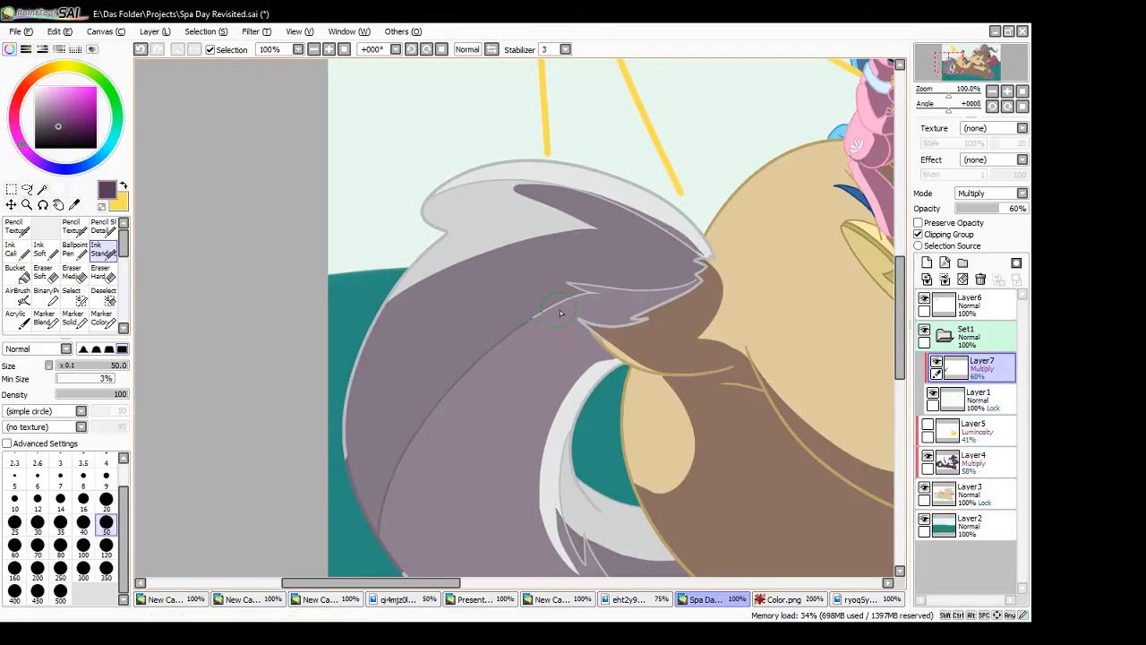
left_click_drag(568, 284, 611, 281)
left_click_drag(349, 477, 353, 369)
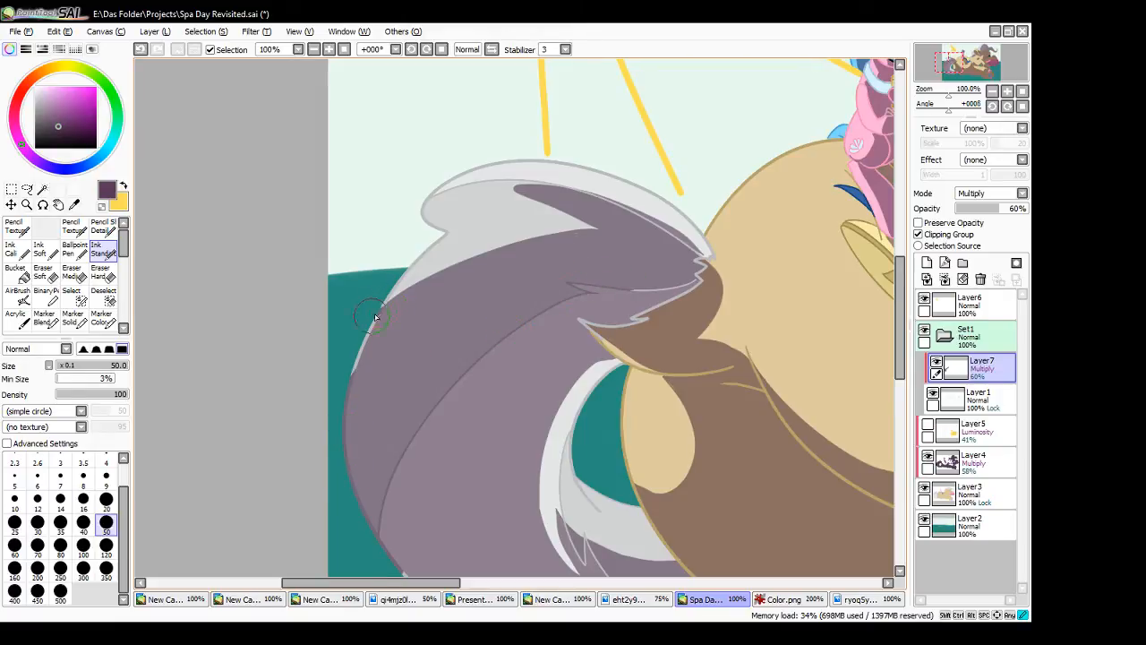
left_click_drag(375, 320, 361, 356)
- Darken the jagged hair lines at the tail base and the strand line bordering the upper tail shadow
mouse_move(579, 319)
left_mouse_down()
mouse_move(629, 319)
mouse_move(610, 325)
mouse_move(654, 307)
left_mouse_up()
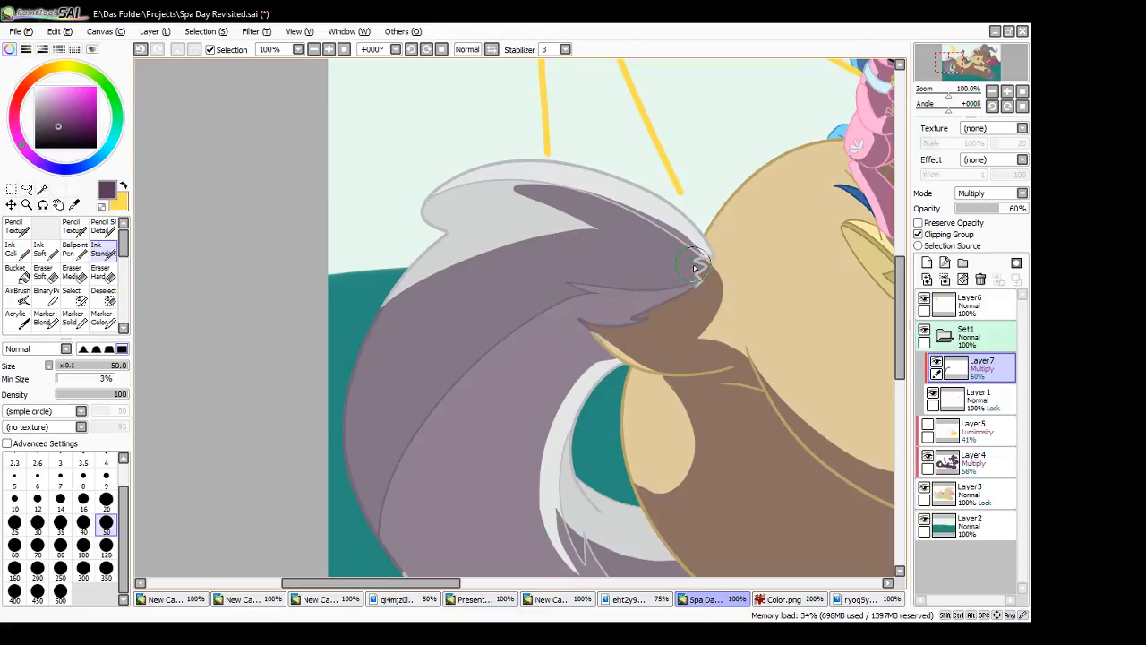
left_click_drag(694, 268, 697, 284)
mouse_move(571, 190)
left_mouse_down()
mouse_move(603, 190)
mouse_move(693, 257)
left_mouse_up()
mouse_move(647, 223)
left_mouse_down()
mouse_move(702, 256)
mouse_move(699, 270)
left_mouse_up()
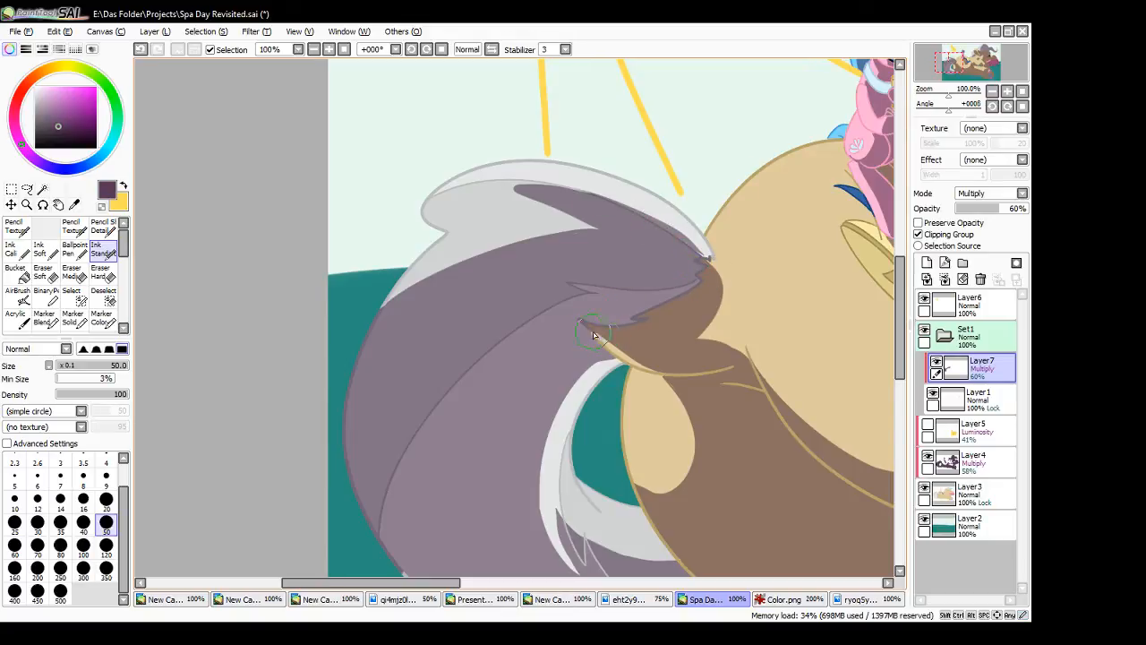
- Darken the crease lines on the shaded rump just below the tail base
left_click_drag(650, 373, 714, 369)
key("ctrl+z")
mouse_move(680, 380)
left_mouse_down()
mouse_move(711, 371)
mouse_move(742, 379)
mouse_move(755, 399)
left_mouse_up()
key("ctrl+z")
mouse_move(744, 360)
left_mouse_down()
mouse_move(759, 384)
mouse_move(743, 384)
mouse_move(745, 398)
mouse_move(762, 419)
left_mouse_up()
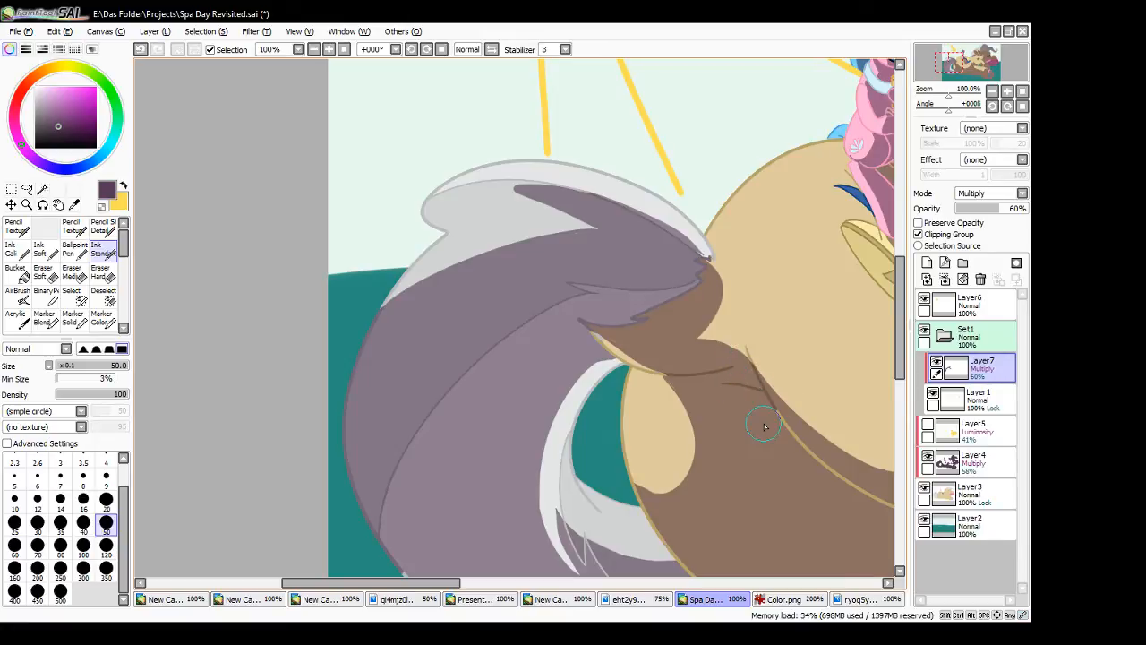
- Darken the tail's lower outline and the inner strand lines near the rump
left_click_drag(455, 583, 495, 583)
left_click_drag(903, 343, 903, 399)
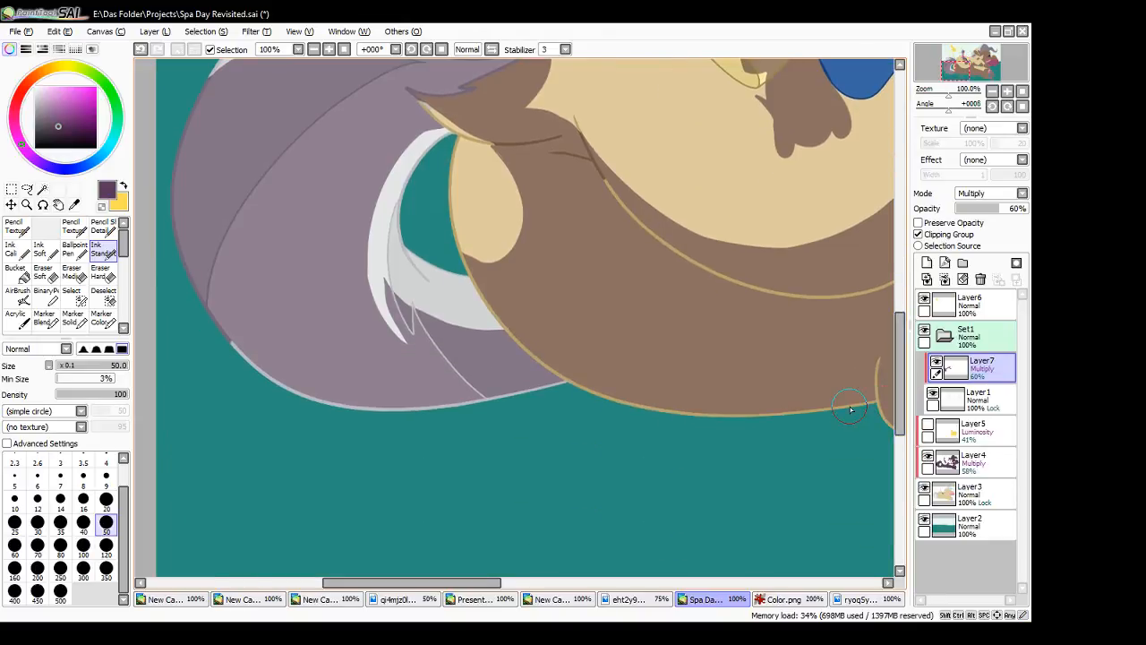
left_click_drag(546, 374, 604, 395)
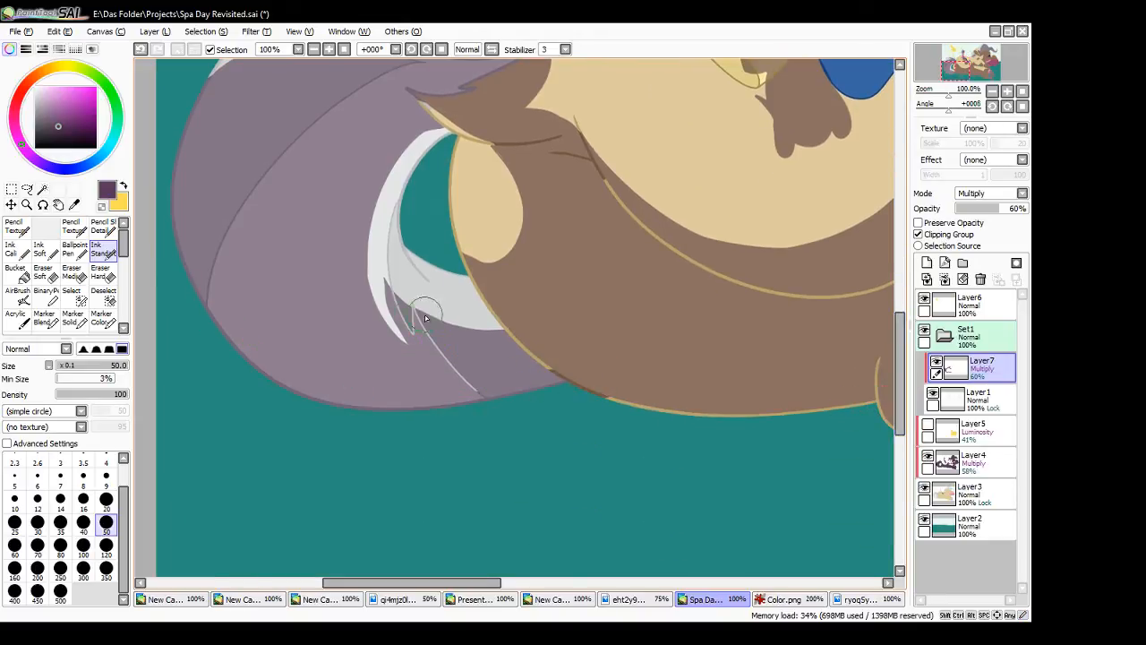
mouse_move(393, 293)
left_mouse_down()
mouse_move(417, 340)
mouse_move(391, 295)
left_mouse_up()
mouse_move(422, 342)
left_mouse_down()
mouse_move(413, 320)
mouse_move(479, 394)
left_mouse_up()
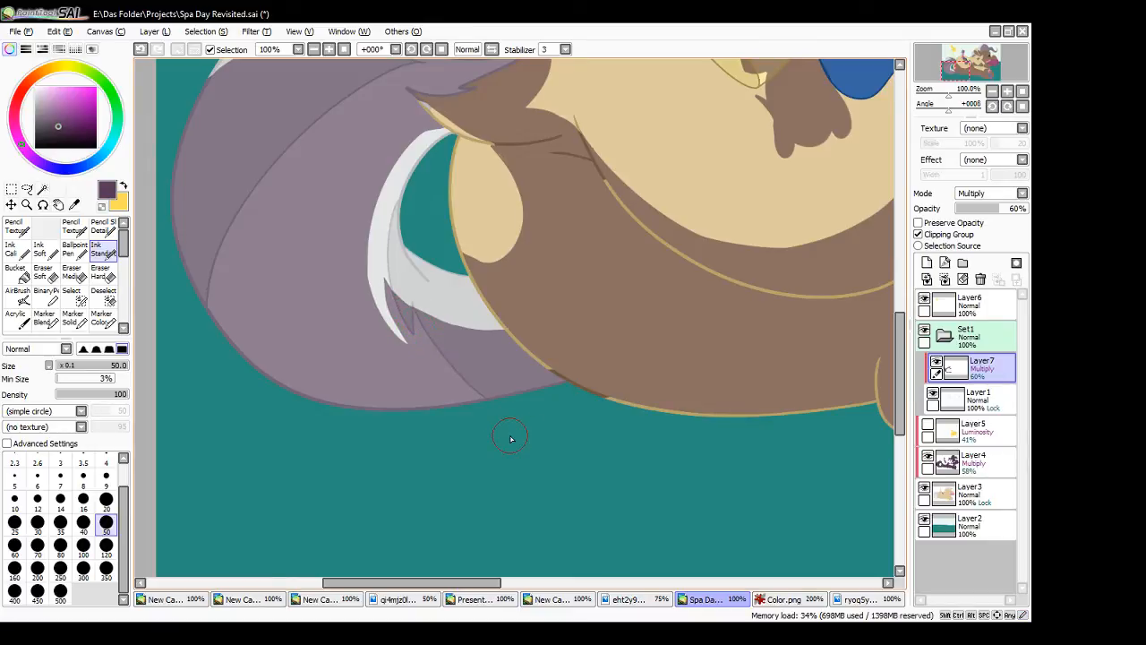
- Darken the shaded rump's outline from beside the tail along the underside to the leg
mouse_move(504, 337)
left_mouse_down()
mouse_move(555, 373)
mouse_move(608, 391)
left_mouse_up()
mouse_move(468, 255)
left_mouse_down()
mouse_move(458, 248)
mouse_move(510, 335)
left_mouse_up()
left_click_drag(481, 298, 509, 334)
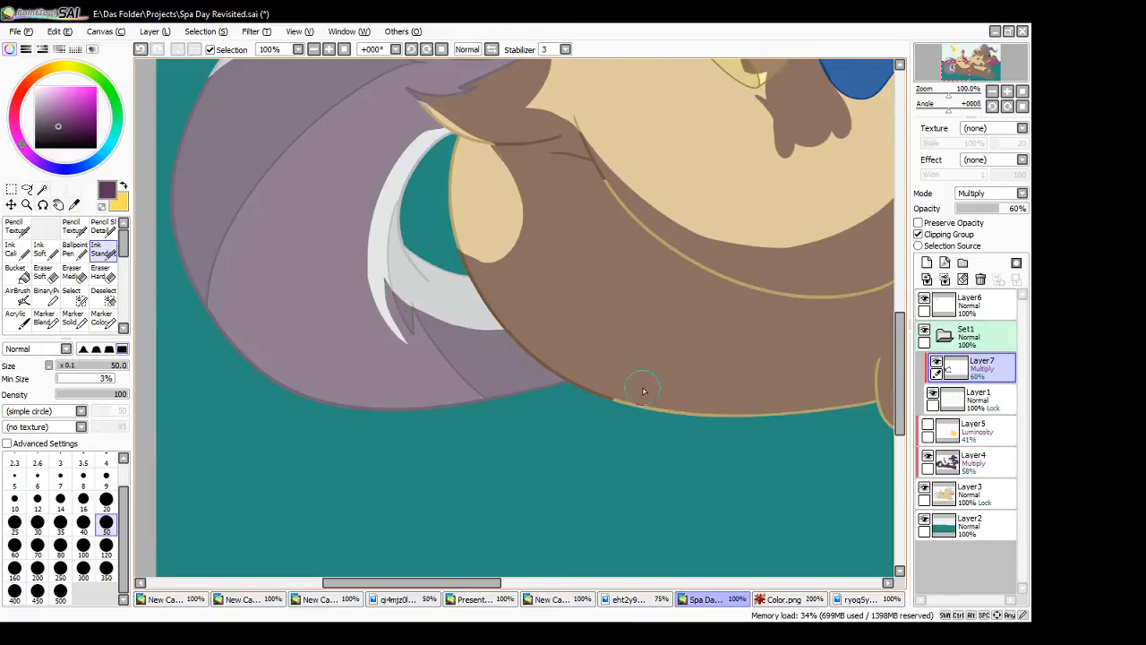
mouse_move(612, 402)
left_mouse_down()
mouse_move(702, 413)
mouse_move(868, 403)
left_mouse_up()
- Darken the shaded hind leg's lower outline and the long crease lines across the hip and thigh
left_click_drag(483, 583, 569, 583)
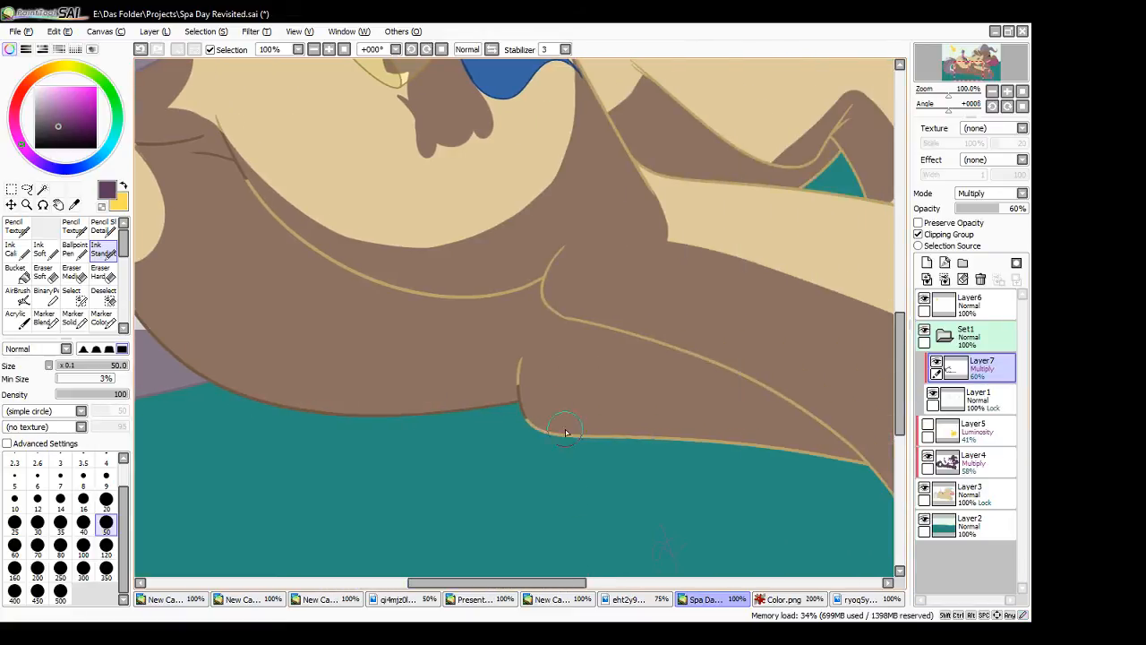
mouse_move(520, 359)
left_mouse_down()
mouse_move(529, 399)
mouse_move(854, 474)
left_mouse_up()
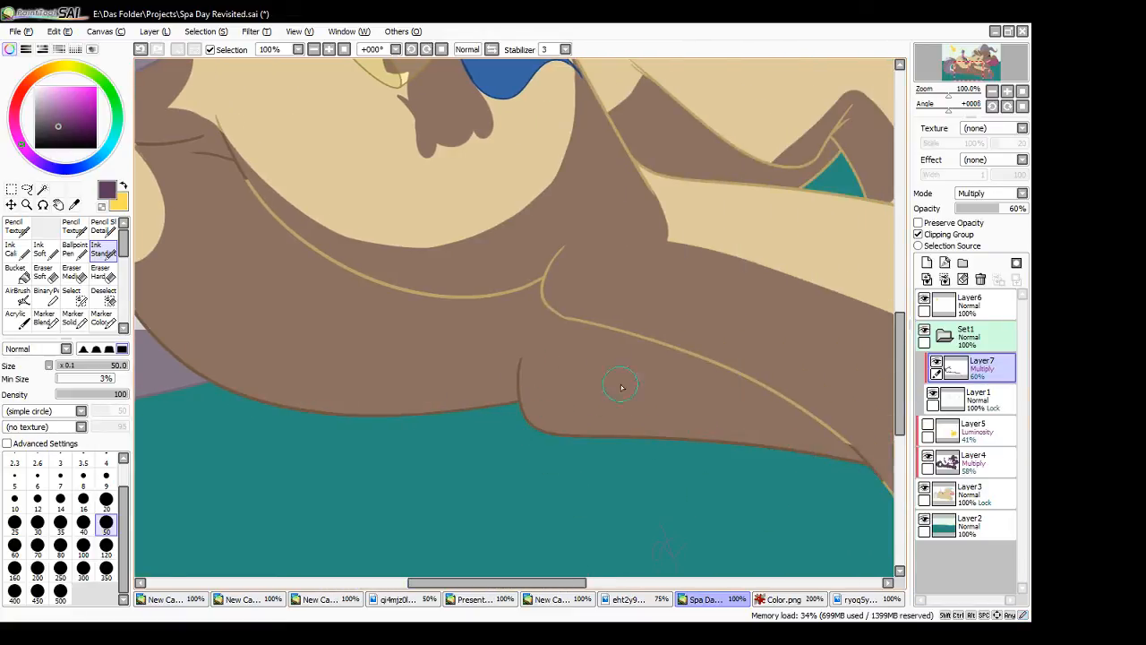
mouse_move(562, 247)
left_mouse_down()
mouse_move(546, 292)
mouse_move(630, 335)
left_mouse_up()
mouse_move(220, 120)
left_mouse_down()
mouse_move(354, 271)
mouse_move(403, 298)
mouse_move(531, 287)
left_mouse_up()
left_click_drag(627, 333, 725, 367)
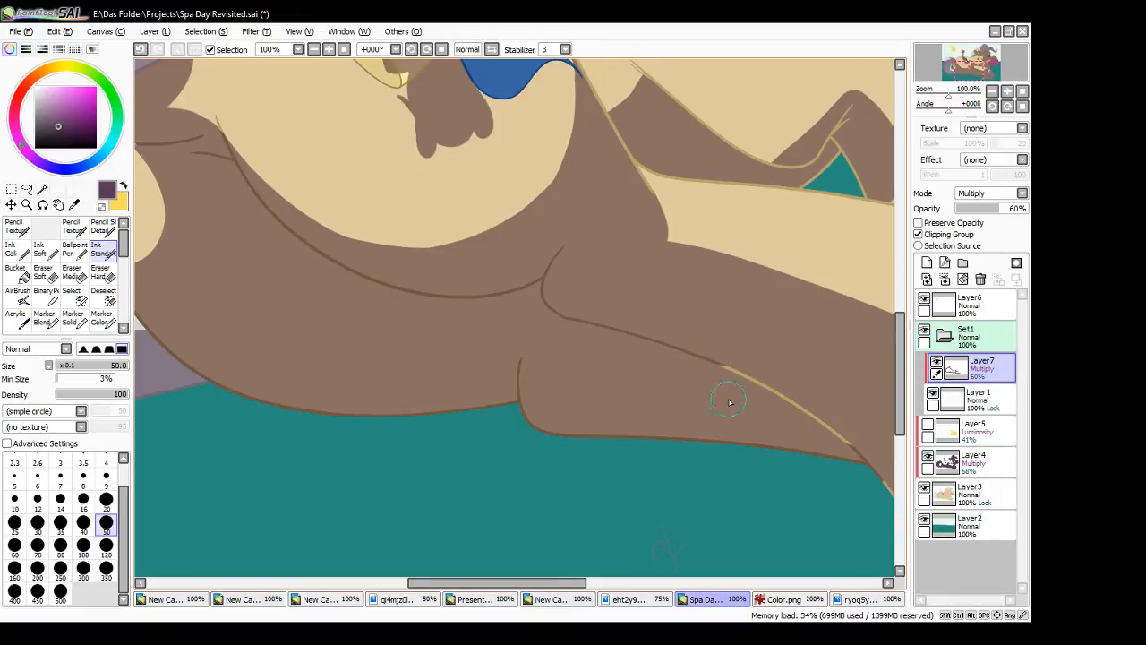
- Darken the lower leg's remaining crease, the heel and bottom outline of the near hoof, and its lower inner lines
left_click_drag(537, 583, 618, 583)
mouse_move(372, 371)
left_mouse_down()
mouse_move(439, 403)
mouse_move(623, 577)
mouse_move(606, 525)
mouse_move(583, 517)
mouse_move(639, 544)
mouse_move(678, 535)
left_mouse_up()
left_click_drag(616, 384, 597, 506)
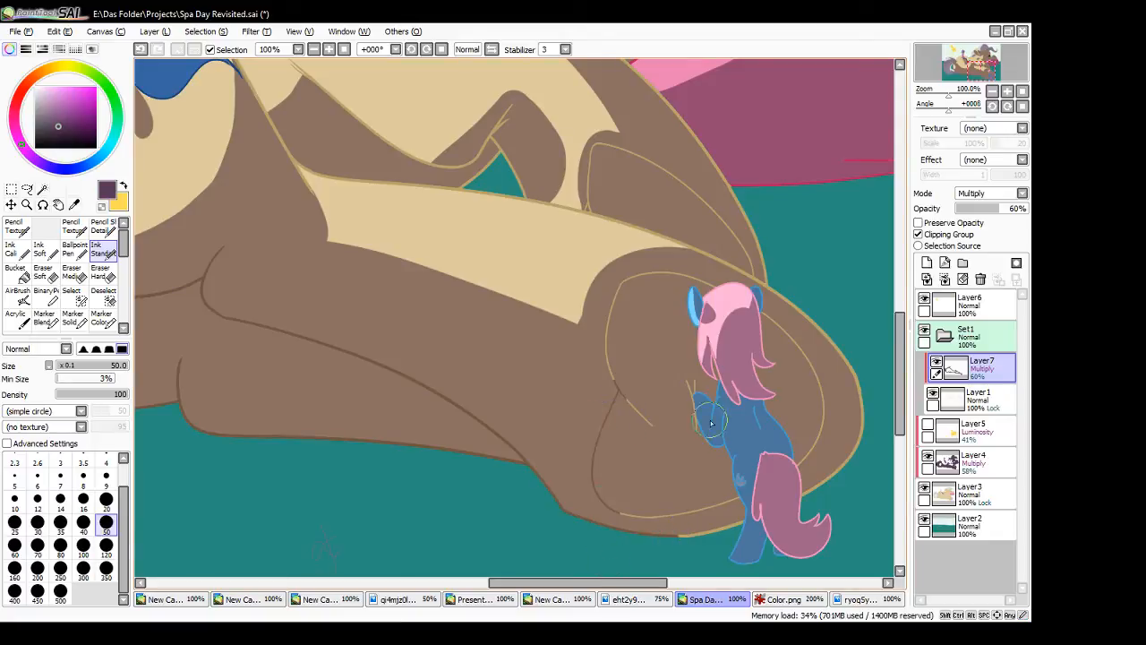
- Darken the shaded line art of the small blue pony leaning on the hoof, including its mane, body, tail and ear
mouse_move(707, 369)
left_mouse_down()
mouse_move(709, 339)
mouse_move(722, 397)
left_mouse_up()
mouse_move(727, 399)
left_mouse_down()
mouse_move(705, 464)
mouse_move(634, 419)
mouse_move(632, 538)
mouse_move(642, 520)
mouse_move(787, 501)
mouse_move(672, 521)
mouse_move(819, 470)
mouse_move(769, 522)
mouse_move(795, 531)
mouse_move(799, 547)
mouse_move(844, 524)
left_mouse_up()
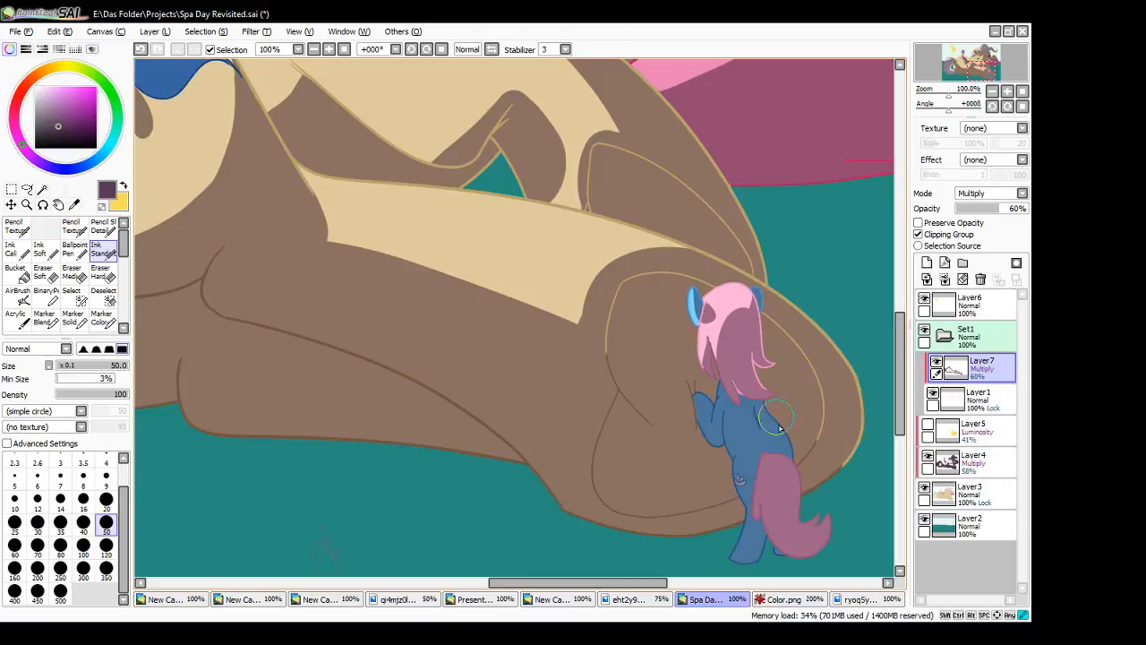
mouse_move(780, 428)
left_mouse_down()
mouse_move(766, 384)
mouse_move(748, 405)
left_mouse_up()
left_click_drag(755, 300, 785, 371)
left_click_drag(757, 290, 754, 295)
left_click_drag(754, 292, 754, 294)
- Darken the near hoof's outer outline behind the small pony, redoing the first stroke, and its curved inner rim line
mouse_move(751, 289)
left_mouse_down()
mouse_move(779, 300)
mouse_move(820, 396)
left_mouse_up()
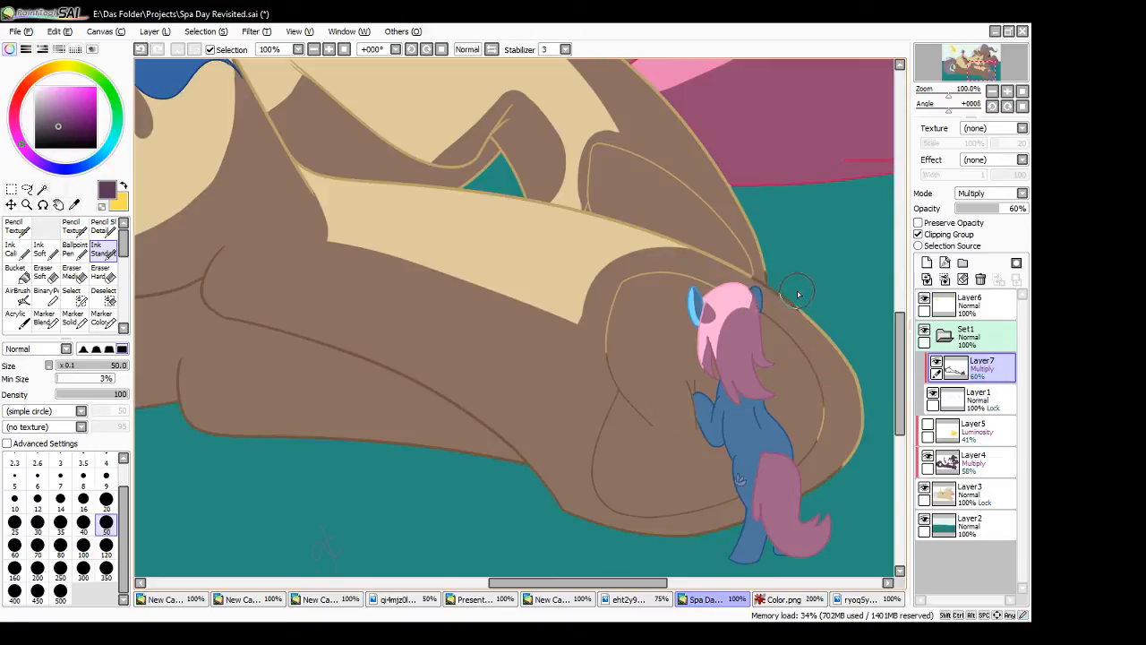
key("ctrl+z")
left_click_drag(756, 279, 774, 294)
mouse_move(763, 314)
left_mouse_down()
mouse_move(805, 368)
mouse_move(826, 450)
mouse_move(864, 361)
mouse_move(853, 363)
left_mouse_up()
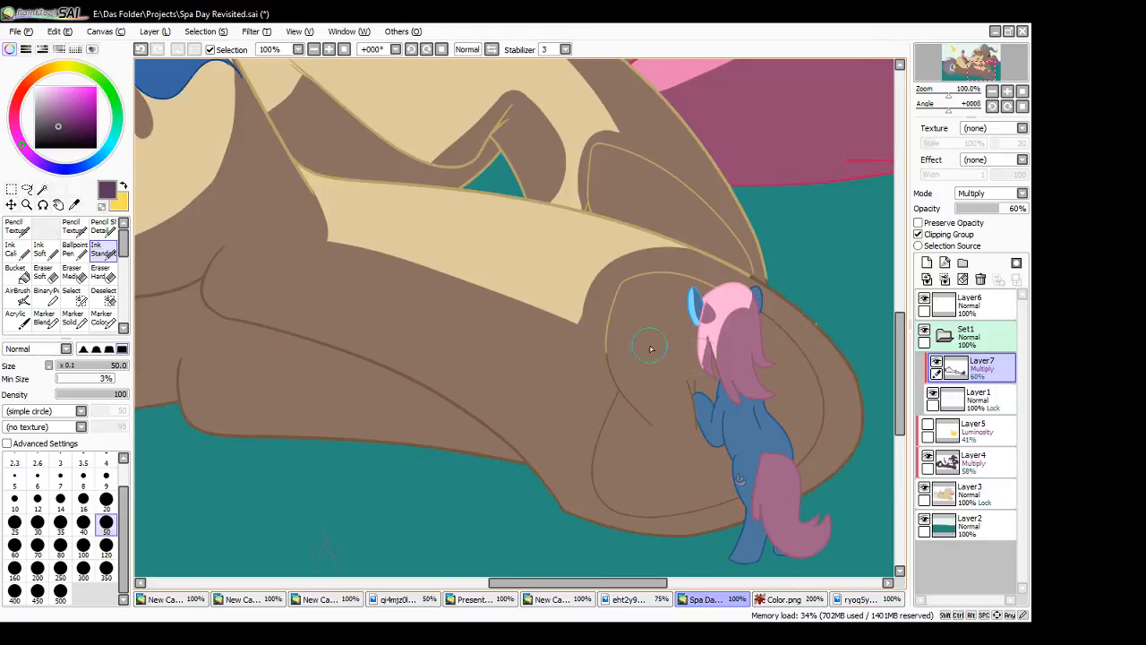
mouse_move(610, 381)
left_mouse_down()
mouse_move(627, 258)
mouse_move(629, 269)
mouse_move(721, 270)
mouse_move(721, 285)
mouse_move(697, 288)
mouse_move(700, 317)
mouse_move(707, 301)
mouse_move(701, 320)
left_mouse_up()
- Darken the shaded line art of the bell, the blue ribbon above it and the seated pink pony's hind legs
left_click(343, 50)
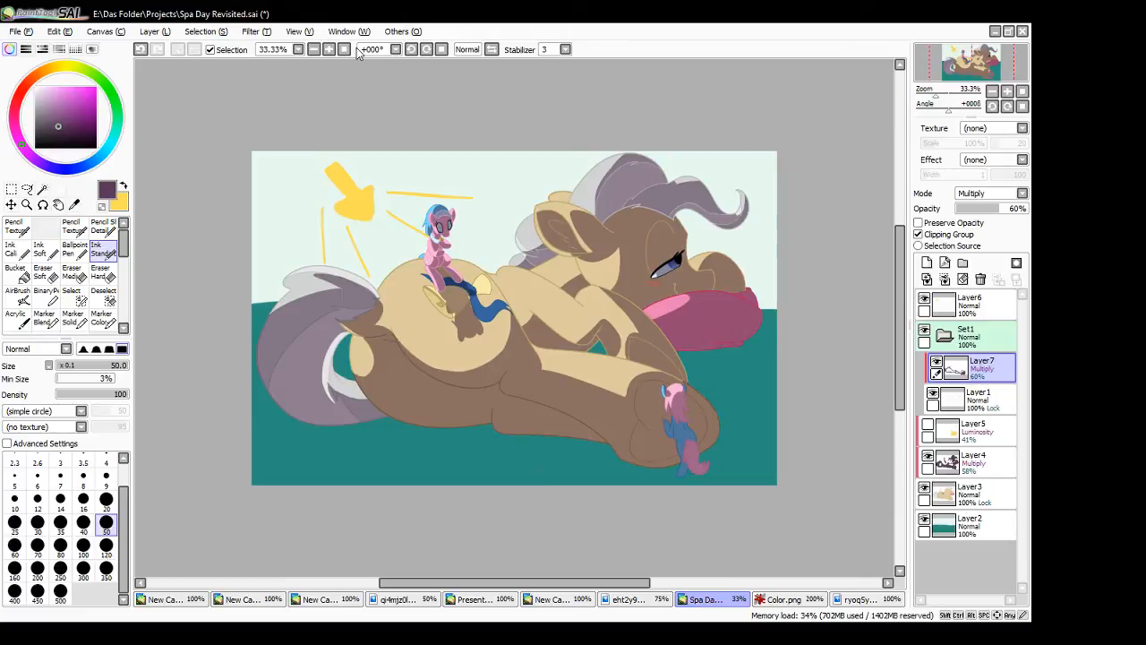
left_click(328, 51)
left_click(328, 50)
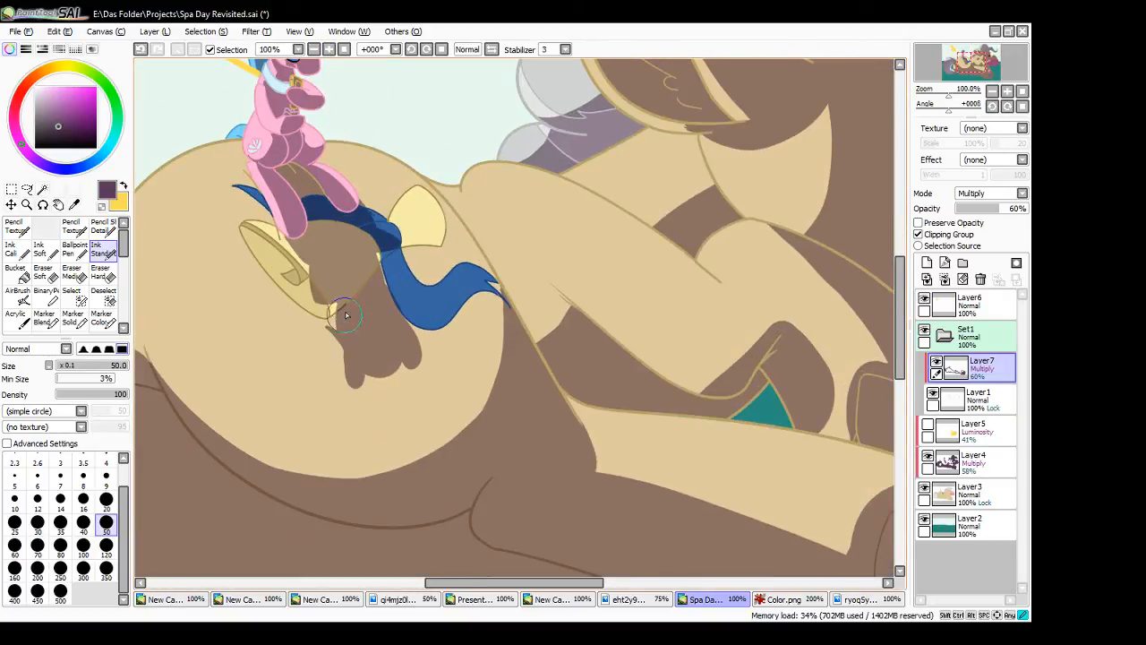
left_click_drag(361, 277, 377, 262)
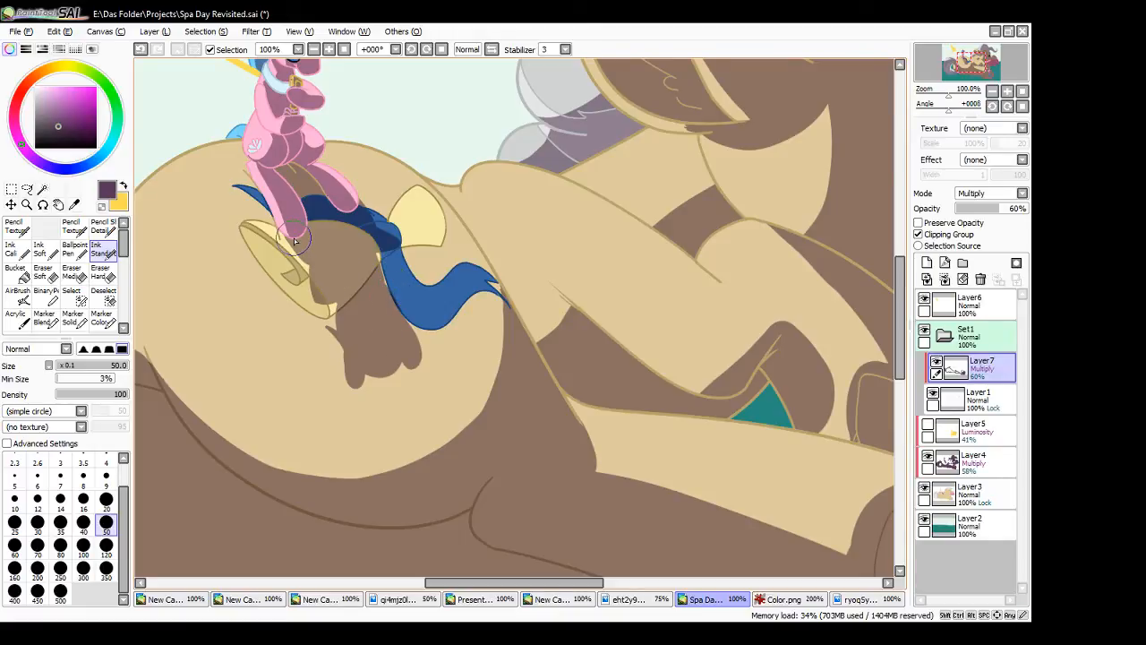
mouse_move(296, 244)
left_mouse_down()
mouse_move(323, 215)
mouse_move(289, 142)
mouse_move(309, 121)
mouse_move(260, 164)
mouse_move(350, 229)
left_mouse_up()
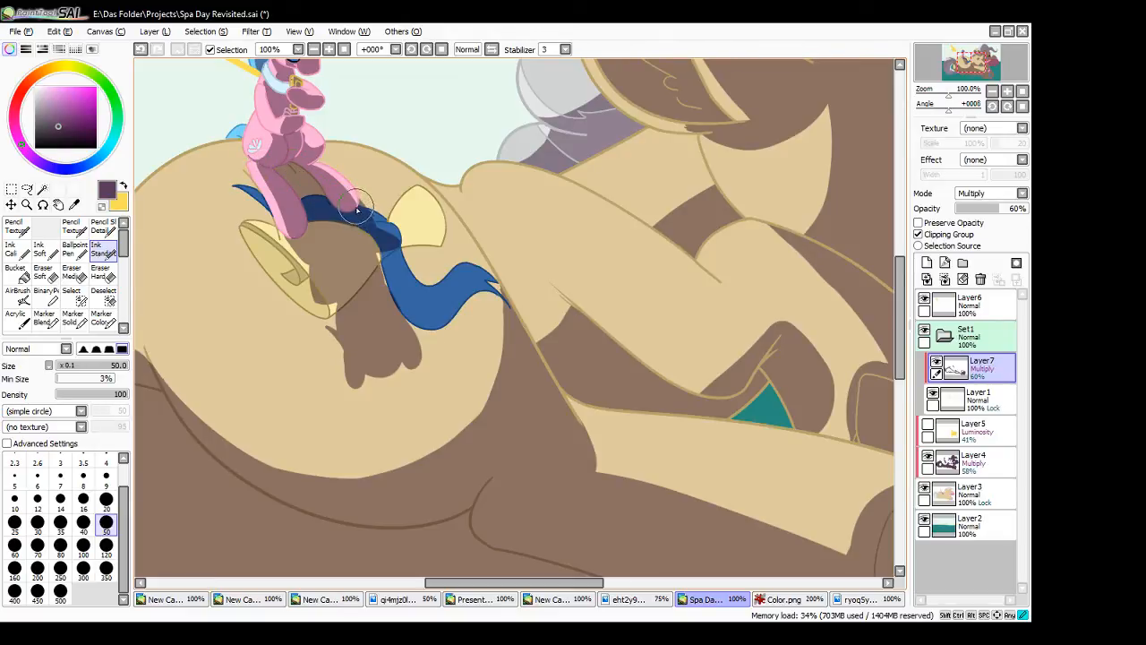
mouse_move(357, 210)
left_mouse_down()
mouse_move(367, 232)
mouse_move(386, 235)
mouse_move(377, 250)
mouse_move(375, 239)
mouse_move(392, 256)
mouse_move(378, 266)
mouse_move(389, 259)
left_mouse_up()
left_click_drag(314, 282, 338, 315)
- Darken the shaded lines on the seated pony's head and forelegs, undoing the stray strokes around the neck
left_click_drag(900, 336, 898, 284)
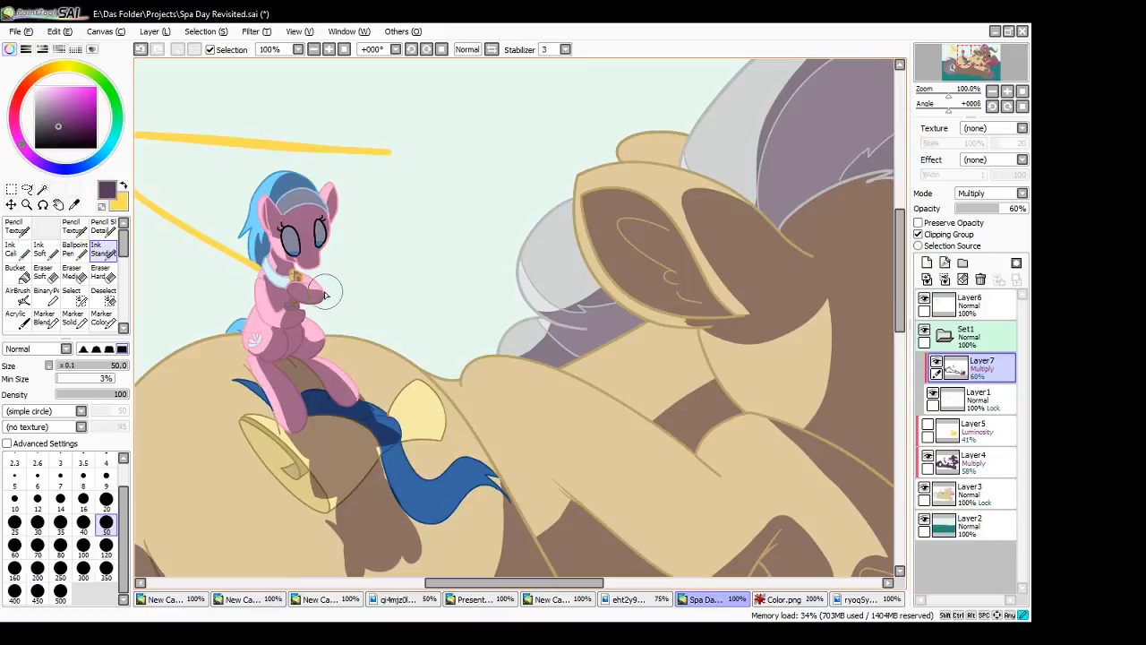
left_click_drag(315, 264, 306, 267)
mouse_move(312, 266)
left_mouse_down()
mouse_move(296, 257)
mouse_move(316, 262)
mouse_move(329, 218)
left_mouse_up()
key("ctrl+z")
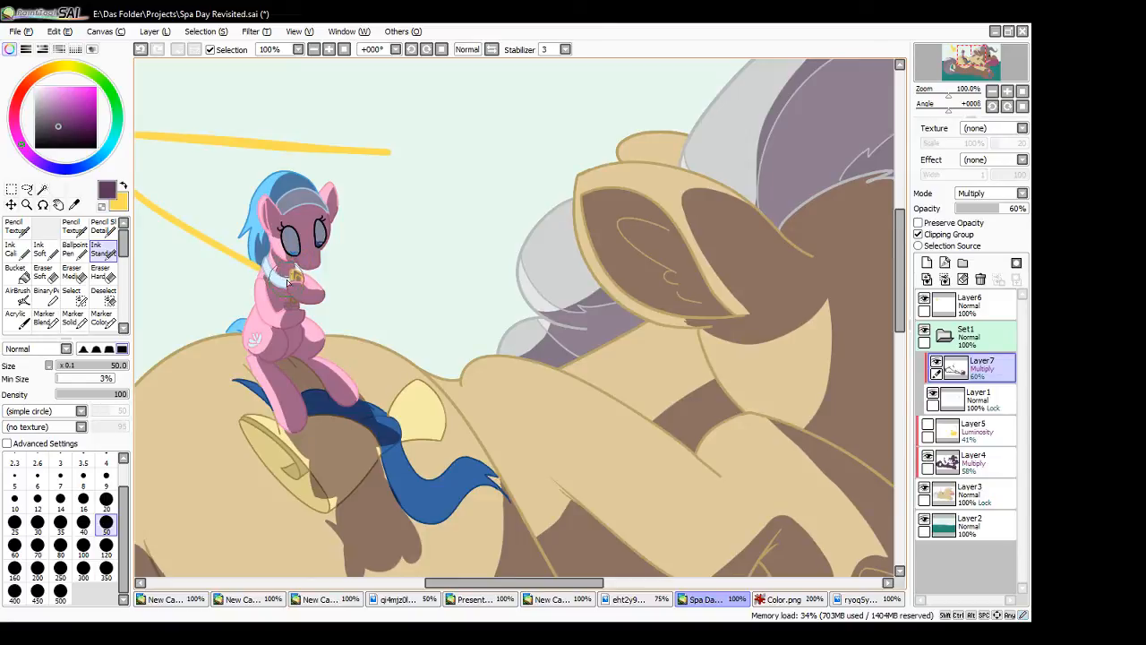
left_click_drag(272, 289, 285, 291)
key("ctrl+z")
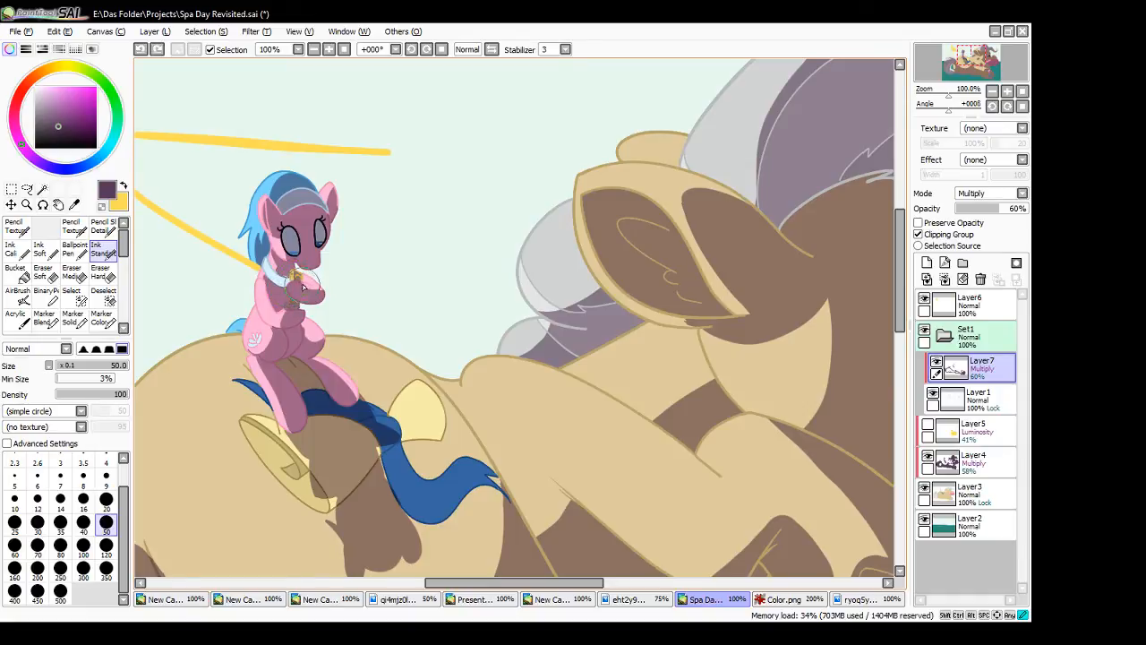
mouse_move(303, 284)
left_mouse_down()
mouse_move(305, 297)
mouse_move(285, 281)
left_mouse_up()
key("ctrl+z")
- Shade the seated pony's white collar on Layer4, and darken the face and headband lines on Layer7
left_click(987, 469)
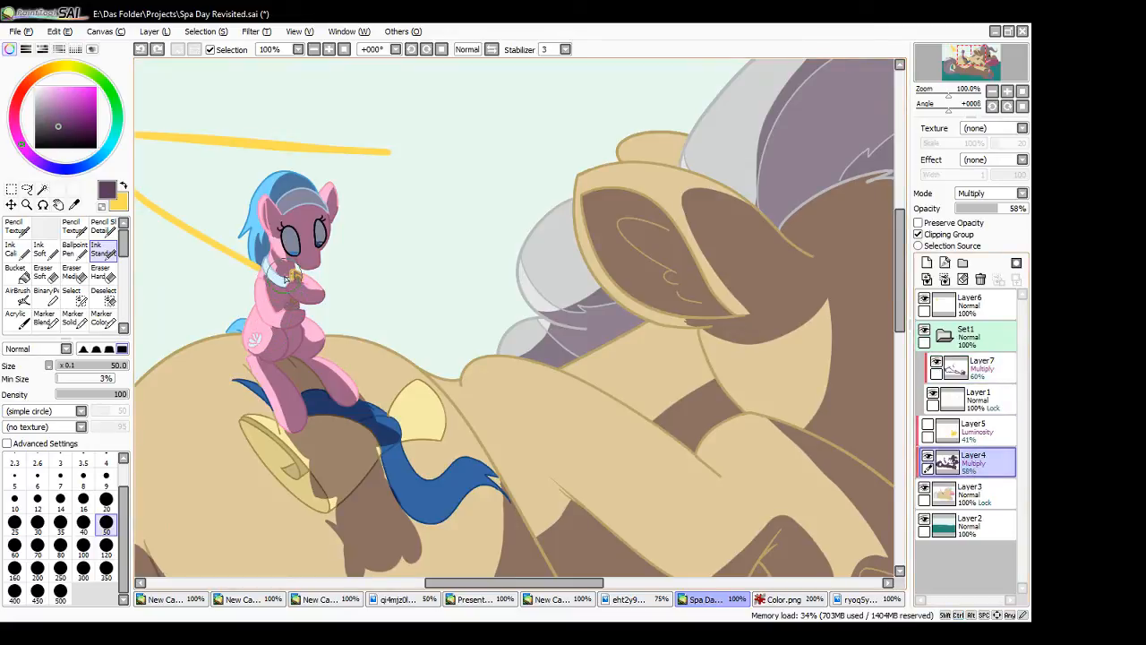
mouse_move(271, 271)
left_mouse_down()
mouse_move(286, 284)
mouse_move(275, 287)
left_mouse_up()
mouse_move(269, 282)
left_mouse_down()
mouse_move(288, 292)
mouse_move(270, 281)
left_mouse_up()
left_click(990, 372)
mouse_move(280, 240)
left_mouse_down()
mouse_move(268, 200)
mouse_move(280, 219)
mouse_move(294, 196)
mouse_move(327, 200)
mouse_move(292, 177)
mouse_move(328, 207)
left_mouse_up()
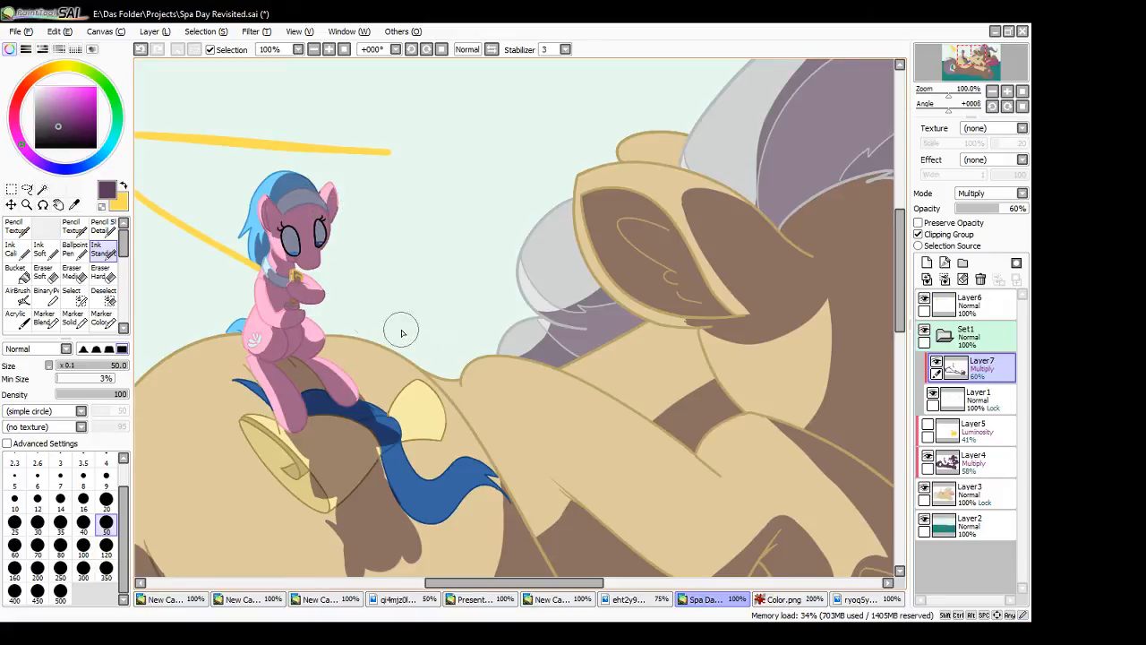
- Darken the hip line running from the blue ribbon's tip down to the thigh
left_click_drag(528, 584, 578, 569)
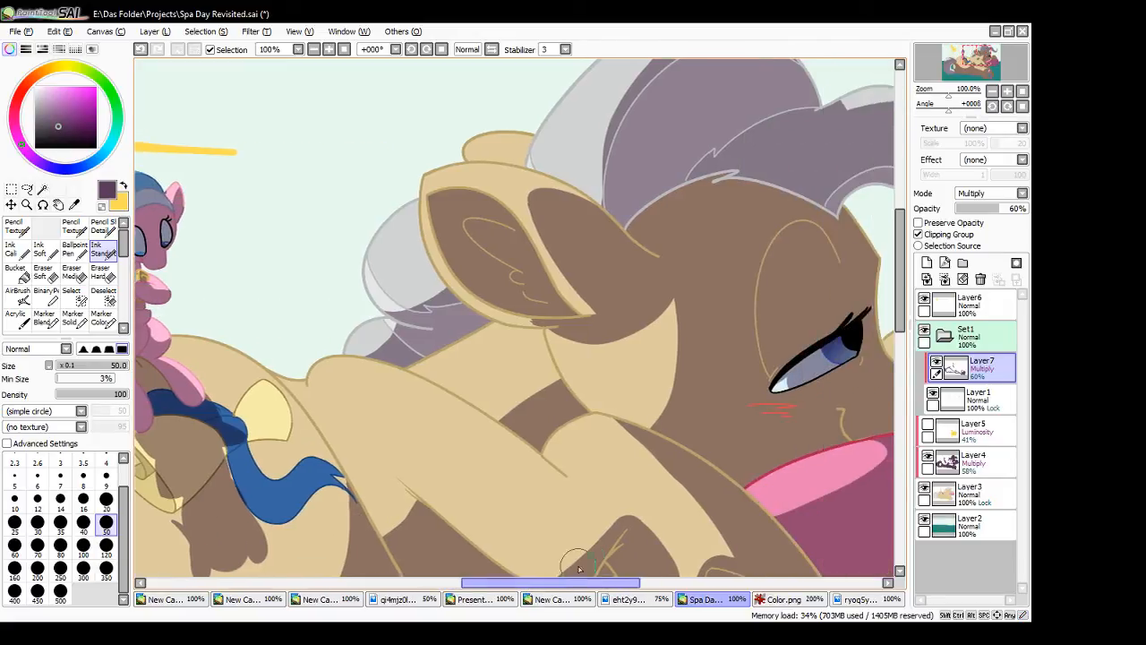
left_click_drag(900, 298, 900, 344)
mouse_move(354, 319)
left_mouse_down()
mouse_move(345, 300)
mouse_move(415, 432)
left_mouse_up()
left_click_drag(380, 360, 429, 446)
left_click_drag(405, 405, 439, 459)
- Darken the shaded elbow's underside and crease lines, the edges of the teal gap, and the far hoof's lines
mouse_move(429, 313)
left_mouse_down()
mouse_move(555, 423)
mouse_move(536, 418)
mouse_move(573, 418)
mouse_move(578, 437)
mouse_move(603, 417)
mouse_move(539, 415)
mouse_move(580, 412)
mouse_move(575, 405)
mouse_move(596, 399)
mouse_move(629, 352)
mouse_move(606, 403)
mouse_move(623, 411)
mouse_move(578, 433)
mouse_move(644, 427)
mouse_move(643, 448)
mouse_move(620, 406)
left_mouse_up()
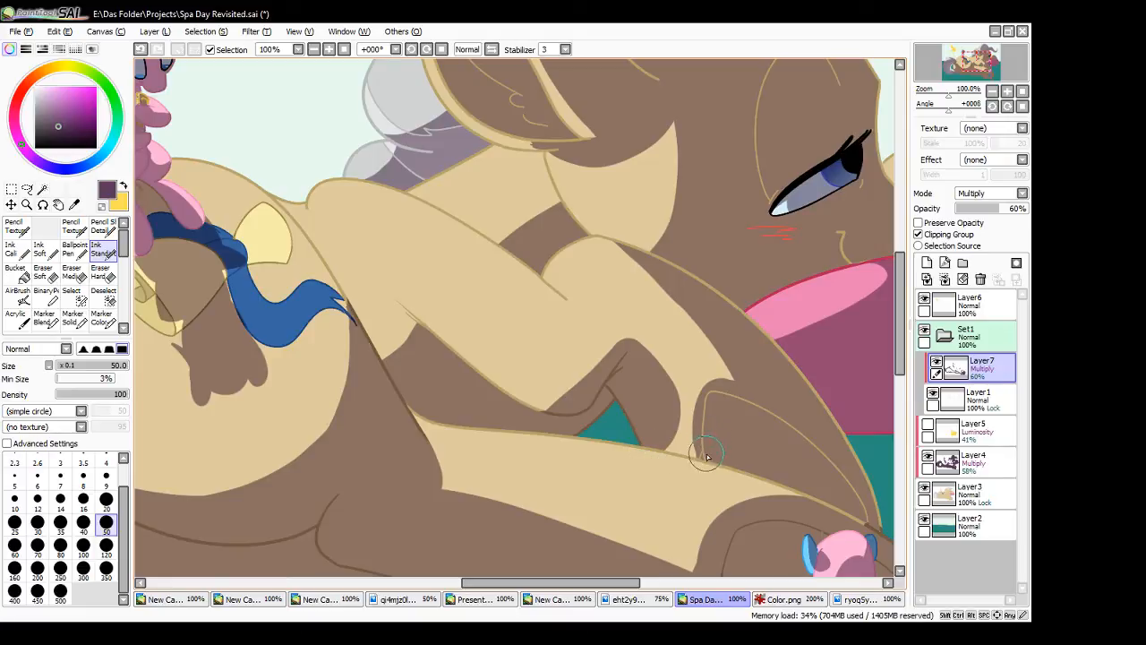
mouse_move(700, 458)
left_mouse_down()
mouse_move(727, 387)
mouse_move(723, 429)
mouse_move(746, 424)
mouse_move(858, 491)
mouse_move(873, 520)
mouse_move(848, 485)
mouse_move(863, 504)
mouse_move(846, 473)
mouse_move(865, 482)
mouse_move(859, 470)
mouse_move(867, 509)
left_mouse_up()
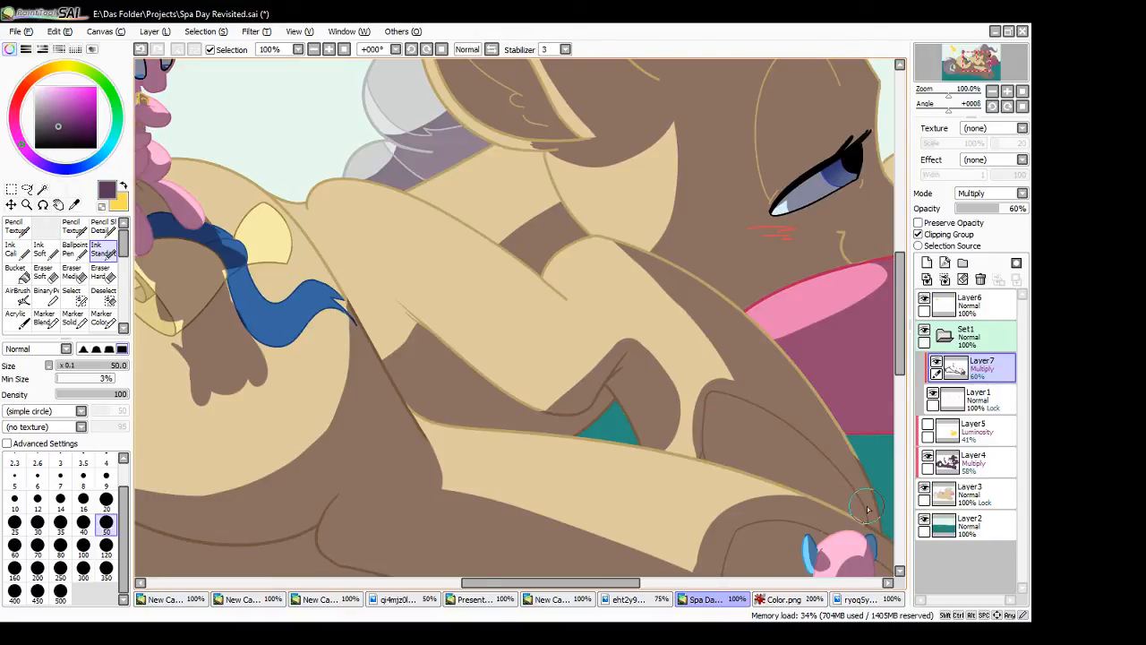
- Cover the light speck where the far hoof meets the near leg with the purple shadow colour on Layer4
left_click_drag(902, 328, 904, 381)
left_click_drag(630, 584, 679, 583)
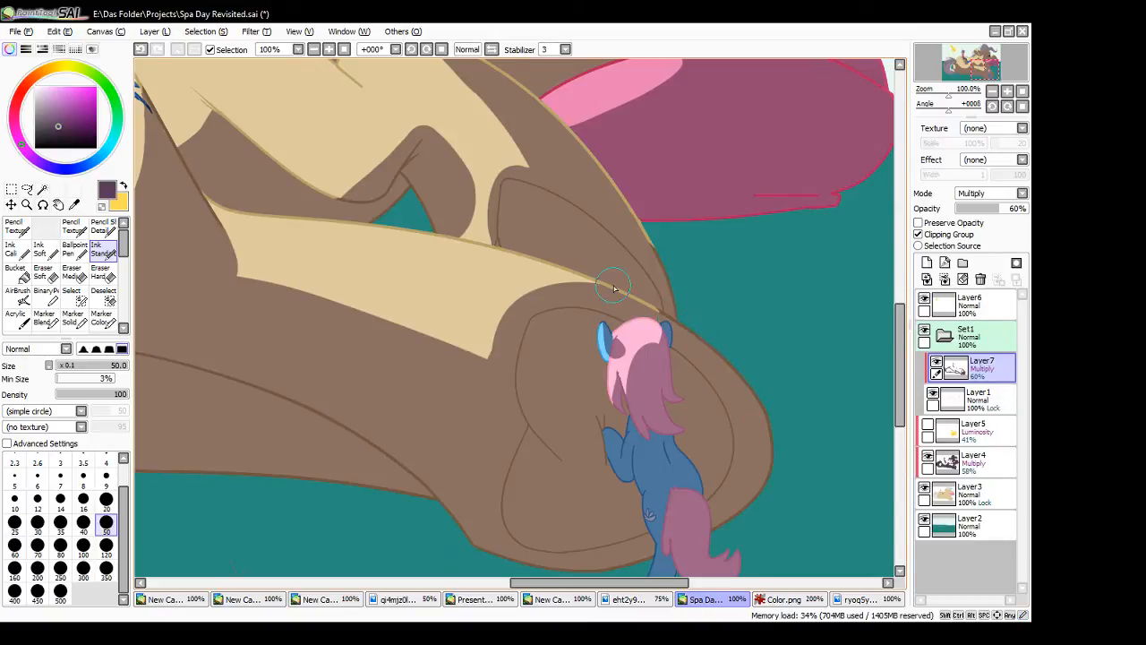
left_click(328, 49)
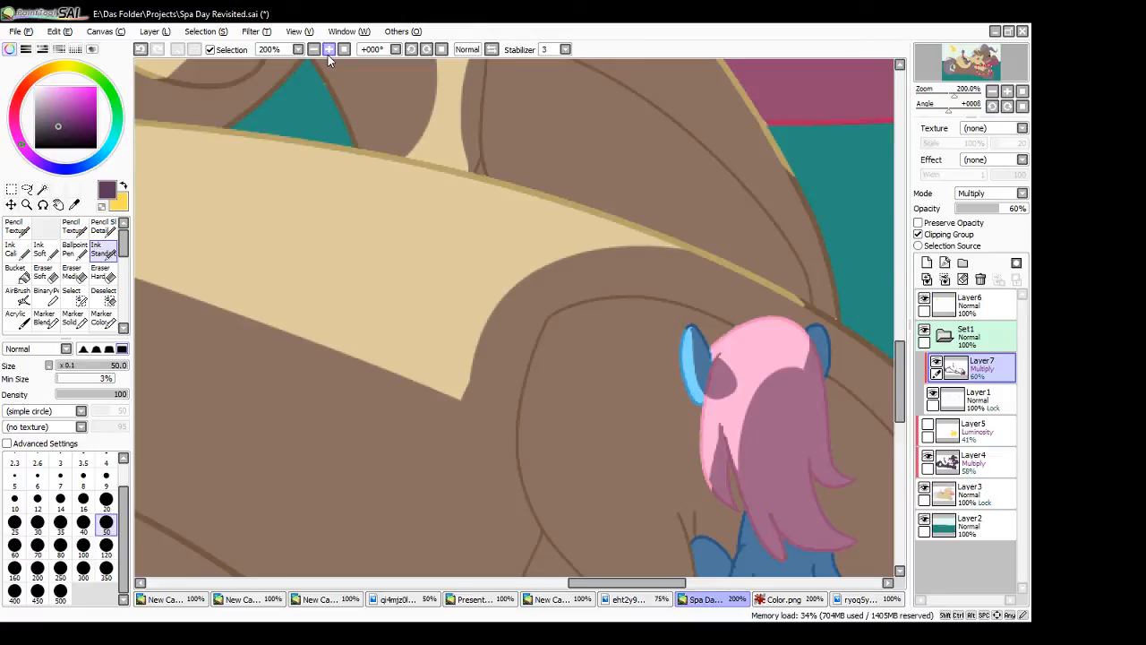
left_click(327, 53)
left_click_drag(647, 583, 696, 583)
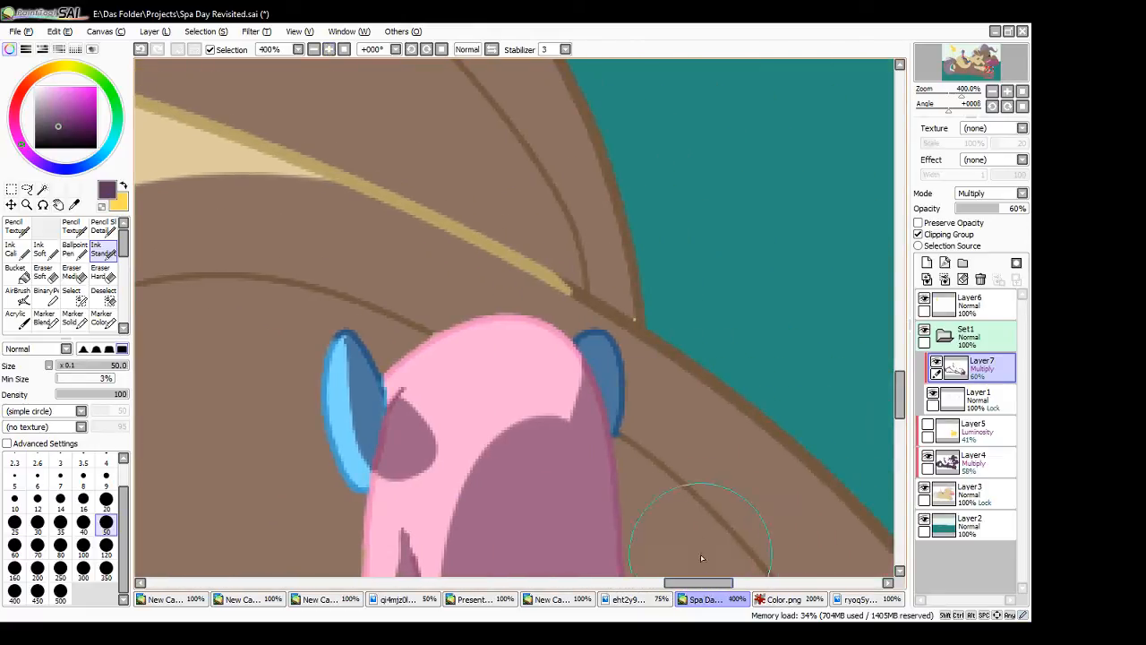
left_click(974, 488)
left_click(123, 188)
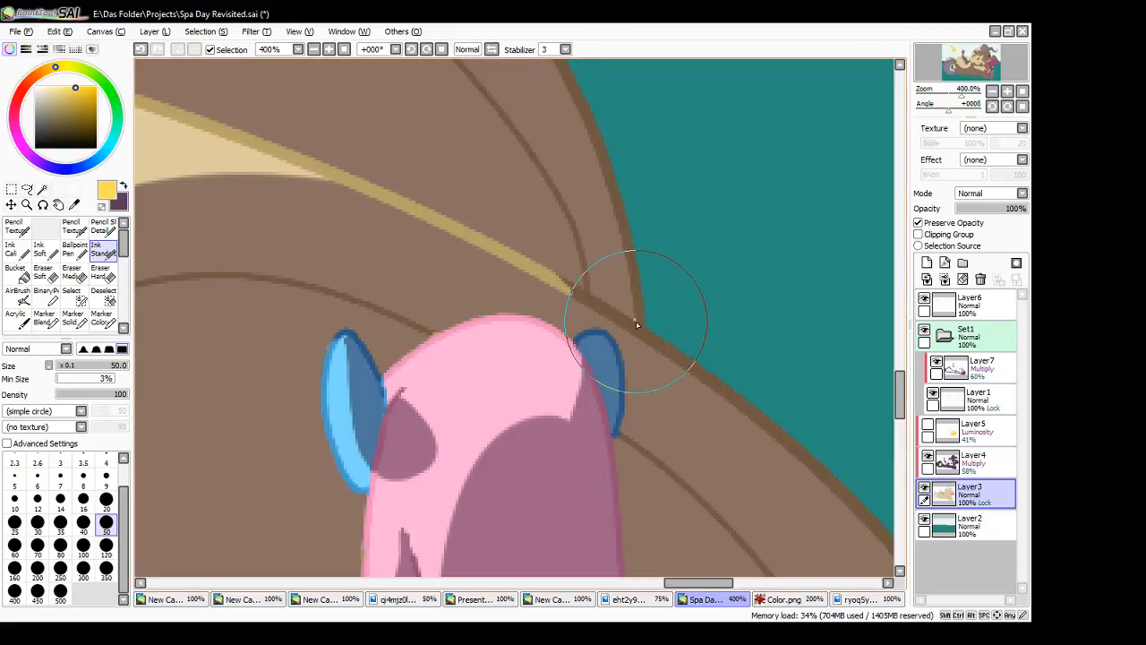
left_click(982, 472)
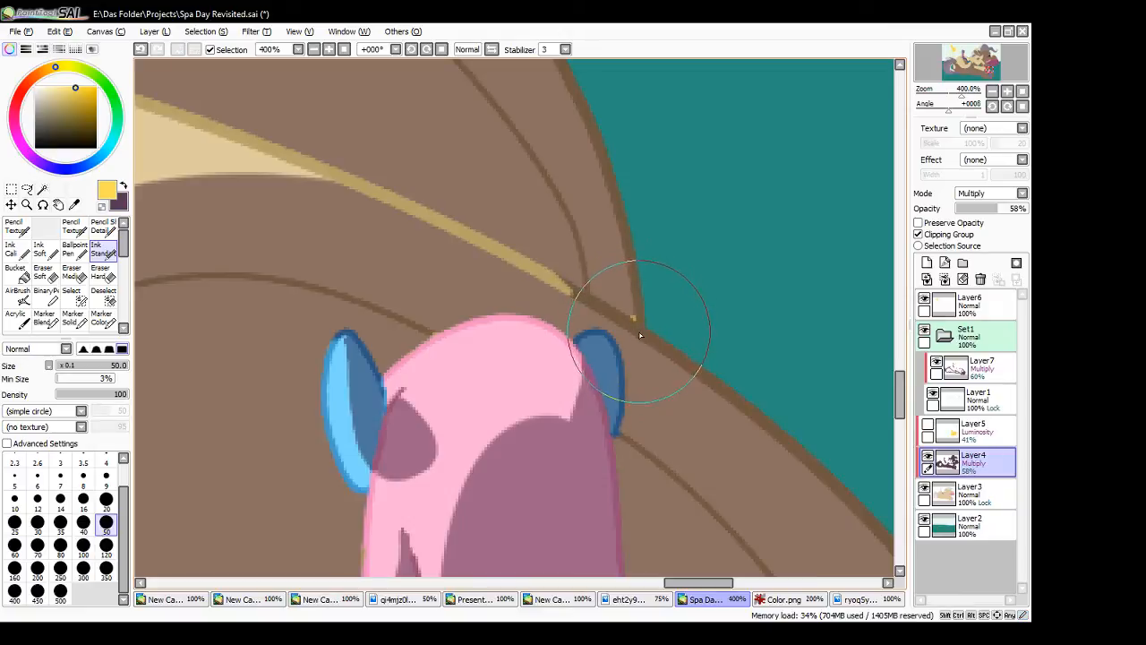
key("x")
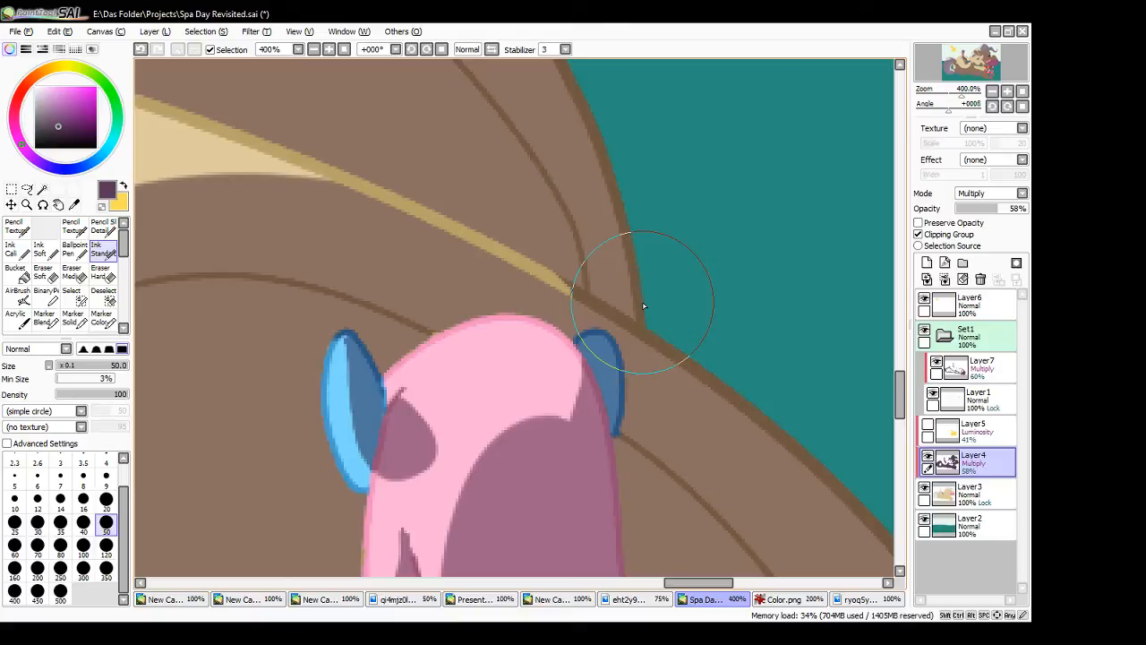
- Turn off Preserve Opacity on Layer3 and erase the stray spot between the two hooves with the transparent colour
left_click(972, 493)
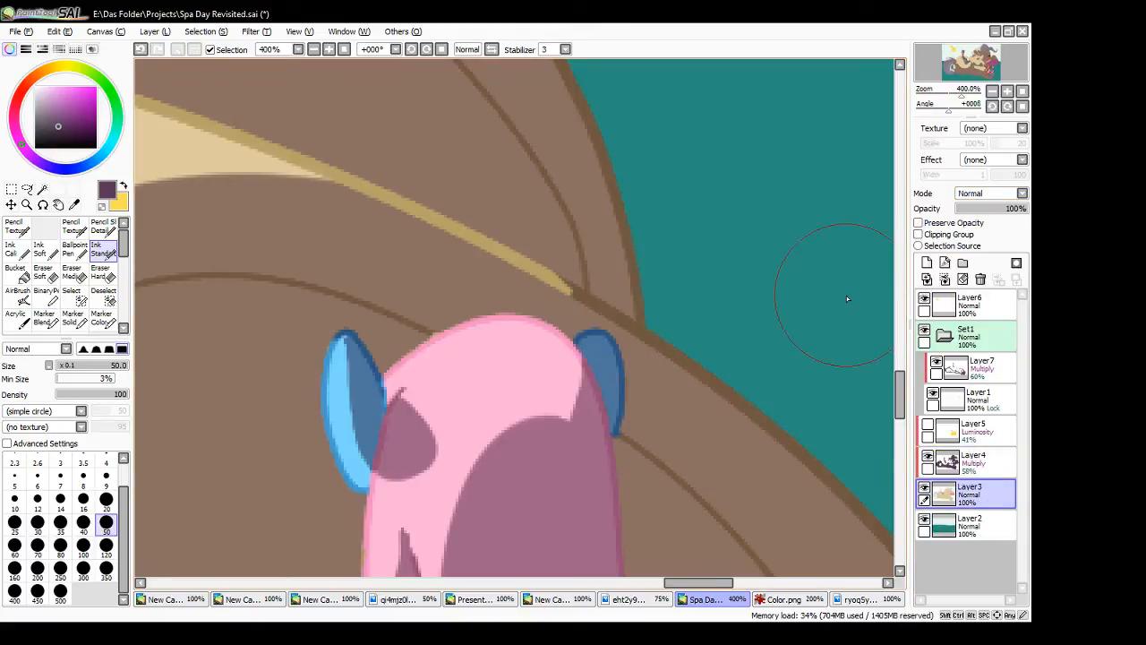
left_click(102, 208)
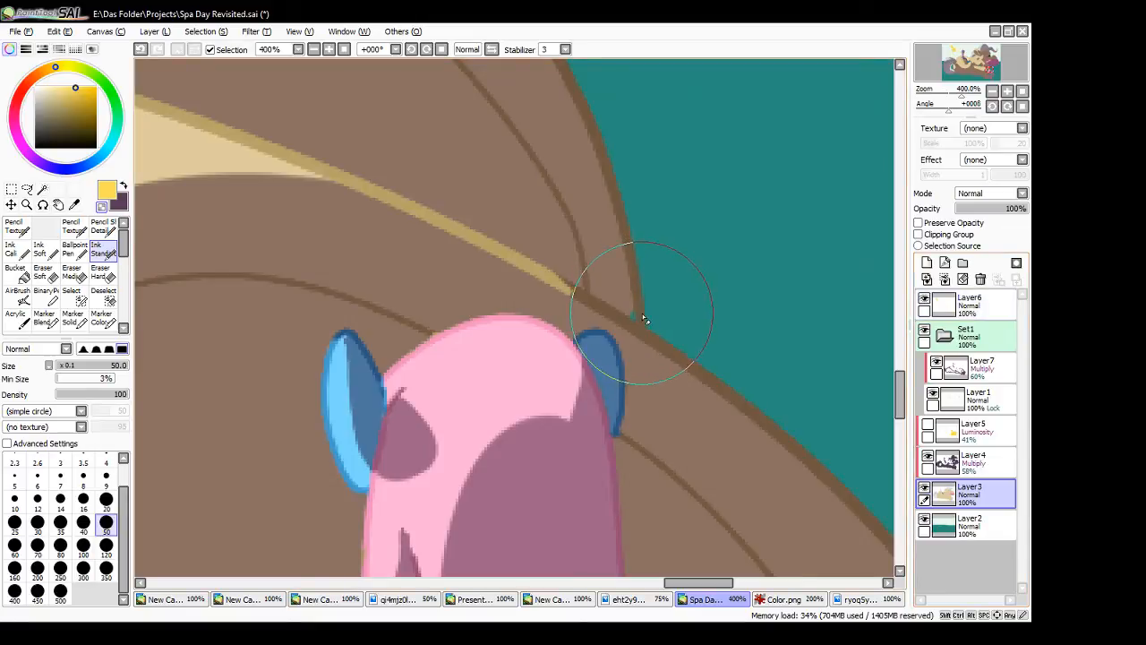
- Examine the line art with the Layer4 shadows hidden, show them again, and inspect the area around the far hoof
left_click(927, 458)
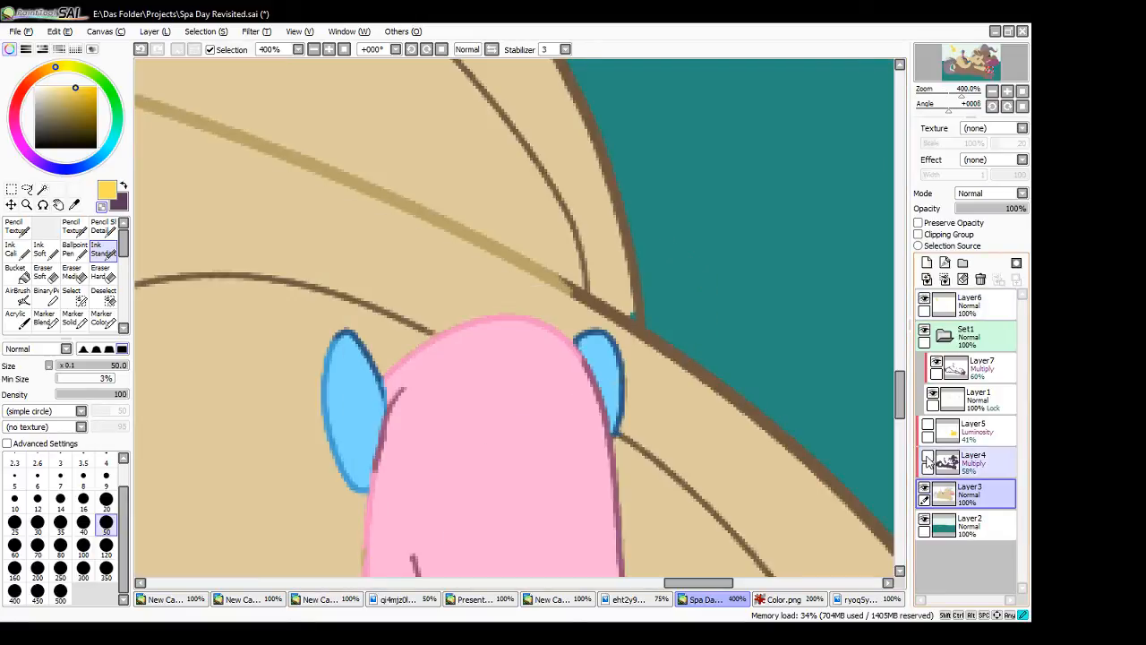
left_click(345, 50)
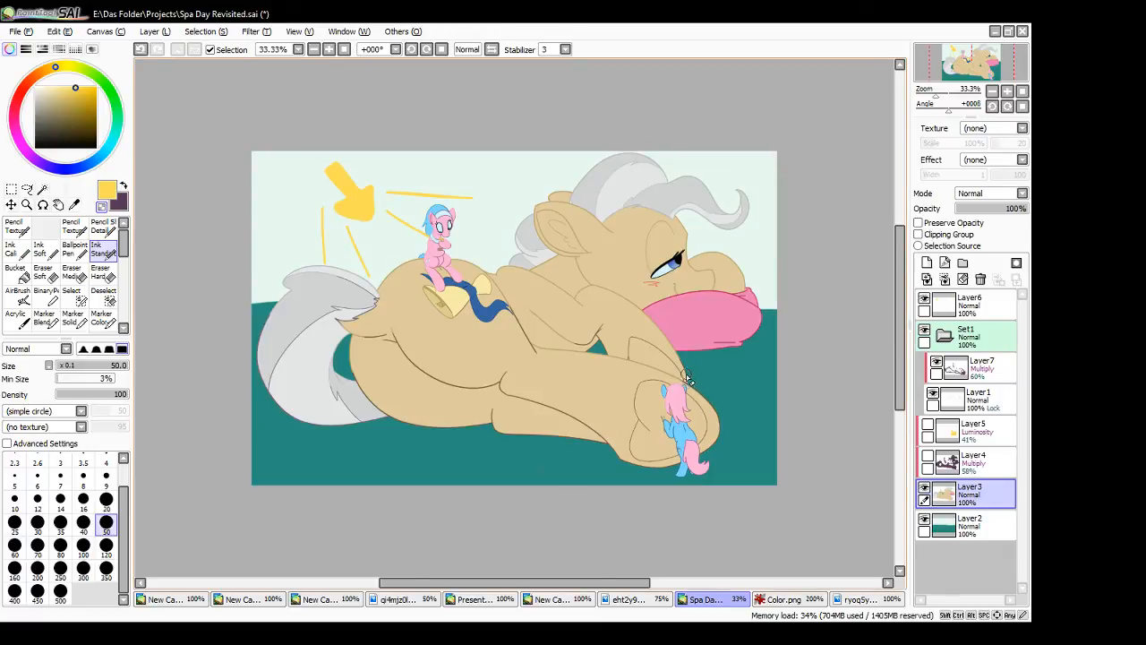
left_click(329, 50)
left_click(329, 49)
left_click(328, 49)
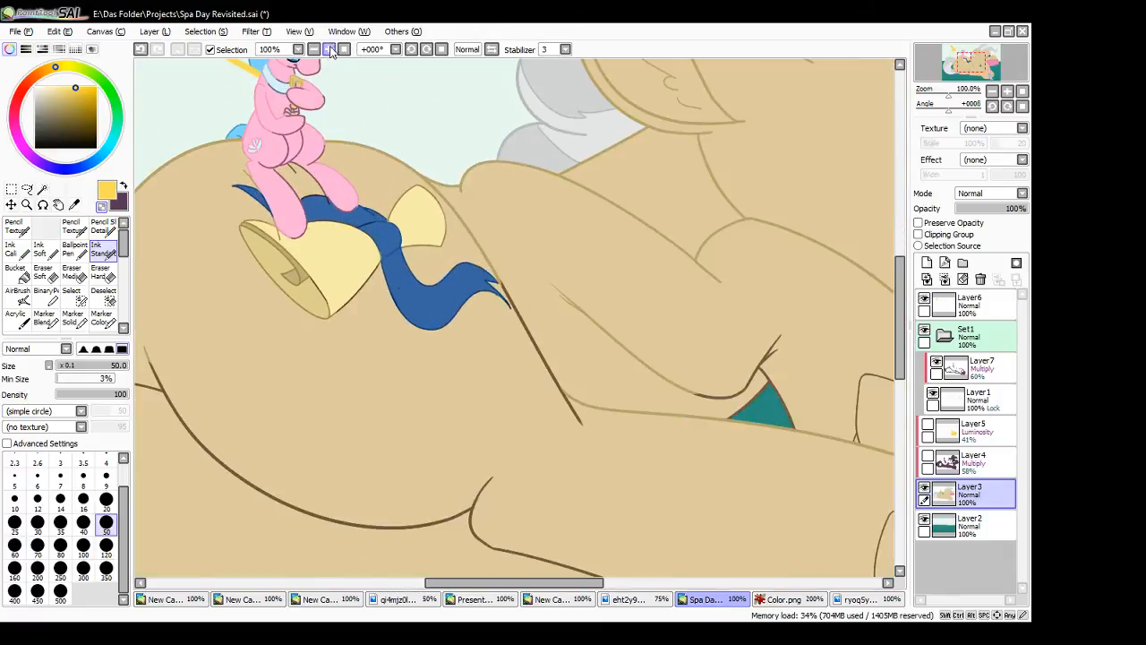
left_click_drag(515, 583, 588, 603)
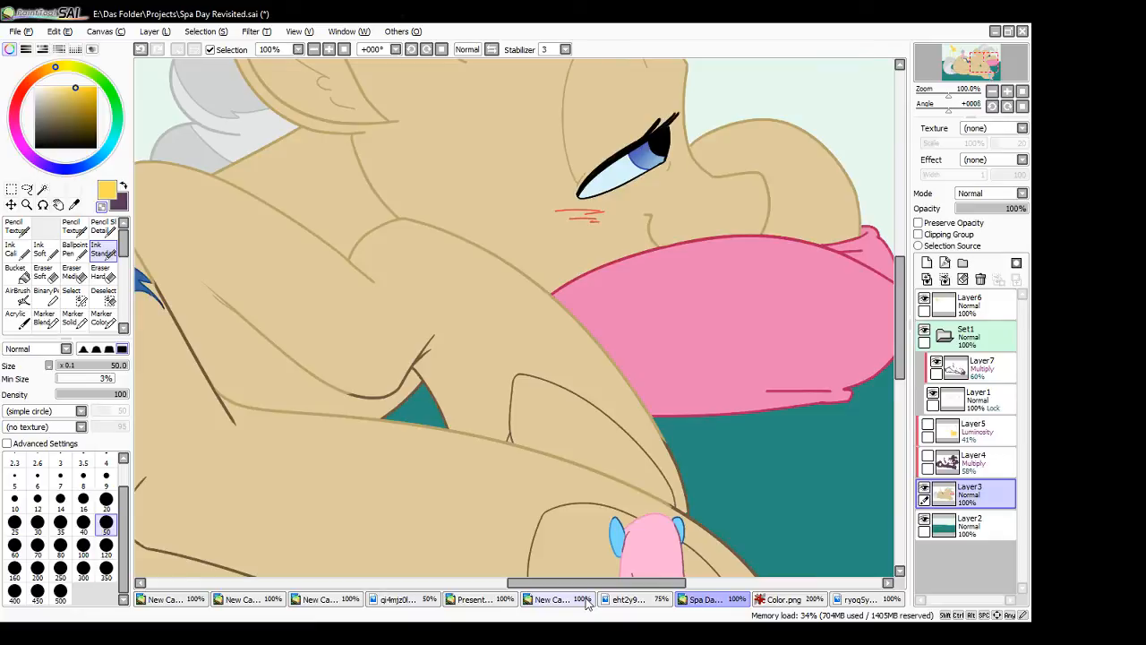
left_click(926, 455)
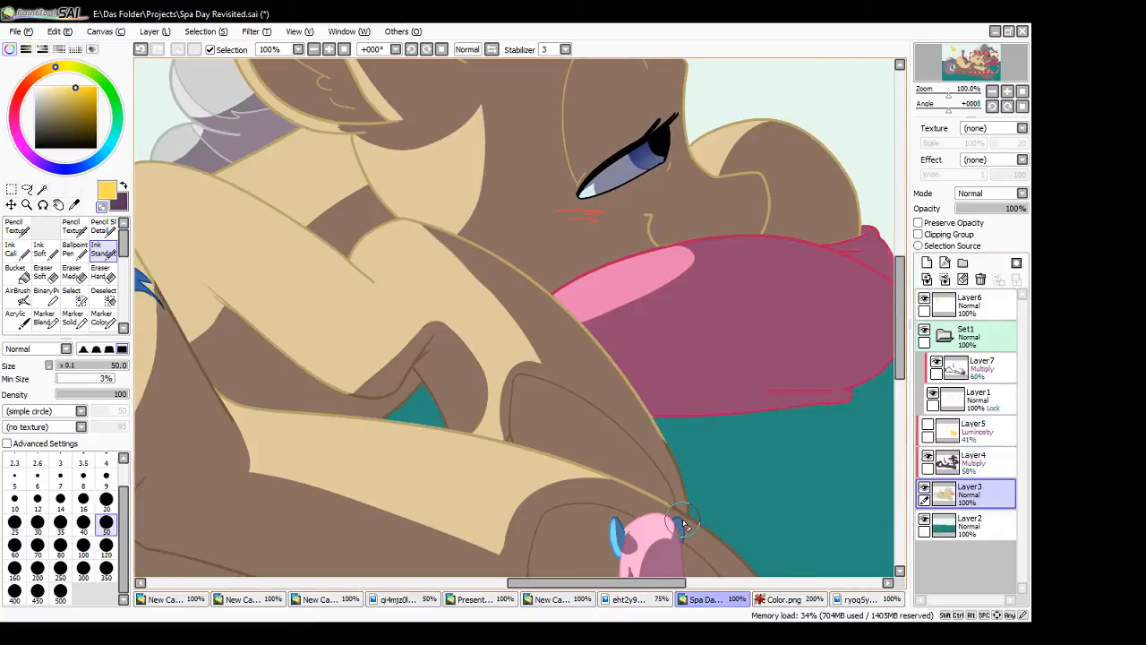
left_click(329, 50)
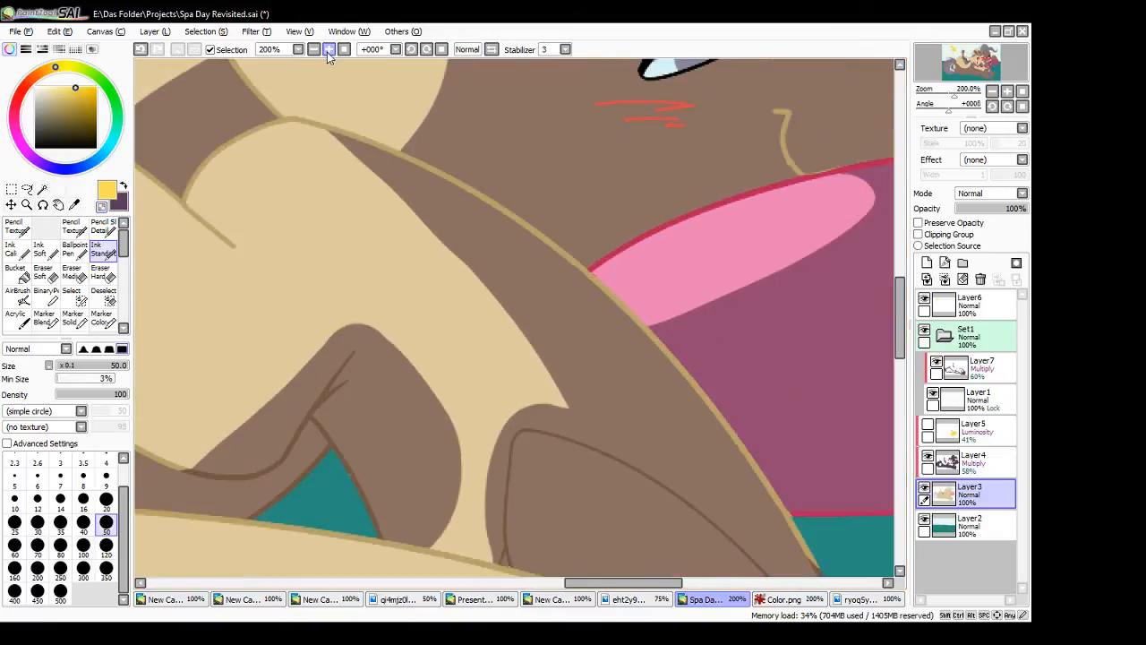
left_click_drag(901, 354, 901, 399)
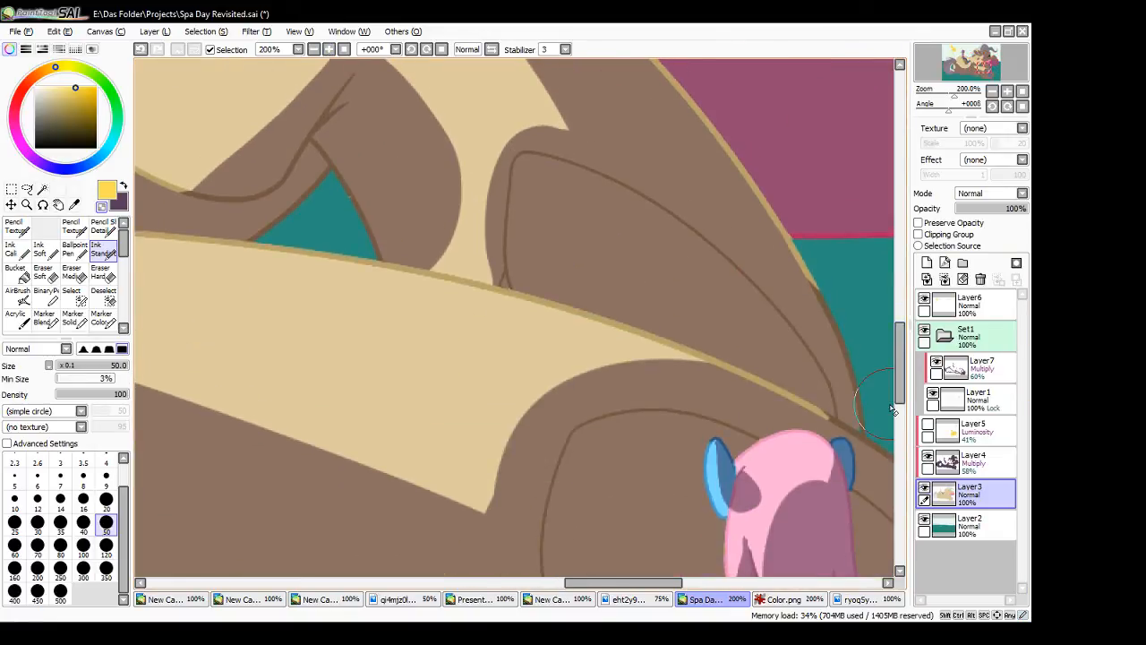
left_click_drag(623, 583, 674, 583)
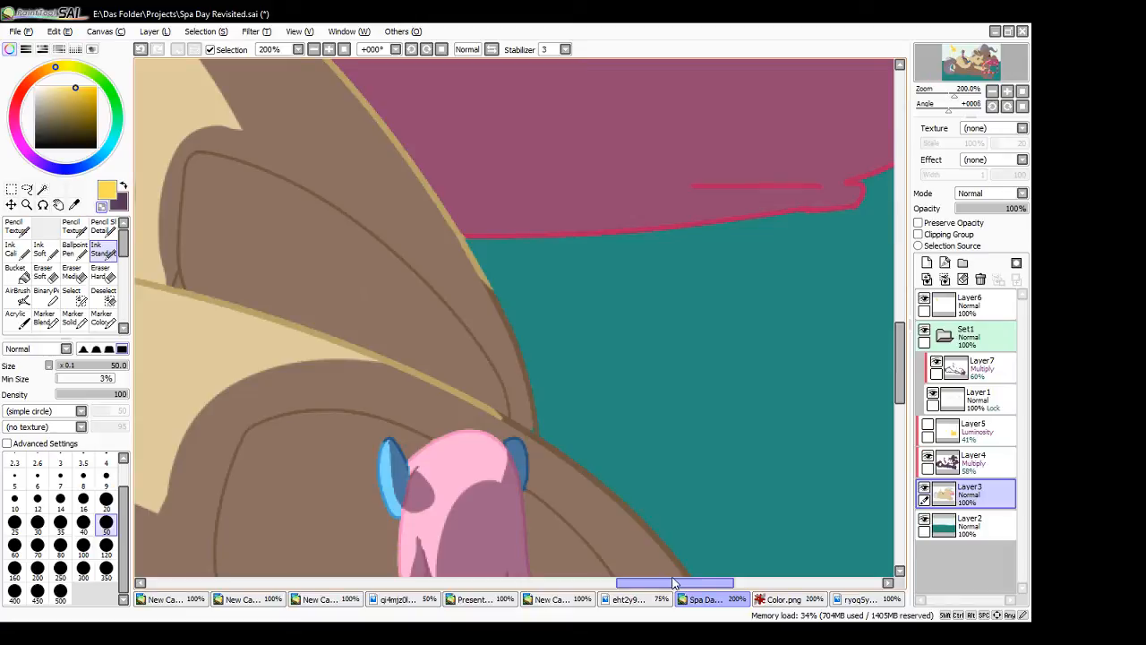
- Darken the lower outline and bottom crease of the pink cushion with the purple shadow colour on Layer7
left_click(212, 343, "alt")
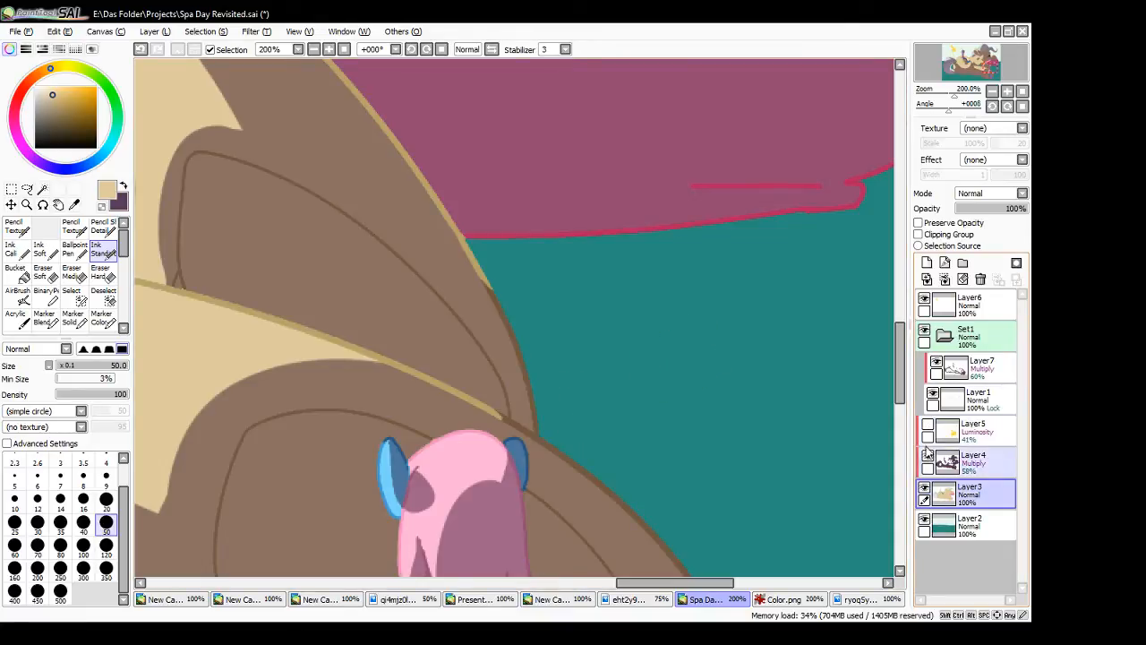
left_click(124, 188)
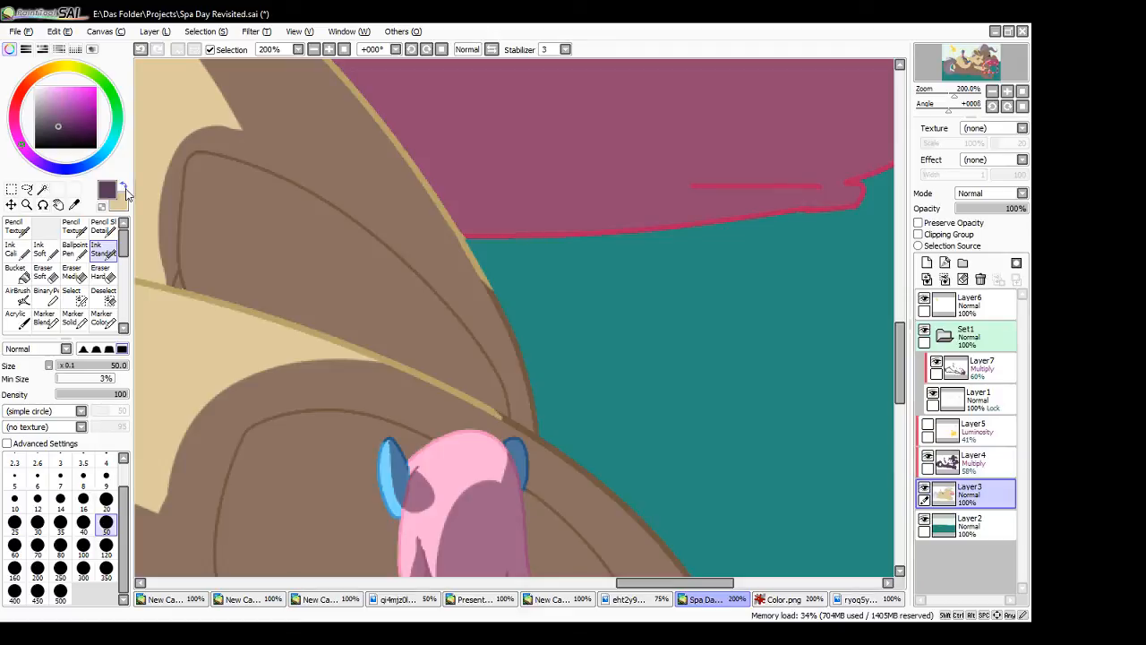
left_click(313, 51)
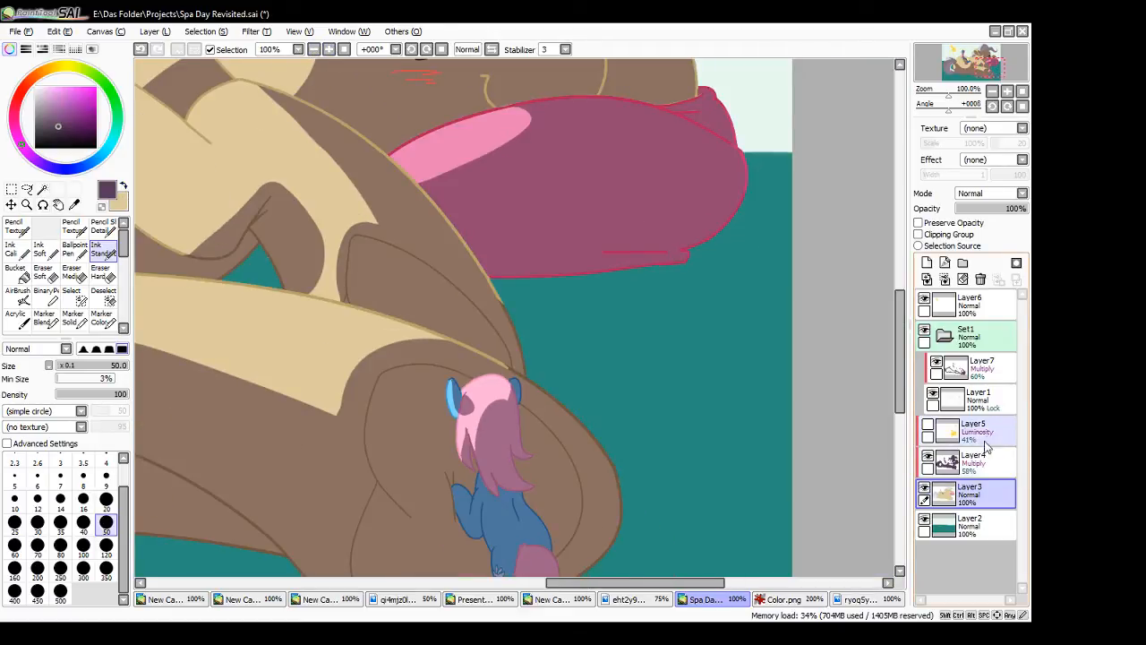
left_click(976, 376)
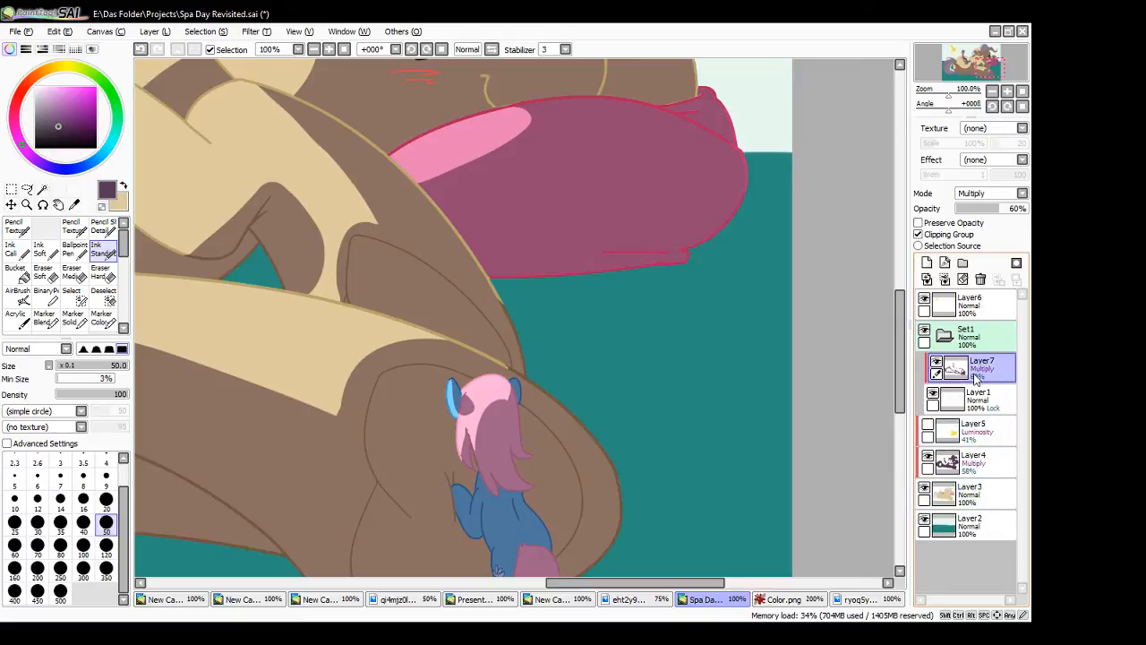
mouse_move(417, 199)
left_mouse_down()
mouse_move(511, 326)
mouse_move(494, 296)
mouse_move(534, 279)
mouse_move(523, 276)
mouse_move(686, 261)
left_mouse_up()
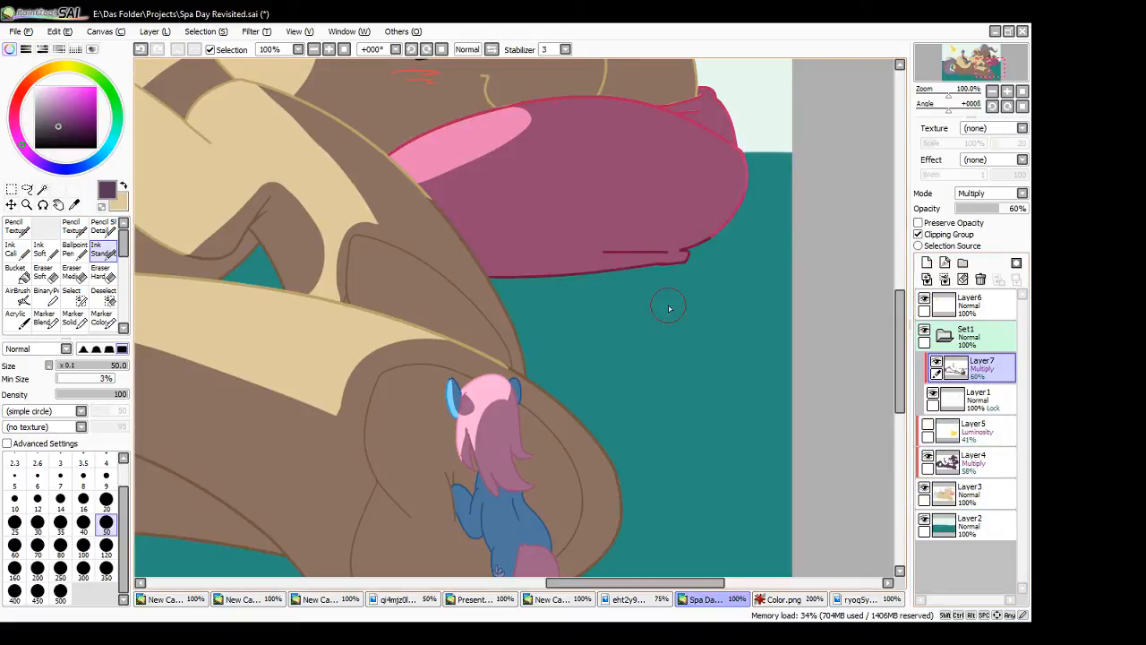
key("ctrl+z")
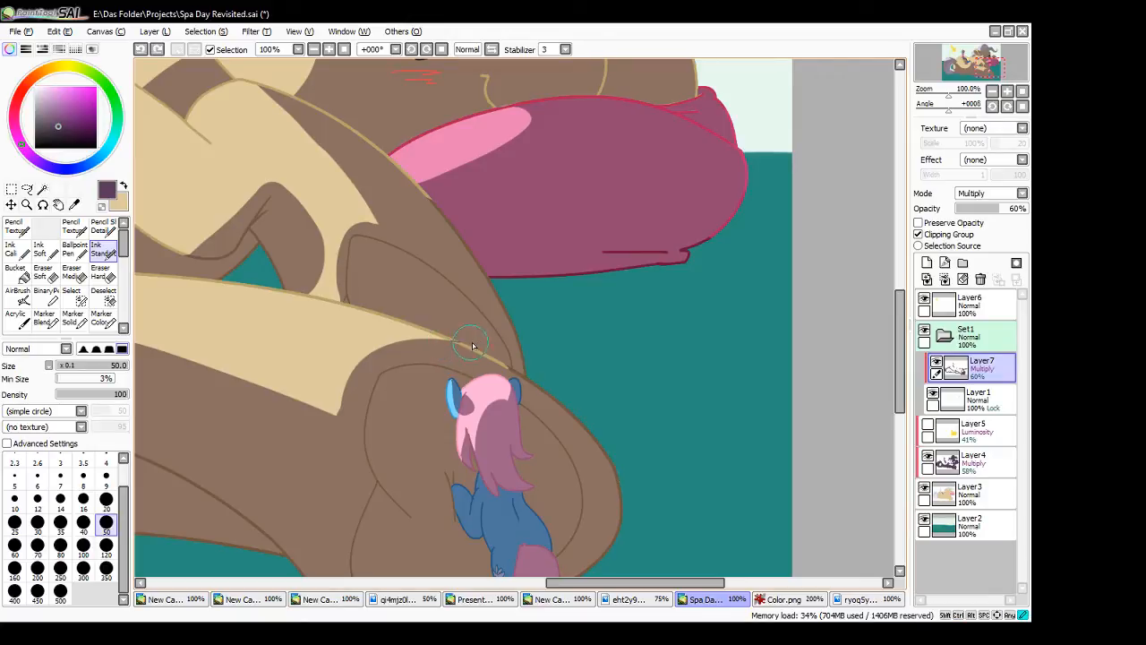
- Darken the shaded end of the near leg's upper edge and the outer outline of its hoof
left_click_drag(450, 341, 518, 372)
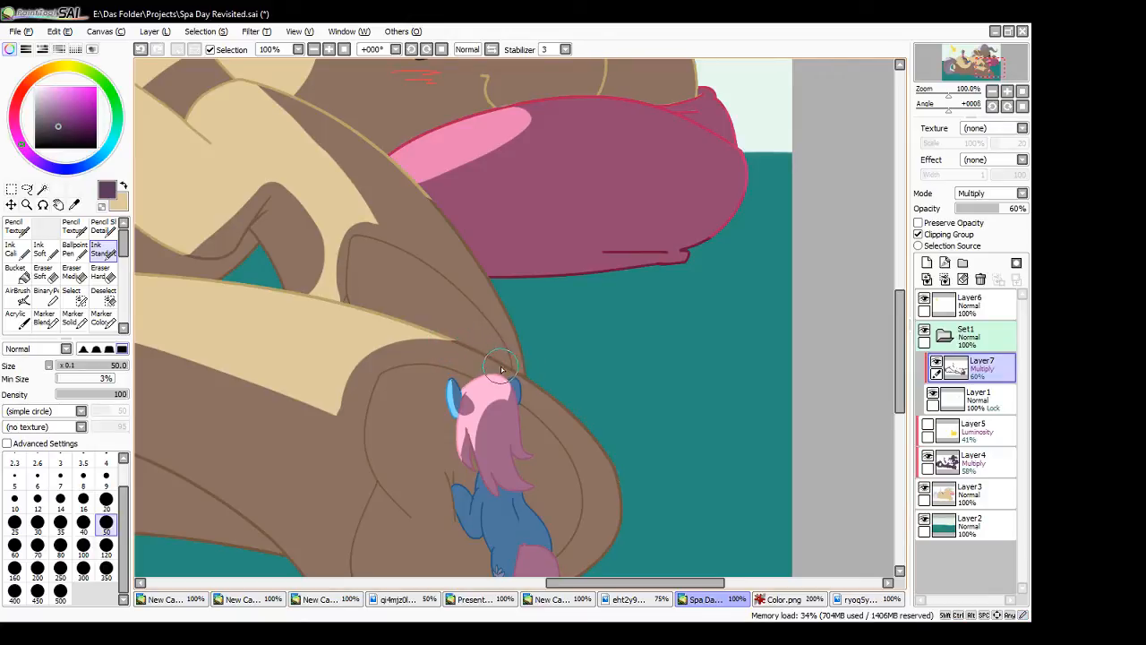
left_click(497, 364)
mouse_move(617, 478)
left_mouse_down()
mouse_move(622, 526)
mouse_move(626, 503)
left_mouse_up()
- Darken the pink cushion's rounded outer end and its upper outline beneath the muzzle
scroll(730, 414, "up", 5)
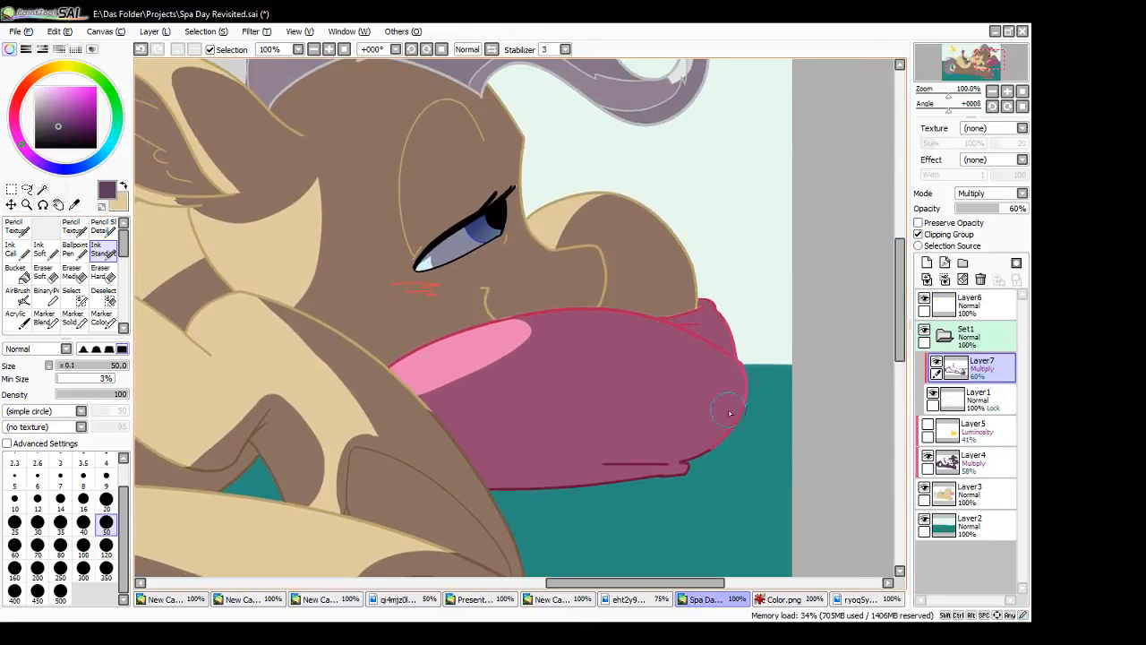
left_click_drag(739, 360, 728, 433)
mouse_move(521, 315)
left_mouse_down()
mouse_move(693, 330)
mouse_move(701, 305)
mouse_move(696, 332)
mouse_move(739, 367)
left_mouse_up()
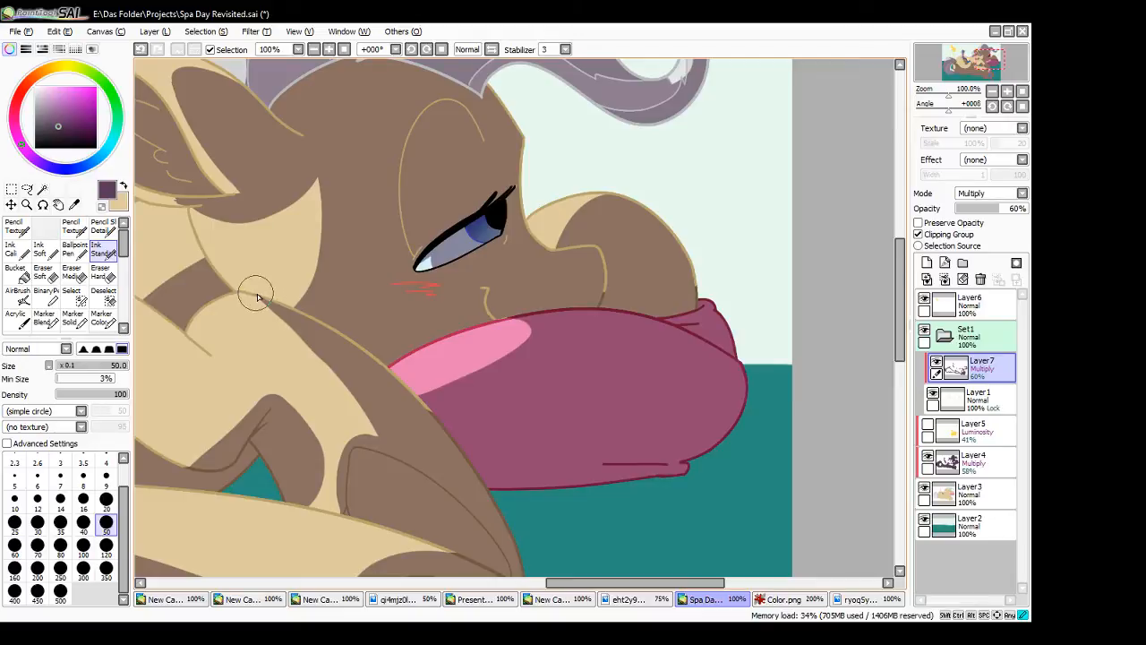
- Darken the shaded upper outline of the arm, the smile line and the red blush marks on the cheek
mouse_move(263, 300)
left_mouse_down()
mouse_move(356, 349)
mouse_move(333, 327)
mouse_move(417, 397)
mouse_move(451, 442)
left_mouse_up()
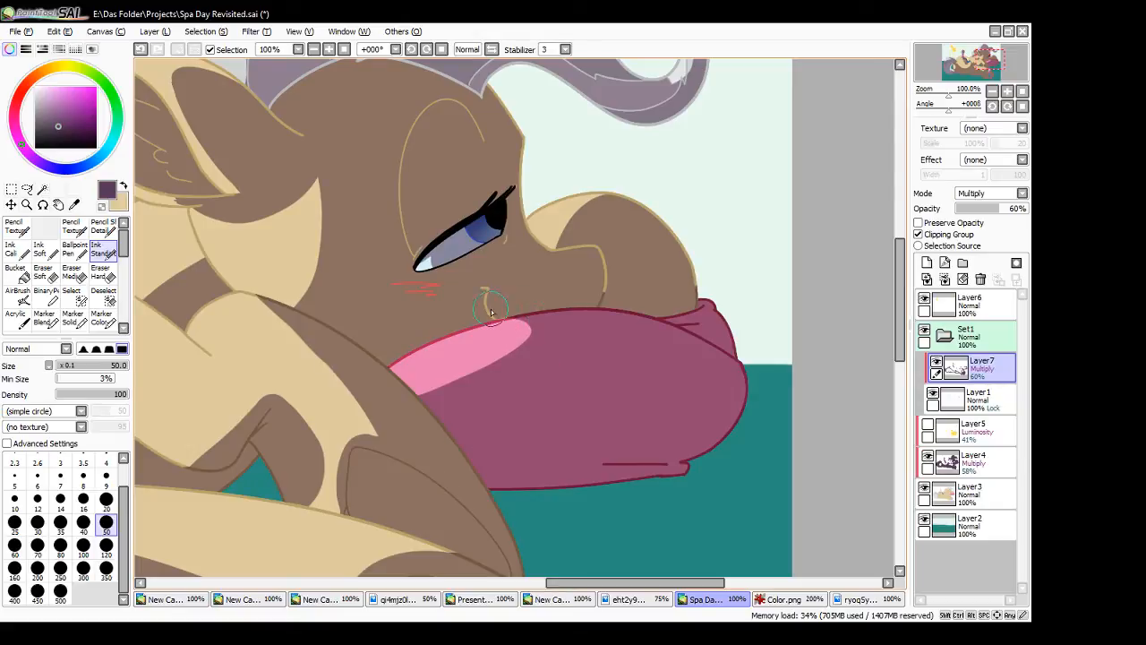
left_click_drag(480, 289, 504, 319)
key("ctrl+z")
mouse_move(389, 286)
left_mouse_down()
mouse_move(451, 294)
mouse_move(507, 319)
left_mouse_up()
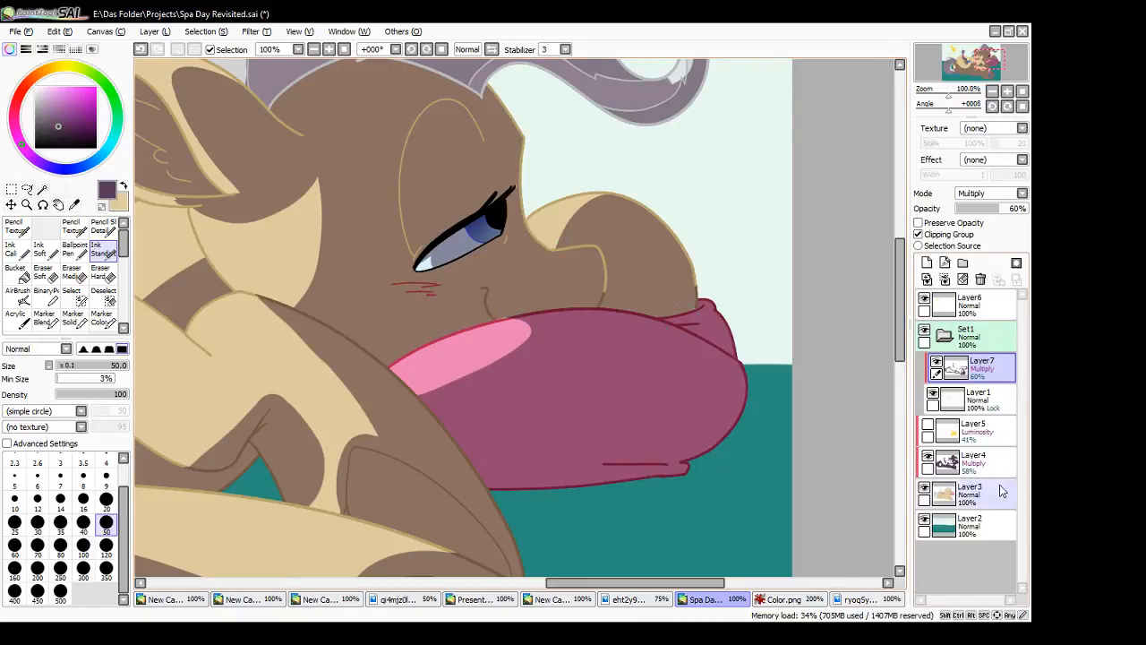
left_click(981, 461)
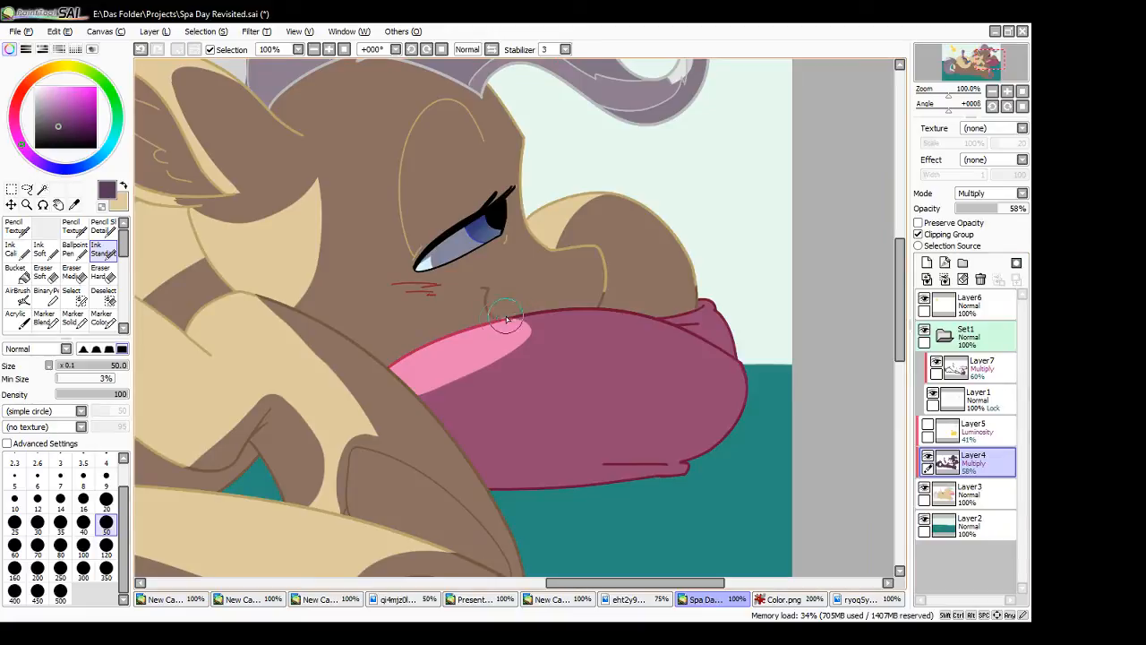
left_click_drag(504, 318, 509, 327)
key("ctrl+z")
- On Layer1, recolour the cushion outline below the mouth with its sampled crimson and the upper eyelid line with sampled black
left_click(991, 397)
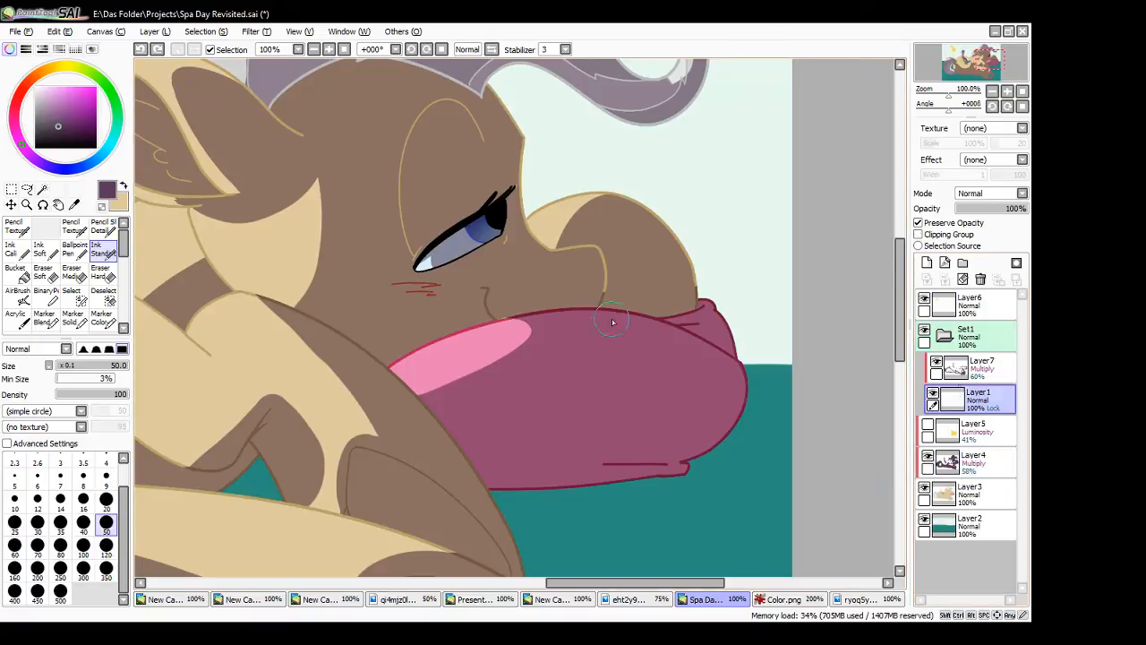
left_click(442, 348, "alt")
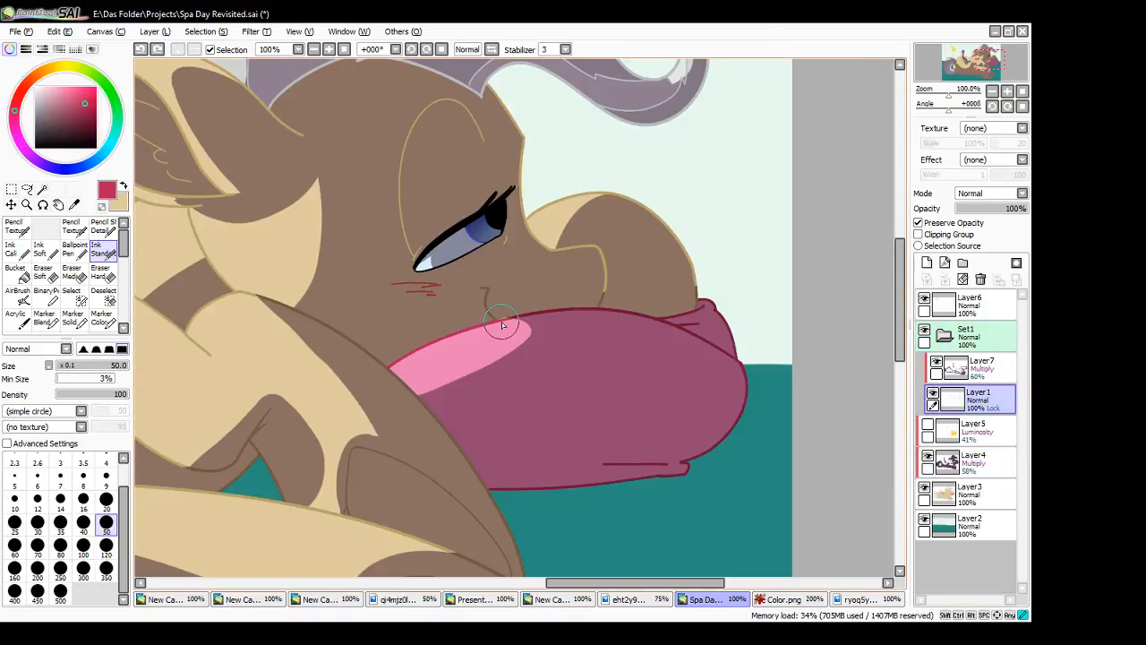
mouse_move(513, 317)
left_mouse_down()
mouse_move(499, 322)
mouse_move(541, 315)
left_mouse_up()
left_click(439, 243, "alt")
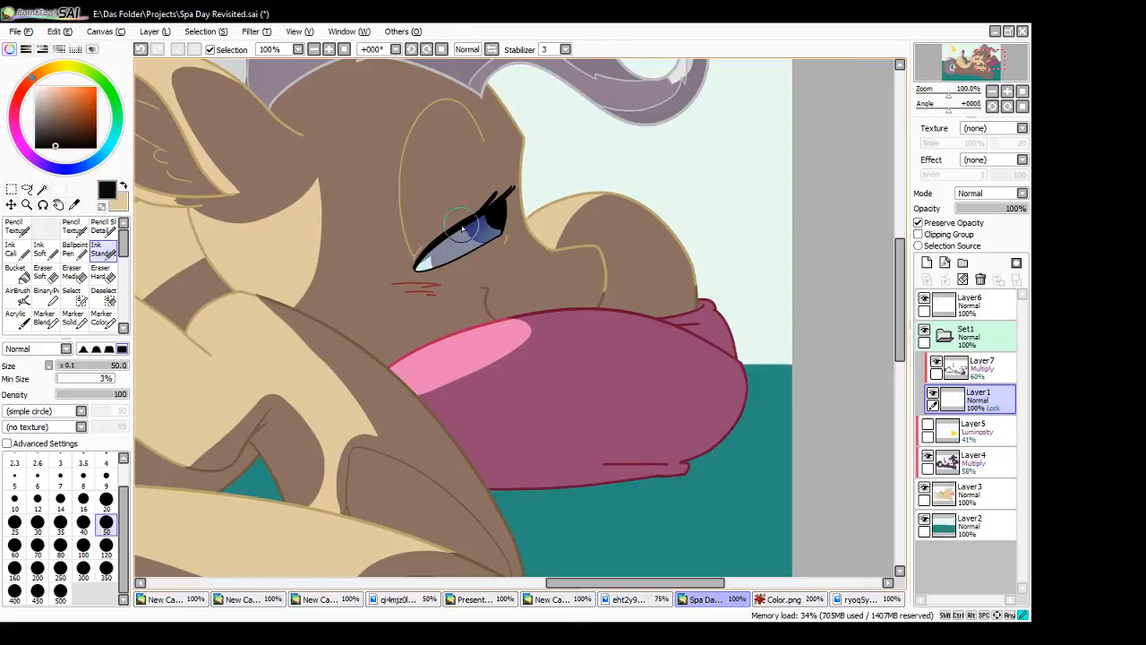
mouse_move(462, 226)
left_mouse_down()
mouse_move(515, 183)
mouse_move(510, 204)
left_mouse_up()
- Set Layer7 to Normal mode at 100% opacity and sample its purple from the darkened line art
left_click_drag(645, 574, 474, 574)
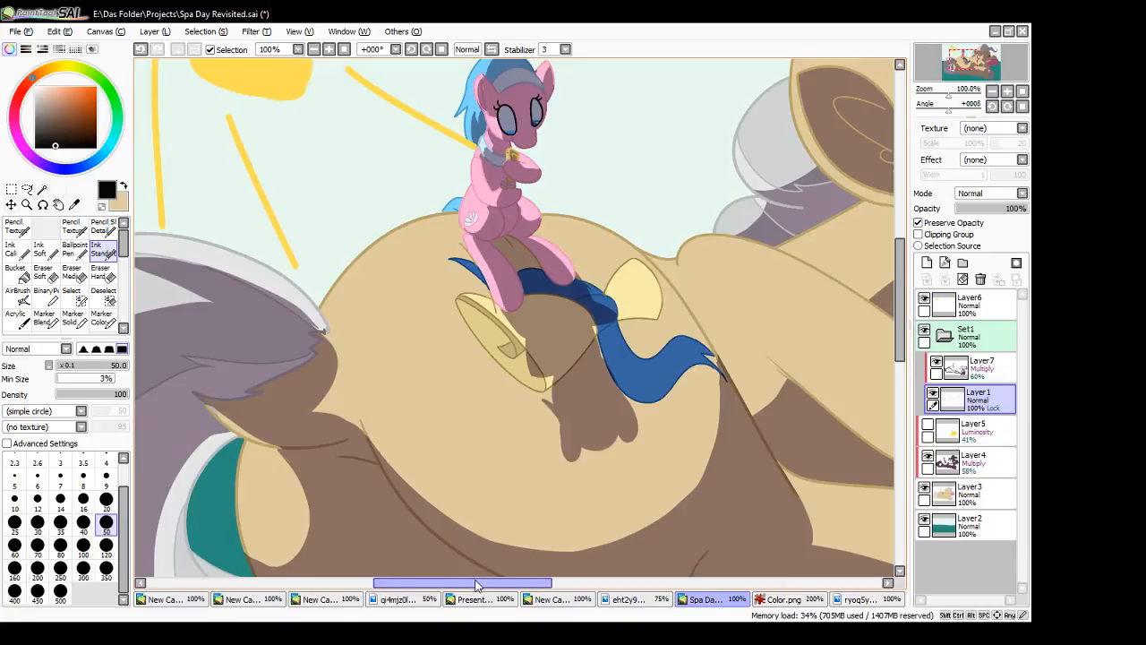
left_click_drag(476, 586, 648, 595)
left_click_drag(899, 348, 887, 300)
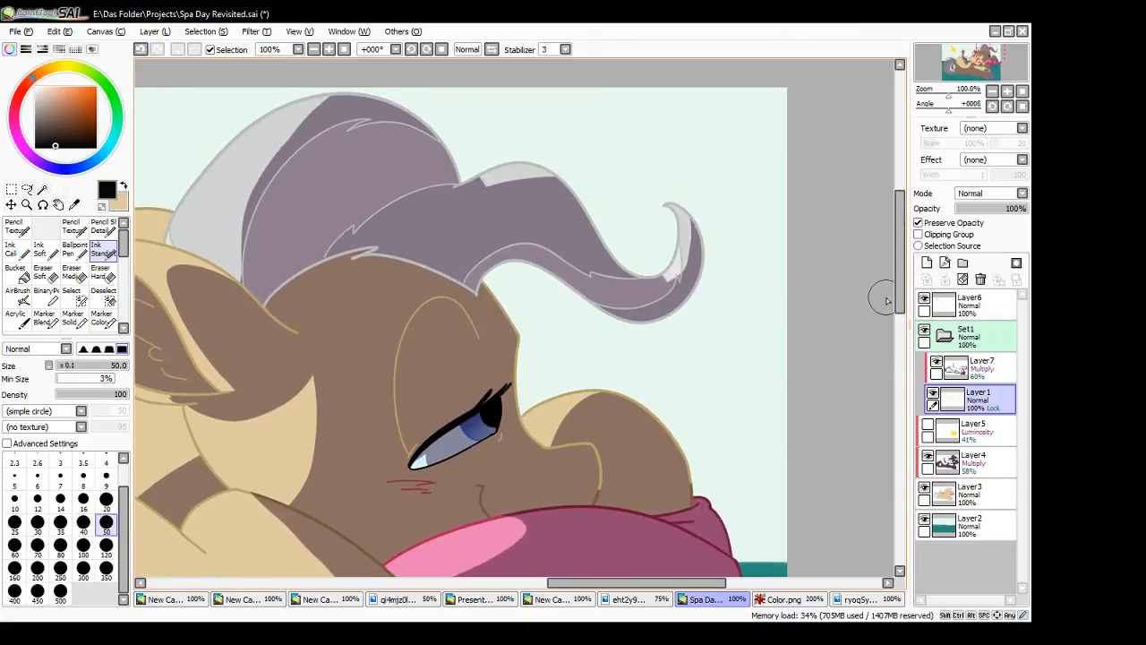
left_click(977, 369)
left_click(124, 186)
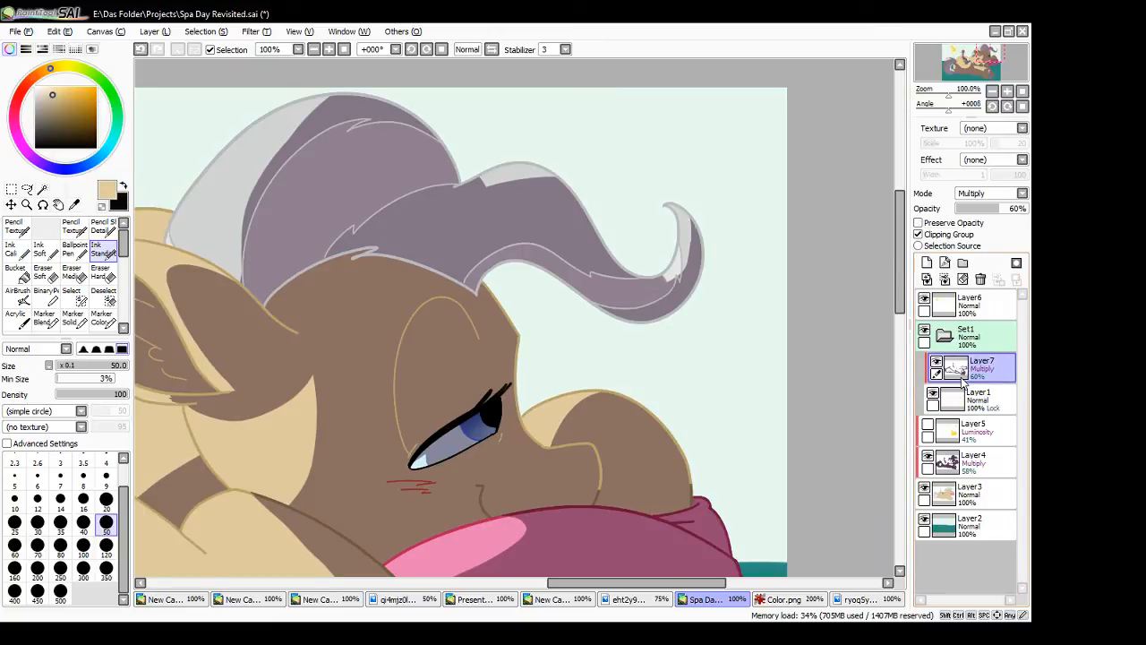
left_click(991, 196)
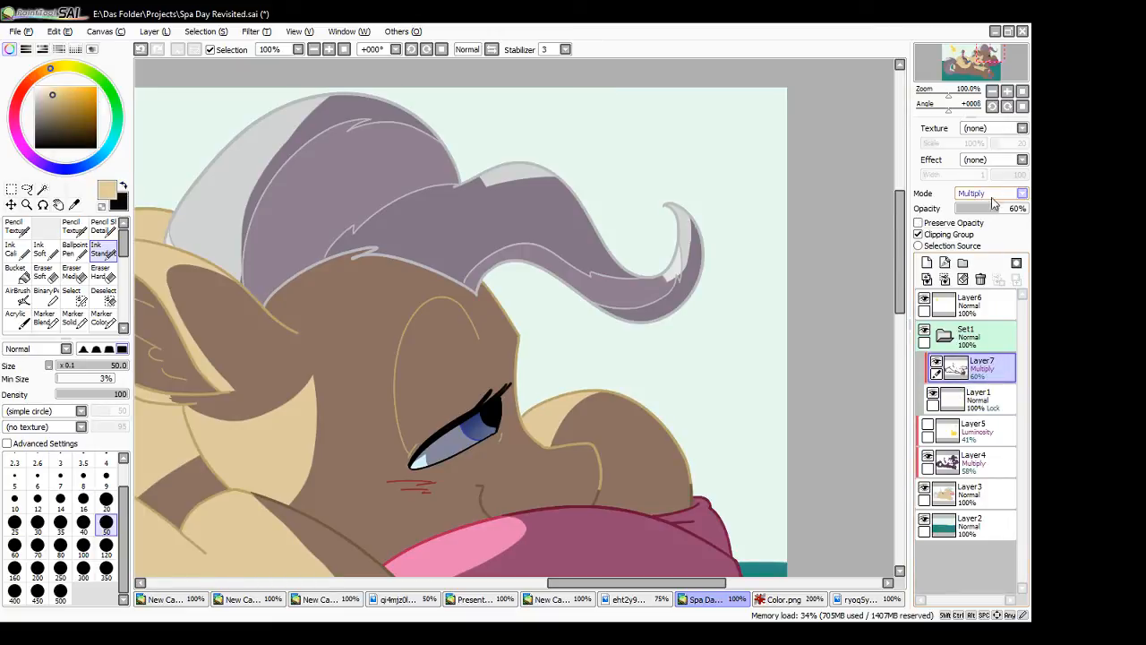
left_click(992, 209)
left_click_drag(1001, 214, 1030, 208)
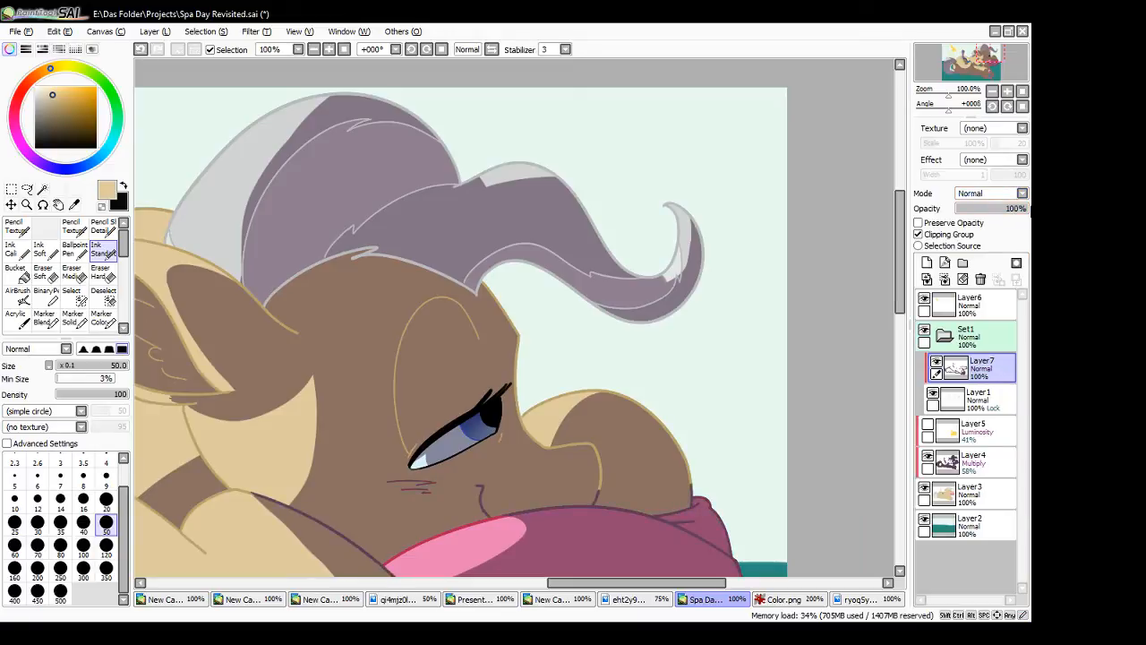
left_click(667, 518, "alt")
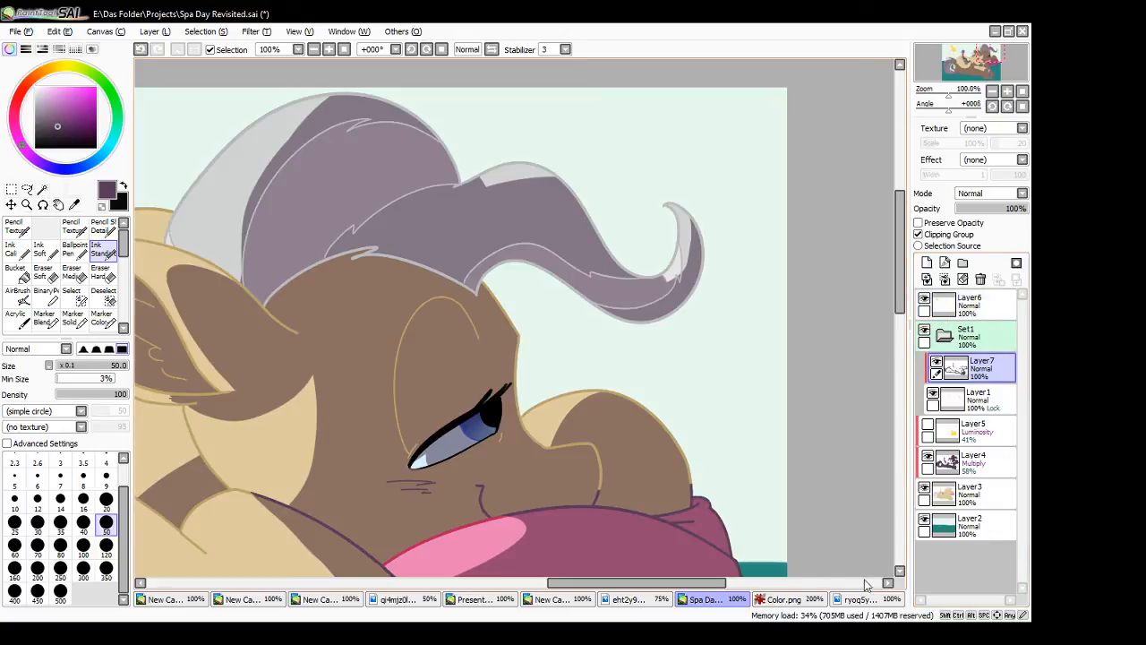
- Paint a purple and a yellow reference swatch on Layer6 in the empty background beside the mane
left_click(958, 305)
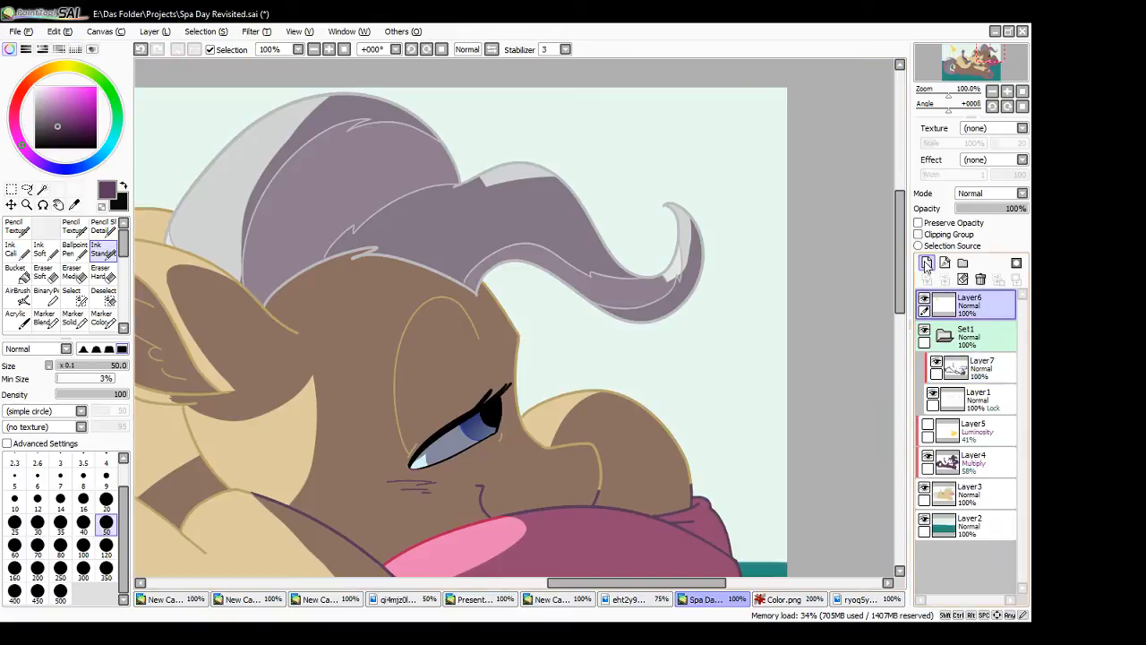
left_click_drag(716, 116, 742, 131)
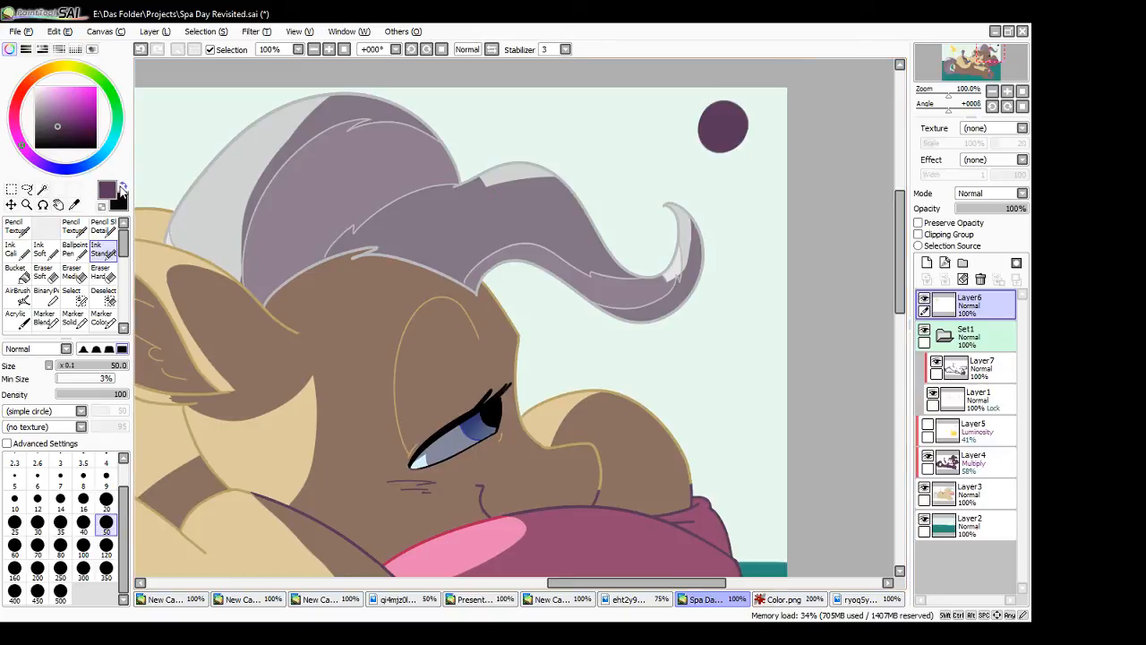
left_click(123, 186)
left_click(55, 68)
left_click(73, 90)
left_click_drag(748, 183, 755, 193)
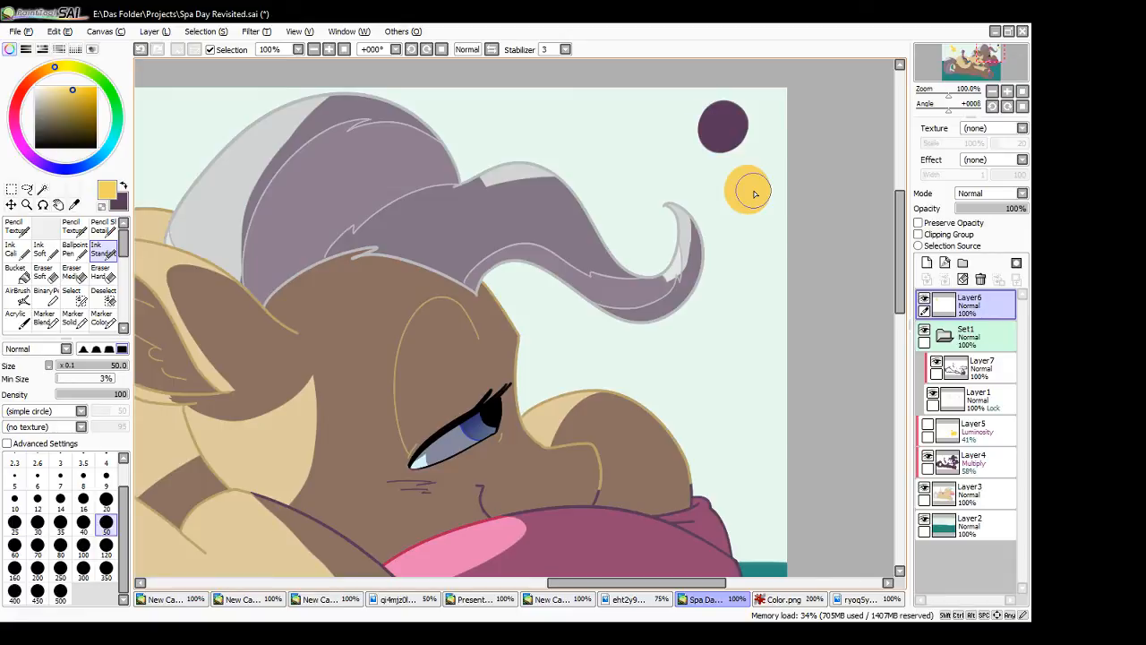
- Set Layer7 to Multiply mode at 58% opacity
left_click(985, 372)
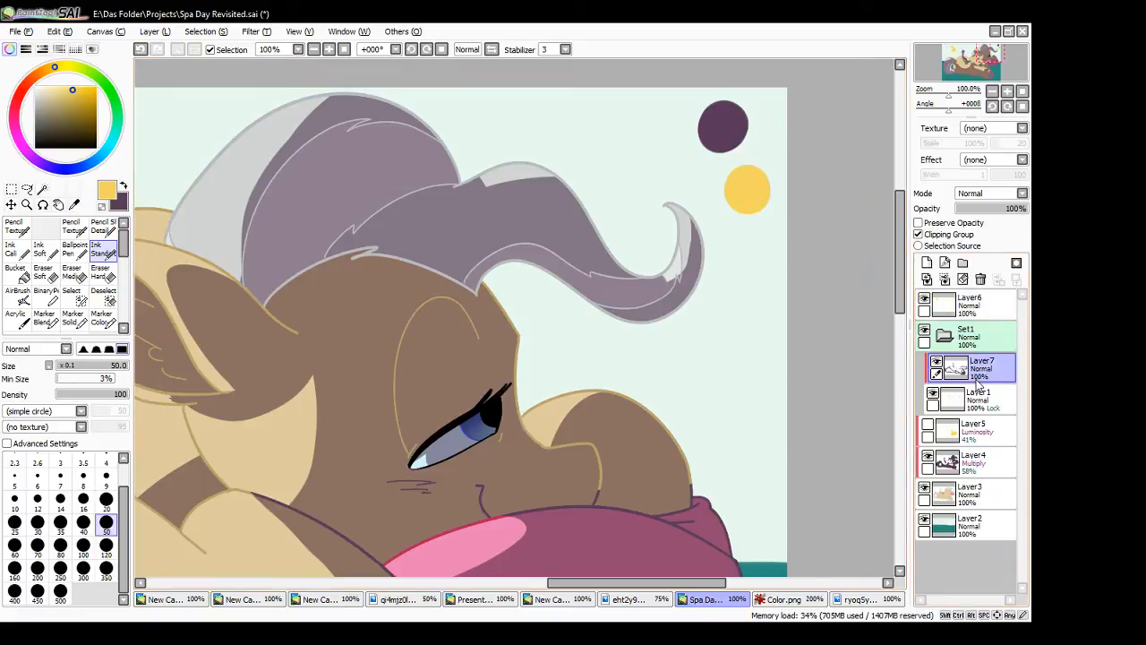
left_click(986, 196)
left_click(986, 213)
left_click_drag(993, 212, 999, 216)
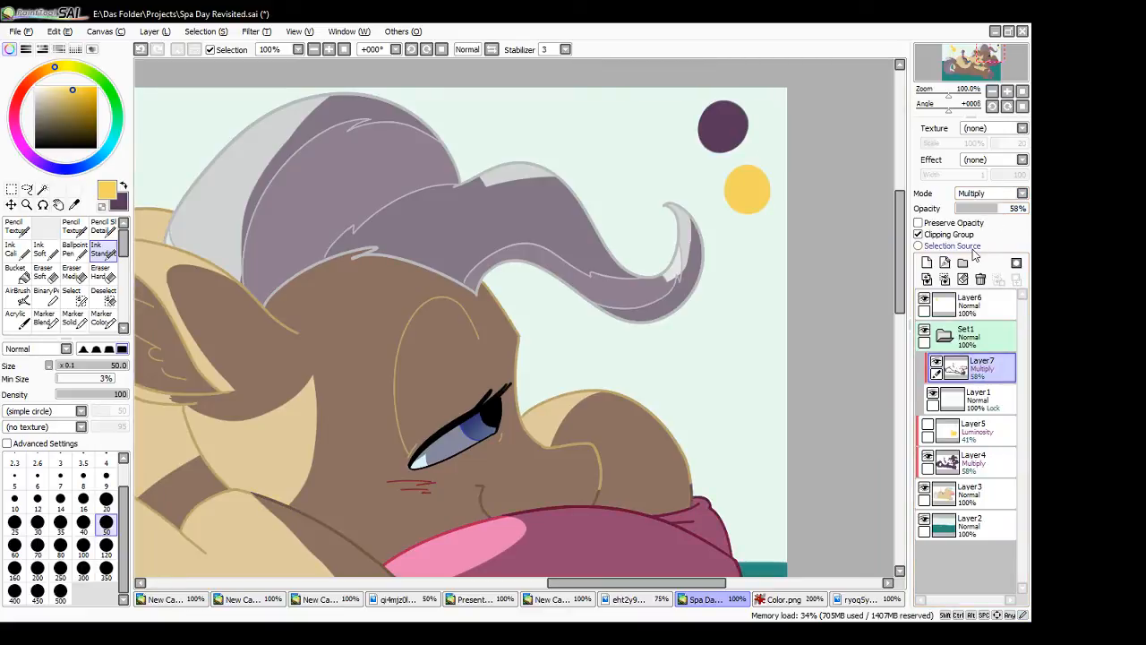
- Try painting over the nostril line with a sampled brown on Layer6 and Layer7, and undo the strokes
left_click(596, 504, "alt")
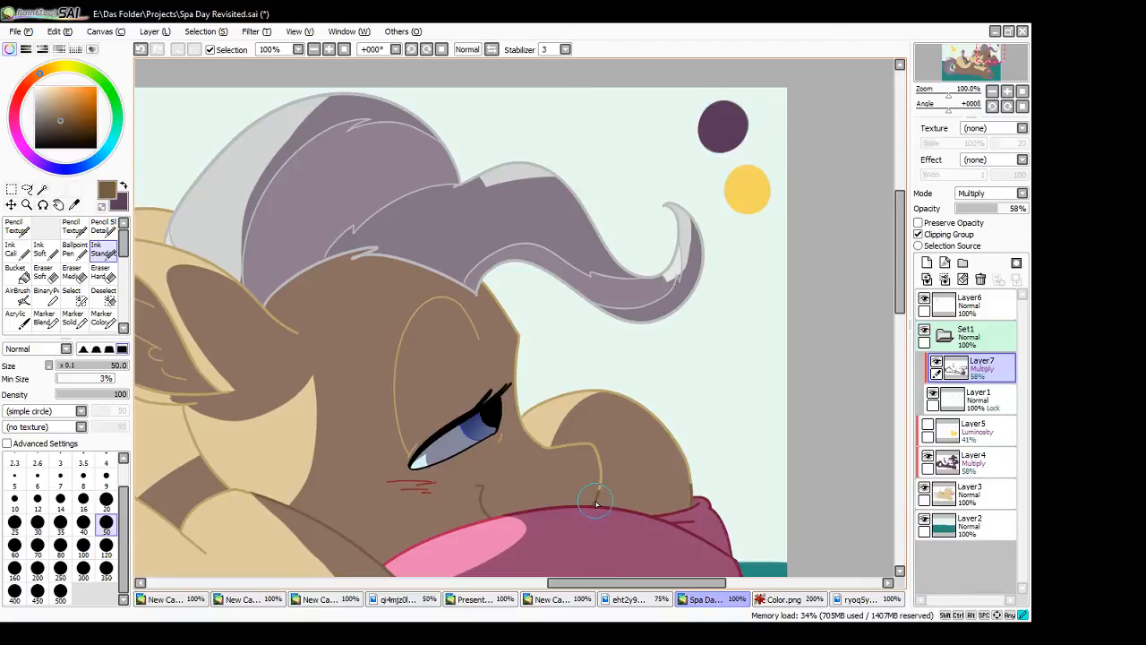
left_click(979, 310)
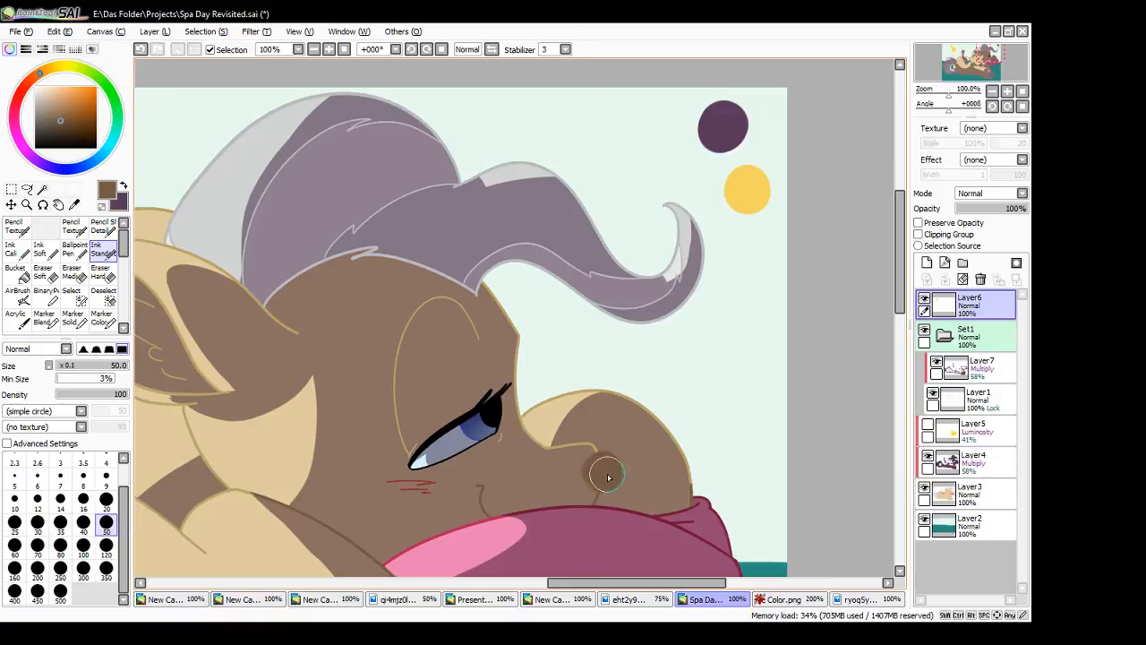
left_click(981, 369)
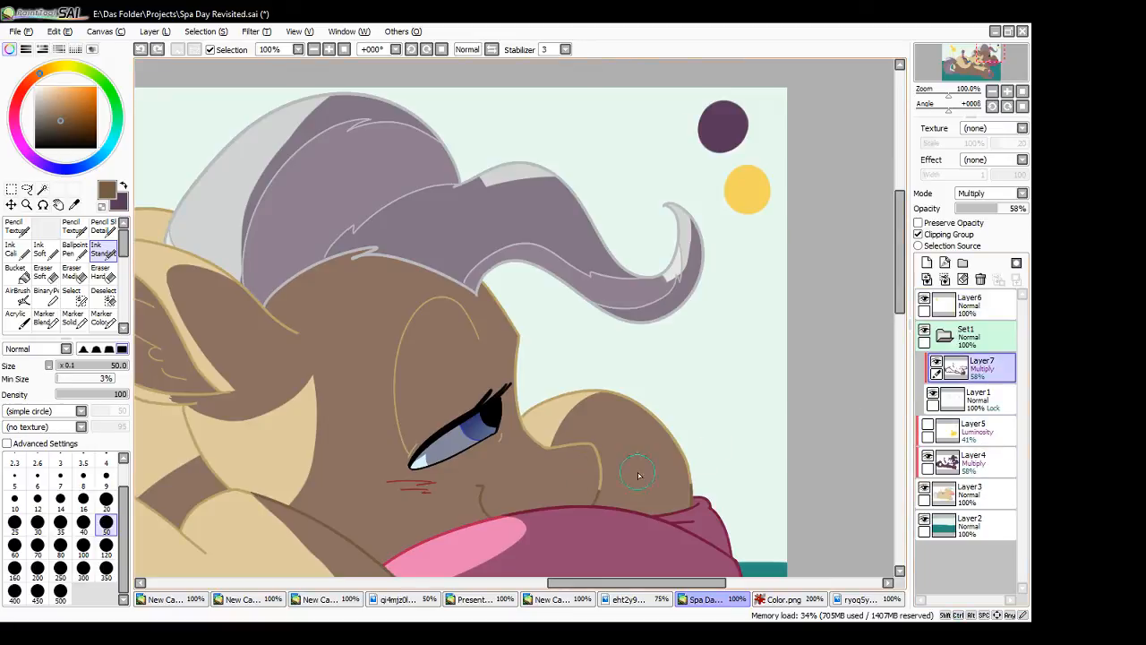
mouse_move(593, 511)
left_mouse_down()
mouse_move(507, 391)
mouse_move(523, 427)
left_mouse_up()
key("ctrl+z")
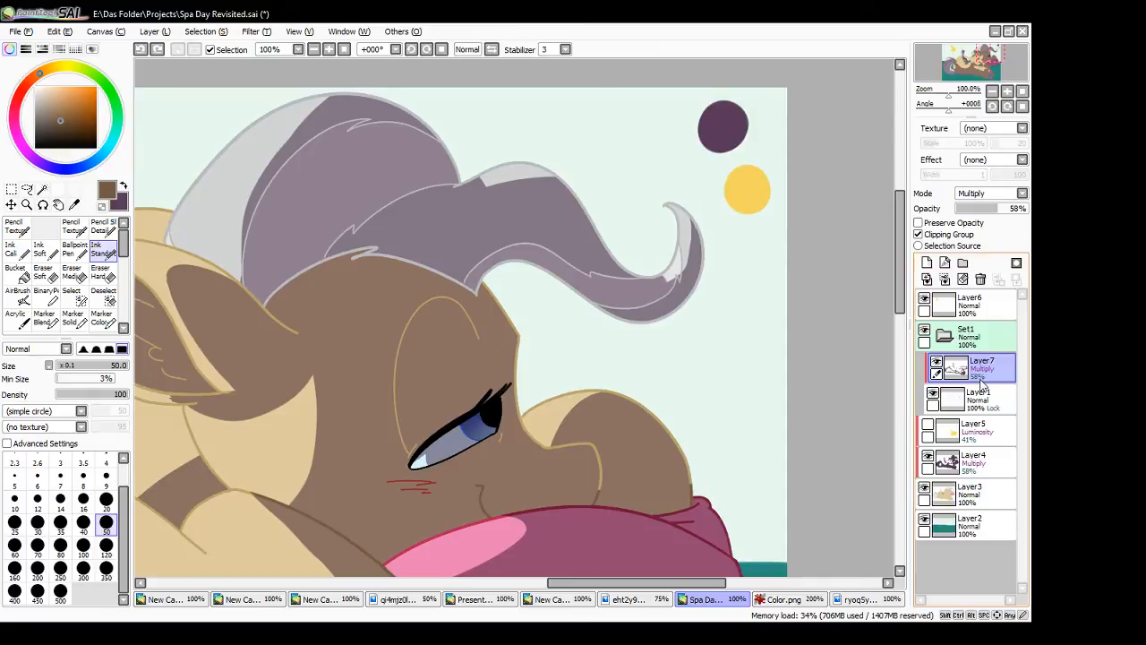
- Sample the purple from Layer4 at Normal 100%, restore that layer to Multiply at 59%, and return to Layer7
left_click(988, 465)
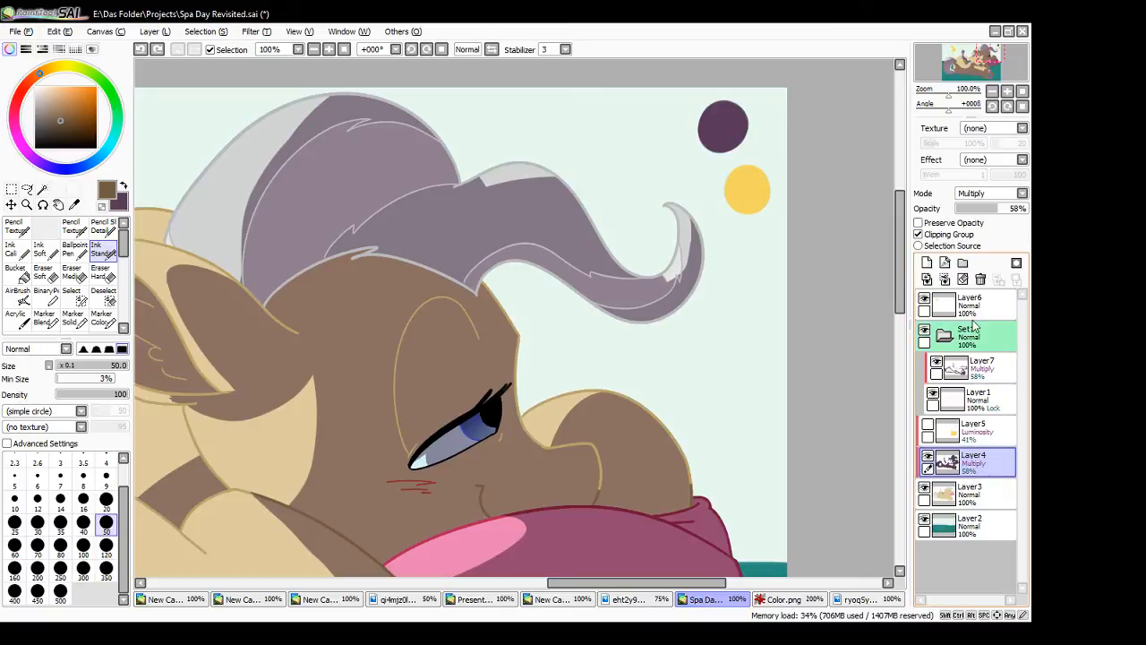
left_click(985, 207)
left_click_drag(999, 209, 1030, 207)
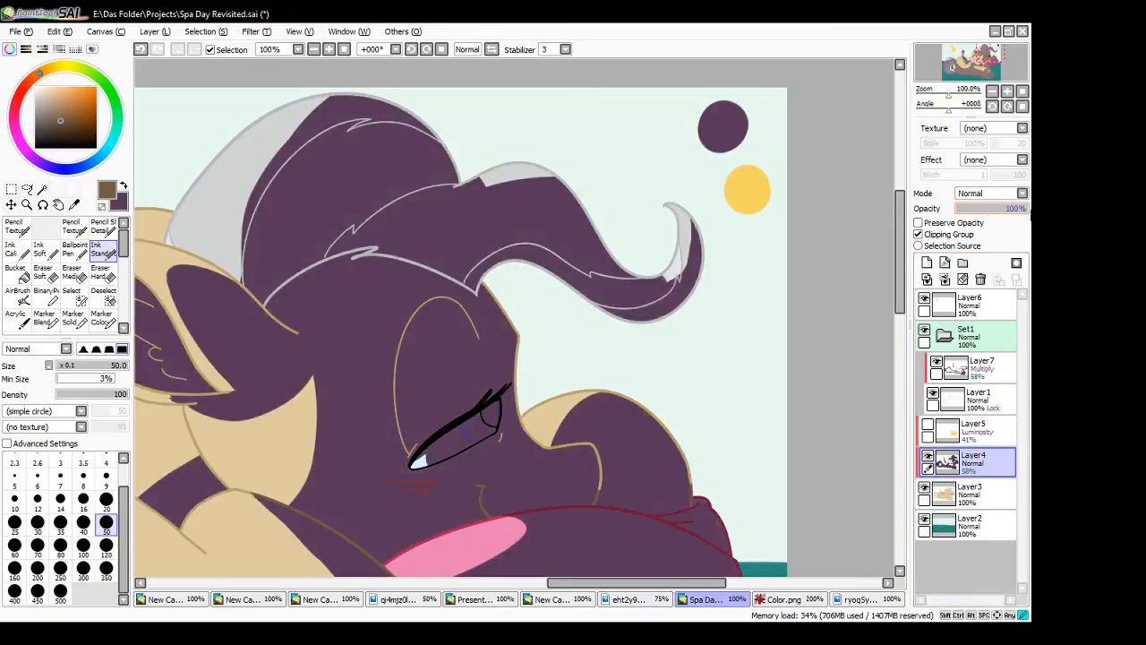
left_click(629, 450, "alt")
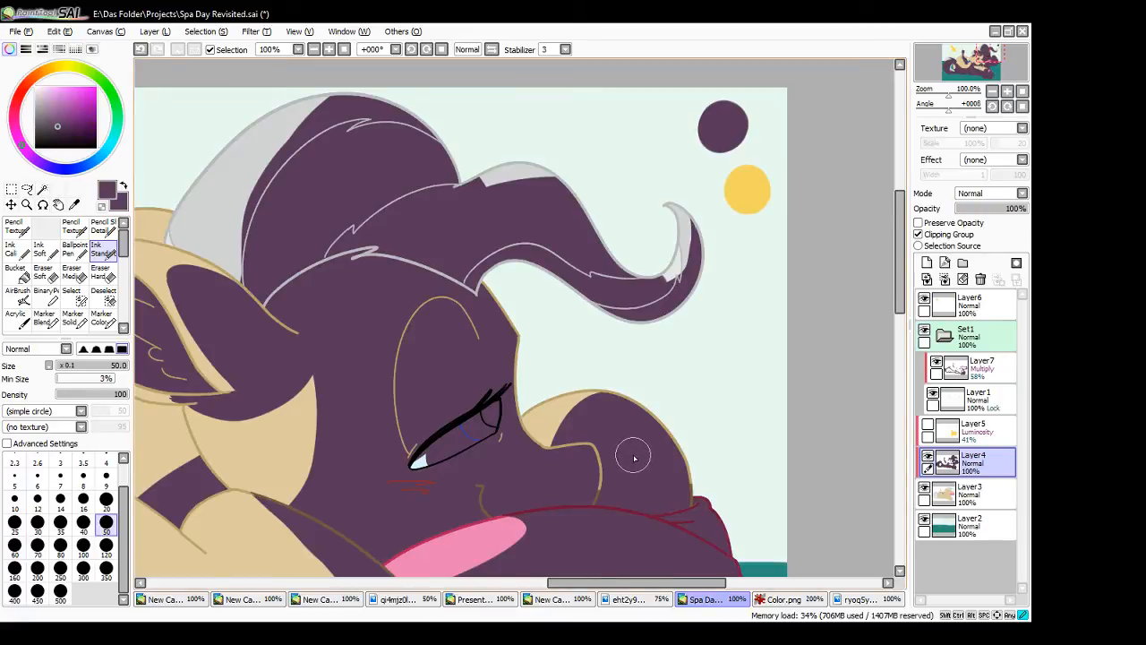
left_click(1001, 212)
left_click_drag(1004, 213, 997, 214)
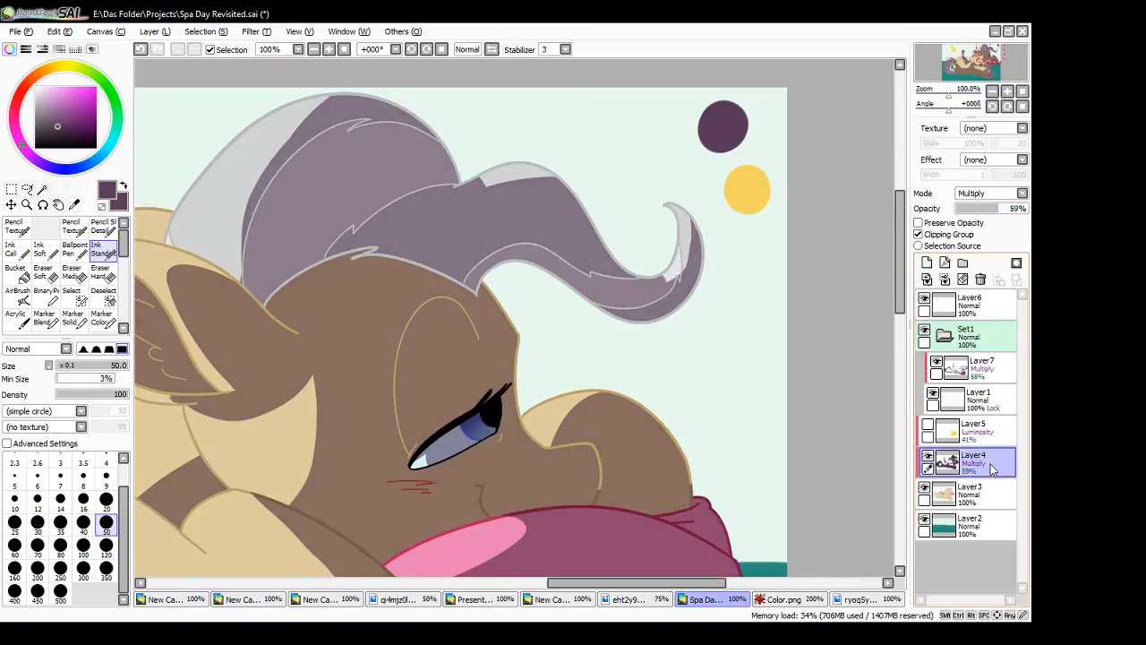
left_click(975, 374)
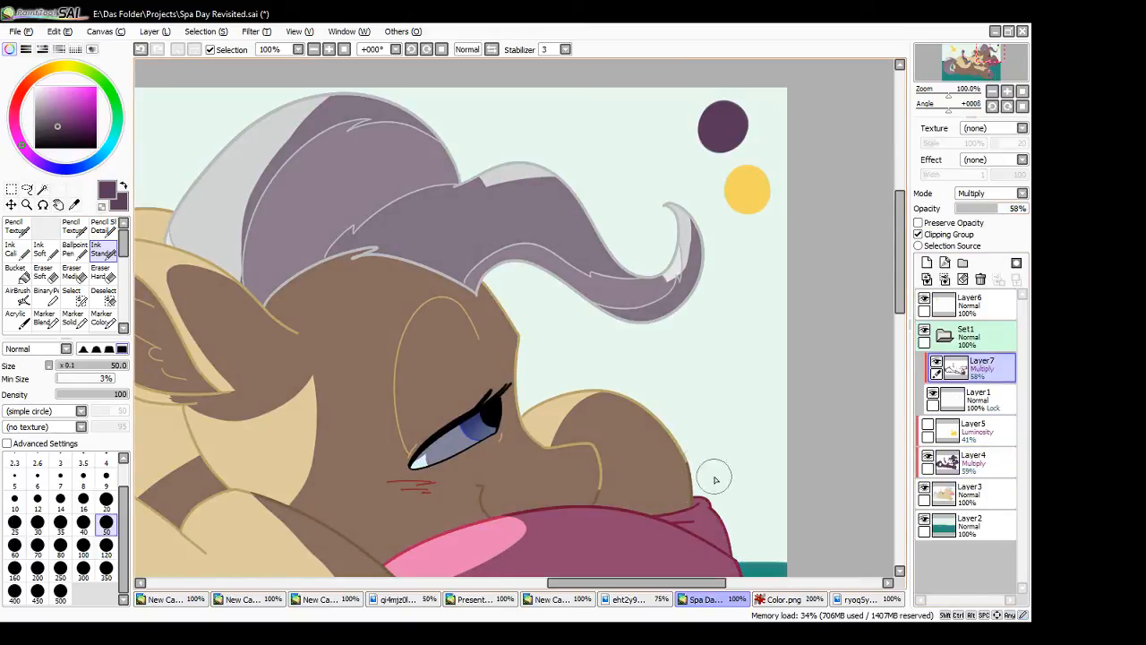
- Darken the line art around the large pony's muzzle and below the eye on Layer7 with purple ink strokes
mouse_move(535, 438)
left_mouse_down()
mouse_move(591, 447)
mouse_move(597, 510)
left_mouse_up()
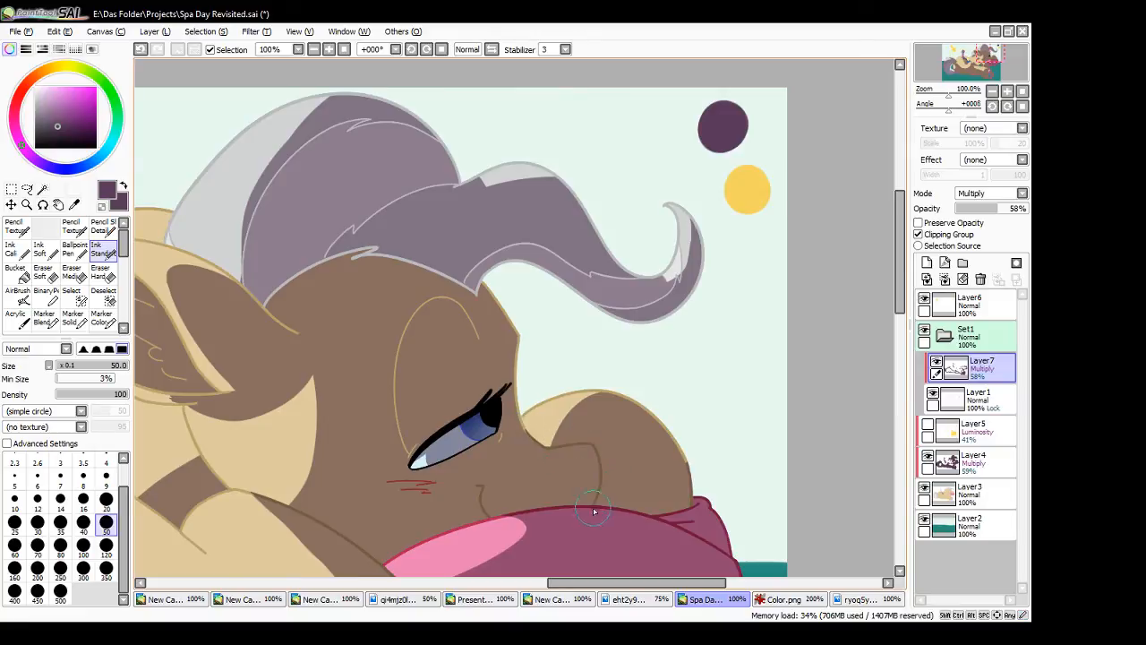
left_click_drag(511, 434, 494, 445)
mouse_move(475, 436)
left_mouse_down()
mouse_move(459, 424)
mouse_move(467, 430)
left_mouse_up()
mouse_move(539, 447)
left_mouse_down()
mouse_move(532, 435)
mouse_move(540, 445)
left_mouse_up()
- Darken the forehead, eyelid and rounded outline in front of the large pony's face on Layer7, undoing one stray forehead stroke
left_click_drag(539, 447, 516, 358)
key("ctrl+z")
mouse_move(518, 402)
left_mouse_down()
mouse_move(517, 327)
mouse_move(478, 288)
left_mouse_up()
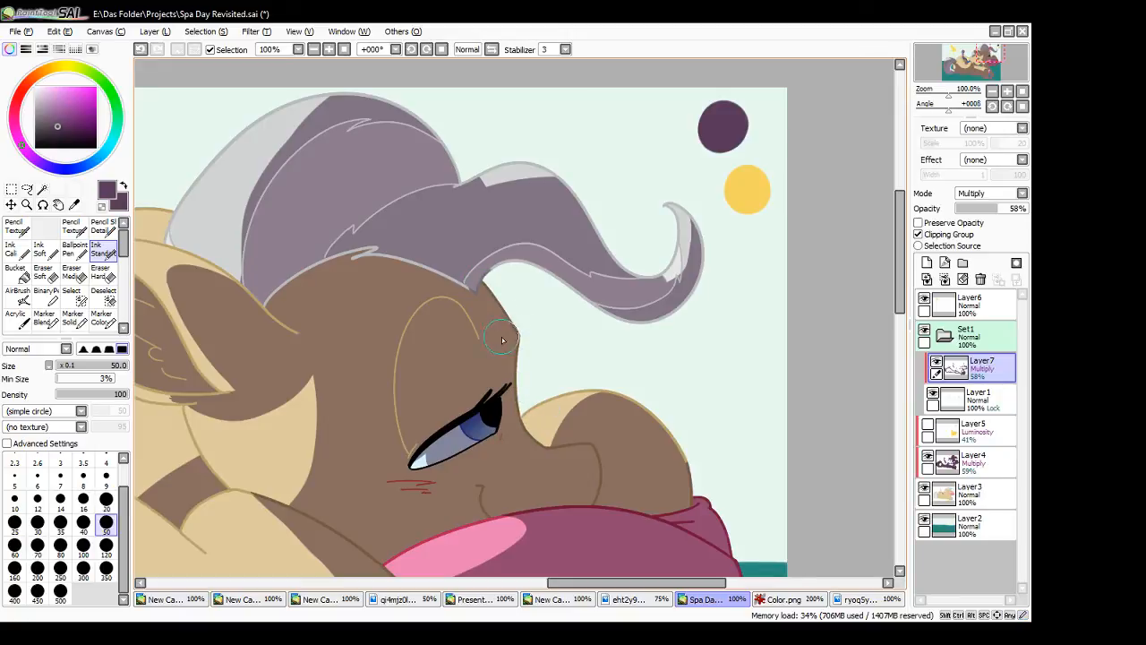
mouse_move(479, 340)
left_mouse_down()
mouse_move(439, 301)
mouse_move(406, 328)
mouse_move(406, 443)
left_mouse_up()
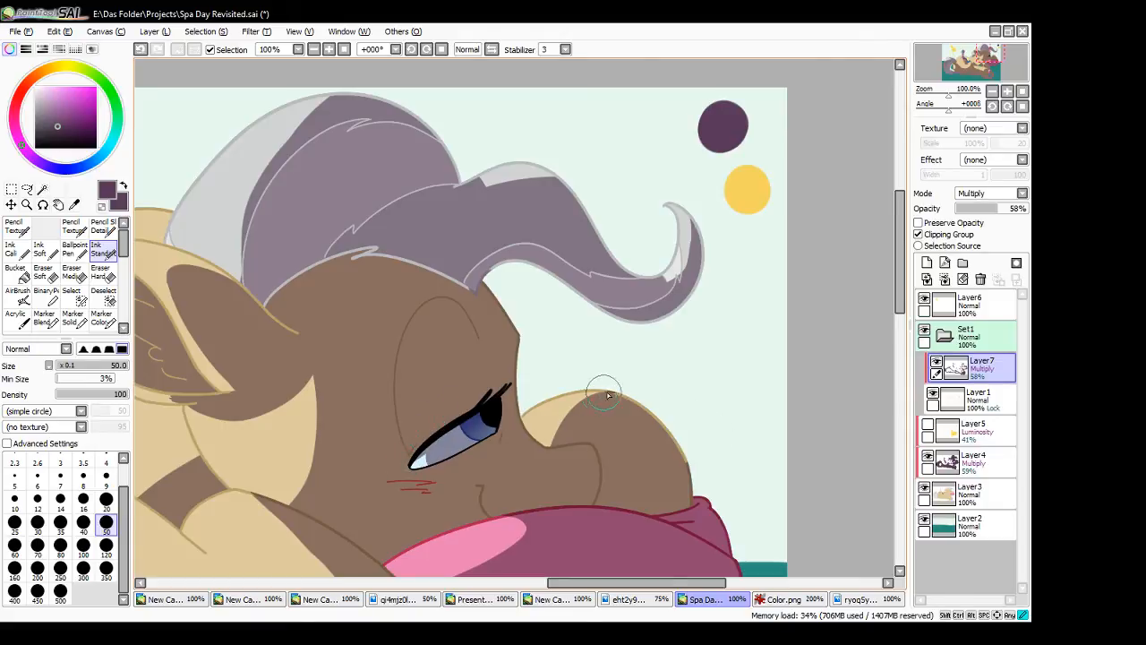
left_click_drag(602, 391, 676, 436)
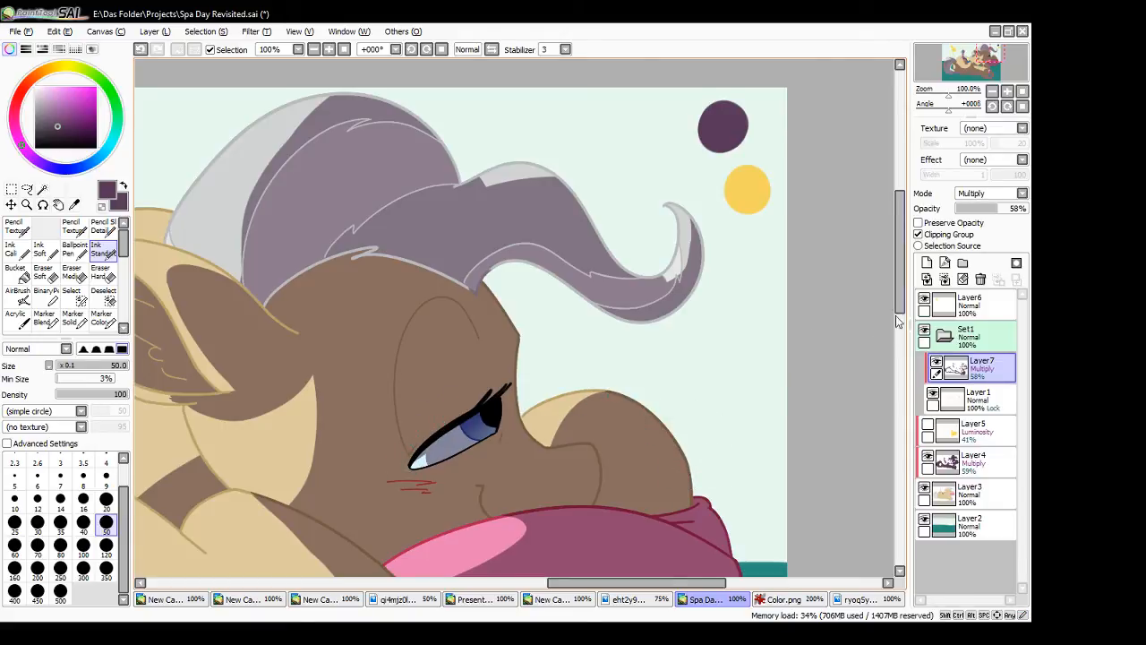
- Darken the line art along the curled forelock on Layer7, from its tip to its base at the forehead
left_click_drag(899, 313, 881, 296)
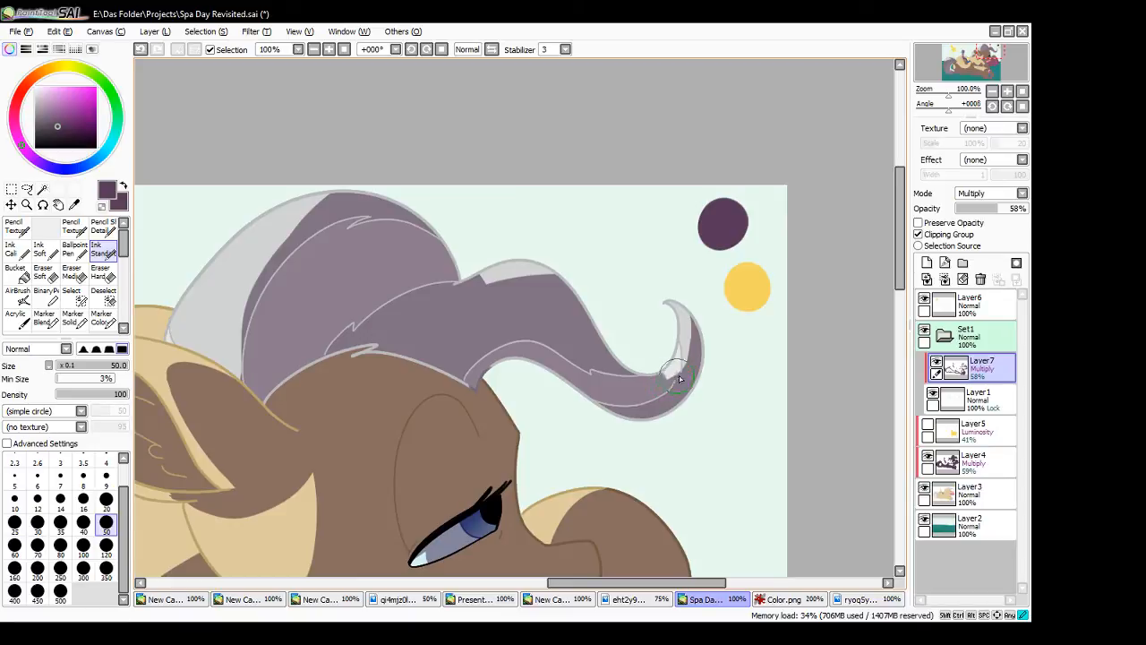
mouse_move(625, 413)
left_mouse_down()
mouse_move(689, 396)
mouse_move(706, 362)
left_mouse_up()
mouse_move(692, 313)
left_mouse_down()
mouse_move(709, 357)
mouse_move(696, 328)
left_mouse_up()
left_click(978, 465)
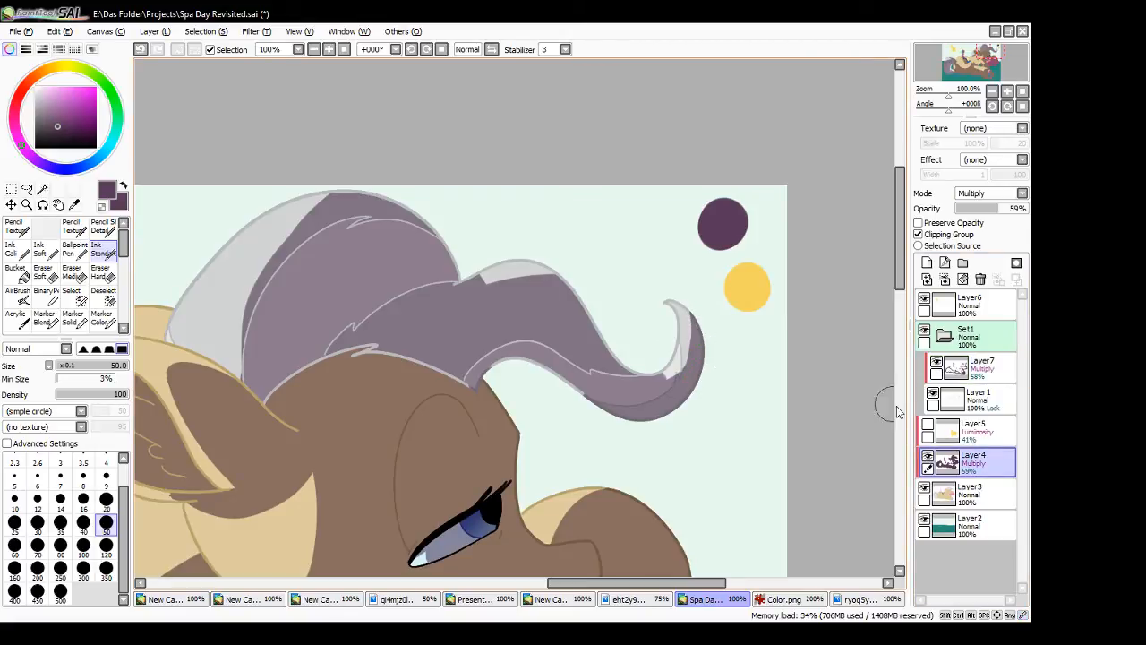
left_click(976, 367)
left_click_drag(484, 376, 535, 375)
mouse_move(454, 383)
left_mouse_down()
mouse_move(569, 359)
mouse_move(533, 351)
mouse_move(658, 390)
mouse_move(612, 375)
mouse_move(633, 377)
mouse_move(555, 275)
mouse_move(621, 337)
mouse_move(663, 378)
left_mouse_up()
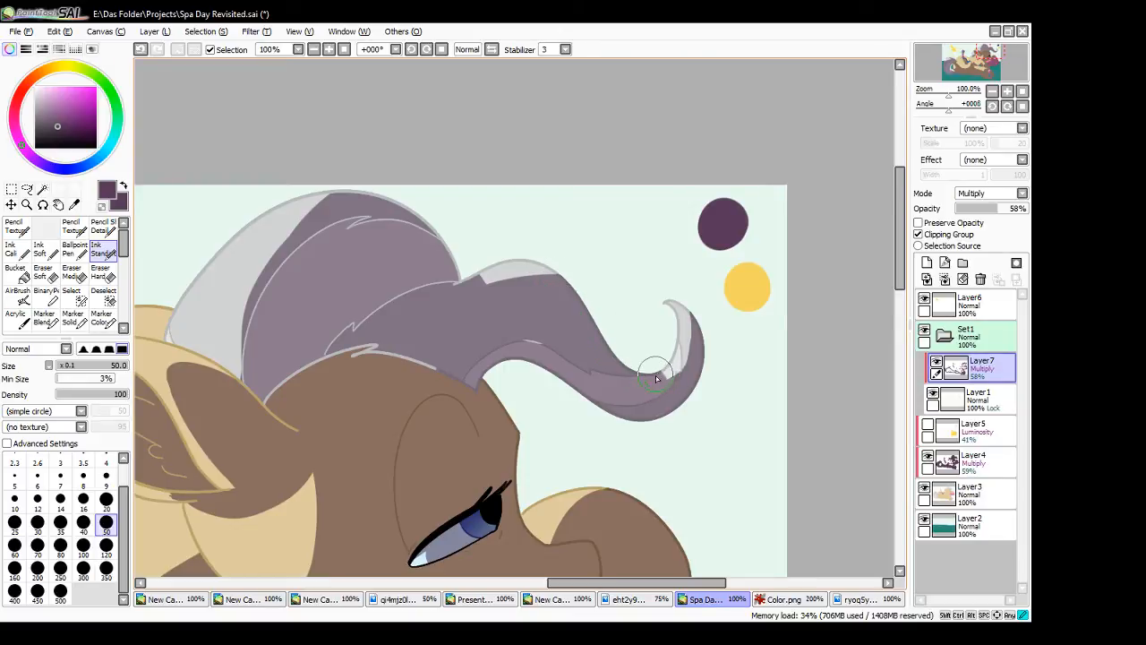
- Darken the hairline, inner strand lines and upper outline of the shaded main mane on Layer7
scroll(564, 379, "left", 5)
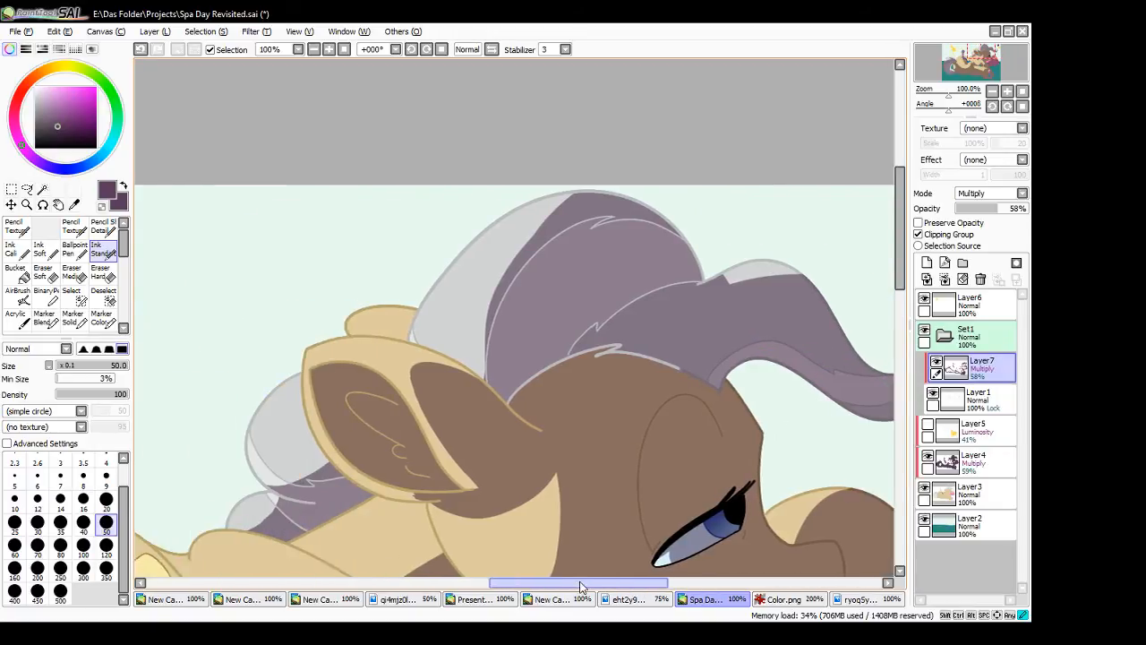
mouse_move(595, 360)
left_mouse_down()
mouse_move(653, 357)
mouse_move(727, 377)
left_mouse_up()
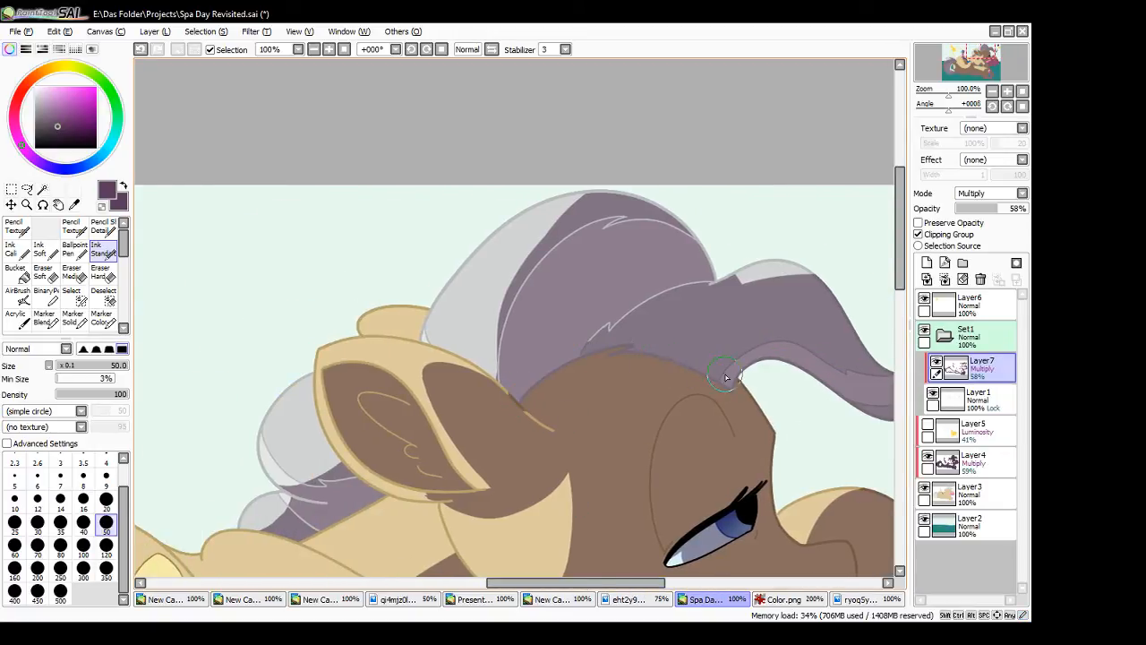
left_click_drag(710, 287, 605, 331)
left_click_drag(520, 402, 563, 430)
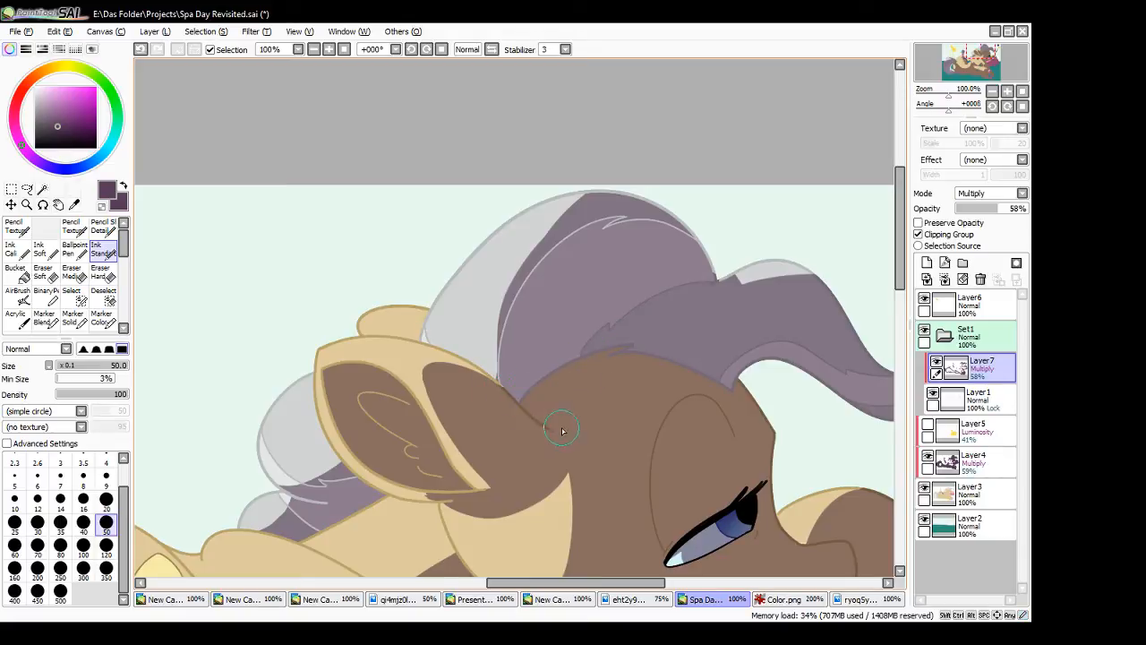
mouse_move(498, 380)
left_mouse_down()
mouse_move(508, 320)
mouse_move(500, 352)
mouse_move(544, 264)
mouse_move(591, 235)
mouse_move(550, 258)
mouse_move(650, 234)
mouse_move(616, 242)
mouse_move(712, 234)
mouse_move(721, 240)
mouse_move(693, 243)
mouse_move(726, 277)
left_mouse_up()
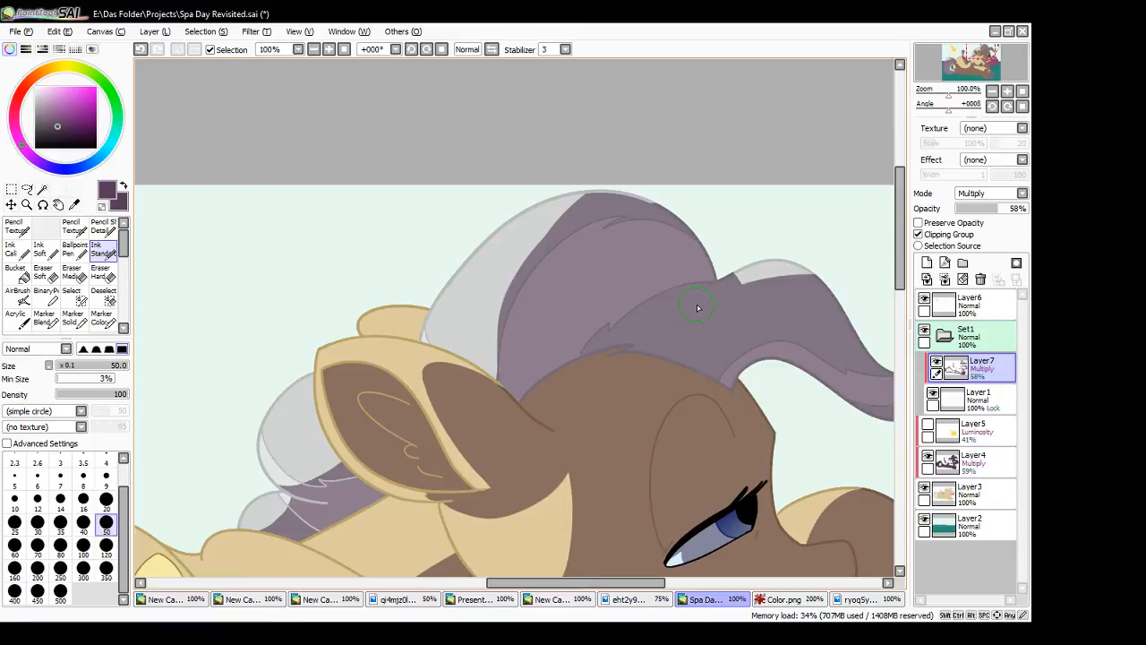
mouse_move(578, 202)
left_mouse_down()
mouse_move(592, 183)
mouse_move(617, 192)
left_mouse_up()
- Darken the inner fluff, inner edge and base line art of the large pony's shaded ear on Layer7
mouse_move(363, 394)
left_mouse_down()
mouse_move(380, 399)
mouse_move(367, 407)
mouse_move(421, 457)
mouse_move(434, 488)
mouse_move(409, 412)
mouse_move(402, 421)
left_mouse_up()
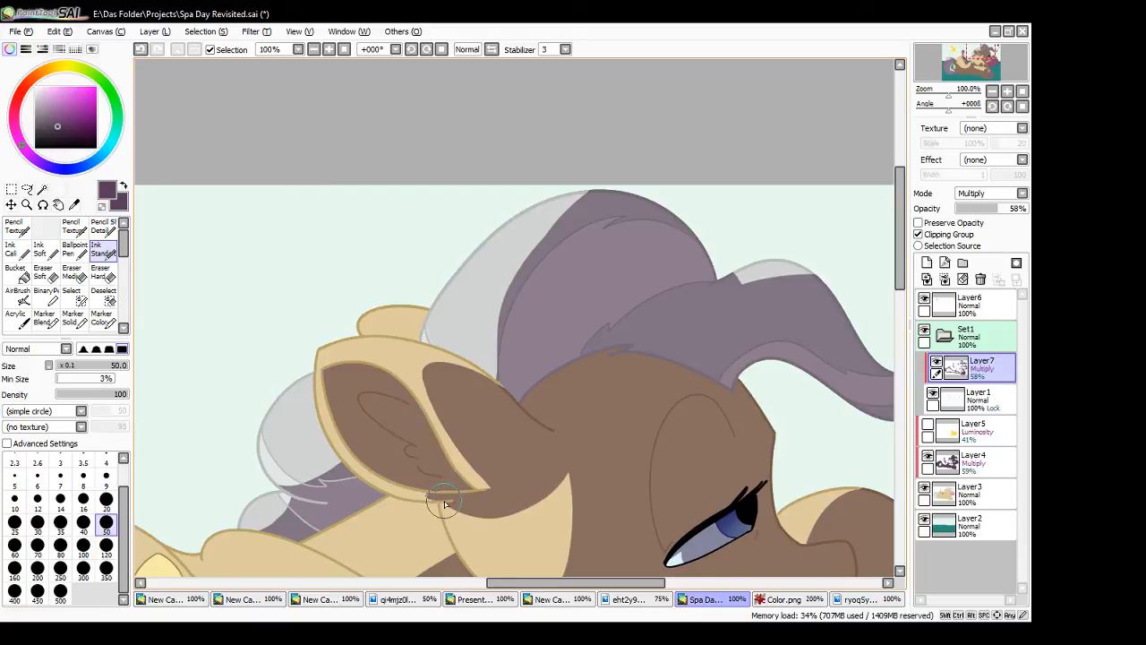
left_click_drag(446, 496, 482, 505)
left_click_drag(422, 417, 510, 507)
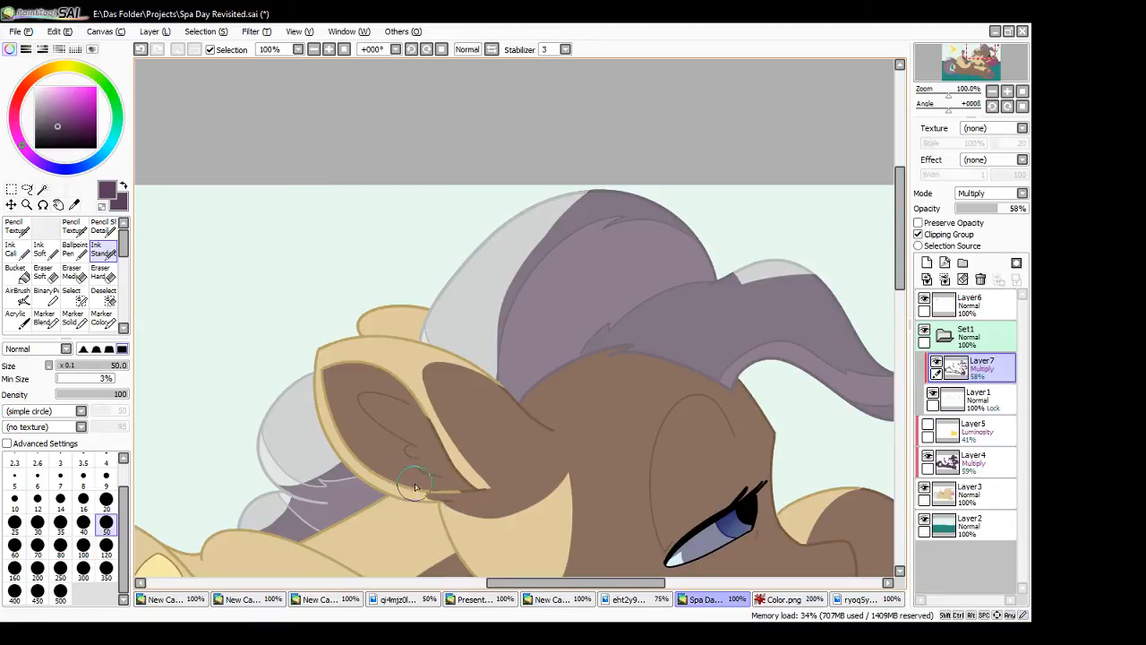
left_click_drag(399, 482, 465, 499)
- Darken the strand lines in the shaded part of the mane behind the large pony's ear
left_click_drag(578, 583, 525, 582)
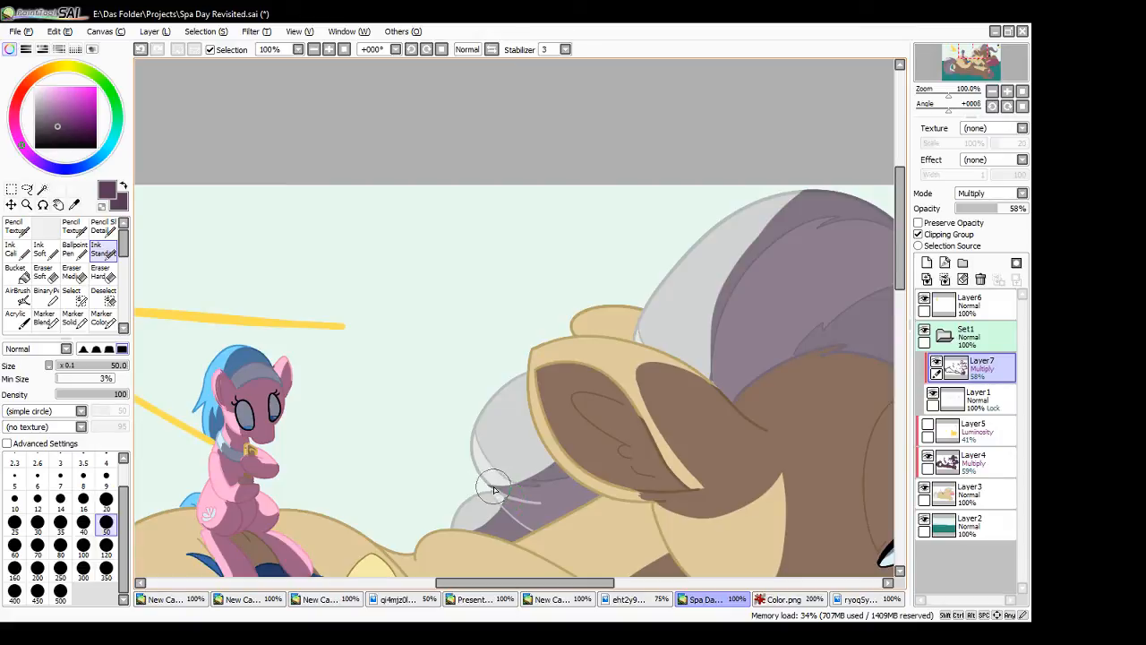
left_click_drag(492, 487, 502, 492)
left_click_drag(489, 485, 511, 492)
mouse_move(490, 486)
left_mouse_down()
mouse_move(524, 499)
mouse_move(494, 504)
mouse_move(537, 536)
mouse_move(517, 527)
mouse_move(511, 542)
mouse_move(537, 531)
left_mouse_up()
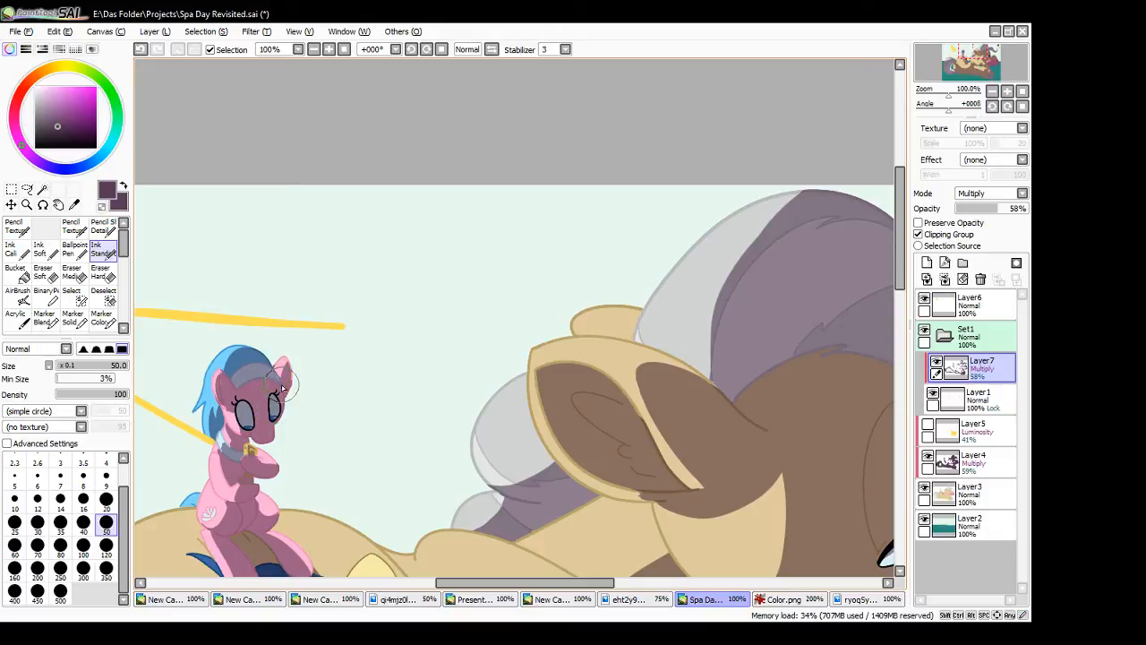
- Darken the shaded head and haunch line art of the small pink pony on Layer7
left_click(990, 471)
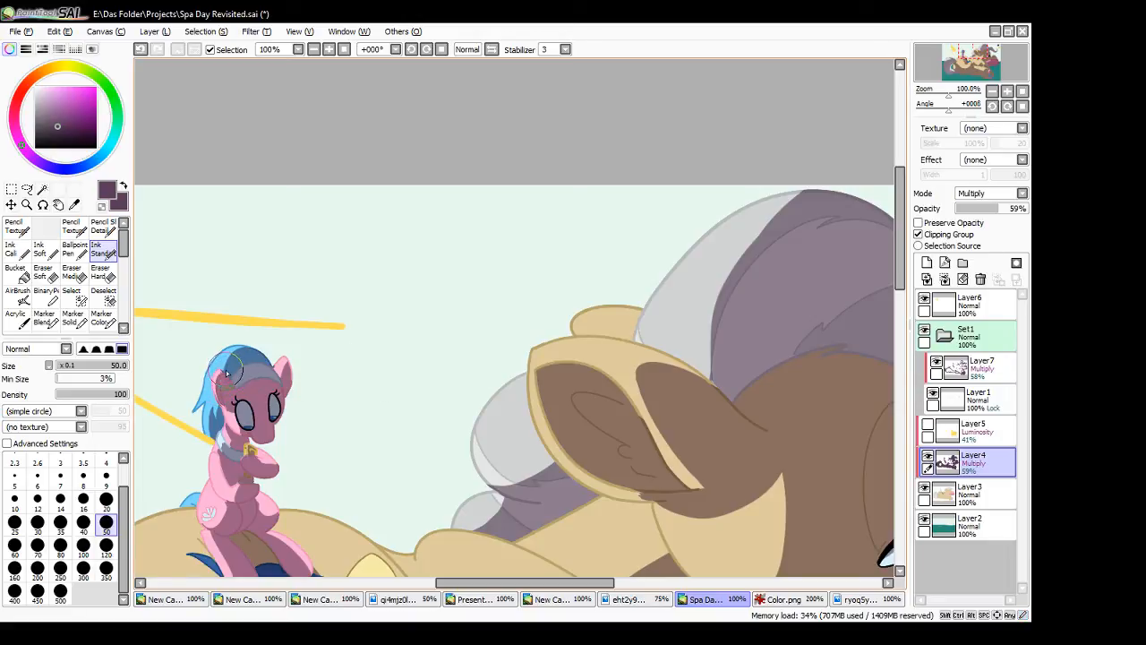
left_click(994, 374)
mouse_move(280, 378)
left_mouse_down()
mouse_move(289, 385)
mouse_move(291, 362)
mouse_move(225, 375)
mouse_move(230, 410)
left_mouse_up()
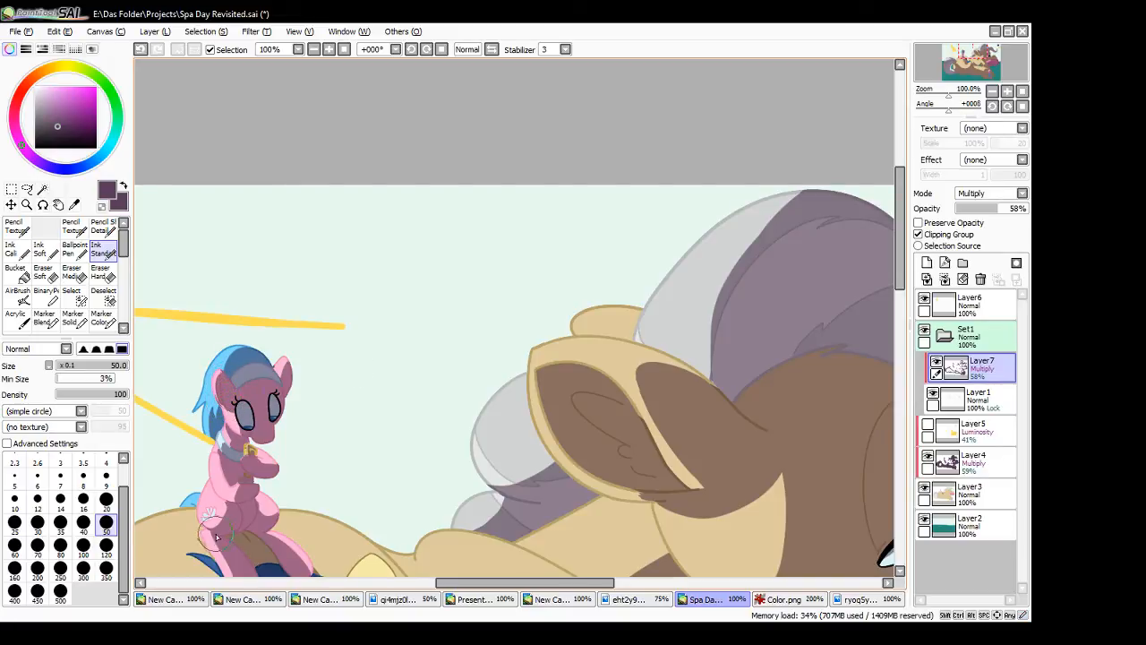
left_click_drag(209, 529, 215, 541)
- Review the whole illustration by hiding and showing layers in turn, including the Layer4 shadows, Layer6 and the Layer7 line shading
scroll(224, 549, "down", 2)
left_click(345, 50)
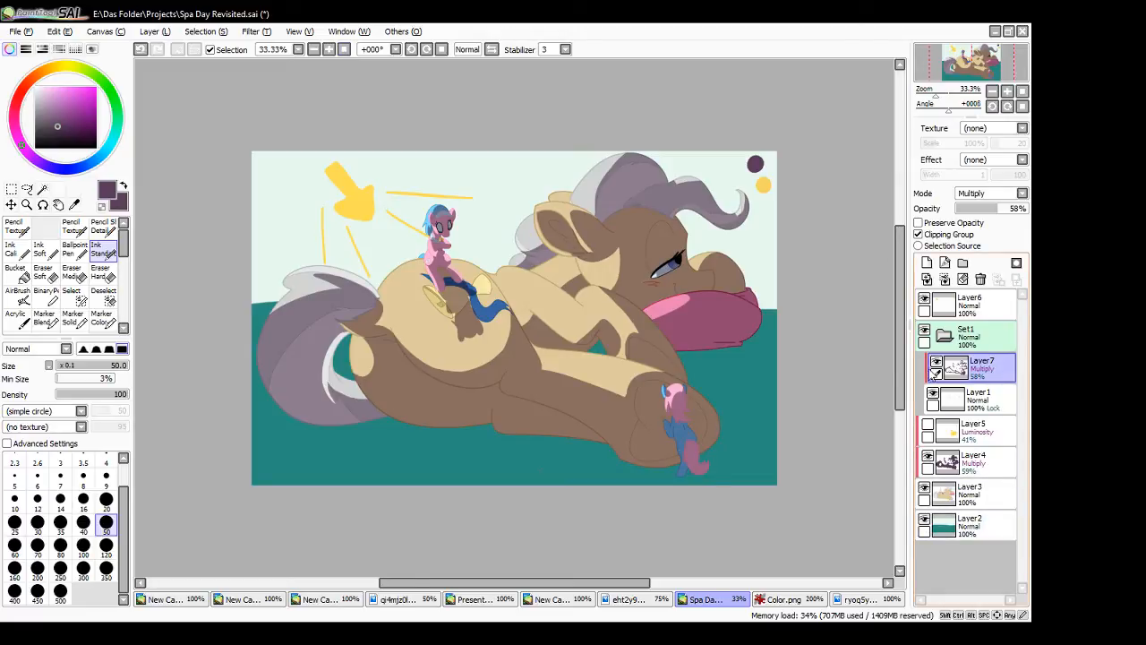
left_click(932, 395)
left_click(933, 395)
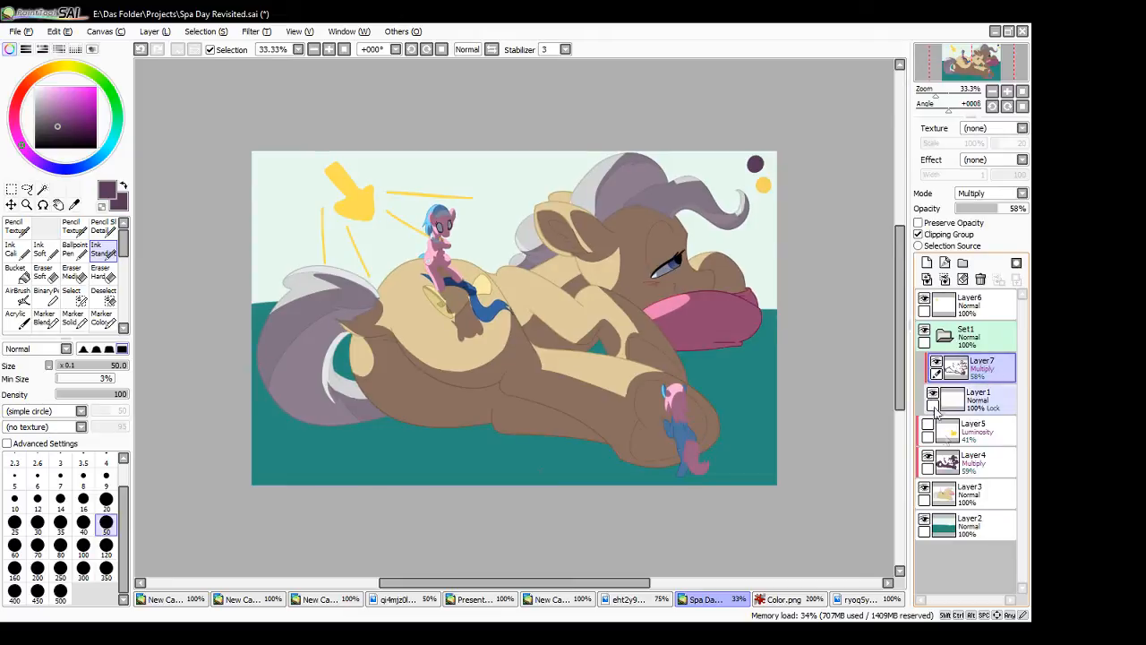
left_click(924, 523)
left_click(924, 523)
left_click(924, 492)
left_click(924, 492)
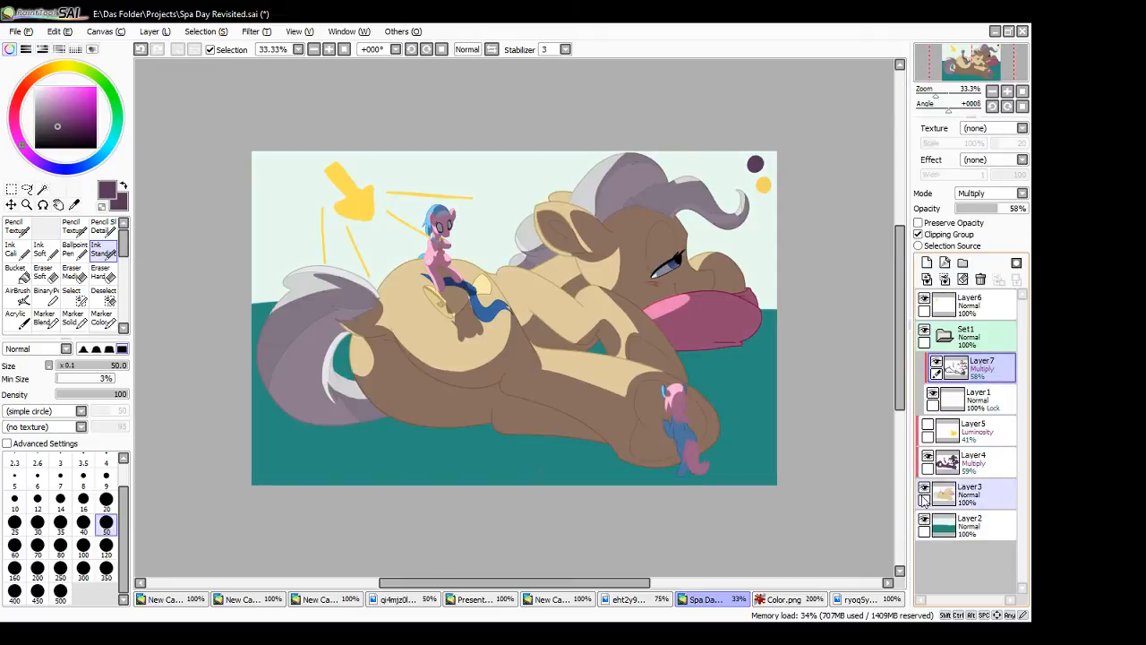
left_click(928, 461)
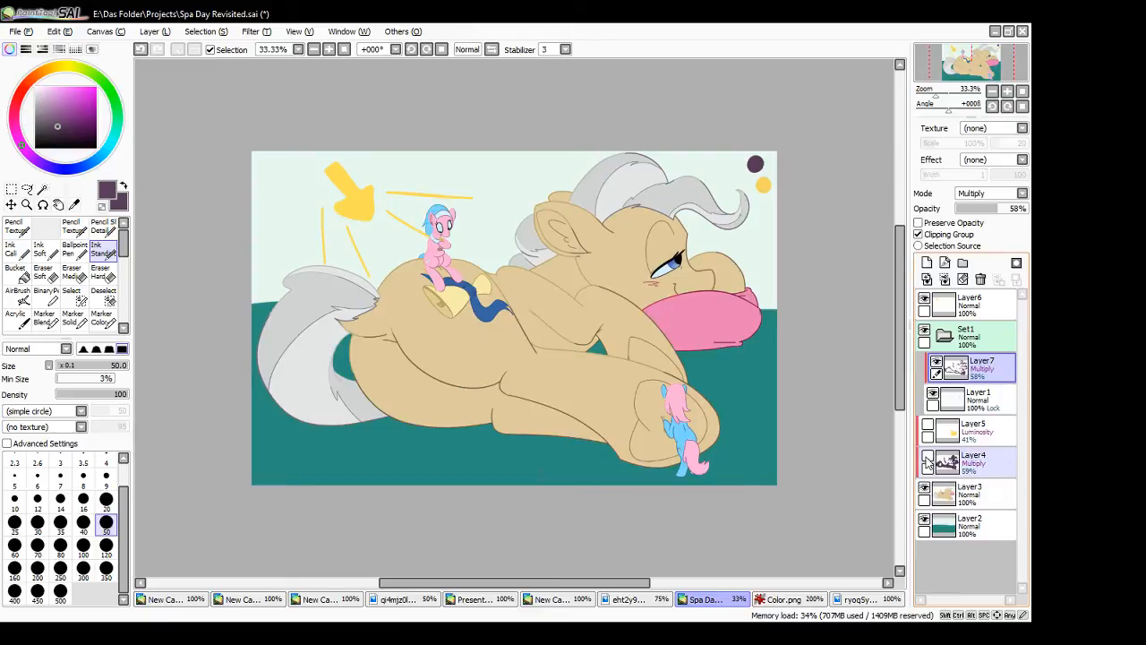
left_click(927, 460)
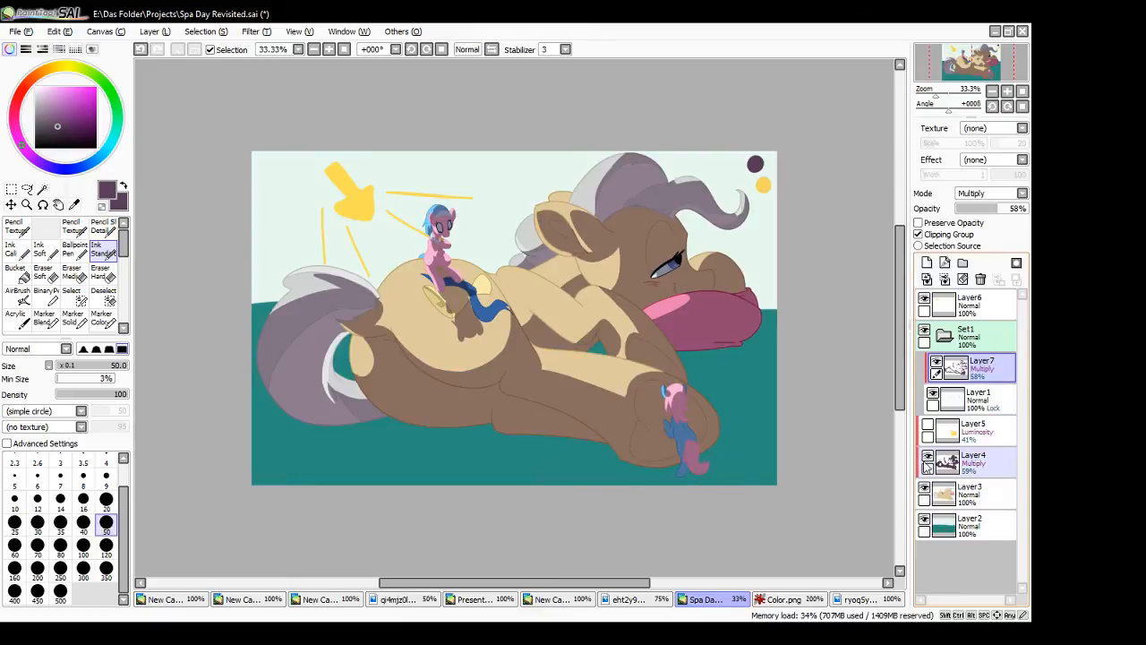
left_click(924, 301)
left_click(924, 301)
left_click(925, 301)
left_click(925, 301)
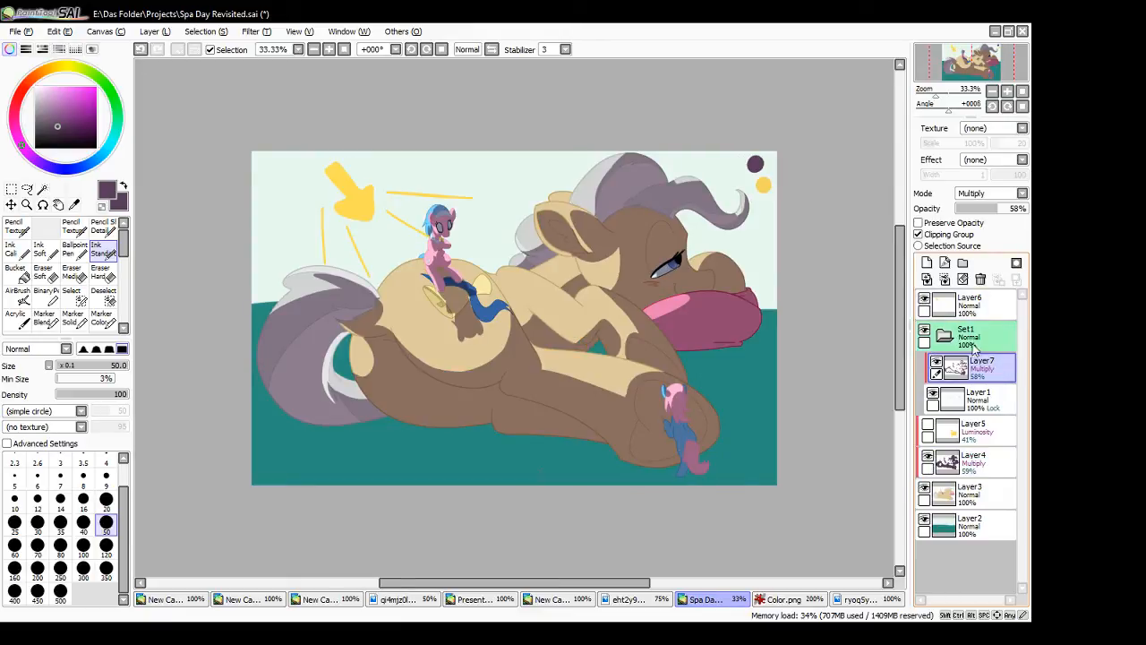
left_click(926, 303)
left_click(926, 303)
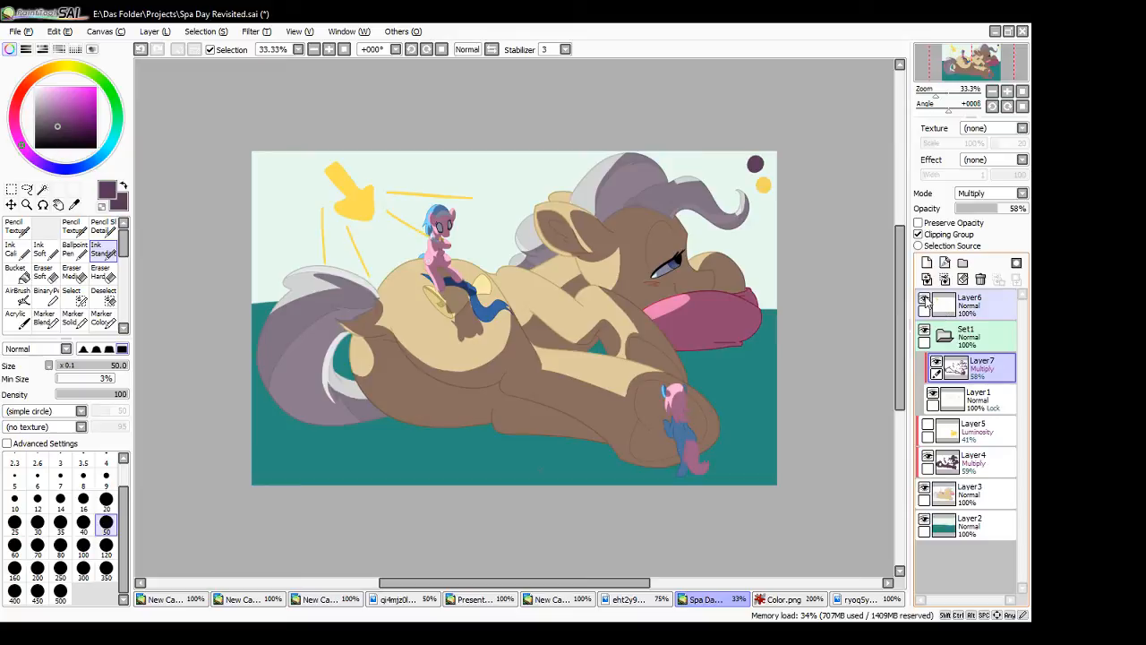
left_click(925, 301)
left_click(925, 302)
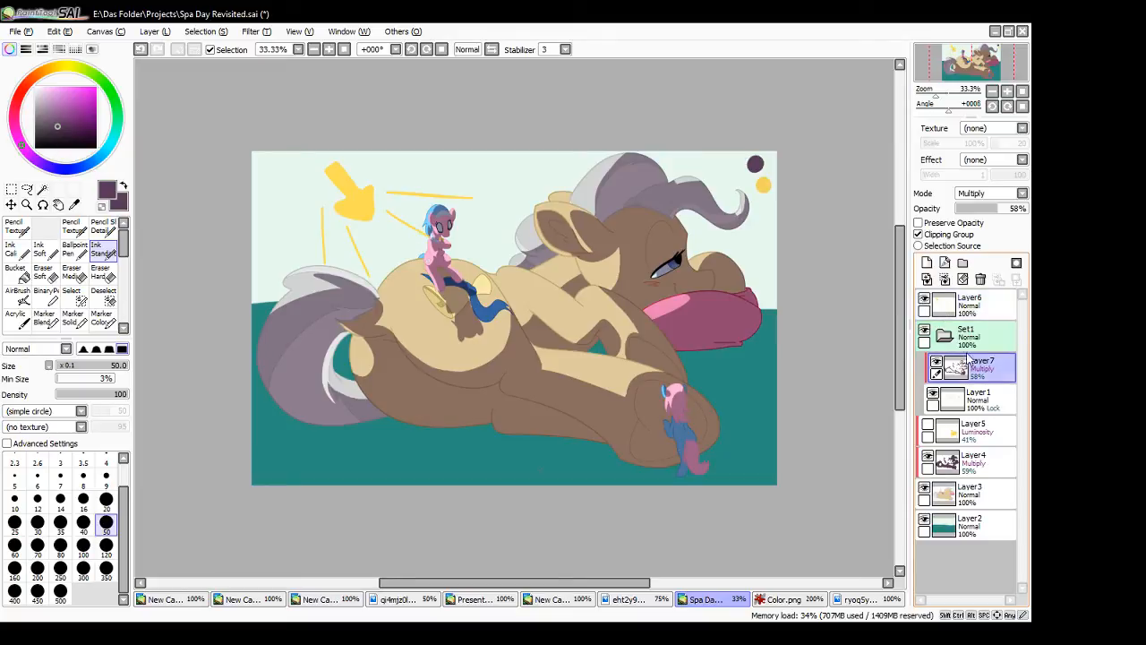
left_click(936, 364)
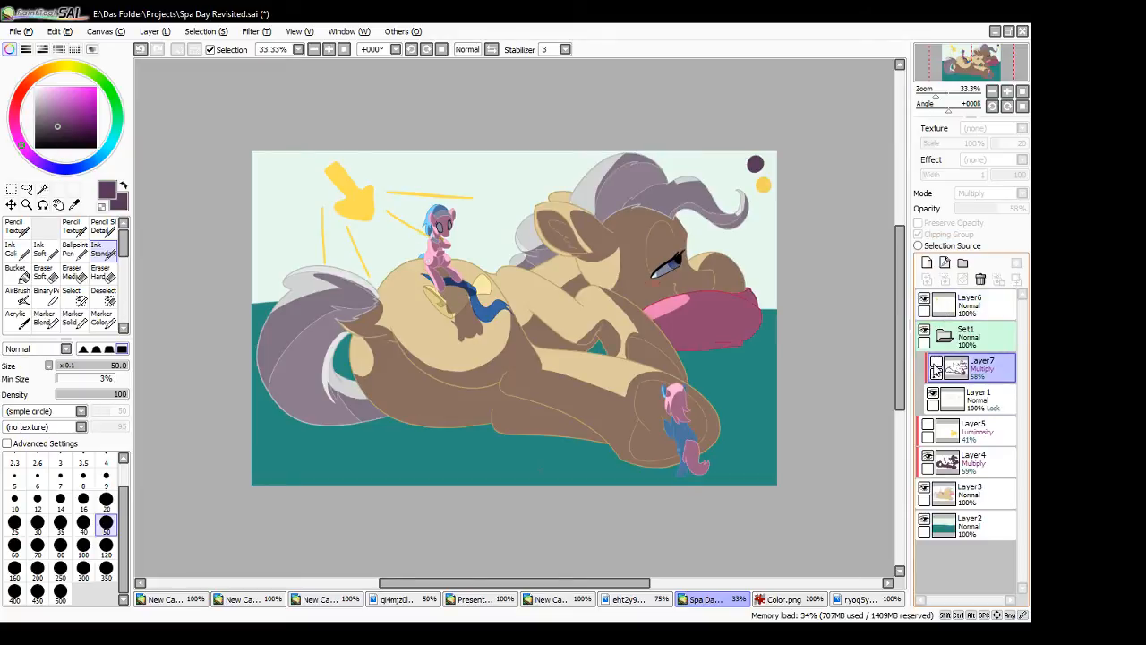
left_click(936, 363)
left_click(936, 364)
left_click(936, 363)
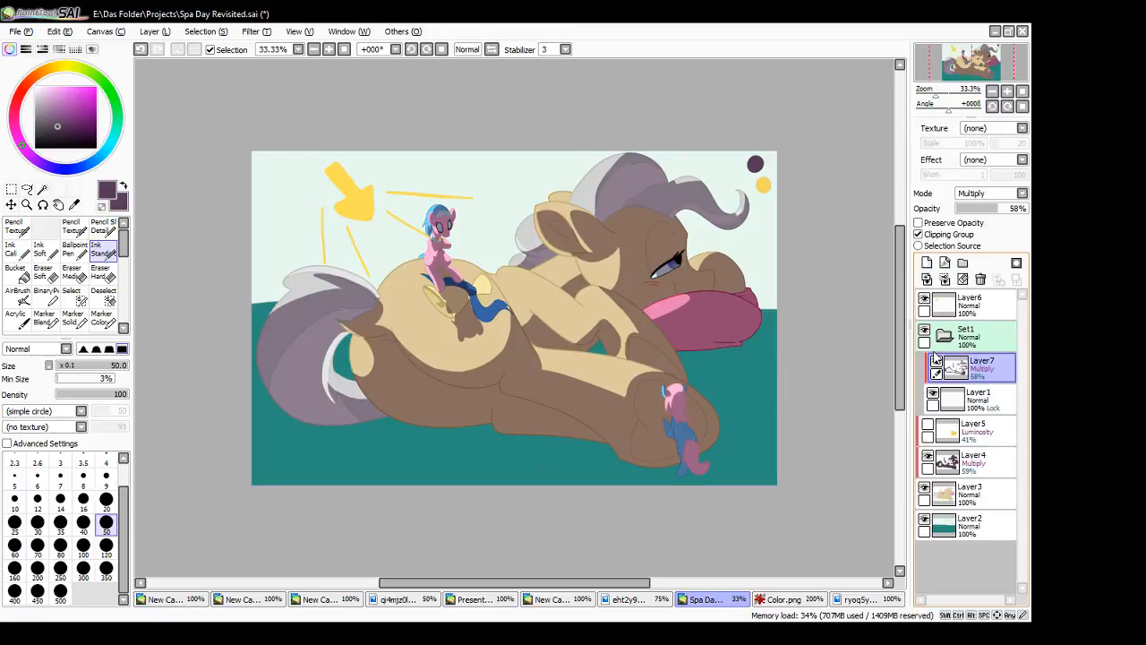
- Make Layer5 active and visible, and clear its yellow test painting from the layer
left_click(928, 427)
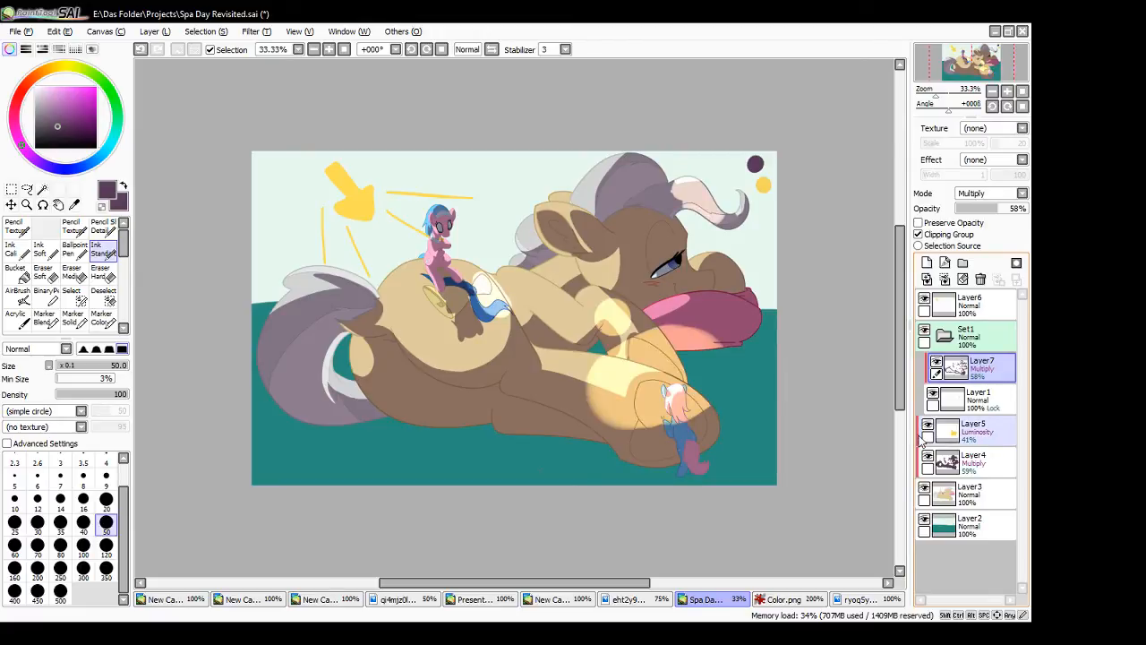
left_click(928, 430)
left_click(976, 432)
left_click(928, 428)
left_click(928, 429)
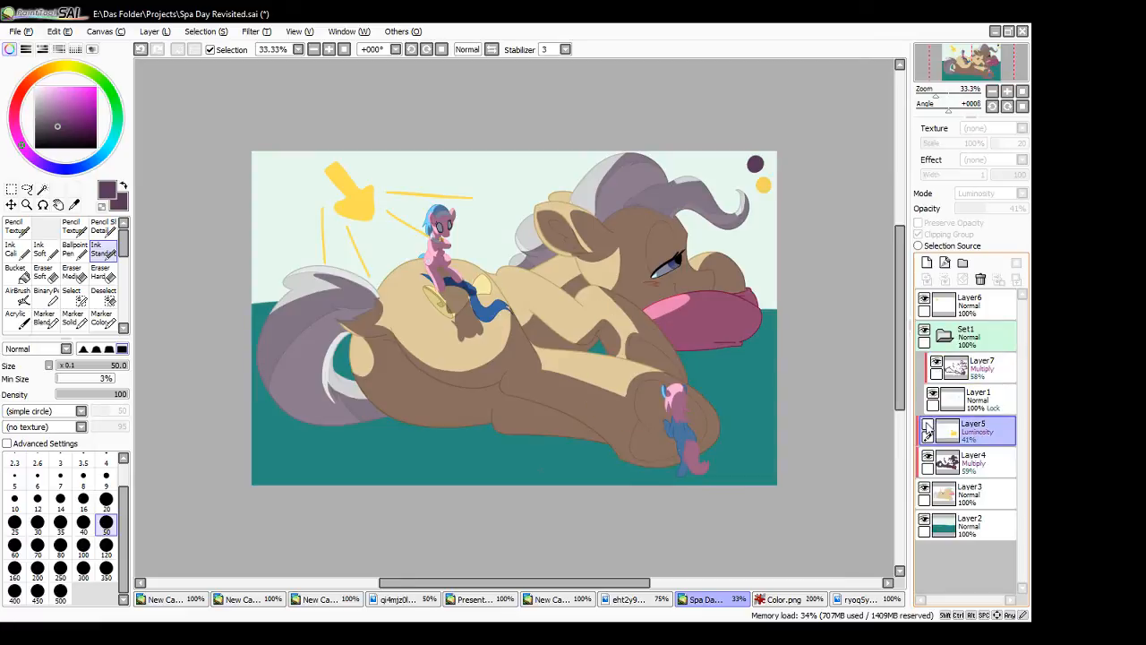
left_click(928, 429)
left_click(926, 300)
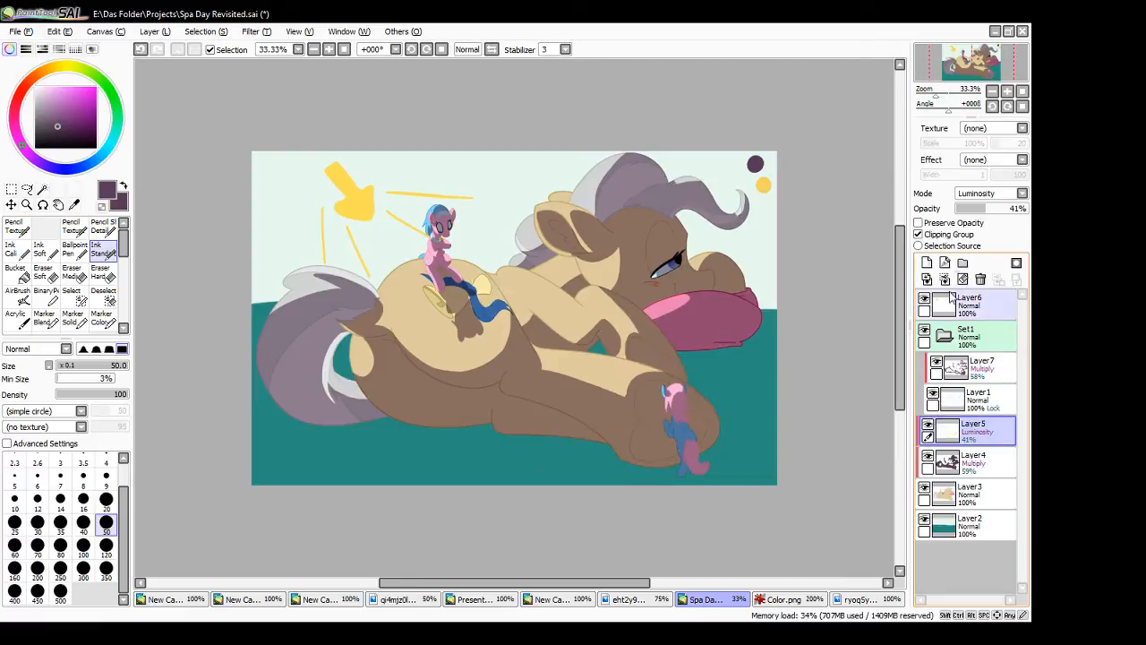
- Sample the yellow swatch, swap the drawing colour back to purple, and make Layer4 active with the small pink pony in view
left_click(763, 185, "alt")
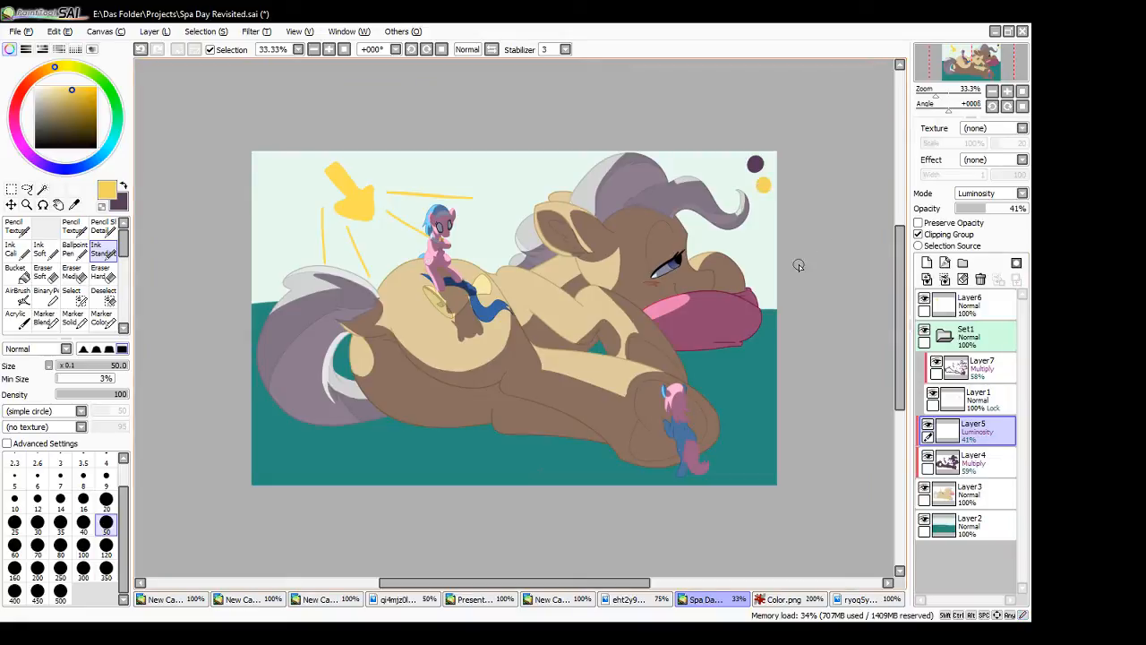
left_click(341, 51)
left_click_drag(552, 583, 461, 578)
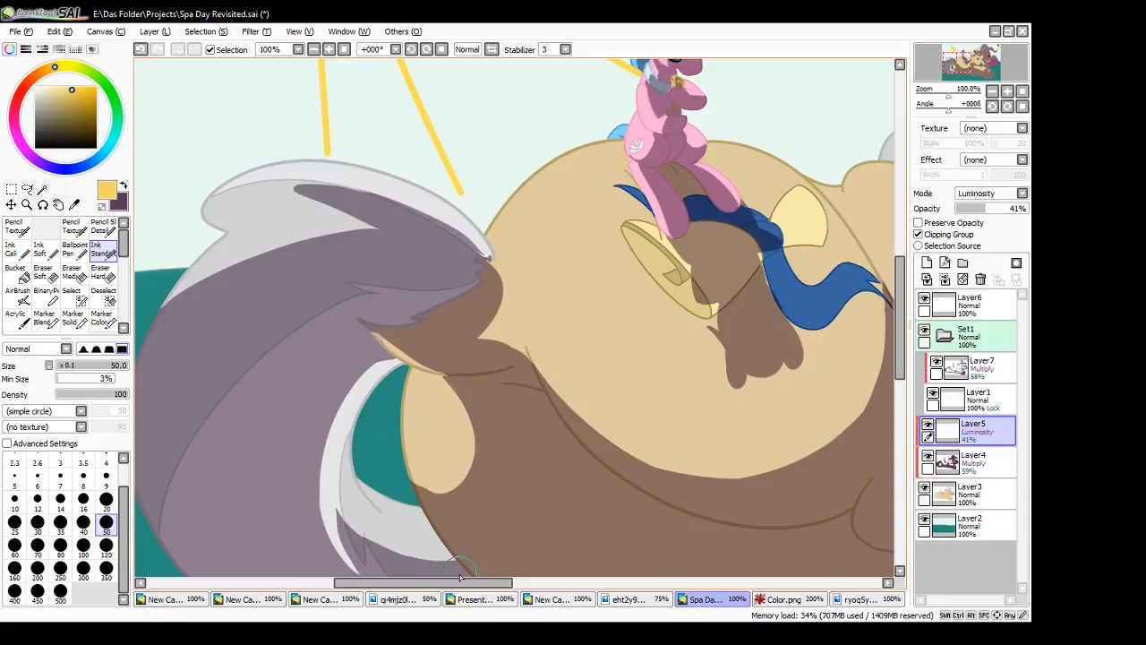
key("x")
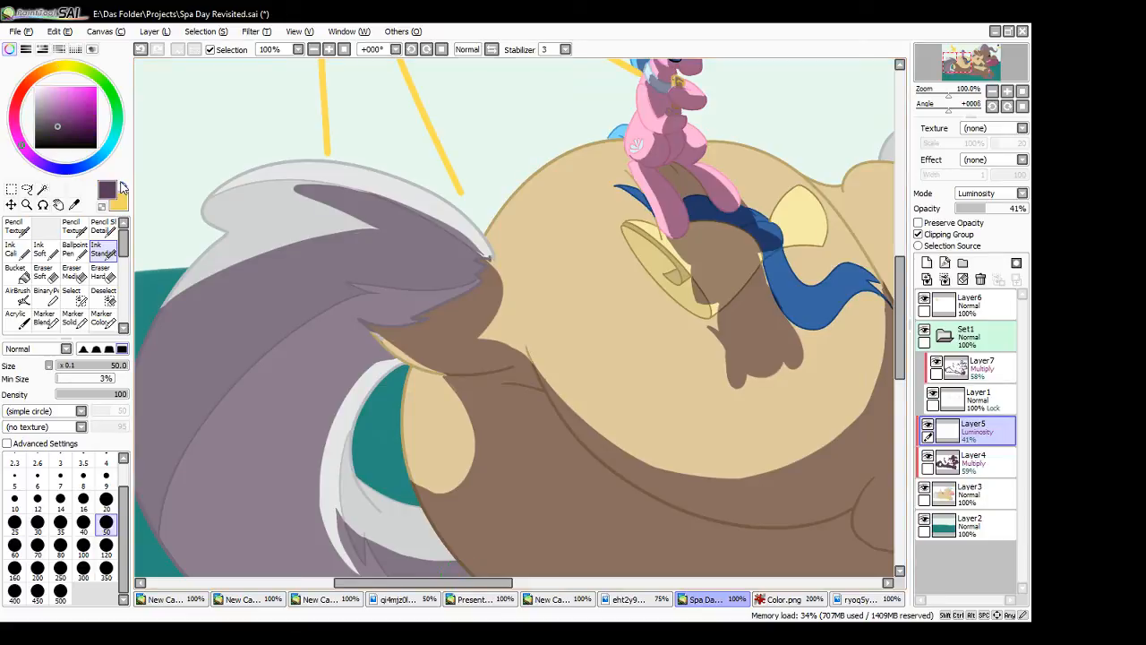
left_click(981, 461)
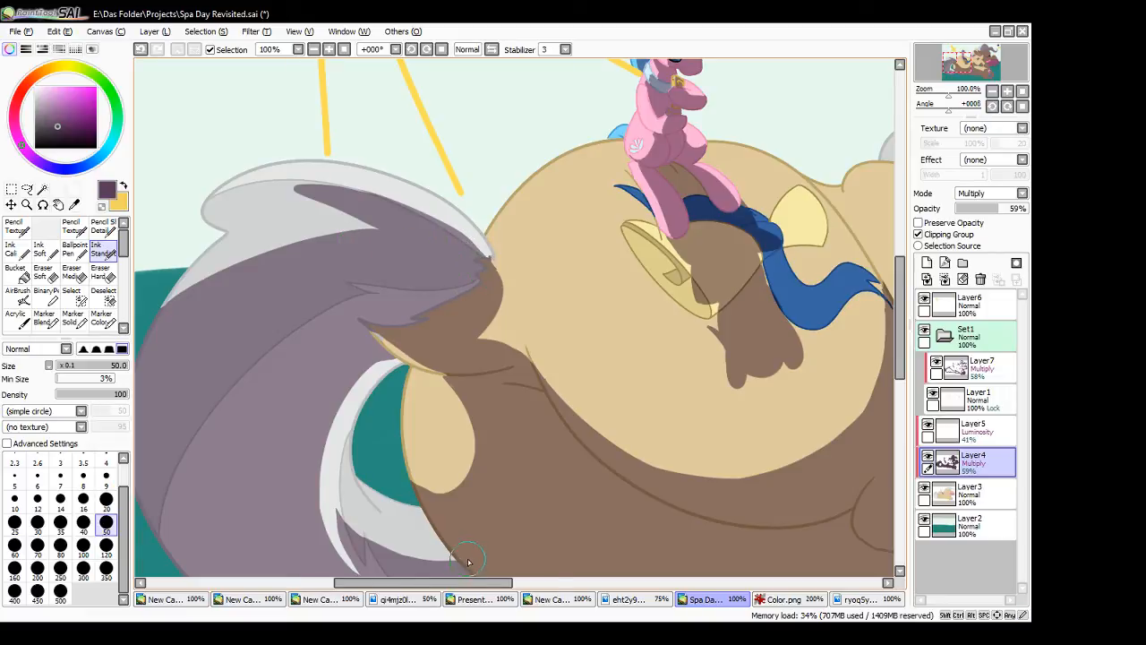
left_click_drag(904, 367, 880, 312)
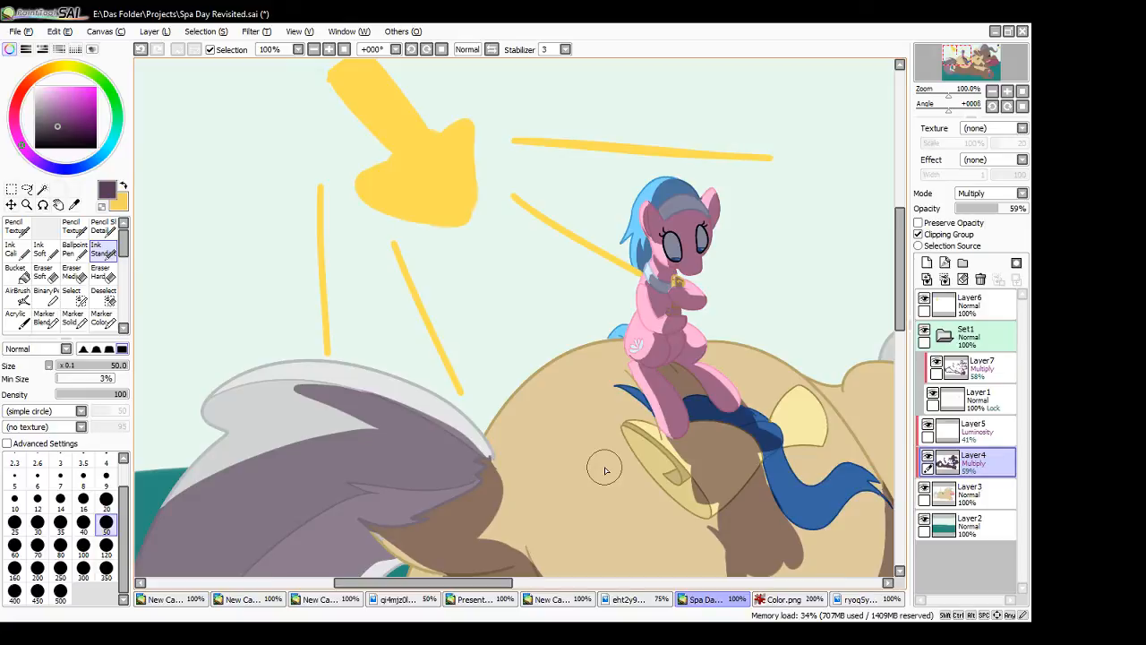
- Make Layer5 active, set its opacity to 52%, and switch the drawing colour to yellow
left_click(976, 430)
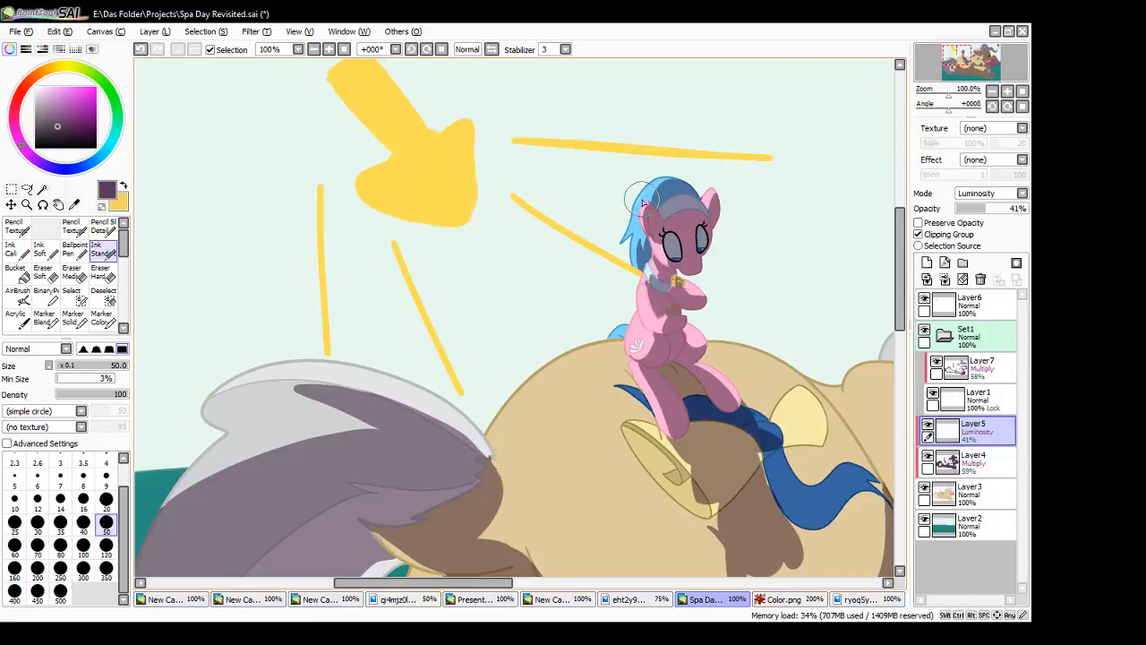
left_click_drag(1005, 215, 1018, 215)
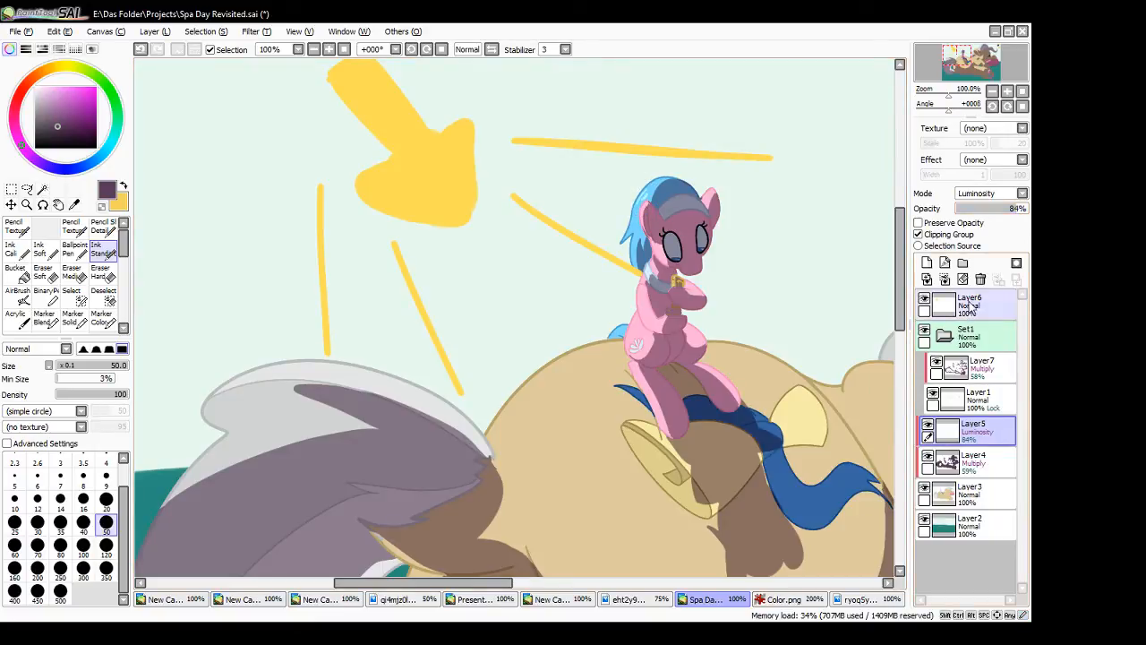
left_click(123, 186)
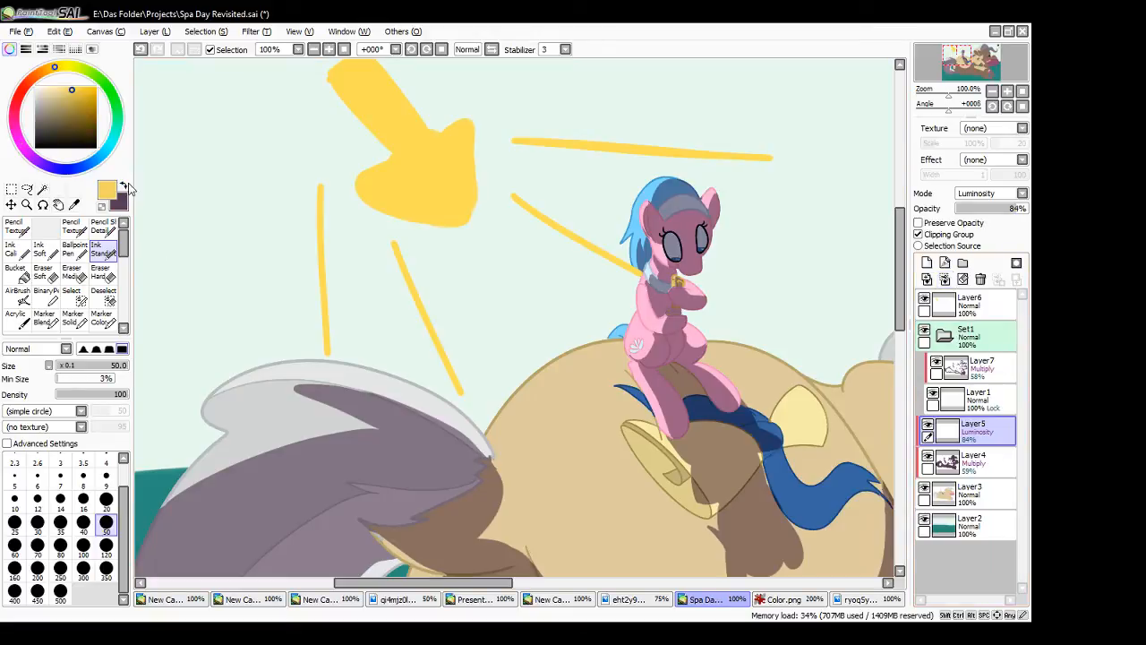
left_click(996, 212)
left_click_drag(996, 213, 994, 213)
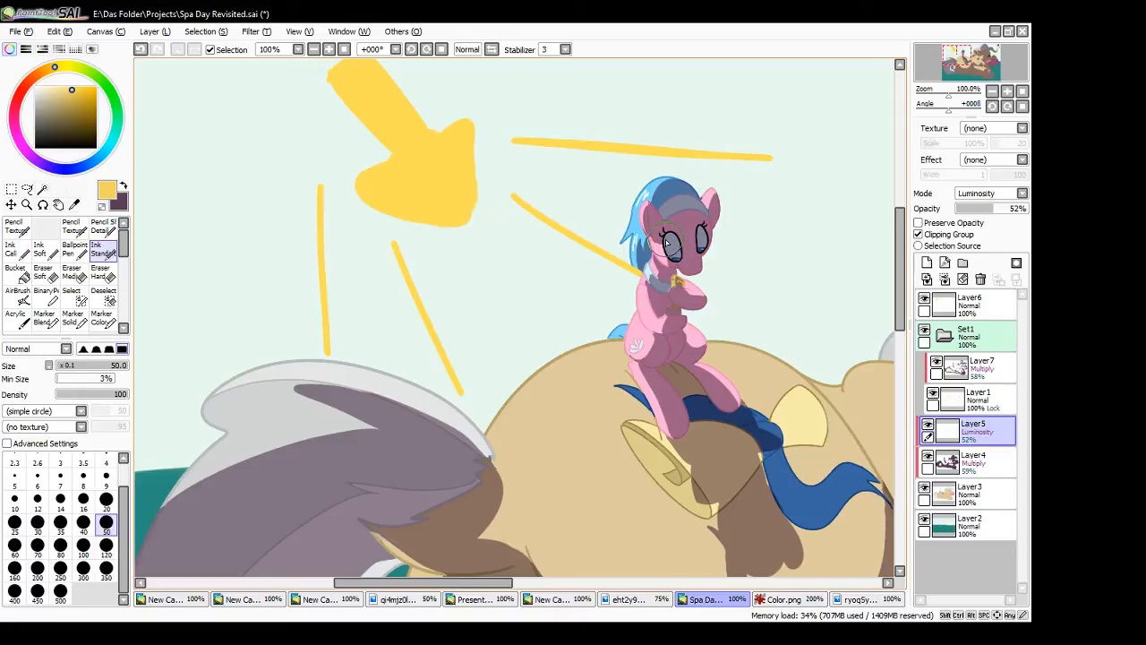
- Try a highlight on the large pony's eye, and paint light streaks across its grey tail on Layer5
key("ctrl+z")
left_click_drag(491, 583, 643, 583)
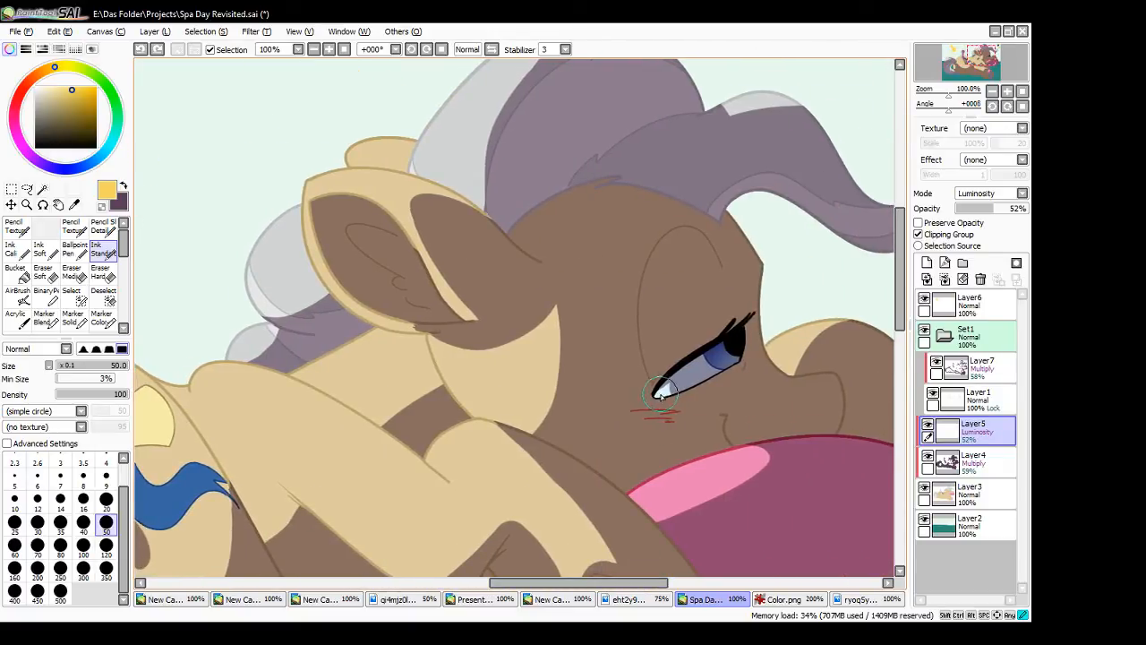
mouse_move(660, 394)
left_mouse_down()
mouse_move(706, 364)
mouse_move(667, 385)
left_mouse_up()
key("ctrl+z")
left_click_drag(595, 584, 498, 584)
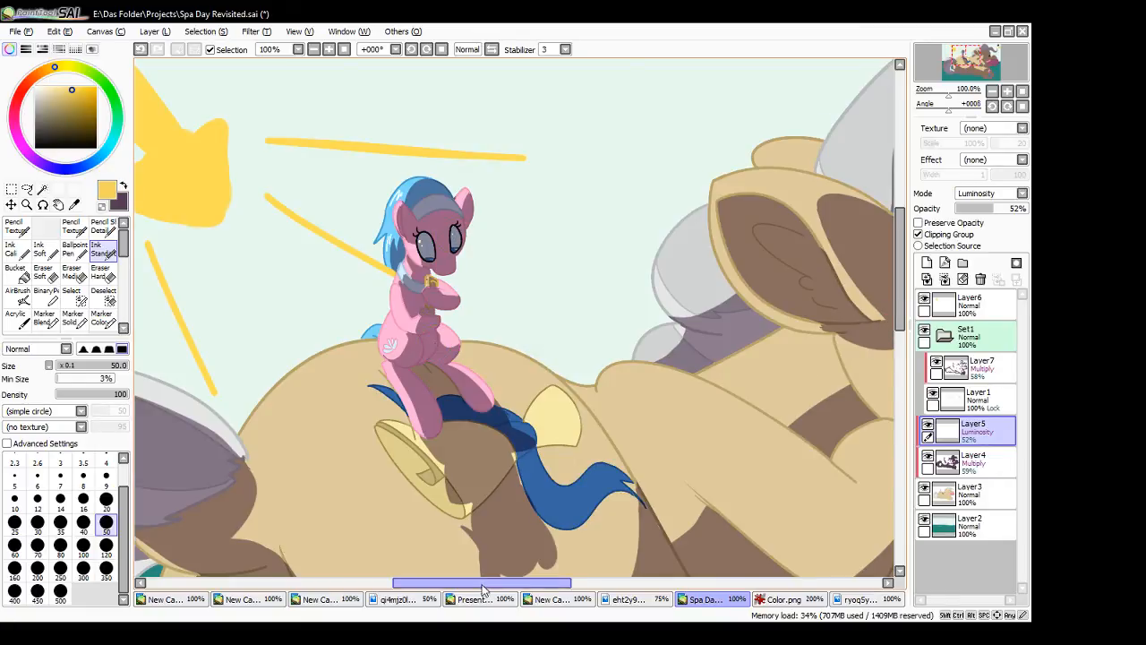
left_click_drag(489, 582, 425, 582)
left_click_drag(430, 383, 371, 378)
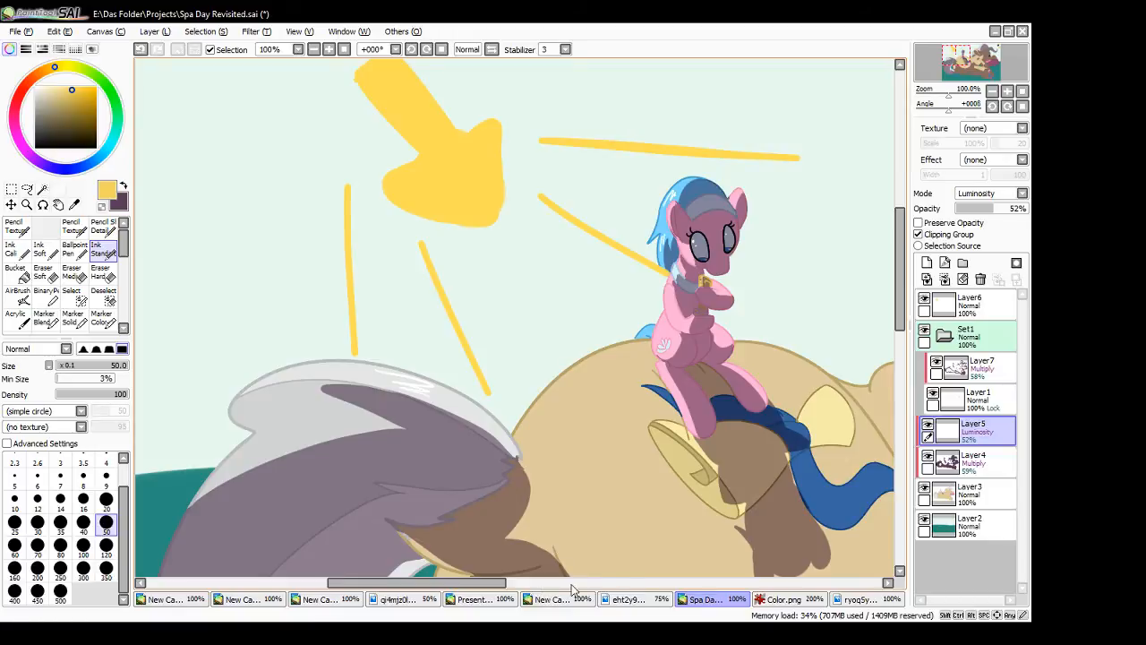
mouse_move(489, 587)
left_mouse_down()
mouse_move(596, 588)
mouse_move(472, 600)
left_mouse_up()
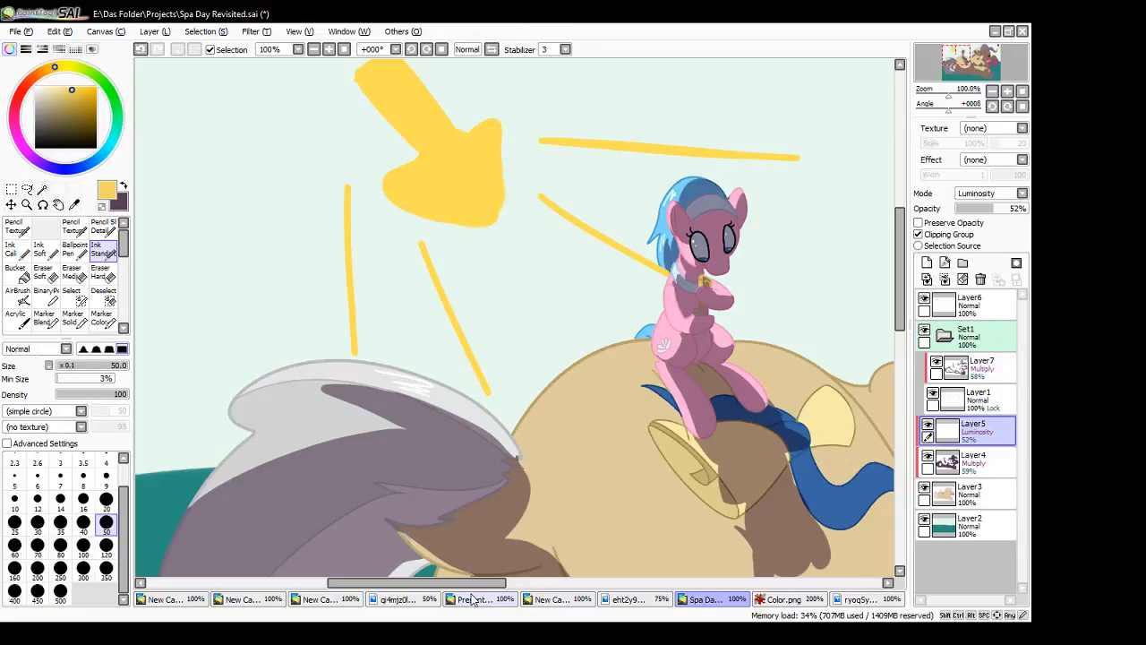
- Switch the drawing colour back to purple, make Layer4 active, and try a shadow stroke along the large pony's mane
left_click(346, 51)
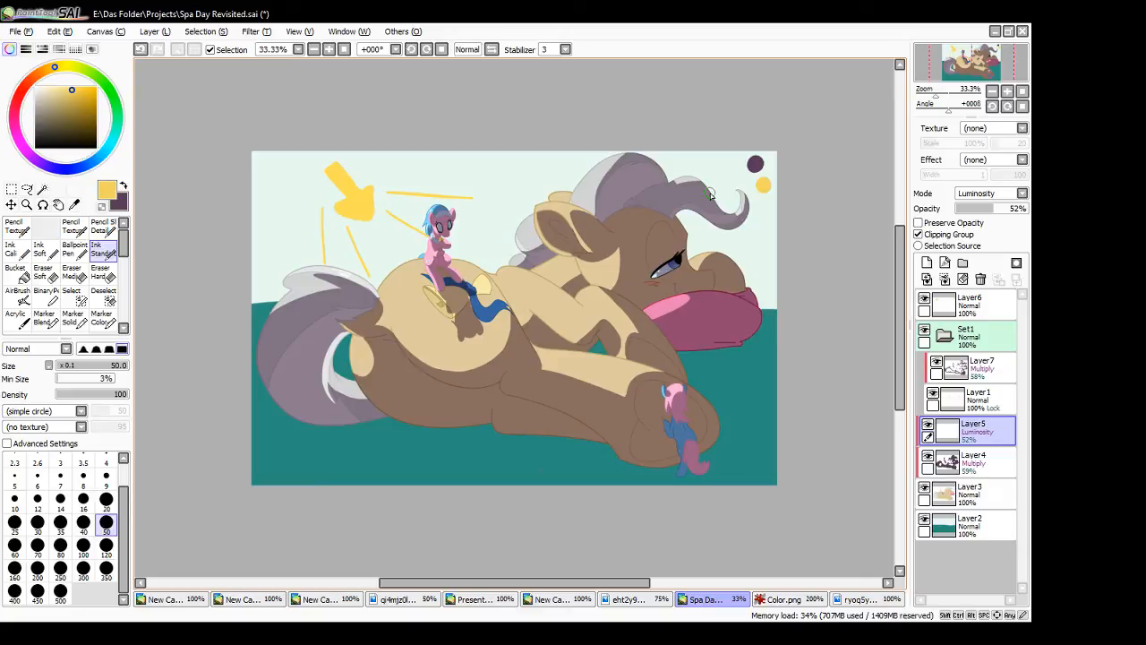
left_click(123, 185)
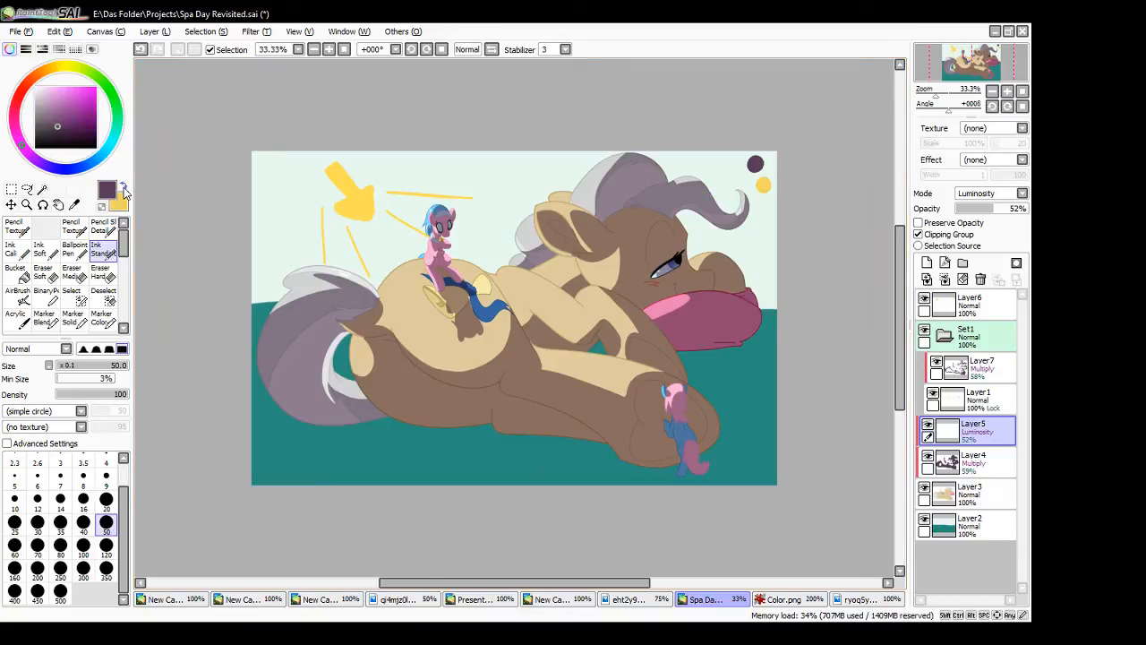
left_click(974, 459)
left_click_drag(899, 361, 897, 313)
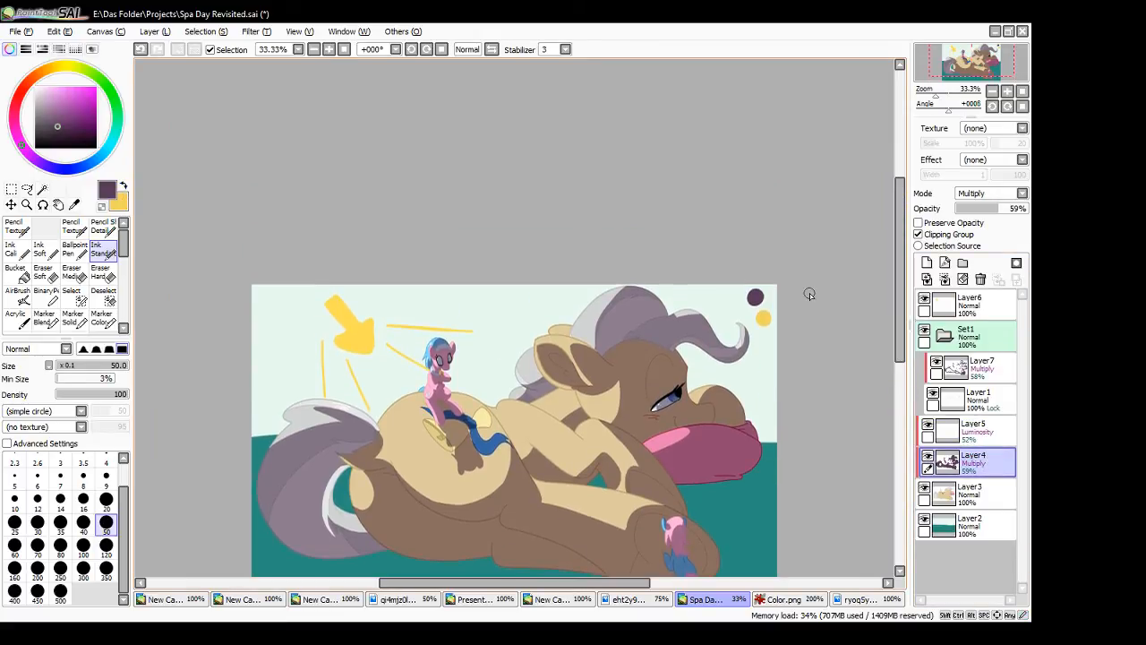
left_click(329, 51)
left_click(328, 51)
left_click(329, 51)
left_click_drag(514, 582, 579, 582)
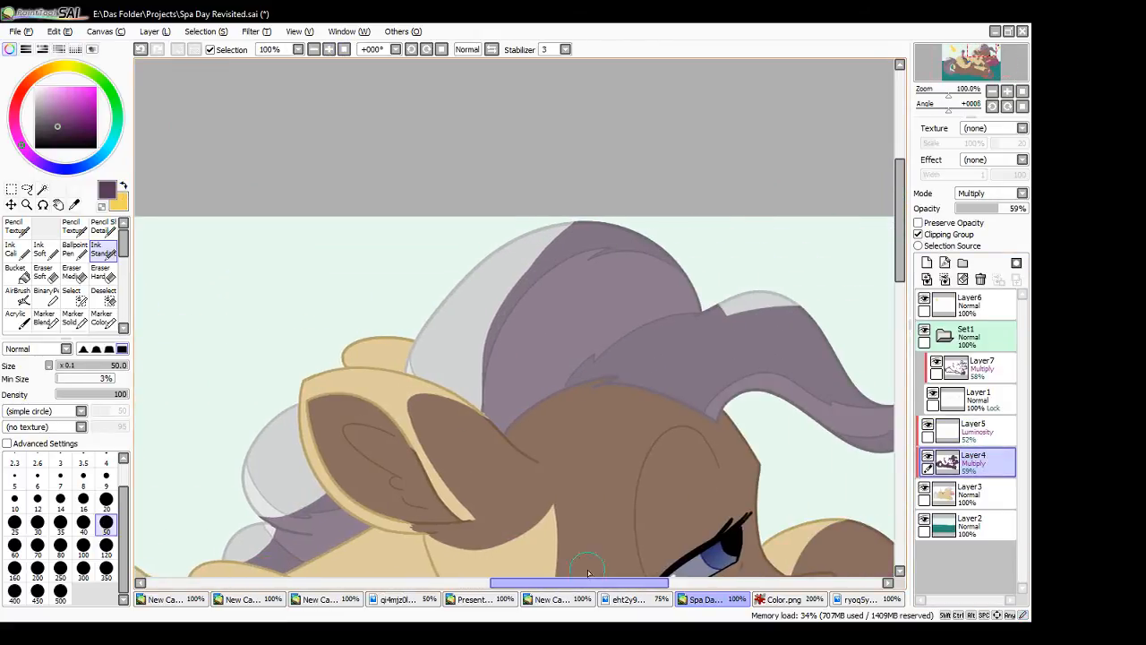
left_click_drag(480, 409, 542, 248)
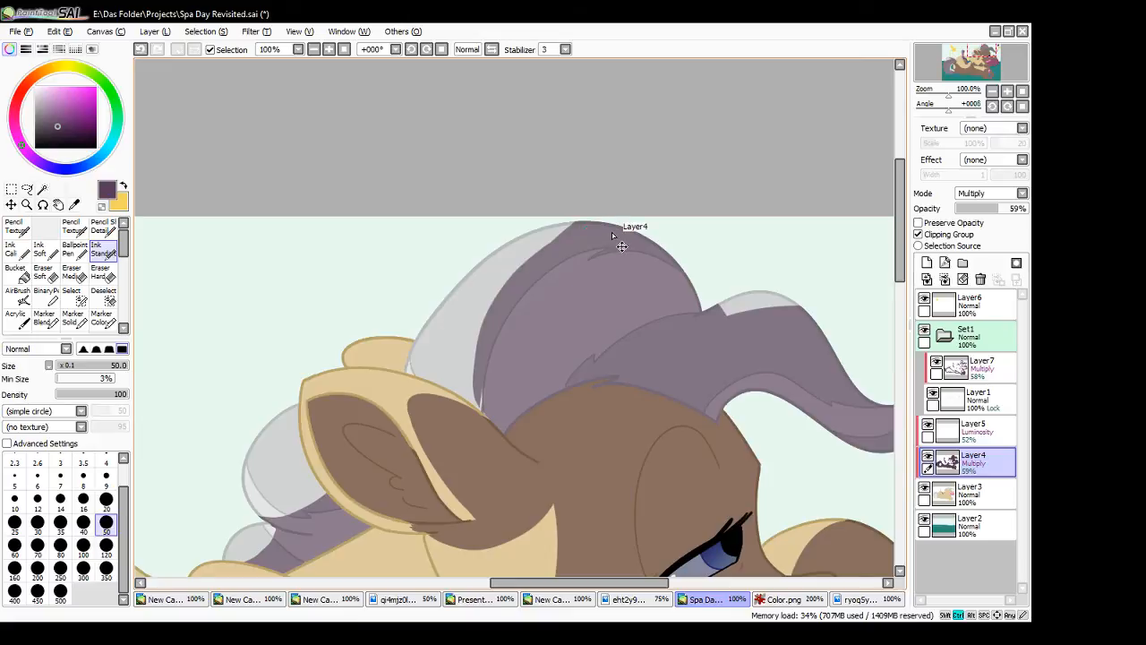
key("ctrl+z")
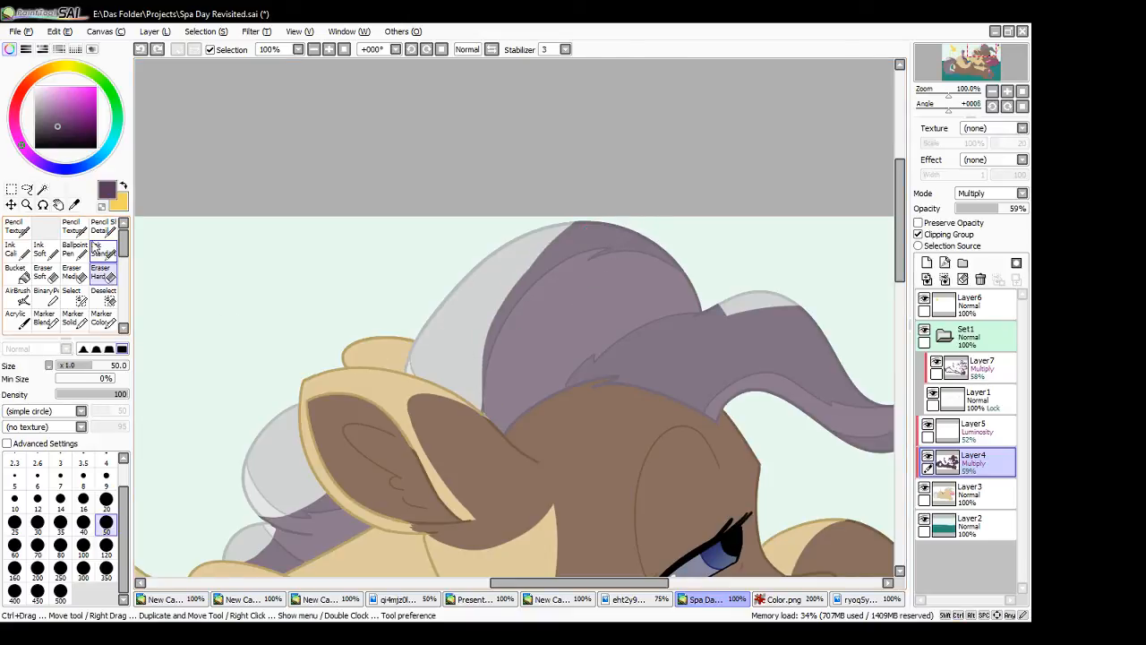
- Select the light and shaded areas of the large pony's mane with the Magic Wand, and fill missed spots with the Select brush
left_click(42, 189)
left_click(534, 344)
left_click(535, 345)
left_click(666, 352)
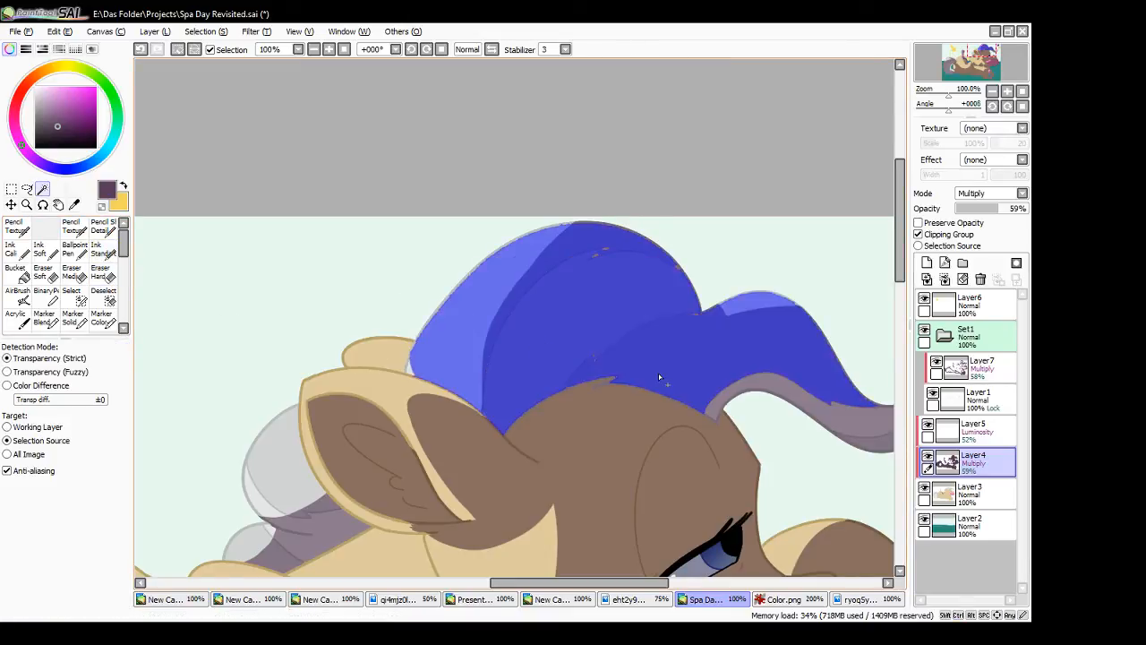
left_click(72, 296)
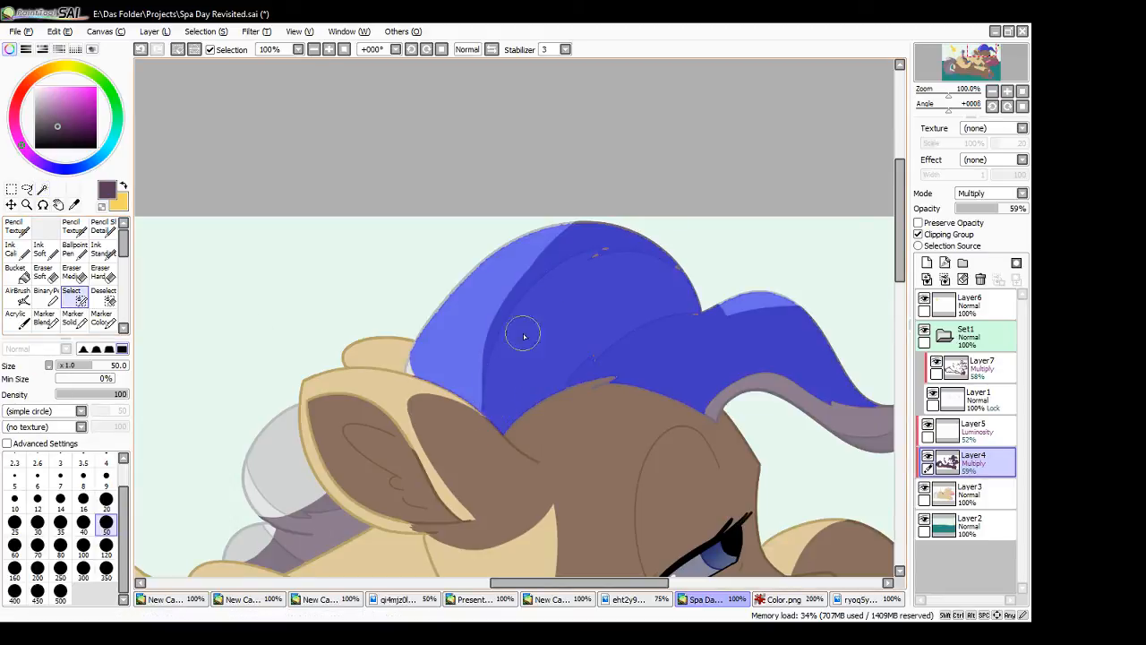
left_click(640, 234)
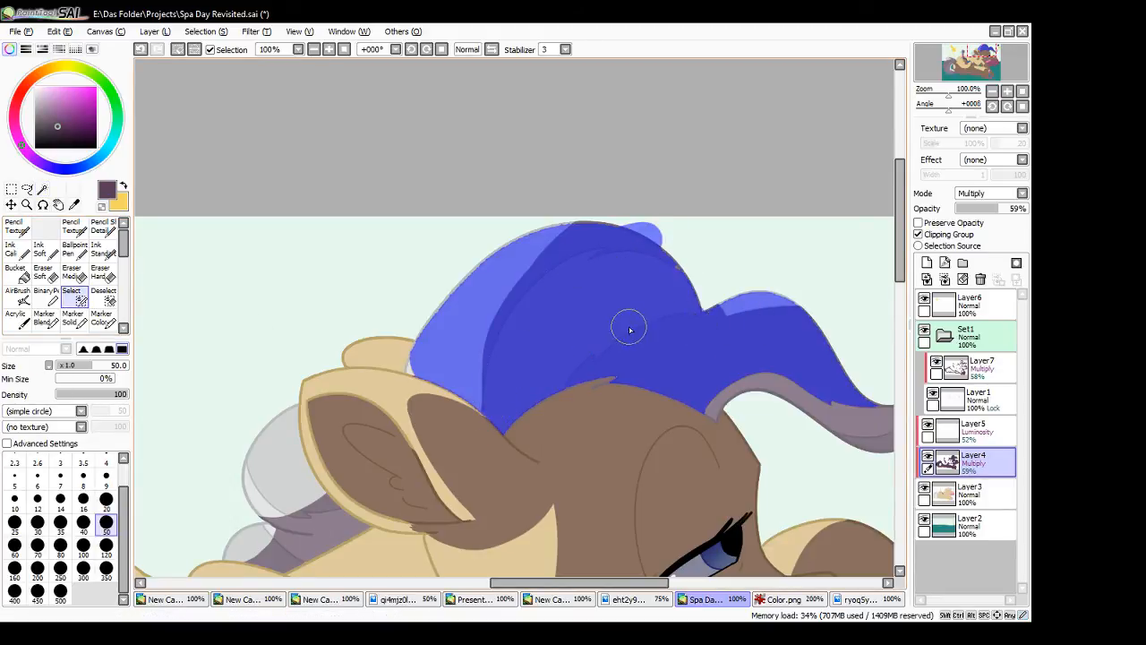
- Erase the Layer4 shadow inside the mane selection with the hard eraser, and try a purple strand from the mane's base
left_click(100, 272)
mouse_move(454, 285)
left_mouse_down()
mouse_move(495, 315)
mouse_move(588, 204)
mouse_move(496, 387)
mouse_move(505, 454)
mouse_move(597, 345)
mouse_move(598, 388)
mouse_move(659, 354)
mouse_move(685, 420)
left_mouse_up()
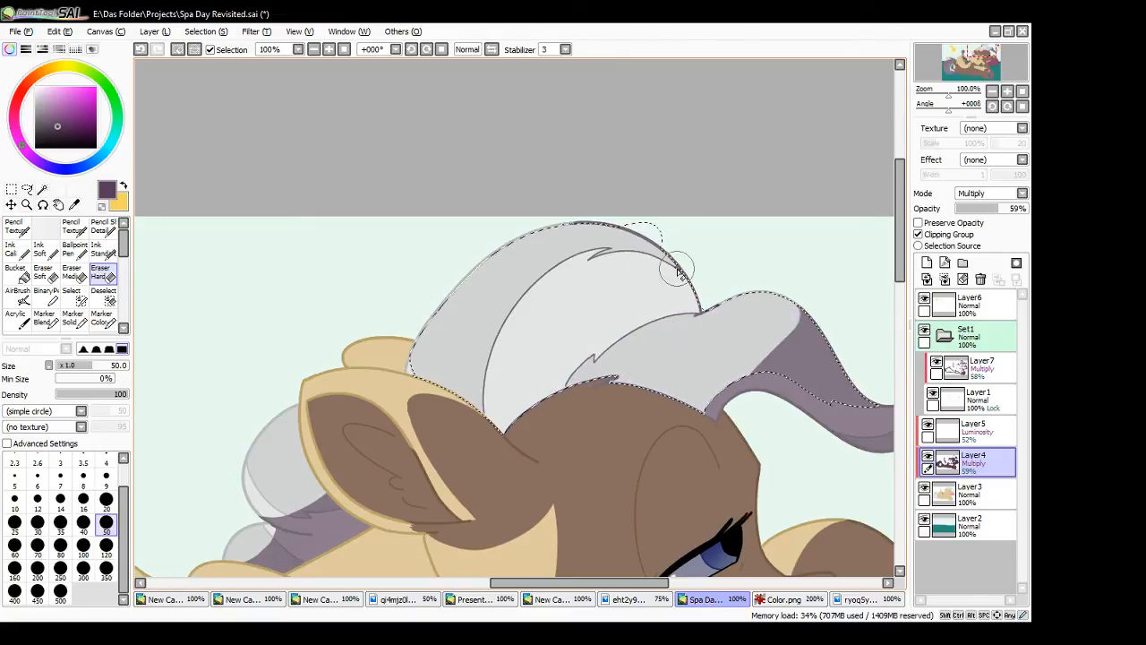
left_click(103, 254)
mouse_move(502, 421)
left_mouse_down()
mouse_move(565, 305)
mouse_move(689, 278)
left_mouse_up()
key("ctrl+z")
key("ctrl+z")
key("ctrl+z")
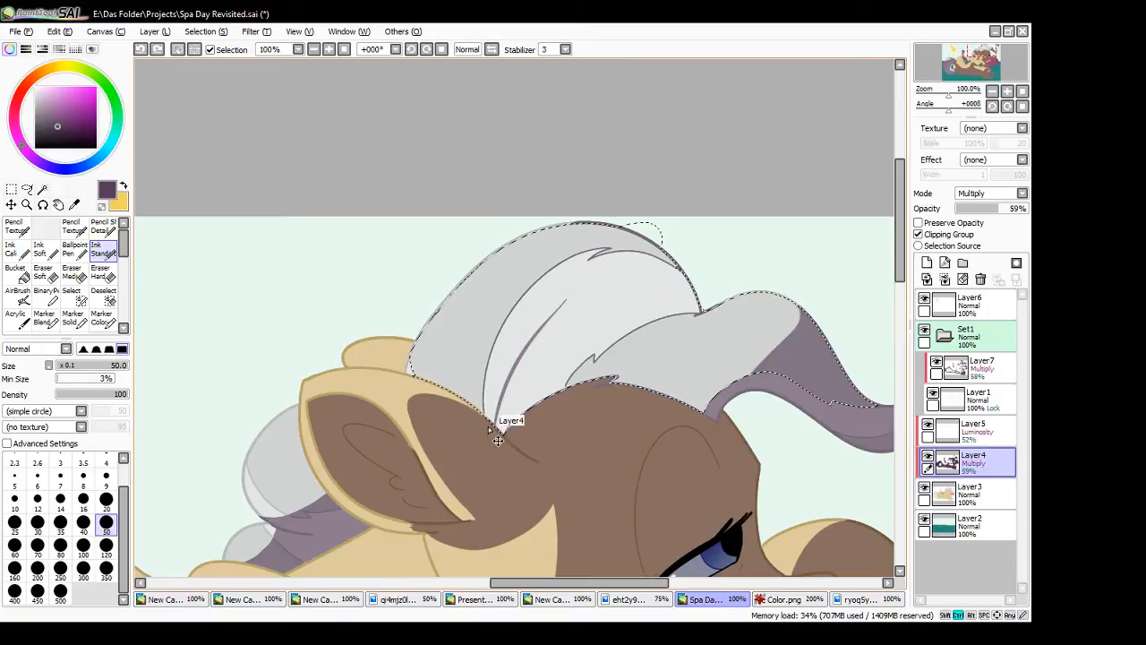
- Paint thin purple strands and a broad shadow band across the mane's upper lock on Layer4
mouse_move(496, 428)
left_mouse_down()
mouse_move(517, 333)
mouse_move(535, 316)
left_mouse_up()
mouse_move(500, 425)
left_mouse_down()
mouse_move(539, 318)
mouse_move(576, 280)
left_mouse_up()
left_click_drag(499, 423, 690, 249)
key("ctrl+z")
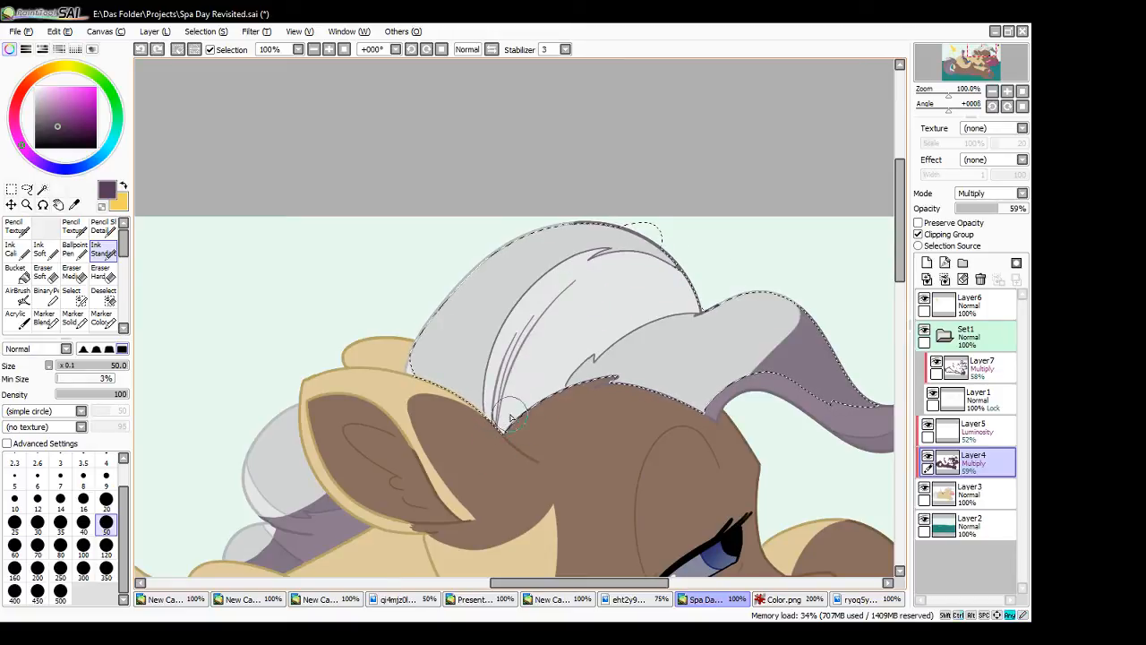
mouse_move(498, 421)
left_mouse_down()
mouse_move(507, 377)
mouse_move(651, 300)
mouse_move(500, 442)
mouse_move(549, 333)
mouse_move(688, 281)
left_mouse_up()
left_click_drag(530, 373, 638, 314)
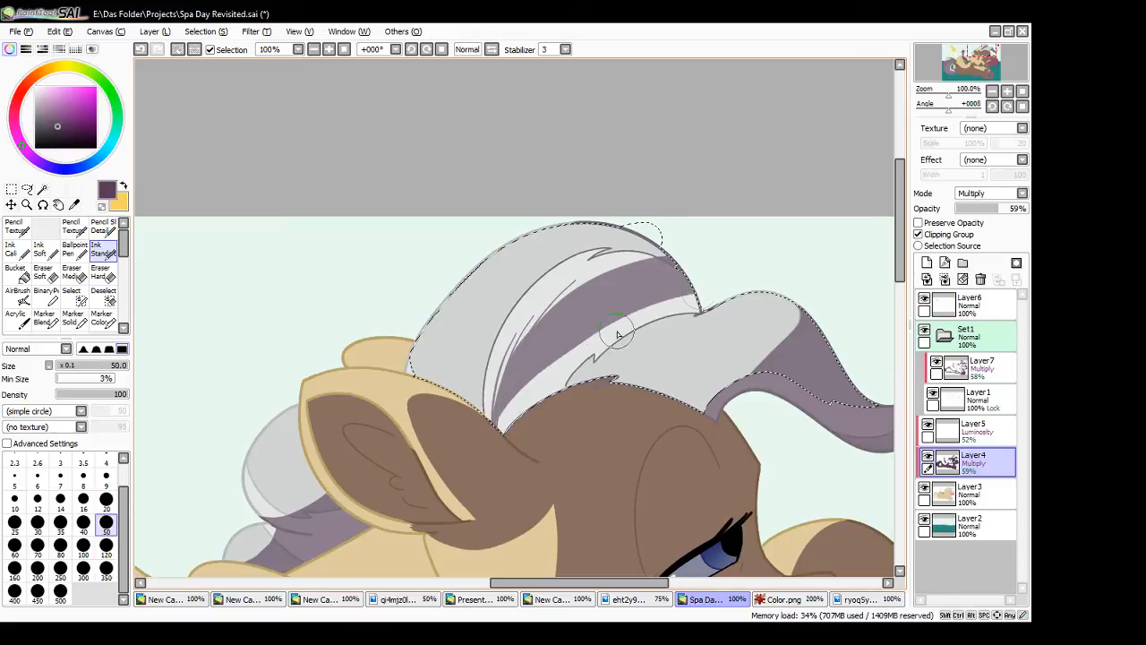
- Extend the purple shadow towards the mane's lower lock and add a thin strand at the mane's base
mouse_move(498, 424)
left_mouse_down()
mouse_move(547, 348)
mouse_move(524, 387)
mouse_move(551, 367)
mouse_move(535, 428)
mouse_move(704, 293)
left_mouse_up()
left_click_drag(566, 384, 720, 299)
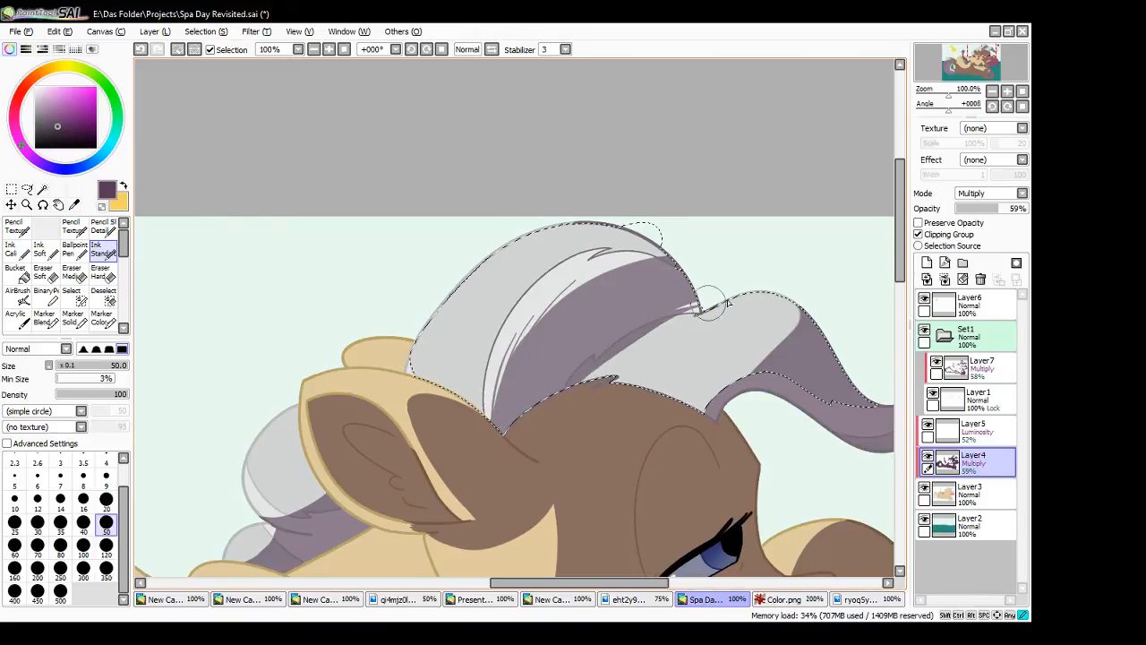
left_click_drag(568, 397, 726, 302)
key("ctrl+z")
mouse_move(593, 391)
left_mouse_down()
mouse_move(719, 299)
mouse_move(634, 347)
mouse_move(723, 292)
mouse_move(612, 363)
left_mouse_up()
key("ctrl+z")
key("ctrl+z")
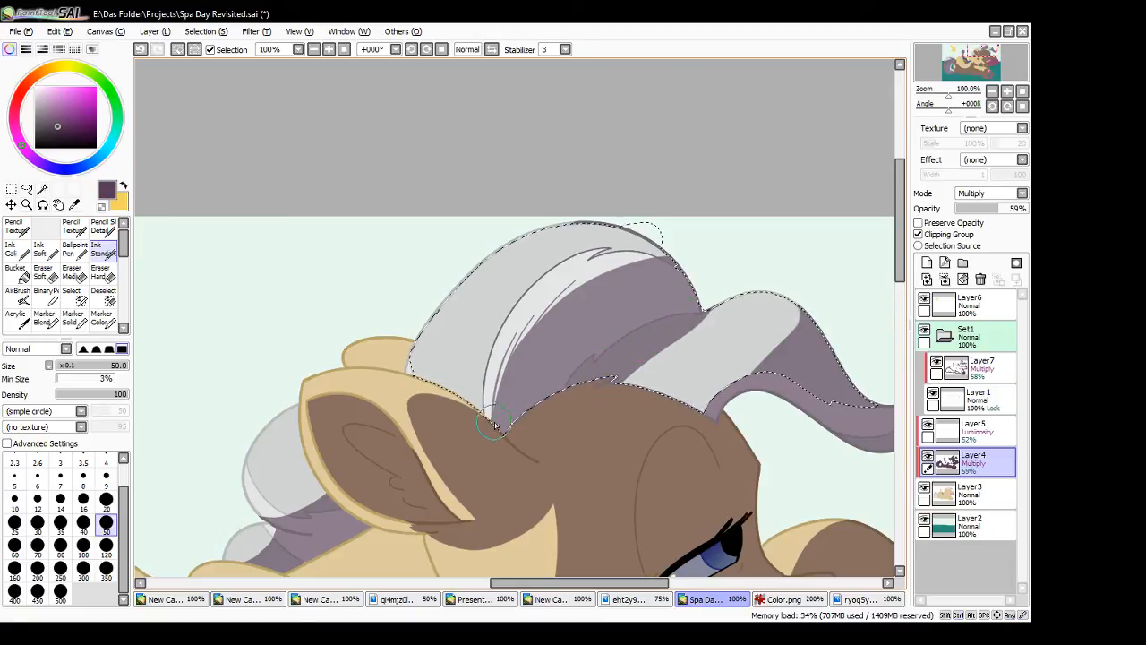
left_click_drag(488, 419, 513, 343)
key("ctrl+z")
left_click_drag(490, 420, 518, 333)
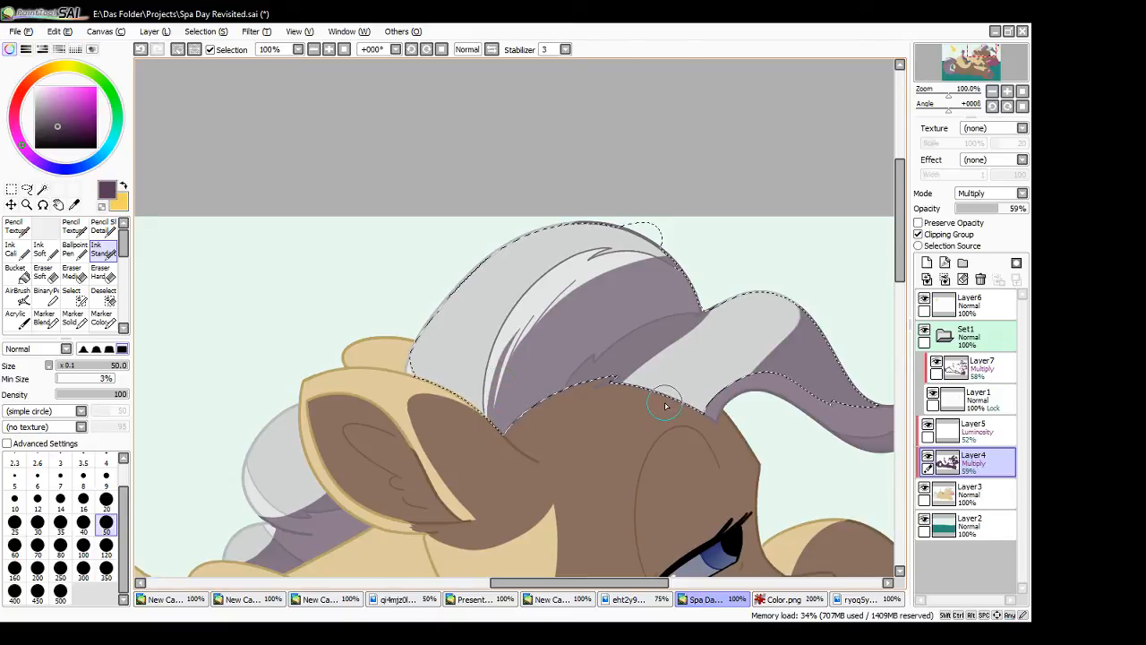
- Cut thin light streaks into the mane shadow with the transparent colour, and undo the repainted mane shading
left_click(102, 207)
mouse_move(525, 360)
left_mouse_down()
mouse_move(575, 313)
mouse_move(562, 323)
left_mouse_up()
key("ctrl+z")
left_click_drag(539, 352, 579, 313)
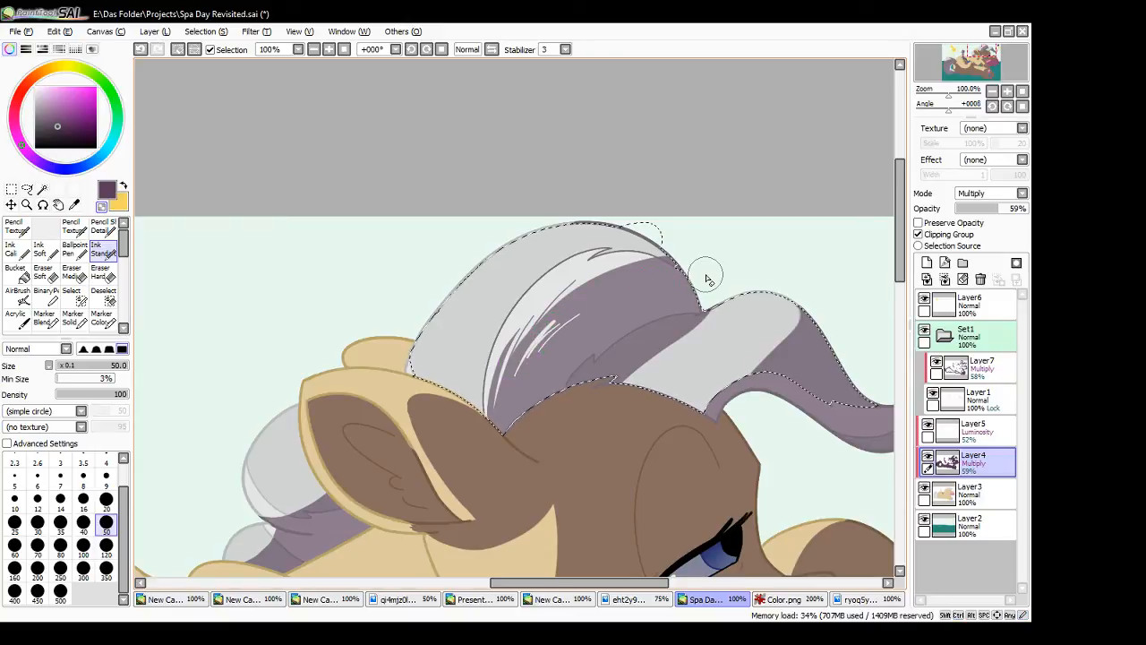
left_click_drag(502, 431, 529, 356)
key("ctrl+z")
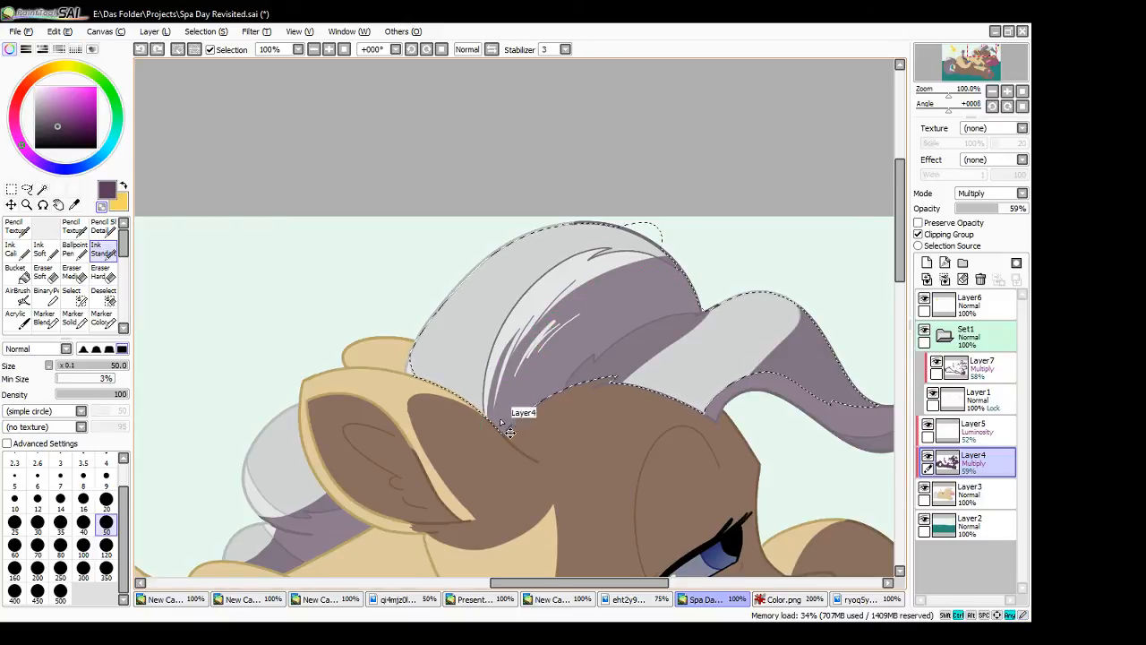
left_click_drag(502, 432, 532, 330)
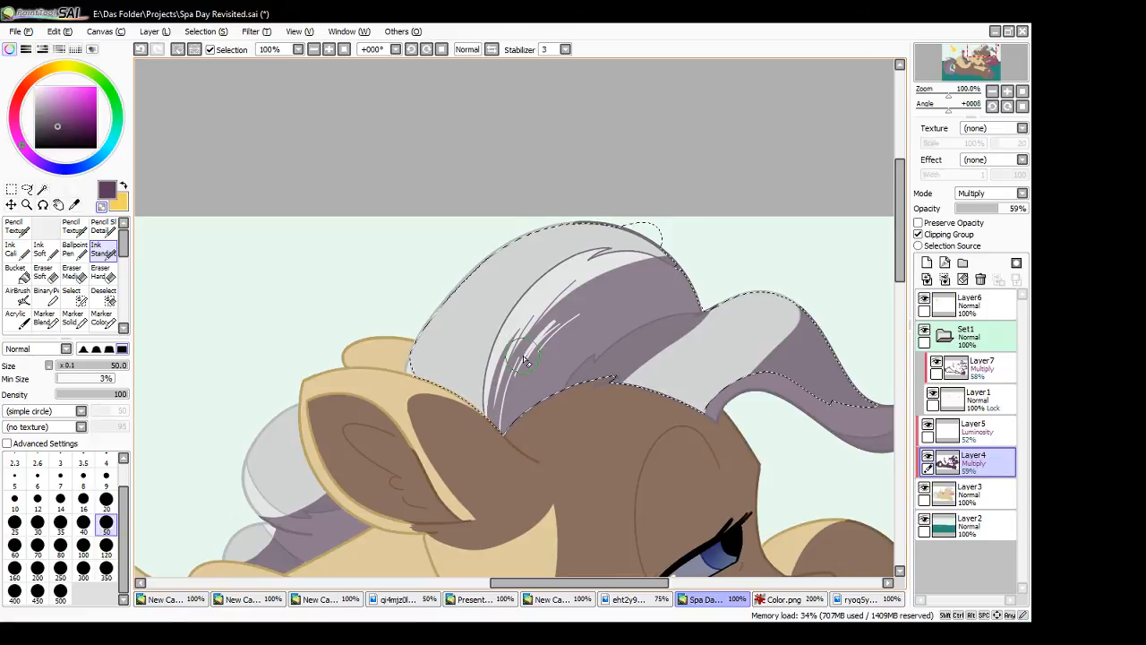
mouse_move(499, 432)
left_mouse_down()
mouse_move(528, 355)
mouse_move(511, 375)
left_mouse_up()
key("ctrl+z")
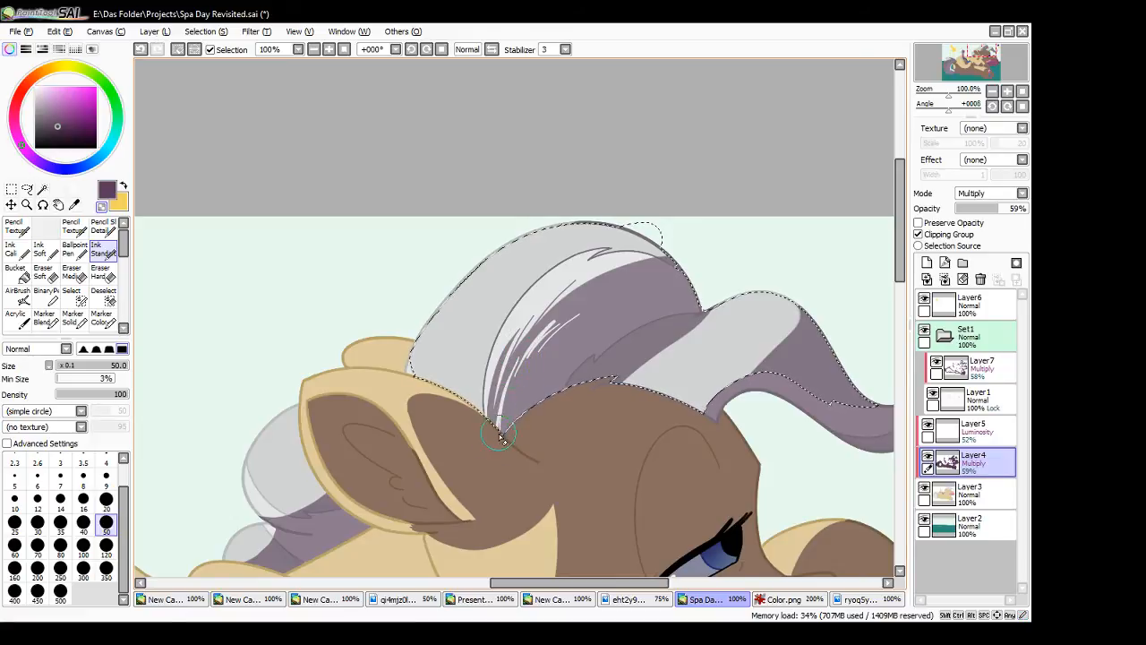
key("ctrl+z")
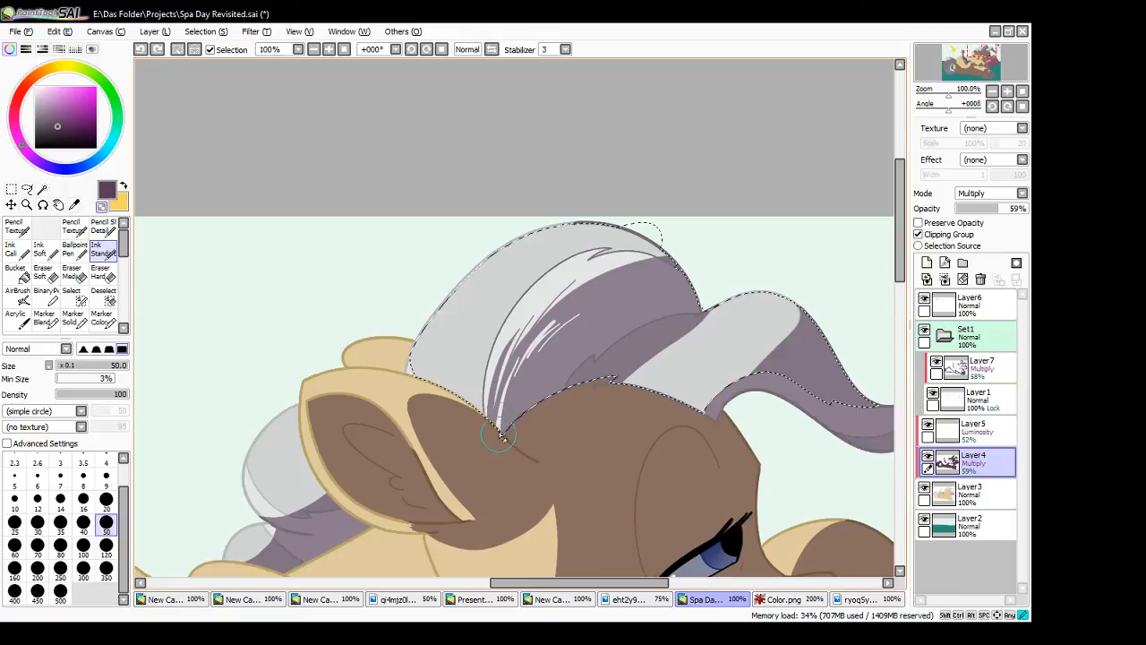
left_click_drag(500, 435, 508, 389)
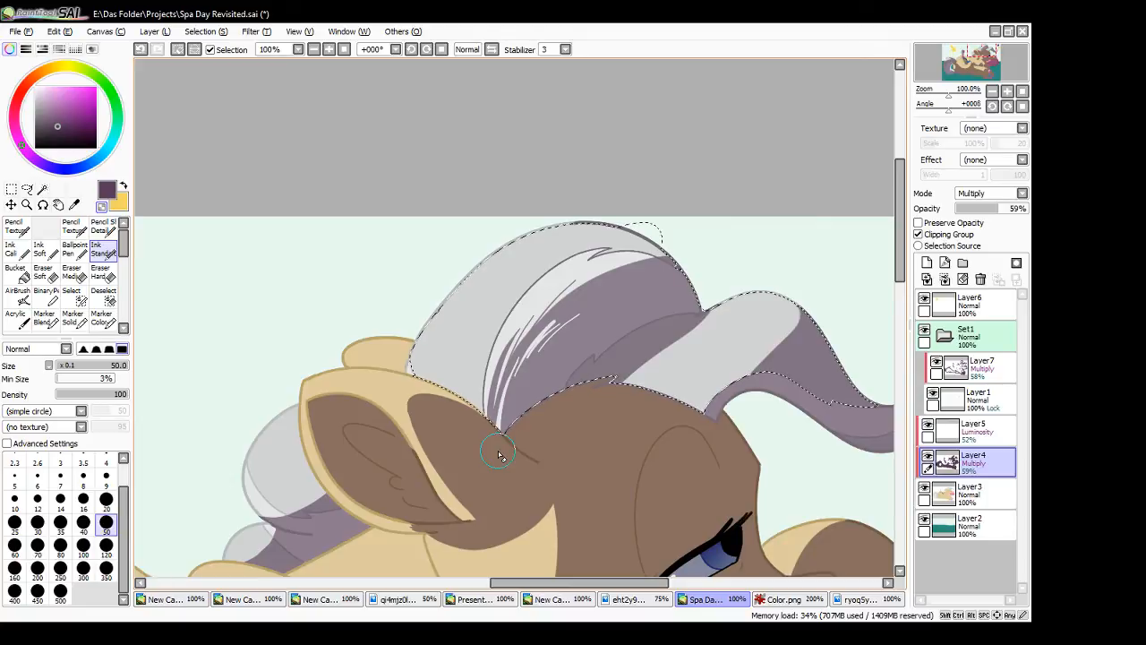
key("ctrl+z")
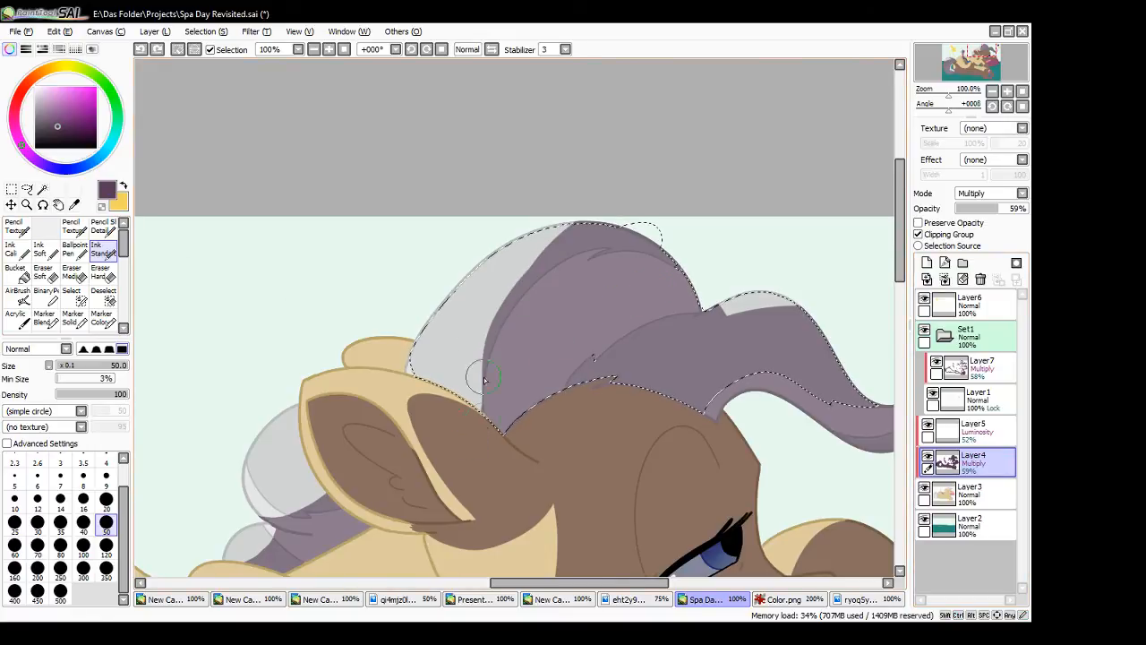
- Reshape the purple shadow along the mane's upper lock on Layer4, trimming with the transparent colour and repainting the band down to the mane's base
left_click_drag(475, 366, 548, 231)
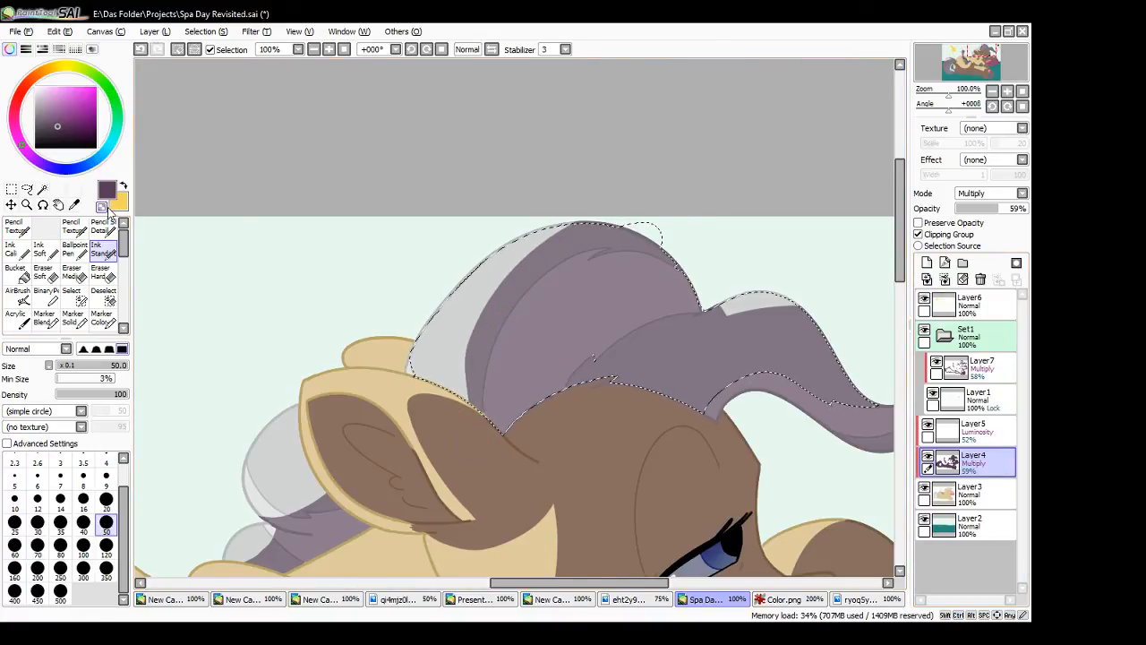
key("ctrl+z")
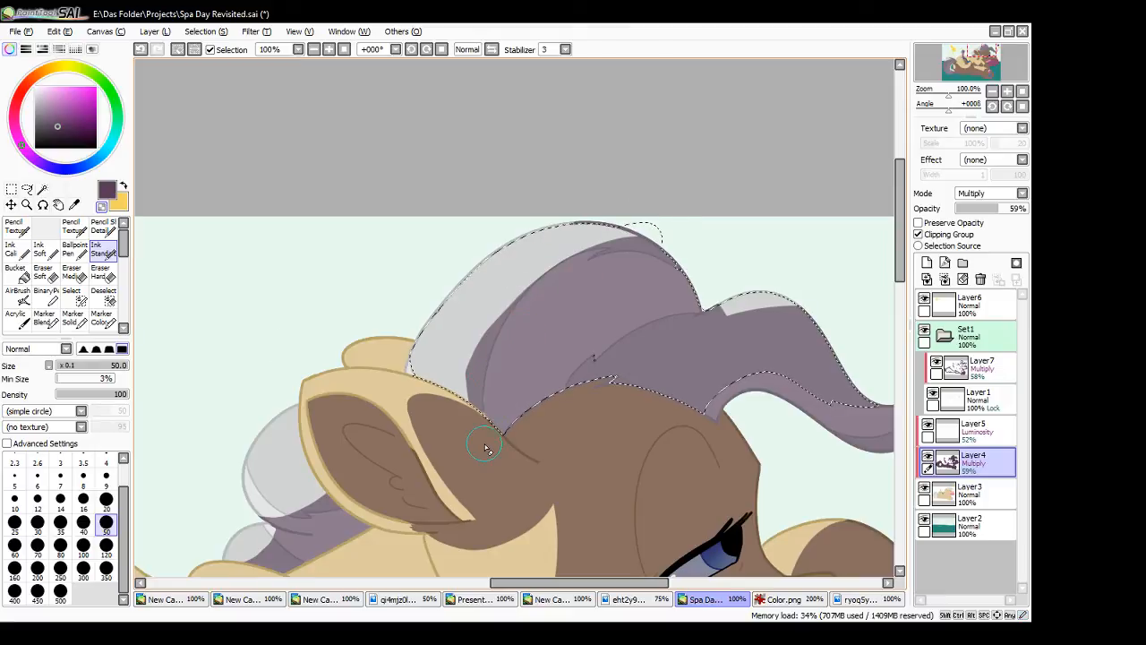
mouse_move(454, 379)
left_mouse_down()
mouse_move(482, 318)
mouse_move(605, 229)
left_mouse_up()
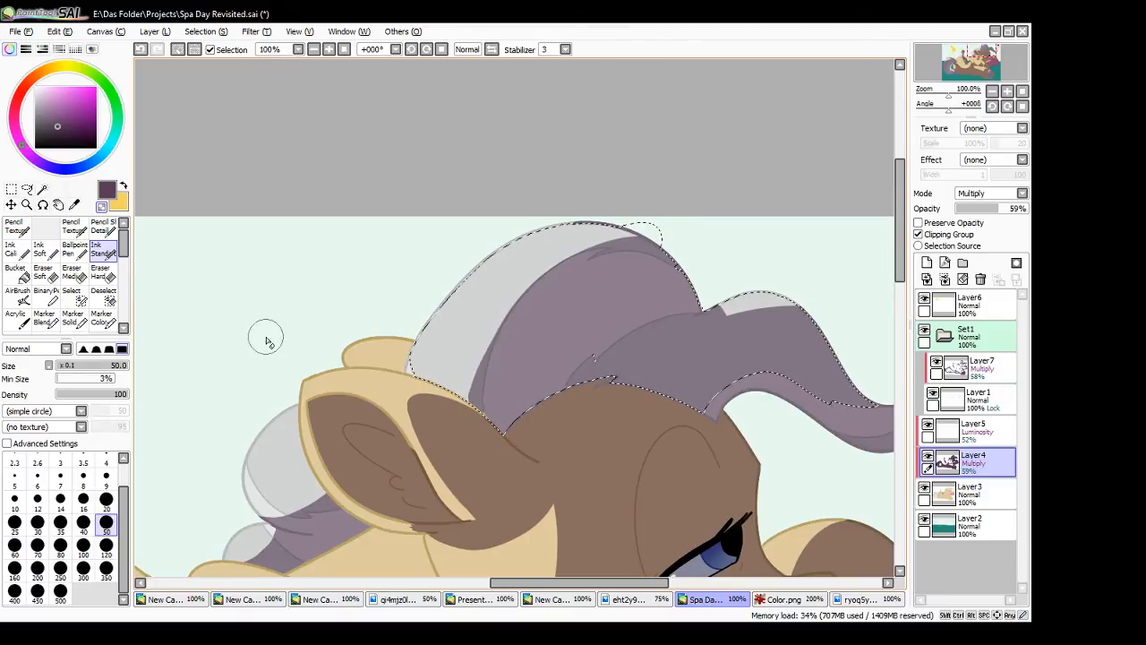
left_click_drag(465, 369, 631, 238)
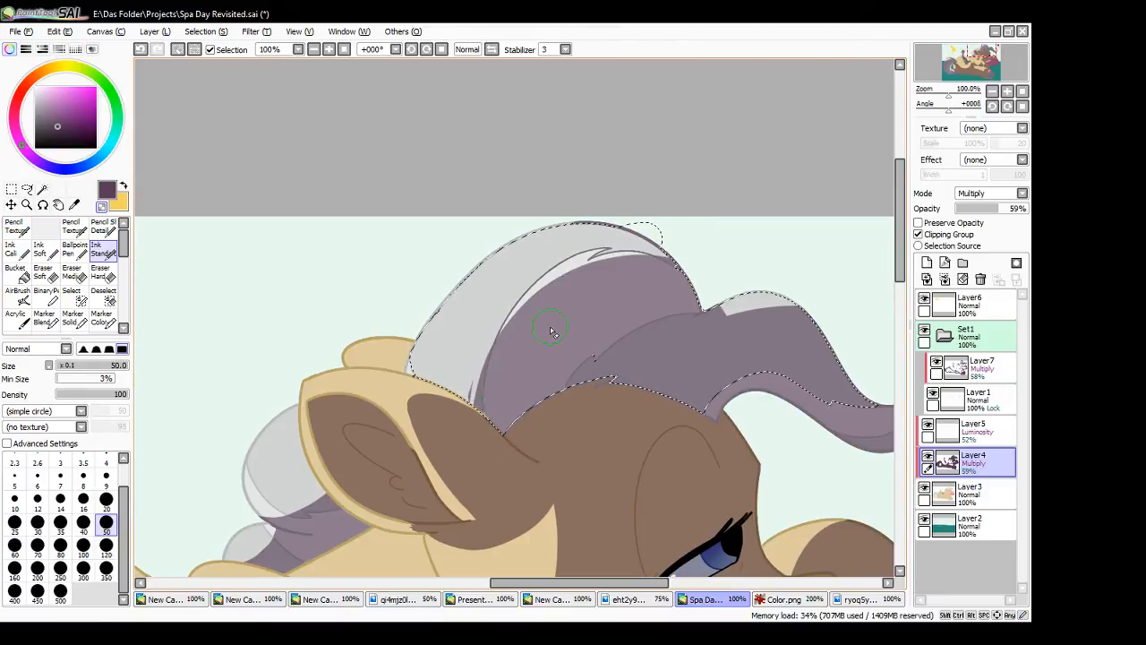
left_click_drag(475, 369, 627, 233)
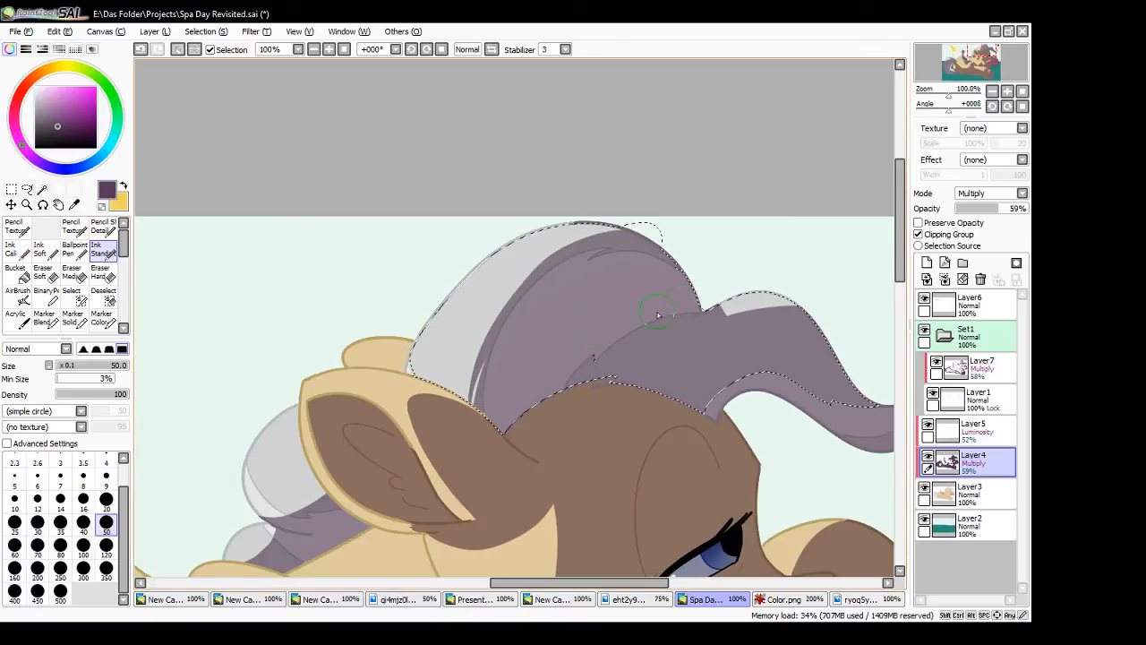
left_click_drag(473, 426, 640, 238)
left_click_drag(478, 405, 643, 249)
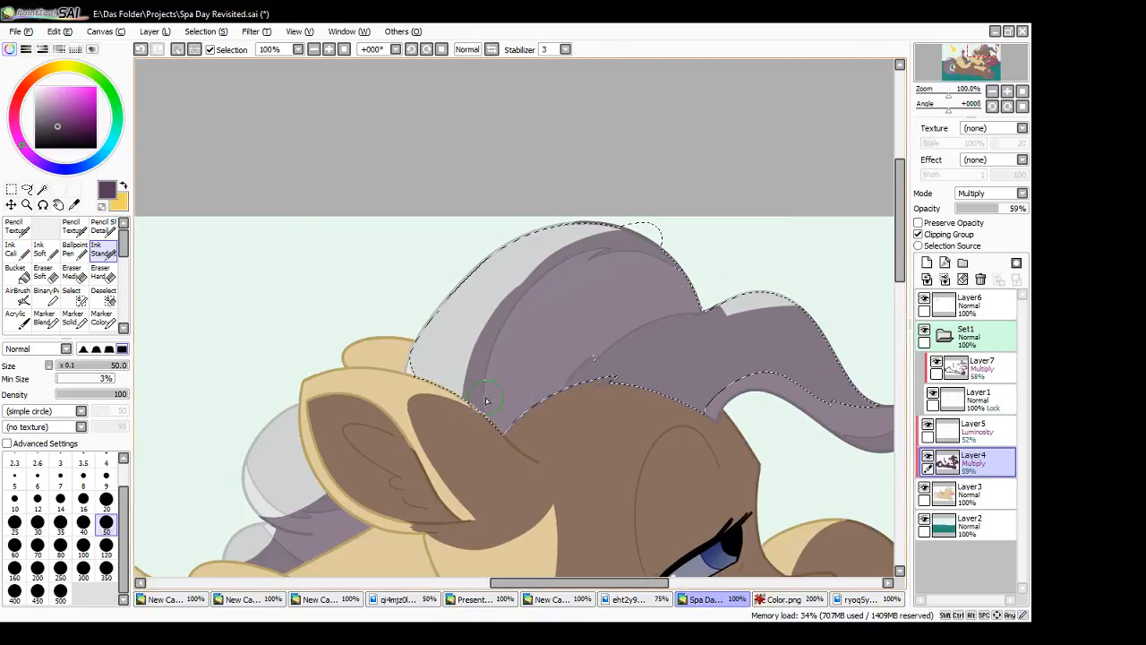
- Trim the shadow's outer edge near the crest of the mane's upper lock with the transparent colour
left_click(101, 207)
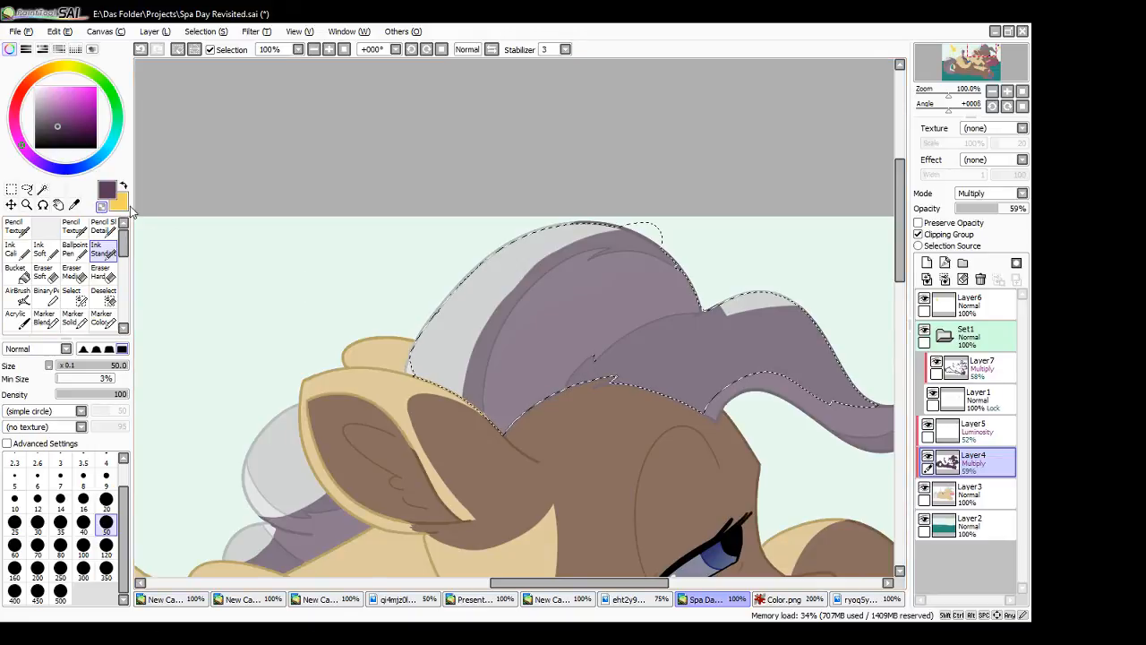
left_click_drag(479, 322, 683, 250)
key("ctrl+z")
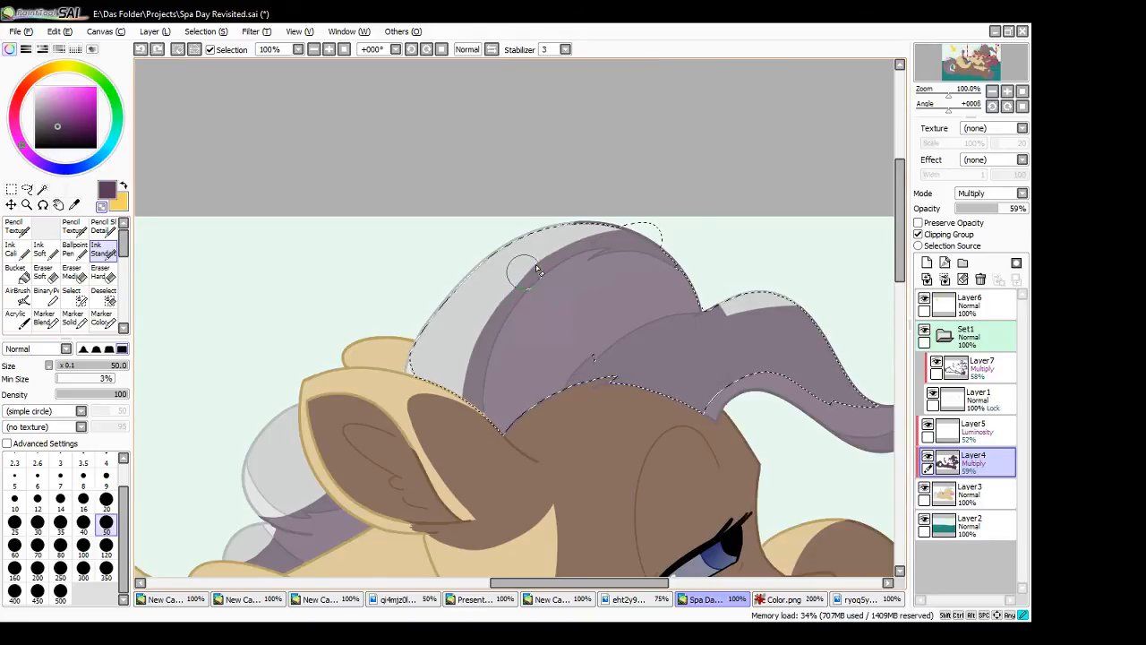
left_click_drag(522, 260, 706, 237)
left_click_drag(513, 298, 686, 224)
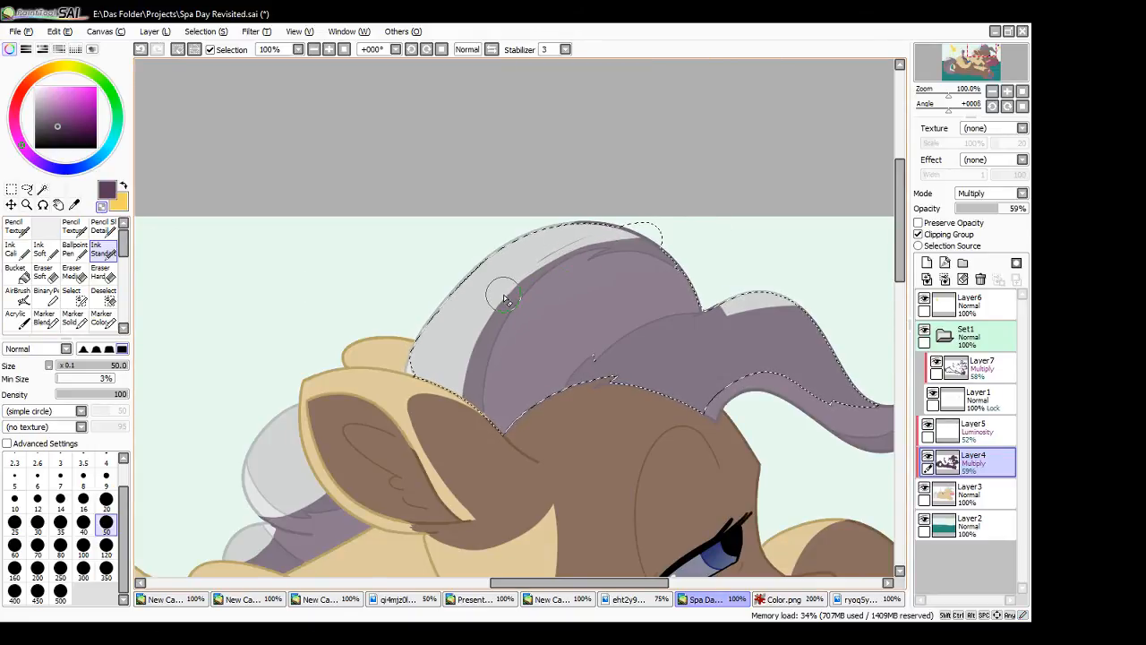
mouse_move(502, 297)
left_mouse_down()
mouse_move(543, 262)
mouse_move(644, 238)
left_mouse_up()
mouse_move(522, 271)
left_mouse_down()
mouse_move(637, 223)
mouse_move(626, 222)
left_mouse_up()
mouse_move(499, 292)
left_mouse_down()
mouse_move(615, 222)
mouse_move(678, 213)
left_mouse_up()
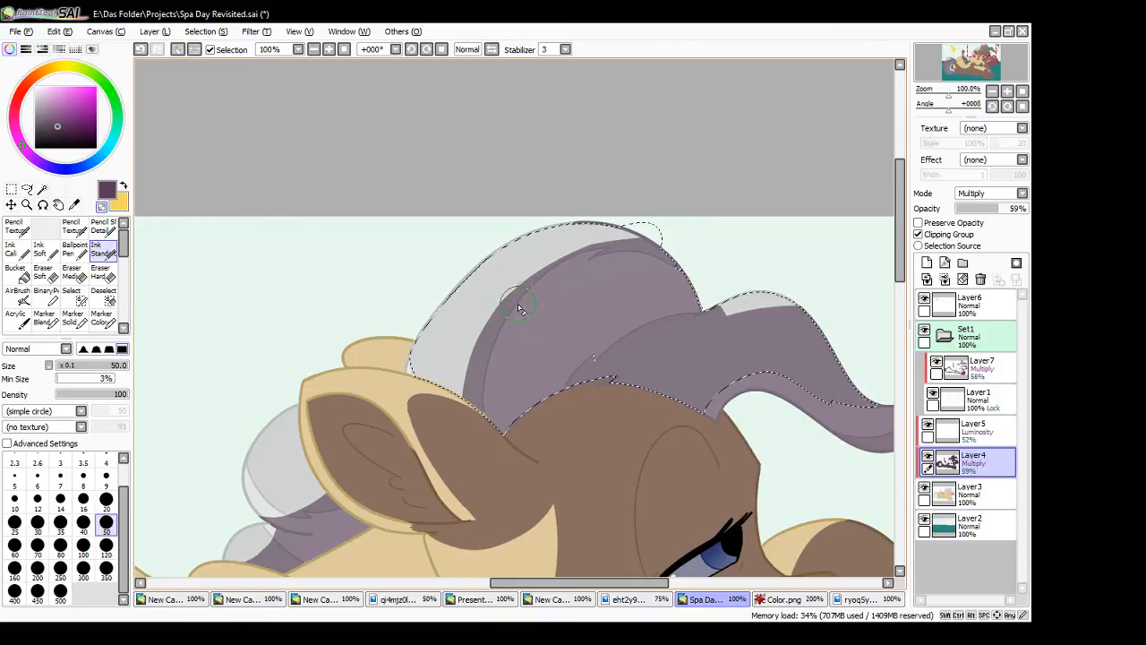
left_click_drag(527, 276, 519, 275)
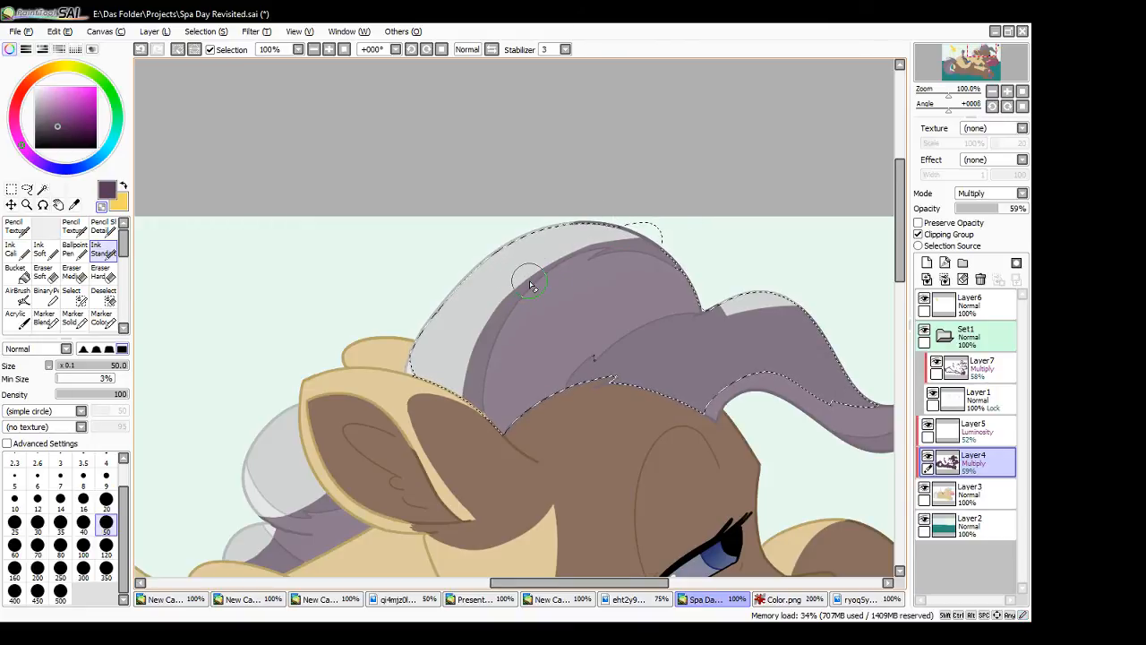
- Clear the mane selection and paint thin yellow highlight streaks on Layer5 along the light edge of the mane's upper lock
left_click(124, 186)
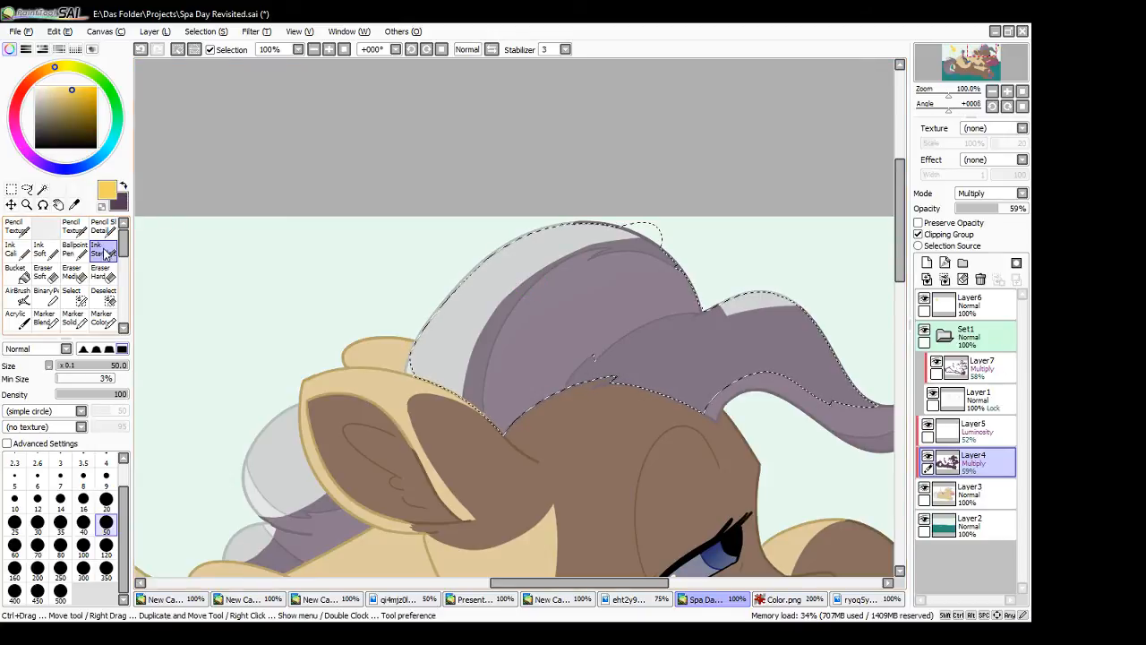
left_click(11, 189)
left_click(187, 175)
left_click(972, 431)
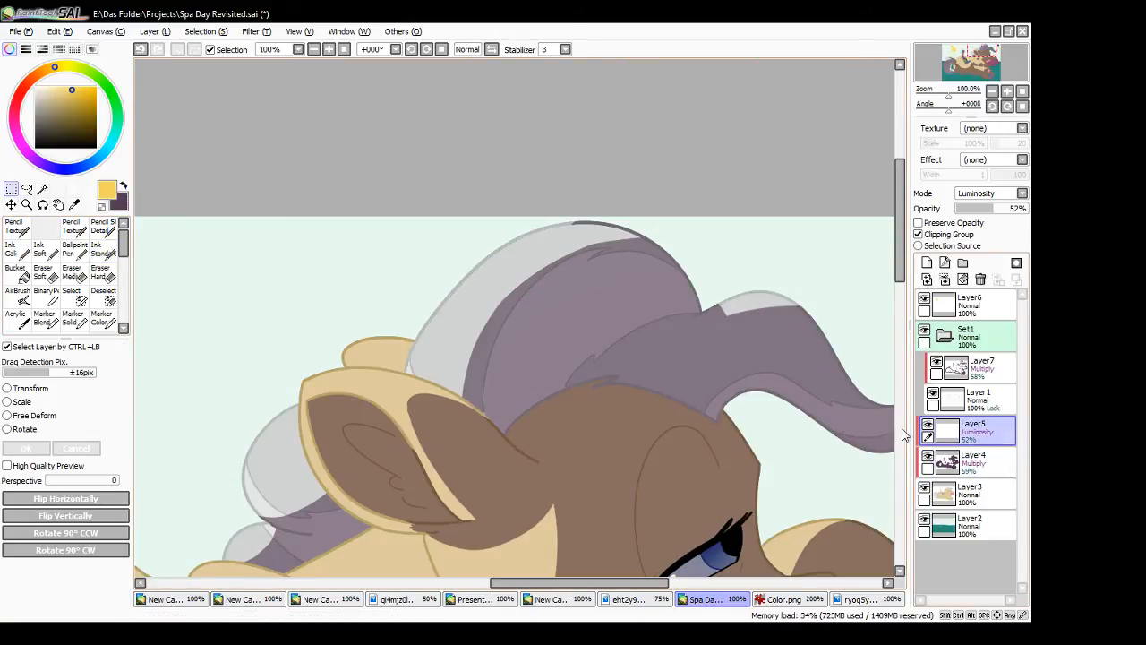
left_click(109, 253)
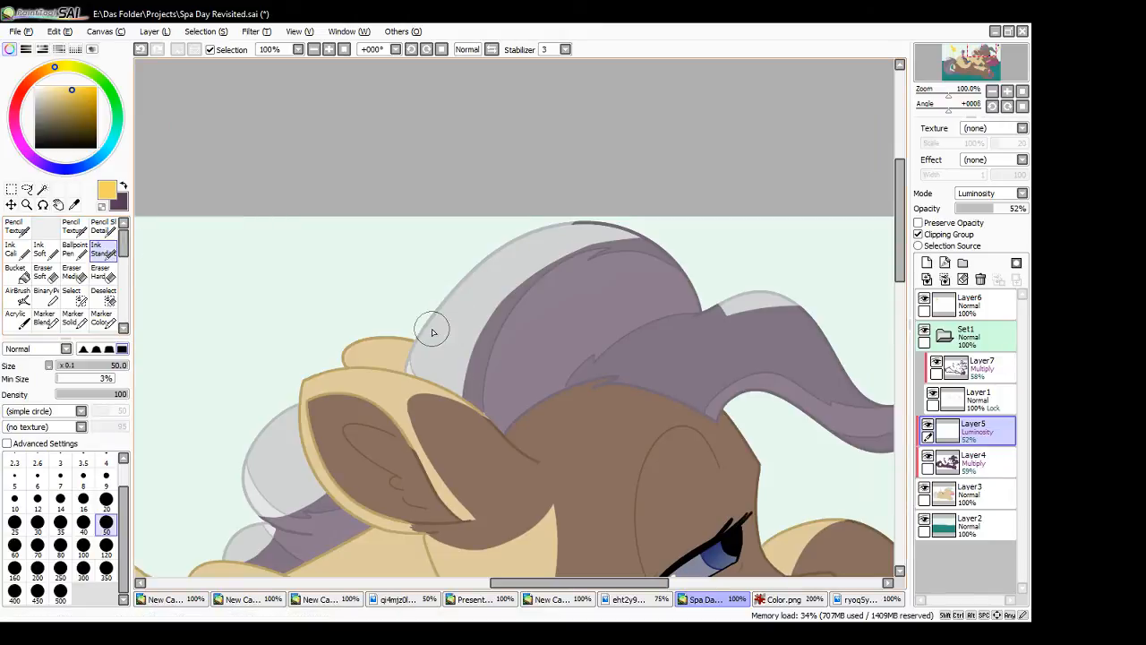
left_click_drag(420, 352, 496, 263)
left_click_drag(445, 323, 499, 287)
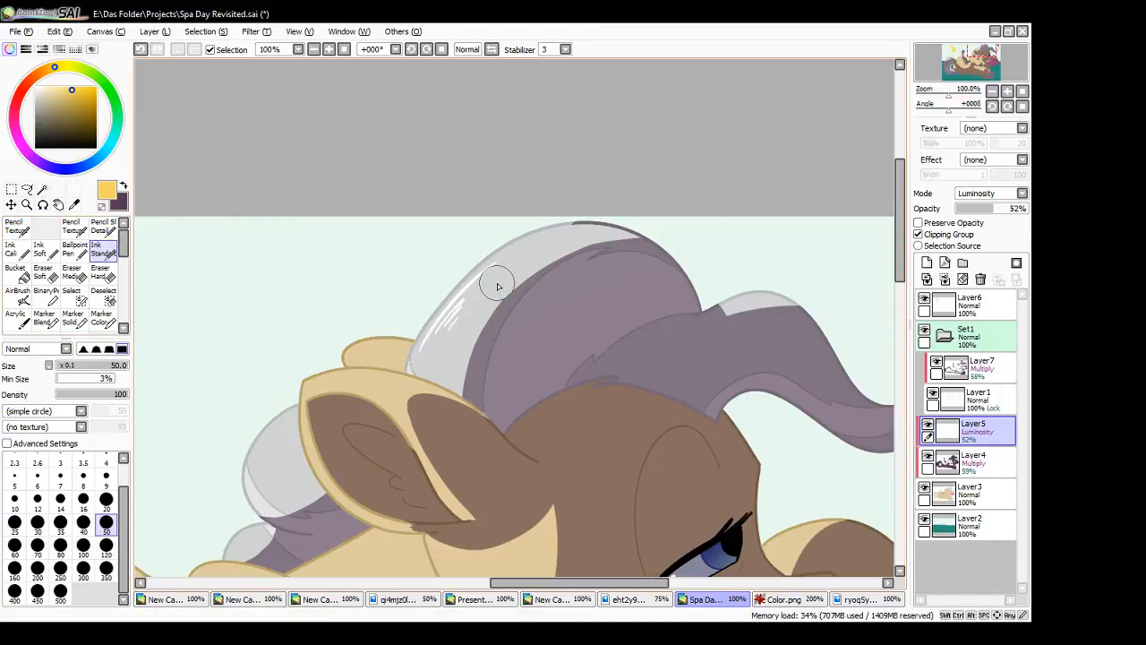
- Add thin highlight streaks to the mane locks behind the large pony's ear, undoing the unwanted strokes
left_click_drag(251, 492, 274, 428)
key("ctrl+z")
key("ctrl+z")
left_click_drag(261, 469, 267, 455)
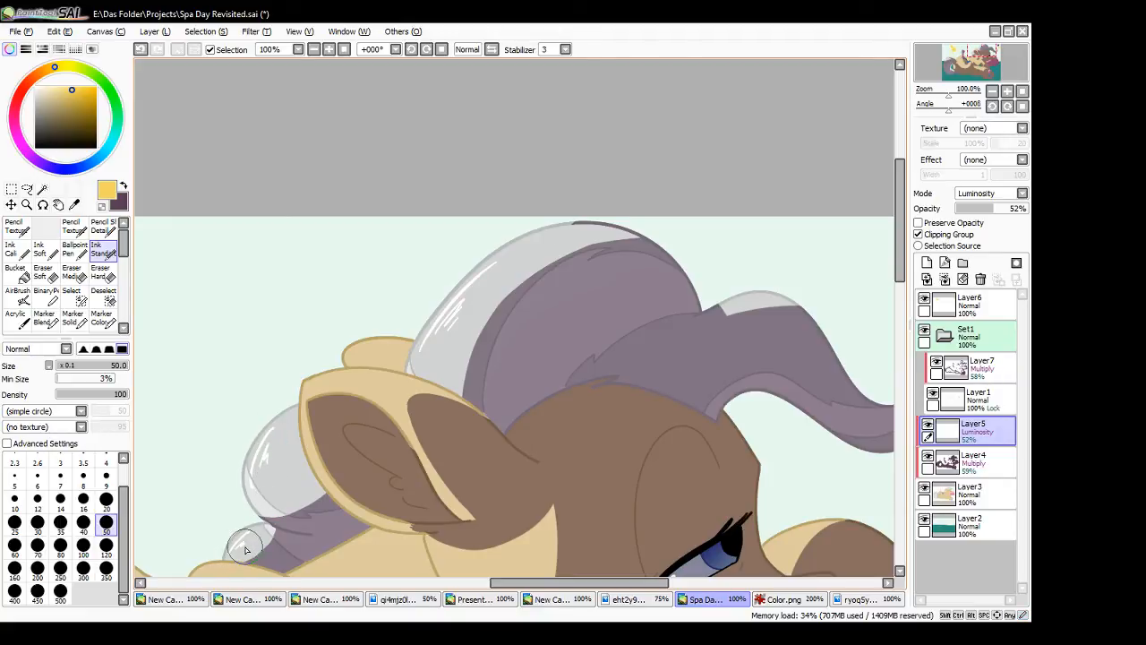
- Add highlight streaks to the large pony's front mane lock and to the small blue pony's pink mane
left_click_drag(627, 584, 666, 587)
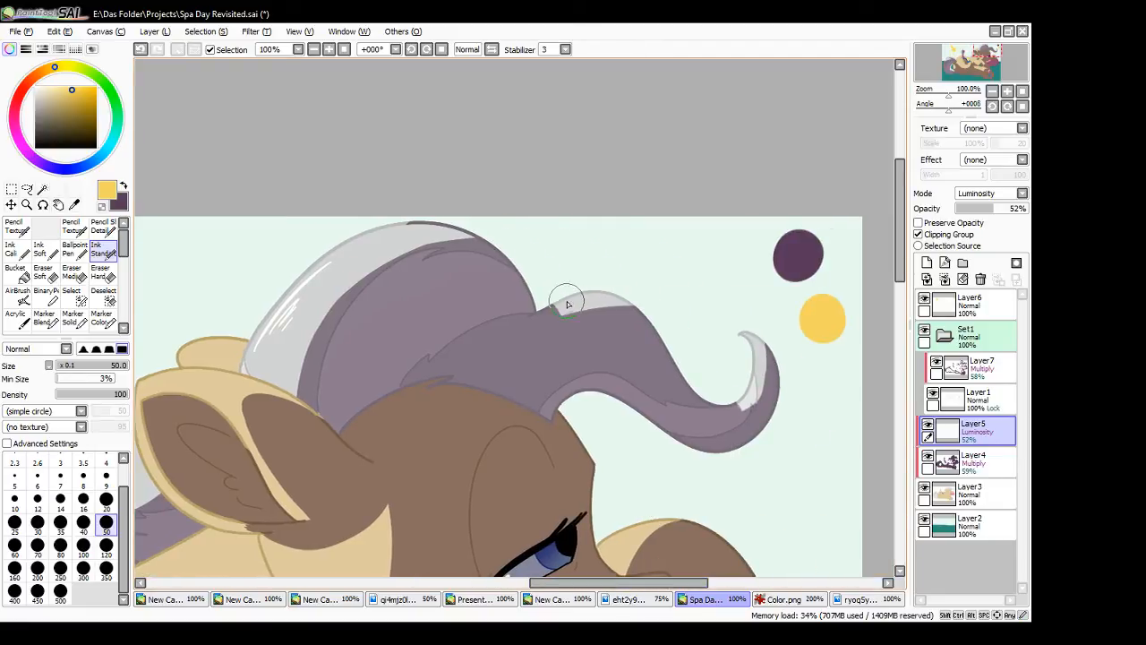
mouse_move(567, 302)
left_mouse_down()
mouse_move(587, 302)
mouse_move(573, 315)
left_mouse_up()
scroll(573, 315, "down", 10)
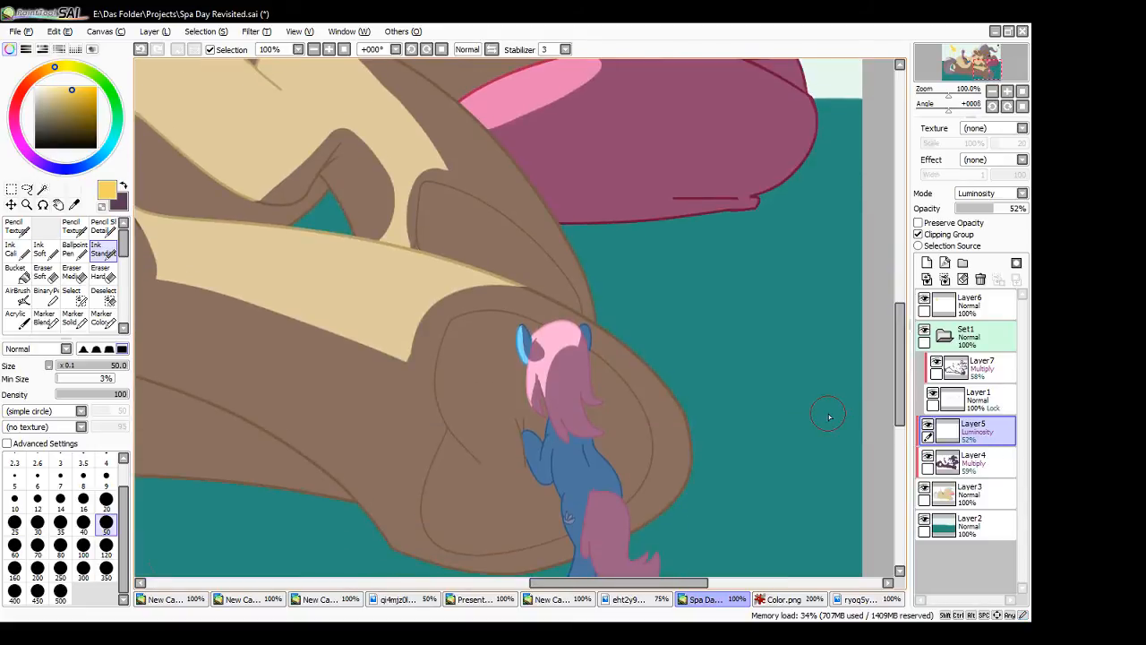
left_click_drag(545, 336, 558, 333)
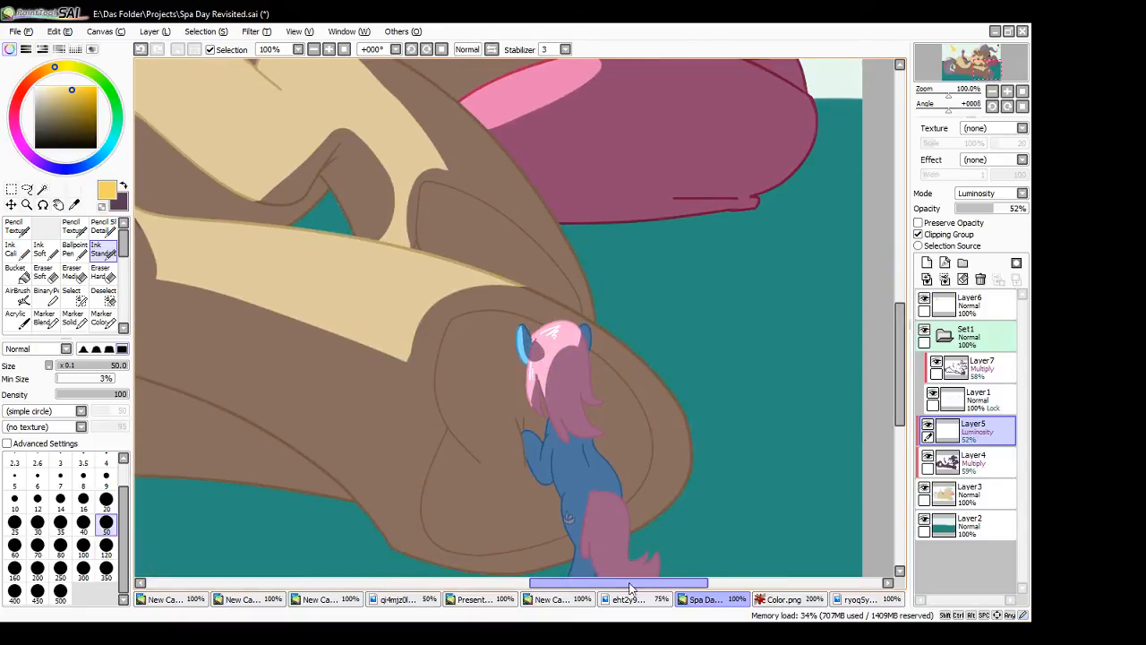
- Show the whole illustration and hide Layer6 with the yellow arrow, light rays and colour swatches
left_click_drag(632, 583, 510, 591)
scroll(862, 273, "up", 8)
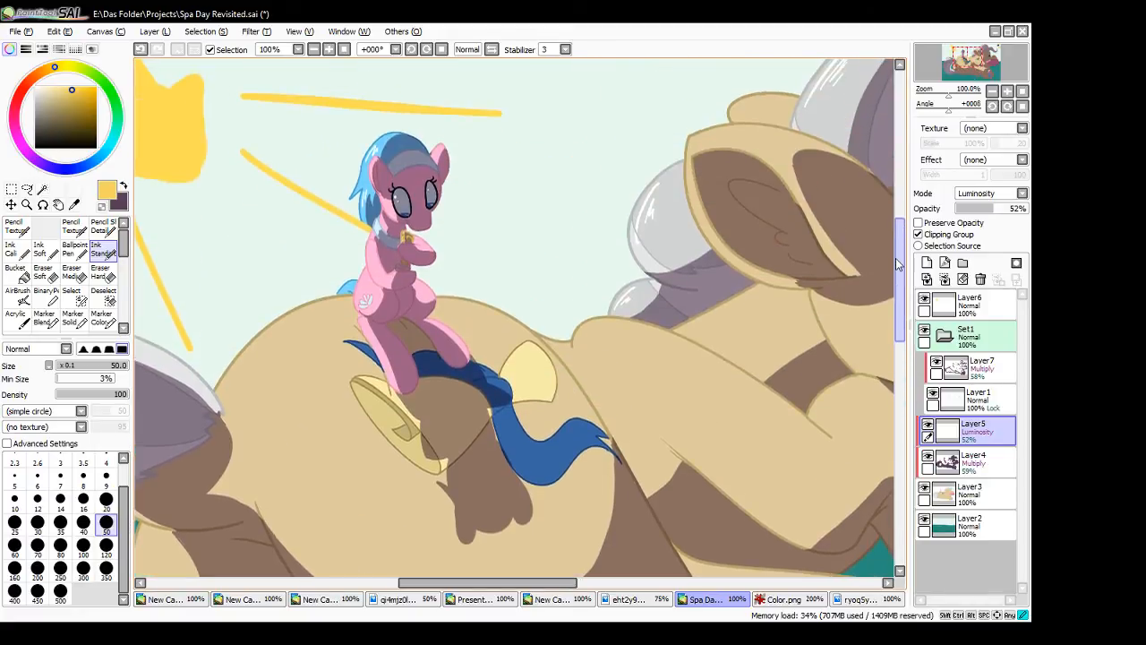
left_click(345, 50)
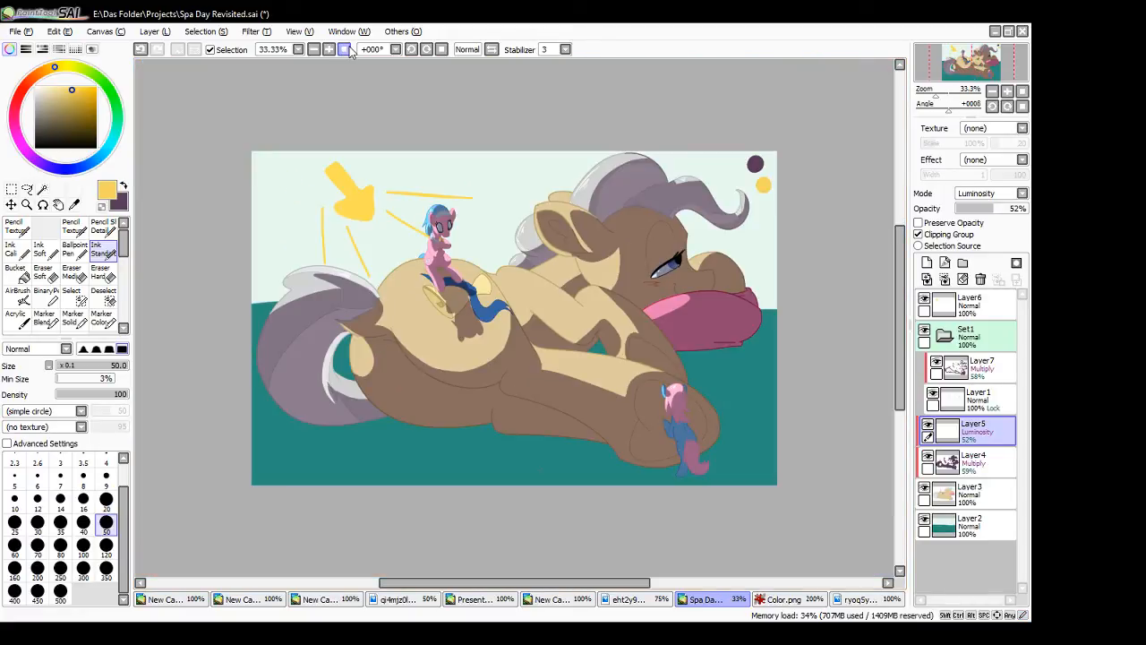
left_click(924, 301)
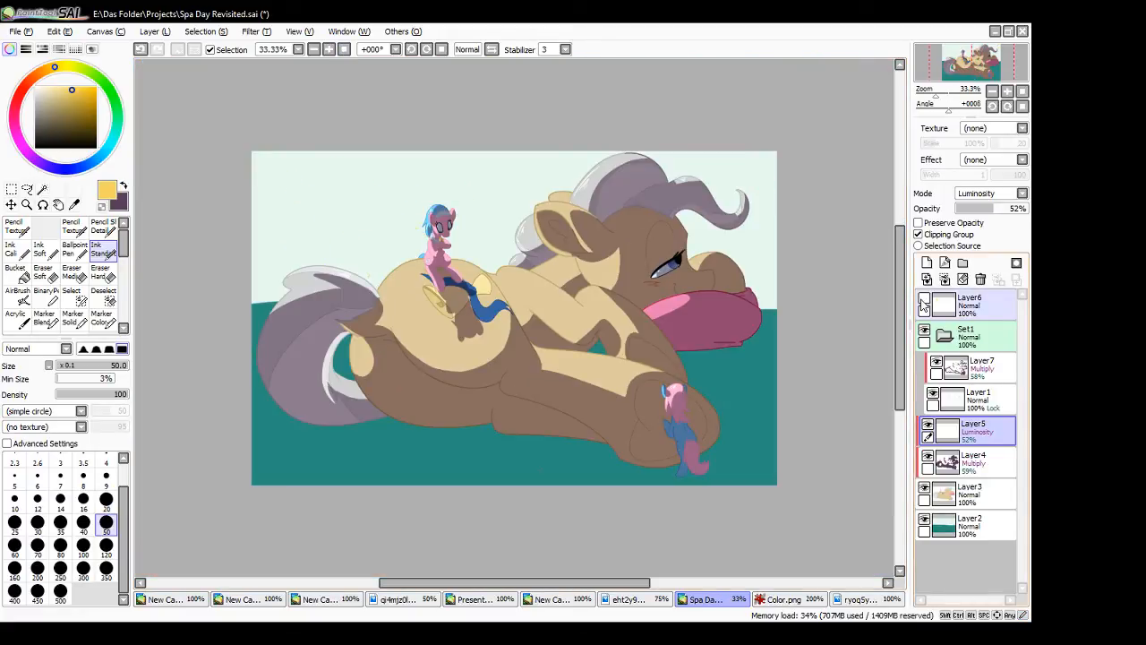
- Set the opacity of the Layer4 shadows to 32% and of the Layer7 multiply layer to 33%
left_click(972, 462)
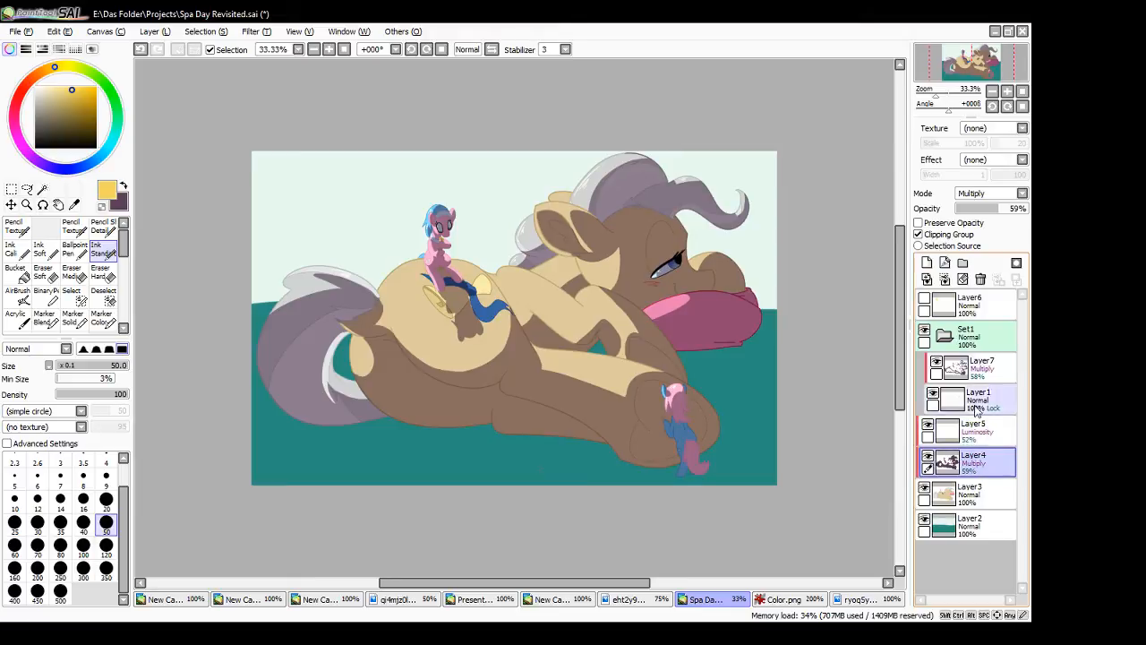
left_click(981, 210)
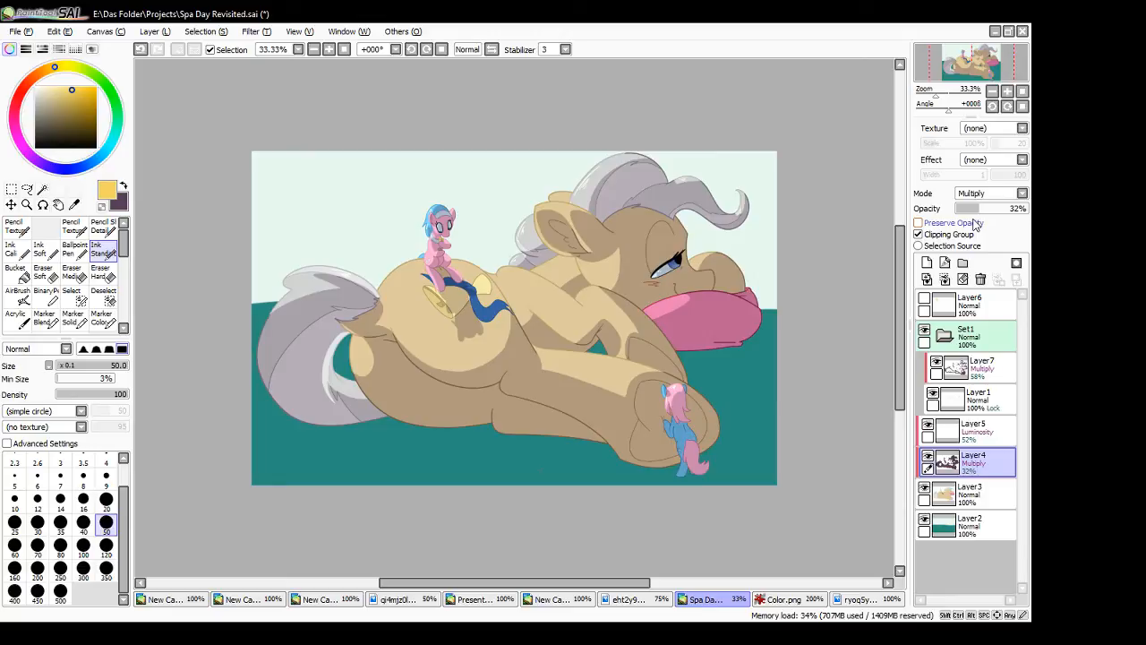
left_click(973, 357)
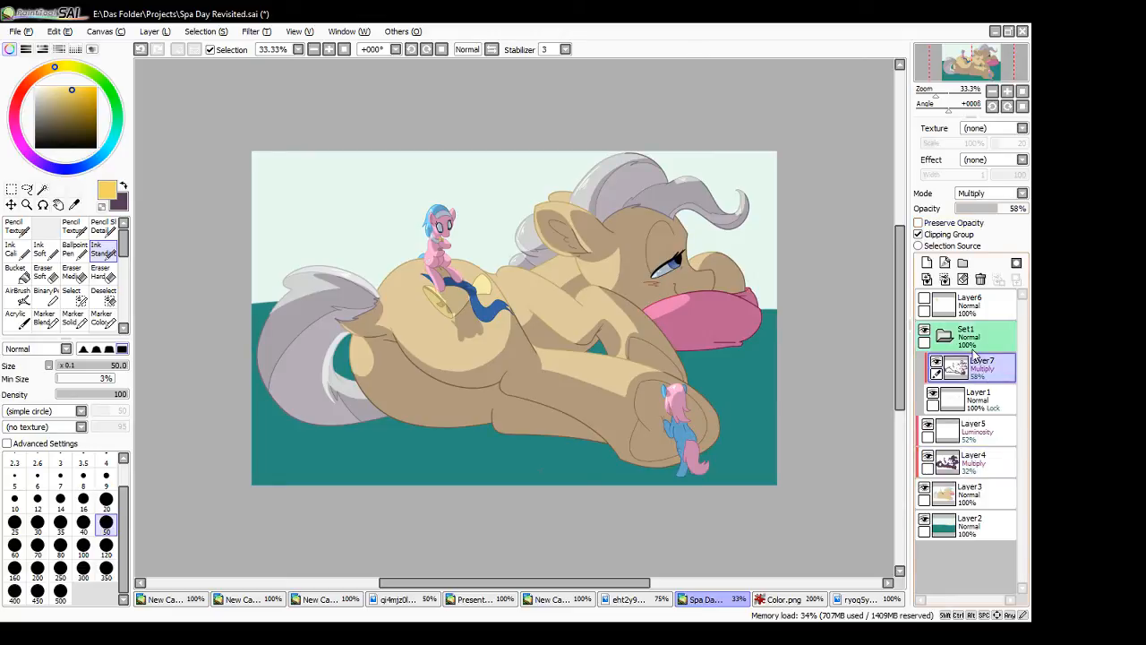
left_click(981, 208)
left_click_drag(983, 214, 974, 211)
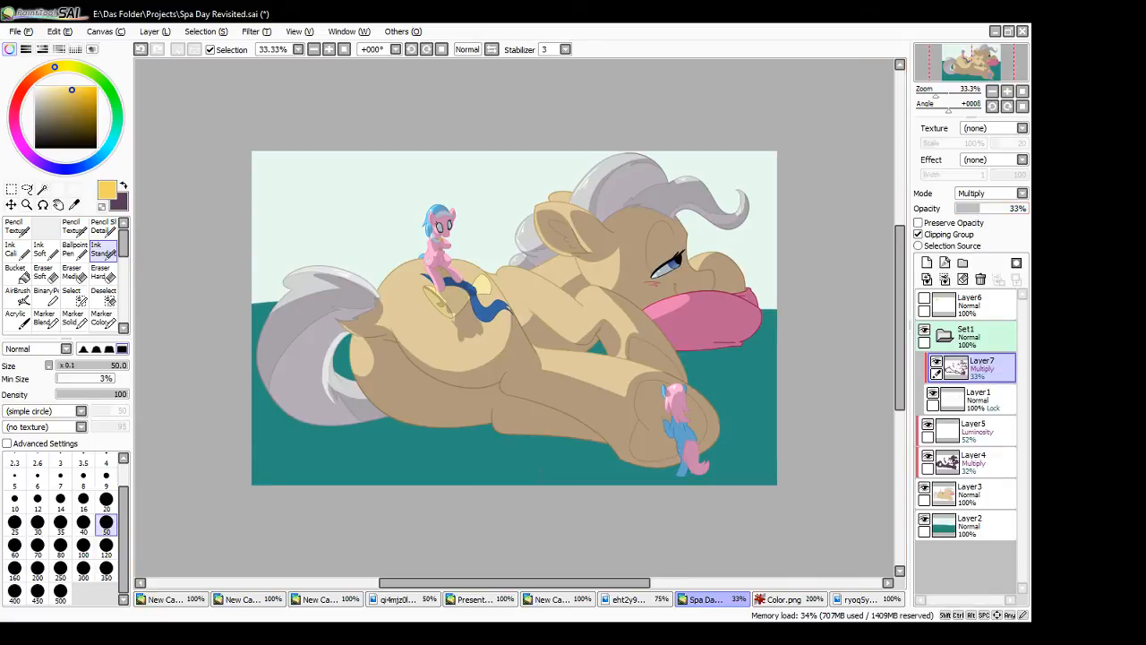
- Switch to the unsaved New Canvas document, hide its Layer6 and add a new empty layer
key("alt+Tab")
key("alt+Tab")
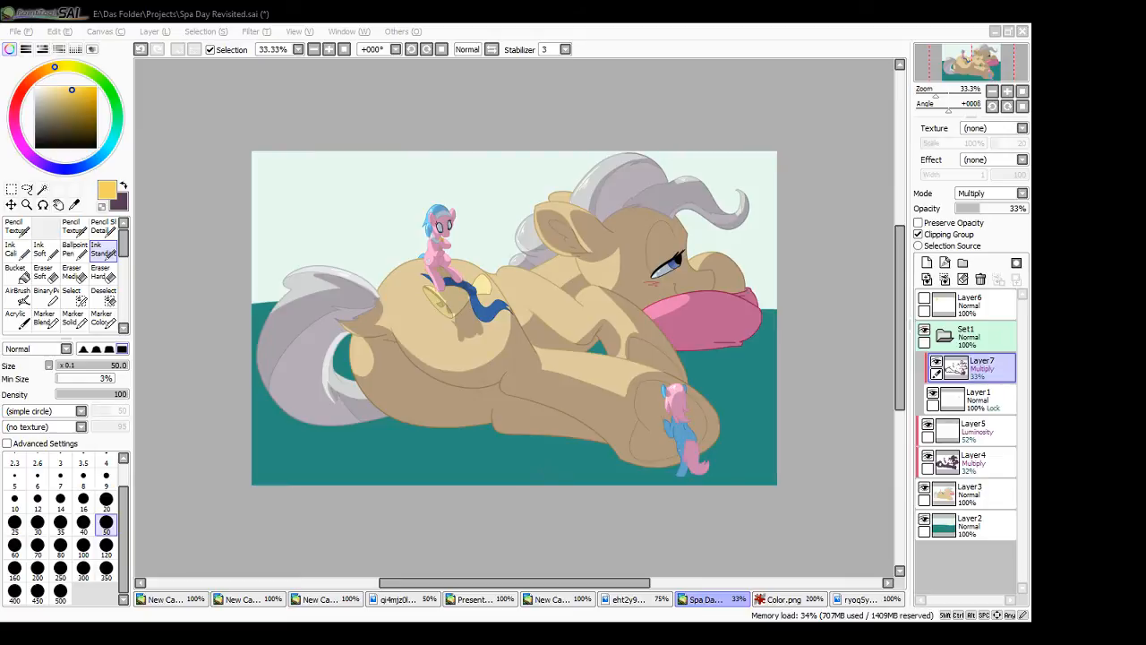
left_click(563, 599)
left_click(924, 299)
left_click(927, 262)
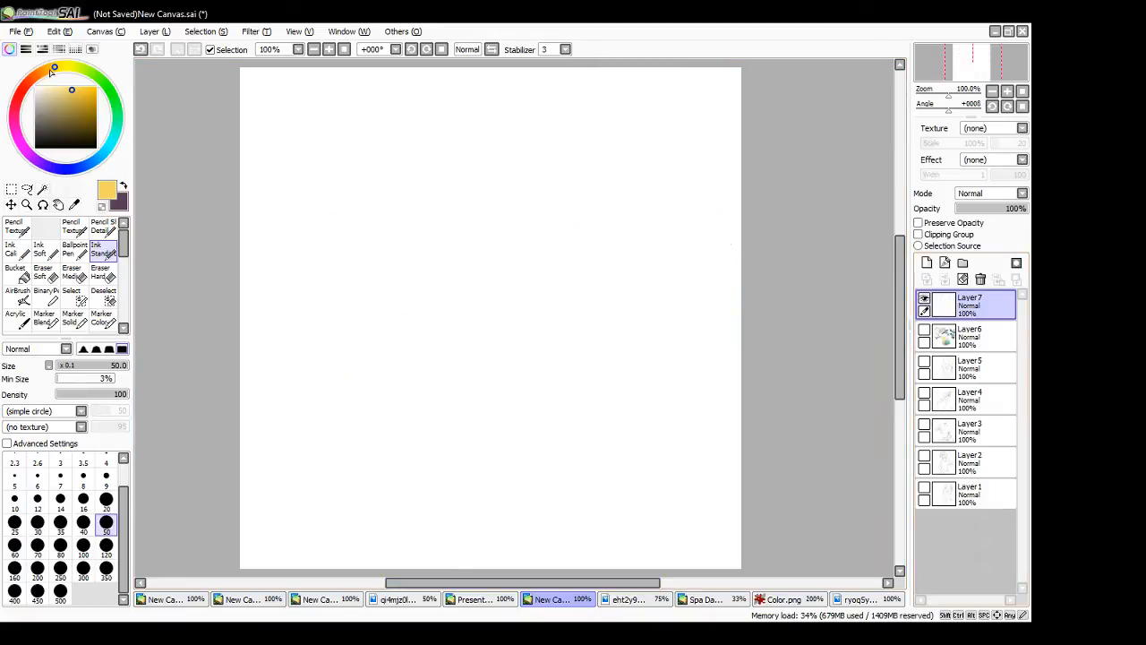
- Sketch the pony's round head with a curved facial guide line in brown, using the Pencil Texture brush at size 4
left_click_drag(51, 71, 42, 79)
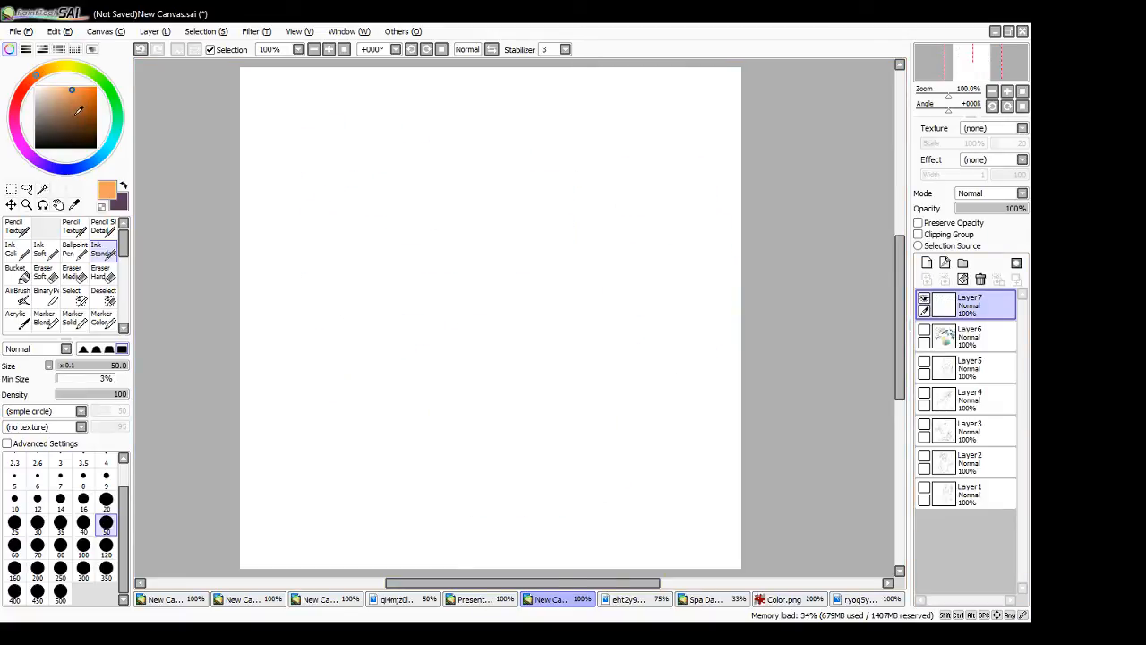
left_click_drag(76, 100, 73, 111)
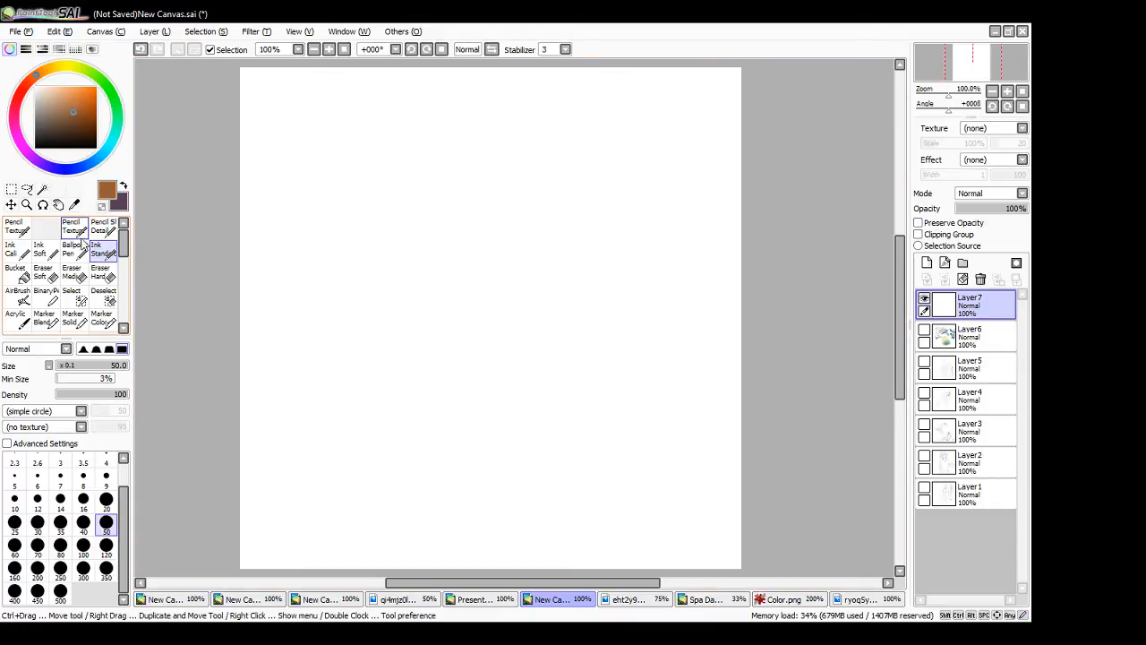
left_click(16, 227)
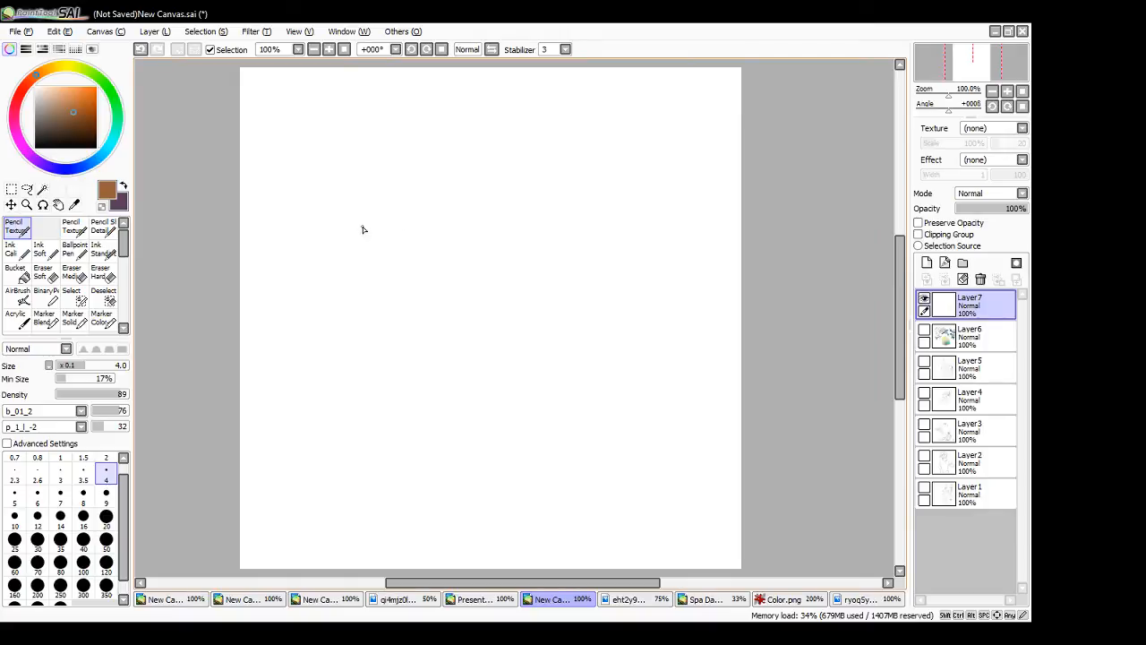
mouse_move(363, 230)
left_mouse_down()
mouse_move(595, 256)
mouse_move(343, 333)
mouse_move(585, 259)
left_mouse_up()
key("ctrl+z")
mouse_move(555, 135)
left_mouse_down()
mouse_move(366, 320)
mouse_move(405, 418)
left_mouse_up()
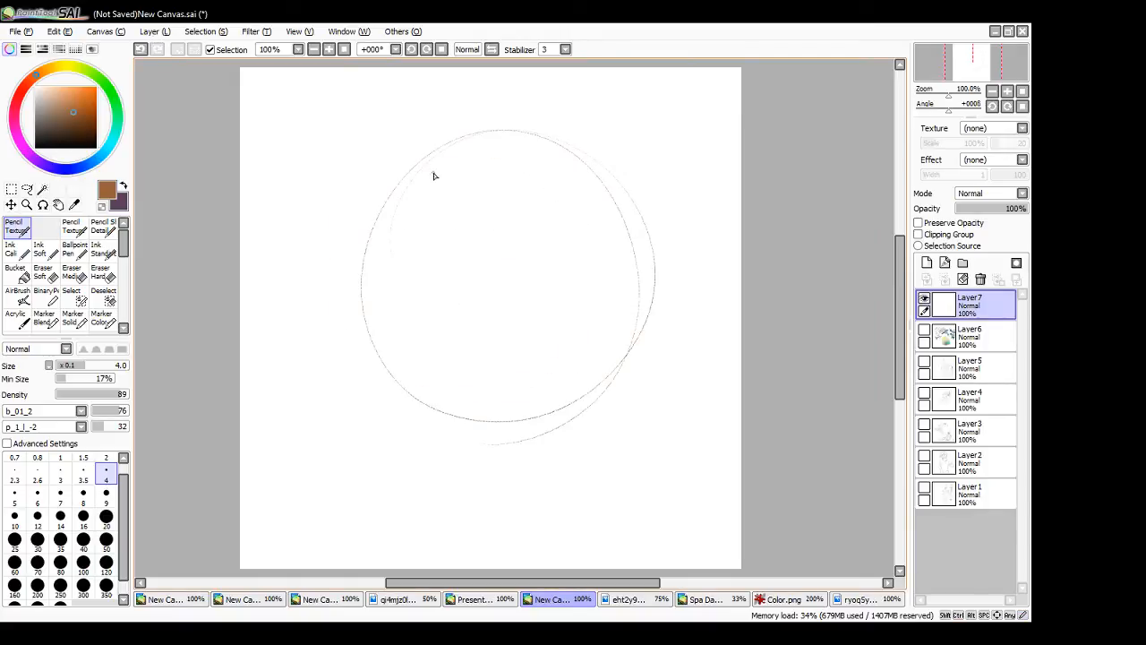
left_click_drag(417, 185, 488, 439)
- Sketch the muzzle, chin and jawline with an open smiling mouth, undoing the strokes that miss
mouse_move(413, 313)
left_mouse_down()
mouse_move(369, 342)
mouse_move(450, 465)
mouse_move(485, 437)
mouse_move(461, 463)
left_mouse_up()
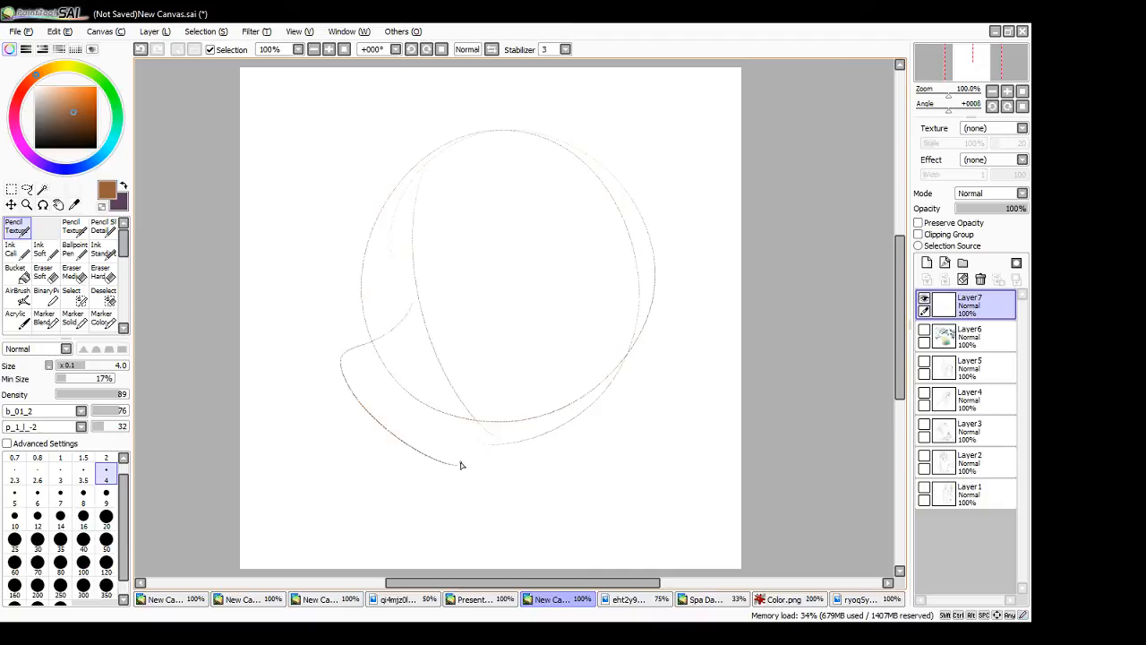
key("ctrl+z")
mouse_move(413, 304)
left_mouse_down()
mouse_move(484, 455)
mouse_move(463, 459)
mouse_move(615, 381)
mouse_move(640, 340)
left_mouse_up()
key("ctrl+z")
left_click_drag(457, 464, 614, 374)
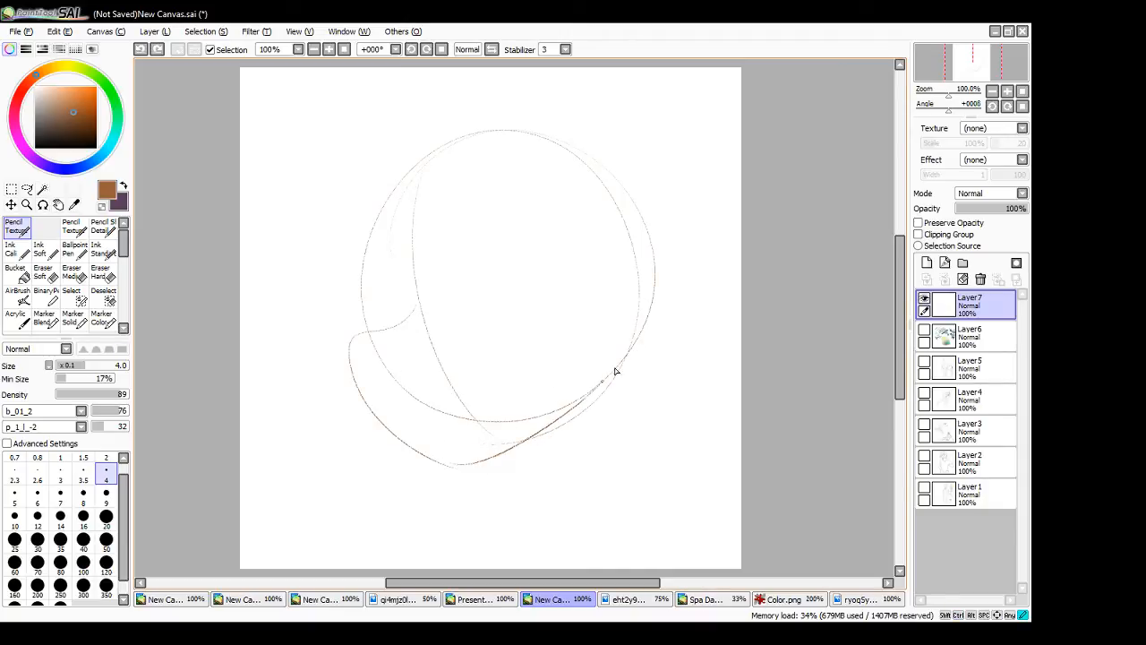
mouse_move(401, 426)
left_mouse_down()
mouse_move(464, 403)
mouse_move(493, 359)
mouse_move(503, 363)
mouse_move(449, 451)
mouse_move(422, 424)
mouse_move(488, 478)
mouse_move(455, 455)
mouse_move(452, 464)
mouse_move(491, 467)
mouse_move(588, 397)
left_mouse_up()
key("ctrl+z")
- Sketch the large near eye and the narrow far eye, each with an oval iris
mouse_move(459, 324)
left_mouse_down()
mouse_move(567, 228)
mouse_move(503, 352)
left_mouse_up()
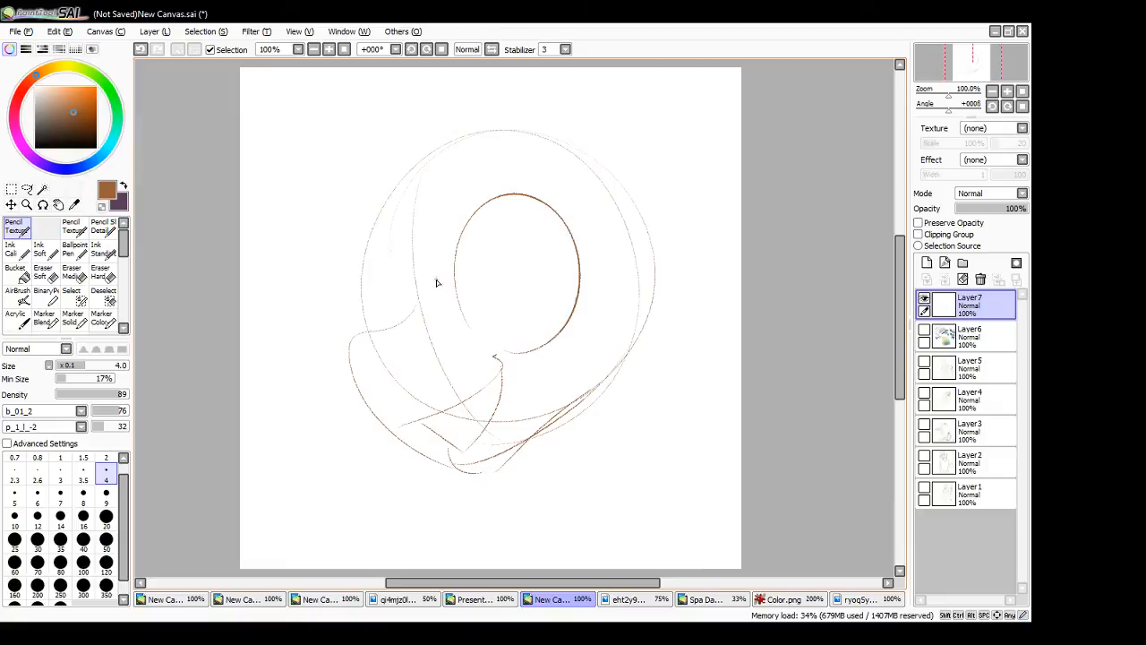
mouse_move(384, 323)
left_mouse_down()
mouse_move(382, 277)
mouse_move(413, 315)
left_mouse_up()
mouse_move(567, 316)
left_mouse_down()
mouse_move(569, 291)
mouse_move(526, 253)
mouse_move(568, 285)
mouse_move(560, 219)
mouse_move(580, 253)
left_mouse_up()
key("ctrl+z")
- Sketch the puffy mane lobes and the upright ear, shifting the sketch to make room on the canvas
key("ctrl+z")
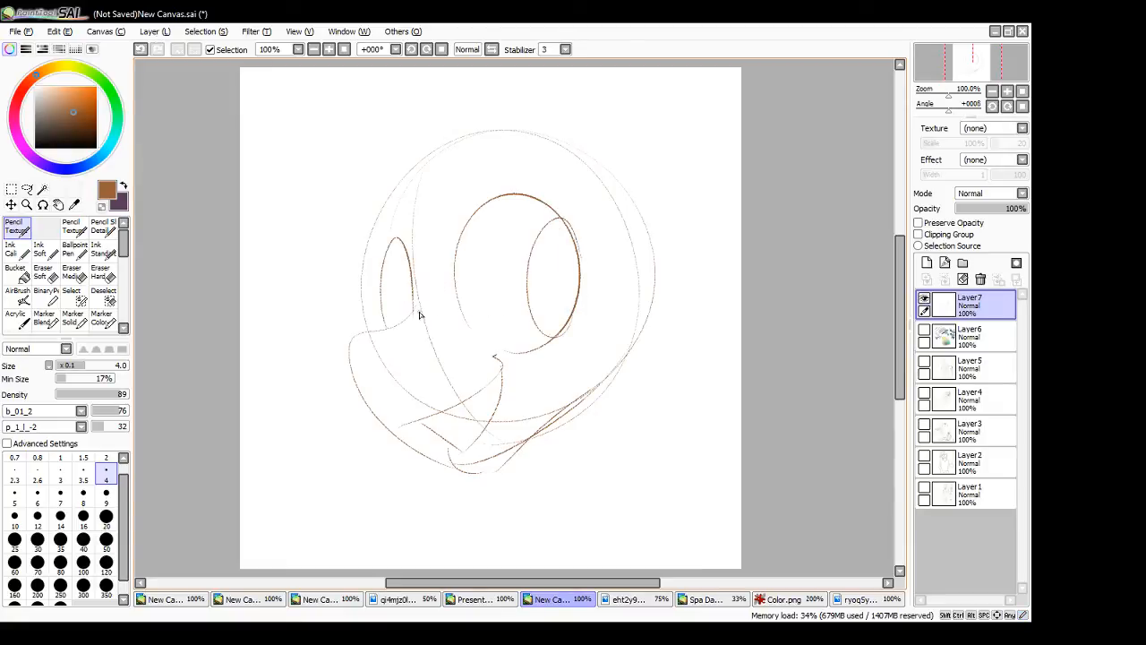
left_click_drag(403, 319, 412, 280)
mouse_move(415, 220)
left_mouse_down()
mouse_move(256, 287)
mouse_move(251, 360)
left_mouse_up()
key("ctrl+z")
left_click_drag(529, 497, 588, 502)
mouse_move(461, 223)
left_mouse_down()
mouse_move(397, 212)
mouse_move(356, 330)
mouse_move(303, 427)
mouse_move(269, 419)
mouse_move(304, 311)
mouse_move(420, 106)
mouse_move(493, 146)
mouse_move(485, 113)
mouse_move(718, 188)
left_mouse_up()
left_click_drag(566, 482, 556, 506)
left_click_drag(477, 134, 663, 153)
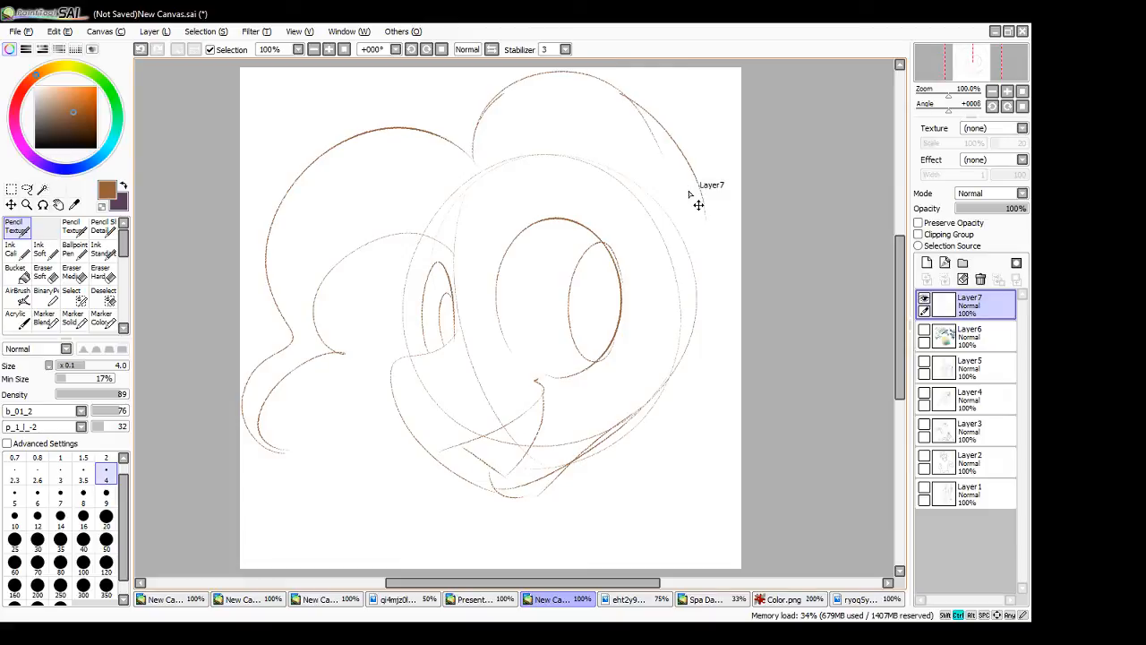
mouse_move(653, 225)
left_mouse_down()
mouse_move(735, 158)
mouse_move(686, 291)
left_mouse_up()
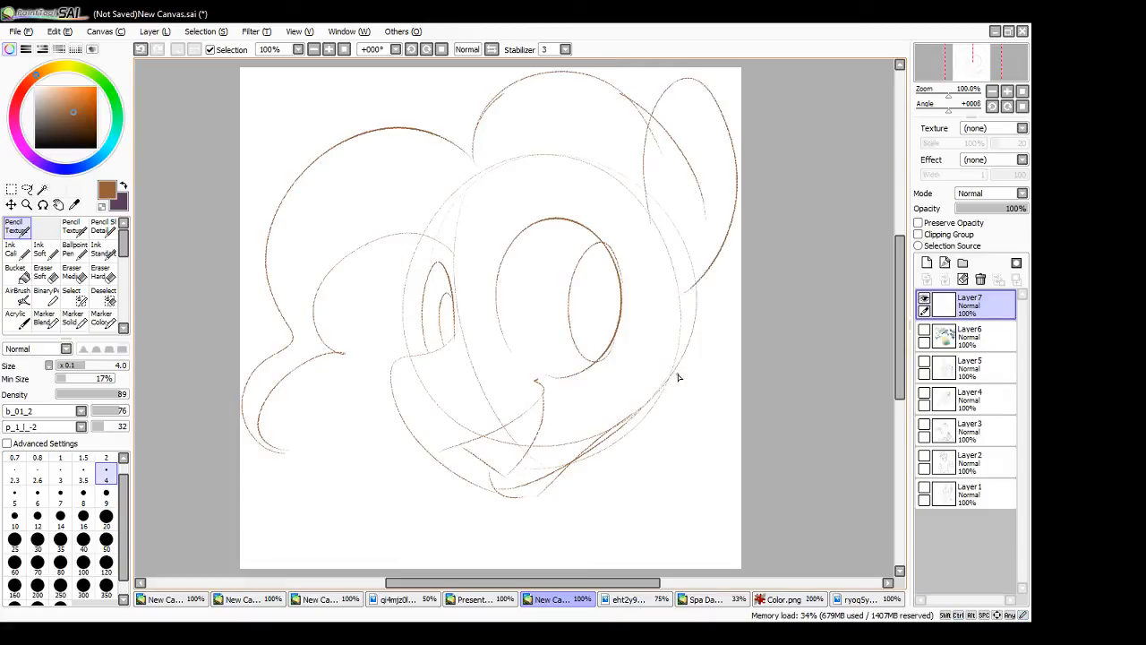
- Sketch the neck, shoulder and chest lines plus the mane curls behind the neck, undoing the unwanted strokes
left_click_drag(690, 346, 660, 553)
key("ctrl+z")
left_click_drag(678, 409, 573, 563)
key("ctrl+z")
mouse_move(686, 357)
left_mouse_down()
mouse_move(665, 448)
mouse_move(589, 566)
left_mouse_up()
mouse_move(421, 475)
left_mouse_down()
mouse_move(360, 511)
mouse_move(359, 570)
left_mouse_up()
left_click_drag(713, 266, 742, 276)
left_click_drag(740, 351, 740, 444)
mouse_move(742, 482)
left_mouse_down()
mouse_move(681, 541)
mouse_move(734, 535)
left_mouse_up()
left_click_drag(435, 460, 389, 569)
key("ctrl+z")
mouse_move(433, 464)
left_mouse_down()
mouse_move(417, 568)
mouse_move(332, 570)
left_mouse_up()
mouse_move(631, 519)
left_mouse_down()
mouse_move(575, 568)
mouse_move(637, 527)
mouse_move(629, 568)
left_mouse_up()
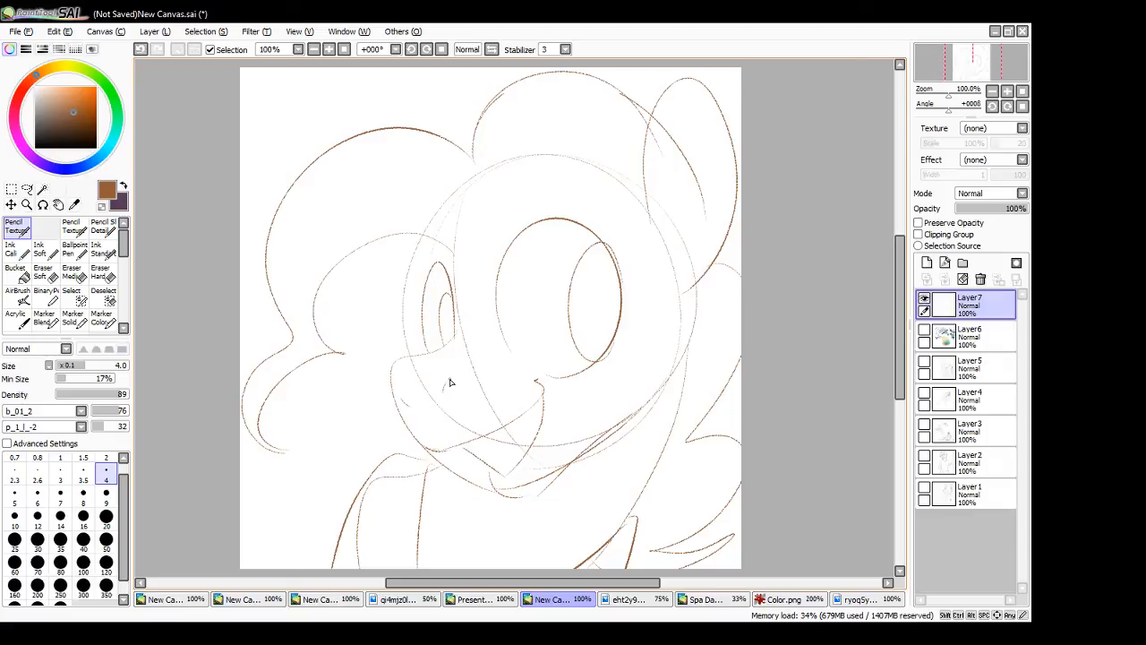
- Sketch the pointed hairline over the near eye, fade Layer7 to 23%, group it in a layer set and add a new layer above it
left_click_drag(459, 270, 618, 187)
key("ctrl+z")
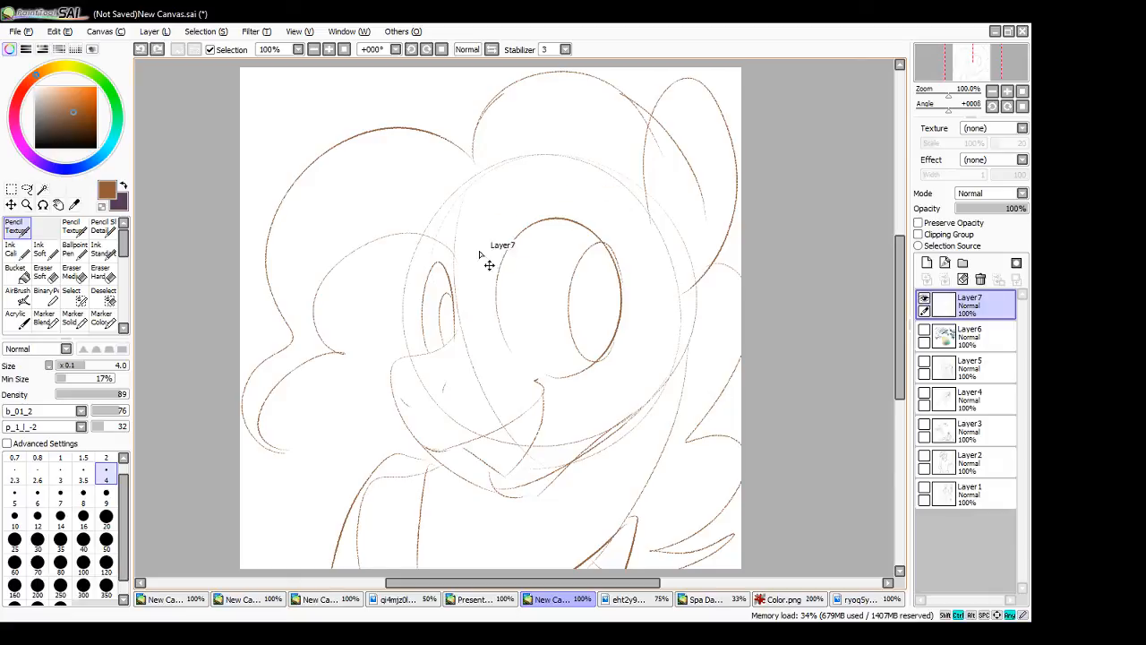
mouse_move(459, 260)
left_mouse_down()
mouse_move(607, 181)
mouse_move(643, 210)
left_mouse_up()
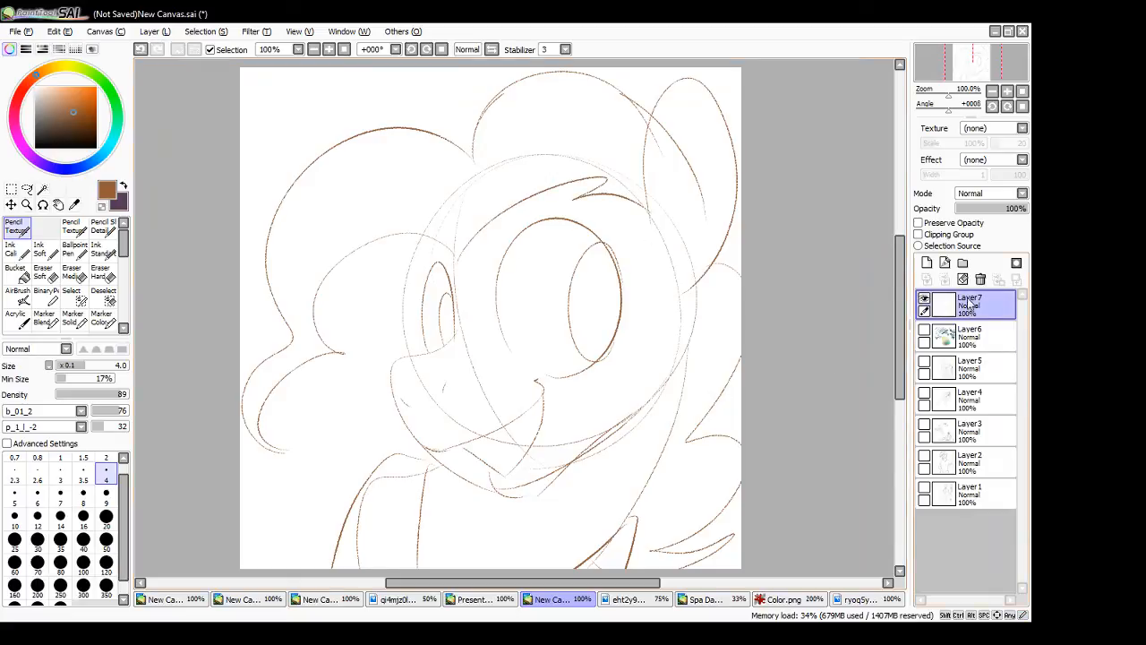
left_click_drag(1016, 209, 975, 218)
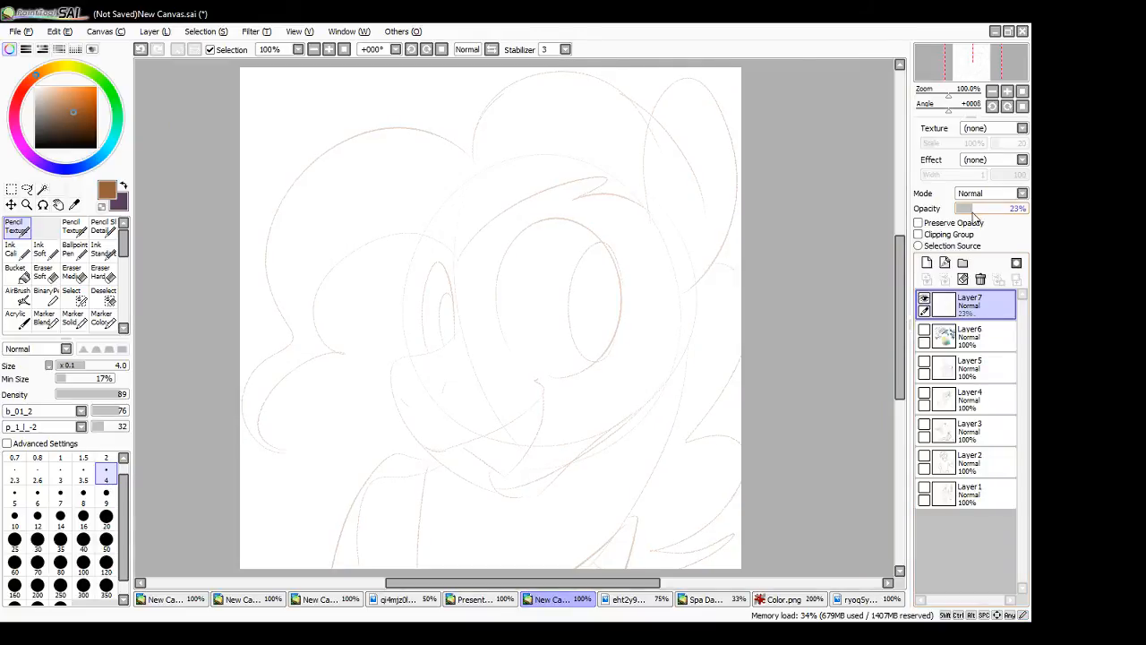
left_click(963, 262)
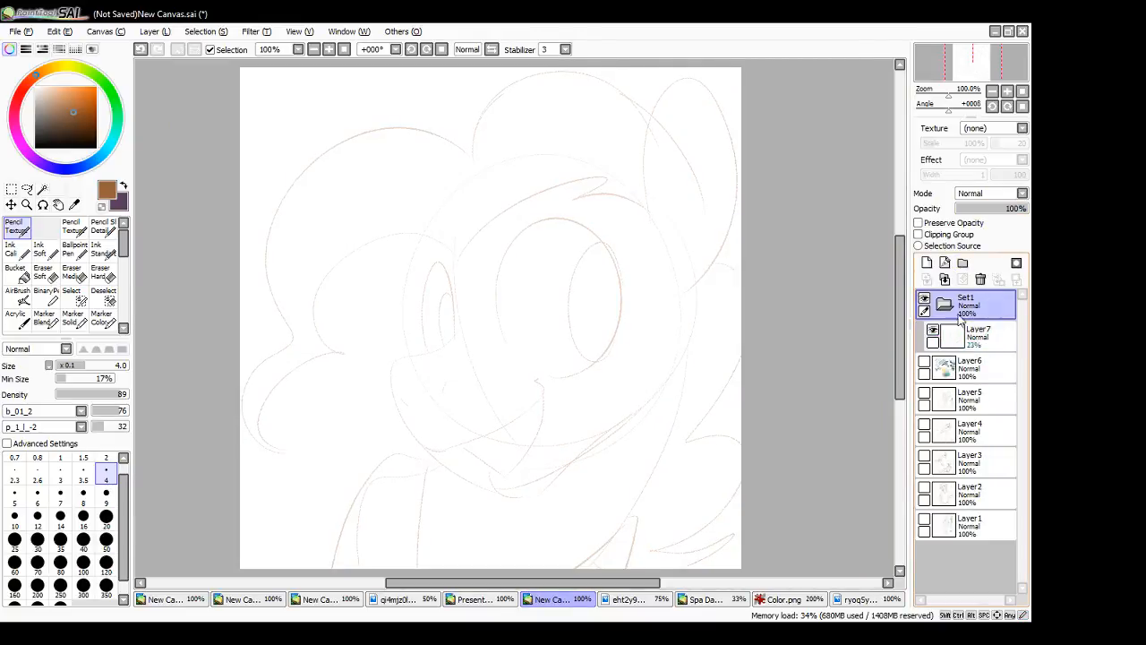
left_click(927, 262)
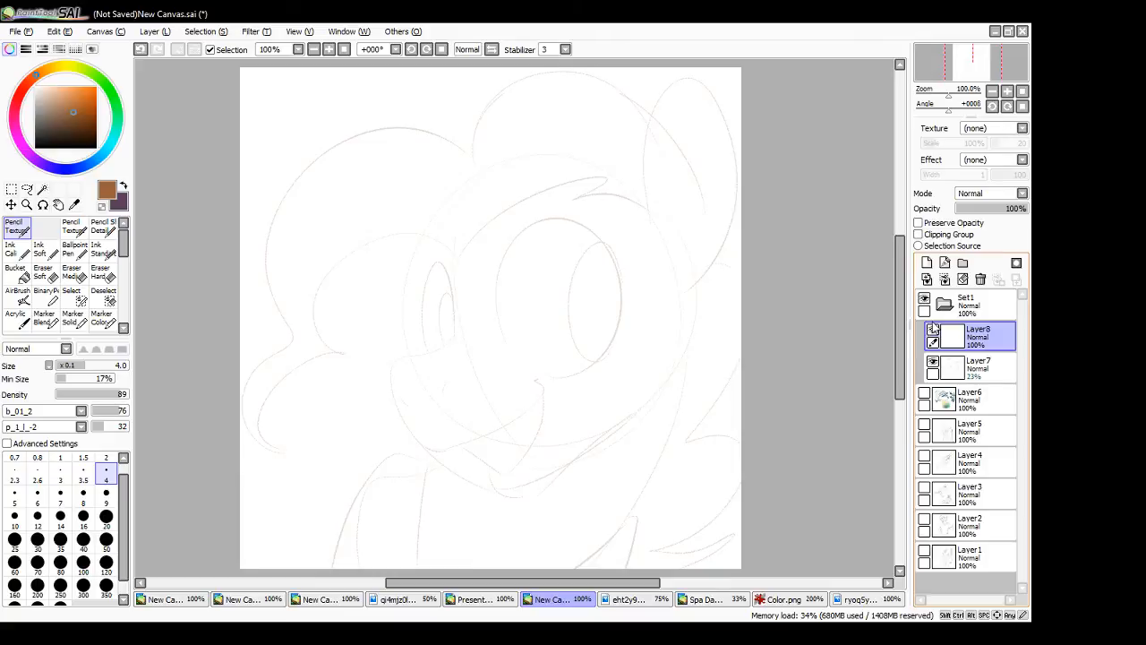
- Ink the pointed hairline, the ear and the jawline down to the chin in black
left_click_drag(47, 133, 34, 154)
left_click_drag(461, 256, 627, 178)
key("ctrl+z")
mouse_move(461, 257)
left_mouse_down()
mouse_move(606, 189)
mouse_move(652, 226)
mouse_move(738, 190)
mouse_move(699, 295)
mouse_move(713, 215)
left_mouse_up()
mouse_move(692, 314)
left_mouse_down()
mouse_move(573, 466)
mouse_move(540, 456)
left_mouse_up()
key("ctrl+z")
mouse_move(691, 308)
left_mouse_down()
mouse_move(544, 489)
mouse_move(553, 479)
left_mouse_up()
key("ctrl+z")
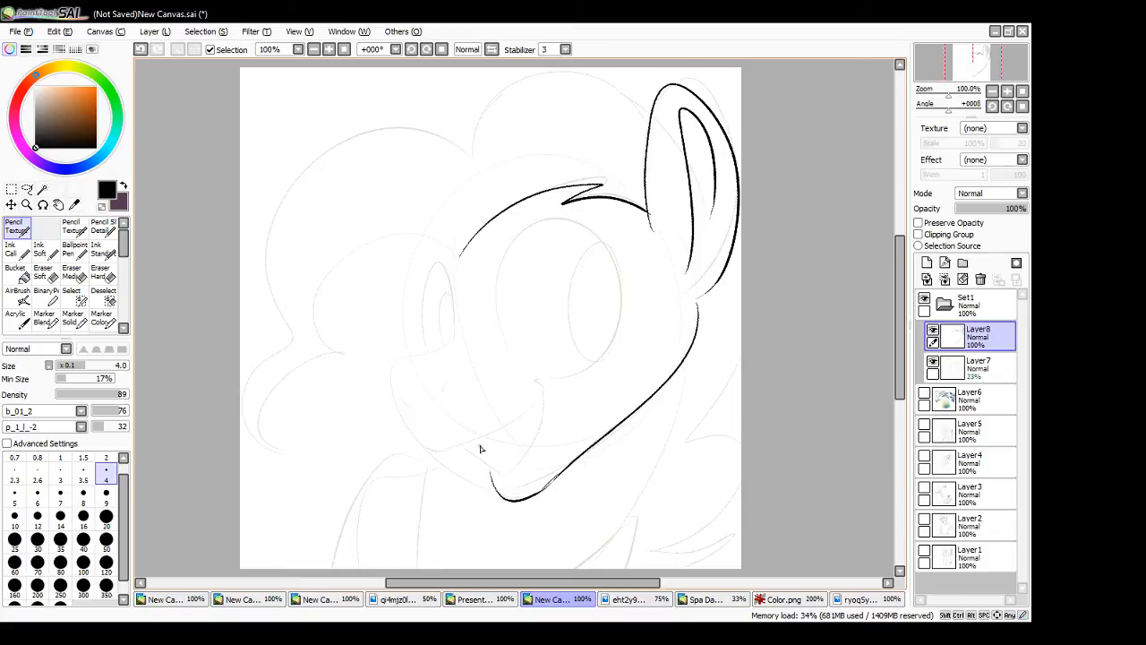
- Ink the muzzle outline, the smile line and the back edge of the open mouth
mouse_move(450, 346)
left_mouse_down()
mouse_move(382, 388)
mouse_move(439, 450)
mouse_move(409, 430)
mouse_move(449, 448)
mouse_move(513, 429)
left_mouse_up()
key("ctrl+z")
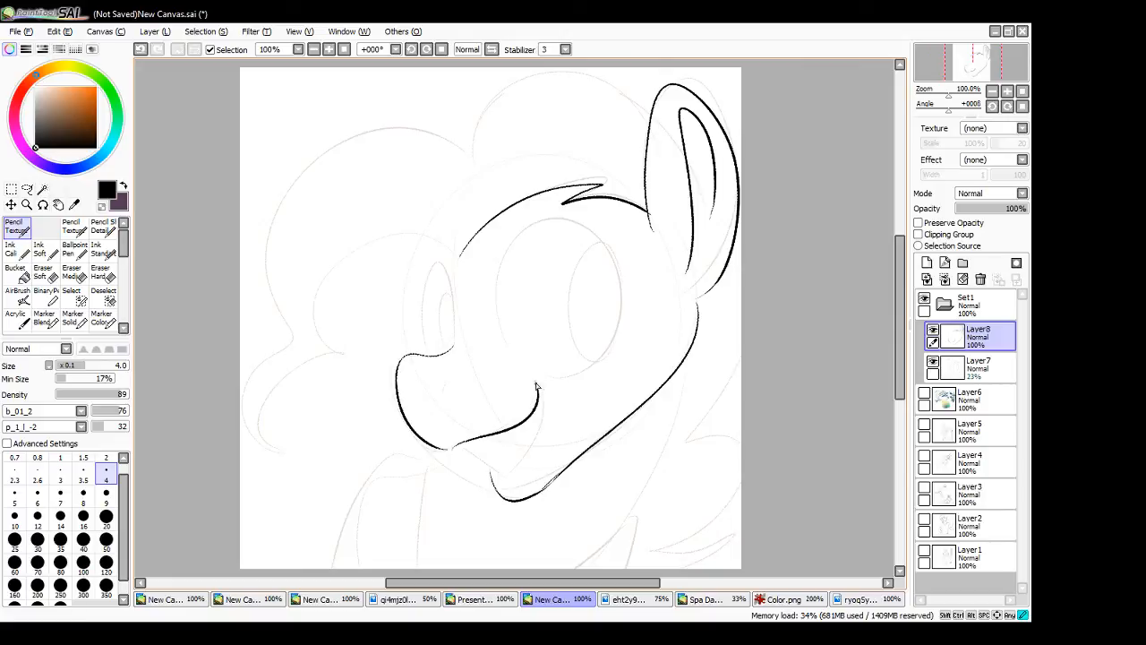
left_click_drag(539, 380, 507, 476)
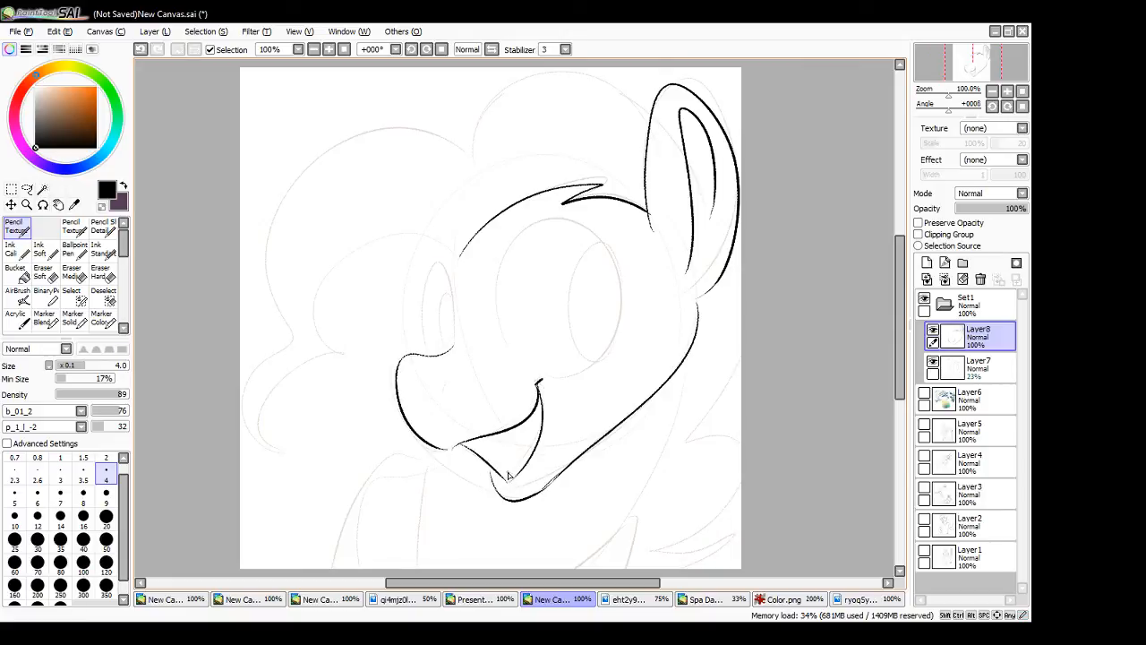
- Ink the lower lip and the tongue inside the open mouth, undoing and redrawing the lip line until it fits
key("ctrl+z")
left_click_drag(464, 443, 505, 476)
key("ctrl+z")
left_click_drag(482, 440, 489, 482)
key("ctrl+z")
left_click_drag(472, 441, 493, 484)
key("ctrl+z")
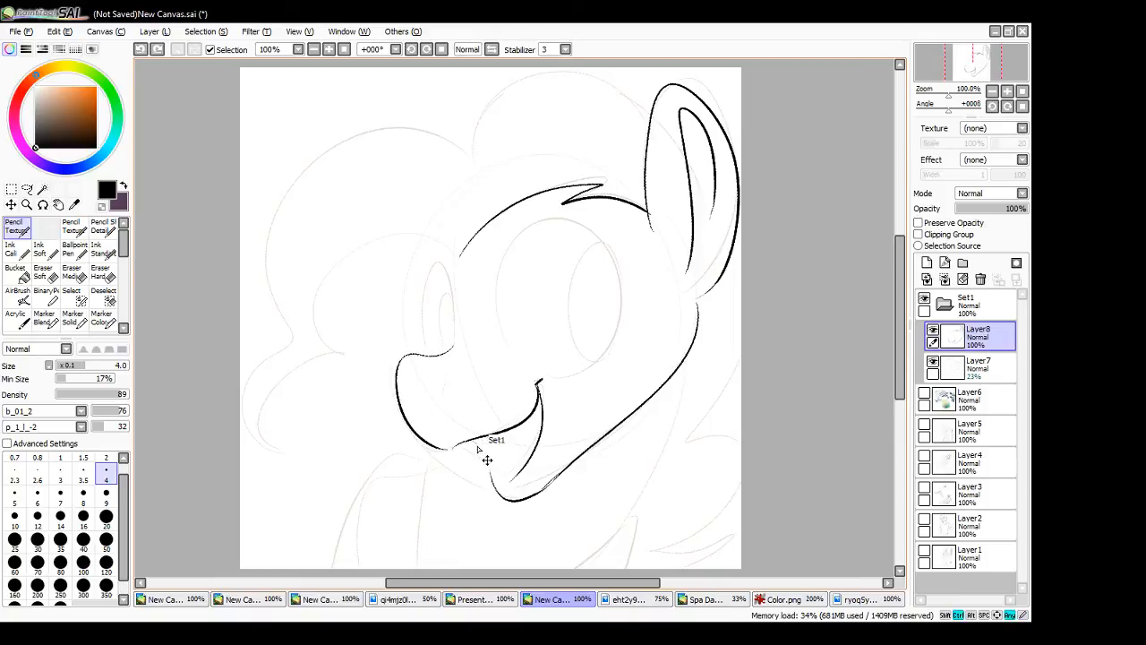
left_click_drag(472, 441, 494, 487)
key("ctrl+z")
left_click_drag(472, 441, 493, 487)
key("ctrl+z")
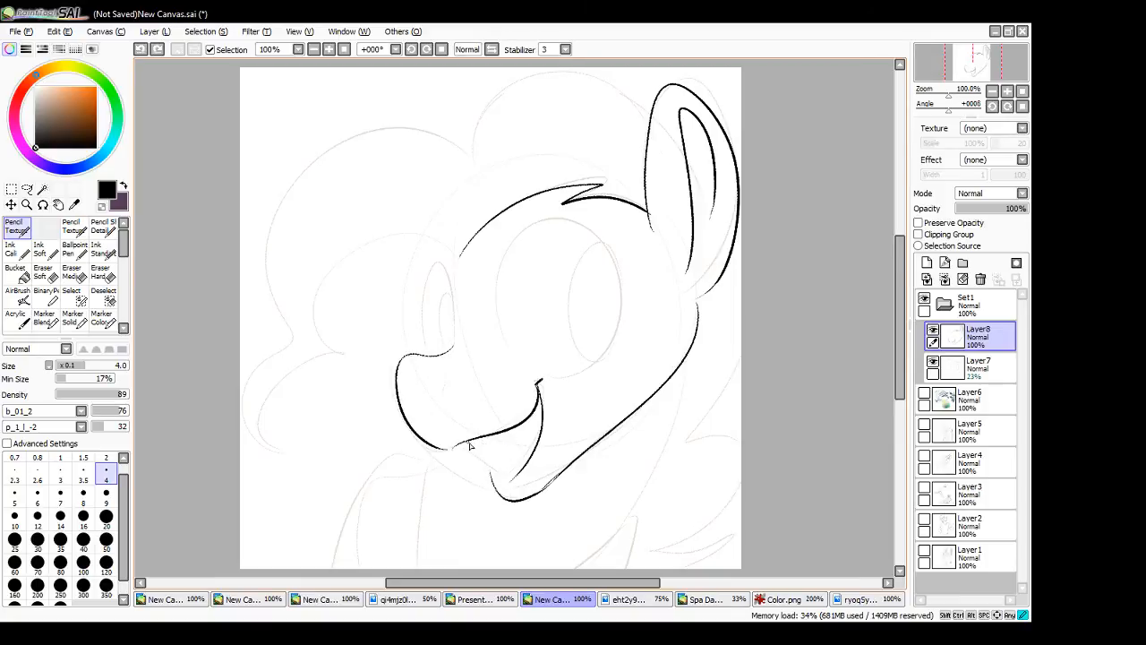
left_click_drag(469, 442, 505, 486)
key("ctrl+z")
key("ctrl+z")
left_click_drag(470, 442, 505, 485)
key("ctrl+z")
mouse_move(472, 441)
left_mouse_down()
mouse_move(507, 483)
mouse_move(538, 447)
left_mouse_up()
key("ctrl+z")
key("ctrl+z")
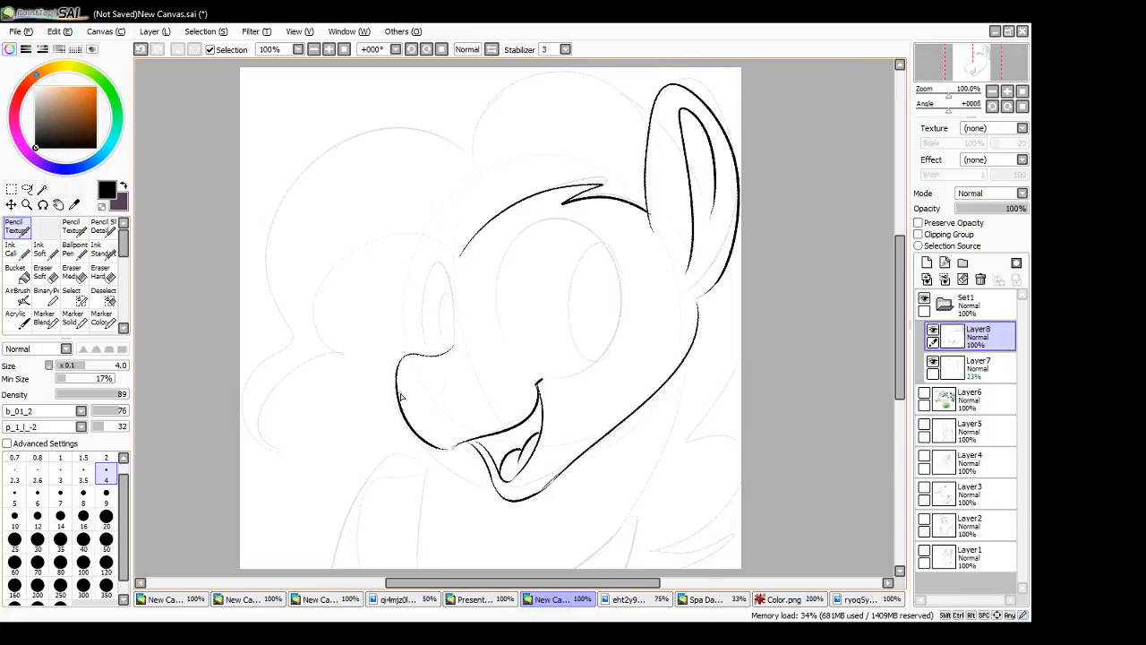
- Ink the nostrils, the near eye's outline, its upper eyelid line and the cheek line beneath it
left_click_drag(401, 394, 409, 402)
key("ctrl+z")
mouse_move(505, 352)
left_mouse_down()
mouse_move(622, 298)
mouse_move(613, 355)
left_mouse_up()
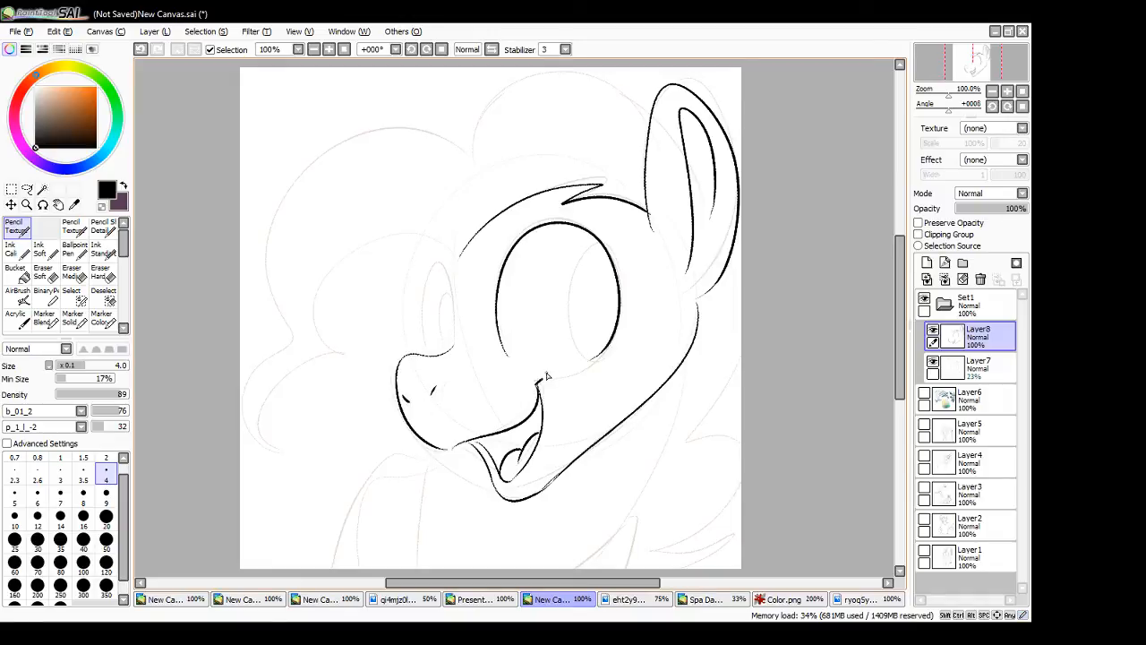
left_click_drag(511, 376, 628, 364)
mouse_move(481, 242)
left_mouse_down()
mouse_move(579, 242)
mouse_move(619, 280)
left_mouse_up()
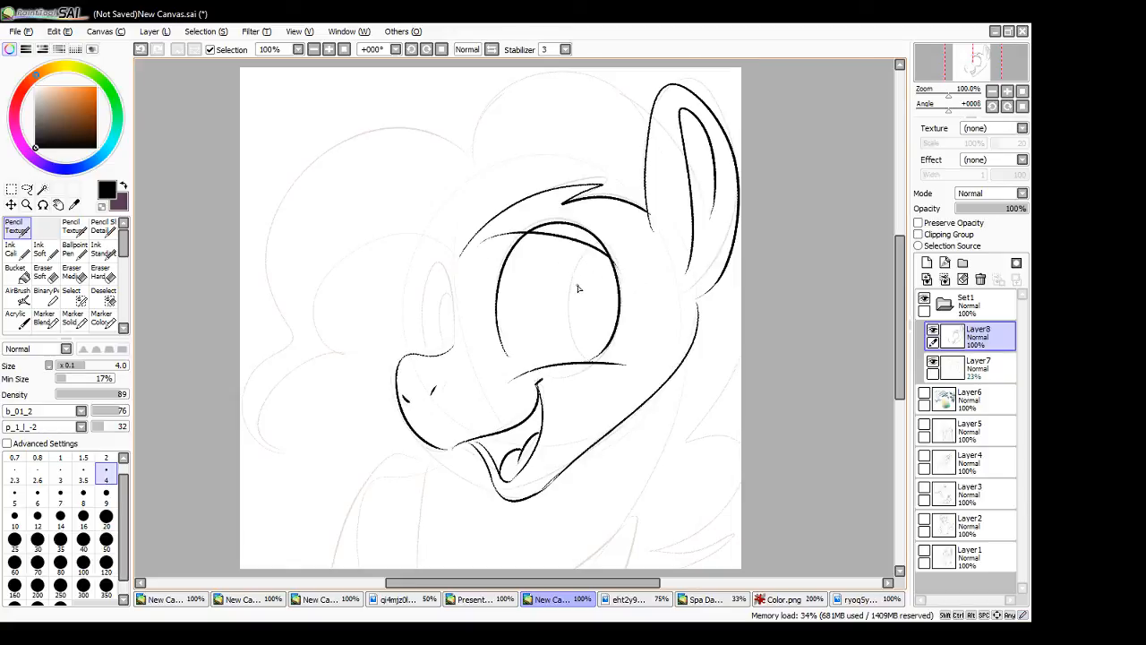
- Ink the near eye's iris, pupil and round highlight, undoing the strokes that miss
mouse_move(589, 363)
left_mouse_down()
mouse_move(588, 263)
mouse_move(597, 272)
mouse_move(567, 314)
mouse_move(581, 356)
mouse_move(587, 262)
mouse_move(596, 273)
mouse_move(602, 257)
mouse_move(576, 294)
mouse_move(587, 280)
mouse_move(599, 300)
mouse_move(586, 311)
mouse_move(600, 350)
left_mouse_up()
key("ctrl+z")
key("ctrl+z")
key("ctrl+z")
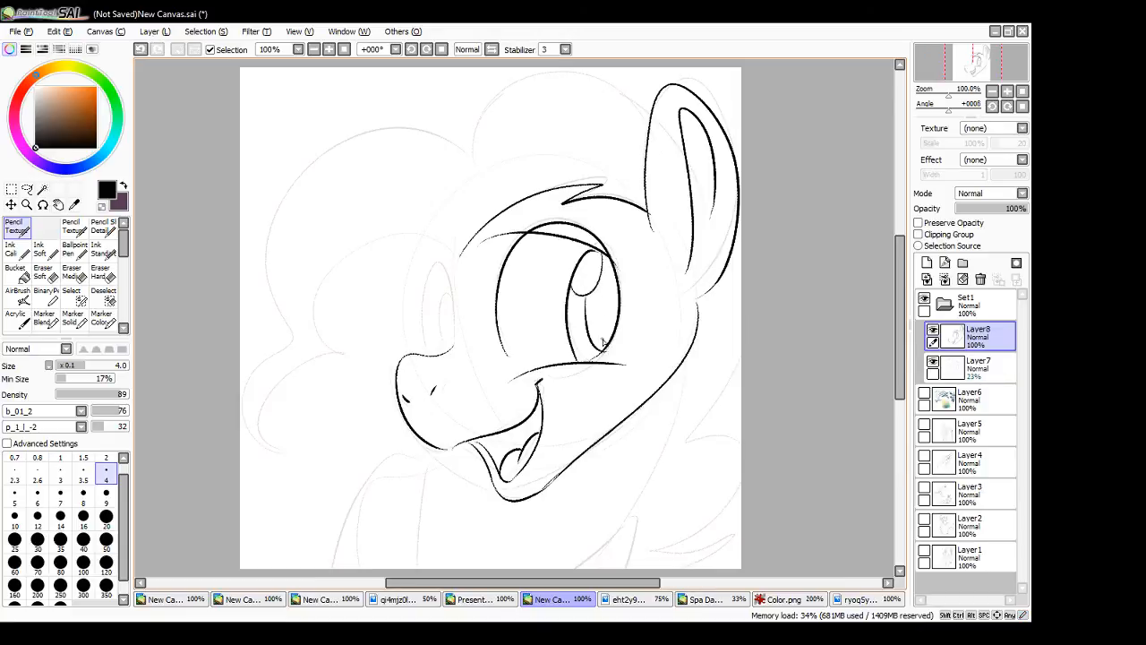
mouse_move(602, 278)
left_mouse_down()
mouse_move(618, 308)
mouse_move(618, 298)
left_mouse_up()
key("ctrl+z")
- Ink the far eye with its outline, iris, pupil and upper eyelid line
mouse_move(437, 355)
left_mouse_down()
mouse_move(424, 329)
mouse_move(452, 349)
mouse_move(444, 266)
mouse_move(452, 342)
left_mouse_up()
key("ctrl+z")
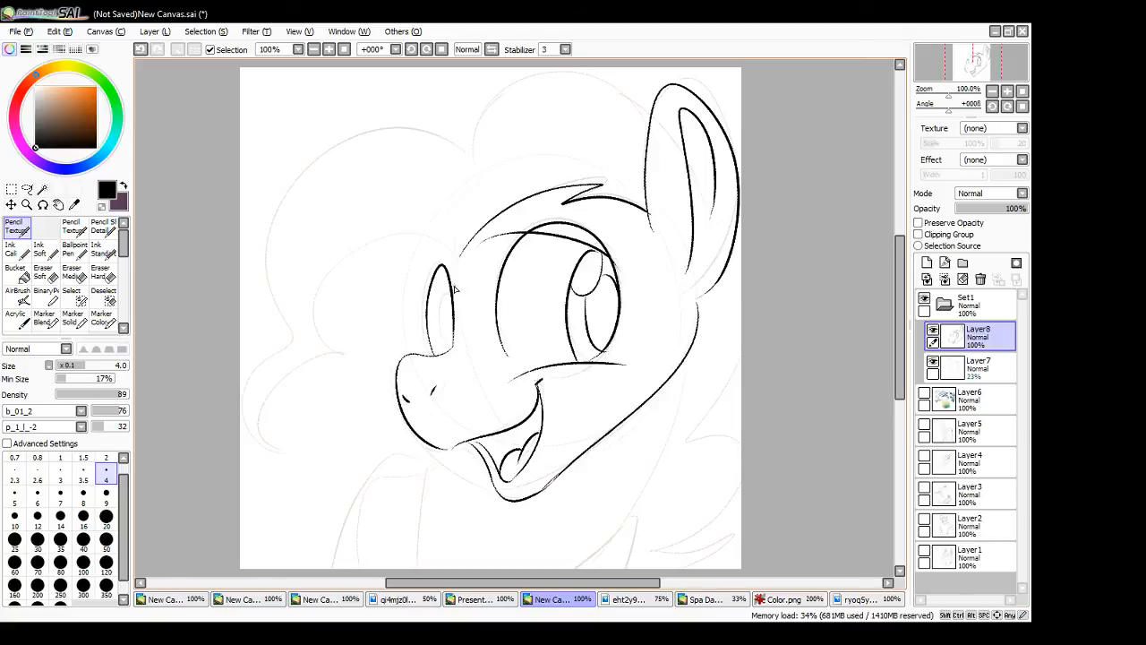
left_click_drag(409, 267, 457, 286)
mouse_move(448, 344)
left_mouse_down()
mouse_move(442, 285)
mouse_move(450, 348)
left_mouse_up()
key("ctrl+z")
key("e")
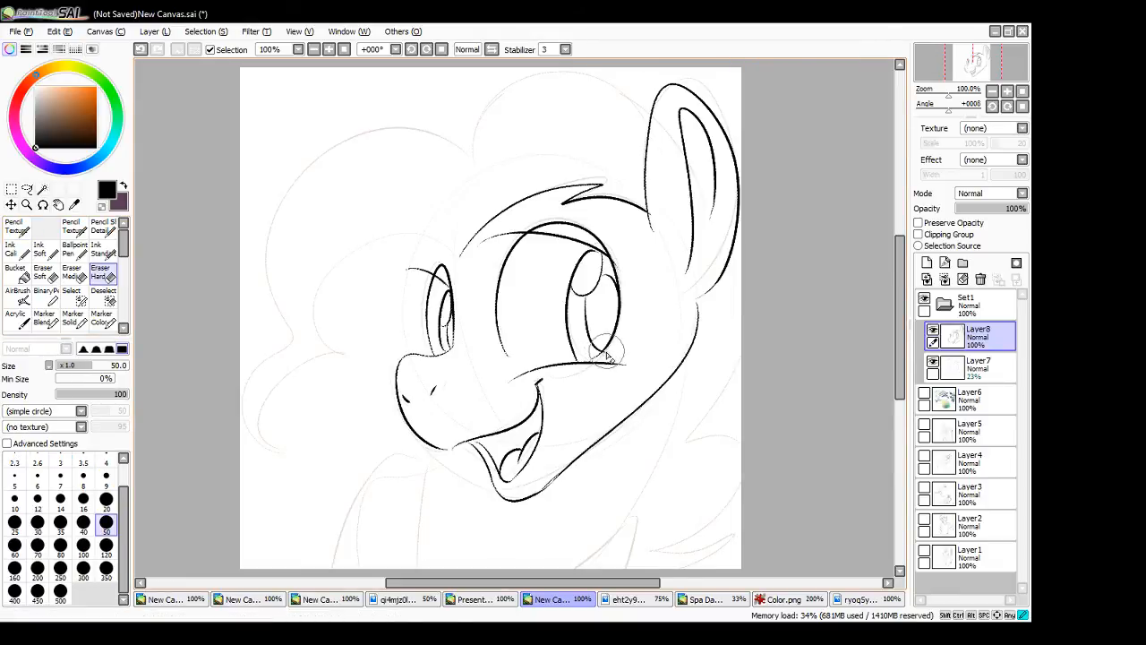
left_click_drag(622, 338, 603, 356)
key("ctrl+z")
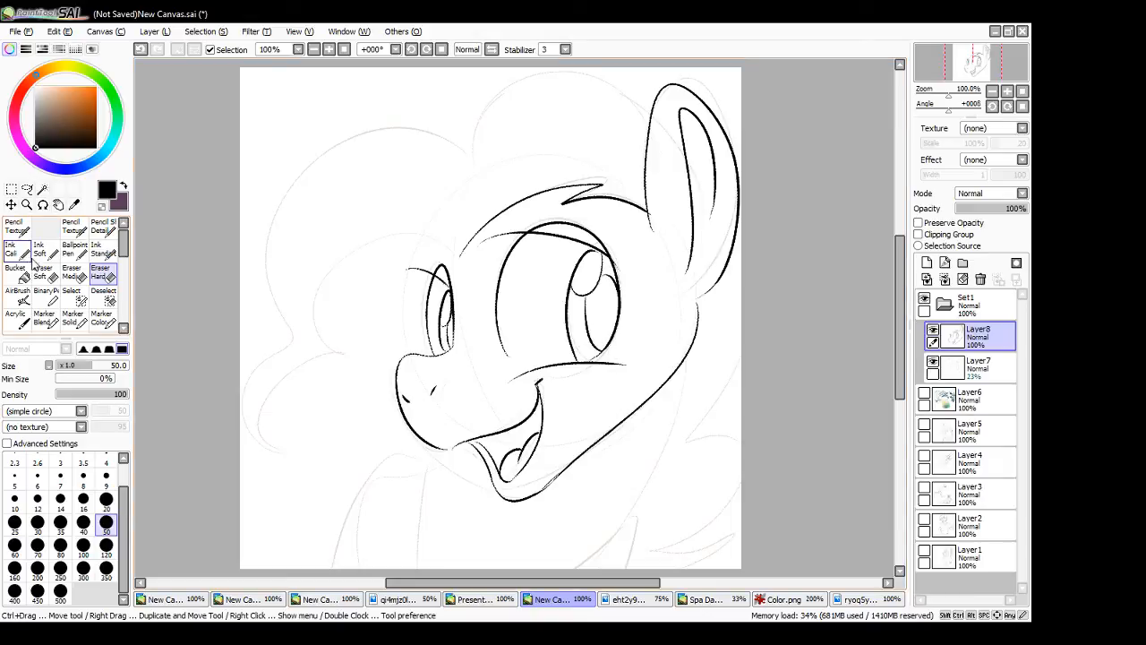
- Ink the curly front mane lobes, the puffy lobe on top of the head and the curls behind the neck
key("n")
mouse_move(461, 255)
left_mouse_down()
mouse_move(341, 255)
mouse_move(319, 426)
left_mouse_up()
left_click_drag(310, 323, 319, 428)
mouse_move(308, 325)
left_mouse_down()
mouse_move(273, 261)
mouse_move(441, 133)
mouse_move(473, 154)
left_mouse_up()
key("ctrl+z")
mouse_move(296, 330)
left_mouse_down()
mouse_move(321, 151)
mouse_move(491, 167)
left_mouse_up()
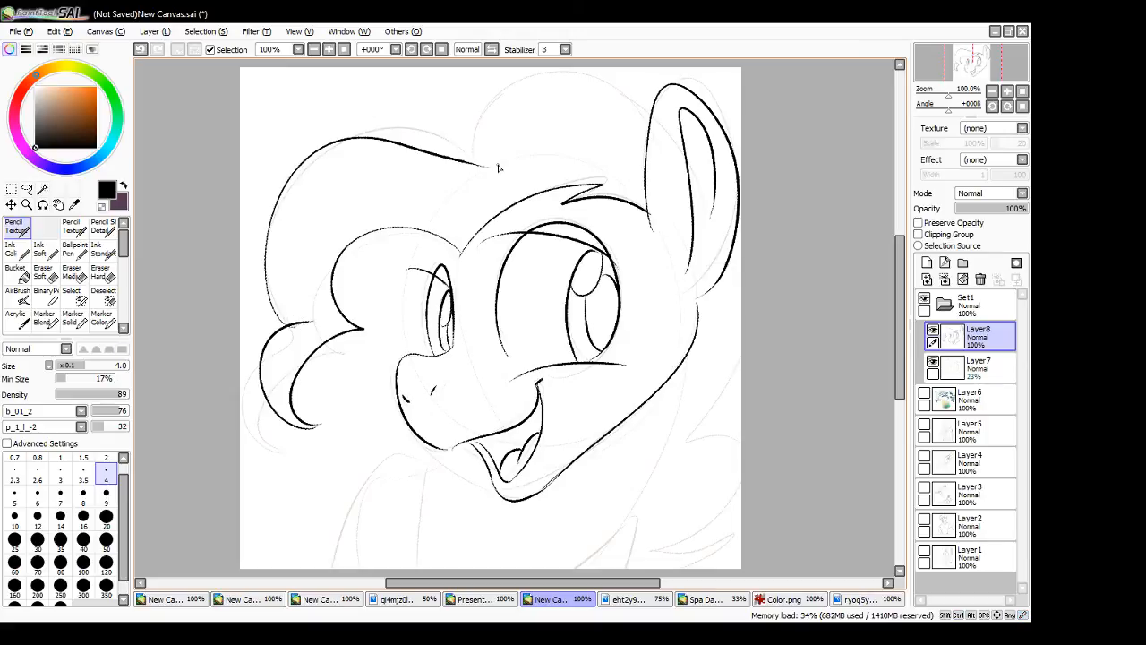
key("ctrl+z")
mouse_move(285, 324)
left_mouse_down()
mouse_move(265, 280)
mouse_move(465, 140)
mouse_move(503, 161)
mouse_move(523, 68)
left_mouse_up()
mouse_move(721, 260)
left_mouse_down()
mouse_move(730, 268)
mouse_move(690, 409)
left_mouse_up()
mouse_move(690, 410)
left_mouse_down()
mouse_move(733, 511)
mouse_move(647, 549)
left_mouse_up()
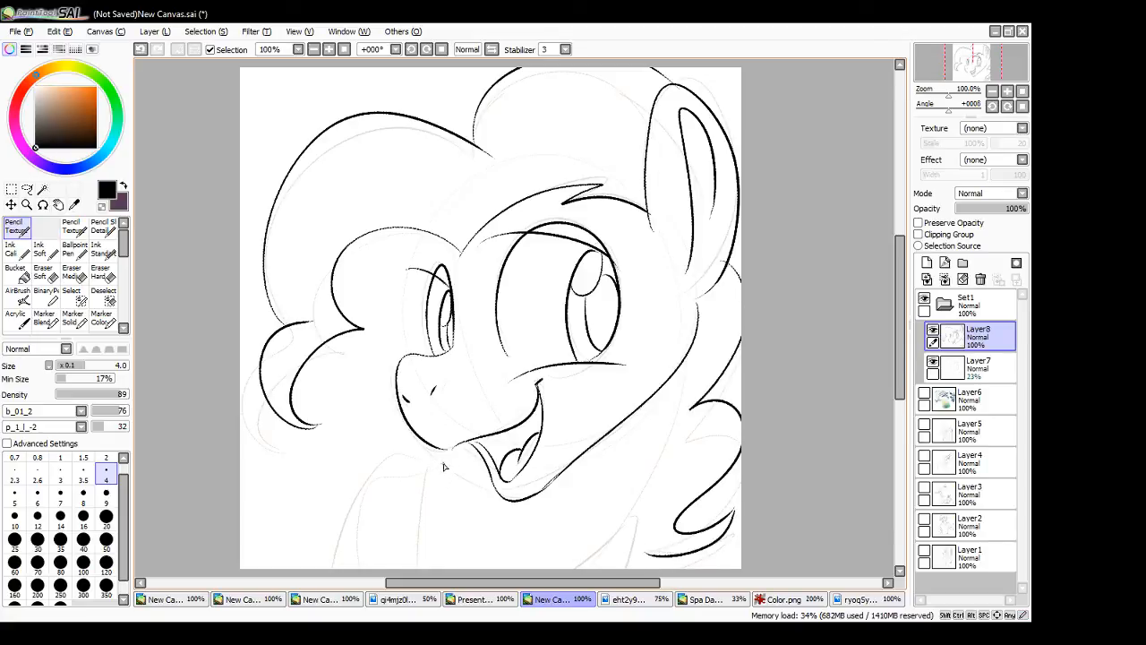
- Ink the chest and shoulder lines below the muzzle and the back of the neck below the jaw
mouse_move(459, 450)
left_mouse_down()
mouse_move(423, 478)
mouse_move(428, 489)
mouse_move(427, 470)
mouse_move(429, 578)
left_mouse_up()
mouse_move(450, 453)
left_mouse_down()
mouse_move(365, 473)
mouse_move(345, 569)
left_mouse_up()
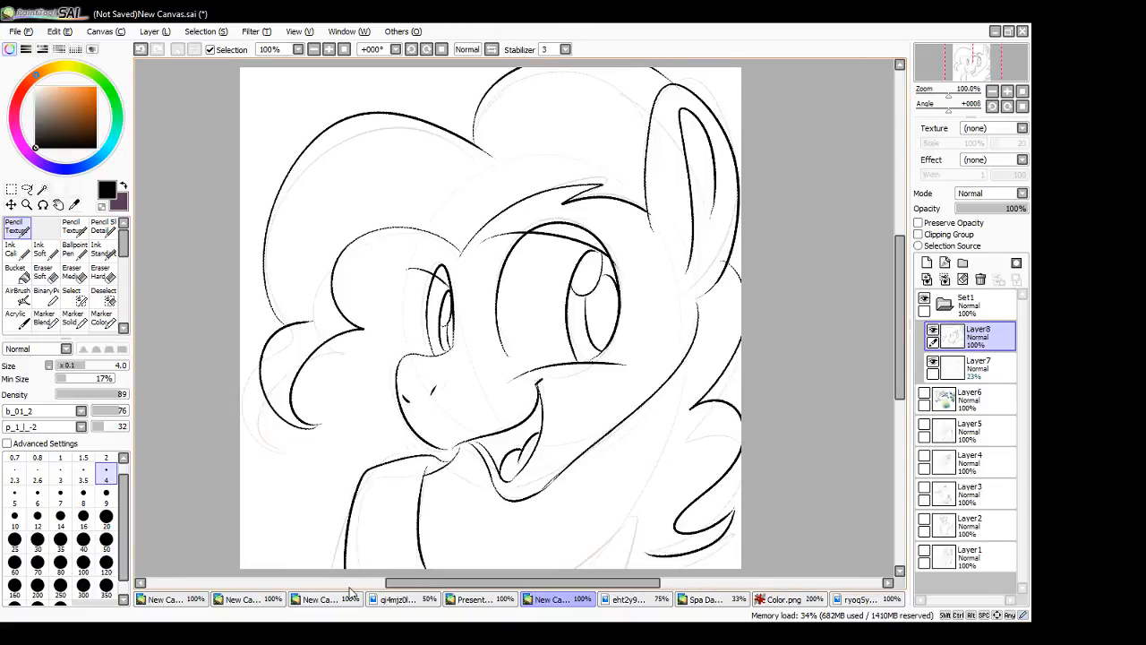
left_click_drag(686, 362, 563, 572)
key("ctrl+z")
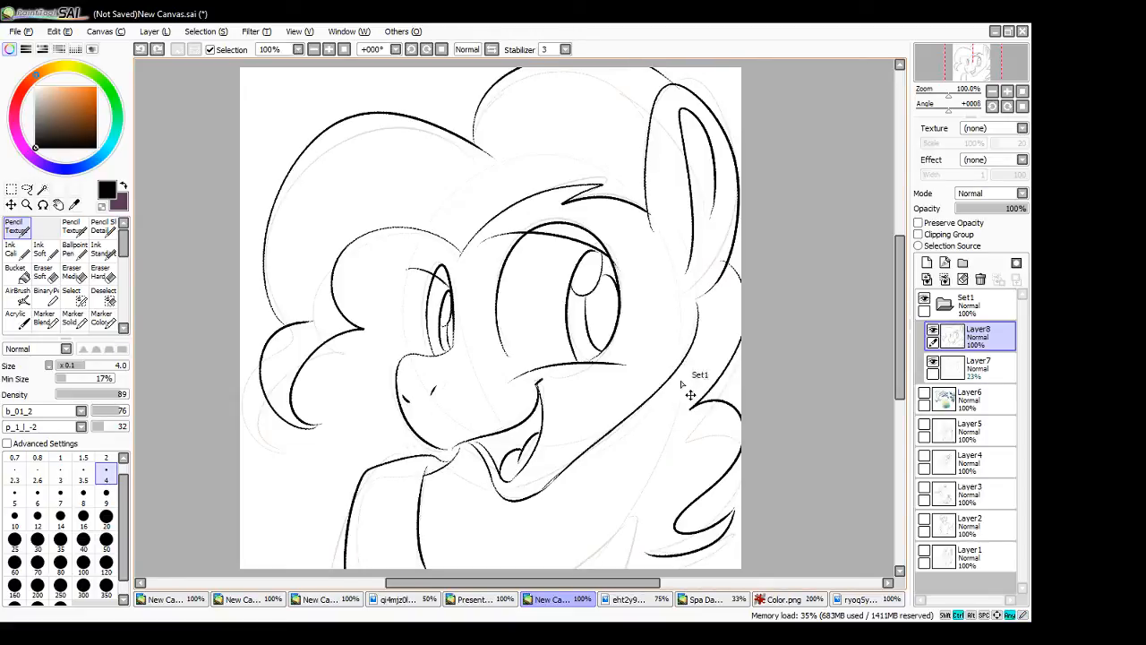
mouse_move(687, 362)
left_mouse_down()
mouse_move(634, 532)
mouse_move(593, 564)
left_mouse_up()
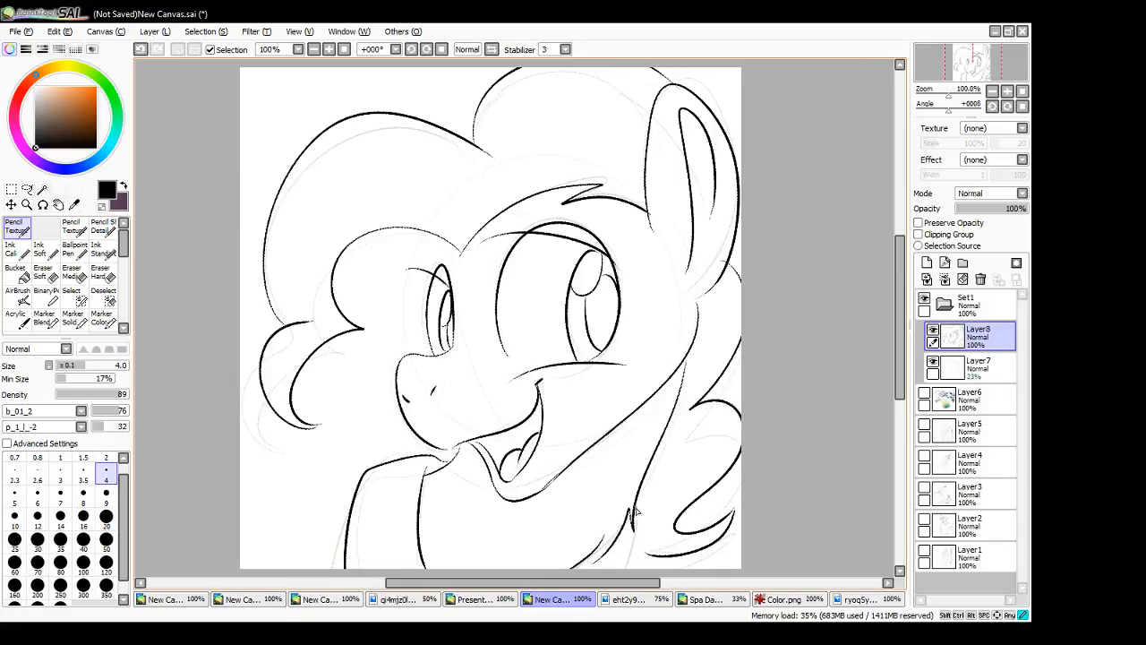
- Ink the tuft at the base of the neck, the line above the far eye and the eyelashes beside both eyes
left_click_drag(641, 507, 612, 598)
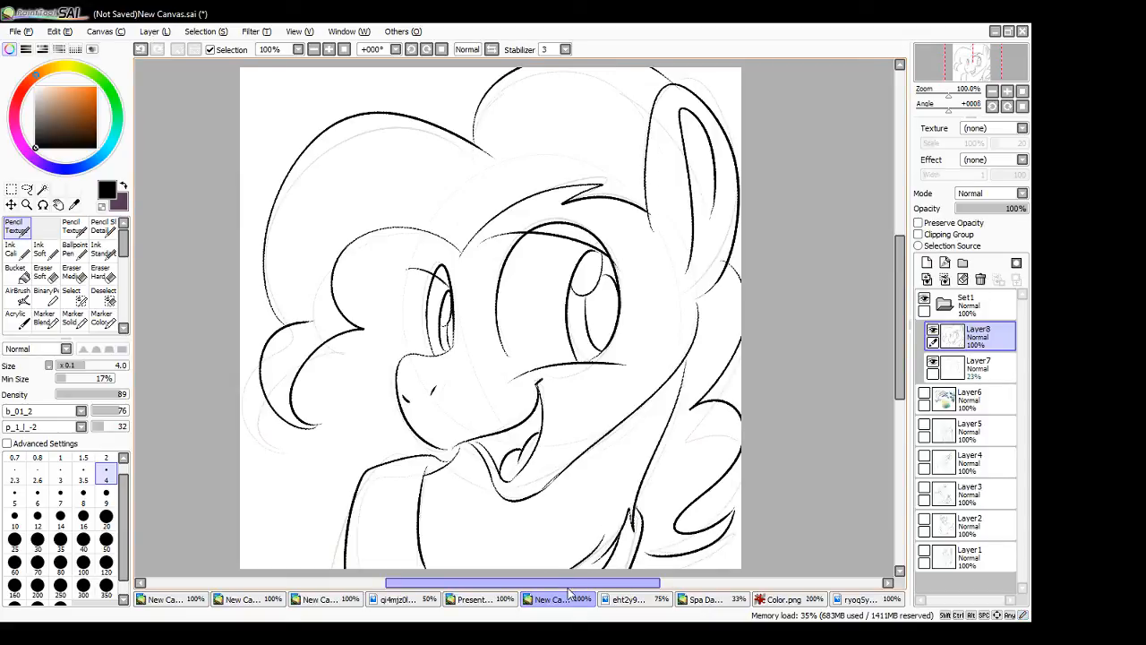
left_click_drag(440, 240, 429, 300)
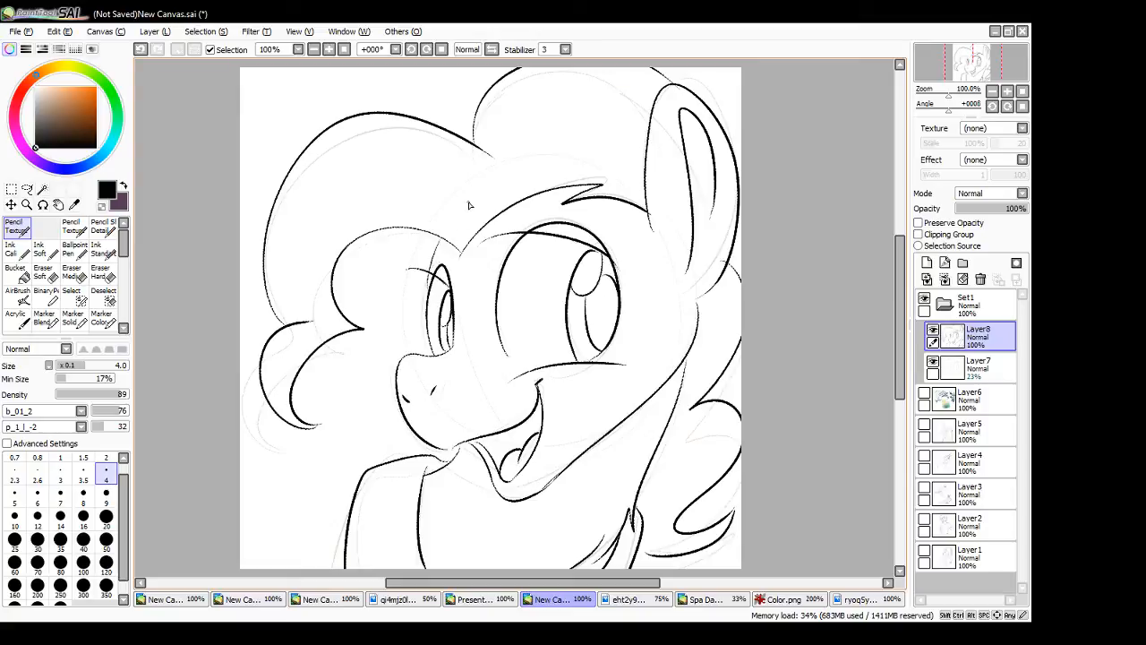
mouse_move(613, 266)
left_mouse_down()
mouse_move(654, 253)
mouse_move(661, 261)
left_mouse_up()
mouse_move(433, 280)
left_mouse_down()
mouse_move(399, 275)
mouse_move(436, 278)
mouse_move(413, 253)
left_mouse_up()
key("ctrl+z")
key("ctrl+z")
mouse_move(428, 291)
left_mouse_down()
mouse_move(400, 275)
mouse_move(432, 295)
left_mouse_up()
key("ctrl+z")
- Hide the Layer7 sketch so only the inked lines show, keeping the textured pencil as the drawing tool
left_click(932, 362)
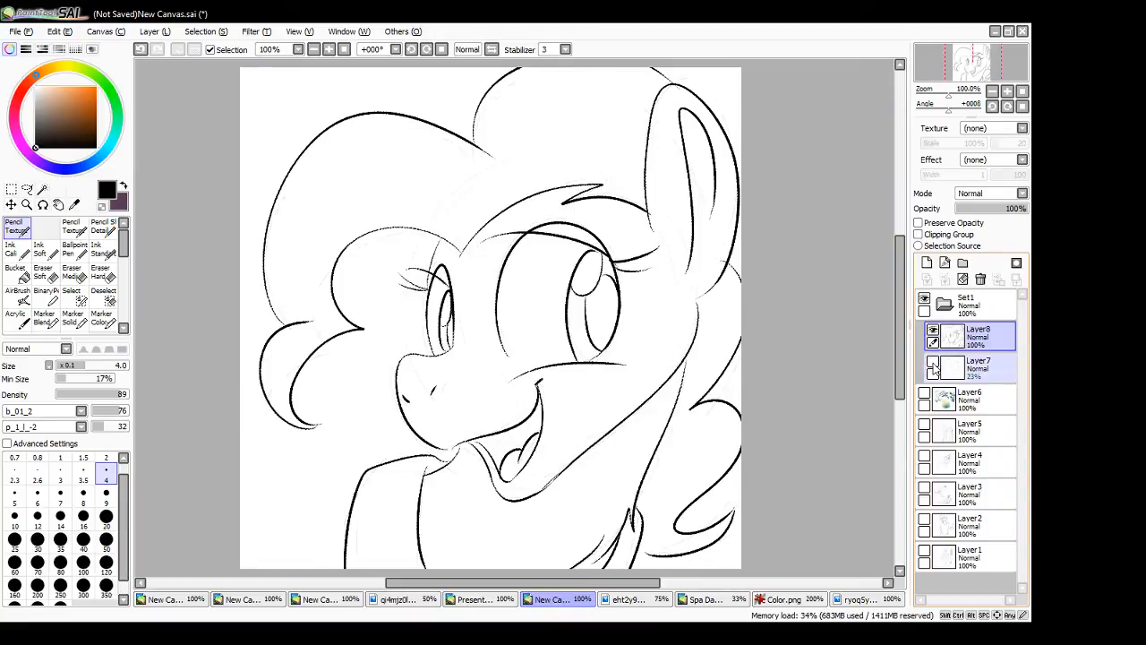
key("e")
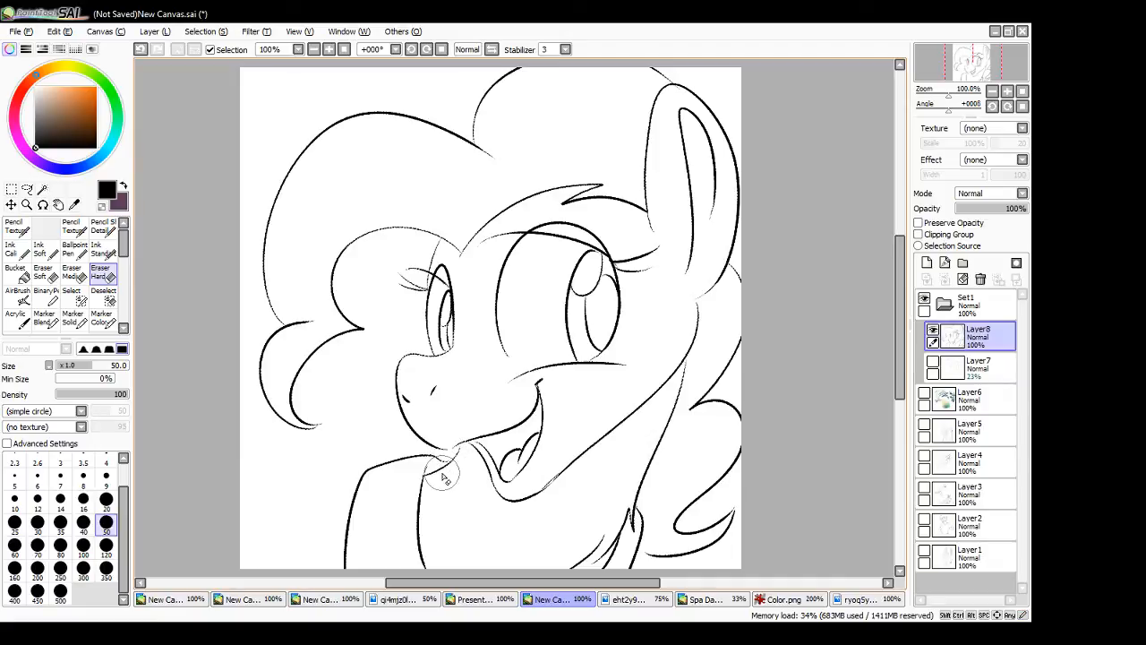
left_click(17, 229)
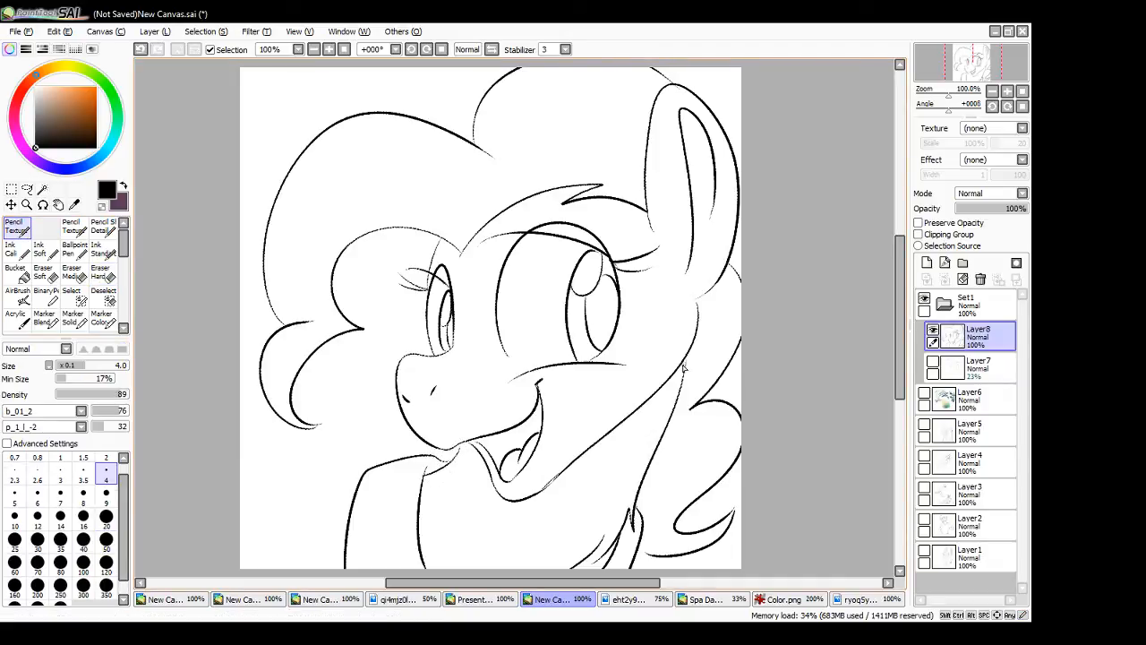
- Thicken the neck line below the jaw and the tuft at its base with a size 9 pencil, undoing strokes that miss
left_click_drag(685, 368, 619, 500)
key("ctrl+z")
left_click(105, 497)
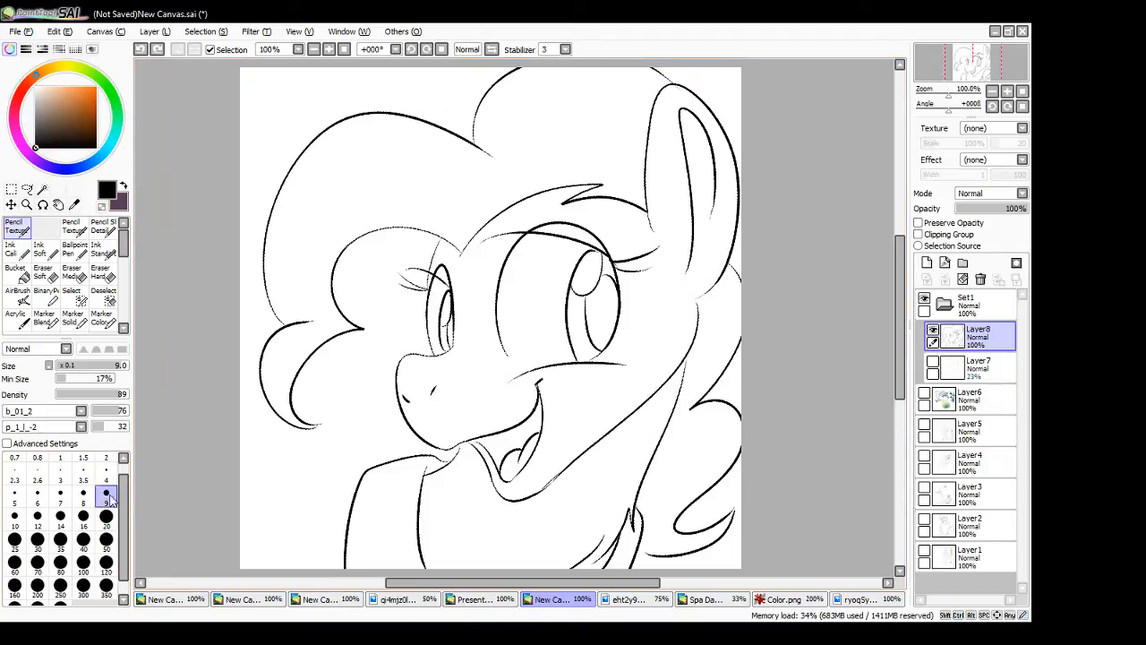
left_click_drag(686, 359, 632, 506)
key("ctrl+z")
key("ctrl+z")
key("ctrl+z")
left_click_drag(686, 359, 638, 506)
key("ctrl+z")
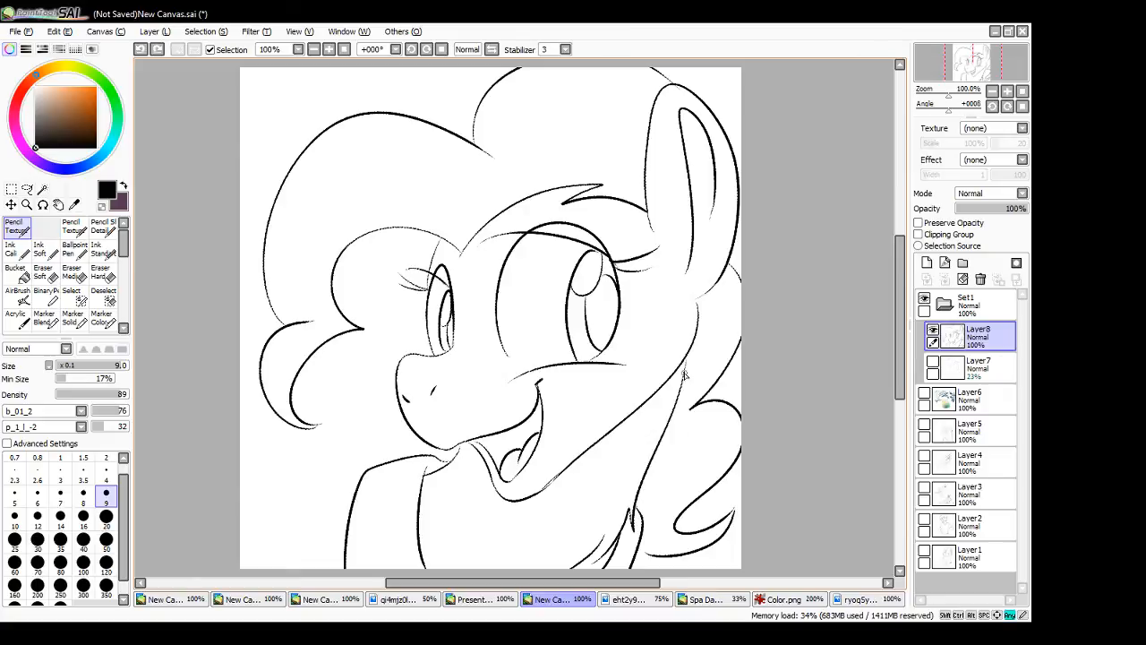
left_click_drag(687, 359, 638, 507)
key("ctrl+z")
mouse_move(687, 361)
left_mouse_down()
mouse_move(634, 530)
mouse_move(633, 514)
mouse_move(633, 529)
mouse_move(623, 516)
mouse_move(598, 564)
left_mouse_up()
key("ctrl+z")
left_click_drag(632, 512, 593, 566)
left_click_drag(634, 507, 636, 536)
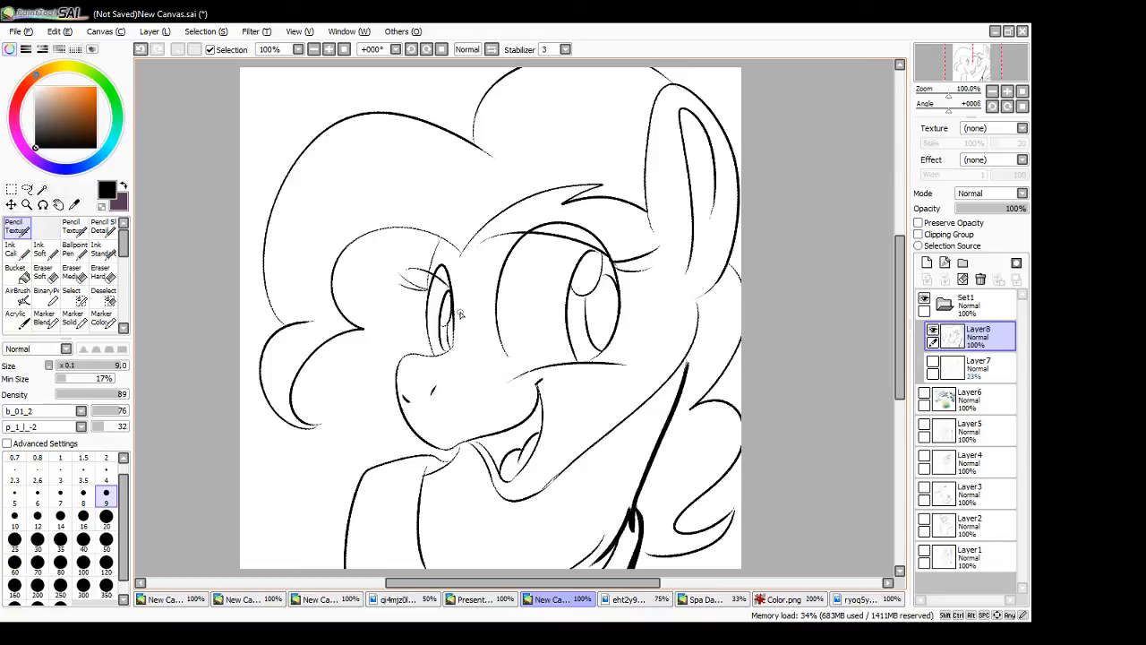
mouse_move(300, 90)
left_mouse_down()
mouse_move(404, 192)
mouse_move(363, 188)
mouse_move(384, 157)
left_mouse_up()
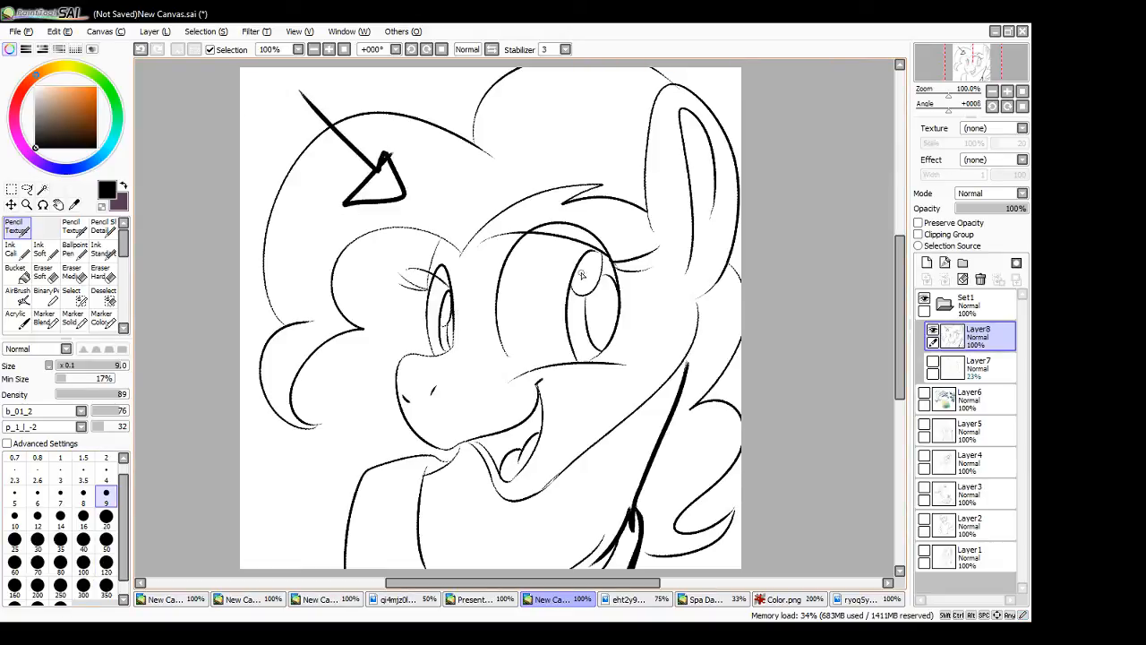
key("ctrl+z")
key("ctrl+z")
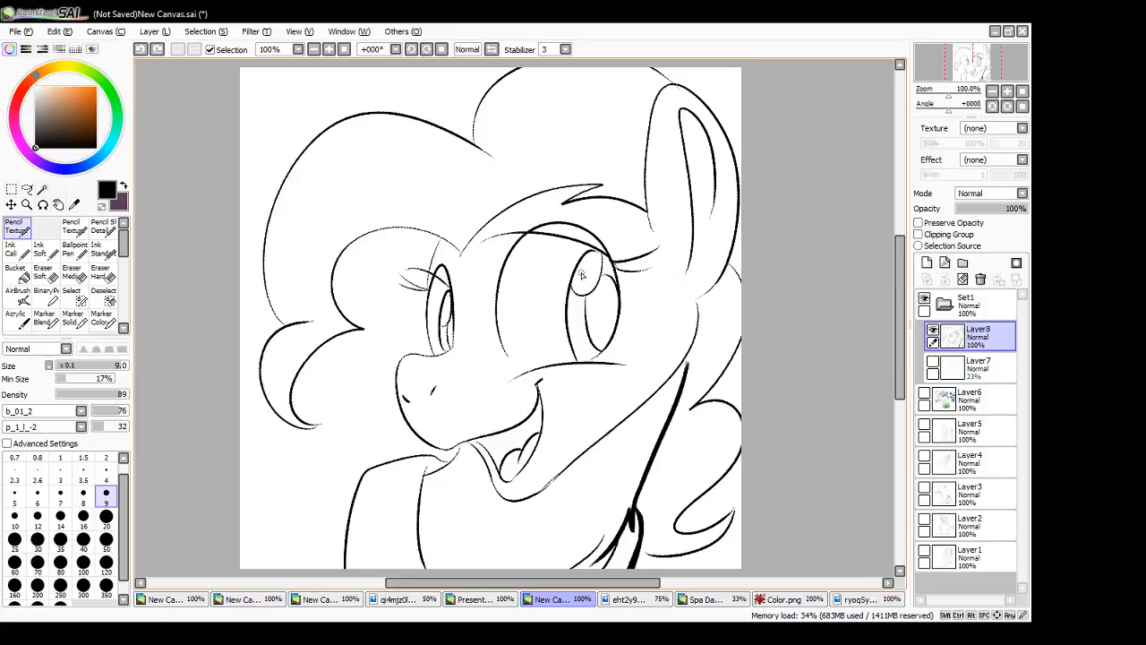
- Extend the thick neck line up to the jaw and thicken the mane line behind the neck
left_click_drag(689, 350, 682, 387)
left_click_drag(740, 338, 692, 407)
key("ctrl+z")
left_click_drag(741, 337, 691, 408)
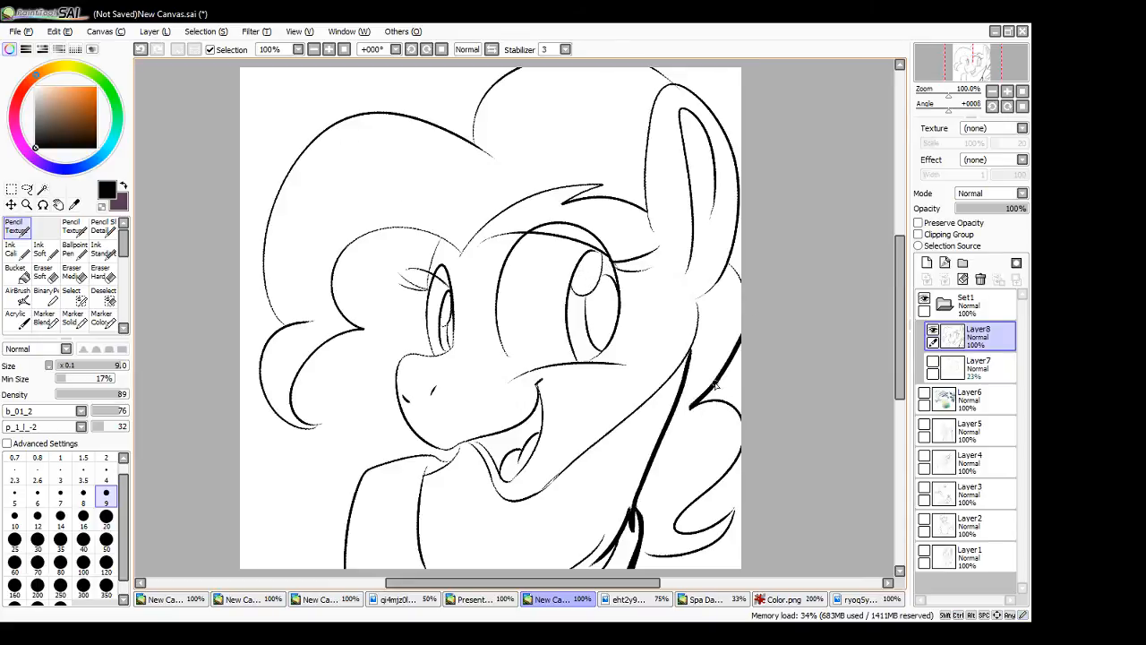
left_click_drag(741, 335, 697, 400)
key("ctrl+z")
key("ctrl+z")
key("ctrl+y")
left_click_drag(741, 338, 693, 403)
- Thicken the cheek and jaw line from below the ear down to the chin
key("ctrl+z")
left_click_drag(741, 338, 699, 399)
mouse_move(699, 300)
left_mouse_down()
mouse_move(699, 324)
mouse_move(663, 369)
left_mouse_up()
mouse_move(538, 492)
left_mouse_down()
mouse_move(678, 370)
mouse_move(542, 491)
mouse_move(600, 437)
mouse_move(591, 447)
left_mouse_up()
key("ctrl+z")
key("ctrl+z")
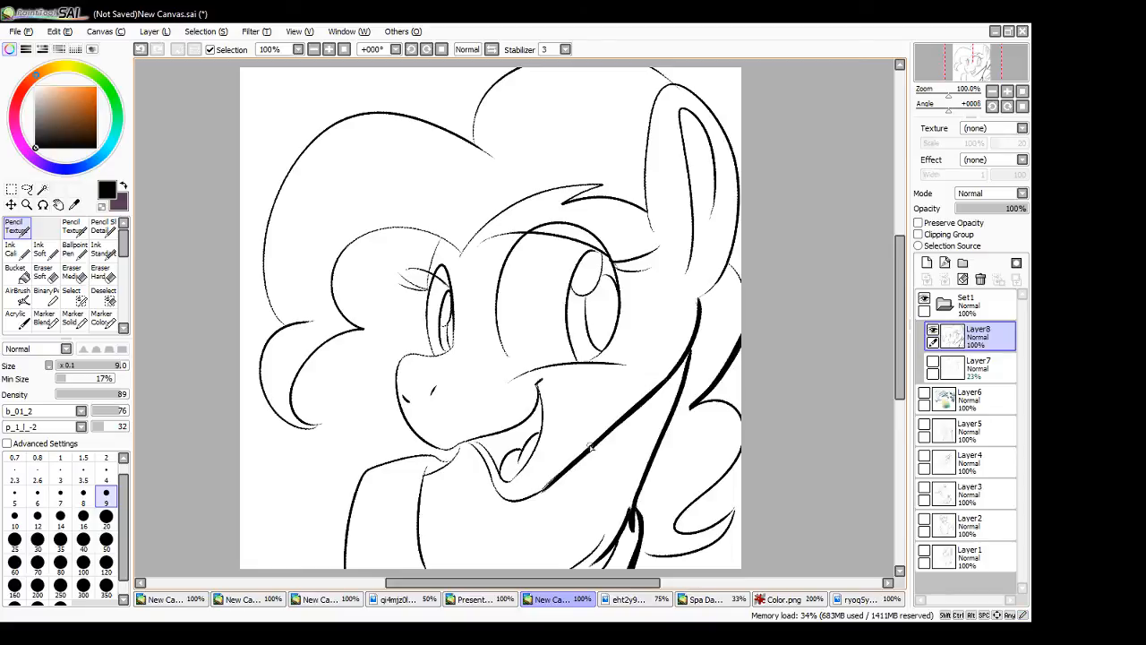
key("ctrl+z")
mouse_move(502, 500)
left_mouse_down()
mouse_move(545, 491)
mouse_move(556, 474)
left_mouse_up()
- Thicken the ear's outer lower edge and the short mane line that meets the ear tip
left_click_drag(698, 302, 735, 240)
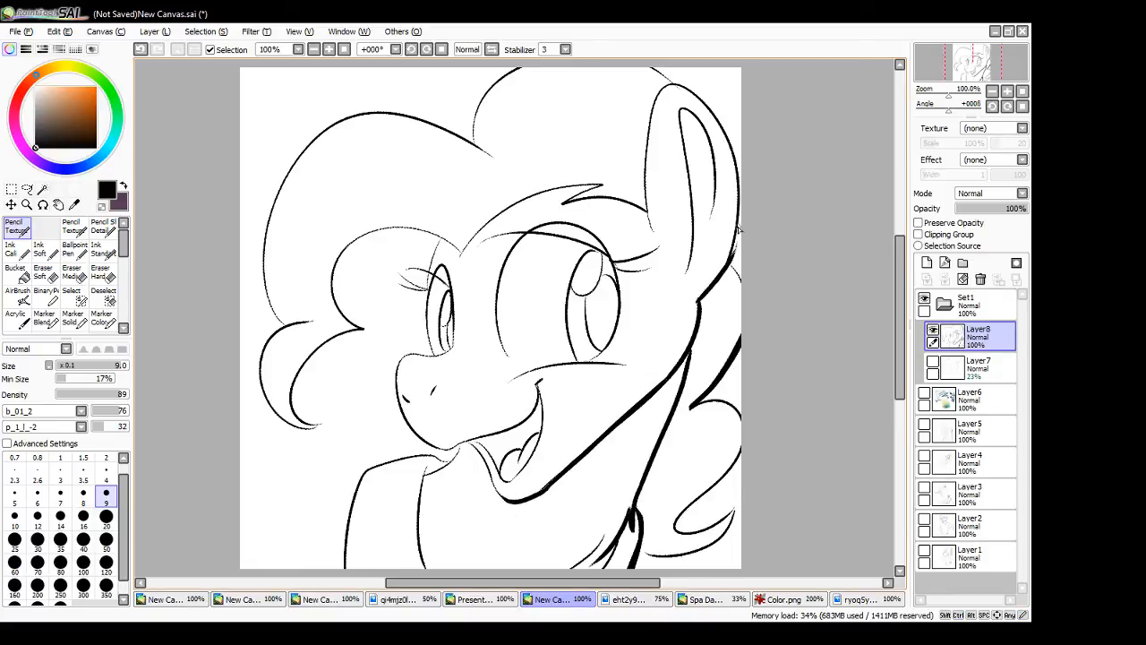
key("ctrl+z")
left_click_drag(698, 304, 736, 246)
key("ctrl+z")
left_click_drag(739, 198, 723, 275)
key("ctrl+z")
left_click_drag(742, 195, 734, 235)
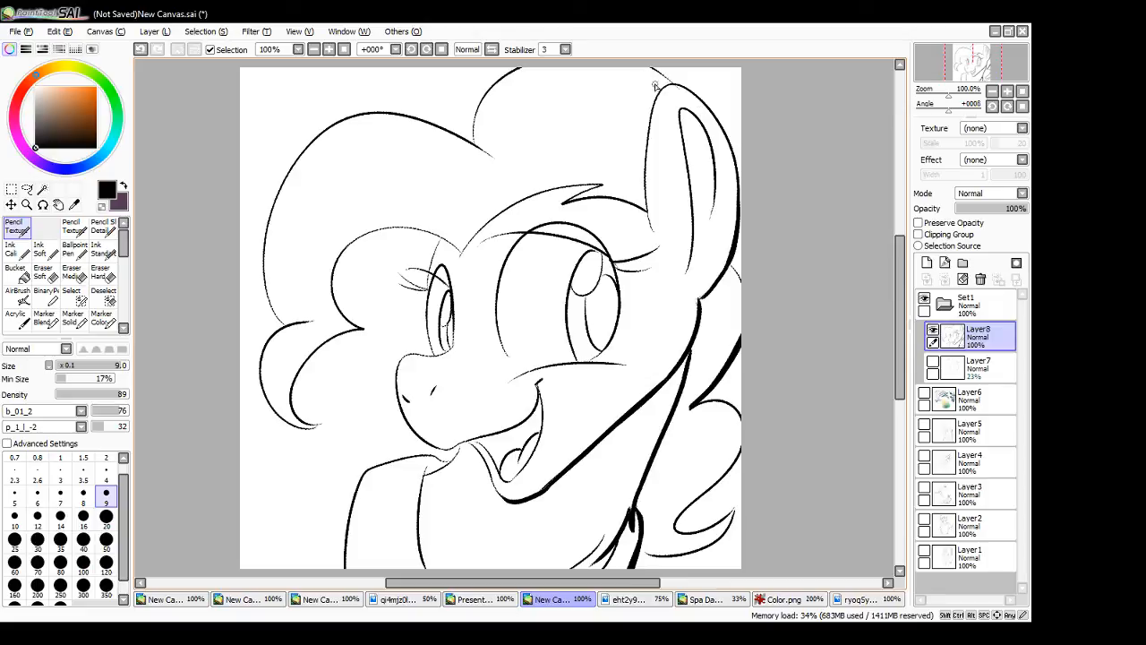
left_click_drag(652, 67, 672, 82)
left_click_drag(658, 70, 675, 84)
- Thicken the top of the inner front mane lobe and the inside of the curl below it
left_click_drag(360, 327, 409, 242)
key("ctrl+z")
left_click_drag(353, 324, 451, 244)
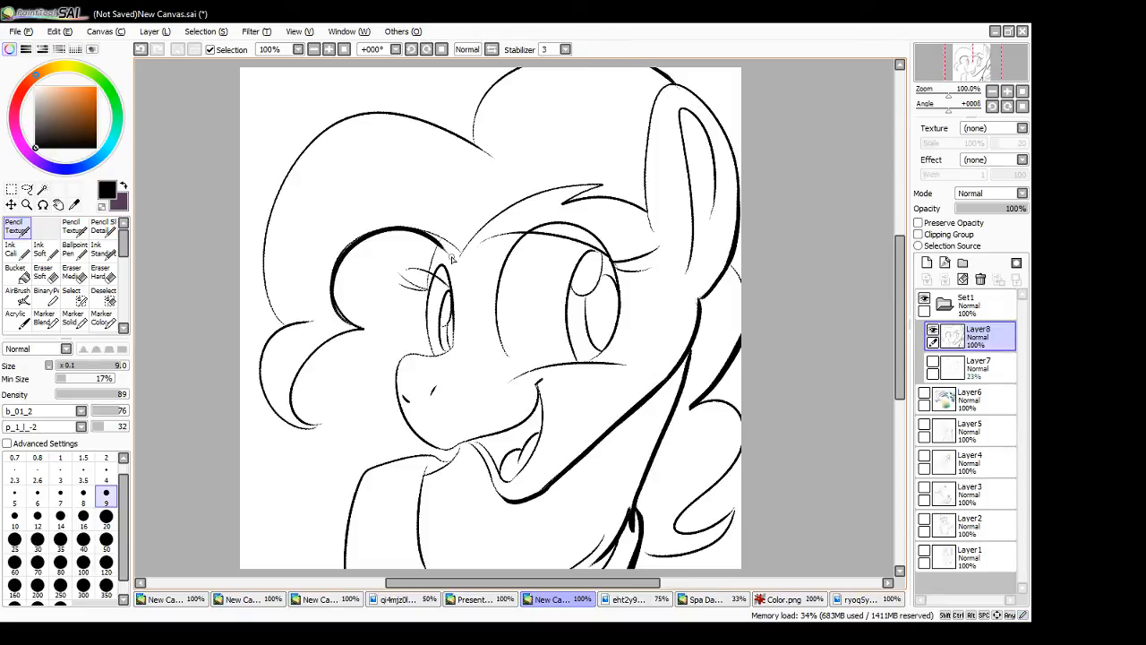
key("ctrl+z")
mouse_move(342, 239)
left_mouse_down()
mouse_move(448, 240)
mouse_move(461, 255)
left_mouse_up()
left_click_drag(316, 426, 353, 331)
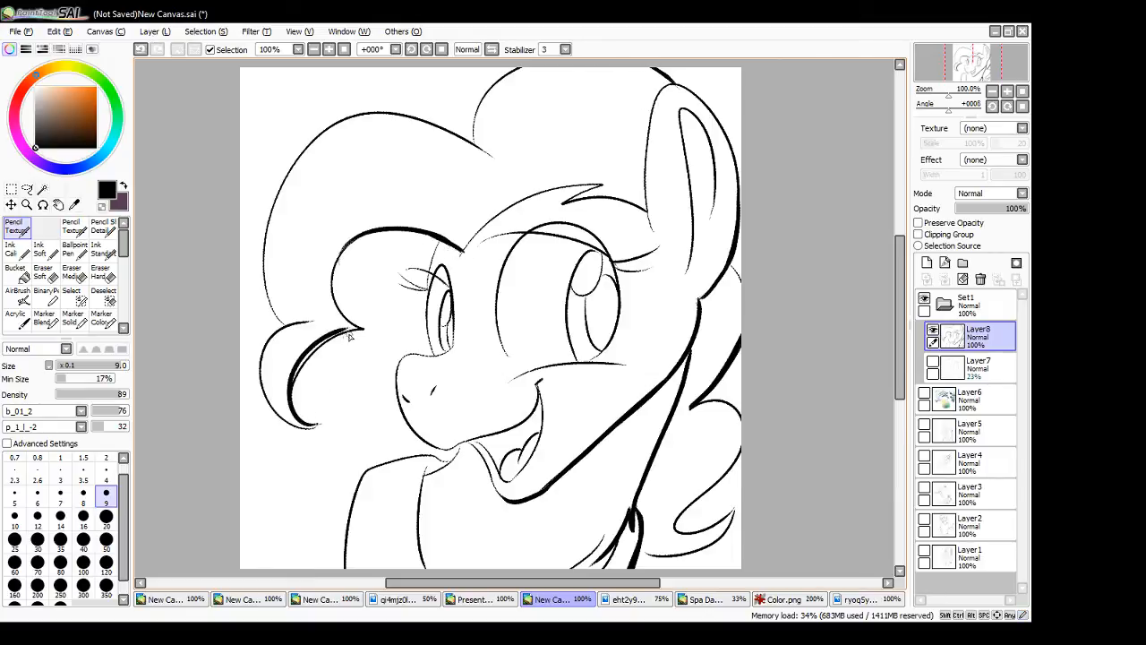
key("ctrl+z")
mouse_move(316, 427)
left_mouse_down()
mouse_move(358, 329)
mouse_move(306, 354)
mouse_move(362, 329)
mouse_move(294, 360)
mouse_move(360, 328)
left_mouse_up()
key("ctrl+z")
key("ctrl+z")
key("ctrl+z")
left_click_drag(317, 425, 362, 330)
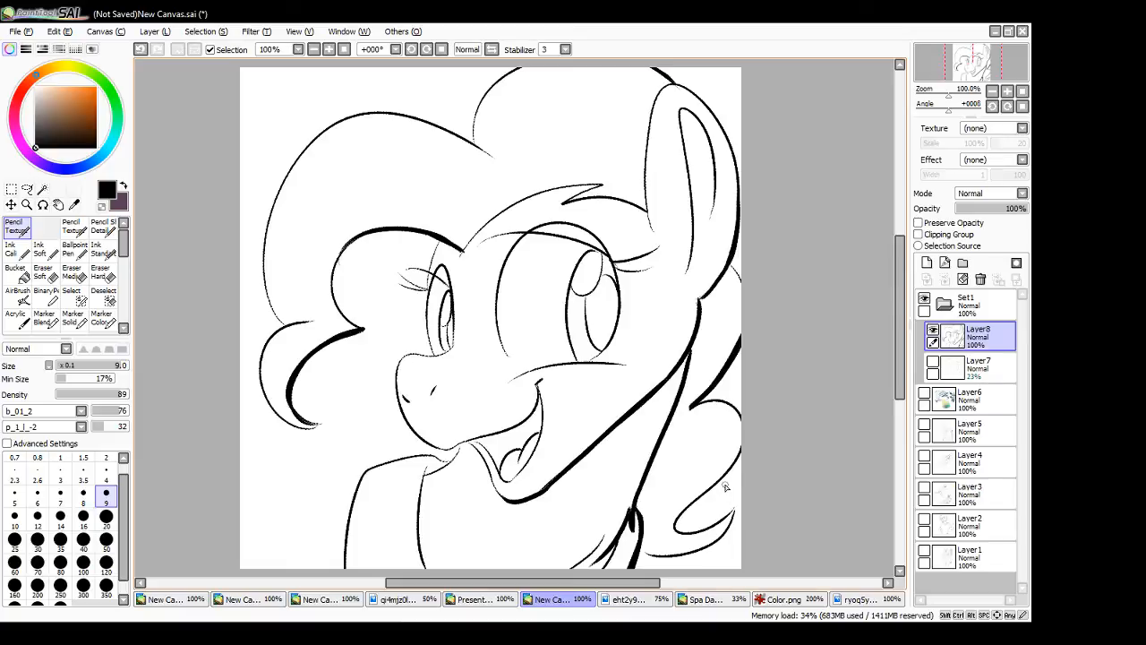
- Thicken the inner and lower edges of the mane curl behind the neck
mouse_move(736, 463)
left_mouse_down()
mouse_move(678, 520)
mouse_move(693, 532)
mouse_move(685, 517)
left_mouse_up()
key("ctrl+z")
key("ctrl+z")
left_click_drag(732, 469, 686, 530)
mouse_move(732, 467)
left_mouse_down()
mouse_move(691, 503)
mouse_move(716, 520)
mouse_move(698, 528)
mouse_move(732, 510)
left_mouse_up()
key("ctrl+z")
left_click_drag(640, 547, 735, 512)
key("ctrl+z")
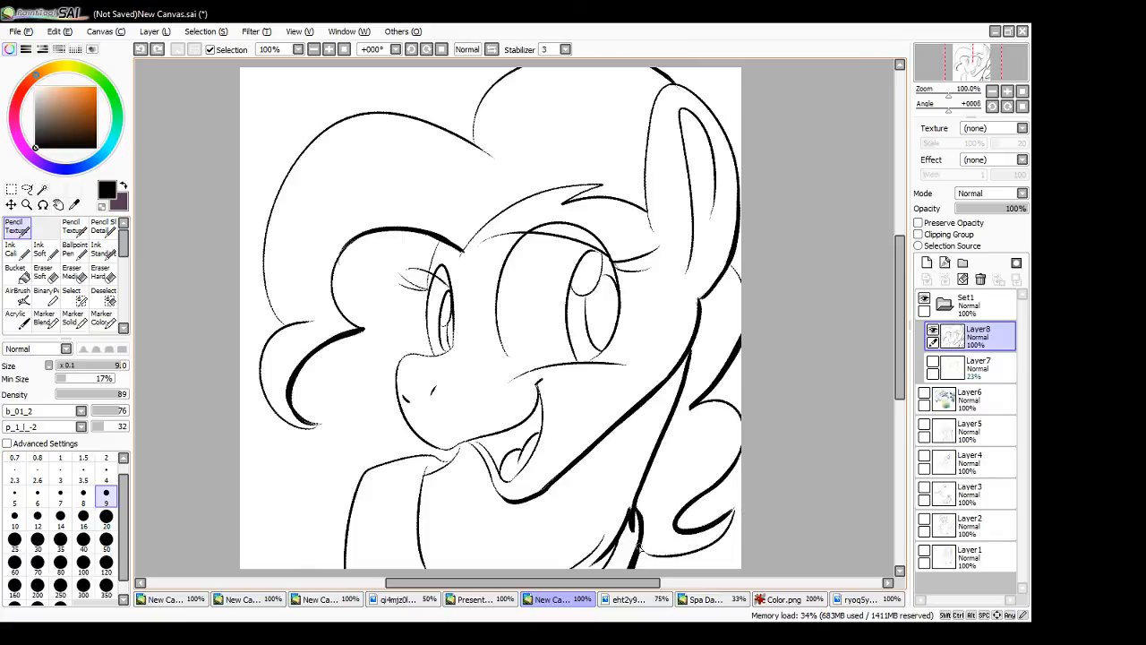
left_click_drag(640, 547, 717, 536)
left_click_drag(642, 549, 706, 545)
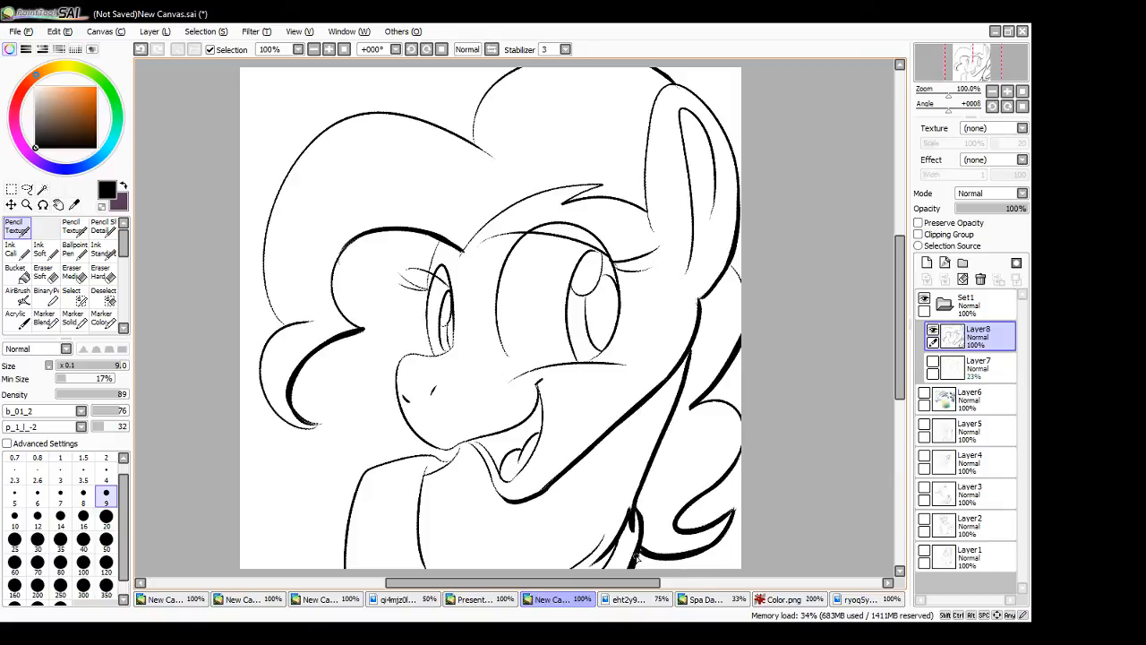
- Thicken the lower back edge of the near eye's outline, redoing the stroke until it follows the curve
mouse_move(613, 264)
left_mouse_down()
mouse_move(616, 337)
mouse_move(623, 303)
mouse_move(599, 348)
left_mouse_up()
key("ctrl+z")
key("ctrl+z")
key("ctrl+z")
left_click_drag(612, 261, 598, 363)
key("ctrl+z")
left_click_drag(613, 262, 598, 362)
key("ctrl+z")
left_click_drag(612, 262, 611, 348)
key("ctrl+z")
left_click_drag(621, 296, 593, 360)
left_click_drag(616, 320, 592, 360)
key("ctrl+z")
left_click_drag(618, 325, 588, 363)
key("ctrl+z")
key("ctrl+z")
key("ctrl+z")
left_click_drag(617, 326, 594, 360)
- Thicken the upper back edge of the near eye's outline around the eyelashes
left_click_drag(597, 235, 619, 296)
key("ctrl+z")
key("ctrl+z")
left_click_drag(603, 245, 619, 313)
key("ctrl+z")
left_click_drag(603, 245, 619, 306)
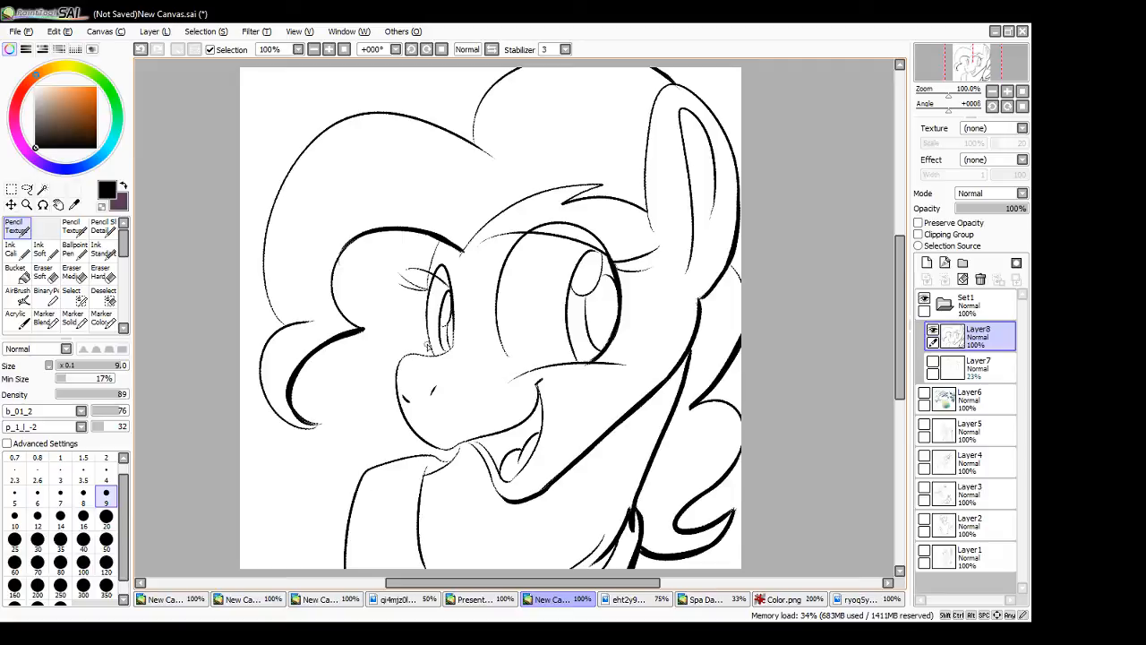
- Thicken the front edge of the far eye's outline
left_click_drag(428, 346, 426, 277)
key("ctrl+z")
left_click_drag(436, 358, 428, 289)
- Undo the erasing along the forehead hairline and thicken that line from the front lobe back to the ear base
left_click(103, 272)
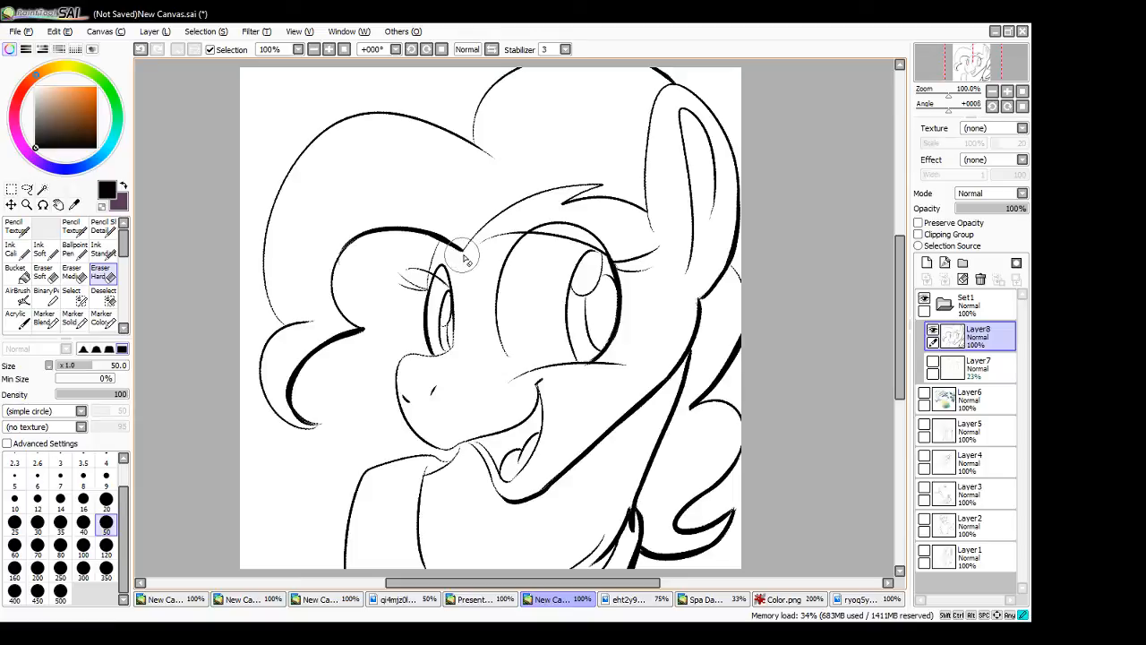
left_click_drag(465, 258, 555, 192)
left_click(16, 225)
key("ctrl+z")
mouse_move(460, 253)
left_mouse_down()
mouse_move(607, 185)
mouse_move(474, 253)
mouse_move(587, 197)
mouse_move(563, 205)
mouse_move(646, 213)
left_mouse_up()
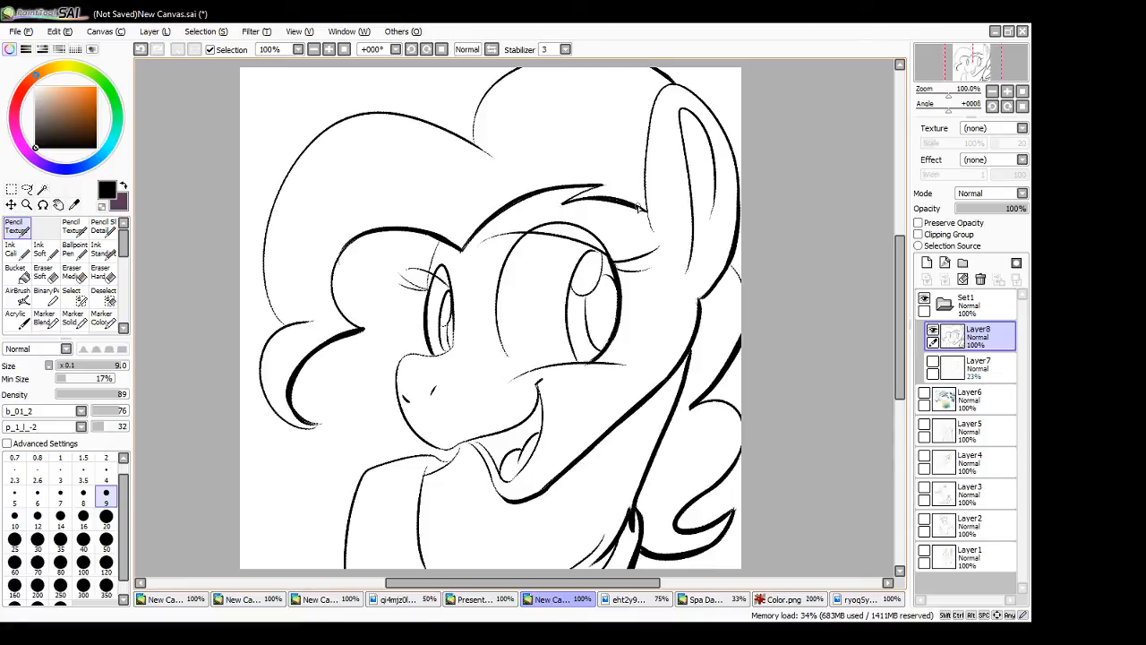
- Close the Color.png reference, sample the Mayor's tan coat colour from ryoq5yy5.bmp and return to the portrait canvas
left_click(809, 600)
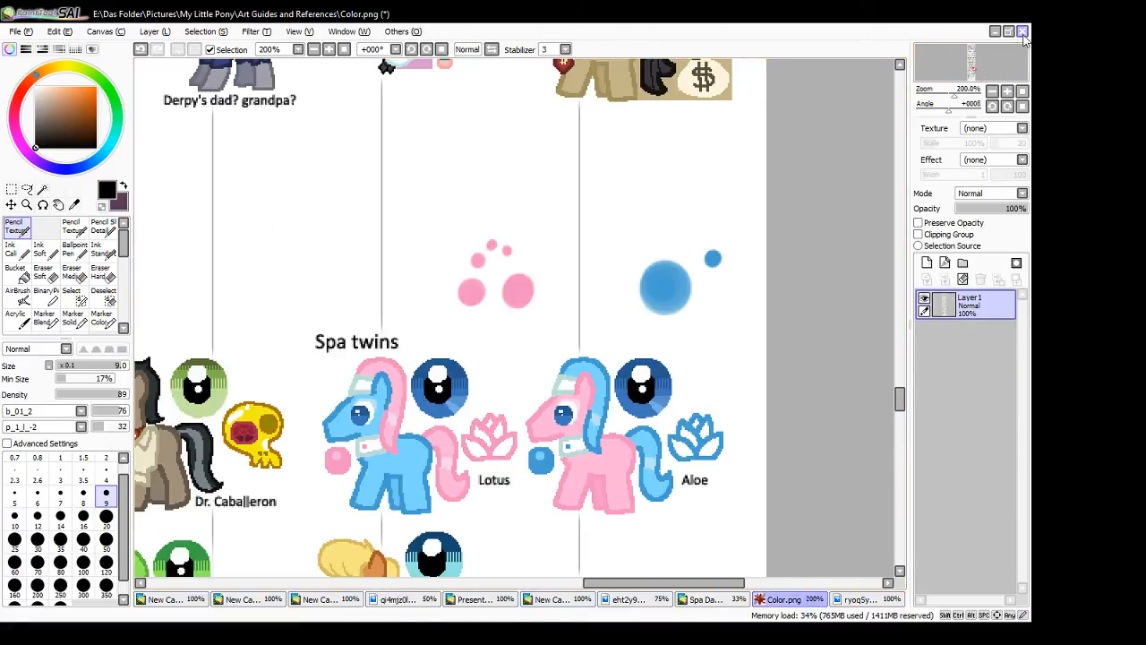
left_click(540, 375)
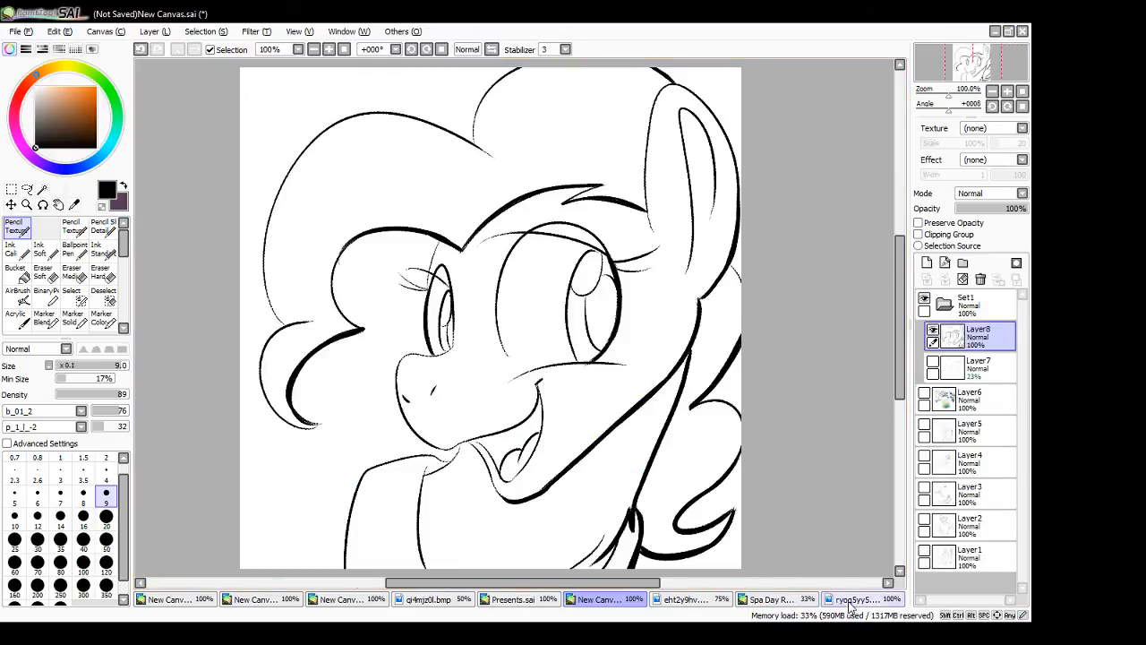
left_click(837, 601)
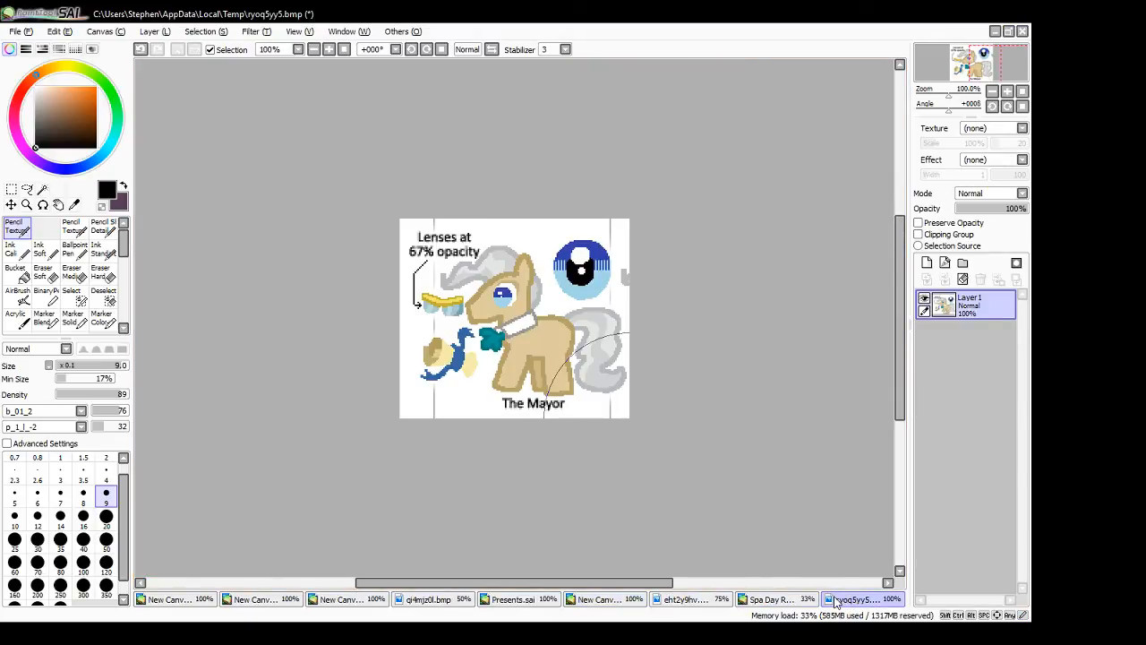
left_click(544, 338, "alt")
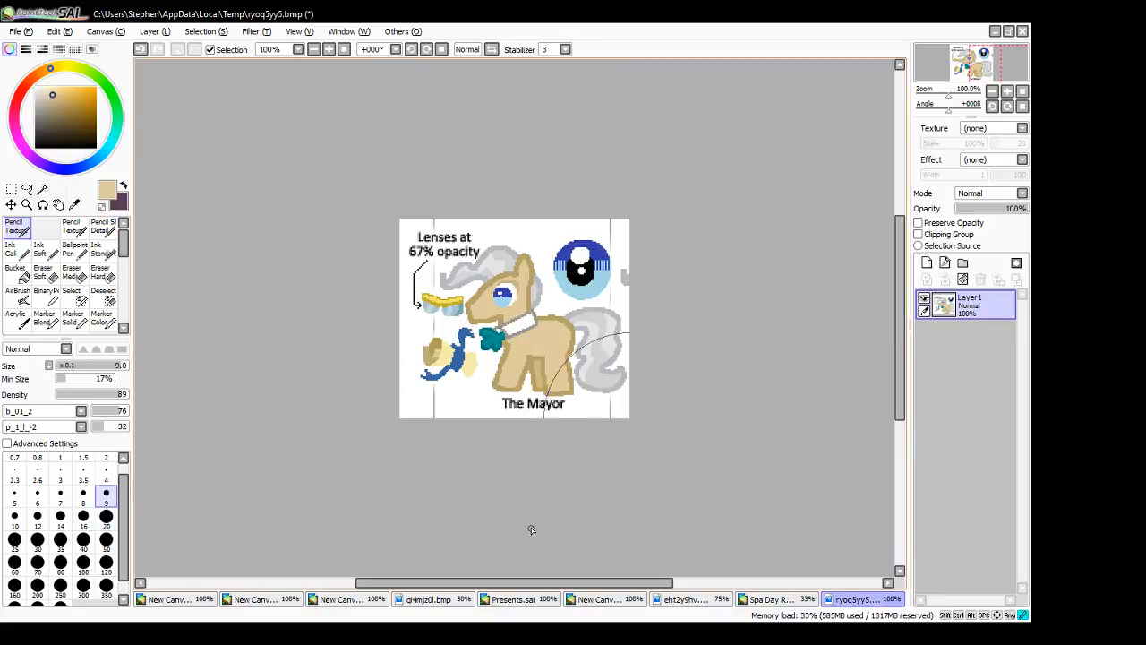
left_click(605, 598)
- Add a new layer beneath the line art and fill it with a pale grey-green background colour
left_click(934, 362)
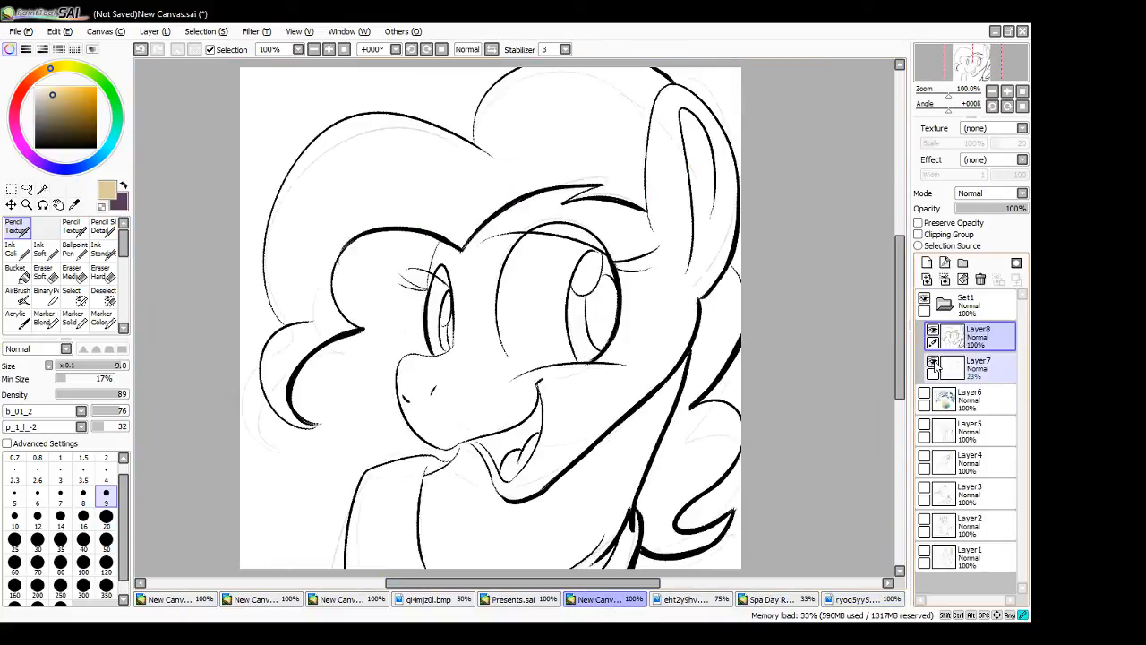
left_click(933, 362)
left_click(927, 262)
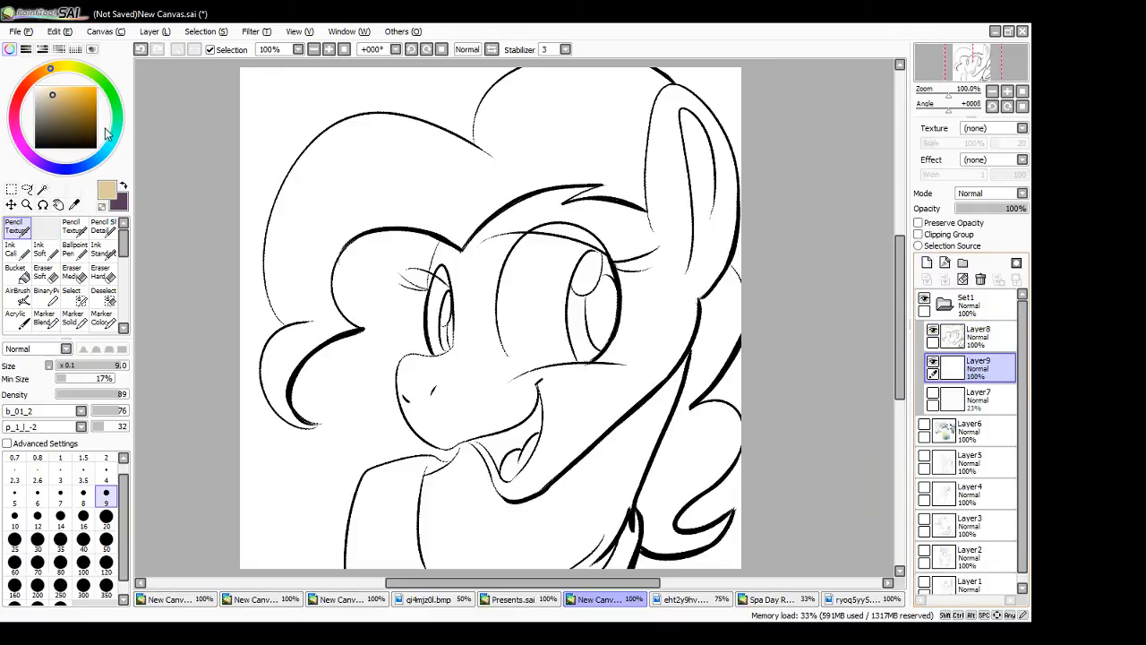
left_click(62, 105)
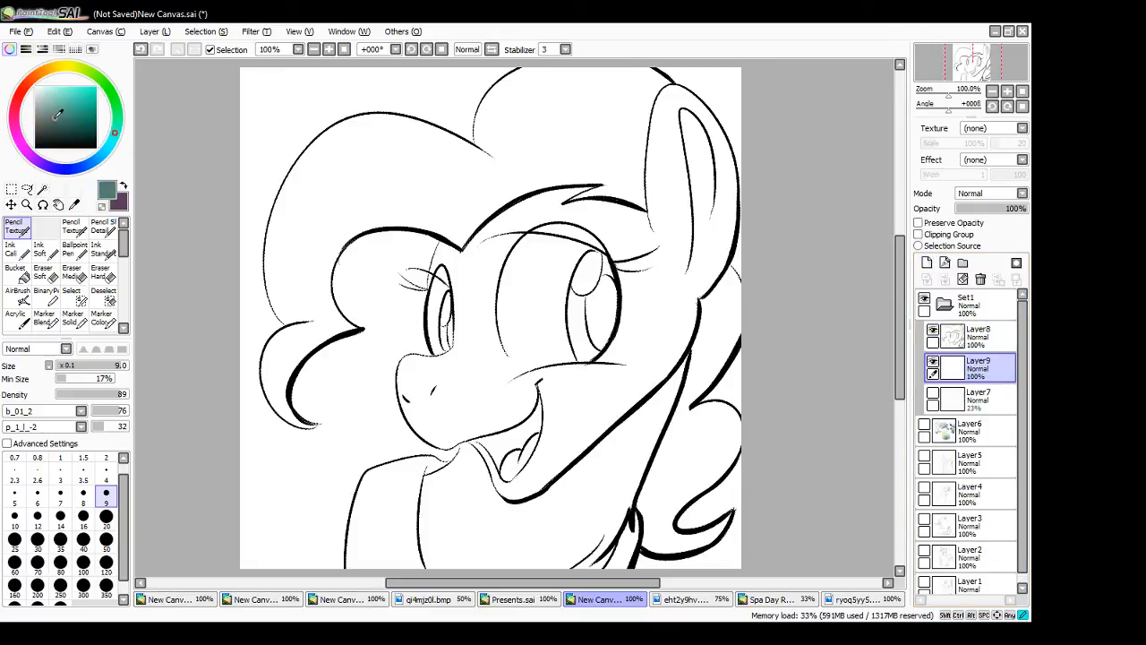
left_click(15, 103)
left_click(44, 92)
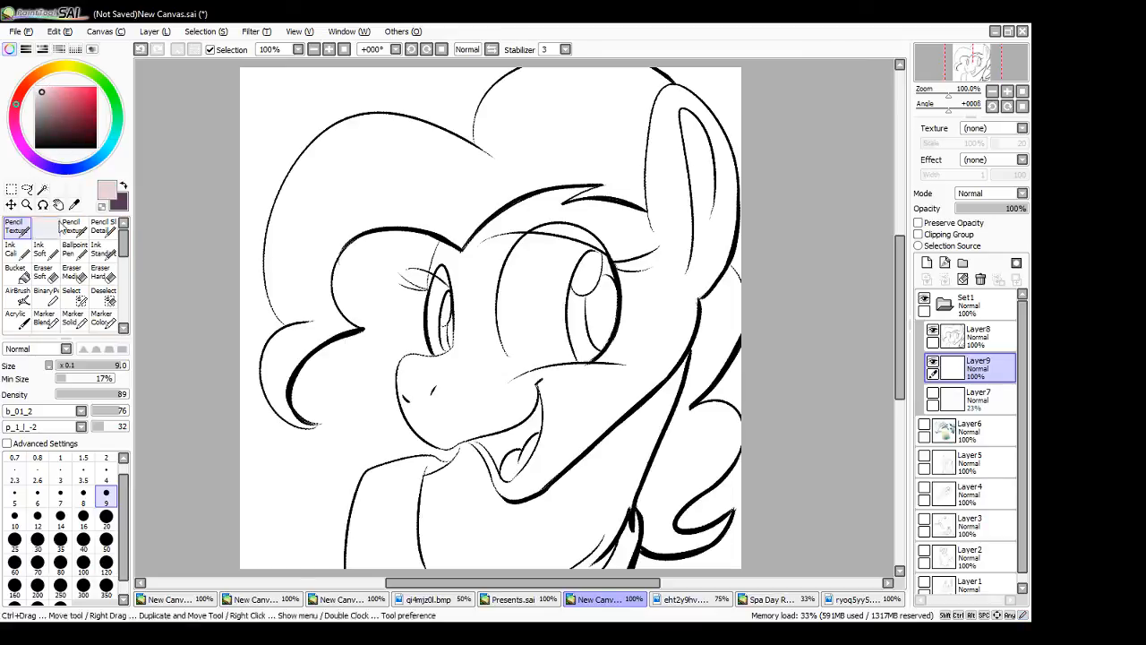
left_click(103, 82)
left_click(20, 276)
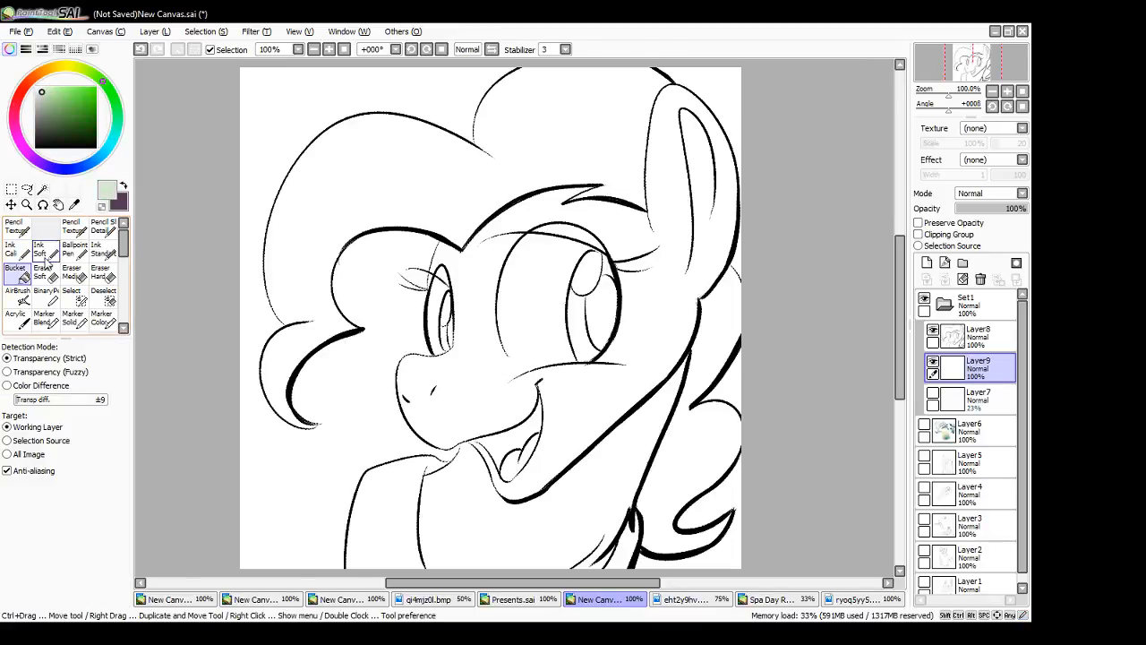
left_click(273, 171)
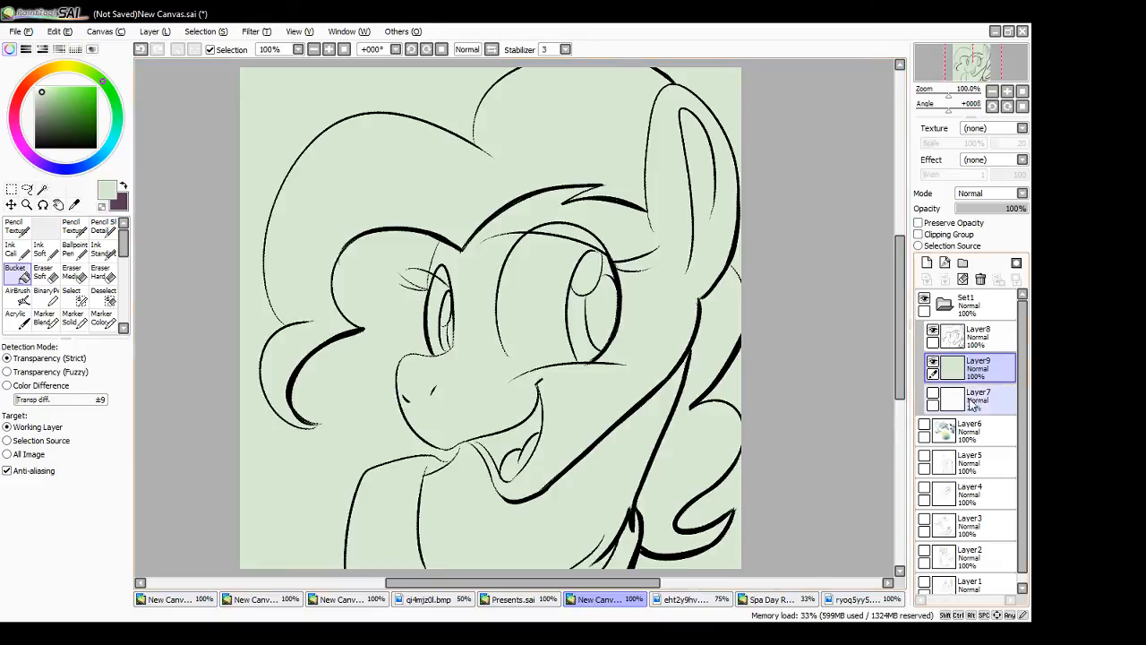
- Add a new layer above the pale green background, choose the Water THIS brush and sample the Mayor's tan coat from ryoq5yy5.bmp for the portrait
left_click(927, 262)
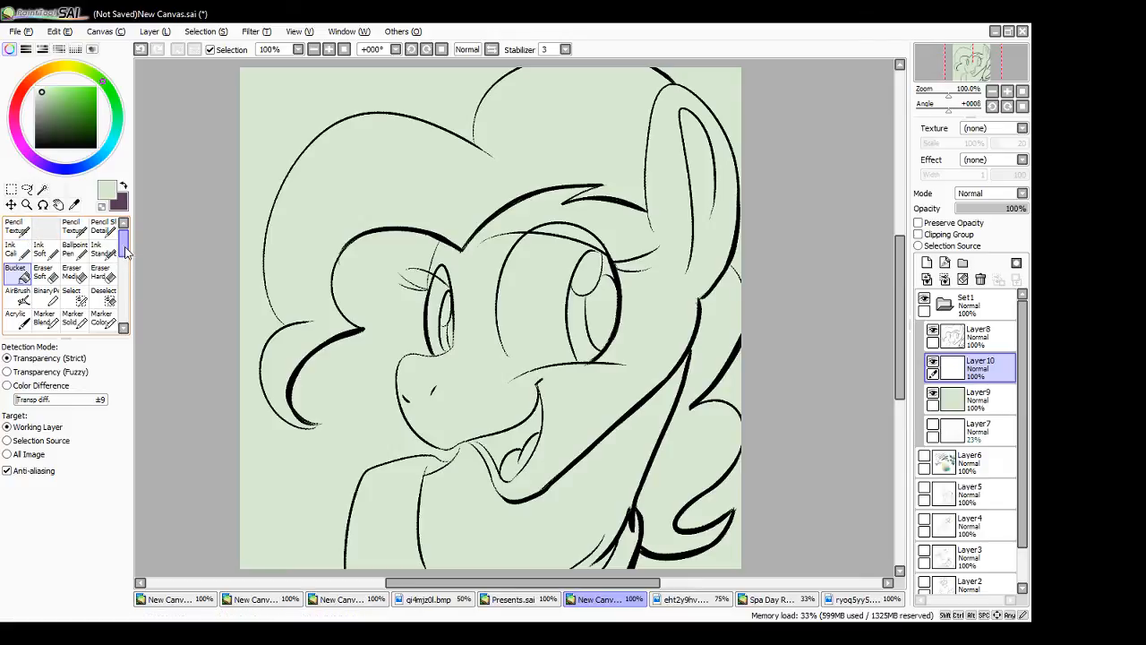
left_click_drag(125, 253, 125, 285)
left_click(107, 285)
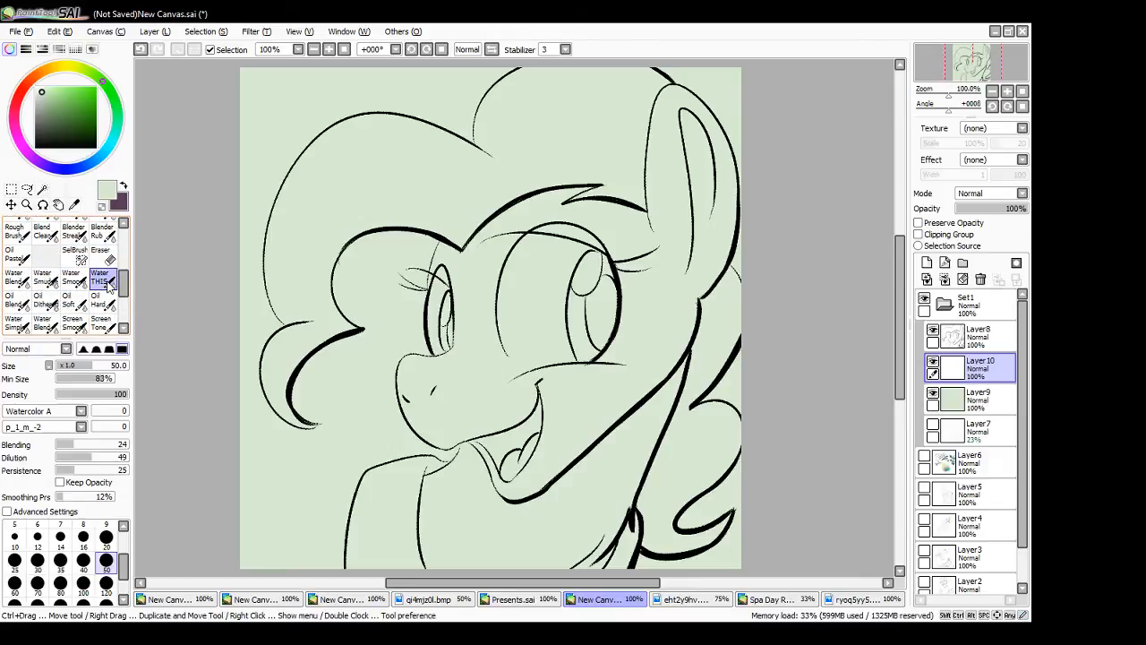
left_click(846, 599)
left_click(528, 328, "alt")
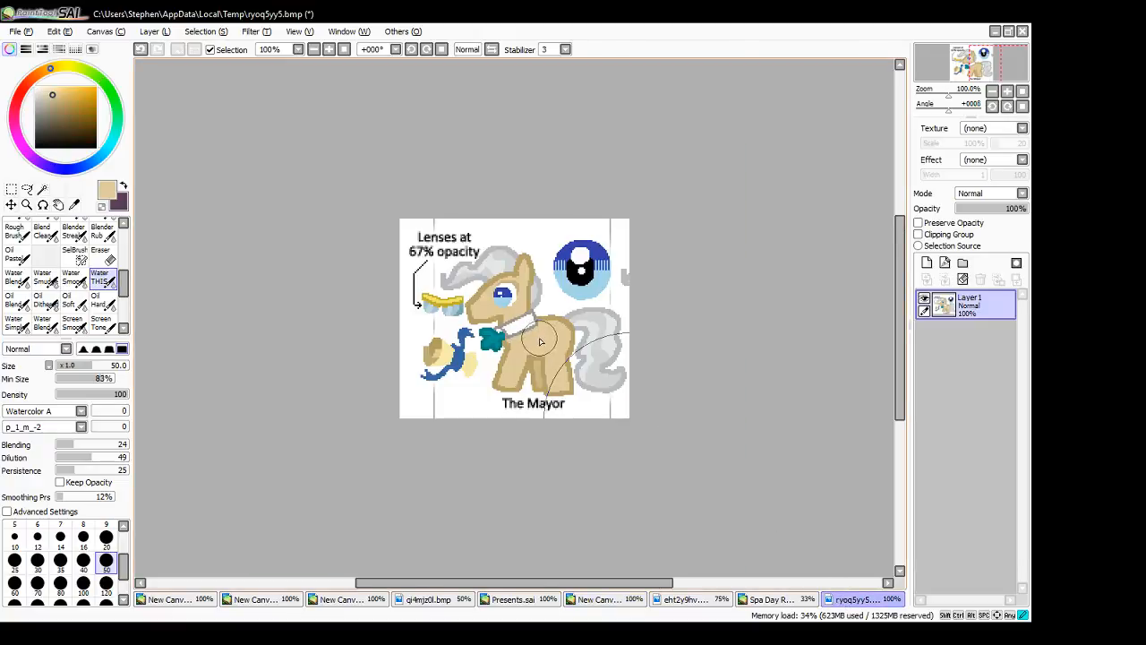
left_click(616, 603)
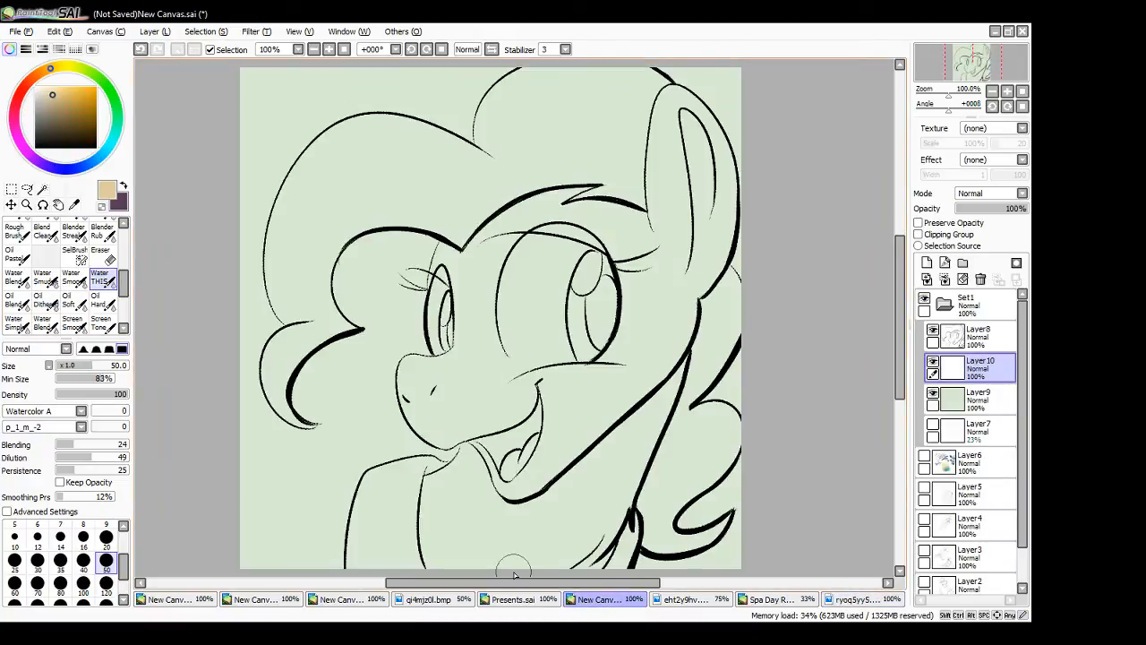
- Block in tan across the forehead, eyes and upper cheek with a size 50 brush
key("bracketleft")
key("bracketleft")
key("bracketleft")
key("bracketleft")
key("bracketleft")
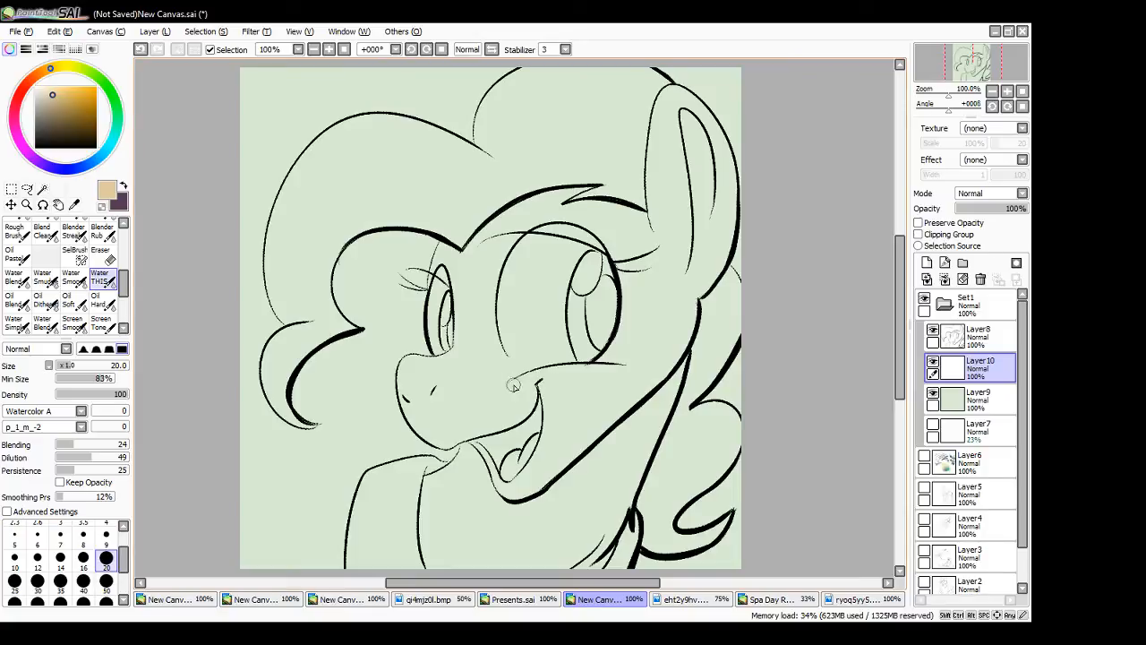
key("bracketright")
key("bracketright")
key("bracketright")
key("bracketright")
key("bracketright")
mouse_move(494, 380)
left_mouse_down()
mouse_move(485, 330)
mouse_move(470, 342)
mouse_move(479, 292)
mouse_move(480, 333)
mouse_move(476, 264)
mouse_move(463, 257)
mouse_move(454, 339)
mouse_move(460, 240)
mouse_move(456, 329)
mouse_move(451, 287)
mouse_move(454, 304)
mouse_move(468, 238)
mouse_move(492, 249)
mouse_move(528, 199)
mouse_move(563, 259)
mouse_move(610, 206)
mouse_move(640, 215)
mouse_move(647, 283)
mouse_move(587, 300)
mouse_move(547, 295)
mouse_move(557, 287)
mouse_move(615, 350)
left_mouse_up()
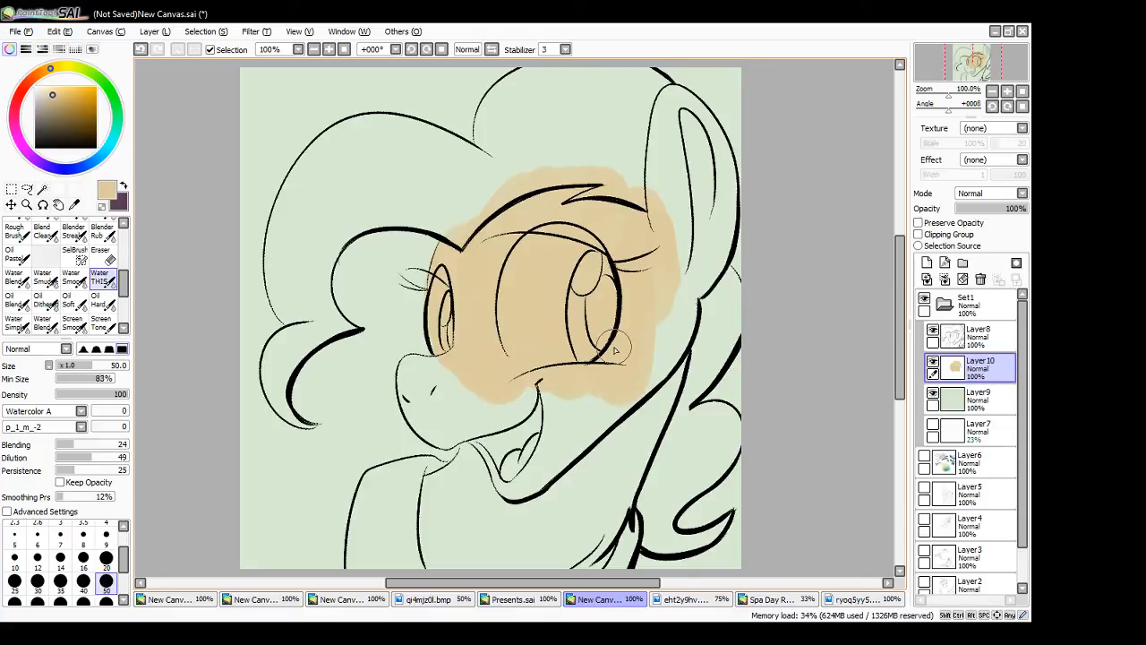
- Block in tan over the lower cheek, mouth, jaw and neck, undoing the first neck strokes
mouse_move(452, 491)
left_mouse_down()
mouse_move(425, 494)
mouse_move(463, 488)
mouse_move(483, 443)
mouse_move(488, 452)
mouse_move(471, 449)
mouse_move(426, 488)
mouse_move(452, 479)
mouse_move(421, 524)
mouse_move(457, 520)
mouse_move(431, 564)
mouse_move(501, 484)
mouse_move(524, 537)
left_mouse_up()
left_click(105, 557)
key("ctrl+z")
key("bracketright")
key("bracketright")
key("bracketright")
key("bracketright")
mouse_move(450, 517)
left_mouse_down()
mouse_move(493, 471)
mouse_move(485, 461)
mouse_move(497, 477)
mouse_move(517, 448)
mouse_move(528, 454)
mouse_move(614, 380)
mouse_move(641, 412)
mouse_move(674, 326)
mouse_move(655, 385)
mouse_move(664, 379)
mouse_move(664, 355)
mouse_move(618, 463)
mouse_move(578, 506)
mouse_move(552, 487)
mouse_move(566, 490)
mouse_move(559, 571)
left_mouse_up()
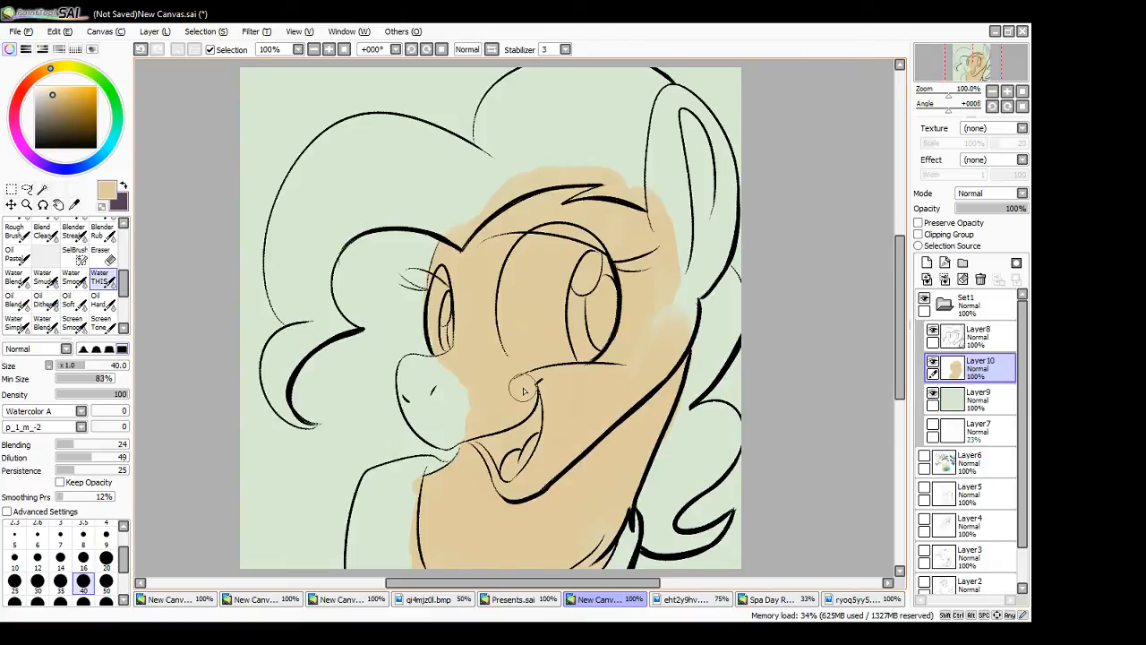
- Fill the muzzle and the gap between cheek and ear base with tan at brush size 20
left_click(107, 556)
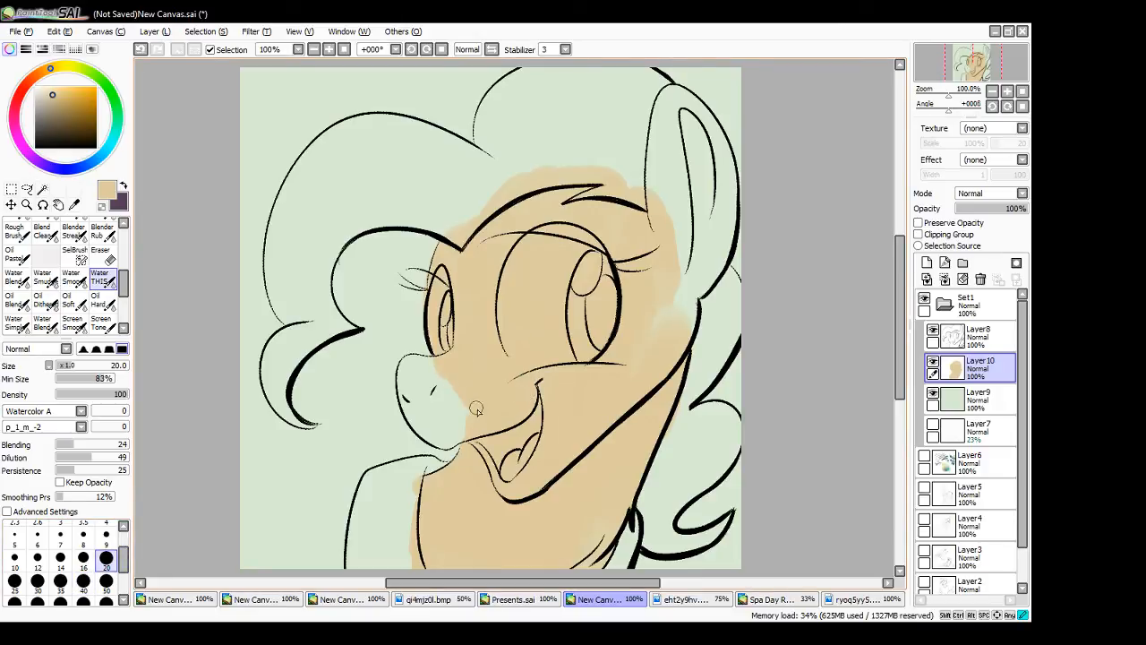
mouse_move(423, 407)
left_mouse_down()
mouse_move(455, 385)
mouse_move(469, 413)
mouse_move(415, 378)
left_mouse_up()
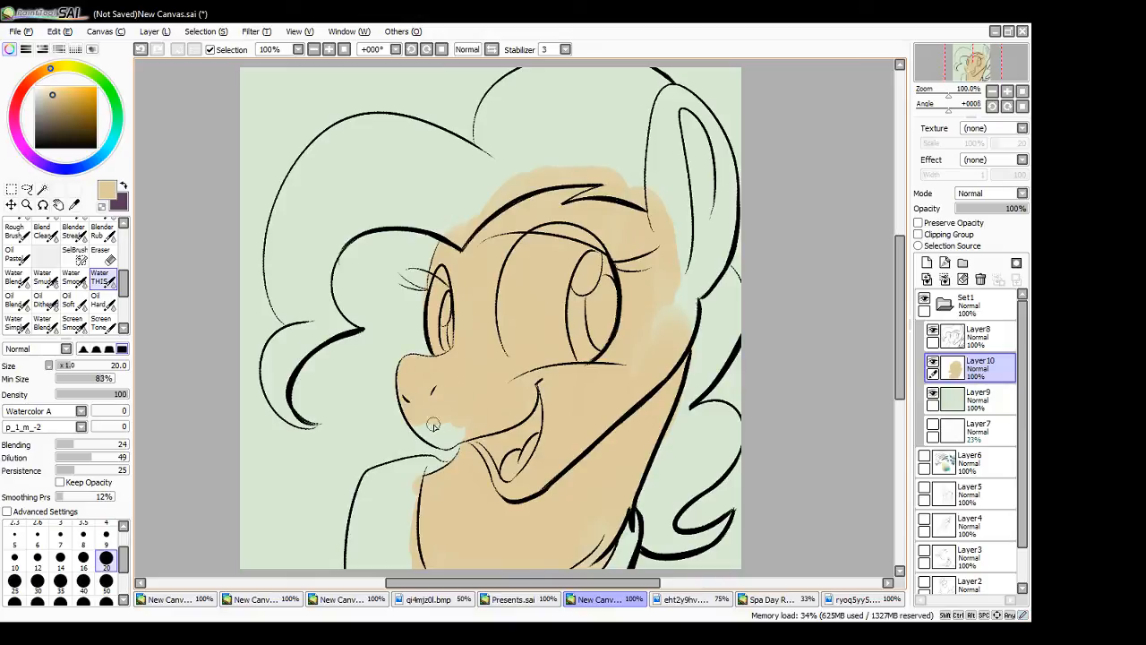
mouse_move(436, 430)
left_mouse_down()
mouse_move(472, 426)
mouse_move(460, 400)
mouse_move(483, 386)
mouse_move(444, 416)
left_mouse_up()
mouse_move(661, 271)
left_mouse_down()
mouse_move(624, 400)
mouse_move(687, 306)
left_mouse_up()
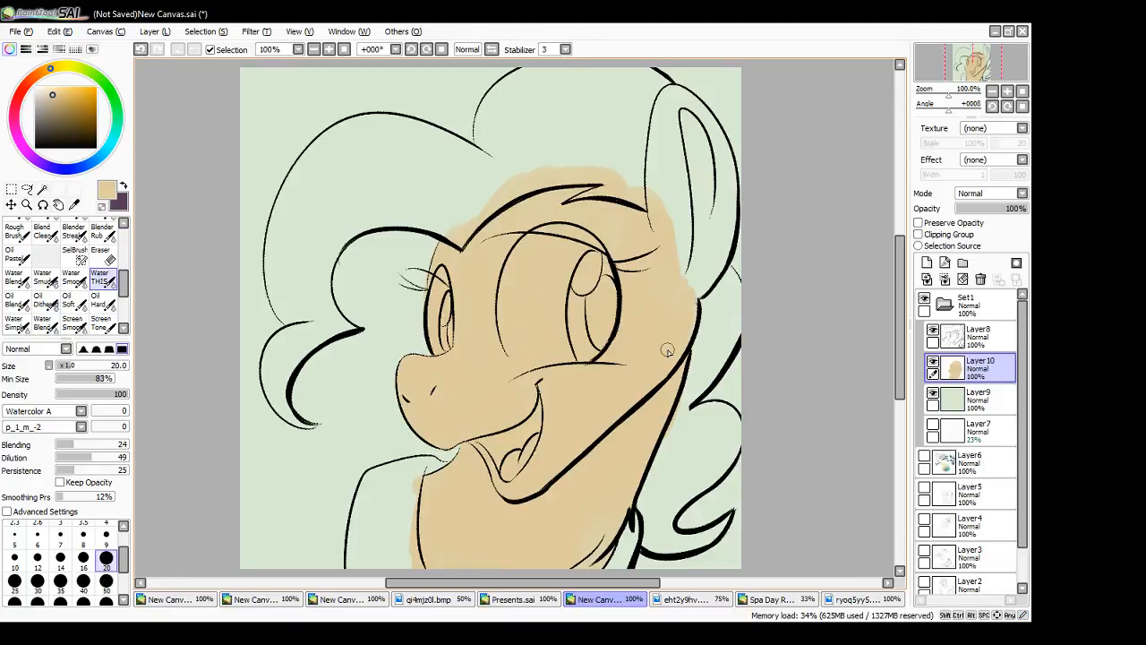
- Sample the light and darker greys of the Mayor's mane from ryoq5yy5.bmp into both colour slots and return to the portrait canvas
left_click(806, 599)
left_click(840, 599)
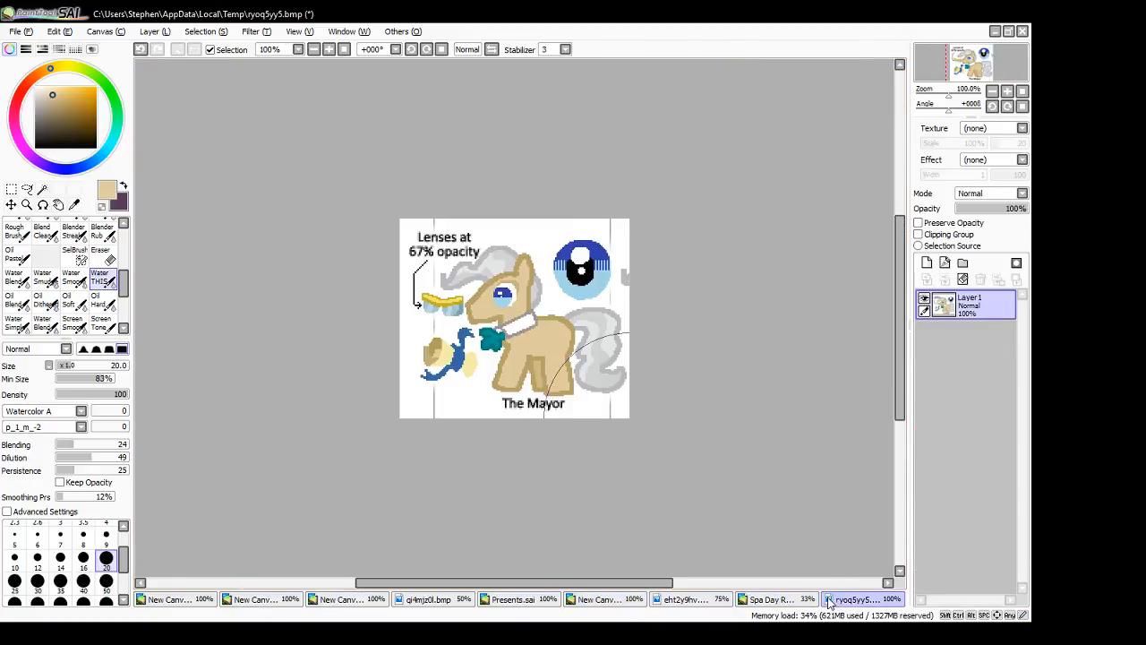
left_click(498, 268, "alt")
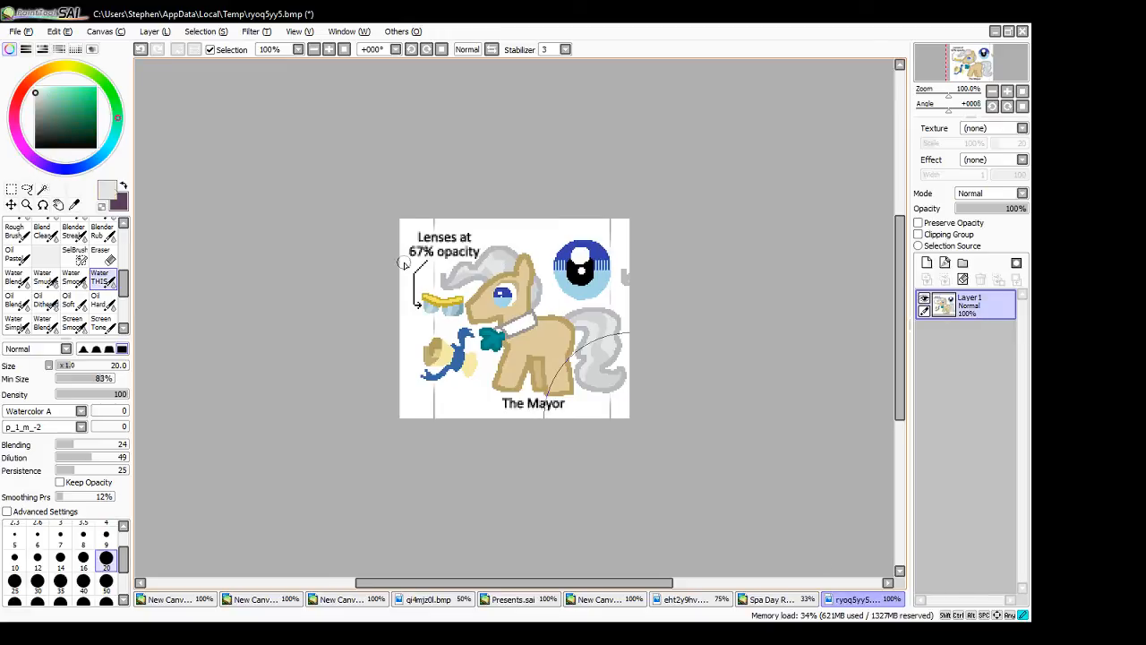
left_click(125, 185)
left_click(511, 265, "alt")
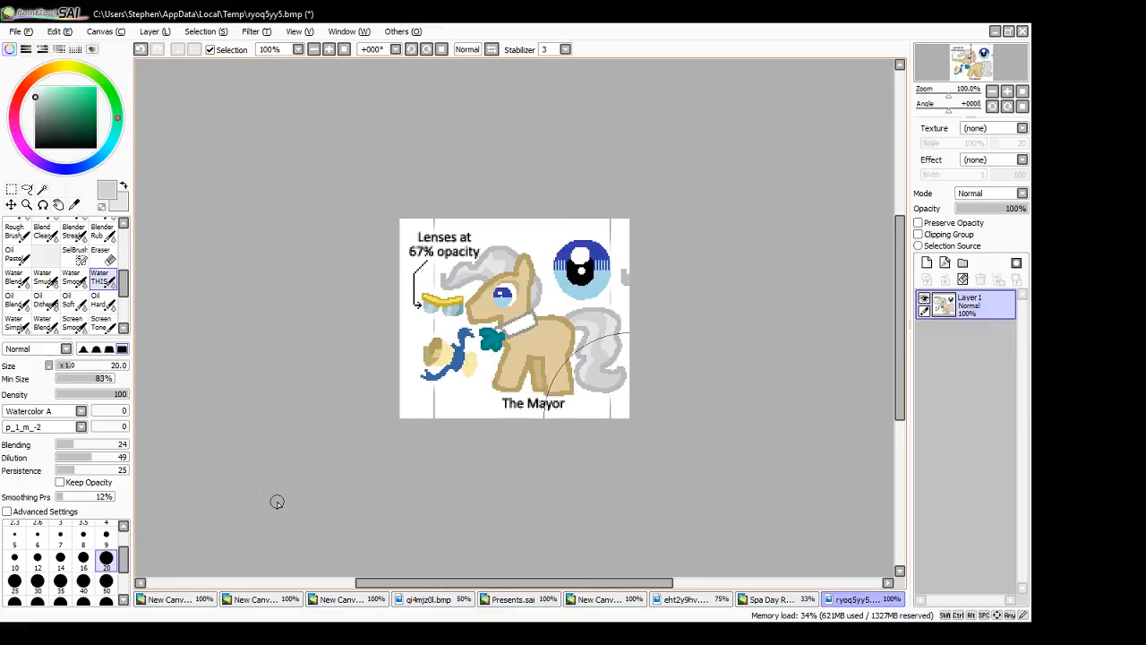
left_click(606, 600)
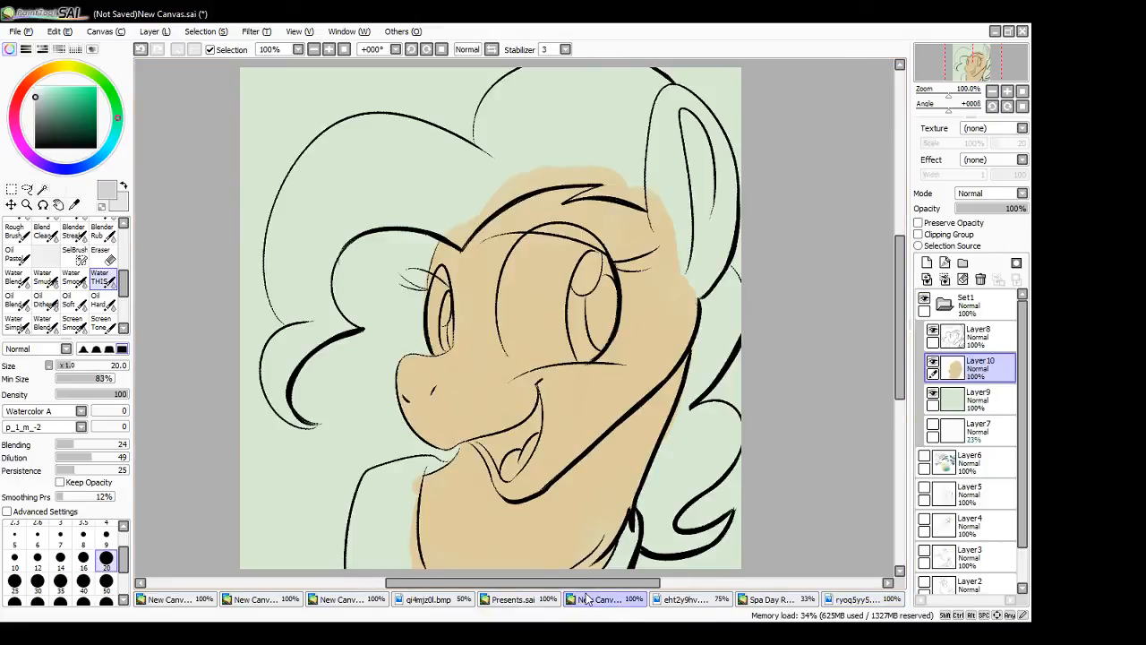
- Fill the mane behind the neck with grey down to its curled tip, reducing the brush to size 9 for the tip
mouse_move(712, 327)
left_mouse_down()
mouse_move(705, 356)
mouse_move(713, 307)
mouse_move(731, 287)
mouse_move(735, 329)
mouse_move(696, 358)
mouse_move(706, 365)
mouse_move(724, 350)
left_mouse_up()
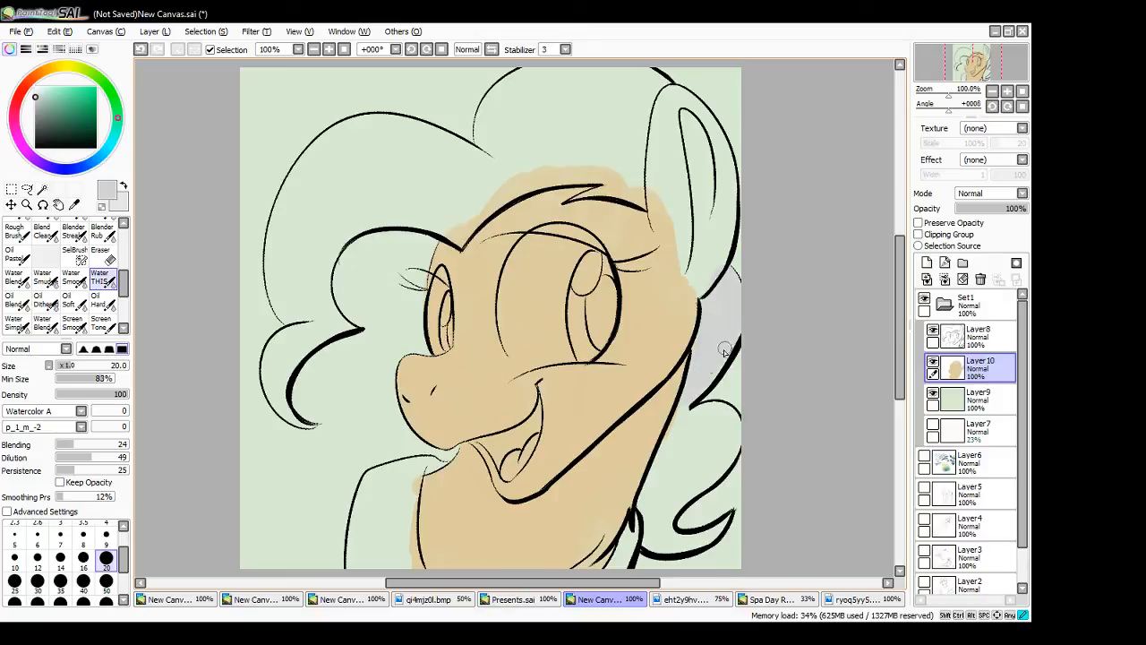
mouse_move(673, 462)
left_mouse_down()
mouse_move(647, 503)
mouse_move(687, 464)
mouse_move(700, 485)
mouse_move(680, 413)
mouse_move(672, 445)
mouse_move(698, 421)
mouse_move(698, 440)
left_mouse_up()
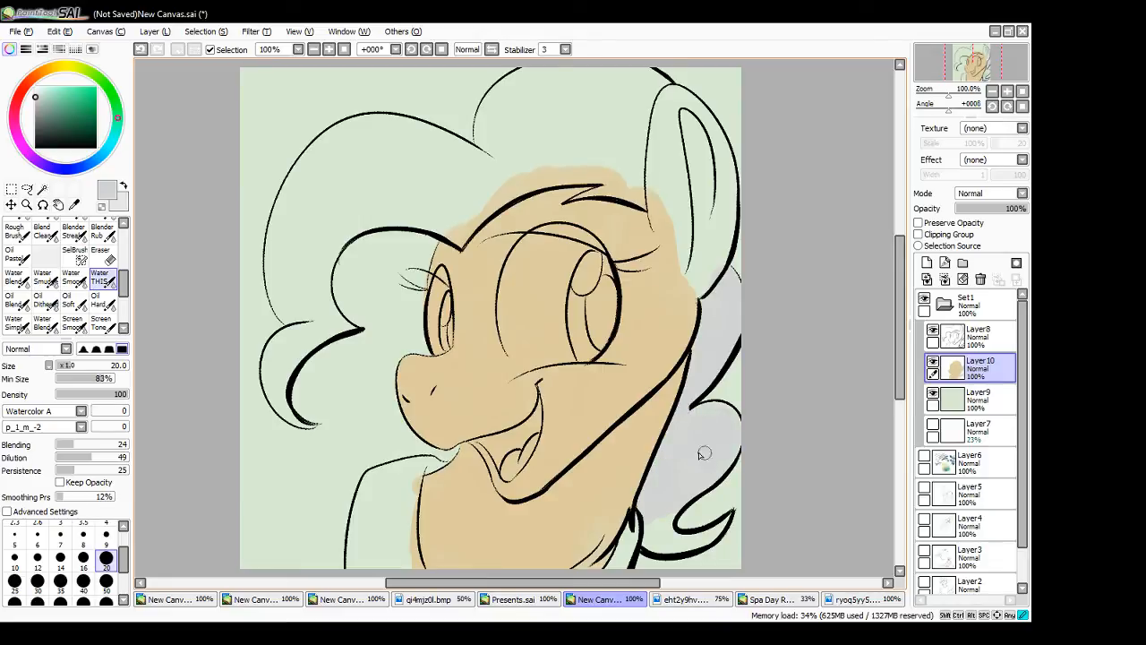
mouse_move(651, 508)
left_mouse_down()
mouse_move(643, 528)
mouse_move(661, 525)
mouse_move(654, 548)
mouse_move(709, 538)
mouse_move(693, 545)
left_mouse_up()
left_click(106, 537)
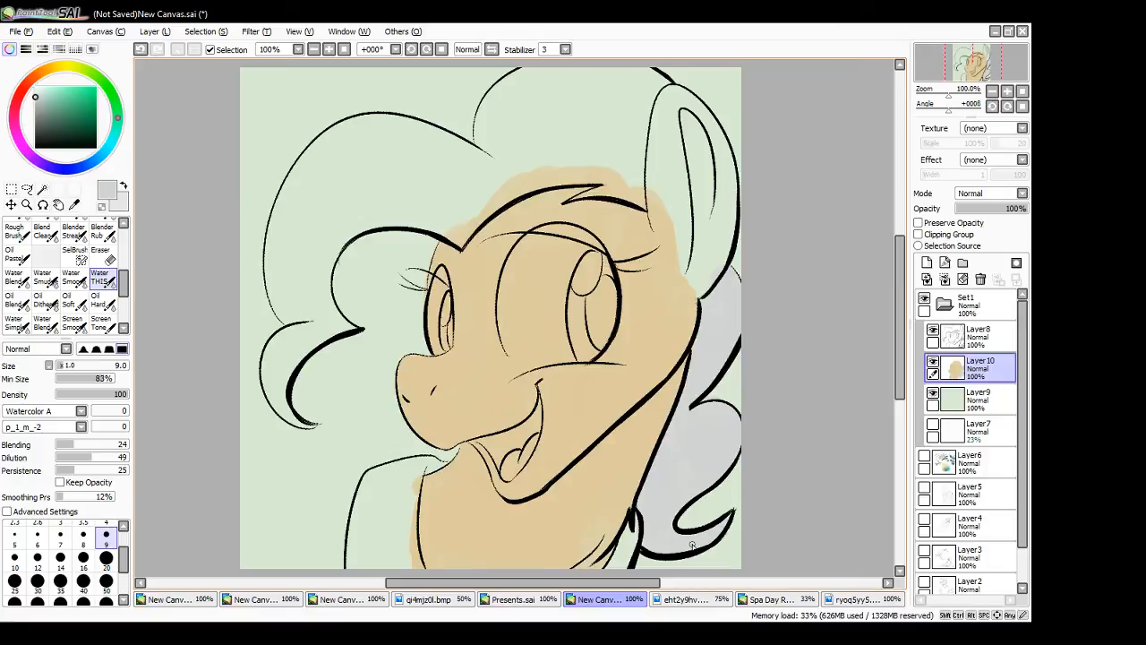
- Examine the mane and coat colouring in Spa Day Revisited.sai and return to the portrait canvas
left_click(767, 599)
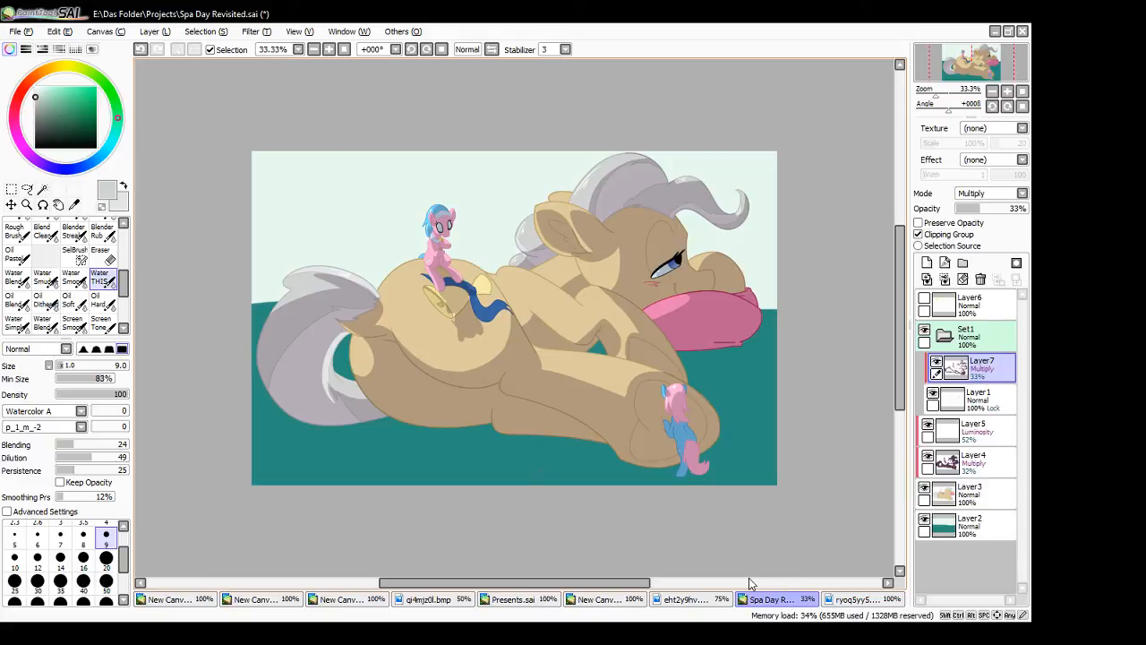
left_click(608, 599)
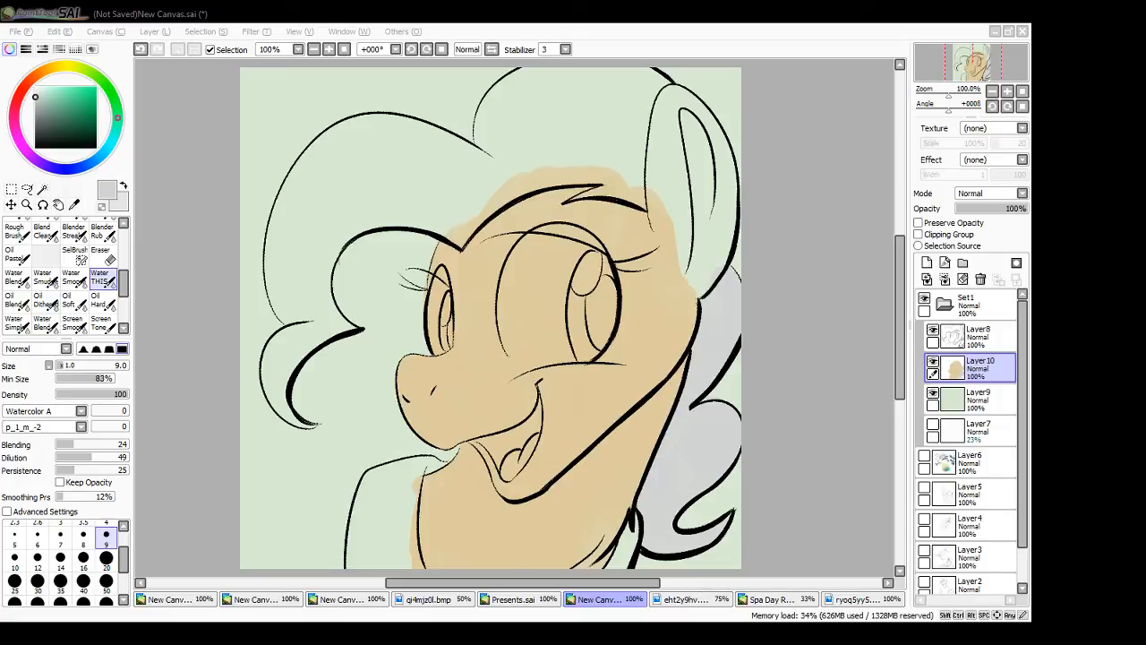
left_click(803, 426)
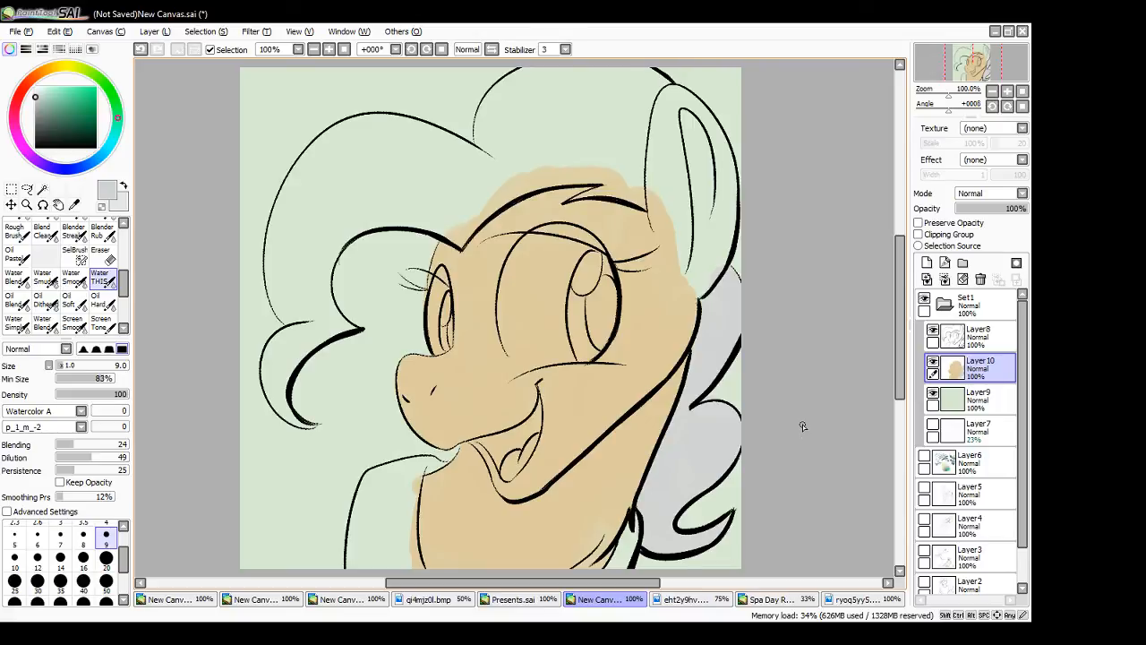
left_click(781, 599)
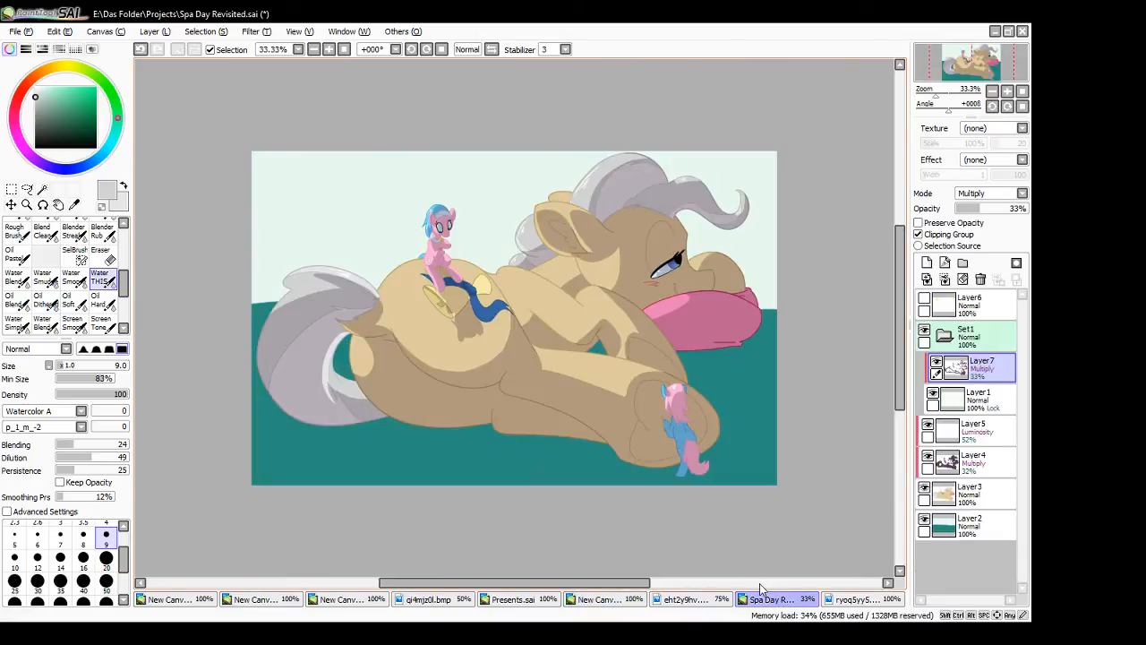
left_click(596, 600)
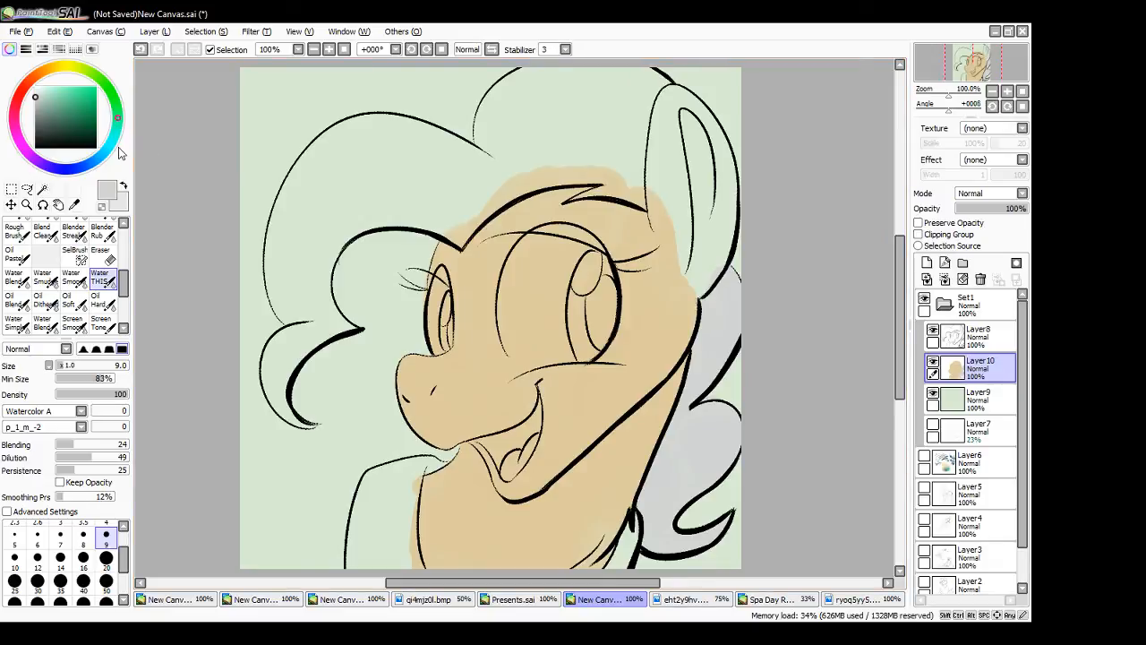
- Sample the painted mane grey, mix a darker grey-green from it and set the brush size to 16
left_click(720, 327, "alt")
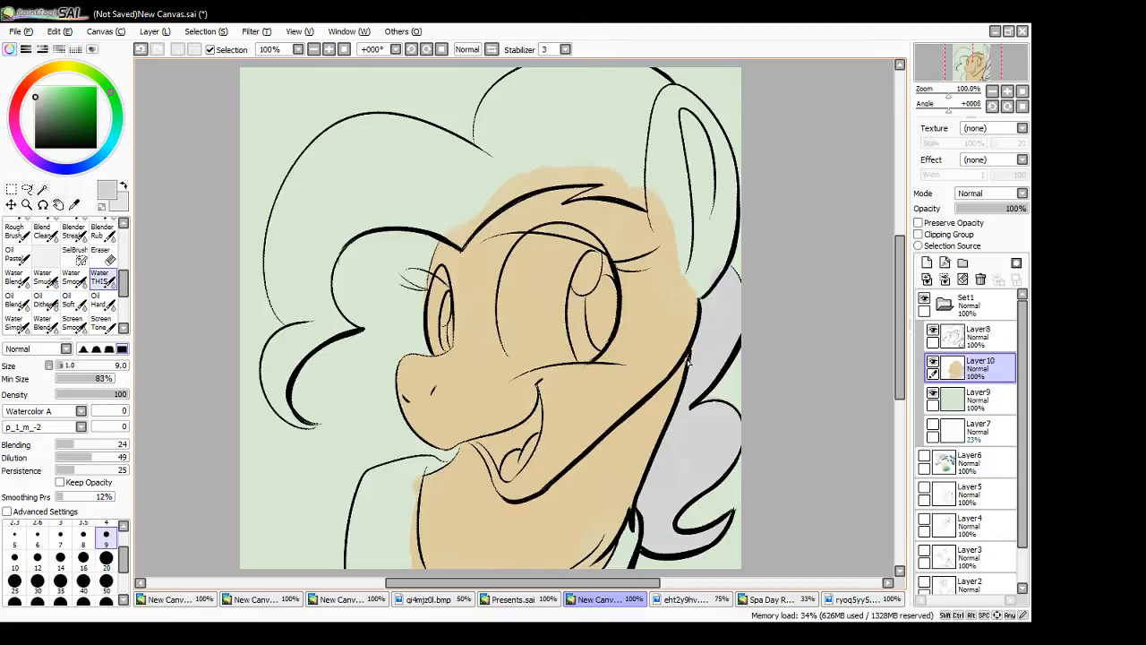
right_click(680, 468)
left_click(39, 106)
left_click(42, 103)
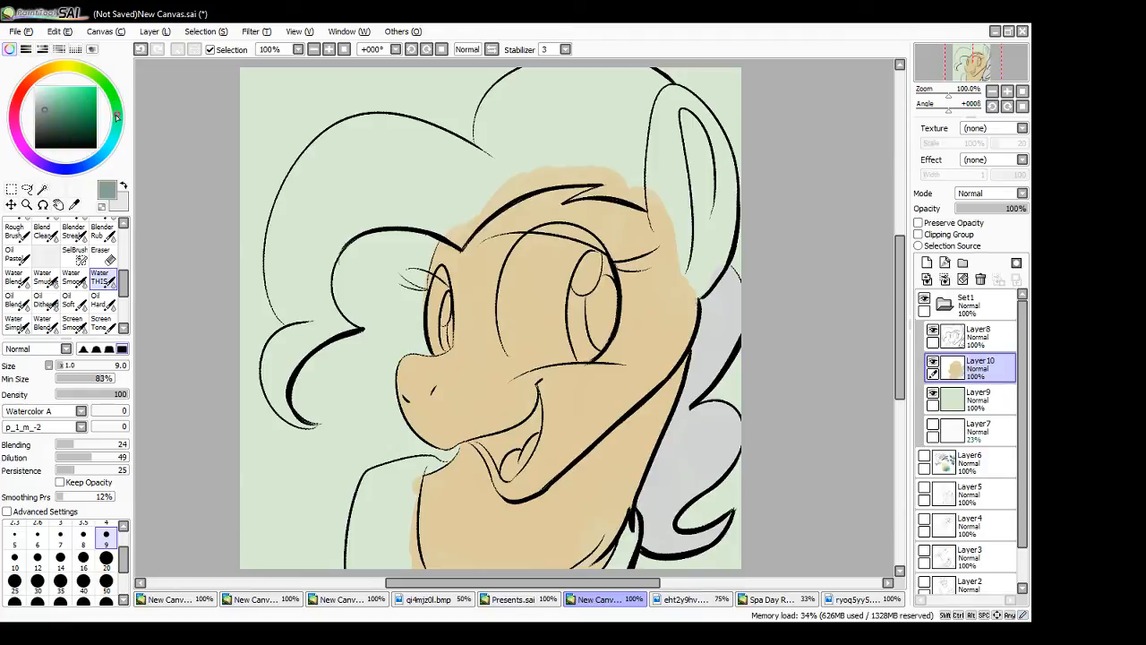
left_click(83, 559)
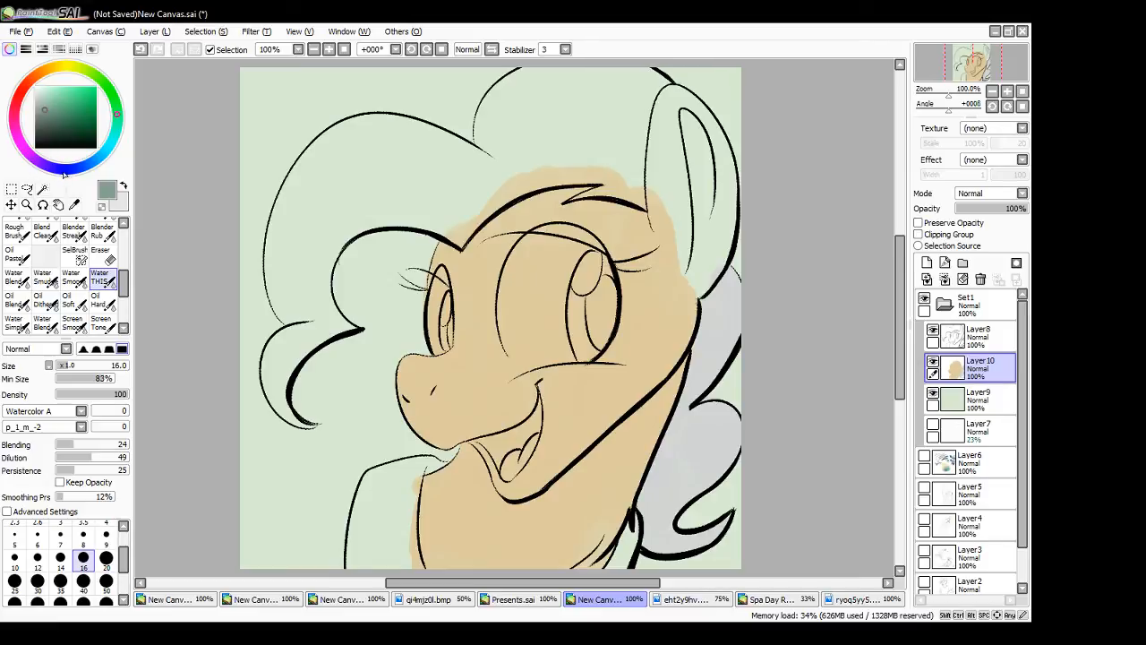
- Try yellow, blue, red and purple hues for the muted mane shadow colour
left_click(64, 65)
mouse_move(62, 168)
left_mouse_down()
mouse_move(45, 166)
mouse_move(61, 168)
left_mouse_up()
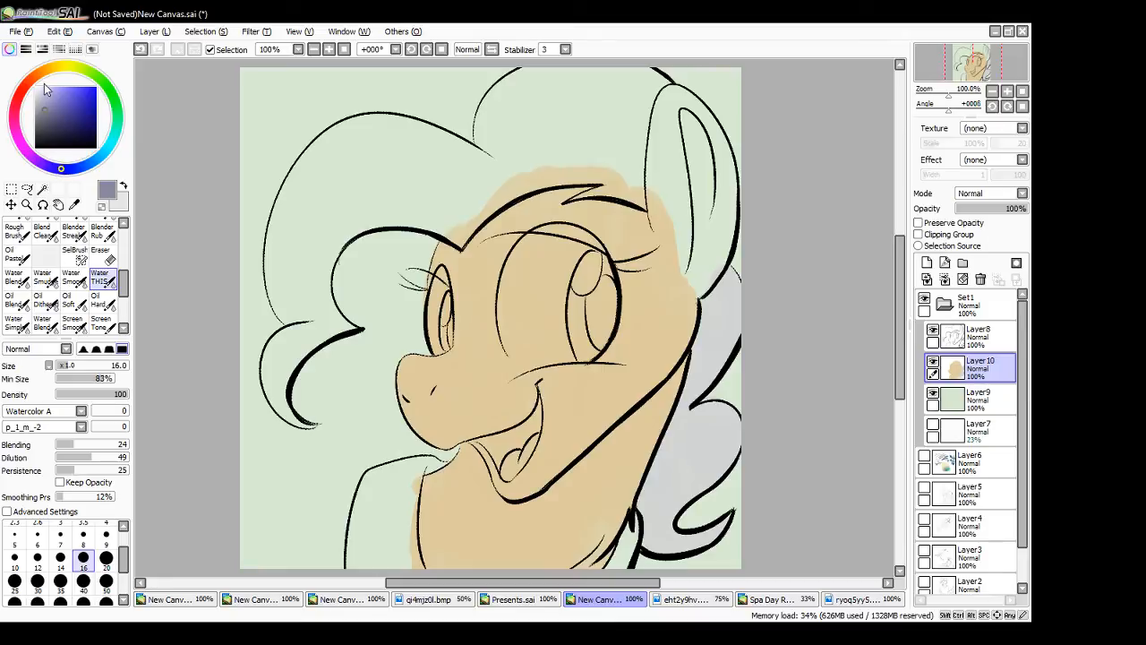
left_click(23, 89)
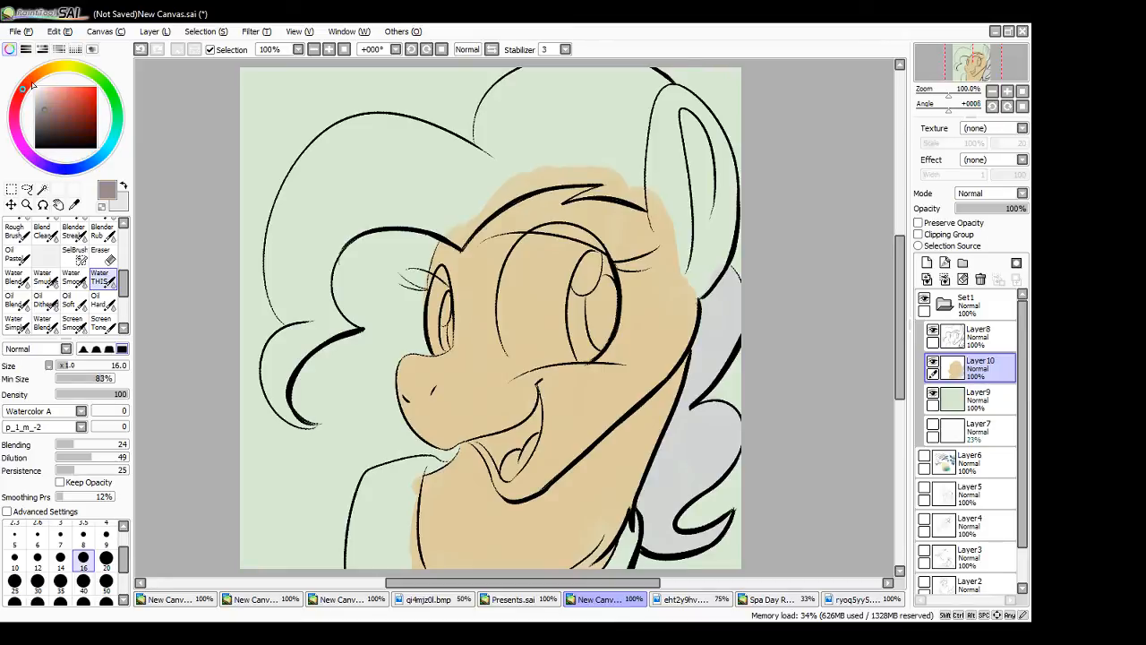
mouse_move(103, 152)
left_mouse_down()
mouse_move(118, 113)
mouse_move(109, 159)
mouse_move(107, 88)
mouse_move(25, 136)
mouse_move(43, 165)
left_mouse_up()
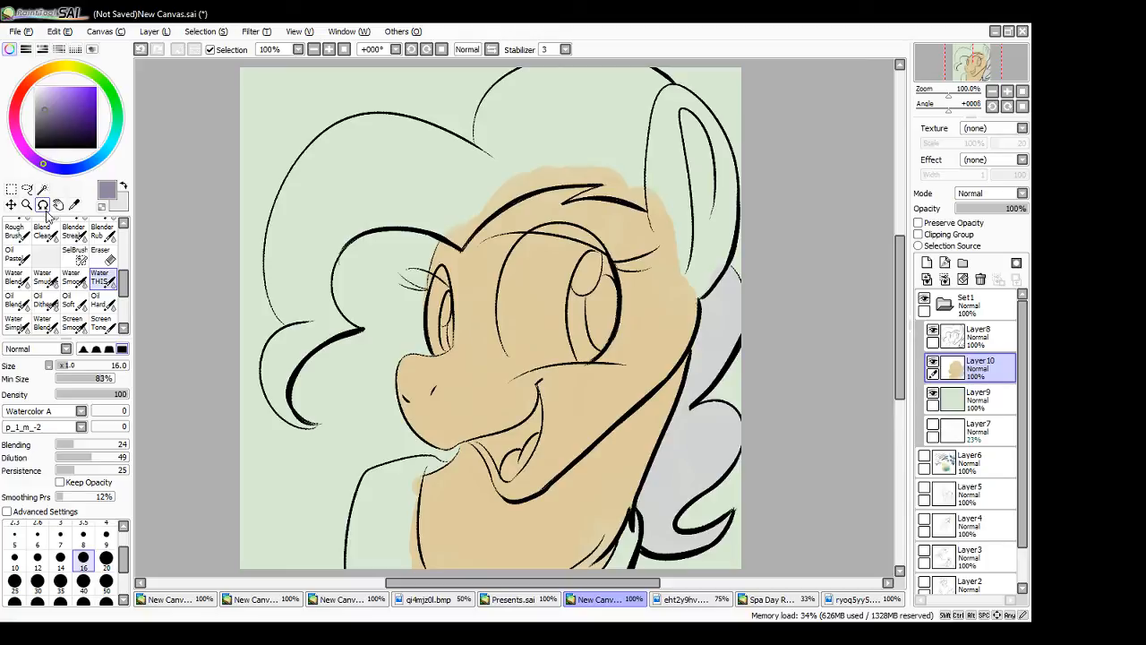
left_click(50, 69)
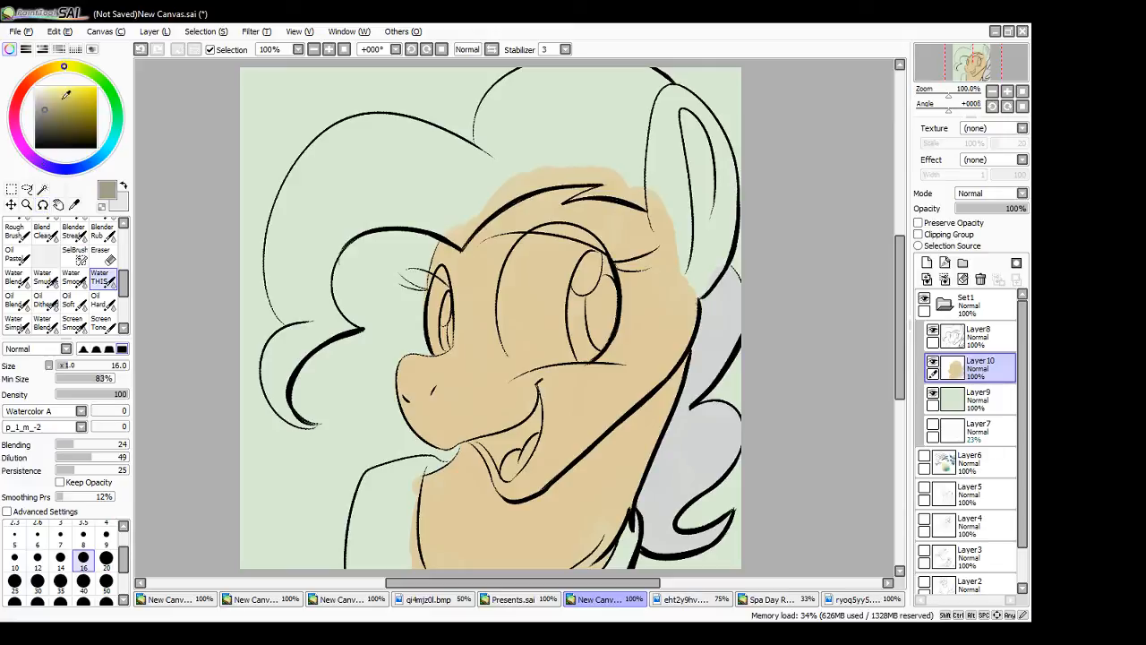
left_click(62, 168)
left_click(32, 81)
left_click(103, 153)
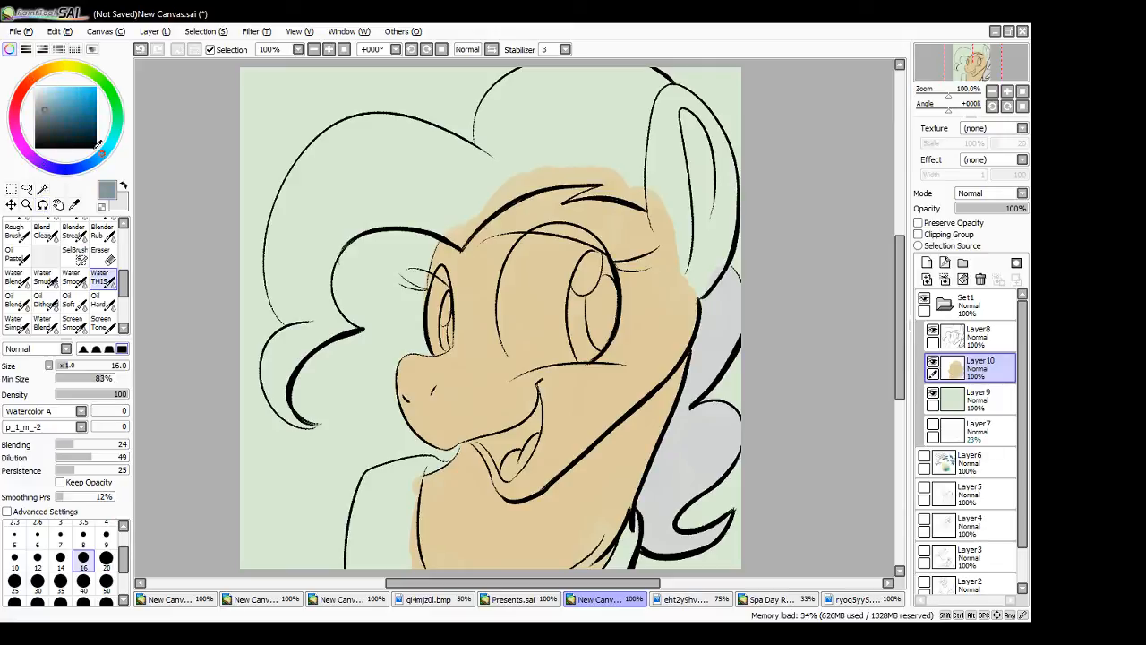
left_click(28, 83)
left_click_drag(98, 160, 105, 152)
- Recheck the mane in Spa Day Revisited.sai, resample the portrait's mane grey and mix a darker muted teal-grey shadow colour
left_click(764, 601)
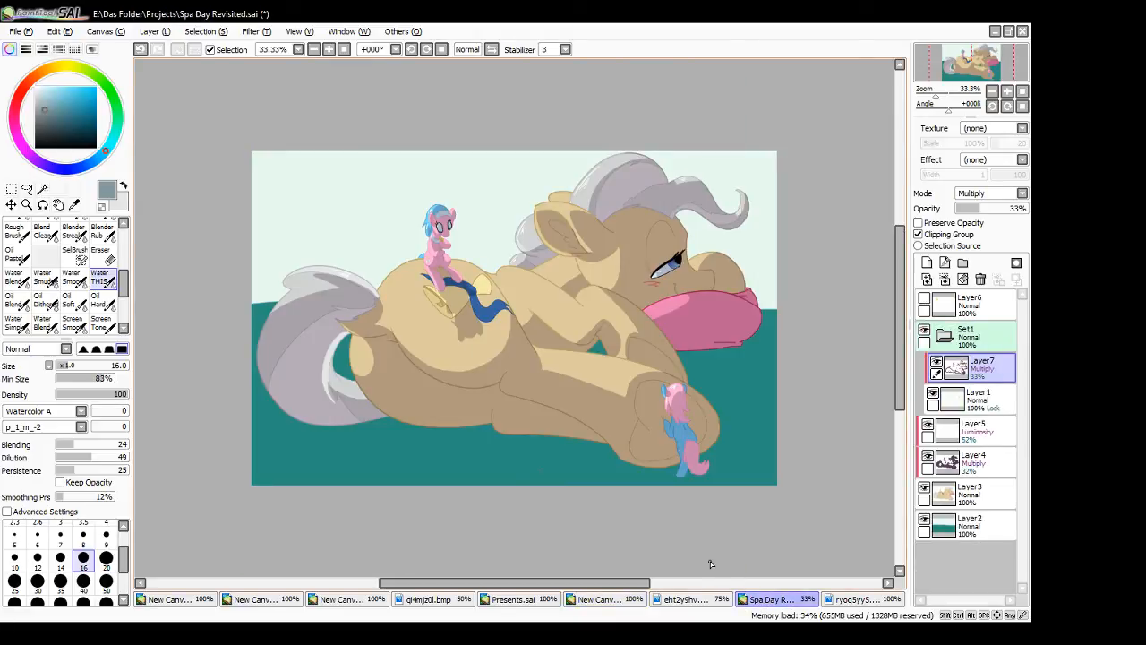
left_click(614, 602)
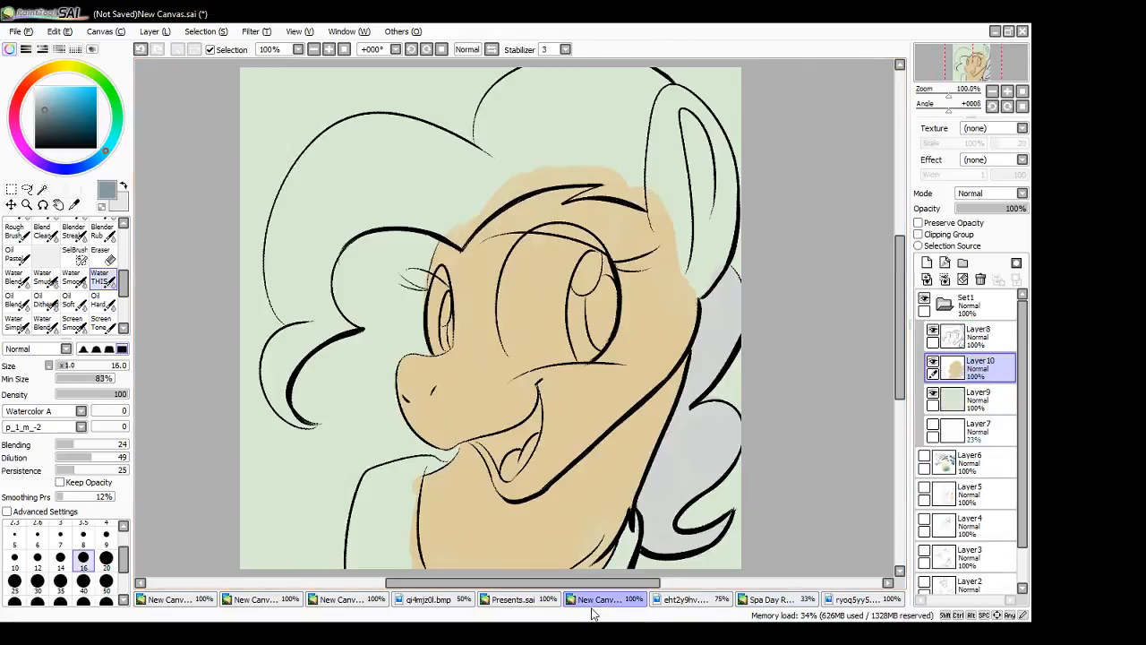
right_click(712, 332)
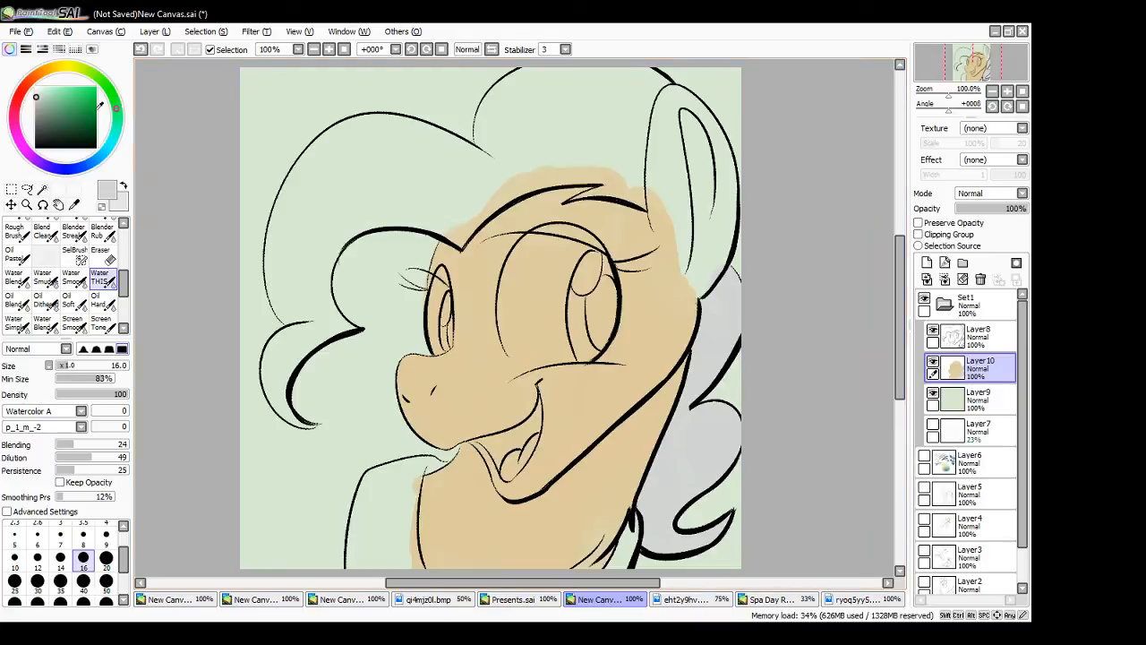
mouse_move(42, 100)
left_mouse_down()
mouse_move(51, 111)
mouse_move(116, 109)
mouse_move(113, 140)
left_mouse_up()
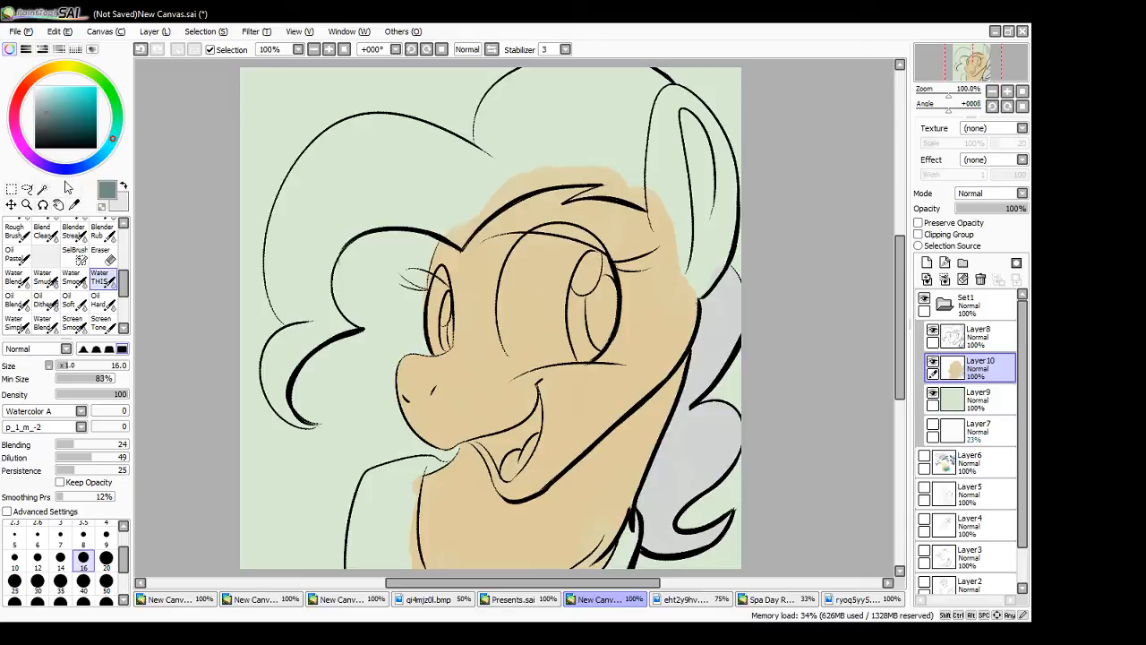
- Shade the mane behind the neck with teal-grey from the ear base down to the curled tip, leaving lighter grey highlights on the lobes
mouse_move(689, 383)
left_mouse_down()
mouse_move(733, 341)
mouse_move(712, 365)
mouse_move(697, 361)
mouse_move(708, 305)
mouse_move(697, 364)
mouse_move(711, 294)
mouse_move(708, 345)
mouse_move(712, 320)
mouse_move(713, 331)
mouse_move(641, 513)
mouse_move(669, 442)
mouse_move(648, 529)
left_mouse_up()
mouse_move(679, 443)
left_mouse_down()
mouse_move(675, 478)
mouse_move(664, 475)
mouse_move(674, 454)
mouse_move(670, 462)
mouse_move(751, 416)
mouse_move(689, 484)
mouse_move(676, 479)
mouse_move(711, 468)
mouse_move(663, 490)
mouse_move(654, 516)
mouse_move(659, 485)
mouse_move(672, 485)
mouse_move(662, 517)
mouse_move(726, 471)
left_mouse_up()
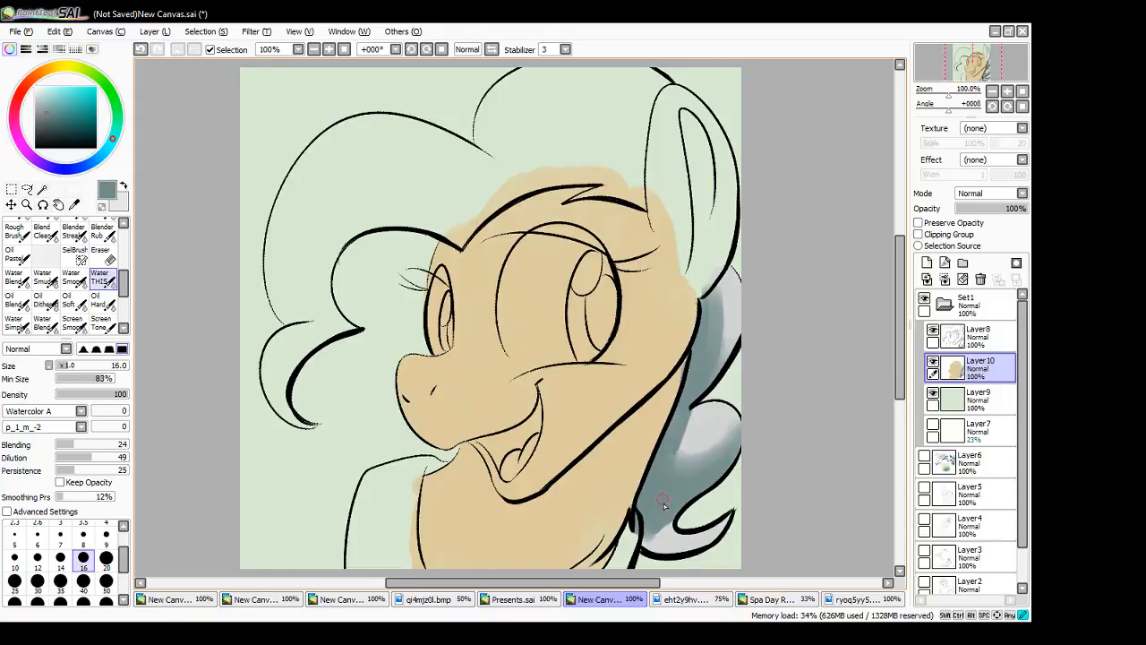
mouse_move(682, 426)
left_mouse_down()
mouse_move(681, 401)
mouse_move(664, 459)
left_mouse_up()
mouse_move(661, 524)
left_mouse_down()
mouse_move(658, 545)
mouse_move(673, 544)
mouse_move(668, 553)
mouse_move(680, 541)
left_mouse_up()
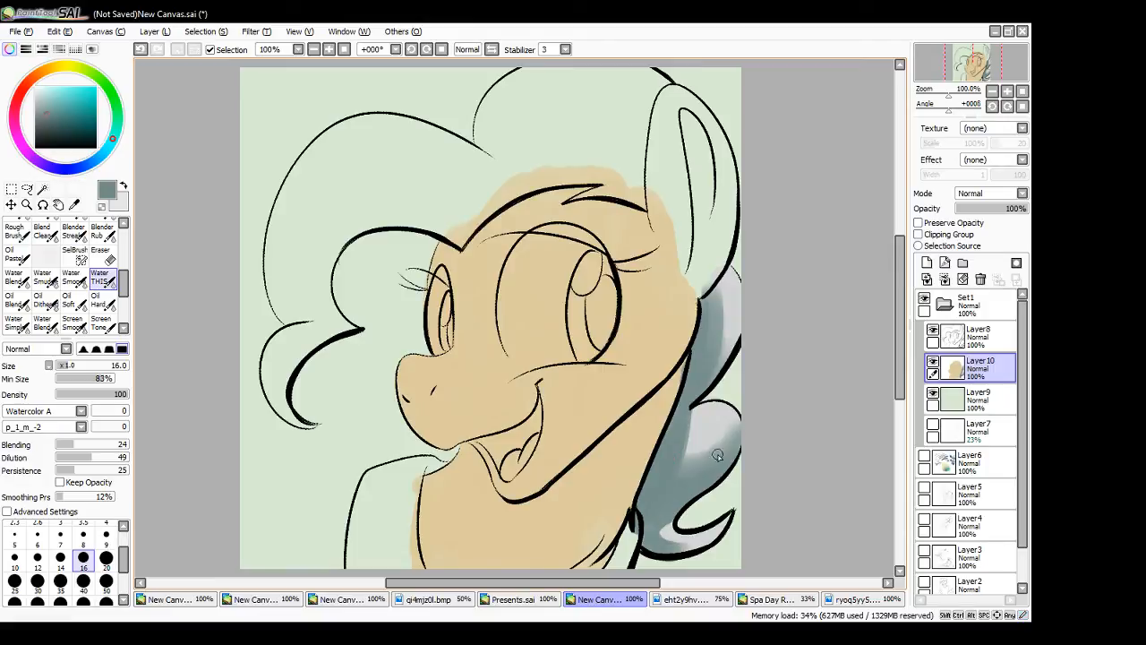
- Shade the mane edge just below the ear with teal-grey using brush size 9
left_click(106, 538)
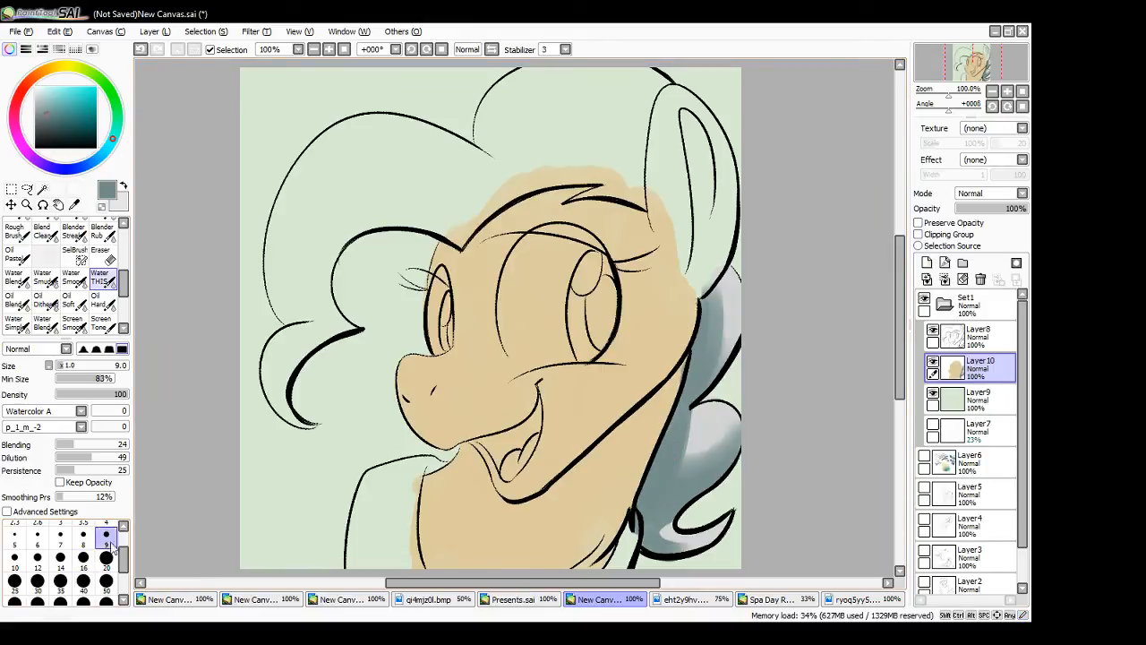
mouse_move(665, 550)
left_mouse_down()
mouse_move(722, 520)
mouse_move(702, 546)
mouse_move(730, 516)
mouse_move(677, 550)
mouse_move(654, 531)
mouse_move(705, 536)
mouse_move(652, 537)
left_mouse_up()
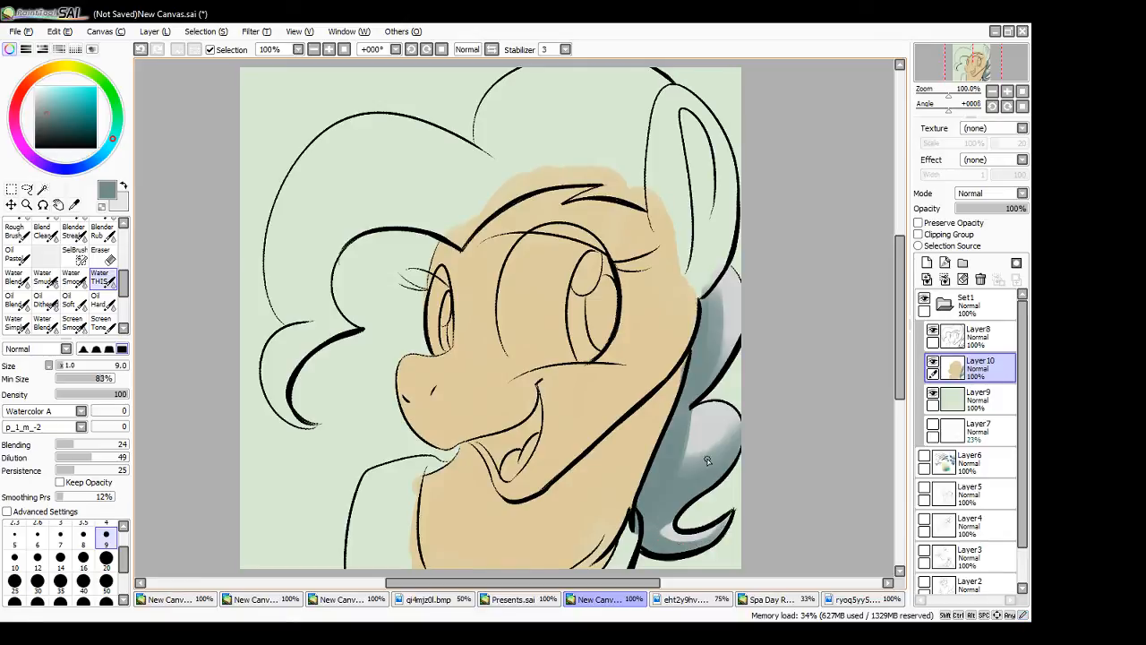
left_click_drag(708, 283, 715, 332)
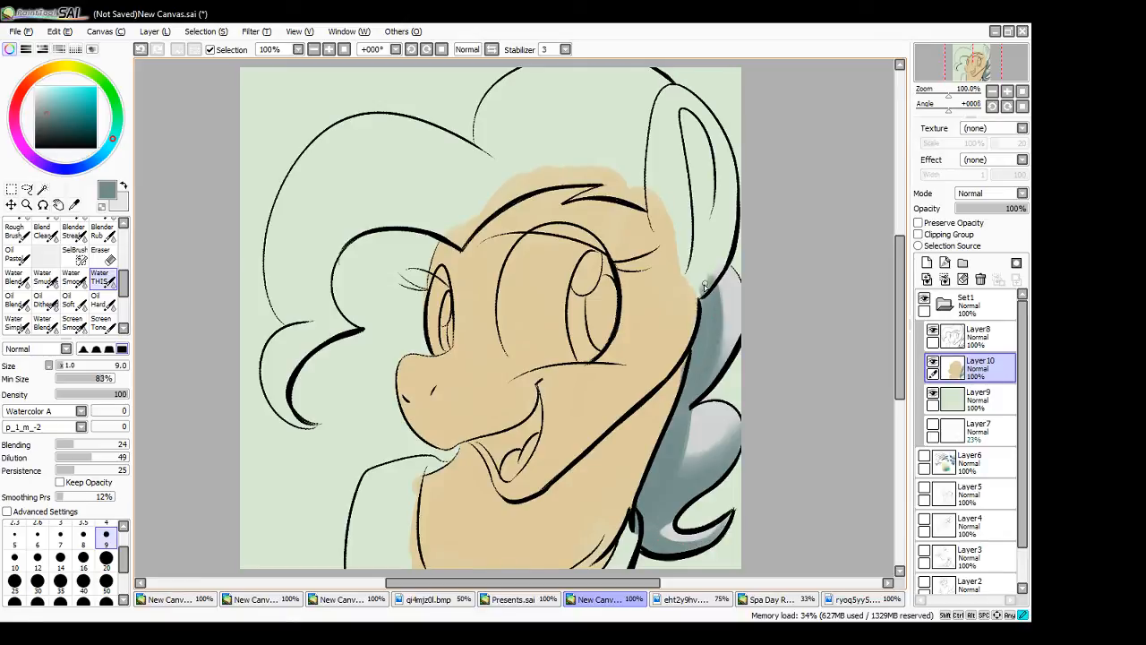
mouse_move(704, 286)
left_mouse_down()
mouse_move(707, 301)
mouse_move(728, 269)
mouse_move(735, 276)
left_mouse_up()
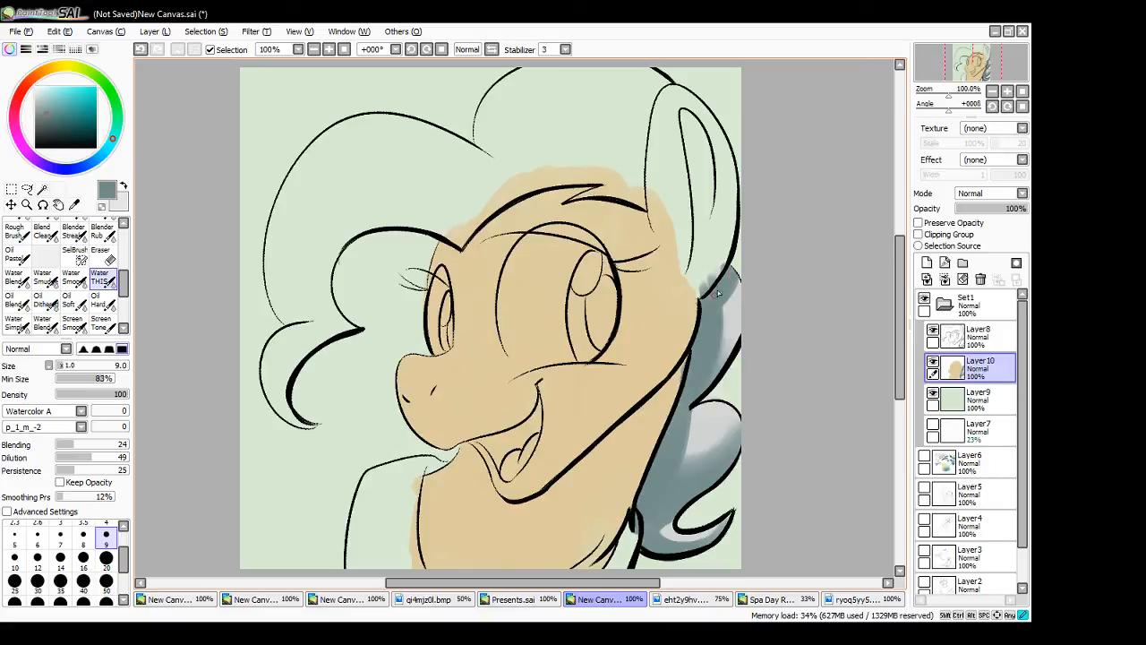
left_click_drag(695, 385, 743, 332)
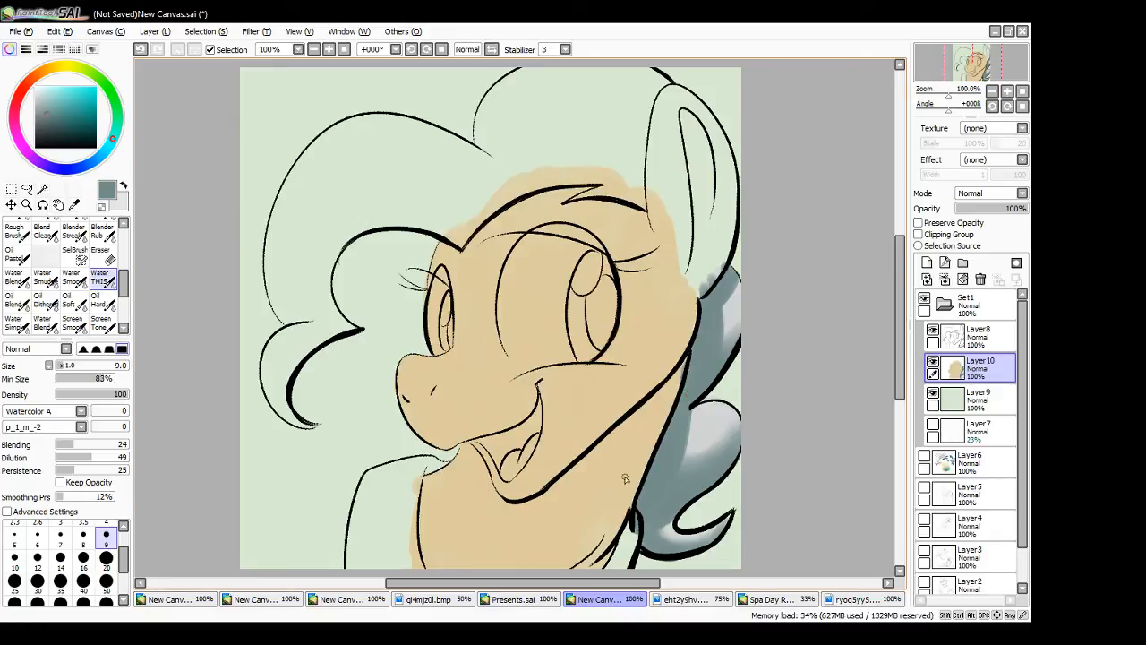
- Mix a reddish brown from the coat tan and shade the neck beneath the jaw and chin, using brush sizes 16 and 9
left_click(587, 495, "alt")
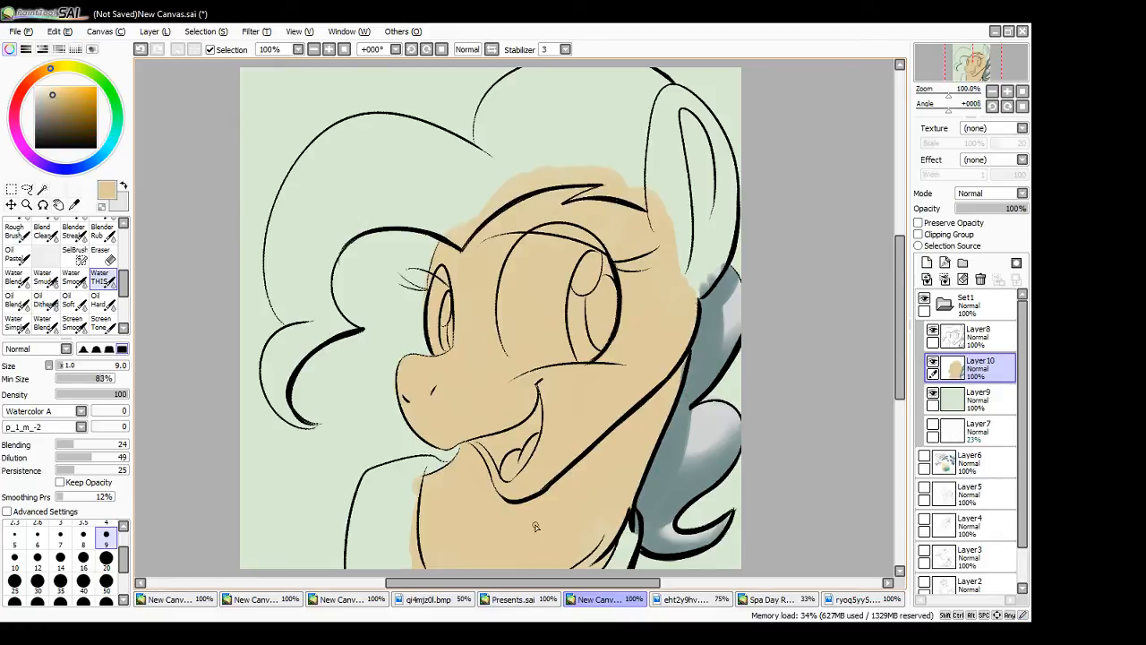
left_click(83, 557)
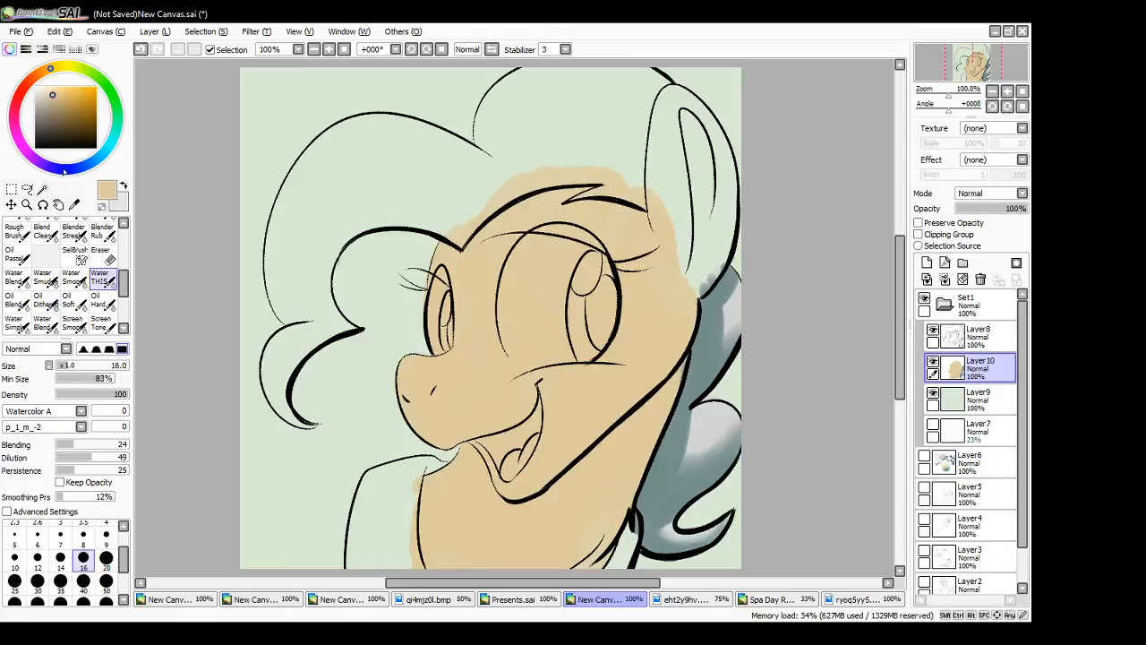
mouse_move(50, 69)
left_mouse_down()
mouse_move(31, 81)
mouse_move(60, 104)
left_mouse_up()
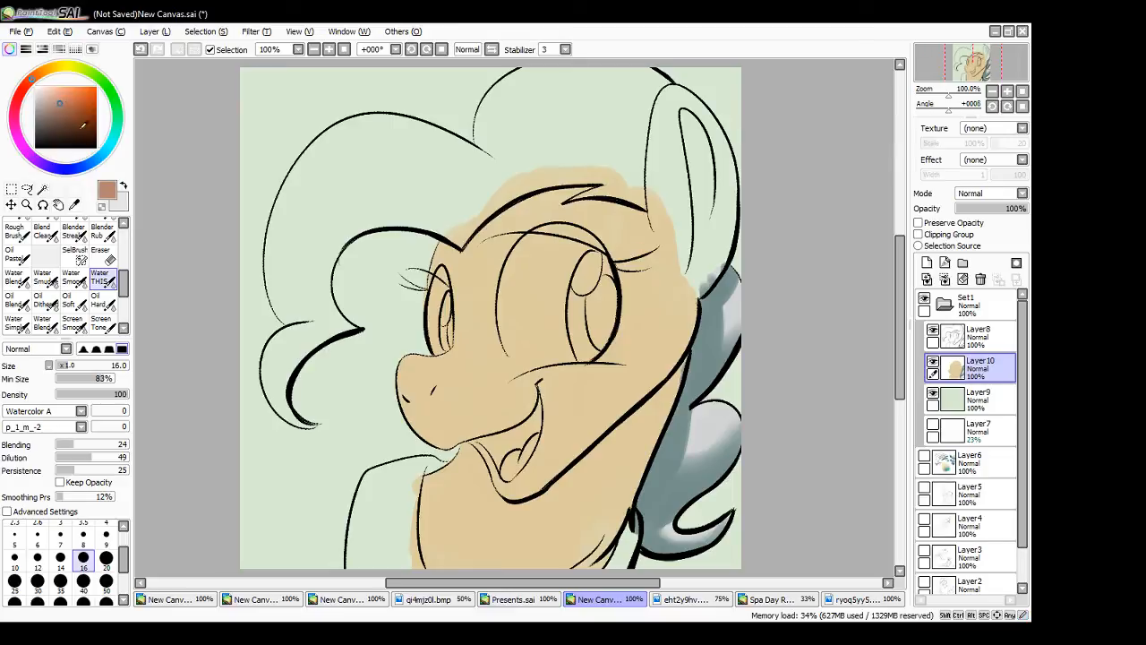
mouse_move(670, 374)
left_mouse_down()
mouse_move(666, 405)
mouse_move(681, 360)
mouse_move(631, 464)
mouse_move(635, 421)
mouse_move(515, 491)
mouse_move(612, 471)
mouse_move(537, 500)
mouse_move(604, 443)
mouse_move(585, 473)
mouse_move(604, 433)
mouse_move(622, 442)
mouse_move(559, 502)
mouse_move(616, 459)
mouse_move(537, 506)
mouse_move(655, 387)
mouse_move(567, 468)
mouse_move(524, 535)
mouse_move(652, 388)
mouse_move(646, 374)
mouse_move(673, 345)
mouse_move(636, 407)
mouse_move(653, 409)
mouse_move(599, 473)
mouse_move(545, 505)
mouse_move(589, 489)
mouse_move(563, 506)
left_mouse_up()
mouse_move(562, 506)
left_mouse_down()
mouse_move(581, 497)
mouse_move(552, 512)
mouse_move(621, 483)
mouse_move(627, 519)
mouse_move(601, 564)
mouse_move(596, 554)
left_mouse_up()
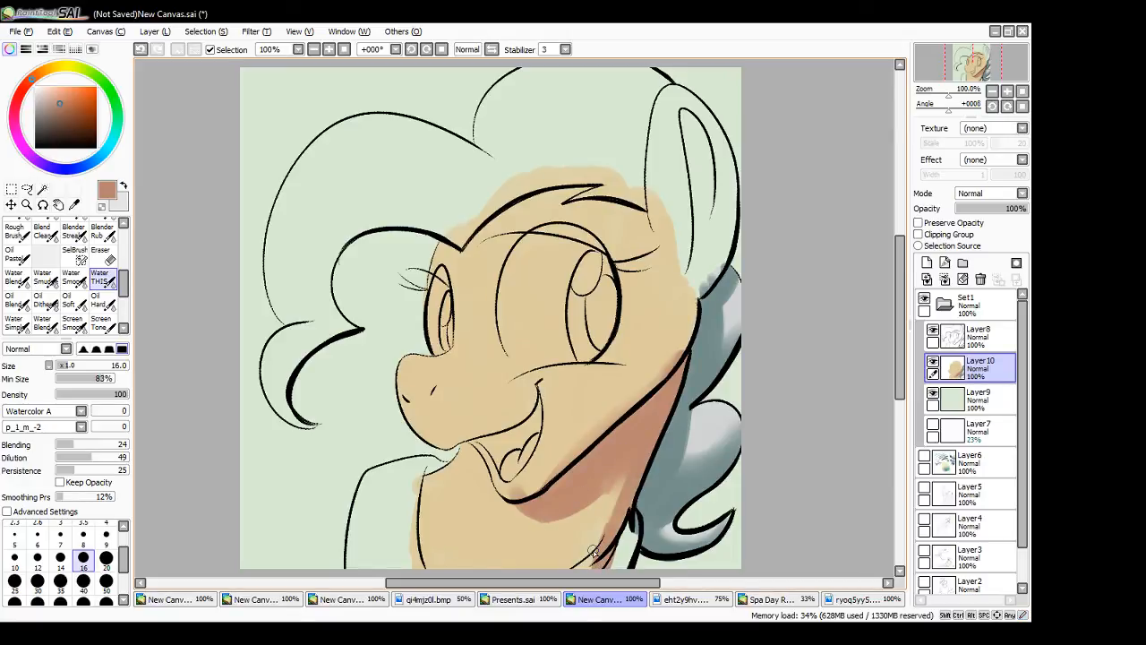
left_click_drag(621, 498, 620, 505)
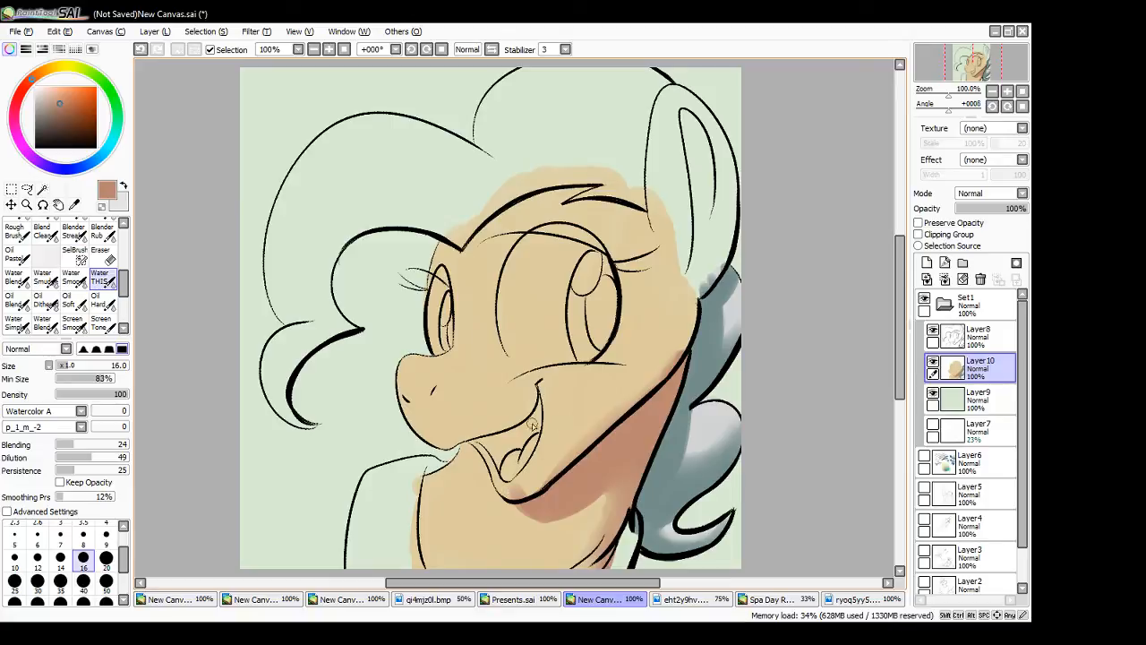
left_click(105, 535)
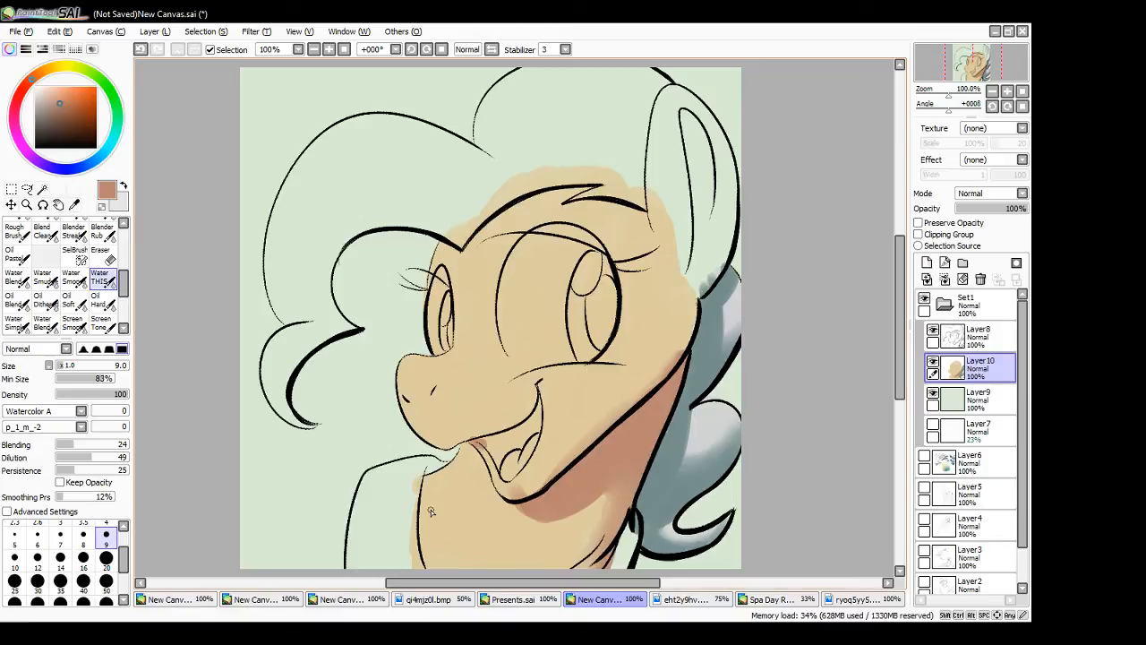
- Pick a pale blue and lay a first size 20 stroke on the collar in front of the neck
left_click(101, 154)
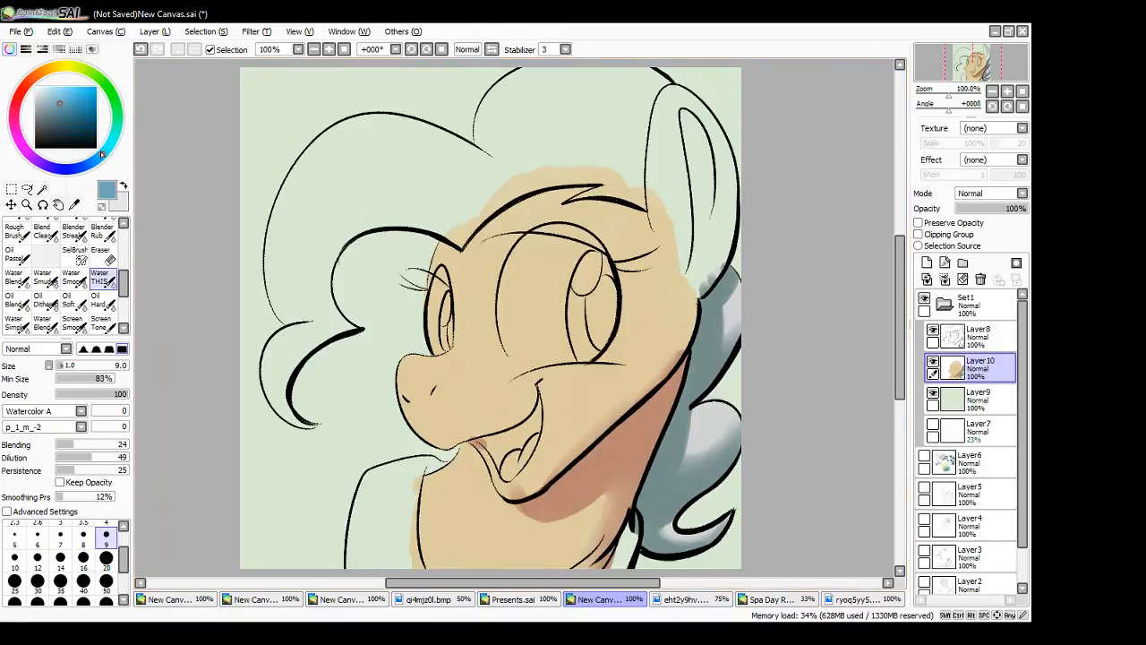
left_click_drag(56, 101, 48, 91)
left_click(106, 557)
left_click_drag(366, 538, 356, 573)
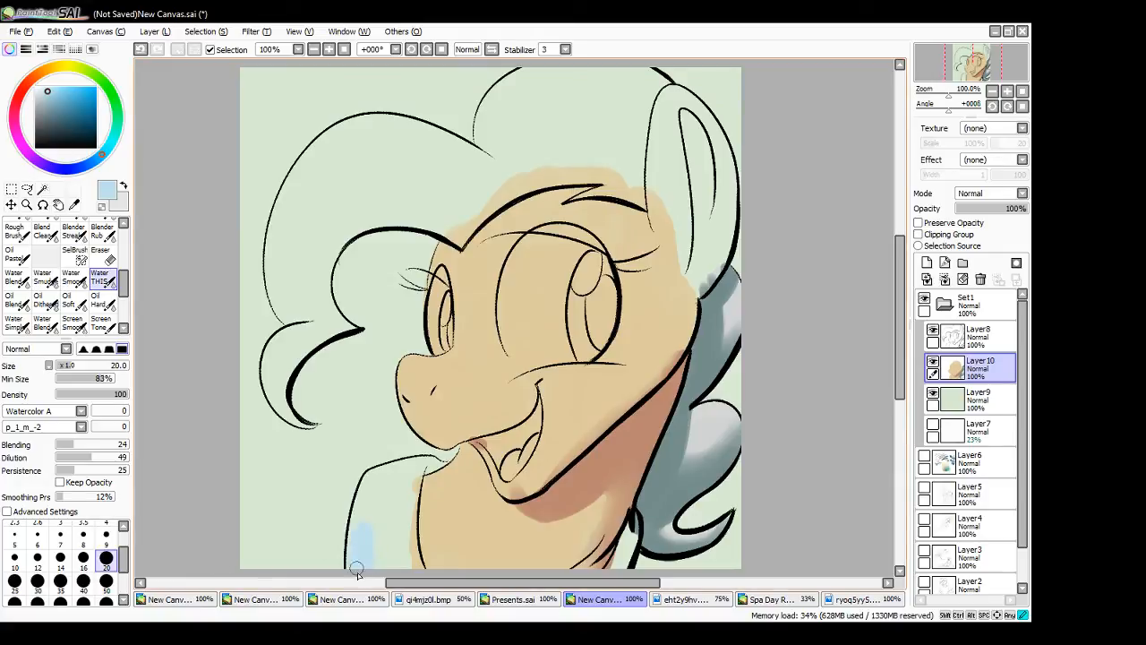
- Adjust the colour of the background on Layer9 to a darker, more saturated mid green
left_click(975, 399)
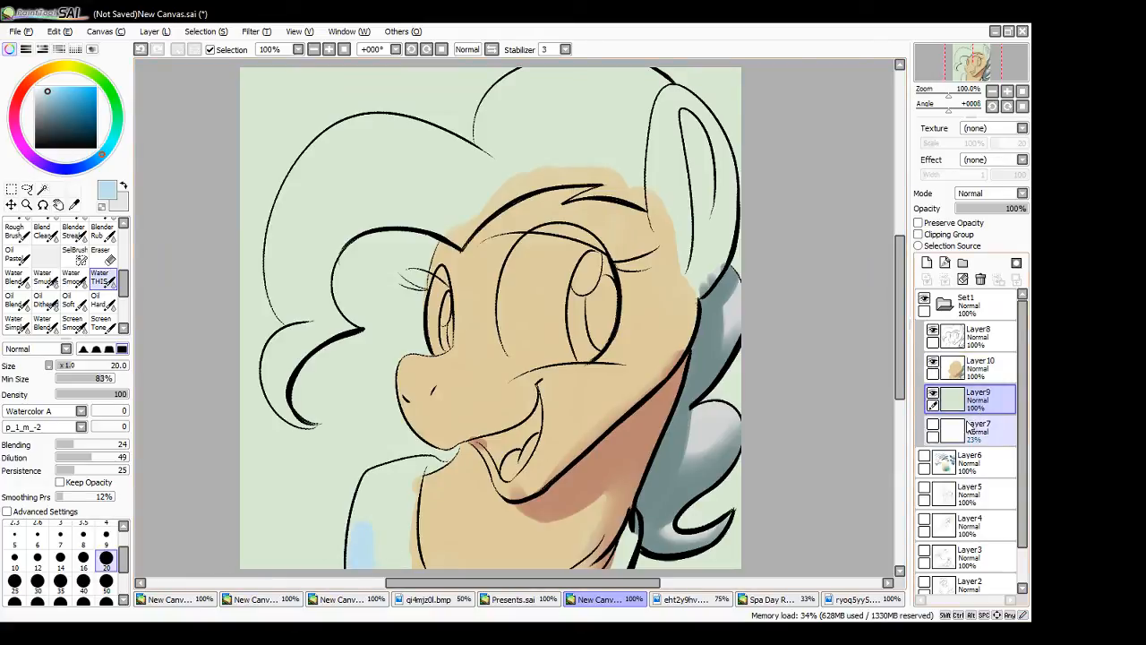
left_click(262, 34)
left_click(266, 47)
left_click_drag(329, 540, 318, 495)
left_click(353, 555)
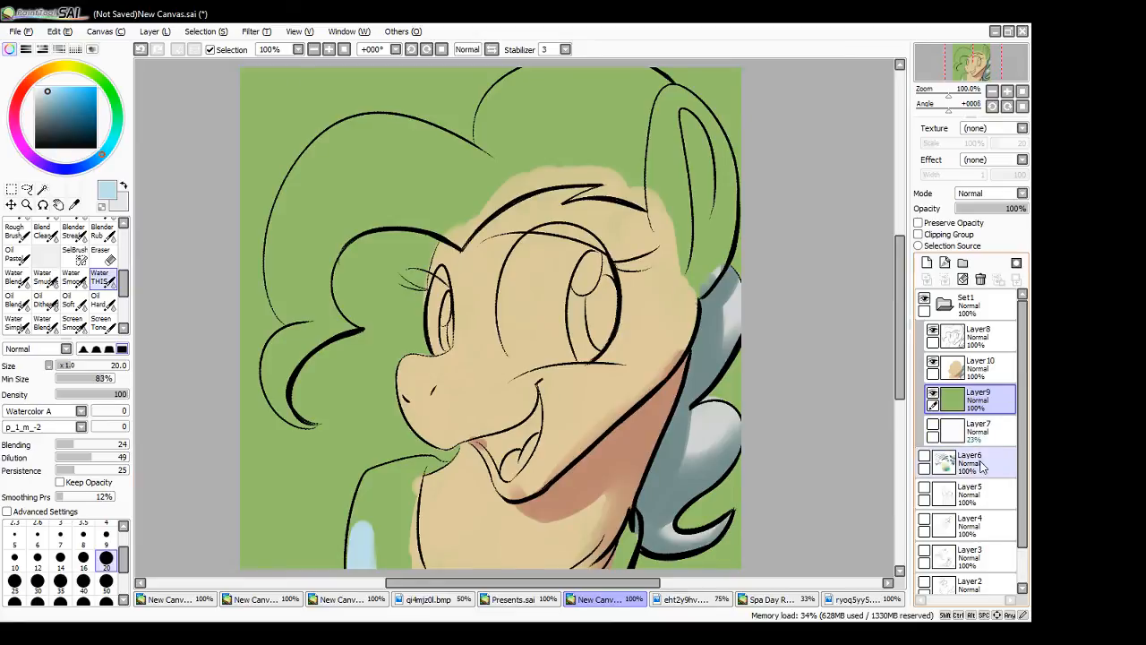
- Fill the collar on both sides of the neck with pale blue on Layer10, using brush size 9 for the narrow parts
left_click(963, 369)
mouse_move(374, 538)
left_mouse_down()
mouse_move(386, 583)
mouse_move(402, 505)
mouse_move(417, 581)
mouse_move(373, 538)
mouse_move(366, 569)
mouse_move(356, 555)
mouse_move(371, 485)
mouse_move(381, 544)
mouse_move(409, 483)
mouse_move(409, 551)
mouse_move(413, 479)
mouse_move(392, 530)
left_mouse_up()
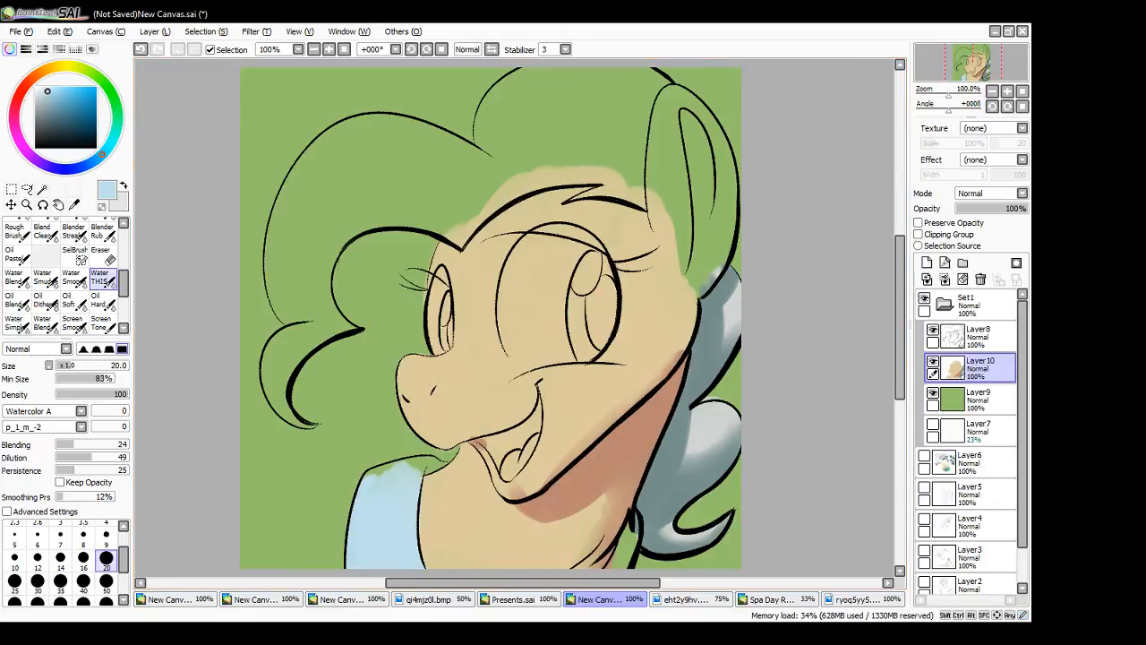
left_click(107, 534)
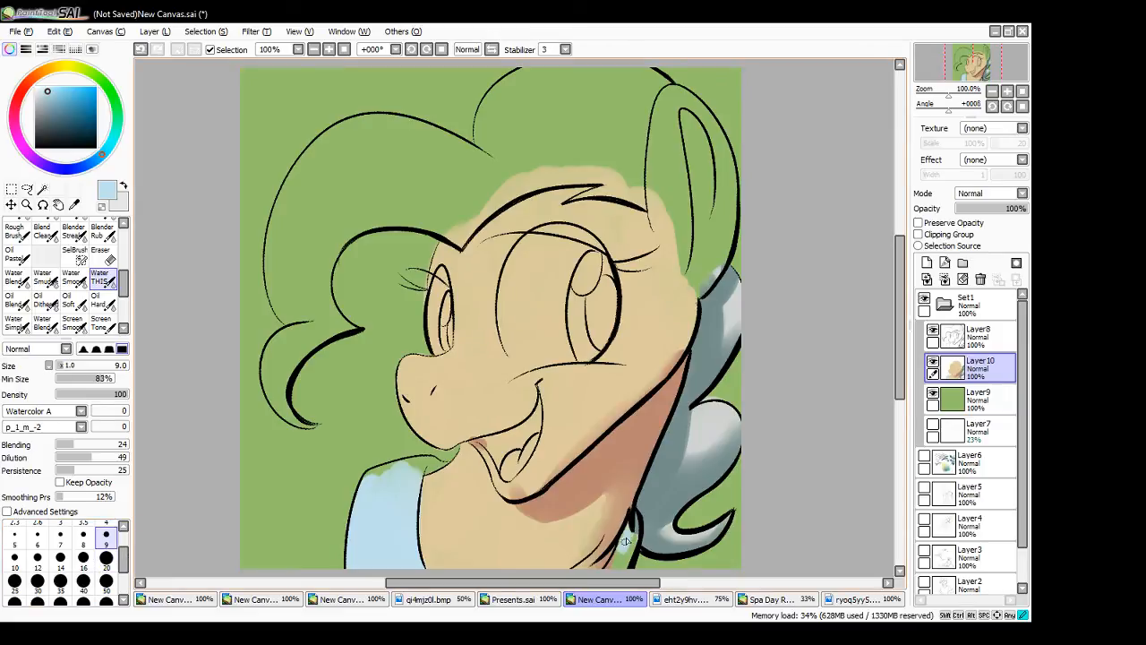
mouse_move(632, 540)
left_mouse_down()
mouse_move(610, 584)
mouse_move(617, 570)
left_mouse_up()
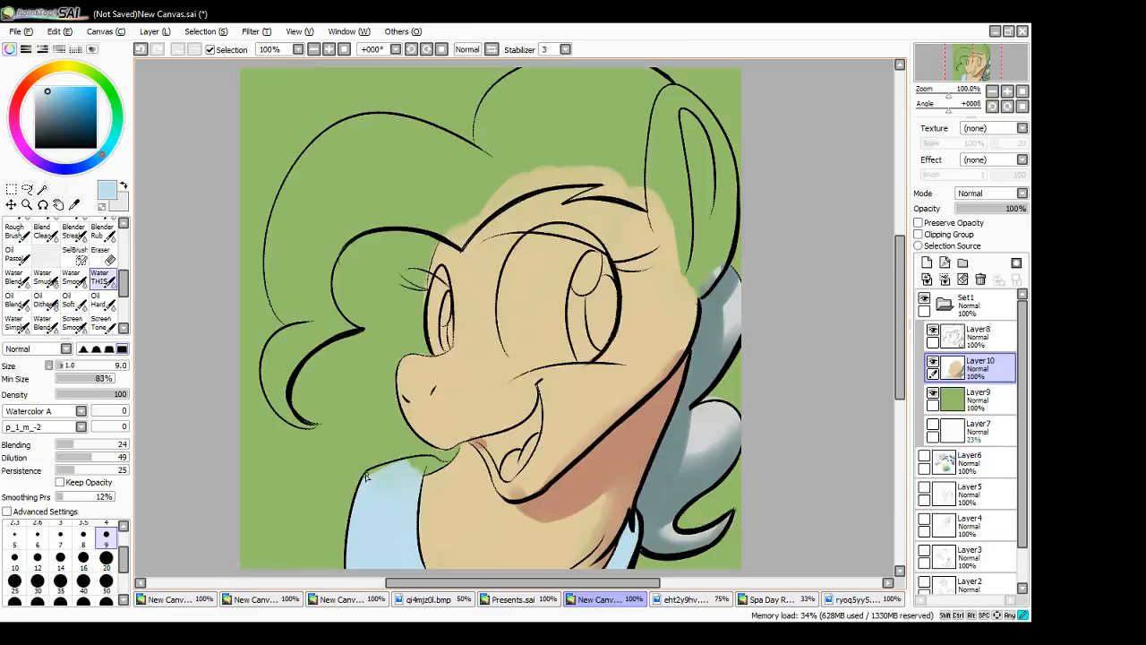
mouse_move(416, 465)
left_mouse_down()
mouse_move(401, 467)
mouse_move(445, 464)
mouse_move(415, 473)
left_mouse_up()
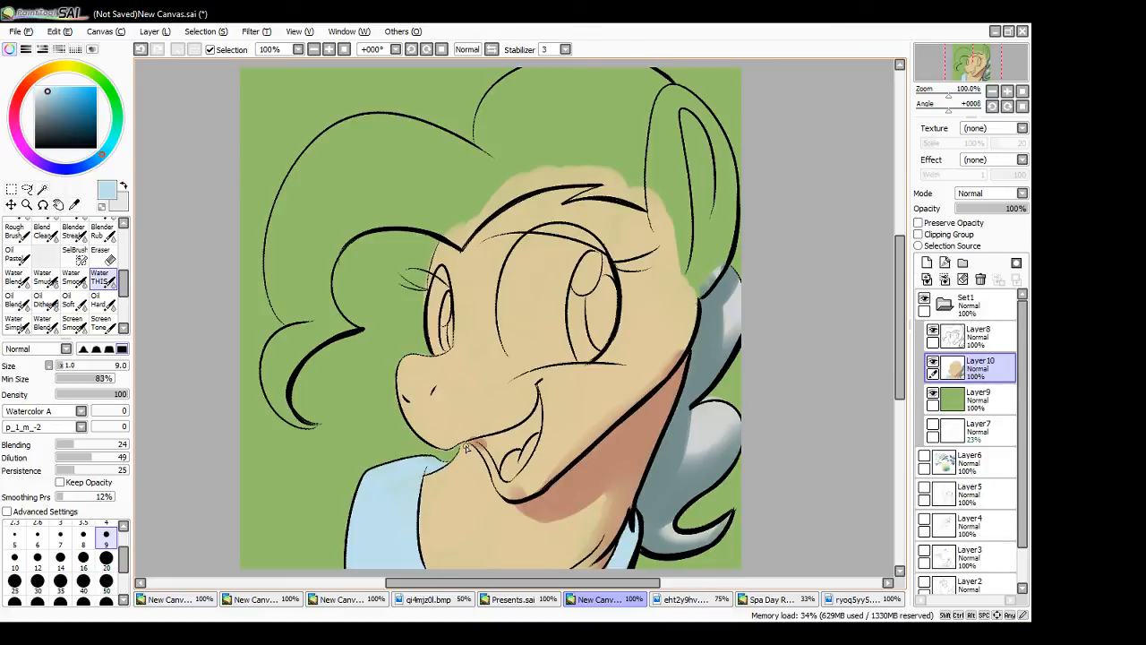
- Sample the reddish-brown neck shadow and paint a thin shadow on the neck along the front collar's inner edge
left_click(635, 432, "alt")
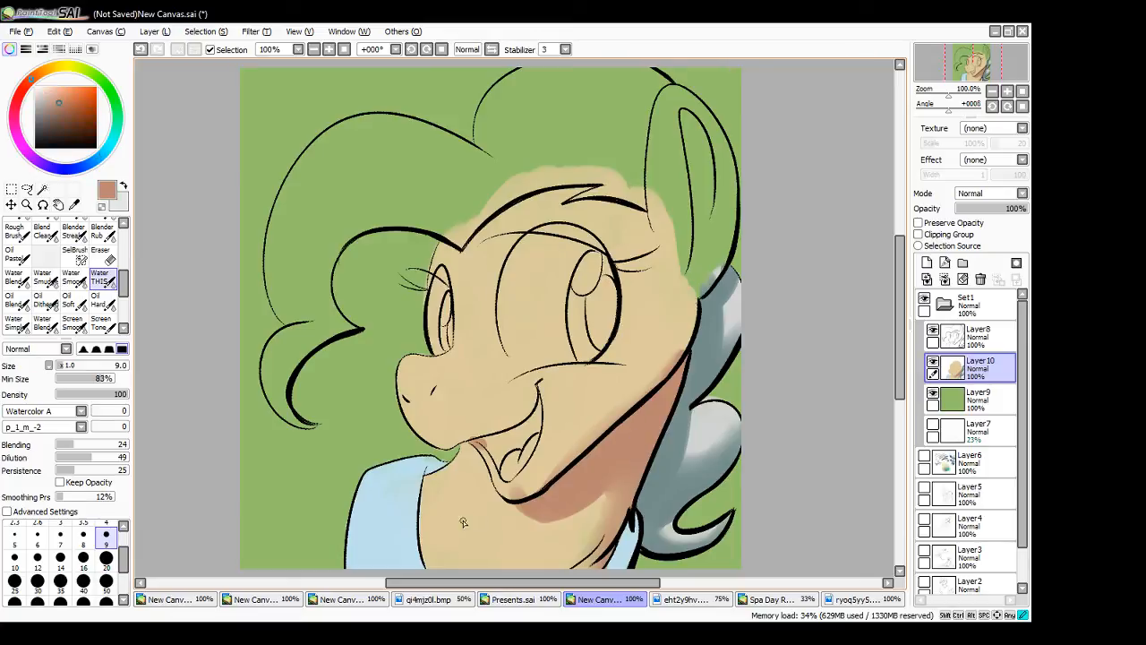
left_click_drag(427, 475, 428, 568)
left_click_drag(422, 473, 425, 570)
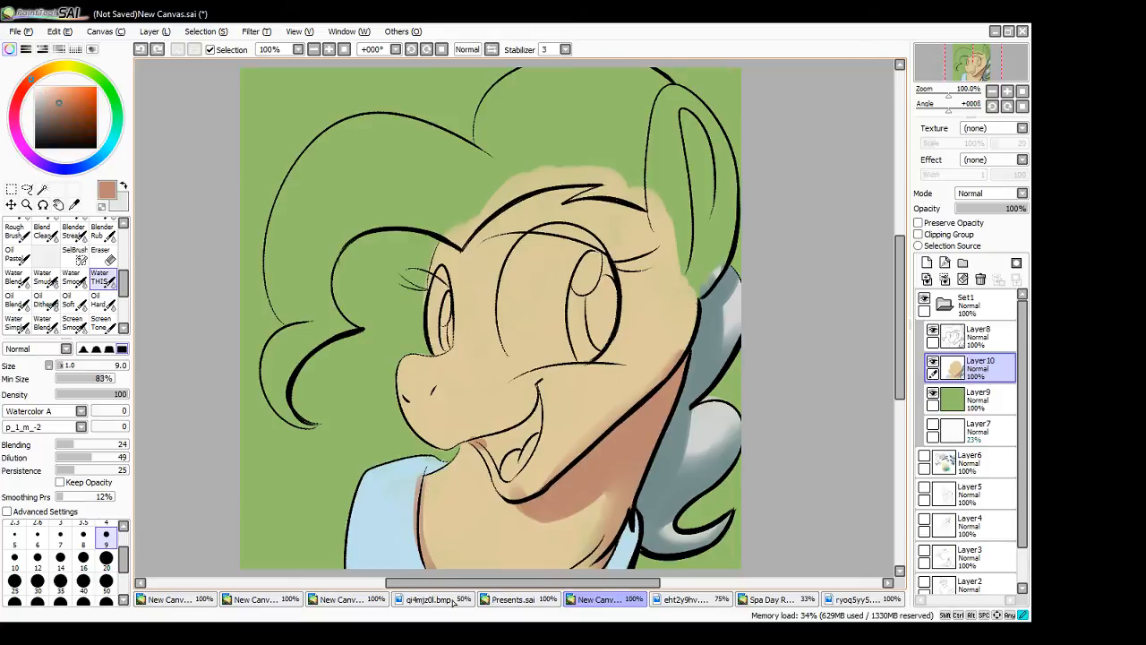
left_click_drag(421, 502, 452, 596)
mouse_move(425, 477)
left_mouse_down()
mouse_move(447, 594)
mouse_move(416, 521)
mouse_move(449, 607)
left_mouse_up()
key("ctrl+z")
left_click_drag(418, 498, 459, 613)
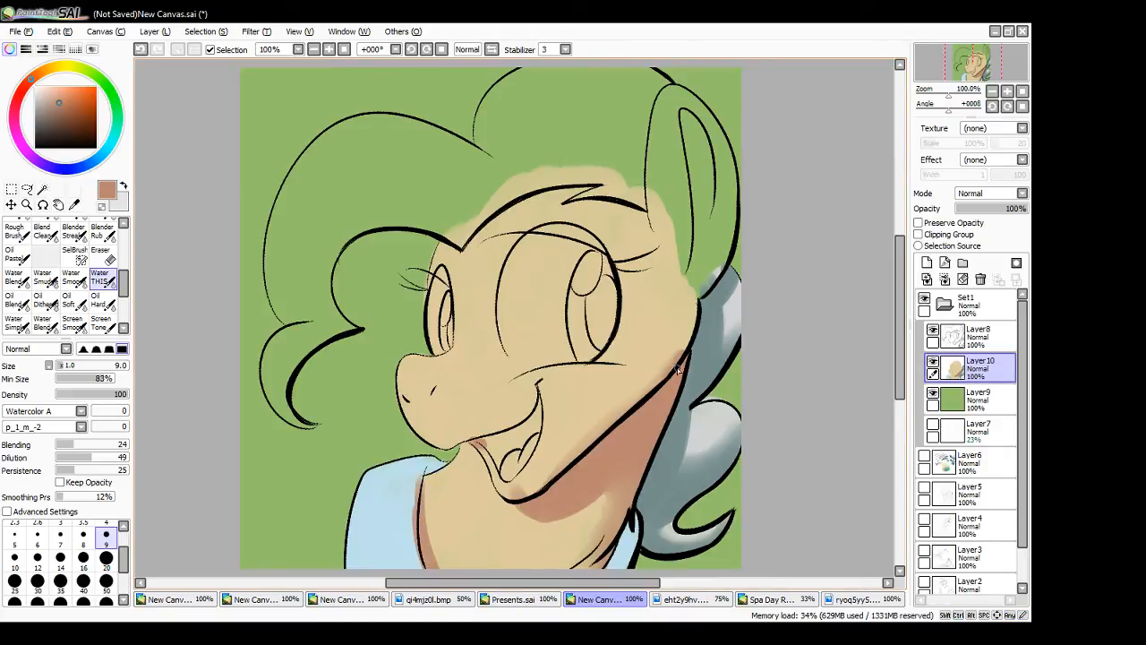
- Mix a darker blue from the collar colour and shade the front collar's inner edge with brush size 5
left_click(388, 527, "alt")
left_click(57, 99)
left_click(94, 161)
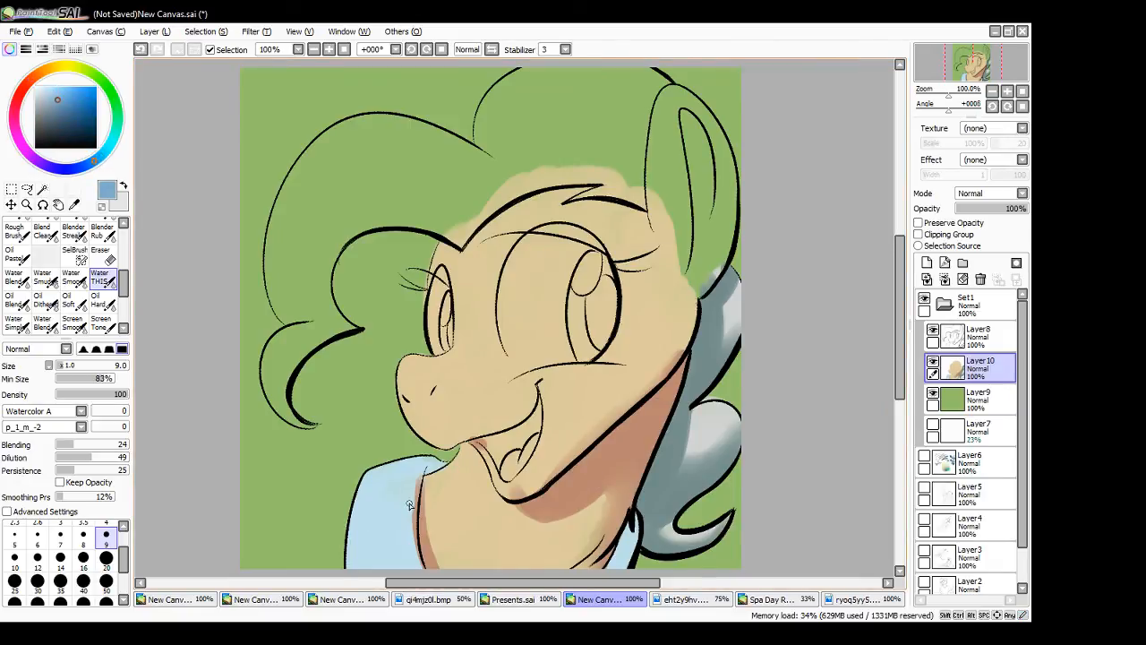
mouse_move(420, 566)
left_mouse_down()
mouse_move(419, 475)
mouse_move(416, 524)
left_mouse_up()
key("ctrl+z")
left_click(17, 541)
left_click_drag(423, 473, 415, 520)
left_click_drag(414, 522, 422, 568)
mouse_move(415, 519)
left_mouse_down()
mouse_move(423, 573)
mouse_move(415, 544)
left_mouse_up()
left_click_drag(415, 498, 413, 542)
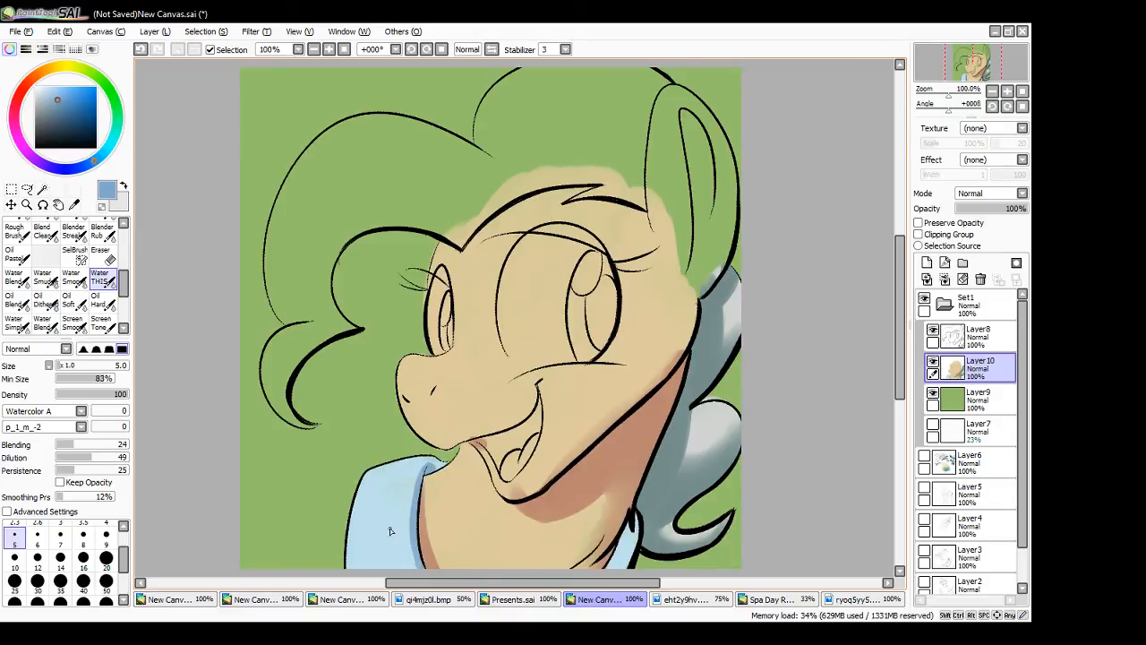
left_click(399, 482, "alt")
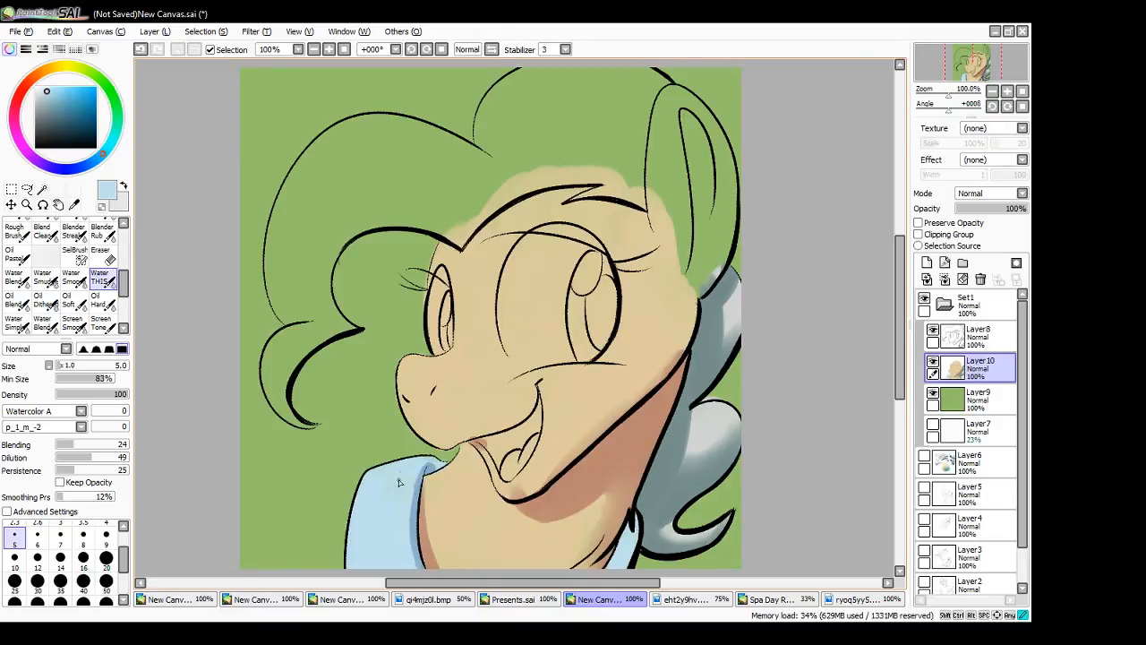
- Mix a lighter, yellower cream from the coat tan and highlight the front of the neck with brush size 20
left_click(461, 509, "alt")
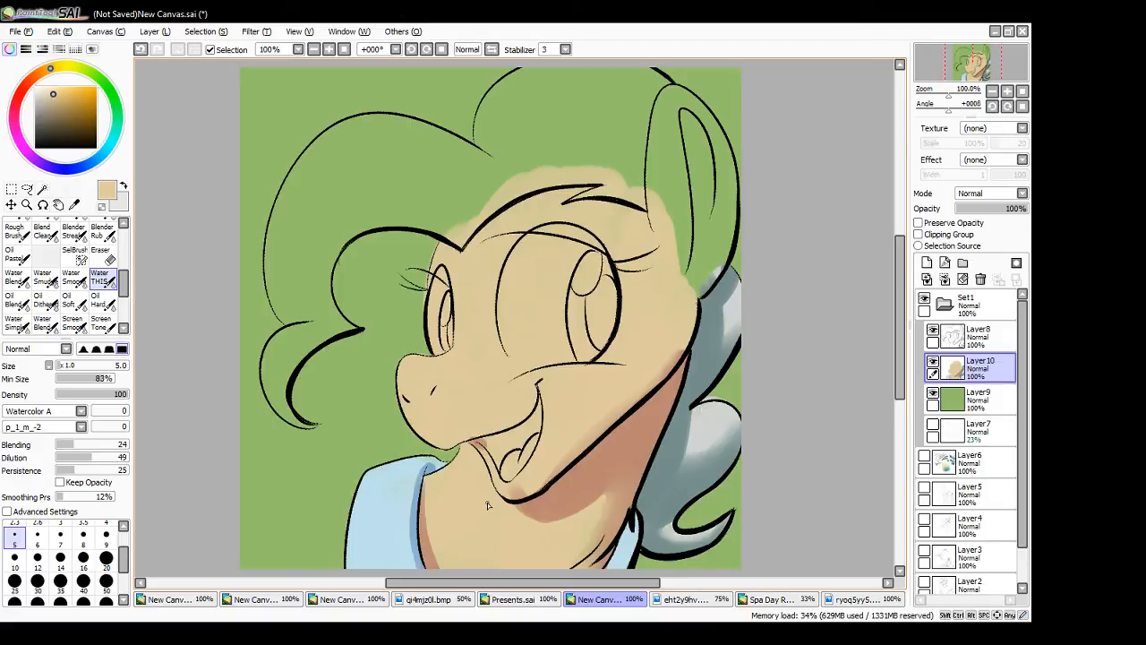
left_click(52, 70)
mouse_move(52, 70)
left_mouse_down()
mouse_move(63, 69)
mouse_move(49, 88)
mouse_move(55, 68)
left_mouse_up()
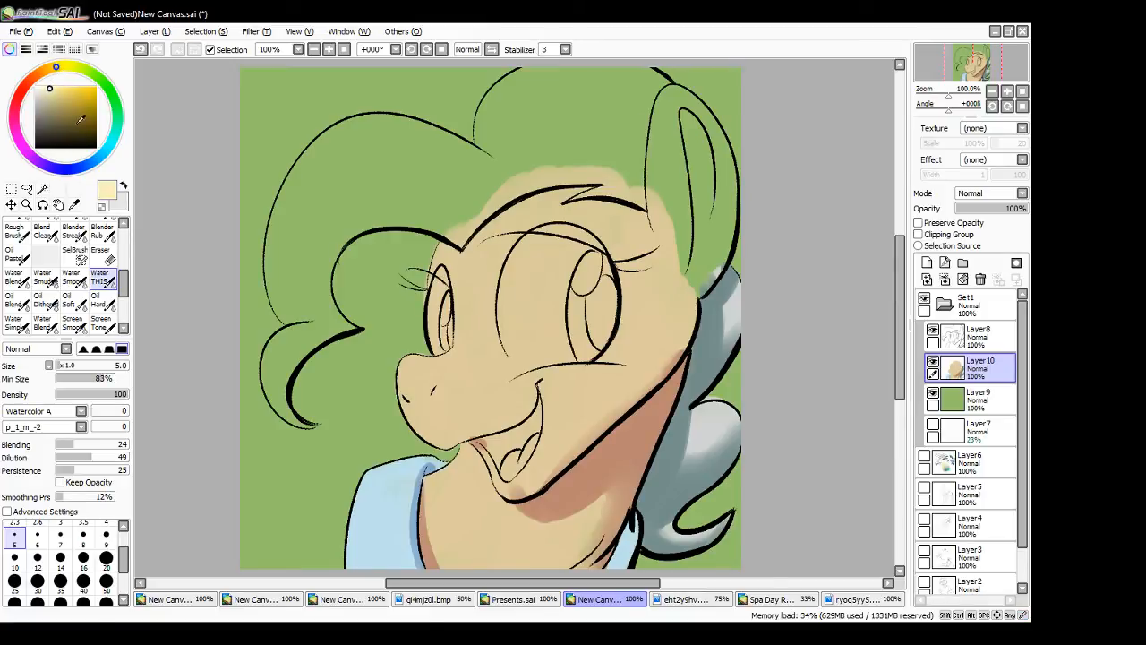
left_click(115, 557)
mouse_move(441, 498)
left_mouse_down()
mouse_move(435, 521)
mouse_move(466, 500)
mouse_move(465, 461)
mouse_move(494, 507)
left_mouse_up()
mouse_move(436, 486)
left_mouse_down()
mouse_move(459, 463)
mouse_move(437, 501)
mouse_move(434, 482)
mouse_move(438, 532)
mouse_move(437, 516)
mouse_move(457, 554)
mouse_move(460, 515)
mouse_move(474, 508)
mouse_move(504, 527)
mouse_move(481, 483)
left_mouse_up()
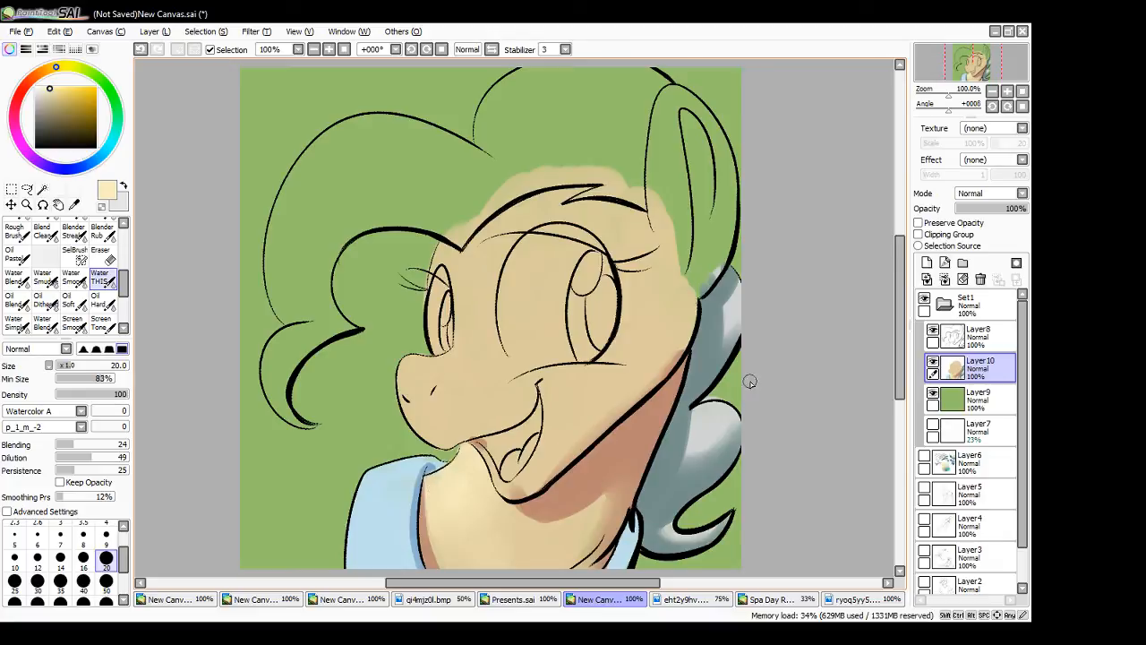
- Mix a muted mauve pink and fill the inside of the open mouth with brush size 9
left_click(414, 544, "alt")
left_click(105, 534)
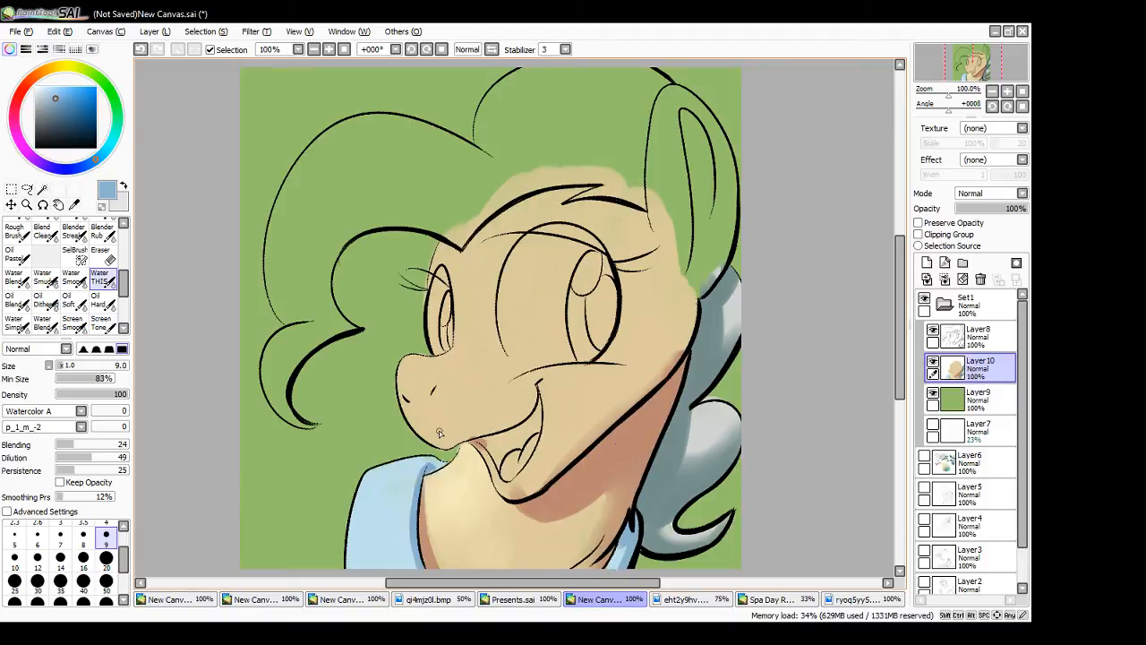
left_click_drag(20, 145, 14, 111)
left_click(62, 109)
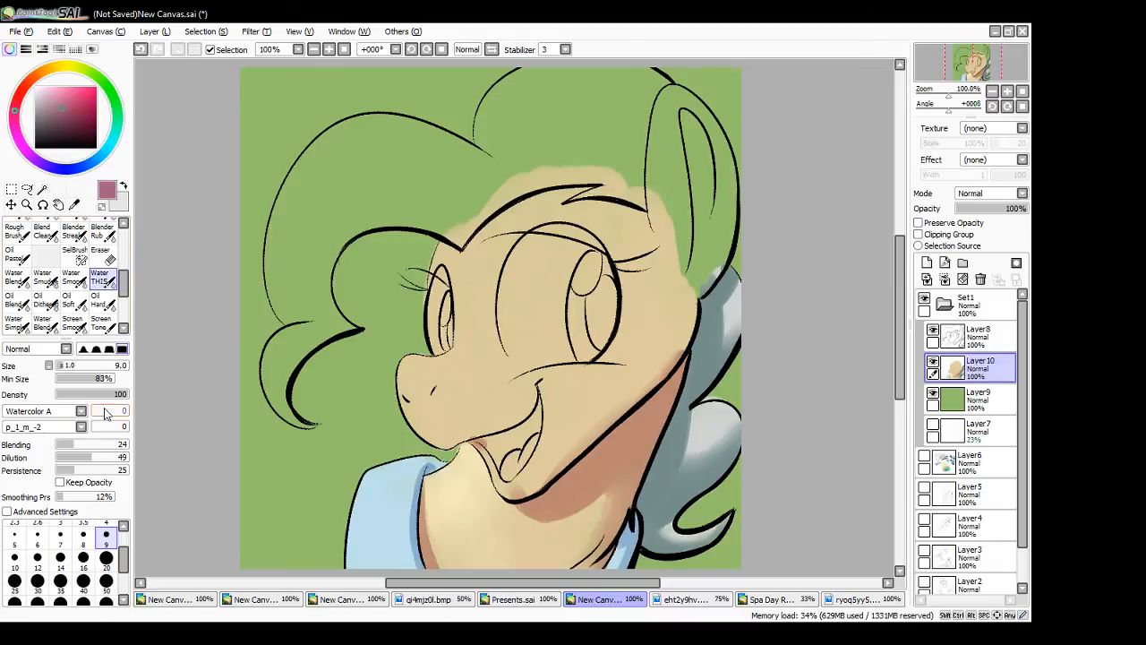
mouse_move(516, 459)
left_mouse_down()
mouse_move(537, 439)
mouse_move(538, 412)
mouse_move(523, 445)
mouse_move(493, 446)
mouse_move(503, 471)
mouse_move(523, 434)
mouse_move(498, 441)
mouse_move(526, 431)
left_mouse_up()
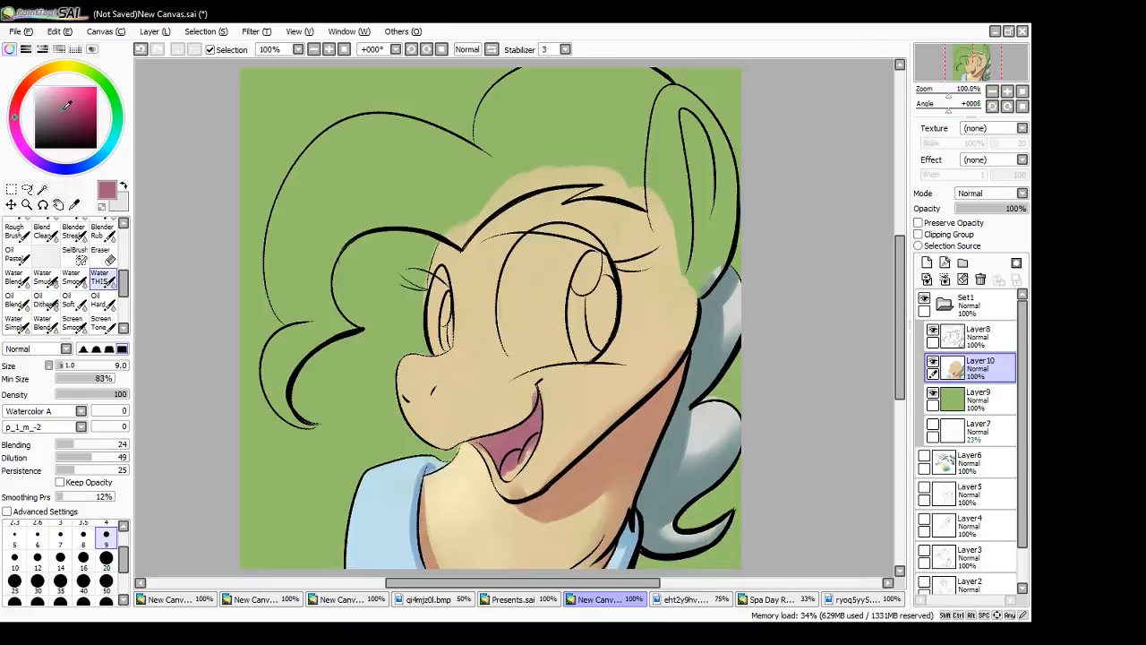
- Darken the mauve and shade the upper part of the mouth interior below the lip line
left_click(69, 115)
mouse_move(513, 436)
left_mouse_down()
mouse_move(519, 427)
mouse_move(533, 437)
mouse_move(535, 399)
mouse_move(527, 427)
left_mouse_up()
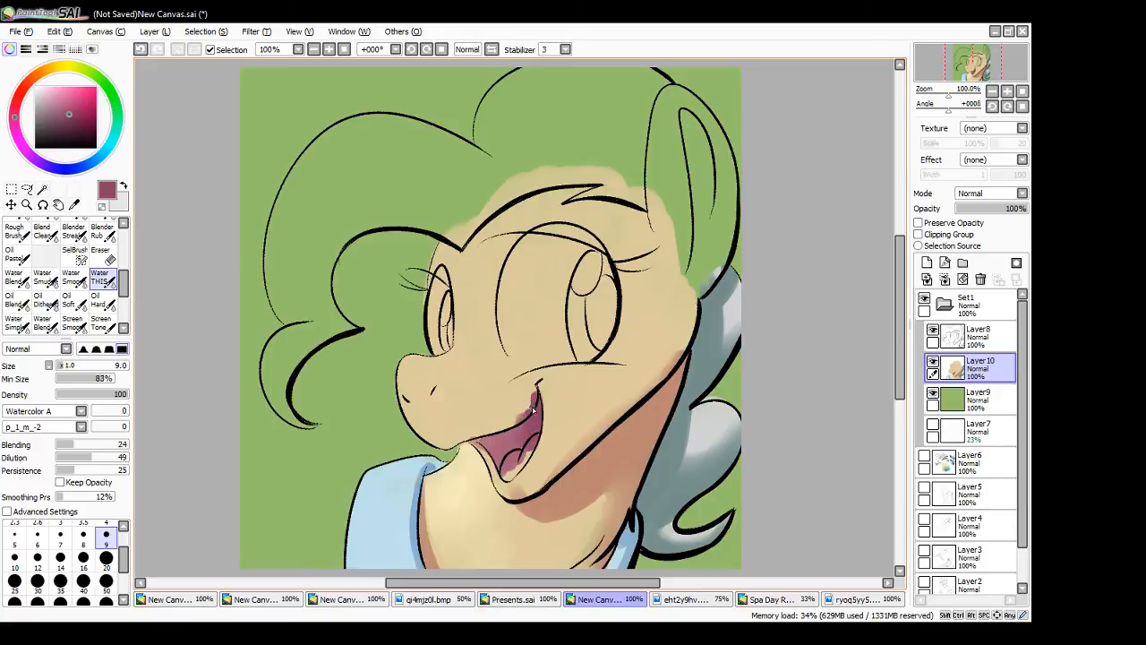
left_click(499, 439, "alt")
mouse_move(498, 439)
left_mouse_down()
mouse_move(476, 434)
mouse_move(485, 438)
left_mouse_up()
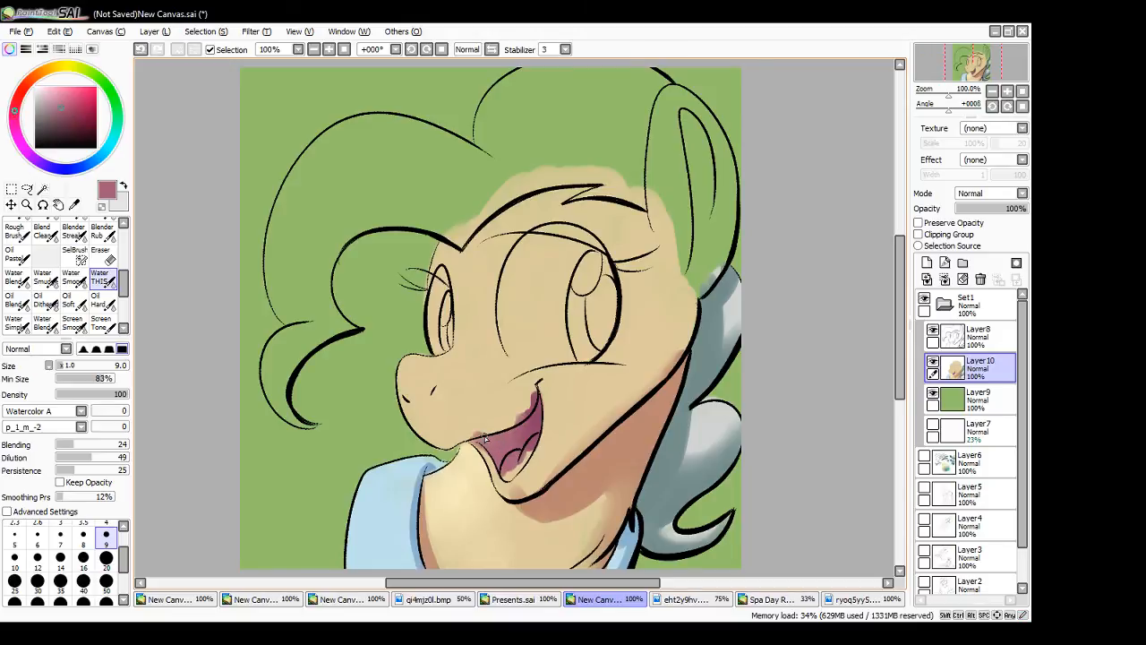
- Mix a light salmon pink and paint the tongue, finishing the small areas with brush size 5
left_click(501, 489, "alt")
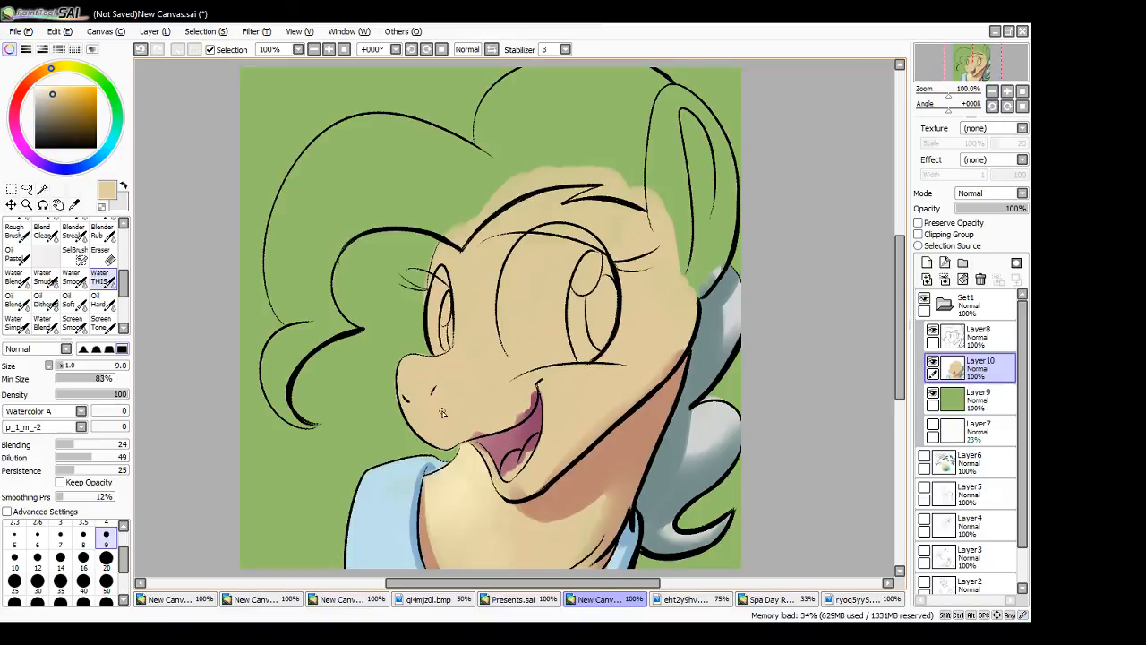
left_click_drag(28, 84, 21, 92)
left_click(59, 96)
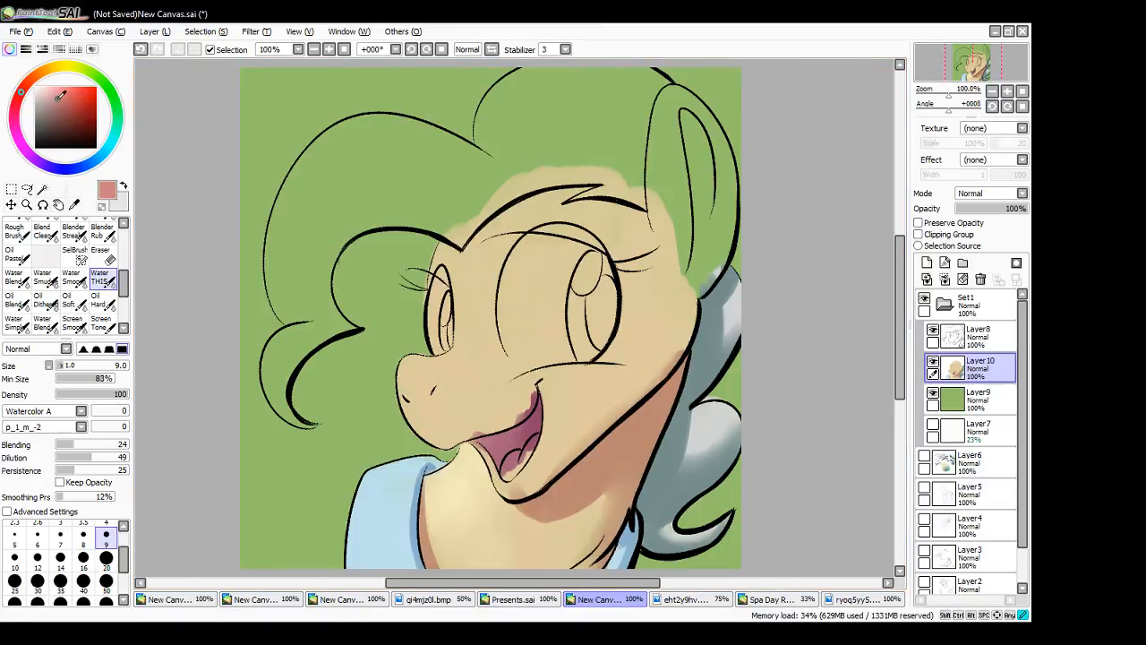
left_click(51, 91)
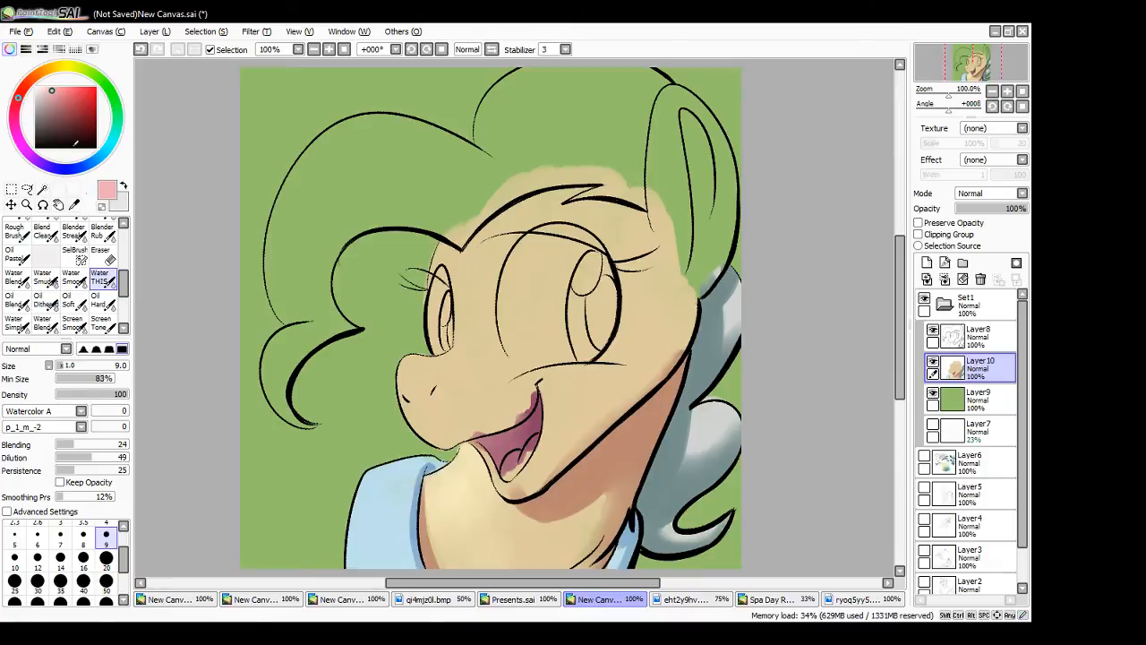
mouse_move(507, 470)
left_mouse_down()
mouse_move(520, 461)
mouse_move(509, 471)
left_mouse_up()
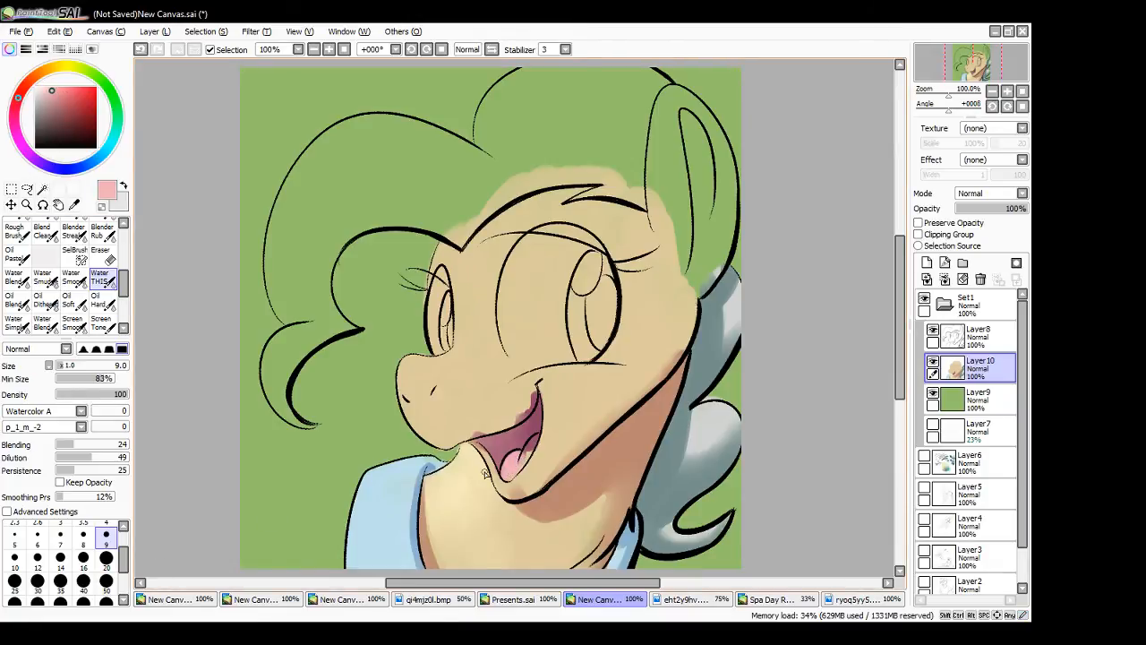
left_click(14, 537)
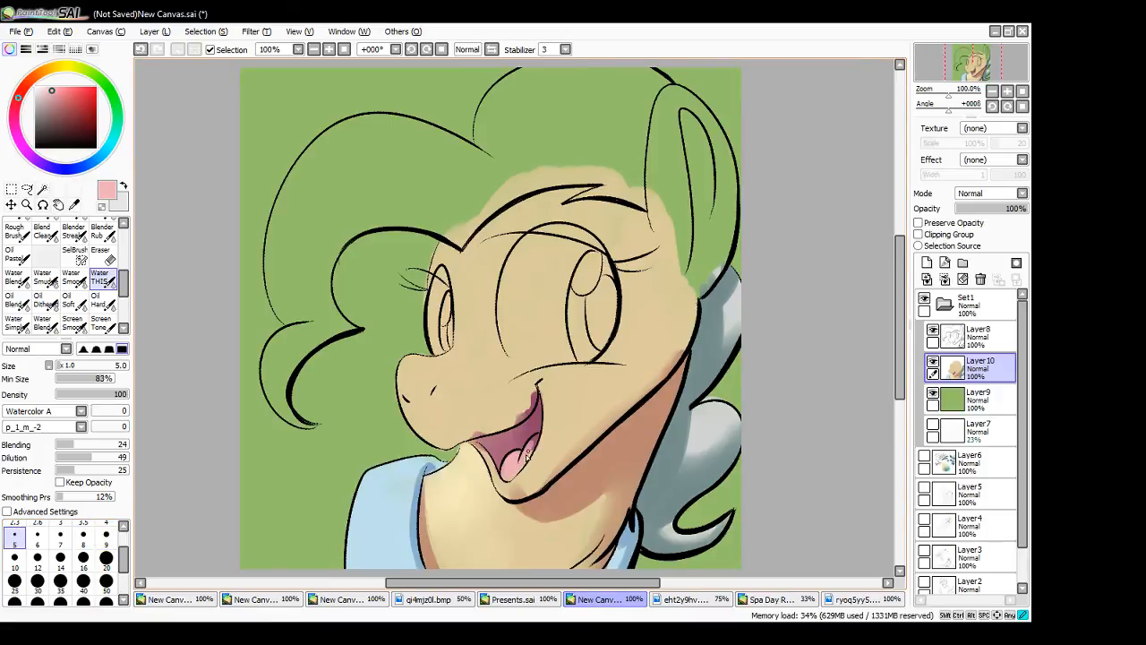
mouse_move(536, 442)
left_mouse_down()
mouse_move(504, 477)
mouse_move(536, 445)
left_mouse_up()
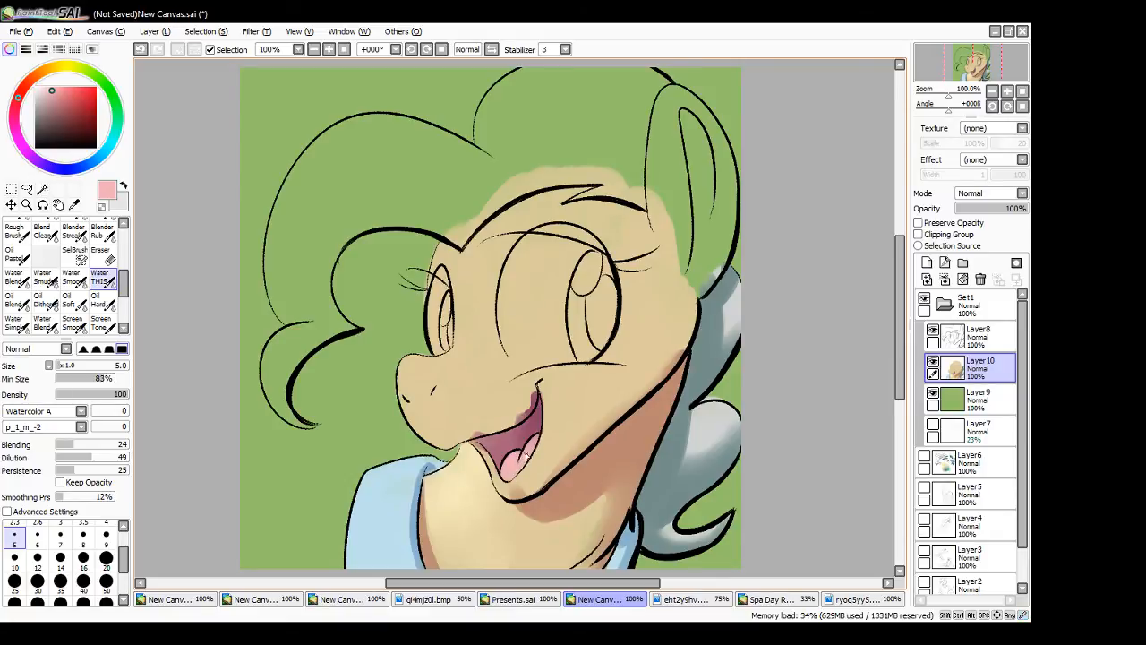
- Accent the tongue with a deeper pink at brush size 4, and paint a very pale pink highlight on it
left_click_drag(55, 92, 60, 95)
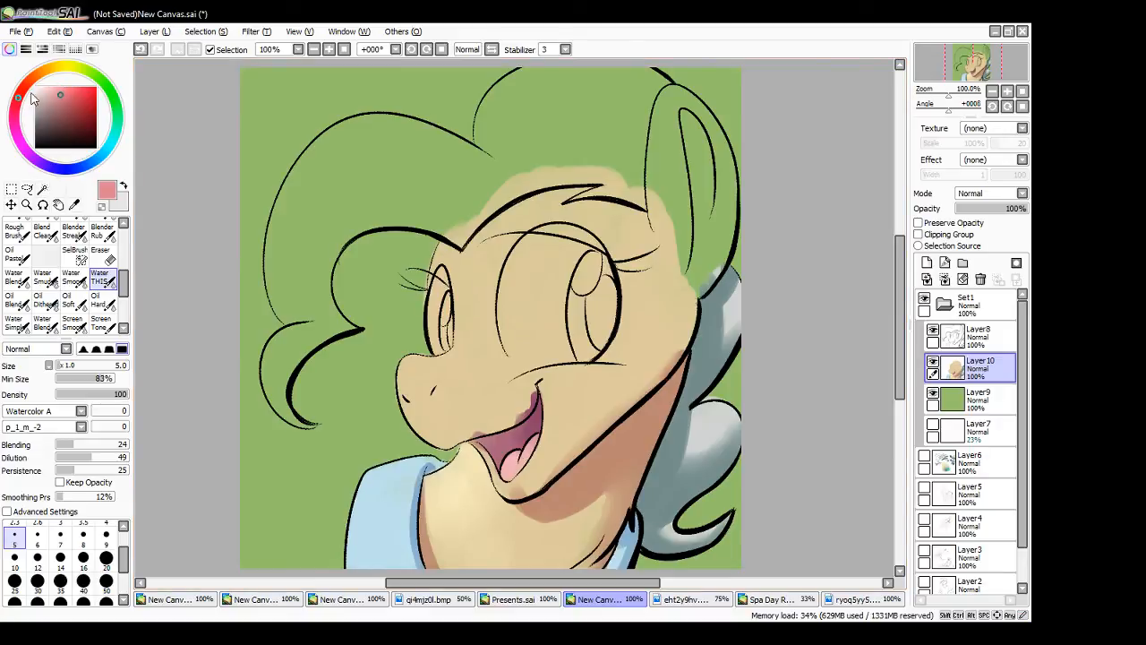
left_click(106, 526)
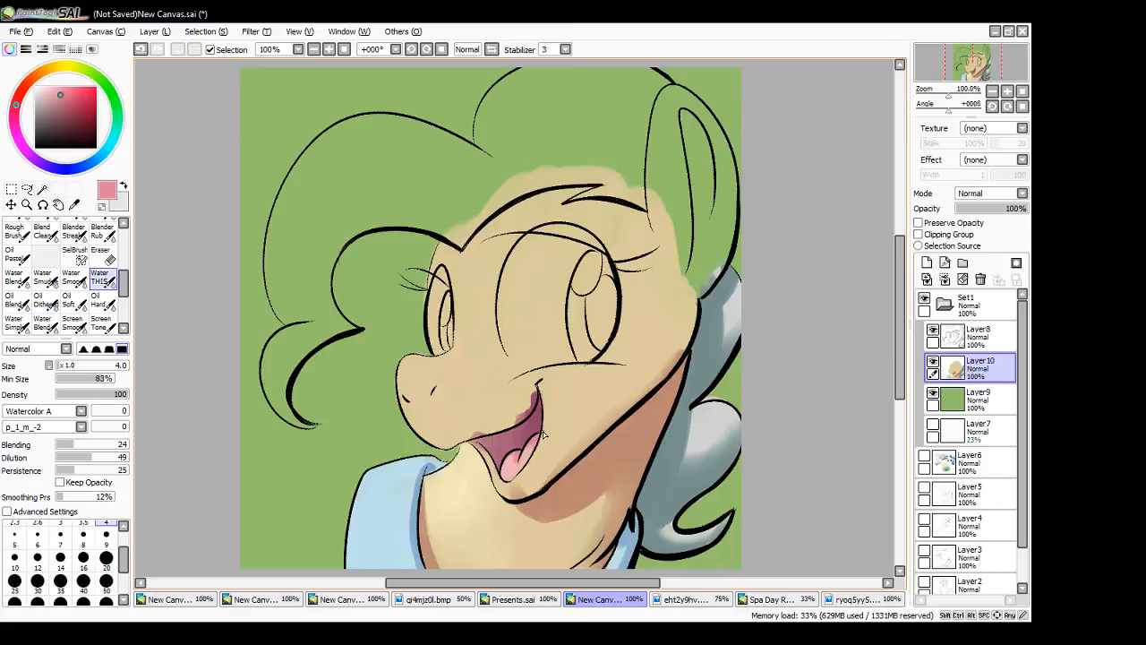
left_click(511, 472, "alt")
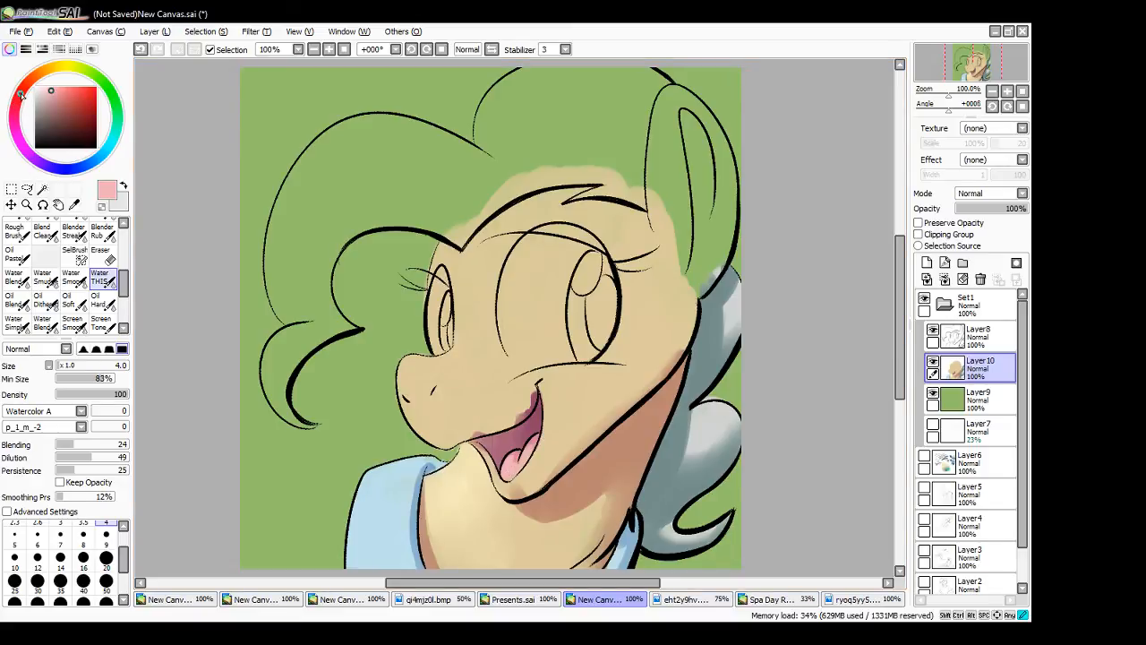
left_click_drag(20, 96, 41, 87)
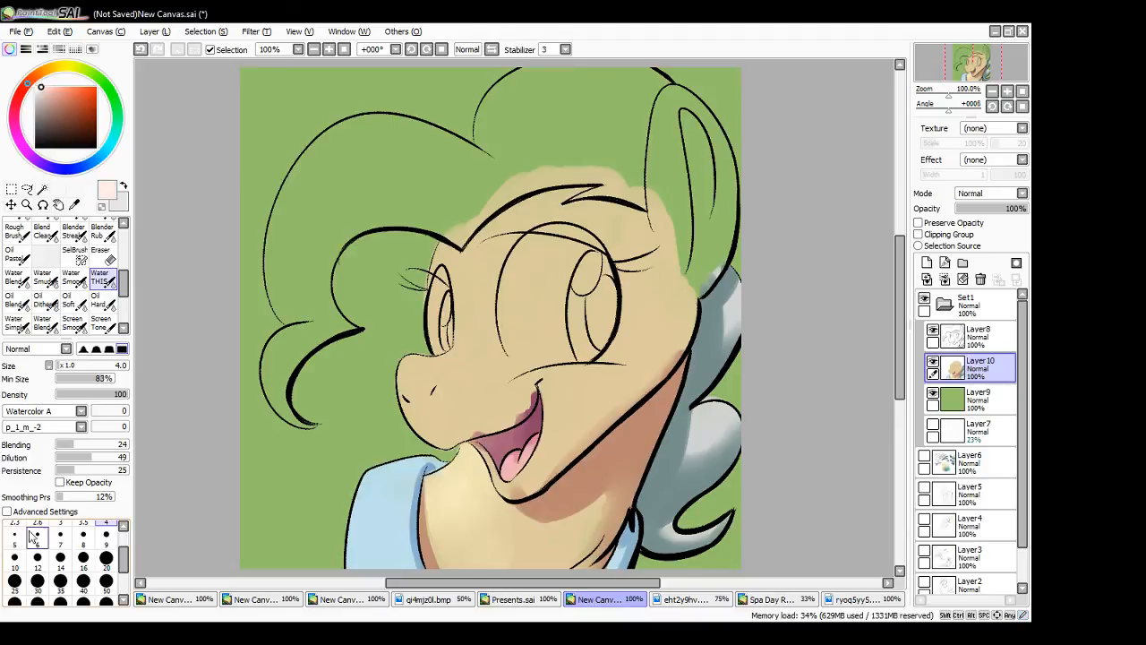
left_click_drag(124, 562, 126, 557)
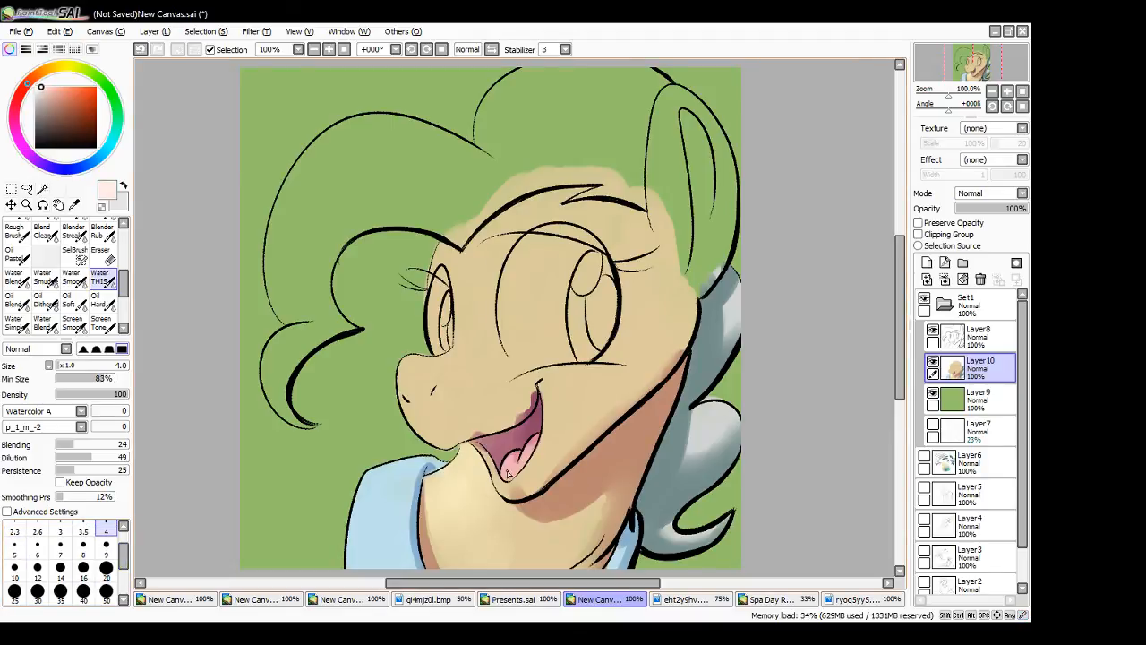
mouse_move(508, 475)
left_mouse_down()
mouse_move(541, 451)
mouse_move(503, 473)
mouse_move(519, 473)
left_mouse_up()
- Touch up the collar and neck edges below the chin using sampled shadow brown, collar blue and light cream
left_click(619, 446, "alt")
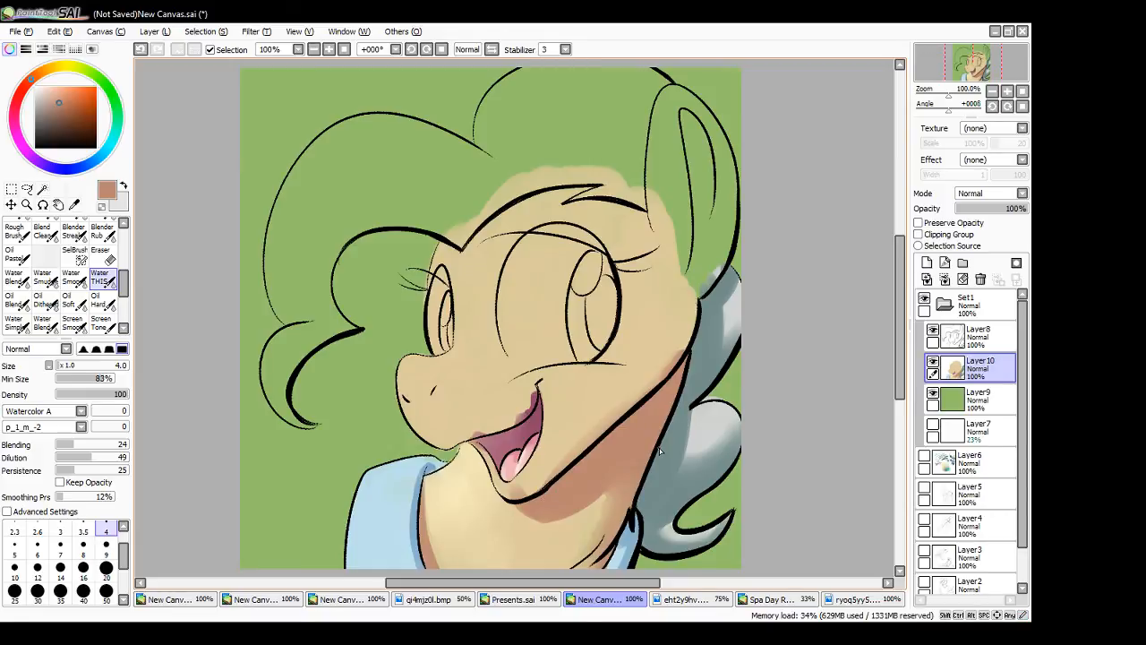
left_click(633, 543, "alt")
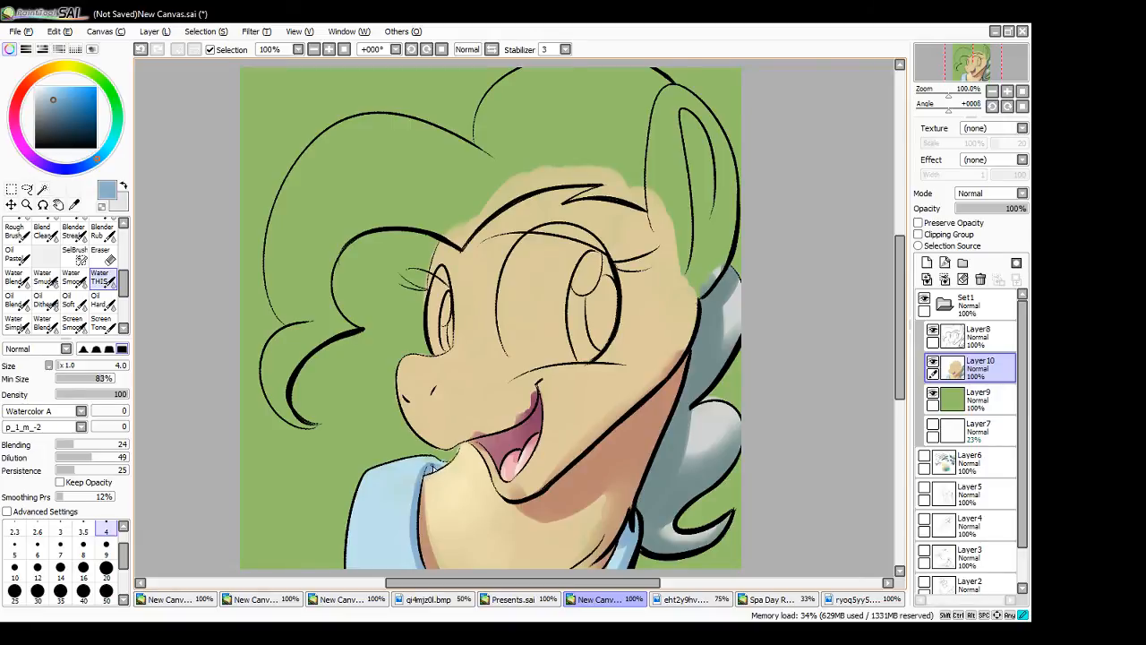
left_click(586, 467, "alt")
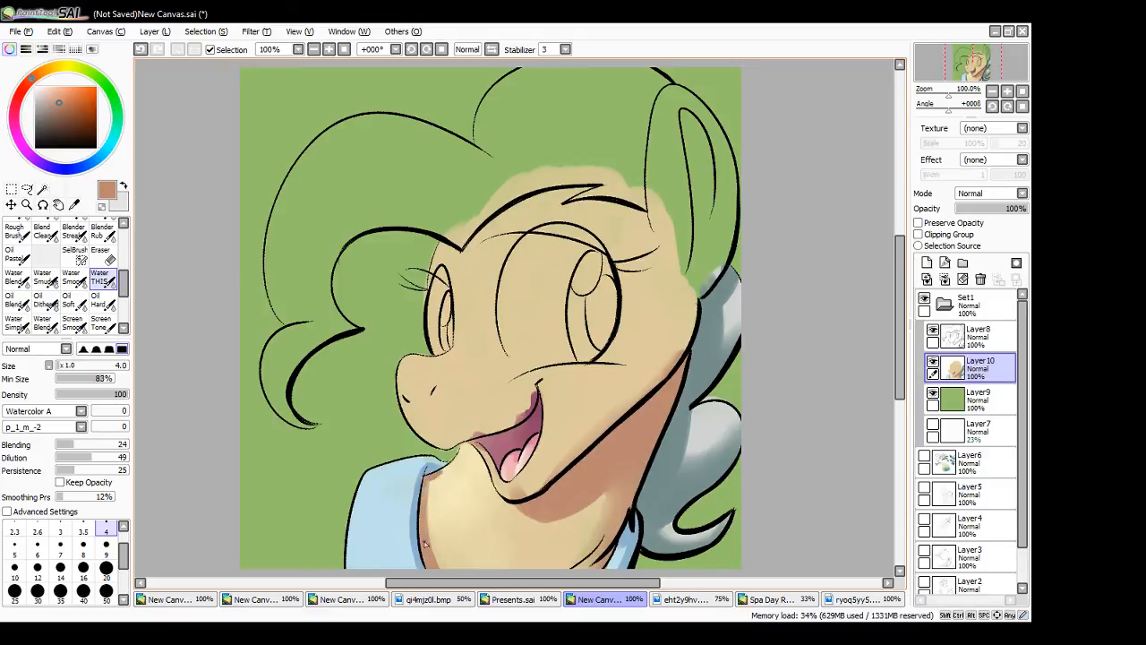
left_click(450, 487, "alt")
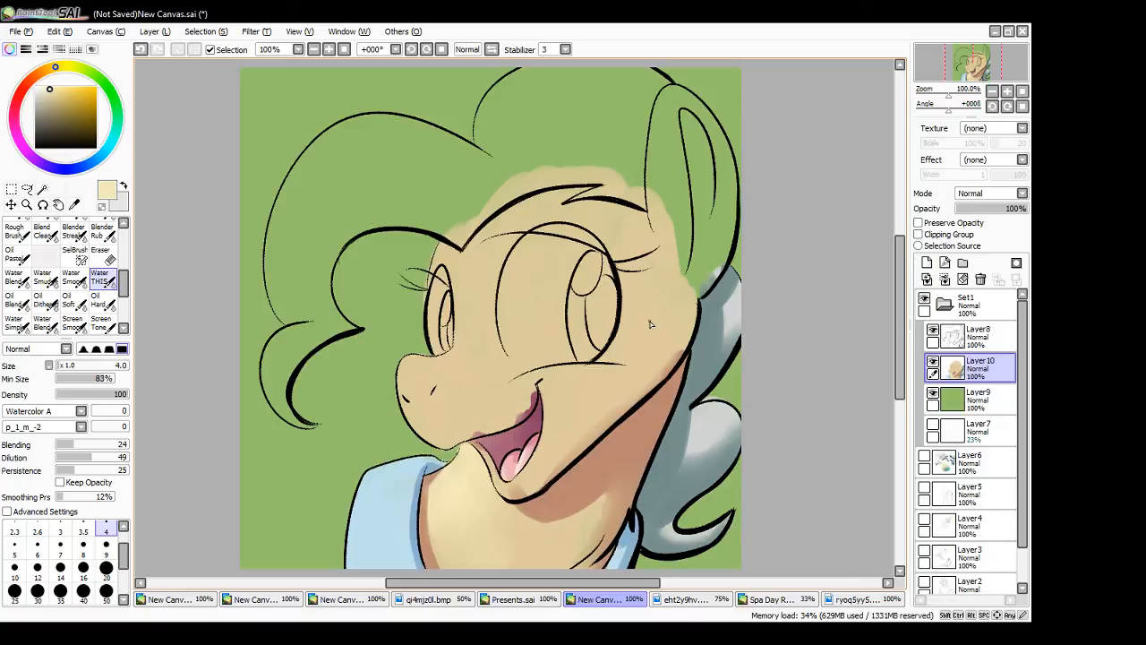
- Shade the back of the cheek and jaw below the ear with the neck's shadow brown at brush size 16
left_click(629, 437, "alt")
left_click(84, 567)
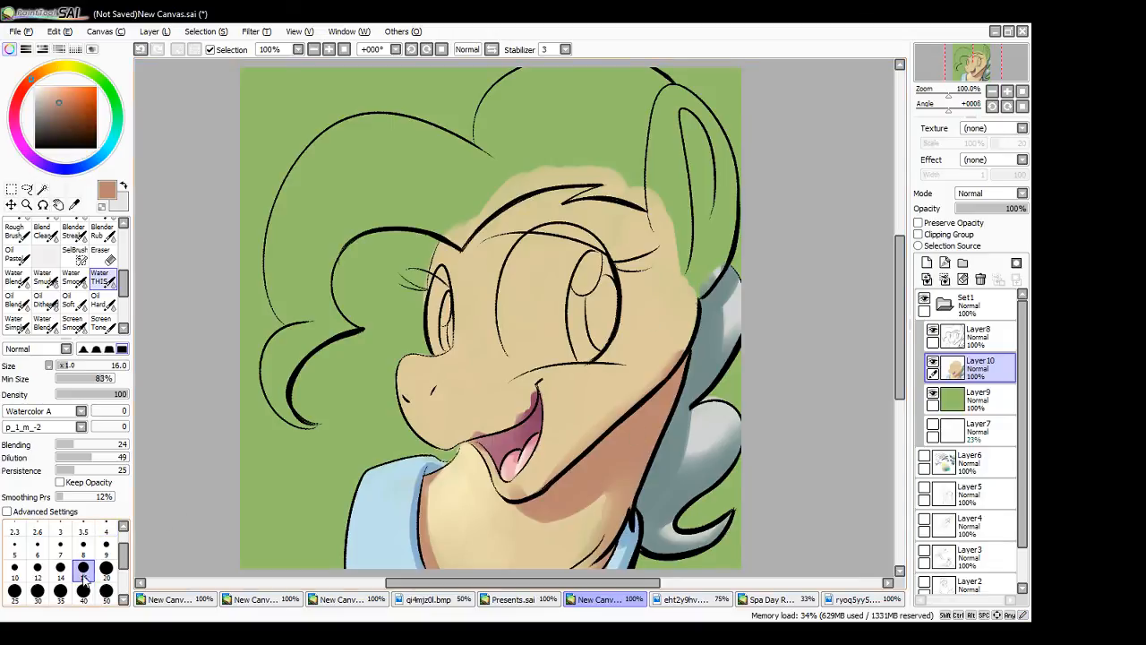
mouse_move(642, 217)
left_mouse_down()
mouse_move(661, 339)
mouse_move(646, 325)
mouse_move(645, 226)
mouse_move(670, 285)
mouse_move(653, 365)
left_mouse_up()
left_click_drag(662, 239, 692, 345)
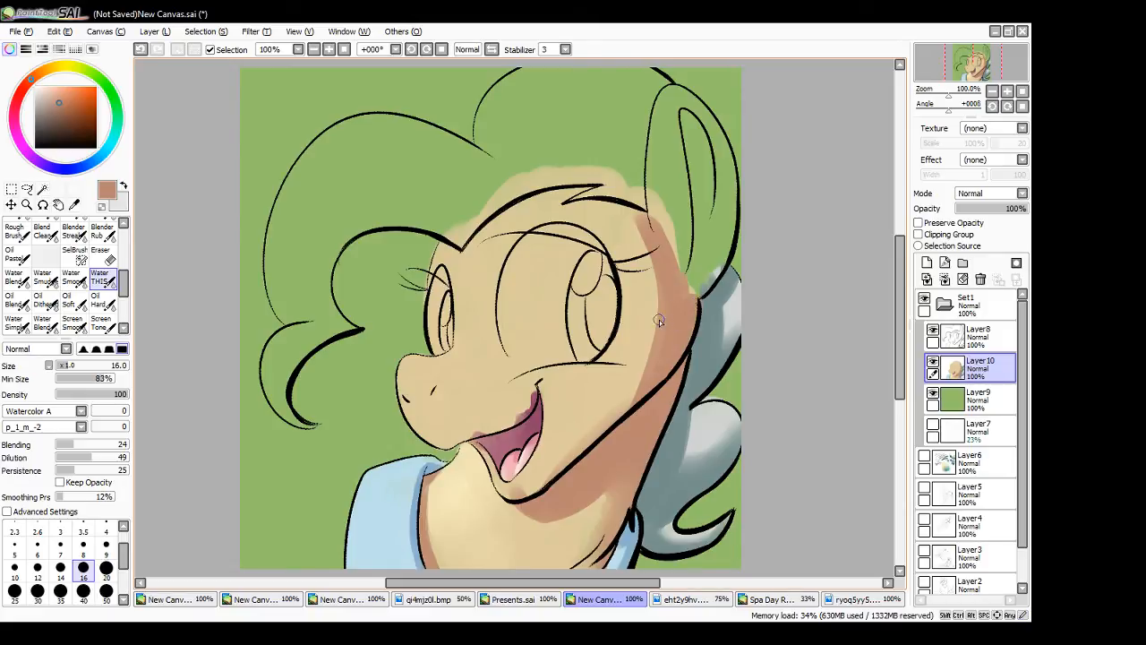
left_click_drag(644, 242, 624, 408)
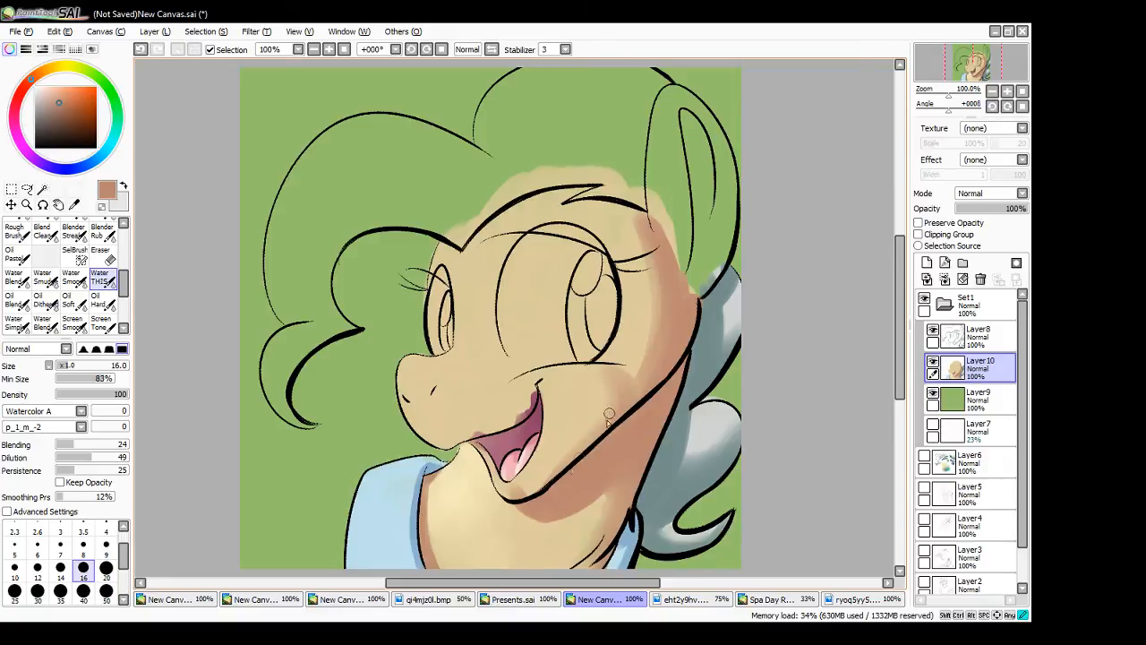
mouse_move(610, 371)
left_mouse_down()
mouse_move(626, 409)
mouse_move(615, 414)
left_mouse_up()
- Open the finished painting C229 Showstopper.sai as a layering reference
left_click(25, 32)
left_click(42, 52)
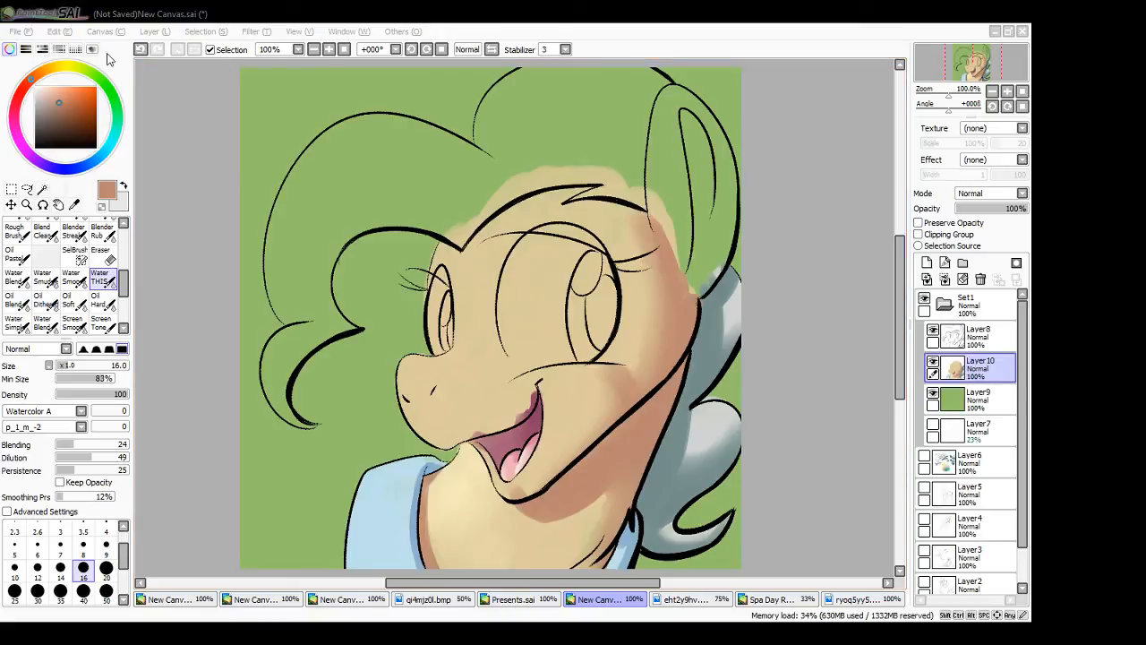
left_click(322, 230)
left_click(26, 33)
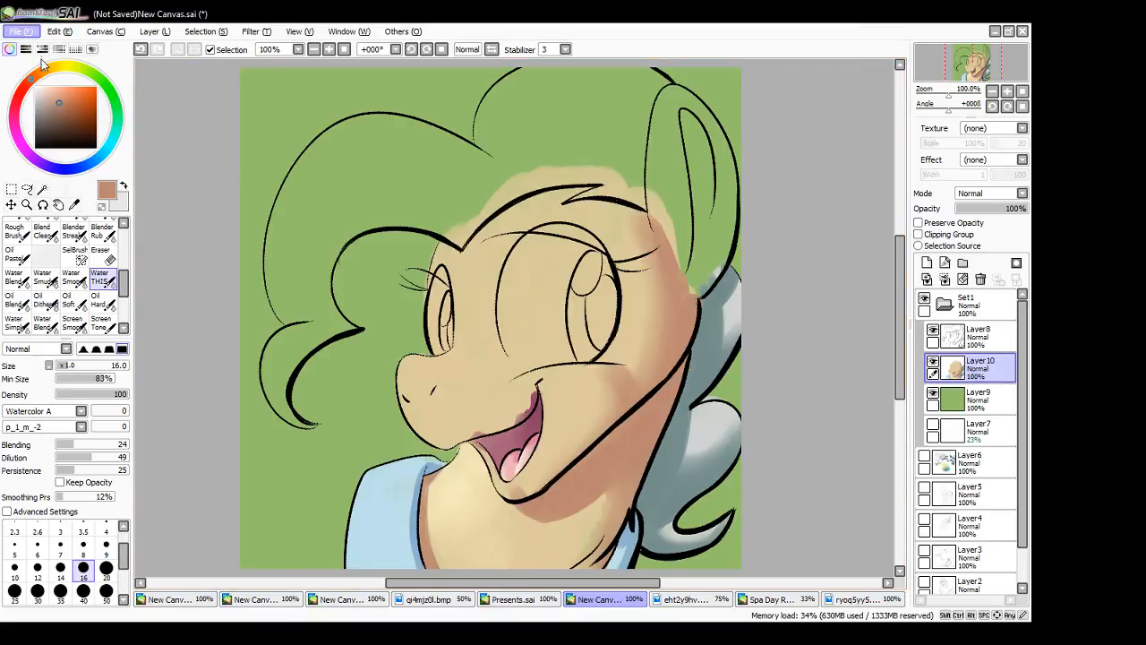
left_click(43, 67)
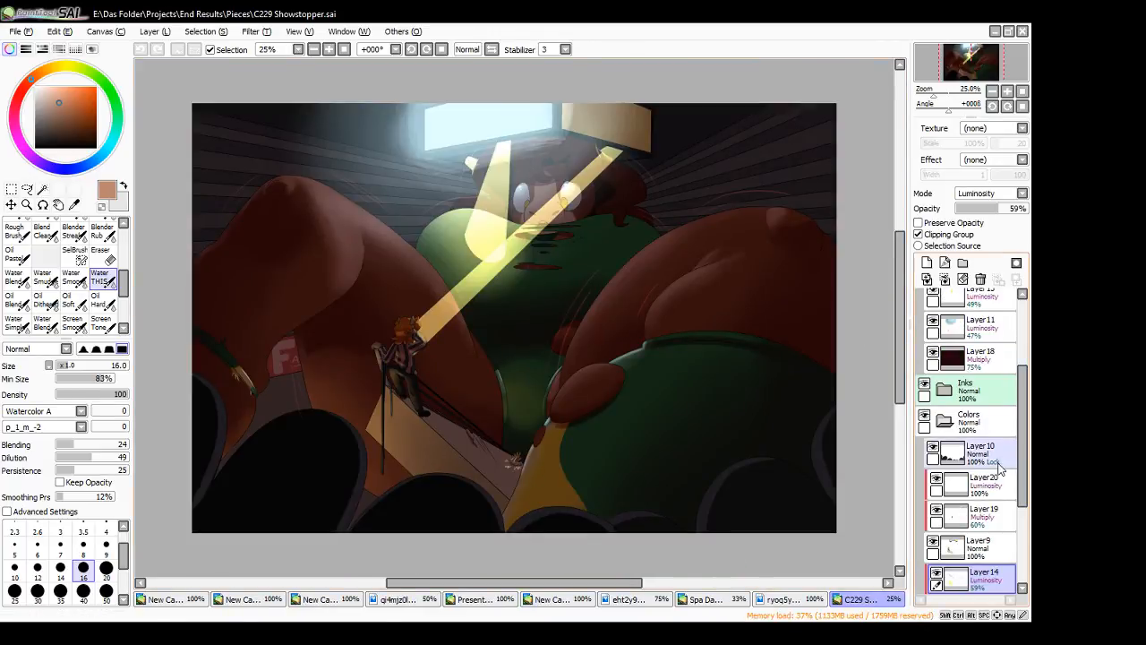
- Examine the painting's layer stack, briefly toggling the visibility of Layer20 and the Inks folder
scroll(996, 483, "up", 5)
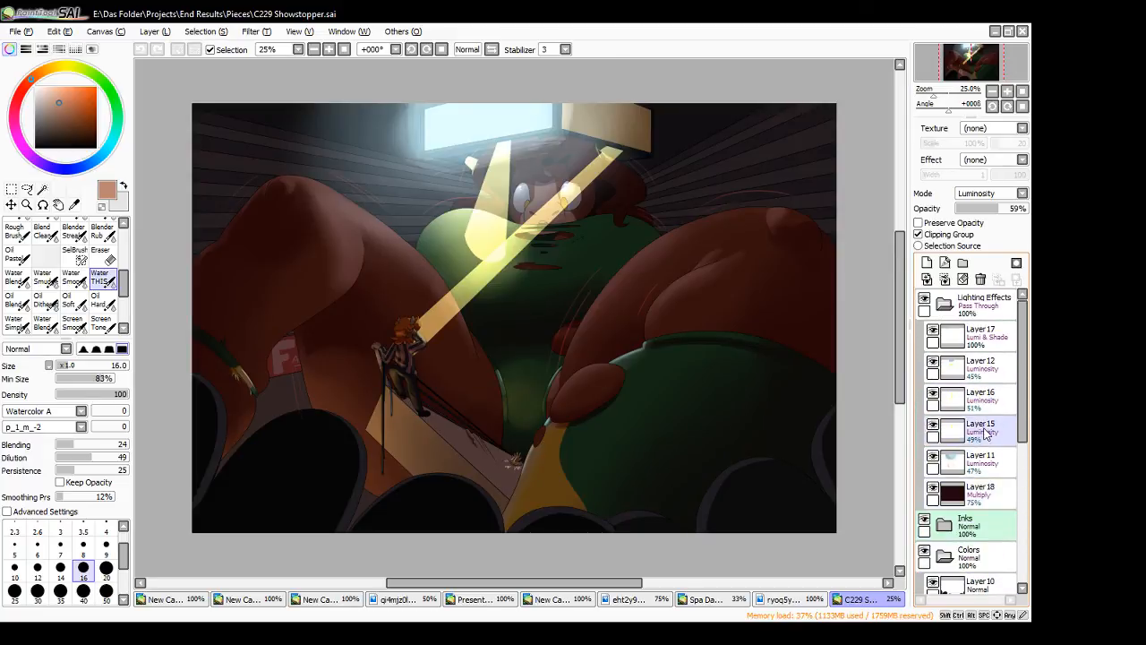
scroll(989, 475, "down", 3)
scroll(988, 472, "down", 2)
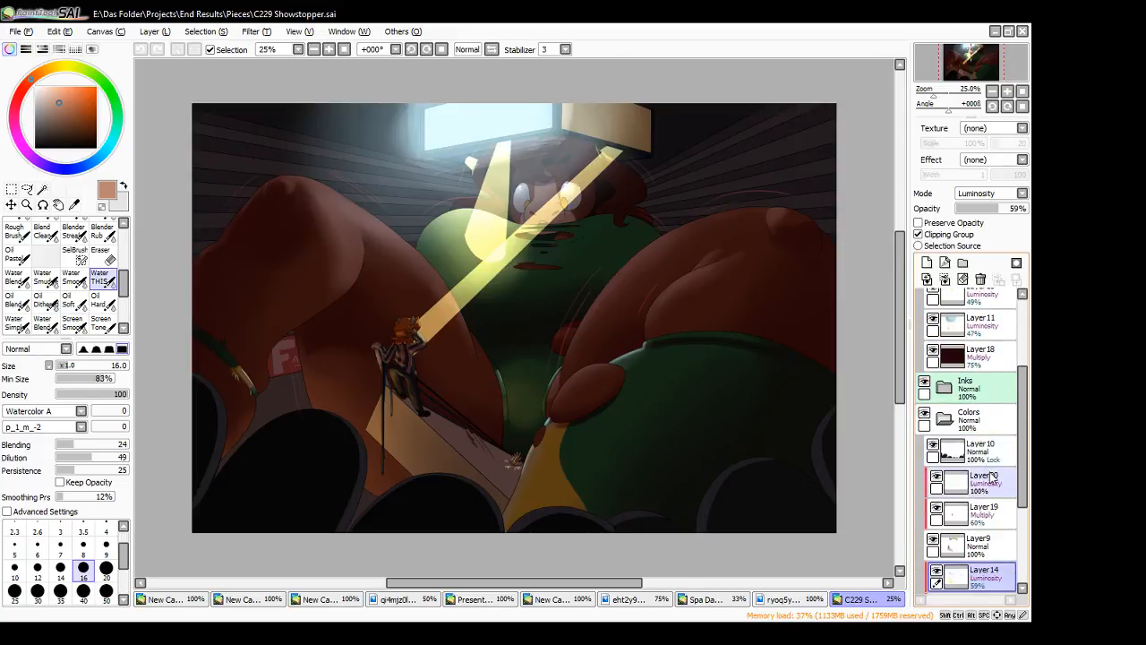
left_click(937, 479)
left_click(936, 479)
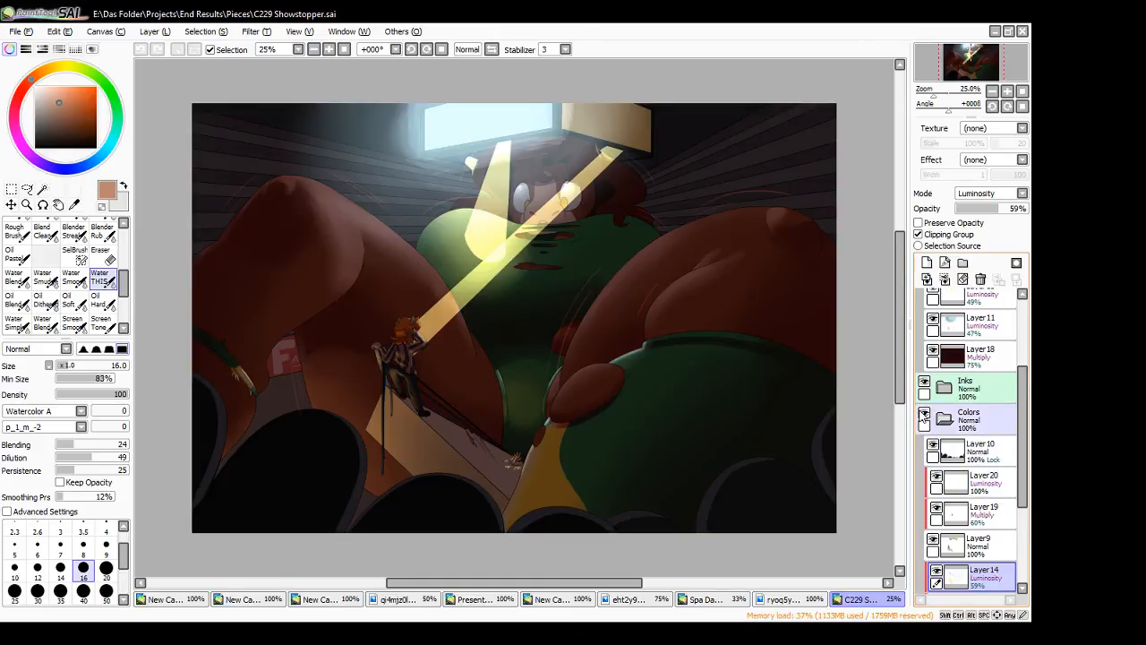
left_click(925, 384)
left_click(924, 383)
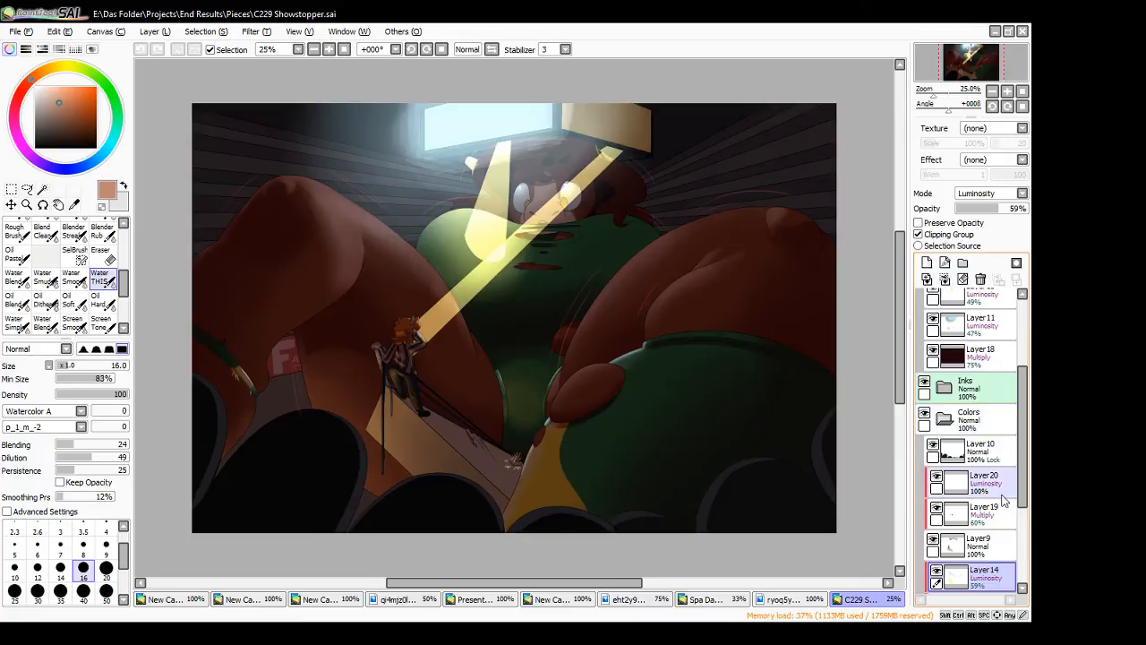
scroll(1001, 499, "down", 5)
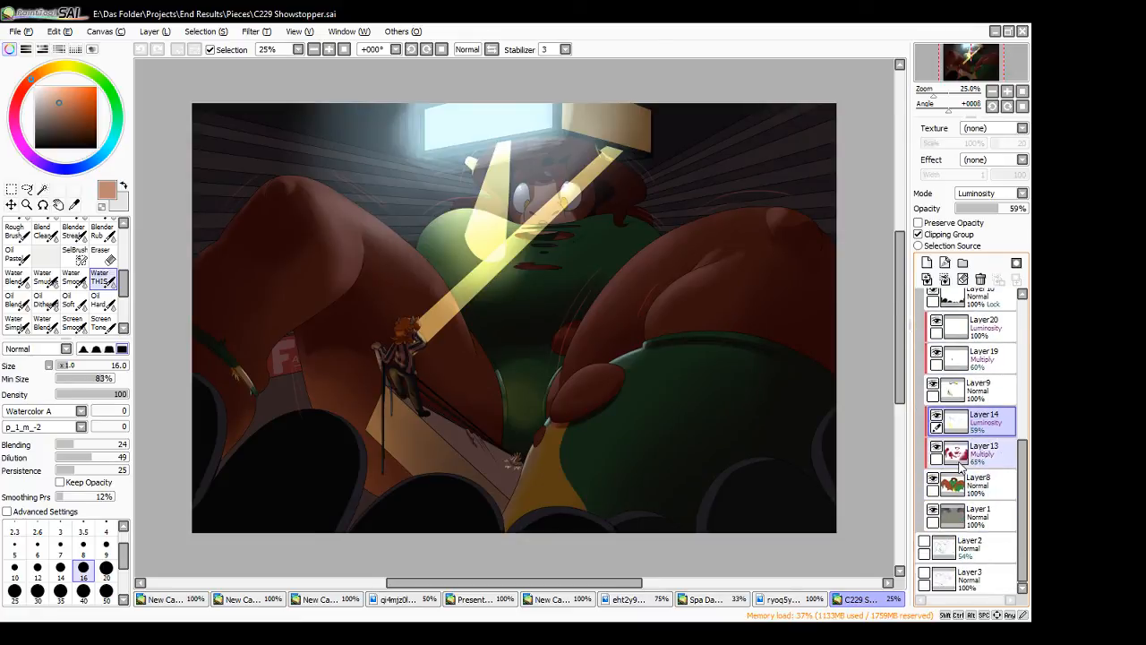
scroll(948, 430, "up", 5)
scroll(945, 421, "up", 3)
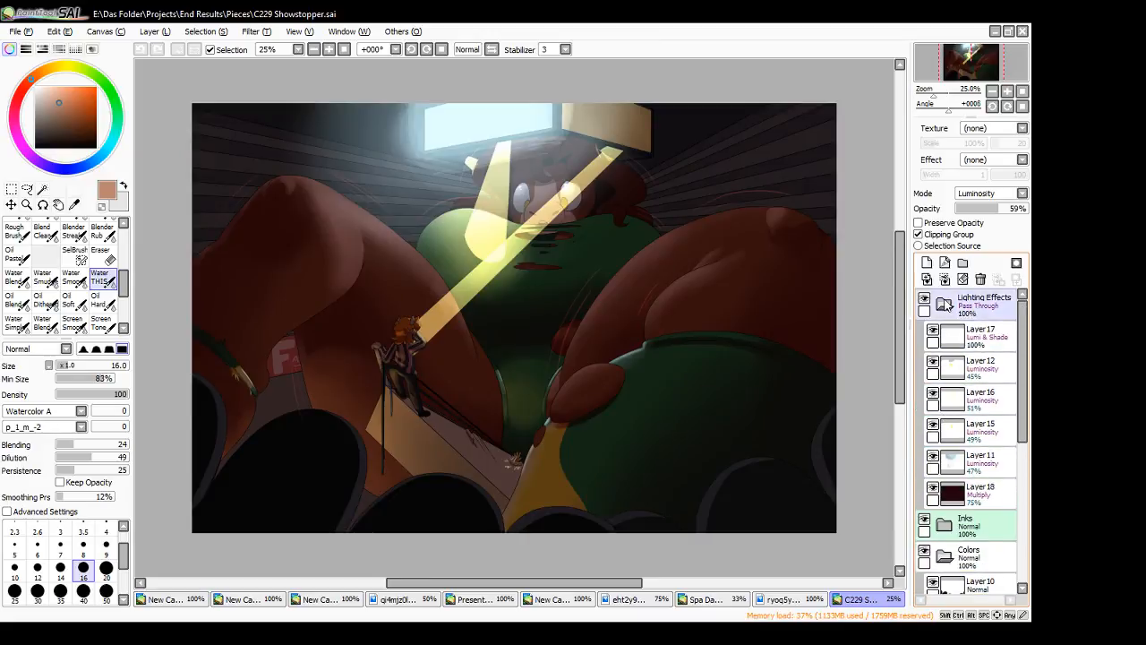
- Collapse and hide the Lighting Effects folder, and hide Layer20, Layer19, Layer14 and Layer13 to inspect the flat colours
left_click(944, 304)
left_click(924, 301)
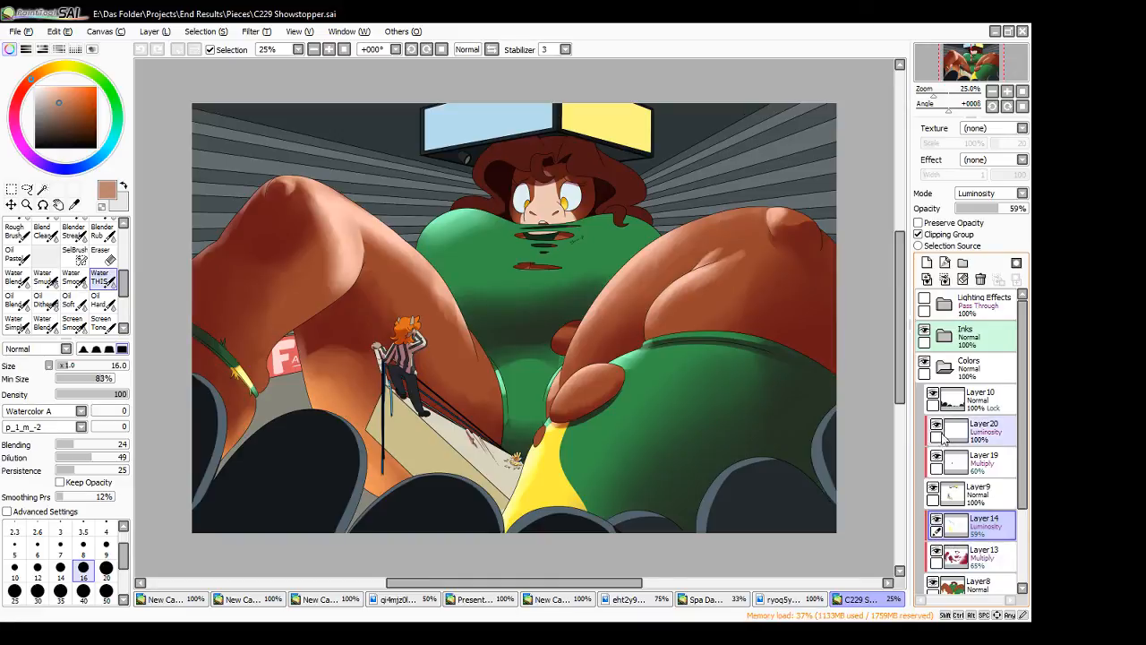
left_click(933, 395)
left_click(933, 395)
left_click(936, 425)
left_click(936, 455)
left_click(936, 455)
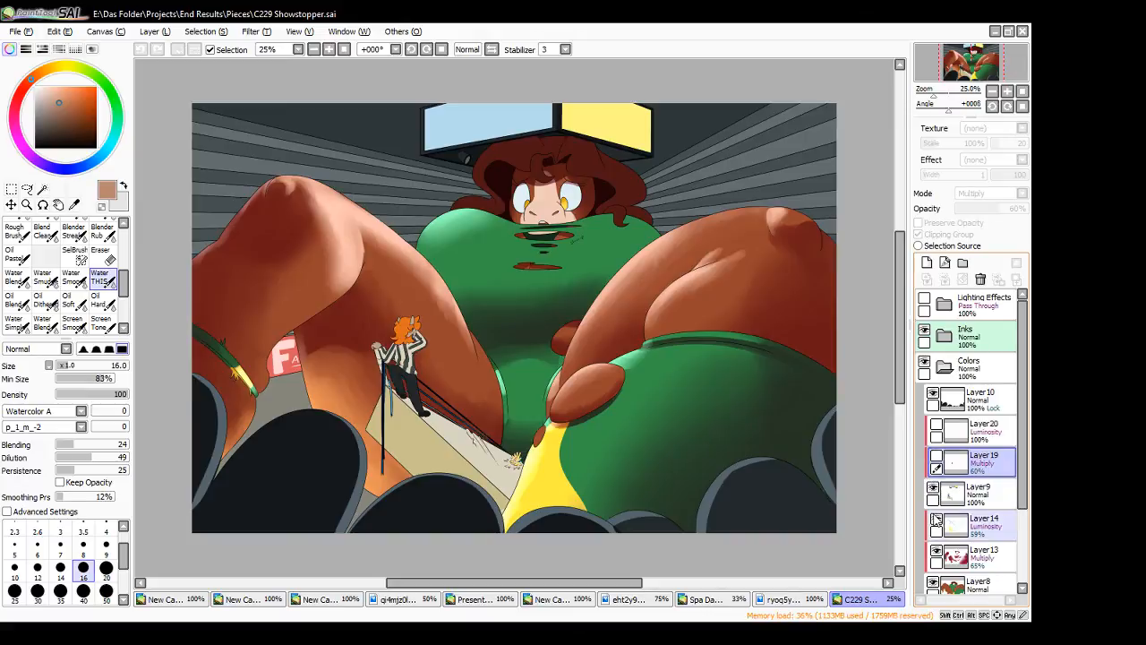
left_click(936, 519)
left_click(936, 550)
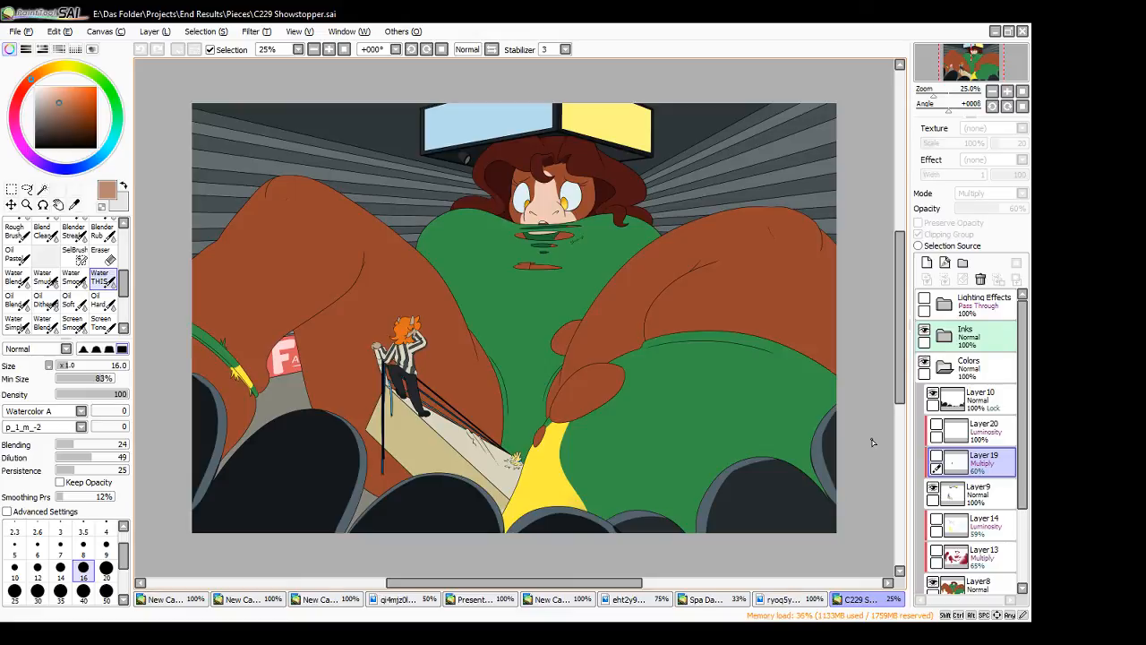
- Show the Layer13 and Layer19 multiply shading, and briefly preview the Layer14 luminosity highlights
left_click(936, 550)
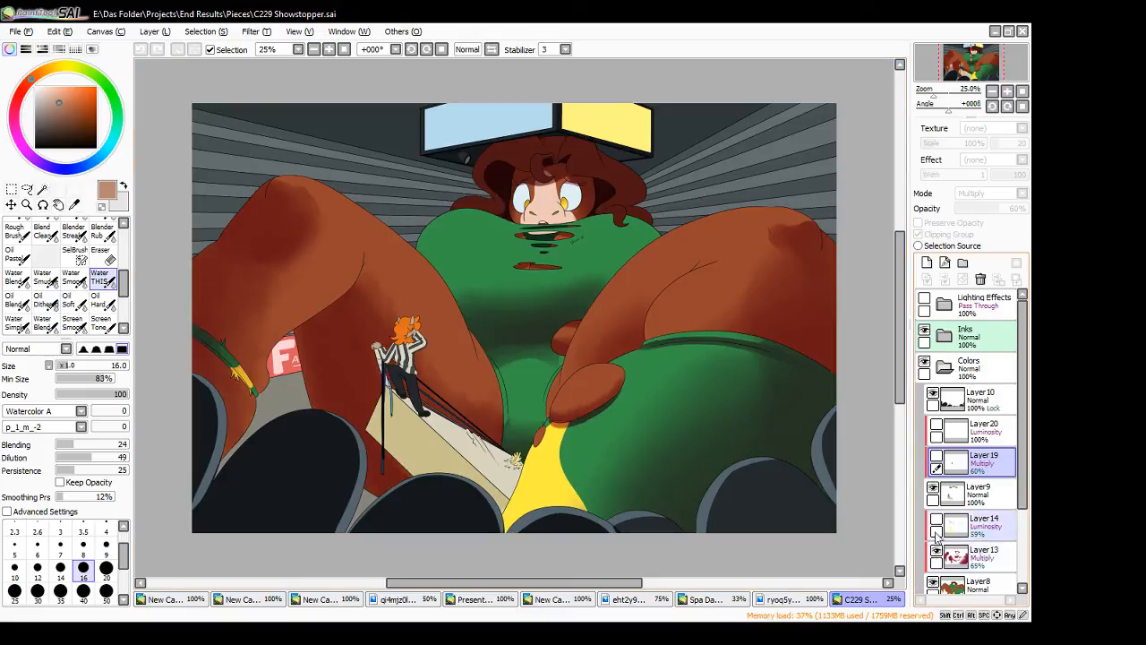
left_click(936, 520)
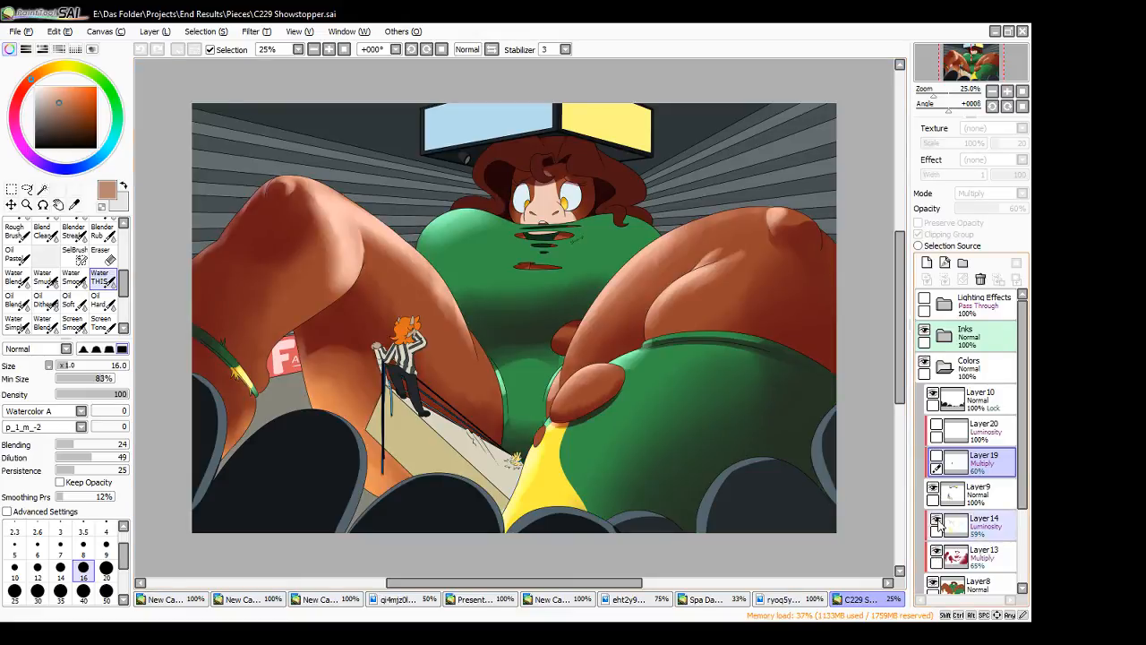
left_click(936, 521)
left_click(936, 459)
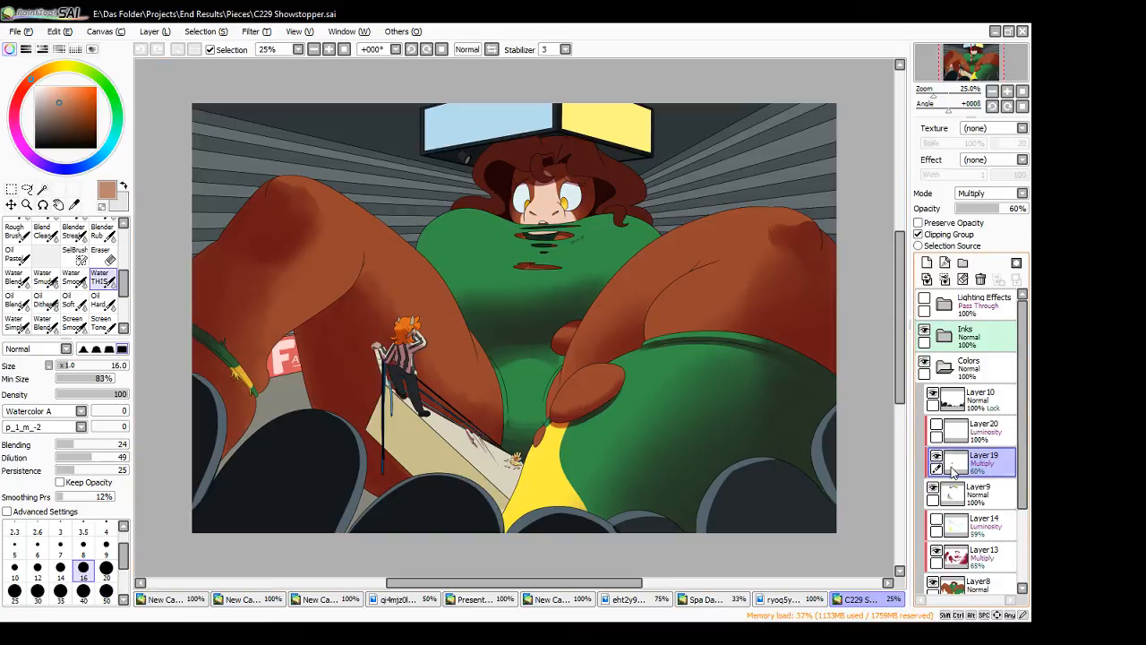
- Inspect the line layers inside the Inks folder, collapse it and look through the rest of the layer stack
left_click(945, 337)
left_click(933, 363)
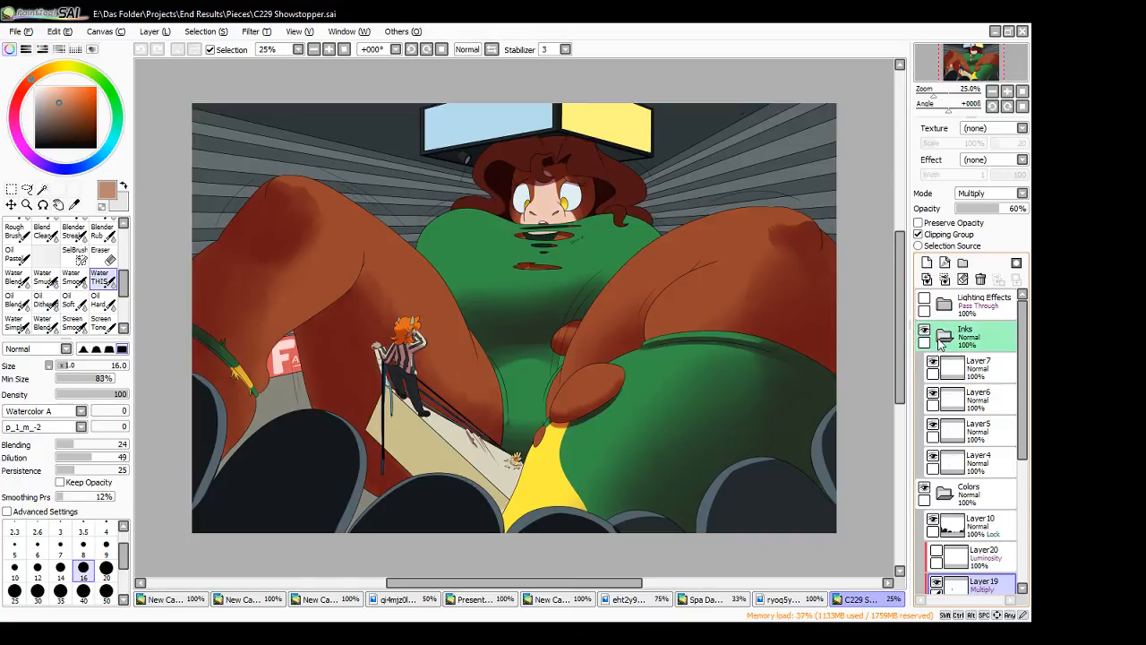
left_click(943, 339)
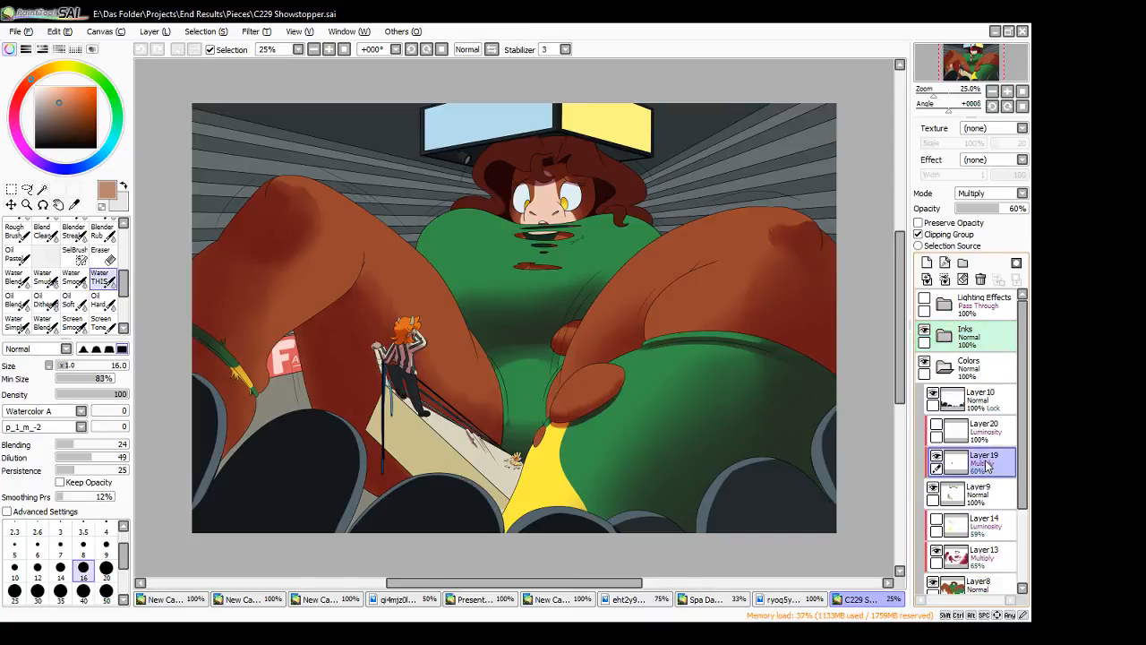
scroll(984, 493, "down", 1)
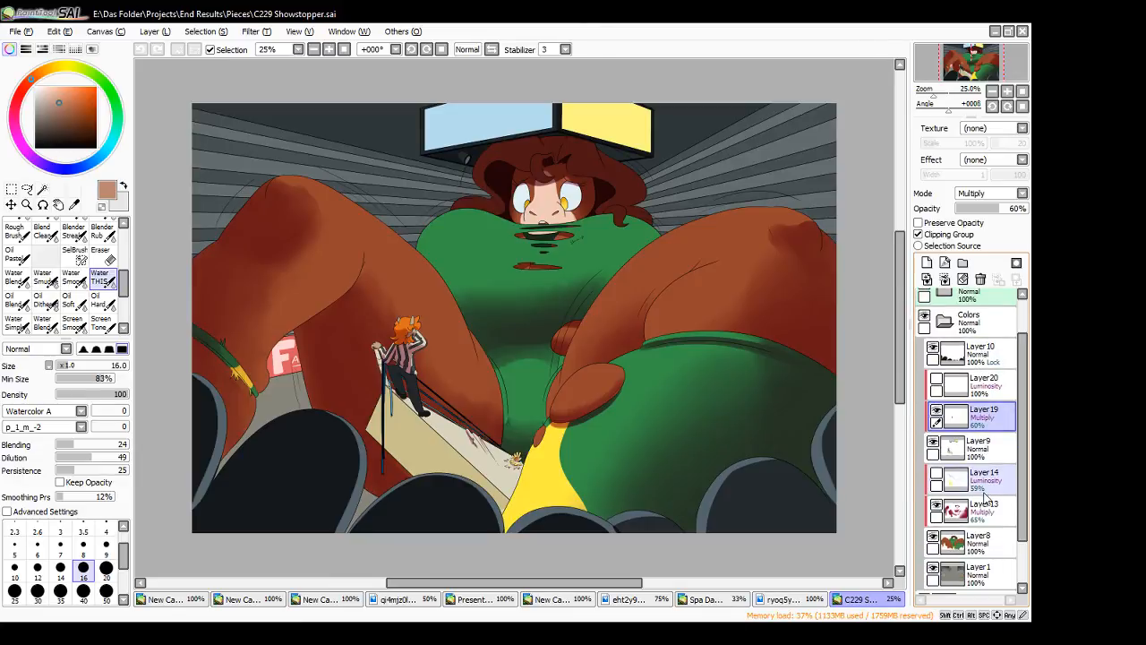
scroll(985, 569, "down", 1)
scroll(985, 575, "down", 1)
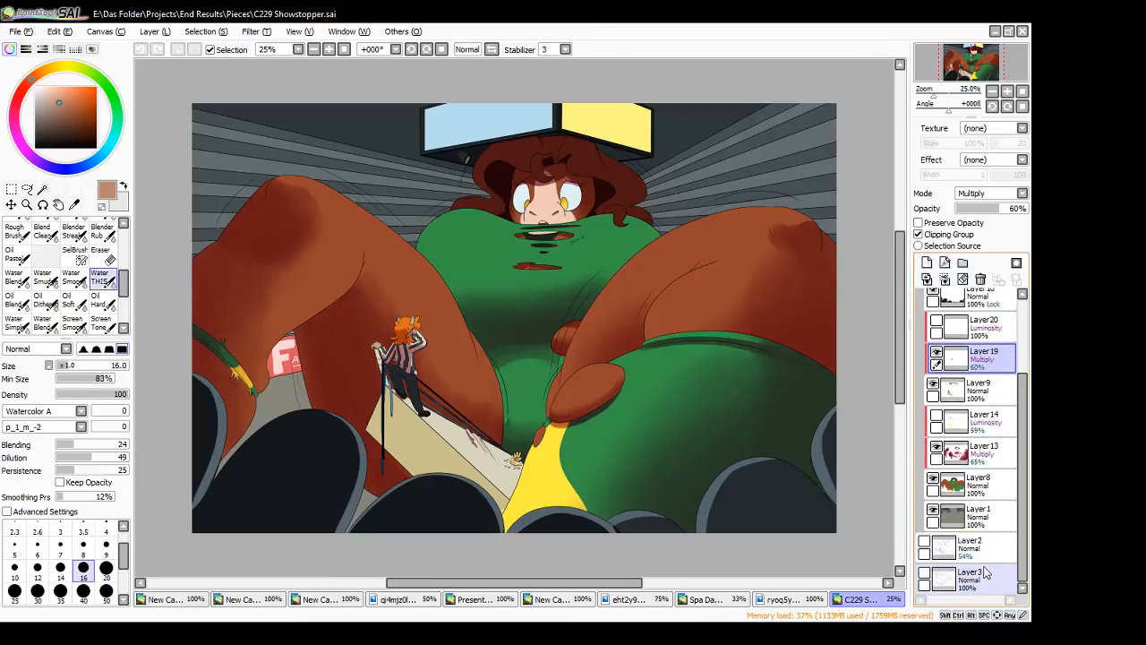
scroll(985, 573, "up", 3)
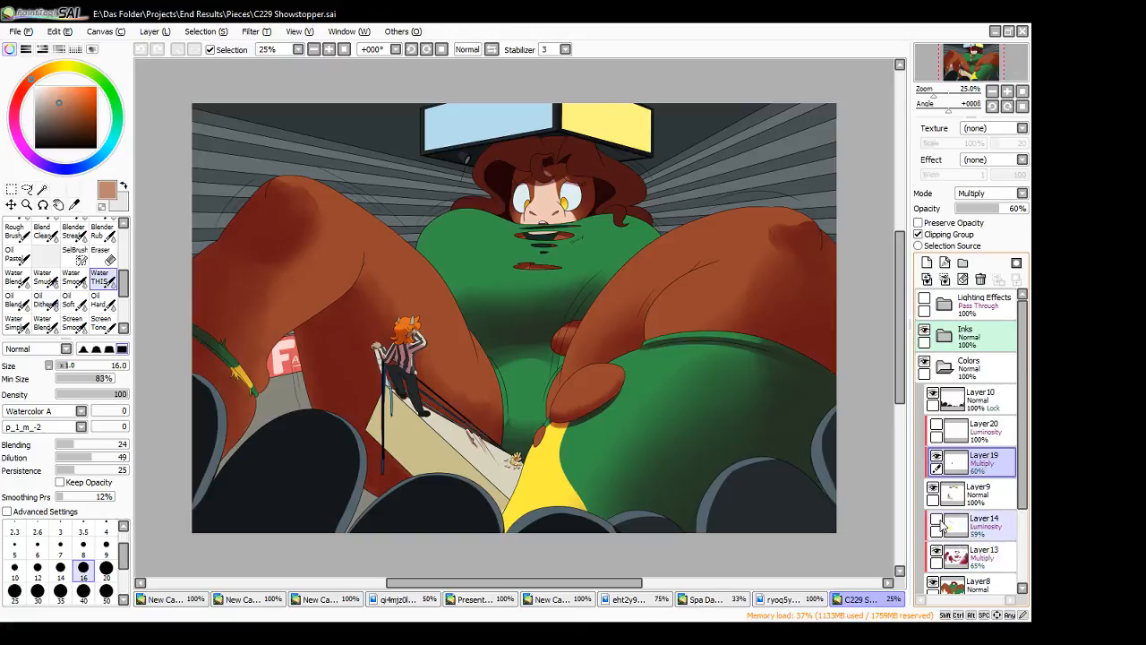
- Show the Layer14 and Layer20 highlights and the Lighting Effects folder again
left_click(937, 521)
left_click(937, 427)
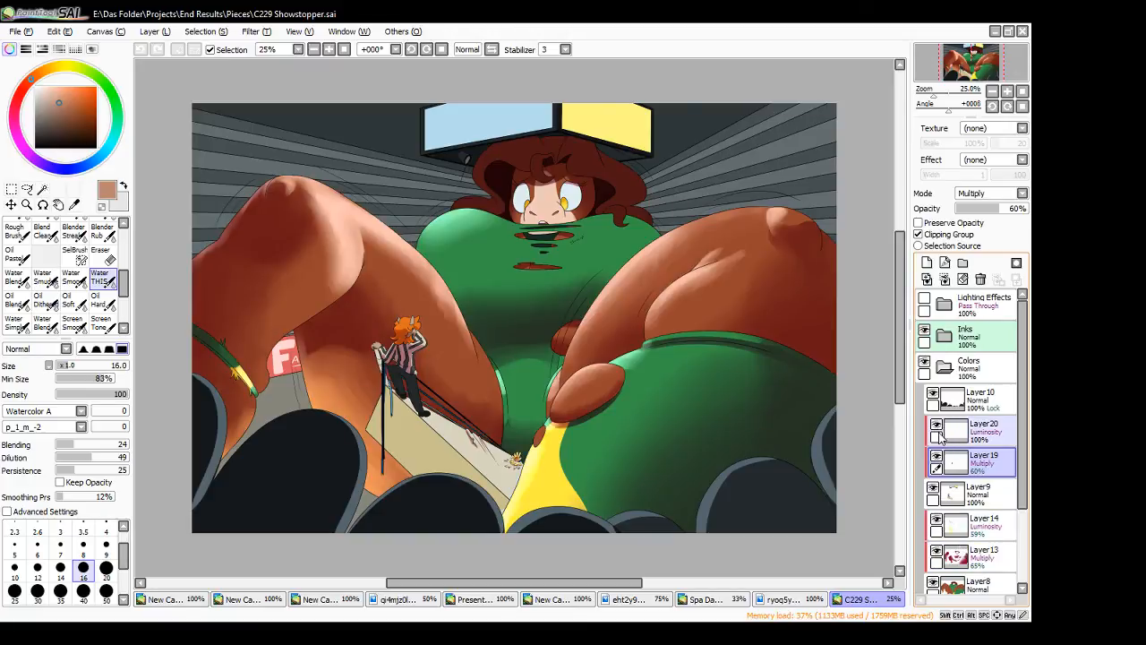
left_click(925, 303)
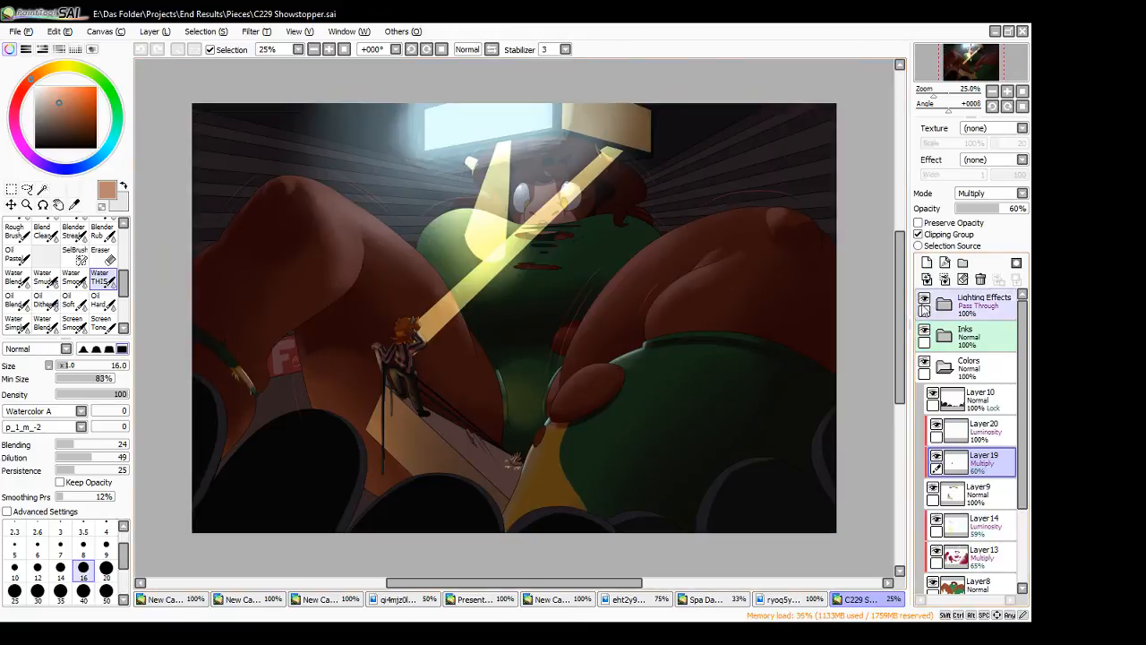
- Expand the Lighting Effects folder and toggle the Layer12, Layer16 and Layer15 luminosity layers to examine each light
left_click(945, 305)
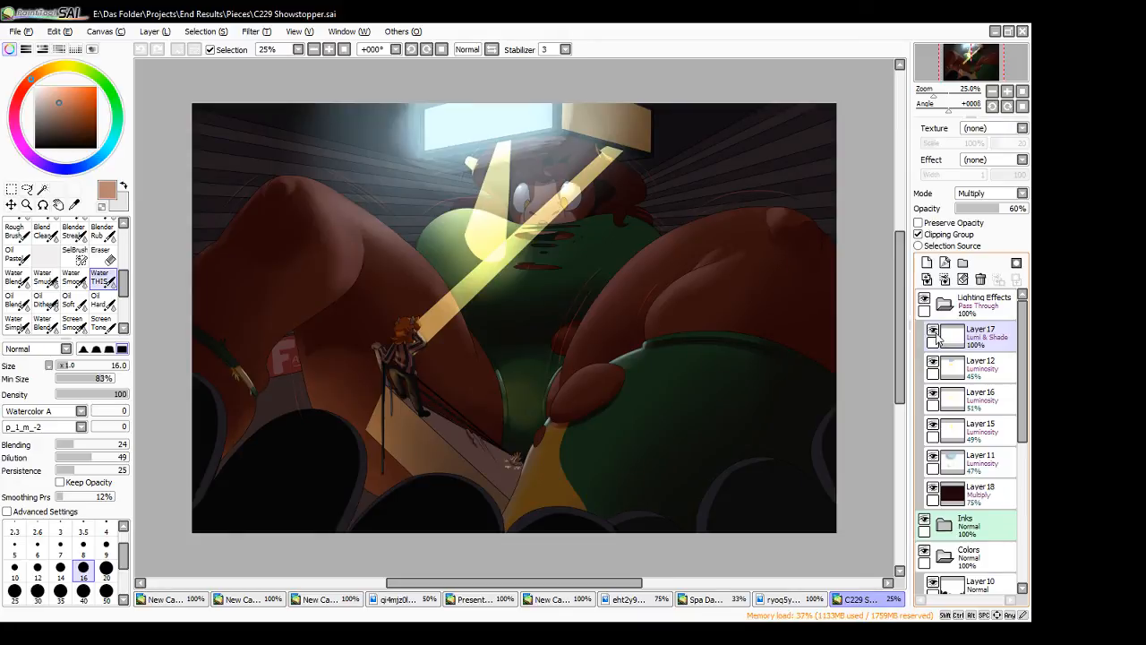
left_click(935, 364)
left_click(936, 363)
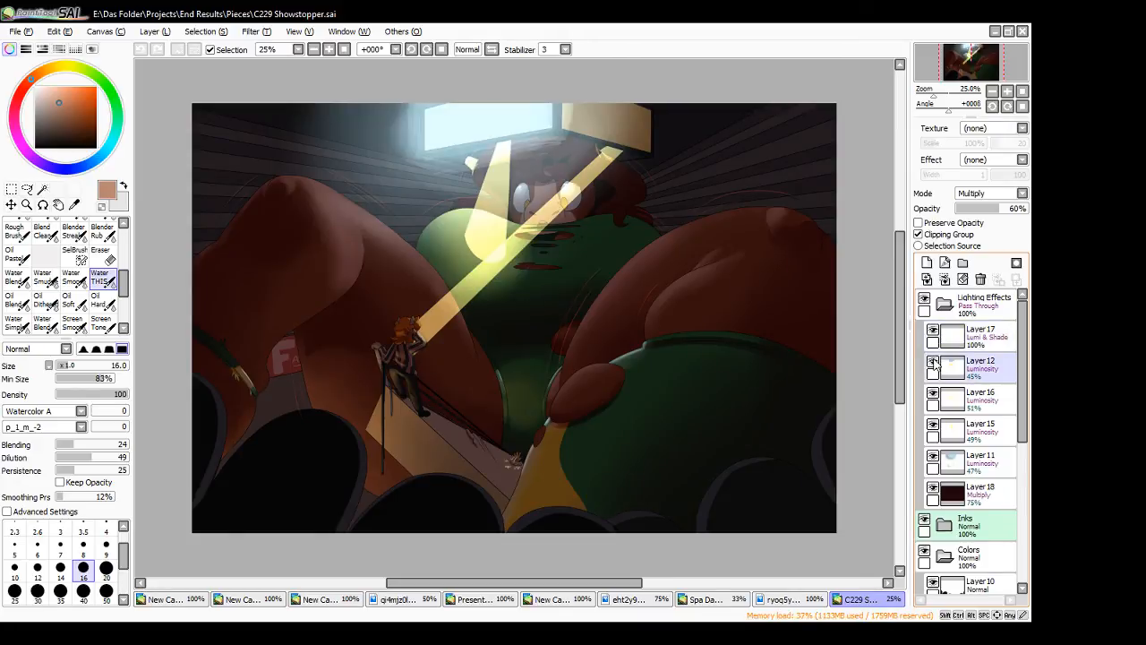
left_click(934, 394)
left_click(933, 394)
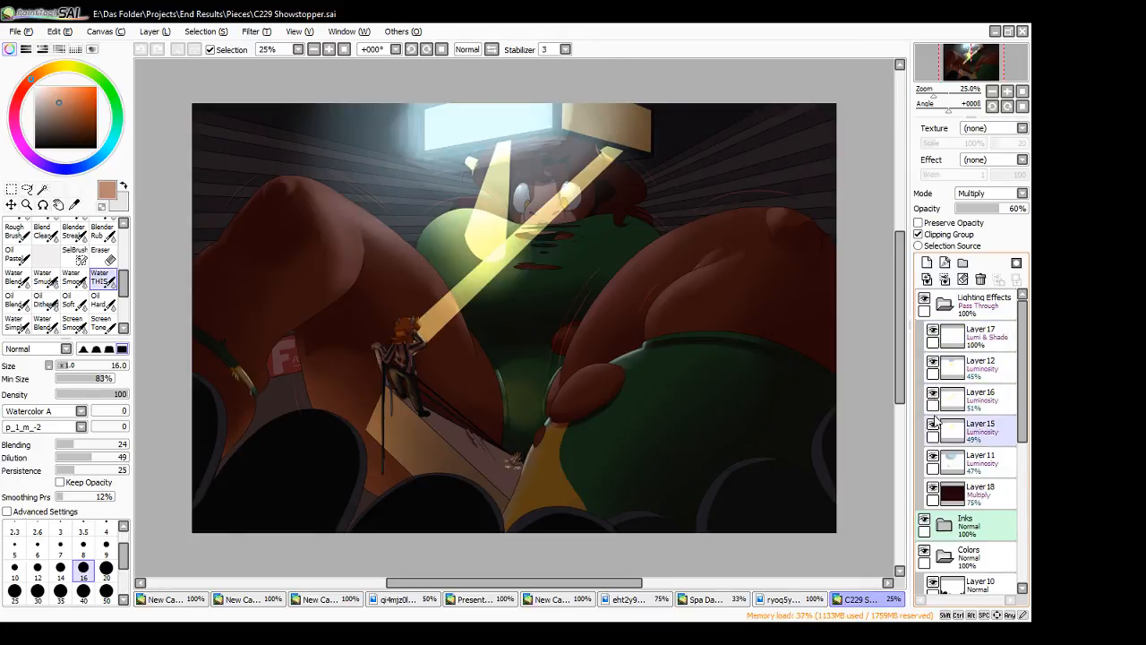
left_click(933, 426)
left_click(934, 426)
- Briefly hide the Layer11 luminosity glow and the Layer18 multiply darkening, and close the C229 Showstopper painting
left_click(933, 458)
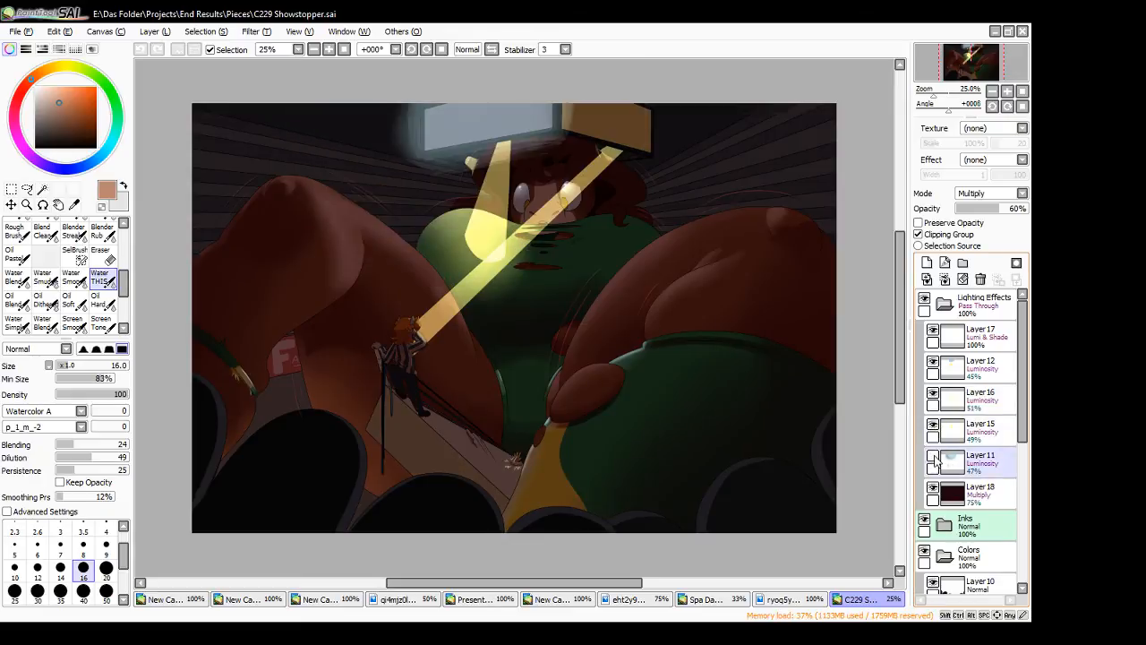
left_click(934, 458)
left_click(933, 491)
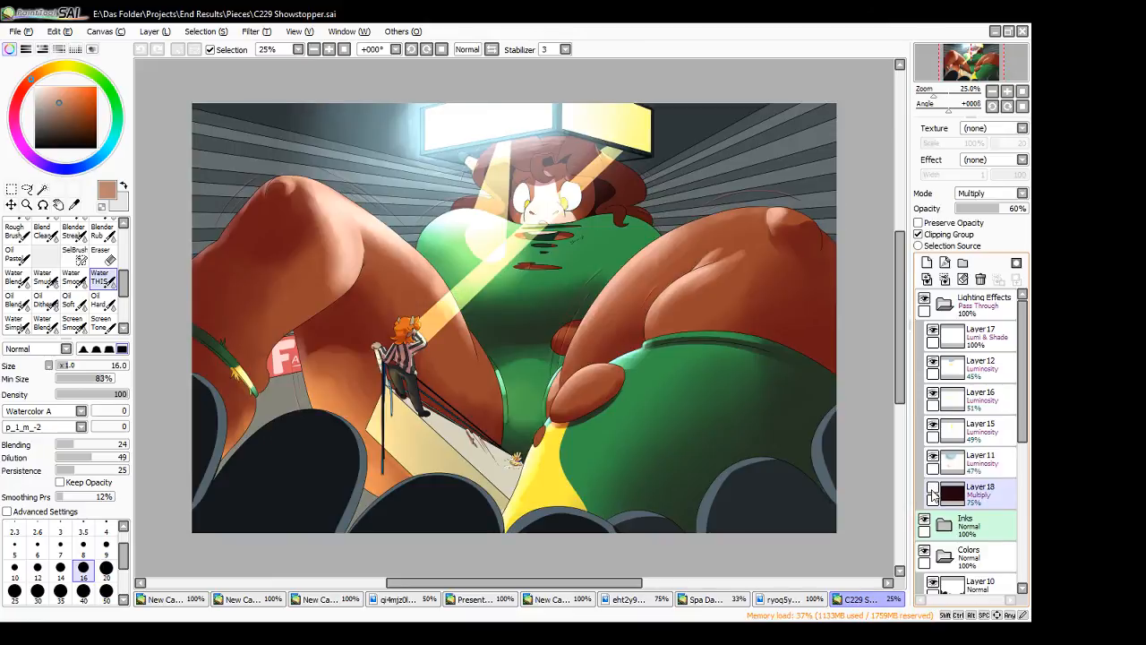
left_click(933, 491)
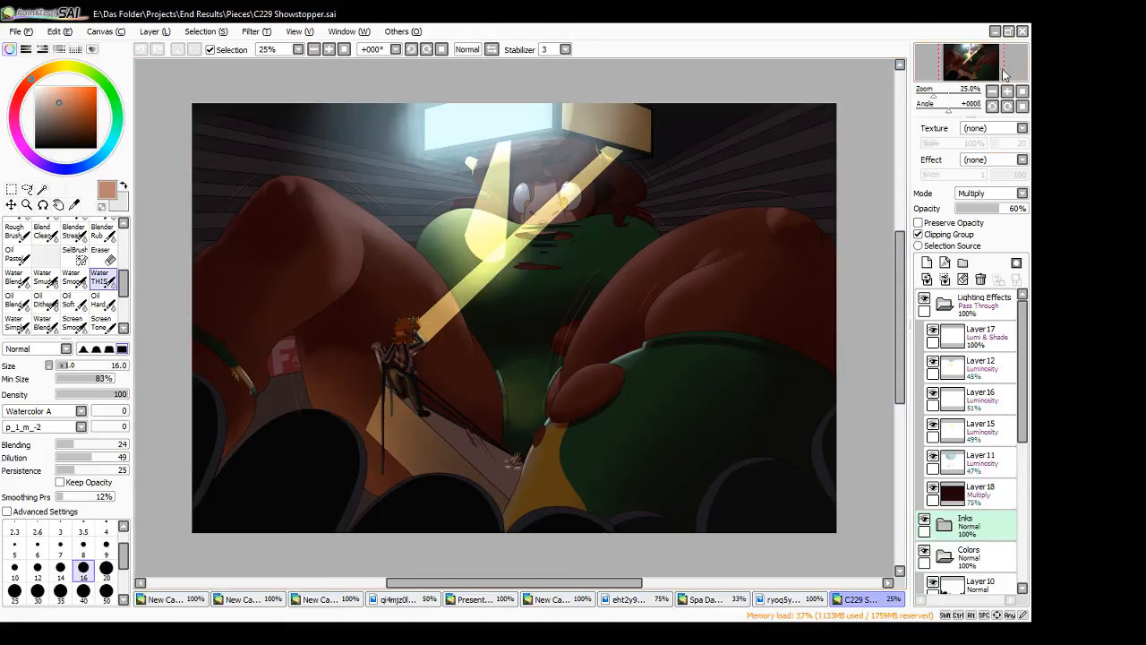
left_click(1022, 31)
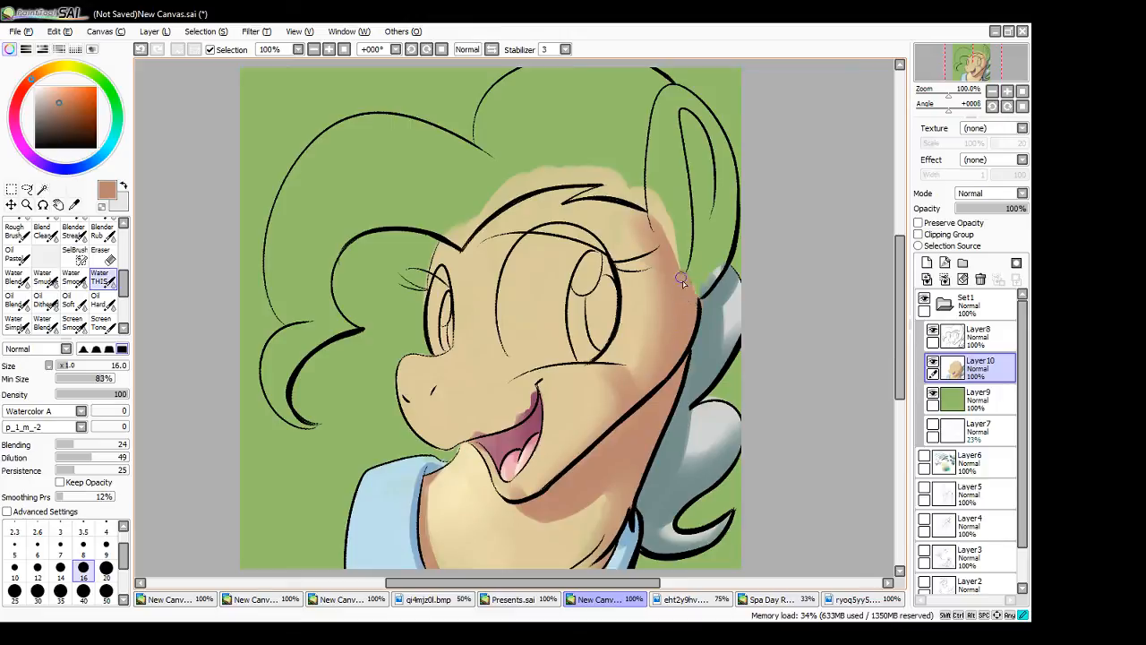
- Sample the mane's blue-grey shadow, the face's tan and the neck's brown shadow colour, and set the brush size to 4
left_click(706, 346, "alt")
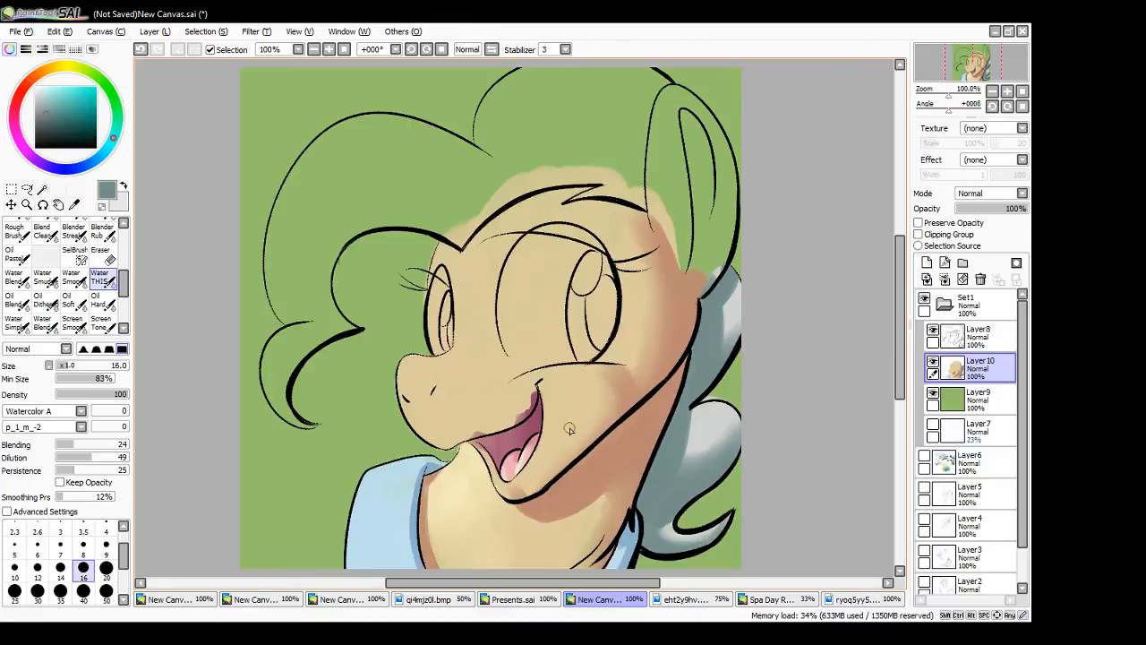
left_click(500, 395, "alt")
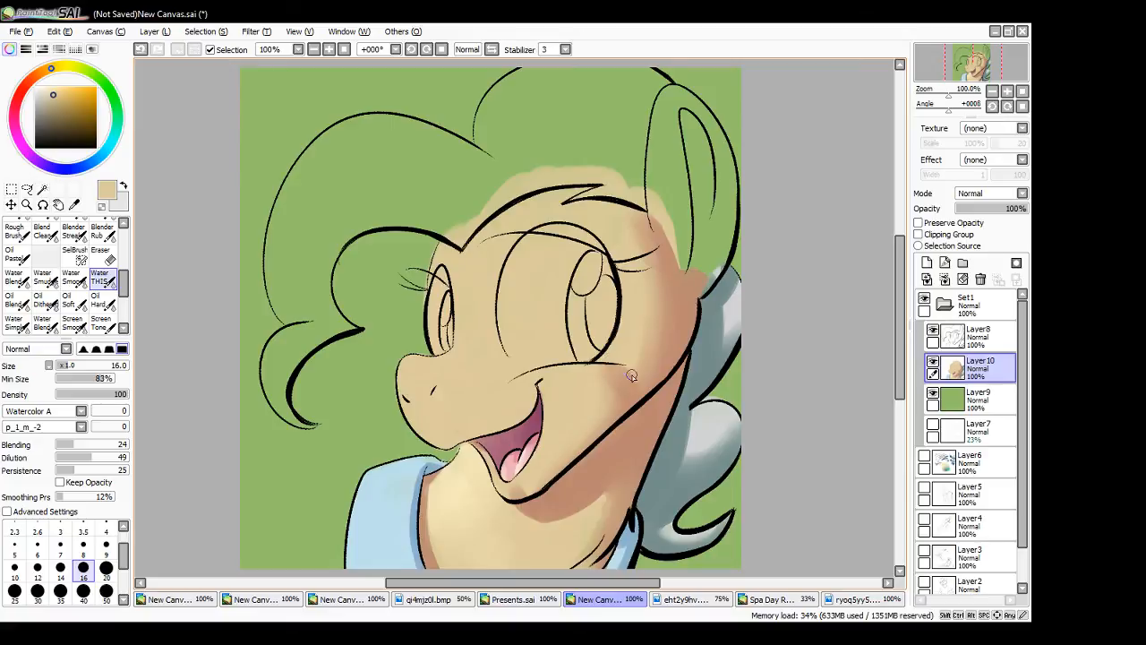
left_click(627, 448, "alt")
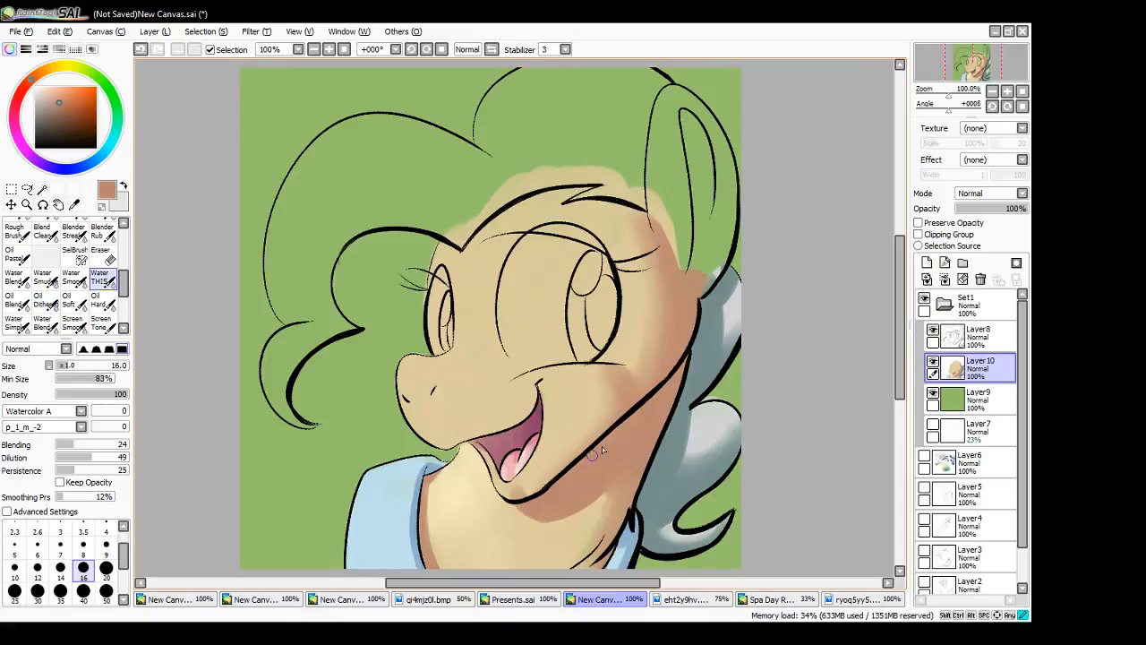
left_click(106, 531)
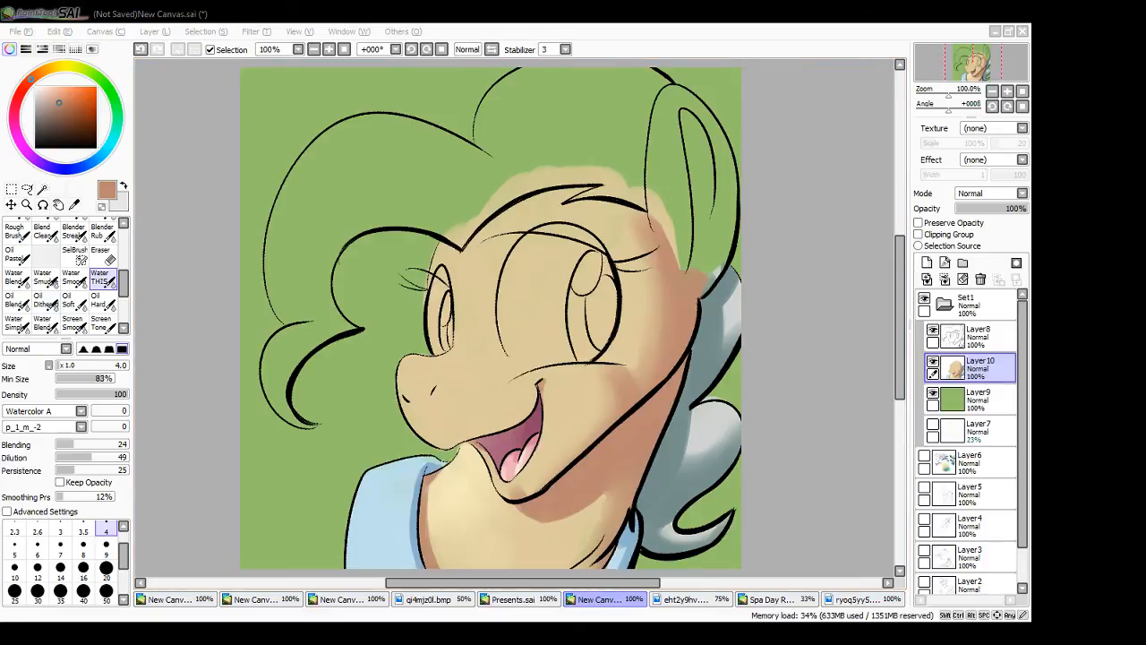
left_click(195, 468)
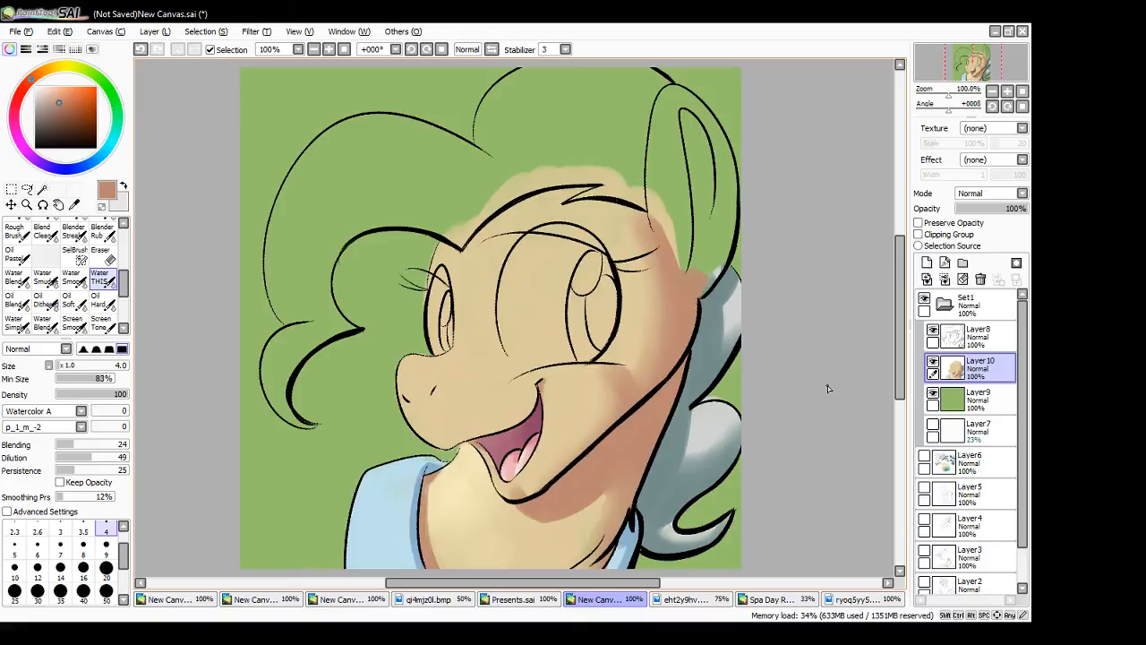
- Sample the light grey from the rear mane and block in the large front curl with a size 20 brush
left_click(706, 431, "alt")
left_click(107, 568)
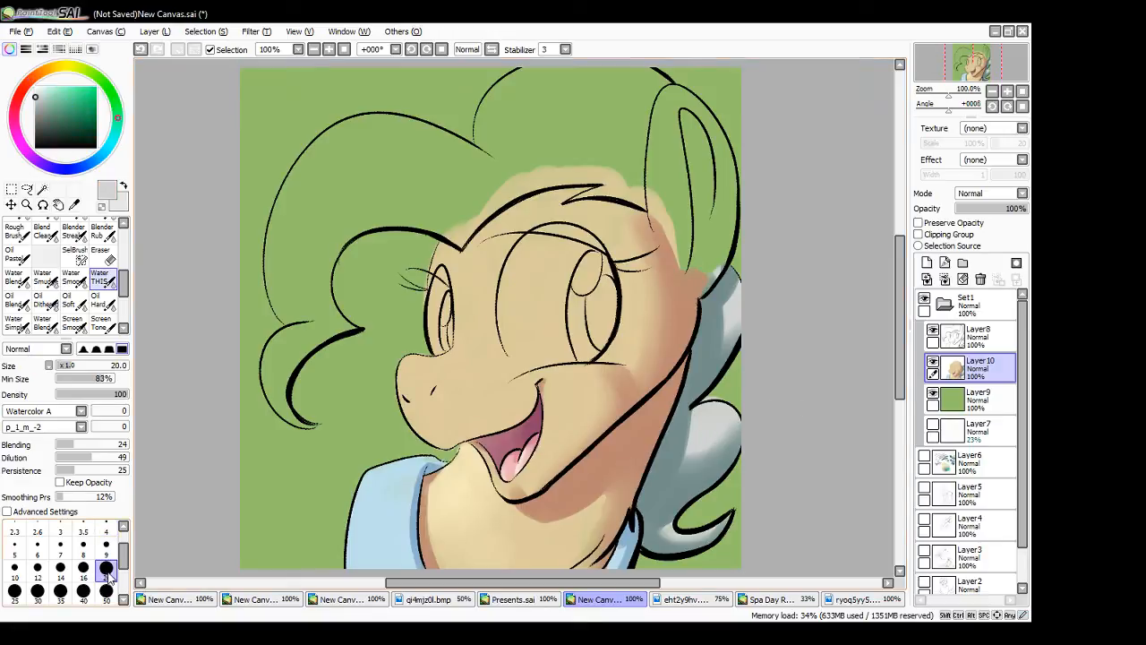
mouse_move(282, 298)
left_mouse_down()
mouse_move(305, 327)
mouse_move(313, 316)
left_mouse_up()
mouse_move(304, 259)
left_mouse_down()
mouse_move(319, 297)
mouse_move(339, 218)
mouse_move(322, 297)
mouse_move(346, 215)
mouse_move(320, 270)
mouse_move(281, 288)
left_mouse_up()
mouse_move(282, 308)
left_mouse_down()
mouse_move(275, 278)
mouse_move(283, 295)
mouse_move(292, 277)
mouse_move(273, 270)
mouse_move(279, 280)
mouse_move(280, 215)
mouse_move(287, 206)
mouse_move(296, 222)
mouse_move(343, 194)
mouse_move(283, 220)
mouse_move(294, 183)
mouse_move(281, 215)
mouse_move(328, 176)
mouse_move(333, 212)
mouse_move(345, 199)
mouse_move(291, 211)
mouse_move(326, 145)
mouse_move(314, 159)
mouse_move(329, 146)
mouse_move(330, 166)
mouse_move(386, 160)
mouse_move(319, 272)
mouse_move(395, 194)
mouse_move(329, 258)
mouse_move(380, 208)
mouse_move(329, 235)
mouse_move(410, 189)
mouse_move(338, 219)
mouse_move(419, 172)
mouse_move(358, 154)
mouse_move(405, 151)
mouse_move(380, 168)
mouse_move(370, 156)
mouse_move(407, 178)
mouse_move(372, 220)
mouse_move(443, 183)
left_mouse_up()
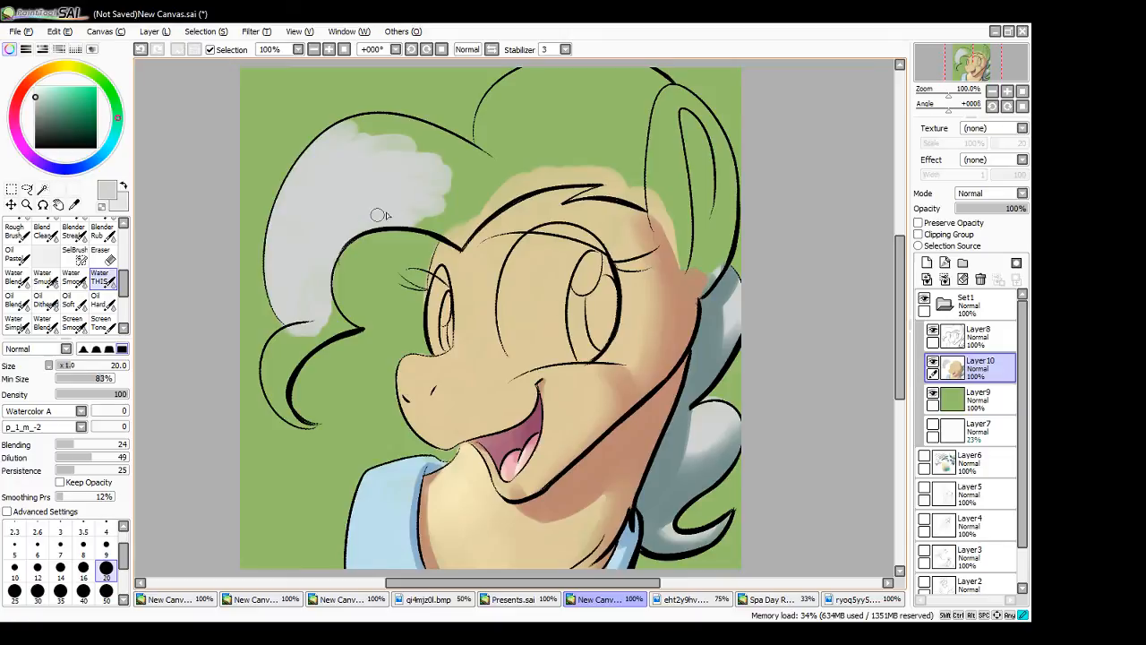
- Fill the small hanging curl at the end of the front mane with light grey, using brush sizes 4 and 9
left_click(106, 531)
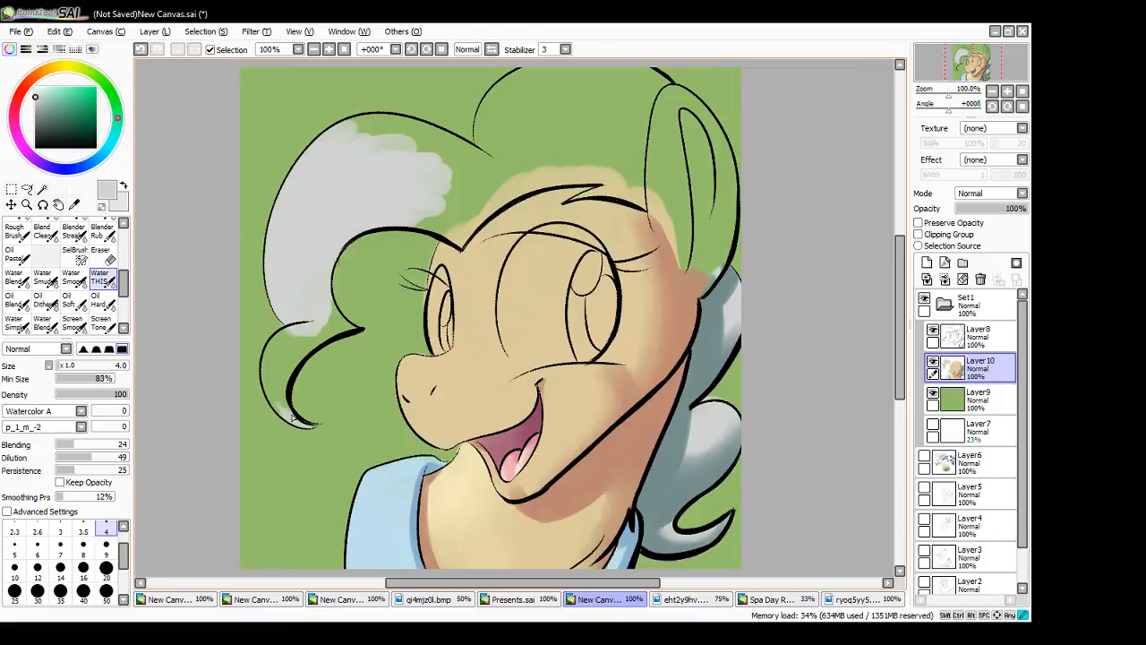
left_click_drag(293, 417, 287, 386)
mouse_move(284, 414)
left_mouse_down()
mouse_move(265, 381)
mouse_move(280, 410)
mouse_move(317, 335)
mouse_move(286, 373)
mouse_move(319, 340)
mouse_move(277, 382)
mouse_move(306, 337)
mouse_move(280, 371)
mouse_move(295, 341)
mouse_move(270, 390)
mouse_move(272, 350)
mouse_move(266, 372)
mouse_move(295, 332)
mouse_move(289, 347)
mouse_move(331, 322)
mouse_move(310, 332)
mouse_move(347, 332)
mouse_move(317, 274)
mouse_move(302, 303)
left_mouse_up()
left_click(106, 544)
mouse_move(277, 356)
left_mouse_down()
mouse_move(279, 376)
mouse_move(294, 350)
left_mouse_up()
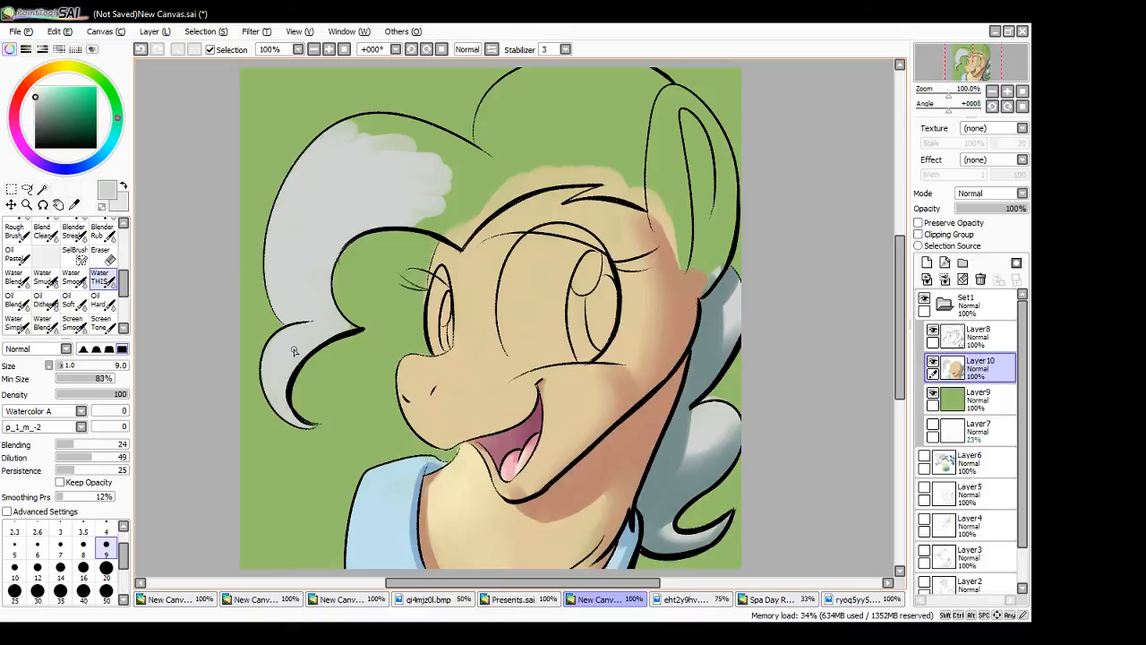
mouse_move(293, 351)
left_mouse_down()
mouse_move(268, 375)
mouse_move(286, 382)
mouse_move(285, 410)
mouse_move(311, 343)
mouse_move(351, 330)
left_mouse_up()
left_click(106, 533)
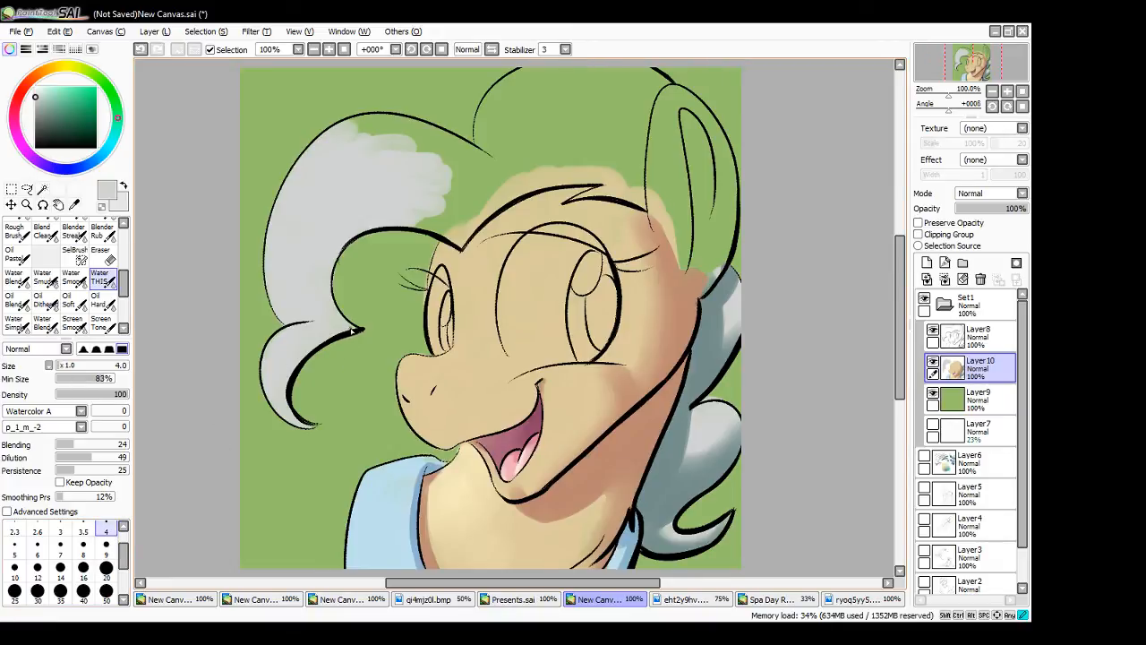
left_click(124, 527)
- Fill the front curl with light grey up to its upper outline and the mane's parting, using brush sizes 4 and 9
left_click_drag(332, 175, 387, 133)
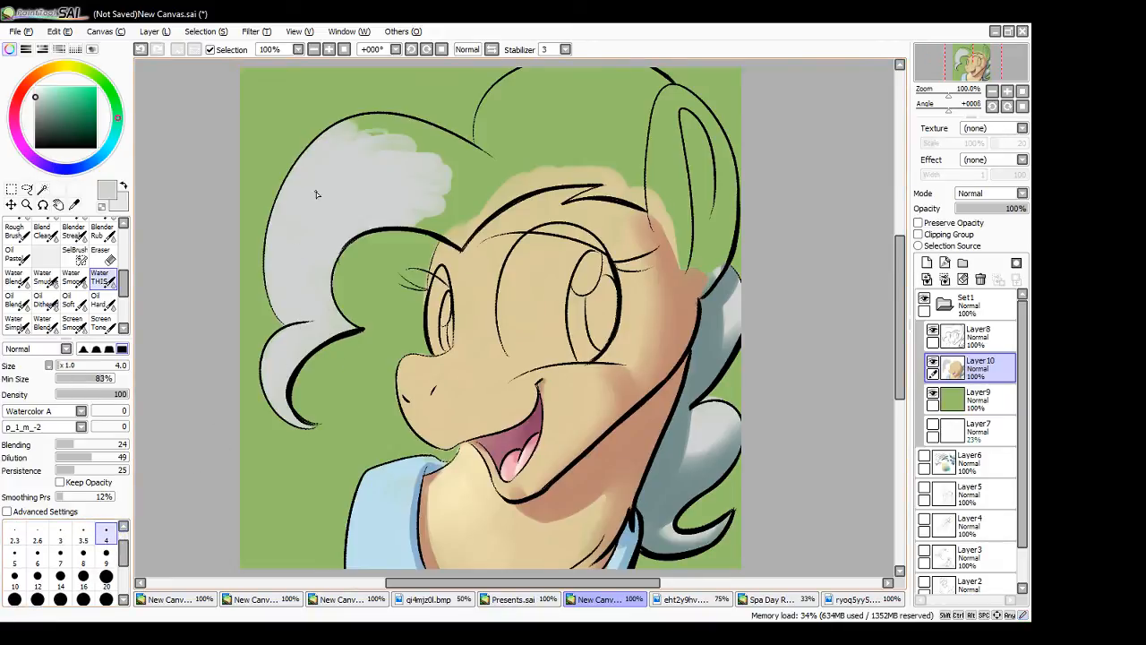
mouse_move(317, 194)
left_mouse_down()
mouse_move(298, 273)
mouse_move(300, 230)
left_mouse_up()
left_click(105, 557)
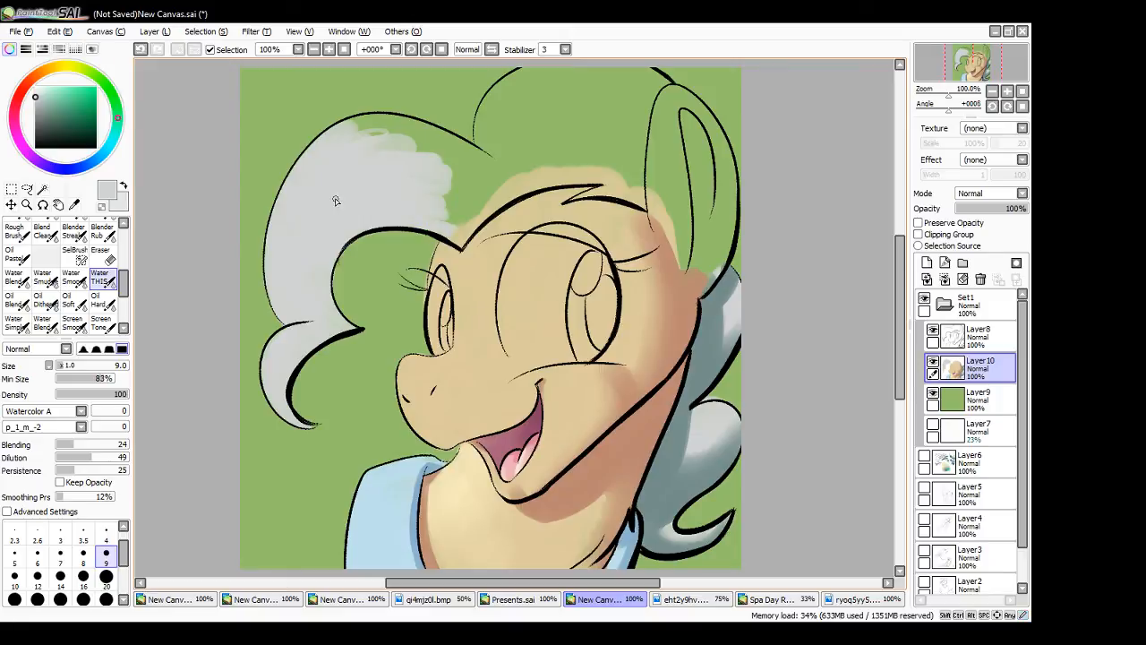
mouse_move(340, 153)
left_mouse_down()
mouse_move(400, 140)
mouse_move(376, 173)
mouse_move(331, 151)
mouse_move(371, 135)
mouse_move(324, 164)
mouse_move(368, 126)
mouse_move(323, 150)
mouse_move(368, 119)
mouse_move(336, 136)
mouse_move(405, 131)
mouse_move(386, 124)
mouse_move(441, 154)
left_mouse_up()
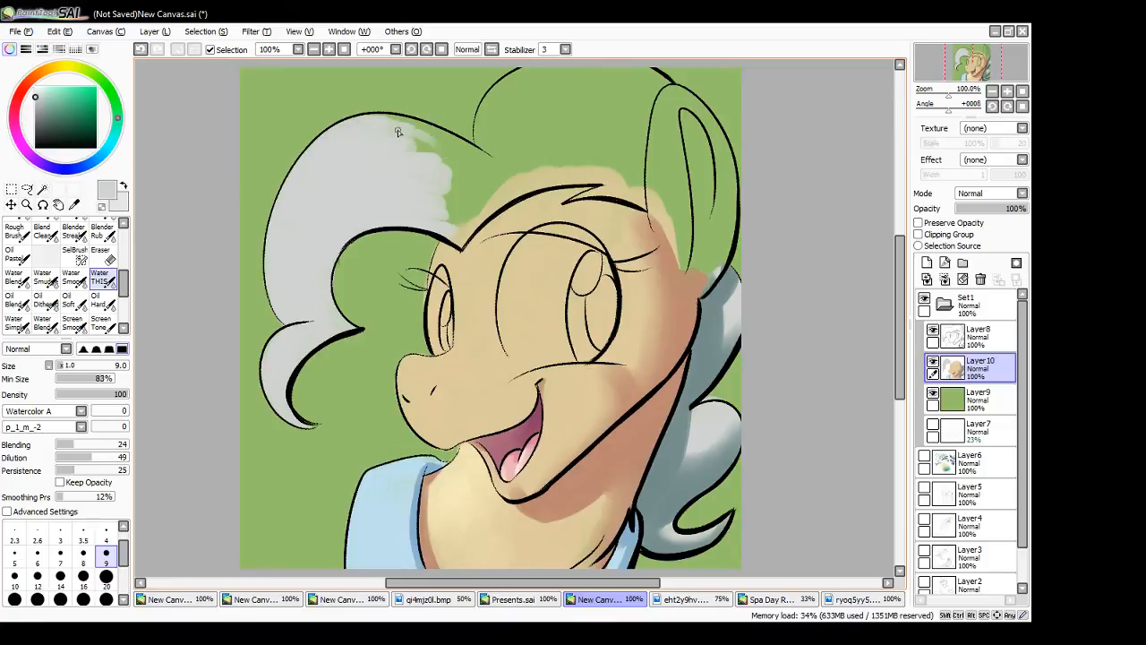
mouse_move(388, 122)
left_mouse_down()
mouse_move(426, 138)
mouse_move(365, 142)
left_mouse_up()
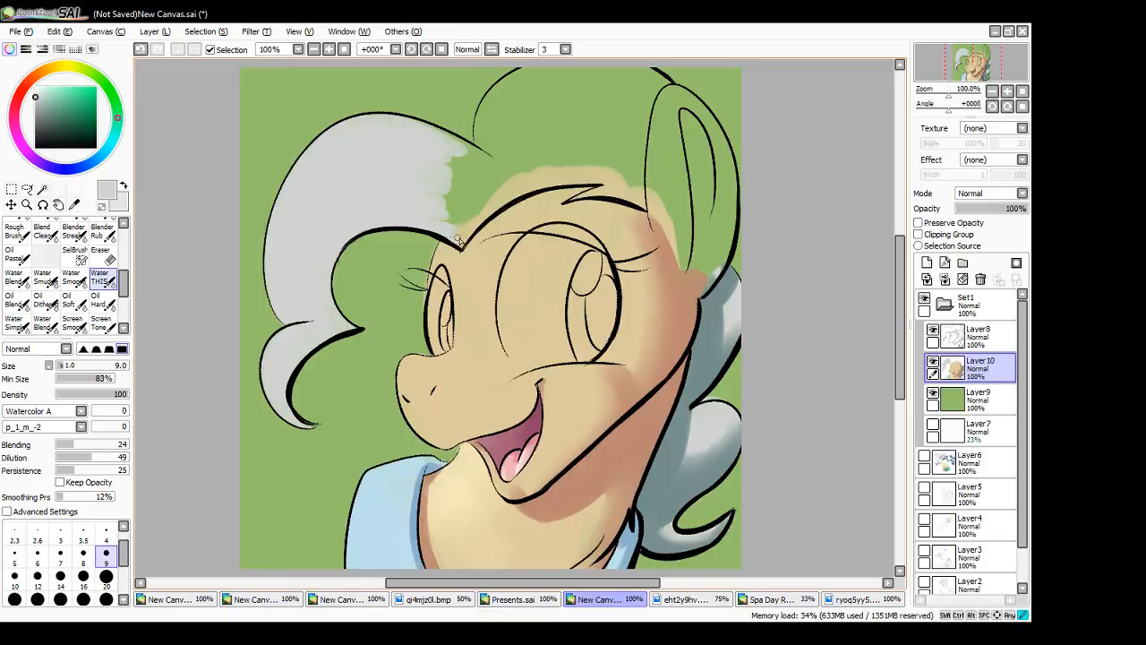
mouse_move(459, 240)
left_mouse_down()
mouse_move(425, 191)
mouse_move(469, 183)
mouse_move(443, 157)
mouse_move(486, 159)
left_mouse_up()
mouse_move(421, 131)
left_mouse_down()
mouse_move(481, 157)
mouse_move(469, 150)
left_mouse_up()
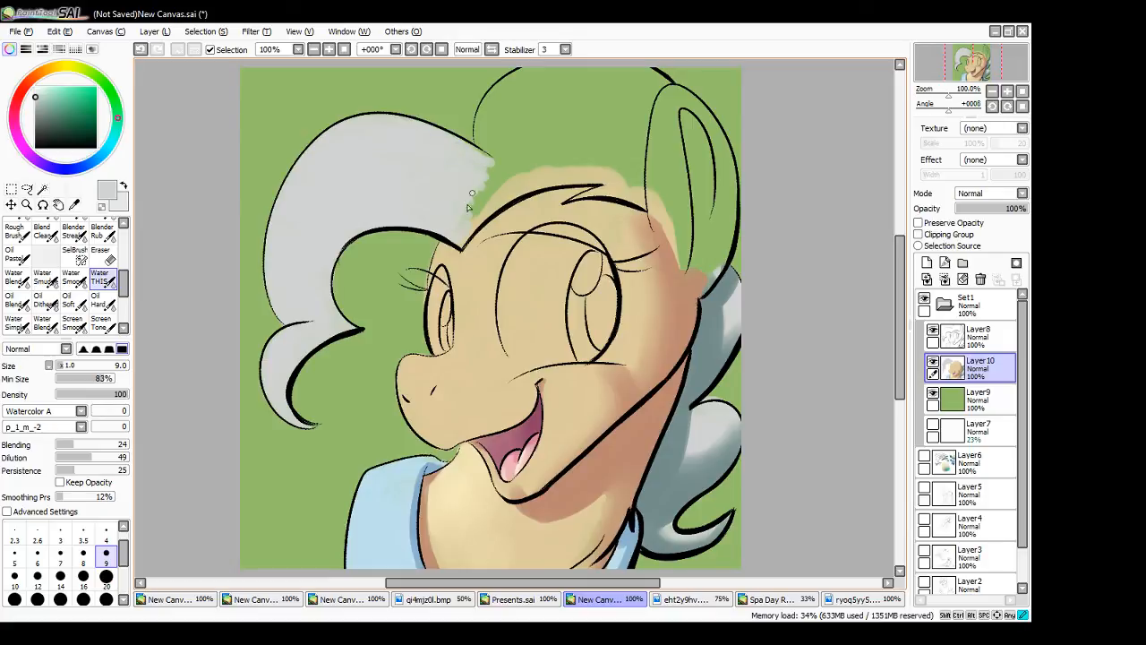
- Extend the light grey along the forehead hairline and up into the second mane curl with the size 9 brush
left_click_drag(462, 235, 532, 160)
left_click_drag(491, 199, 546, 163)
left_click_drag(475, 229, 556, 170)
mouse_move(498, 195)
left_mouse_down()
mouse_move(517, 167)
mouse_move(450, 210)
mouse_move(390, 182)
mouse_move(499, 158)
mouse_move(487, 158)
mouse_move(483, 121)
mouse_move(538, 69)
mouse_move(499, 96)
mouse_move(541, 76)
mouse_move(525, 90)
left_mouse_up()
- Fill the rest of the top mane across to the ear at brush size 16, refining the forelock edge at sizes 9 and 4
left_click(83, 578)
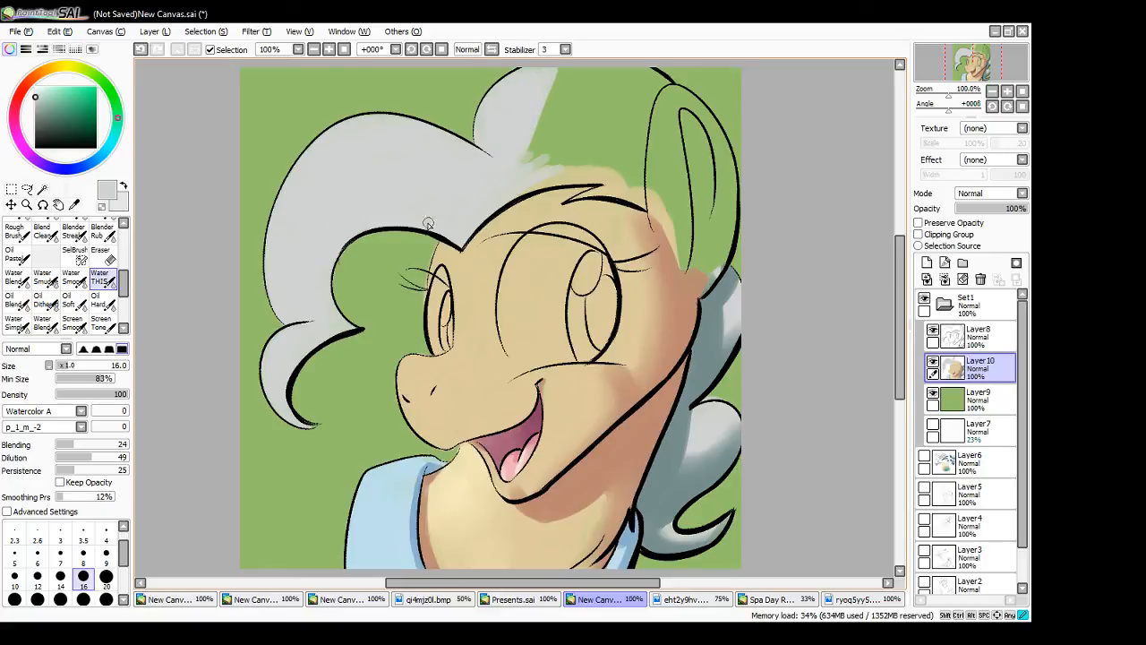
mouse_move(535, 169)
left_mouse_down()
mouse_move(561, 158)
mouse_move(505, 192)
mouse_move(567, 173)
mouse_move(528, 180)
mouse_move(586, 145)
mouse_move(540, 131)
left_mouse_up()
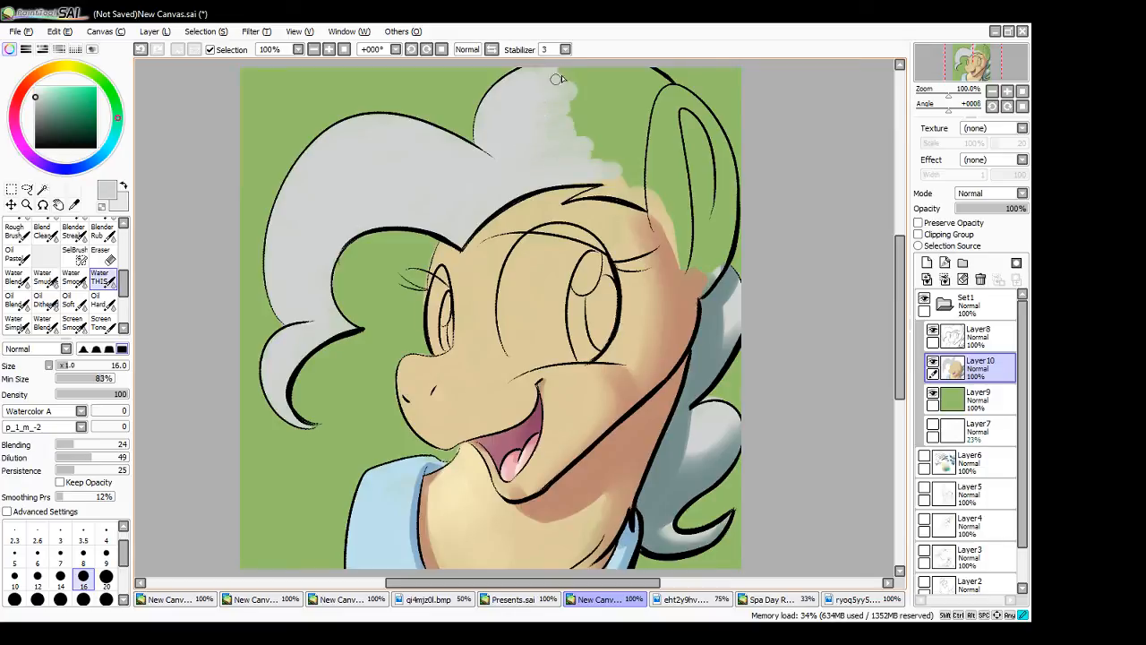
left_click_drag(557, 78, 528, 82)
mouse_move(602, 174)
left_mouse_down()
mouse_move(545, 155)
mouse_move(644, 167)
mouse_move(557, 155)
mouse_move(635, 163)
mouse_move(637, 151)
mouse_move(547, 138)
mouse_move(630, 144)
mouse_move(554, 126)
mouse_move(648, 137)
mouse_move(557, 111)
mouse_move(660, 132)
mouse_move(571, 110)
mouse_move(631, 128)
mouse_move(639, 110)
mouse_move(585, 103)
mouse_move(657, 121)
mouse_move(549, 82)
mouse_move(591, 70)
mouse_move(616, 103)
mouse_move(577, 76)
mouse_move(659, 116)
mouse_move(662, 88)
mouse_move(632, 77)
left_mouse_up()
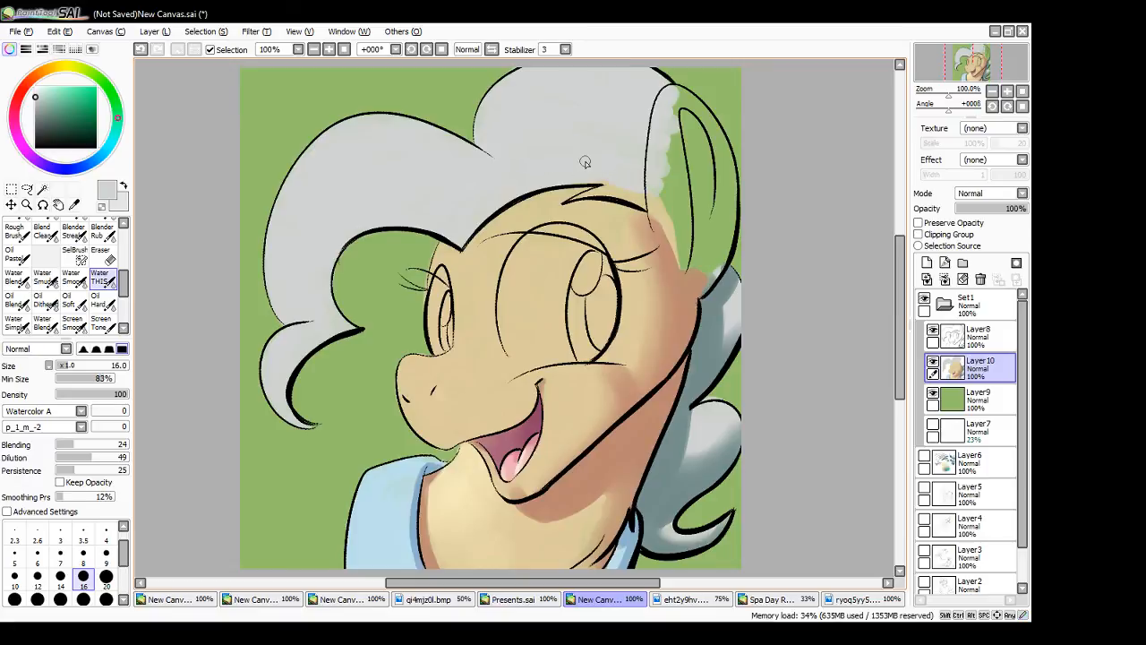
left_click(114, 556)
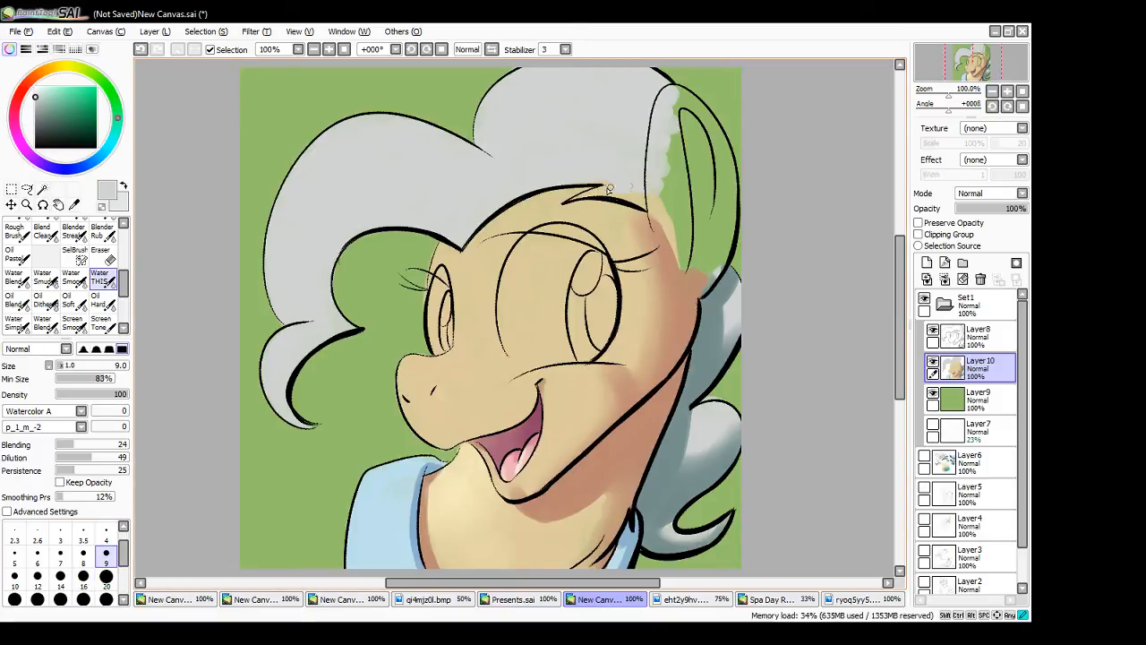
left_click(105, 535)
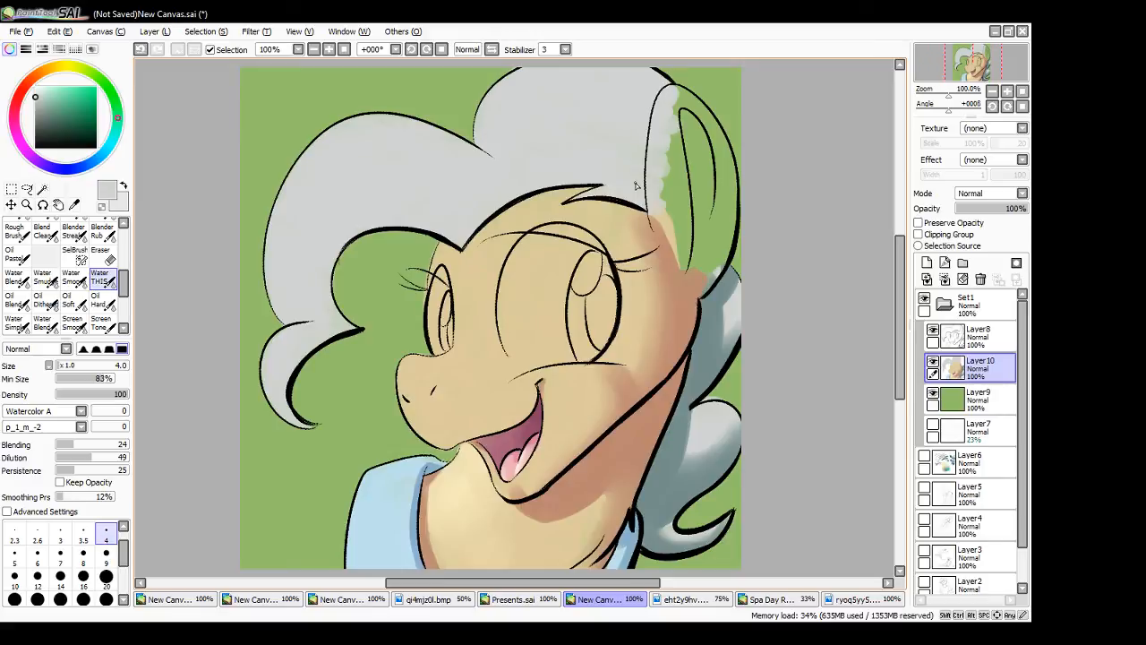
- Sample the rear mane's blue-grey shadow and shade the front curl where it meets the forehead with a size 9 brush
left_click(664, 478, "alt")
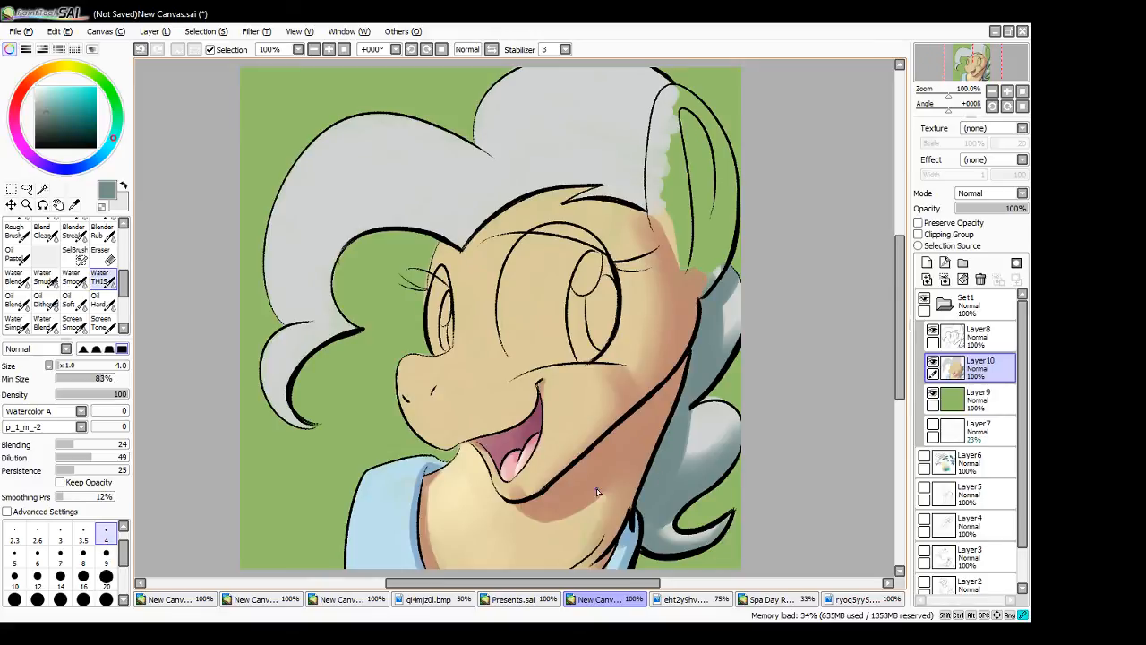
left_click(106, 553)
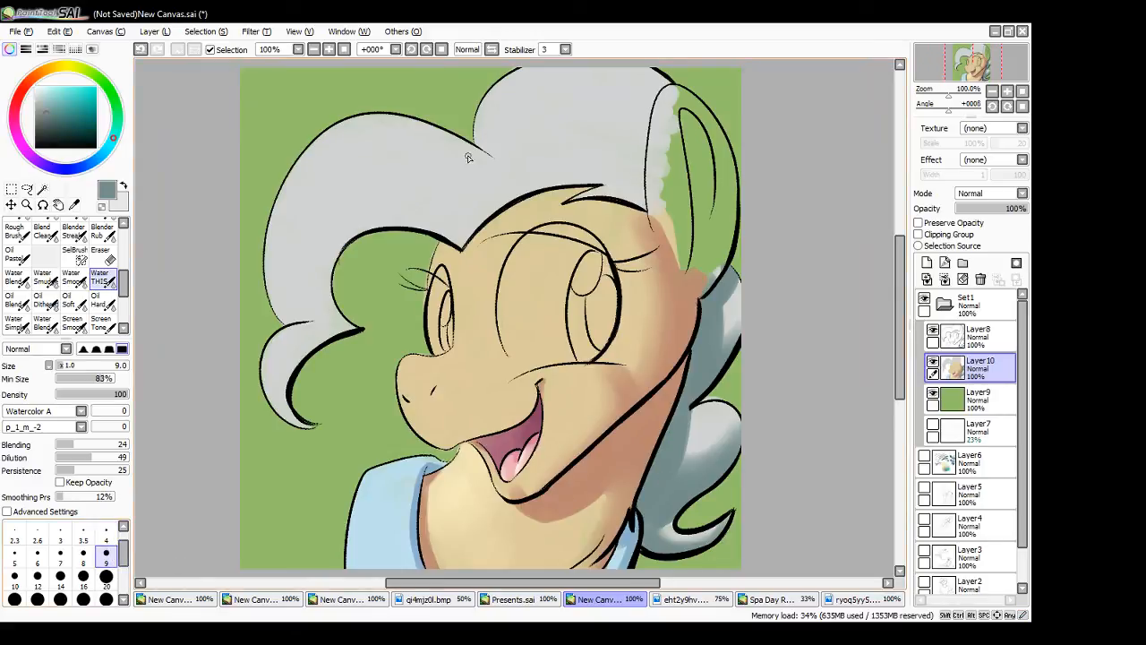
left_click_drag(455, 140, 487, 182)
mouse_move(455, 145)
left_mouse_down()
mouse_move(494, 167)
mouse_move(472, 168)
mouse_move(498, 200)
left_mouse_up()
mouse_move(462, 241)
left_mouse_down()
mouse_move(516, 192)
mouse_move(507, 183)
left_mouse_up()
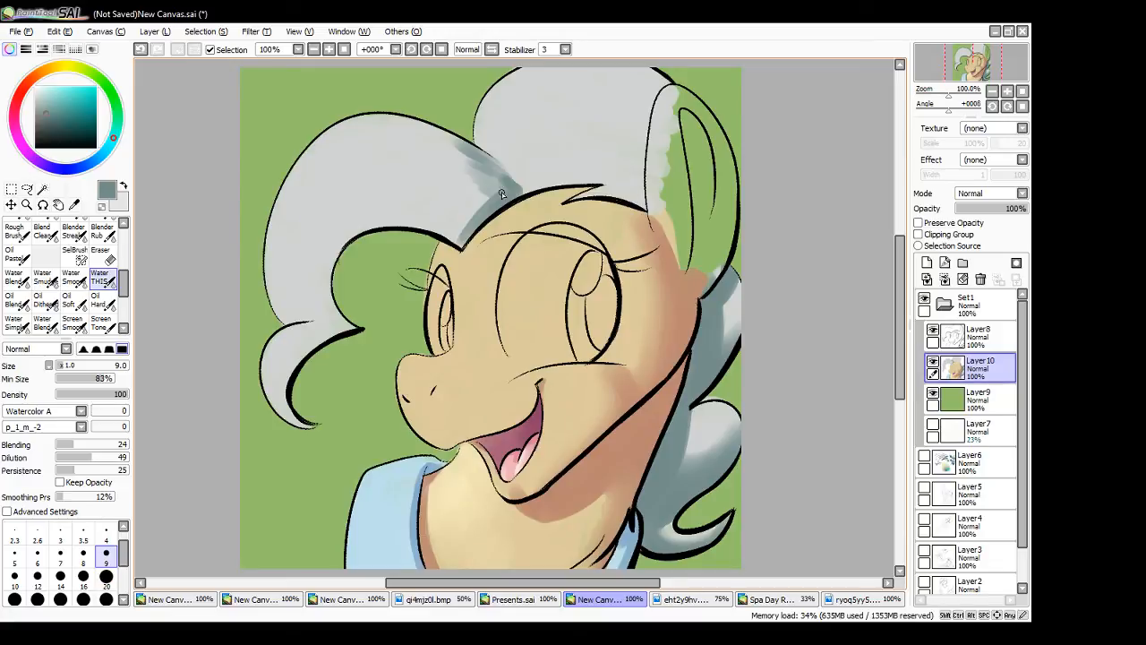
left_click_drag(439, 135, 456, 148)
mouse_move(444, 137)
left_mouse_down()
mouse_move(499, 170)
mouse_move(446, 152)
left_mouse_up()
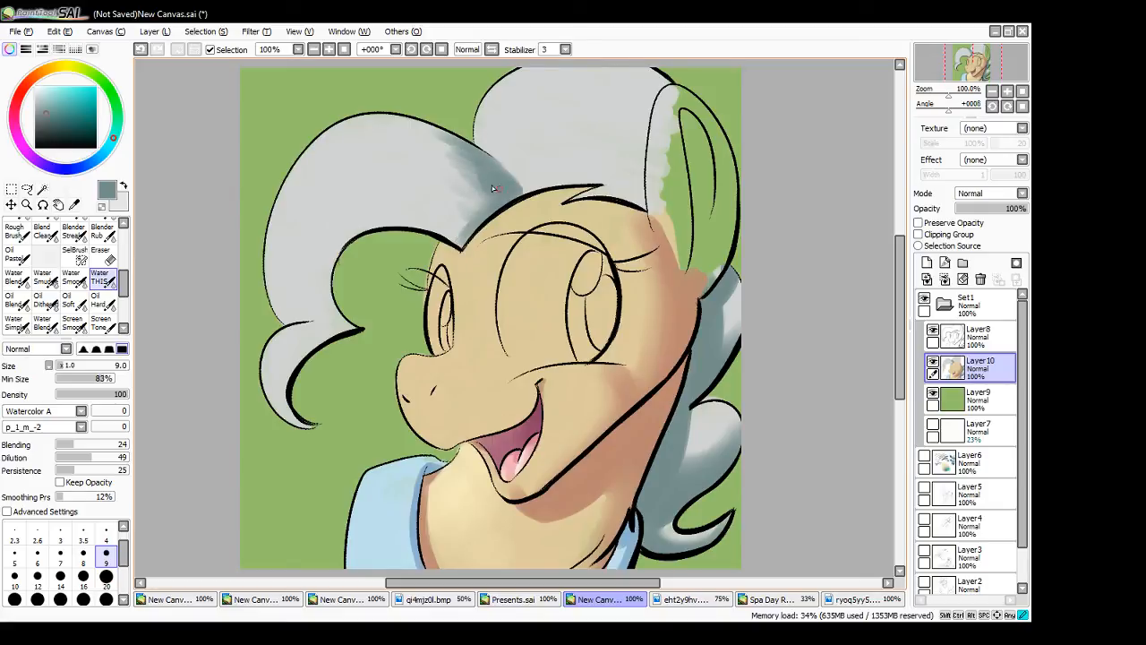
- Blend the front curl's blue-grey shadow into the light grey with fine hair-like strokes at brush size 4
left_click_drag(492, 187, 459, 207)
left_click(106, 535)
left_click_drag(410, 131, 485, 177)
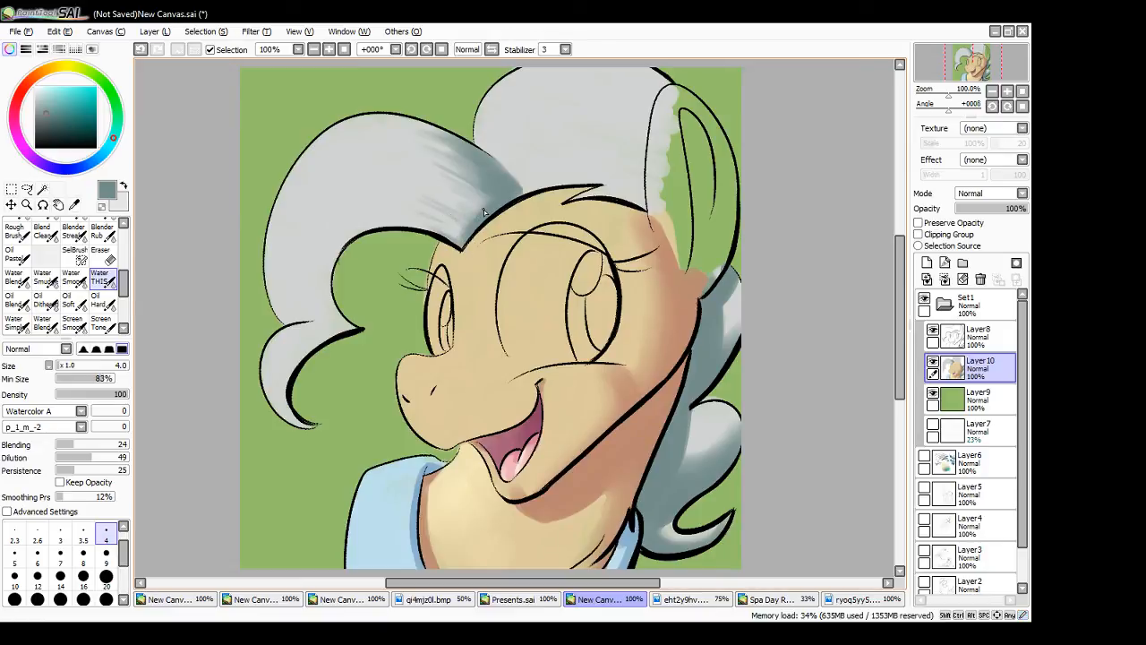
key("ctrl+z")
left_click_drag(447, 221, 475, 238)
left_click_drag(481, 191, 476, 227)
- Deepen the shadow at the base of the front curl with a size 9 brush and undo the last stroke
left_click(106, 553)
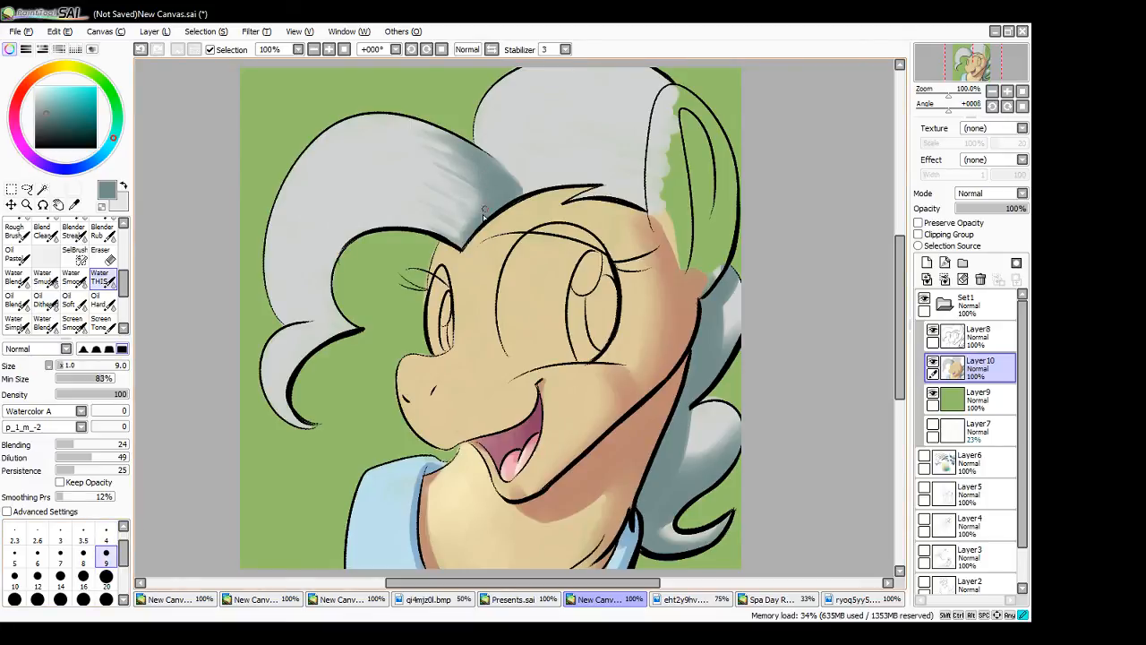
mouse_move(481, 187)
left_mouse_down()
mouse_move(461, 222)
mouse_move(471, 153)
mouse_move(477, 203)
left_mouse_up()
left_click_drag(479, 143, 517, 177)
key("ctrl+z")
- Set the Layer8 line art as the selection source and magic-wand the front curl and top mane area on Layer10
left_click(973, 339)
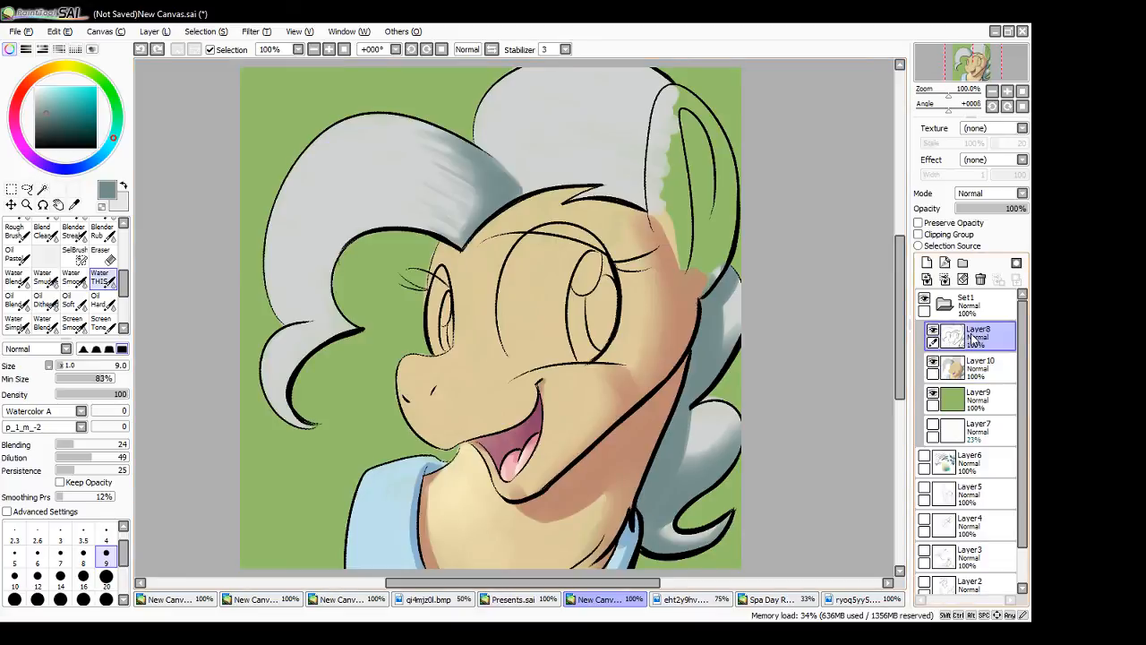
left_click(918, 245)
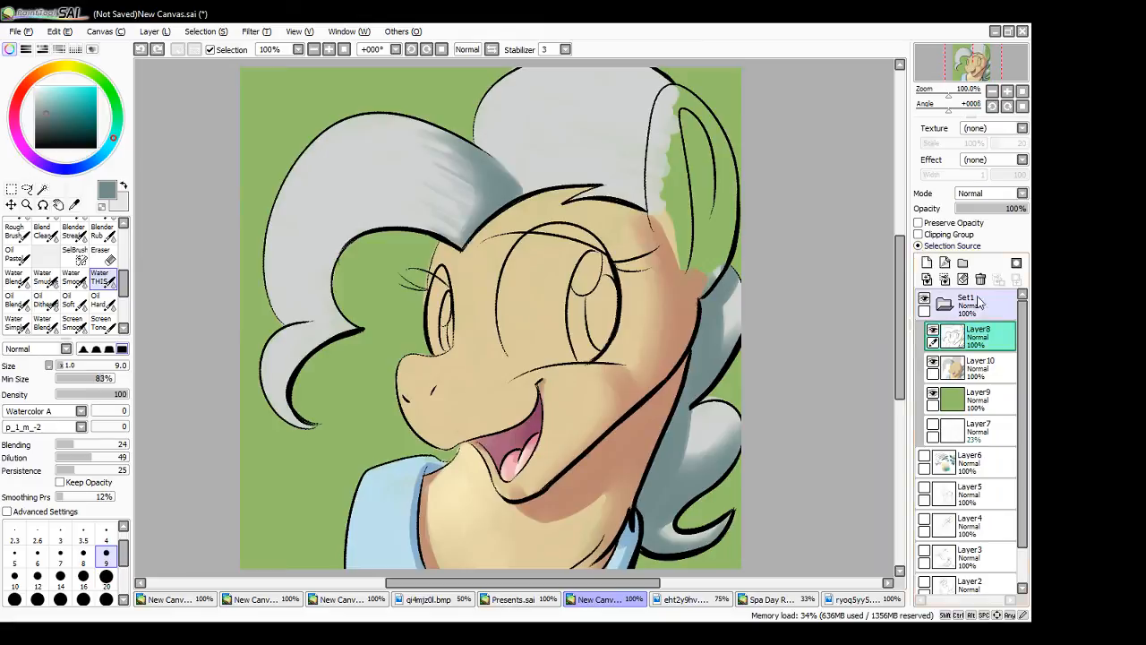
left_click(981, 367)
left_click(43, 189)
left_click(554, 158)
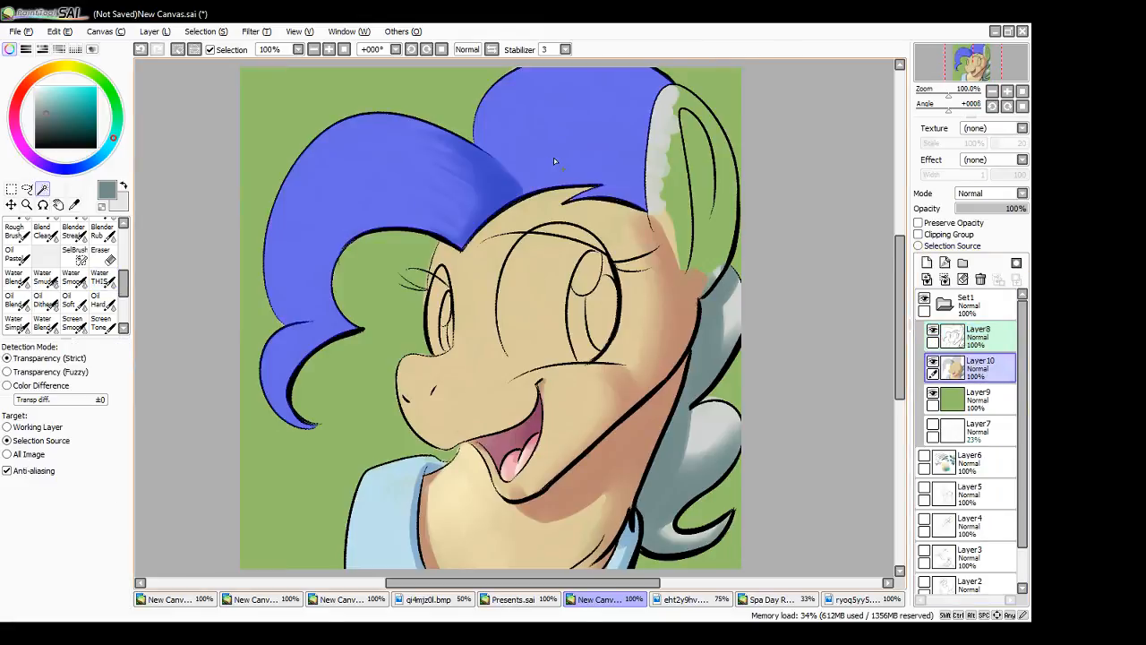
- Shade the top mane in blue-grey where it emerges behind the front curl at size 9, and reduce the brush to size 4
left_click(98, 277)
mouse_move(476, 138)
left_mouse_down()
mouse_move(523, 160)
mouse_move(514, 186)
mouse_move(477, 145)
mouse_move(523, 214)
mouse_move(491, 158)
mouse_move(523, 190)
left_mouse_up()
left_click_drag(495, 162, 490, 151)
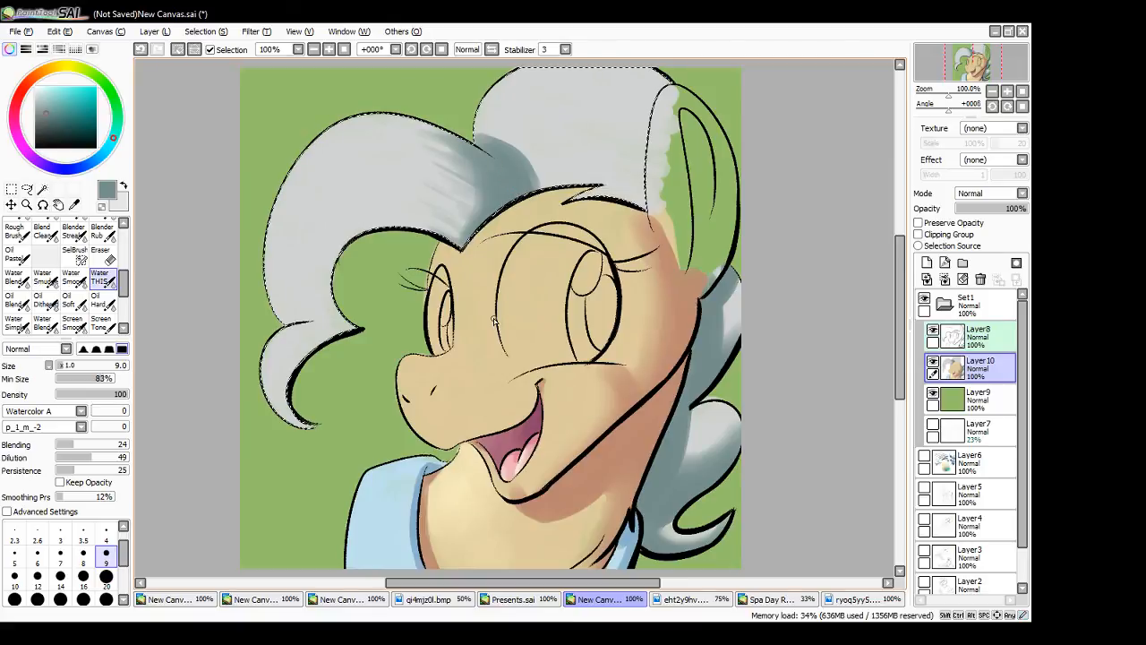
key("bracketleft")
key("bracketleft")
key("bracketleft")
key("bracketleft")
key("bracketleft")
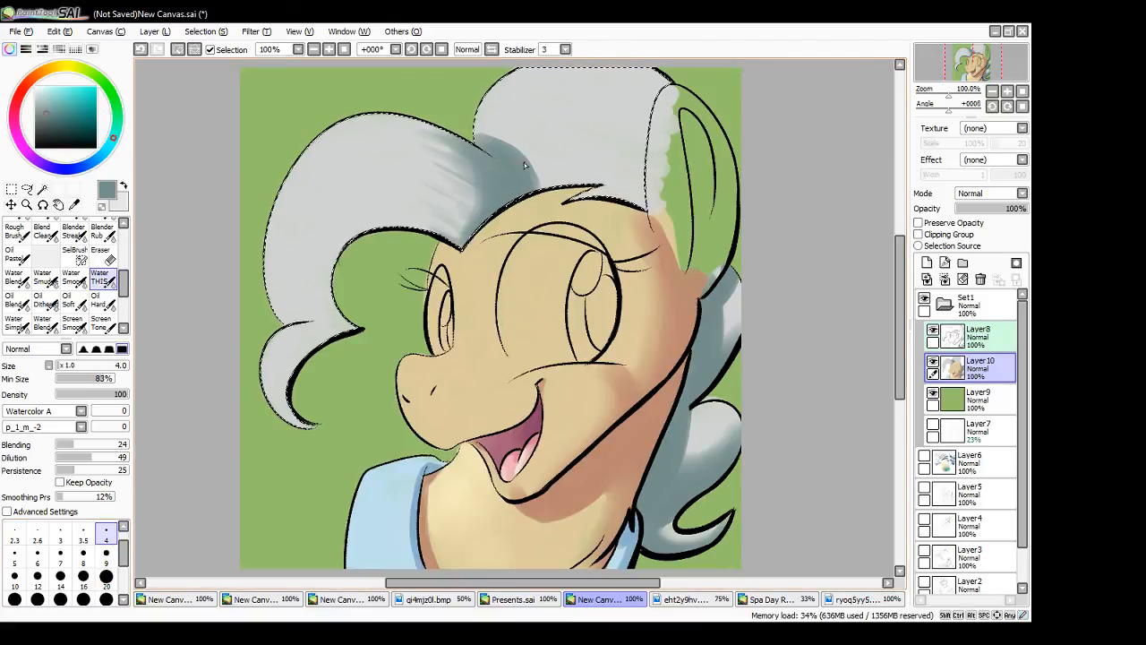
key("Delete")
key("ctrl+d")
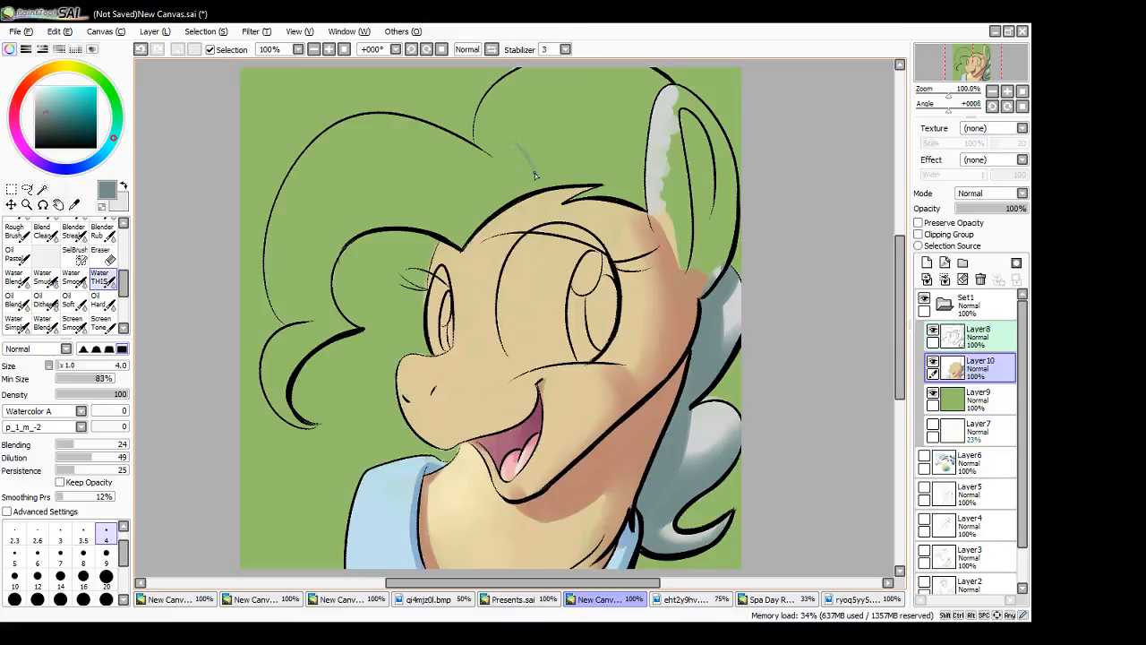
key("ctrl+z")
key("ctrl+z")
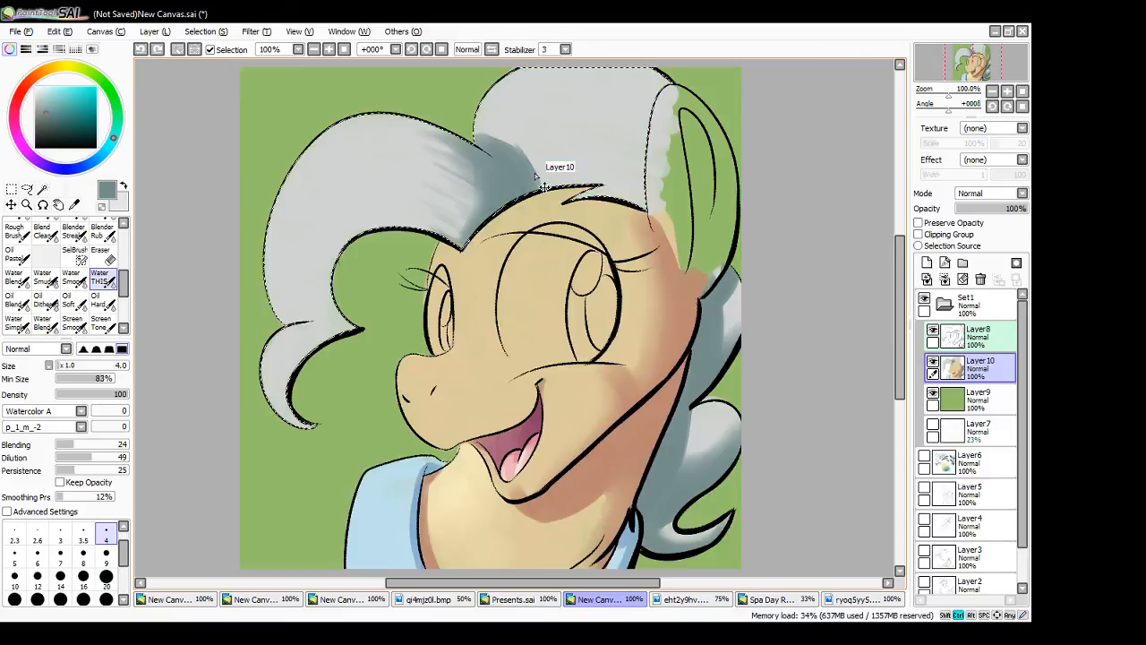
mouse_move(535, 173)
left_mouse_down()
mouse_move(519, 151)
mouse_move(538, 195)
mouse_move(516, 215)
left_mouse_up()
key("ctrl+z")
key("ctrl+z")
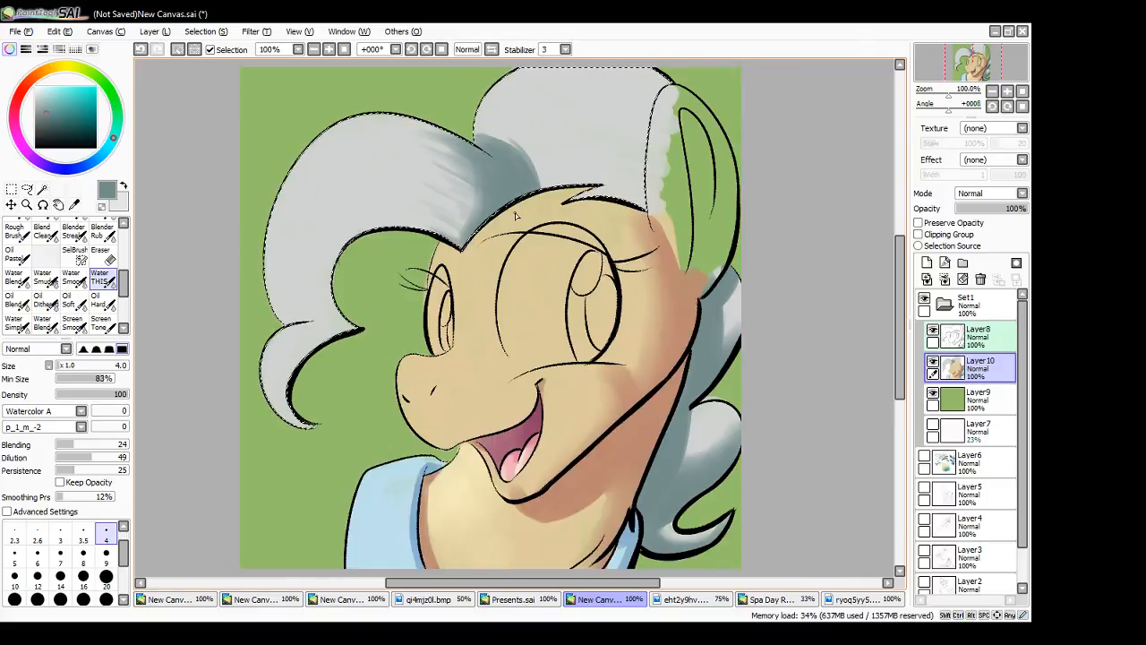
- Blend the shadow behind the front curl and extend it along the forehead hairline toward the forelock at brush size 4
left_click_drag(490, 154, 517, 192)
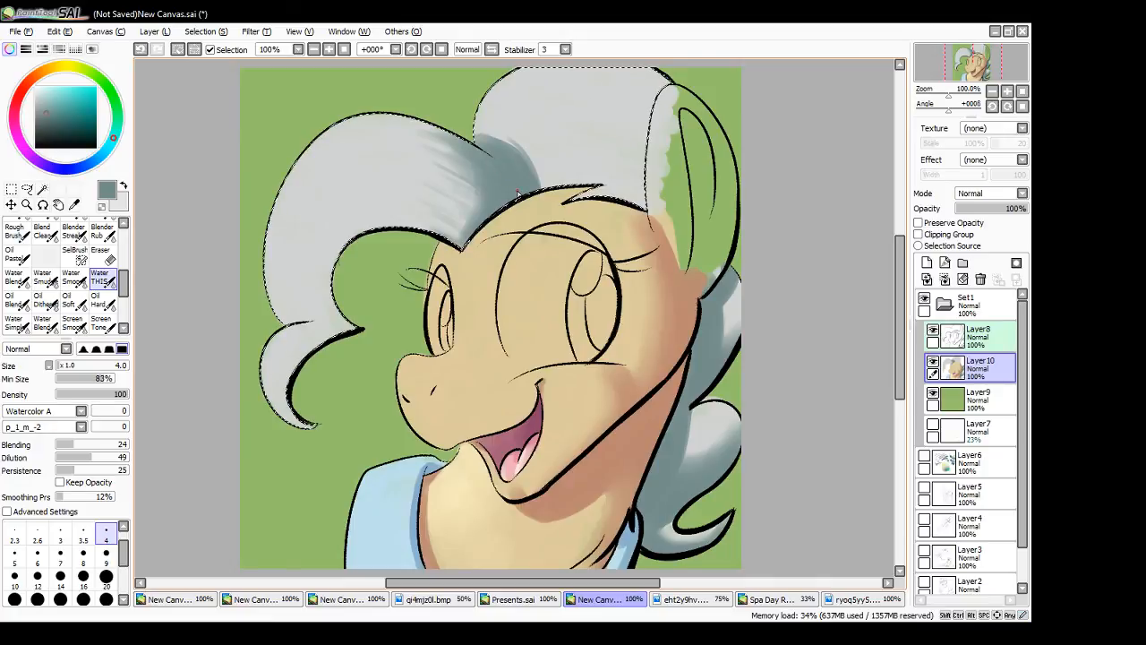
key("ctrl")
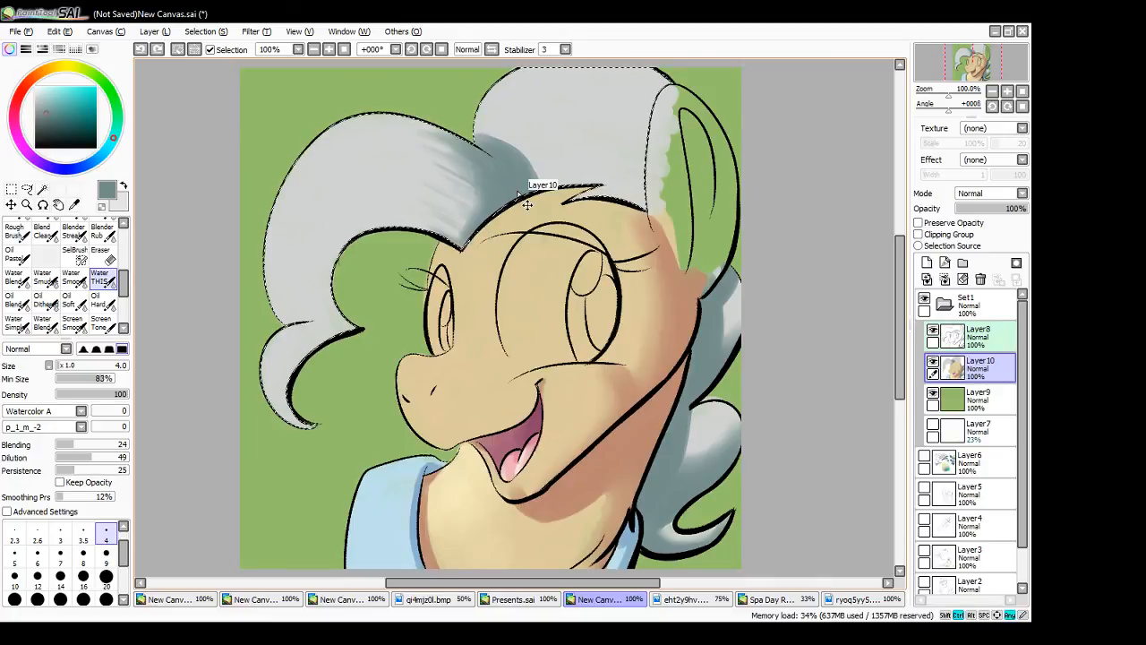
mouse_move(515, 167)
left_mouse_down()
mouse_move(472, 133)
mouse_move(525, 185)
mouse_move(523, 118)
mouse_move(503, 122)
mouse_move(539, 118)
mouse_move(571, 154)
mouse_move(541, 194)
mouse_move(518, 198)
mouse_move(604, 183)
mouse_move(535, 183)
mouse_move(650, 180)
mouse_move(524, 195)
mouse_move(610, 184)
left_mouse_up()
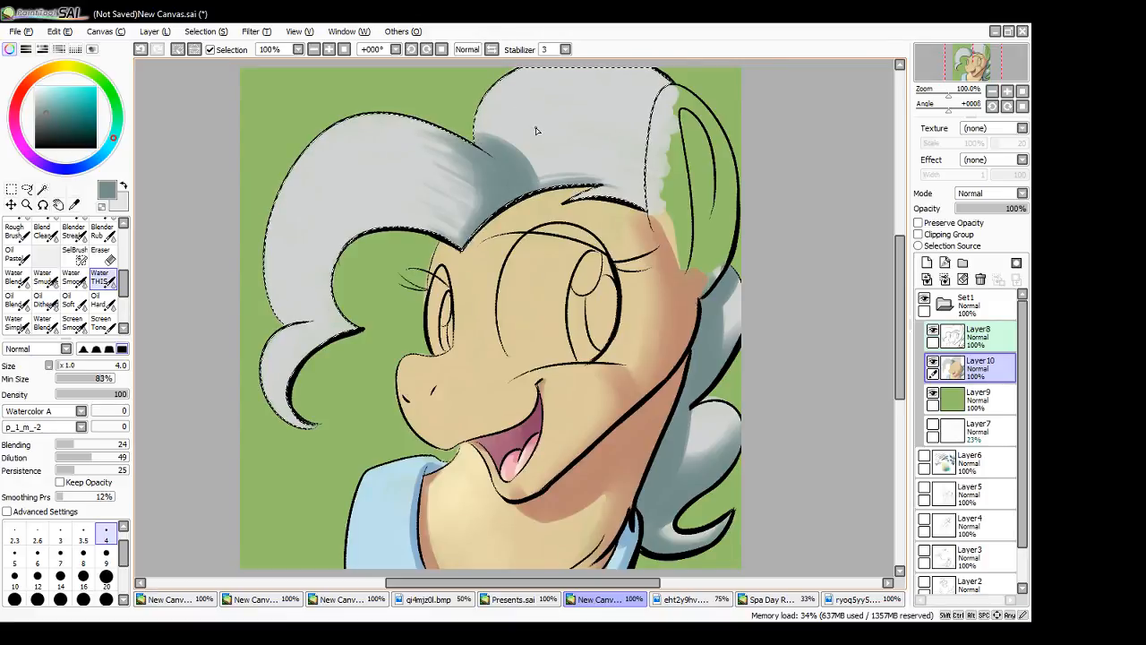
- Shade the narrow junction above the front curl's lower tip in blue-grey at brush size 9, refining it at size 4
left_click(106, 555)
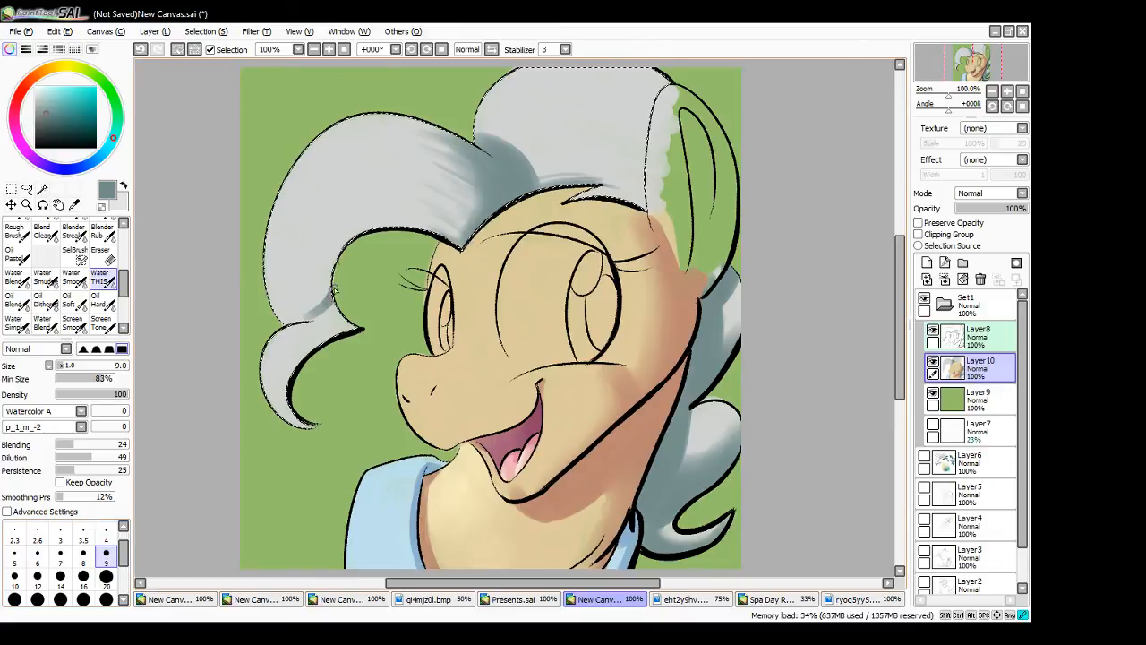
left_click_drag(350, 329, 334, 307)
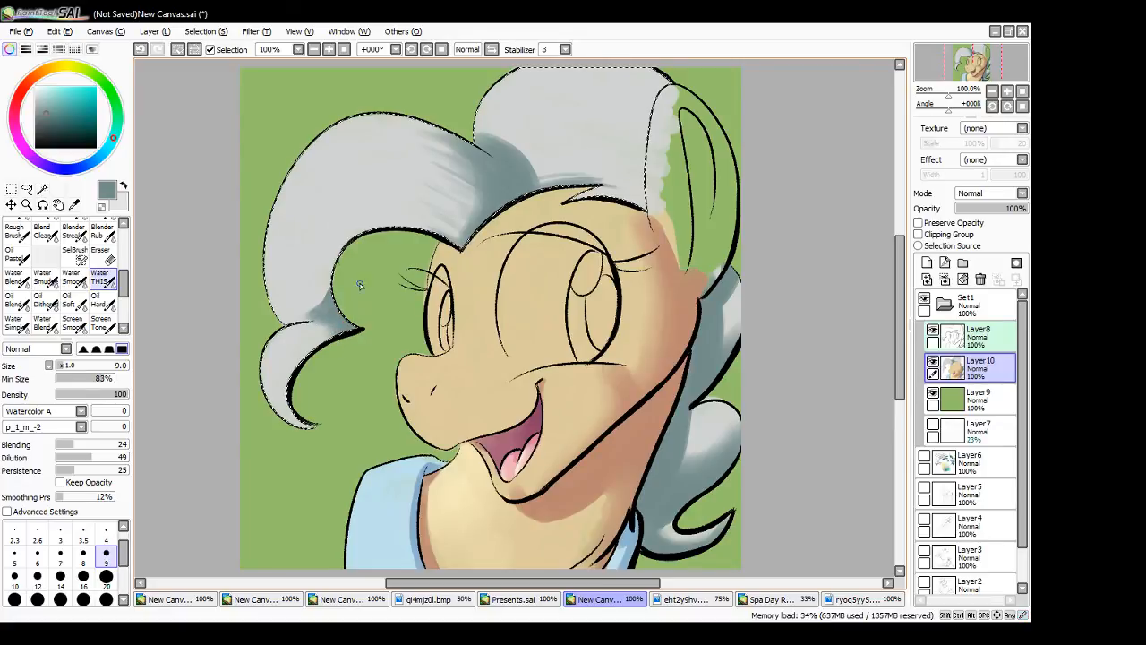
key("bracketleft")
key("bracketleft")
key("bracketleft")
key("bracketleft")
key("bracketleft")
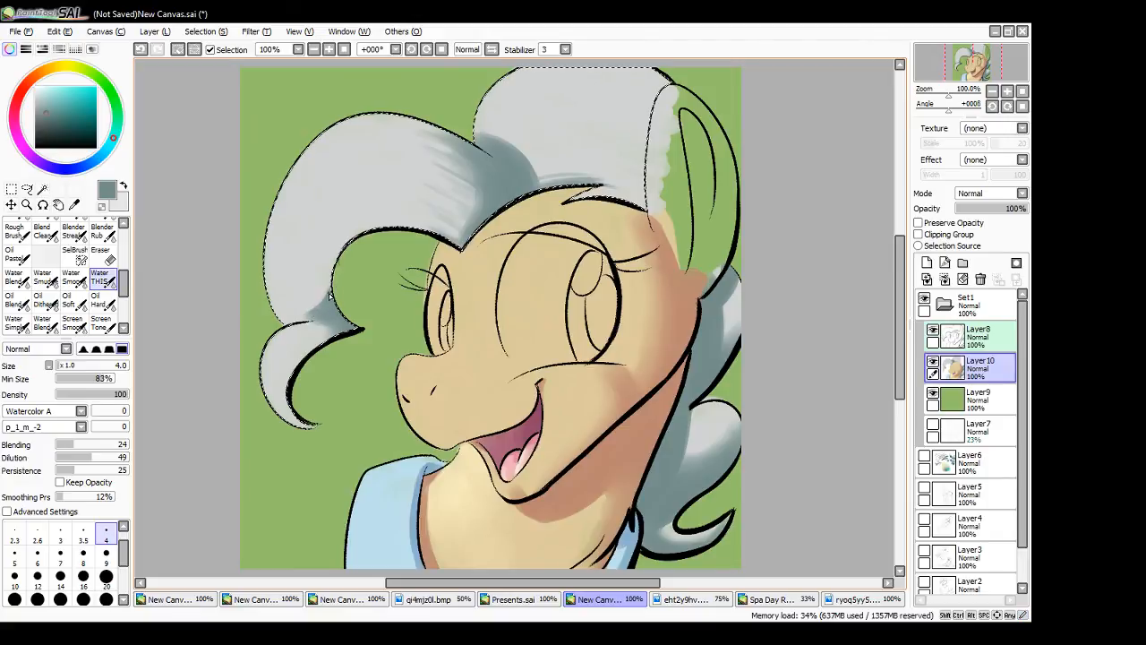
mouse_move(329, 293)
left_mouse_down()
mouse_move(357, 317)
mouse_move(311, 342)
mouse_move(354, 327)
mouse_move(321, 345)
mouse_move(347, 324)
left_mouse_up()
left_click_drag(332, 308, 351, 327)
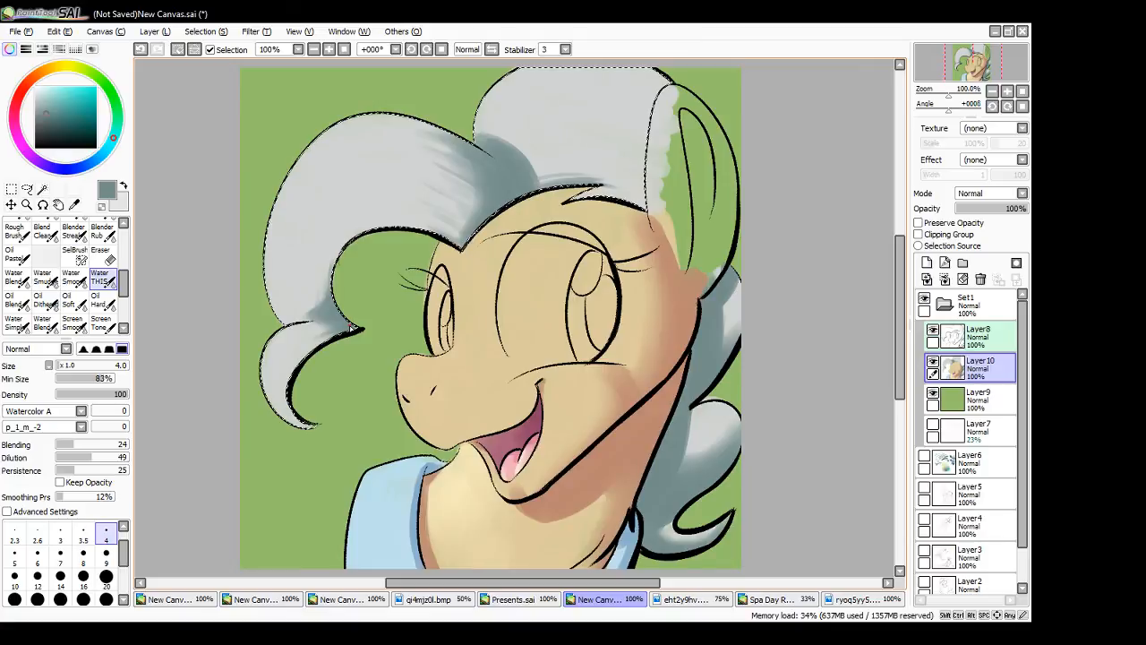
- Clear the mane selection and add fine hair-like strokes to the rear curl's shading with the Water THIS brush
left_click(12, 189)
left_click(149, 225)
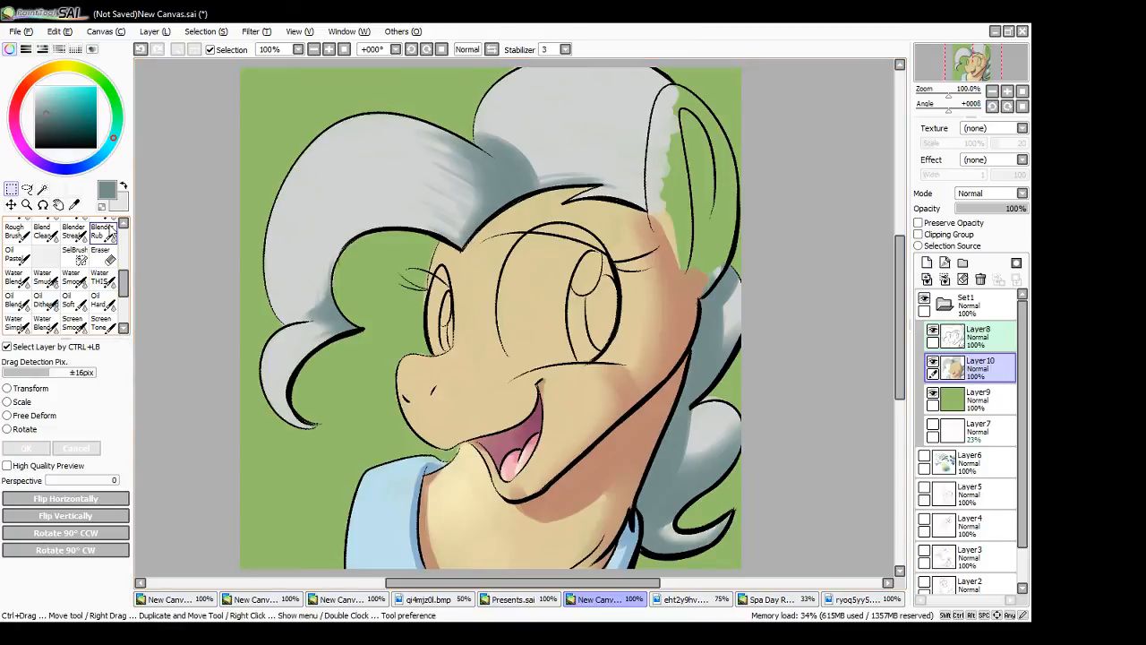
left_click(101, 277)
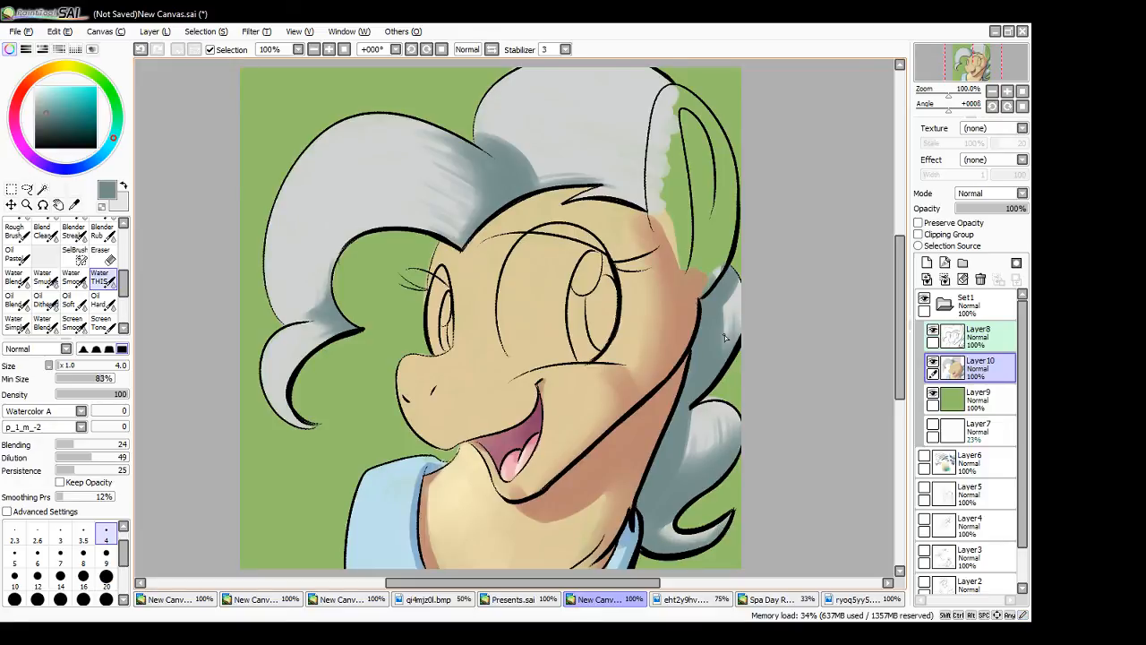
- Reselect the mane area, shade the top mane's corner beside the ear at size 20, refine it at size 4 and deselect
left_click(42, 189)
left_click(598, 130)
left_click(101, 277)
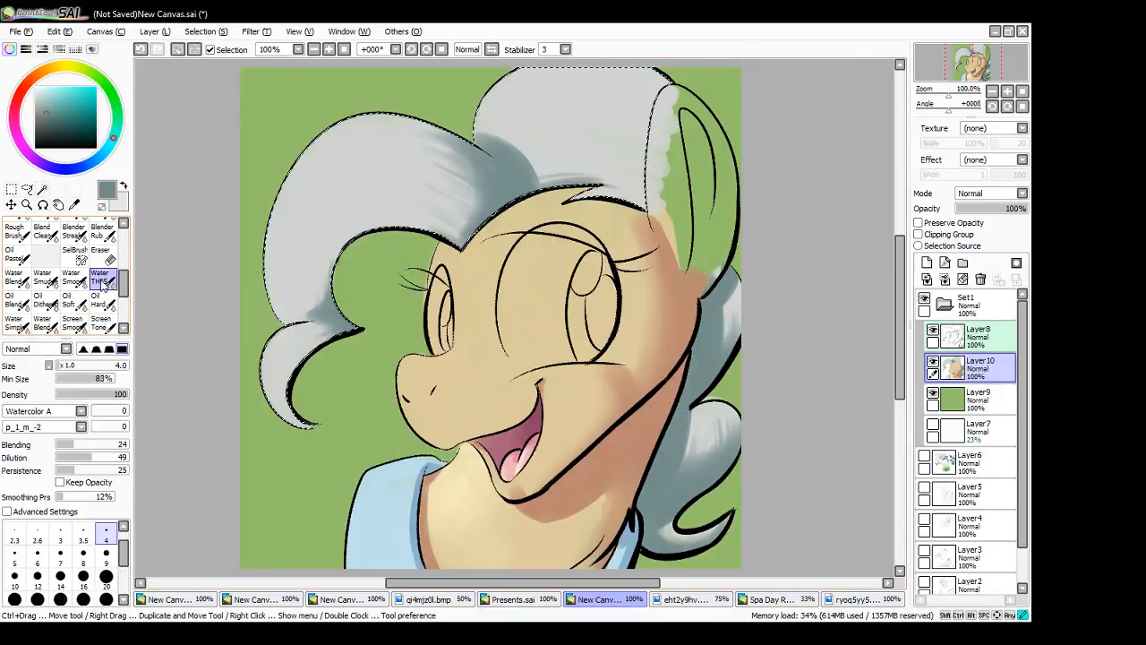
left_click_drag(620, 183, 654, 203)
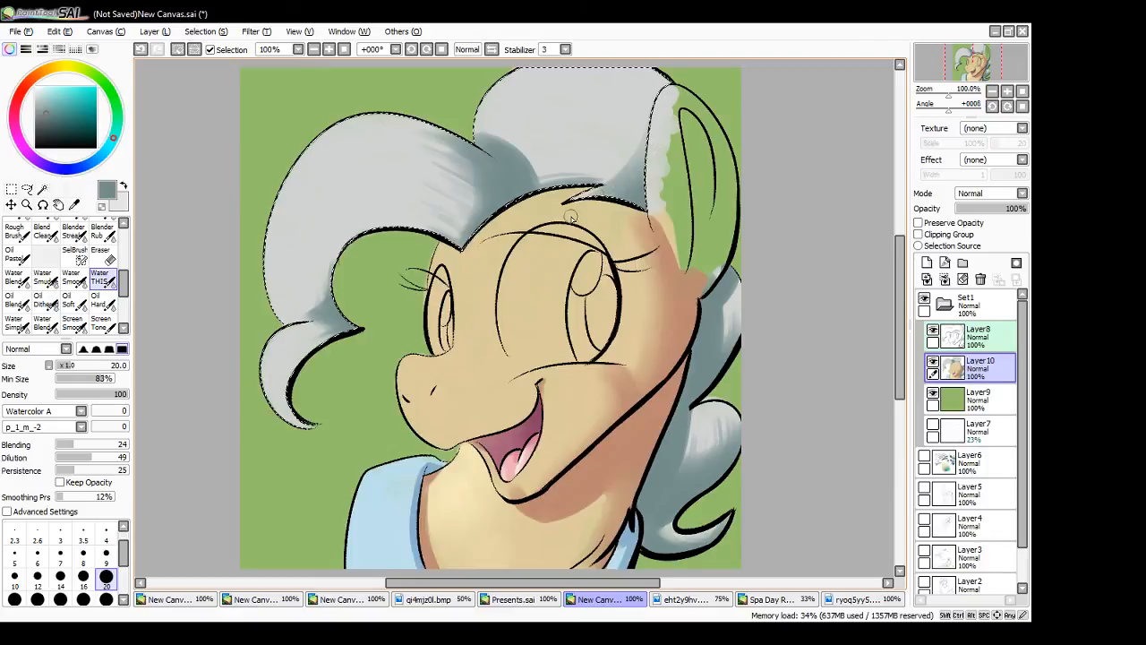
left_click(106, 532)
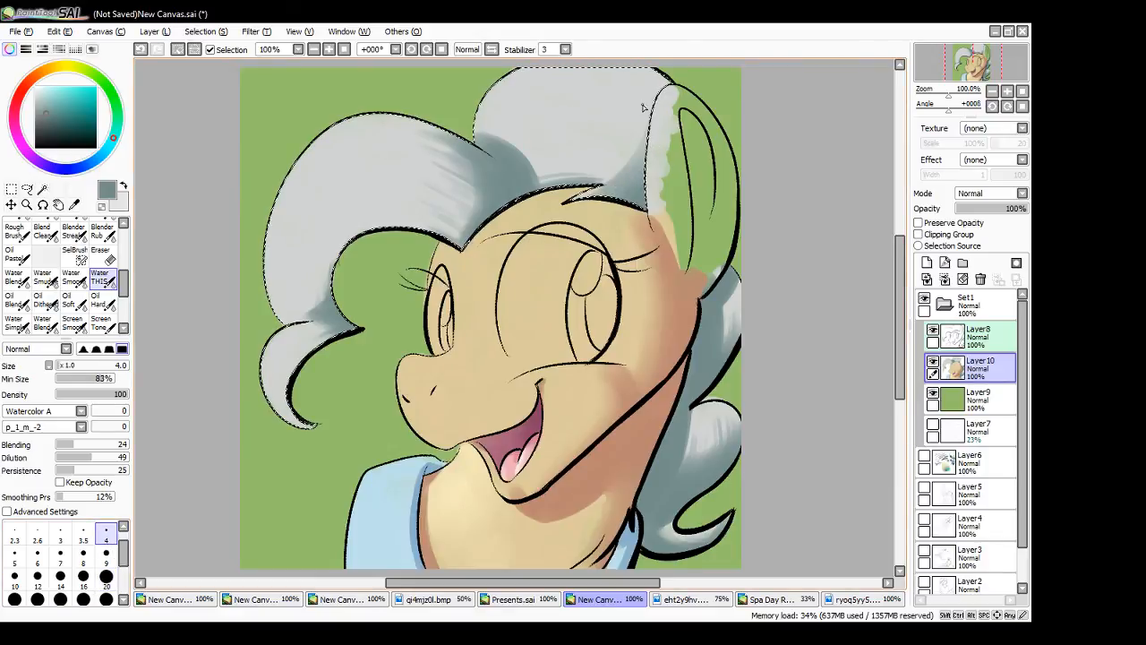
mouse_move(653, 144)
left_mouse_down()
mouse_move(650, 181)
mouse_move(621, 192)
left_mouse_up()
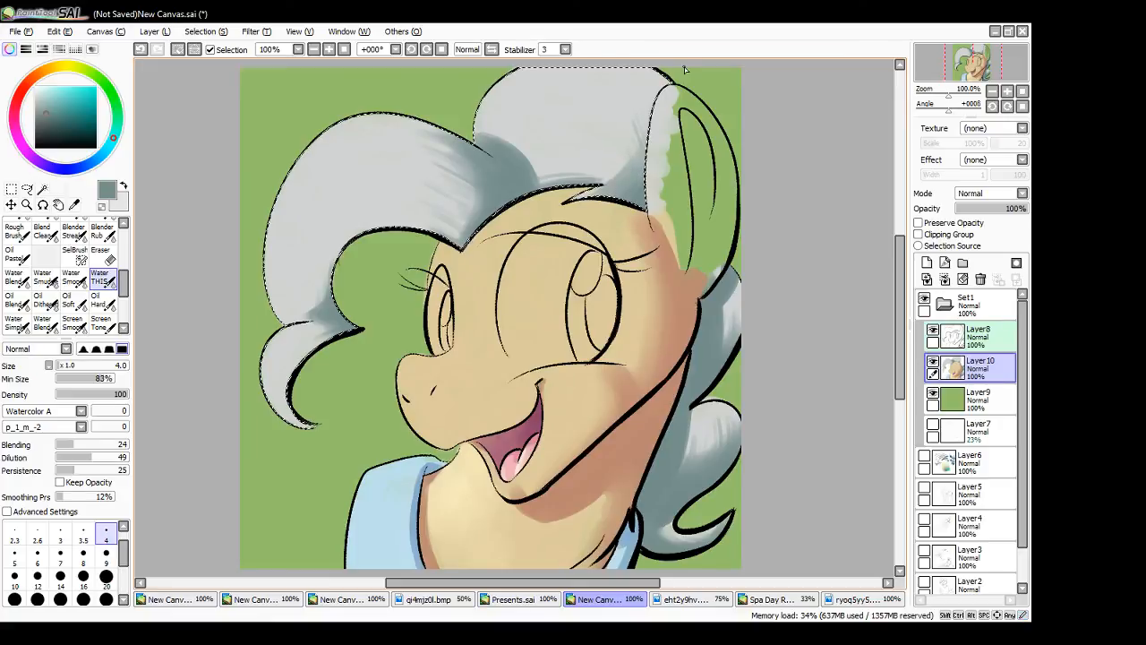
left_click(12, 190)
key("ctrl+d")
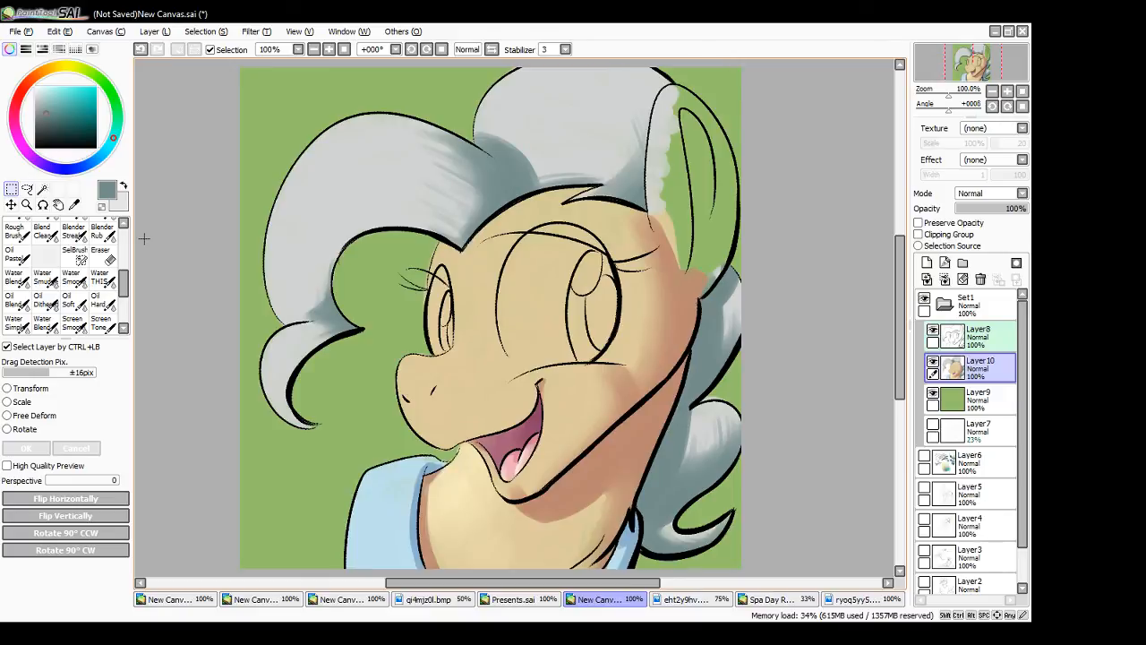
- Sample the mane's light grey, lighten it to near-white and paint thin highlights along the front curl's outer edge at brush size 2.3
left_click(345, 172, "alt")
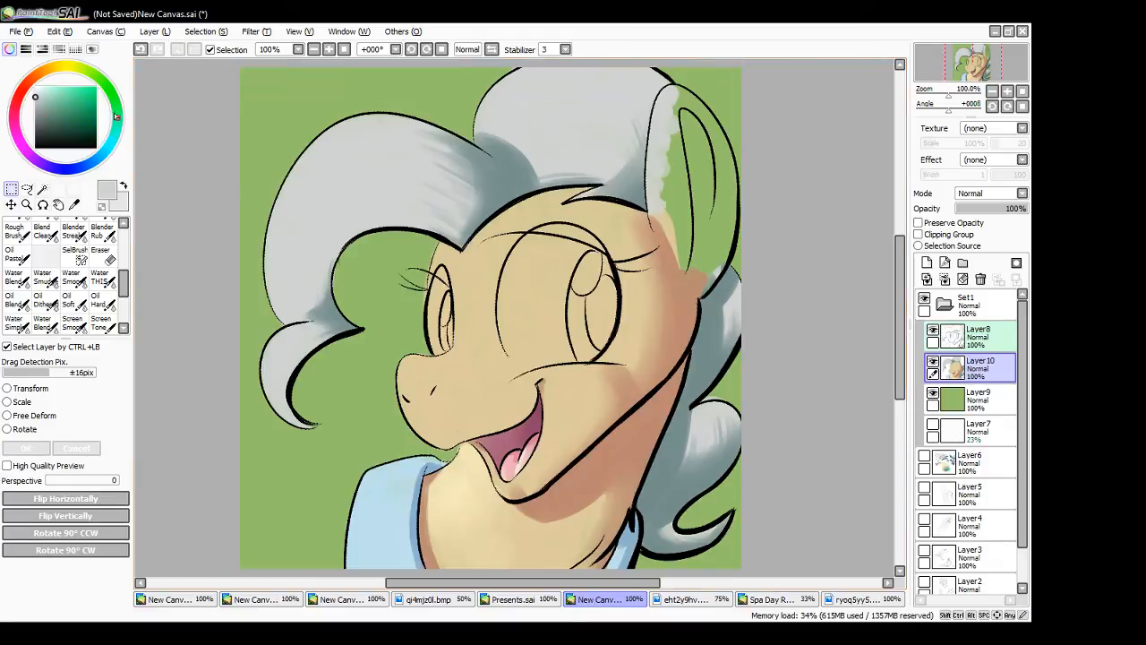
left_click_drag(115, 117, 116, 108)
left_click(38, 88)
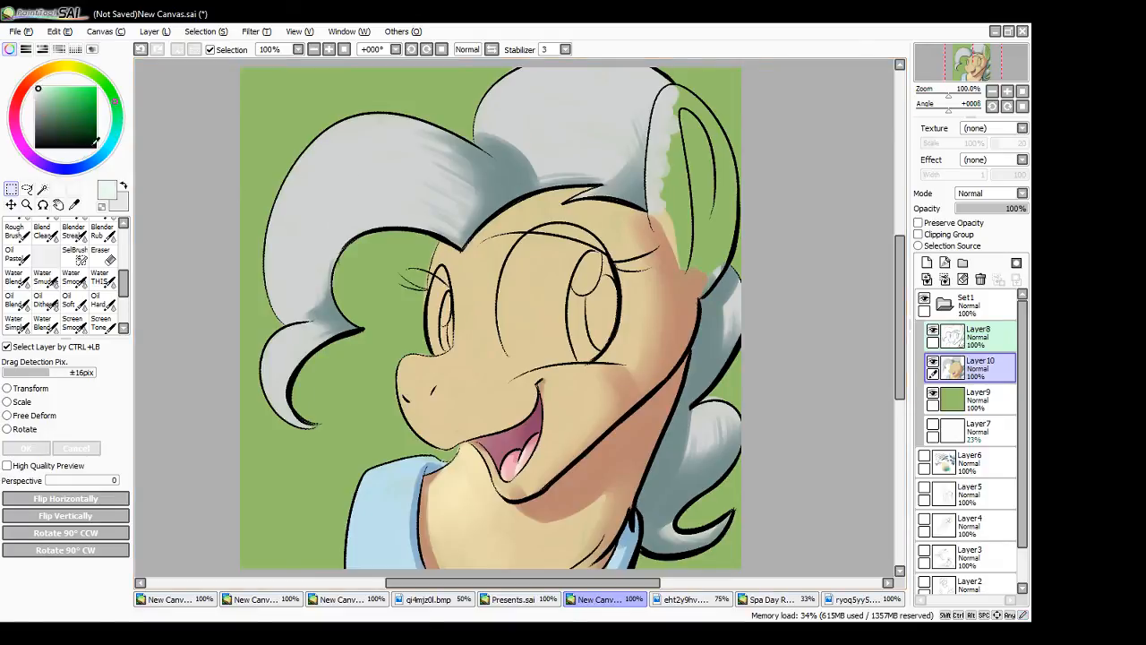
left_click(103, 258)
left_click(100, 276)
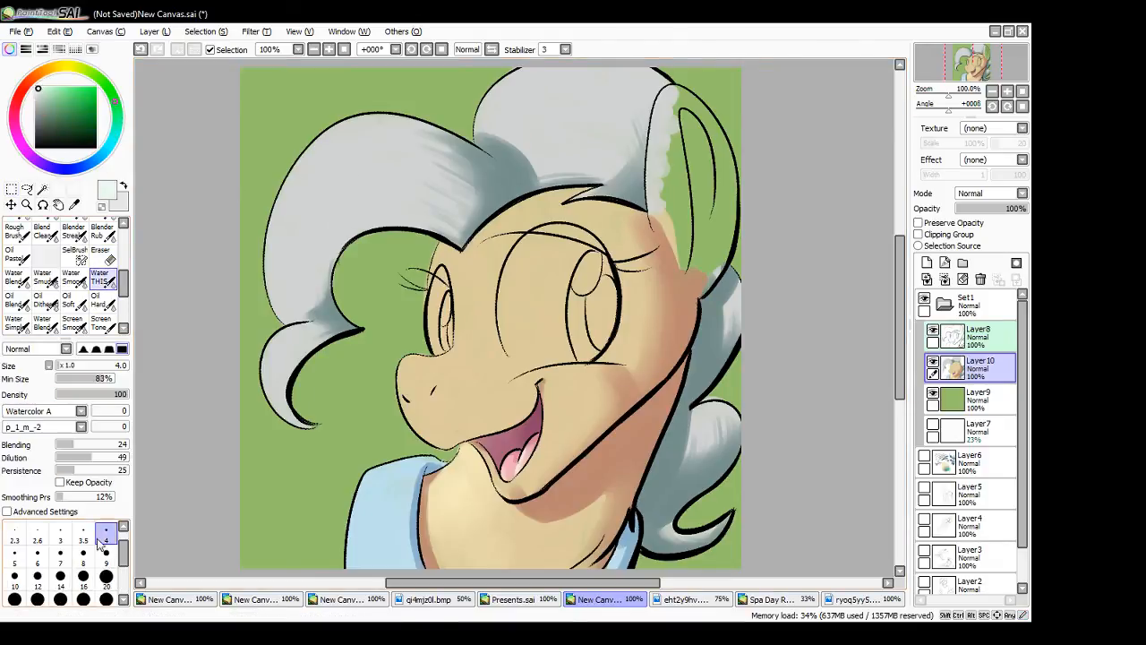
left_click(14, 535)
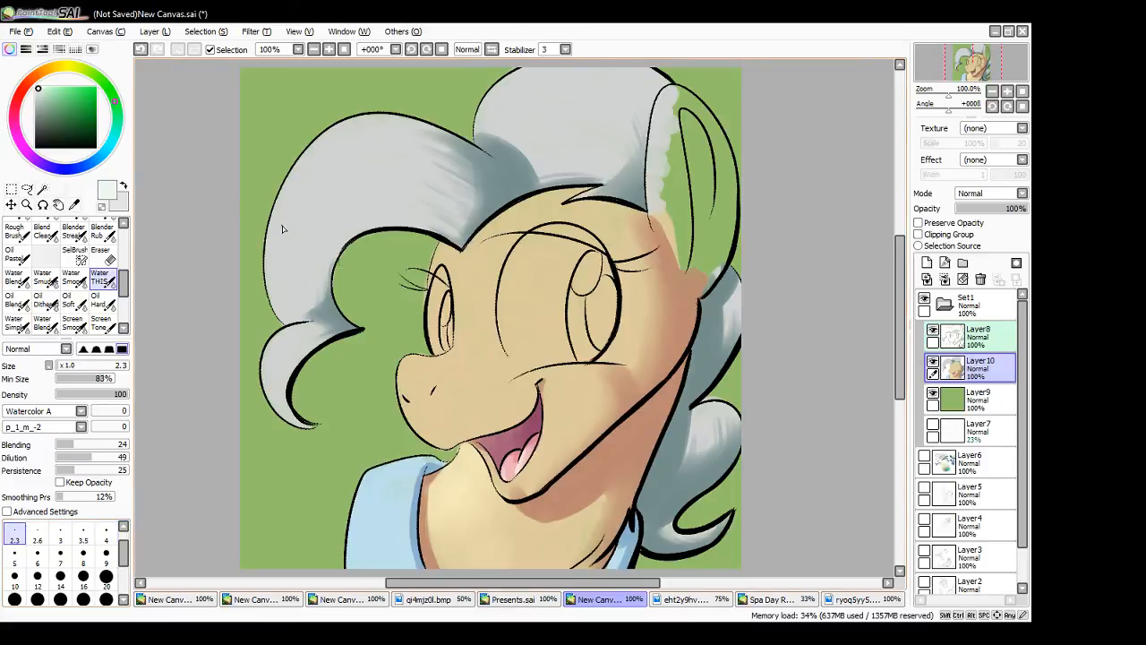
left_click_drag(275, 242, 320, 143)
key("ctrl+z")
mouse_move(275, 243)
left_mouse_down()
mouse_move(313, 159)
mouse_move(287, 220)
left_mouse_up()
left_click_drag(310, 192, 312, 189)
- Add thin near-white highlights to the top mane's crown and the front curl's outer edge, redoing unsatisfactory strokes
mouse_move(498, 94)
left_mouse_down()
mouse_move(543, 71)
mouse_move(564, 78)
left_mouse_up()
mouse_move(267, 379)
left_mouse_down()
mouse_move(272, 346)
mouse_move(287, 344)
left_mouse_up()
key("ctrl+z")
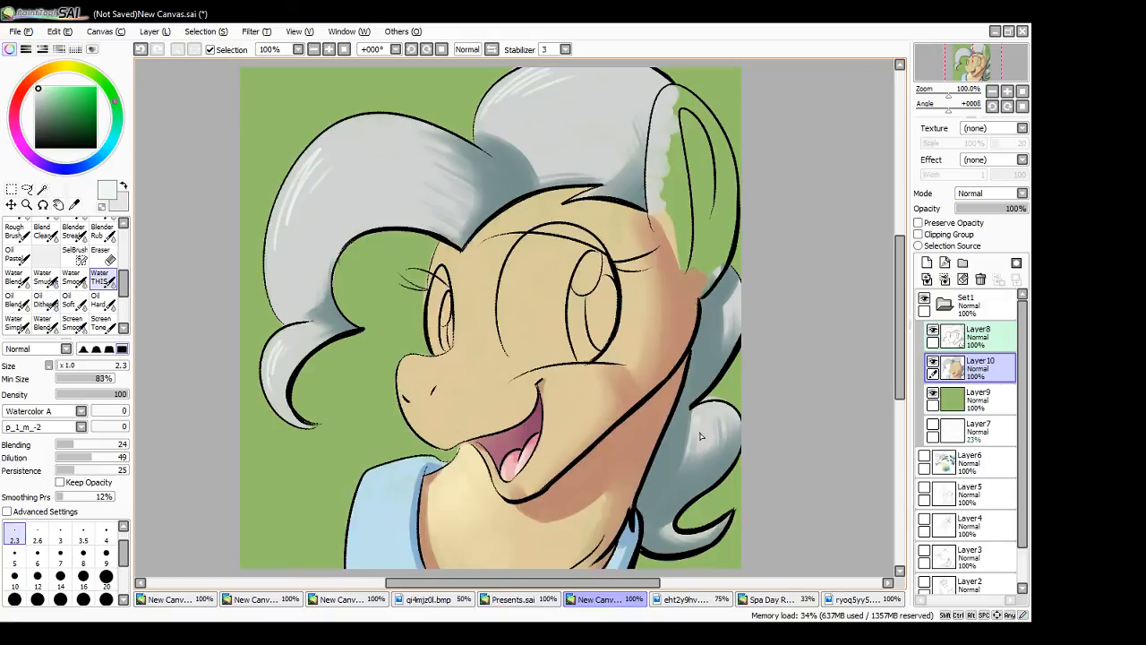
left_click_drag(271, 246, 294, 179)
key("ctrl+z")
left_click_drag(274, 242, 296, 182)
- Sample the mane's light grey, shift it to a warm near-white and paint broader soft highlights on the front curl and top mane at size 9
left_click(106, 556)
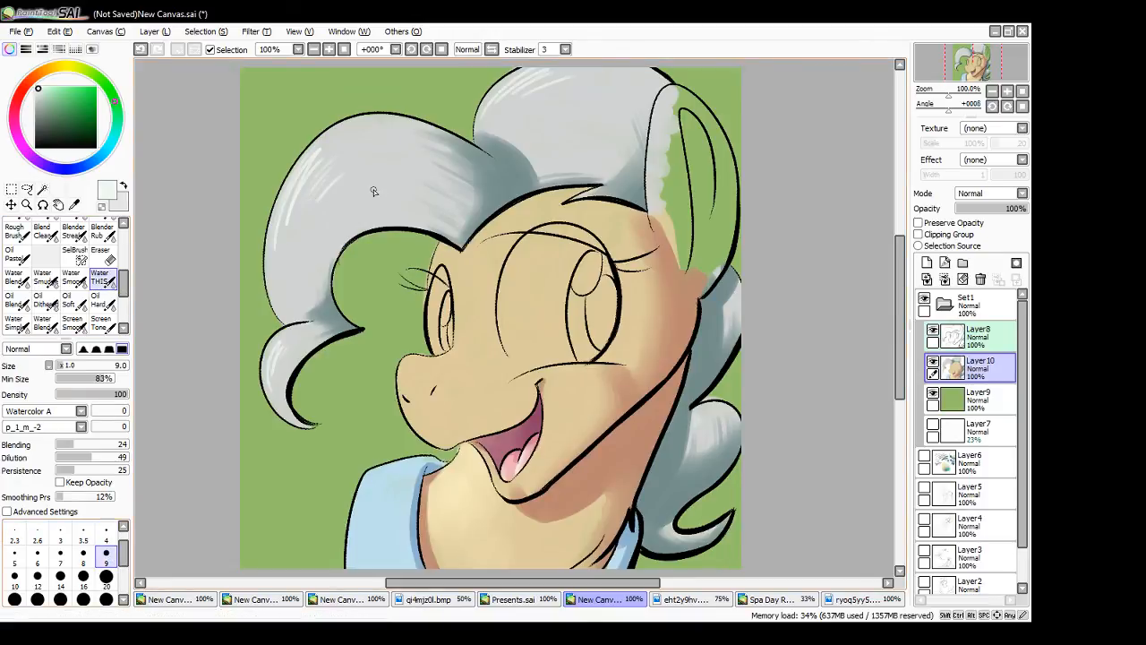
right_click(347, 194)
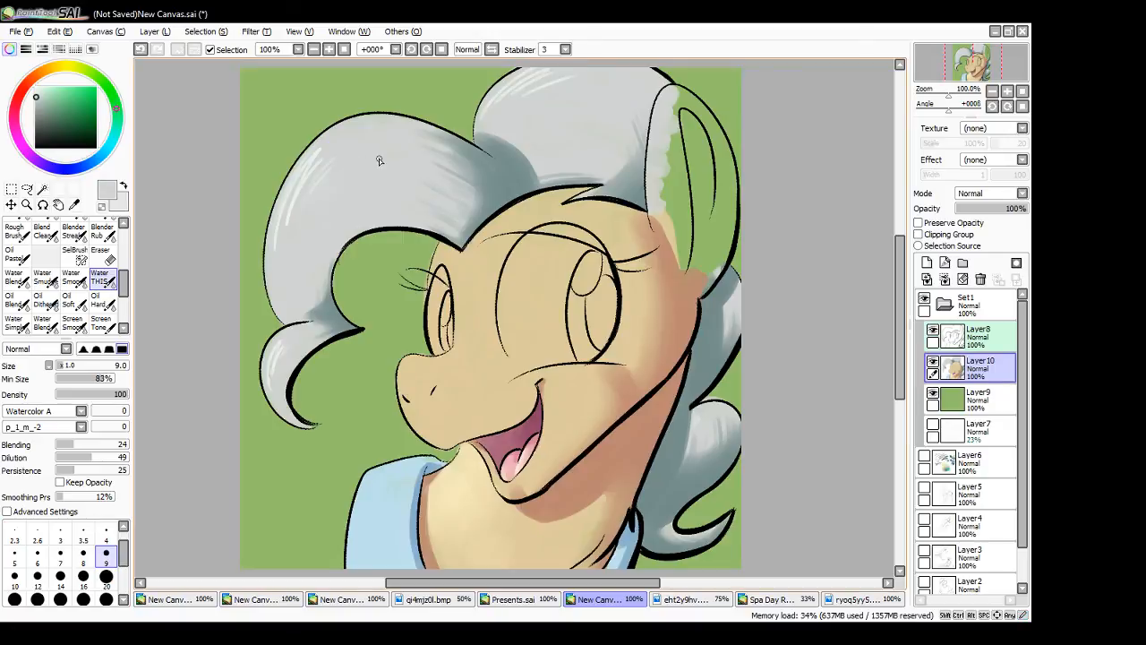
left_click(106, 541)
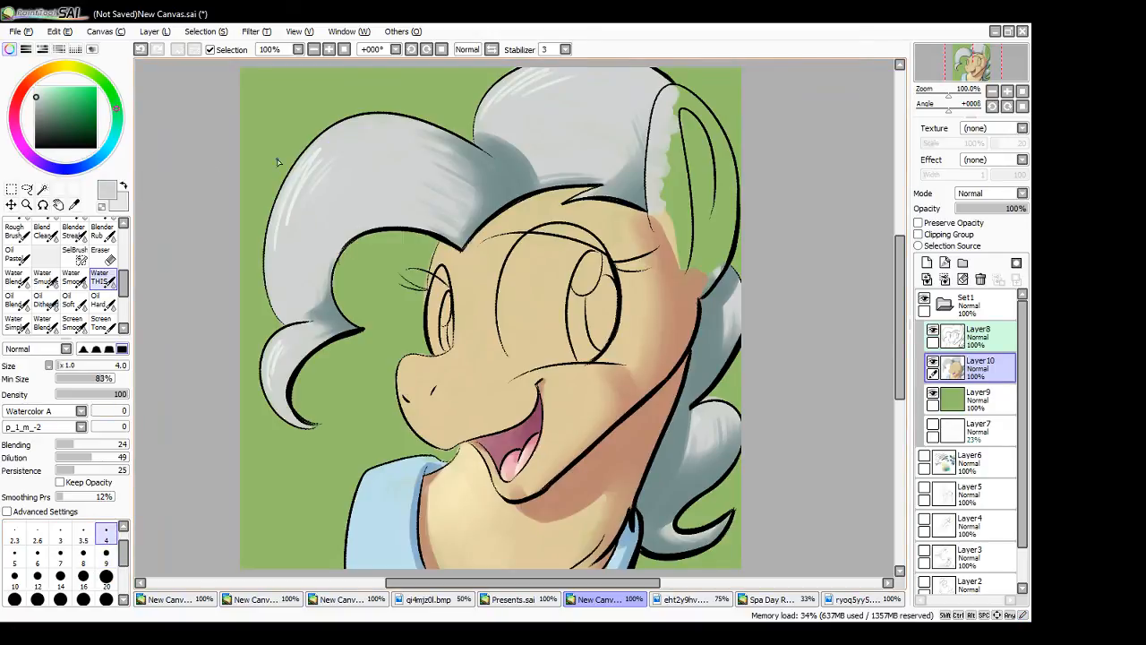
left_click_drag(106, 92, 96, 76)
left_click(41, 88)
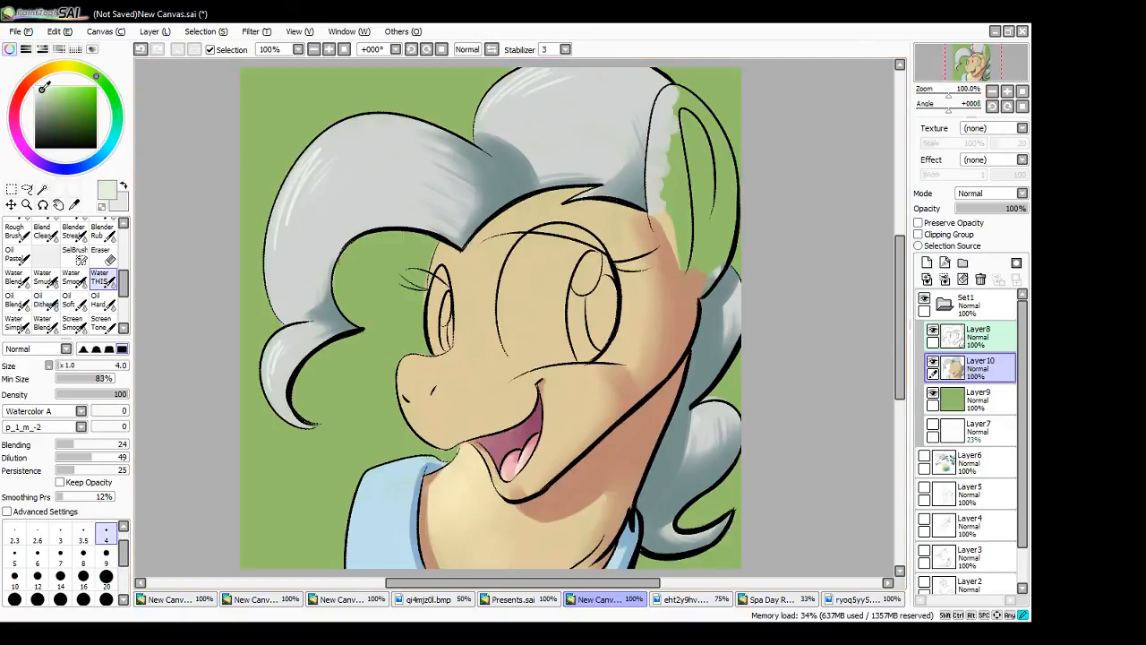
left_click(105, 557)
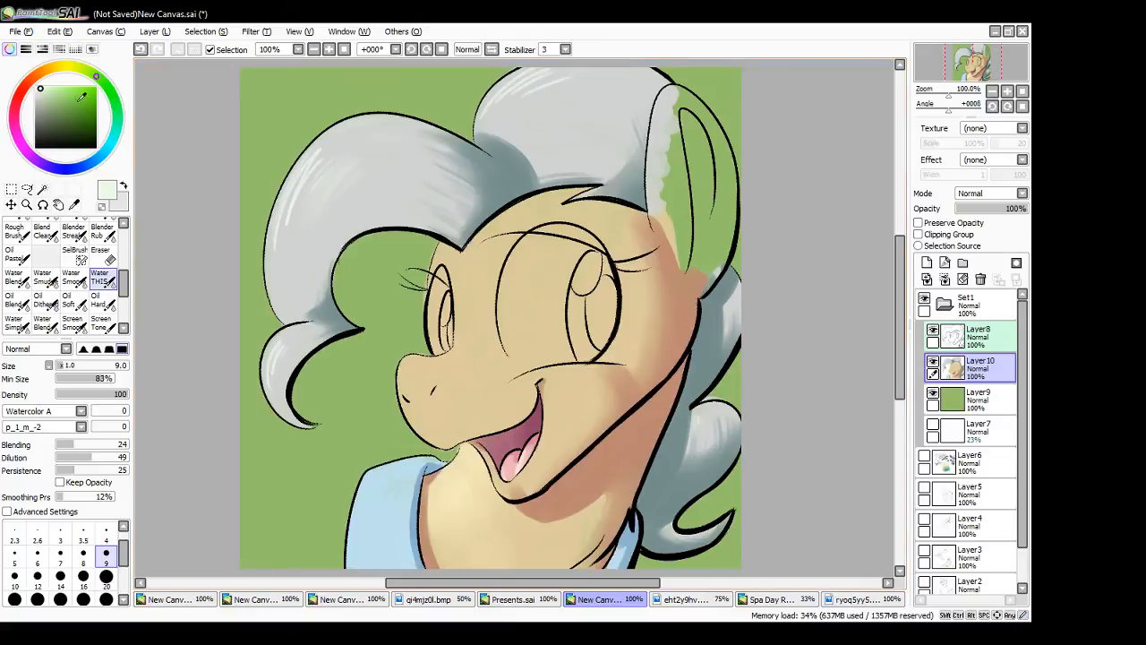
left_click(37, 87)
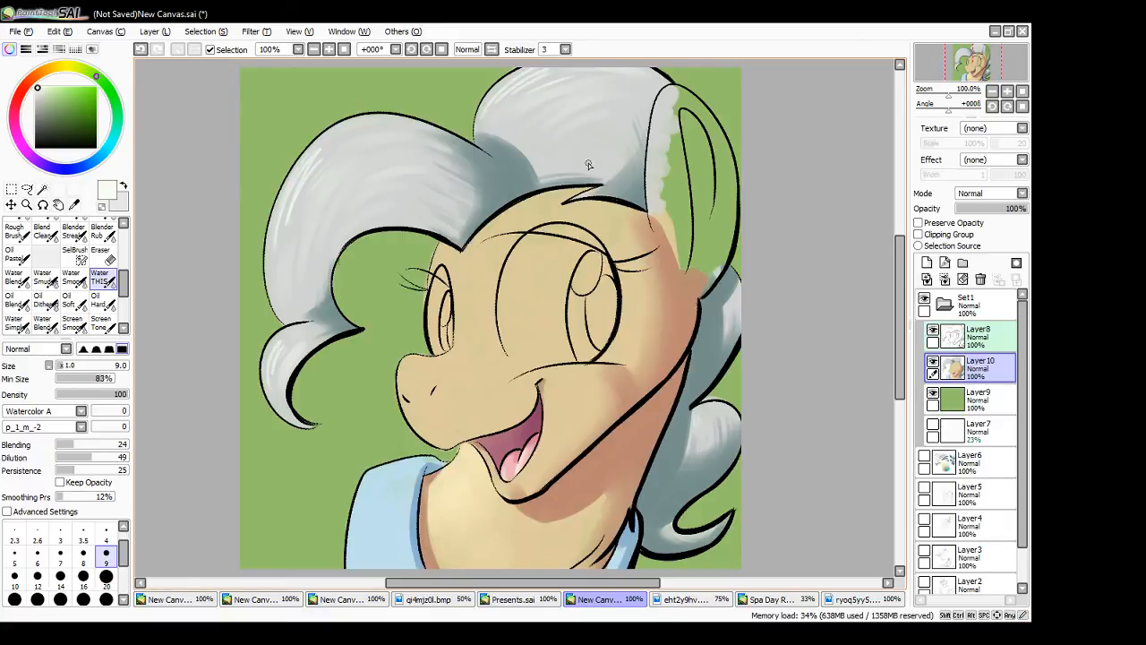
- Sample the blue-grey shadow colour from the base of the front curl
left_click(483, 199, "alt")
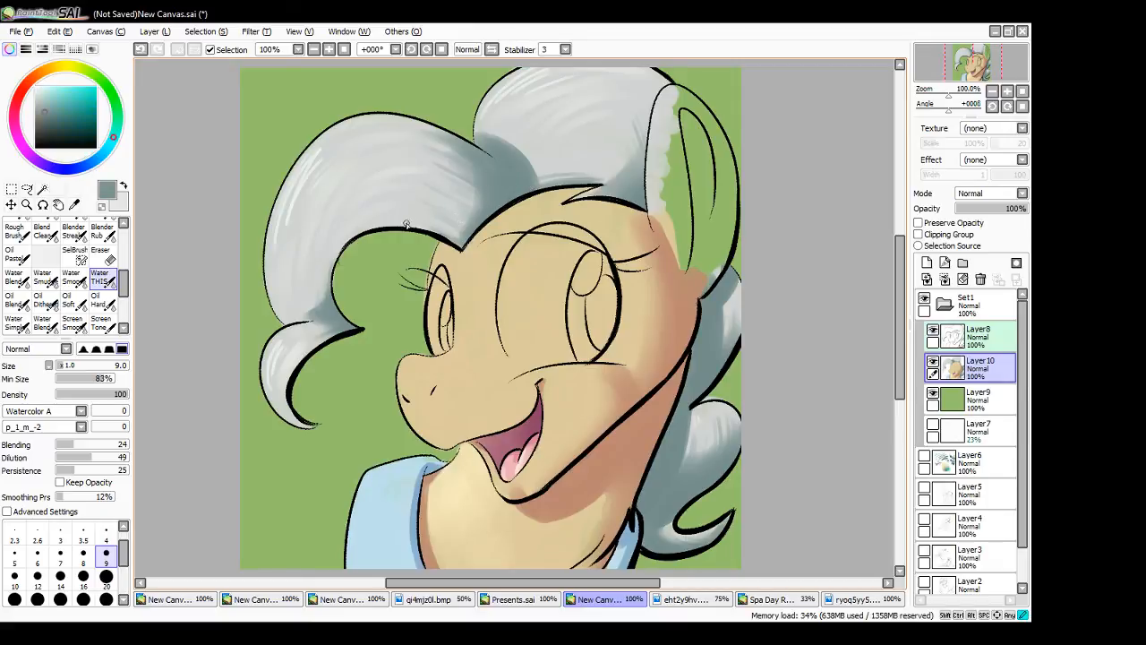
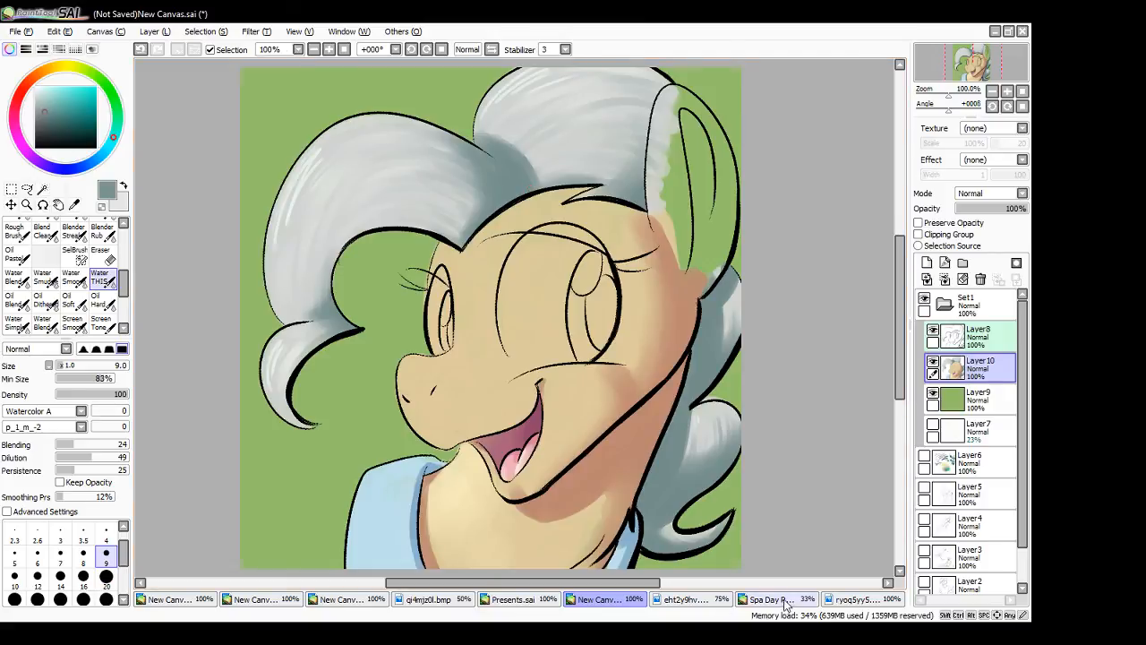
left_click(751, 598)
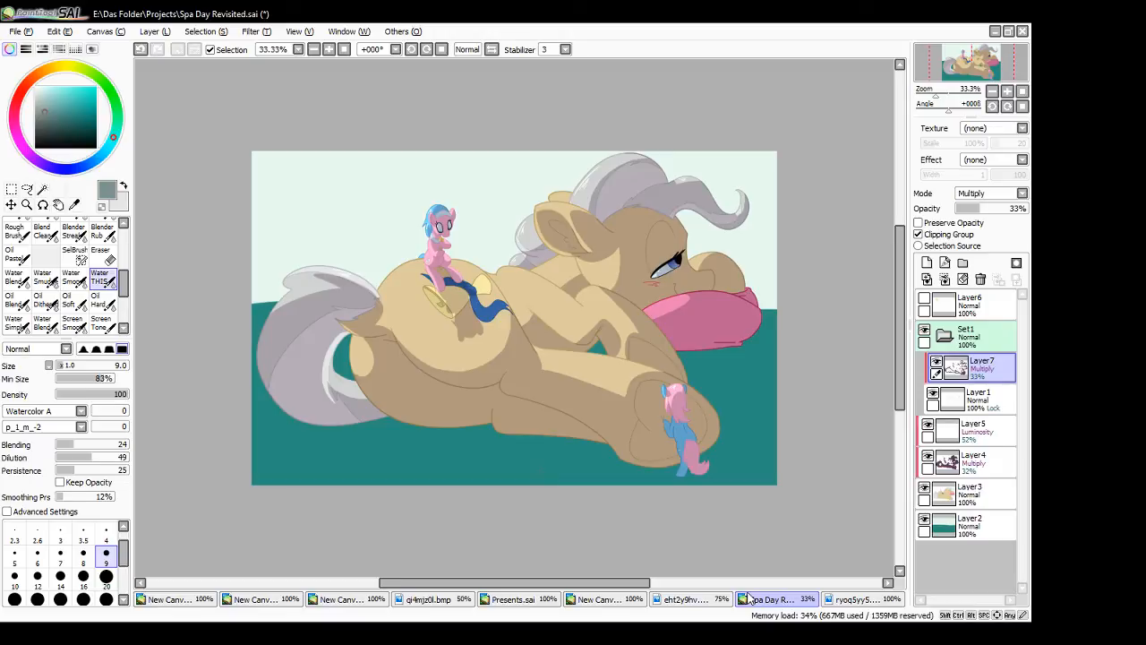
left_click(683, 600)
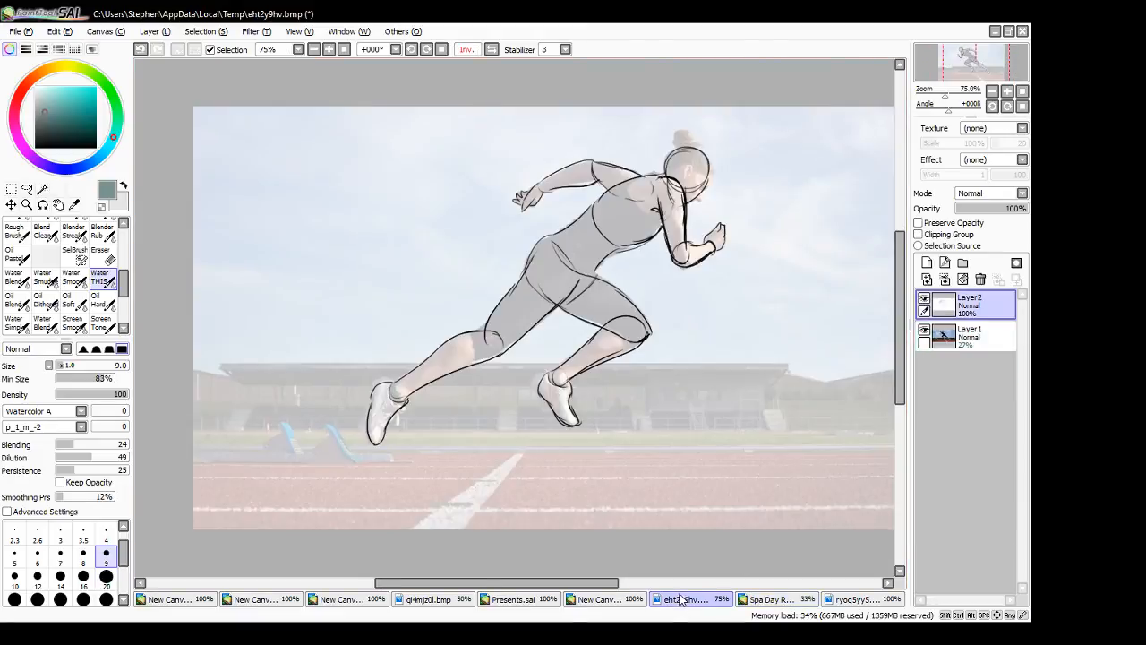
left_click(595, 599)
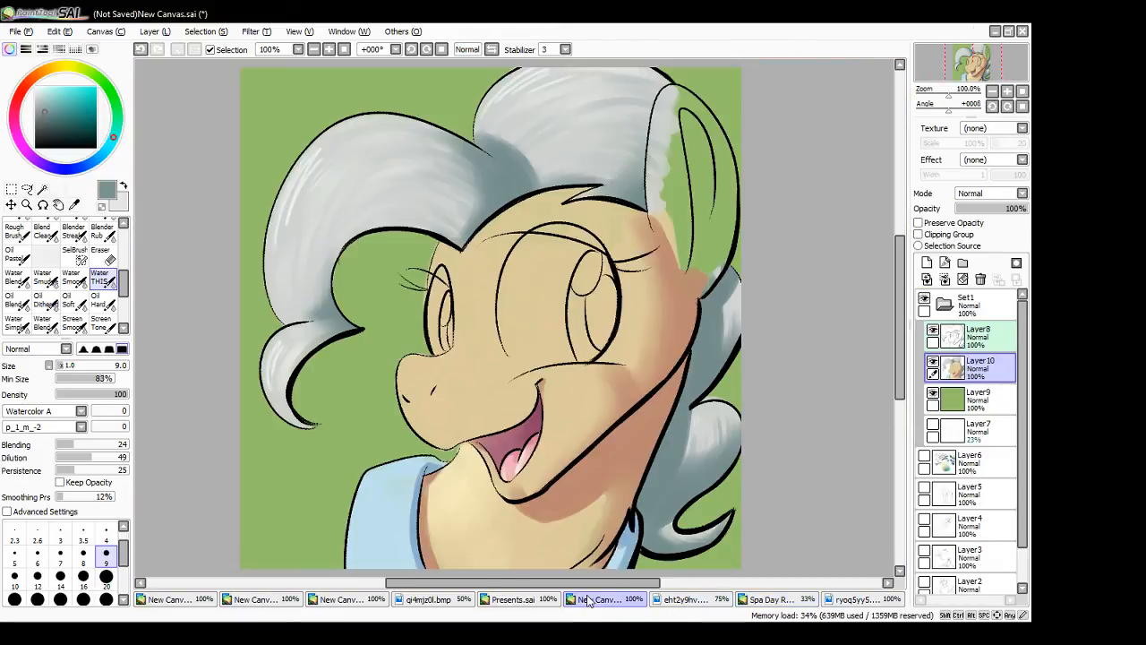
- Sample the neck's light cream and paint soft highlights around the far eye, nose bridge, muzzle and lower cheek, mostly at brush size 20
left_click(463, 515, "alt")
mouse_move(441, 271)
left_mouse_down()
mouse_move(435, 258)
mouse_move(450, 302)
mouse_move(438, 278)
mouse_move(434, 307)
left_mouse_up()
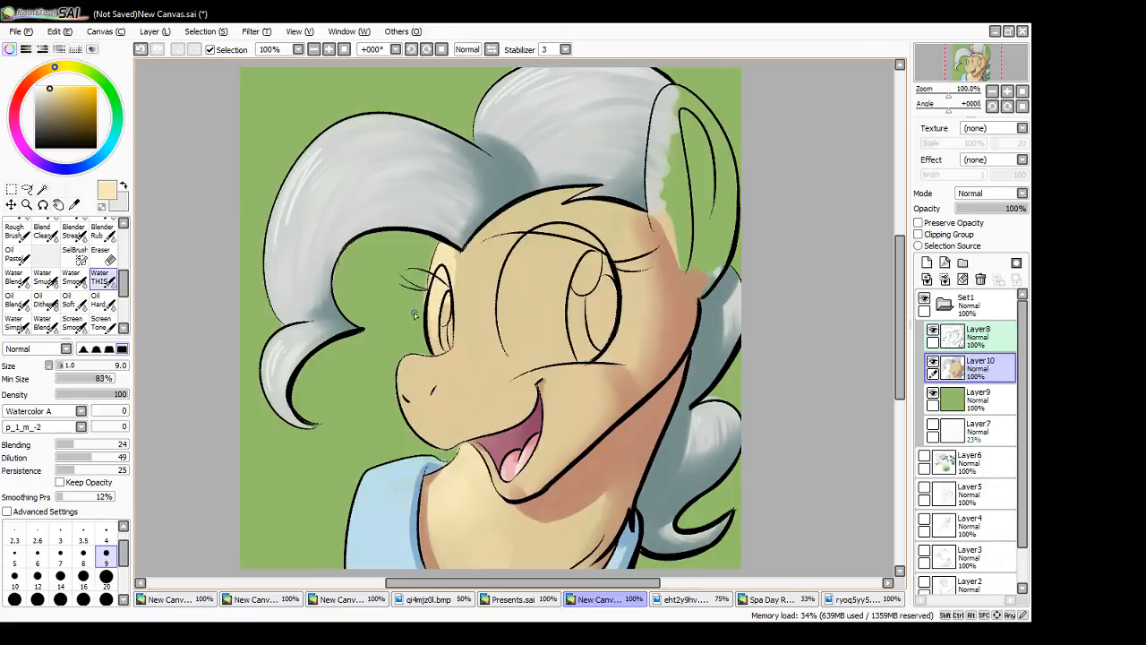
left_click(105, 576)
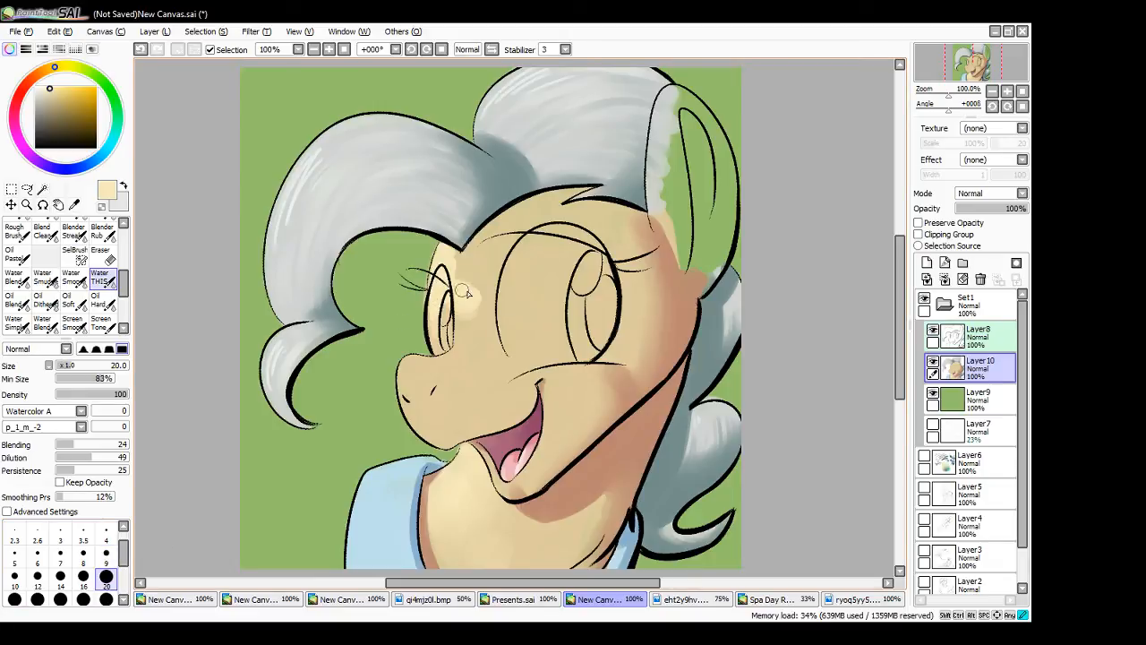
mouse_move(464, 292)
left_mouse_down()
mouse_move(479, 265)
mouse_move(489, 279)
mouse_move(464, 261)
mouse_move(479, 249)
mouse_move(477, 308)
mouse_move(477, 294)
mouse_move(462, 338)
left_mouse_up()
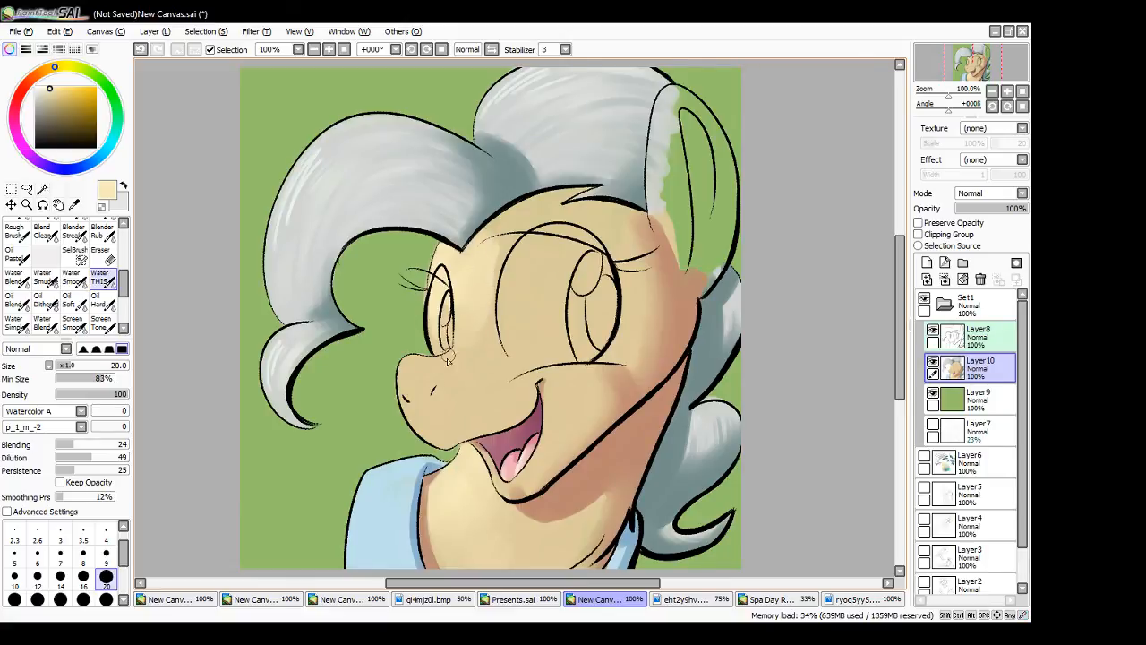
mouse_move(411, 370)
left_mouse_down()
mouse_move(413, 396)
mouse_move(406, 384)
mouse_move(433, 385)
mouse_move(414, 410)
mouse_move(438, 415)
mouse_move(456, 436)
left_mouse_up()
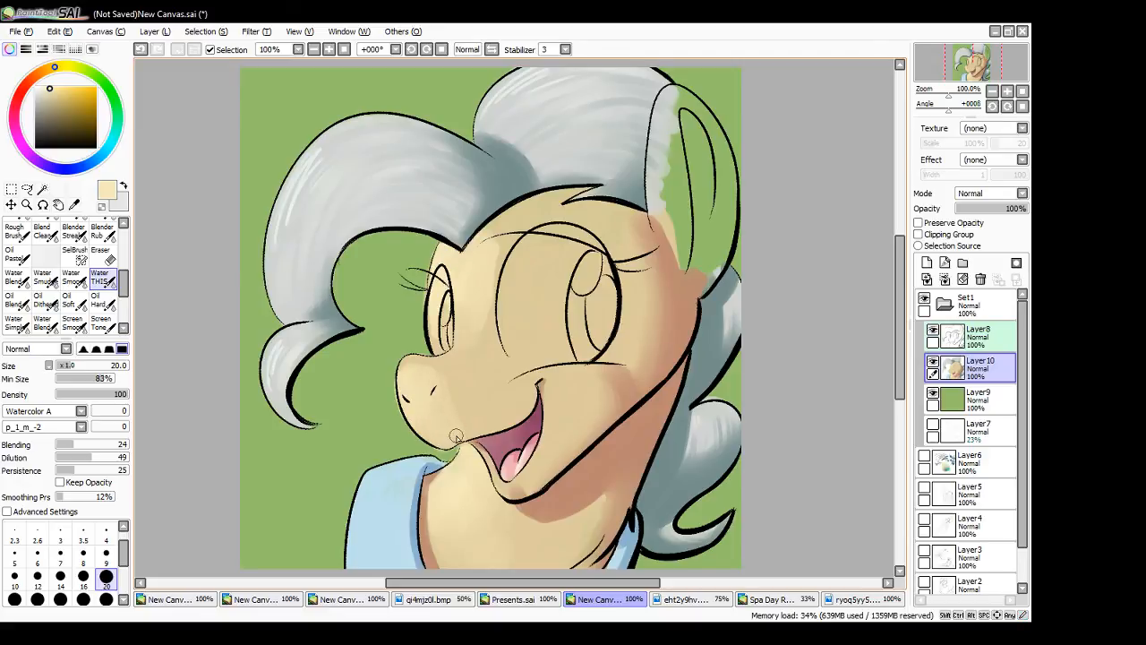
mouse_move(443, 341)
left_mouse_down()
mouse_move(512, 283)
mouse_move(492, 261)
mouse_move(507, 237)
mouse_move(499, 314)
left_mouse_up()
mouse_move(425, 379)
left_mouse_down()
mouse_move(436, 373)
mouse_move(464, 432)
mouse_move(471, 424)
mouse_move(450, 370)
mouse_move(460, 428)
mouse_move(422, 408)
mouse_move(437, 418)
left_mouse_up()
mouse_move(443, 420)
left_mouse_down()
mouse_move(444, 436)
mouse_move(423, 412)
mouse_move(463, 374)
mouse_move(479, 423)
mouse_move(510, 419)
left_mouse_up()
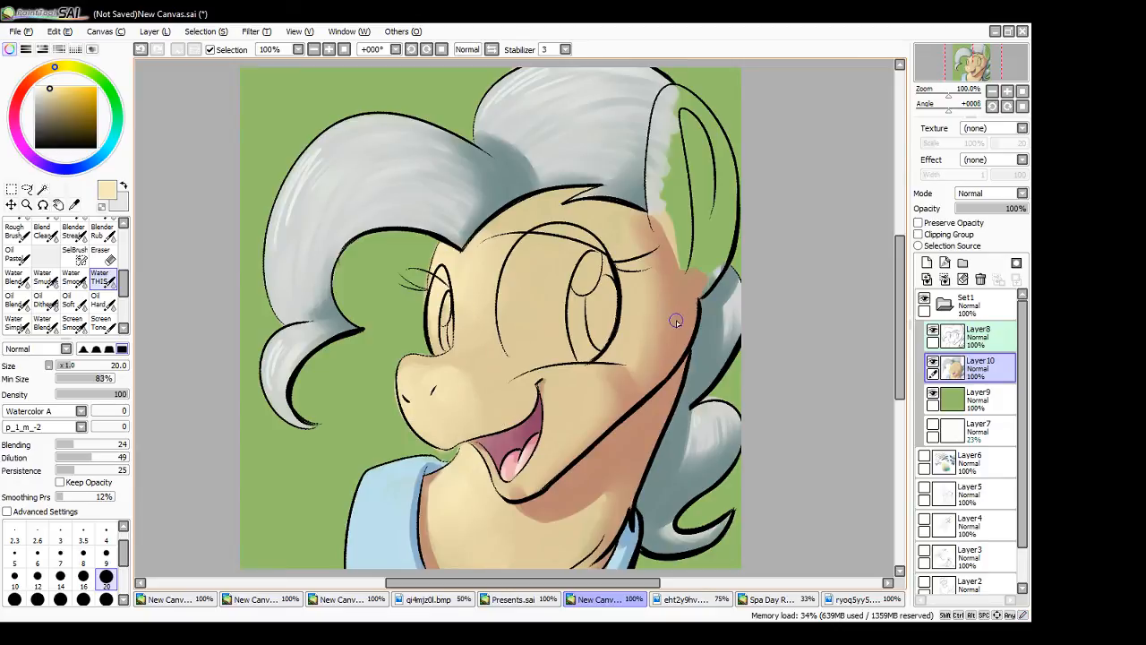
- Sample the reddish-brown shadow colour from the back of the cheek
left_click(678, 322, "alt")
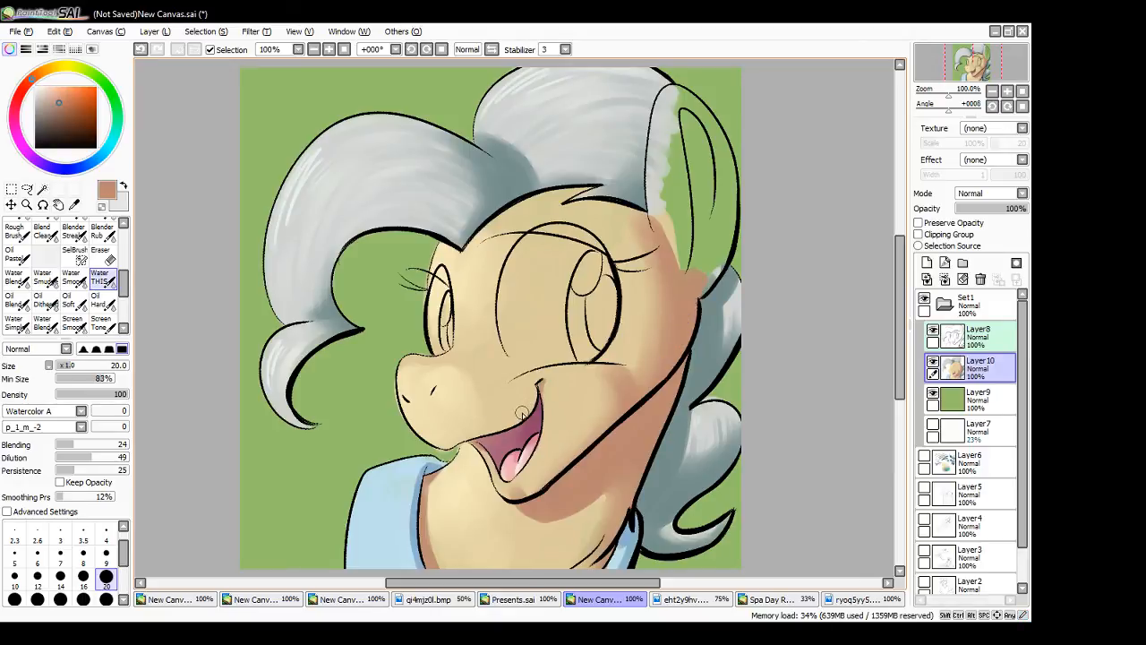
left_click(696, 605)
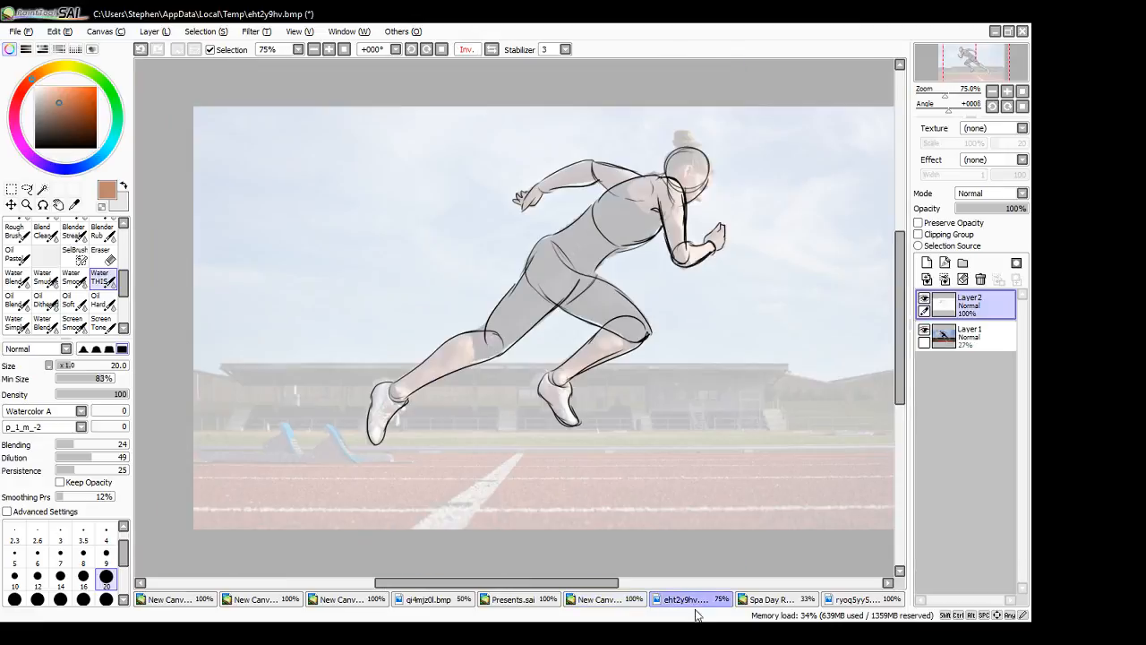
left_click(598, 603)
left_click(503, 600)
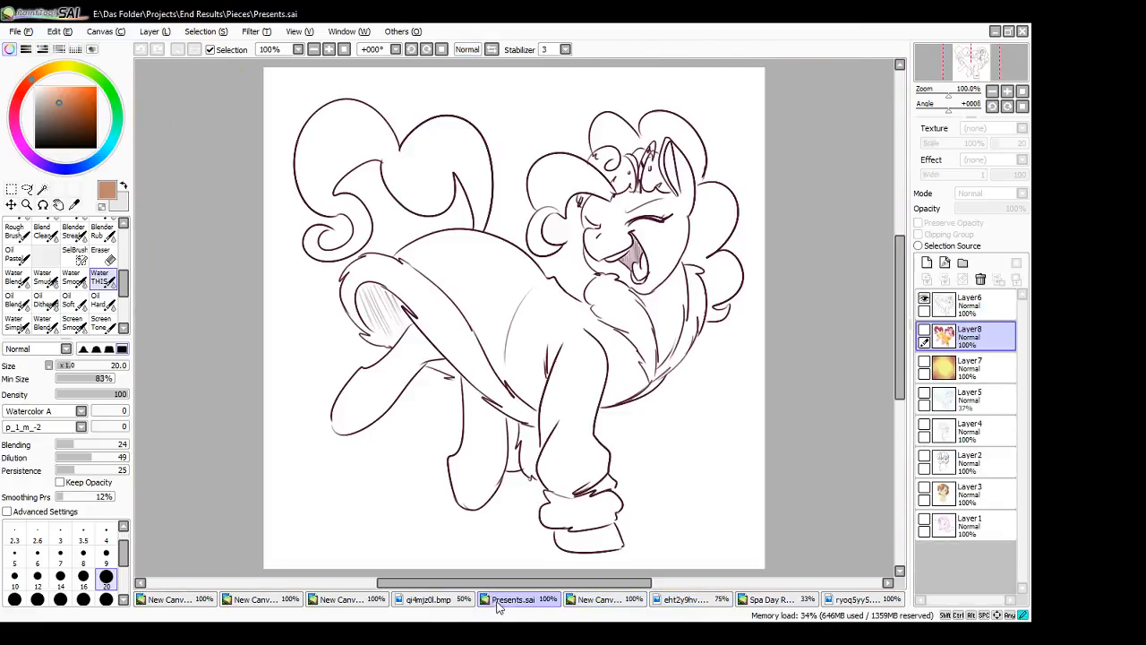
left_click(596, 605)
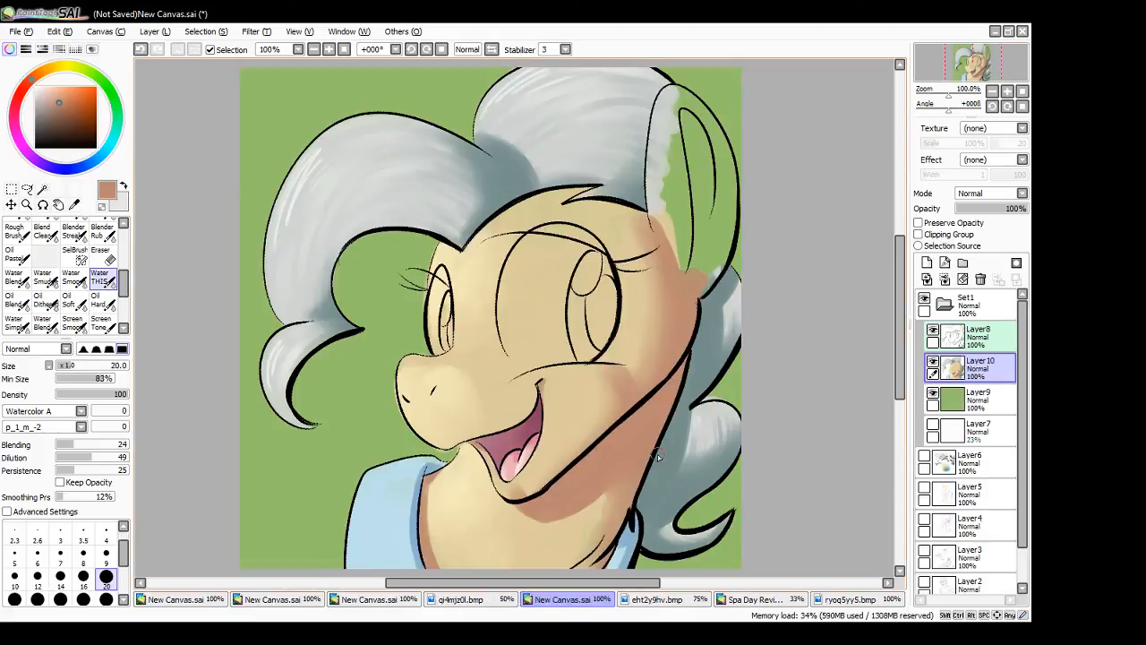
- Collapse and hide the Set1 layer group and add a new blank layer directly above Layer6
left_click(945, 304)
left_click(925, 300)
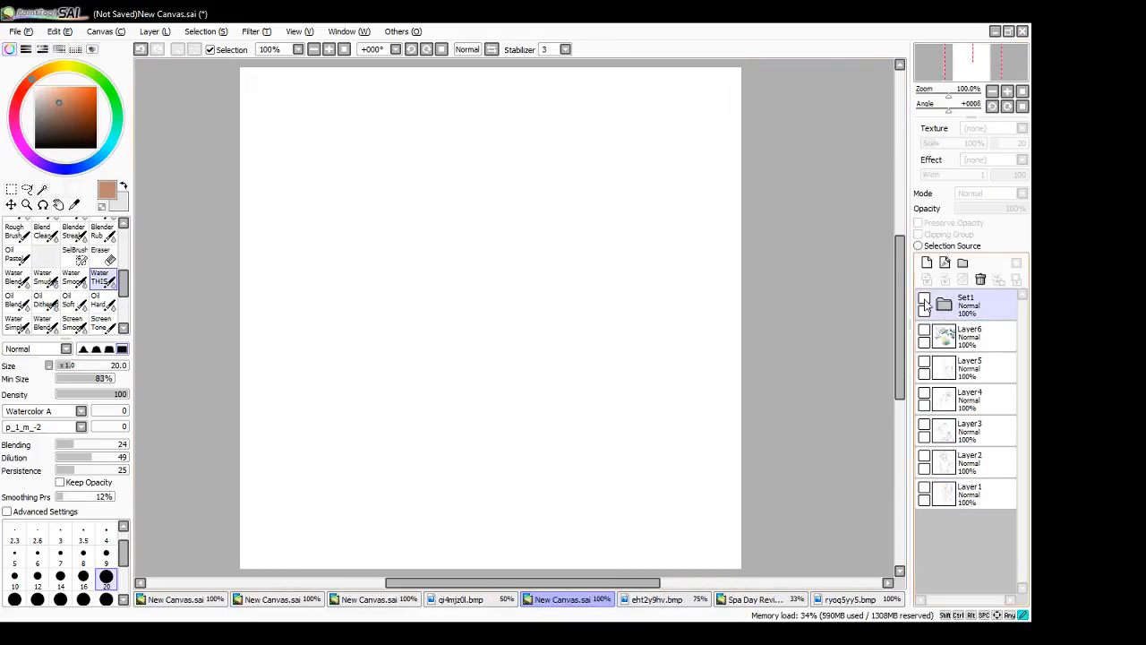
left_click(981, 339)
left_click(927, 263)
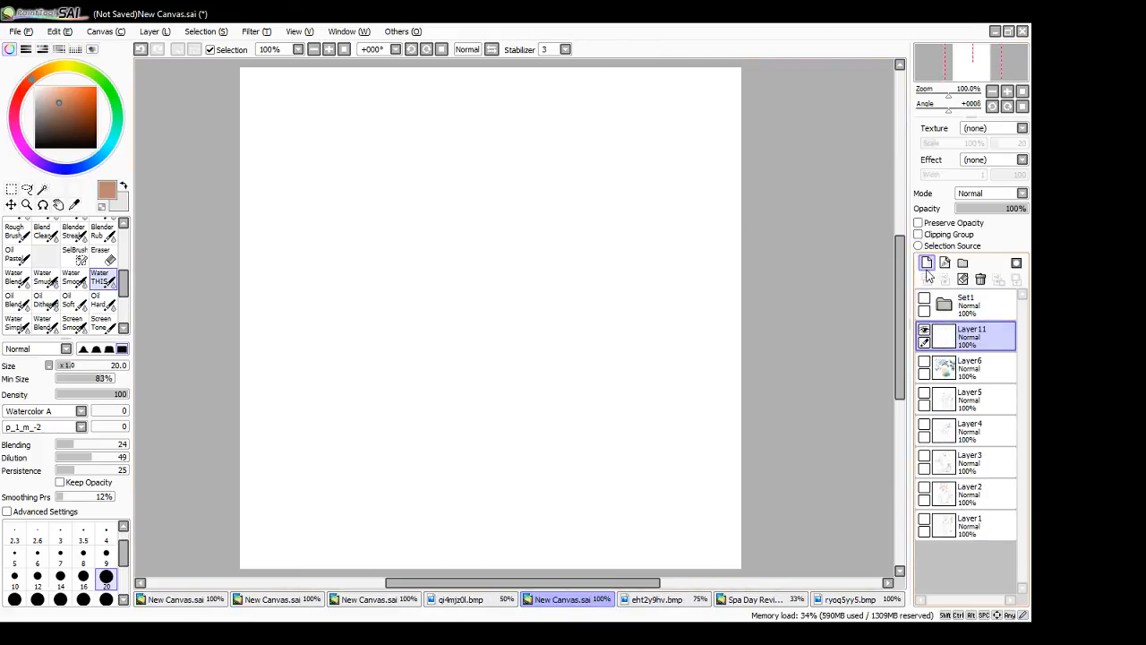
- Sketch a circular head with a box-shaped muzzle and a curved mouth line using the Ballpoint Pen at size 2
left_click_drag(126, 285, 127, 245)
left_click(104, 252)
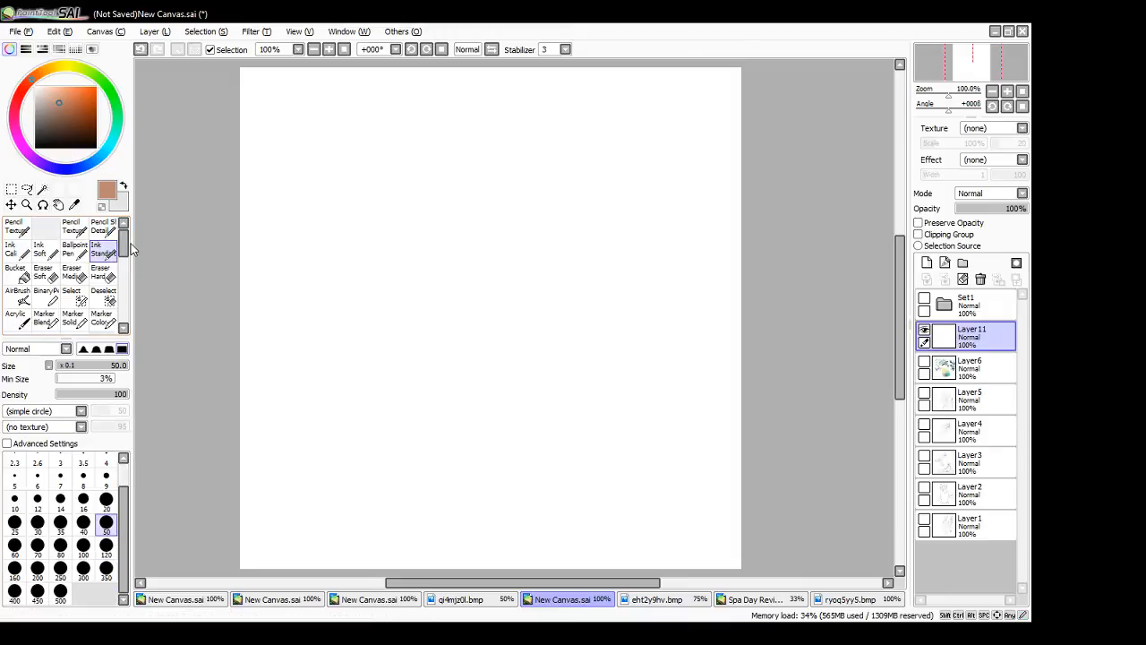
left_click(75, 249)
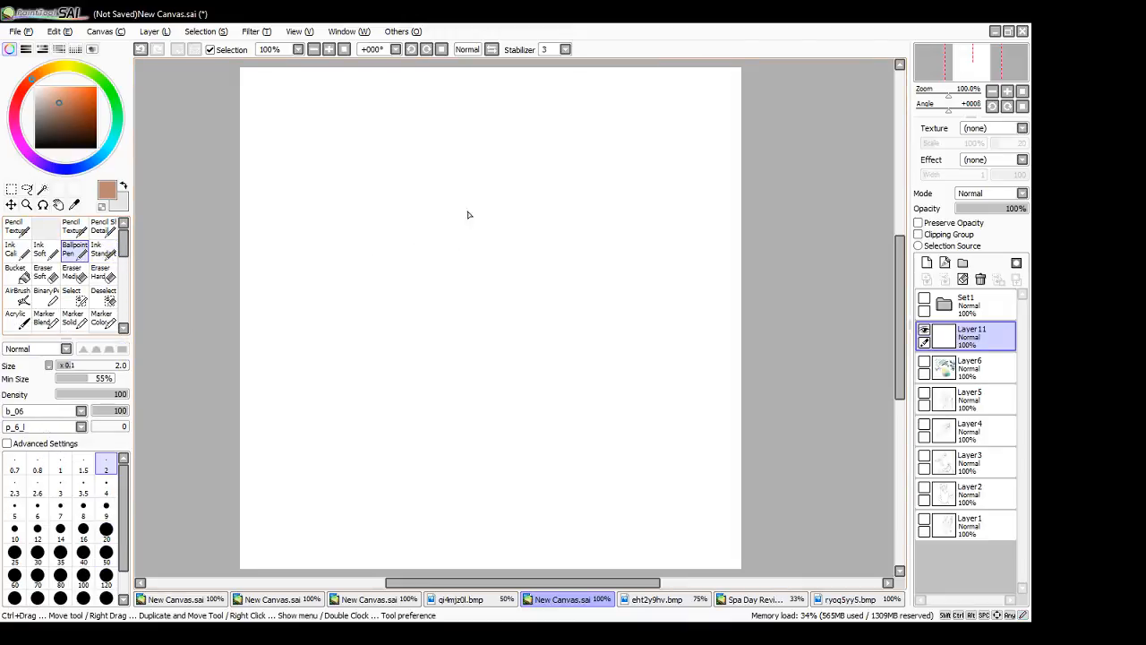
mouse_move(449, 199)
left_mouse_down()
mouse_move(564, 348)
mouse_move(520, 179)
left_mouse_up()
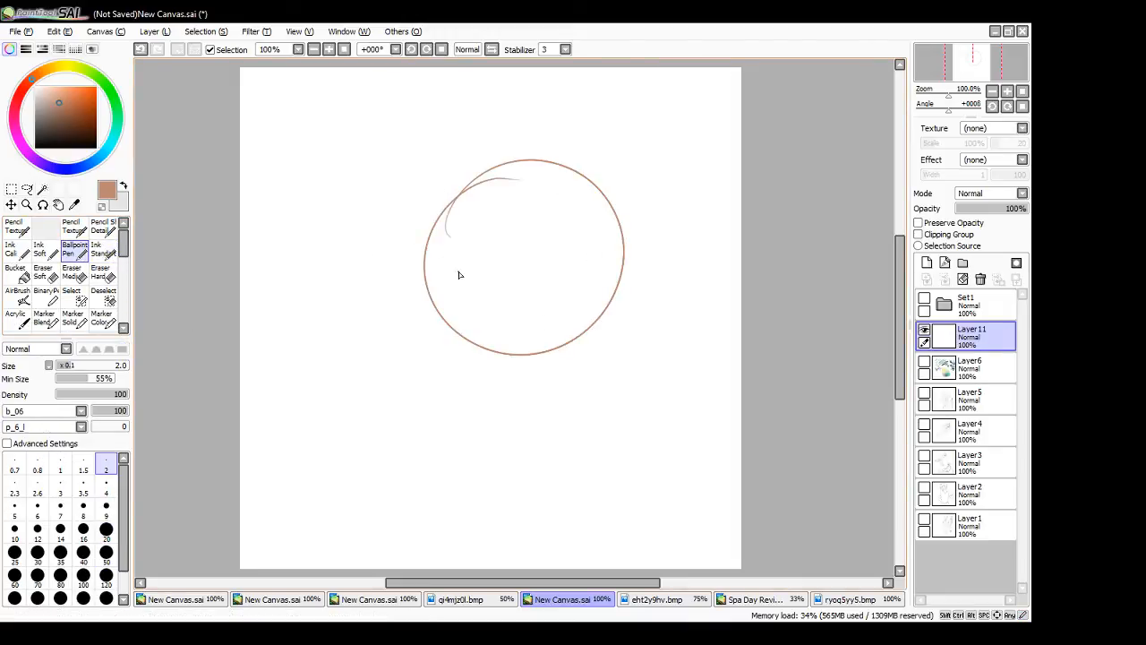
mouse_move(412, 294)
left_mouse_down()
mouse_move(468, 293)
mouse_move(421, 355)
mouse_move(471, 353)
left_mouse_up()
mouse_move(470, 300)
left_mouse_down()
mouse_move(472, 352)
mouse_move(552, 348)
mouse_move(498, 286)
left_mouse_up()
mouse_move(415, 295)
left_mouse_down()
mouse_move(505, 281)
mouse_move(517, 348)
left_mouse_up()
left_click_drag(427, 336, 459, 341)
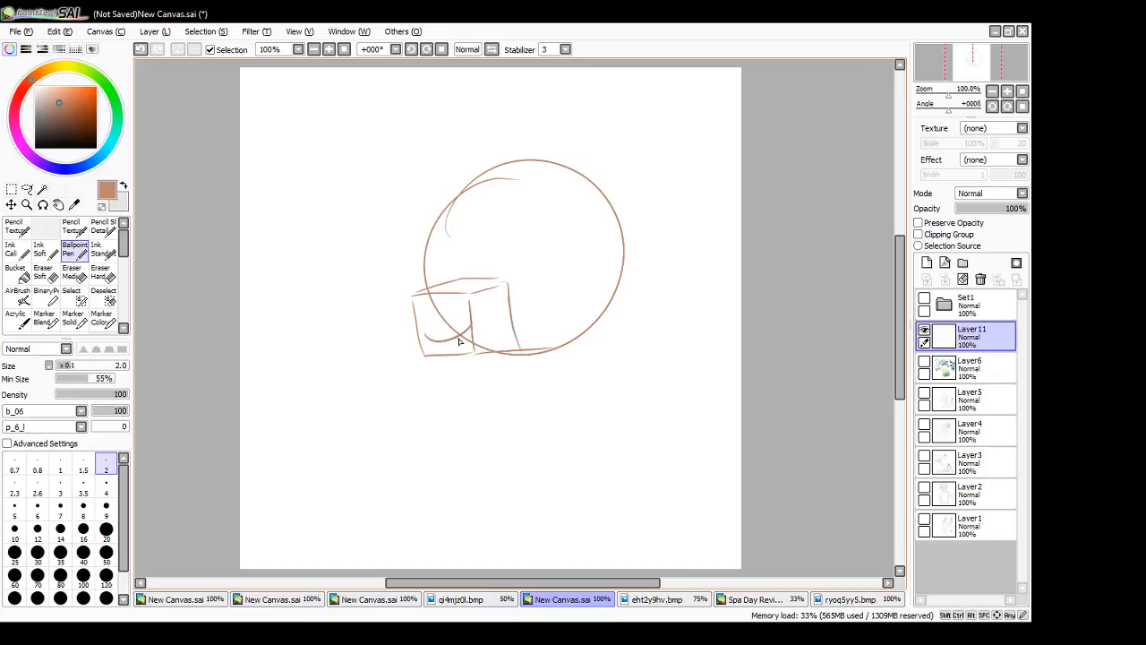
- Add a light-direction arrow pointing at the head, hatch the muzzle box's shaded side and draw two narrow oval eyes
left_click_drag(264, 143, 367, 180)
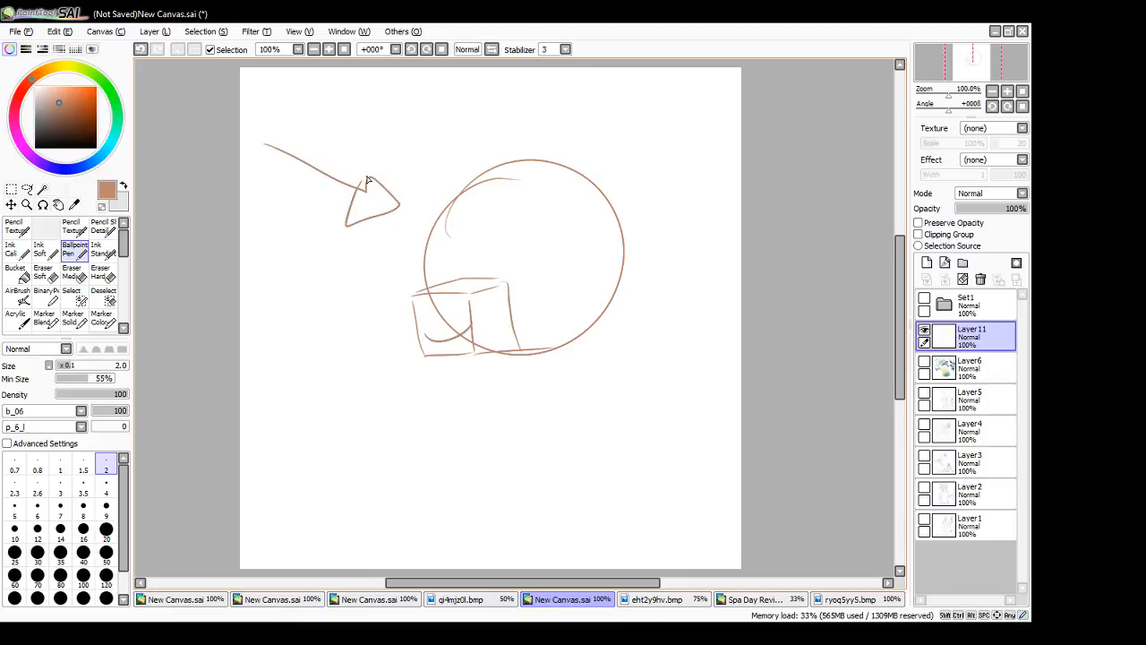
mouse_move(476, 335)
left_mouse_down()
mouse_move(487, 343)
mouse_move(498, 305)
mouse_move(503, 335)
left_mouse_up()
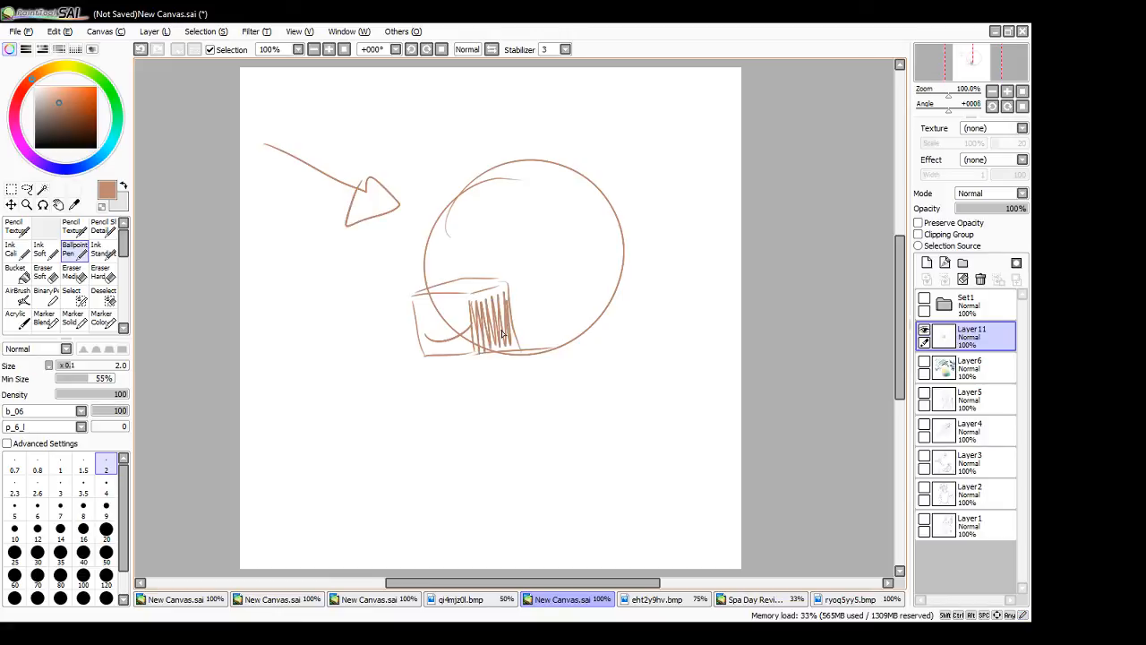
mouse_move(526, 230)
left_mouse_down()
mouse_move(532, 269)
mouse_move(527, 229)
mouse_move(466, 231)
left_mouse_up()
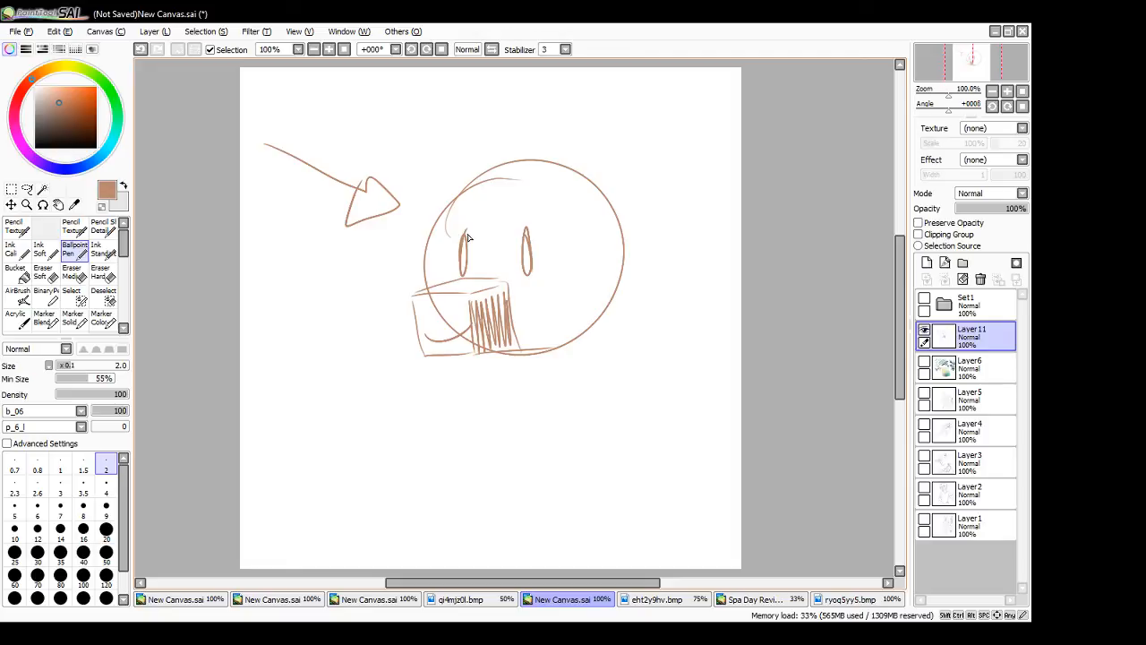
- Hide the sketch layer, show and expand the Set1 group, and make Layer10 the active layer
left_click(924, 329)
left_click(924, 299)
left_click(944, 305)
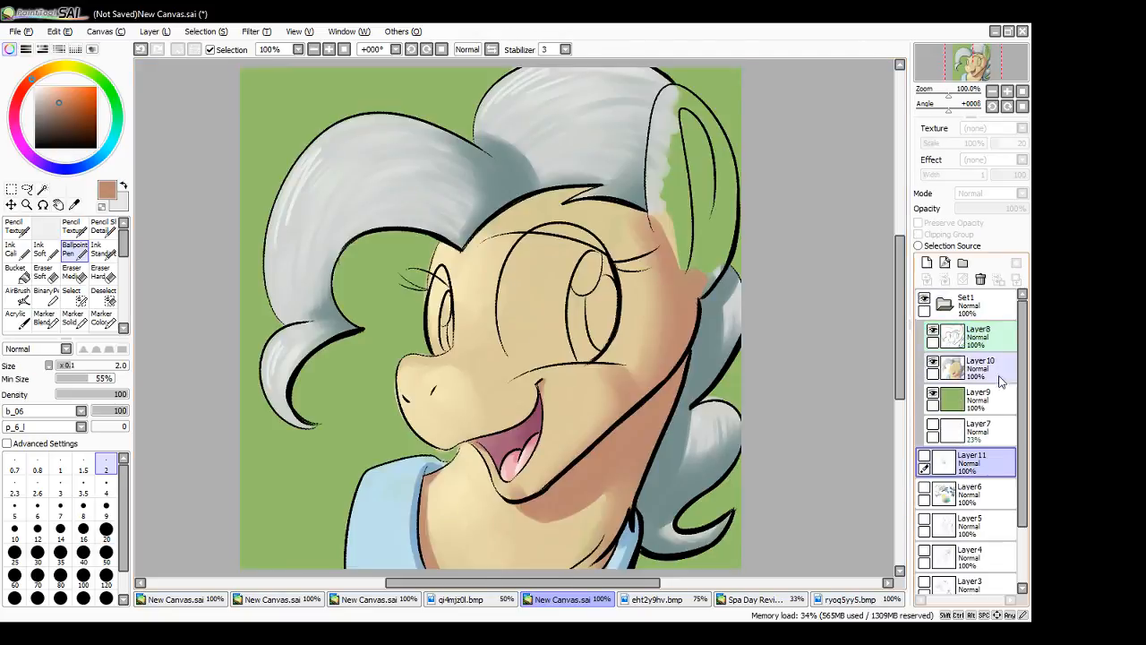
left_click(981, 376)
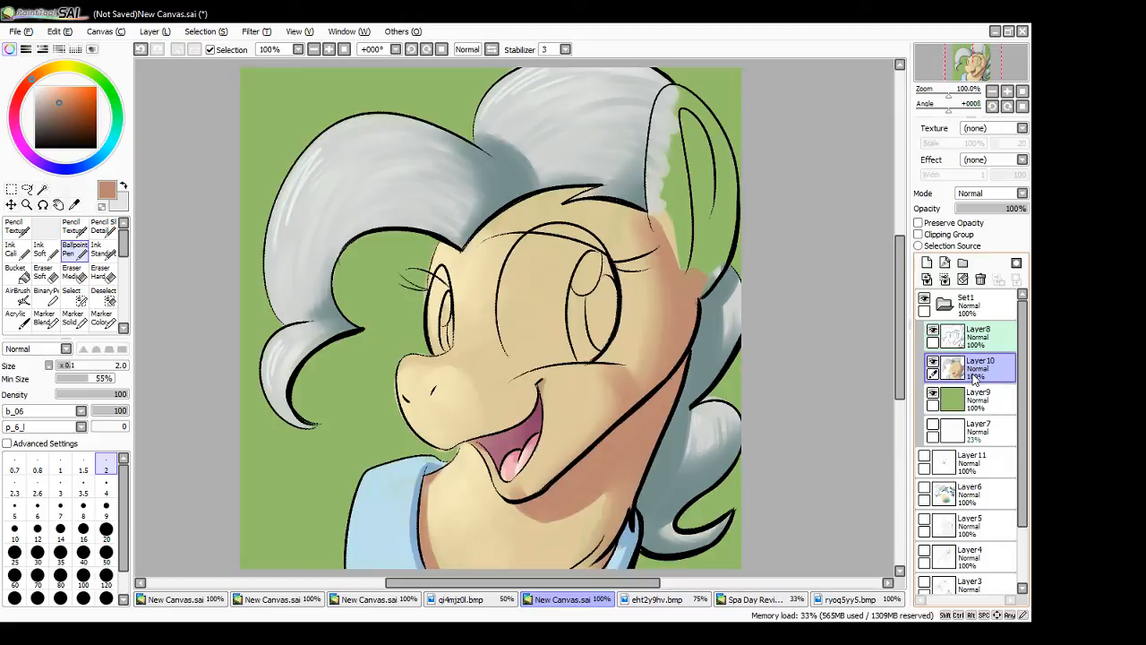
- Try a shadow stroke on the cheek with the Water THIS brush, undo it, and try selecting the face with the Magic Wand
scroll(113, 299, "down", 5)
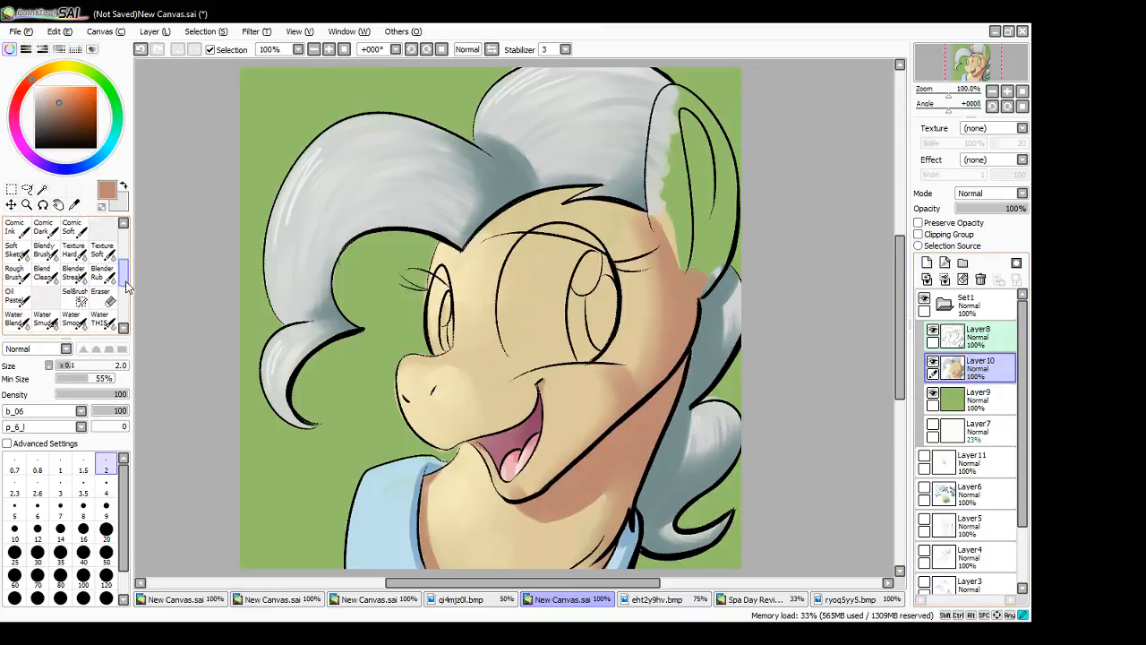
left_click(110, 291)
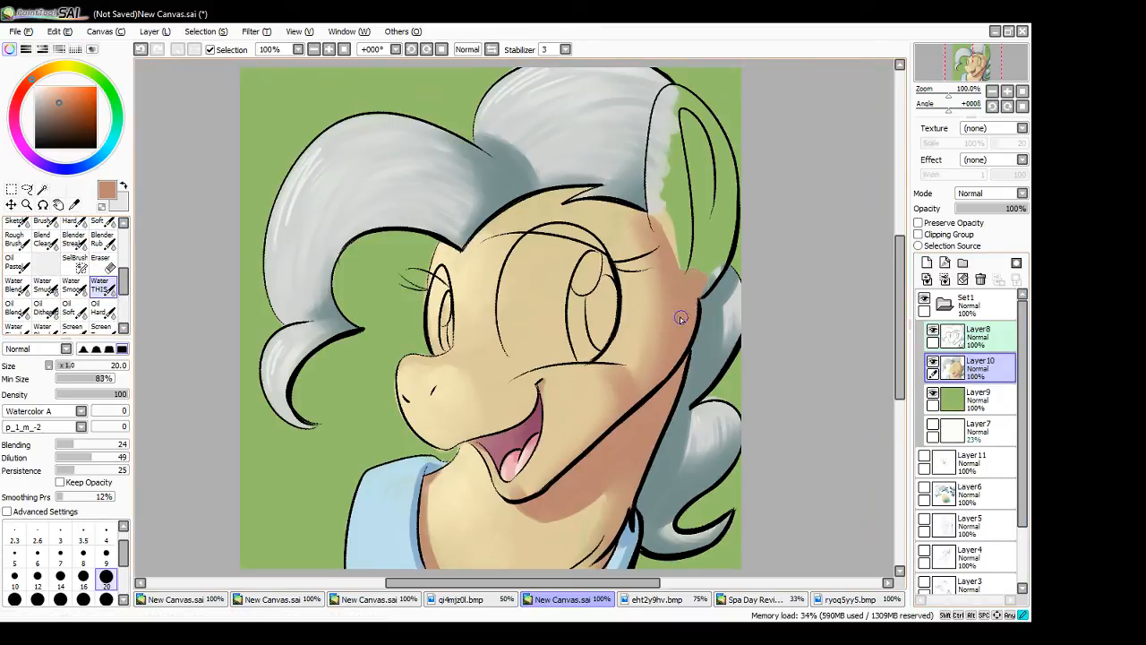
left_click_drag(479, 385, 493, 403)
key("ctrl+z")
key("w")
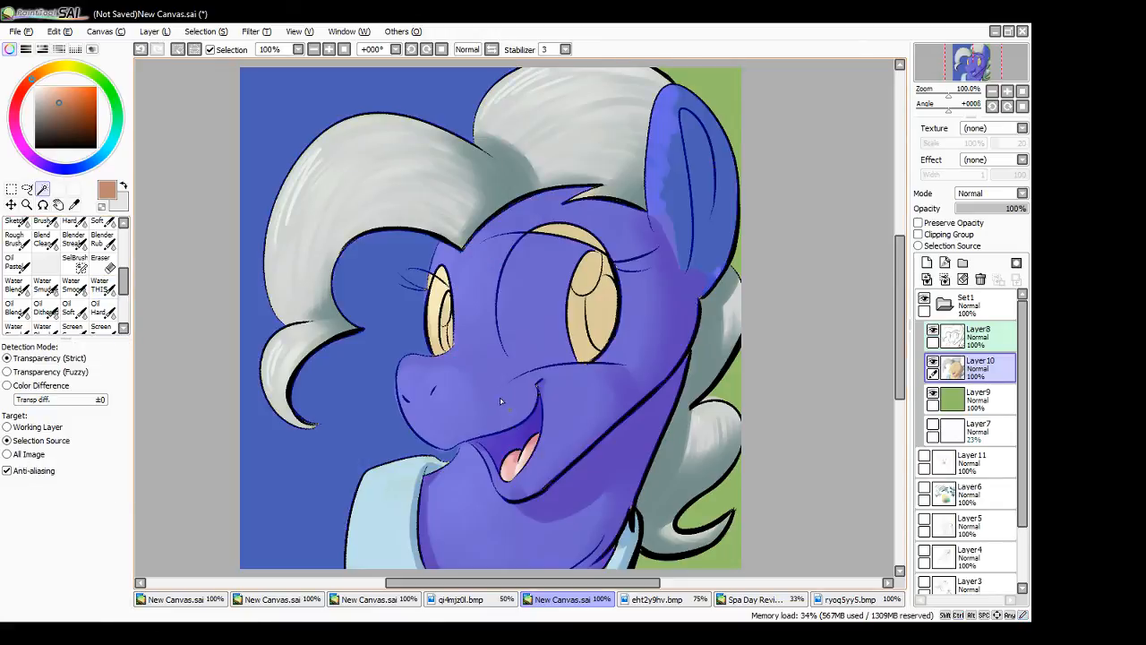
key("ctrl+z")
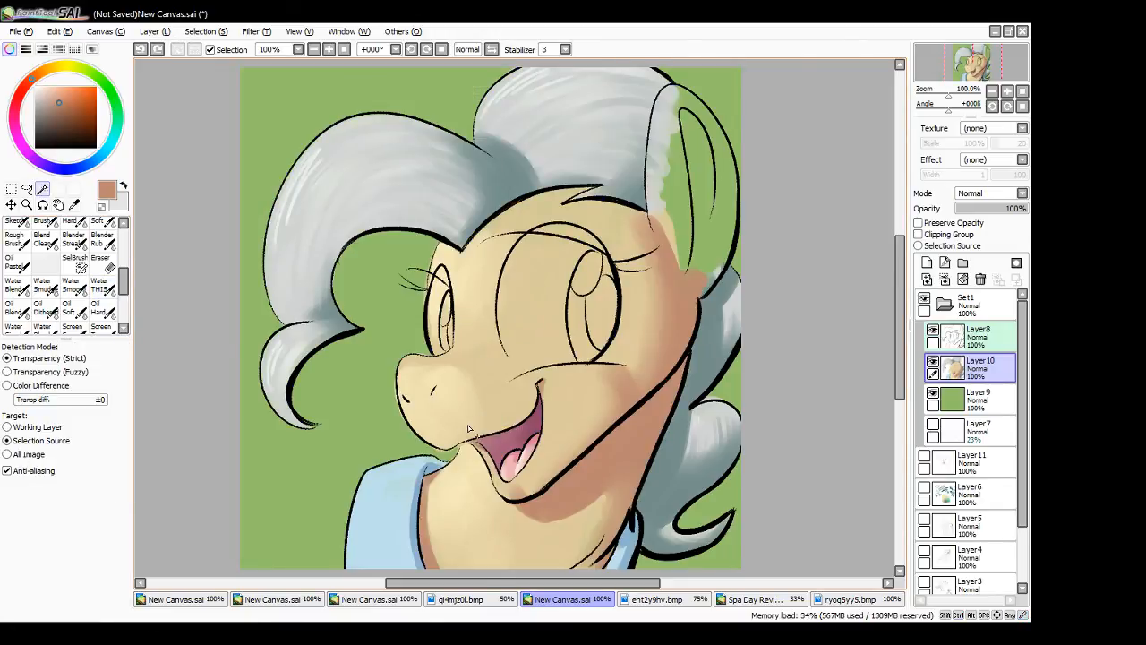
- Try a size 50 Selection Brush stroke across the outline gap beneath the chin, and clear it
left_click(76, 263)
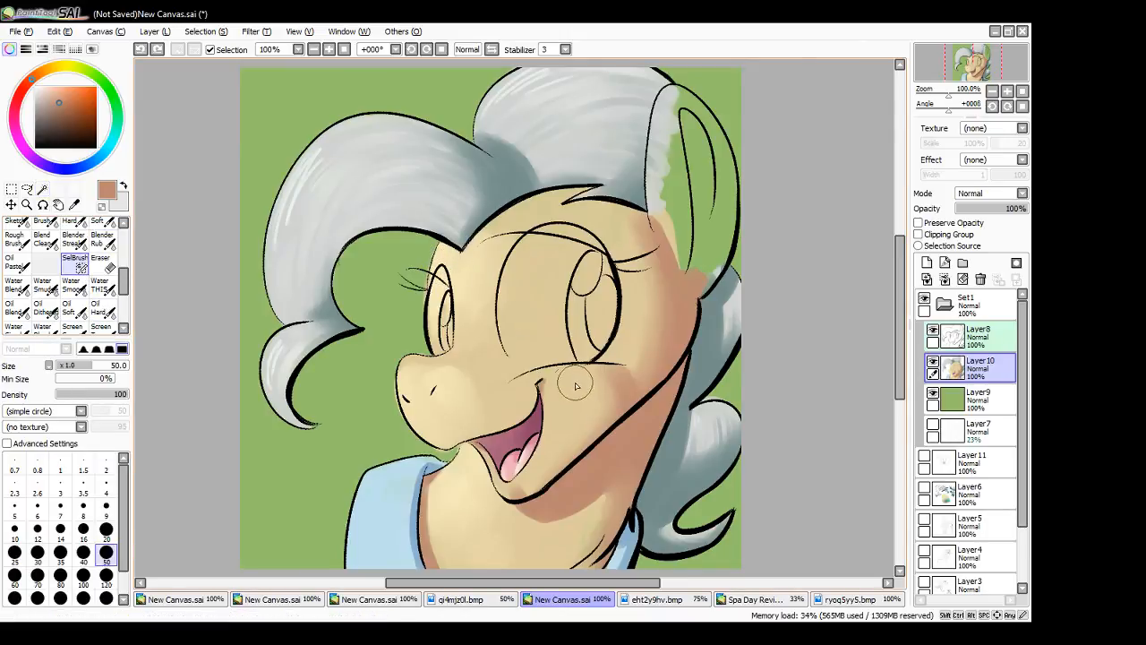
left_click_drag(458, 446, 448, 498)
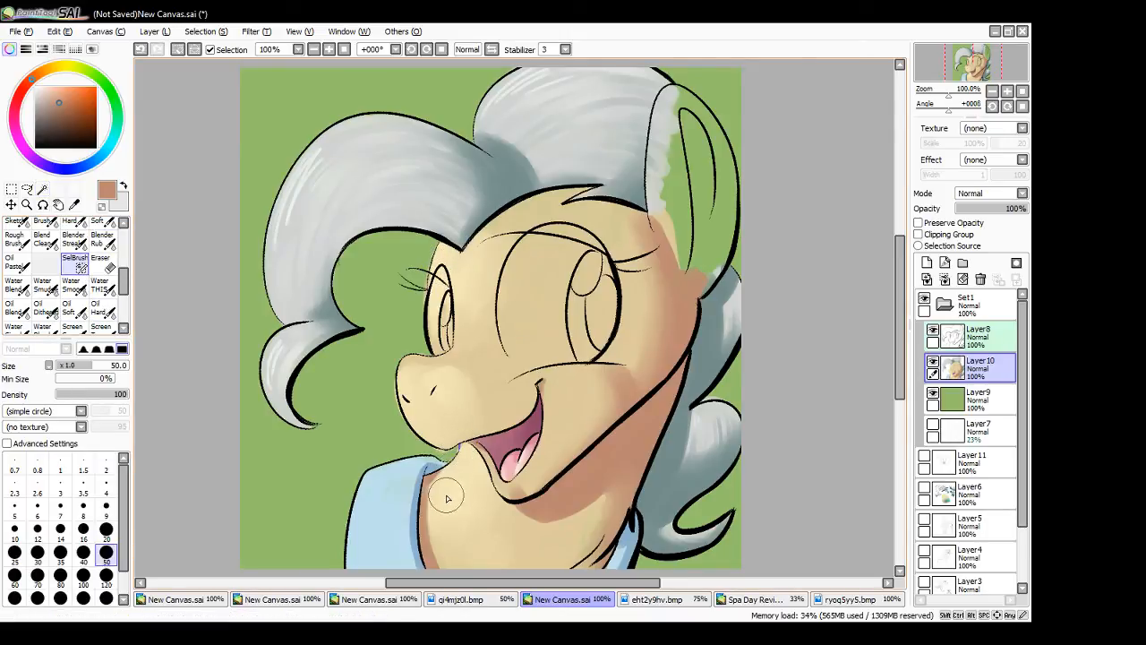
key("ctrl+d")
- Bridge the forehead outline between the front curl and far eye with the Selection Brush and try selecting the face with the Magic Wand
left_click_drag(429, 290, 440, 244)
left_click(42, 189)
left_click(484, 309)
key("ctrl+z")
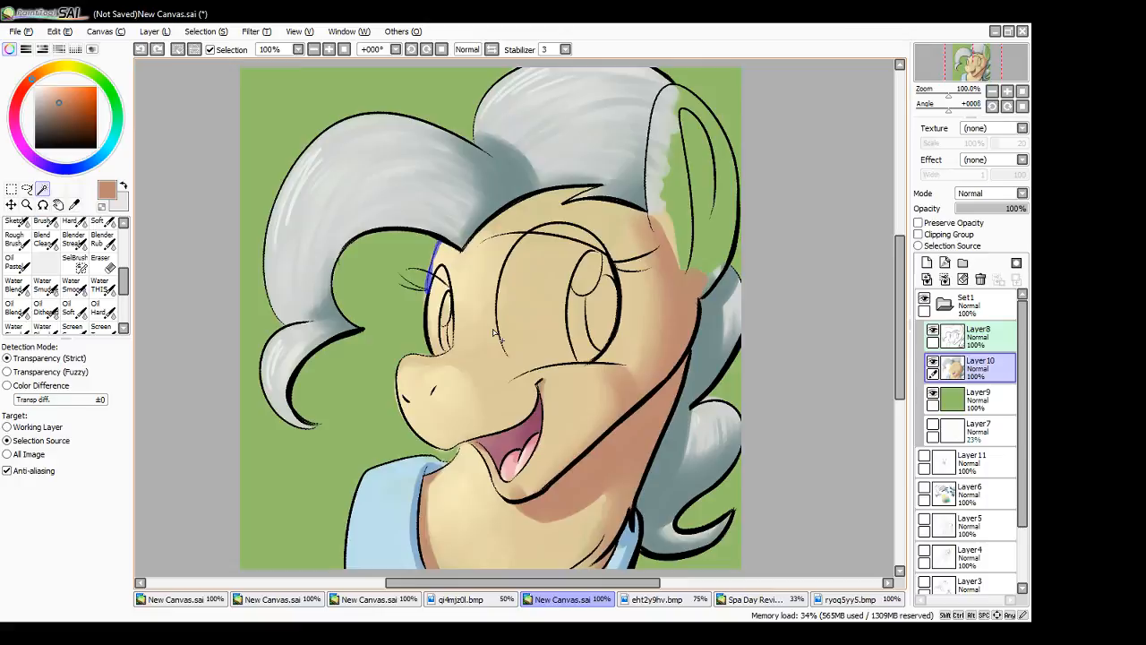
left_click(461, 403)
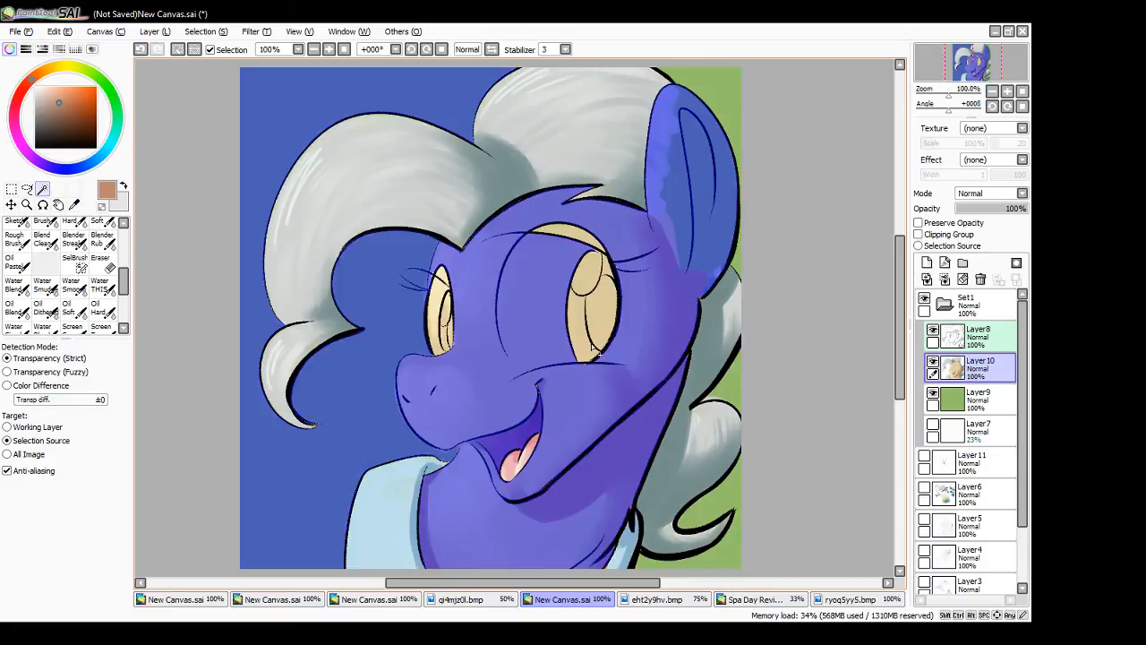
key("ctrl")
key("ctrl+d")
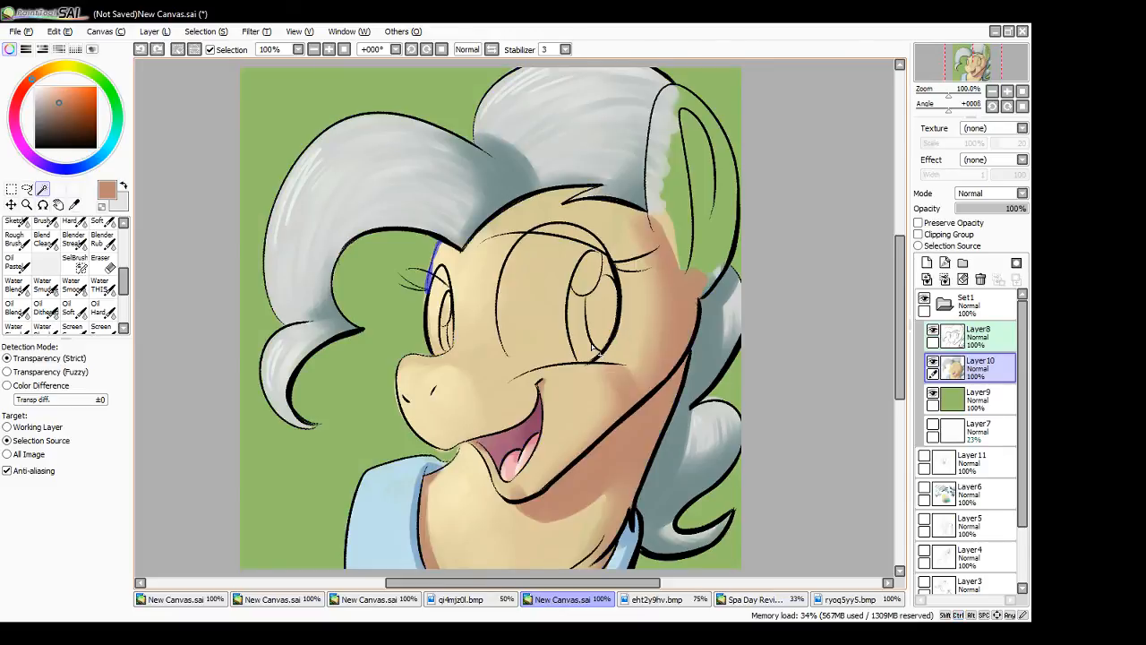
- Try to bridge the outline around the top and front of the muzzle with the Selection Brush and select the face with the Magic Wand
left_click(76, 261)
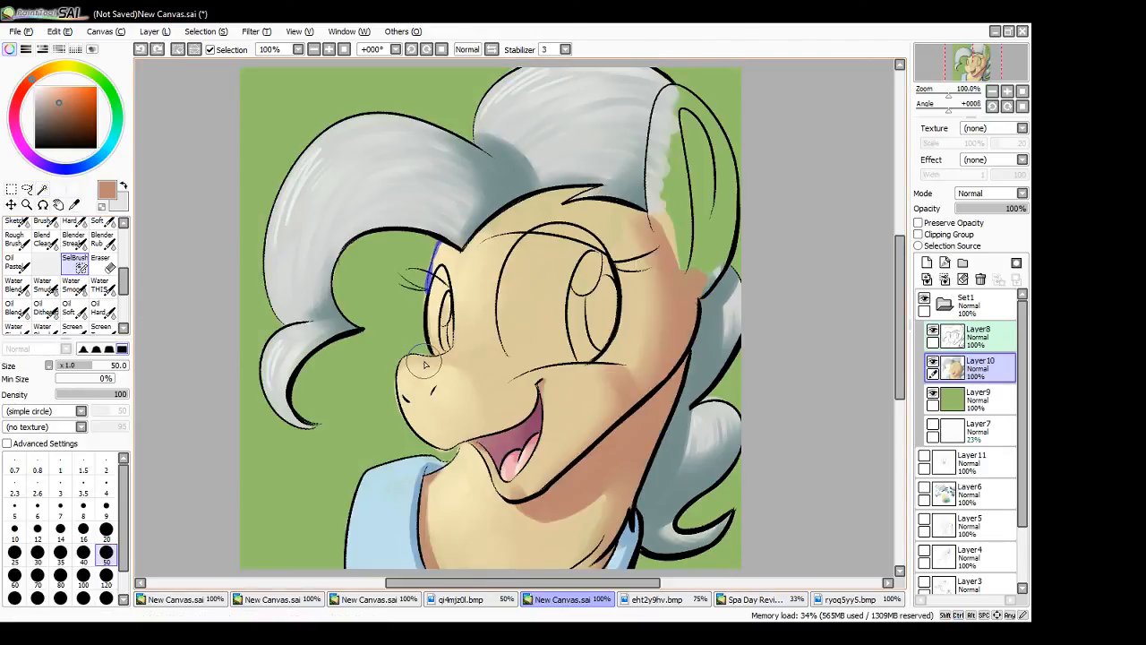
left_click_drag(423, 354, 394, 394)
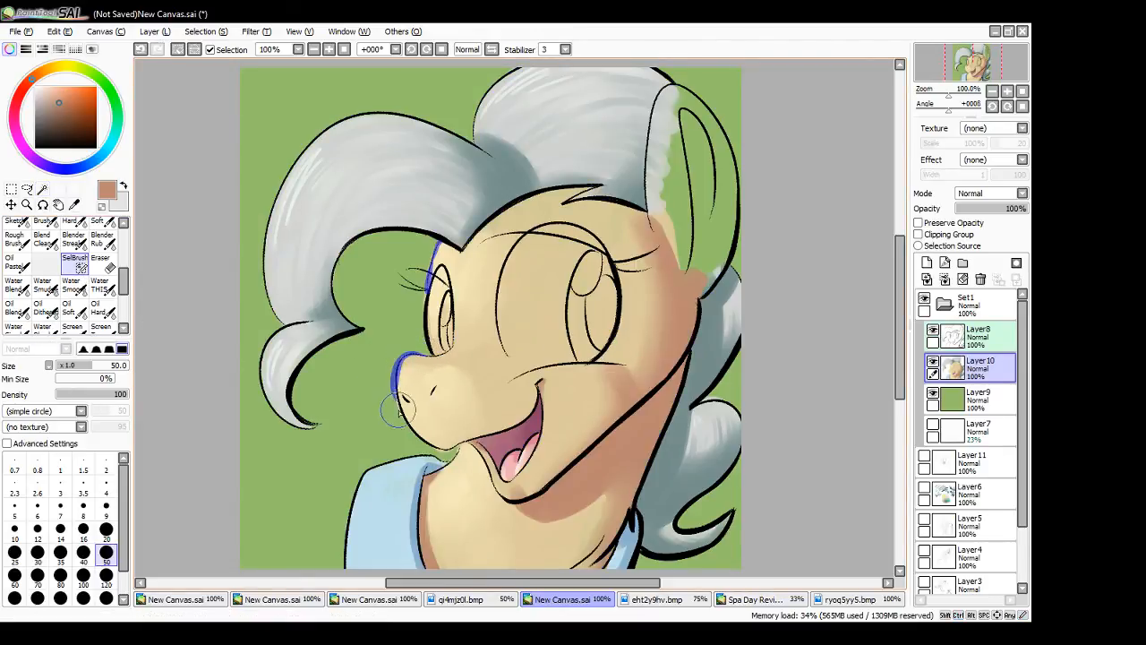
left_click(42, 189)
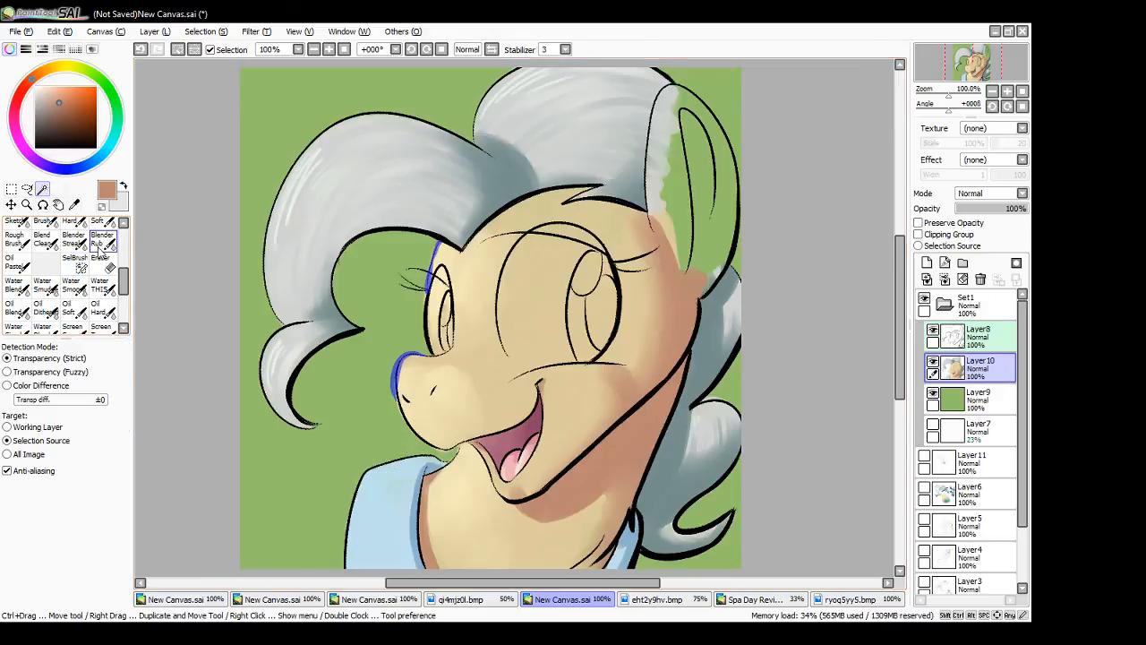
left_click(497, 429)
key("ctrl+z")
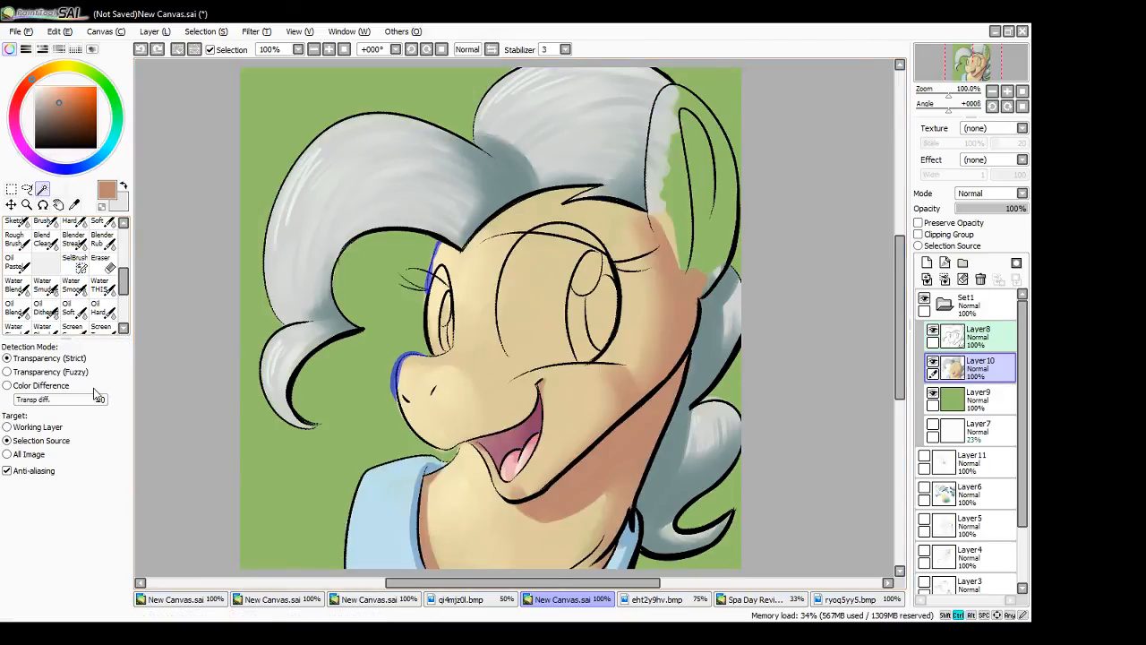
key("ctrl+z")
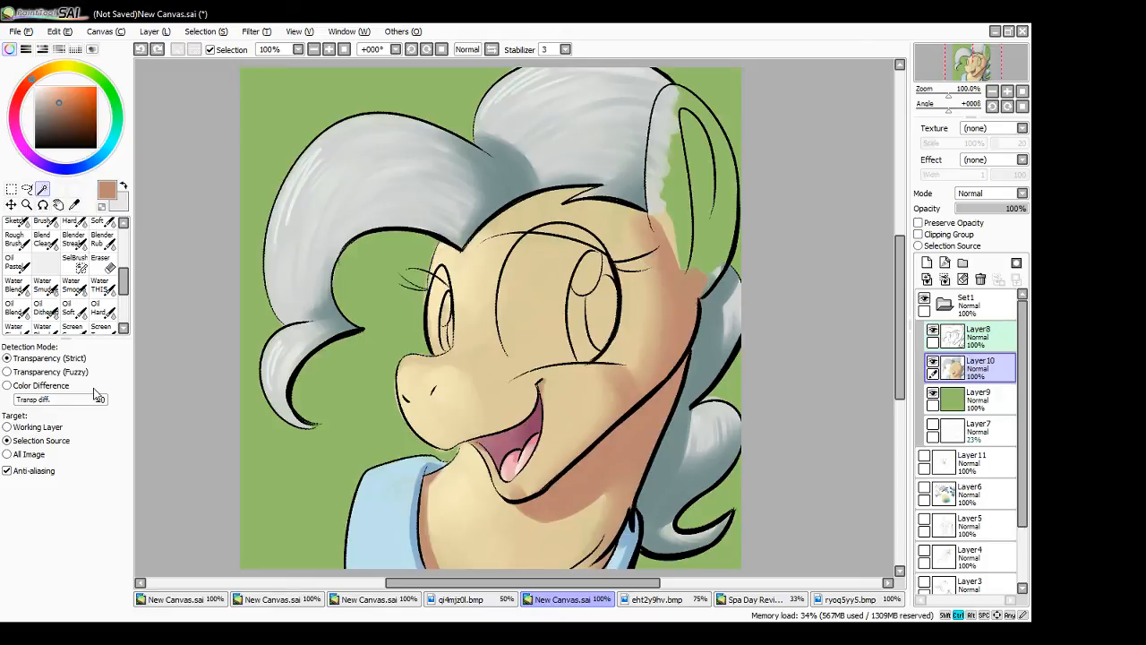
- Paint a brown shadow between the muzzle and the near cheek with the Water THIS brush at size 20
left_click(99, 285)
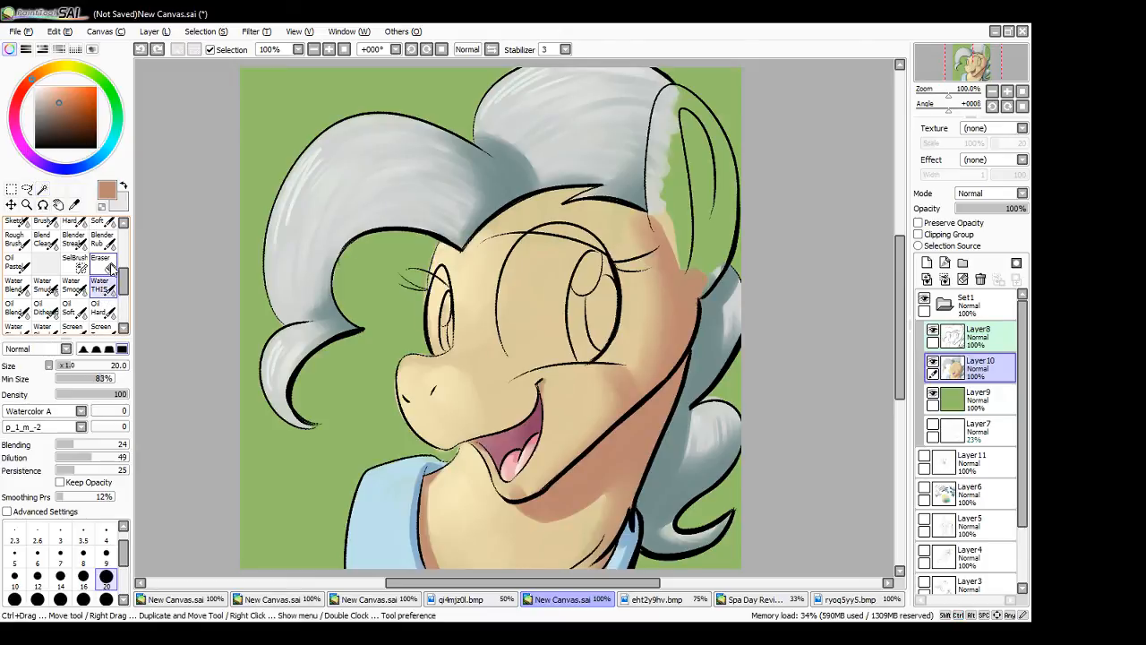
mouse_move(474, 381)
left_mouse_down()
mouse_move(486, 421)
mouse_move(481, 394)
mouse_move(492, 413)
mouse_move(511, 388)
mouse_move(507, 398)
mouse_move(525, 389)
mouse_move(502, 427)
mouse_move(497, 408)
mouse_move(514, 400)
mouse_move(498, 422)
mouse_move(473, 373)
mouse_move(488, 339)
mouse_move(495, 390)
left_mouse_up()
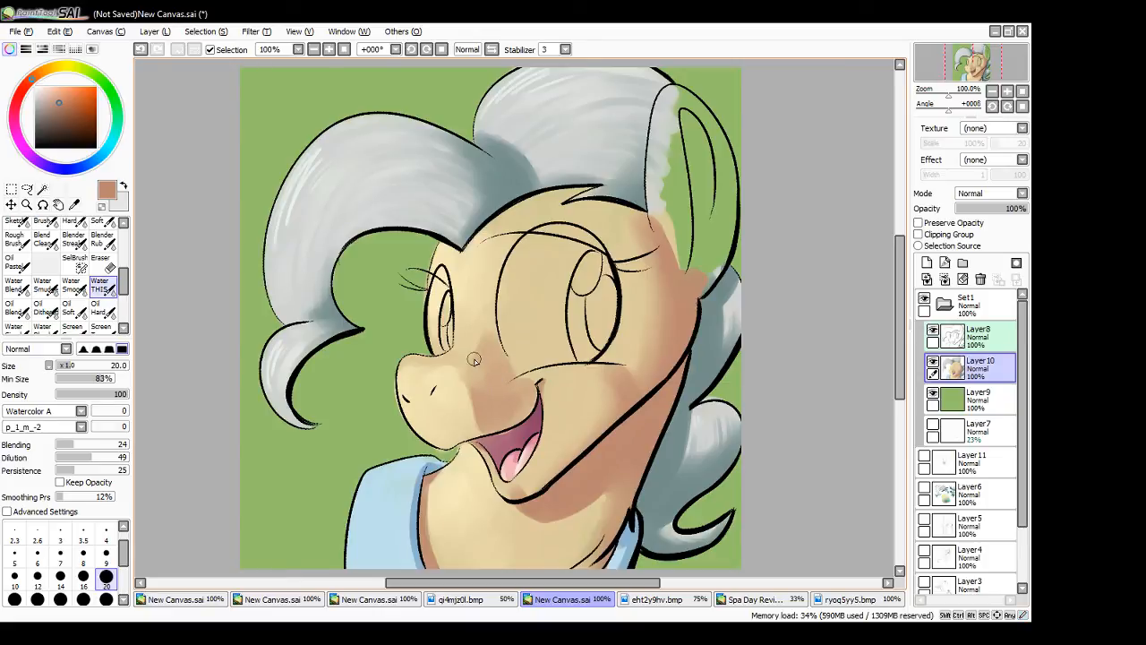
left_click_drag(496, 400, 488, 384)
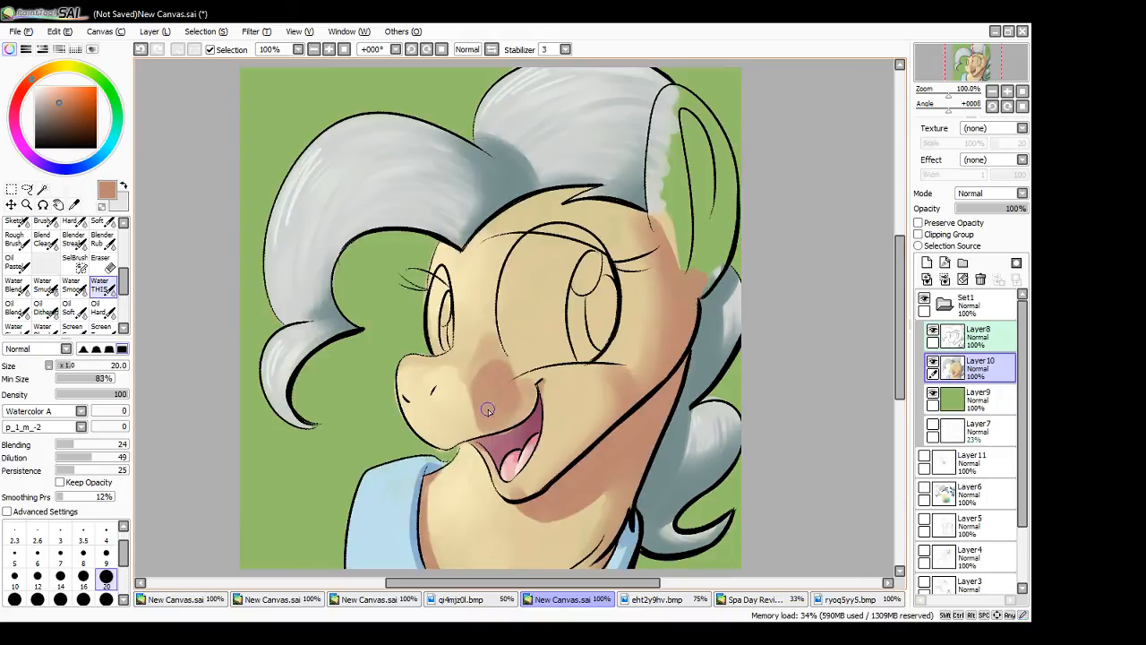
- Refine the shadow beside the muzzle and around the mouth corner at brush sizes 9 and 4, using tones sampled from the face
key("bracketleft")
key("bracketleft")
key("bracketleft")
key("bracketleft")
key("bracketleft")
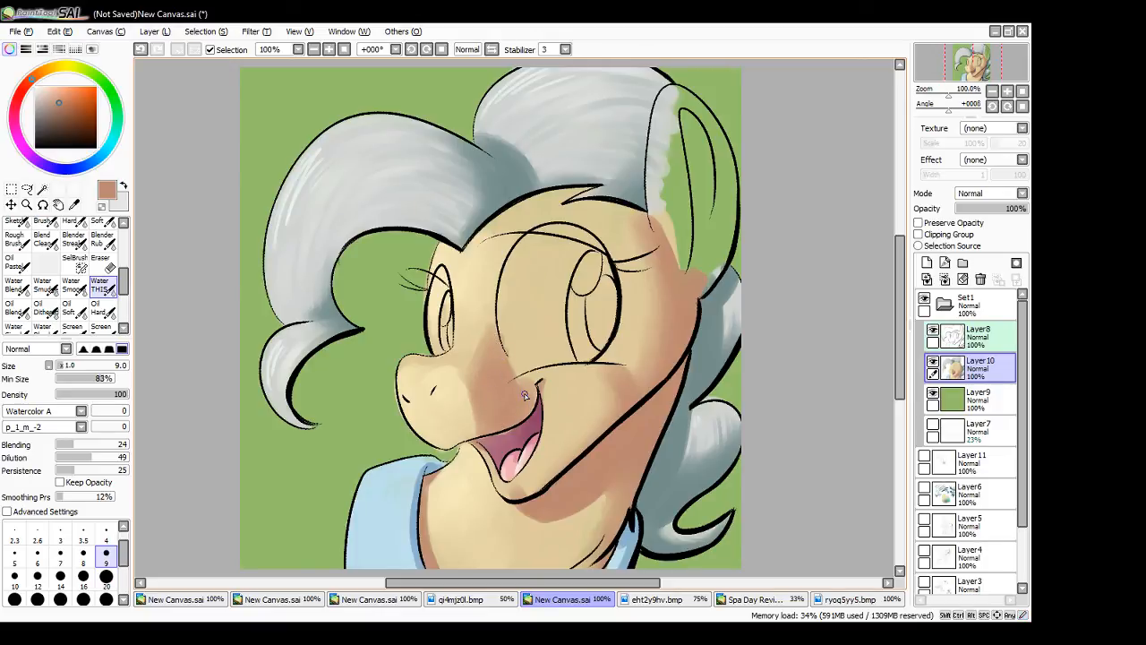
left_click(579, 386, "alt")
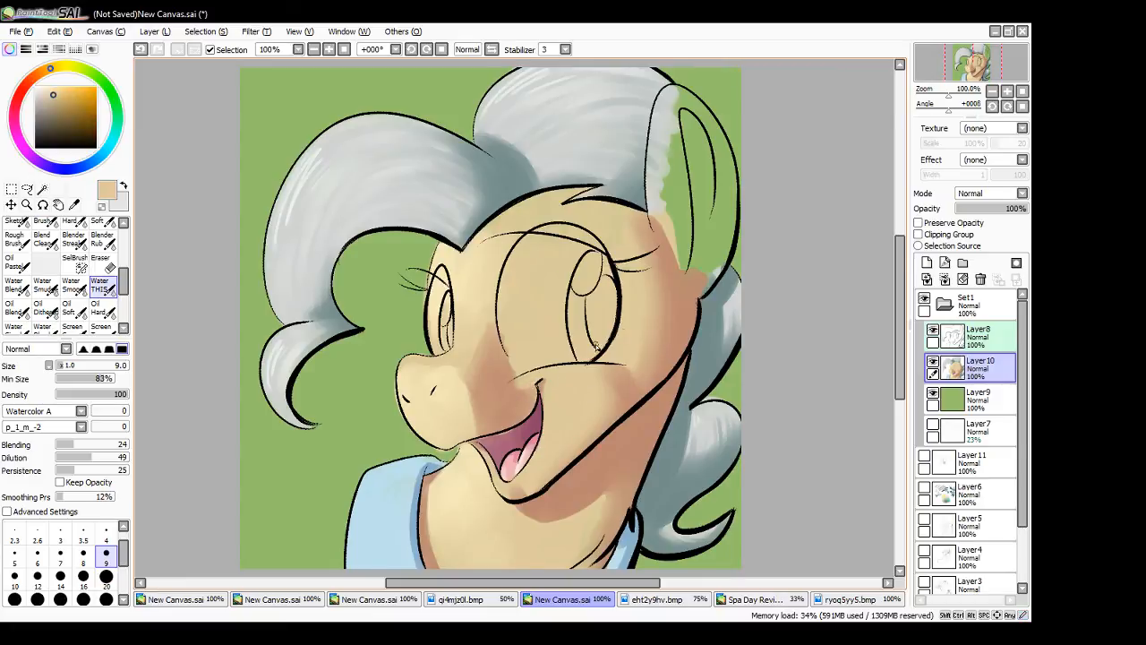
left_click(493, 407, "alt")
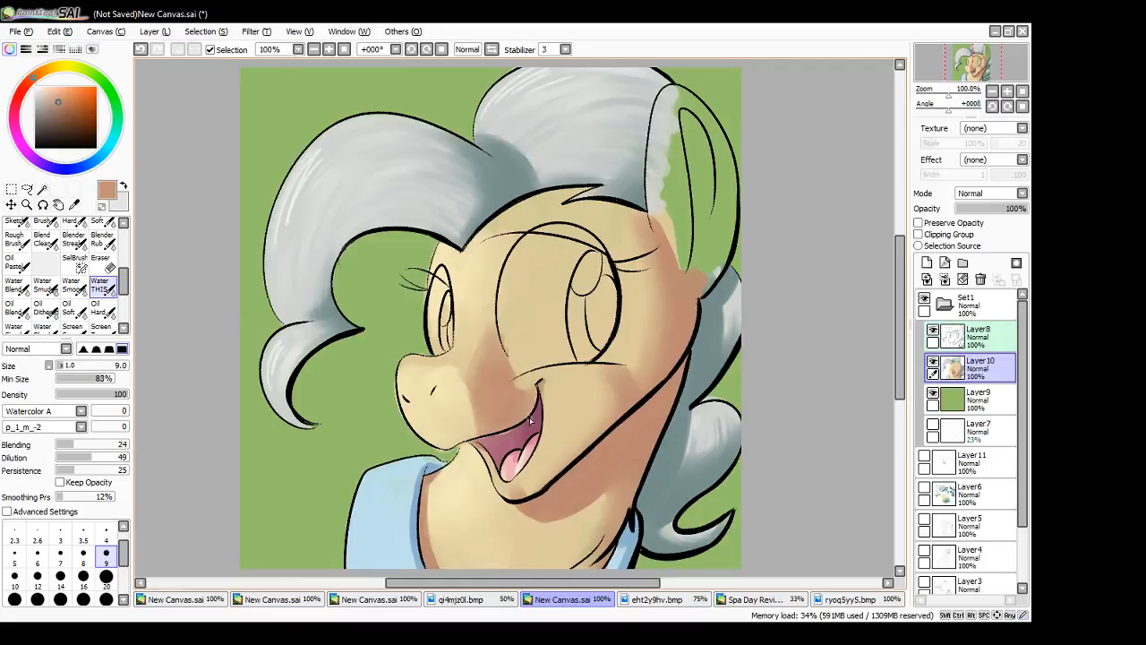
left_click(510, 445, "alt")
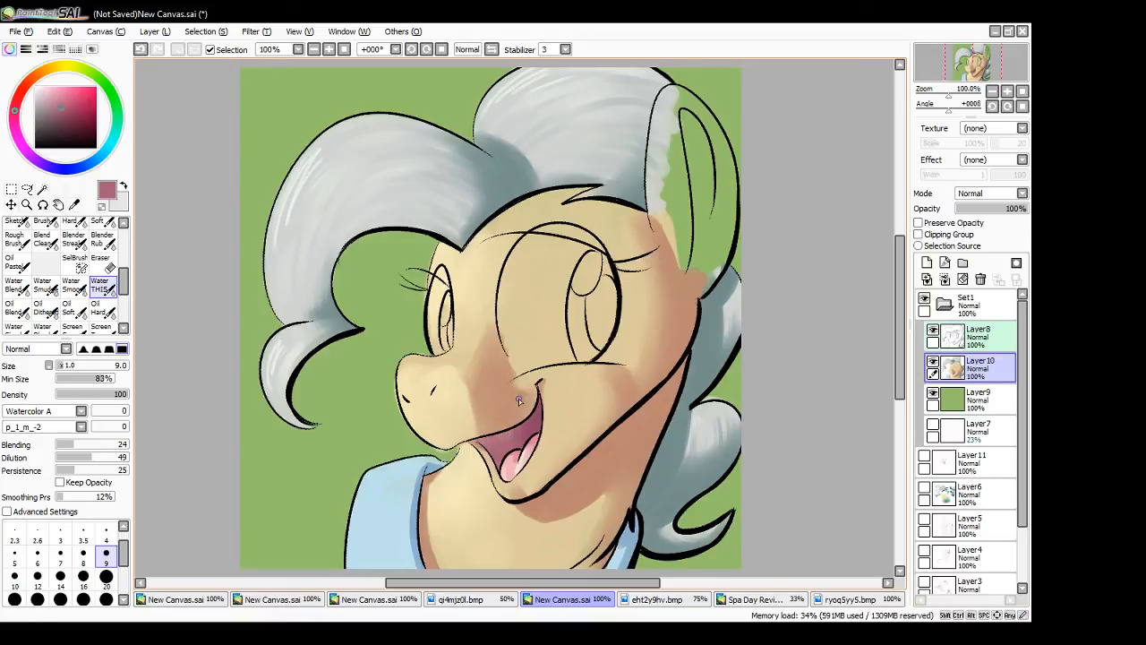
left_click(505, 412, "alt")
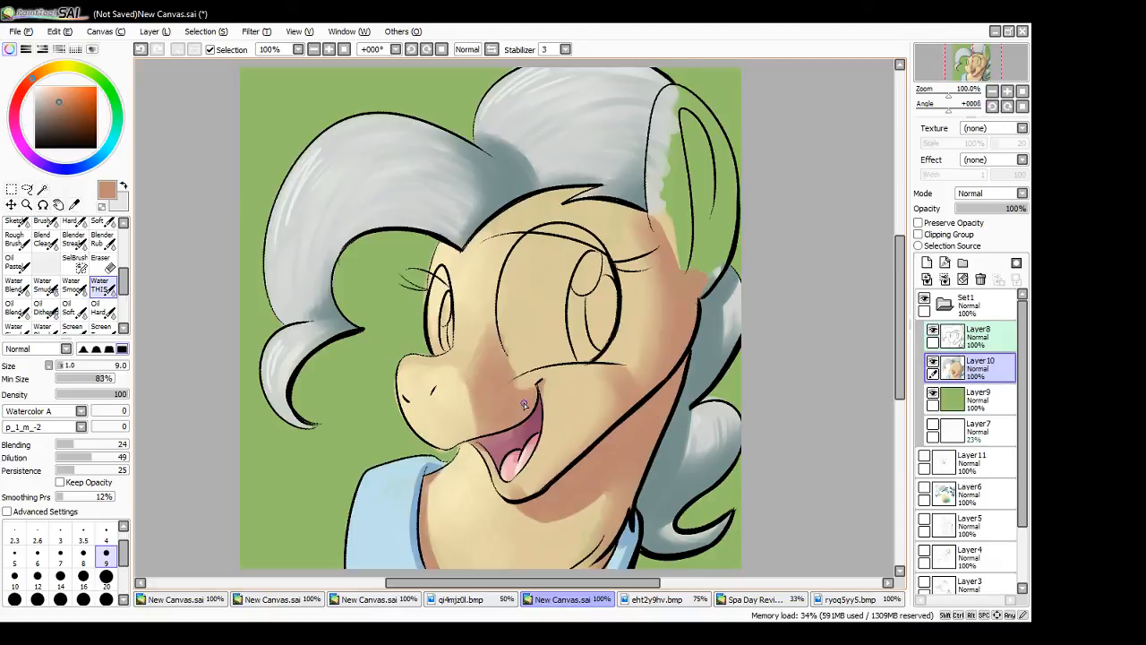
left_click(106, 533)
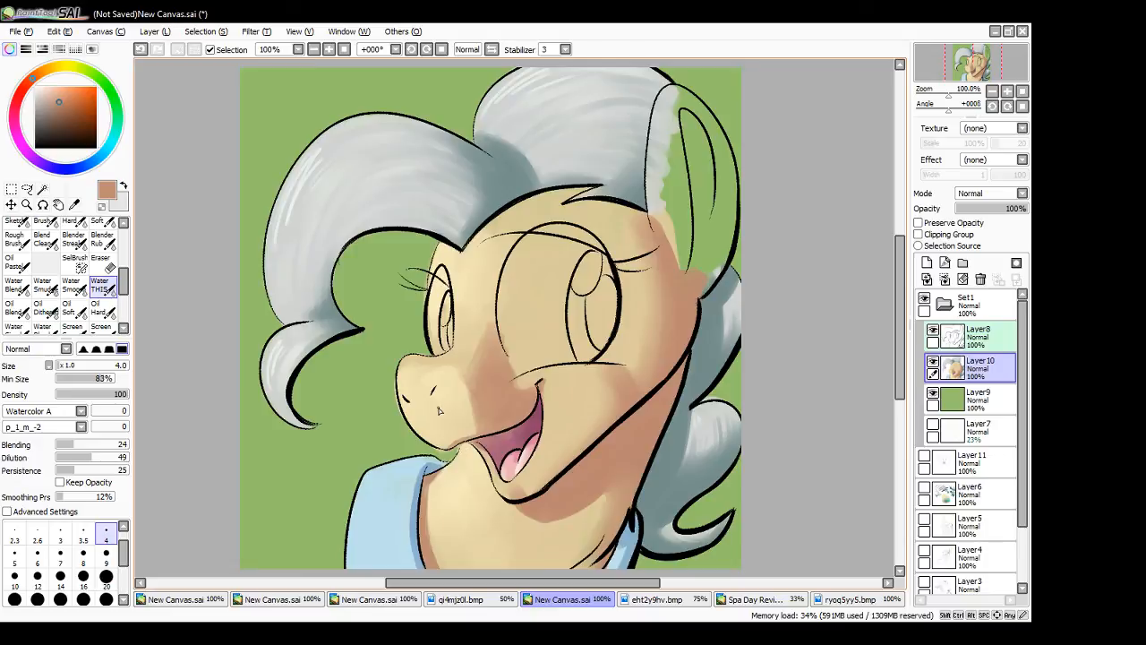
left_click(438, 410, "alt")
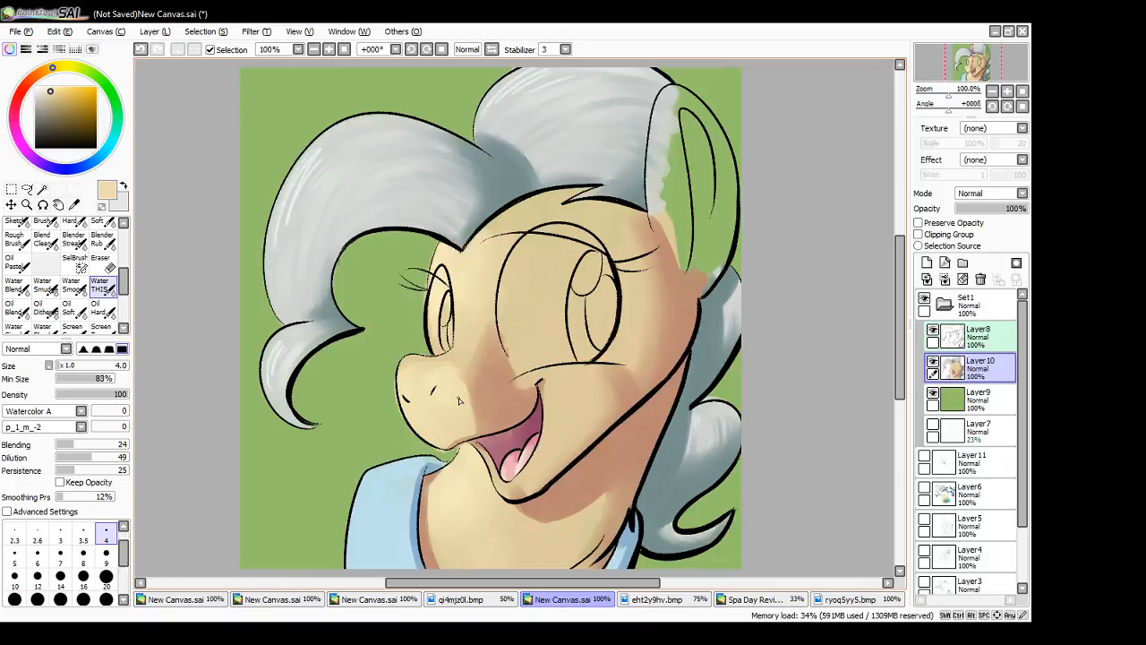
- Fill the ear with sampled skin colour at brush size 20 and lighten its front edge with the muzzle's paler tone
left_click(543, 321, "alt")
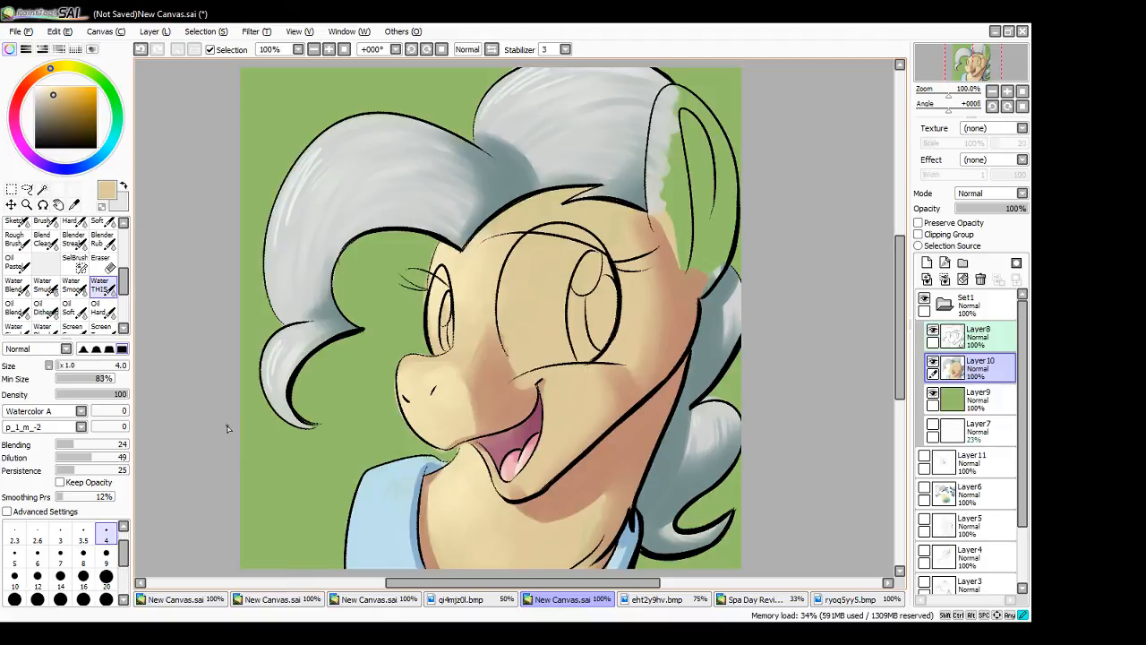
left_click(106, 576)
mouse_move(663, 222)
left_mouse_down()
mouse_move(658, 162)
mouse_move(684, 266)
mouse_move(657, 195)
mouse_move(656, 213)
mouse_move(663, 230)
mouse_move(665, 126)
mouse_move(661, 232)
mouse_move(660, 130)
mouse_move(679, 183)
mouse_move(671, 99)
mouse_move(672, 120)
mouse_move(702, 130)
mouse_move(679, 99)
mouse_move(710, 133)
mouse_move(694, 110)
mouse_move(695, 246)
mouse_move(728, 186)
mouse_move(704, 249)
mouse_move(715, 220)
mouse_move(720, 265)
left_mouse_up()
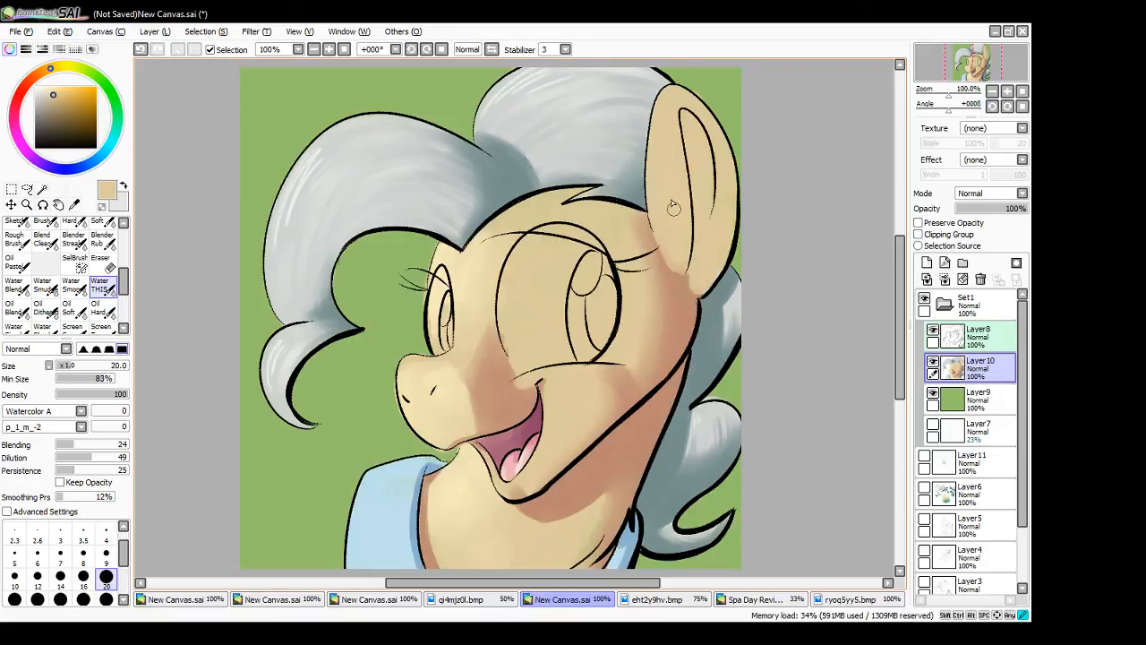
left_click(432, 412, "alt")
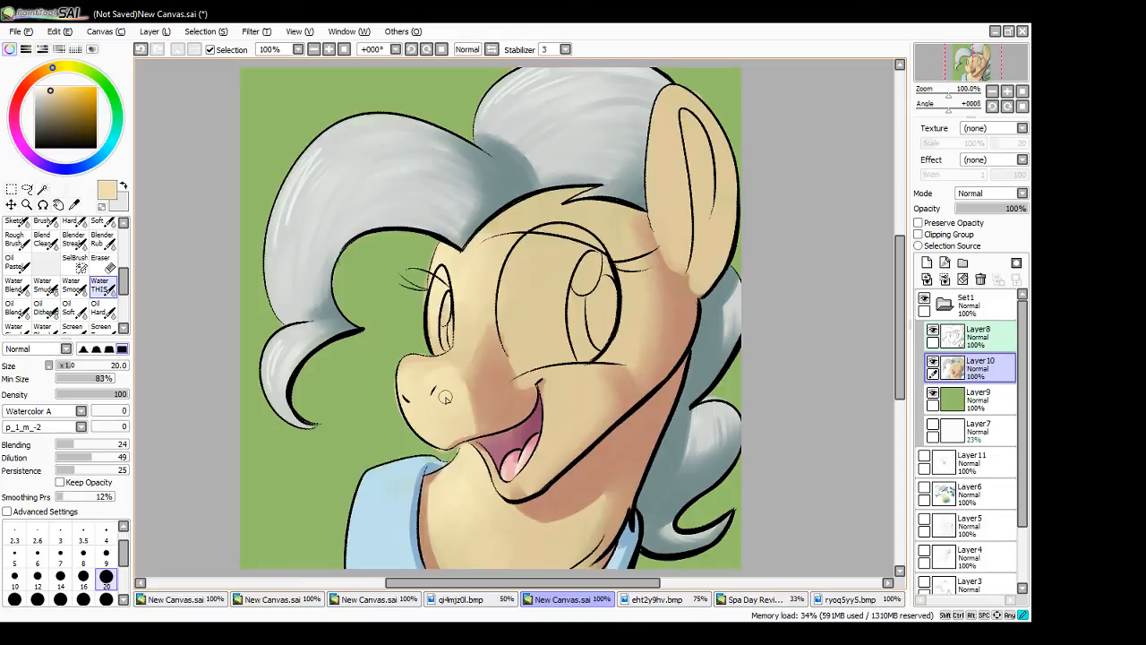
mouse_move(655, 208)
left_mouse_down()
mouse_move(659, 114)
mouse_move(661, 232)
mouse_move(673, 216)
mouse_move(666, 125)
left_mouse_up()
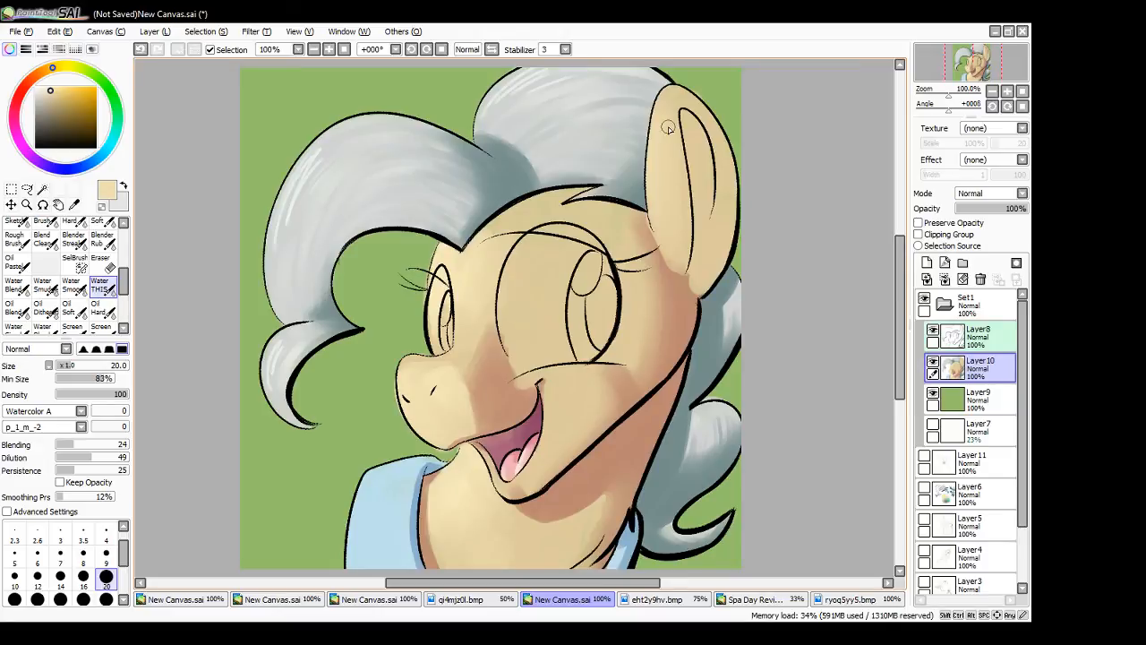
- Shade the inner ear with the brown shadow colour sampled from the jaw, at brush size 9
left_click(632, 414, "alt")
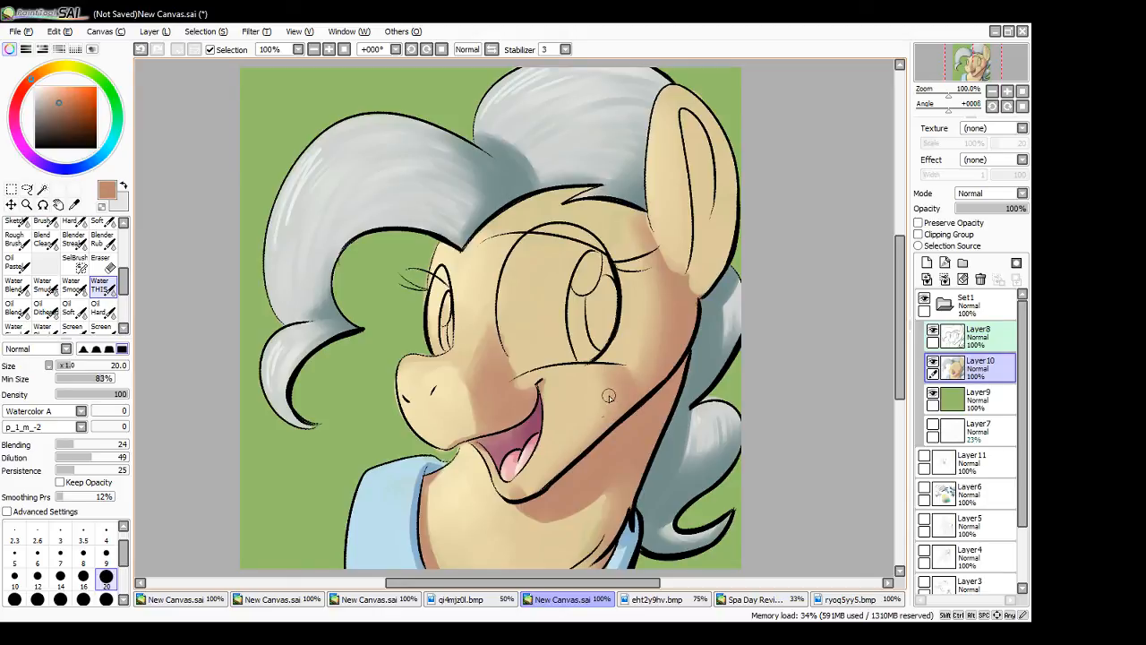
left_click(107, 557)
left_click_drag(687, 126, 702, 189)
left_click_drag(687, 122, 701, 185)
left_click_drag(686, 115, 704, 150)
mouse_move(686, 113)
left_mouse_down()
mouse_move(706, 152)
mouse_move(691, 119)
mouse_move(710, 220)
left_mouse_up()
left_click_drag(696, 171, 701, 226)
mouse_move(689, 134)
left_mouse_down()
mouse_move(695, 204)
mouse_move(684, 125)
mouse_move(697, 188)
mouse_move(709, 174)
mouse_move(693, 272)
left_mouse_up()
left_click_drag(706, 202, 695, 263)
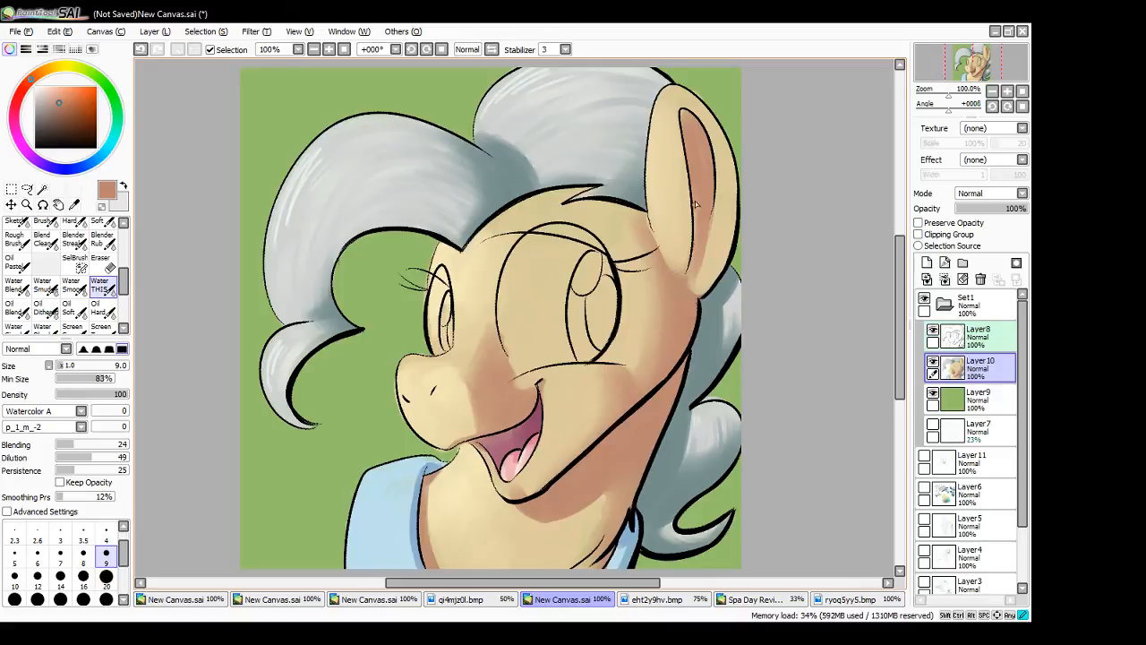
mouse_move(696, 204)
left_mouse_down()
mouse_move(689, 274)
mouse_move(696, 235)
left_mouse_up()
mouse_move(684, 149)
left_mouse_down()
mouse_move(696, 230)
mouse_move(695, 203)
left_mouse_up()
mouse_move(704, 163)
left_mouse_down()
mouse_move(707, 235)
mouse_move(713, 199)
mouse_move(722, 256)
mouse_move(703, 284)
left_mouse_up()
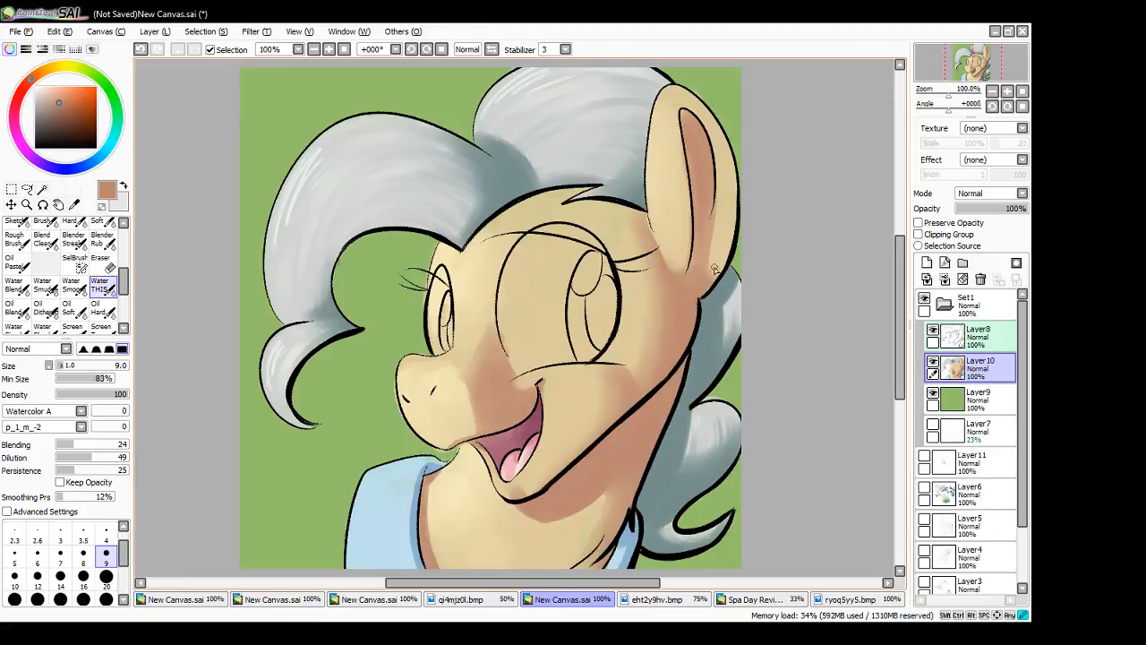
- Paint brown shadow along the ear's back edge down to its base and touch up the inner ear
left_click_drag(733, 159, 722, 263)
left_click_drag(732, 197, 715, 268)
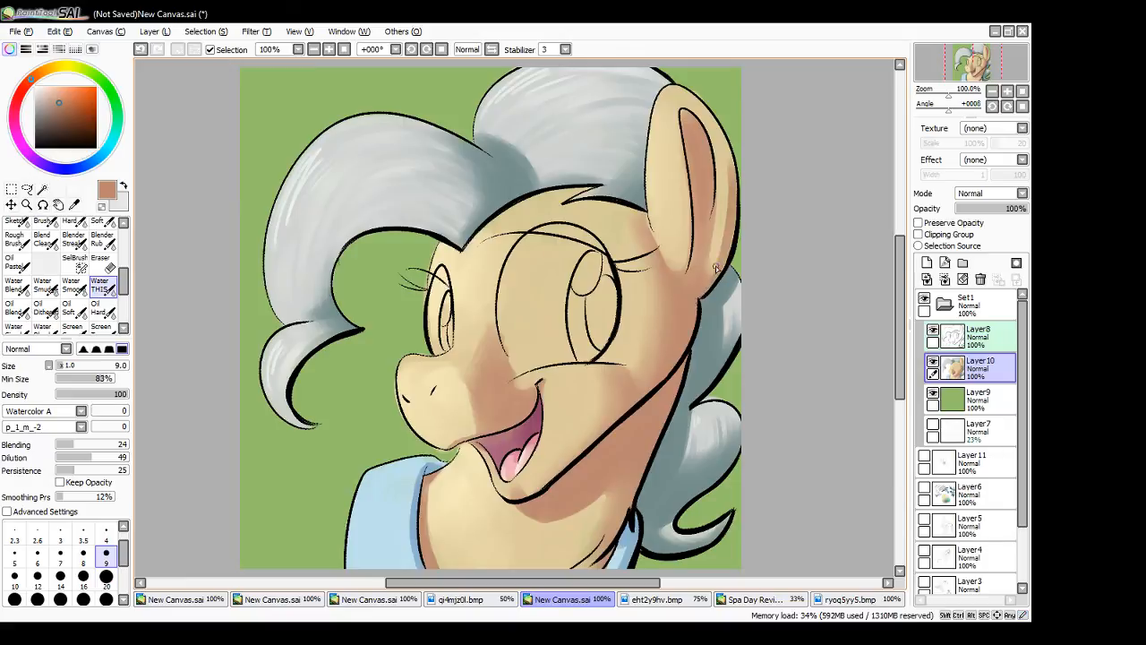
mouse_move(734, 177)
left_mouse_down()
mouse_move(704, 280)
mouse_move(734, 173)
mouse_move(715, 255)
left_mouse_up()
mouse_move(720, 130)
left_mouse_down()
mouse_move(710, 269)
mouse_move(729, 173)
mouse_move(731, 209)
mouse_move(715, 257)
left_mouse_up()
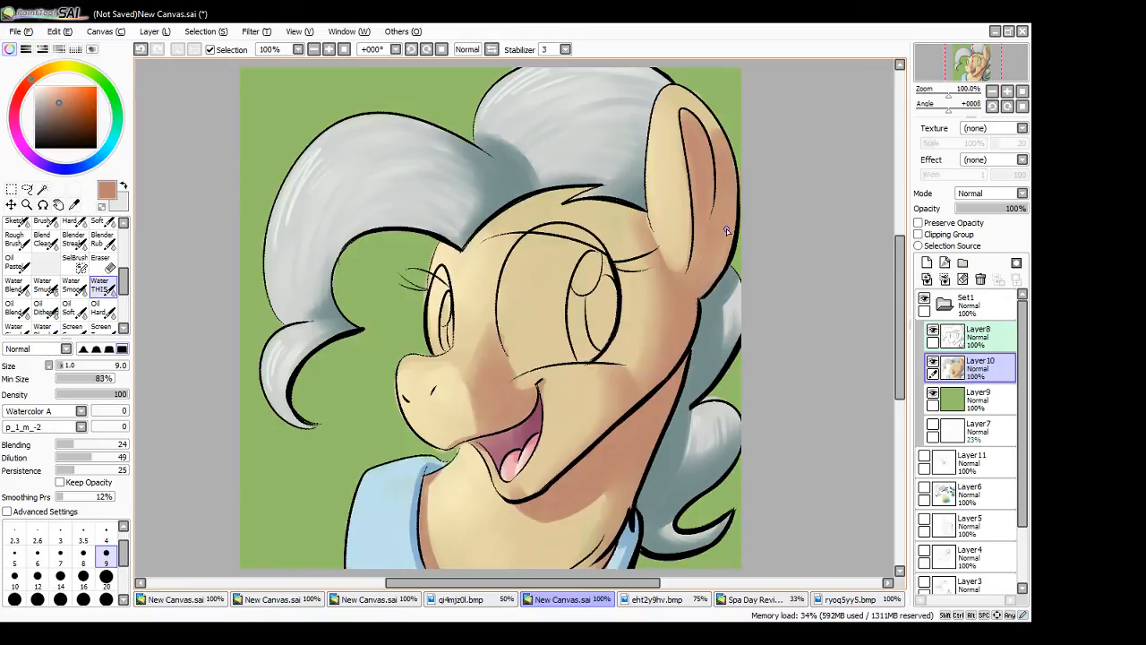
mouse_move(695, 161)
left_mouse_down()
mouse_move(694, 212)
mouse_move(686, 130)
left_mouse_up()
mouse_move(702, 261)
left_mouse_down()
mouse_move(719, 225)
mouse_move(707, 279)
left_mouse_up()
- Add brown shadow strokes at the jaw's back edge, beside the ear and along the forehead beneath the hairline
left_click_drag(682, 322, 682, 305)
mouse_move(646, 230)
left_mouse_down()
mouse_move(645, 217)
mouse_move(647, 233)
left_mouse_up()
mouse_move(479, 235)
left_mouse_down()
mouse_move(568, 192)
mouse_move(514, 209)
mouse_move(585, 189)
mouse_move(515, 206)
mouse_move(477, 236)
mouse_move(577, 190)
left_mouse_up()
left_click_drag(575, 190, 561, 196)
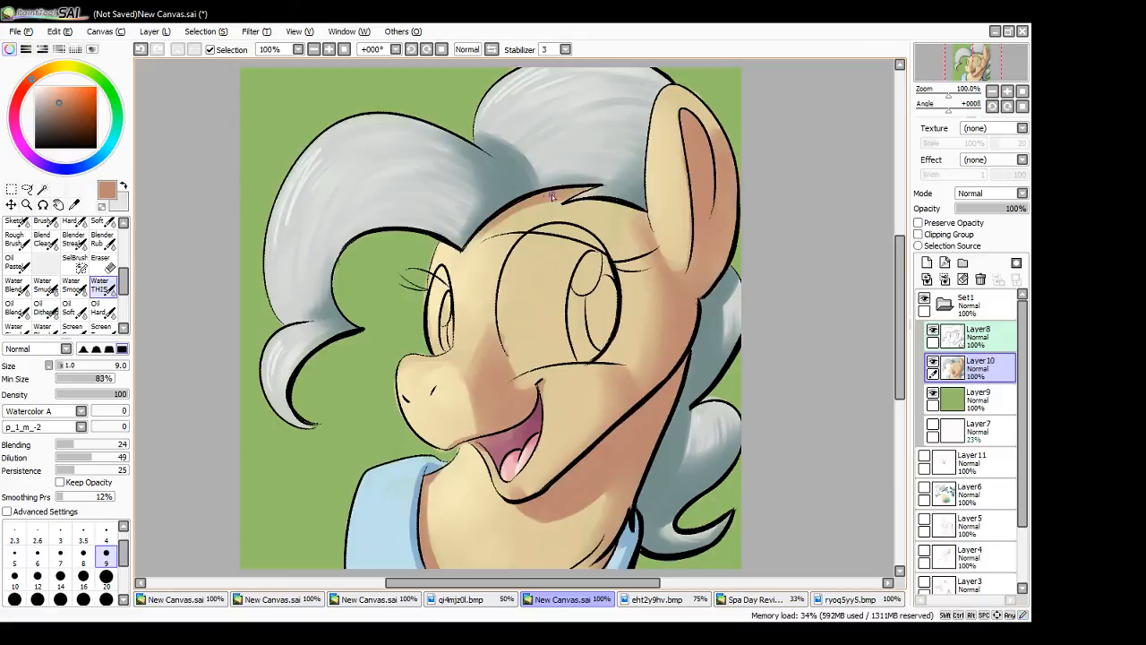
left_click_drag(477, 239, 517, 210)
- Fill the whites of both eyes with a pale blue at brush size 12
left_click(375, 528, "alt")
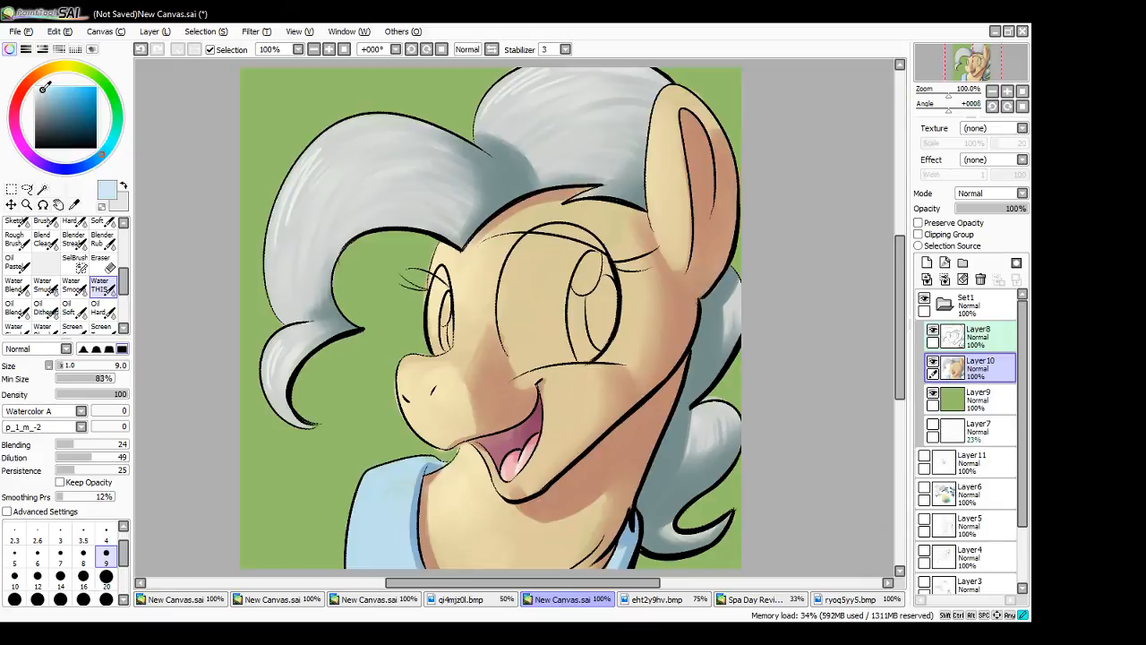
left_click(106, 576)
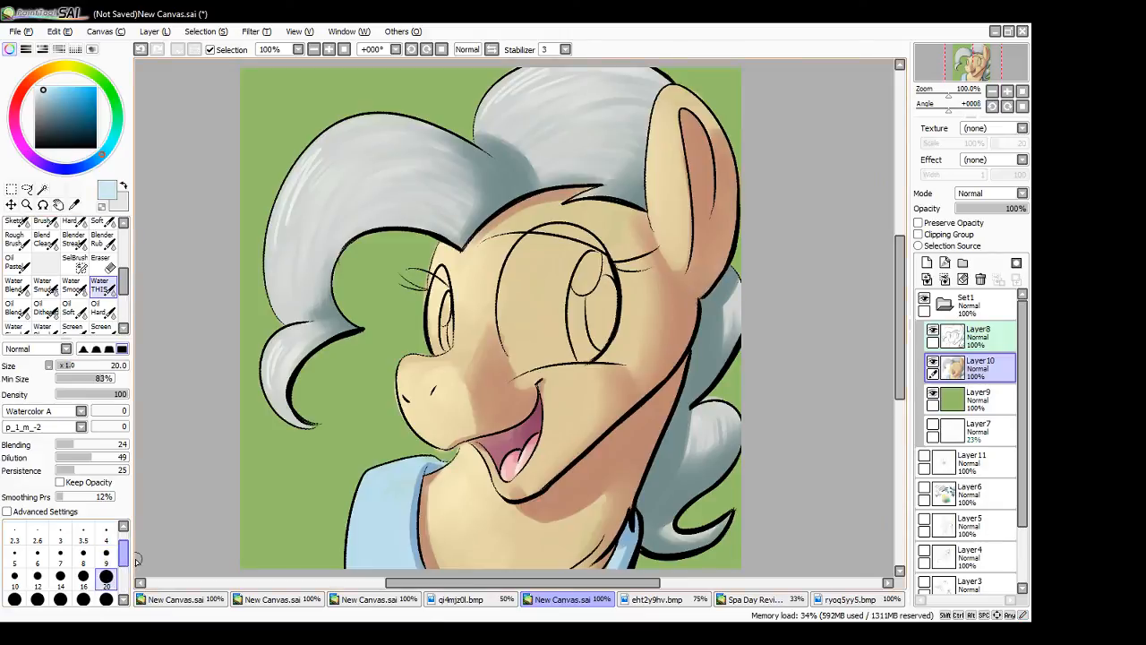
left_click(38, 577)
left_click_drag(439, 301, 433, 341)
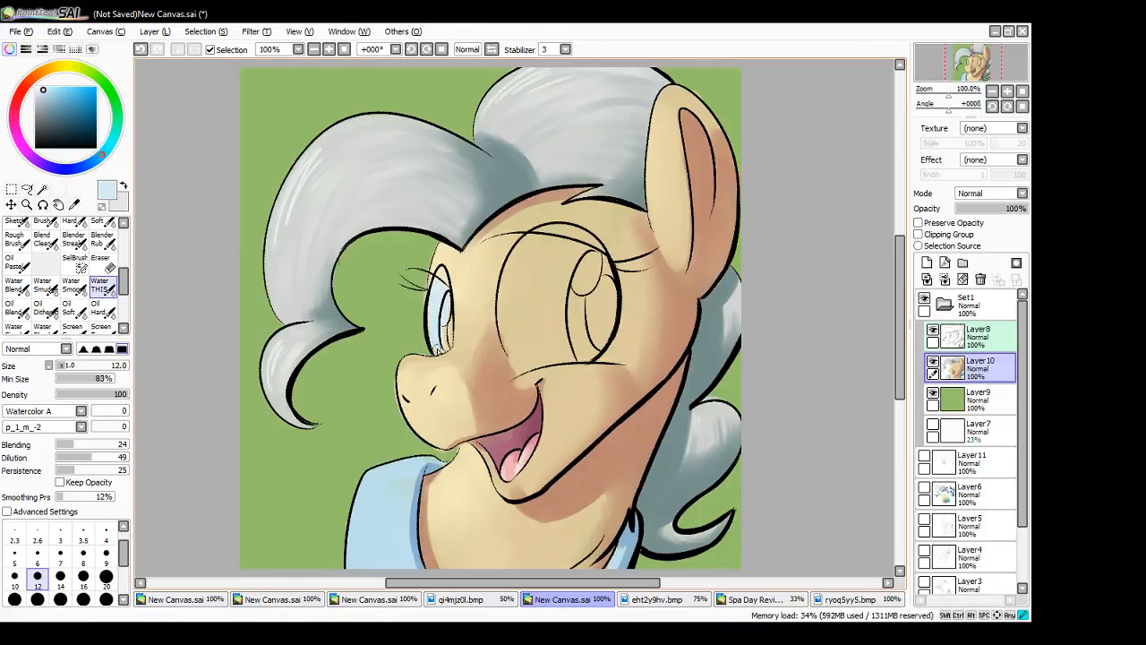
mouse_move(548, 278)
left_mouse_down()
mouse_move(542, 341)
mouse_move(550, 337)
mouse_move(562, 270)
mouse_move(515, 358)
mouse_move(505, 297)
mouse_move(504, 317)
mouse_move(522, 256)
mouse_move(520, 309)
mouse_move(545, 285)
mouse_move(521, 340)
mouse_move(580, 316)
mouse_move(544, 362)
mouse_move(526, 362)
mouse_move(576, 341)
mouse_move(534, 349)
mouse_move(560, 335)
mouse_move(521, 361)
mouse_move(564, 347)
mouse_move(515, 365)
mouse_move(584, 354)
mouse_move(517, 361)
left_mouse_up()
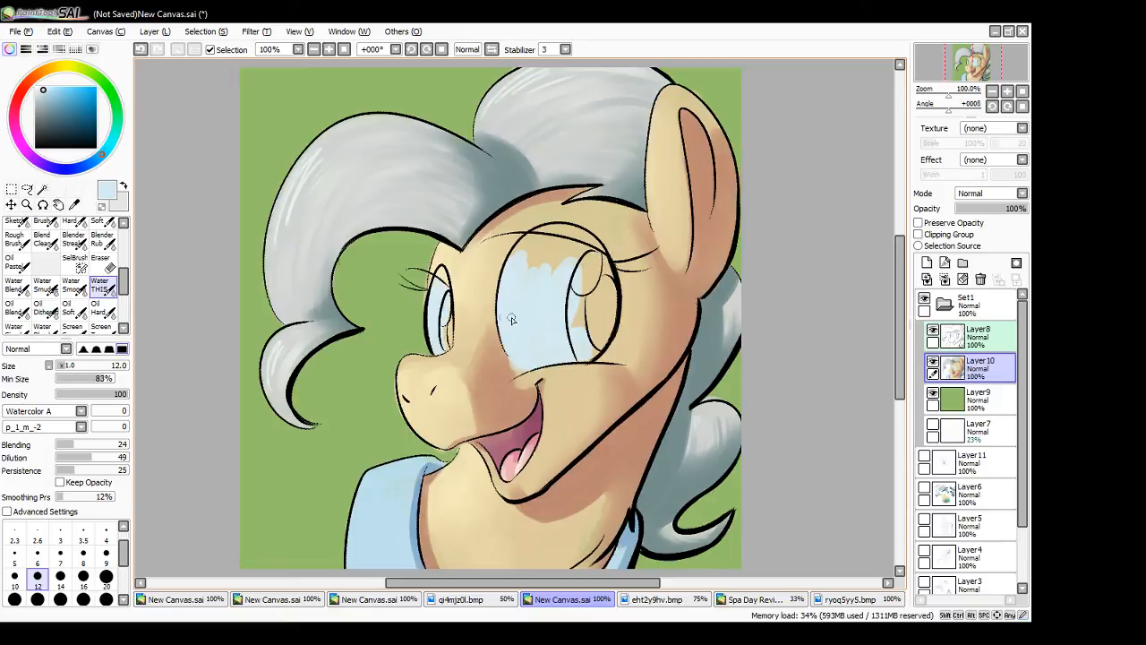
left_click(515, 408, "alt")
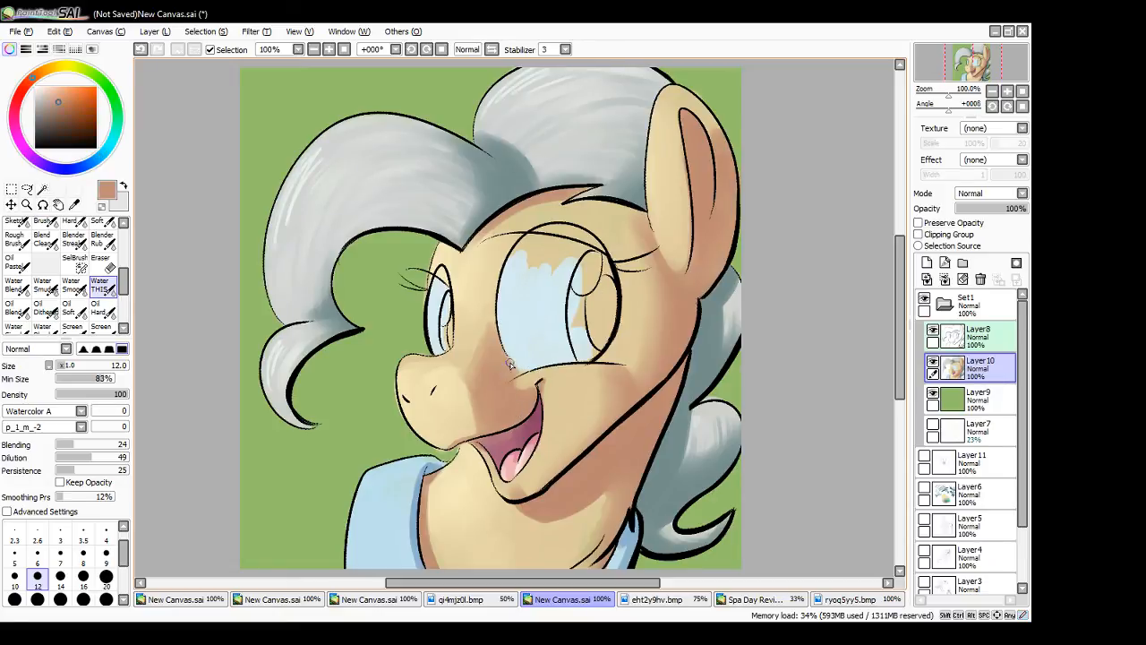
left_click(546, 306, "alt")
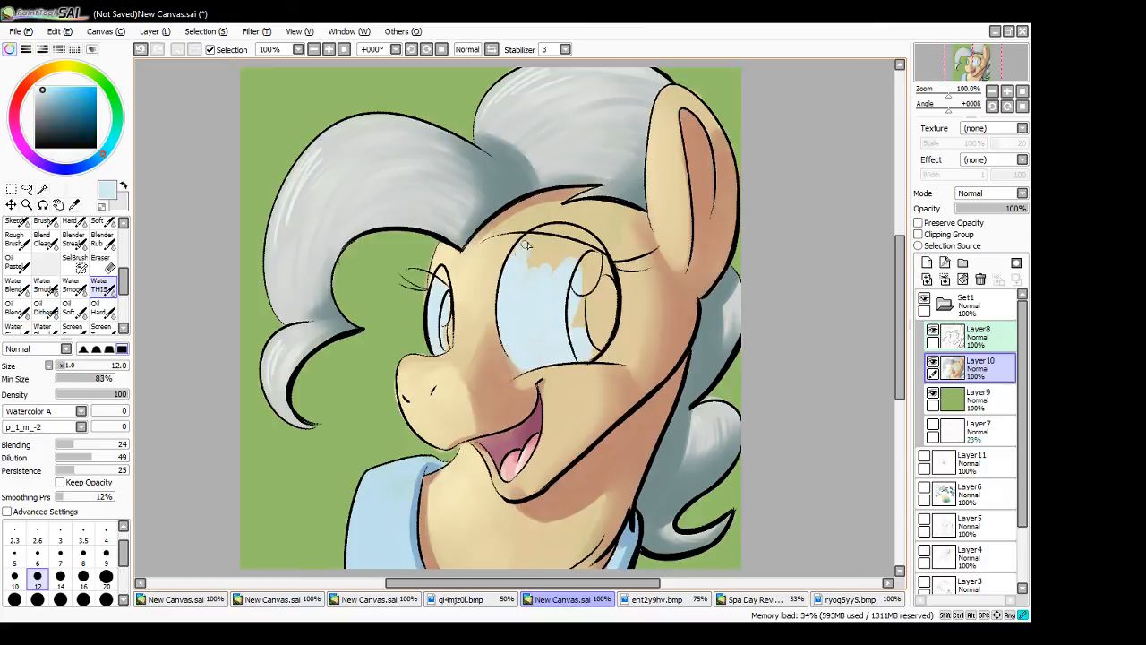
mouse_move(537, 257)
left_mouse_down()
mouse_move(565, 287)
mouse_move(566, 255)
mouse_move(537, 262)
mouse_move(549, 273)
mouse_move(570, 256)
mouse_move(529, 244)
mouse_move(563, 244)
mouse_move(538, 241)
mouse_move(577, 274)
mouse_move(563, 262)
mouse_move(584, 265)
mouse_move(560, 256)
mouse_move(580, 253)
mouse_move(542, 320)
mouse_move(530, 273)
left_mouse_up()
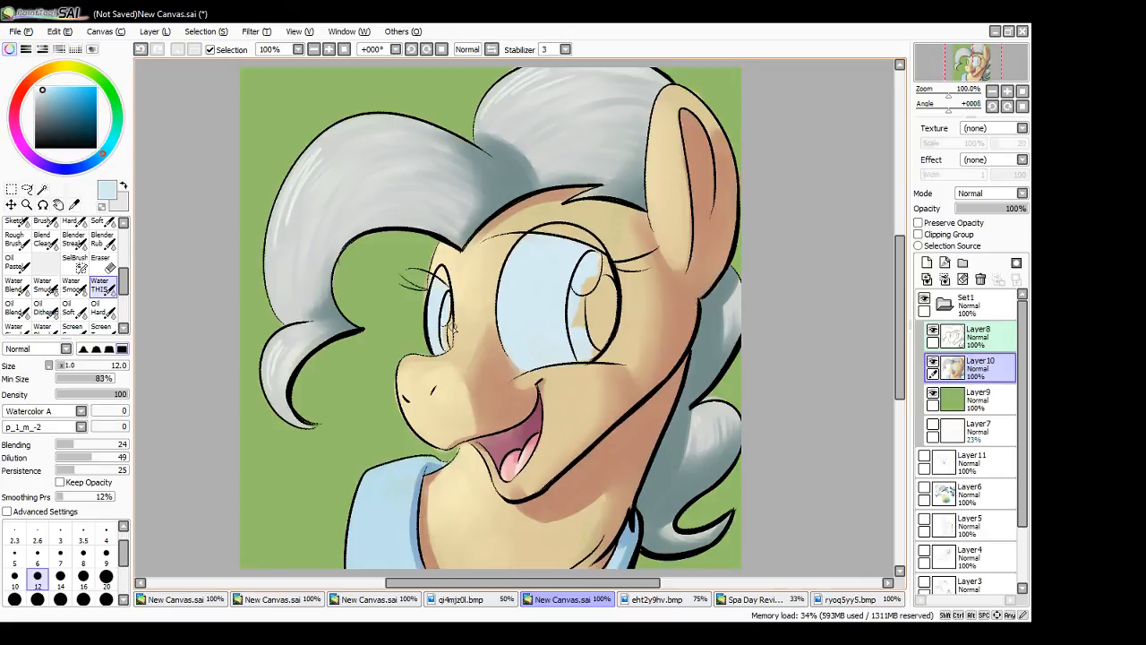
- Shade the near eye's white beneath the upper lid with a darker blue at size 9, and blend its edge with sampled pale blue
left_click_drag(101, 156, 96, 159)
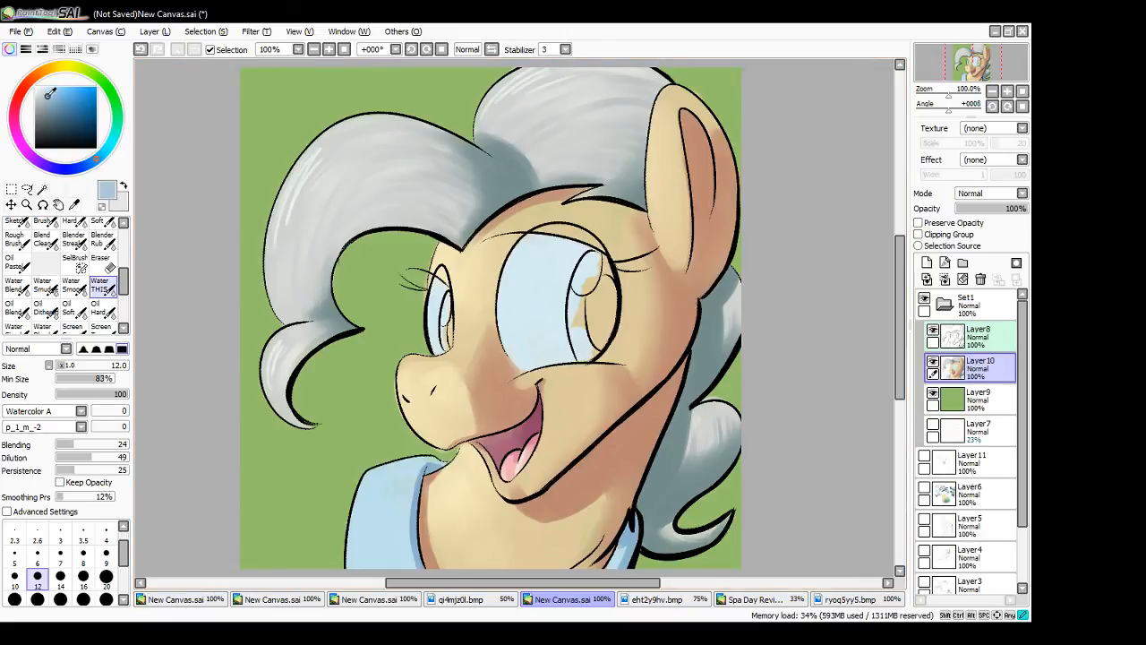
left_click(51, 96)
left_click(109, 555)
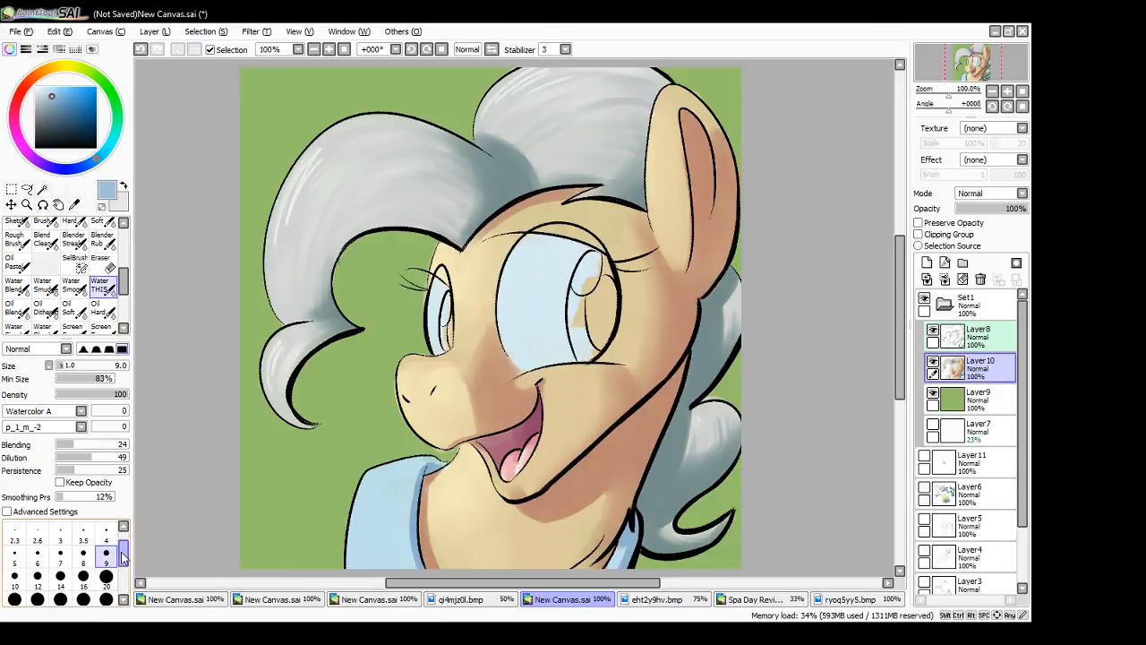
left_click_drag(527, 238, 597, 252)
left_click_drag(528, 237, 596, 250)
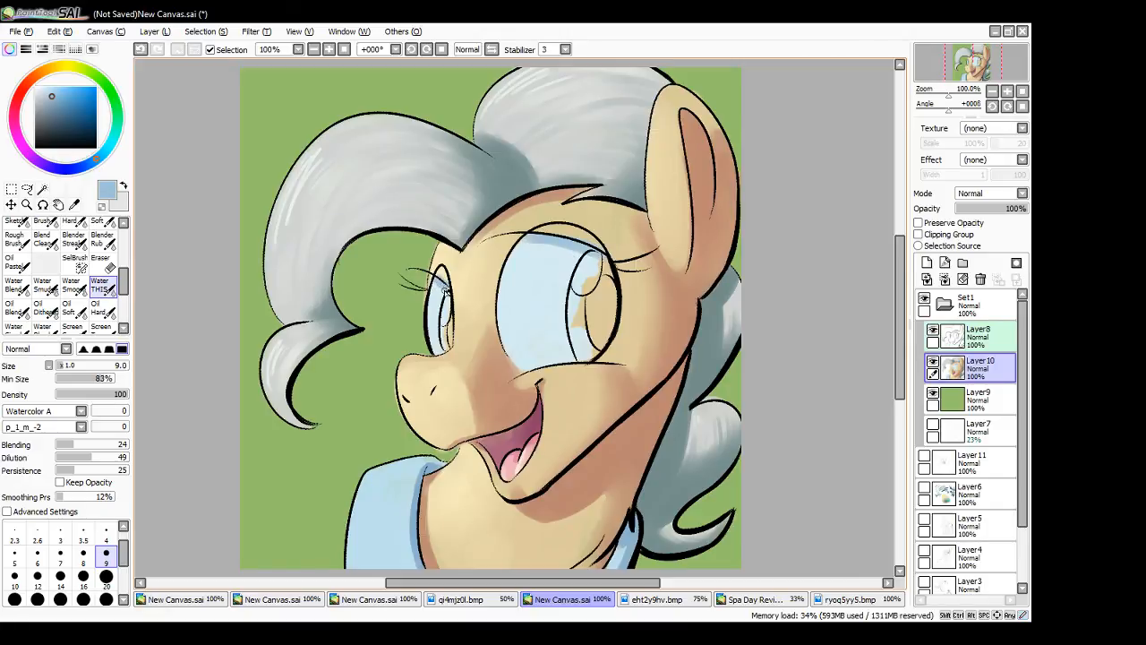
left_click(544, 273, "alt")
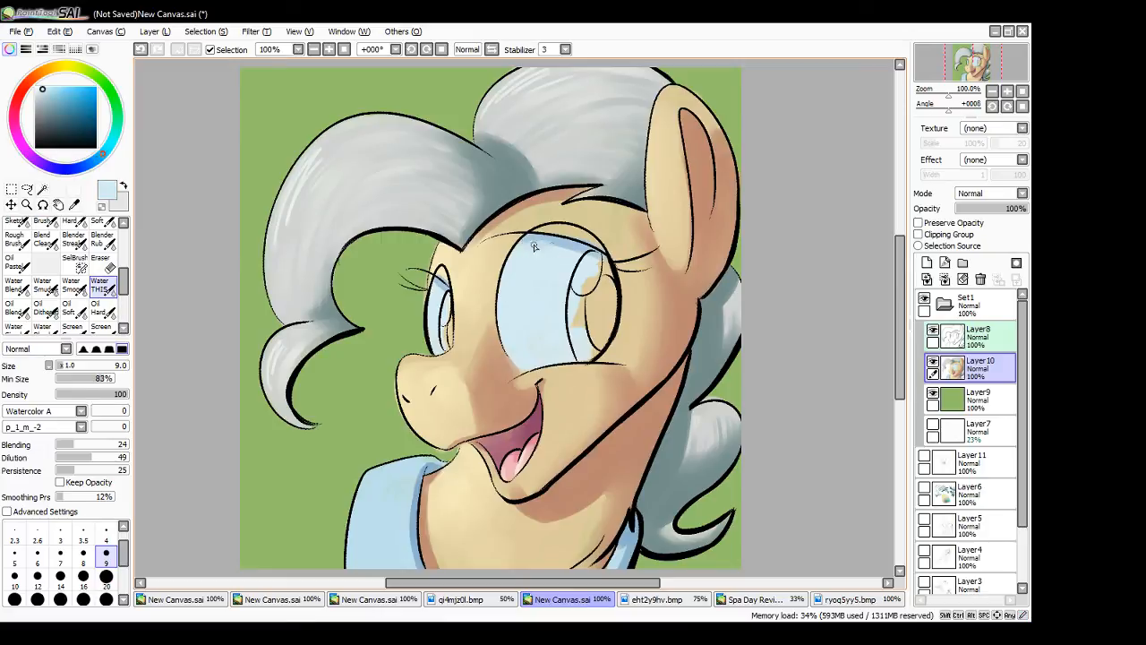
key("ctrl+z")
left_click_drag(522, 251, 540, 252)
- Touch up the near eye's upper lid with sampled and slightly darker skin tones, and paint a white highlight on the eye's white
left_click(484, 283, "alt")
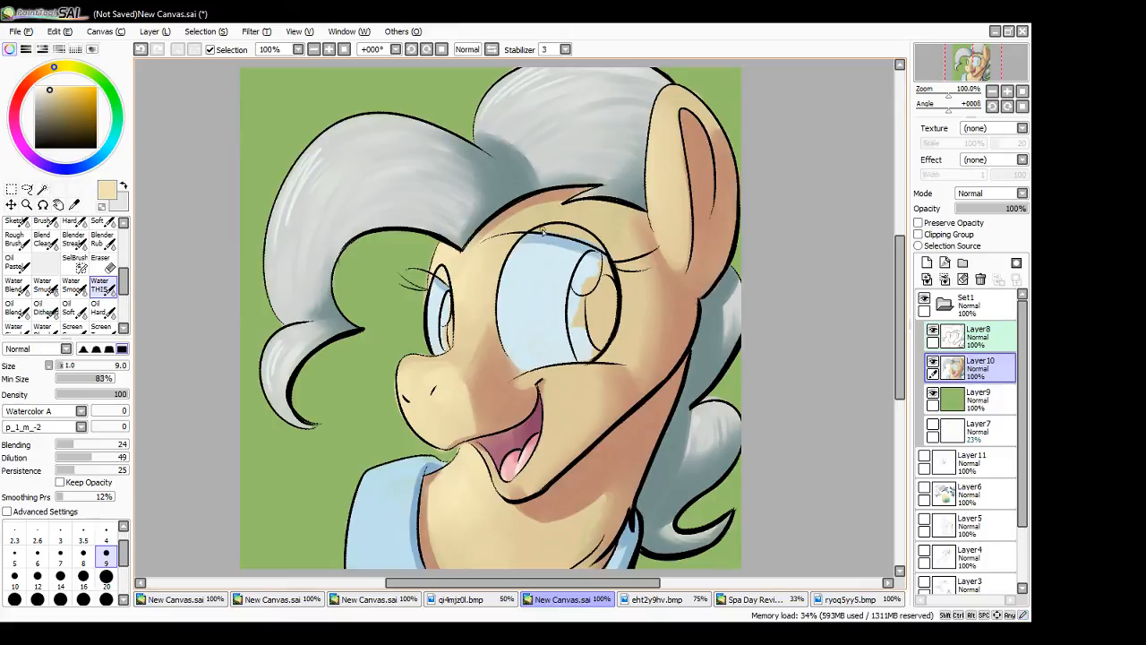
left_click_drag(543, 232, 556, 234)
left_click(532, 210, "alt")
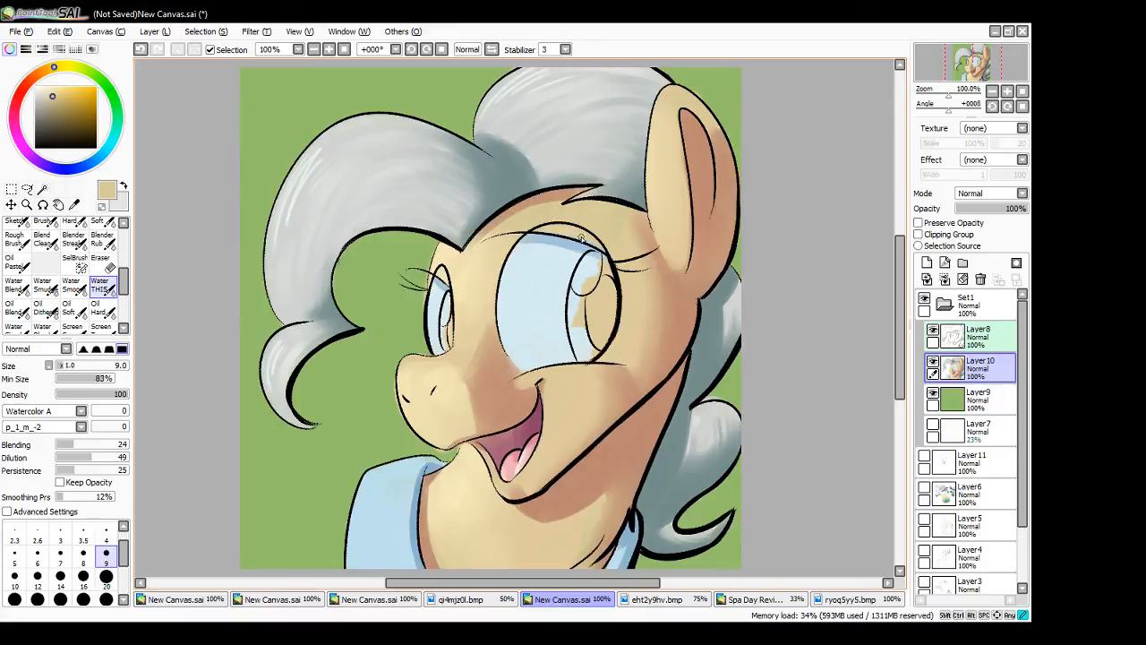
left_click_drag(584, 234, 604, 252)
left_click_drag(47, 85, 35, 87)
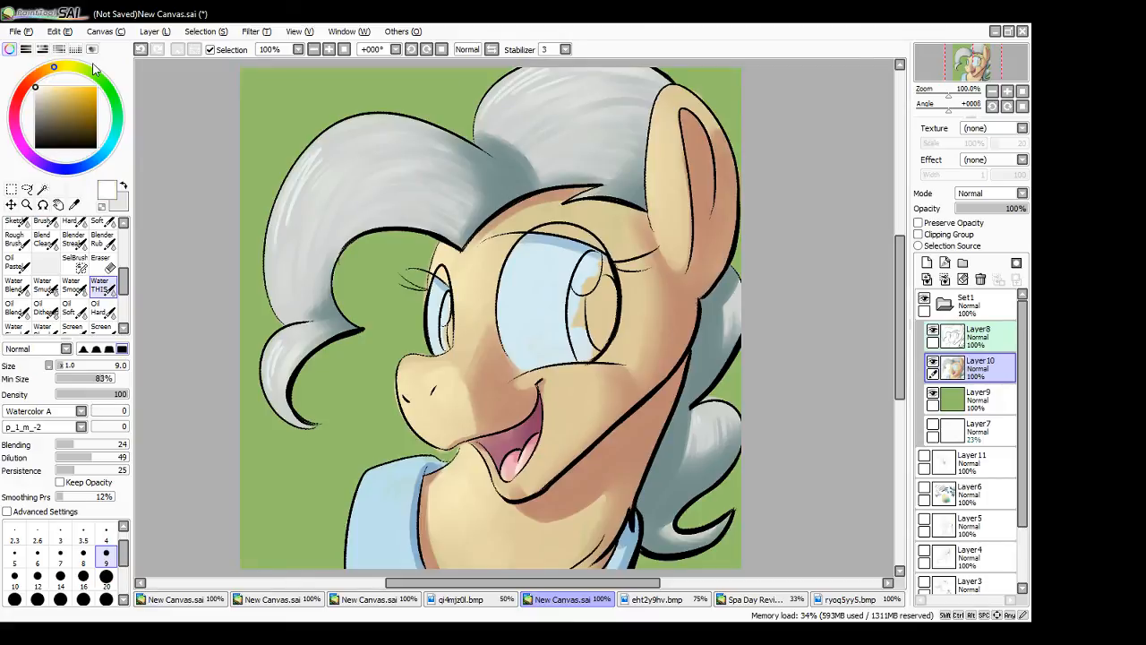
left_click_drag(510, 280, 522, 261)
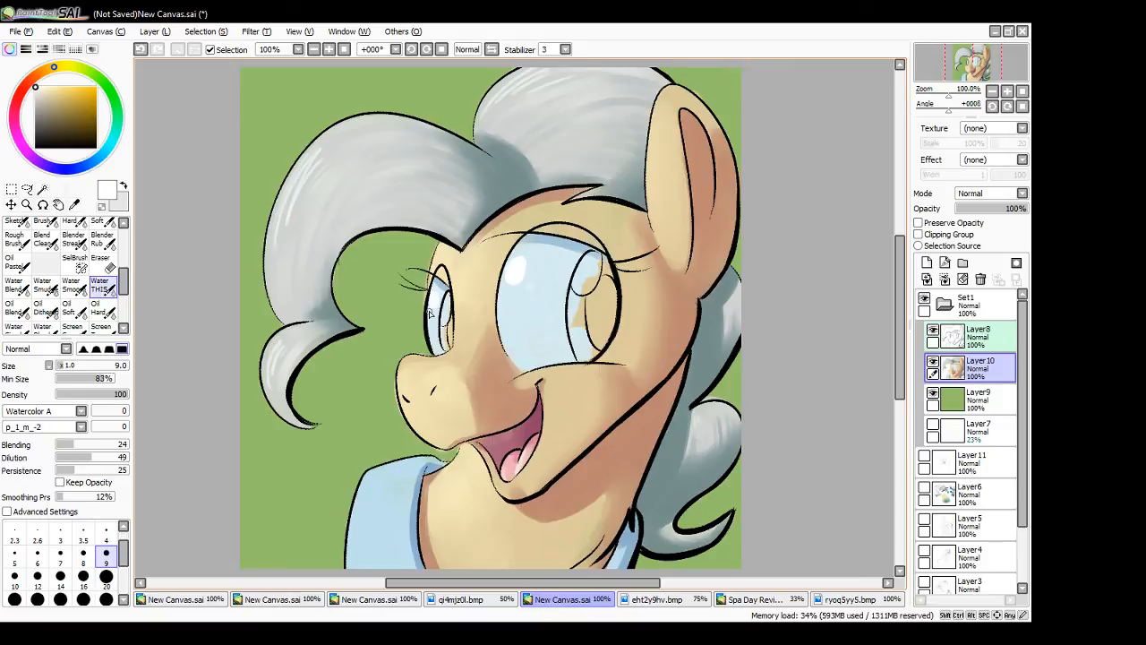
- Sample the light and dark iris blues from the ryoq5yy5.bmp reference into the two colour slots and return to the portrait
left_click(846, 600)
right_click(600, 282)
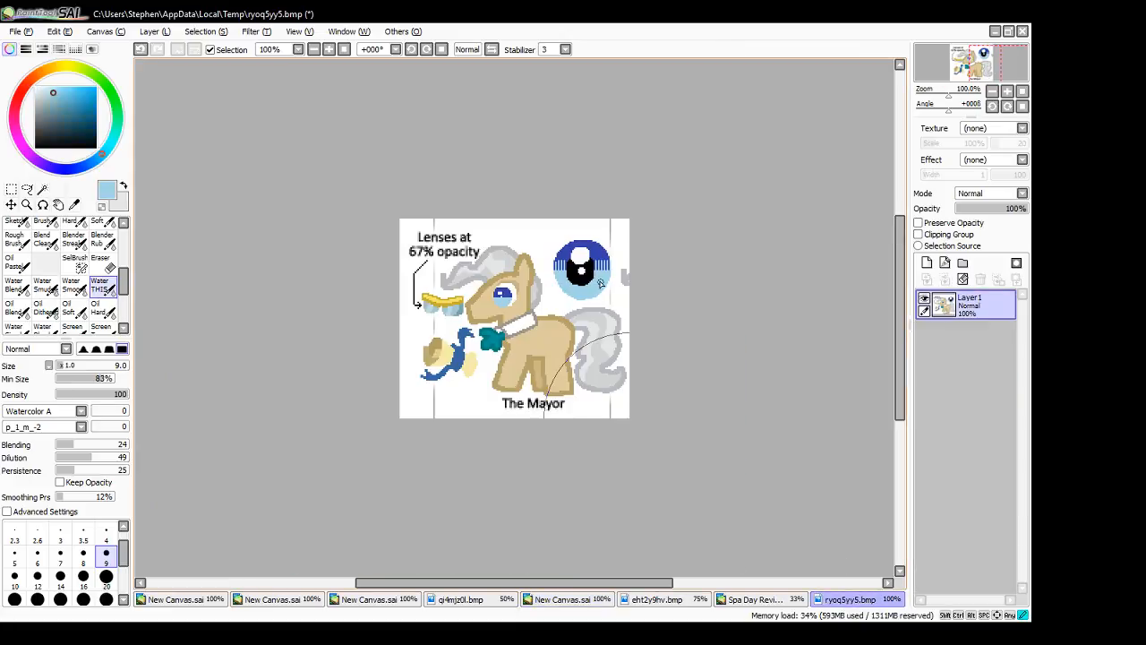
left_click(125, 186)
right_click(603, 255)
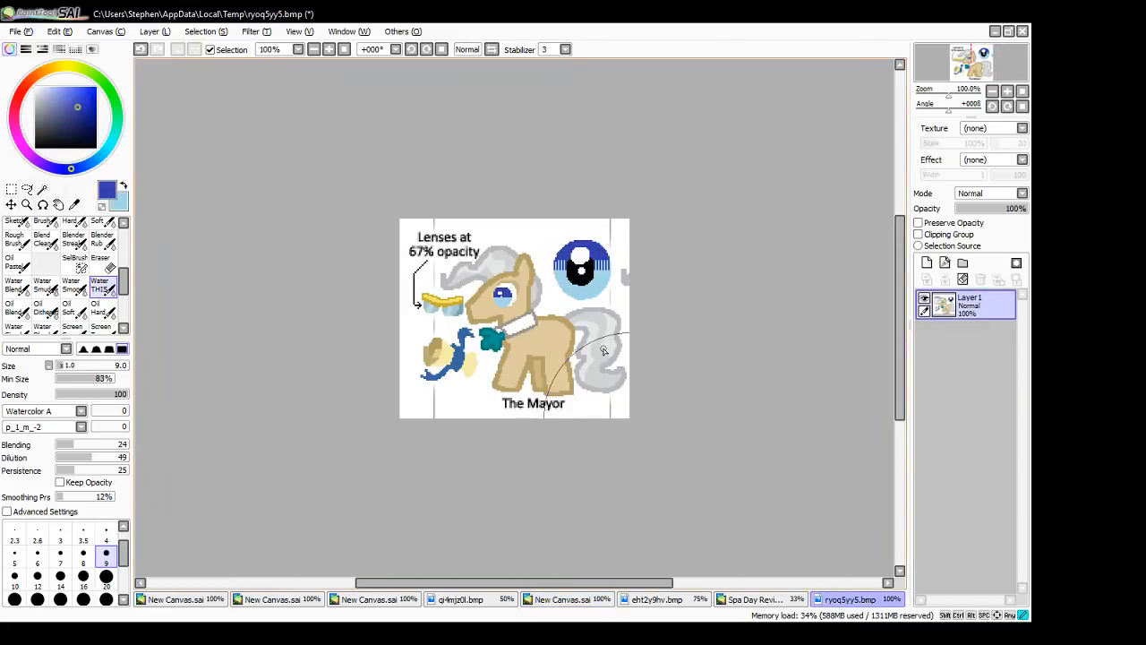
left_click(578, 602)
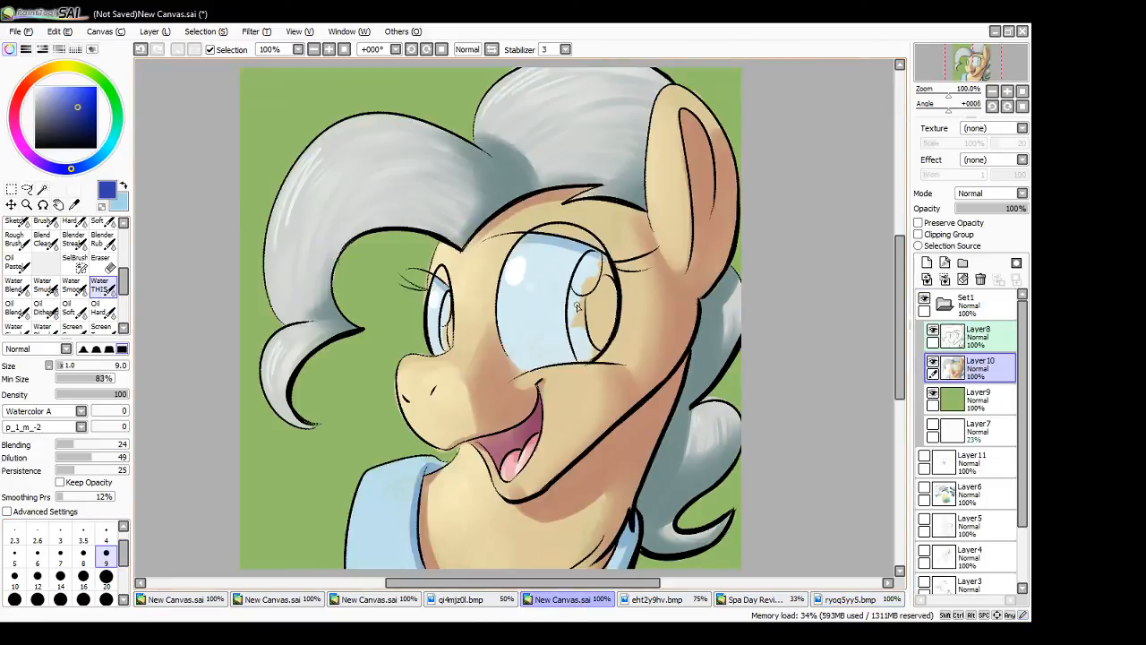
- Paint the irises of both eyes dark blue and blend light blue into the lower part of the near iris
mouse_move(575, 300)
left_mouse_down()
mouse_move(575, 319)
mouse_move(574, 300)
mouse_move(589, 325)
mouse_move(603, 261)
mouse_move(610, 283)
mouse_move(575, 330)
mouse_move(582, 340)
mouse_move(574, 309)
left_mouse_up()
mouse_move(451, 332)
left_mouse_down()
mouse_move(448, 340)
mouse_move(448, 315)
mouse_move(450, 344)
left_mouse_up()
left_click(124, 185)
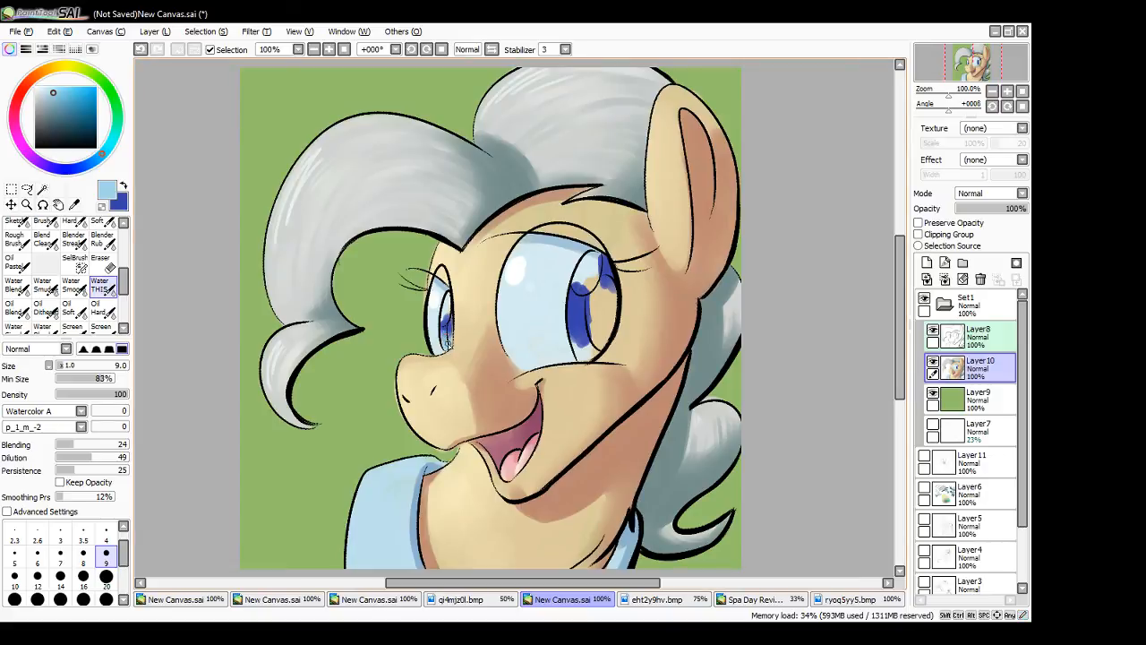
mouse_move(581, 346)
left_mouse_down()
mouse_move(588, 338)
mouse_move(583, 356)
mouse_move(572, 315)
mouse_move(582, 350)
left_mouse_up()
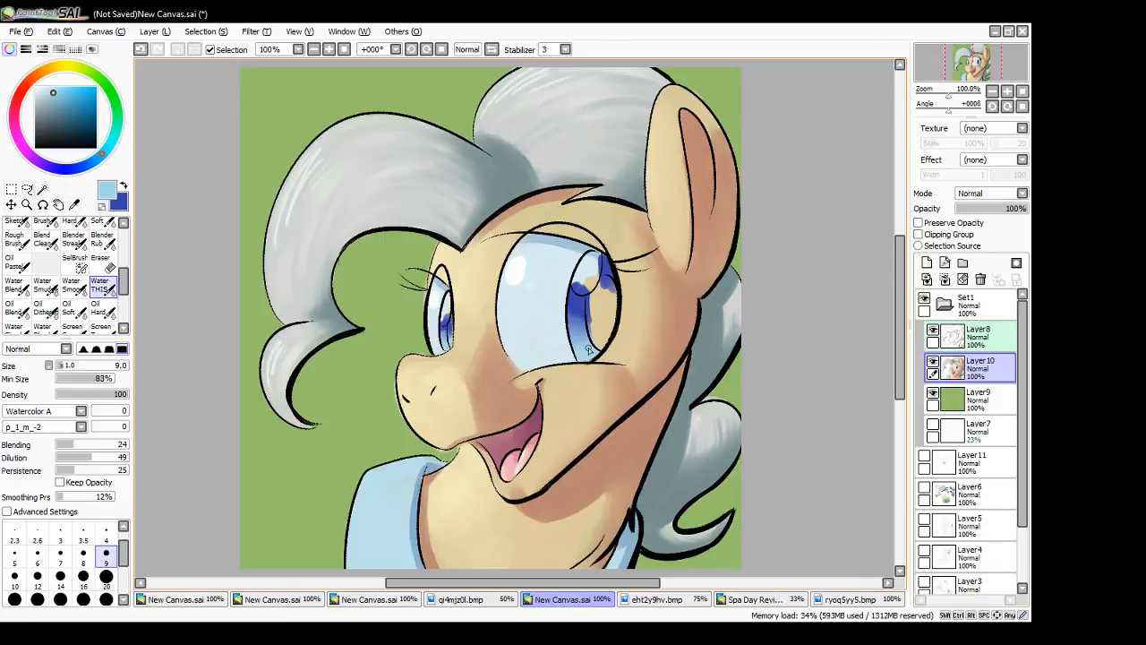
- Fill the oval iris highlights of both eyes with sampled white, using brush size 4 for the far eye
left_click(515, 268, "alt")
mouse_move(589, 280)
left_mouse_down()
mouse_move(587, 265)
mouse_move(581, 274)
mouse_move(595, 258)
mouse_move(578, 280)
mouse_move(595, 264)
mouse_move(597, 274)
left_mouse_up()
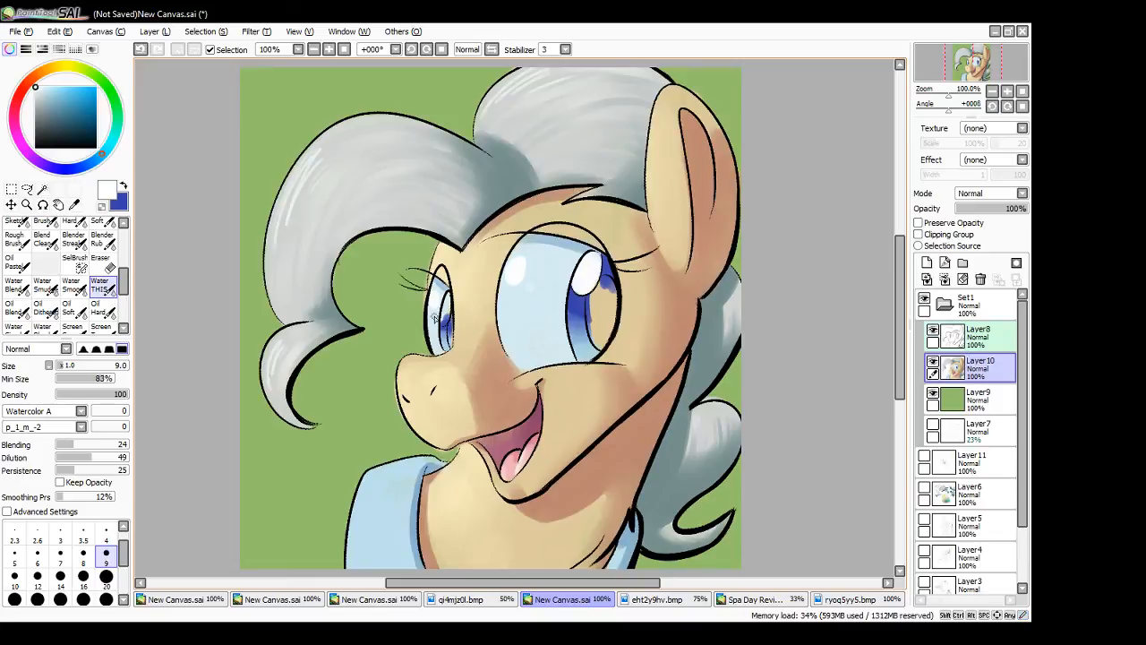
left_click(106, 532)
left_click_drag(441, 308, 445, 323)
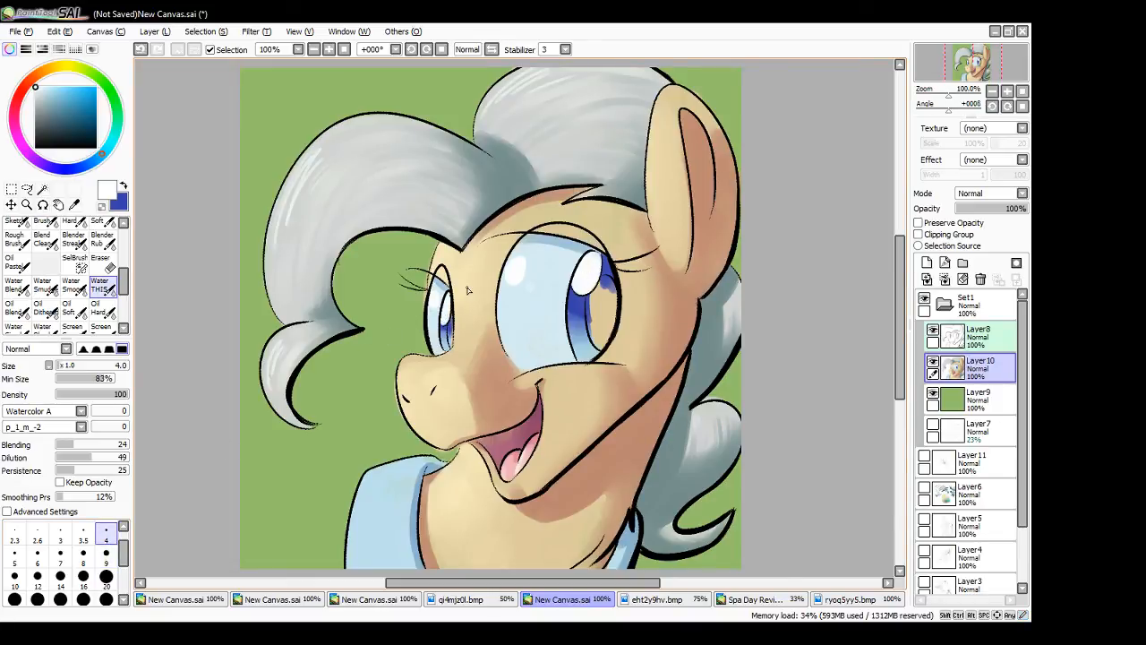
- Fill both pupils with a very dark navy, using brush size 9 on the near eye and size 4 on the far eye
left_click(61, 130)
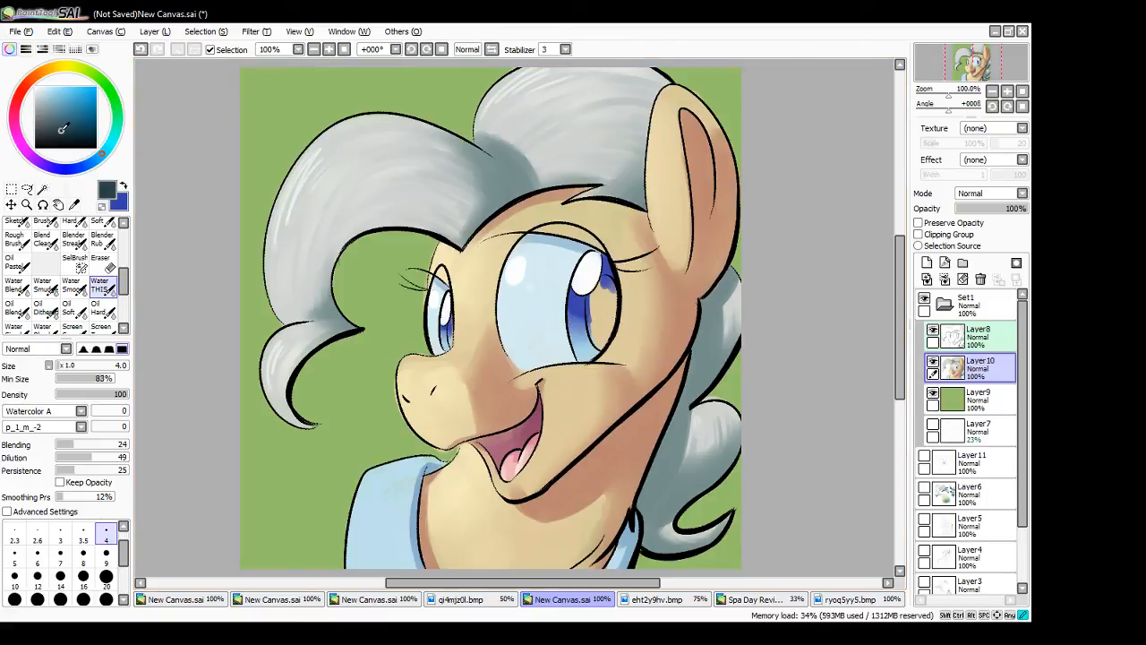
left_click(87, 167)
mouse_move(593, 304)
left_mouse_down()
mouse_move(604, 332)
mouse_move(611, 295)
mouse_move(612, 321)
mouse_move(595, 304)
mouse_move(605, 295)
mouse_move(612, 317)
left_mouse_up()
left_click(107, 557)
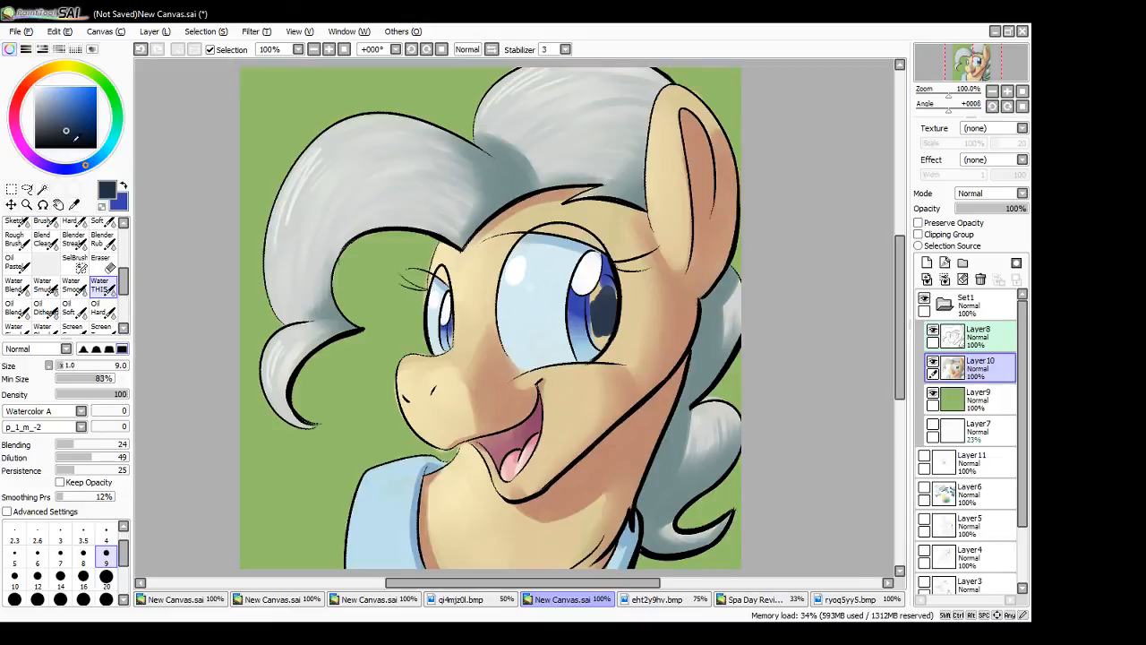
left_click(67, 137)
mouse_move(597, 314)
left_mouse_down()
mouse_move(609, 292)
mouse_move(595, 334)
mouse_move(592, 311)
mouse_move(593, 342)
mouse_move(607, 349)
mouse_move(590, 301)
mouse_move(609, 279)
mouse_move(613, 302)
mouse_move(604, 288)
left_mouse_up()
left_click(106, 535)
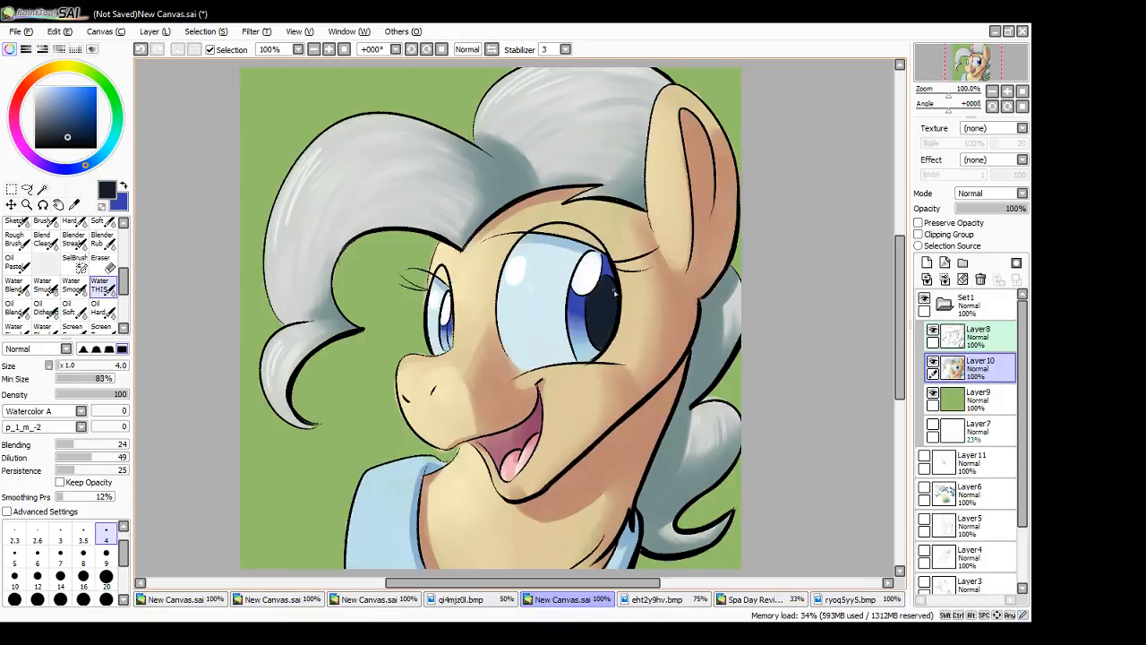
mouse_move(450, 332)
left_mouse_down()
mouse_move(453, 349)
mouse_move(454, 321)
mouse_move(454, 336)
left_mouse_up()
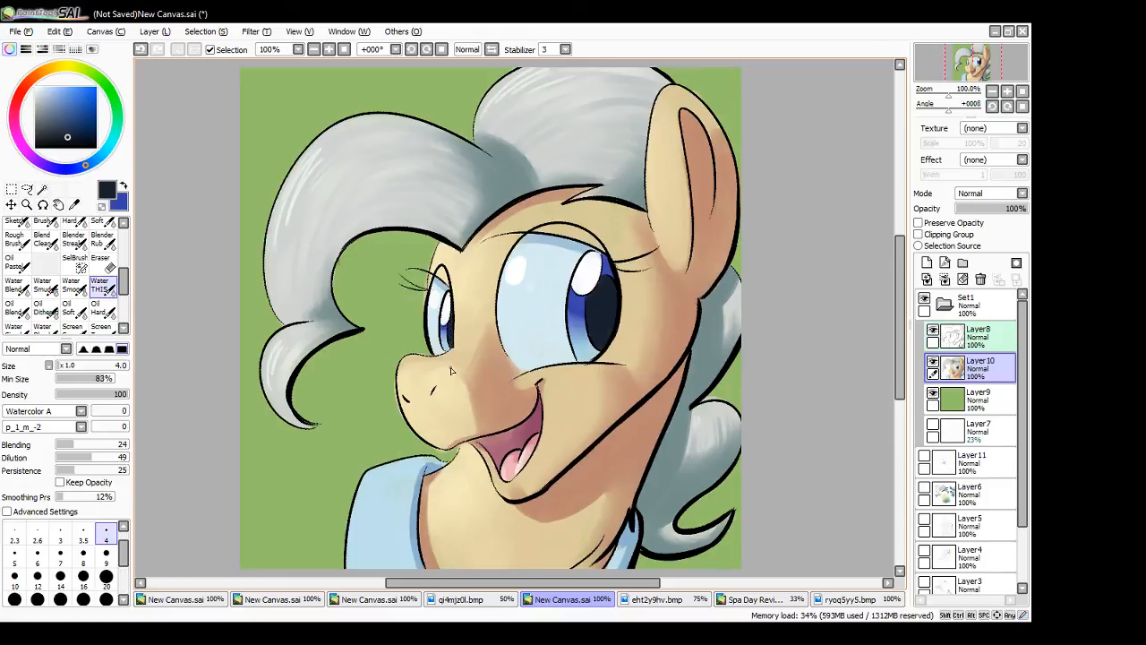